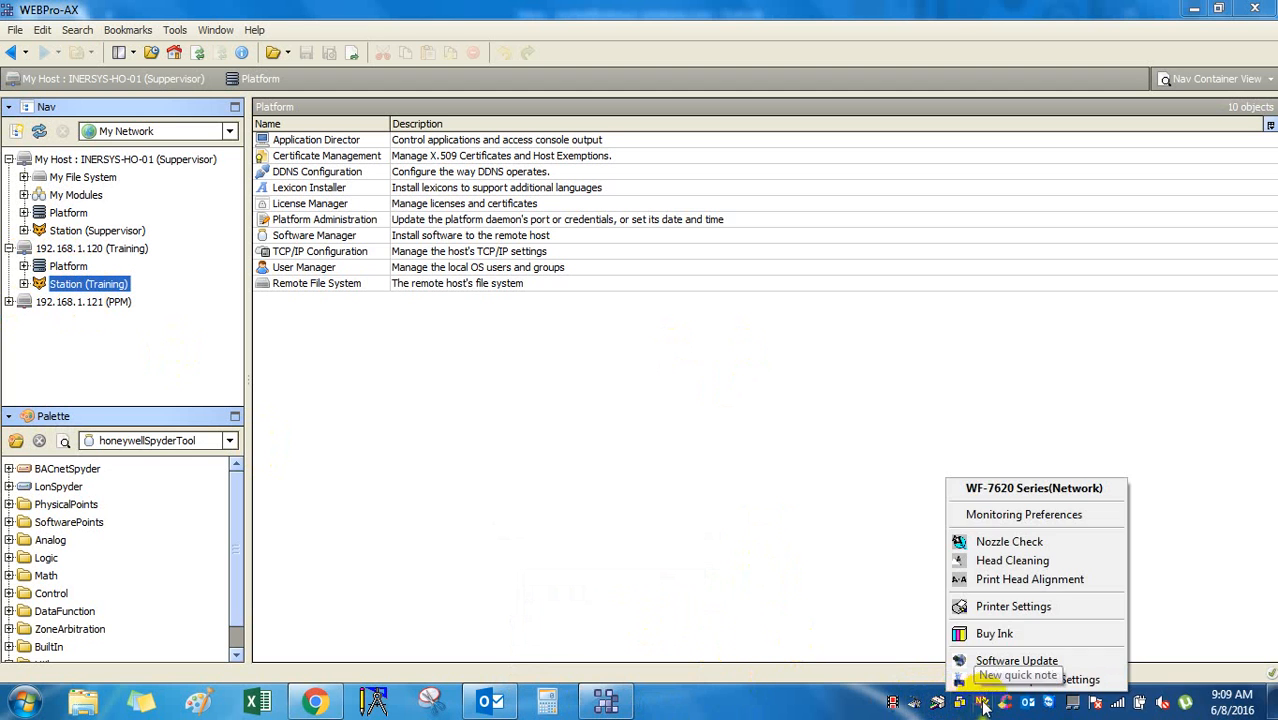
Dismiss the printer and CCleaner system tray menus.
{"action": "right_click", "coordinate": [982, 703]}
{"action": "left_click", "coordinate": [1020, 686]}
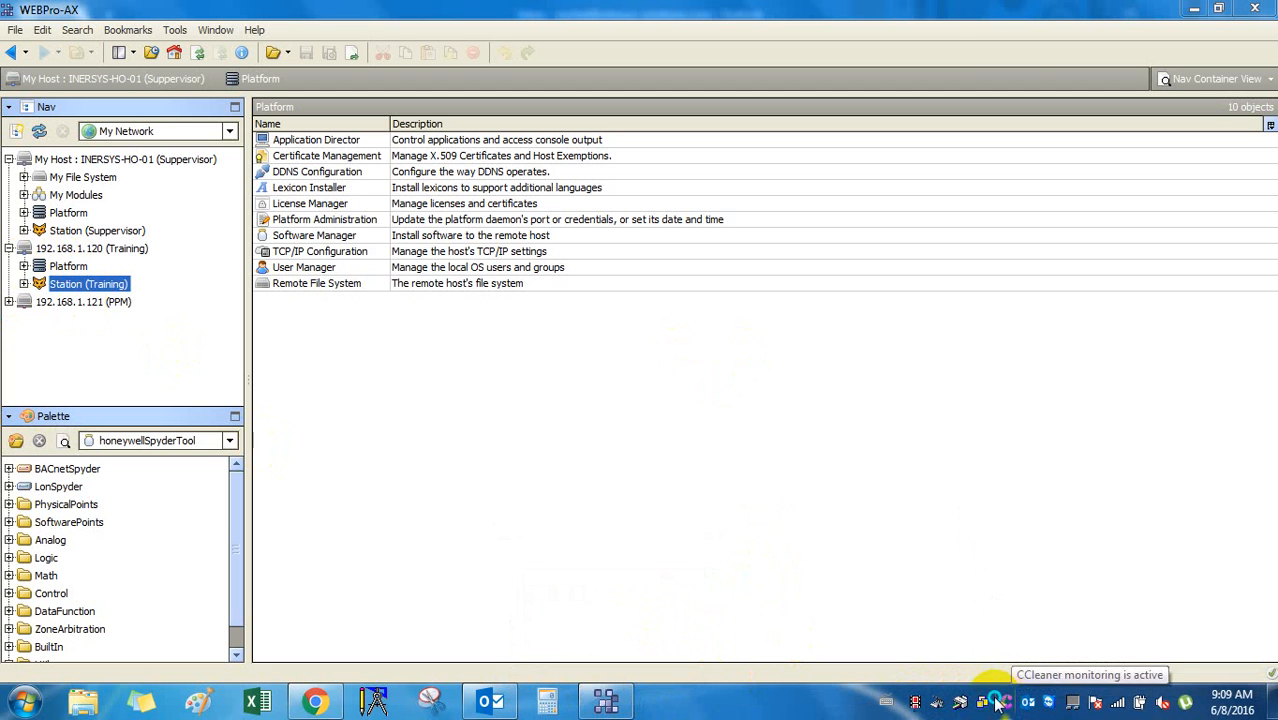
{"action": "right_click", "coordinate": [1005, 703]}
{"action": "left_click", "coordinate": [1022, 685]}
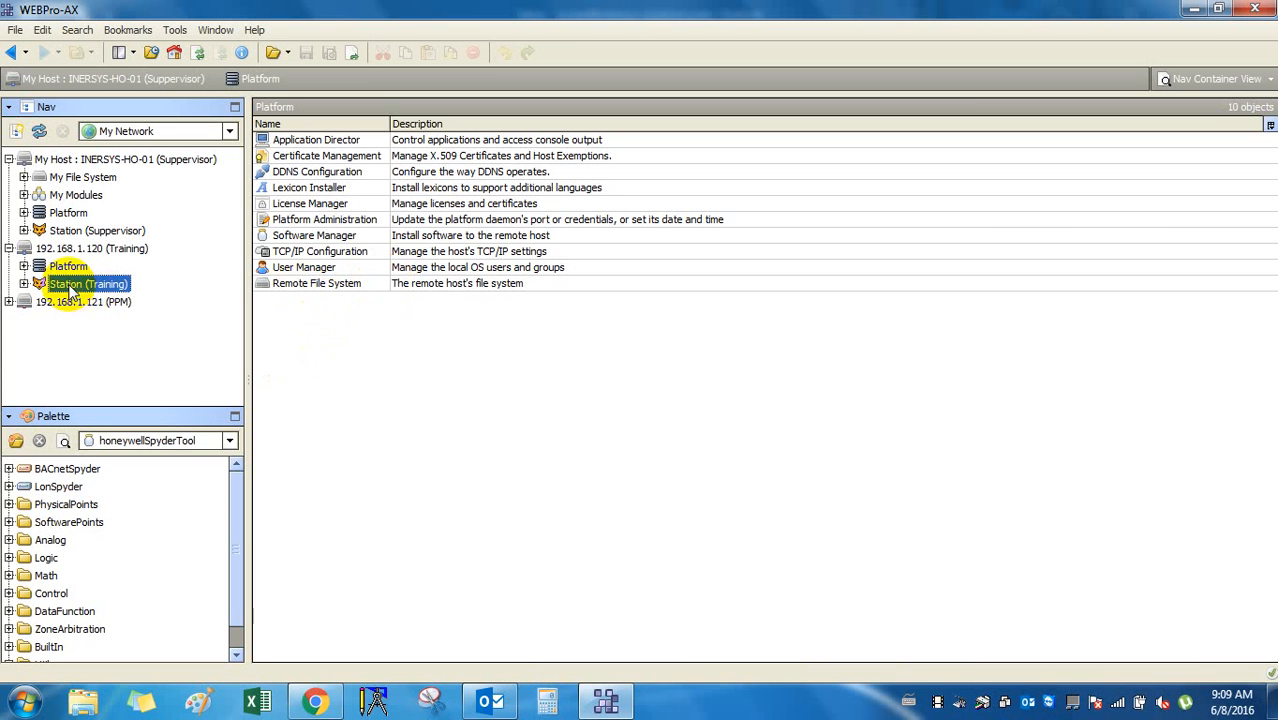
Expand and collapse the Training station, then select the local Supervisor and host platform in the tree.
{"action": "left_click", "coordinate": [24, 284]}
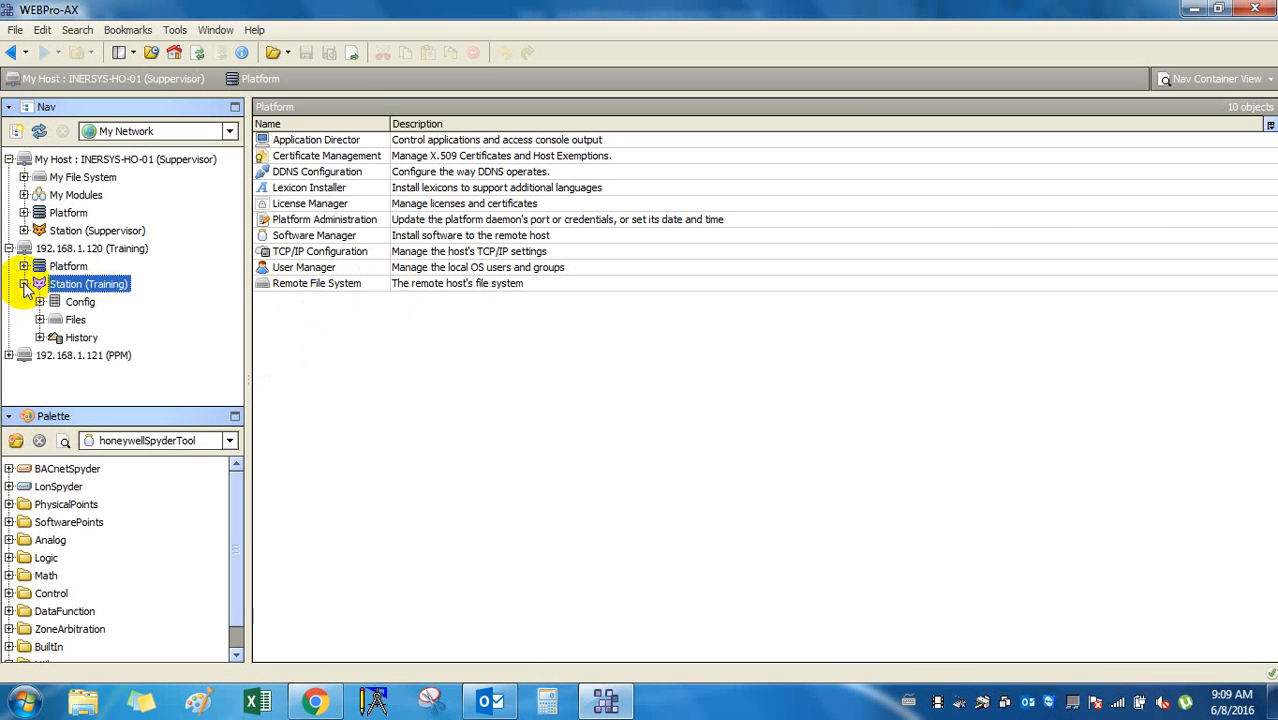
{"action": "left_click", "coordinate": [24, 285]}
{"action": "left_click", "coordinate": [65, 232]}
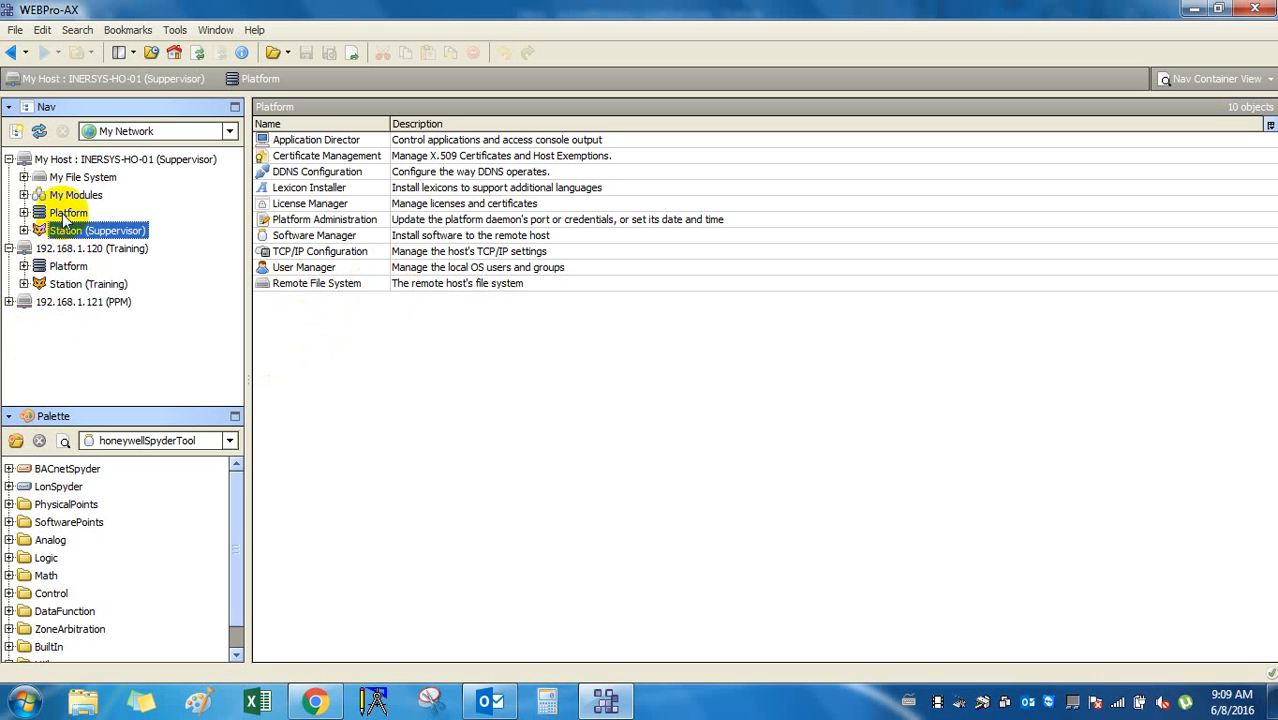
{"action": "left_click", "coordinate": [66, 215]}
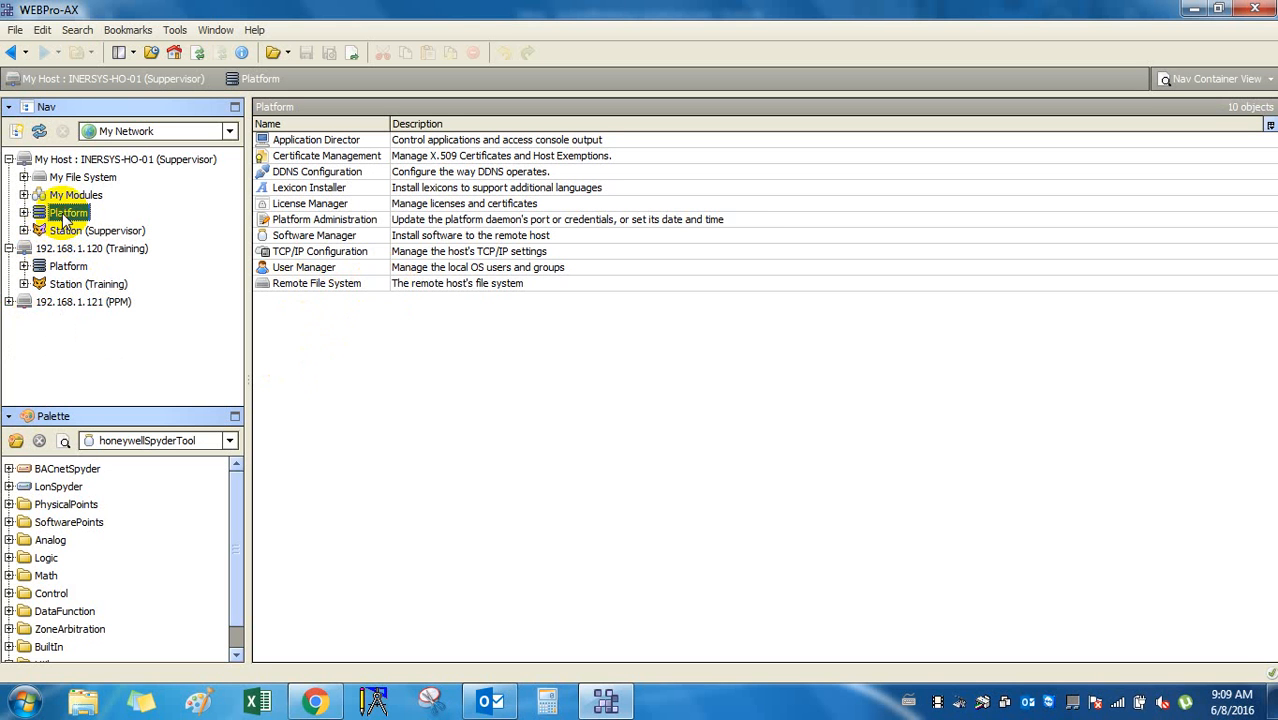
Open the local Application Director and review the Training, Training_spare and Supervisor logs.
{"action": "double_click", "coordinate": [337, 142]}
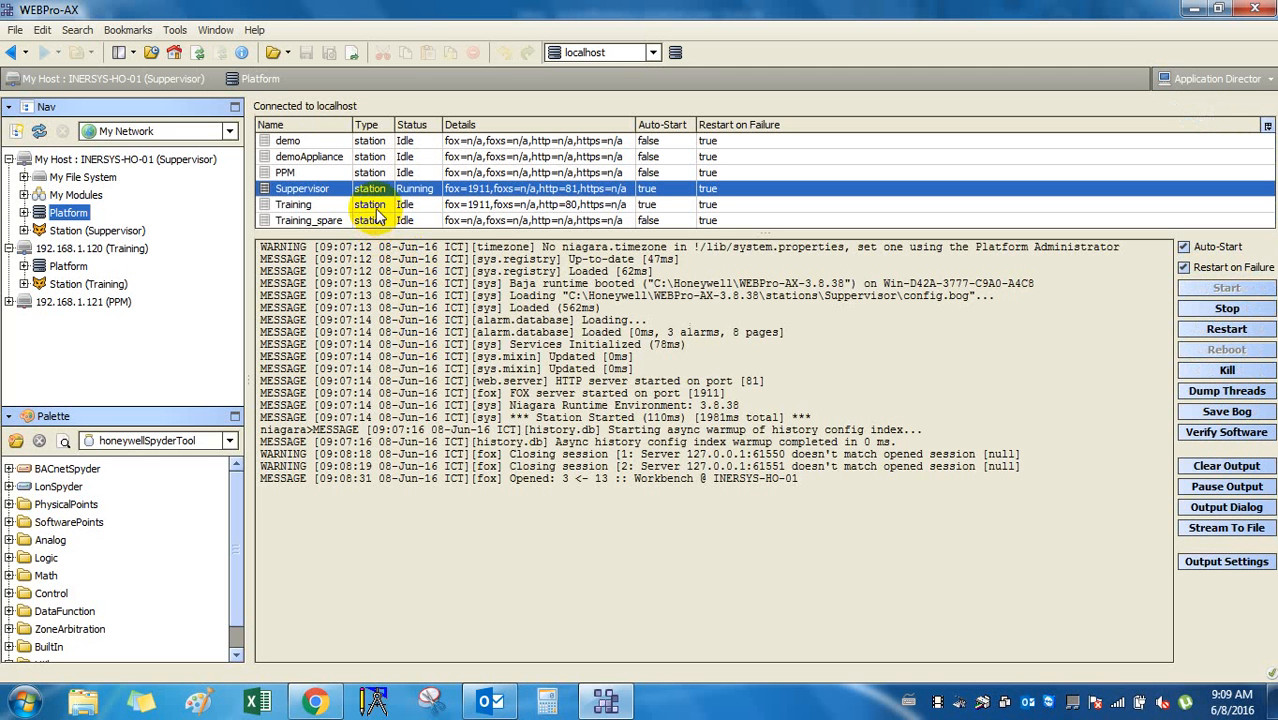
{"action": "left_click", "coordinate": [376, 208]}
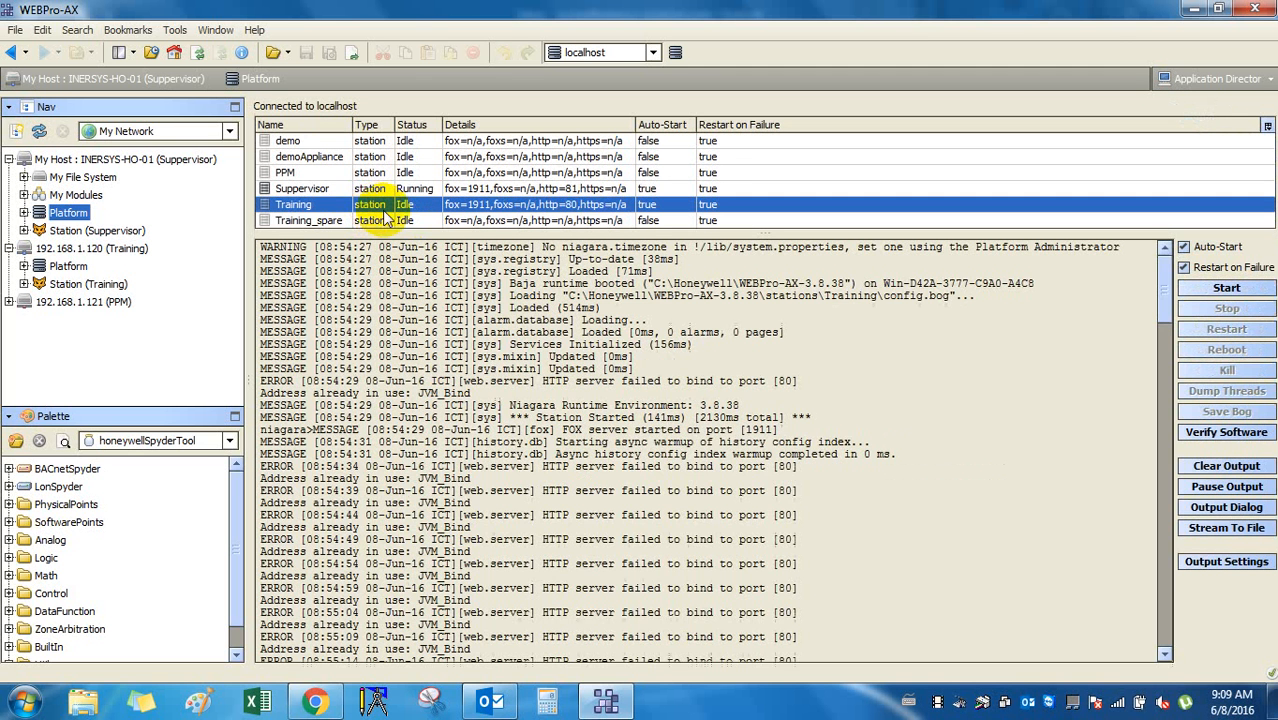
{"action": "left_click", "coordinate": [389, 222]}
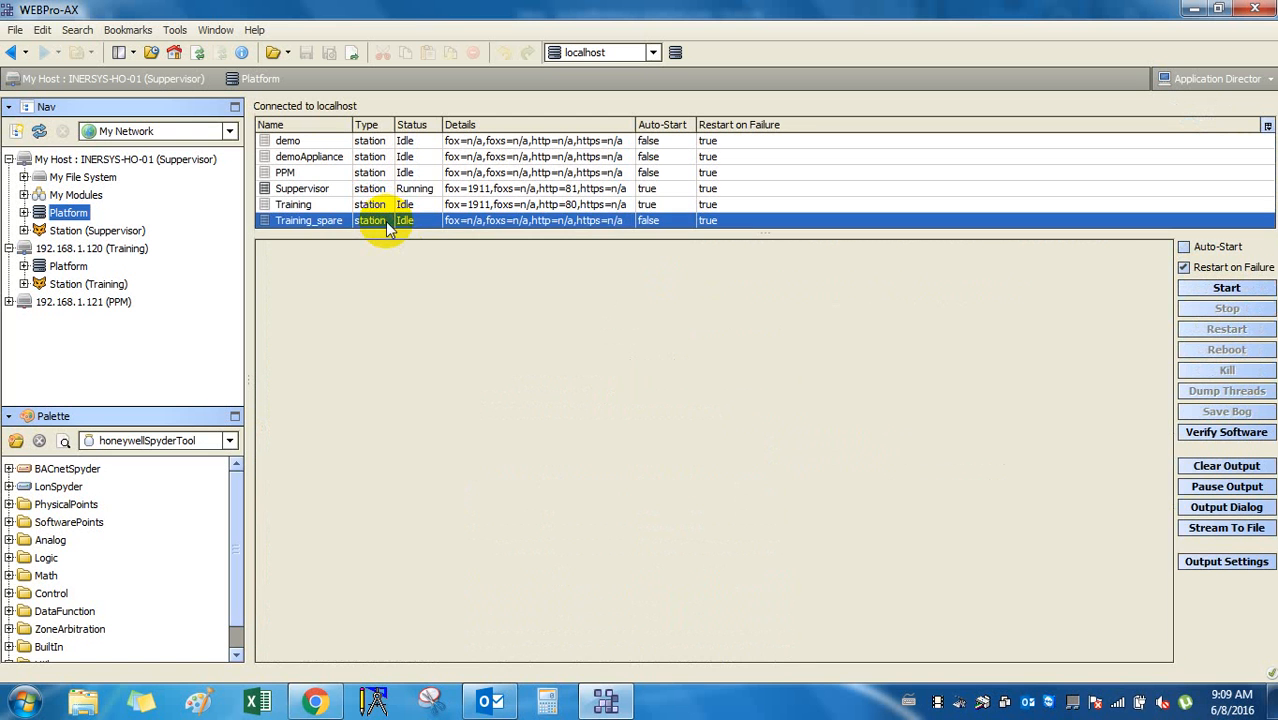
{"action": "left_click", "coordinate": [380, 206]}
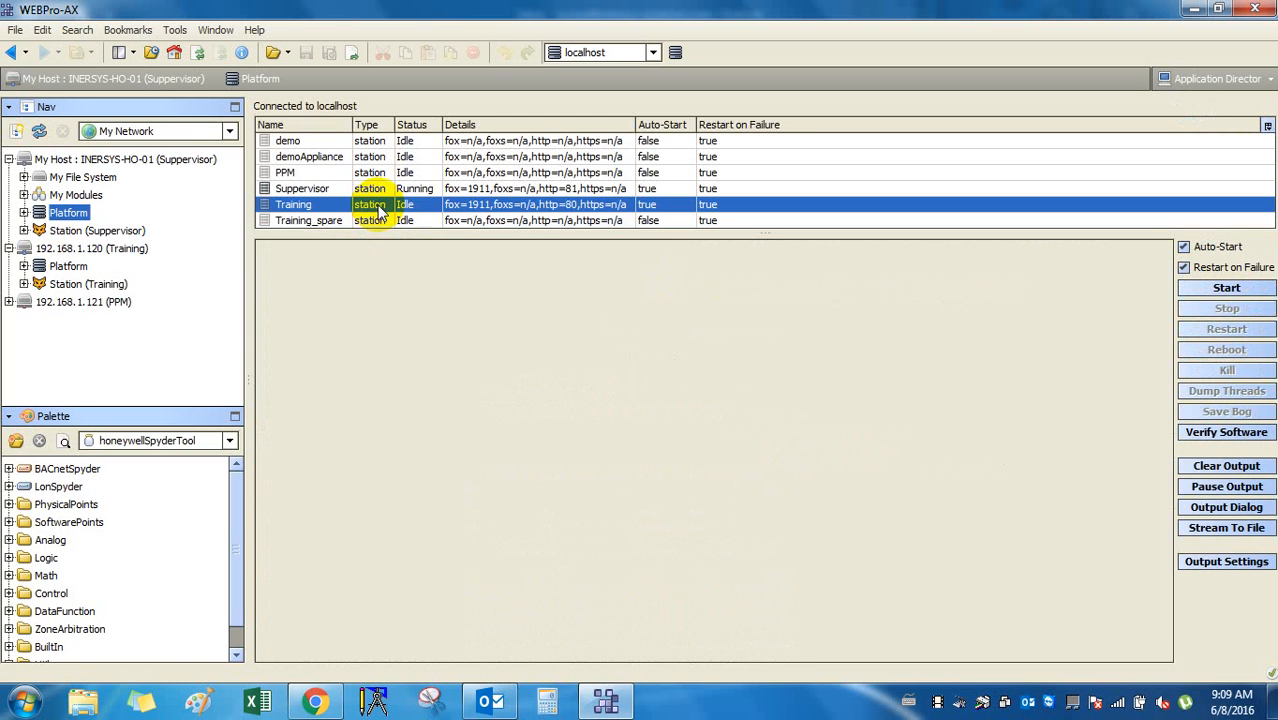
{"action": "left_click", "coordinate": [380, 189]}
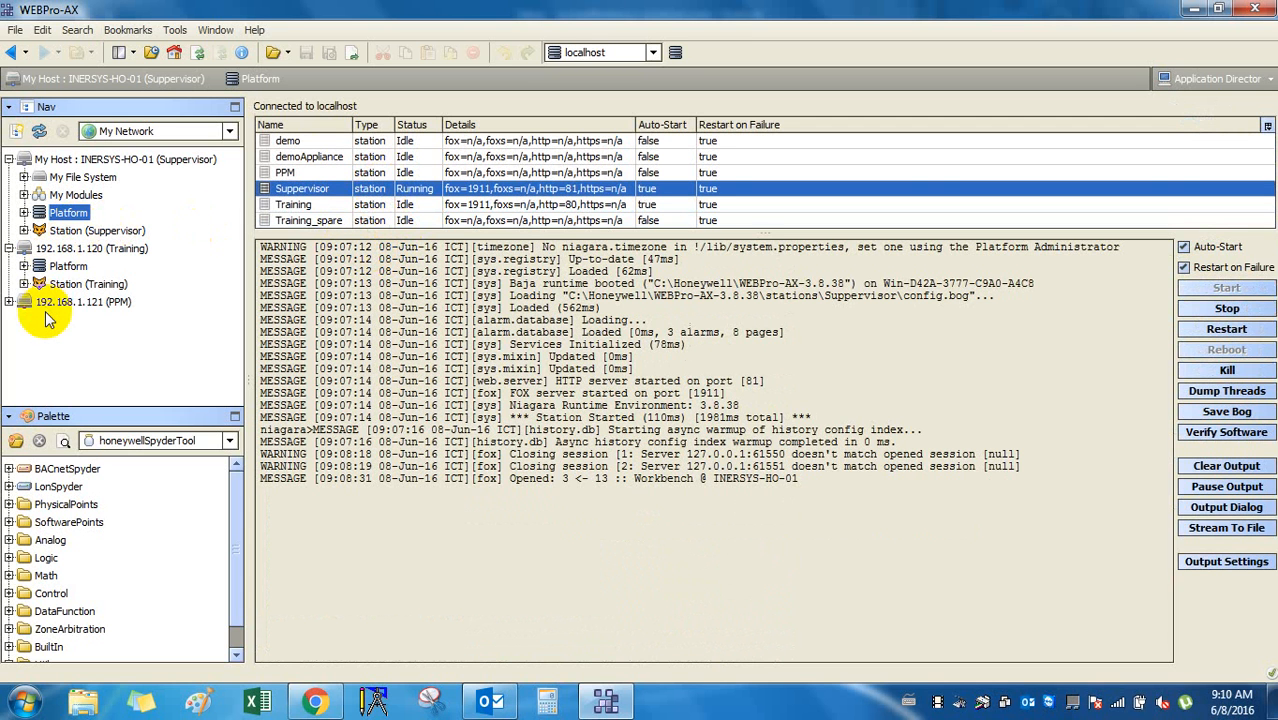
Select the Training station in the tree, then collapse and re-expand the local host branch.
{"action": "left_click", "coordinate": [92, 287]}
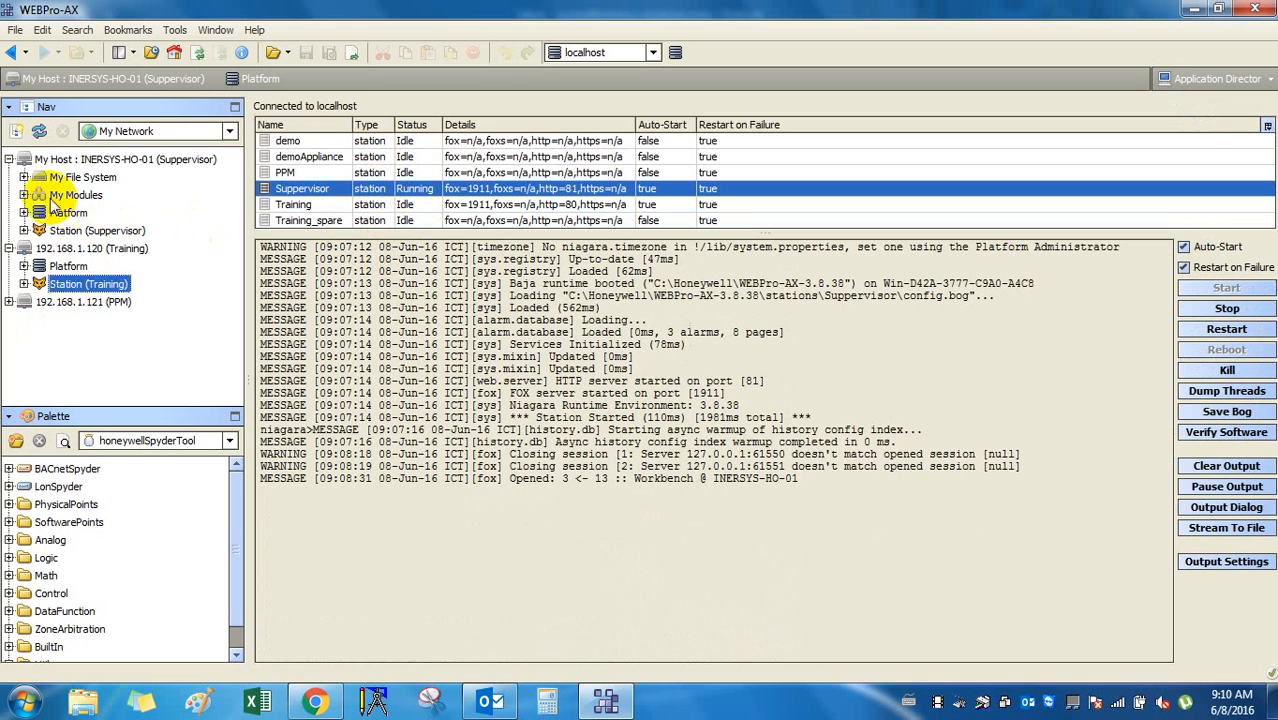
{"action": "left_click", "coordinate": [11, 160]}
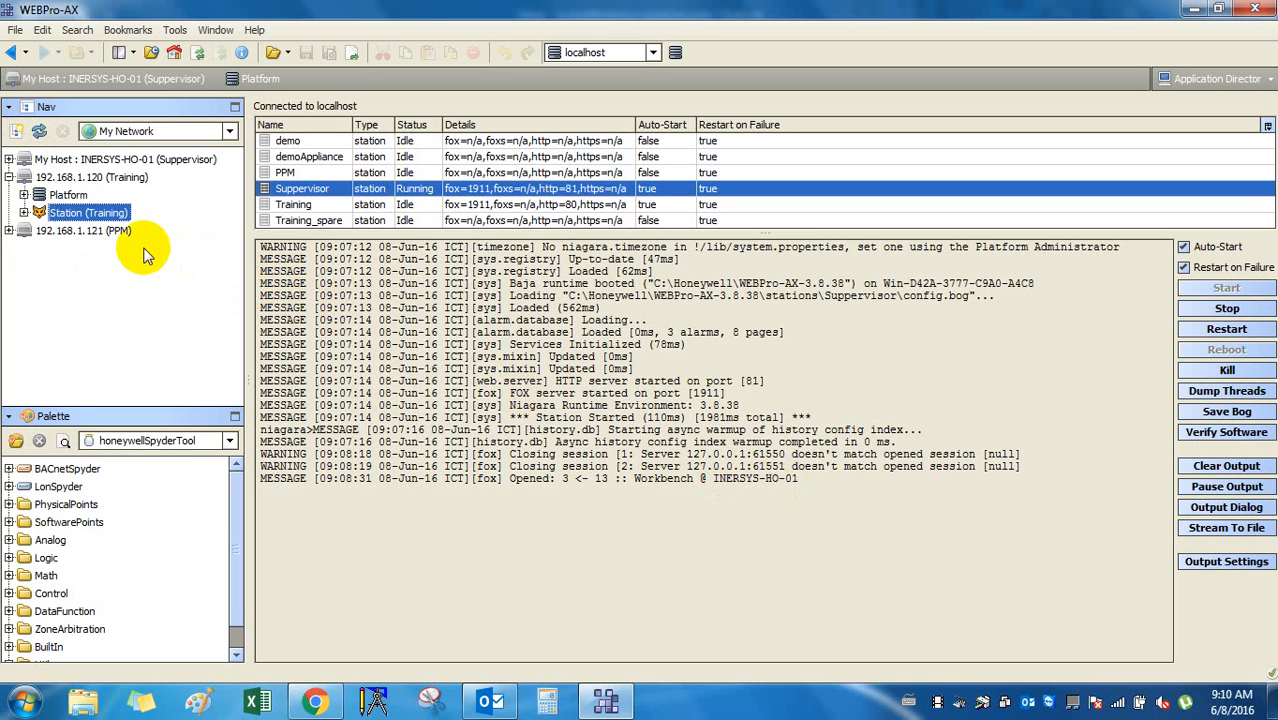
{"action": "left_click", "coordinate": [10, 160]}
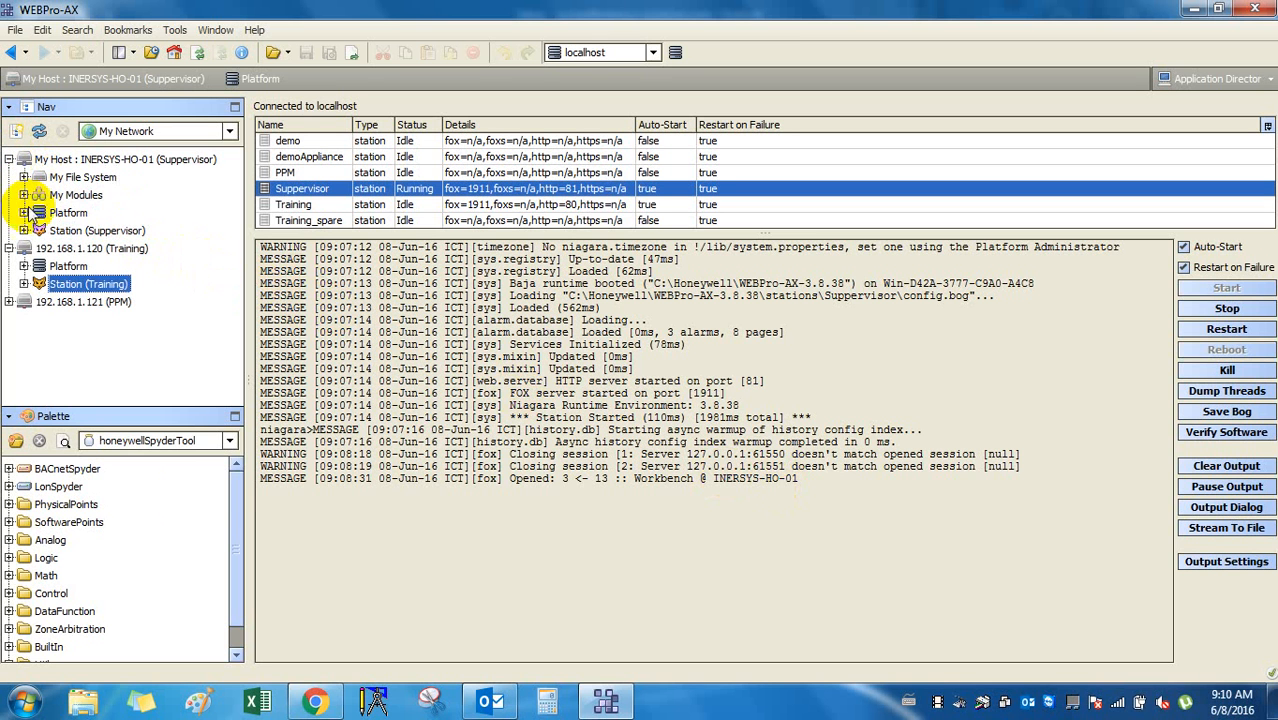
Drag the Nav/Palette splitter down to give the navigation tree more room.
{"action": "left_click_drag", "start_coordinate": [66, 408], "coordinate": [62, 465]}
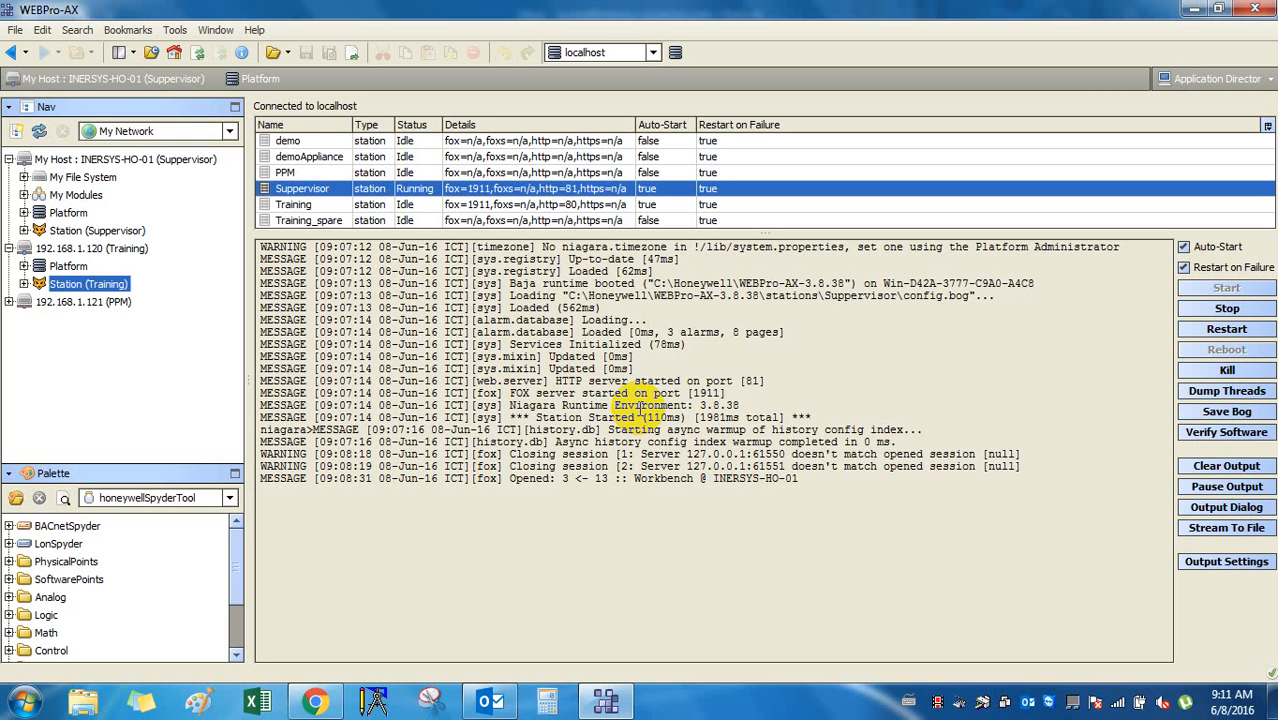
Expand Station (Training) > Config > Apps on the 192.168.1.120 host and open the Looplab wire sheet.
{"action": "left_click", "coordinate": [24, 284]}
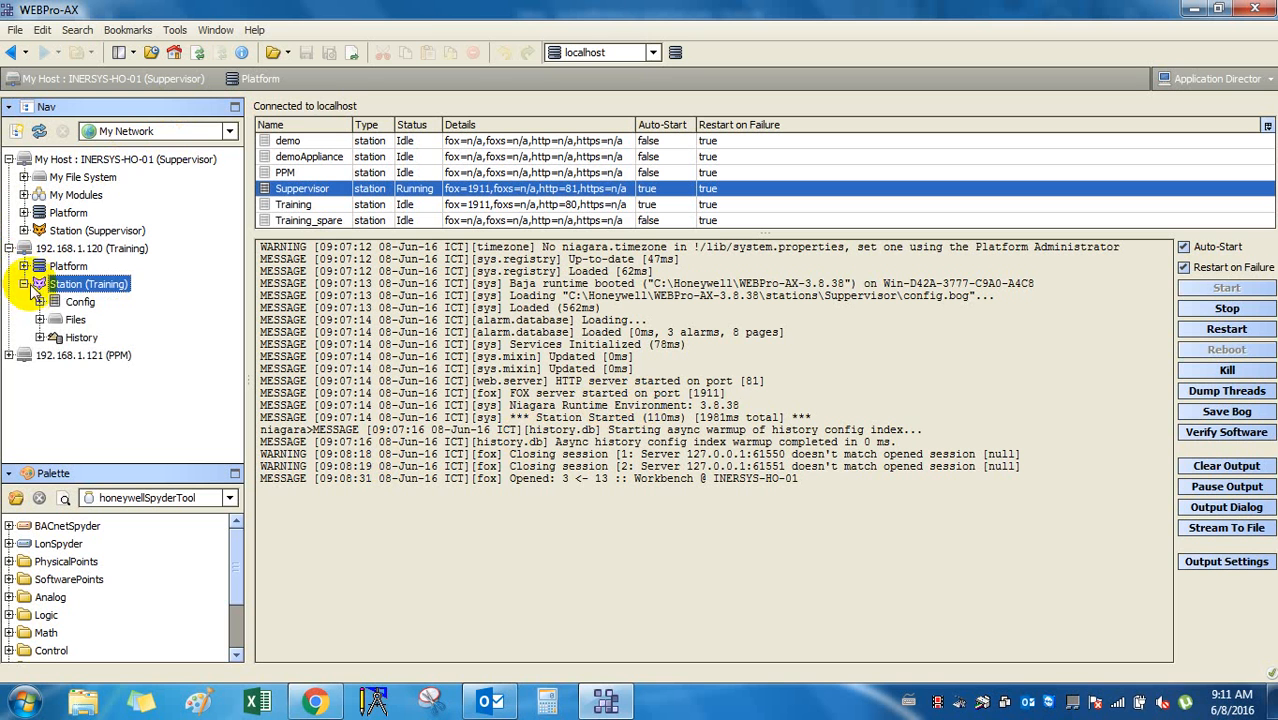
{"action": "left_click", "coordinate": [24, 284]}
{"action": "left_click", "coordinate": [56, 250]}
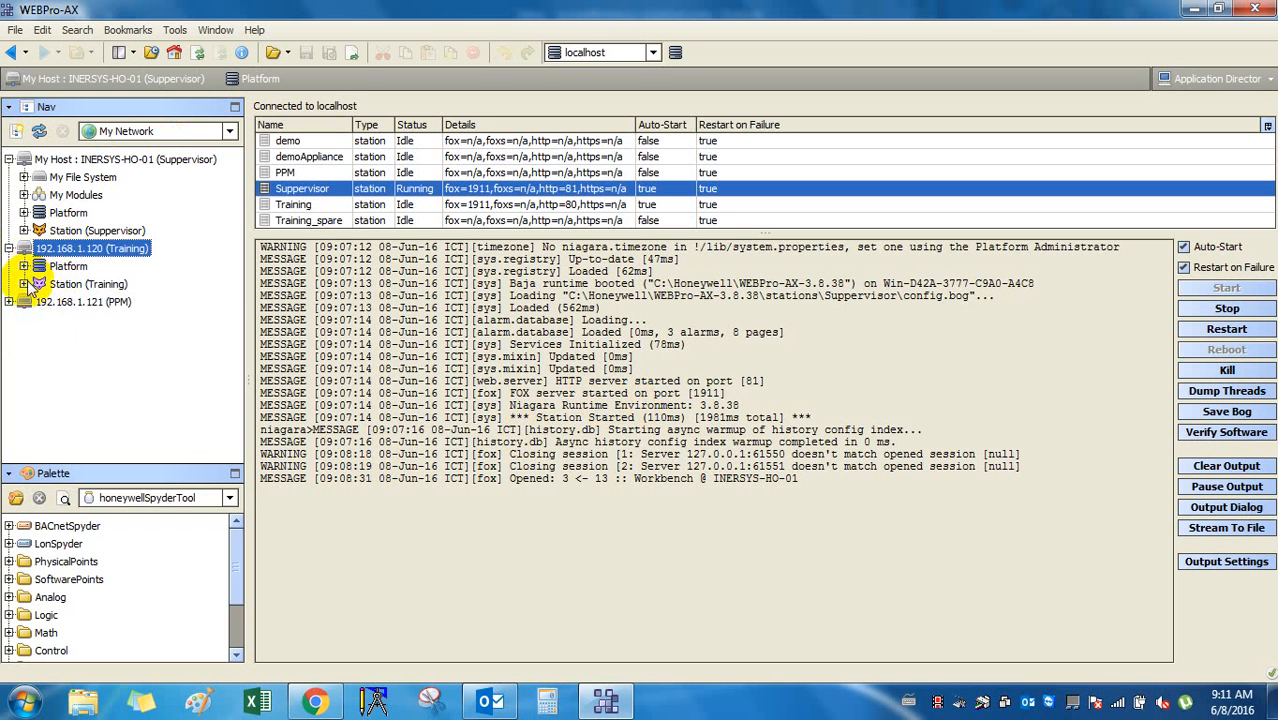
{"action": "left_click", "coordinate": [25, 284]}
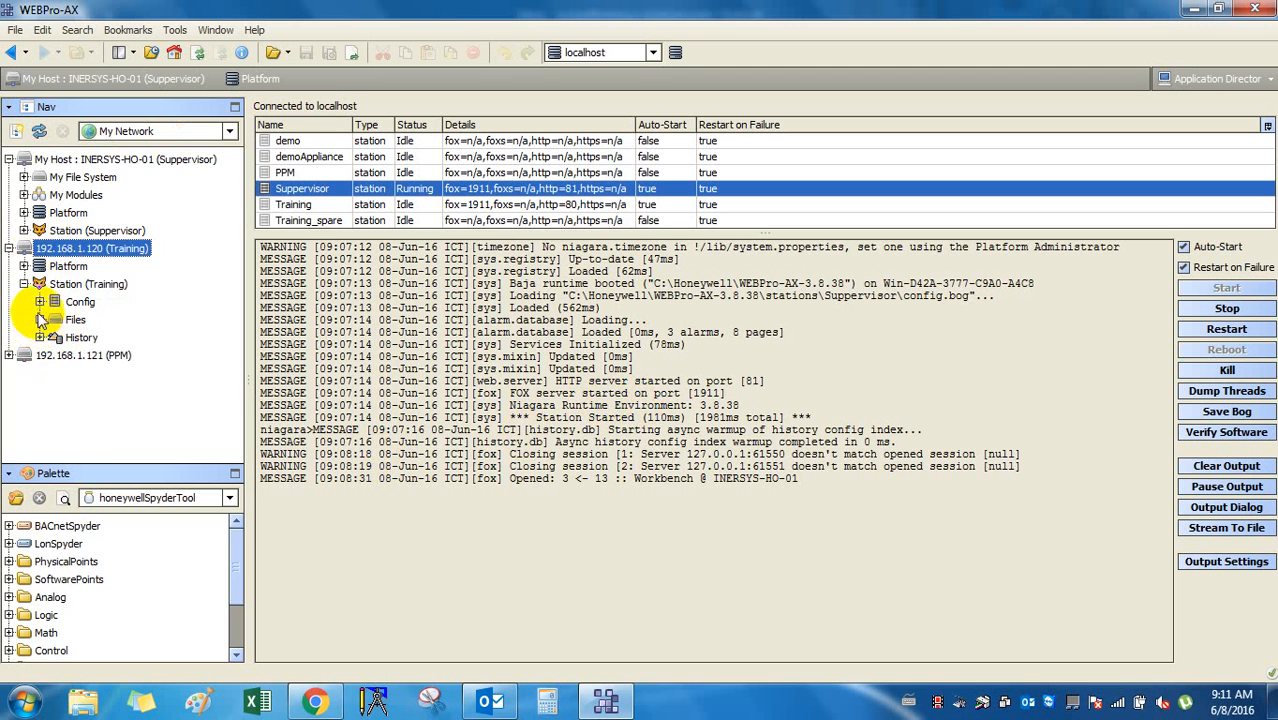
{"action": "left_click", "coordinate": [39, 302]}
{"action": "left_click", "coordinate": [54, 319]}
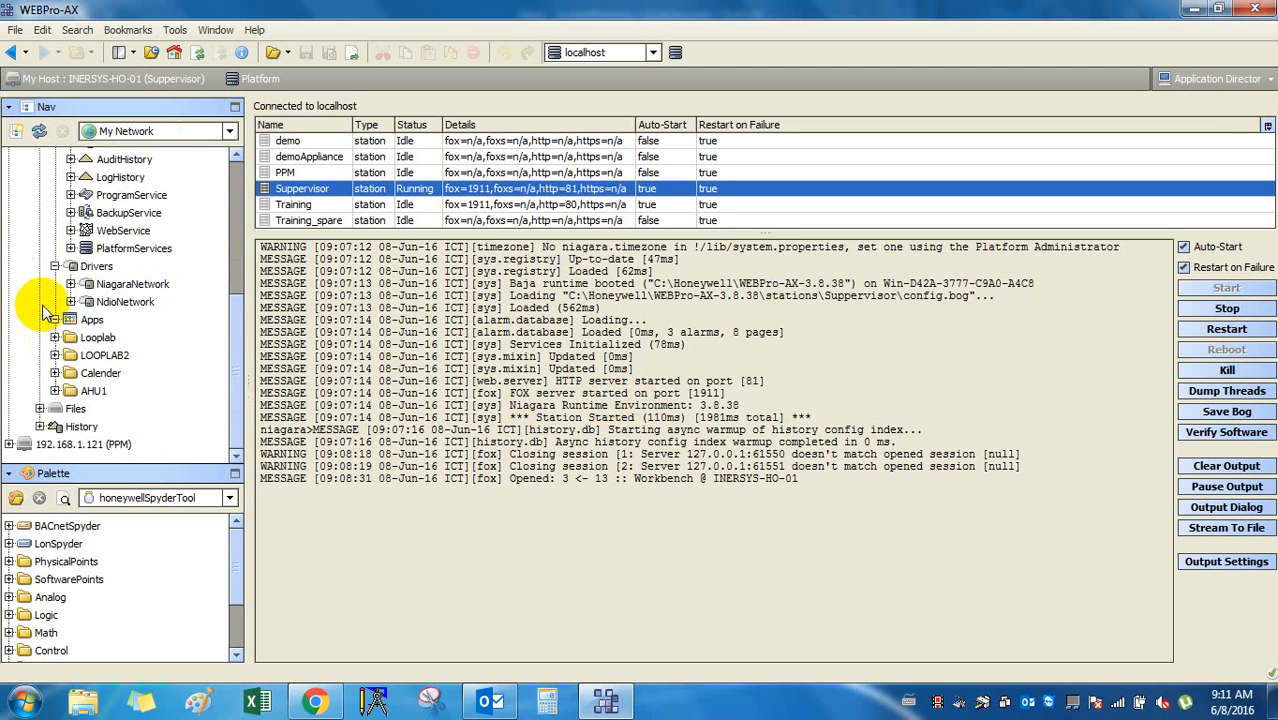
{"action": "scroll", "coordinate": [45, 290], "scroll_direction": "up", "scroll_amount": 5}
{"action": "left_click", "coordinate": [40, 213]}
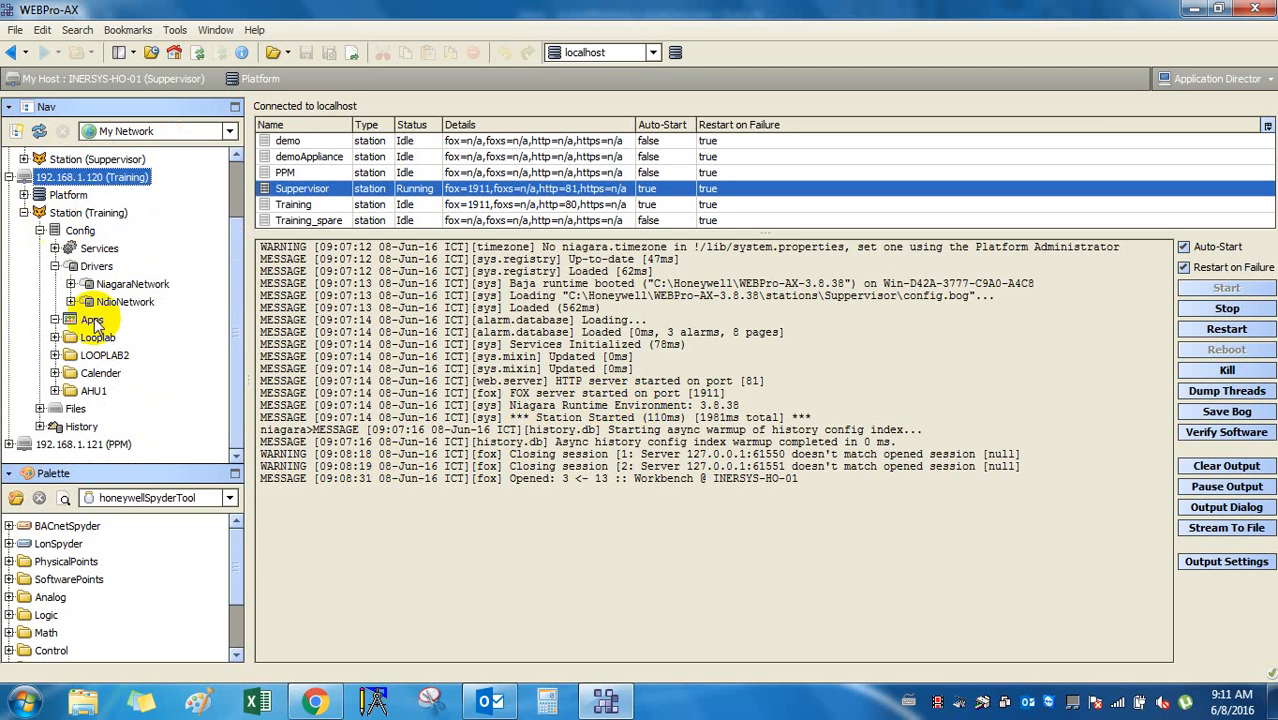
{"action": "left_click", "coordinate": [95, 339]}
{"action": "double_click", "coordinate": [97, 338]}
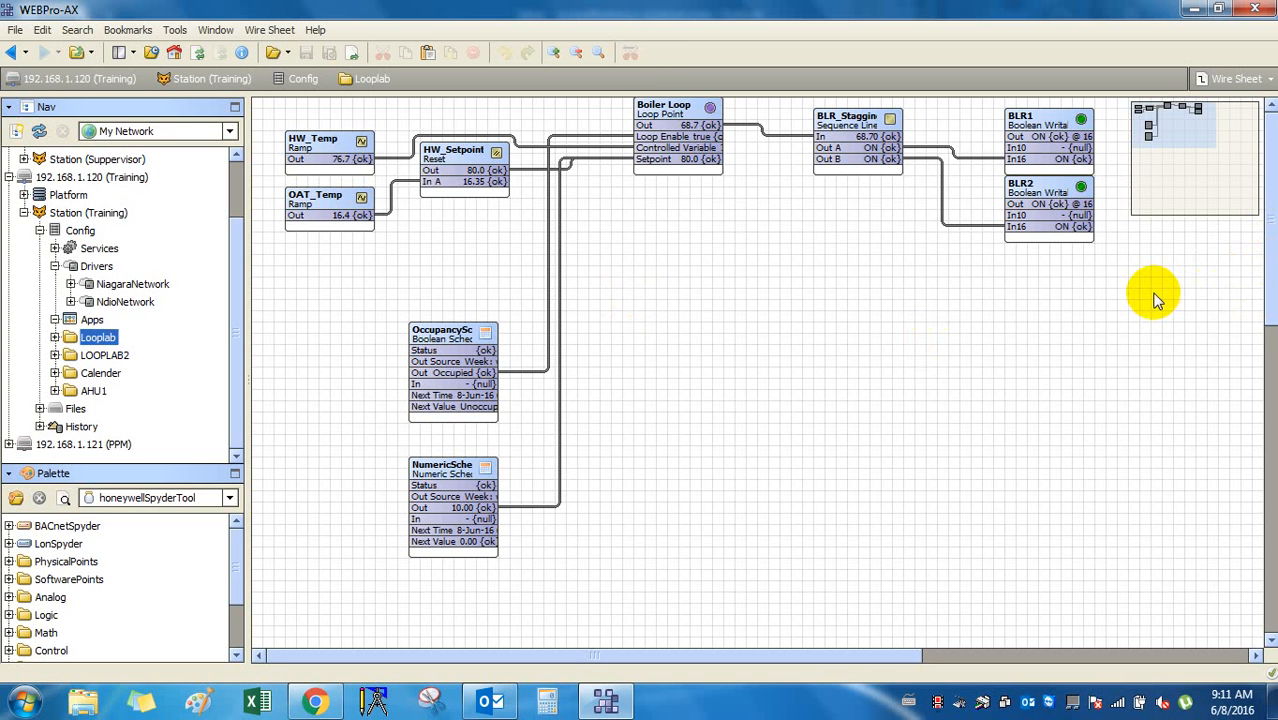
Enlarge the palette pane, then re-expand the Training station and select the AHU1 folder.
{"action": "left_click", "coordinate": [23, 213]}
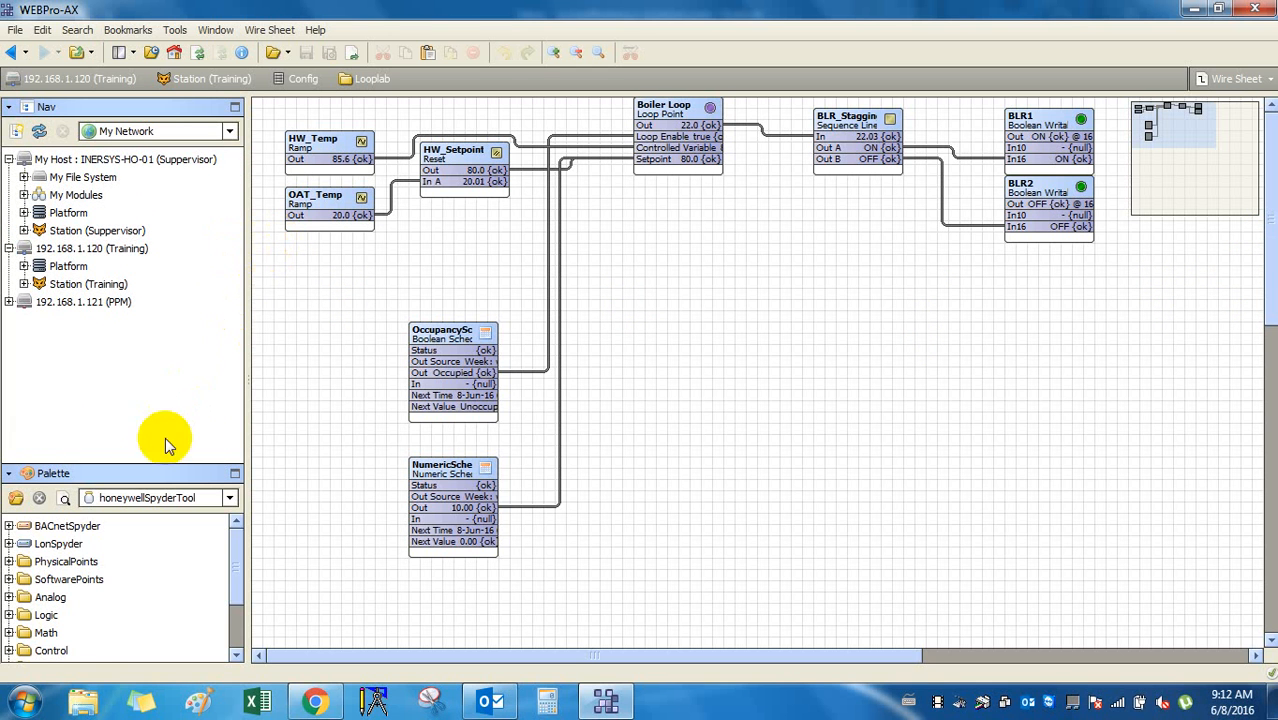
{"action": "left_click_drag", "start_coordinate": [158, 466], "coordinate": [175, 343]}
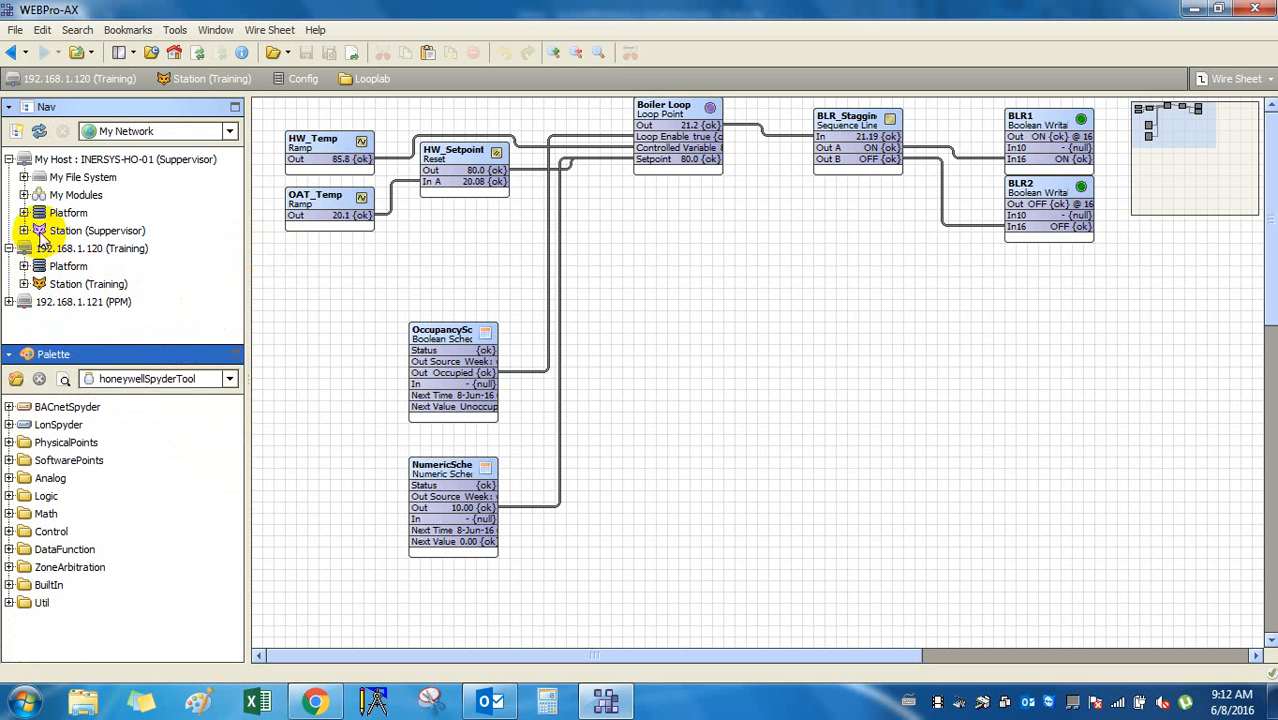
{"action": "left_click", "coordinate": [24, 284]}
{"action": "scroll", "coordinate": [110, 300], "scroll_direction": "down", "scroll_amount": 1}
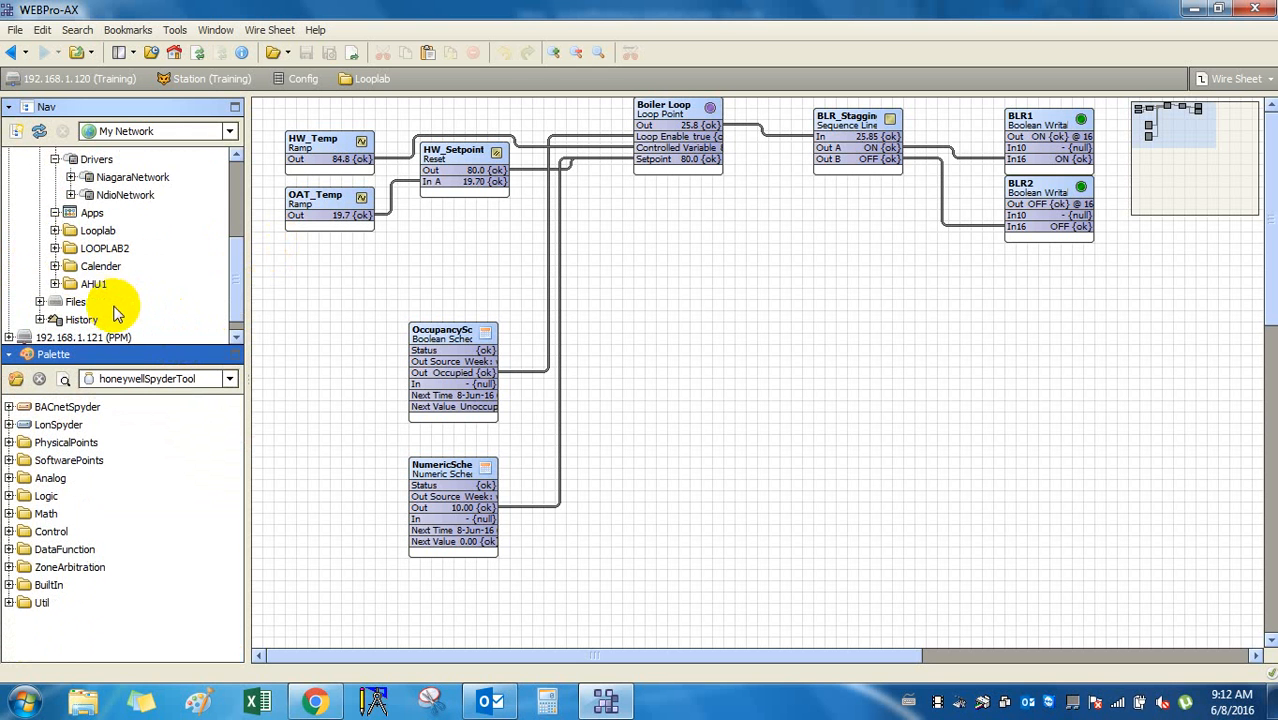
{"action": "left_click", "coordinate": [93, 286]}
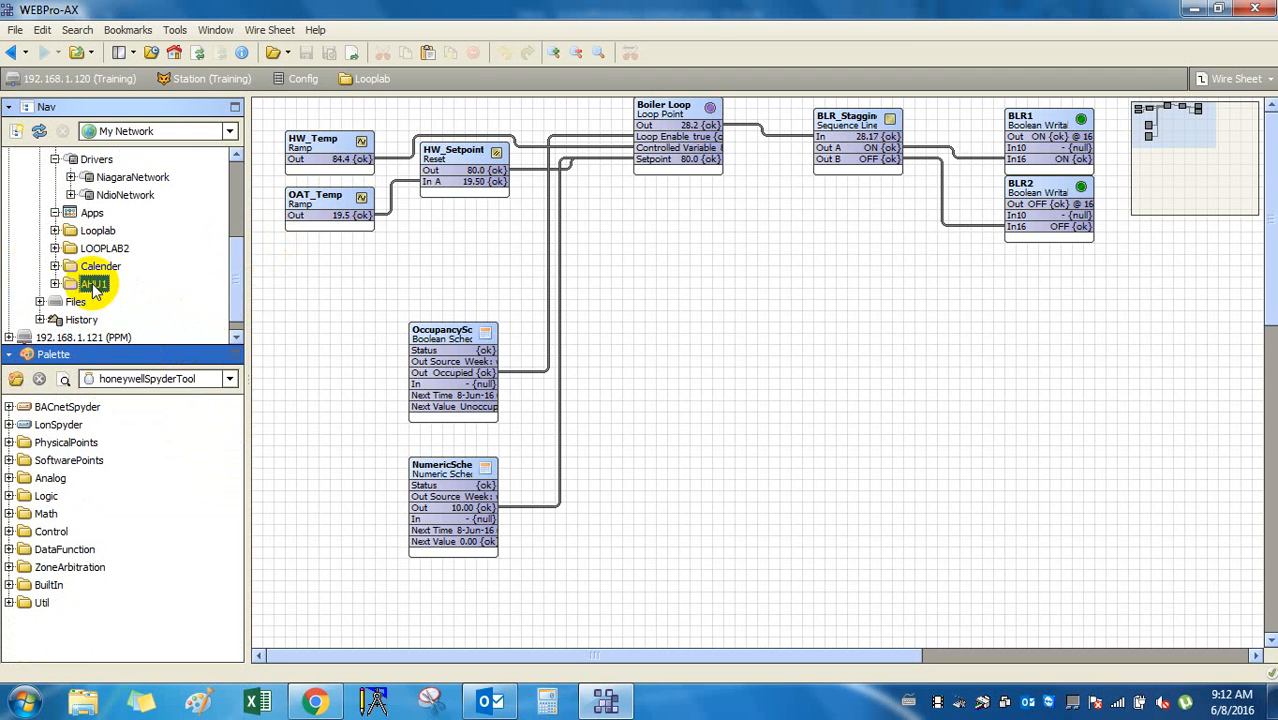
Add a new Px view named AHU (file ^px/AHU.px) to the AHU1 folder.
{"action": "right_click", "coordinate": [93, 285]}
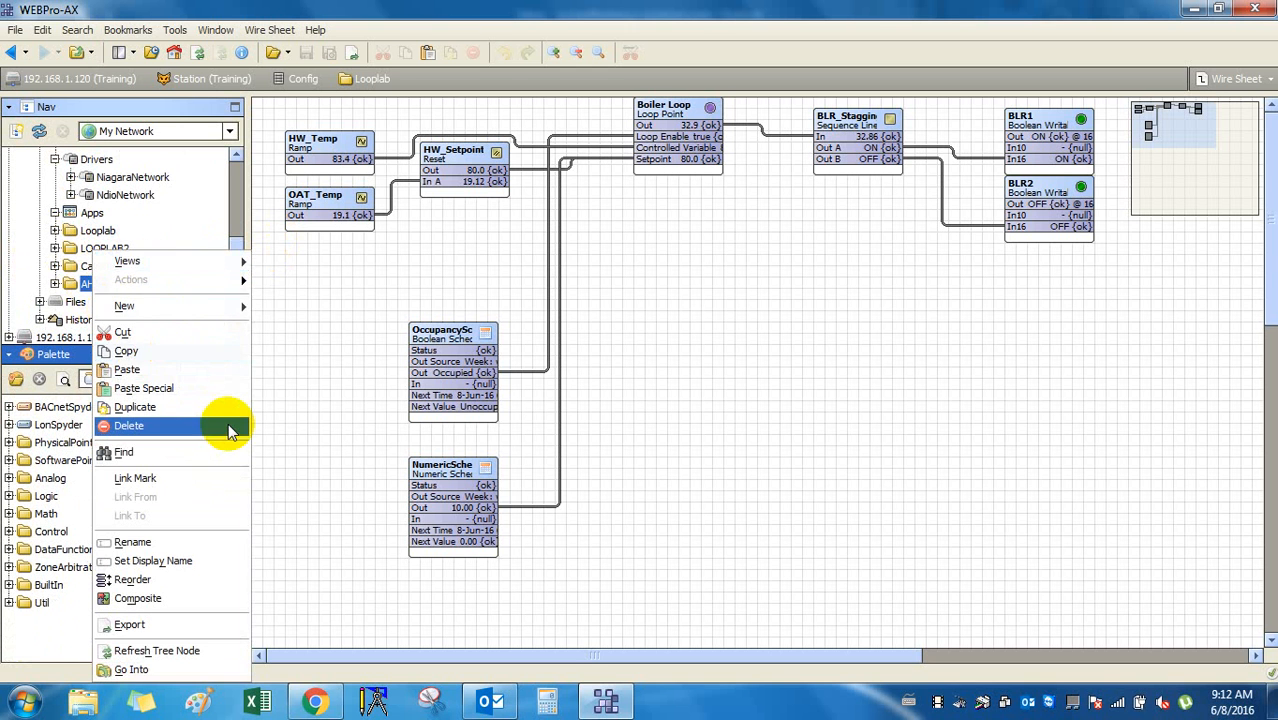
{"action": "mouse_move", "coordinate": [205, 264]}
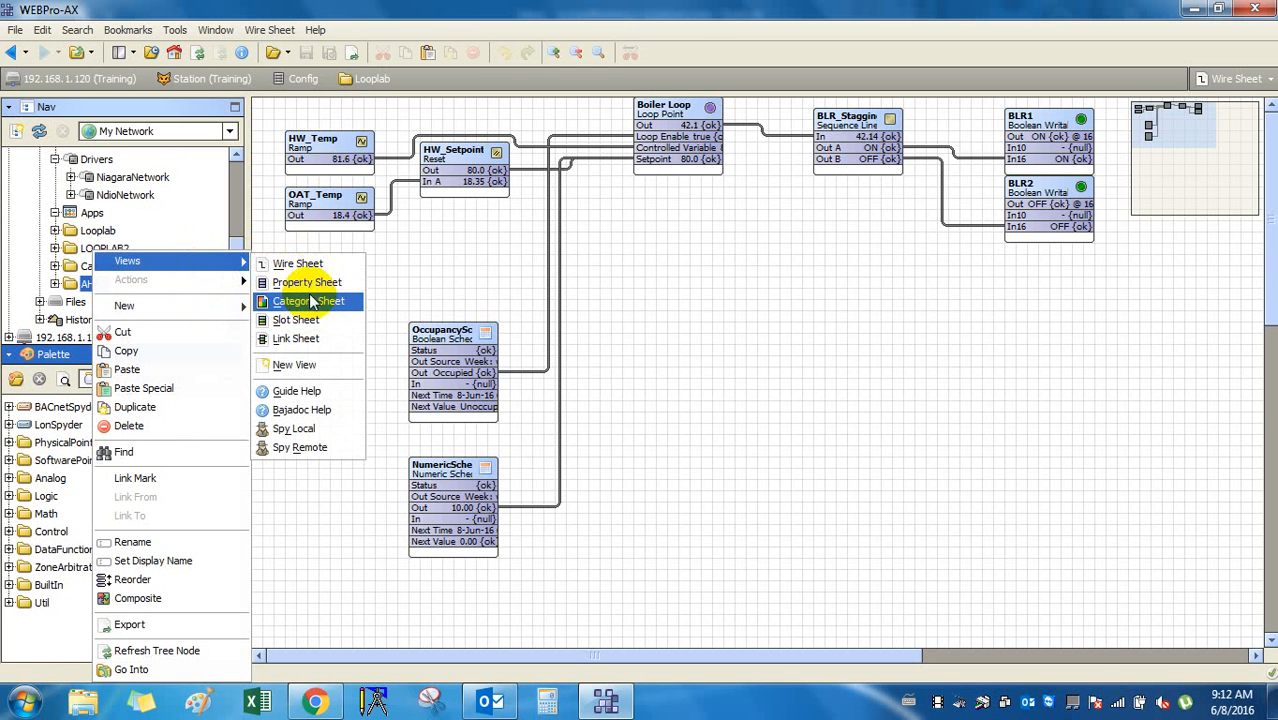
{"action": "left_click", "coordinate": [305, 365]}
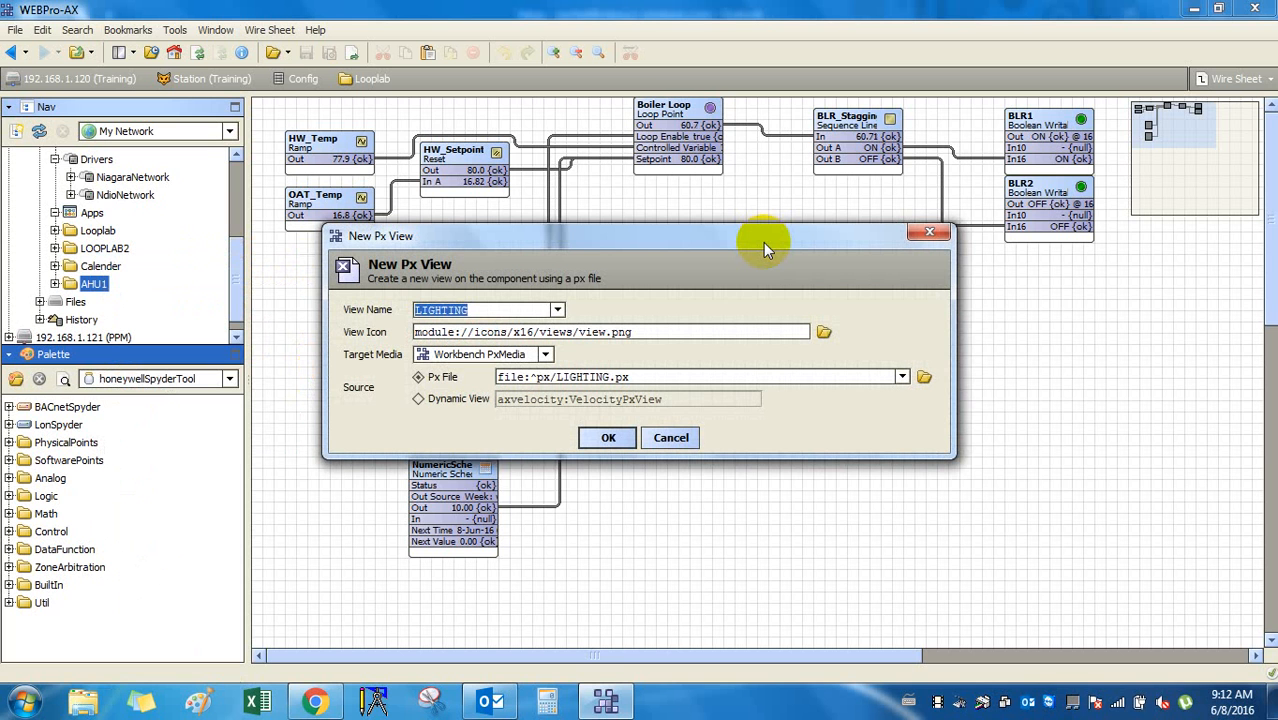
{"action": "type", "text": "AHU"}
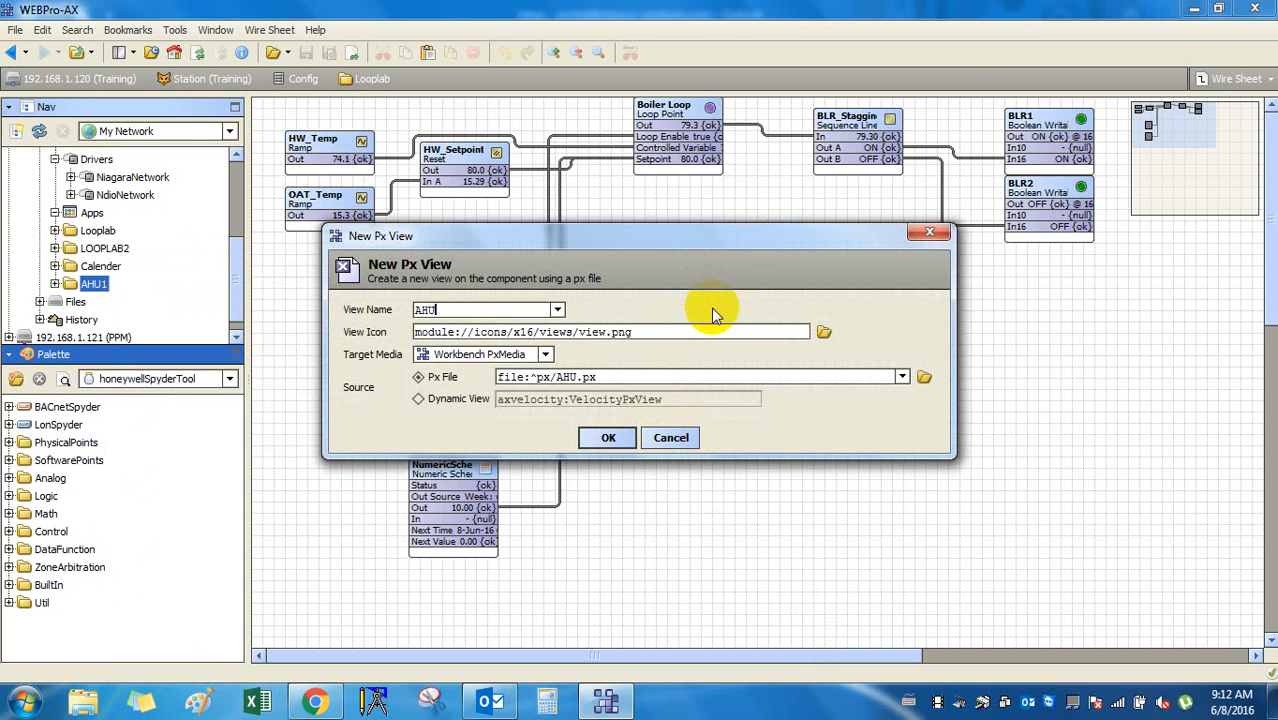
{"action": "left_click", "coordinate": [612, 438]}
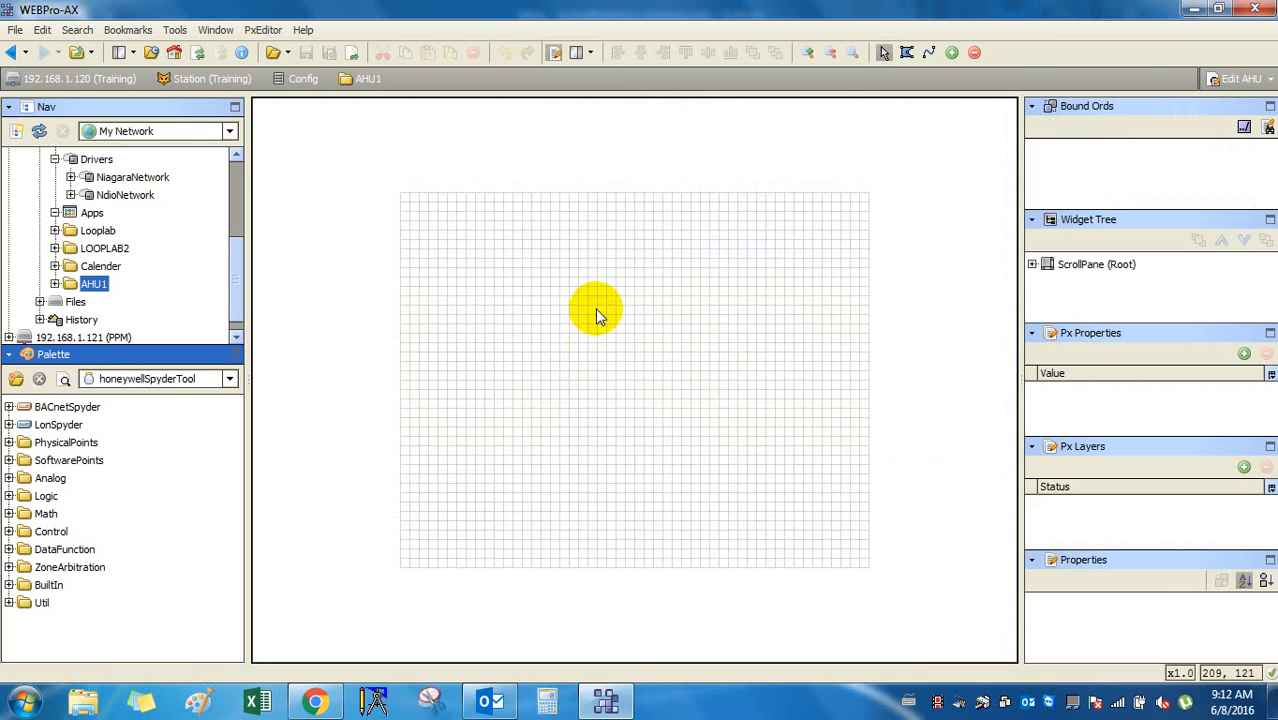
Set the canvas pane's viewSize to width 800 and height 600, then deselect it.
{"action": "right_click", "coordinate": [595, 308]}
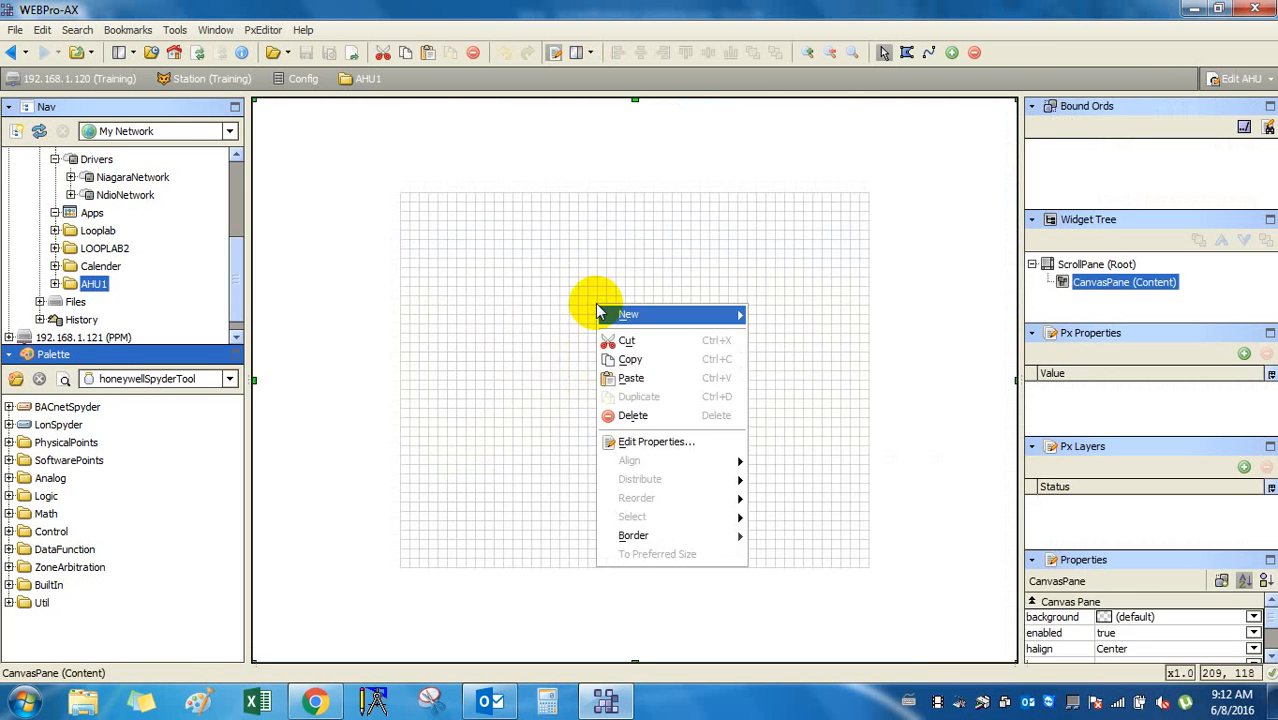
{"action": "double_click", "coordinate": [572, 295]}
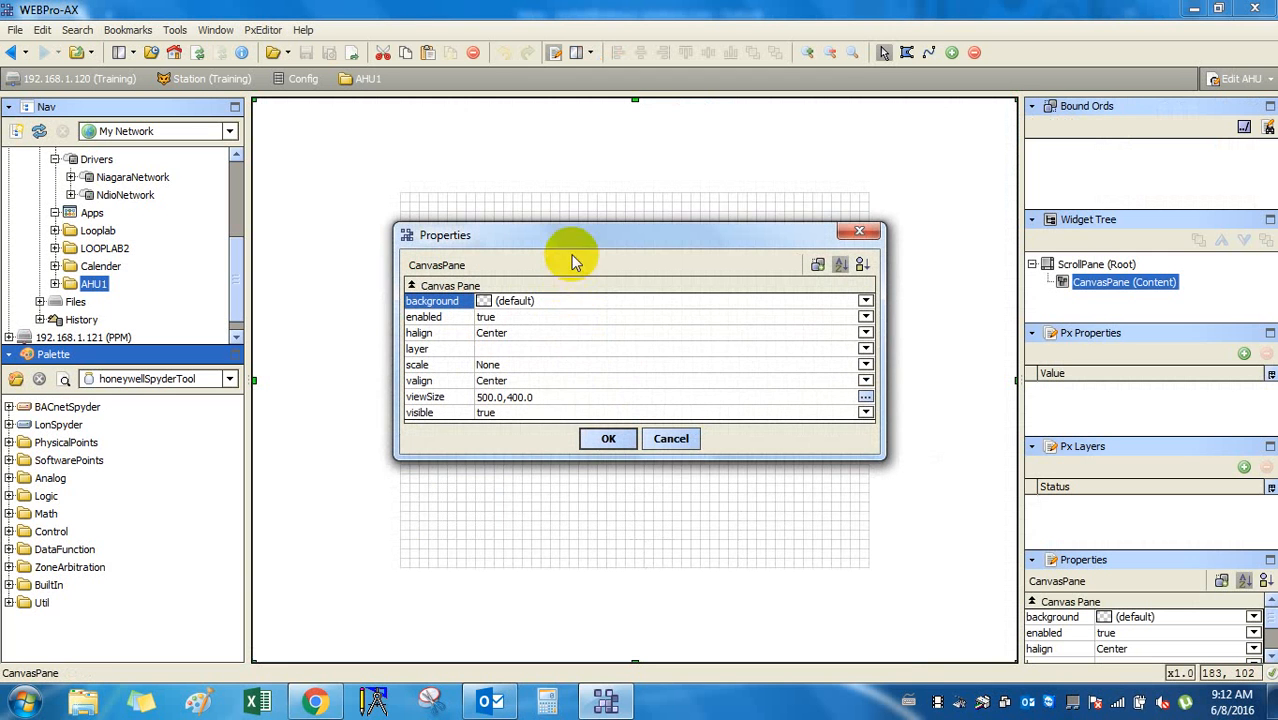
{"action": "double_click", "coordinate": [548, 397]}
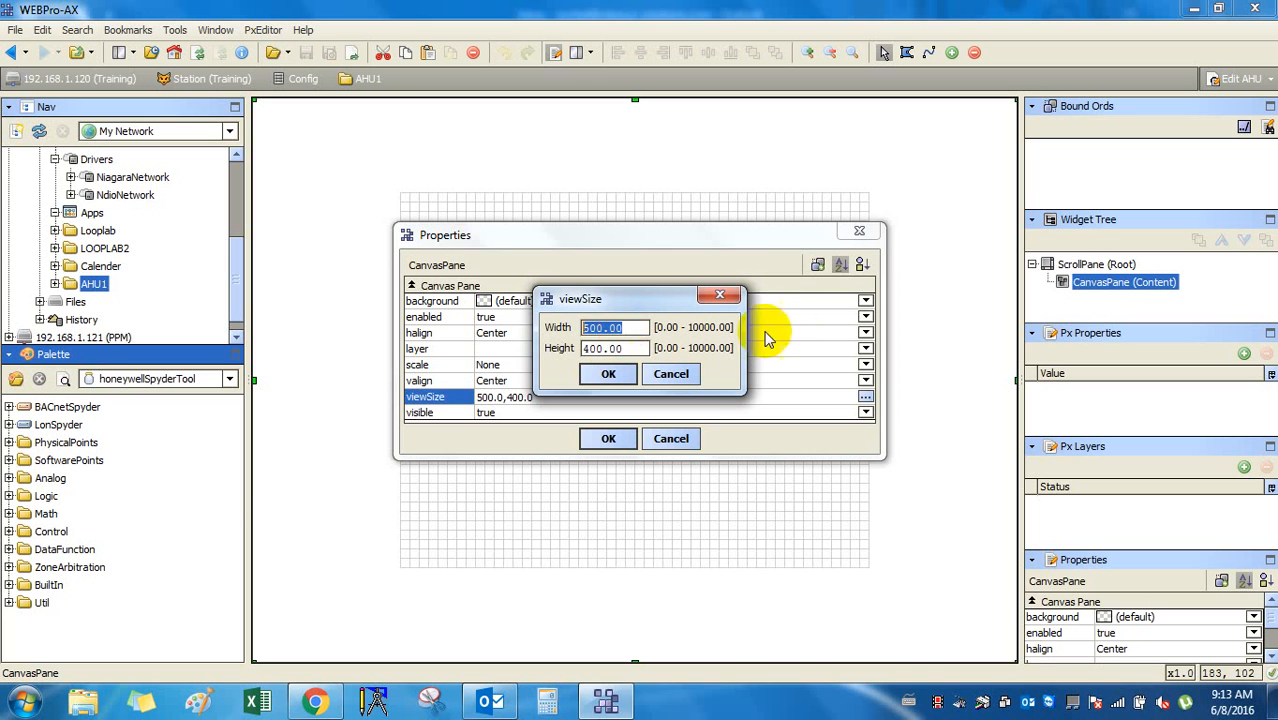
{"action": "type", "text": "800"}
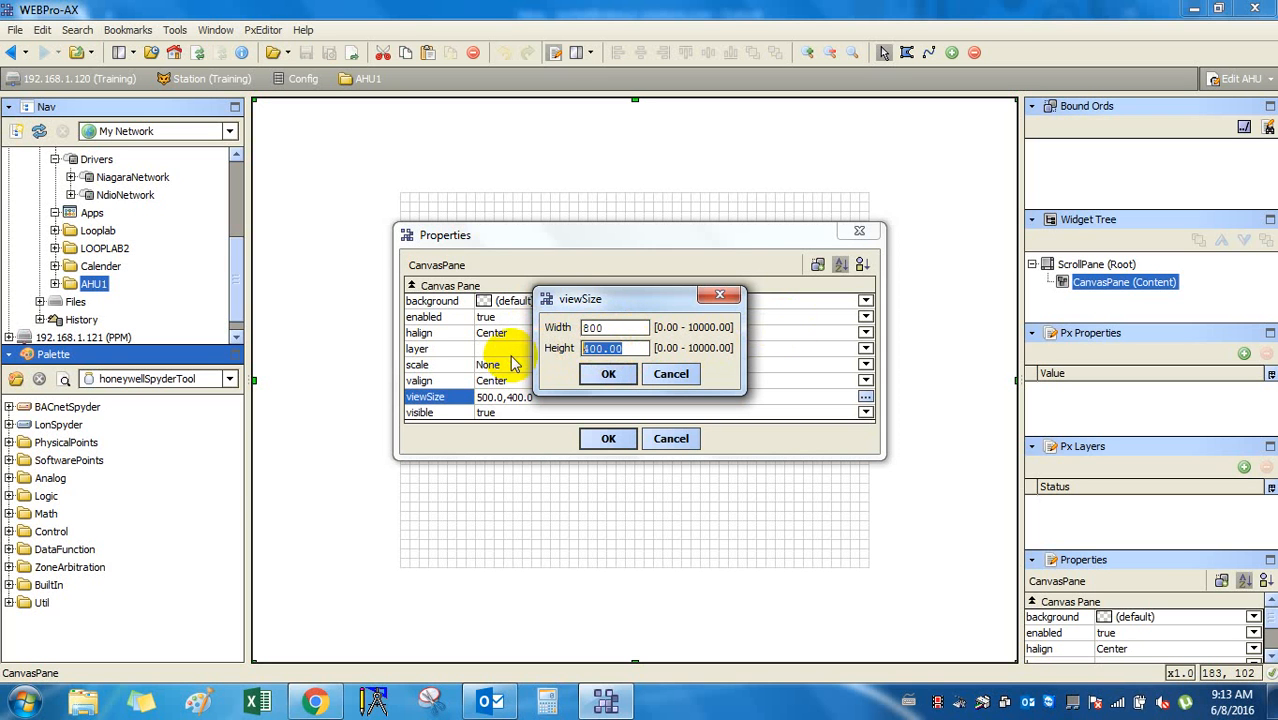
{"action": "type", "text": "600"}
{"action": "left_click", "coordinate": [608, 373]}
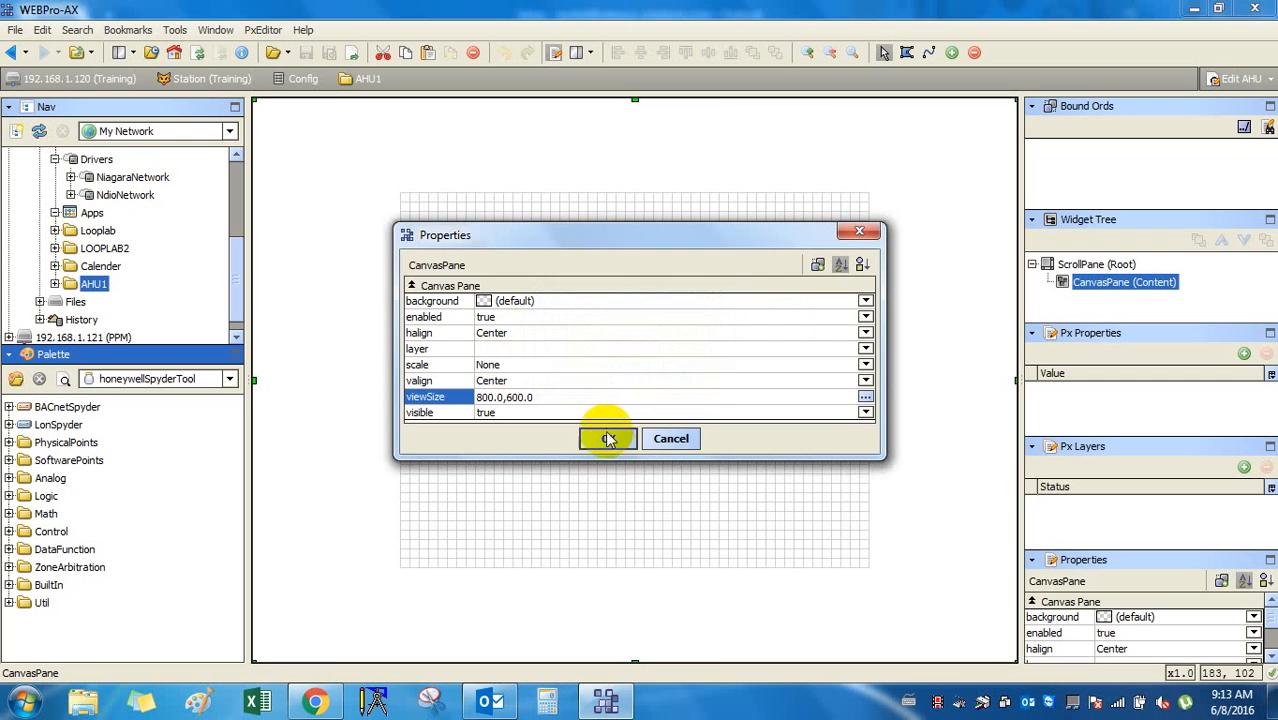
{"action": "left_click", "coordinate": [608, 438]}
{"action": "left_click", "coordinate": [610, 339]}
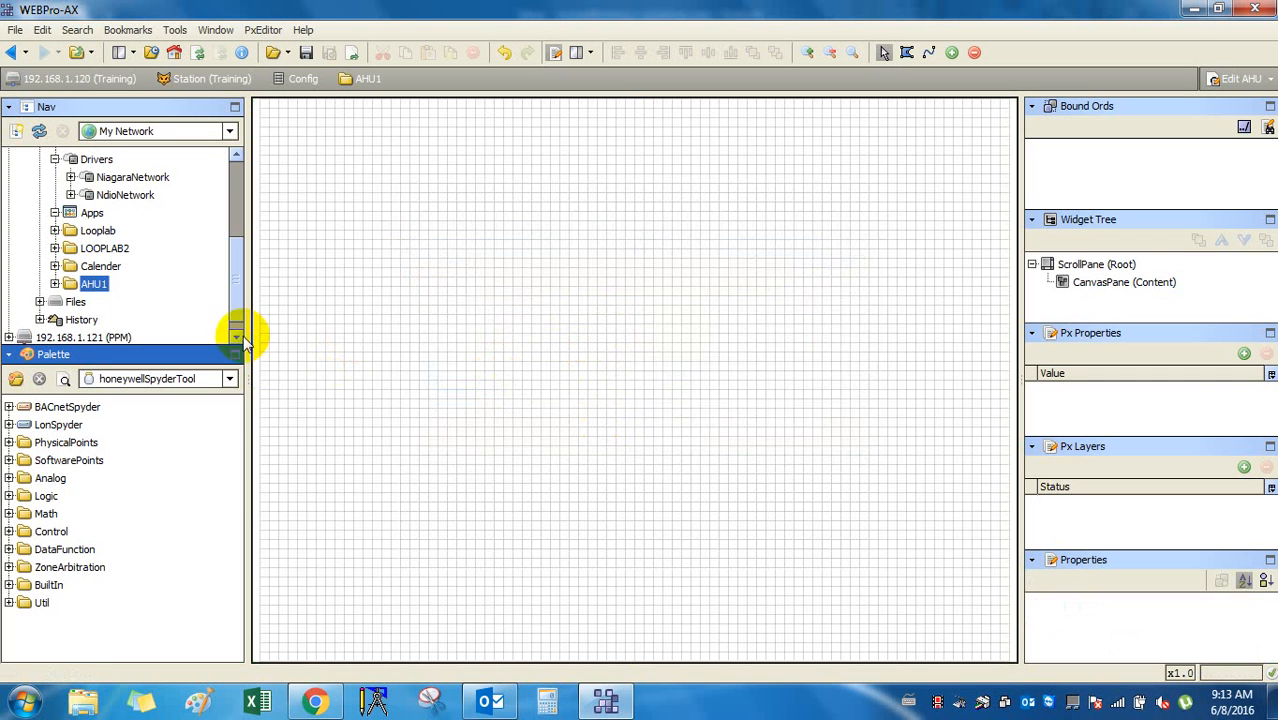
Narrow the left panels and push the right splitter outward to widen the canvas area.
{"action": "left_click_drag", "start_coordinate": [251, 322], "coordinate": [207, 322]}
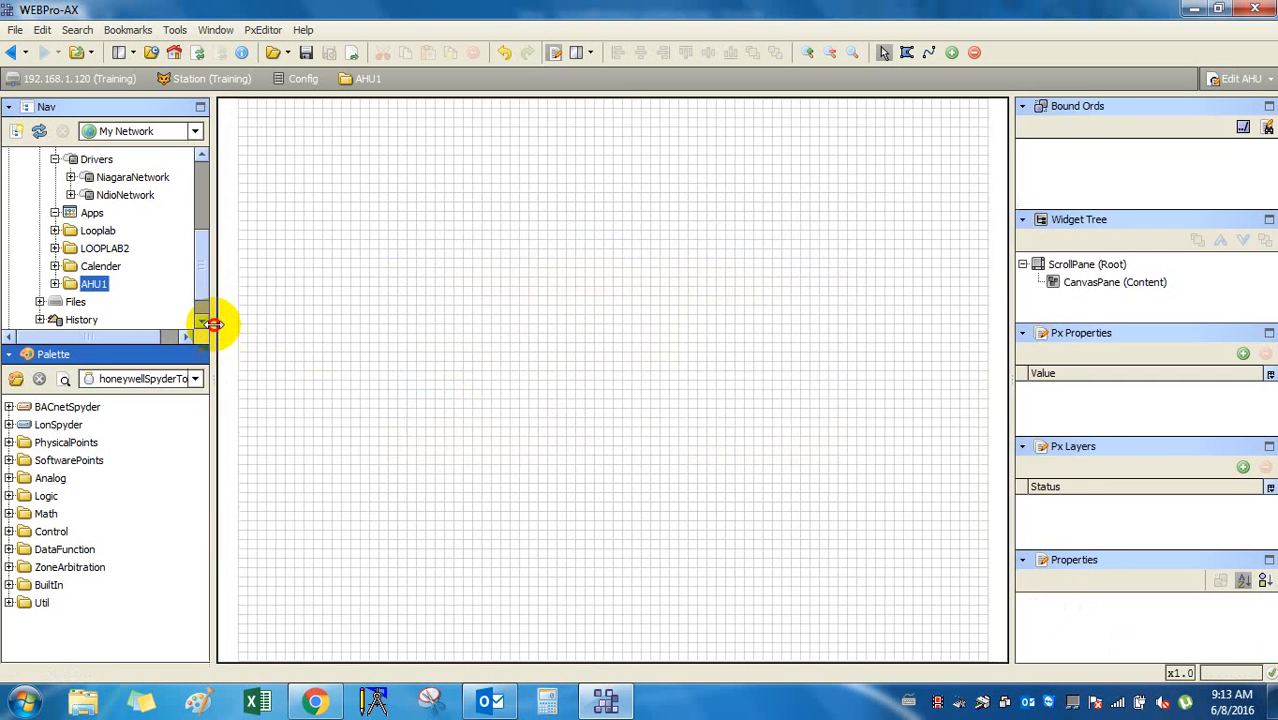
{"action": "left_click_drag", "start_coordinate": [1012, 388], "coordinate": [1137, 386]}
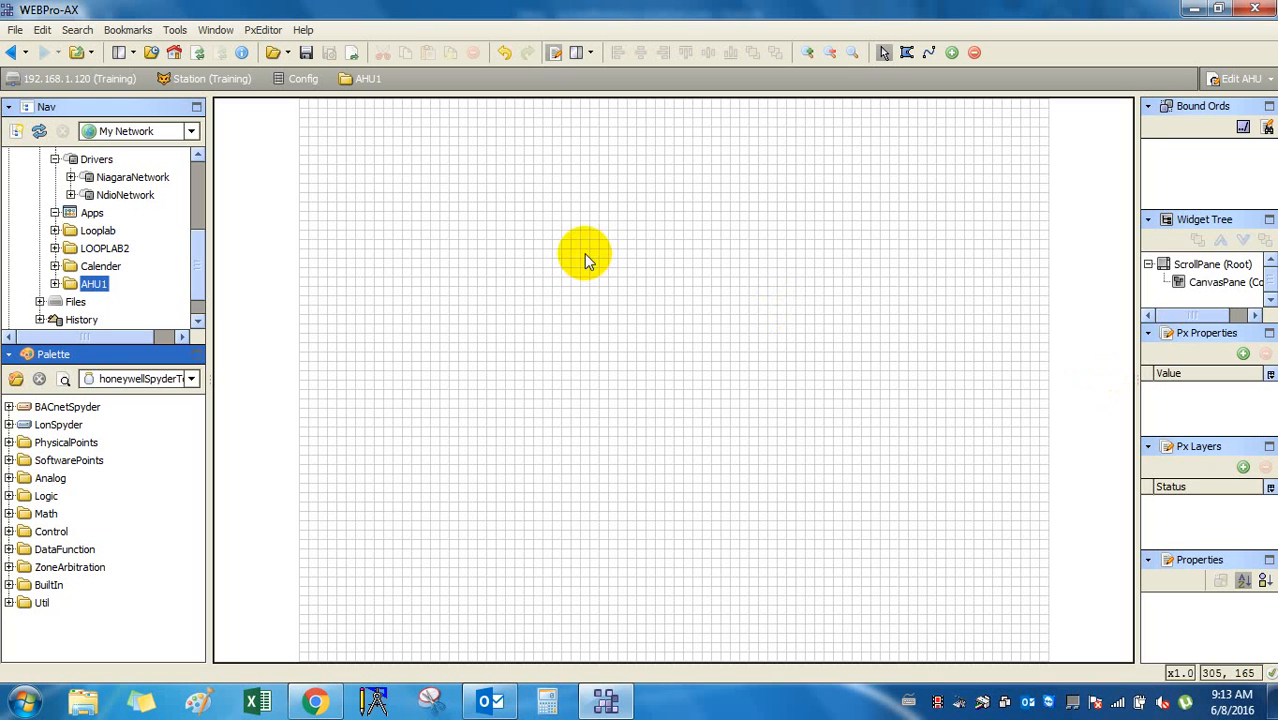
Switch the palette to kitPx and browse its BoundLabel and ActionButton widgets.
{"action": "left_click", "coordinate": [152, 379]}
{"action": "left_click", "coordinate": [143, 481]}
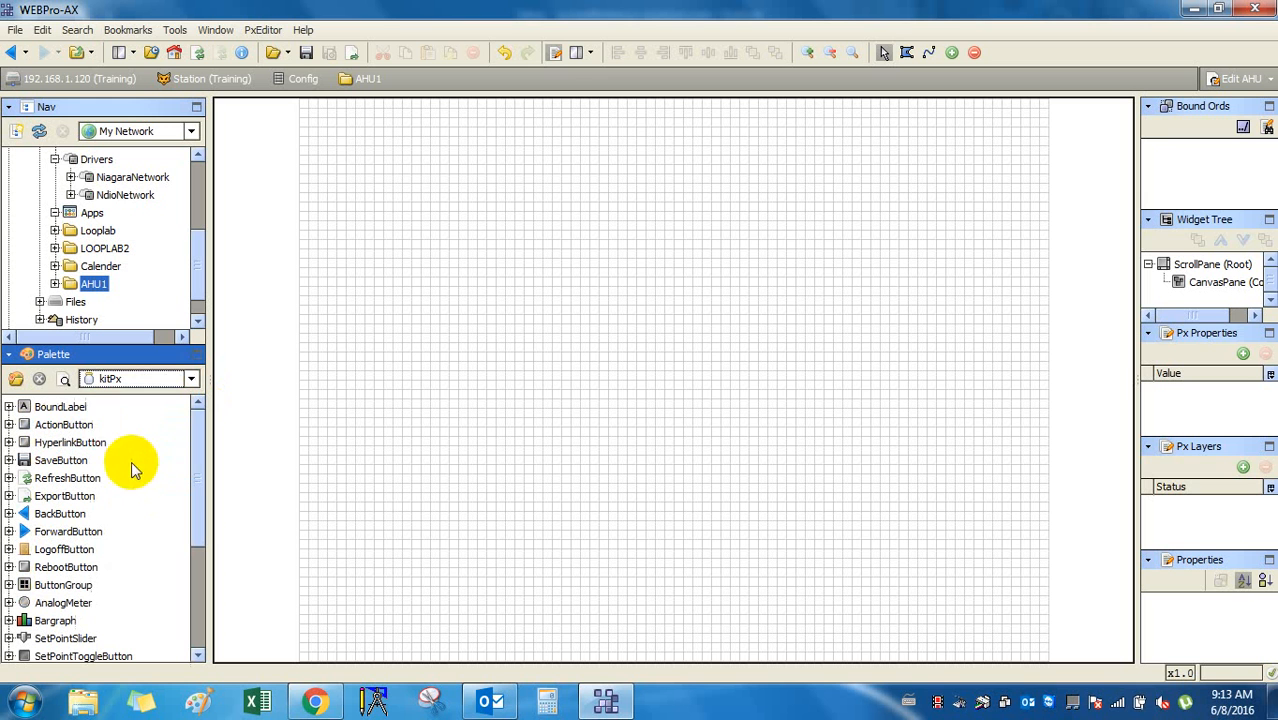
{"action": "left_click", "coordinate": [78, 408]}
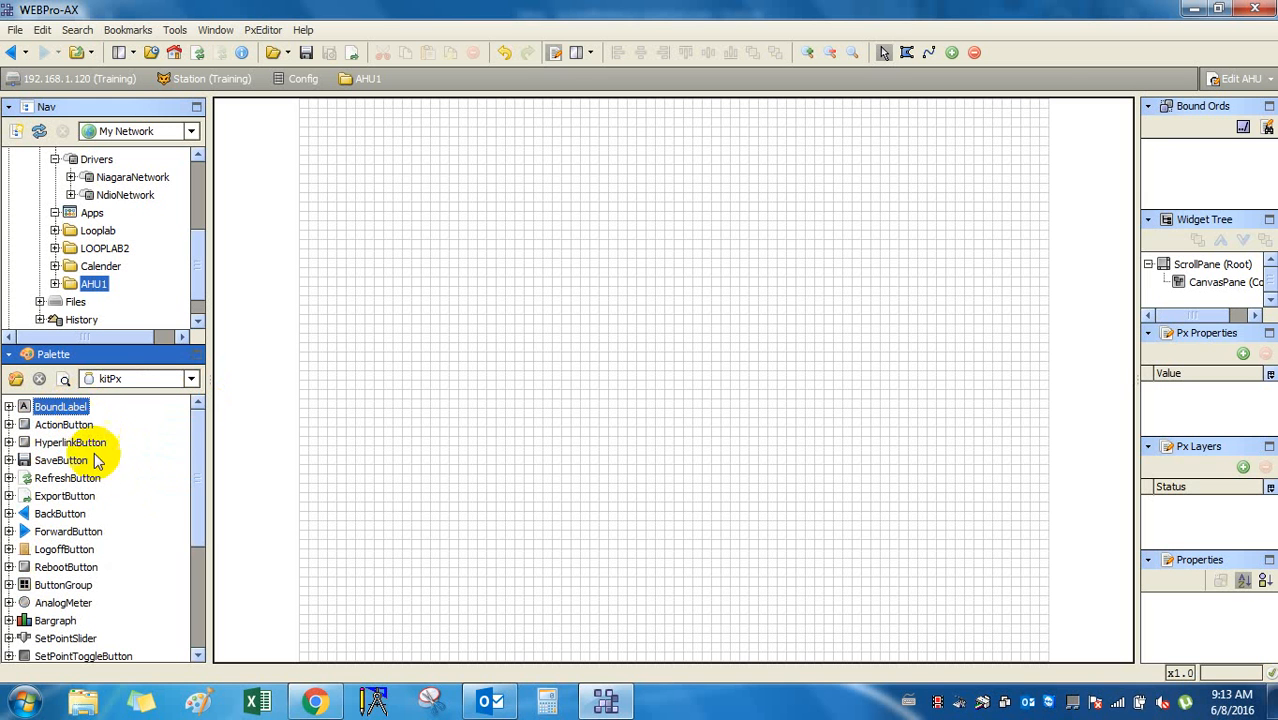
{"action": "scroll", "coordinate": [133, 434], "scroll_direction": "down", "scroll_amount": 1}
{"action": "scroll", "coordinate": [133, 434], "scroll_direction": "down", "scroll_amount": 2}
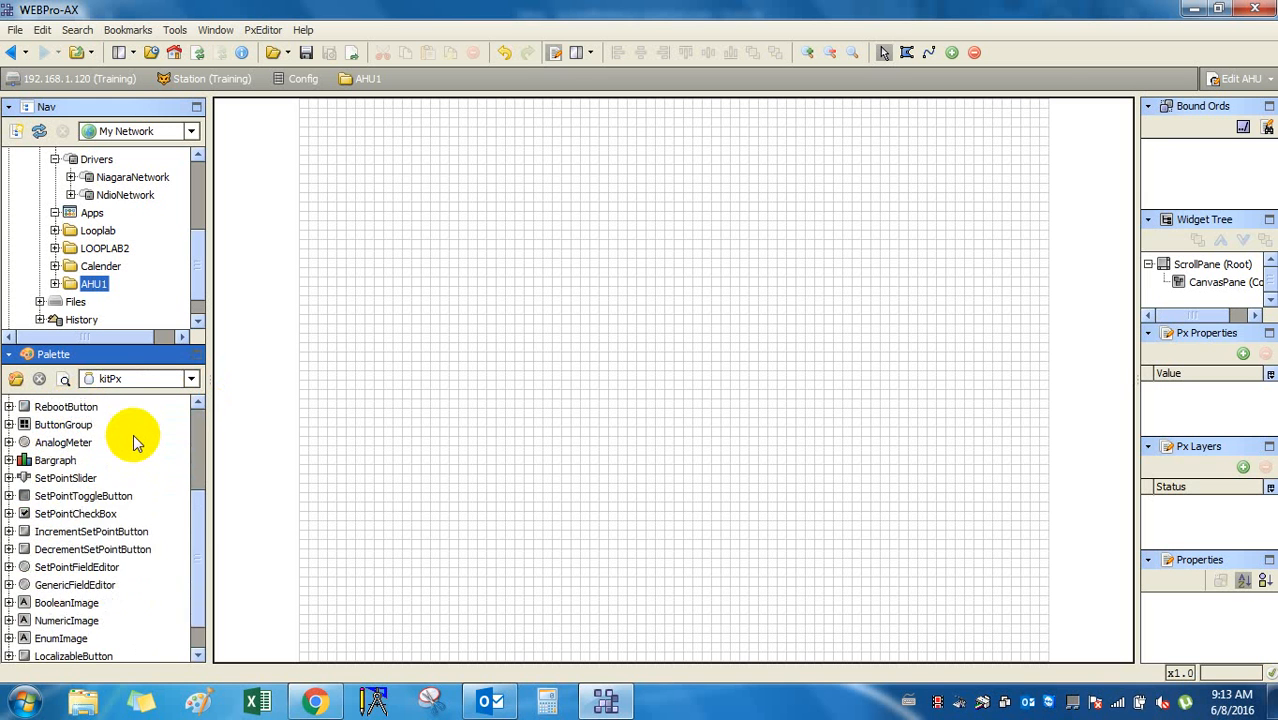
{"action": "scroll", "coordinate": [133, 434], "scroll_direction": "up", "scroll_amount": 3}
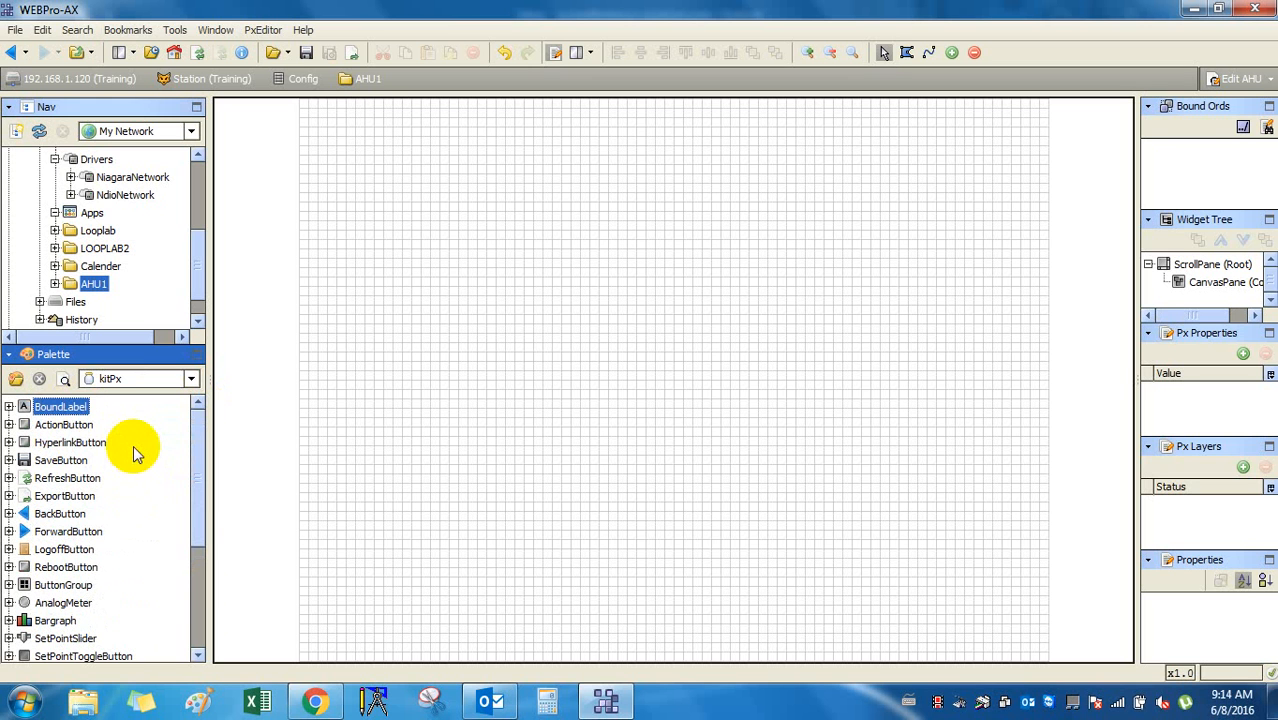
{"action": "left_click", "coordinate": [75, 428]}
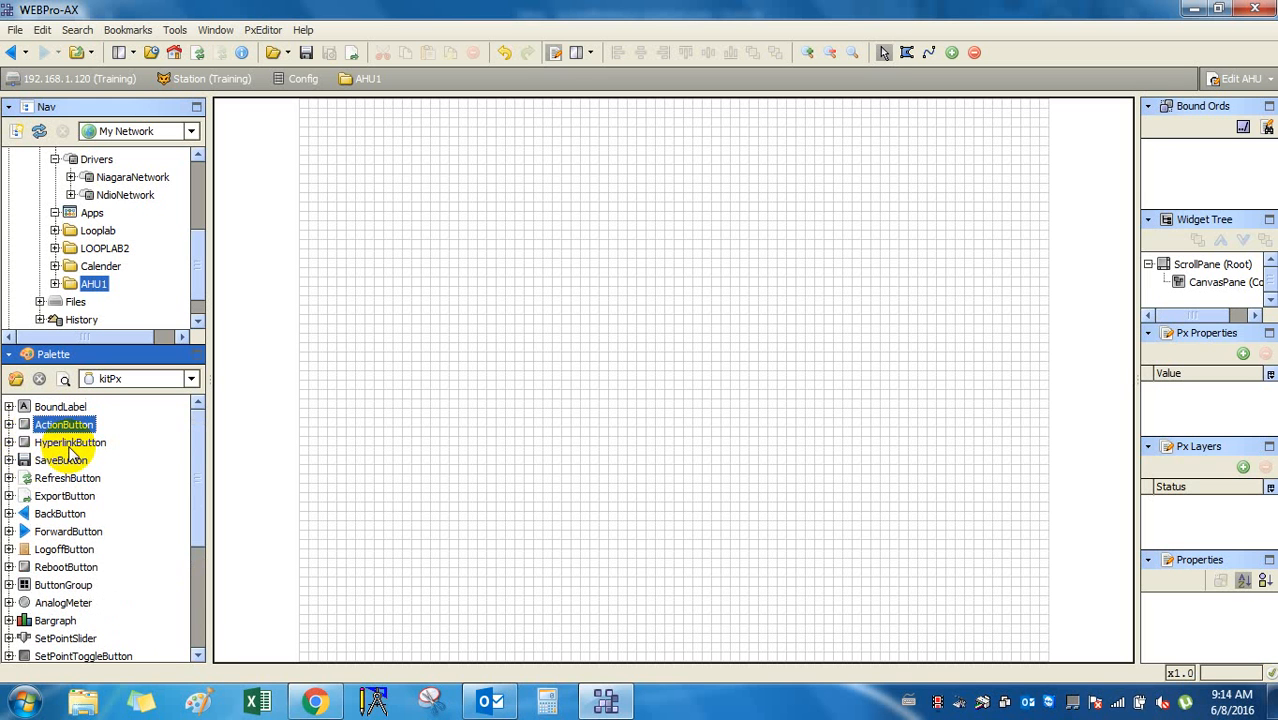
{"action": "scroll", "coordinate": [75, 463], "scroll_direction": "down", "scroll_amount": 4}
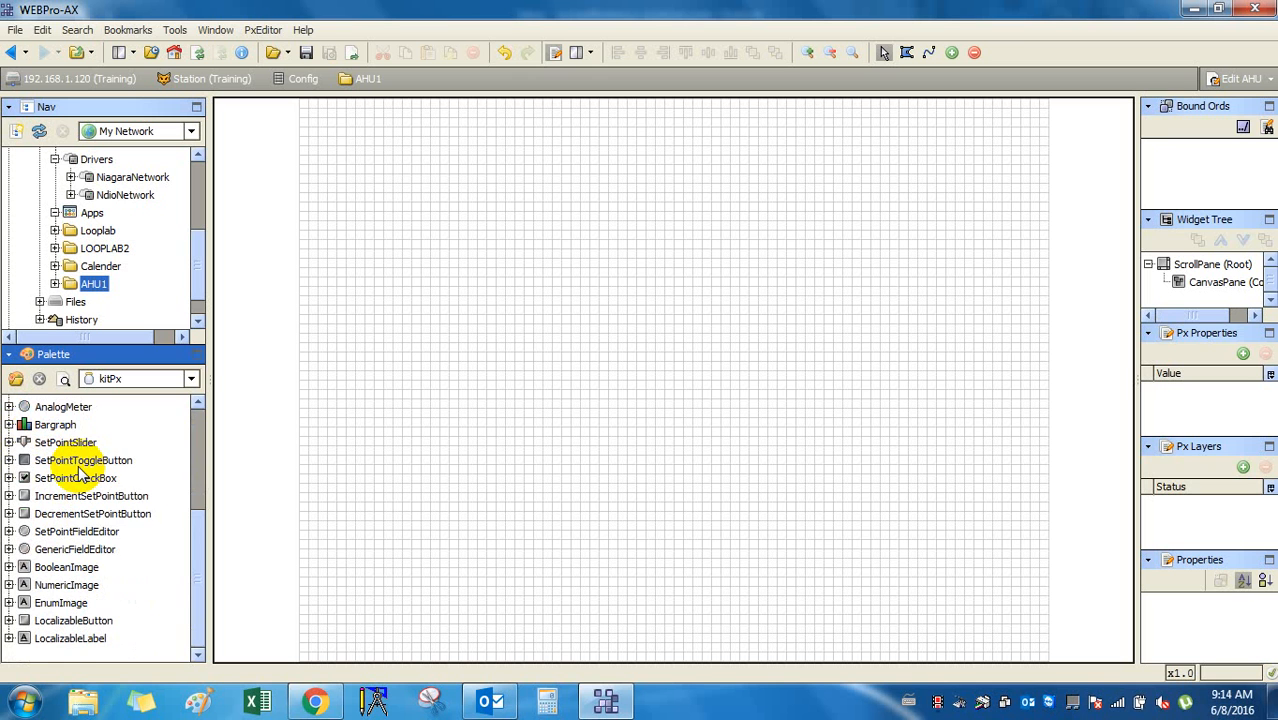
{"action": "scroll", "coordinate": [80, 470], "scroll_direction": "up", "scroll_amount": 4}
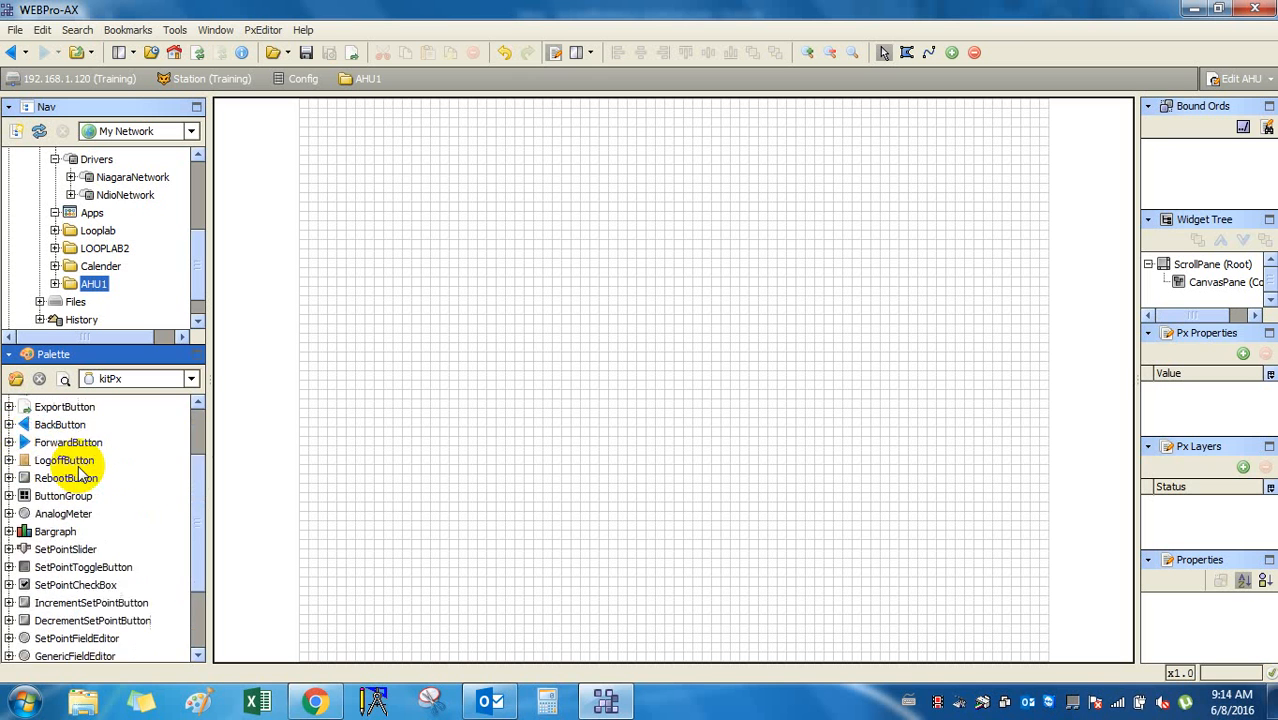
Keep kitPx selected and bring up the Open Palette module browser.
{"action": "left_click", "coordinate": [189, 381]}
{"action": "left_click", "coordinate": [84, 381]}
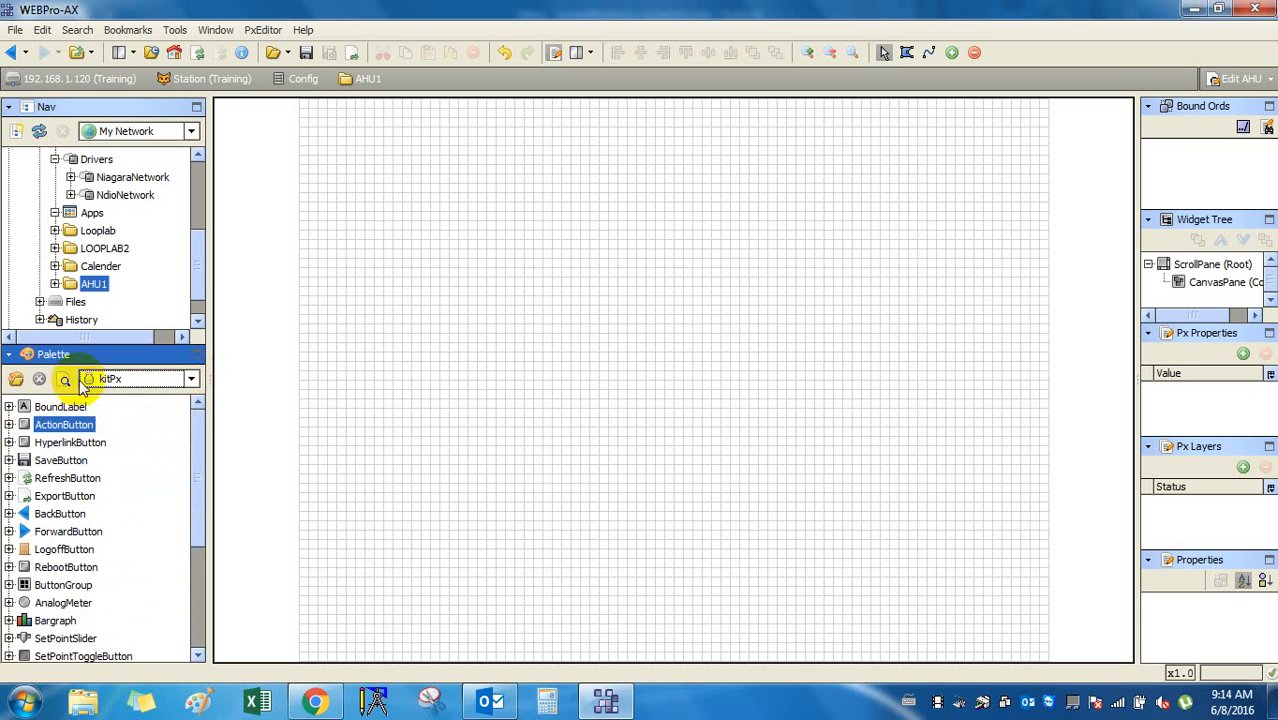
{"action": "left_click", "coordinate": [16, 379]}
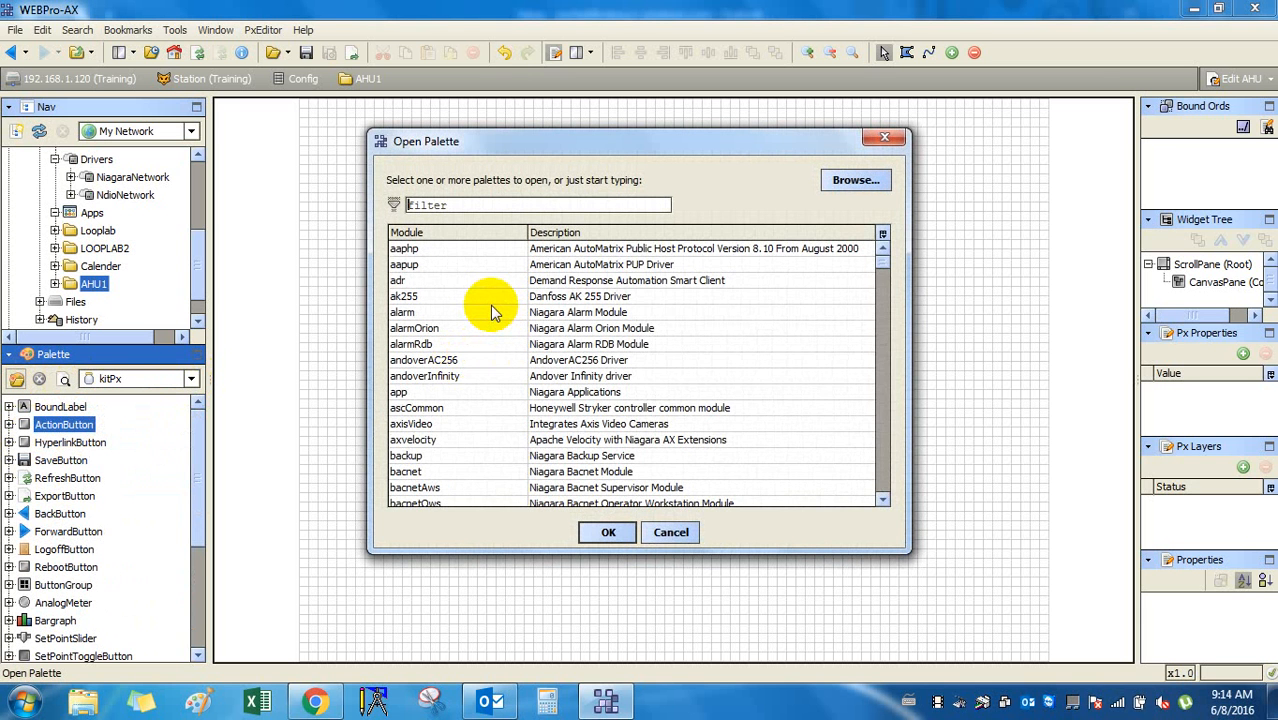
Filter modules by 'KI', load kitPxGraphics, and browse its folders such as CoolingTowers.
{"action": "type", "text": "KI"}
{"action": "left_click", "coordinate": [480, 313]}
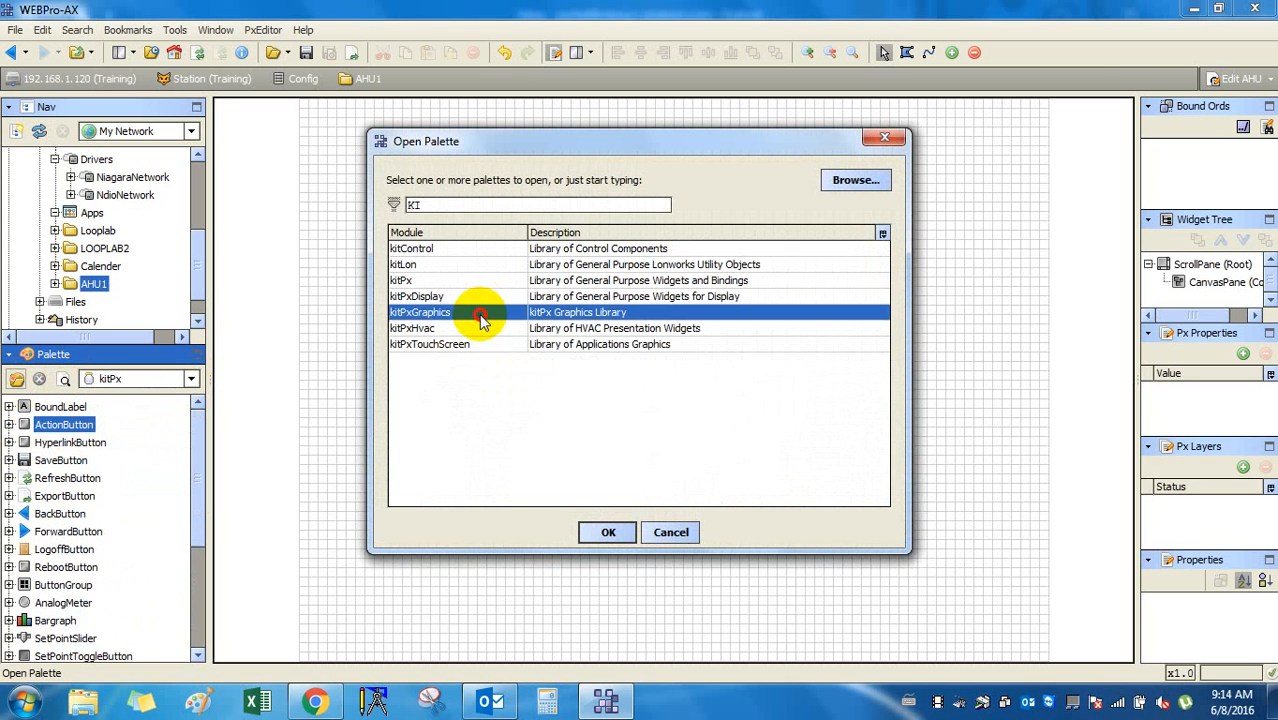
{"action": "double_click", "coordinate": [480, 316]}
{"action": "left_click", "coordinate": [48, 460]}
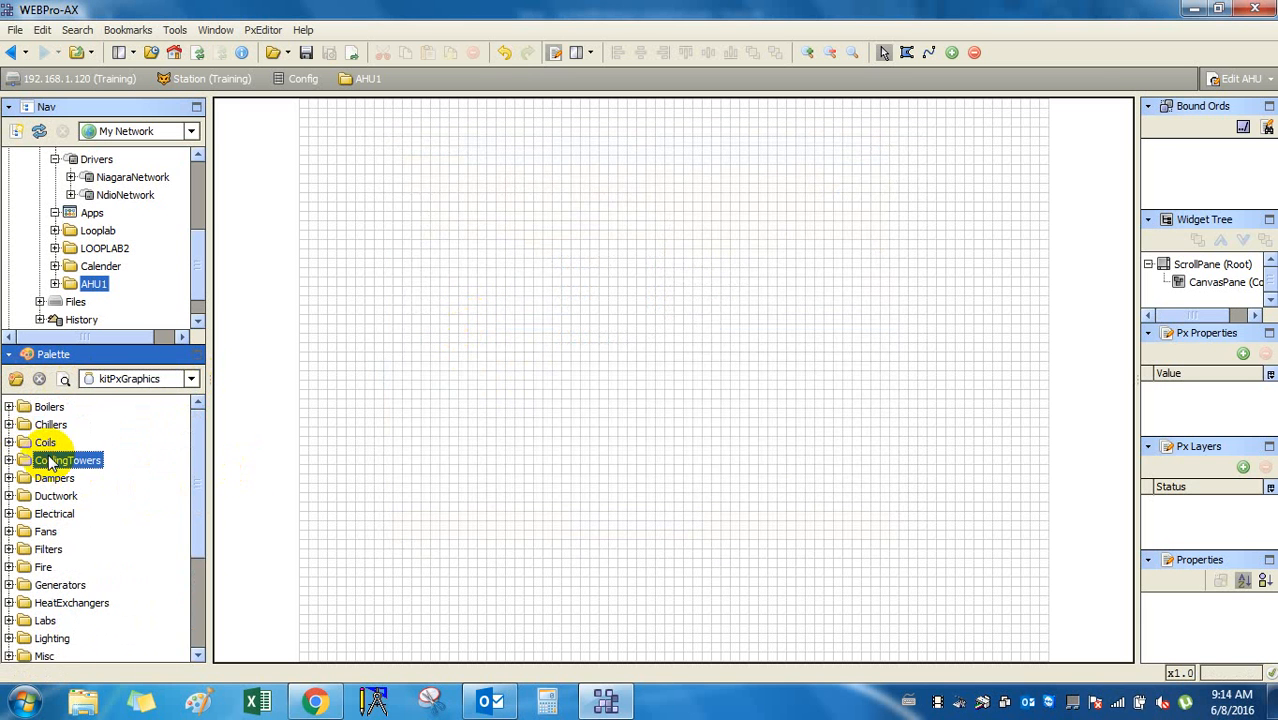
{"action": "scroll", "coordinate": [70, 478], "scroll_direction": "down", "scroll_amount": 3}
{"action": "scroll", "coordinate": [70, 478], "scroll_direction": "up", "scroll_amount": 3}
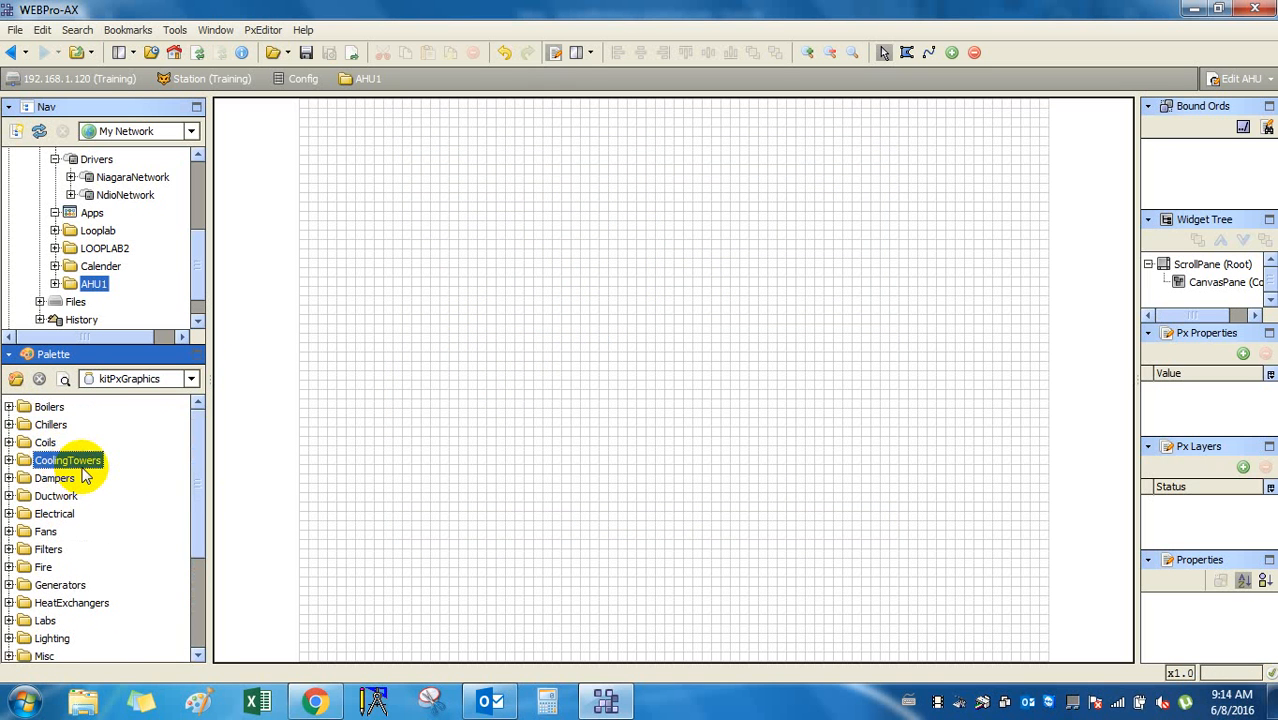
Turn on item previews, expand Ductwork, and preview DuctConnector4Way and the corner pieces.
{"action": "left_click", "coordinate": [65, 380]}
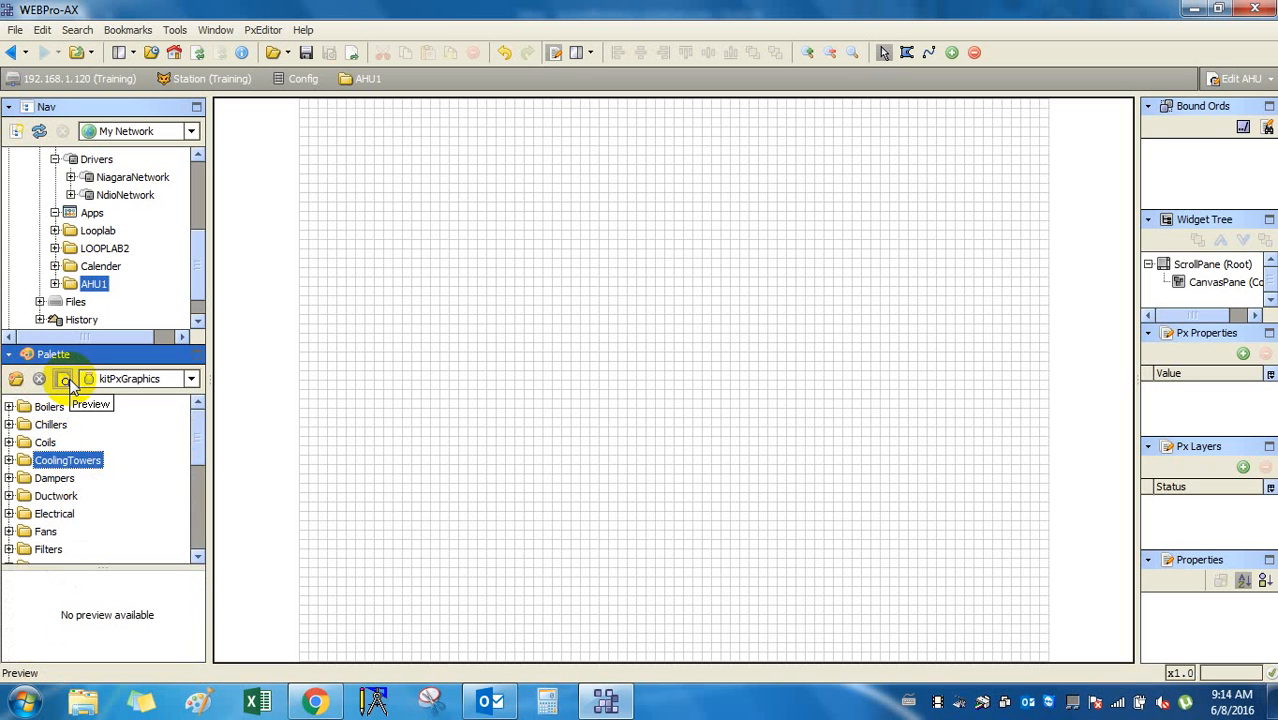
{"action": "left_click", "coordinate": [66, 380]}
{"action": "left_click", "coordinate": [66, 380]}
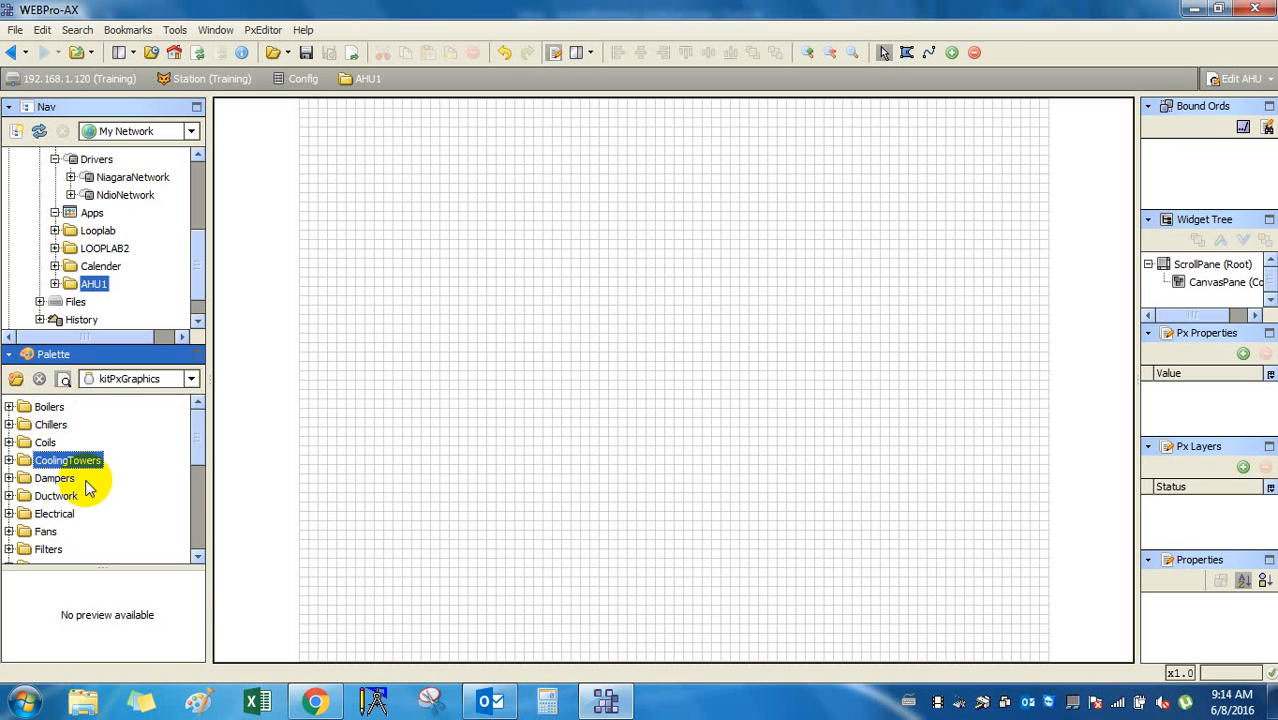
{"action": "scroll", "coordinate": [88, 487], "scroll_direction": "down", "scroll_amount": 1}
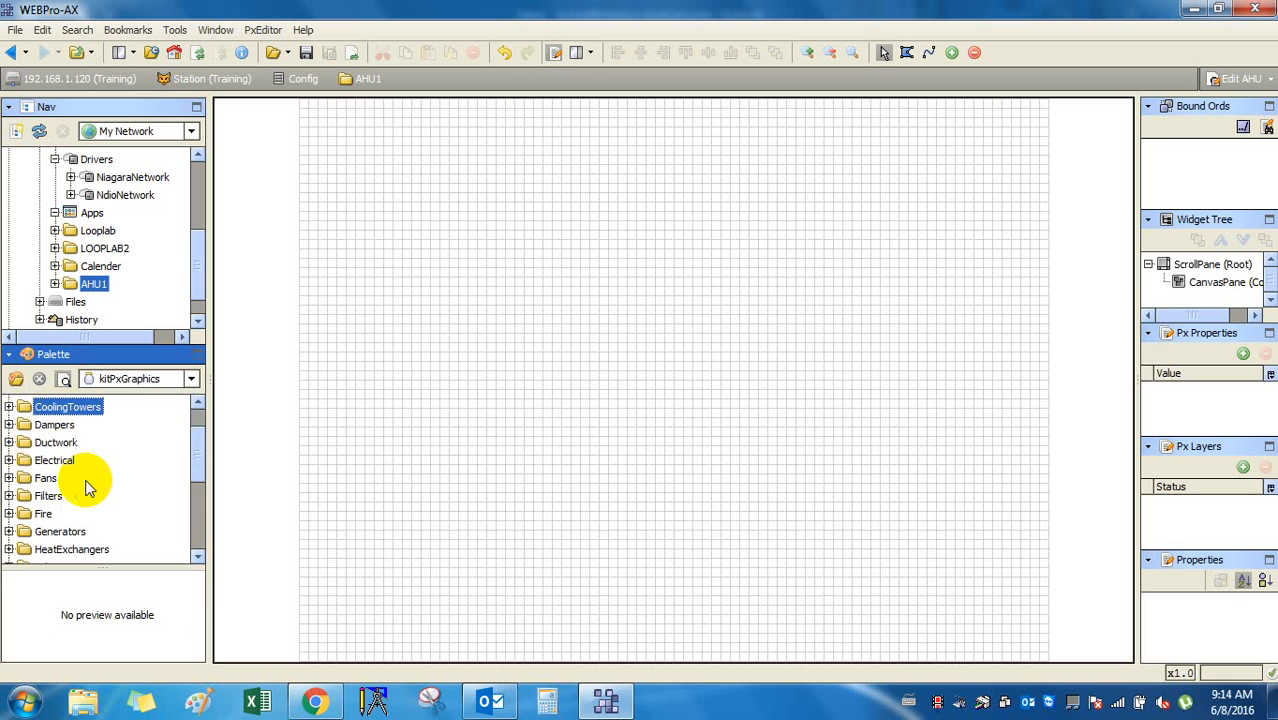
{"action": "left_click", "coordinate": [9, 443]}
{"action": "left_click", "coordinate": [86, 428]}
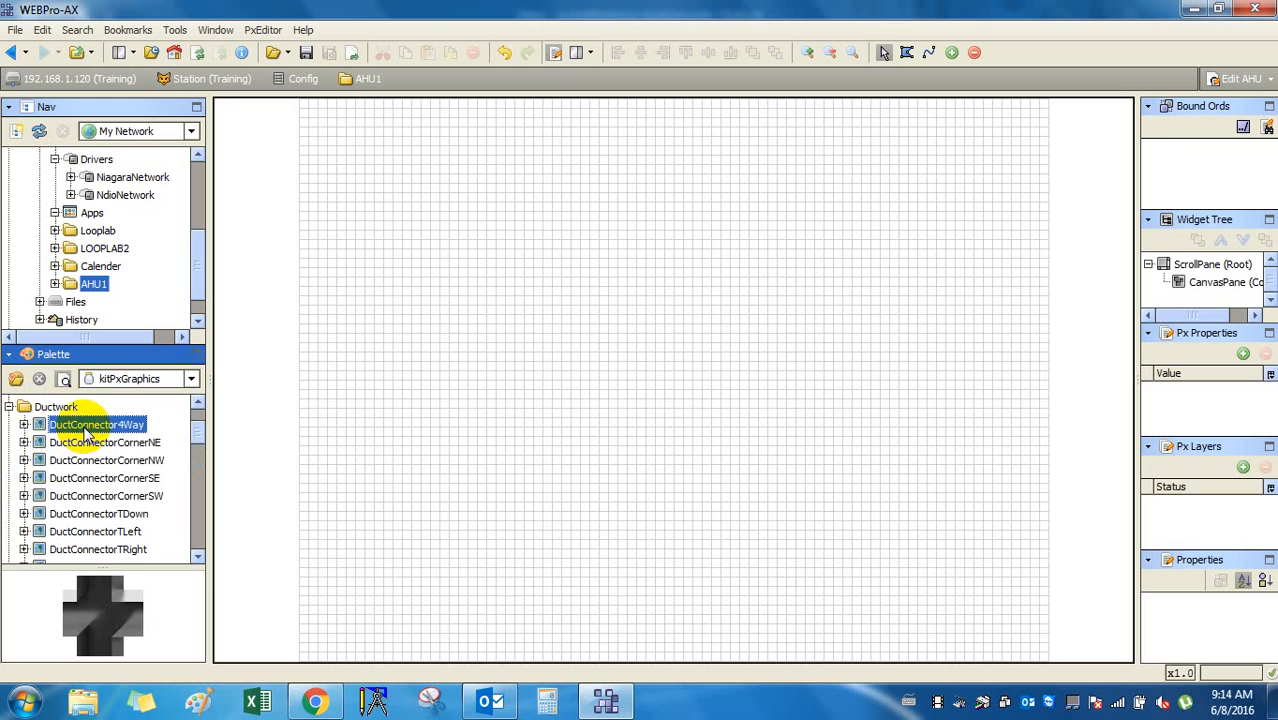
{"action": "left_click", "coordinate": [95, 461]}
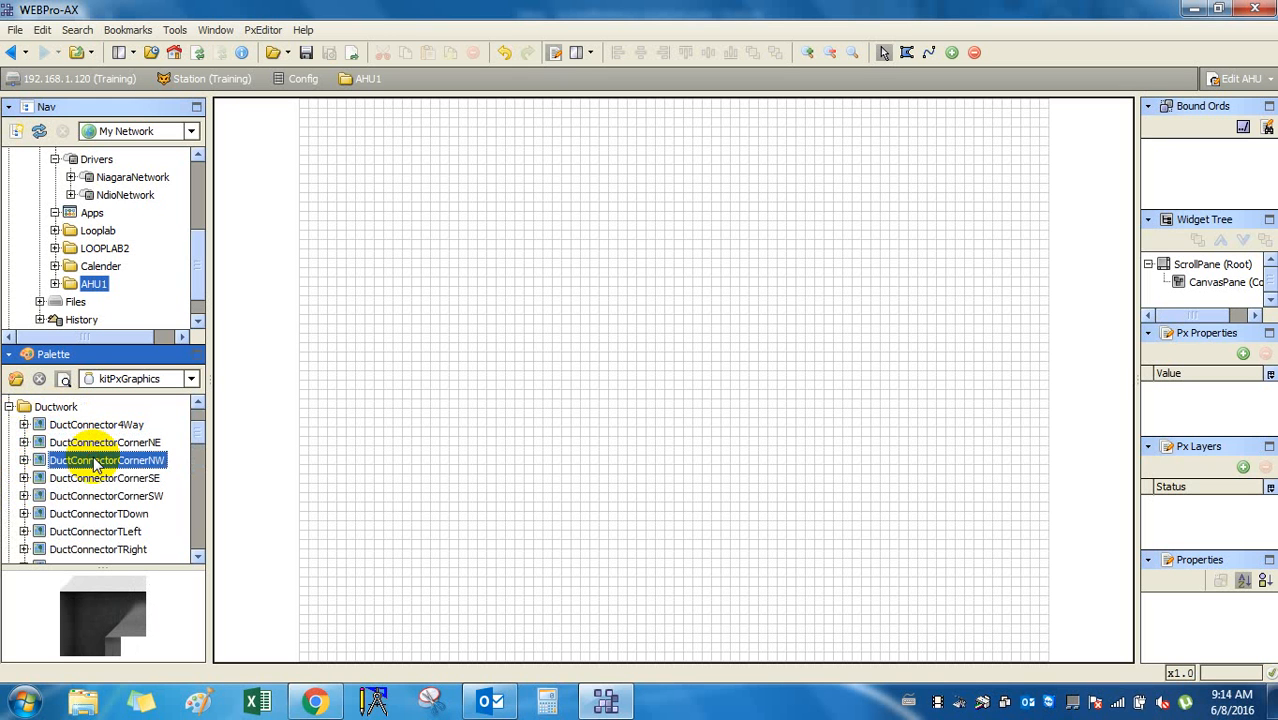
{"action": "key", "text": "Down"}
{"action": "key", "text": "Down"}
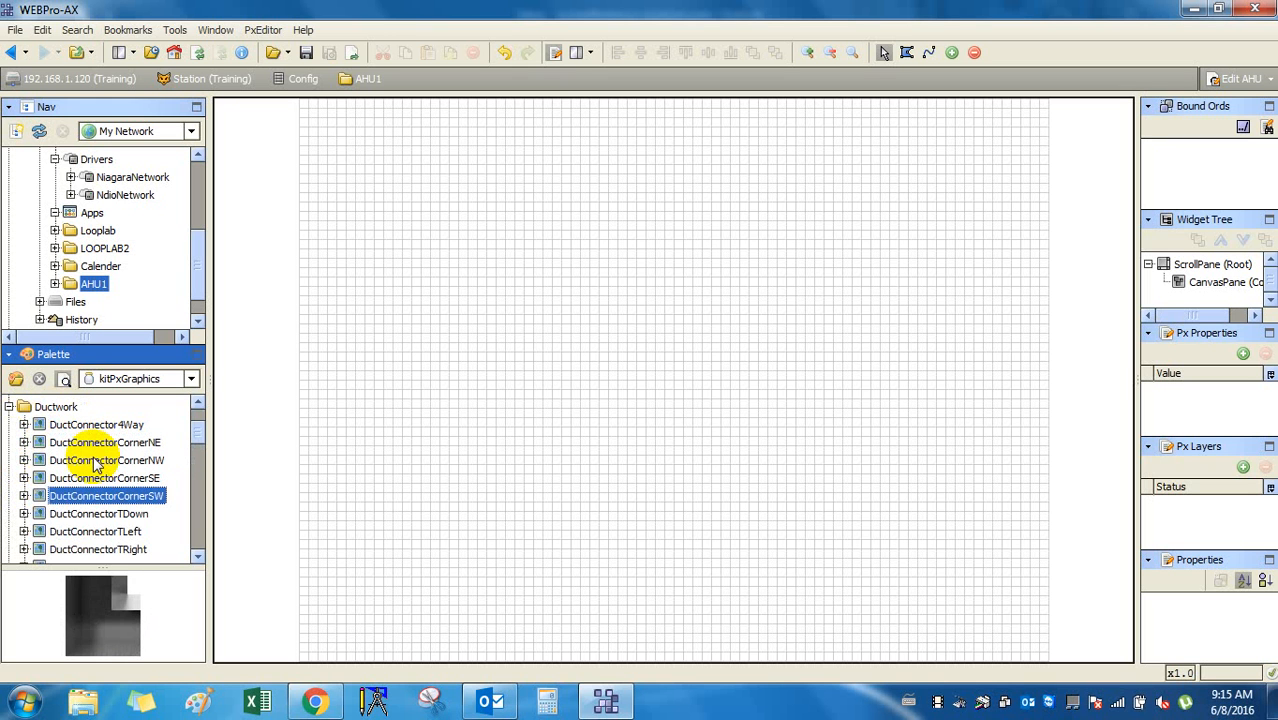
{"action": "key", "text": "Up"}
{"action": "key", "text": "Up"}
{"action": "key", "text": "Up"}
{"action": "key", "text": "Up"}
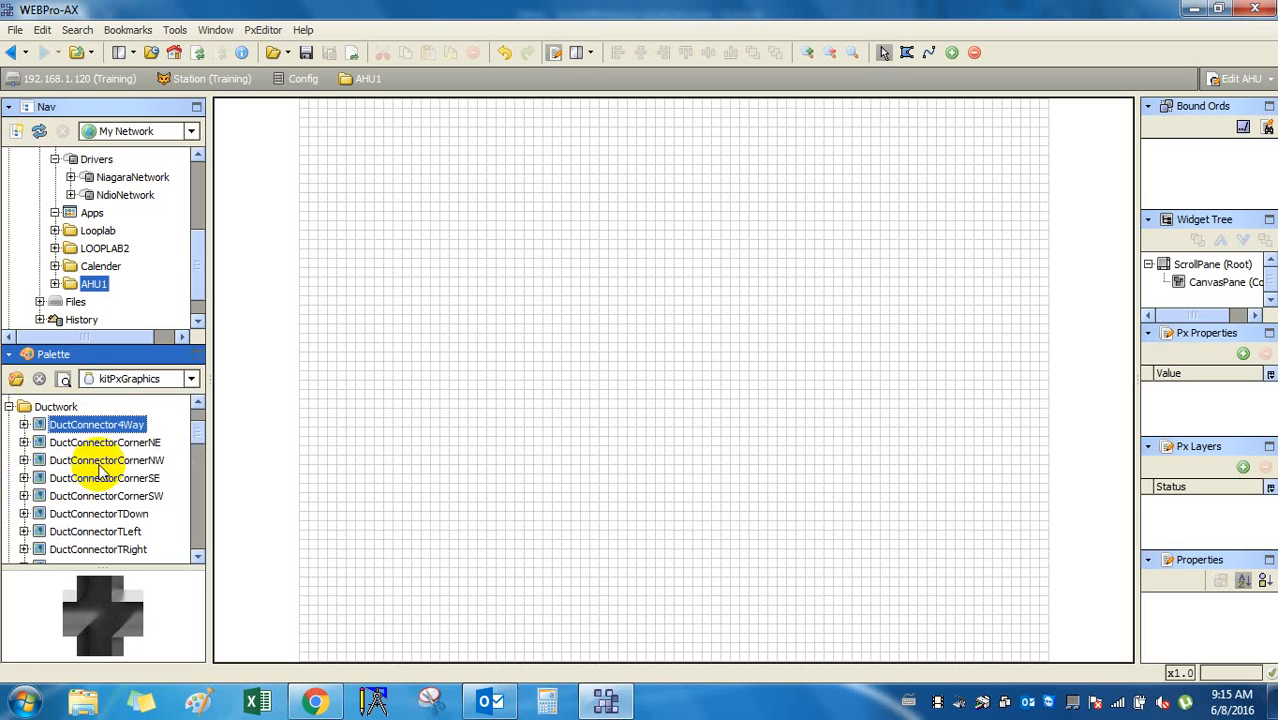
Preview the CornerNE through TLeft connectors and choose the DuctConnectorTDown T-piece.
{"action": "left_click", "coordinate": [95, 443]}
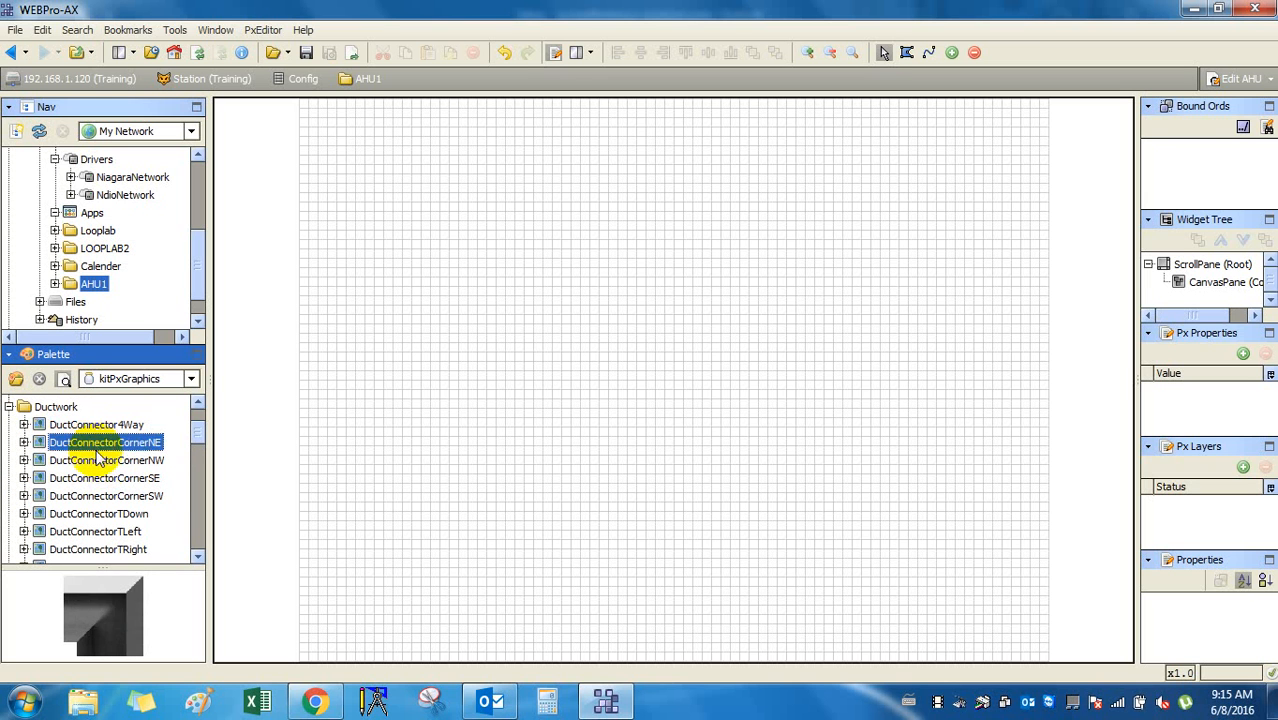
{"action": "left_click", "coordinate": [115, 461]}
{"action": "left_click", "coordinate": [112, 479]}
{"action": "left_click", "coordinate": [112, 497]}
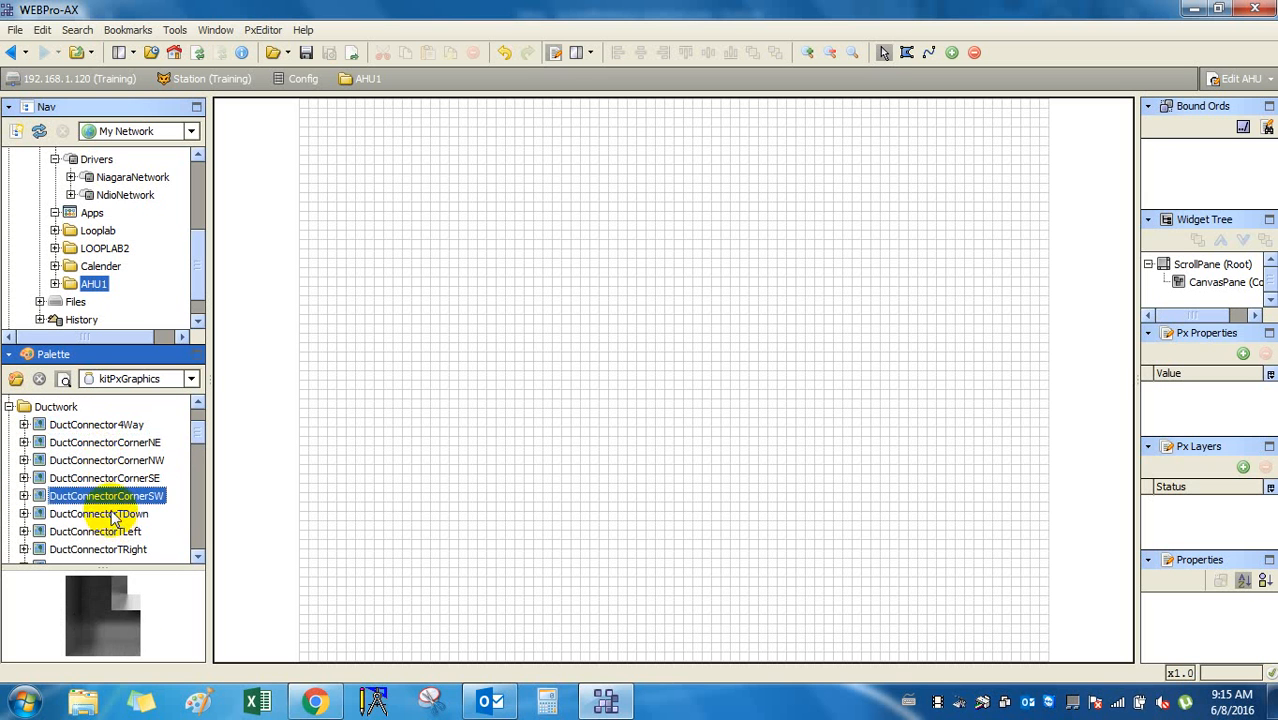
{"action": "left_click", "coordinate": [112, 515]}
{"action": "left_click", "coordinate": [114, 533]}
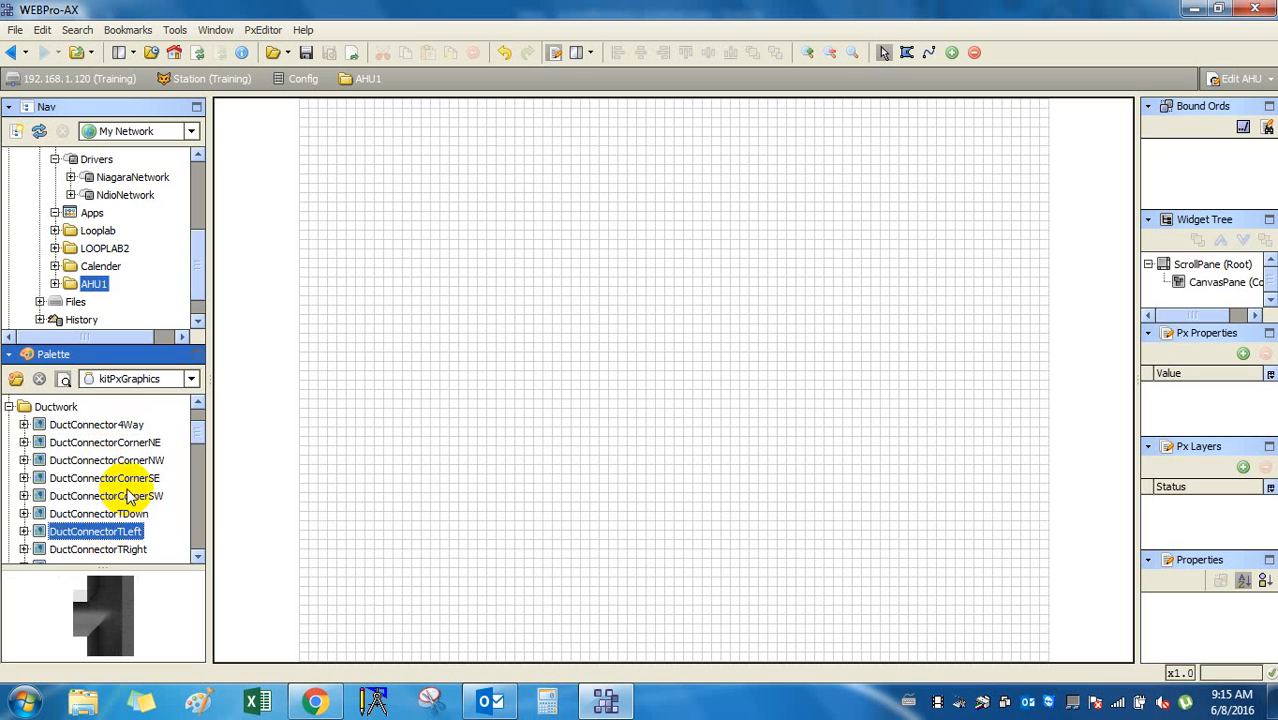
{"action": "left_click", "coordinate": [102, 514]}
{"action": "left_click", "coordinate": [104, 499]}
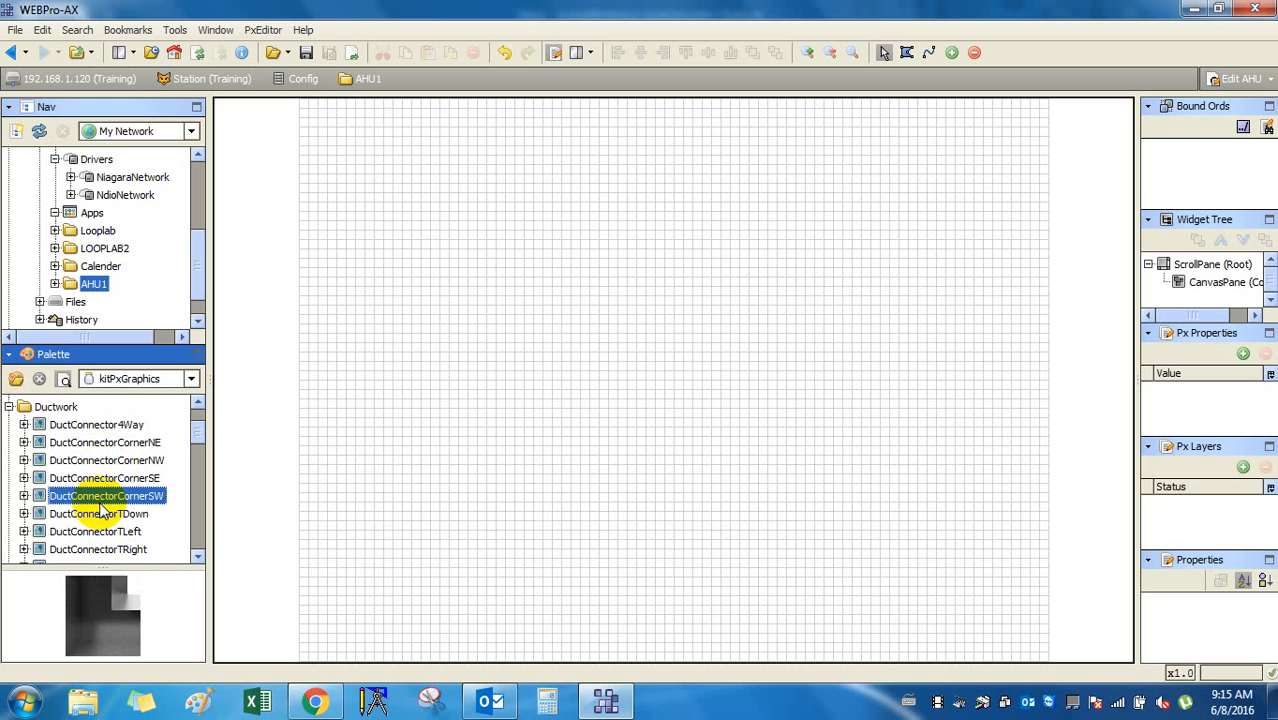
{"action": "left_click", "coordinate": [101, 513]}
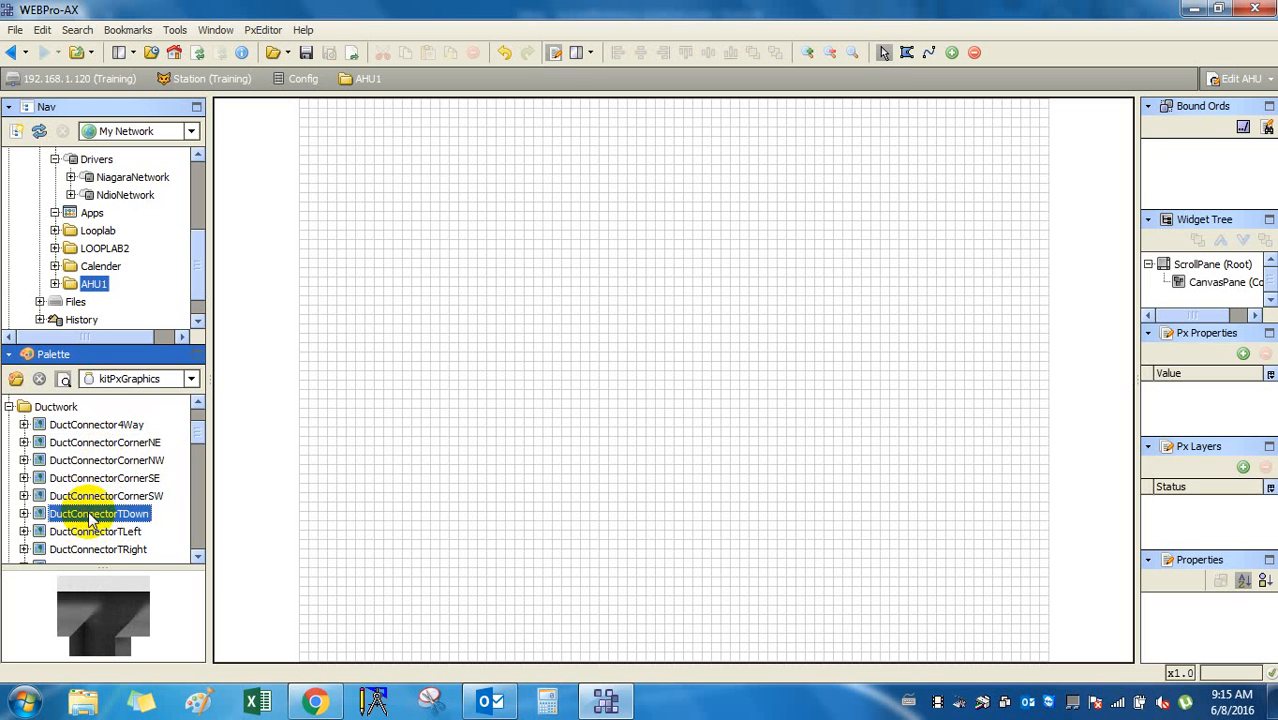
Place a DuctConnectorTDown T-piece on the canvas and a DuctConnectorTUp directly below it.
{"action": "left_click_drag", "start_coordinate": [100, 516], "coordinate": [571, 193]}
{"action": "left_click_drag", "start_coordinate": [645, 278], "coordinate": [584, 250]}
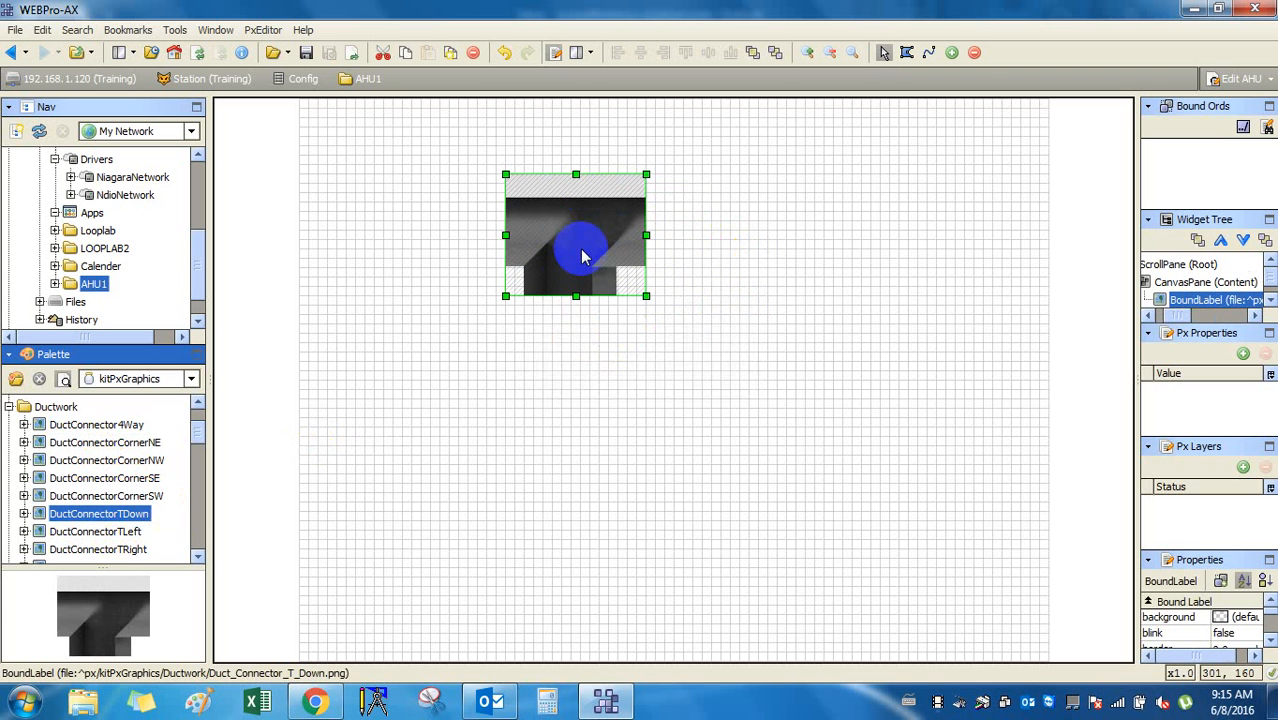
{"action": "left_click", "coordinate": [95, 531]}
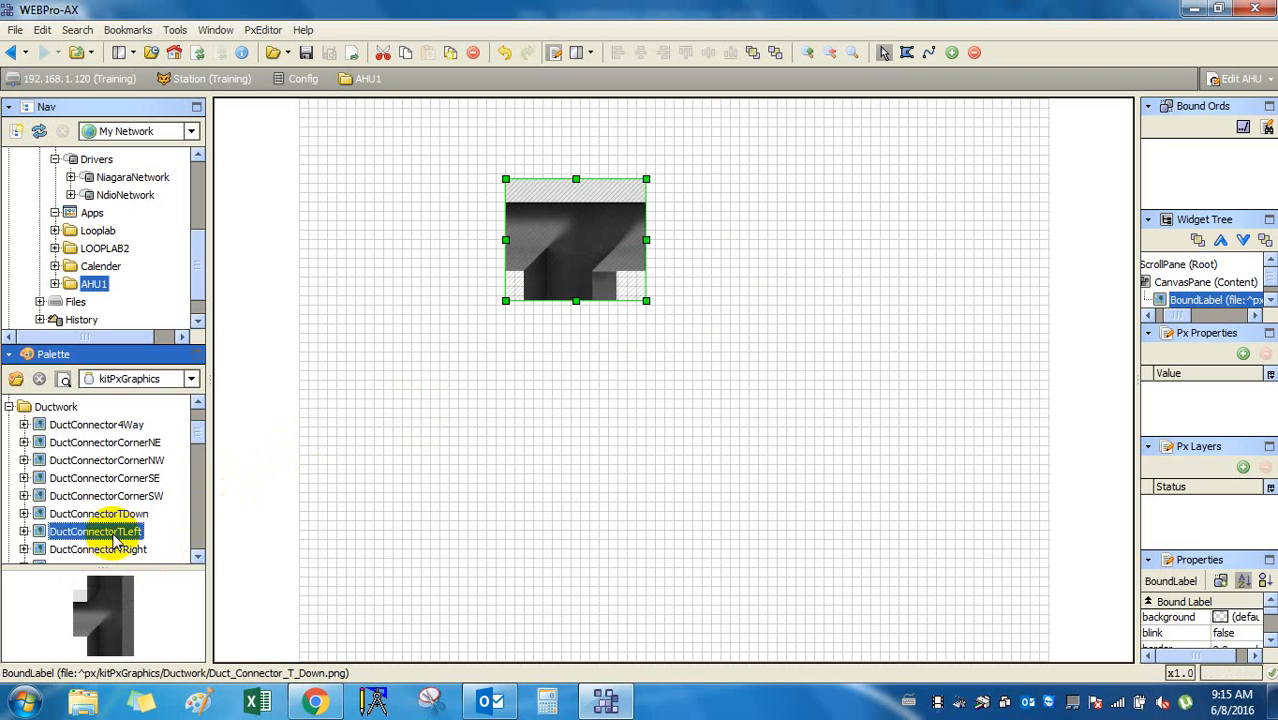
{"action": "left_click", "coordinate": [117, 545]}
{"action": "key", "text": "Down"}
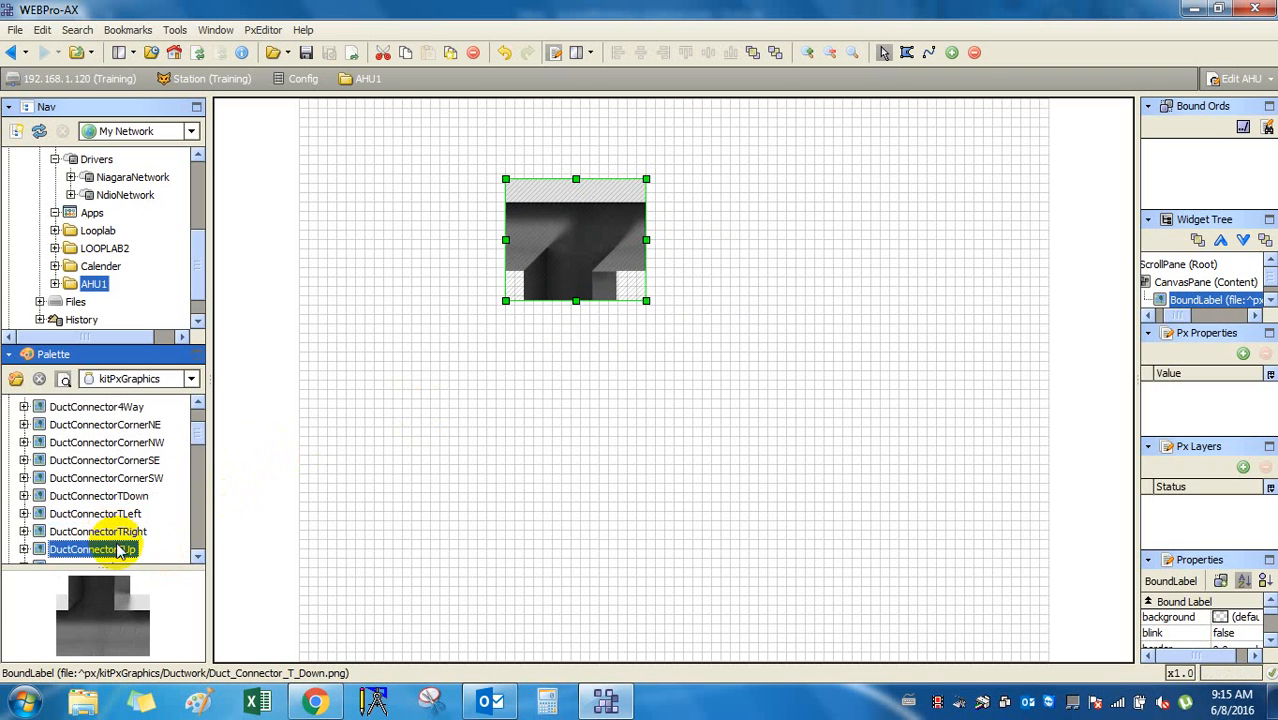
{"action": "left_click_drag", "start_coordinate": [117, 542], "coordinate": [571, 362]}
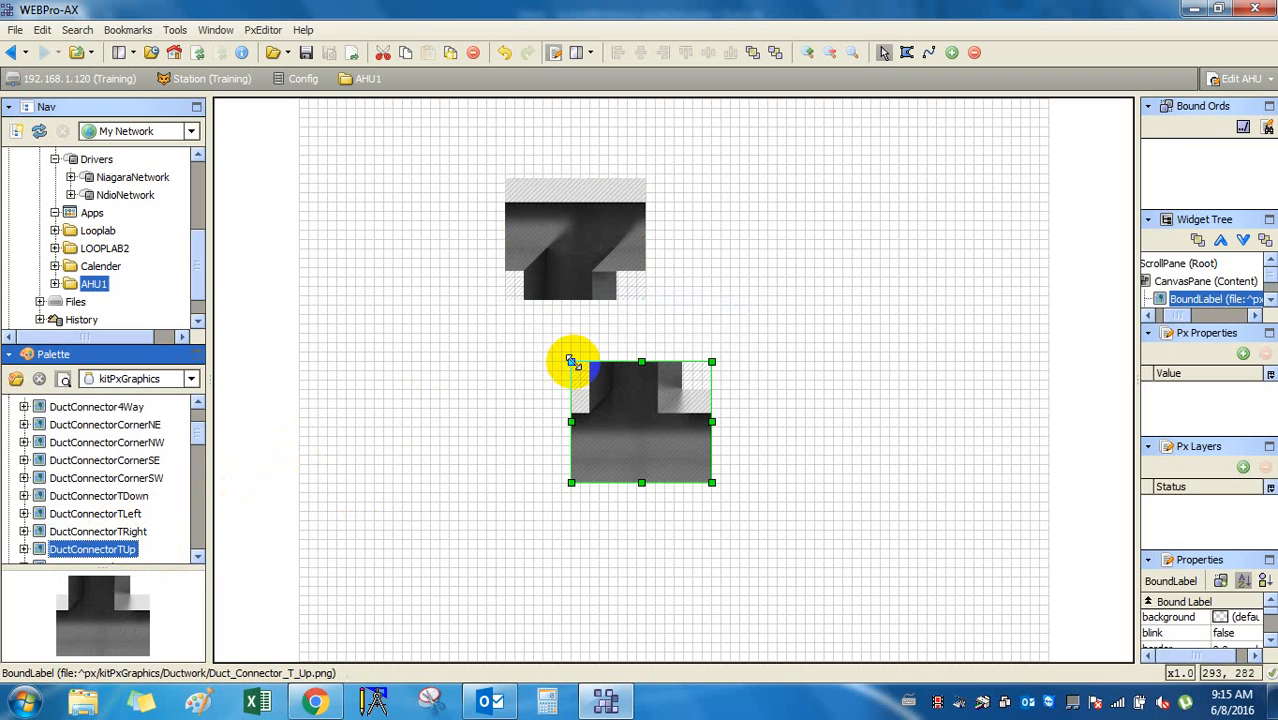
{"action": "left_click_drag", "start_coordinate": [633, 400], "coordinate": [576, 400]}
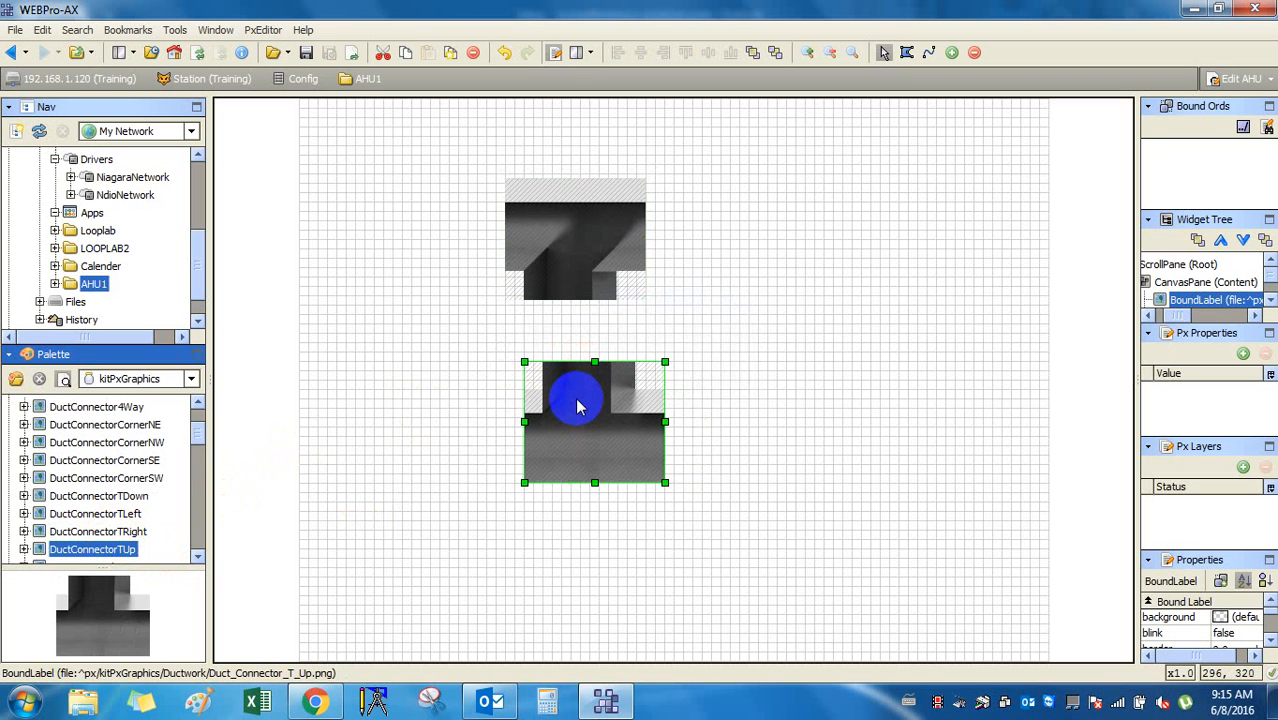
Browse down the Ductwork palette to the left duct end piece.
{"action": "left_click", "coordinate": [70, 496]}
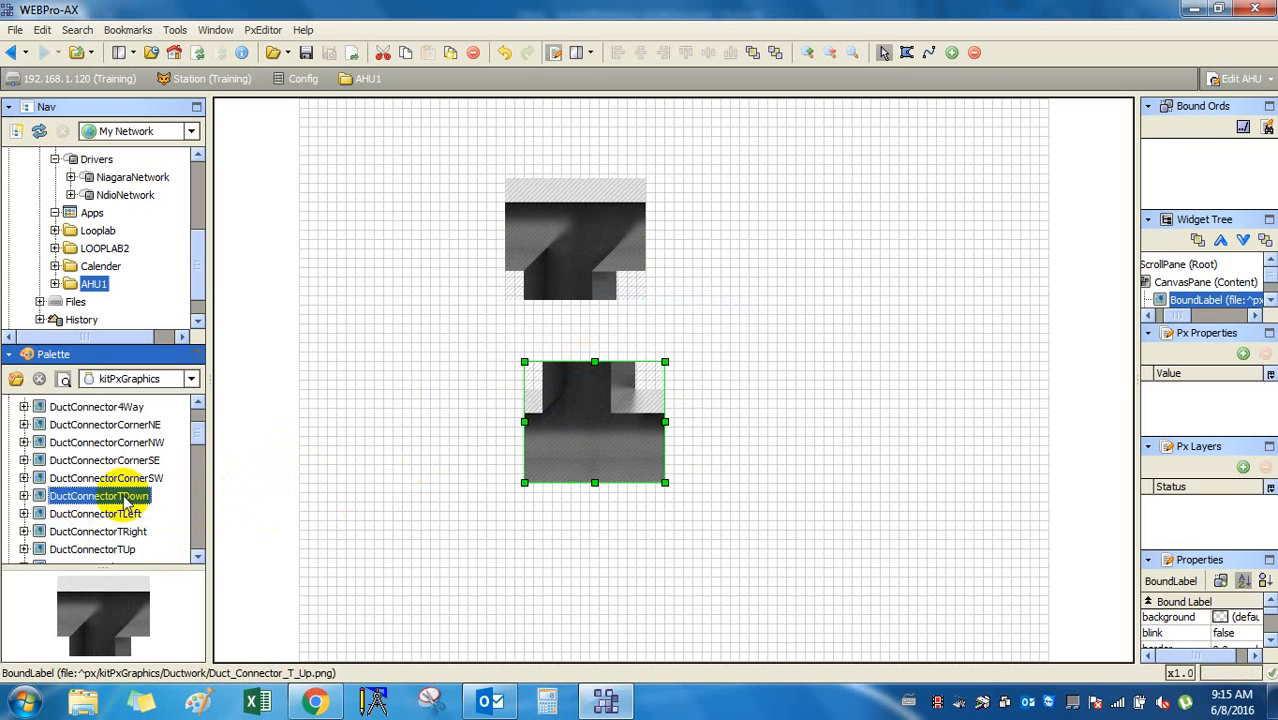
{"action": "key", "text": "Down"}
{"action": "key", "text": "Down"}
{"action": "key", "text": "Down"}
{"action": "key", "text": "Down"}
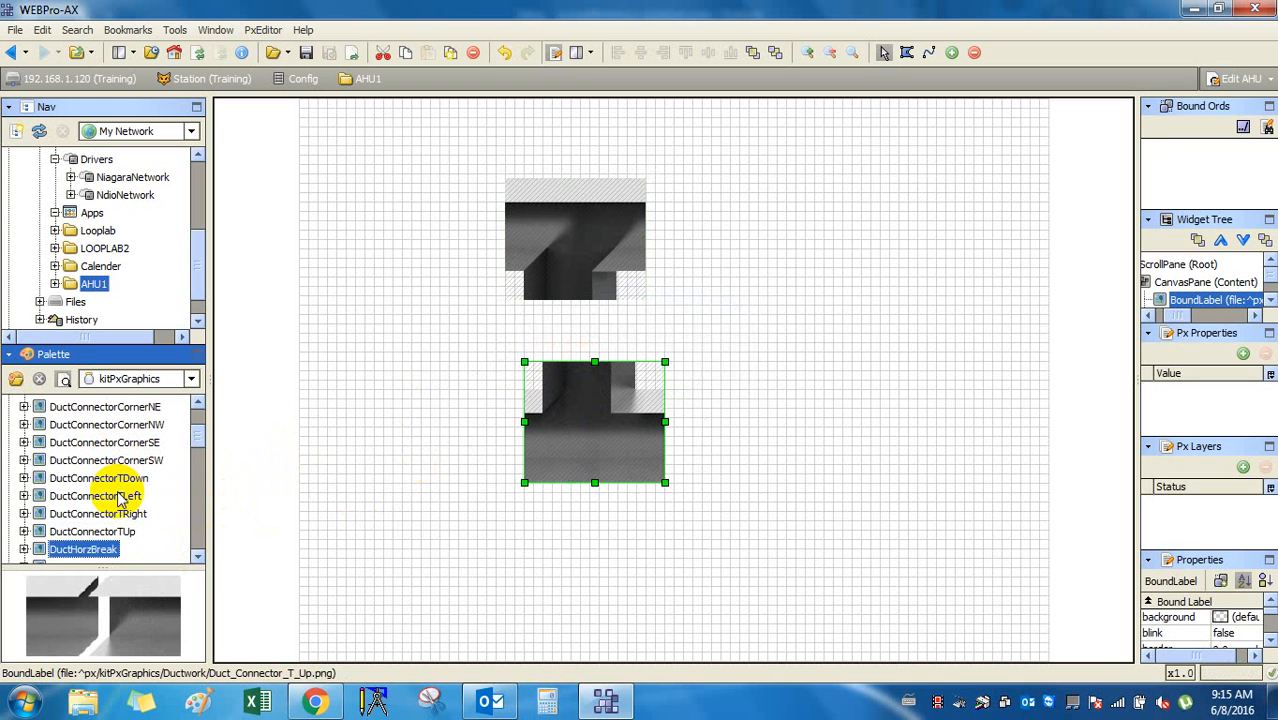
{"action": "key", "text": "Up"}
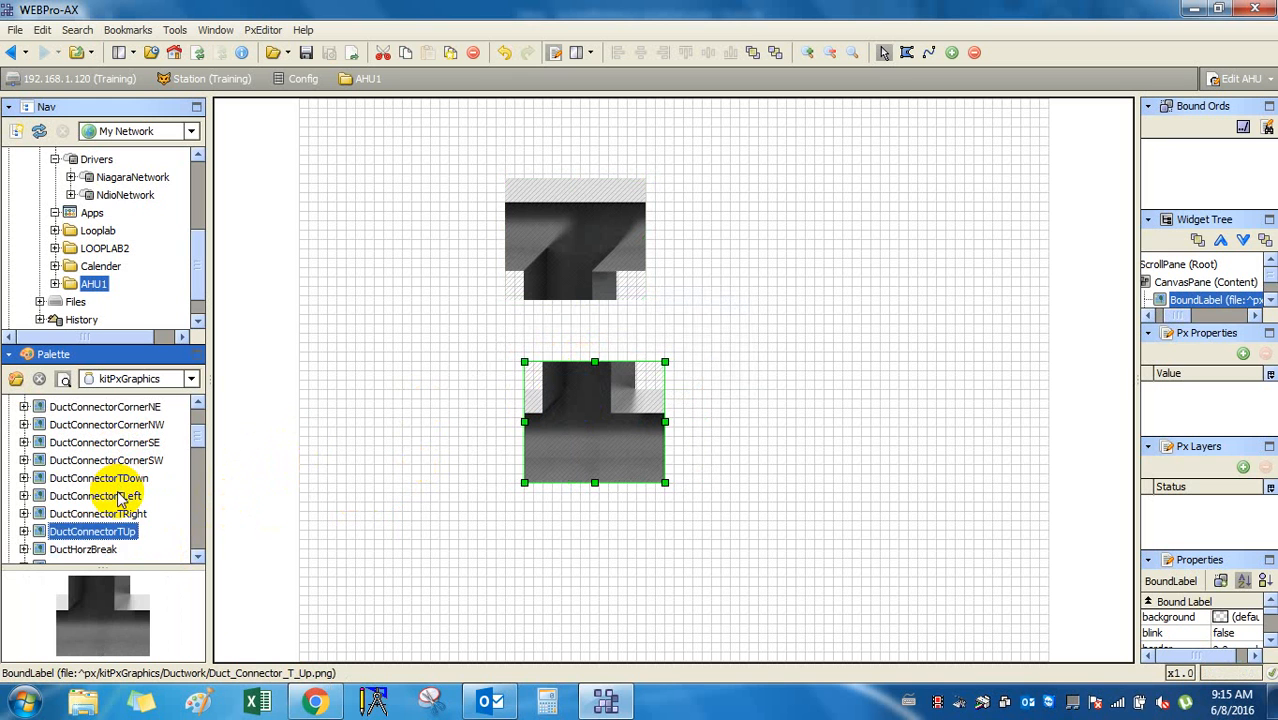
{"action": "key", "text": "Down"}
{"action": "key", "text": "Down"}
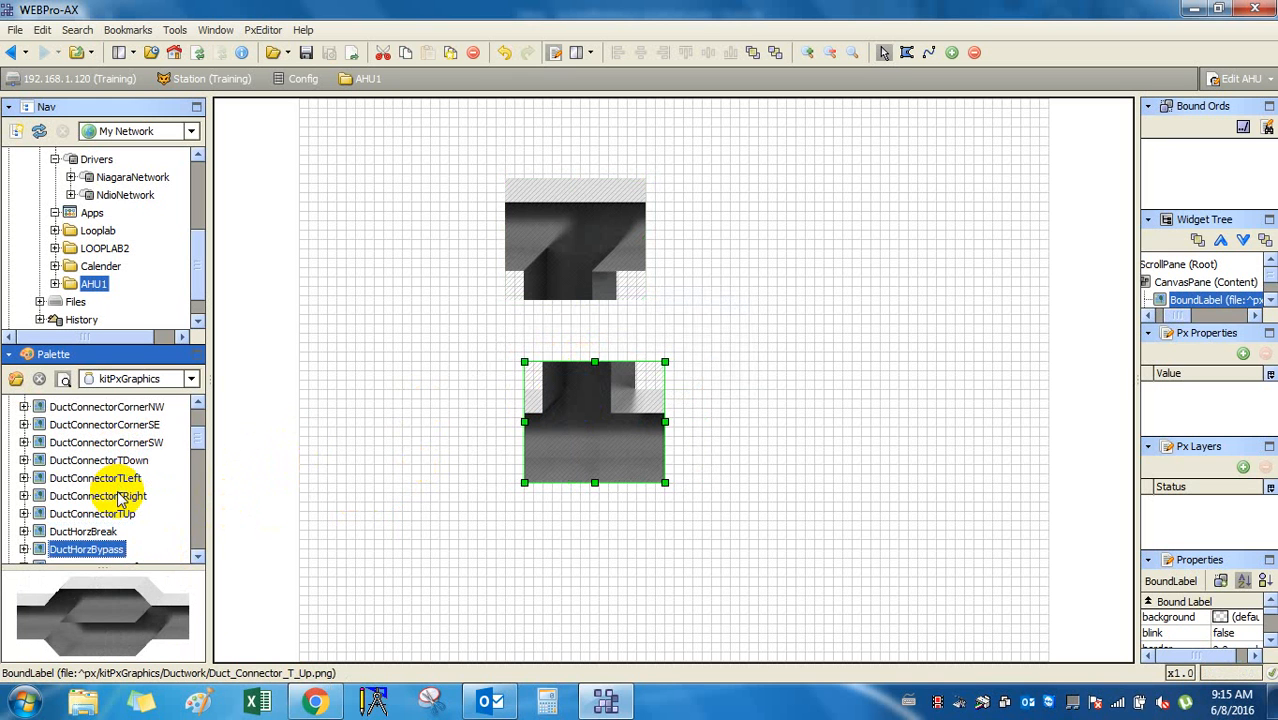
{"action": "key", "text": "Down"}
{"action": "key", "text": "Down"}
{"action": "key", "text": "Down"}
{"action": "key", "text": "Down"}
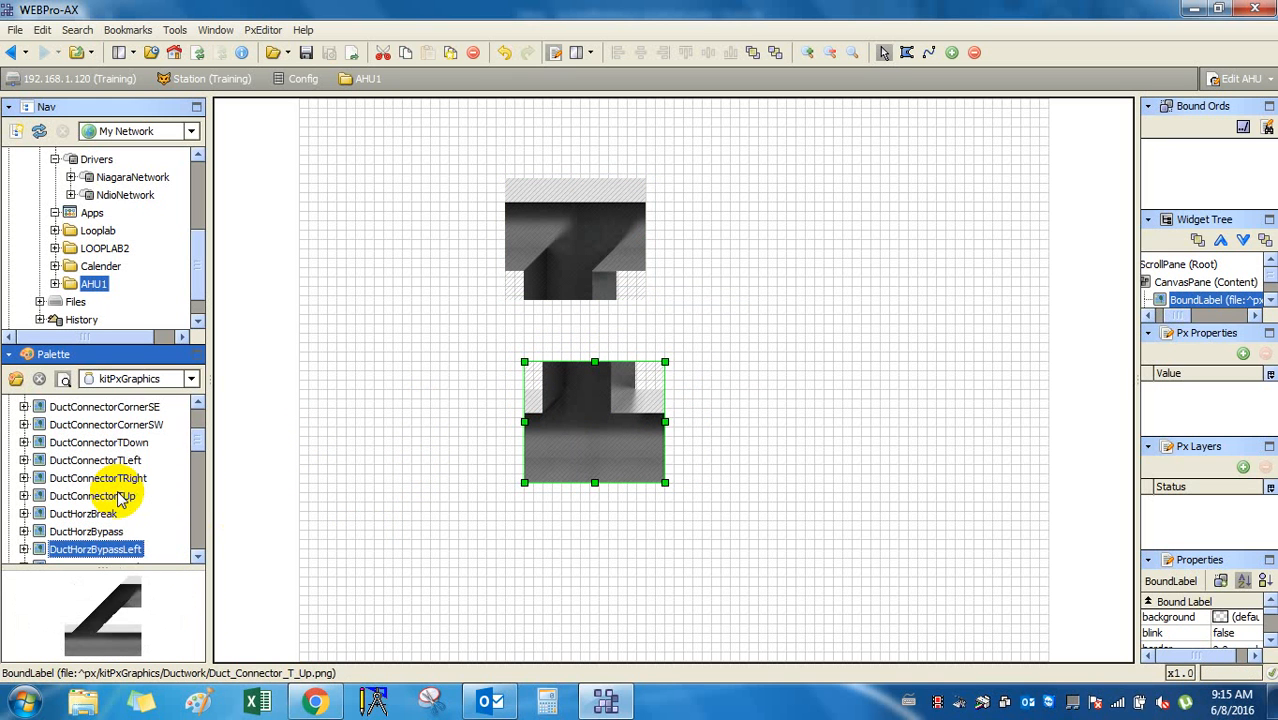
{"action": "key", "text": "Down"}
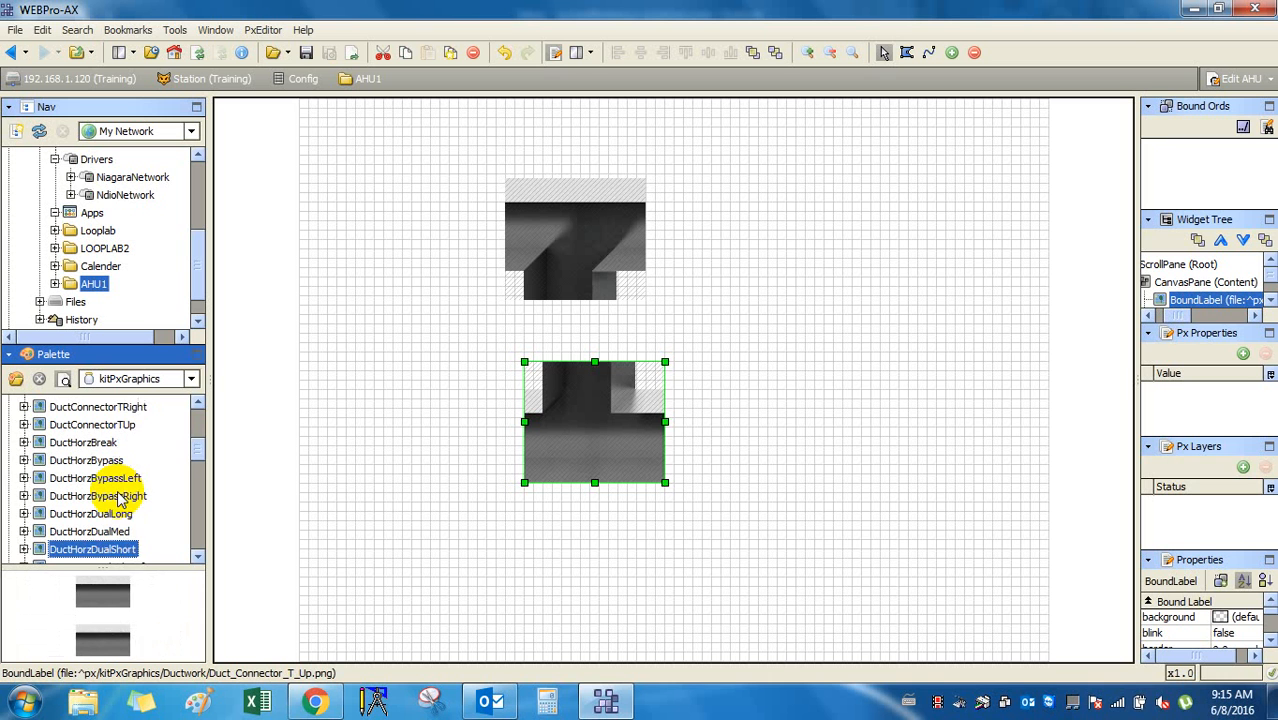
{"action": "key", "text": "Down"}
{"action": "key", "text": "Down"}
{"action": "key", "text": "Down"}
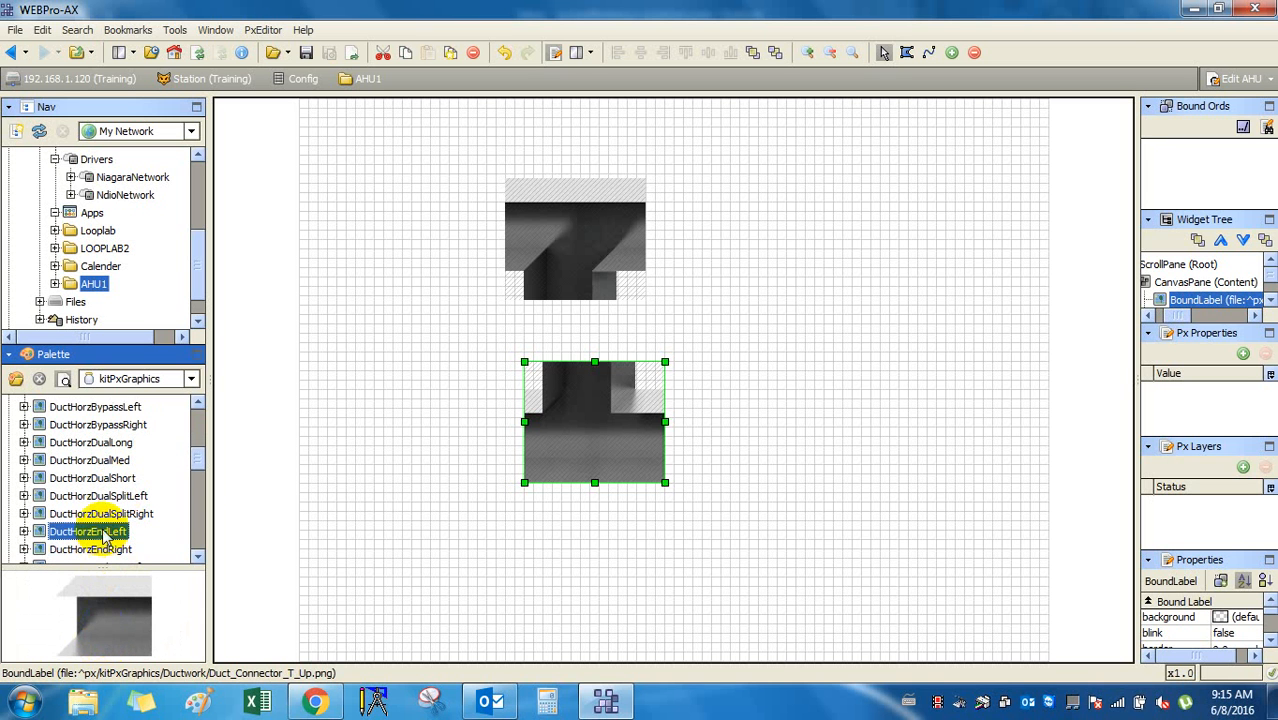
Place a DuctHorzEndLeft beside the top T and duplicate it beside the lower T.
{"action": "left_click_drag", "start_coordinate": [108, 531], "coordinate": [420, 217]}
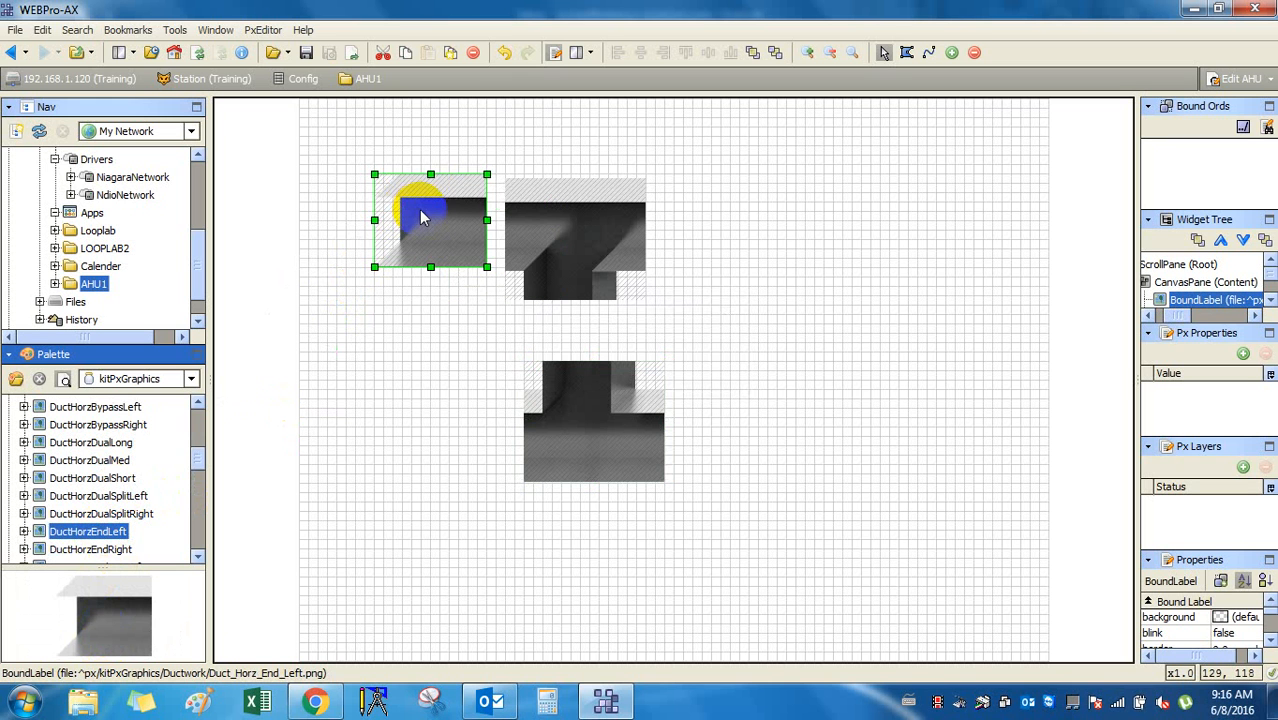
{"action": "right_click", "coordinate": [436, 218]}
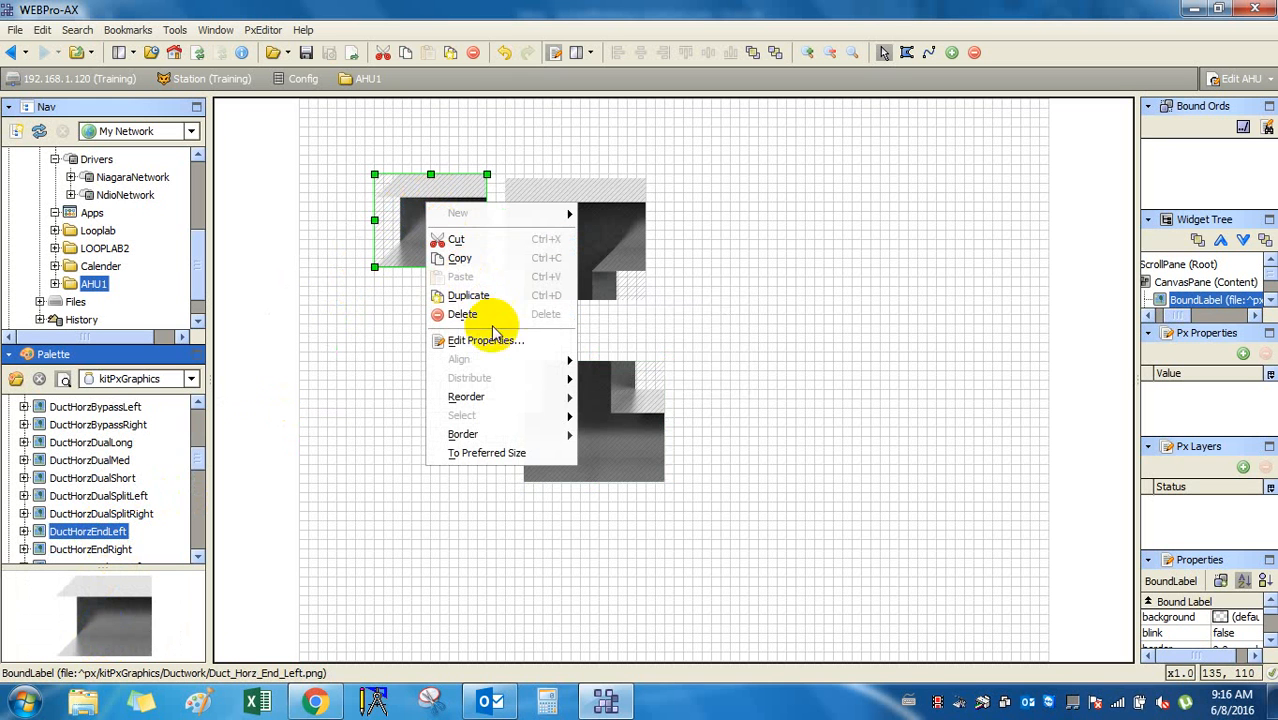
{"action": "left_click", "coordinate": [489, 295]}
{"action": "left_click_drag", "start_coordinate": [436, 232], "coordinate": [451, 448]}
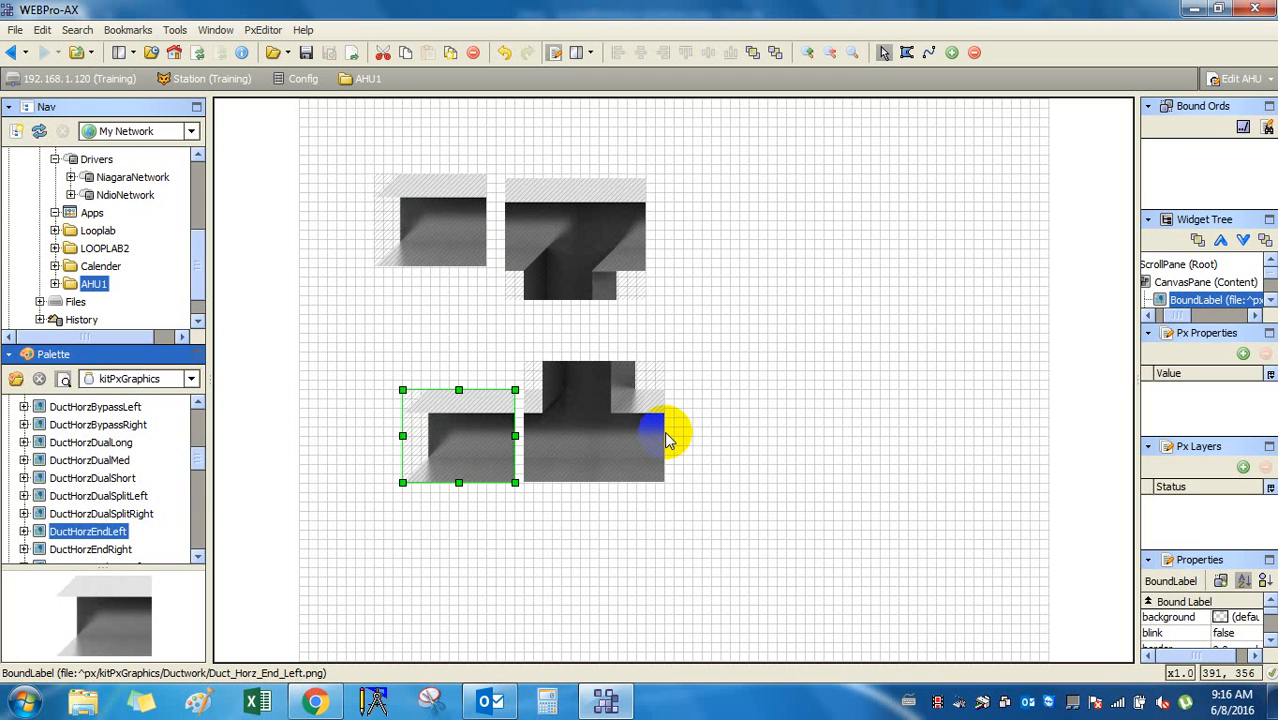
Nudge both end pieces so they line up against their T connectors.
{"action": "left_click", "coordinate": [463, 225]}
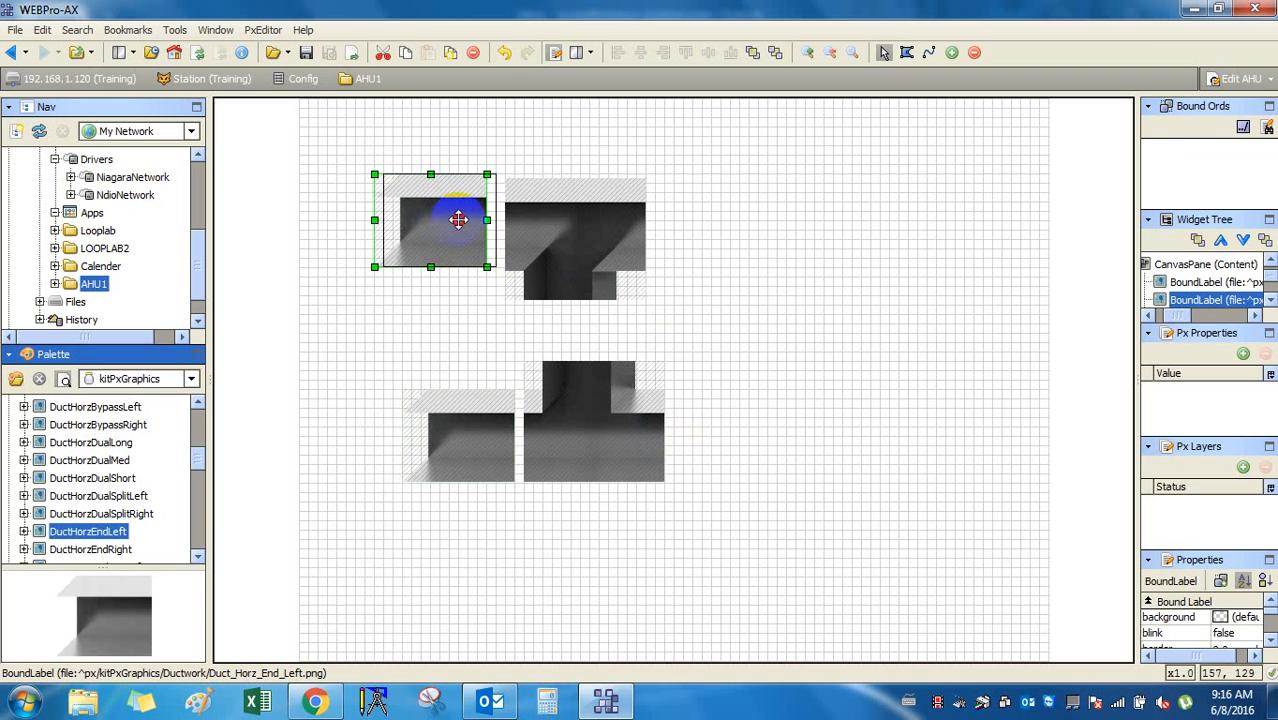
{"action": "left_click_drag", "start_coordinate": [463, 220], "coordinate": [482, 220]}
{"action": "left_click", "coordinate": [452, 430]}
{"action": "left_click", "coordinate": [491, 230]}
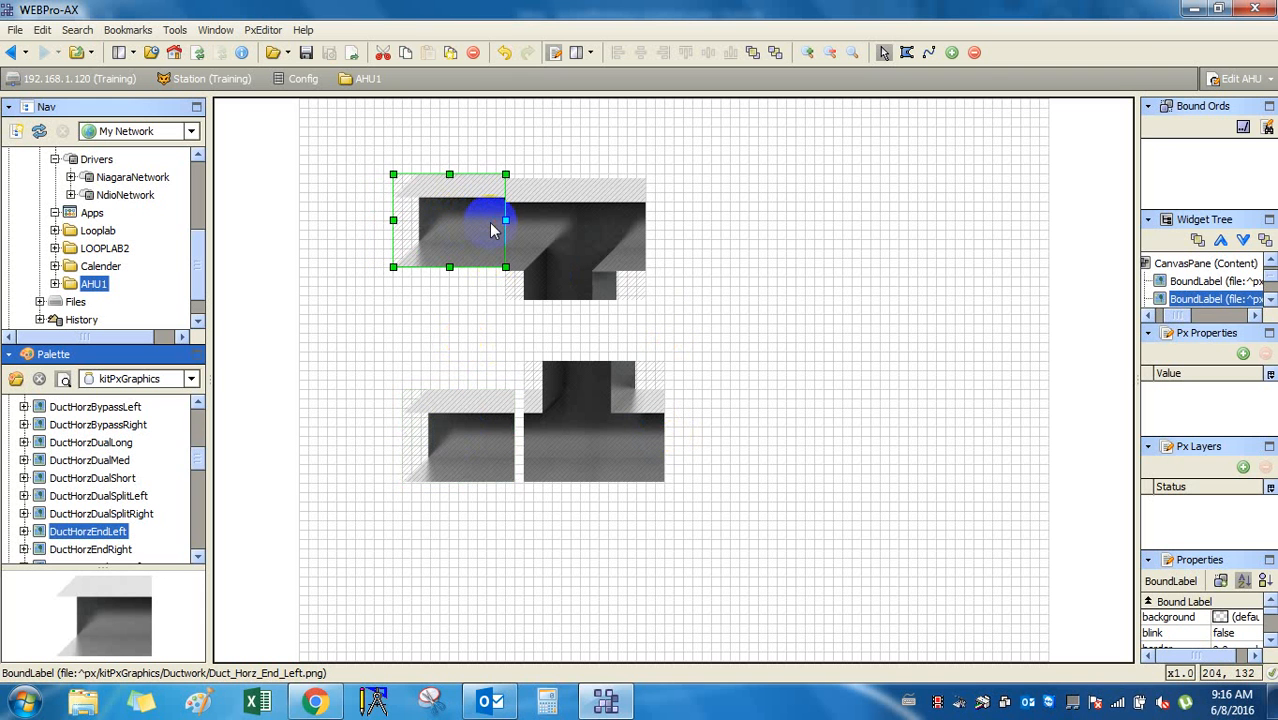
{"action": "key", "text": "Down"}
{"action": "left_click", "coordinate": [451, 442]}
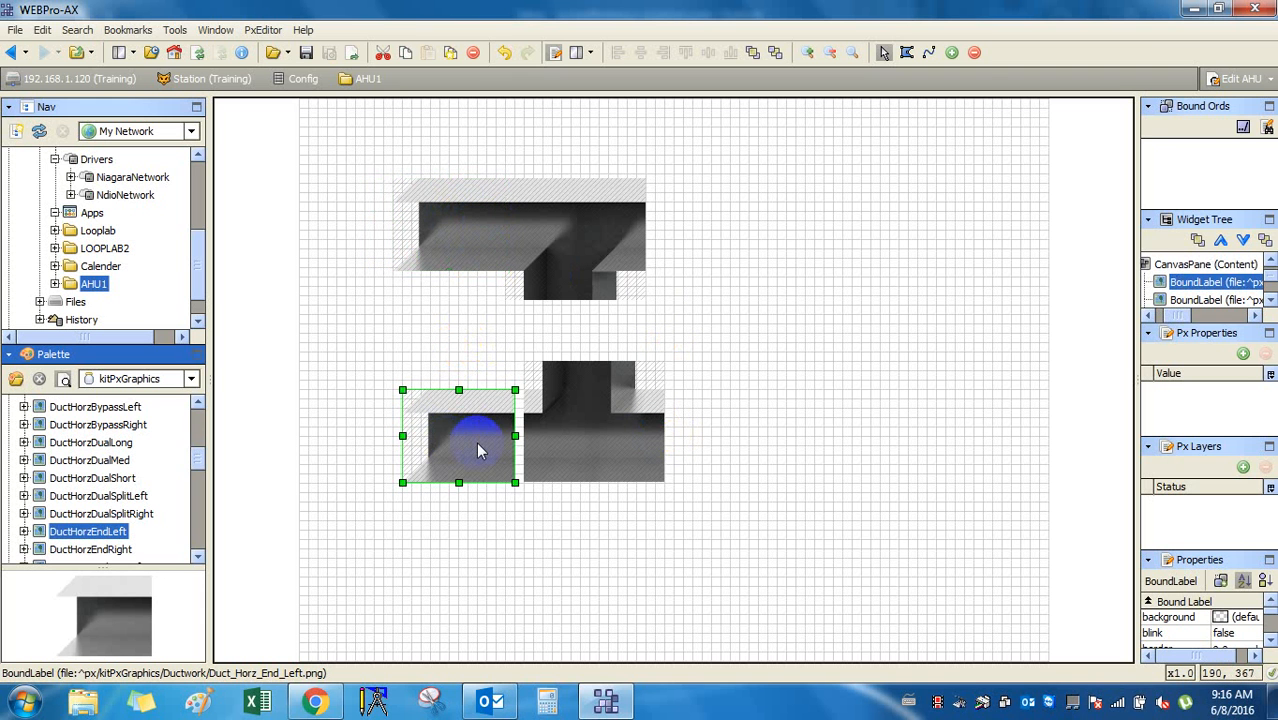
{"action": "key", "text": "Right"}
{"action": "key", "text": "Right"}
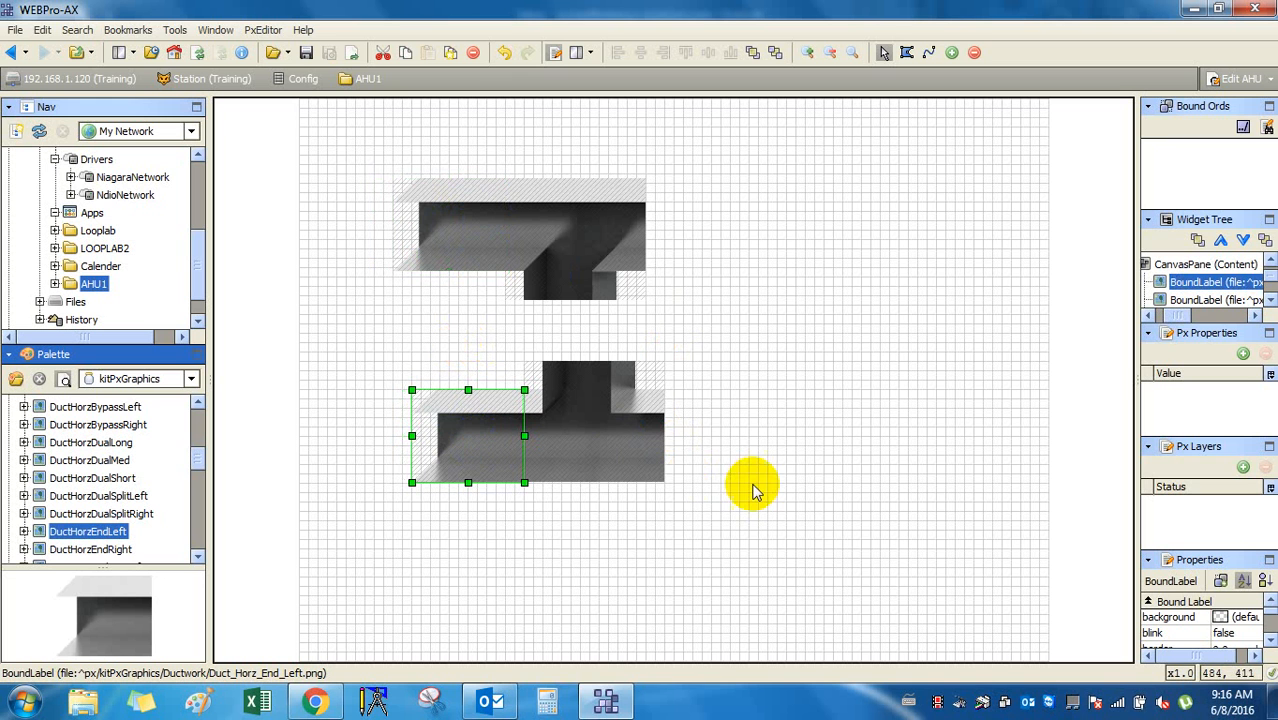
Duplicate the end piece twice to the canvas's right edge, one level with each duct.
{"action": "right_click", "coordinate": [475, 421]}
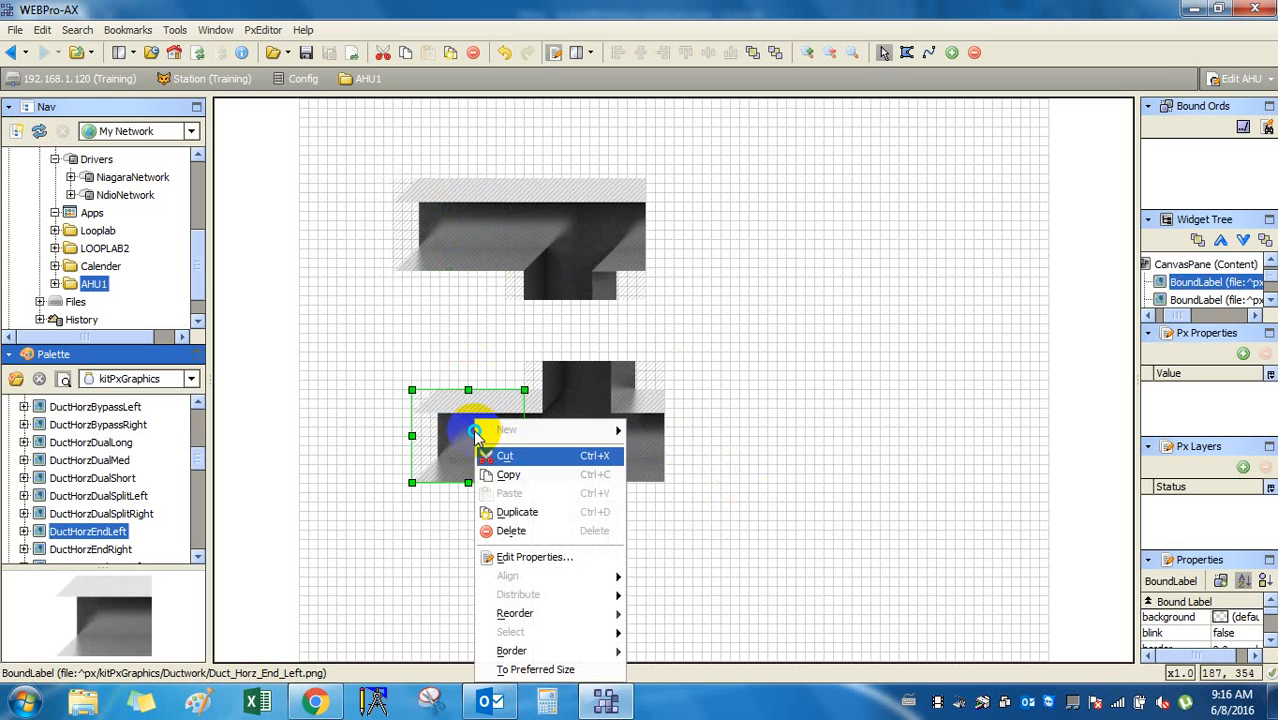
{"action": "left_click", "coordinate": [545, 525]}
{"action": "left_click_drag", "start_coordinate": [485, 465], "coordinate": [1000, 474]}
{"action": "right_click", "coordinate": [978, 415]}
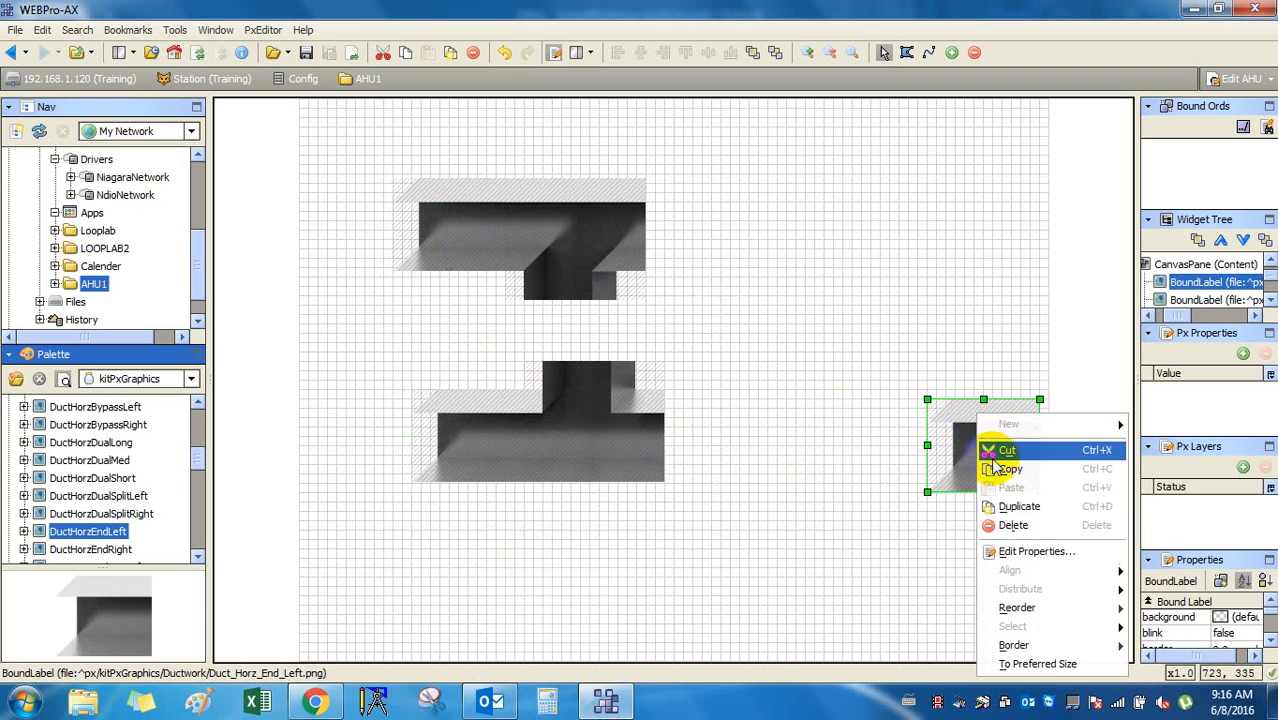
{"action": "left_click", "coordinate": [1016, 513]}
{"action": "left_click_drag", "start_coordinate": [964, 448], "coordinate": [964, 213]}
{"action": "left_click", "coordinate": [85, 550]}
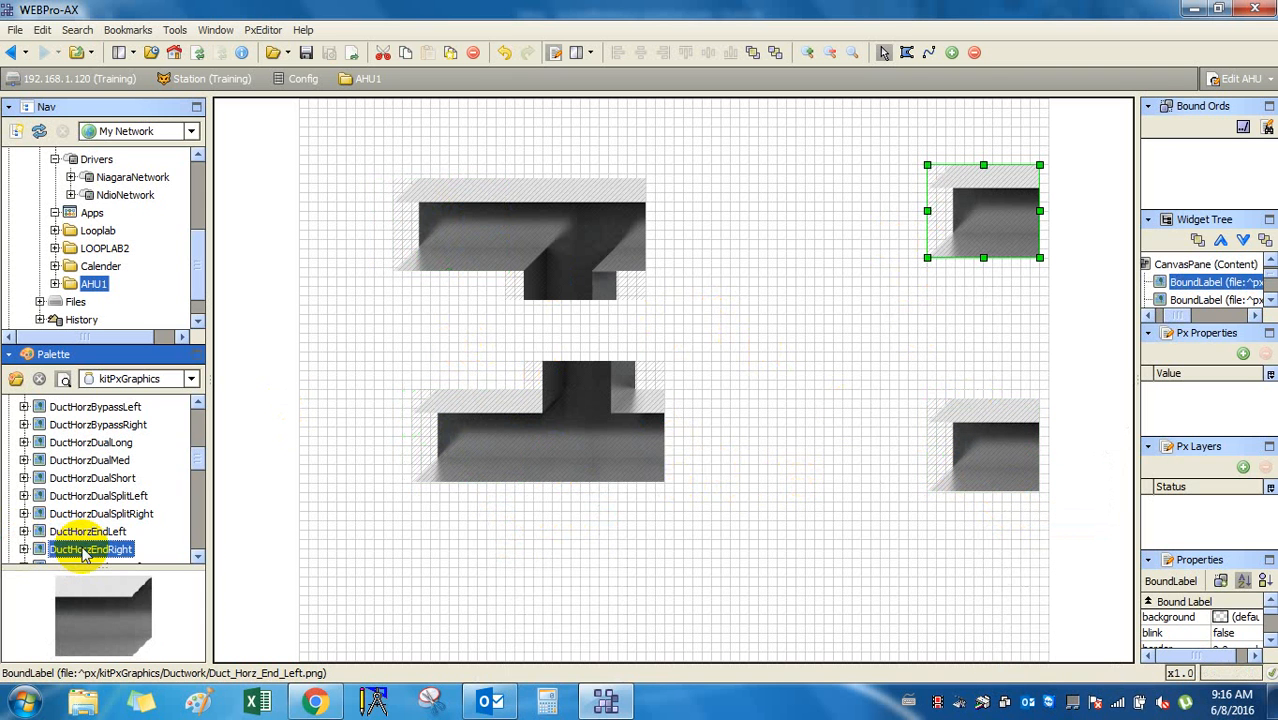
{"action": "key", "text": "Down"}
{"action": "key", "text": "Down"}
{"action": "key", "text": "Down"}
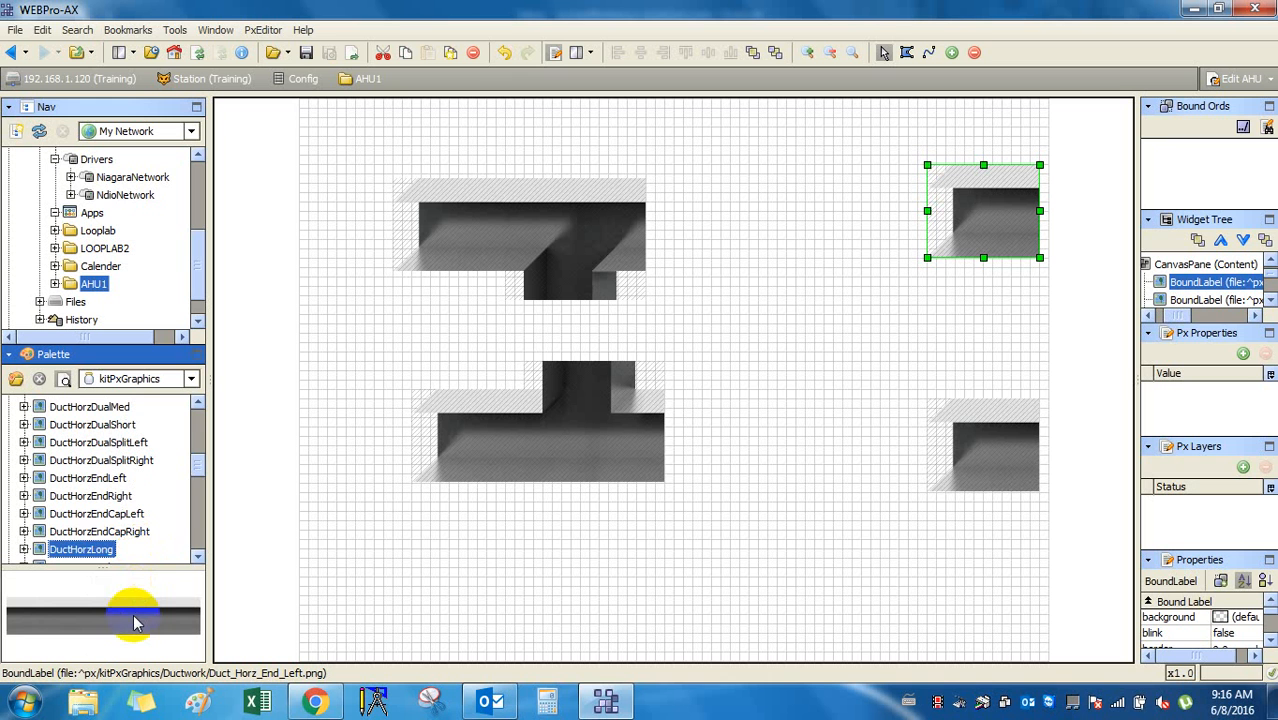
Add a DuctHorzLong joined to the upper T, shifting the left-hand pieces further left.
{"action": "left_click_drag", "start_coordinate": [90, 557], "coordinate": [768, 212]}
{"action": "left_click_drag", "start_coordinate": [837, 271], "coordinate": [759, 240]}
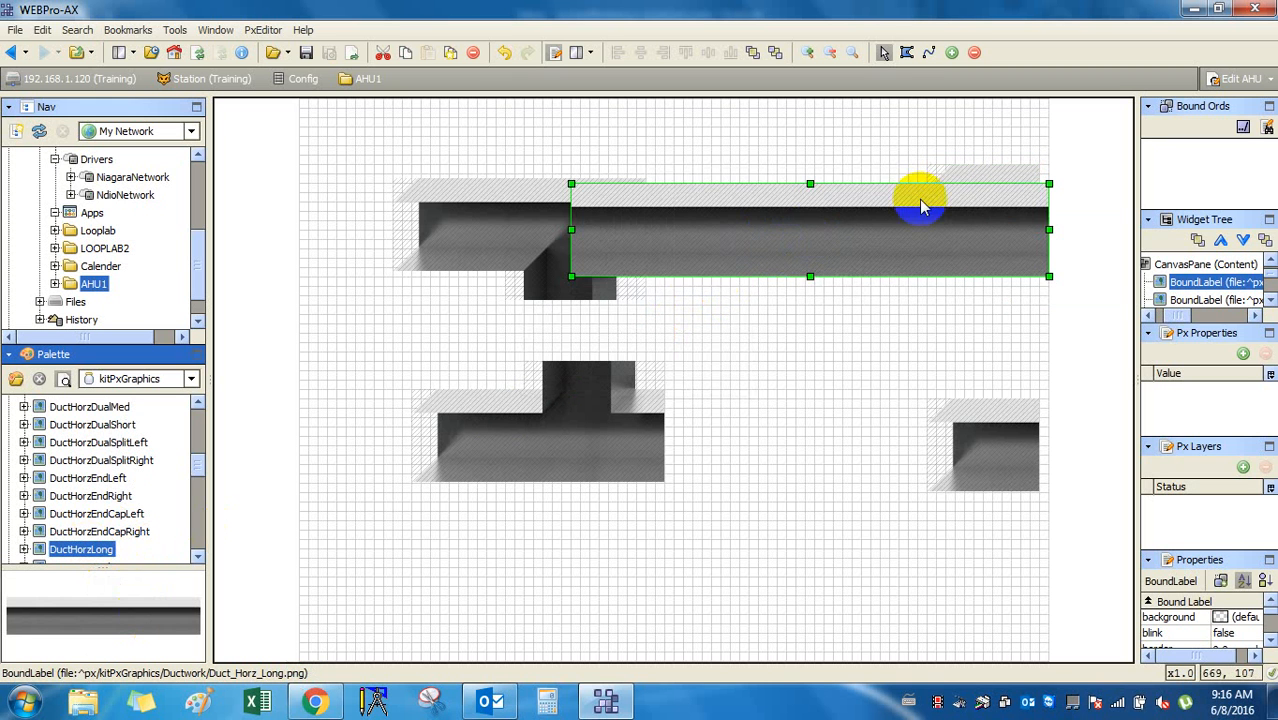
{"action": "left_click_drag", "start_coordinate": [324, 137], "coordinate": [771, 497]}
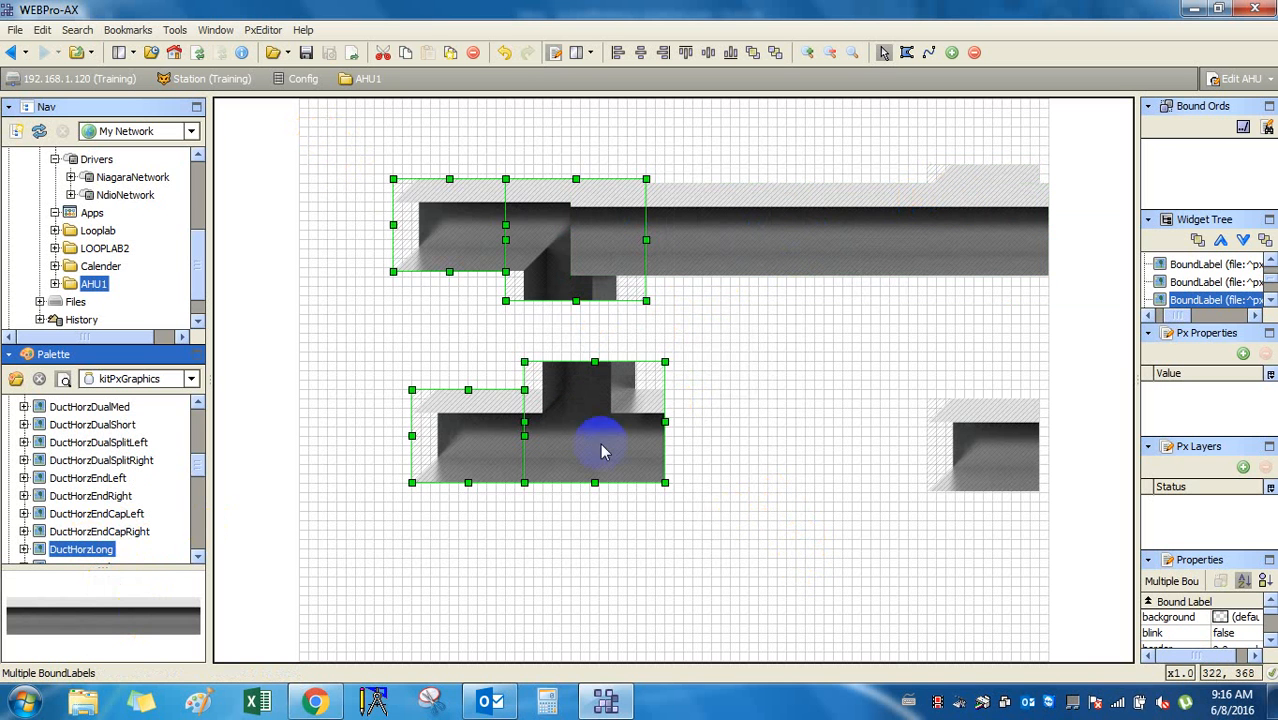
{"action": "left_click_drag", "start_coordinate": [592, 442], "coordinate": [485, 428]}
{"action": "left_click", "coordinate": [779, 226]}
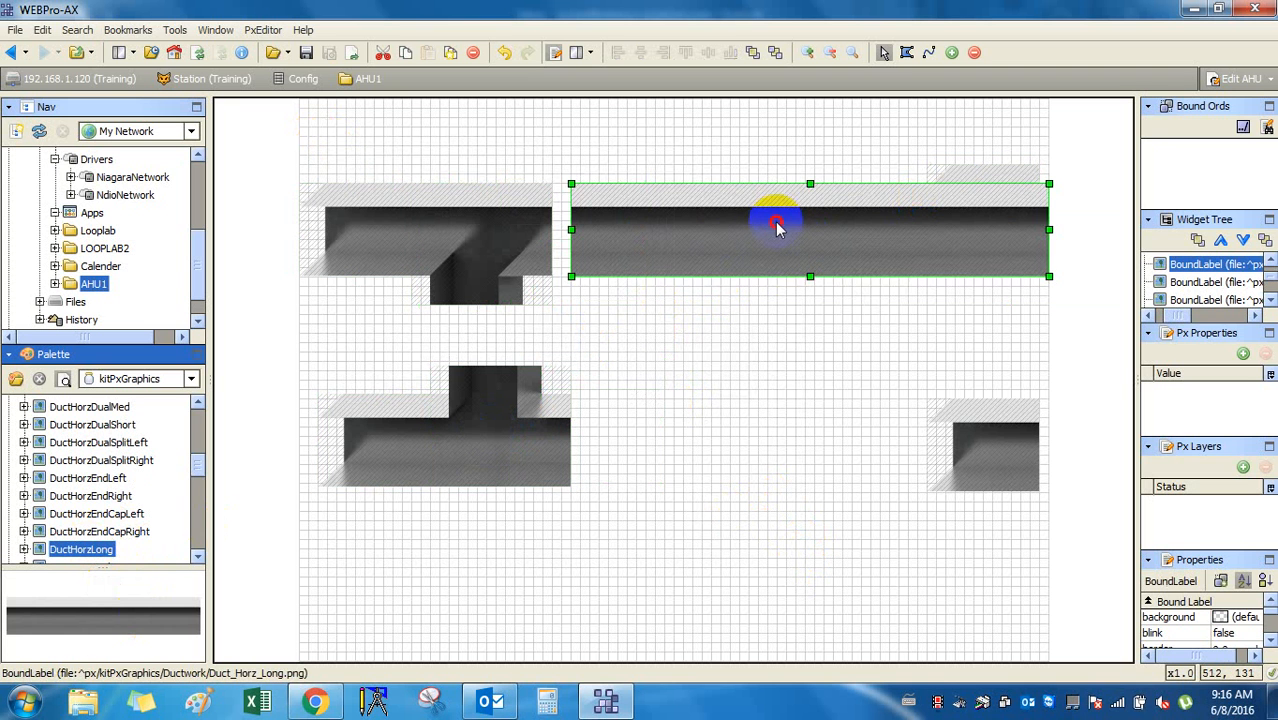
{"action": "left_click_drag", "start_coordinate": [779, 226], "coordinate": [760, 221]}
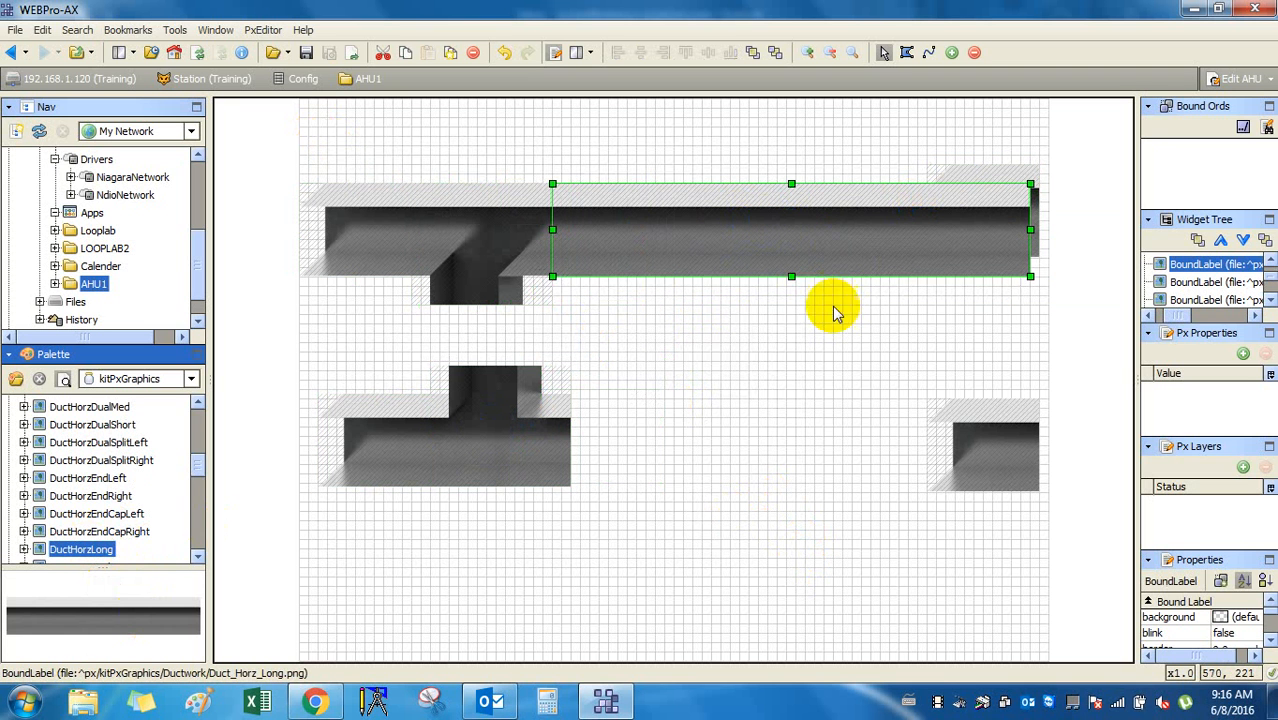
Delete the lower-right duct end piece.
{"action": "left_click", "coordinate": [1023, 181]}
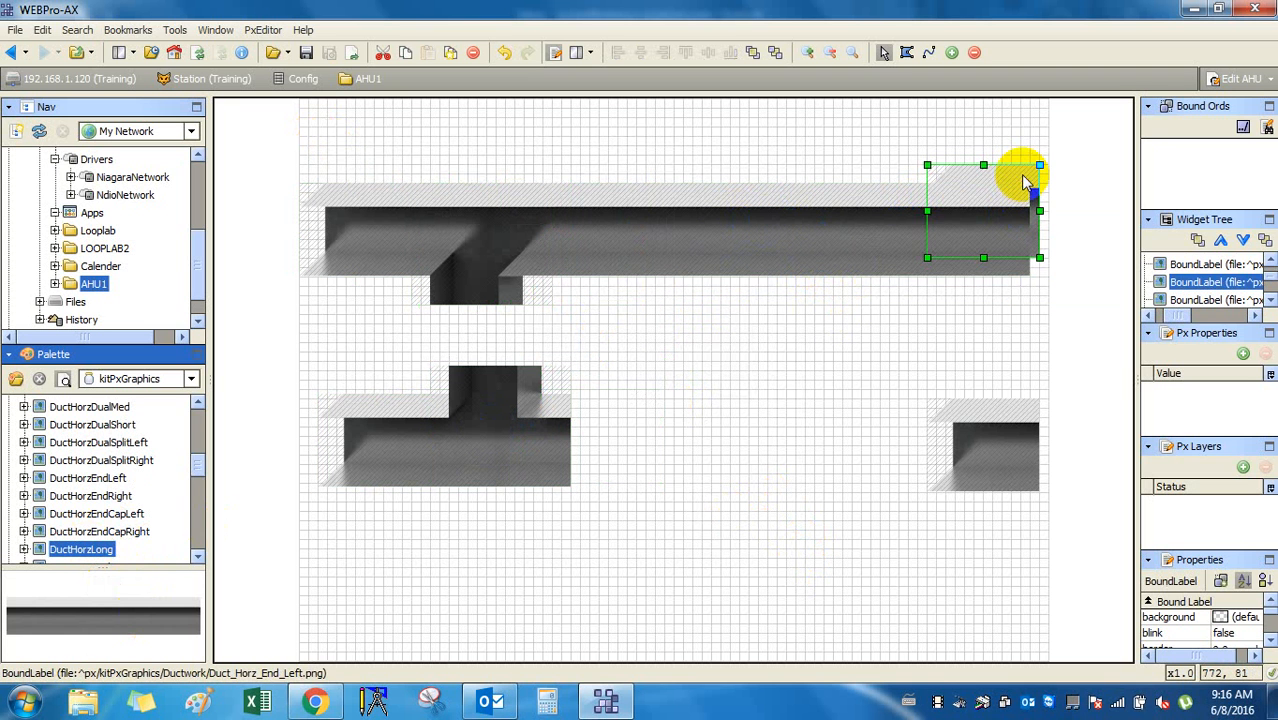
{"action": "left_click", "coordinate": [996, 449]}
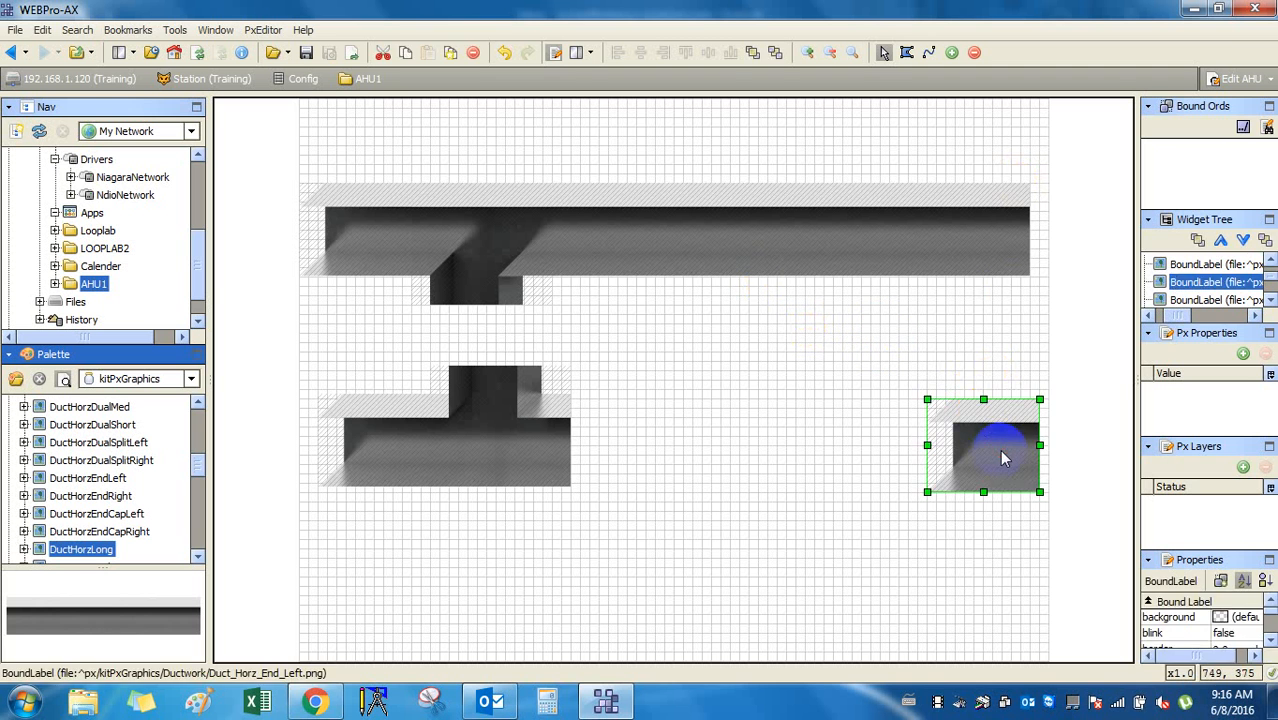
{"action": "key", "text": "Delete"}
Duplicate the long duct and align the copy beside the lower tee.
{"action": "left_click", "coordinate": [926, 226]}
{"action": "right_click", "coordinate": [919, 226]}
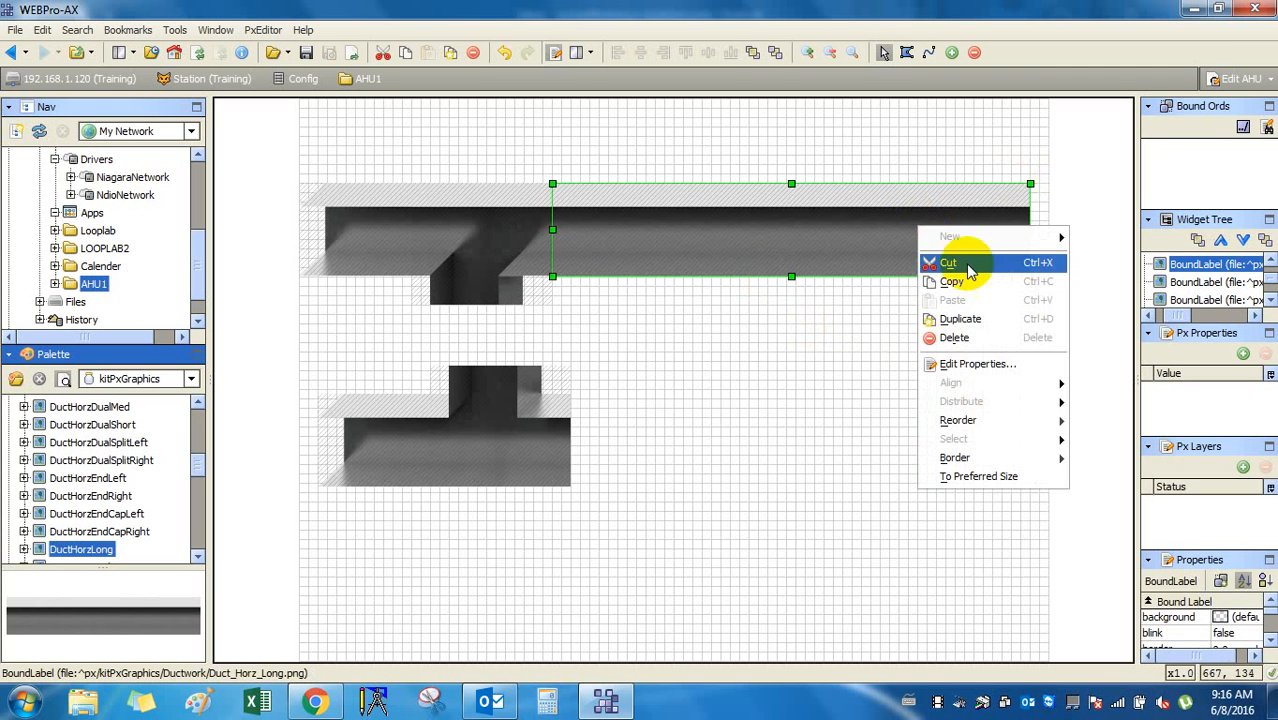
{"action": "left_click", "coordinate": [1004, 318]}
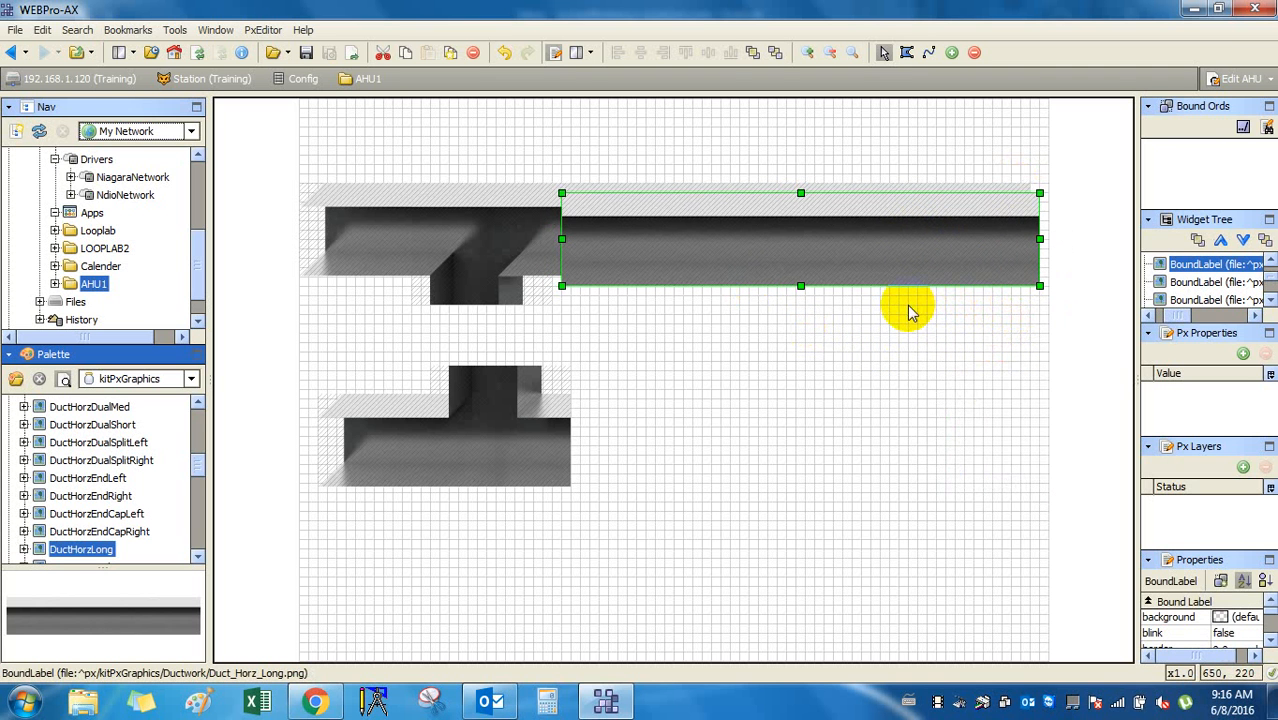
{"action": "left_click", "coordinate": [823, 262]}
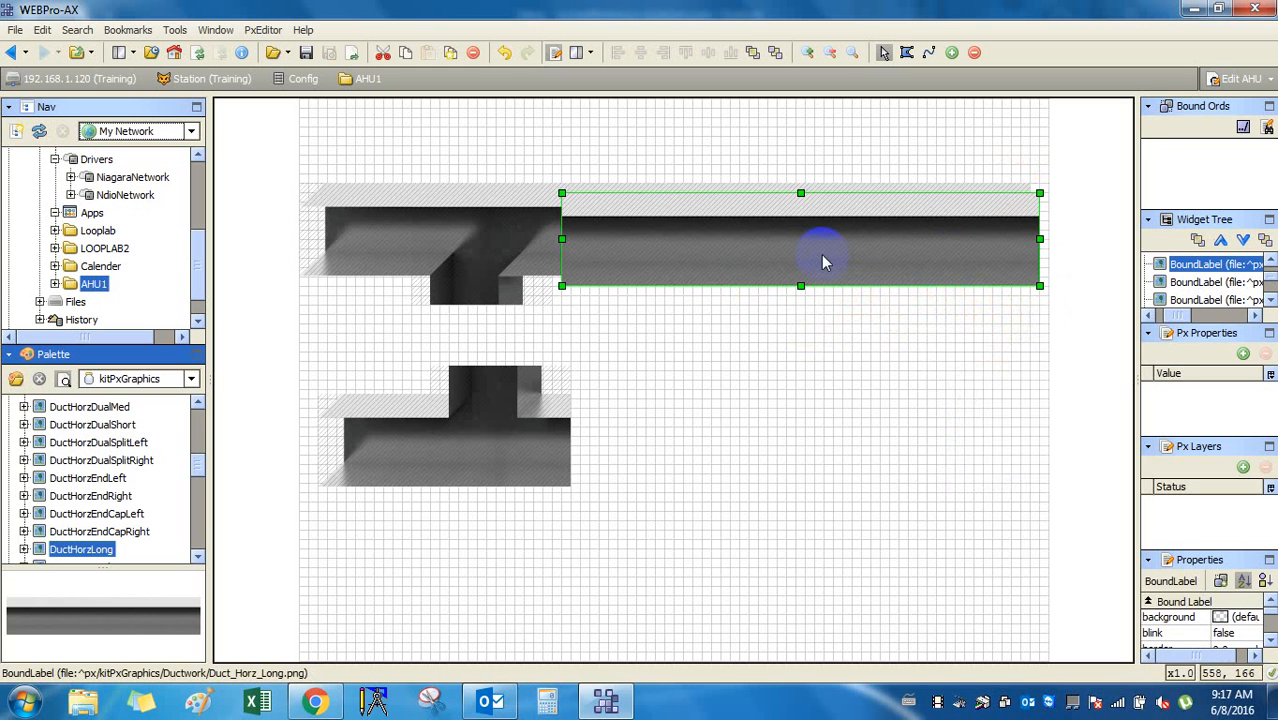
{"action": "left_click_drag", "start_coordinate": [823, 262], "coordinate": [830, 452]}
{"action": "key", "text": "Down"}
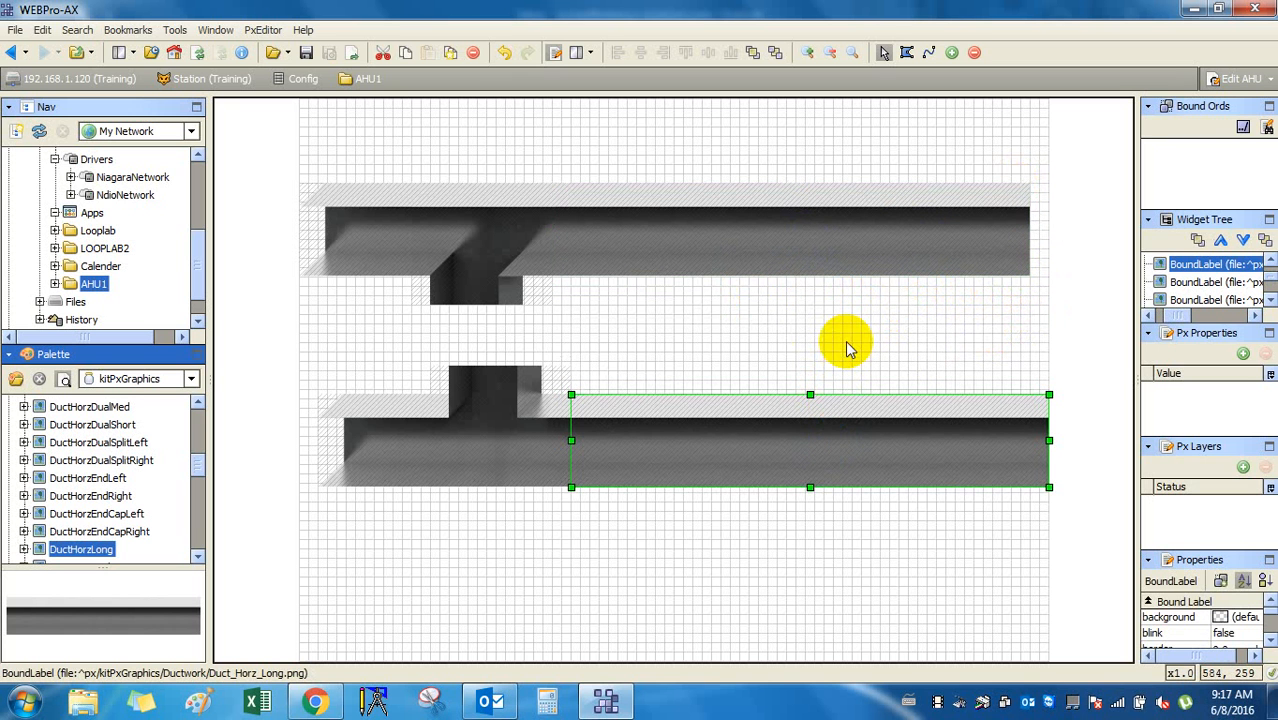
{"action": "left_click", "coordinate": [845, 309]}
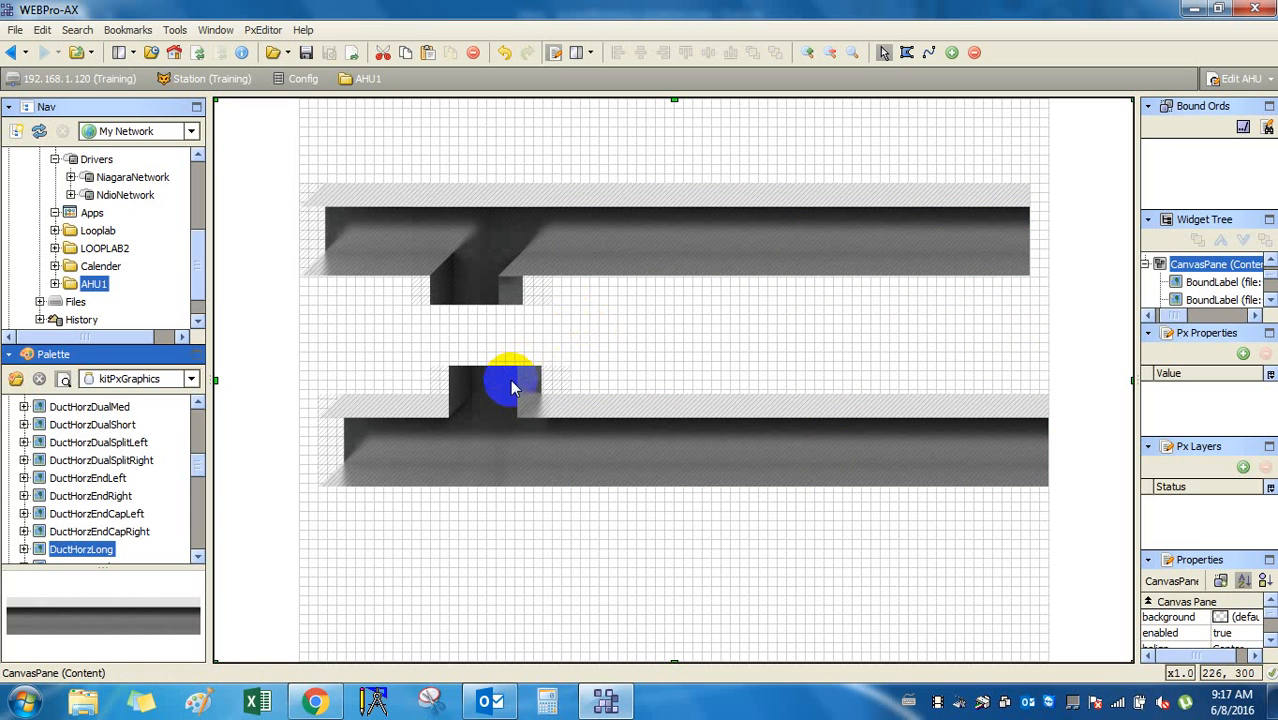
Reorder the lower tee connector To Top so it draws in front of its ducts.
{"action": "left_click", "coordinate": [508, 382]}
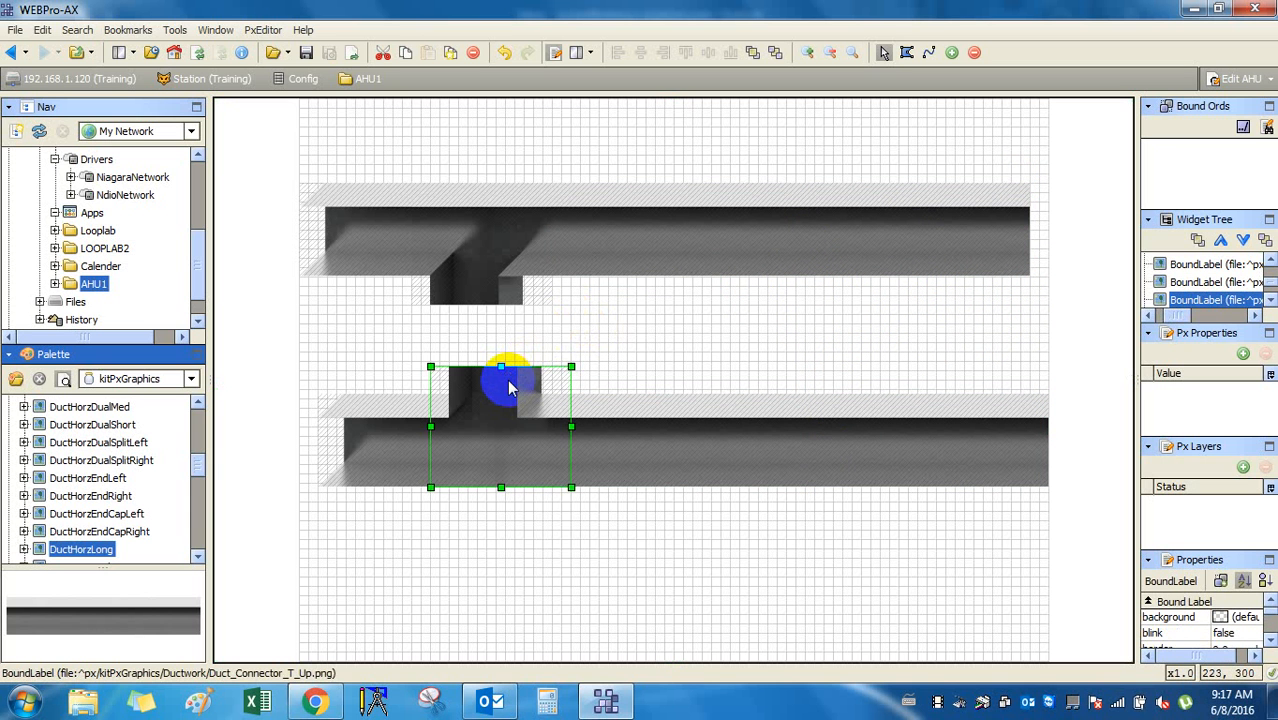
{"action": "right_click", "coordinate": [508, 388]}
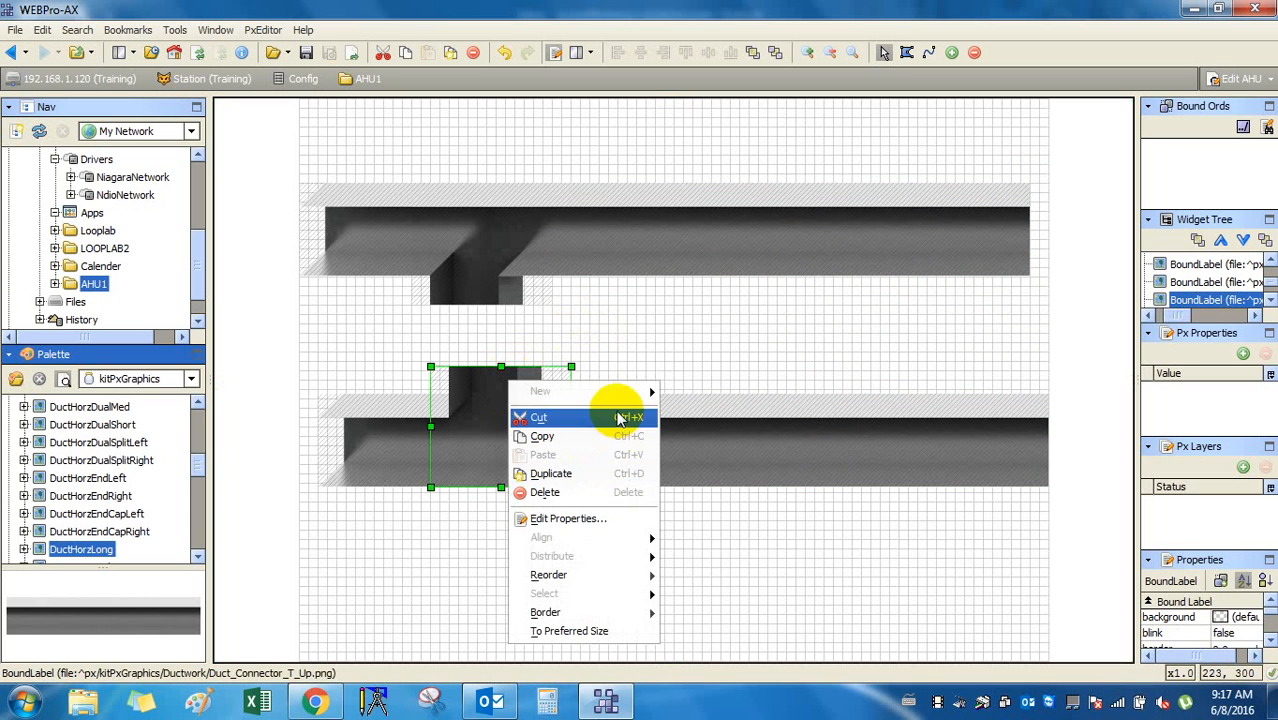
{"action": "mouse_move", "coordinate": [636, 575]}
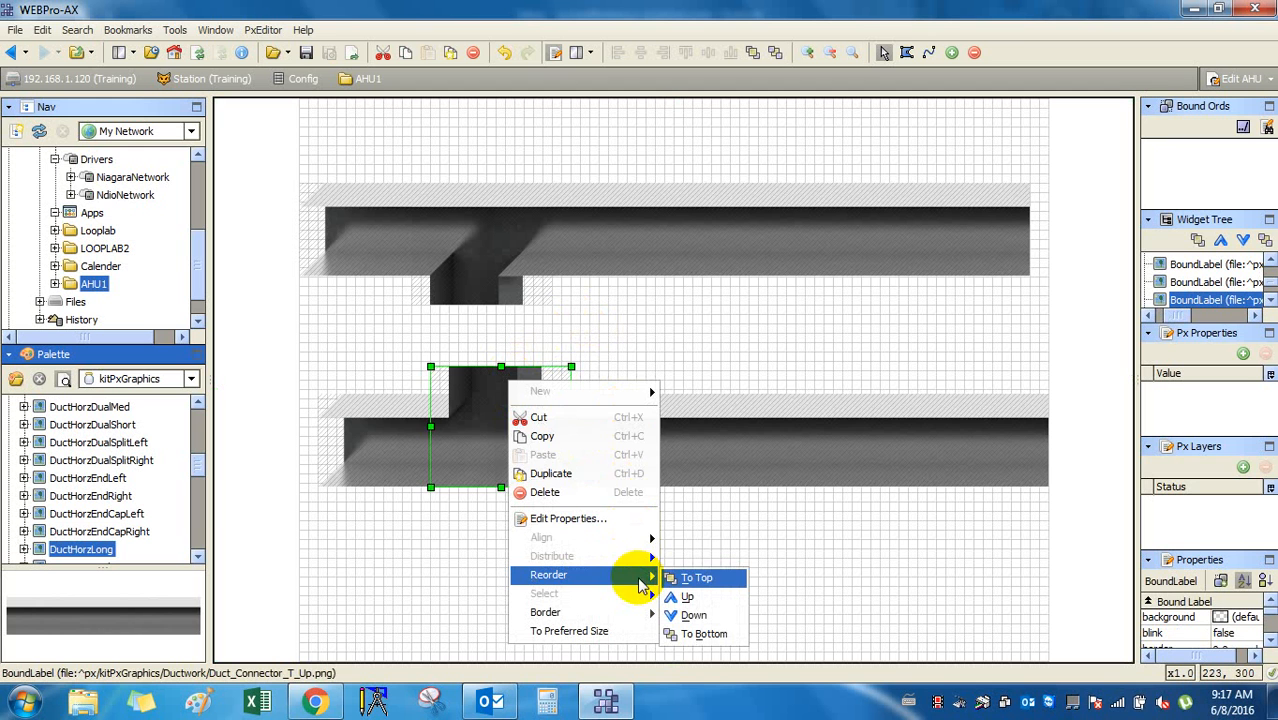
{"action": "left_click", "coordinate": [697, 580]}
{"action": "left_click", "coordinate": [754, 528]}
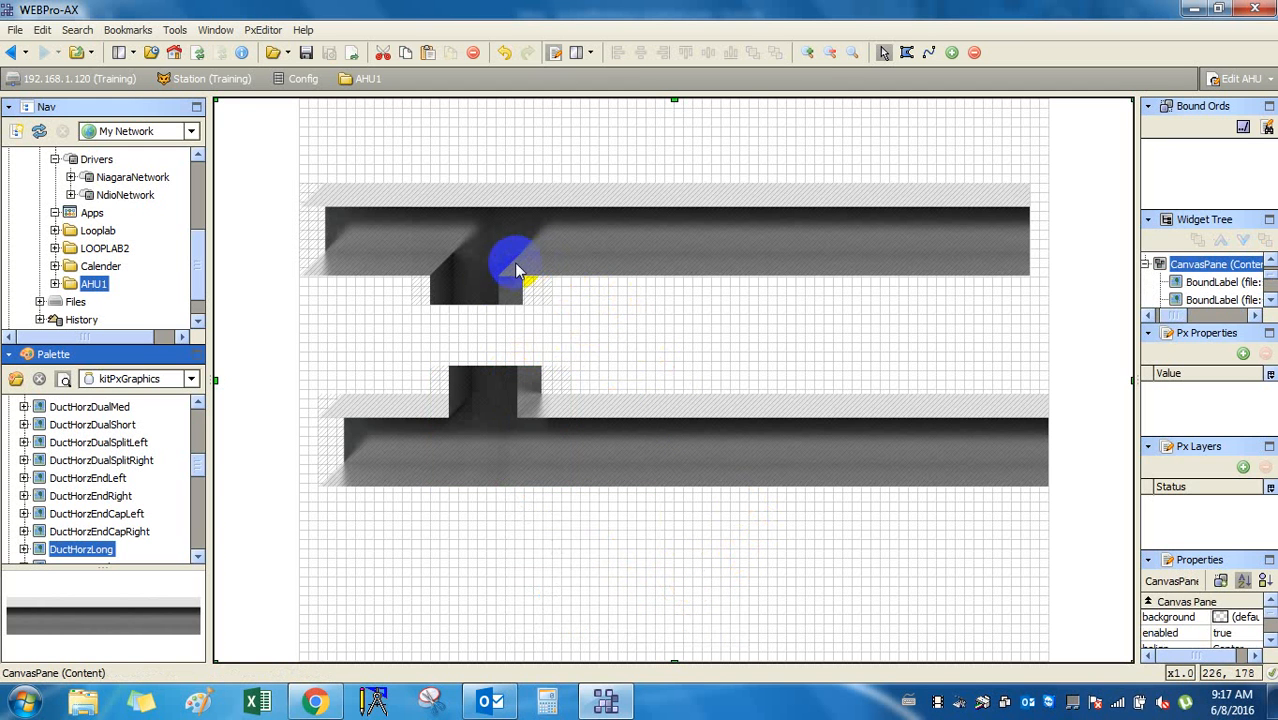
Box-select the whole lower duct row and shift it left to align with the upper row.
{"action": "left_click", "coordinate": [493, 286]}
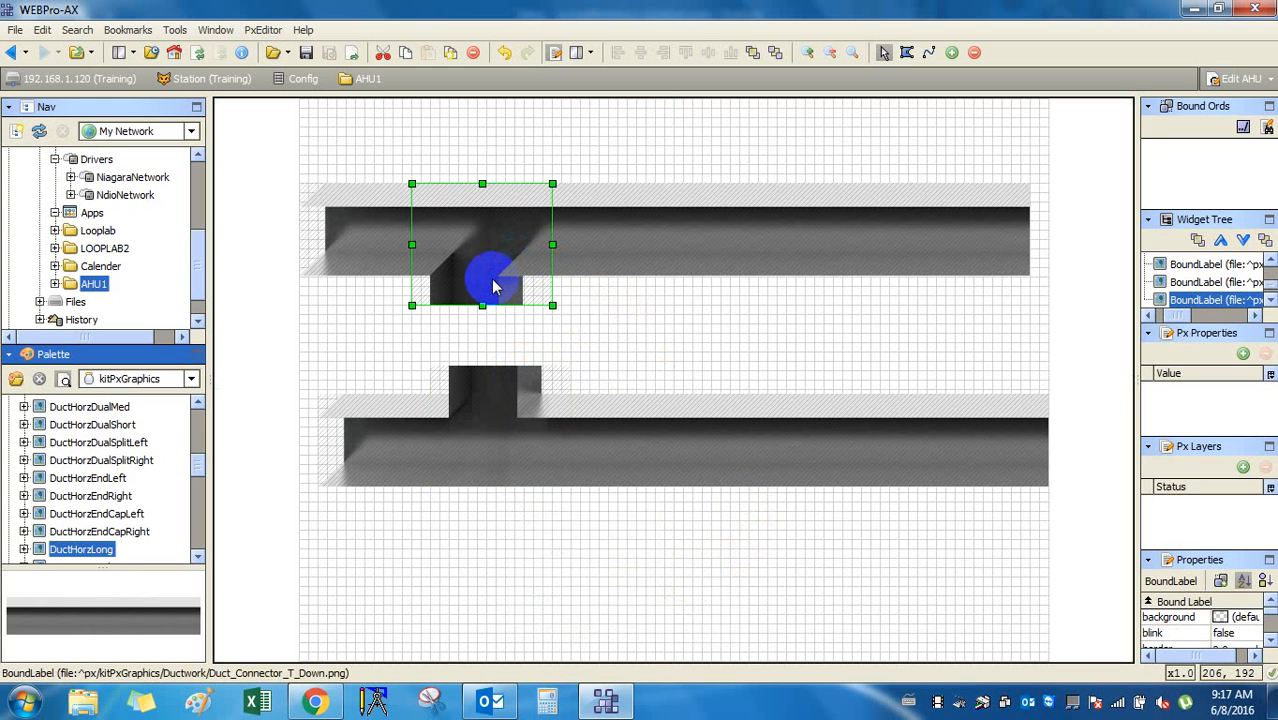
{"action": "left_click_drag", "start_coordinate": [263, 366], "coordinate": [1062, 518]}
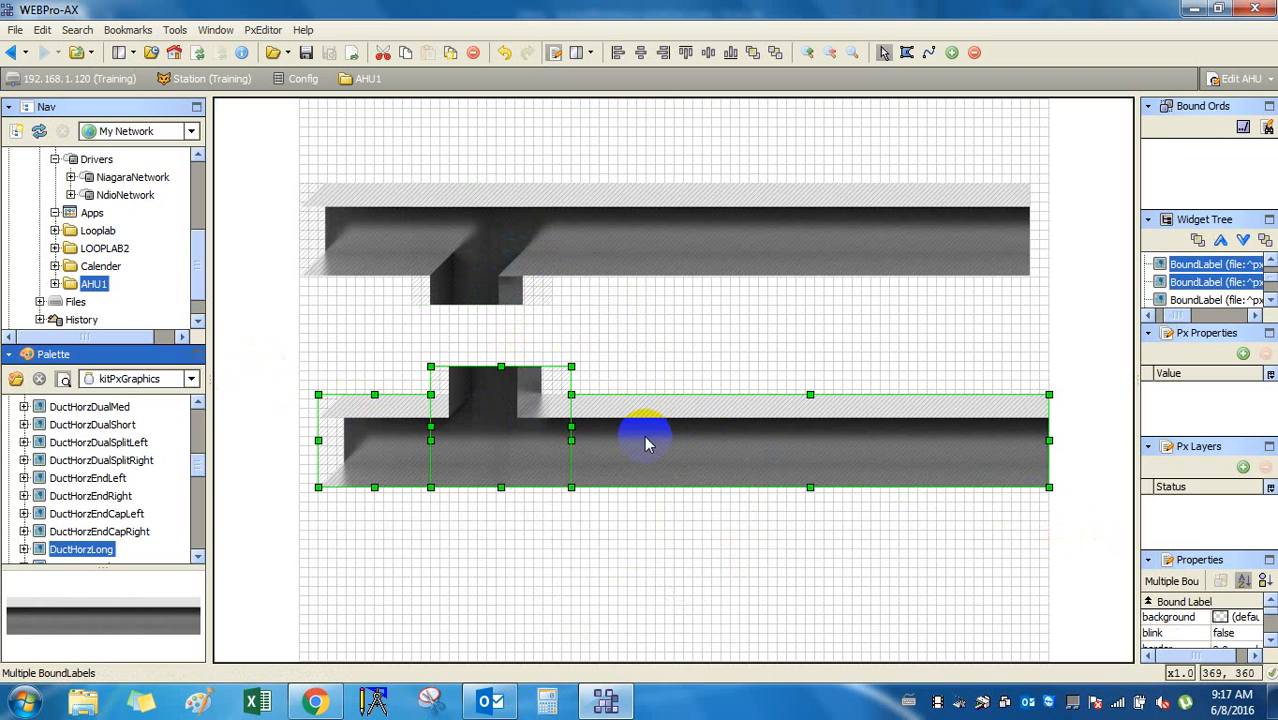
{"action": "key", "text": "Left"}
{"action": "key", "text": "Left"}
{"action": "key", "text": "Left"}
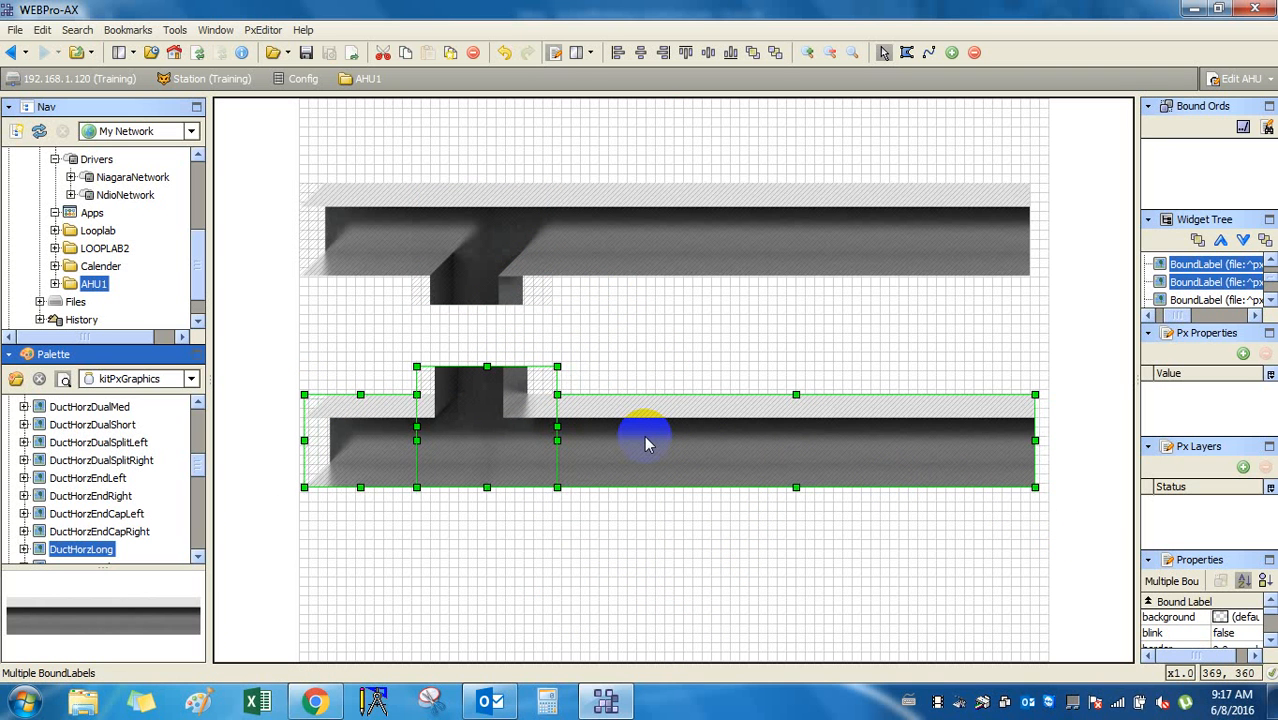
{"action": "left_click", "coordinate": [878, 548]}
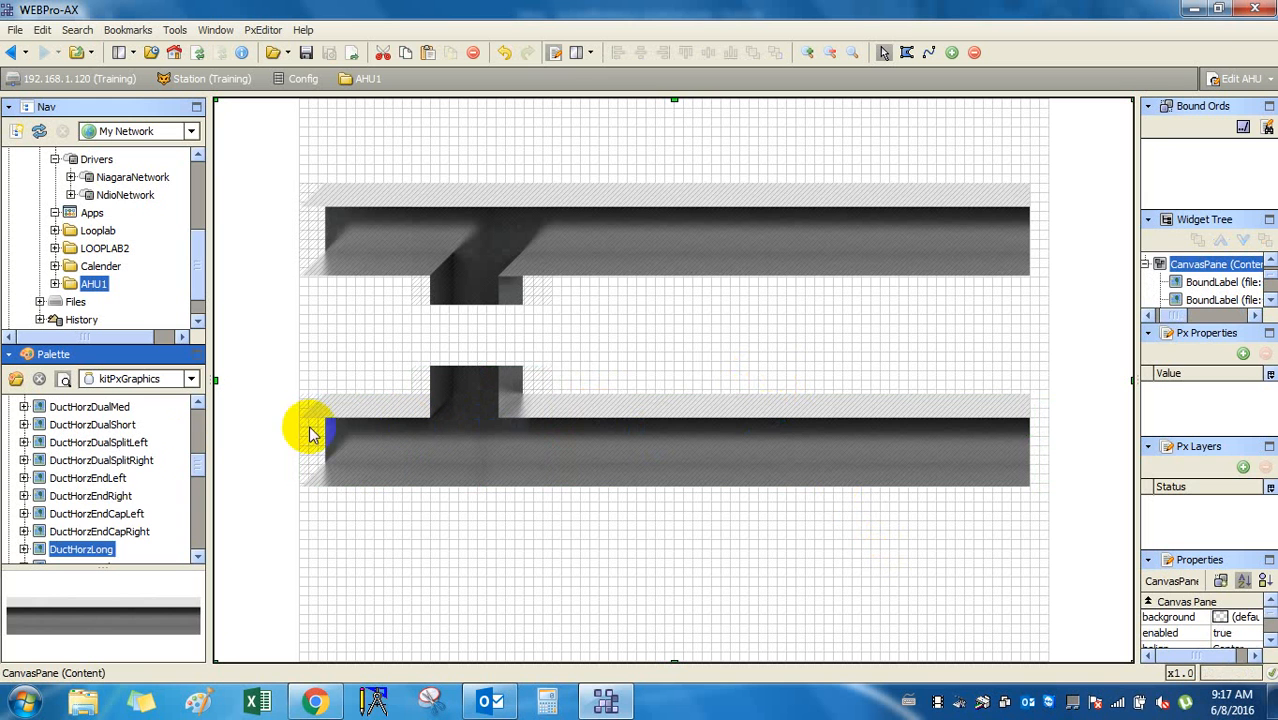
Place a DuctVertEndDown vertical duct between the upper and lower tees.
{"action": "left_click", "coordinate": [119, 513]}
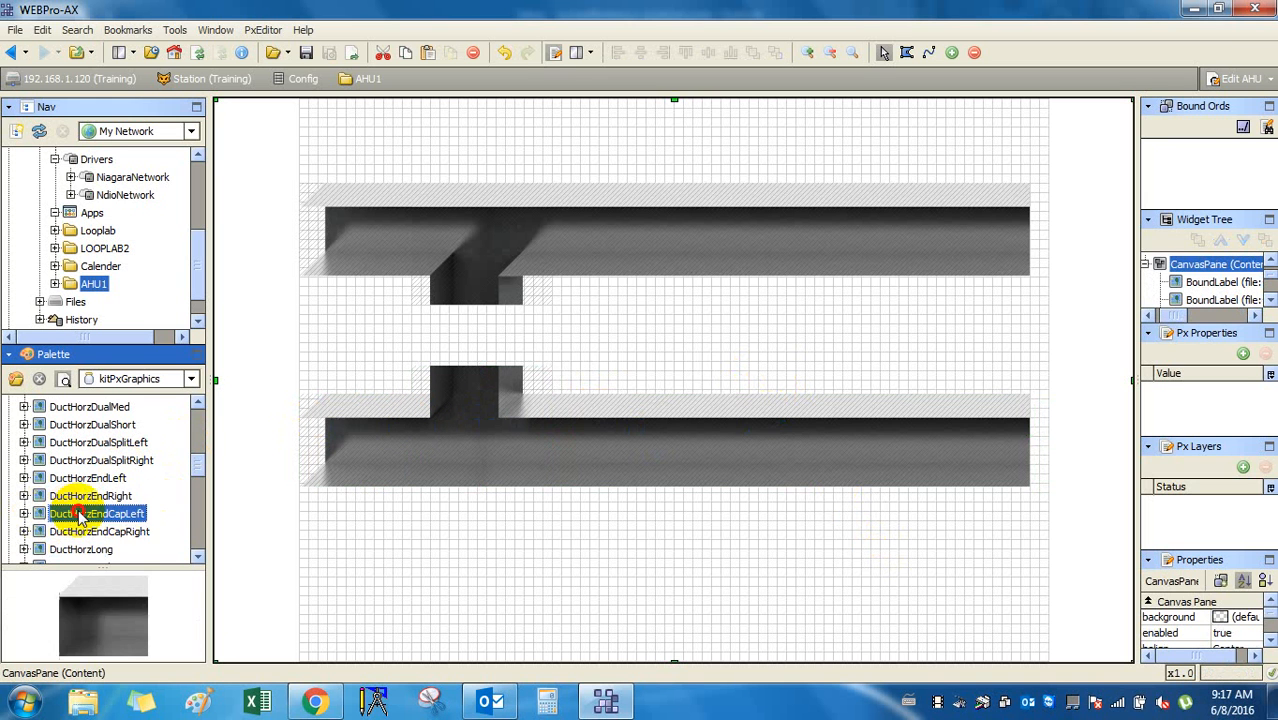
{"action": "key", "text": "Down"}
{"action": "key", "text": "Down"}
{"action": "key", "text": "Up"}
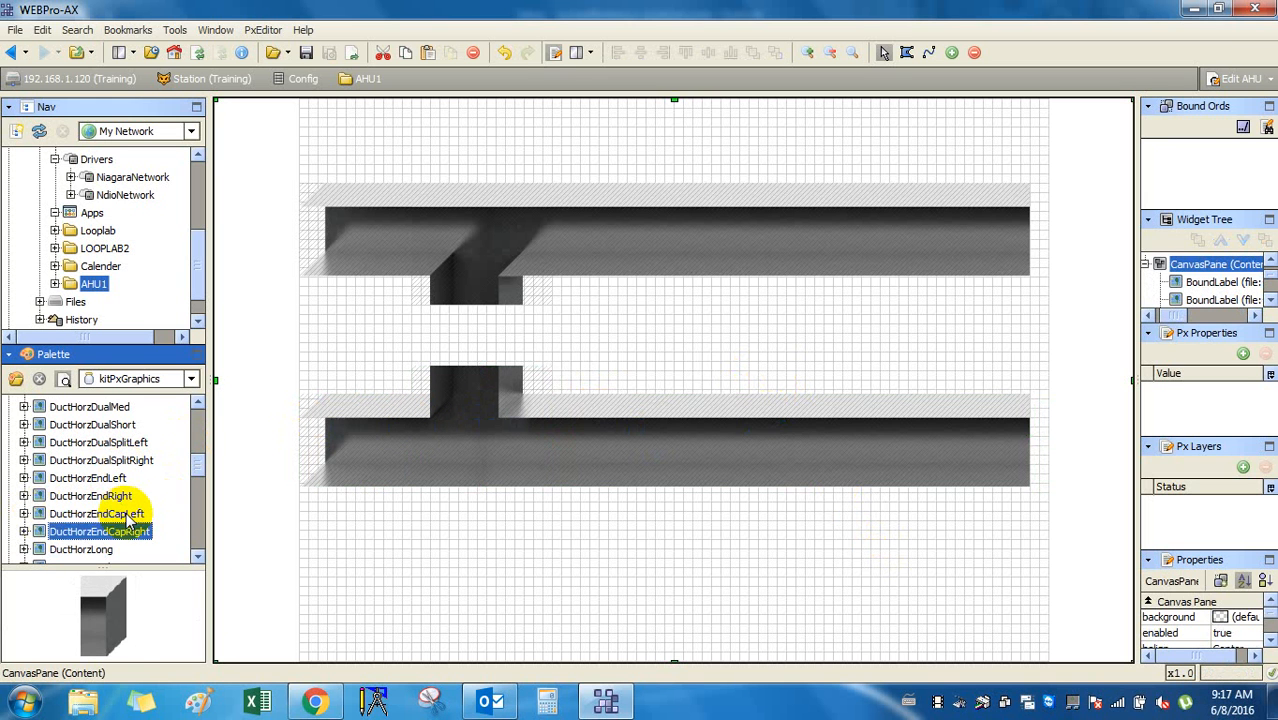
{"action": "key", "text": "Down"}
{"action": "key", "text": "Down"}
{"action": "key", "text": "Down"}
{"action": "key", "text": "Down"}
{"action": "key", "text": "Down"}
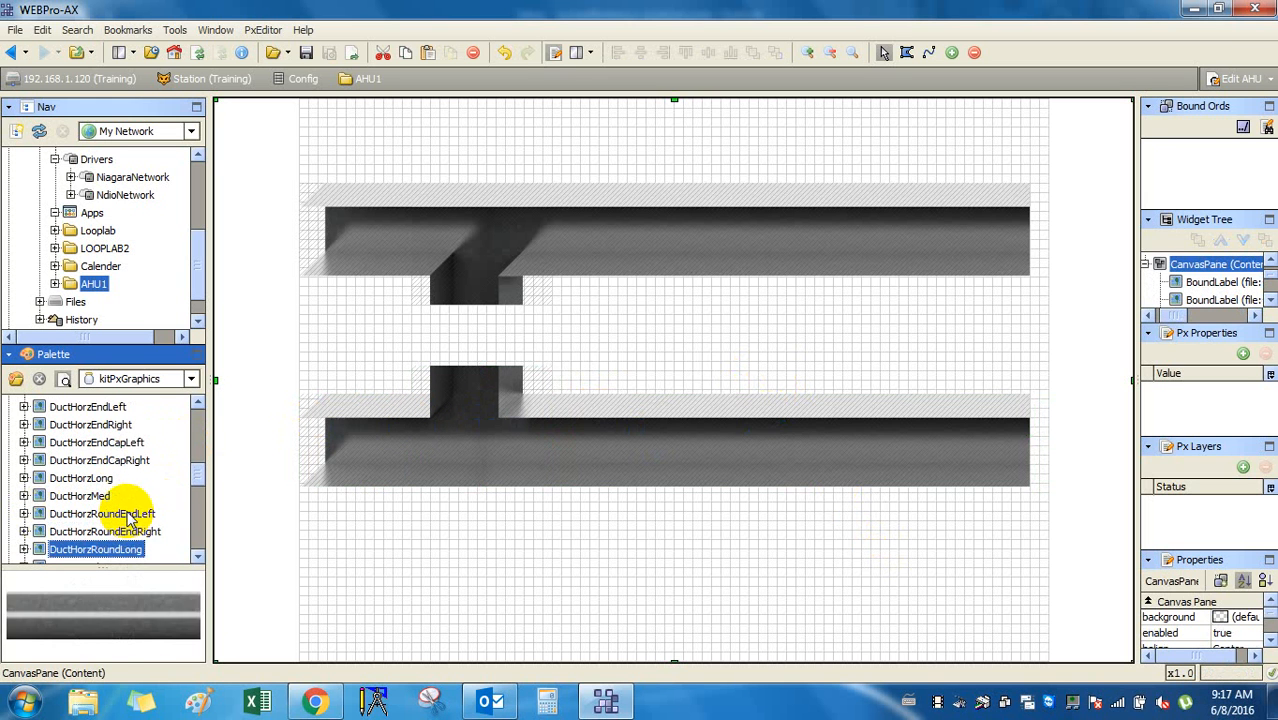
{"action": "key", "text": "Down"}
{"action": "key", "text": "Down"}
{"action": "key", "text": "Down"}
{"action": "key", "text": "Down"}
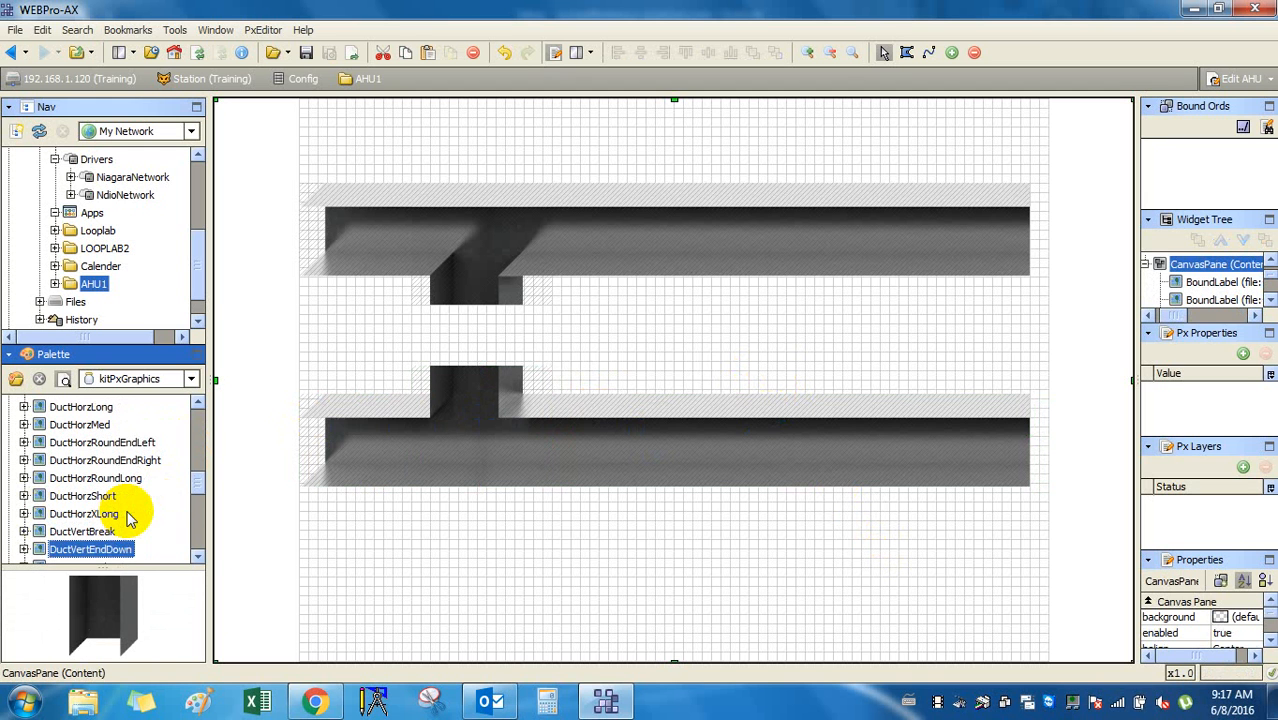
{"action": "left_click_drag", "start_coordinate": [92, 620], "coordinate": [484, 331]}
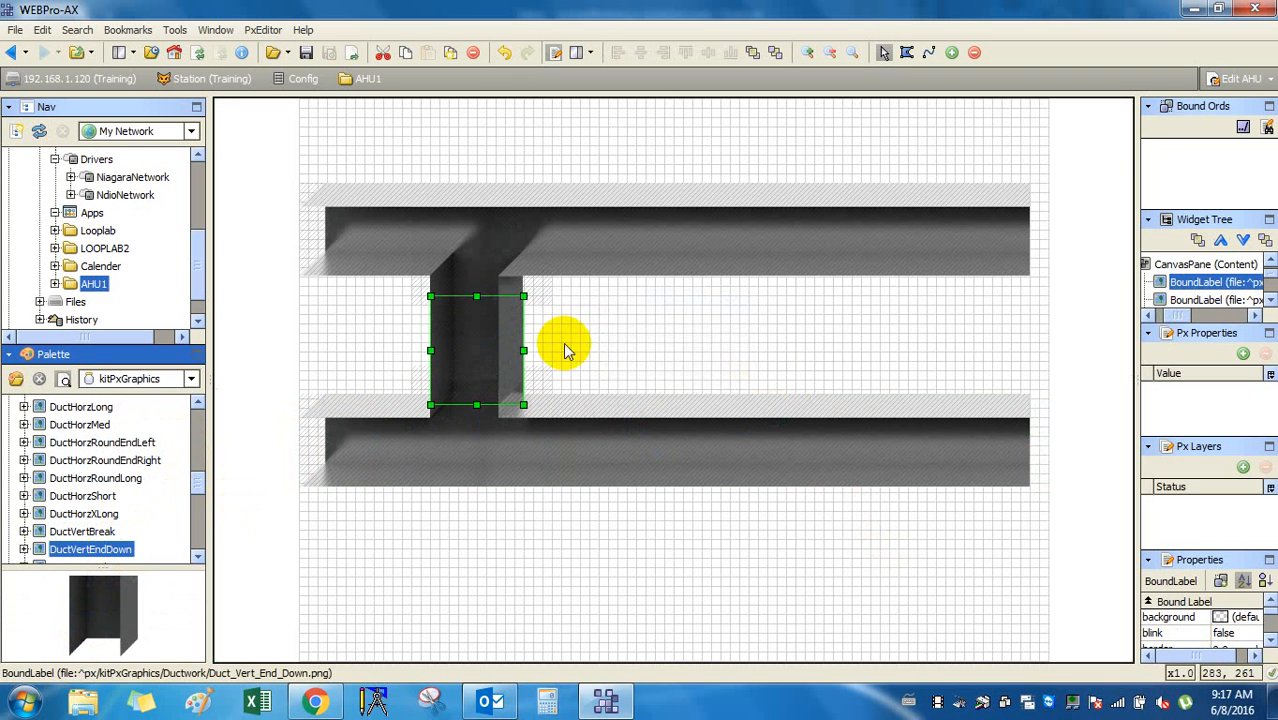
{"action": "left_click", "coordinate": [630, 329]}
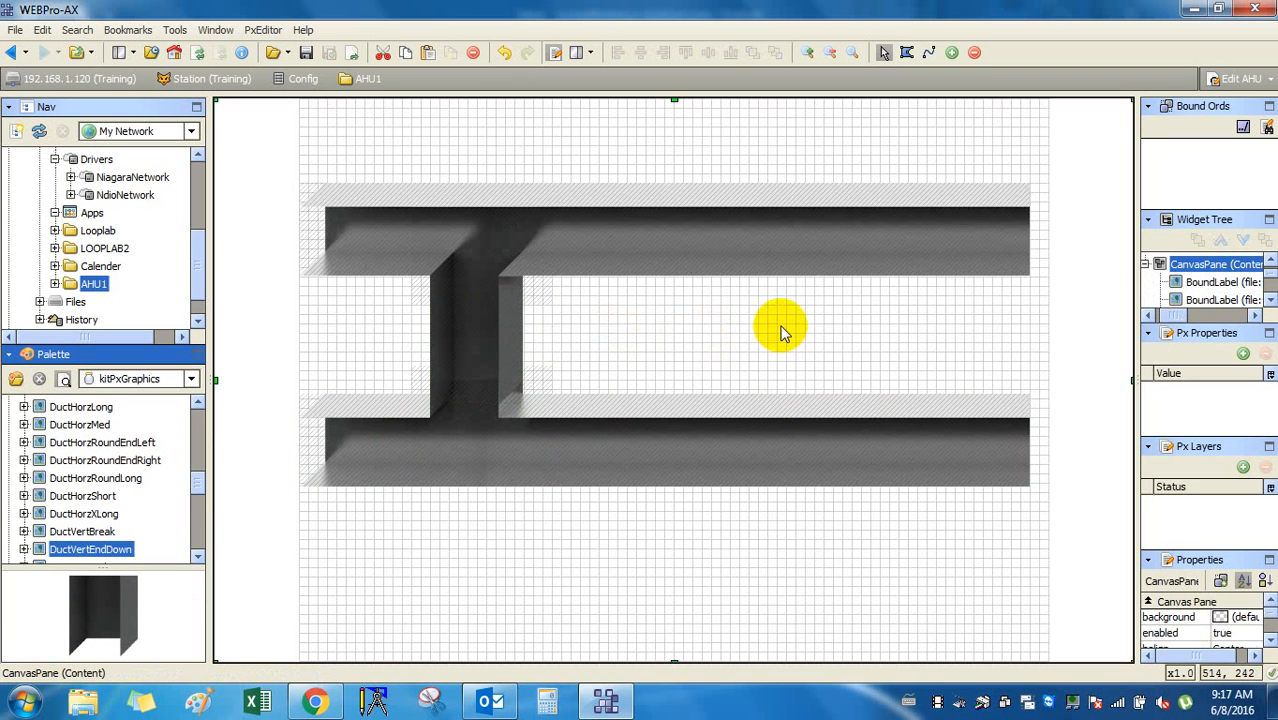
Preview the graphic in View mode, return to Edit mode, then switch to Outlook.
{"action": "left_click", "coordinate": [485, 442]}
{"action": "left_click", "coordinate": [317, 431]}
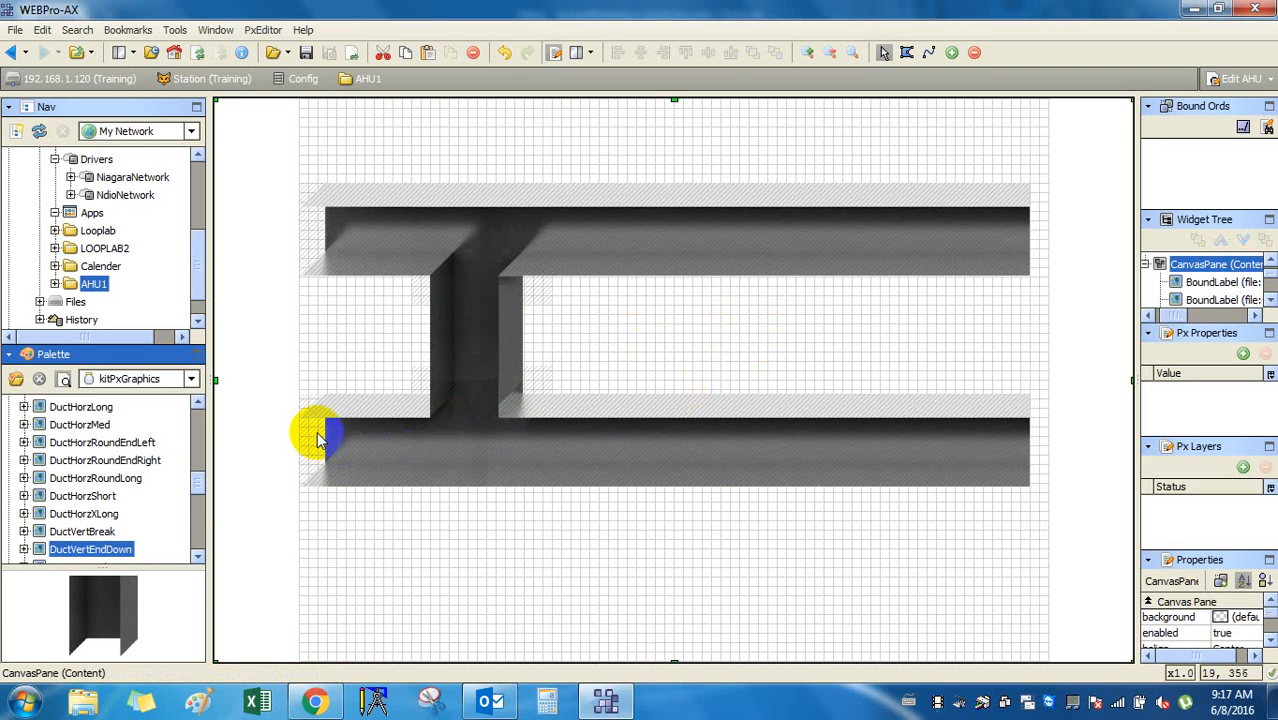
{"action": "left_click", "coordinate": [617, 430]}
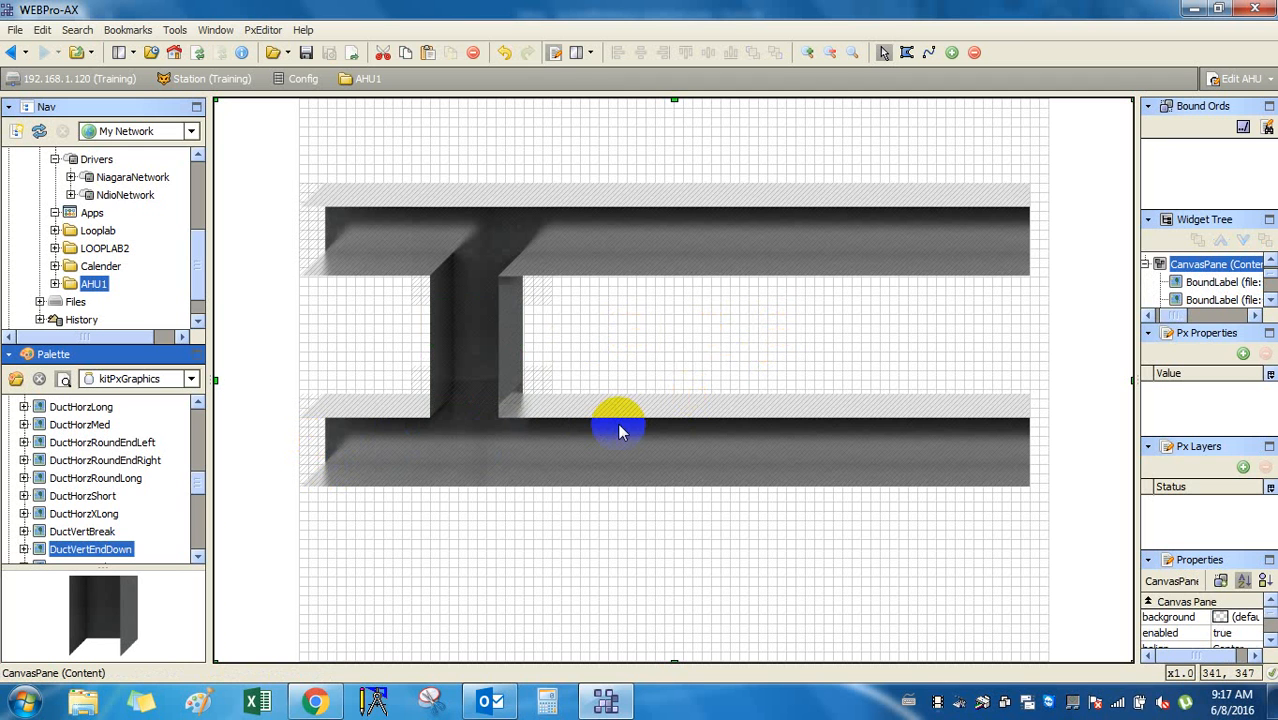
{"action": "left_click", "coordinate": [679, 234]}
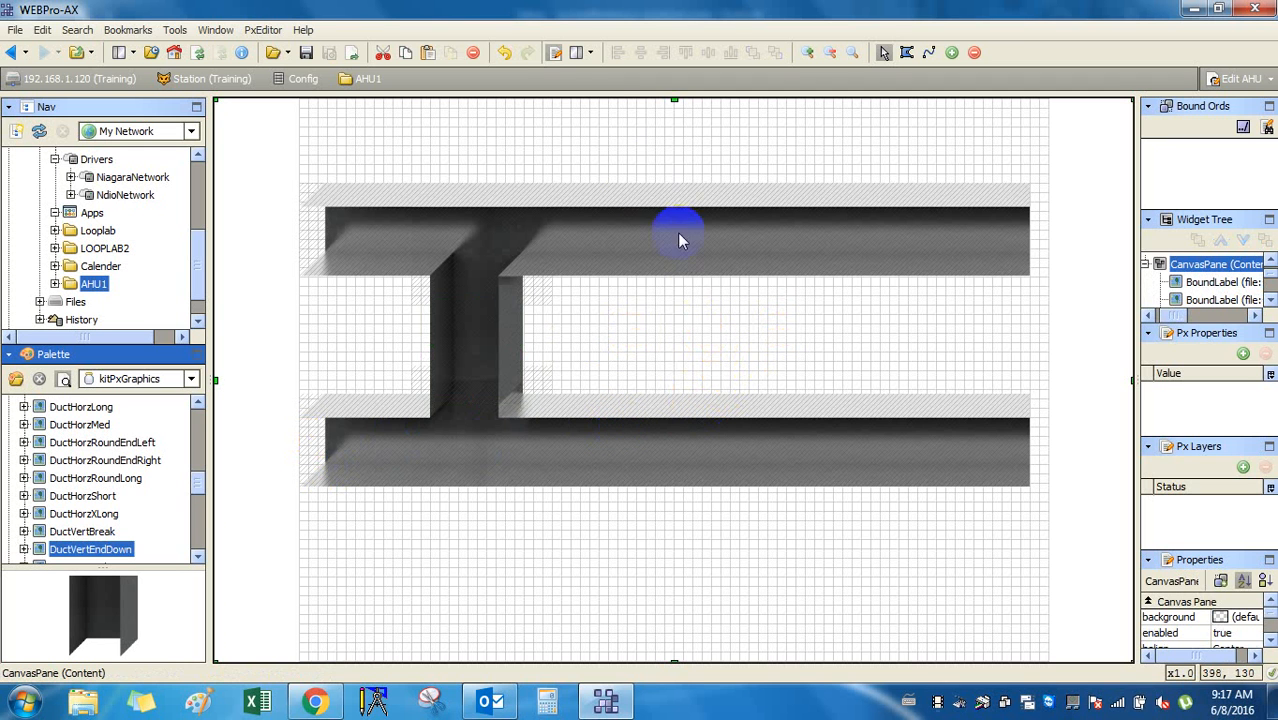
{"action": "left_click", "coordinate": [553, 53]}
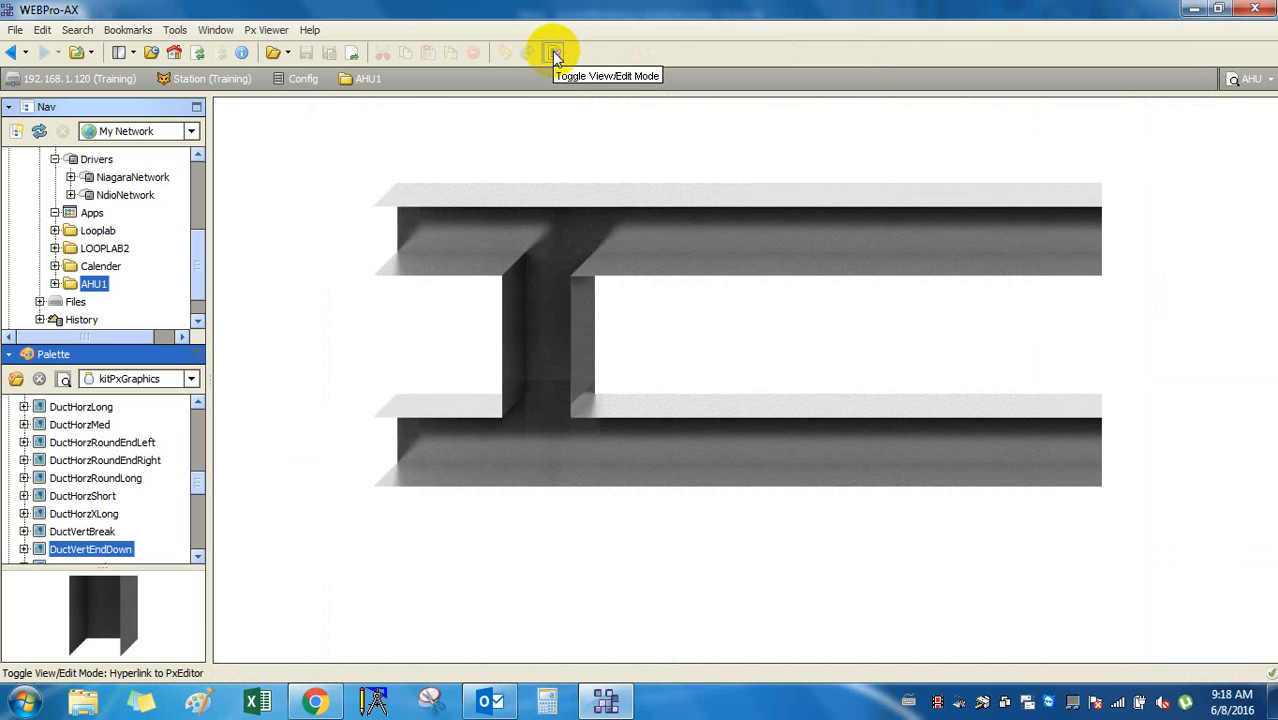
{"action": "left_click", "coordinate": [553, 53]}
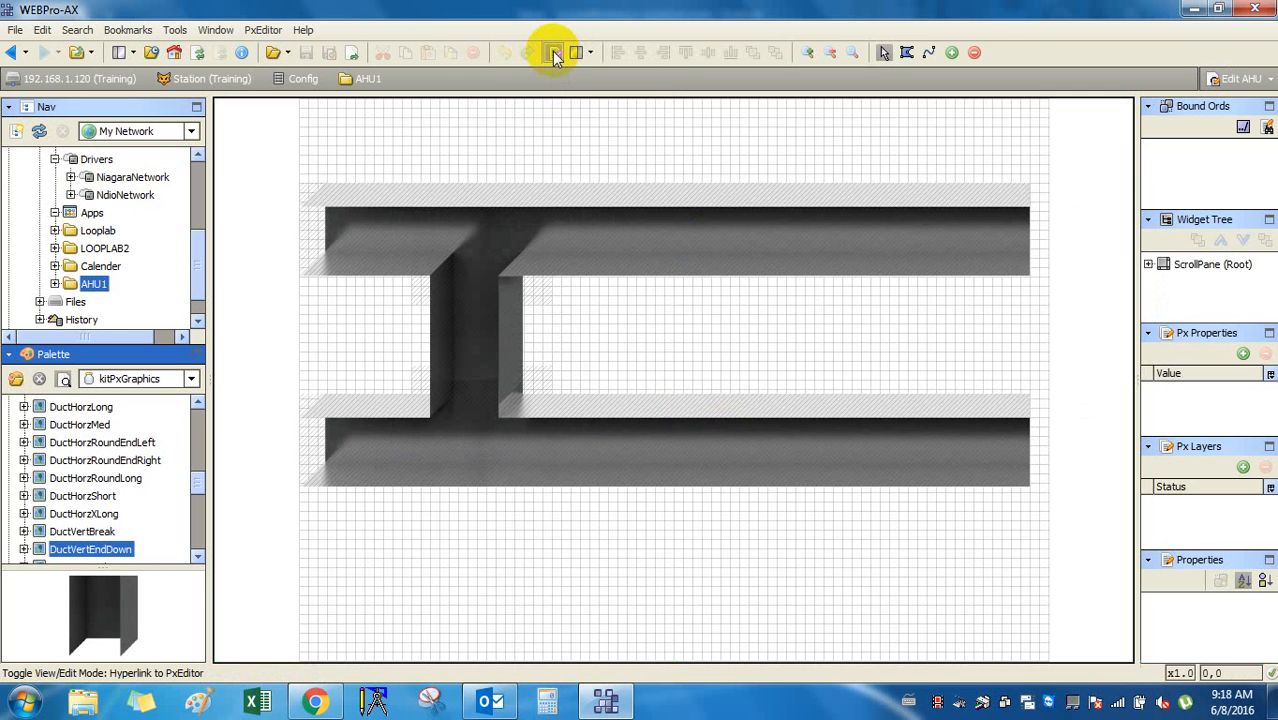
{"action": "left_click", "coordinate": [1100, 374]}
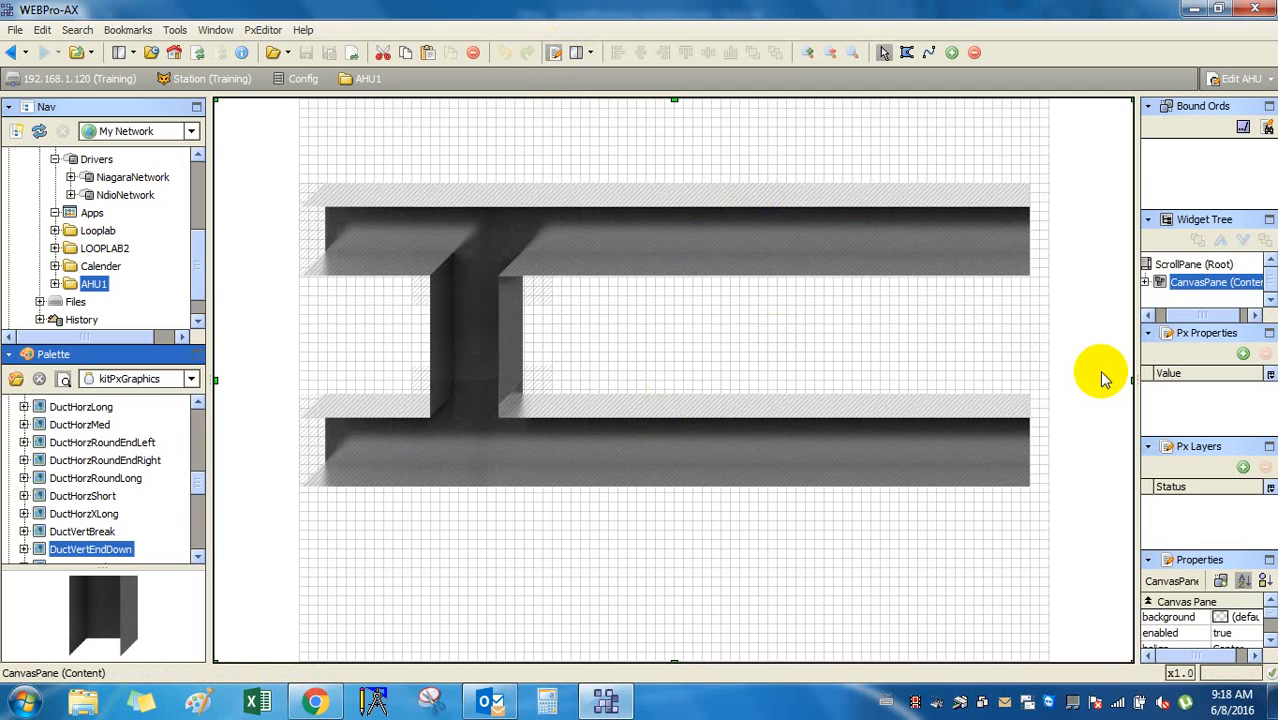
{"action": "left_click", "coordinate": [495, 703]}
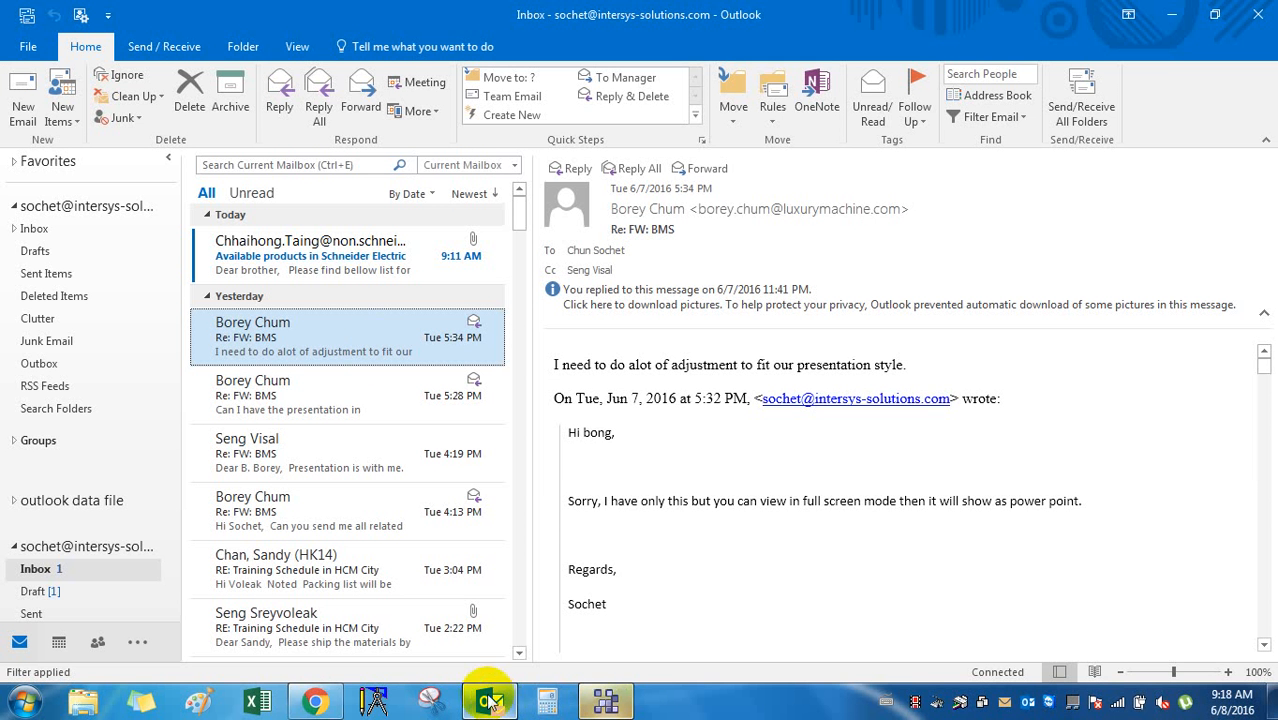
Read the available-products email and the newest Re: FW: BMS reply, then minimize Outlook.
{"action": "left_click", "coordinate": [340, 250]}
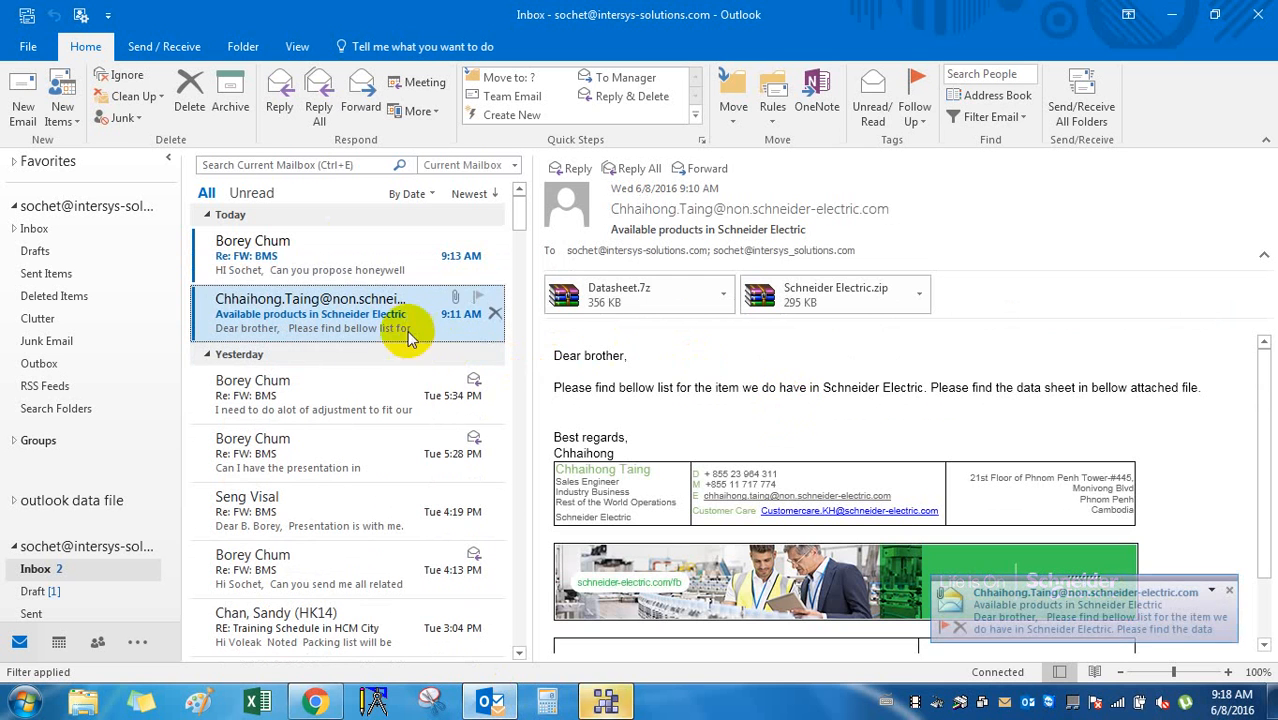
{"action": "left_click", "coordinate": [337, 257]}
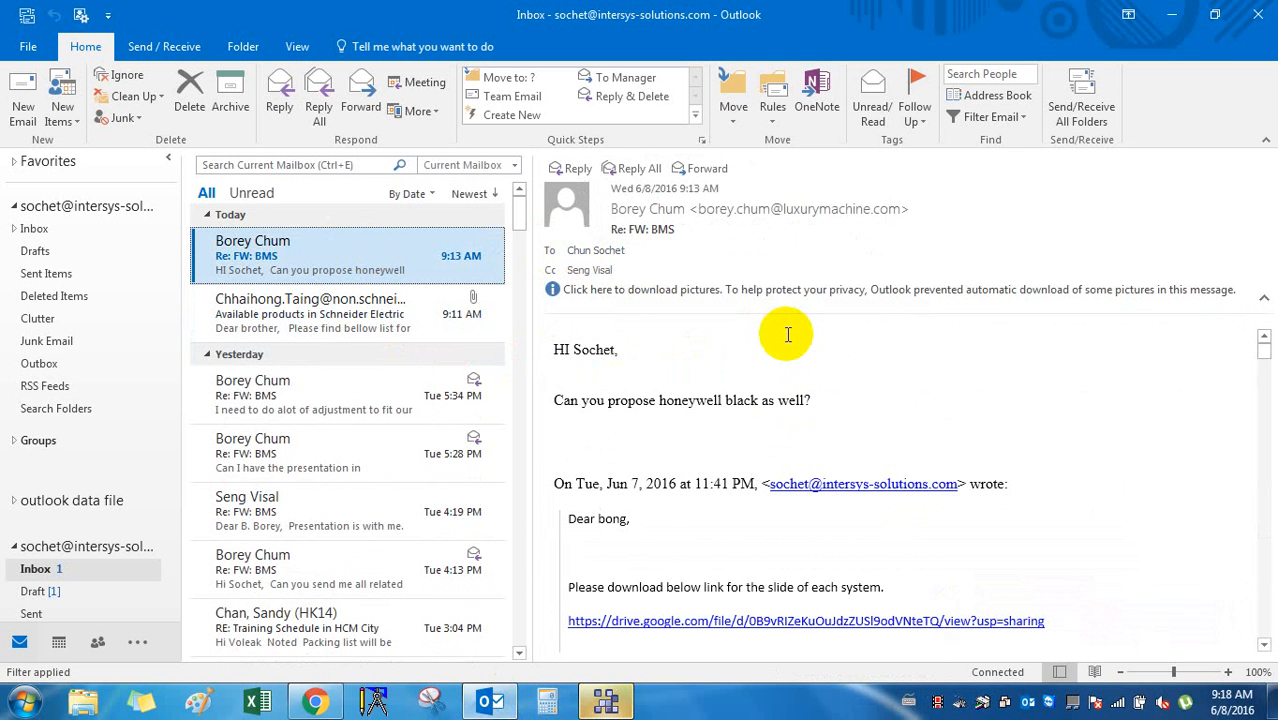
{"action": "left_click", "coordinate": [1172, 14]}
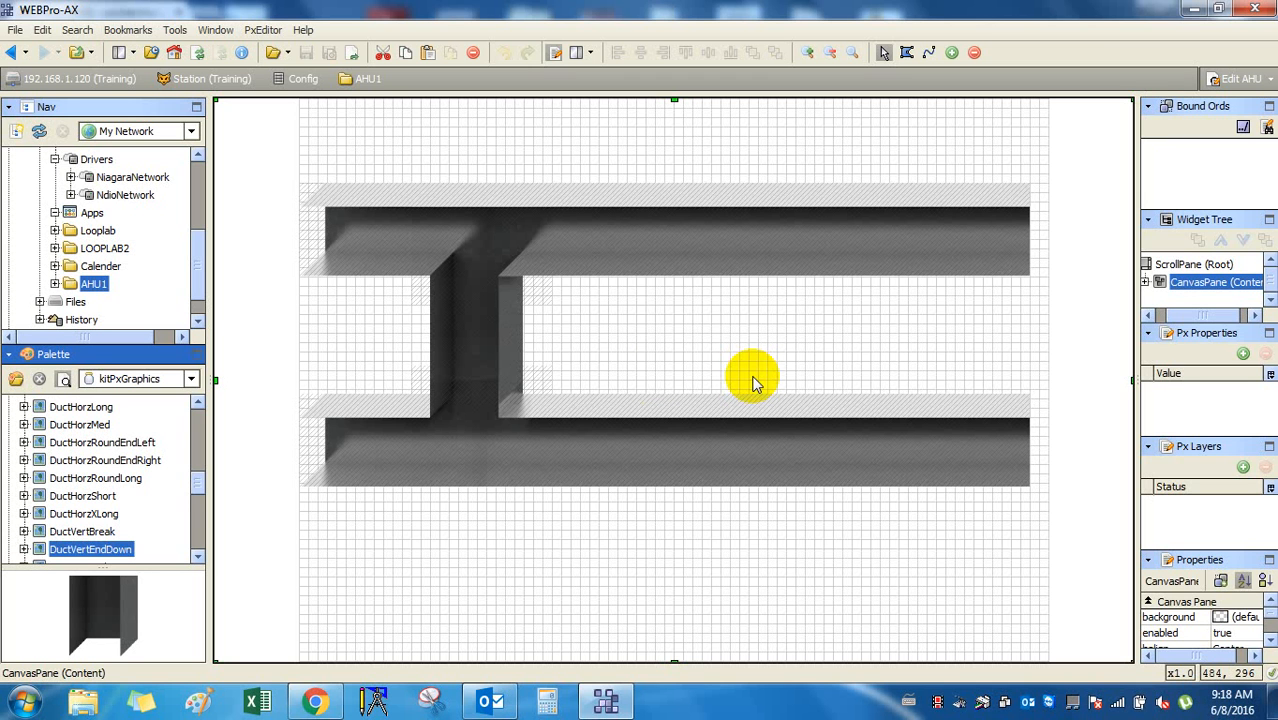
{"action": "left_click", "coordinate": [512, 250]}
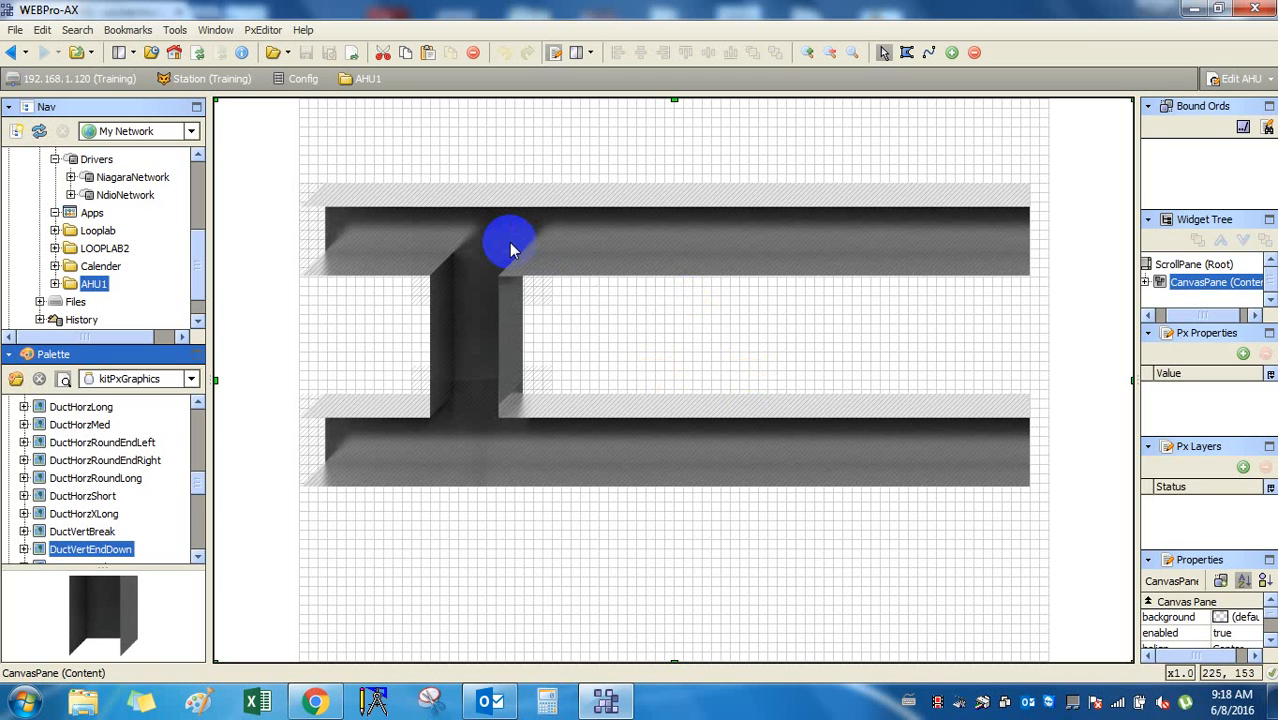
{"action": "left_click", "coordinate": [725, 340]}
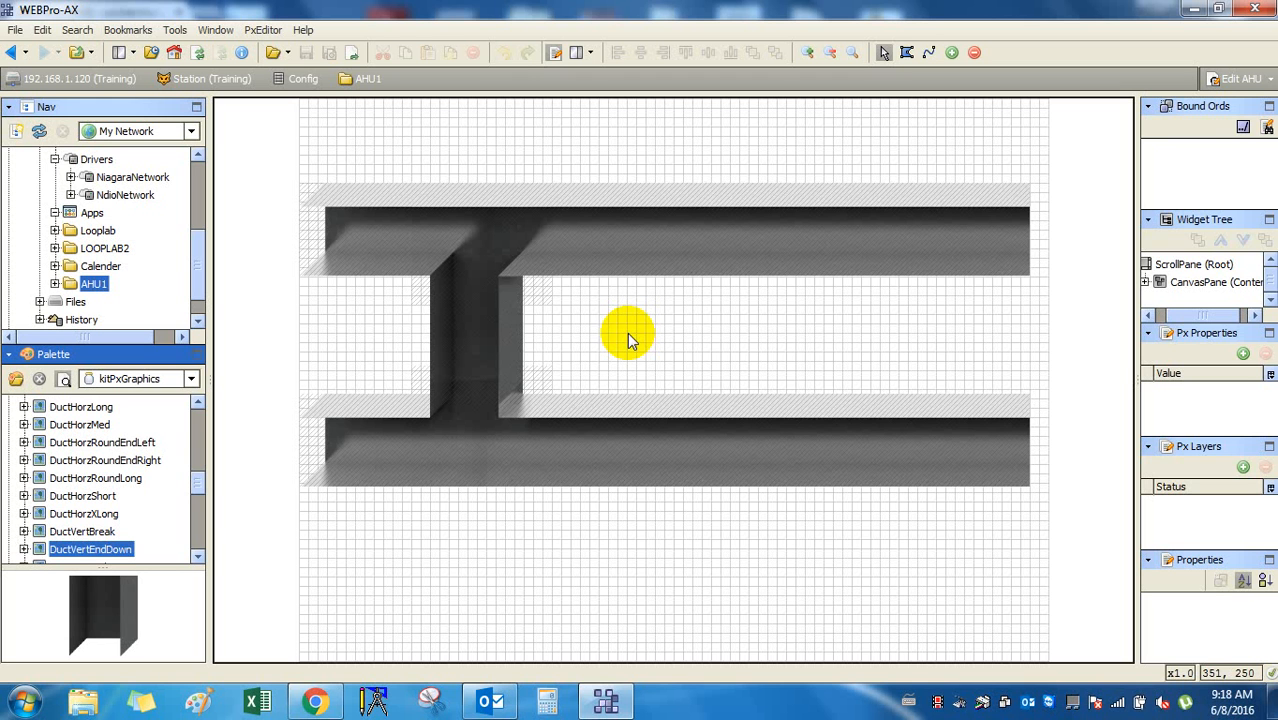
{"action": "left_click", "coordinate": [789, 316]}
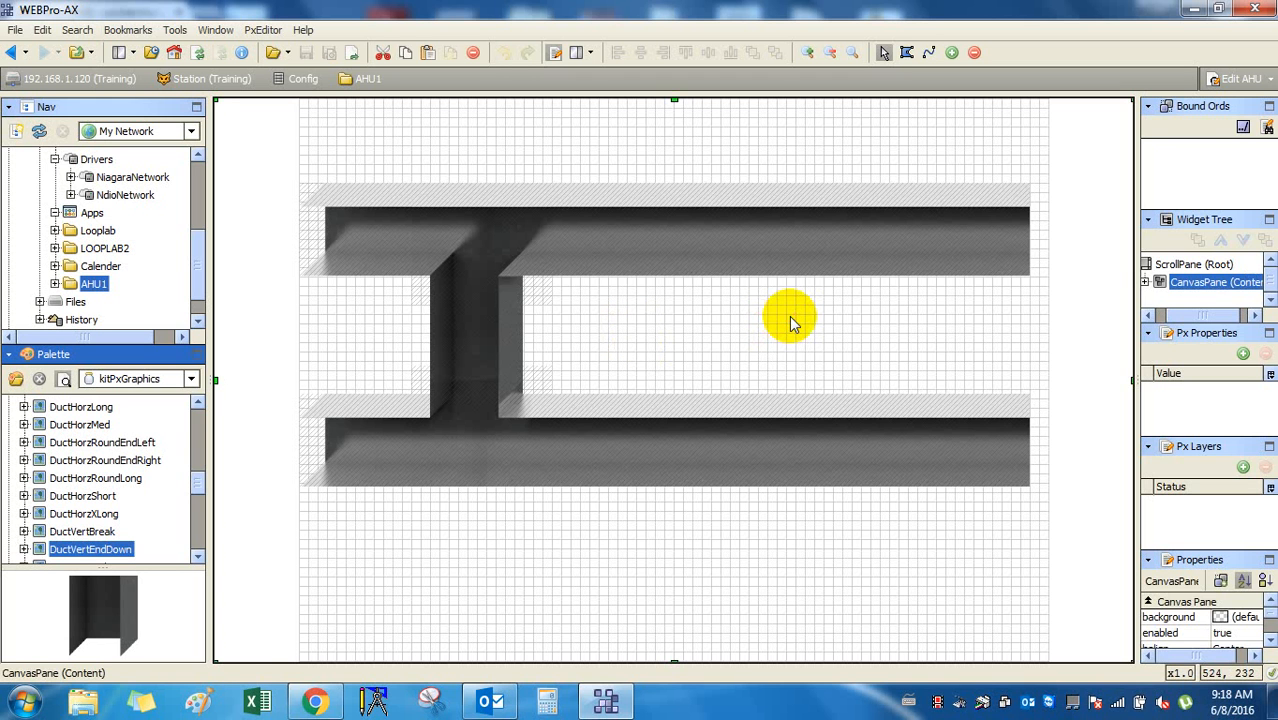
{"action": "left_click", "coordinate": [764, 248]}
{"action": "right_click", "coordinate": [764, 248]}
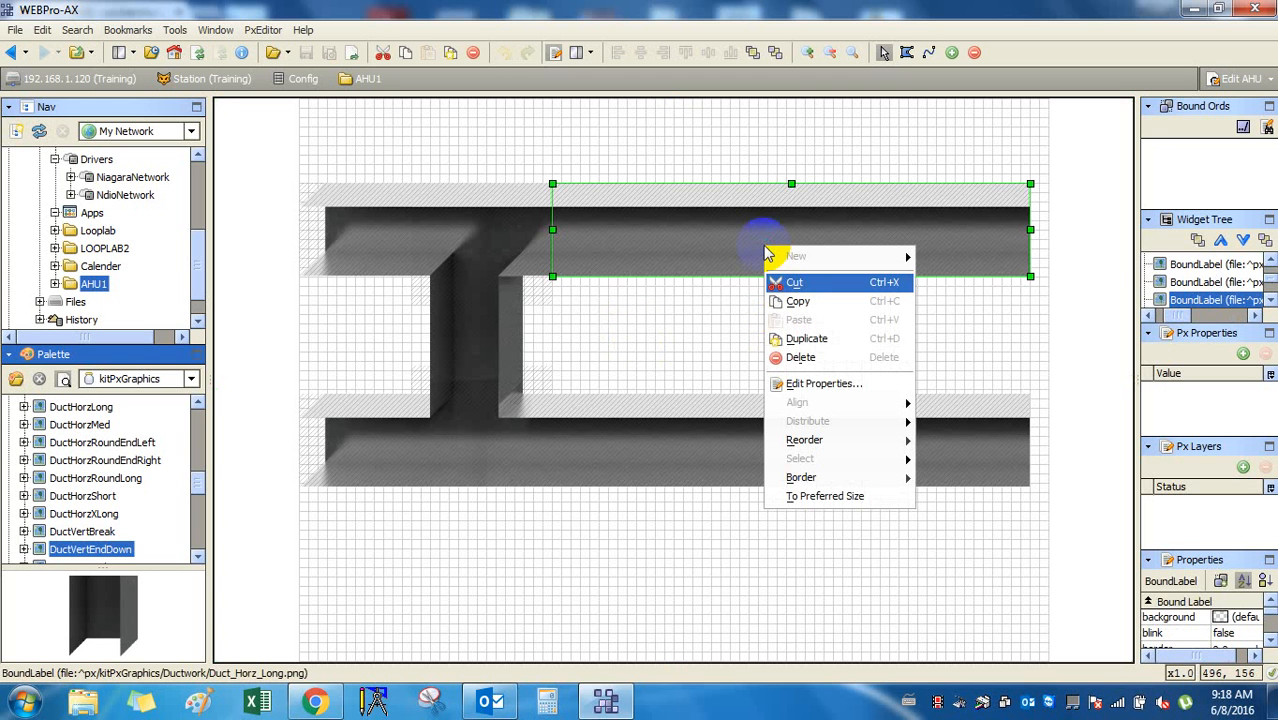
{"action": "left_click", "coordinate": [730, 340]}
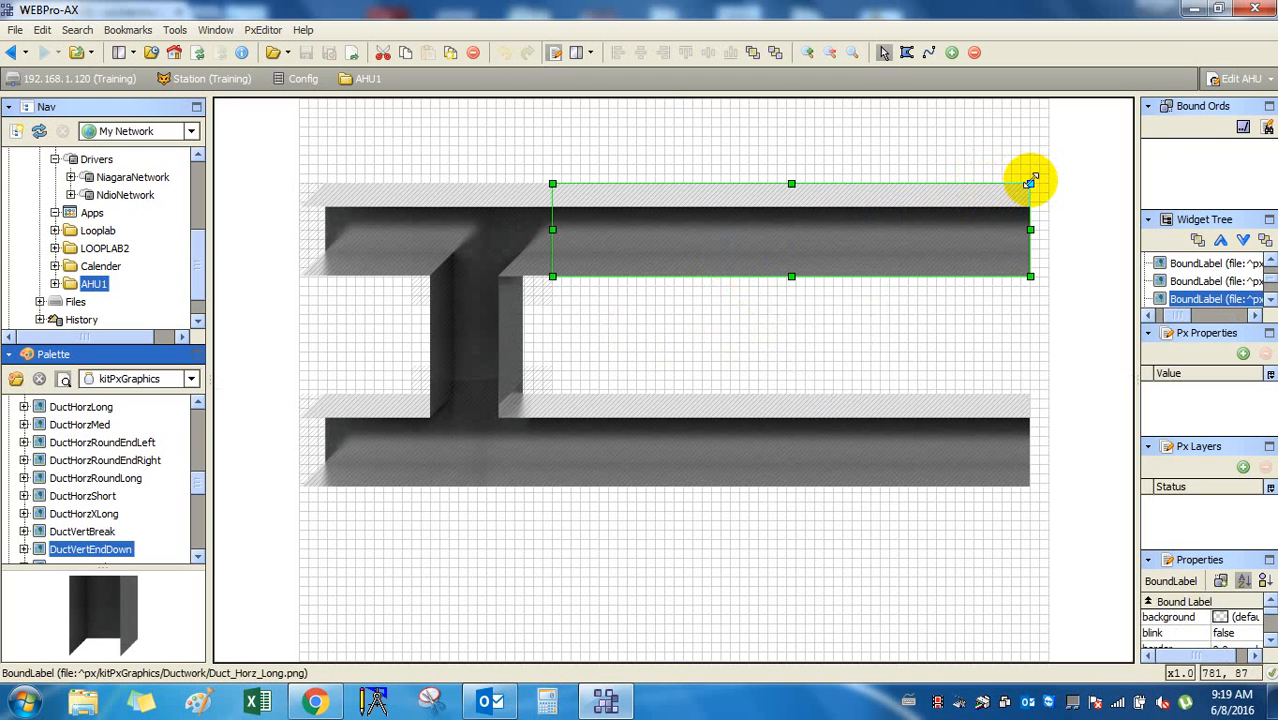
{"action": "left_click_drag", "start_coordinate": [1030, 183], "coordinate": [973, 202]}
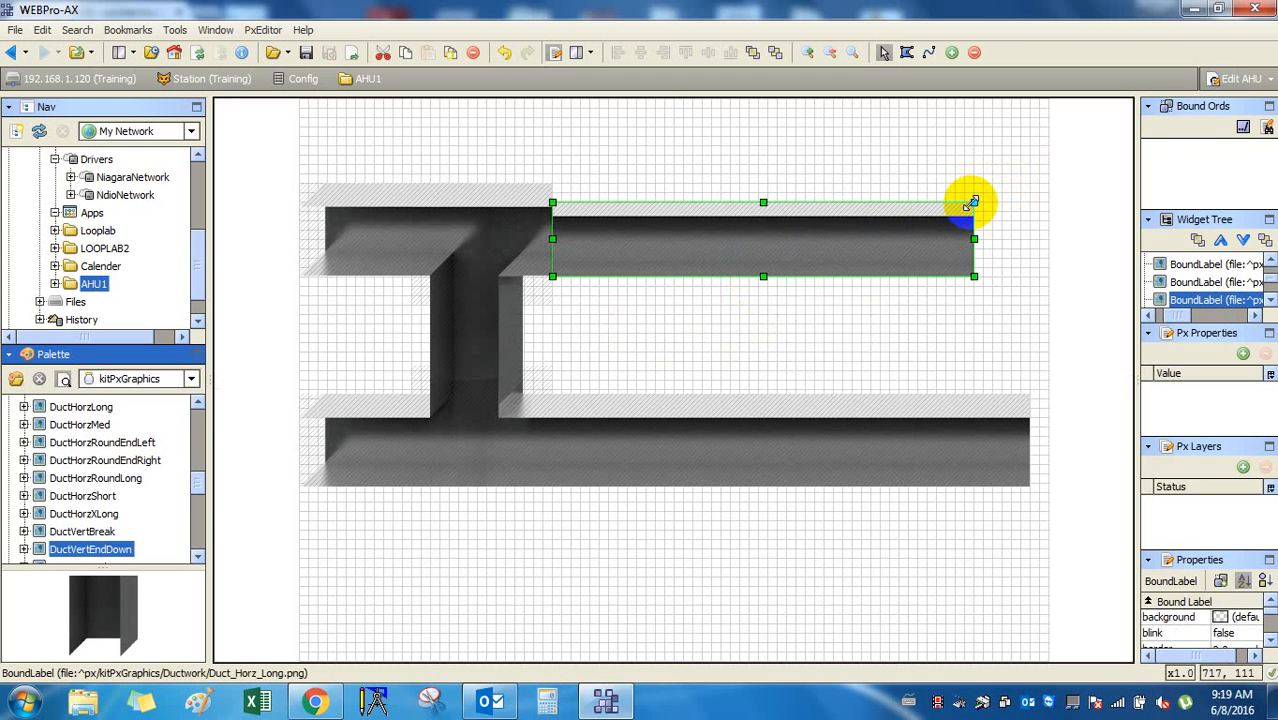
{"action": "key", "text": "ctrl+z"}
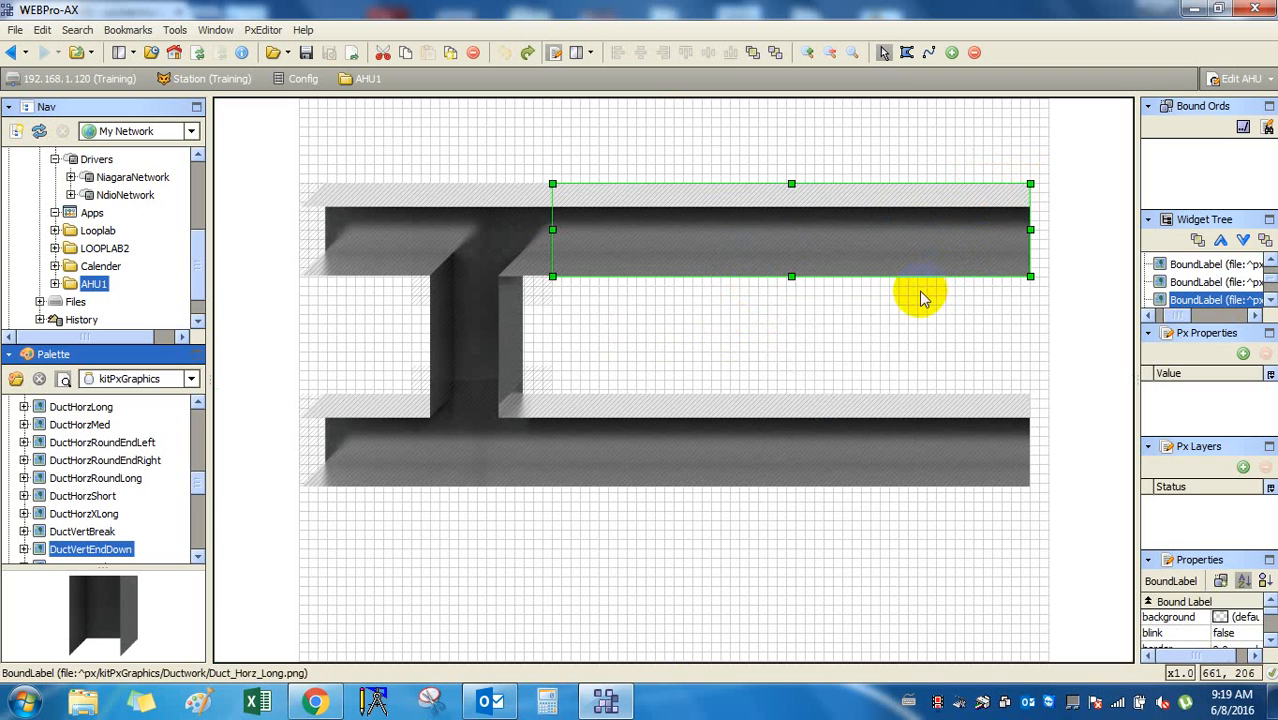
{"action": "left_click", "coordinate": [920, 315]}
{"action": "left_click", "coordinate": [890, 450]}
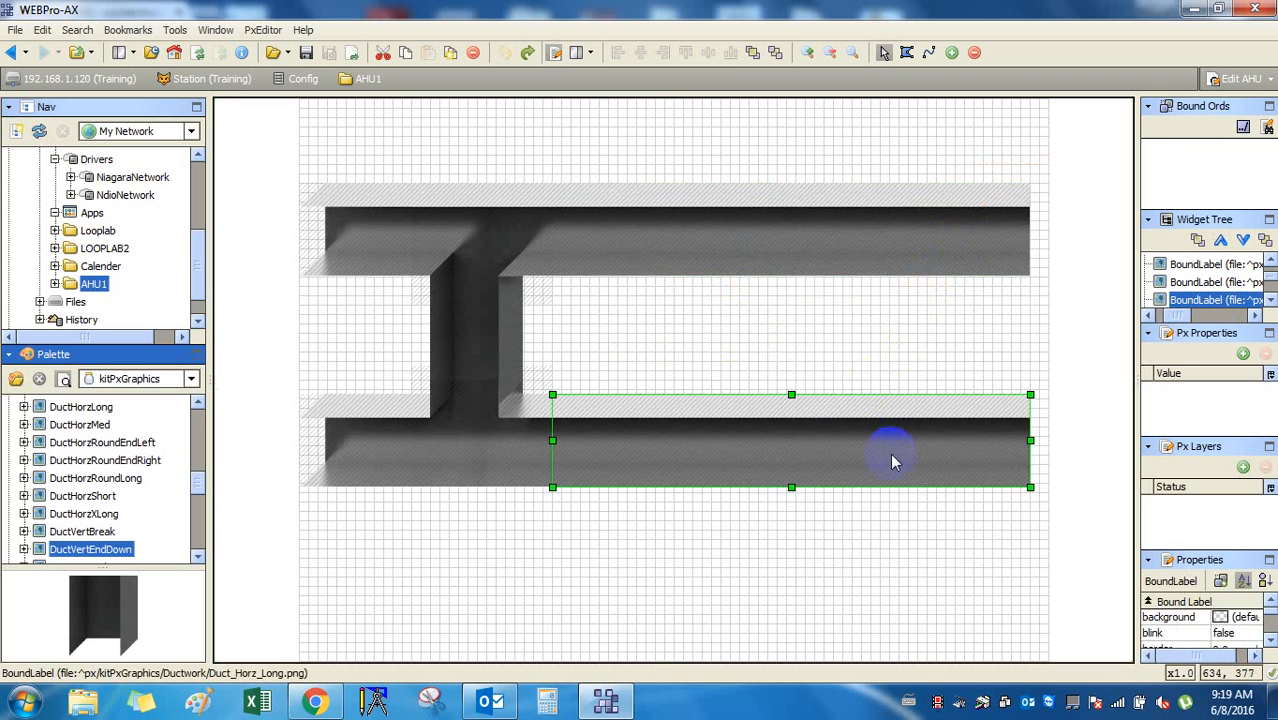
{"action": "left_click_drag", "start_coordinate": [1030, 394], "coordinate": [1058, 361]}
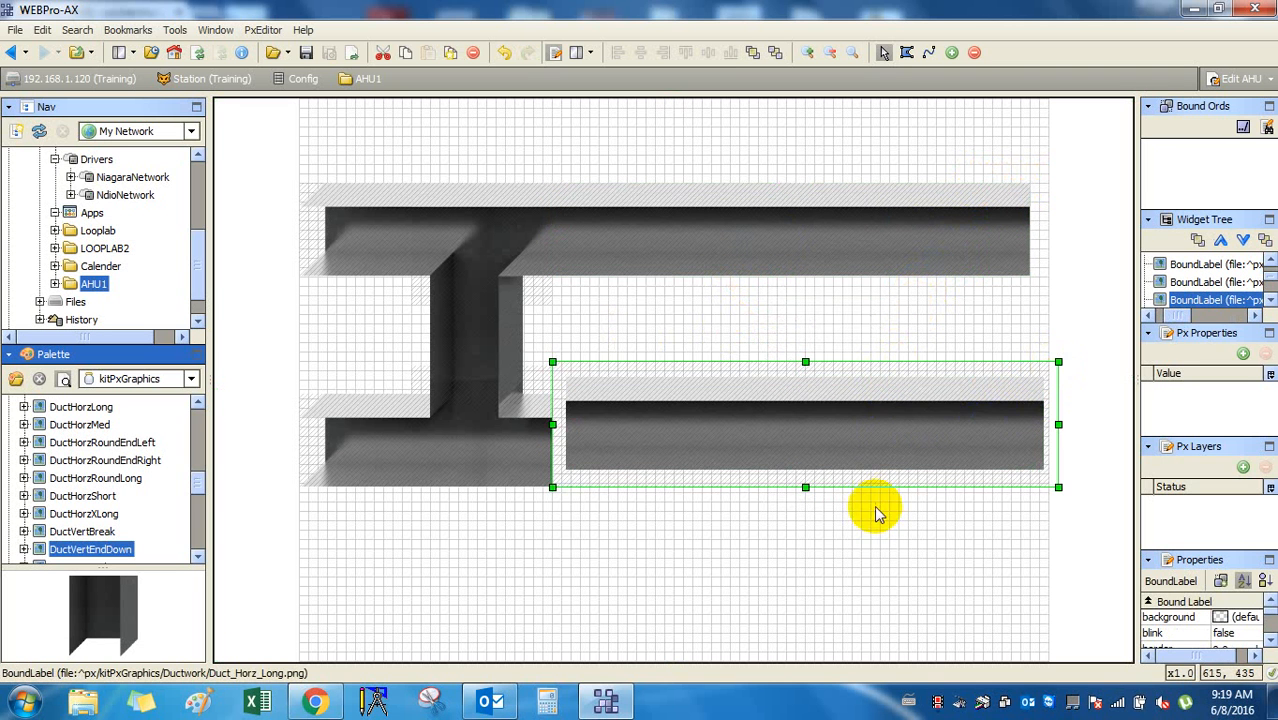
{"action": "key", "text": "ctrl+z"}
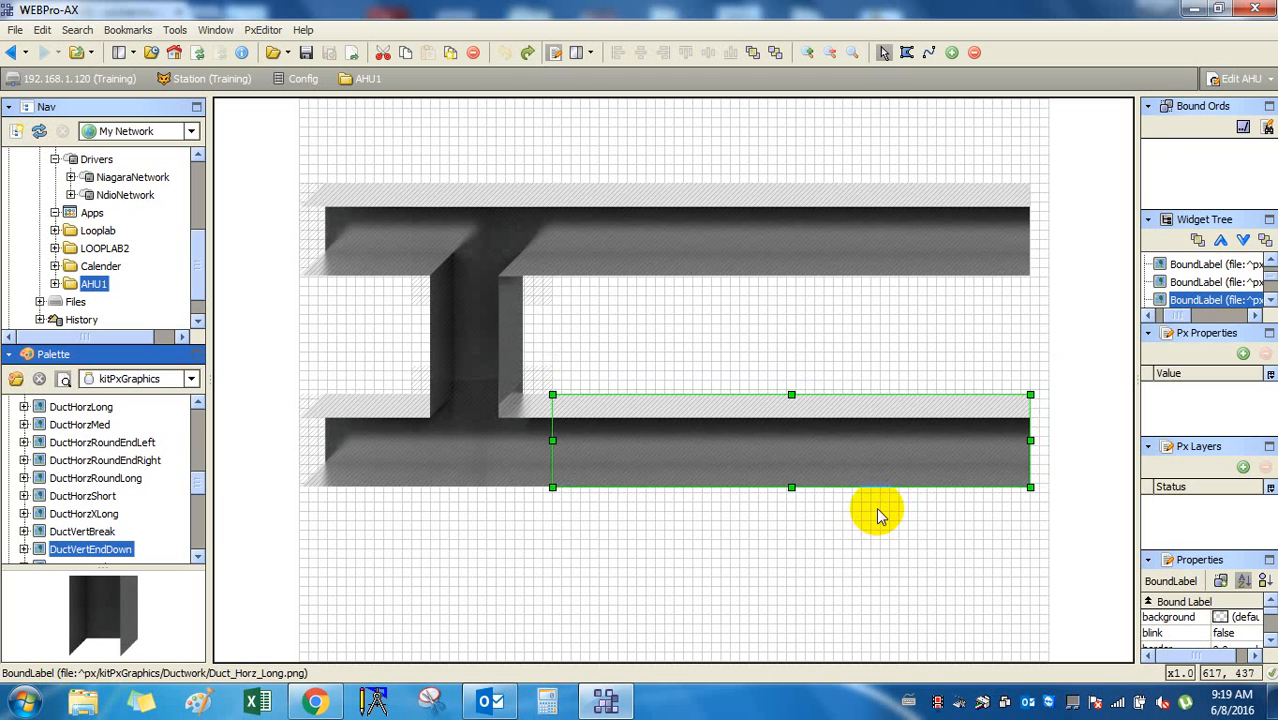
{"action": "left_click", "coordinate": [877, 538]}
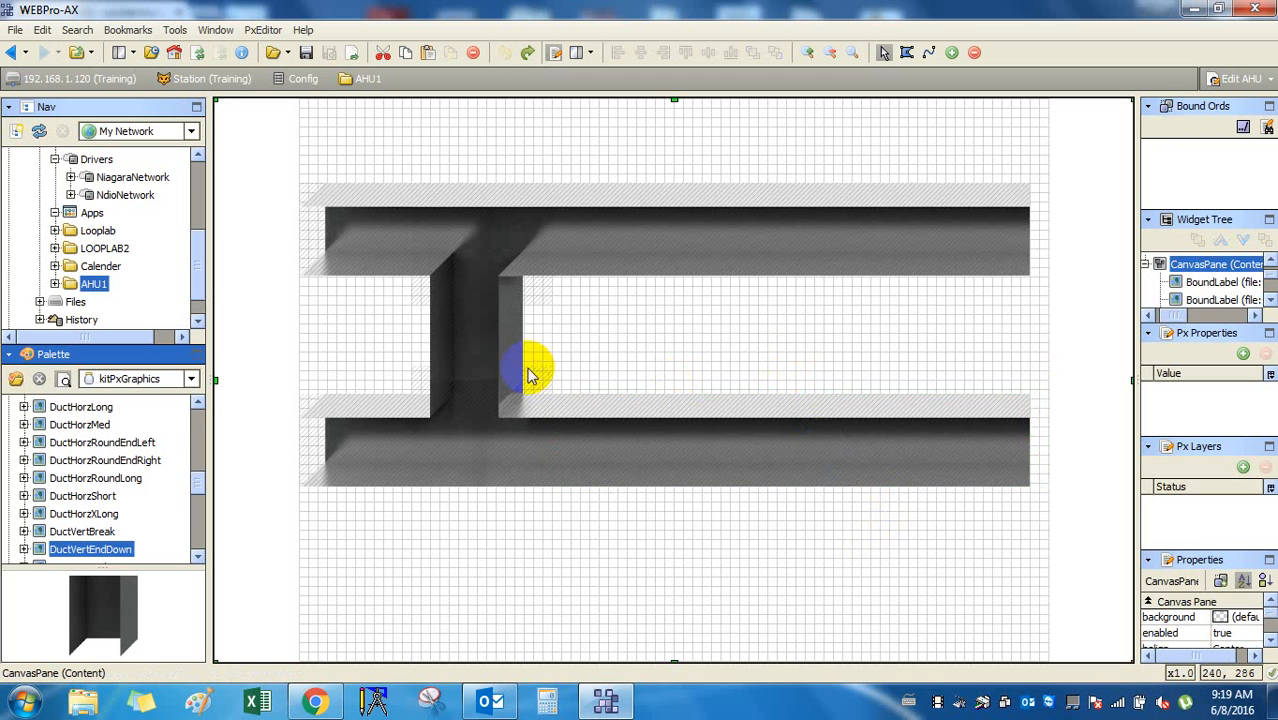
{"action": "left_click", "coordinate": [483, 357]}
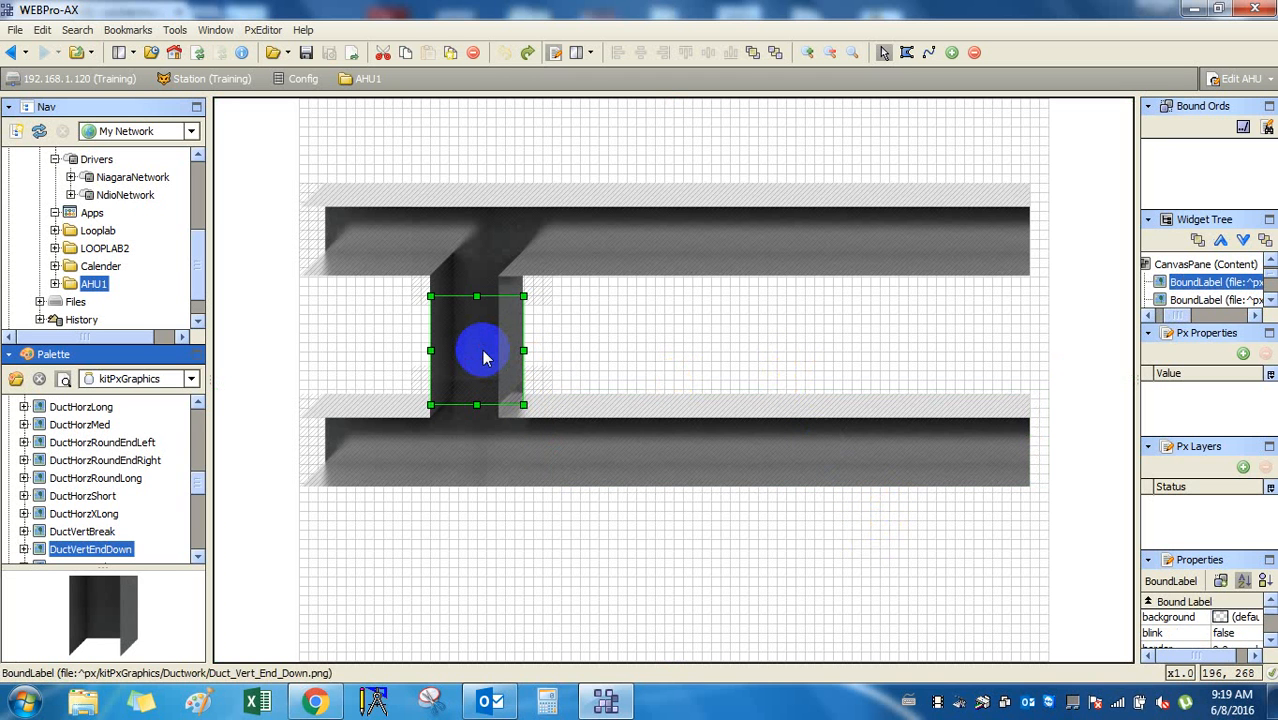
Save the duct graphic and check the list of AHU views.
{"action": "left_click", "coordinate": [623, 522]}
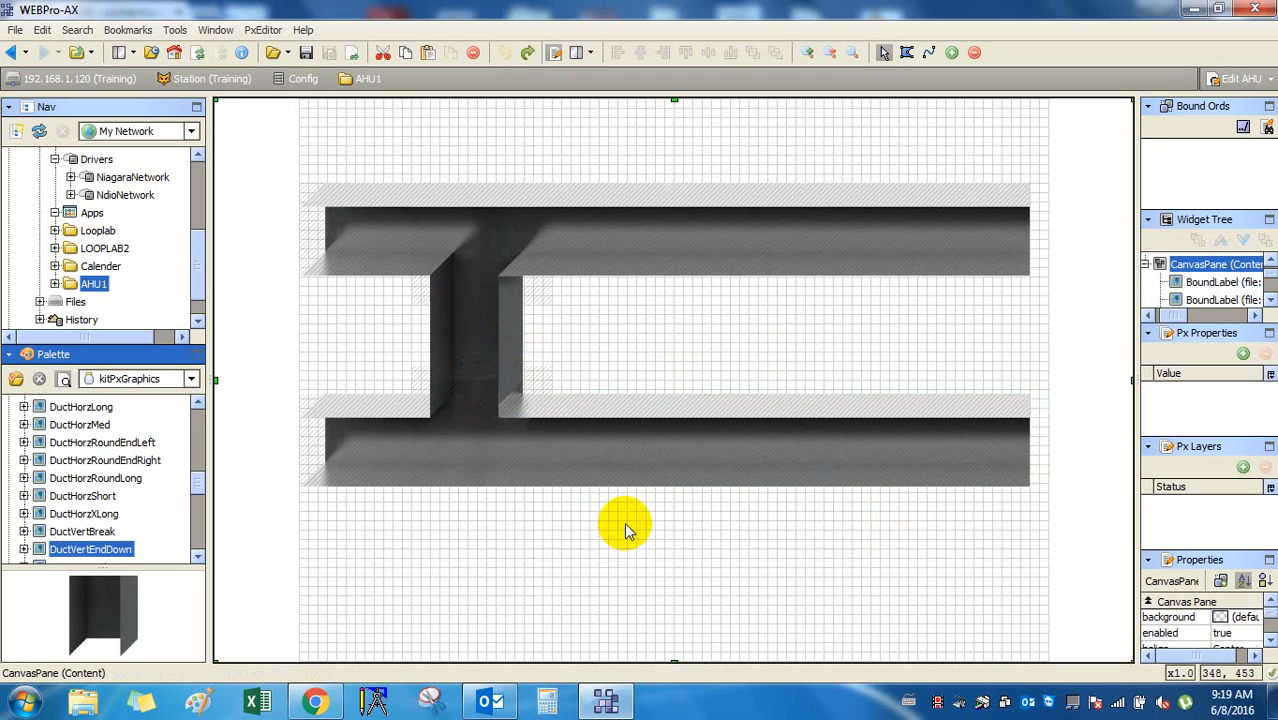
{"action": "left_click", "coordinate": [310, 54]}
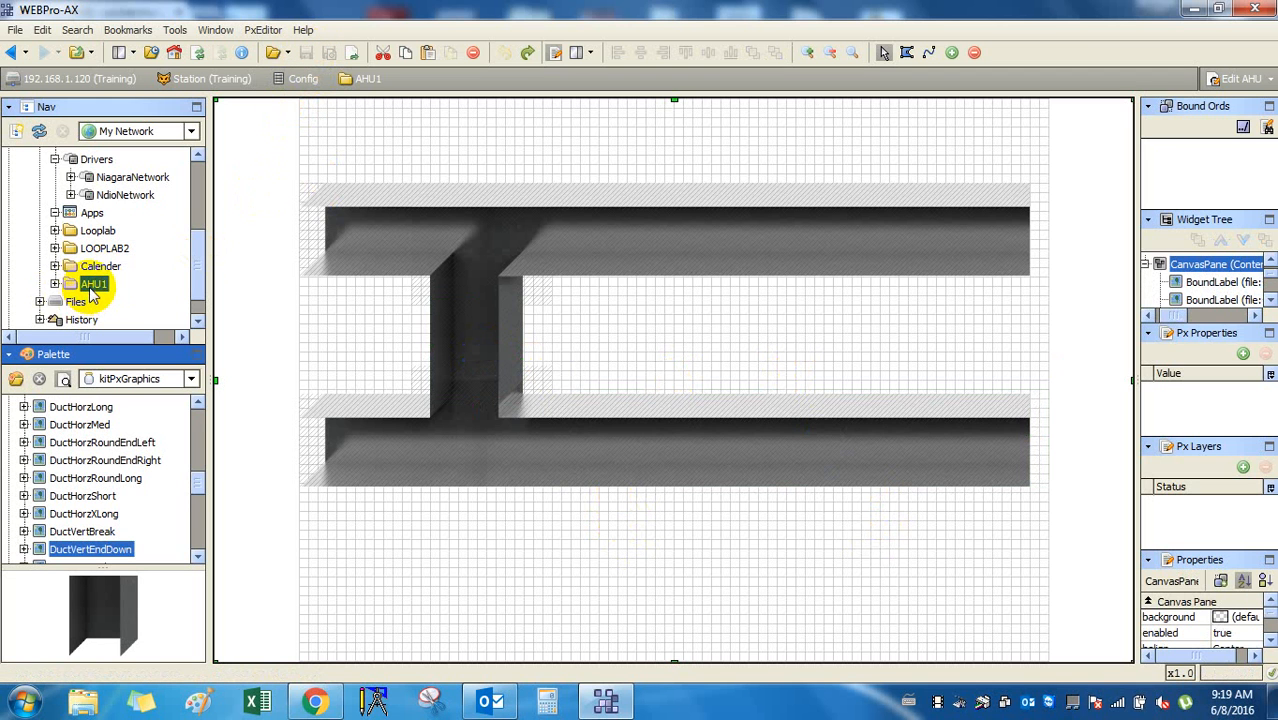
{"action": "left_click", "coordinate": [1266, 80]}
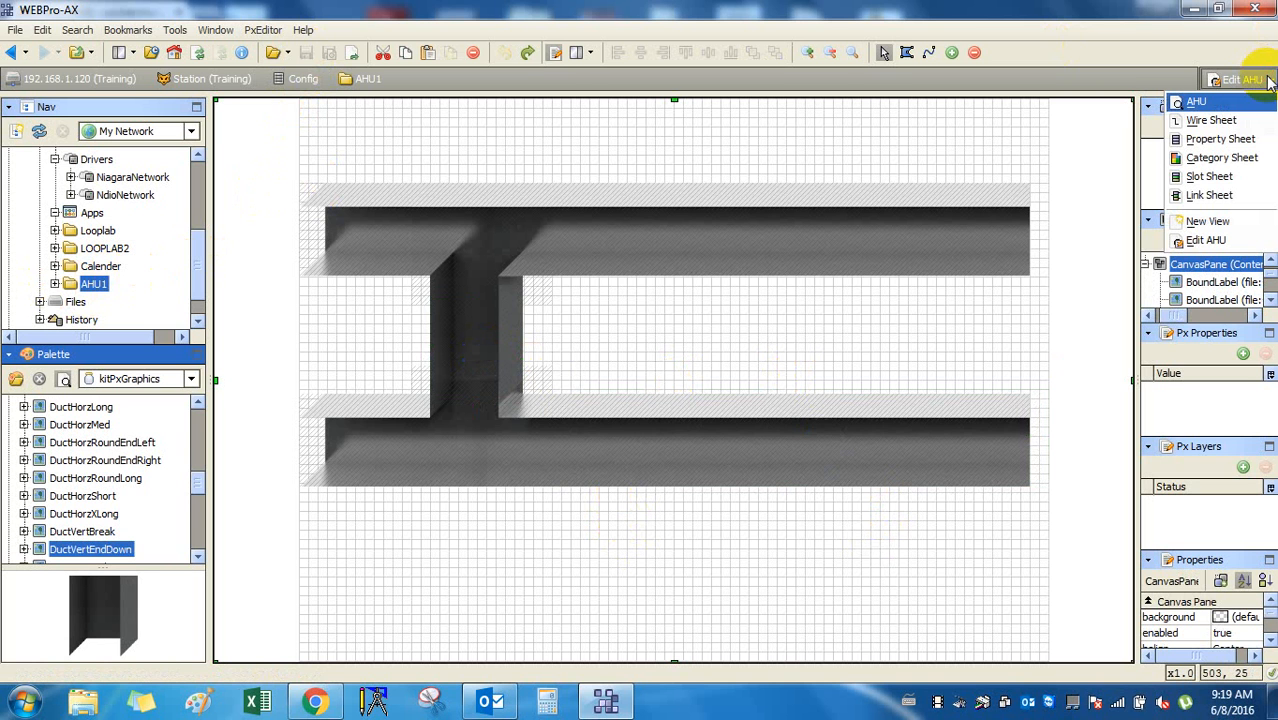
{"action": "left_click", "coordinate": [954, 156]}
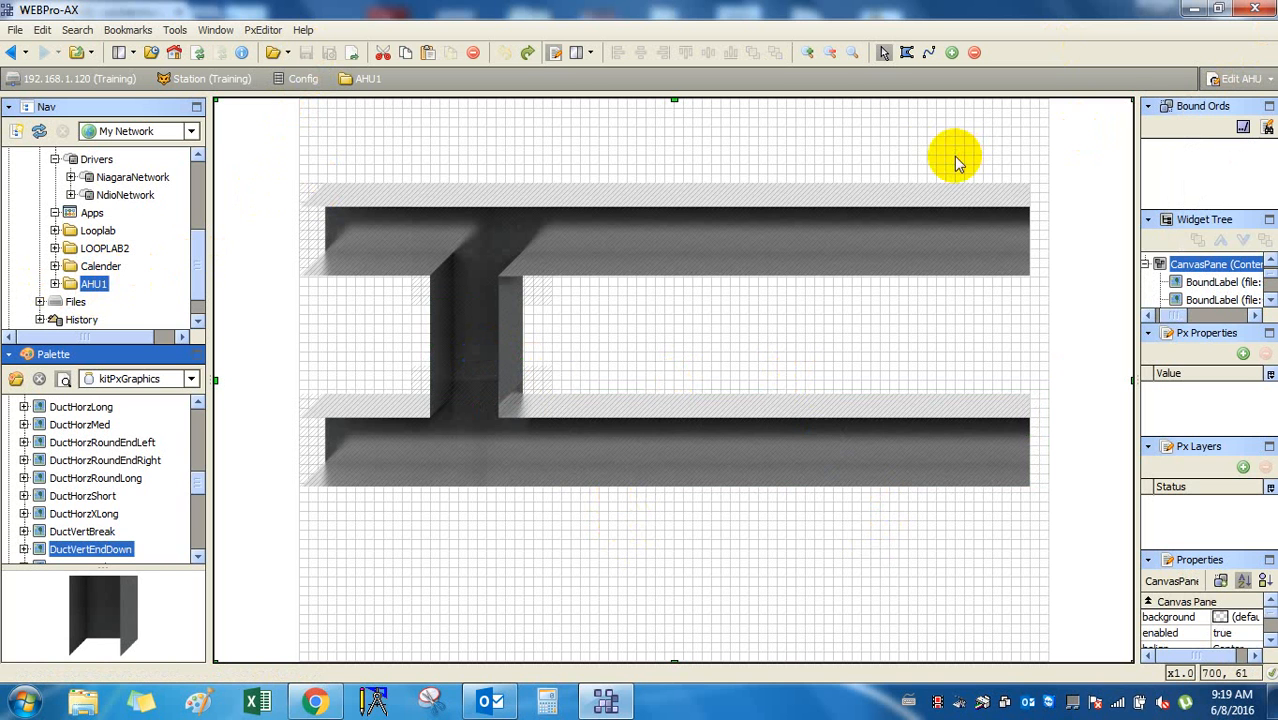
Inspect the AHU1 folder's right-click Views menu, then dismiss it.
{"action": "right_click", "coordinate": [90, 282]}
{"action": "mouse_move", "coordinate": [152, 316]}
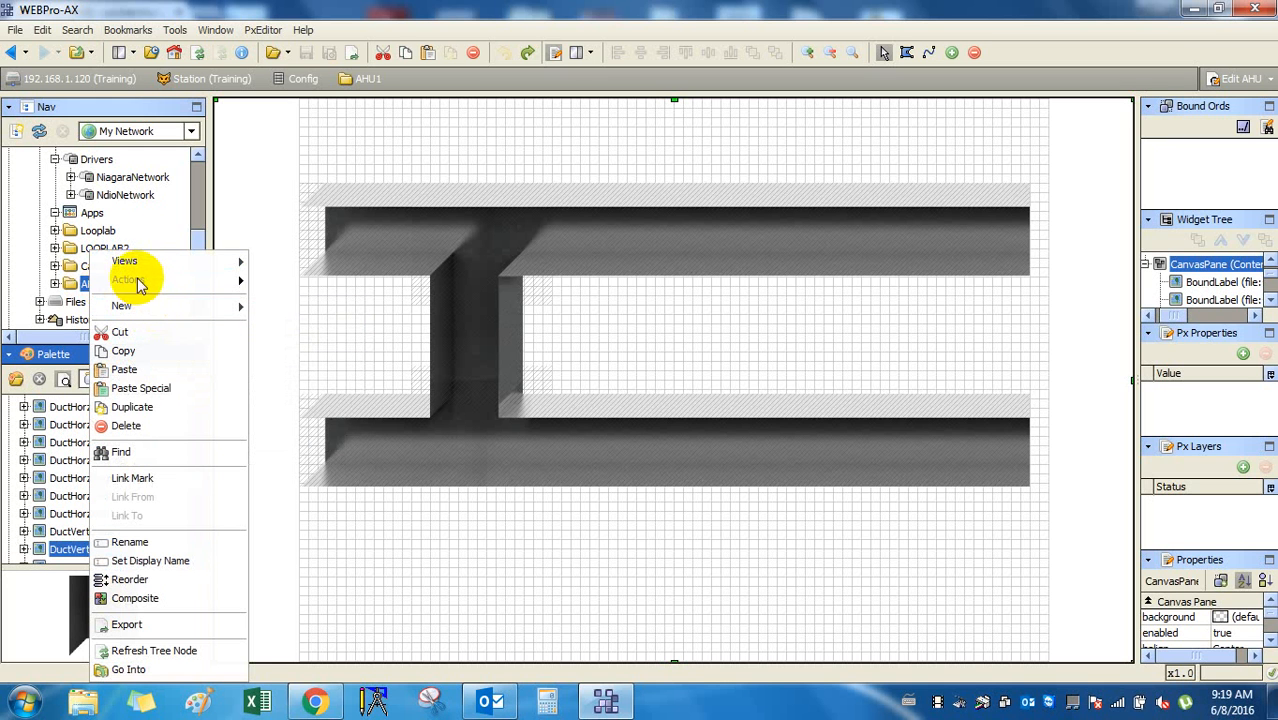
{"action": "mouse_move", "coordinate": [179, 267]}
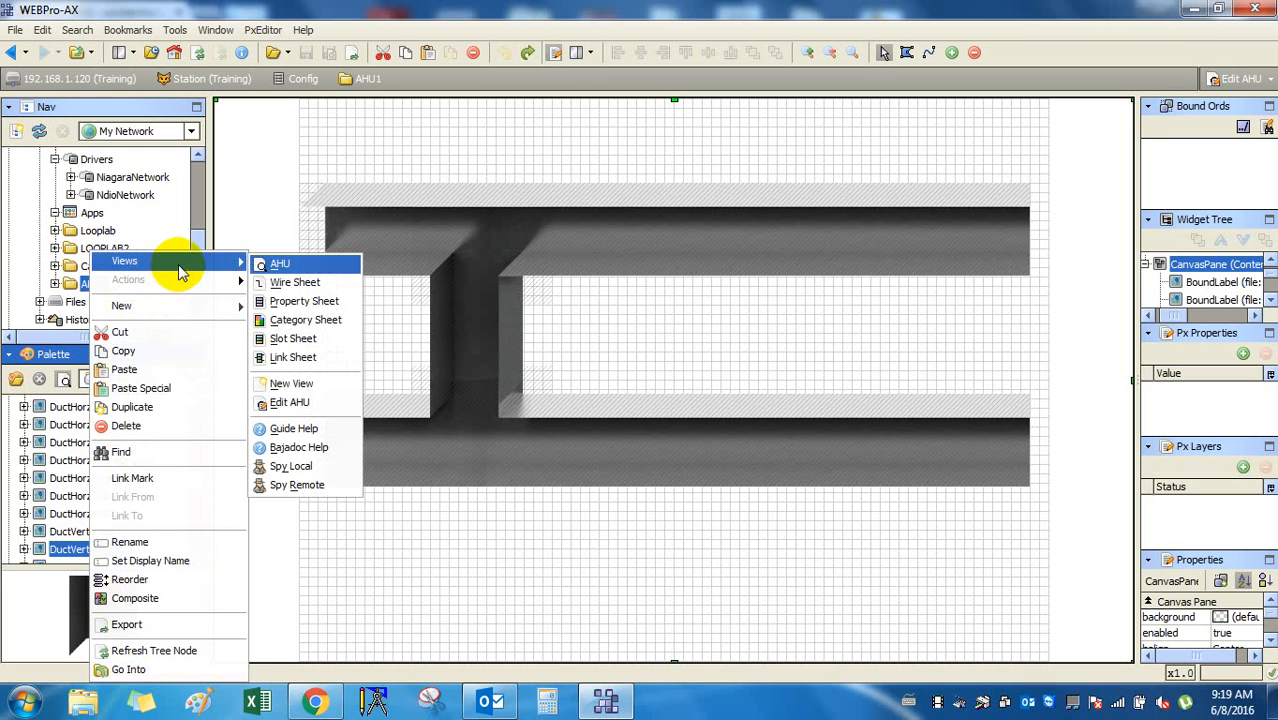
{"action": "left_click", "coordinate": [679, 546]}
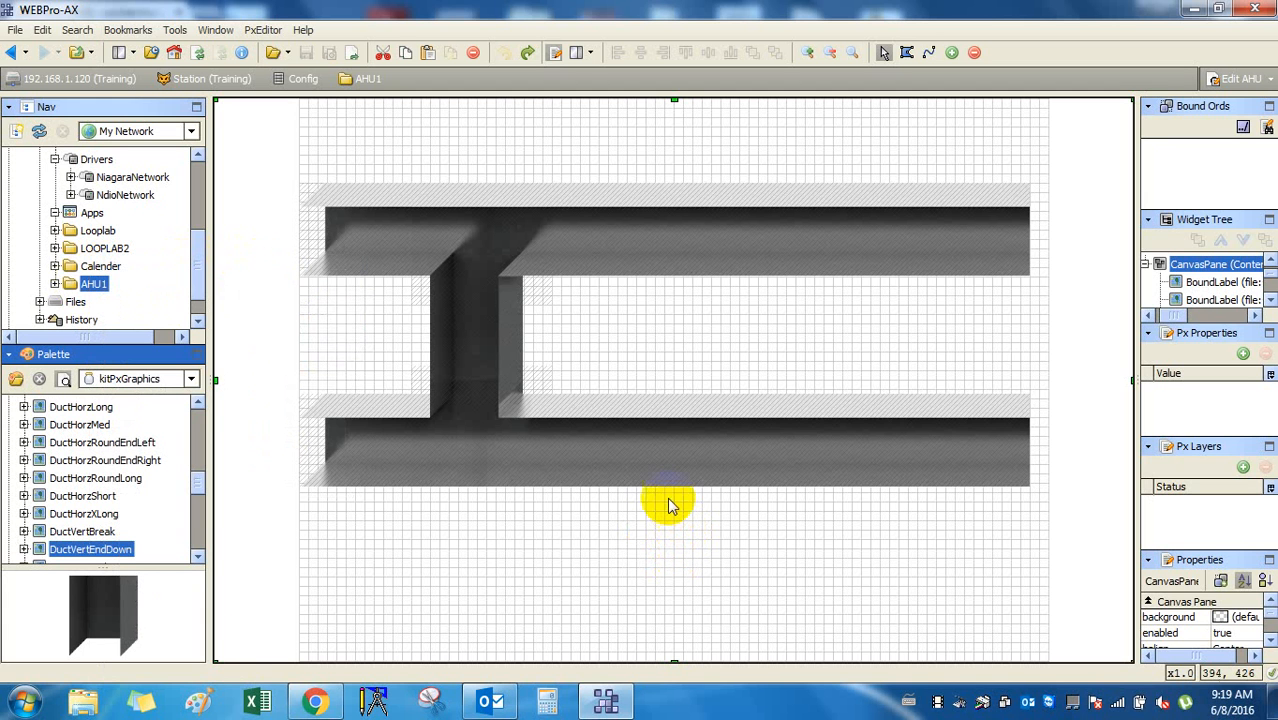
{"action": "left_click", "coordinate": [655, 464]}
{"action": "left_click", "coordinate": [653, 342]}
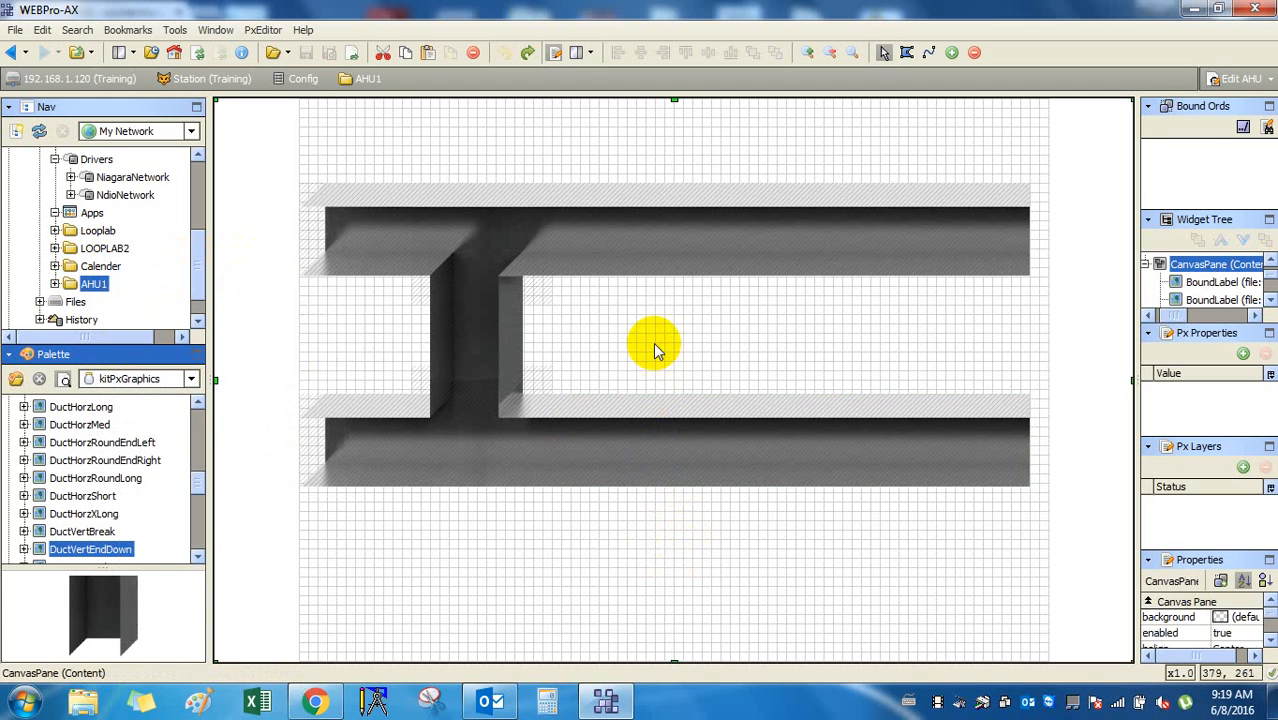
{"action": "left_click", "coordinate": [683, 238]}
{"action": "left_click", "coordinate": [371, 228]}
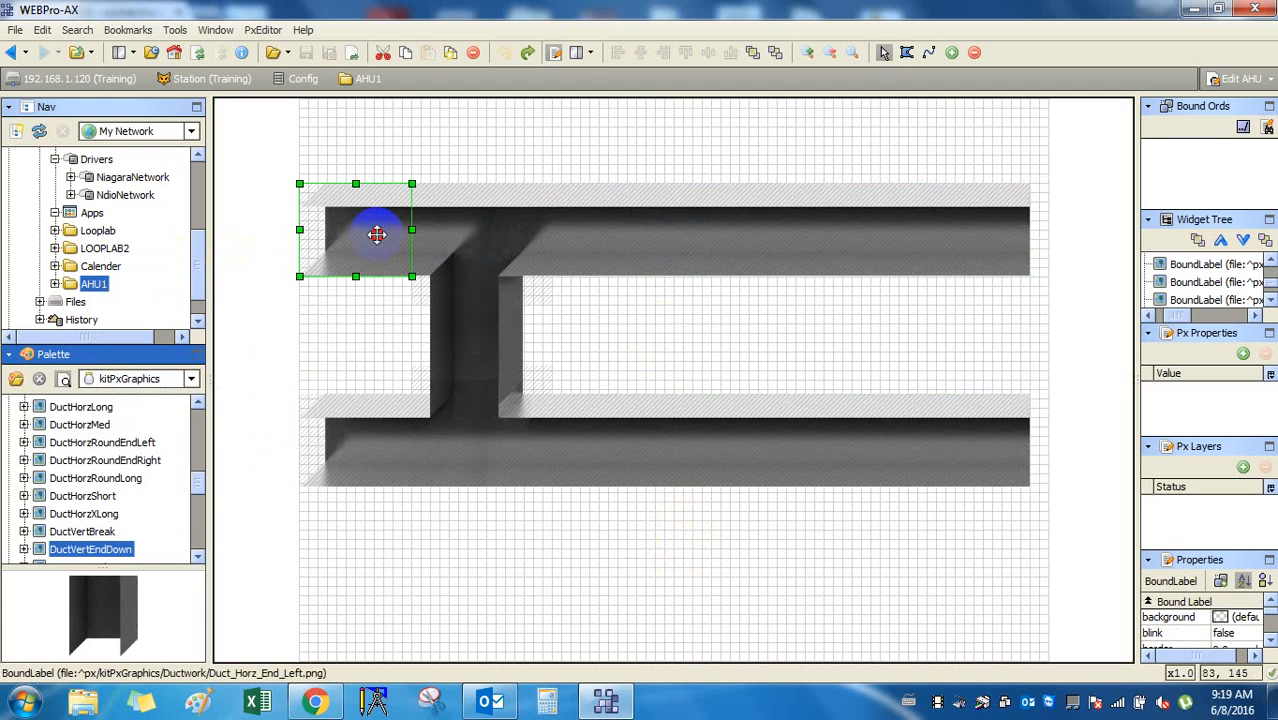
{"action": "left_click", "coordinate": [470, 322]}
{"action": "left_click", "coordinate": [456, 424]}
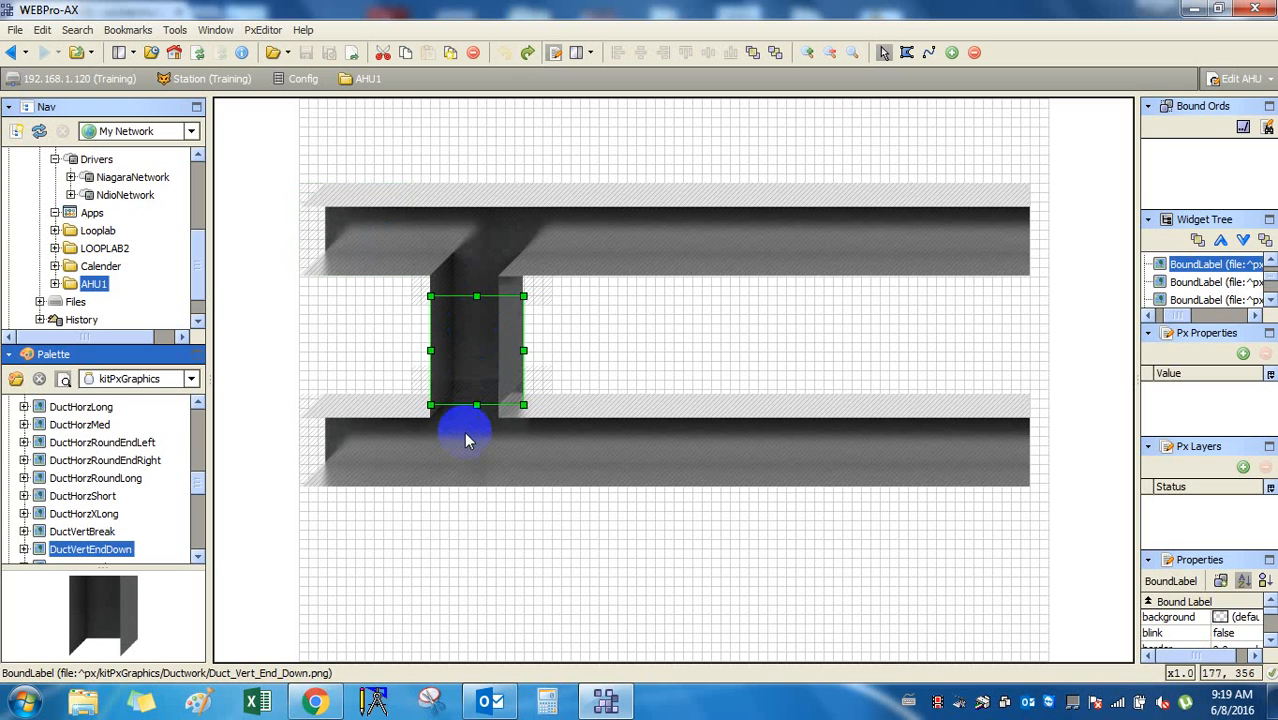
{"action": "left_click", "coordinate": [389, 437]}
{"action": "left_click", "coordinate": [697, 320]}
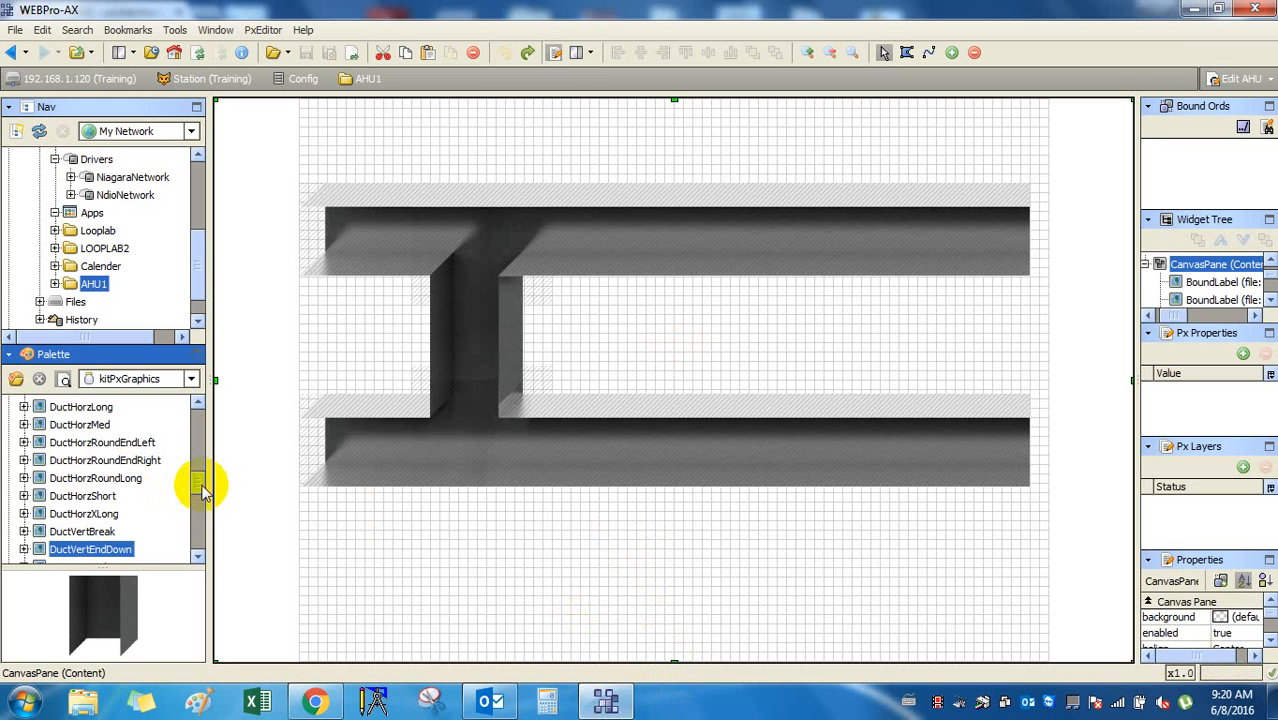
{"action": "left_click_drag", "start_coordinate": [200, 487], "coordinate": [198, 414]}
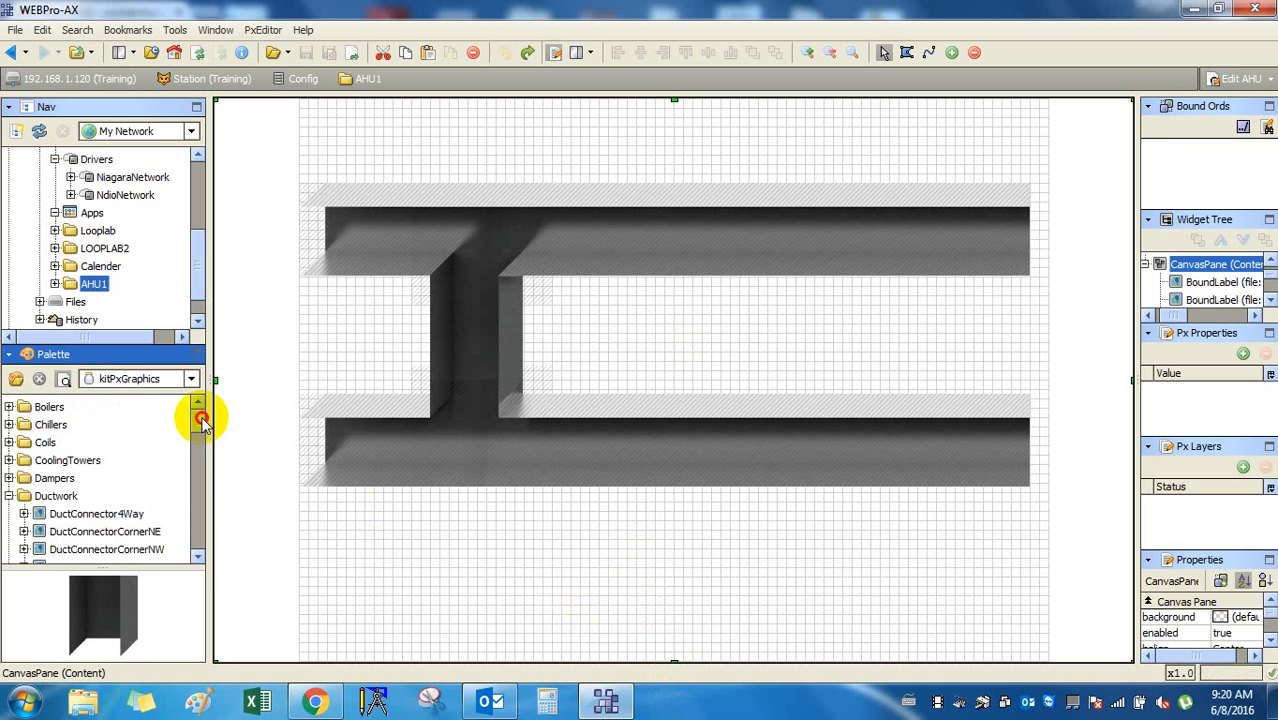
{"action": "left_click", "coordinate": [58, 498]}
{"action": "scroll", "coordinate": [126, 480], "scroll_direction": "down", "scroll_amount": 1}
{"action": "left_click", "coordinate": [120, 513]}
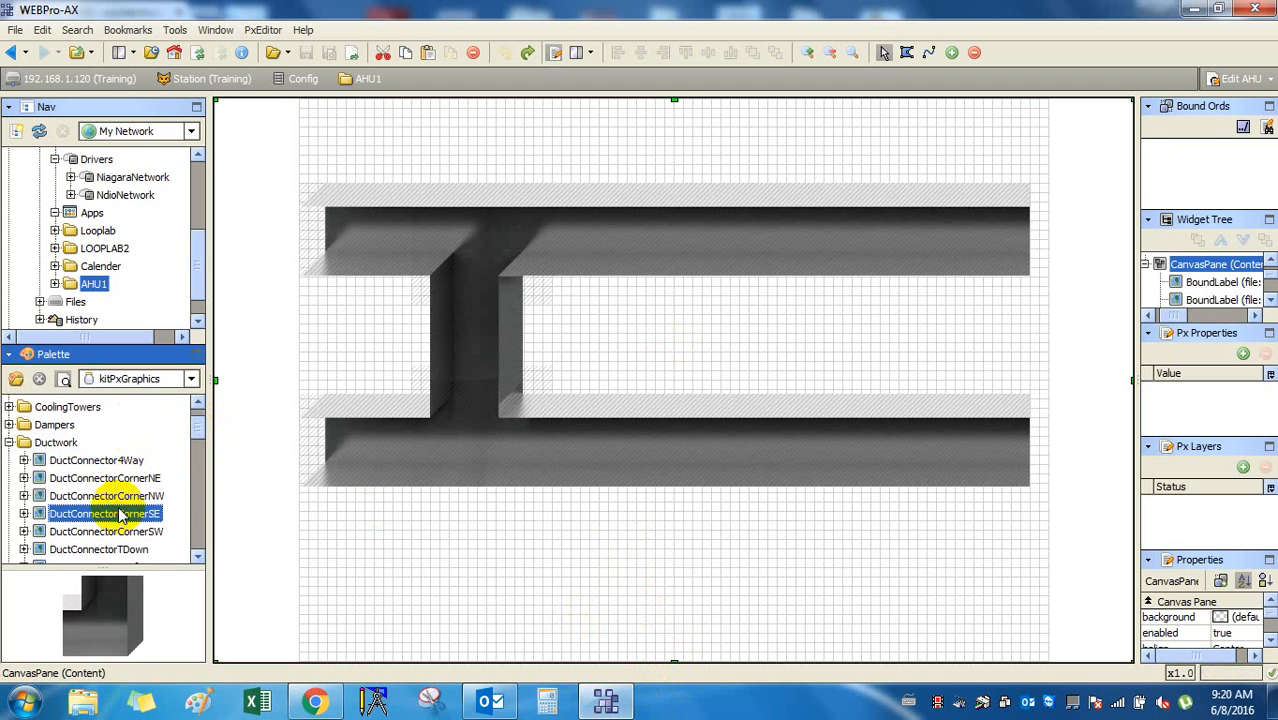
{"action": "scroll", "coordinate": [120, 513], "scroll_direction": "down", "scroll_amount": 1}
{"action": "left_click", "coordinate": [120, 513]}
{"action": "scroll", "coordinate": [120, 513], "scroll_direction": "down", "scroll_amount": 2}
{"action": "left_click", "coordinate": [120, 513]}
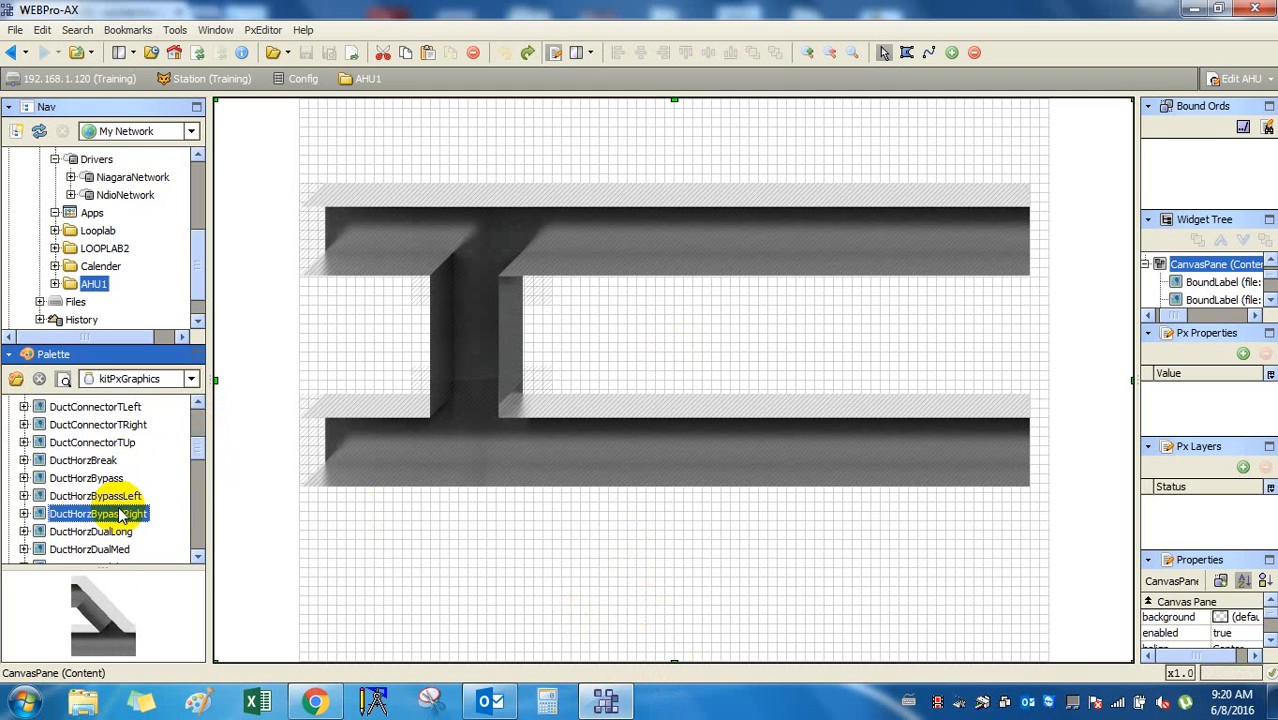
{"action": "scroll", "coordinate": [120, 513], "scroll_direction": "down", "scroll_amount": 2}
{"action": "left_click", "coordinate": [120, 513]}
{"action": "scroll", "coordinate": [120, 513], "scroll_direction": "down", "scroll_amount": 3}
{"action": "left_click", "coordinate": [120, 513]}
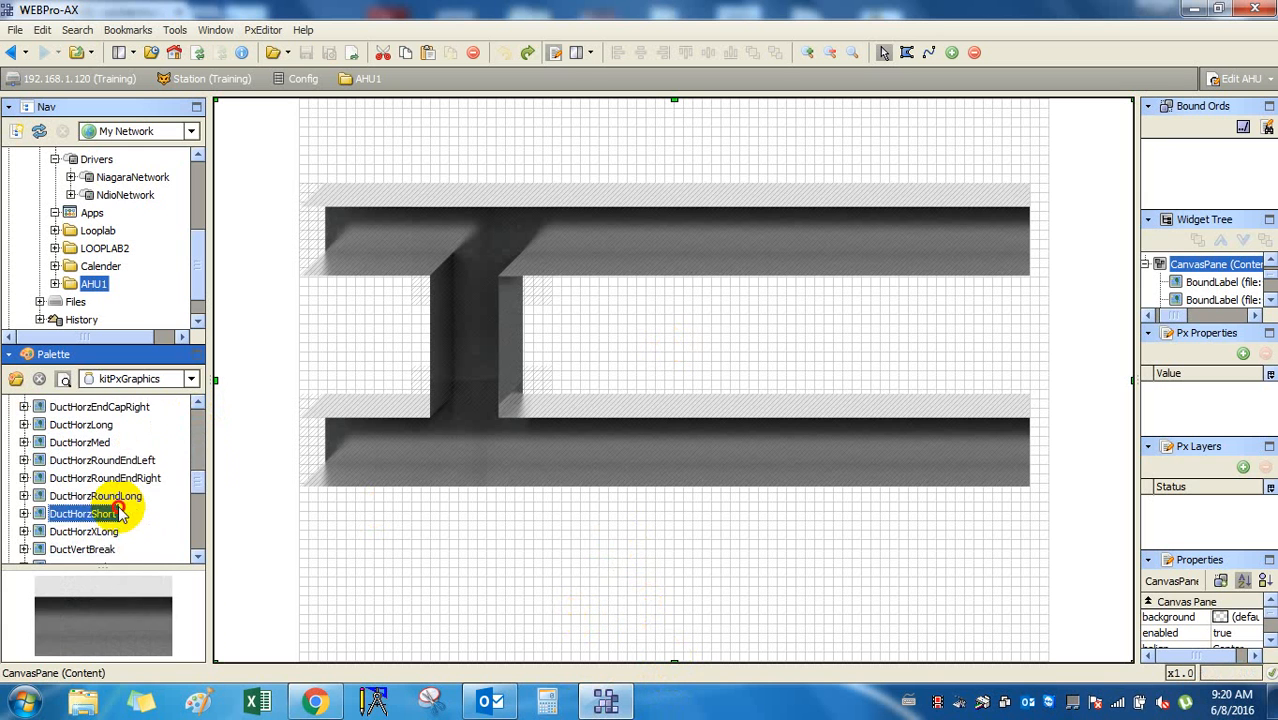
{"action": "scroll", "coordinate": [122, 510], "scroll_direction": "down", "scroll_amount": 2}
{"action": "left_click", "coordinate": [122, 512]}
{"action": "scroll", "coordinate": [122, 510], "scroll_direction": "down", "scroll_amount": 2}
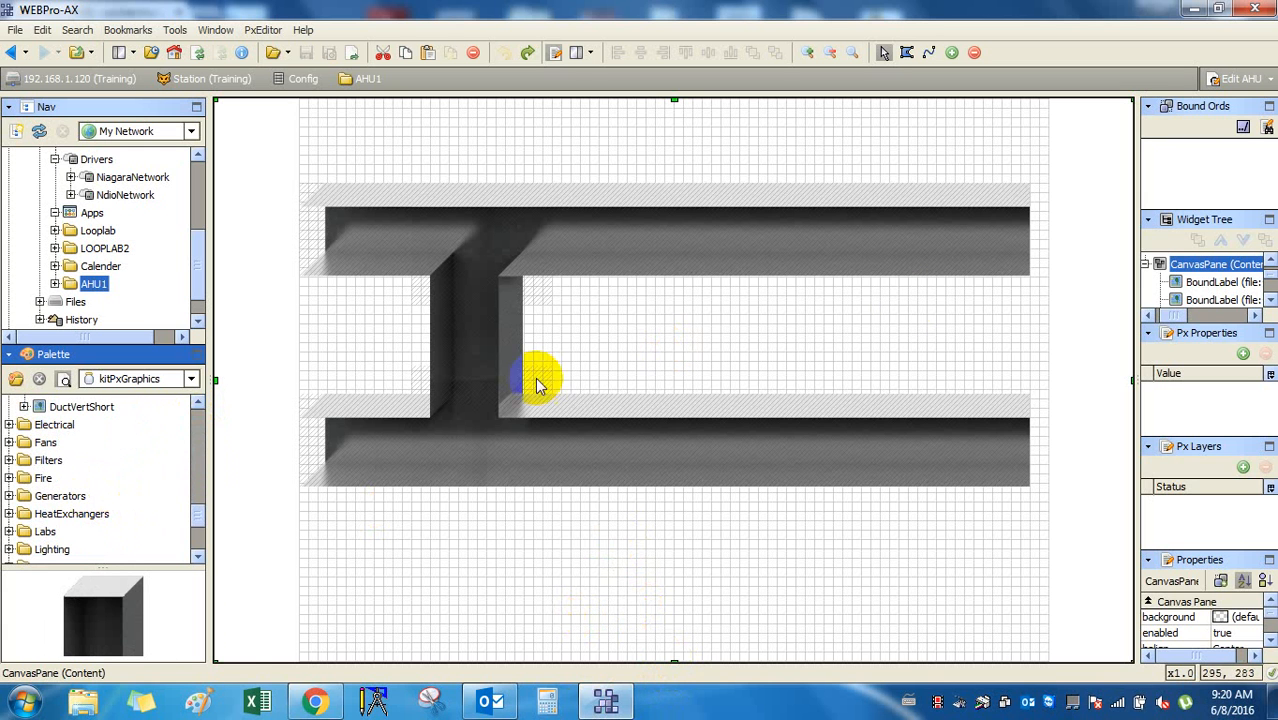
{"action": "left_click", "coordinate": [858, 240]}
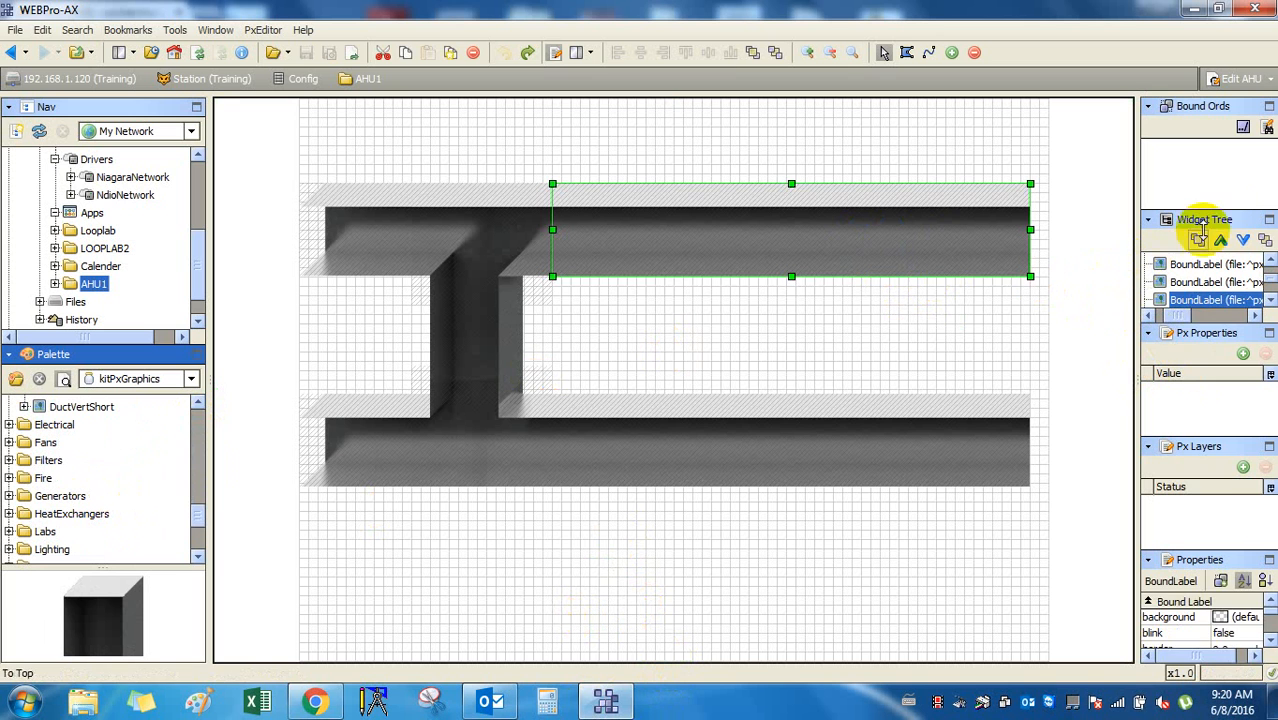
{"action": "left_click", "coordinate": [1219, 181]}
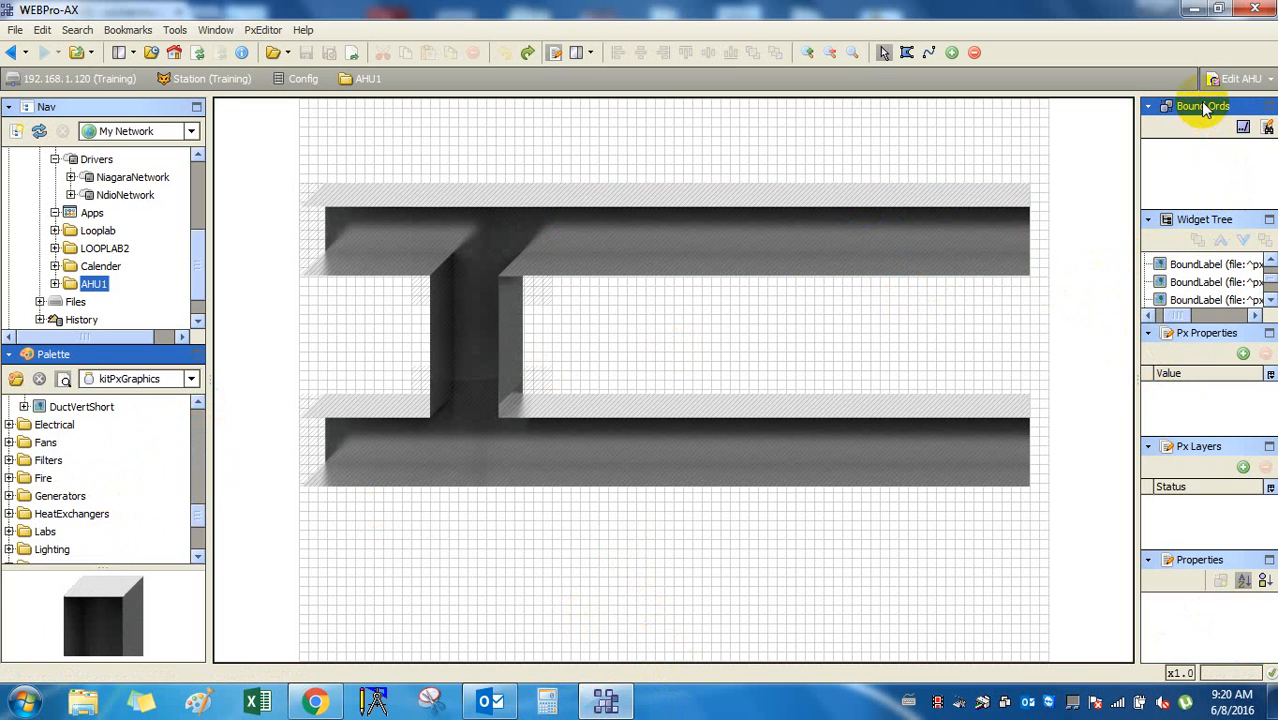
{"action": "left_click", "coordinate": [722, 443]}
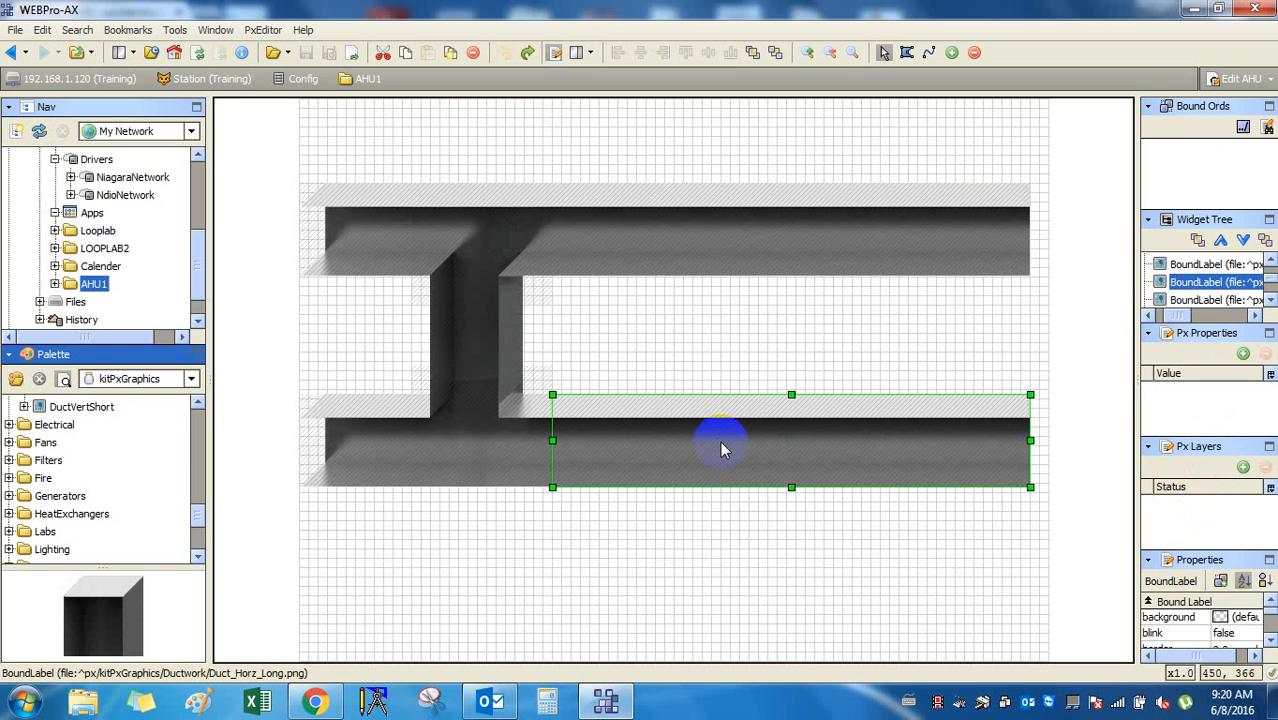
{"action": "left_click_drag", "start_coordinate": [1212, 551], "coordinate": [1212, 510]}
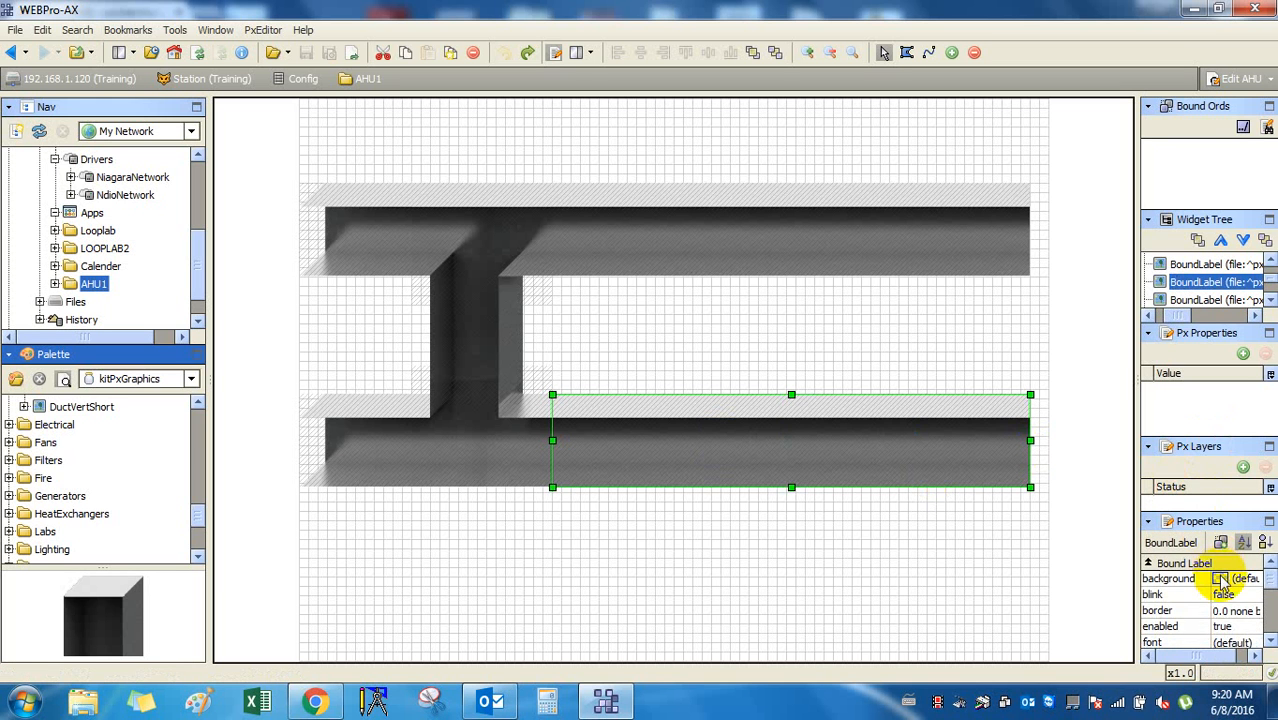
{"action": "scroll", "coordinate": [1222, 582], "scroll_direction": "down", "scroll_amount": 3}
{"action": "scroll", "coordinate": [1226, 592], "scroll_direction": "up", "scroll_amount": 3}
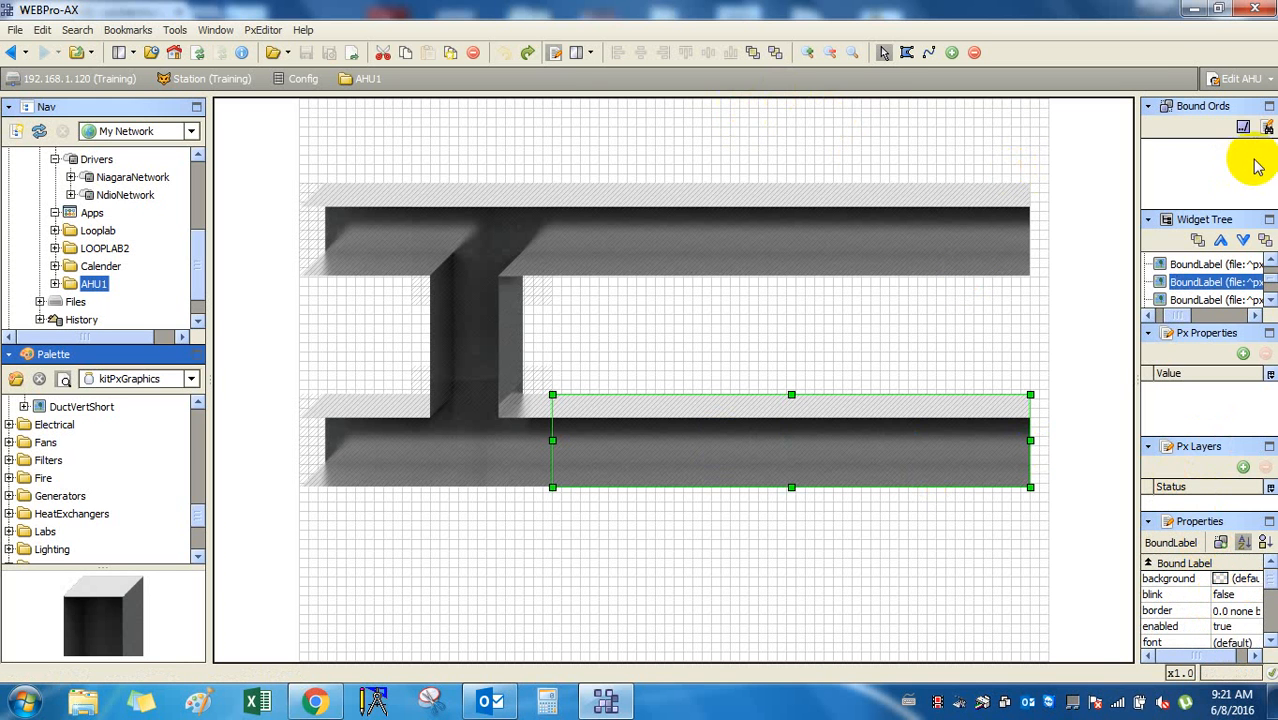
{"action": "left_click_drag", "start_coordinate": [1211, 210], "coordinate": [1196, 157]}
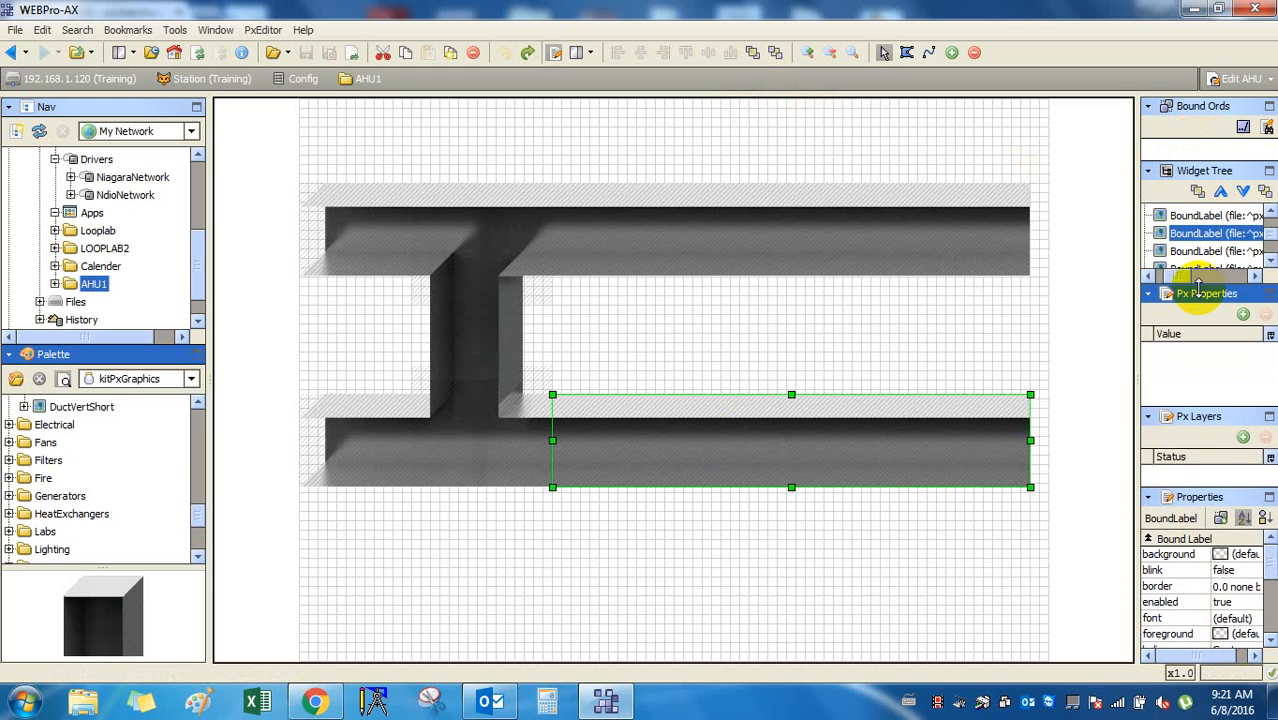
{"action": "left_click", "coordinate": [1207, 234]}
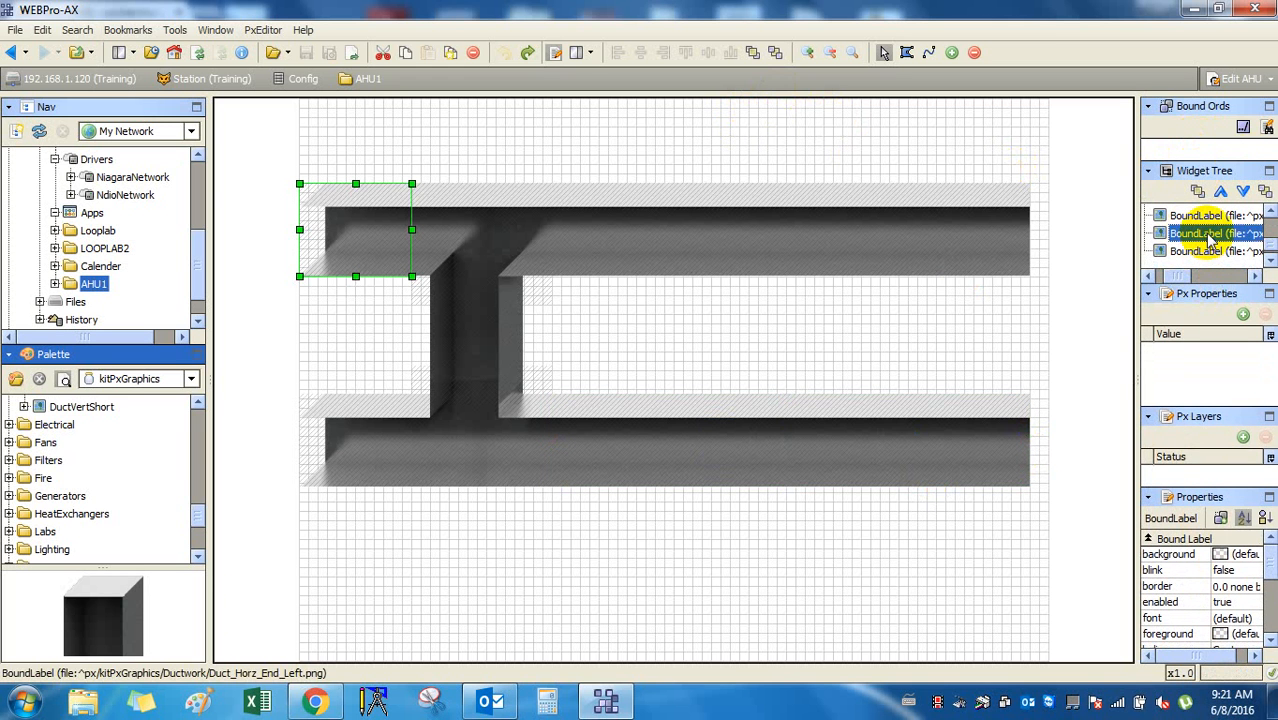
{"action": "scroll", "coordinate": [1205, 233], "scroll_direction": "up", "scroll_amount": 1}
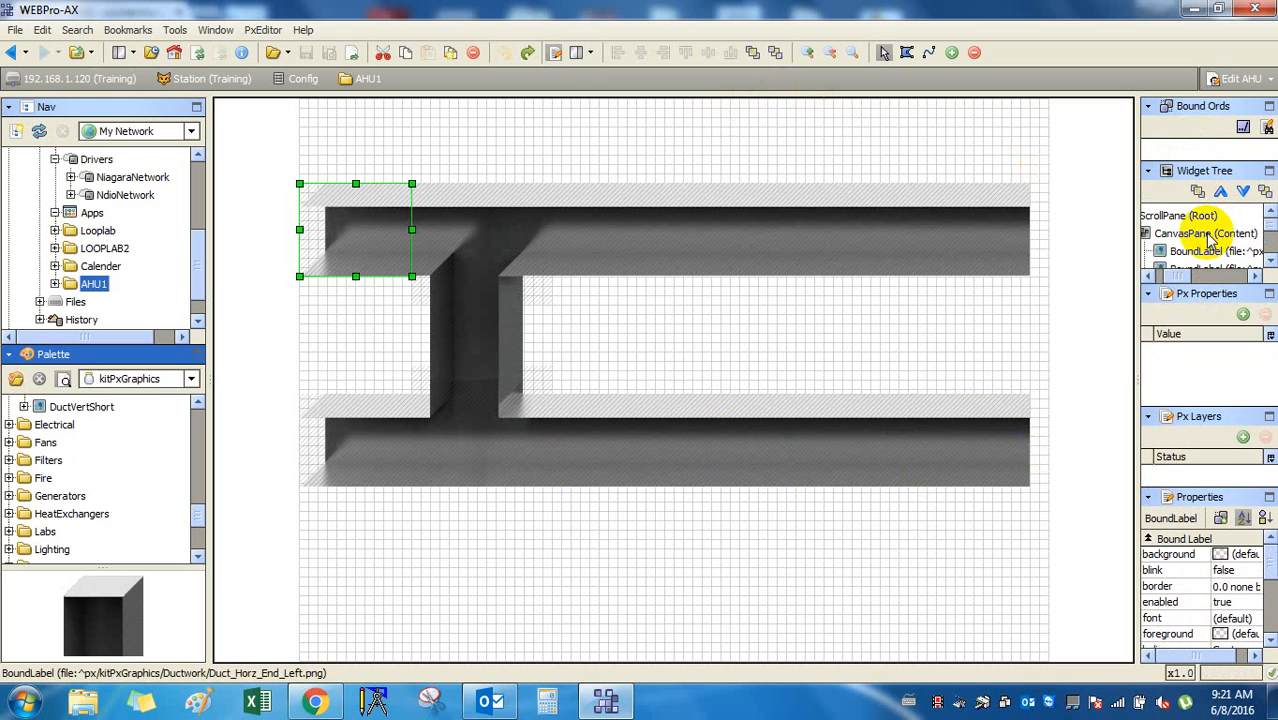
{"action": "left_click", "coordinate": [1198, 216]}
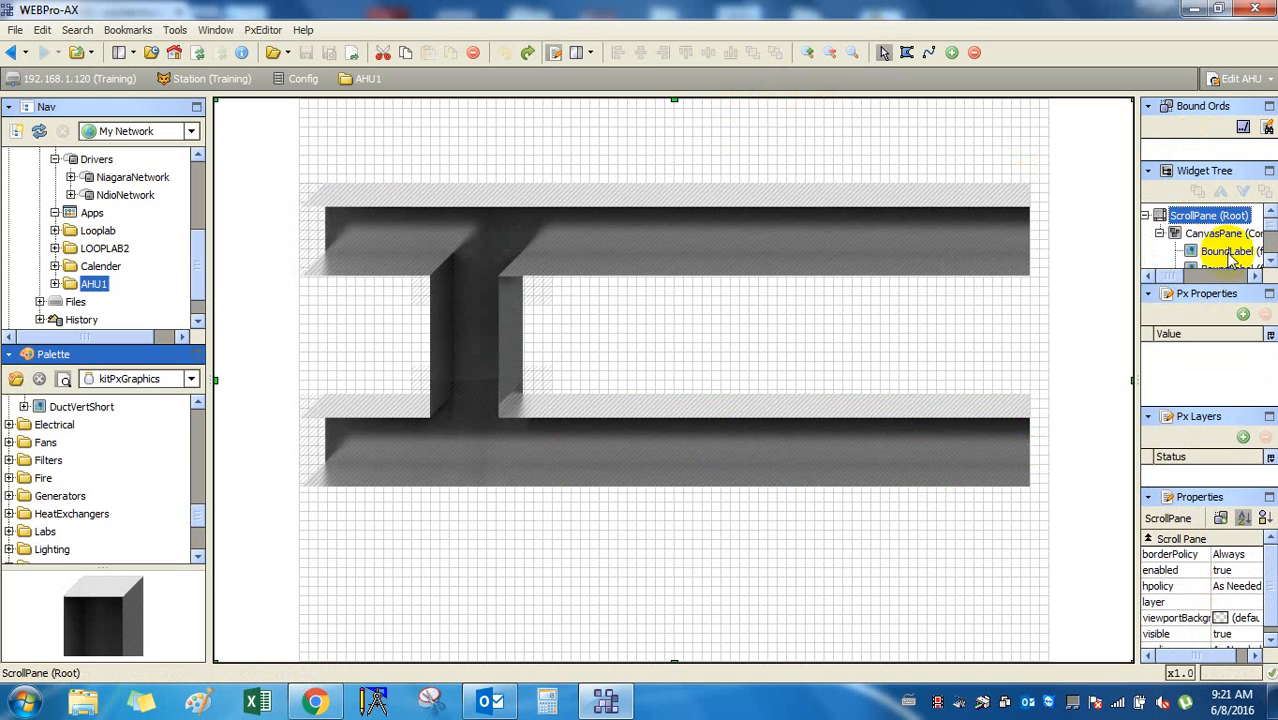
{"action": "left_click", "coordinate": [1221, 236]}
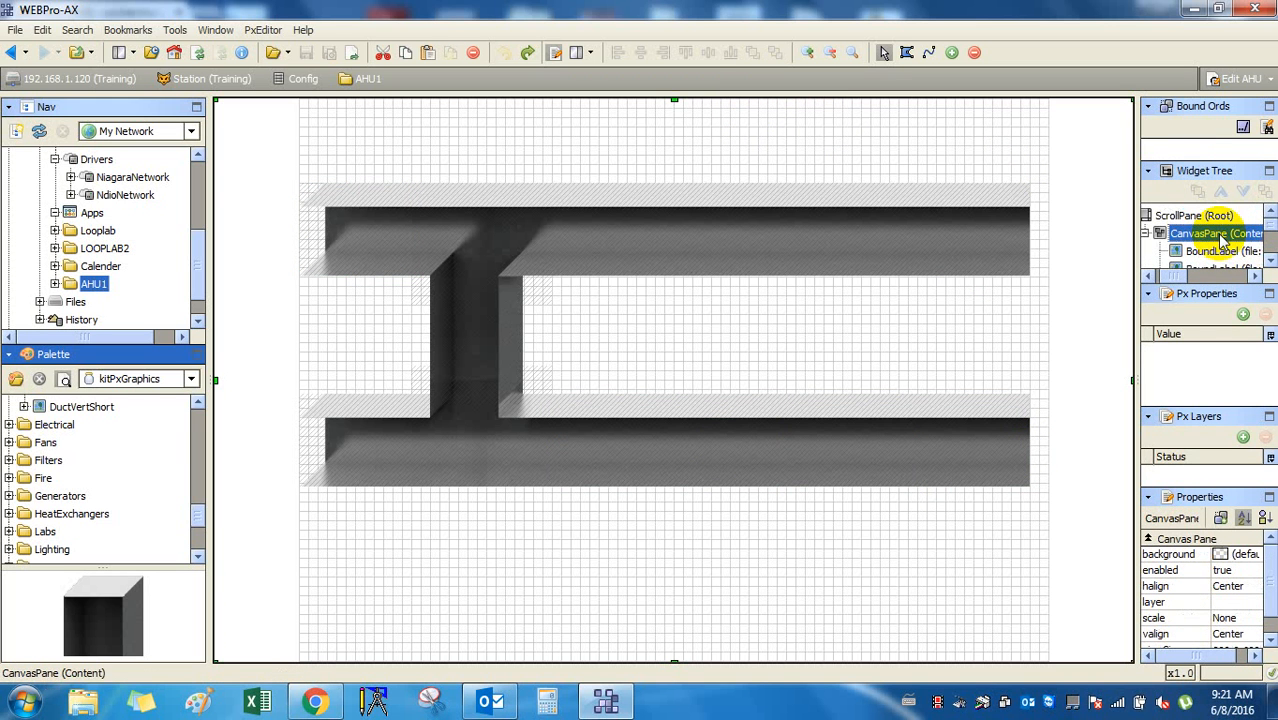
{"action": "left_click", "coordinate": [1200, 216]}
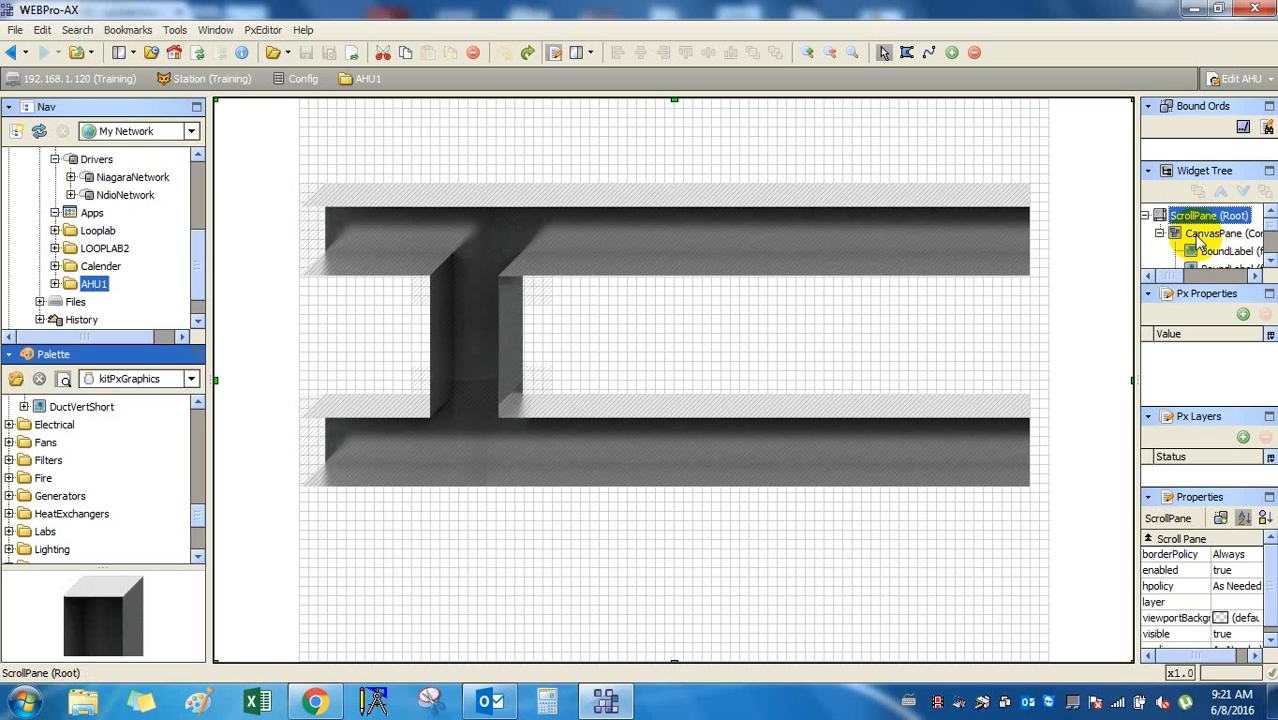
{"action": "left_click", "coordinate": [1203, 236]}
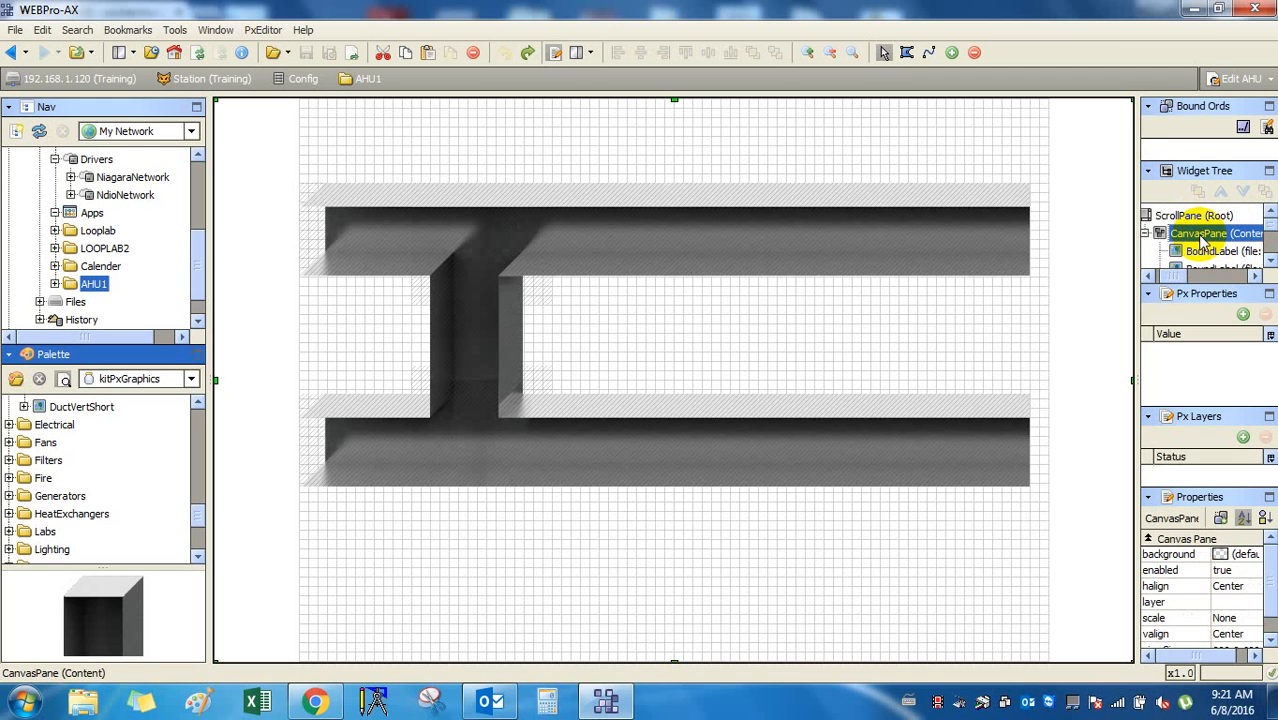
{"action": "left_click", "coordinate": [1207, 254]}
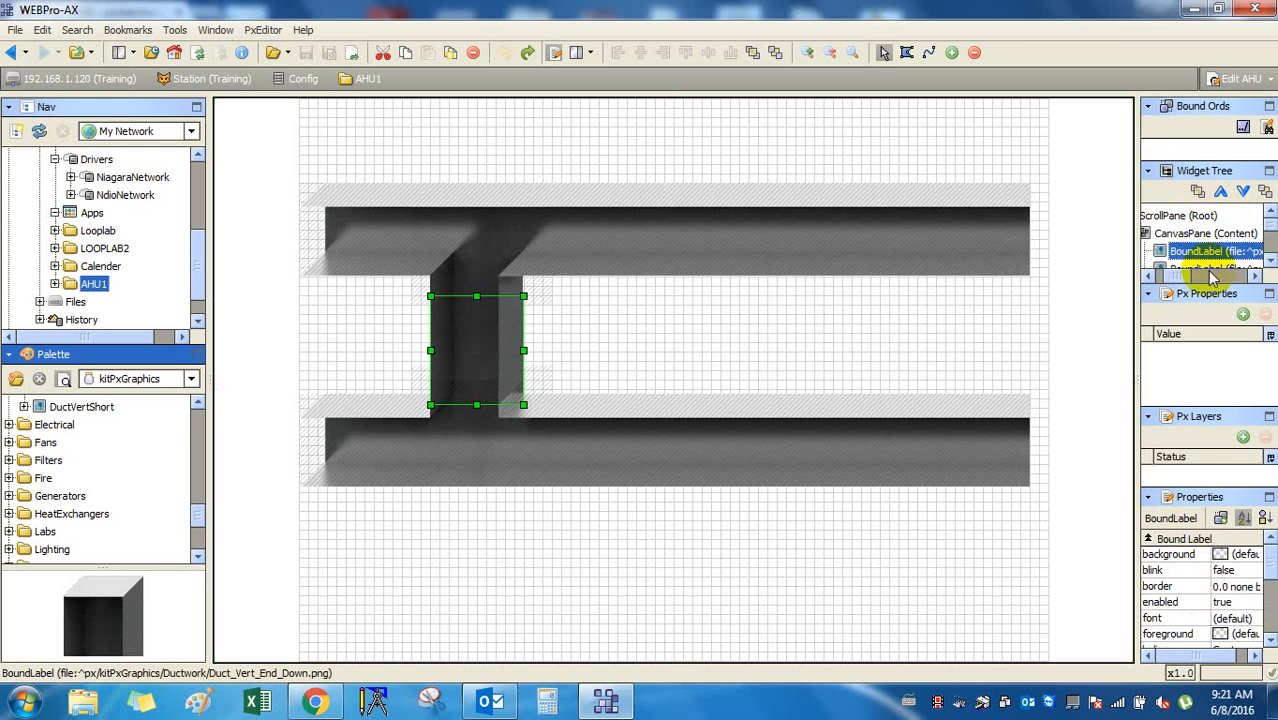
{"action": "scroll", "coordinate": [1210, 250], "scroll_direction": "down", "scroll_amount": 1}
{"action": "left_click", "coordinate": [1212, 234]}
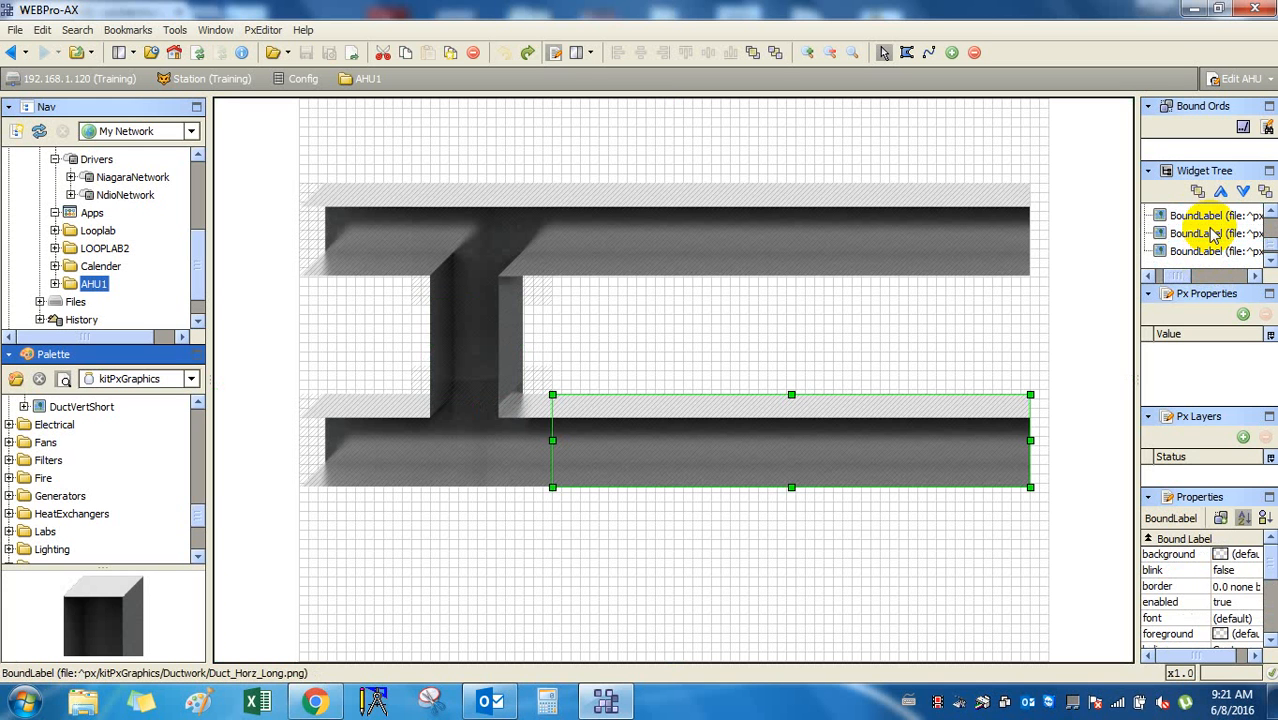
{"action": "scroll", "coordinate": [1213, 235], "scroll_direction": "up", "scroll_amount": 1}
{"action": "left_click", "coordinate": [1212, 236]}
{"action": "left_click", "coordinate": [1212, 250]}
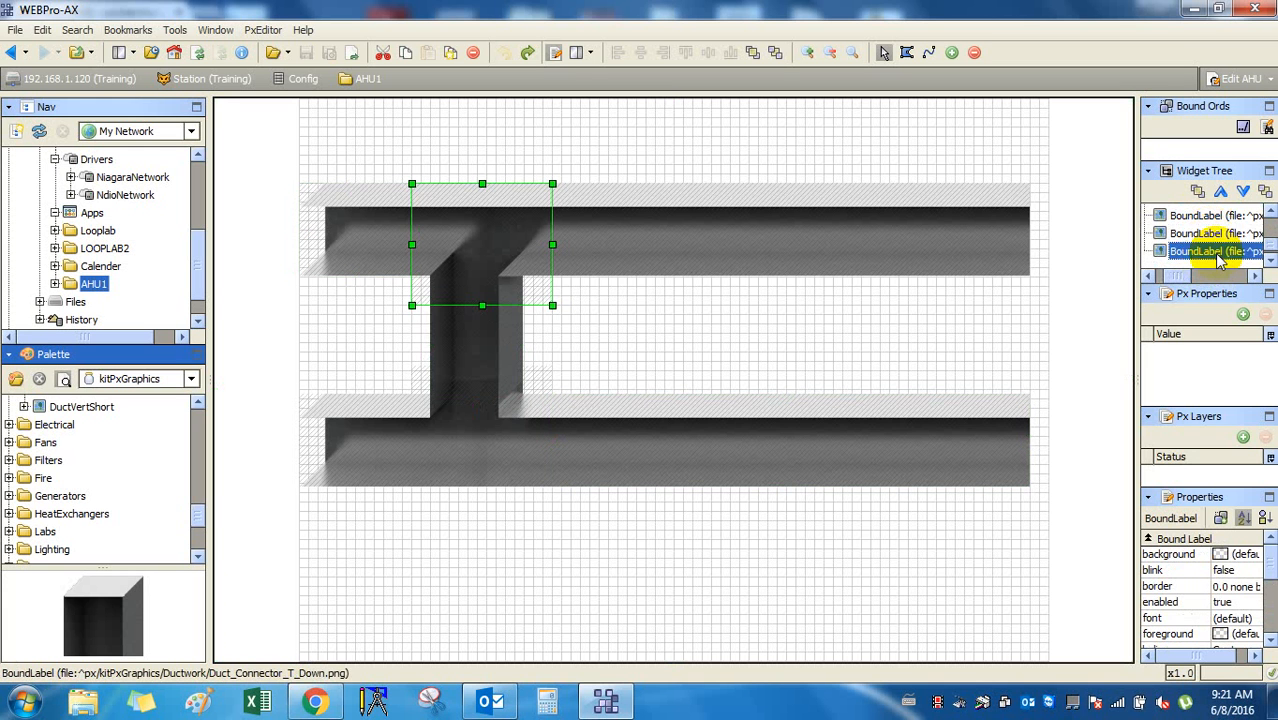
{"action": "scroll", "coordinate": [1213, 250], "scroll_direction": "down", "scroll_amount": 1}
{"action": "left_click", "coordinate": [1217, 252]}
{"action": "left_click", "coordinate": [1216, 234]}
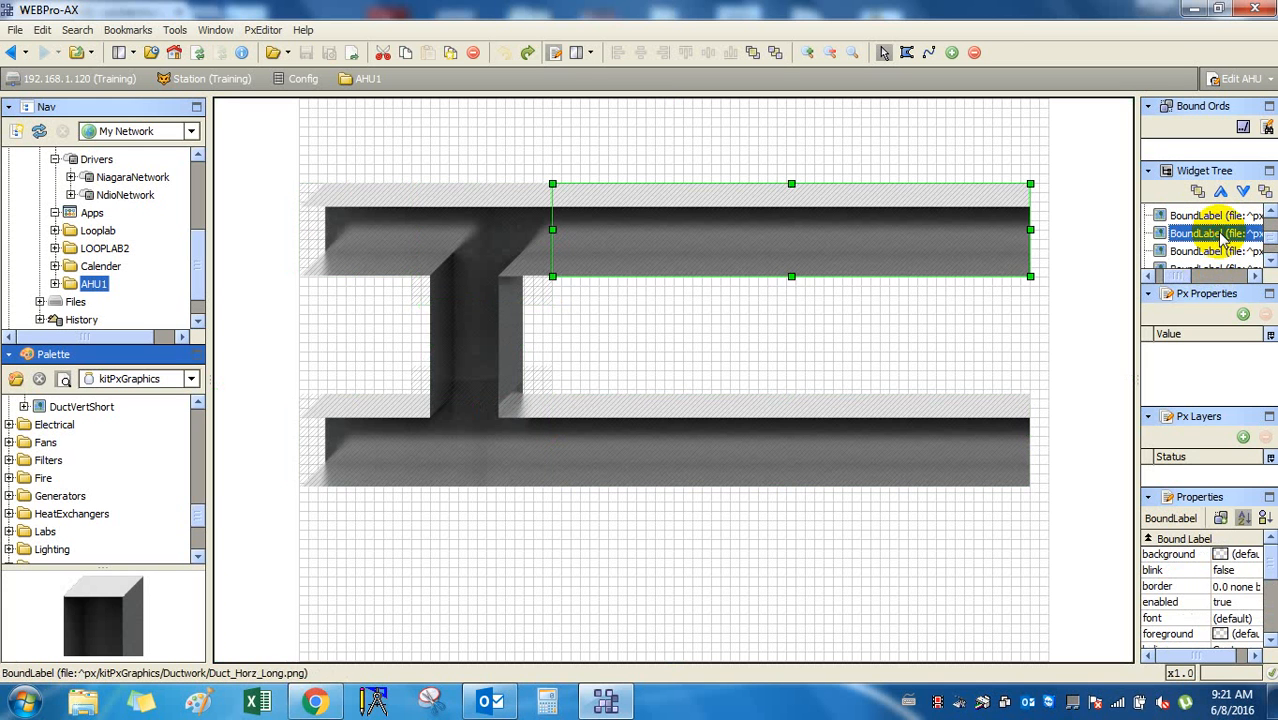
{"action": "left_click", "coordinate": [1220, 218]}
{"action": "scroll", "coordinate": [1222, 224], "scroll_direction": "up", "scroll_amount": 2}
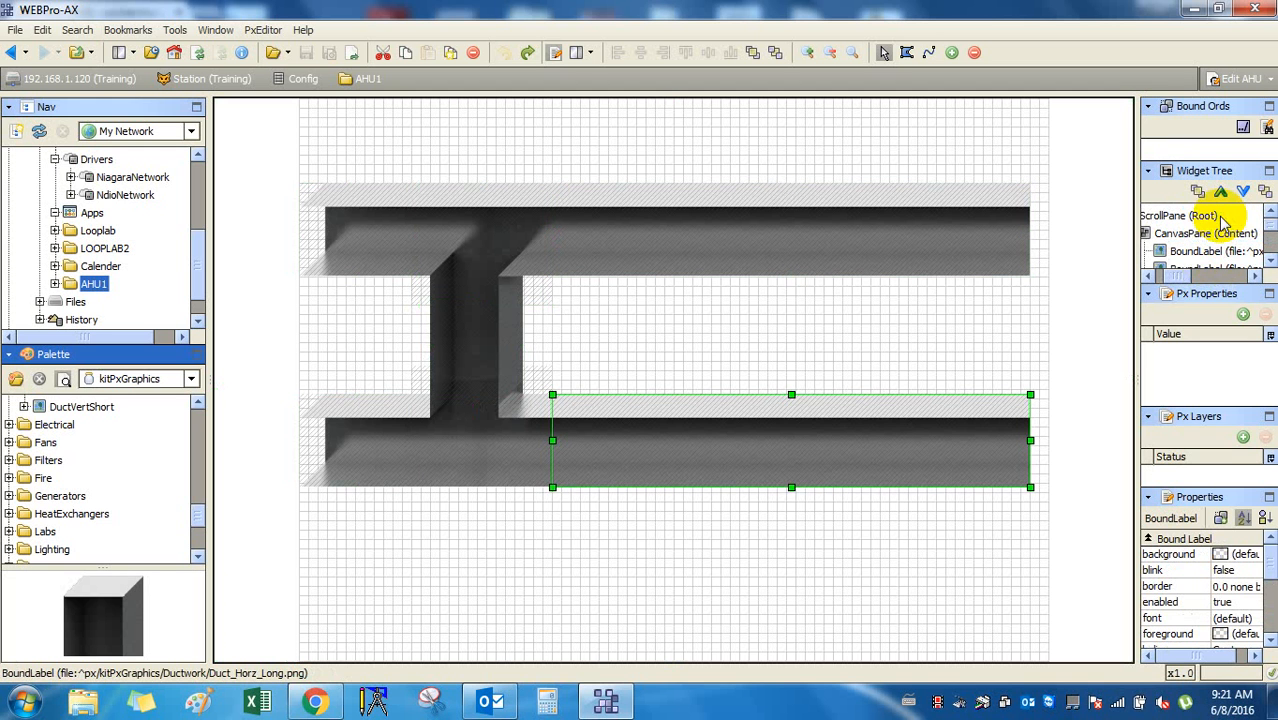
{"action": "scroll", "coordinate": [1222, 226], "scroll_direction": "down", "scroll_amount": 3}
{"action": "left_click", "coordinate": [1221, 243]}
{"action": "left_click", "coordinate": [1225, 226]}
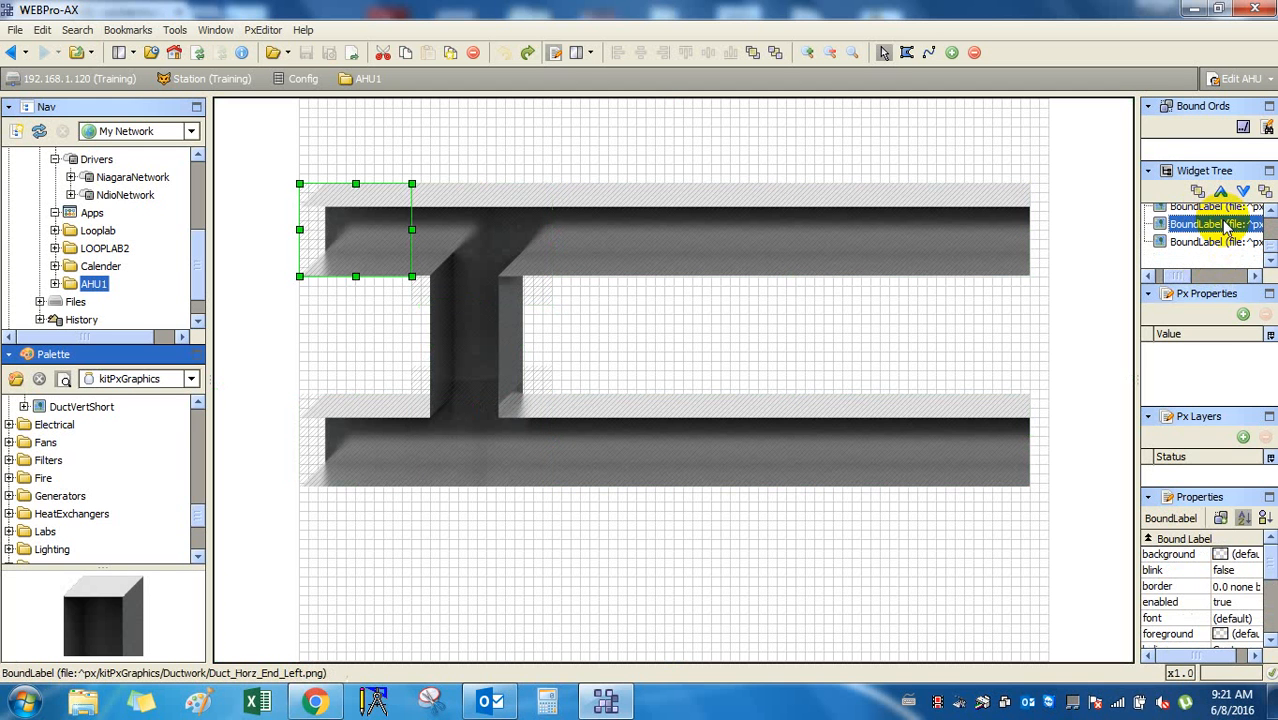
Widen the side panels to read the end piece's full property values.
{"action": "left_click_drag", "start_coordinate": [1182, 288], "coordinate": [1207, 374]}
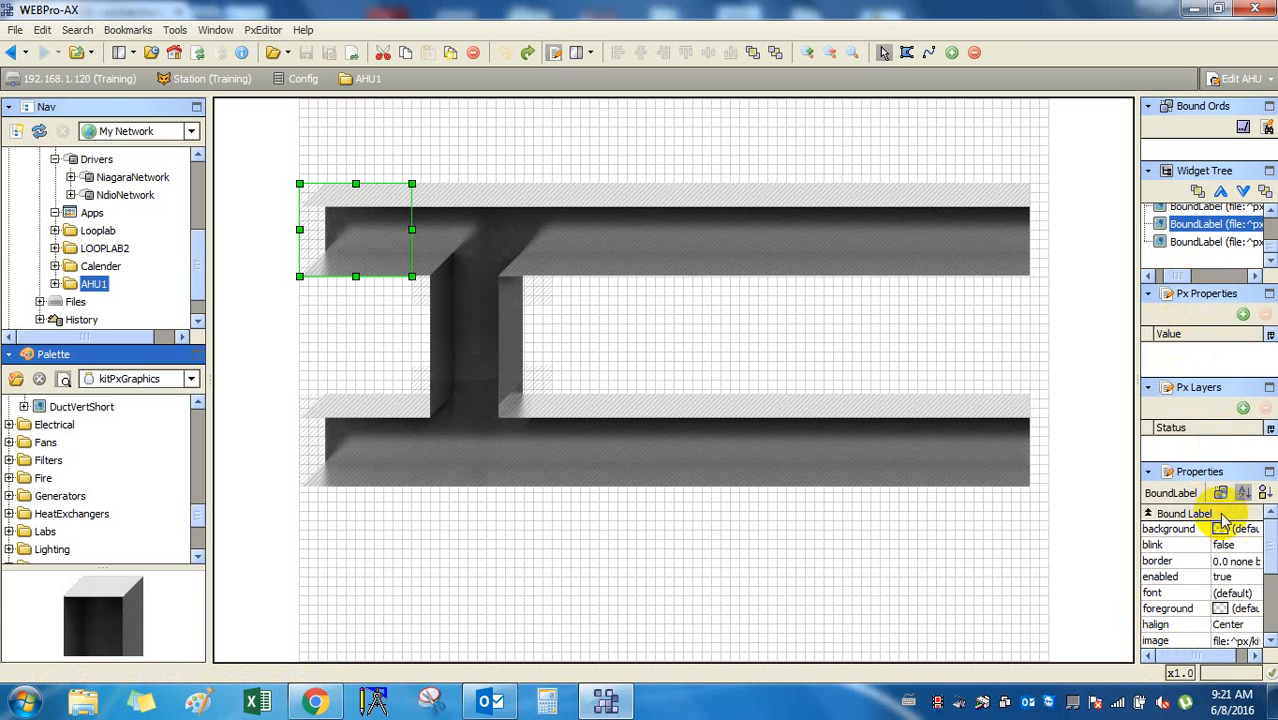
{"action": "left_click", "coordinate": [1194, 529]}
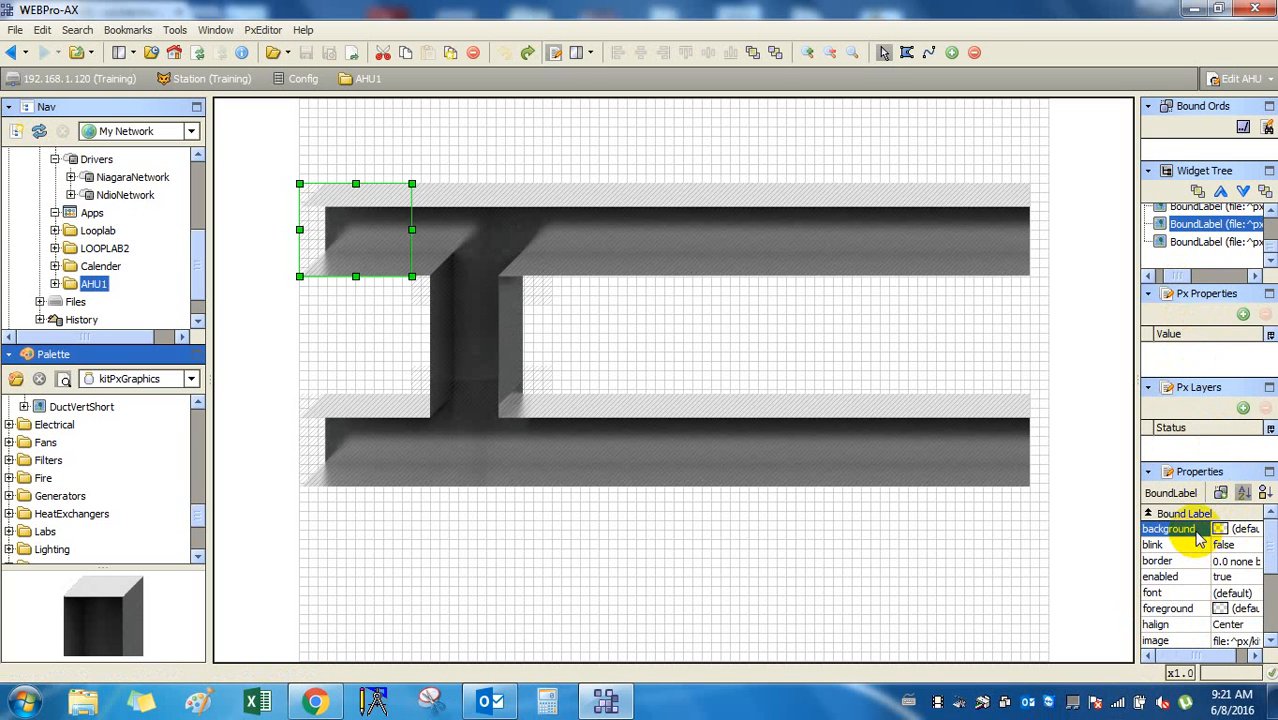
{"action": "left_click", "coordinate": [1198, 545]}
{"action": "left_click_drag", "start_coordinate": [1204, 578], "coordinate": [1232, 608]}
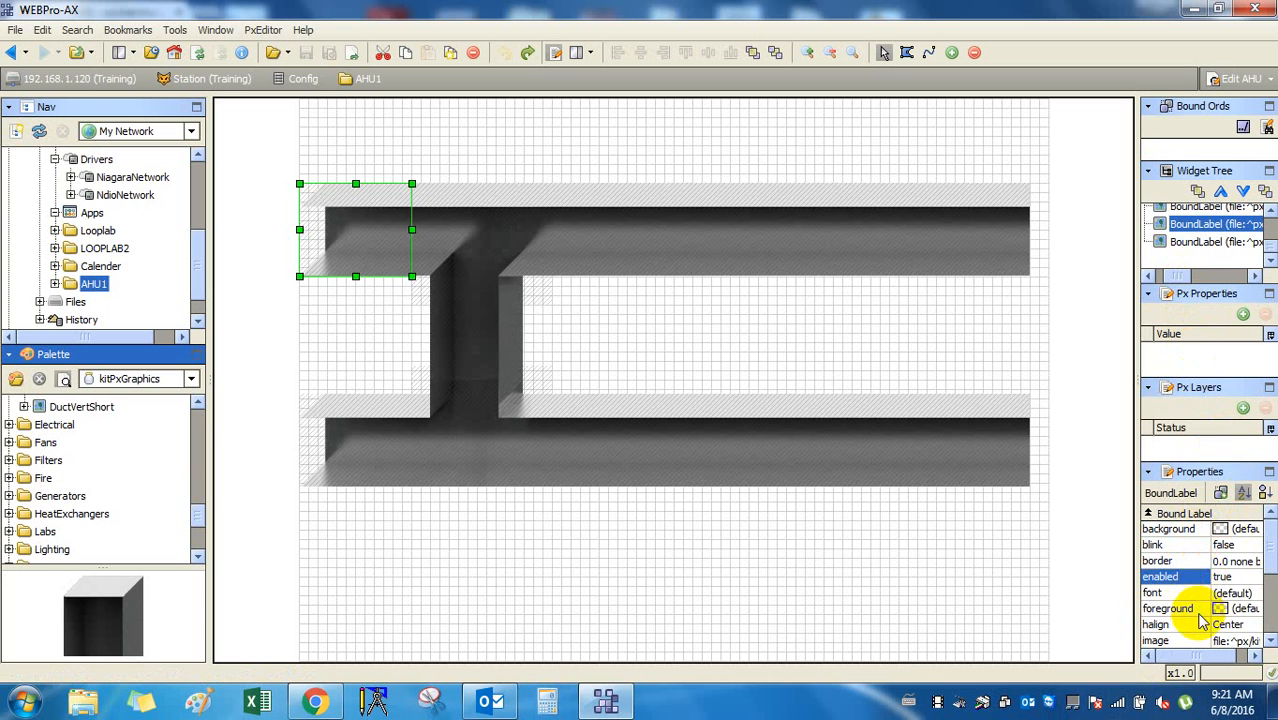
{"action": "scroll", "coordinate": [1208, 620], "scroll_direction": "down", "scroll_amount": 3}
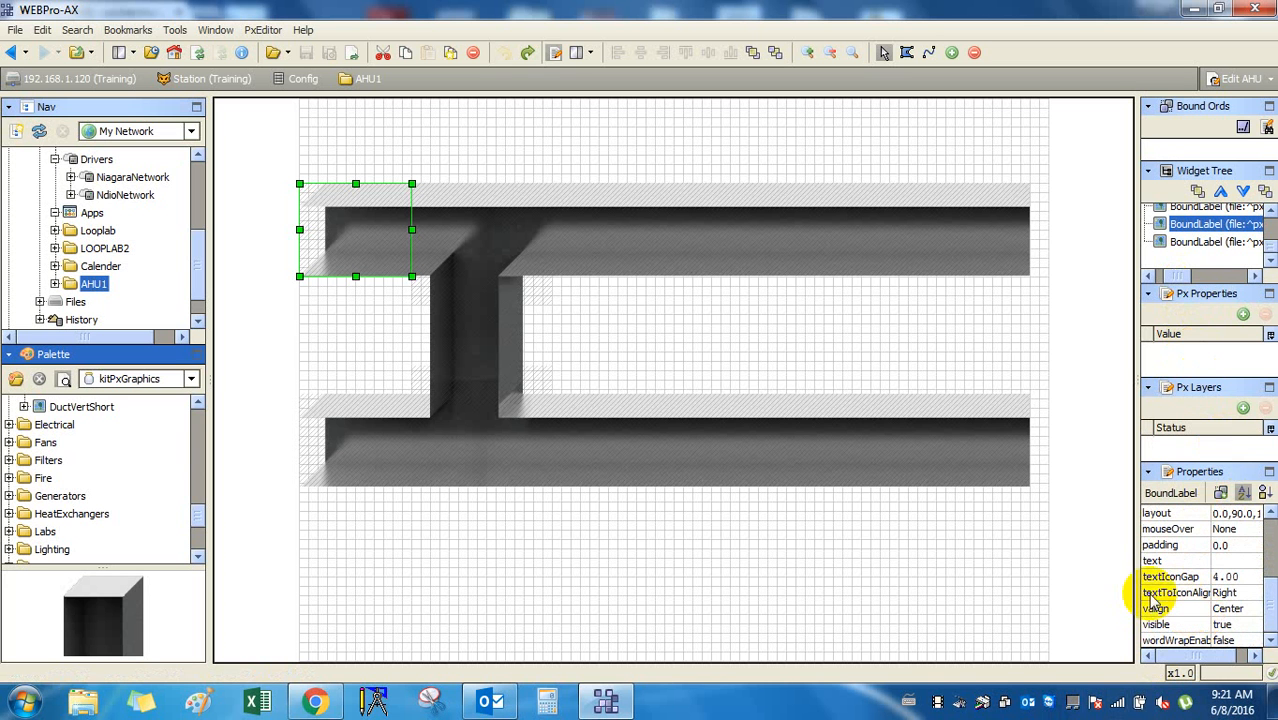
{"action": "left_click_drag", "start_coordinate": [1135, 591], "coordinate": [985, 600]}
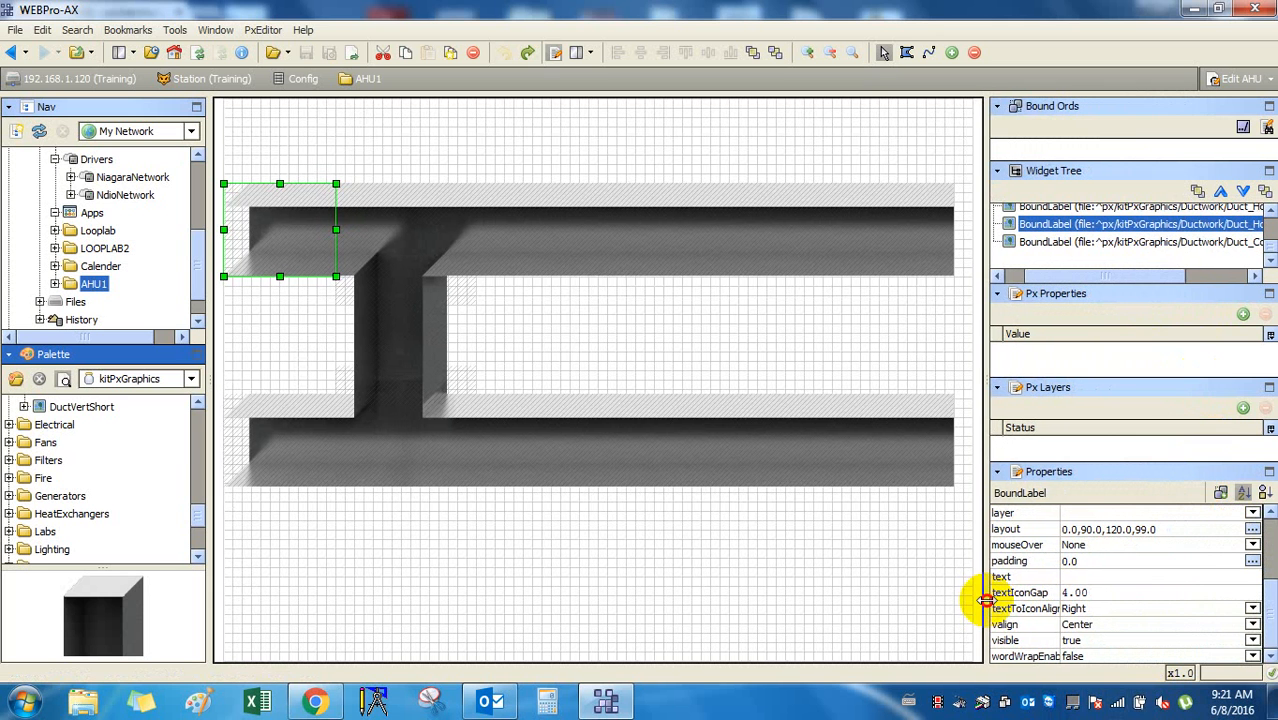
Open the padding settings and cancel, then list the background fill types.
{"action": "left_click", "coordinate": [1148, 561]}
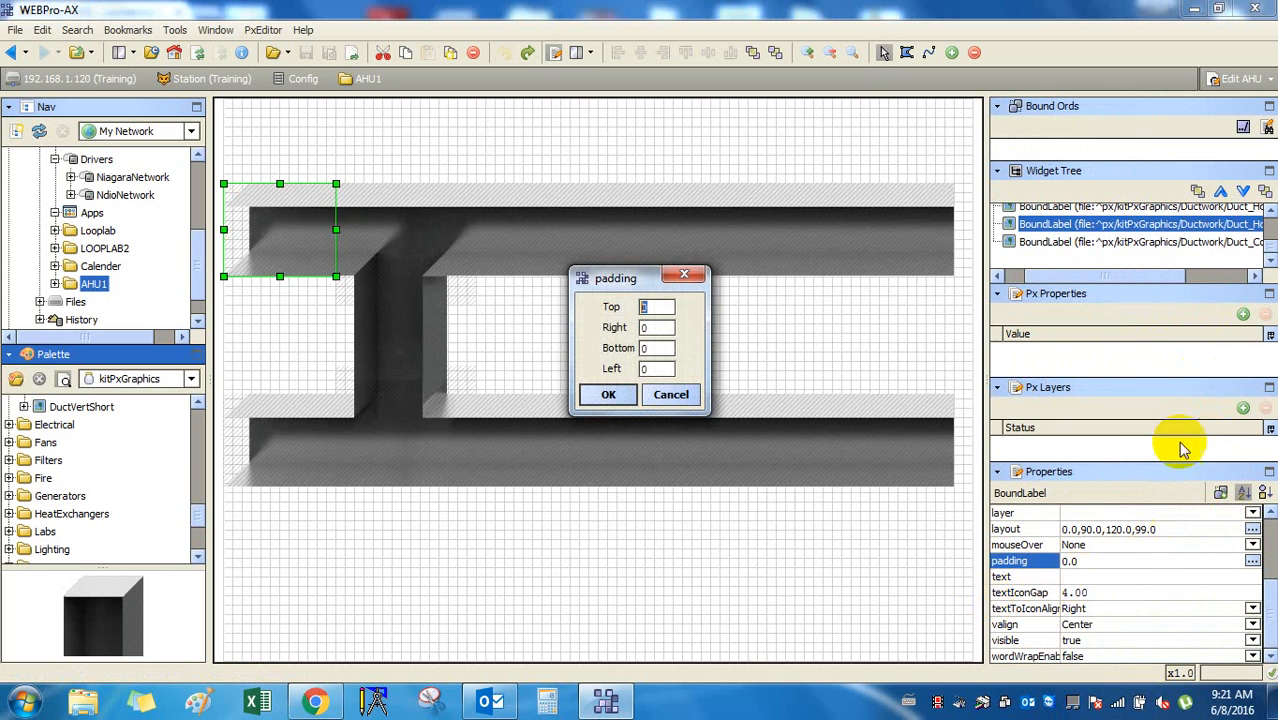
{"action": "left_click", "coordinate": [668, 396]}
{"action": "left_click", "coordinate": [1027, 516]}
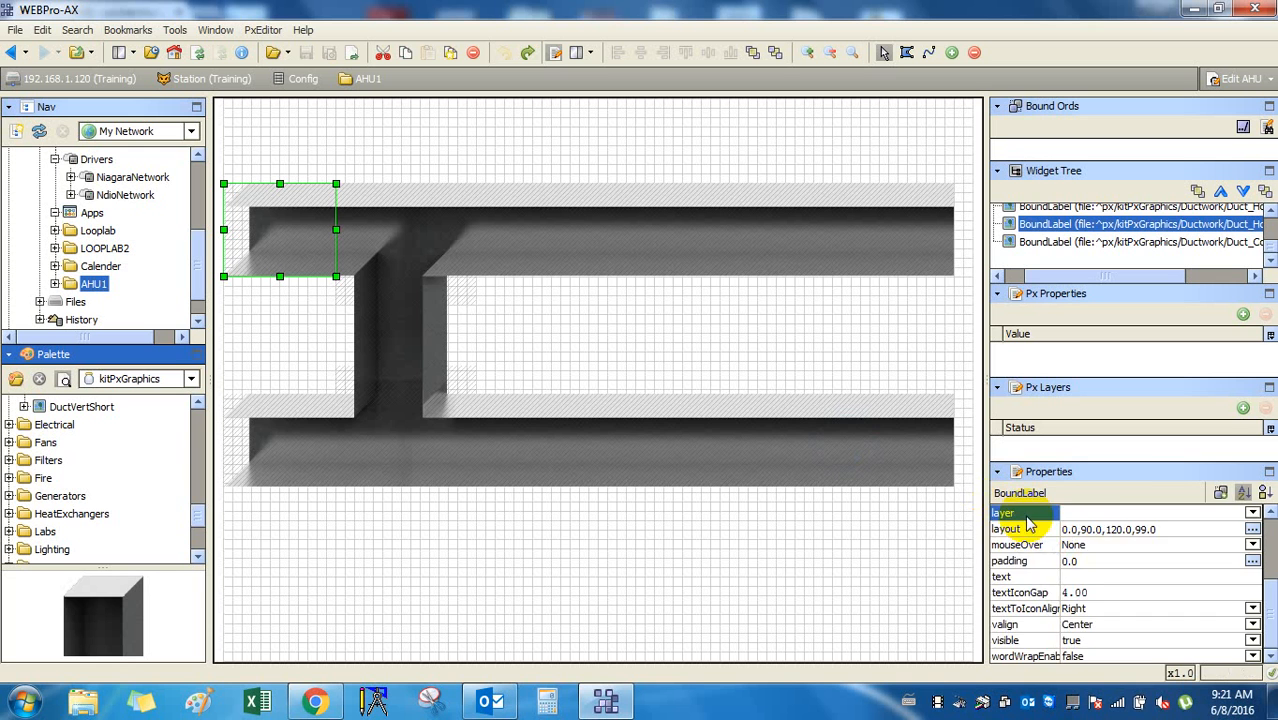
{"action": "scroll", "coordinate": [1030, 522], "scroll_direction": "up", "scroll_amount": 3}
{"action": "left_click", "coordinate": [1022, 529]}
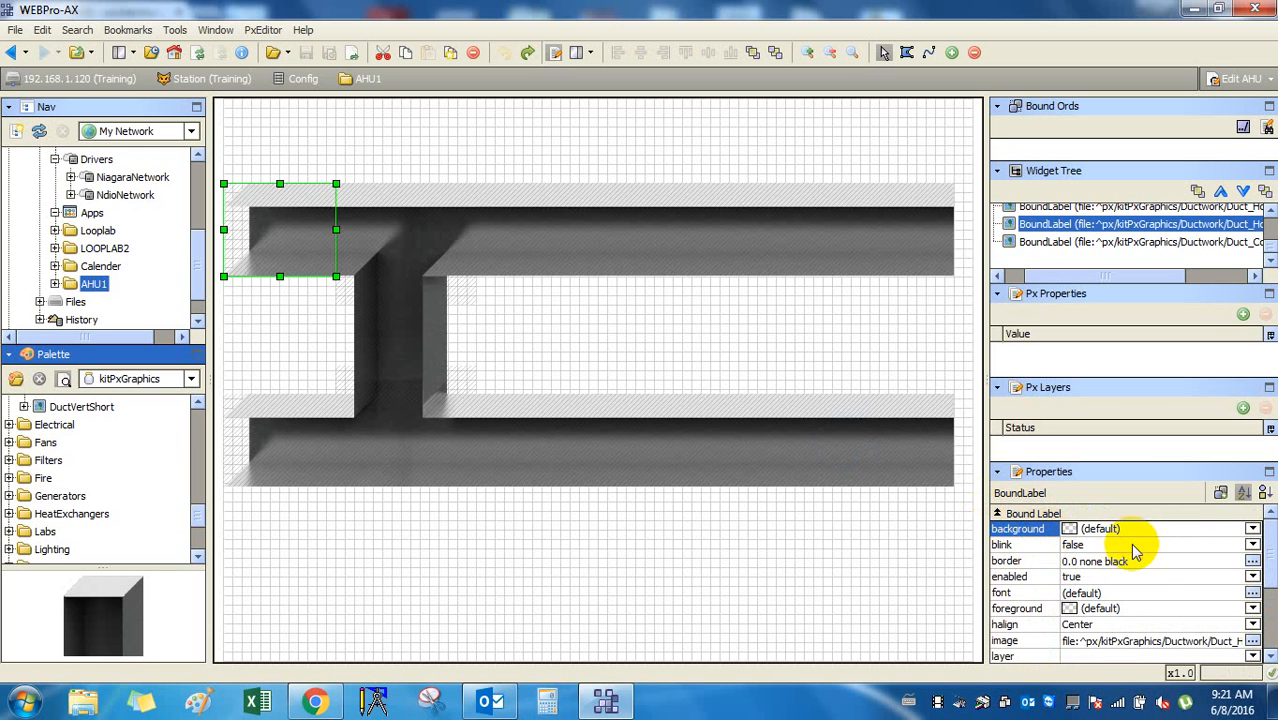
{"action": "left_click", "coordinate": [1251, 529]}
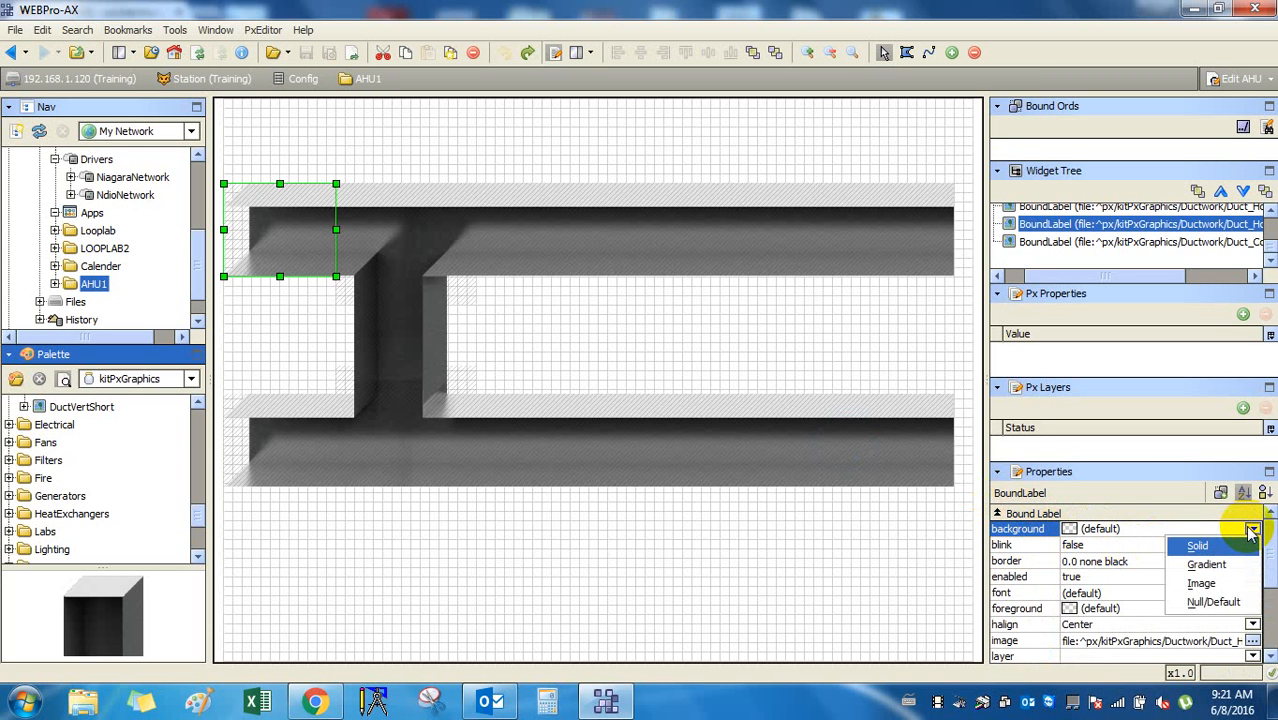
Try a gradient background and blinking, reverting both to their defaults.
{"action": "left_click", "coordinate": [1207, 564]}
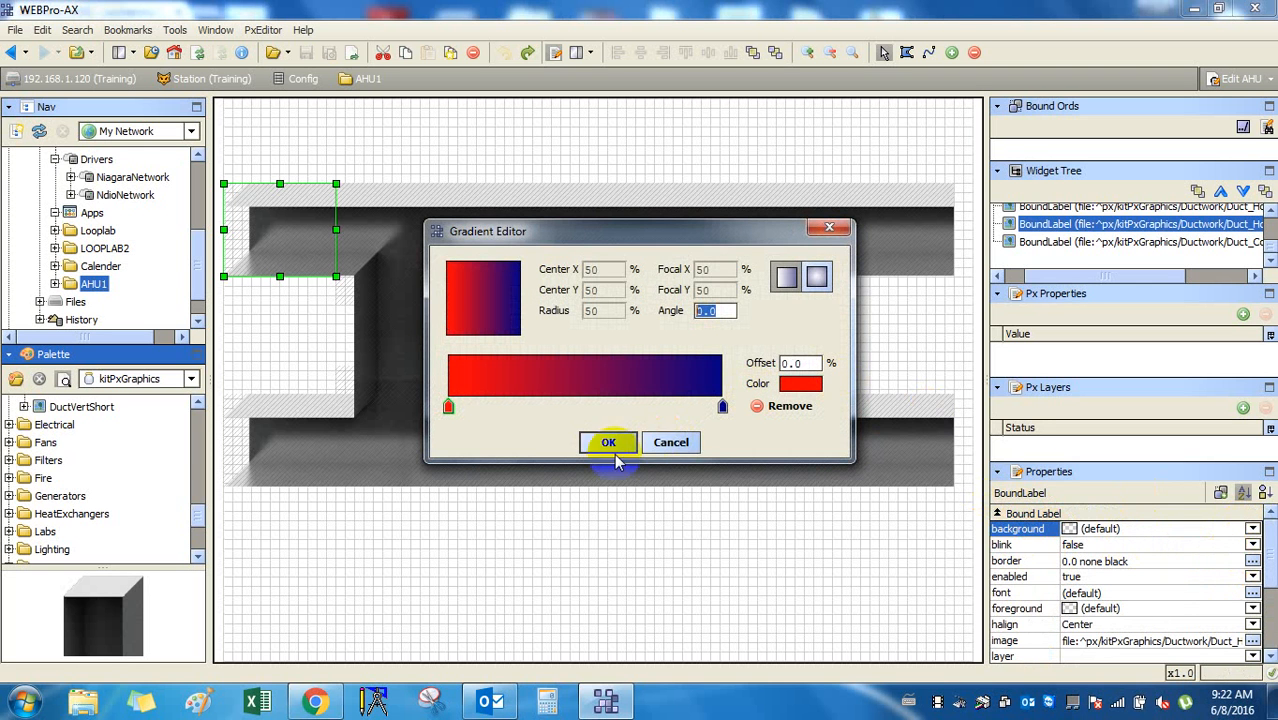
{"action": "left_click", "coordinate": [660, 452]}
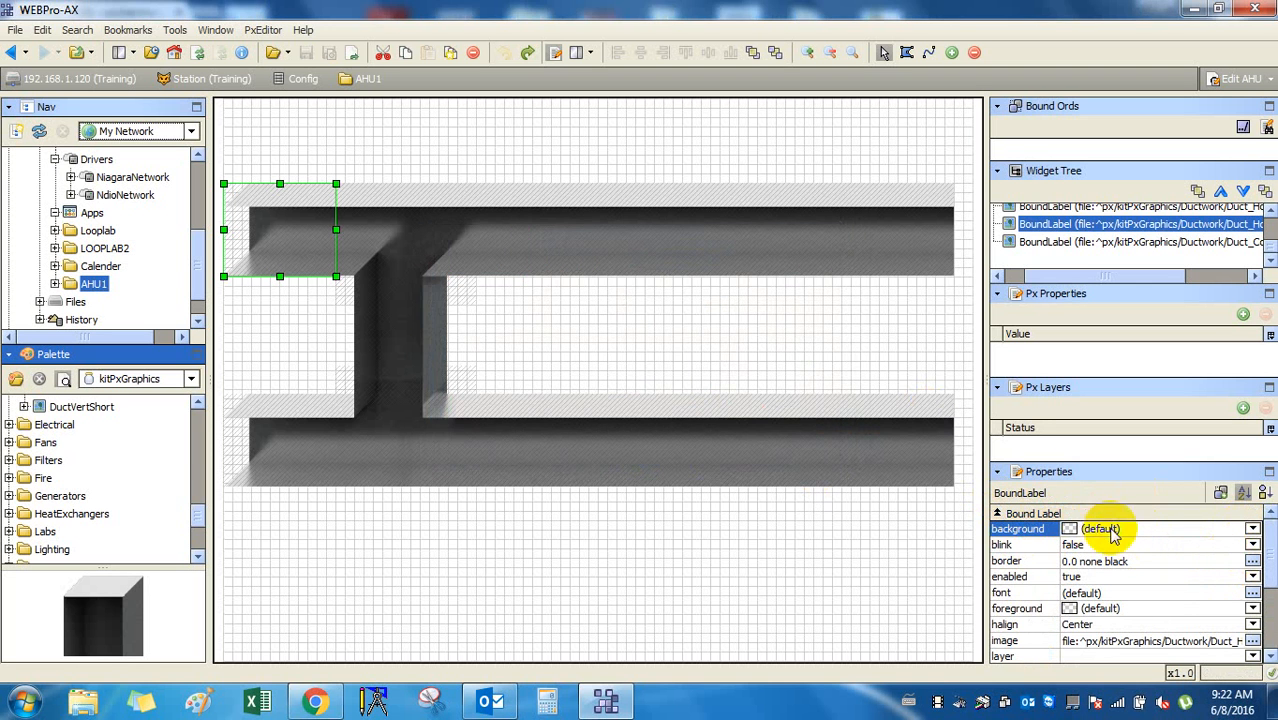
{"action": "left_click", "coordinate": [1020, 545]}
{"action": "left_click", "coordinate": [1252, 545]}
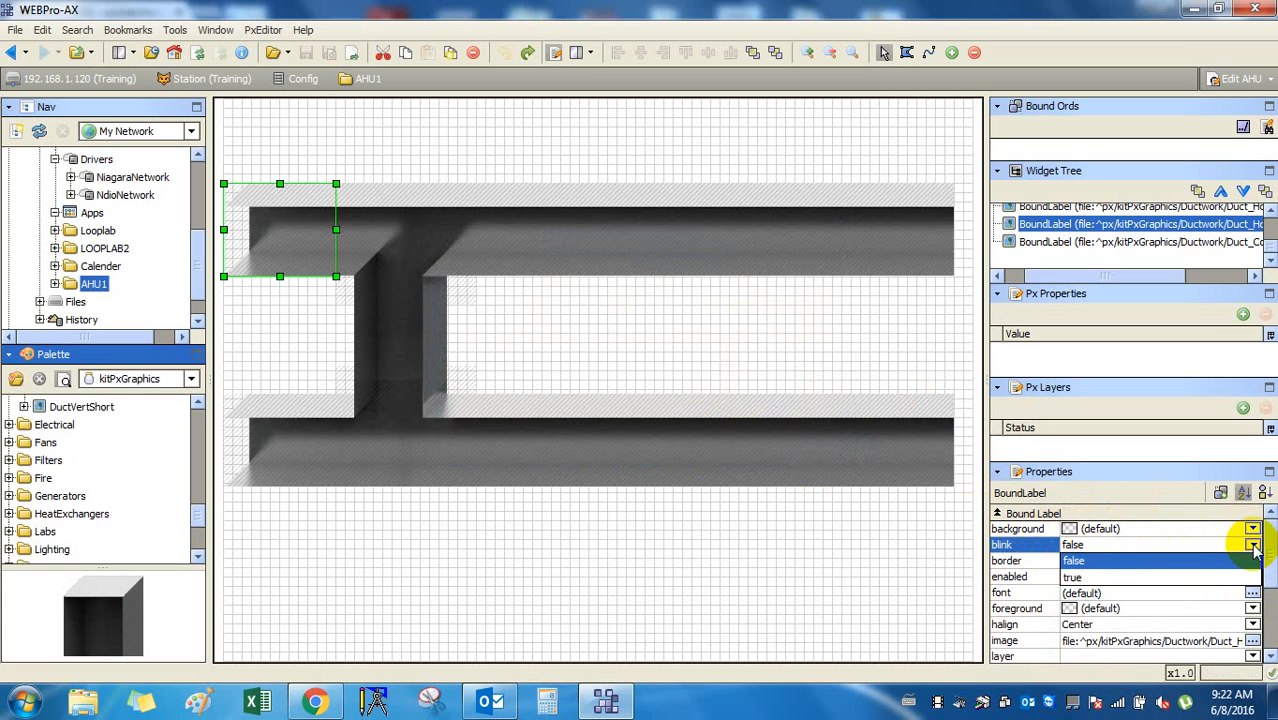
{"action": "left_click", "coordinate": [1250, 577]}
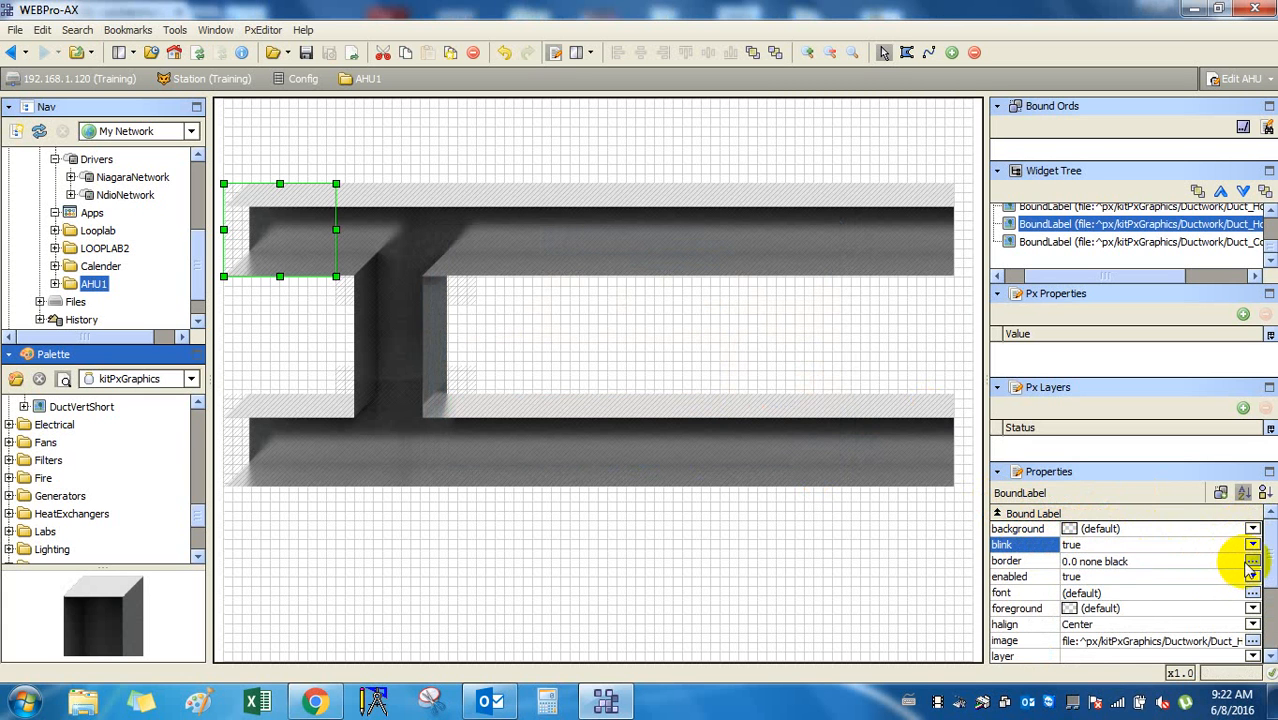
{"action": "left_click", "coordinate": [1252, 545]}
{"action": "left_click", "coordinate": [1218, 572]}
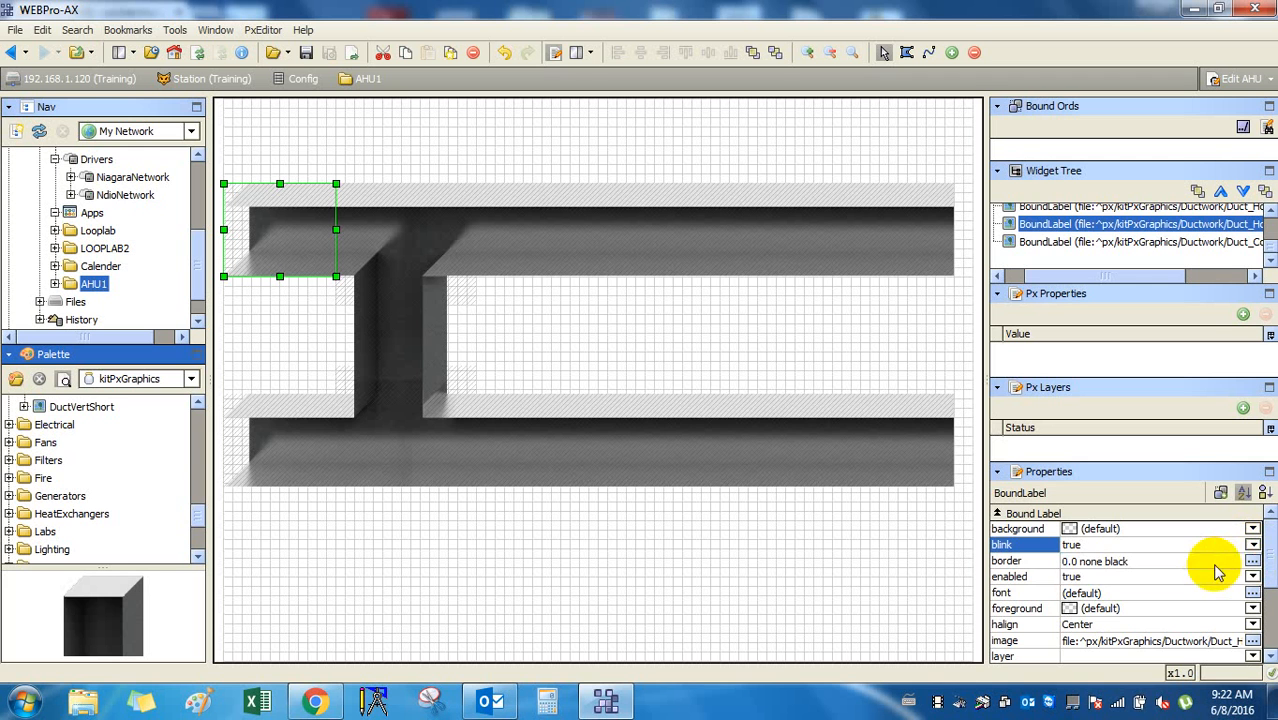
{"action": "key", "text": "Up"}
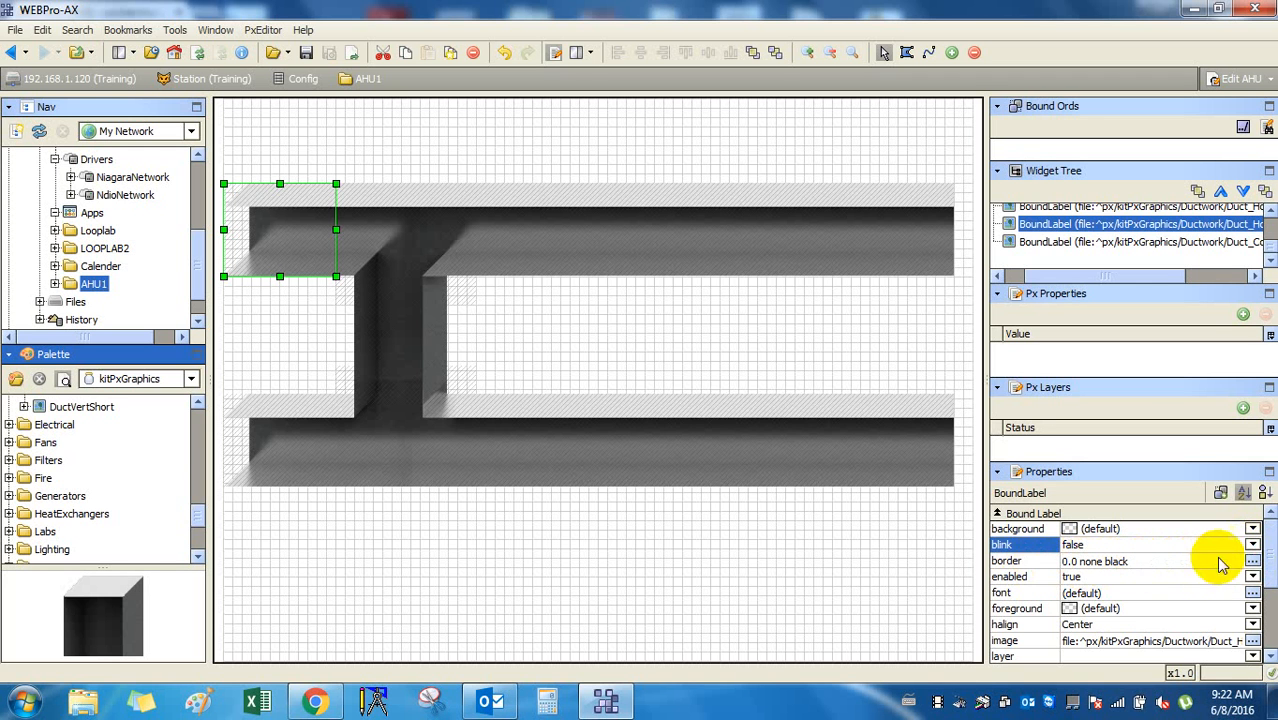
Review border (None), enabled, font and foreground colour settings without changing them.
{"action": "left_click", "coordinate": [1252, 561]}
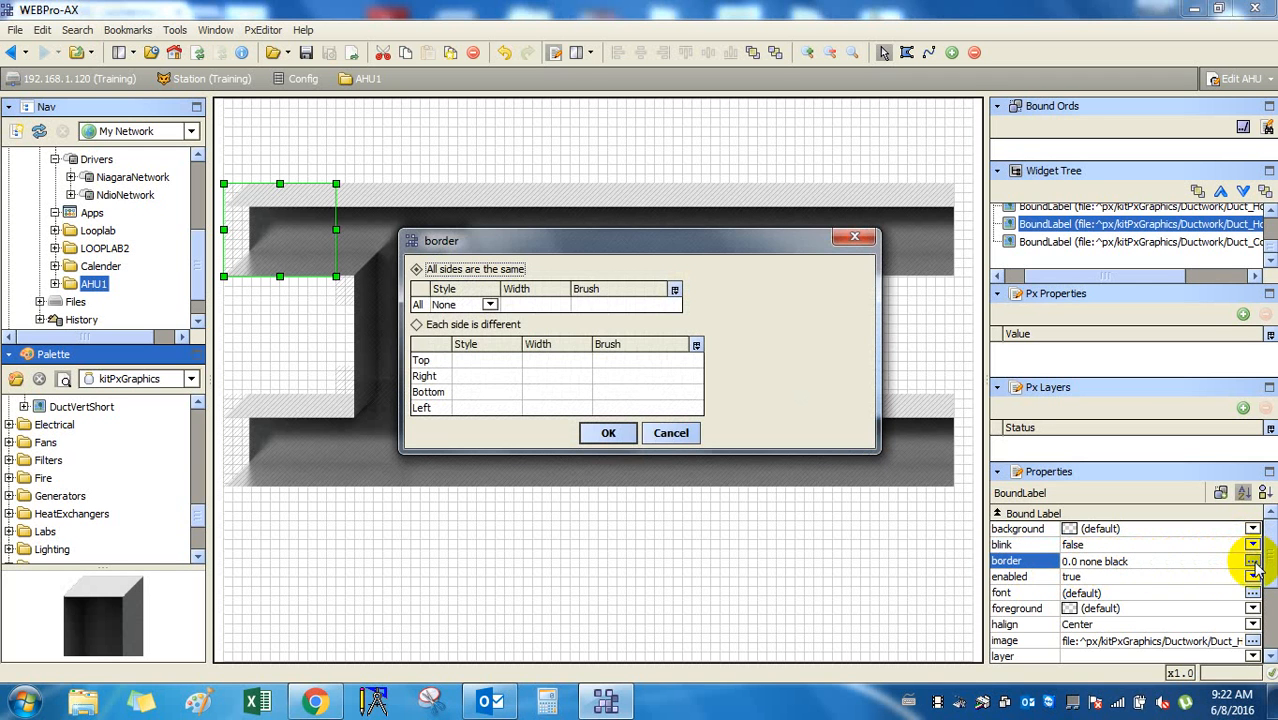
{"action": "left_click", "coordinate": [490, 304]}
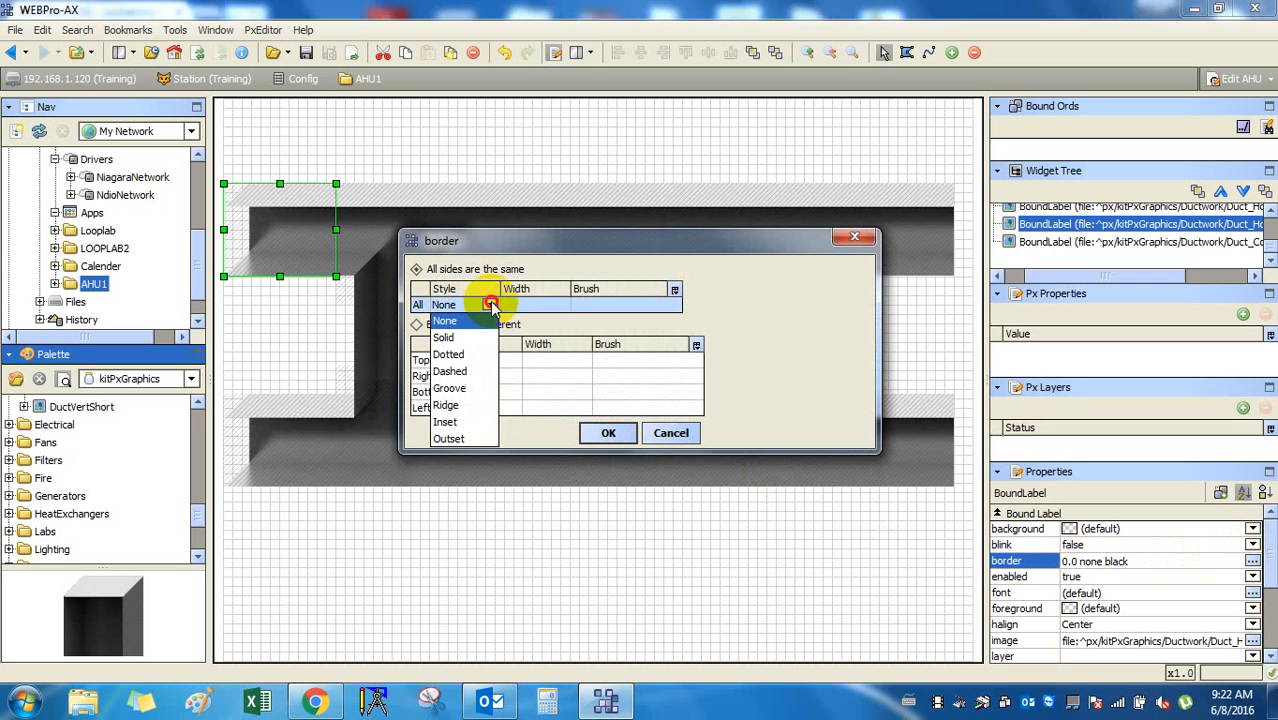
{"action": "left_click", "coordinate": [490, 304]}
{"action": "left_click", "coordinate": [668, 432]}
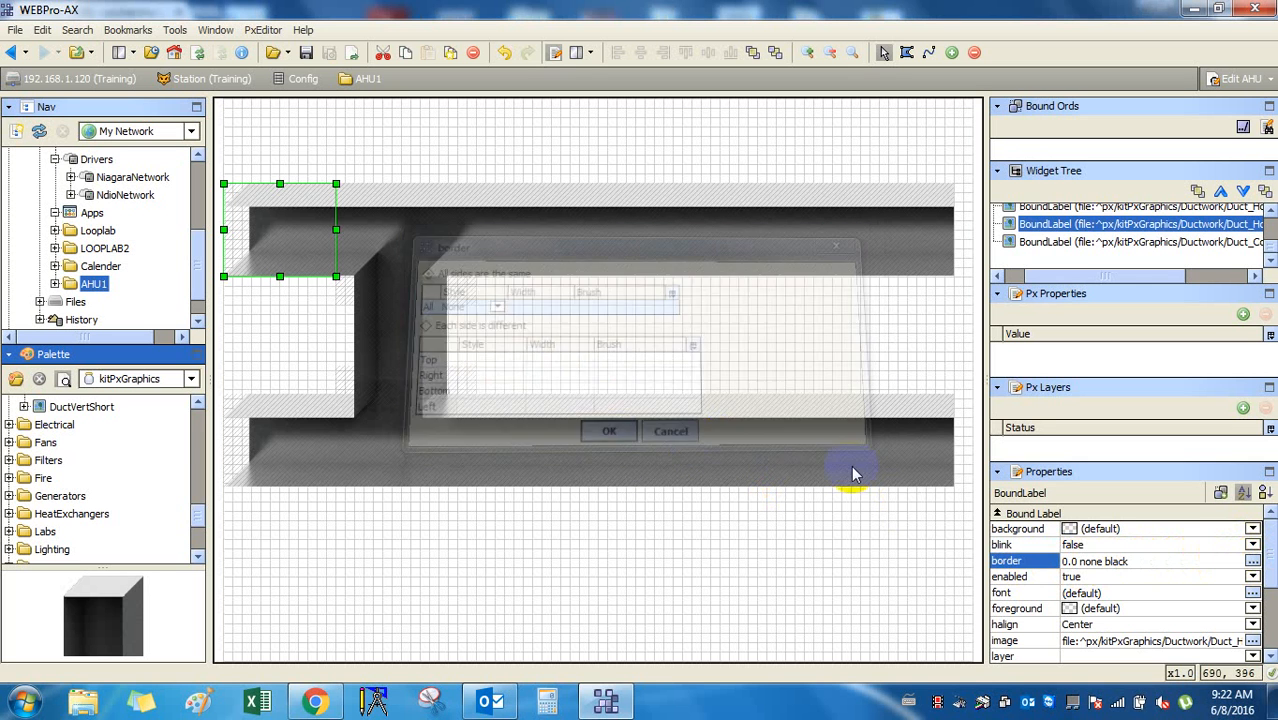
{"action": "left_click", "coordinate": [1127, 577]}
{"action": "left_click", "coordinate": [1218, 592]}
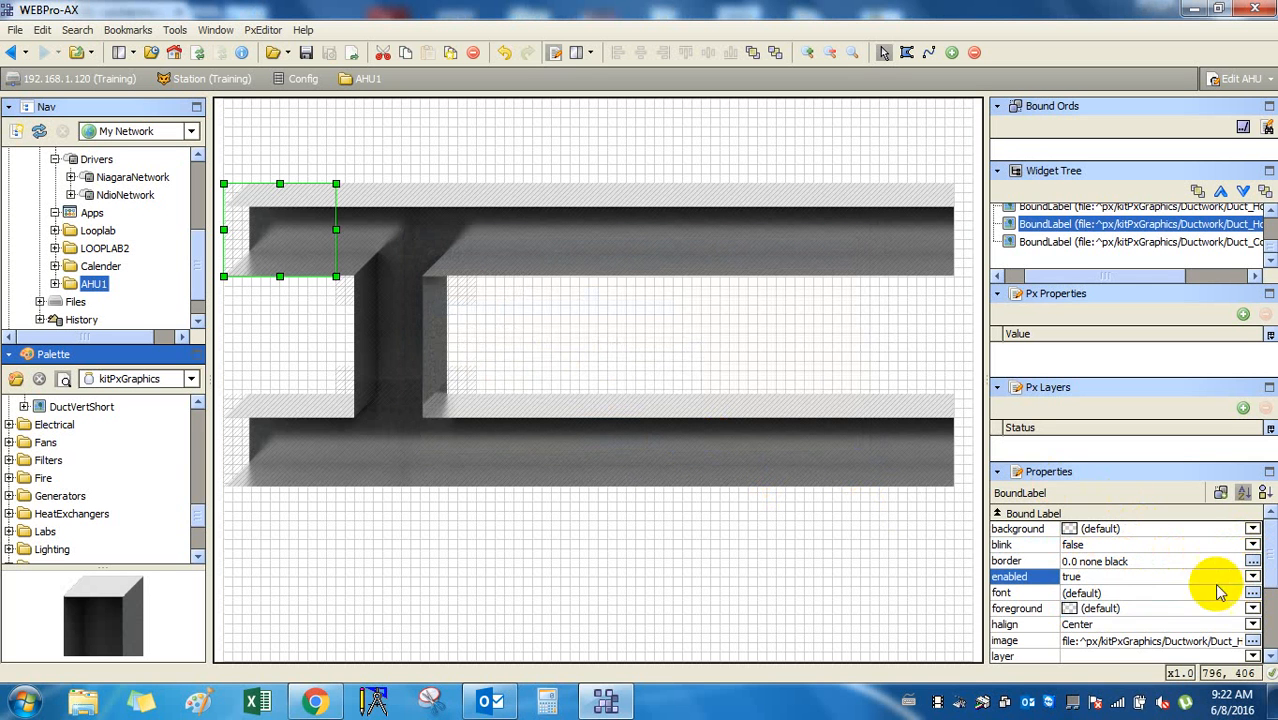
{"action": "left_click", "coordinate": [1253, 594]}
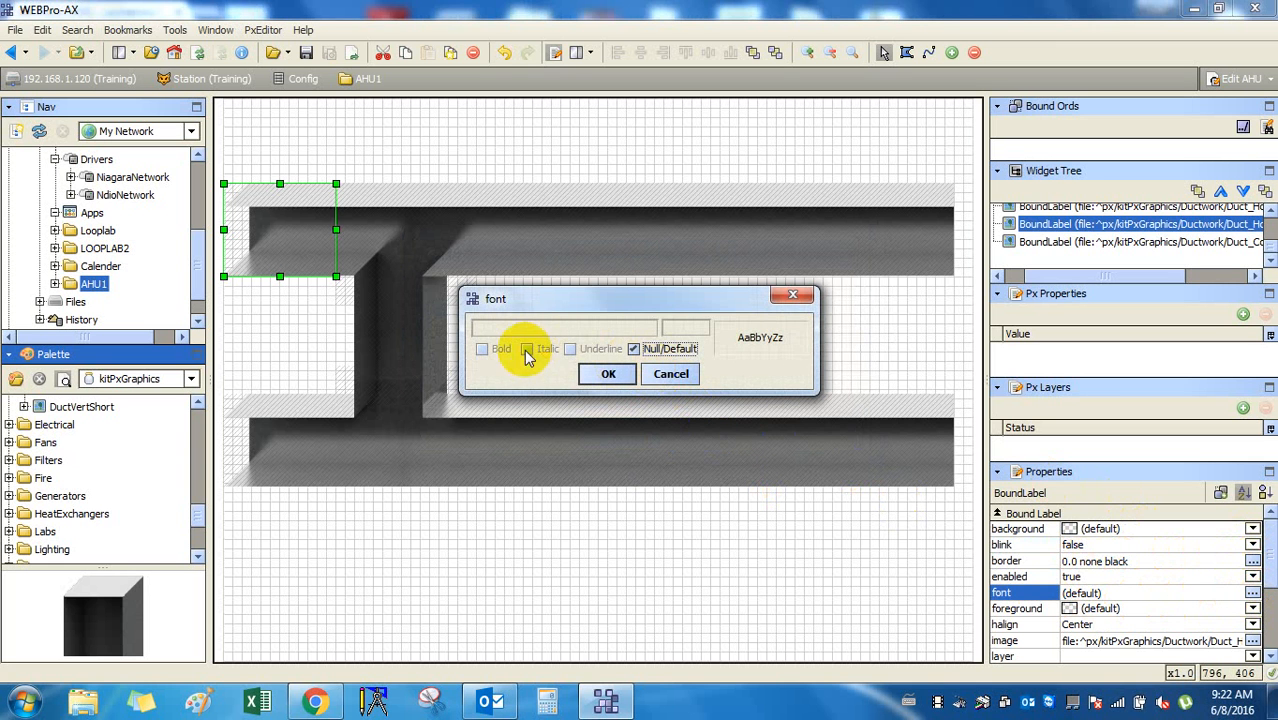
{"action": "left_click", "coordinate": [673, 373]}
{"action": "left_click", "coordinate": [1095, 609]}
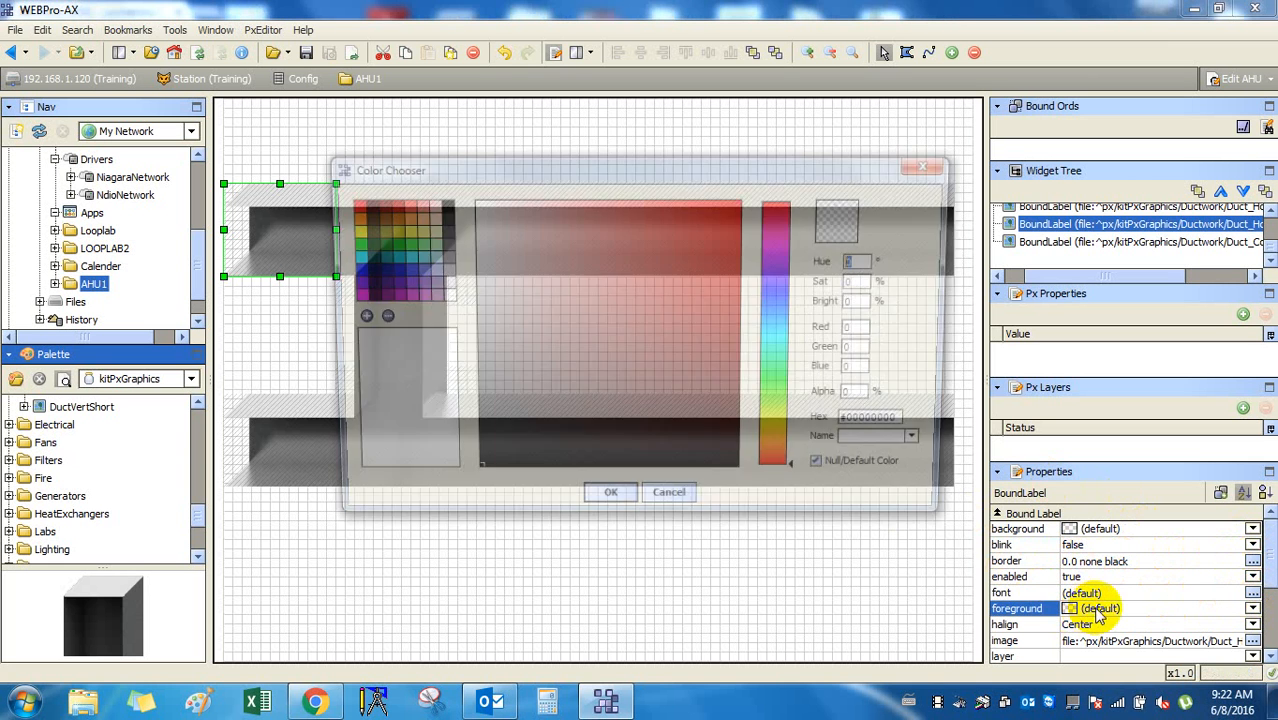
{"action": "left_click", "coordinate": [668, 493]}
Set the end piece's valign to Top, then select the CanvasPane.
{"action": "scroll", "coordinate": [1180, 615], "scroll_direction": "down", "scroll_amount": 2}
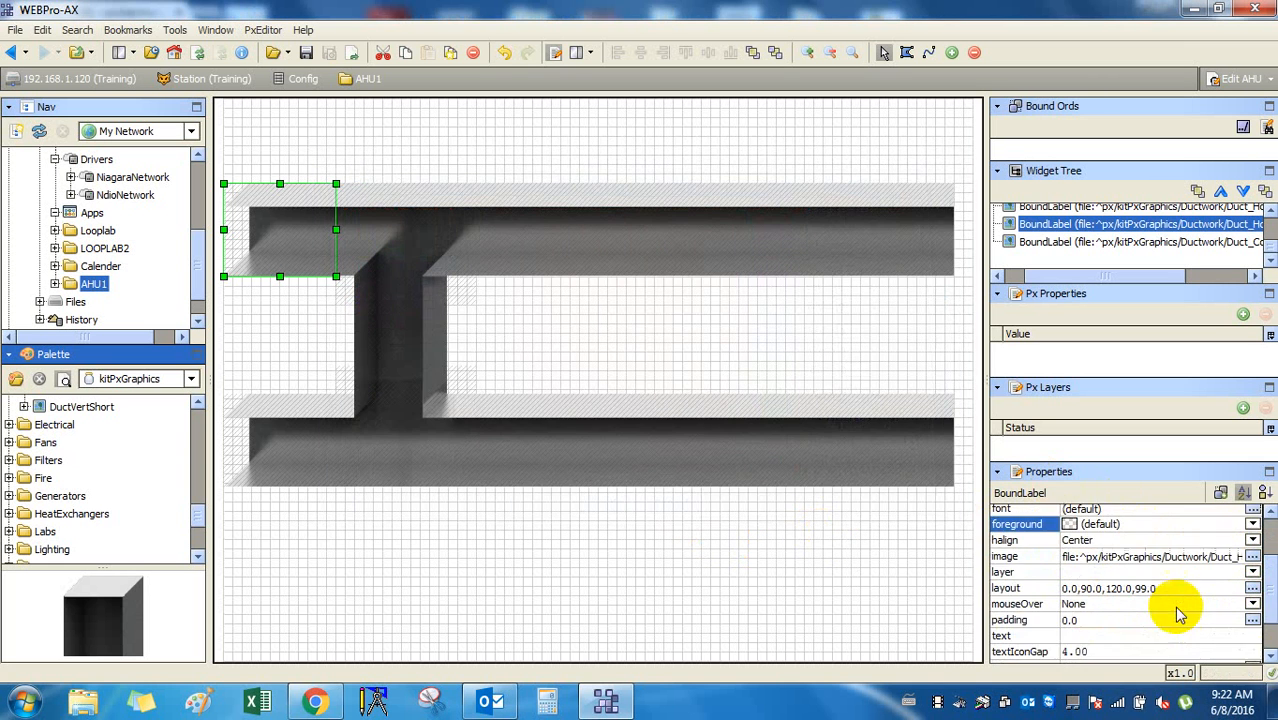
{"action": "scroll", "coordinate": [1188, 650], "scroll_direction": "down", "scroll_amount": 2}
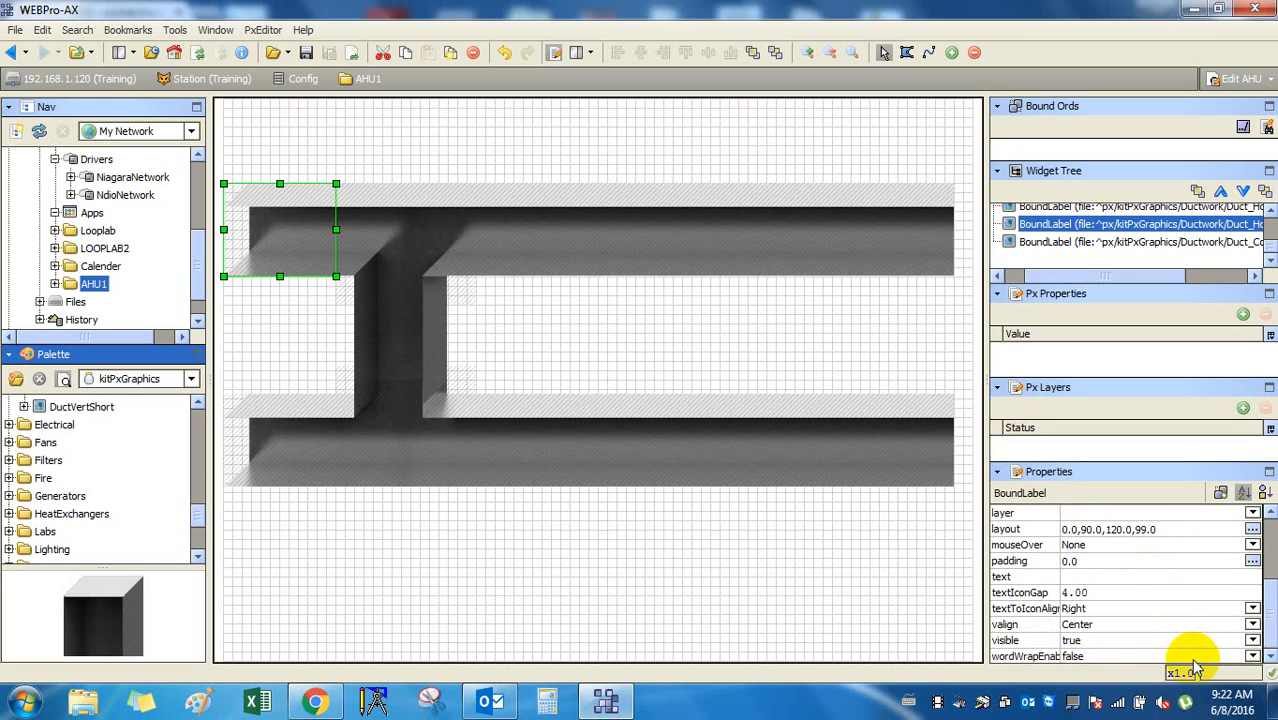
{"action": "left_click", "coordinate": [1253, 624]}
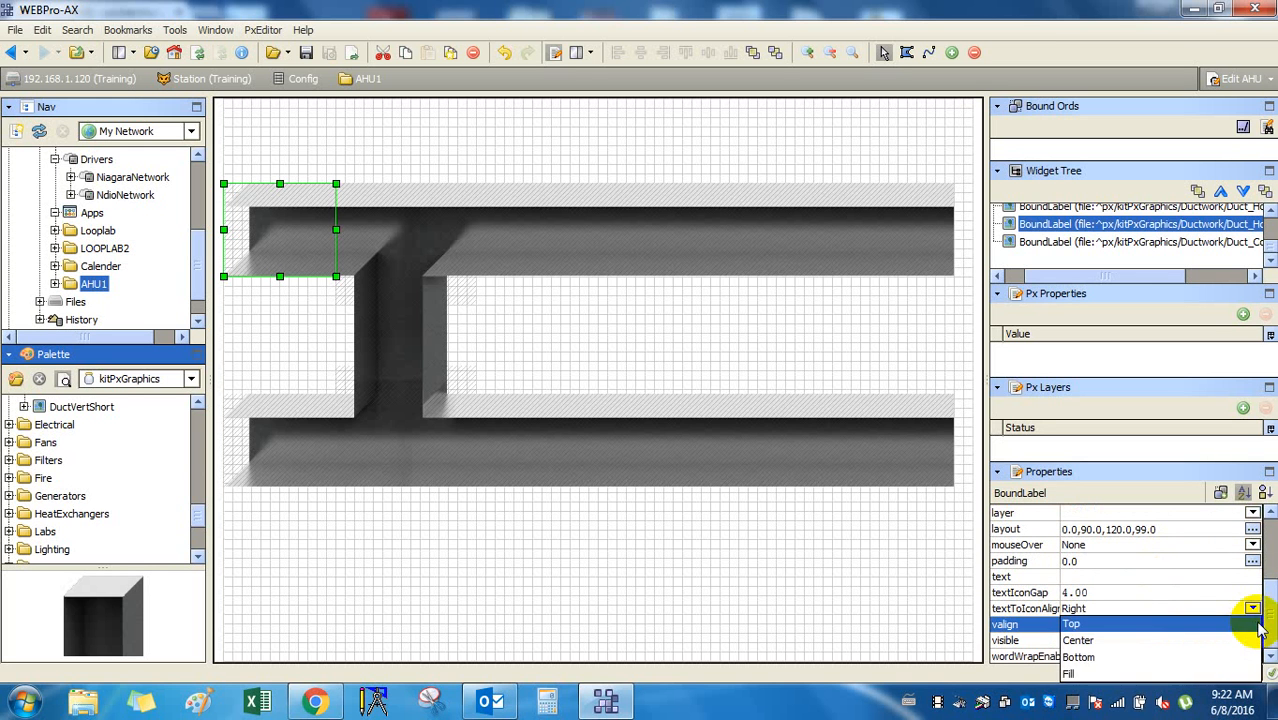
{"action": "left_click", "coordinate": [1257, 626]}
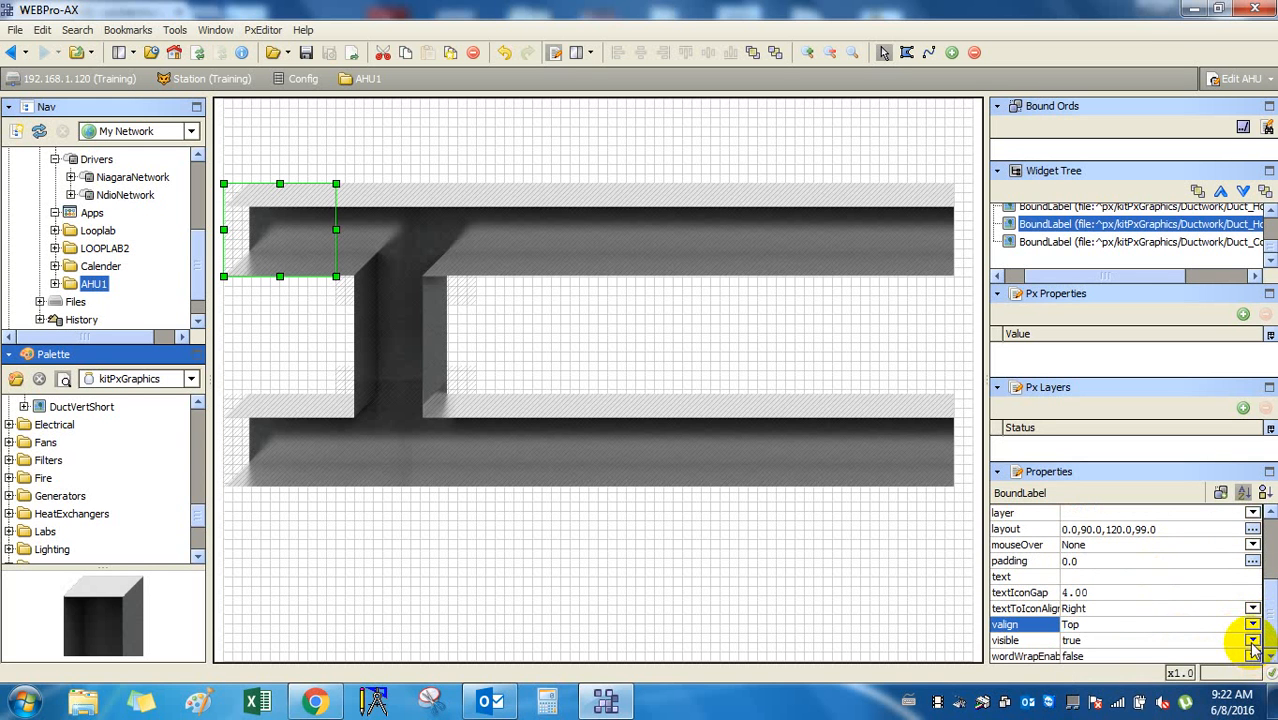
{"action": "left_click", "coordinate": [822, 577]}
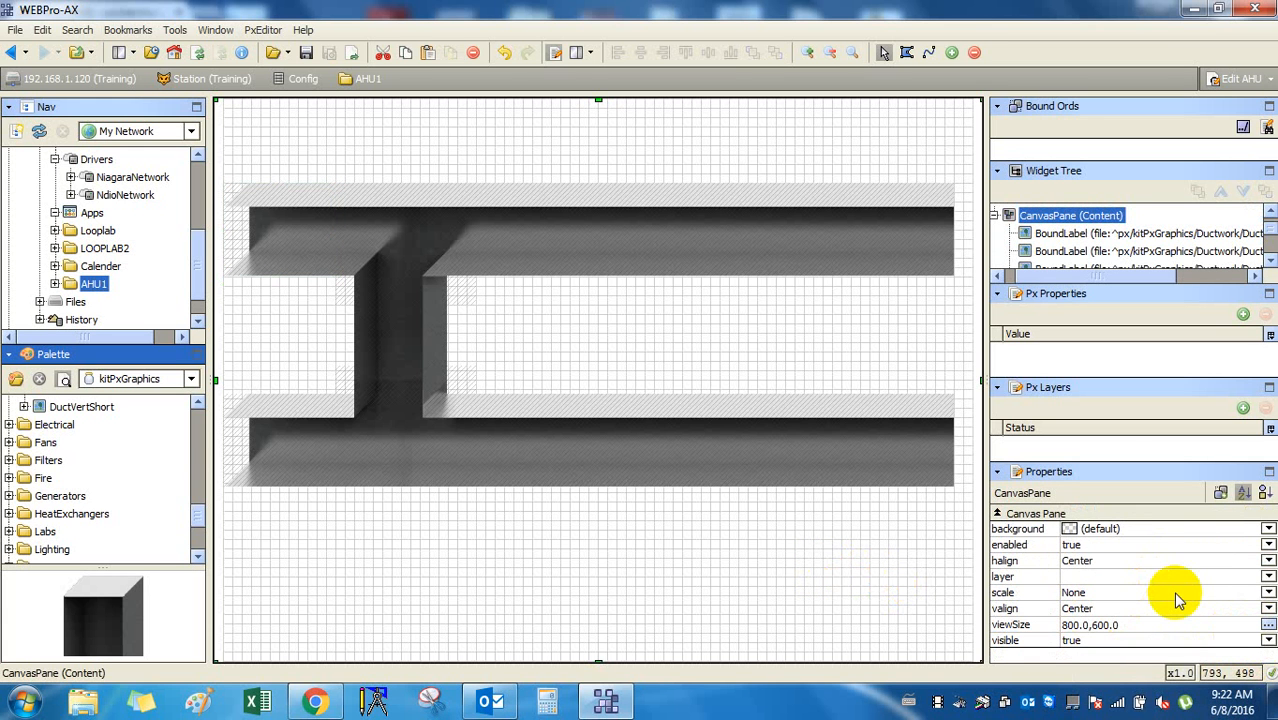
Review the visible setting and the lower T connector's ord, leaving both unchanged.
{"action": "left_click", "coordinate": [1267, 641]}
{"action": "left_click", "coordinate": [933, 594]}
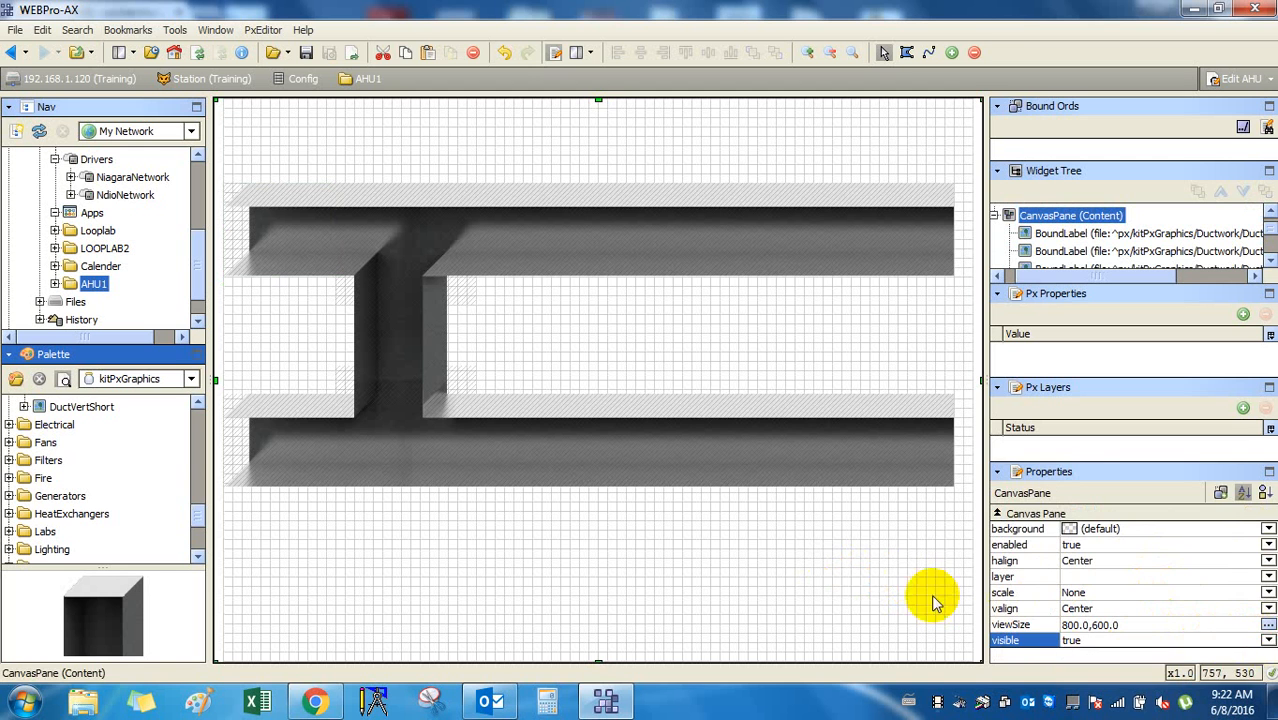
{"action": "left_click", "coordinate": [1105, 478]}
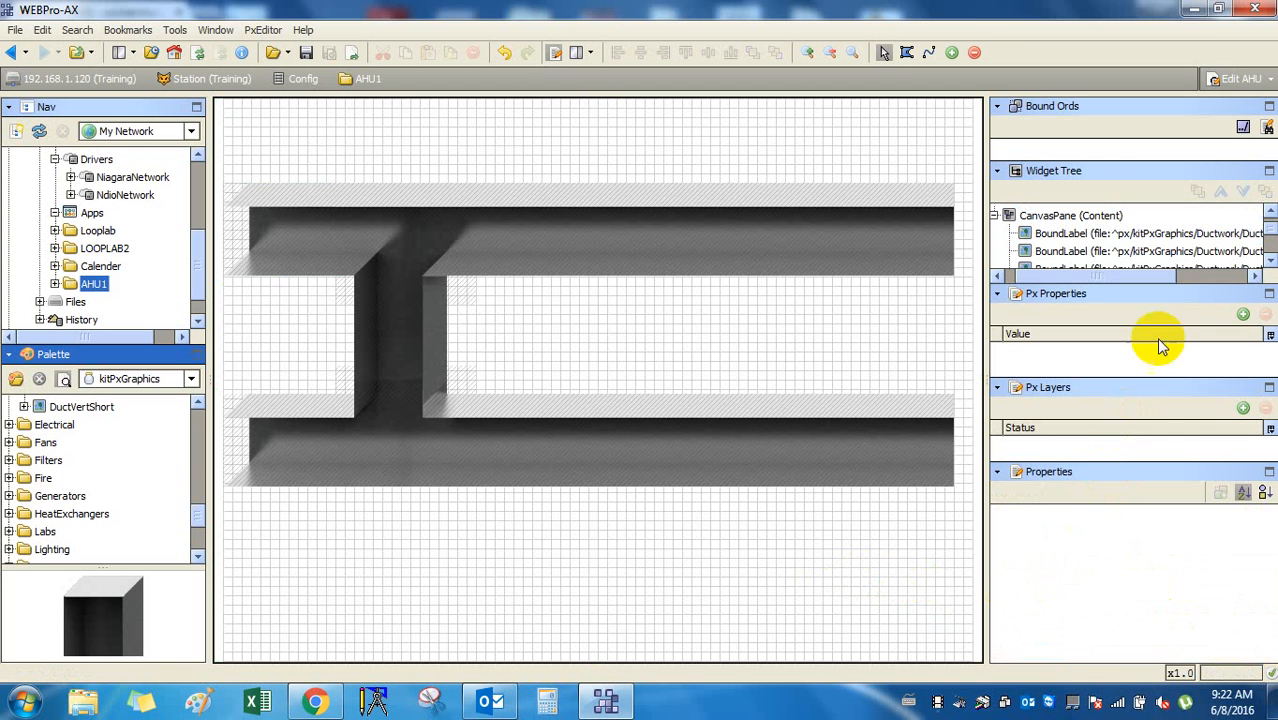
{"action": "left_click", "coordinate": [1135, 252]}
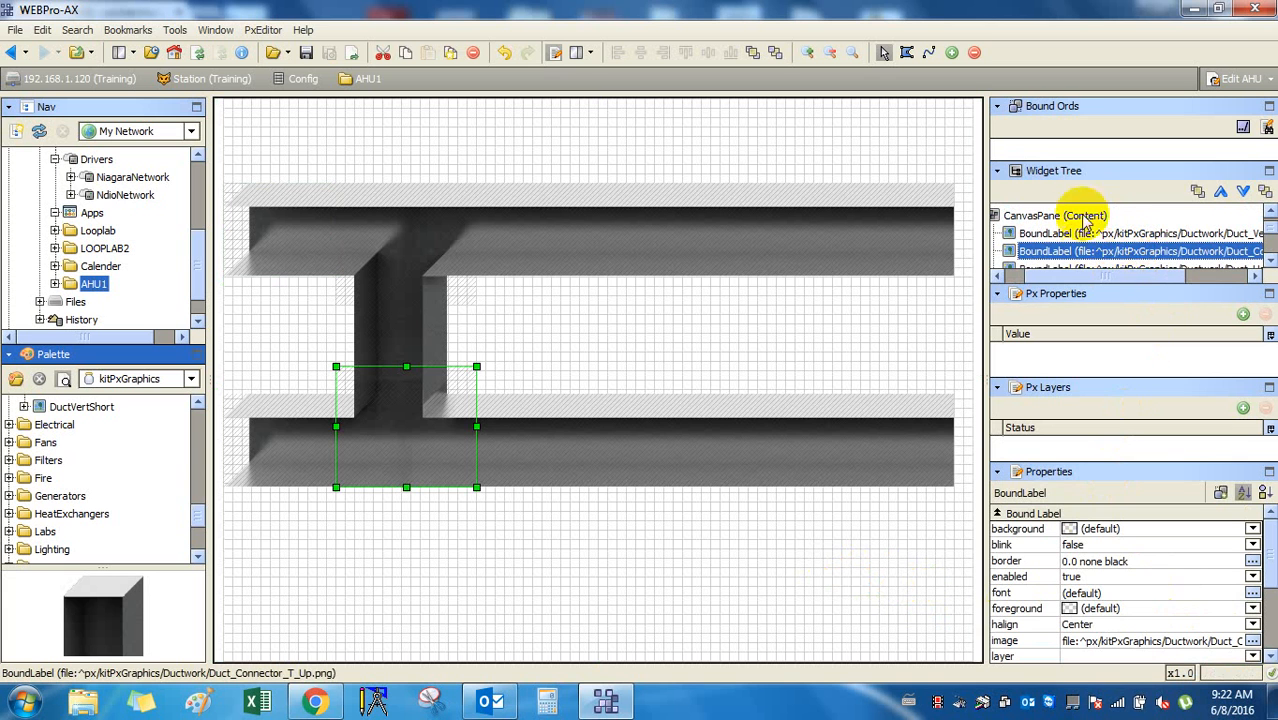
{"action": "left_click", "coordinate": [1264, 127]}
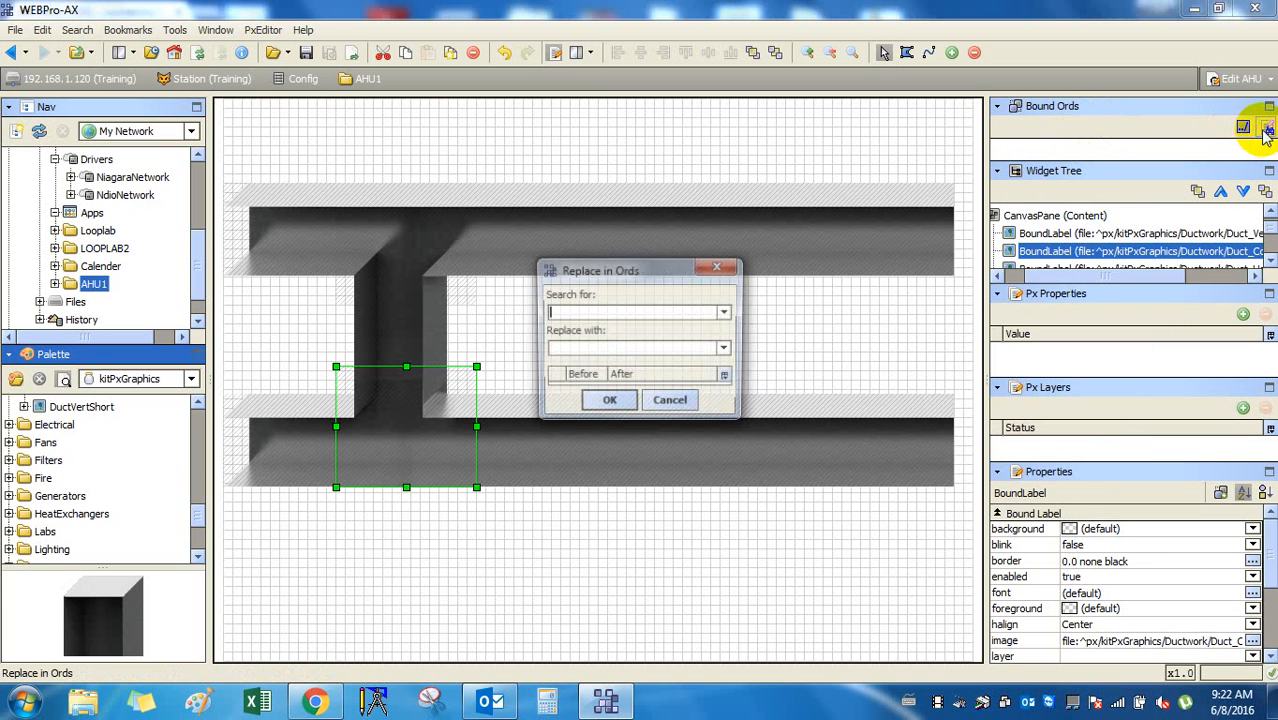
{"action": "left_click", "coordinate": [733, 271]}
Select the CanvasPane and open its viewSize dialog, showing 800.00 by 600.00.
{"action": "left_click", "coordinate": [755, 335]}
{"action": "left_click", "coordinate": [392, 394]}
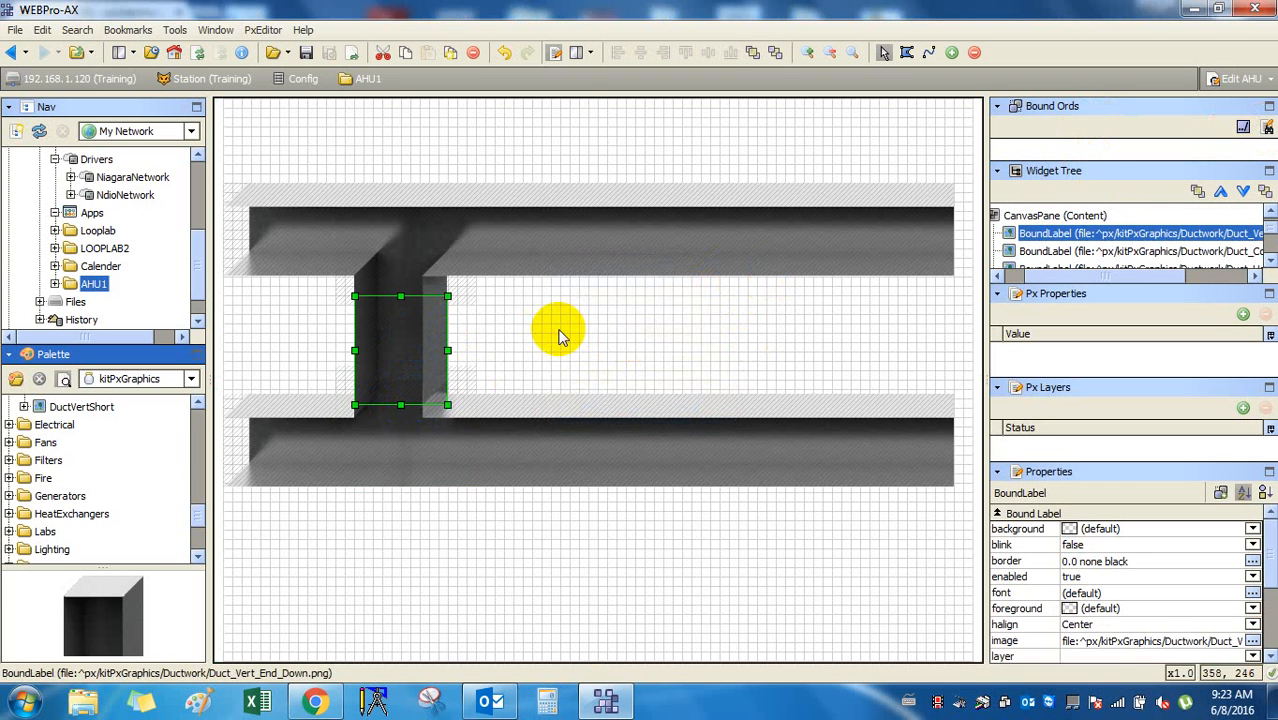
{"action": "left_click", "coordinate": [399, 277]}
{"action": "left_click", "coordinate": [399, 277]}
{"action": "left_click", "coordinate": [375, 244]}
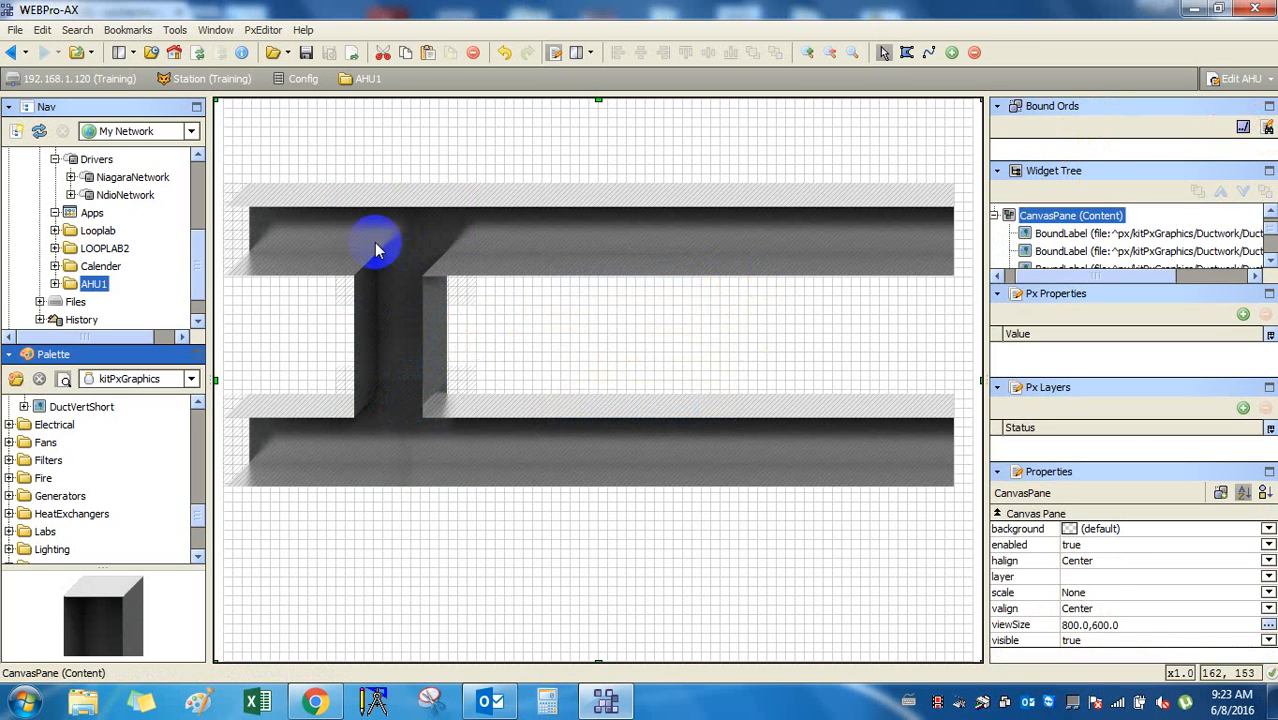
{"action": "left_click", "coordinate": [268, 234]}
{"action": "left_click", "coordinate": [557, 318]}
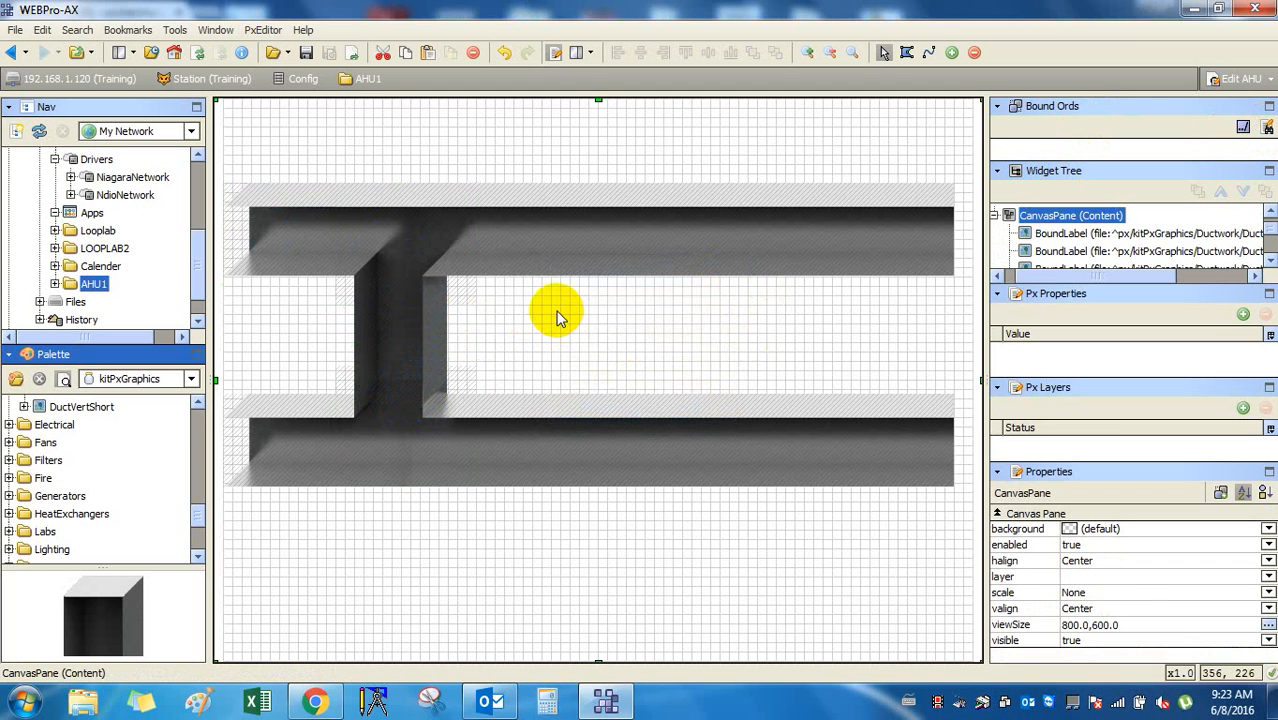
{"action": "double_click", "coordinate": [1140, 624]}
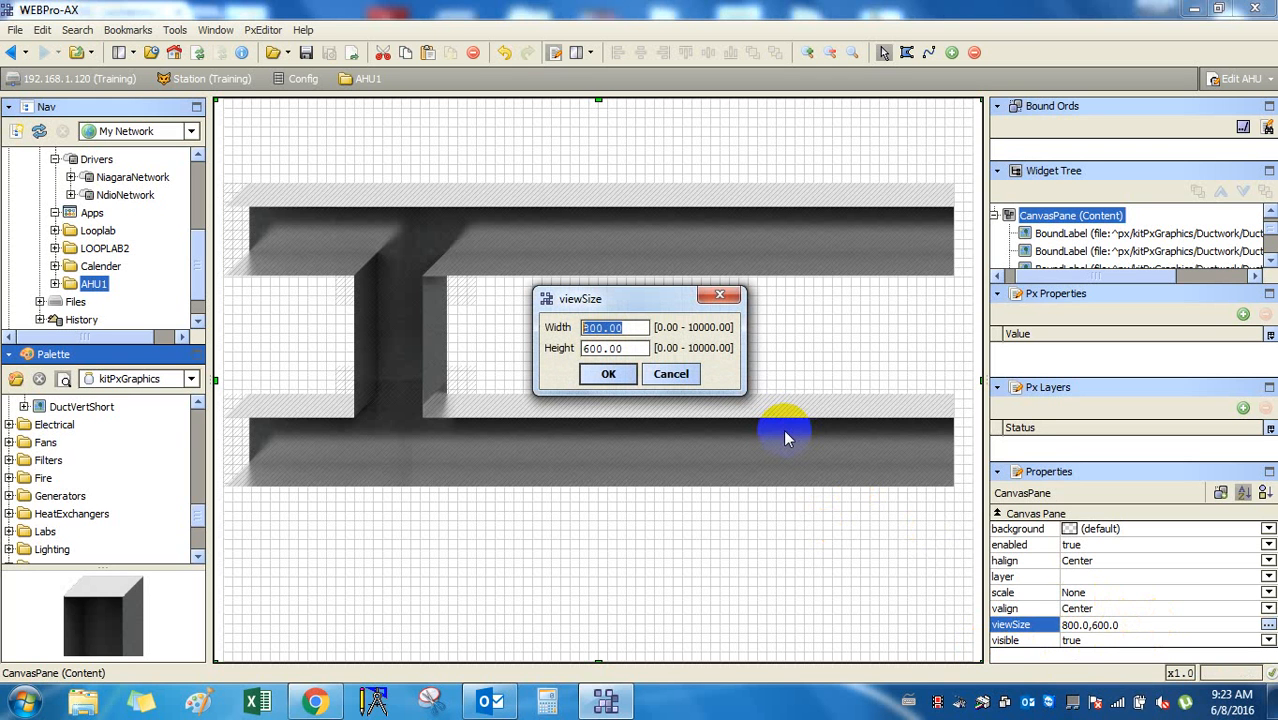
Change the canvas width to 850 in the viewSize dialog and confirm.
{"action": "left_click", "coordinate": [597, 330]}
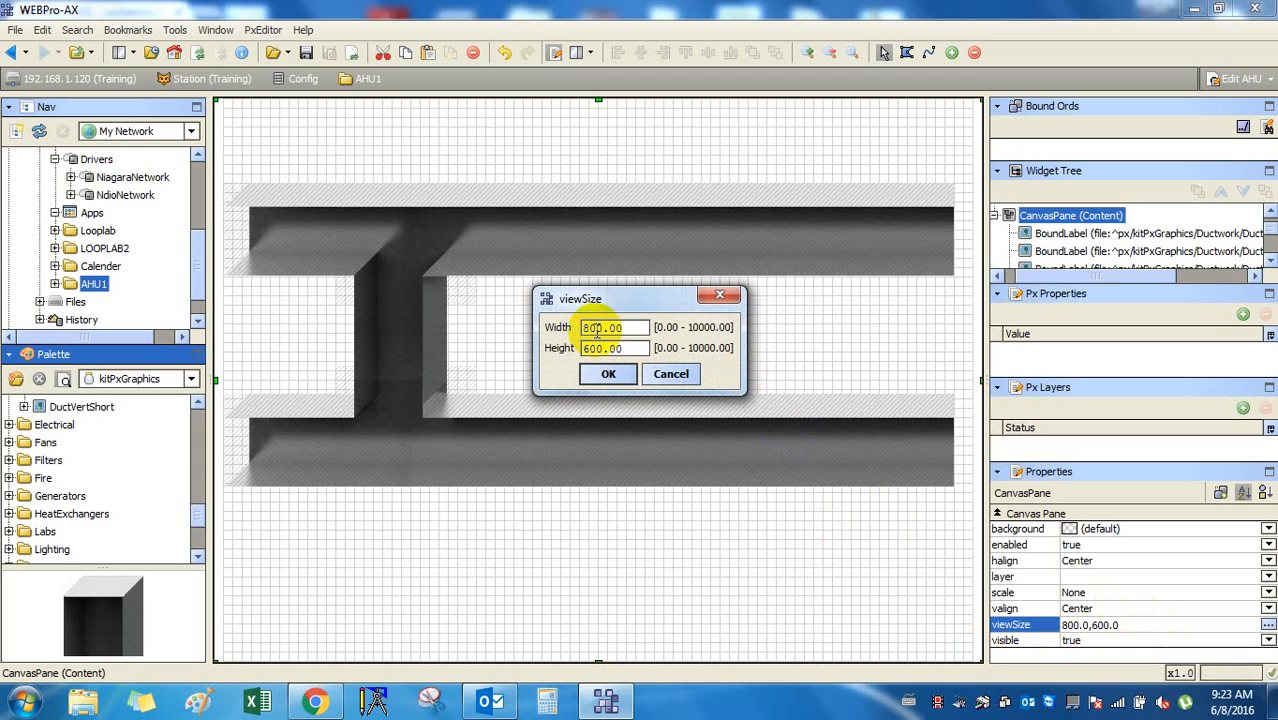
{"action": "key", "text": "Delete"}
{"action": "type", "text": "5"}
{"action": "left_click", "coordinate": [611, 376]}
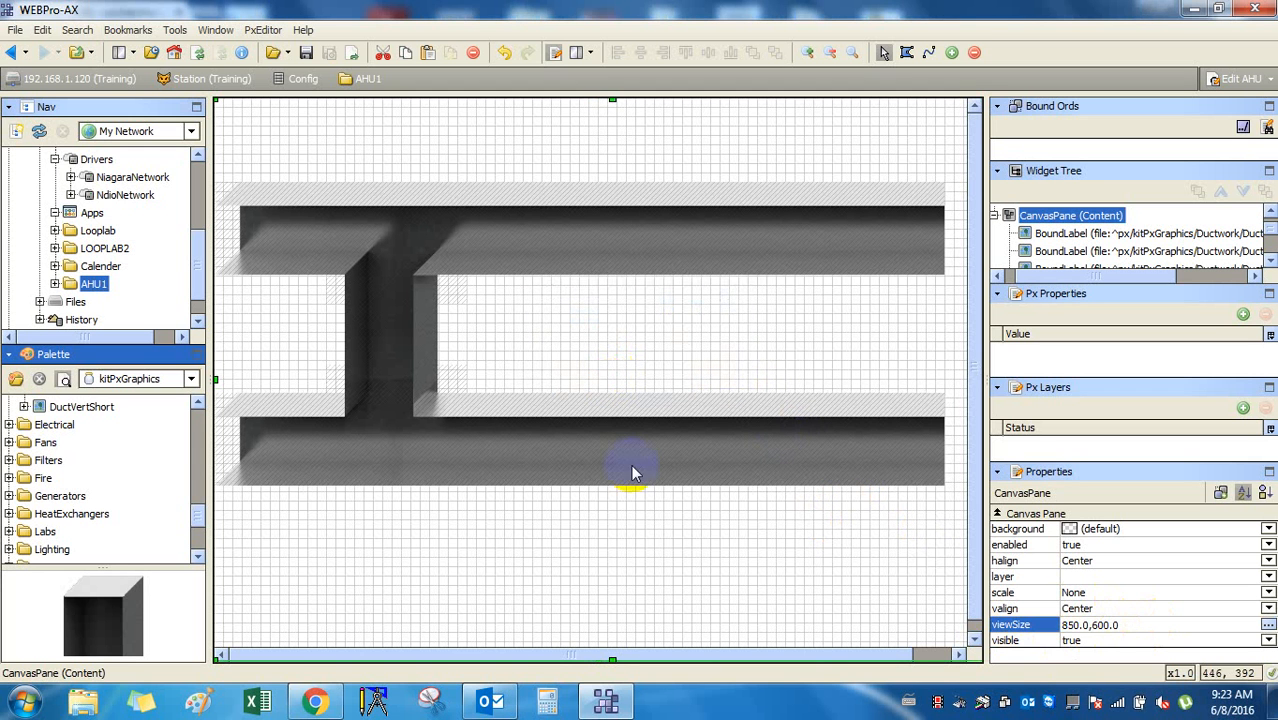
Drag the right-panel splitter rightwards so the full 850-wide canvas is visible.
{"action": "left_click", "coordinate": [670, 536]}
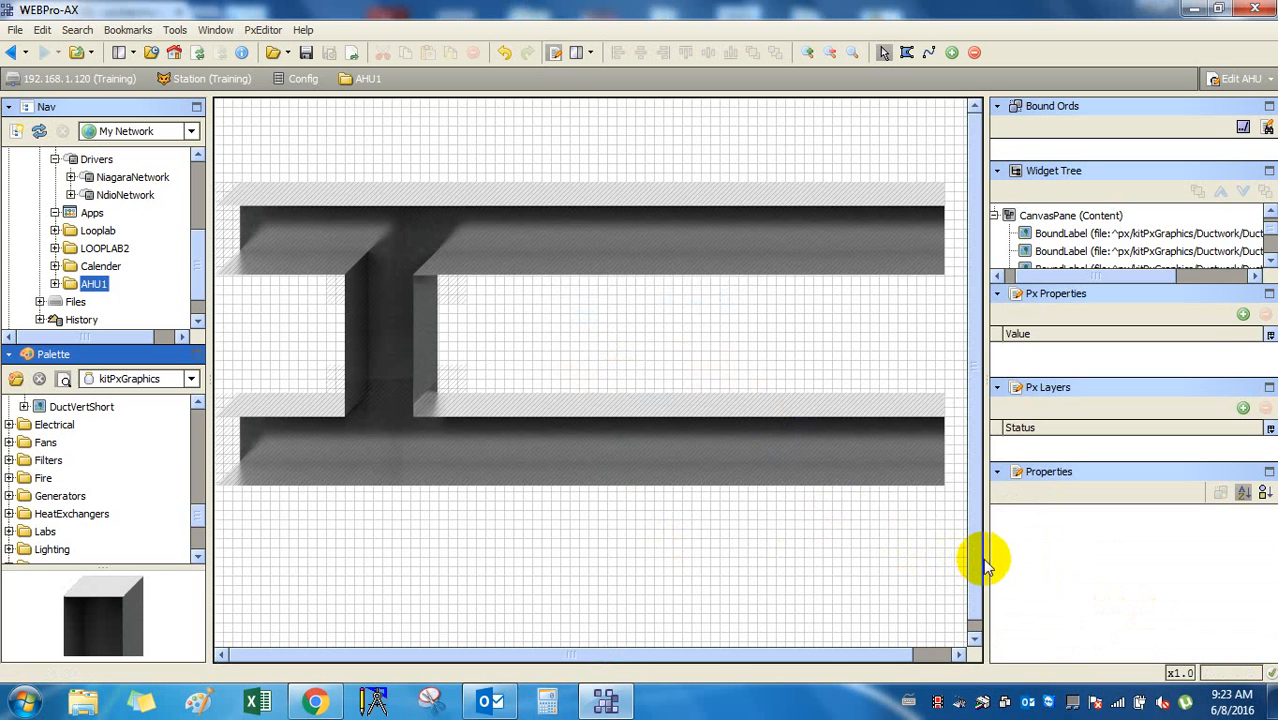
{"action": "left_click_drag", "start_coordinate": [989, 559], "coordinate": [1009, 560]}
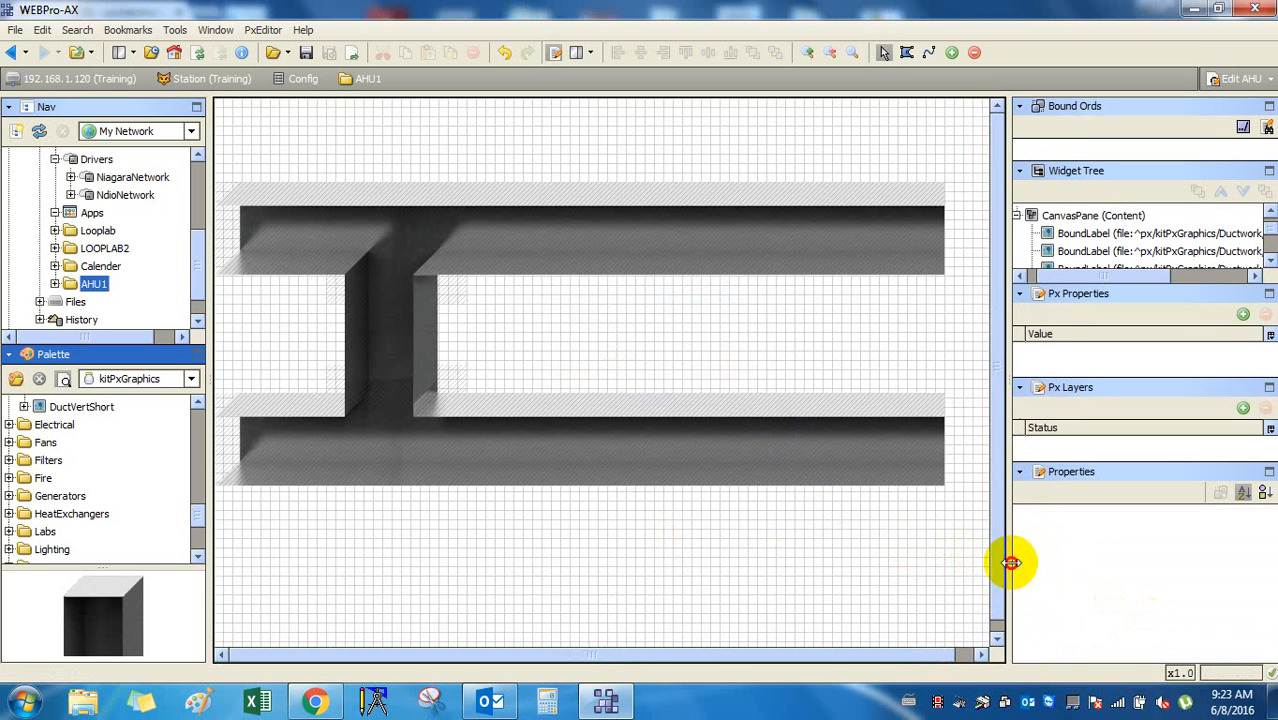
{"action": "left_click", "coordinate": [815, 545]}
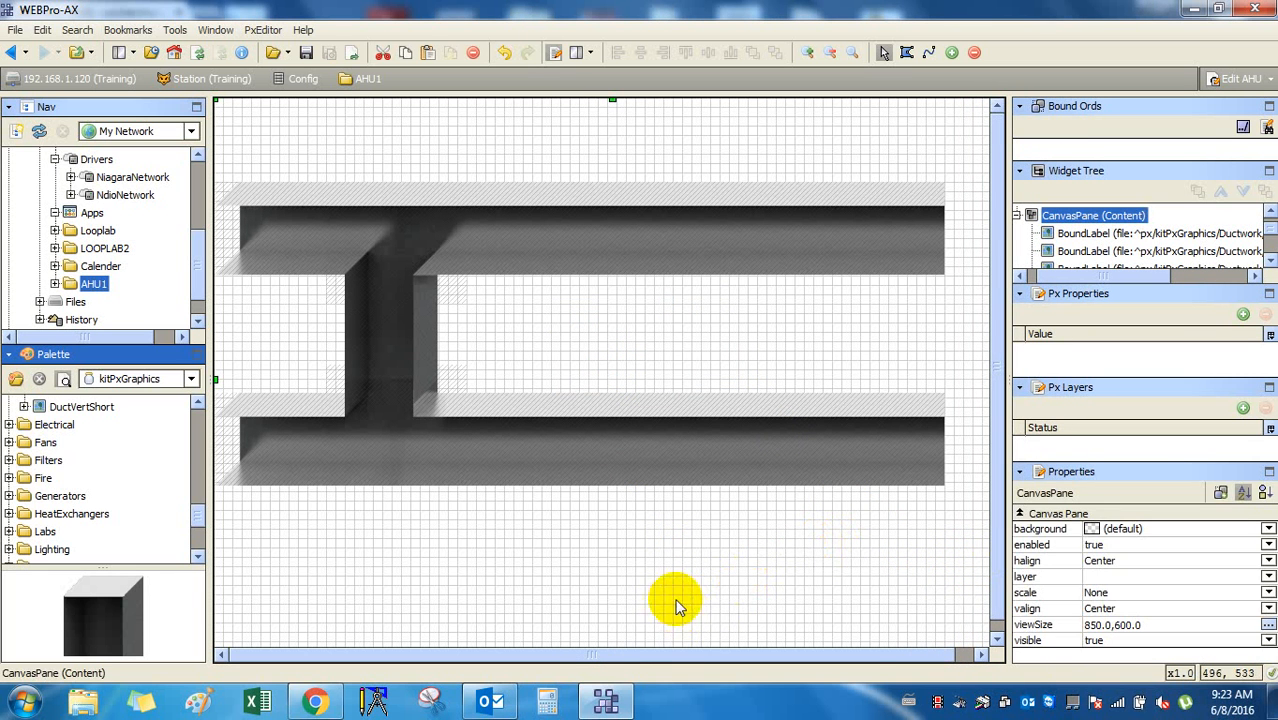
{"action": "left_click", "coordinate": [725, 593]}
{"action": "left_click_drag", "start_coordinate": [1005, 568], "coordinate": [1021, 563]}
{"action": "left_click", "coordinate": [818, 586]}
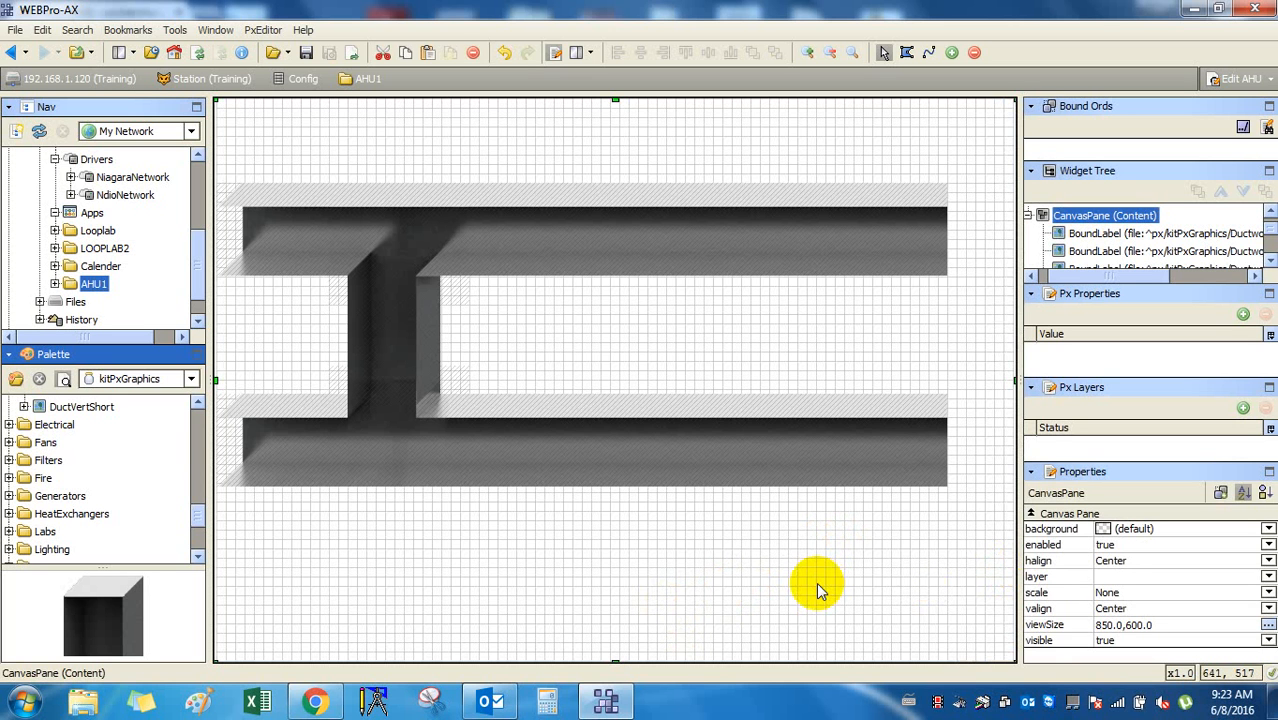
{"action": "left_click", "coordinate": [816, 582]}
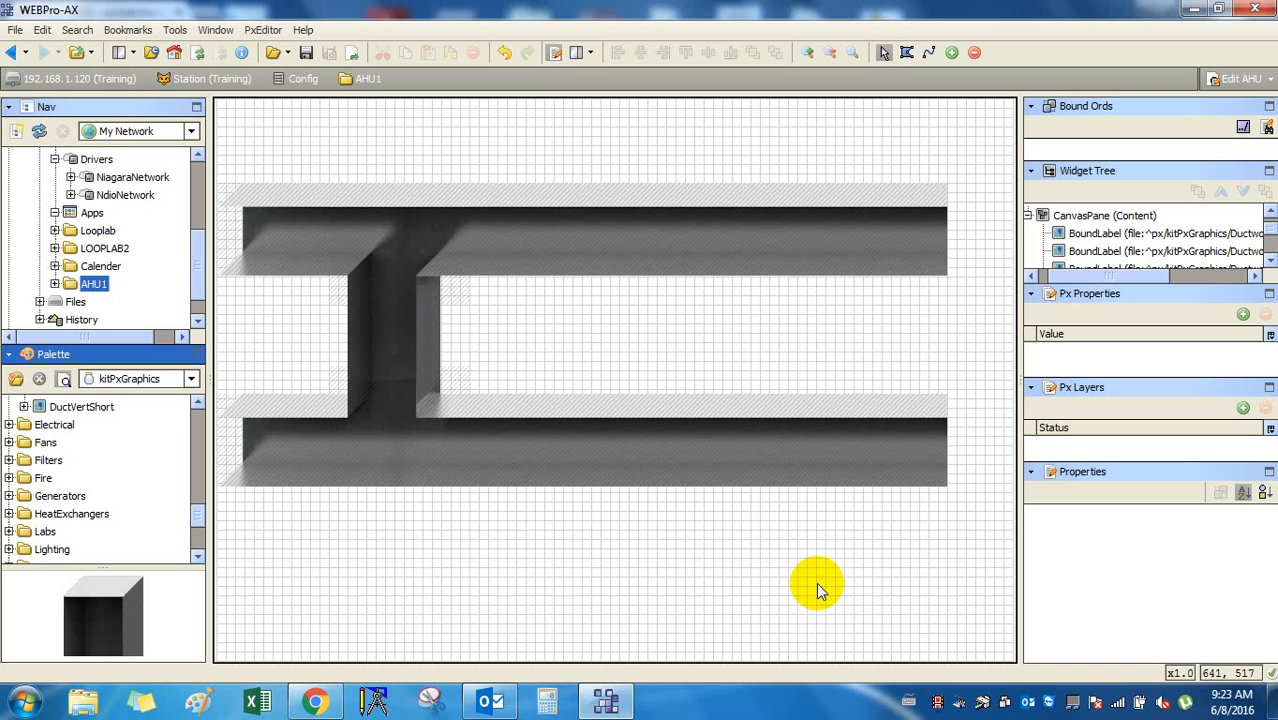
{"action": "mouse_move", "coordinate": [609, 704]}
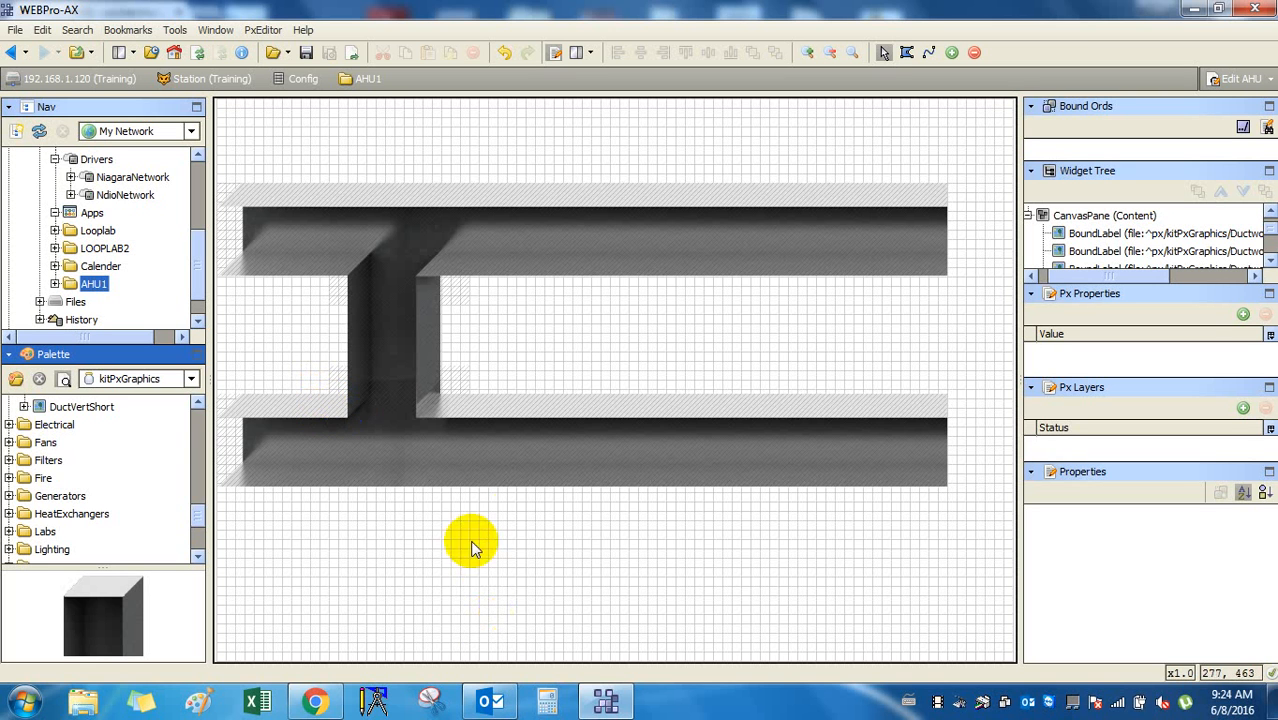
{"action": "left_click", "coordinate": [884, 583]}
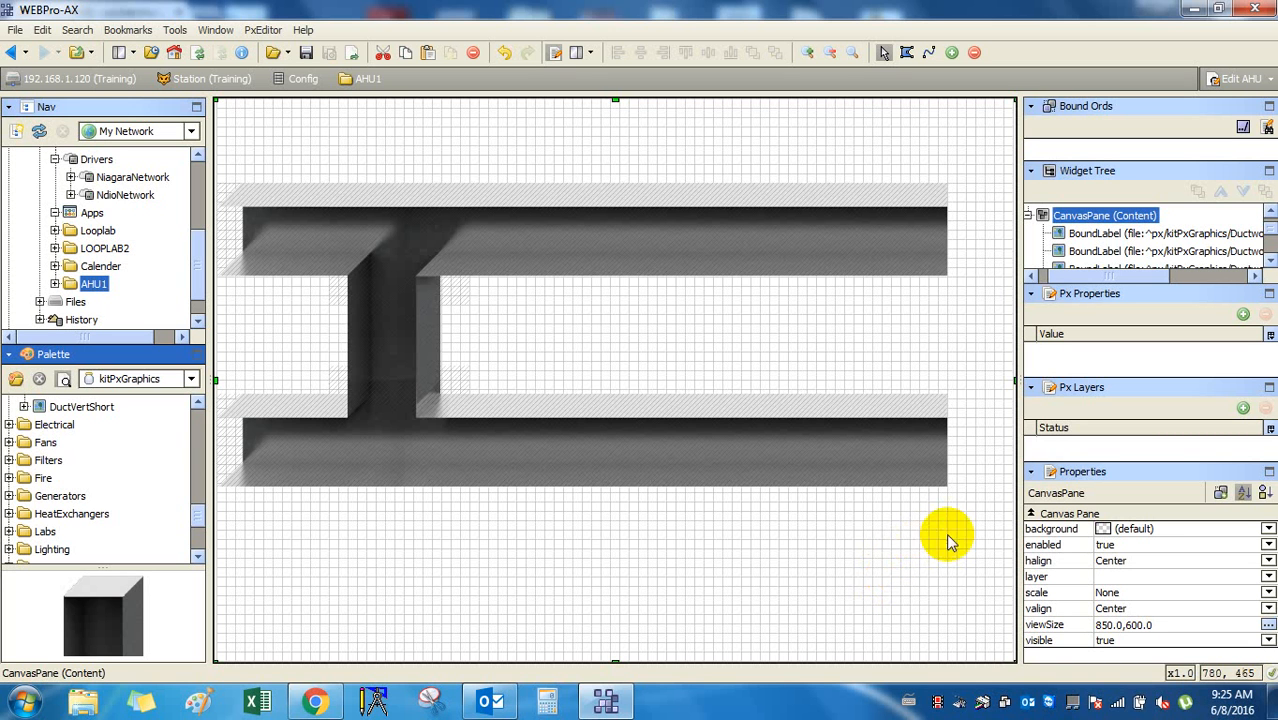
Expand the Fans folder and preview the FansAxialHorz and FansAxialVert graphics.
{"action": "left_click", "coordinate": [50, 425]}
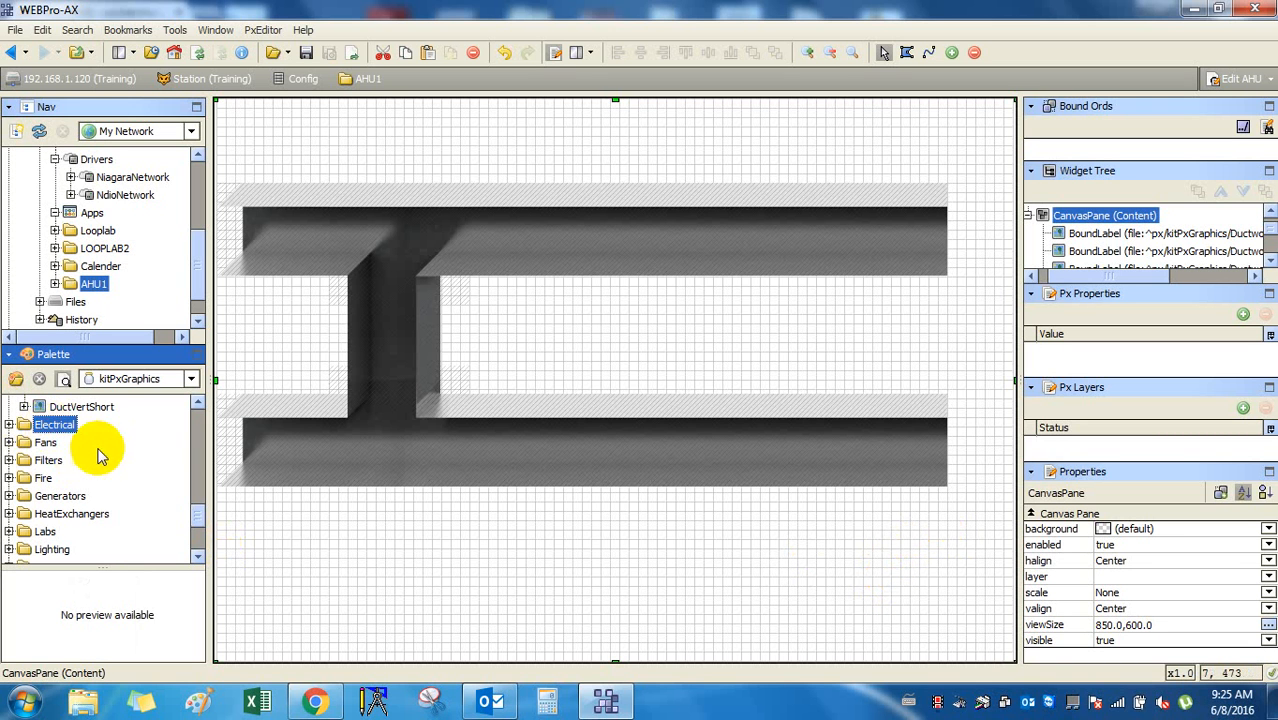
{"action": "left_click", "coordinate": [9, 442]}
{"action": "left_click", "coordinate": [44, 462]}
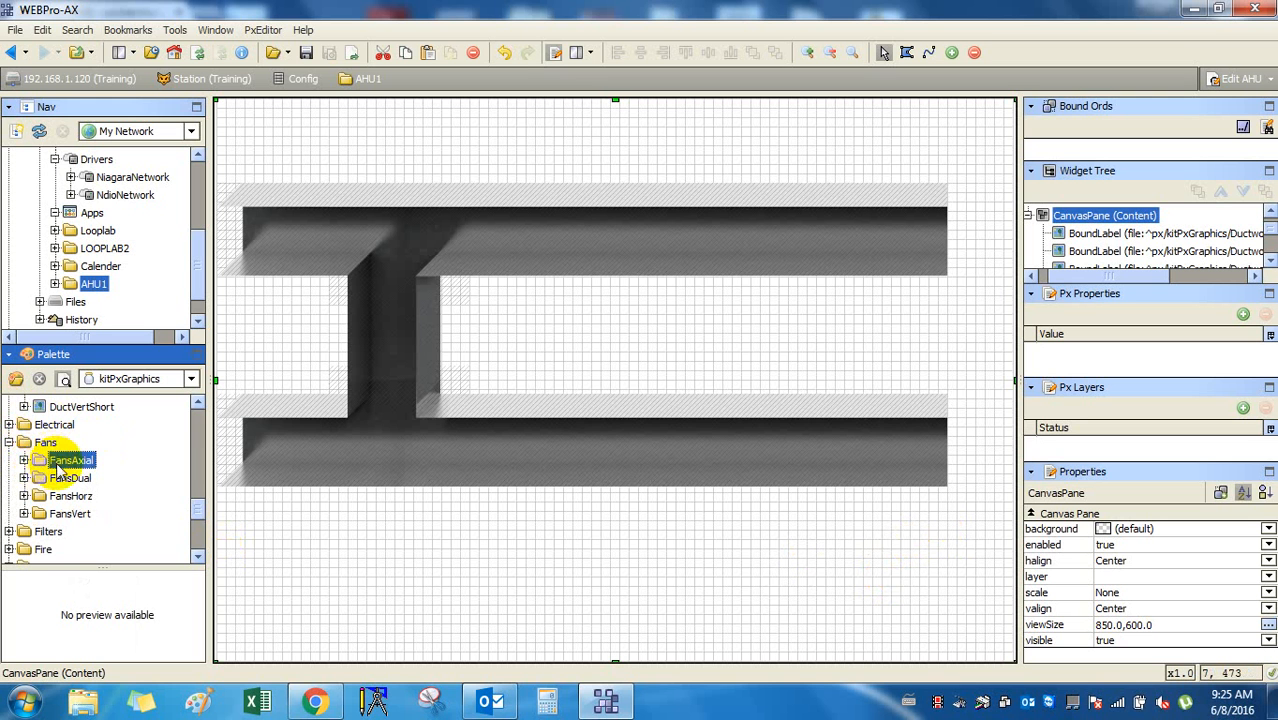
{"action": "left_click", "coordinate": [23, 460]}
{"action": "left_click", "coordinate": [62, 478]}
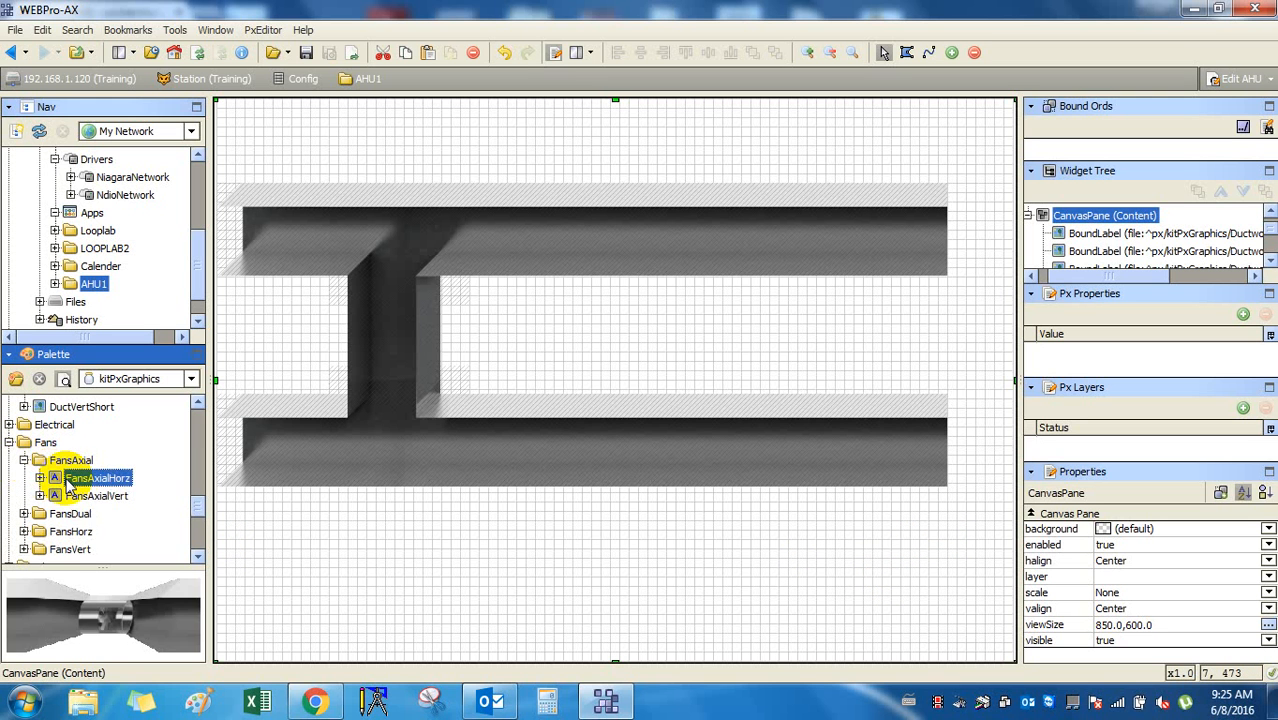
{"action": "left_click", "coordinate": [76, 496]}
{"action": "left_click", "coordinate": [40, 478]}
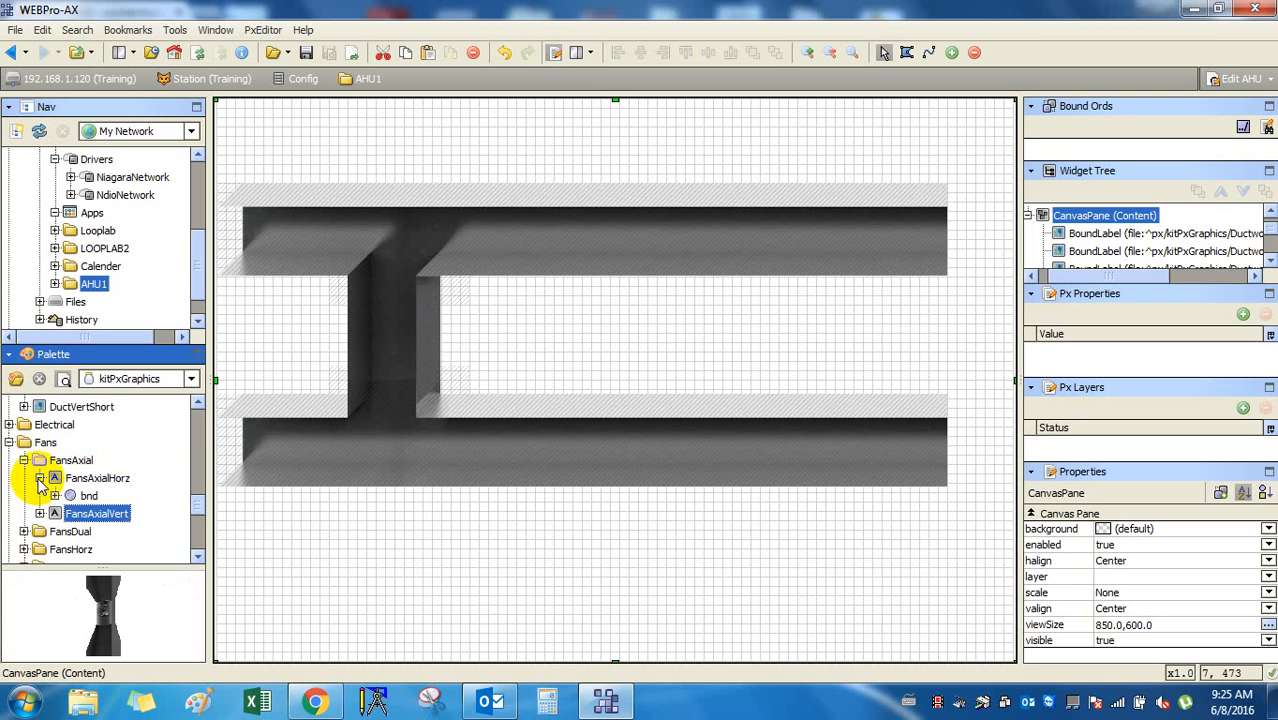
{"action": "left_click", "coordinate": [82, 496]}
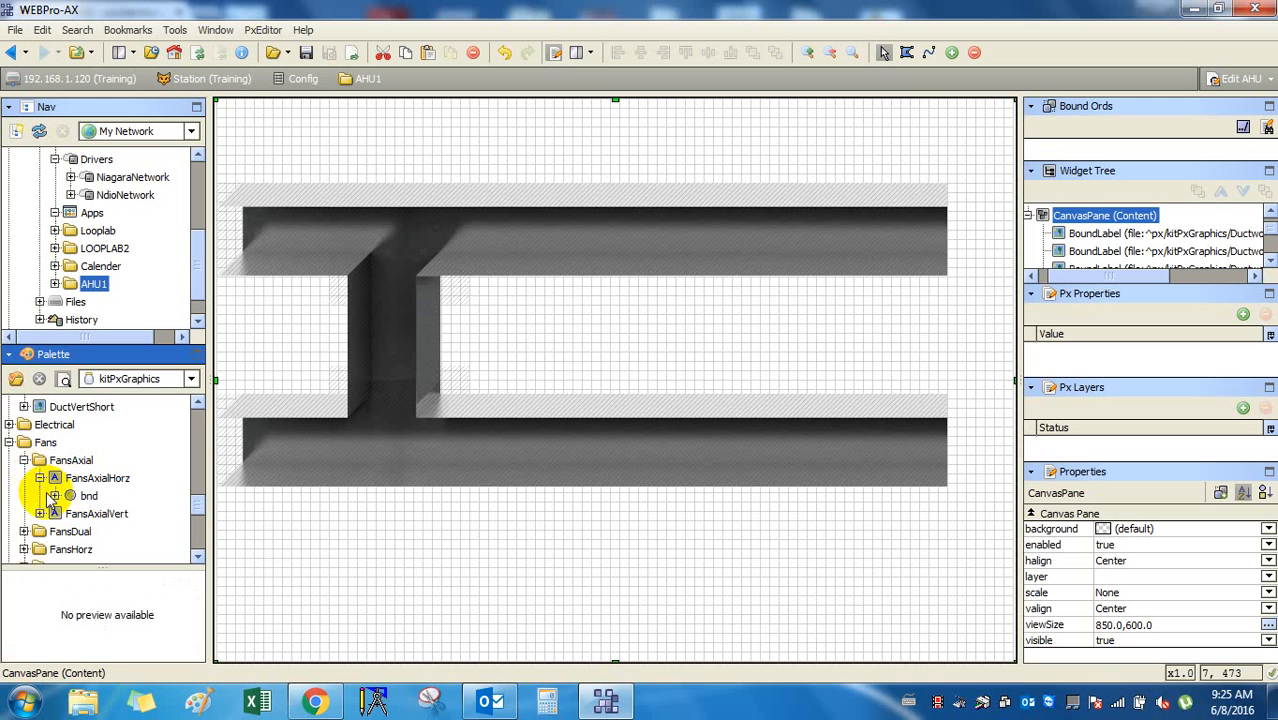
{"action": "left_click", "coordinate": [40, 478]}
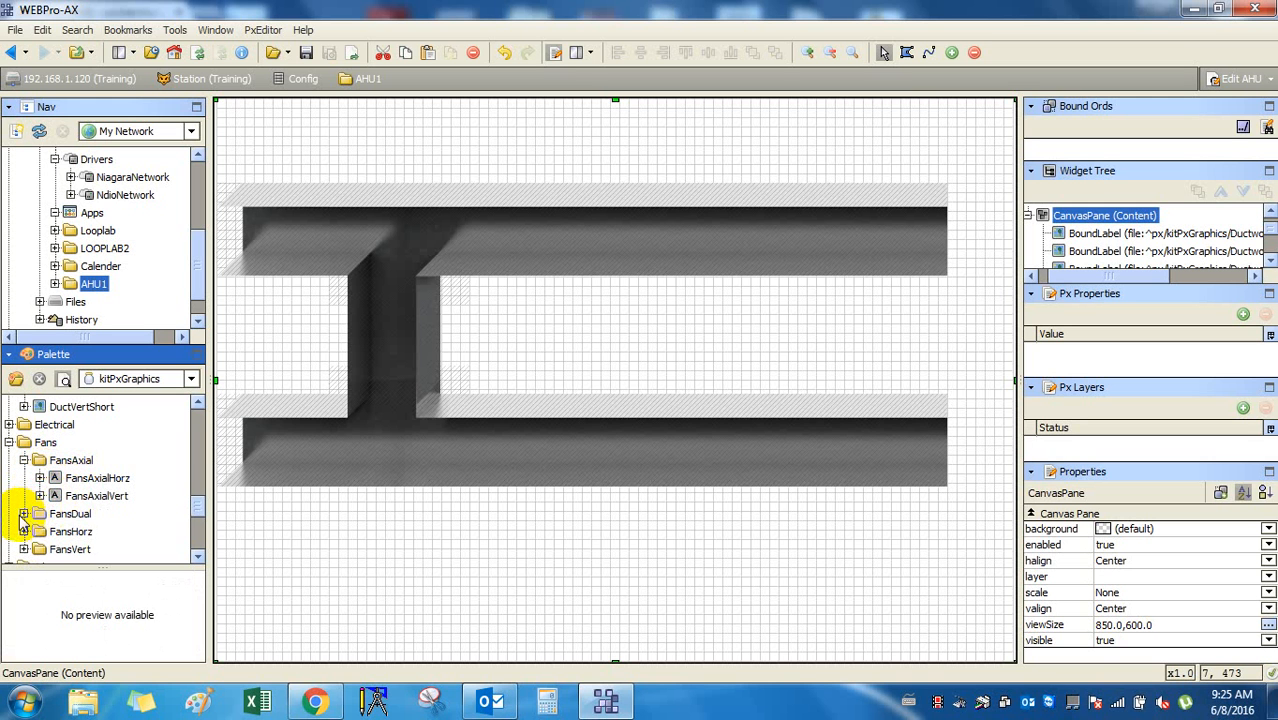
{"action": "scroll", "coordinate": [49, 505], "scroll_direction": "down", "scroll_amount": 2}
{"action": "scroll", "coordinate": [49, 505], "scroll_direction": "up", "scroll_amount": 2}
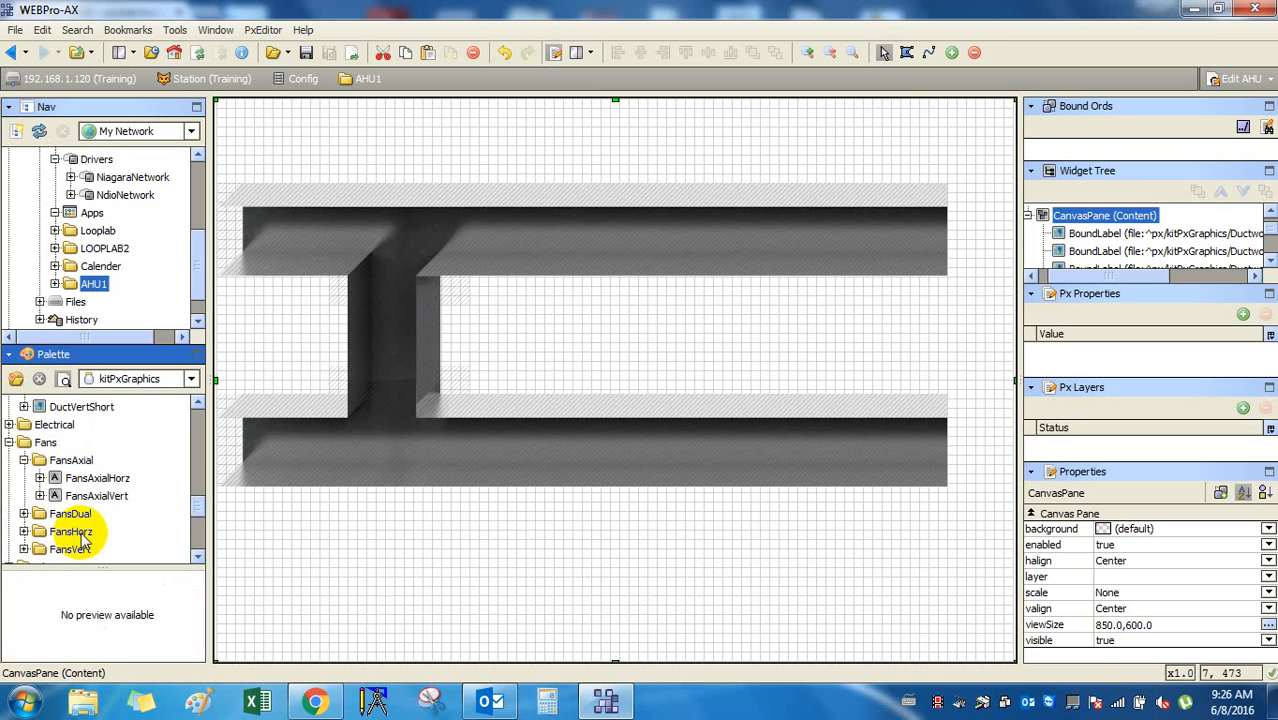
{"action": "scroll", "coordinate": [90, 525], "scroll_direction": "down", "scroll_amount": 1}
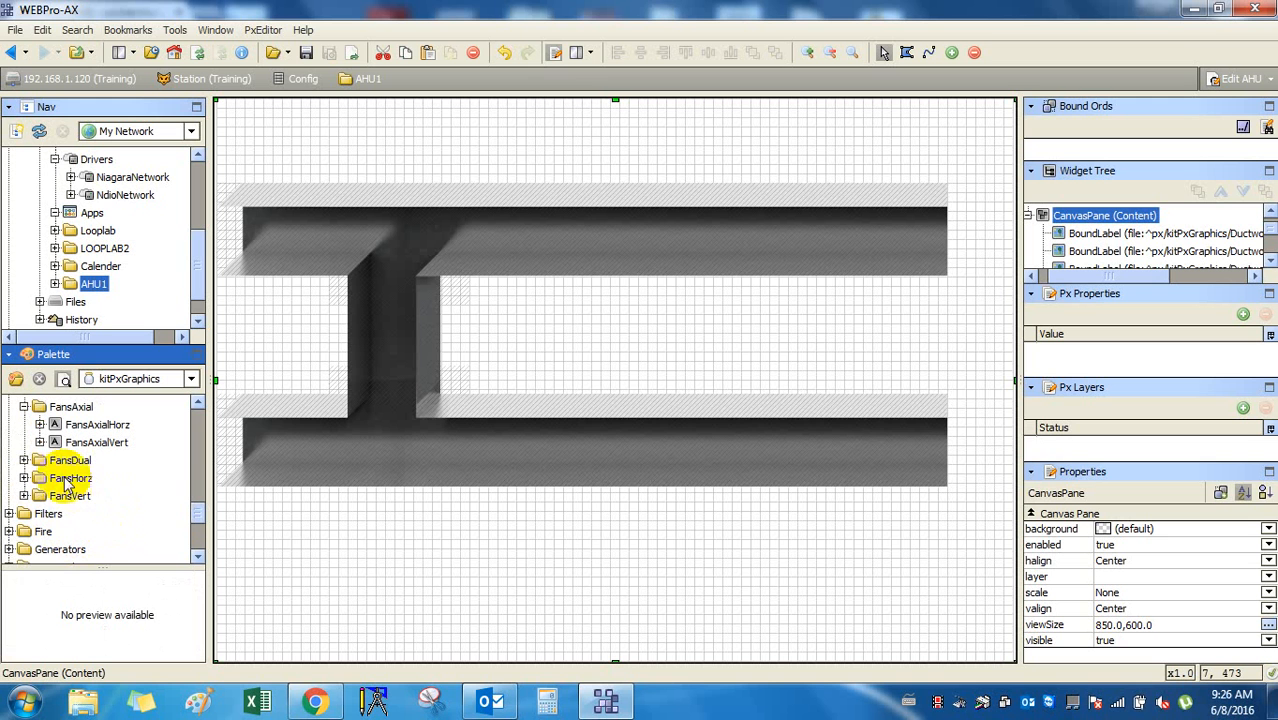
Expand FansDual > FansDualLeft, preview its bottom- and top-mounted variants, then collapse it.
{"action": "left_click", "coordinate": [24, 460]}
{"action": "left_click", "coordinate": [72, 480]}
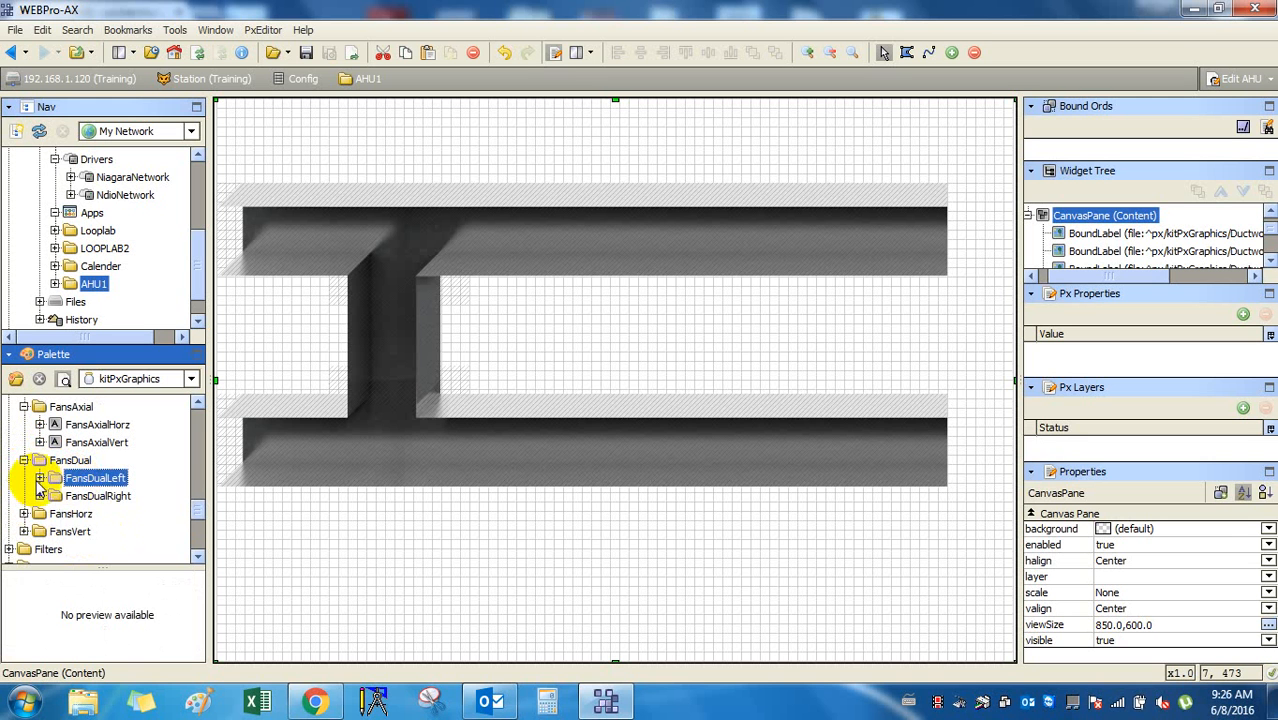
{"action": "left_click", "coordinate": [40, 478]}
{"action": "left_click", "coordinate": [100, 496]}
{"action": "left_click", "coordinate": [100, 513]}
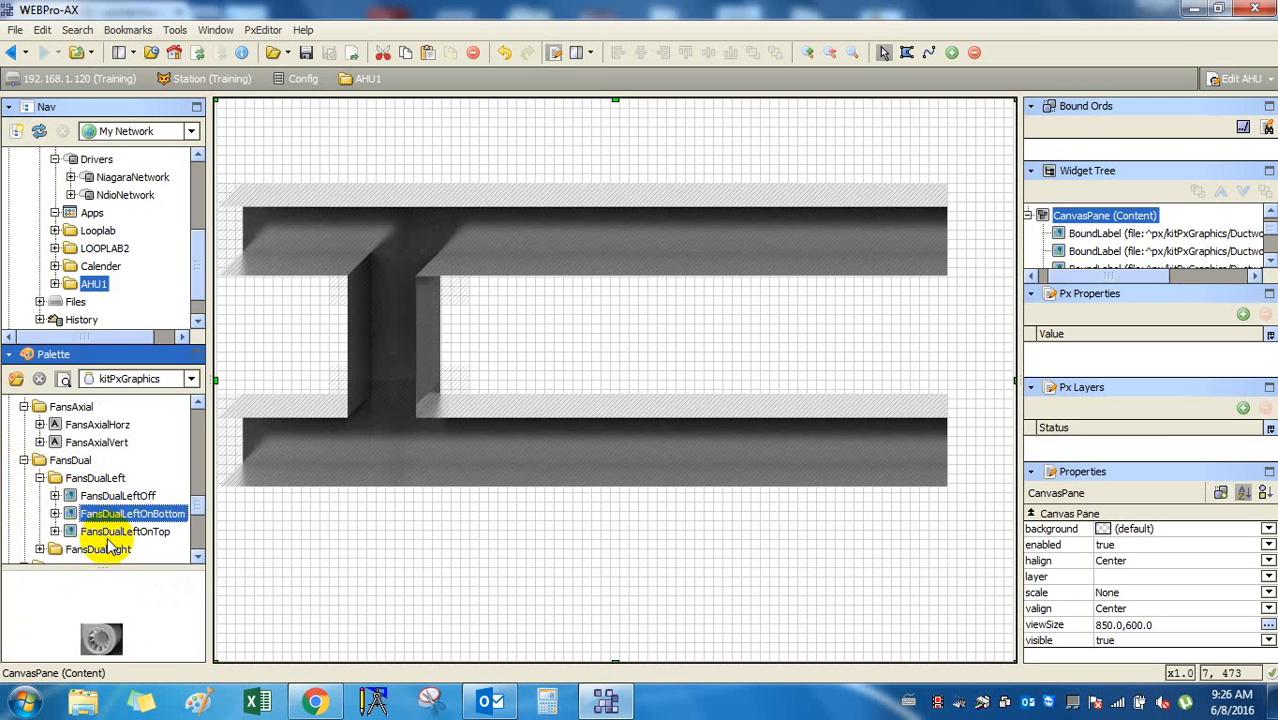
{"action": "left_click", "coordinate": [106, 531]}
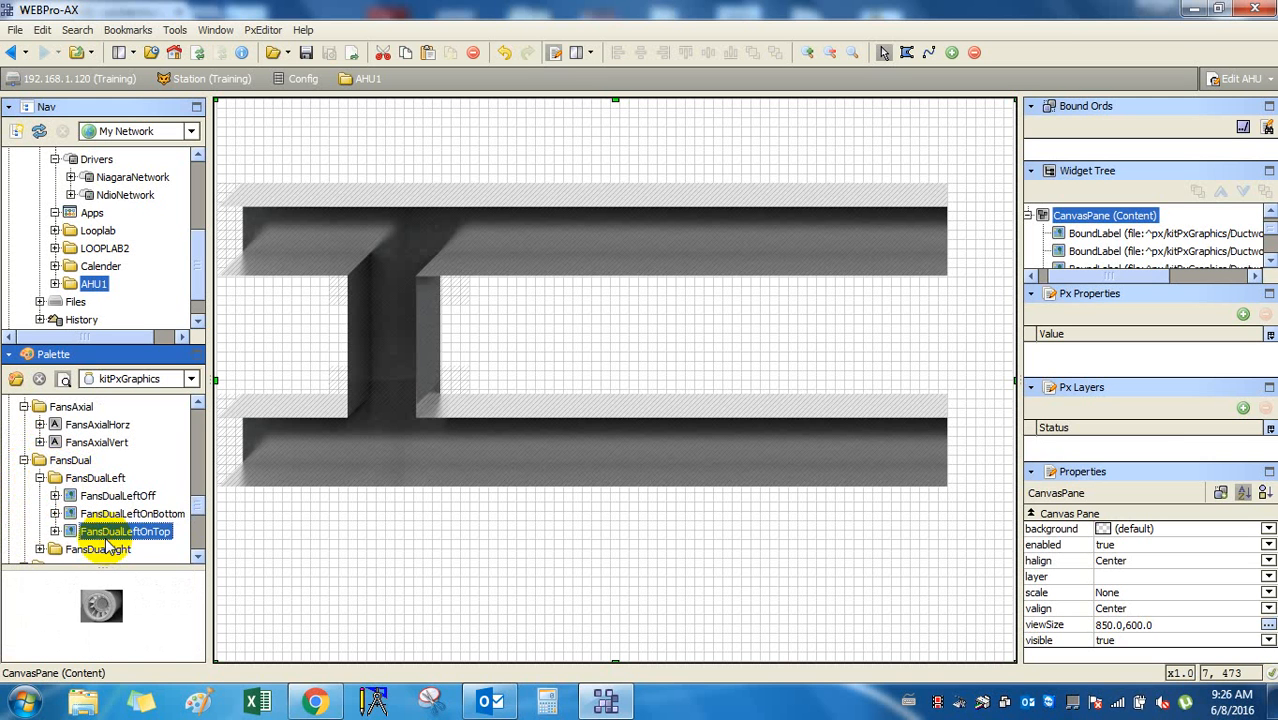
{"action": "left_click", "coordinate": [40, 478]}
Expand FansHorz and preview the left-facing and right-facing fans, ending on FansHorzRight.
{"action": "left_click", "coordinate": [23, 515]}
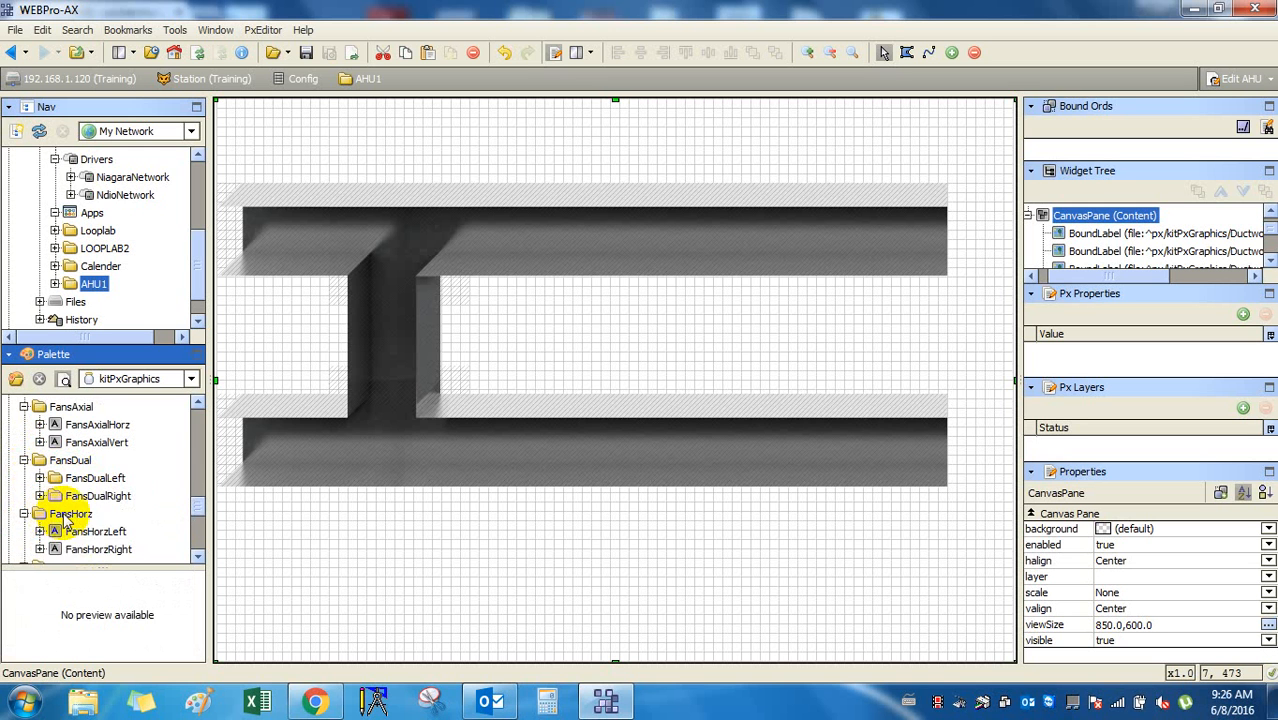
{"action": "scroll", "coordinate": [50, 500], "scroll_direction": "down", "scroll_amount": 1}
{"action": "left_click", "coordinate": [92, 478]}
{"action": "left_click", "coordinate": [97, 497]}
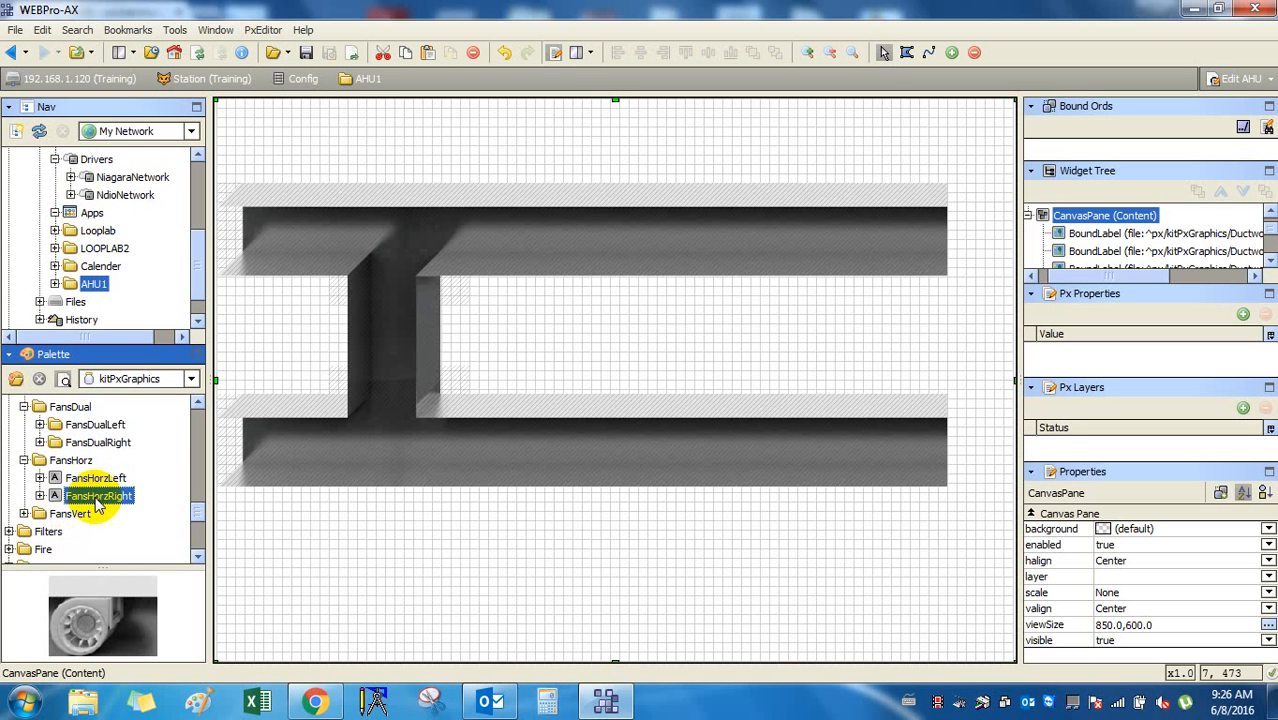
{"action": "left_click_drag", "start_coordinate": [97, 500], "coordinate": [552, 532]}
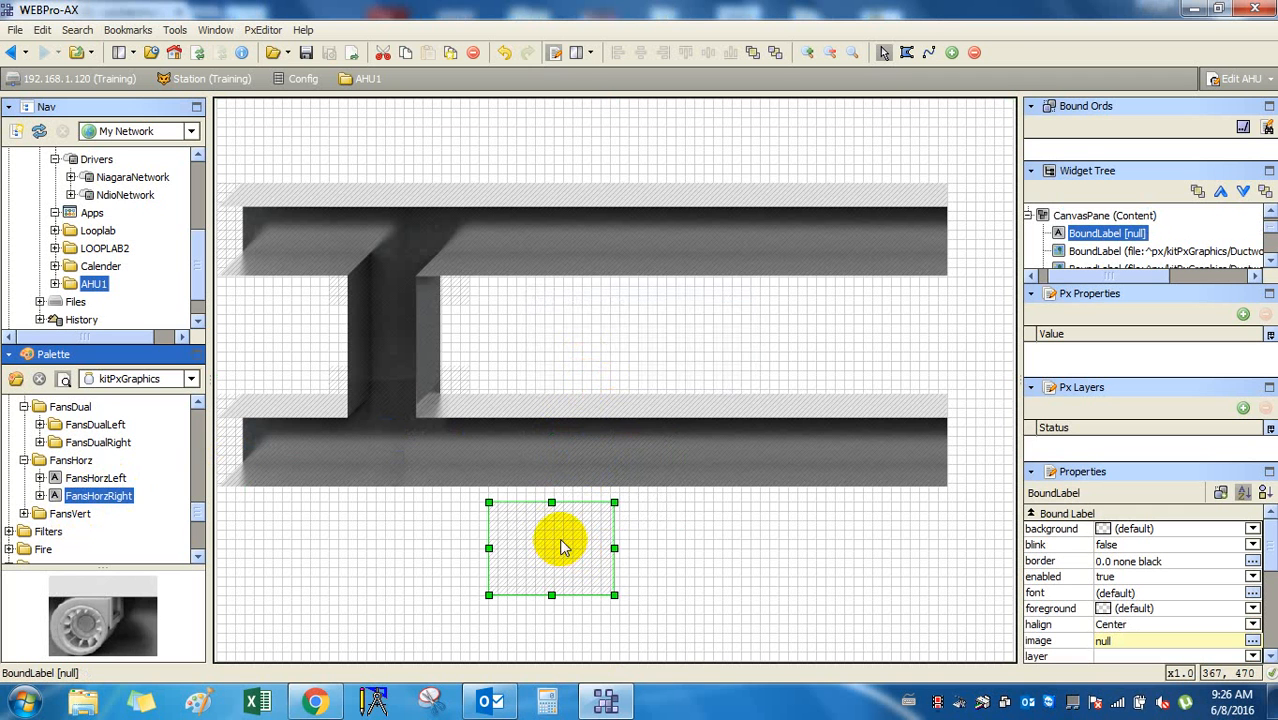
{"action": "right_click", "coordinate": [560, 546]}
{"action": "mouse_move", "coordinate": [672, 615]}
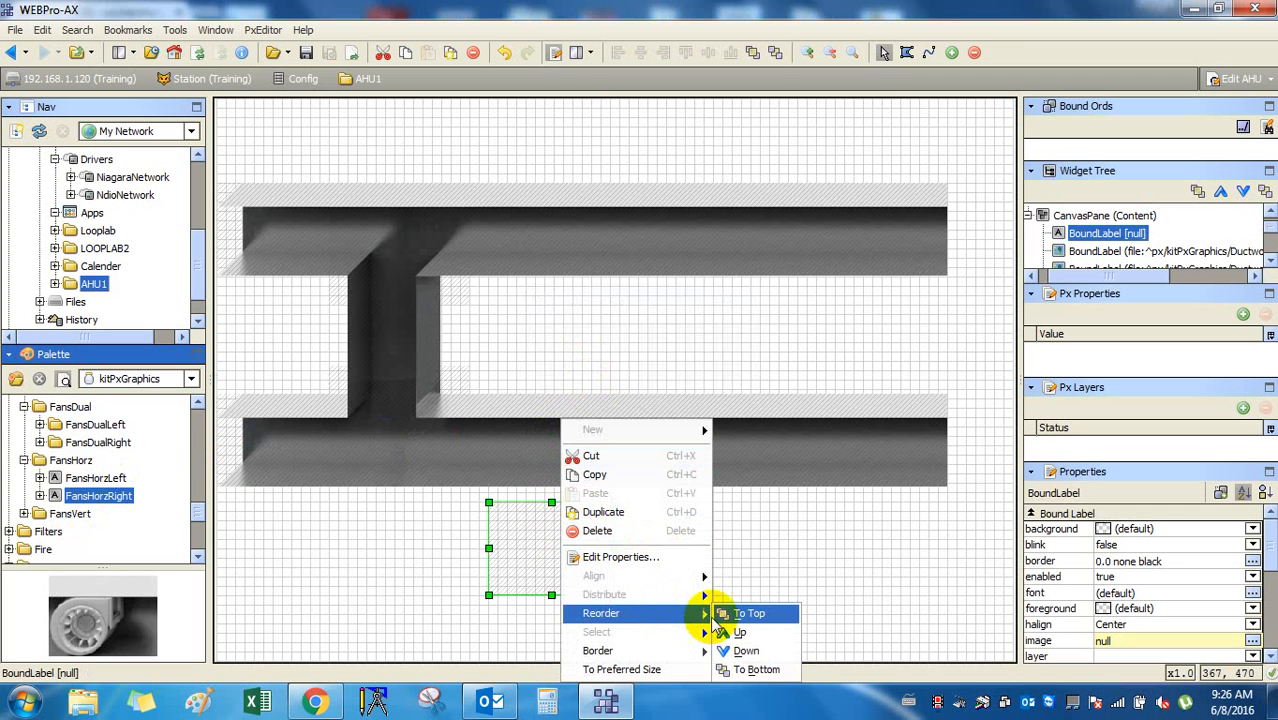
{"action": "left_click", "coordinate": [738, 610]}
{"action": "left_click", "coordinate": [677, 558]}
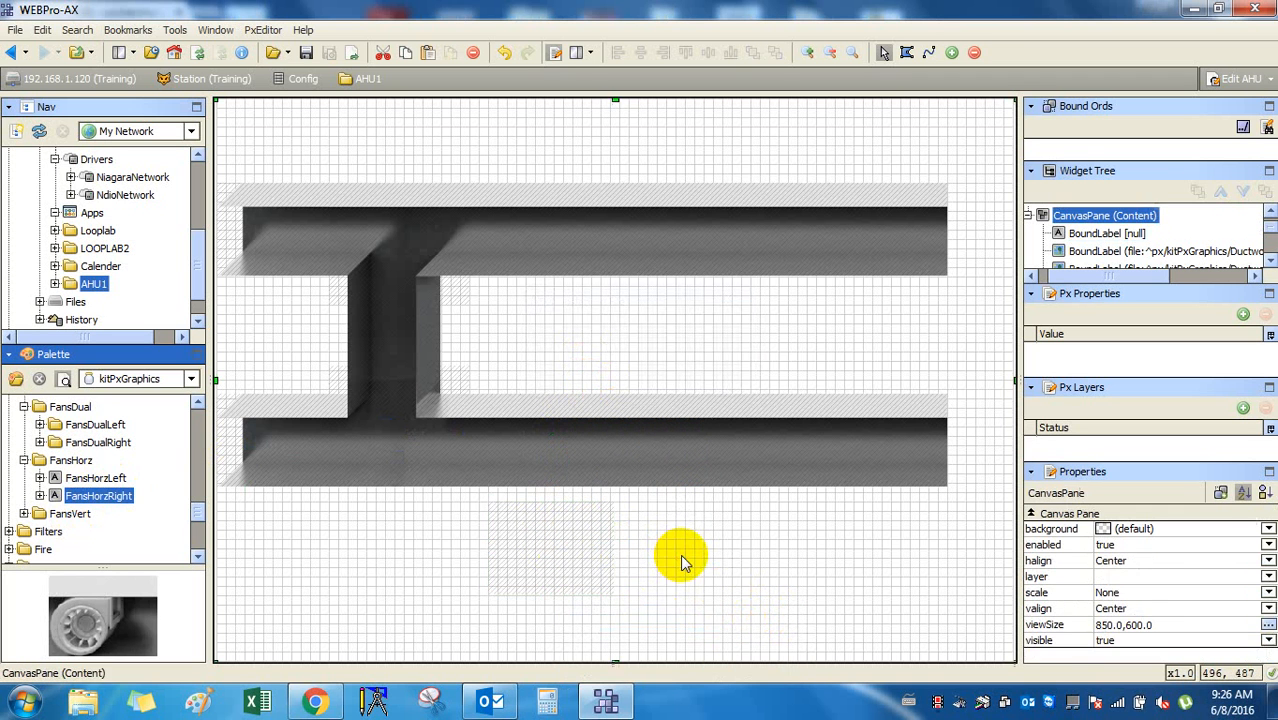
{"action": "left_click", "coordinate": [582, 542]}
{"action": "key", "text": "Delete"}
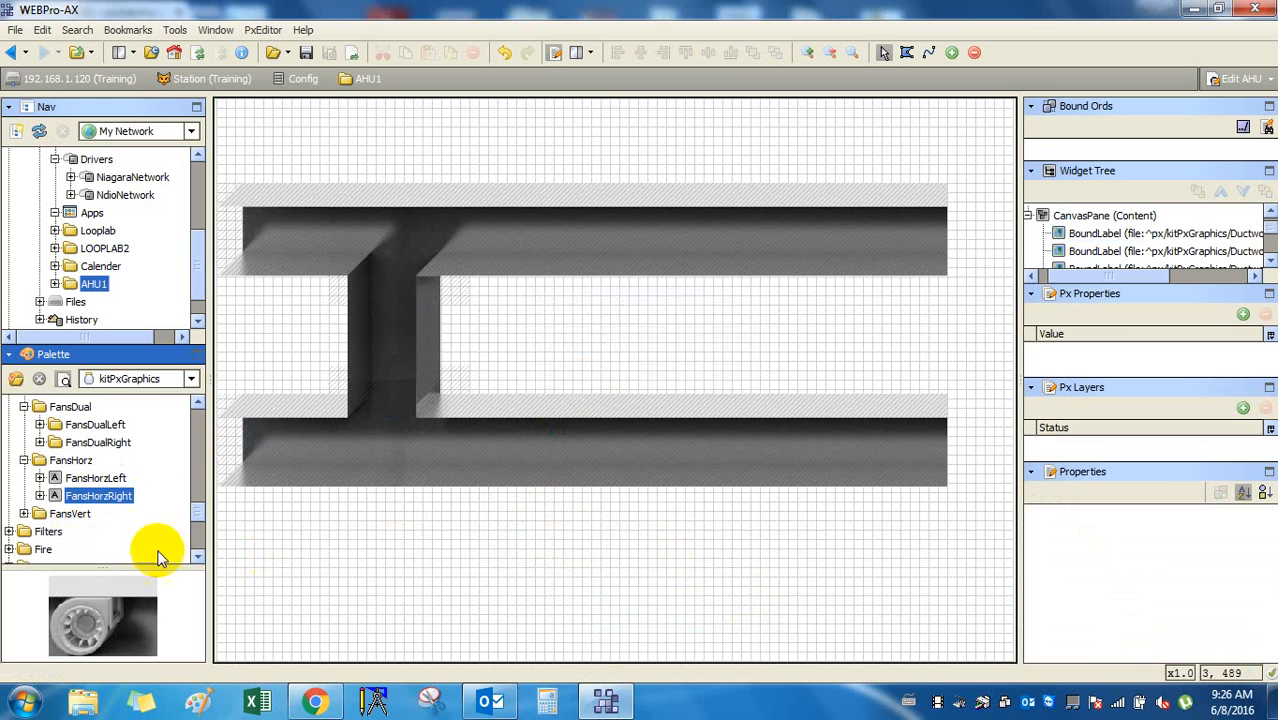
{"action": "left_click", "coordinate": [98, 478]}
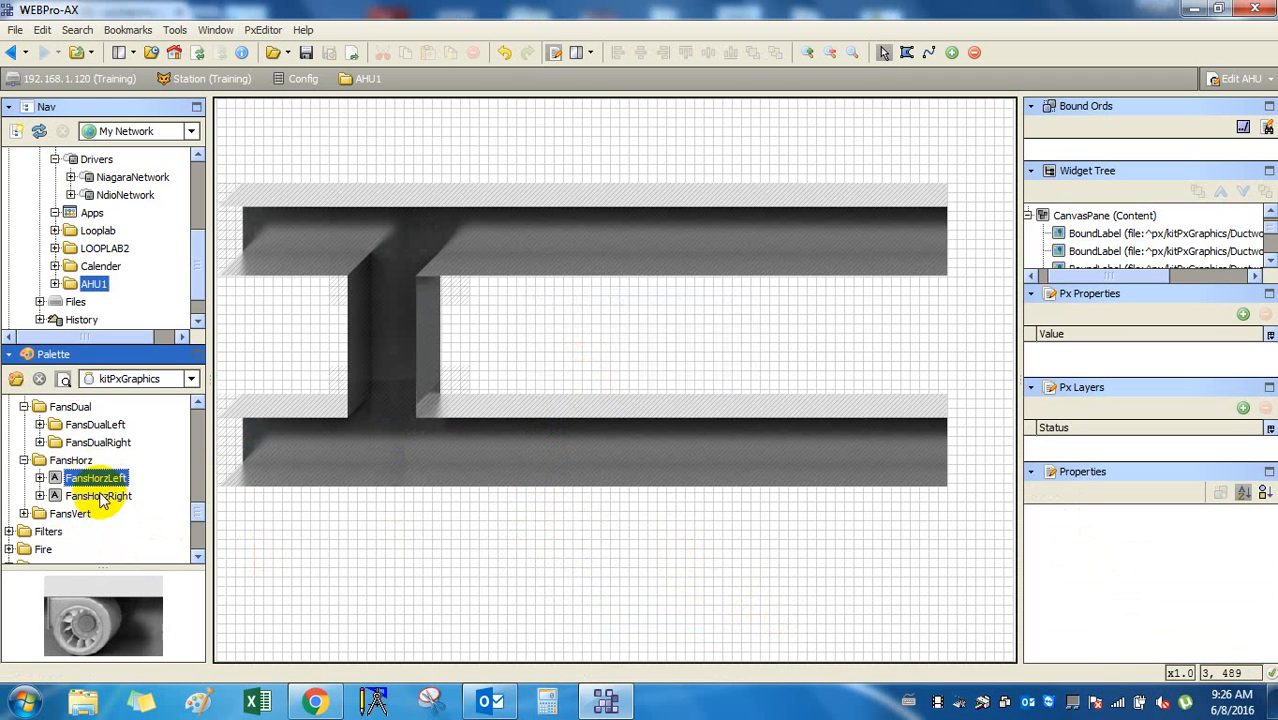
{"action": "left_click", "coordinate": [100, 495]}
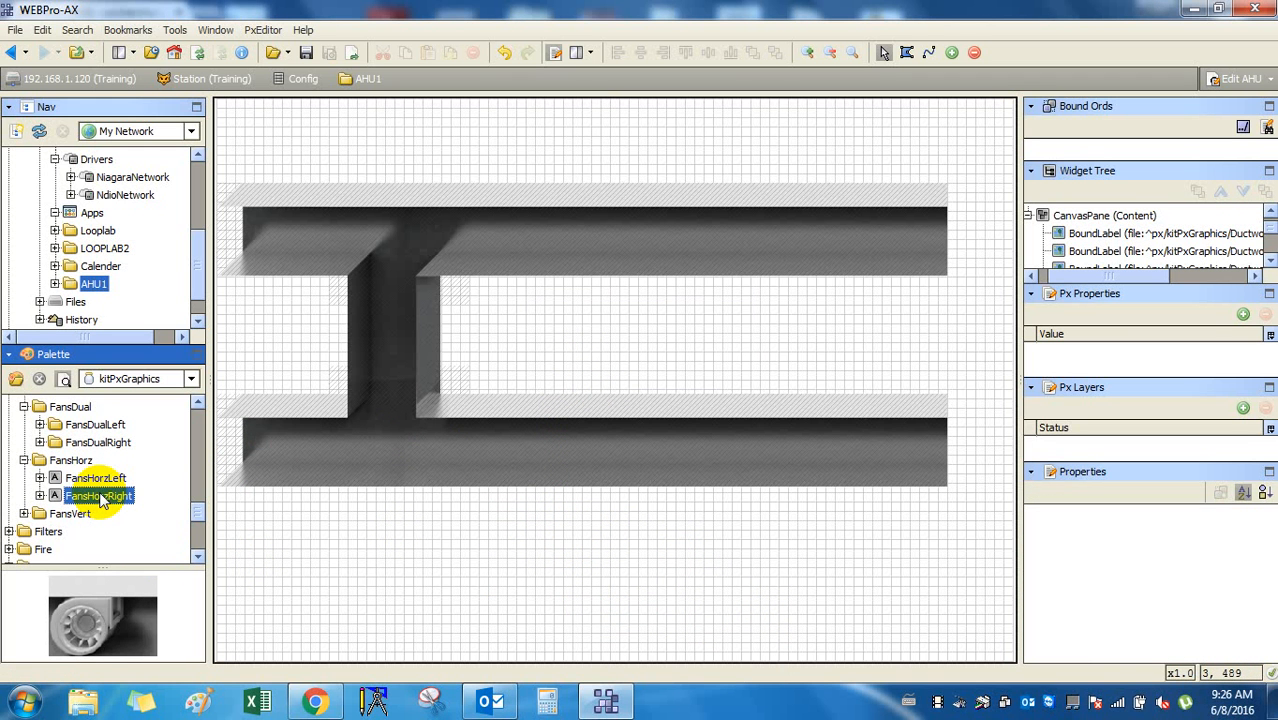
{"action": "left_click_drag", "start_coordinate": [101, 498], "coordinate": [478, 561]}
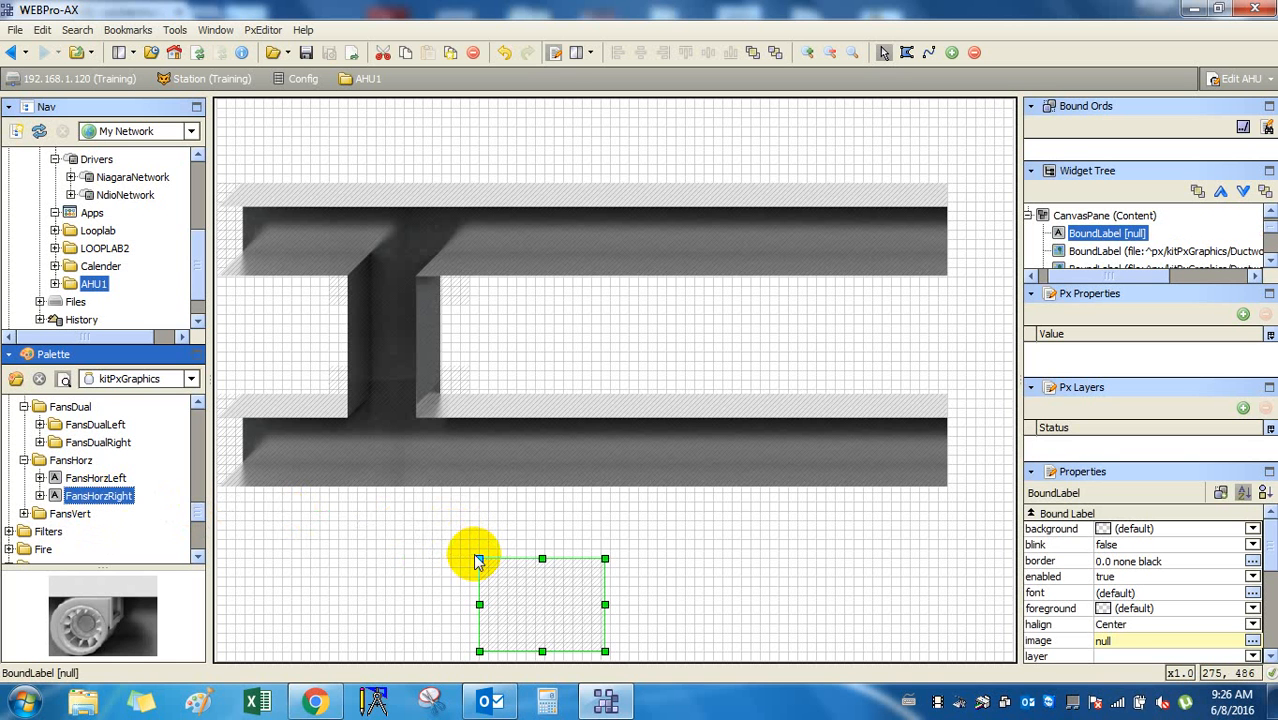
{"action": "double_click", "coordinate": [530, 598]}
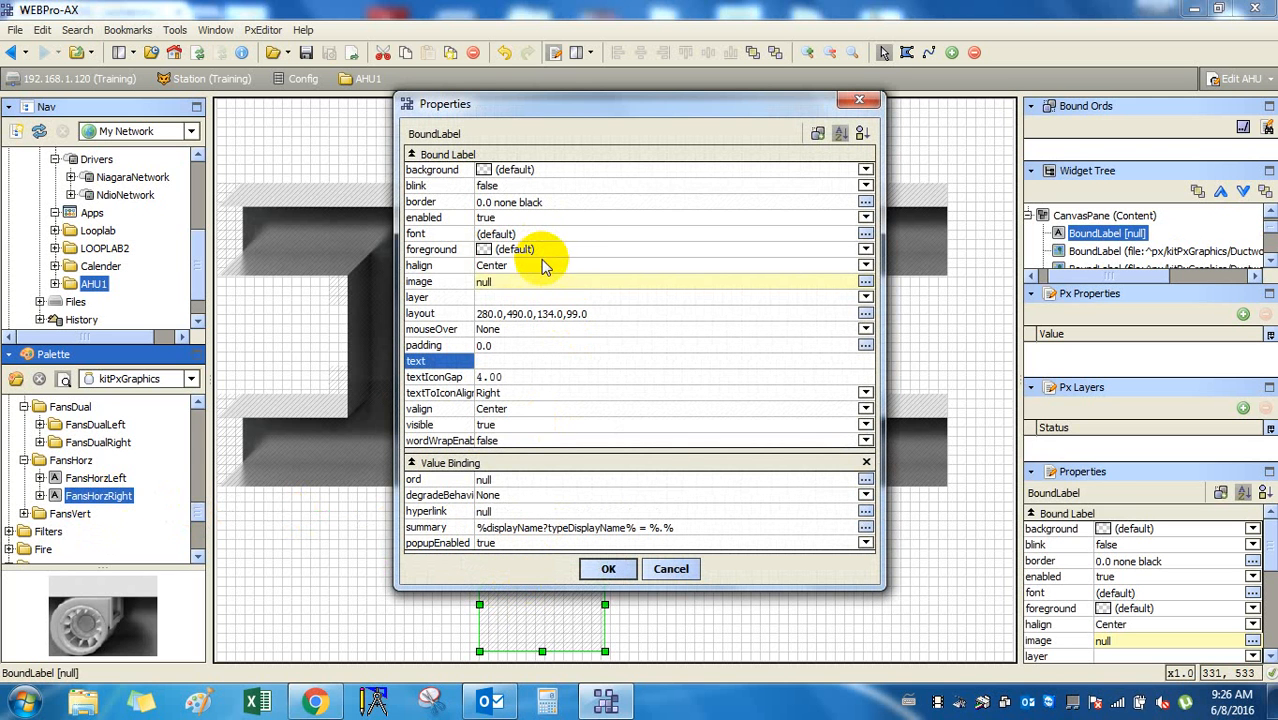
{"action": "left_click", "coordinate": [529, 172]}
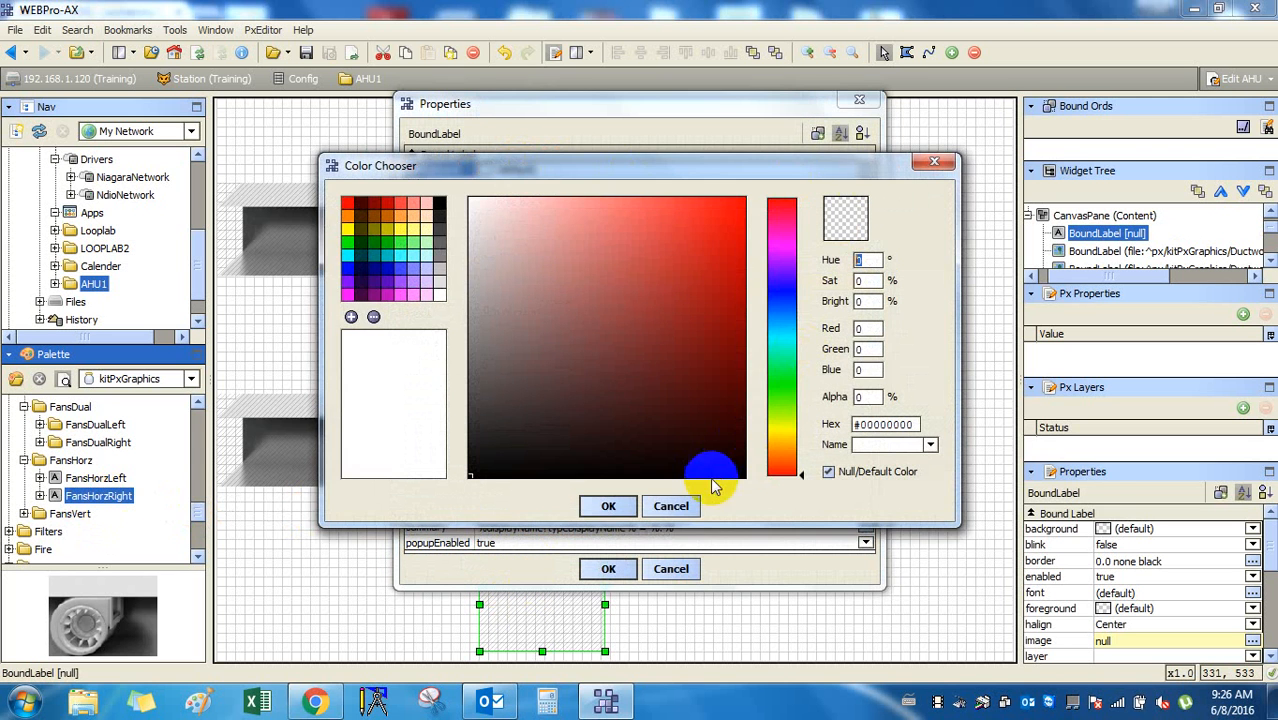
{"action": "left_click", "coordinate": [672, 505]}
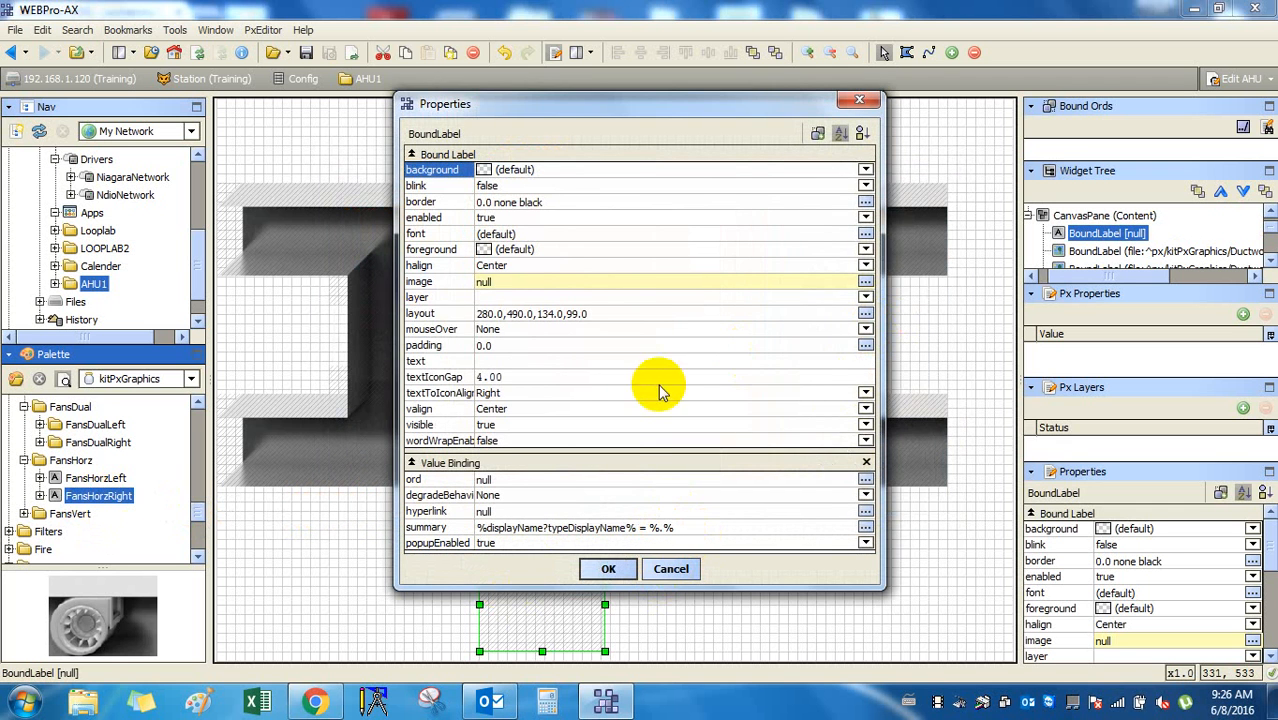
{"action": "left_click", "coordinate": [531, 283]}
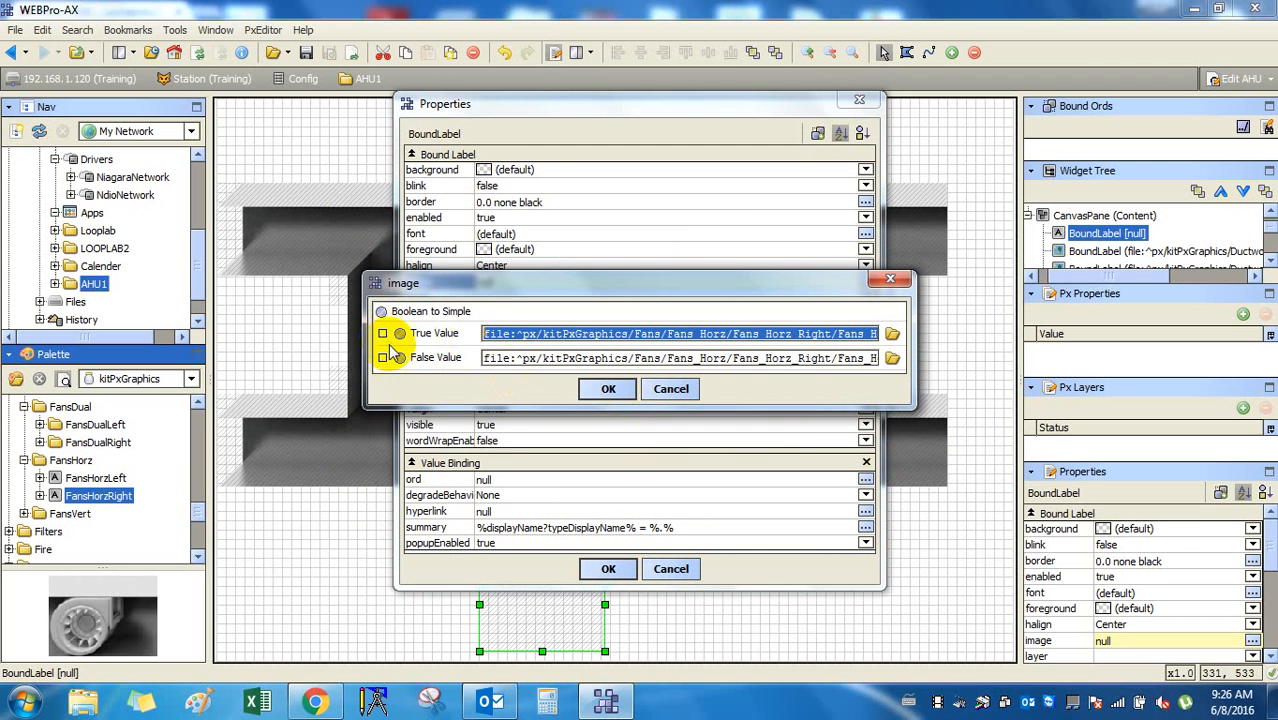
{"action": "left_click", "coordinate": [890, 335]}
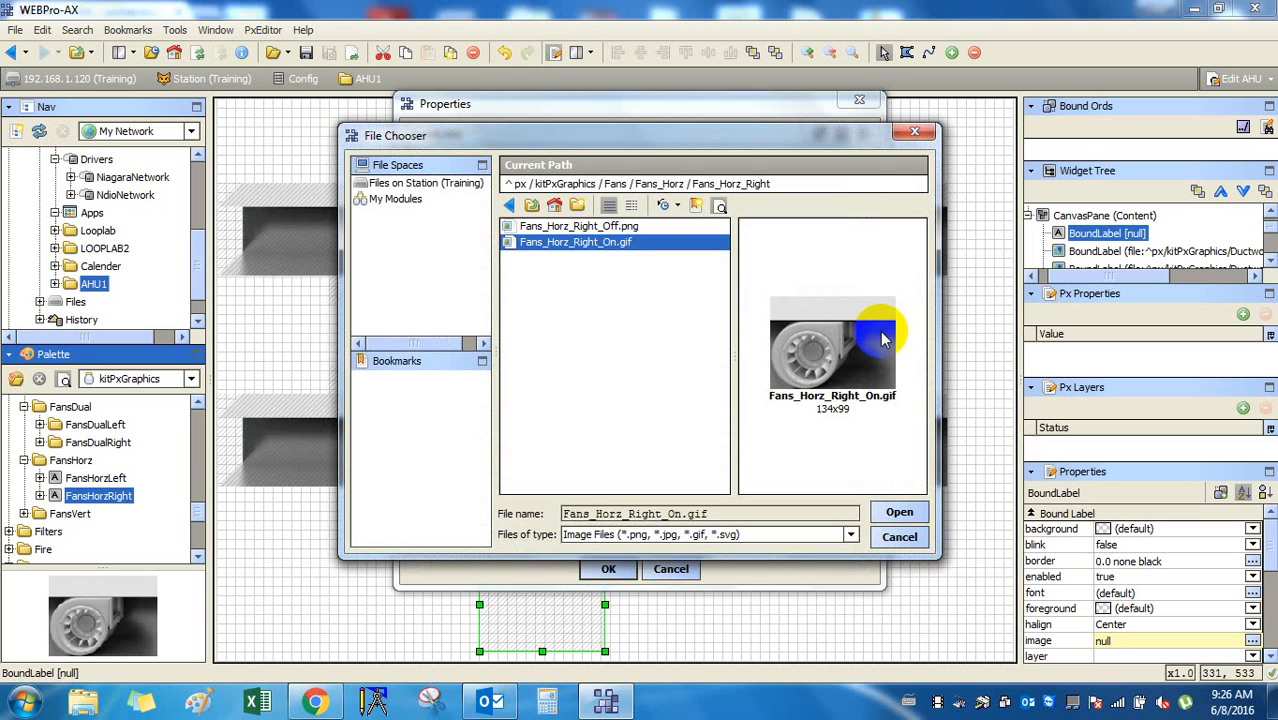
{"action": "left_click", "coordinate": [895, 513]}
{"action": "left_click", "coordinate": [608, 389]}
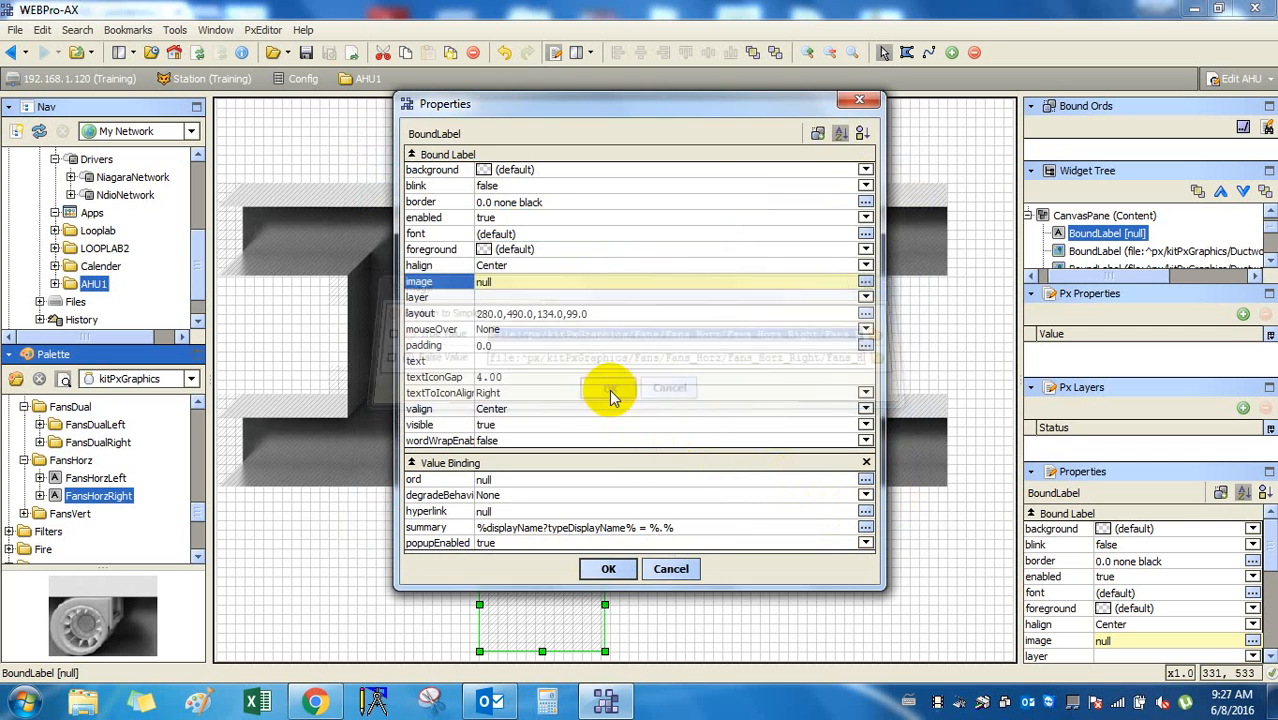
{"action": "left_click", "coordinate": [618, 569]}
{"action": "left_click", "coordinate": [555, 585]}
{"action": "left_click", "coordinate": [582, 576]}
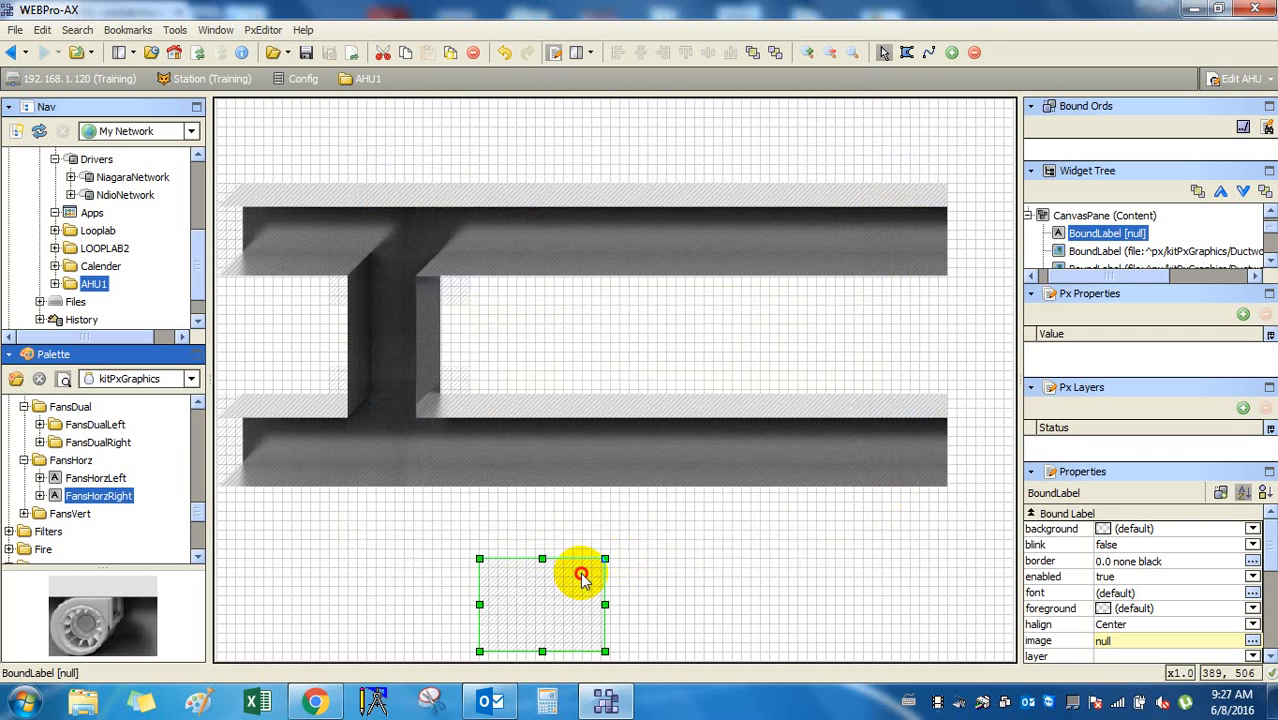
{"action": "key", "text": "Delete"}
{"action": "left_click", "coordinate": [651, 560]}
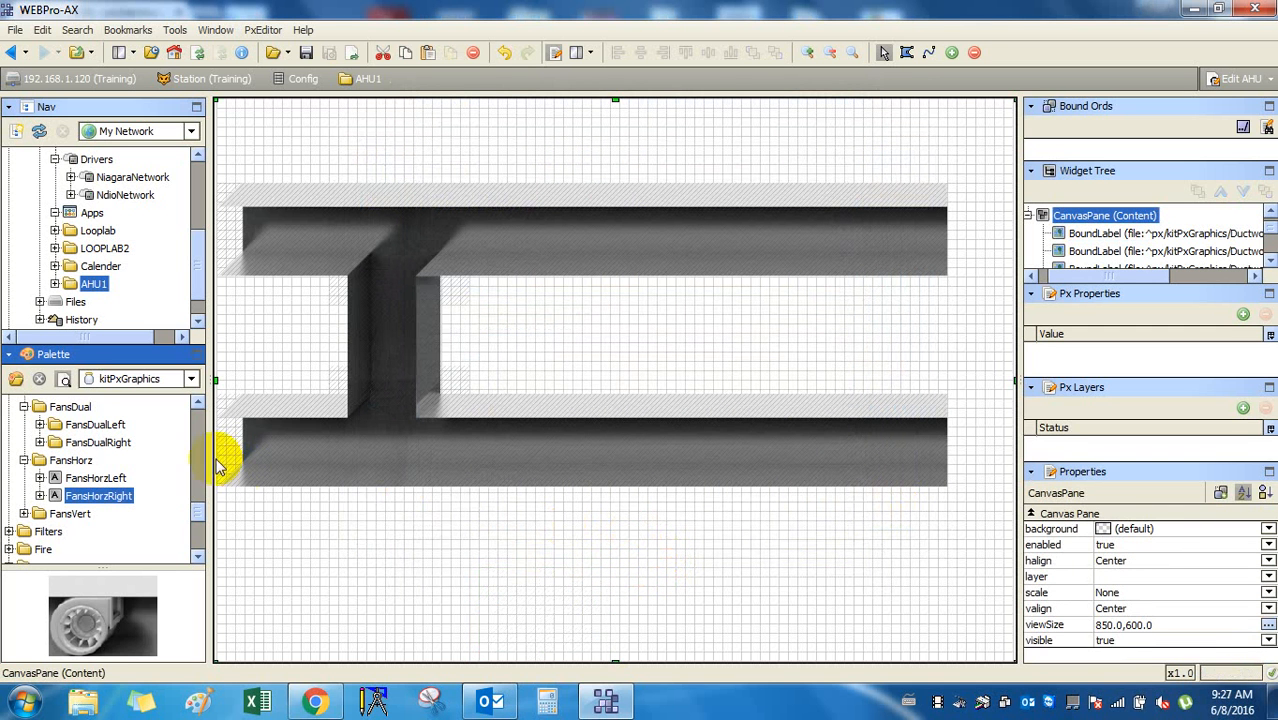
Drop a left-facing horizontal fan onto the canvas, then delete it.
{"action": "left_click_drag", "start_coordinate": [95, 478], "coordinate": [547, 553]}
{"action": "key", "text": "Delete"}
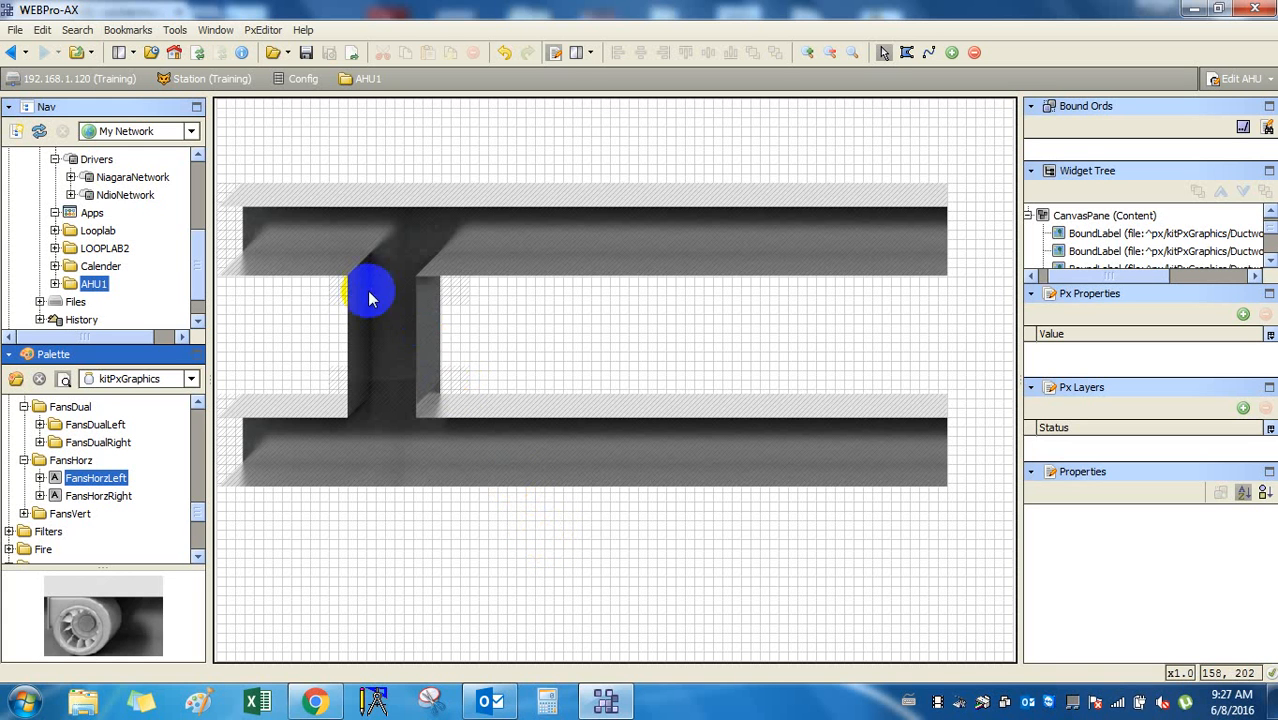
{"action": "left_click", "coordinate": [300, 248]}
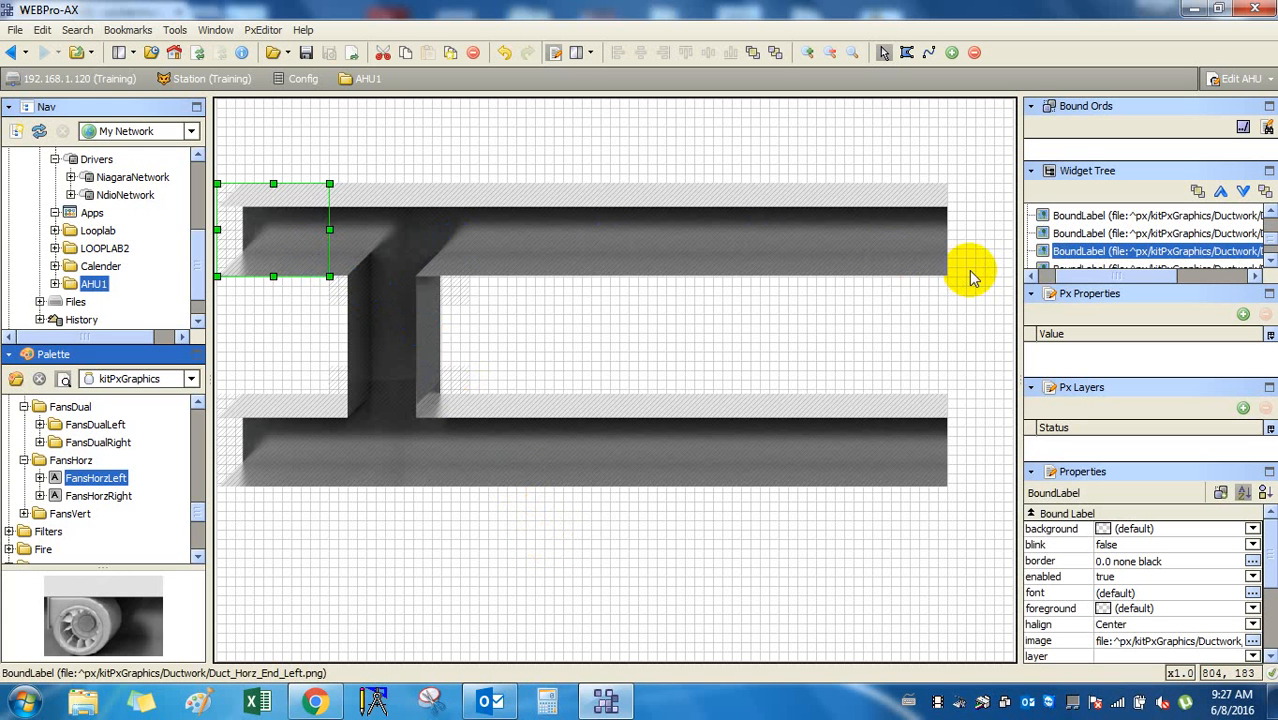
{"action": "left_click", "coordinate": [286, 243]}
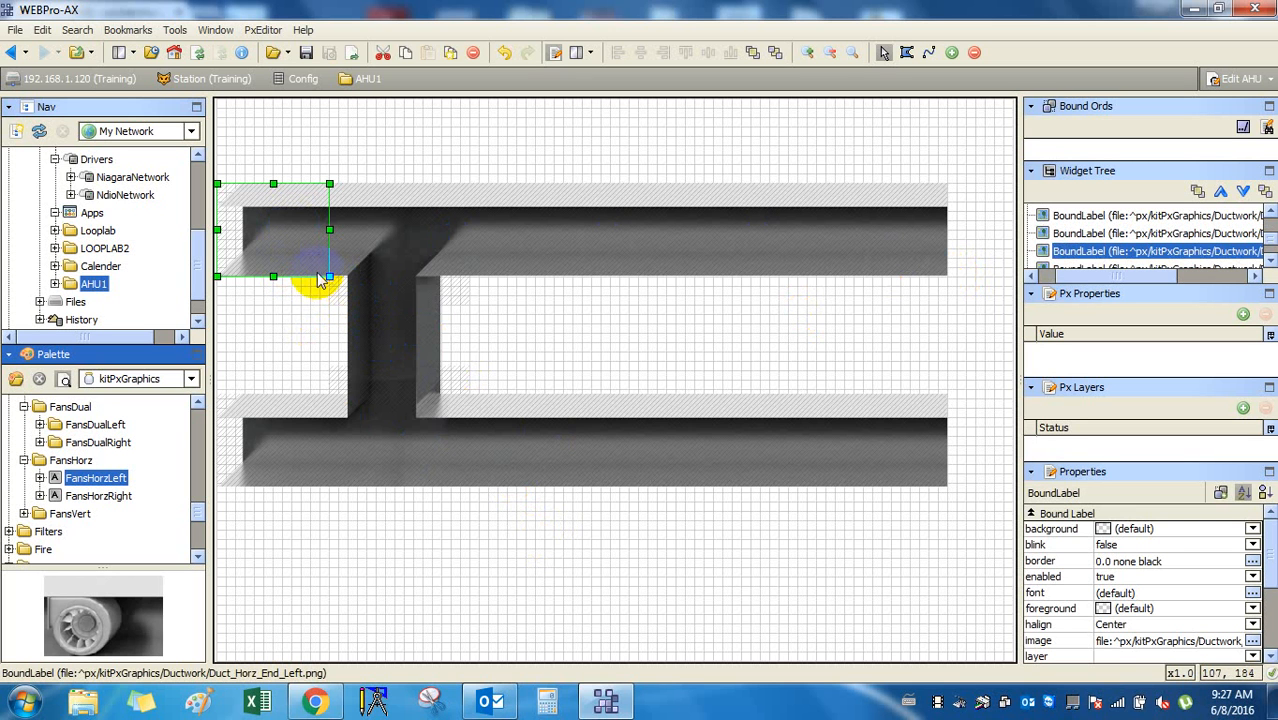
{"action": "left_click", "coordinate": [405, 285]}
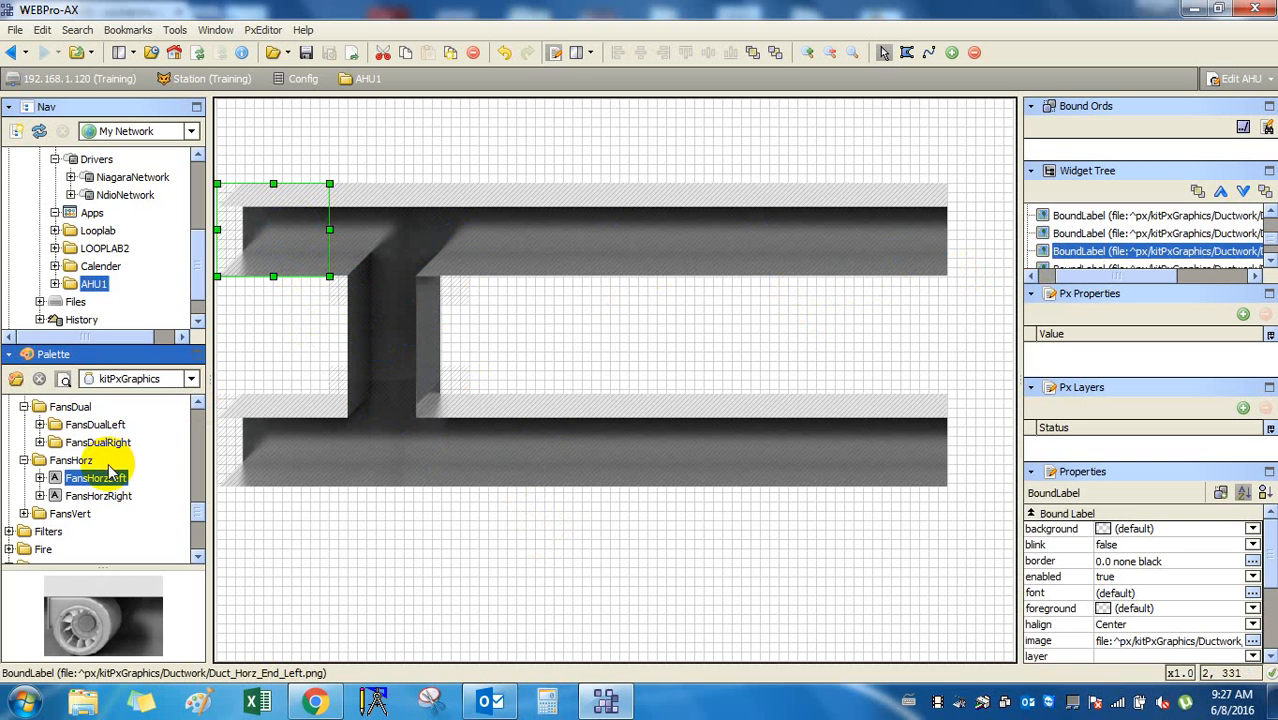
Collapse the horizontal, axial and dual fan groups and the Fans folder in the Palette.
{"action": "left_click", "coordinate": [24, 460]}
{"action": "scroll", "coordinate": [110, 487], "scroll_direction": "up", "scroll_amount": 2}
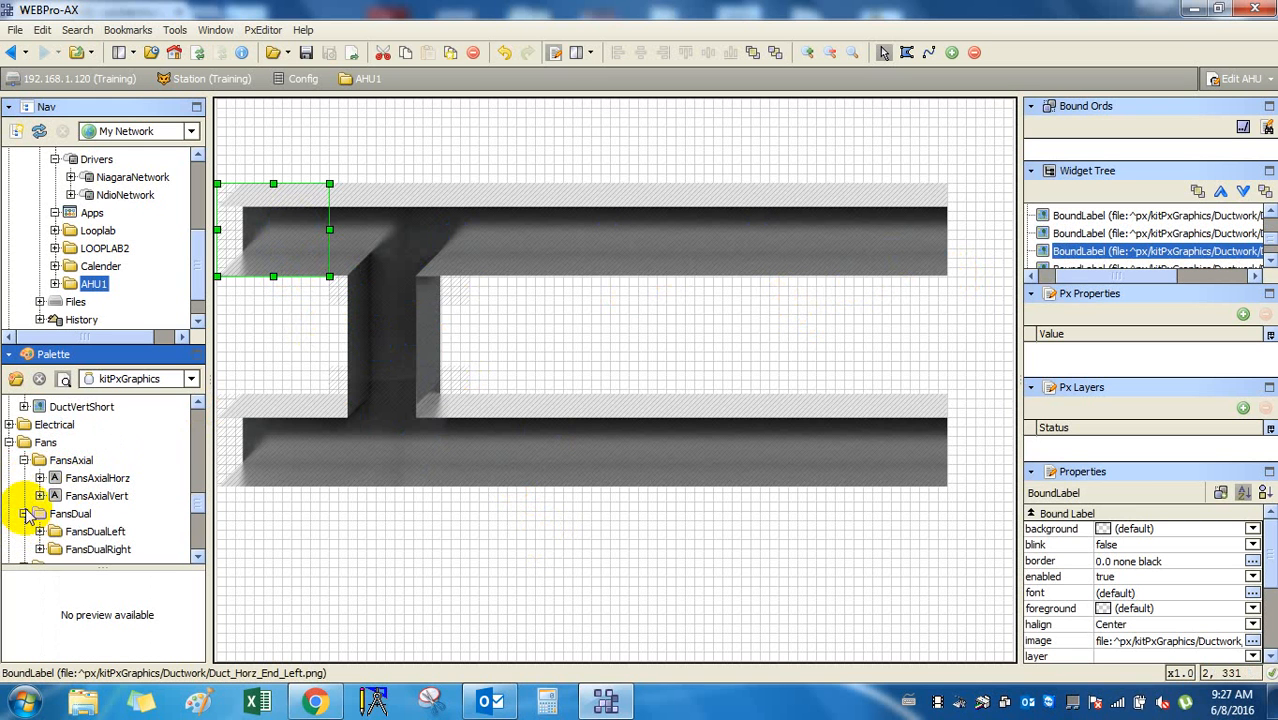
{"action": "left_click", "coordinate": [24, 460]}
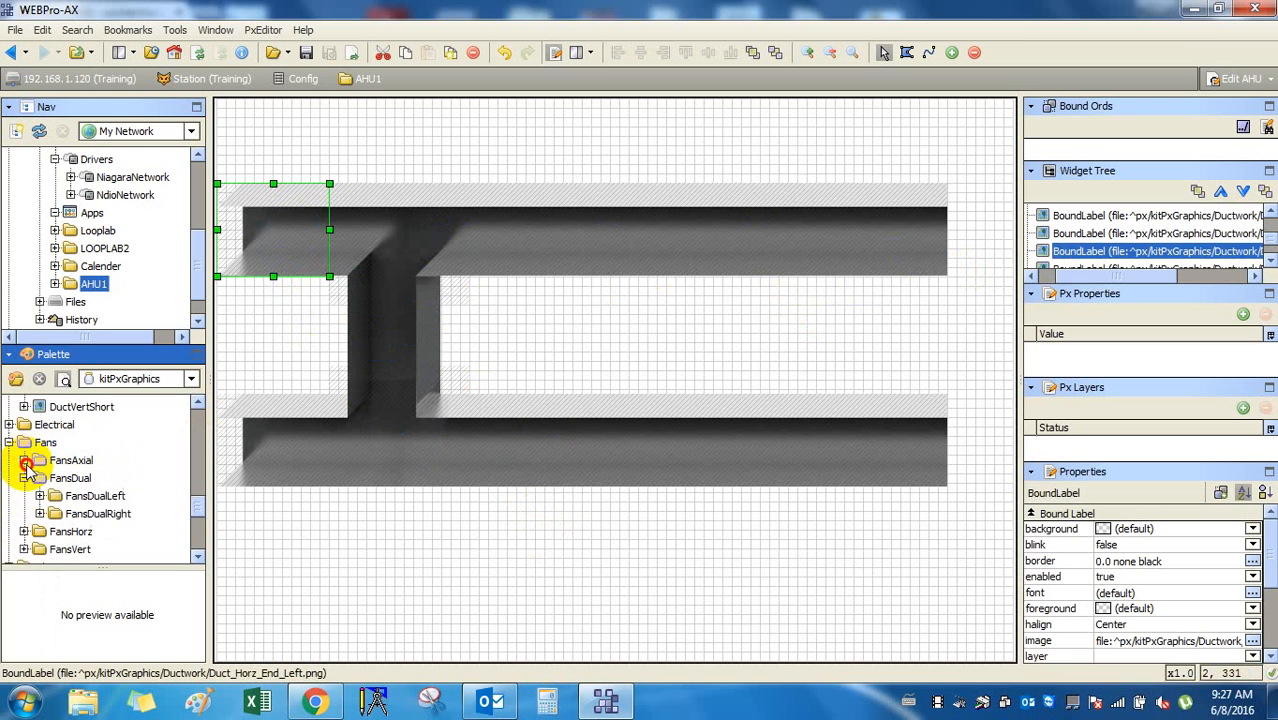
{"action": "left_click", "coordinate": [24, 478]}
{"action": "scroll", "coordinate": [107, 545], "scroll_direction": "down", "scroll_amount": 1}
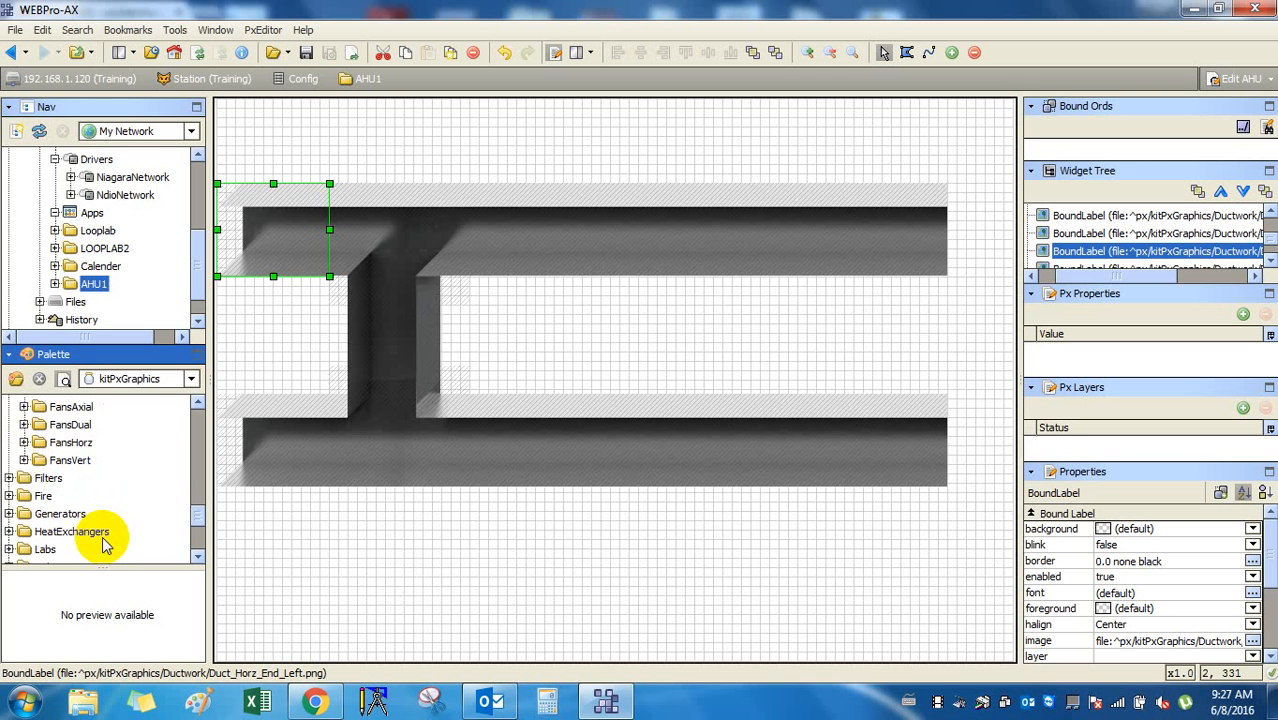
{"action": "scroll", "coordinate": [107, 545], "scroll_direction": "up", "scroll_amount": 1}
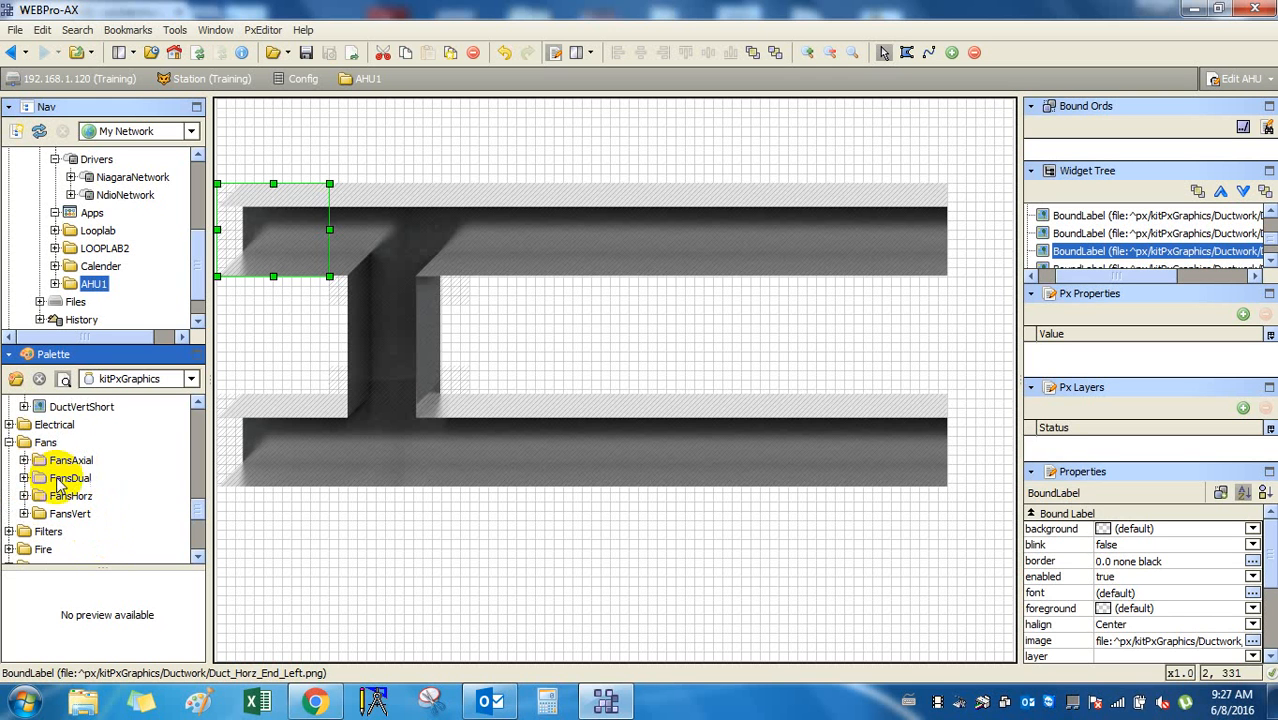
{"action": "left_click", "coordinate": [8, 442]}
{"action": "scroll", "coordinate": [20, 430], "scroll_direction": "up", "scroll_amount": 8}
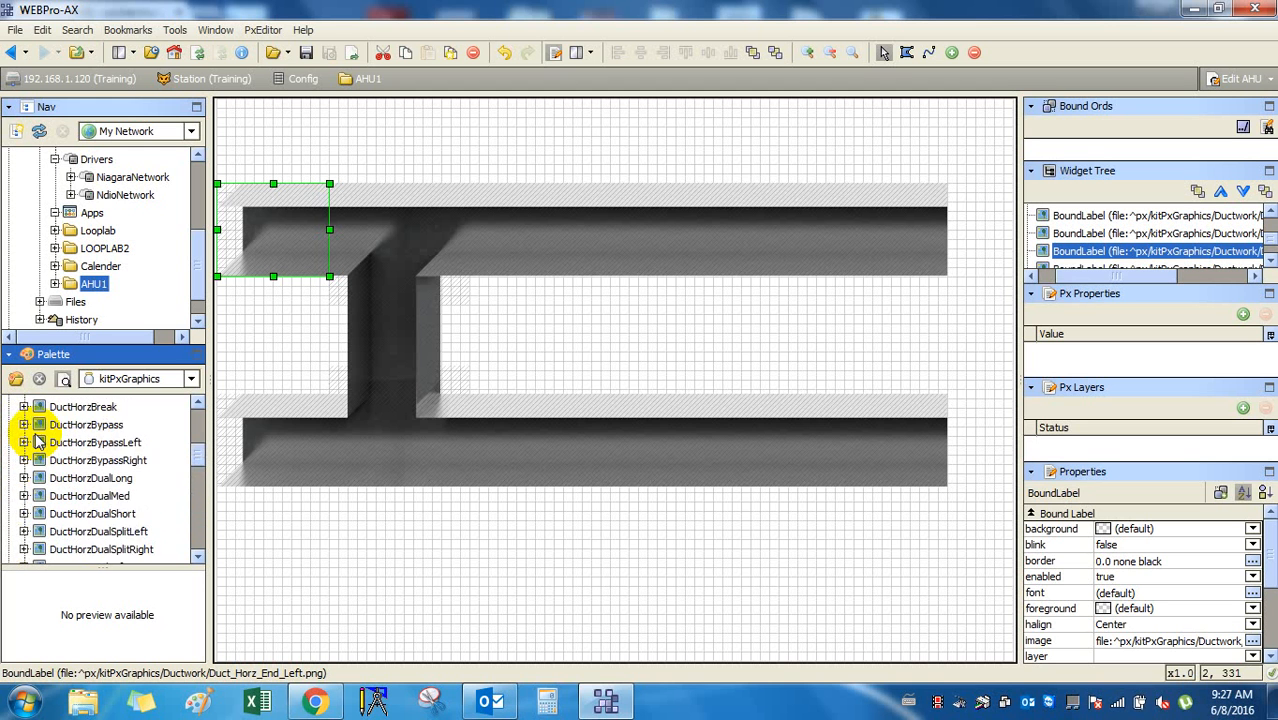
{"action": "scroll", "coordinate": [38, 442], "scroll_direction": "up", "scroll_amount": 5}
{"action": "left_click", "coordinate": [9, 442]}
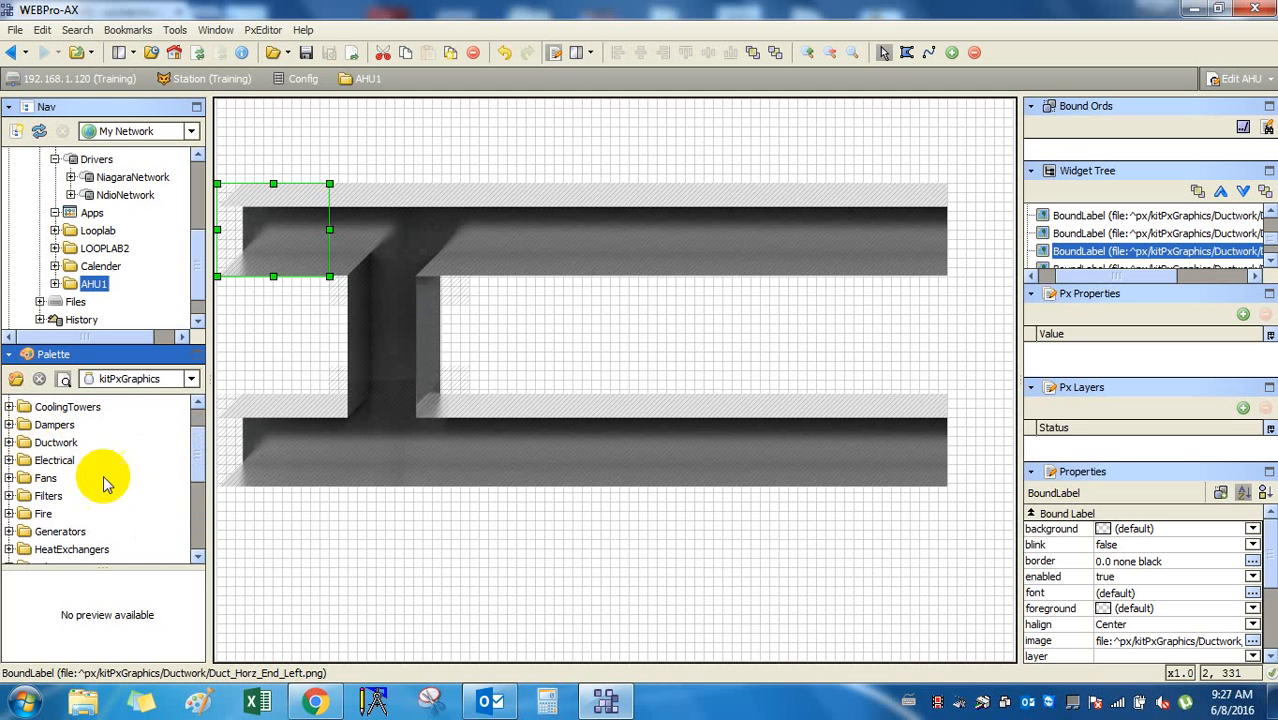
Expand Ductwork and preview DuctHorzDualMed, DuctHorzEndCapLeft and DuctHorzShort.
{"action": "left_click", "coordinate": [9, 442]}
{"action": "scroll", "coordinate": [152, 505], "scroll_direction": "down", "scroll_amount": 1}
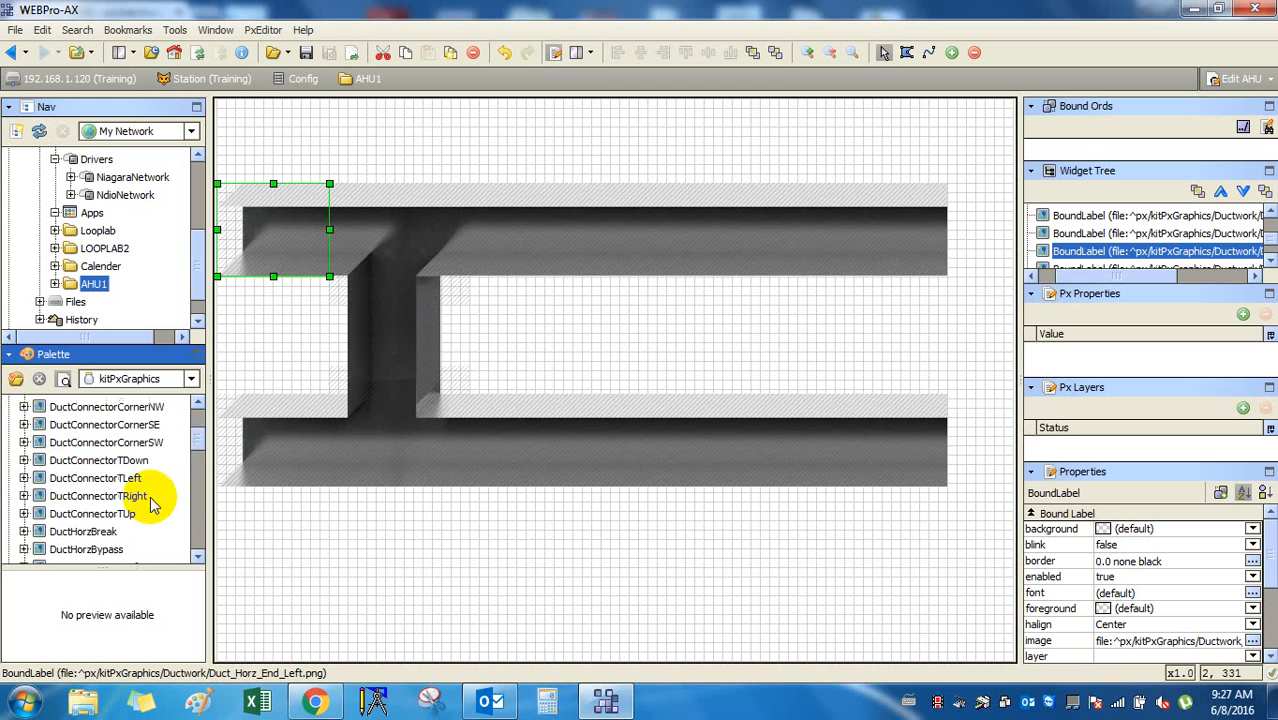
{"action": "scroll", "coordinate": [130, 505], "scroll_direction": "down", "scroll_amount": 2}
{"action": "left_click", "coordinate": [108, 514]}
{"action": "scroll", "coordinate": [108, 514], "scroll_direction": "down", "scroll_amount": 2}
{"action": "left_click", "coordinate": [104, 515]}
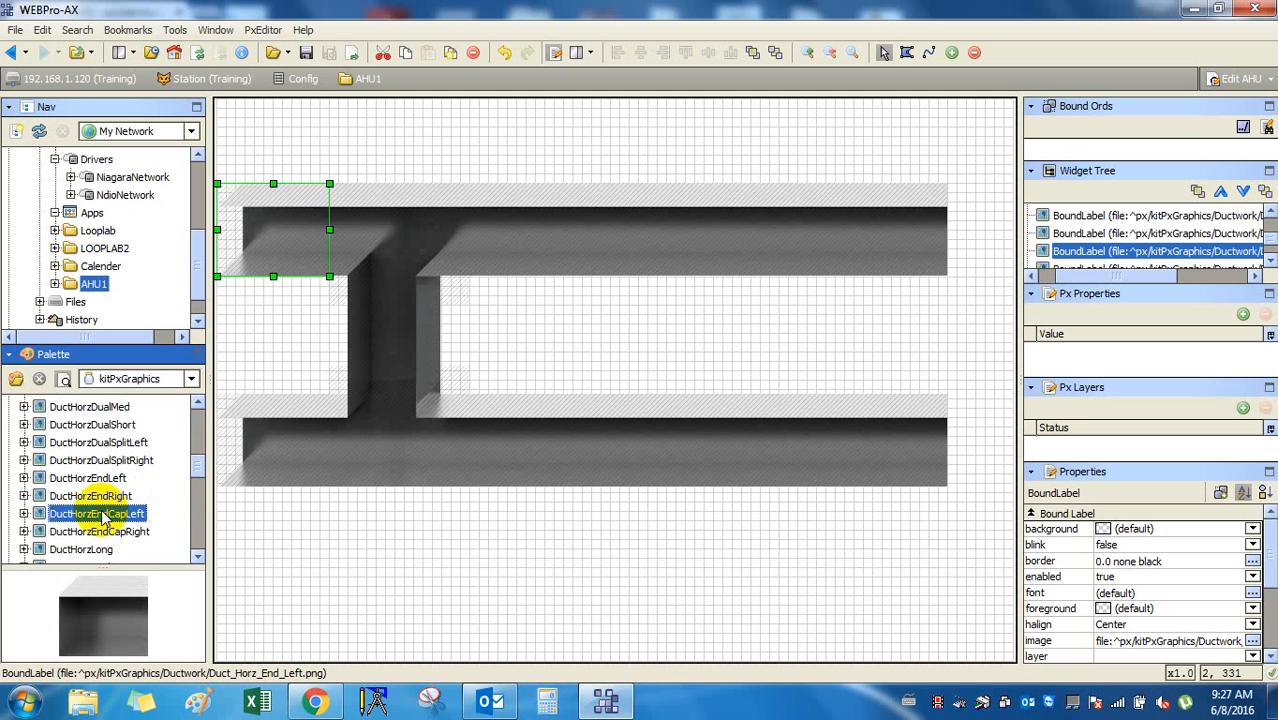
{"action": "scroll", "coordinate": [104, 512], "scroll_direction": "down", "scroll_amount": 2}
{"action": "left_click", "coordinate": [104, 531]}
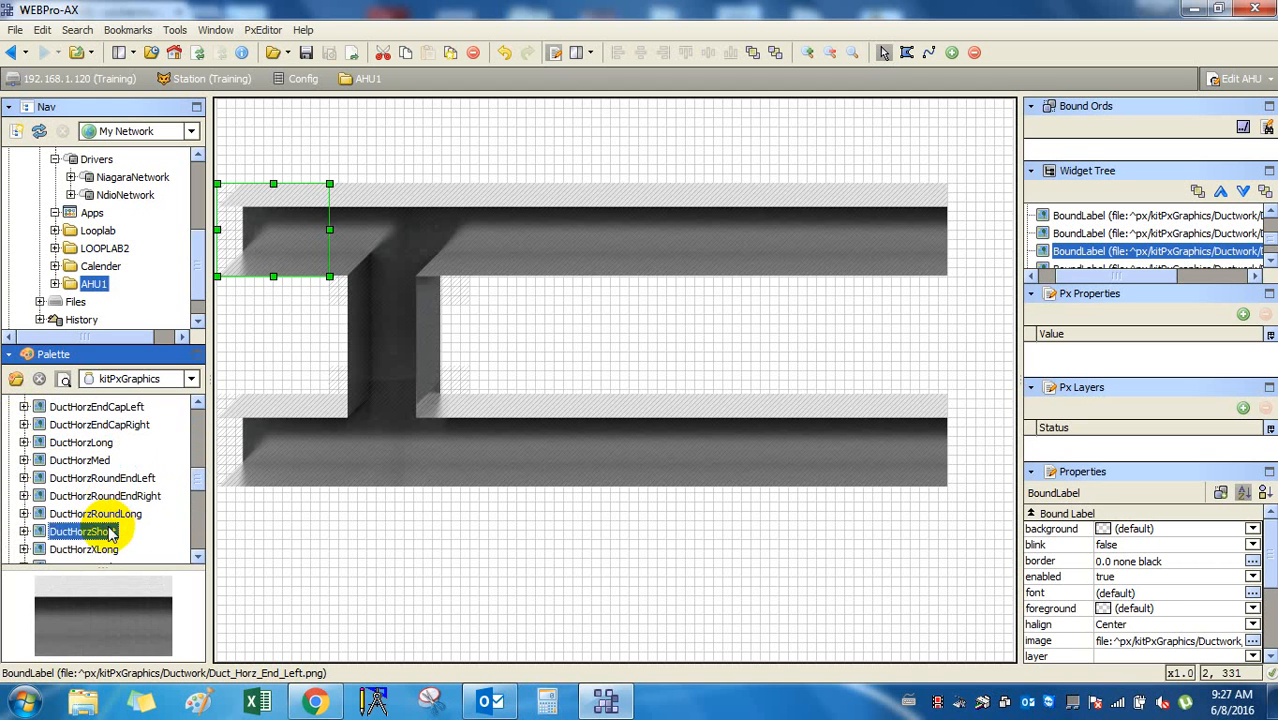
{"action": "scroll", "coordinate": [108, 533], "scroll_direction": "down", "scroll_amount": 2}
{"action": "scroll", "coordinate": [108, 525], "scroll_direction": "down", "scroll_amount": 3}
Preview DuctVertShort, then arrow up through the list to DuctHorzShort and DuctHorzRoundLong.
{"action": "left_click", "coordinate": [82, 426]}
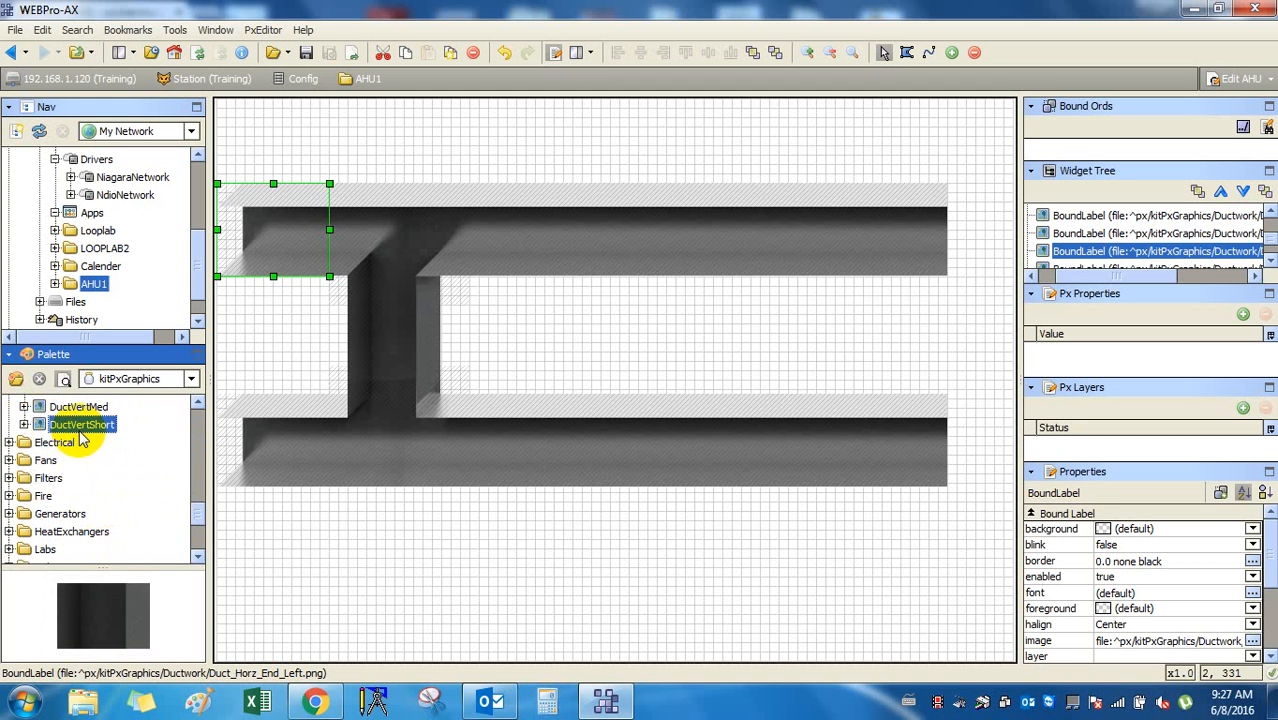
{"action": "key", "text": "Up"}
{"action": "key", "text": "Up"}
{"action": "key", "text": "Up"}
{"action": "key", "text": "Up"}
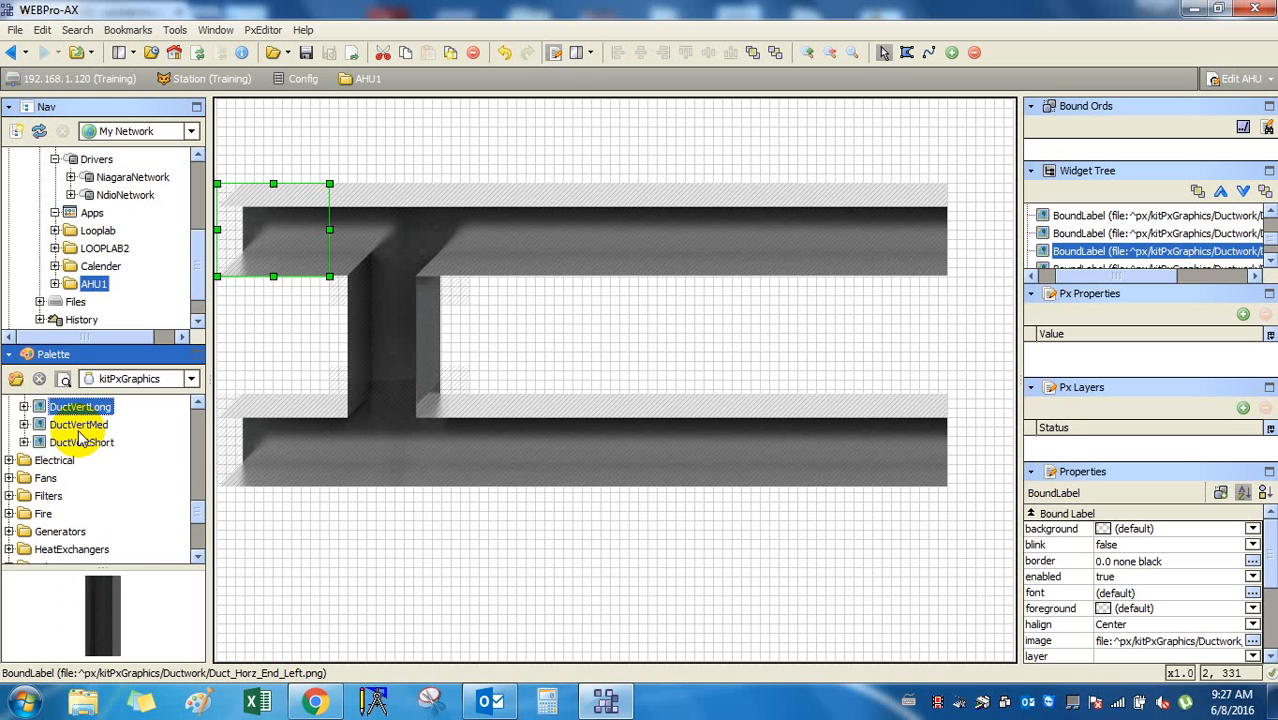
{"action": "key", "text": "Up"}
{"action": "key", "text": "Up"}
{"action": "key", "text": "Up"}
{"action": "key", "text": "Up"}
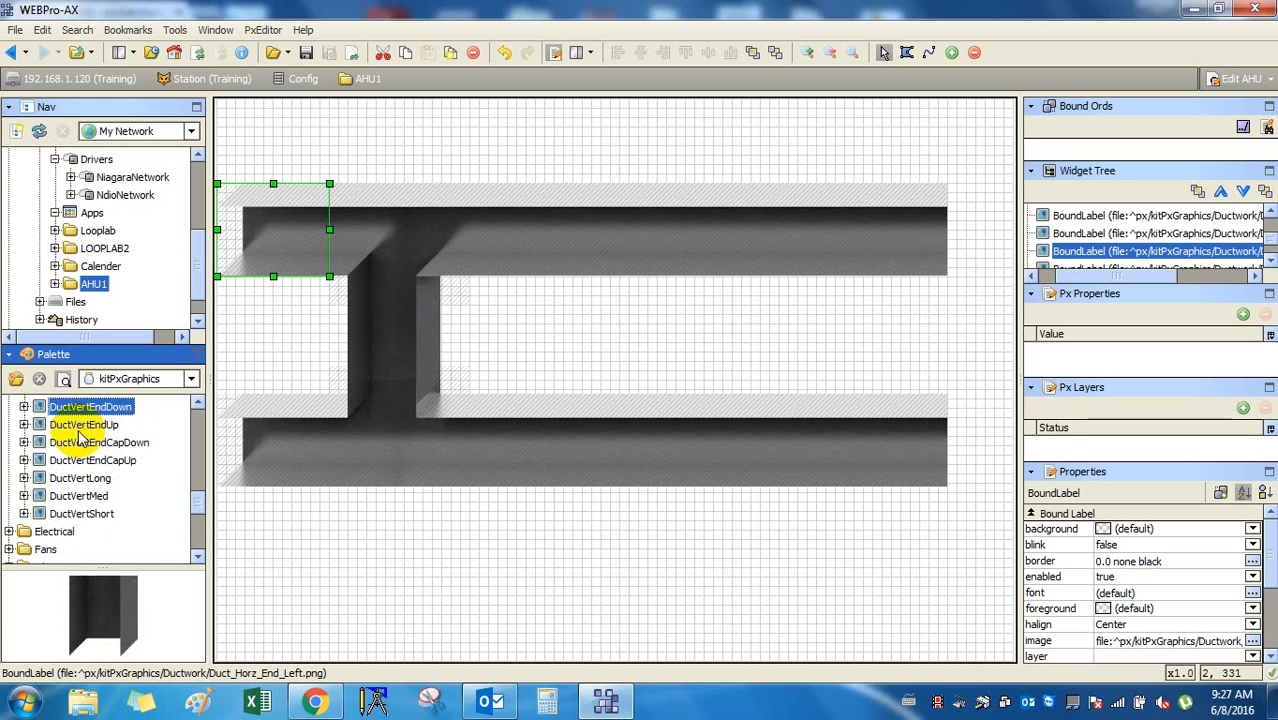
{"action": "key", "text": "Up"}
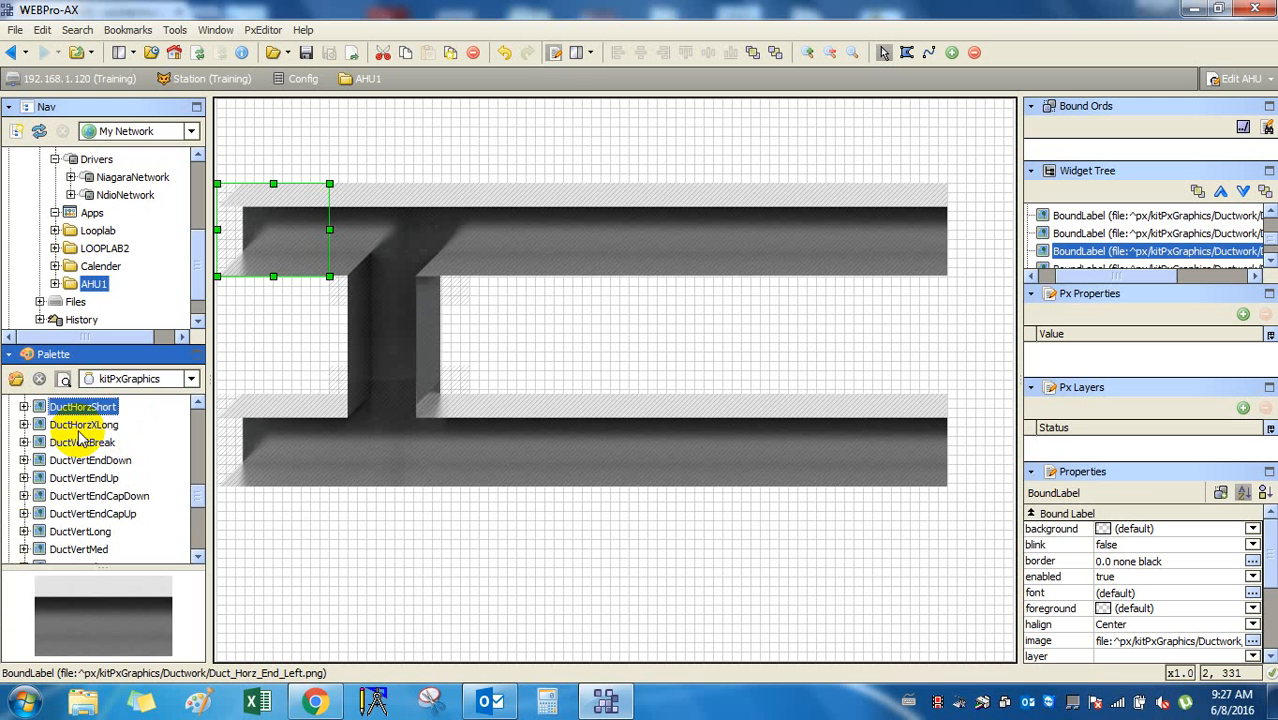
{"action": "key", "text": "Up"}
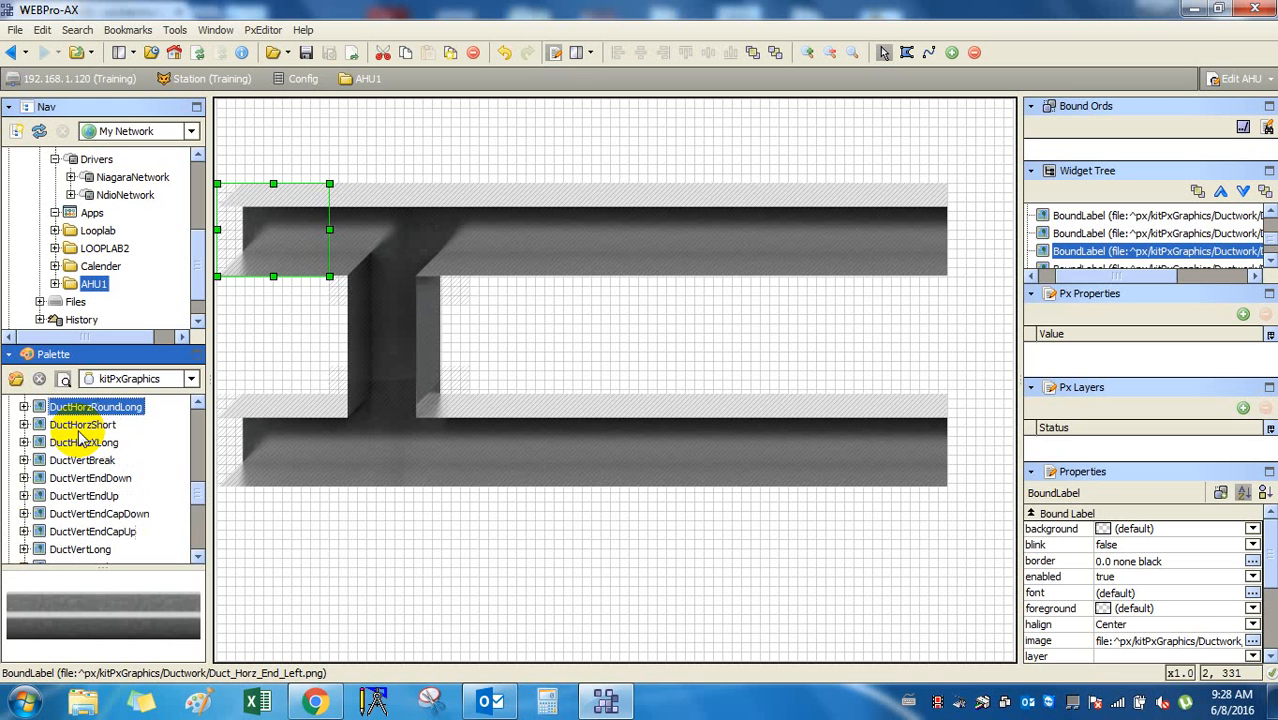
Dismiss the save prompt without saving and drop a DuctHorzShort piece onto the canvas.
{"action": "double_click", "coordinate": [83, 430]}
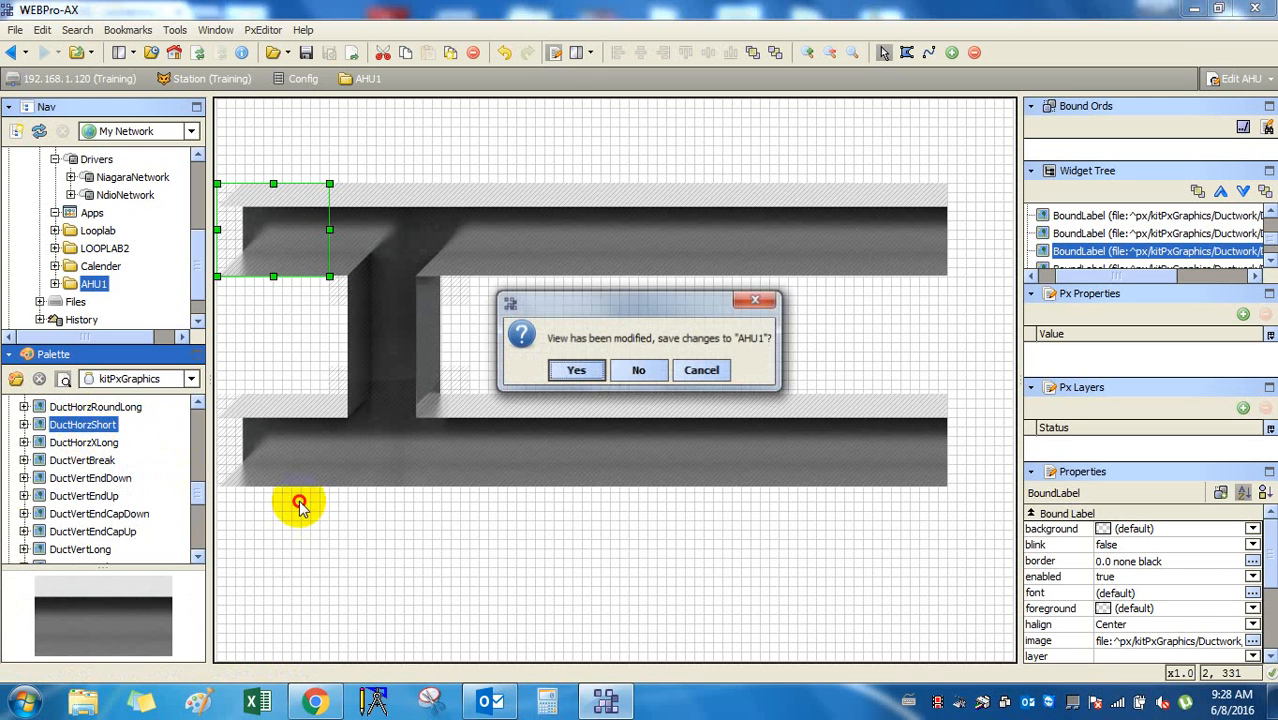
{"action": "left_click", "coordinate": [701, 370]}
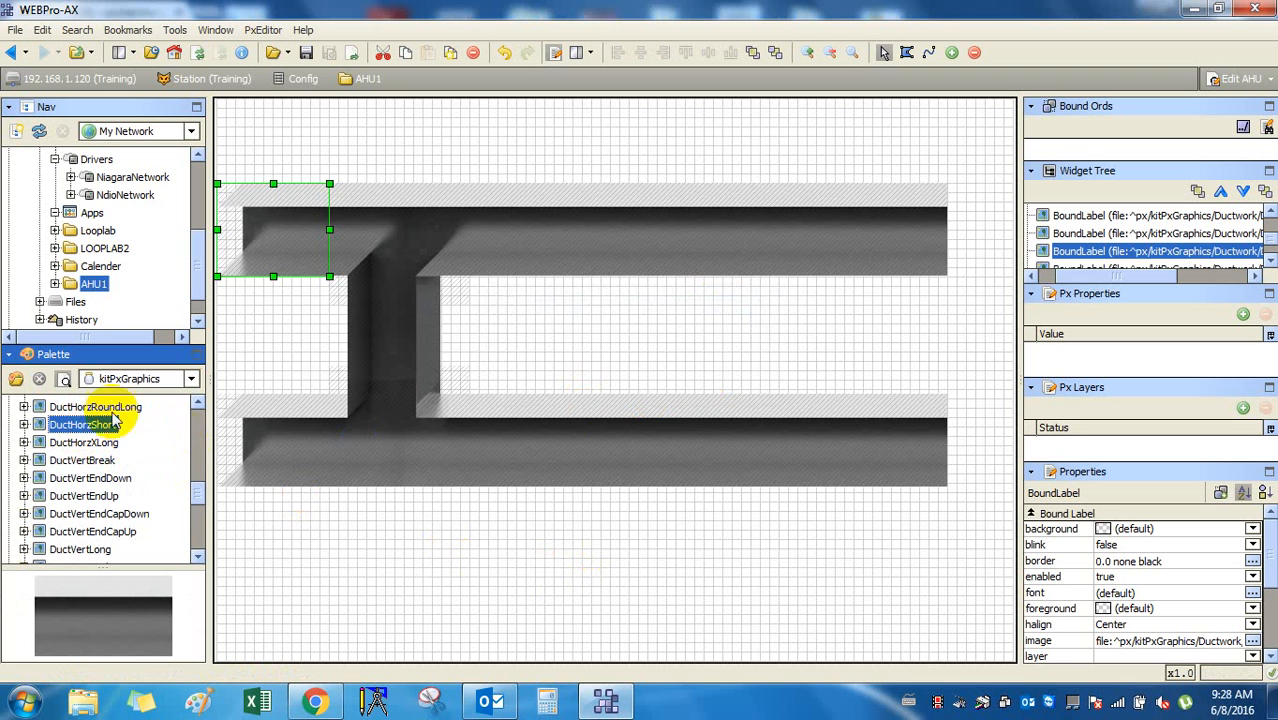
{"action": "left_click_drag", "start_coordinate": [100, 437], "coordinate": [625, 570]}
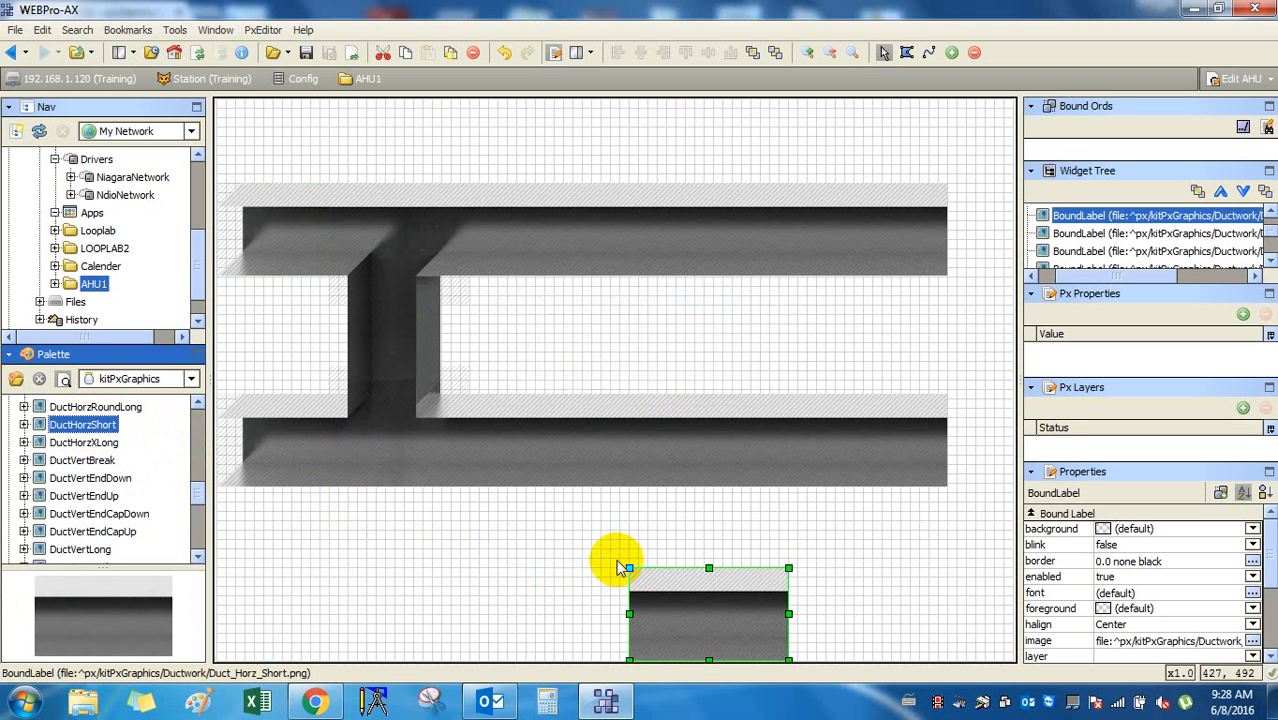
{"action": "left_click_drag", "start_coordinate": [703, 619], "coordinate": [845, 336]}
Shorten both long ducts from their right ends and move the short piece to the top right.
{"action": "left_click", "coordinate": [863, 233]}
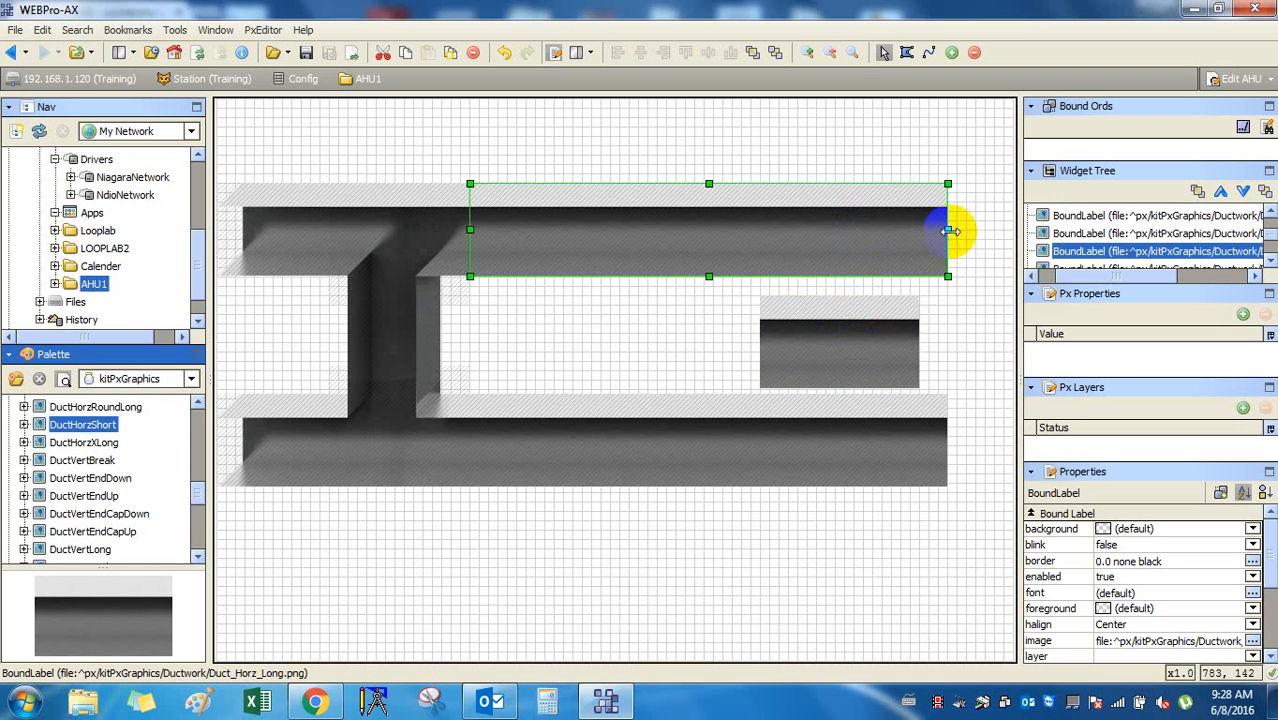
{"action": "left_click_drag", "start_coordinate": [948, 231], "coordinate": [872, 230]}
{"action": "left_click_drag", "start_coordinate": [874, 345], "coordinate": [975, 228]}
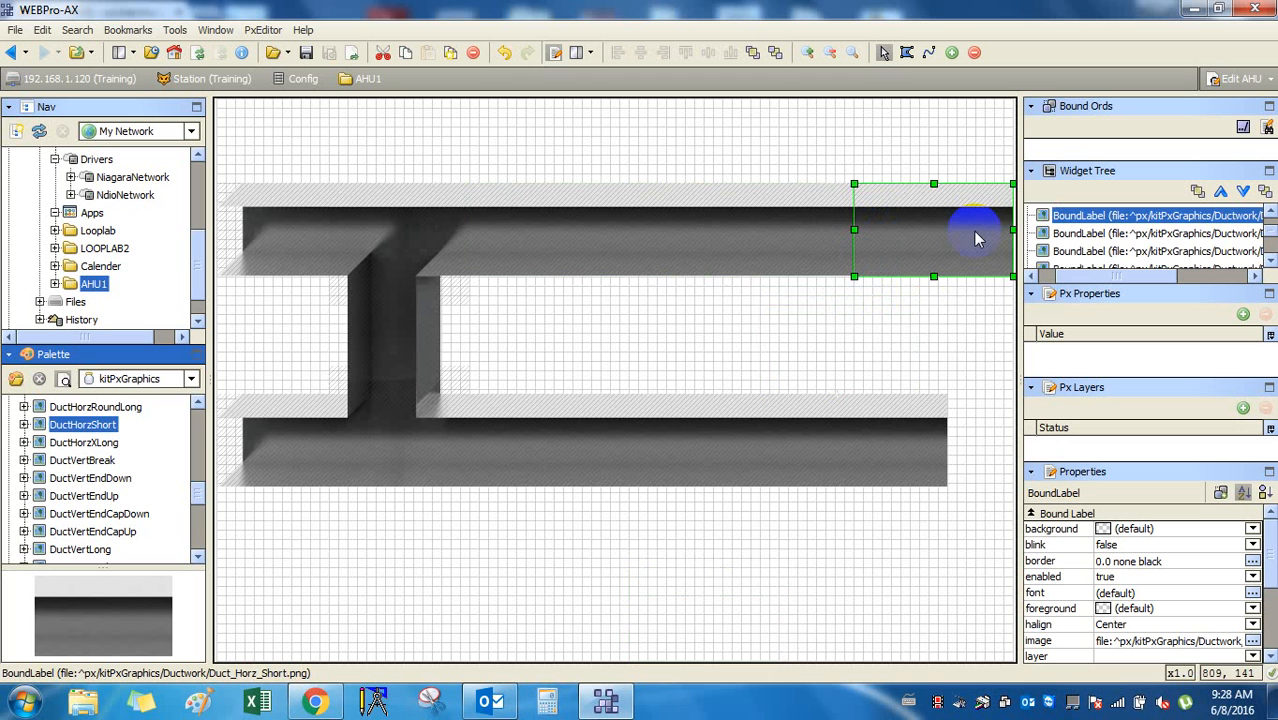
{"action": "left_click", "coordinate": [915, 433]}
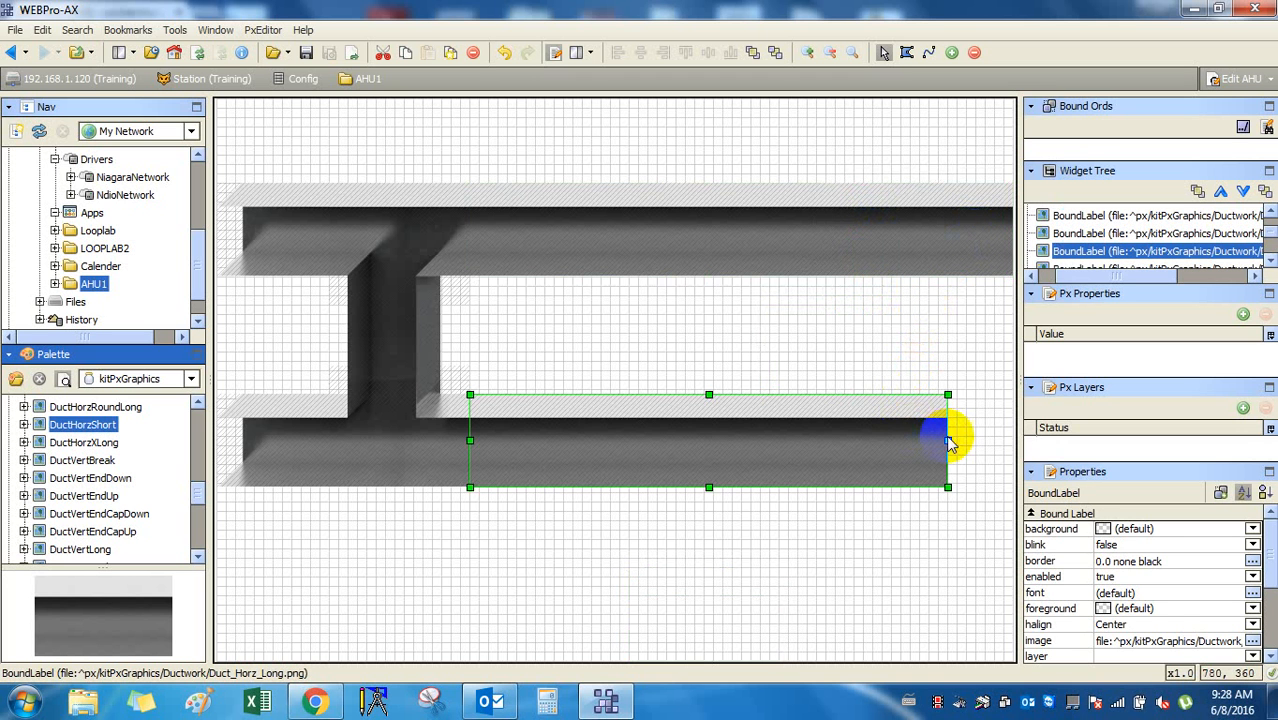
{"action": "left_click_drag", "start_coordinate": [945, 441], "coordinate": [845, 441]}
Duplicate the top-right short duct and place the copy at the bottom duct's right end.
{"action": "left_click", "coordinate": [927, 242]}
{"action": "right_click", "coordinate": [927, 242]}
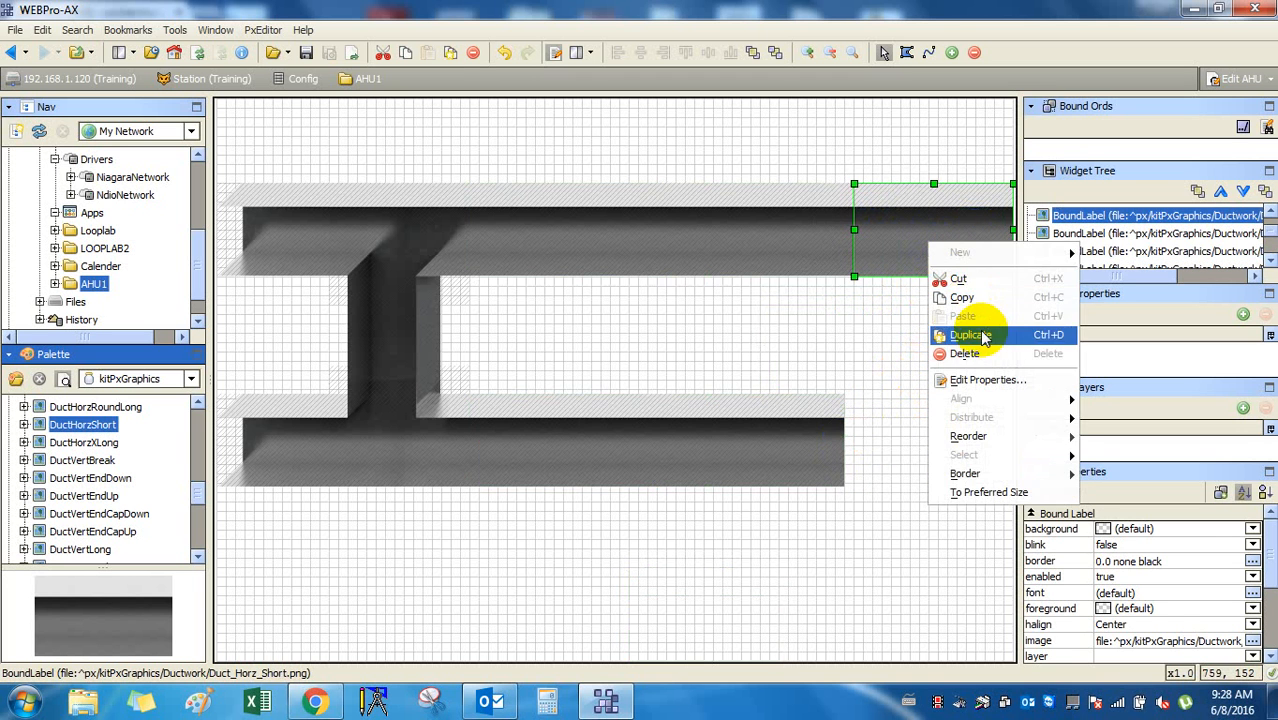
{"action": "left_click", "coordinate": [970, 335]}
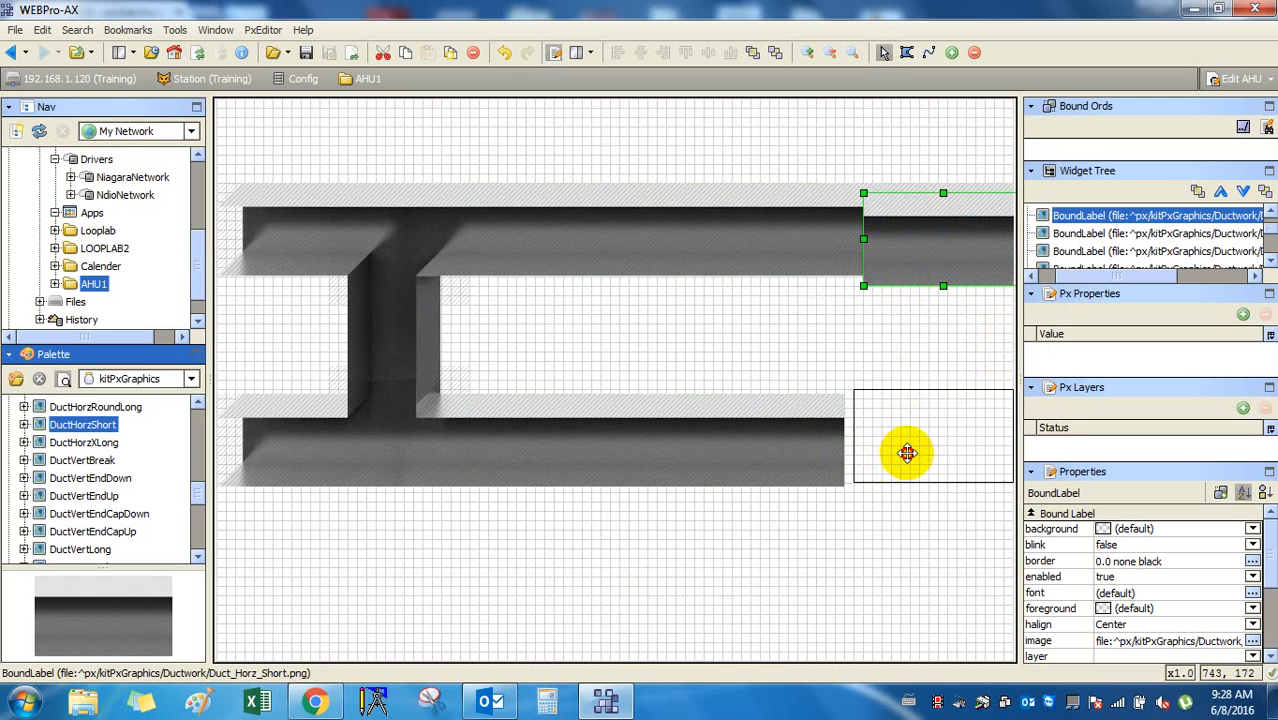
{"action": "left_click", "coordinate": [906, 453]}
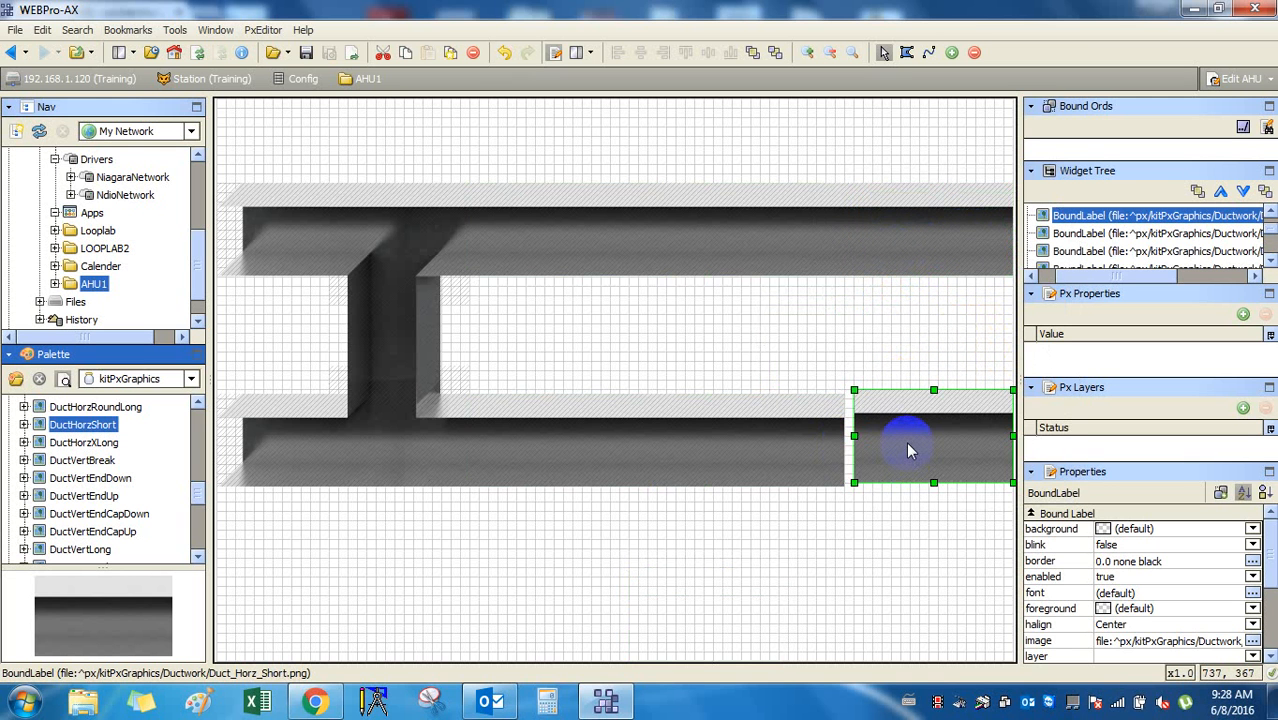
Narrow the upper middle duct section so it meets the right-hand short piece.
{"action": "left_click", "coordinate": [907, 516]}
{"action": "left_click", "coordinate": [808, 440]}
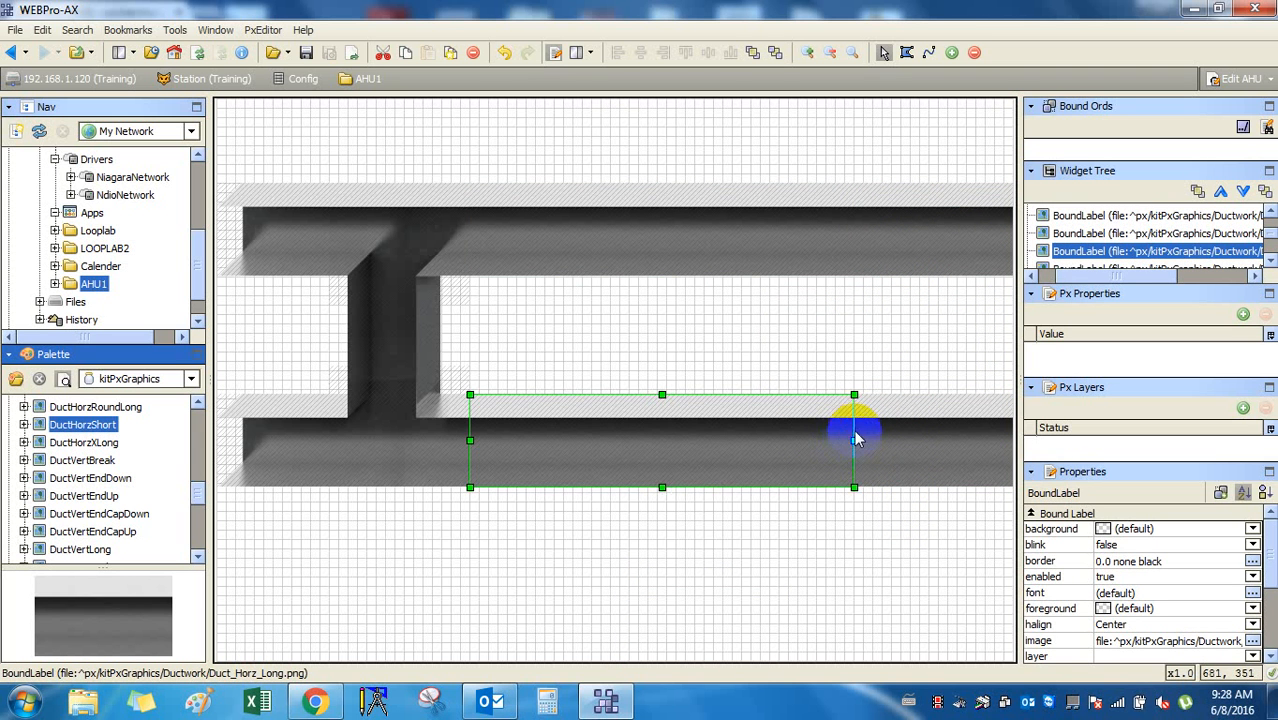
{"action": "left_click", "coordinate": [930, 243]}
{"action": "left_click", "coordinate": [781, 222]}
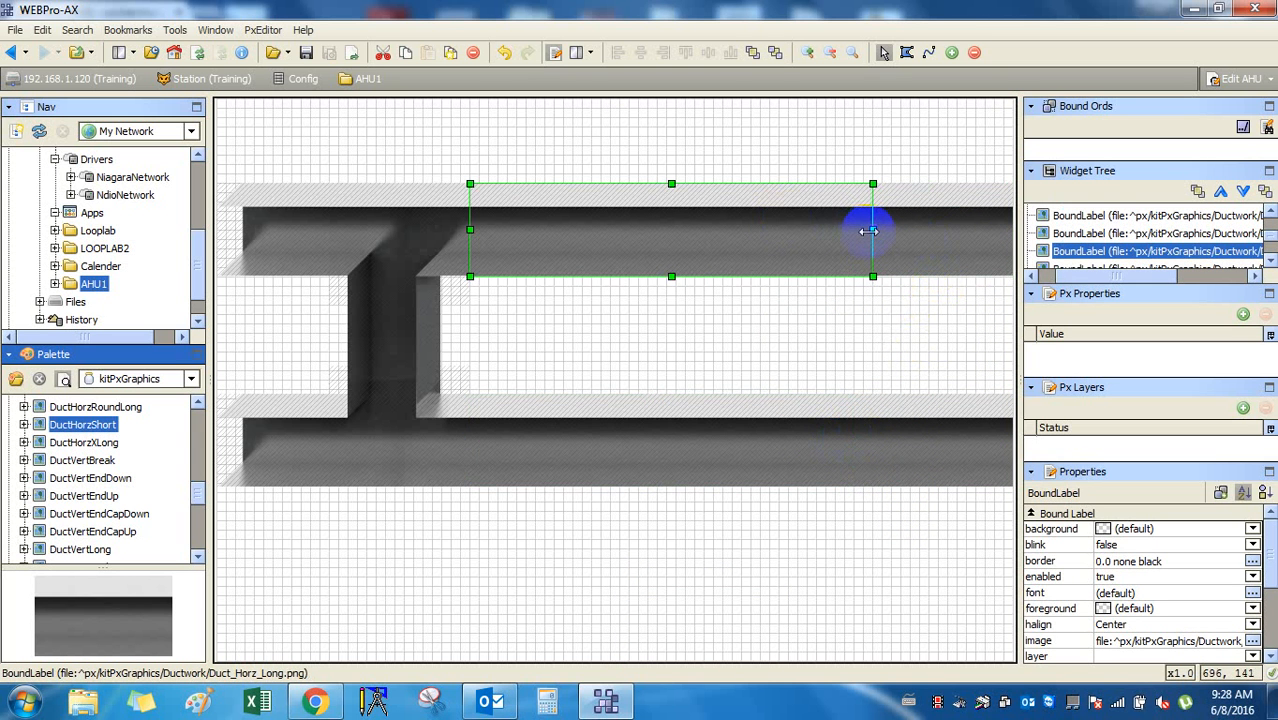
{"action": "mouse_move", "coordinate": [873, 229]}
{"action": "left_mouse_down"}
{"action": "mouse_move", "coordinate": [831, 226]}
{"action": "mouse_move", "coordinate": [837, 238]}
{"action": "mouse_move", "coordinate": [855, 230]}
{"action": "left_mouse_up"}
{"action": "left_click", "coordinate": [862, 320]}
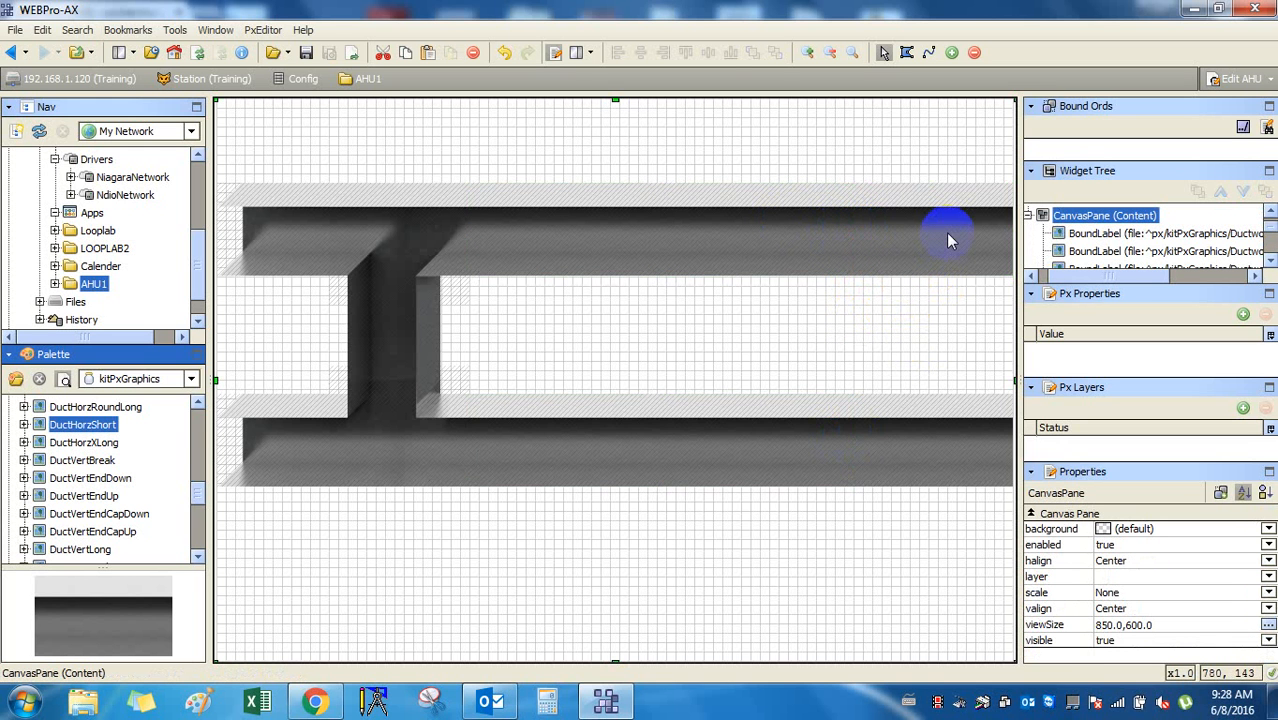
{"action": "left_click", "coordinate": [835, 536]}
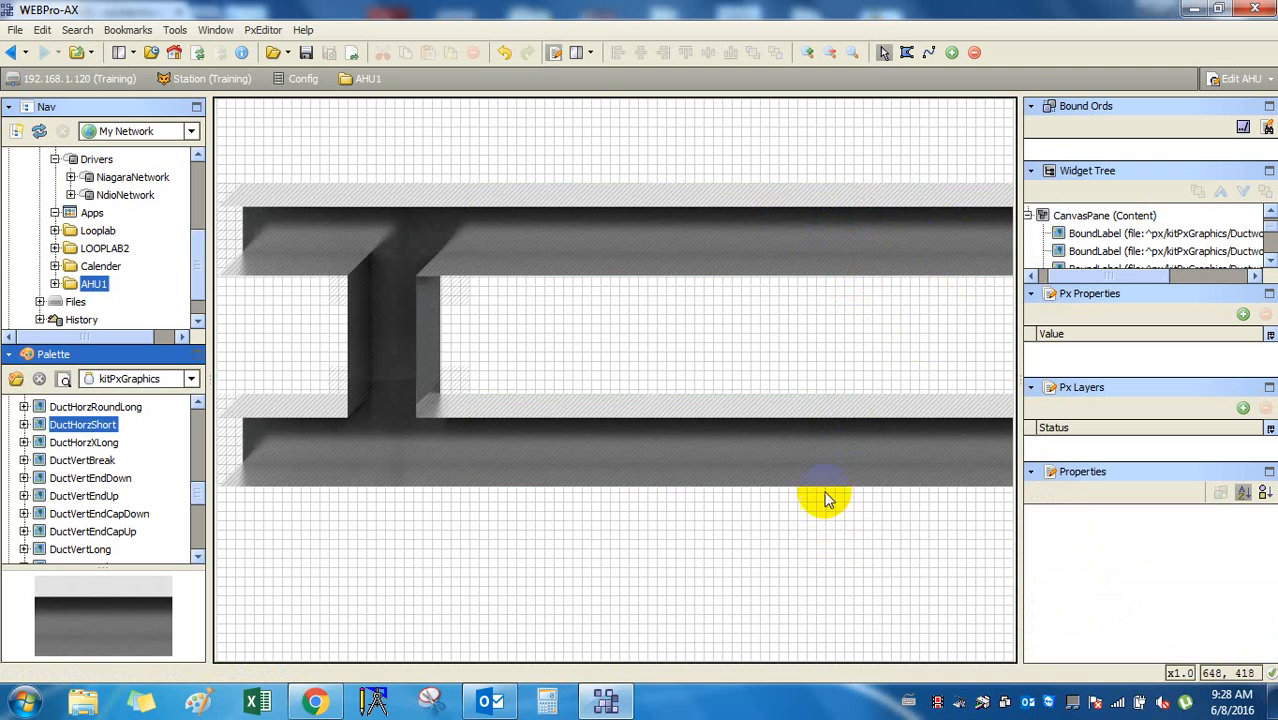
{"action": "left_click", "coordinate": [750, 263]}
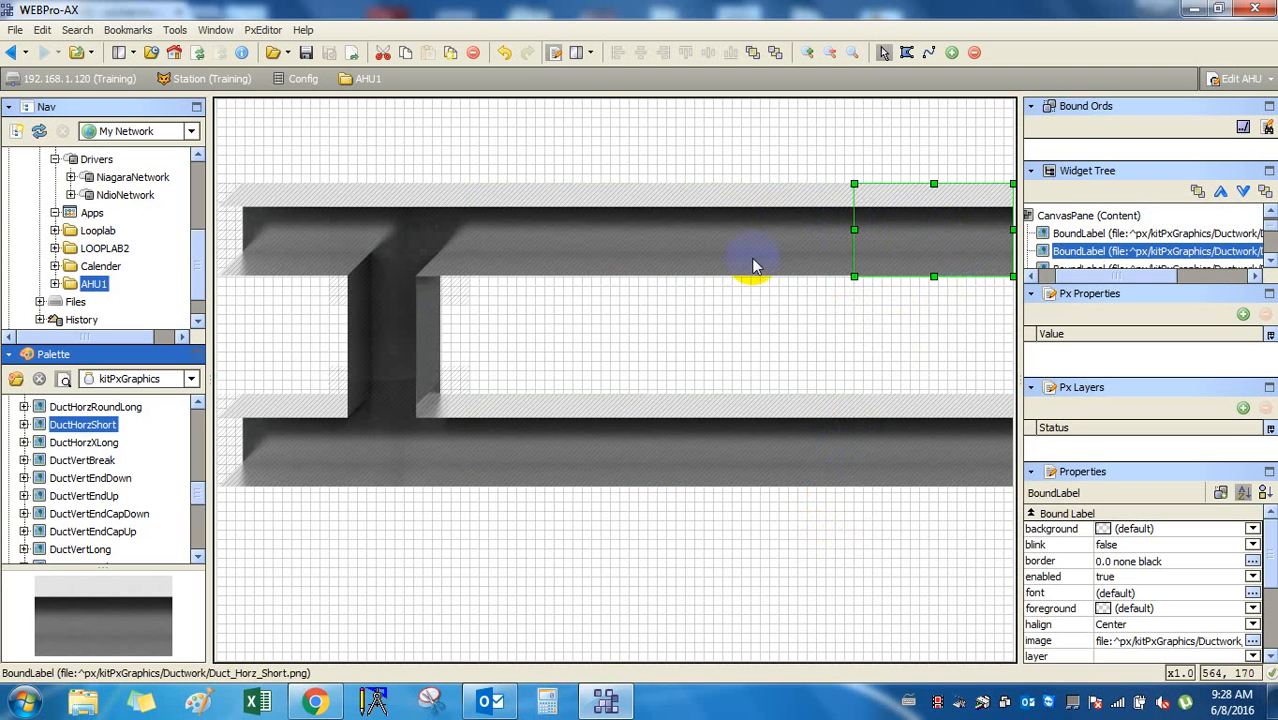
{"action": "left_click", "coordinate": [617, 488]}
{"action": "left_click", "coordinate": [900, 478]}
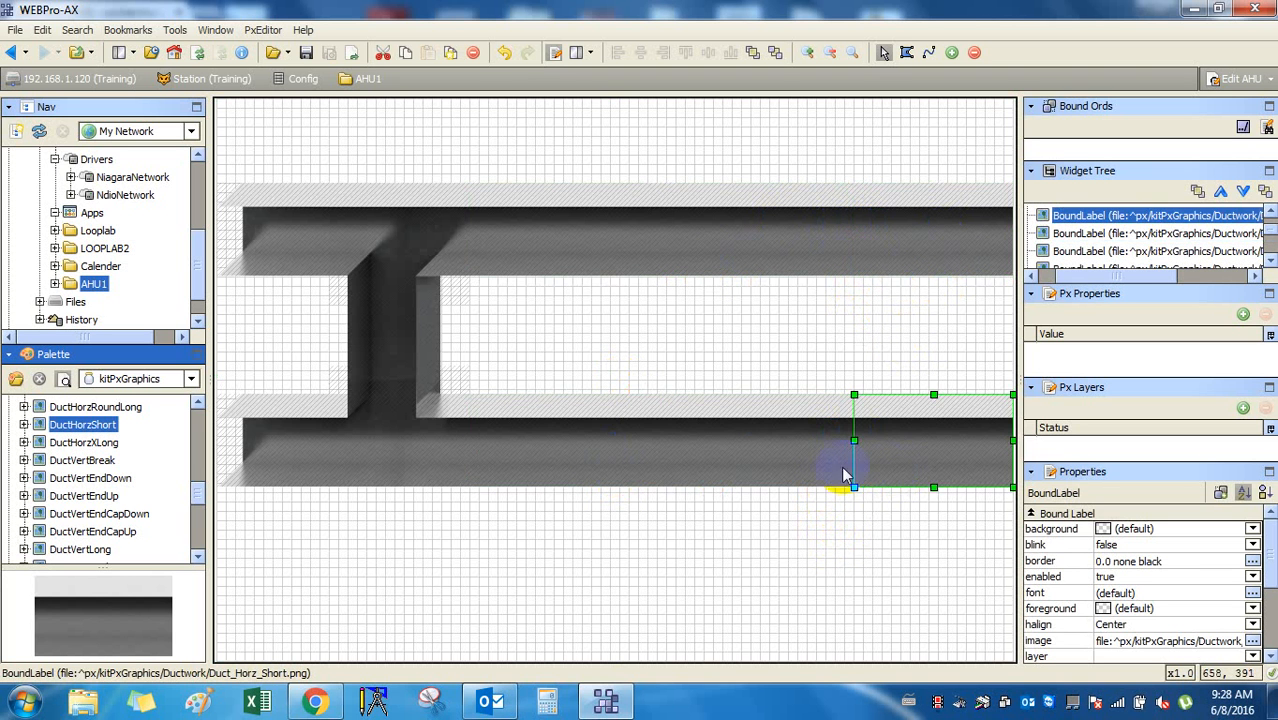
{"action": "left_click", "coordinate": [302, 440]}
{"action": "left_click", "coordinate": [303, 250]}
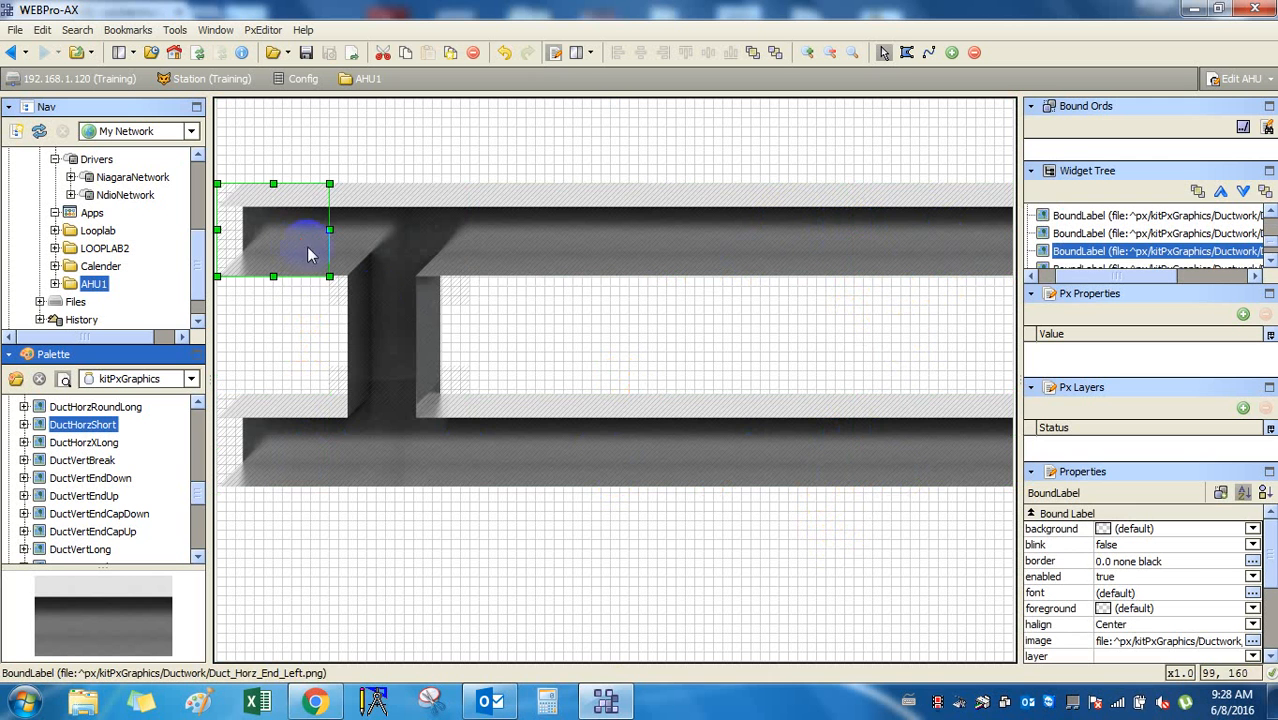
{"action": "left_click", "coordinate": [385, 313]}
{"action": "left_click", "coordinate": [390, 258]}
{"action": "left_click", "coordinate": [382, 430]}
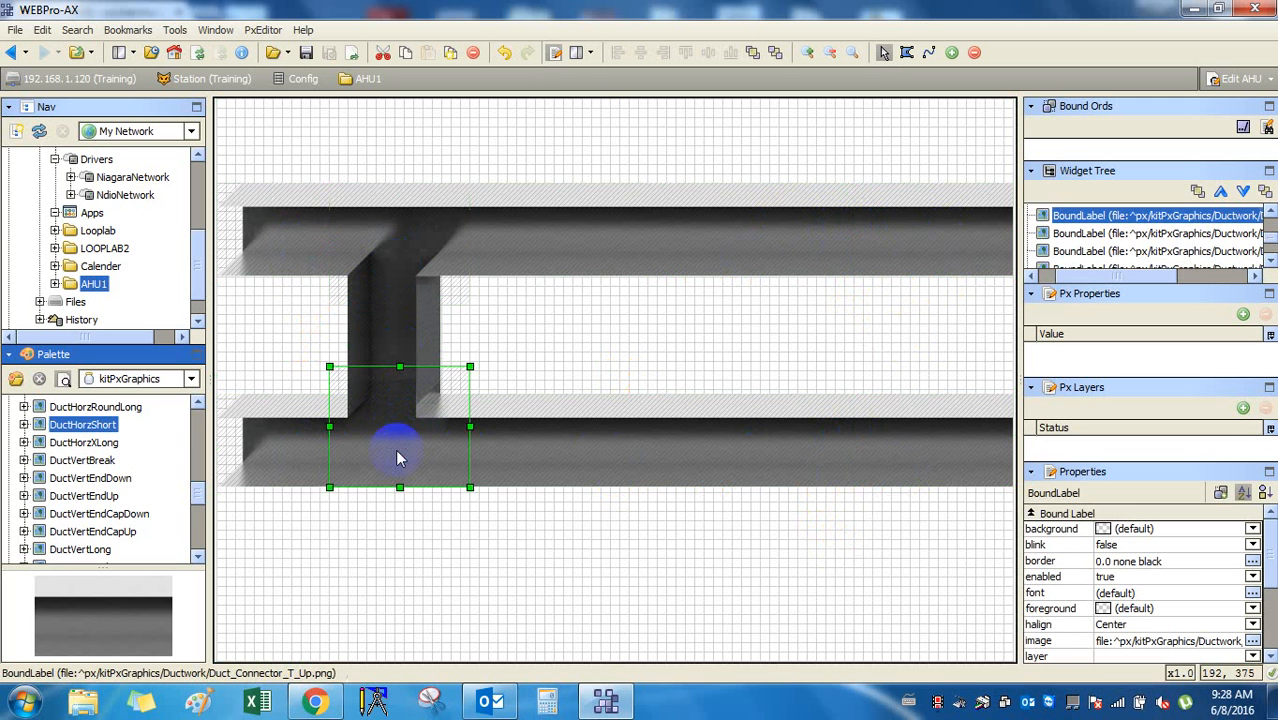
{"action": "left_click", "coordinate": [762, 448]}
{"action": "left_click", "coordinate": [898, 444]}
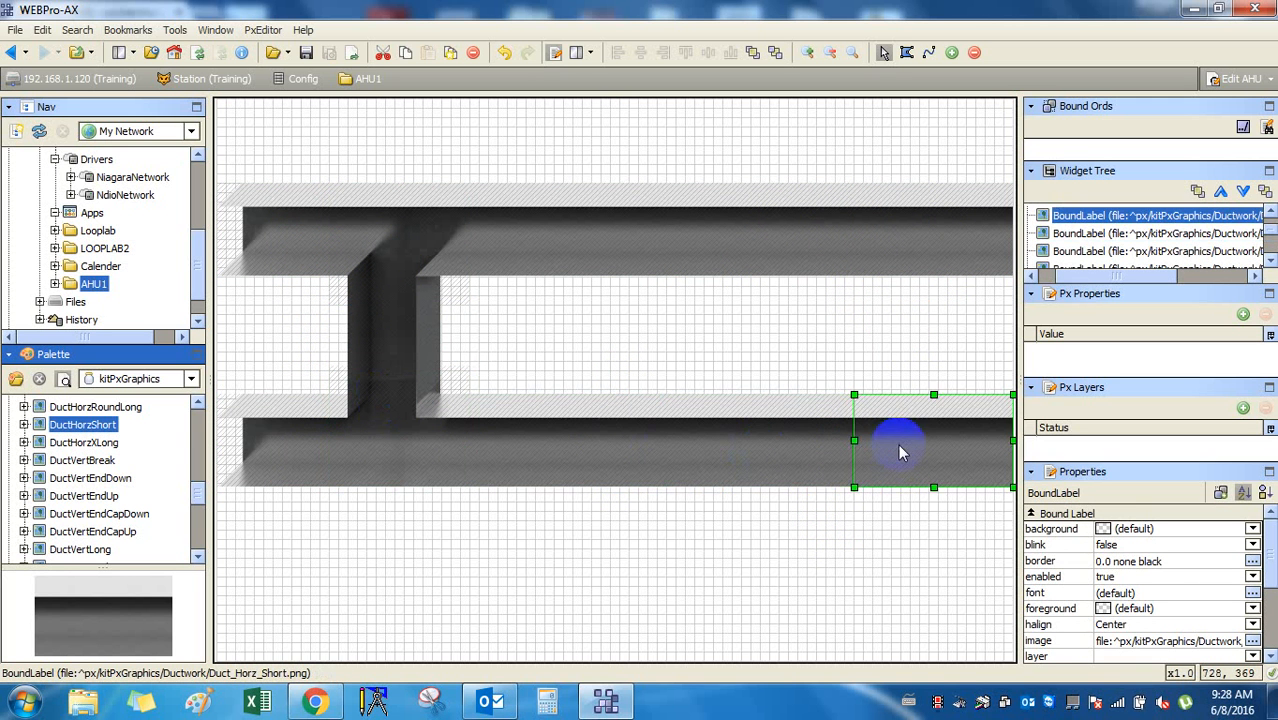
{"action": "left_click", "coordinate": [915, 260]}
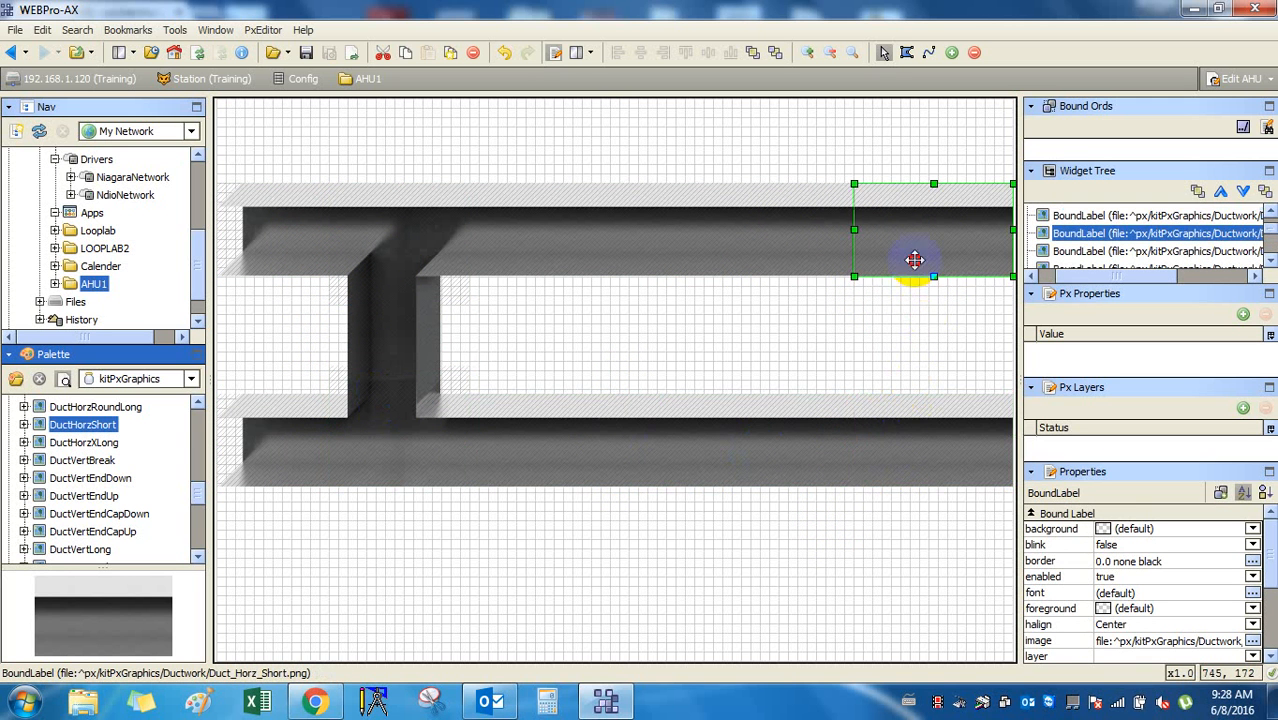
{"action": "left_click", "coordinate": [828, 534]}
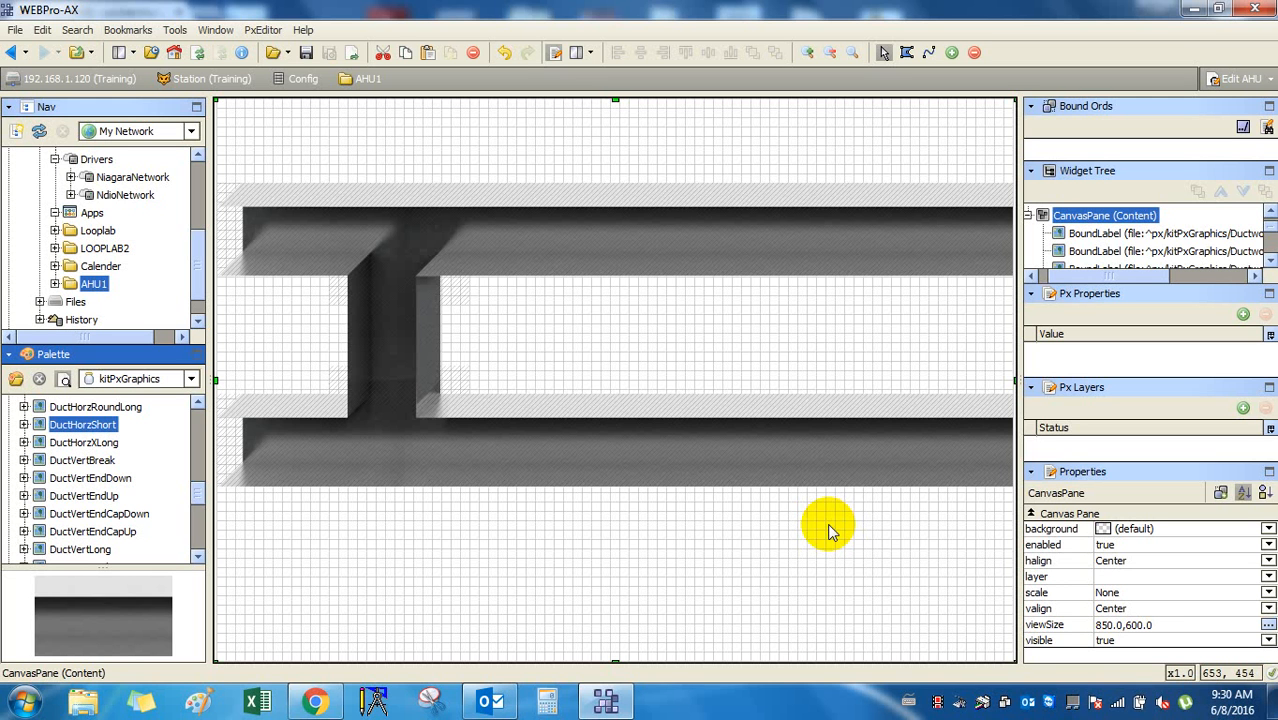
Inspect each duct piece and the T-connector by selecting them in turn, then deselect.
{"action": "left_click", "coordinate": [646, 437]}
{"action": "left_click", "coordinate": [653, 264]}
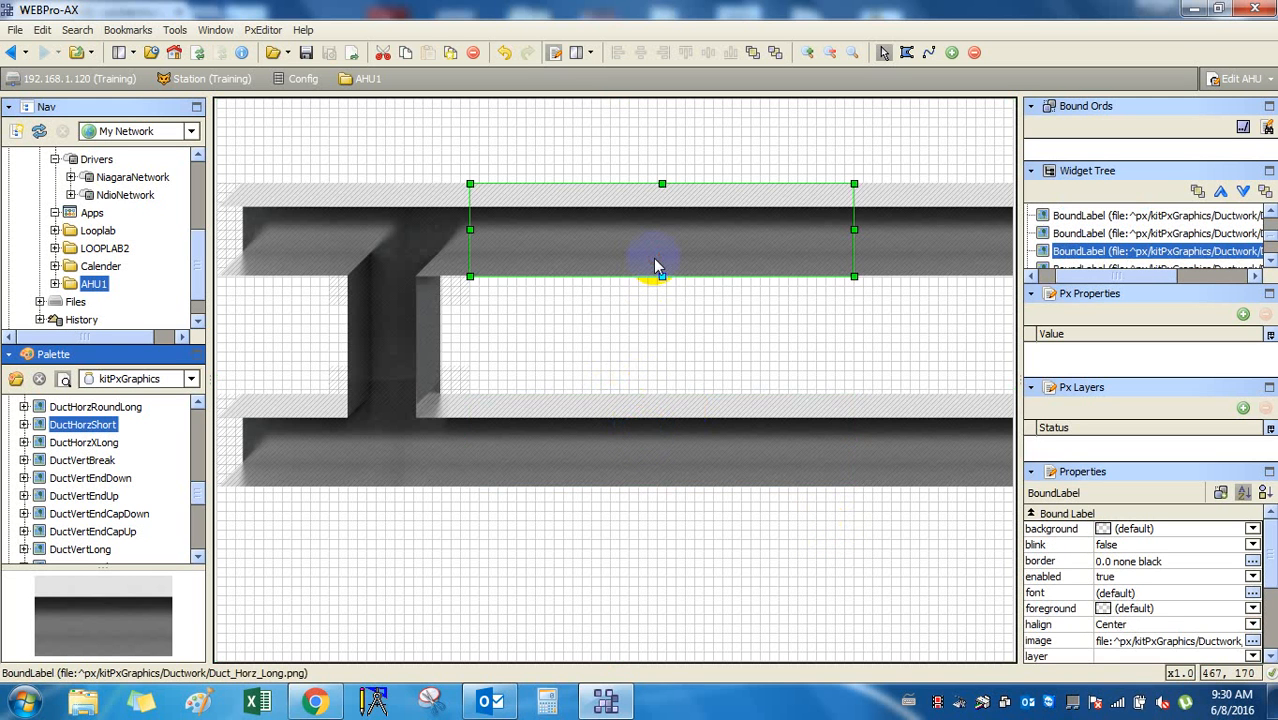
{"action": "left_click", "coordinate": [933, 440]}
{"action": "left_click", "coordinate": [941, 258]}
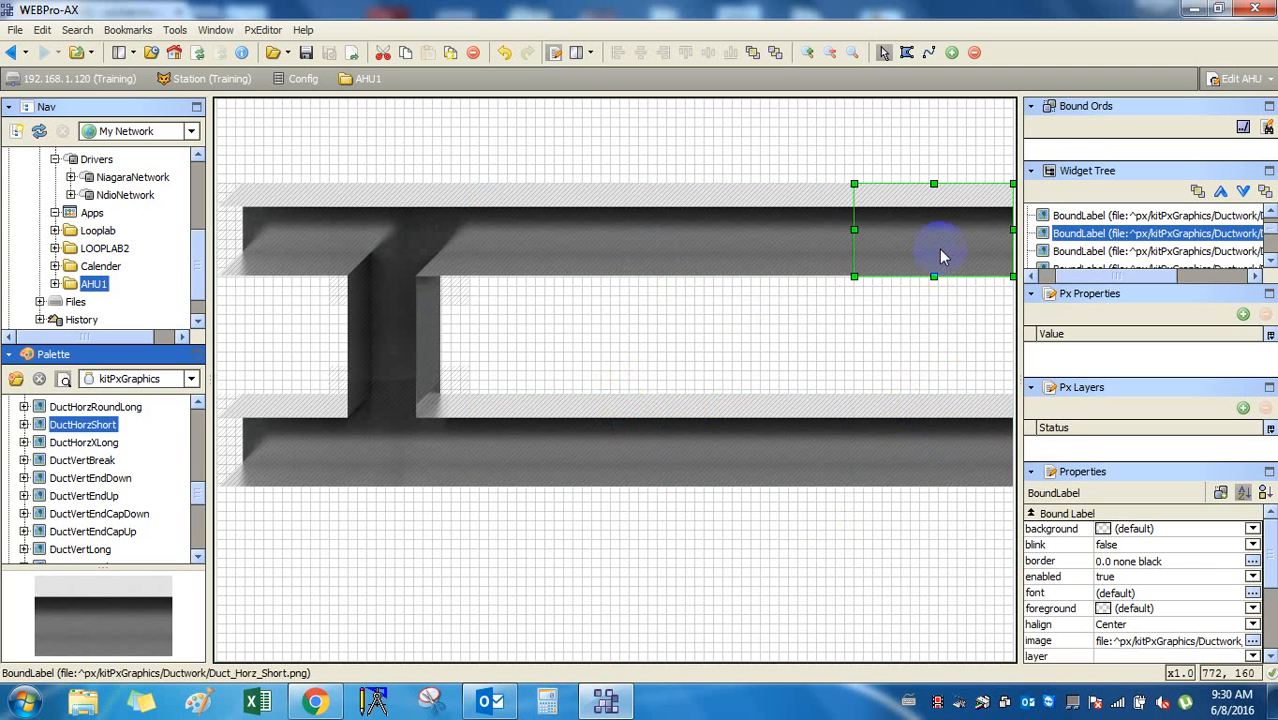
{"action": "left_click", "coordinate": [298, 268]}
{"action": "left_click", "coordinate": [314, 448]}
{"action": "left_click", "coordinate": [414, 456]}
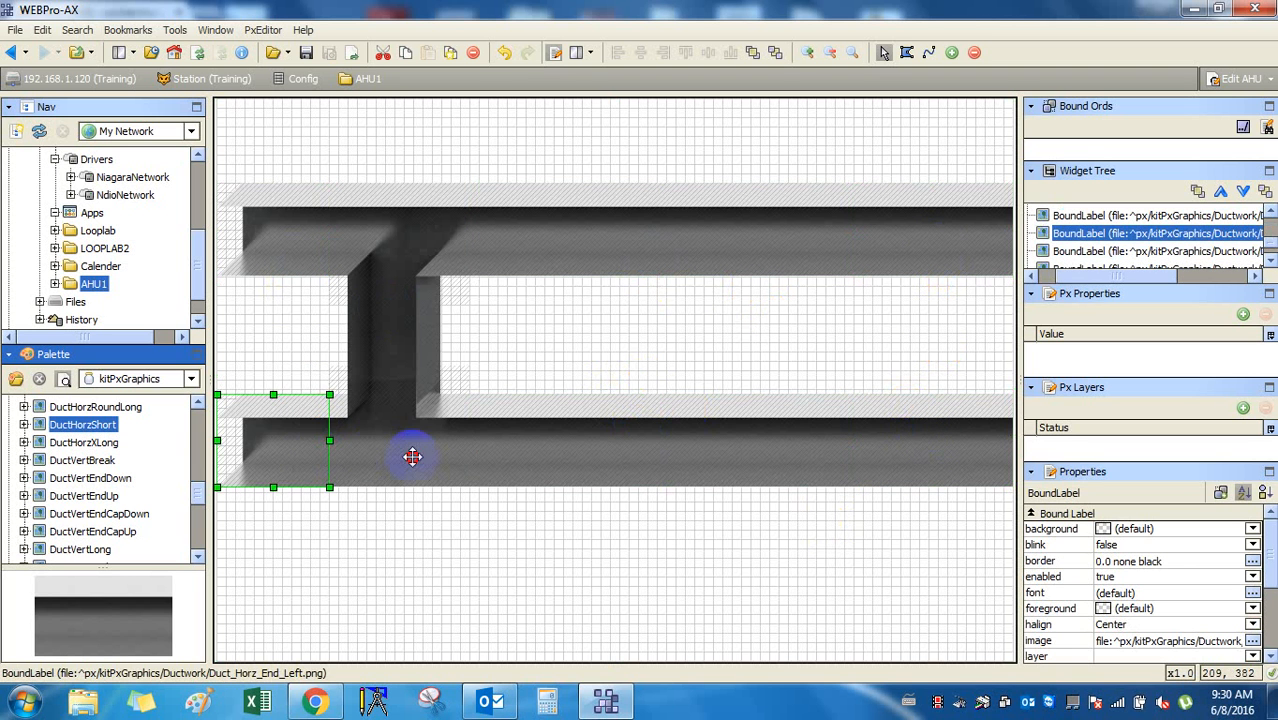
{"action": "left_click", "coordinate": [403, 345]}
{"action": "left_click", "coordinate": [399, 263]}
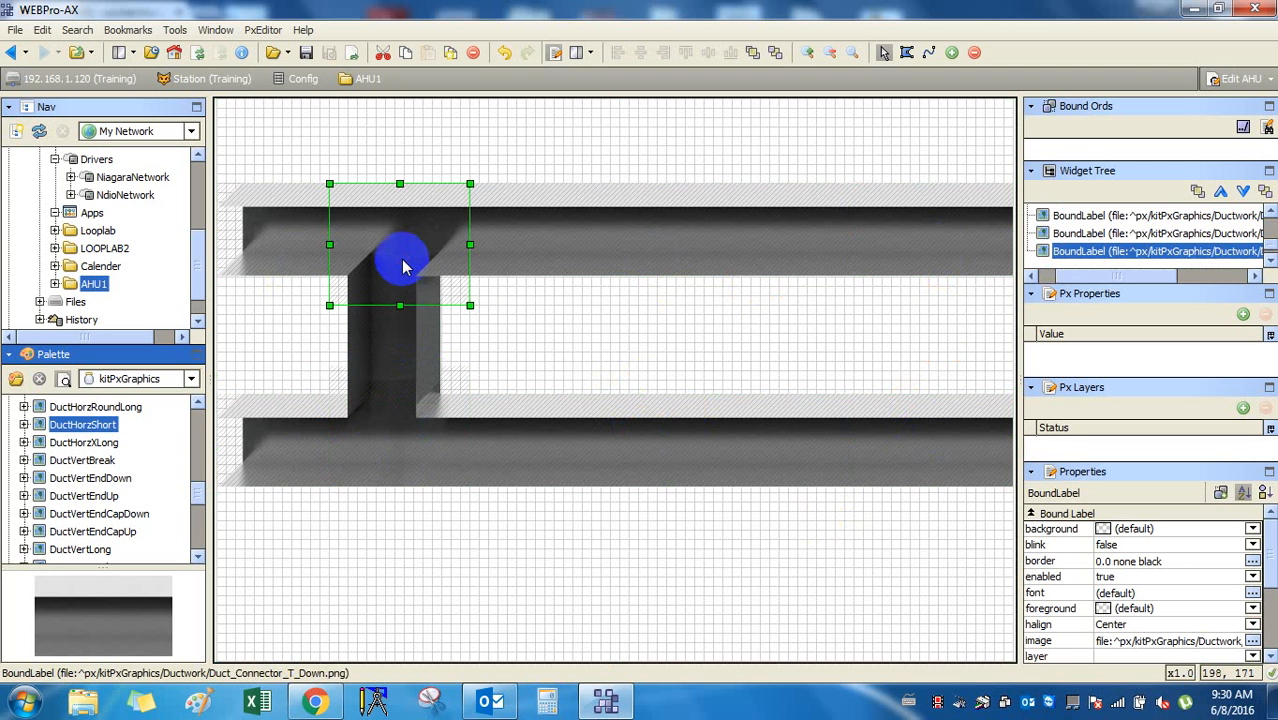
{"action": "left_click", "coordinate": [697, 390]}
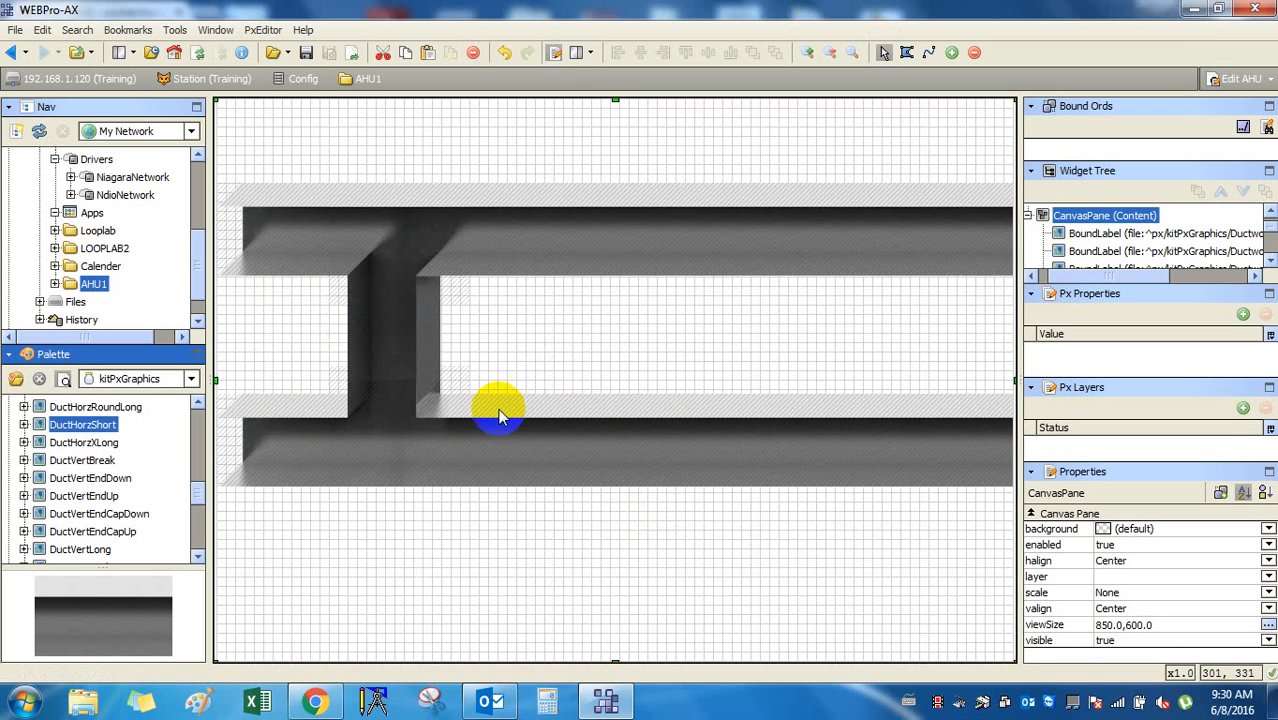
Collapse Ductwork, open Dampers, drop a Damper3Way on the graphic and delete the empty label it creates.
{"action": "left_click_drag", "start_coordinate": [200, 486], "coordinate": [204, 399]}
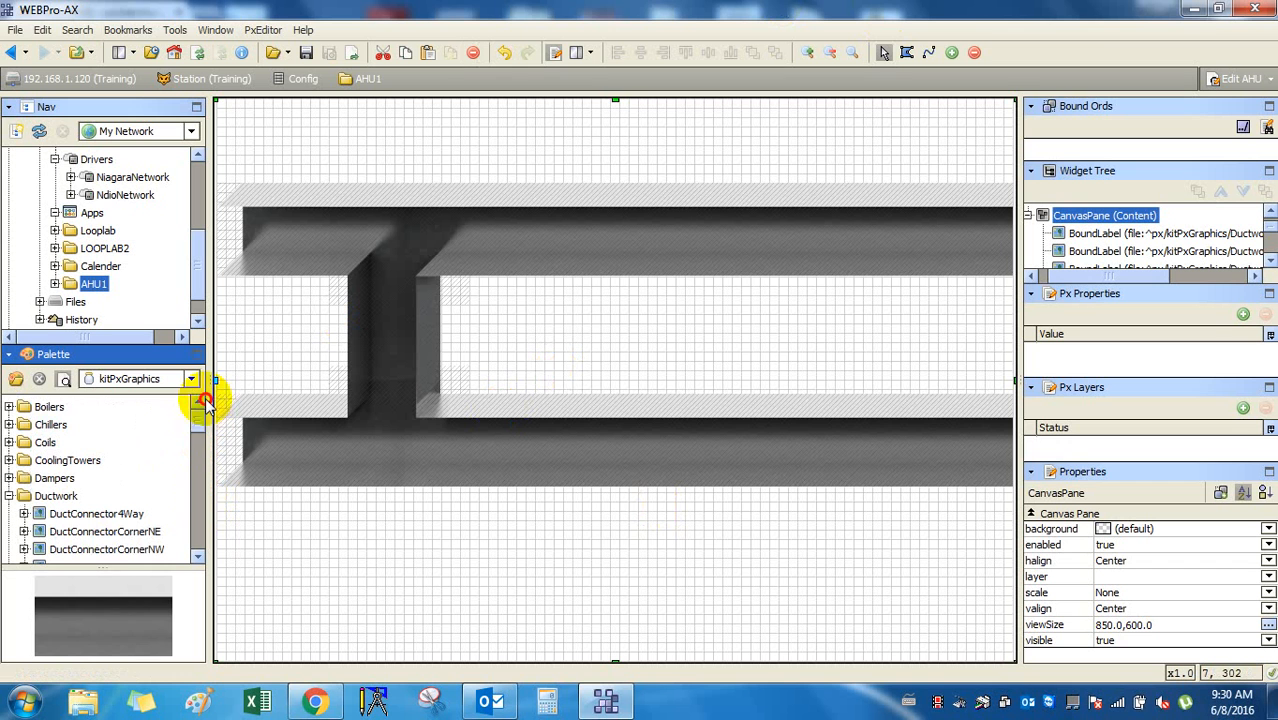
{"action": "left_click", "coordinate": [9, 496]}
{"action": "double_click", "coordinate": [52, 478]}
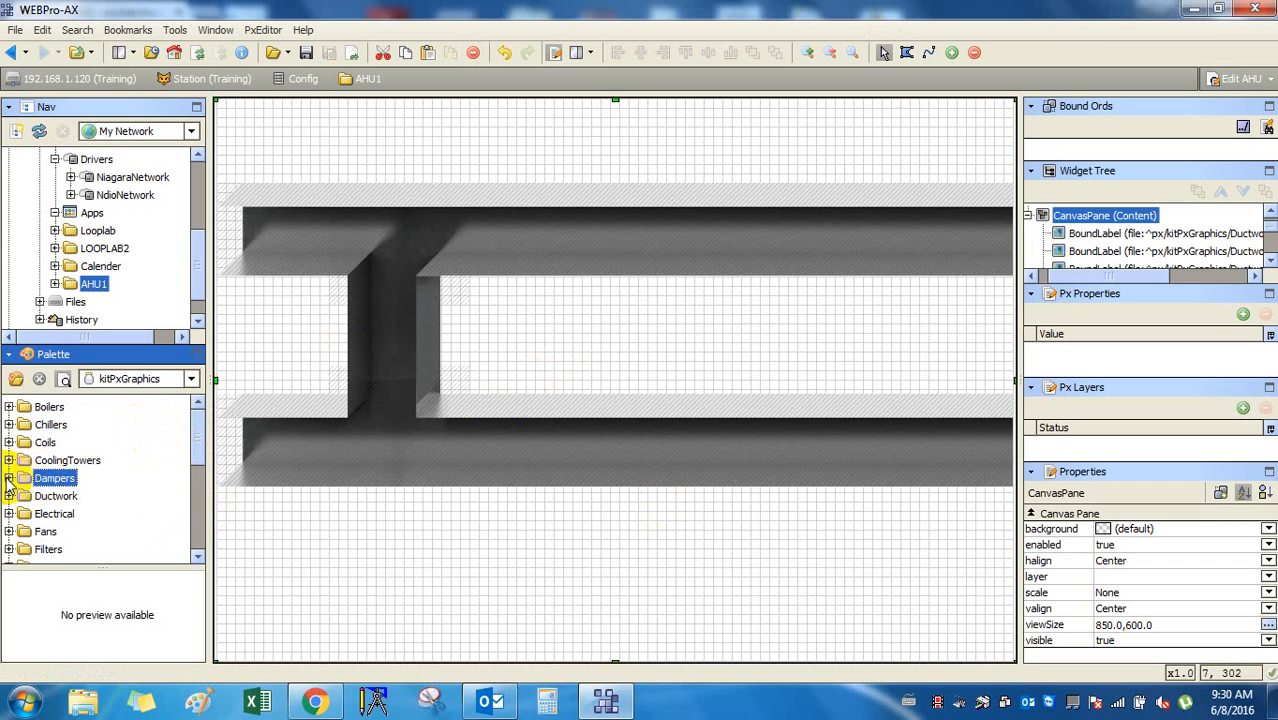
{"action": "left_click", "coordinate": [85, 444]}
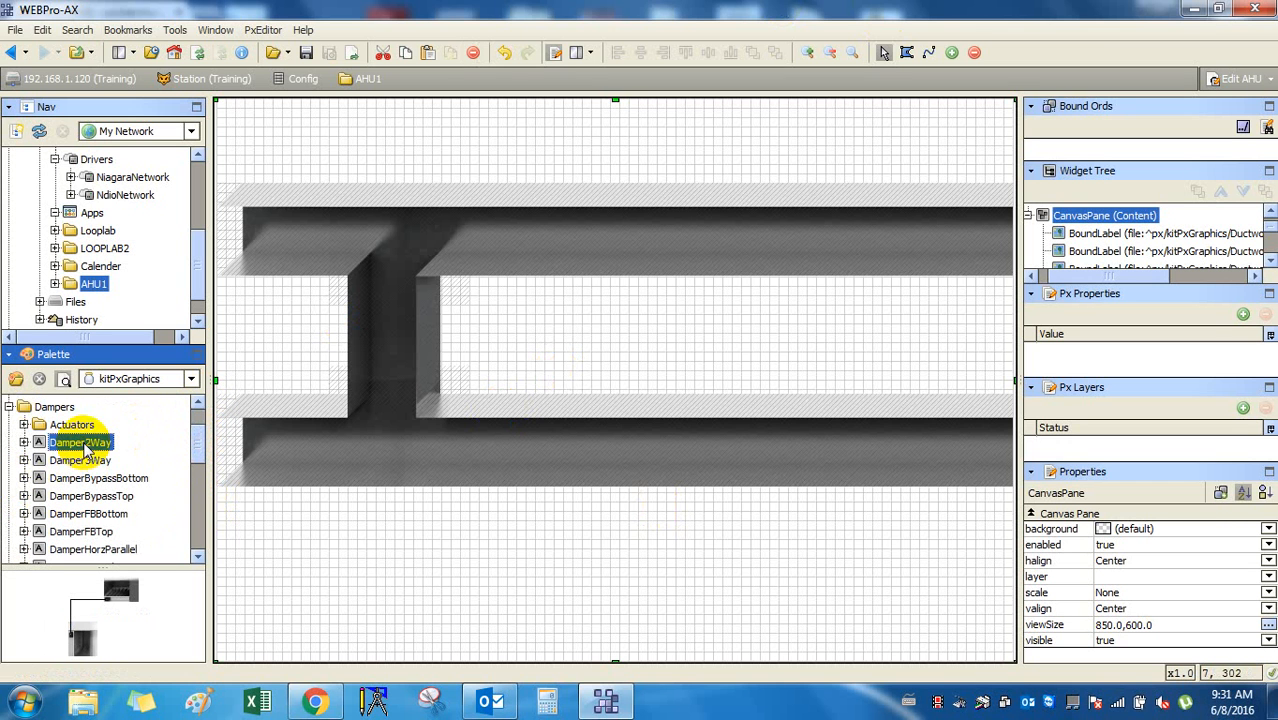
{"action": "left_click", "coordinate": [85, 462]}
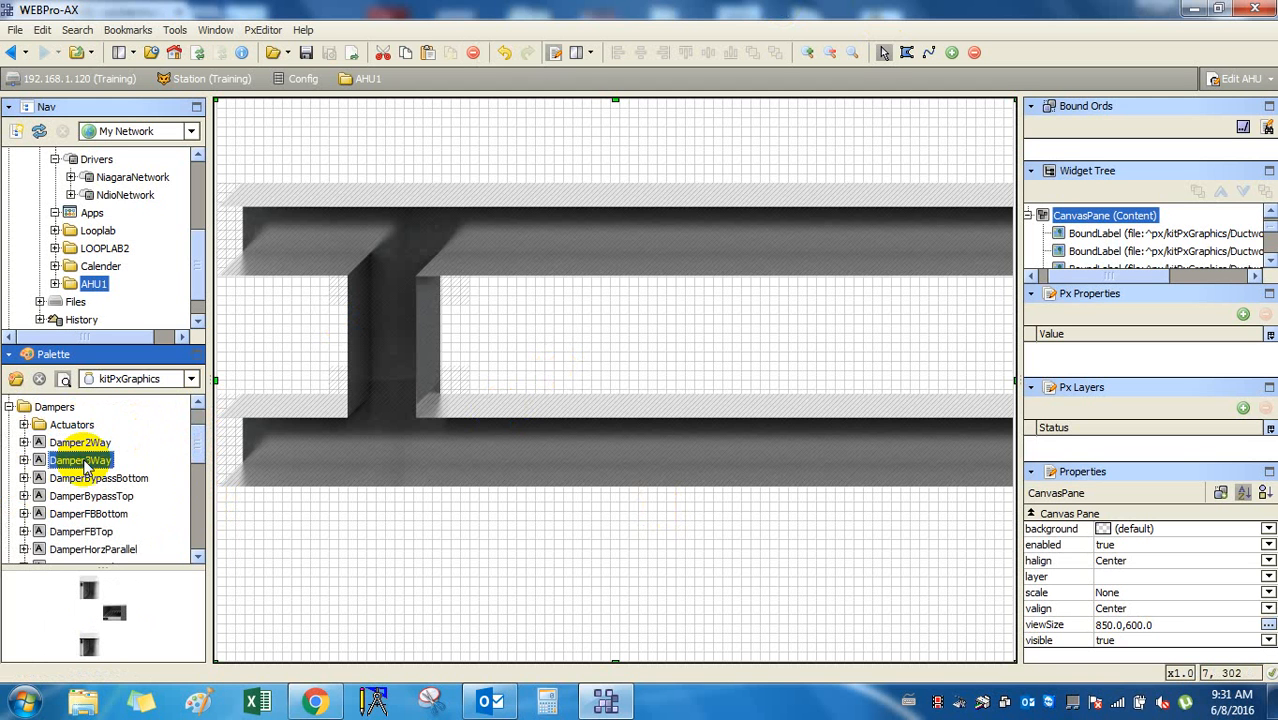
{"action": "left_click_drag", "start_coordinate": [85, 462], "coordinate": [576, 574]}
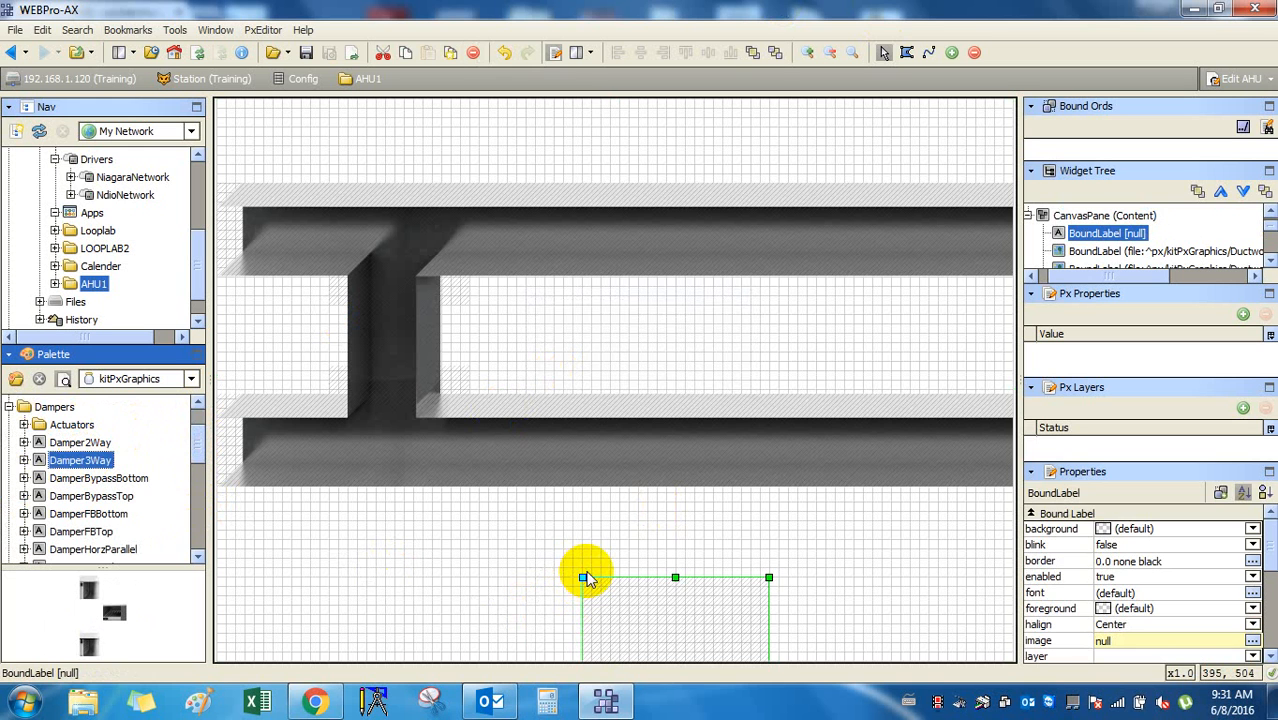
{"action": "key", "text": "Delete"}
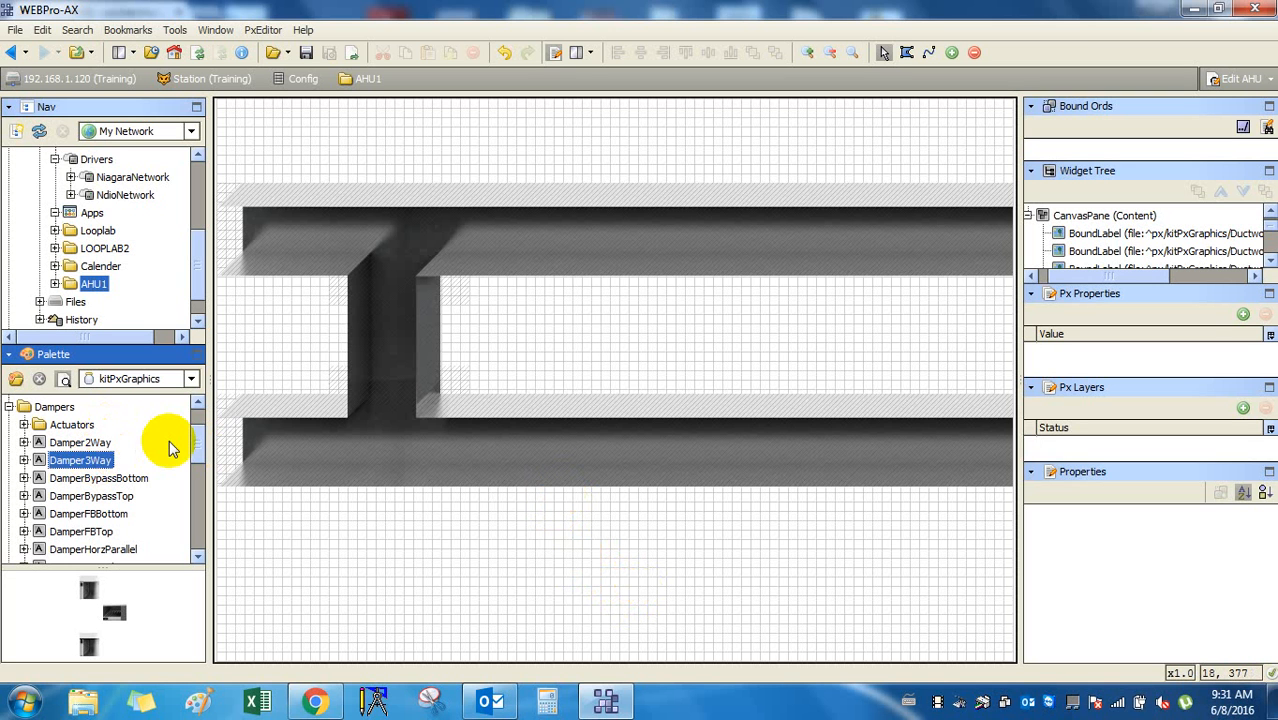
Hide the side panels to widen the canvas and drop another Damper3Way below the lower duct.
{"action": "left_click", "coordinate": [1248, 104]}
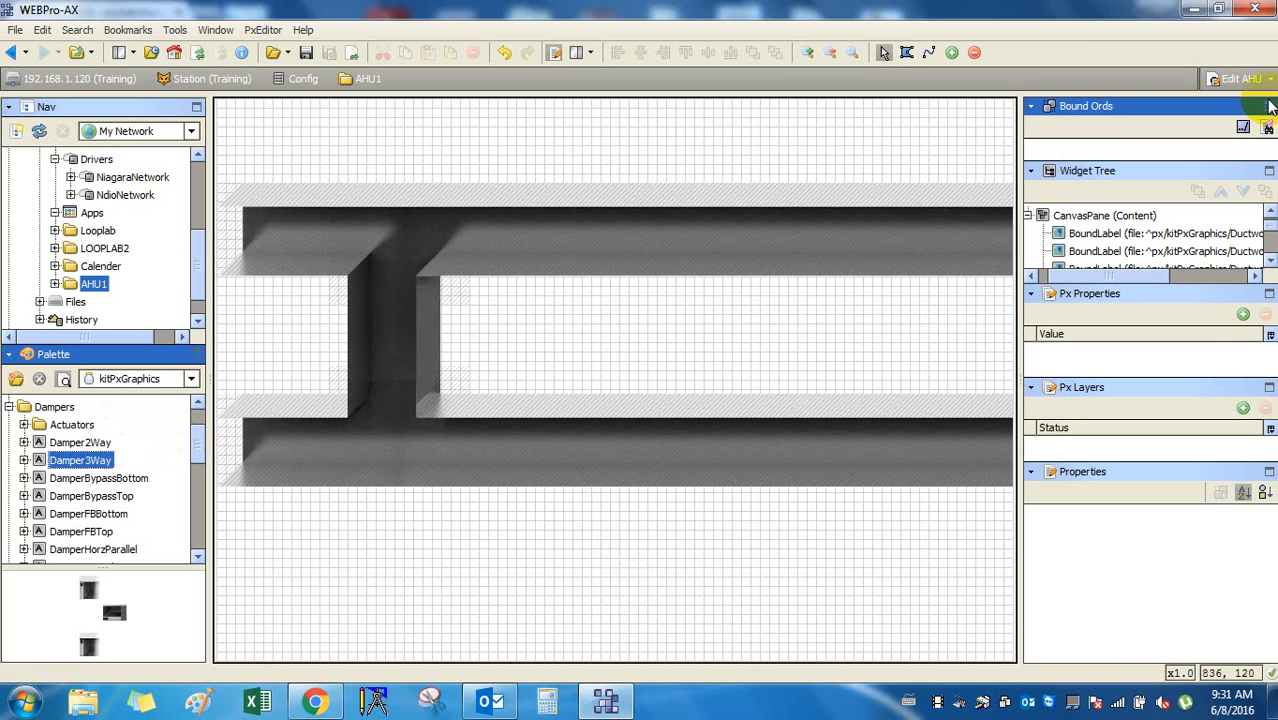
{"action": "left_click", "coordinate": [1267, 108]}
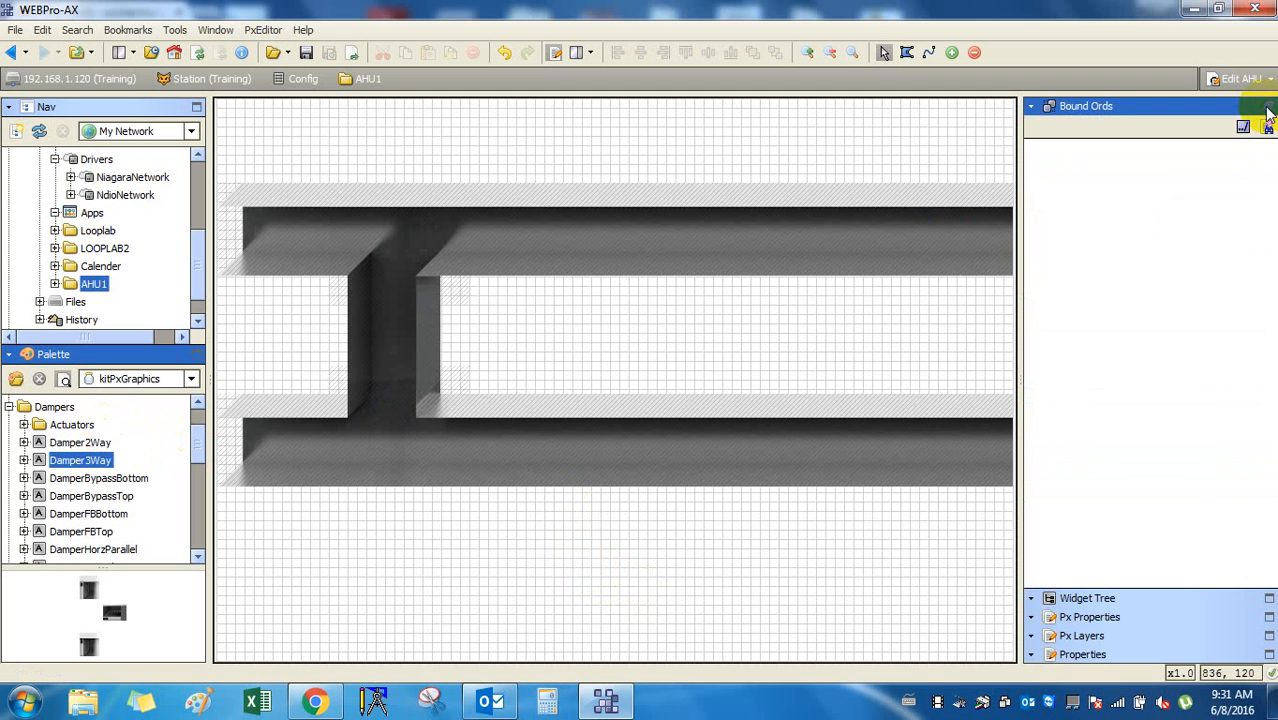
{"action": "left_click", "coordinate": [1267, 108]}
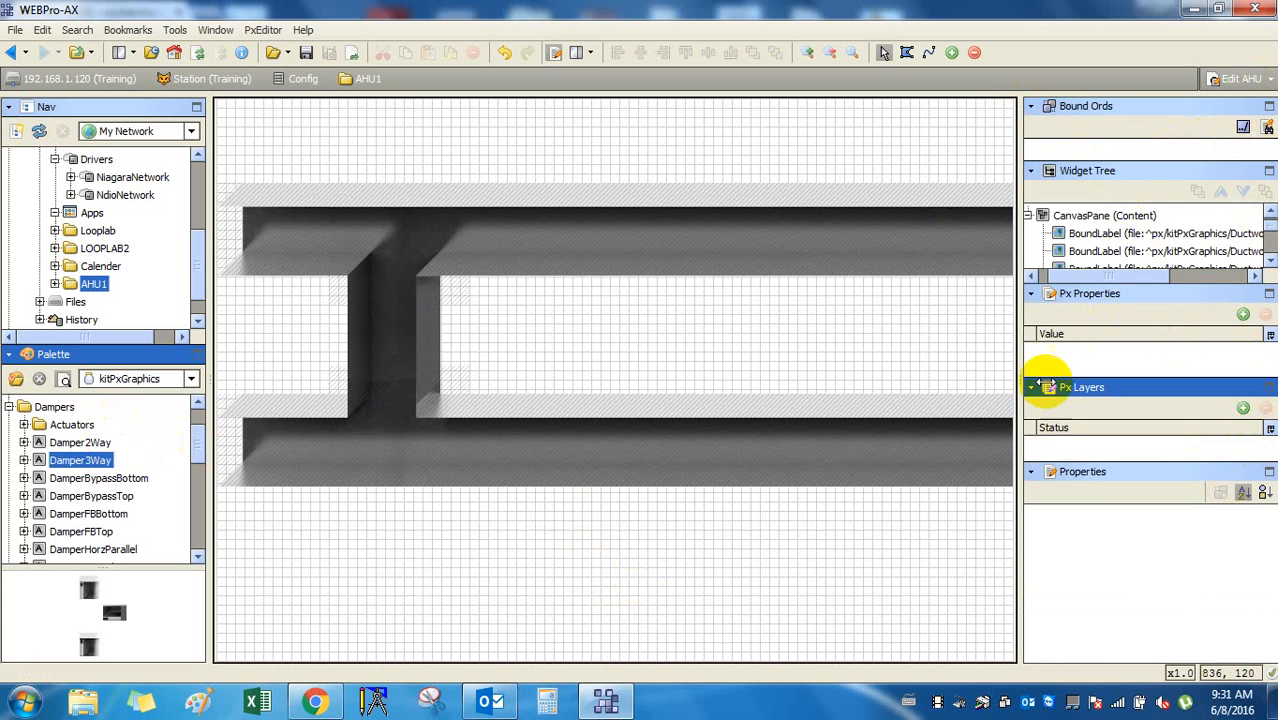
{"action": "left_click_drag", "start_coordinate": [1015, 400], "coordinate": [1275, 380]}
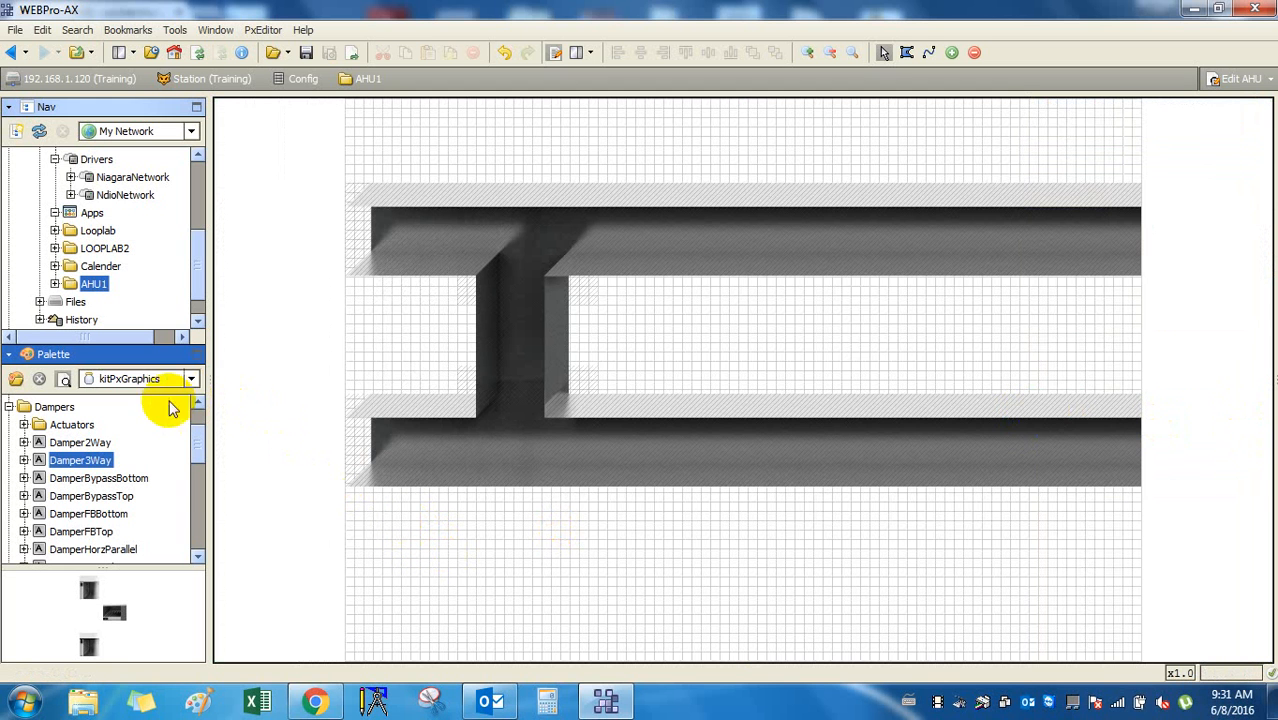
{"action": "left_click_drag", "start_coordinate": [100, 462], "coordinate": [680, 530]}
Delete the misplaced damper widget and open the Actuators group.
{"action": "right_click", "coordinate": [695, 533]}
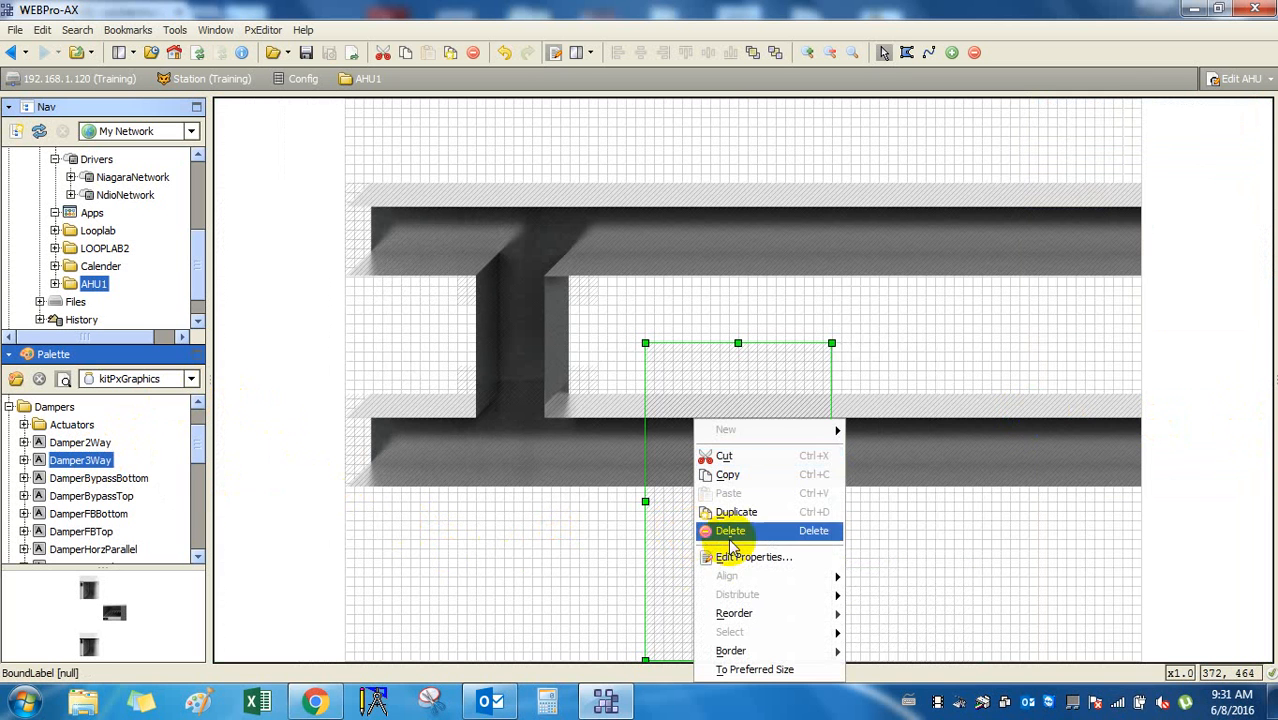
{"action": "left_click", "coordinate": [764, 533]}
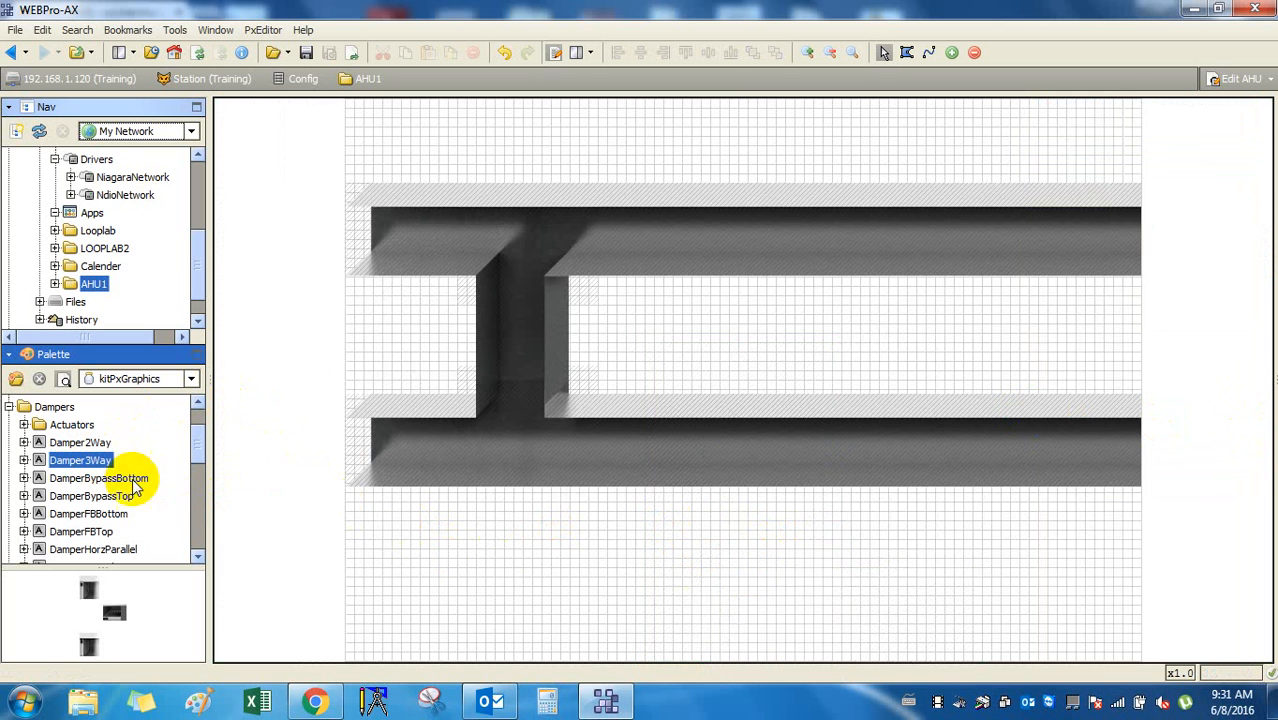
{"action": "left_click", "coordinate": [88, 445]}
{"action": "left_click", "coordinate": [80, 427]}
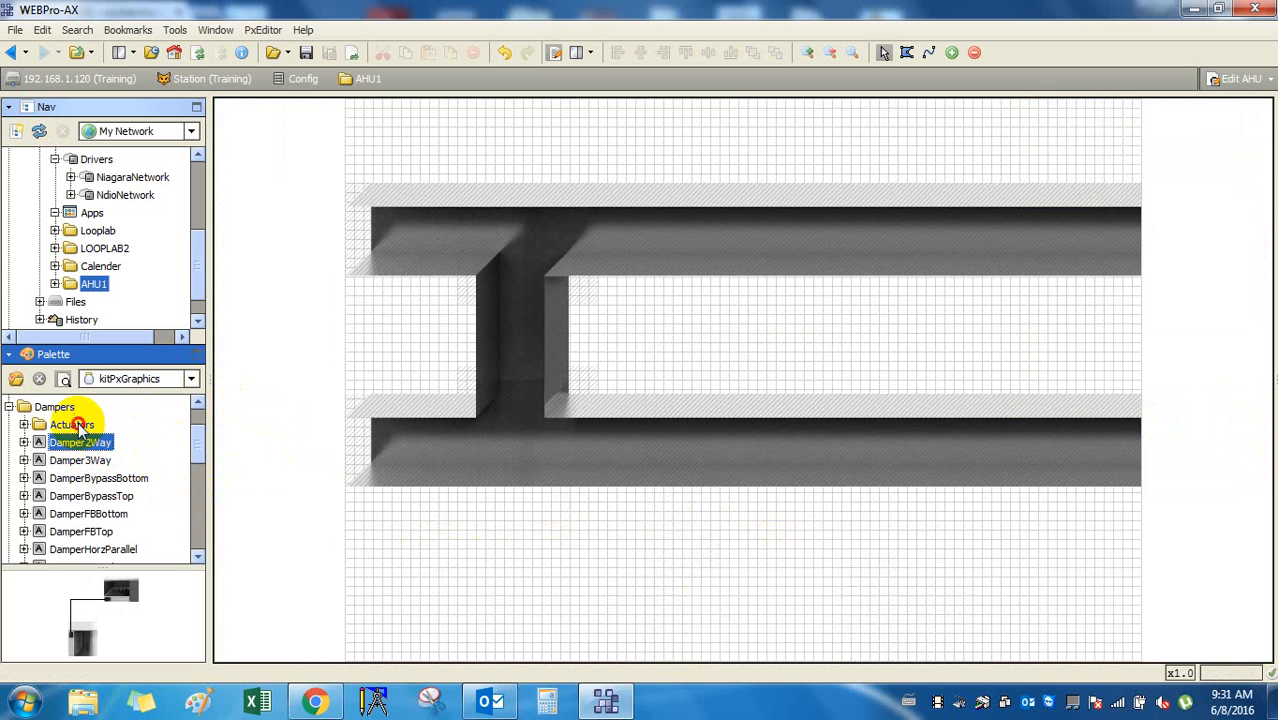
{"action": "double_click", "coordinate": [80, 428]}
Preview the Belimo, JCI and Siemens actuator widgets in turn.
{"action": "left_click", "coordinate": [95, 426]}
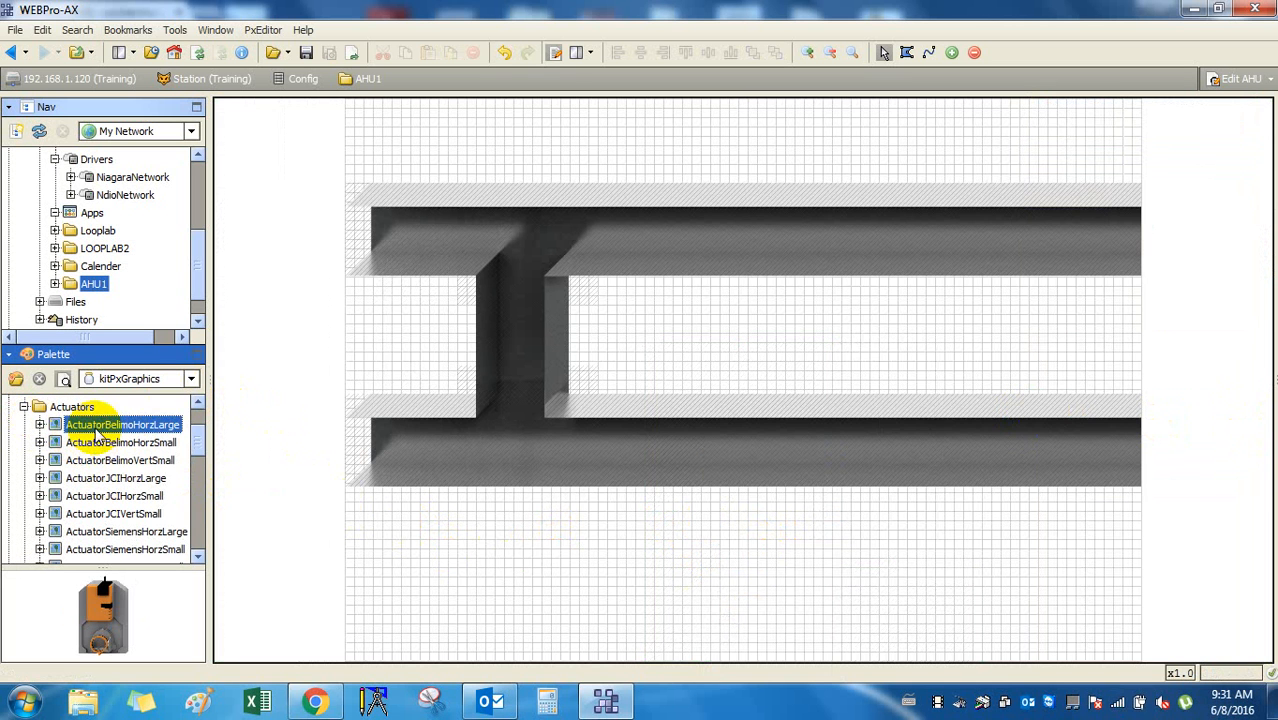
{"action": "left_click", "coordinate": [103, 443]}
{"action": "left_click", "coordinate": [112, 460]}
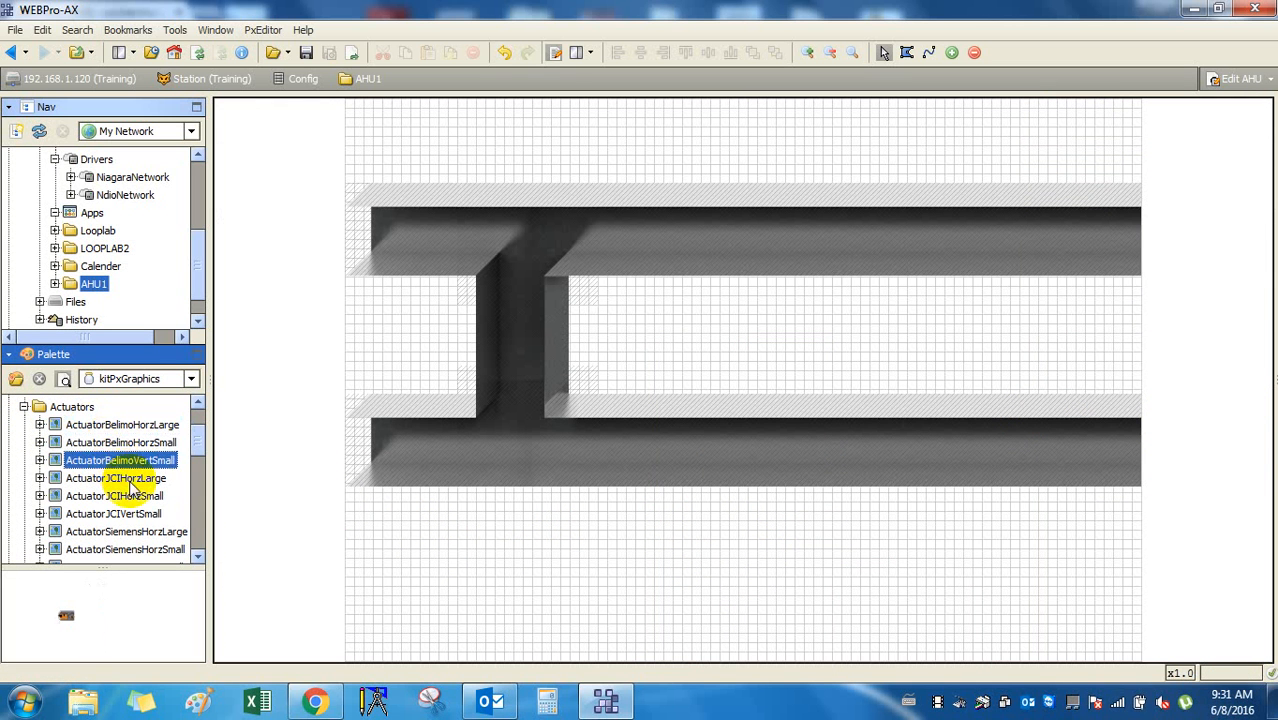
{"action": "left_click", "coordinate": [128, 479]}
{"action": "left_click", "coordinate": [130, 496]}
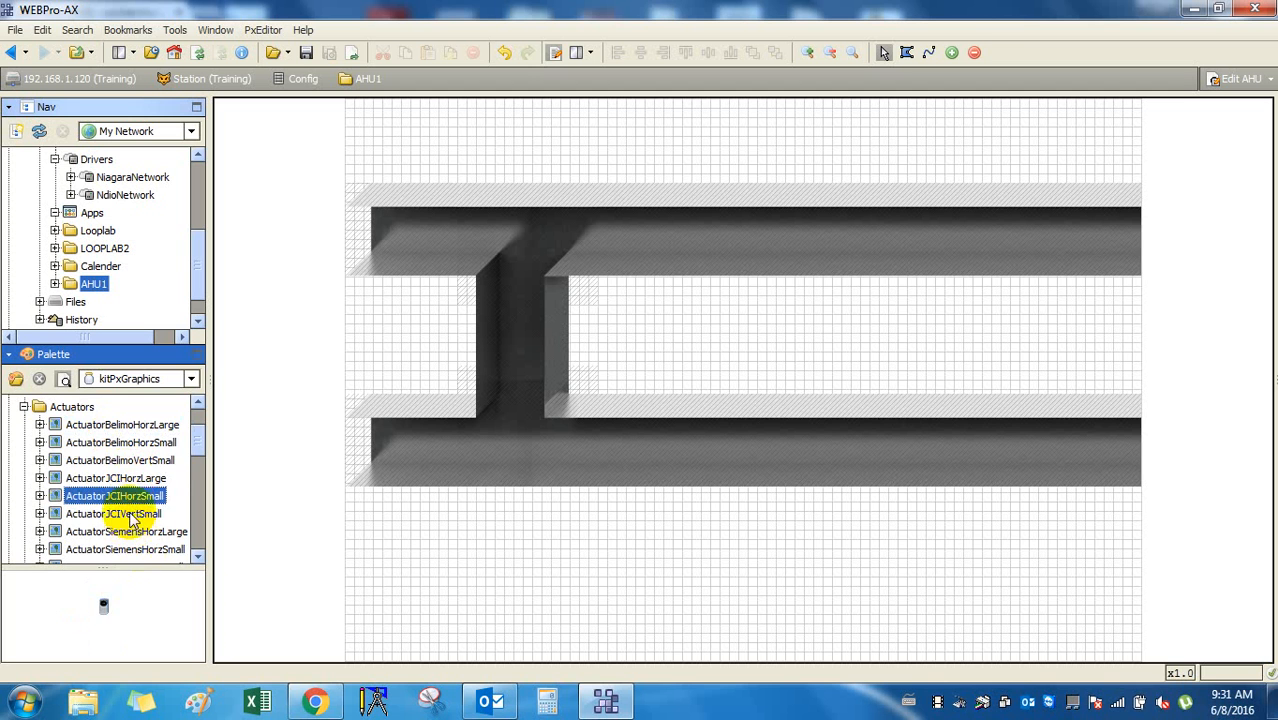
{"action": "left_click", "coordinate": [130, 513]}
{"action": "scroll", "coordinate": [130, 517], "scroll_direction": "down", "scroll_amount": 3}
{"action": "scroll", "coordinate": [130, 520], "scroll_direction": "up", "scroll_amount": 2}
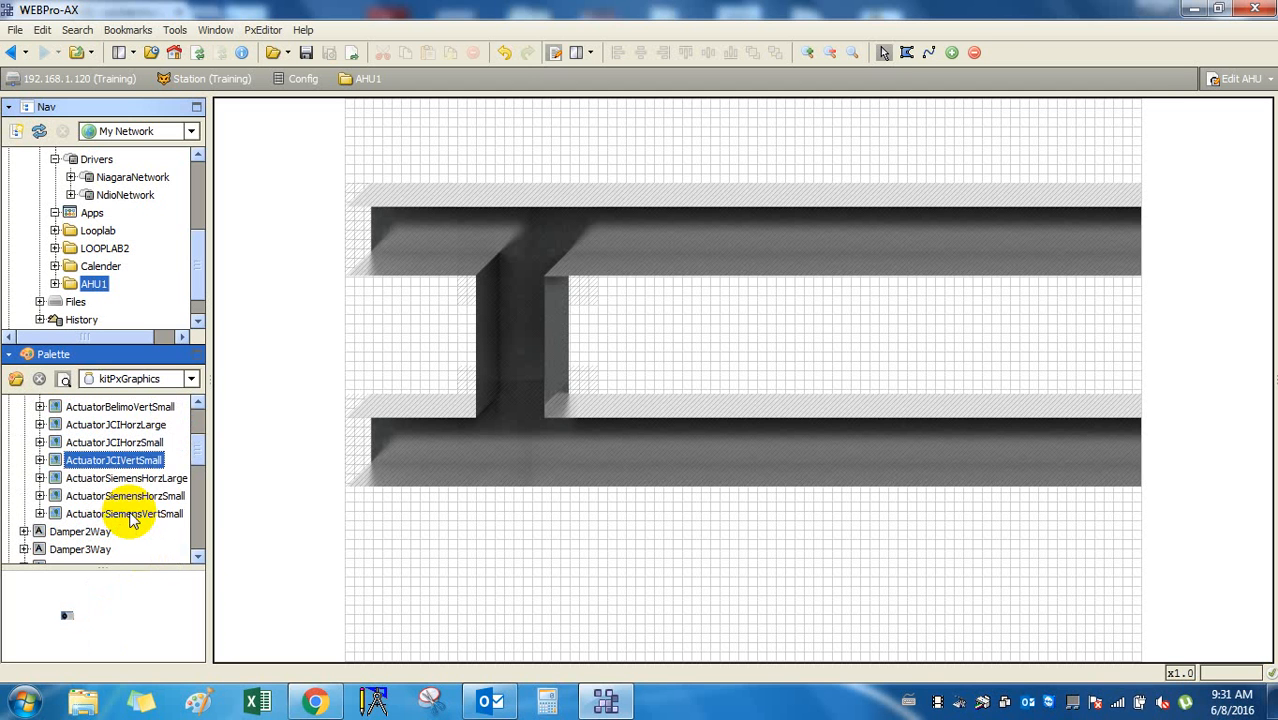
{"action": "left_click", "coordinate": [140, 483]}
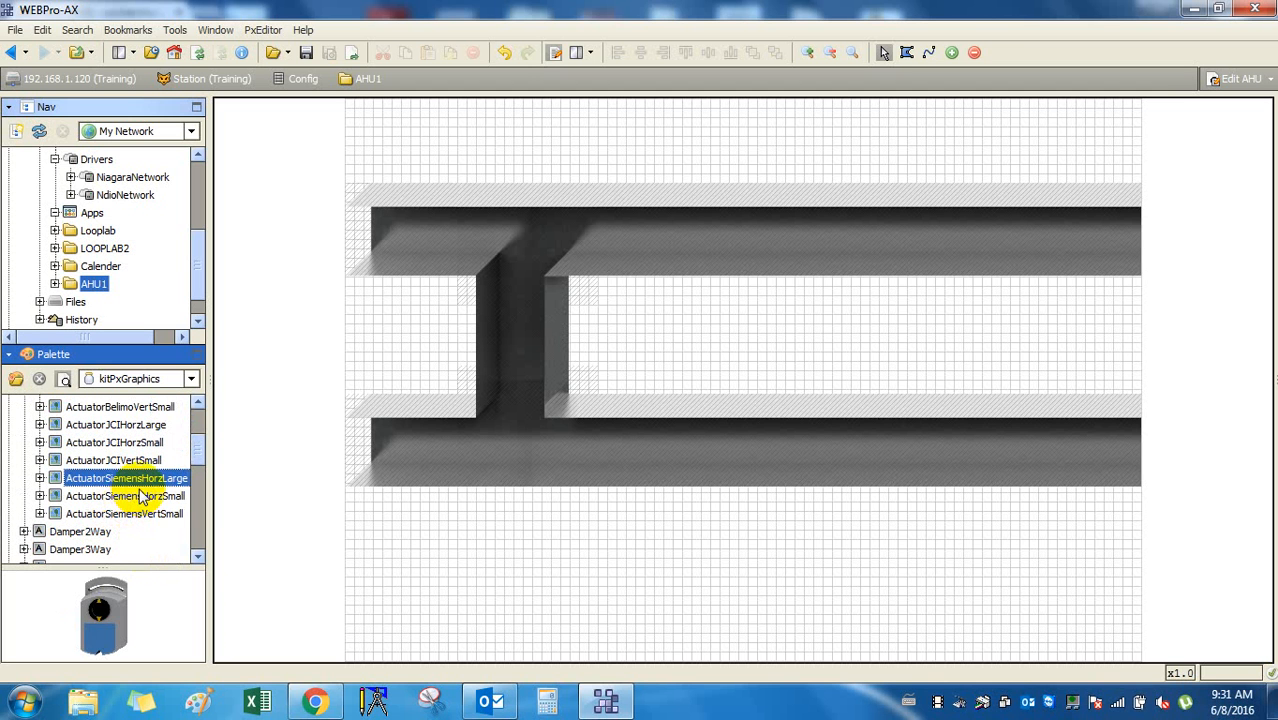
{"action": "left_click", "coordinate": [141, 494]}
{"action": "left_click", "coordinate": [141, 485]}
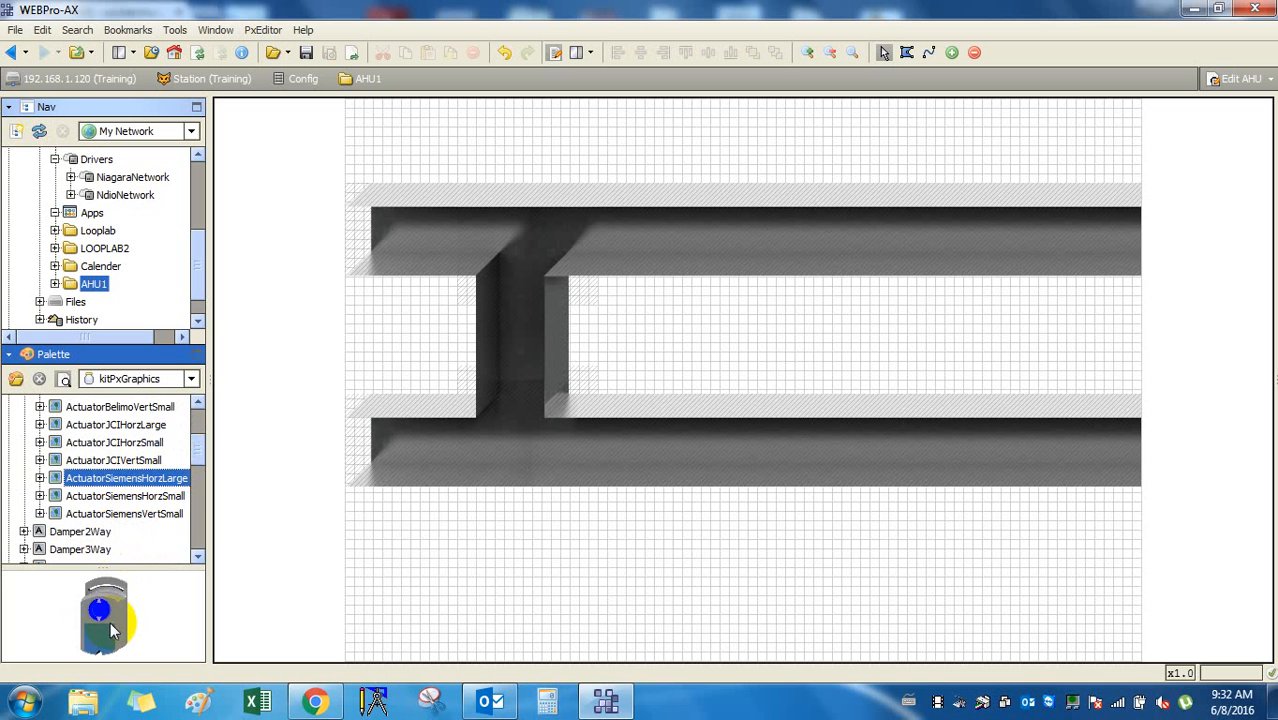
Arrow through the Siemens actuator and damper previews, then collapse the Actuators folder.
{"action": "key", "text": "Down"}
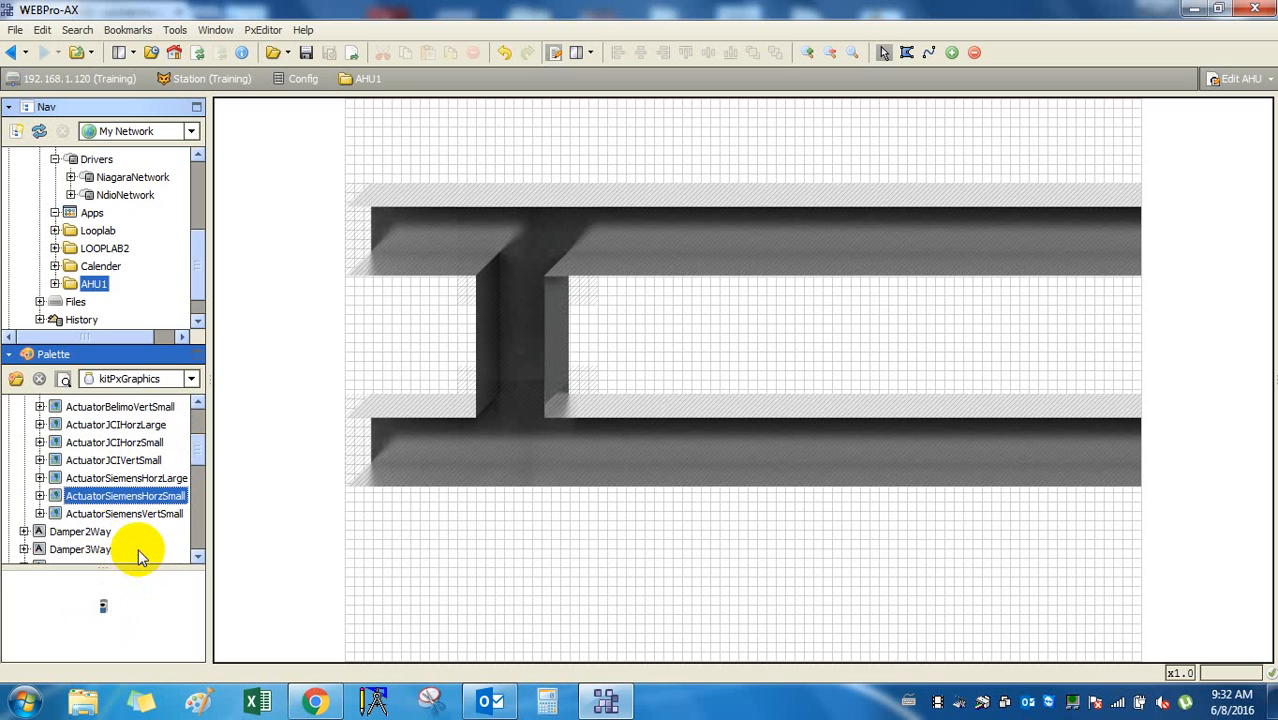
{"action": "key", "text": "Up"}
{"action": "key", "text": "Down"}
{"action": "key", "text": "Down"}
{"action": "key", "text": "Down"}
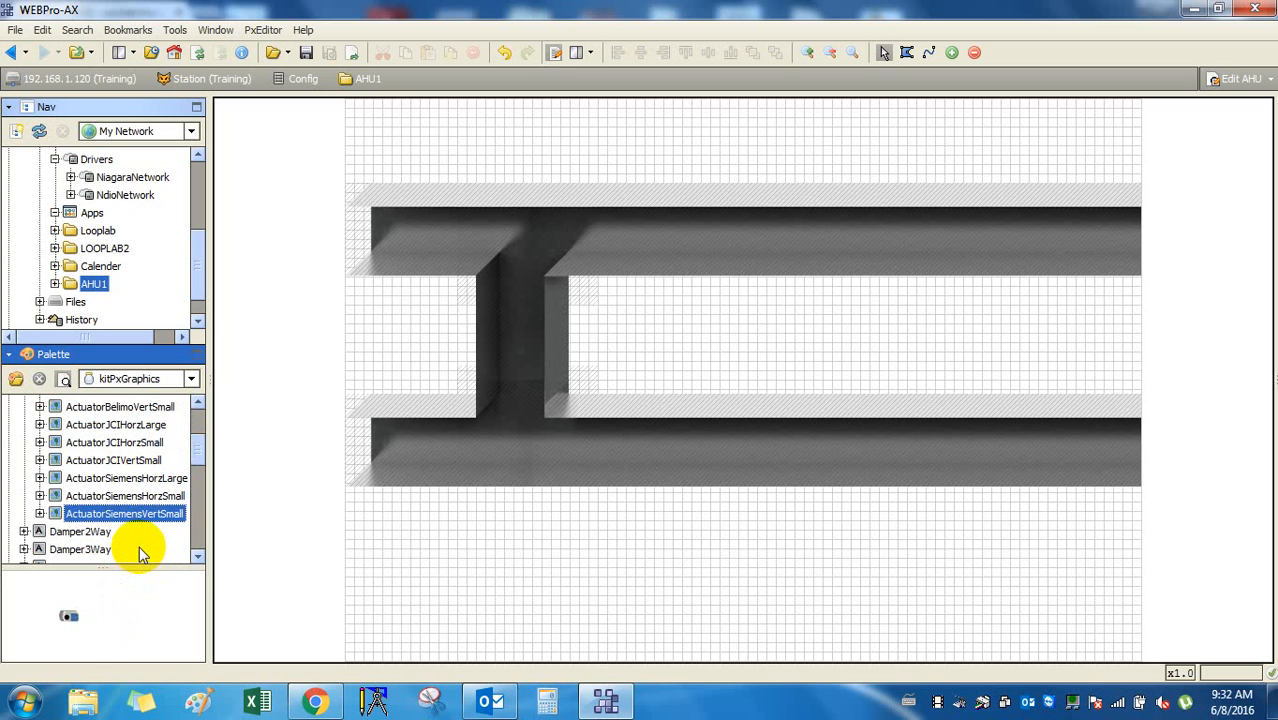
{"action": "key", "text": "Up"}
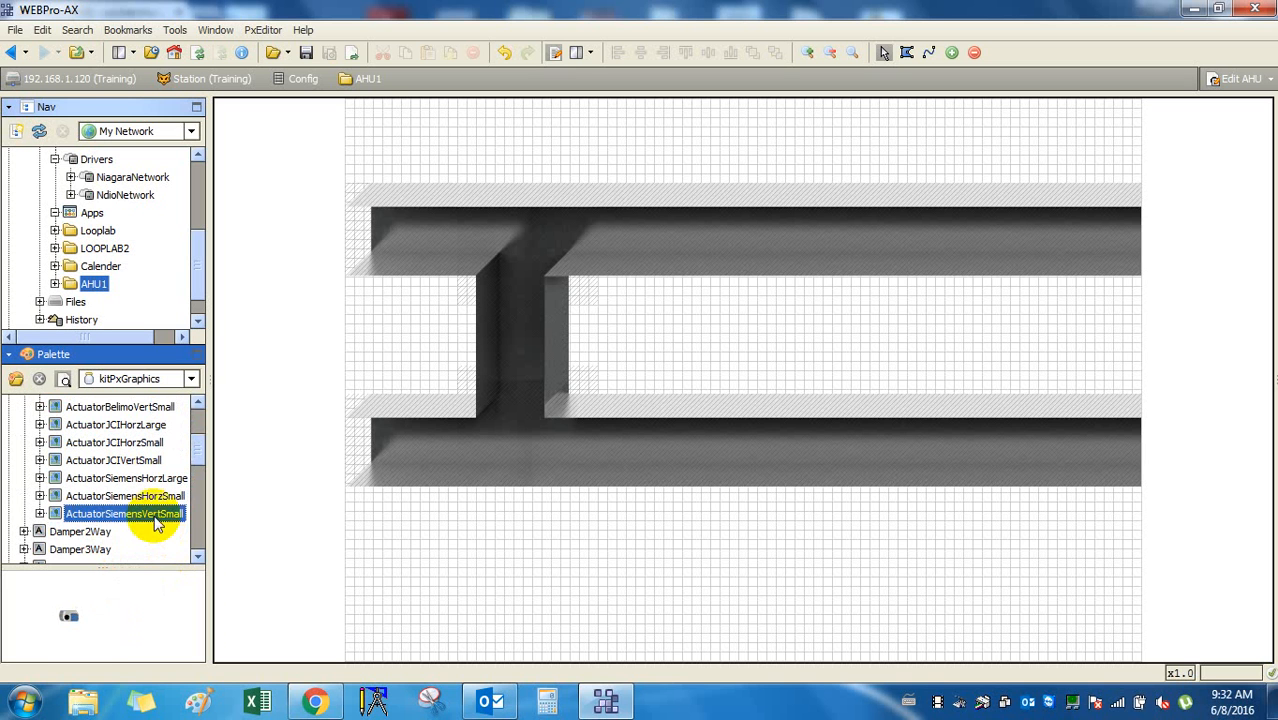
{"action": "key", "text": "Down"}
{"action": "key", "text": "Down"}
{"action": "key", "text": "Down"}
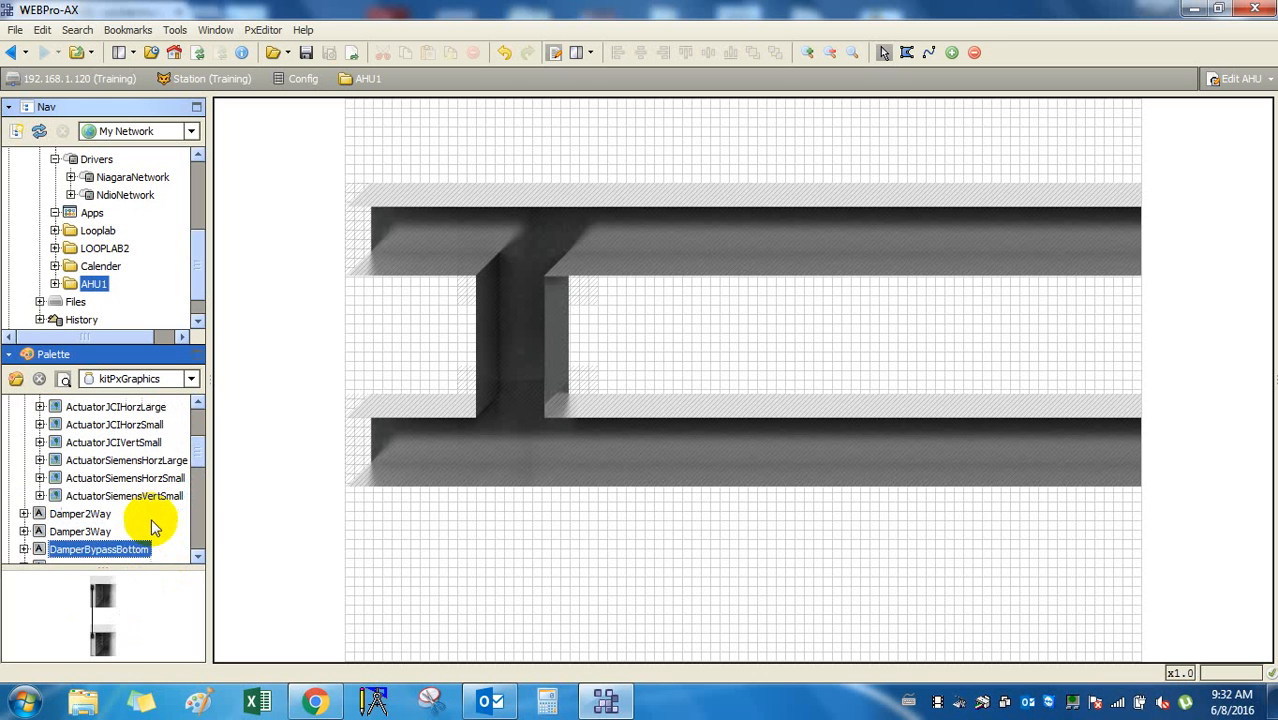
{"action": "key", "text": "Down"}
{"action": "key", "text": "Down"}
{"action": "key", "text": "Down"}
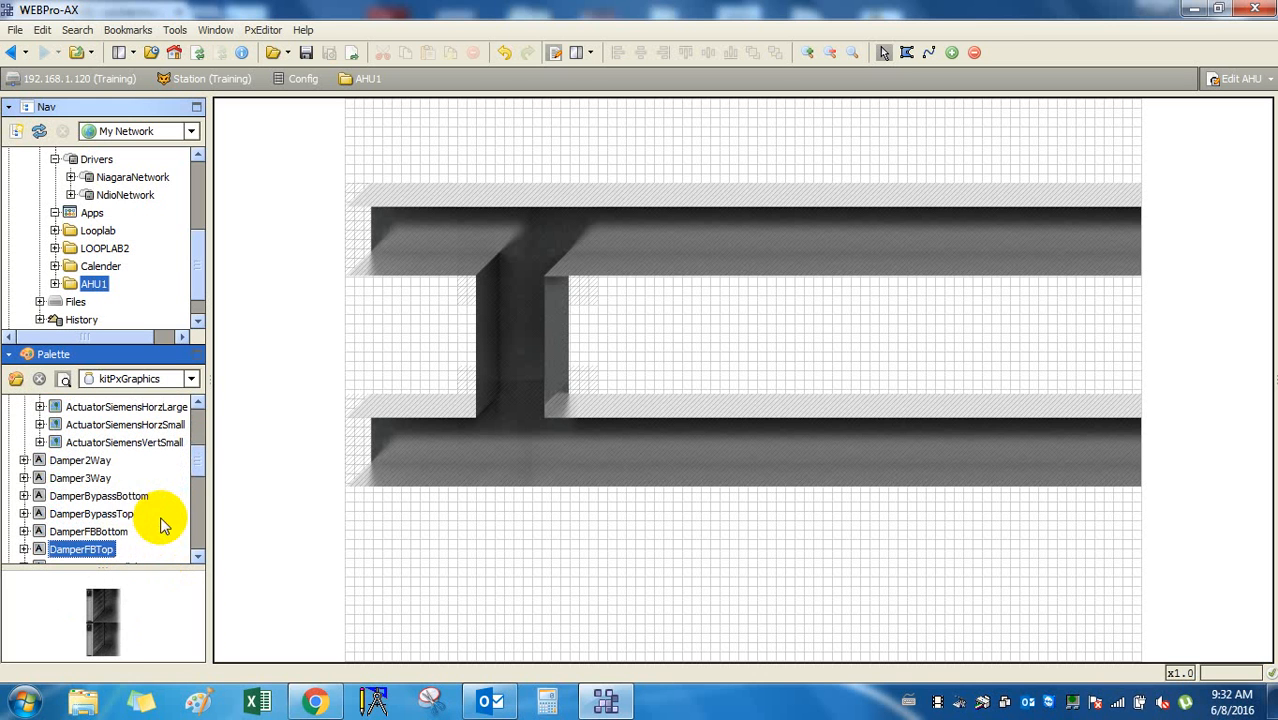
{"action": "key", "text": "Down"}
{"action": "key", "text": "Down"}
{"action": "key", "text": "Down"}
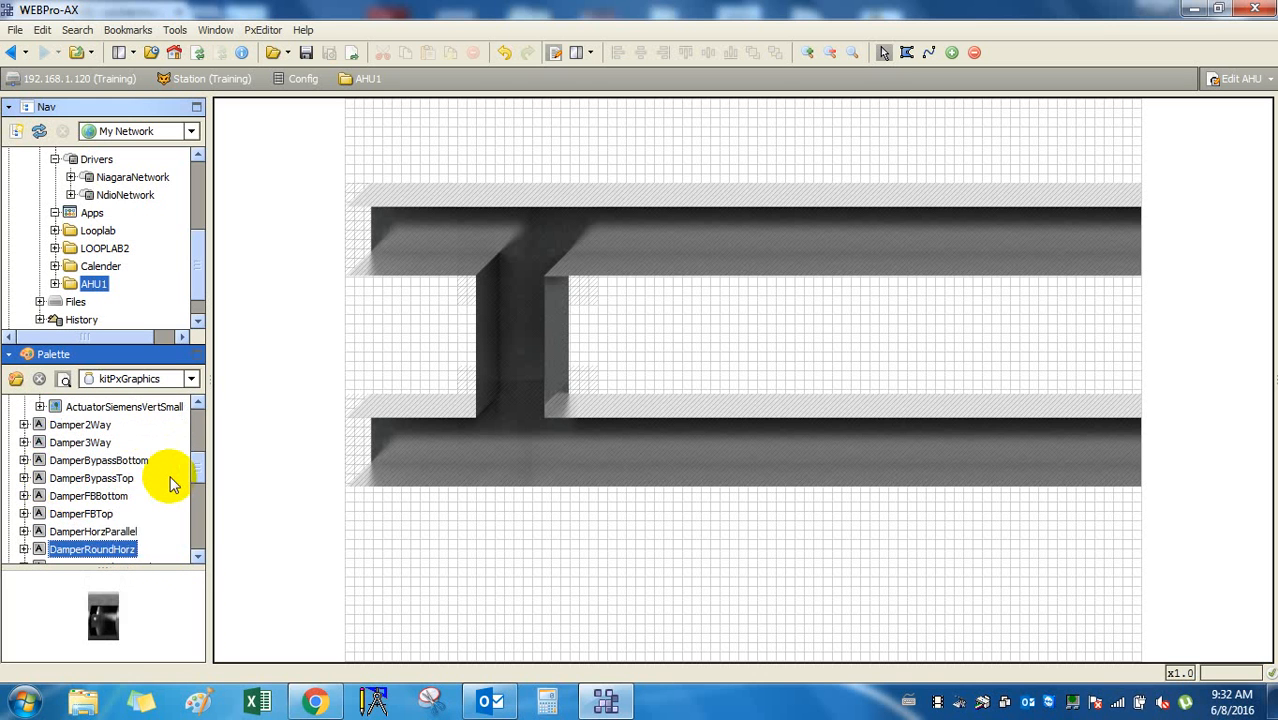
{"action": "key", "text": "Down"}
{"action": "key", "text": "Down"}
{"action": "key", "text": "Down"}
{"action": "key", "text": "Down"}
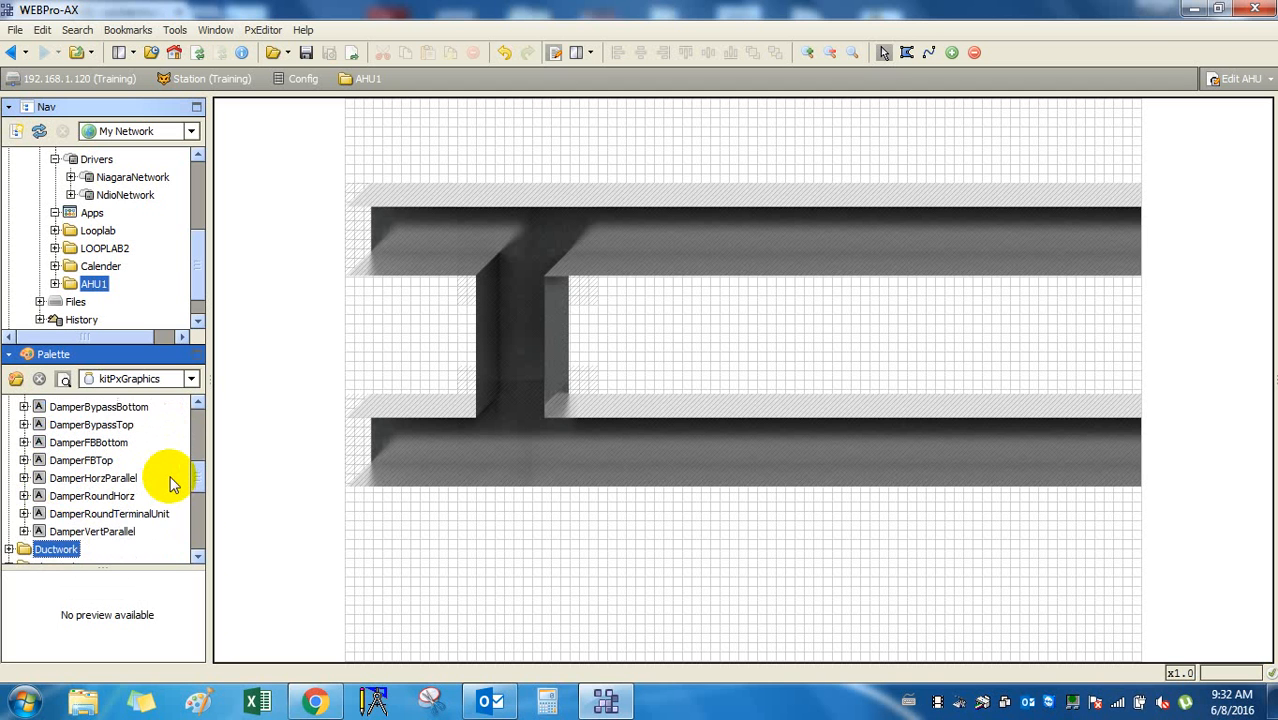
{"action": "scroll", "coordinate": [45, 520], "scroll_direction": "up", "scroll_amount": 10}
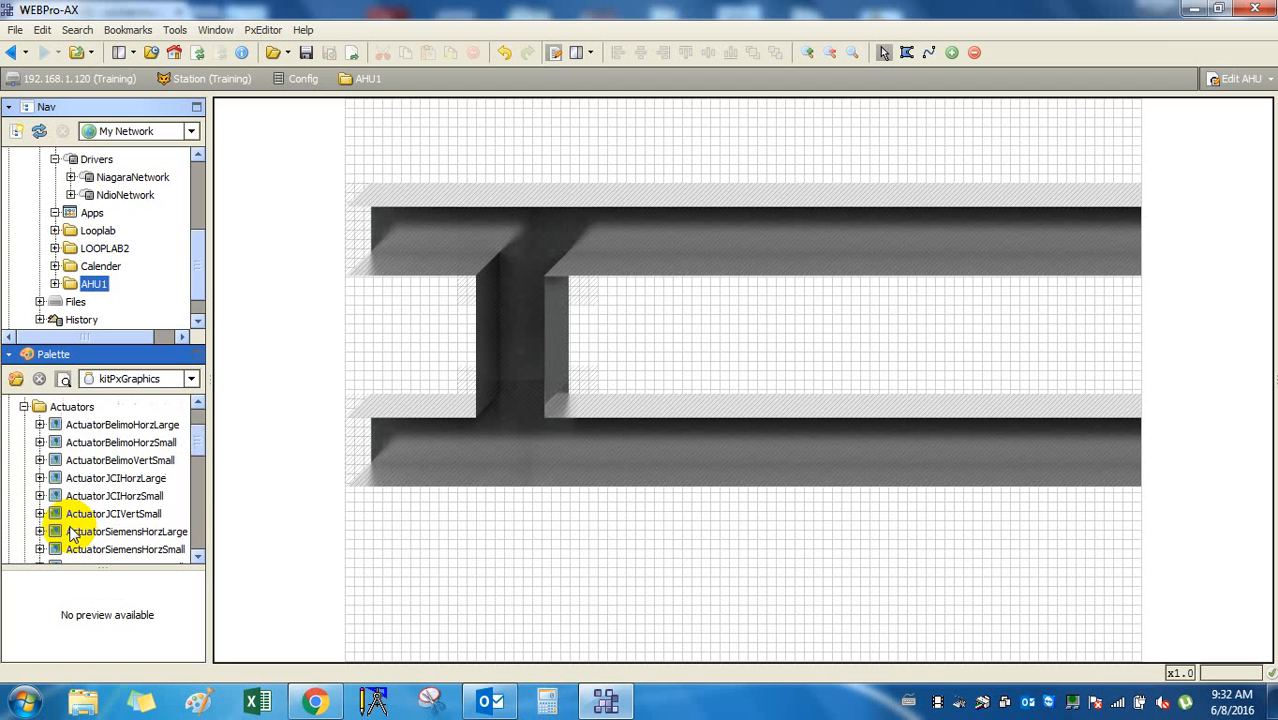
{"action": "left_click", "coordinate": [23, 407]}
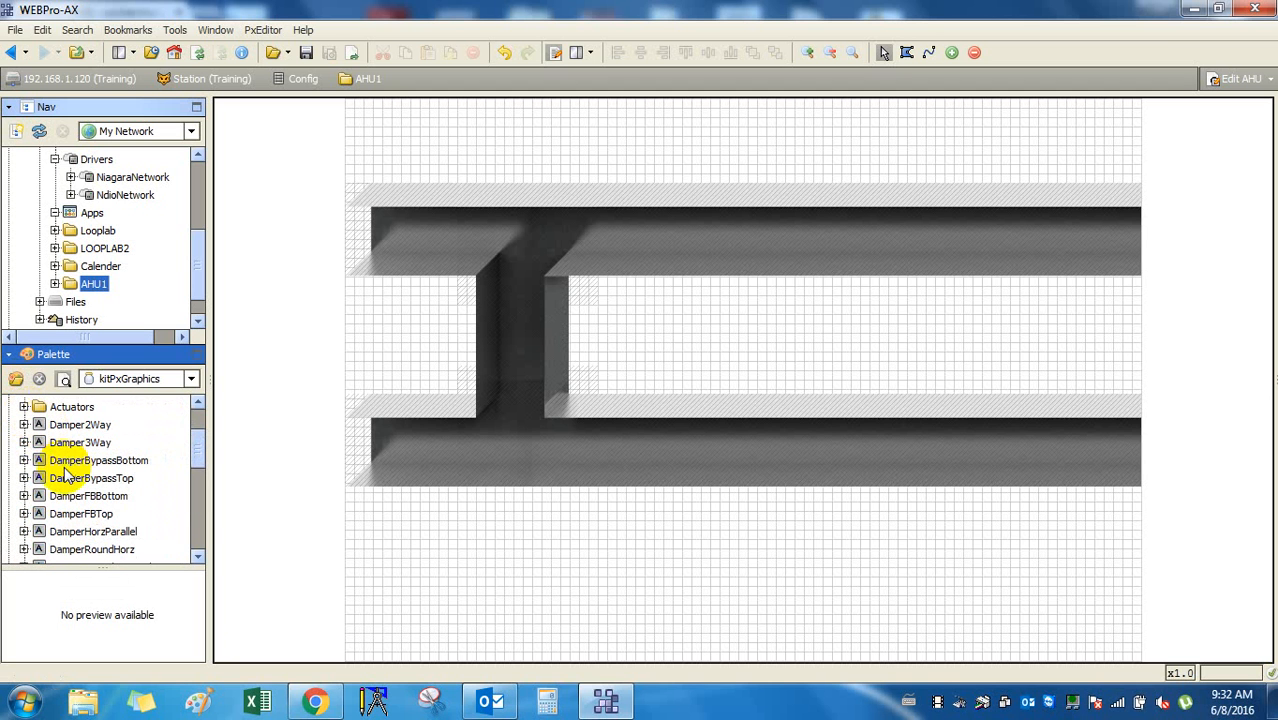
{"action": "scroll", "coordinate": [68, 437], "scroll_direction": "up", "scroll_amount": 2}
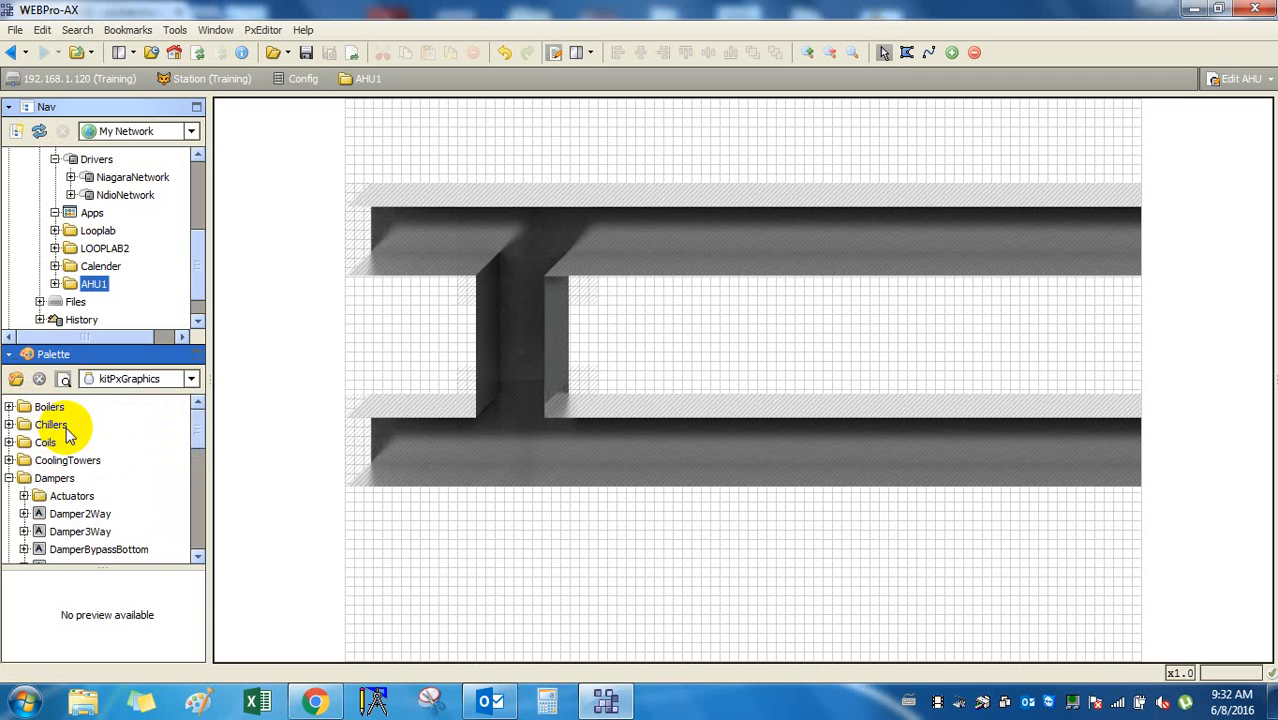
Preview Damper2Way, Damper3Way, DamperBypassBottom, DamperHorzParallel and DamperVertParallel.
{"action": "scroll", "coordinate": [68, 437], "scroll_direction": "down", "scroll_amount": 2}
{"action": "left_click", "coordinate": [80, 408]}
{"action": "key", "text": "Down"}
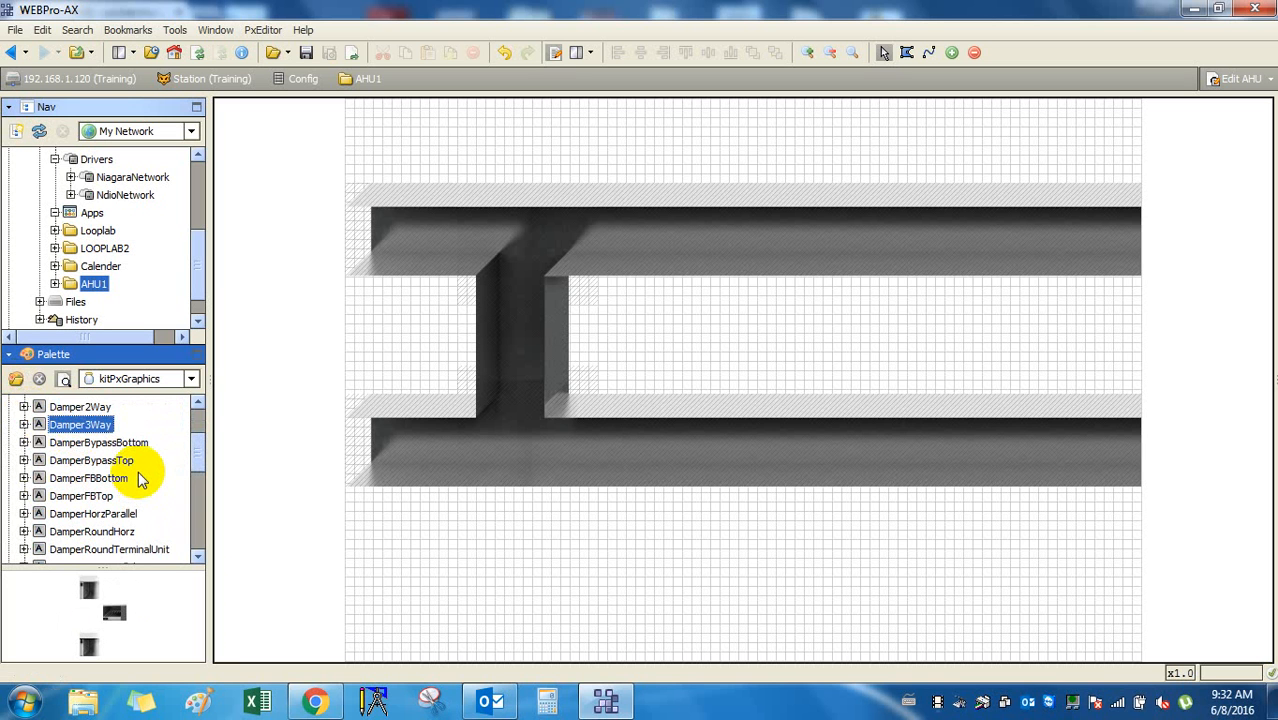
{"action": "key", "text": "Down"}
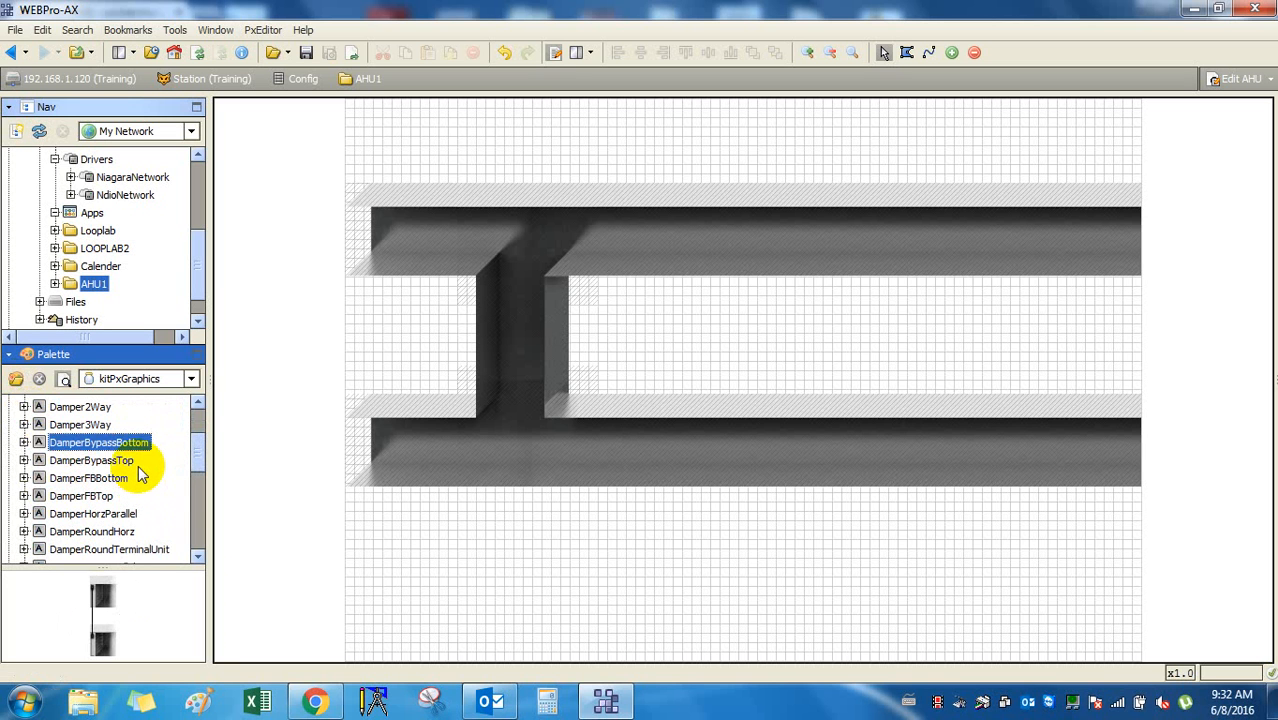
{"action": "key", "text": "Down"}
{"action": "key", "text": "Down"}
{"action": "key", "text": "Down"}
{"action": "key", "text": "Down"}
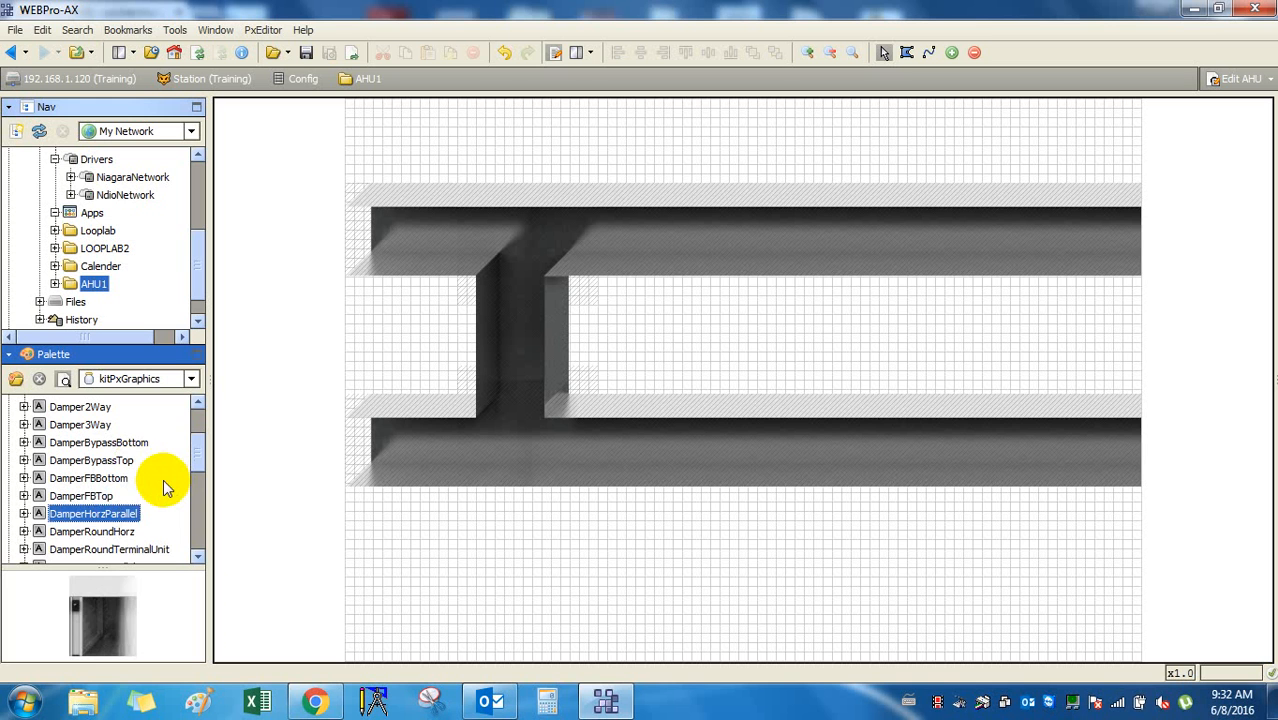
{"action": "key", "text": "Down"}
{"action": "key", "text": "Down"}
{"action": "key", "text": "Down"}
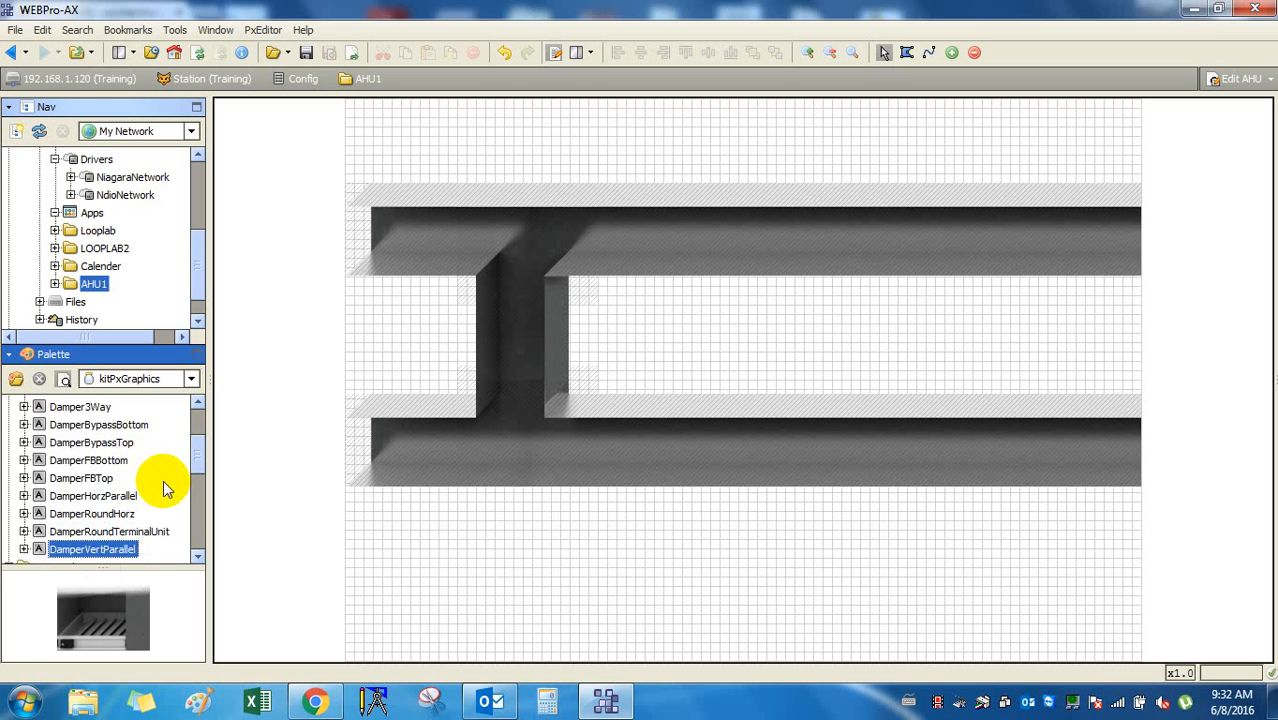
Step past the Fans, Fire, Generators and HeatExchangers folders, then back to Filters.
{"action": "key", "text": "Down"}
{"action": "key", "text": "Down"}
{"action": "key", "text": "Down"}
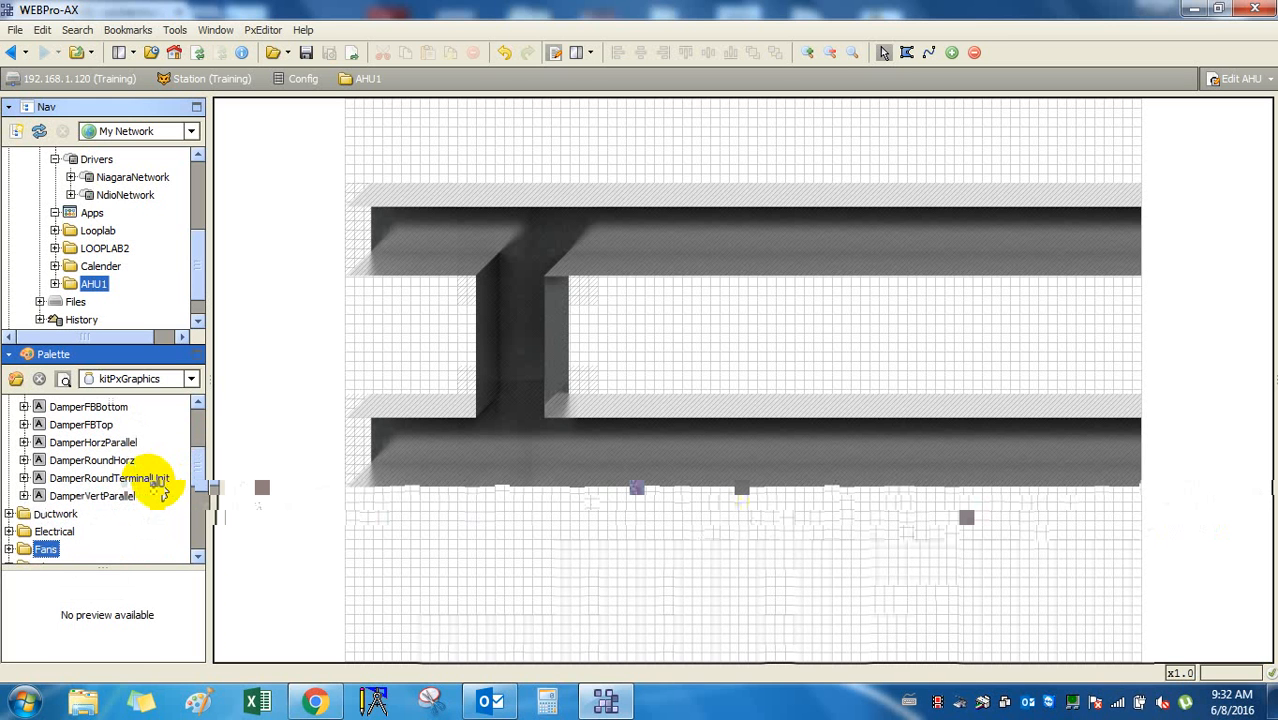
{"action": "key", "text": "Down"}
{"action": "key", "text": "Down"}
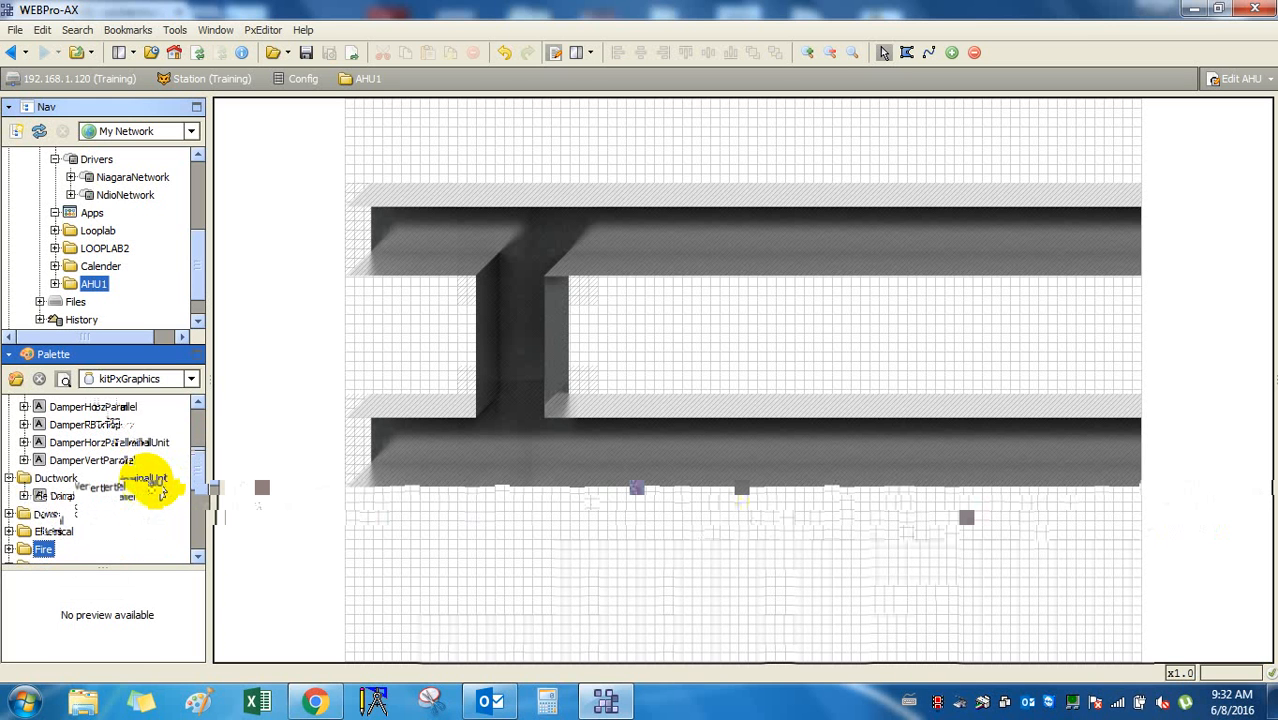
{"action": "key", "text": "Down"}
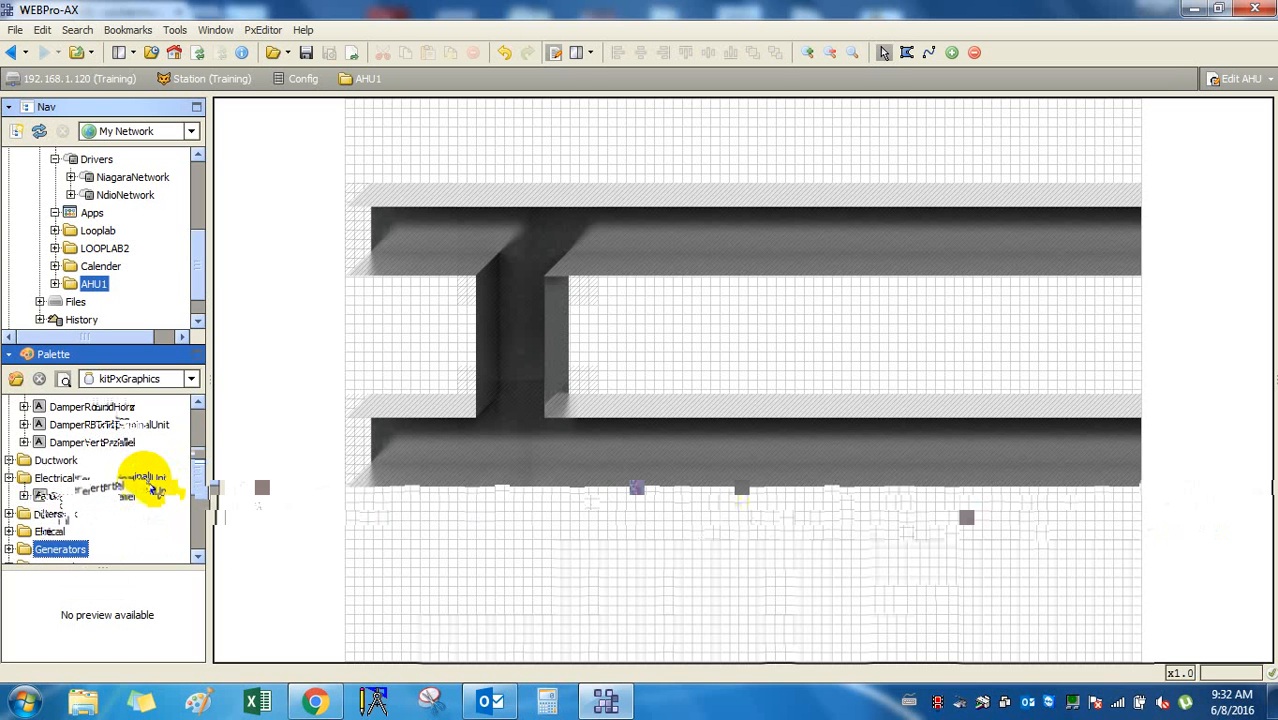
{"action": "scroll", "coordinate": [160, 482], "scroll_direction": "up", "scroll_amount": 5}
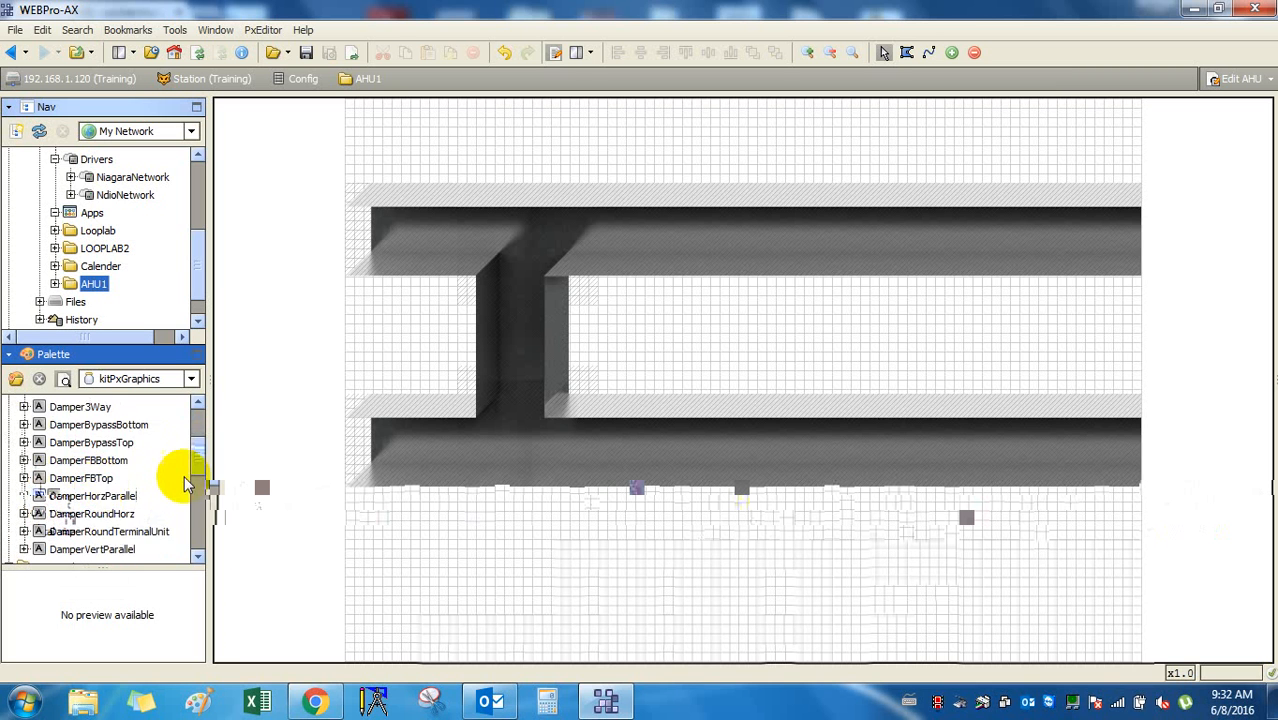
{"action": "scroll", "coordinate": [163, 463], "scroll_direction": "down", "scroll_amount": 6}
{"action": "key", "text": "Down"}
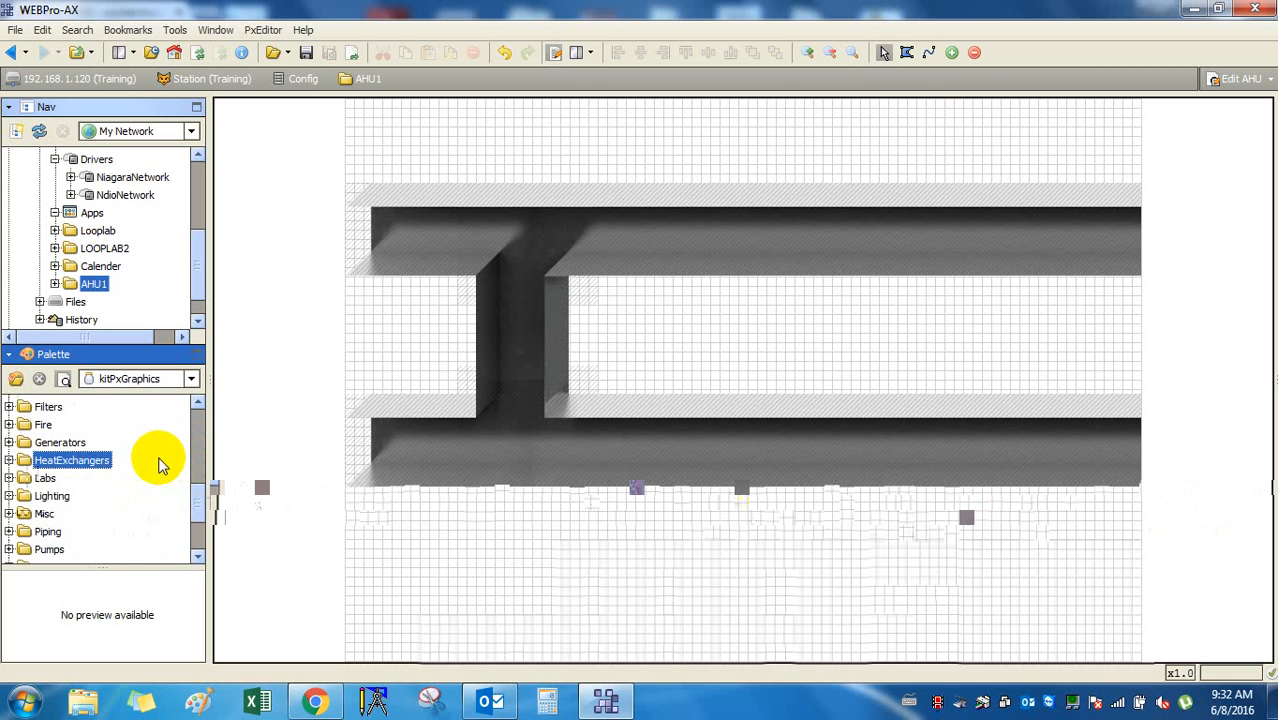
{"action": "key", "text": "Down"}
{"action": "key", "text": "Up"}
{"action": "key", "text": "Up"}
{"action": "key", "text": "Up"}
{"action": "key", "text": "Up"}
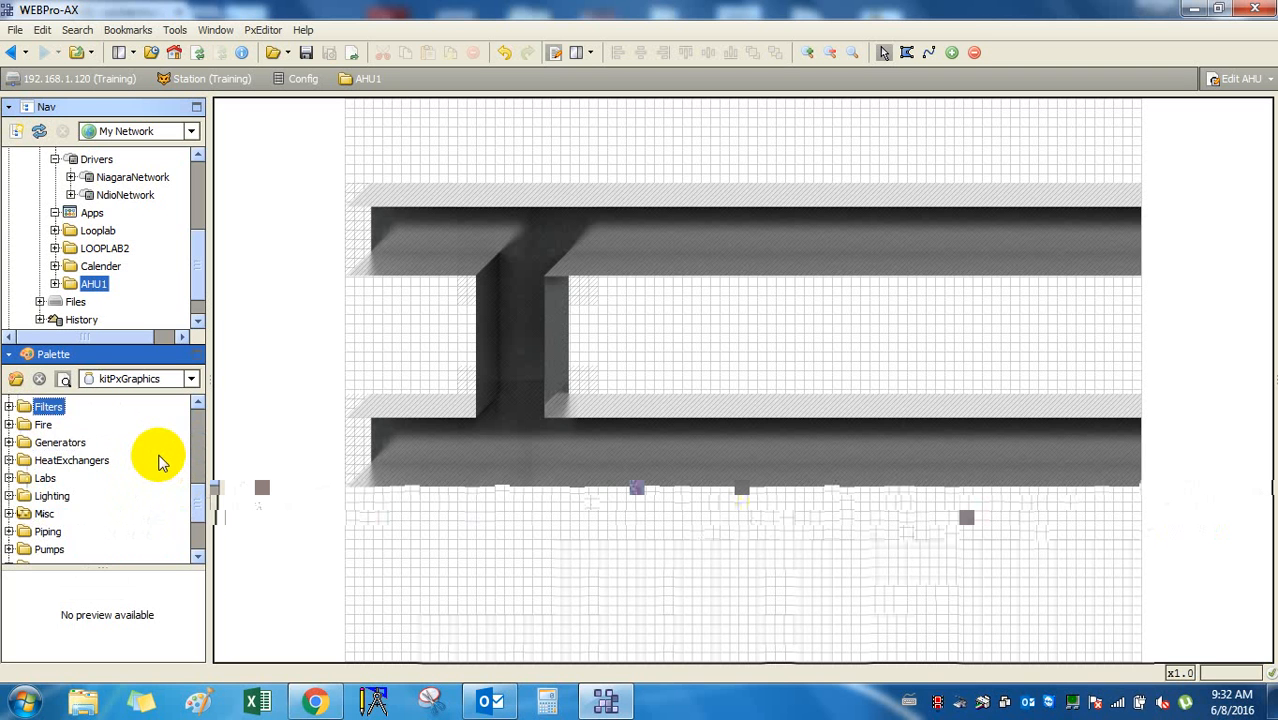
{"action": "scroll", "coordinate": [160, 462], "scroll_direction": "up", "scroll_amount": 6}
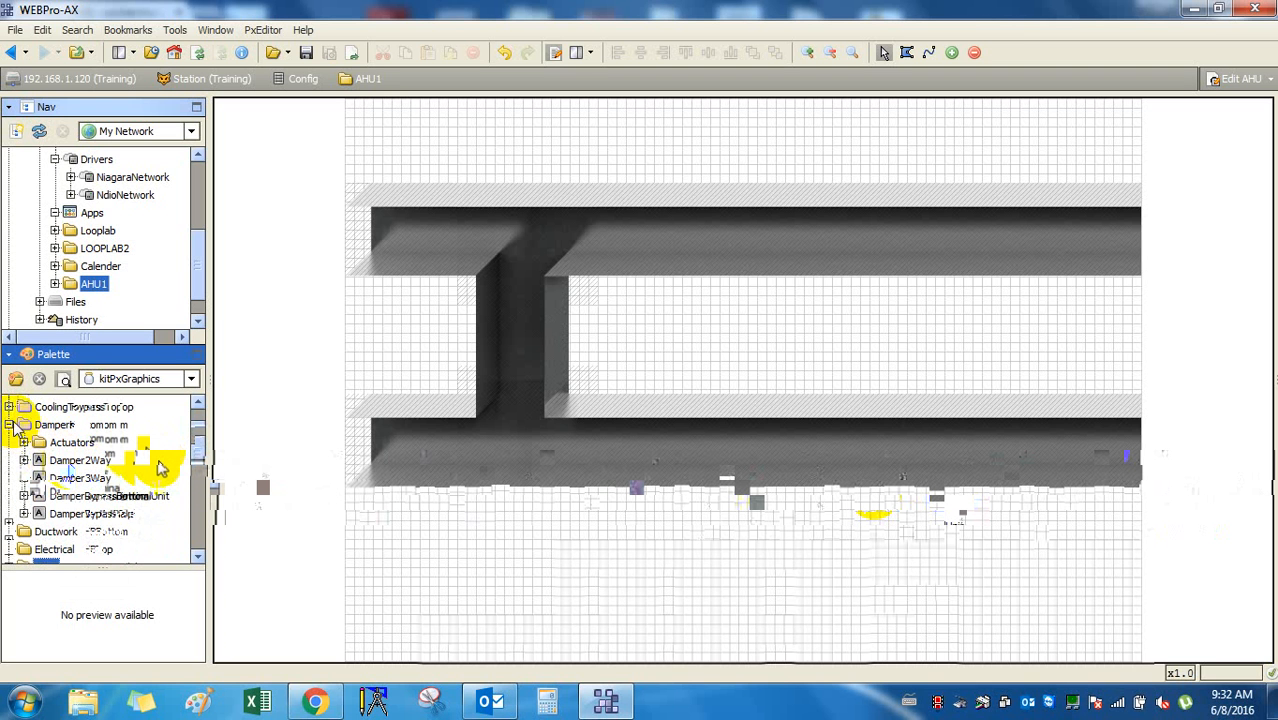
Collapse Dampers, preview the FilterSingle, Hepa, Dp and UV symbols, then collapse Filters.
{"action": "left_click", "coordinate": [10, 425]}
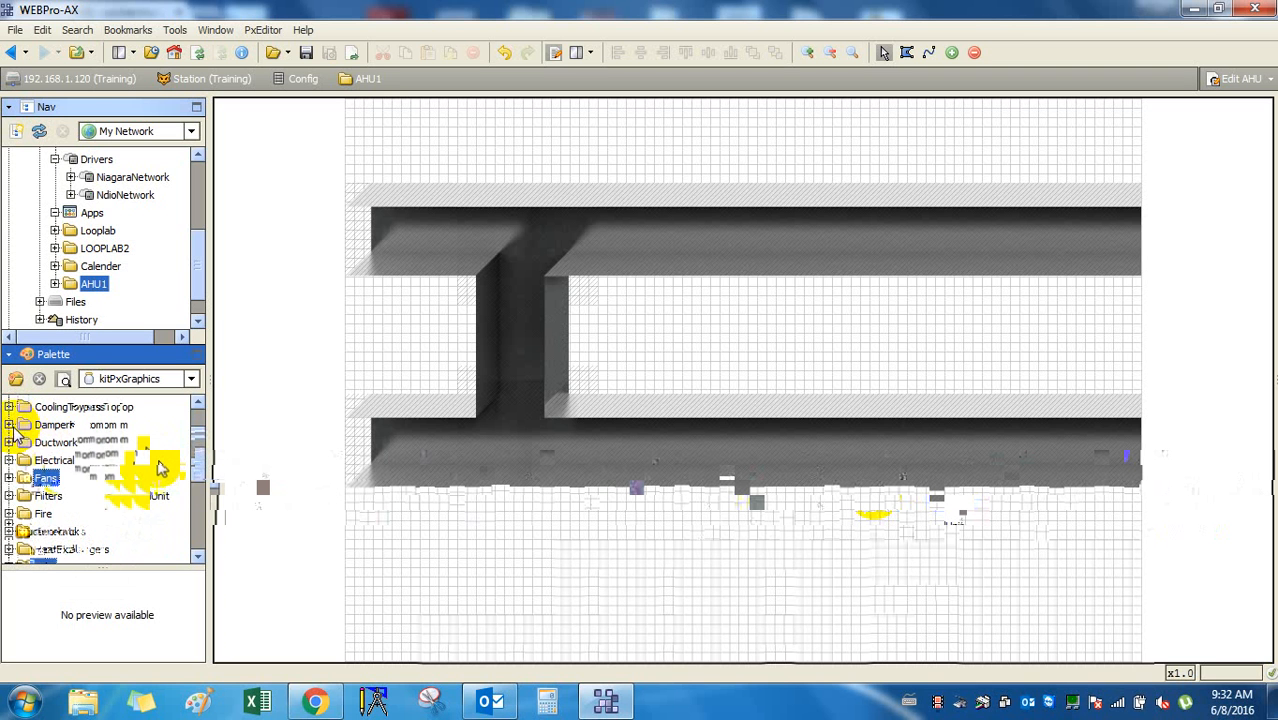
{"action": "left_click", "coordinate": [9, 495]}
{"action": "left_click", "coordinate": [78, 479]}
{"action": "key", "text": "Down"}
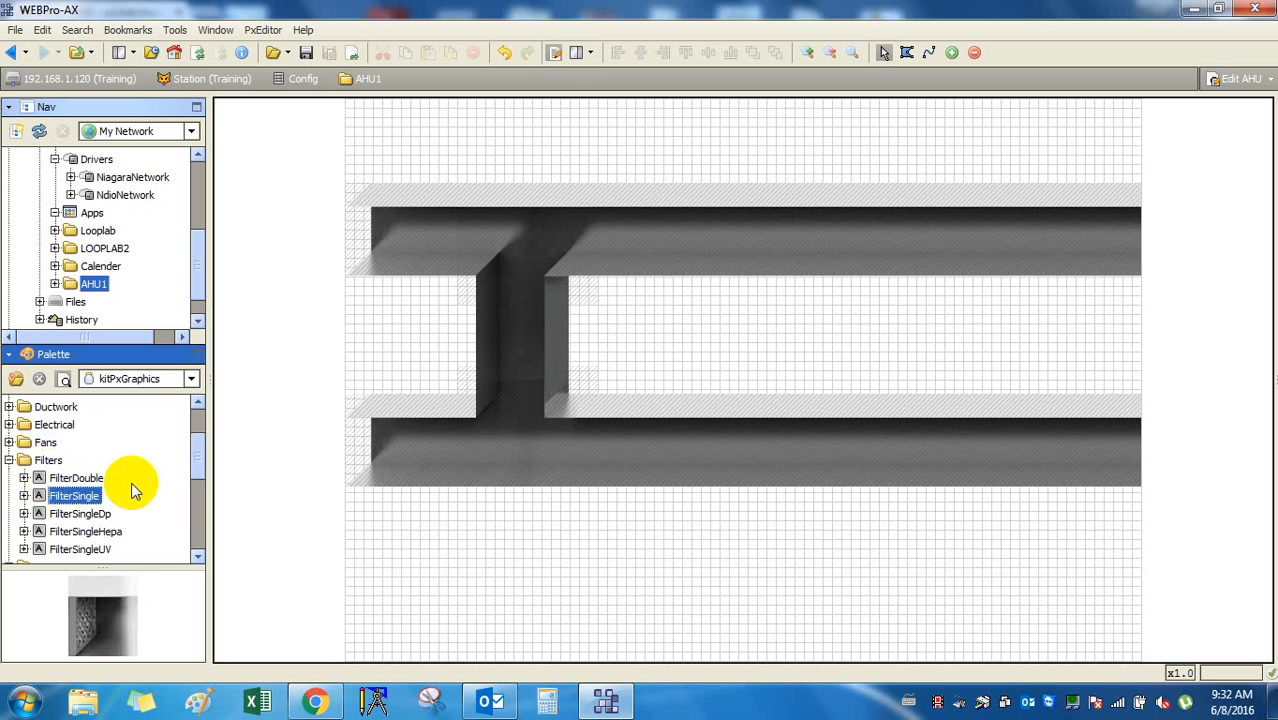
{"action": "key", "text": "Down"}
{"action": "key", "text": "Down"}
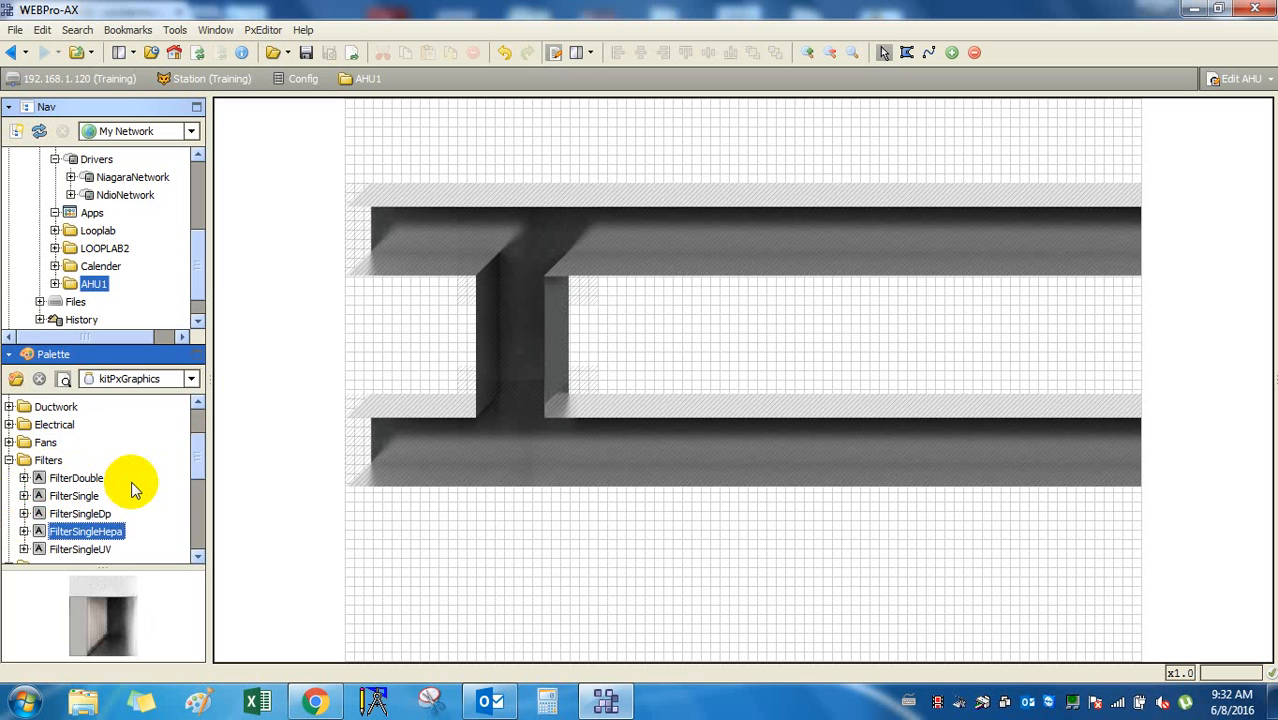
{"action": "key", "text": "Up"}
{"action": "key", "text": "Down"}
{"action": "key", "text": "Down"}
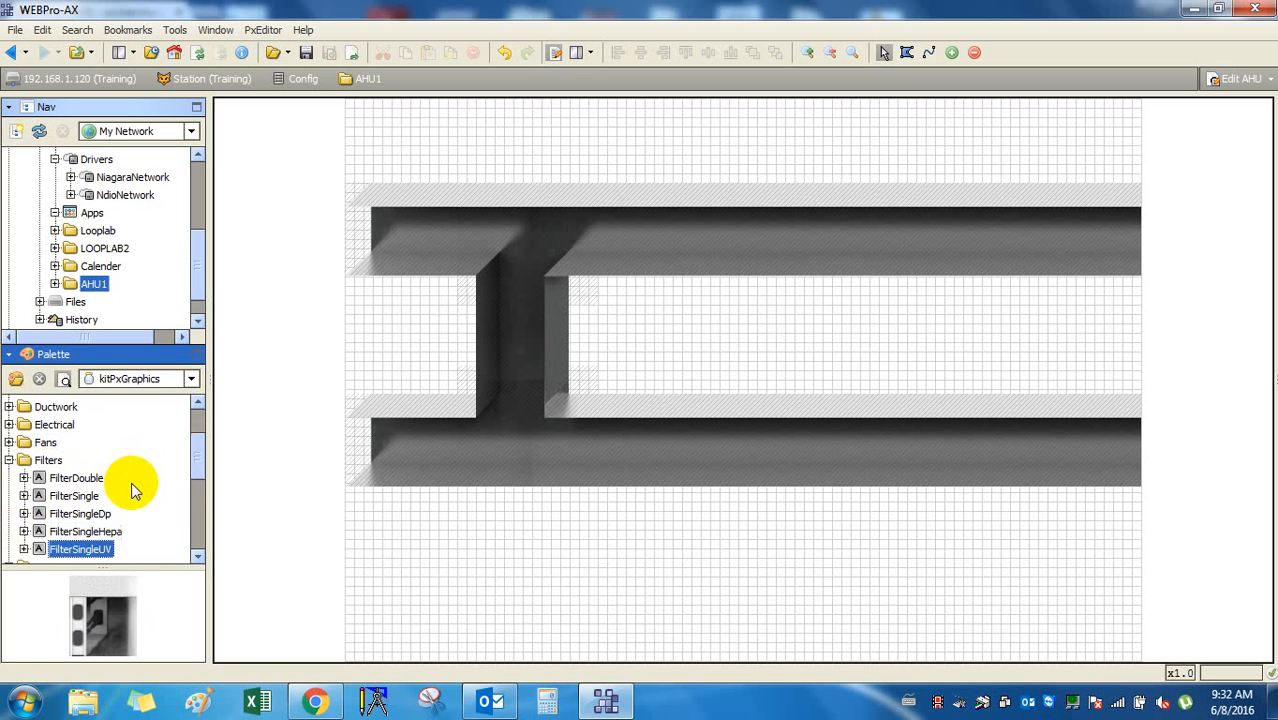
{"action": "key", "text": "Down"}
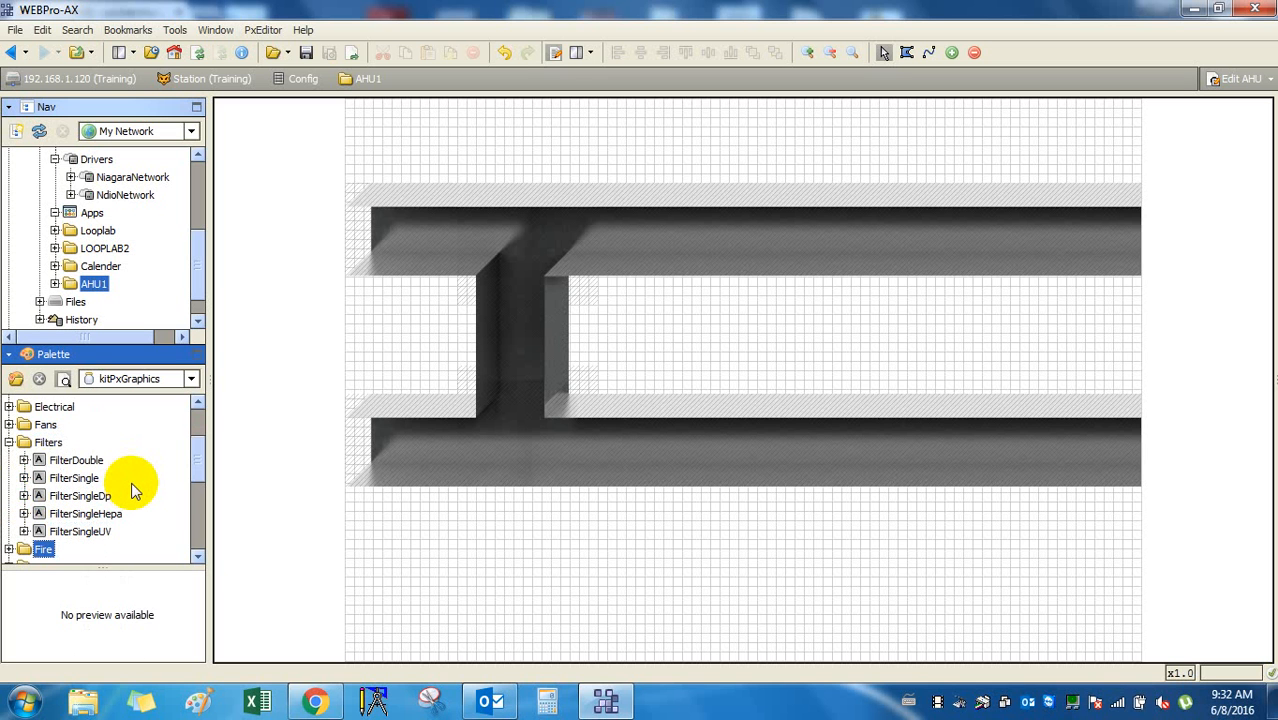
{"action": "left_click", "coordinate": [9, 442]}
Expand Generators, preview GeneratorGeneric and GeneratorVega, and leave GeneratorVega selected.
{"action": "left_click", "coordinate": [22, 482]}
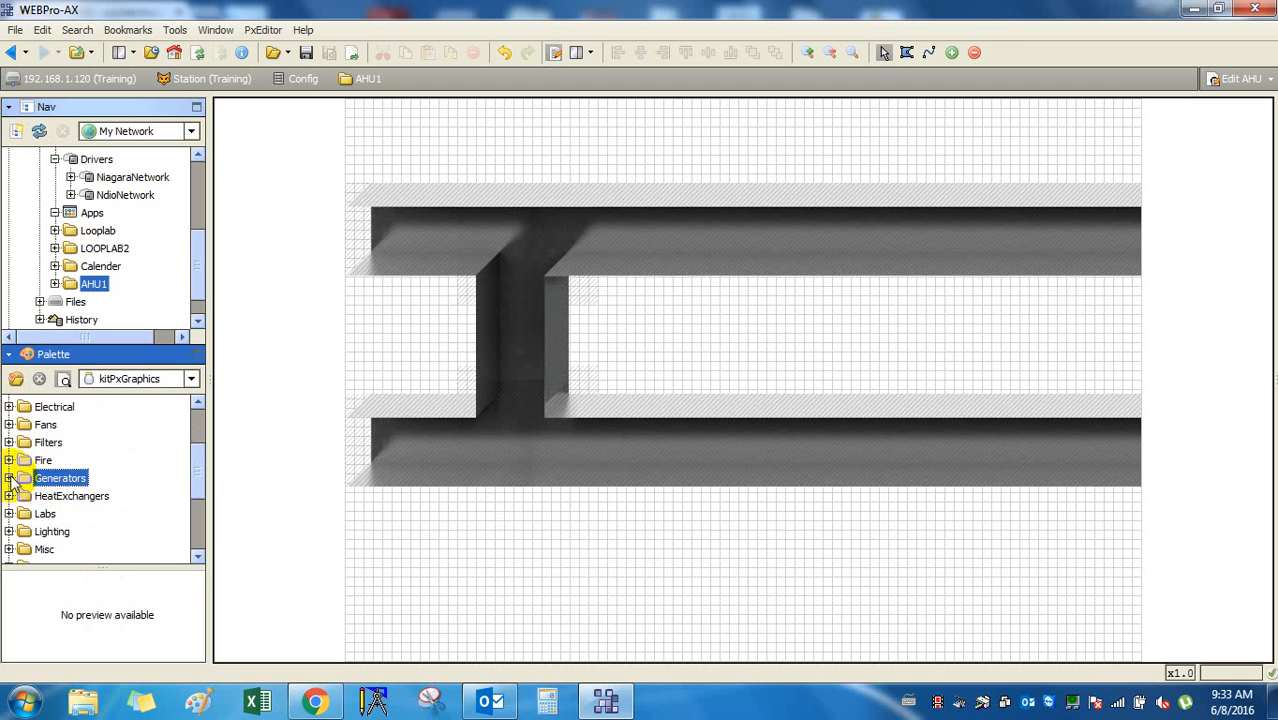
{"action": "left_click", "coordinate": [10, 478]}
{"action": "left_click", "coordinate": [65, 497]}
{"action": "key", "text": "Down"}
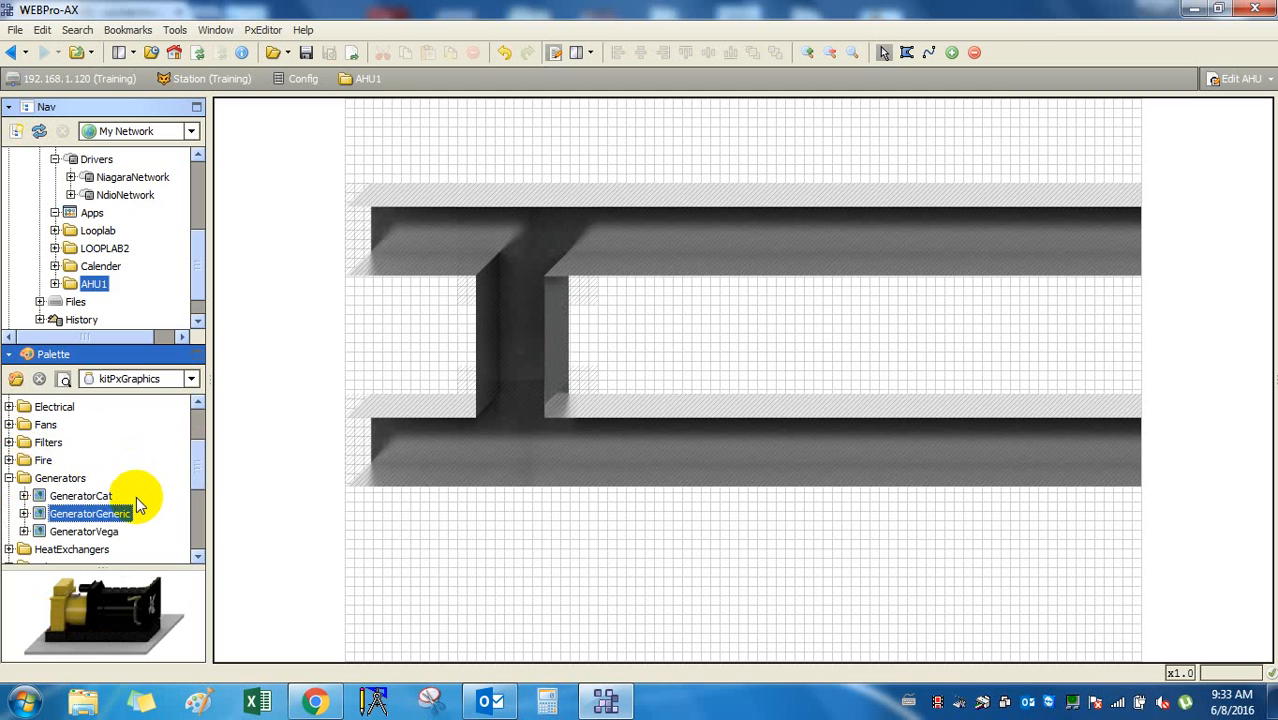
{"action": "key", "text": "Down"}
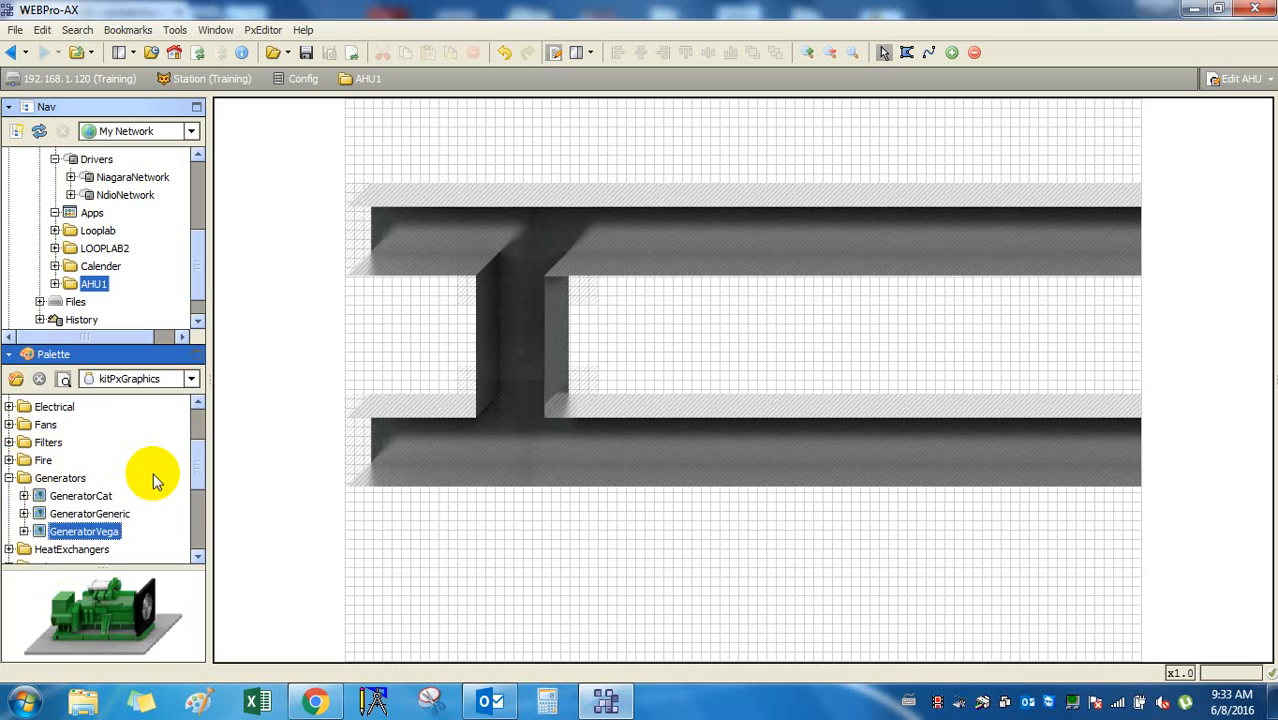
{"action": "key", "text": "Down"}
{"action": "key", "text": "Up"}
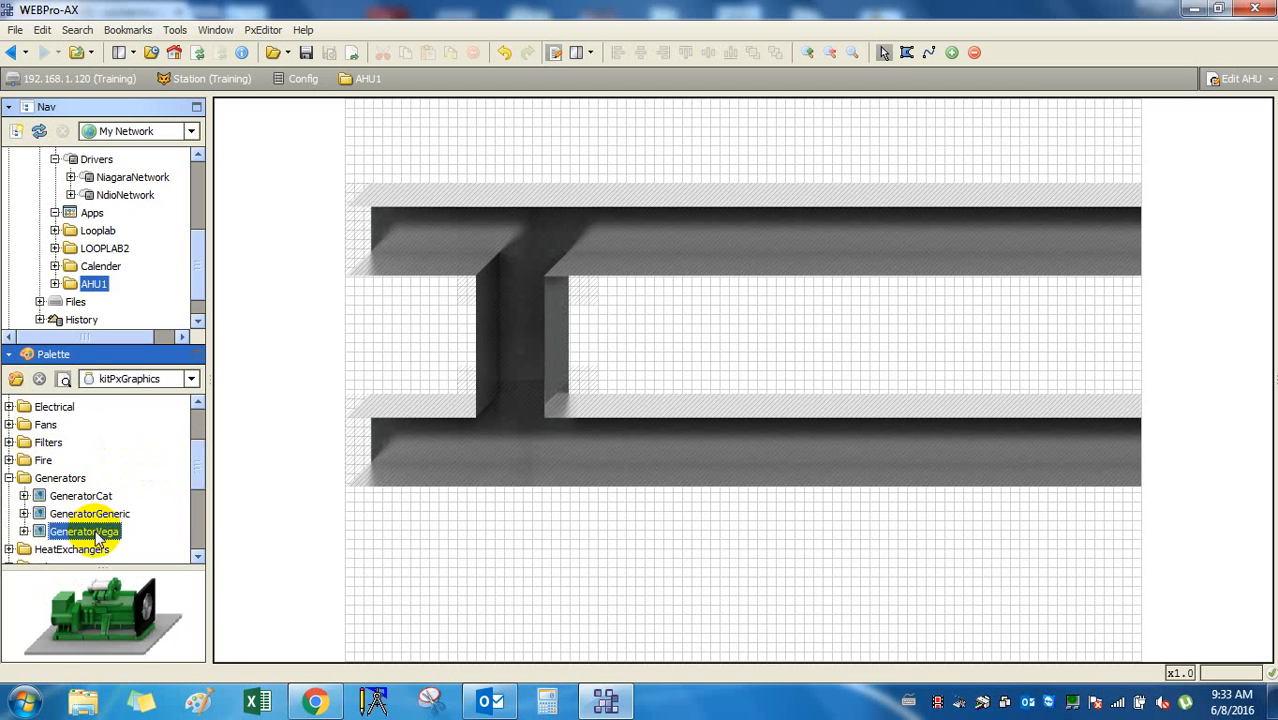
Place a GeneratorVega just below the ducts and compare it with the Cat and Generic previews.
{"action": "left_click_drag", "start_coordinate": [98, 532], "coordinate": [595, 560]}
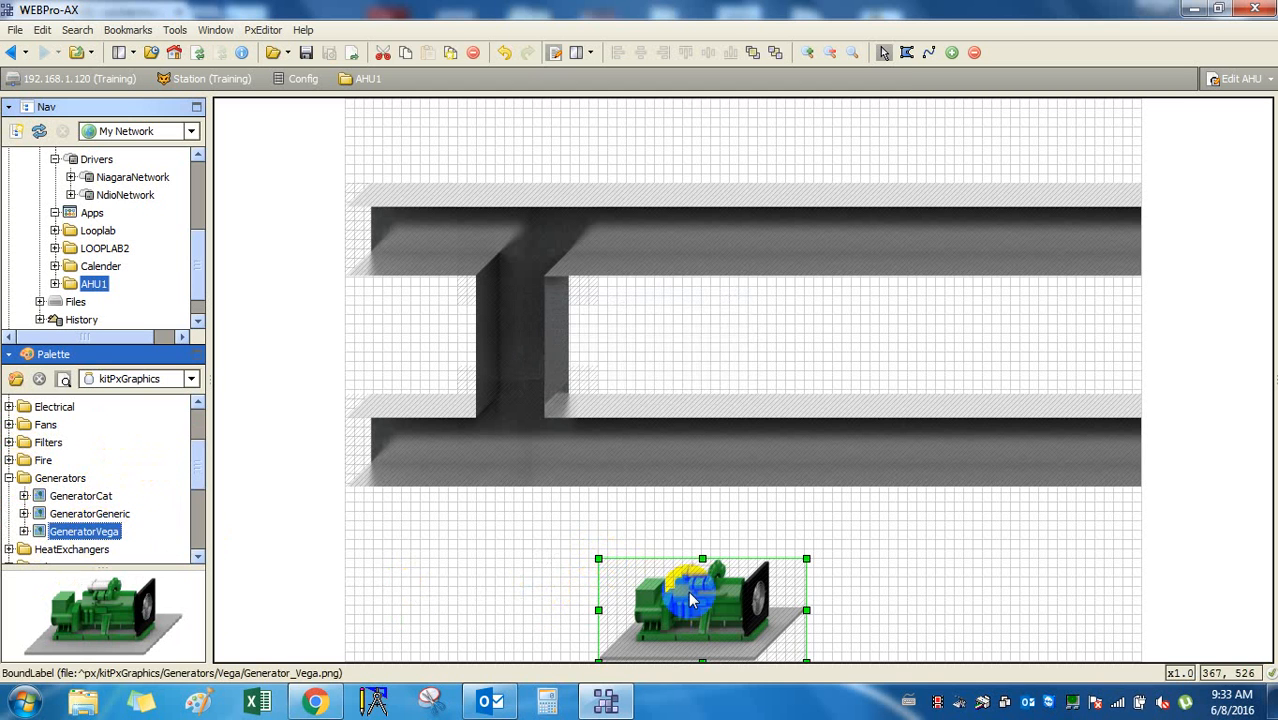
{"action": "left_click_drag", "start_coordinate": [693, 594], "coordinate": [703, 548]}
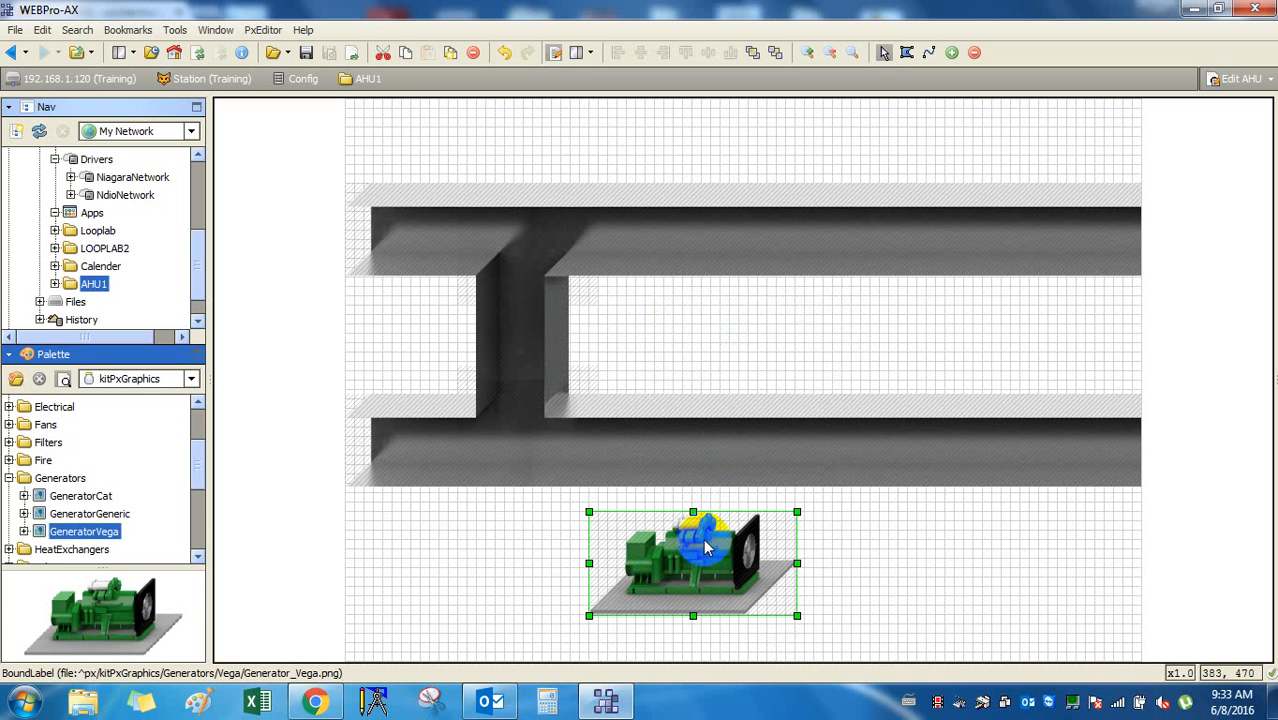
{"action": "left_click", "coordinate": [88, 514]}
{"action": "left_click", "coordinate": [82, 496]}
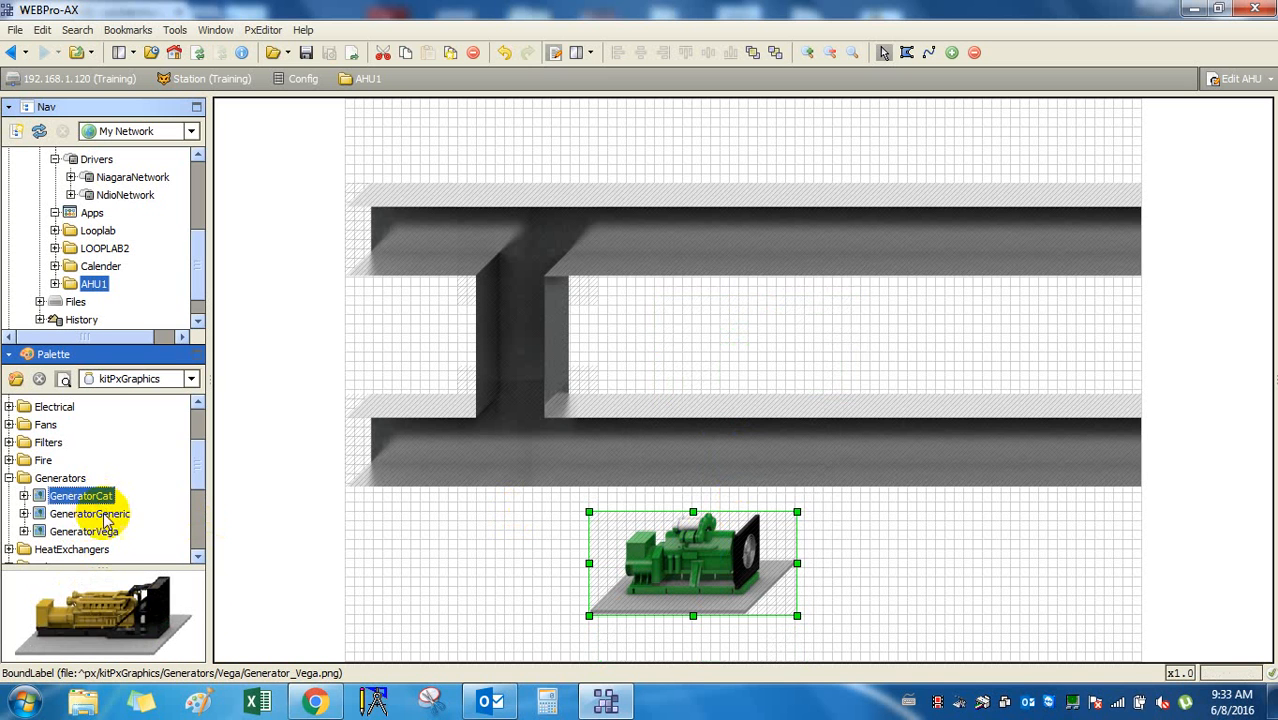
{"action": "left_click", "coordinate": [90, 514]}
{"action": "left_click", "coordinate": [104, 536]}
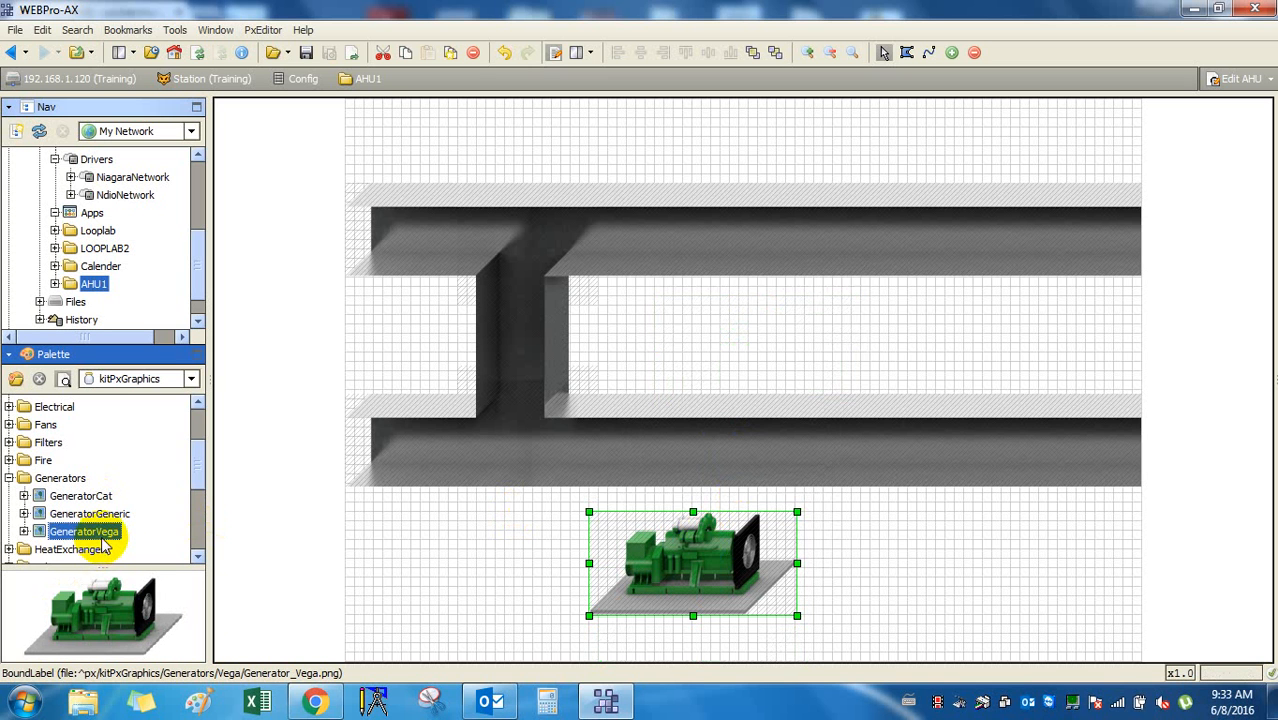
{"action": "left_click", "coordinate": [106, 513]}
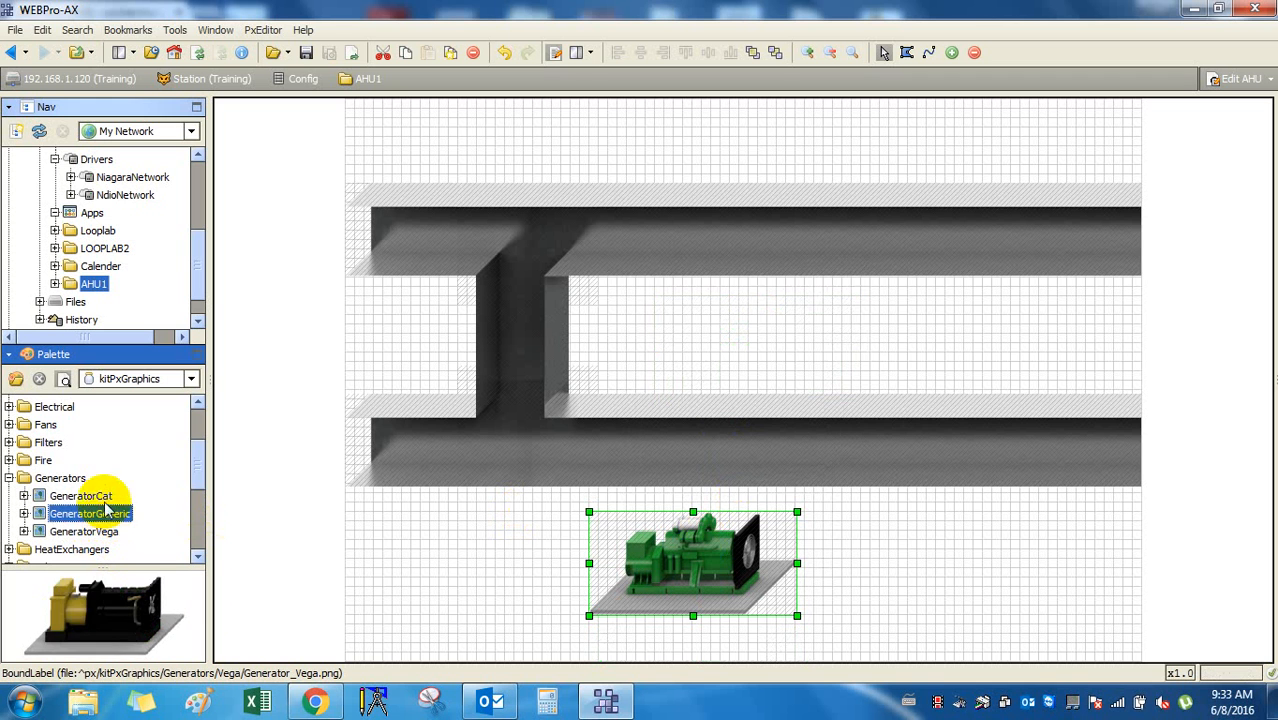
{"action": "left_click", "coordinate": [106, 497]}
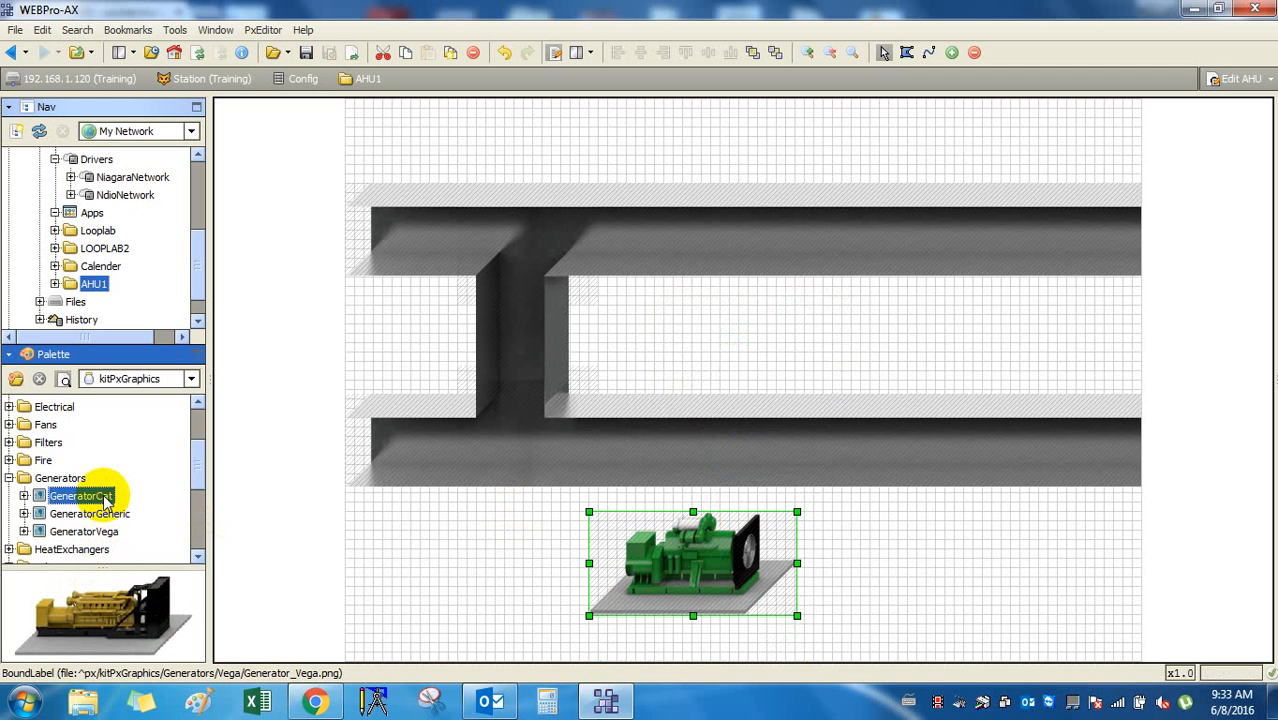
Enlarge the green Vega generator image slightly from its top-right corner.
{"action": "left_click", "coordinate": [888, 600]}
{"action": "left_click", "coordinate": [730, 571]}
{"action": "left_click", "coordinate": [889, 564]}
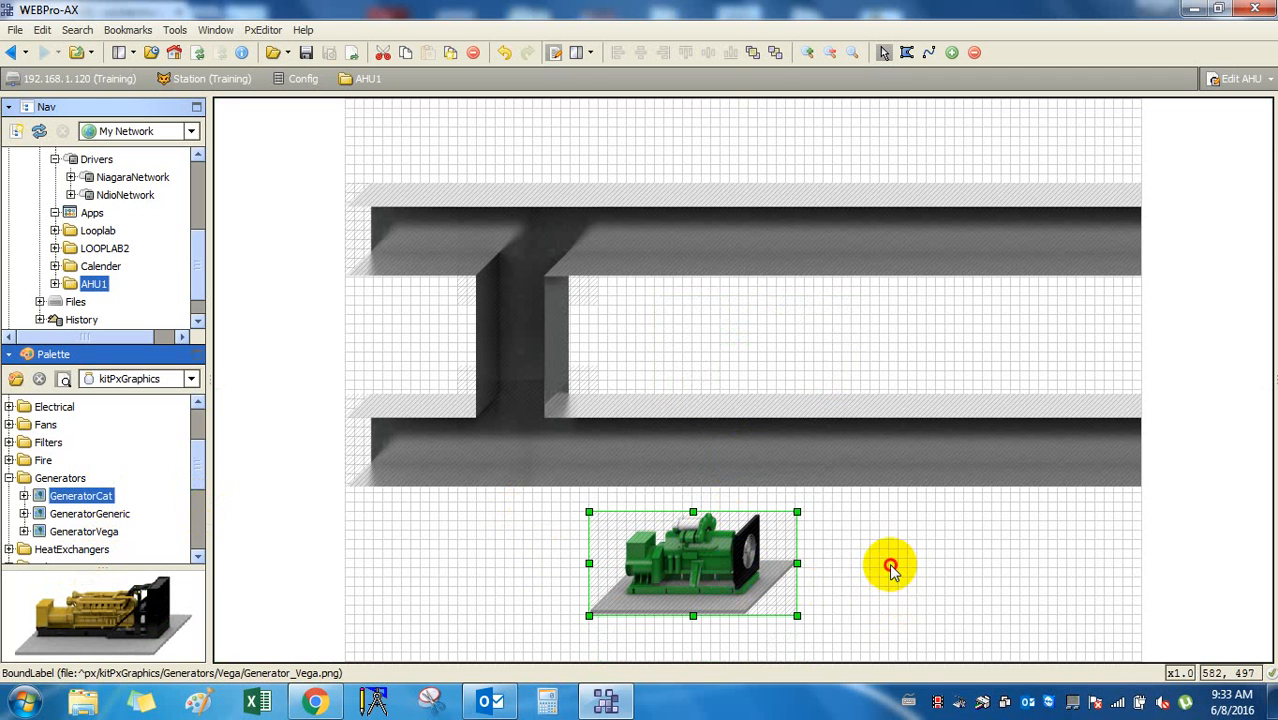
{"action": "left_click", "coordinate": [706, 568]}
{"action": "left_click_drag", "start_coordinate": [797, 512], "coordinate": [767, 521]}
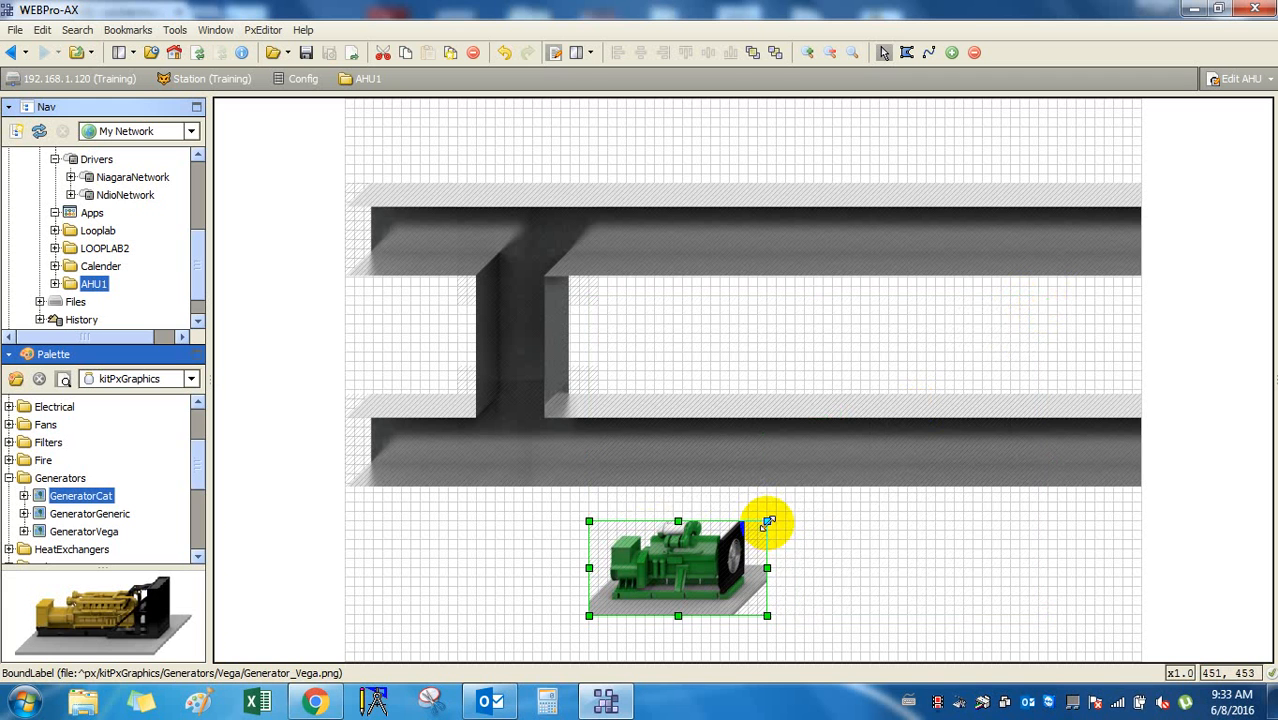
{"action": "left_click", "coordinate": [962, 542]}
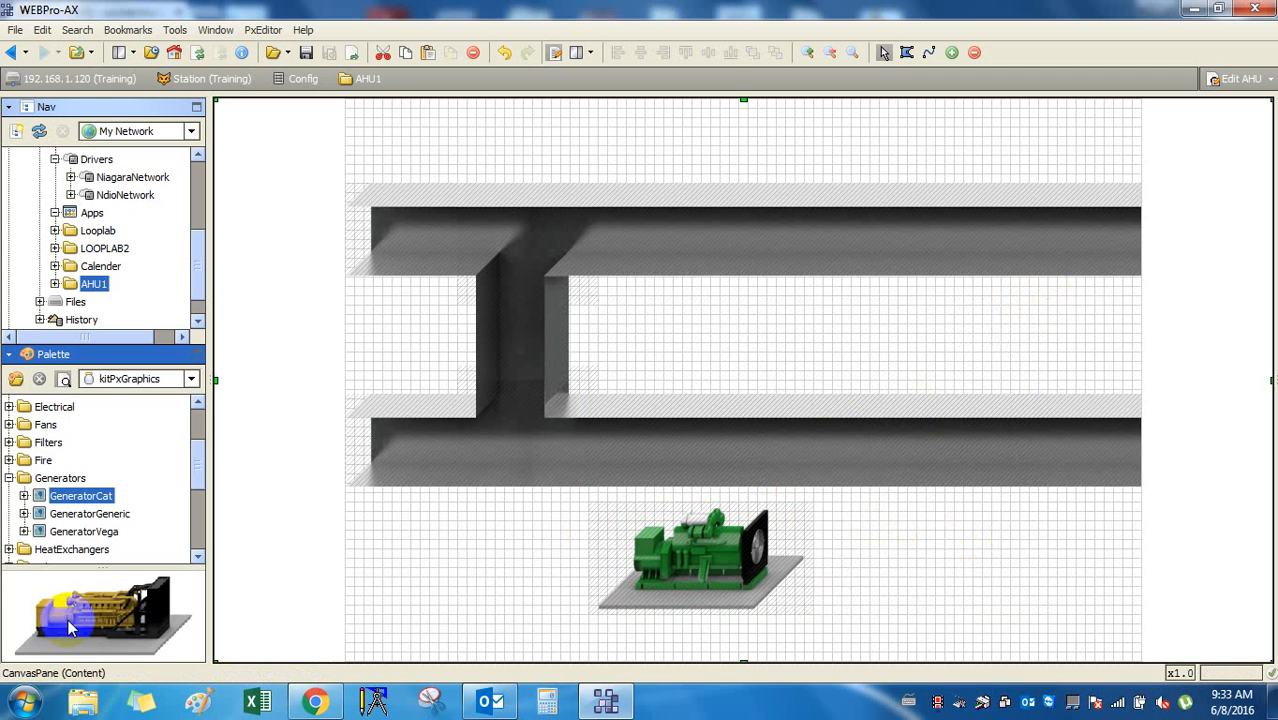
Compare the GeneratorCat, GeneratorGeneric and GeneratorVega previews and reselect the green generator.
{"action": "left_click", "coordinate": [75, 513]}
{"action": "left_click", "coordinate": [80, 496]}
{"action": "left_click", "coordinate": [95, 513]}
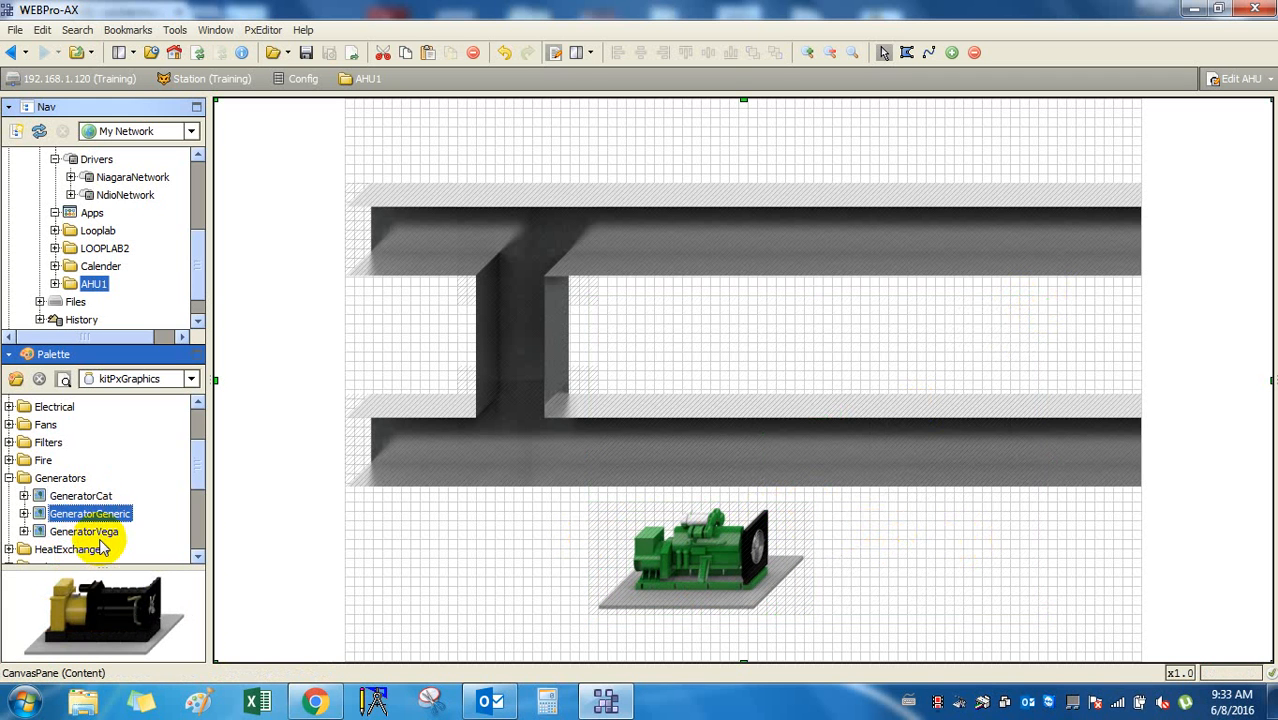
{"action": "left_click", "coordinate": [95, 531]}
{"action": "left_click", "coordinate": [101, 549]}
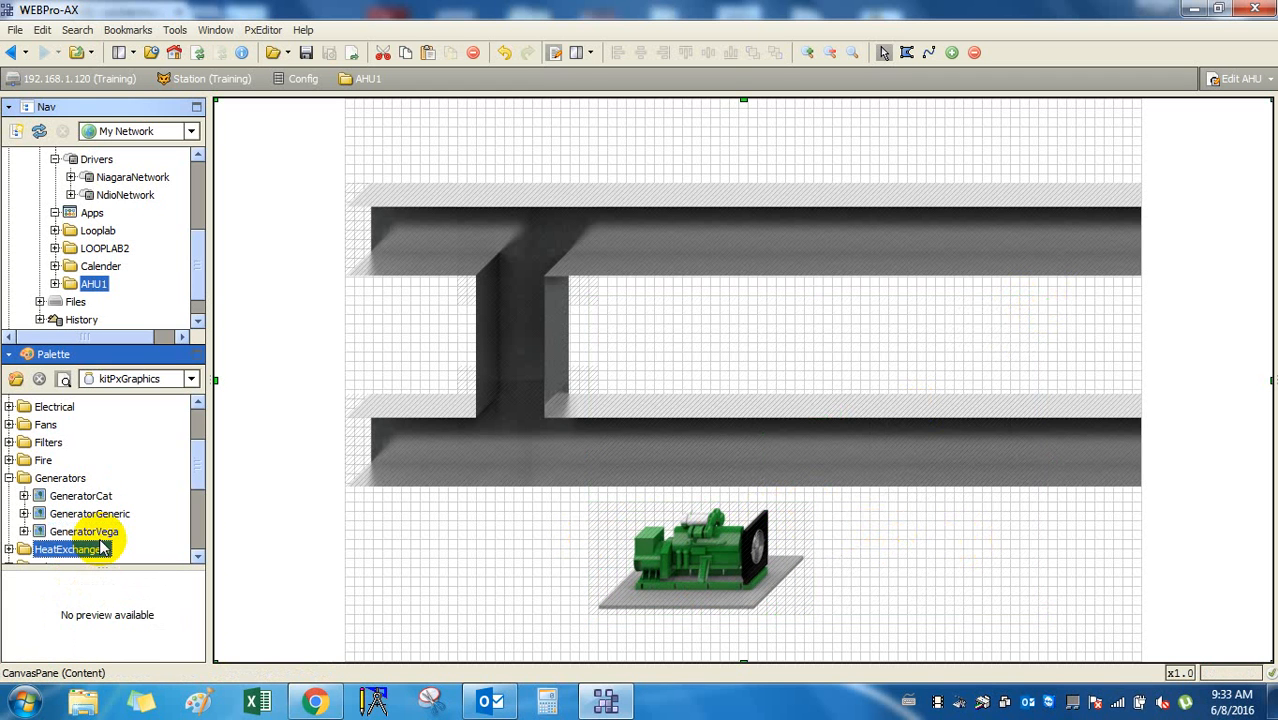
{"action": "left_click", "coordinate": [100, 538]}
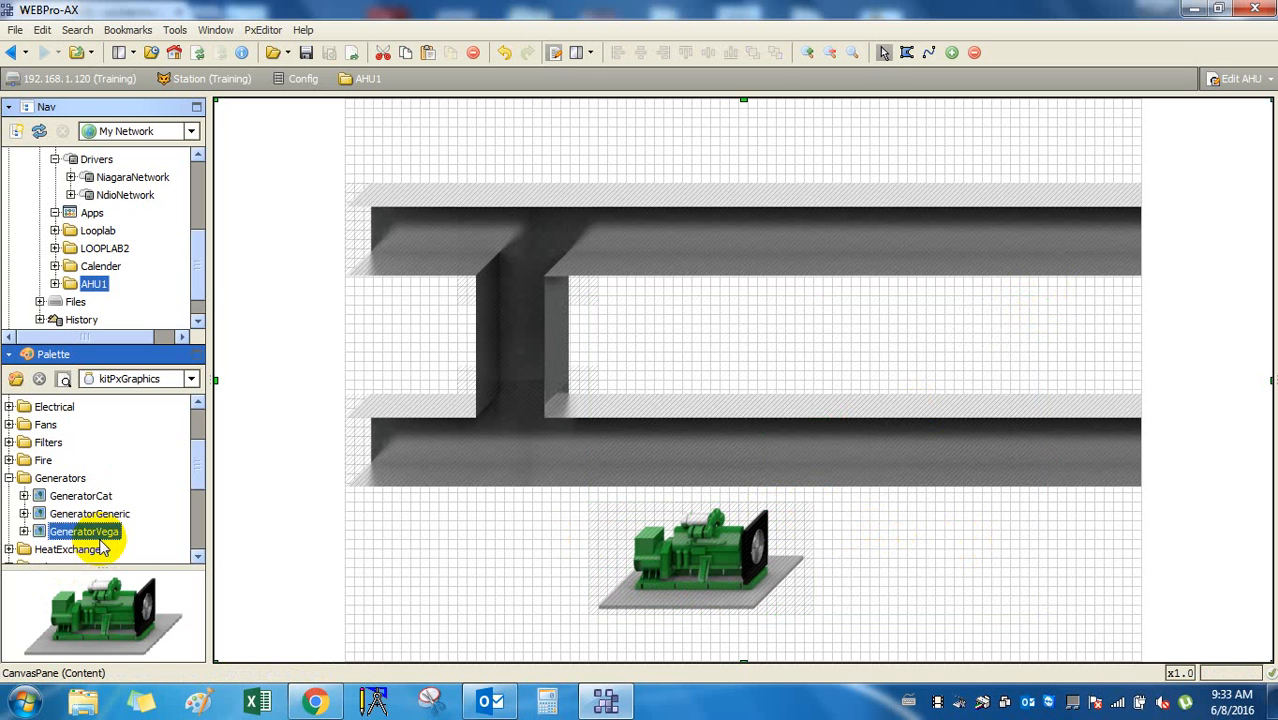
{"action": "key", "text": "Up"}
{"action": "key", "text": "Up"}
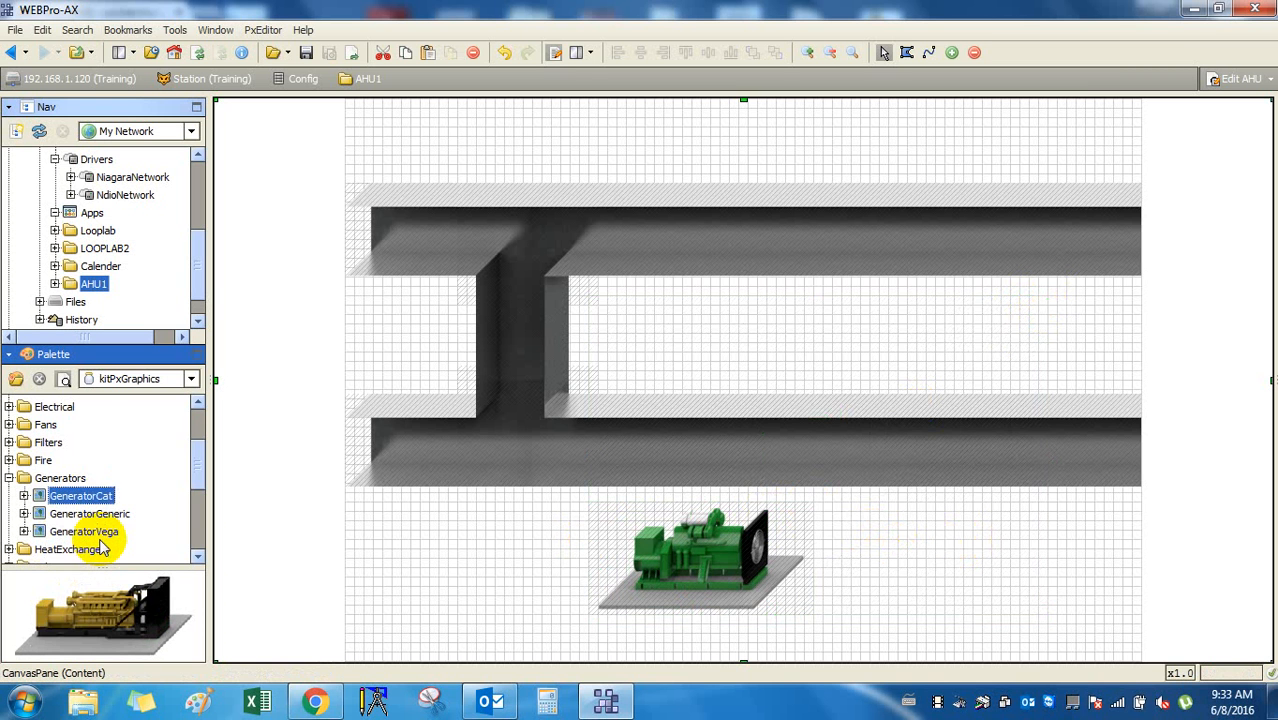
{"action": "key", "text": "Down"}
{"action": "key", "text": "Down"}
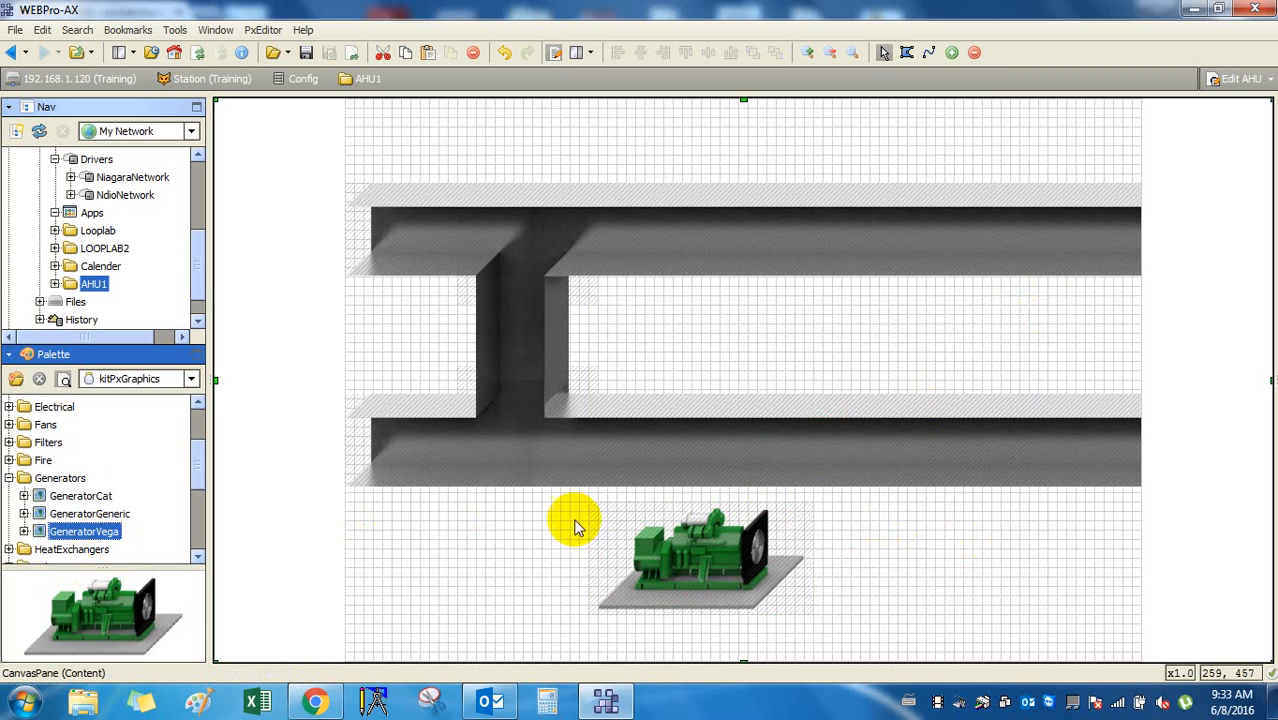
{"action": "left_click", "coordinate": [706, 570]}
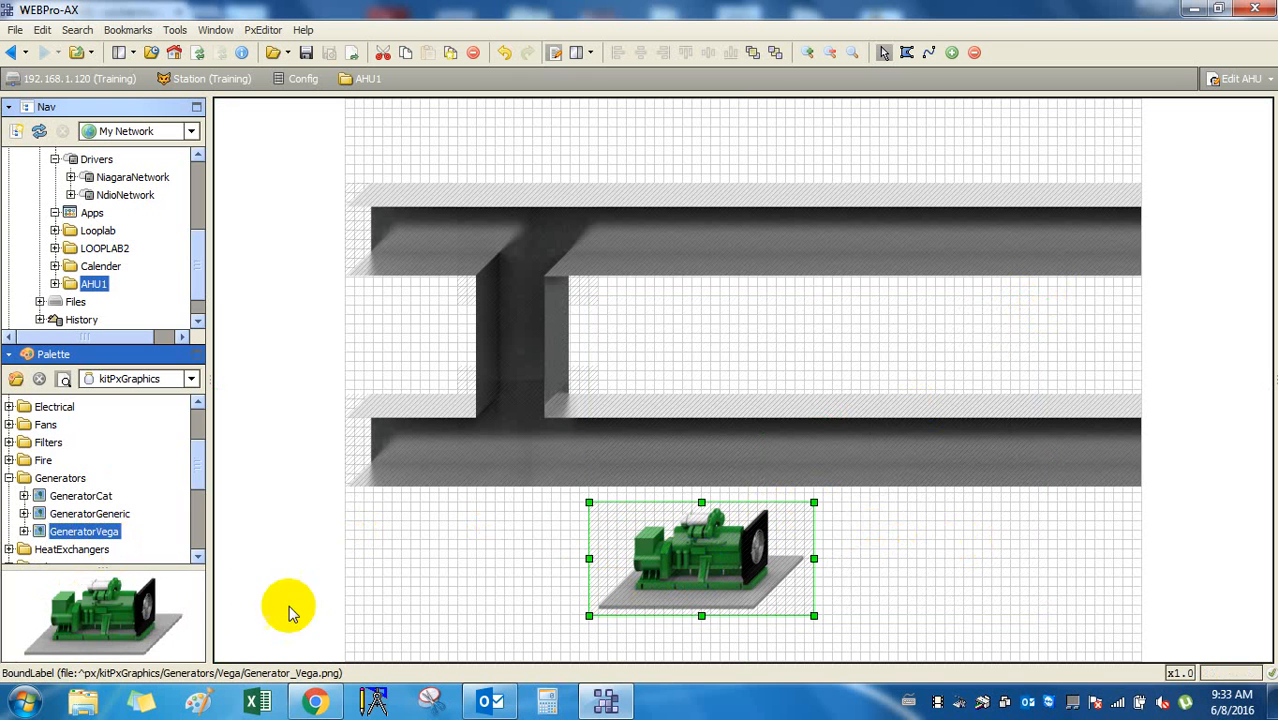
{"action": "scroll", "coordinate": [100, 536], "scroll_direction": "down", "scroll_amount": 2}
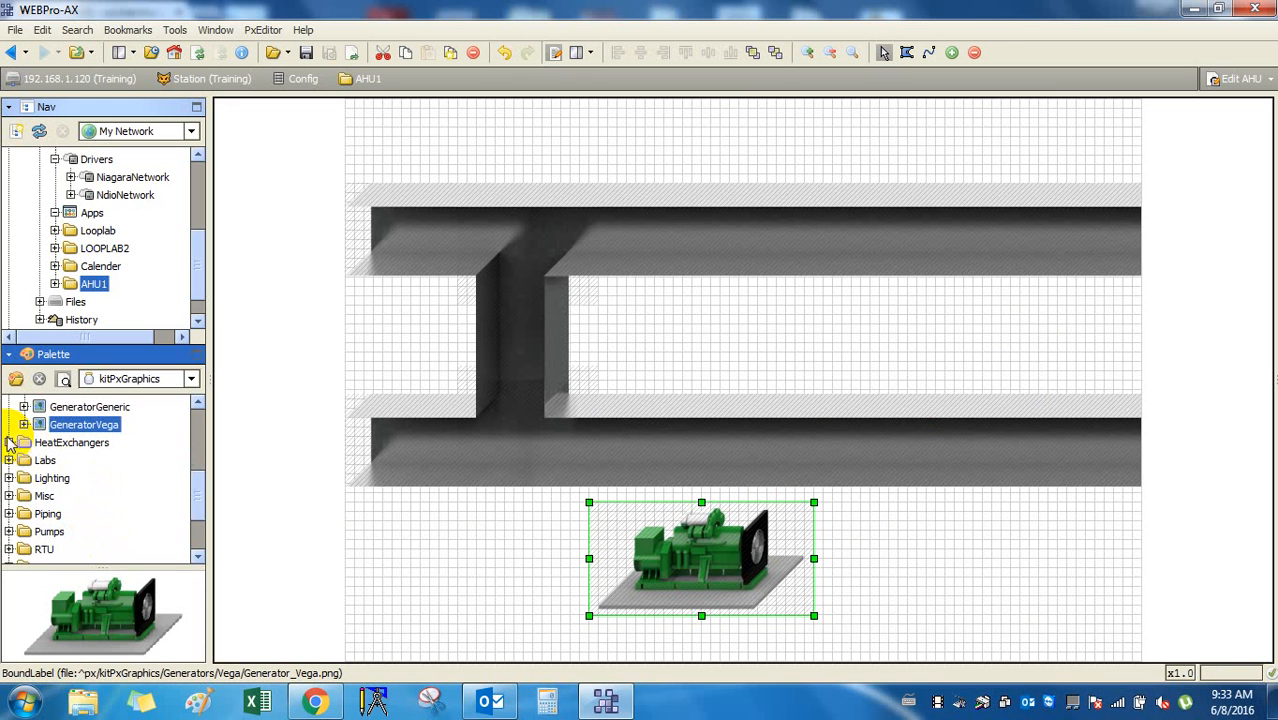
Browse HeatExchangers and Labs, previewing the plate and shell exchangers and left and right air valves.
{"action": "left_click", "coordinate": [9, 442]}
{"action": "left_click", "coordinate": [9, 442]}
{"action": "left_click", "coordinate": [97, 460]}
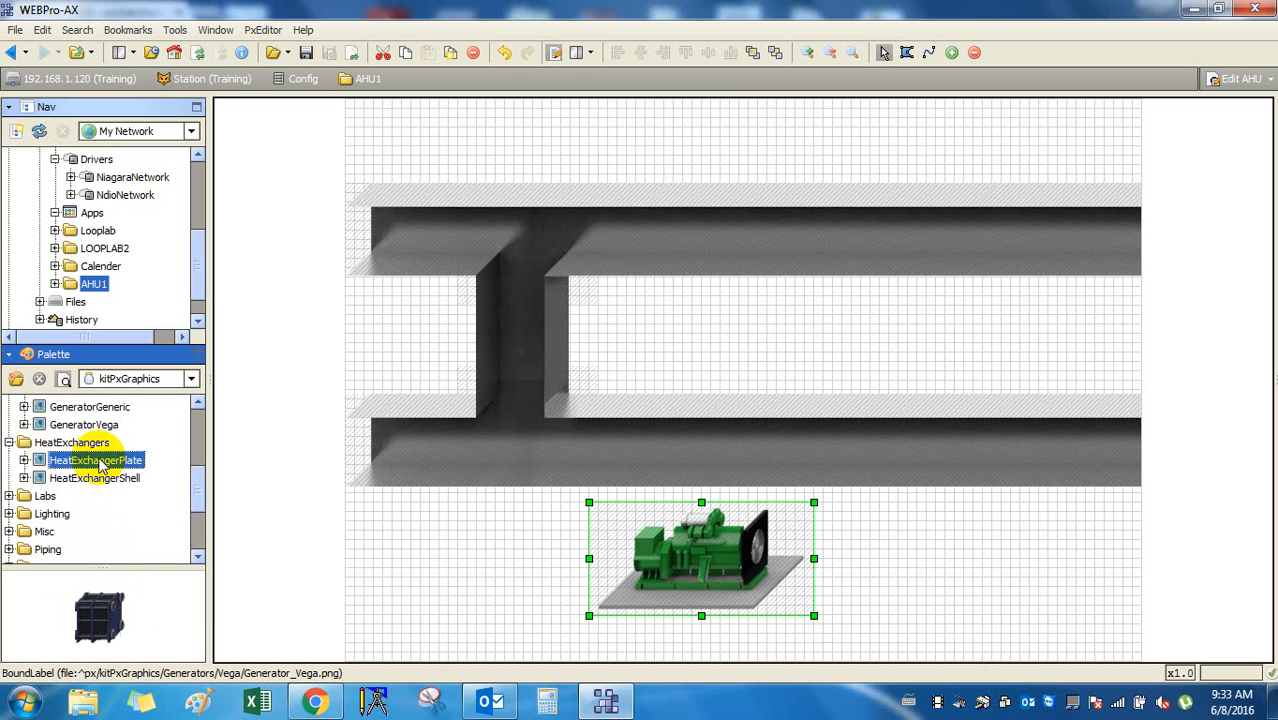
{"action": "left_click", "coordinate": [99, 480]}
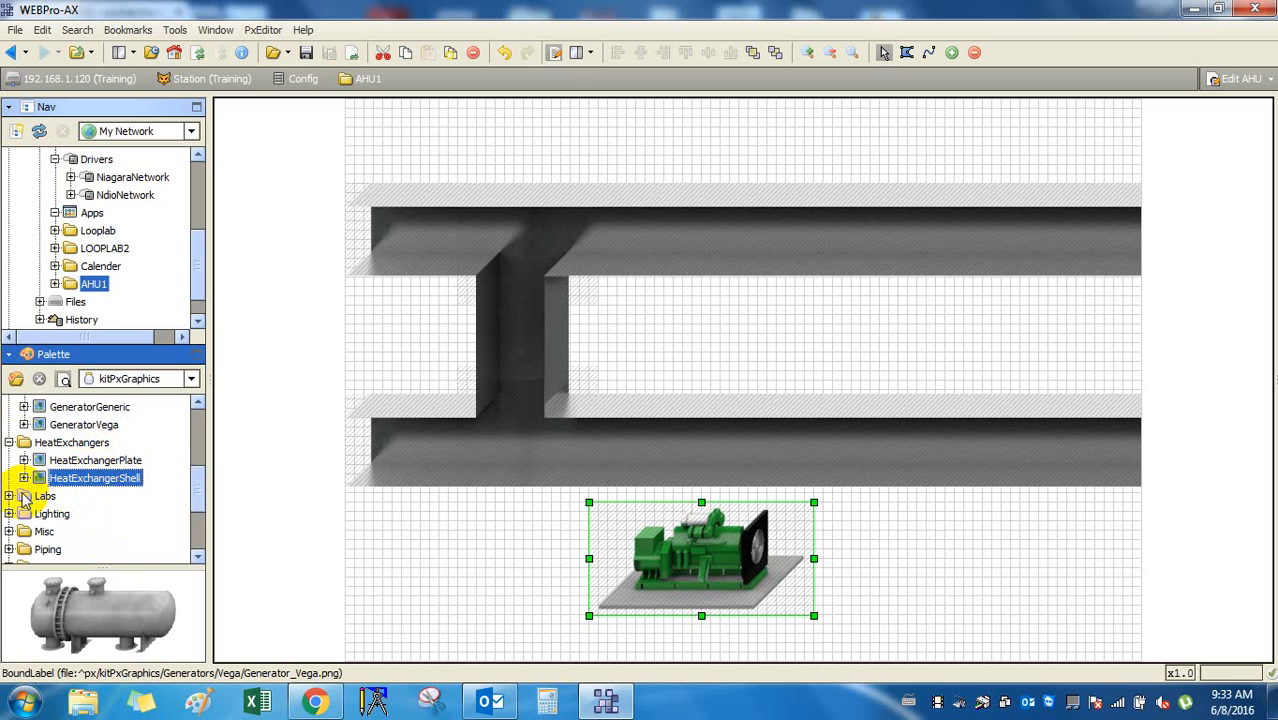
{"action": "left_click", "coordinate": [9, 496]}
{"action": "left_click", "coordinate": [92, 514]}
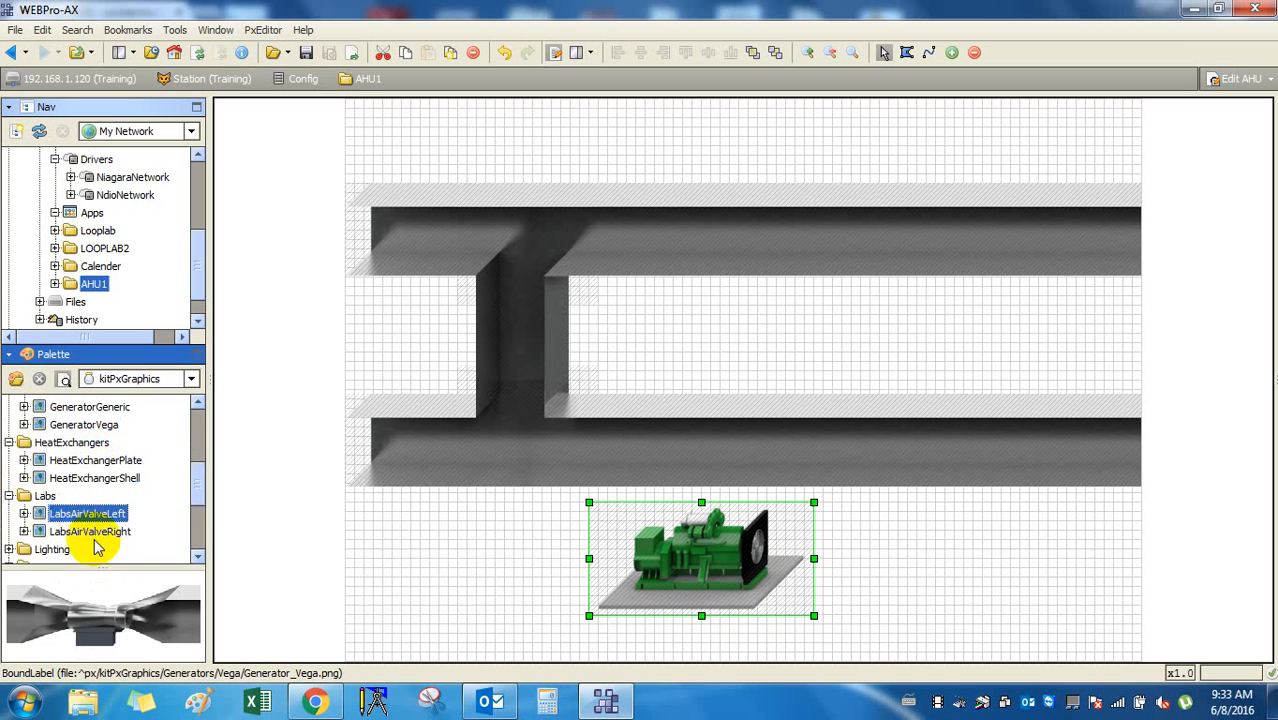
{"action": "left_click", "coordinate": [96, 533]}
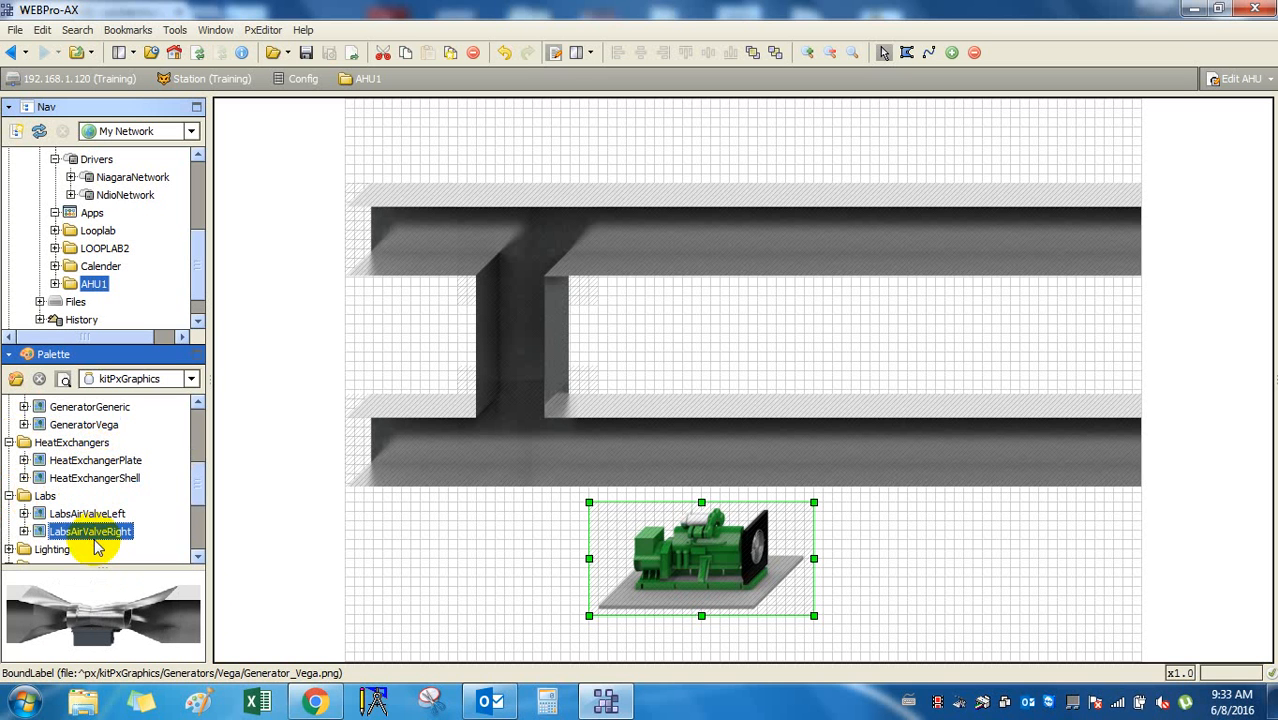
Collapse the Labs, HeatExchangers and Generators folders and show the list of available palettes.
{"action": "left_click", "coordinate": [9, 496]}
{"action": "left_click", "coordinate": [9, 442]}
{"action": "scroll", "coordinate": [9, 447], "scroll_direction": "up", "scroll_amount": 3}
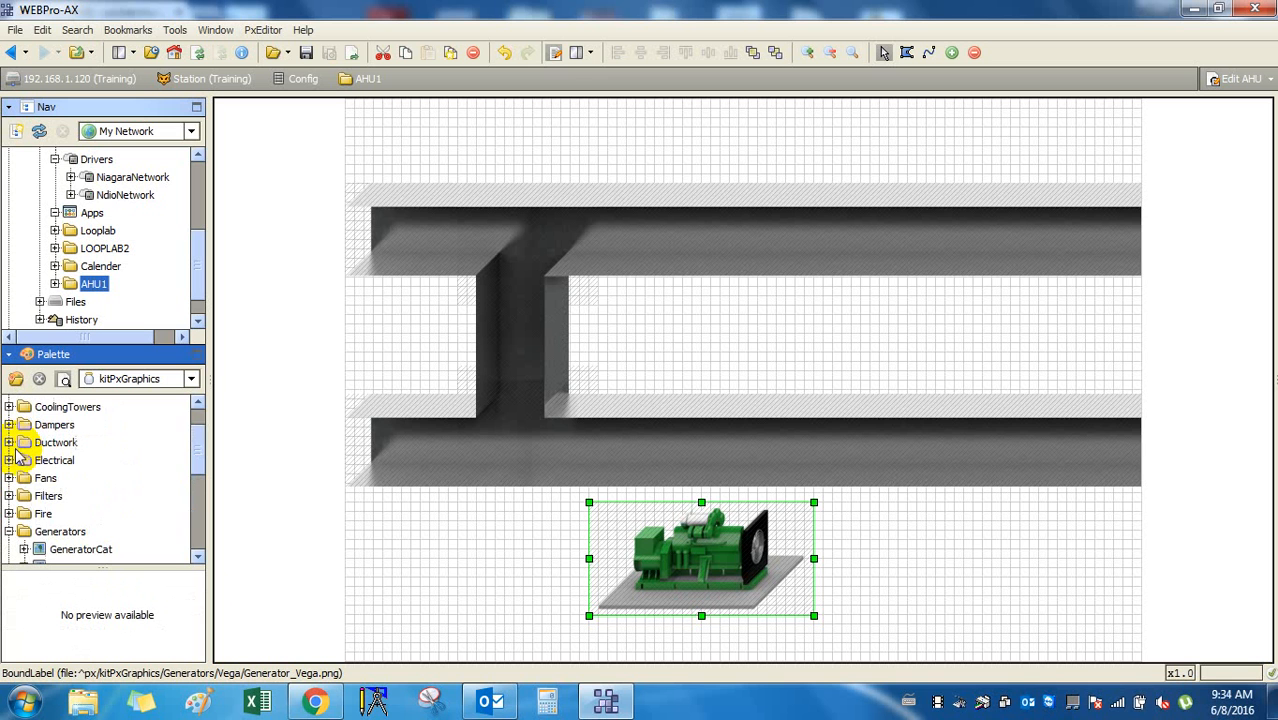
{"action": "left_click", "coordinate": [9, 531]}
{"action": "scroll", "coordinate": [40, 528], "scroll_direction": "up", "scroll_amount": 1}
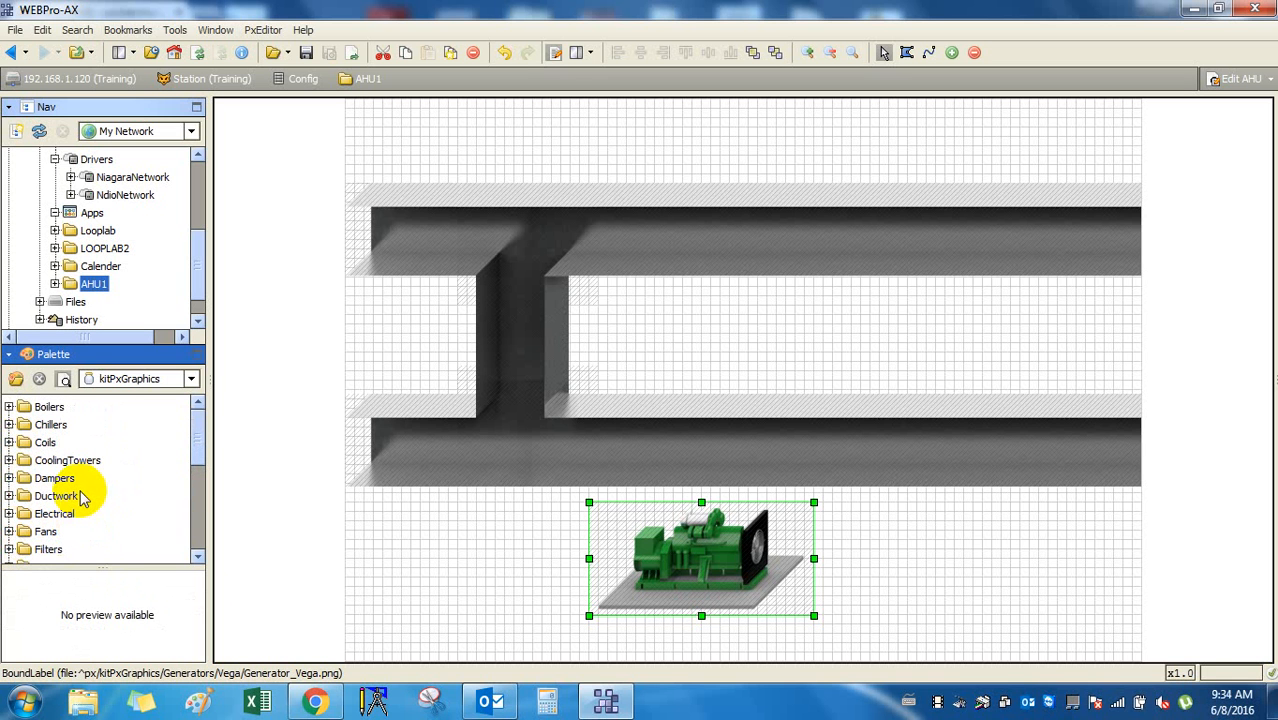
{"action": "left_click", "coordinate": [191, 380]}
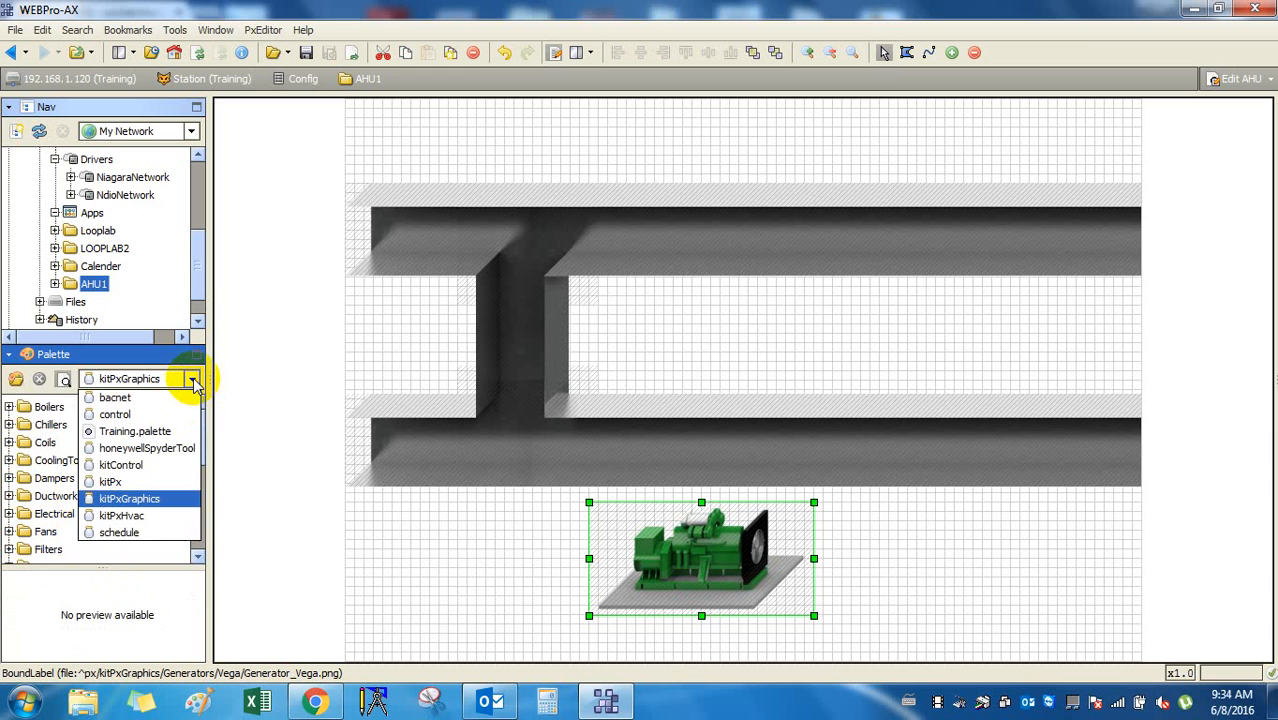
Keep kitPxGraphics and open C:\Honeywell\WEBPro-AX-3.8.38 in Windows Explorer.
{"action": "left_click", "coordinate": [193, 380]}
{"action": "key", "text": "super+e"}
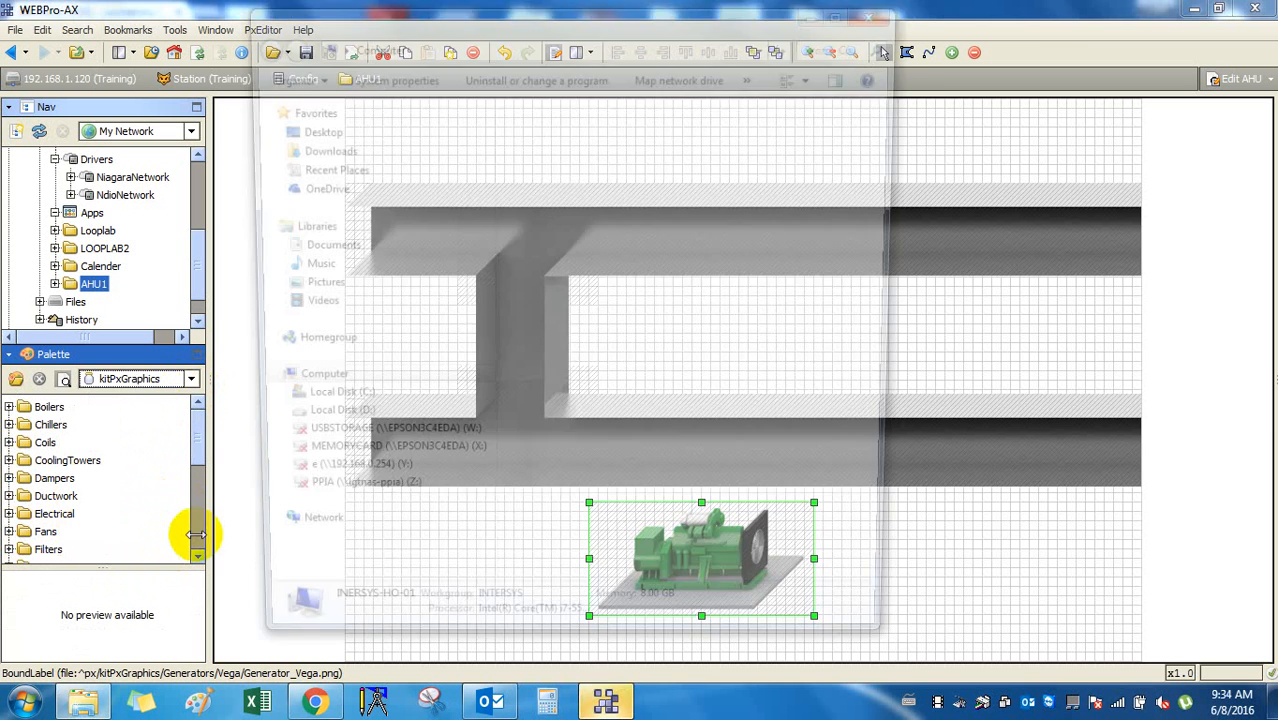
{"action": "double_click", "coordinate": [662, 140]}
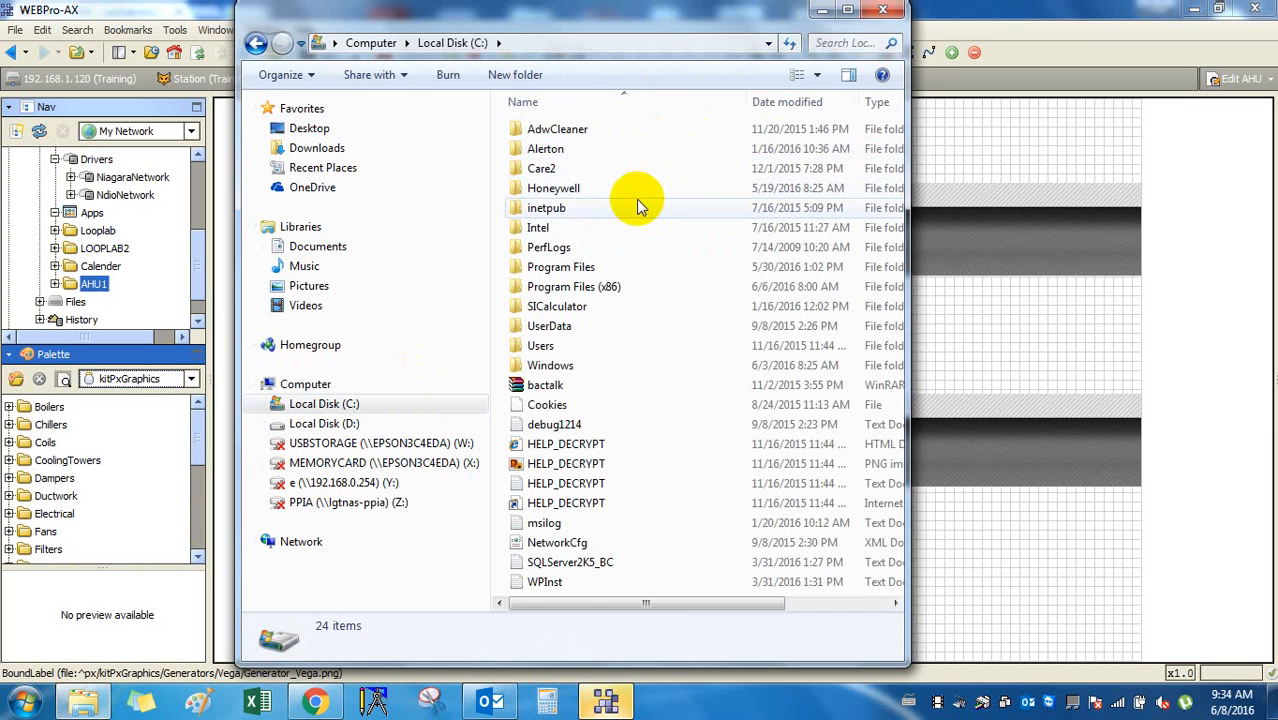
{"action": "double_click", "coordinate": [634, 186]}
{"action": "left_click", "coordinate": [643, 135]}
{"action": "left_click", "coordinate": [643, 135]}
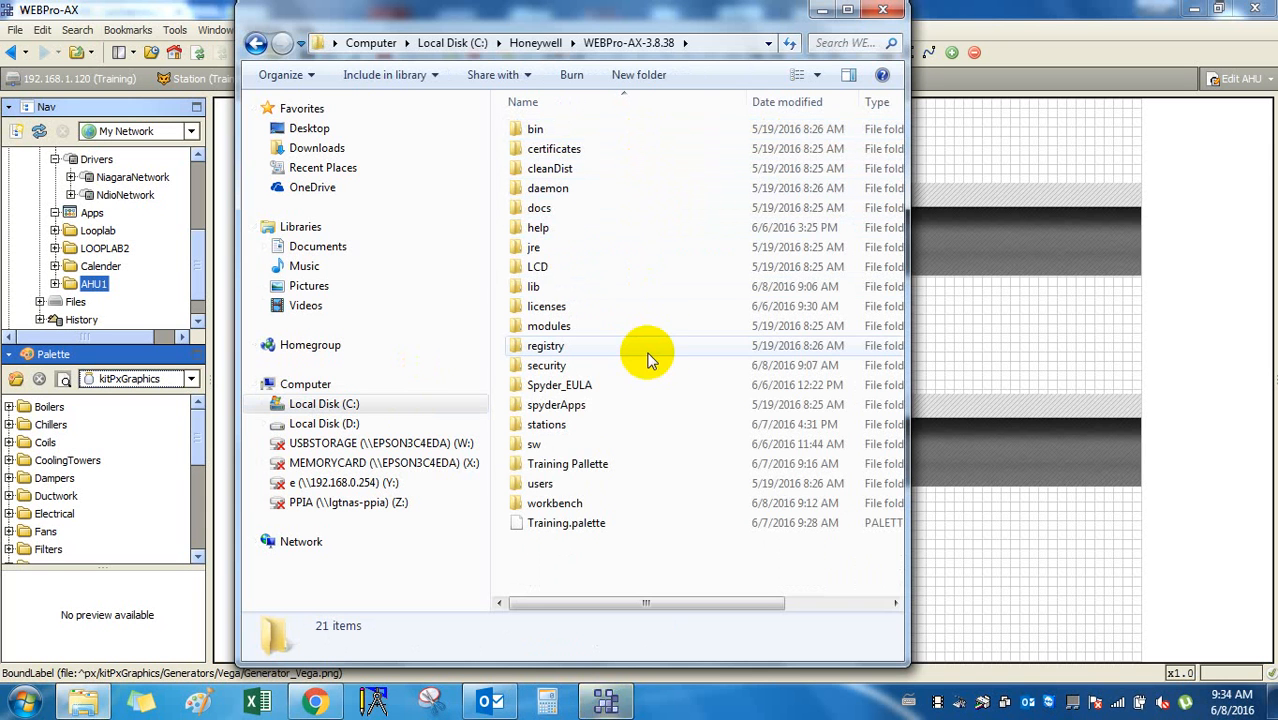
Look inside the Training Pallette, bin and docs folders of the install directory.
{"action": "double_click", "coordinate": [655, 463]}
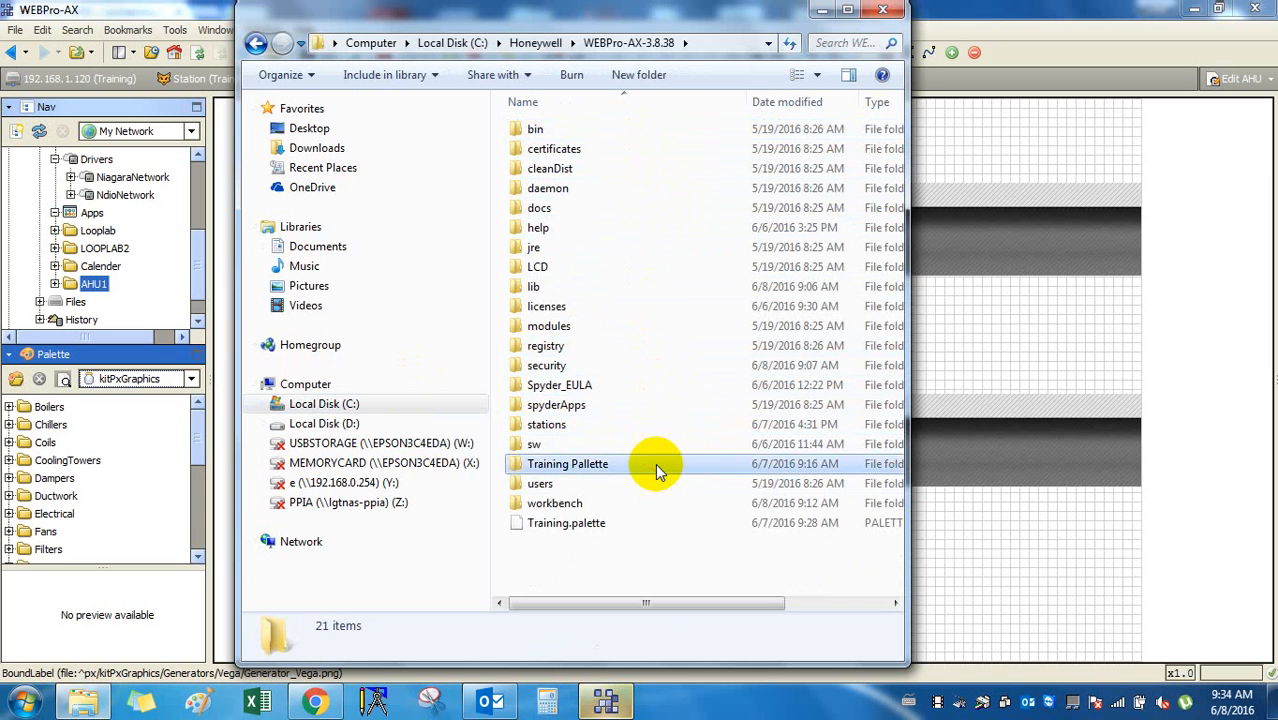
{"action": "left_click", "coordinate": [256, 43]}
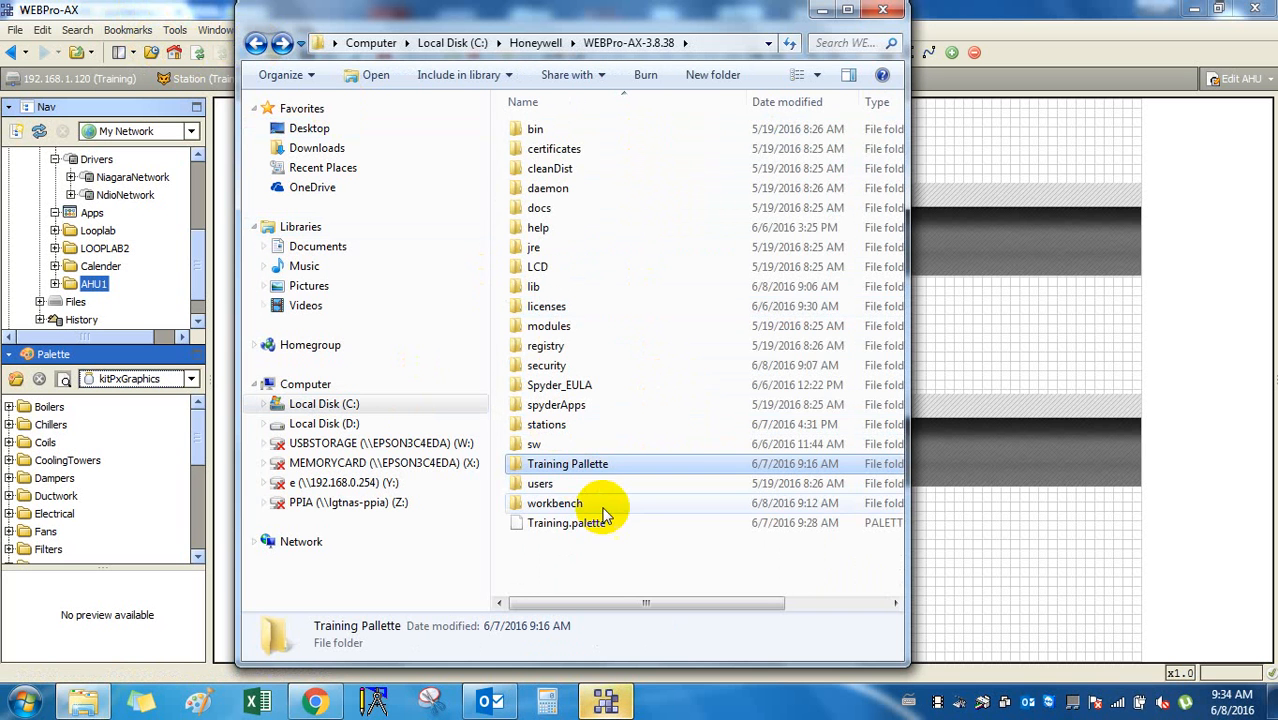
{"action": "double_click", "coordinate": [591, 135]}
{"action": "left_click", "coordinate": [256, 43]}
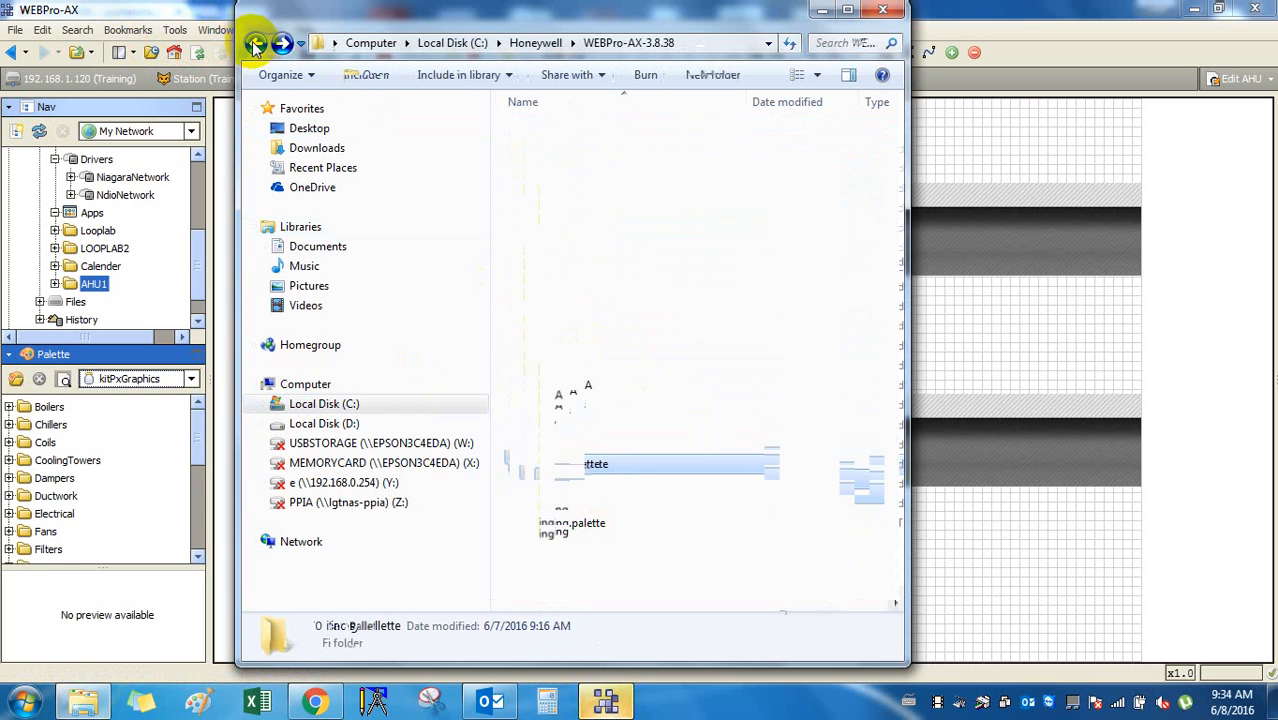
{"action": "double_click", "coordinate": [557, 207]}
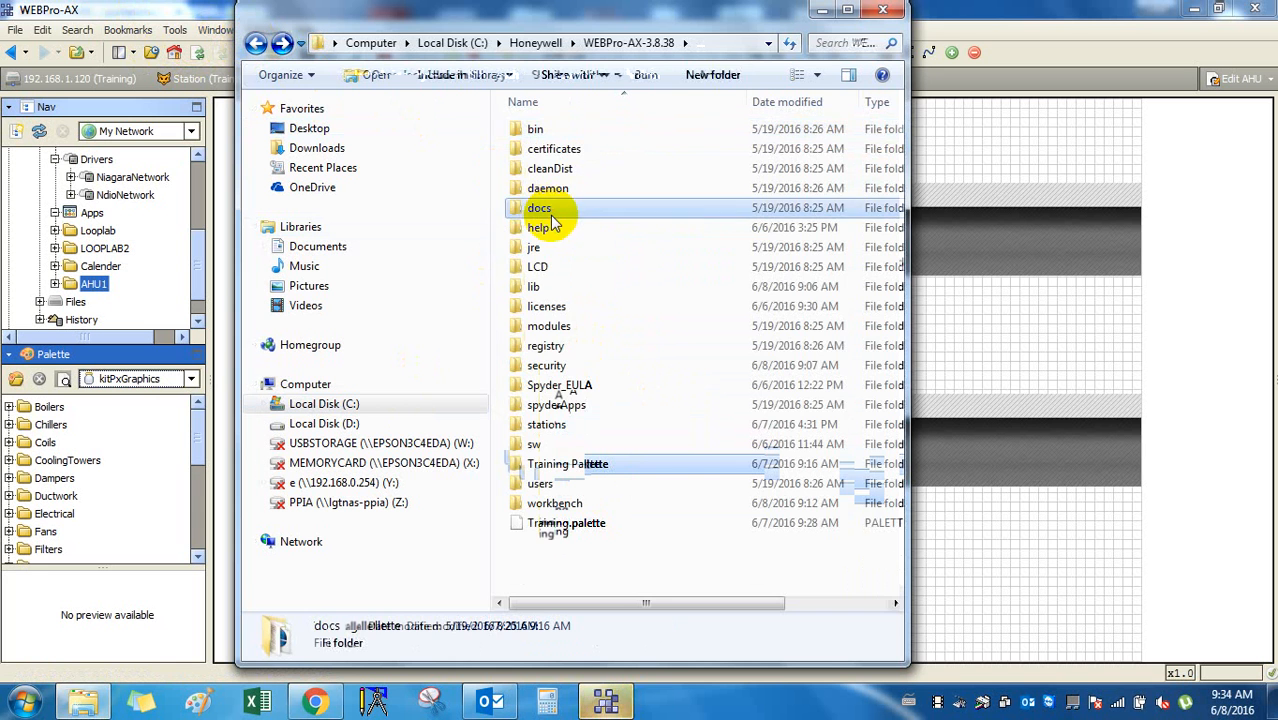
{"action": "left_click", "coordinate": [256, 43]}
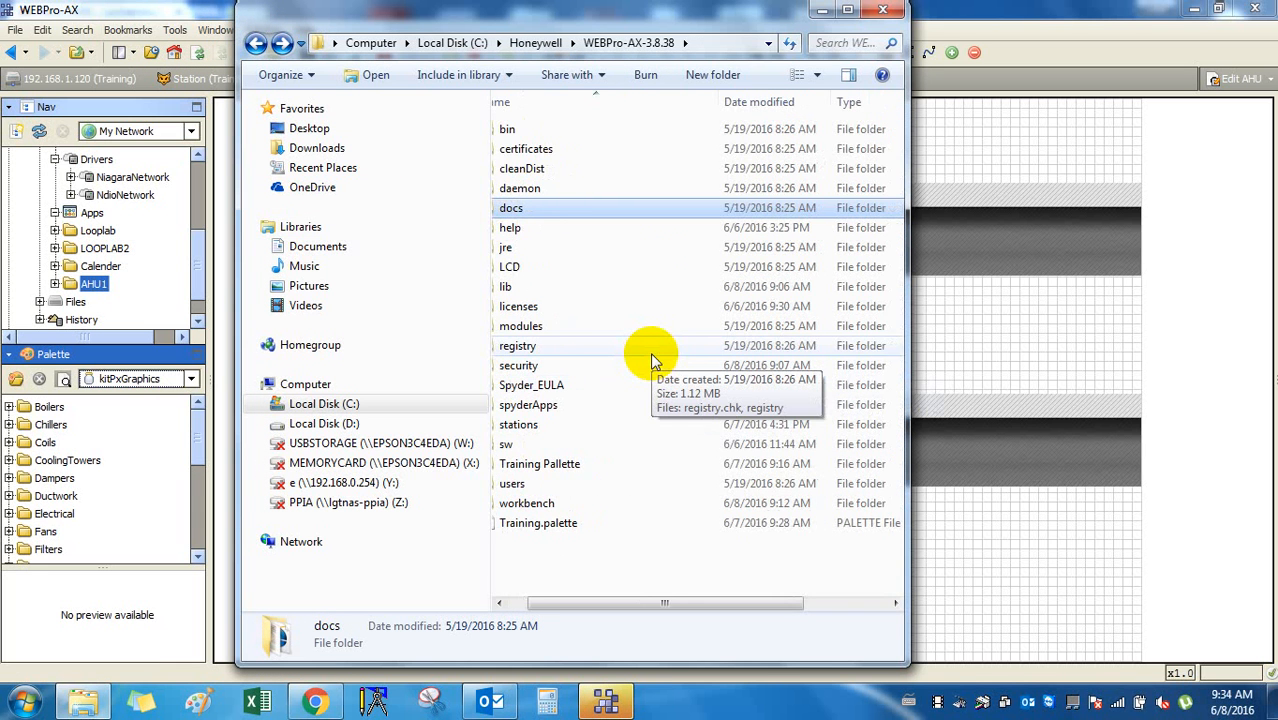
Select the Training Pallette folder and return to the WEBPro-AX editor.
{"action": "left_click", "coordinate": [621, 425]}
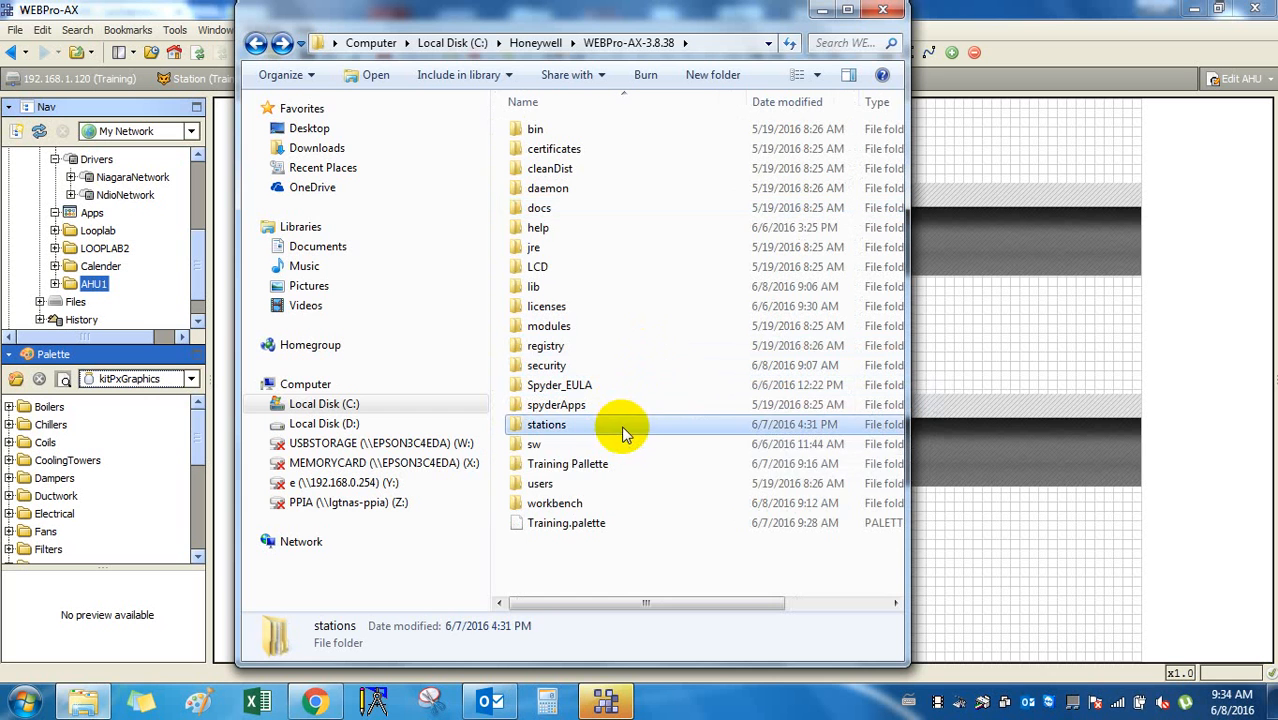
{"action": "left_click", "coordinate": [624, 462]}
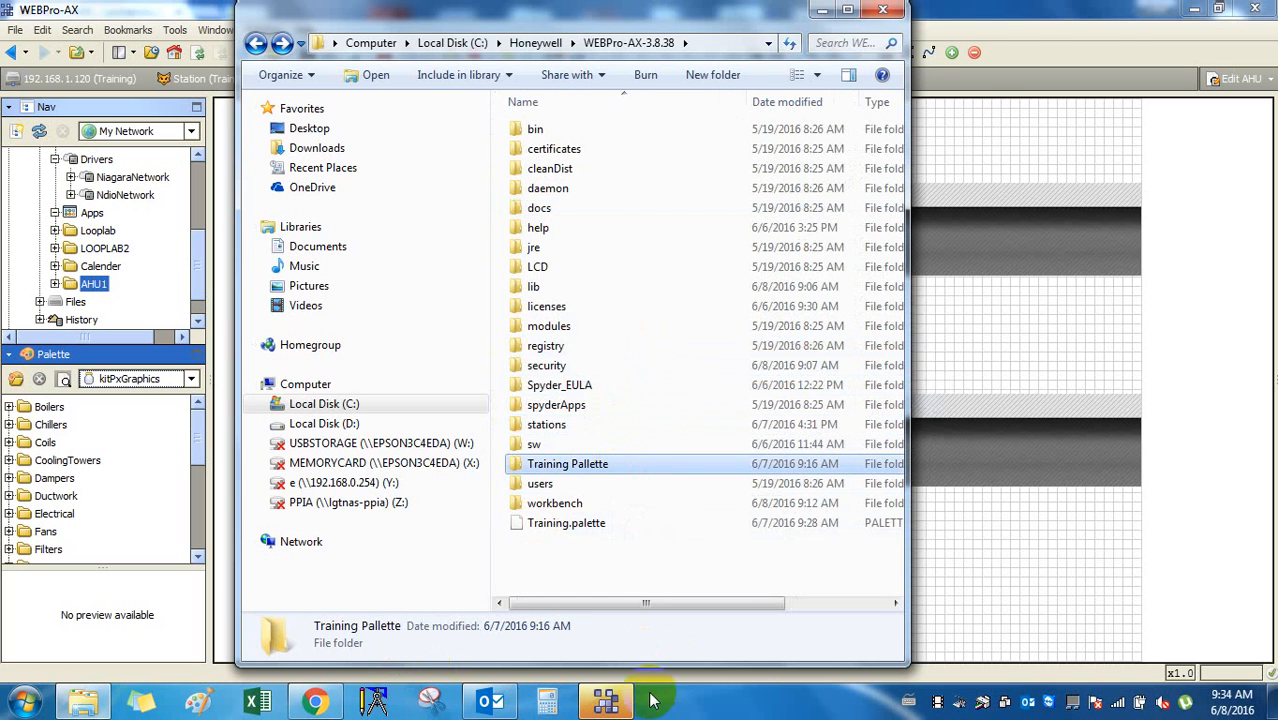
{"action": "left_click", "coordinate": [612, 702]}
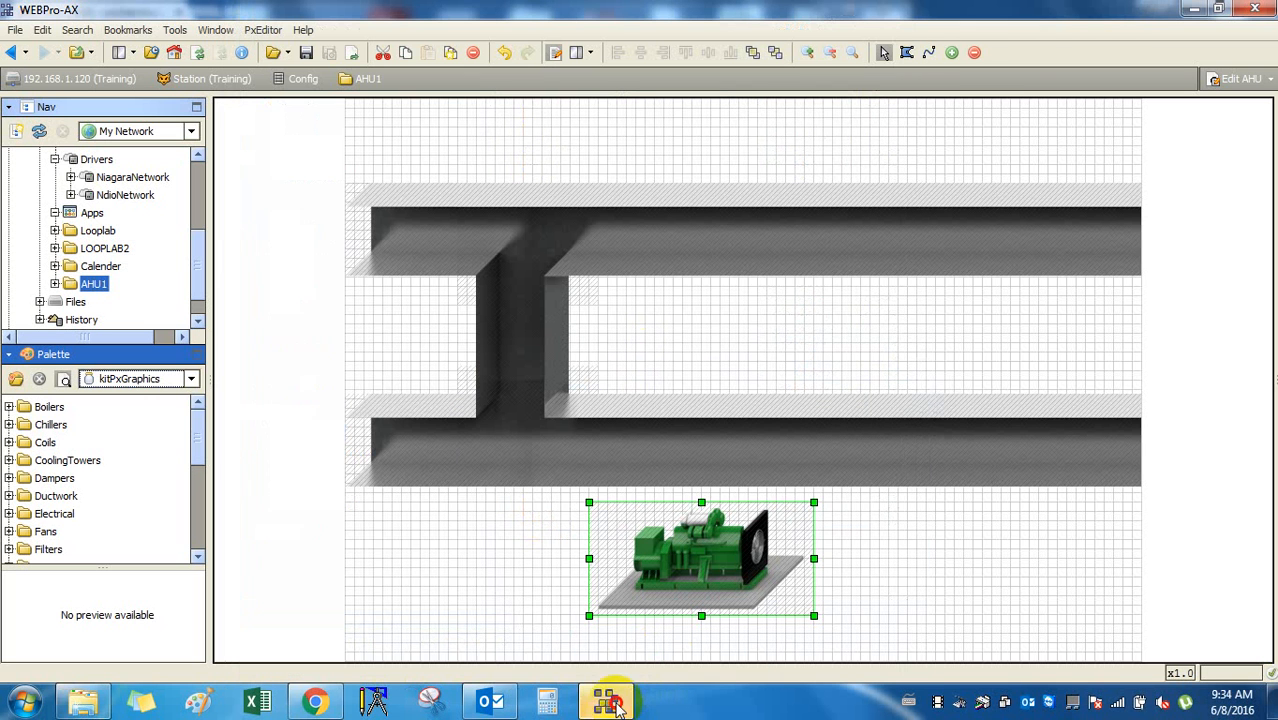
{"action": "right_click", "coordinate": [50, 408]}
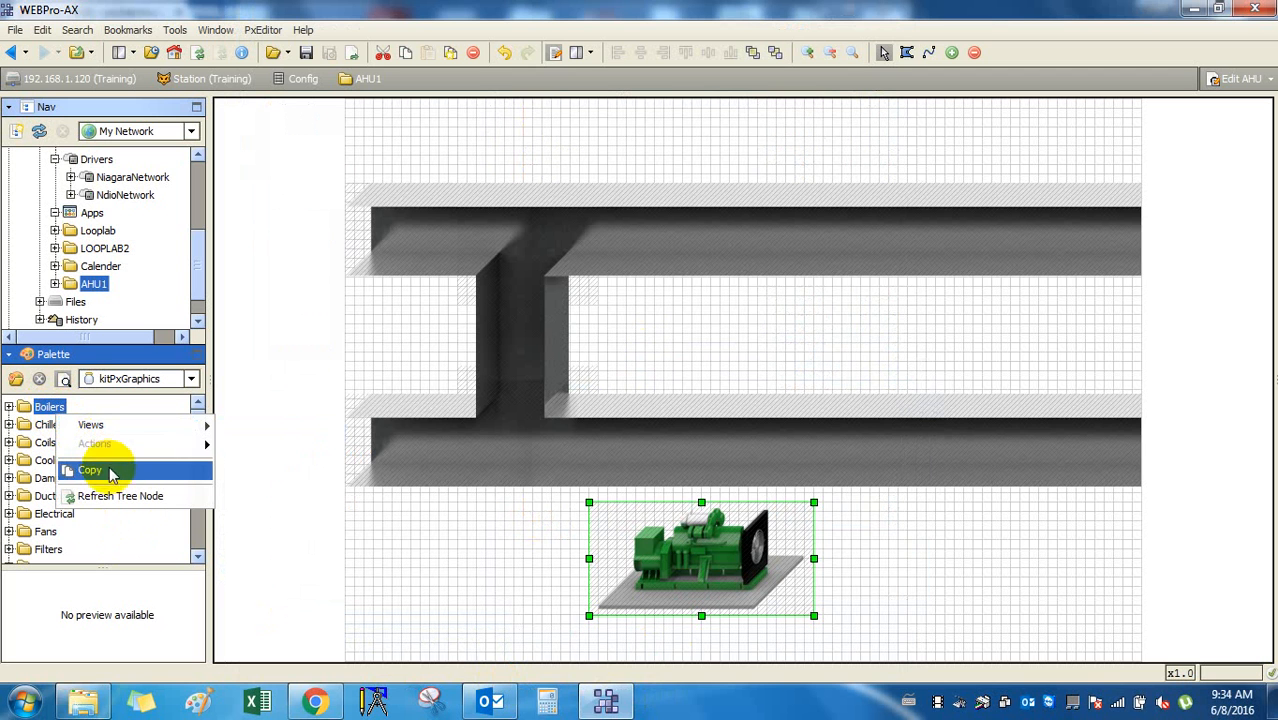
{"action": "left_click", "coordinate": [83, 702]}
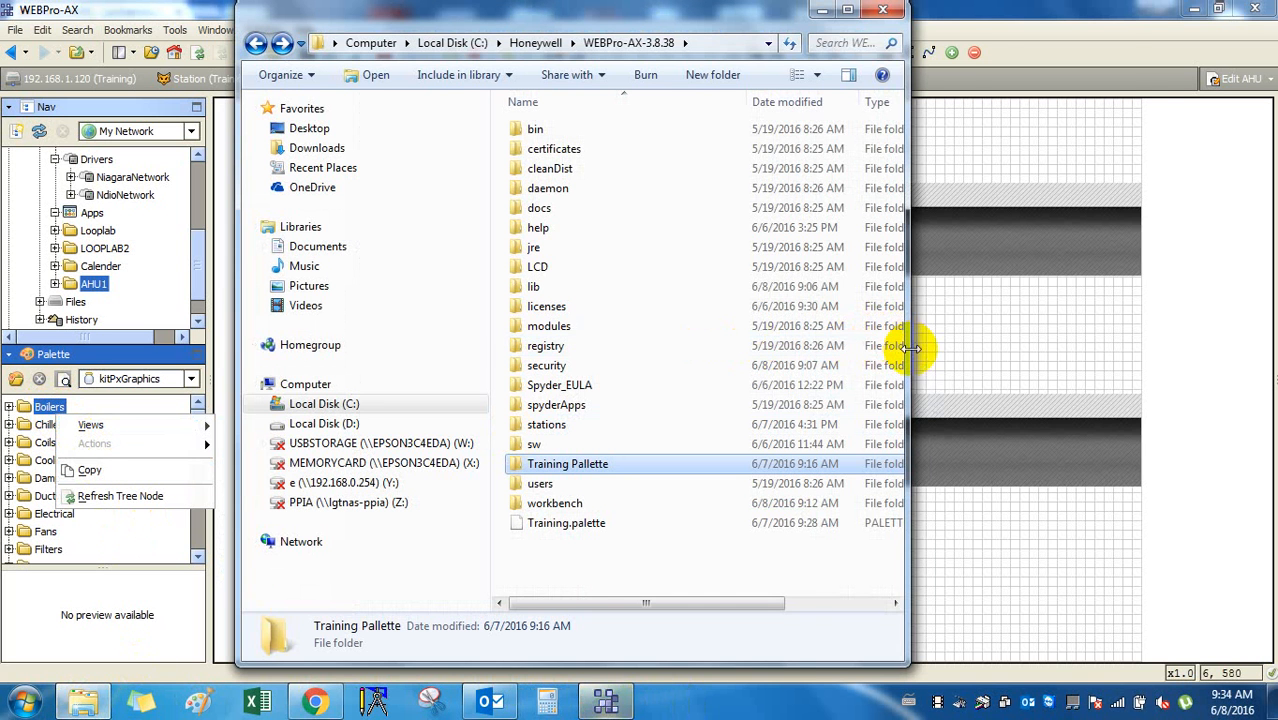
{"action": "left_click_drag", "start_coordinate": [907, 340], "coordinate": [1153, 354]}
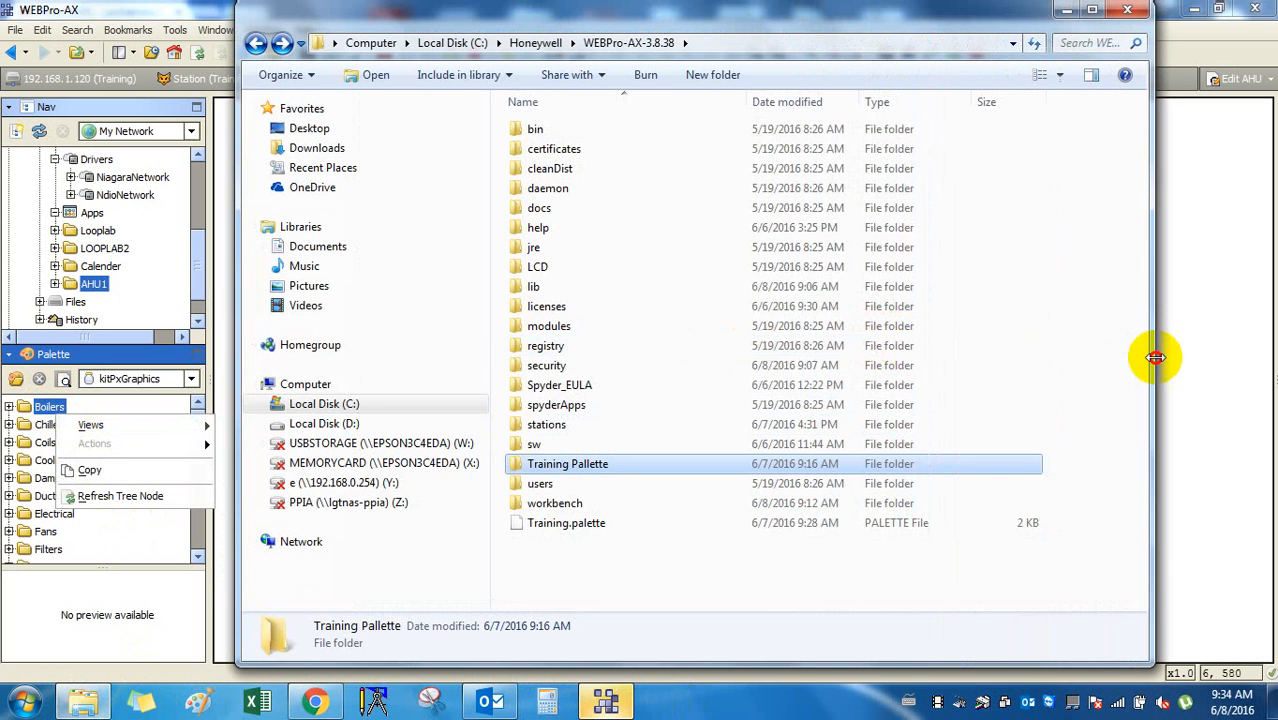
{"action": "double_click", "coordinate": [600, 424]}
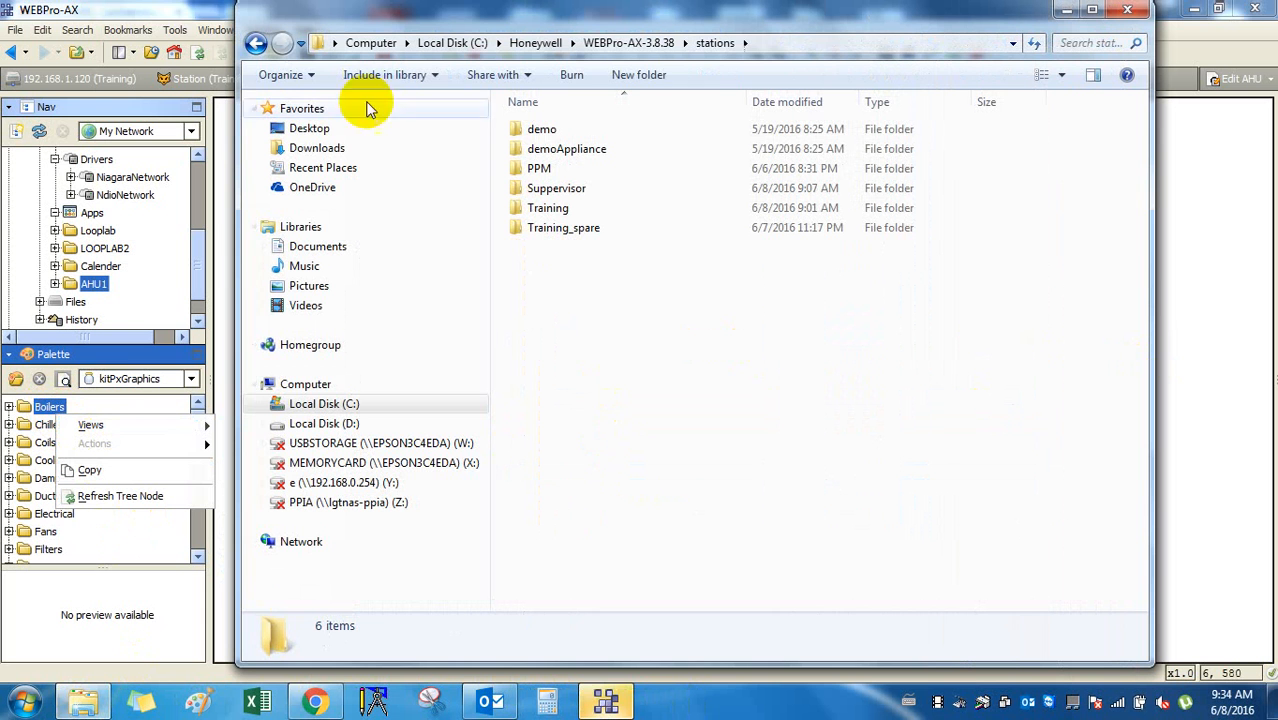
{"action": "double_click", "coordinate": [608, 208]}
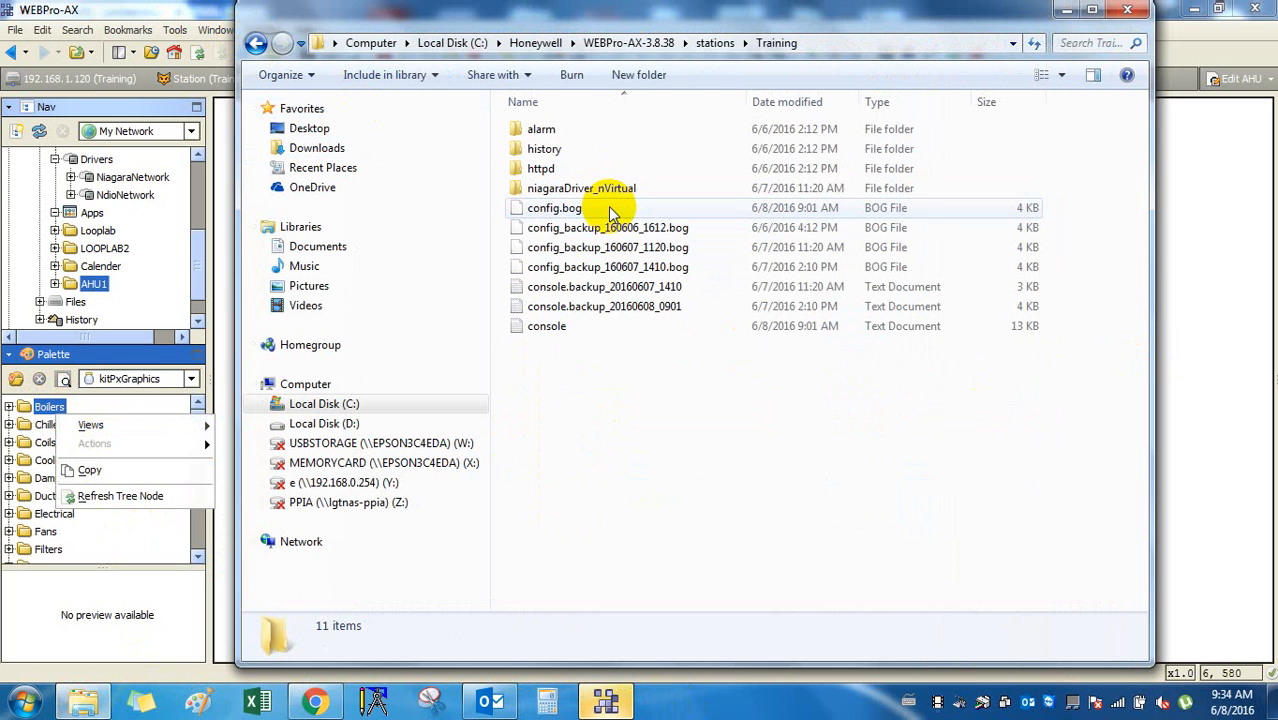
{"action": "left_click", "coordinate": [610, 148]}
{"action": "double_click", "coordinate": [602, 128]}
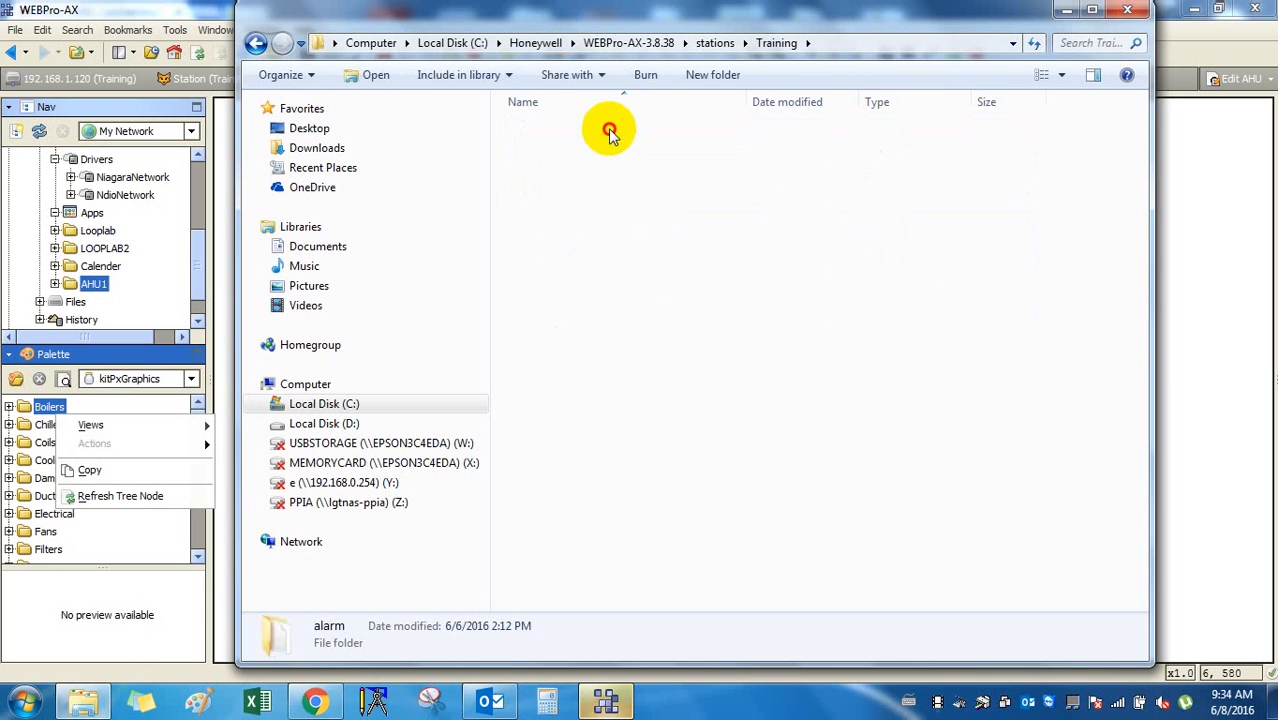
{"action": "left_click", "coordinate": [254, 44]}
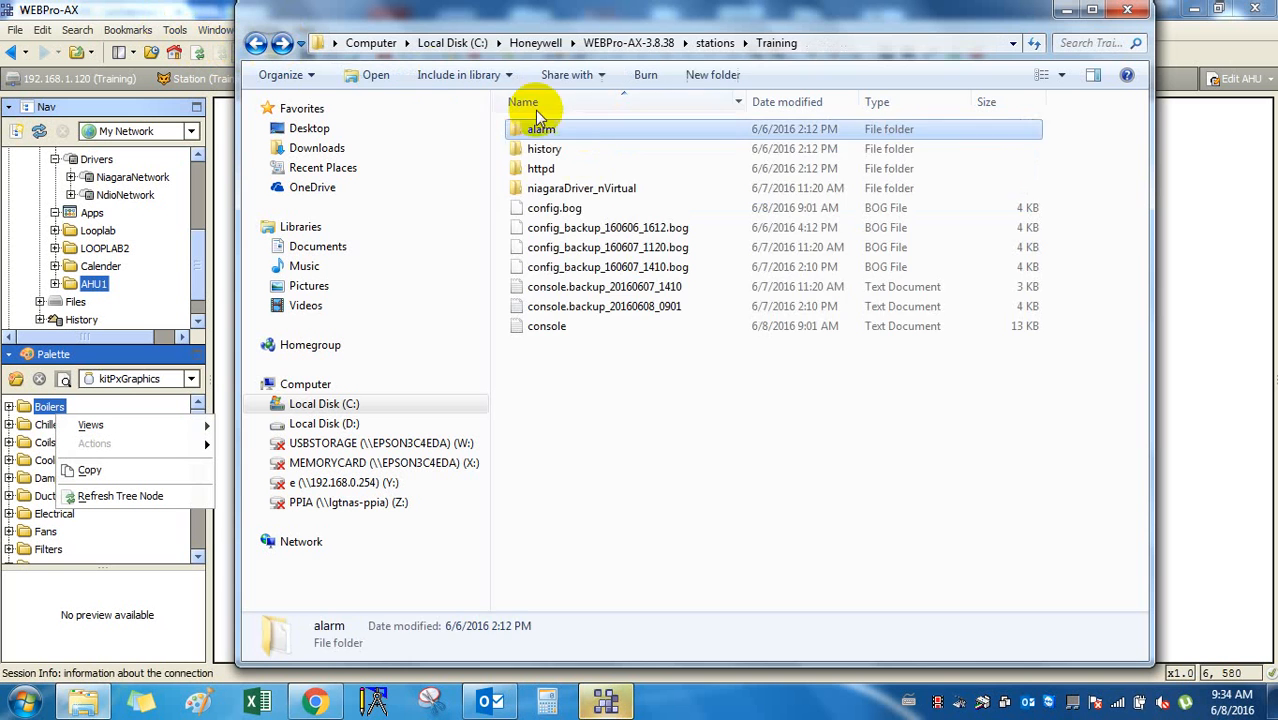
{"action": "double_click", "coordinate": [583, 148]}
{"action": "double_click", "coordinate": [582, 130]}
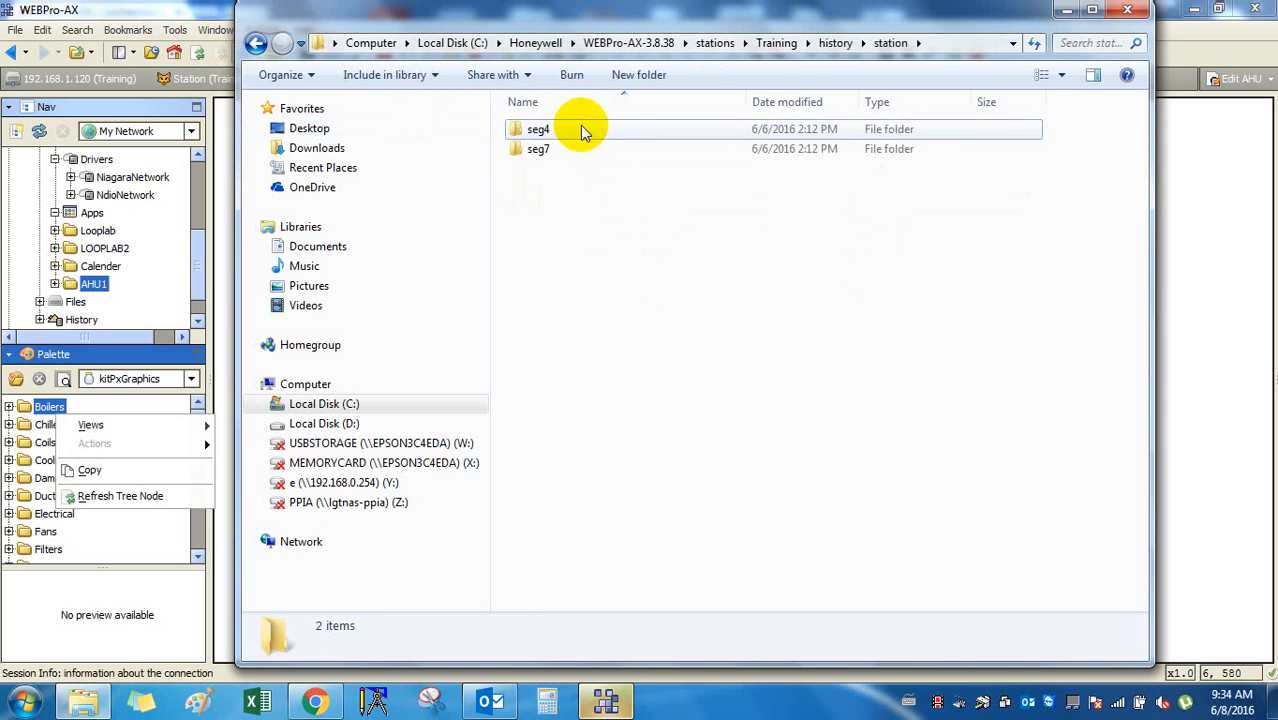
{"action": "double_click", "coordinate": [580, 126]}
{"action": "left_click", "coordinate": [254, 44]}
{"action": "left_click", "coordinate": [254, 44]}
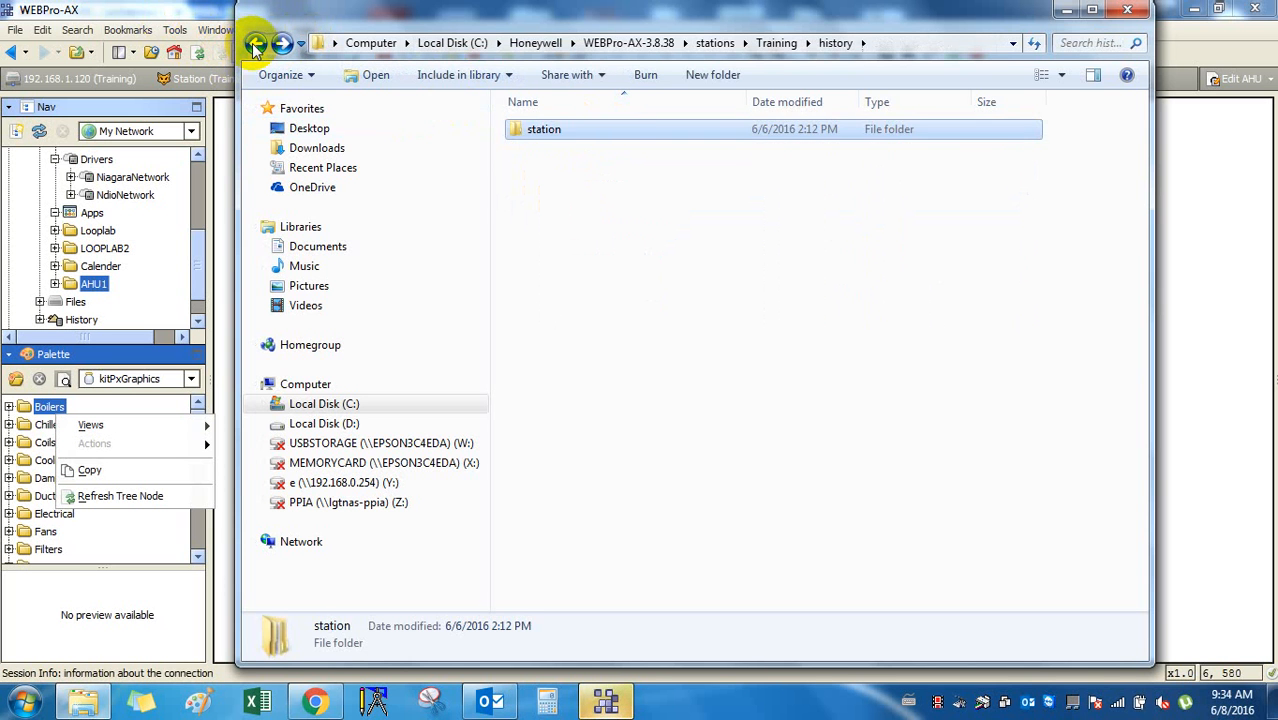
{"action": "left_click", "coordinate": [255, 45]}
{"action": "double_click", "coordinate": [699, 166]}
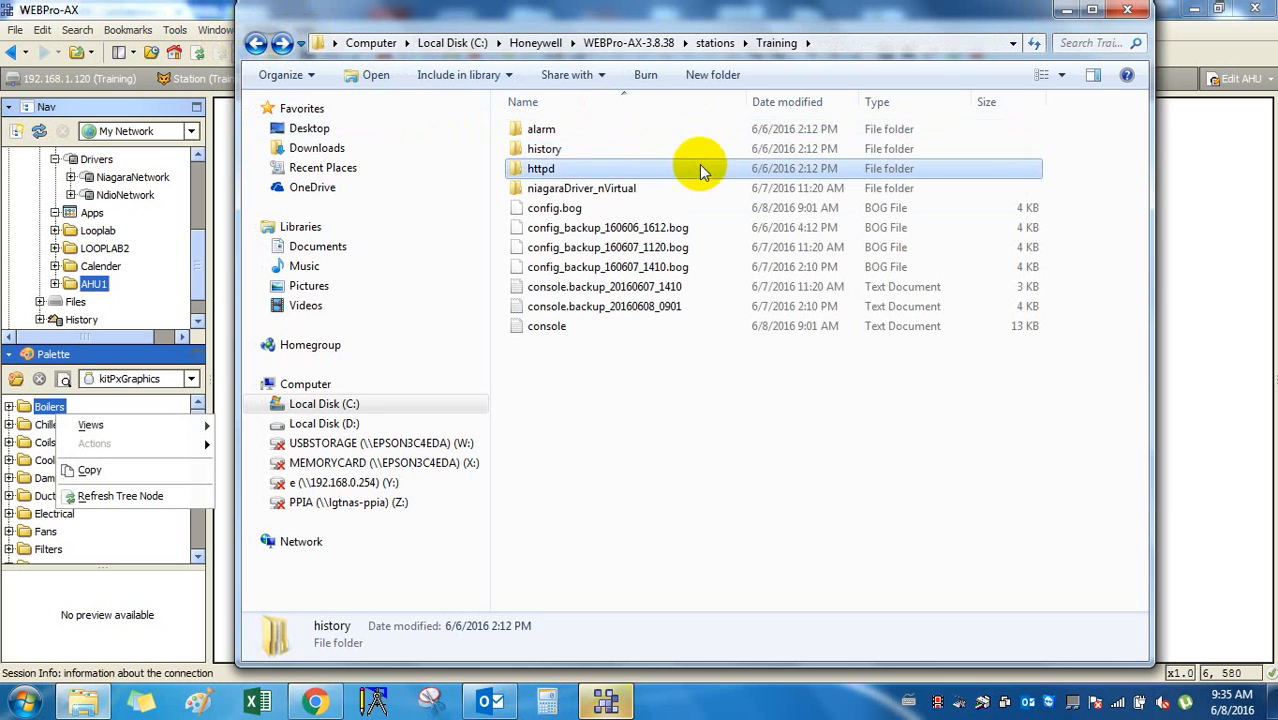
{"action": "left_click", "coordinate": [255, 45]}
{"action": "double_click", "coordinate": [575, 188]}
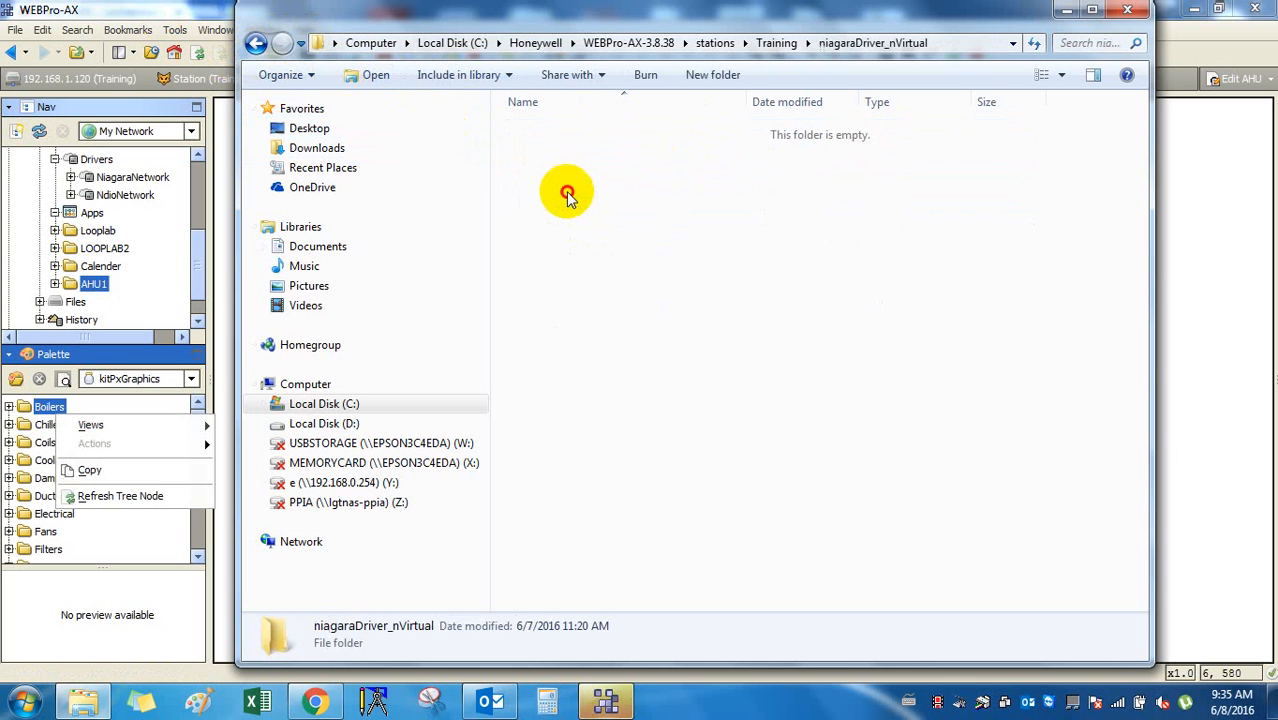
{"action": "left_click", "coordinate": [255, 45]}
{"action": "left_click", "coordinate": [255, 45]}
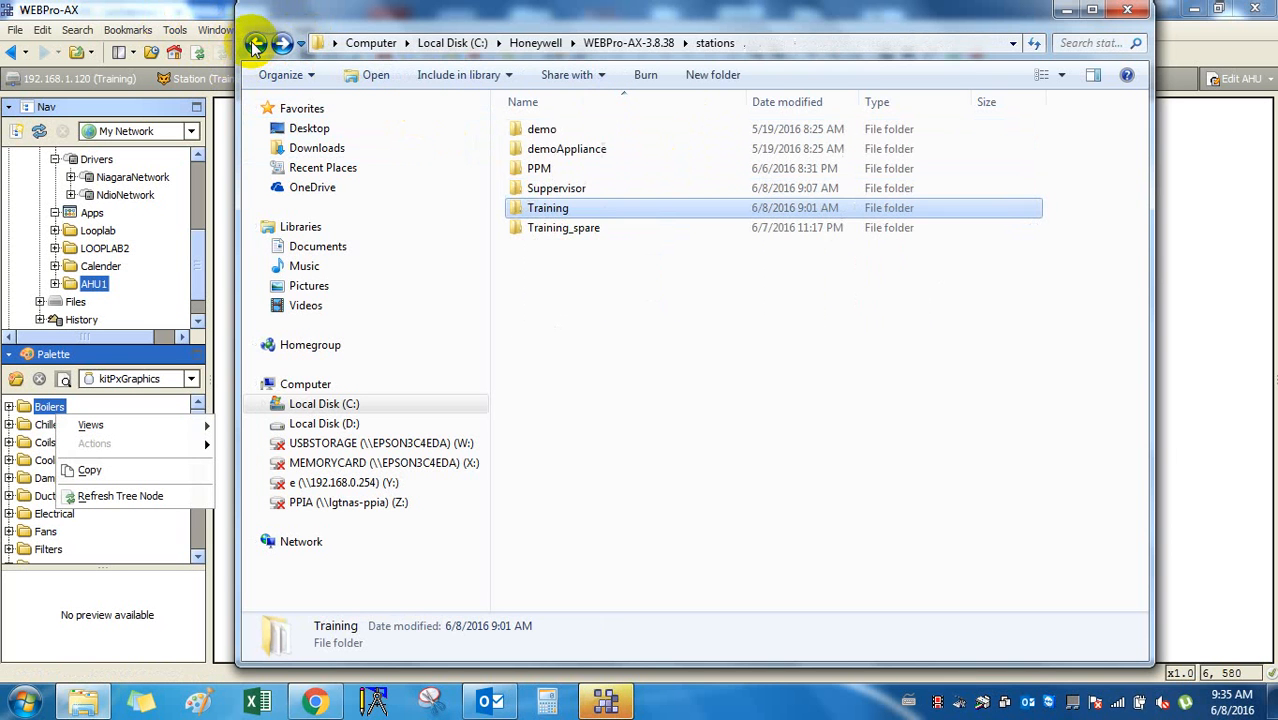
{"action": "left_click", "coordinate": [255, 45]}
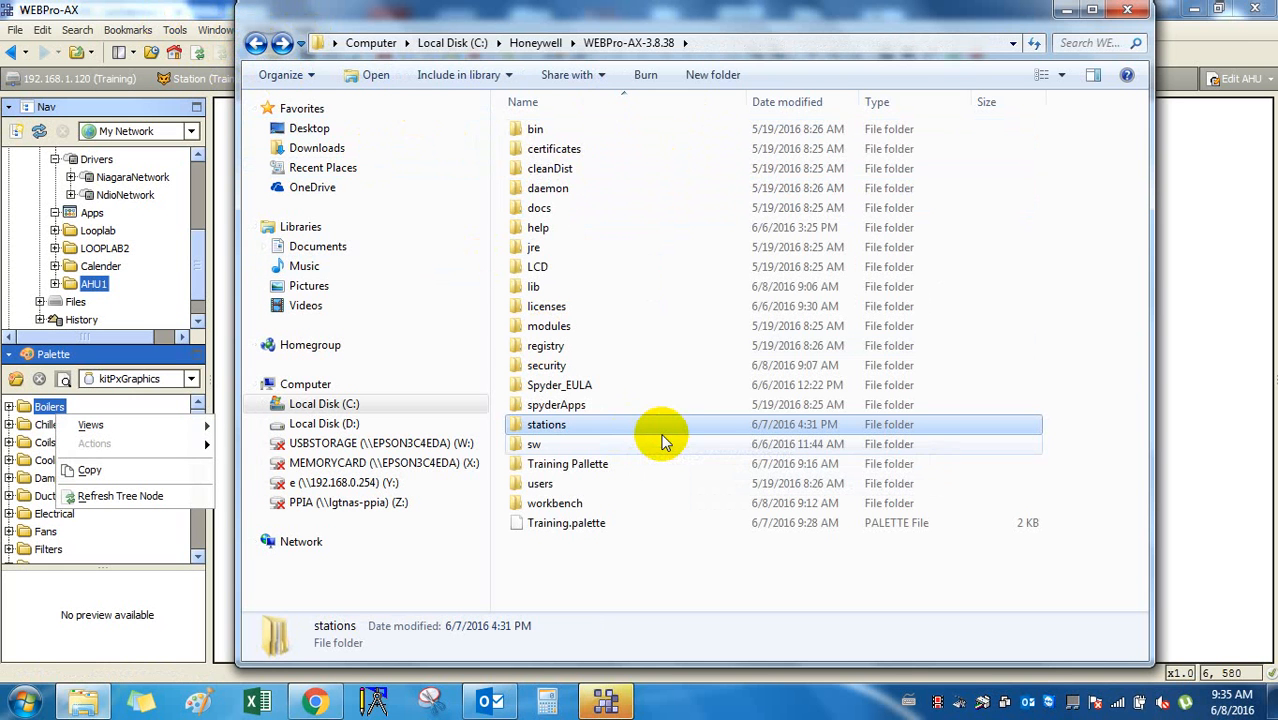
{"action": "left_click", "coordinate": [623, 134]}
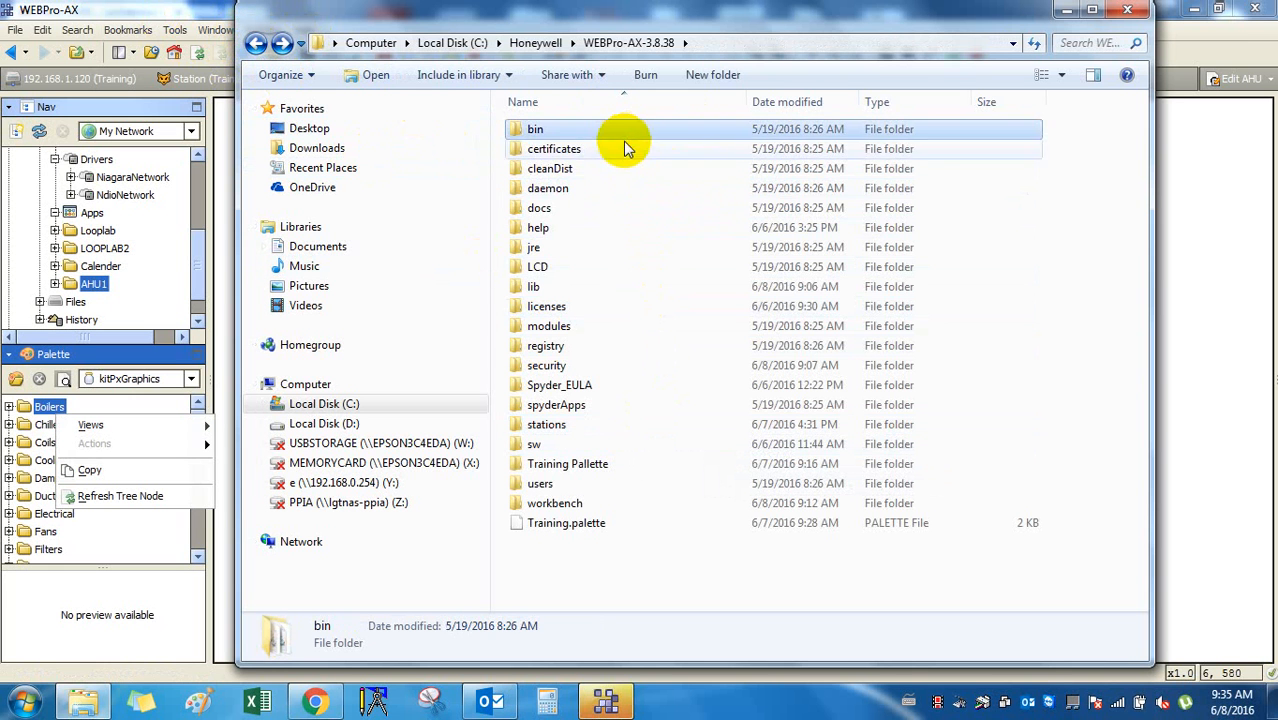
{"action": "left_click", "coordinate": [633, 190]}
{"action": "double_click", "coordinate": [630, 209]}
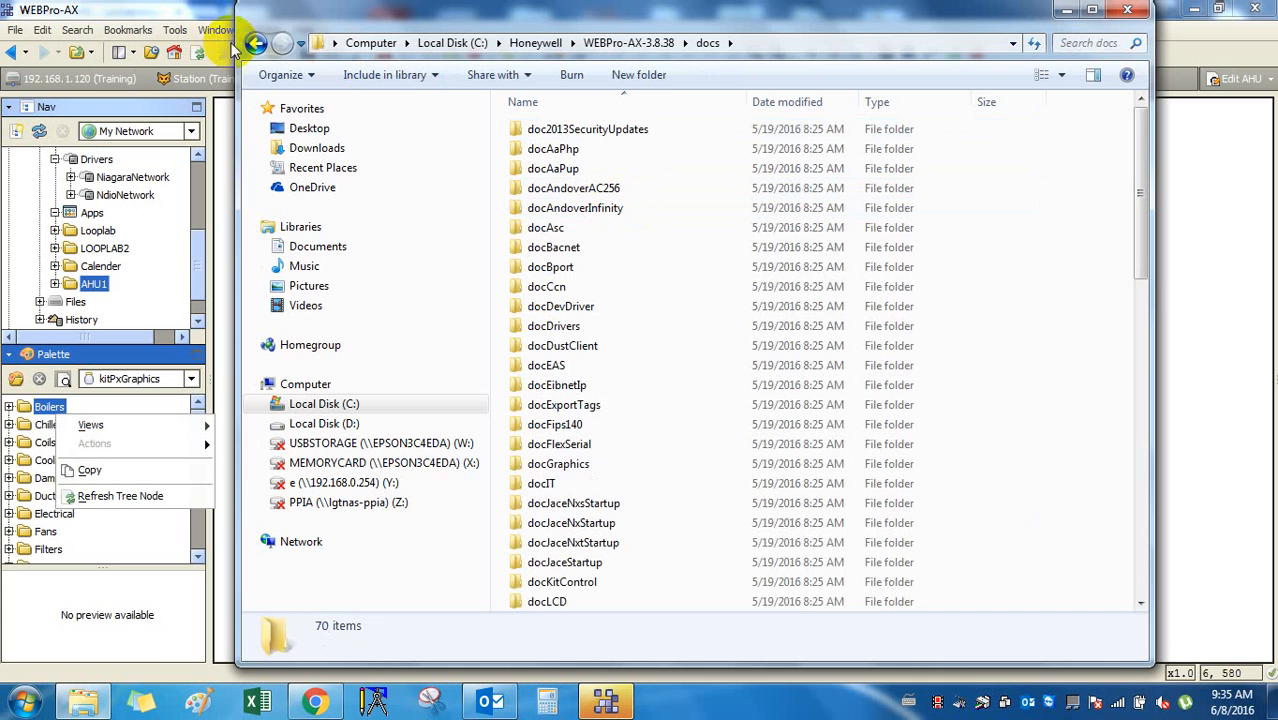
{"action": "left_click", "coordinate": [256, 45]}
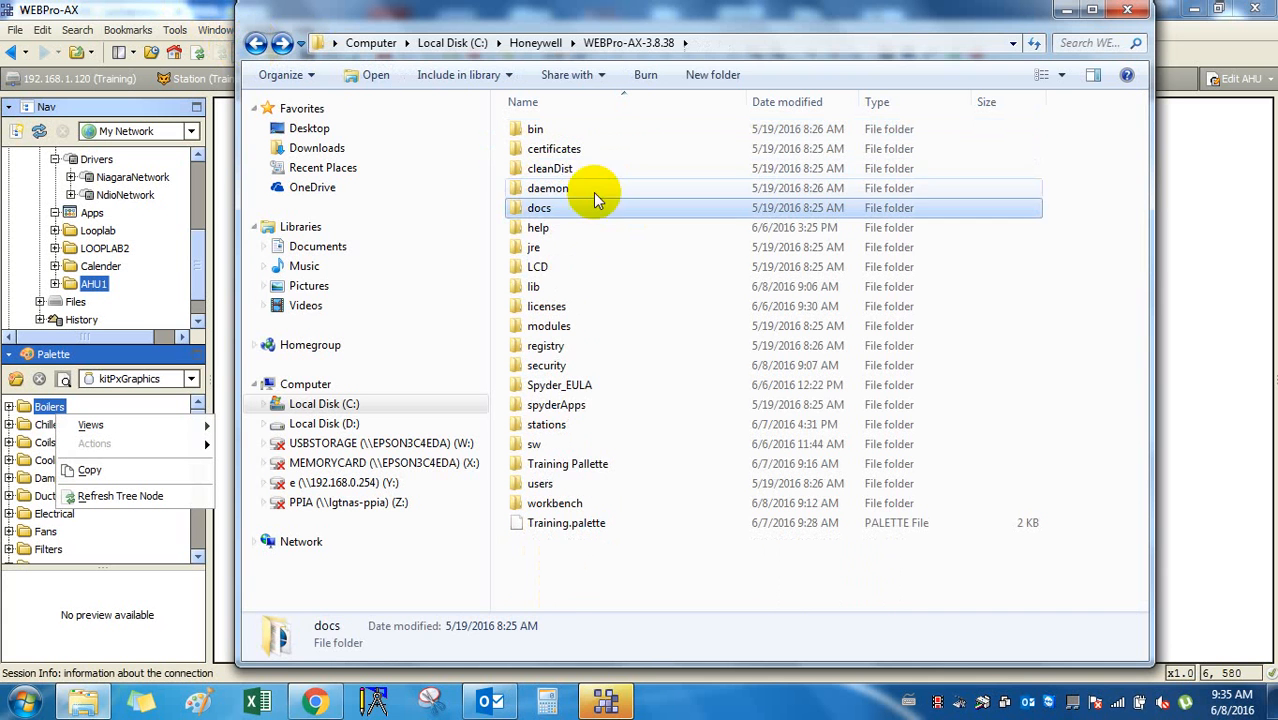
{"action": "double_click", "coordinate": [605, 228]}
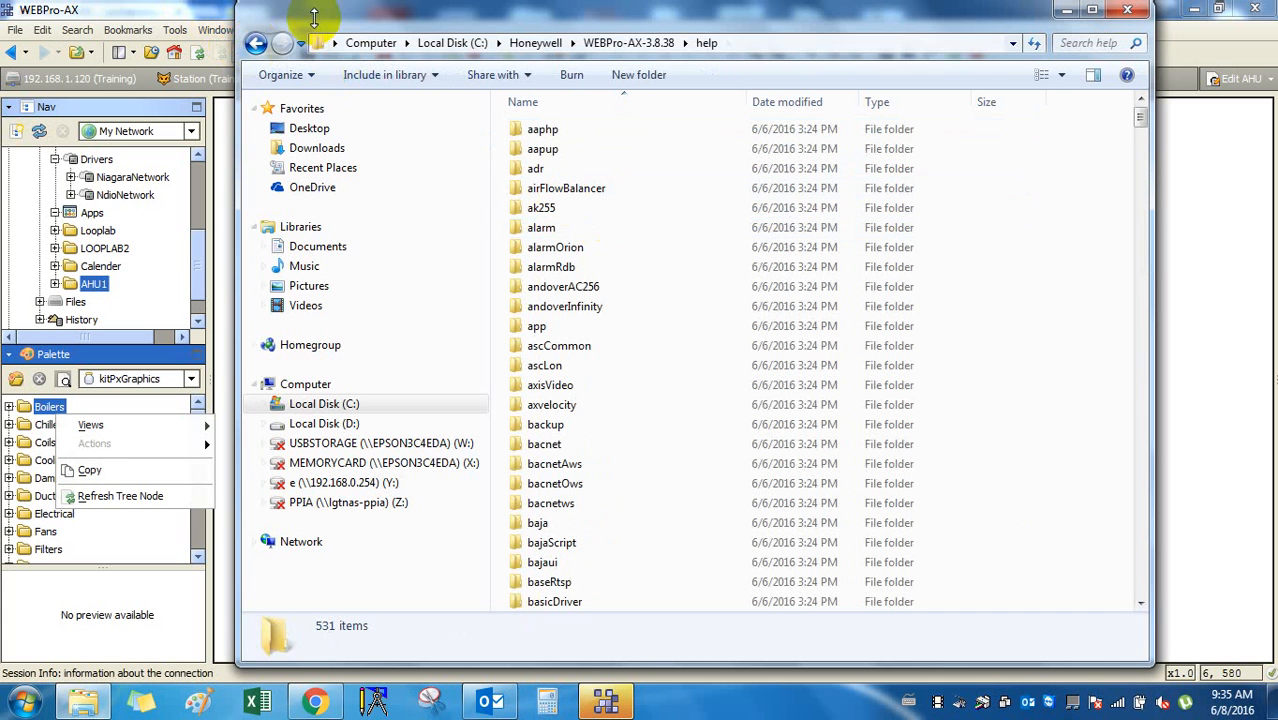
{"action": "left_click", "coordinate": [256, 44]}
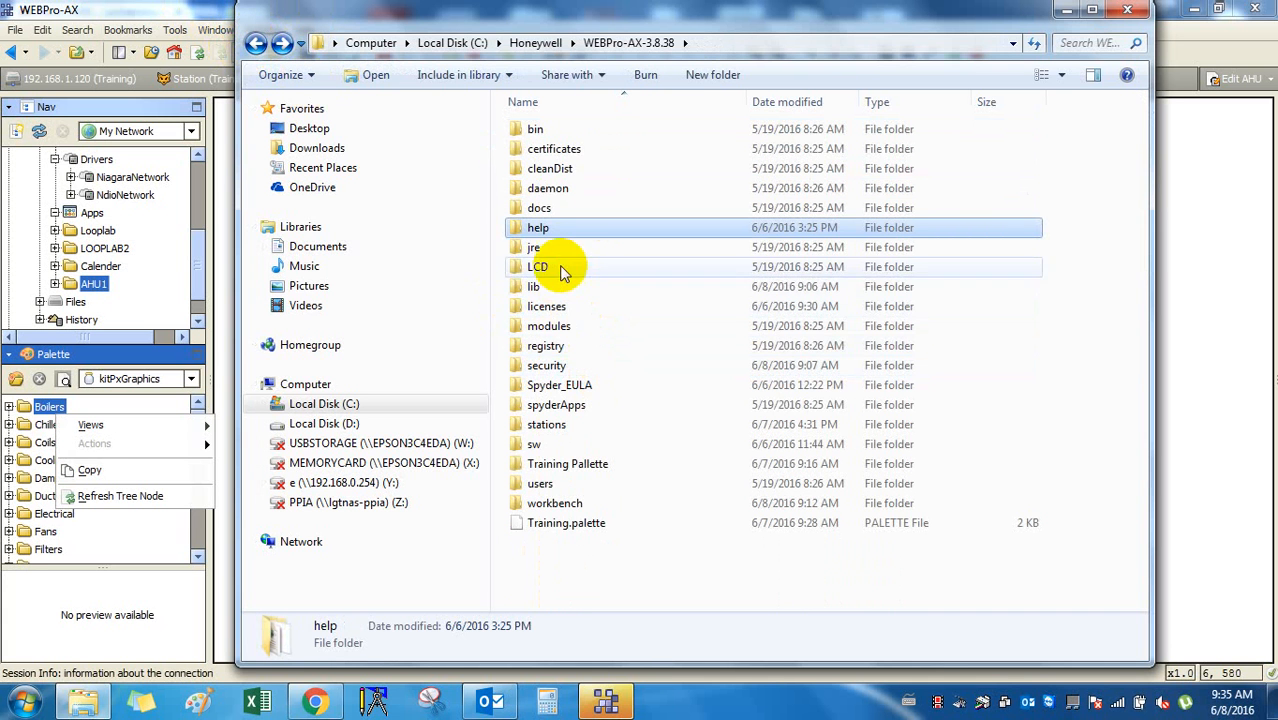
{"action": "double_click", "coordinate": [557, 249]}
{"action": "left_click", "coordinate": [256, 44]}
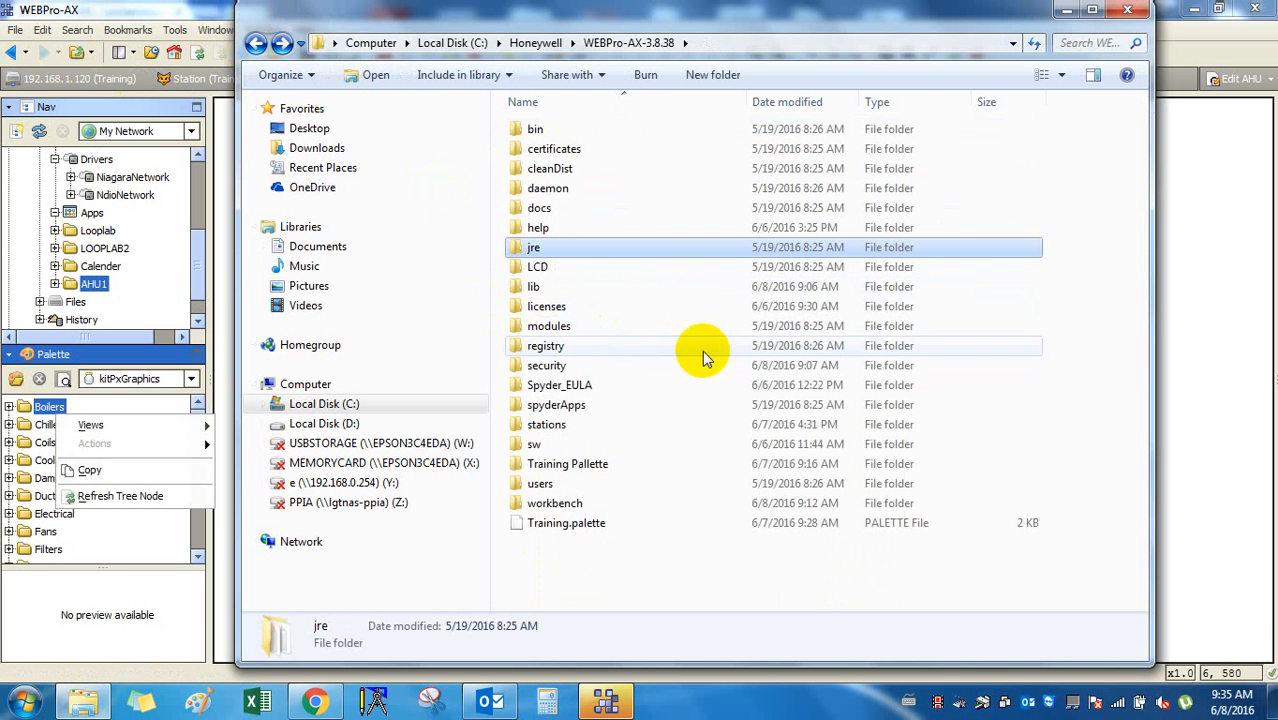
{"action": "left_click", "coordinate": [665, 385]}
{"action": "double_click", "coordinate": [668, 424]}
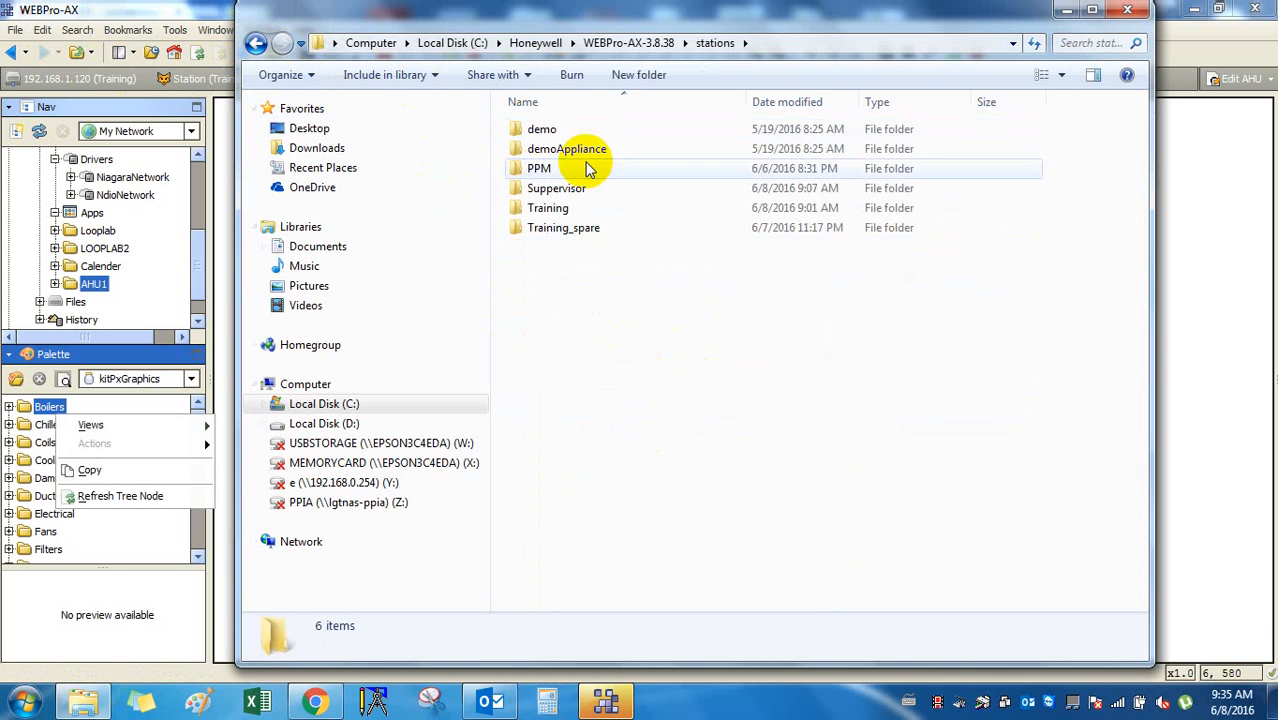
{"action": "double_click", "coordinate": [600, 208]}
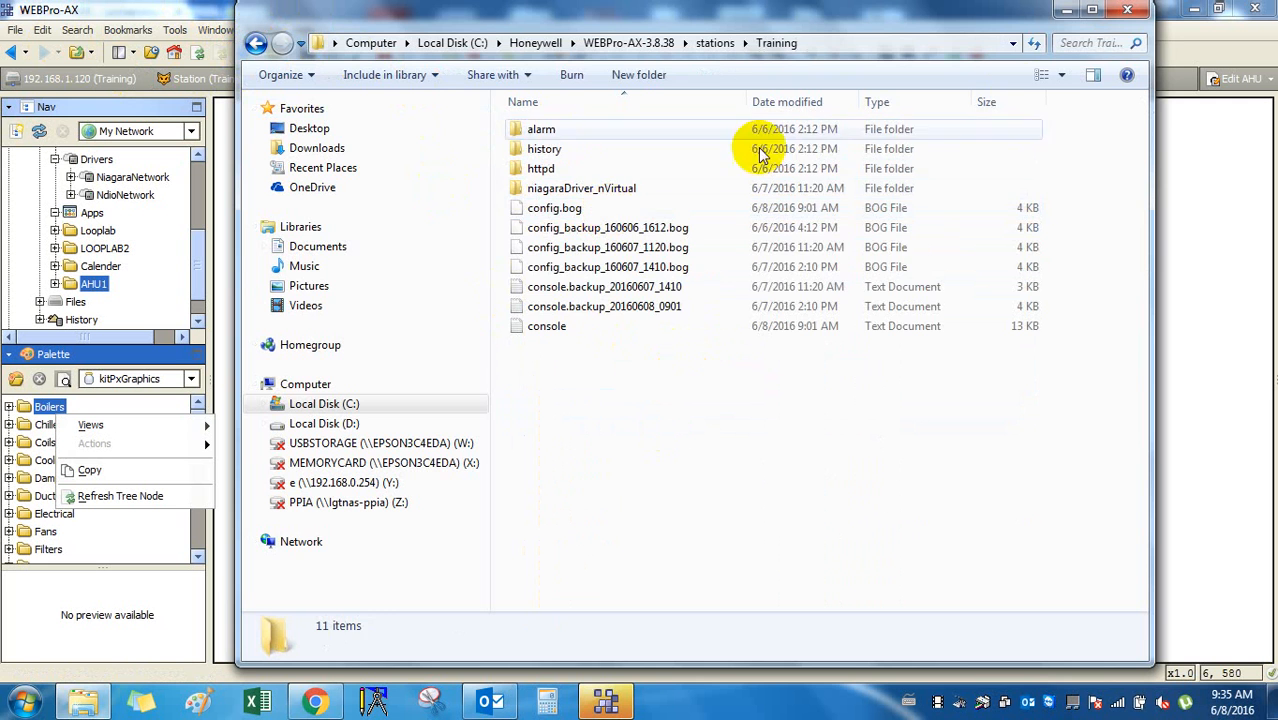
{"action": "left_click", "coordinate": [1127, 10]}
{"action": "left_click", "coordinate": [738, 572]}
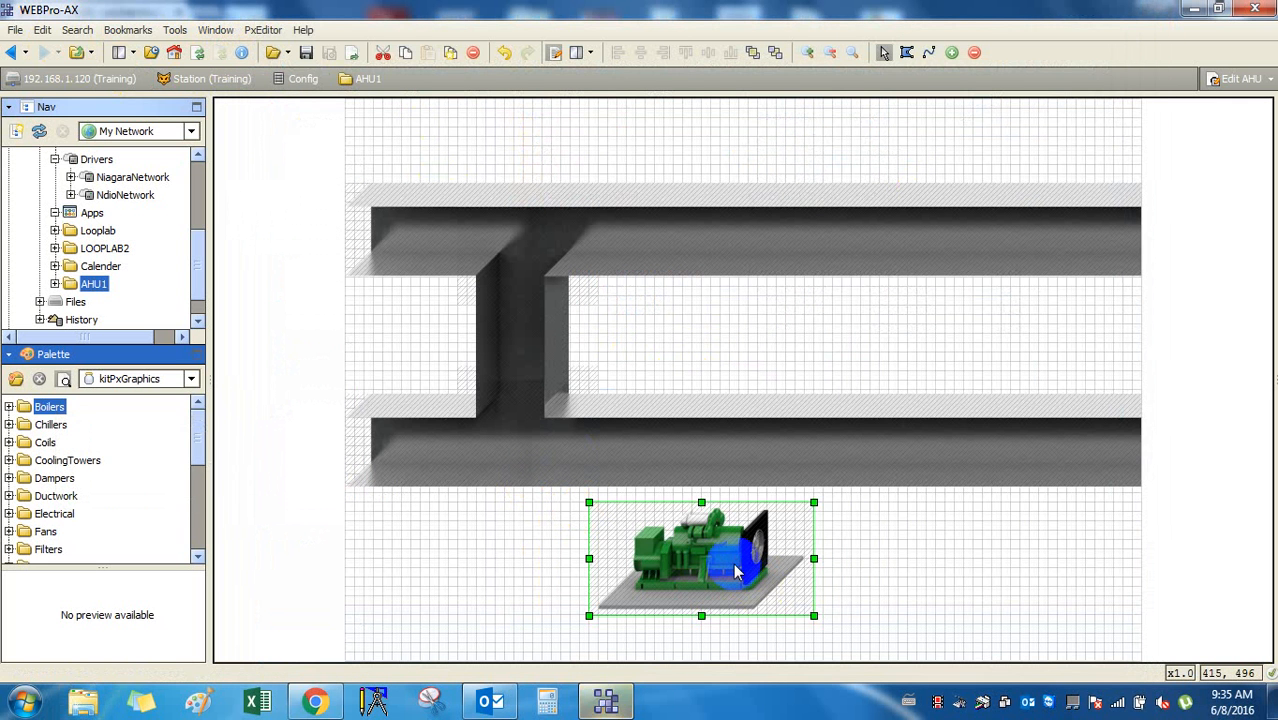
Delete the generator graphic, check the top-right duct piece's properties, and widen the palette panel.
{"action": "key", "text": "Delete"}
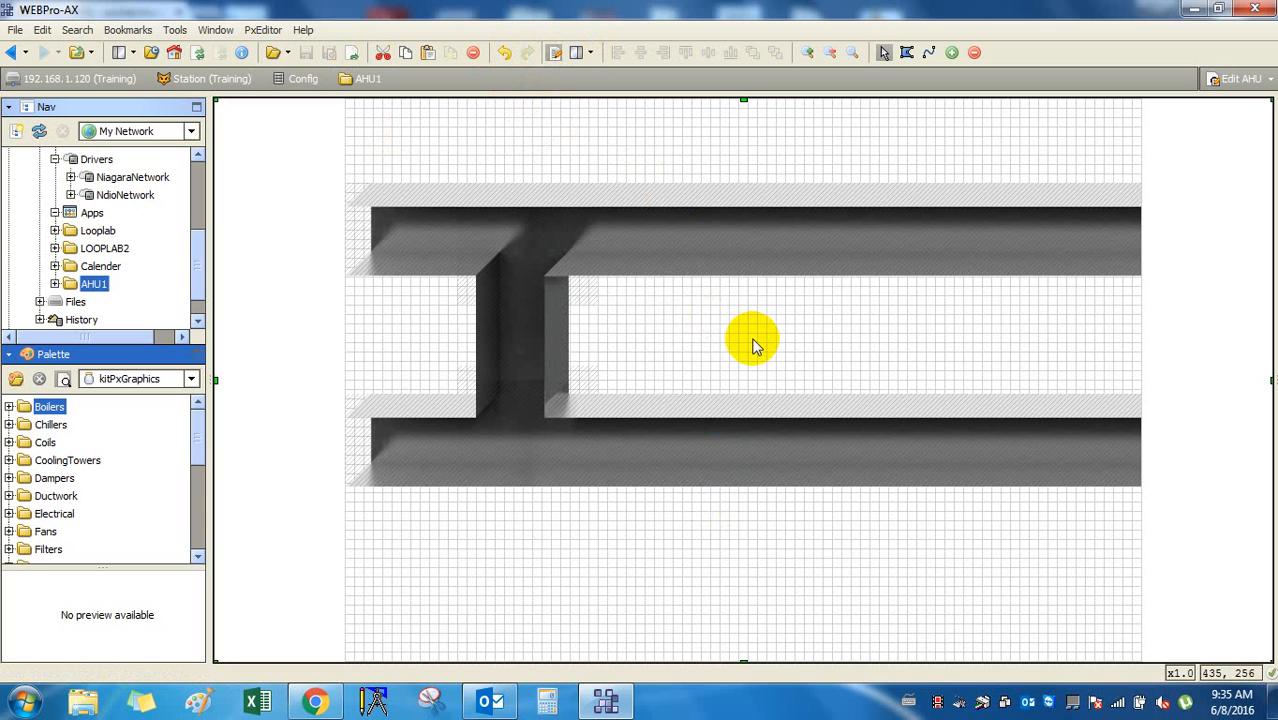
{"action": "double_click", "coordinate": [1024, 260]}
{"action": "left_click", "coordinate": [860, 153]}
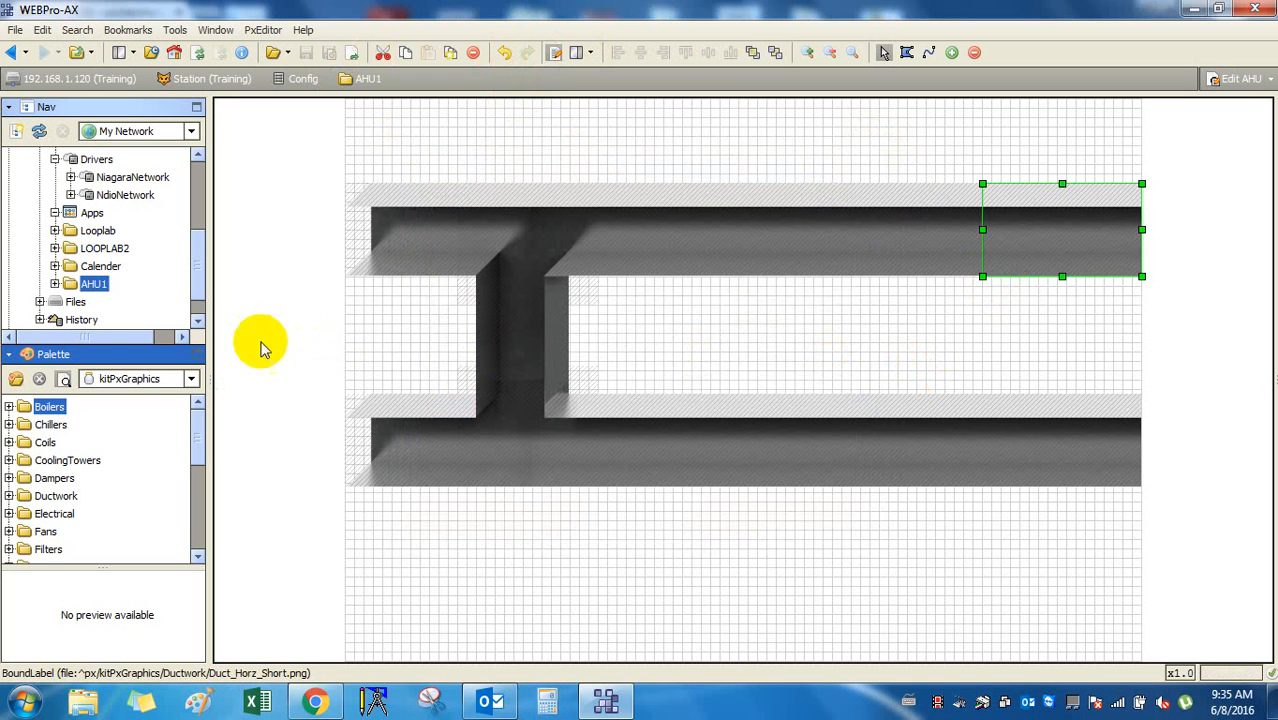
{"action": "left_click_drag", "start_coordinate": [209, 334], "coordinate": [291, 338]}
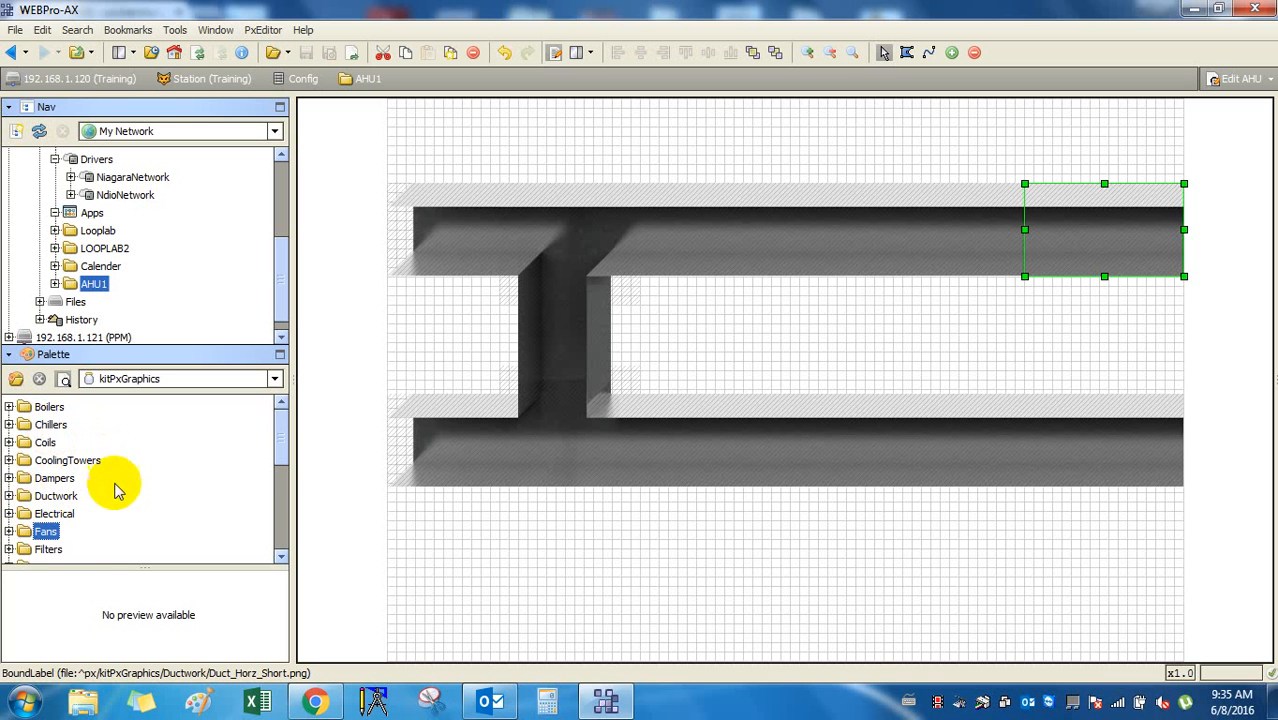
Look through the palette's Fans folder and FansAxial, then collapse Fans again.
{"action": "scroll", "coordinate": [104, 497], "scroll_direction": "down", "scroll_amount": 1}
{"action": "left_click", "coordinate": [10, 479]}
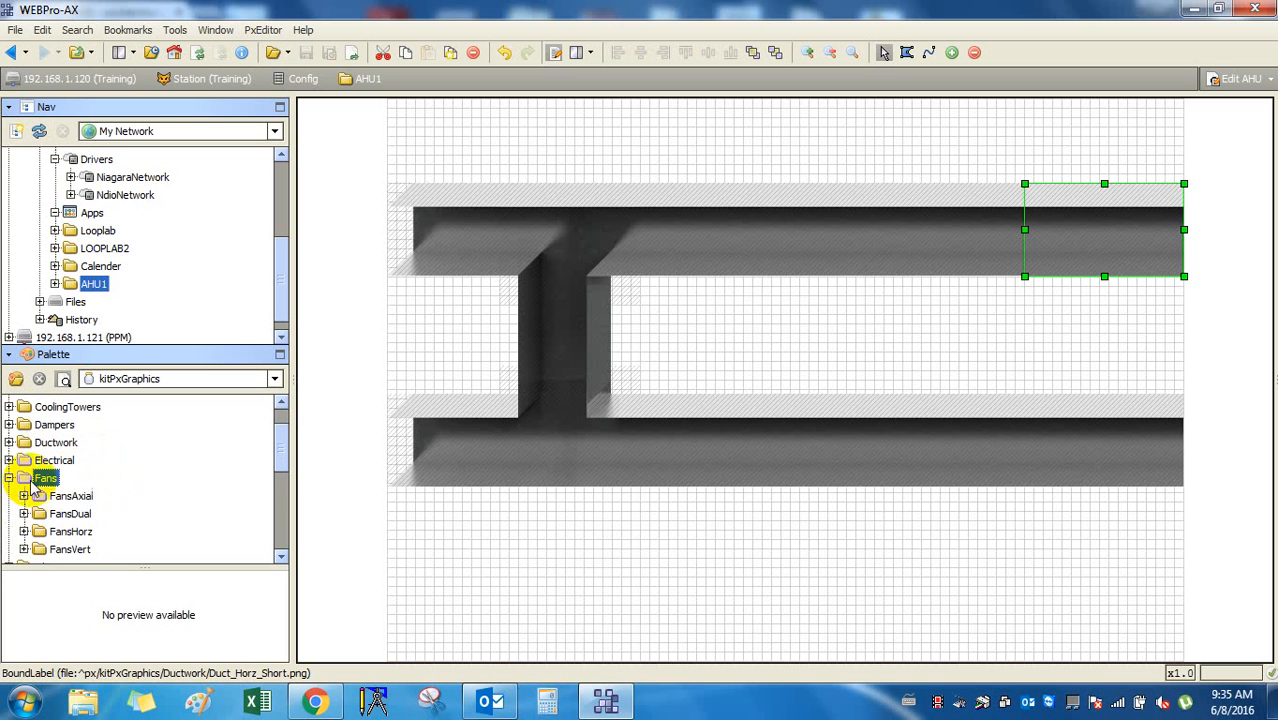
{"action": "scroll", "coordinate": [137, 499], "scroll_direction": "down", "scroll_amount": 2}
{"action": "scroll", "coordinate": [137, 499], "scroll_direction": "up", "scroll_amount": 1}
{"action": "left_click", "coordinate": [80, 445]}
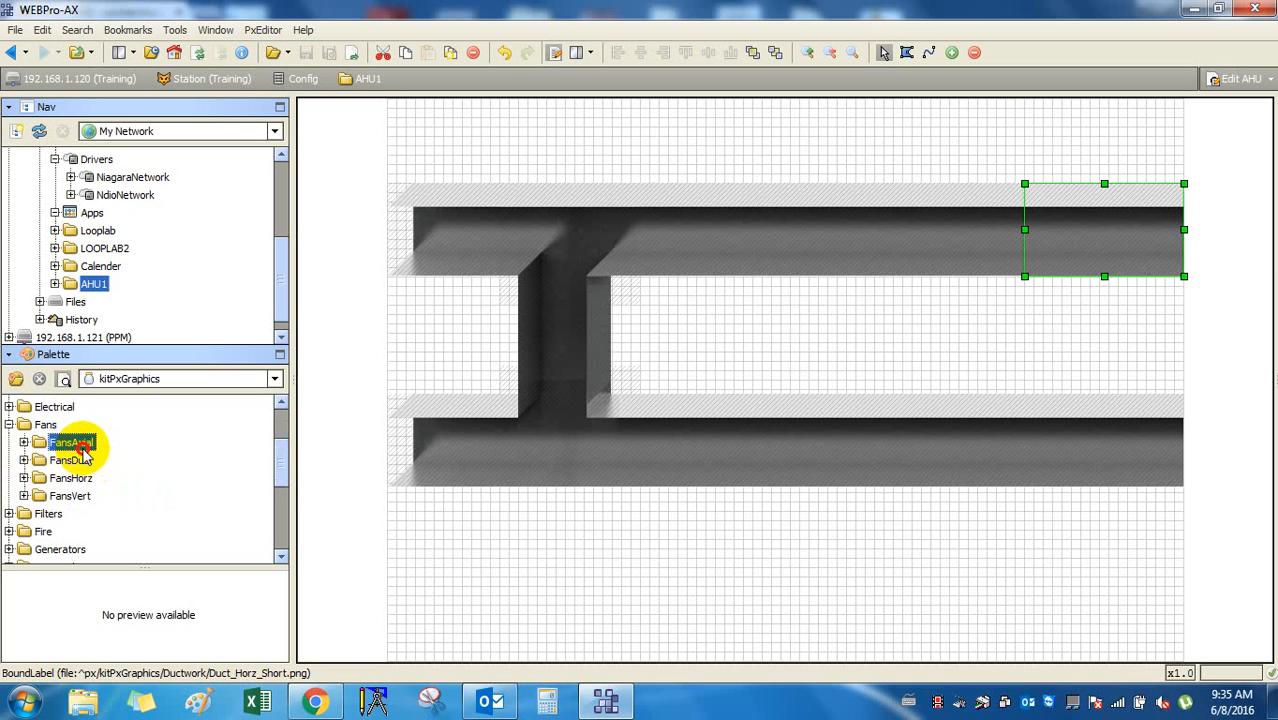
{"action": "scroll", "coordinate": [86, 452], "scroll_direction": "up", "scroll_amount": 2}
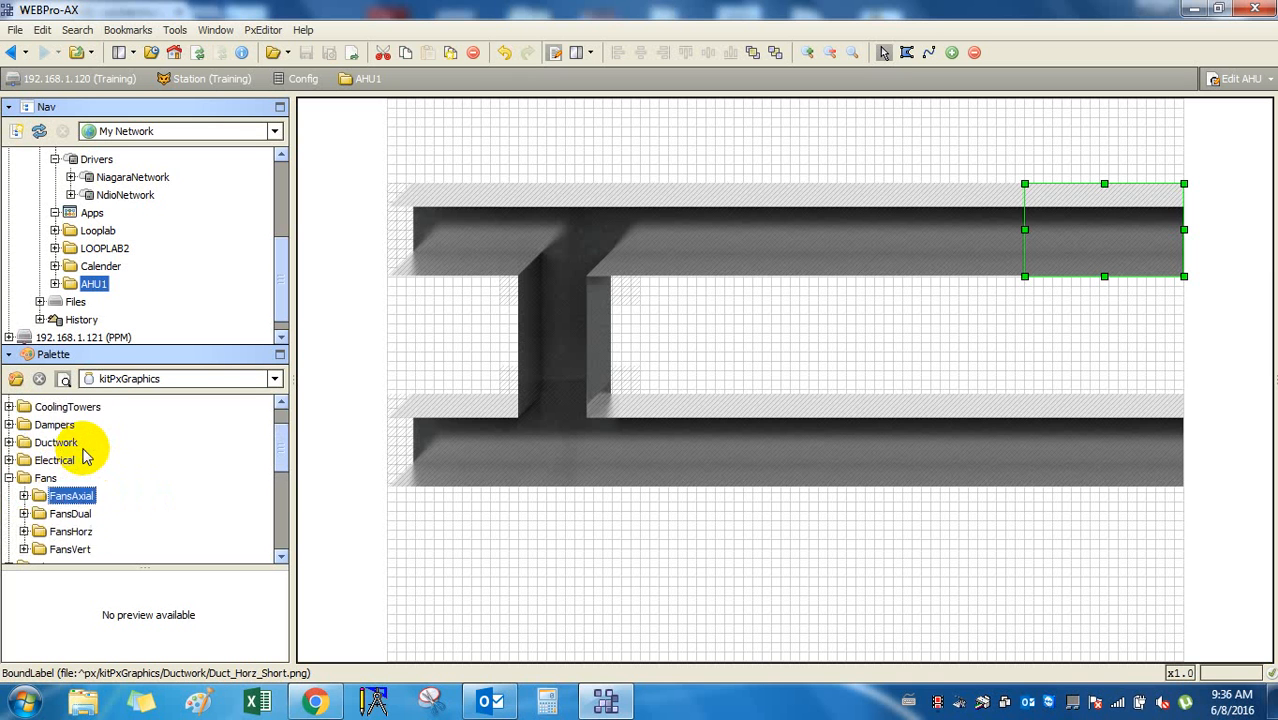
{"action": "scroll", "coordinate": [26, 505], "scroll_direction": "down", "scroll_amount": 1}
{"action": "left_click", "coordinate": [9, 478]}
{"action": "scroll", "coordinate": [60, 485], "scroll_direction": "up", "scroll_amount": 1}
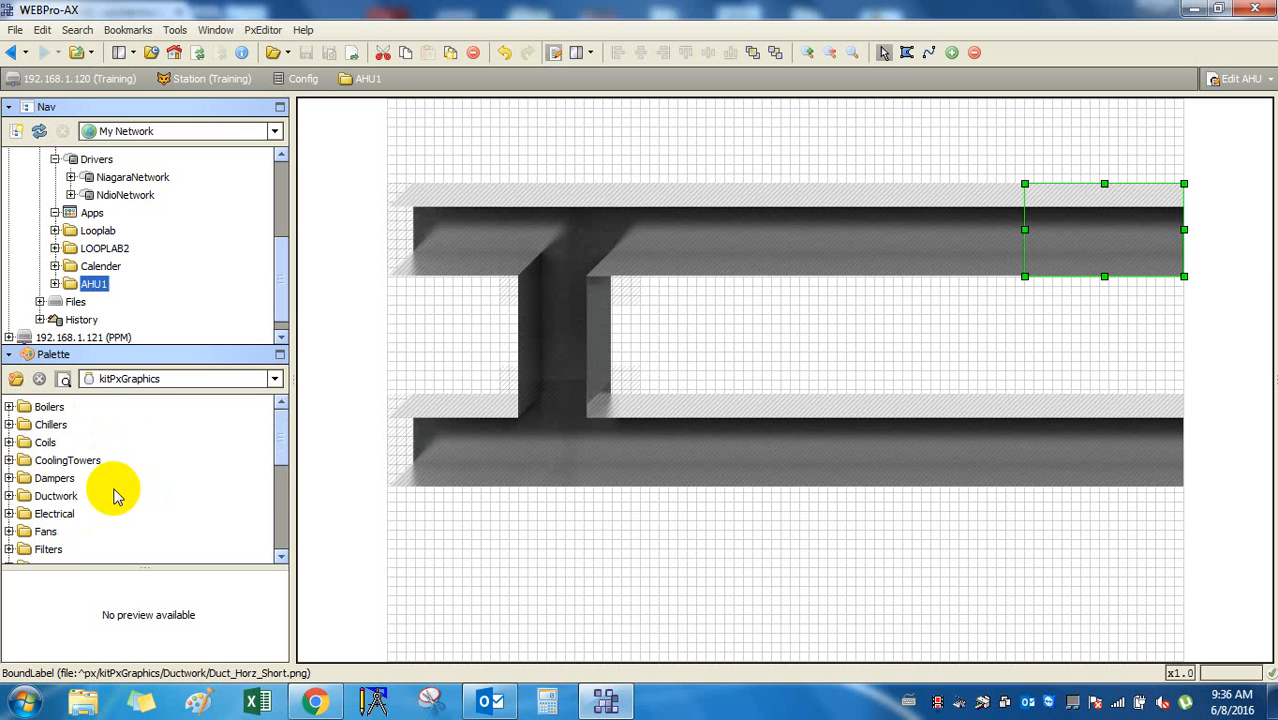
Expand AHU1 in the Nav tree and drag its Fan point onto the Px canvas.
{"action": "left_click", "coordinate": [55, 284]}
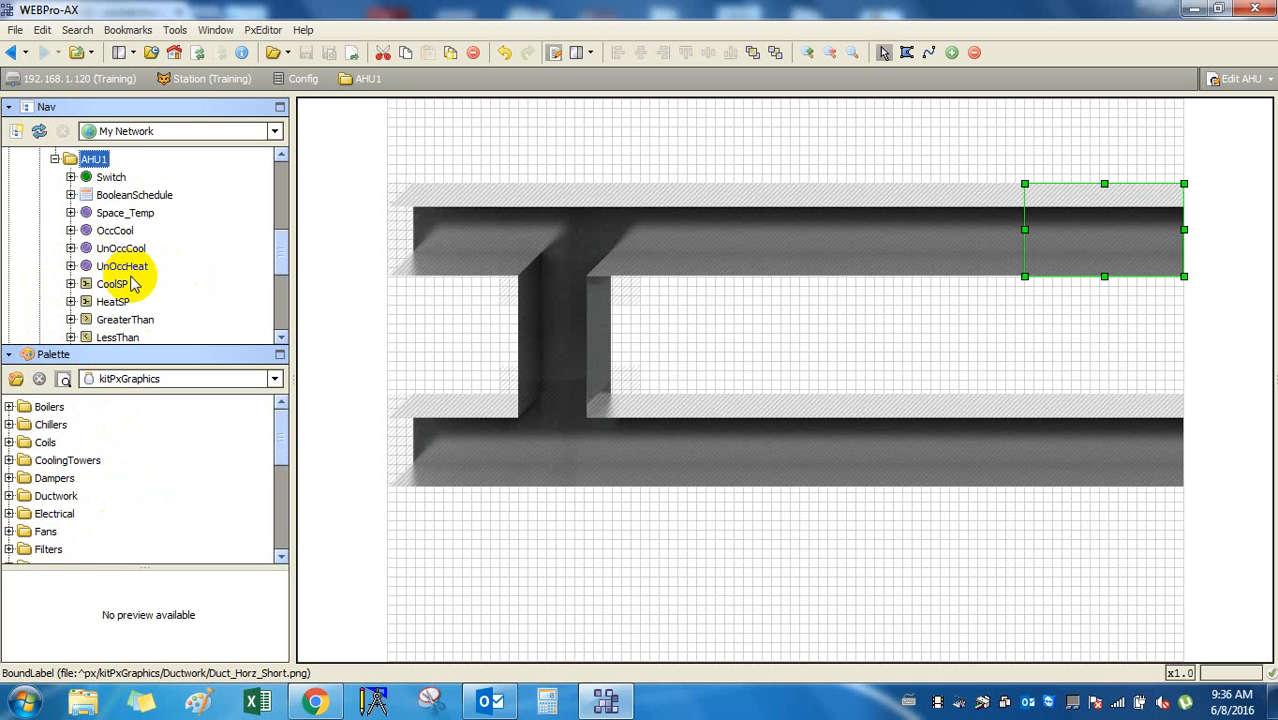
{"action": "scroll", "coordinate": [131, 284], "scroll_direction": "down", "scroll_amount": 3}
{"action": "scroll", "coordinate": [133, 284], "scroll_direction": "up", "scroll_amount": 1}
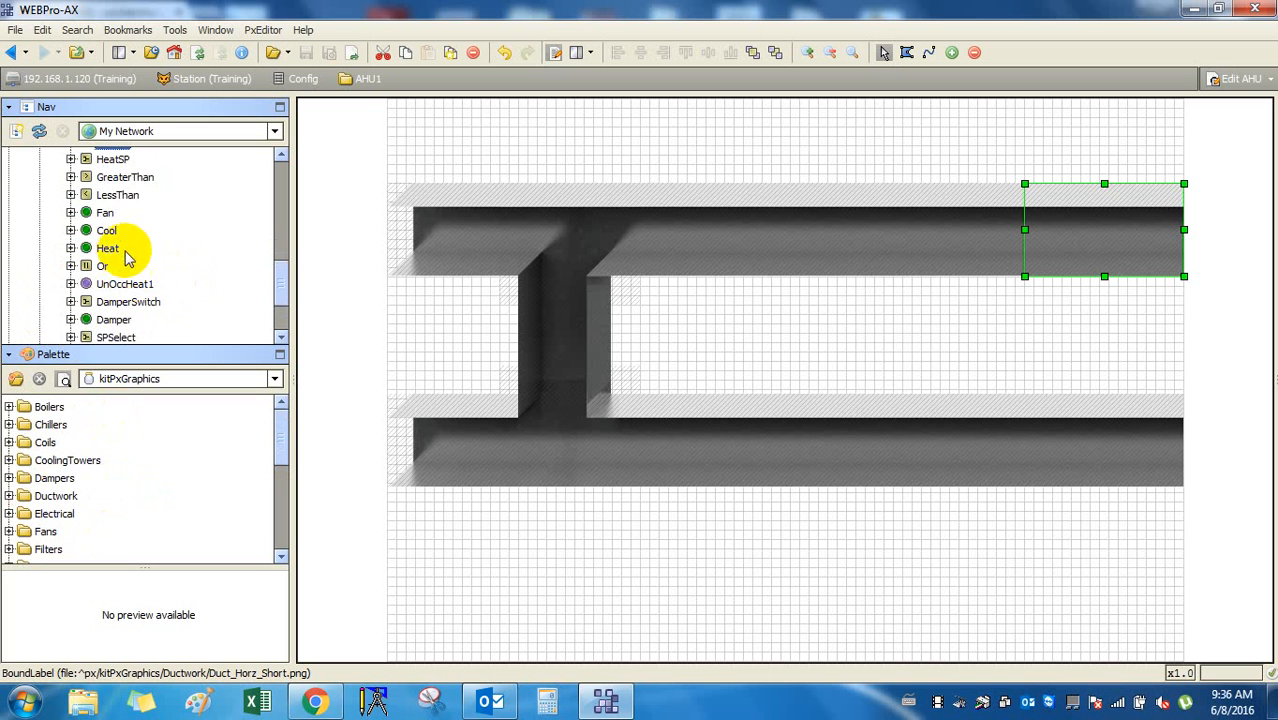
{"action": "left_click_drag", "start_coordinate": [106, 213], "coordinate": [862, 520]}
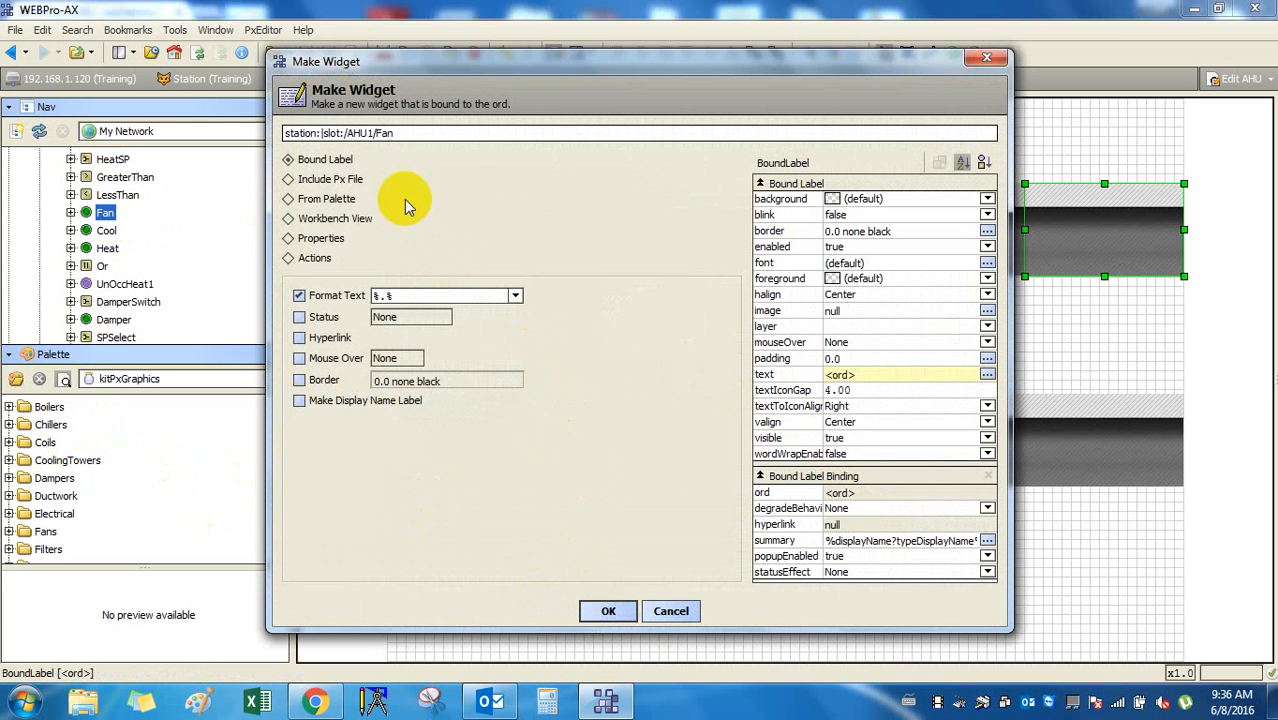
Build the Fan widget from a palette graphic, opening Fans > FansHorz.
{"action": "left_click", "coordinate": [330, 200]}
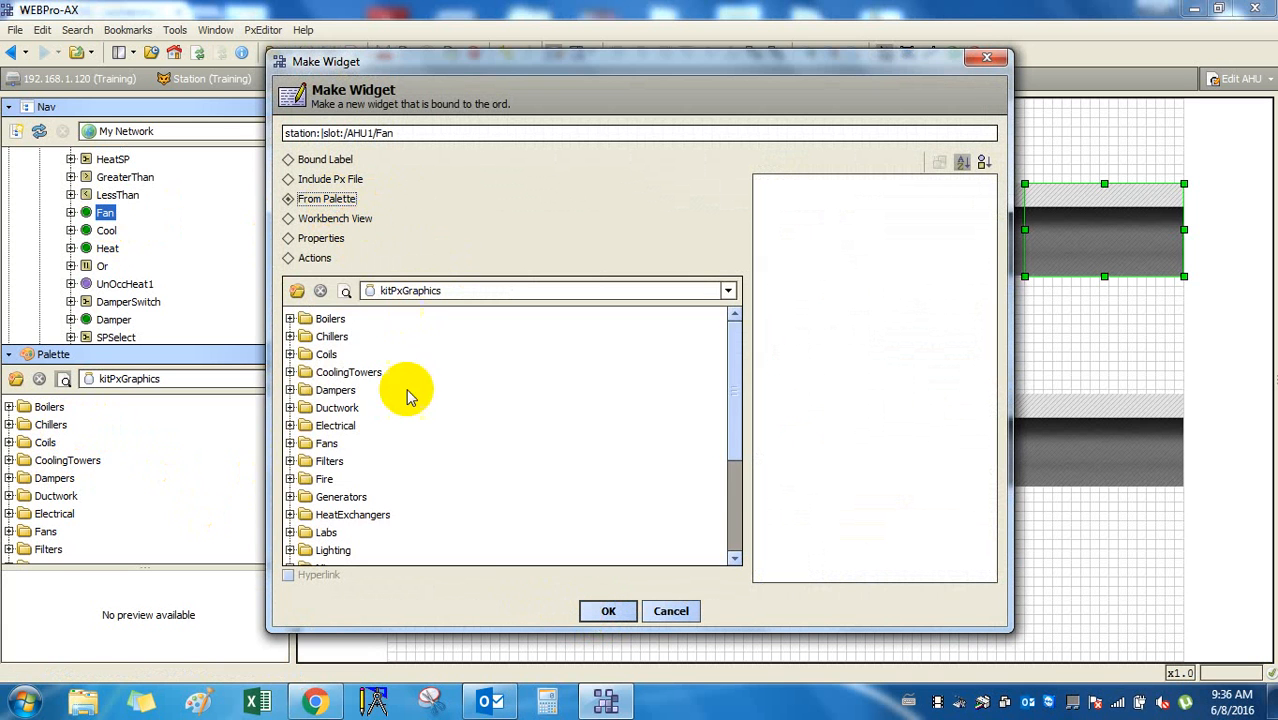
{"action": "scroll", "coordinate": [365, 452], "scroll_direction": "down", "scroll_amount": 2}
{"action": "left_click", "coordinate": [346, 411]}
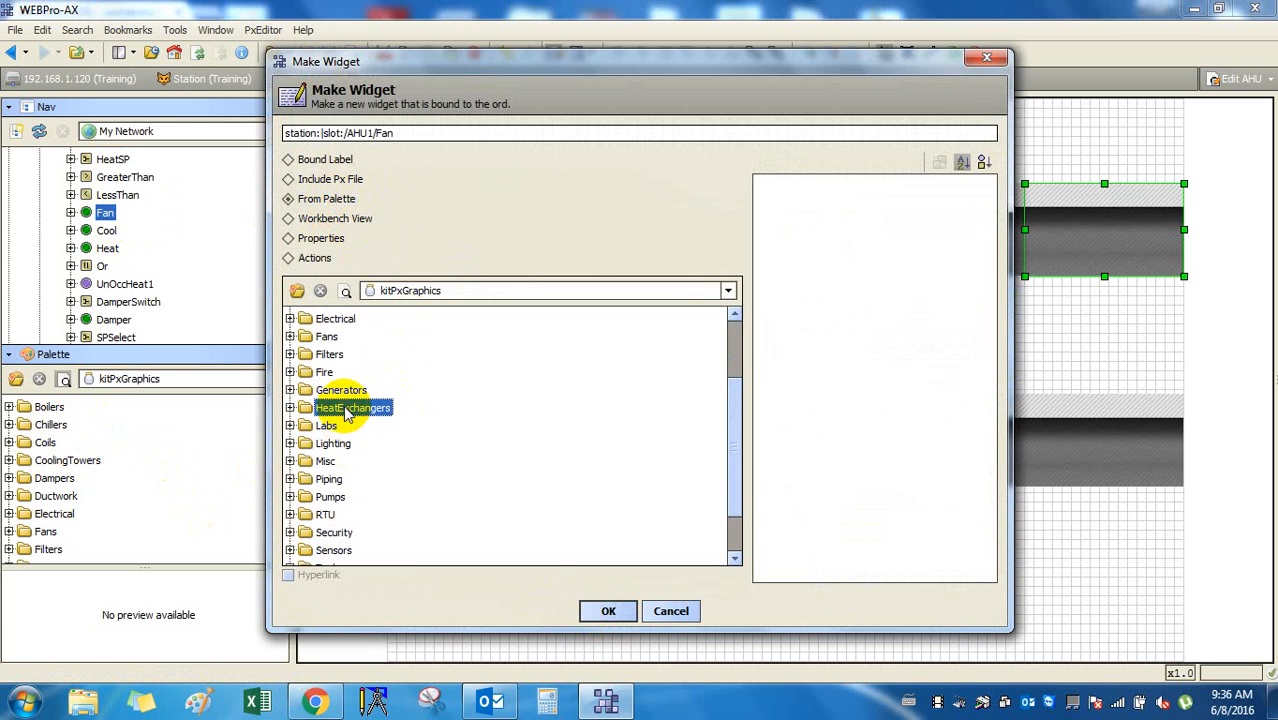
{"action": "key", "text": "f"}
{"action": "left_click", "coordinate": [291, 337]}
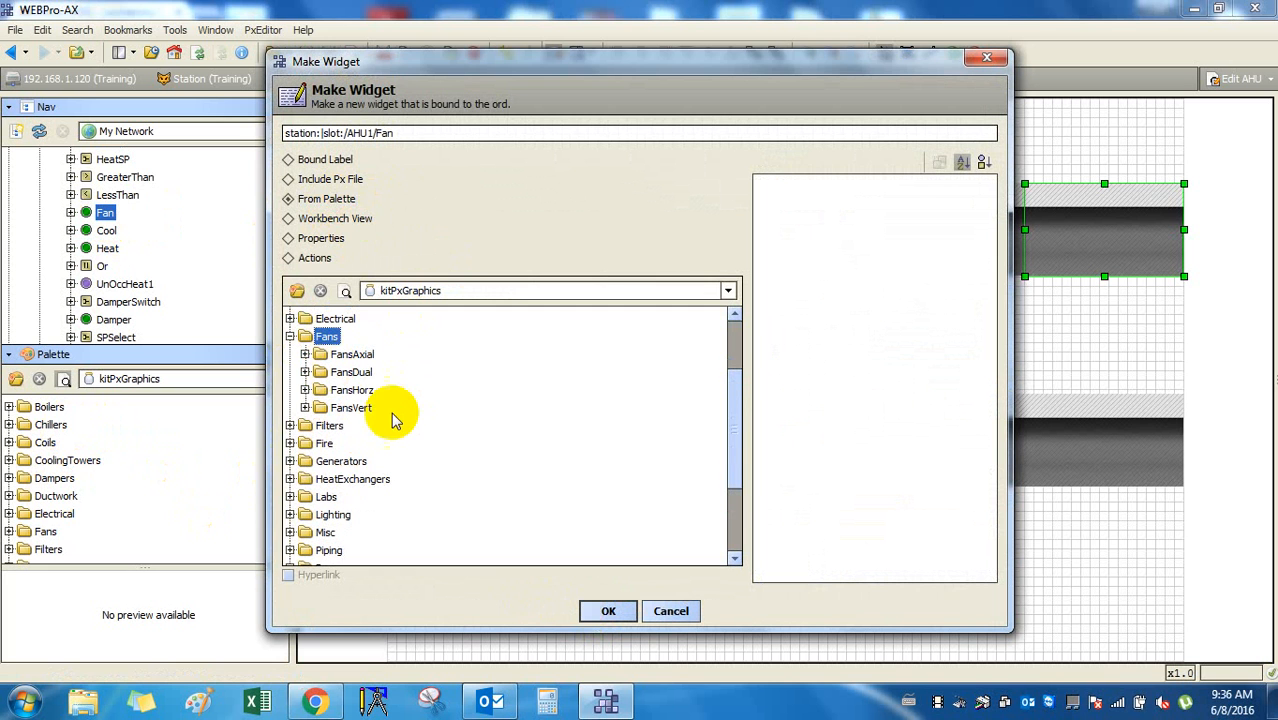
{"action": "left_click", "coordinate": [350, 390]}
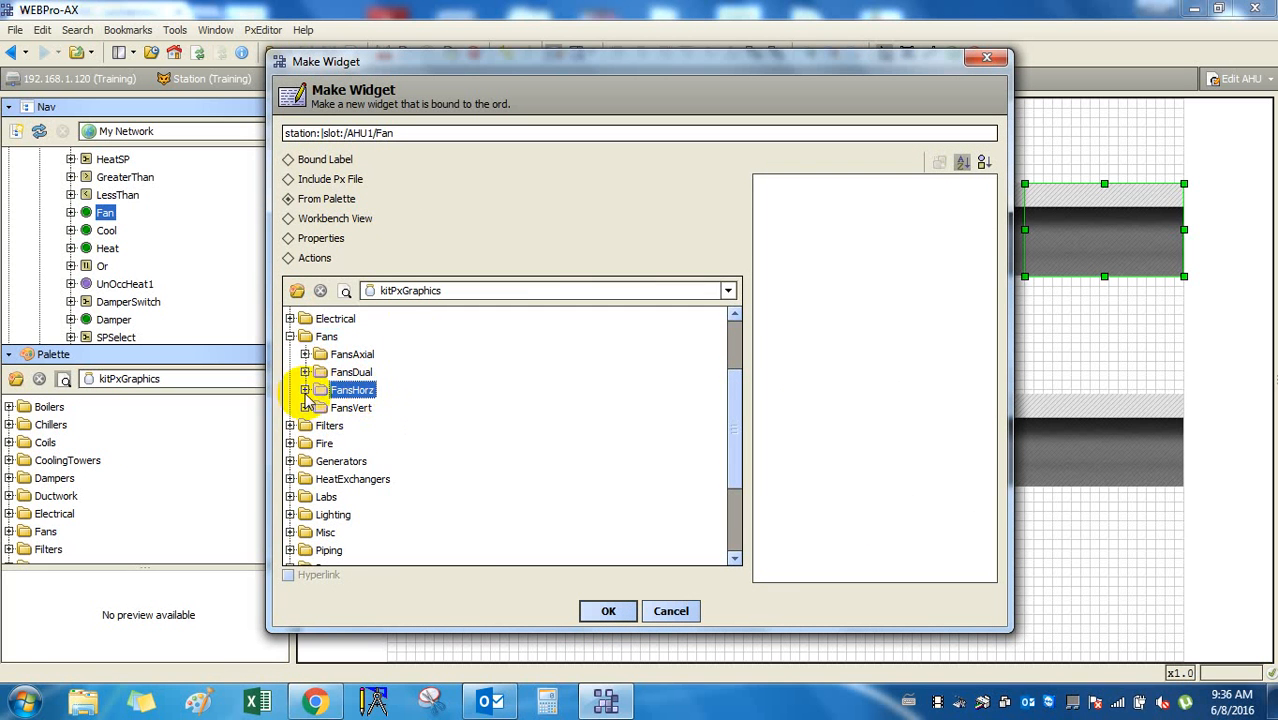
{"action": "left_click", "coordinate": [305, 390]}
Choose the FansHorzRight fan graphic and create the widget.
{"action": "left_click", "coordinate": [375, 408]}
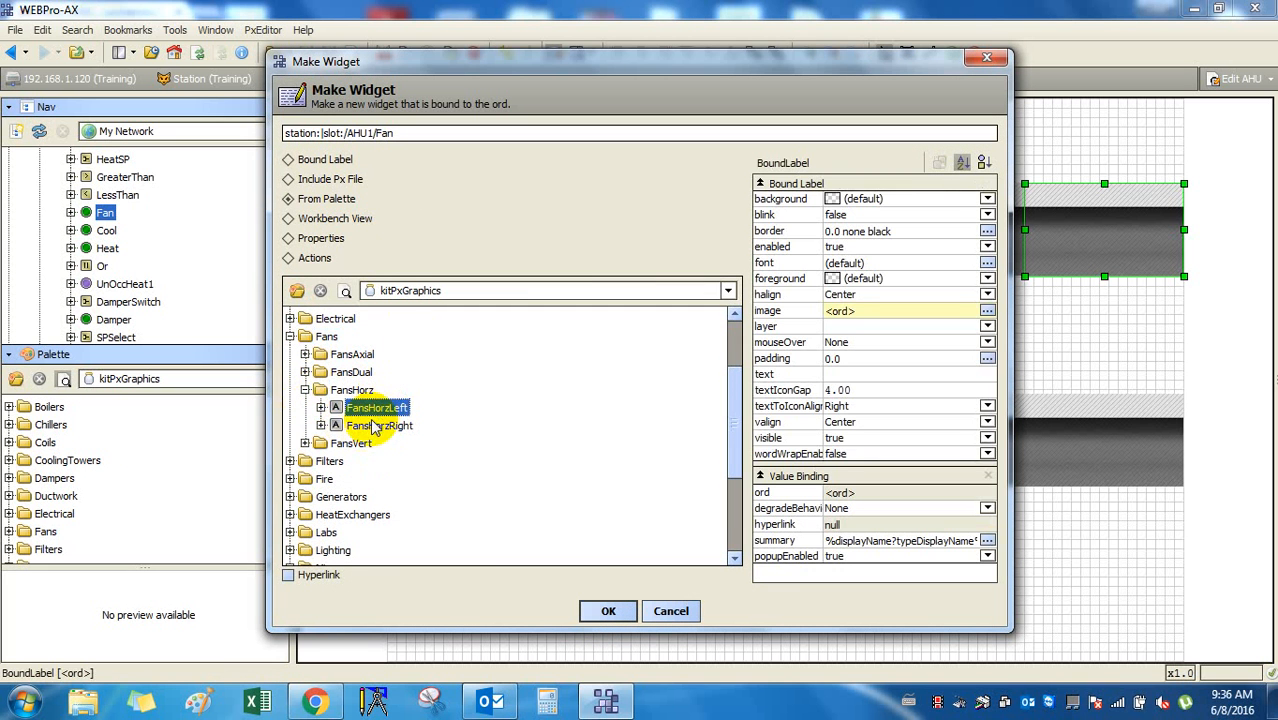
{"action": "left_click", "coordinate": [321, 425]}
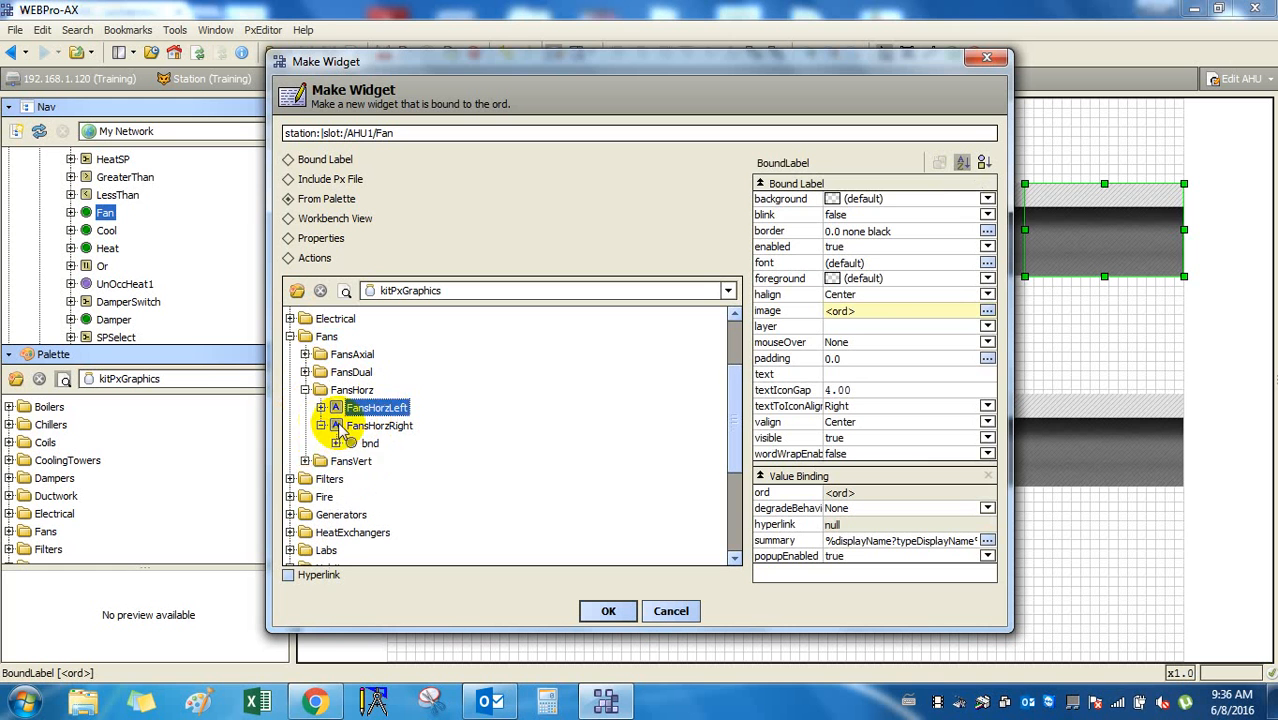
{"action": "left_click", "coordinate": [378, 426]}
{"action": "left_click", "coordinate": [370, 443]}
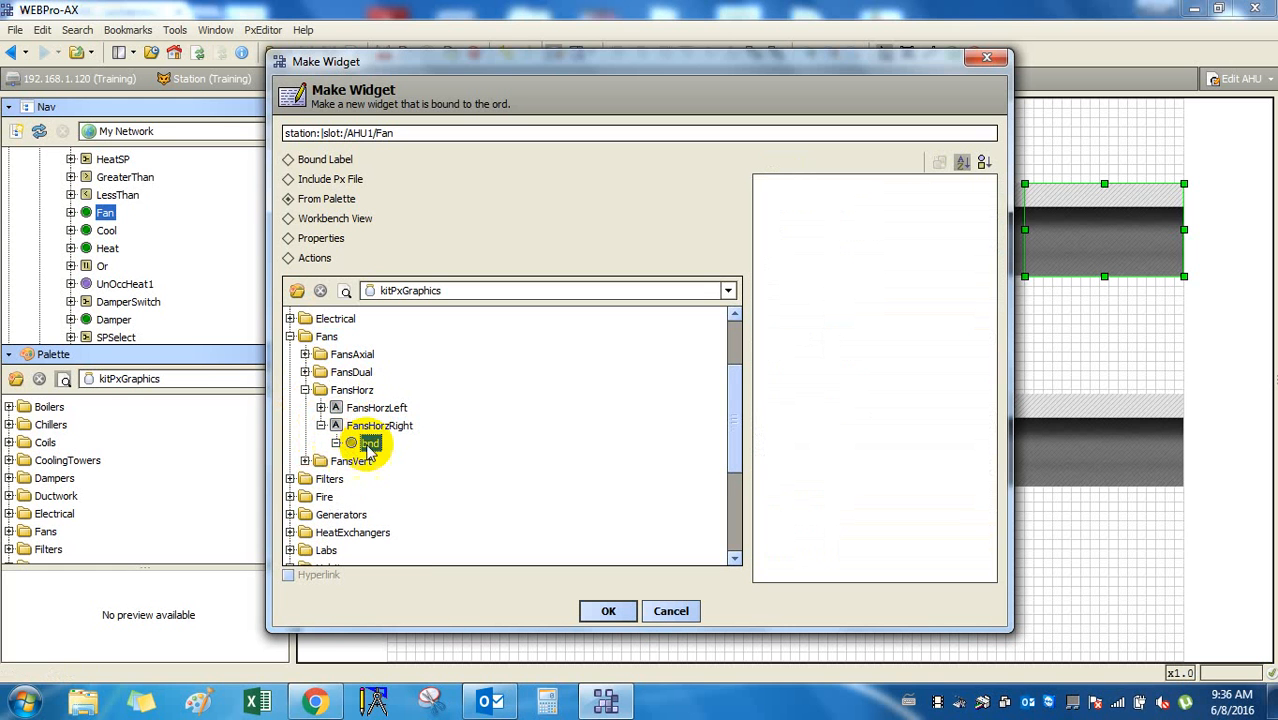
{"action": "left_click", "coordinate": [321, 425]}
{"action": "left_click", "coordinate": [378, 426]}
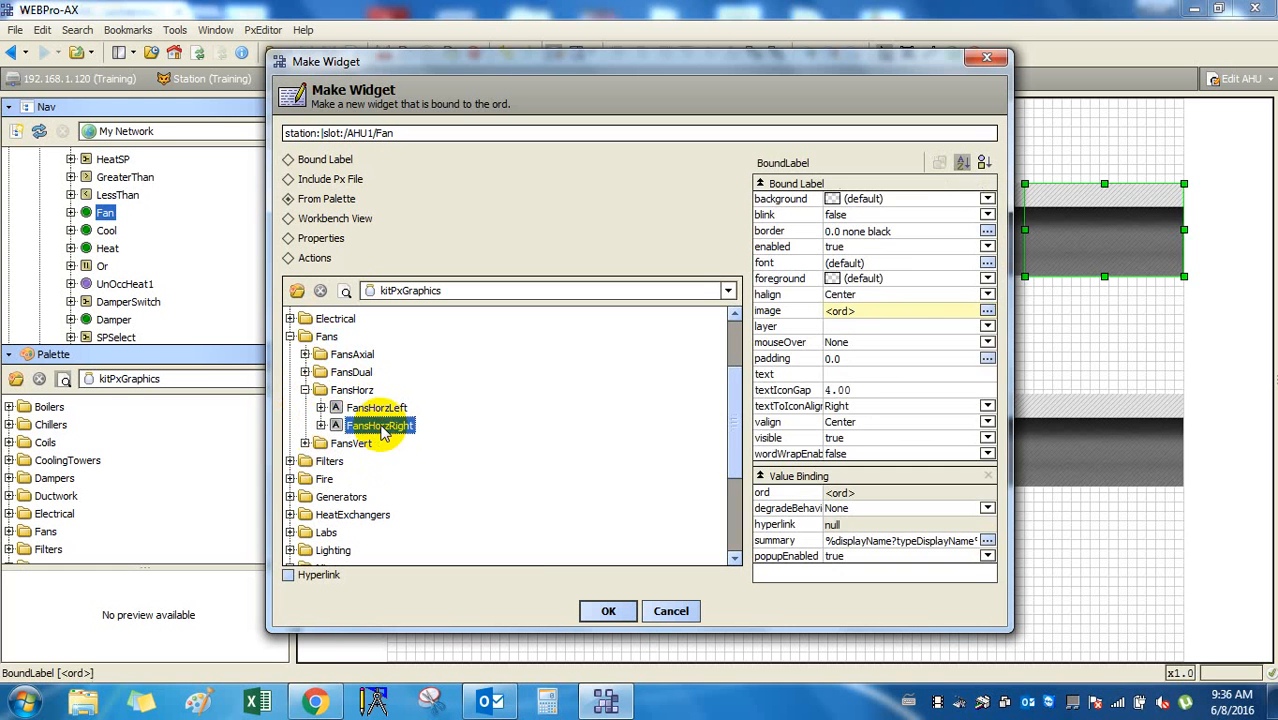
{"action": "left_click", "coordinate": [634, 614]}
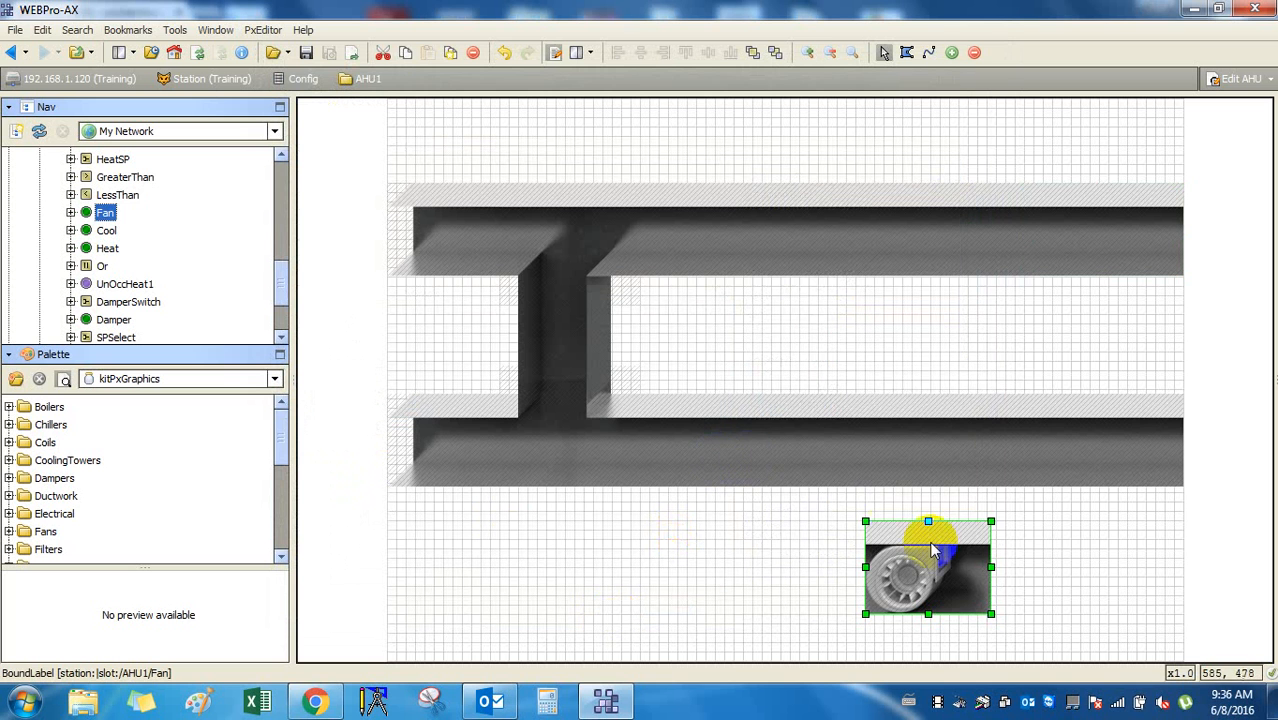
Line the fan up inside the lower duct beside the vertical branch and save the graphic.
{"action": "left_click_drag", "start_coordinate": [940, 577], "coordinate": [799, 472]}
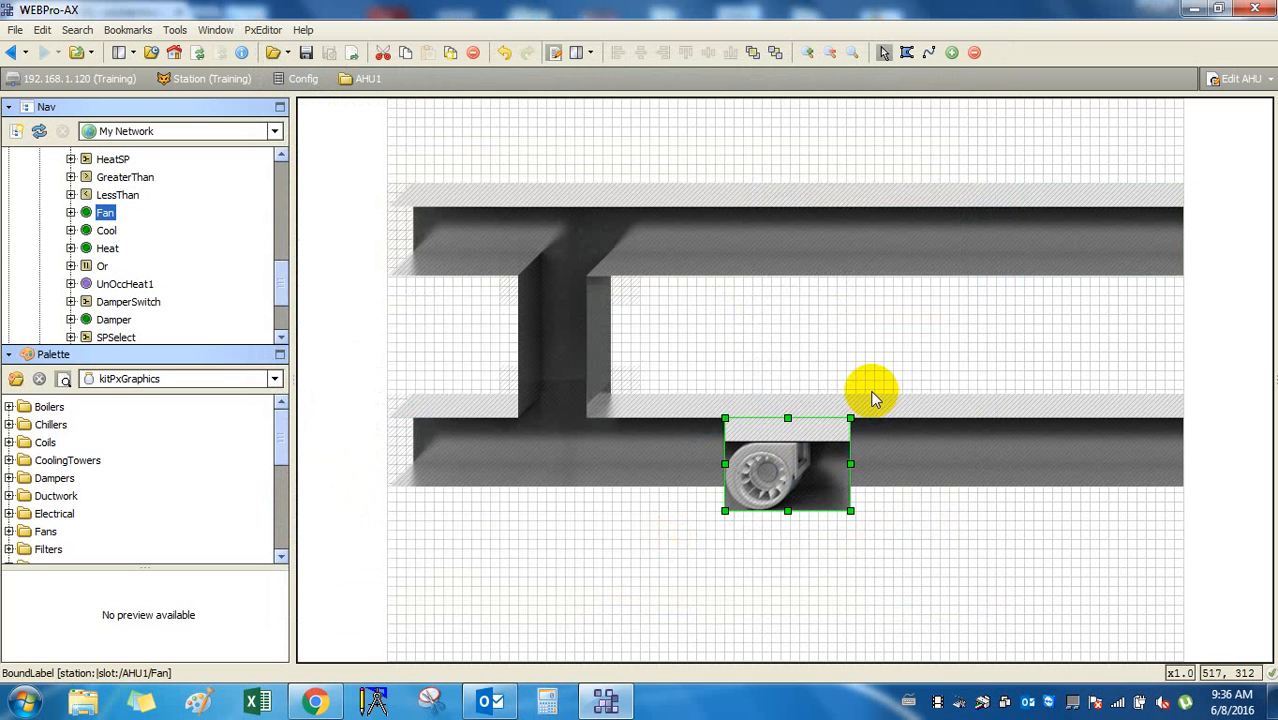
{"action": "key", "text": "Up"}
{"action": "key", "text": "Up"}
{"action": "key", "text": "Up"}
{"action": "key", "text": "Up"}
{"action": "key", "text": "Up"}
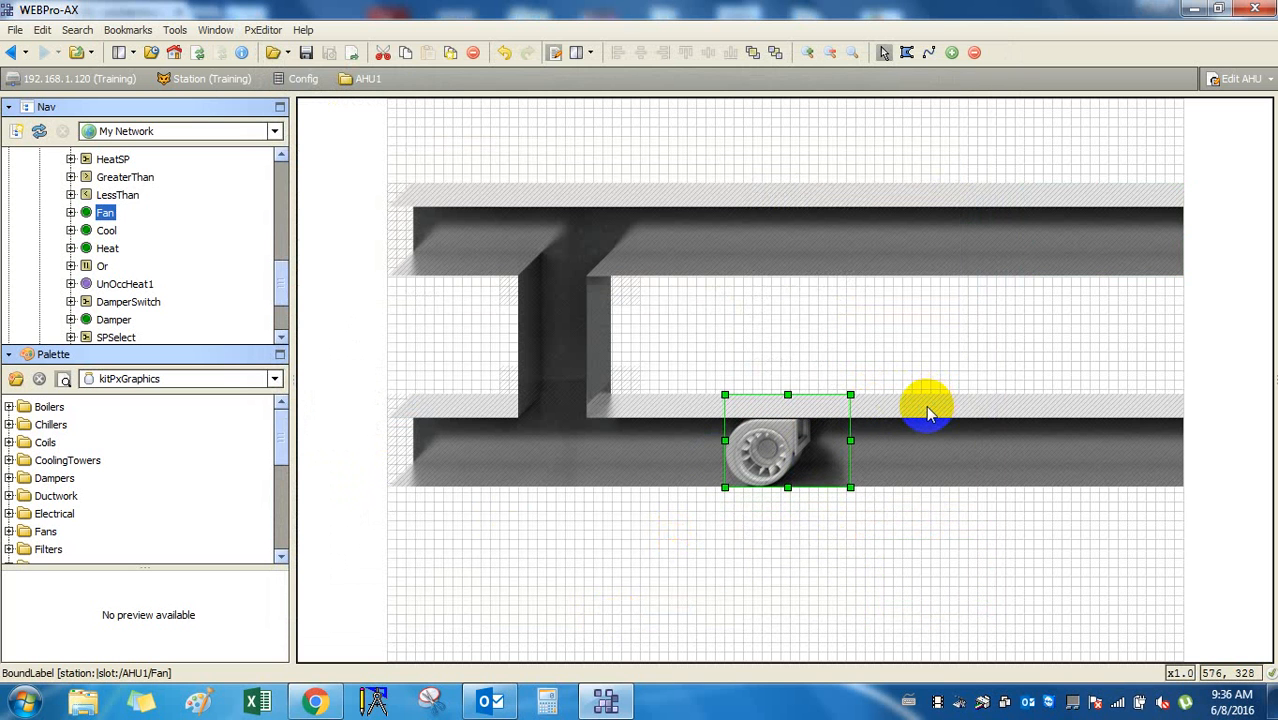
{"action": "key", "text": "Left"}
{"action": "key", "text": "Left"}
{"action": "key", "text": "Left"}
{"action": "key", "text": "Left"}
{"action": "key", "text": "Left"}
{"action": "key", "text": "Left"}
{"action": "key", "text": "Left"}
{"action": "key", "text": "Left"}
{"action": "key", "text": "Left"}
{"action": "key", "text": "Left"}
{"action": "key", "text": "Left"}
{"action": "key", "text": "Left"}
{"action": "key", "text": "Left"}
{"action": "key", "text": "Left"}
{"action": "key", "text": "Left"}
{"action": "key", "text": "Left"}
{"action": "key", "text": "Left"}
{"action": "key", "text": "Left"}
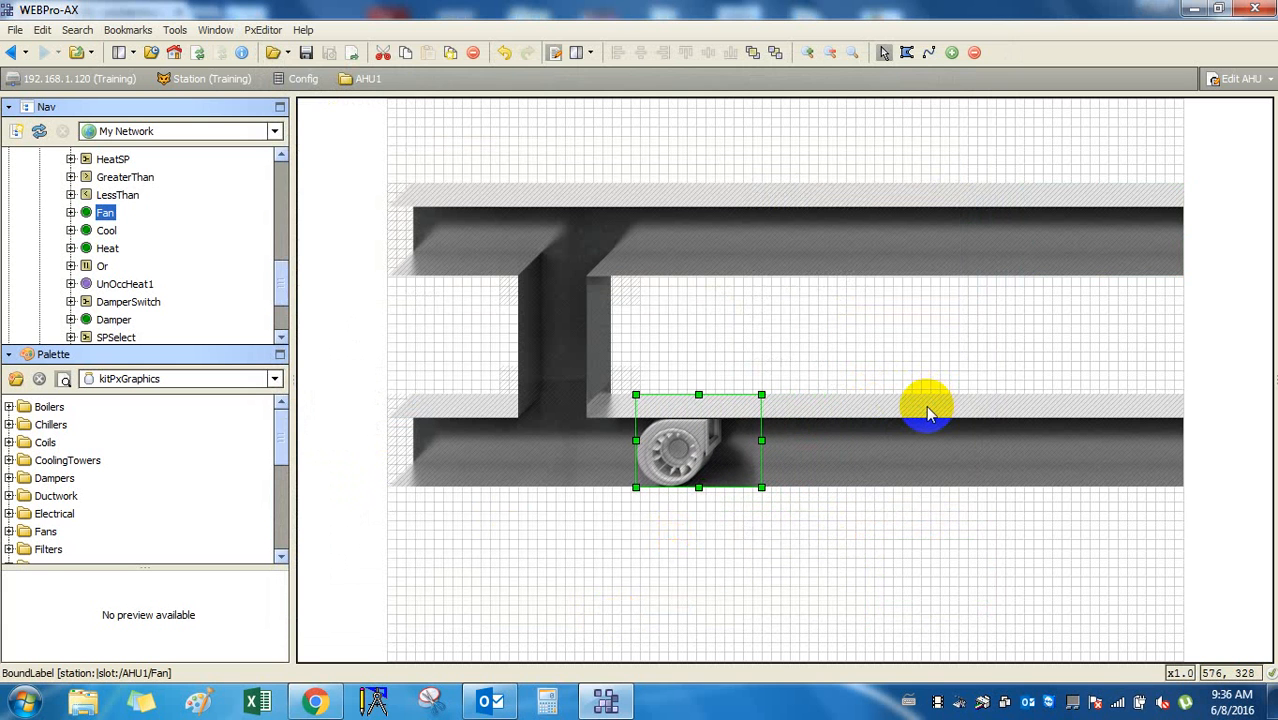
{"action": "key", "text": "Left"}
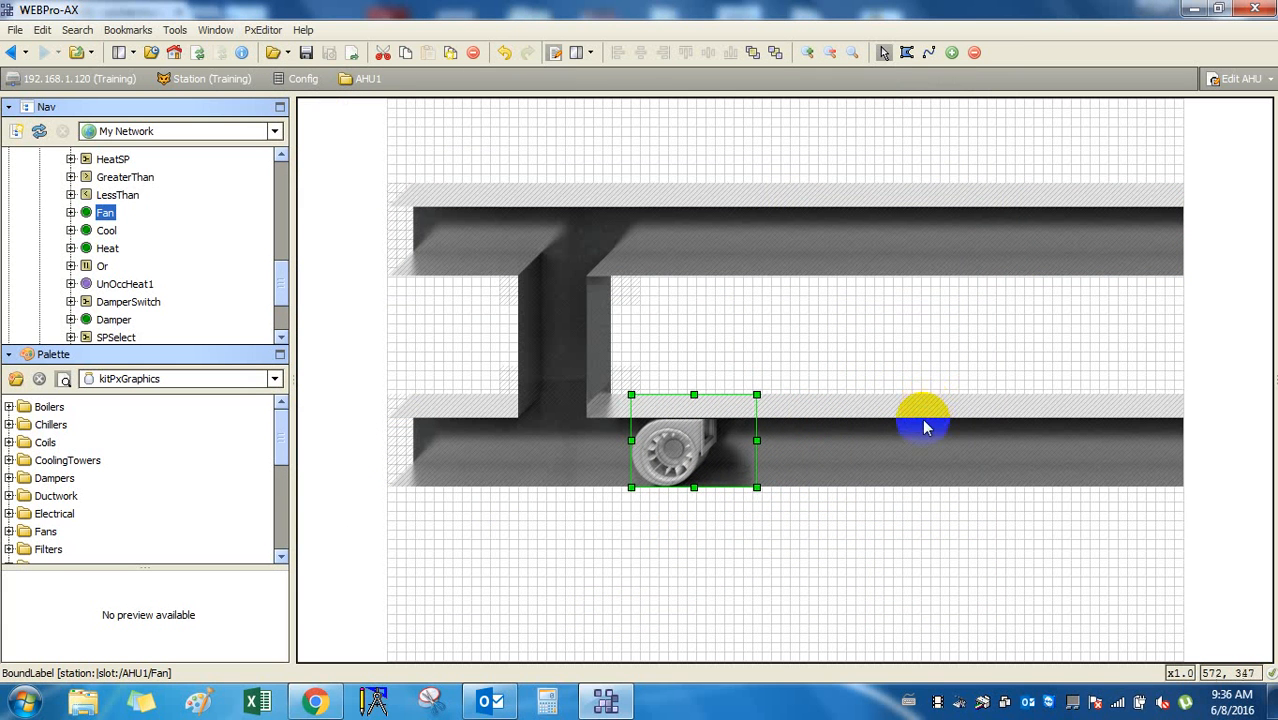
{"action": "left_click", "coordinate": [918, 421]}
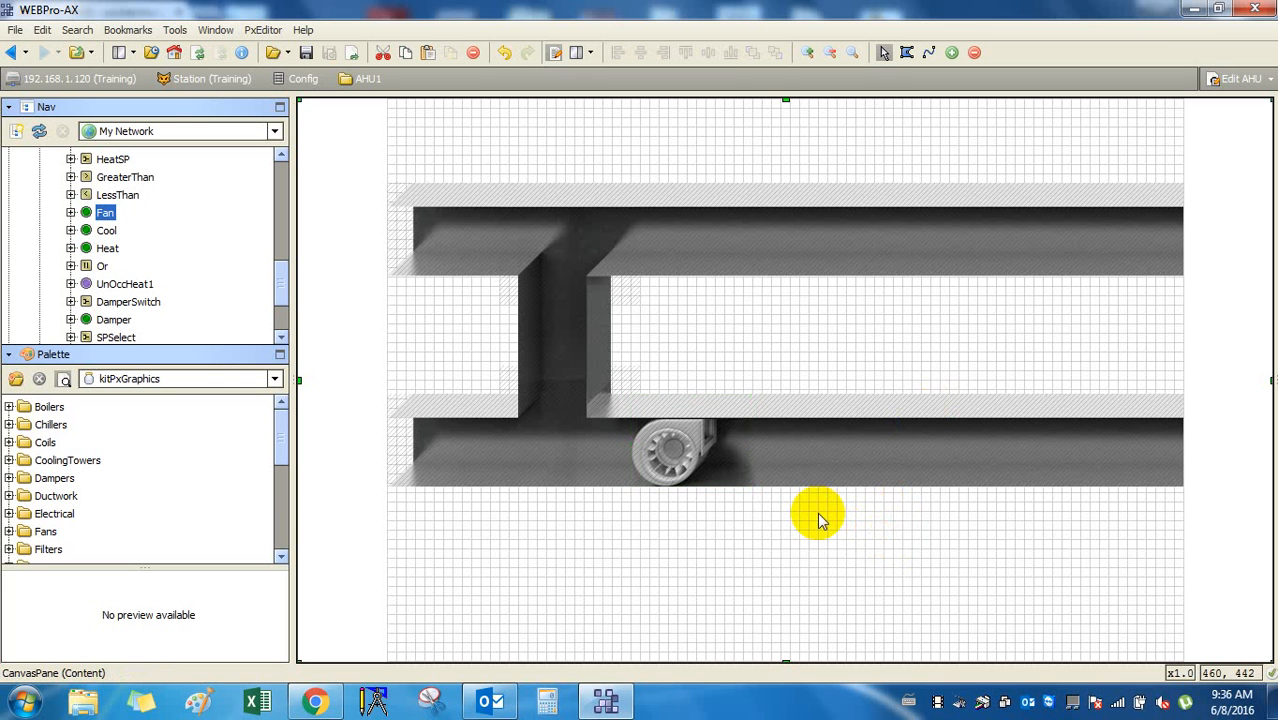
{"action": "left_click", "coordinate": [681, 445]}
{"action": "key", "text": "Left"}
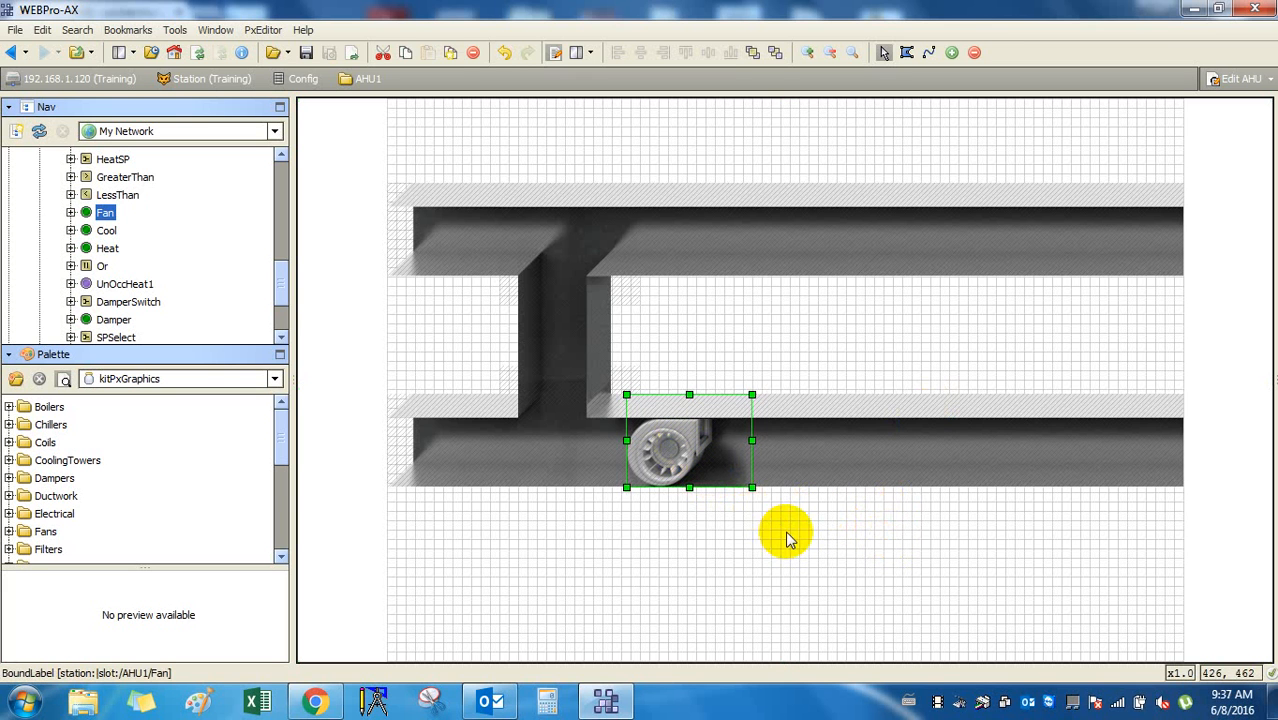
{"action": "left_click", "coordinate": [784, 528]}
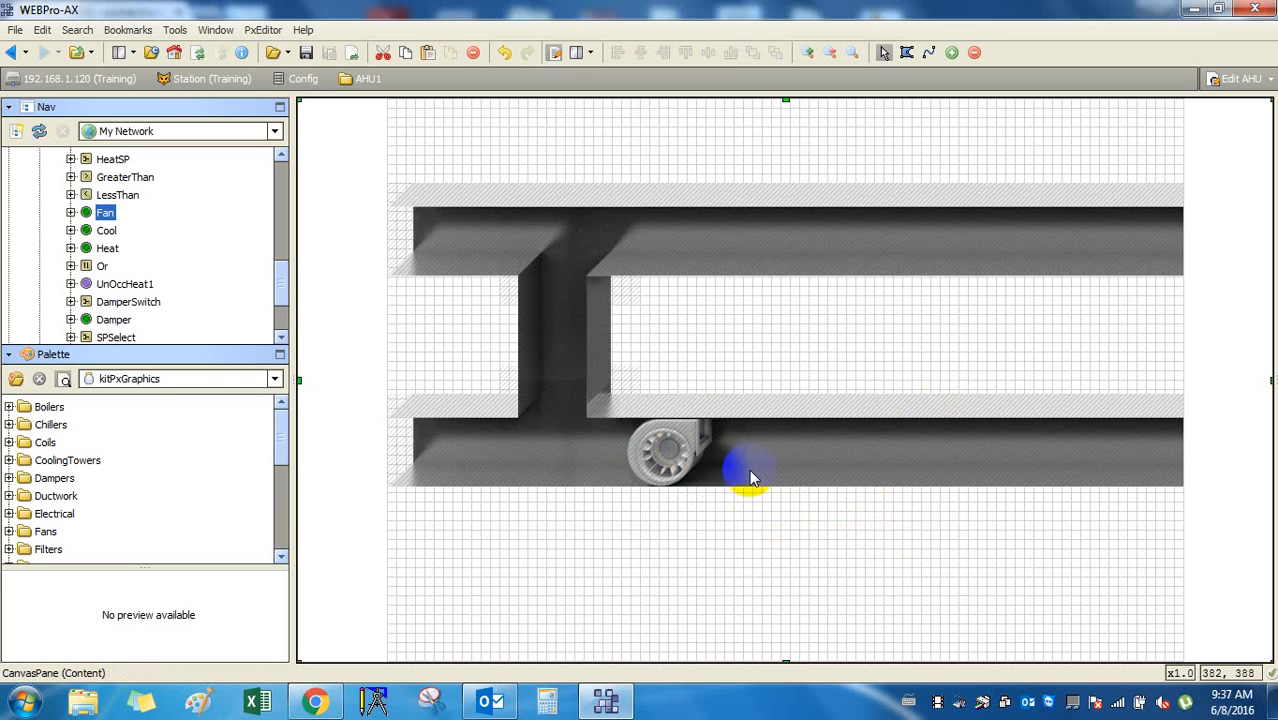
{"action": "left_click", "coordinate": [306, 52]}
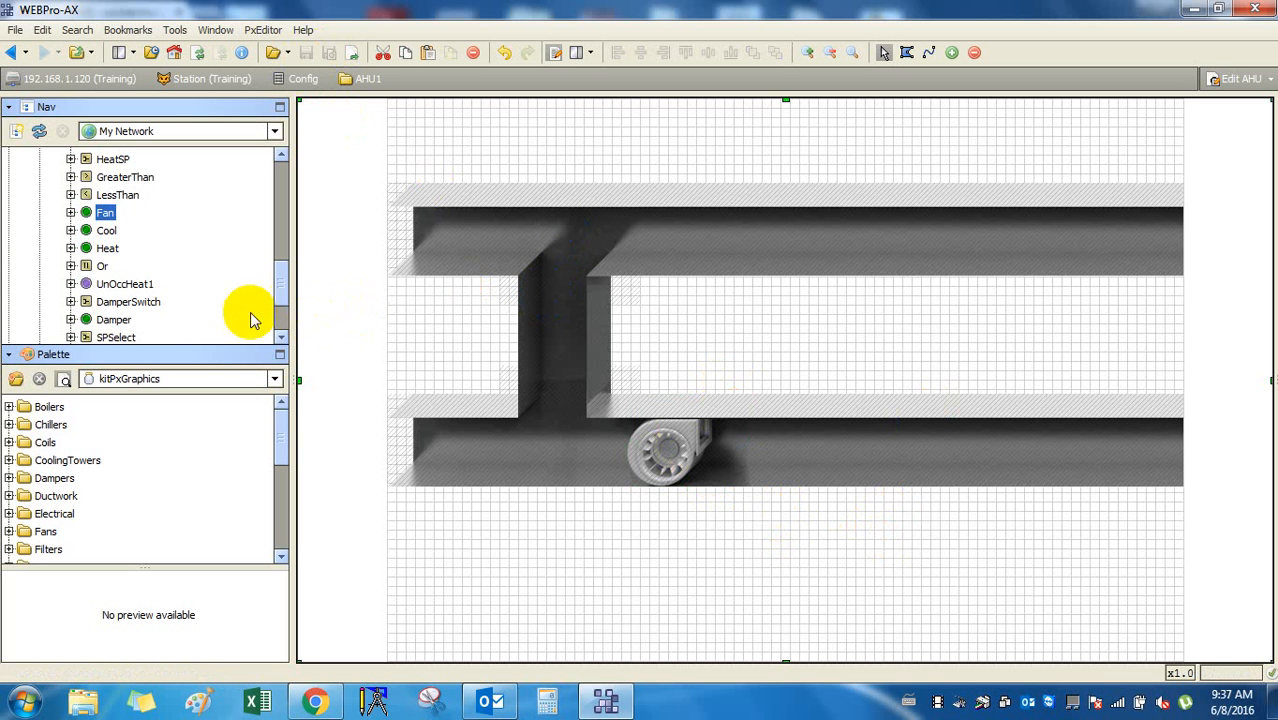
Add a widget for the Cool point using the Coils > CoilsCoolingDX1Stg palette graphic.
{"action": "left_click_drag", "start_coordinate": [112, 231], "coordinate": [826, 318]}
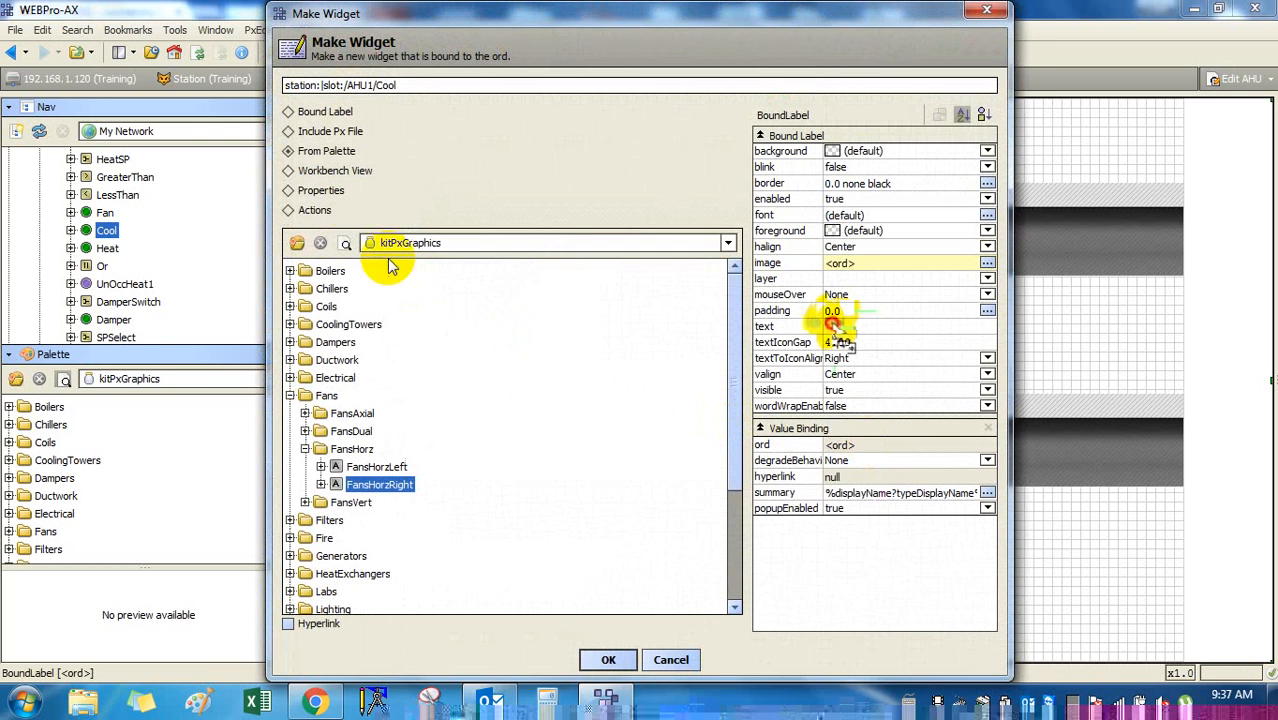
{"action": "left_click", "coordinate": [305, 450]}
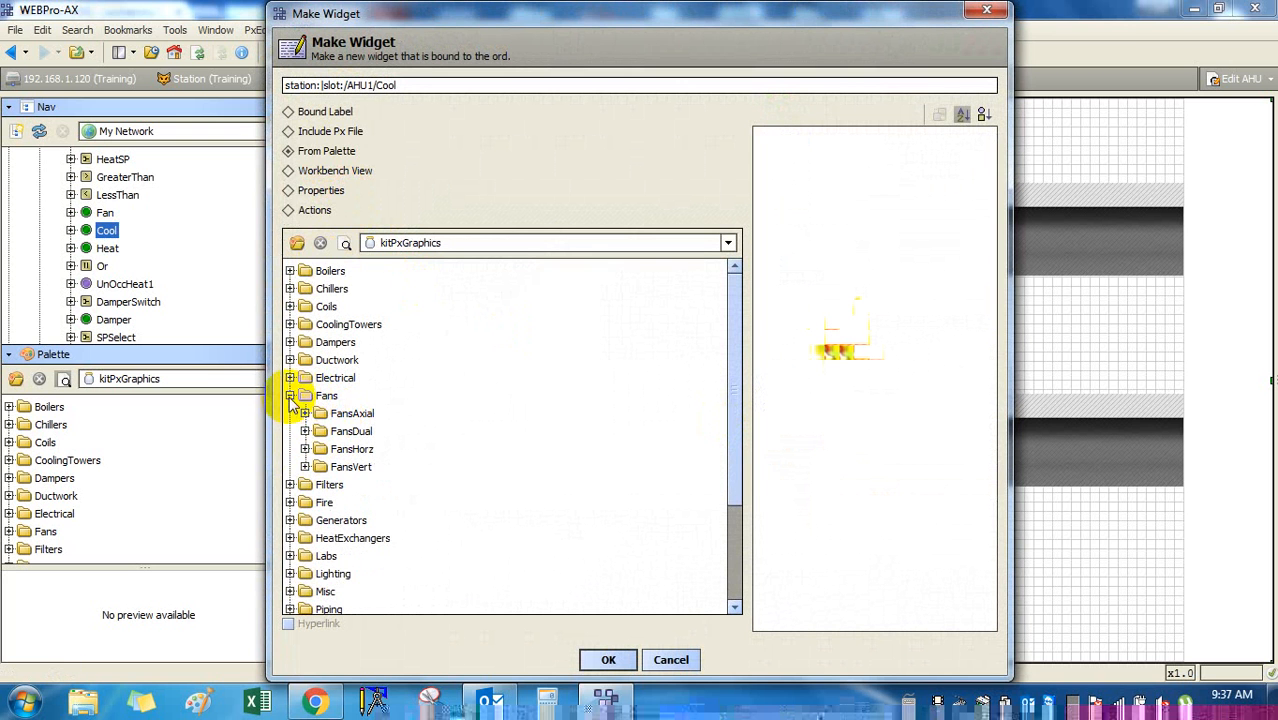
{"action": "left_click", "coordinate": [290, 396]}
{"action": "left_click", "coordinate": [290, 307]}
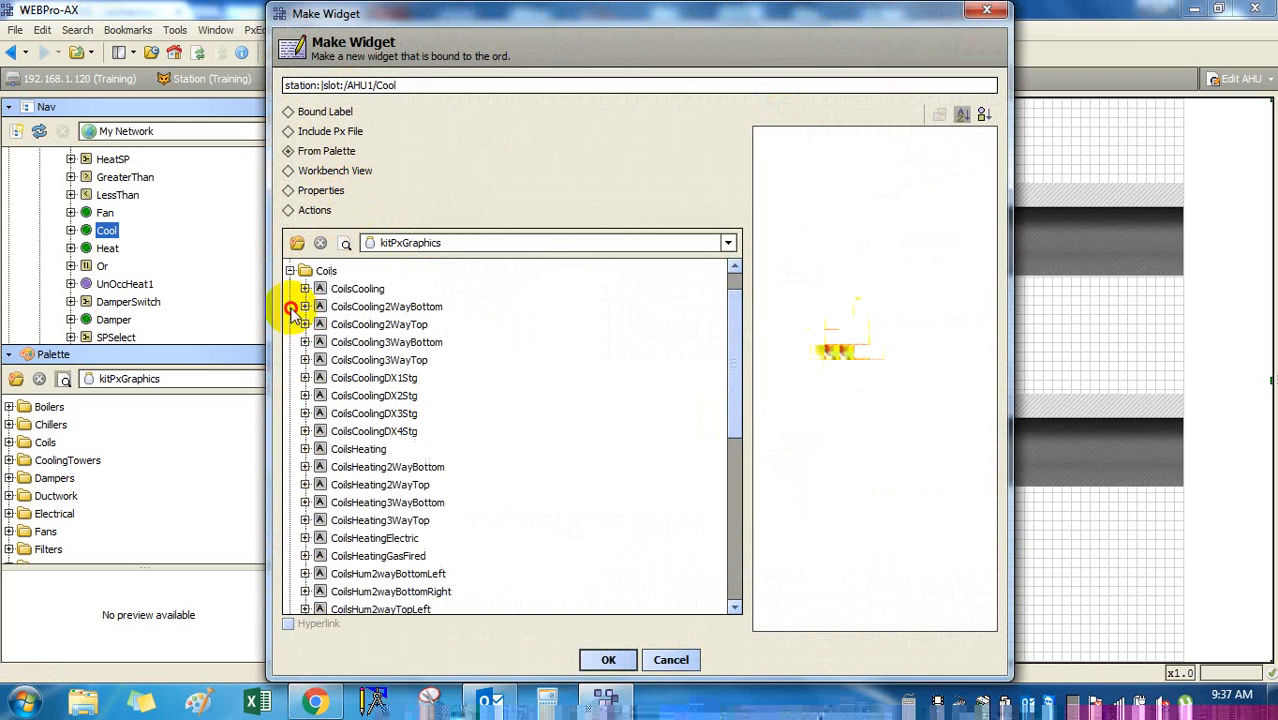
{"action": "left_click", "coordinate": [378, 380]}
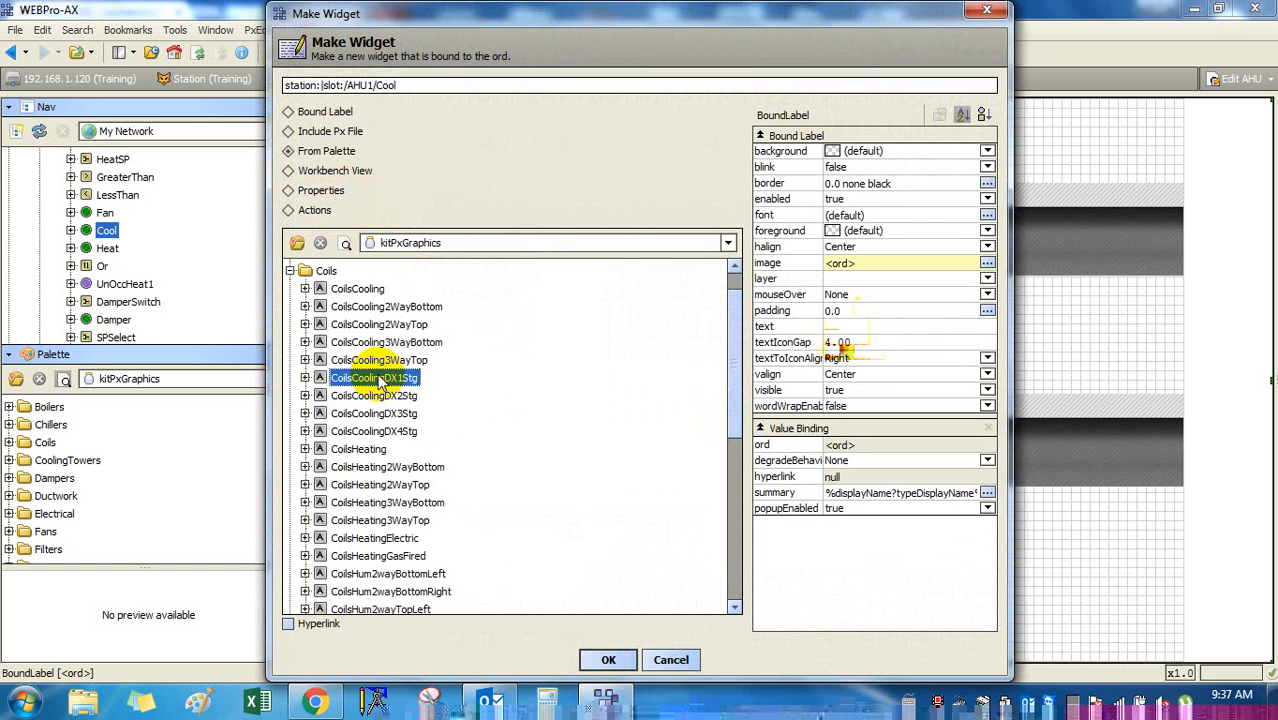
{"action": "left_click", "coordinate": [401, 415]}
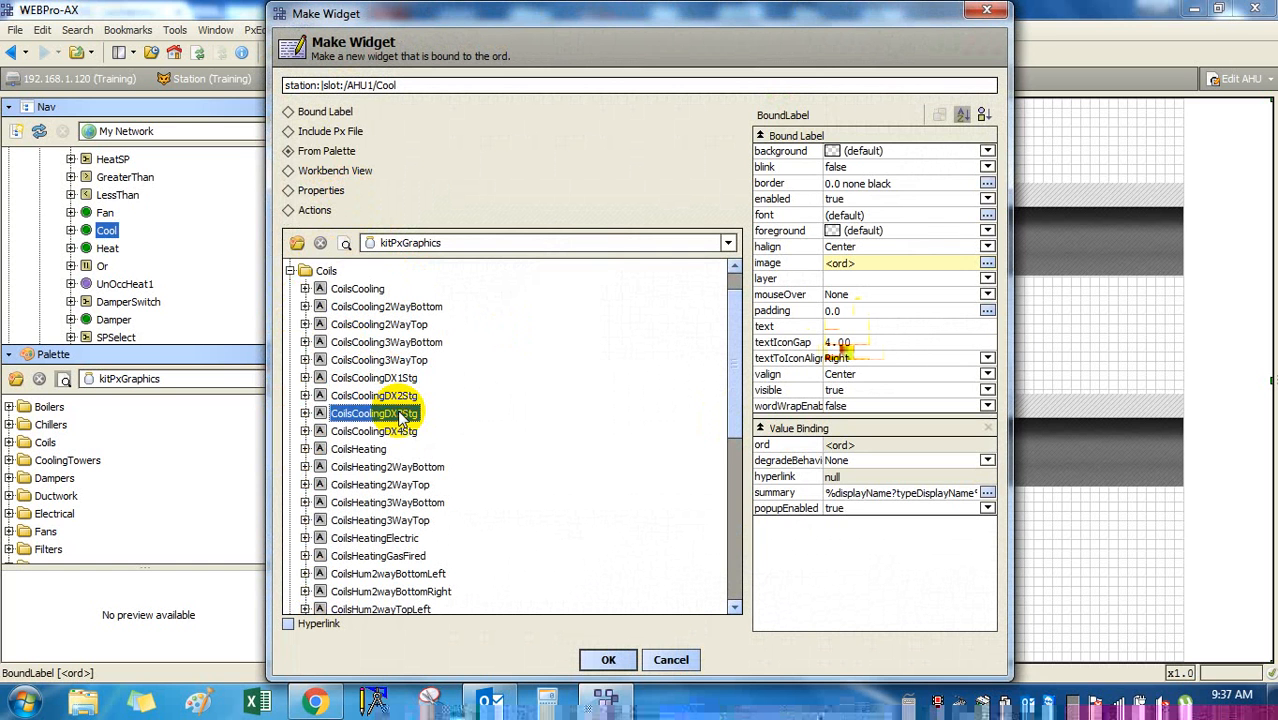
{"action": "key", "text": "Down"}
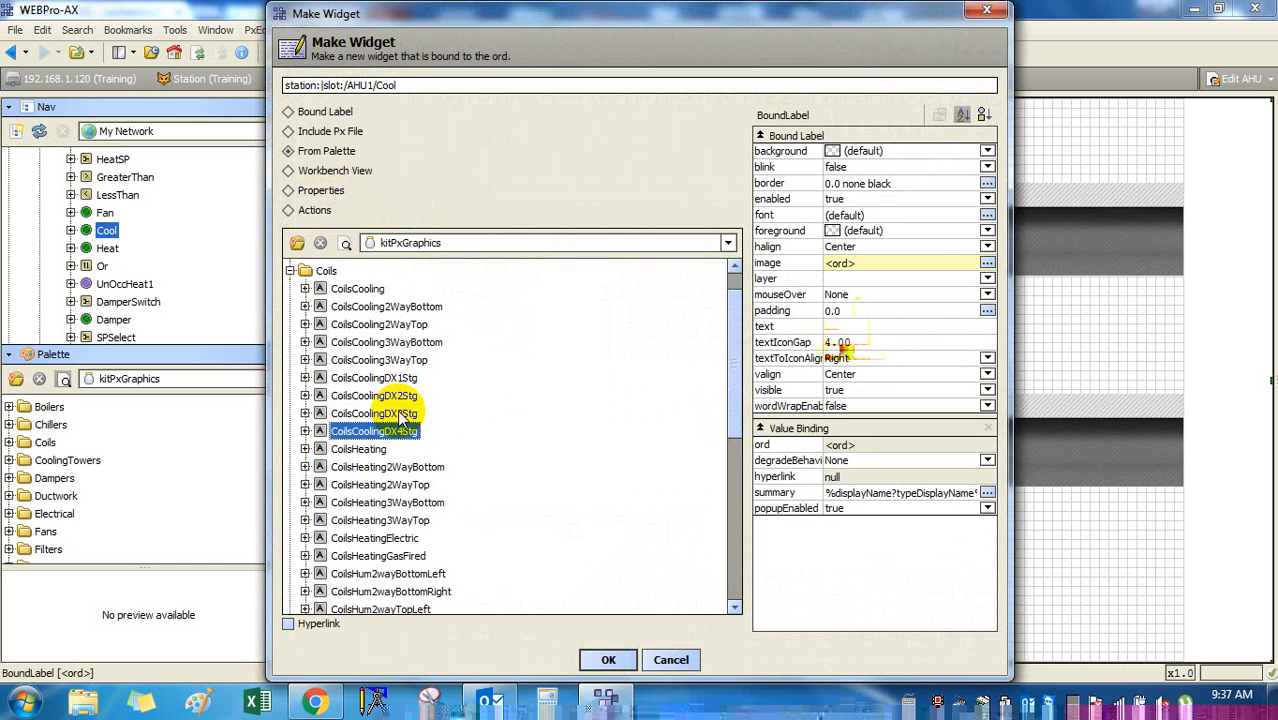
{"action": "key", "text": "Down"}
{"action": "key", "text": "Down"}
{"action": "key", "text": "Down"}
{"action": "key", "text": "Down"}
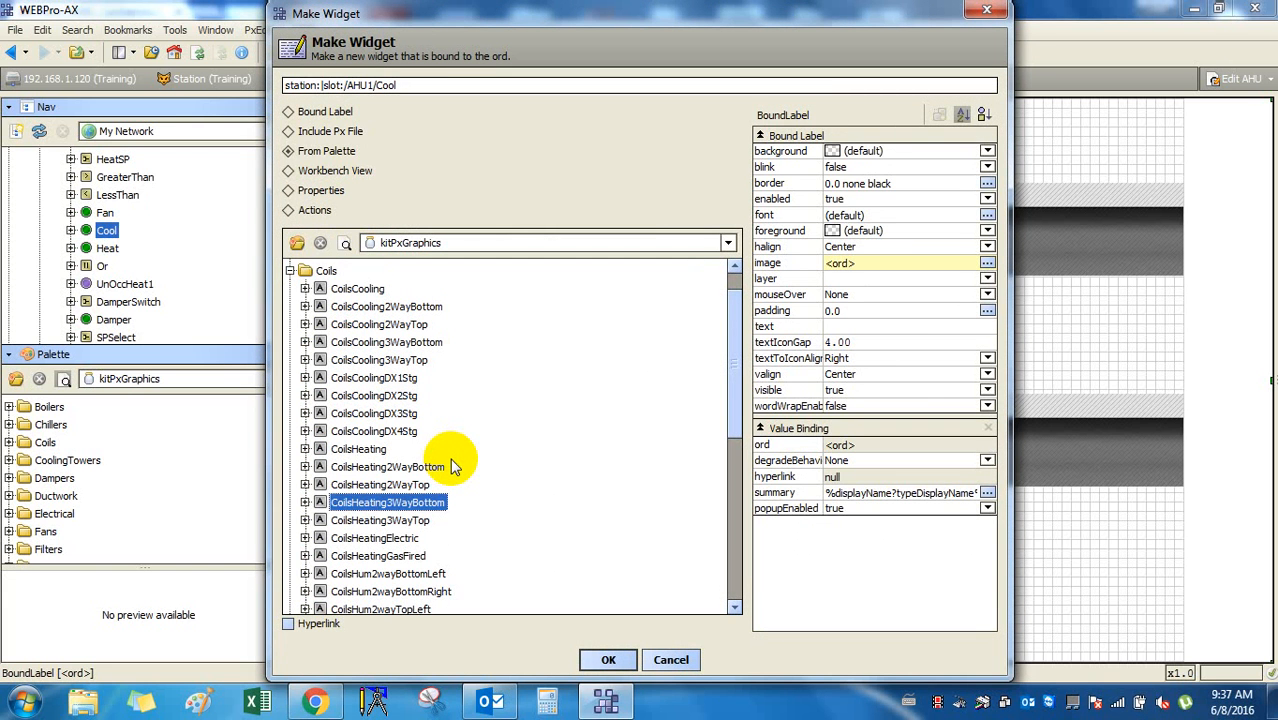
{"action": "left_click", "coordinate": [388, 380]}
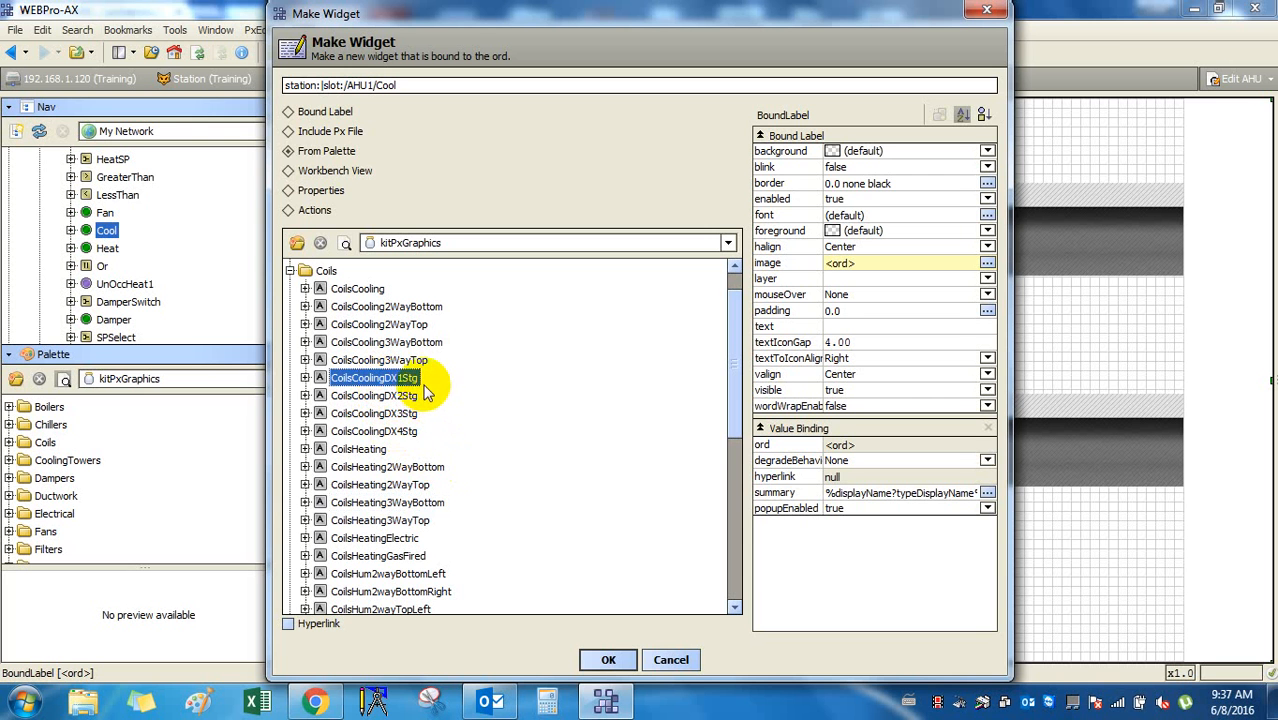
{"action": "left_click", "coordinate": [600, 660]}
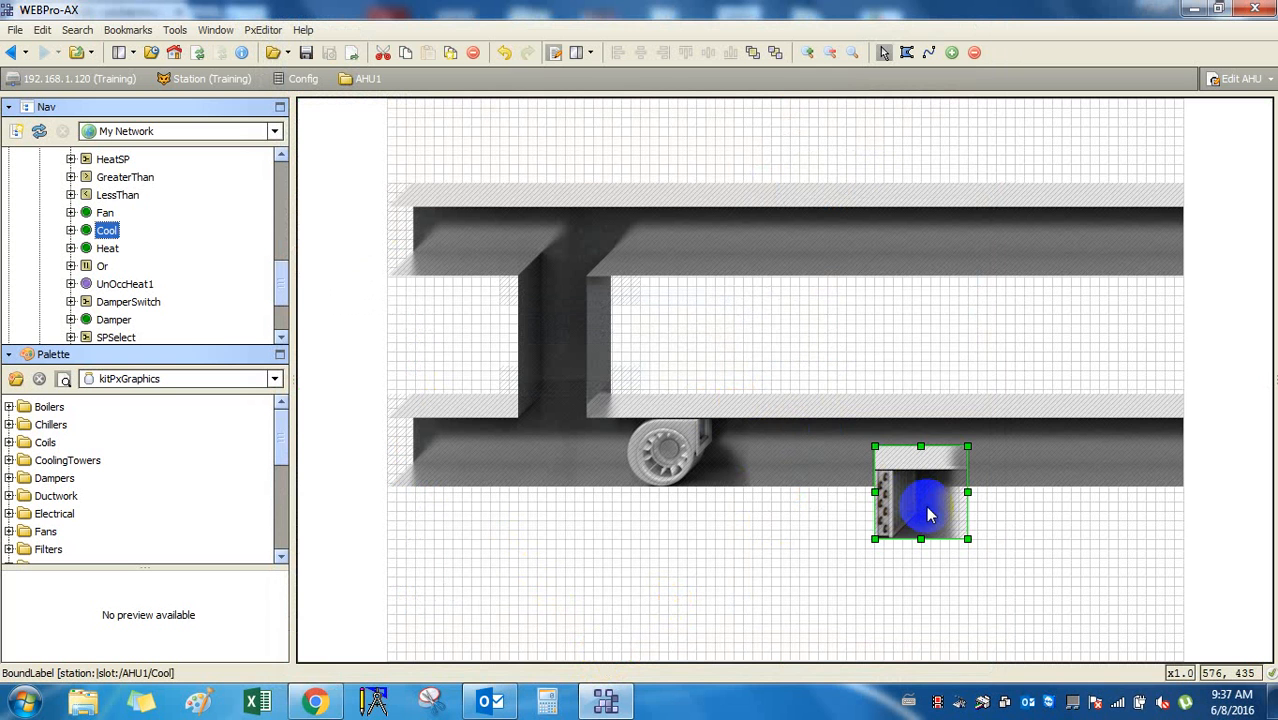
Position the cooling coil in the lower duct just right of the fan.
{"action": "left_click_drag", "start_coordinate": [928, 514], "coordinate": [834, 457]}
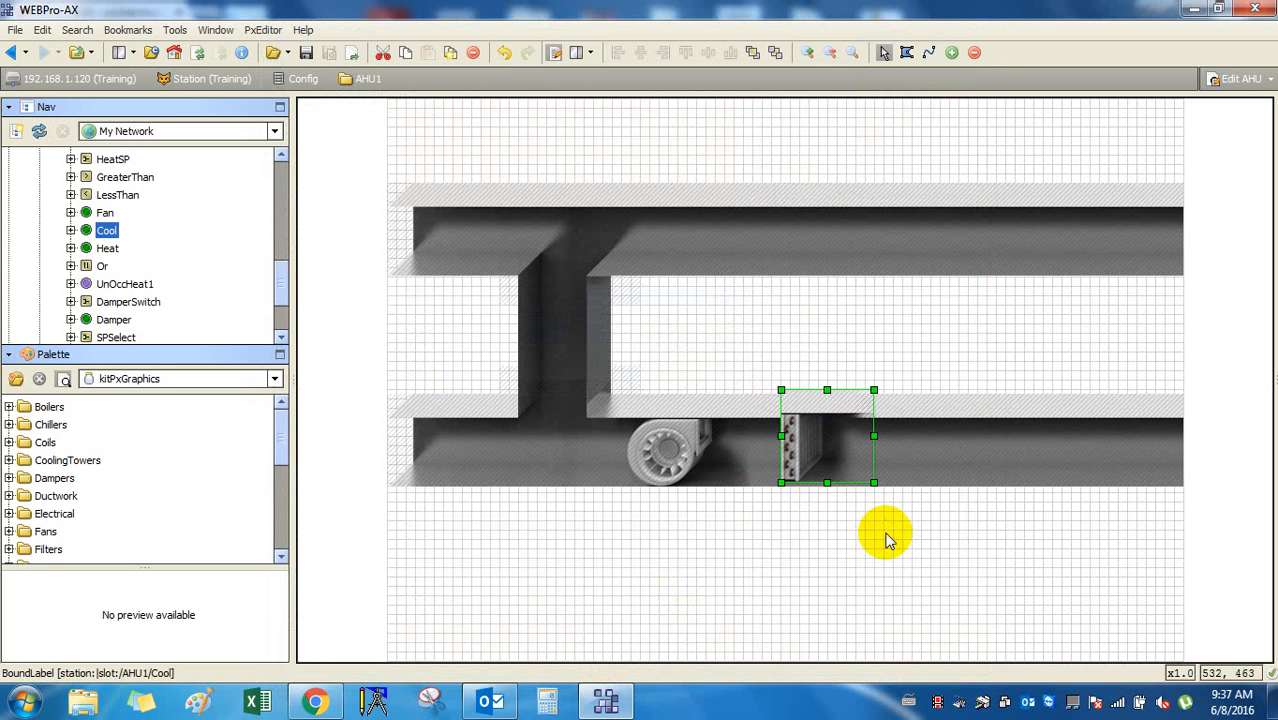
{"action": "key", "text": "Left"}
{"action": "key", "text": "Down"}
{"action": "key", "text": "Left"}
{"action": "key", "text": "Left"}
{"action": "key", "text": "Left"}
{"action": "key", "text": "Left"}
{"action": "key", "text": "Left"}
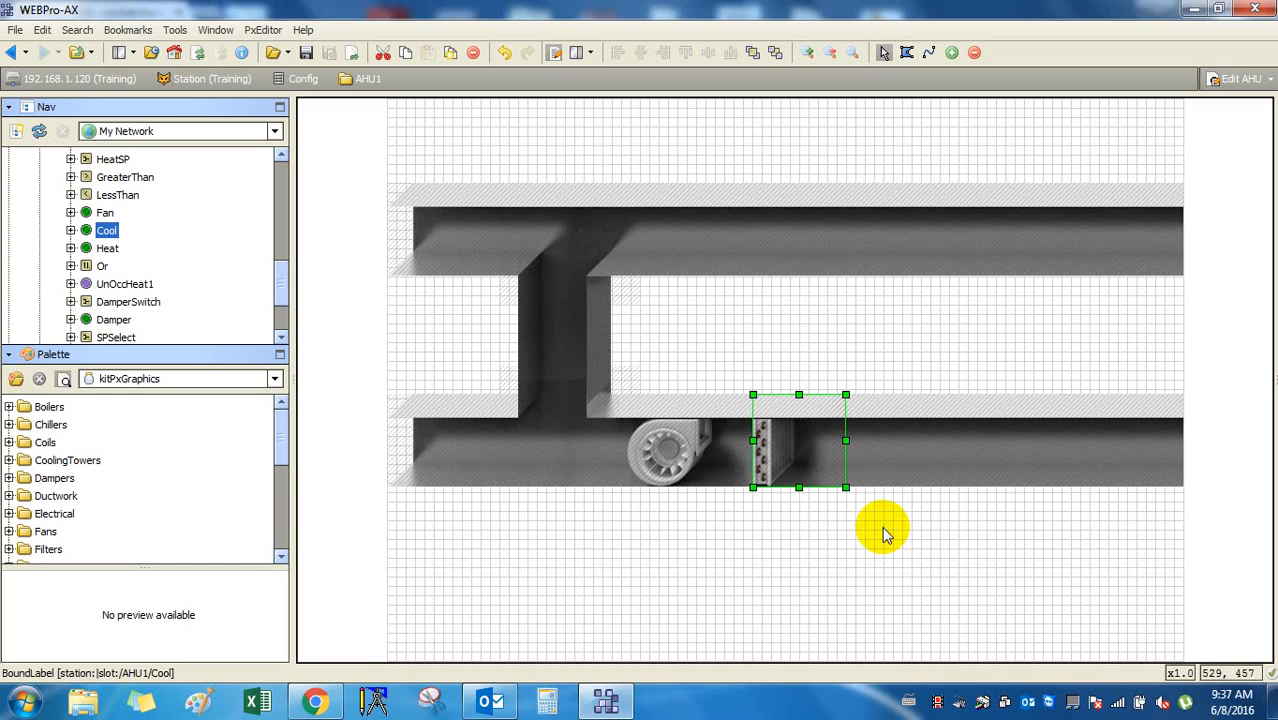
{"action": "key", "text": "Left"}
{"action": "key", "text": "Left"}
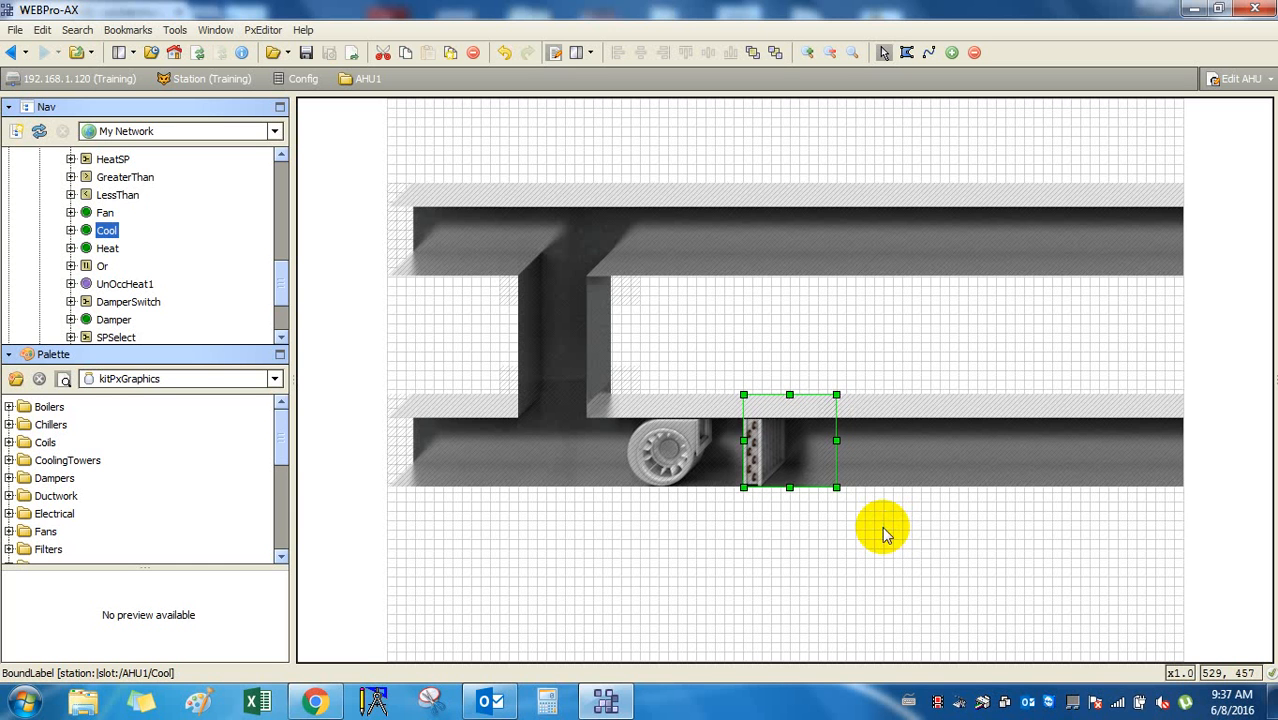
{"action": "left_click", "coordinate": [815, 500]}
{"action": "left_click", "coordinate": [767, 458]}
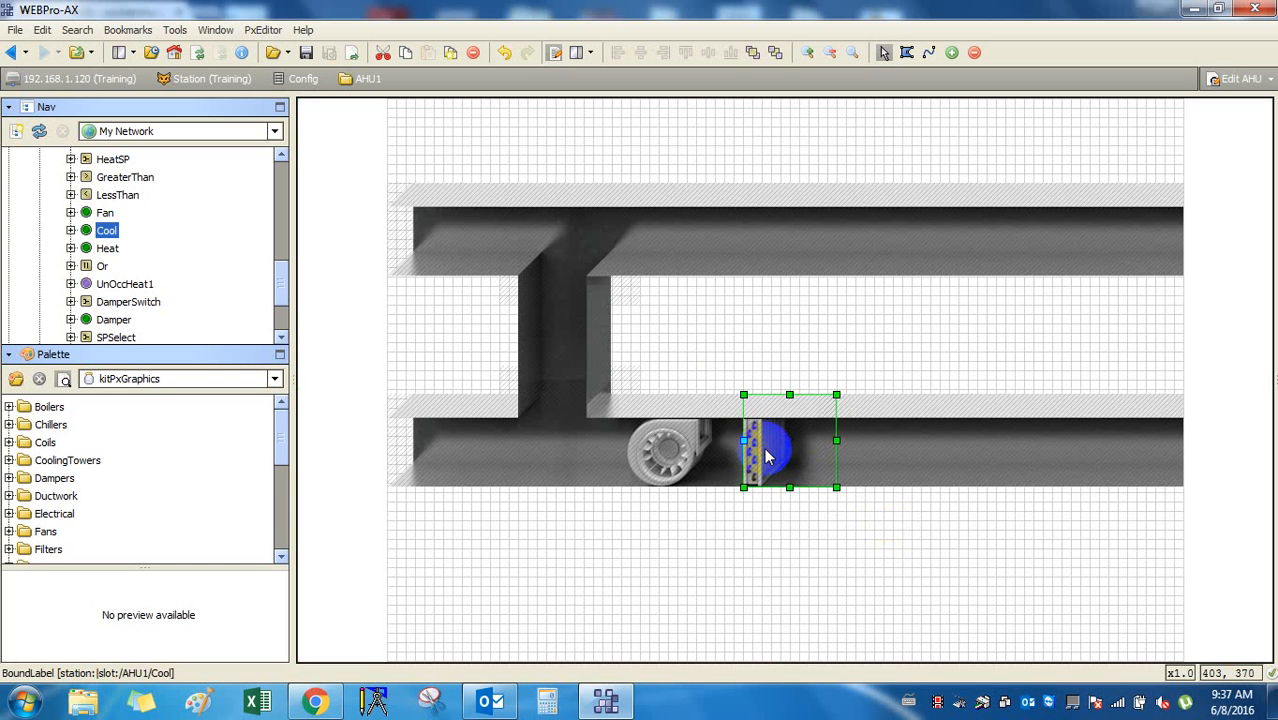
{"action": "left_click", "coordinate": [107, 249]}
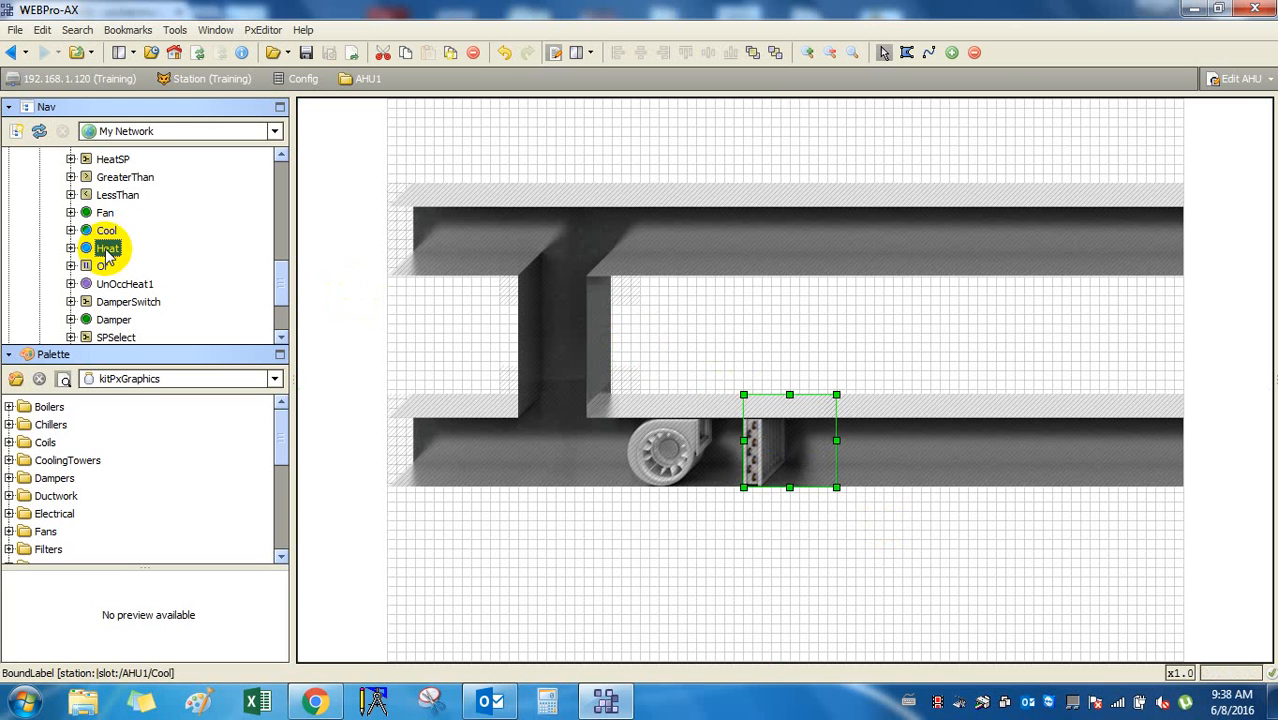
Add a widget for the Heat point using the CoilsHeatingElectric palette graphic.
{"action": "left_click_drag", "start_coordinate": [107, 252], "coordinate": [886, 440]}
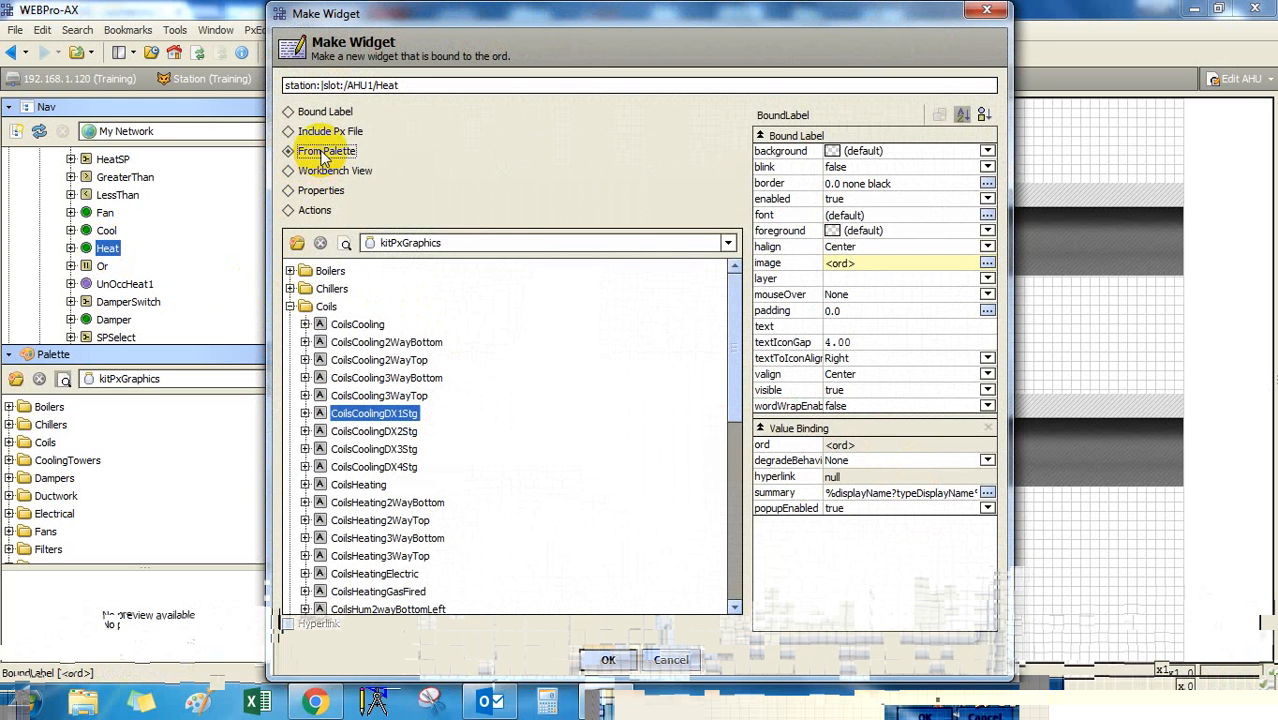
{"action": "left_click", "coordinate": [390, 467]}
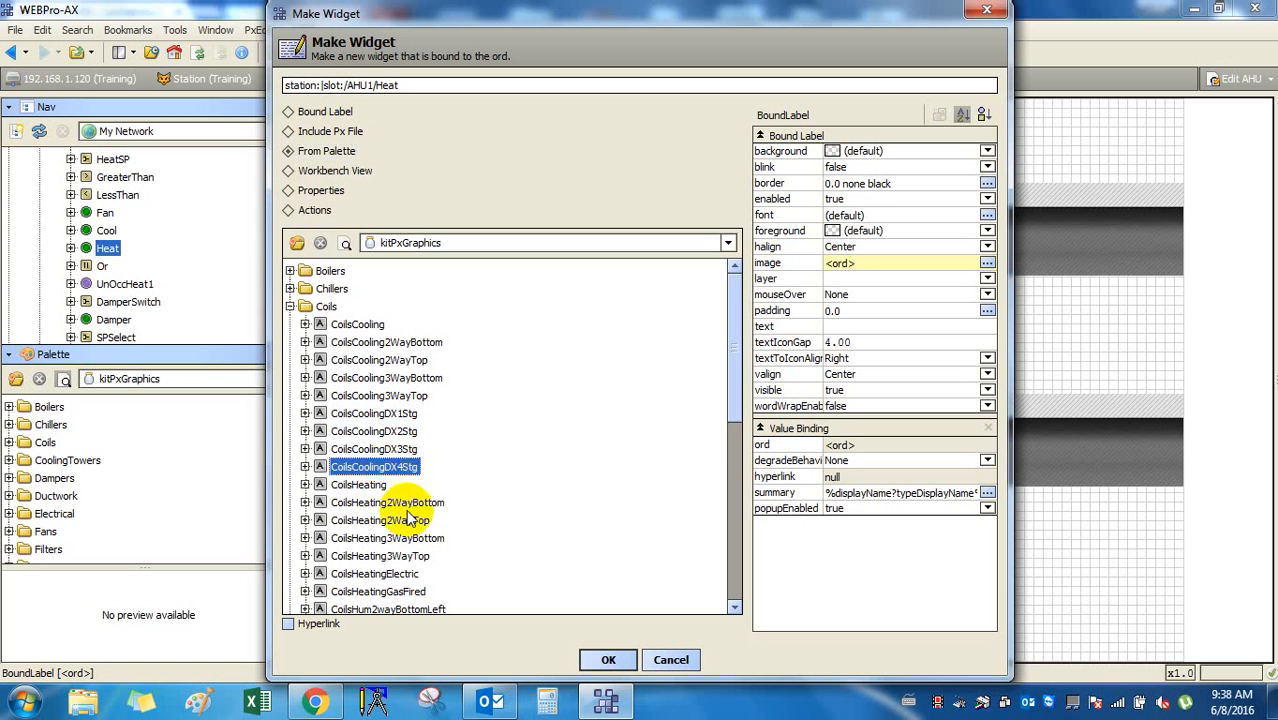
{"action": "left_click", "coordinate": [418, 502]}
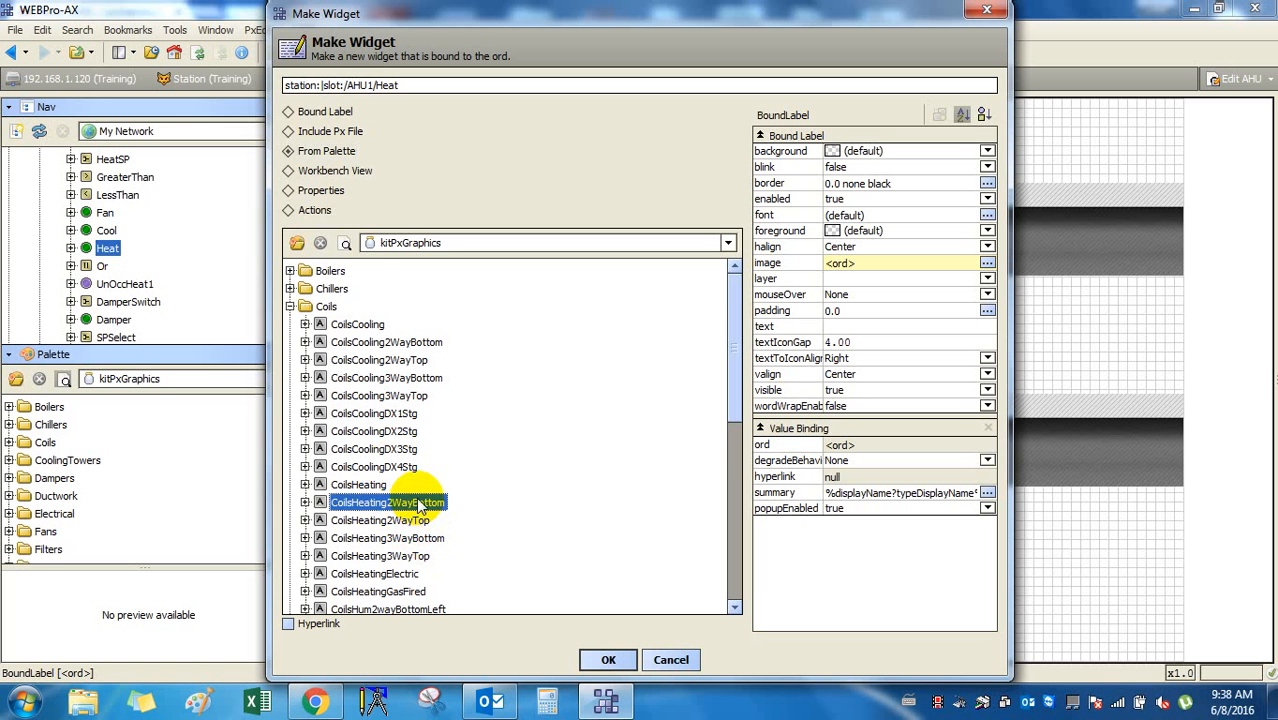
{"action": "scroll", "coordinate": [425, 543], "scroll_direction": "down", "scroll_amount": 1}
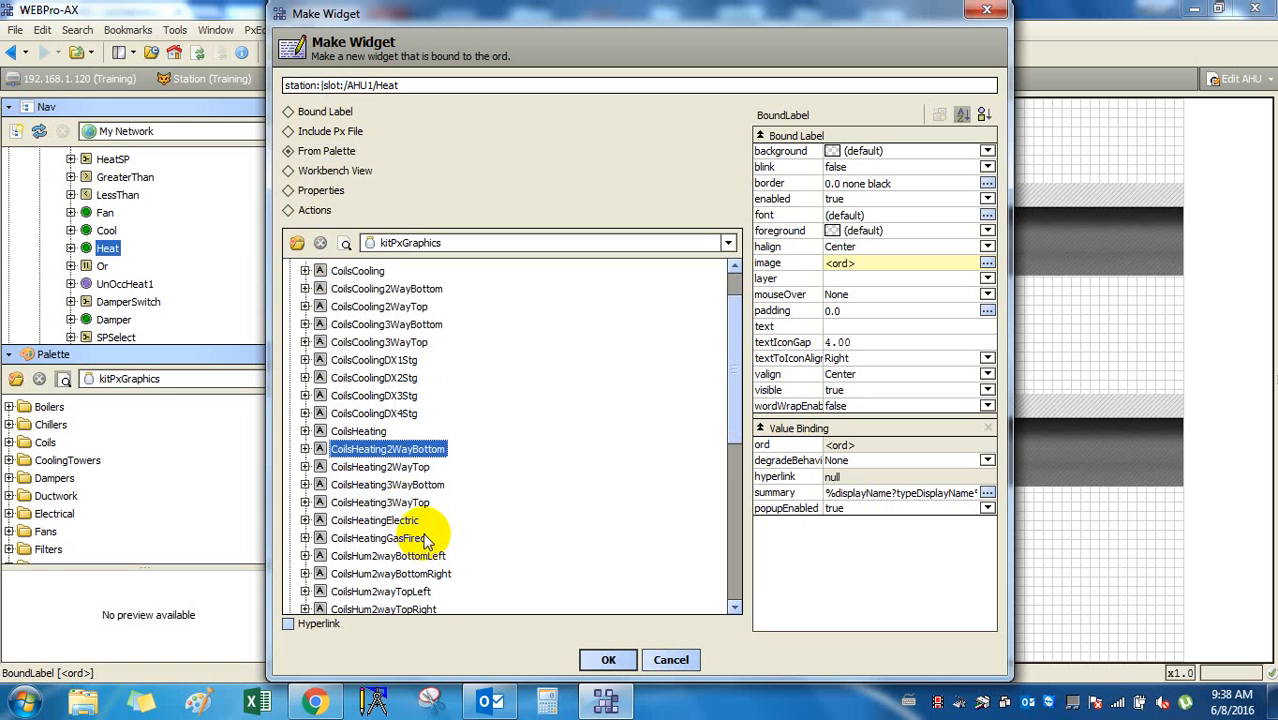
{"action": "left_click", "coordinate": [405, 520]}
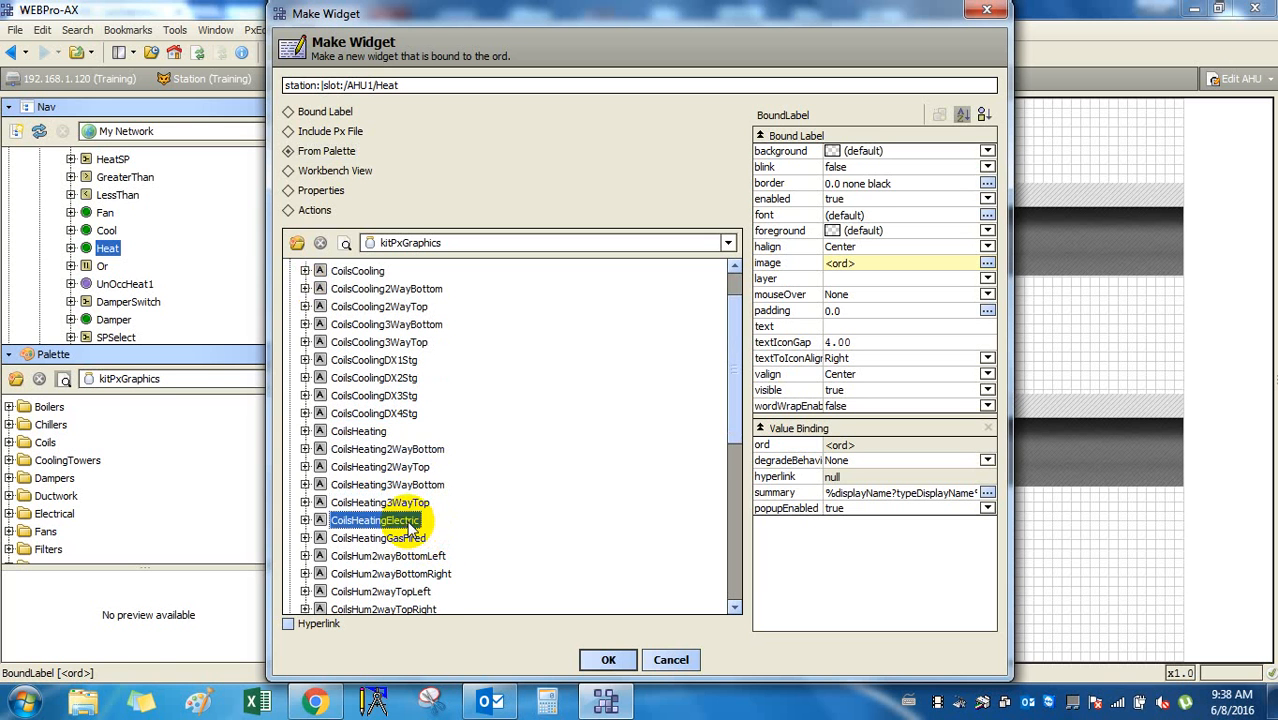
{"action": "left_click", "coordinate": [604, 657]}
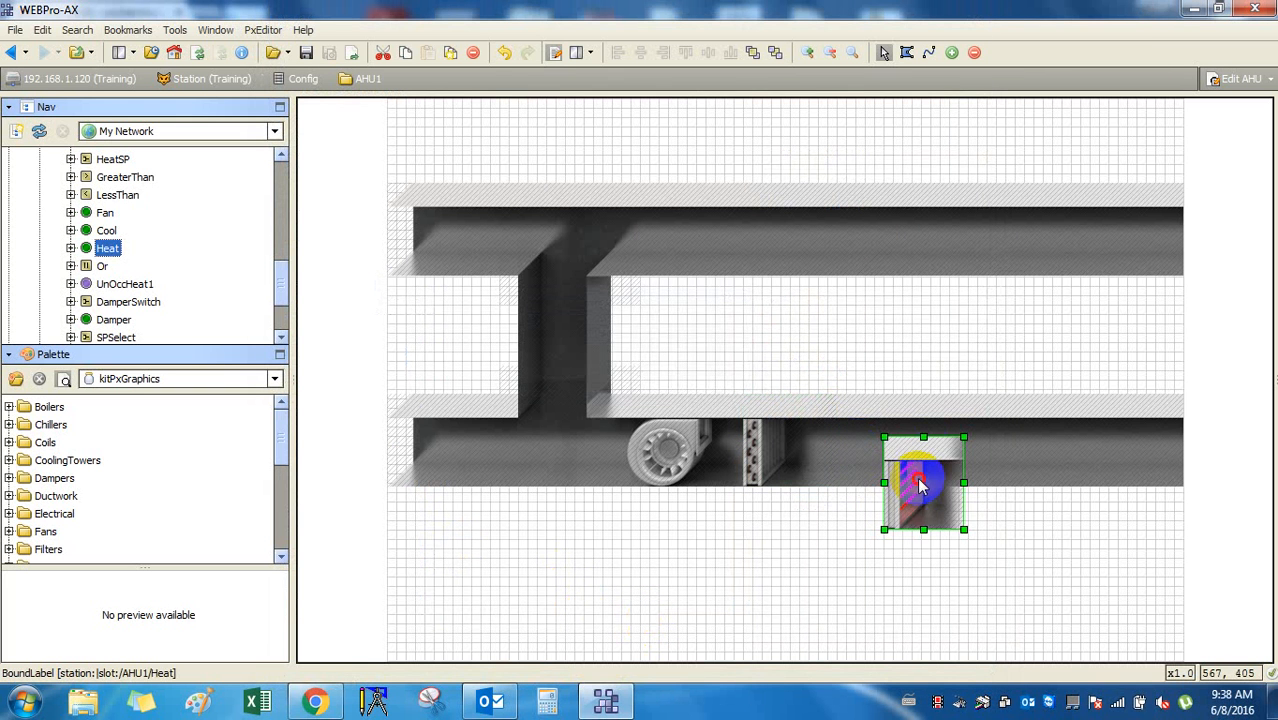
Position the heating coil in the lower duct right of the cooling coil.
{"action": "left_click_drag", "start_coordinate": [921, 486], "coordinate": [884, 448]}
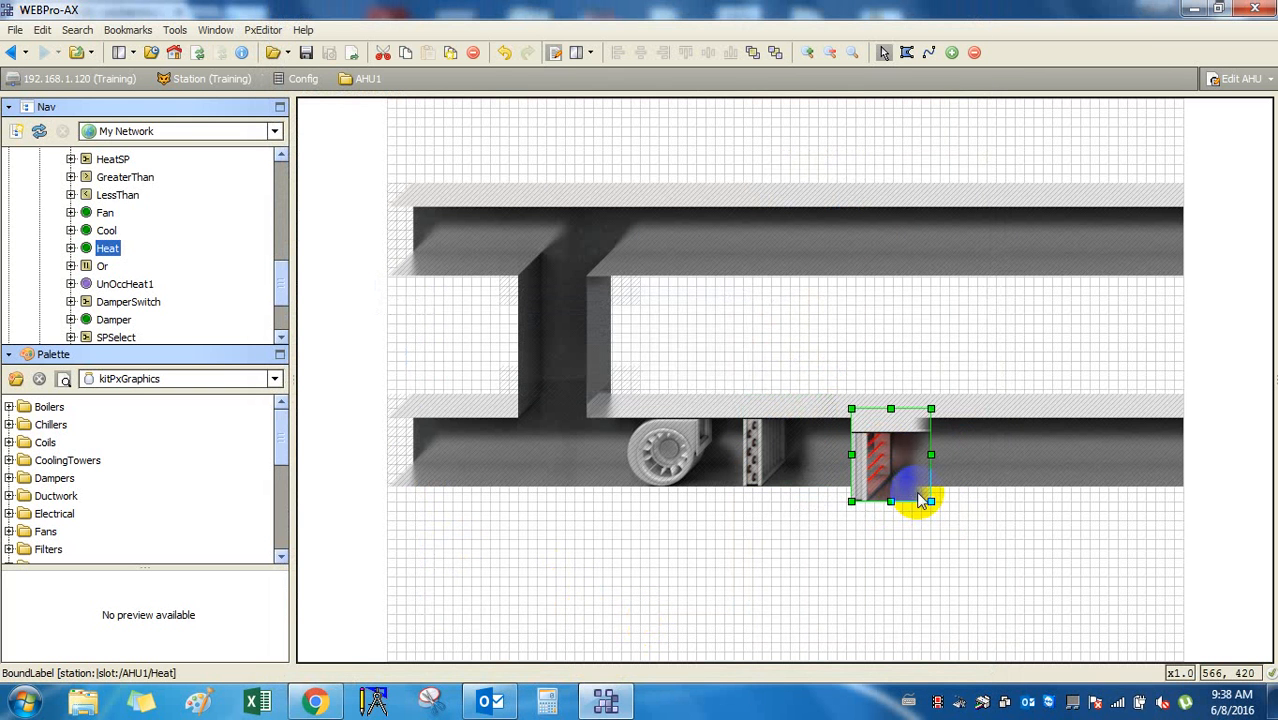
{"action": "key", "text": "Up"}
{"action": "key", "text": "Left"}
{"action": "key", "text": "Left"}
{"action": "key", "text": "Left"}
{"action": "key", "text": "Left"}
{"action": "key", "text": "Left"}
{"action": "key", "text": "Left"}
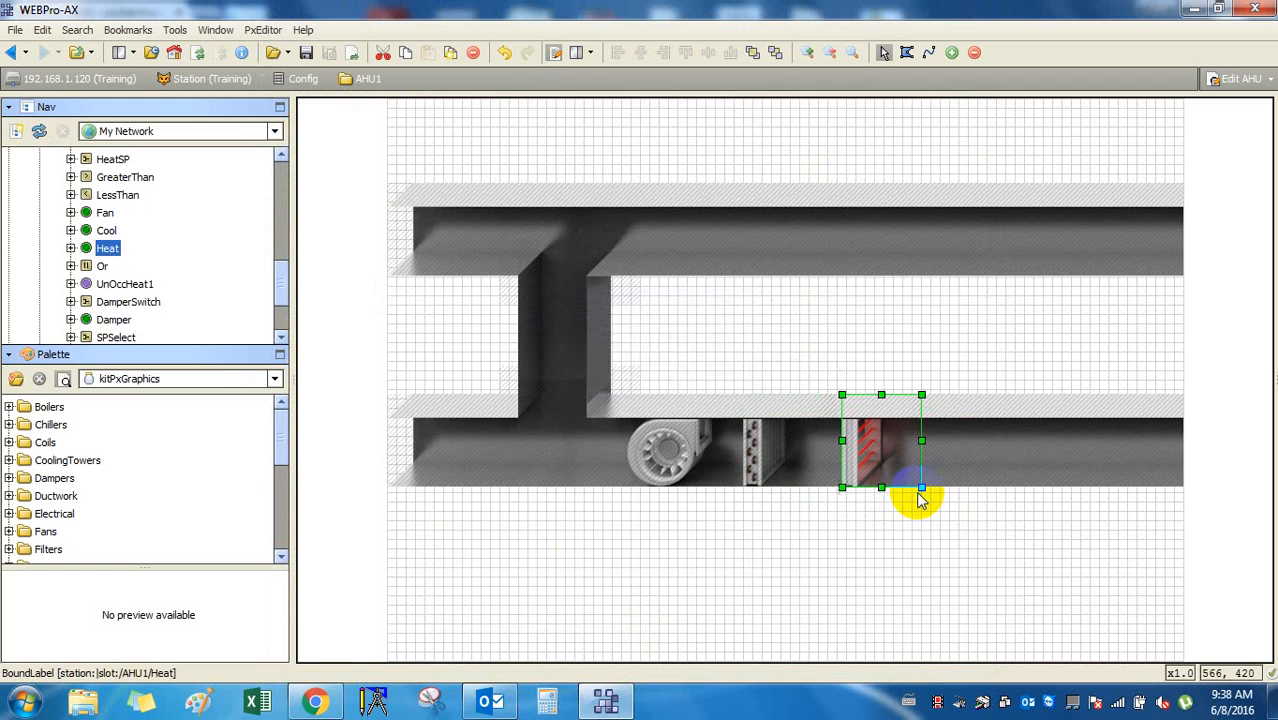
{"action": "key", "text": "Left"}
{"action": "key", "text": "Left"}
{"action": "key", "text": "Left"}
{"action": "key", "text": "Left"}
{"action": "key", "text": "Left"}
{"action": "key", "text": "Left"}
{"action": "key", "text": "Left"}
{"action": "key", "text": "Left"}
{"action": "key", "text": "Left"}
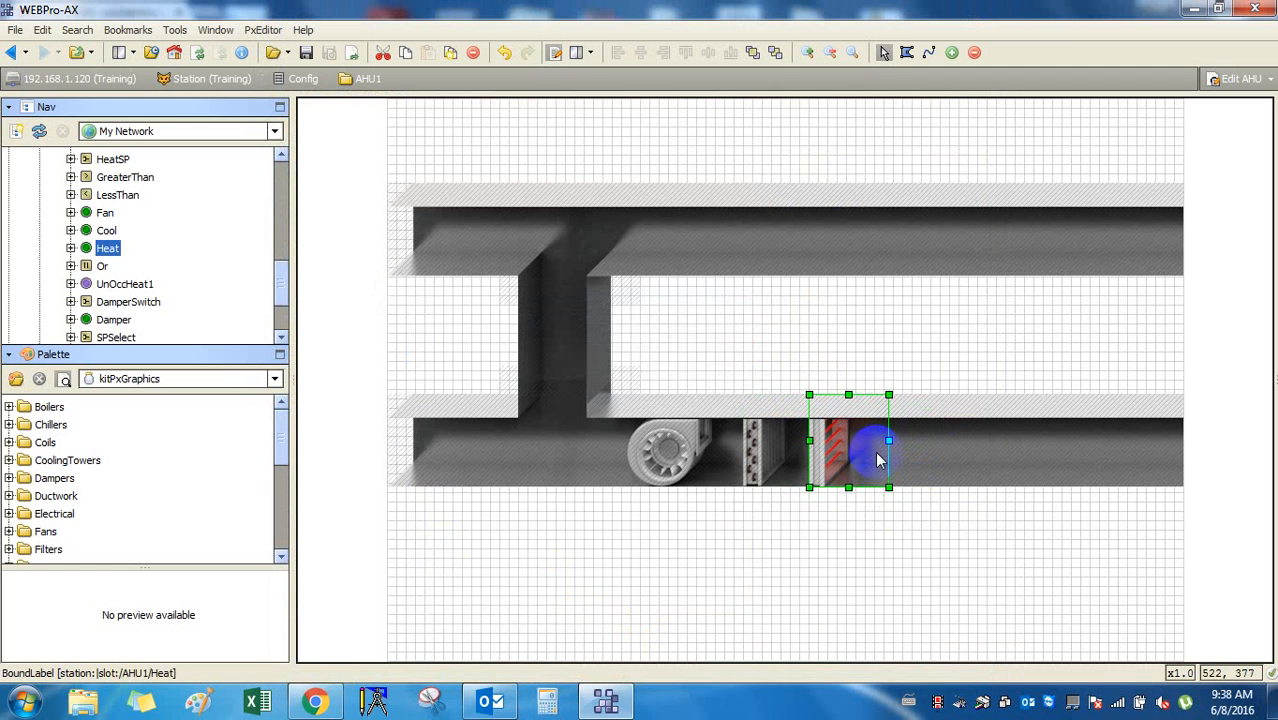
{"action": "left_click", "coordinate": [899, 522]}
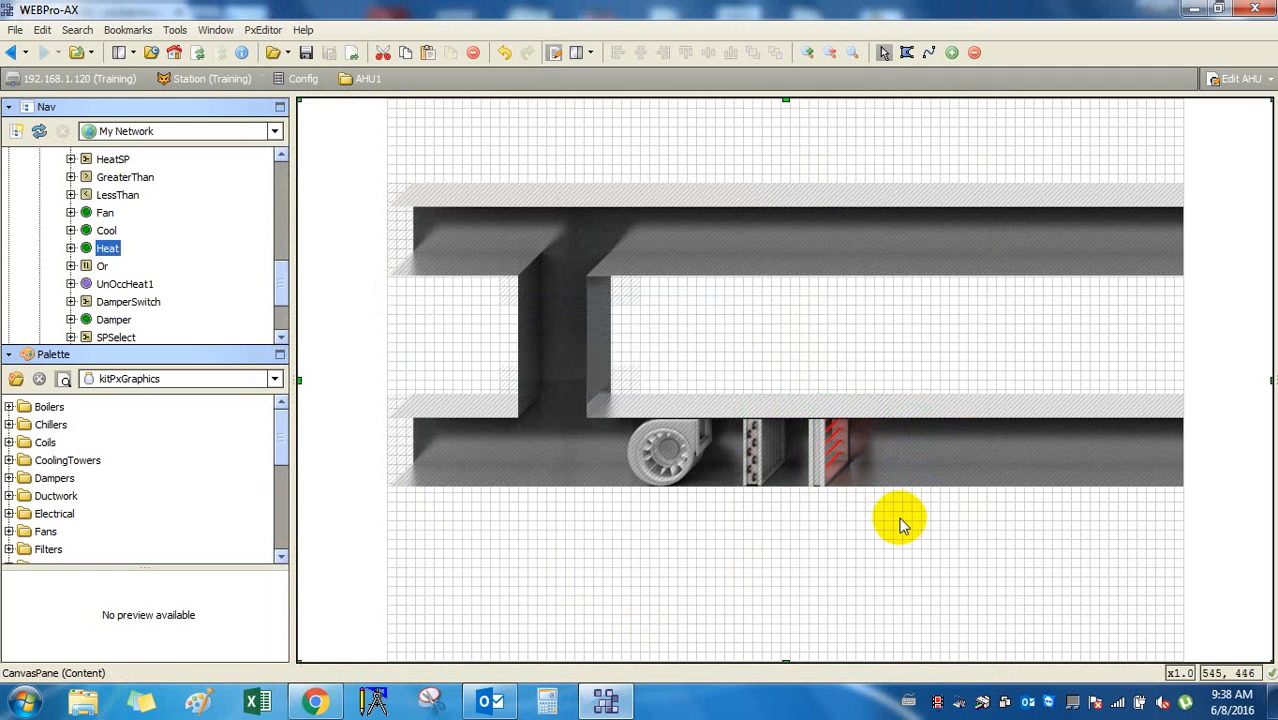
{"action": "left_click", "coordinate": [843, 457]}
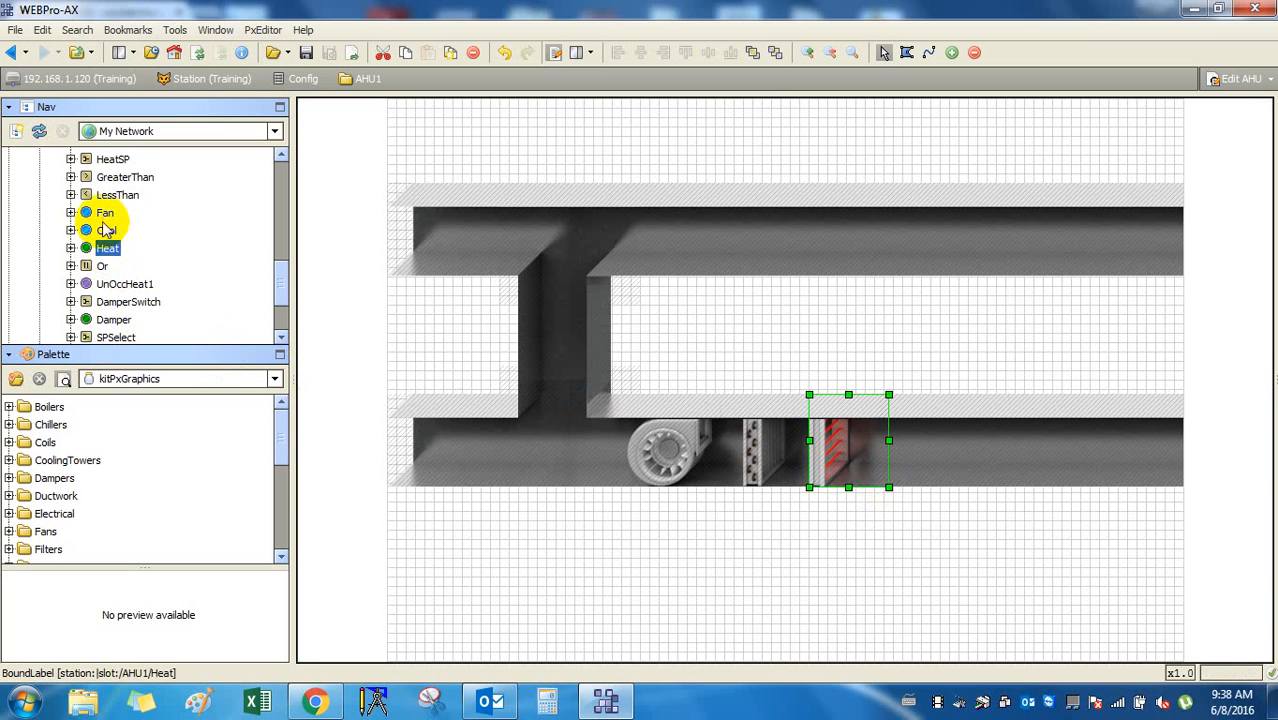
Create bound labels for the Fan point showing its display name and output value as text.
{"action": "left_click_drag", "start_coordinate": [105, 213], "coordinate": [892, 565]}
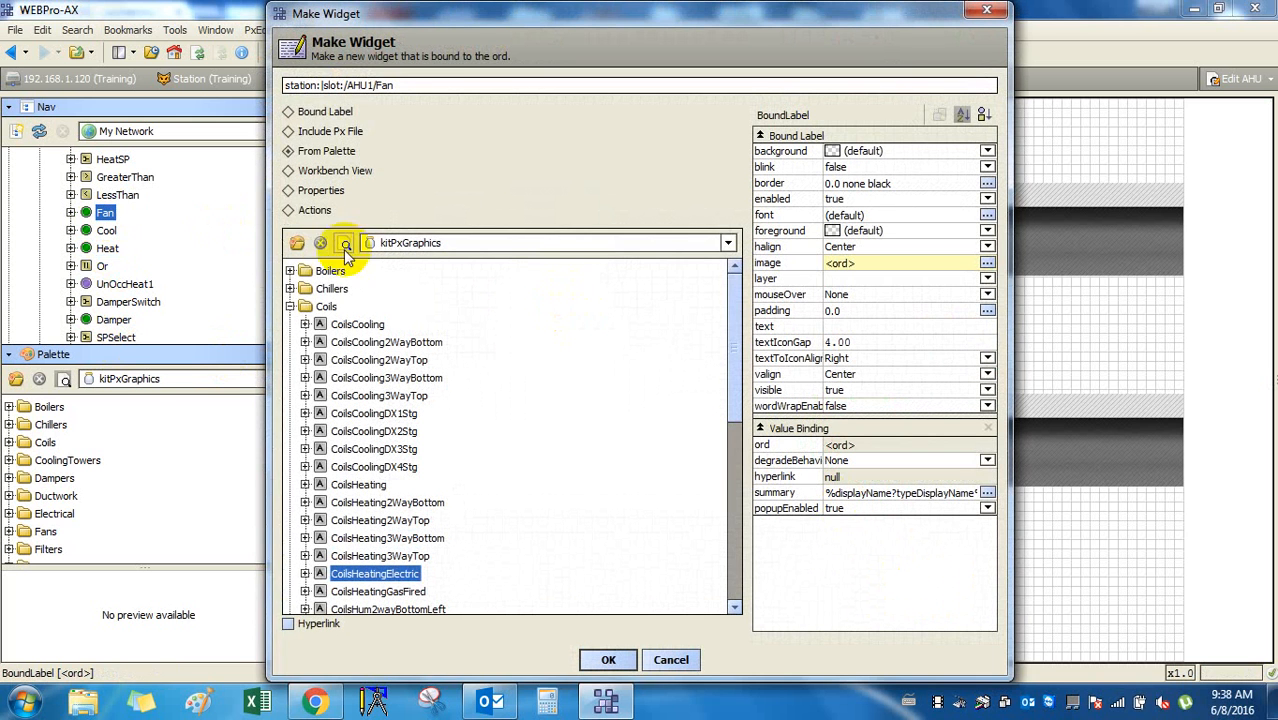
{"action": "double_click", "coordinate": [315, 114]}
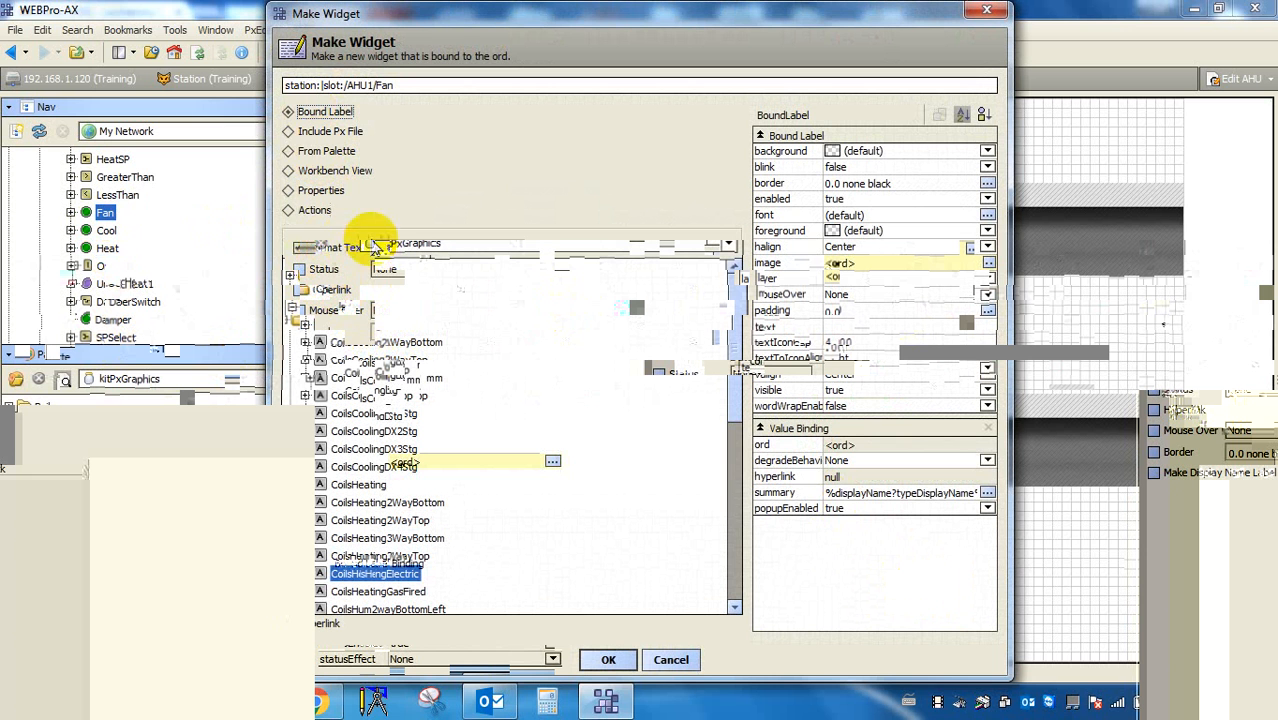
{"action": "left_click", "coordinate": [515, 248]}
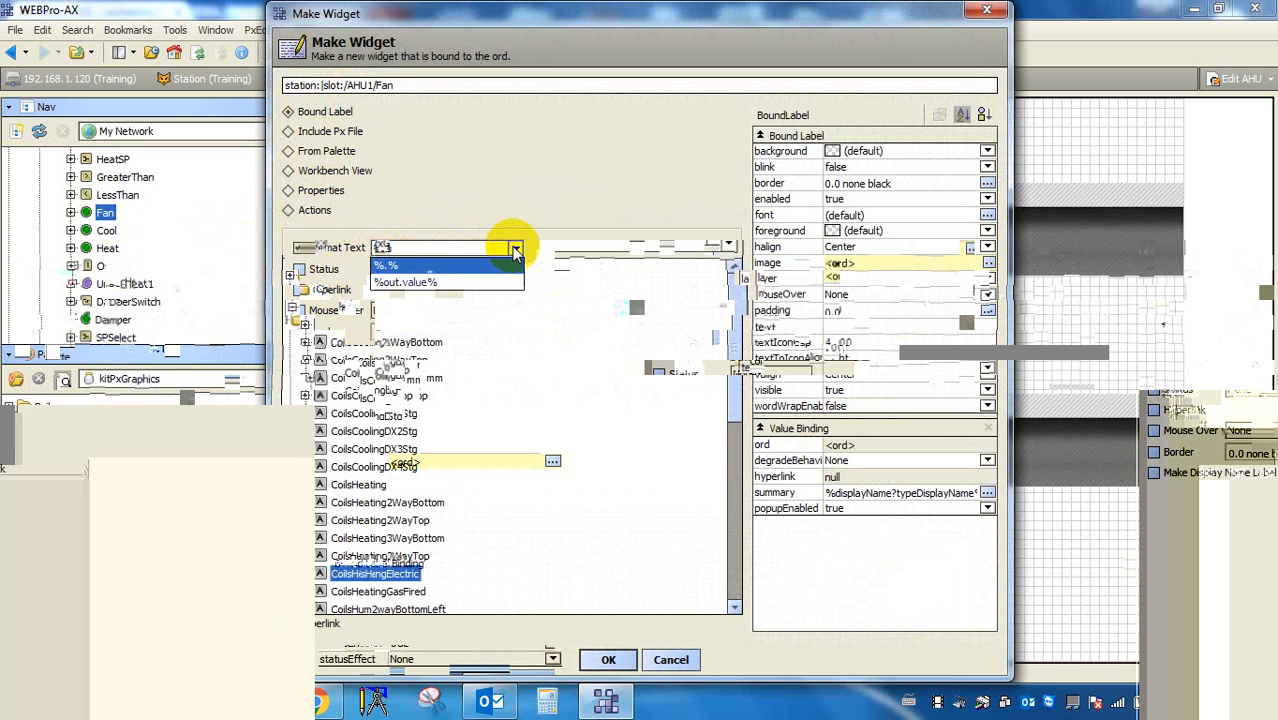
{"action": "left_click", "coordinate": [405, 283]}
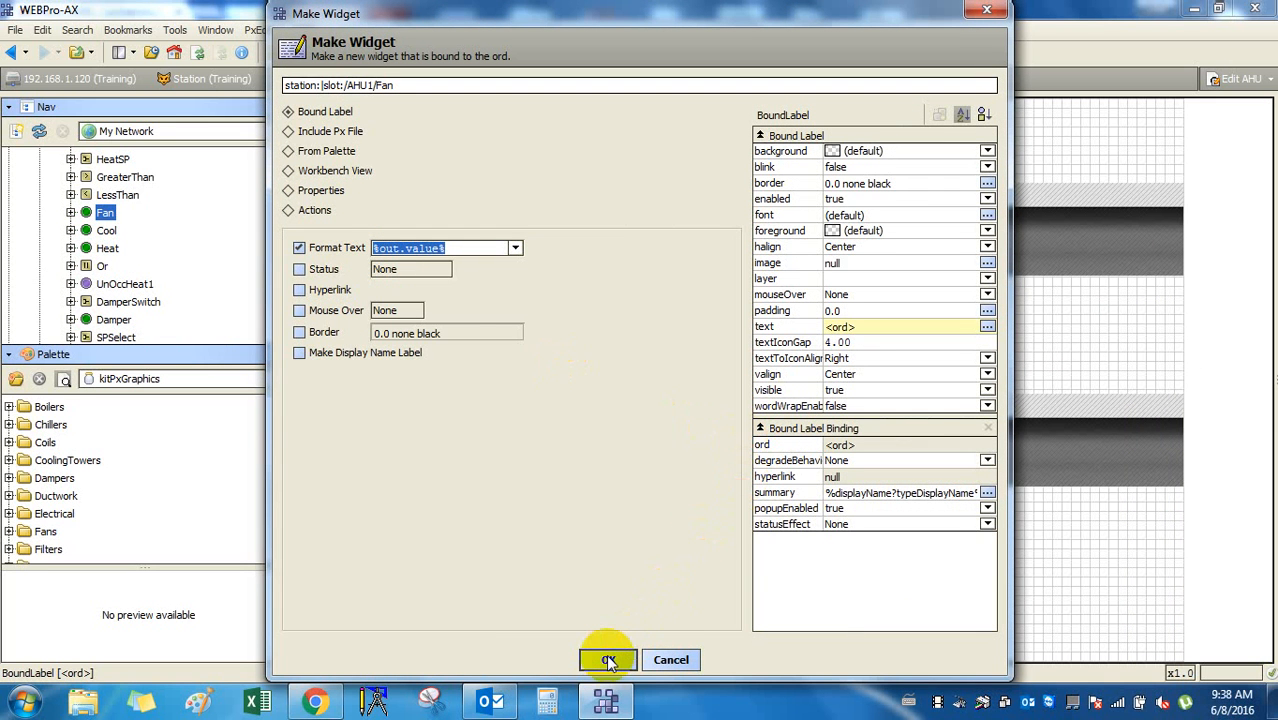
{"action": "left_click", "coordinate": [405, 352]}
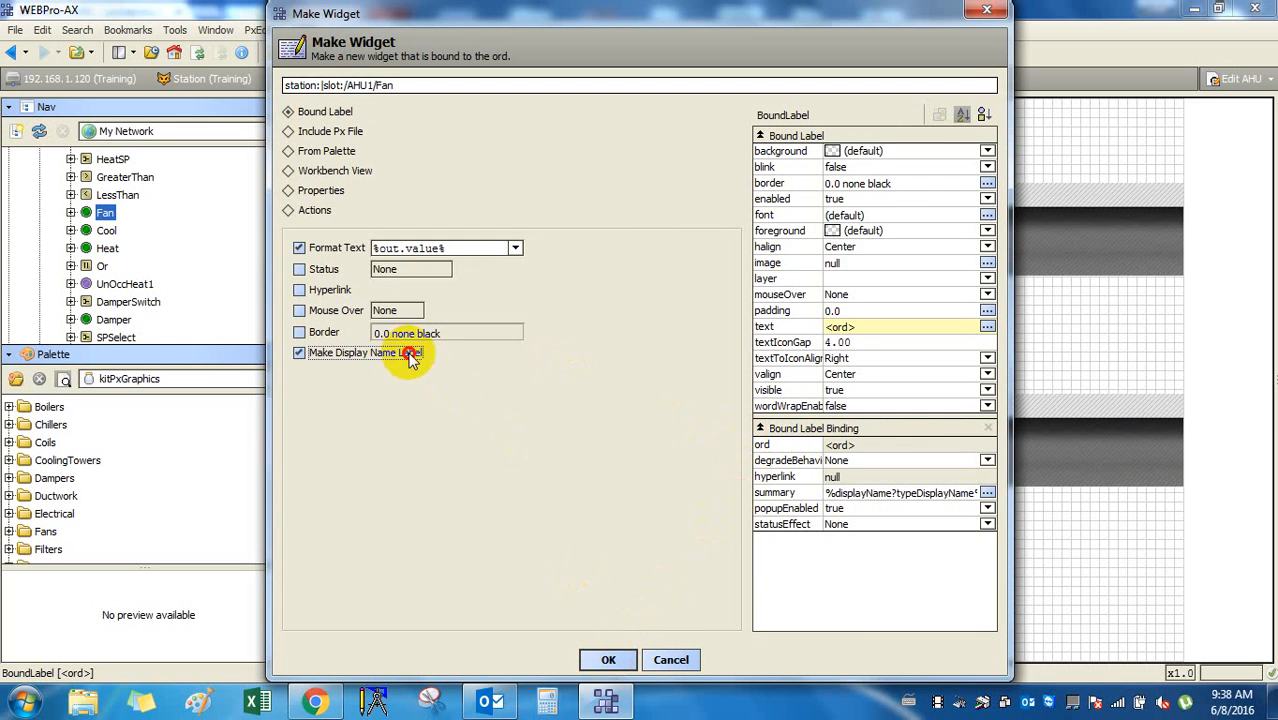
{"action": "left_click", "coordinate": [603, 657]}
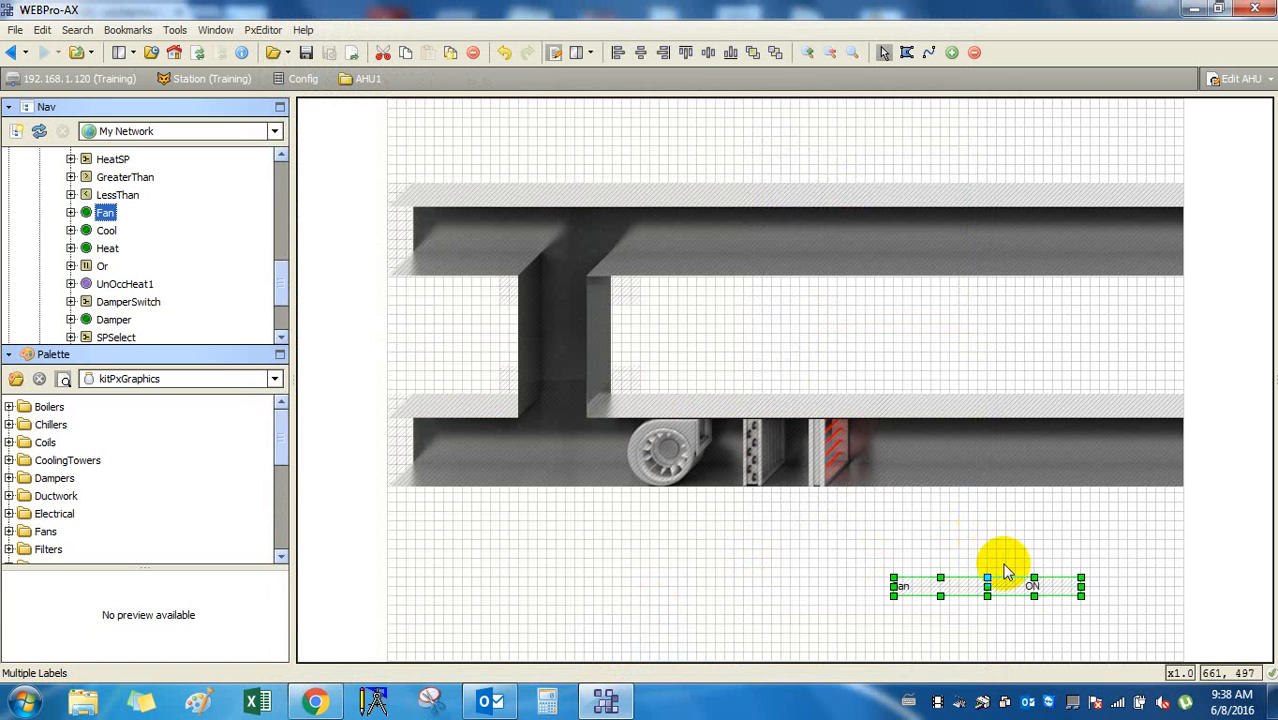
Arrange the Fan name label above the fan and the ON value label below it.
{"action": "left_click_drag", "start_coordinate": [1027, 594], "coordinate": [672, 500]}
{"action": "left_click", "coordinate": [893, 314]}
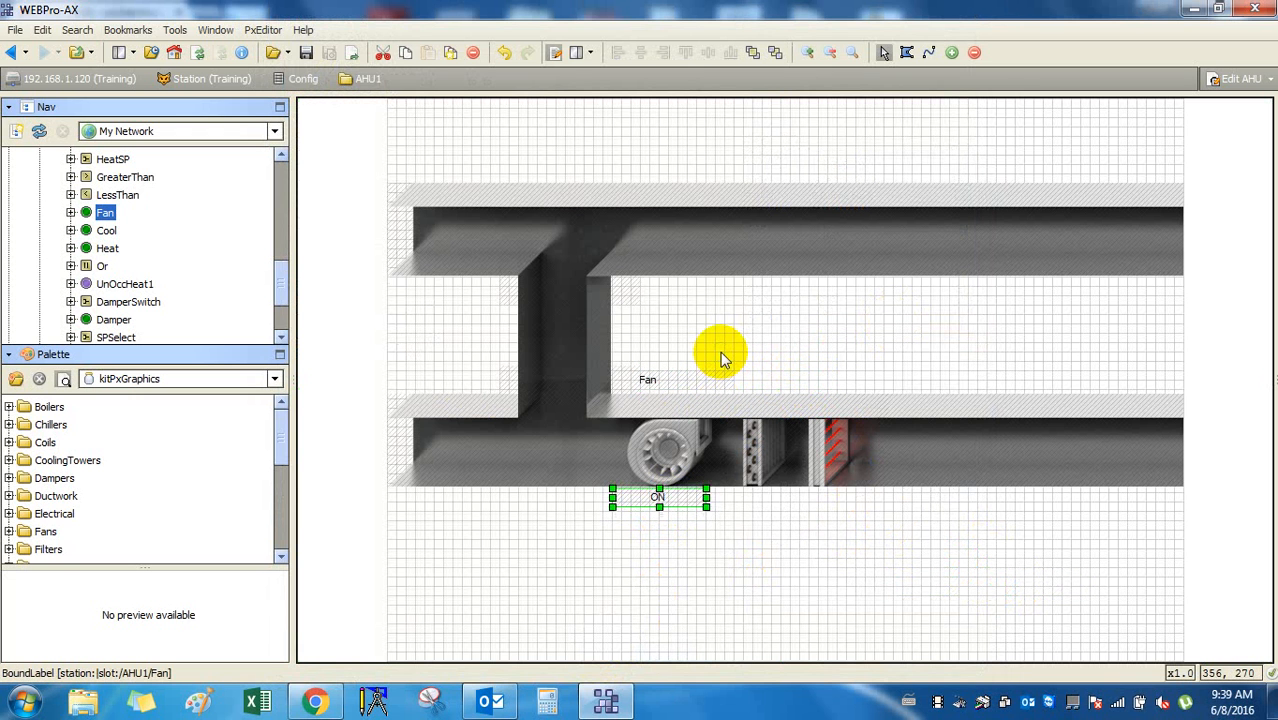
{"action": "left_click", "coordinate": [660, 378]}
{"action": "left_click_drag", "start_coordinate": [670, 380], "coordinate": [717, 399]}
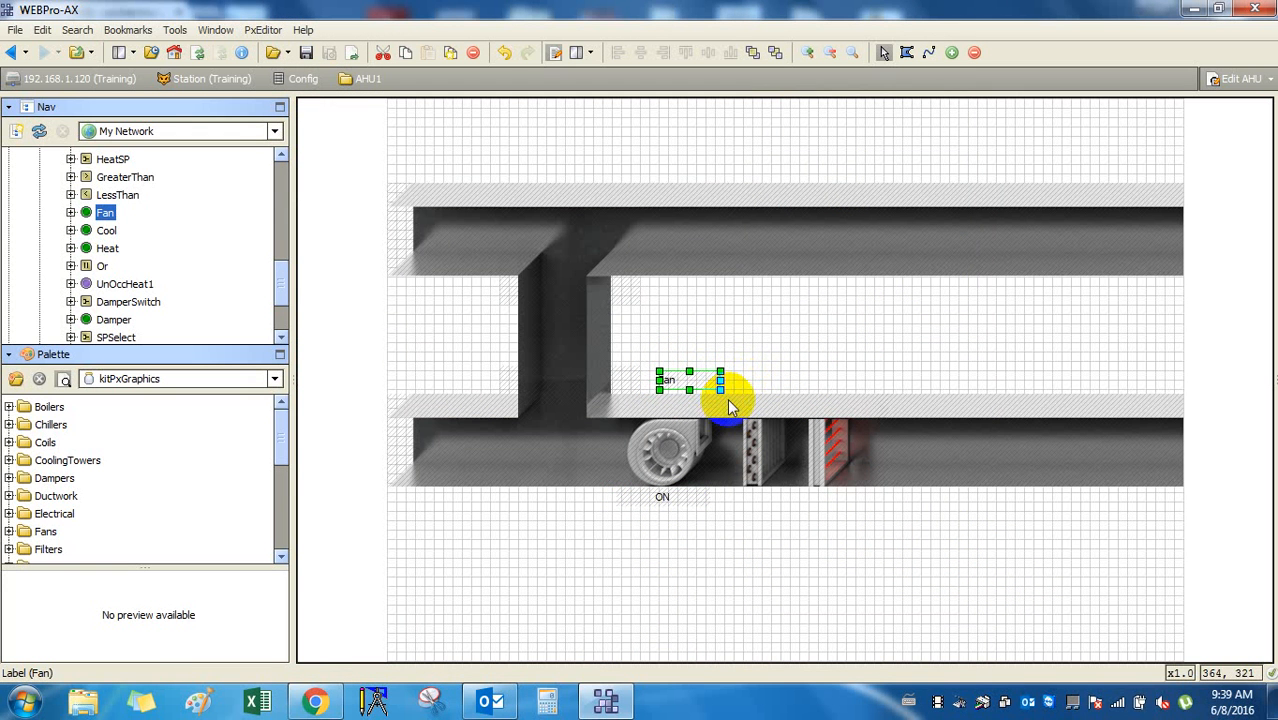
{"action": "left_click", "coordinate": [815, 372]}
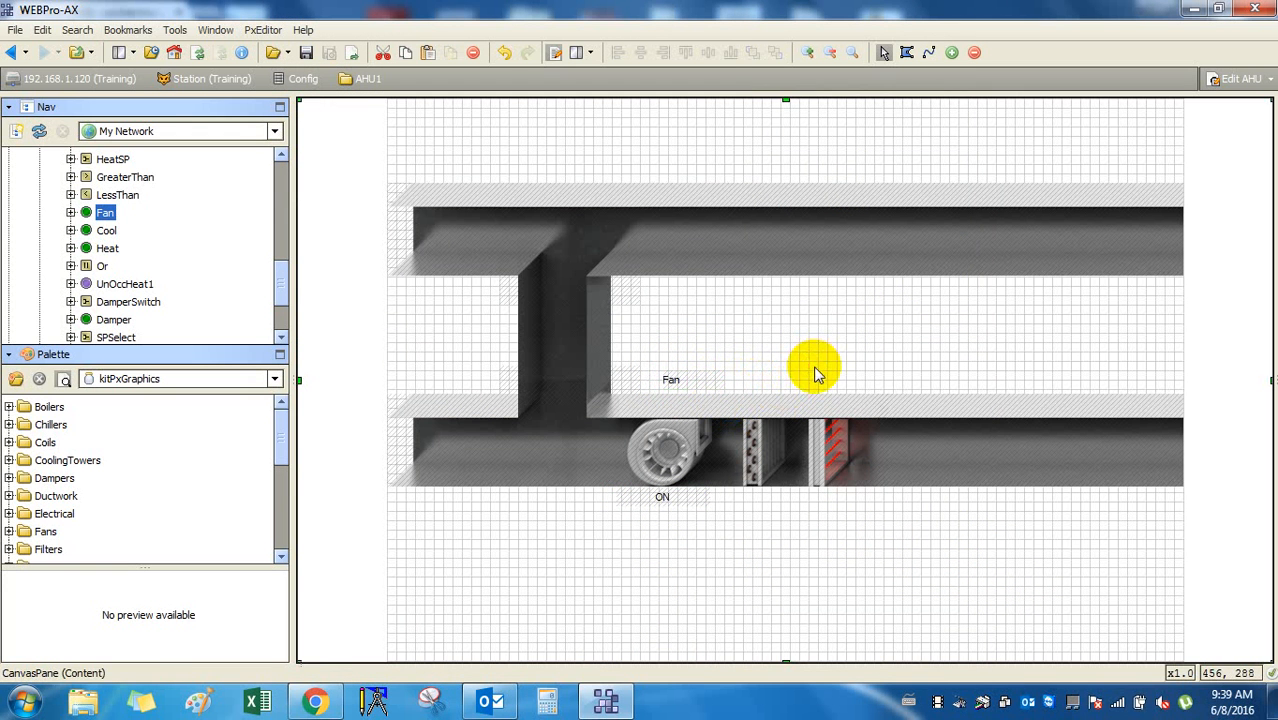
{"action": "double_click", "coordinate": [685, 382]}
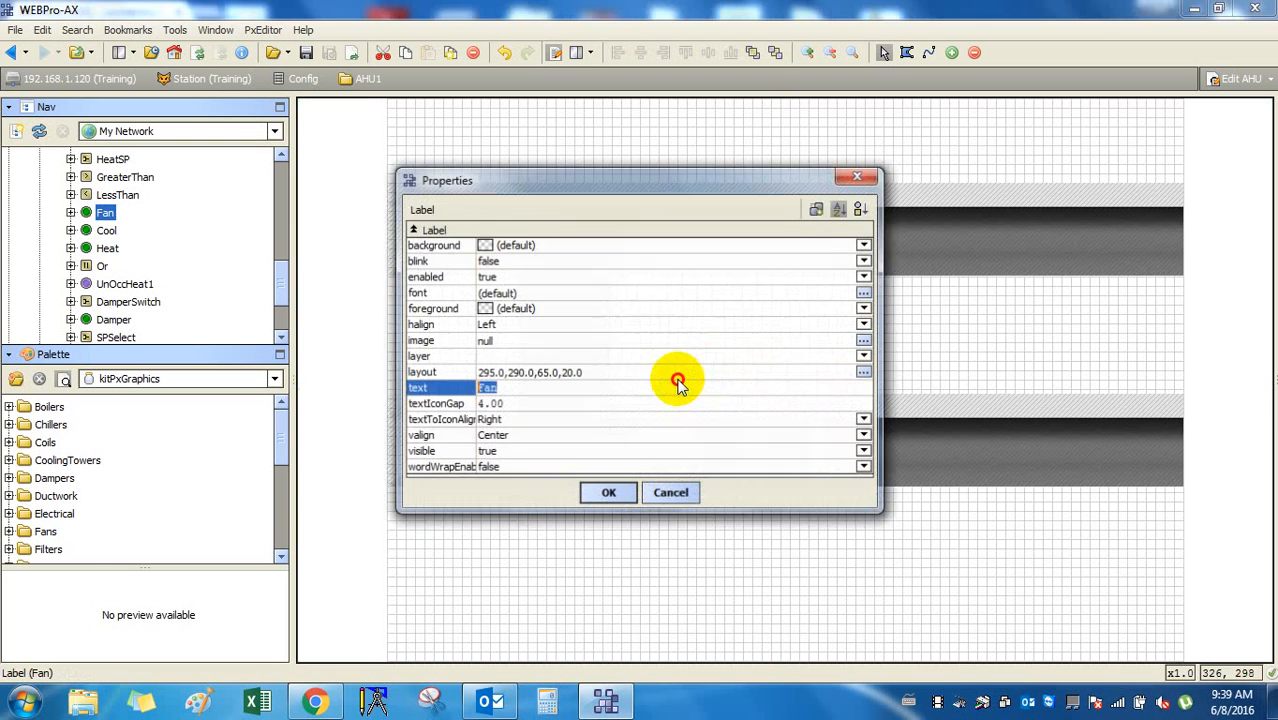
{"action": "left_click", "coordinate": [700, 491]}
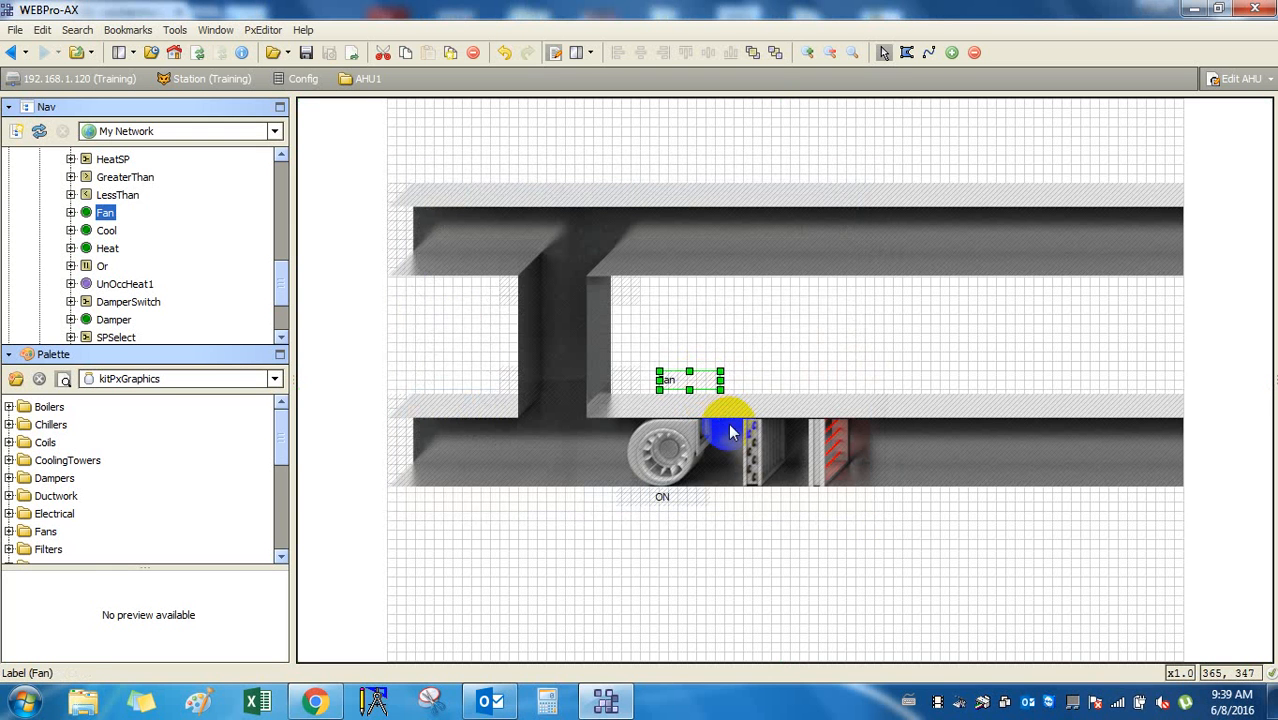
{"action": "key", "text": "Left"}
{"action": "key", "text": "Left"}
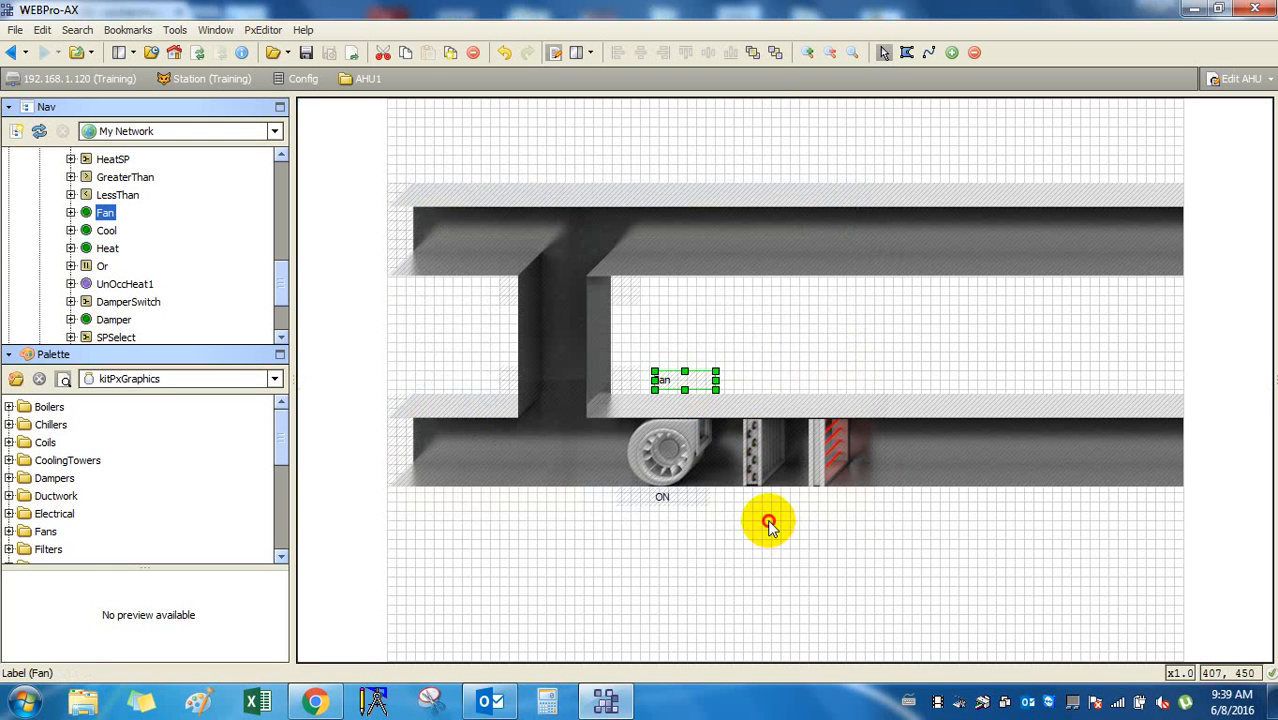
{"action": "left_click", "coordinate": [768, 523]}
{"action": "left_click", "coordinate": [108, 231]}
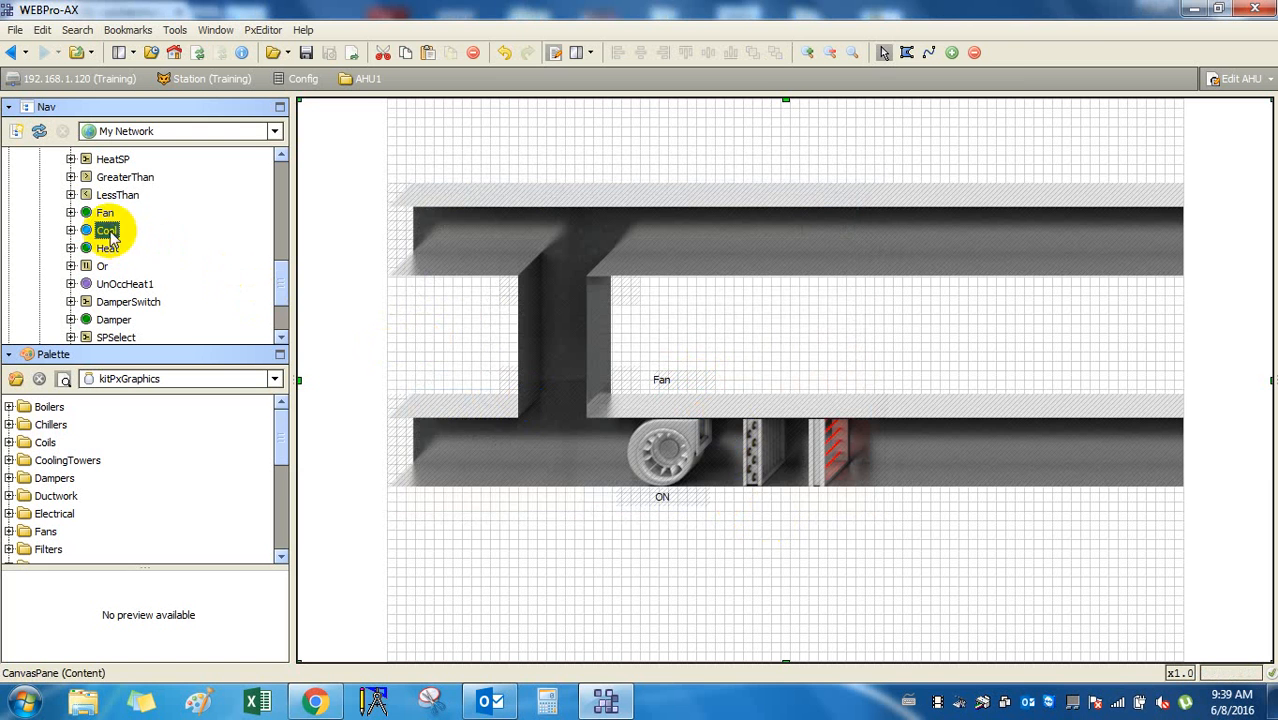
Add Cool bound labels, placing the name above the cooling coil and OFF below it.
{"action": "left_click_drag", "start_coordinate": [108, 231], "coordinate": [822, 557]}
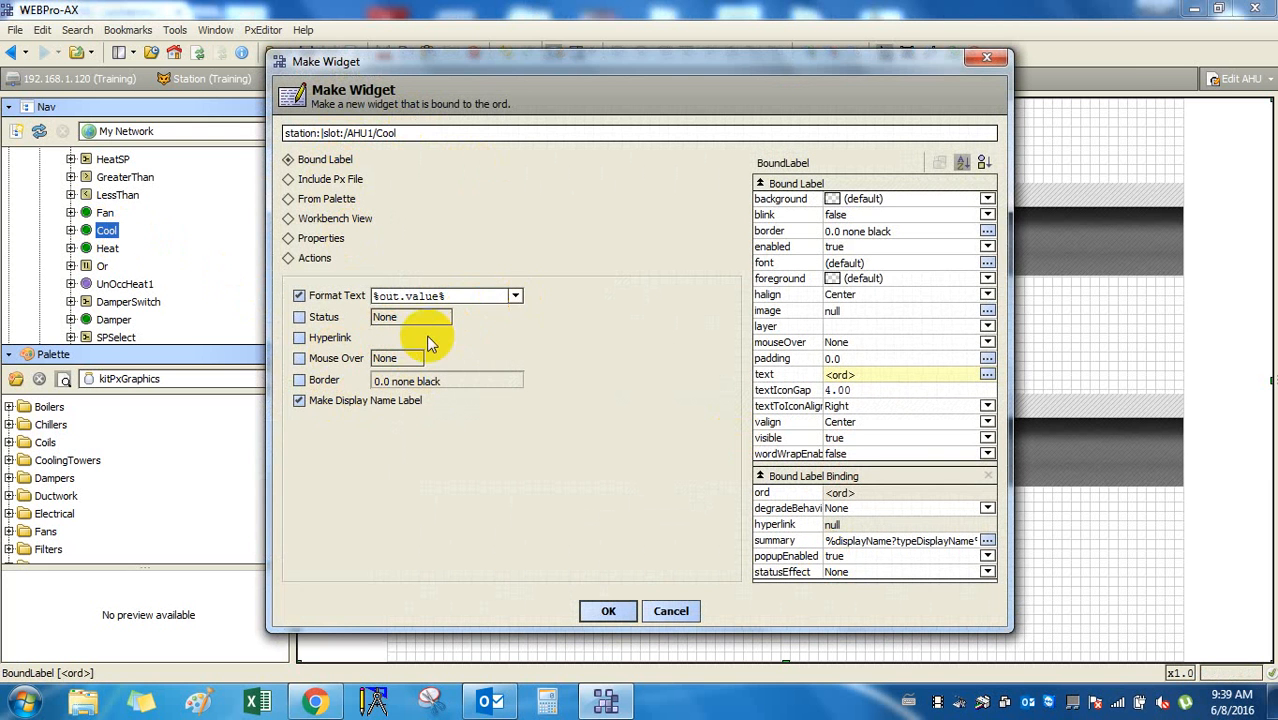
{"action": "left_click", "coordinate": [606, 610]}
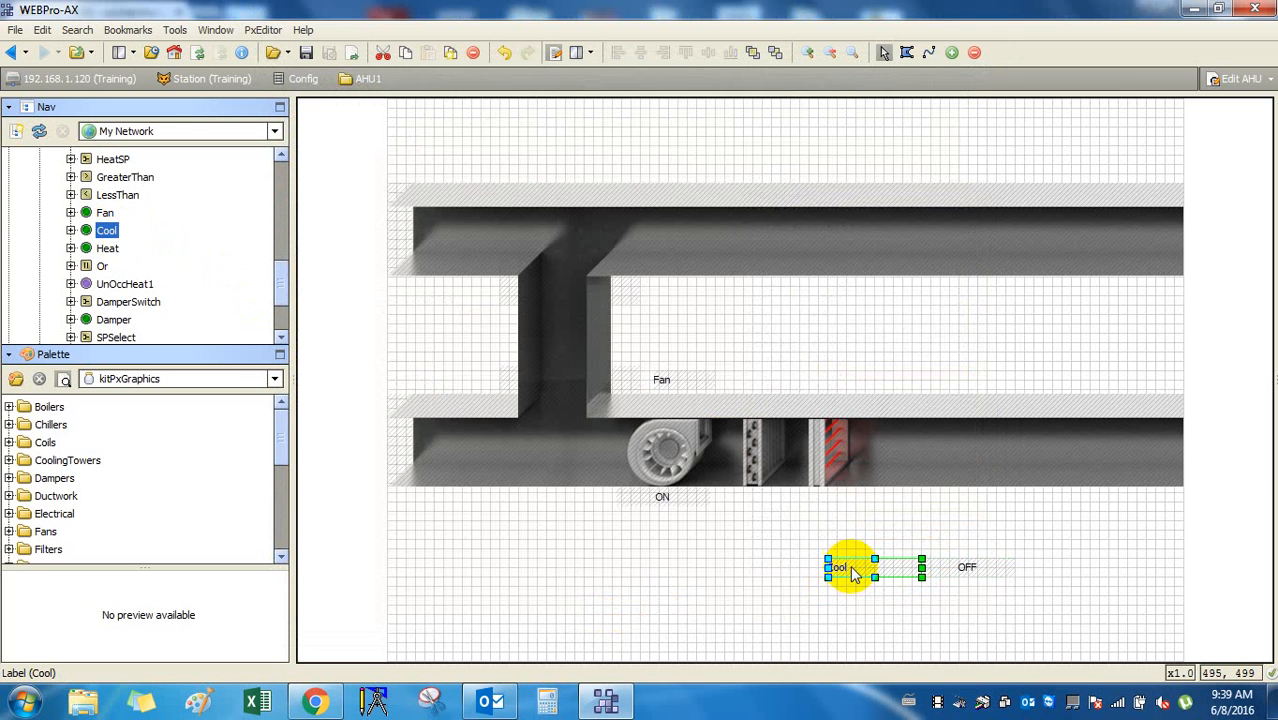
{"action": "left_click_drag", "start_coordinate": [853, 572], "coordinate": [761, 380]}
{"action": "left_click_drag", "start_coordinate": [966, 566], "coordinate": [764, 500]}
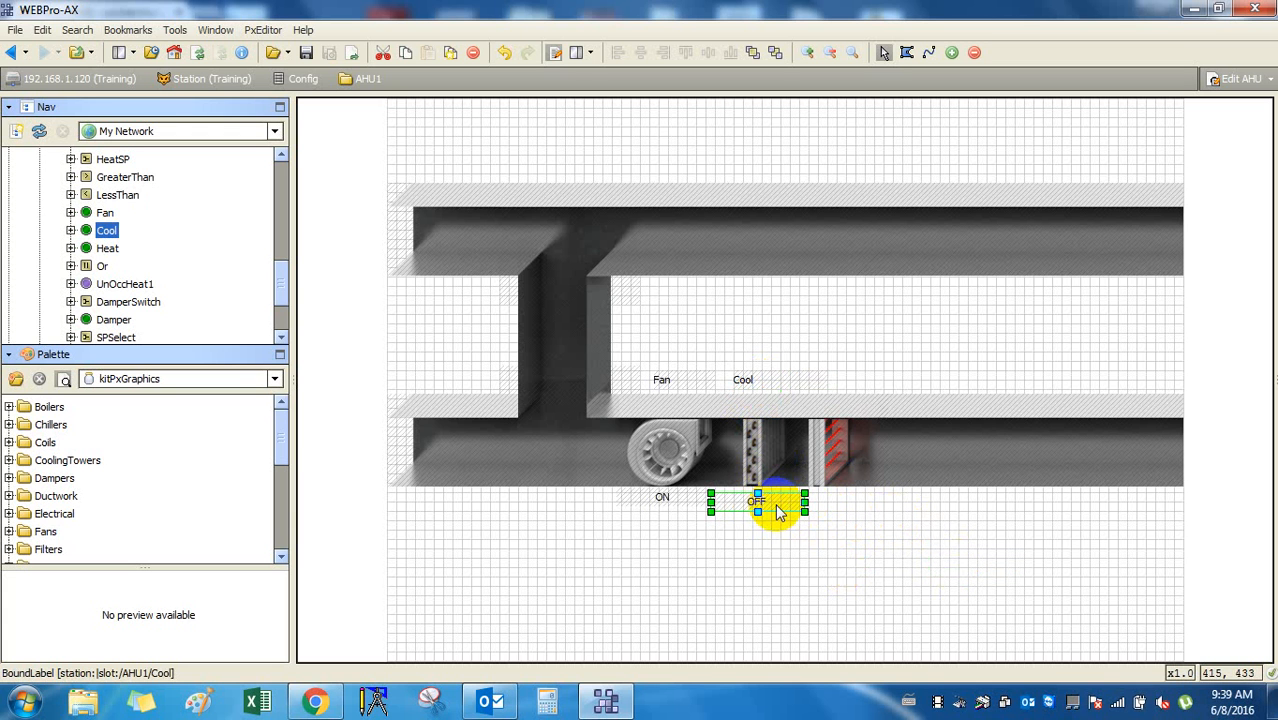
Add Heat bound labels, placing the name above the heating coil and ON below it.
{"action": "left_click", "coordinate": [106, 249]}
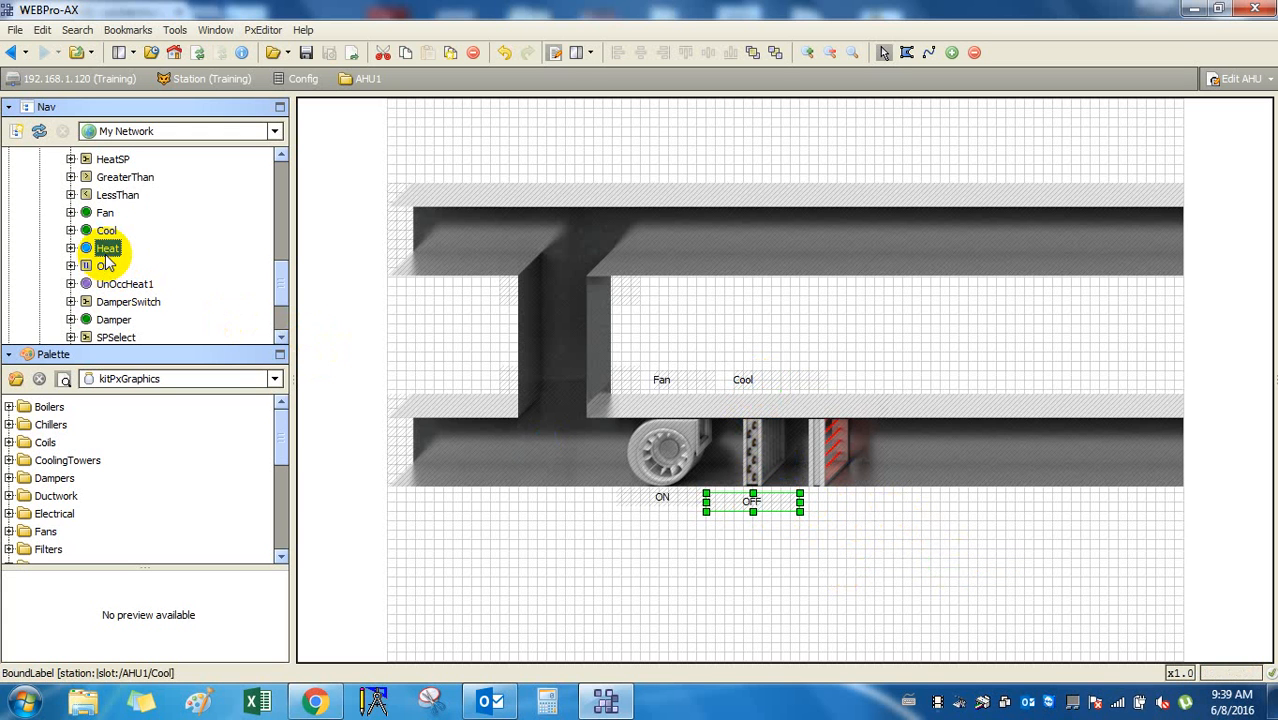
{"action": "left_click_drag", "start_coordinate": [106, 250], "coordinate": [1018, 560]}
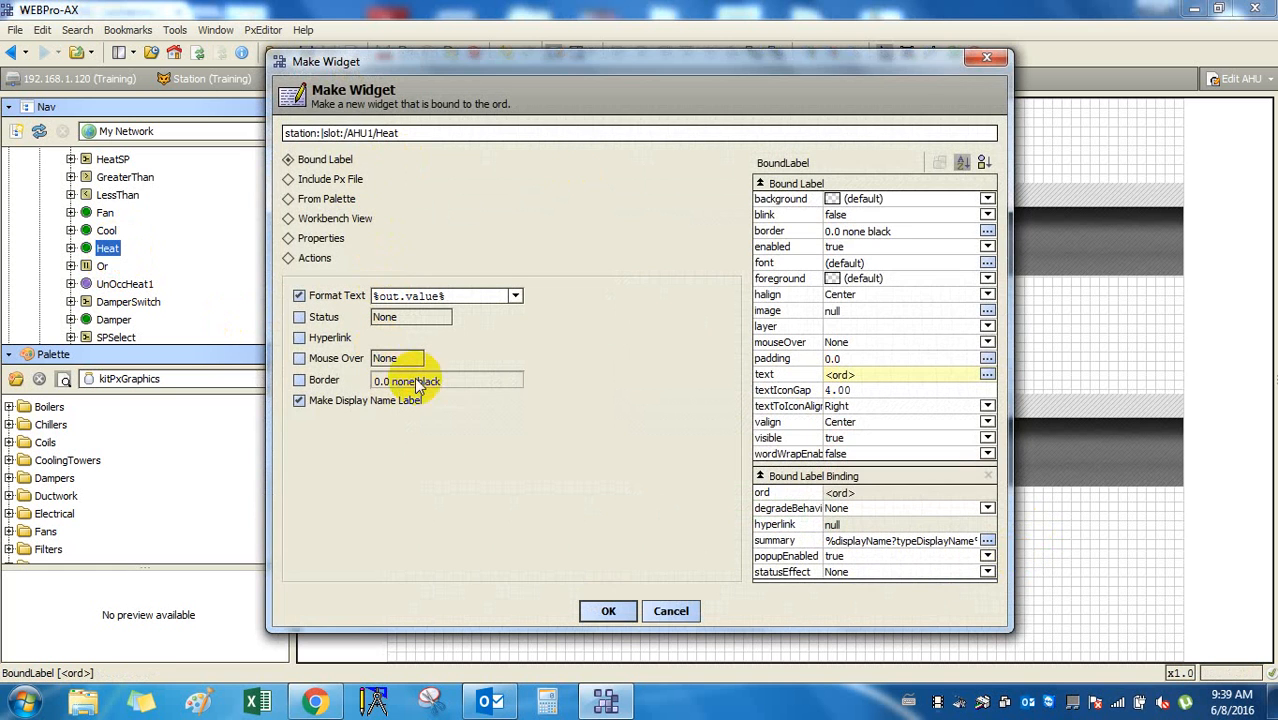
{"action": "left_click", "coordinate": [628, 615]}
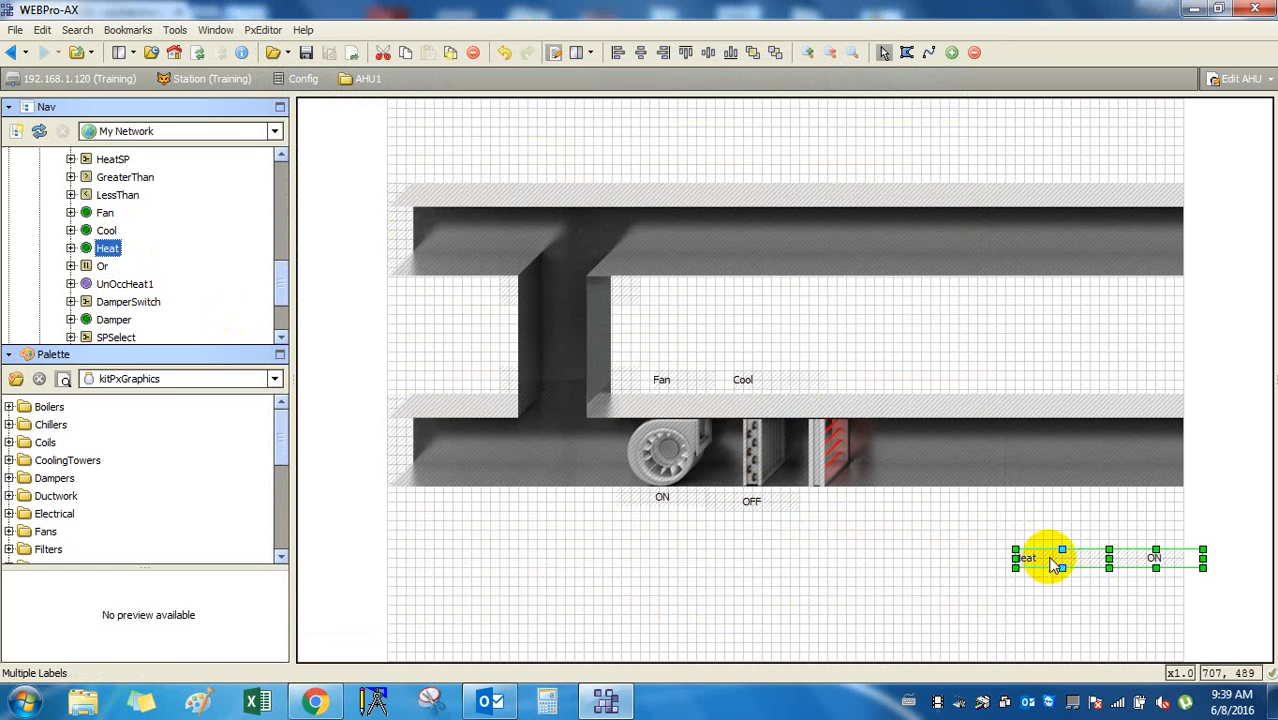
{"action": "left_click", "coordinate": [1081, 564]}
{"action": "left_click_drag", "start_coordinate": [1045, 558], "coordinate": [838, 380]}
{"action": "left_click_drag", "start_coordinate": [1152, 557], "coordinate": [812, 497]}
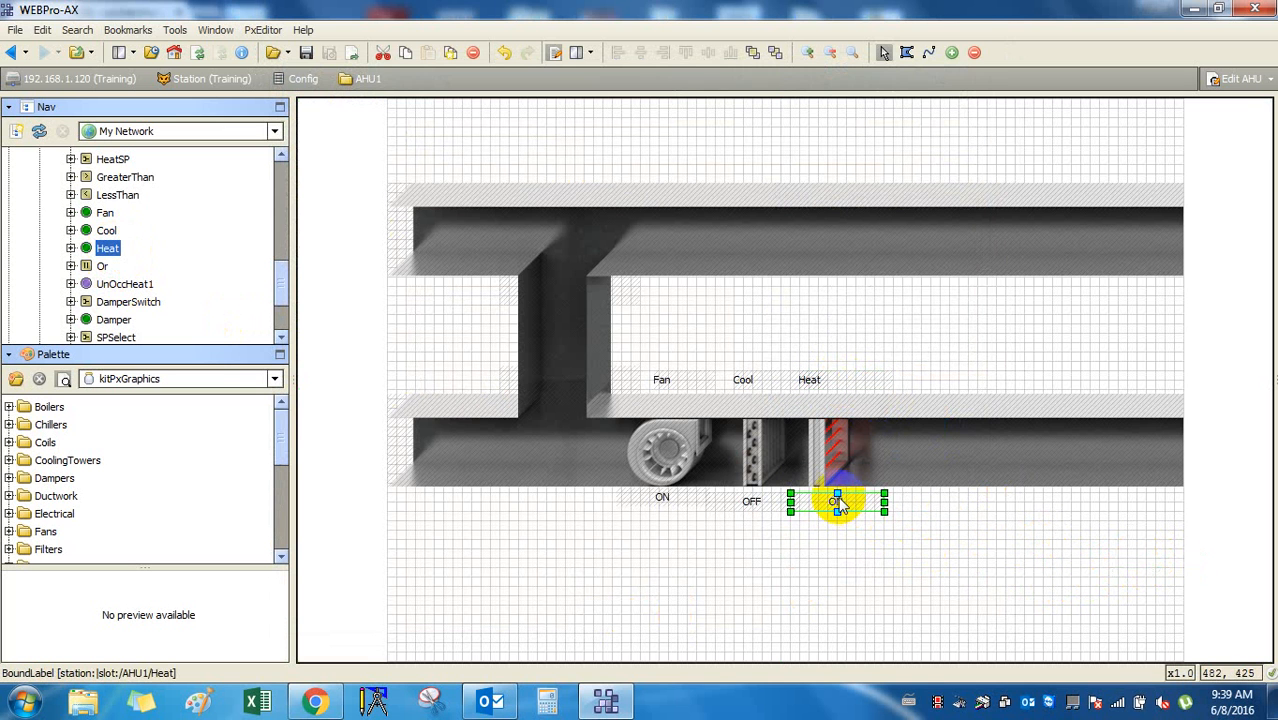
{"action": "left_click", "coordinate": [905, 558]}
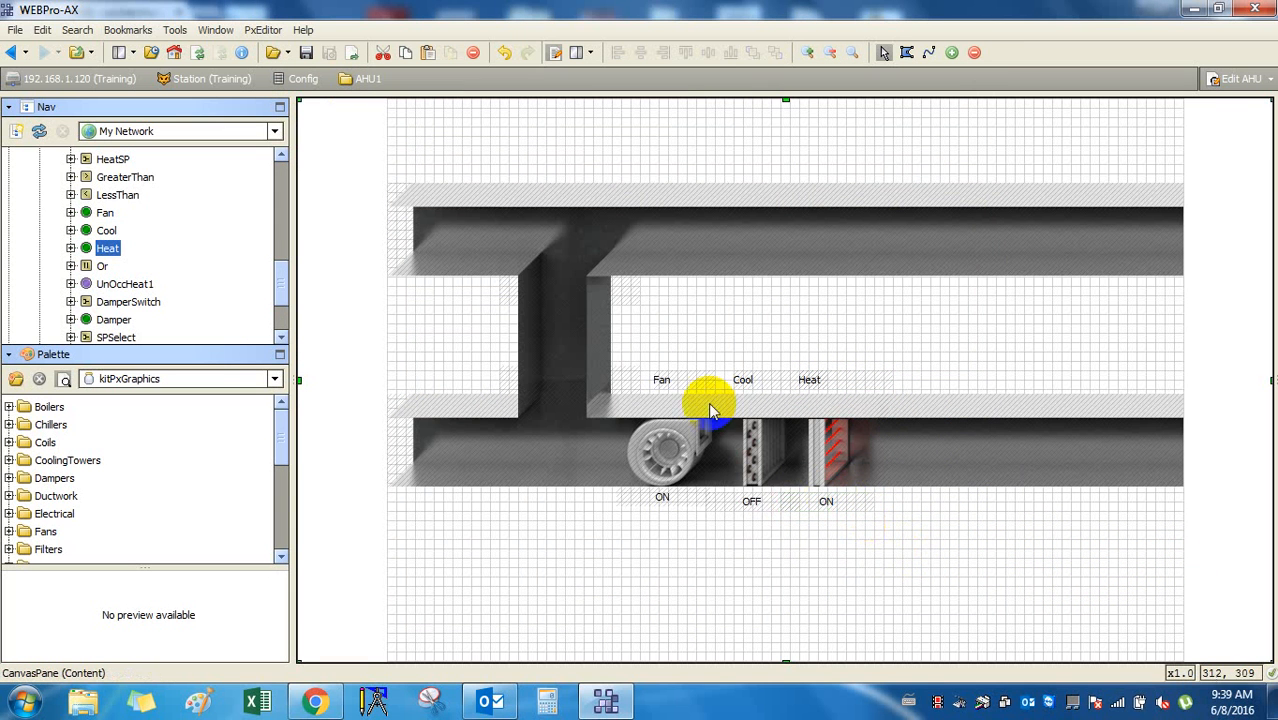
{"action": "left_click", "coordinate": [150, 300]}
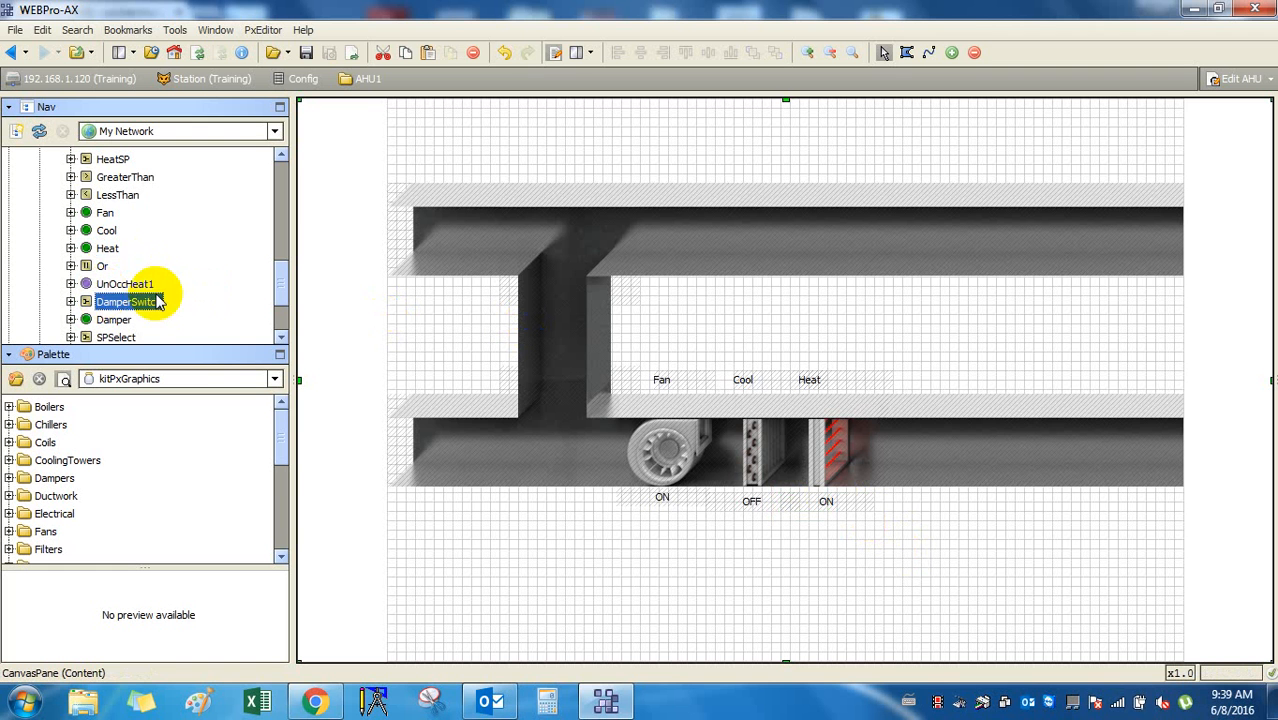
Add a Damper point widget built from the Dampers > Damper3Way palette graphic.
{"action": "left_click", "coordinate": [126, 319]}
{"action": "left_click_drag", "start_coordinate": [126, 319], "coordinate": [435, 332]}
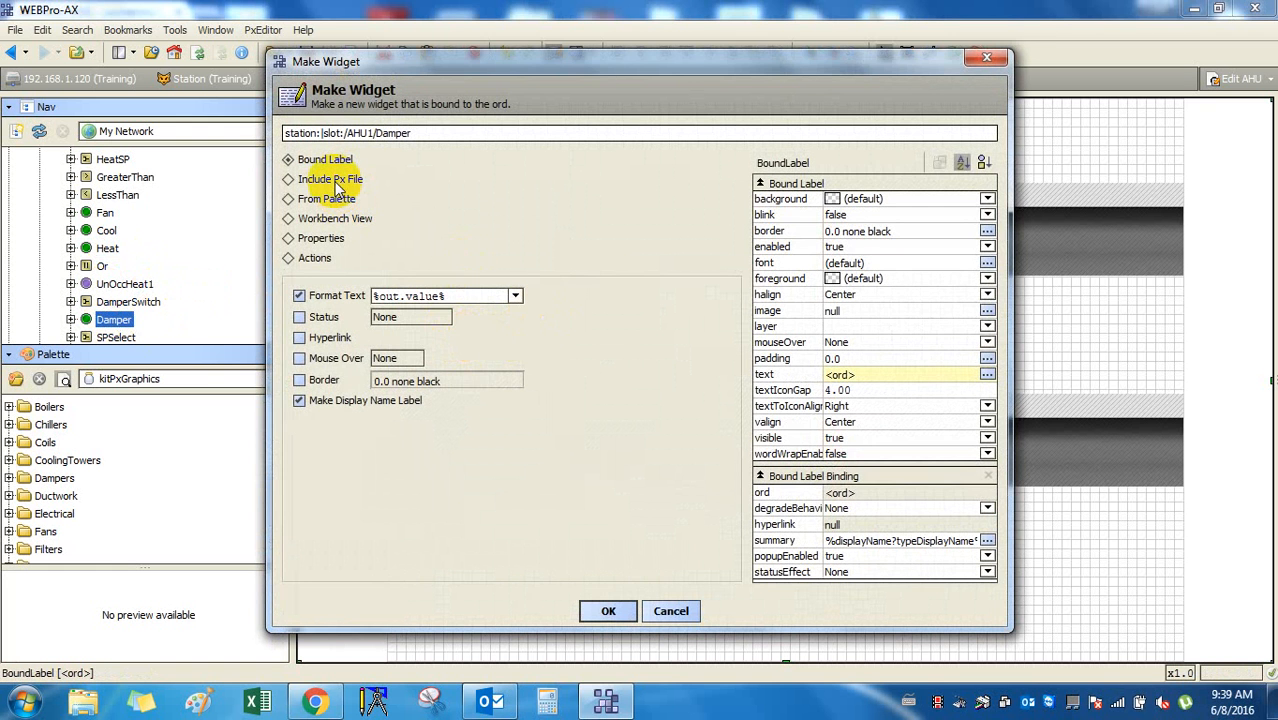
{"action": "left_click", "coordinate": [335, 200]}
{"action": "left_click", "coordinate": [320, 392]}
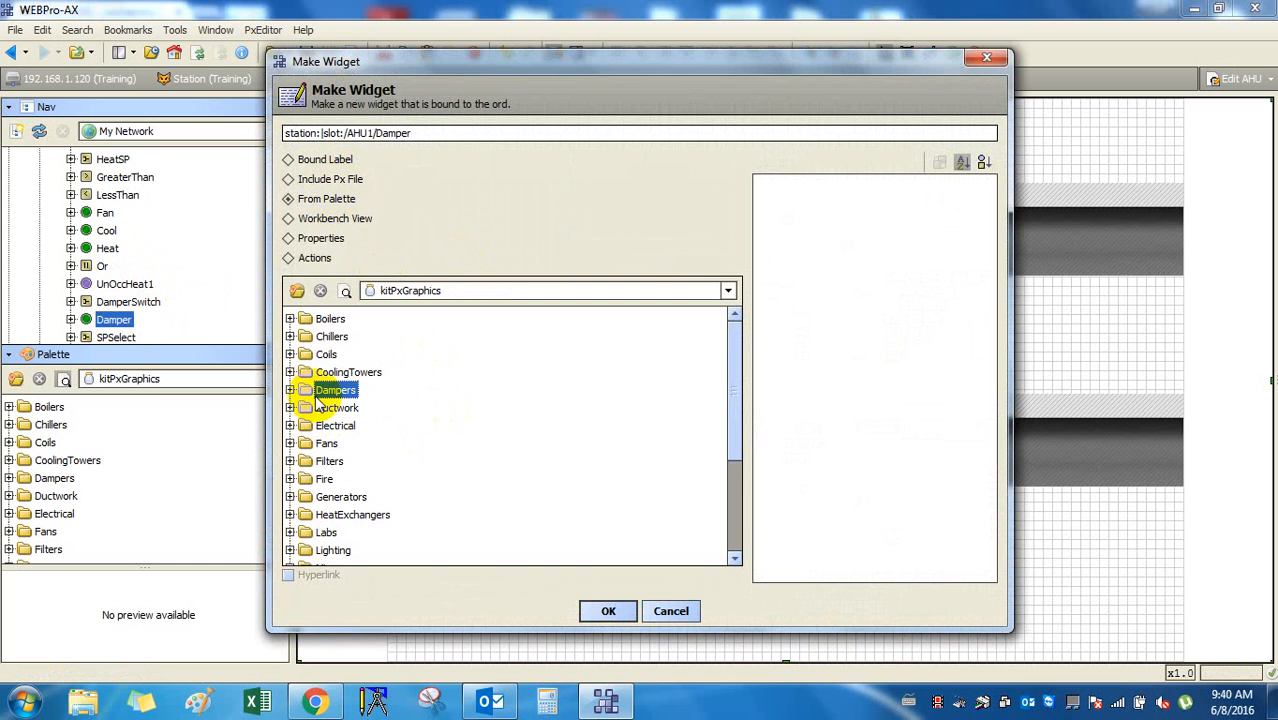
{"action": "scroll", "coordinate": [320, 400], "scroll_direction": "down", "scroll_amount": 1}
{"action": "scroll", "coordinate": [320, 395], "scroll_direction": "up", "scroll_amount": 1}
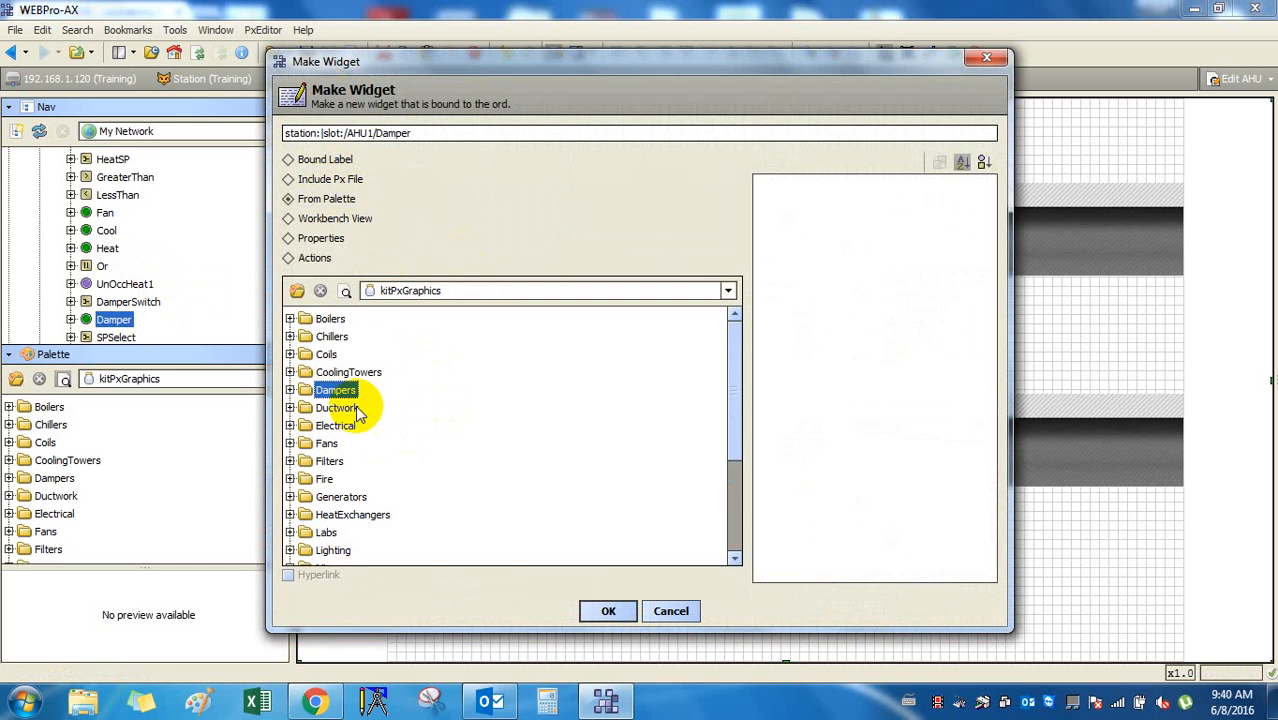
{"action": "left_click", "coordinate": [291, 390]}
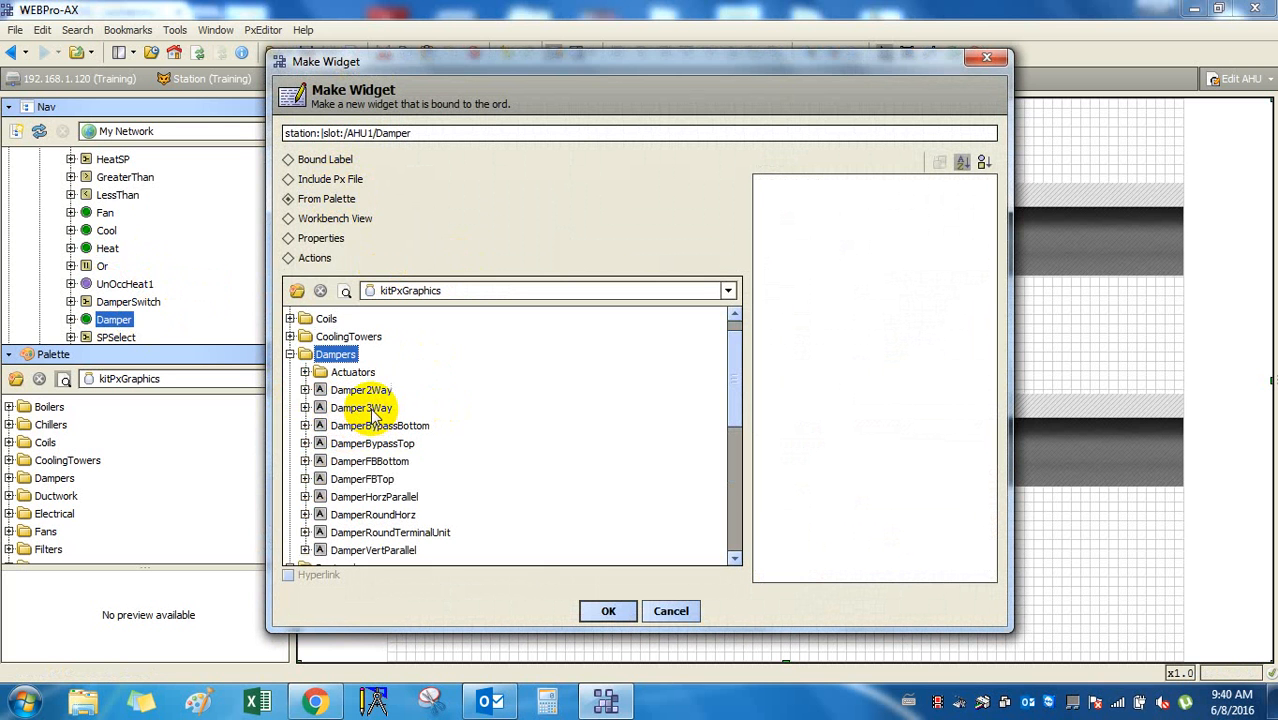
{"action": "left_click", "coordinate": [372, 410]}
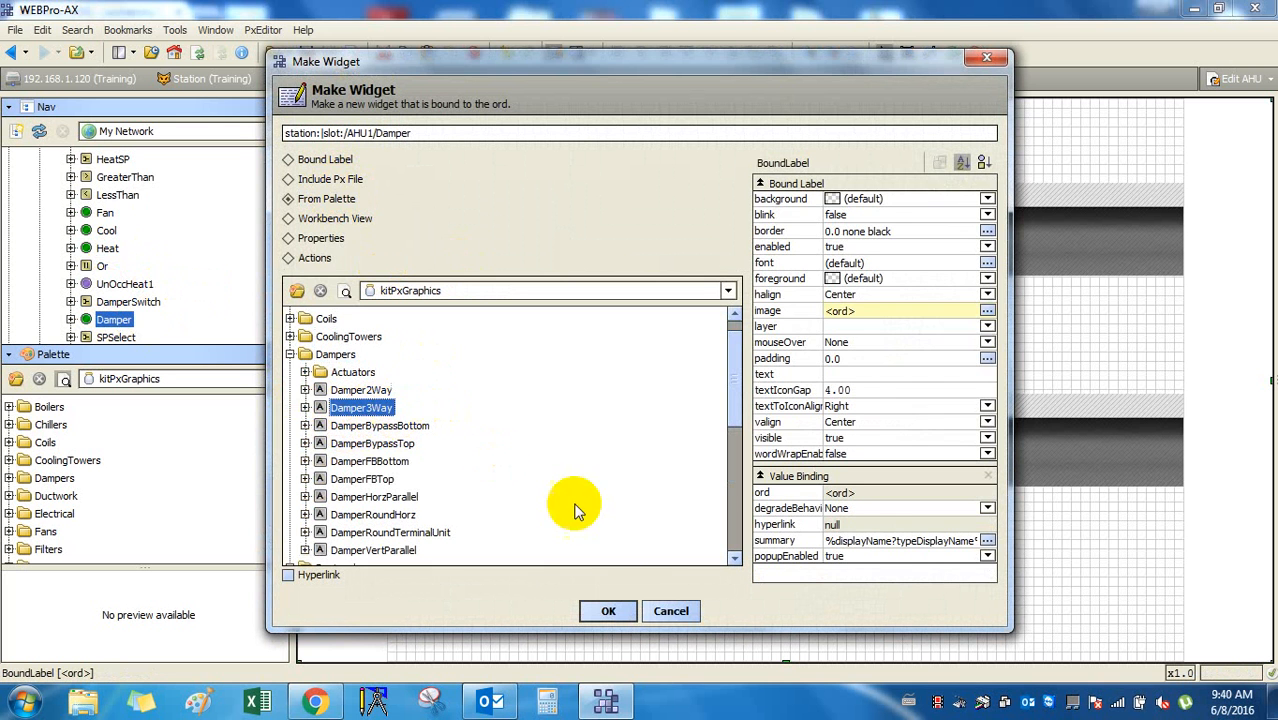
{"action": "left_click", "coordinate": [606, 612]}
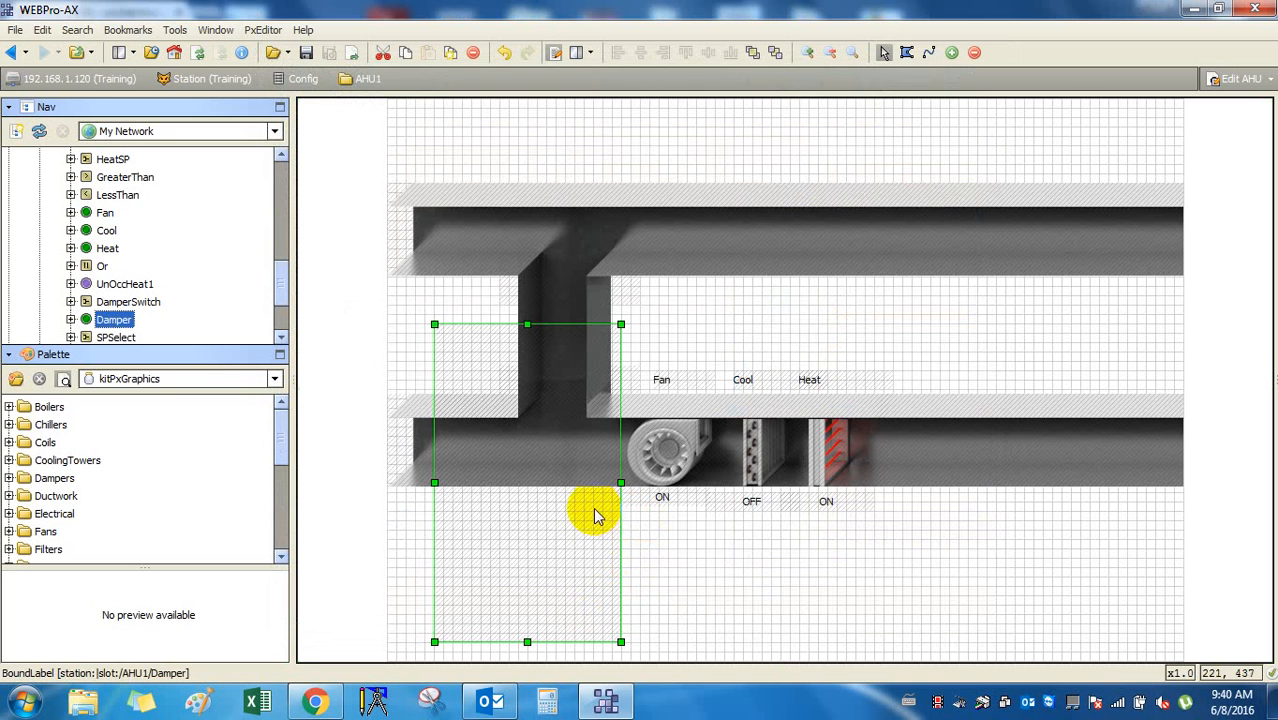
Move the damper widget around the graphic, then delete it.
{"action": "left_click_drag", "start_coordinate": [571, 542], "coordinate": [522, 505]}
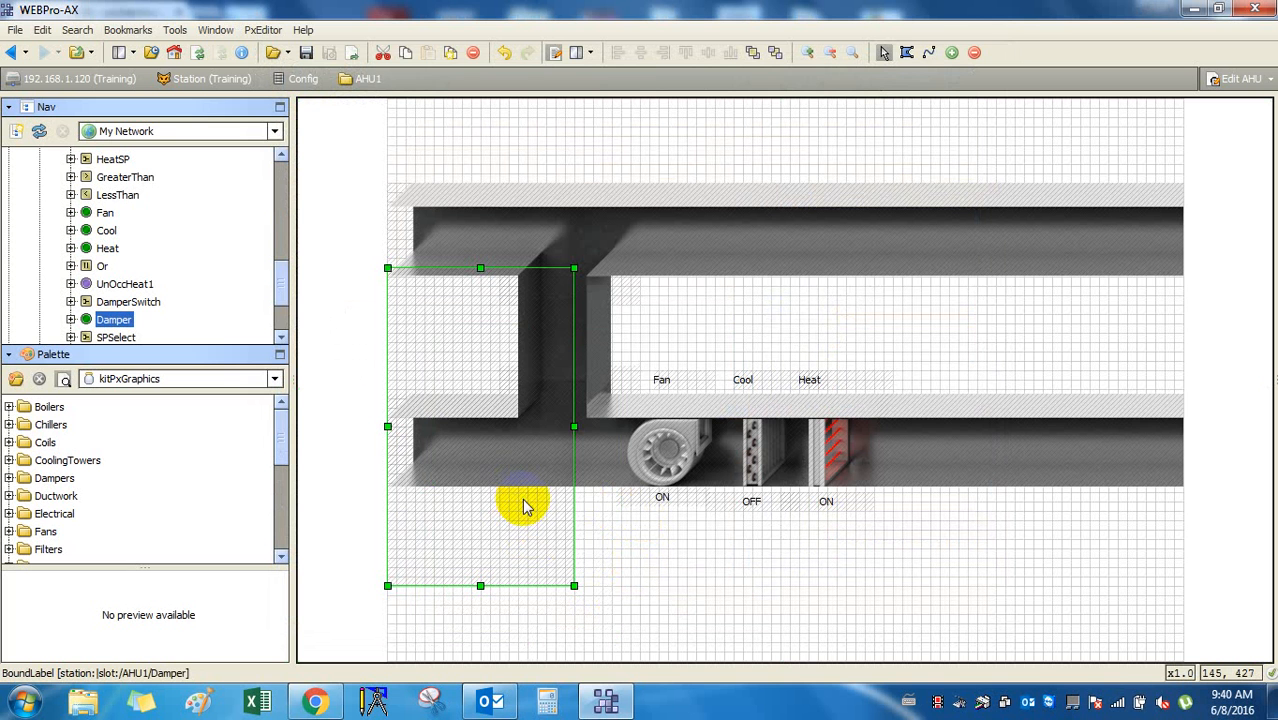
{"action": "left_click_drag", "start_coordinate": [522, 505], "coordinate": [594, 557]}
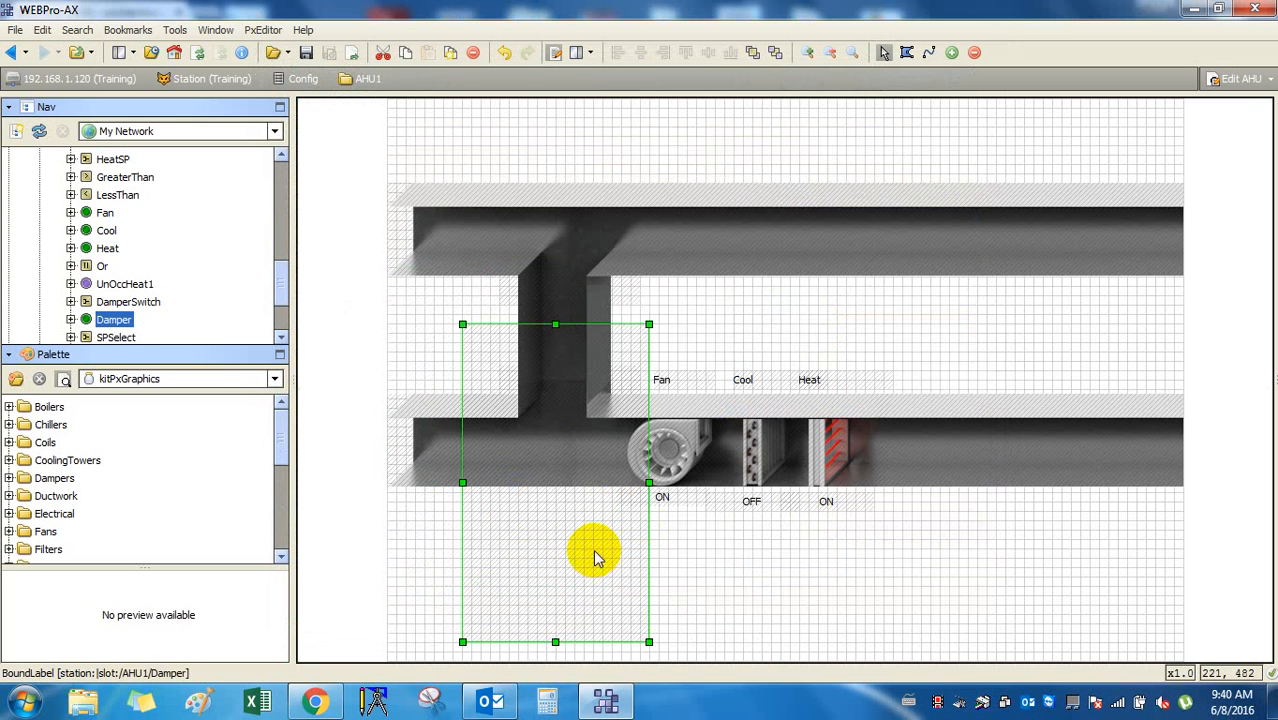
{"action": "key", "text": "Delete"}
Re-add a Damper3Way widget with Hyperlink checked, place it, then delete it.
{"action": "left_click_drag", "start_coordinate": [113, 320], "coordinate": [618, 542]}
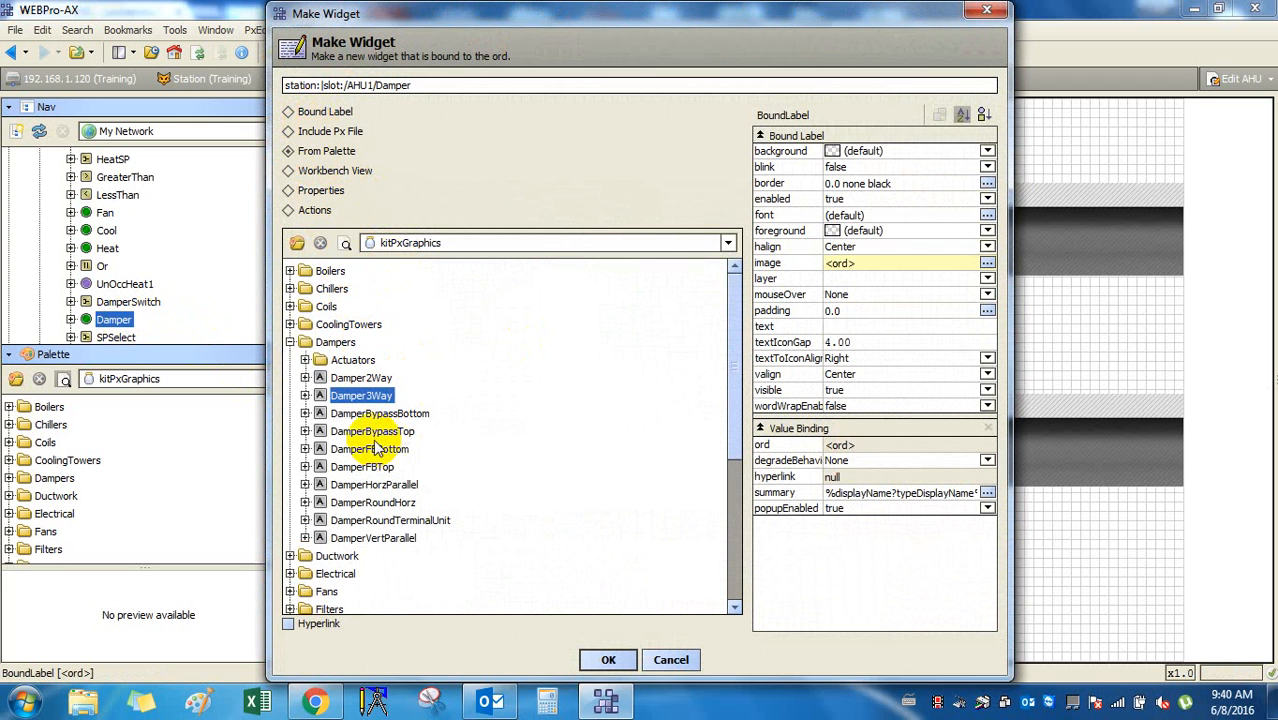
{"action": "left_click", "coordinate": [392, 415]}
{"action": "left_click", "coordinate": [364, 396]}
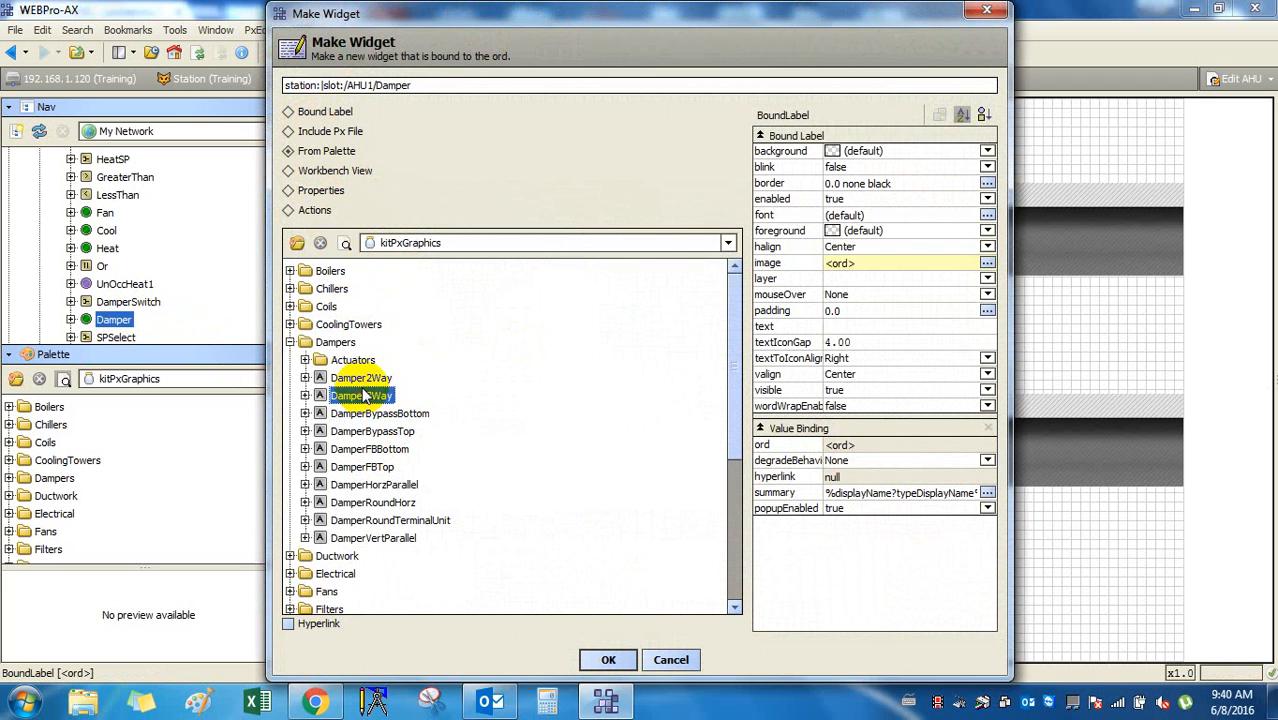
{"action": "left_click", "coordinate": [364, 378]}
{"action": "left_click", "coordinate": [369, 397]}
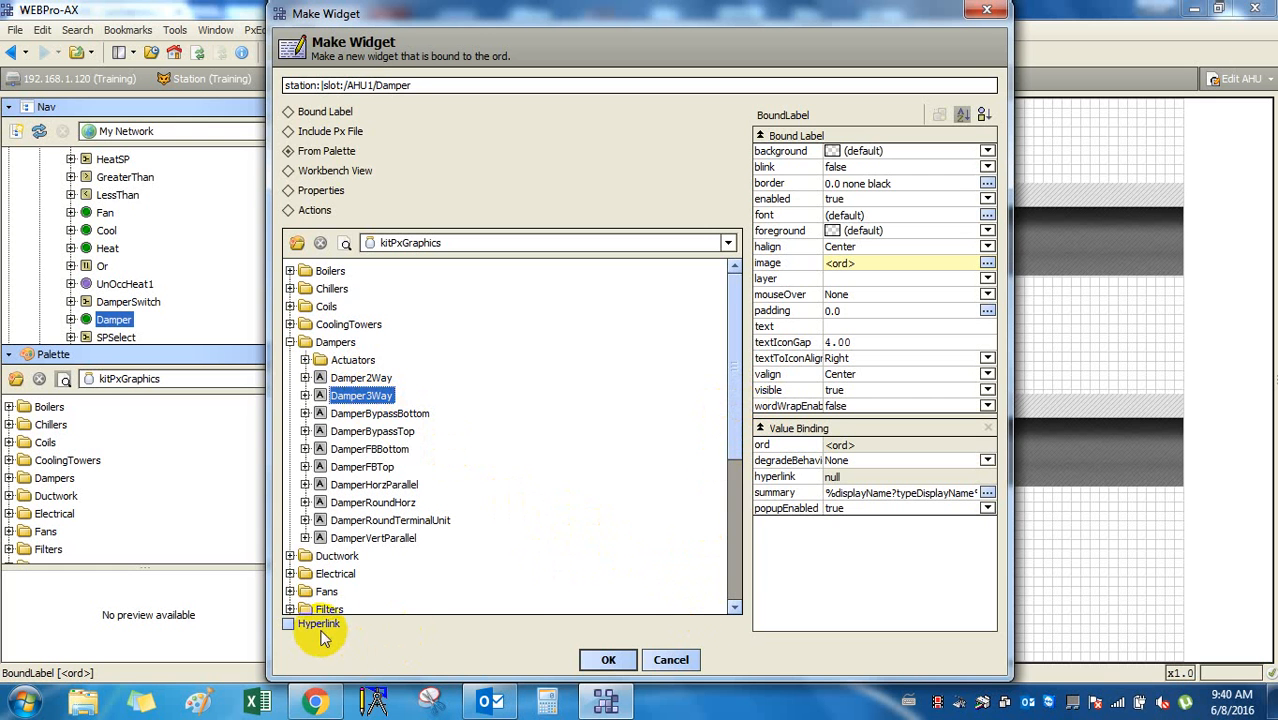
{"action": "left_click", "coordinate": [288, 623]}
{"action": "left_click", "coordinate": [607, 661]}
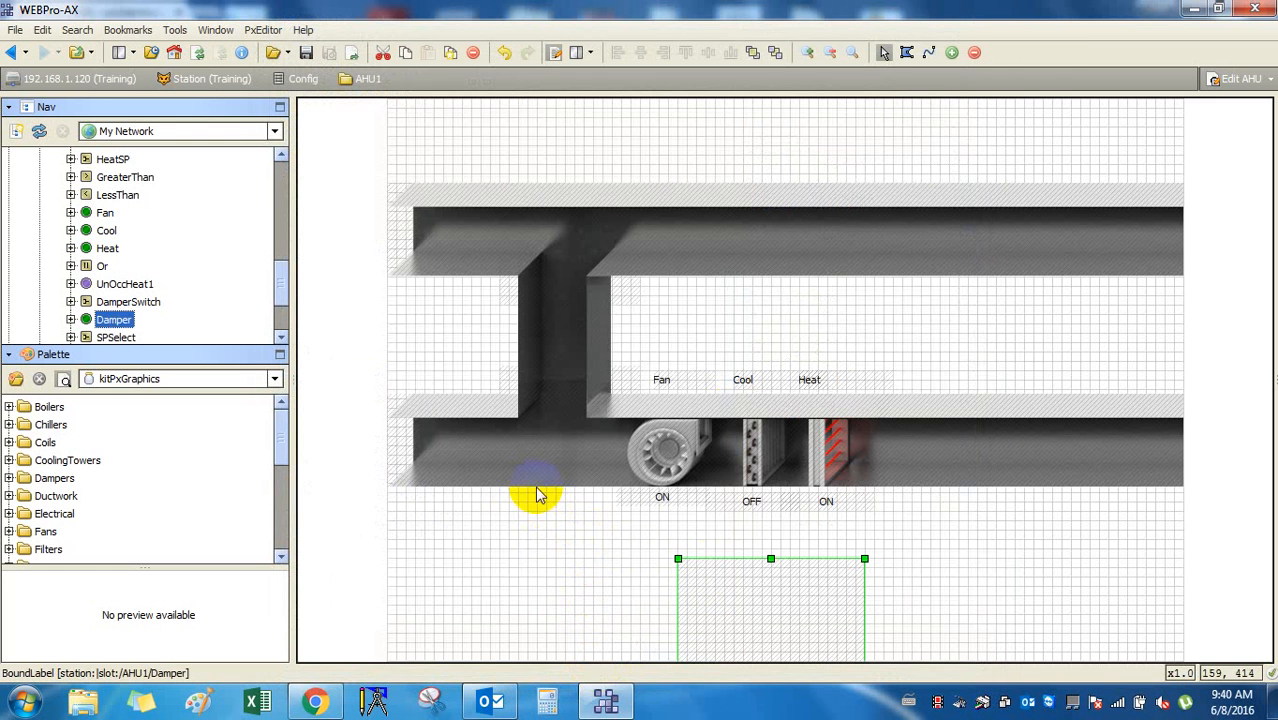
{"action": "left_click", "coordinate": [488, 316]}
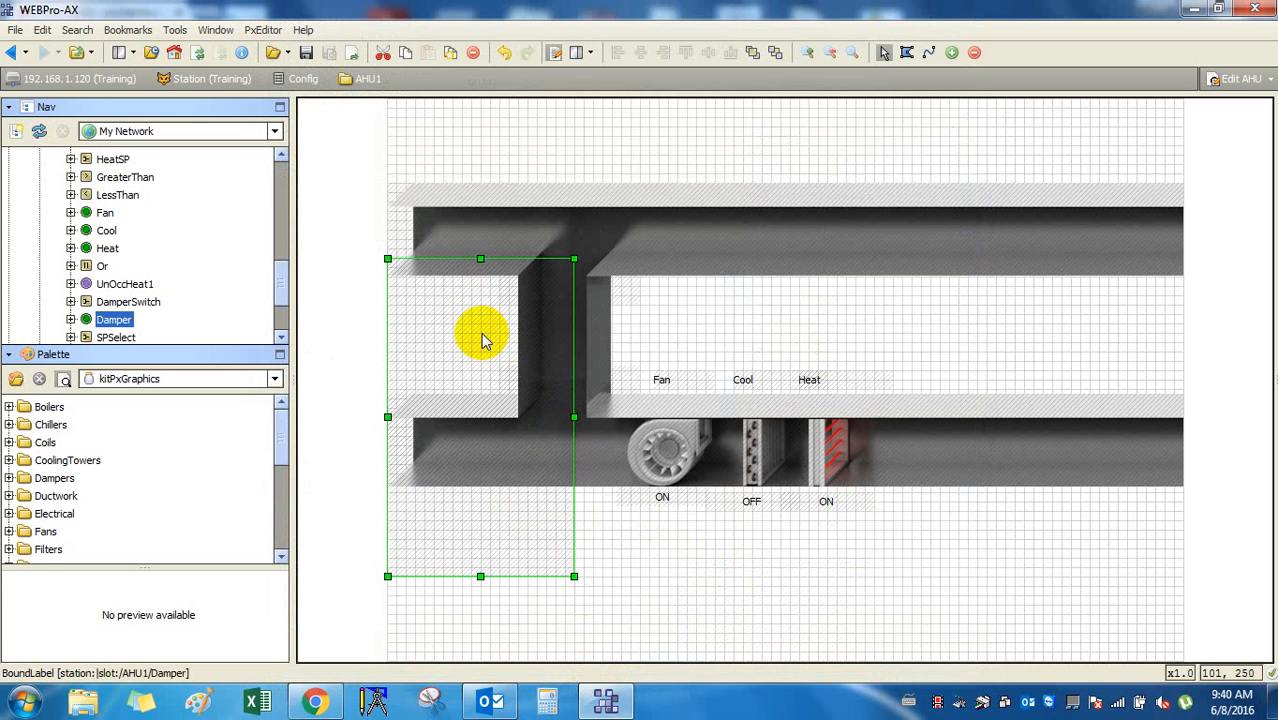
{"action": "key", "text": "Delete"}
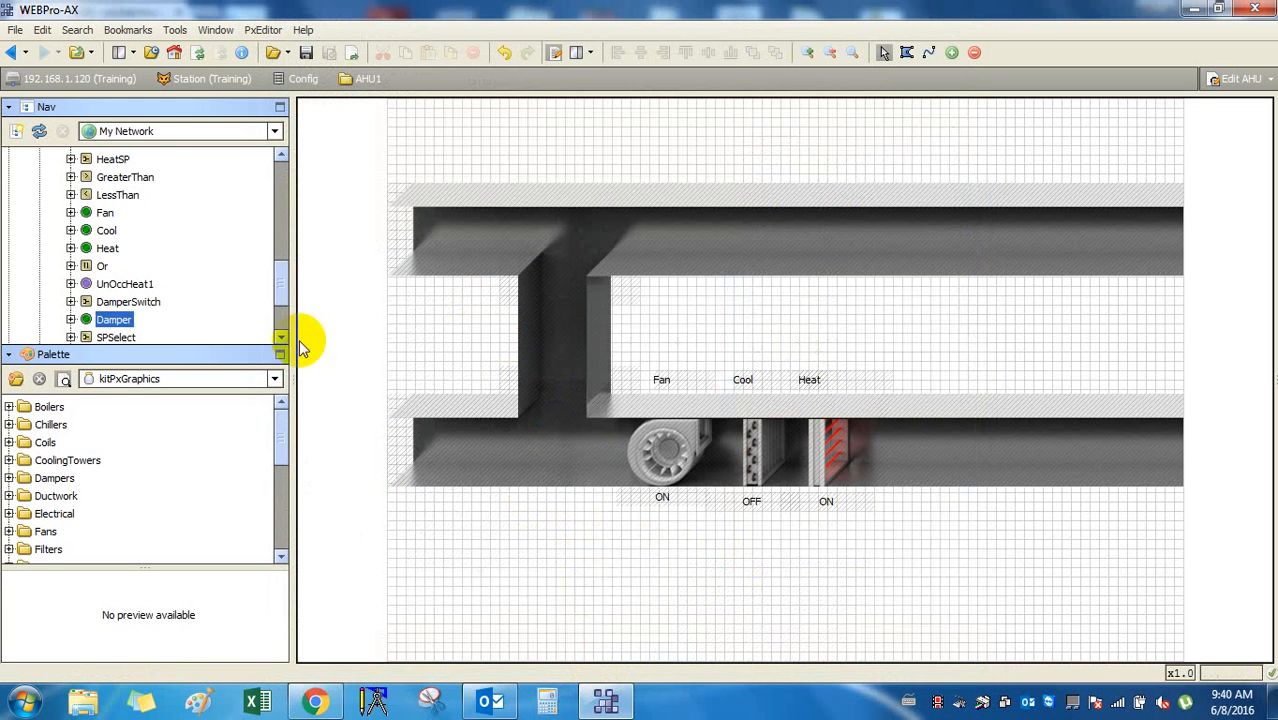
Locate the Damper point in the Nav tree and drag it onto the Px canvas.
{"action": "scroll", "coordinate": [174, 343], "scroll_direction": "up", "scroll_amount": 6}
{"action": "scroll", "coordinate": [175, 340], "scroll_direction": "down", "scroll_amount": 3}
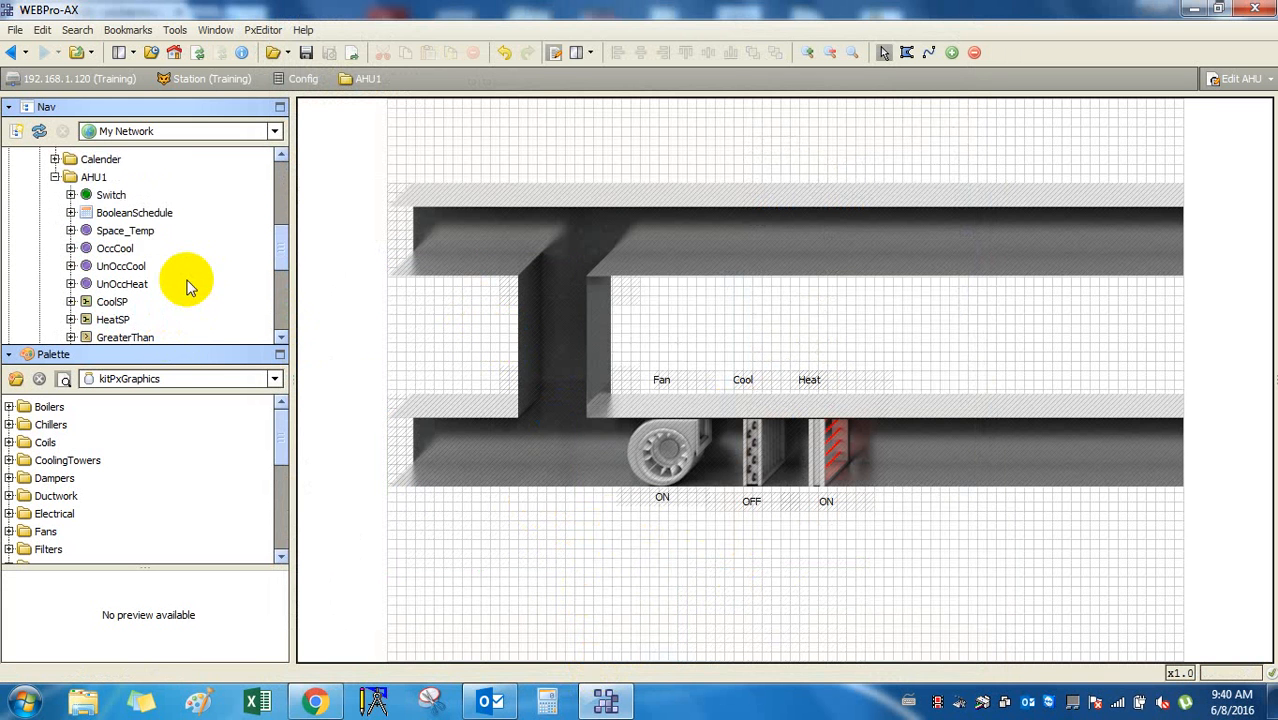
{"action": "scroll", "coordinate": [185, 280], "scroll_direction": "up", "scroll_amount": 3}
{"action": "scroll", "coordinate": [188, 284], "scroll_direction": "down", "scroll_amount": 2}
{"action": "scroll", "coordinate": [188, 288], "scroll_direction": "down", "scroll_amount": 4}
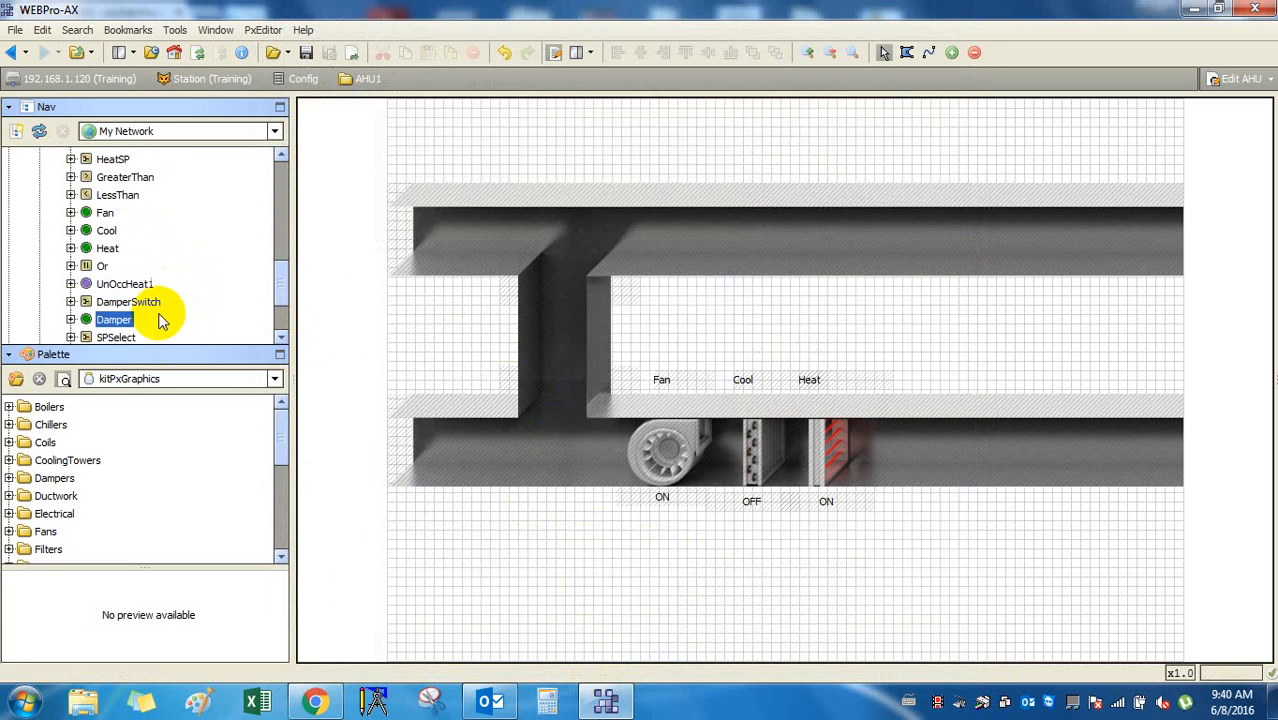
{"action": "scroll", "coordinate": [190, 300], "scroll_direction": "down", "scroll_amount": 4}
{"action": "scroll", "coordinate": [200, 320], "scroll_direction": "up", "scroll_amount": 2}
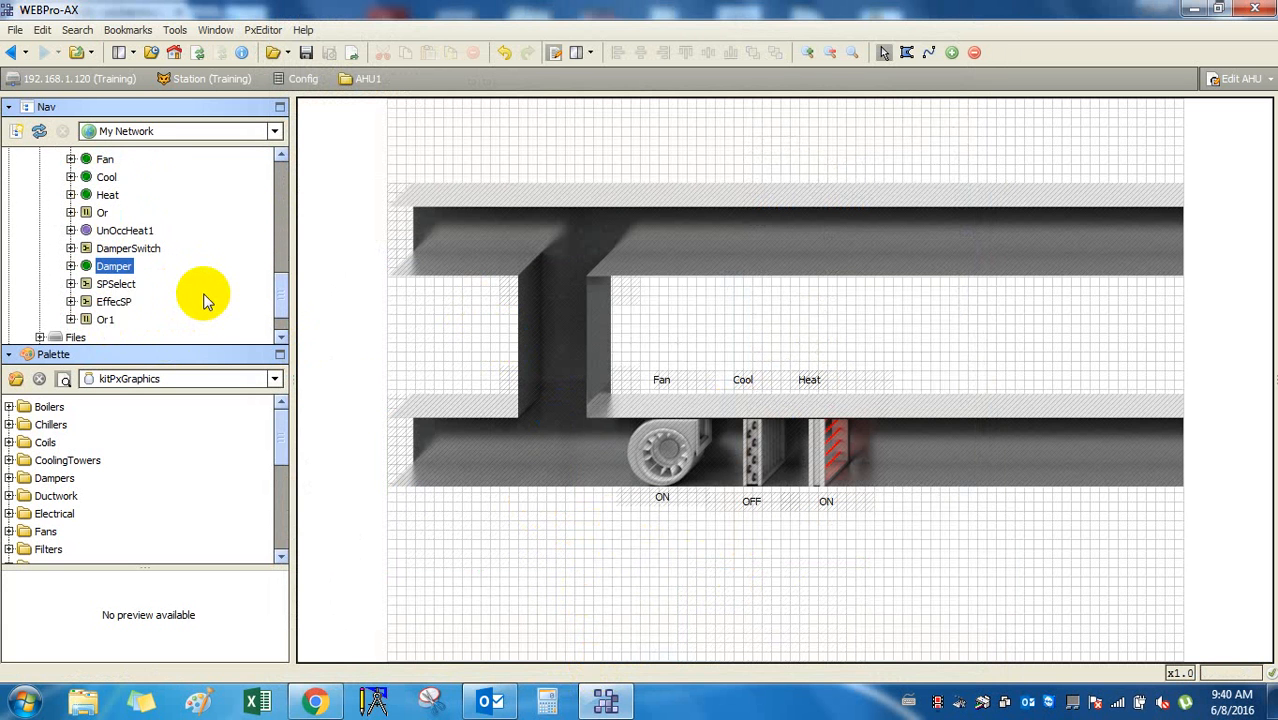
{"action": "scroll", "coordinate": [205, 294], "scroll_direction": "up", "scroll_amount": 3}
{"action": "scroll", "coordinate": [205, 294], "scroll_direction": "down", "scroll_amount": 3}
{"action": "left_click", "coordinate": [70, 266]}
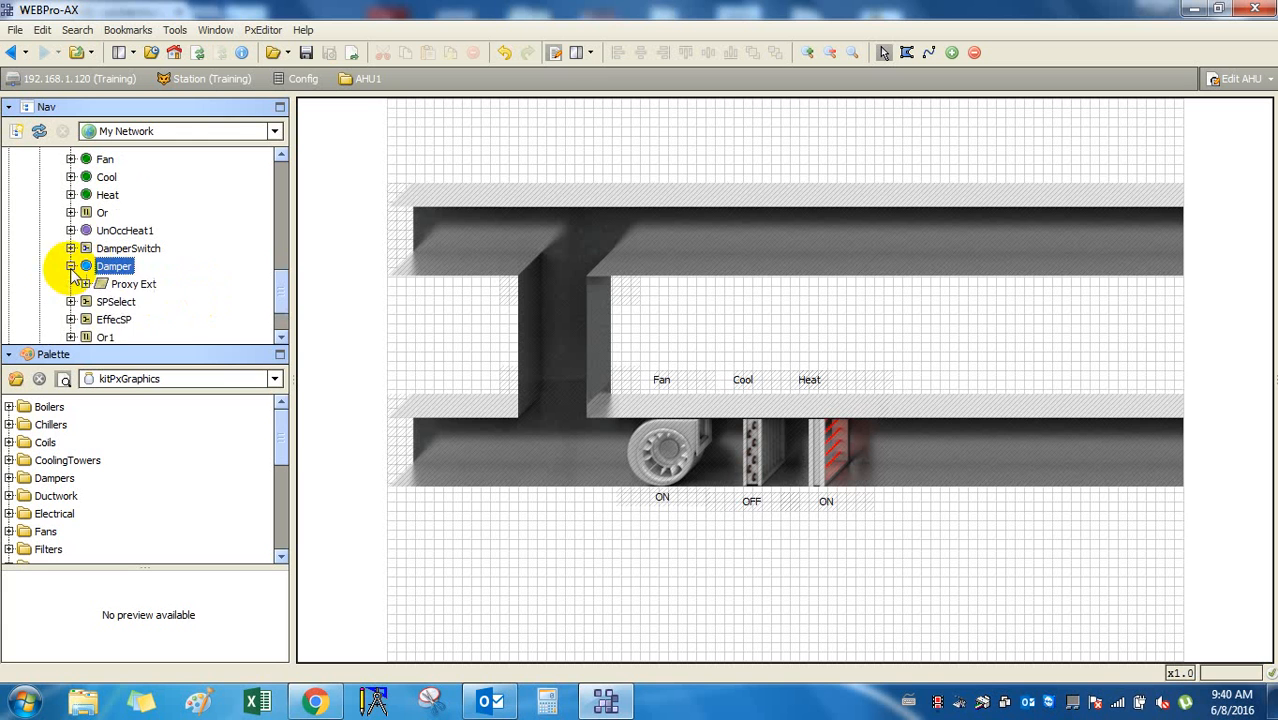
{"action": "left_click", "coordinate": [118, 284]}
{"action": "left_click", "coordinate": [70, 266]}
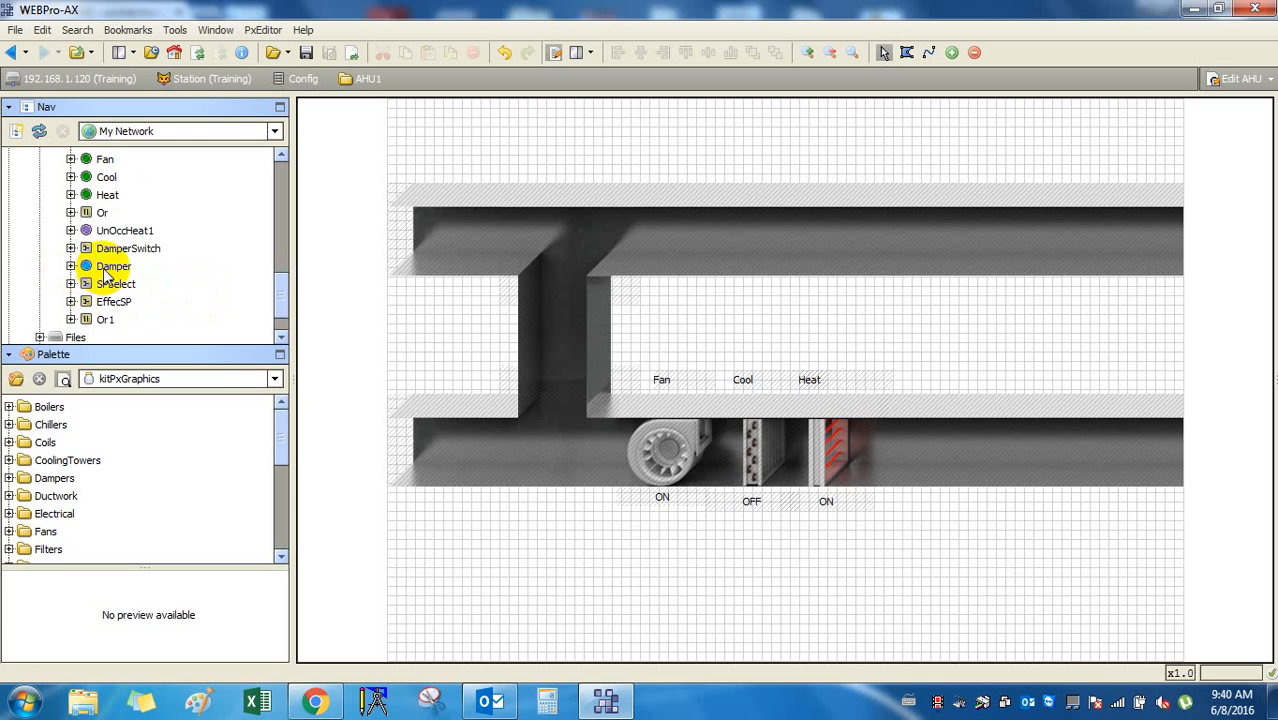
{"action": "left_click_drag", "start_coordinate": [107, 274], "coordinate": [627, 570]}
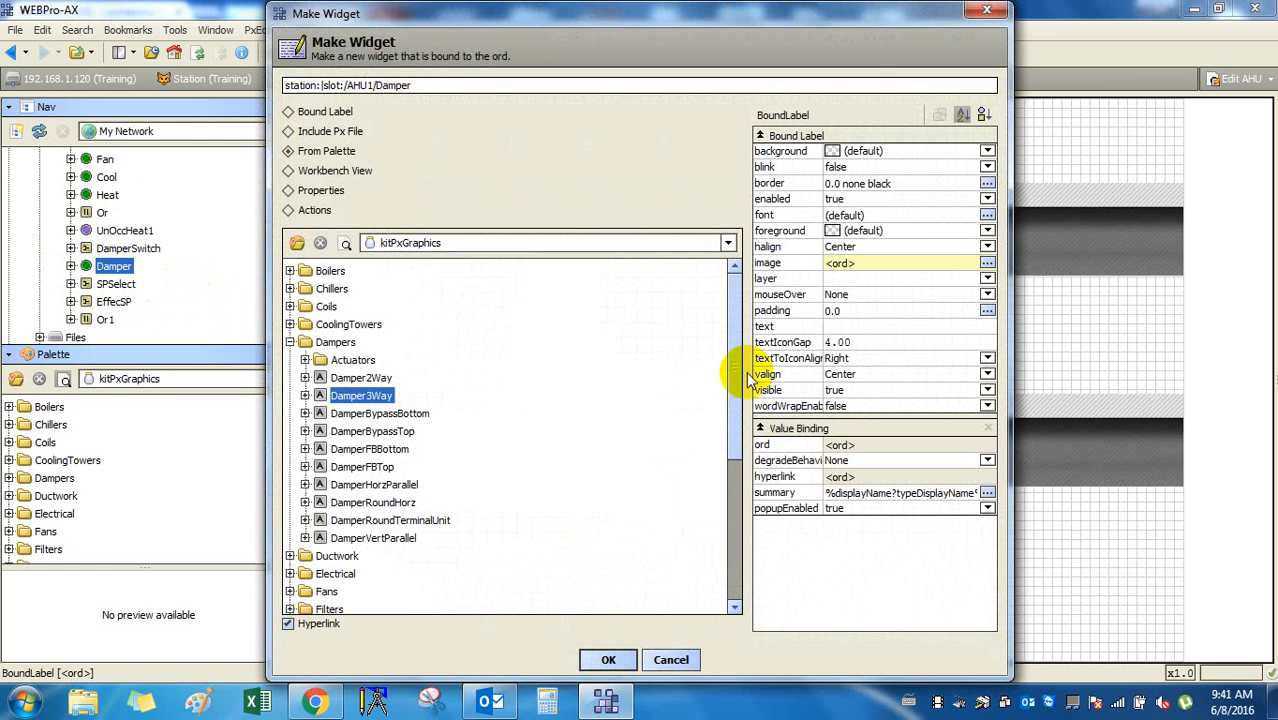
Create a Damper3Way widget from the Dampers graphics and place it left of the fan.
{"action": "left_click", "coordinate": [360, 379]}
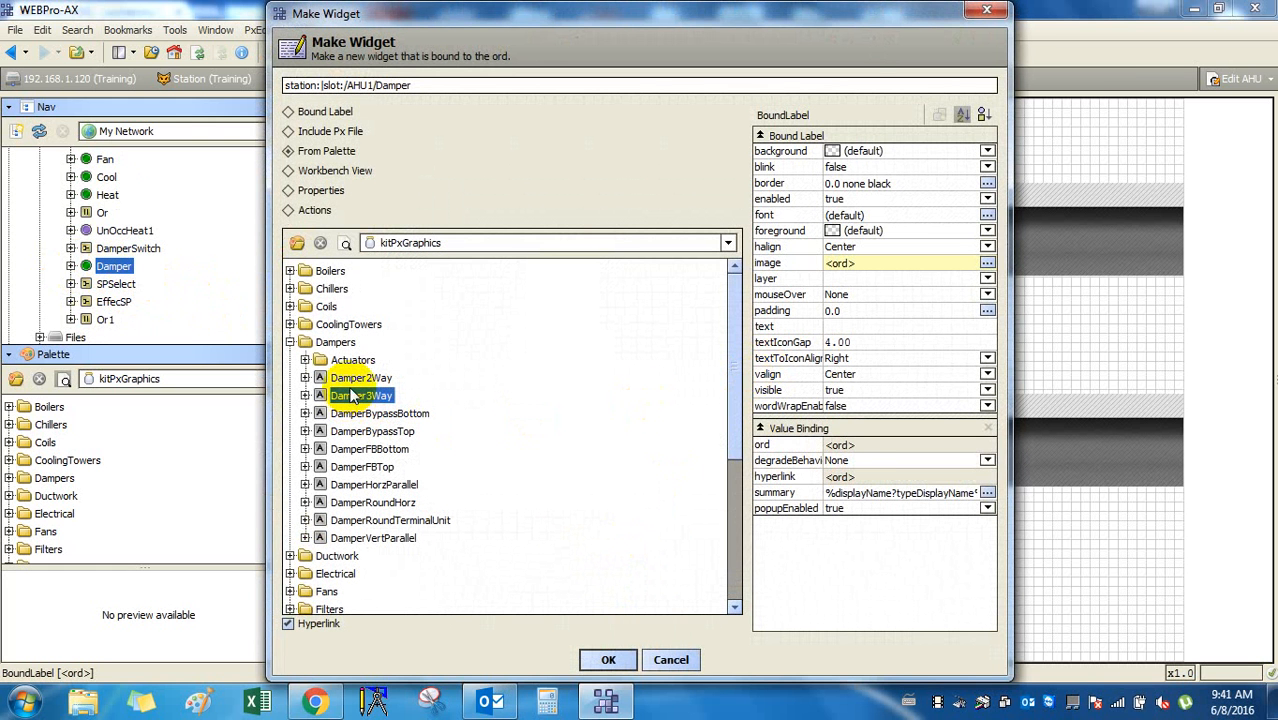
{"action": "left_click", "coordinate": [352, 360]}
{"action": "left_click", "coordinate": [360, 378]}
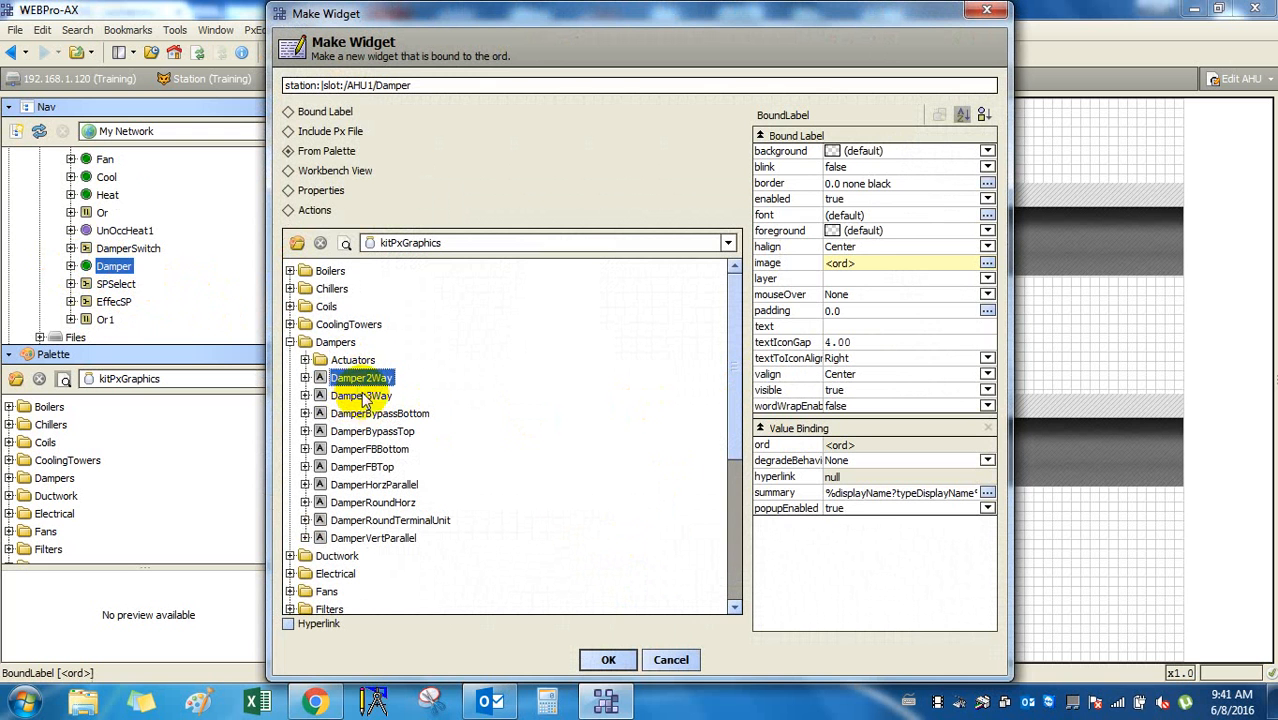
{"action": "left_click", "coordinate": [360, 396]}
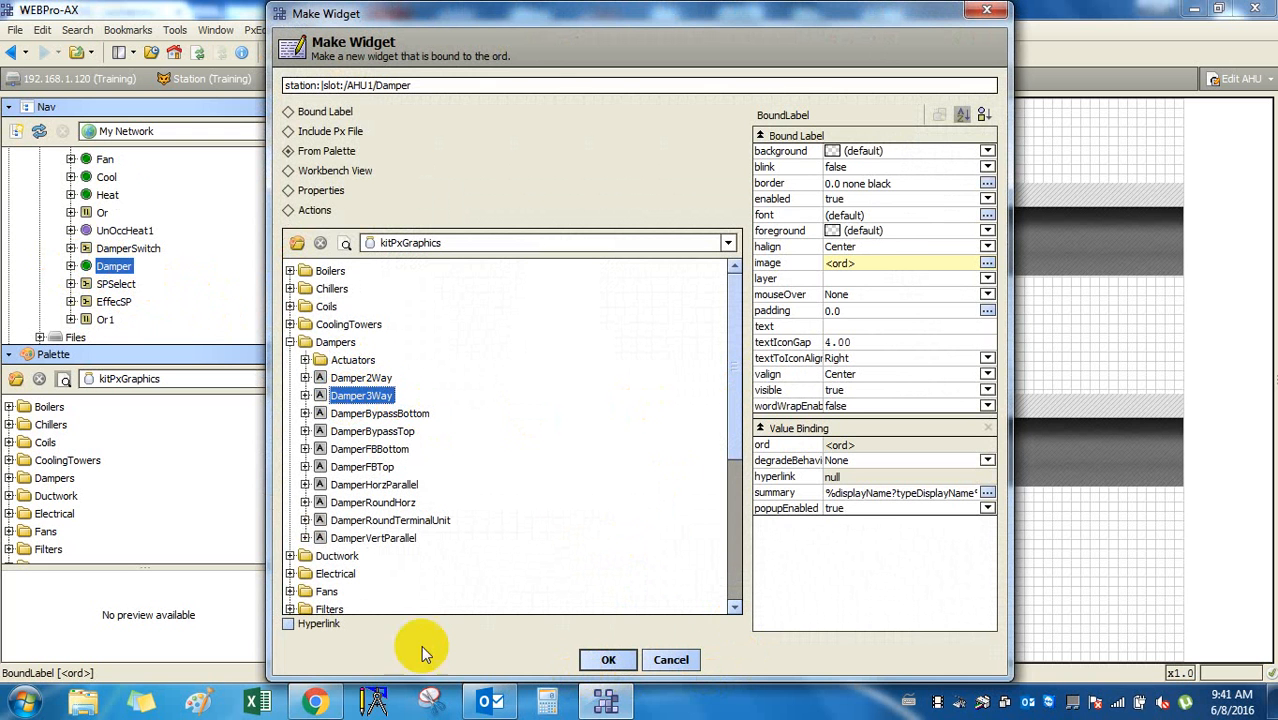
{"action": "left_click", "coordinate": [609, 660]}
{"action": "left_click_drag", "start_coordinate": [688, 588], "coordinate": [519, 311]}
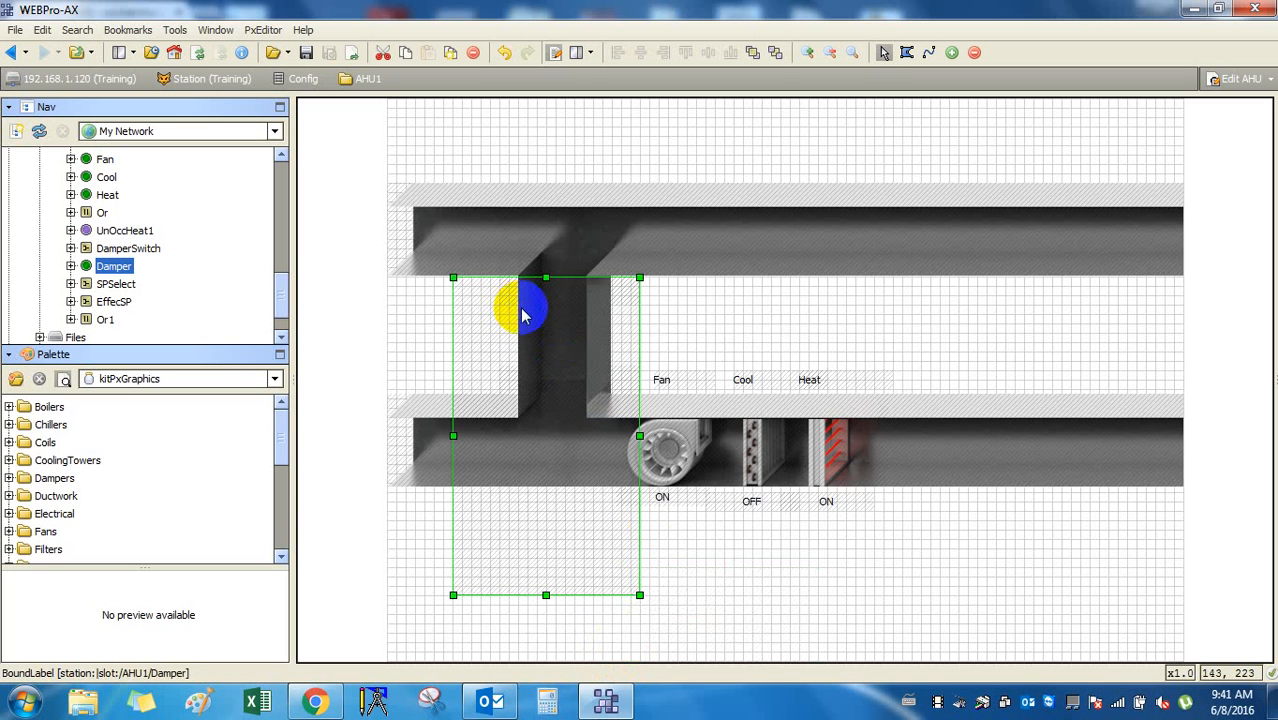
{"action": "left_click", "coordinate": [568, 543]}
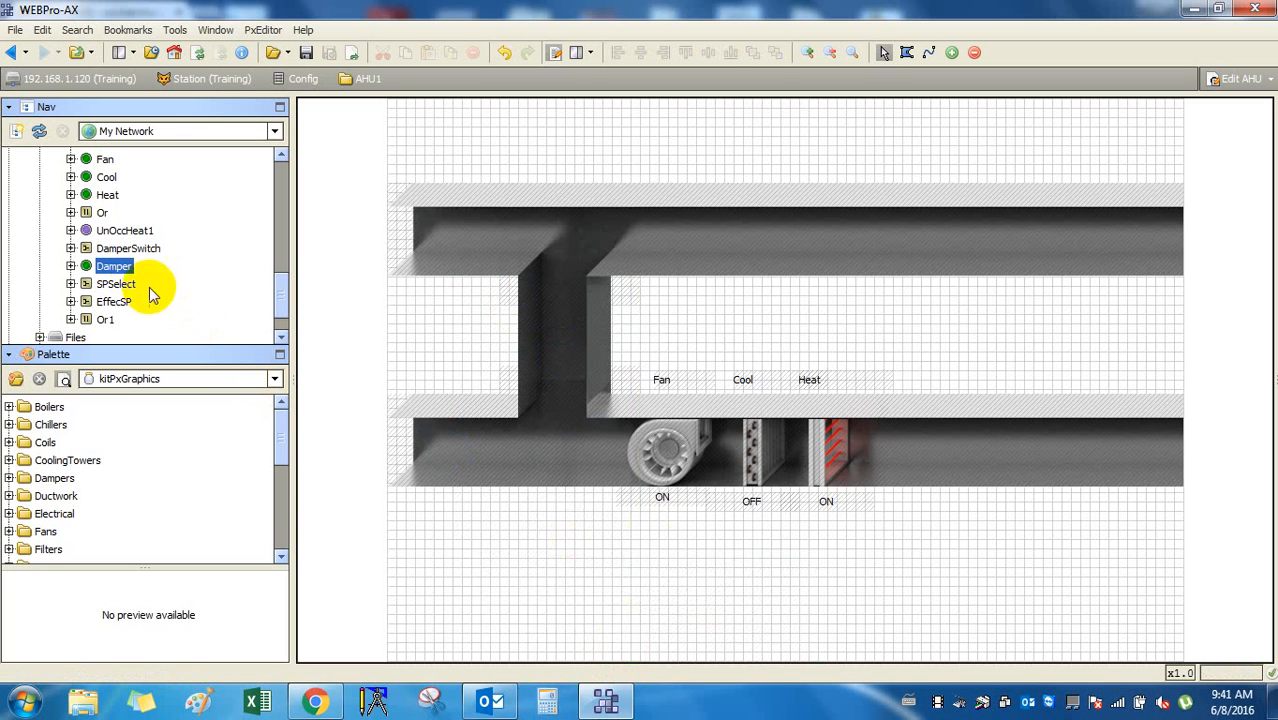
Drag the Damper point onto the graphic again to reopen Make Widget.
{"action": "scroll", "coordinate": [145, 280], "scroll_direction": "down", "scroll_amount": 1}
{"action": "scroll", "coordinate": [140, 275], "scroll_direction": "up", "scroll_amount": 6}
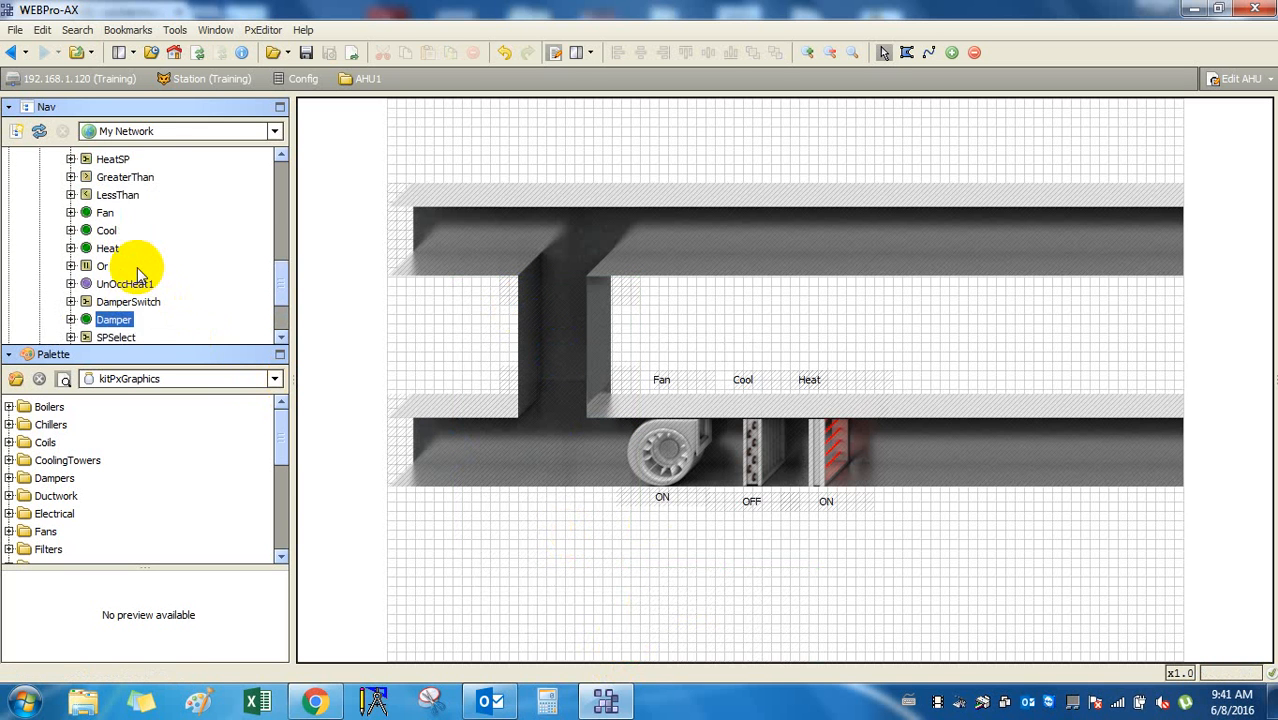
{"action": "scroll", "coordinate": [180, 318], "scroll_direction": "down", "scroll_amount": 5}
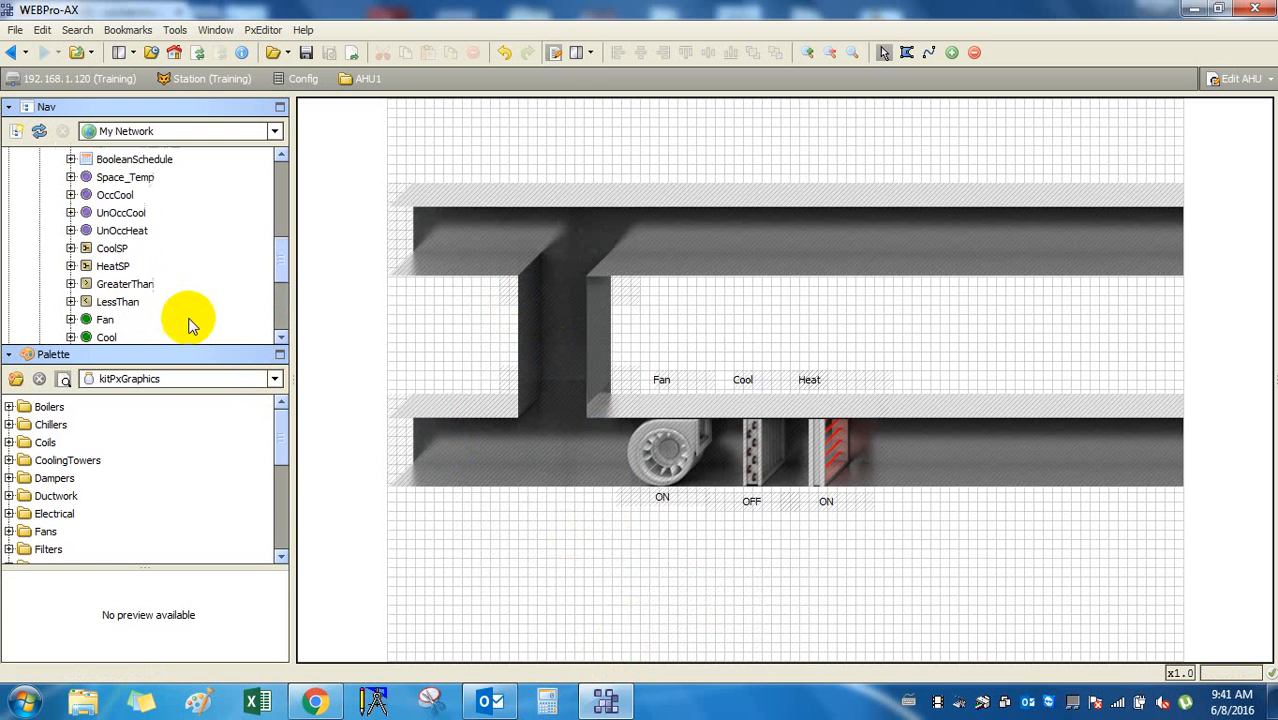
{"action": "scroll", "coordinate": [175, 318], "scroll_direction": "down", "scroll_amount": 1}
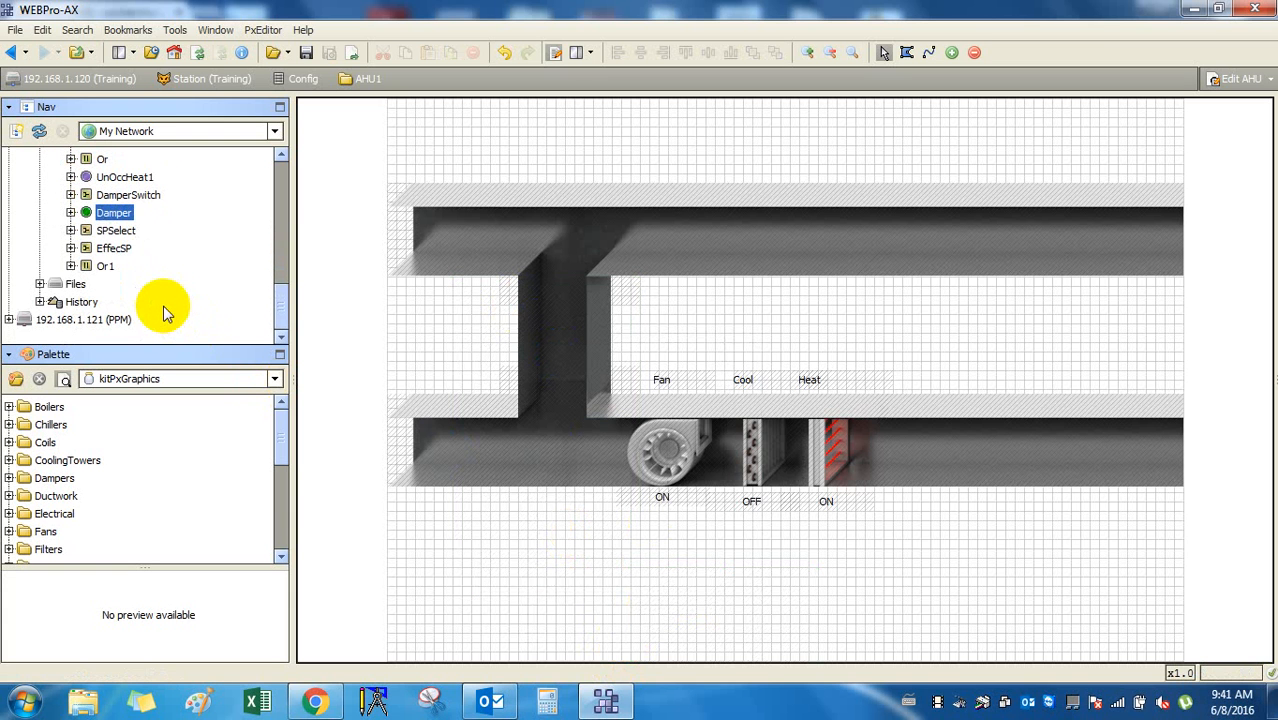
{"action": "left_click_drag", "start_coordinate": [106, 216], "coordinate": [565, 150]}
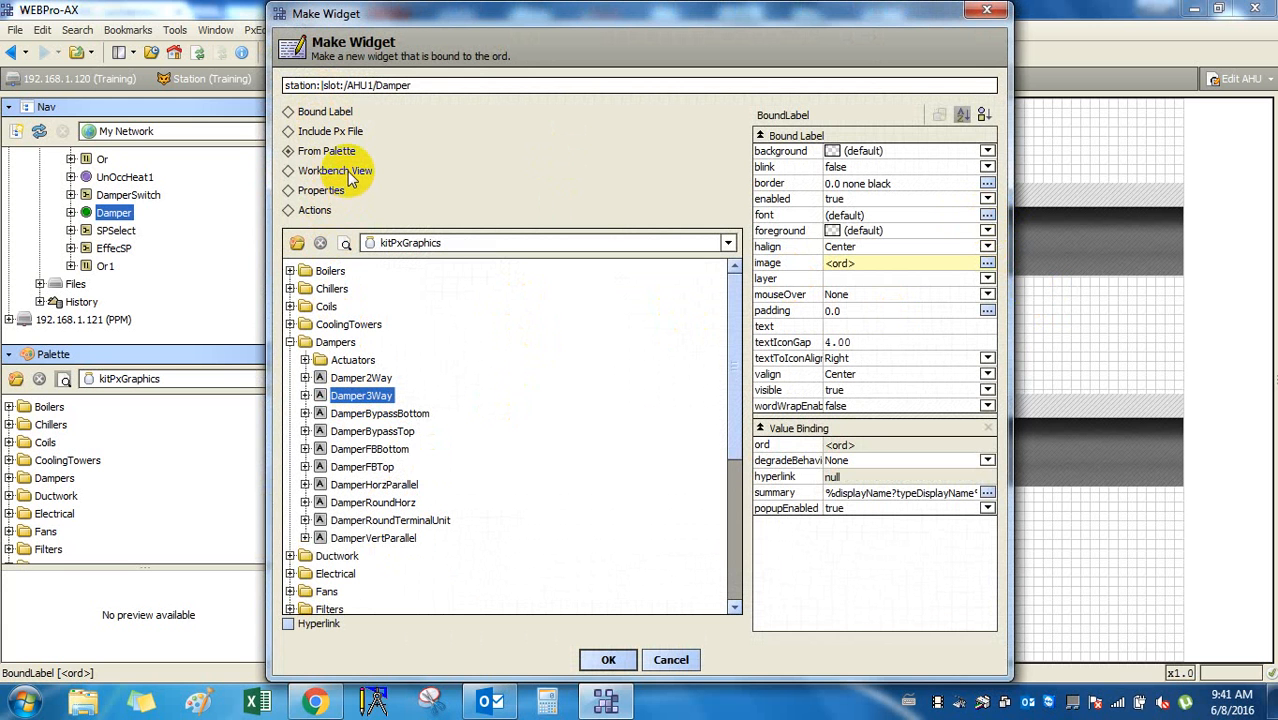
{"action": "left_click", "coordinate": [730, 245]}
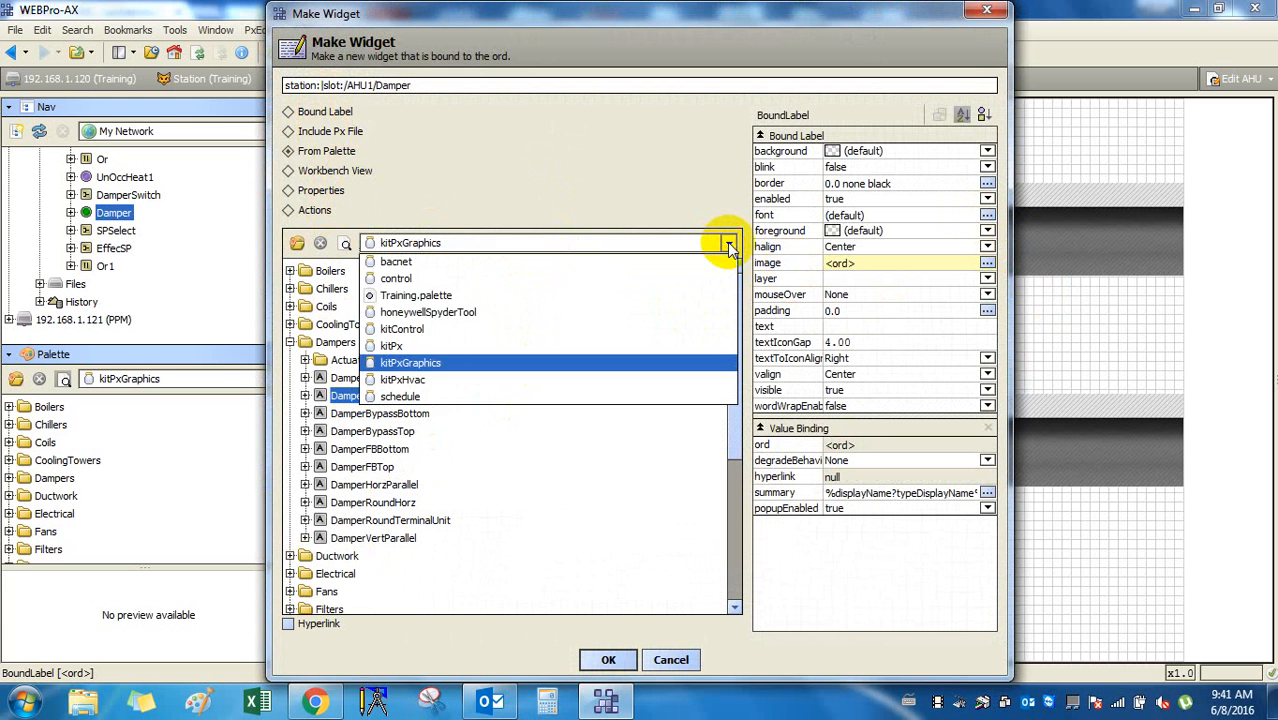
{"action": "left_click", "coordinate": [730, 246]}
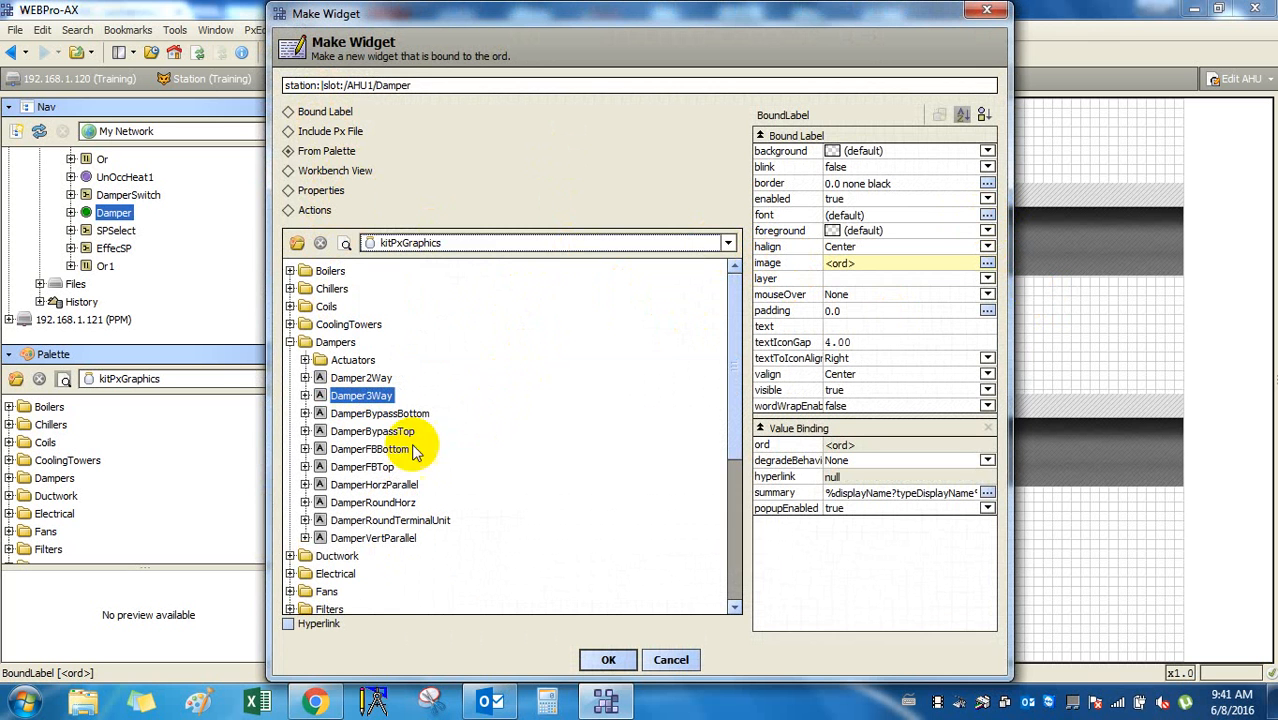
{"action": "left_click", "coordinate": [385, 519]}
{"action": "left_click", "coordinate": [377, 416]}
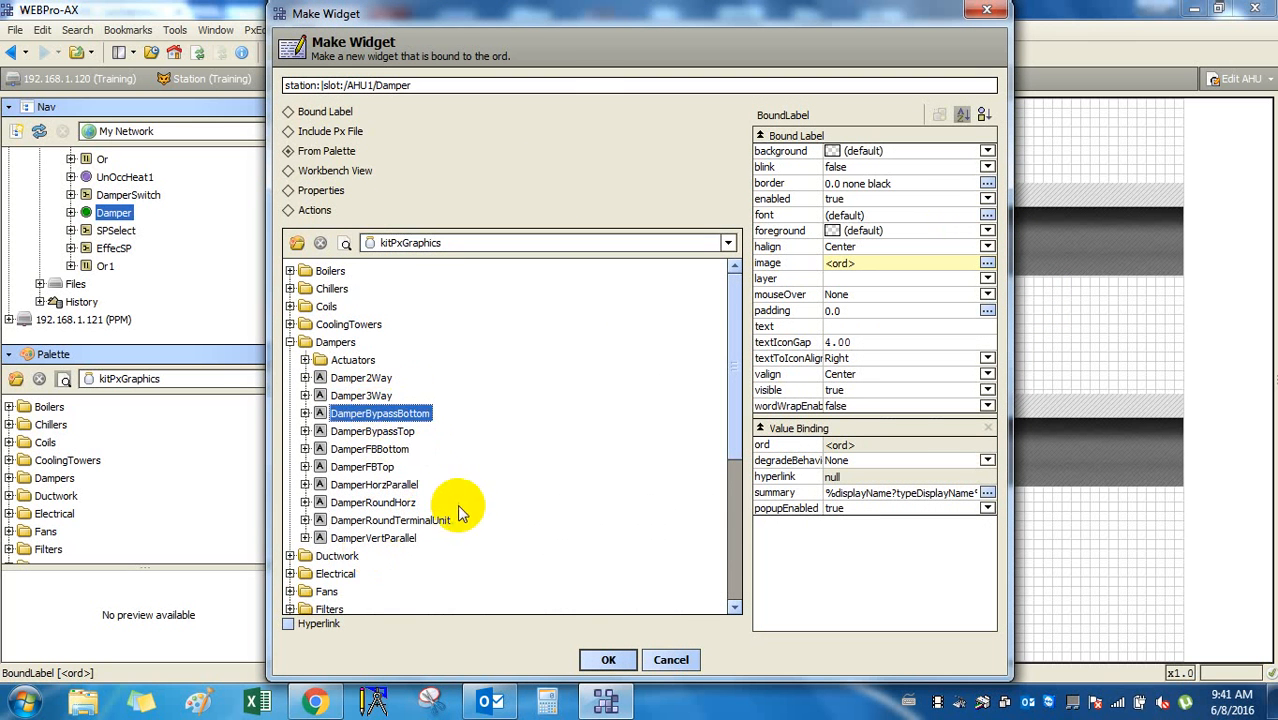
{"action": "left_click", "coordinate": [368, 378]}
{"action": "left_click", "coordinate": [607, 660]}
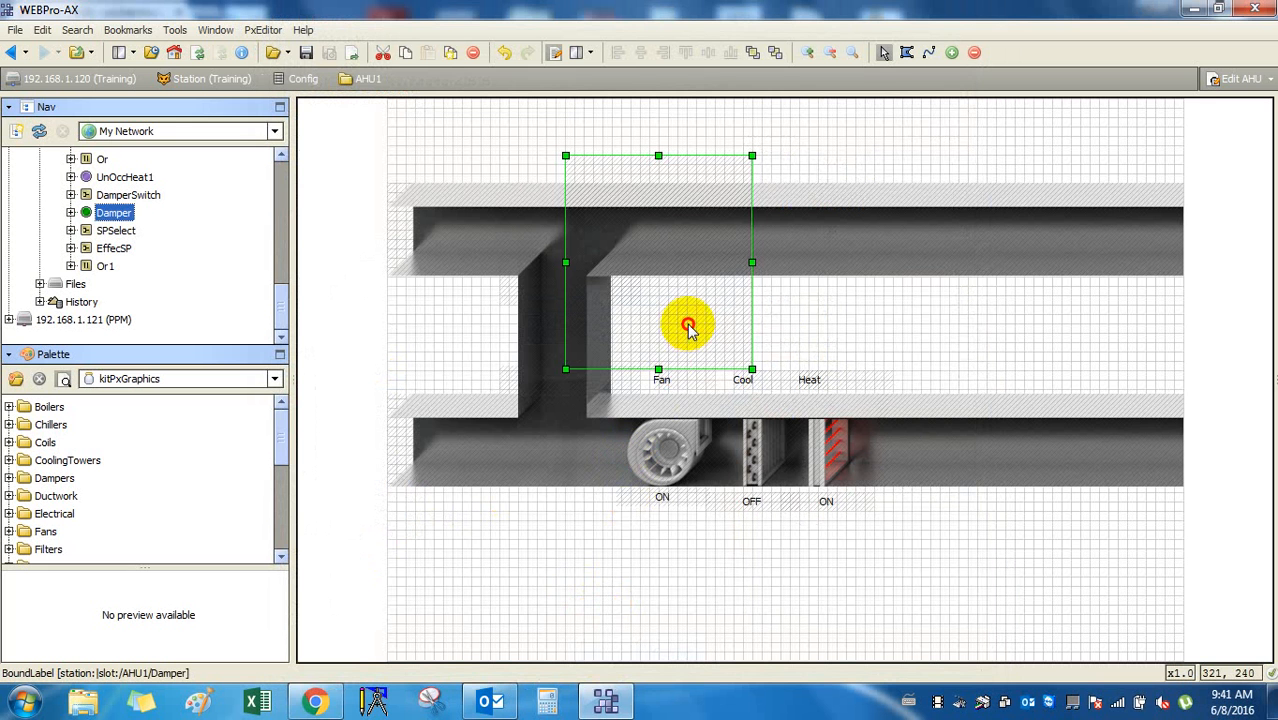
{"action": "left_click_drag", "start_coordinate": [685, 322], "coordinate": [558, 588]}
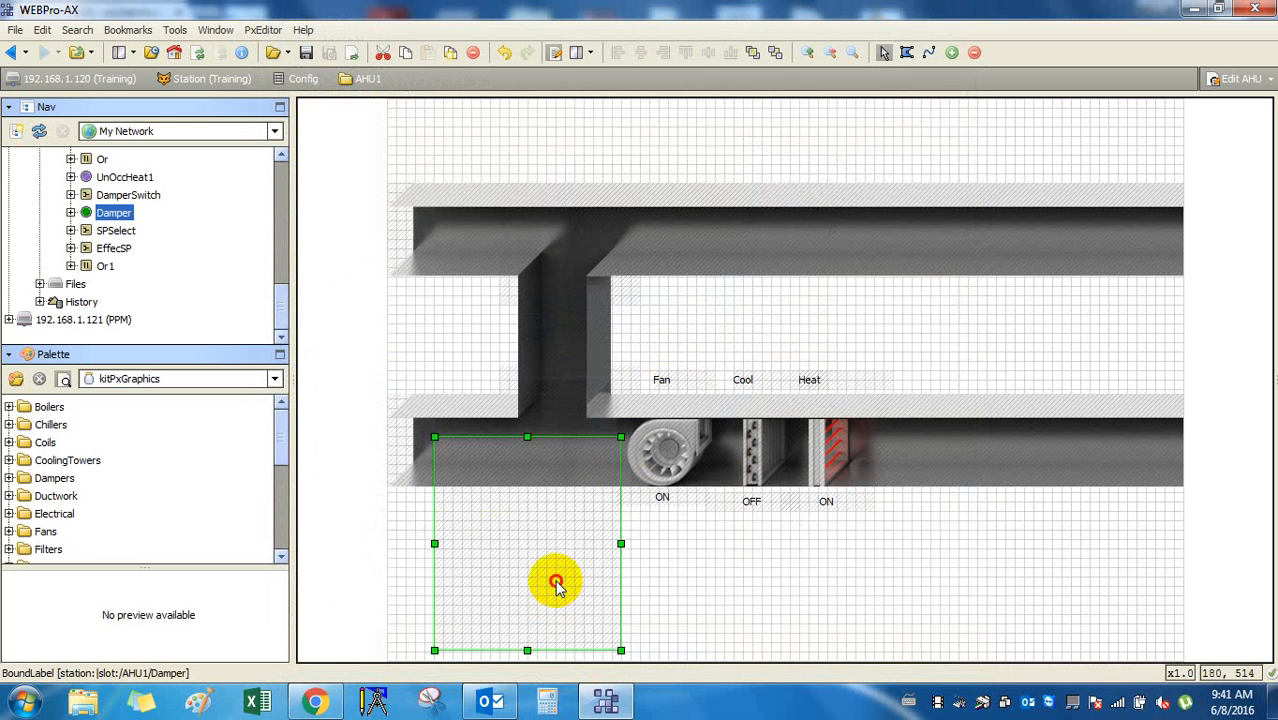
{"action": "double_click", "coordinate": [556, 584]}
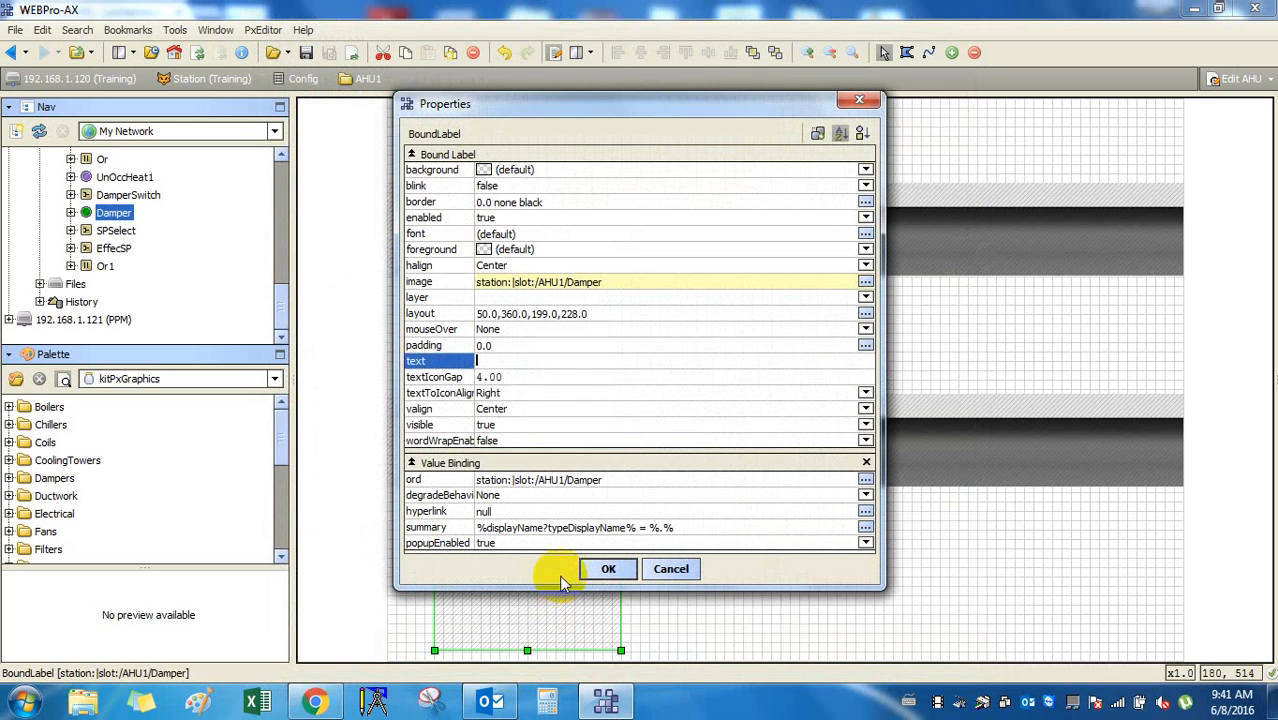
{"action": "left_click", "coordinate": [672, 568]}
{"action": "key", "text": "Delete"}
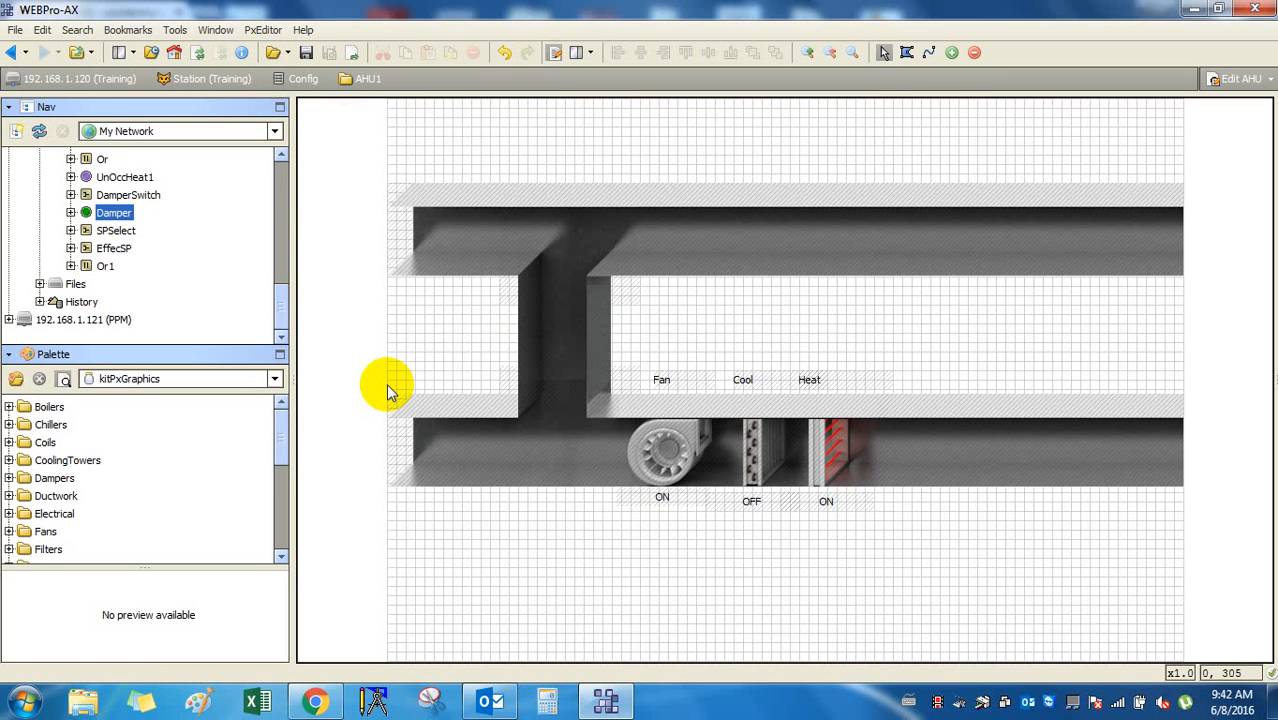
{"action": "scroll", "coordinate": [137, 277], "scroll_direction": "up", "scroll_amount": 8}
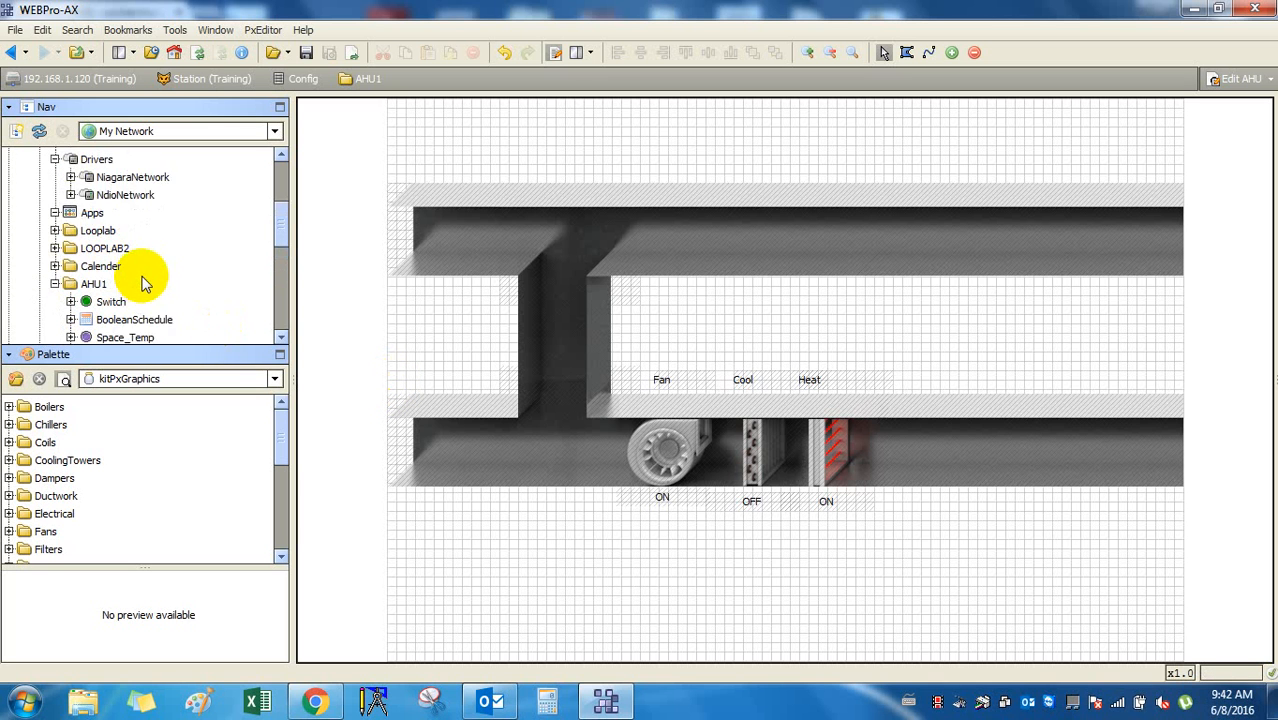
{"action": "scroll", "coordinate": [142, 283], "scroll_direction": "down", "scroll_amount": 2}
{"action": "left_click", "coordinate": [116, 231]}
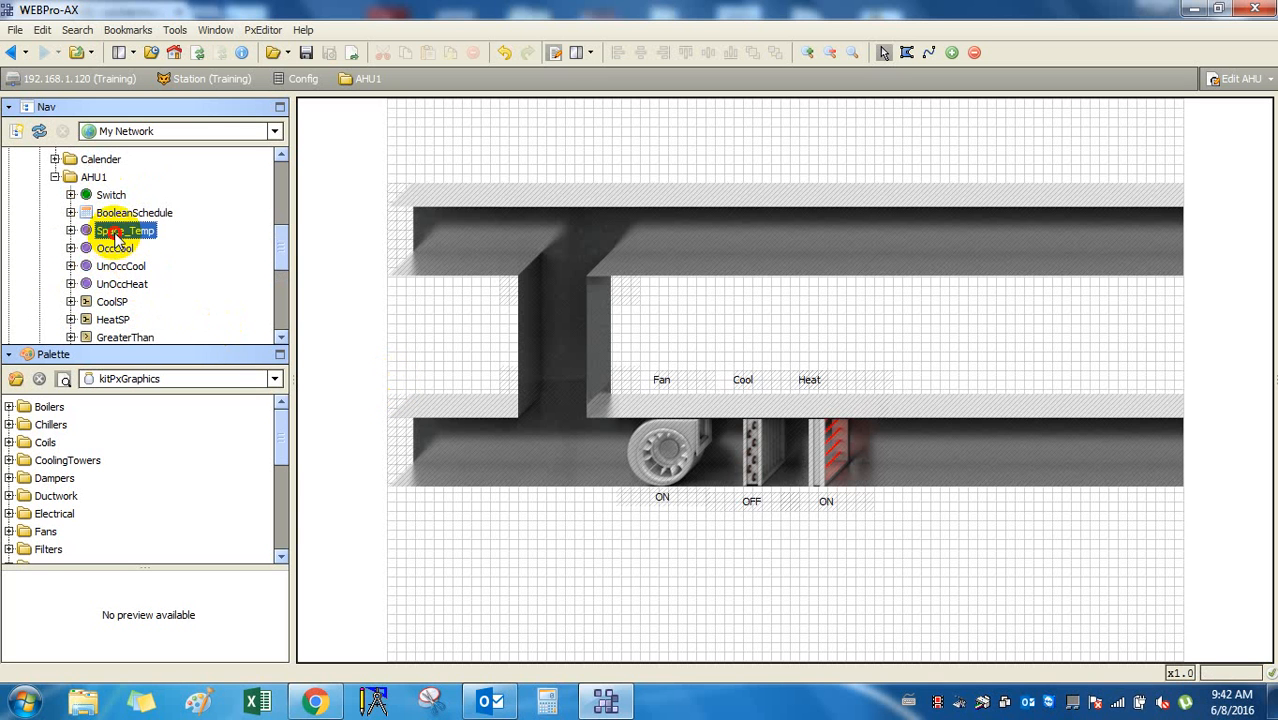
{"action": "left_click", "coordinate": [125, 286], "text": "shift"}
{"action": "left_click_drag", "start_coordinate": [125, 286], "coordinate": [800, 588]}
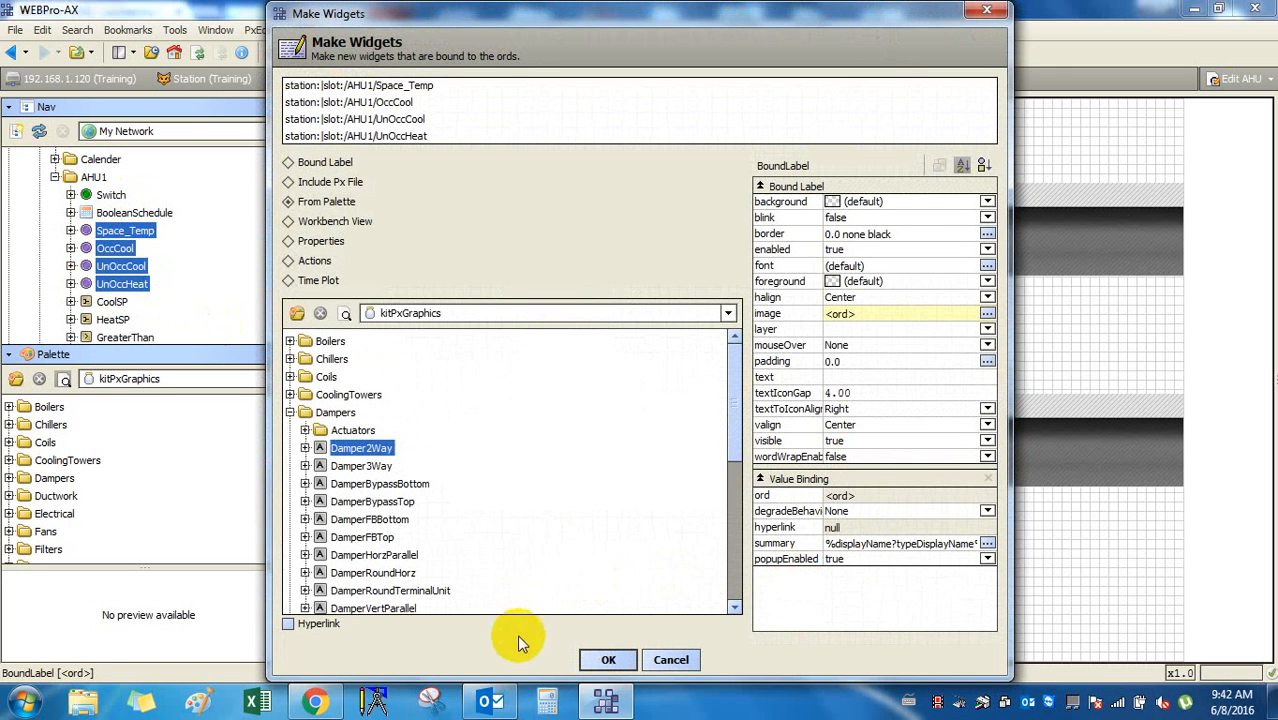
{"action": "left_click", "coordinate": [604, 661]}
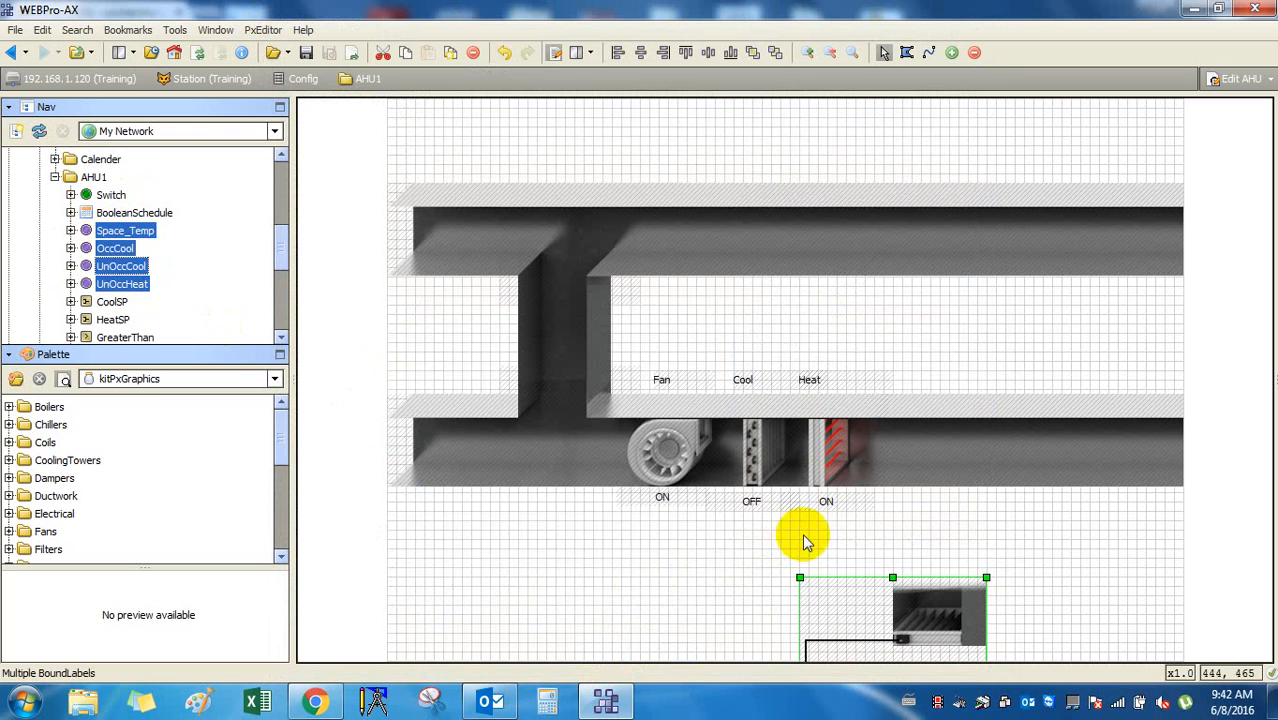
{"action": "left_click_drag", "start_coordinate": [913, 608], "coordinate": [480, 285]}
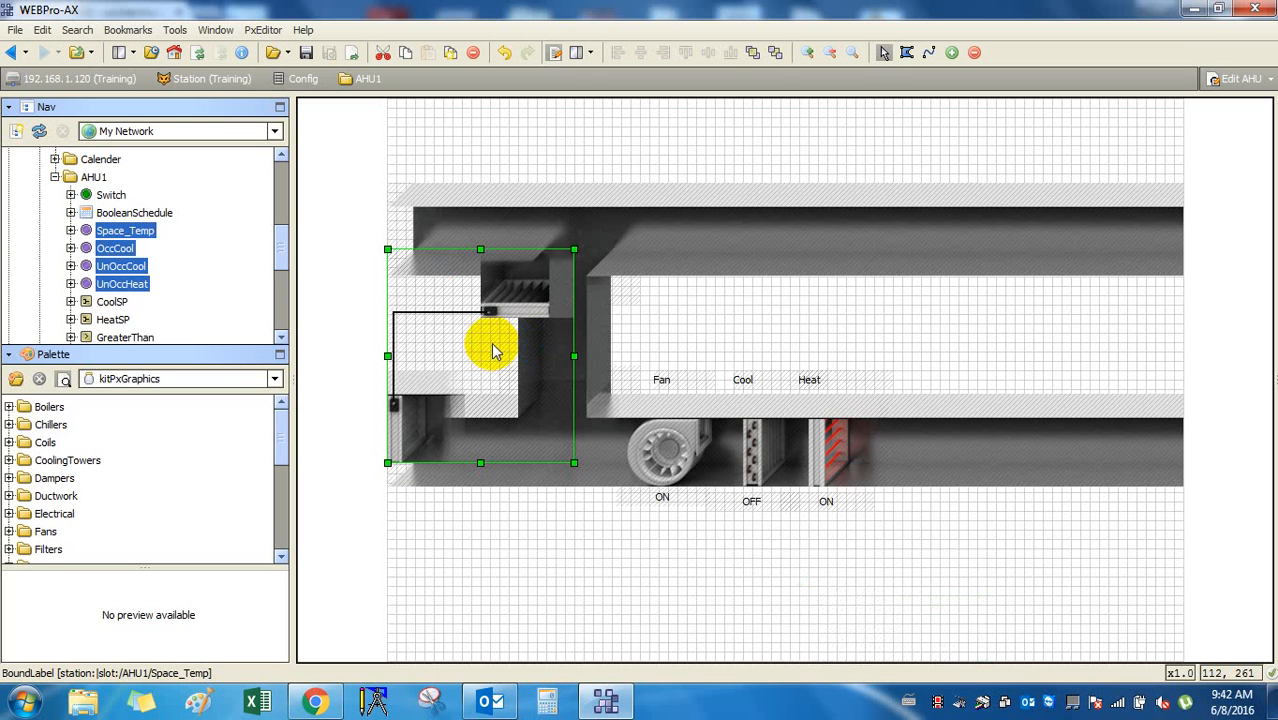
{"action": "key", "text": "Delete"}
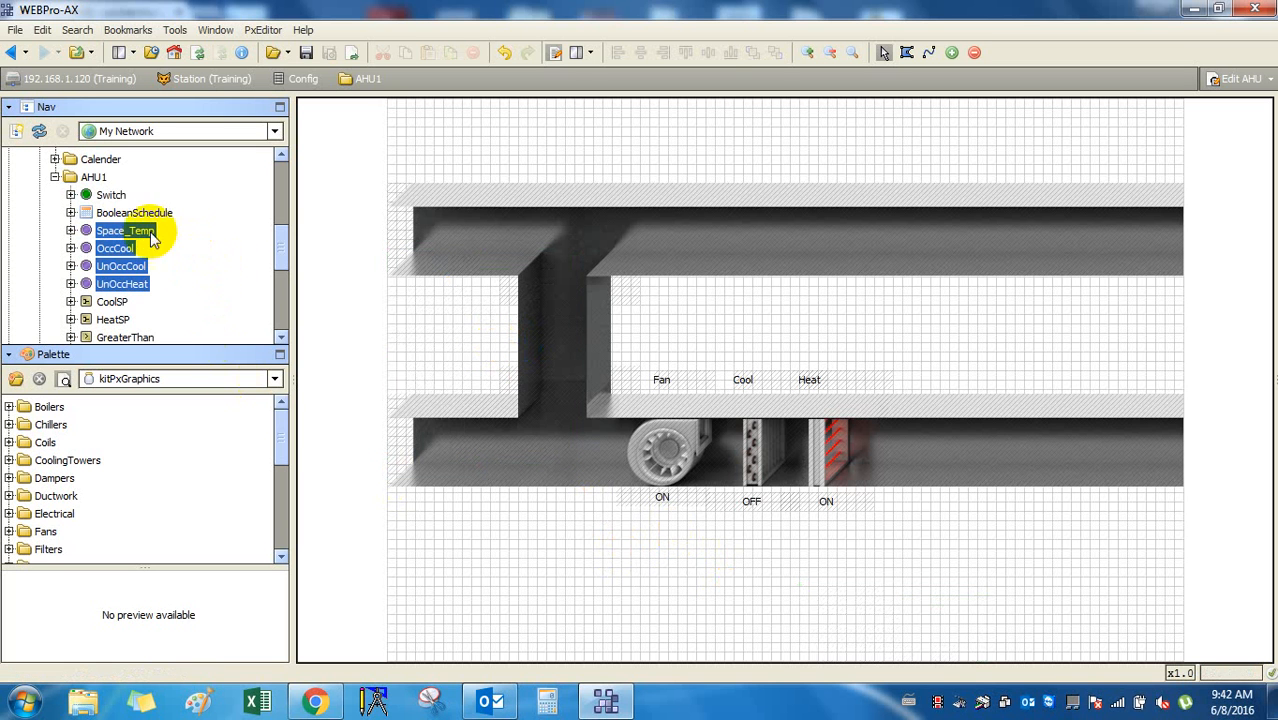
{"action": "left_click", "coordinate": [128, 210]}
{"action": "scroll", "coordinate": [165, 247], "scroll_direction": "down", "scroll_amount": 2}
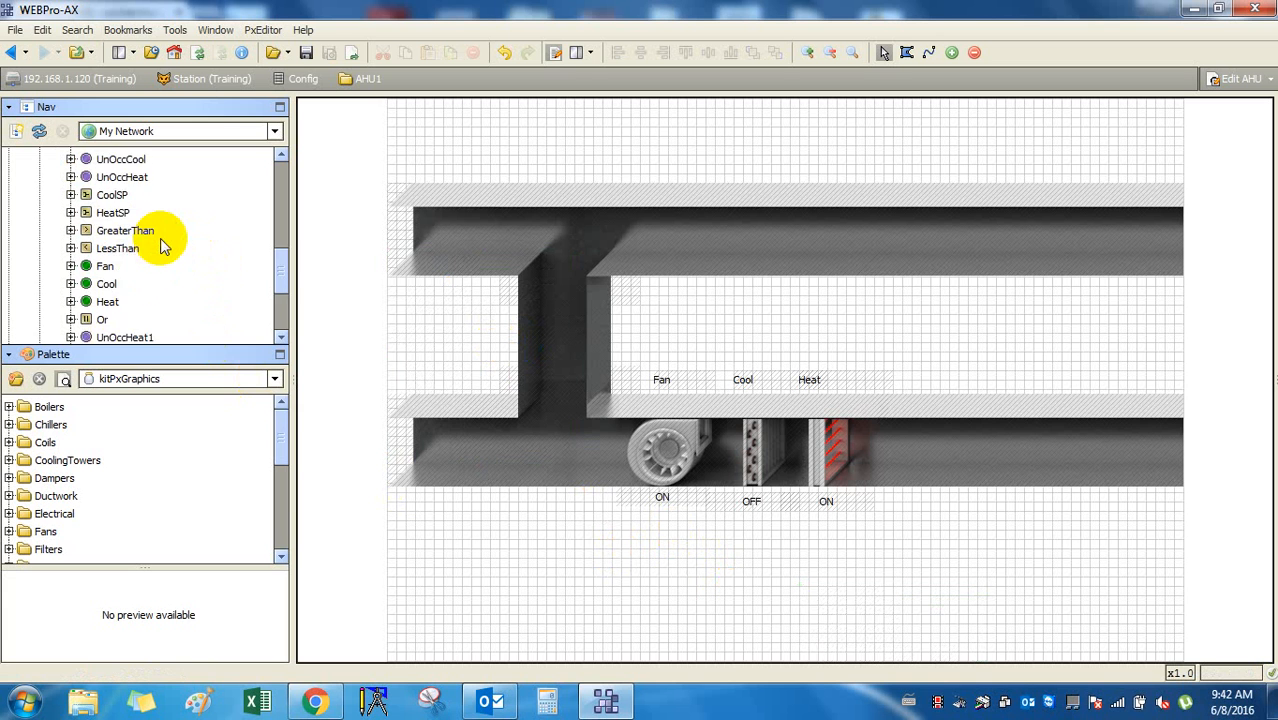
{"action": "scroll", "coordinate": [165, 247], "scroll_direction": "down", "scroll_amount": 3}
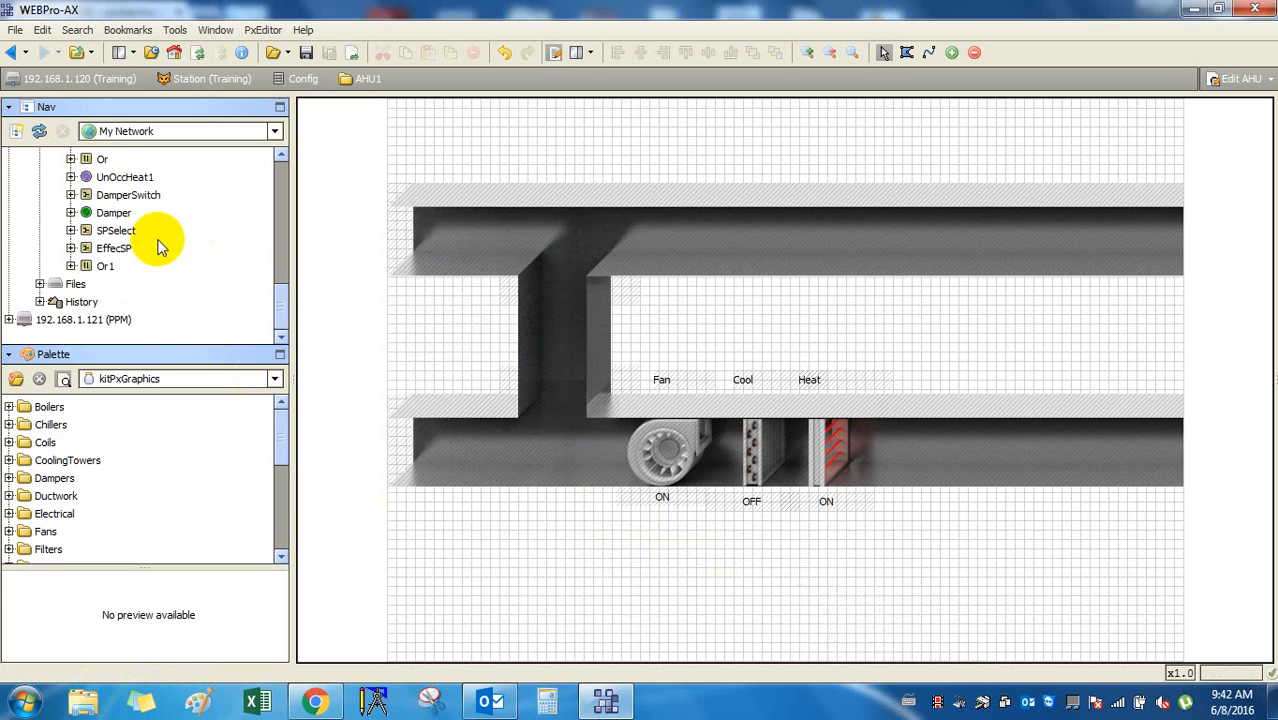
{"action": "left_click", "coordinate": [113, 212]}
{"action": "scroll", "coordinate": [115, 212], "scroll_direction": "up", "scroll_amount": 3}
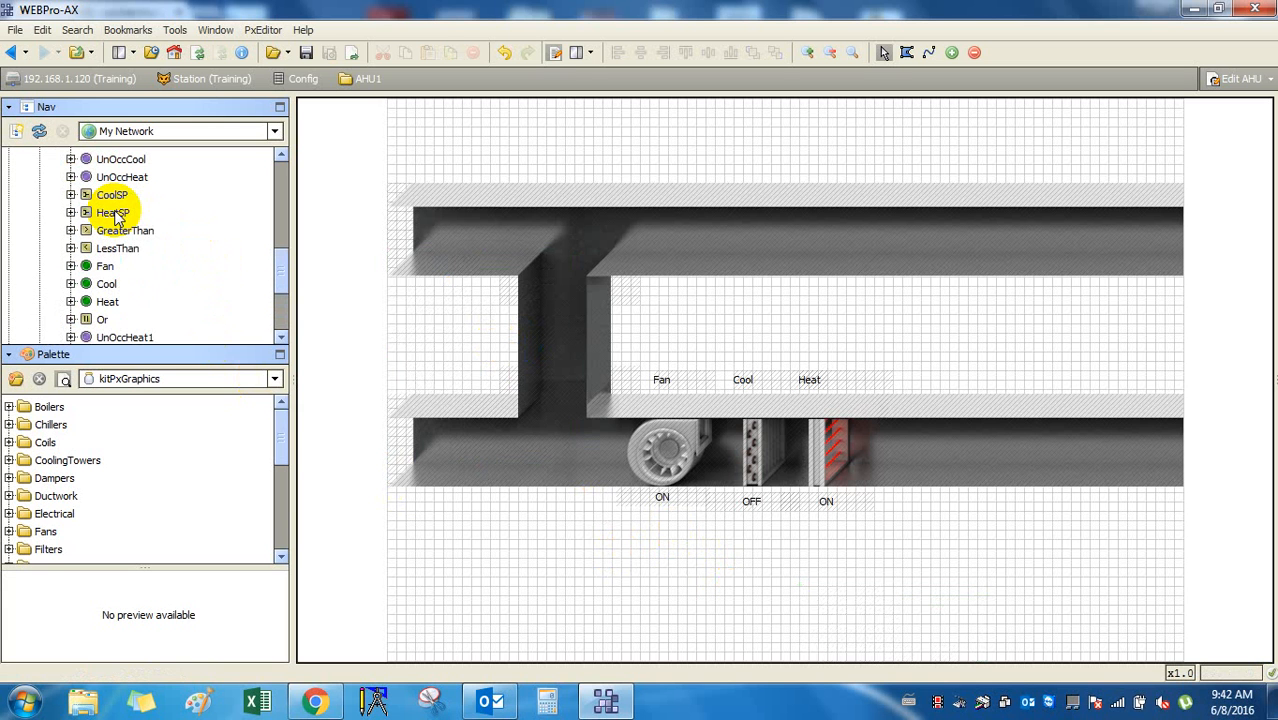
{"action": "scroll", "coordinate": [116, 216], "scroll_direction": "down", "scroll_amount": 3}
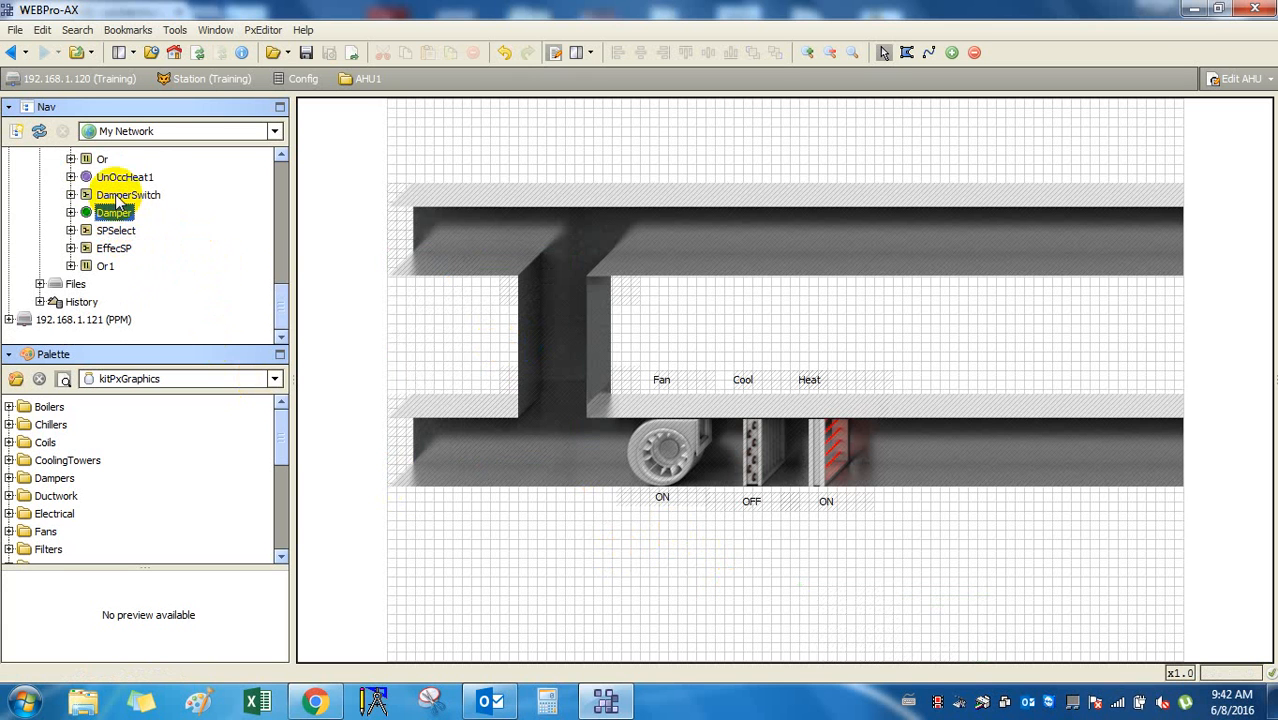
{"action": "scroll", "coordinate": [118, 197], "scroll_direction": "up", "scroll_amount": 4}
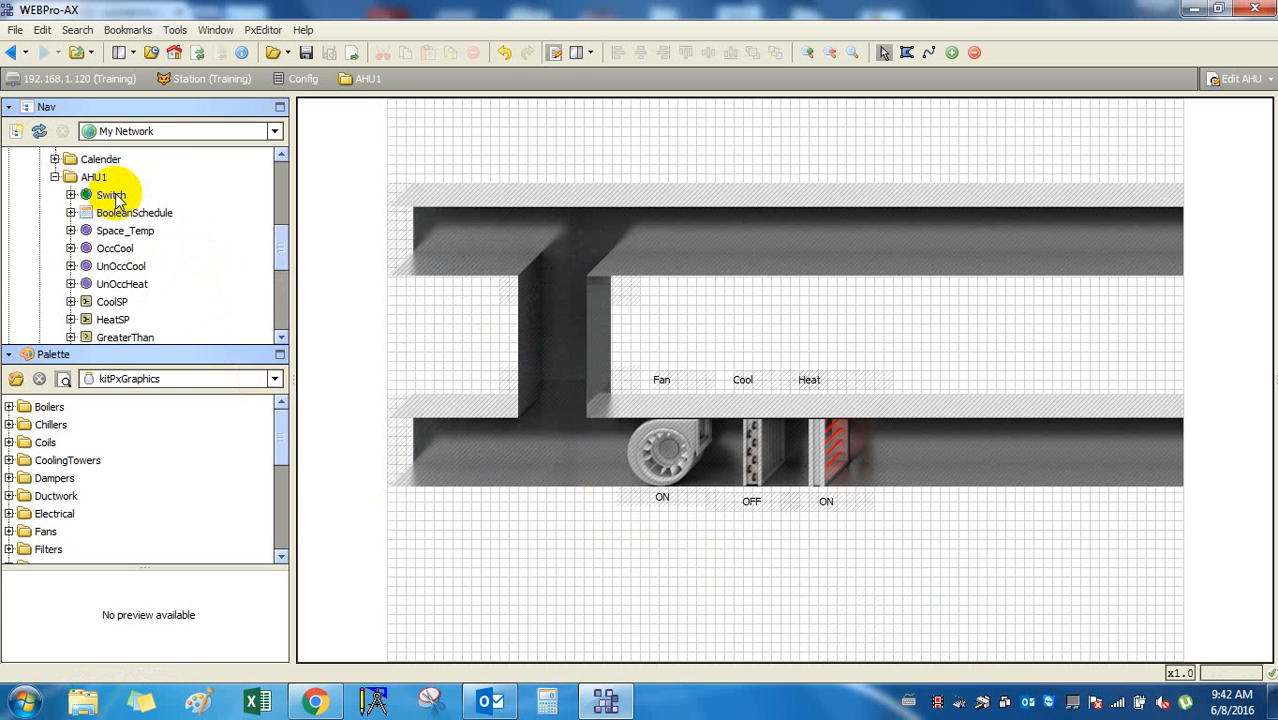
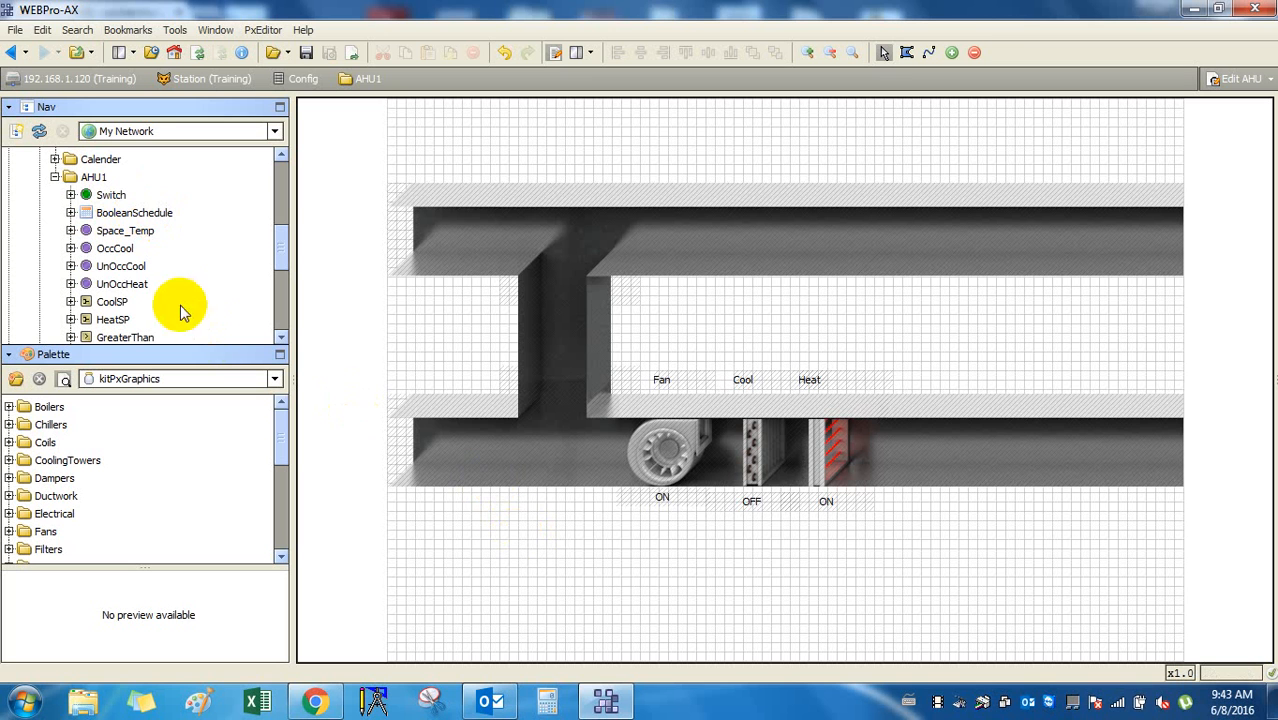
Create a Damper3Way widget bound to DamperSwitch from the AHU1 points.
{"action": "left_click", "coordinate": [116, 268]}
{"action": "left_click", "coordinate": [100, 195]}
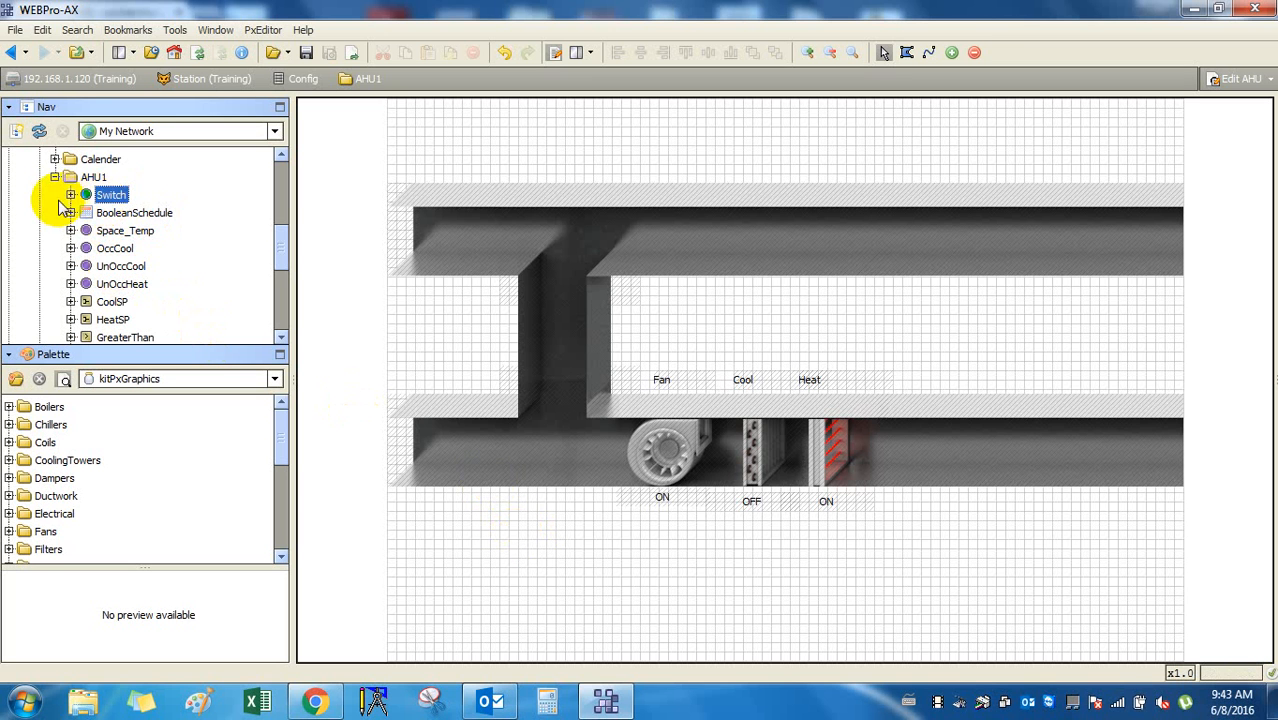
{"action": "left_click", "coordinate": [71, 196]}
{"action": "left_click", "coordinate": [71, 196]}
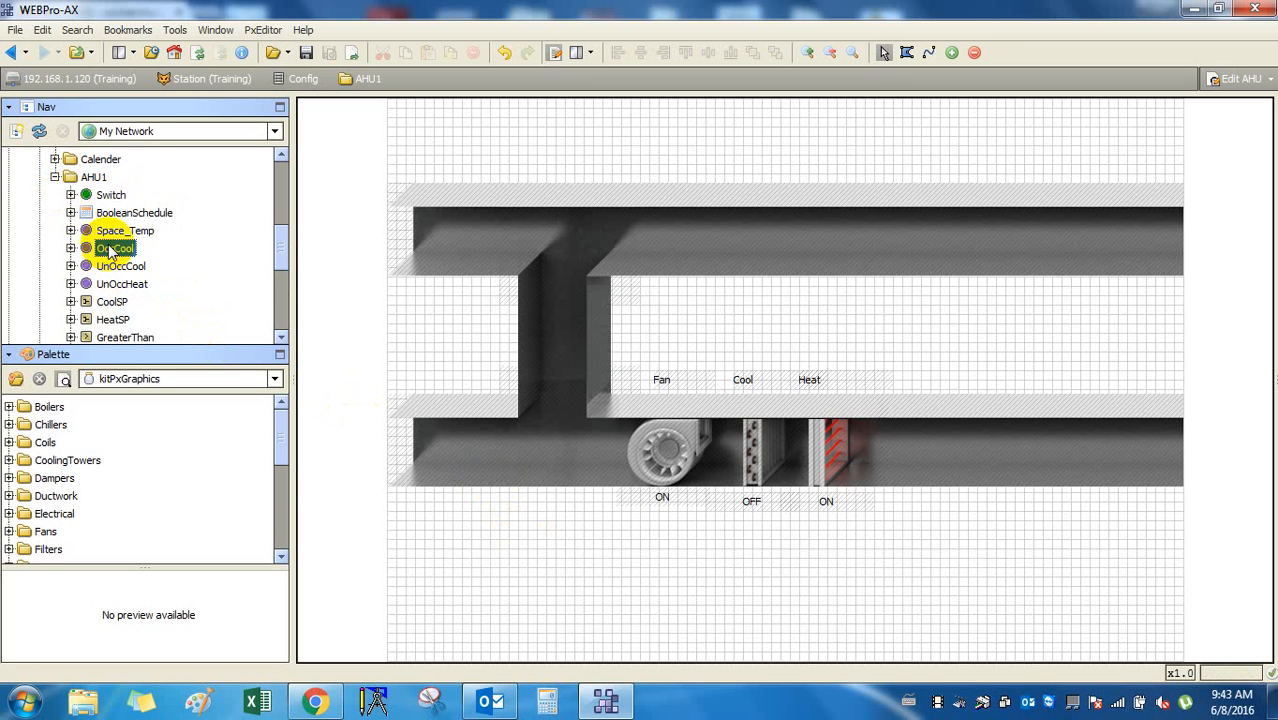
{"action": "scroll", "coordinate": [110, 252], "scroll_direction": "down", "scroll_amount": 2}
{"action": "scroll", "coordinate": [110, 252], "scroll_direction": "down", "scroll_amount": 2}
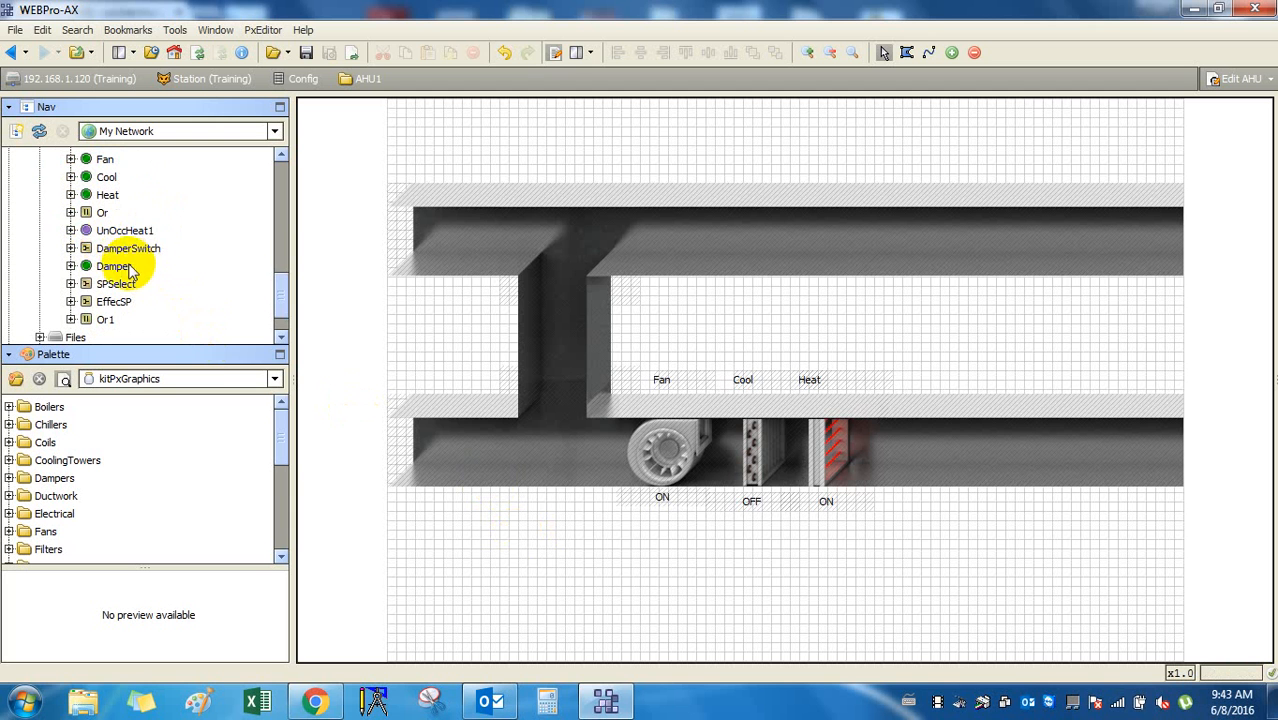
{"action": "left_click", "coordinate": [135, 252]}
{"action": "left_click_drag", "start_coordinate": [137, 258], "coordinate": [556, 537]}
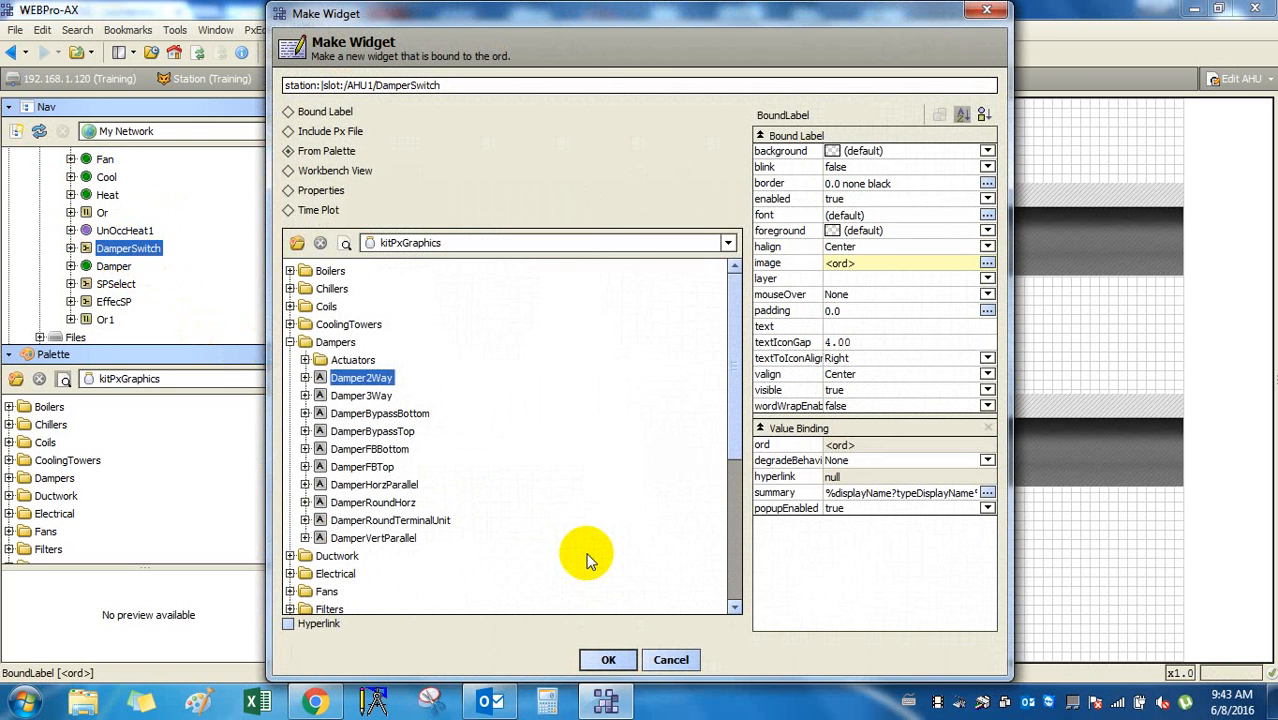
{"action": "left_click", "coordinate": [362, 396]}
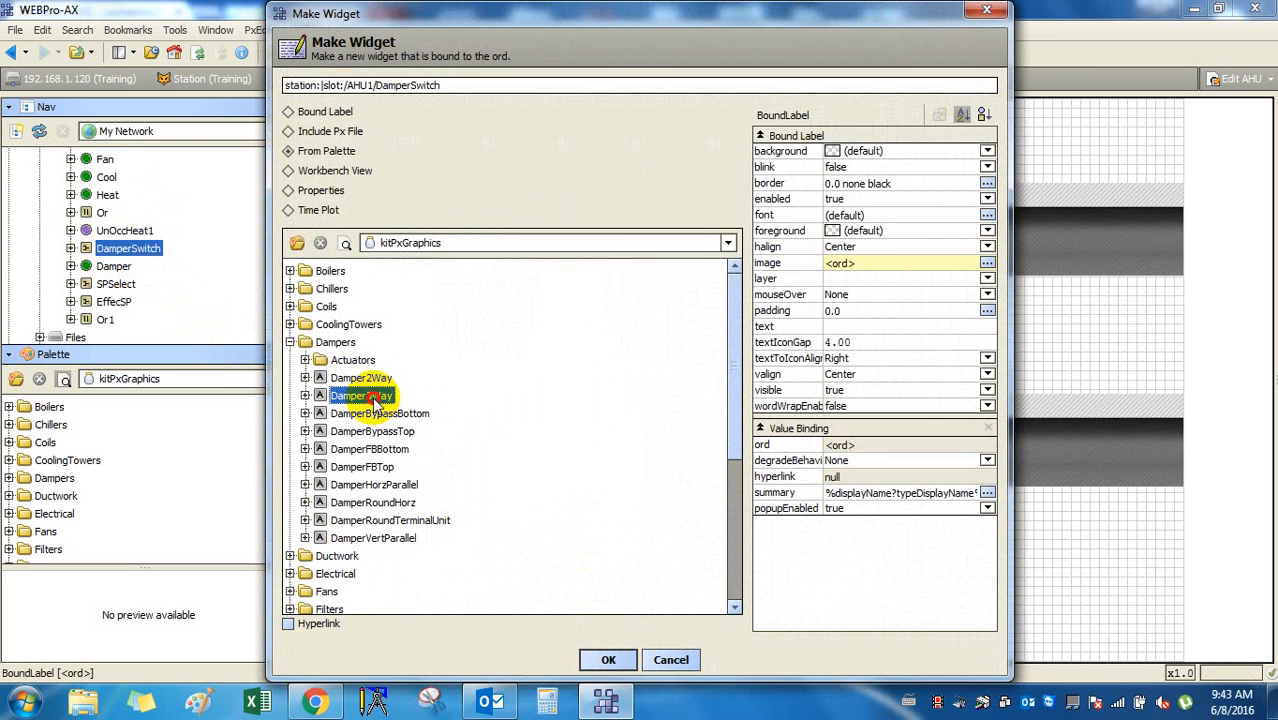
{"action": "left_click", "coordinate": [606, 659]}
Move the DamperSwitch damper across the left ends of the upper and lower ducts.
{"action": "left_click_drag", "start_coordinate": [613, 588], "coordinate": [448, 322]}
{"action": "left_click_drag", "start_coordinate": [457, 368], "coordinate": [464, 280]}
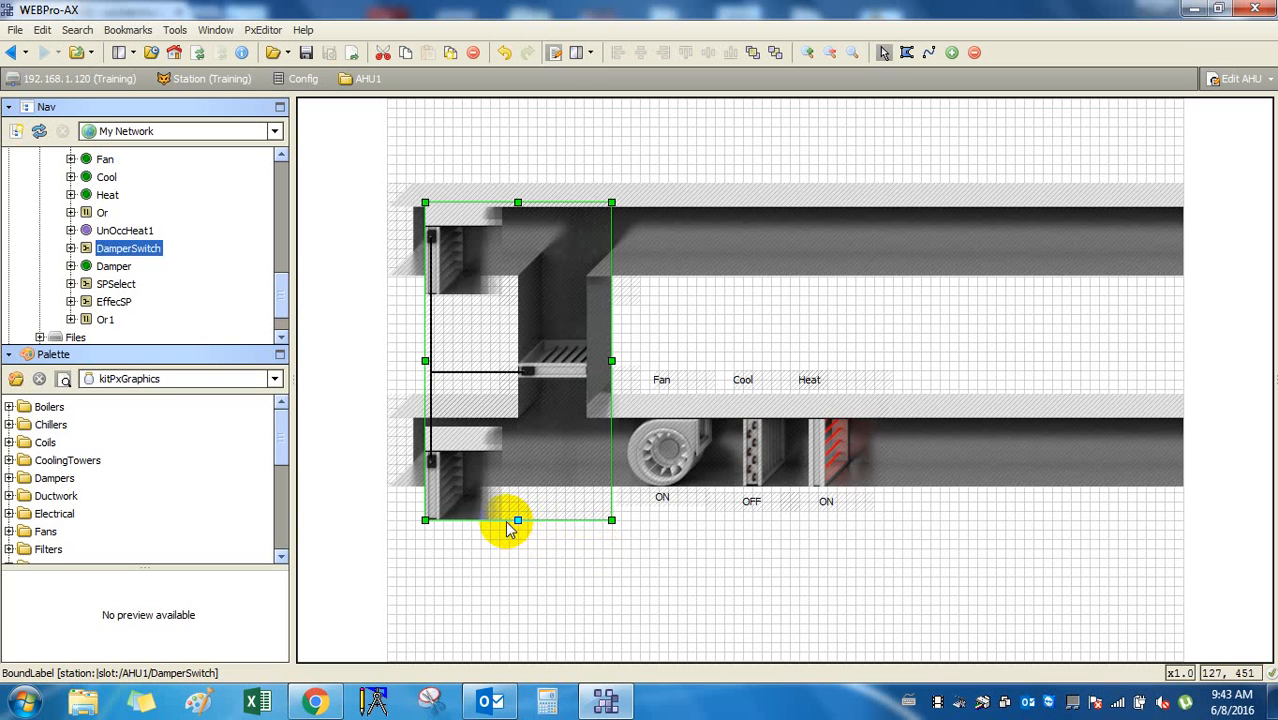
{"action": "left_click", "coordinate": [447, 261]}
{"action": "left_click_drag", "start_coordinate": [447, 261], "coordinate": [437, 249]}
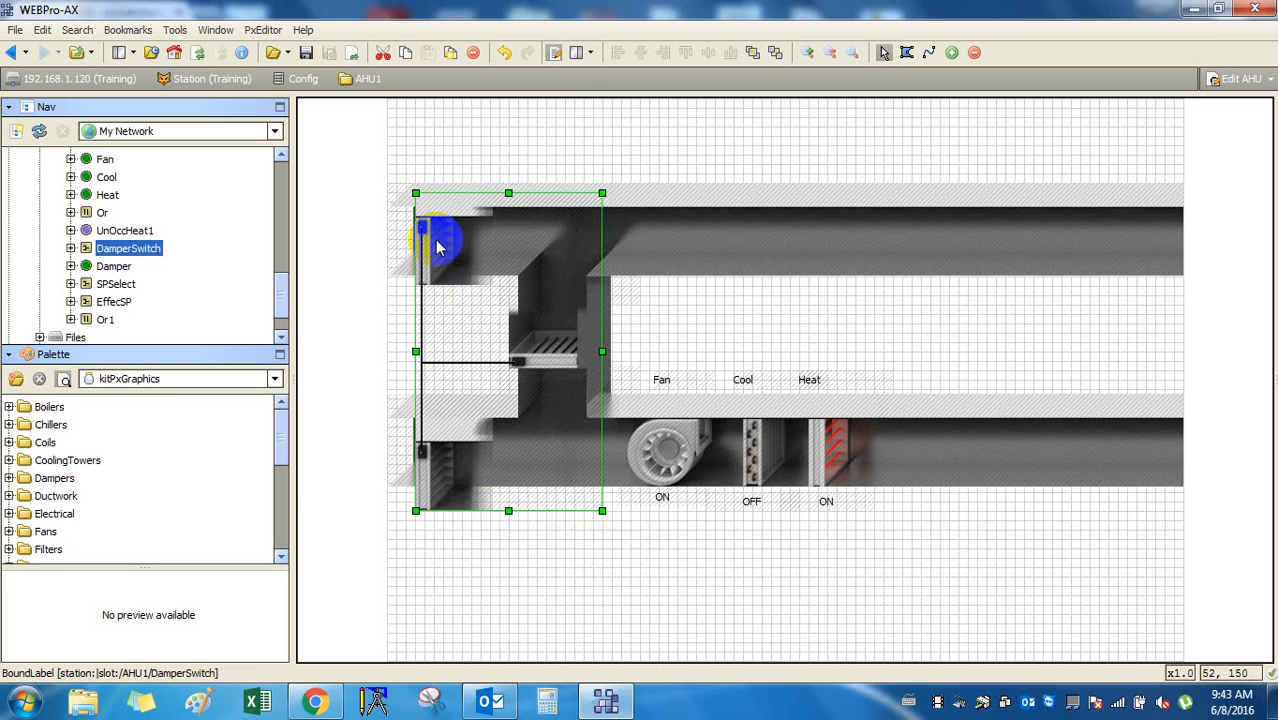
{"action": "left_click", "coordinate": [509, 511]}
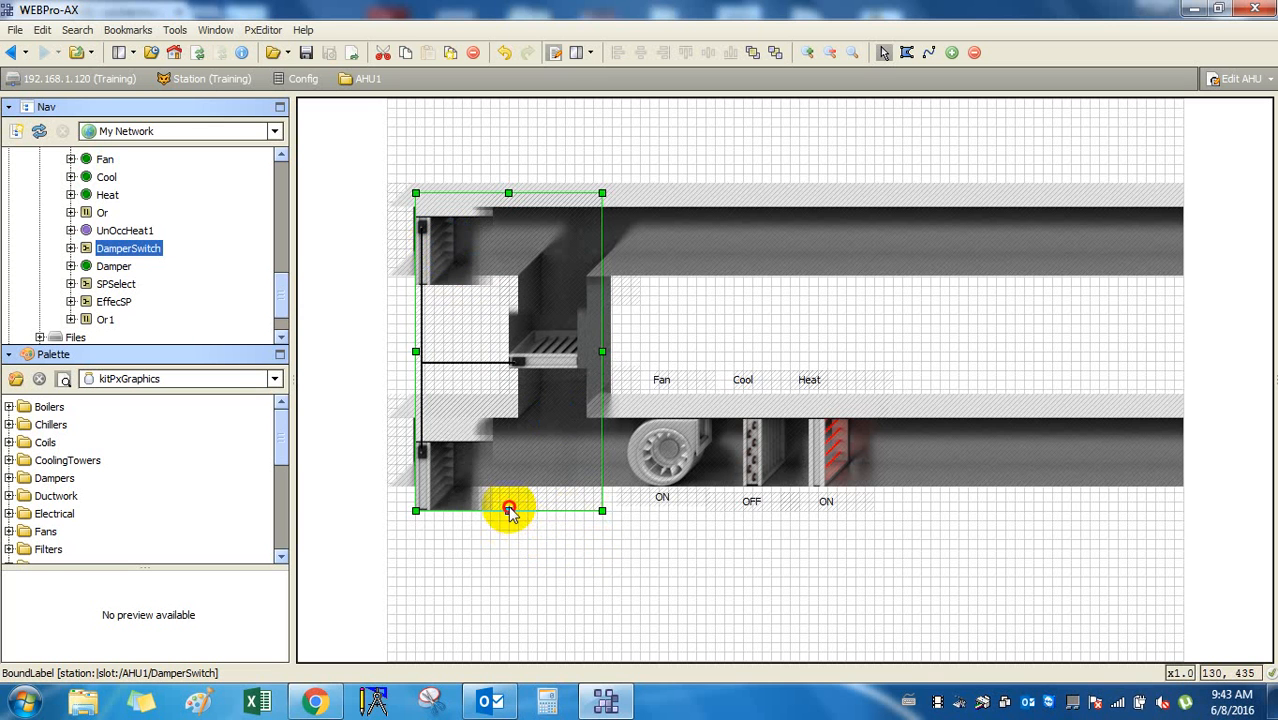
{"action": "left_click_drag", "start_coordinate": [449, 455], "coordinate": [430, 436]}
{"action": "left_click", "coordinate": [558, 545]}
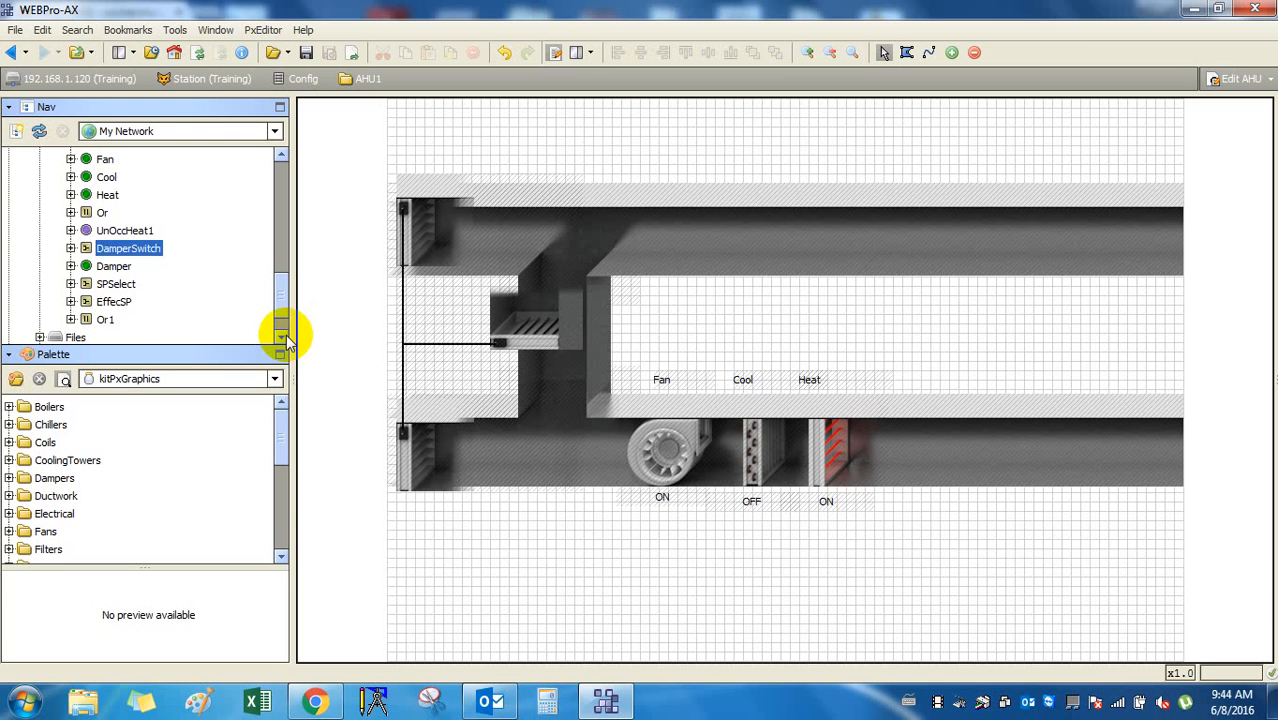
Add a BooleanSchedule widget using the kitPxHvac boolean 'occupied' image at lower right.
{"action": "scroll", "coordinate": [143, 255], "scroll_direction": "up", "scroll_amount": 5}
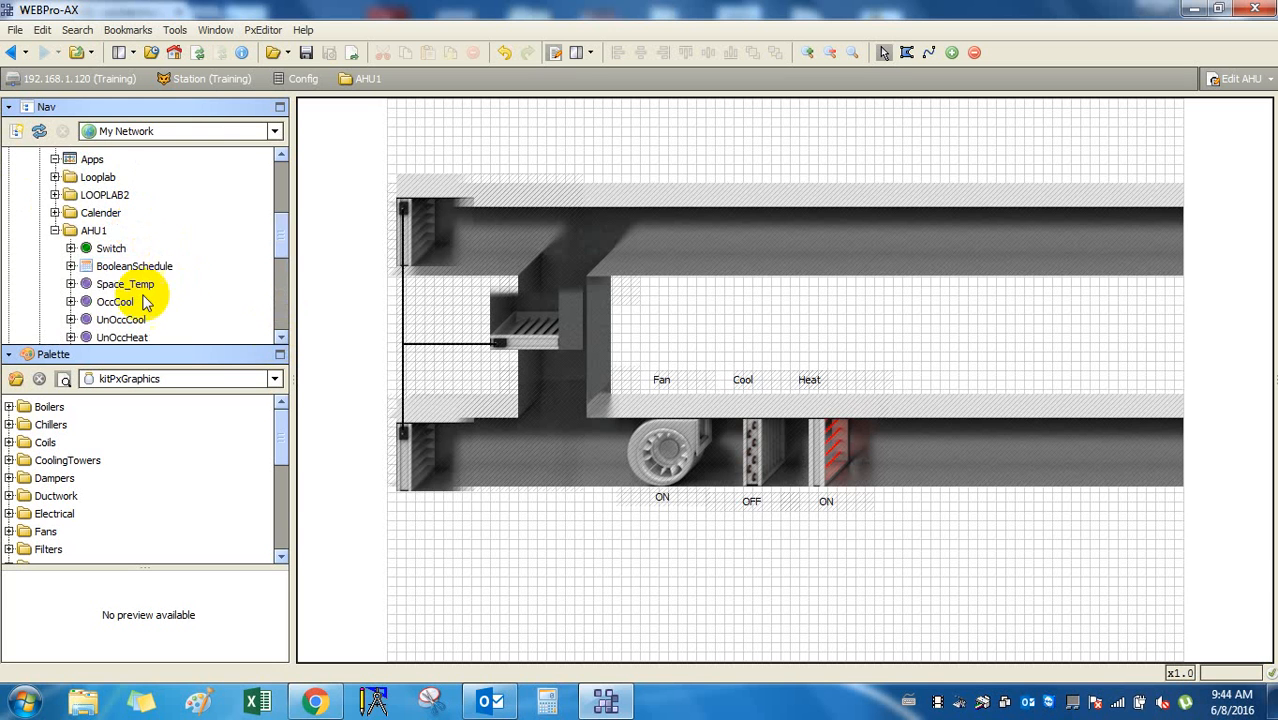
{"action": "left_click_drag", "start_coordinate": [130, 266], "coordinate": [1086, 572]}
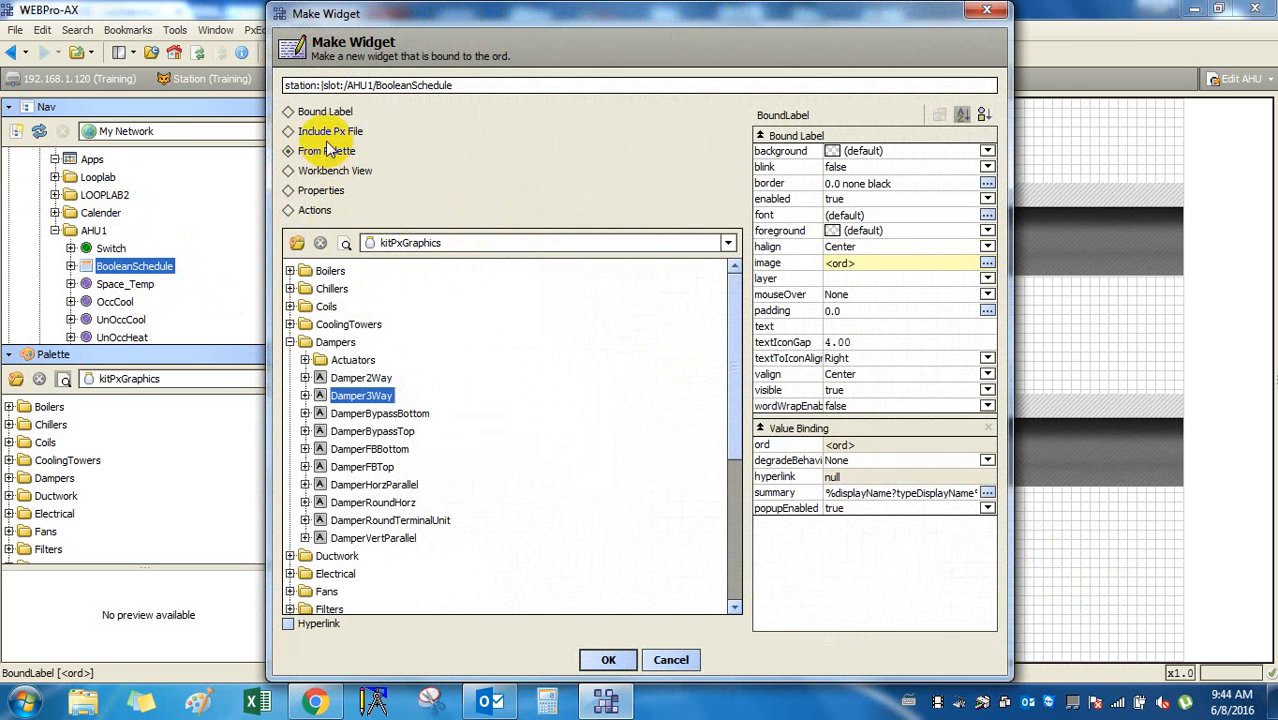
{"action": "left_click", "coordinate": [728, 243]}
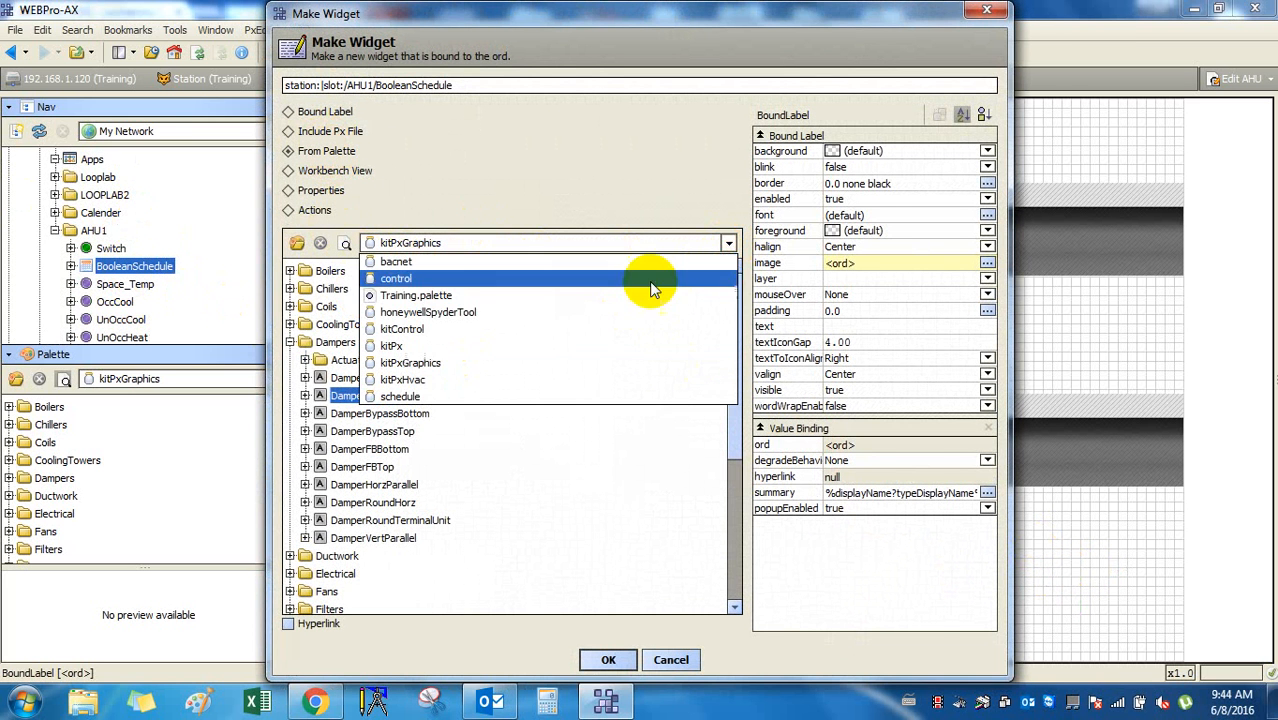
{"action": "left_click", "coordinate": [547, 380]}
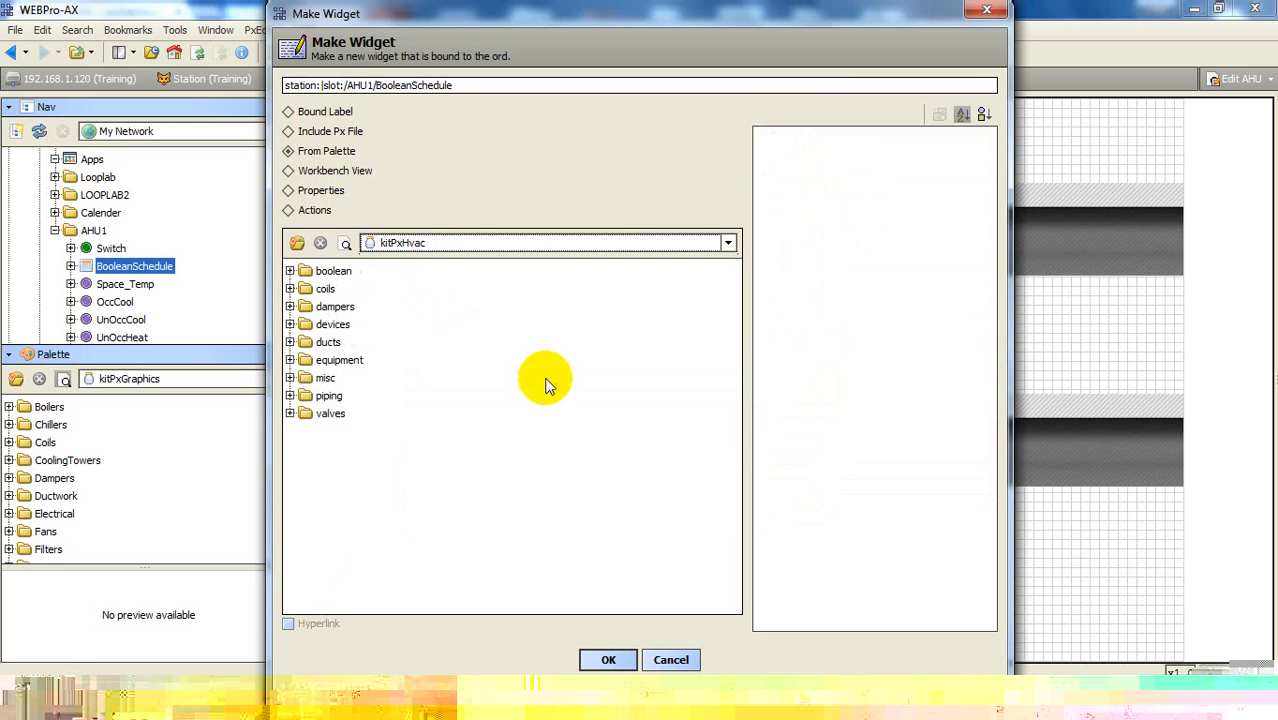
{"action": "left_click", "coordinate": [290, 271]}
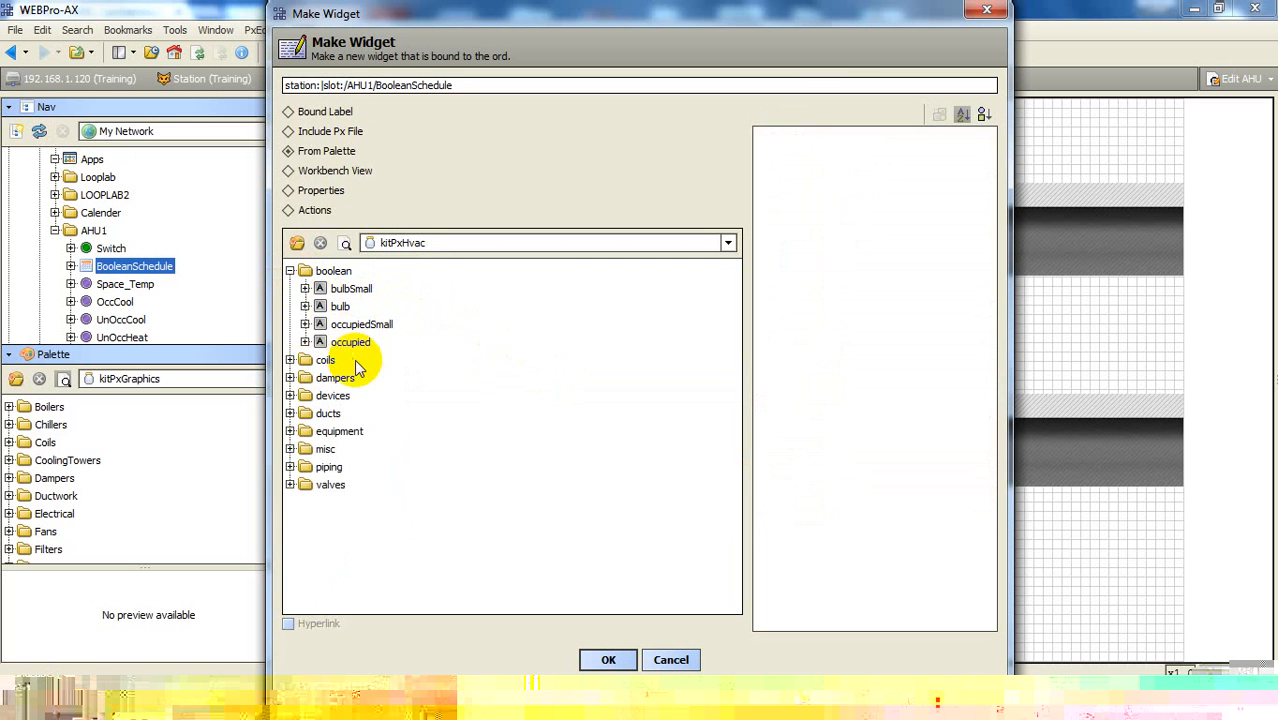
{"action": "left_click", "coordinate": [356, 345]}
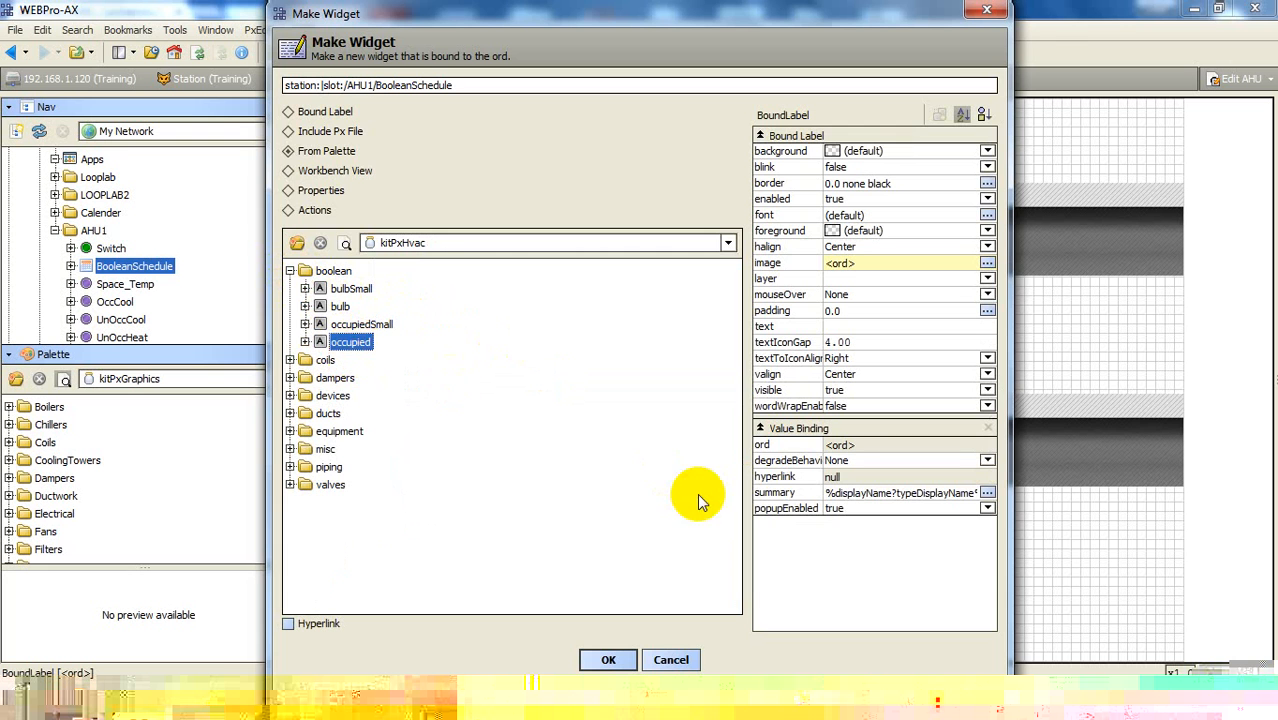
{"action": "left_click", "coordinate": [610, 659]}
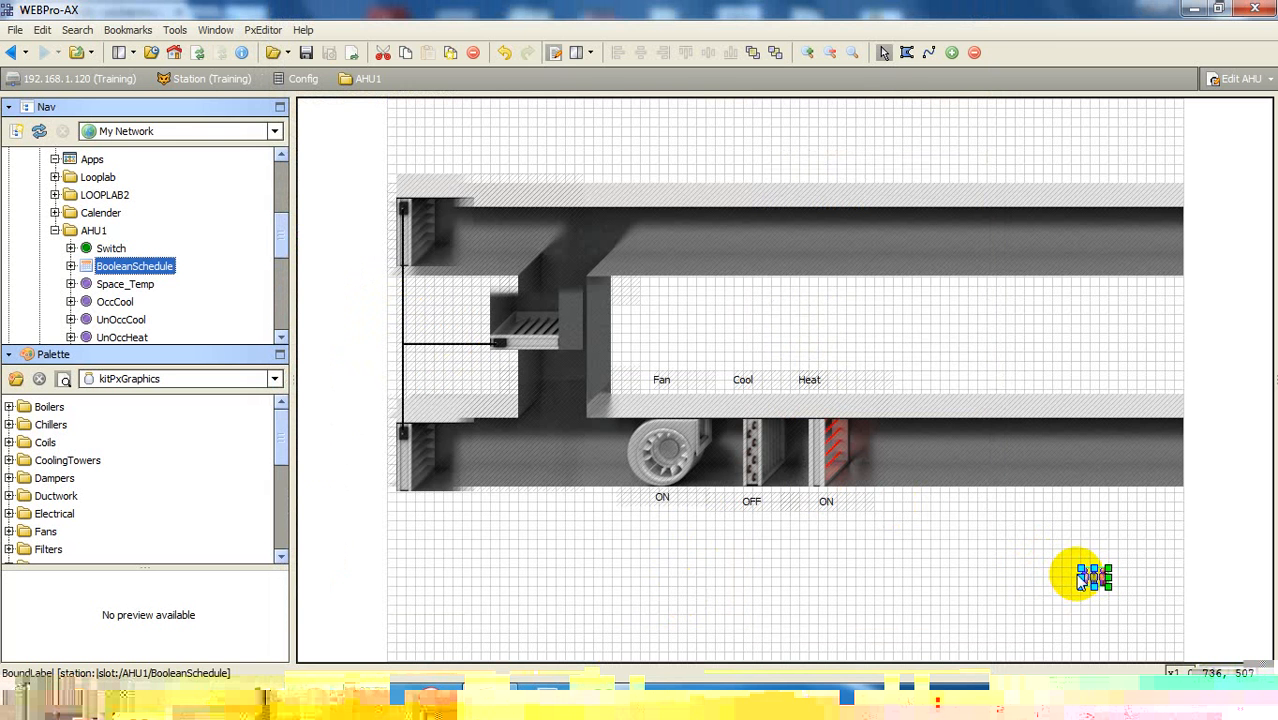
{"action": "left_click", "coordinate": [1104, 590]}
{"action": "double_click", "coordinate": [1104, 590]}
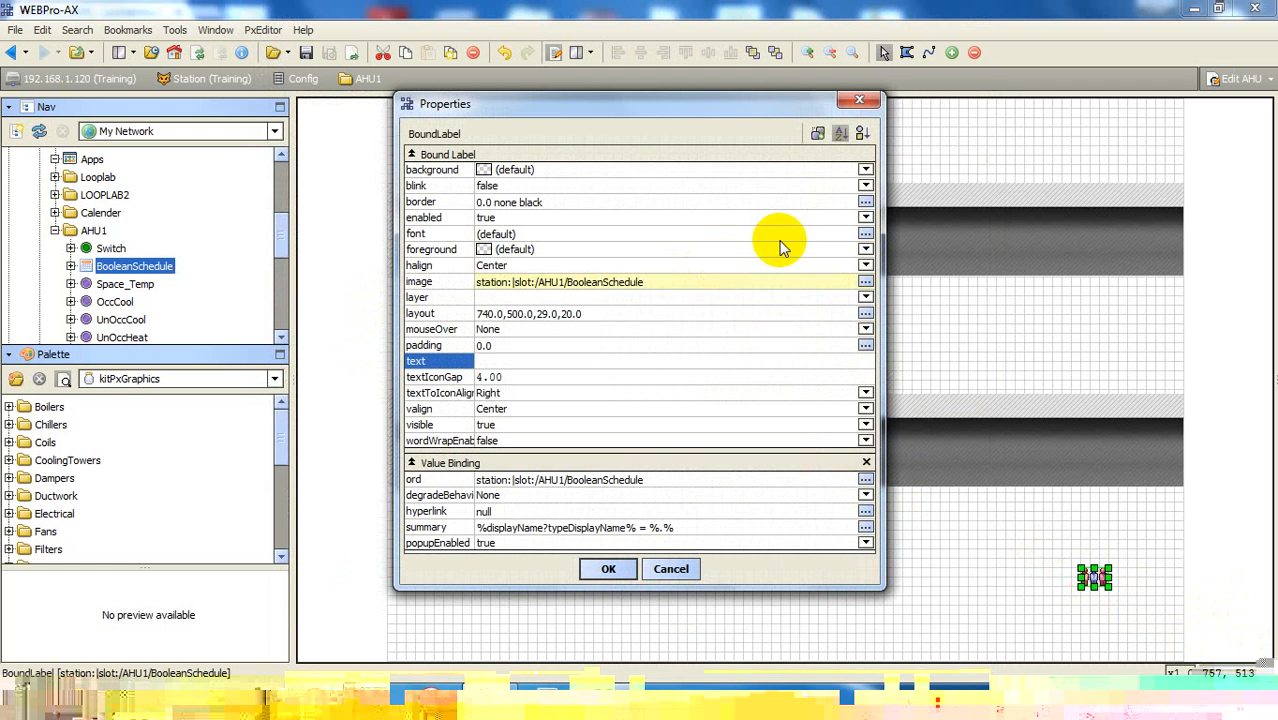
{"action": "left_click", "coordinate": [866, 104]}
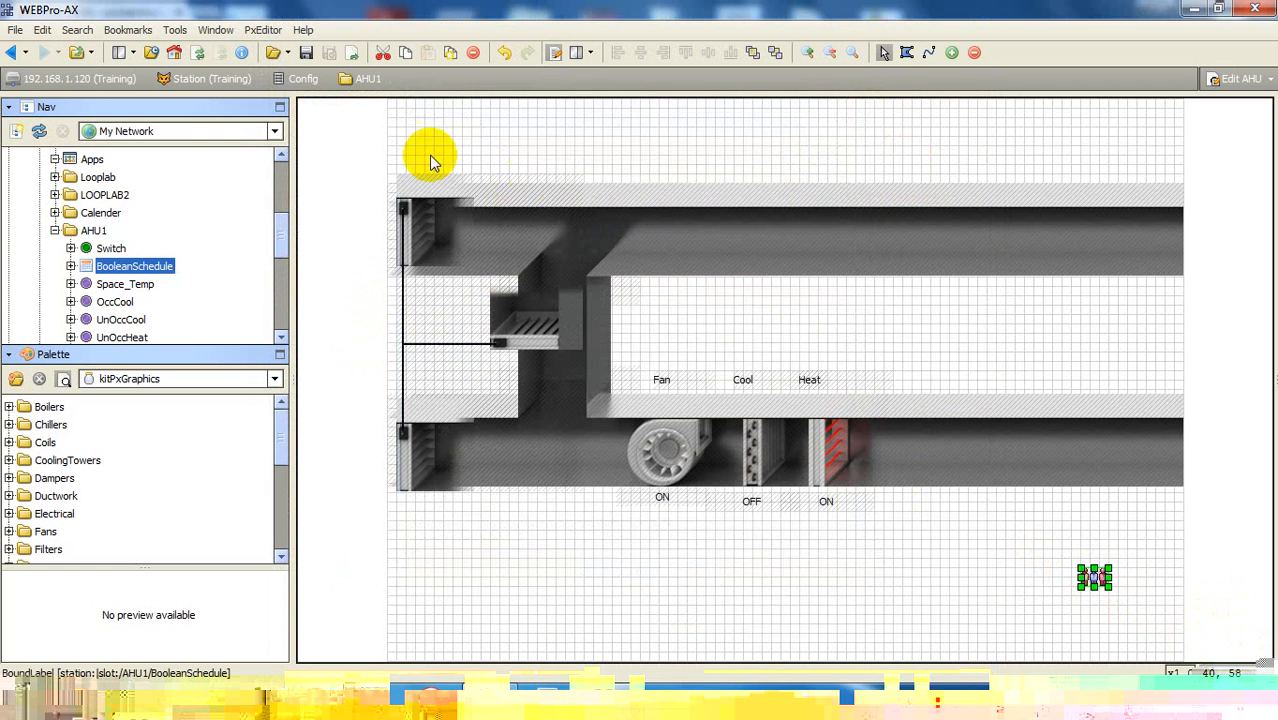
{"action": "left_click_drag", "start_coordinate": [337, 131], "coordinate": [1232, 520]}
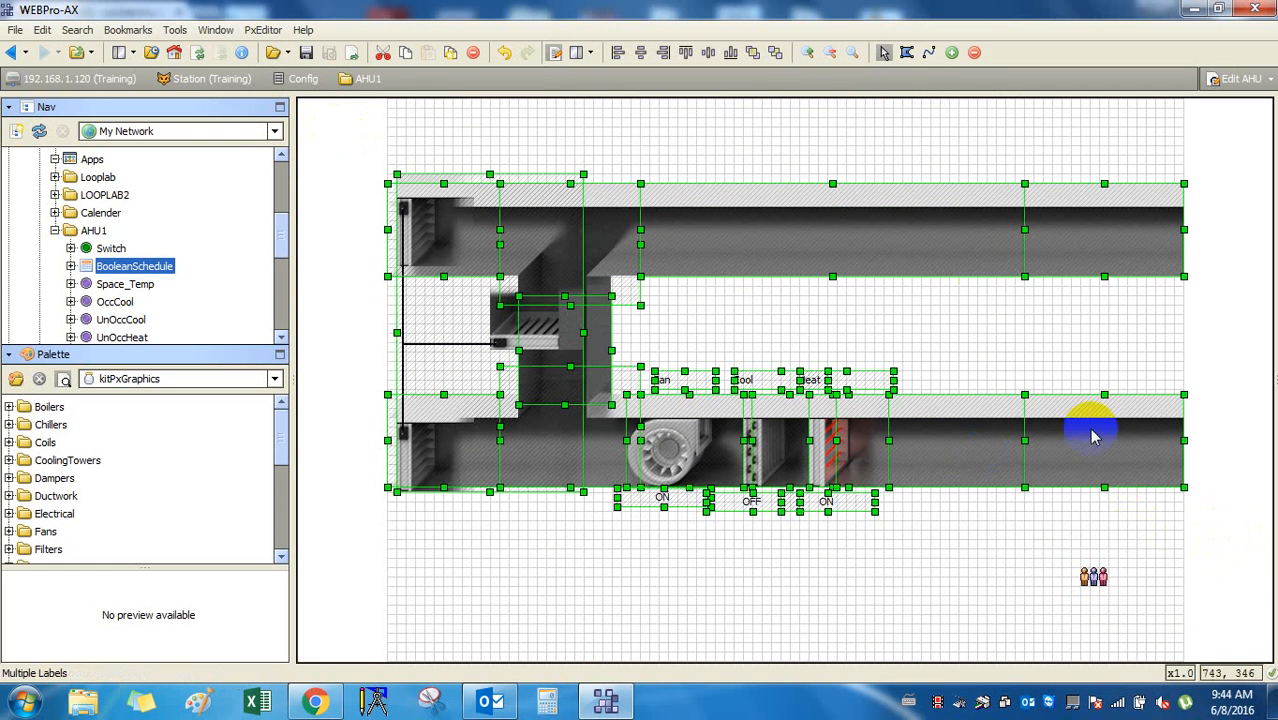
{"action": "right_click", "coordinate": [978, 256]}
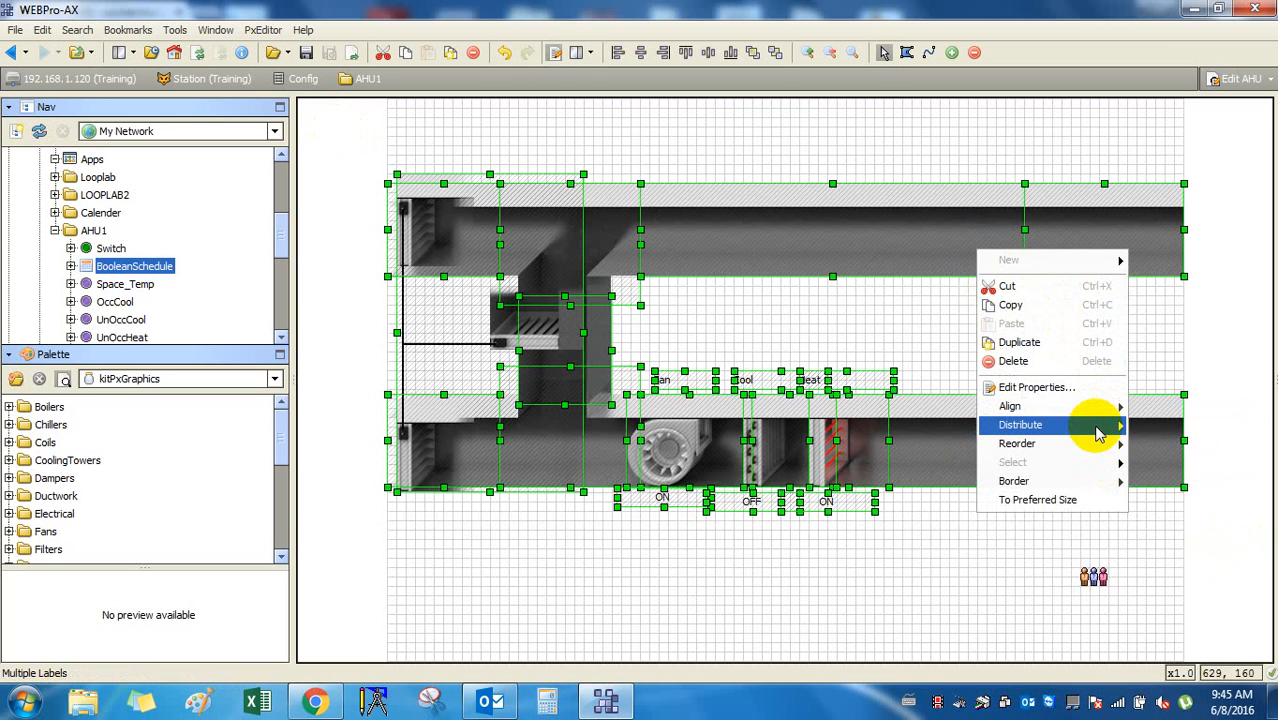
{"action": "mouse_move", "coordinate": [1100, 432]}
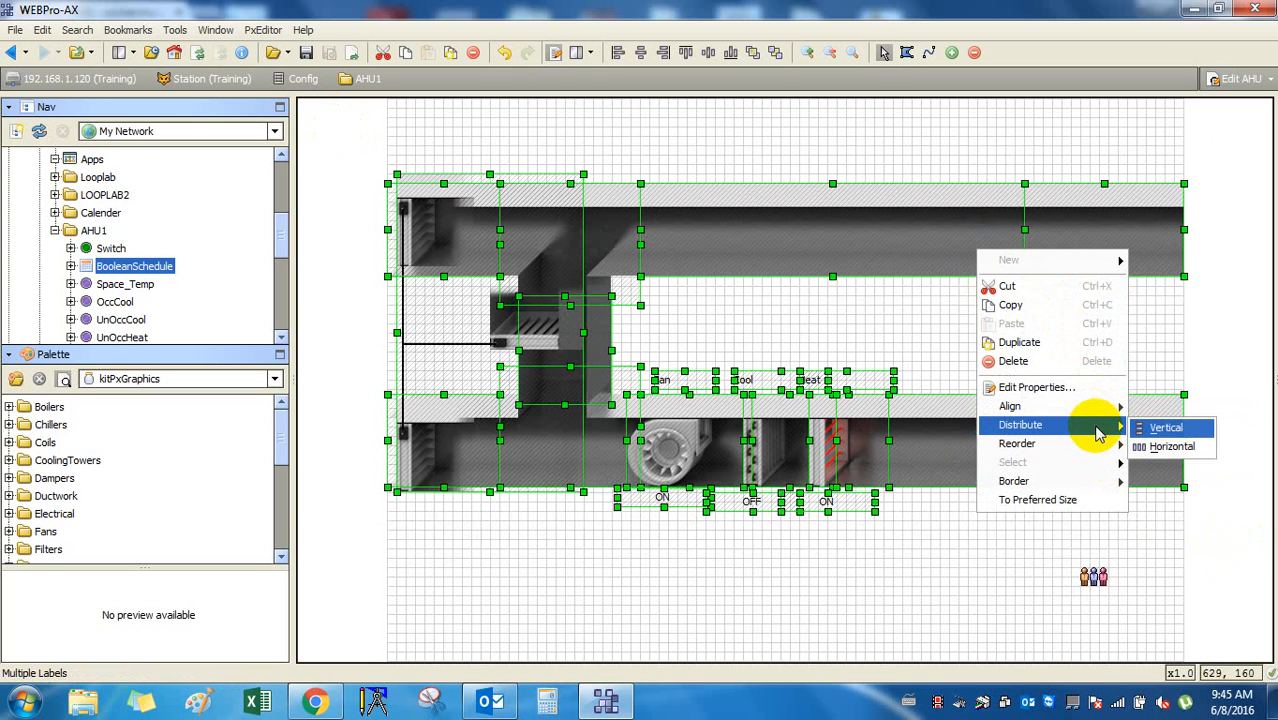
{"action": "left_click", "coordinate": [830, 585]}
{"action": "left_click", "coordinate": [912, 524]}
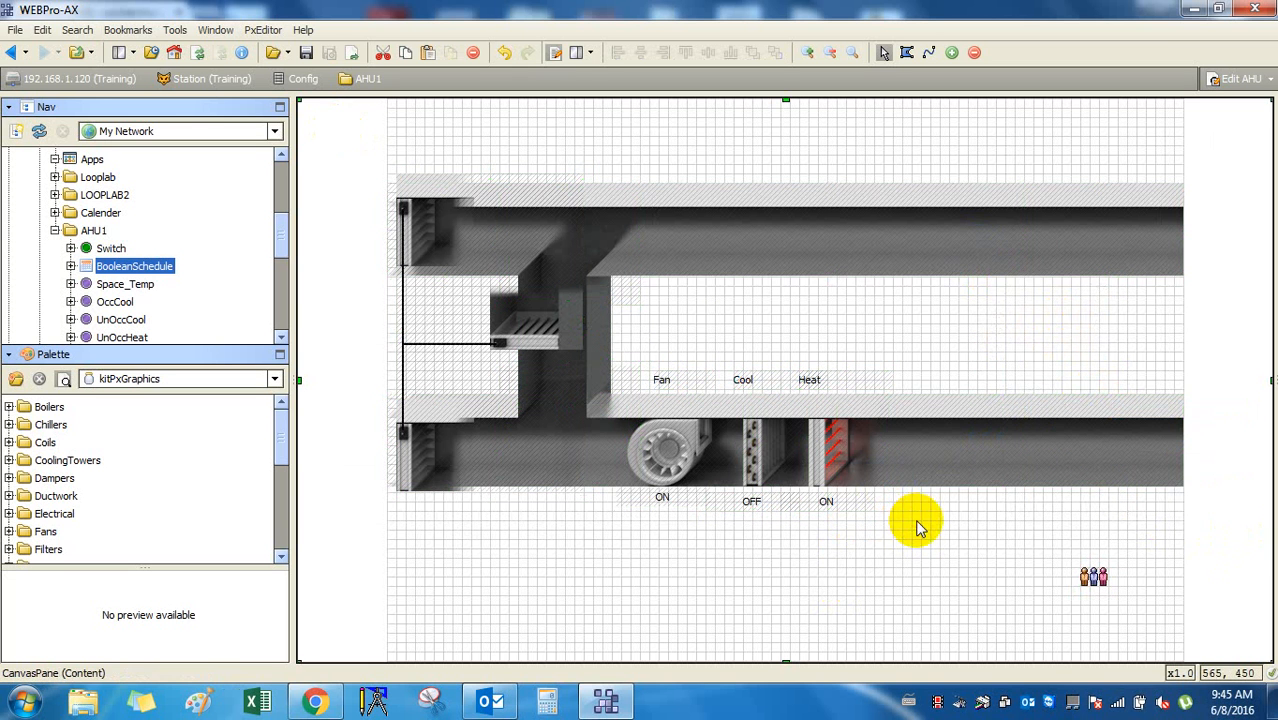
{"action": "left_click_drag", "start_coordinate": [341, 148], "coordinate": [1214, 513]}
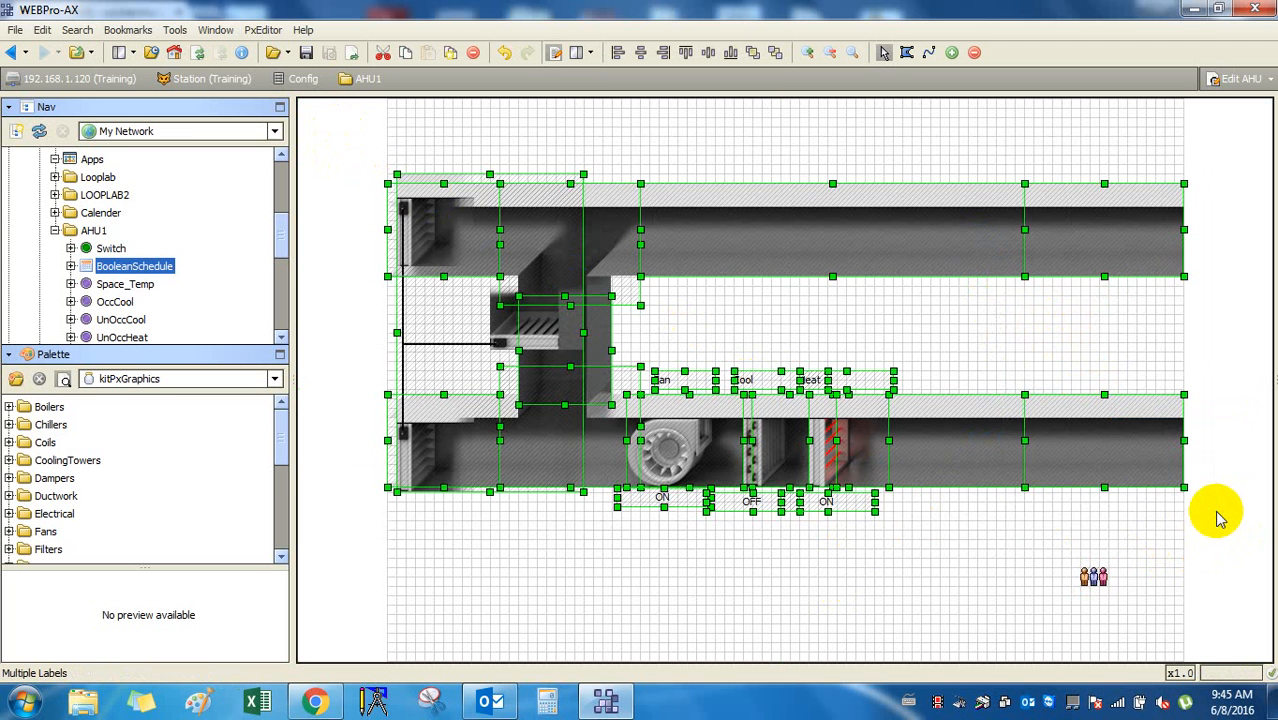
Resize the selected widgets To Preferred Size so the ON/OFF/ON texts shift left.
{"action": "right_click", "coordinate": [942, 224]}
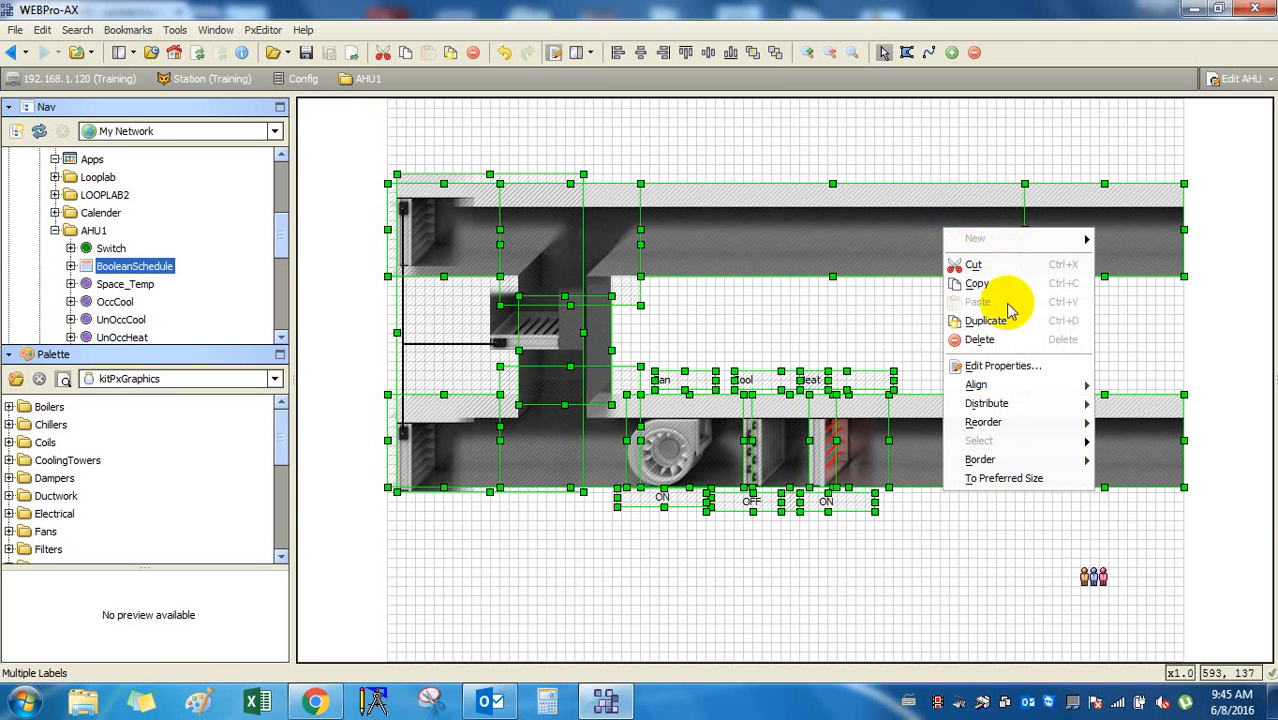
{"action": "mouse_move", "coordinate": [1012, 386]}
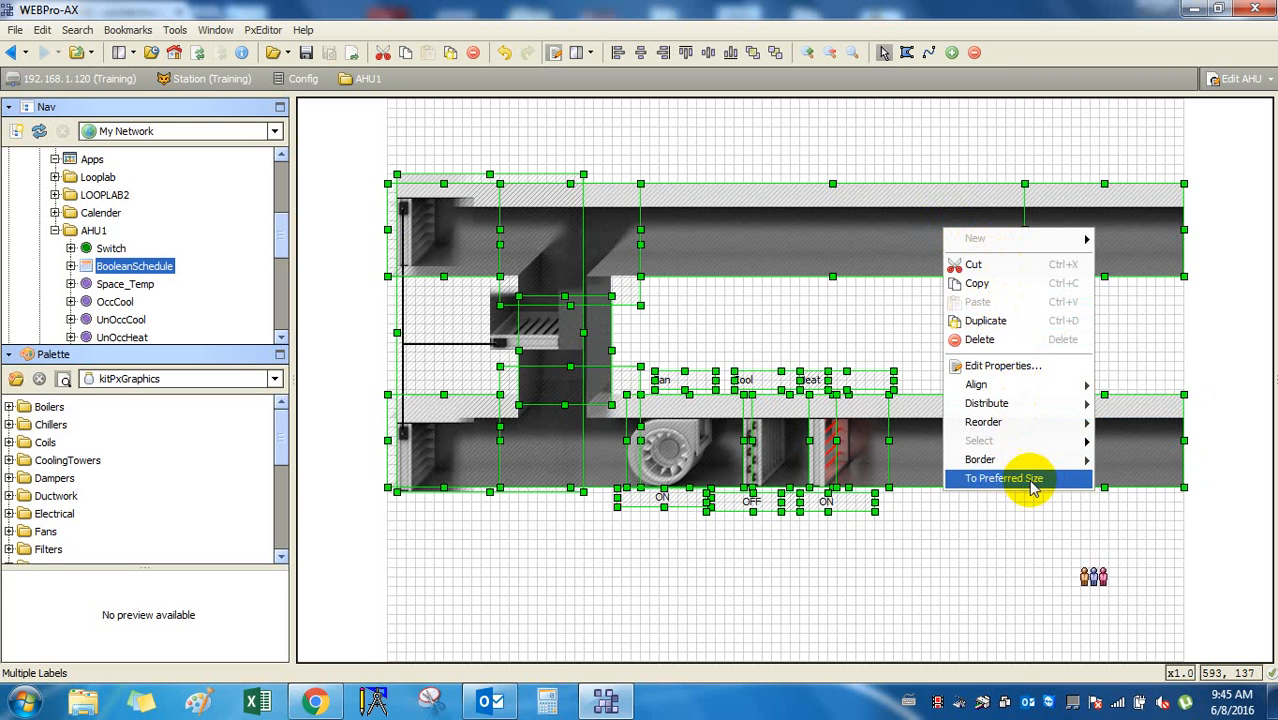
{"action": "left_click", "coordinate": [1033, 488]}
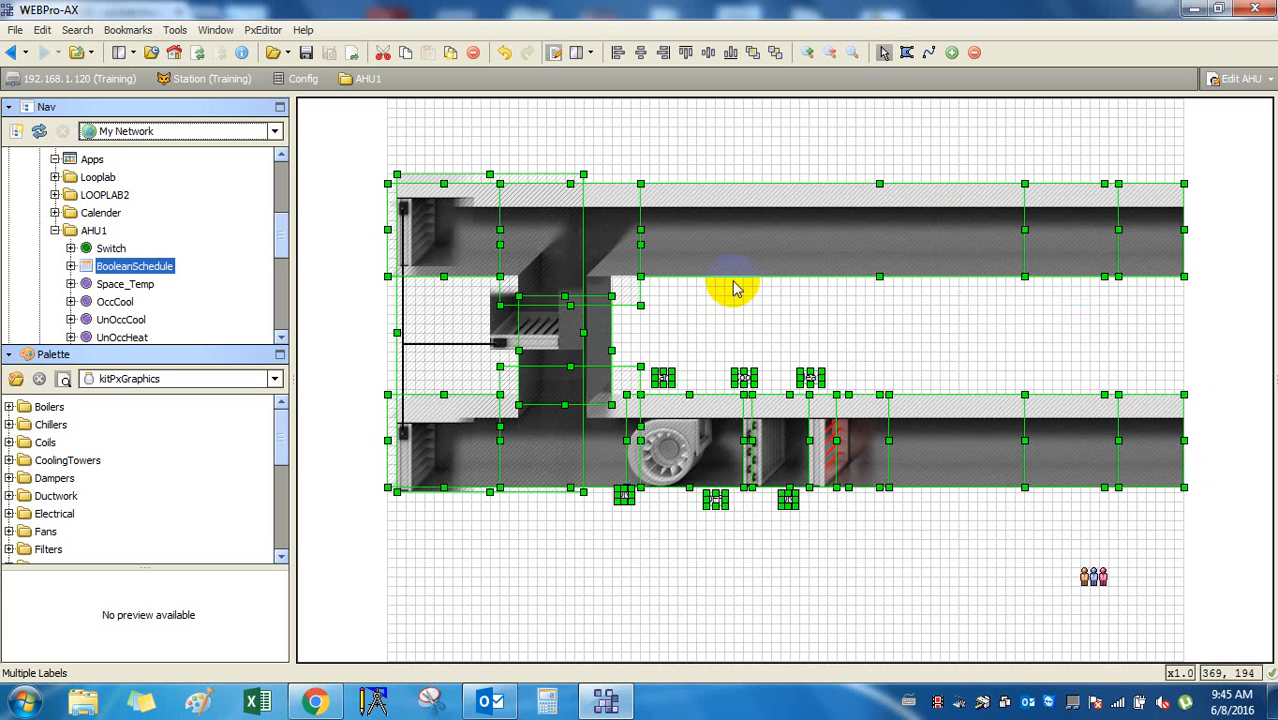
{"action": "right_click", "coordinate": [722, 237]}
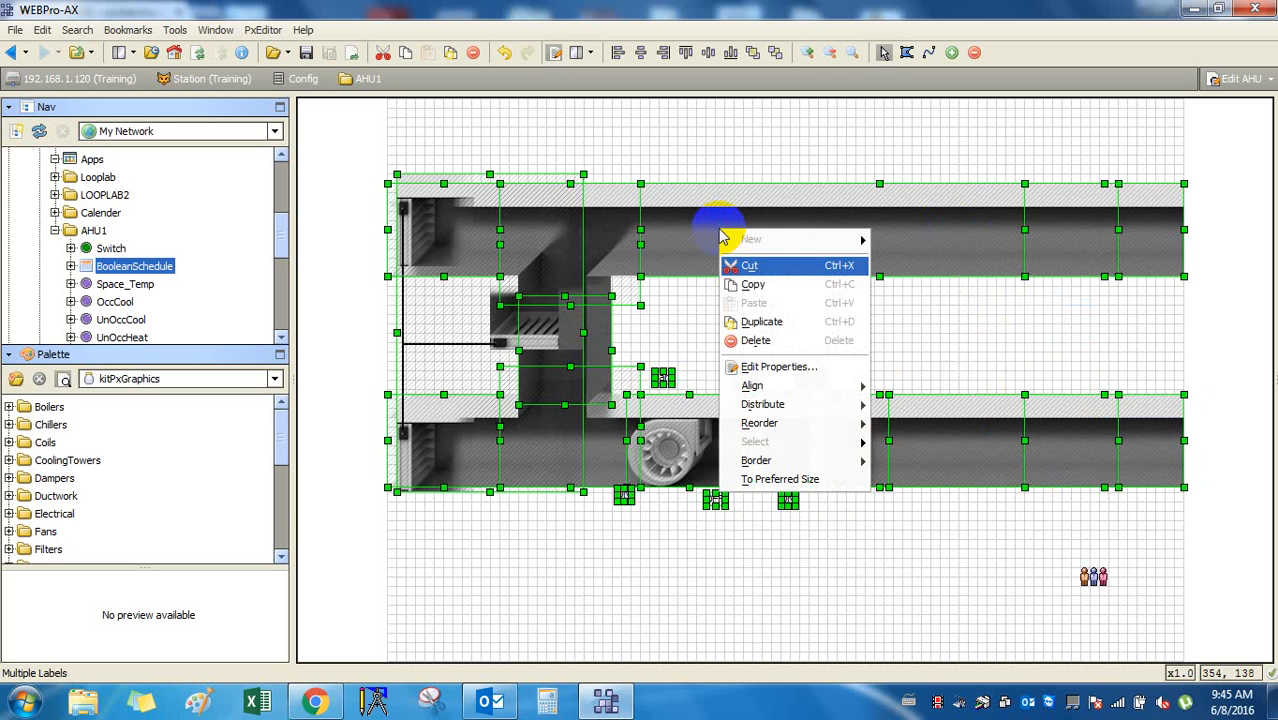
{"action": "left_click", "coordinate": [907, 423]}
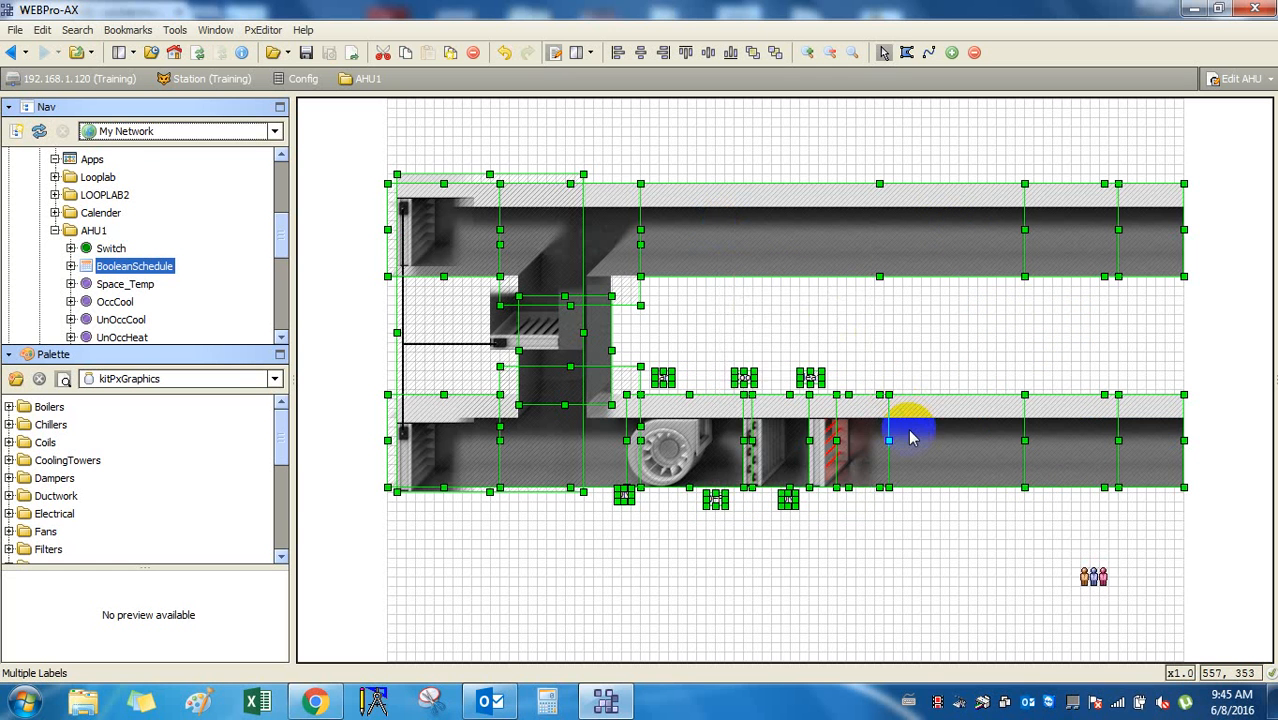
{"action": "left_click", "coordinate": [1031, 549]}
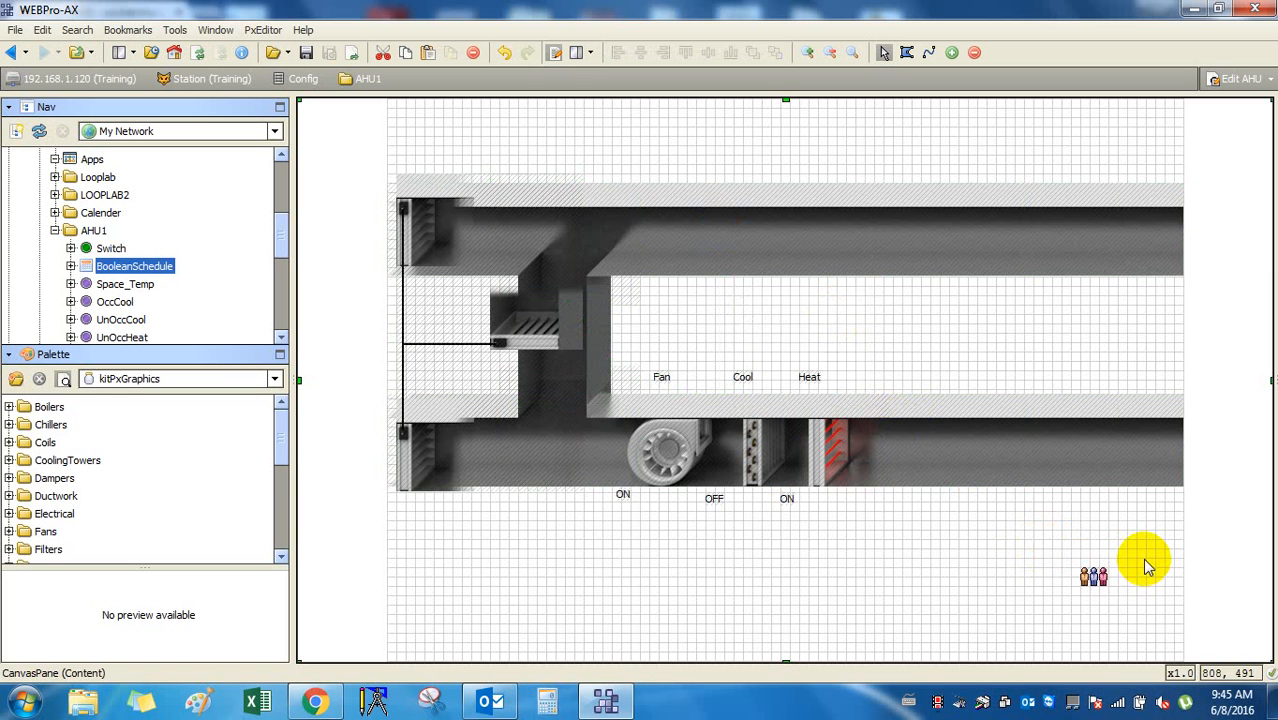
{"action": "left_click", "coordinate": [1097, 582]}
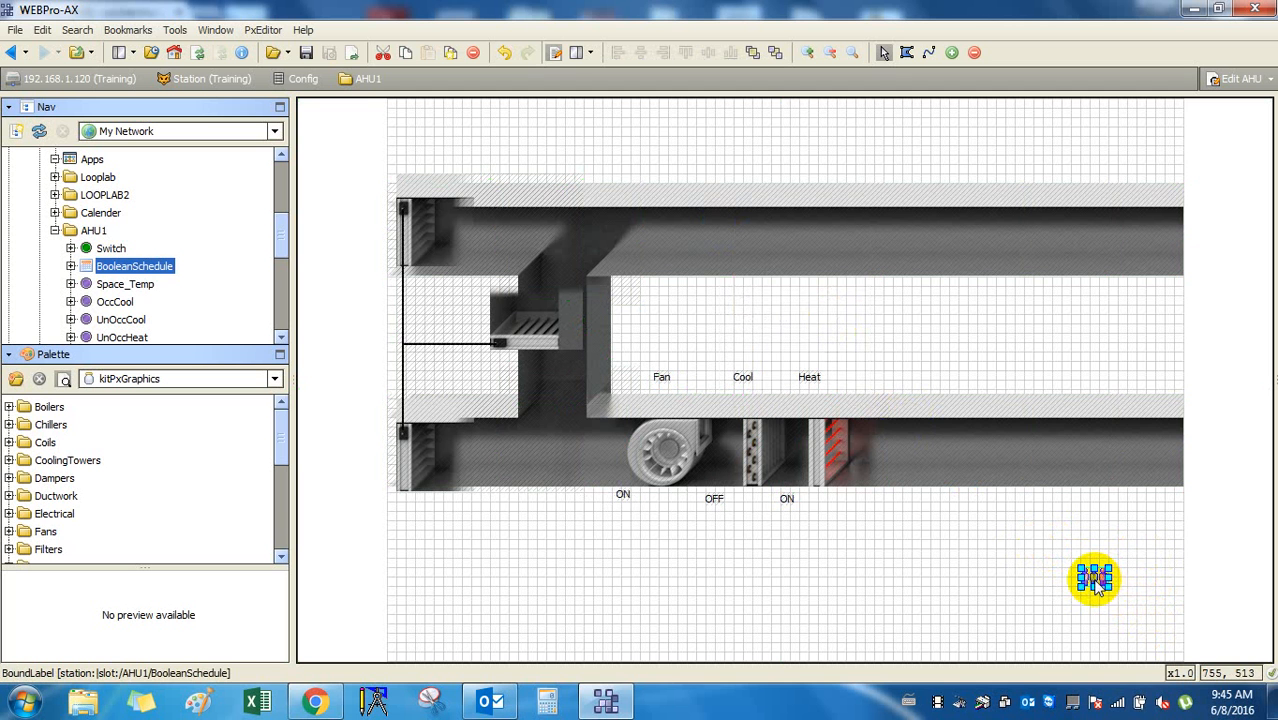
{"action": "left_click", "coordinate": [676, 262]}
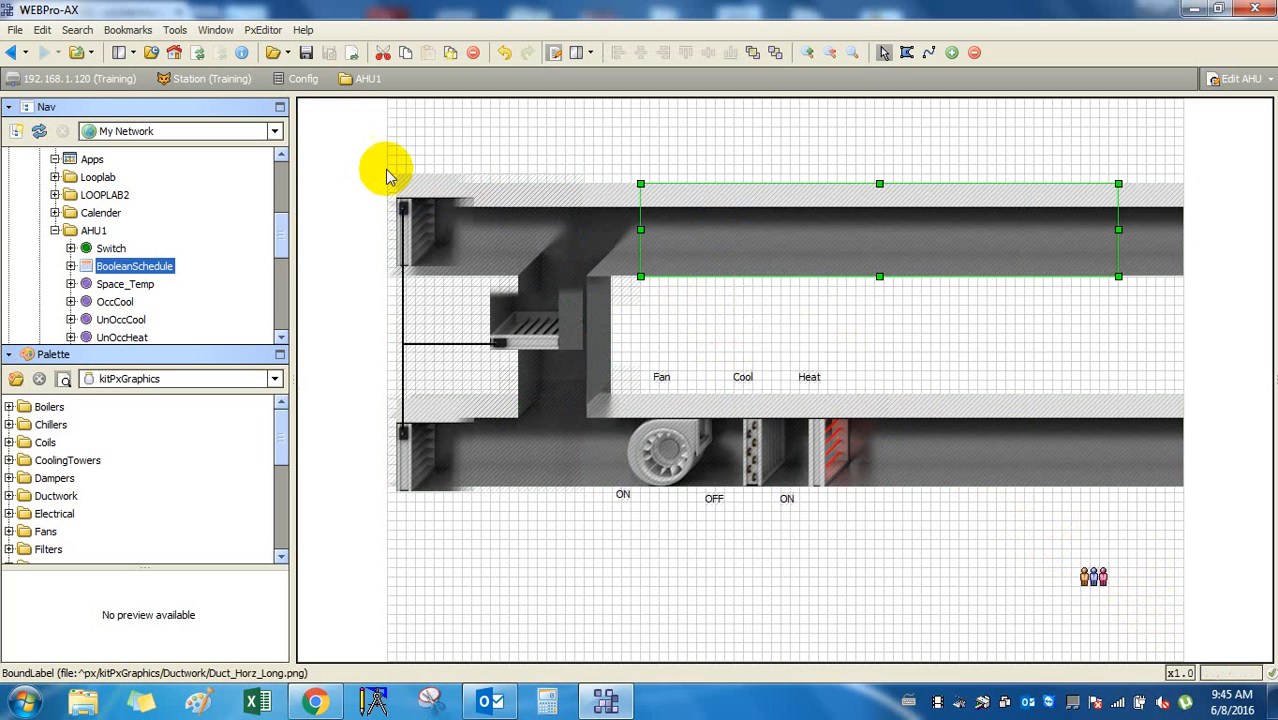
{"action": "left_click_drag", "start_coordinate": [344, 154], "coordinate": [1214, 520]}
{"action": "right_click", "coordinate": [896, 250]}
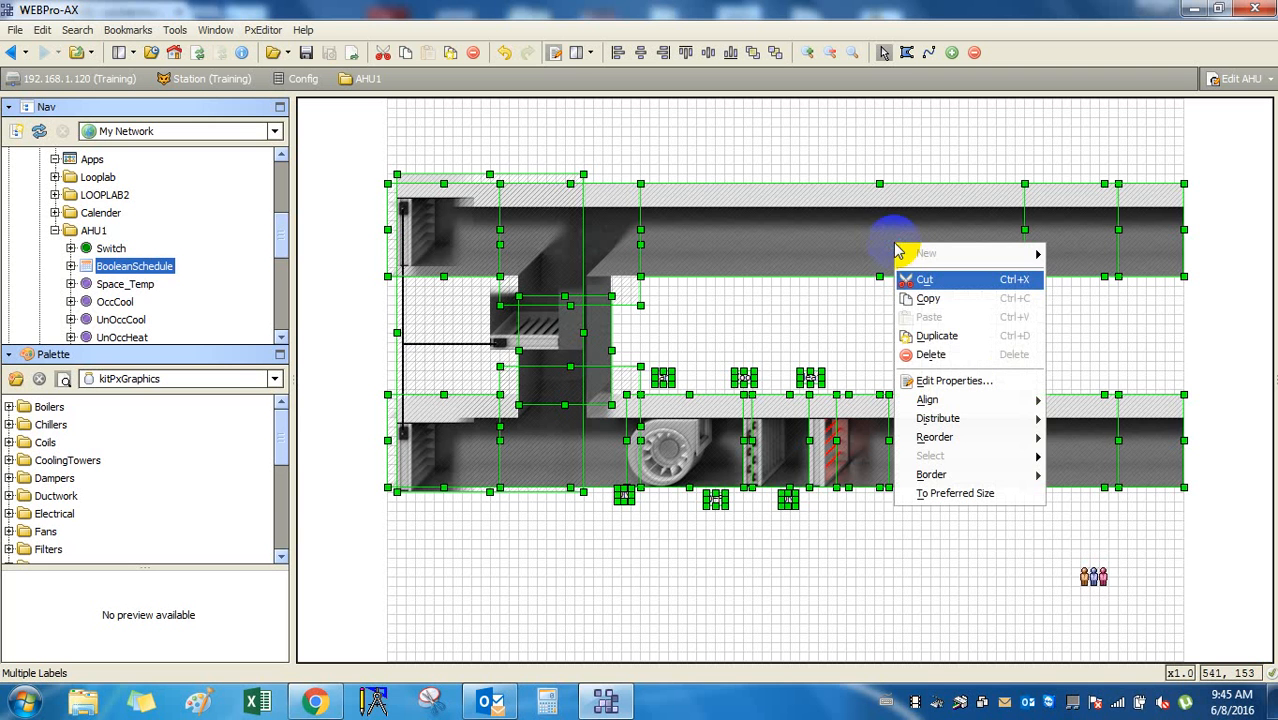
{"action": "mouse_move", "coordinate": [954, 406]}
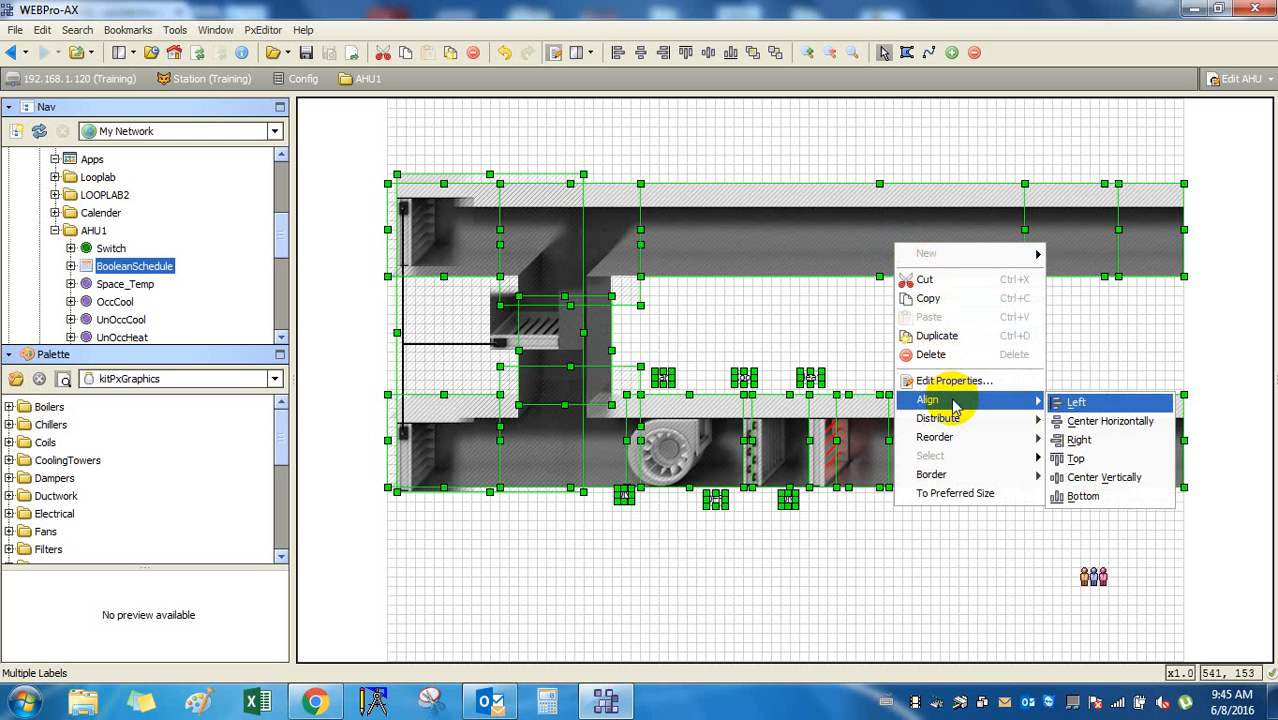
{"action": "left_click", "coordinate": [955, 379]}
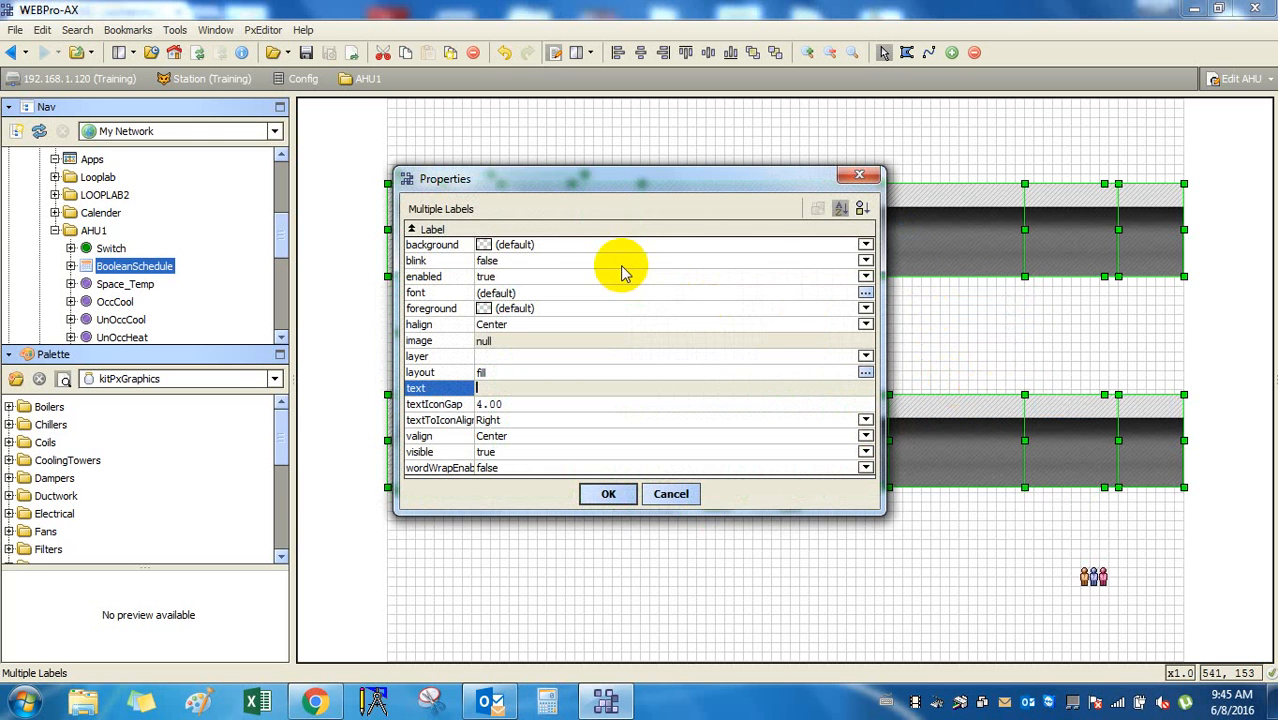
{"action": "left_click", "coordinate": [503, 247]}
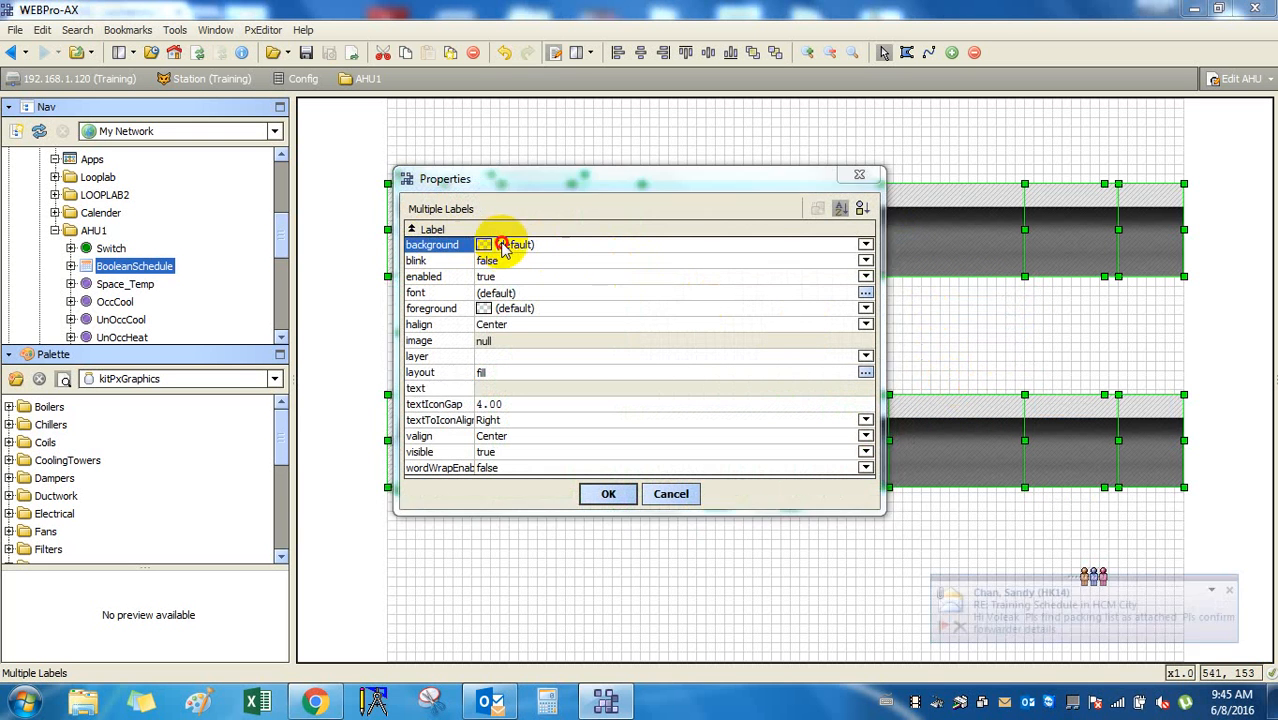
{"action": "left_click", "coordinate": [503, 246]}
{"action": "left_click", "coordinate": [934, 162]}
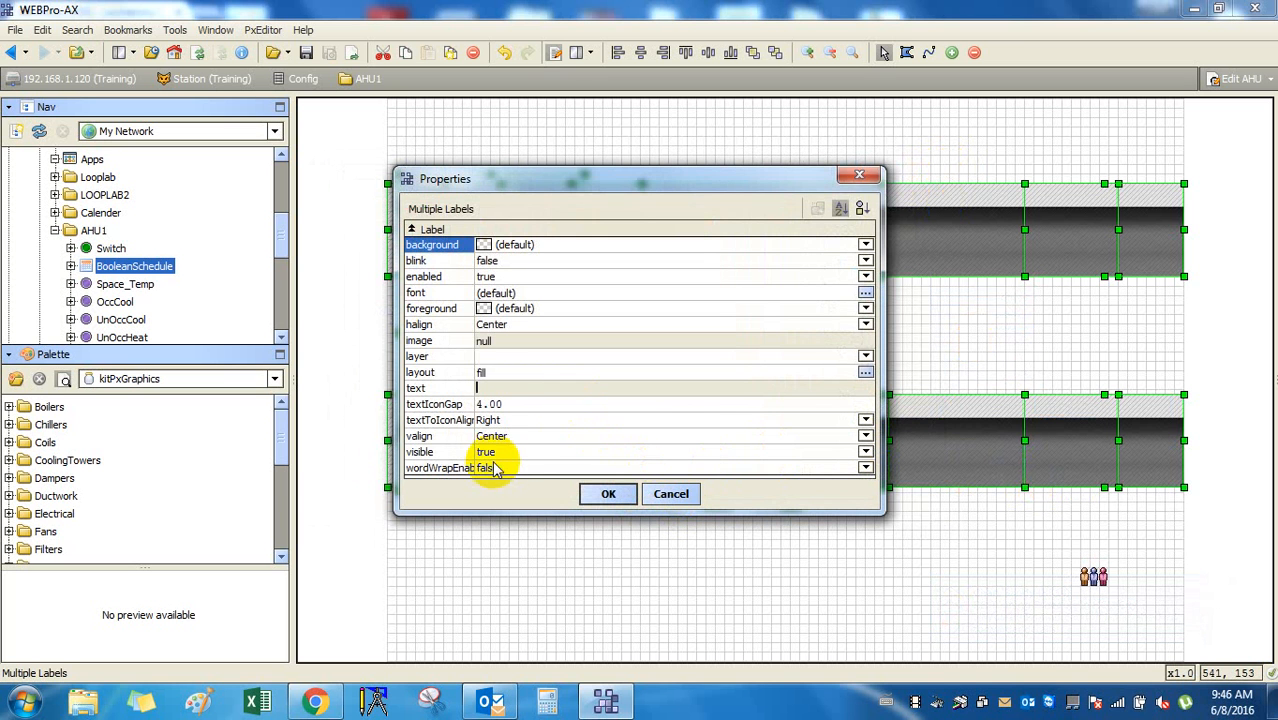
{"action": "left_click", "coordinate": [672, 496]}
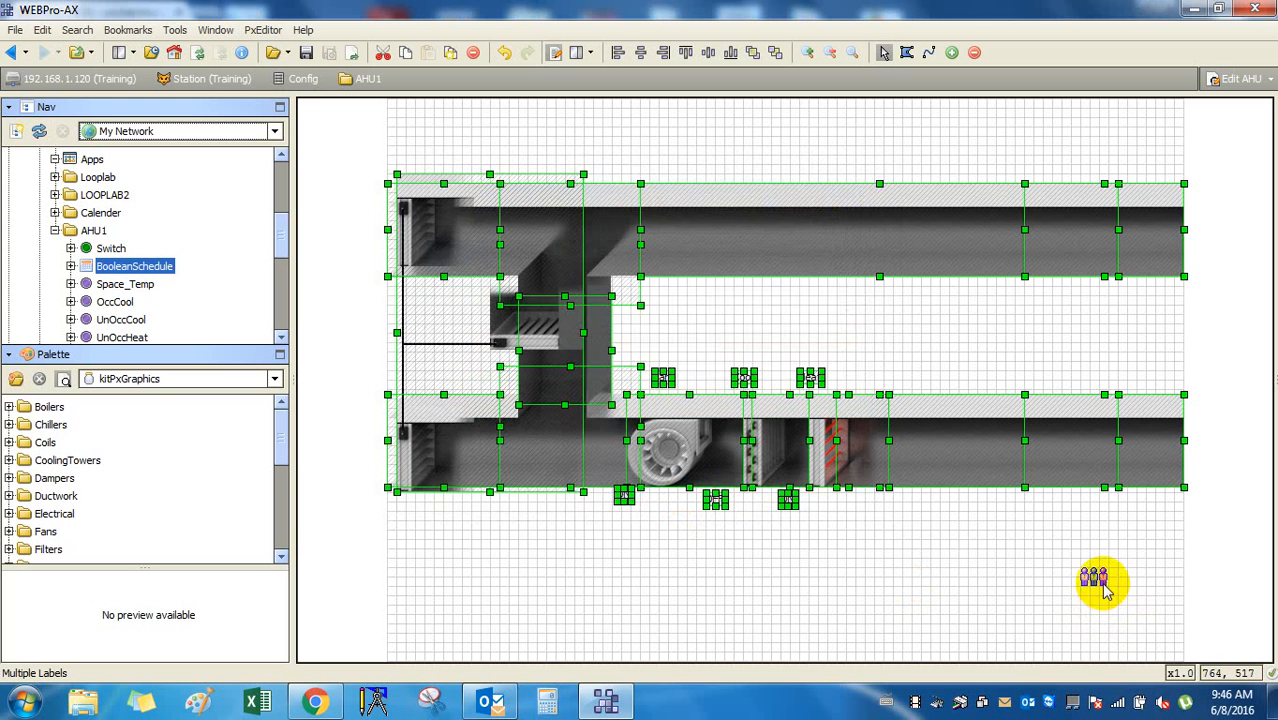
{"action": "left_click", "coordinate": [1015, 583]}
{"action": "double_click", "coordinate": [1098, 575]}
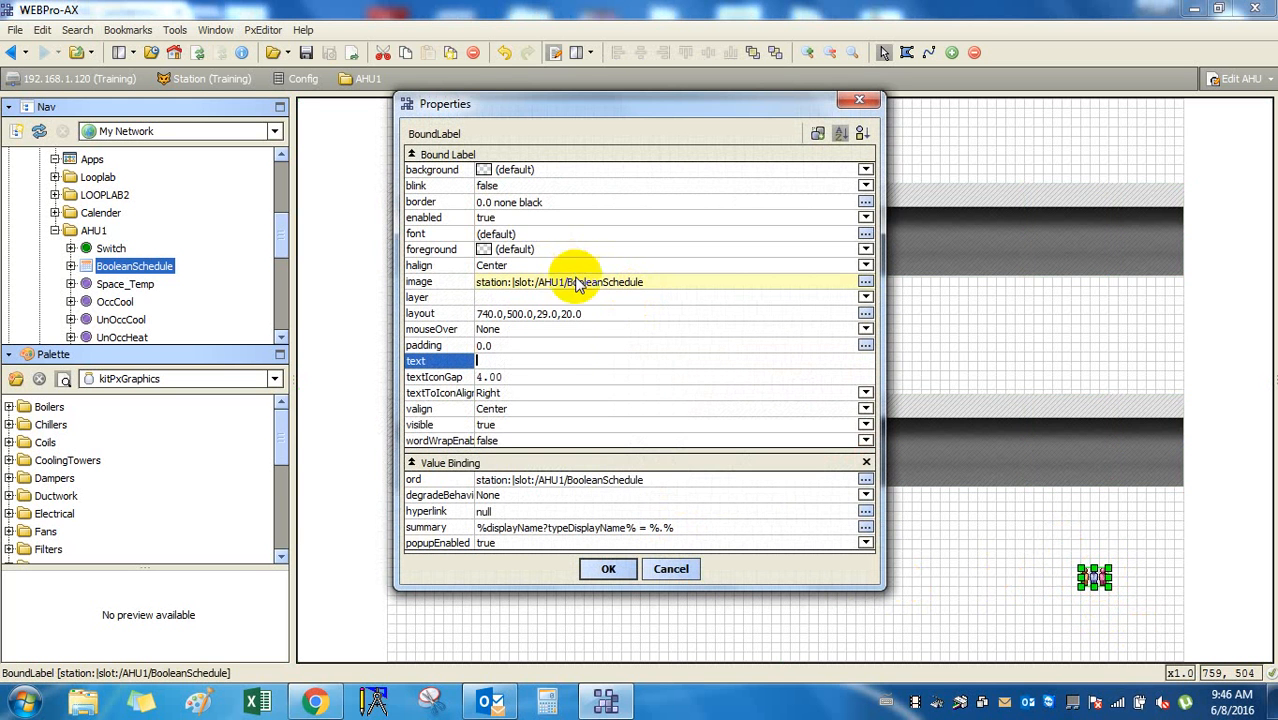
{"action": "left_click", "coordinate": [673, 575]}
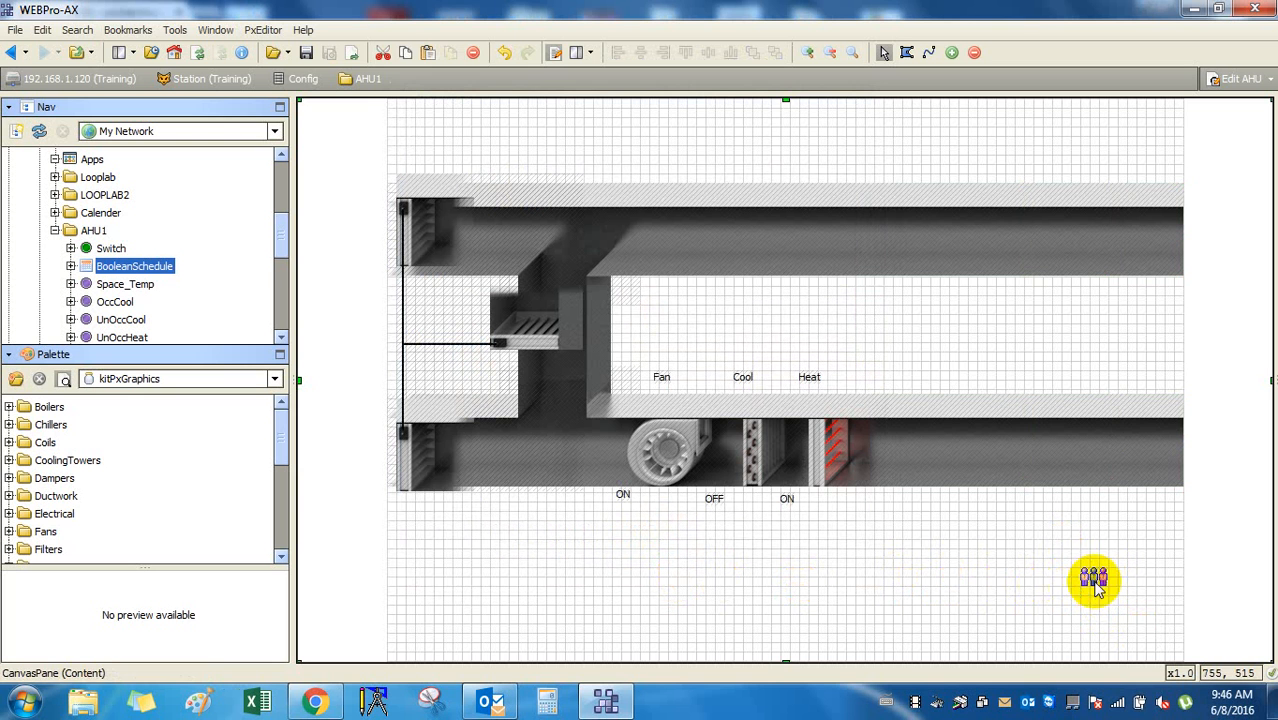
Shift the left damper graphic slightly to the right.
{"action": "left_click", "coordinate": [434, 453]}
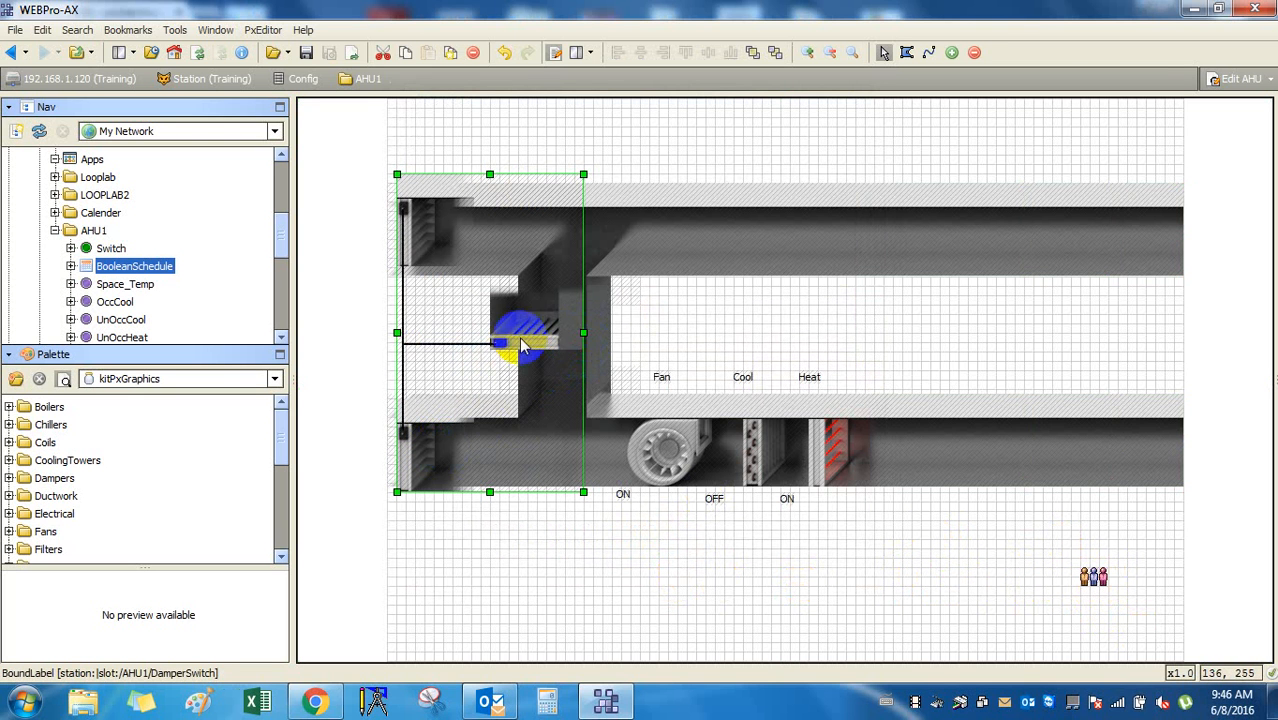
{"action": "left_click_drag", "start_coordinate": [505, 345], "coordinate": [508, 352]}
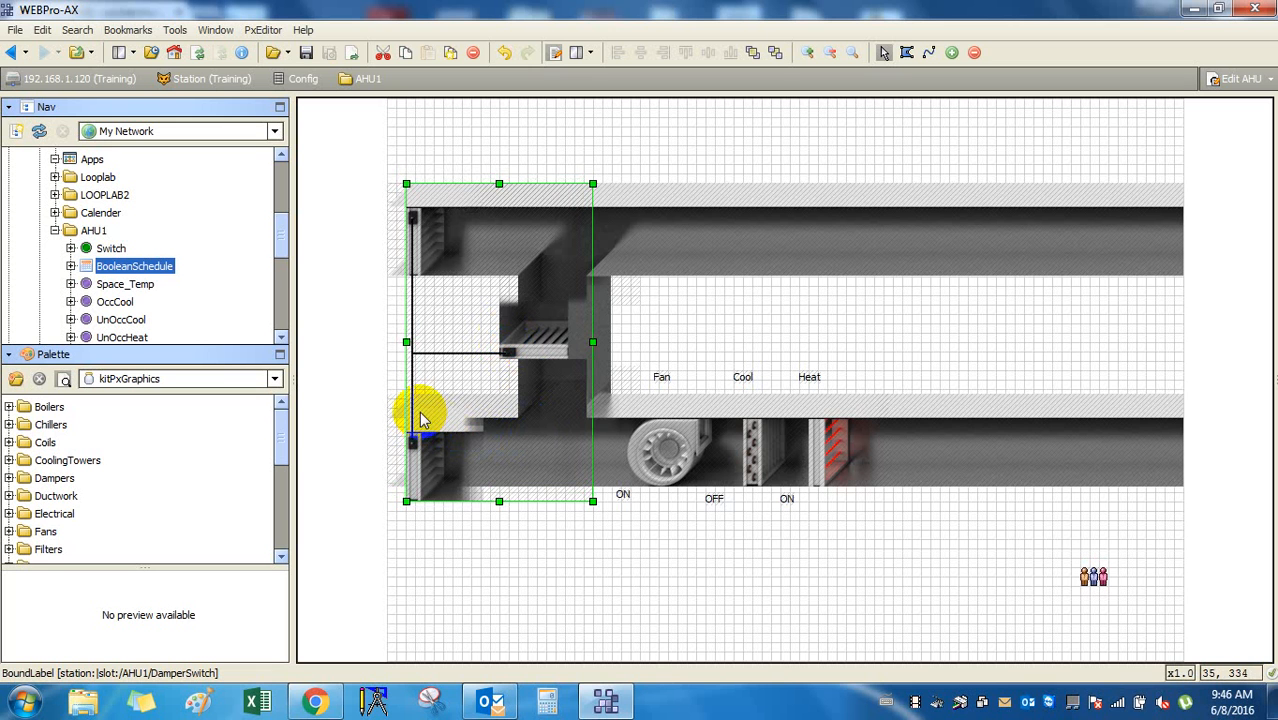
{"action": "key", "text": "Right"}
{"action": "key", "text": "Right"}
{"action": "key", "text": "Right"}
{"action": "key", "text": "Right"}
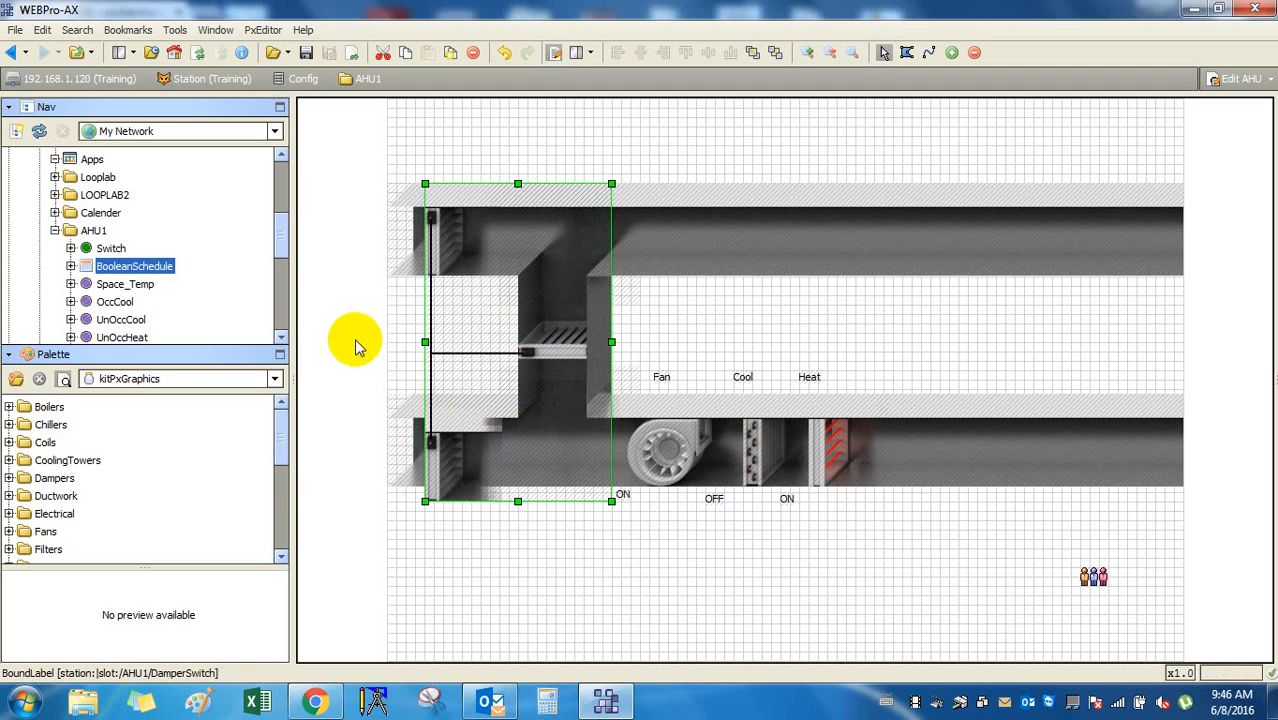
Lower the bottom duct row with its Fan, Cool and Heat labels slightly.
{"action": "left_click_drag", "start_coordinate": [361, 342], "coordinate": [1212, 545]}
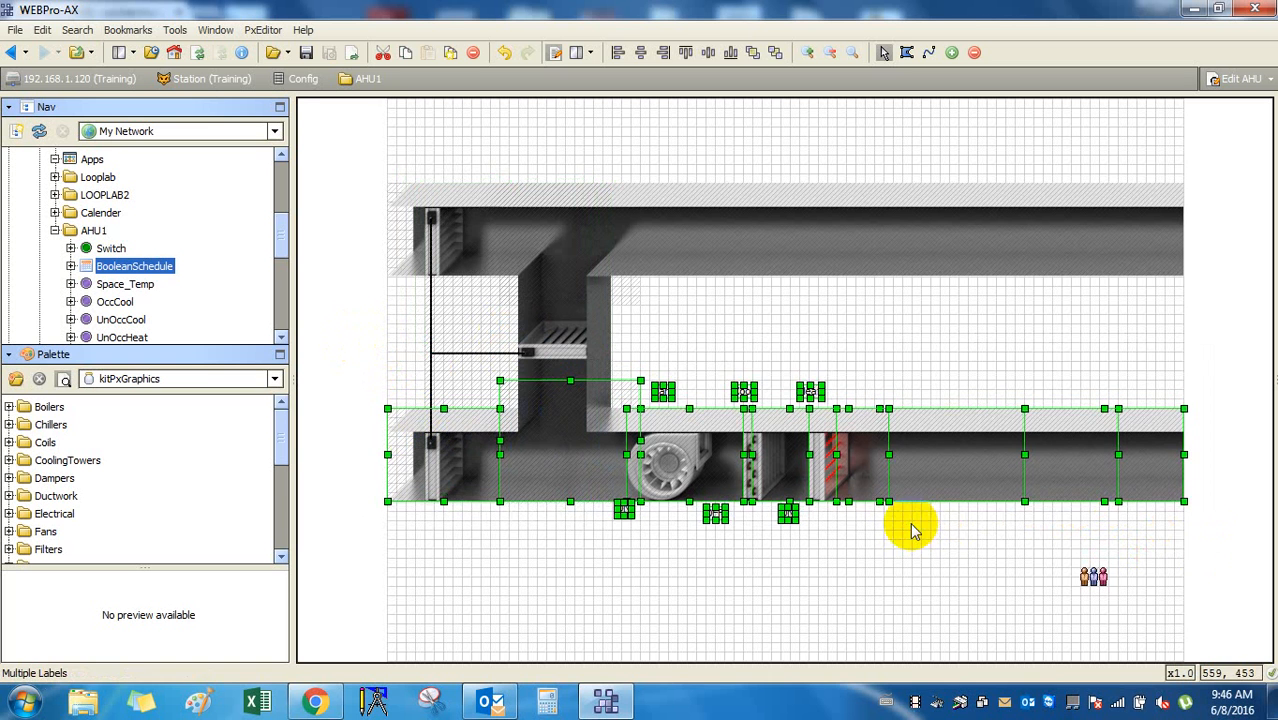
{"action": "left_click", "coordinate": [908, 585]}
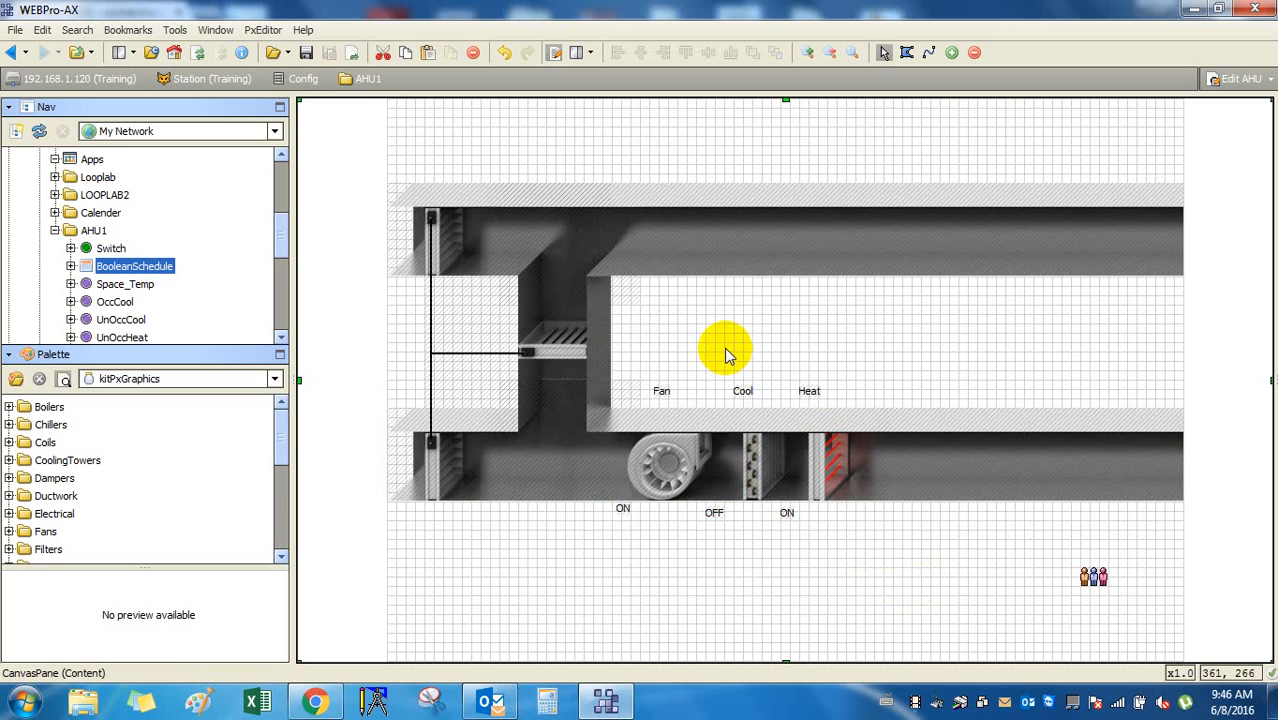
{"action": "left_click", "coordinate": [585, 354]}
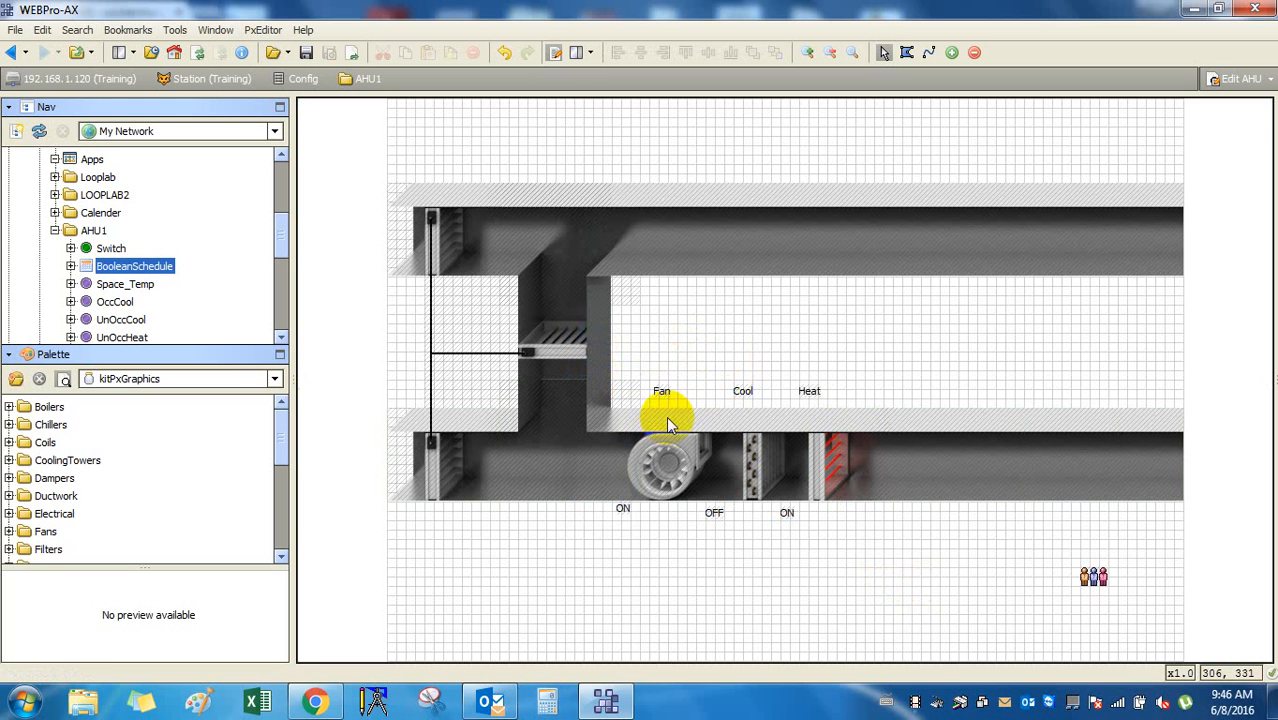
{"action": "left_click", "coordinate": [753, 345]}
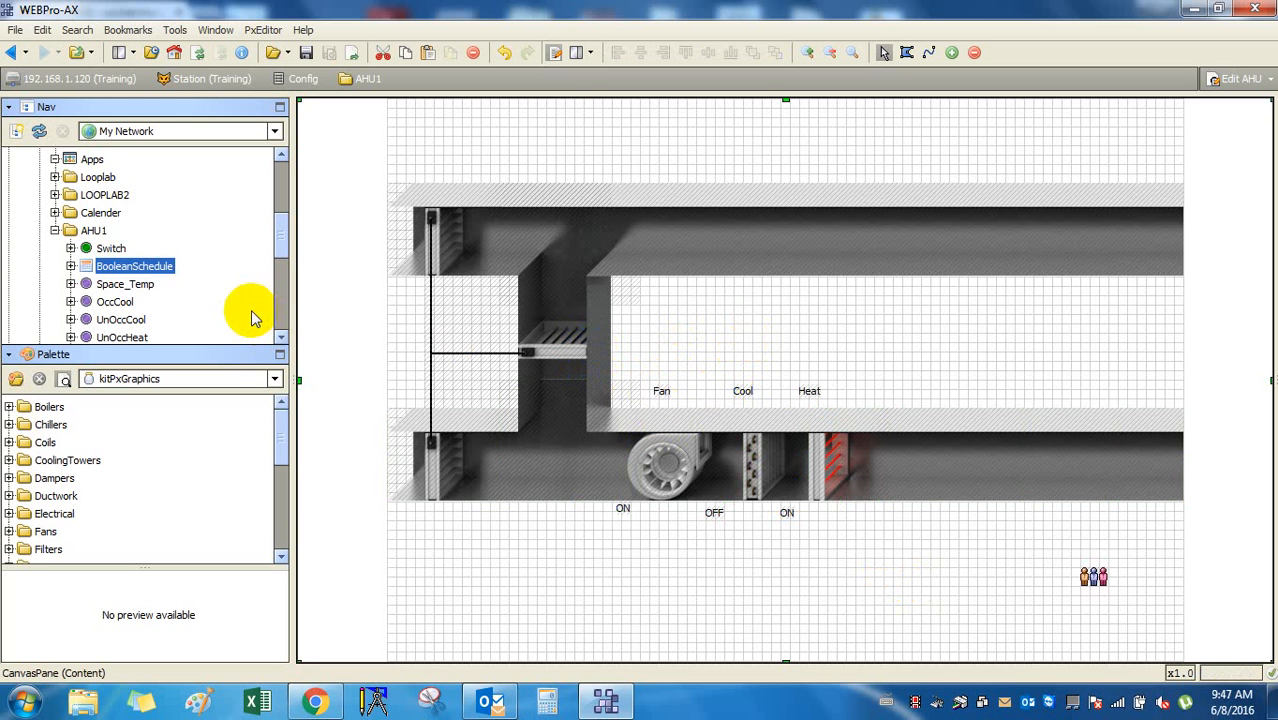
{"action": "left_click", "coordinate": [542, 471]}
{"action": "scroll", "coordinate": [285, 320], "scroll_direction": "up", "scroll_amount": 1}
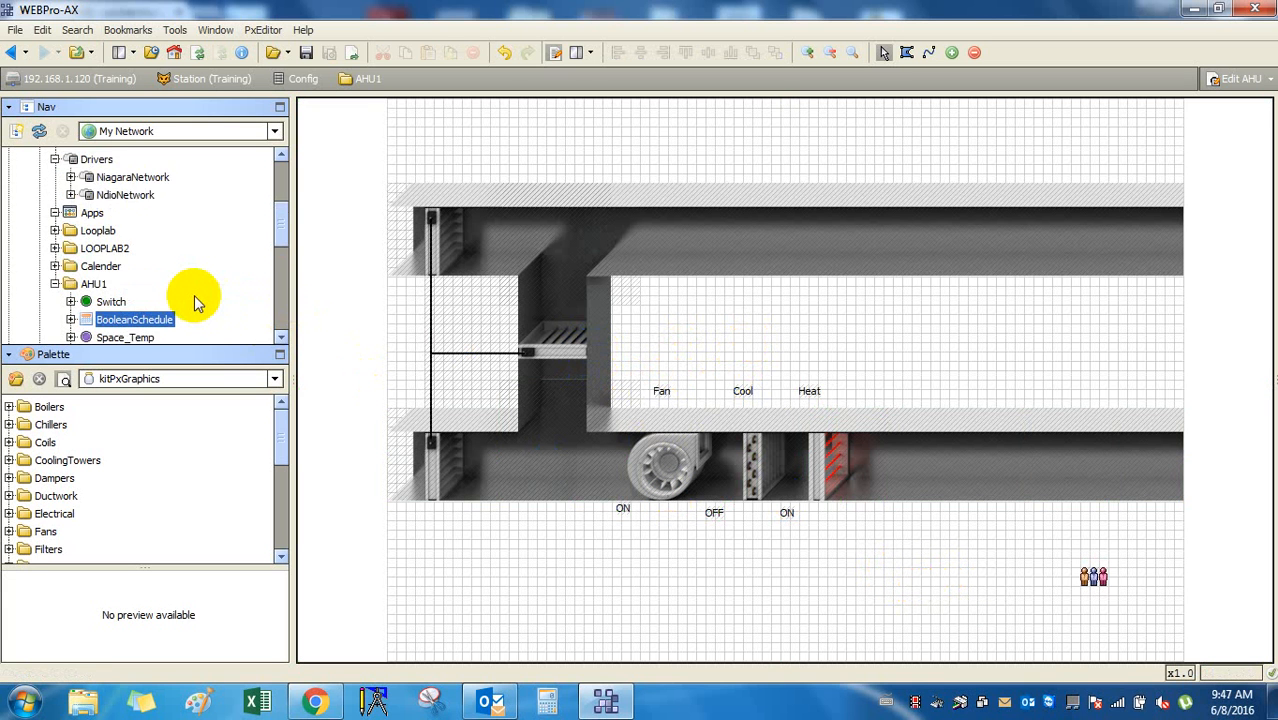
{"action": "scroll", "coordinate": [194, 295], "scroll_direction": "down", "scroll_amount": 1}
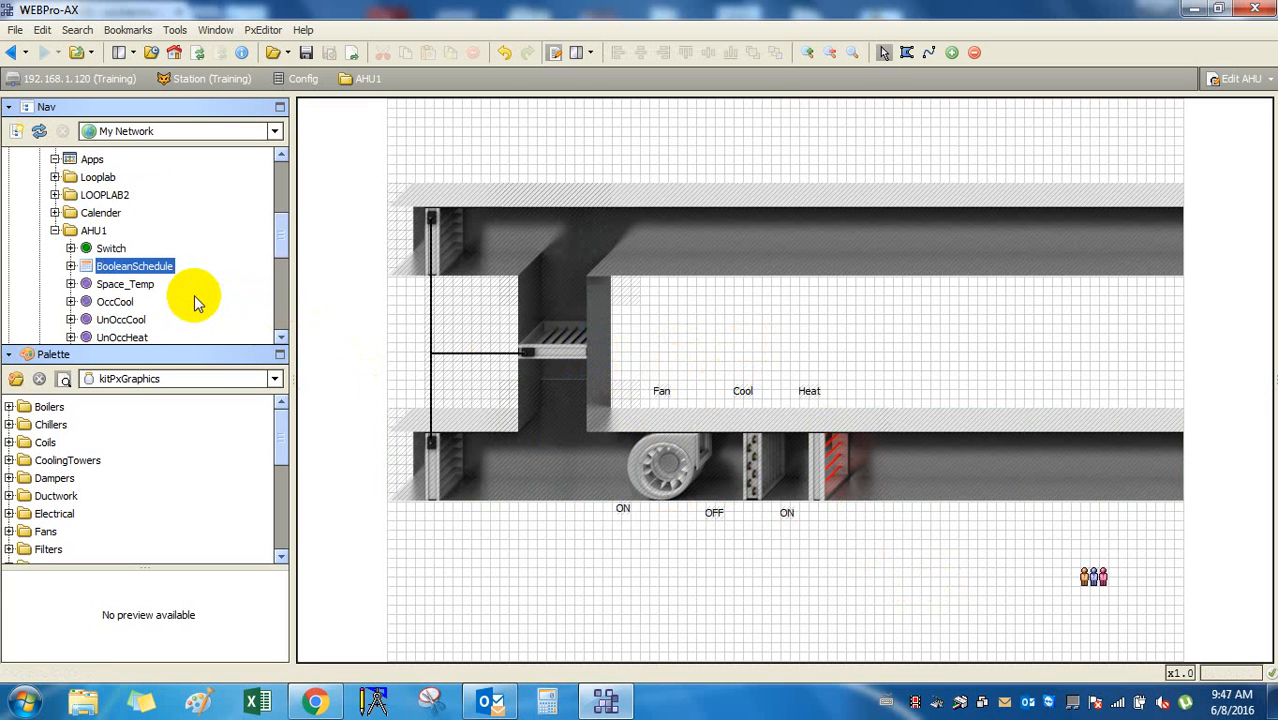
{"action": "scroll", "coordinate": [194, 295], "scroll_direction": "down", "scroll_amount": 1}
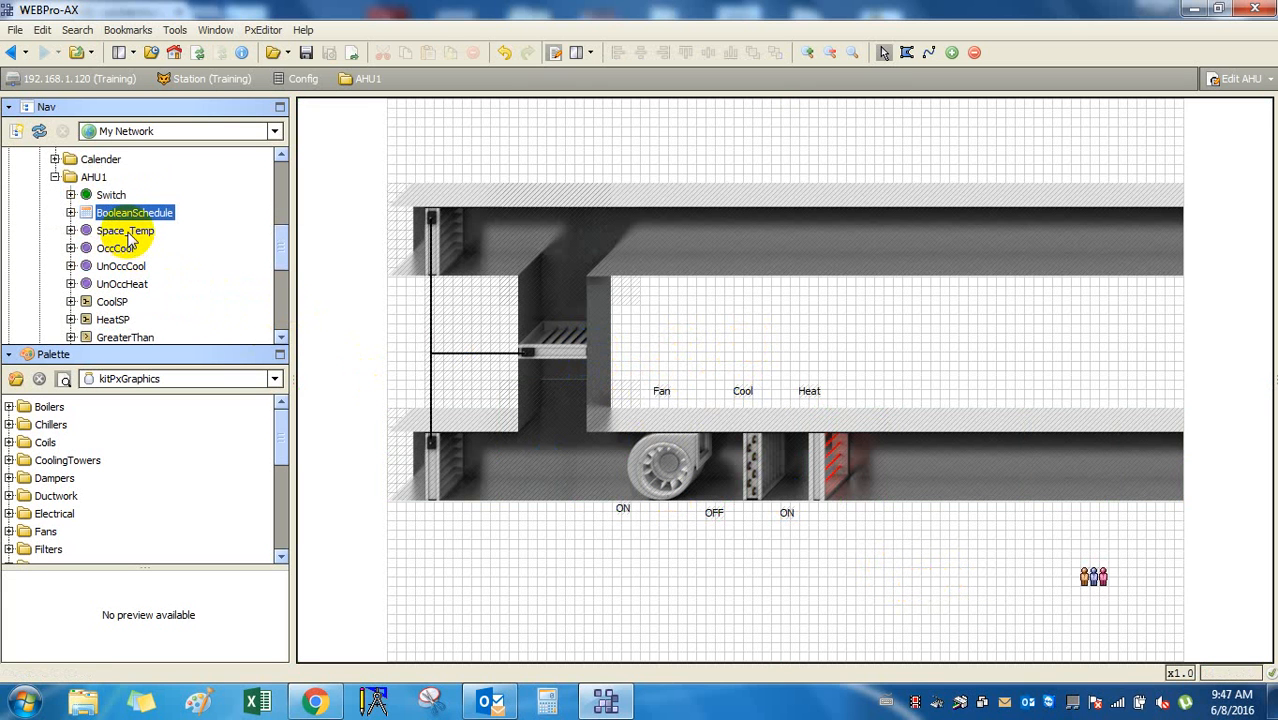
{"action": "left_click", "coordinate": [128, 232]}
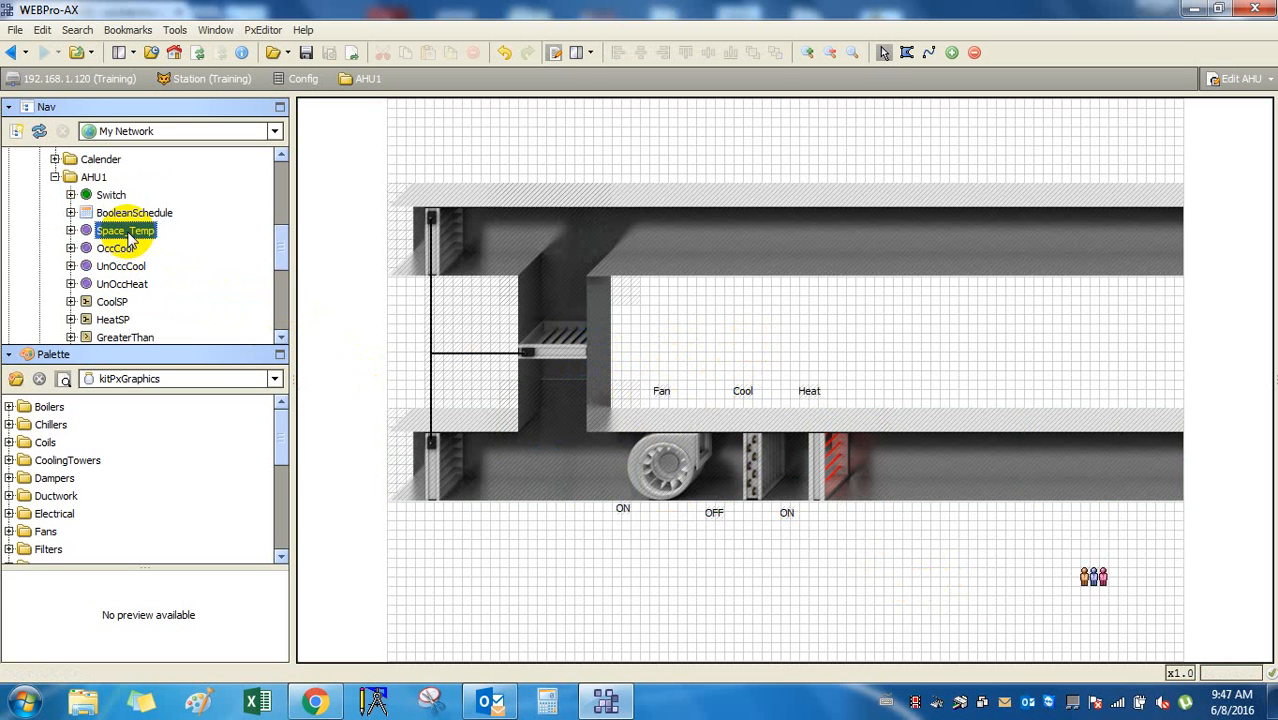
{"action": "left_click", "coordinate": [150, 284], "text": "shift"}
{"action": "scroll", "coordinate": [177, 285], "scroll_direction": "down", "scroll_amount": 2}
{"action": "scroll", "coordinate": [177, 282], "scroll_direction": "down", "scroll_amount": 2}
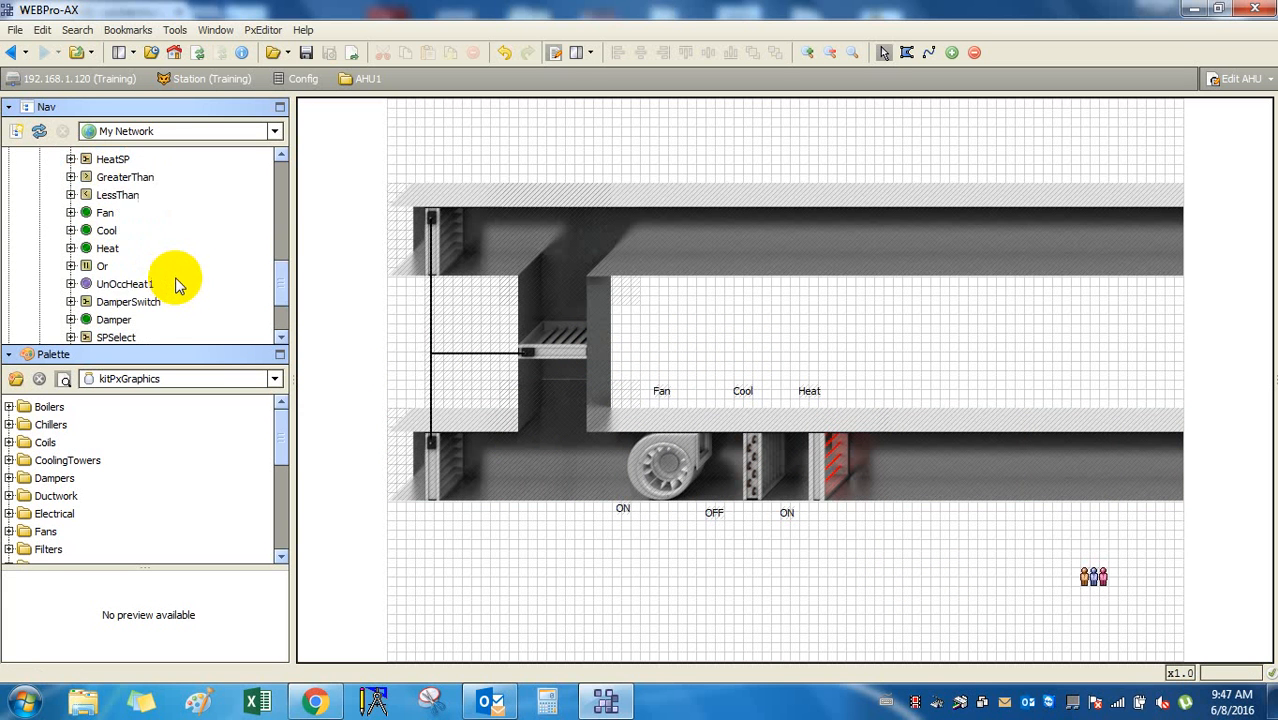
{"action": "left_click_drag", "start_coordinate": [128, 288], "coordinate": [789, 622]}
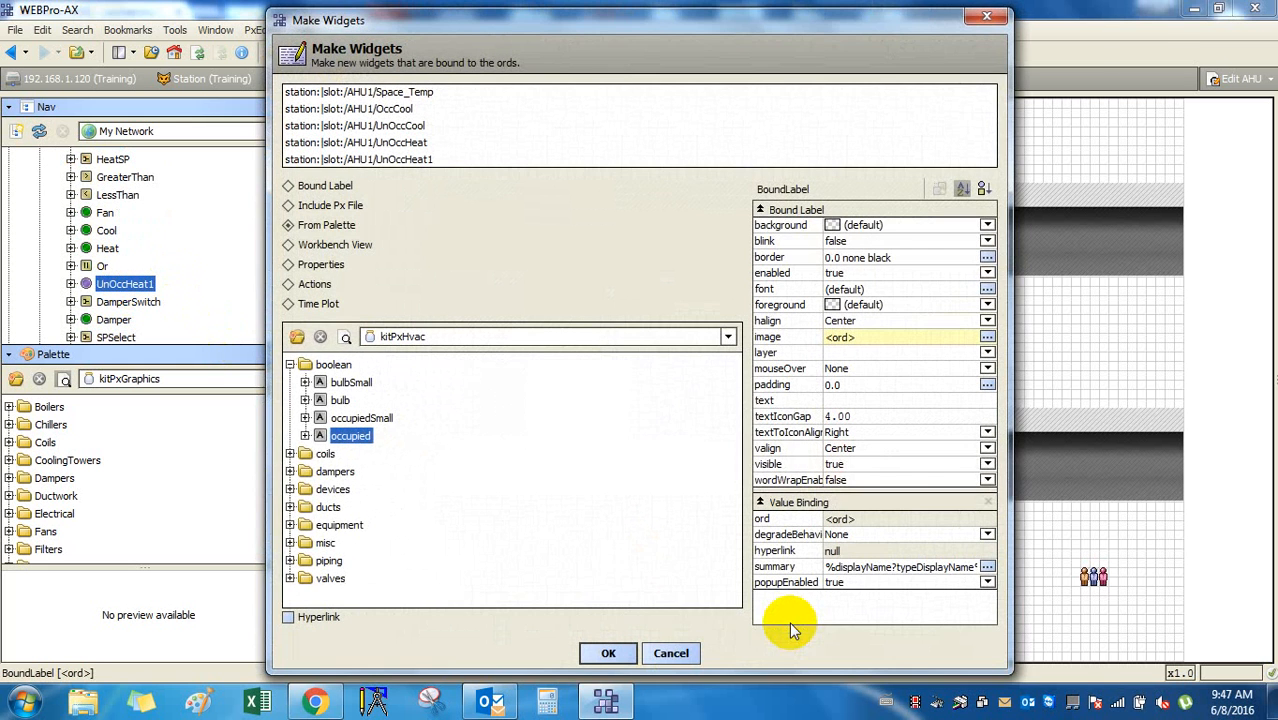
{"action": "left_click", "coordinate": [676, 651]}
{"action": "scroll", "coordinate": [200, 265], "scroll_direction": "up", "scroll_amount": 2}
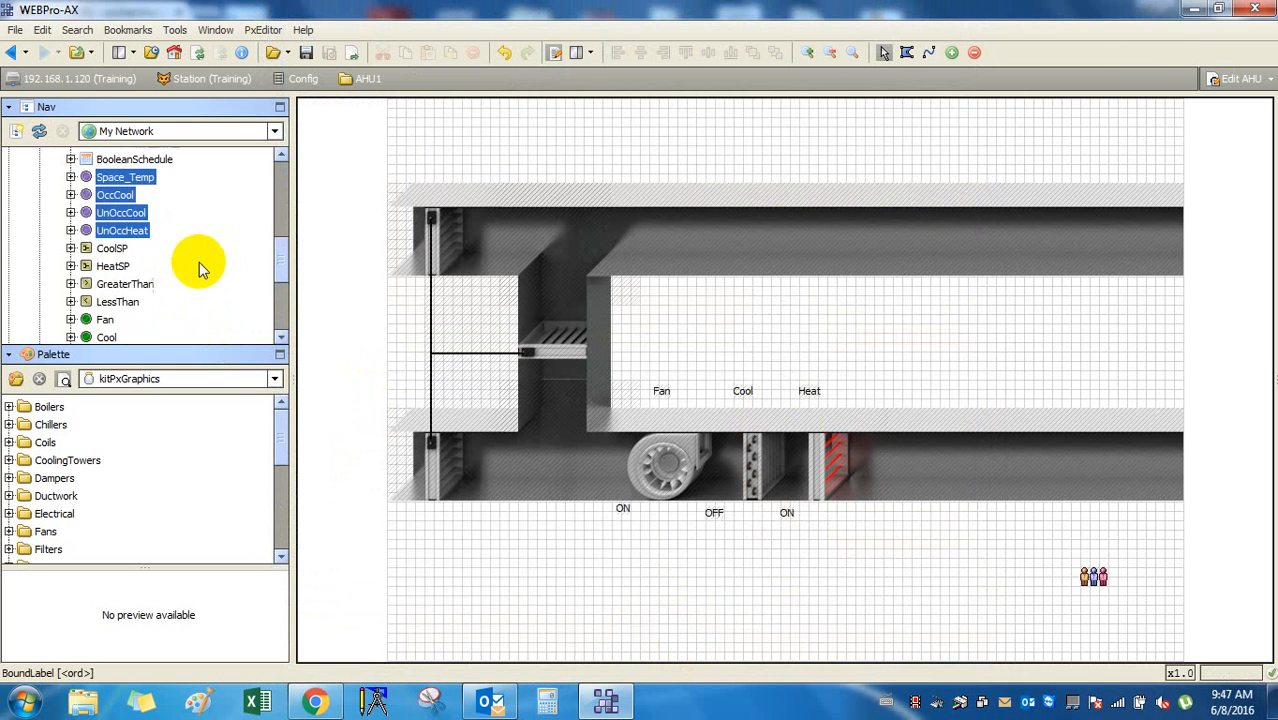
{"action": "left_click_drag", "start_coordinate": [123, 195], "coordinate": [770, 615]}
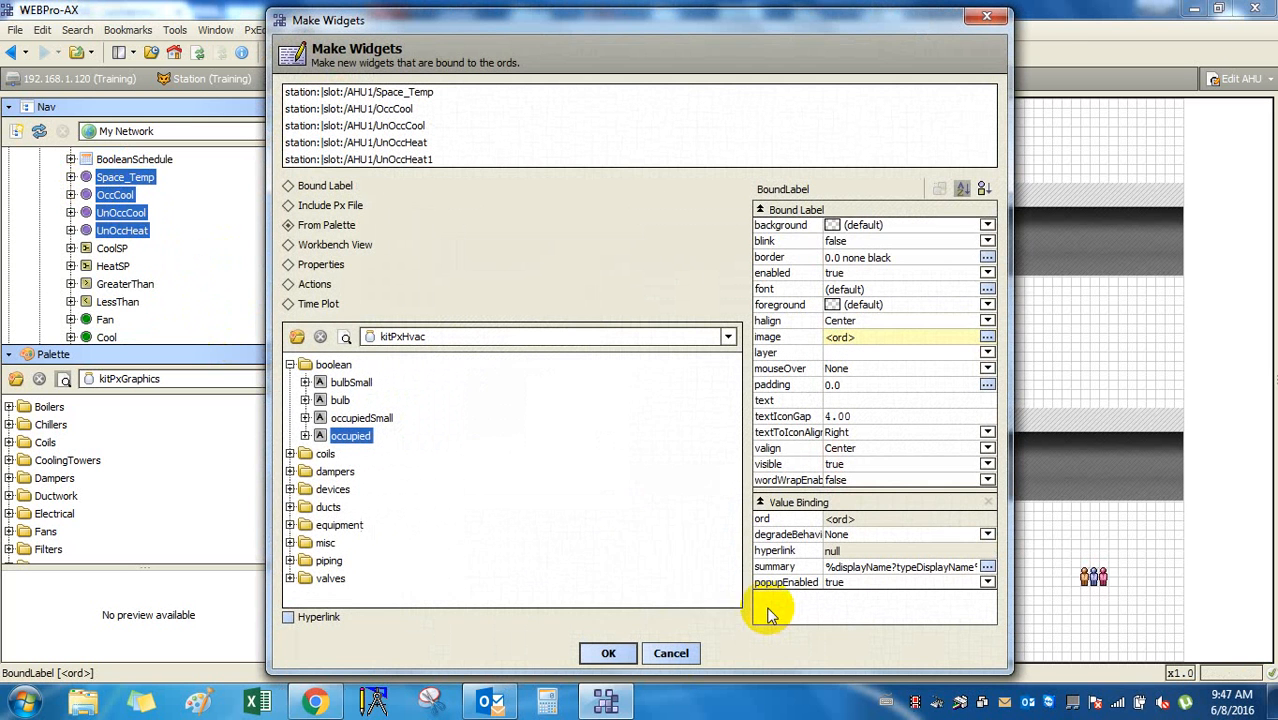
{"action": "left_click", "coordinate": [609, 653]}
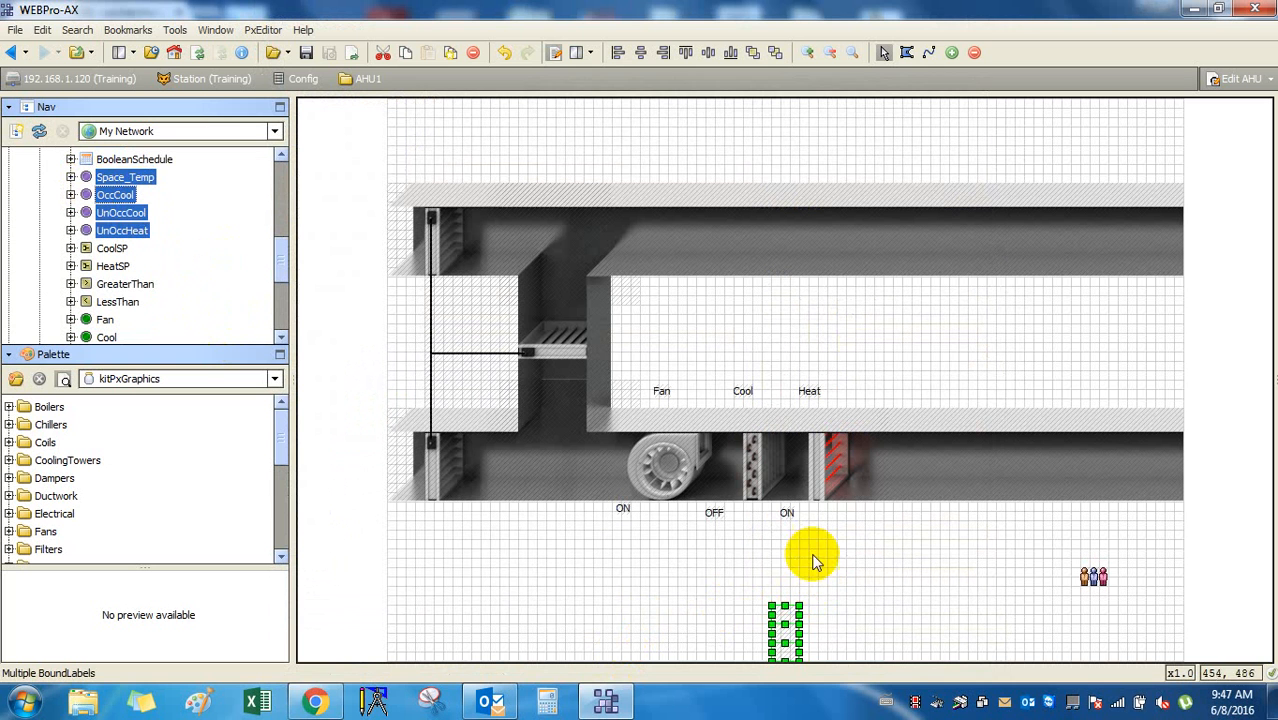
{"action": "left_click_drag", "start_coordinate": [793, 626], "coordinate": [785, 557]}
{"action": "left_click", "coordinate": [856, 579]}
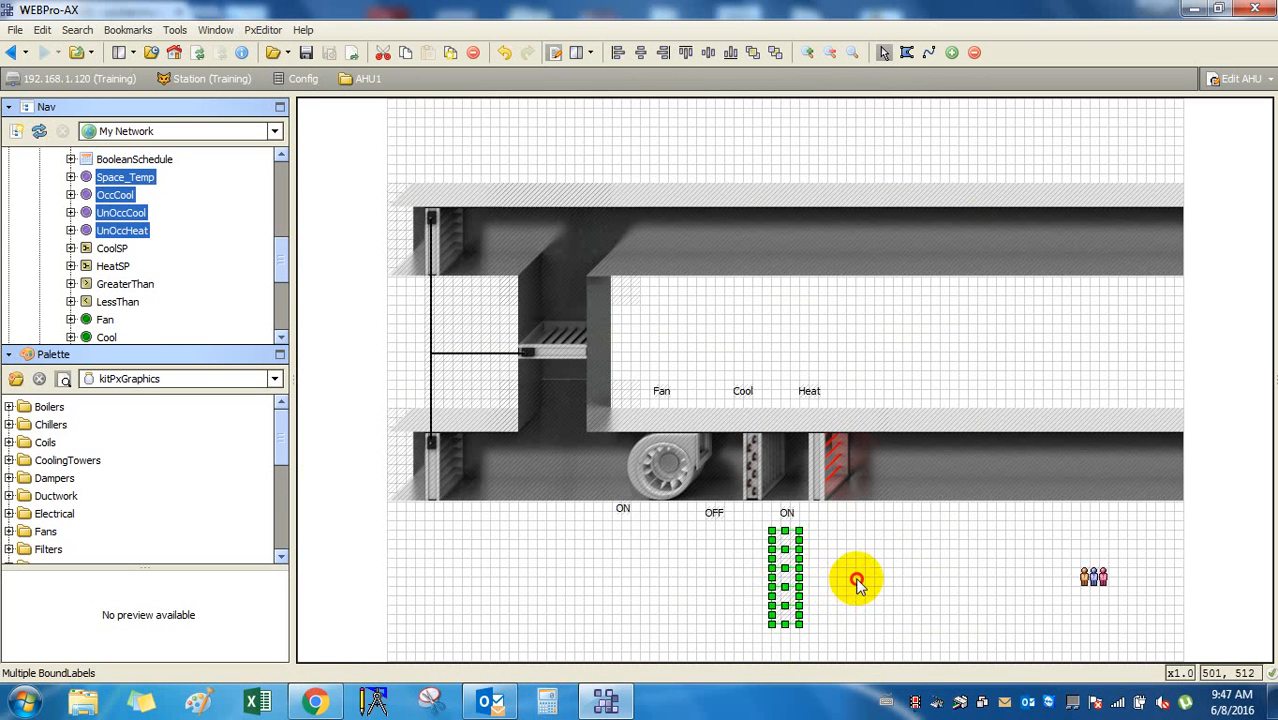
{"action": "left_click", "coordinate": [785, 562]}
{"action": "left_click_drag", "start_coordinate": [750, 510], "coordinate": [840, 643]}
{"action": "key", "text": "Delete"}
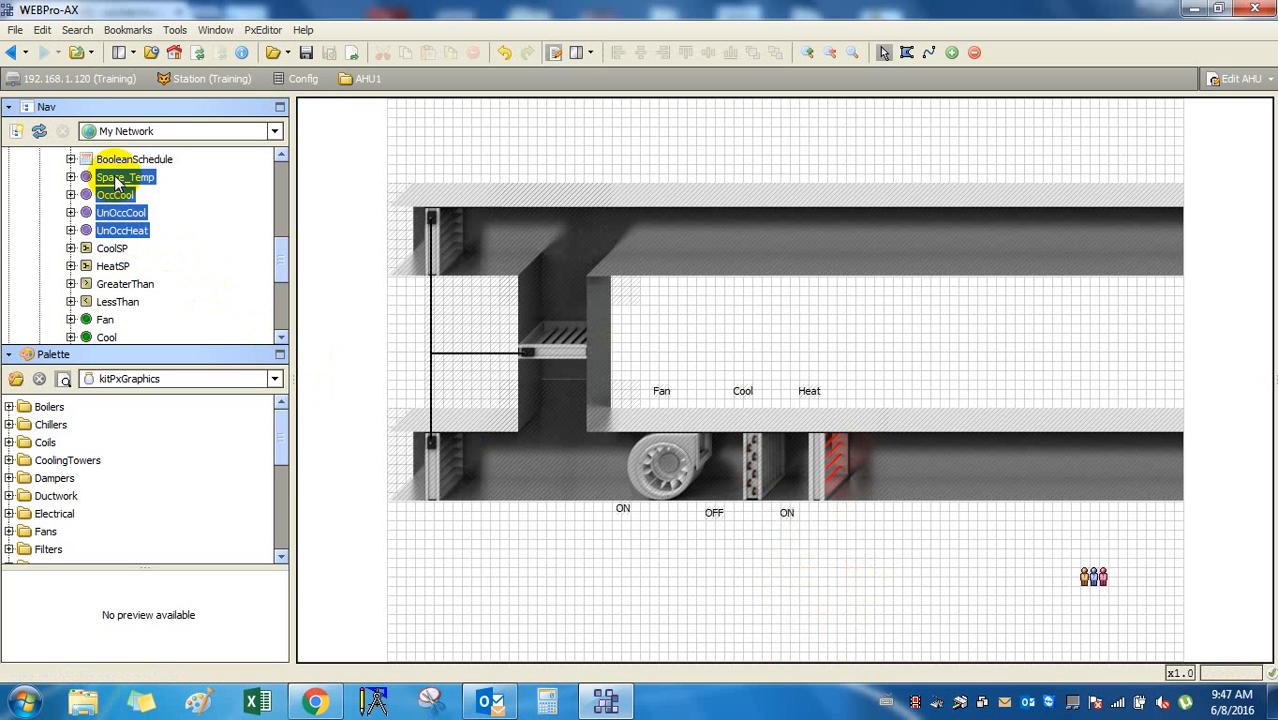
Add Space_Temp, OccCool, UnOccCool, UnOccHeat, UnOccHeat1 as named bound labels below the ducts.
{"action": "left_click_drag", "start_coordinate": [117, 180], "coordinate": [786, 581]}
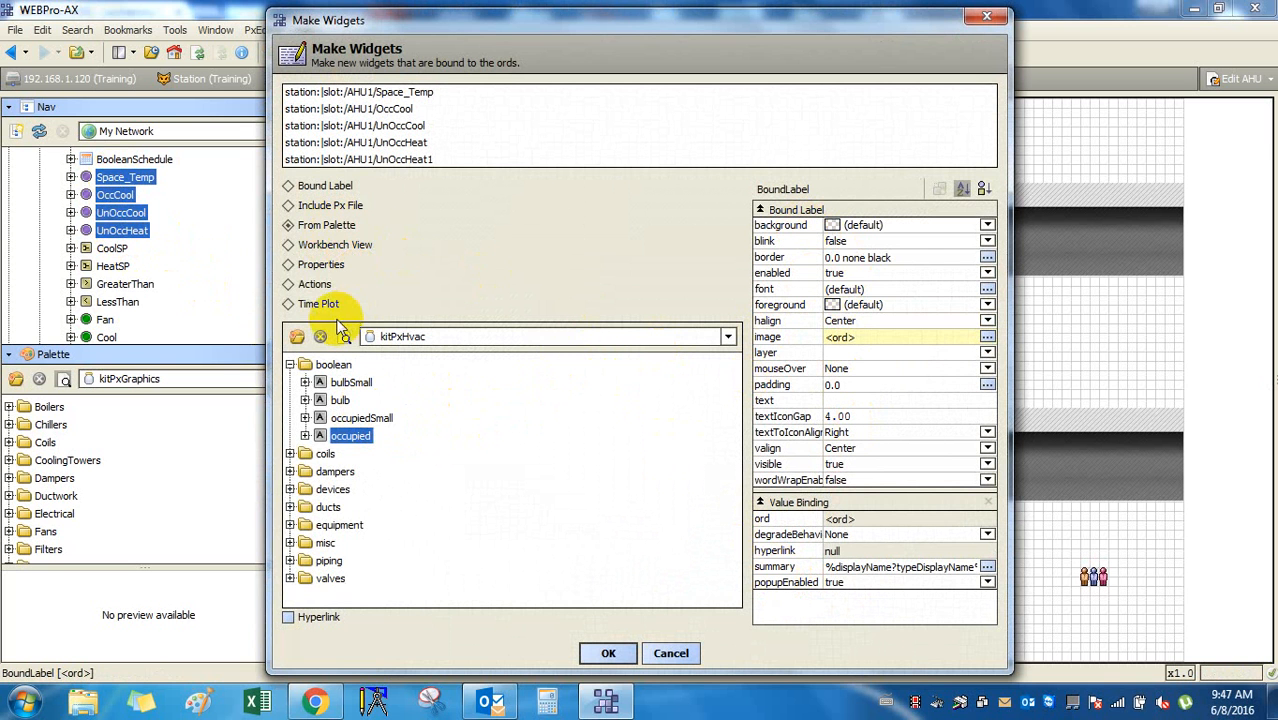
{"action": "left_click", "coordinate": [308, 266]}
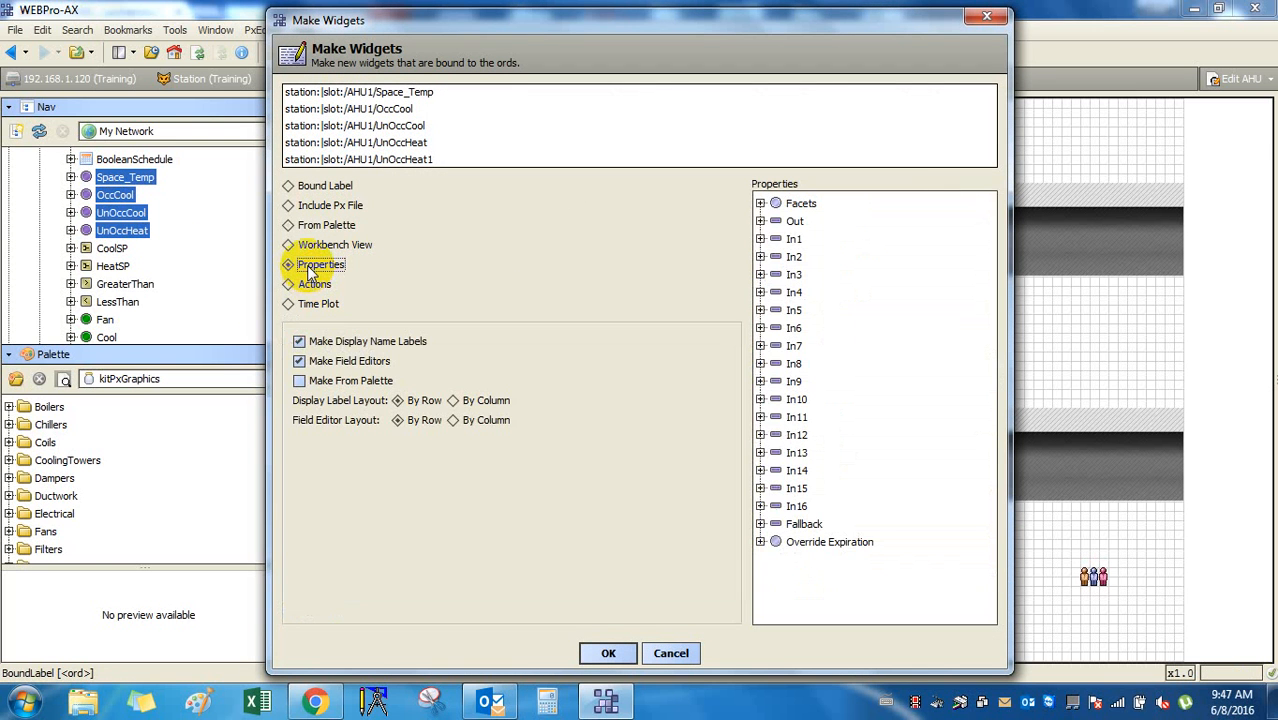
{"action": "left_click", "coordinate": [304, 245]}
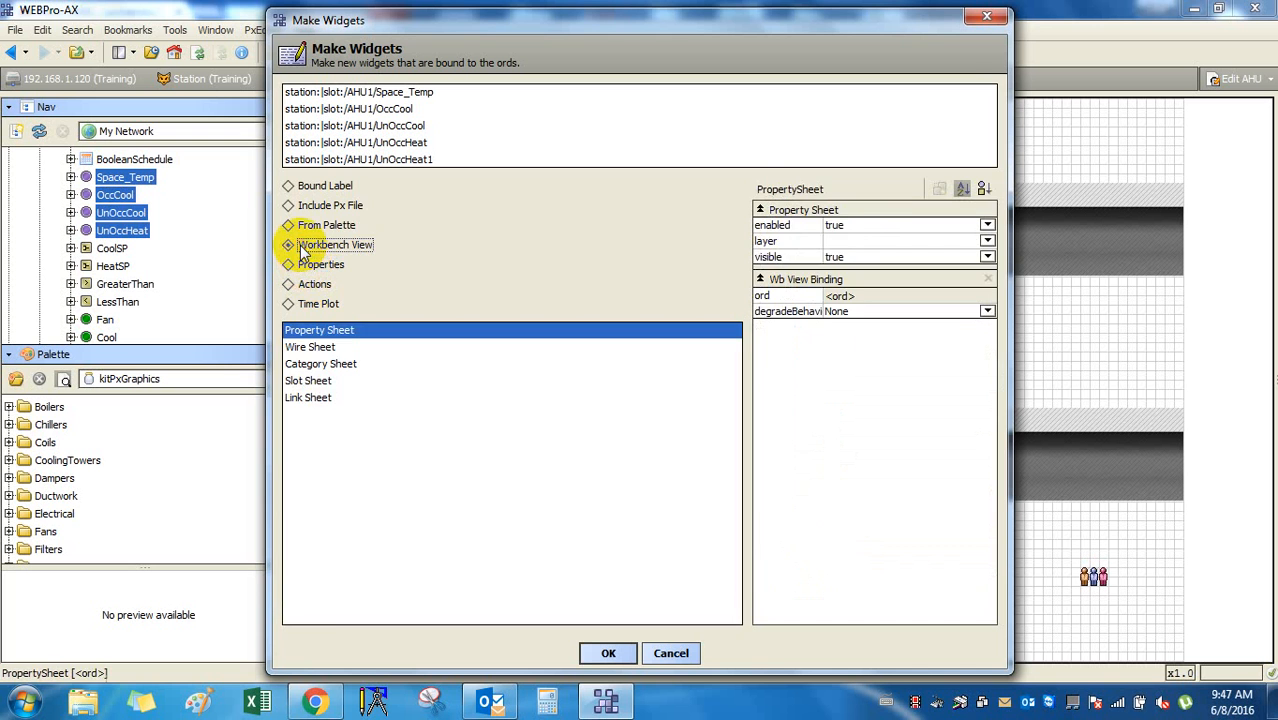
{"action": "left_click", "coordinate": [306, 225]}
{"action": "left_click", "coordinate": [320, 207]}
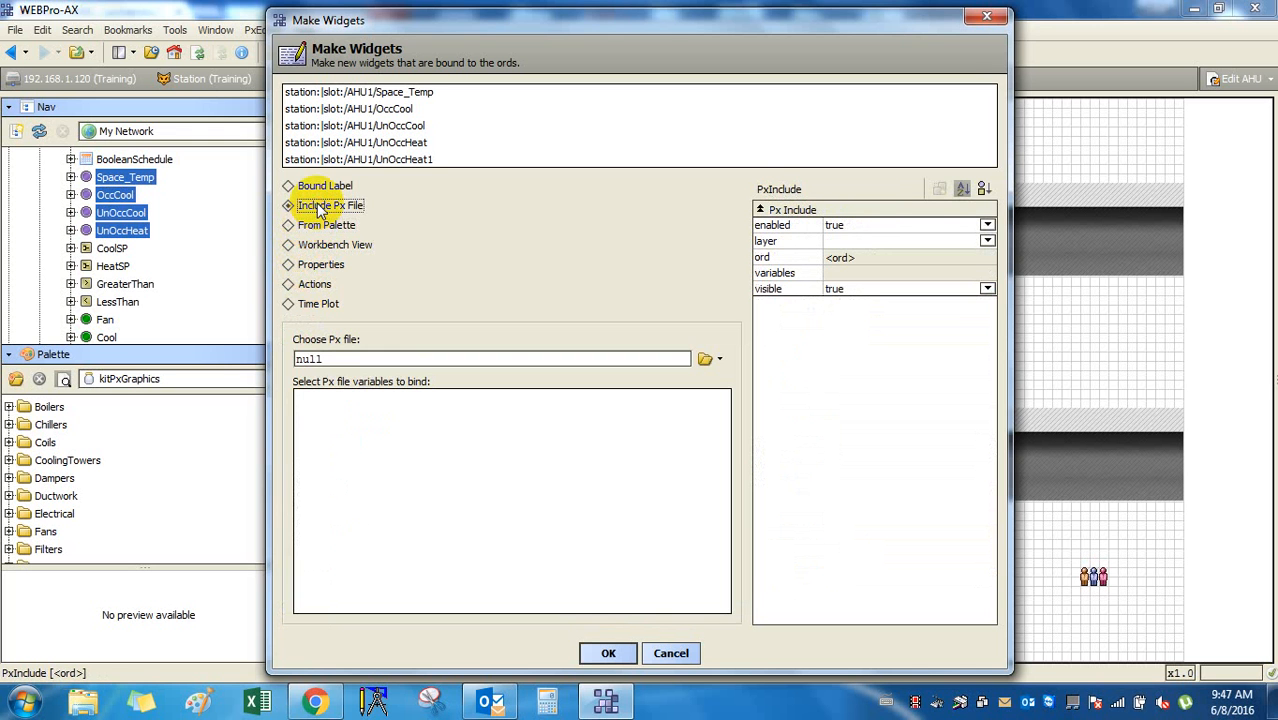
{"action": "left_click", "coordinate": [320, 189]}
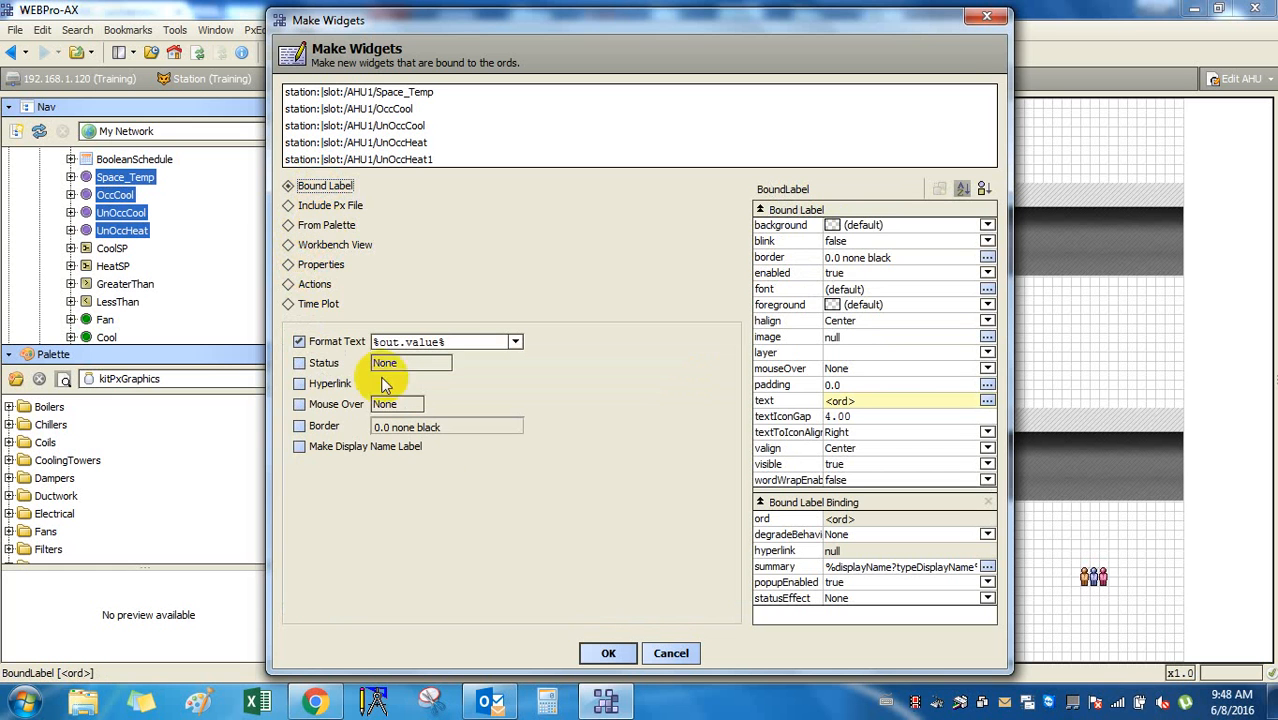
{"action": "left_click", "coordinate": [390, 452]}
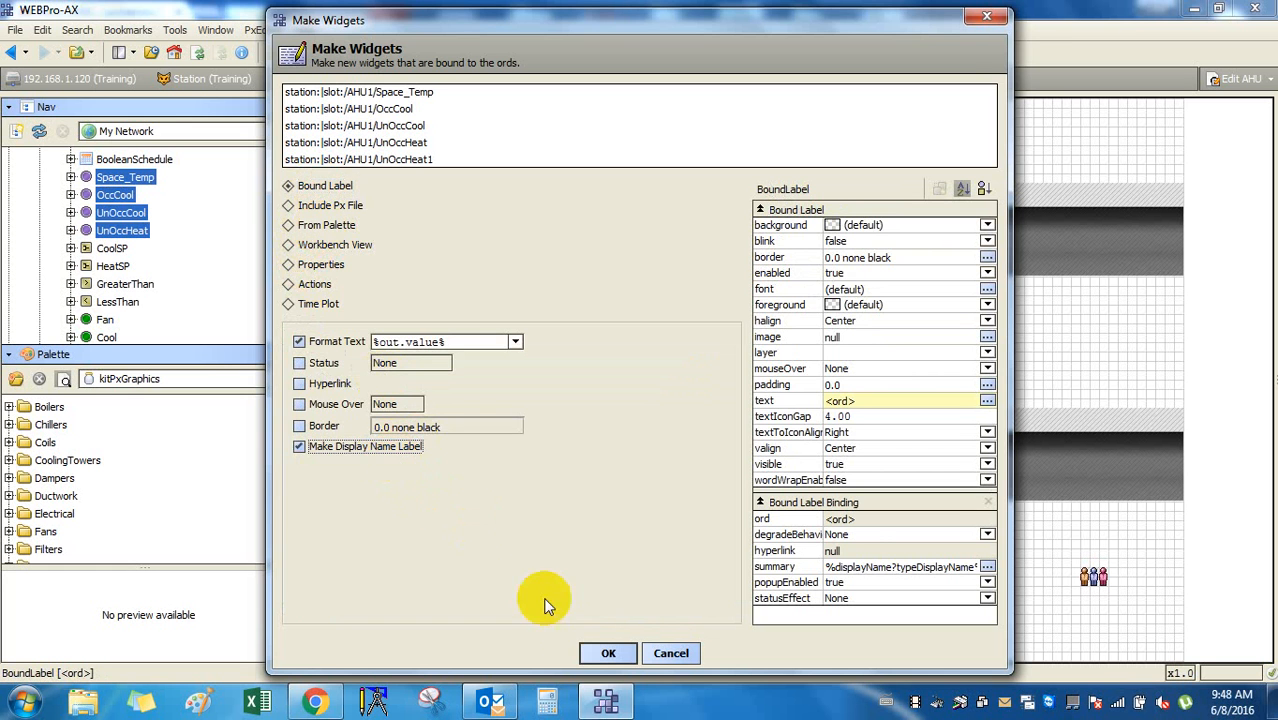
{"action": "left_click", "coordinate": [606, 653]}
{"action": "left_click_drag", "start_coordinate": [817, 610], "coordinate": [670, 557]}
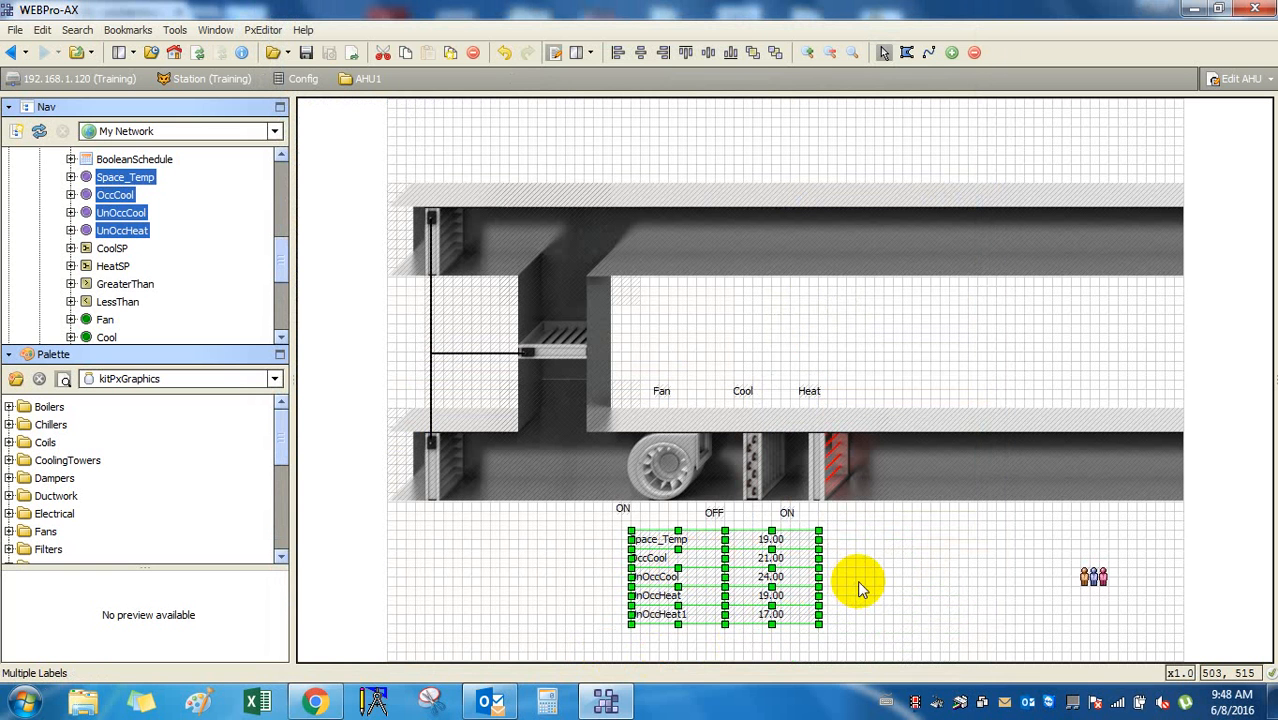
{"action": "left_click", "coordinate": [857, 580]}
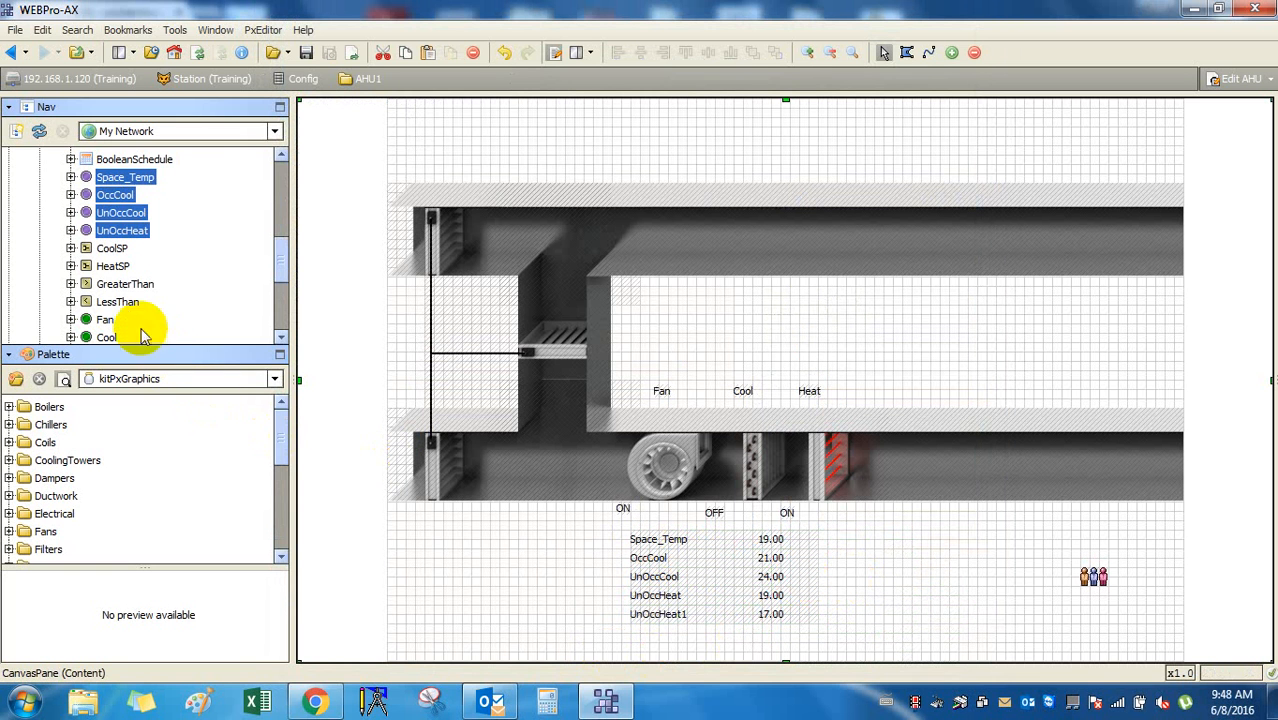
Add a second UnOccHeat1 bound label reading 17.00 aligned under the value table.
{"action": "left_click", "coordinate": [122, 306]}
{"action": "scroll", "coordinate": [127, 318], "scroll_direction": "down", "scroll_amount": 5}
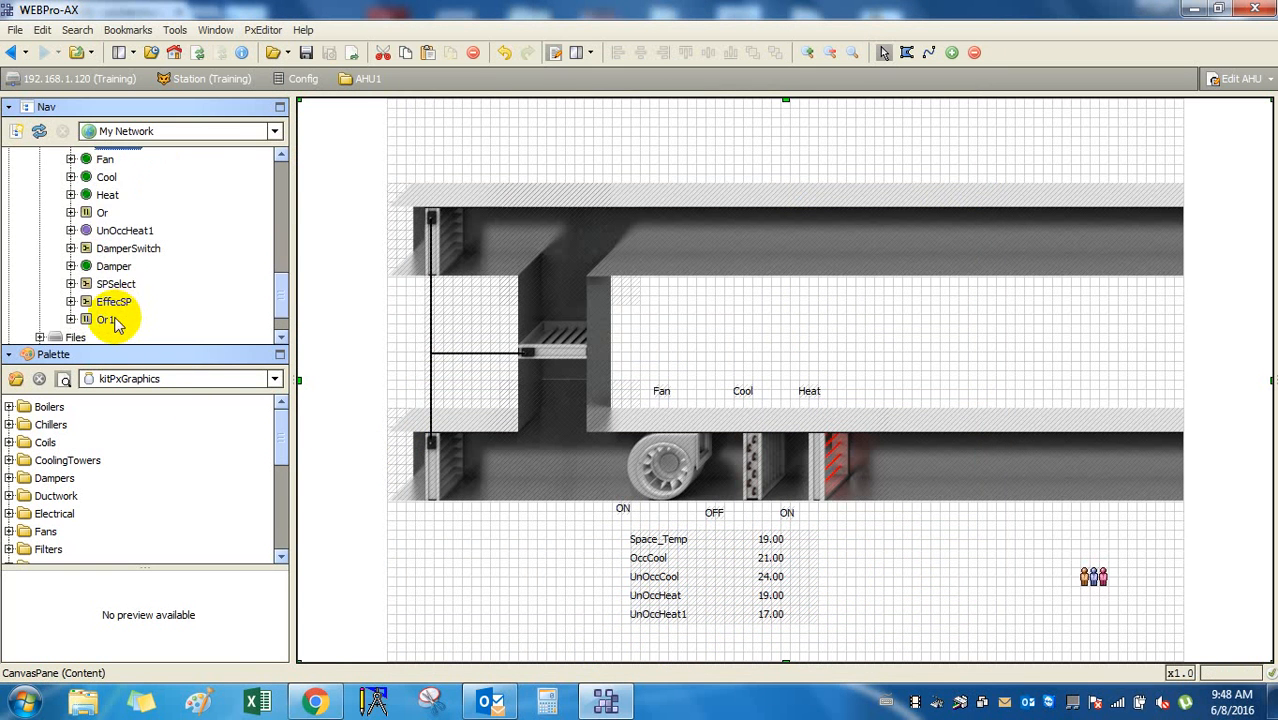
{"action": "scroll", "coordinate": [118, 322], "scroll_direction": "up", "scroll_amount": 1}
{"action": "left_click", "coordinate": [114, 231]}
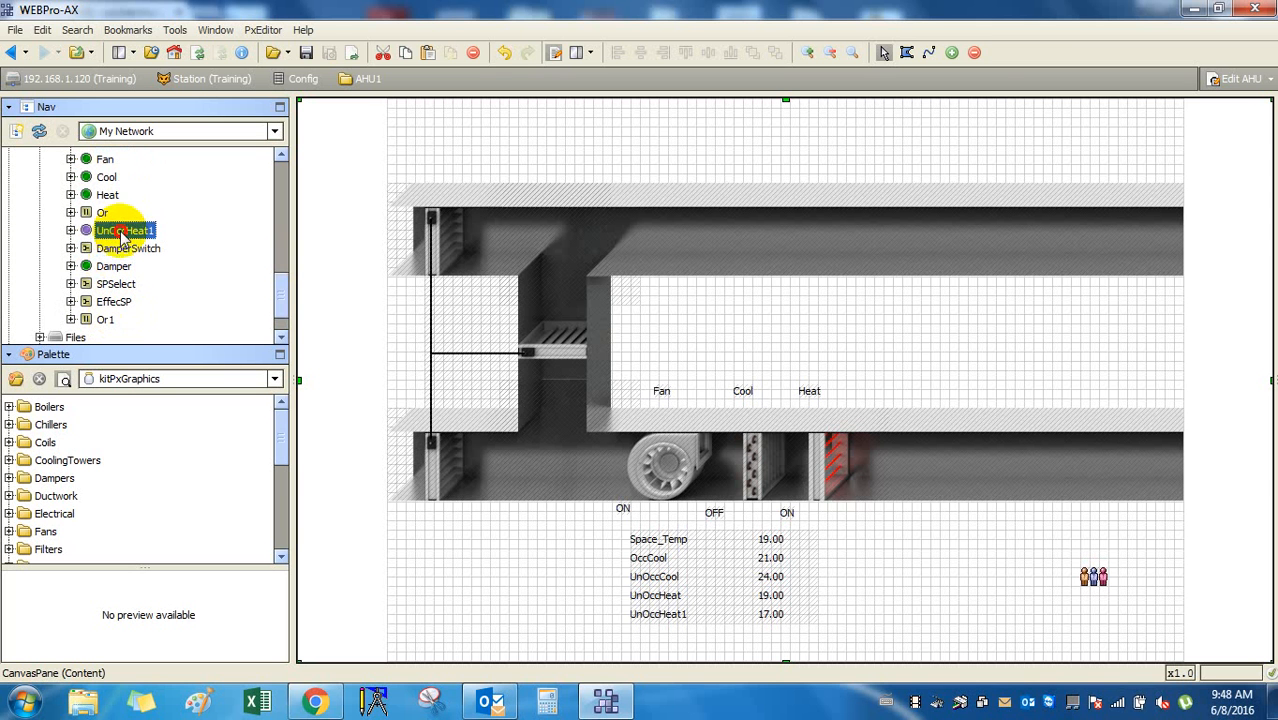
{"action": "left_click_drag", "start_coordinate": [112, 232], "coordinate": [682, 638]}
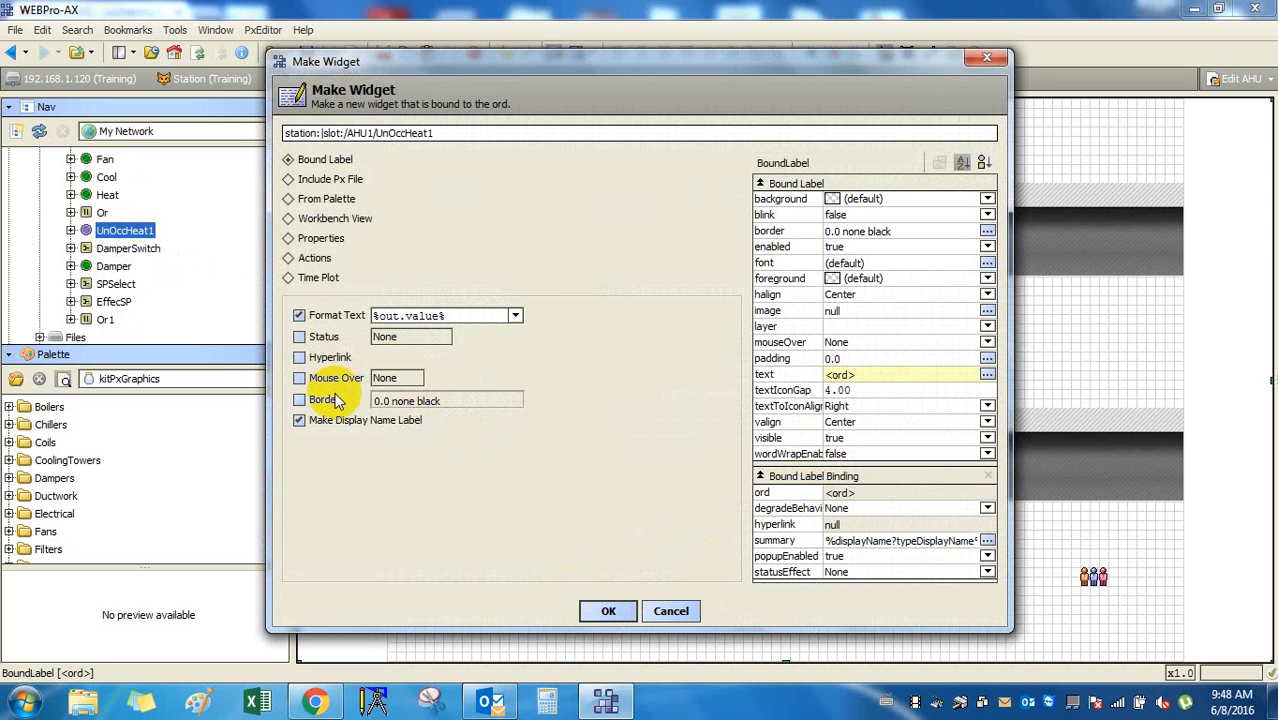
{"action": "left_click", "coordinate": [609, 612]}
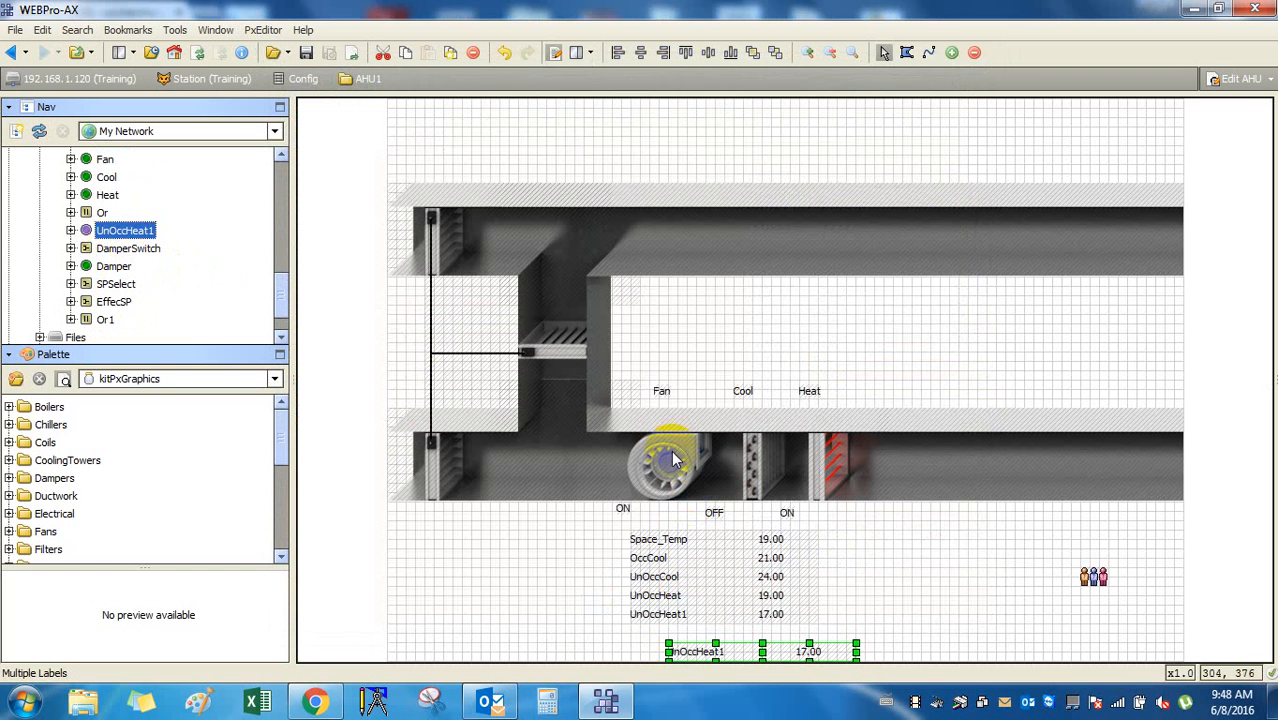
{"action": "left_click_drag", "start_coordinate": [707, 648], "coordinate": [660, 638]}
{"action": "key", "text": "Right"}
{"action": "key", "text": "Right"}
{"action": "key", "text": "Right"}
{"action": "key", "text": "Up"}
{"action": "key", "text": "Up"}
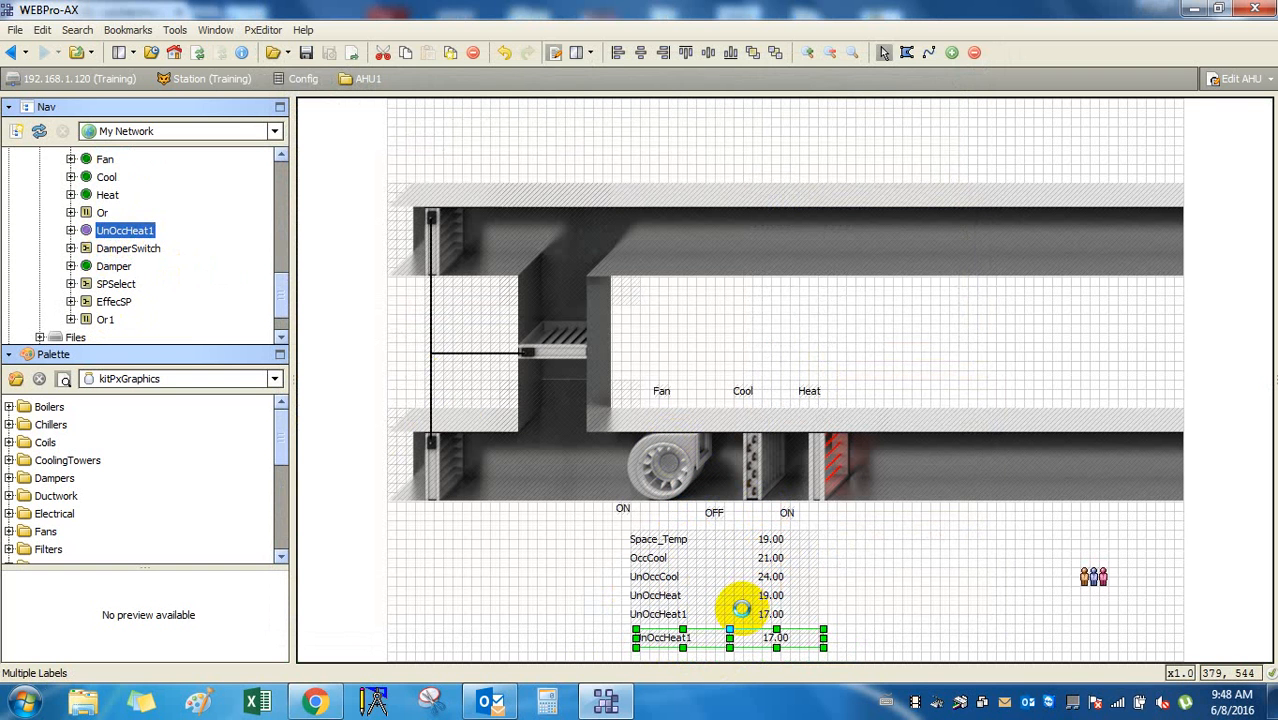
{"action": "key", "text": "Left"}
{"action": "left_click", "coordinate": [941, 548]}
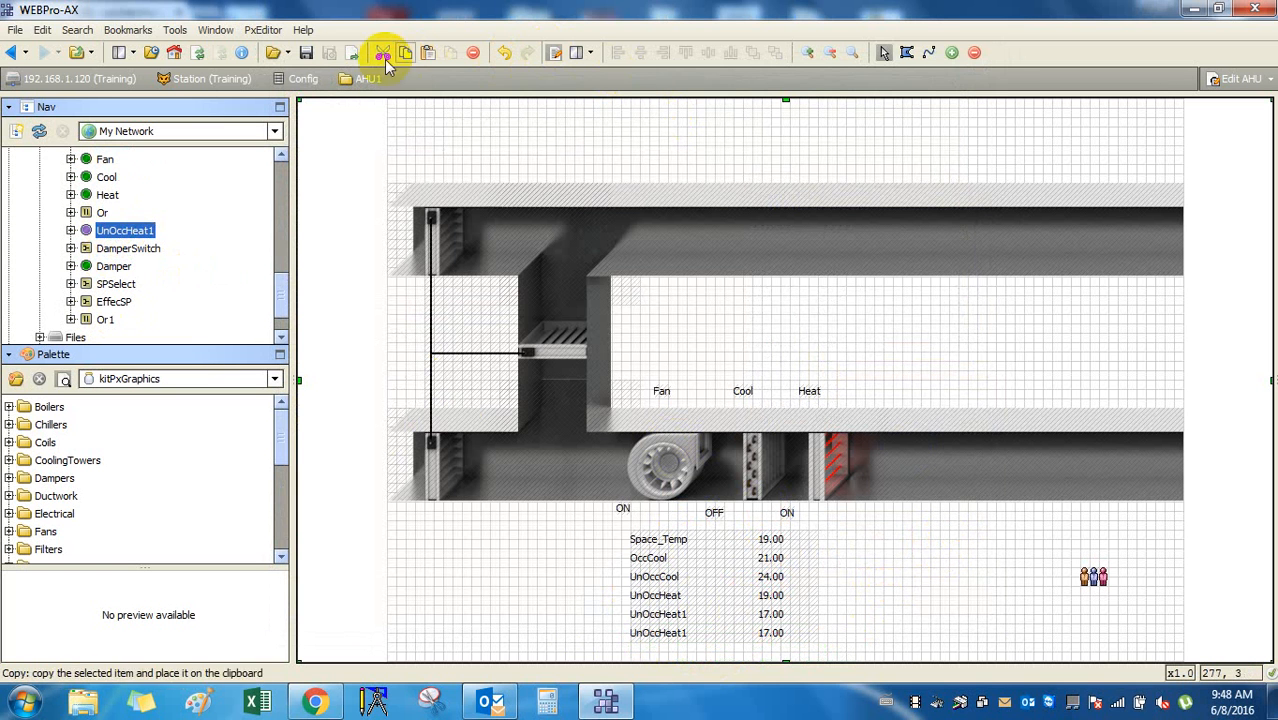
Save the graphic and check it in live view before returning to edit mode.
{"action": "left_click", "coordinate": [306, 54]}
{"action": "left_click", "coordinate": [981, 601]}
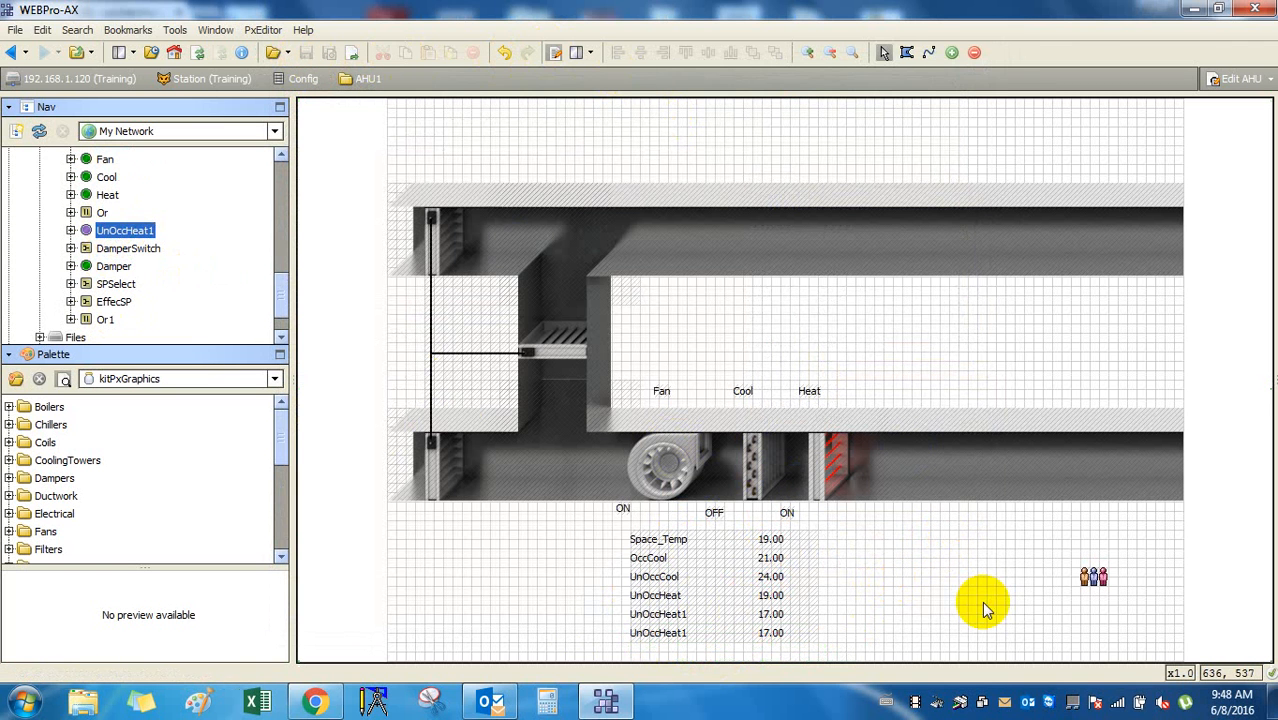
{"action": "left_click", "coordinate": [554, 53]}
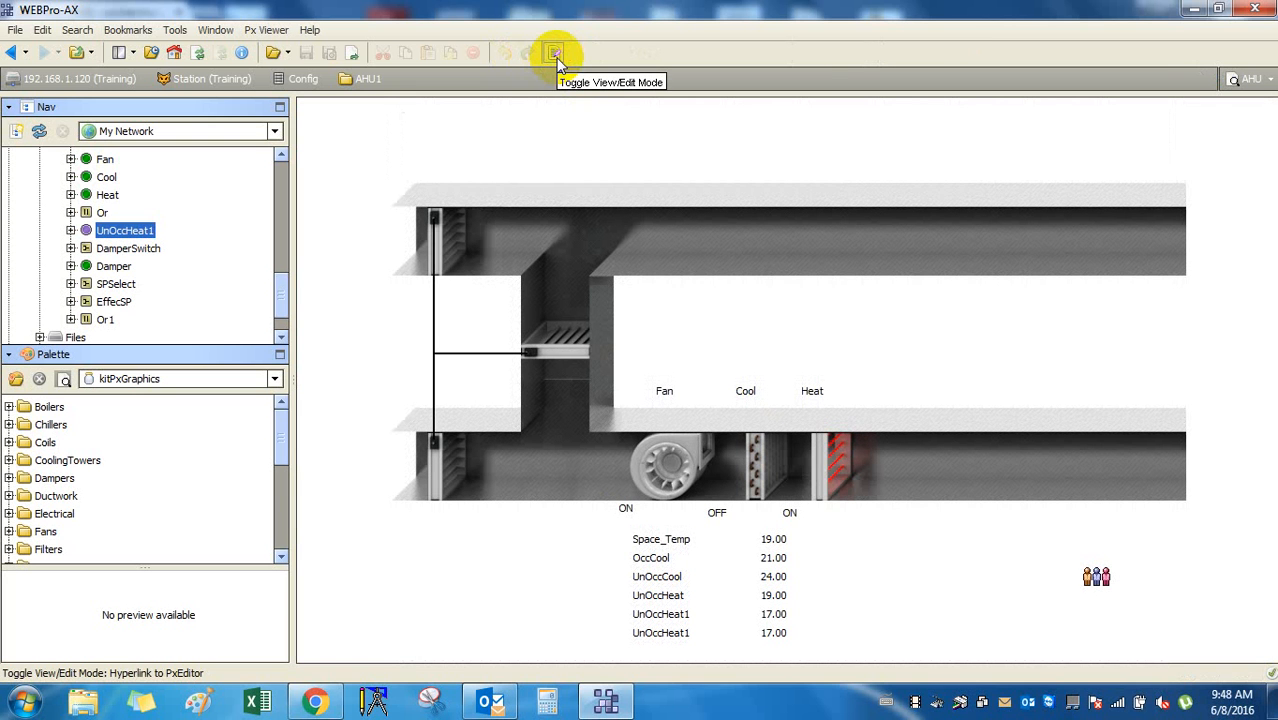
{"action": "left_click", "coordinate": [557, 58]}
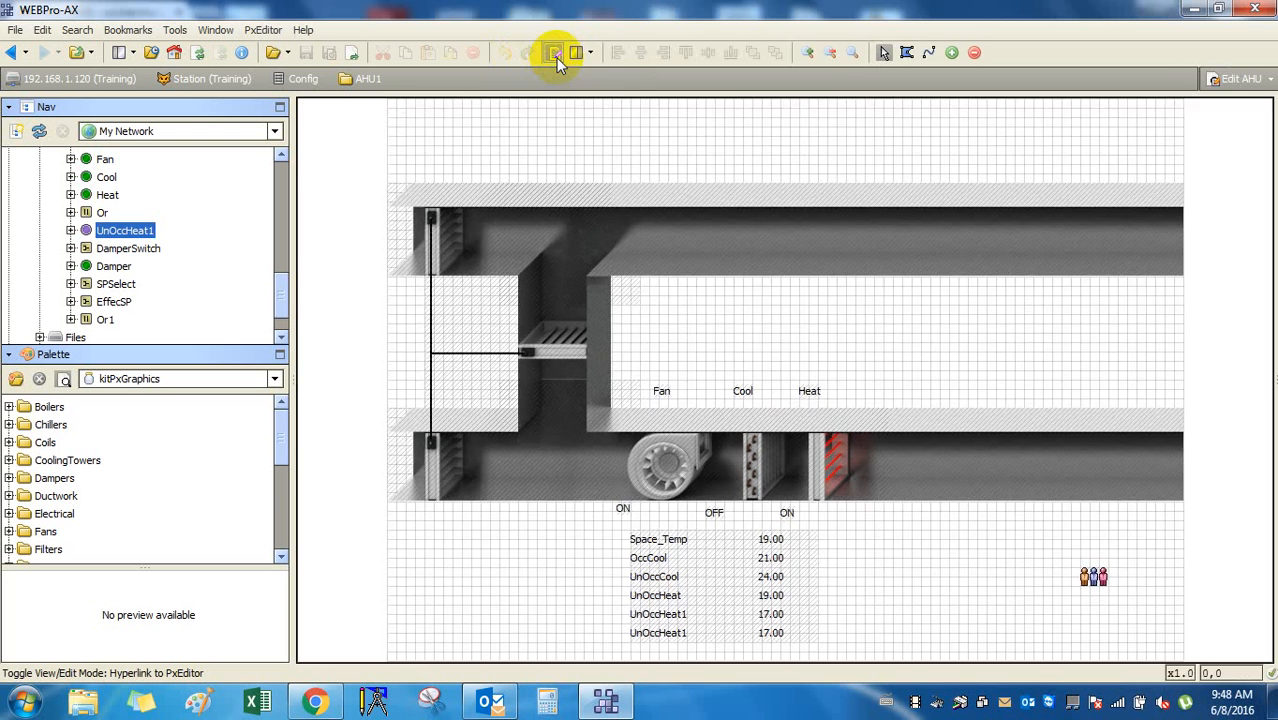
{"action": "left_click", "coordinate": [1105, 588]}
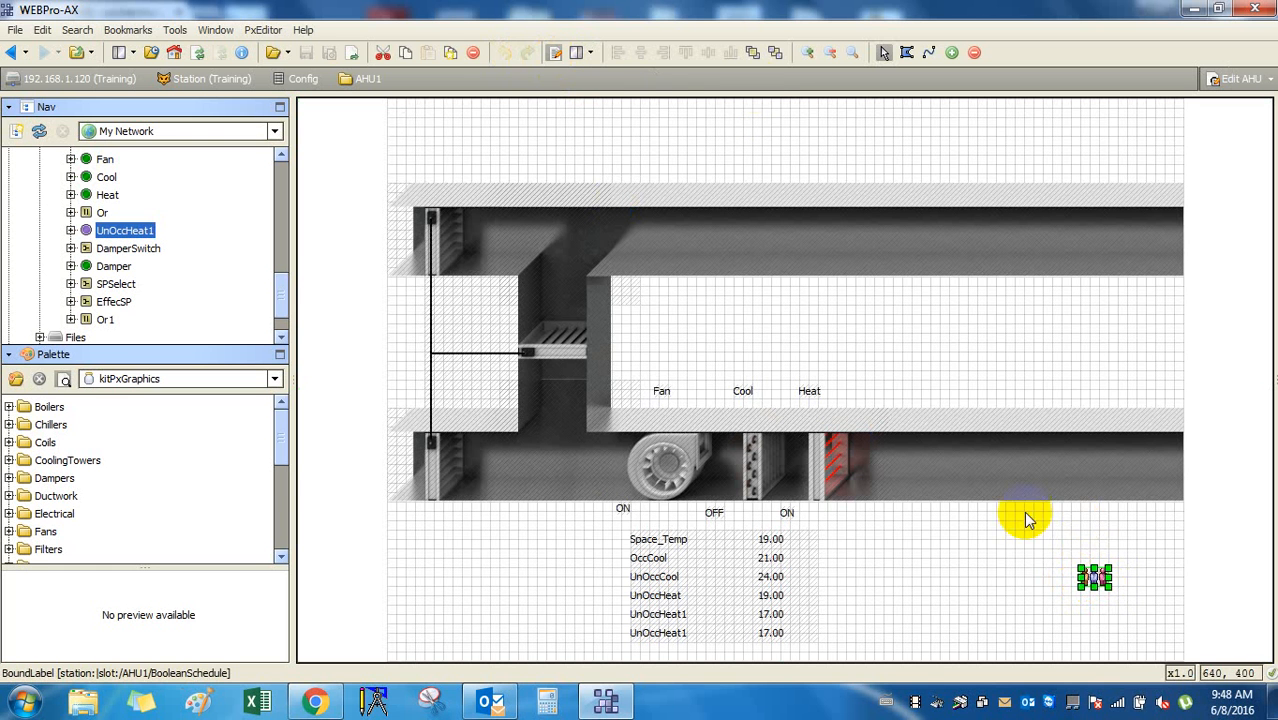
{"action": "left_click", "coordinate": [555, 56]}
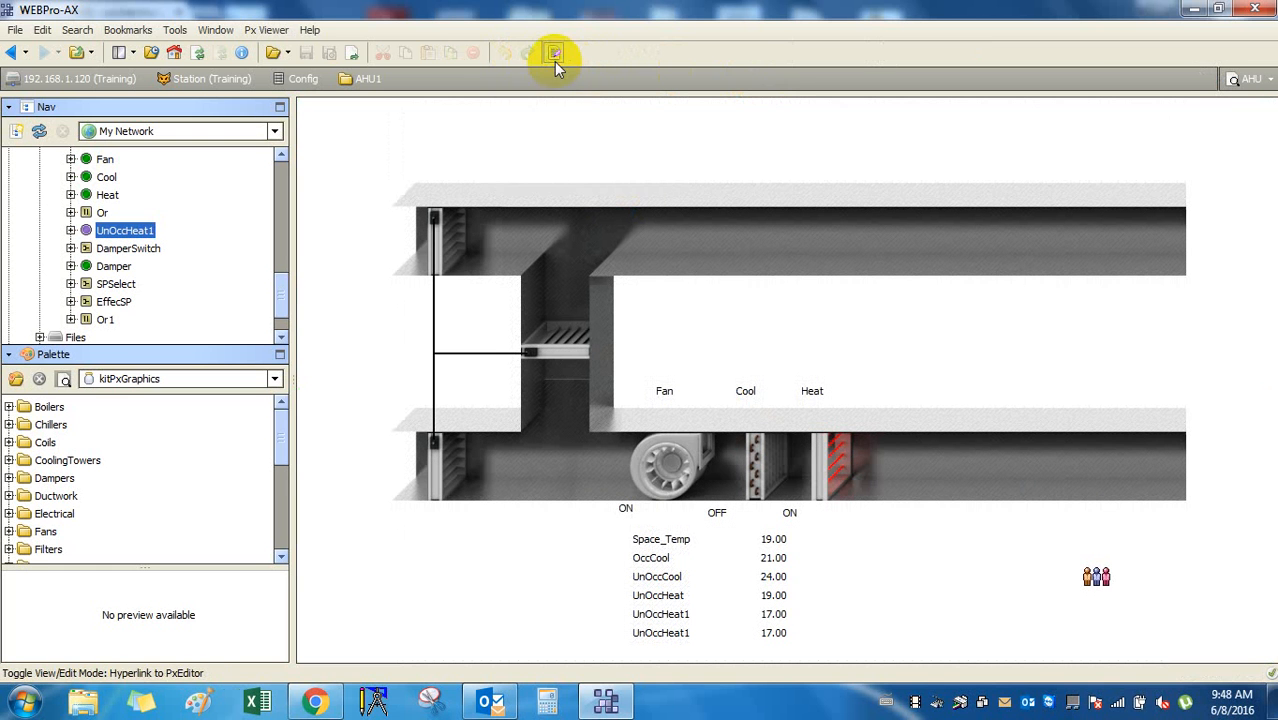
{"action": "left_click", "coordinate": [555, 56]}
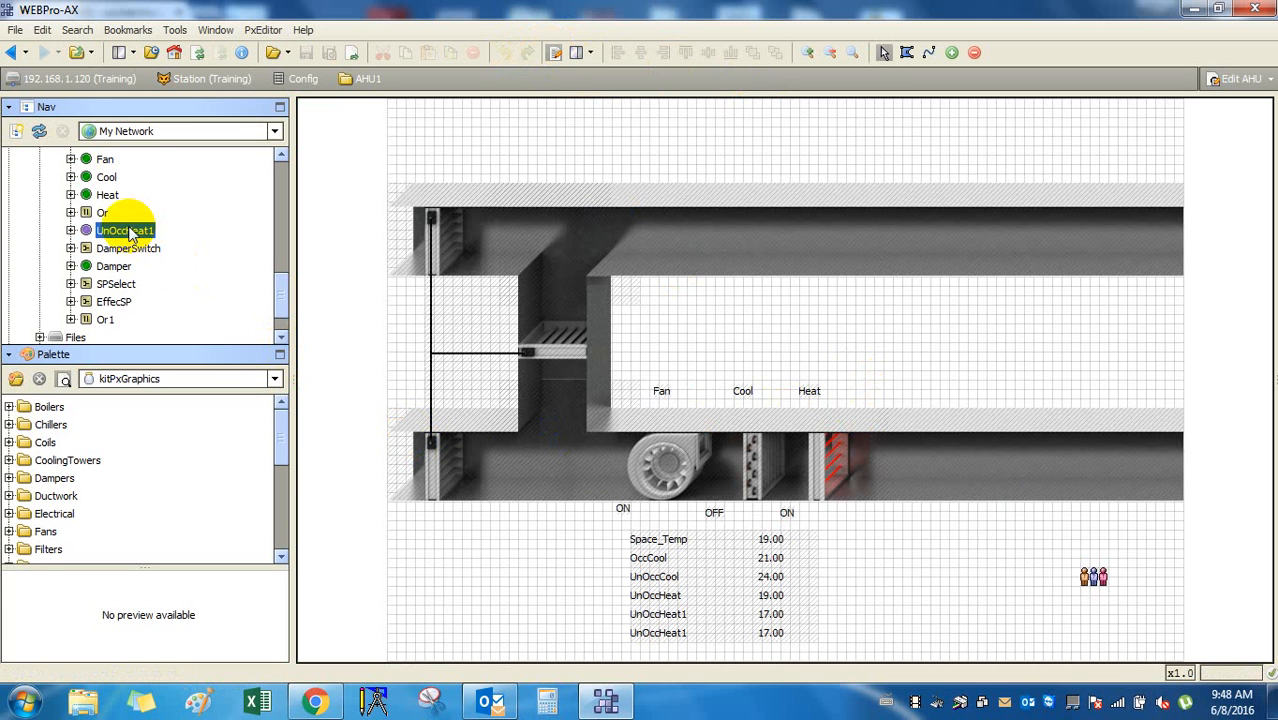
Add a bound Damper label and move its 'true' value into the upper duct.
{"action": "scroll", "coordinate": [120, 233], "scroll_direction": "up", "scroll_amount": 2}
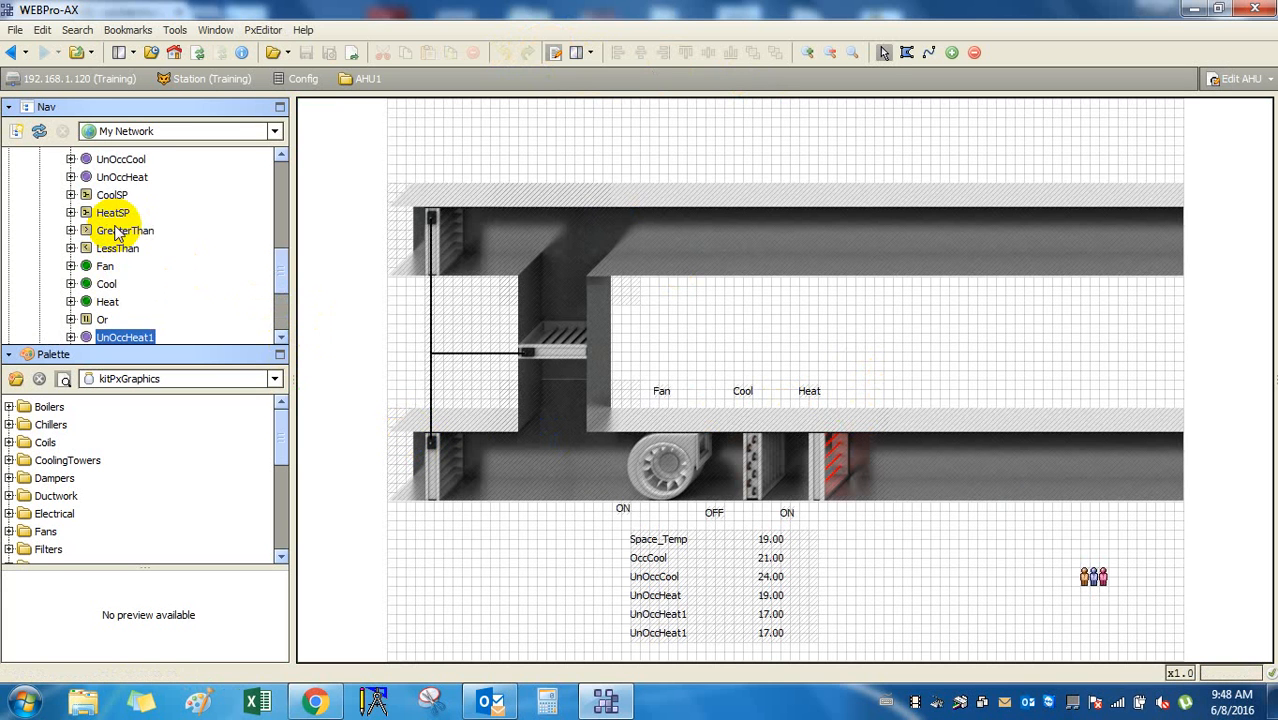
{"action": "scroll", "coordinate": [117, 233], "scroll_direction": "down", "scroll_amount": 2}
{"action": "left_click_drag", "start_coordinate": [113, 266], "coordinate": [432, 355]}
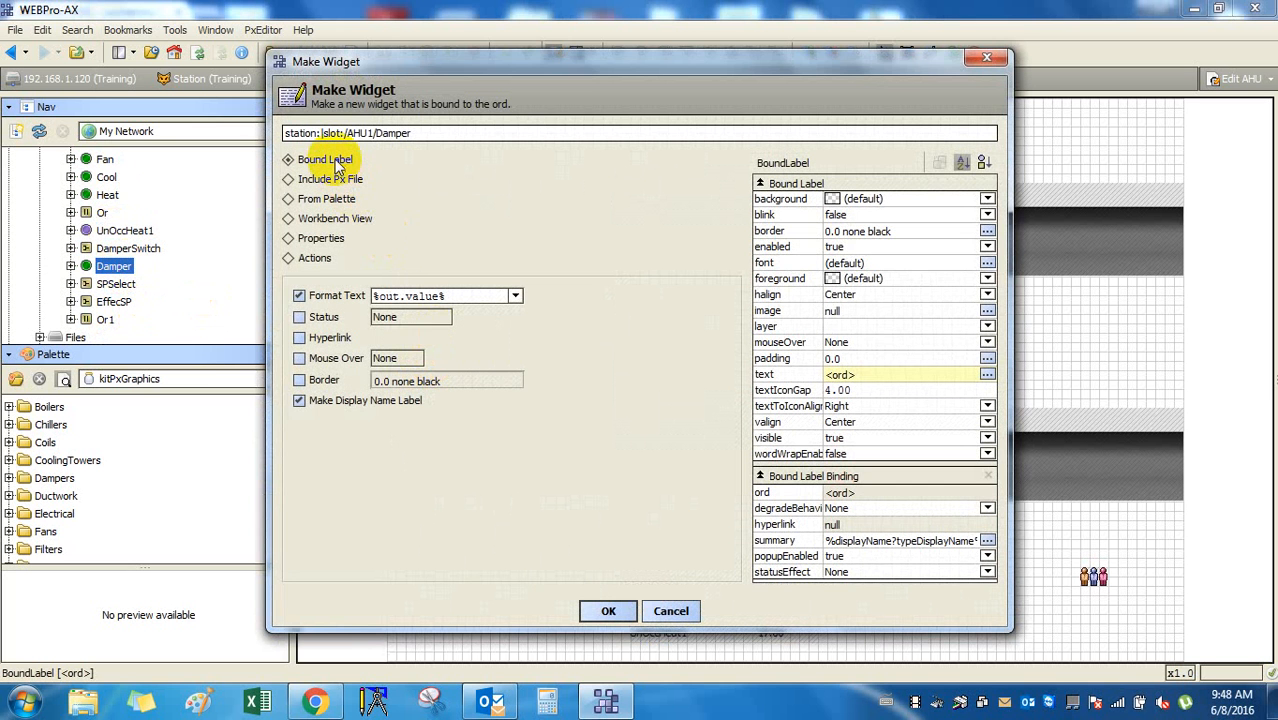
{"action": "left_click", "coordinate": [607, 611]}
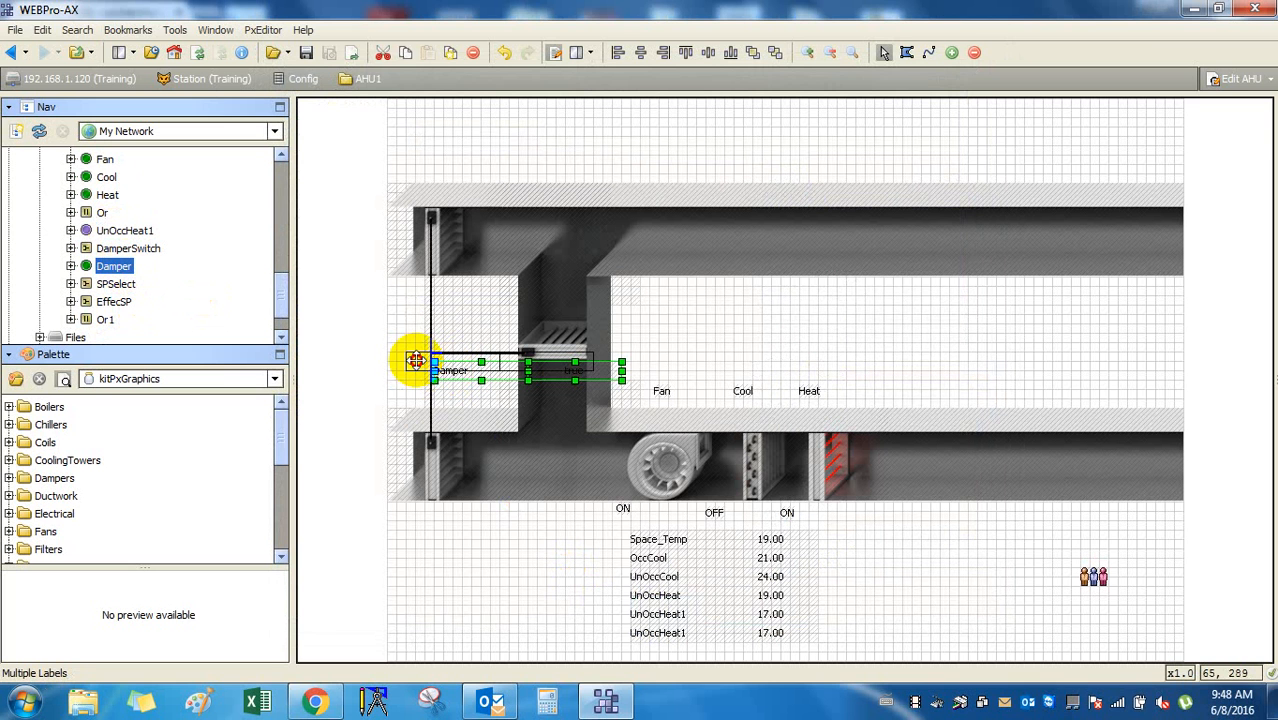
{"action": "left_click_drag", "start_coordinate": [416, 360], "coordinate": [424, 354]}
{"action": "left_click", "coordinate": [530, 356]}
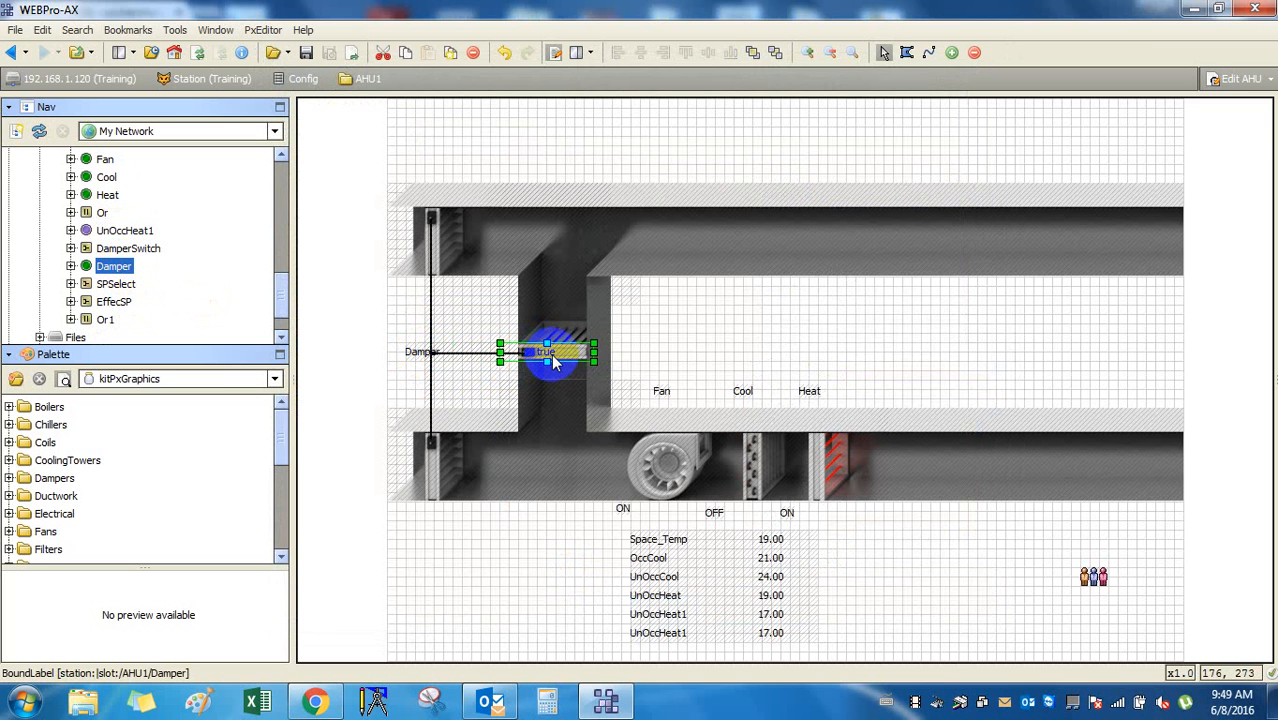
{"action": "left_click_drag", "start_coordinate": [551, 353], "coordinate": [850, 346]}
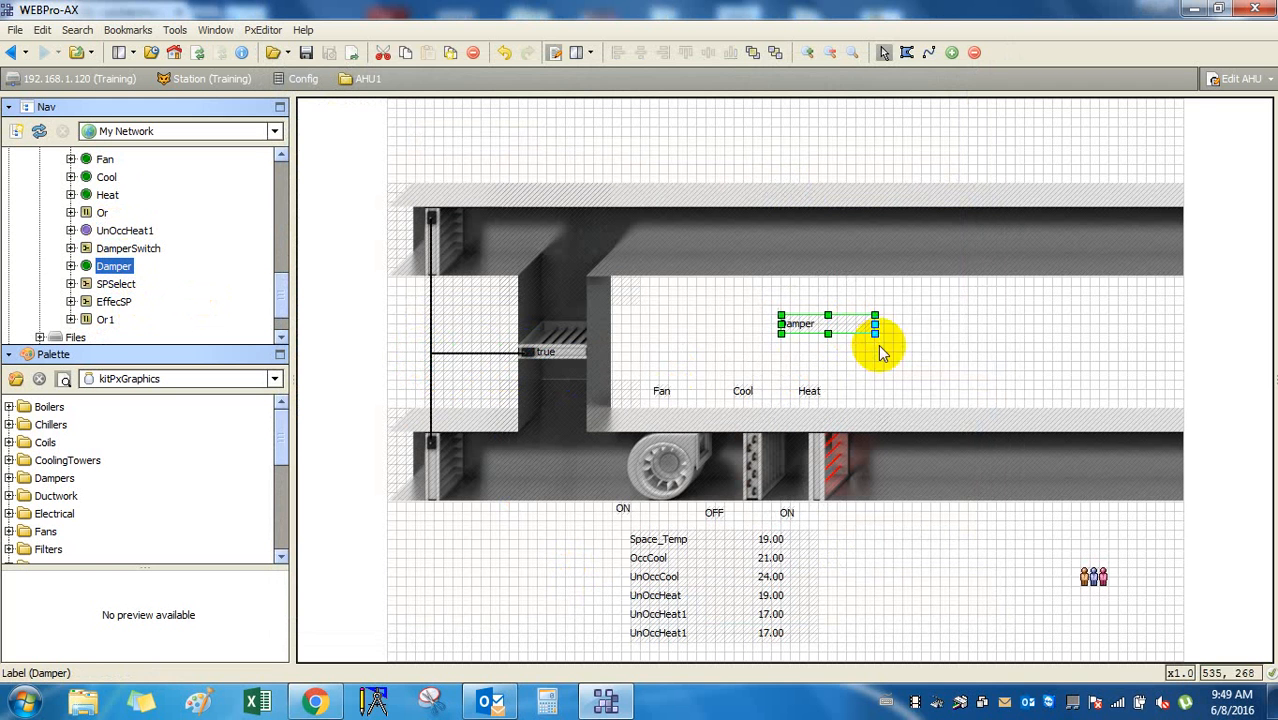
{"action": "left_click", "coordinate": [951, 350]}
{"action": "left_click", "coordinate": [564, 353]}
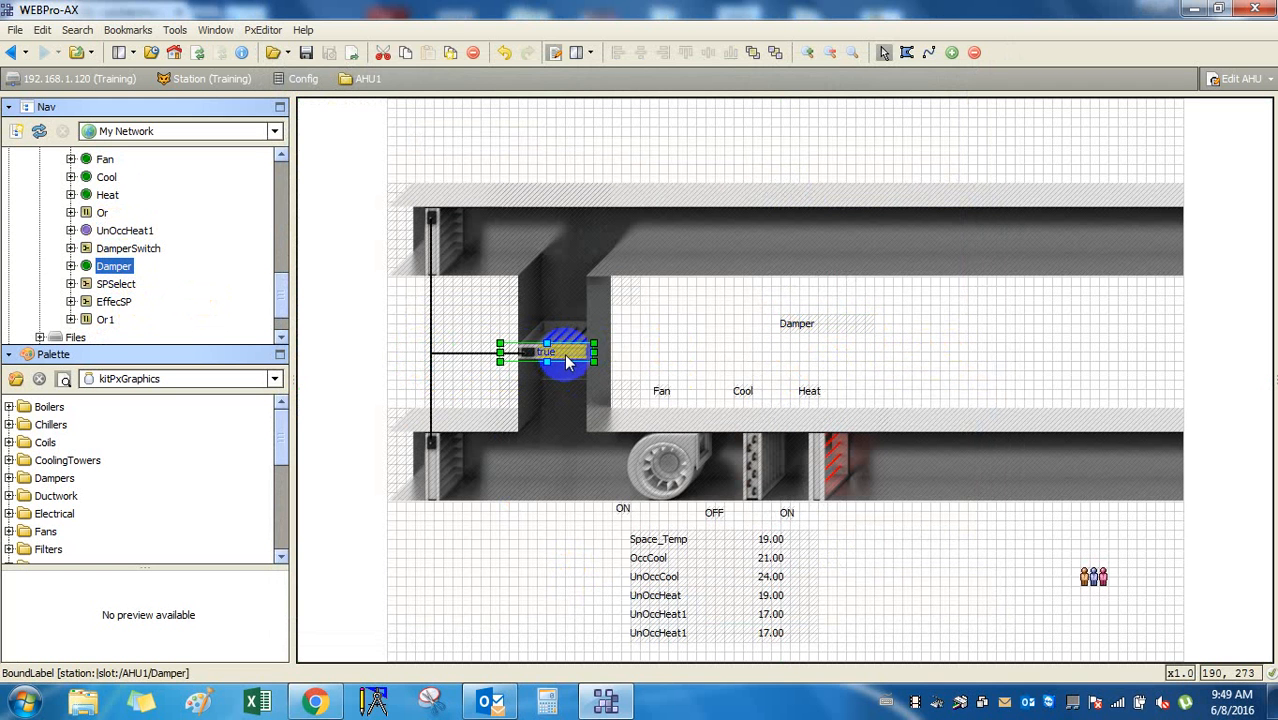
{"action": "left_click_drag", "start_coordinate": [564, 353], "coordinate": [900, 335]}
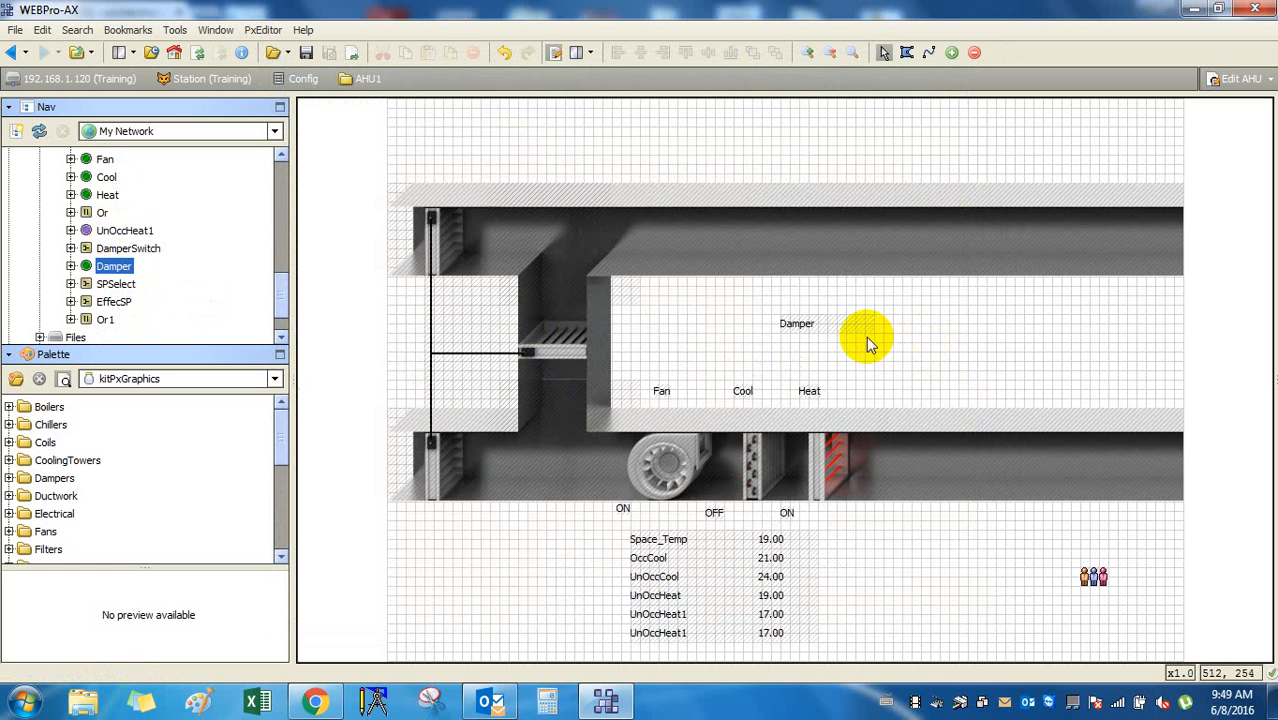
Try the Damper label beside the damper linkage, inspect its properties, then delete it.
{"action": "double_click", "coordinate": [805, 323]}
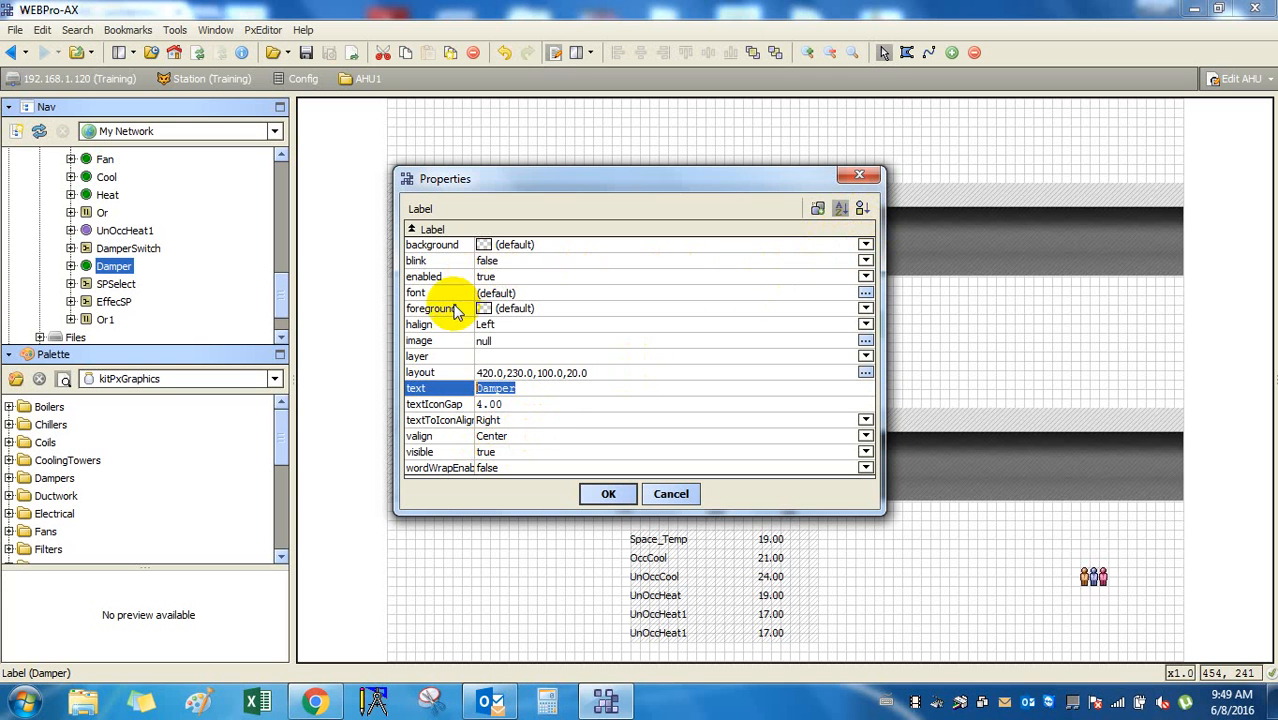
{"action": "left_click", "coordinate": [866, 246]}
{"action": "key", "text": "Escape"}
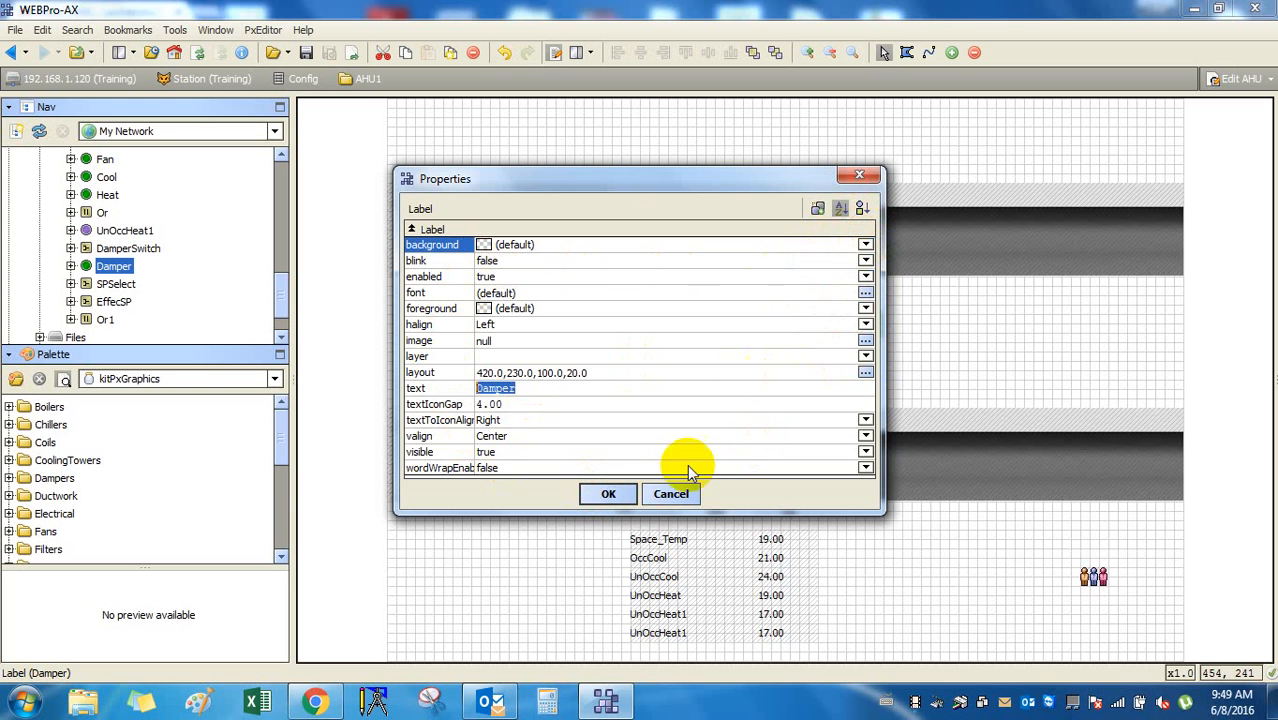
{"action": "left_click", "coordinate": [671, 493]}
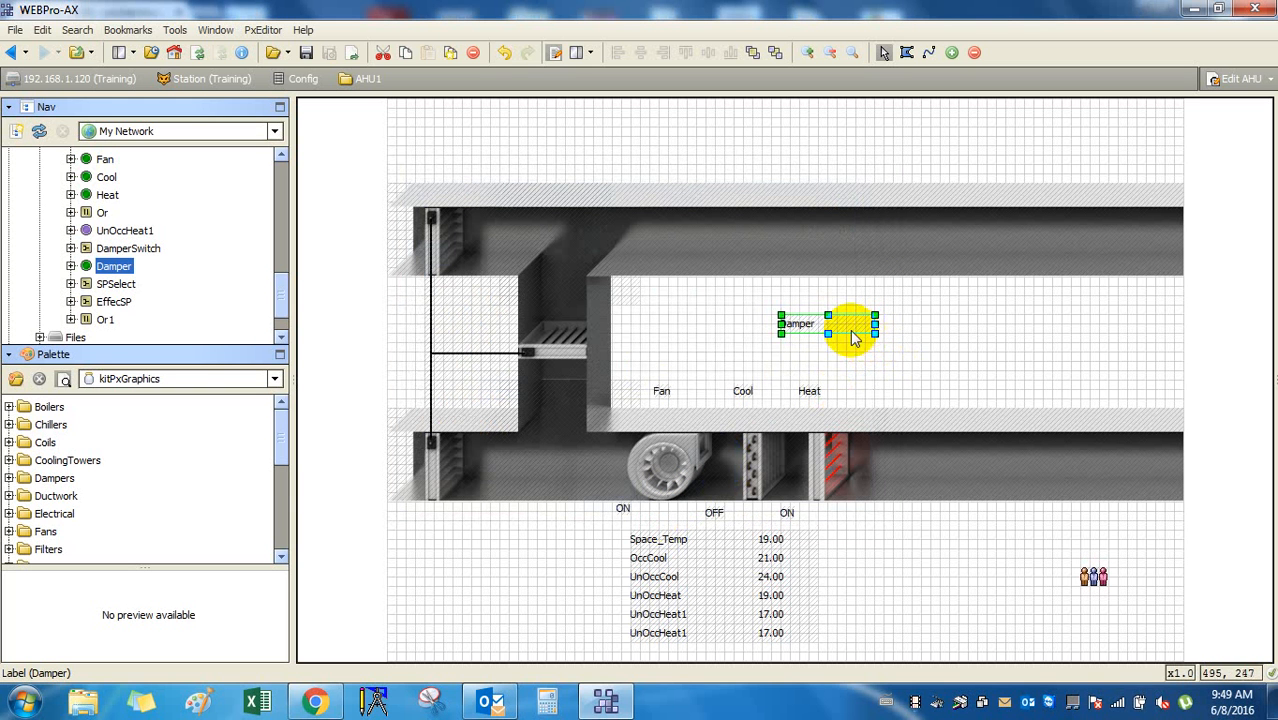
{"action": "left_click_drag", "start_coordinate": [838, 326], "coordinate": [425, 344]}
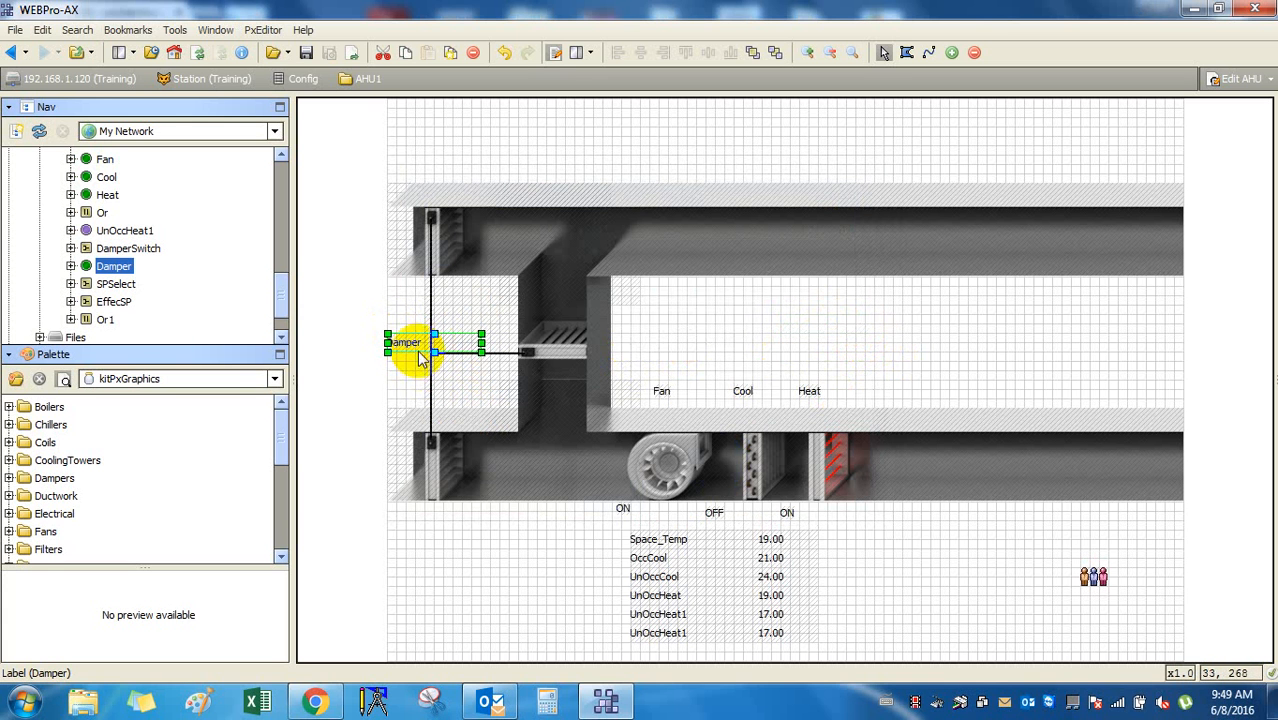
{"action": "left_click_drag", "start_coordinate": [416, 360], "coordinate": [419, 368]}
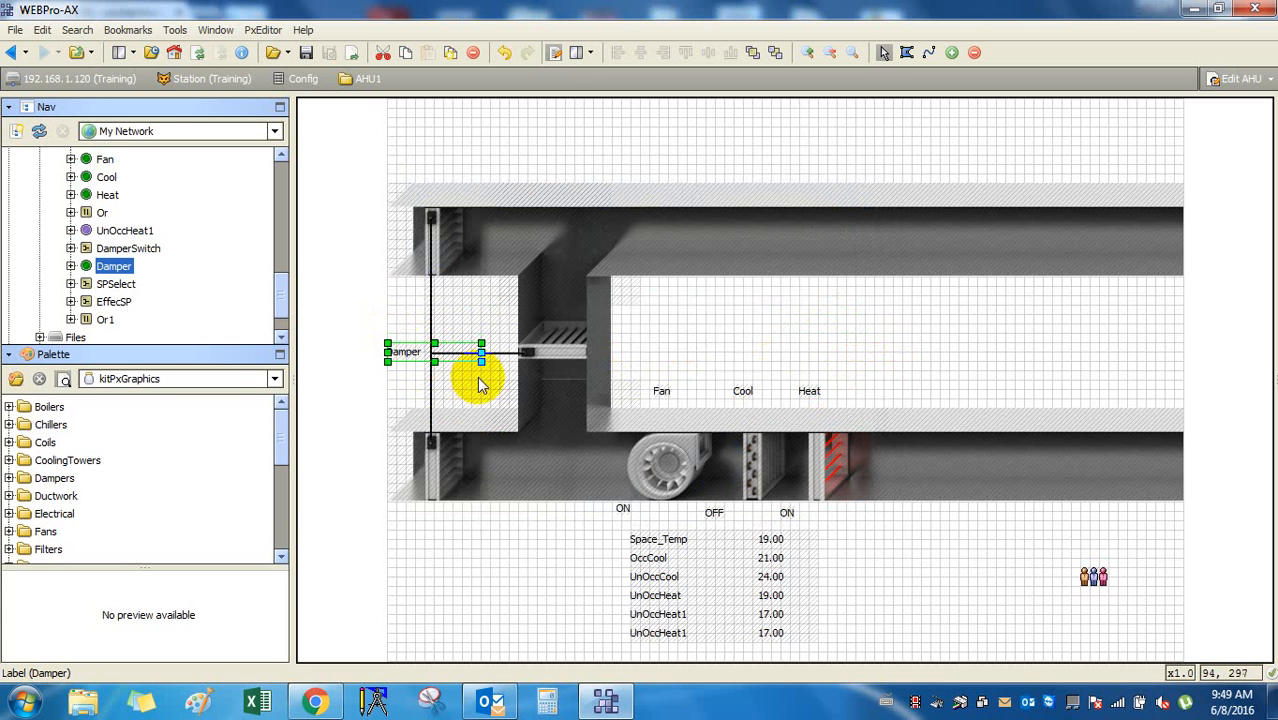
{"action": "double_click", "coordinate": [414, 360]}
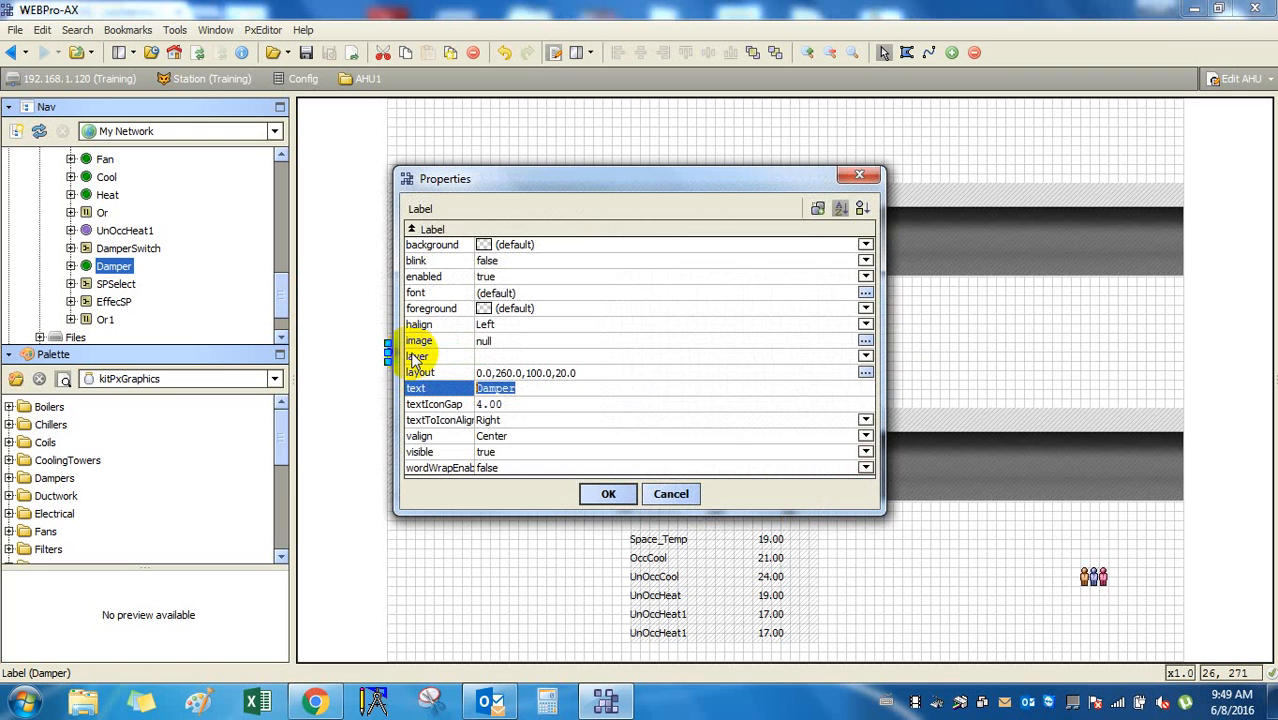
{"action": "left_click", "coordinate": [664, 495]}
{"action": "key", "text": "Delete"}
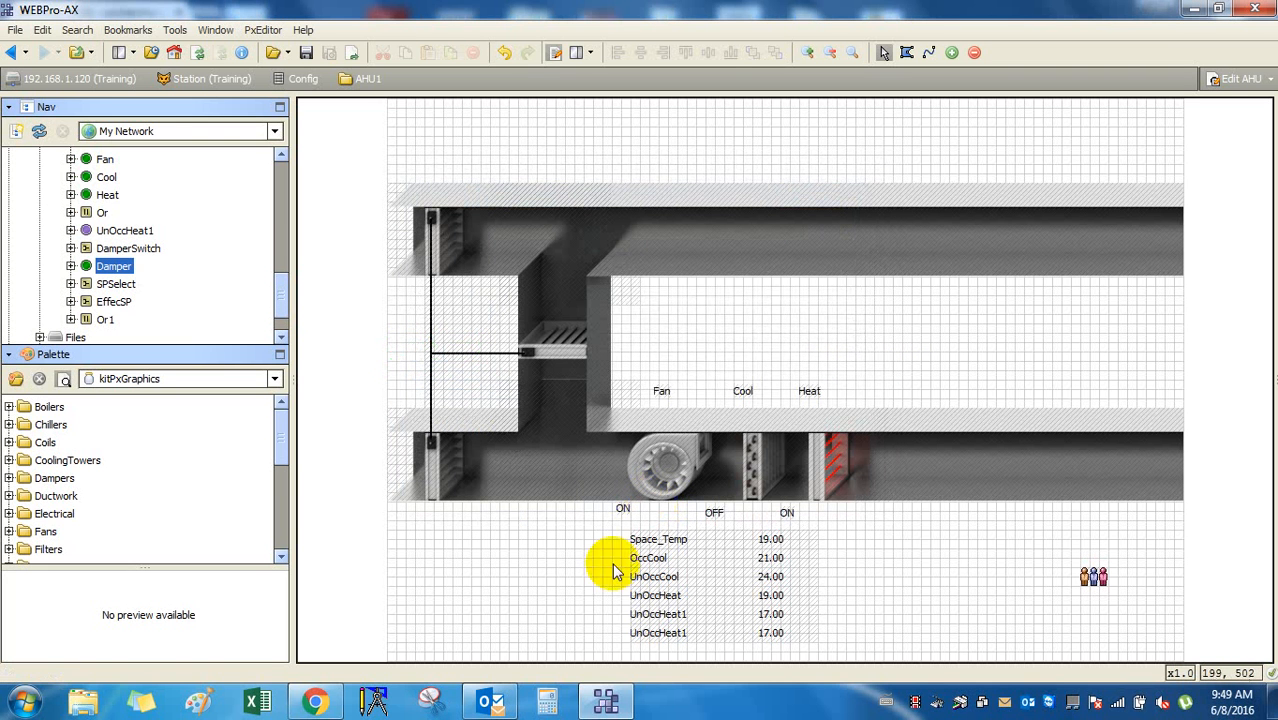
Re-add Damper as a name label with 'true' value on the upper duct.
{"action": "left_click_drag", "start_coordinate": [125, 268], "coordinate": [820, 330]}
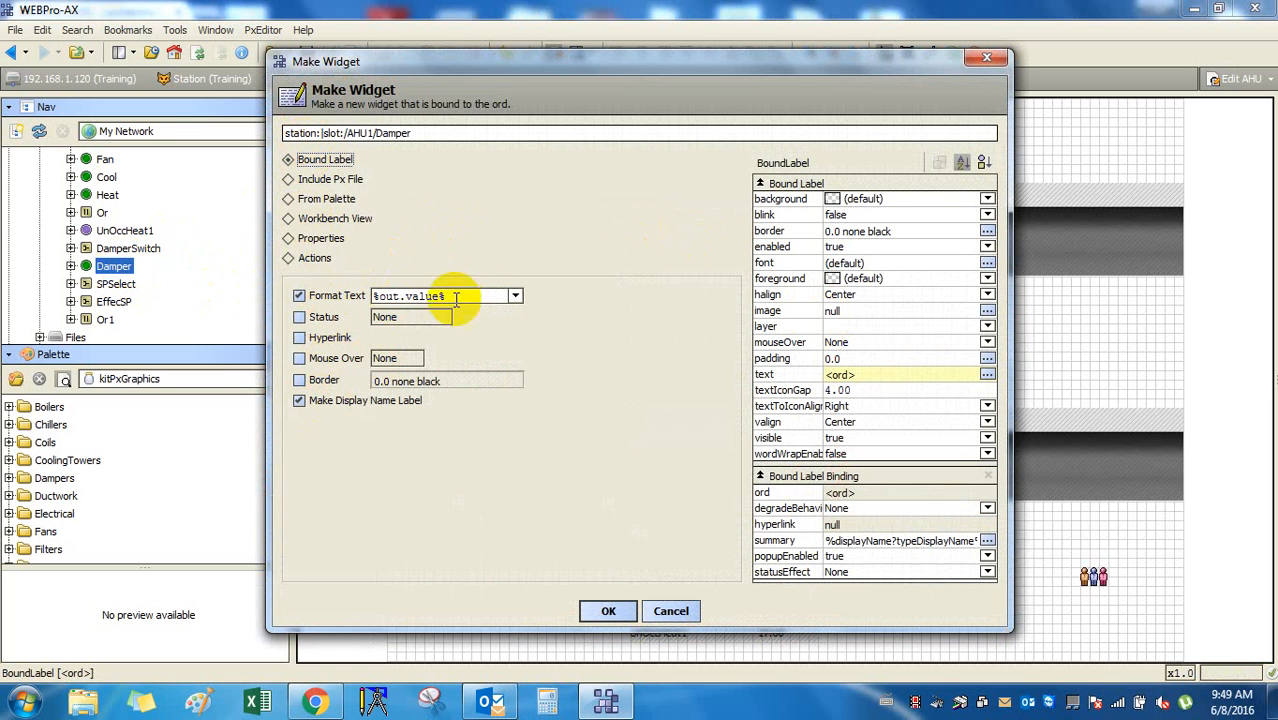
{"action": "left_click", "coordinate": [607, 610]}
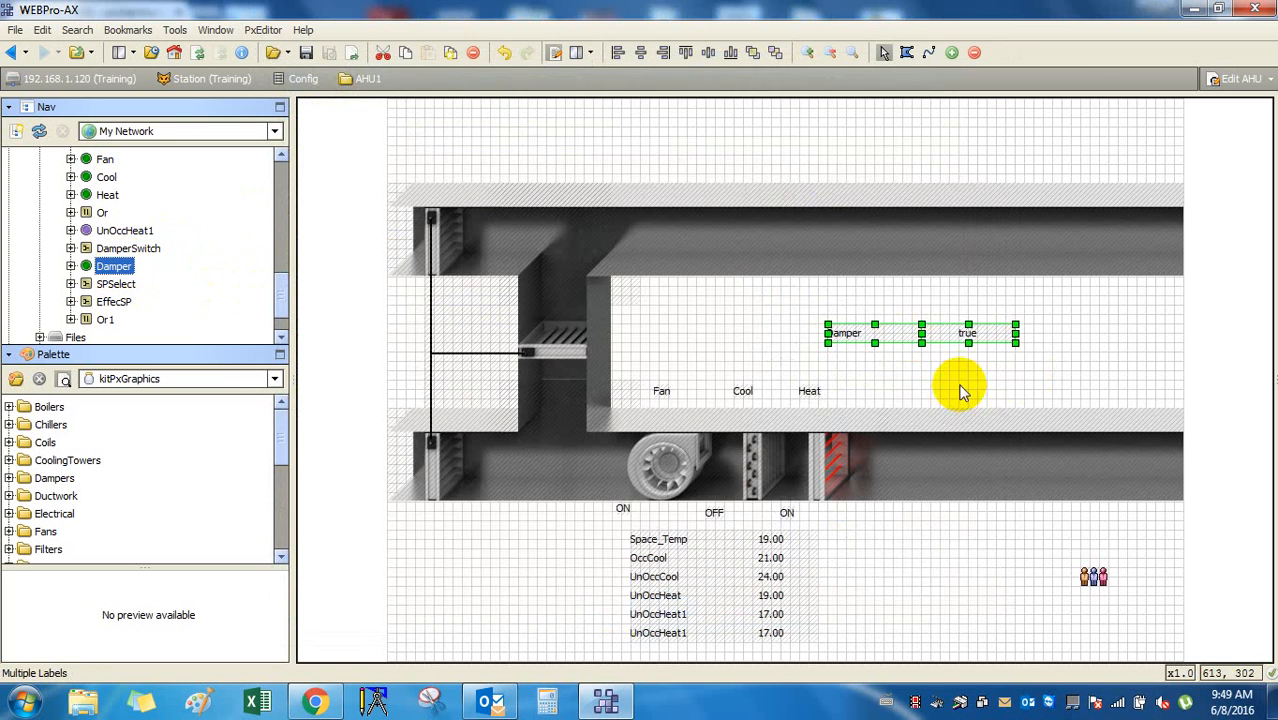
{"action": "left_click", "coordinate": [958, 385]}
{"action": "left_click", "coordinate": [887, 332]}
{"action": "left_click", "coordinate": [963, 337]}
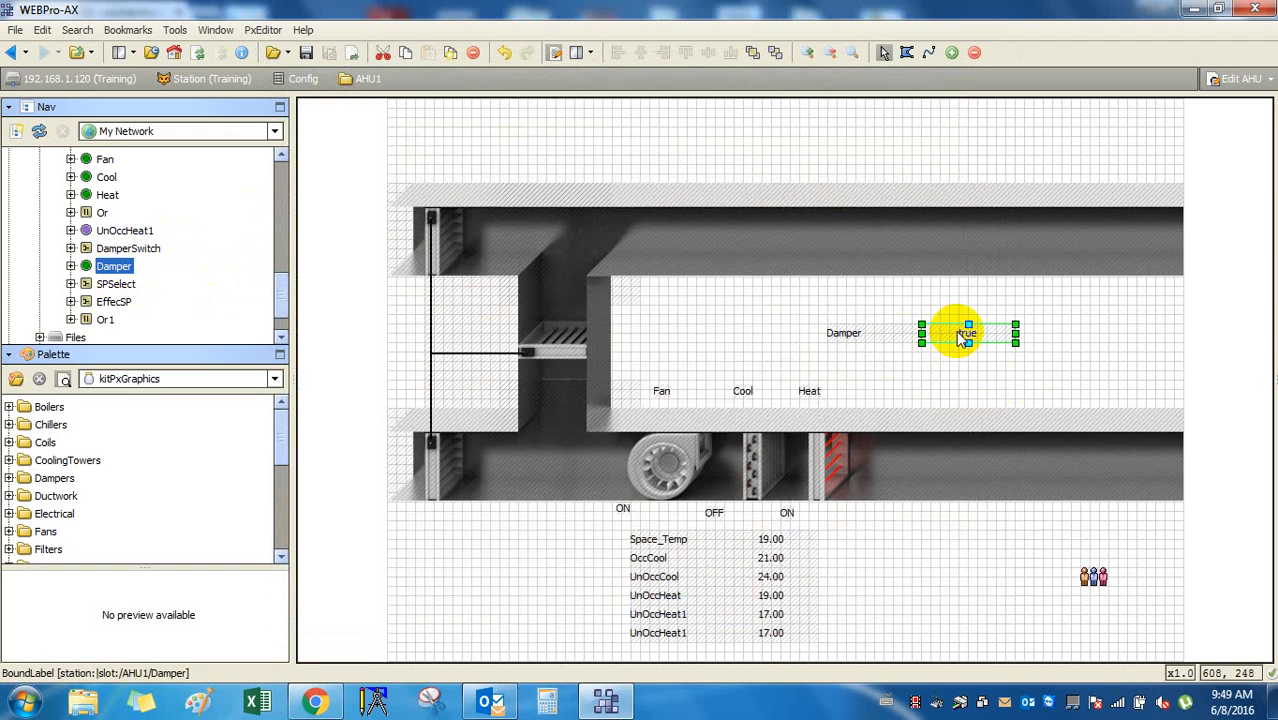
{"action": "left_click", "coordinate": [120, 268]}
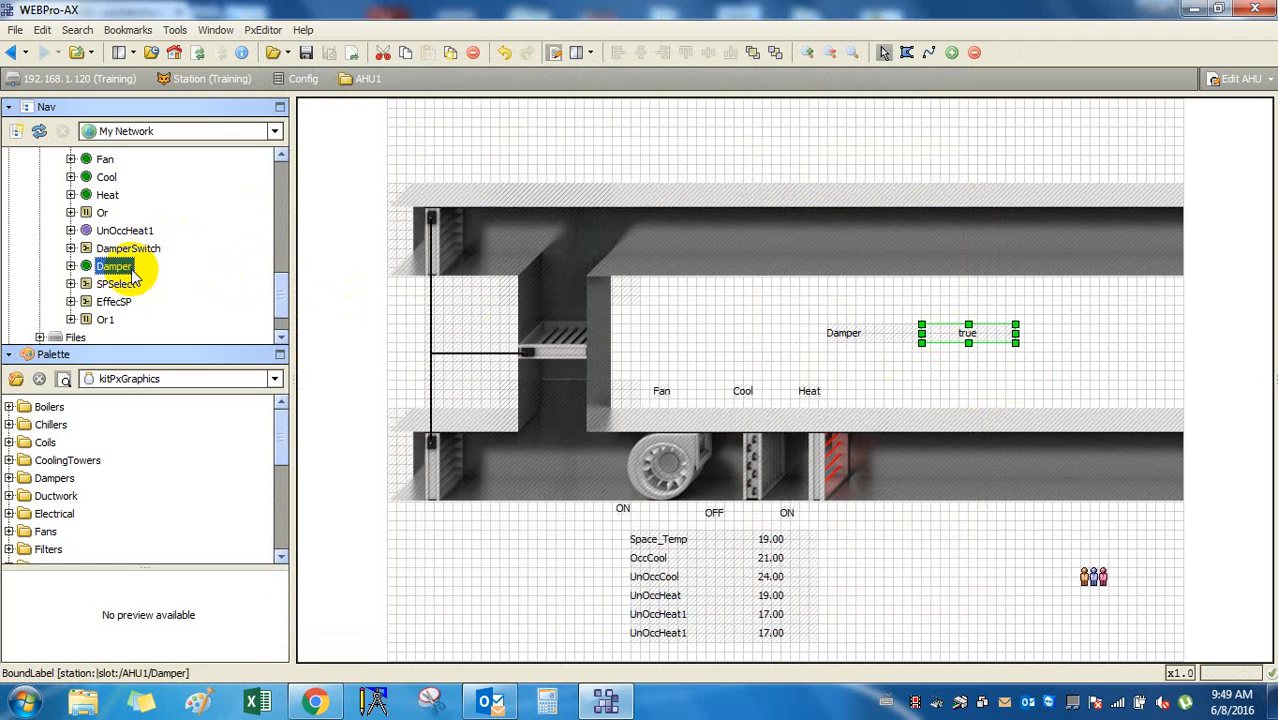
{"action": "scroll", "coordinate": [140, 268], "scroll_direction": "up", "scroll_amount": 5}
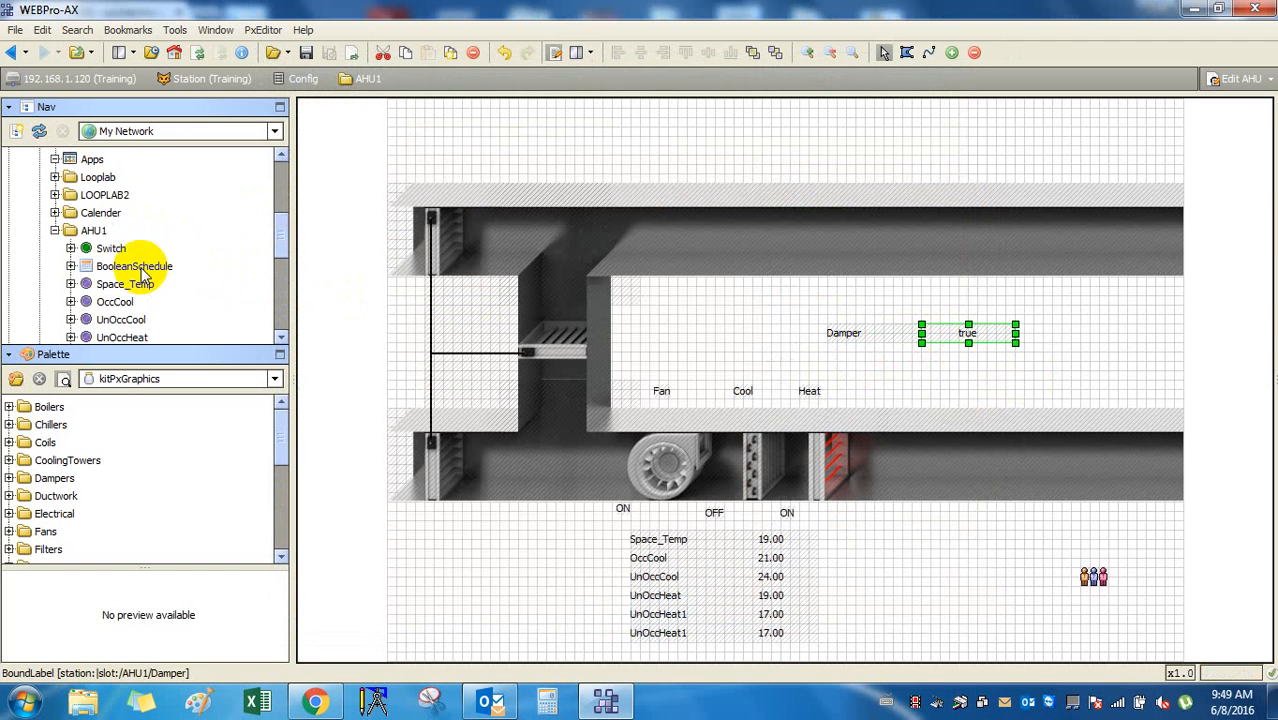
Switch AHU1 to its Wire Sheet and delete the old boolean Damper block.
{"action": "double_click", "coordinate": [95, 231]}
{"action": "left_click", "coordinate": [1248, 79]}
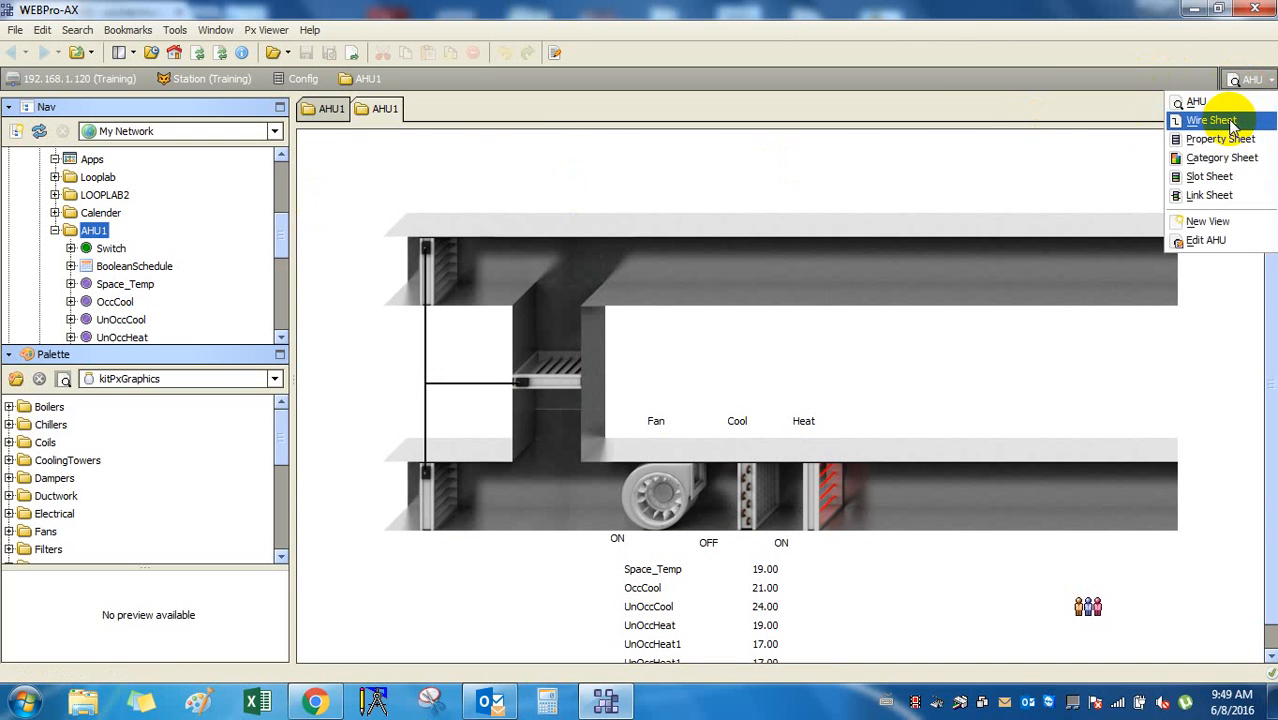
{"action": "left_click", "coordinate": [1211, 120]}
{"action": "scroll", "coordinate": [843, 500], "scroll_direction": "down", "scroll_amount": 3}
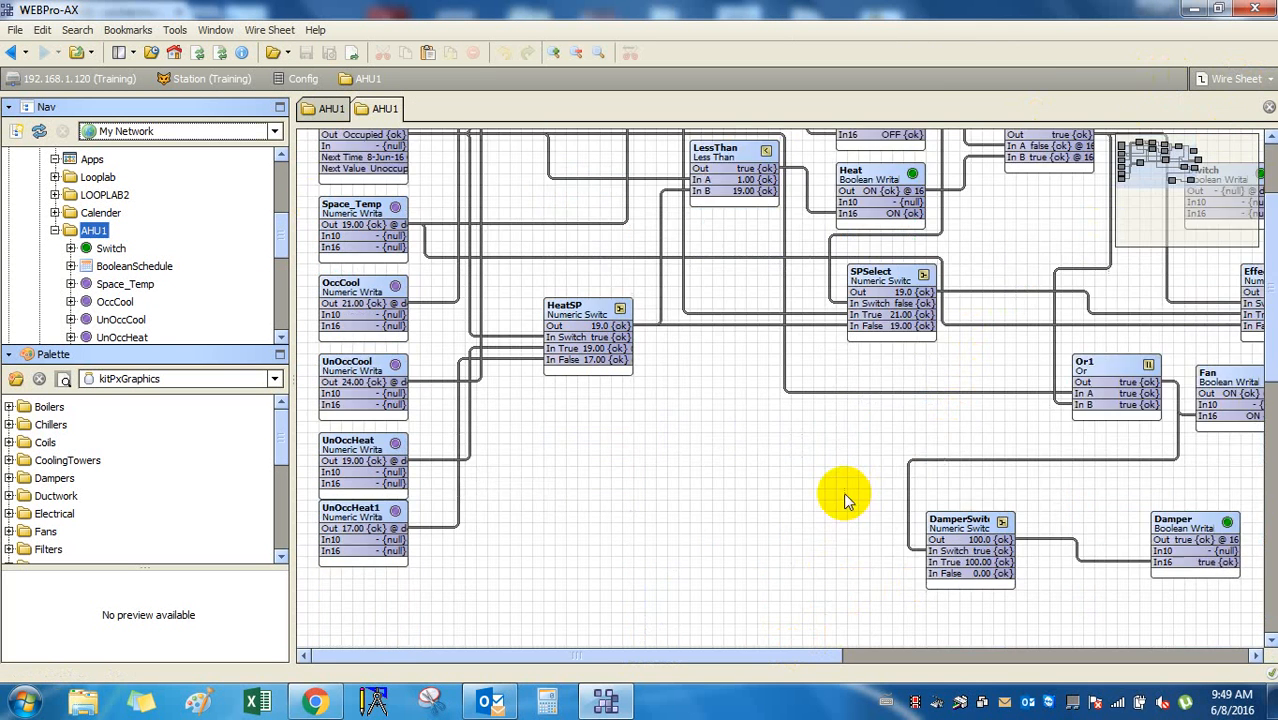
{"action": "scroll", "coordinate": [843, 500], "scroll_direction": "down", "scroll_amount": 2}
{"action": "left_click_drag", "start_coordinate": [960, 492], "coordinate": [992, 498]}
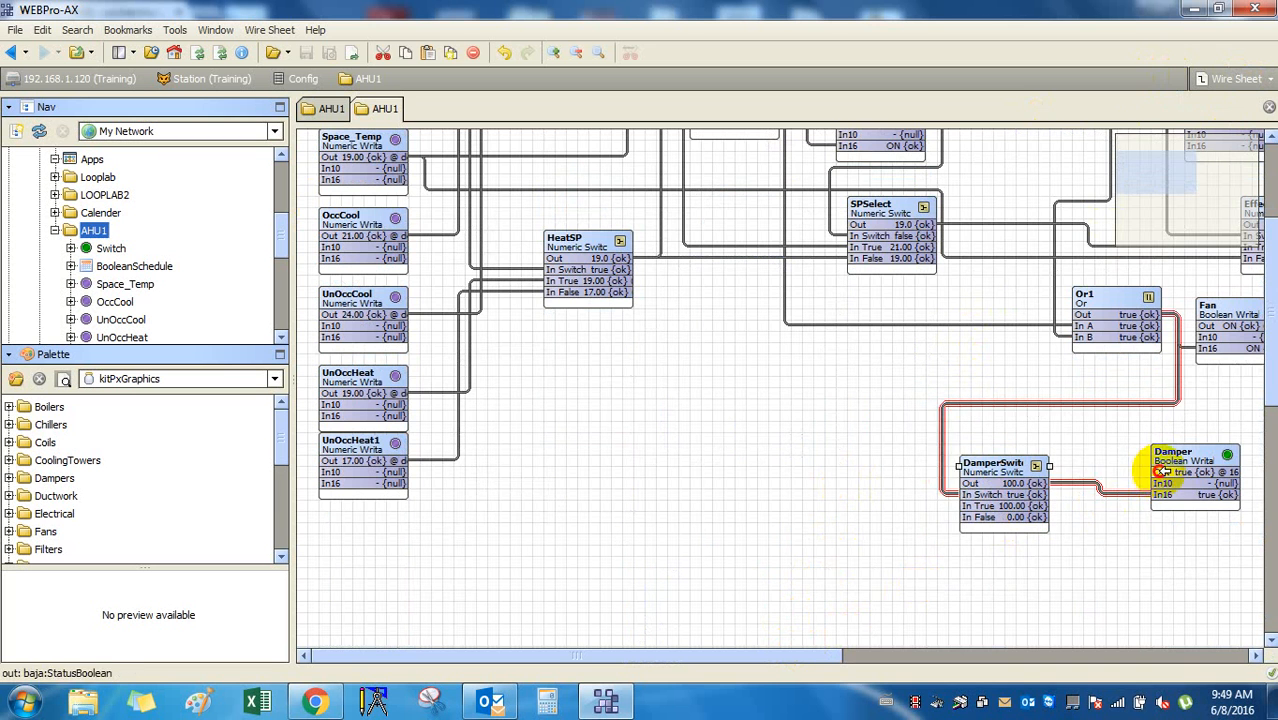
{"action": "left_click", "coordinate": [1145, 478]}
{"action": "left_click_drag", "start_coordinate": [797, 656], "coordinate": [948, 656]}
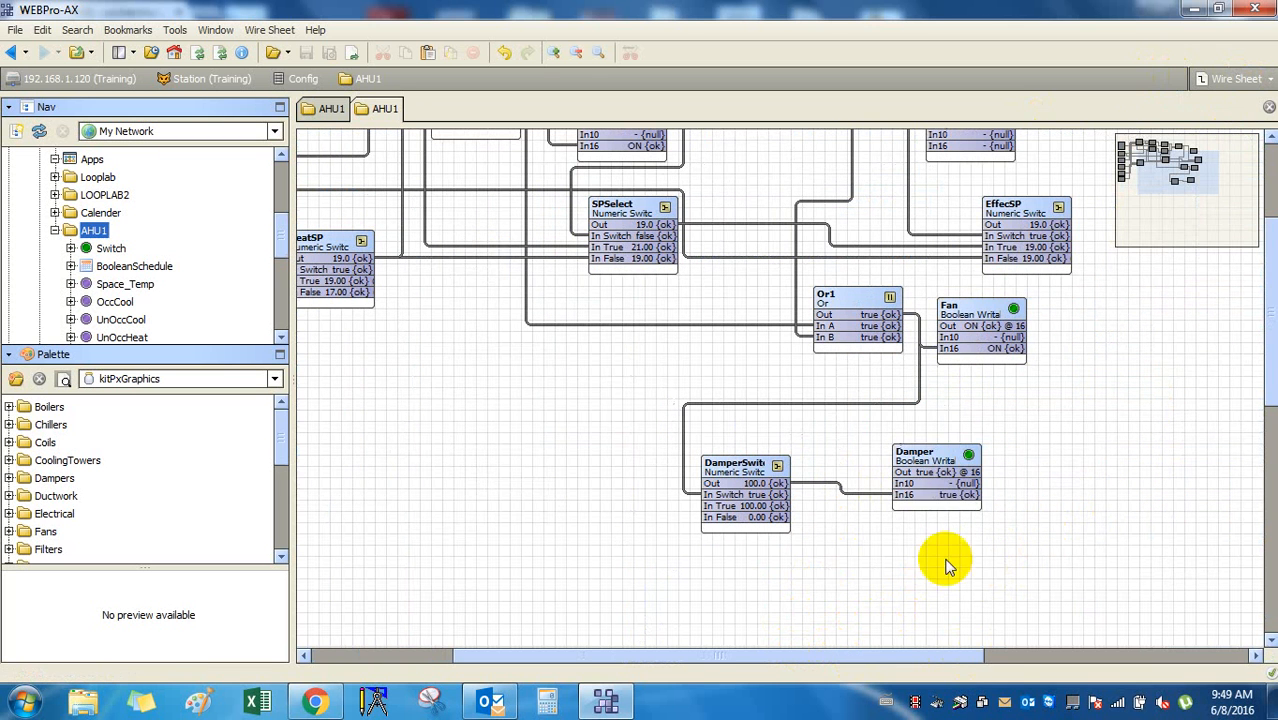
{"action": "left_click", "coordinate": [940, 462]}
{"action": "right_click", "coordinate": [938, 465]}
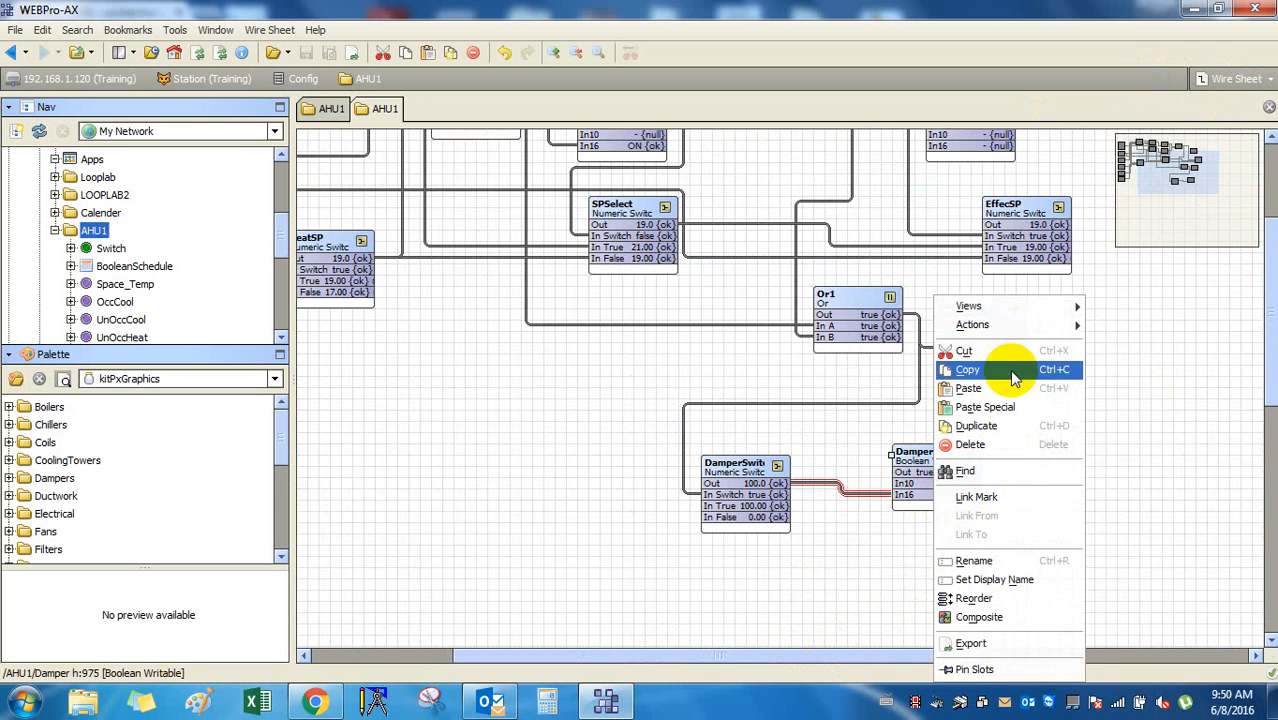
{"action": "left_click", "coordinate": [975, 444]}
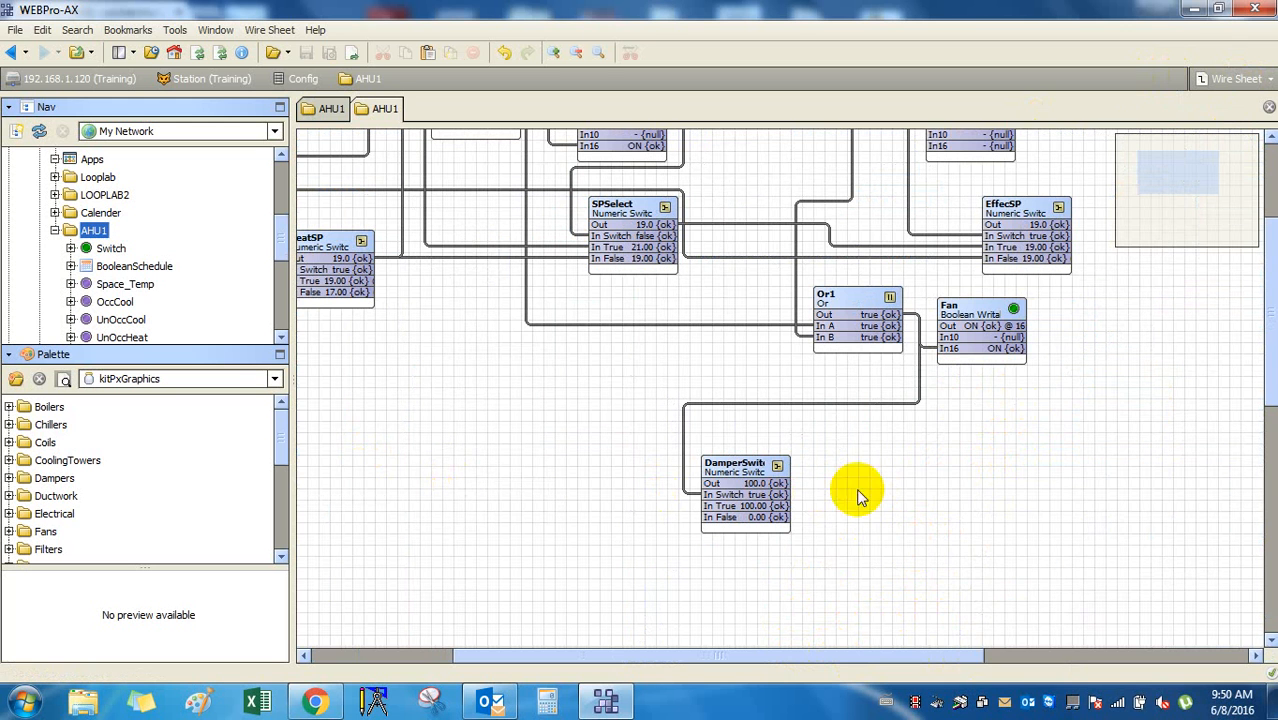
Add a NumericWritable named 'Damper' and link DamperSwitch Out to its In10.
{"action": "right_click", "coordinate": [932, 486]}
{"action": "mouse_move", "coordinate": [972, 398]}
{"action": "left_click", "coordinate": [1148, 500]}
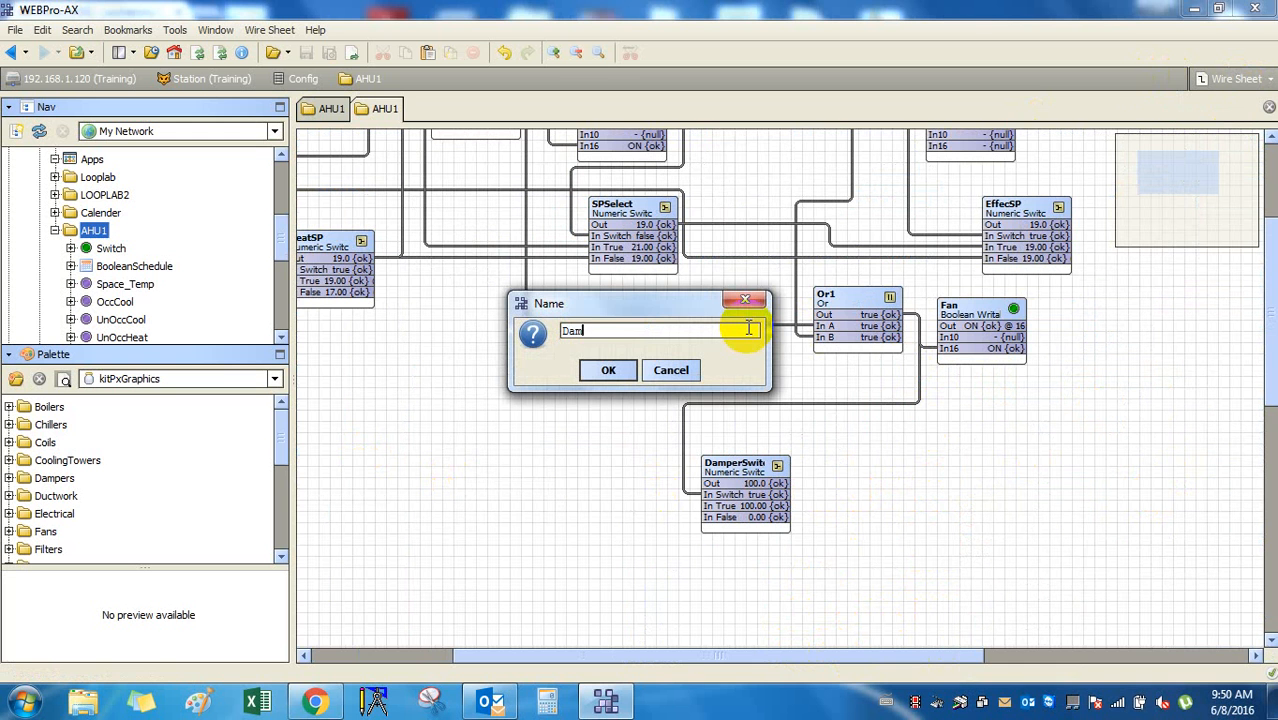
{"action": "type", "text": "Damper"}
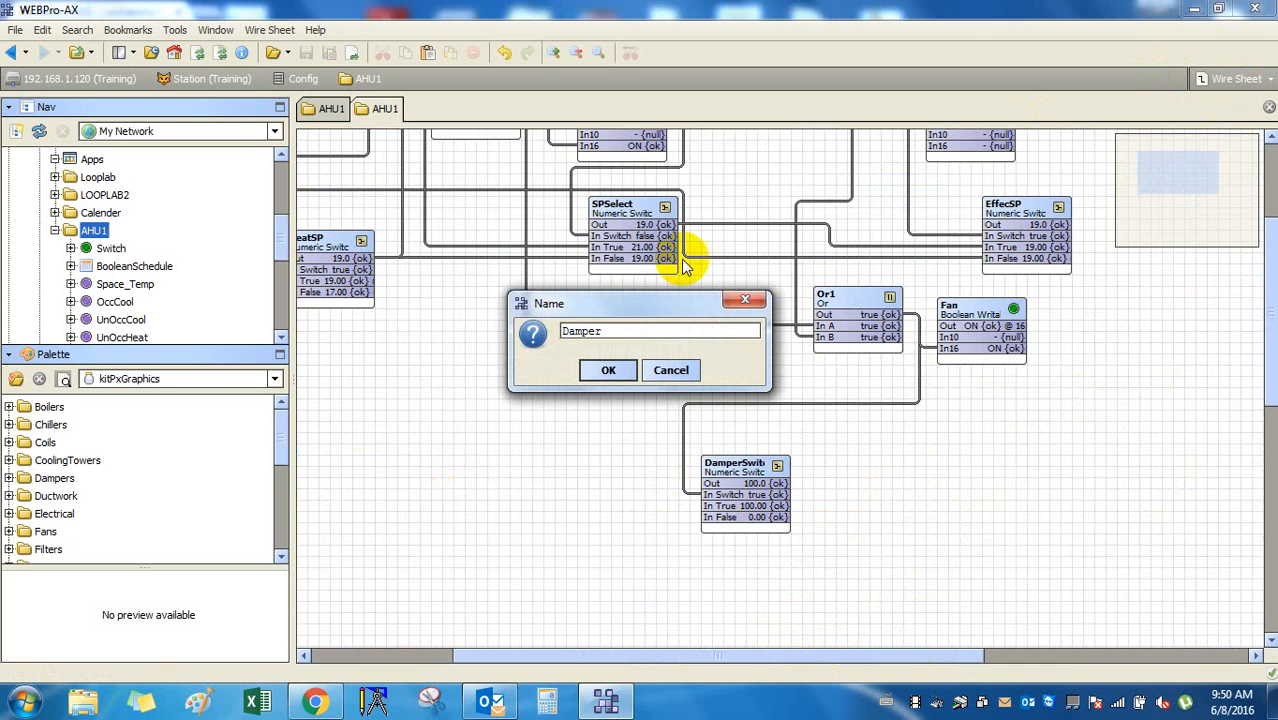
{"action": "left_click", "coordinate": [602, 371]}
{"action": "left_click_drag", "start_coordinate": [720, 483], "coordinate": [934, 508]}
Set the Damper facets' units to percent (%).
{"action": "double_click", "coordinate": [968, 480]}
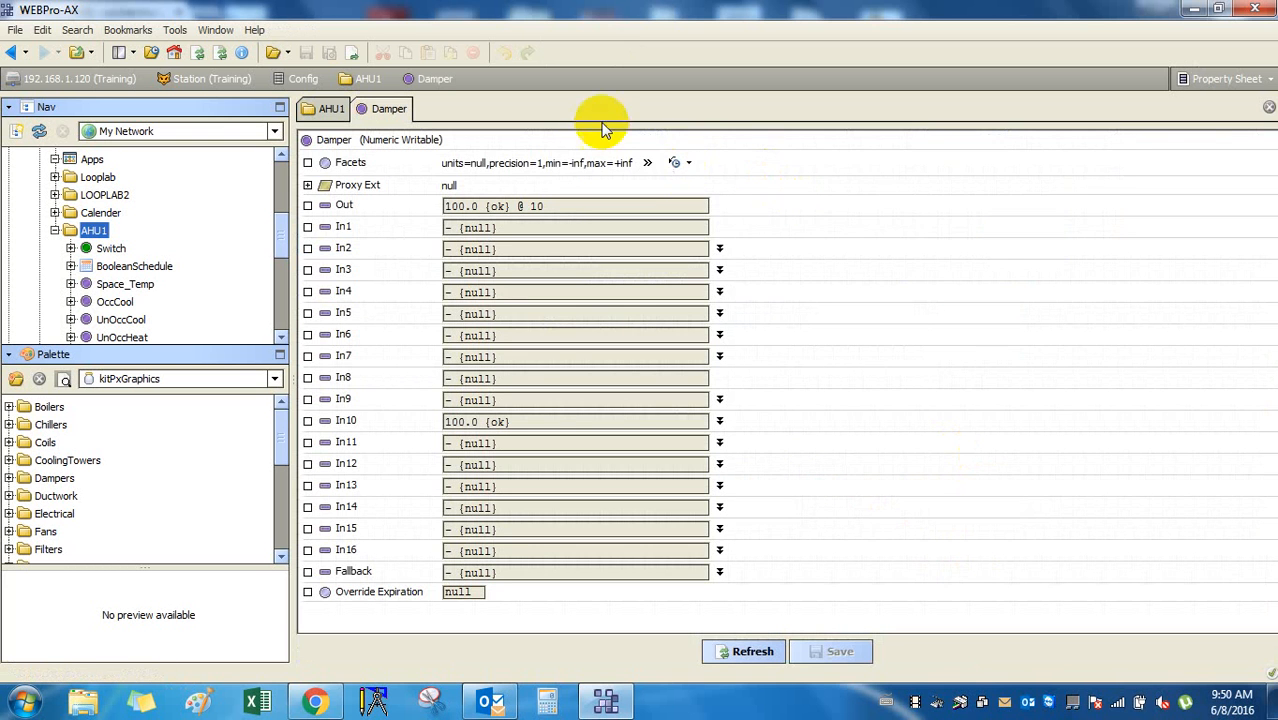
{"action": "left_click", "coordinate": [678, 164]}
{"action": "left_click", "coordinate": [676, 164]}
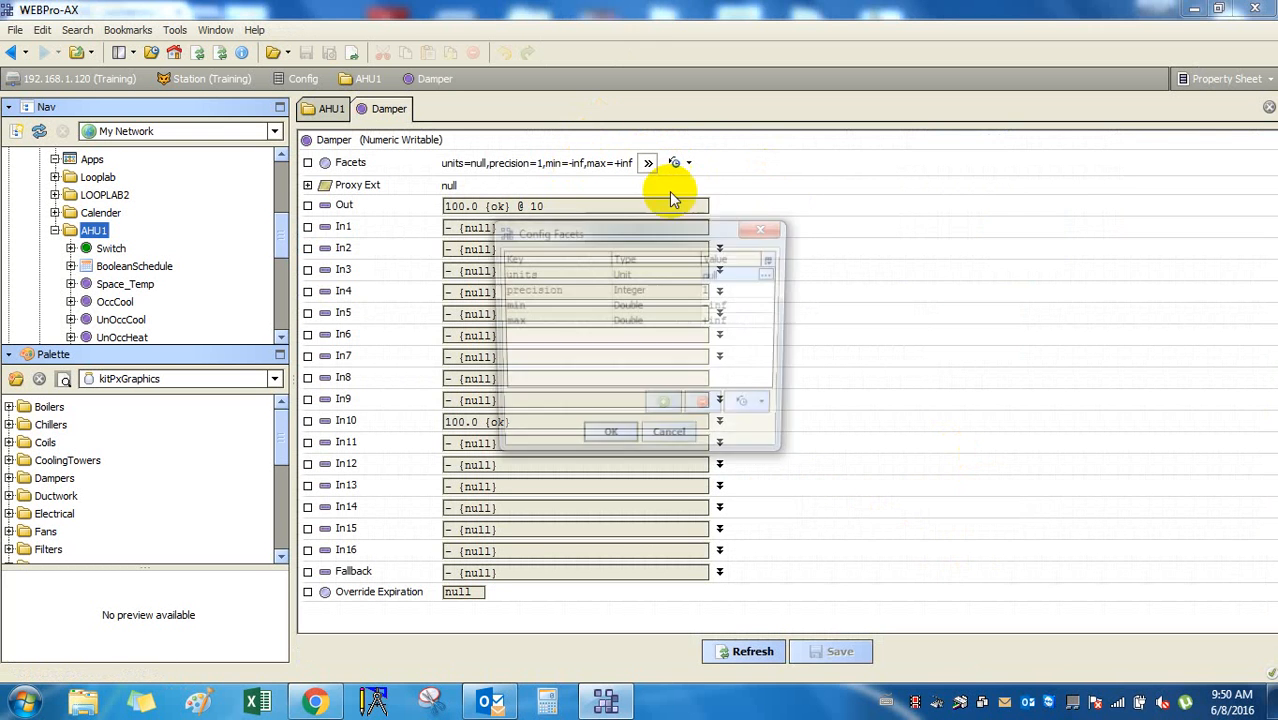
{"action": "double_click", "coordinate": [713, 274]}
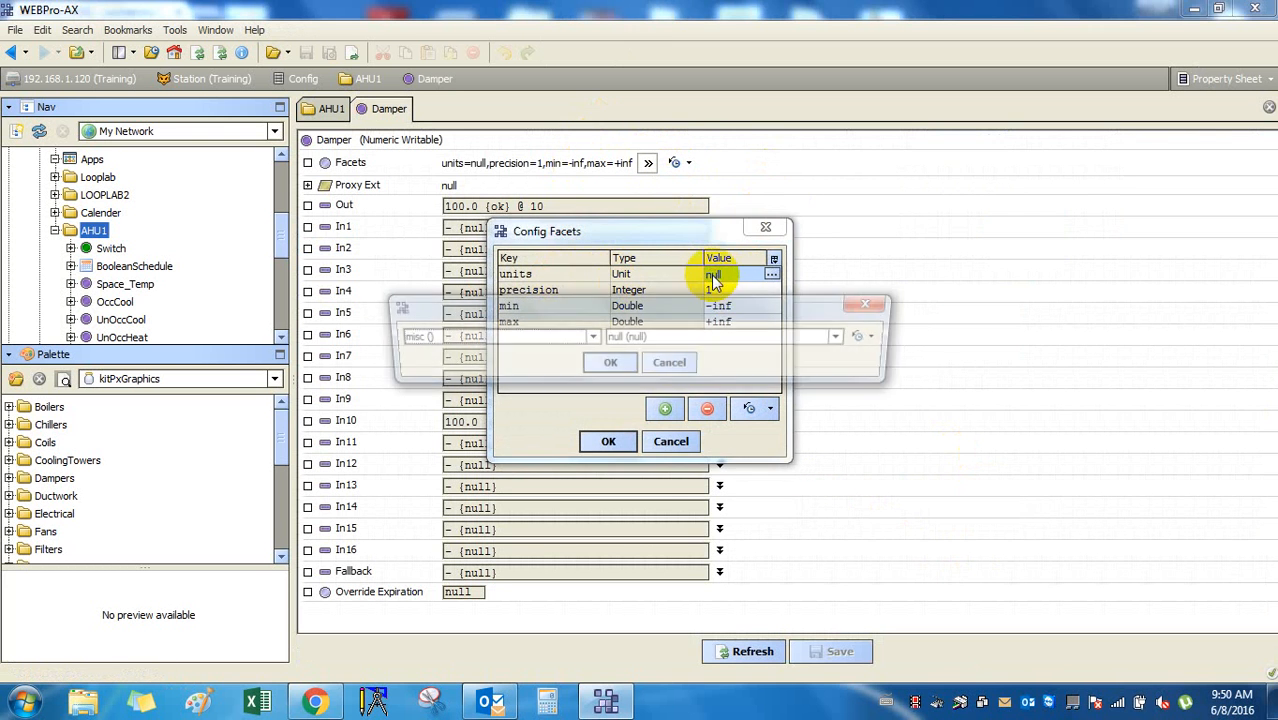
{"action": "left_click", "coordinate": [668, 338]}
{"action": "left_click", "coordinate": [632, 372]}
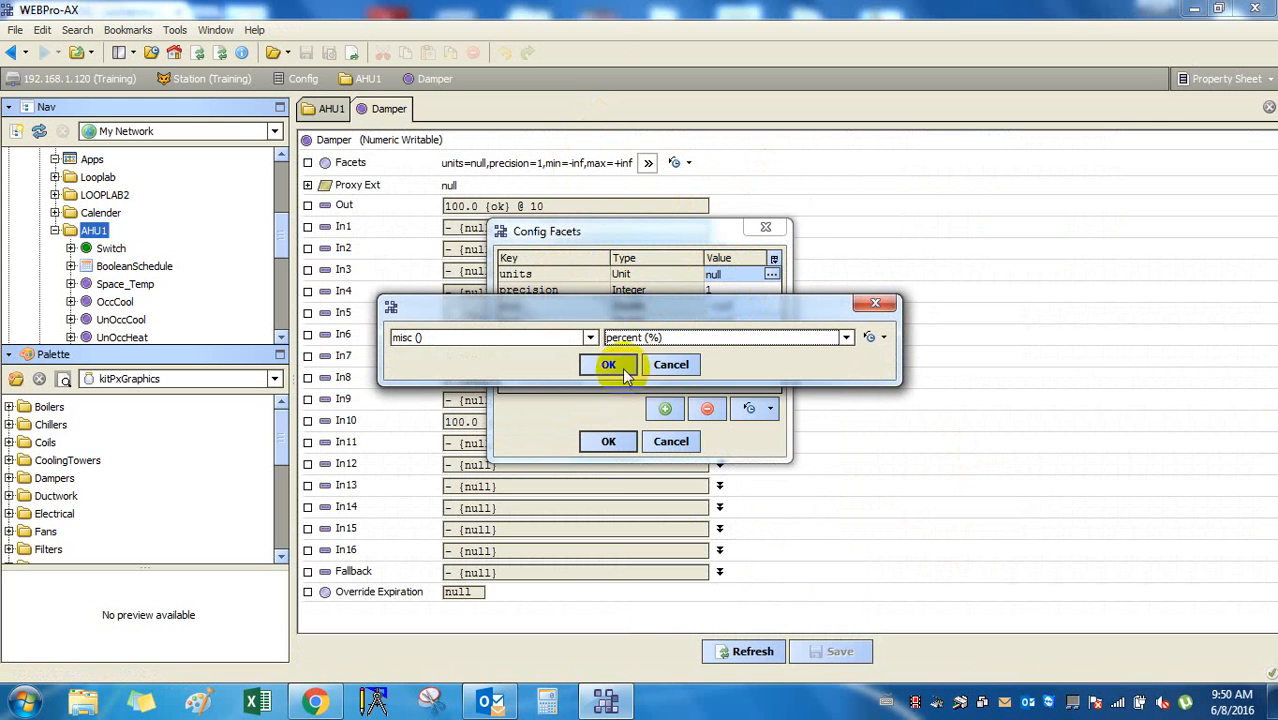
{"action": "left_click", "coordinate": [605, 363]}
Give the Damper facets min 0 and max 100, apply and save, and return to AHU1.
{"action": "double_click", "coordinate": [736, 306]}
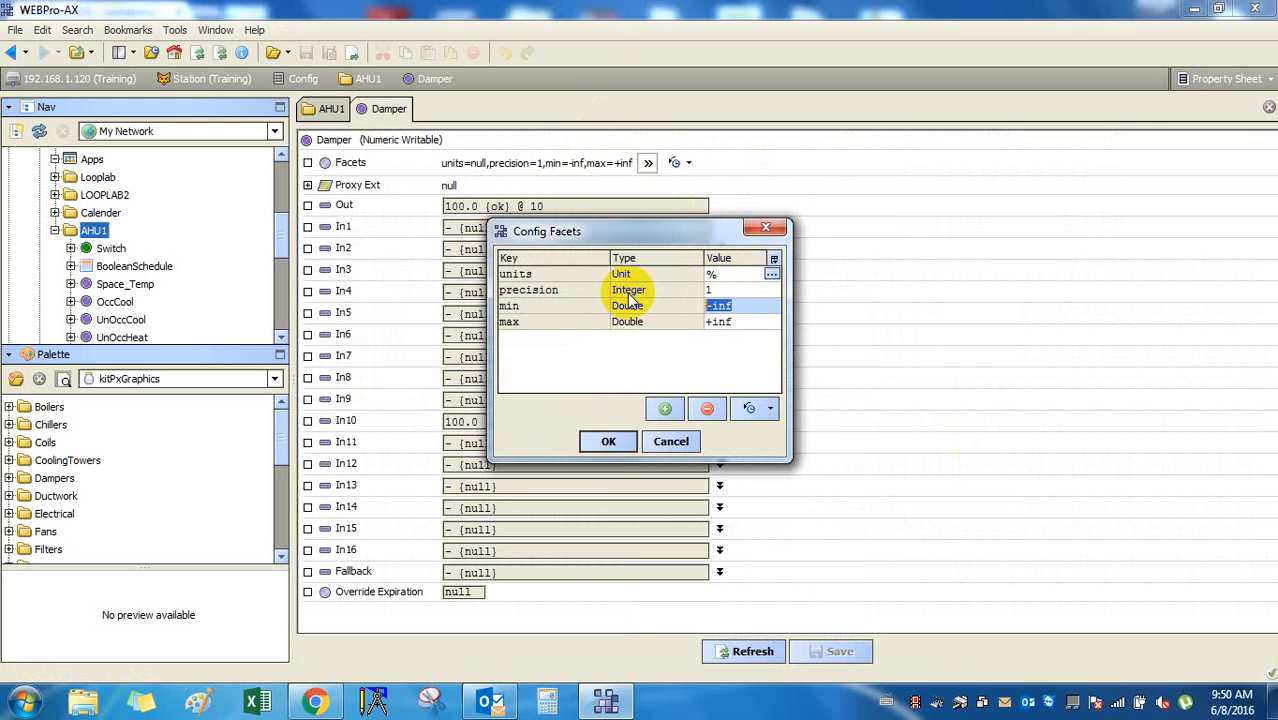
{"action": "double_click", "coordinate": [738, 322]}
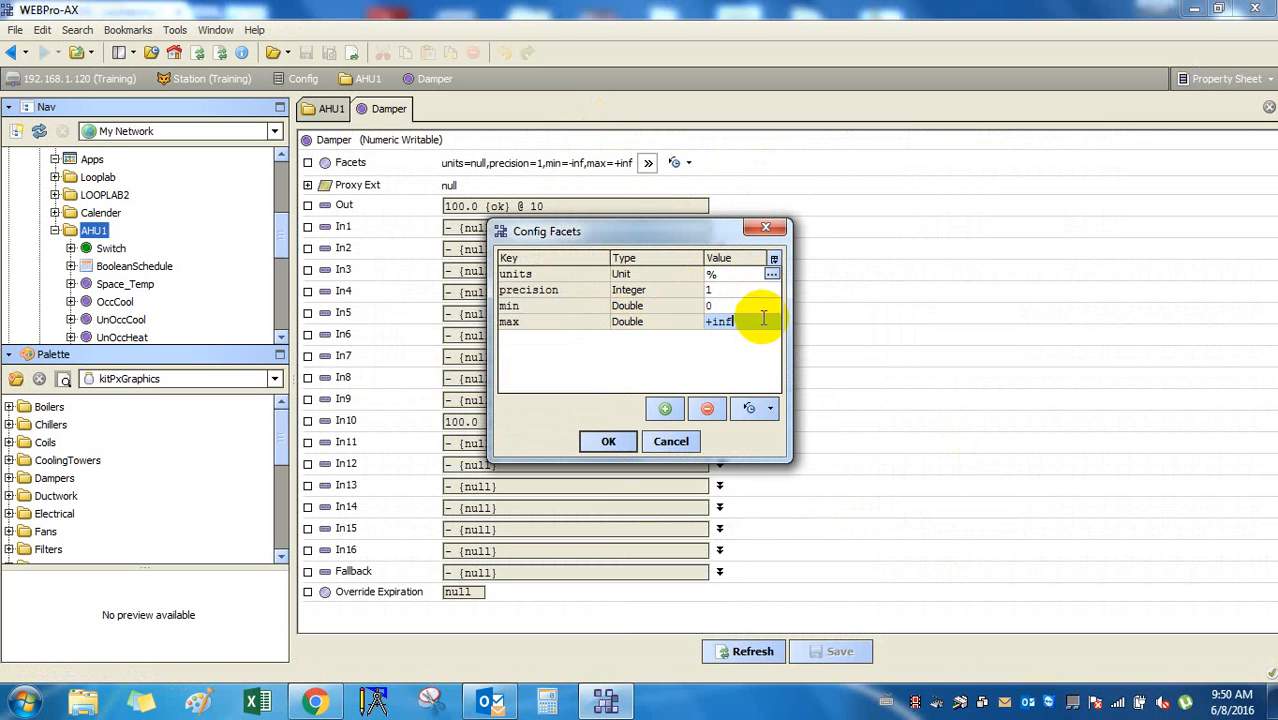
{"action": "double_click", "coordinate": [695, 316]}
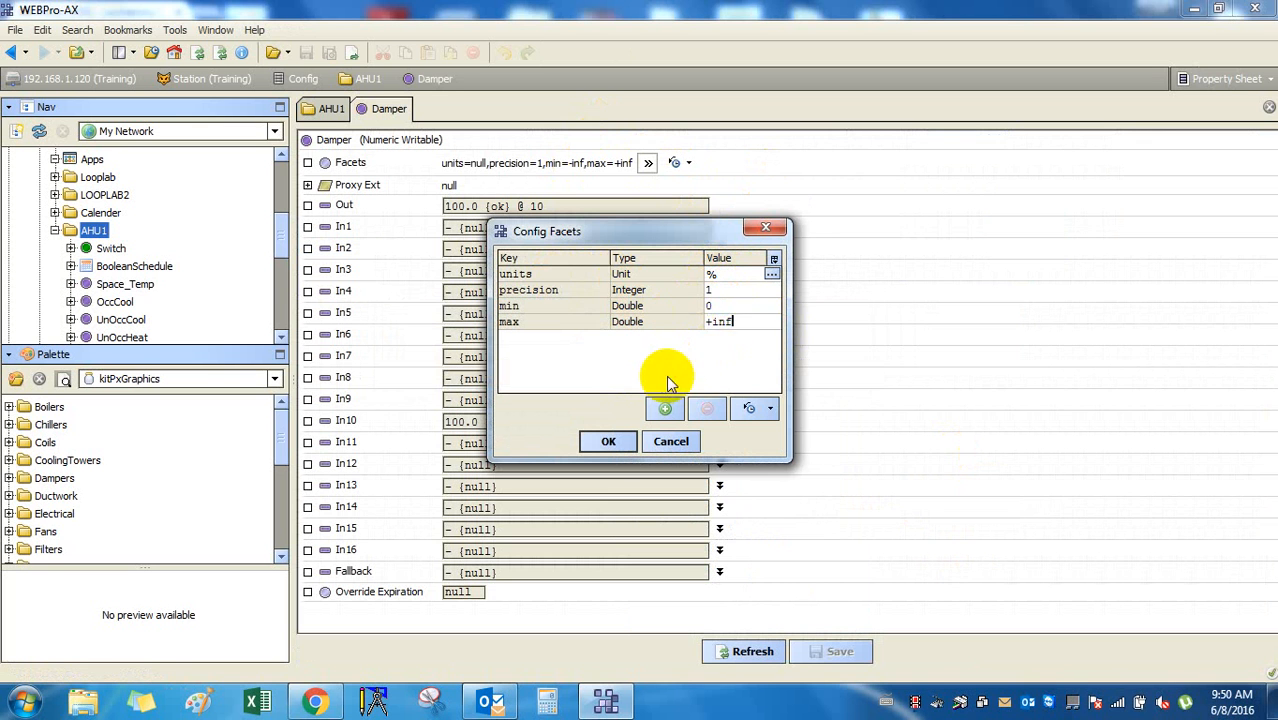
{"action": "double_click", "coordinate": [705, 321]}
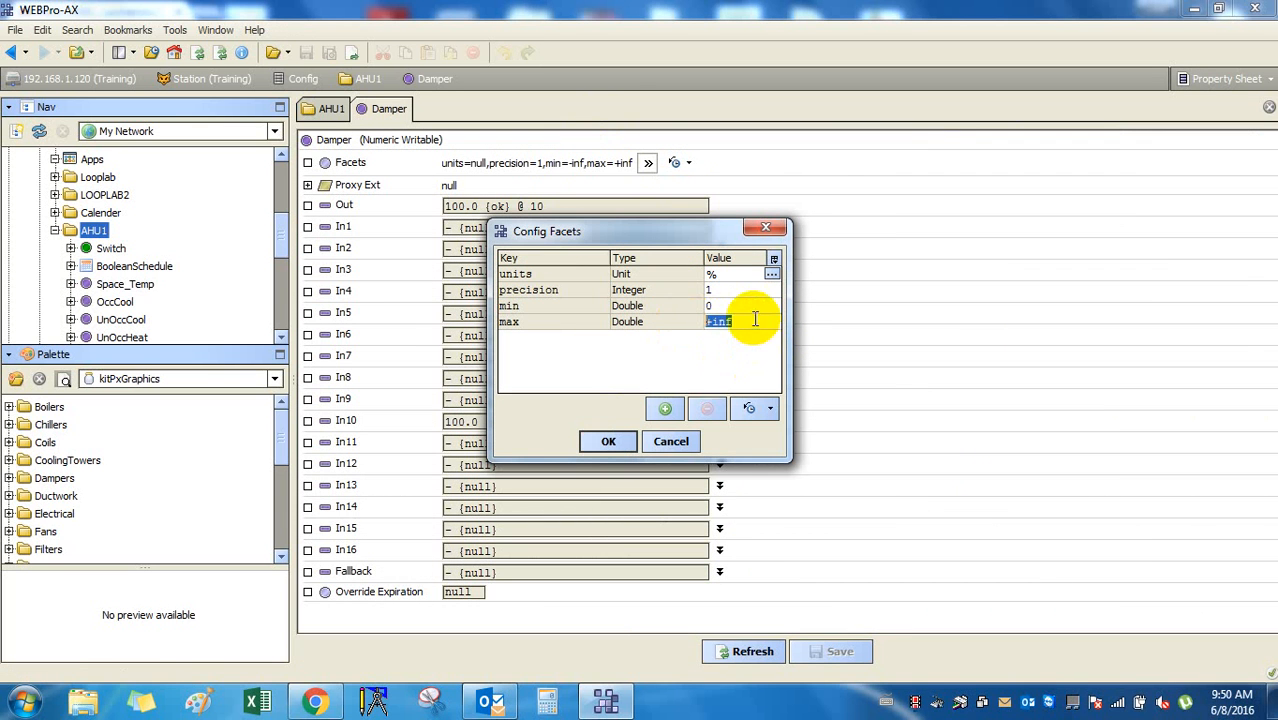
{"action": "key", "text": "BackSpace"}
{"action": "left_click", "coordinate": [705, 362]}
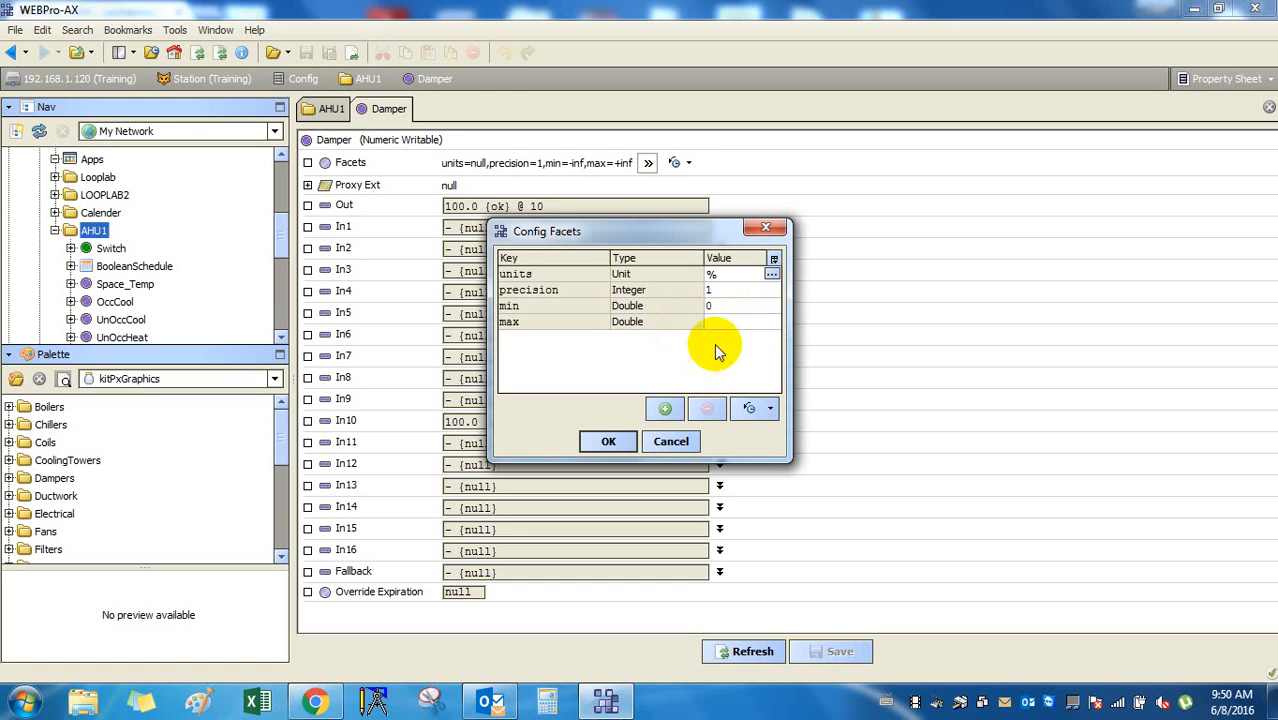
{"action": "type", "text": "100"}
{"action": "left_click", "coordinate": [608, 439]}
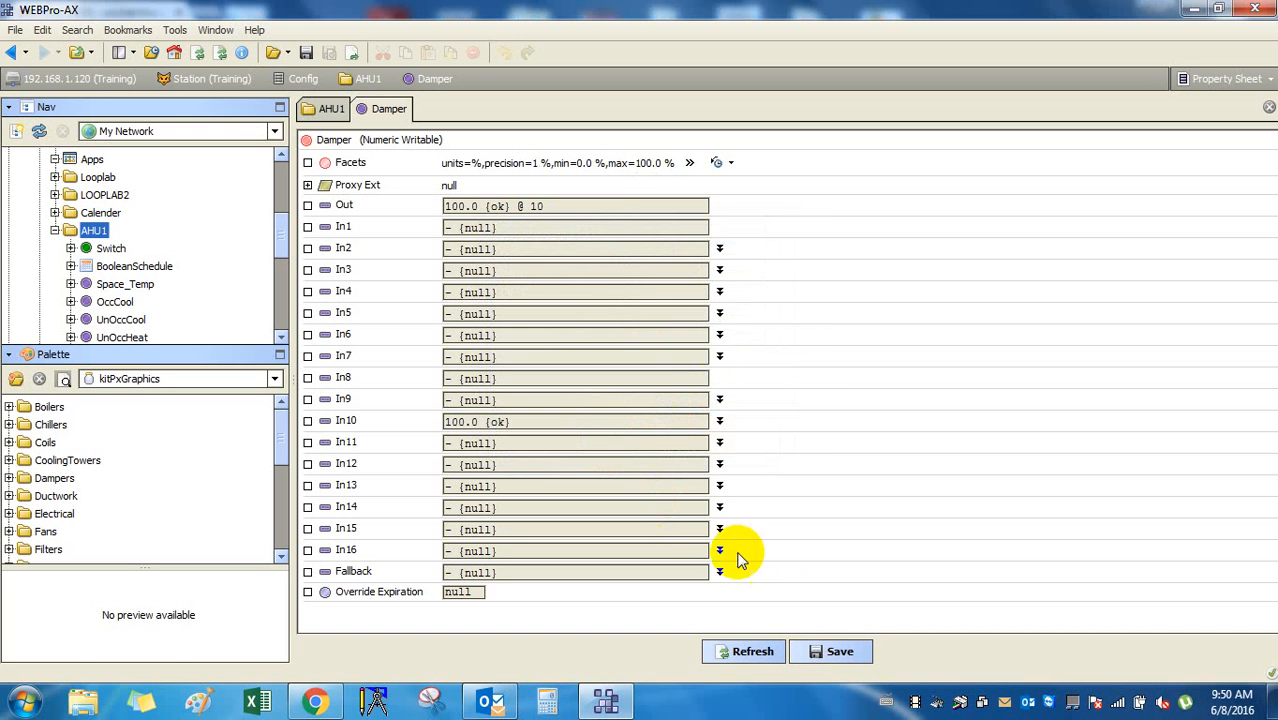
{"action": "left_click", "coordinate": [820, 656]}
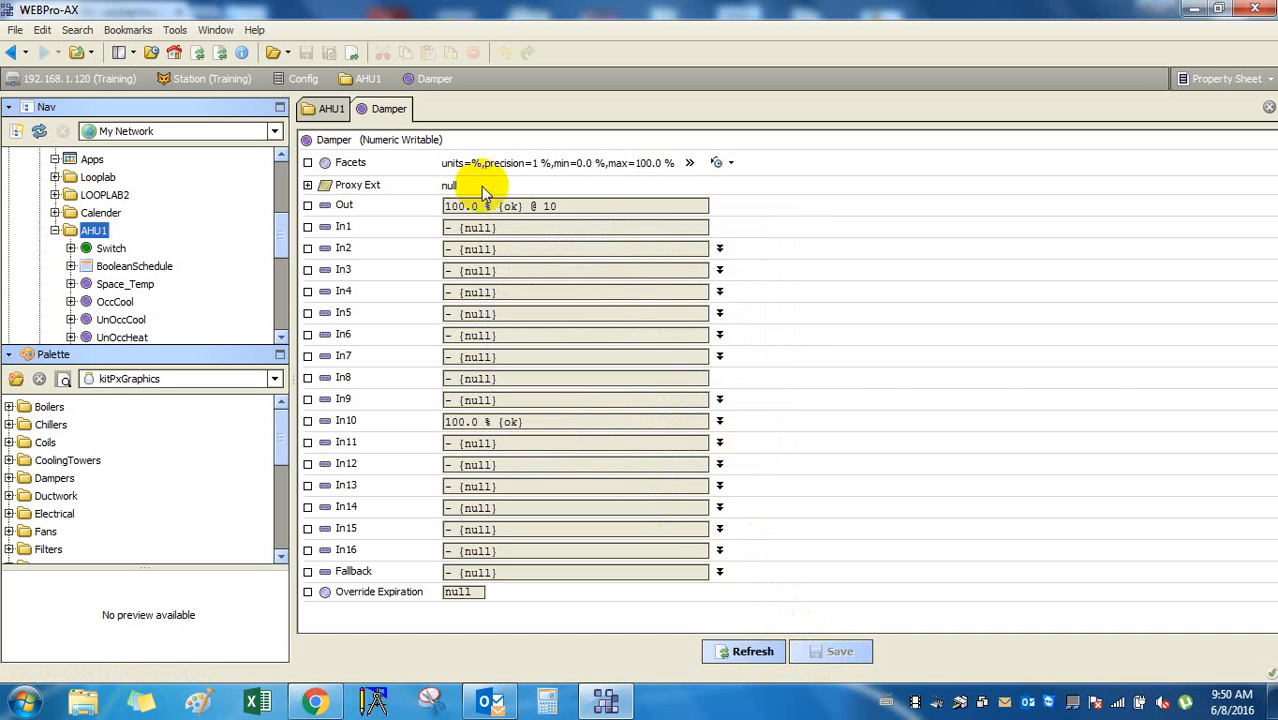
{"action": "left_click", "coordinate": [328, 110]}
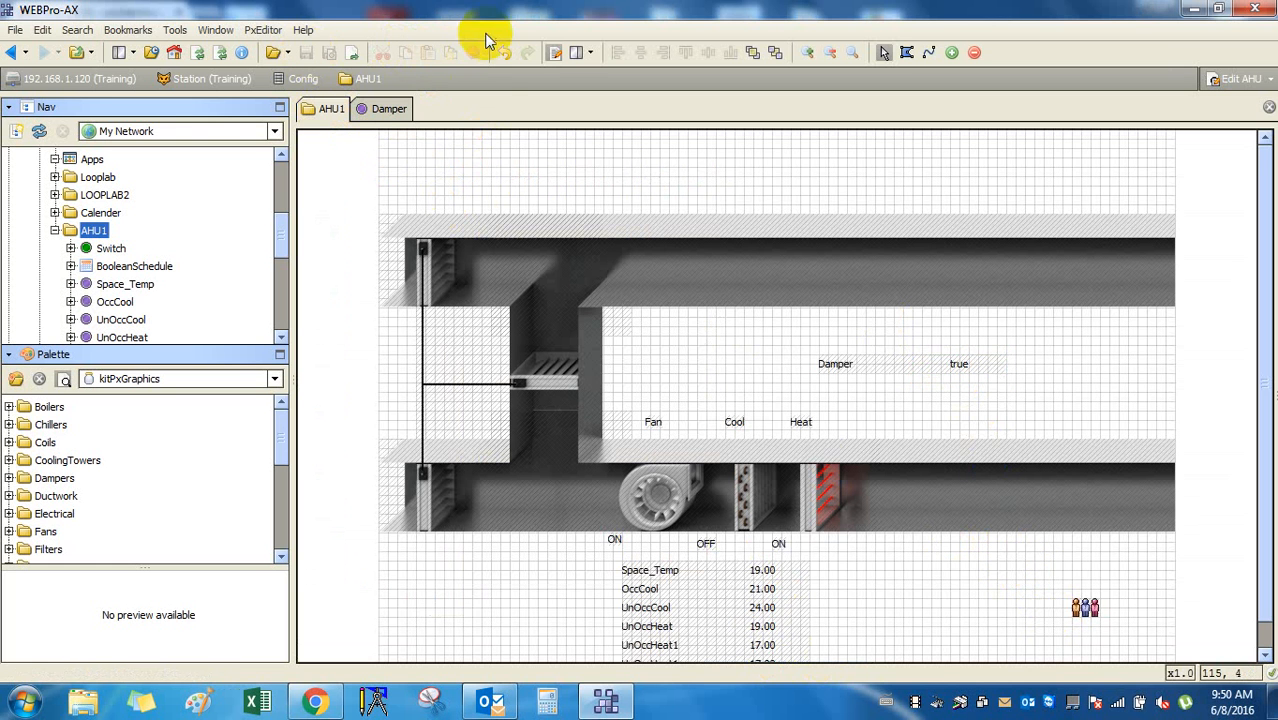
Stack the Damper label and its 100.0 % value beside the left damper image.
{"action": "left_click", "coordinate": [553, 53]}
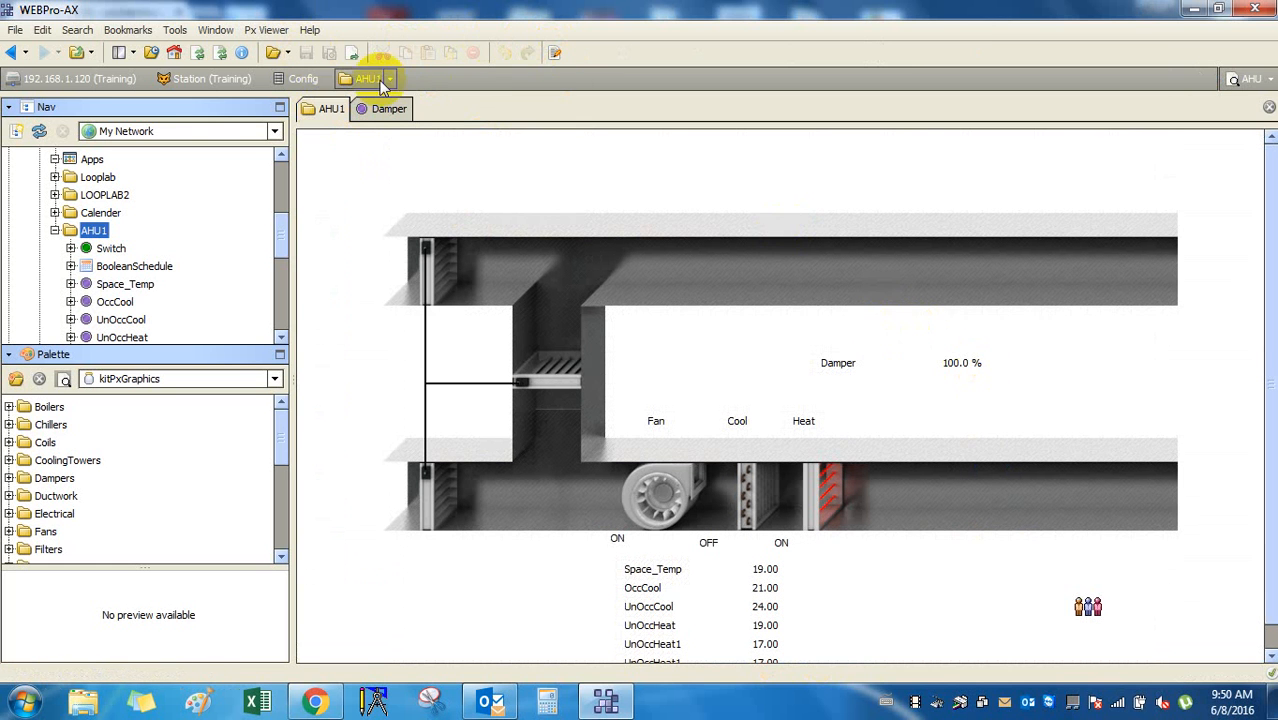
{"action": "left_click", "coordinate": [553, 53]}
{"action": "left_click", "coordinate": [961, 365]}
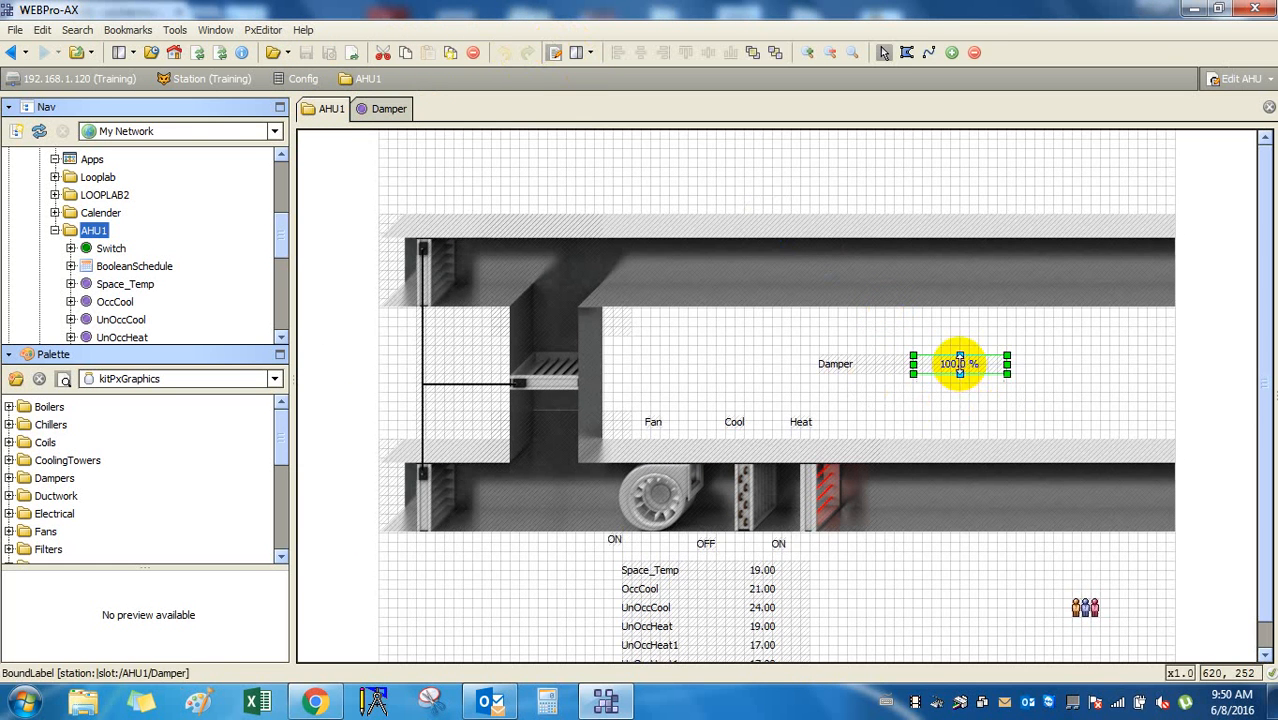
{"action": "left_click", "coordinate": [970, 408]}
{"action": "left_click_drag", "start_coordinate": [973, 367], "coordinate": [487, 363]}
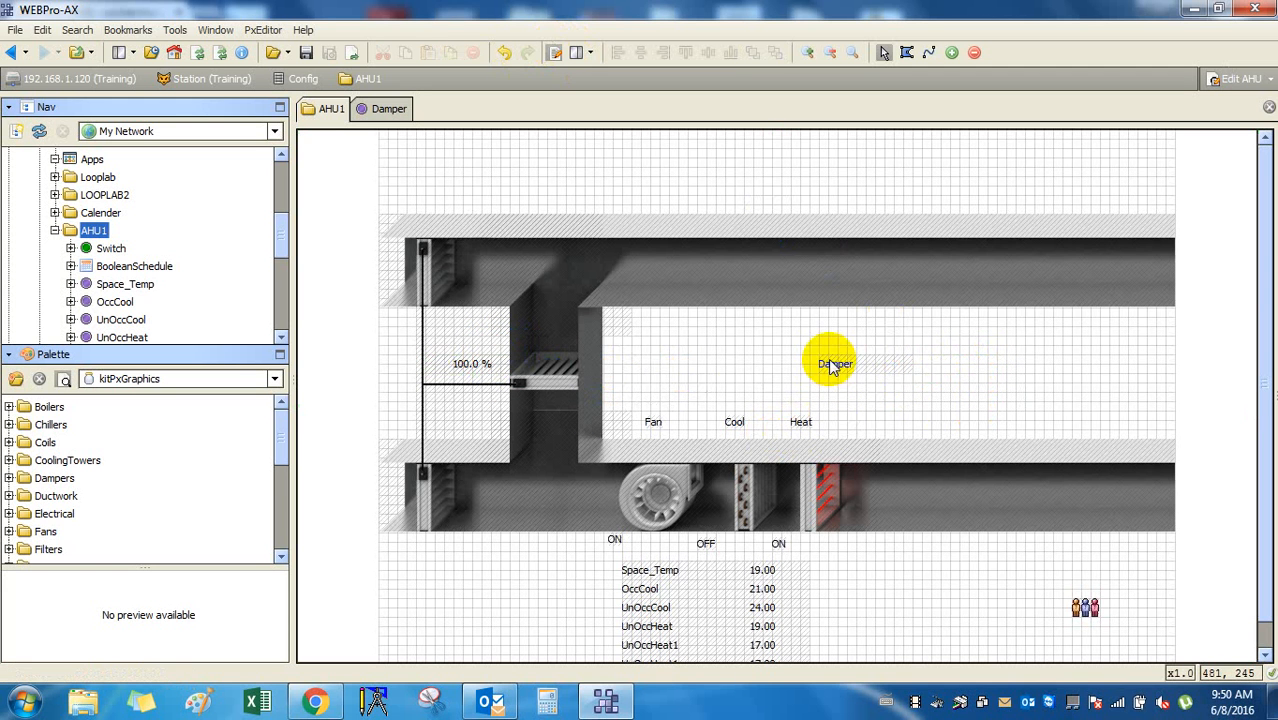
{"action": "left_click_drag", "start_coordinate": [830, 364], "coordinate": [466, 346]}
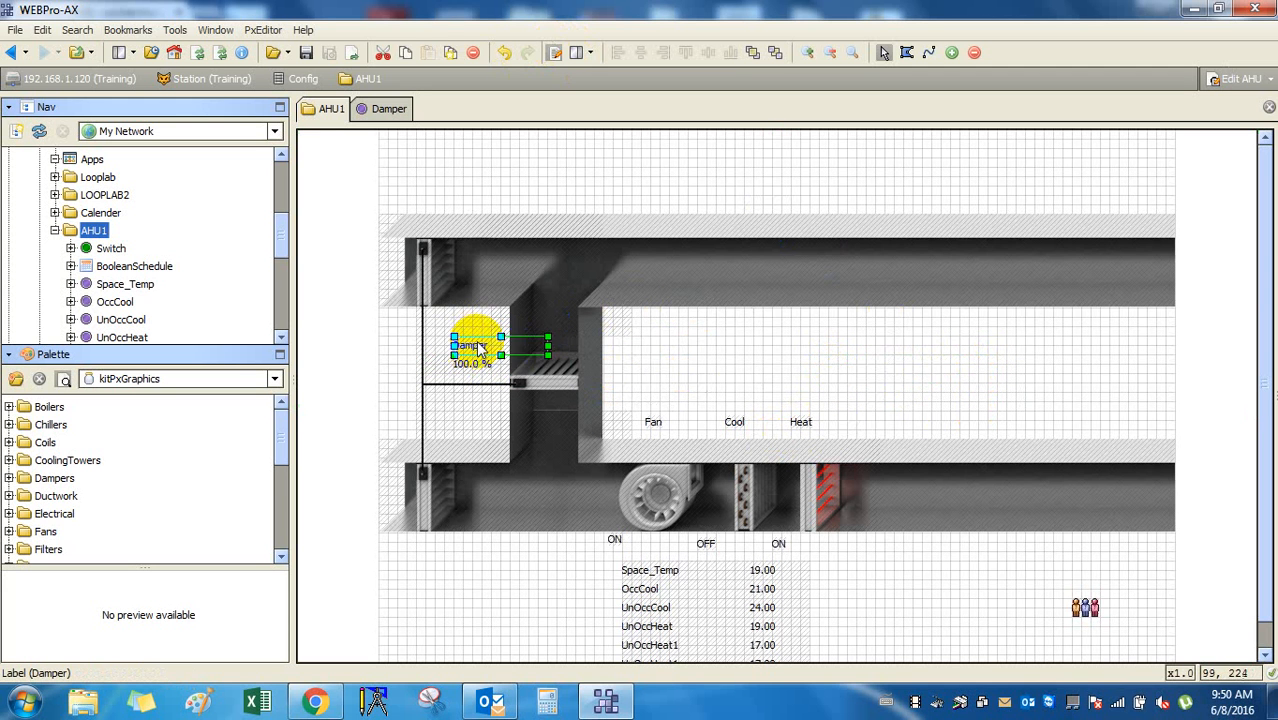
{"action": "left_click", "coordinate": [830, 378]}
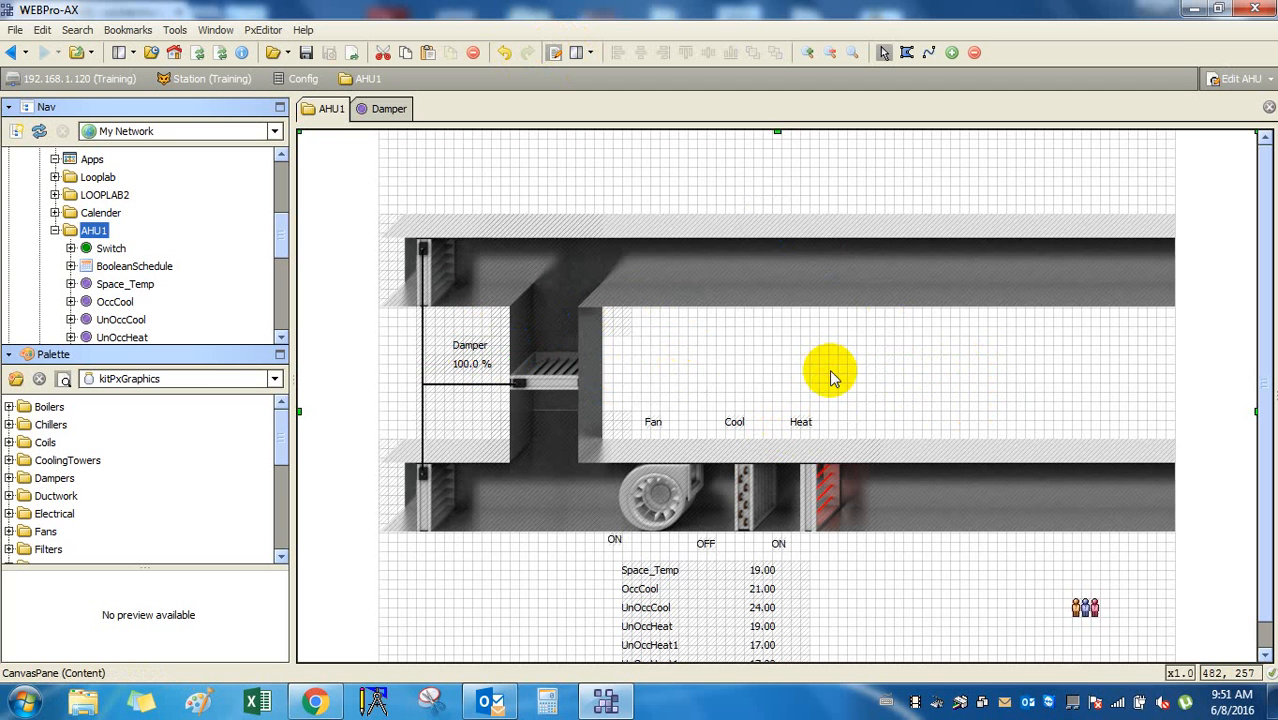
{"action": "double_click", "coordinate": [1086, 607]}
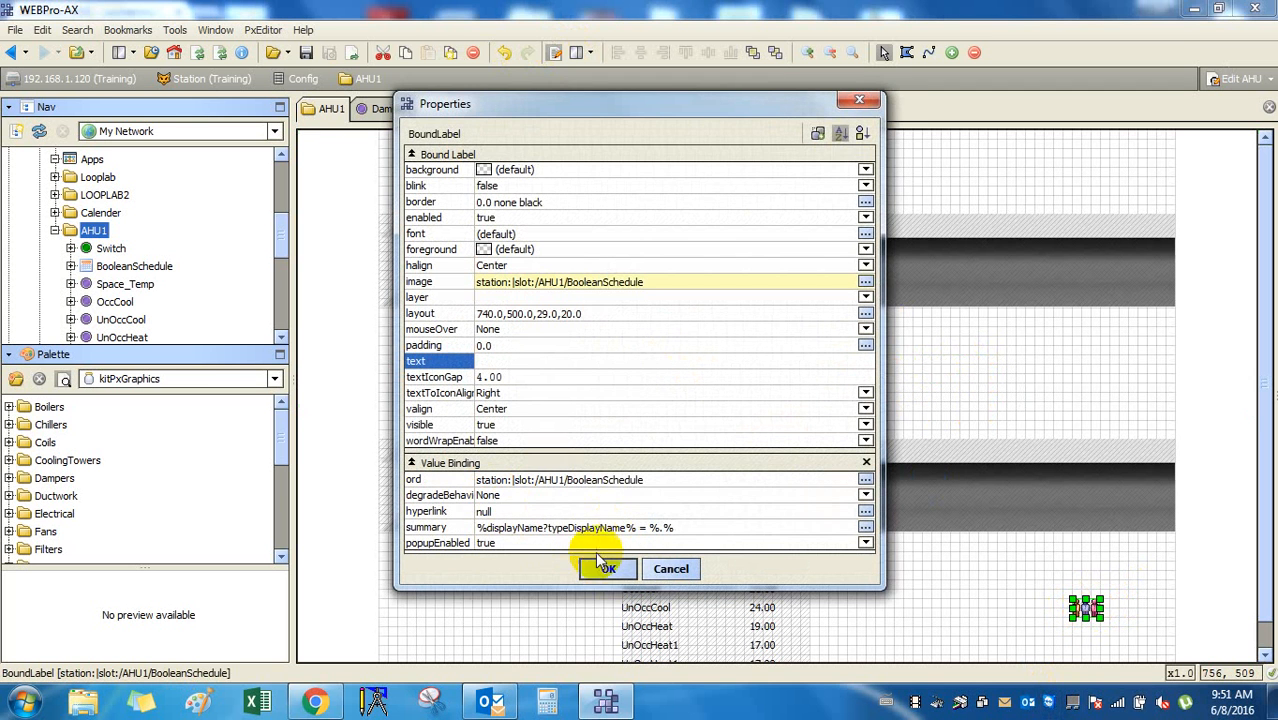
{"action": "left_click", "coordinate": [669, 572]}
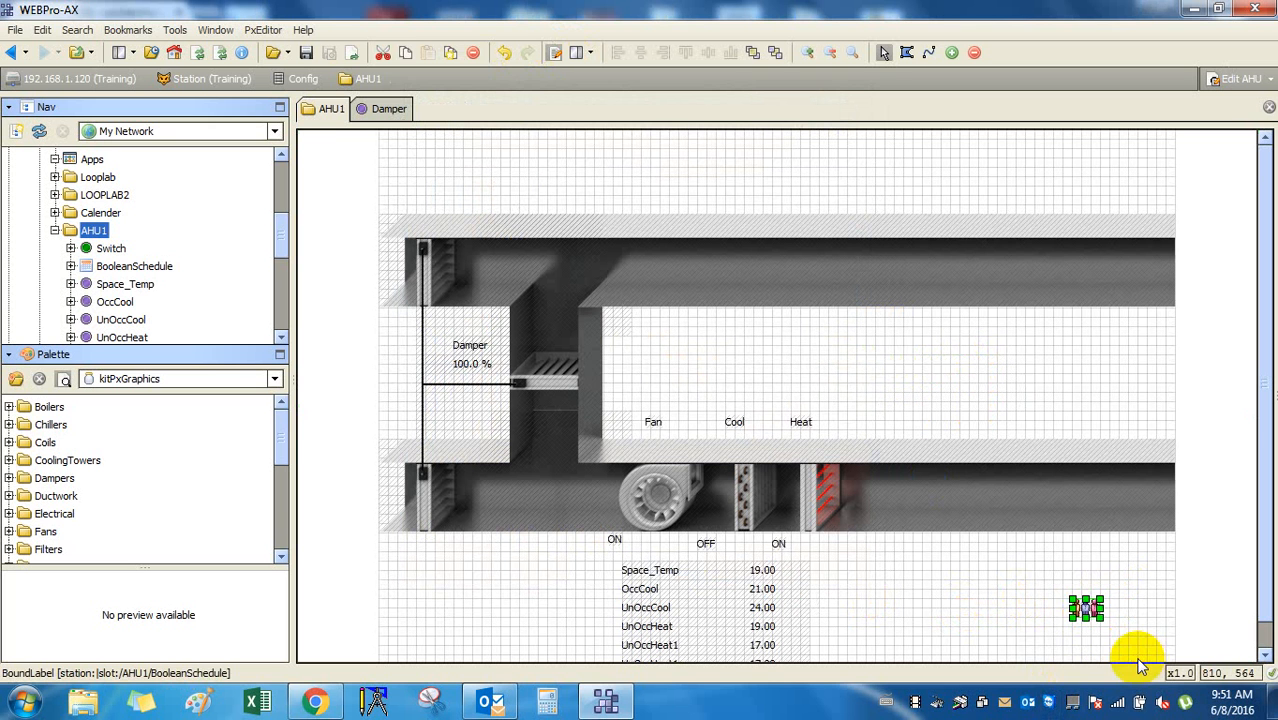
Add a hyperlinked occupied-icon widget for BooleanSchedule to the AHU1 graphic.
{"action": "left_click", "coordinate": [127, 267]}
{"action": "left_click_drag", "start_coordinate": [133, 272], "coordinate": [929, 584]}
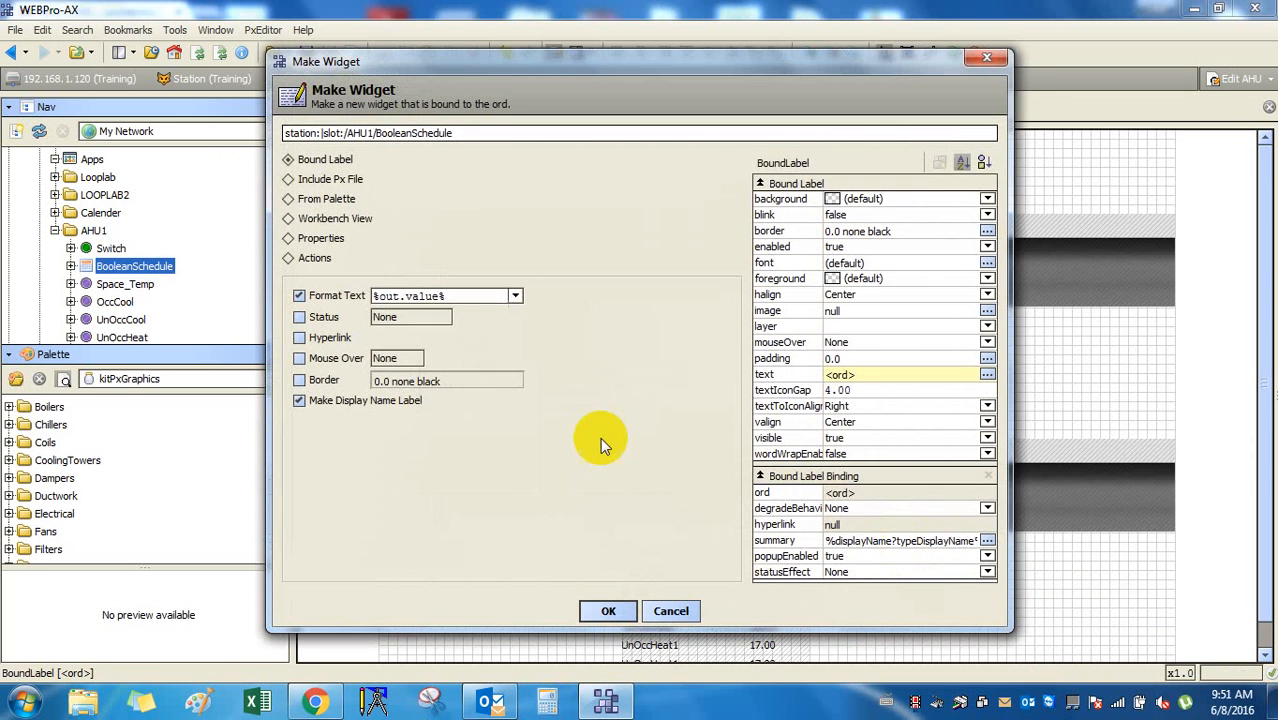
{"action": "left_click", "coordinate": [326, 199]}
{"action": "left_click", "coordinate": [290, 318]}
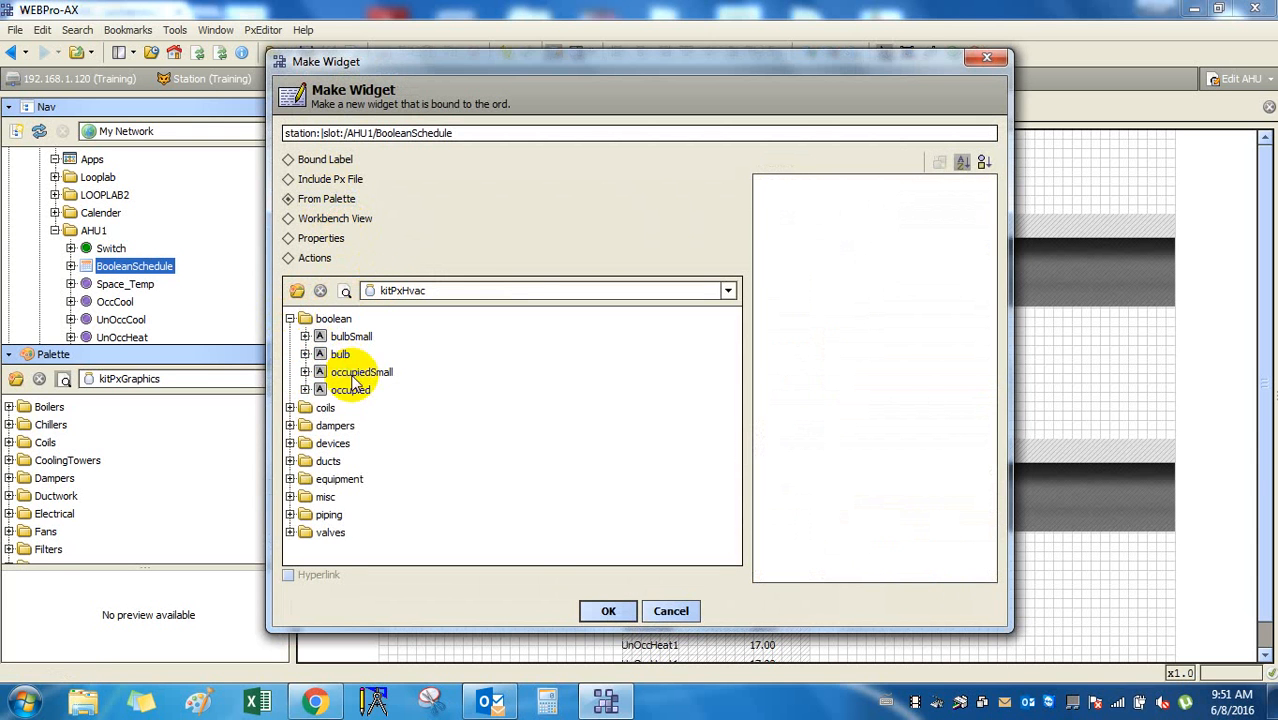
{"action": "left_click", "coordinate": [349, 390]}
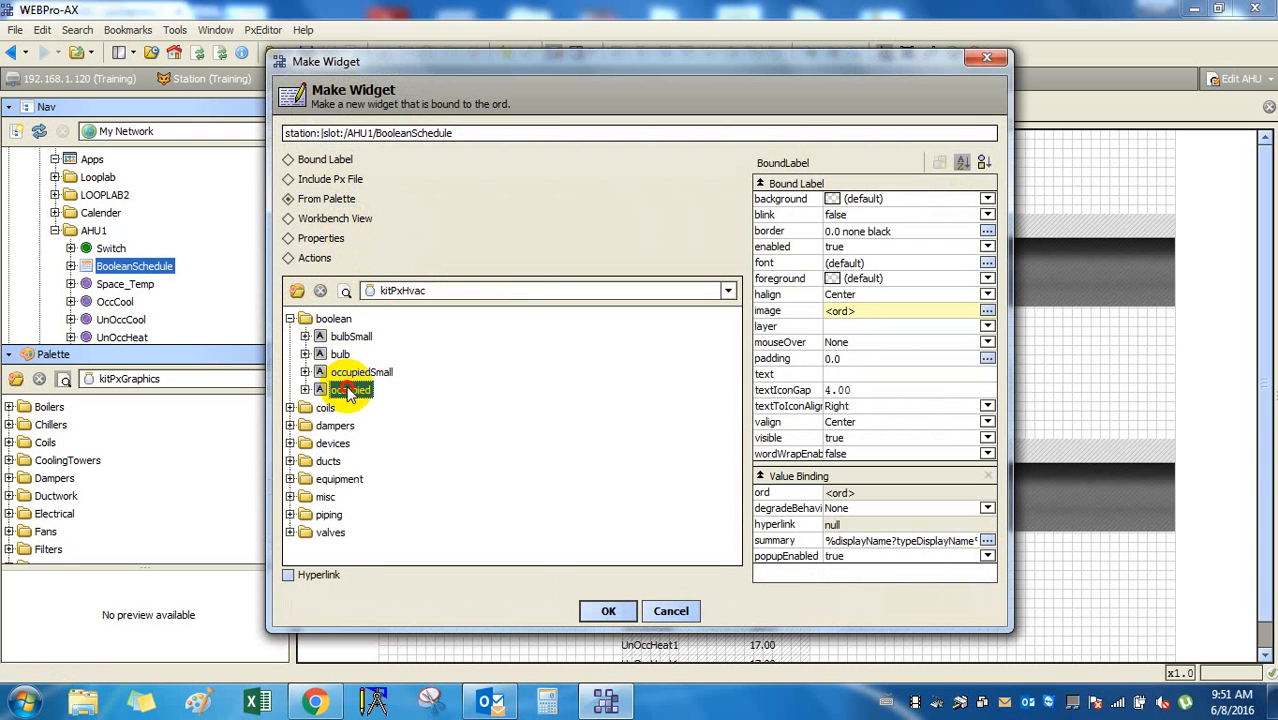
{"action": "left_click", "coordinate": [289, 576]}
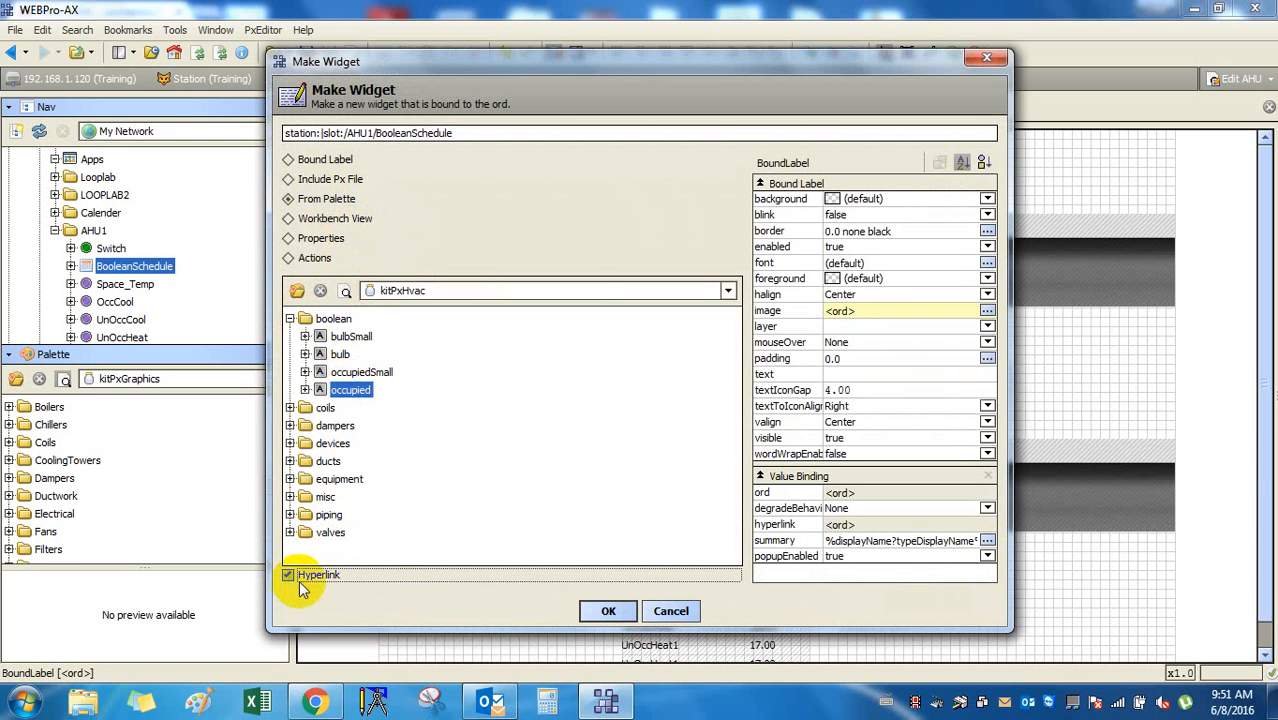
{"action": "left_click", "coordinate": [592, 610]}
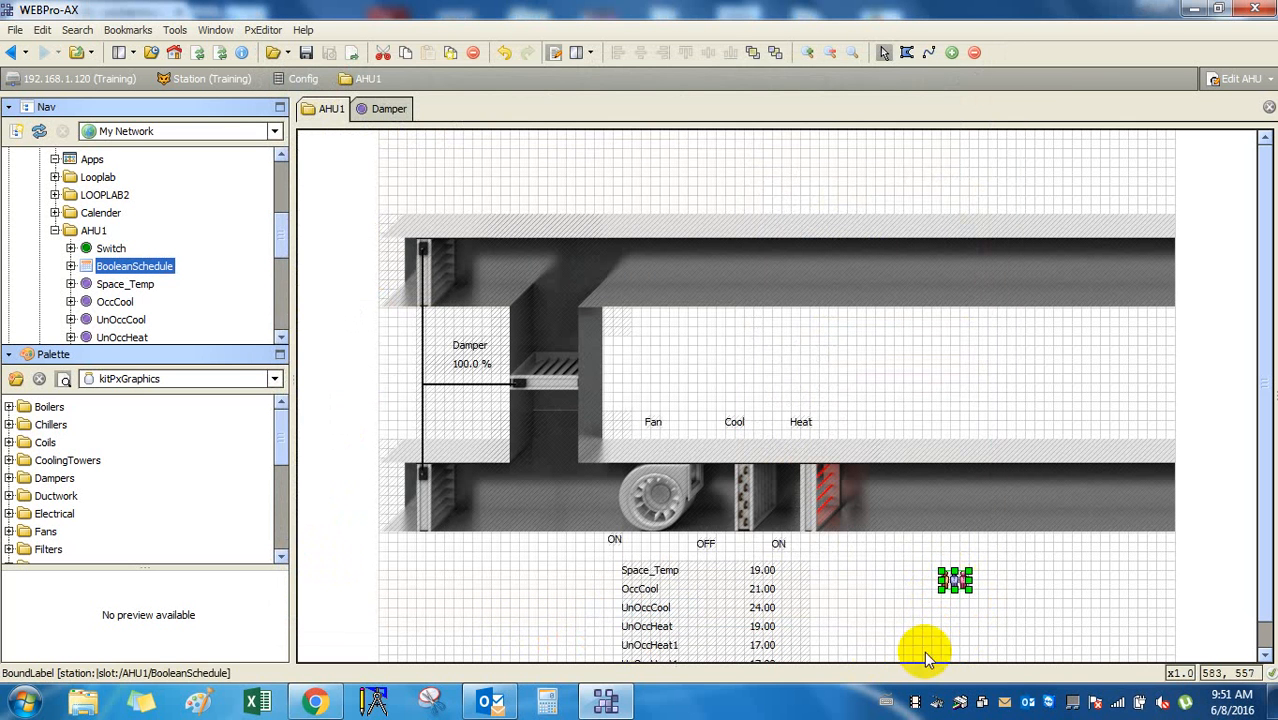
{"action": "left_click", "coordinate": [924, 652]}
Add a BooleanSchedule Bound Label reading Occupied and place it under the occupancy icon.
{"action": "left_click_drag", "start_coordinate": [157, 274], "coordinate": [932, 613]}
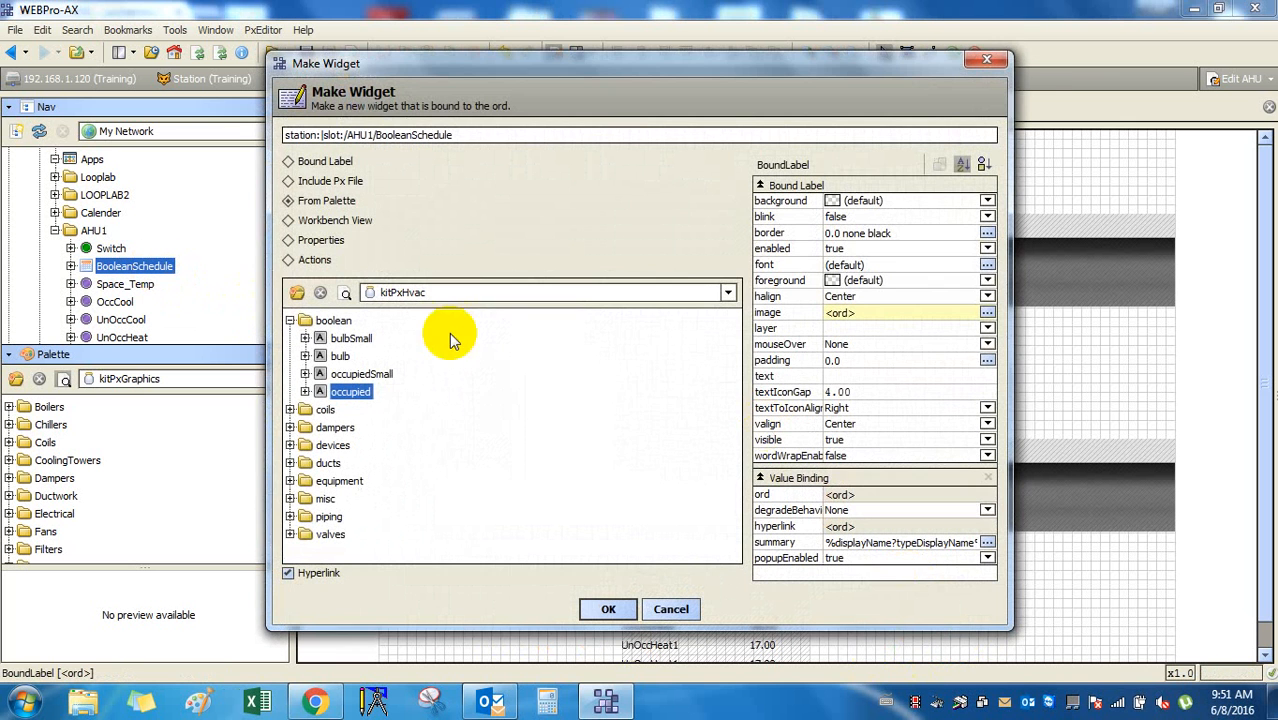
{"action": "left_click", "coordinate": [303, 163]}
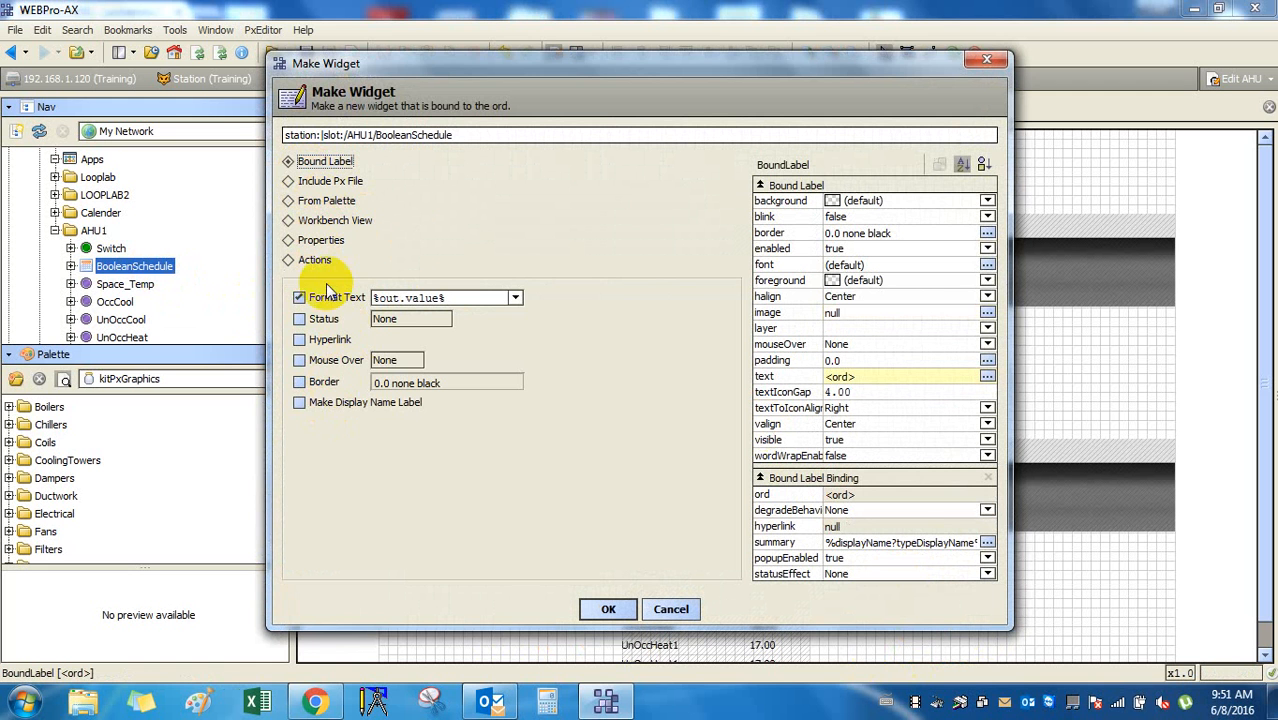
{"action": "left_click", "coordinate": [615, 605]}
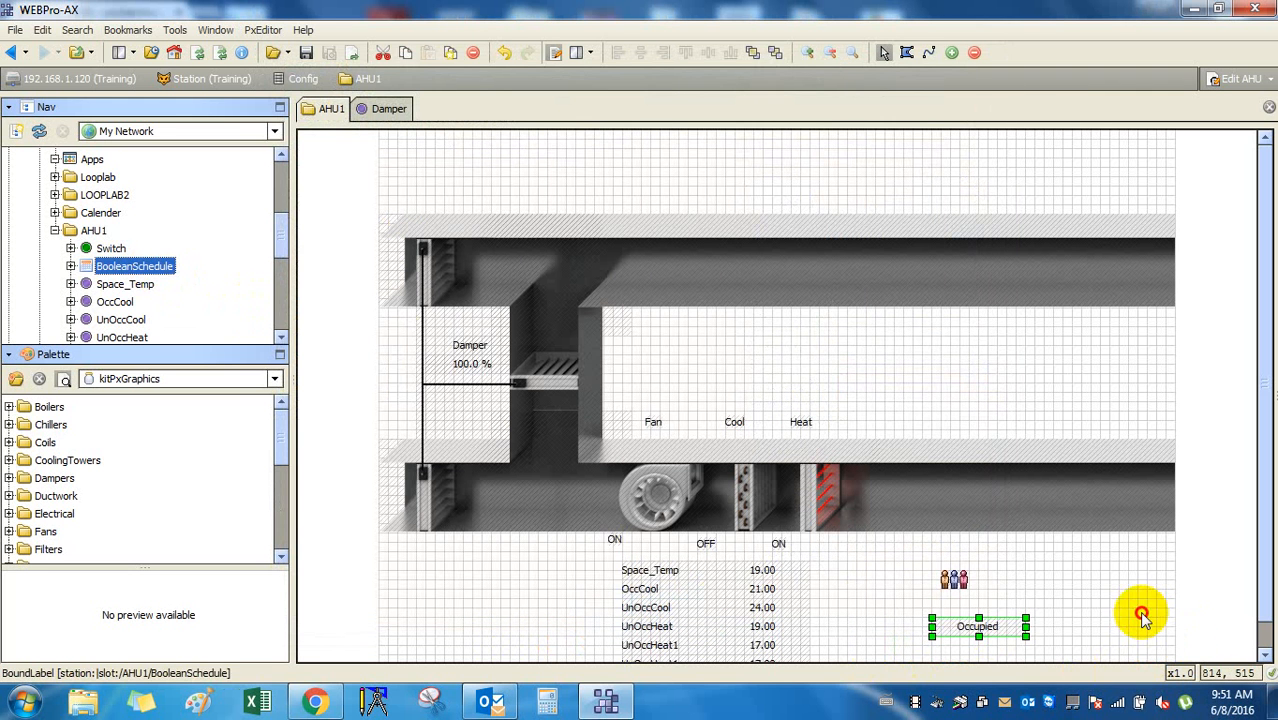
{"action": "left_click_drag", "start_coordinate": [983, 619], "coordinate": [964, 601]}
{"action": "left_click", "coordinate": [978, 636]}
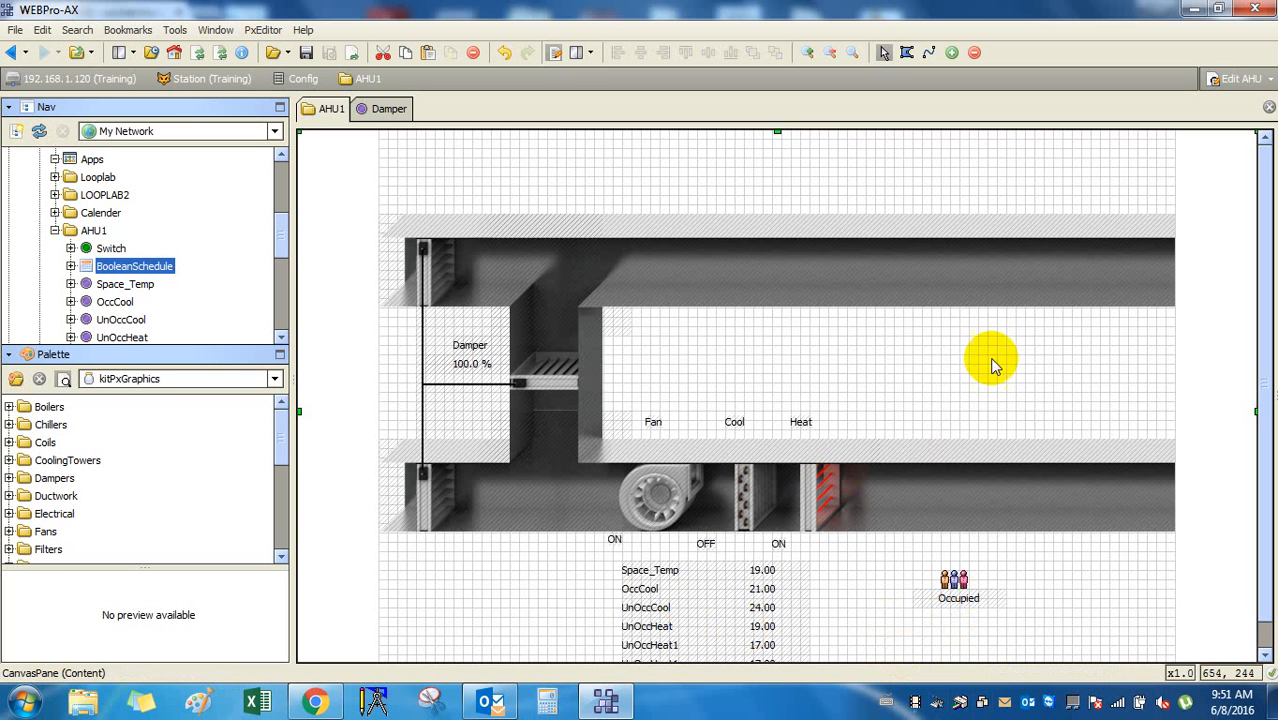
Delete the upper-right and lower-right short duct segments.
{"action": "left_click_drag", "start_coordinate": [1089, 446], "coordinate": [1091, 427]}
{"action": "left_click", "coordinate": [1149, 251]}
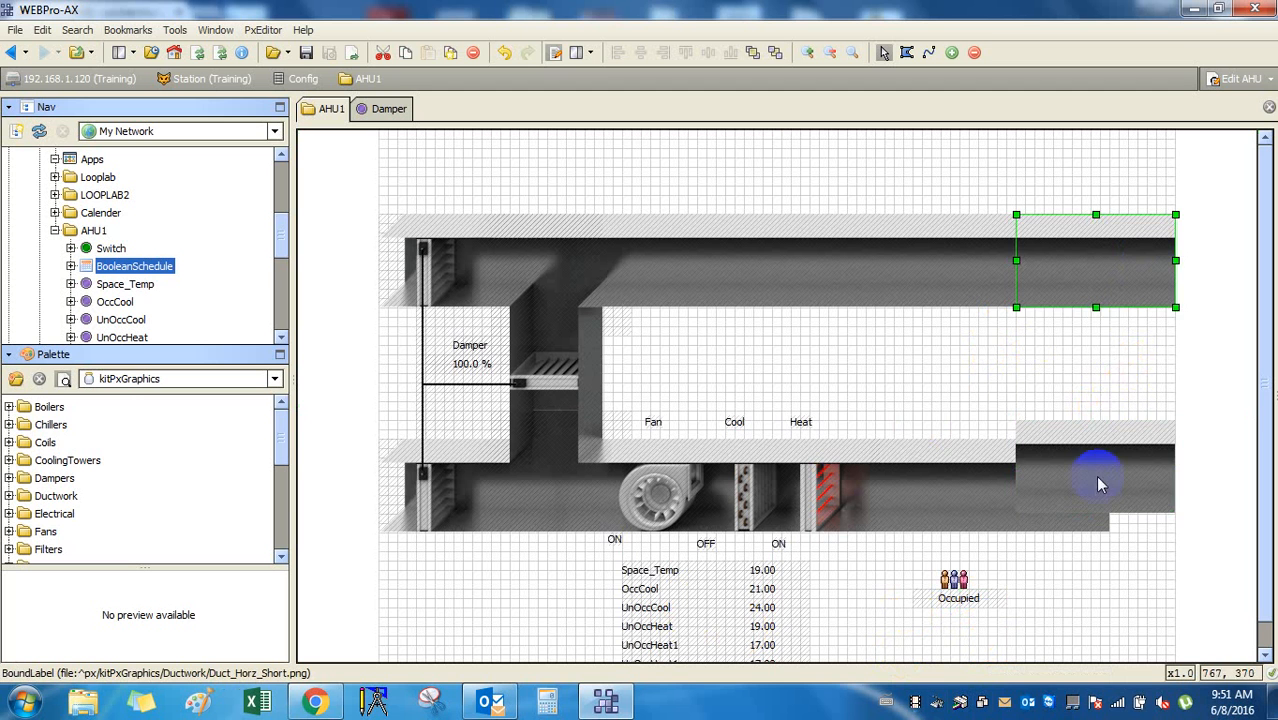
{"action": "left_click", "coordinate": [1096, 476]}
{"action": "left_click", "coordinate": [1126, 284]}
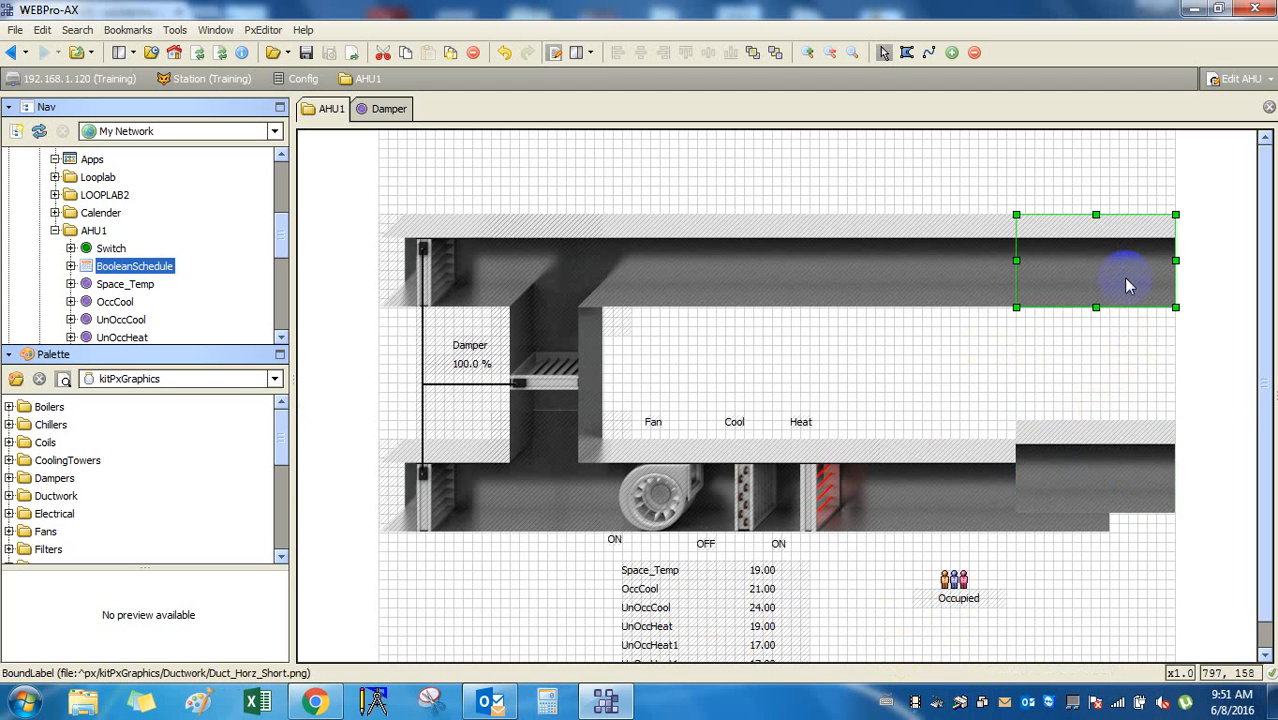
{"action": "key", "text": "Delete"}
{"action": "left_click", "coordinate": [1093, 482]}
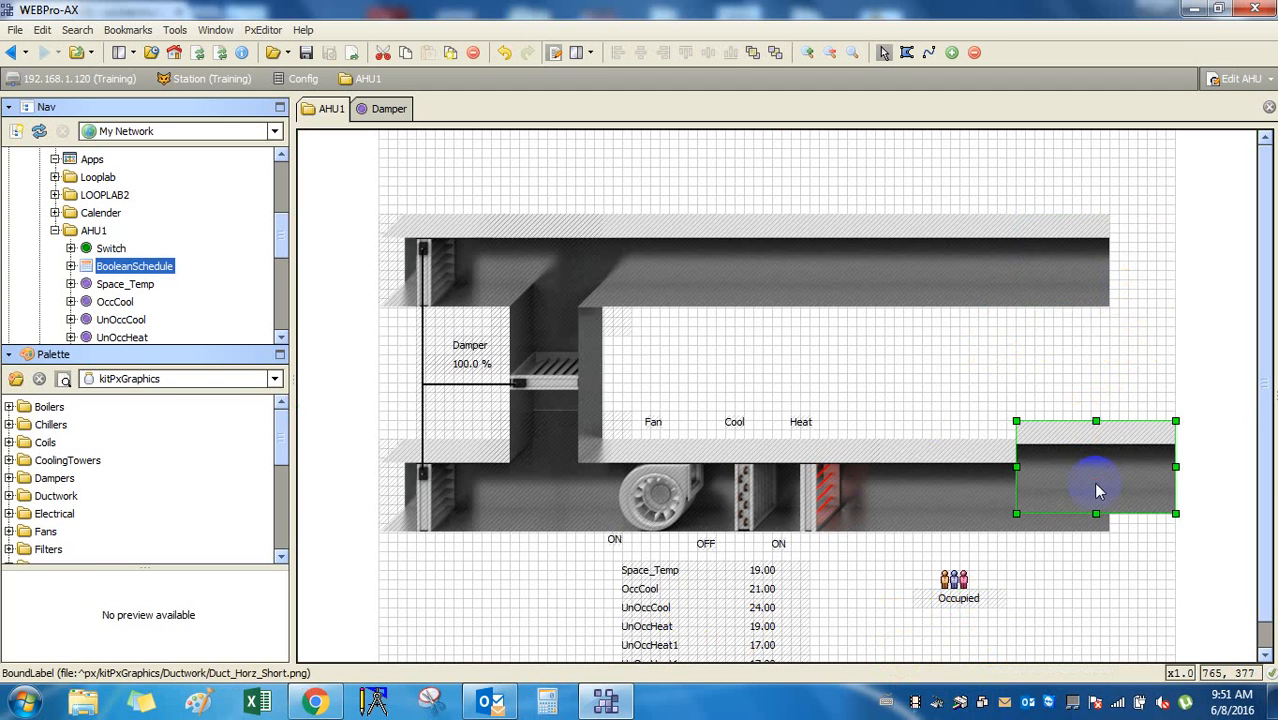
{"action": "key", "text": "Delete"}
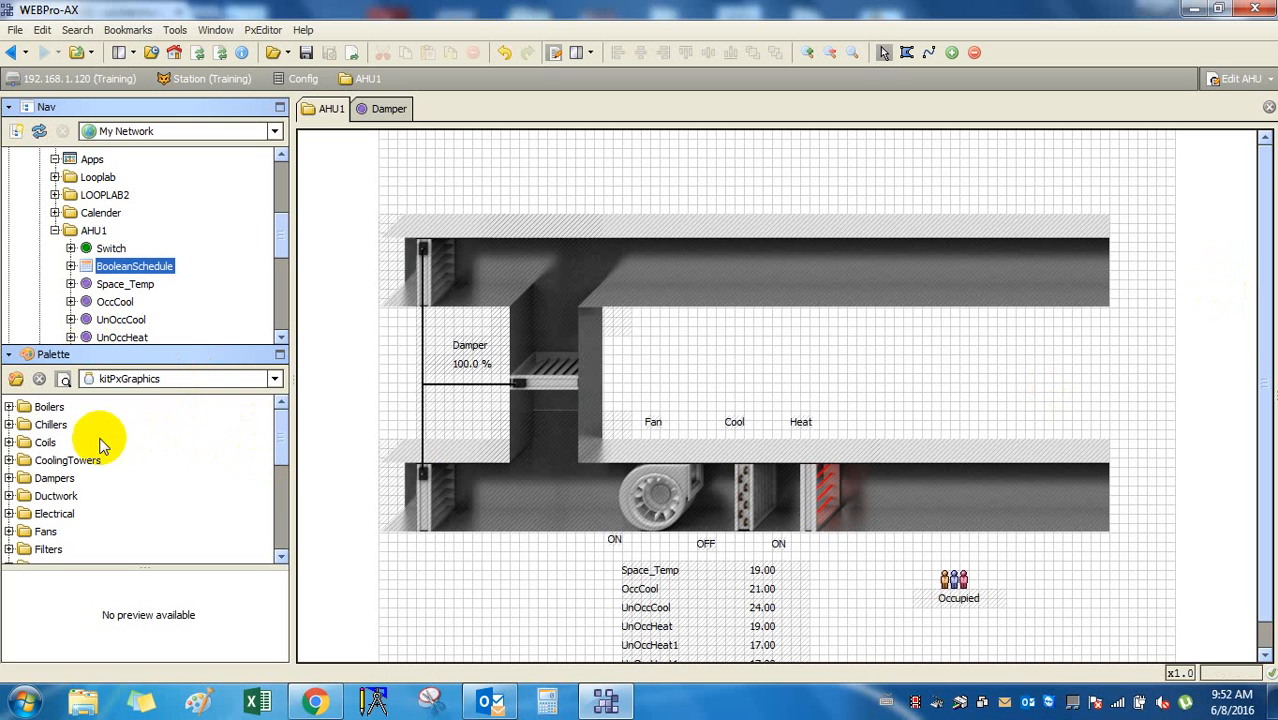
Open the Ductwork folder of the kitPxGraphics palette.
{"action": "left_click", "coordinate": [58, 426]}
{"action": "left_click", "coordinate": [274, 379]}
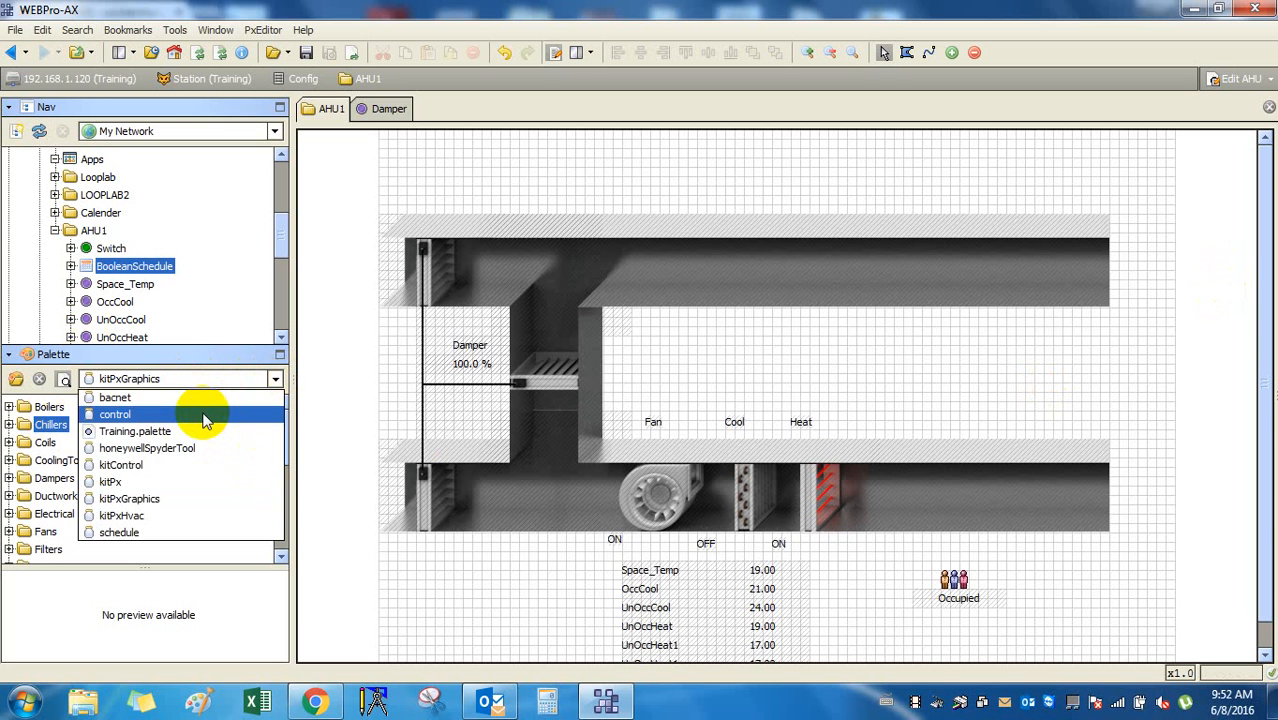
{"action": "left_click", "coordinate": [280, 372]}
{"action": "left_click", "coordinate": [68, 460]}
{"action": "scroll", "coordinate": [70, 455], "scroll_direction": "down", "scroll_amount": 1}
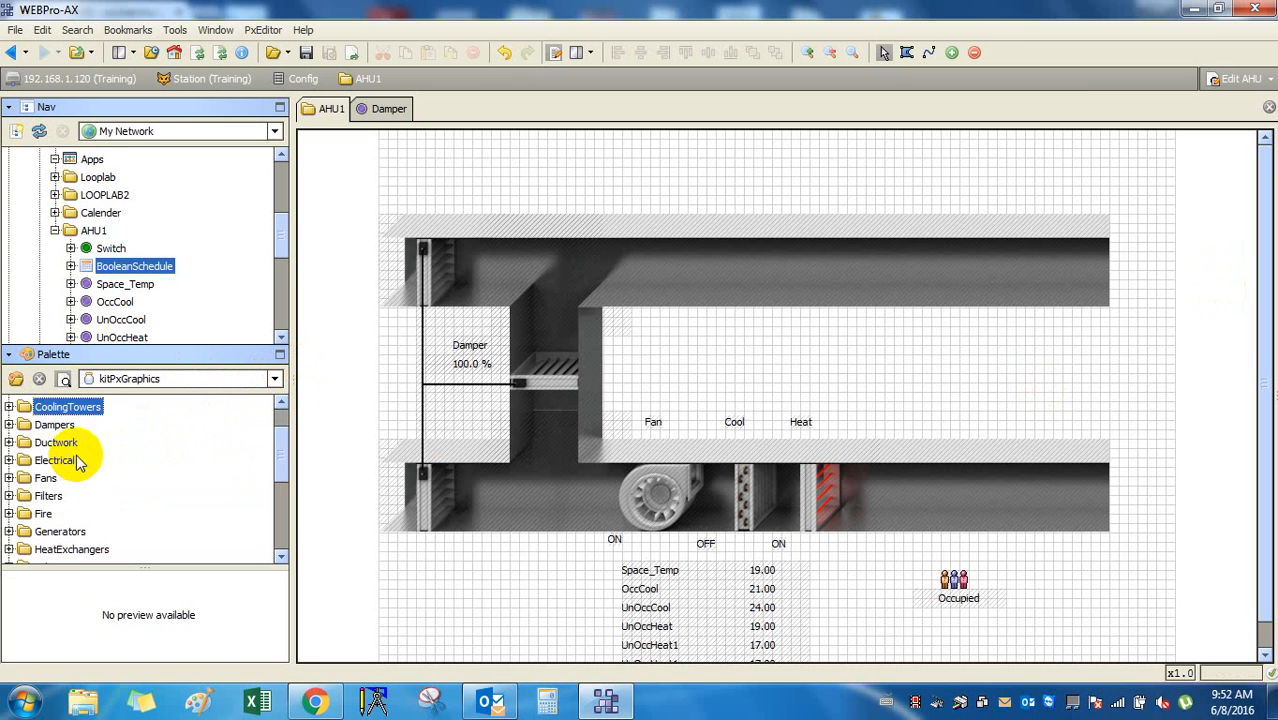
{"action": "left_click", "coordinate": [20, 442]}
{"action": "double_click", "coordinate": [20, 442]}
Place a DuctHorzShort piece on the graphic between the two ducts.
{"action": "left_click", "coordinate": [88, 479]}
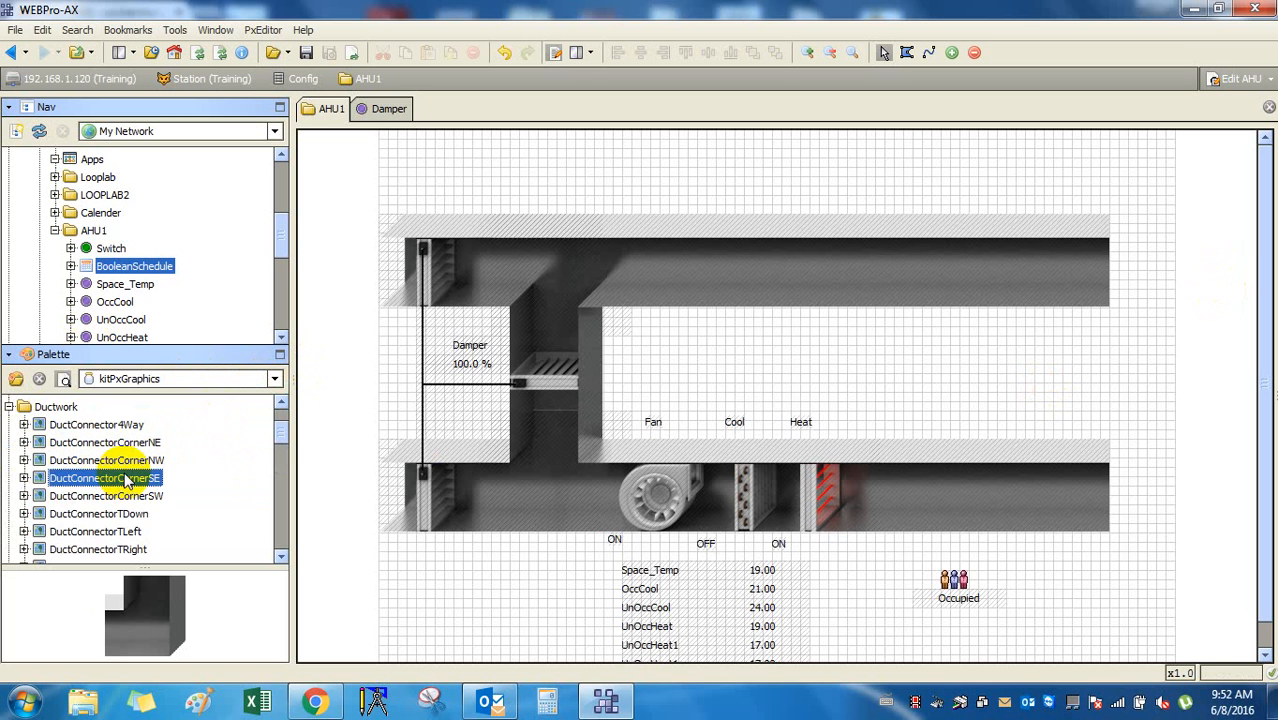
{"action": "key", "text": "Down"}
{"action": "key", "text": "Down"}
{"action": "key", "text": "Down"}
{"action": "key", "text": "Down"}
{"action": "key", "text": "Down"}
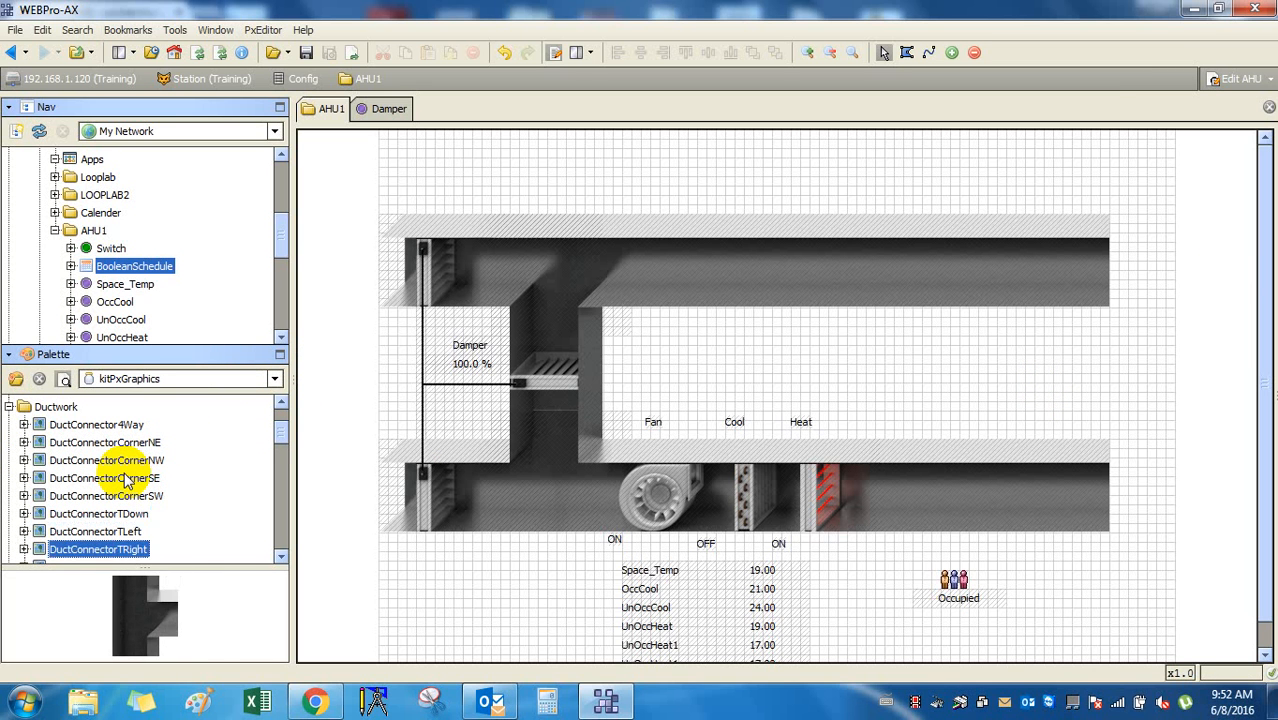
{"action": "key", "text": "Down"}
{"action": "key", "text": "Down"}
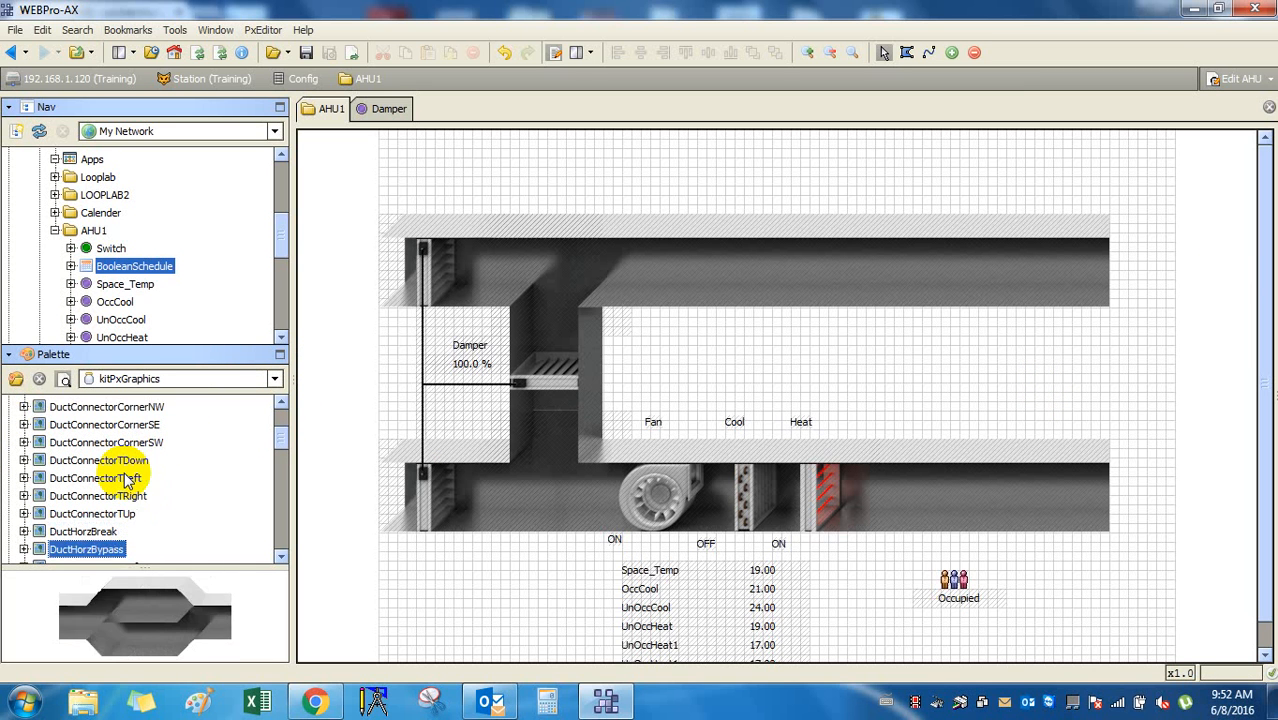
{"action": "key", "text": "Down"}
{"action": "key", "text": "Down"}
{"action": "key", "text": "Down"}
{"action": "key", "text": "Down"}
{"action": "key", "text": "Down"}
{"action": "key", "text": "Down"}
{"action": "key", "text": "Down"}
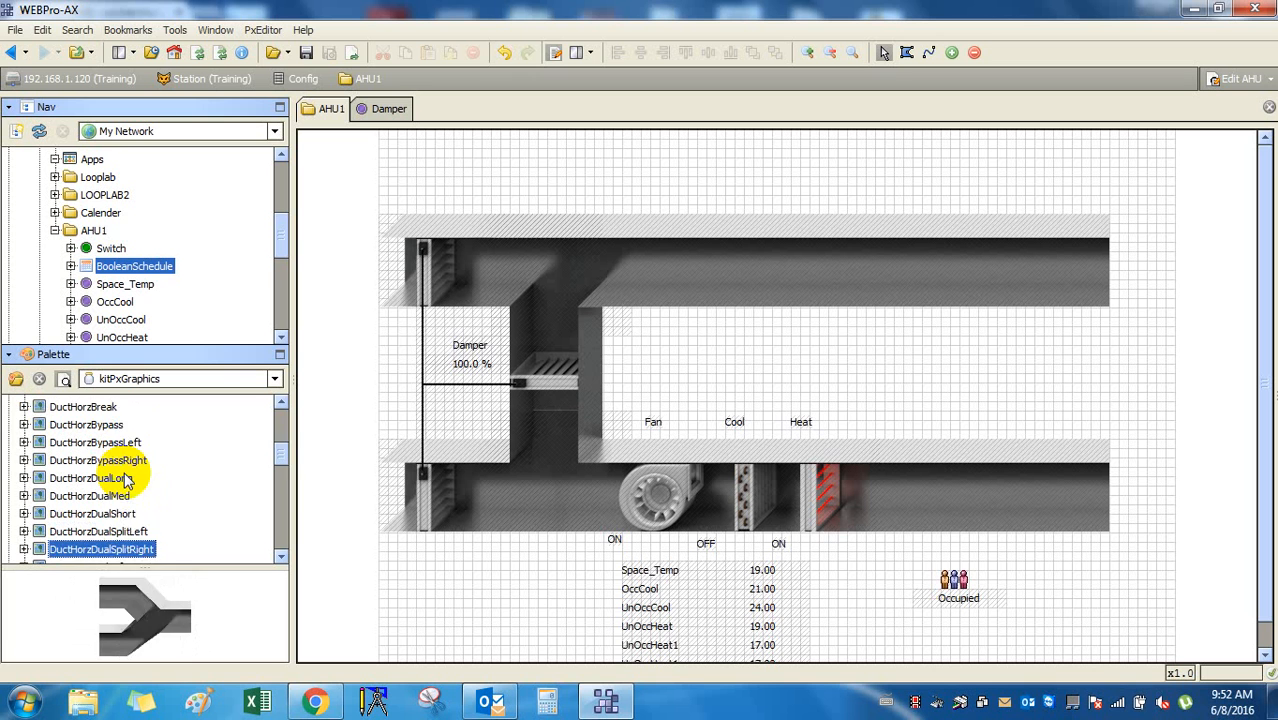
{"action": "key", "text": "Down"}
{"action": "key", "text": "Down"}
{"action": "key", "text": "Down"}
{"action": "key", "text": "Down"}
{"action": "key", "text": "Down"}
{"action": "key", "text": "Down"}
{"action": "key", "text": "Down"}
{"action": "key", "text": "Down"}
{"action": "key", "text": "Down"}
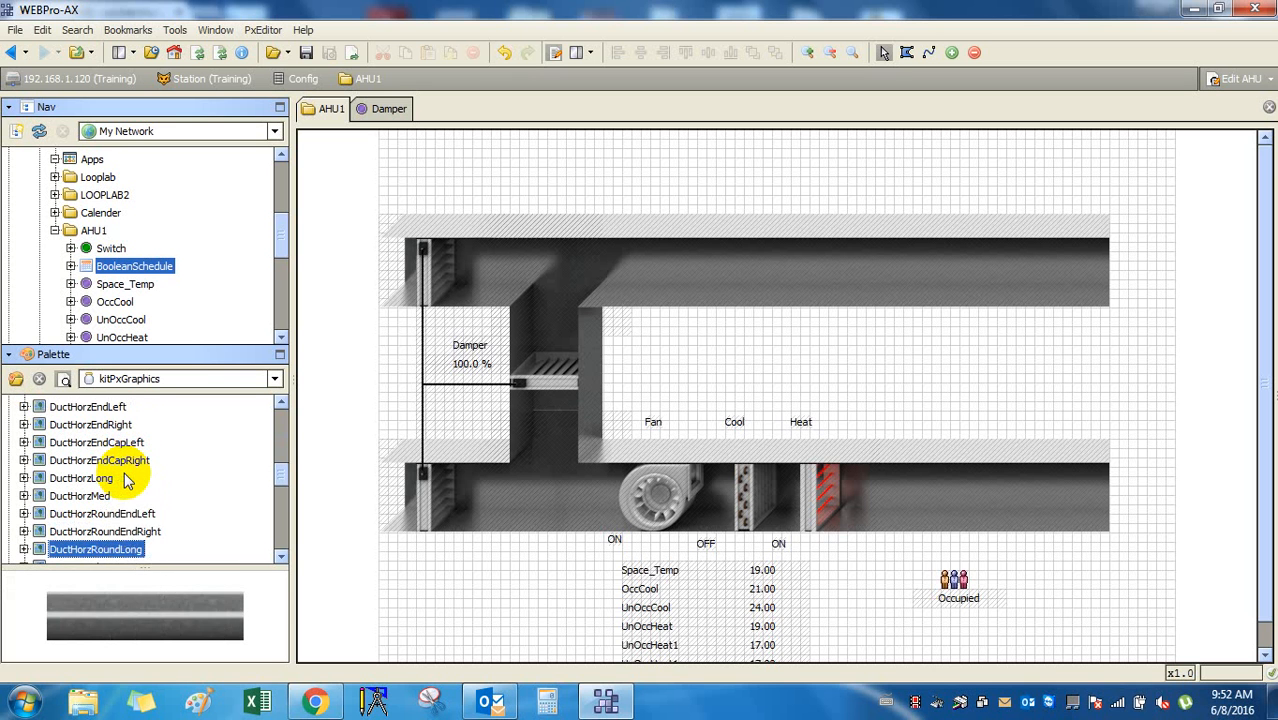
{"action": "key", "text": "Down"}
{"action": "key", "text": "Down"}
{"action": "key", "text": "Down"}
{"action": "key", "text": "Down"}
{"action": "key", "text": "Down"}
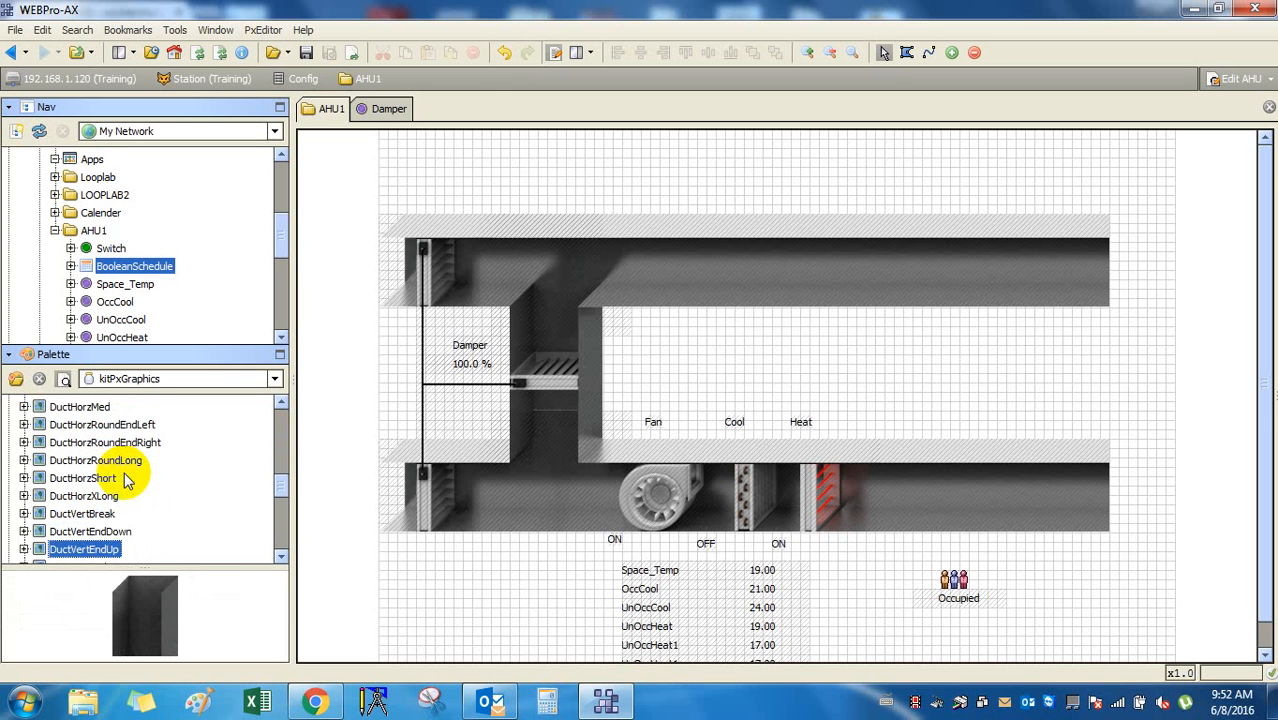
{"action": "key", "text": "Down"}
{"action": "key", "text": "Down"}
{"action": "key", "text": "Down"}
{"action": "key", "text": "Down"}
{"action": "key", "text": "Down"}
{"action": "key", "text": "Down"}
{"action": "key", "text": "Down"}
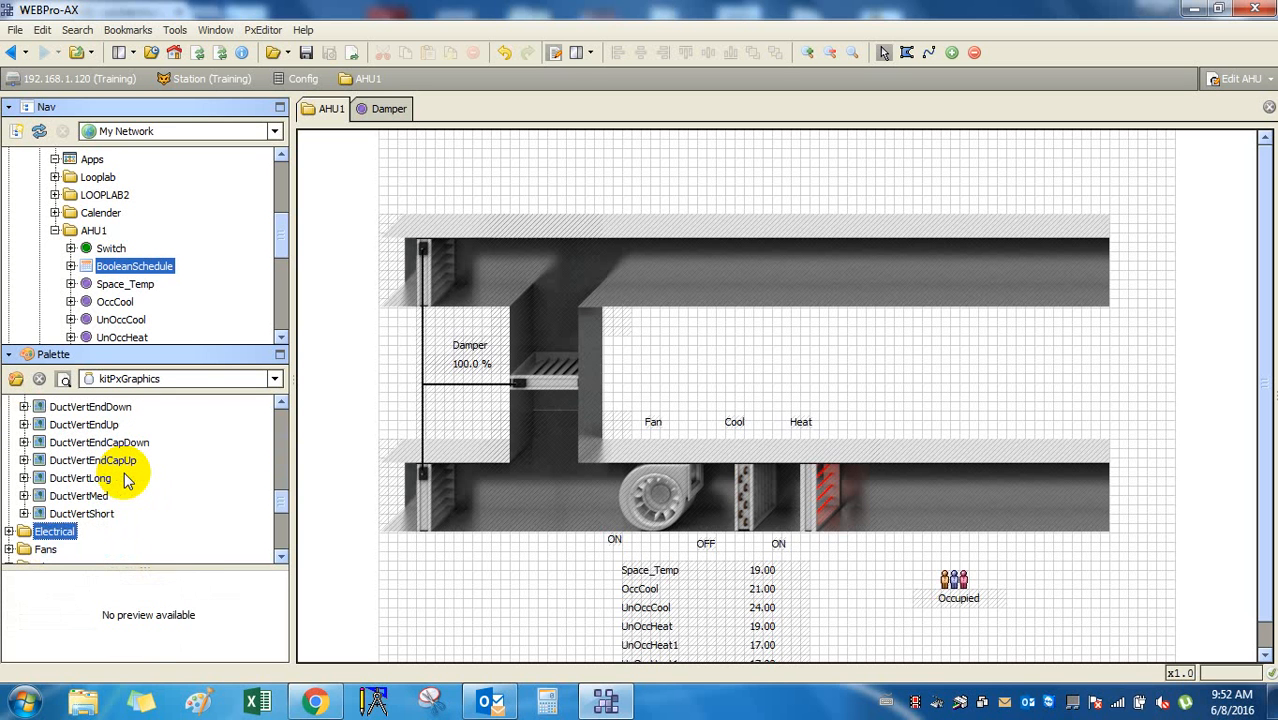
{"action": "key", "text": "Up"}
{"action": "key", "text": "Up"}
{"action": "key", "text": "Up"}
{"action": "key", "text": "Up"}
{"action": "key", "text": "Up"}
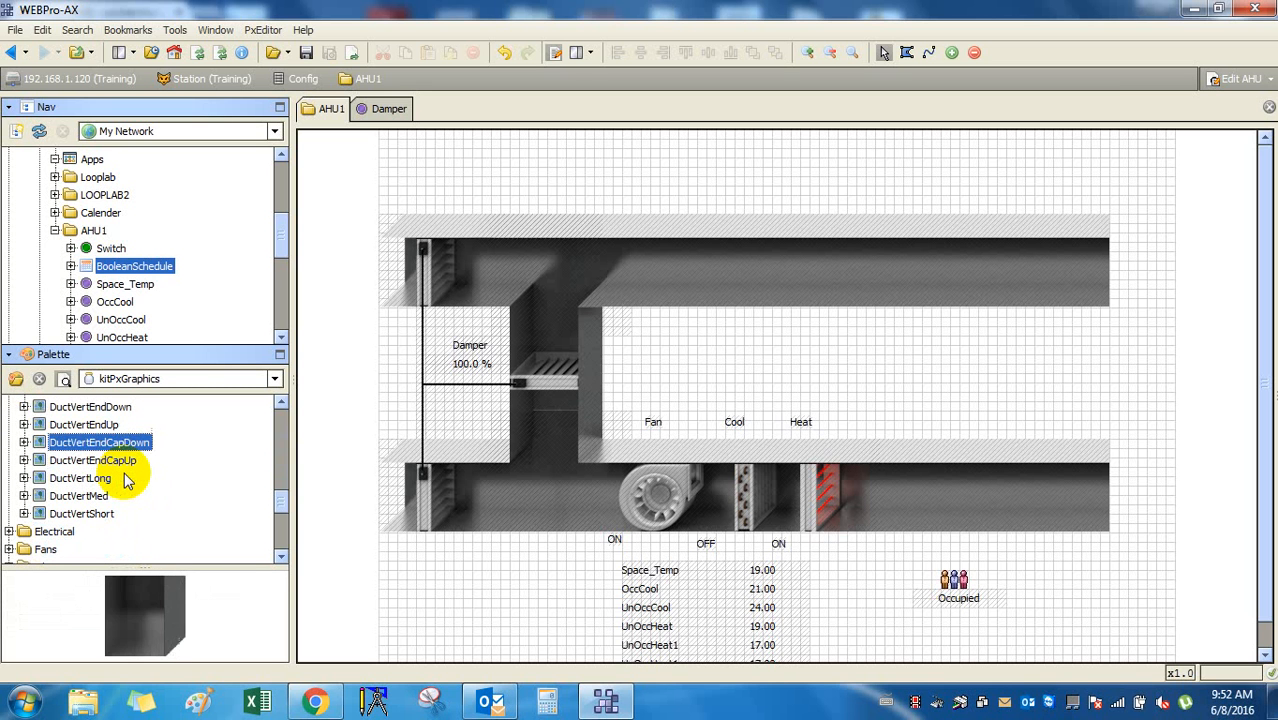
{"action": "key", "text": "Up"}
{"action": "key", "text": "Up"}
{"action": "key", "text": "Up"}
{"action": "key", "text": "Up"}
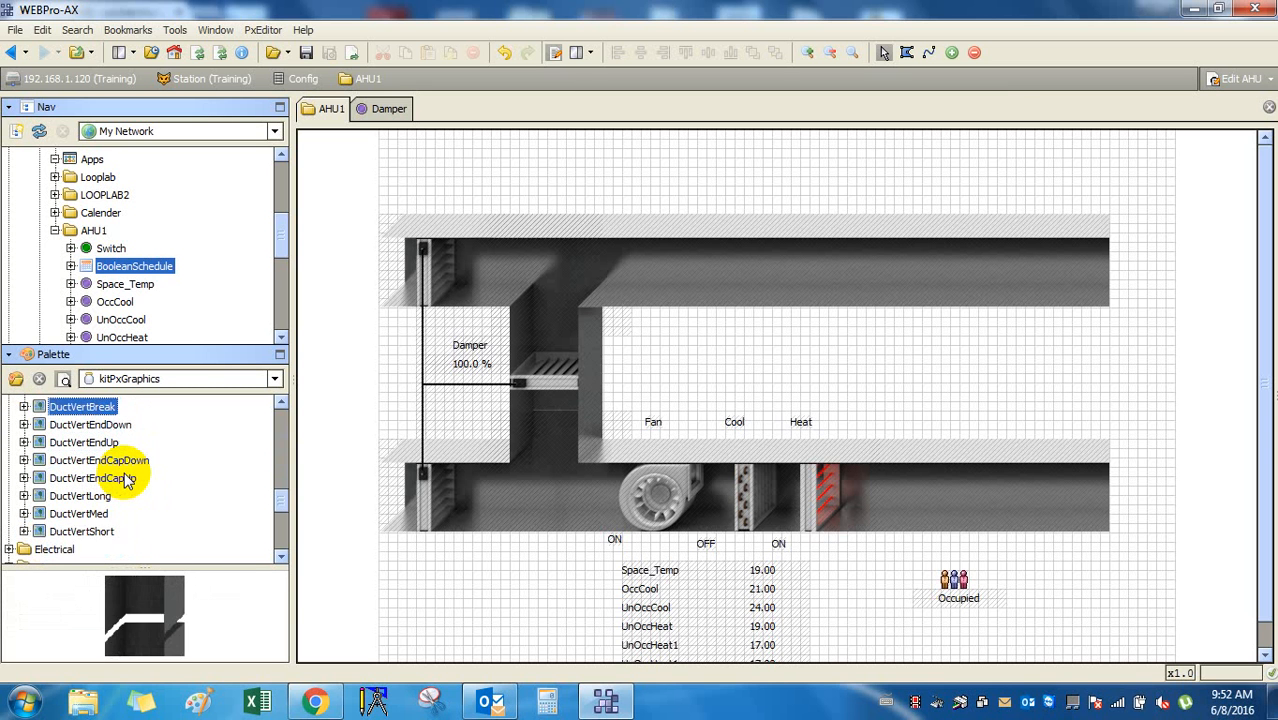
{"action": "key", "text": "Up"}
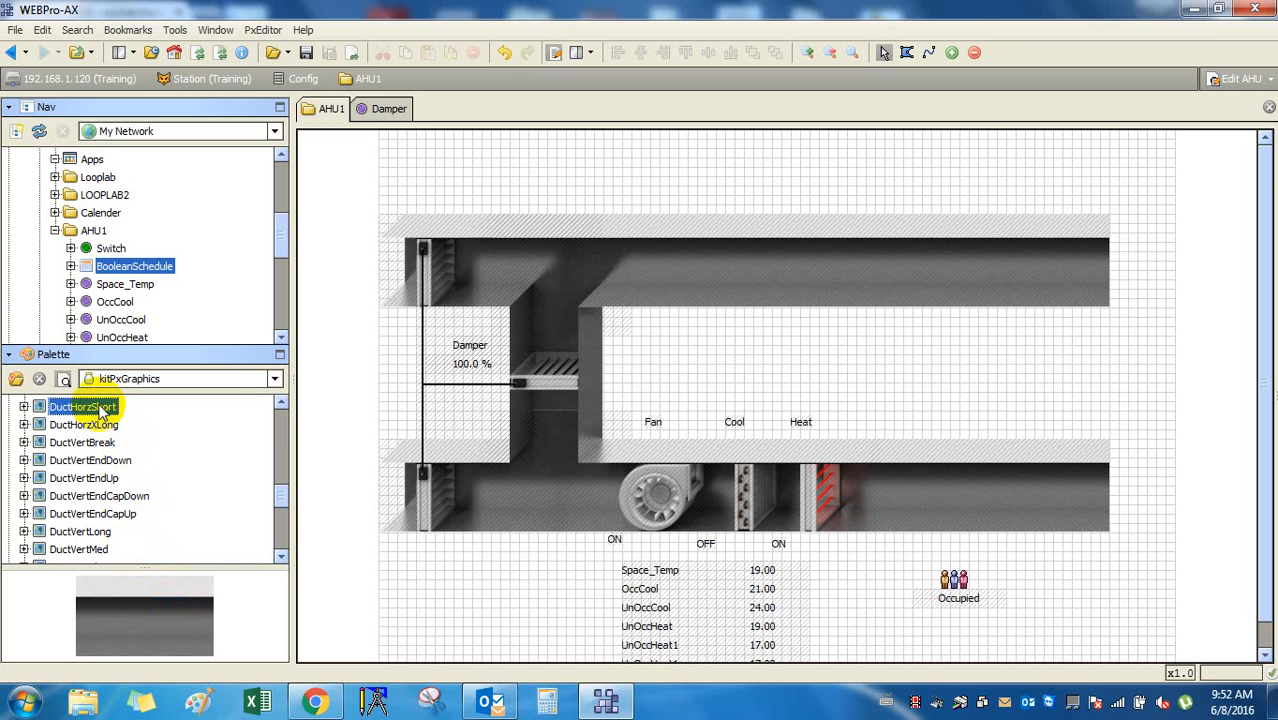
{"action": "left_click_drag", "start_coordinate": [103, 411], "coordinate": [1176, 374]}
{"action": "left_click_drag", "start_coordinate": [1197, 427], "coordinate": [945, 362]}
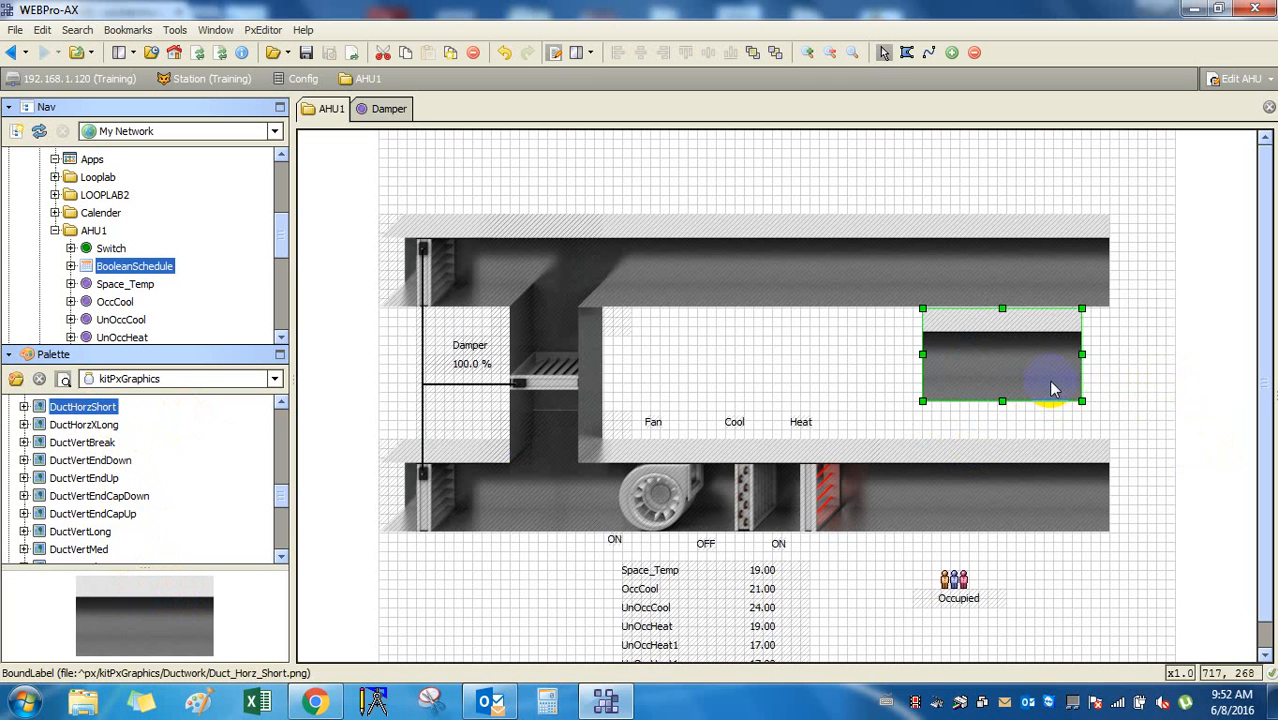
Place a DuctHorzEndCapRight piece on the graphic.
{"action": "left_click", "coordinate": [80, 400]}
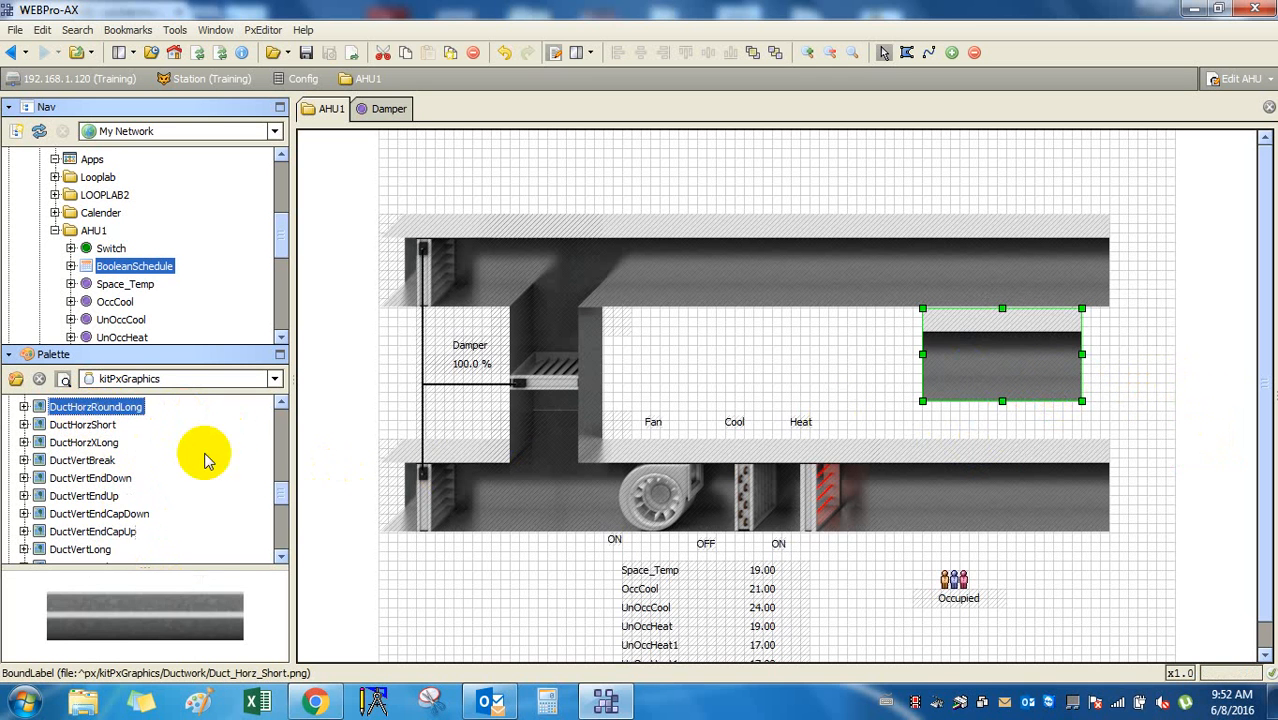
{"action": "key", "text": "Up"}
{"action": "key", "text": "Up"}
{"action": "key", "text": "Up"}
{"action": "key", "text": "Up"}
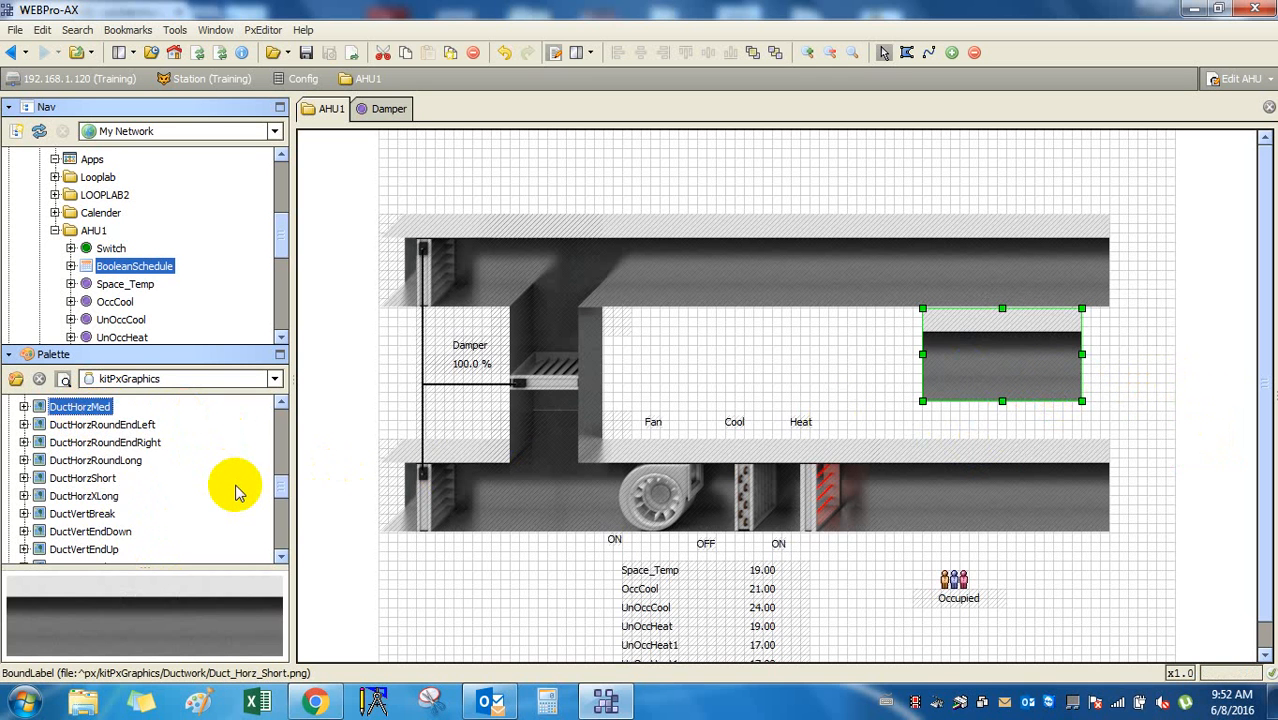
{"action": "key", "text": "Up"}
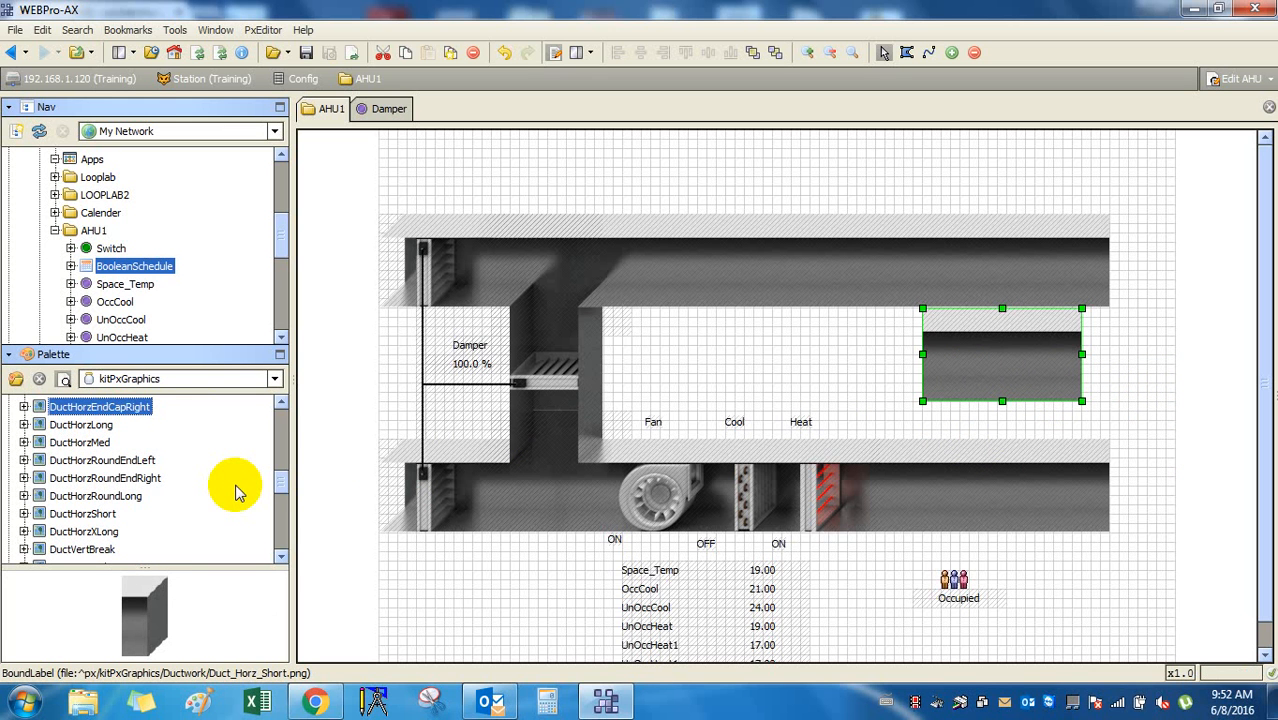
{"action": "left_click_drag", "start_coordinate": [135, 416], "coordinate": [1134, 363]}
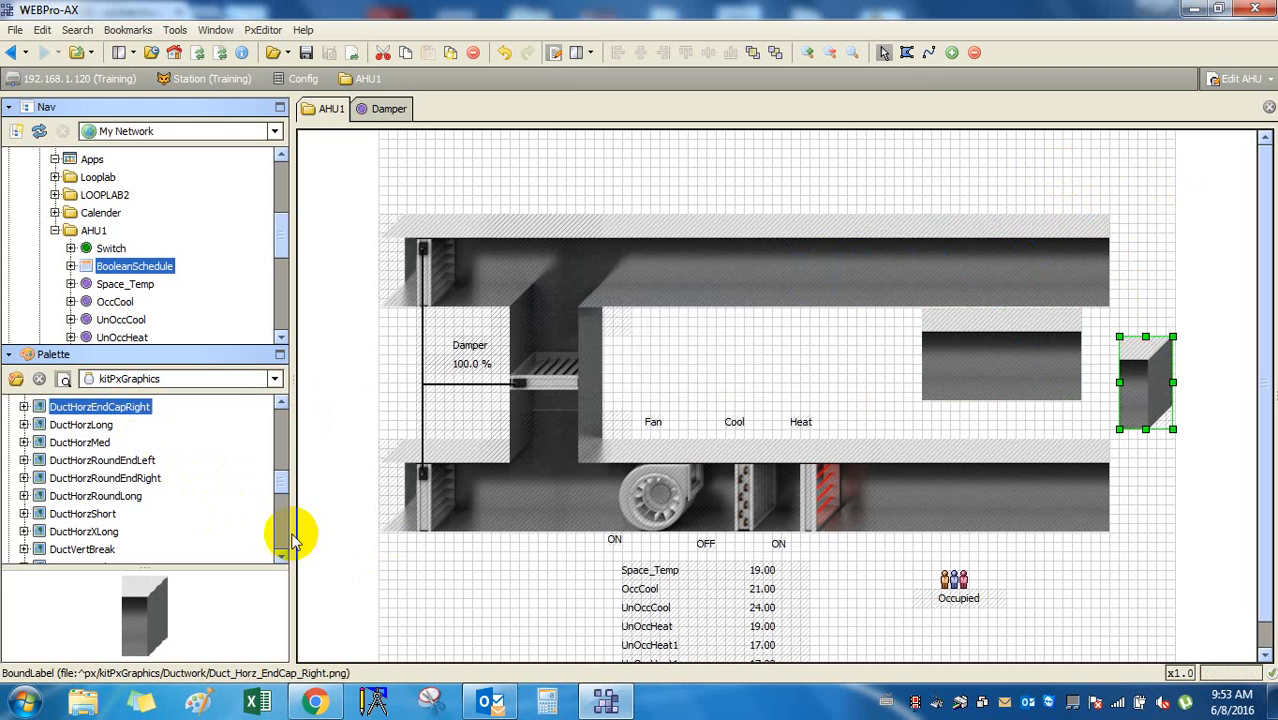
Extend the upper duct's right end with a DuctHorzEndRight piece.
{"action": "left_click", "coordinate": [129, 407]}
{"action": "key", "text": "Up"}
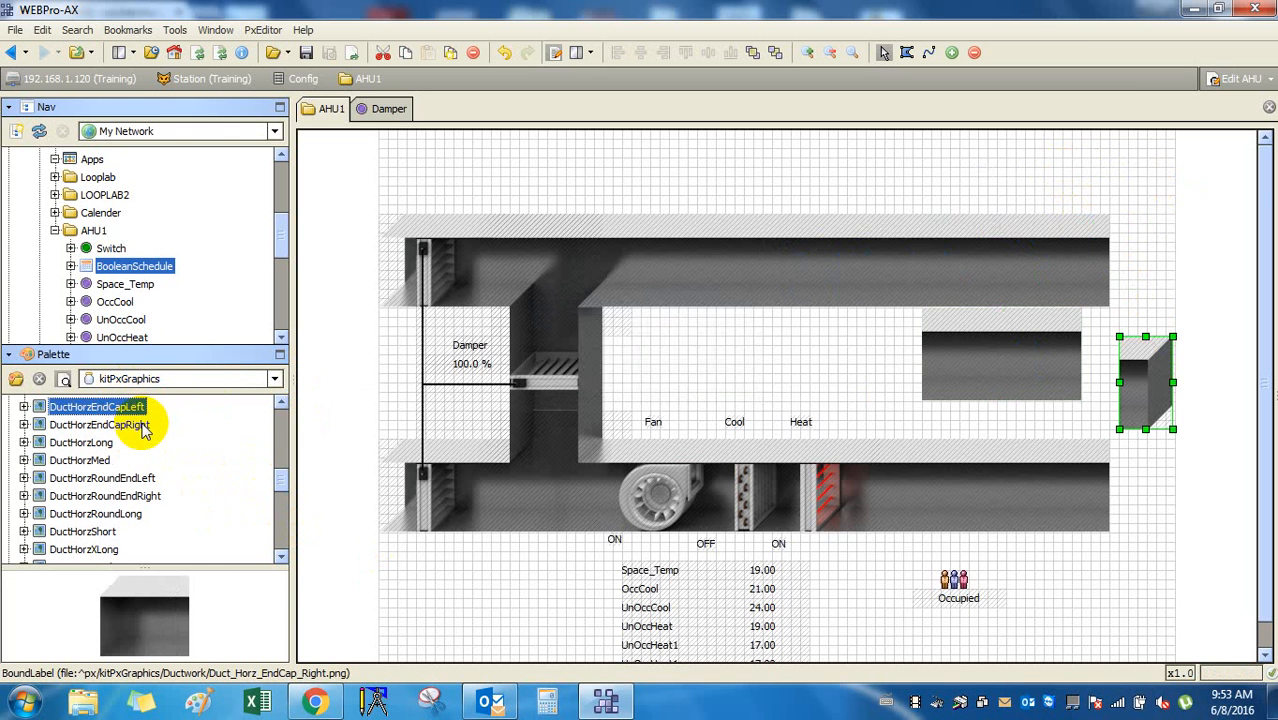
{"action": "key", "text": "Up"}
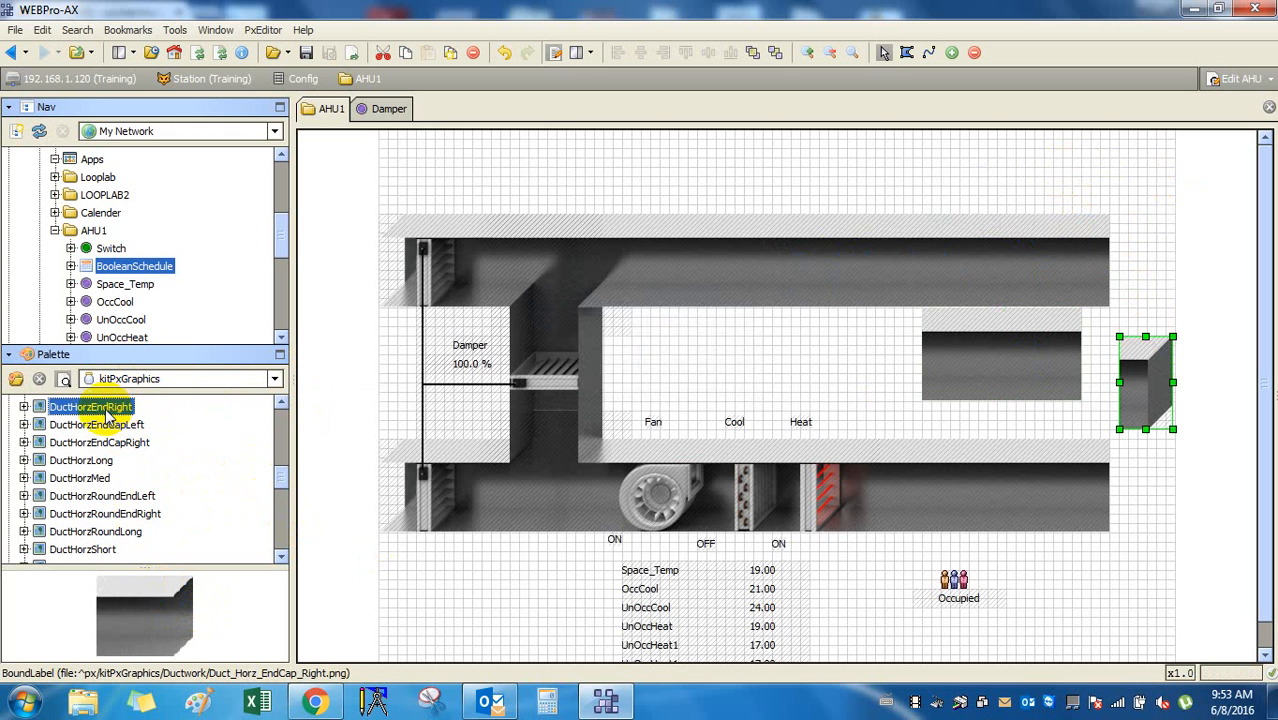
{"action": "left_click_drag", "start_coordinate": [108, 410], "coordinate": [1136, 262]}
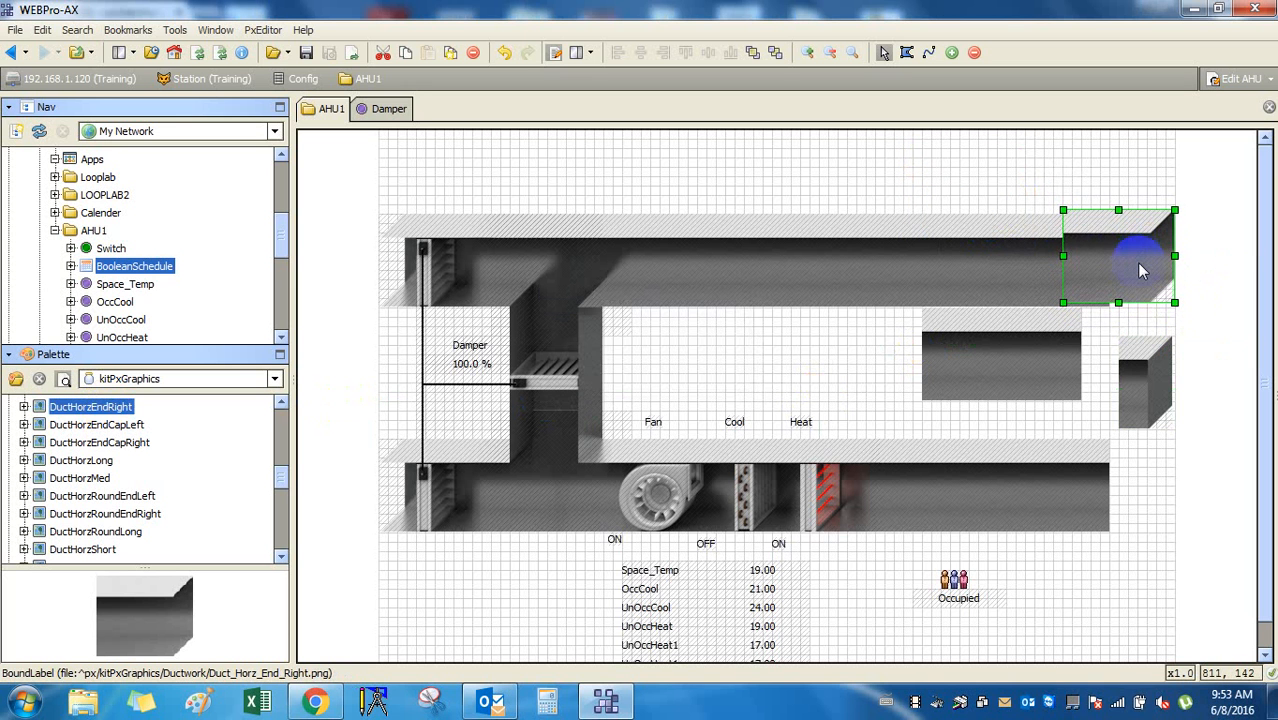
Move the short duct further left with the end cap beside it.
{"action": "left_click", "coordinate": [1140, 395]}
{"action": "left_click_drag", "start_coordinate": [1040, 362], "coordinate": [998, 352]}
{"action": "left_click", "coordinate": [1159, 373]}
{"action": "left_click_drag", "start_coordinate": [1148, 372], "coordinate": [1036, 353]}
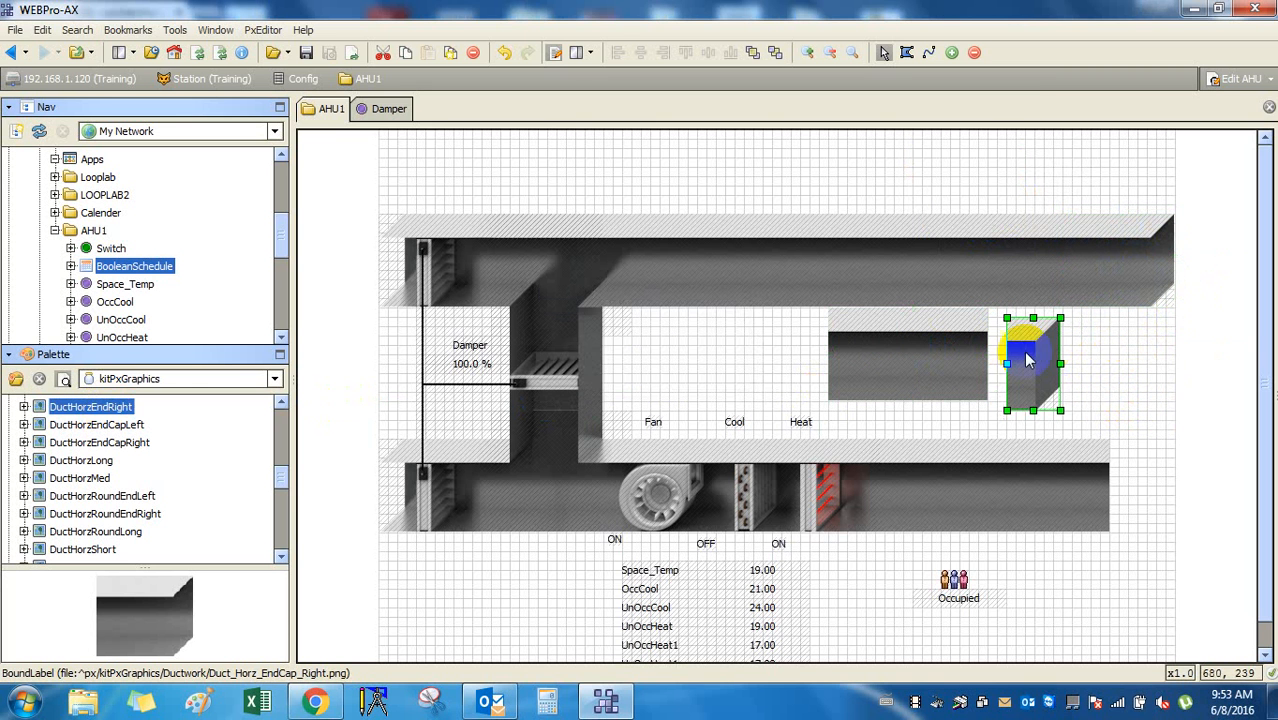
Add a DuctHorzEndRight piece to the lower duct's right end, nudged into line.
{"action": "left_click_drag", "start_coordinate": [118, 414], "coordinate": [1108, 487]}
{"action": "key", "text": "Right"}
{"action": "key", "text": "Right"}
{"action": "key", "text": "Right"}
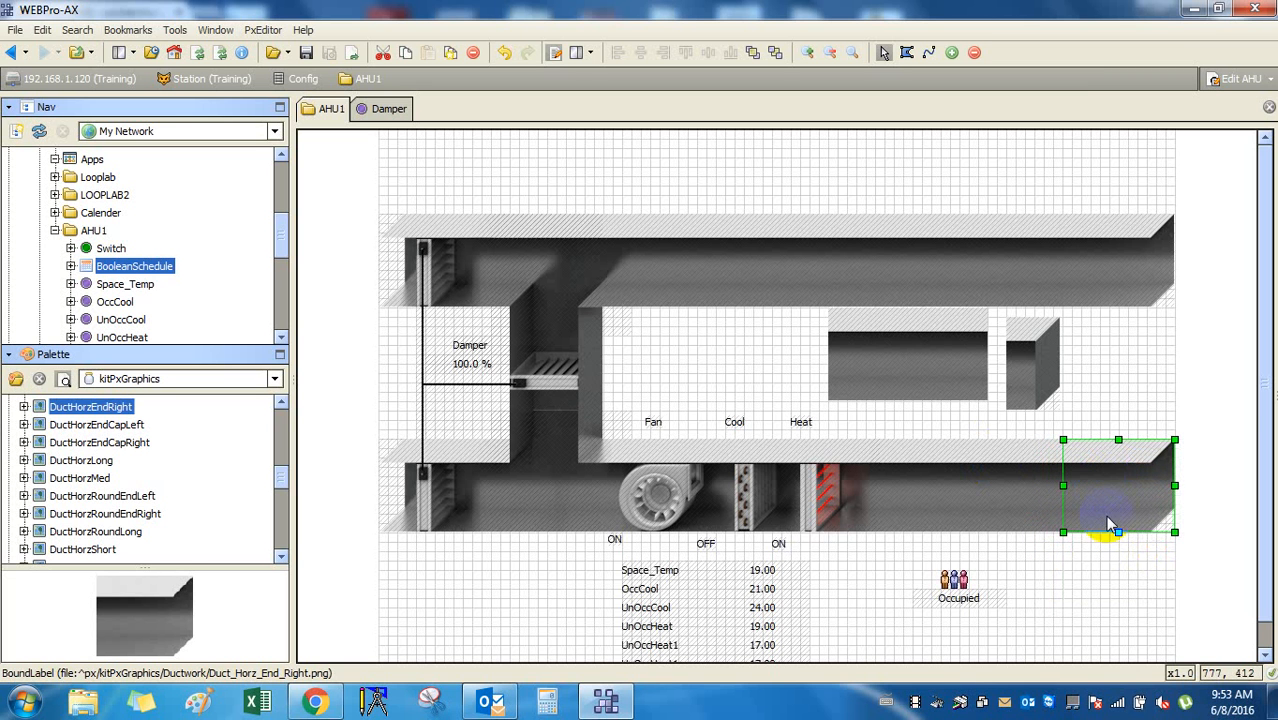
{"action": "left_click", "coordinate": [1070, 557]}
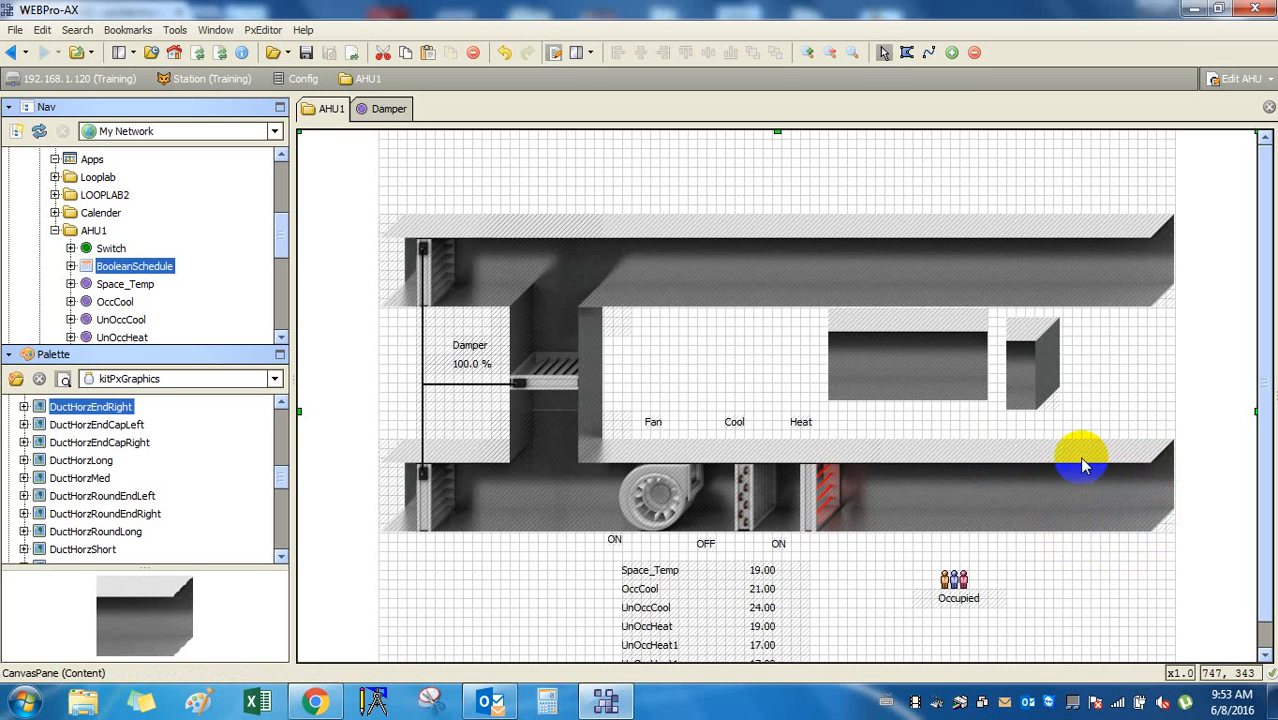
{"action": "left_click", "coordinate": [1043, 375]}
{"action": "key", "text": "Delete"}
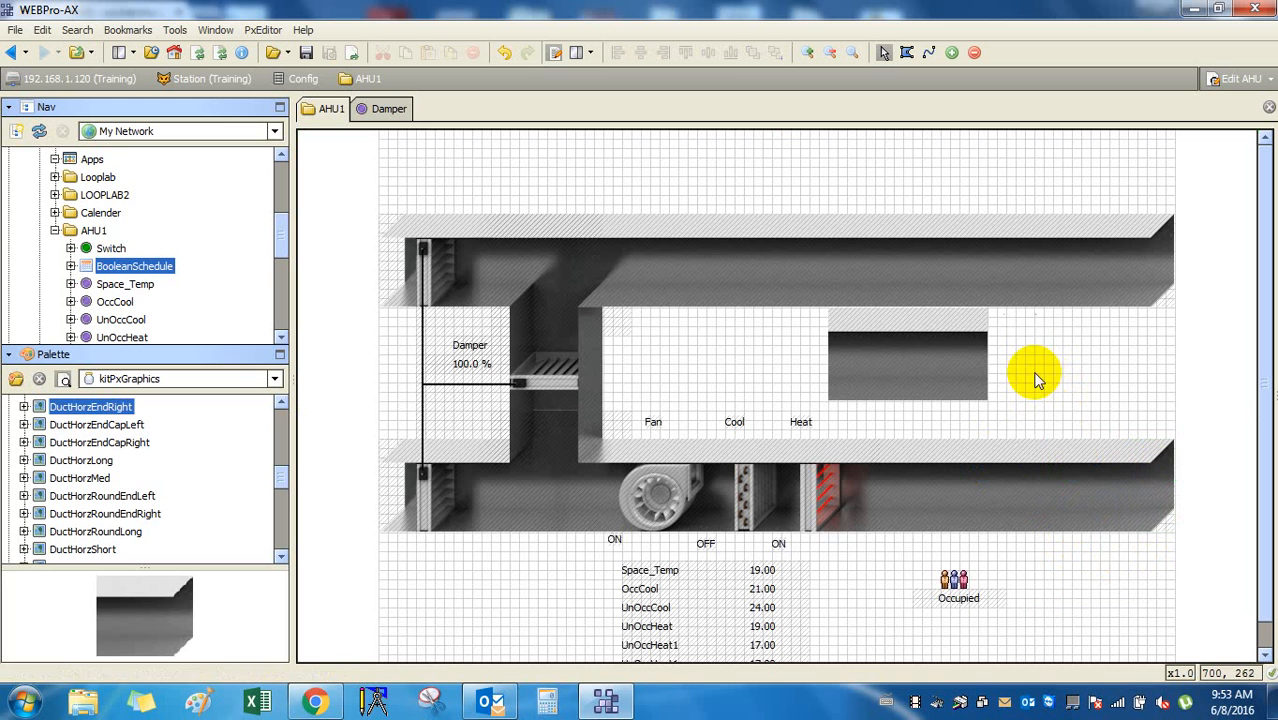
{"action": "left_click", "coordinate": [901, 357]}
{"action": "key", "text": "Delete"}
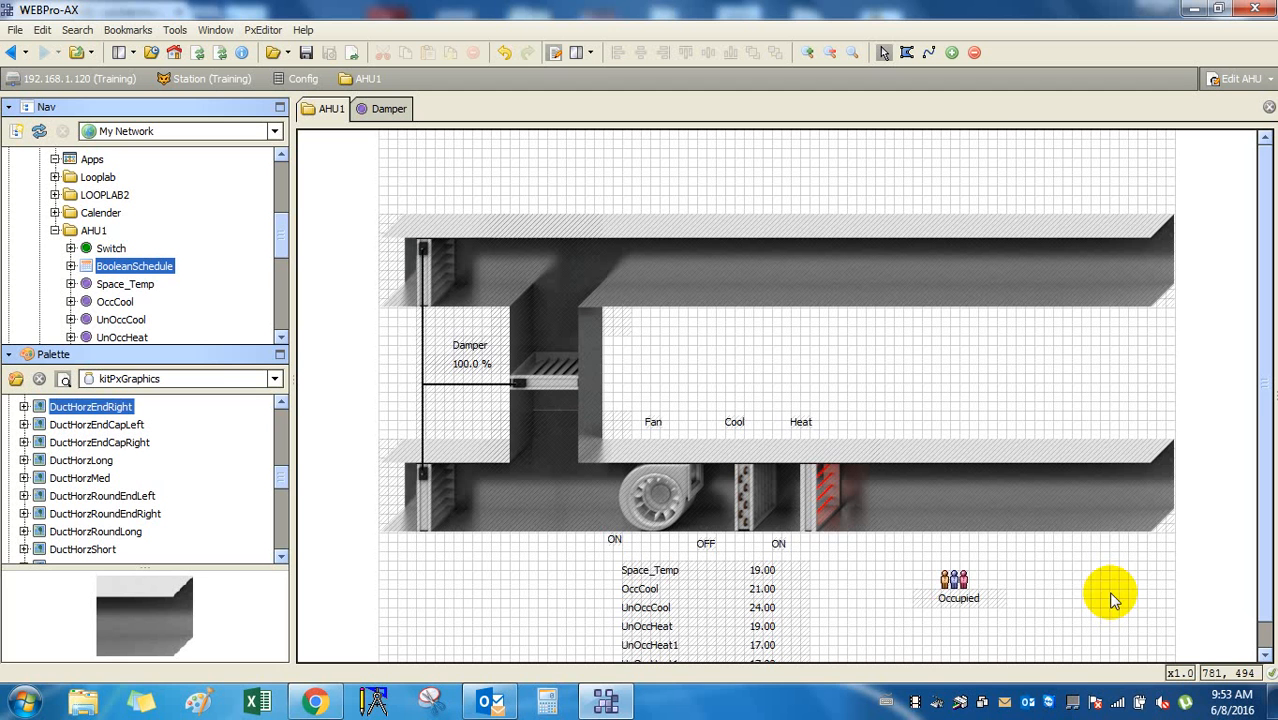
{"action": "left_click", "coordinate": [1097, 401]}
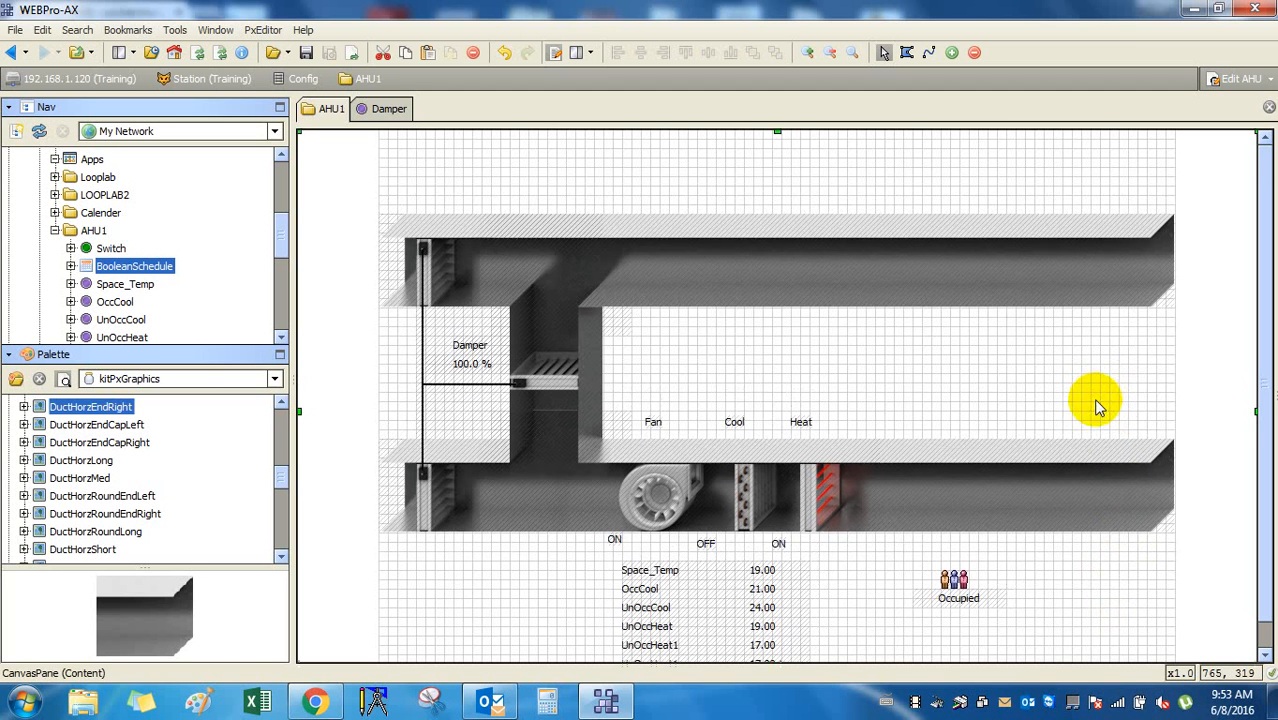
{"action": "scroll", "coordinate": [1096, 405], "scroll_direction": "down", "scroll_amount": 1}
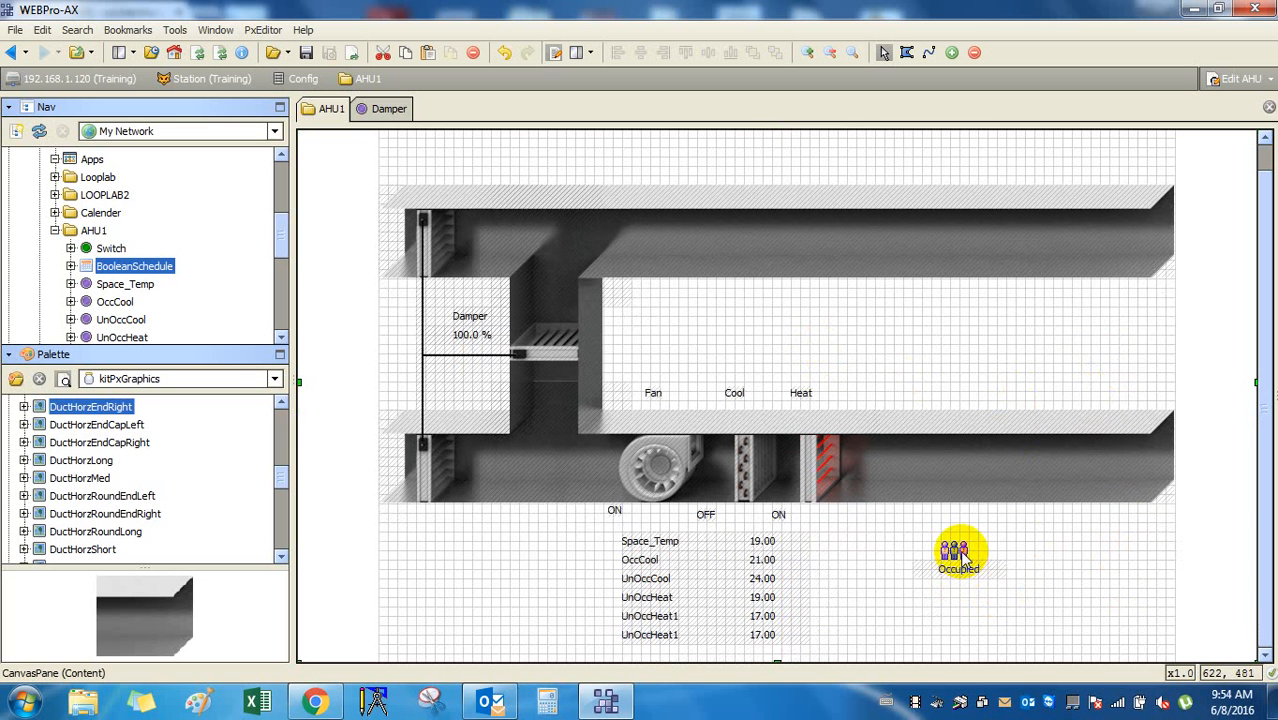
{"action": "left_click", "coordinate": [1007, 456]}
{"action": "left_click", "coordinate": [1015, 337]}
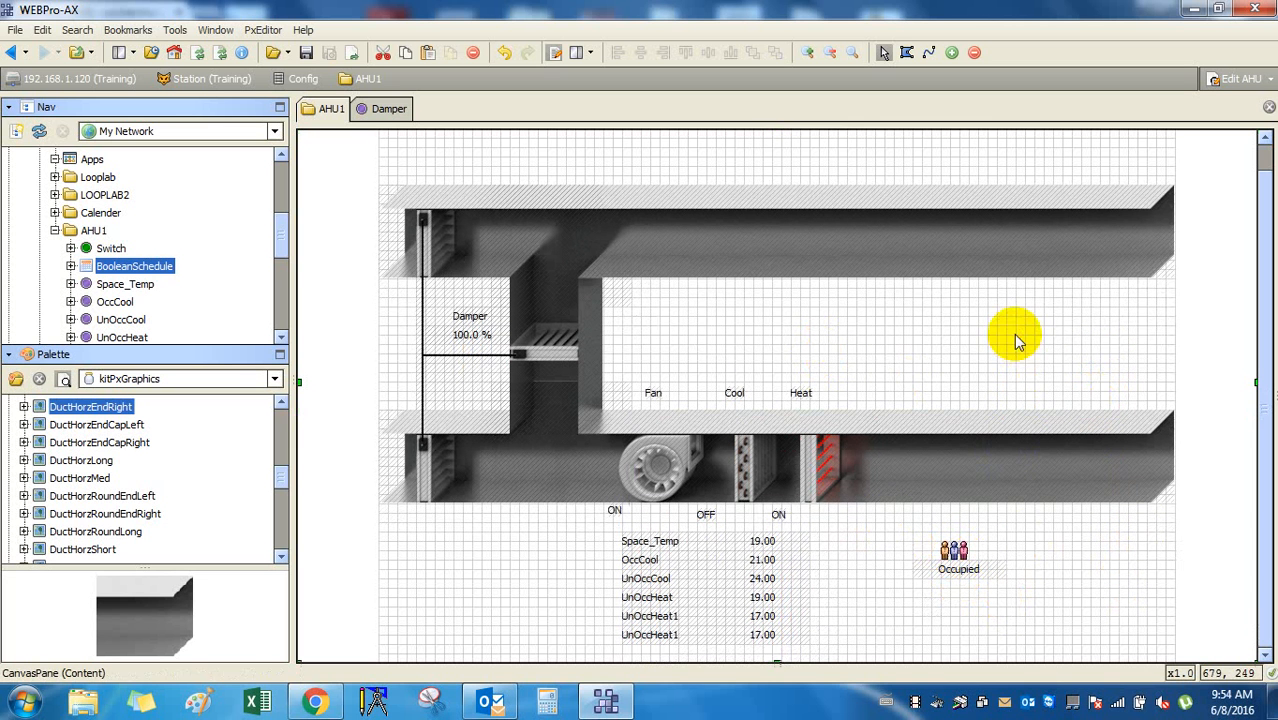
{"action": "left_click_drag", "start_coordinate": [327, 162], "coordinate": [1219, 531]}
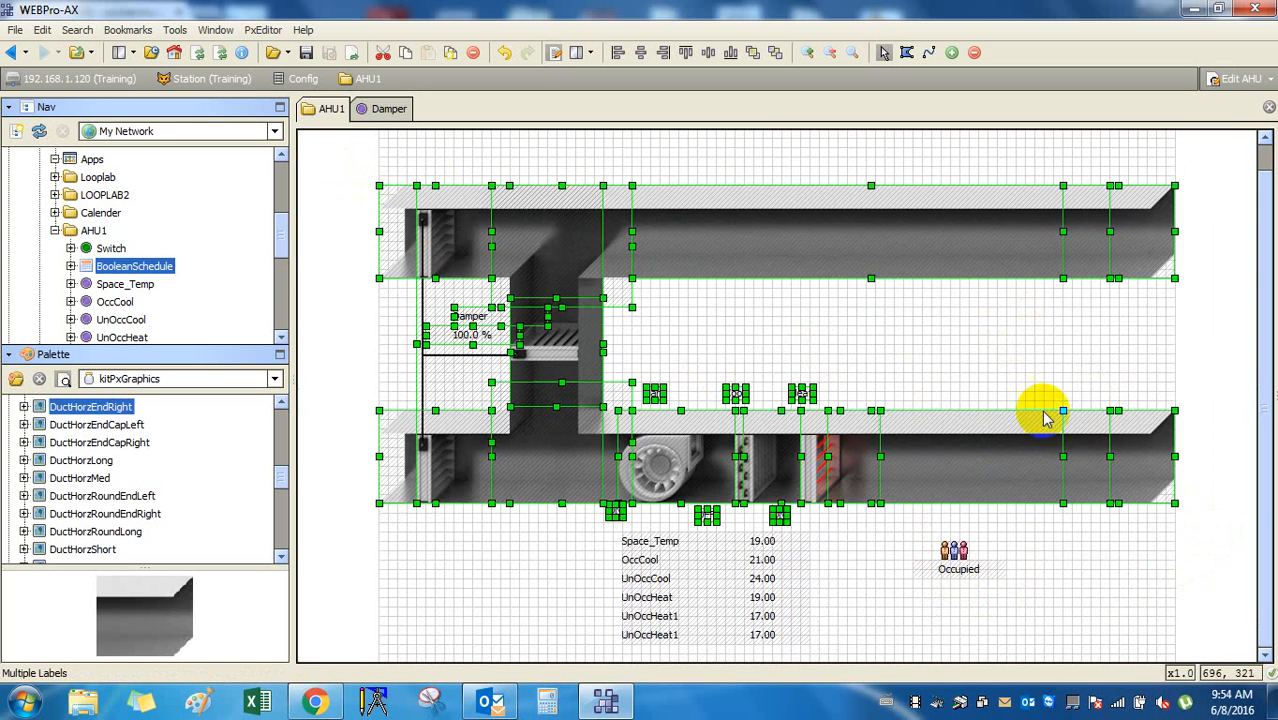
{"action": "right_click", "coordinate": [829, 241]}
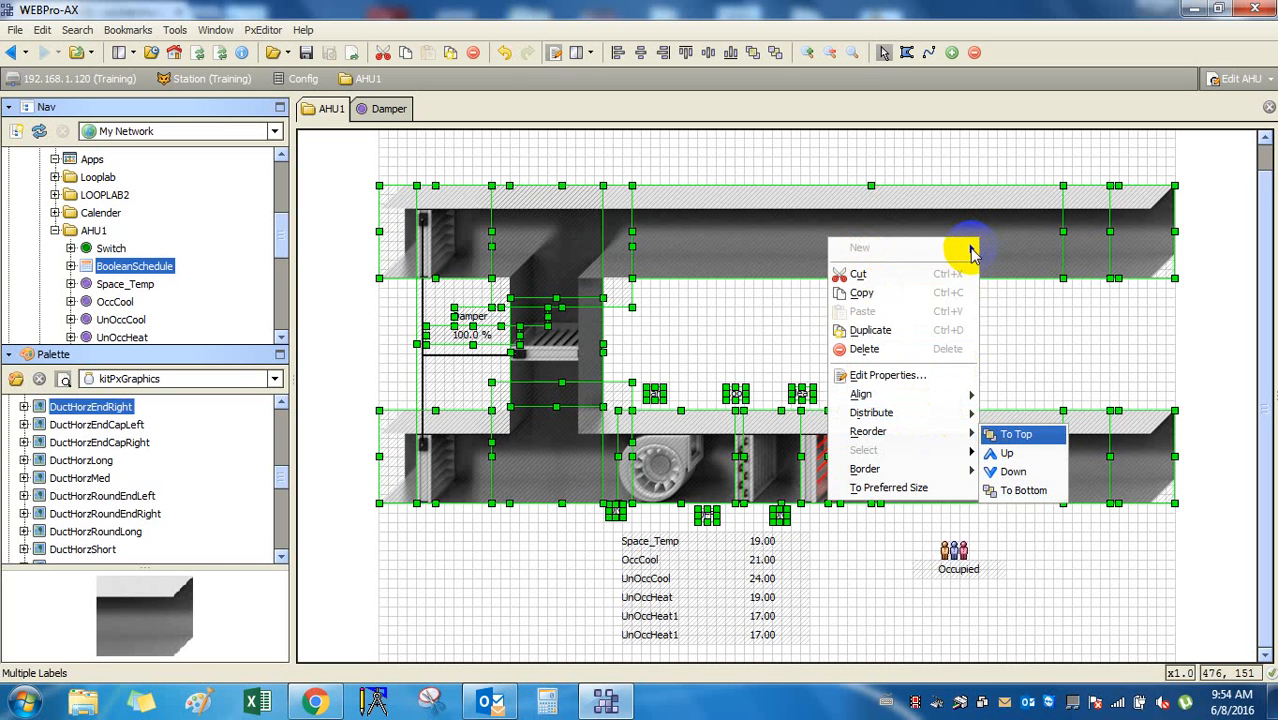
{"action": "left_click", "coordinate": [1120, 628]}
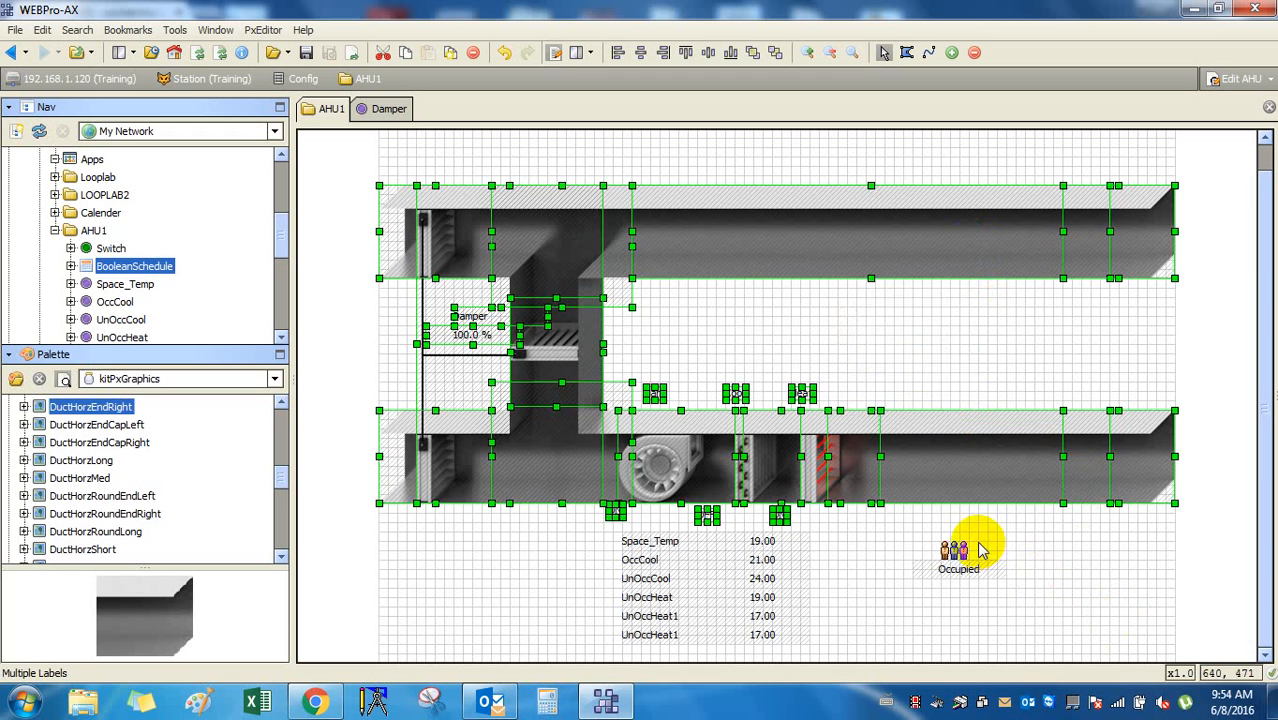
{"action": "left_click", "coordinate": [1045, 558]}
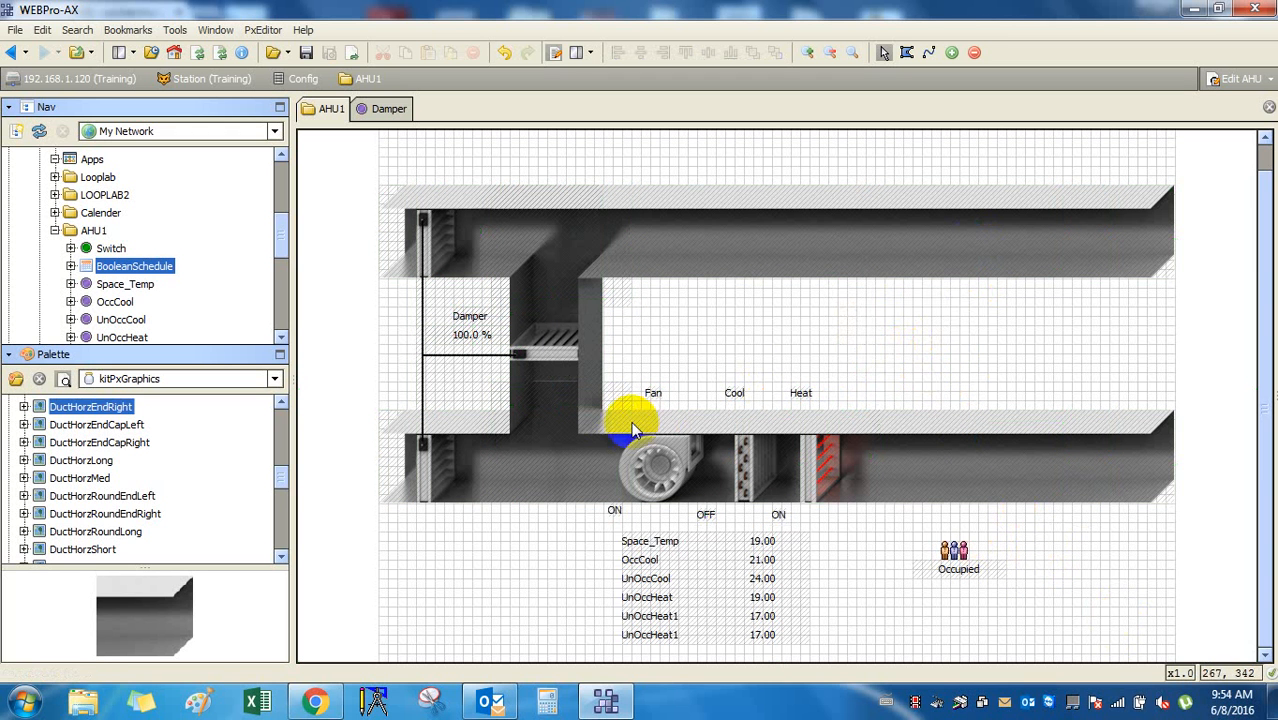
{"action": "left_click", "coordinate": [569, 400]}
{"action": "left_click", "coordinate": [668, 346]}
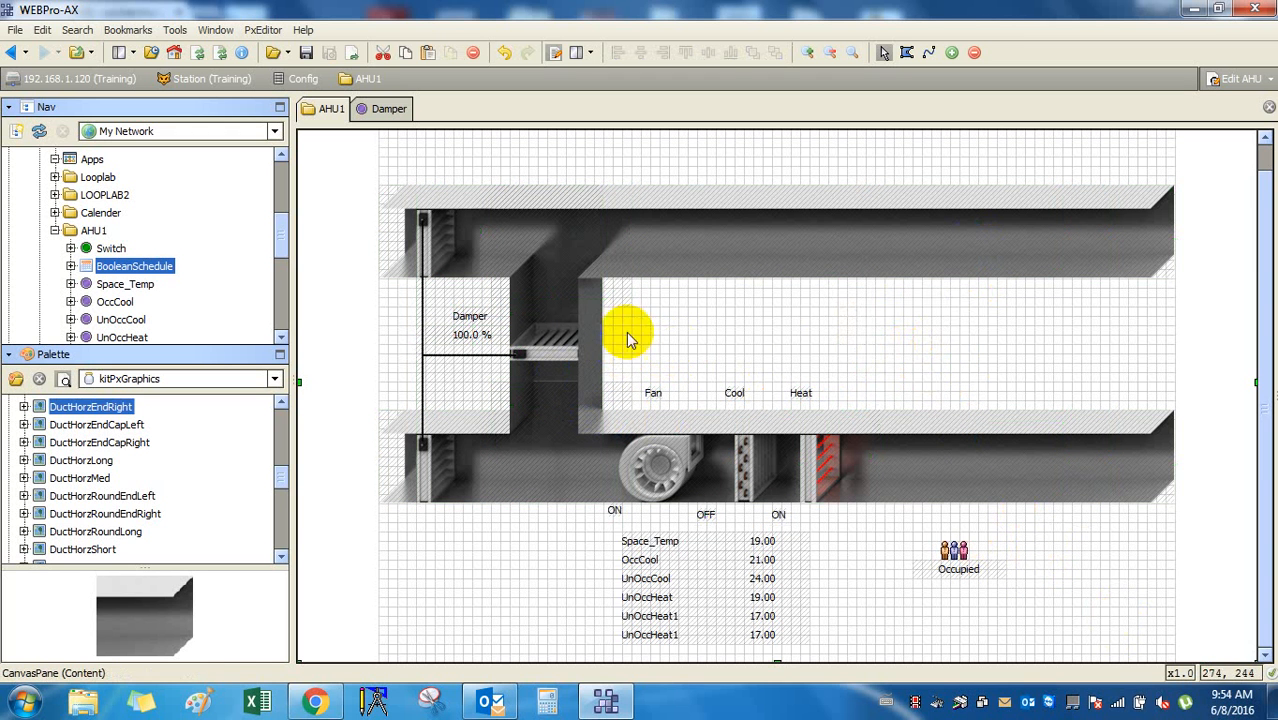
{"action": "left_click", "coordinate": [816, 266]}
{"action": "left_click", "coordinate": [1141, 255]}
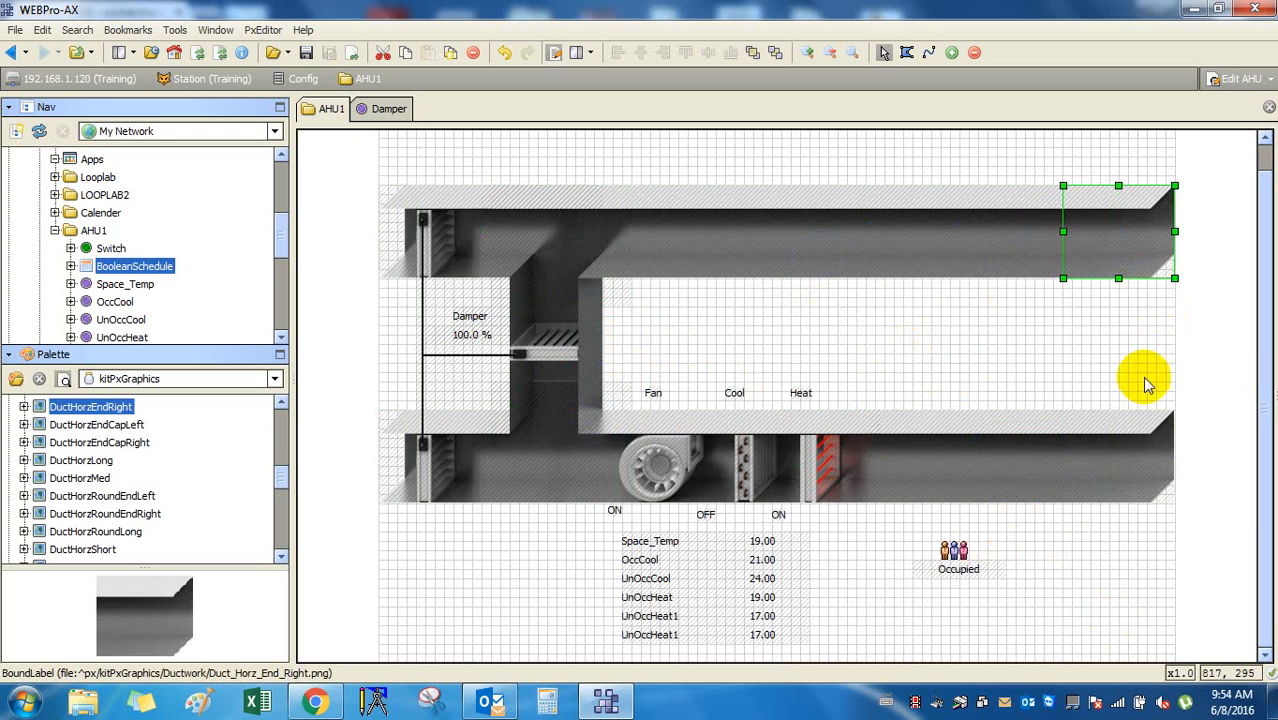
{"action": "left_click", "coordinate": [1121, 495]}
{"action": "left_click", "coordinate": [1094, 233]}
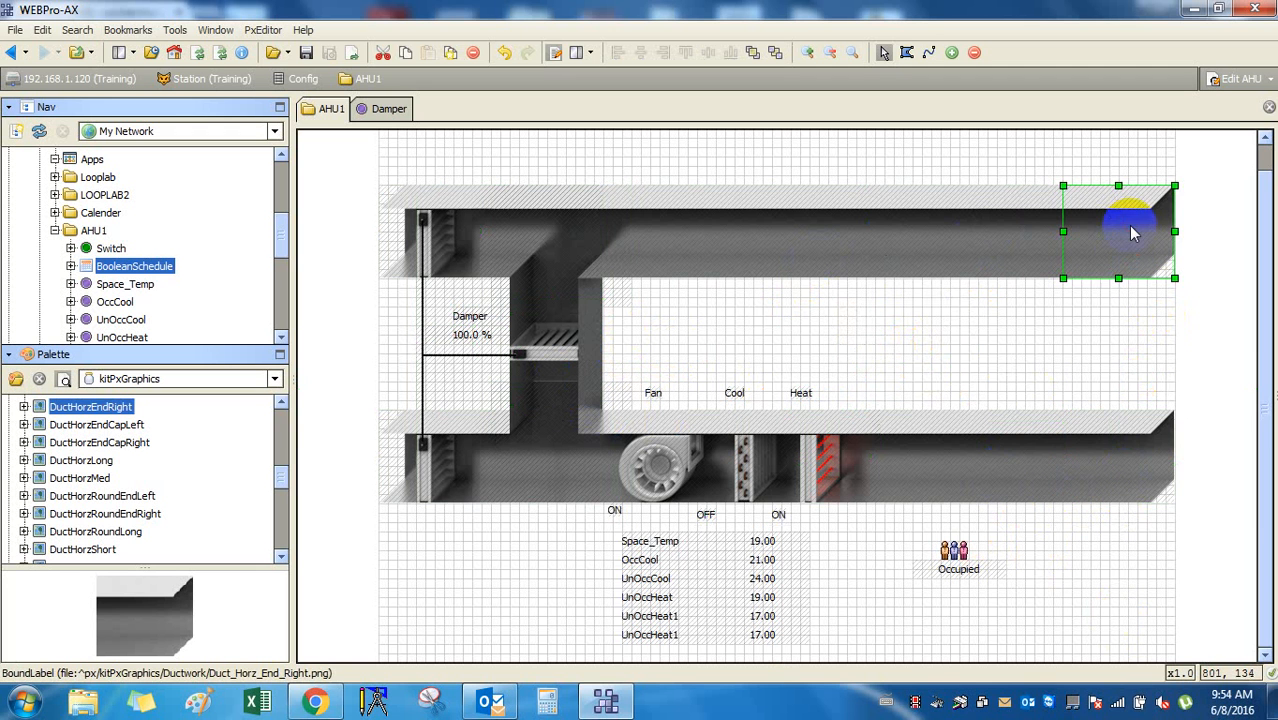
{"action": "left_click", "coordinate": [1121, 494]}
{"action": "left_click", "coordinate": [1105, 490]}
{"action": "left_click", "coordinate": [873, 262]}
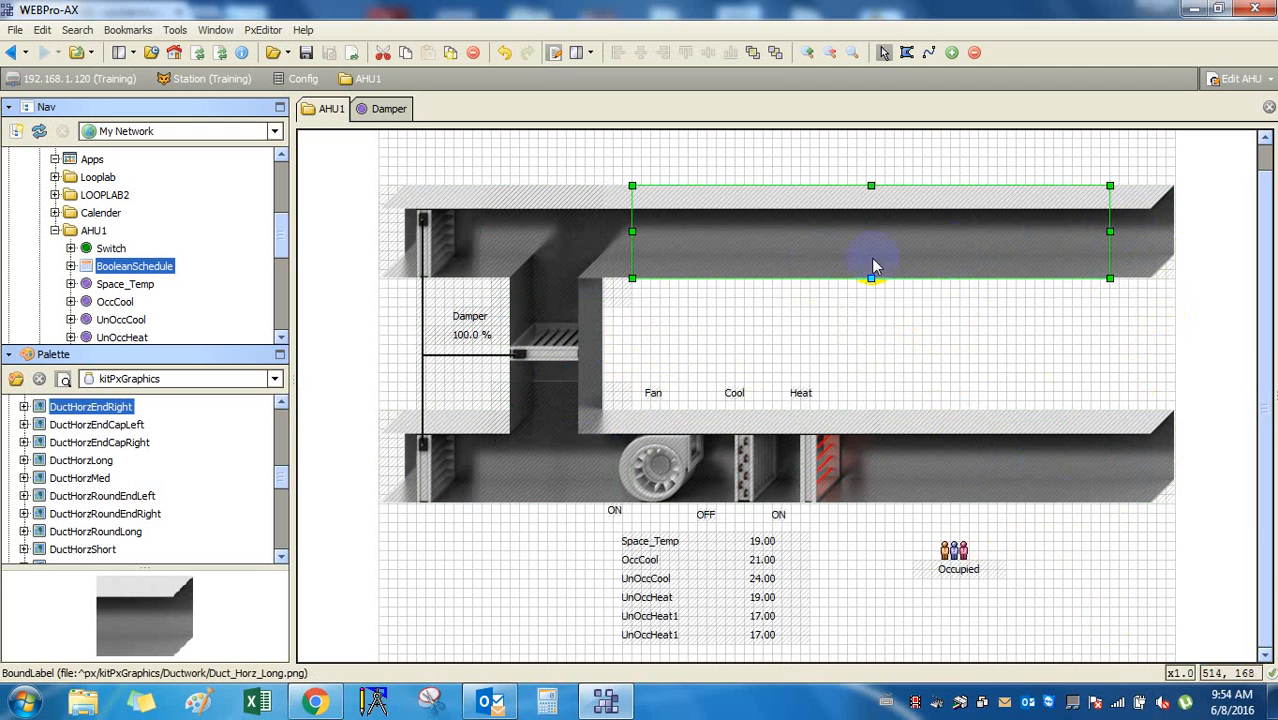
{"action": "left_click", "coordinate": [505, 415]}
{"action": "left_click", "coordinate": [402, 474]}
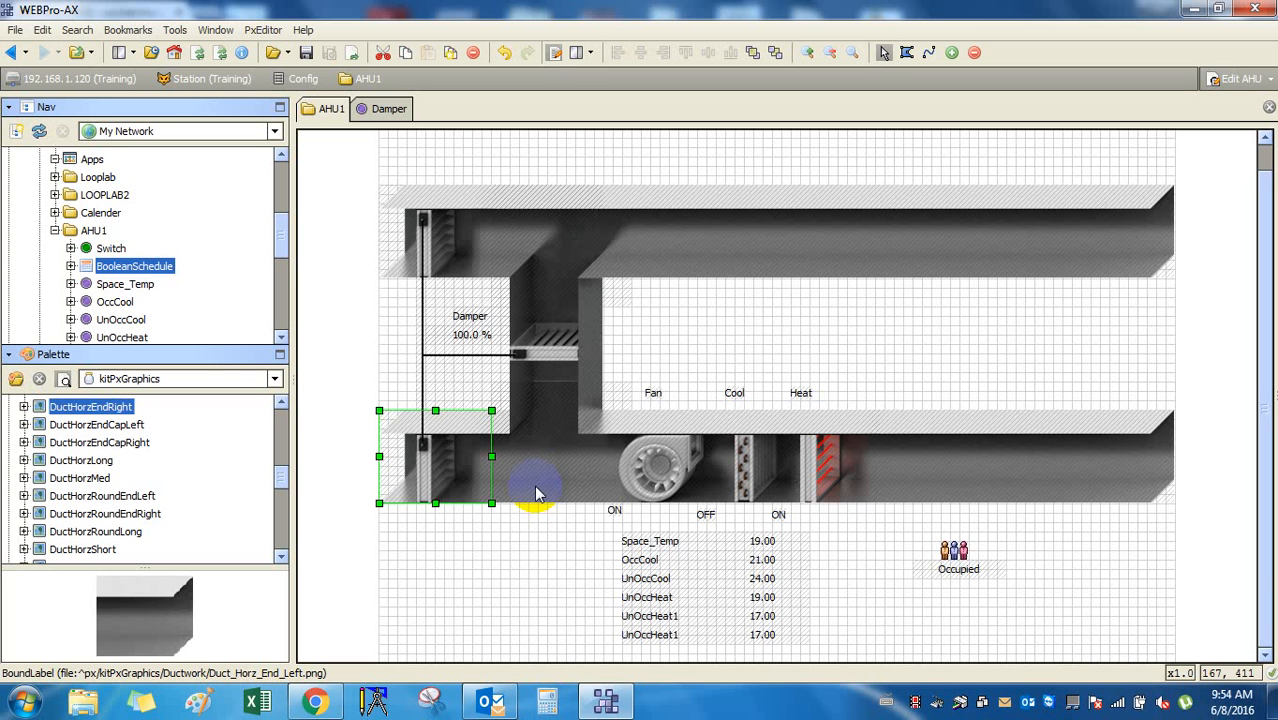
{"action": "left_click", "coordinate": [478, 256]}
{"action": "left_click", "coordinate": [1160, 560]}
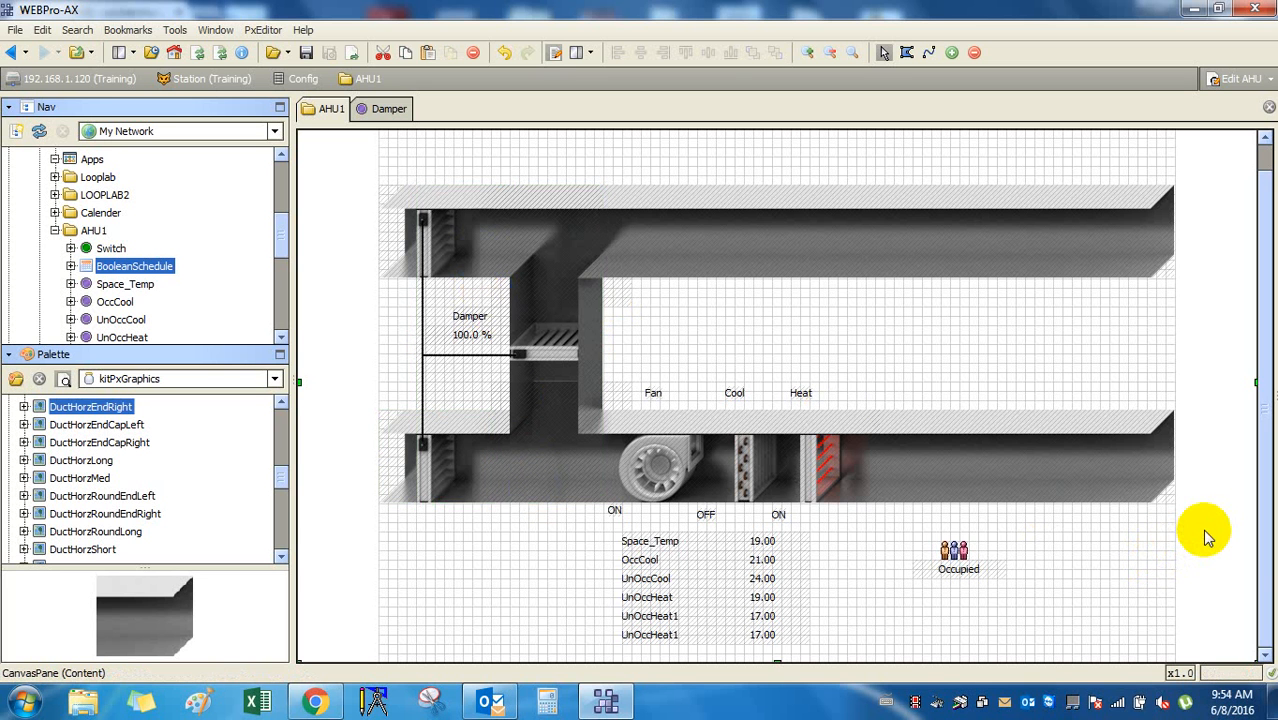
{"action": "left_click_drag", "start_coordinate": [336, 163], "coordinate": [1218, 522]}
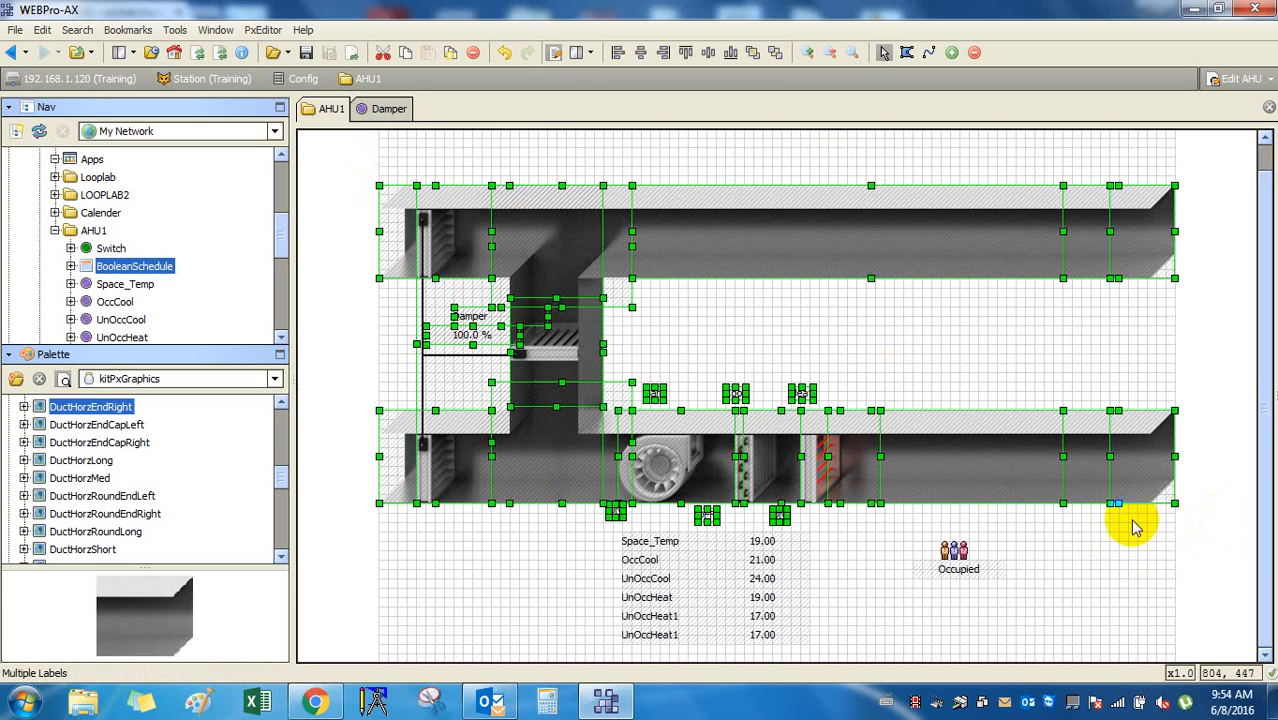
{"action": "right_click", "coordinate": [918, 368]}
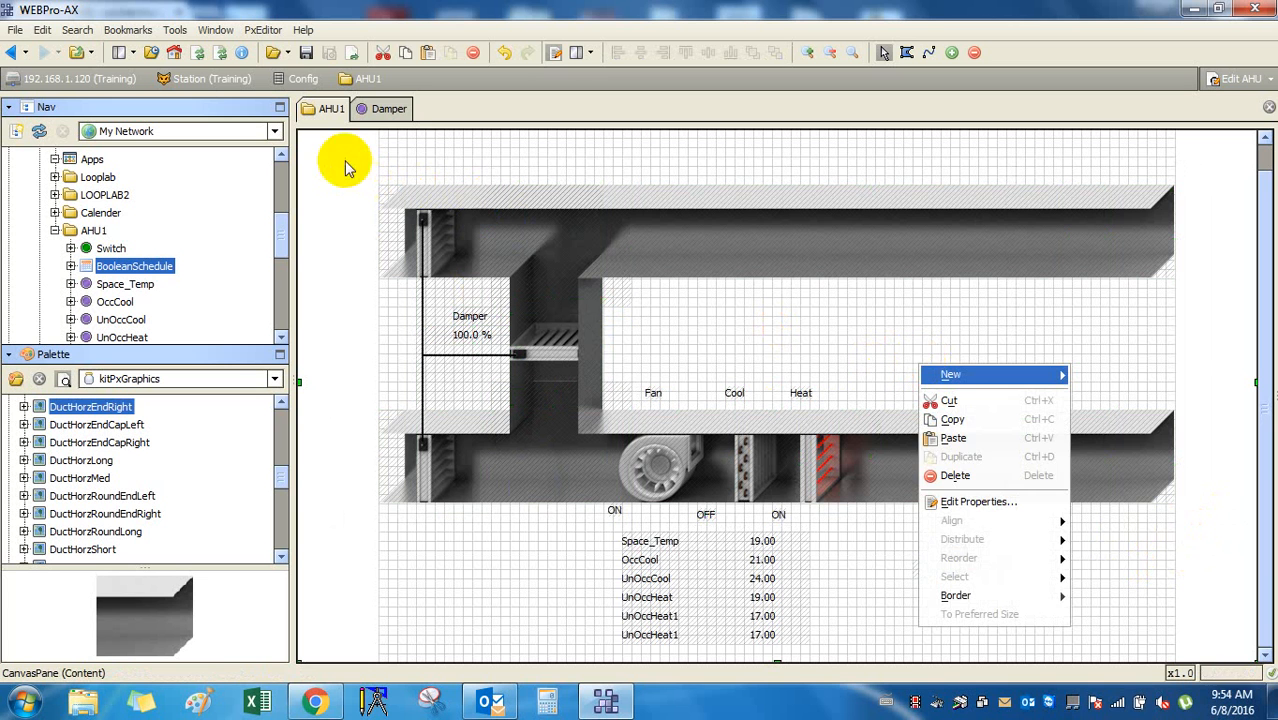
{"action": "left_click", "coordinate": [1013, 482]}
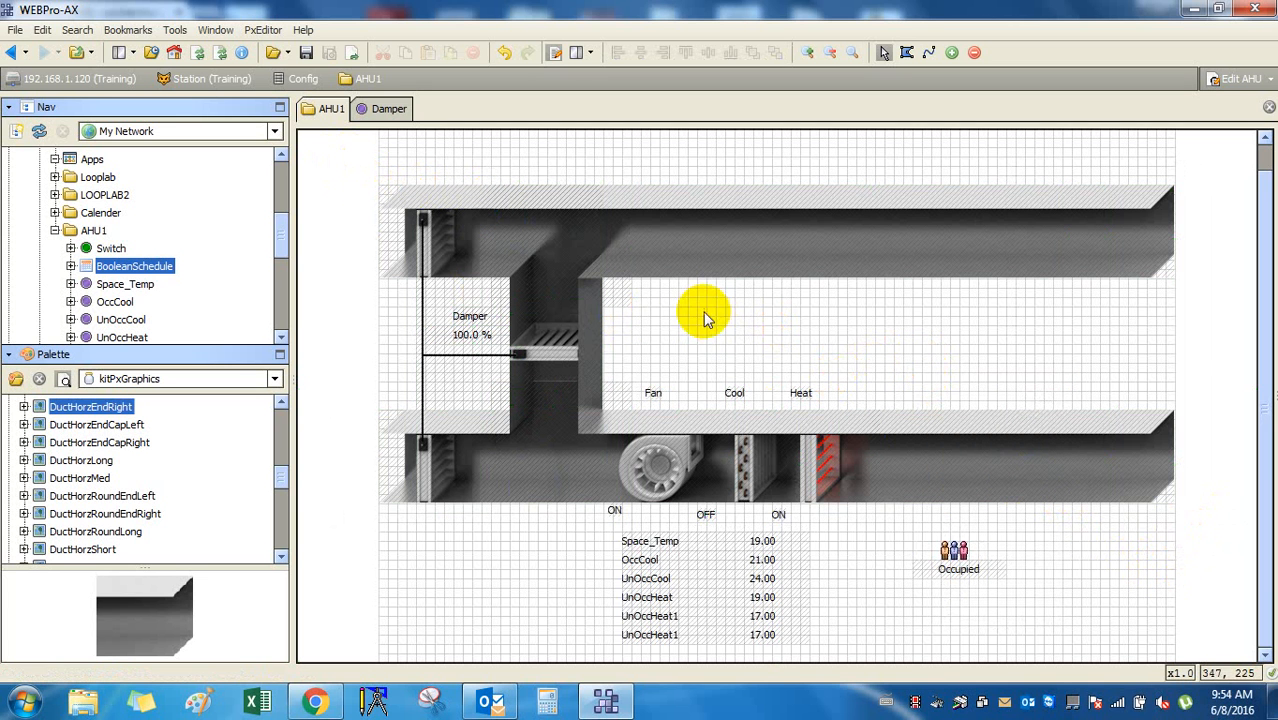
{"action": "left_click_drag", "start_coordinate": [322, 151], "coordinate": [1190, 542]}
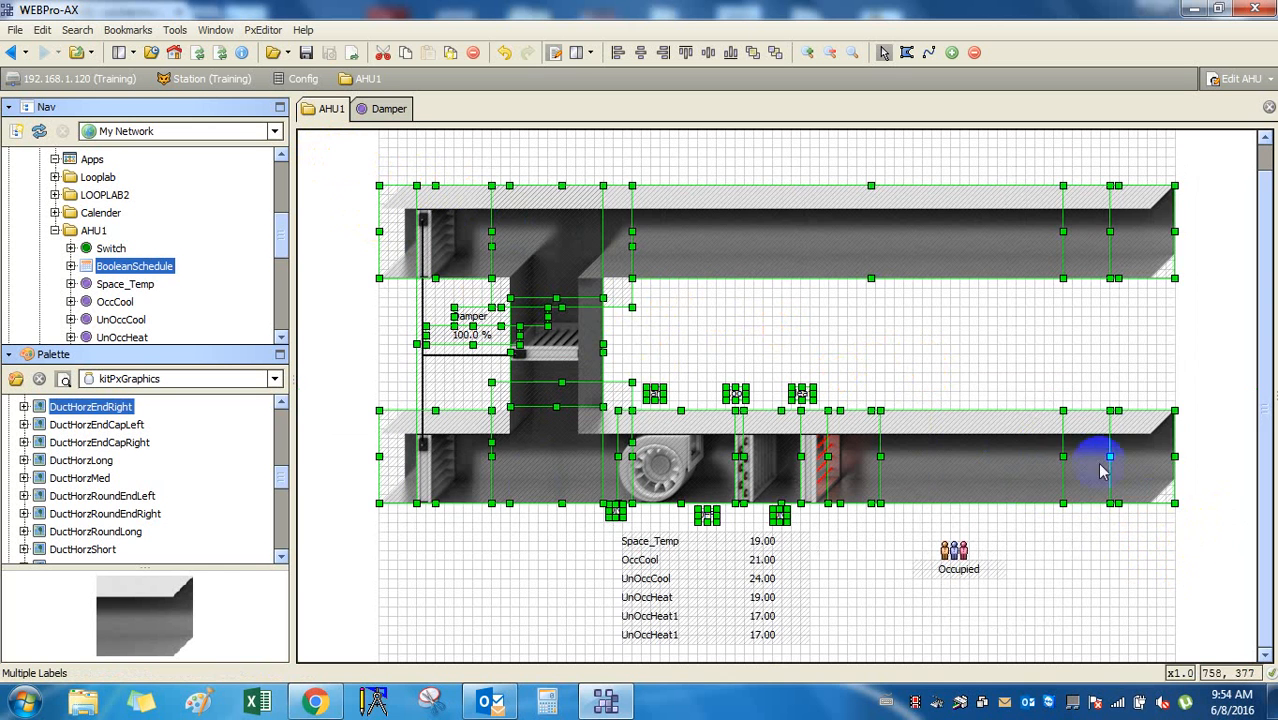
{"action": "right_click", "coordinate": [1079, 430]}
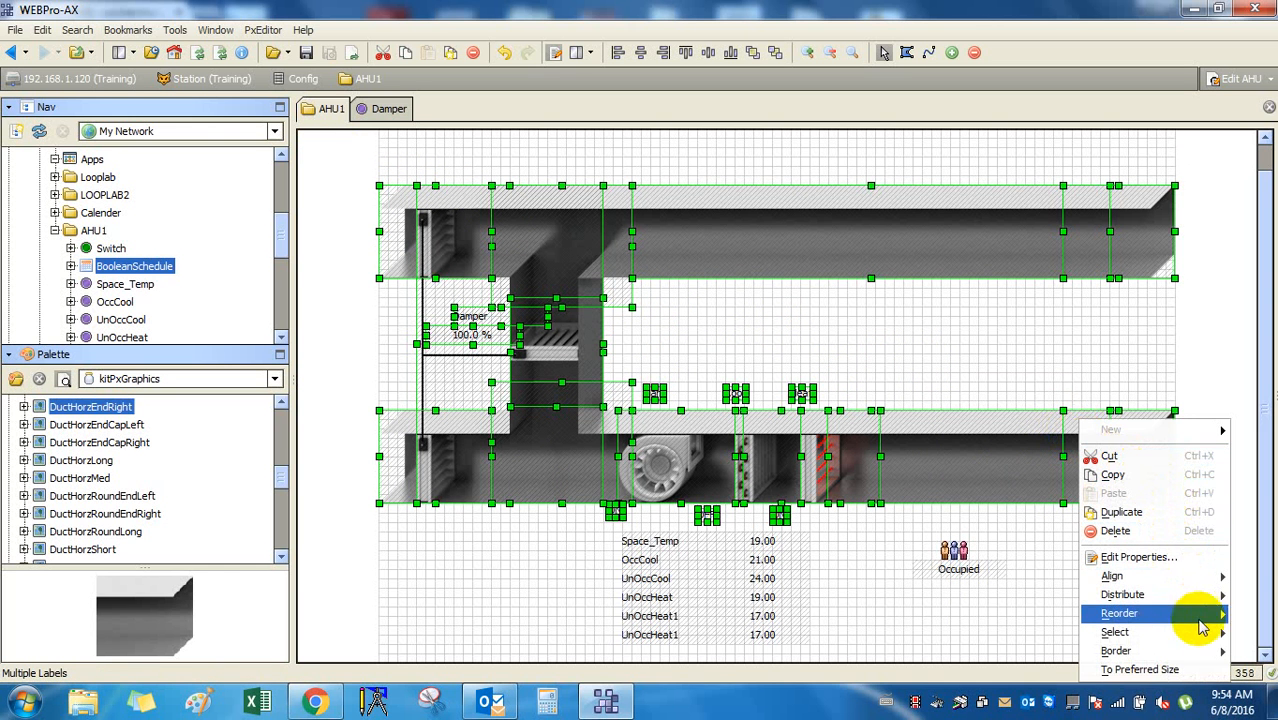
{"action": "left_click", "coordinate": [1205, 342]}
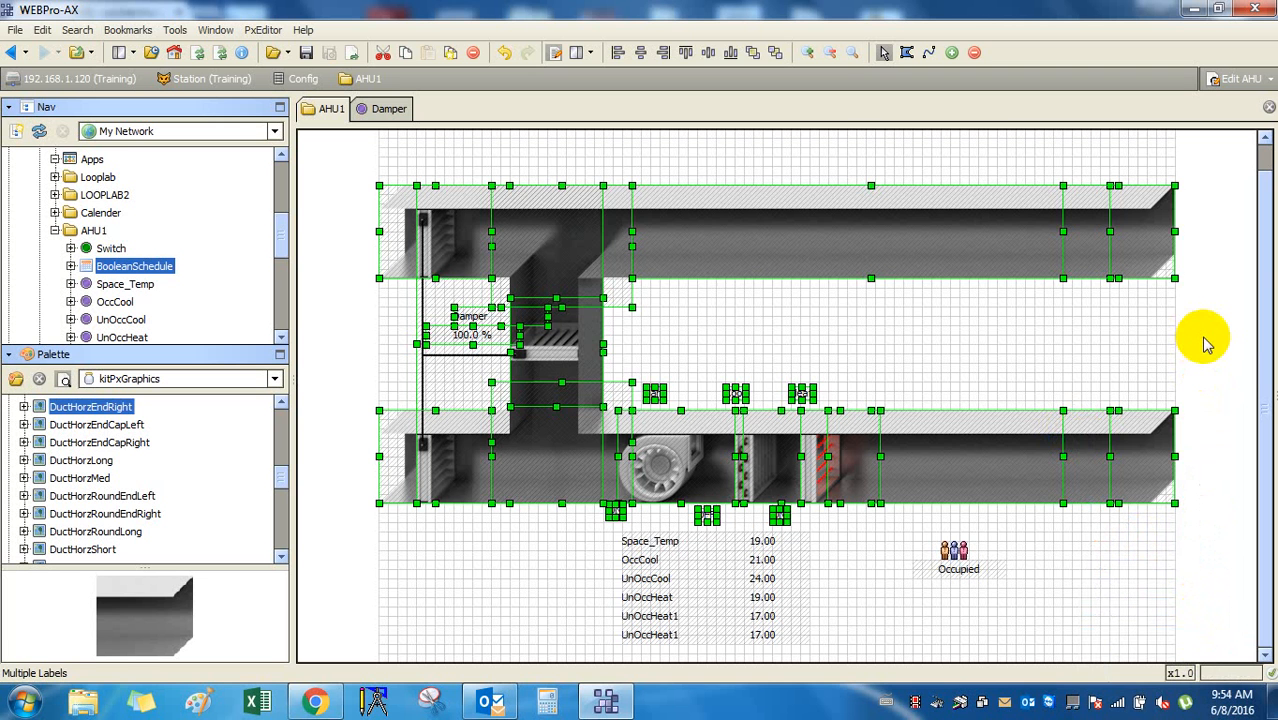
{"action": "left_click", "coordinate": [1230, 340]}
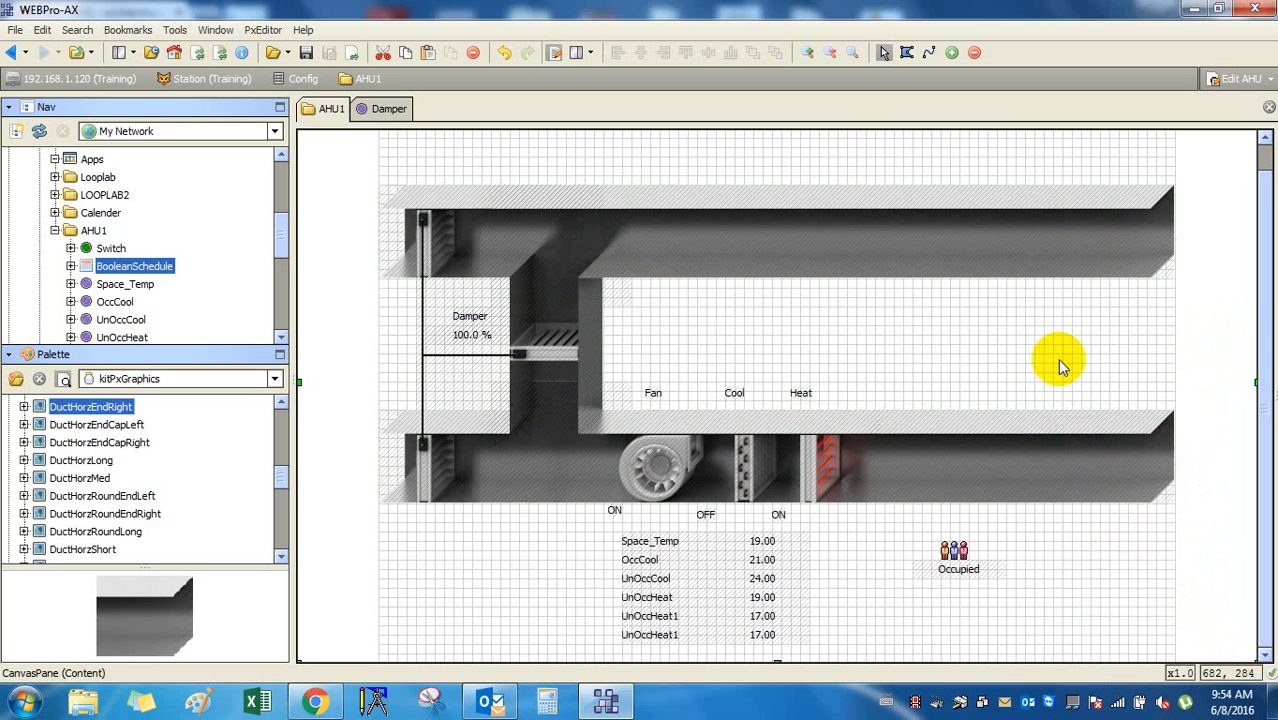
{"action": "left_click_drag", "start_coordinate": [325, 155], "coordinate": [1208, 525]}
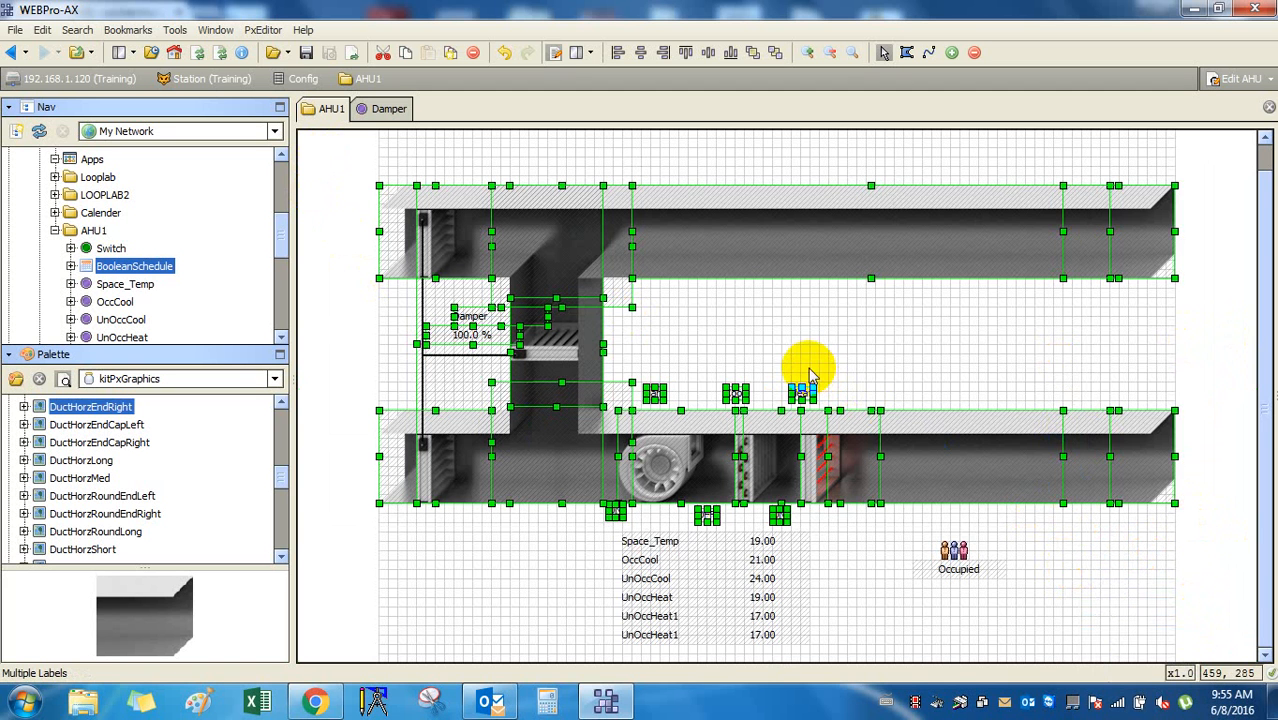
{"action": "left_click", "coordinate": [1172, 465]}
{"action": "left_click", "coordinate": [1140, 245]}
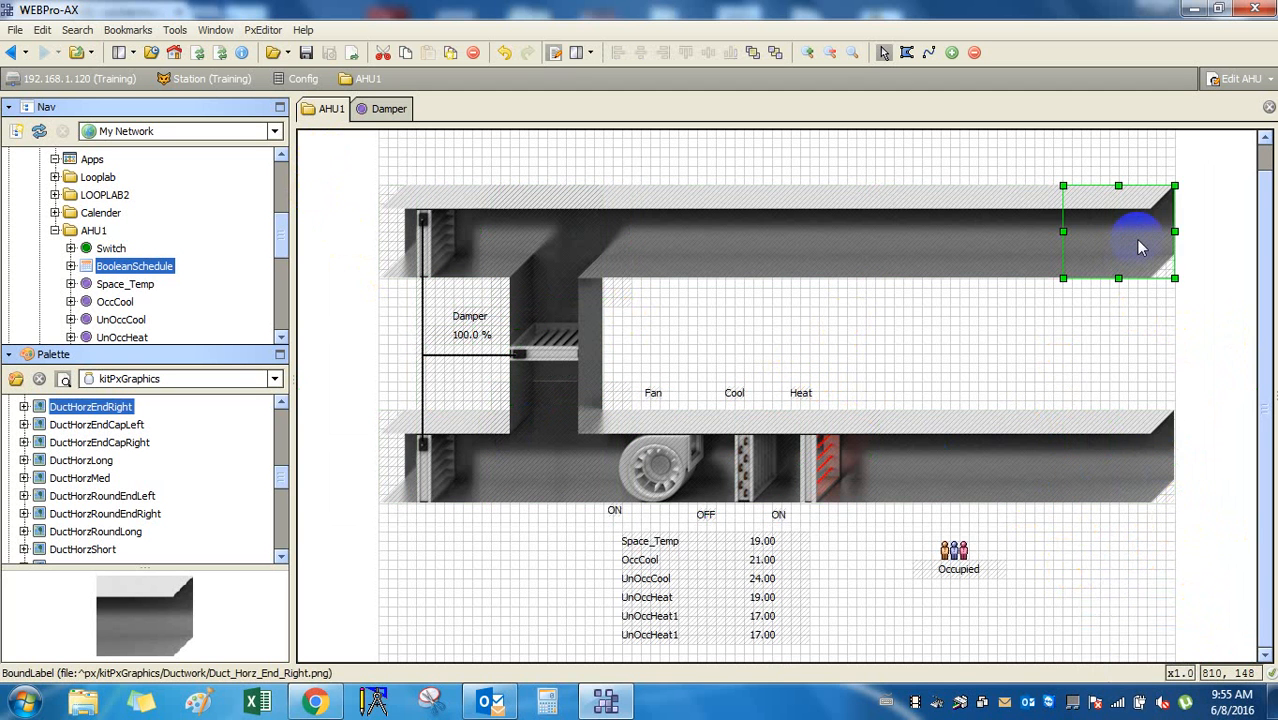
{"action": "left_click", "coordinate": [1166, 480]}
{"action": "left_click_drag", "start_coordinate": [332, 160], "coordinate": [1229, 528]}
{"action": "right_click", "coordinate": [994, 424]}
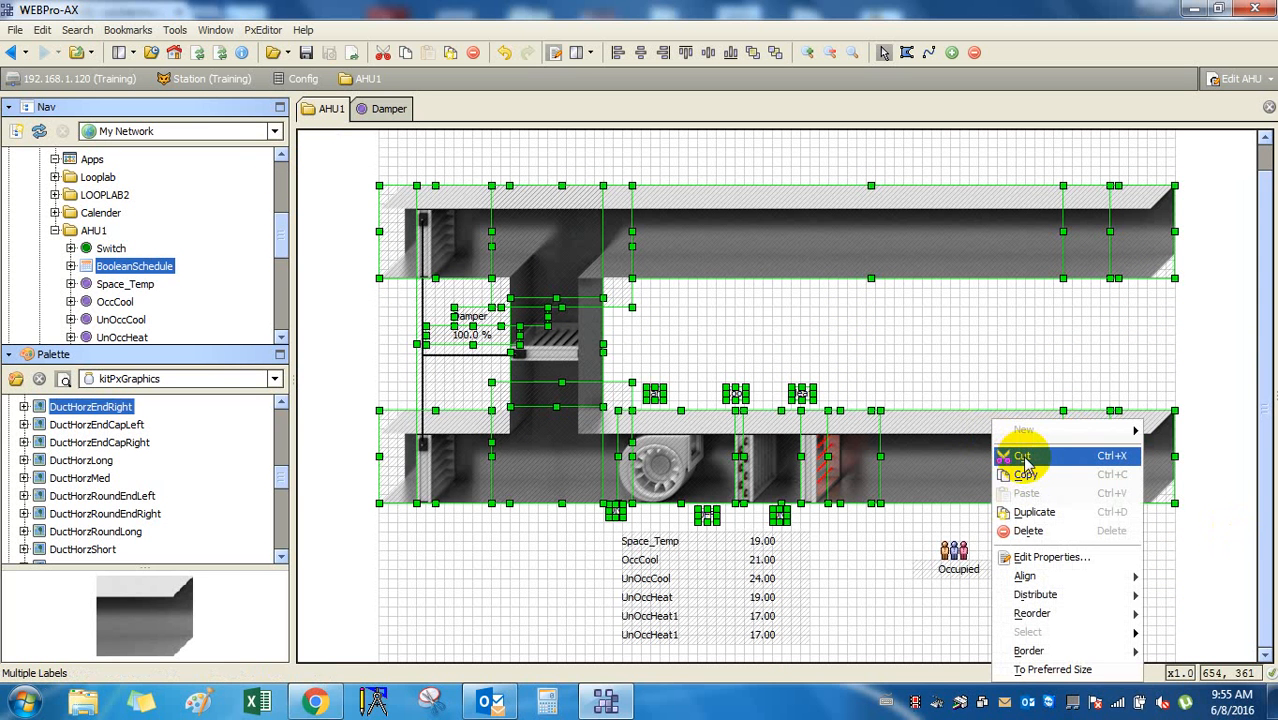
{"action": "left_click", "coordinate": [784, 168]}
{"action": "left_click", "coordinate": [799, 137]}
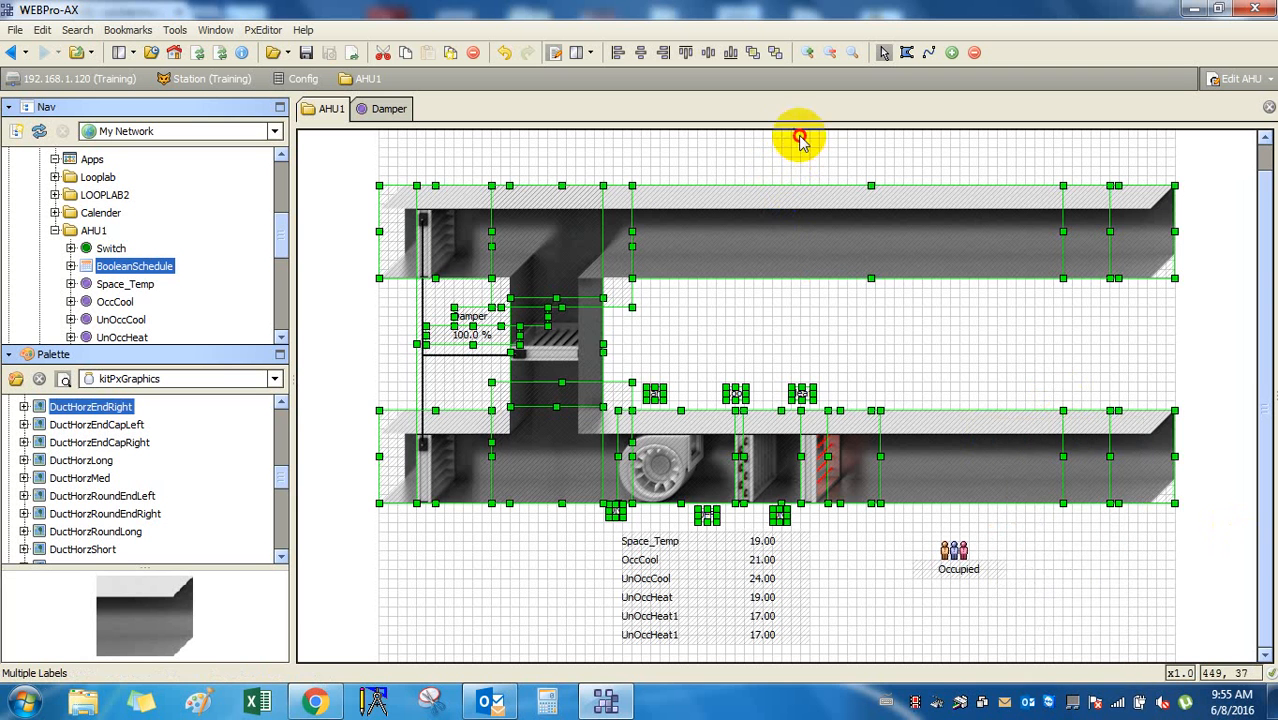
Add an AHU label above the ducts with a red-to-blue gradient background.
{"action": "right_click", "coordinate": [694, 151]}
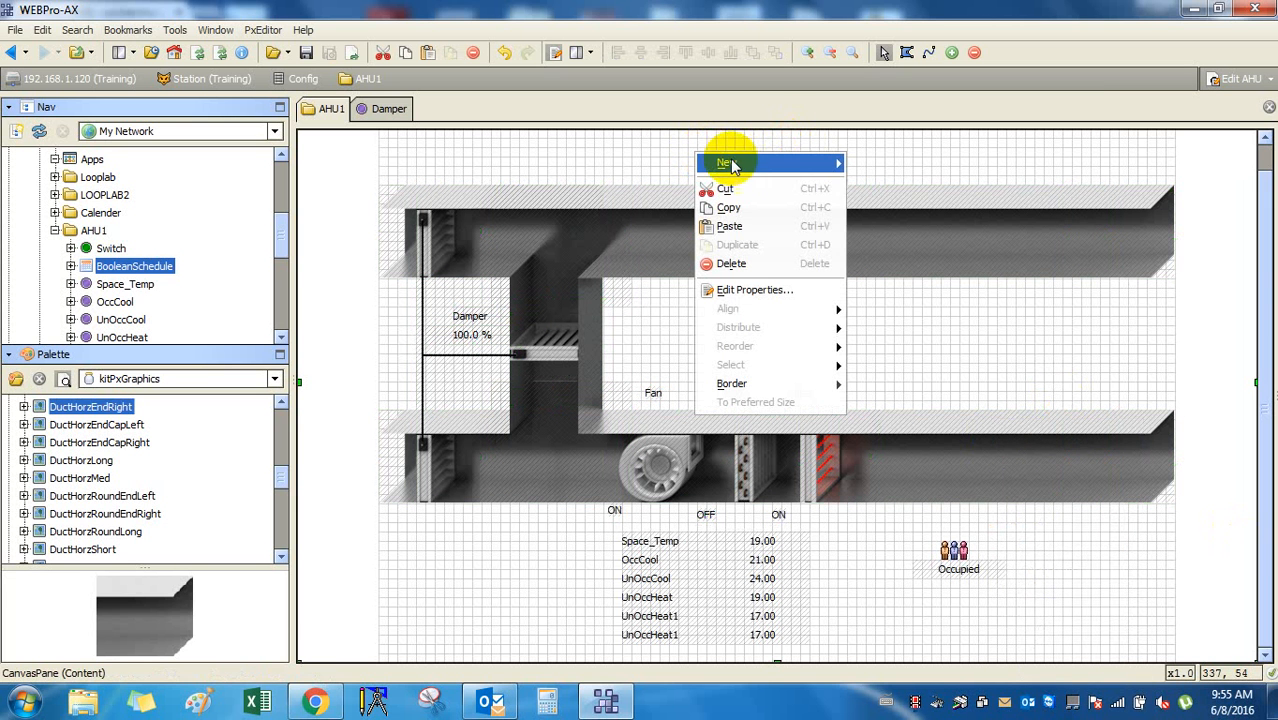
{"action": "mouse_move", "coordinate": [730, 165]}
{"action": "left_click", "coordinate": [870, 165]}
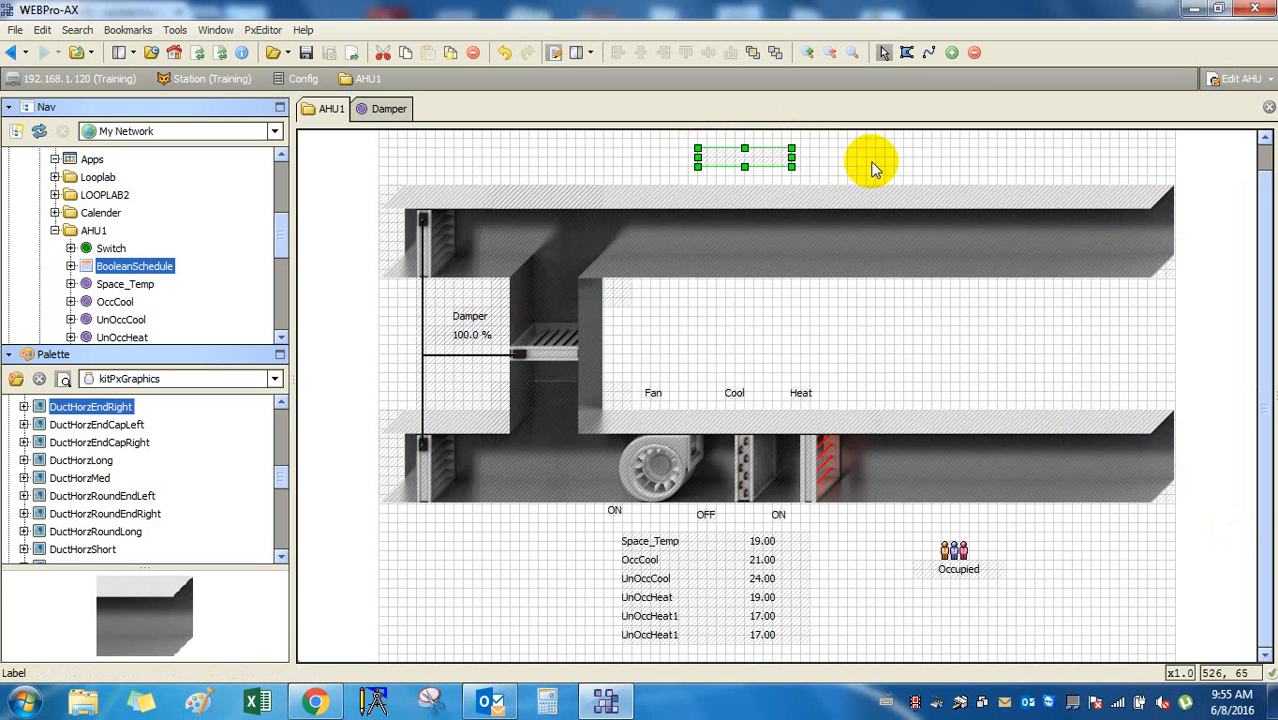
{"action": "double_click", "coordinate": [773, 163]}
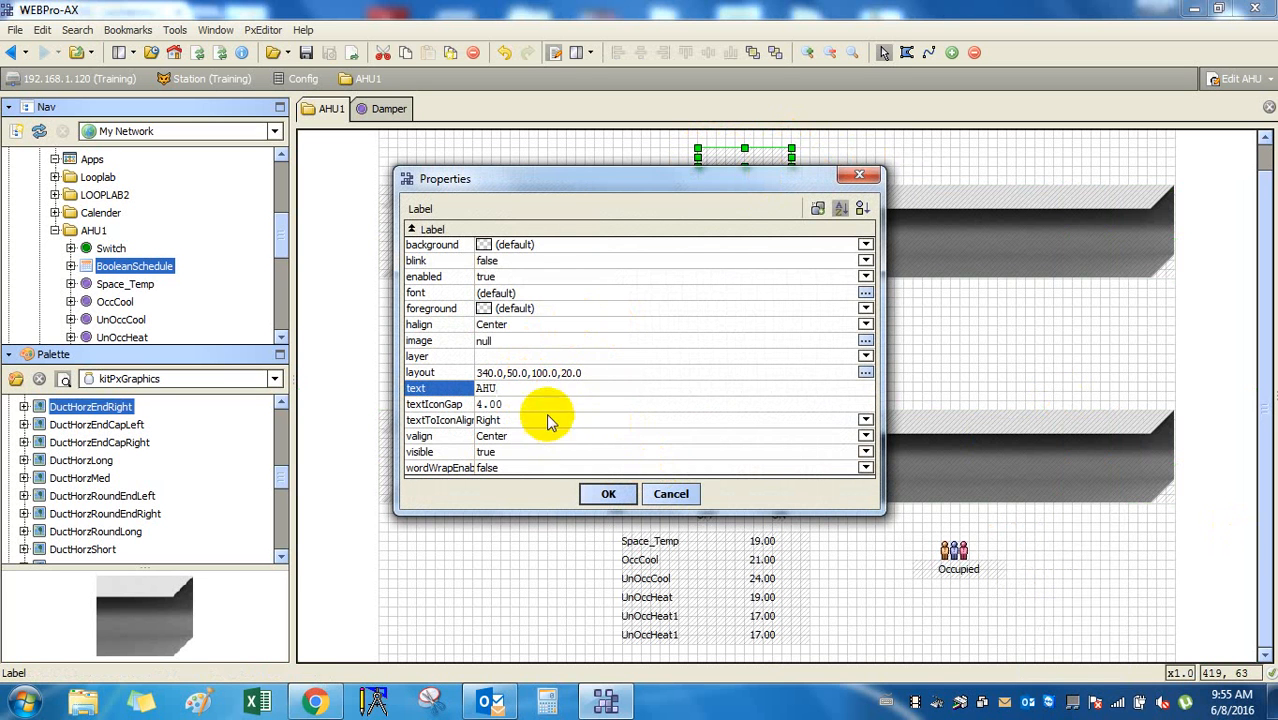
{"action": "left_click_drag", "start_coordinate": [539, 393], "coordinate": [440, 391]}
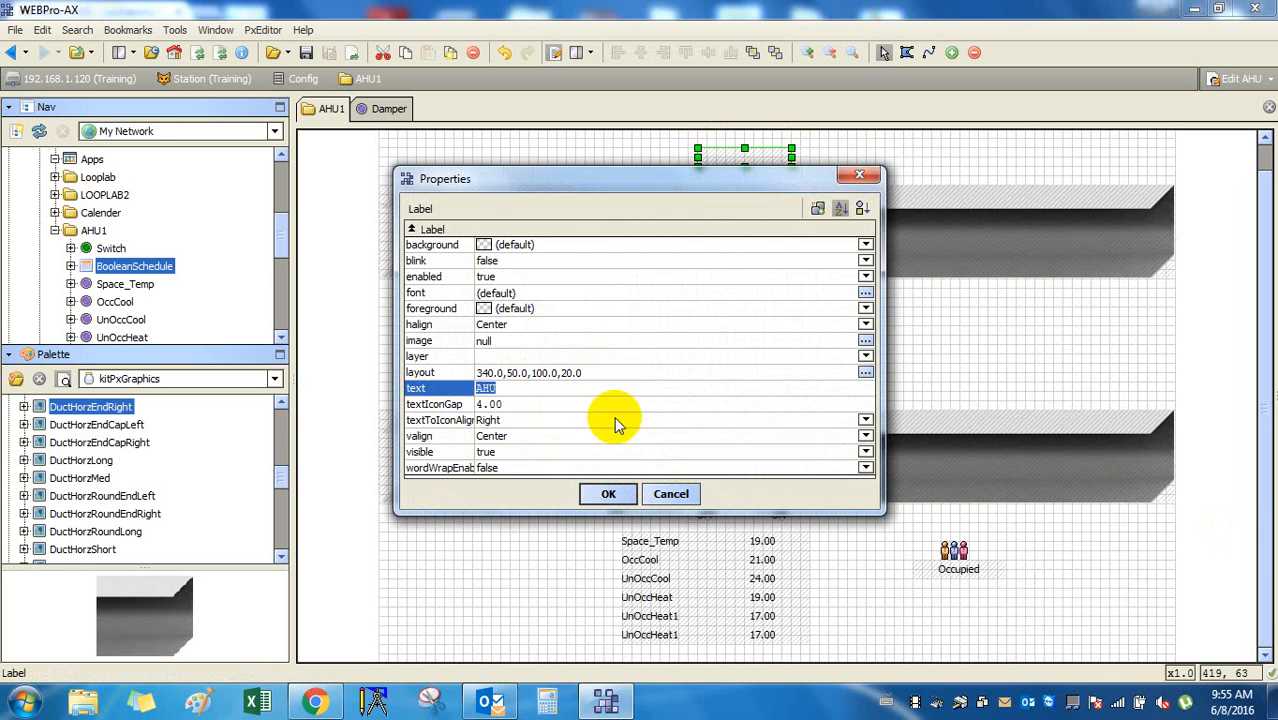
{"action": "left_click", "coordinate": [865, 244]}
{"action": "left_click", "coordinate": [840, 286]}
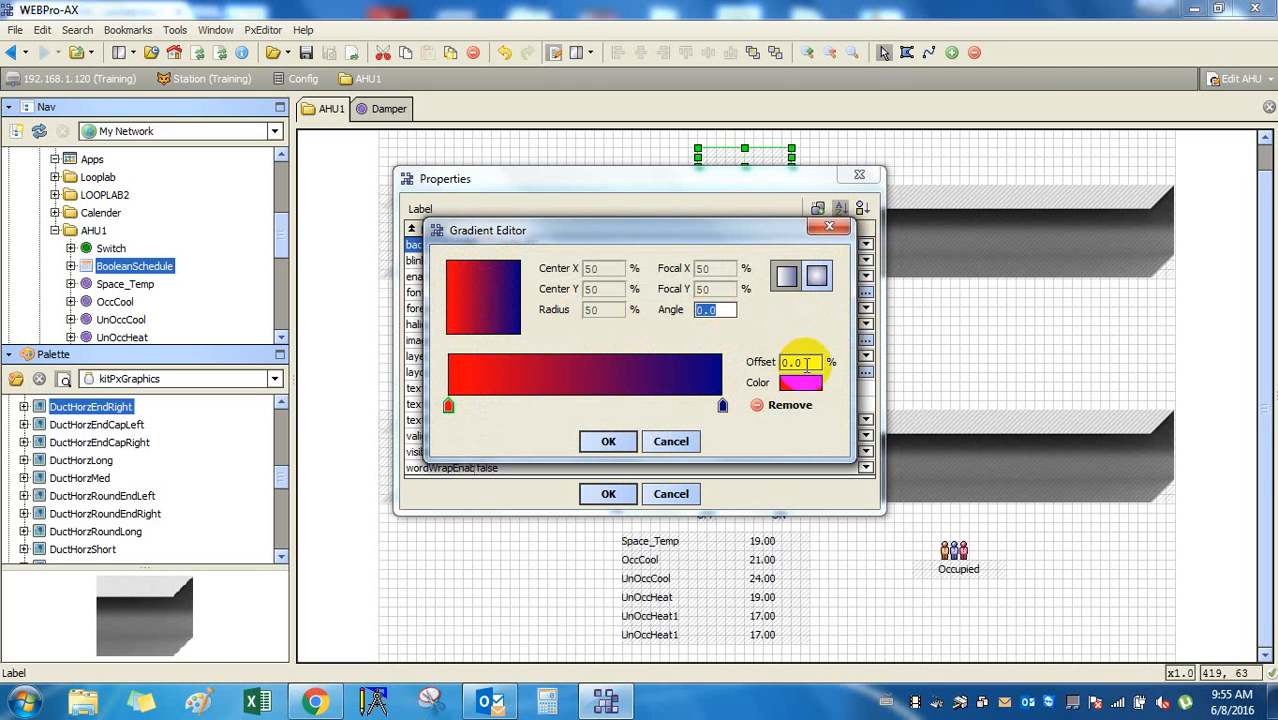
{"action": "left_click", "coordinate": [608, 441]}
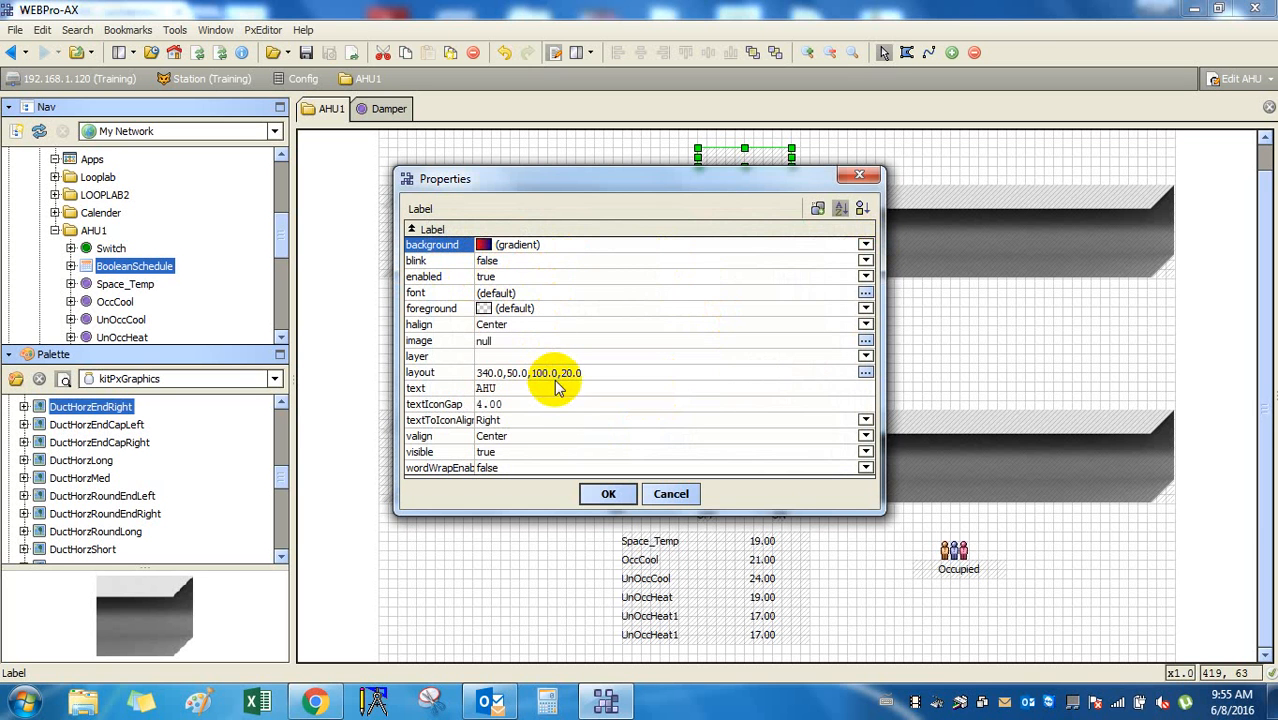
{"action": "left_click", "coordinate": [522, 421]}
{"action": "left_click", "coordinate": [527, 425]}
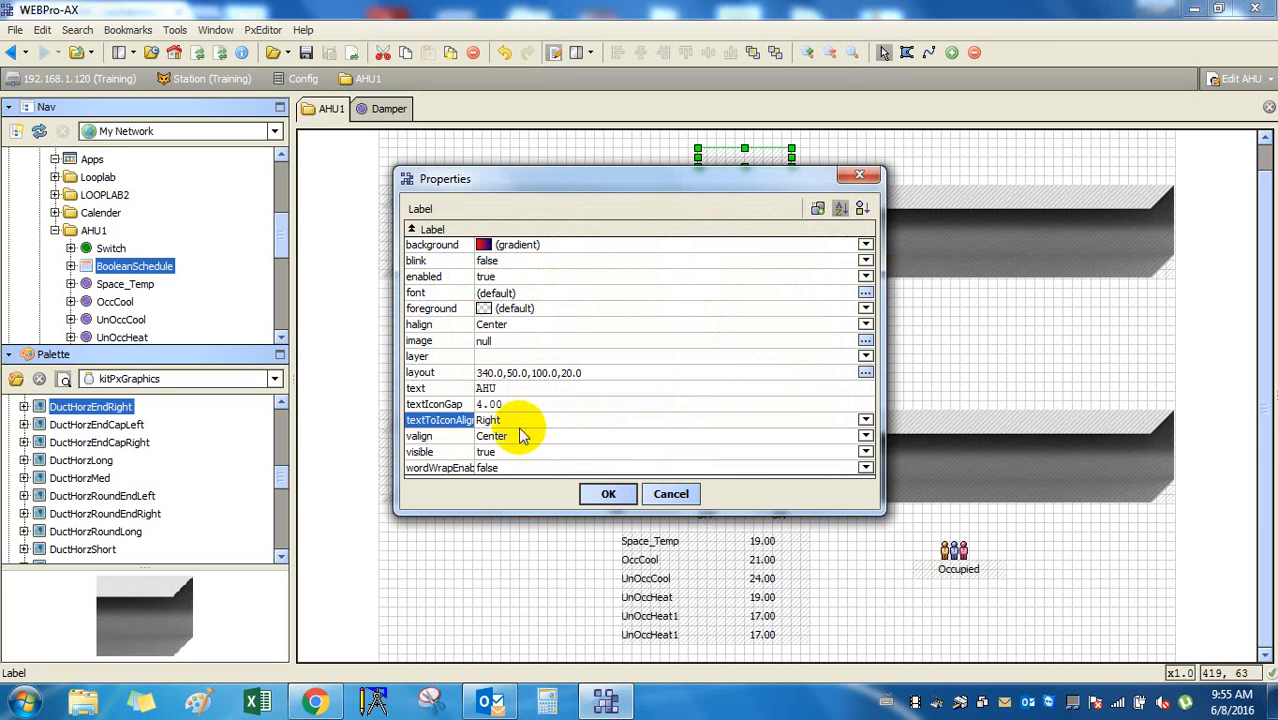
{"action": "left_click", "coordinate": [609, 496]}
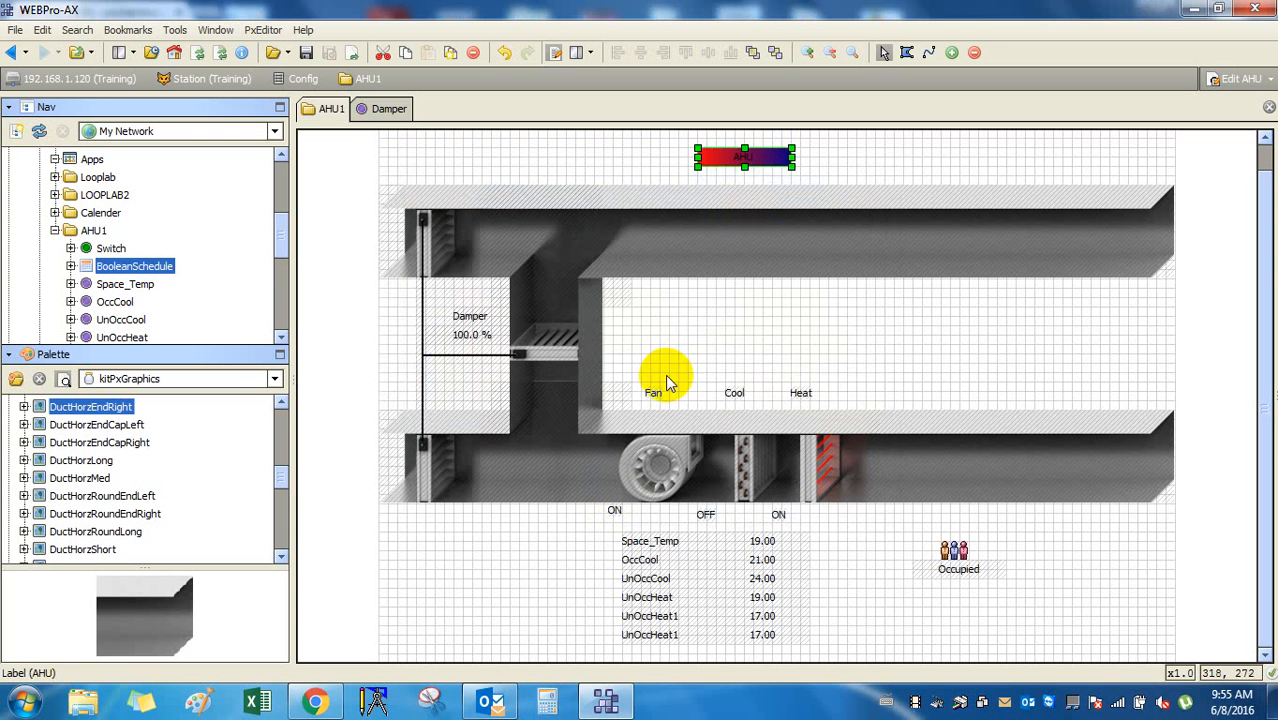
Set the AHU label font to bold 26 pt.
{"action": "left_click", "coordinate": [756, 168]}
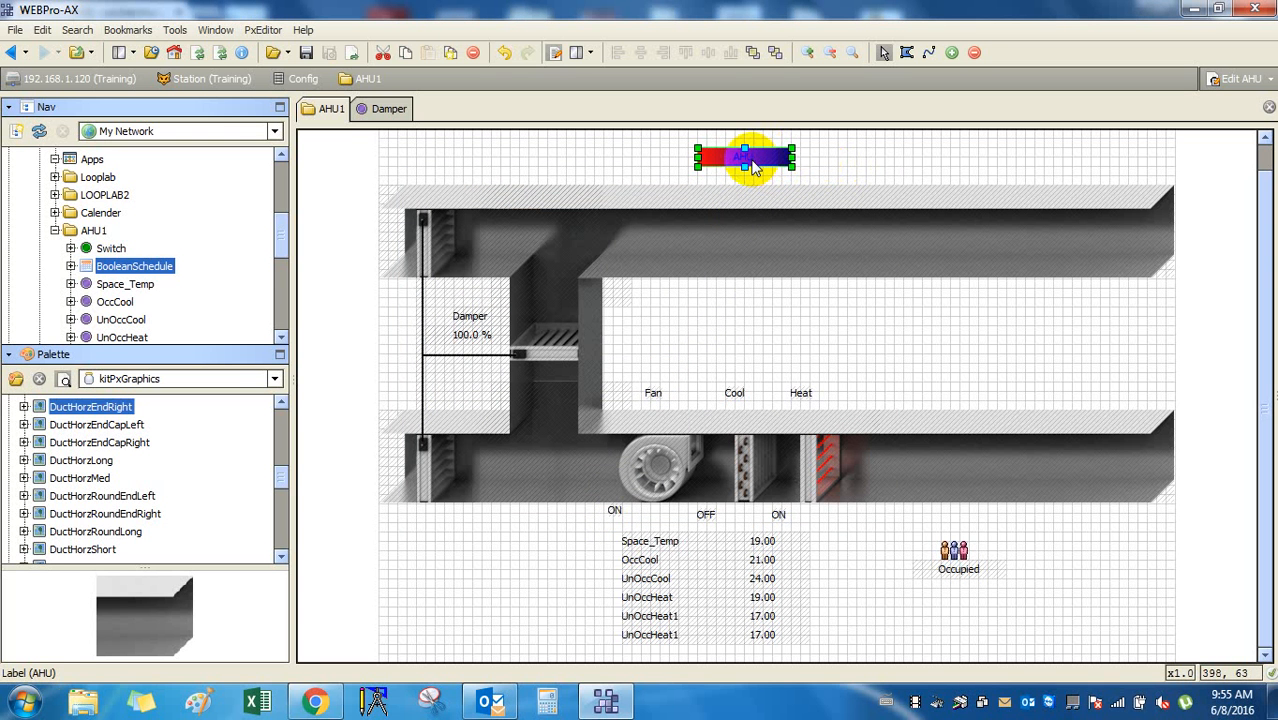
{"action": "double_click", "coordinate": [752, 165]}
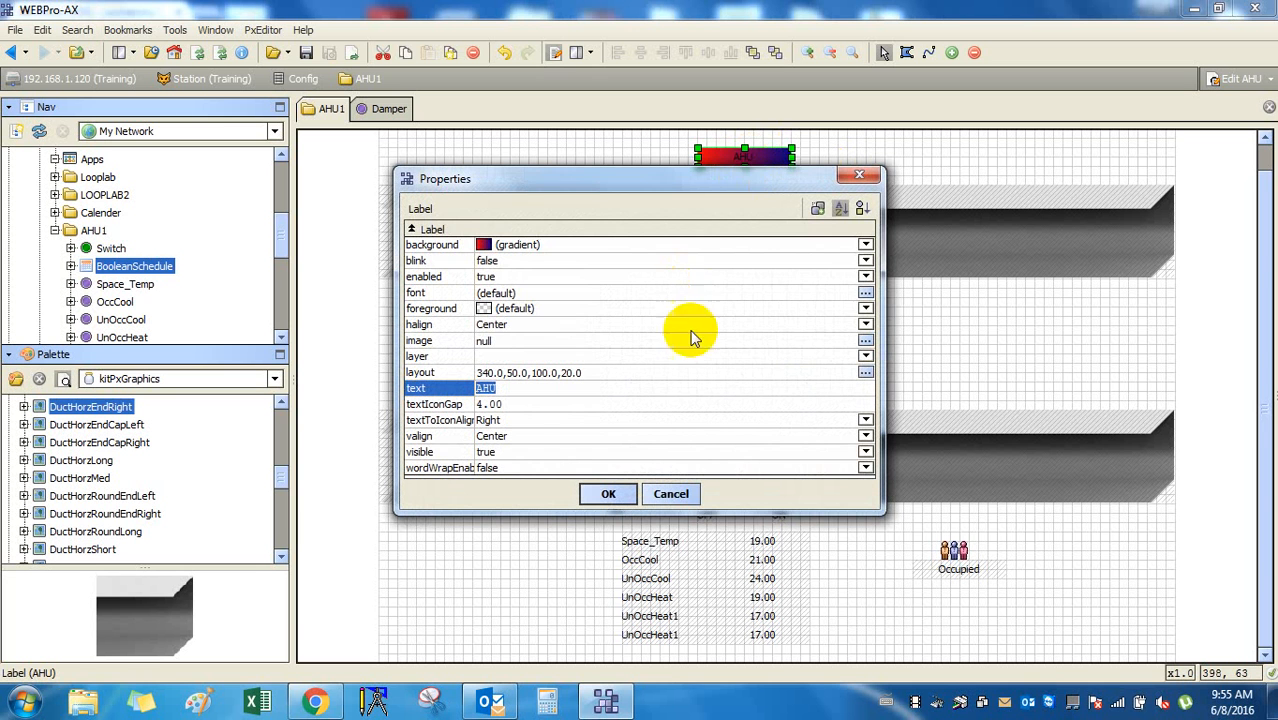
{"action": "left_click", "coordinate": [564, 303]}
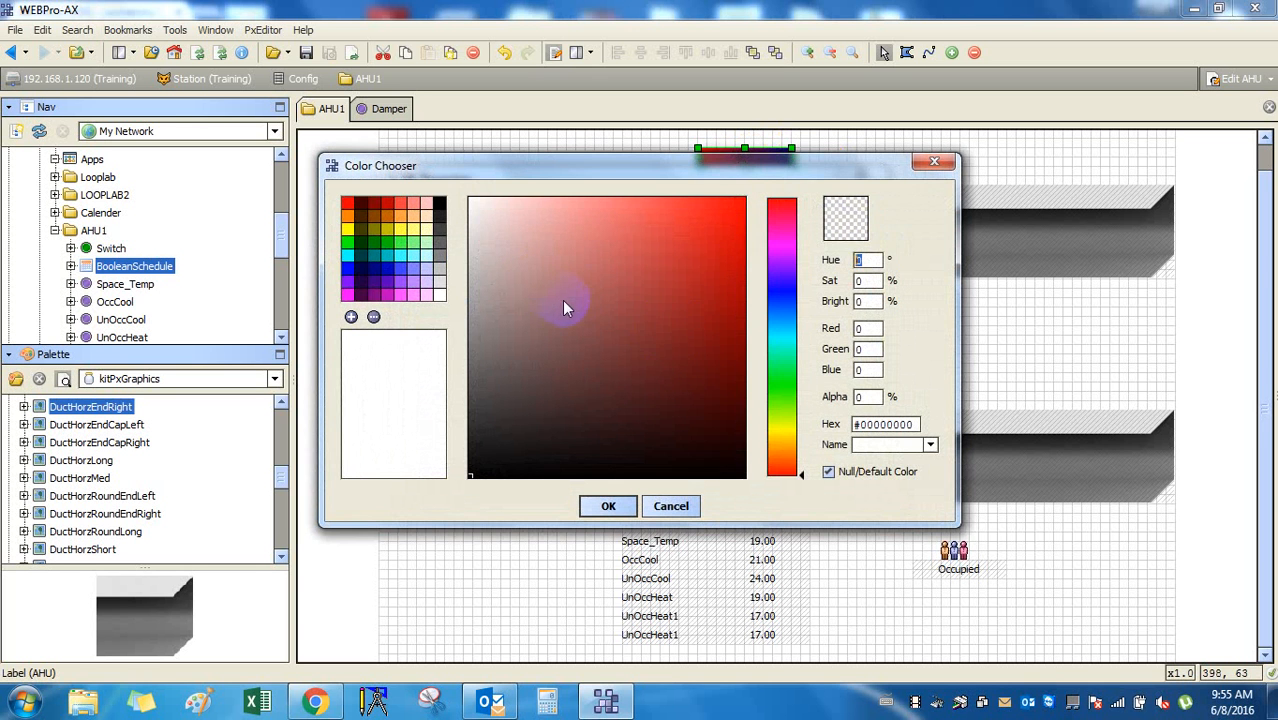
{"action": "left_click", "coordinate": [671, 505]}
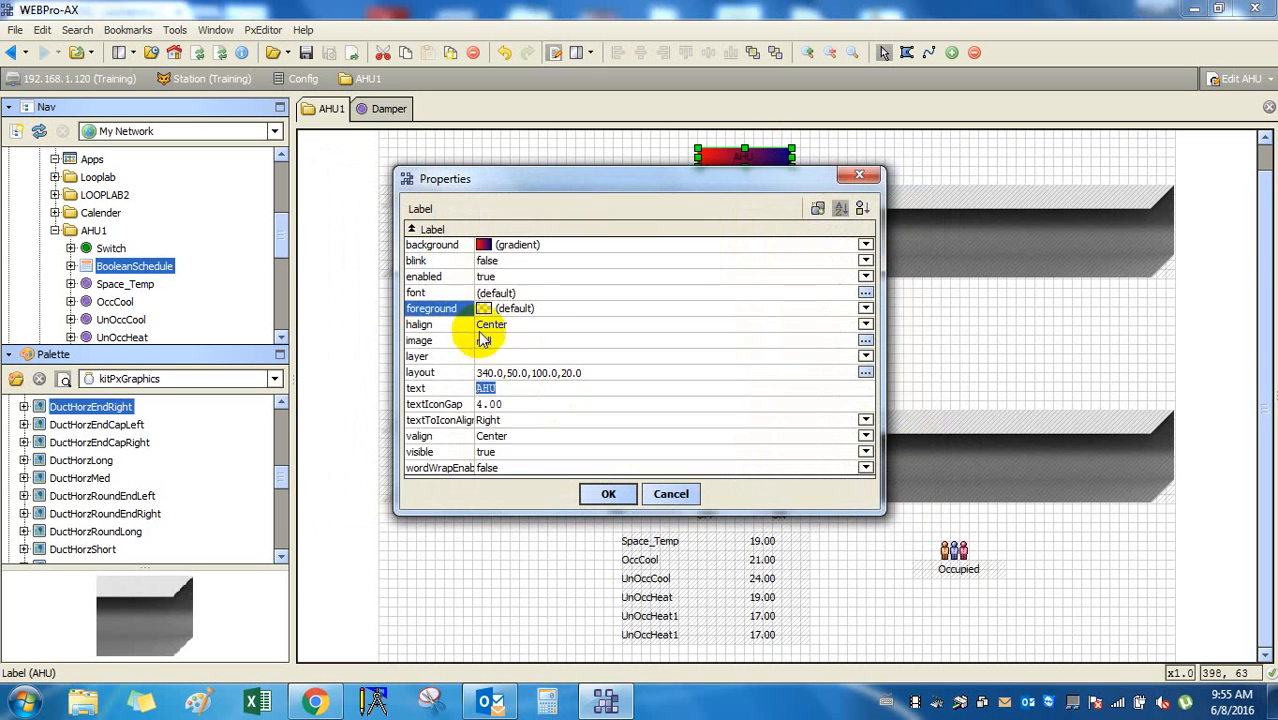
{"action": "left_click", "coordinate": [584, 294]}
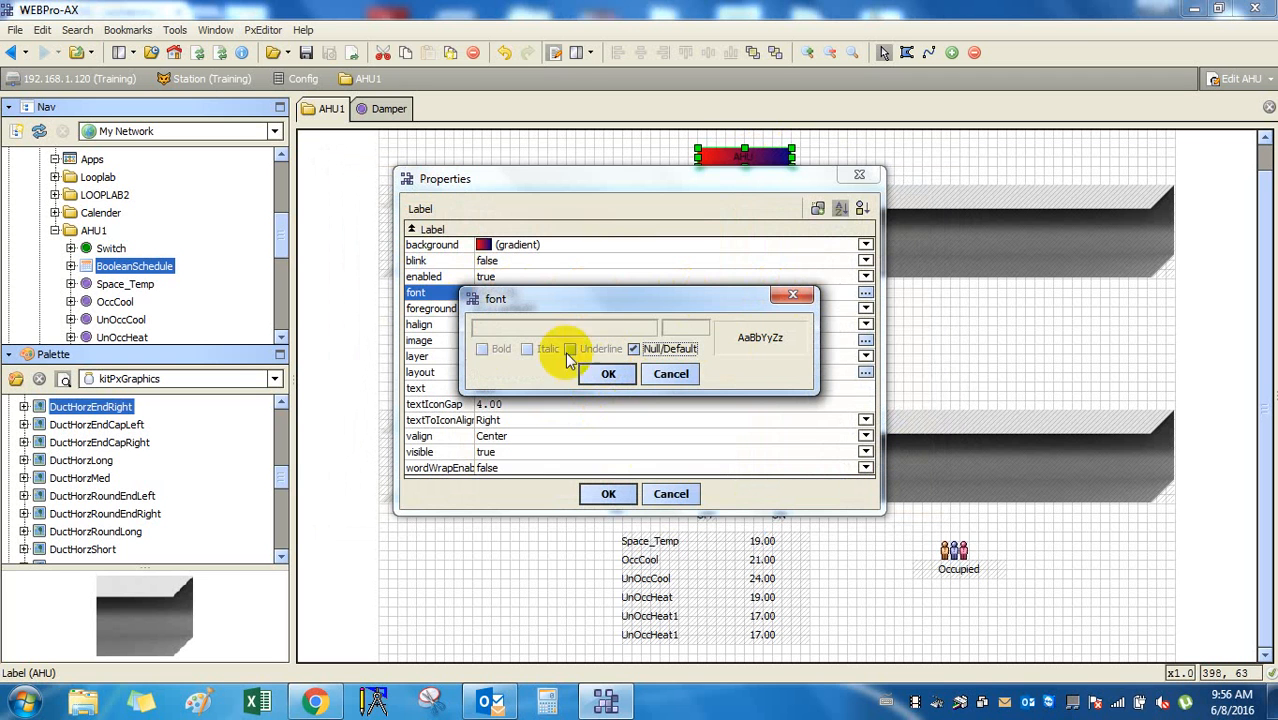
{"action": "left_click", "coordinate": [665, 349]}
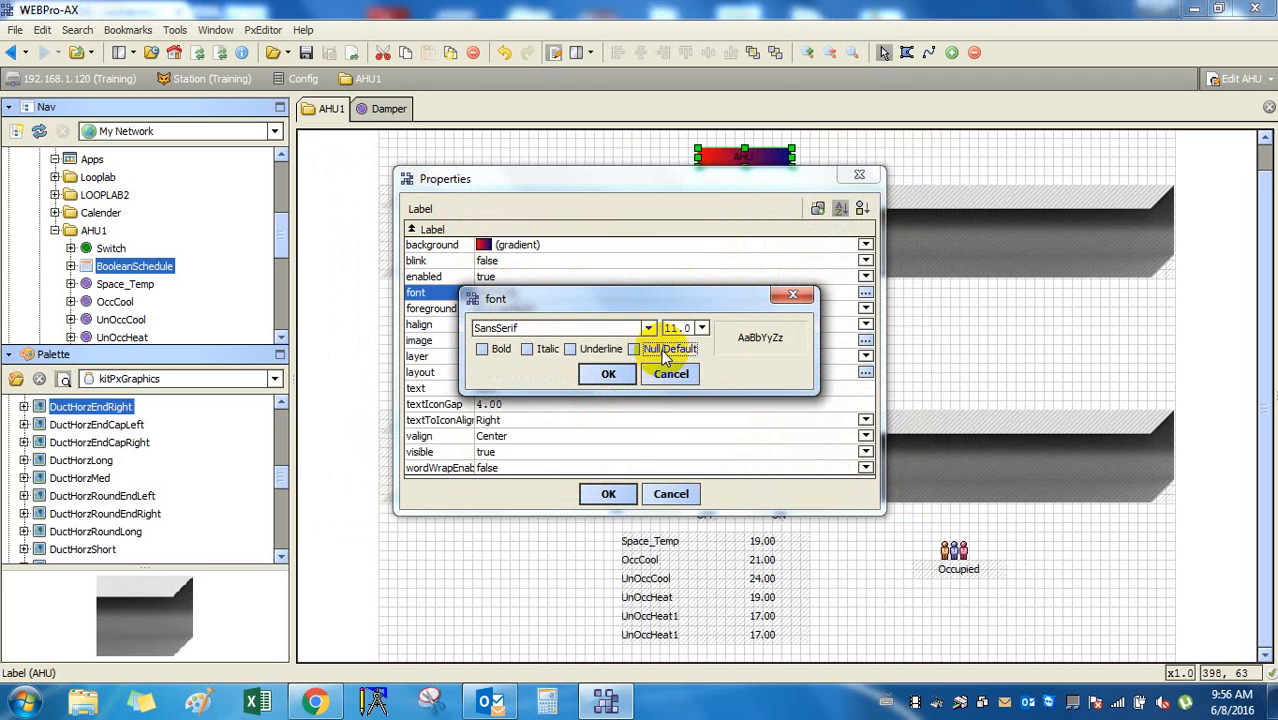
{"action": "left_click", "coordinate": [703, 328]}
{"action": "left_click", "coordinate": [708, 403]}
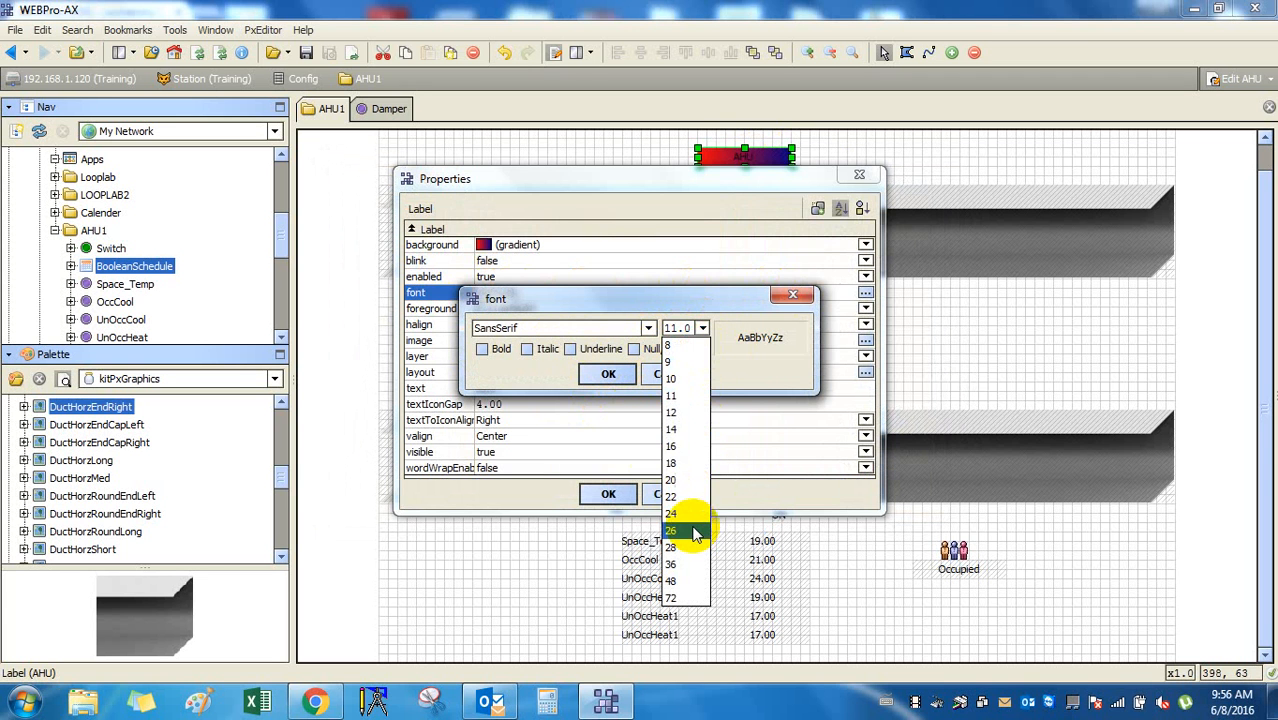
{"action": "left_click", "coordinate": [483, 349]}
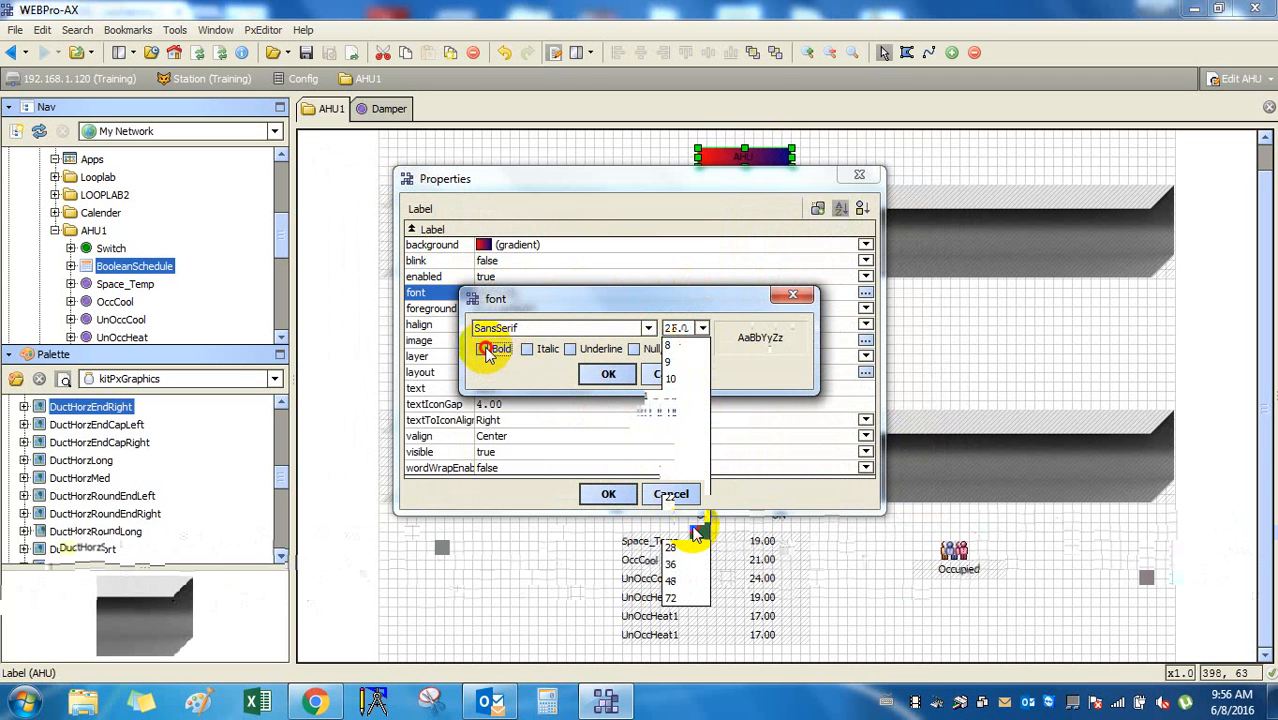
{"action": "left_click", "coordinate": [610, 375]}
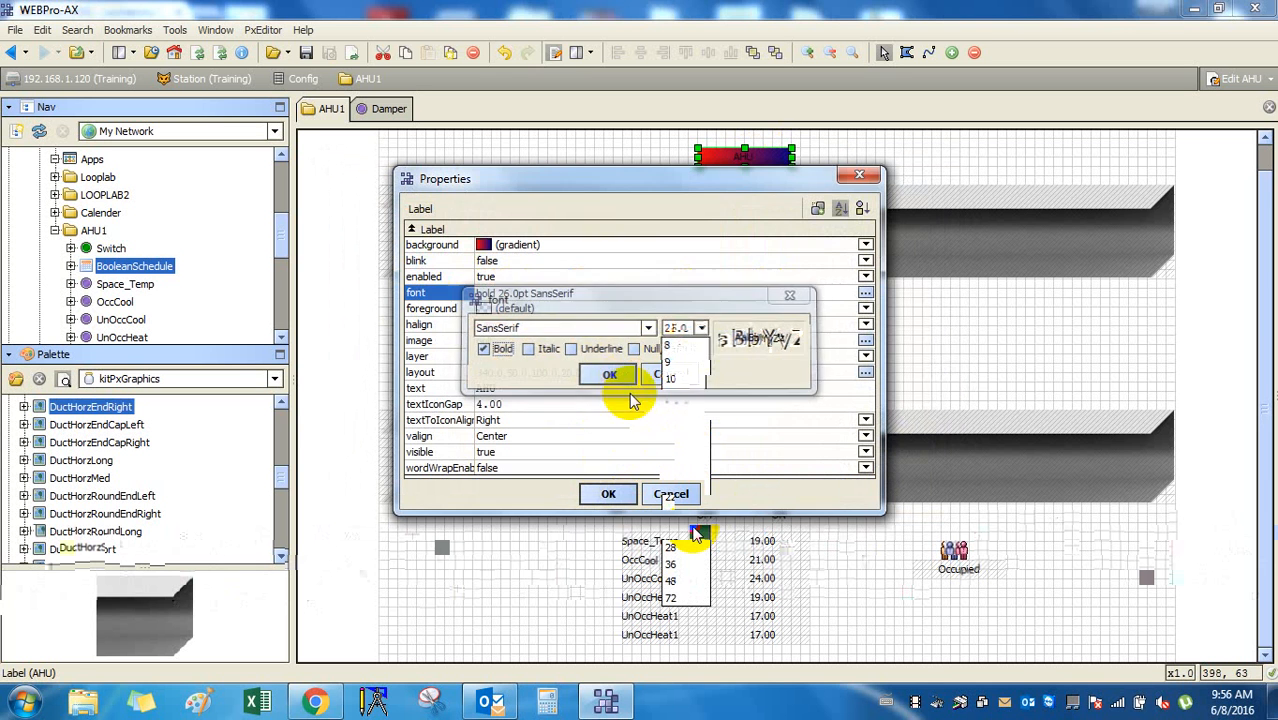
{"action": "left_click", "coordinate": [610, 493]}
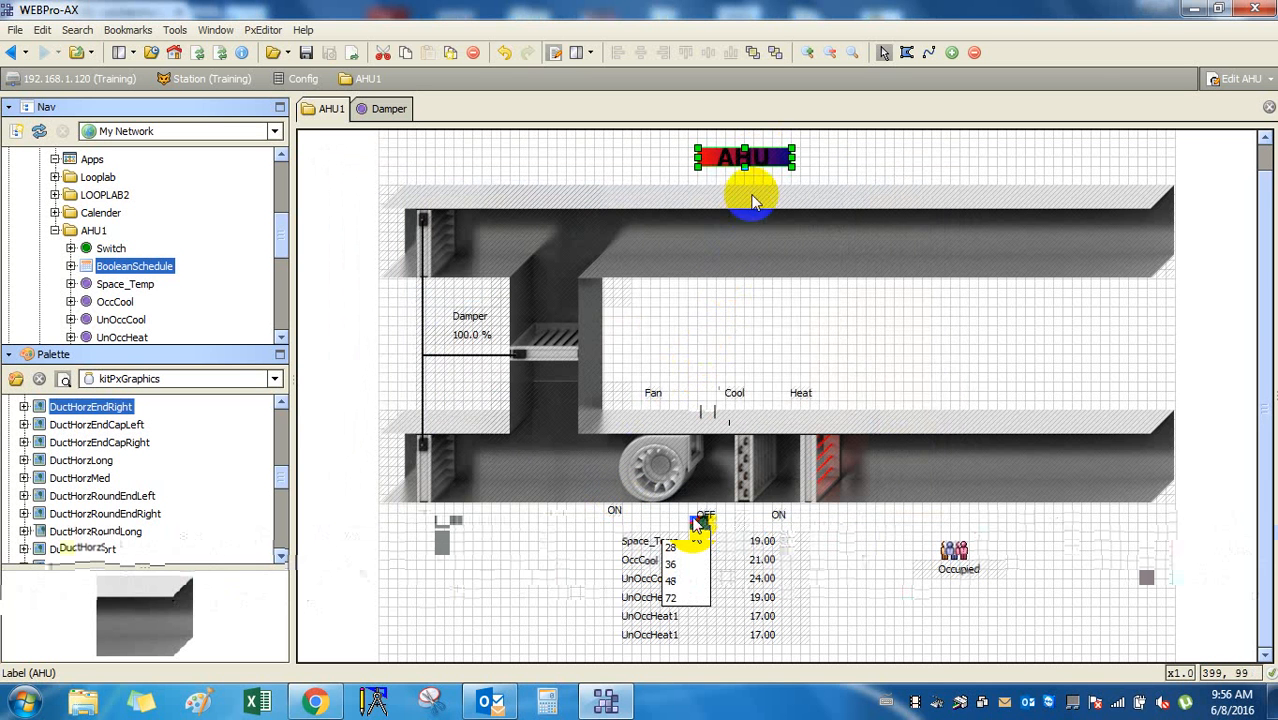
Remove the AHU label's coloured background after trying a radial gradient.
{"action": "double_click", "coordinate": [769, 165]}
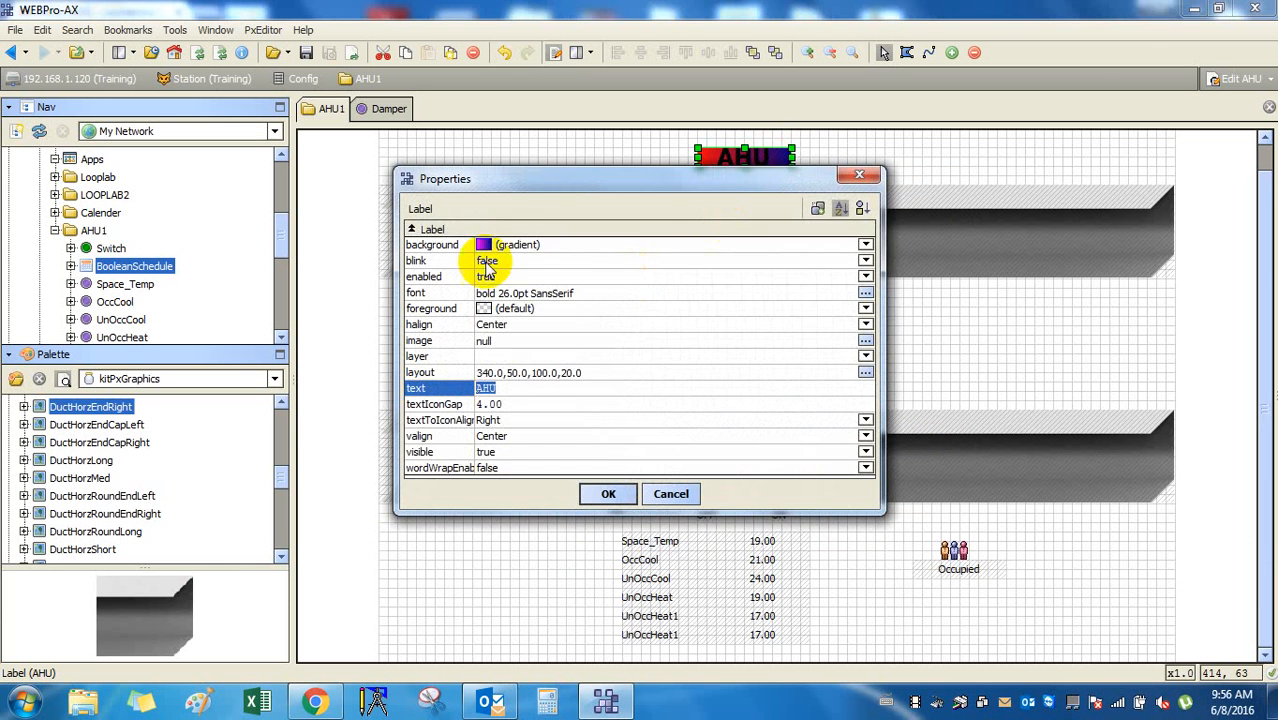
{"action": "left_click", "coordinate": [543, 248]}
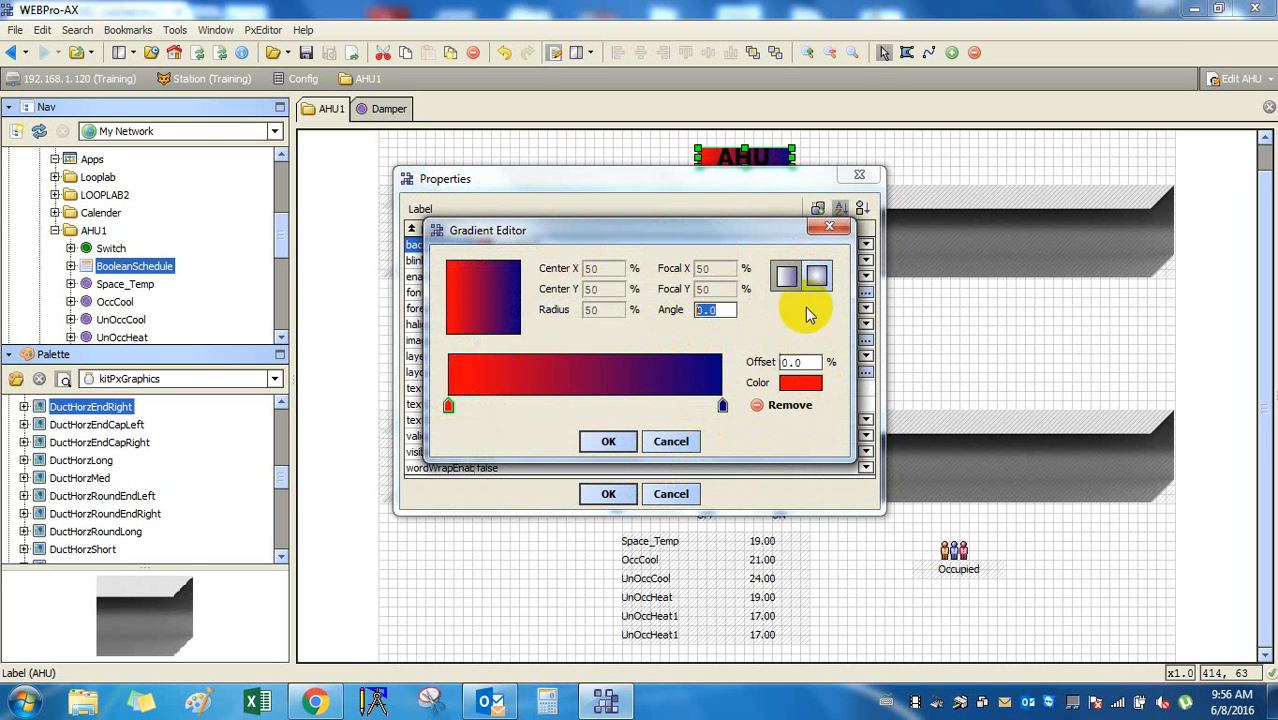
{"action": "left_click", "coordinate": [817, 275]}
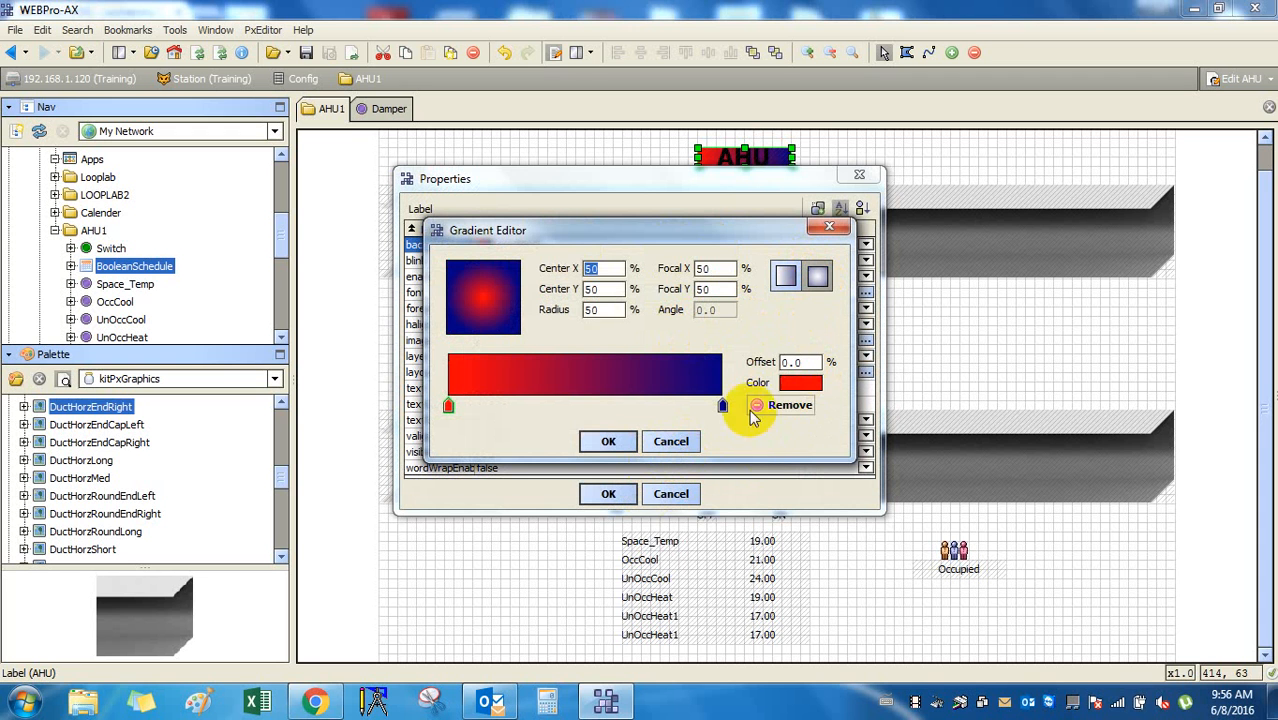
{"action": "left_click", "coordinate": [609, 442]}
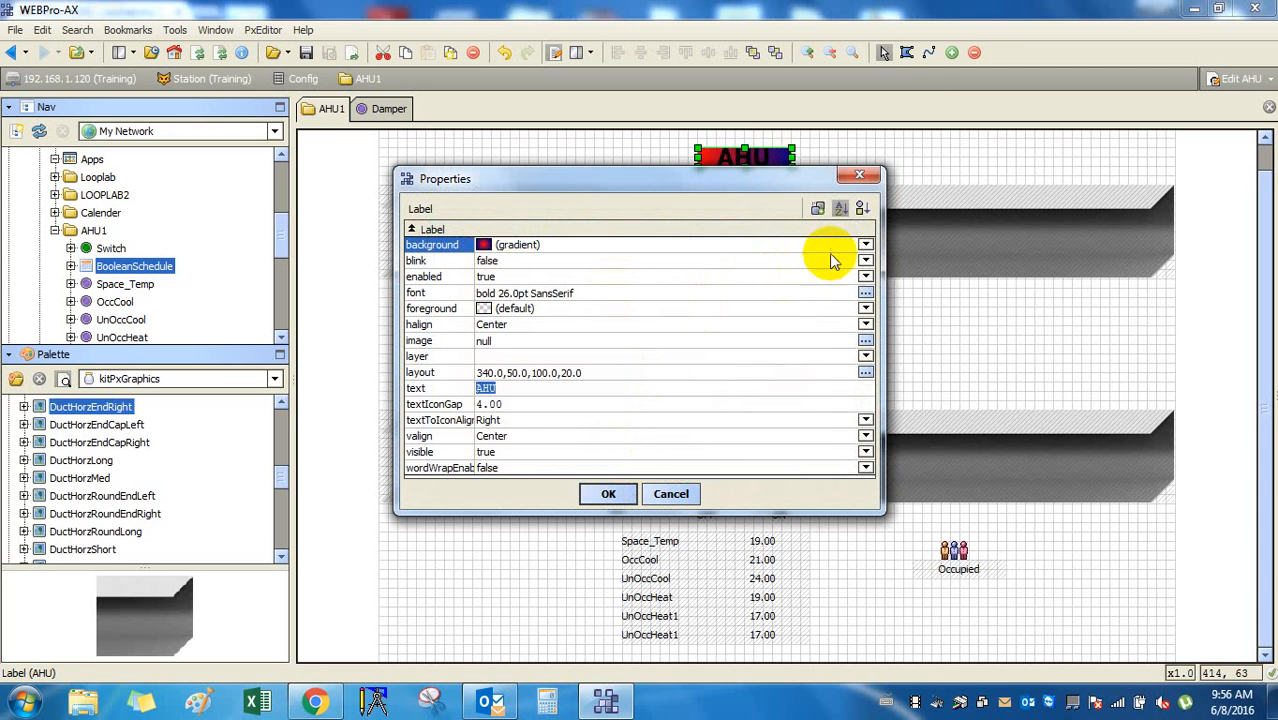
{"action": "left_click", "coordinate": [865, 245]}
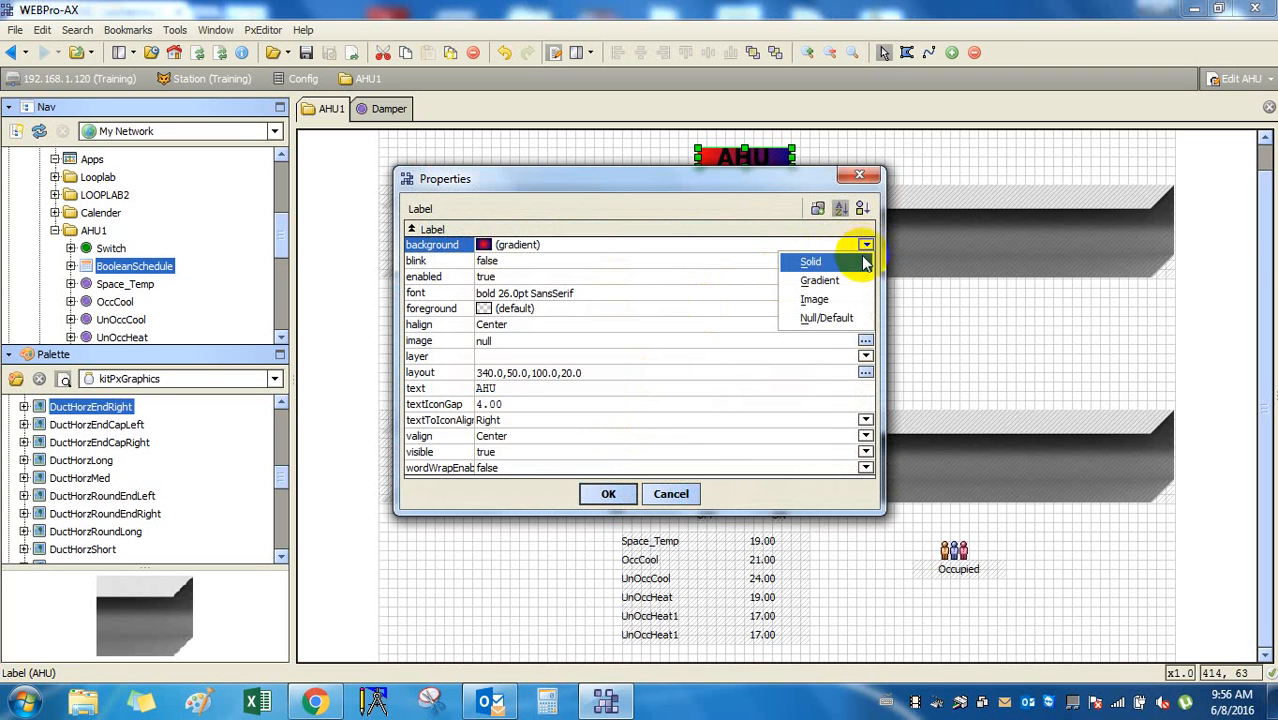
{"action": "left_click", "coordinate": [826, 317]}
{"action": "left_click", "coordinate": [609, 494]}
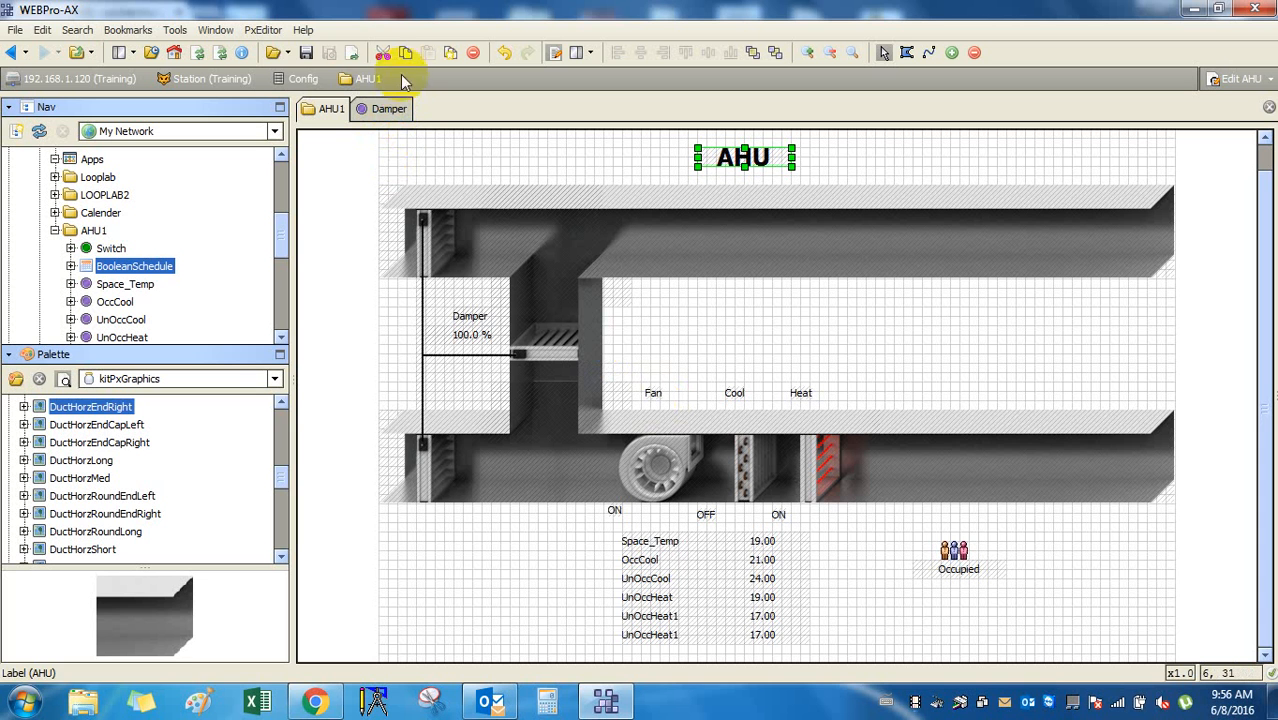
Save the AHU1 graphic, check the Damper tab, and switch AHU1 to live view.
{"action": "left_click", "coordinate": [306, 52]}
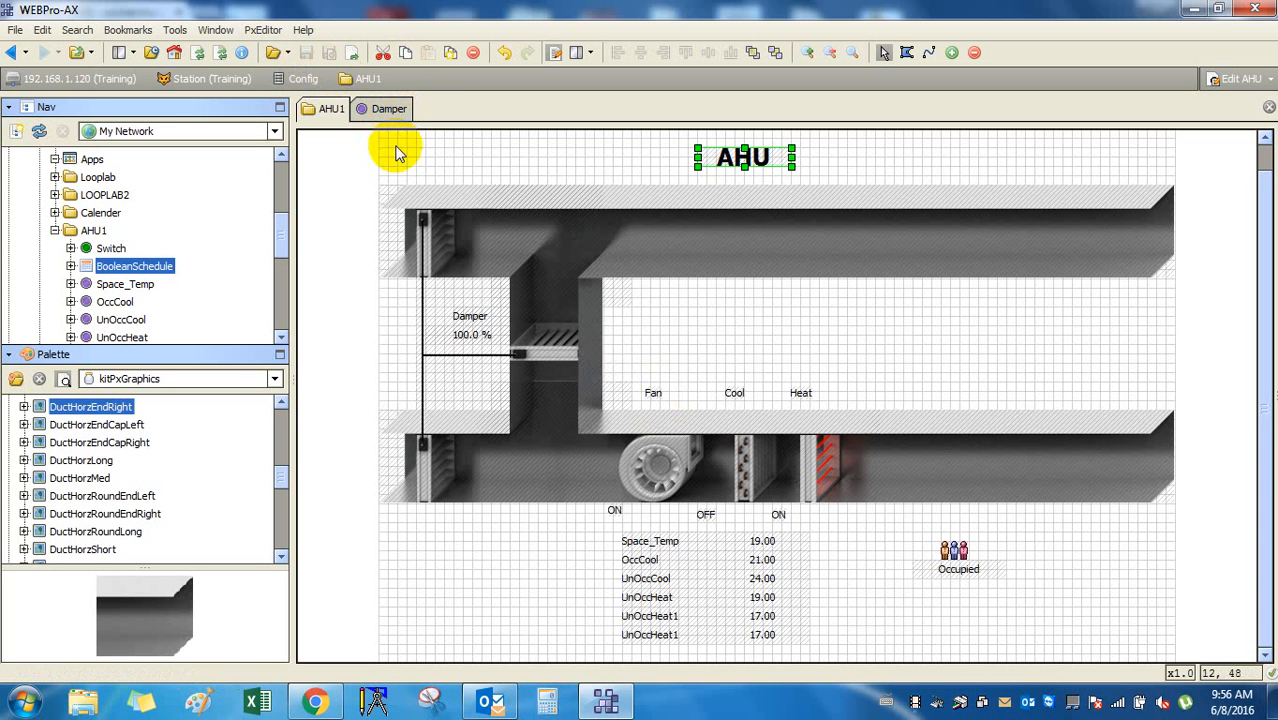
{"action": "left_click", "coordinate": [394, 110]}
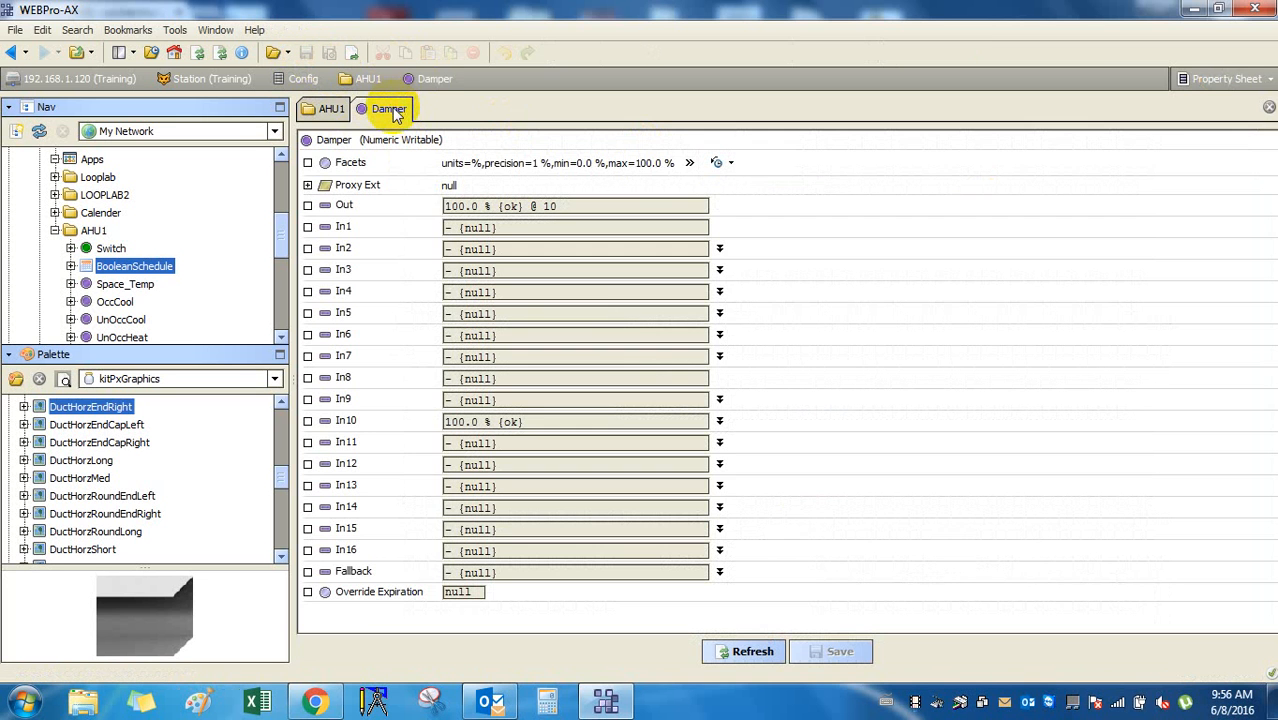
{"action": "left_click", "coordinate": [333, 110]}
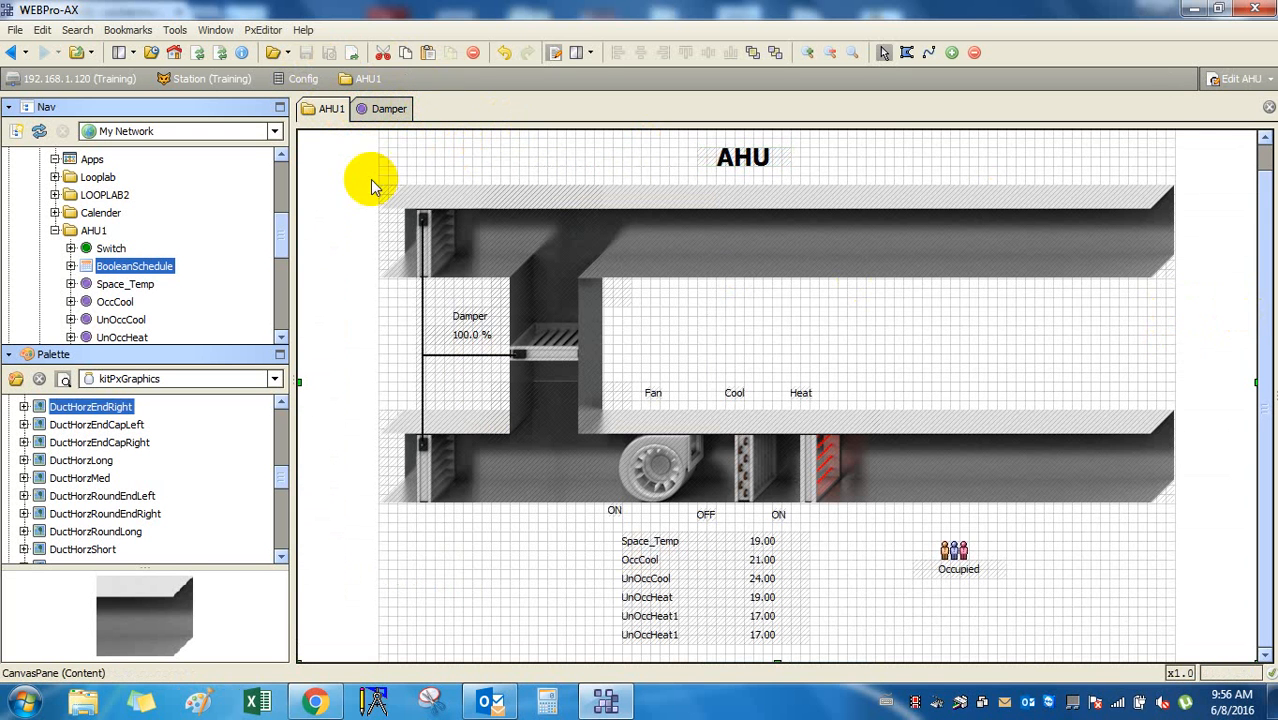
{"action": "left_click", "coordinate": [558, 52]}
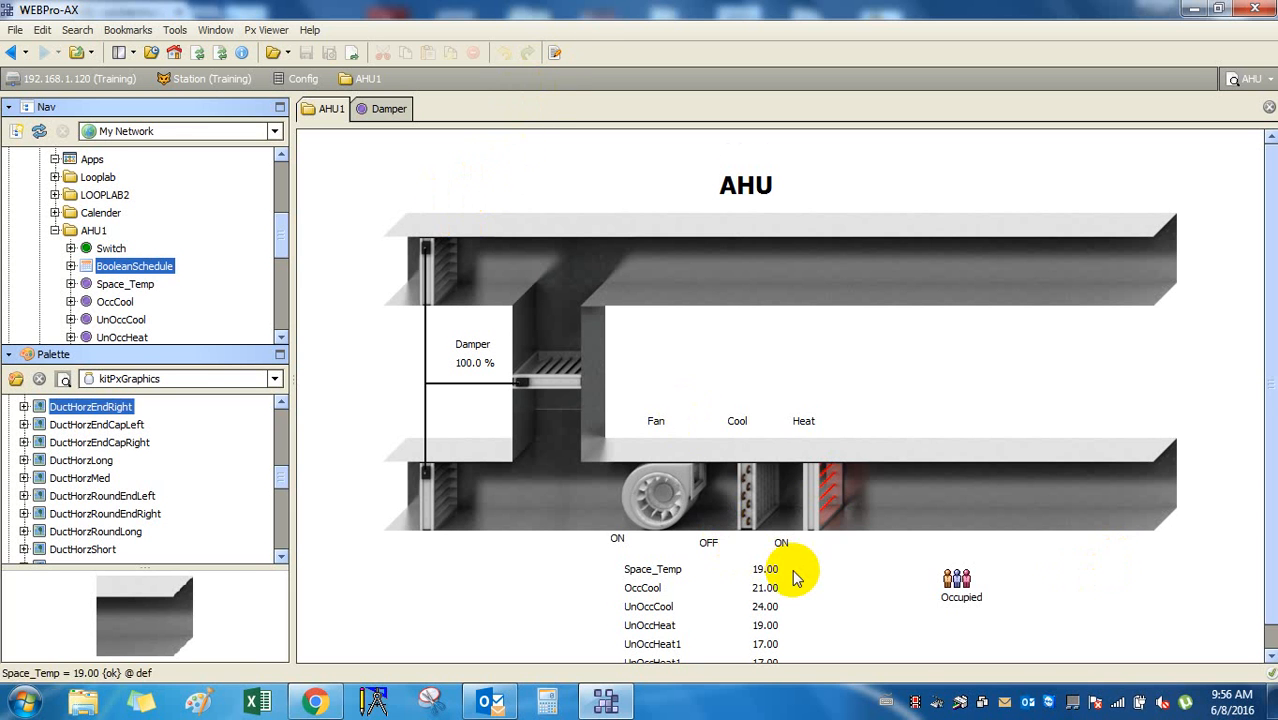
Use the Set action to change UnOccHeat1 from 17.00 to 19.
{"action": "scroll", "coordinate": [793, 571], "scroll_direction": "down", "scroll_amount": 1}
{"action": "right_click", "coordinate": [762, 542]}
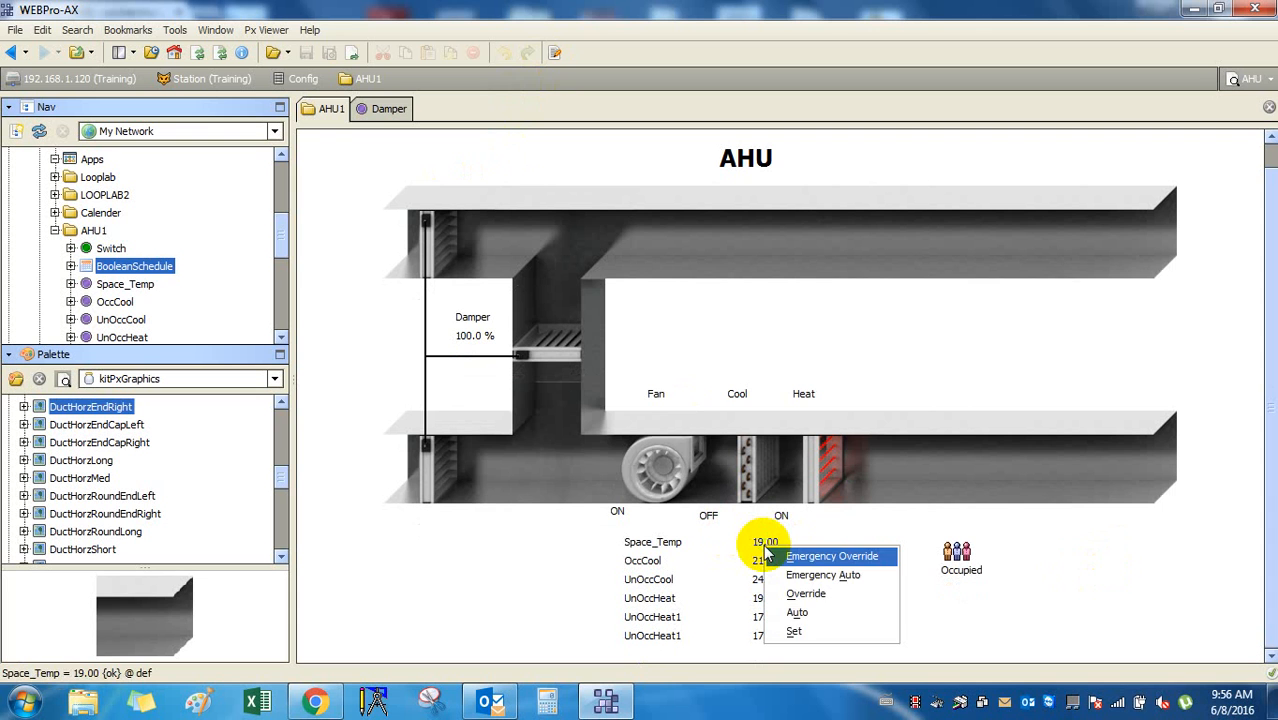
{"action": "left_click", "coordinate": [998, 612]}
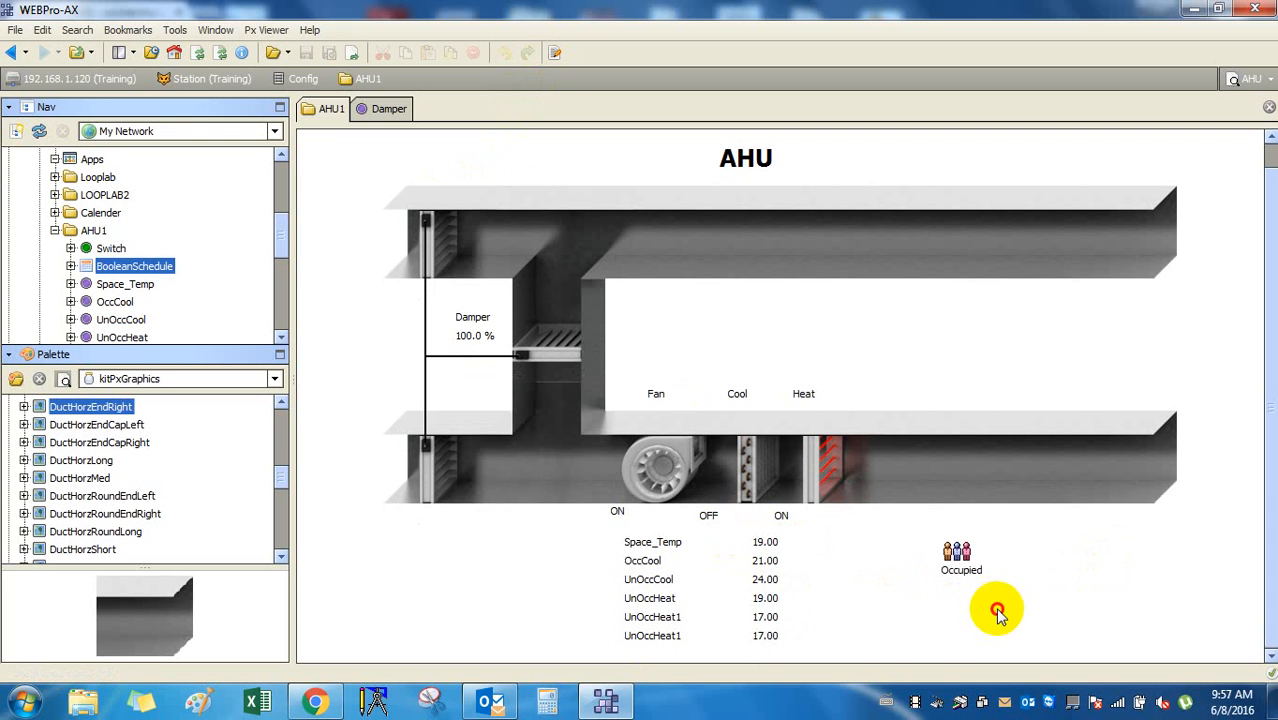
{"action": "right_click", "coordinate": [760, 619]}
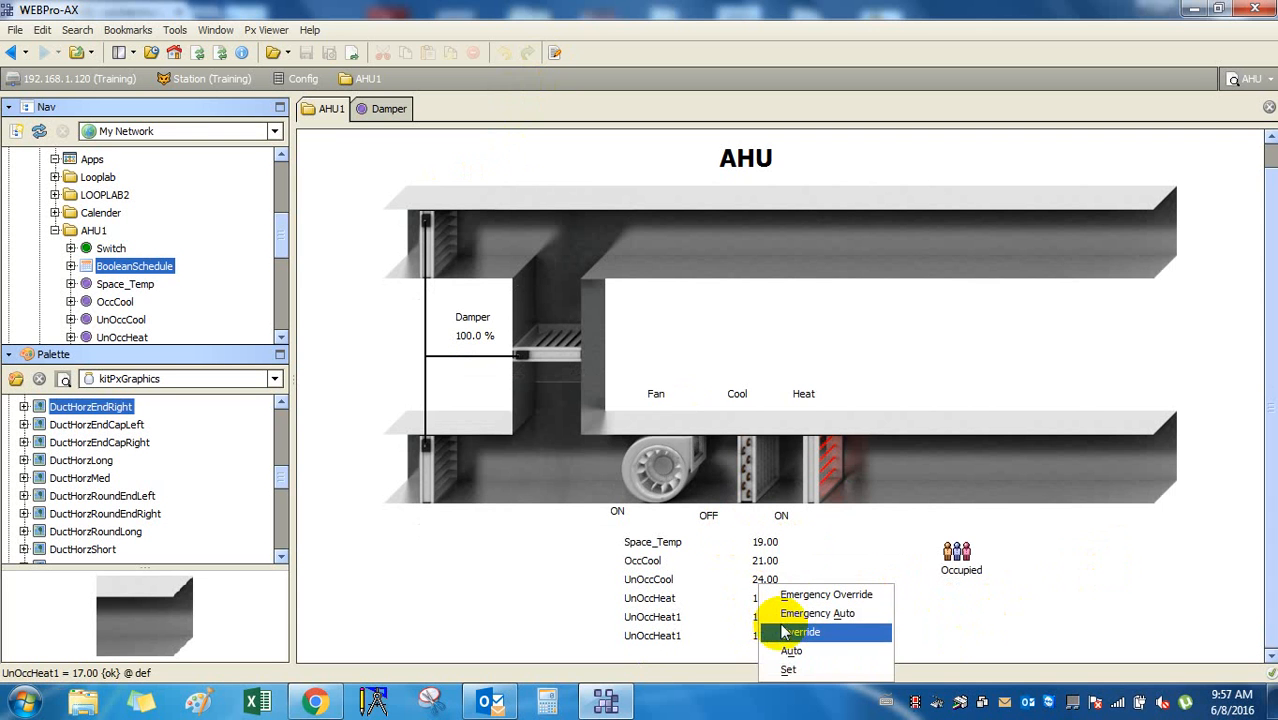
{"action": "left_click", "coordinate": [838, 671]}
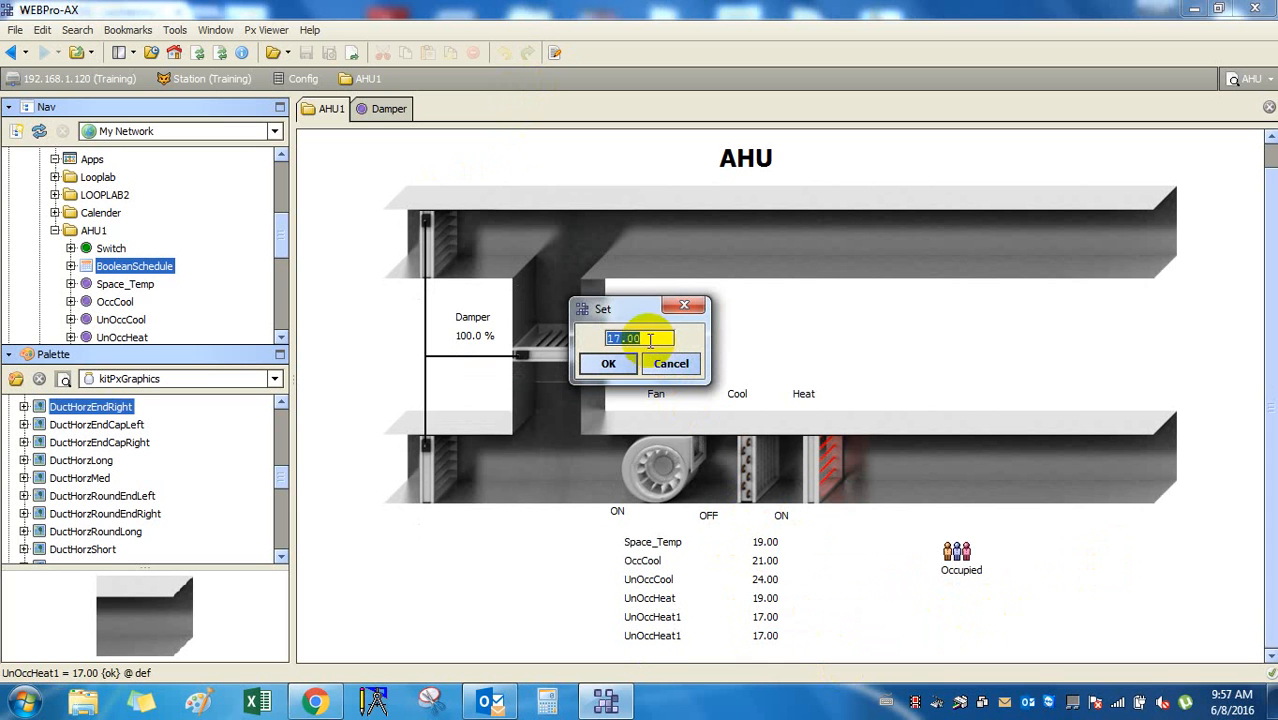
{"action": "left_click_drag", "start_coordinate": [647, 339], "coordinate": [541, 333]}
{"action": "type", "text": "1"}
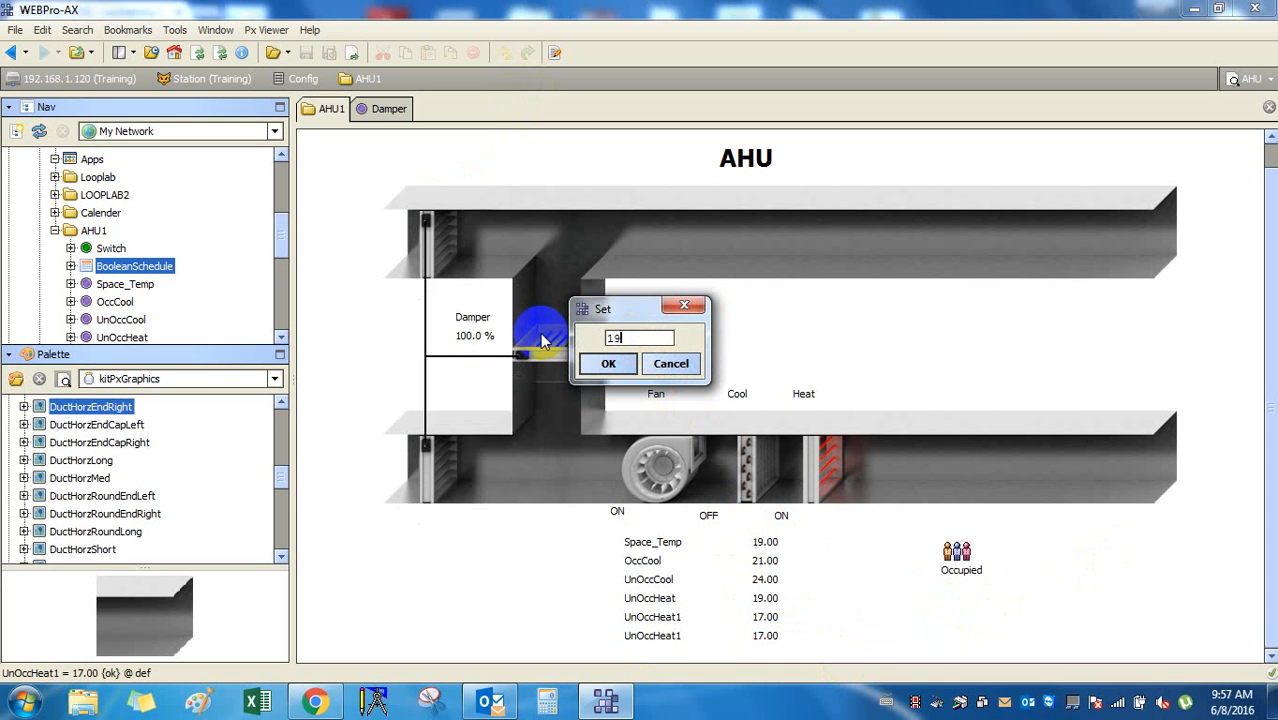
{"action": "type", "text": "9"}
{"action": "left_click", "coordinate": [600, 363]}
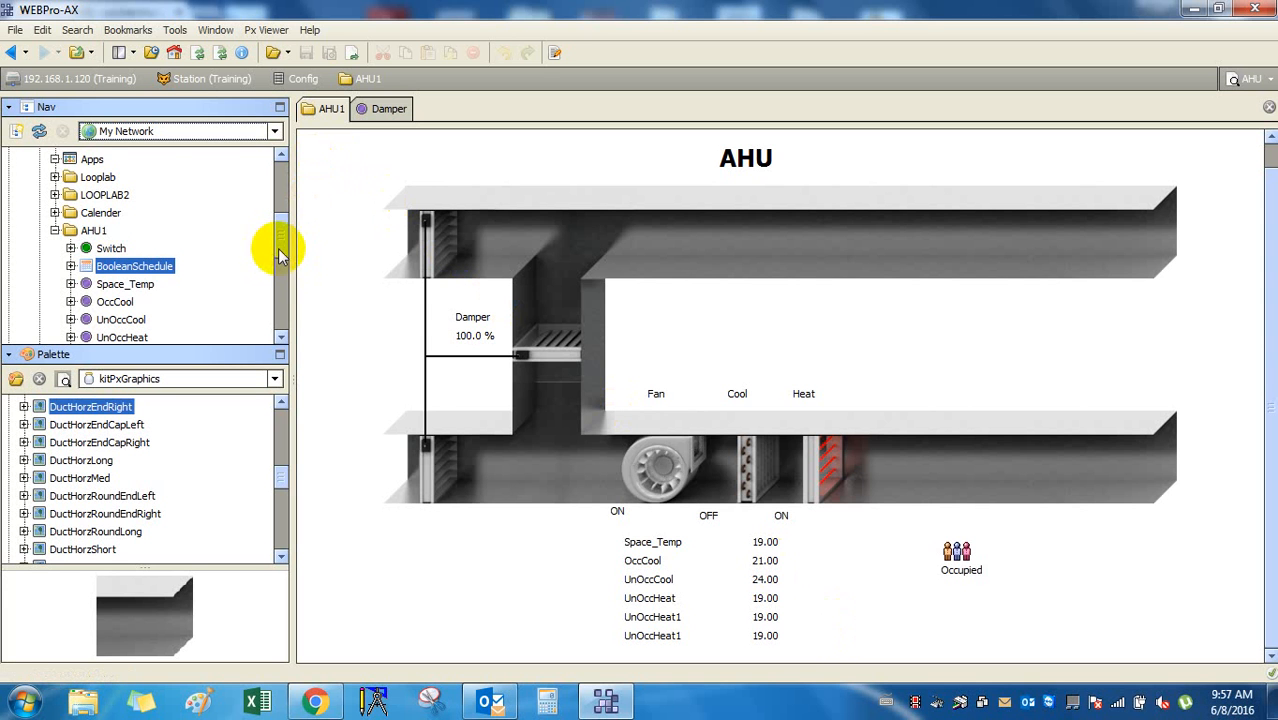
{"action": "left_click_drag", "start_coordinate": [280, 248], "coordinate": [279, 268]}
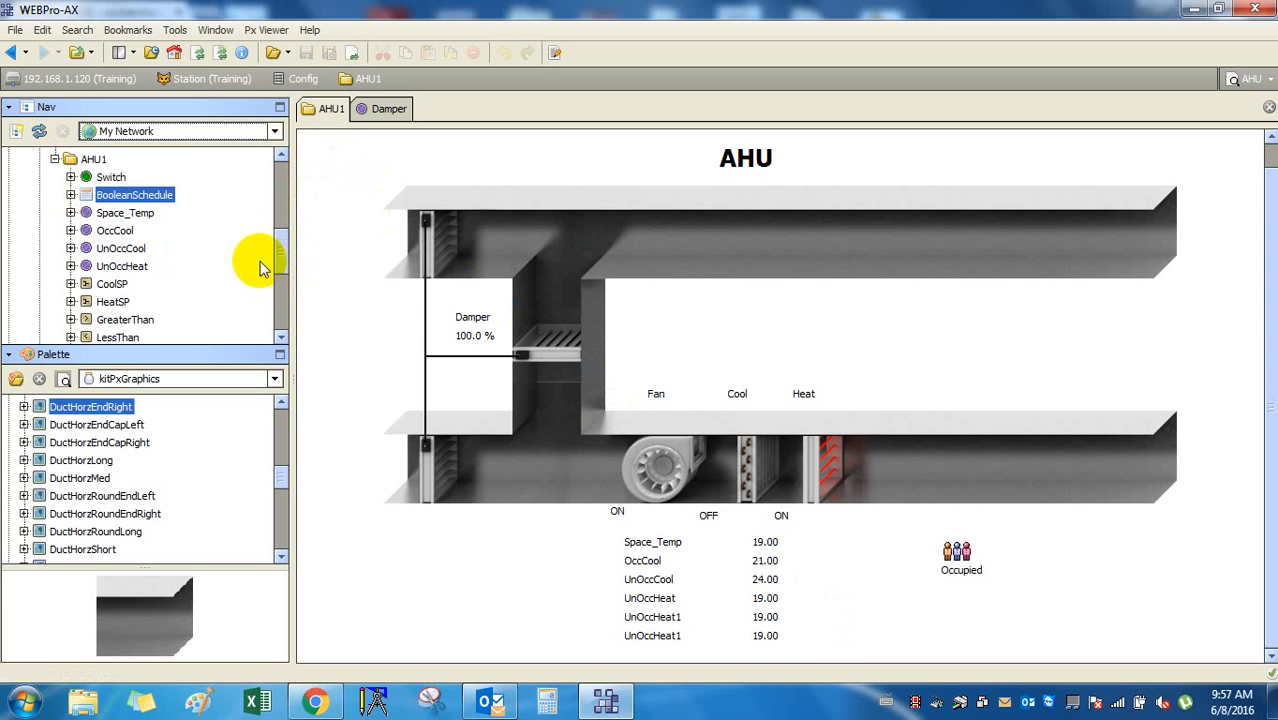
{"action": "left_click", "coordinate": [127, 233]}
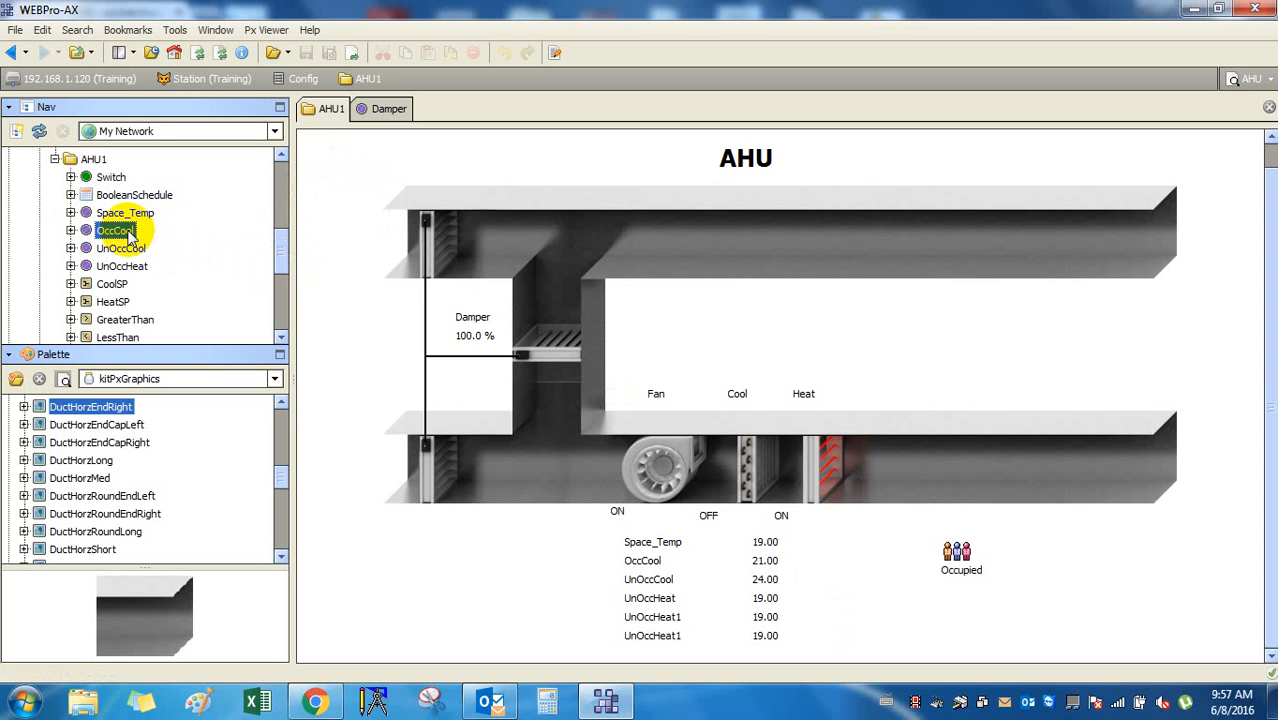
{"action": "left_click", "coordinate": [122, 249]}
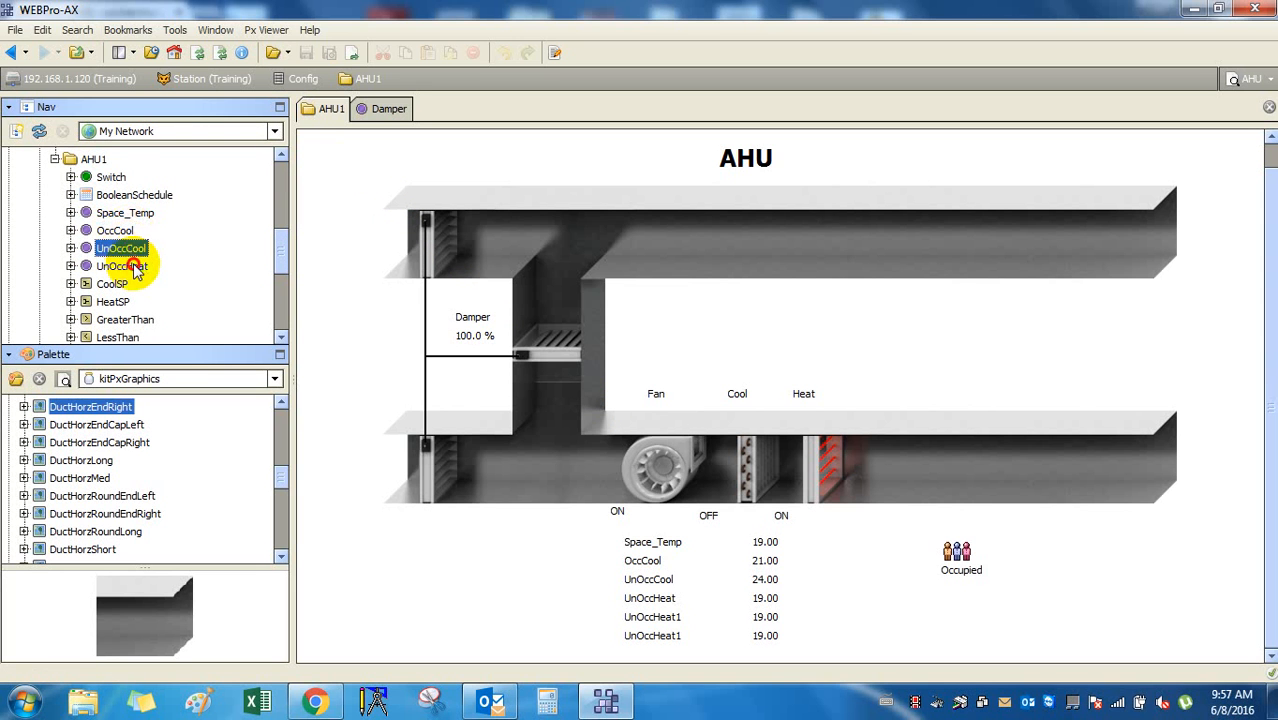
{"action": "left_click", "coordinate": [128, 266]}
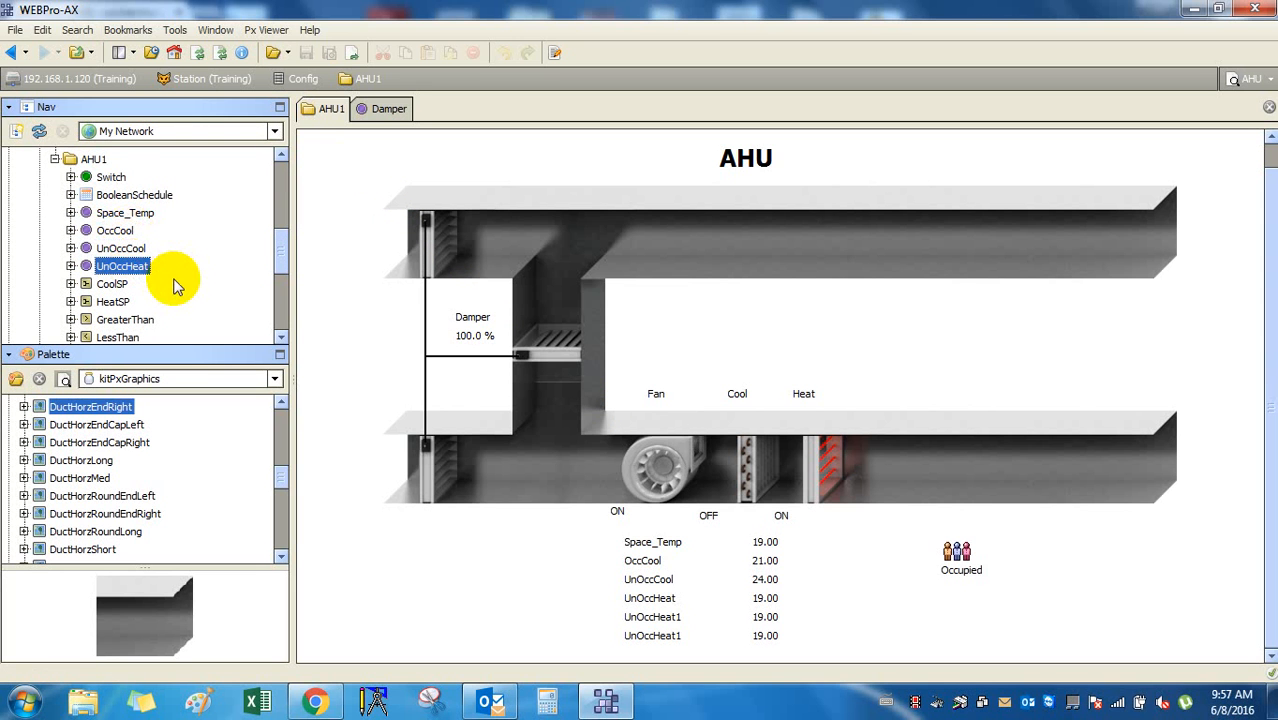
{"action": "left_click", "coordinate": [286, 256]}
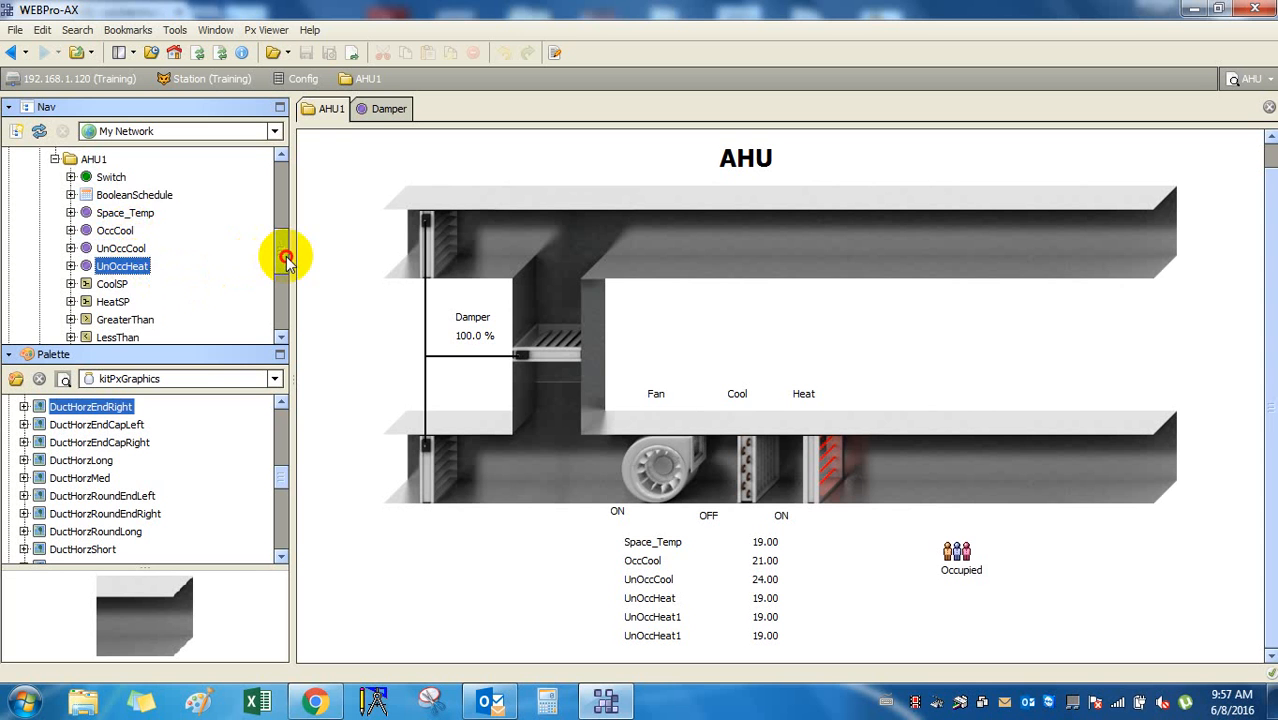
{"action": "left_click_drag", "start_coordinate": [286, 256], "coordinate": [275, 313]}
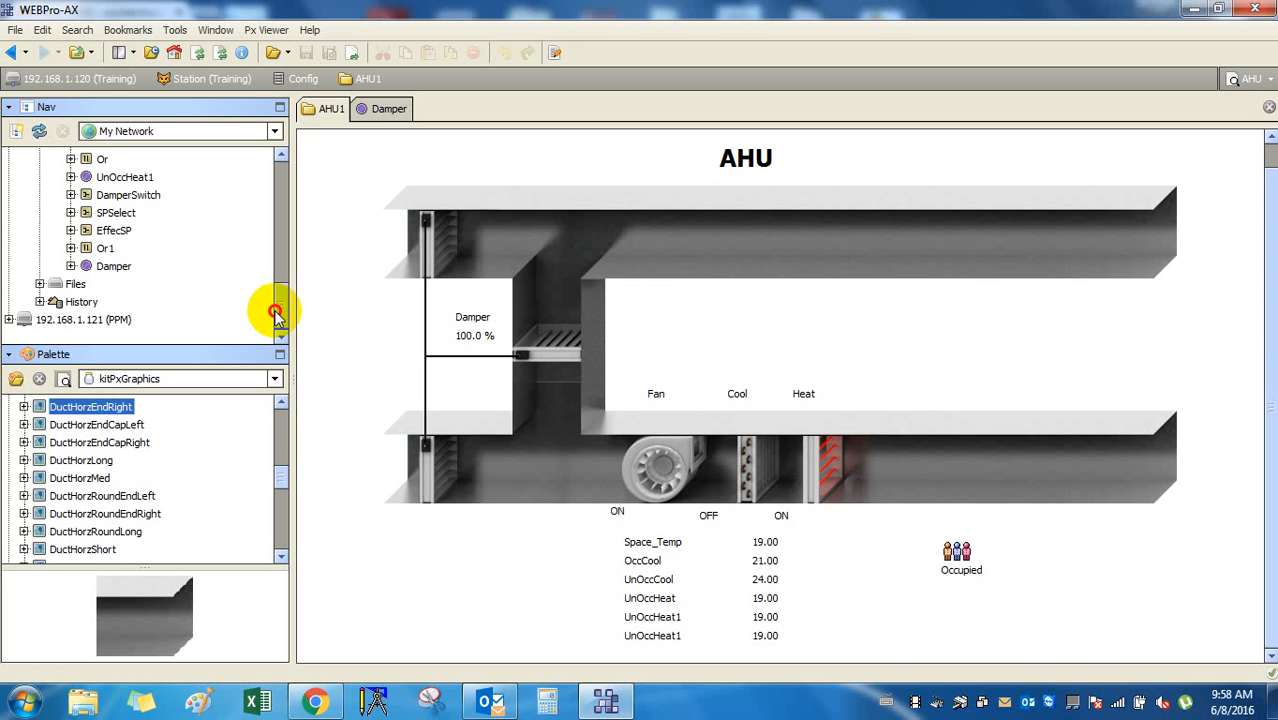
{"action": "mouse_move", "coordinate": [275, 313]}
{"action": "left_mouse_down"}
{"action": "mouse_move", "coordinate": [284, 233]}
{"action": "mouse_move", "coordinate": [283, 312]}
{"action": "left_mouse_up"}
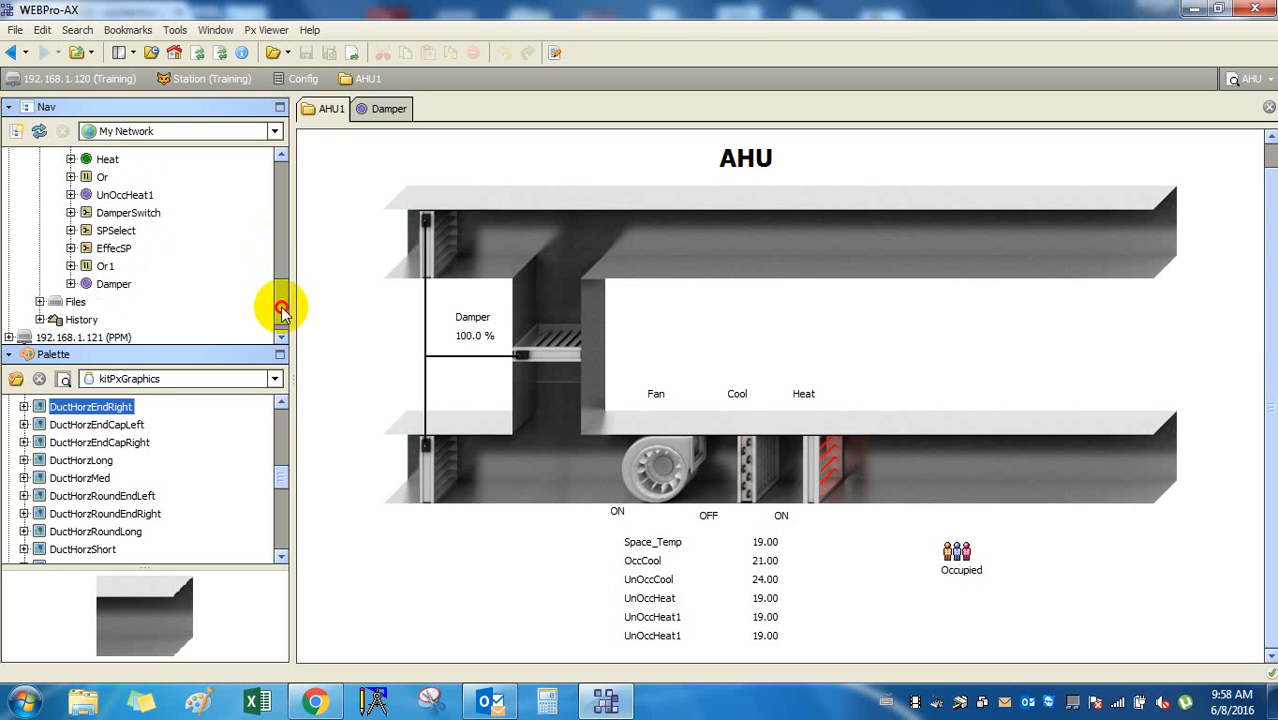
{"action": "left_click", "coordinate": [113, 248]}
{"action": "scroll", "coordinate": [122, 258], "scroll_direction": "down", "scroll_amount": 1}
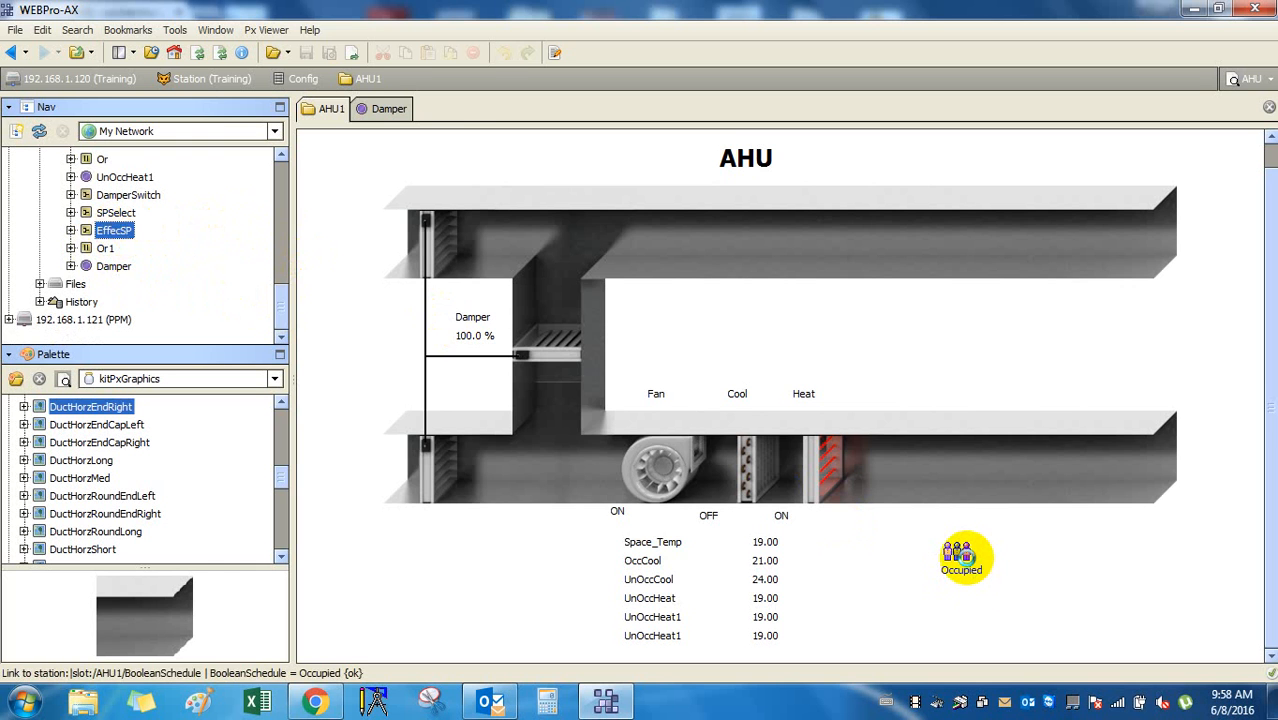
Move Wednesday's Occupied start to 3:00 PM in BooleanSchedule, save, and return to AHU1.
{"action": "left_click", "coordinate": [968, 561]}
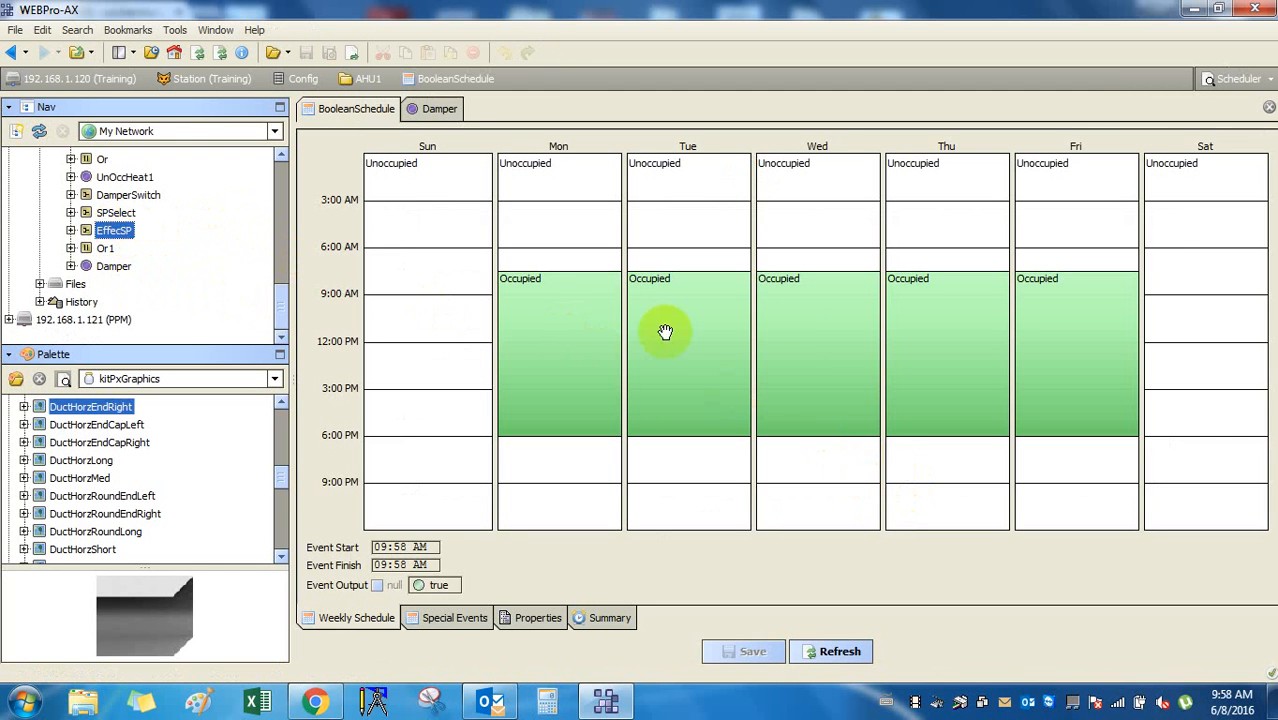
{"action": "left_click", "coordinate": [857, 340]}
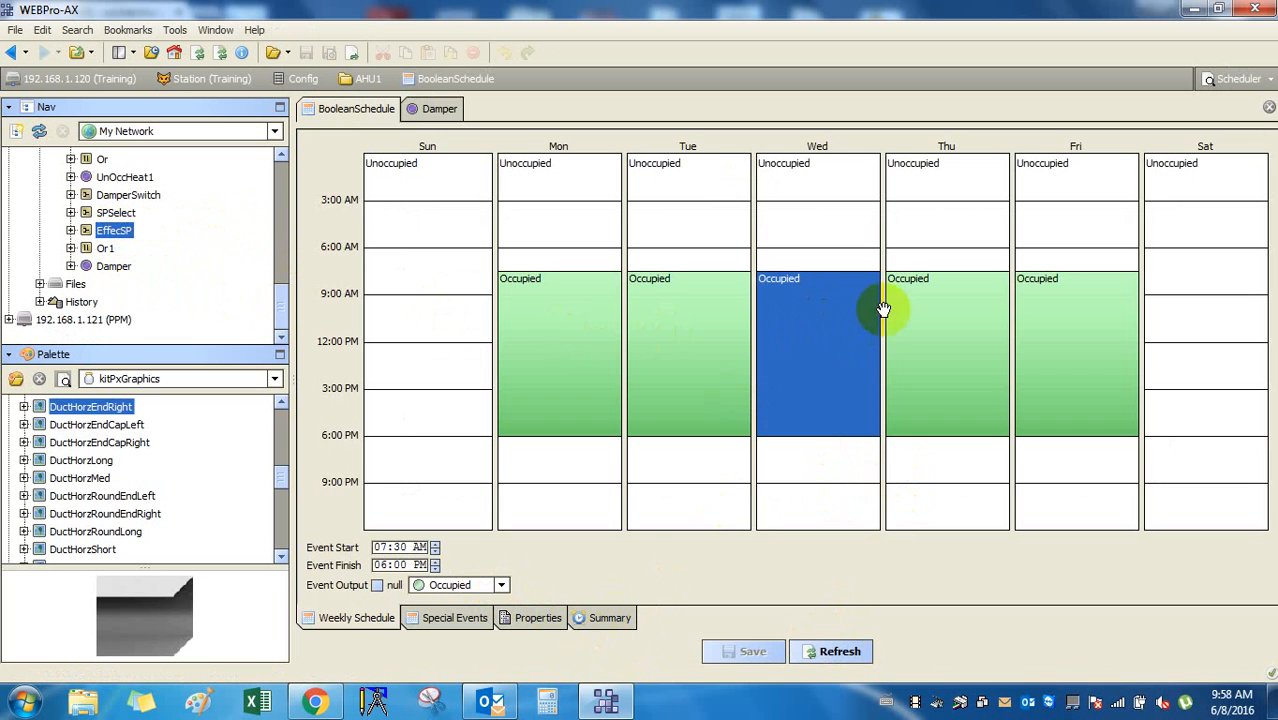
{"action": "right_click", "coordinate": [820, 340]}
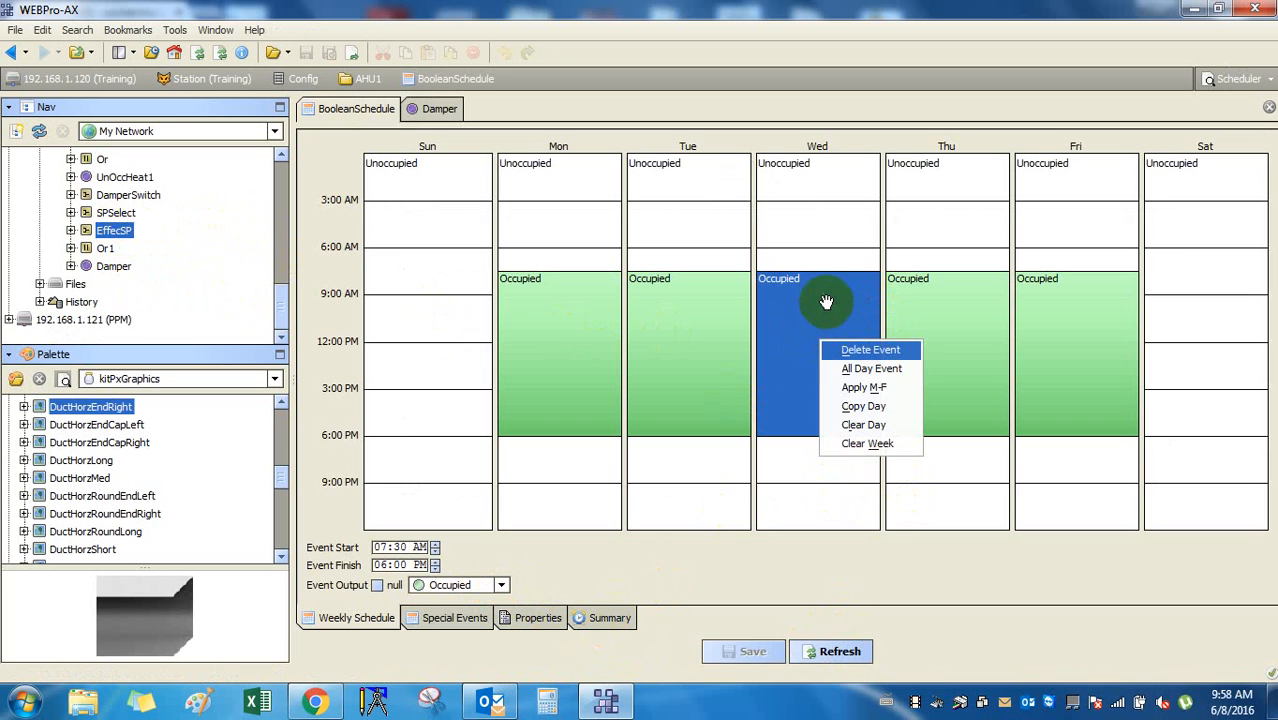
{"action": "left_click", "coordinate": [826, 291]}
{"action": "left_click_drag", "start_coordinate": [799, 277], "coordinate": [815, 390]}
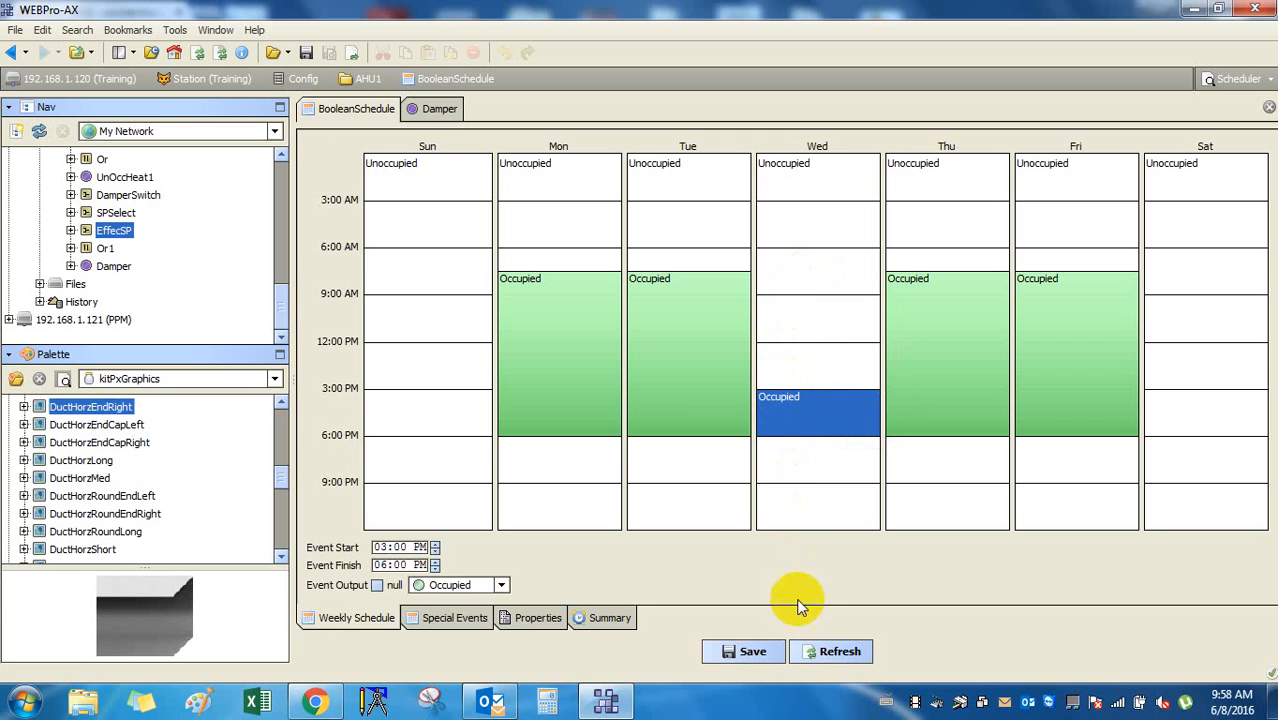
{"action": "left_click", "coordinate": [838, 651]}
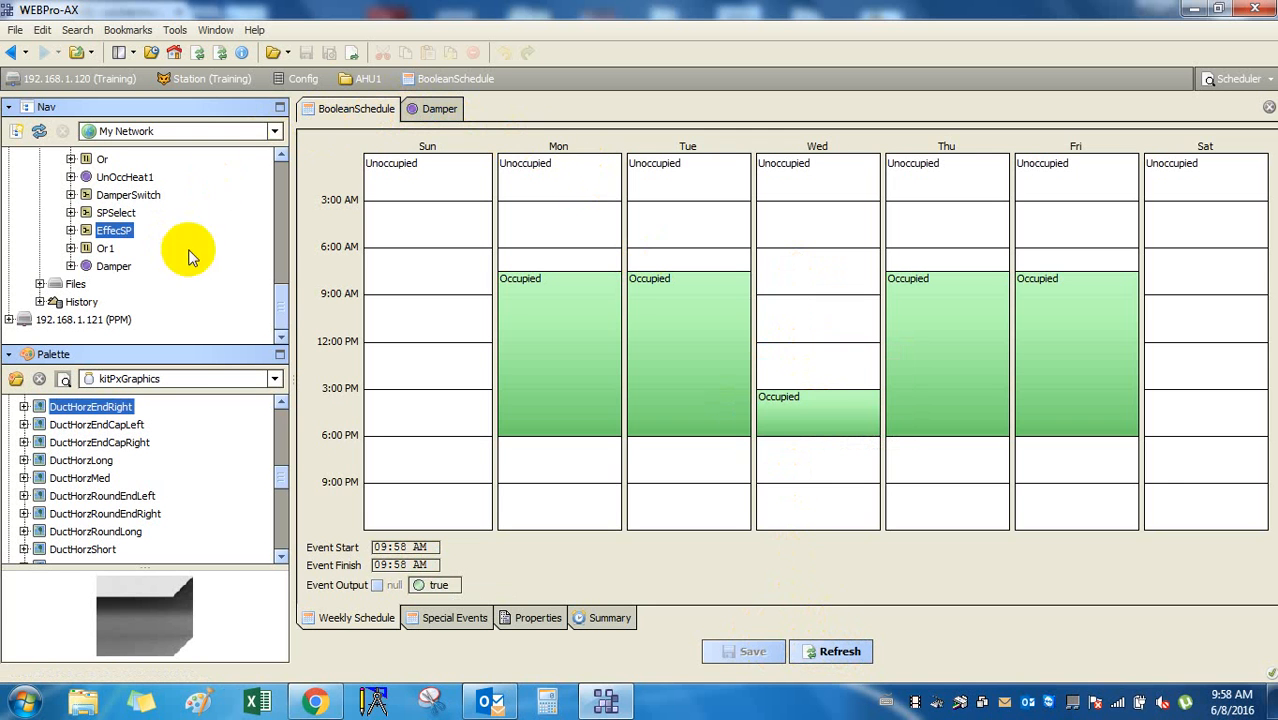
{"action": "left_click", "coordinate": [16, 55]}
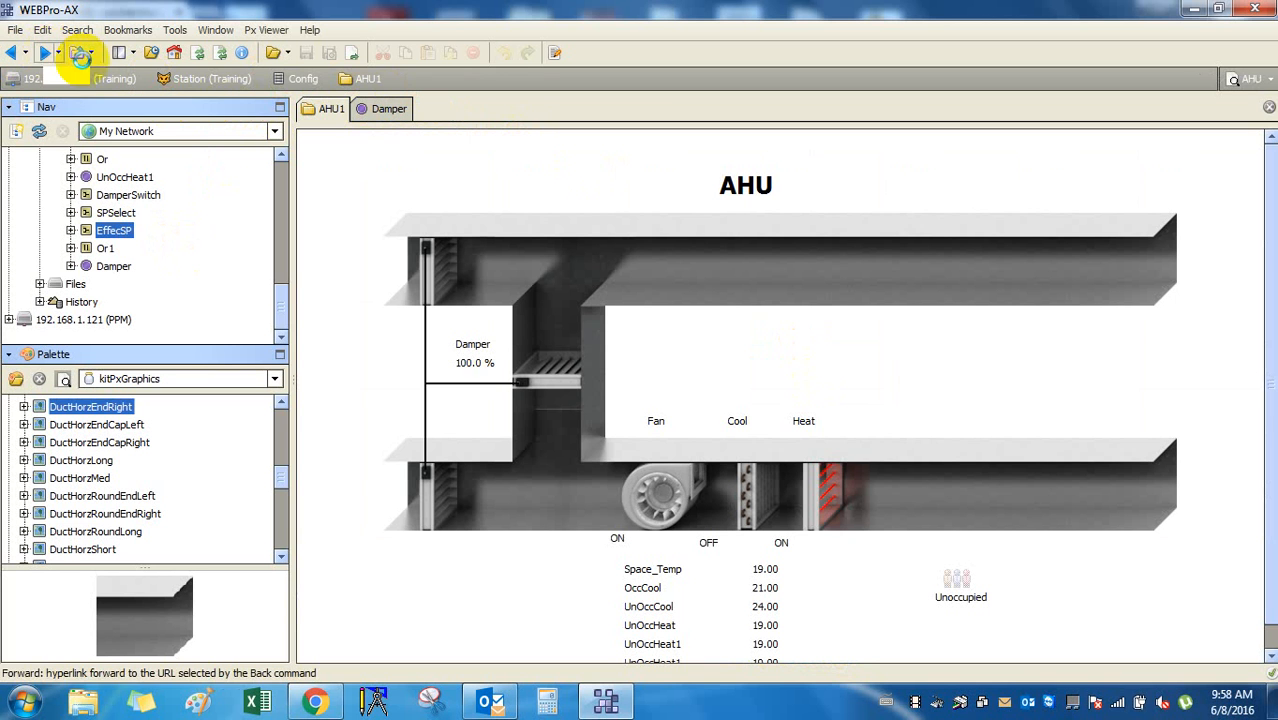
Restore Wednesday's Occupied start to 07:30 AM, save, and return to AHU1.
{"action": "left_click", "coordinate": [770, 330]}
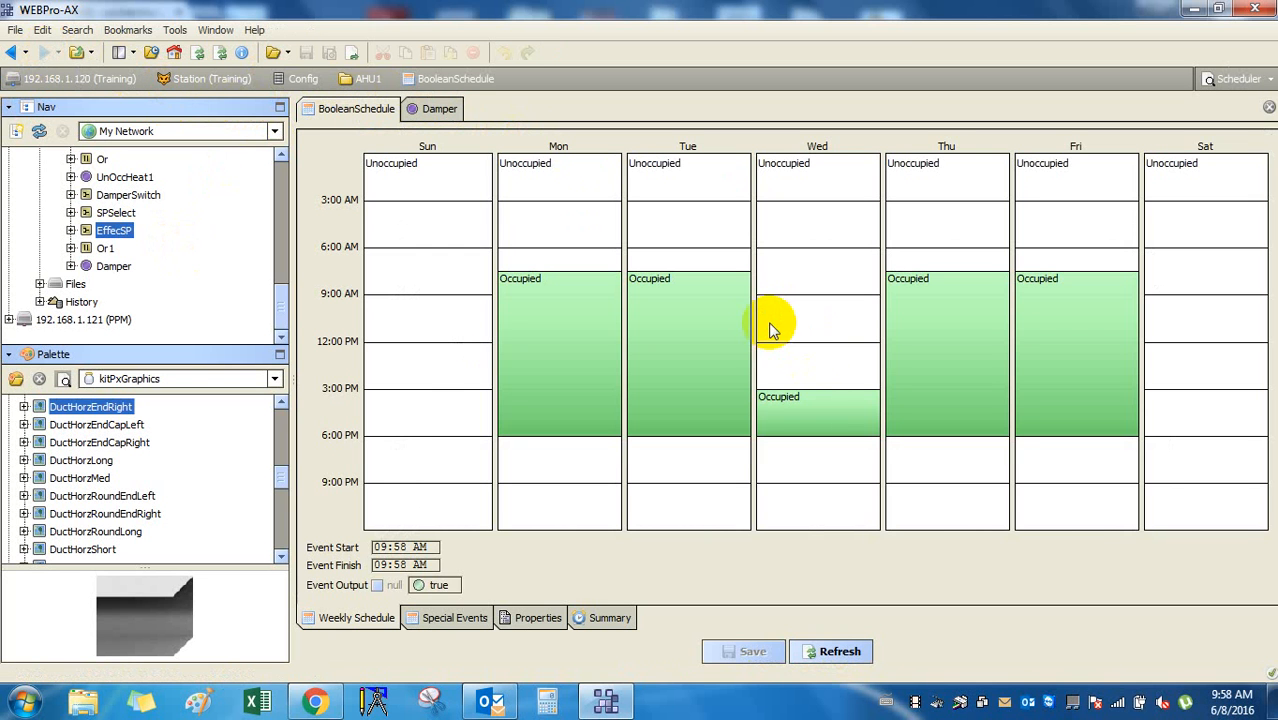
{"action": "left_click", "coordinate": [840, 398]}
{"action": "left_click_drag", "start_coordinate": [820, 390], "coordinate": [819, 272]}
{"action": "left_click", "coordinate": [752, 652]}
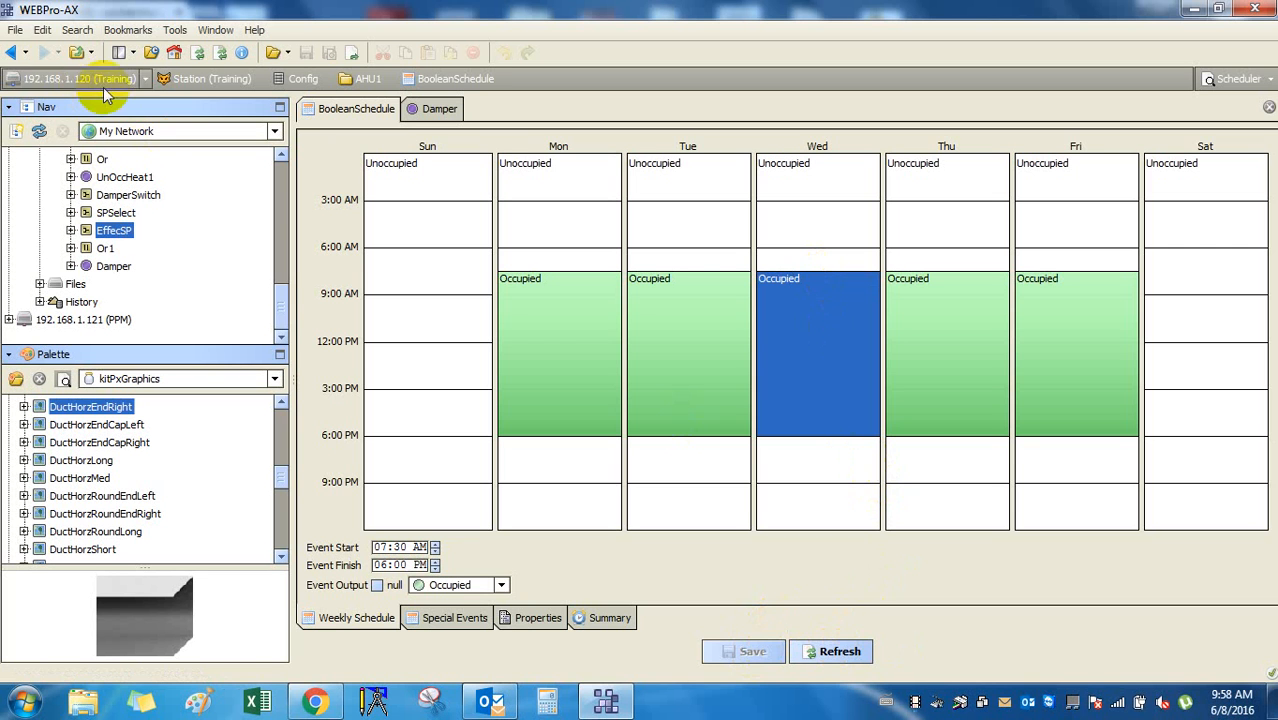
{"action": "left_click", "coordinate": [12, 52]}
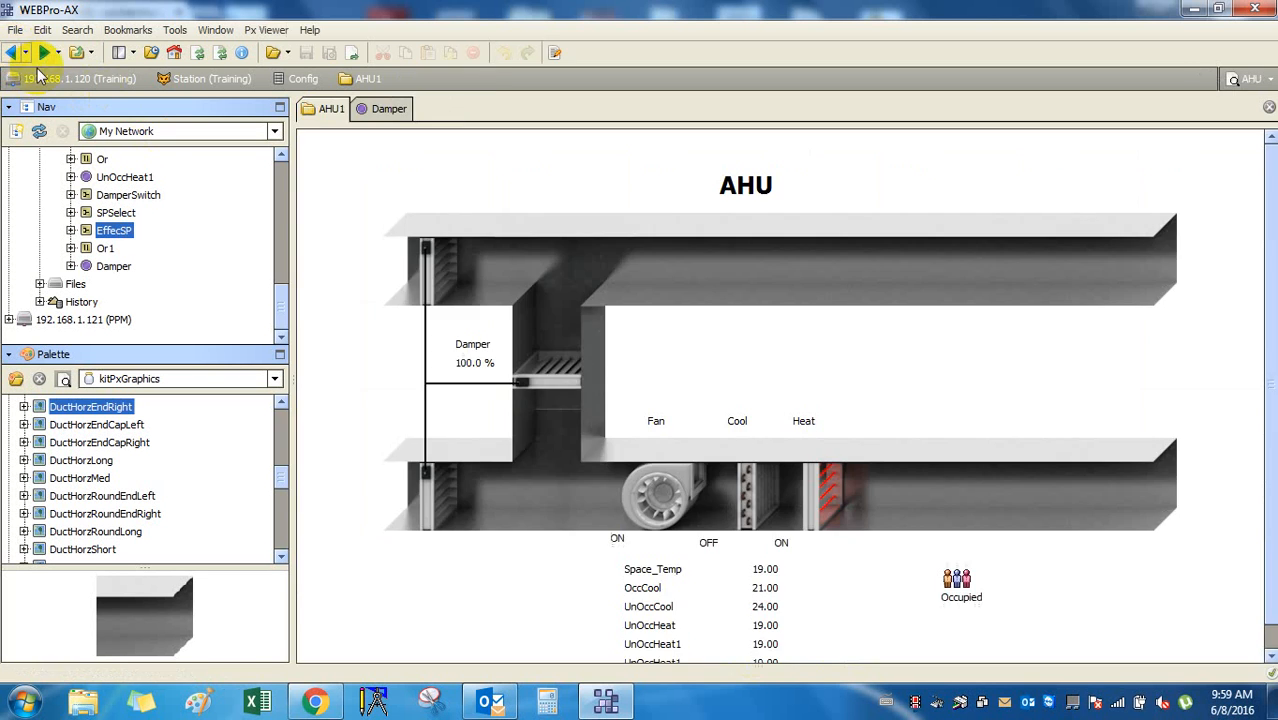
Override the fan to Inactive permanently, then release it back to Auto.
{"action": "right_click", "coordinate": [614, 542]}
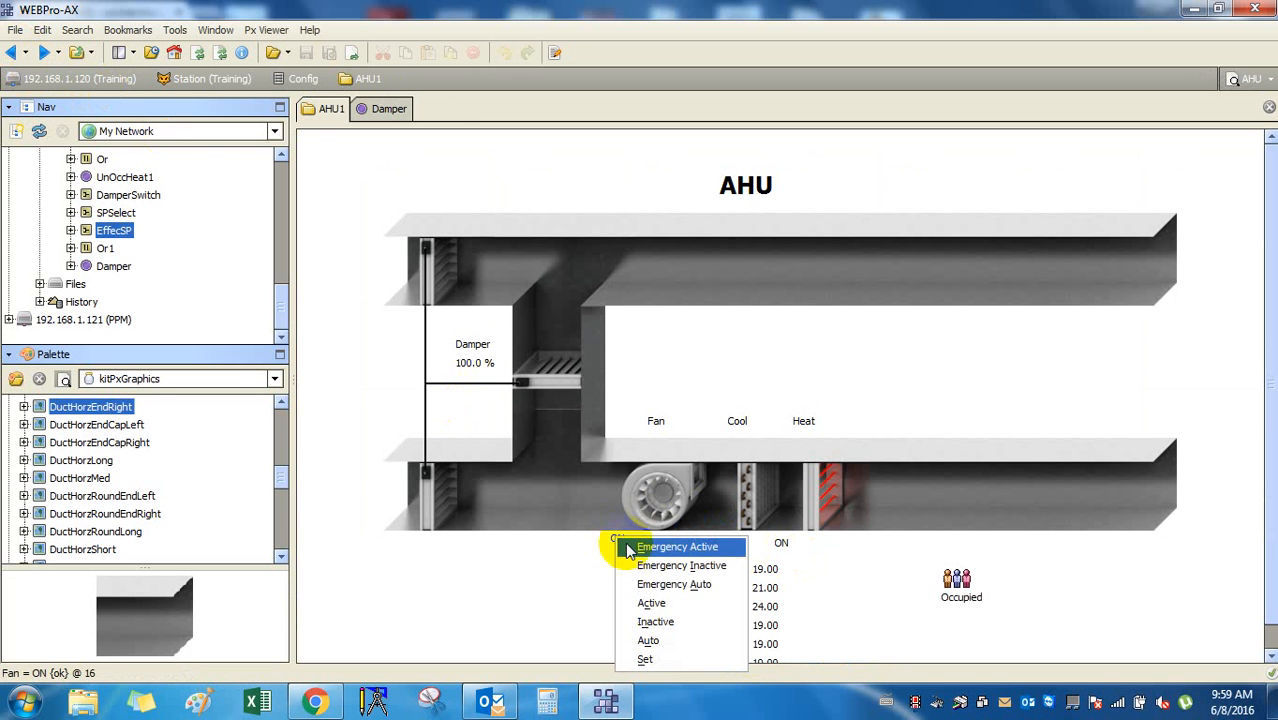
{"action": "left_click", "coordinate": [656, 622]}
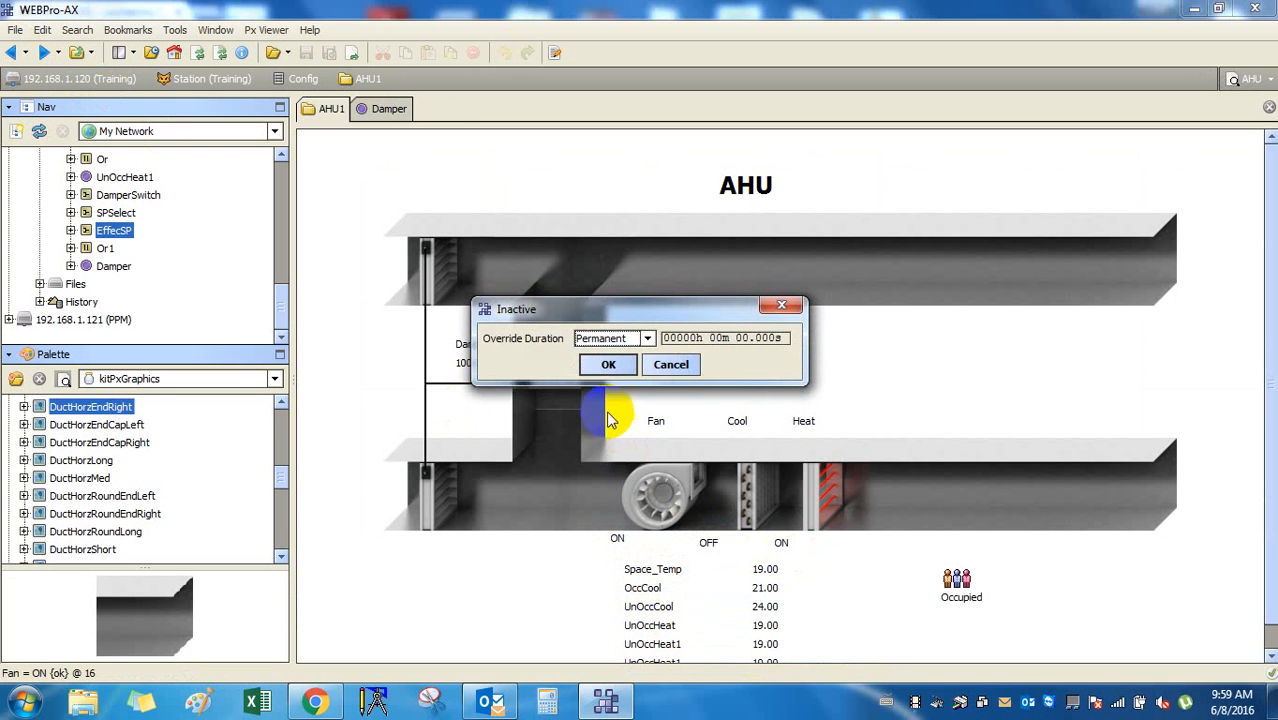
{"action": "left_click", "coordinate": [608, 362]}
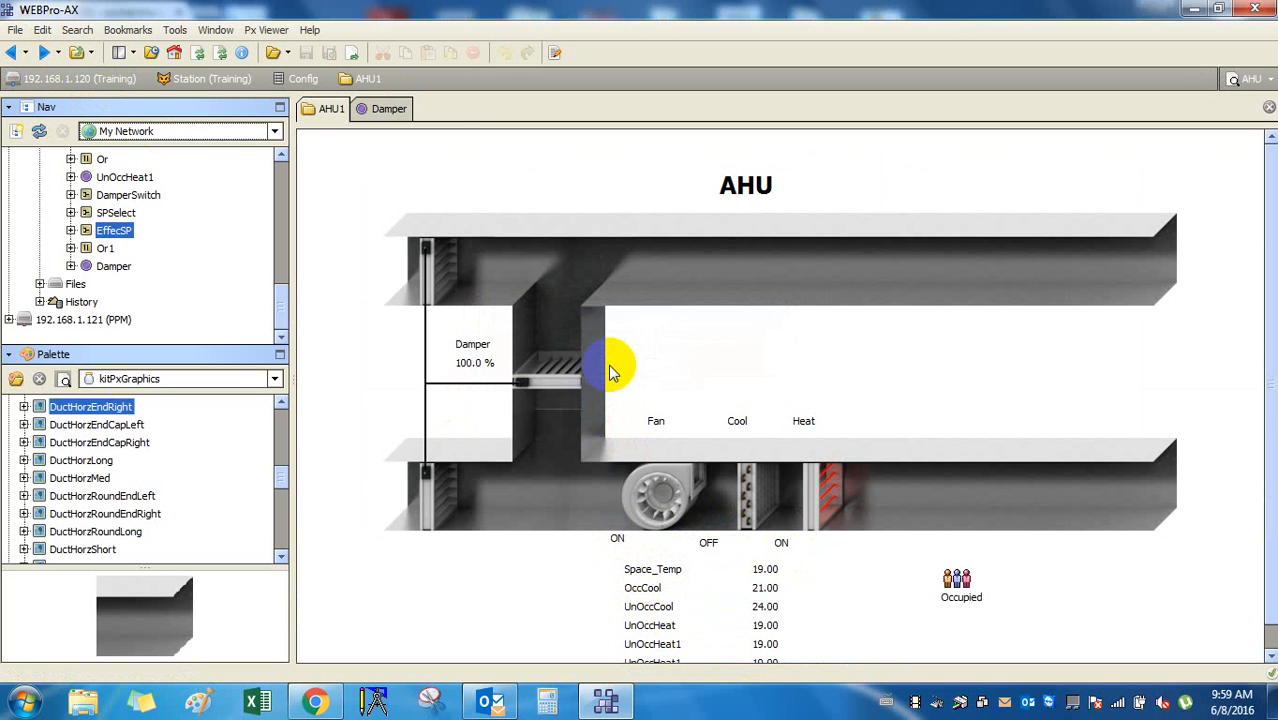
{"action": "right_click", "coordinate": [618, 540]}
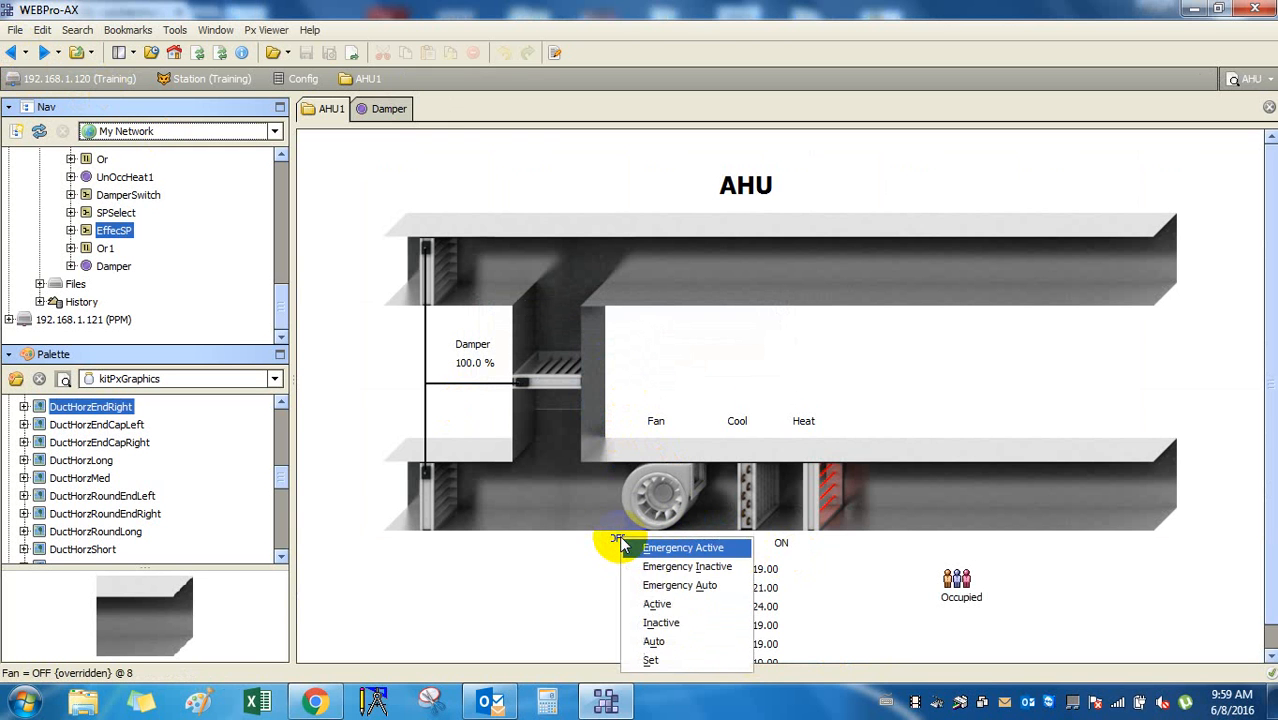
{"action": "left_click", "coordinate": [693, 645]}
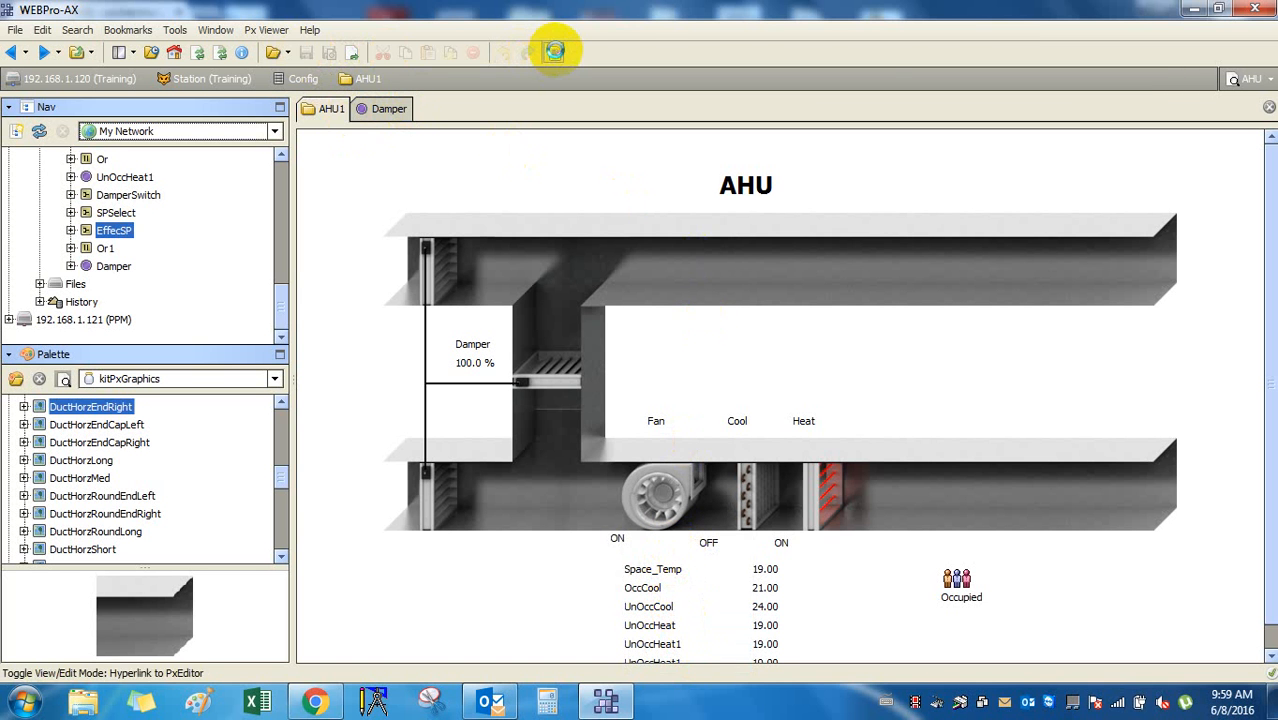
In edit mode, nudge the Fan and Cool status labels right and check the other labels.
{"action": "left_click", "coordinate": [556, 52]}
{"action": "left_click", "coordinate": [615, 511]}
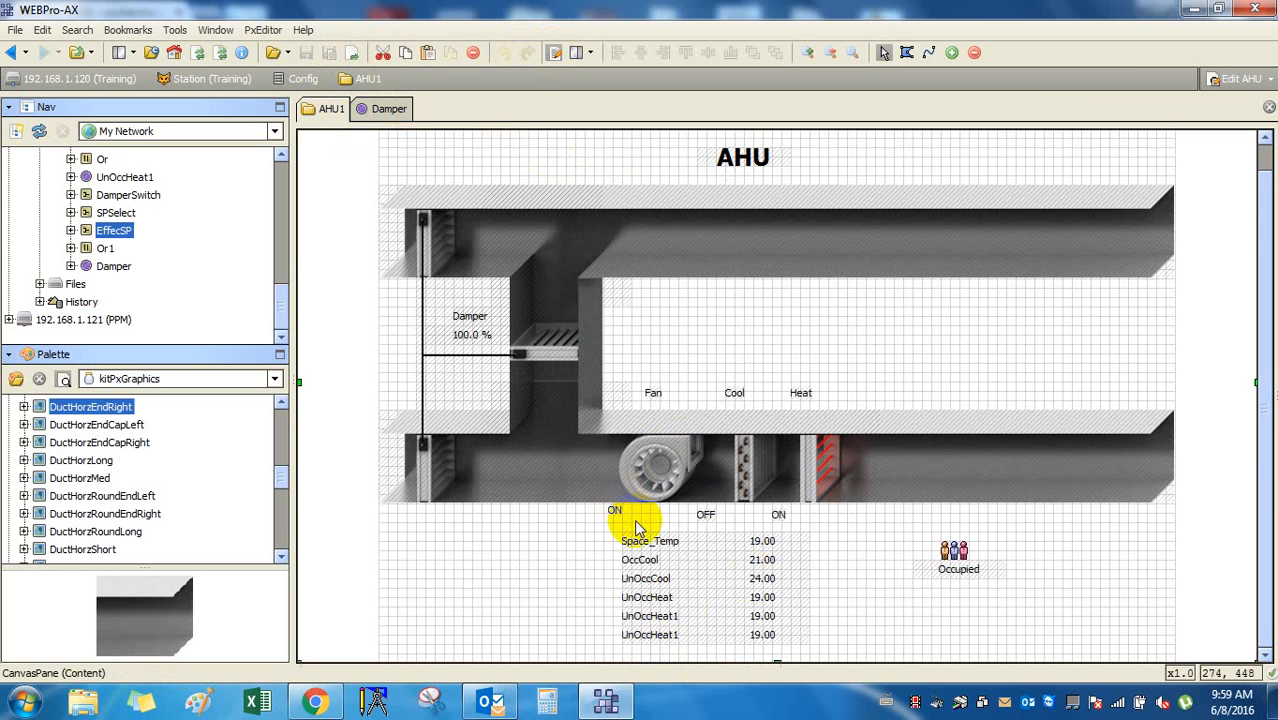
{"action": "key", "text": "Right"}
{"action": "key", "text": "Right"}
{"action": "key", "text": "Right"}
{"action": "key", "text": "Right"}
{"action": "key", "text": "Right"}
{"action": "key", "text": "Right"}
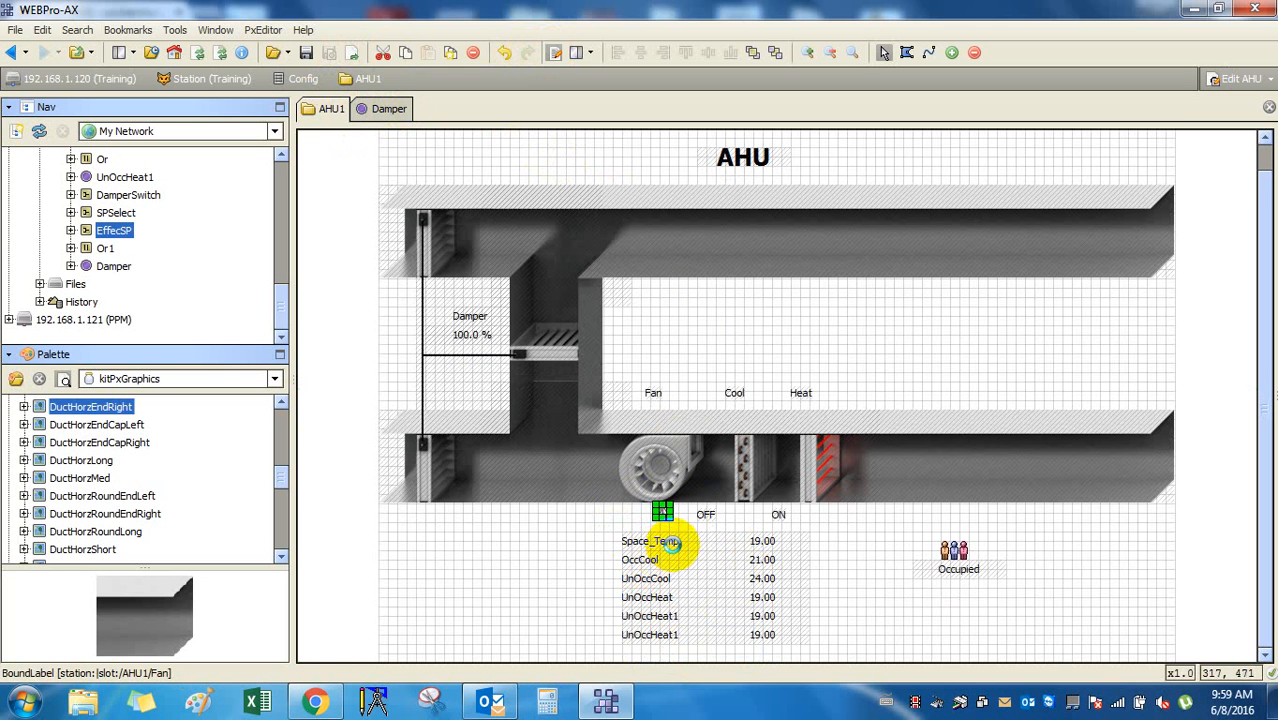
{"action": "left_click", "coordinate": [706, 515]}
{"action": "key", "text": "Right"}
{"action": "key", "text": "Right"}
{"action": "key", "text": "Right"}
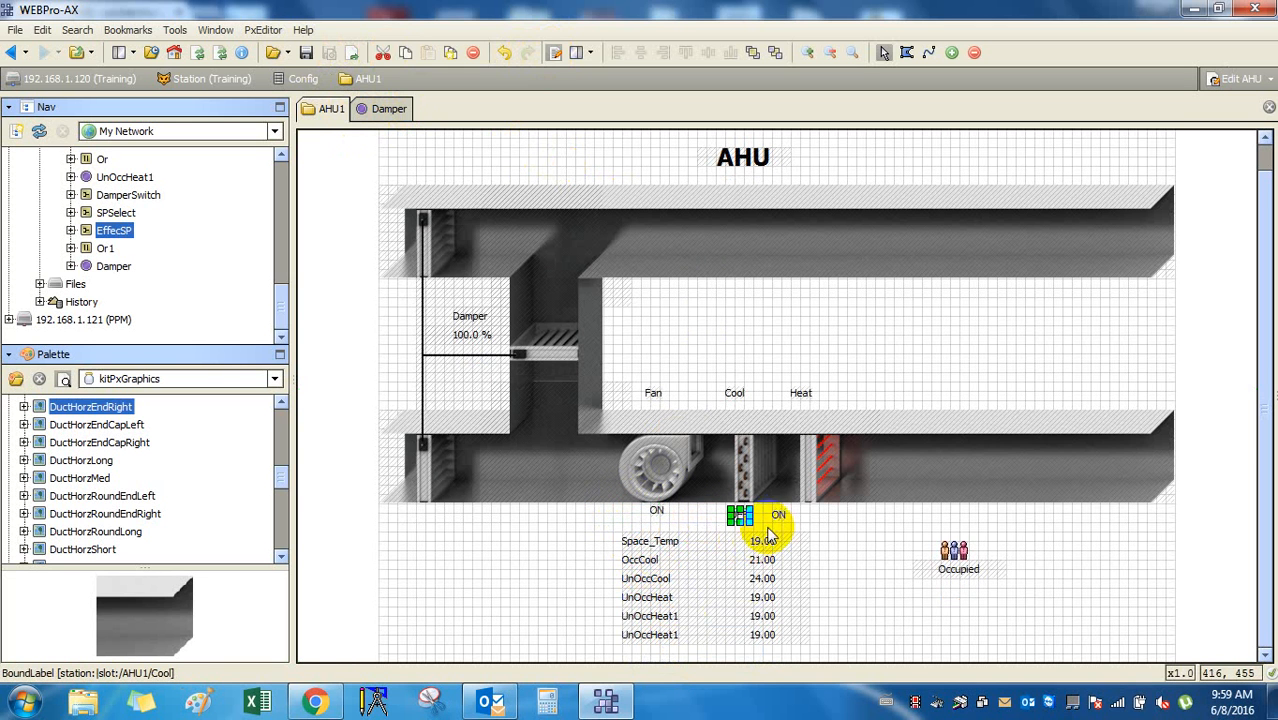
{"action": "left_click", "coordinate": [779, 515]}
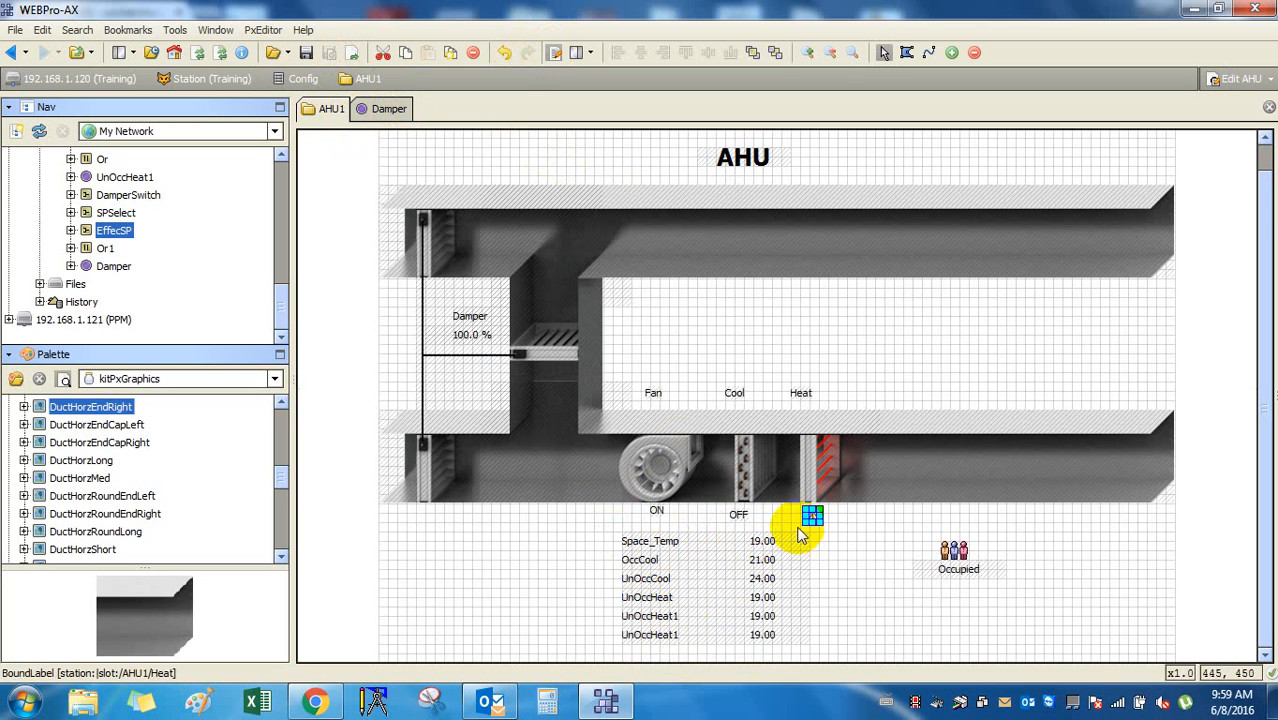
{"action": "left_click", "coordinate": [802, 393]}
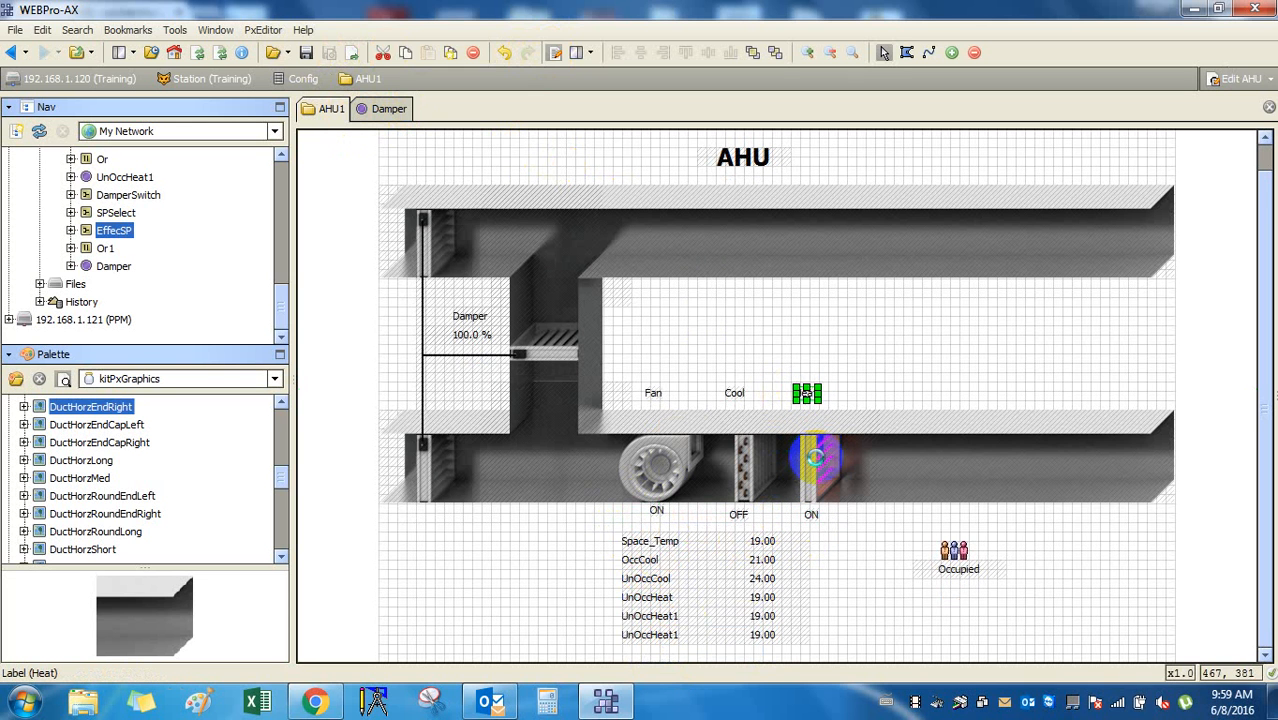
{"action": "left_click", "coordinate": [734, 393]}
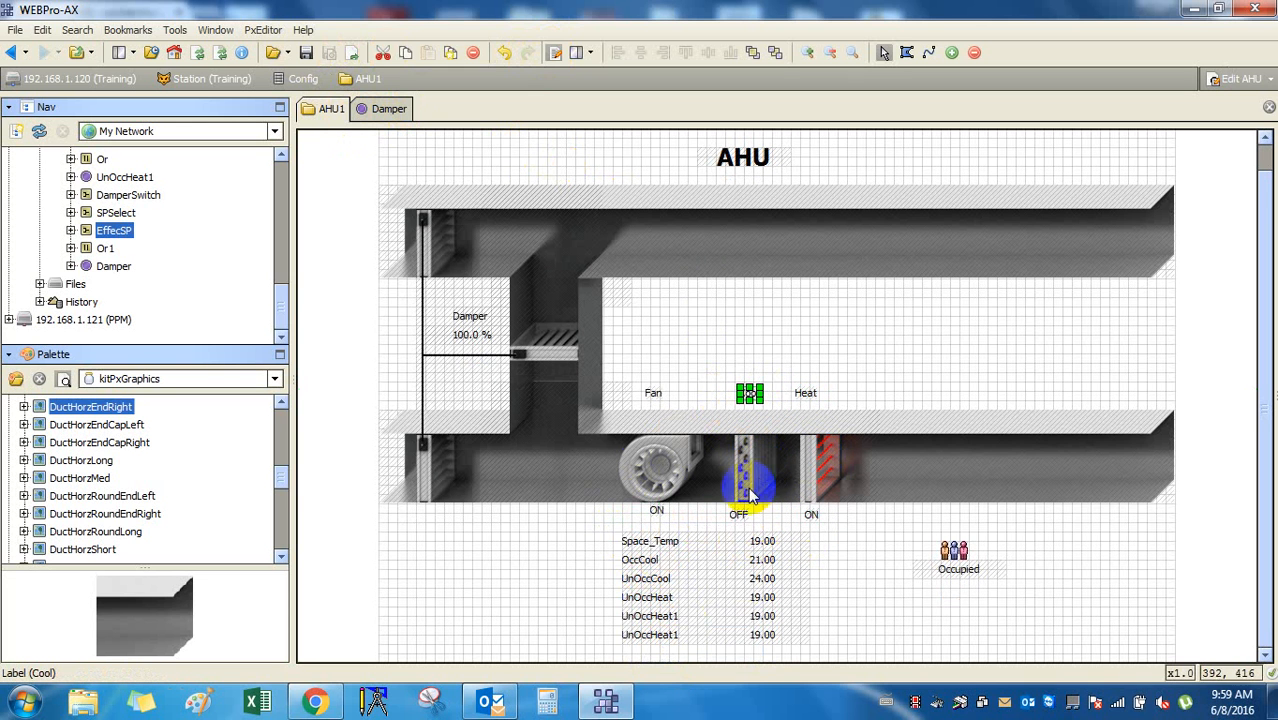
{"action": "left_click", "coordinate": [654, 395]}
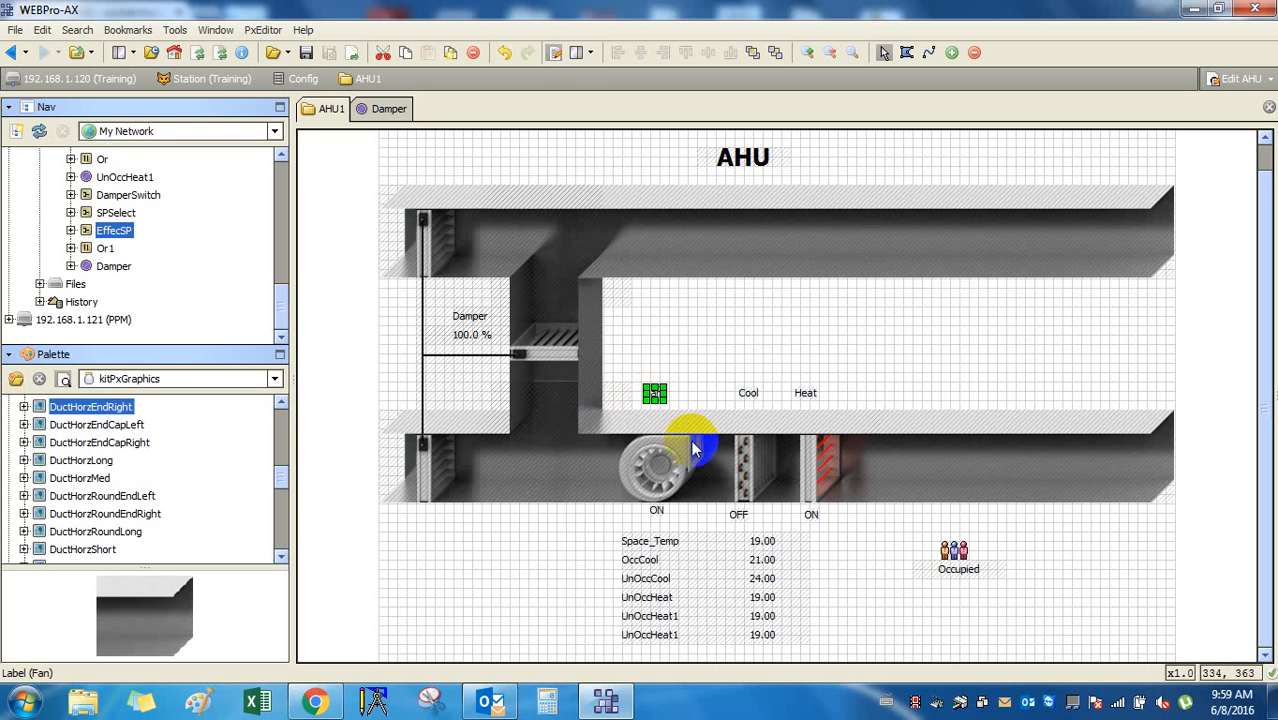
{"action": "left_click", "coordinate": [466, 338]}
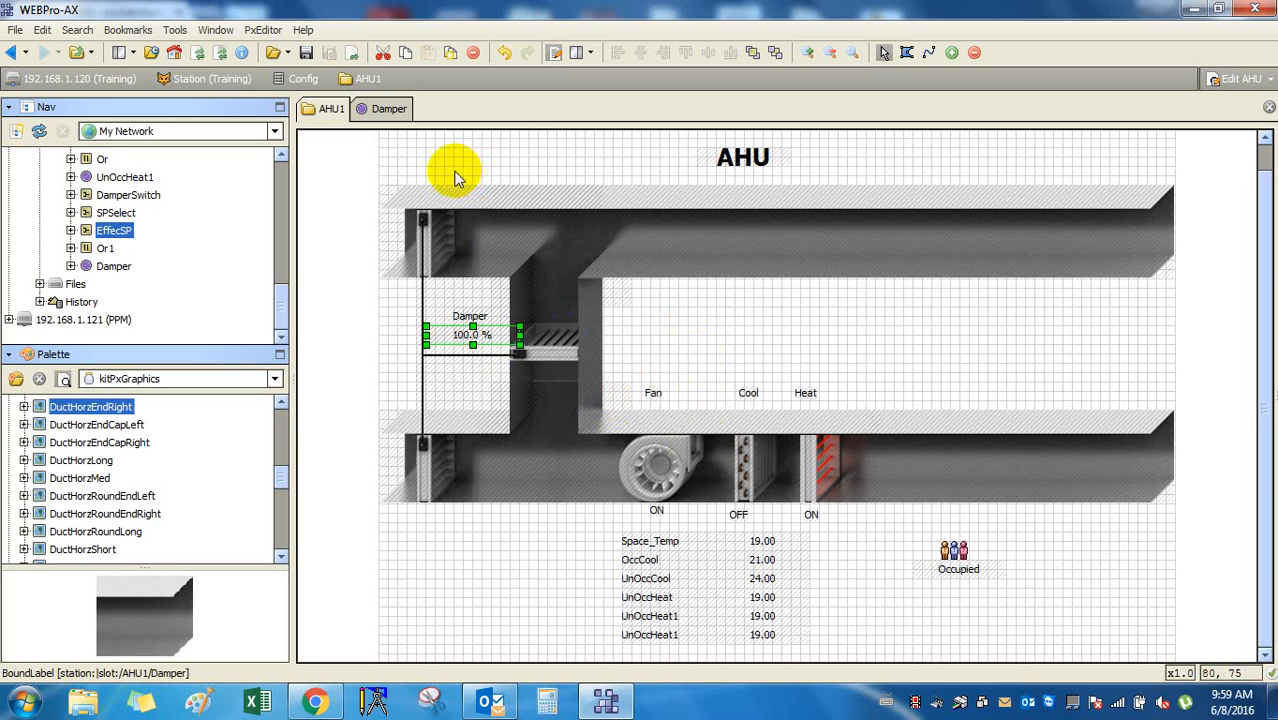
Shift the ducts, damper, equipment and labels right, save, and preview in view mode.
{"action": "left_click_drag", "start_coordinate": [406, 160], "coordinate": [877, 541]}
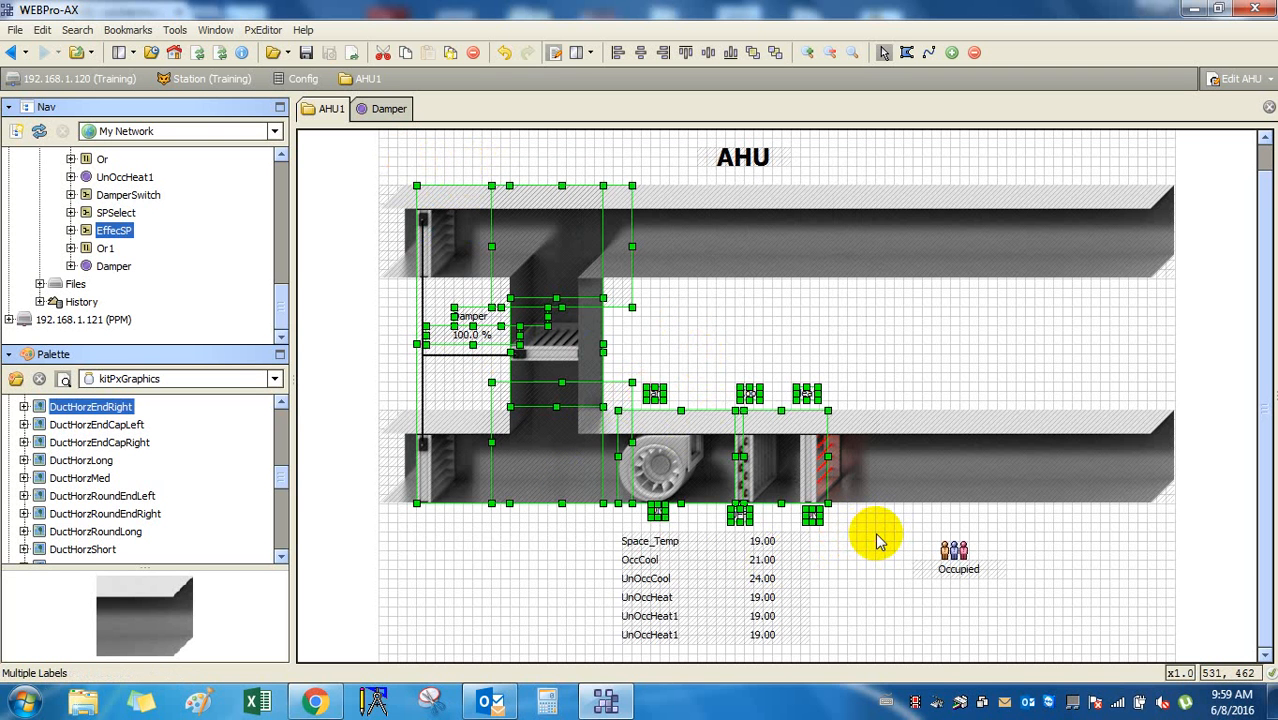
{"action": "key", "text": "Right"}
{"action": "key", "text": "Right"}
{"action": "key", "text": "Right"}
{"action": "key", "text": "Right"}
{"action": "key", "text": "Right"}
{"action": "key", "text": "Right"}
{"action": "key", "text": "Right"}
{"action": "key", "text": "Right"}
{"action": "key", "text": "Right"}
{"action": "key", "text": "Right"}
{"action": "key", "text": "Right"}
{"action": "key", "text": "Right"}
{"action": "key", "text": "Right"}
{"action": "key", "text": "Right"}
{"action": "key", "text": "Right"}
{"action": "key", "text": "Right"}
{"action": "key", "text": "Right"}
{"action": "key", "text": "Right"}
{"action": "key", "text": "Right"}
{"action": "key", "text": "Right"}
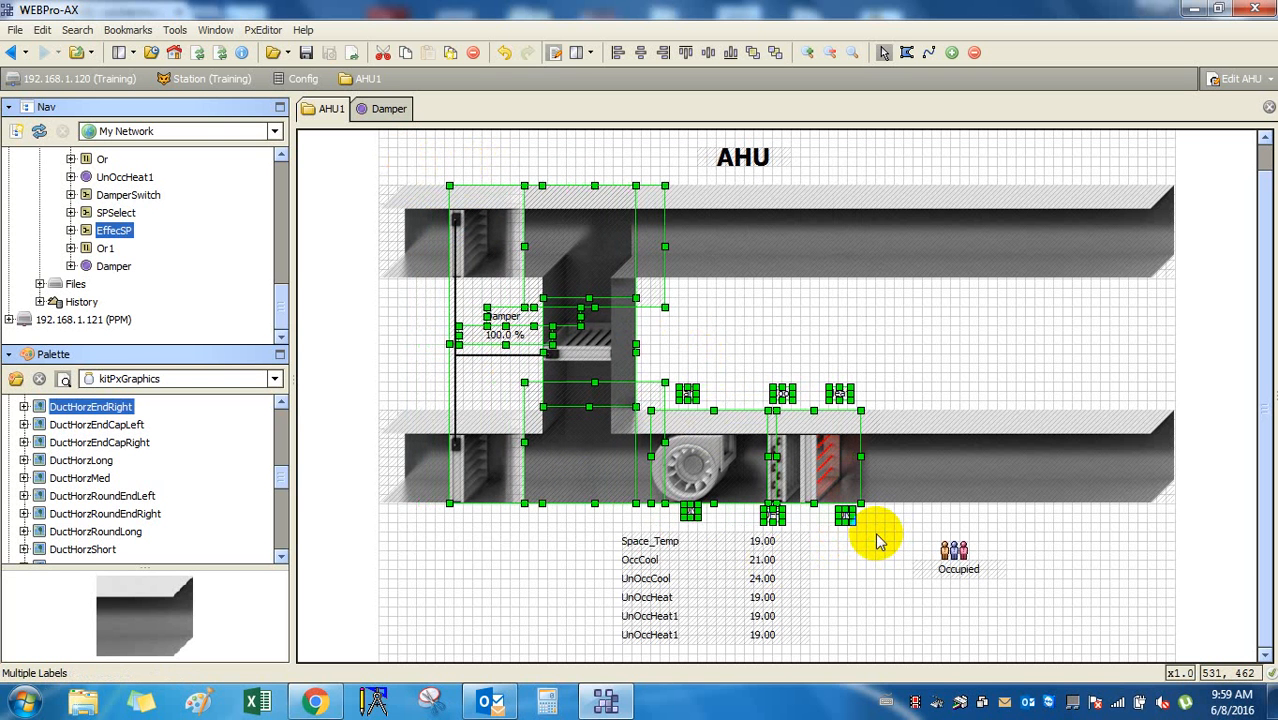
{"action": "left_click", "coordinate": [305, 56]}
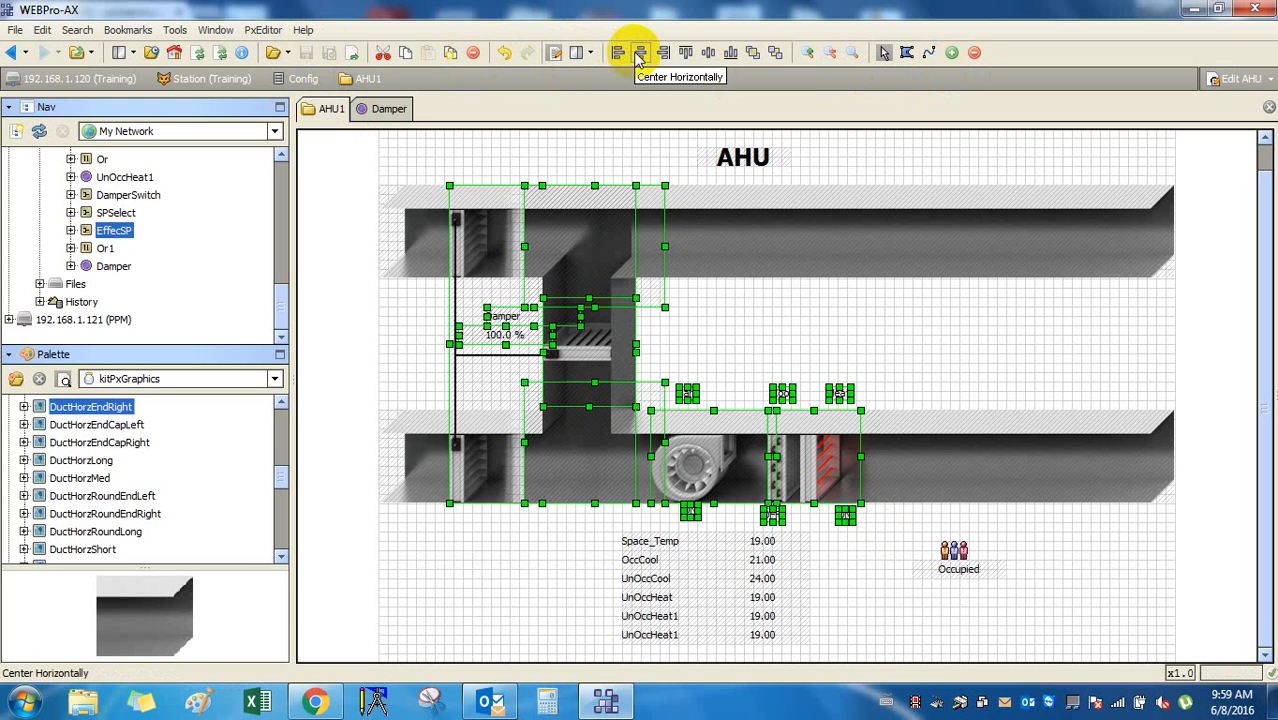
{"action": "left_click", "coordinate": [553, 54]}
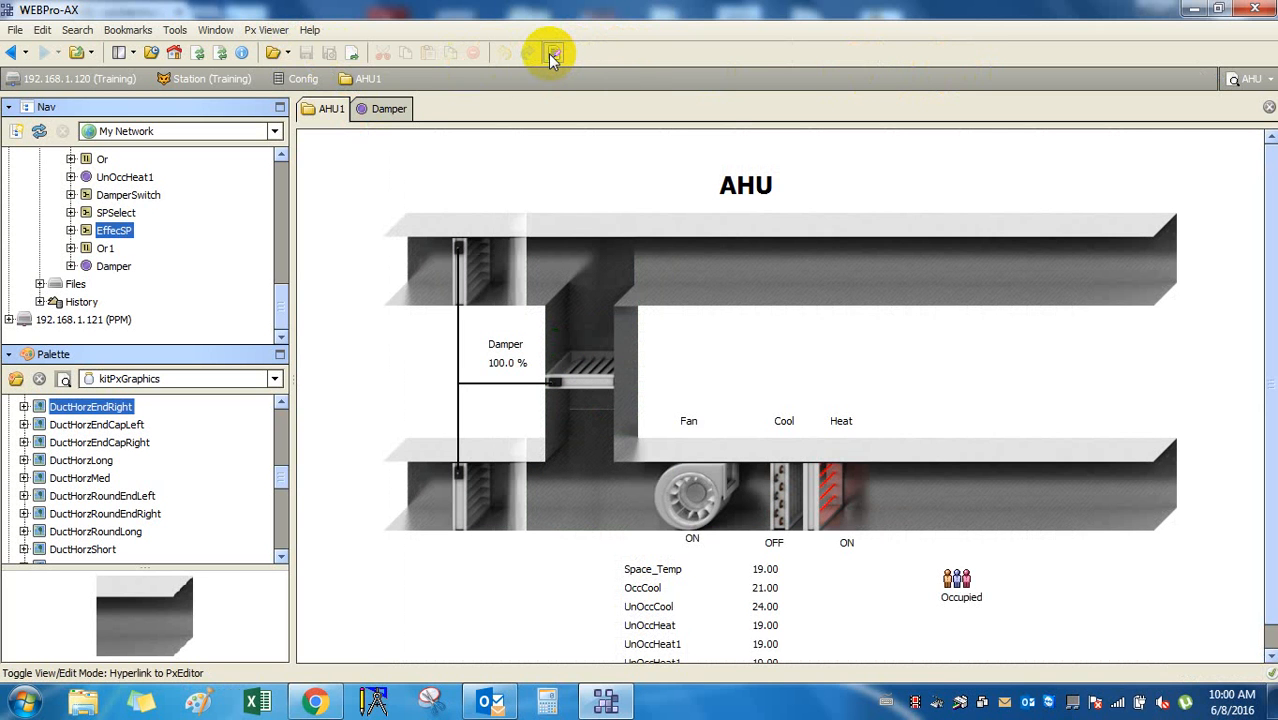
{"action": "scroll", "coordinate": [1013, 526], "scroll_direction": "down", "scroll_amount": 1}
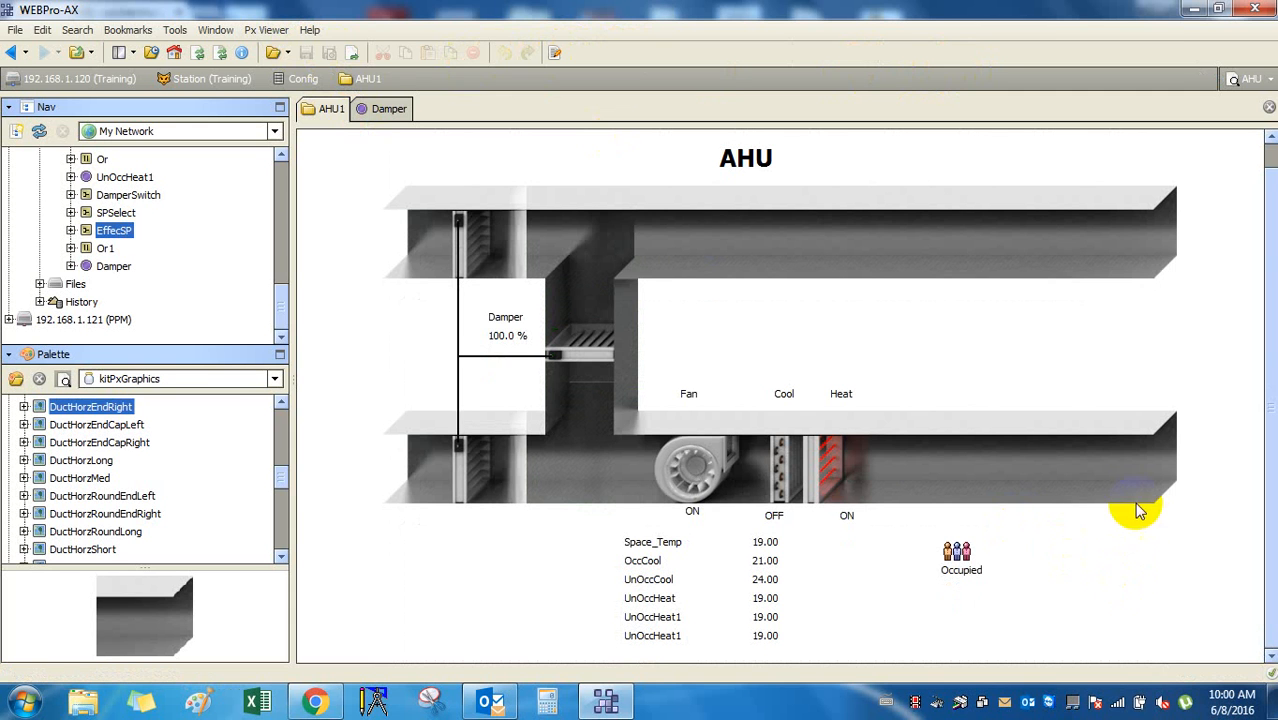
{"action": "left_click", "coordinate": [553, 54]}
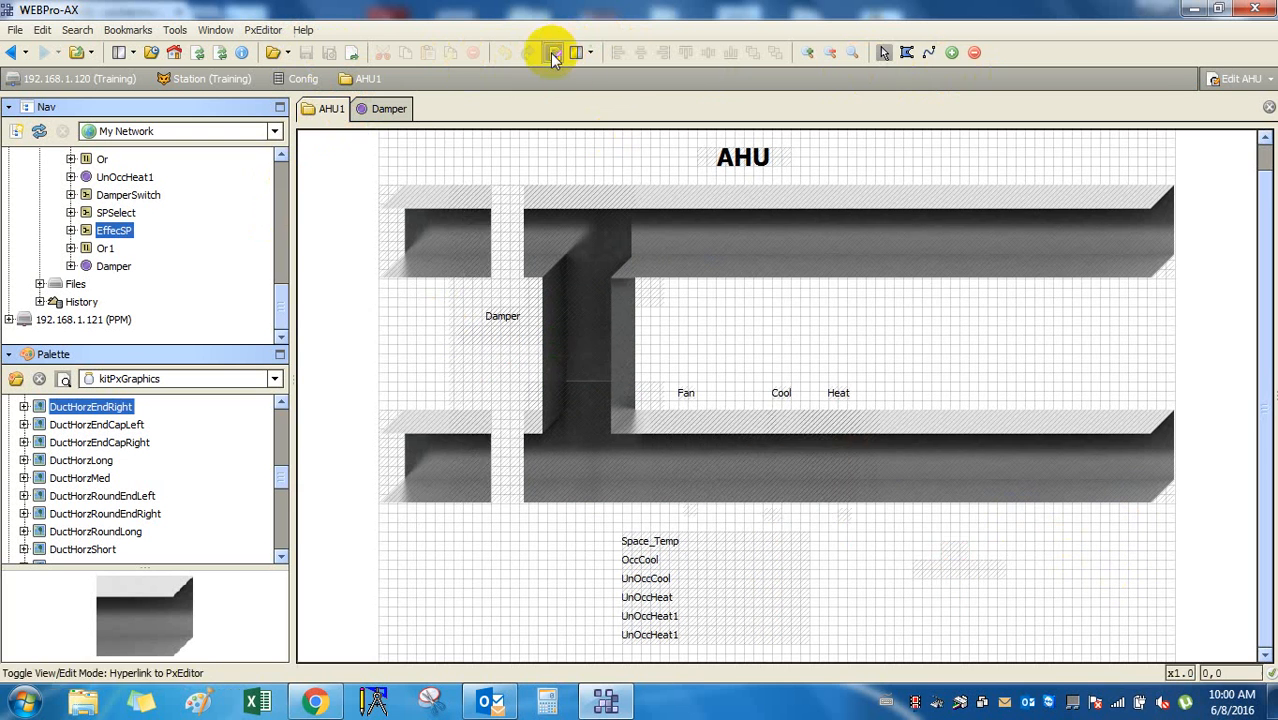
Slide the Heat coil right under its label, save, and show the AHU graphic live.
{"action": "left_click", "coordinate": [817, 422]}
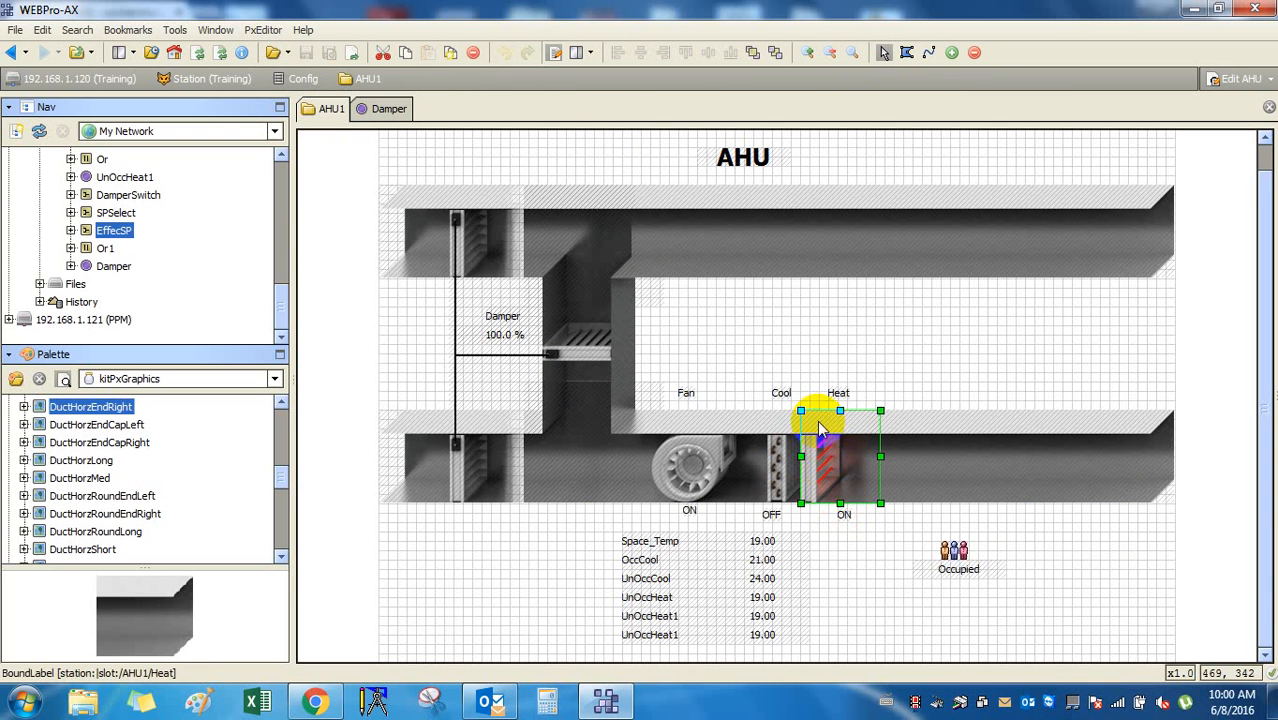
{"action": "left_click_drag", "start_coordinate": [817, 420], "coordinate": [833, 475]}
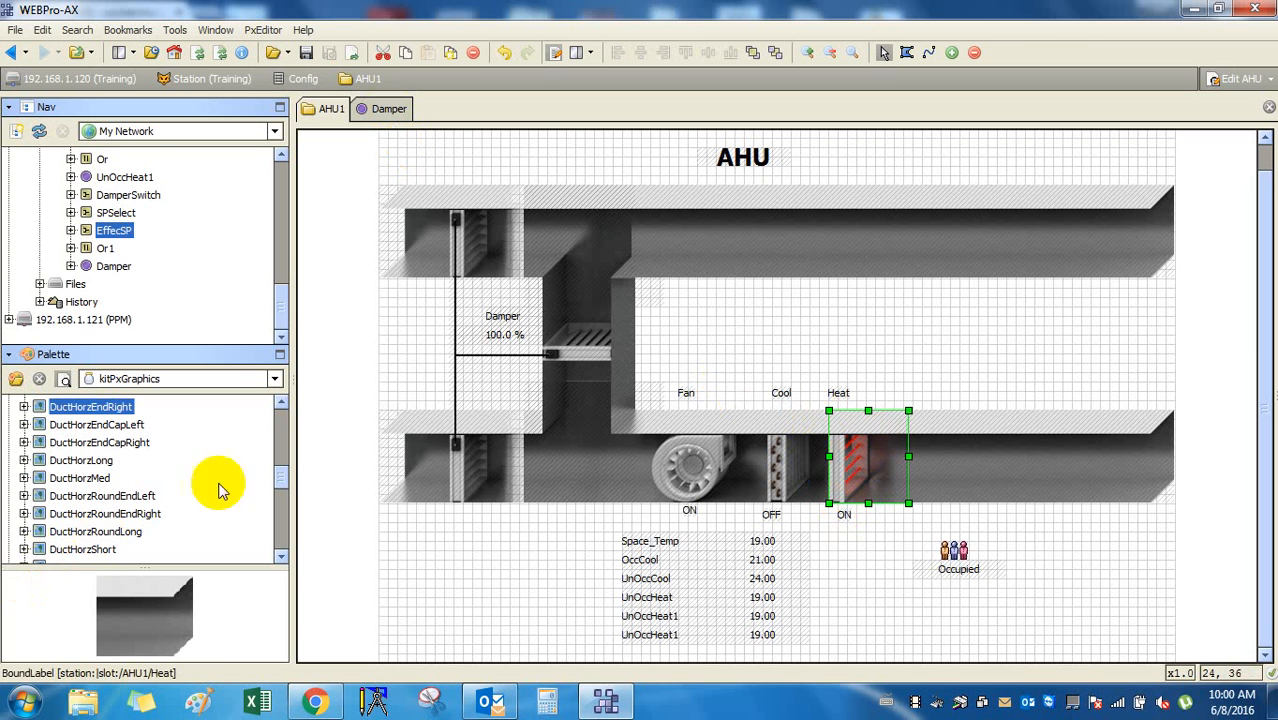
{"action": "left_click", "coordinate": [314, 57]}
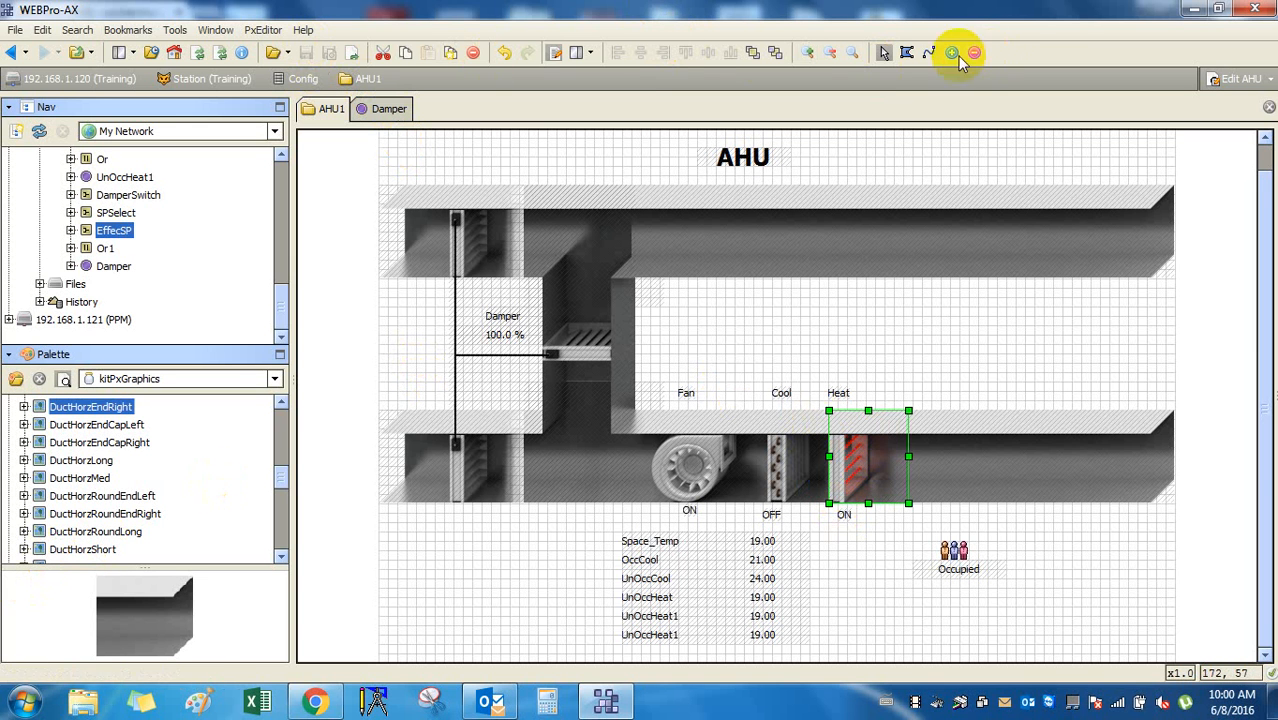
{"action": "left_click", "coordinate": [551, 55]}
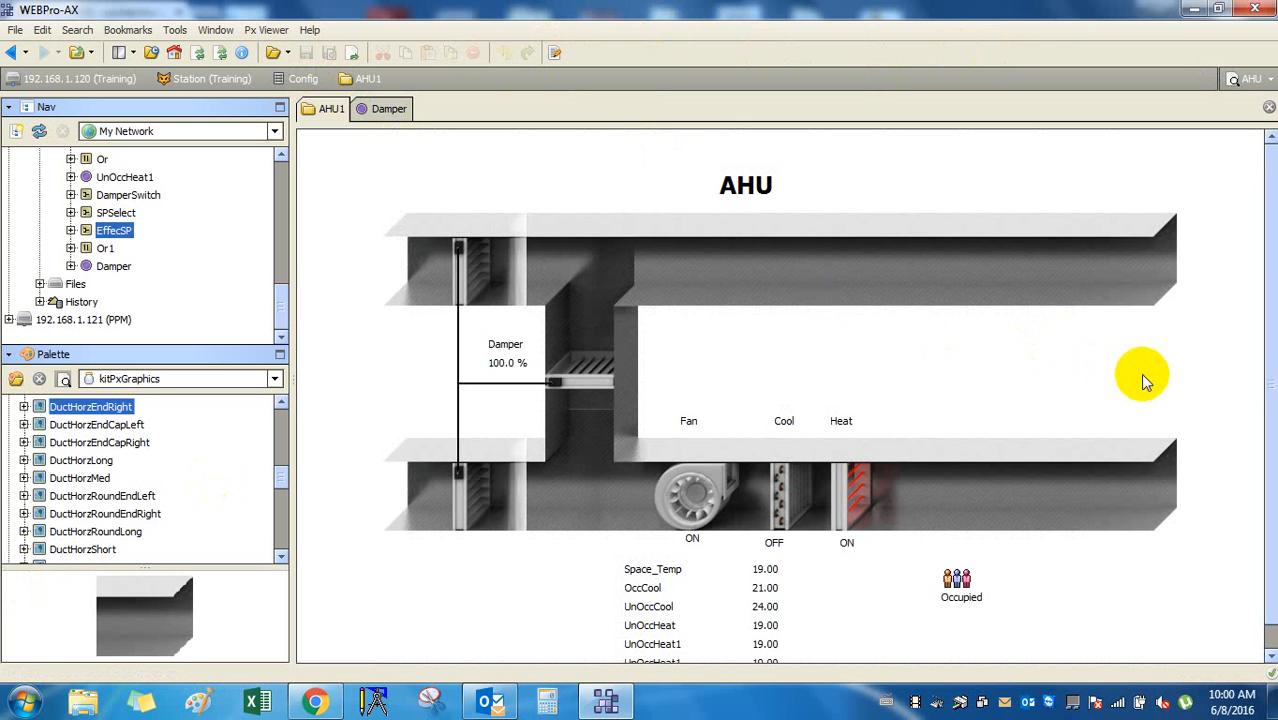
In edit mode, change the DamperSwitch label's stacking order with Reorder and shift it lower.
{"action": "left_click", "coordinate": [557, 55]}
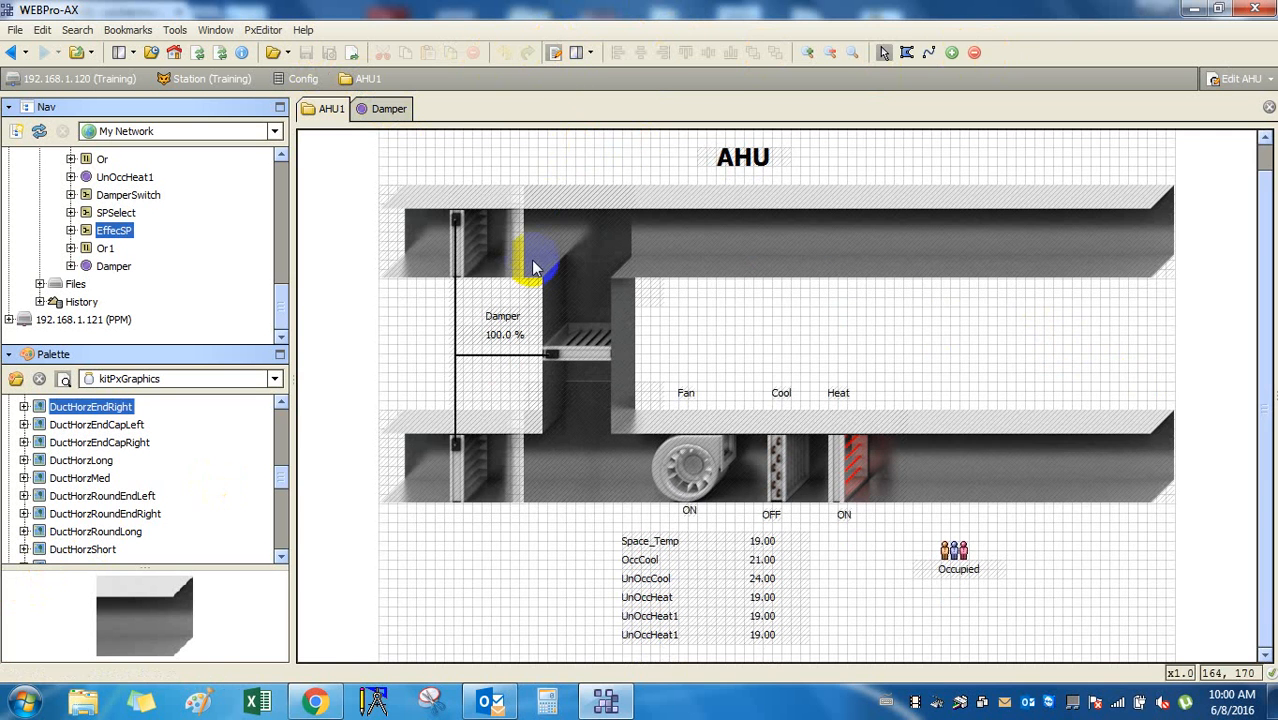
{"action": "left_click", "coordinate": [500, 242]}
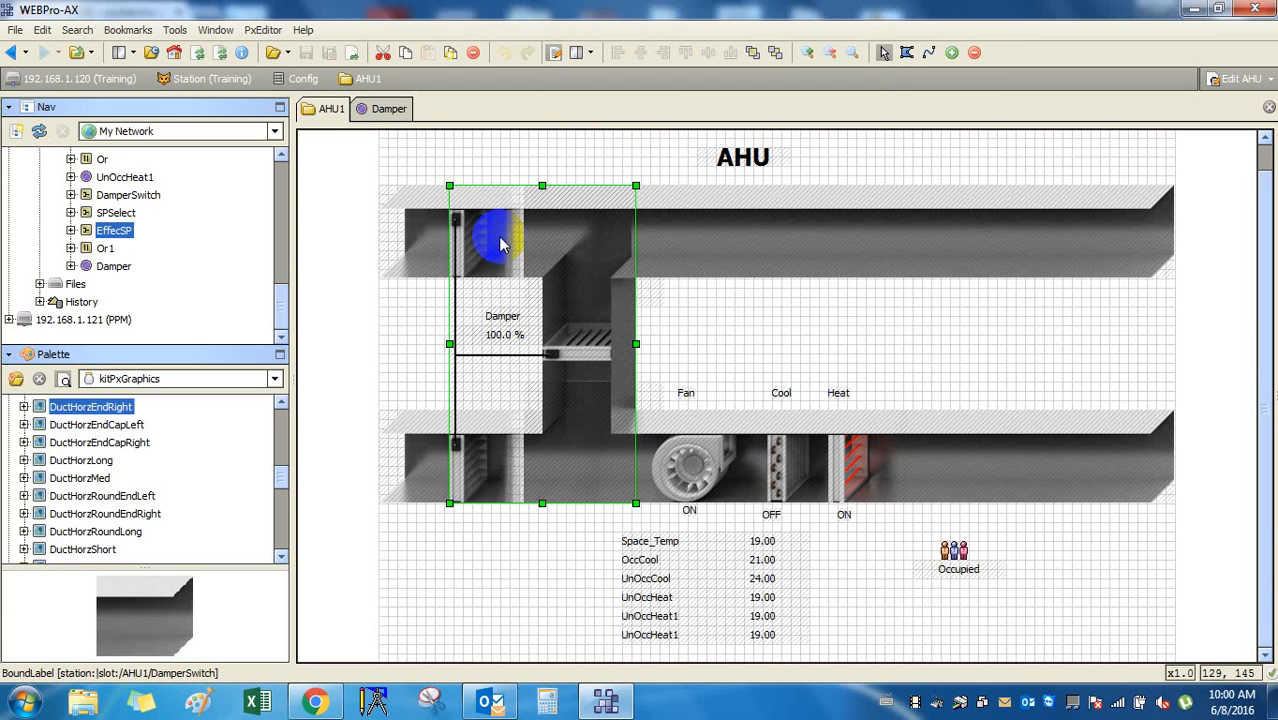
{"action": "right_click", "coordinate": [500, 245]}
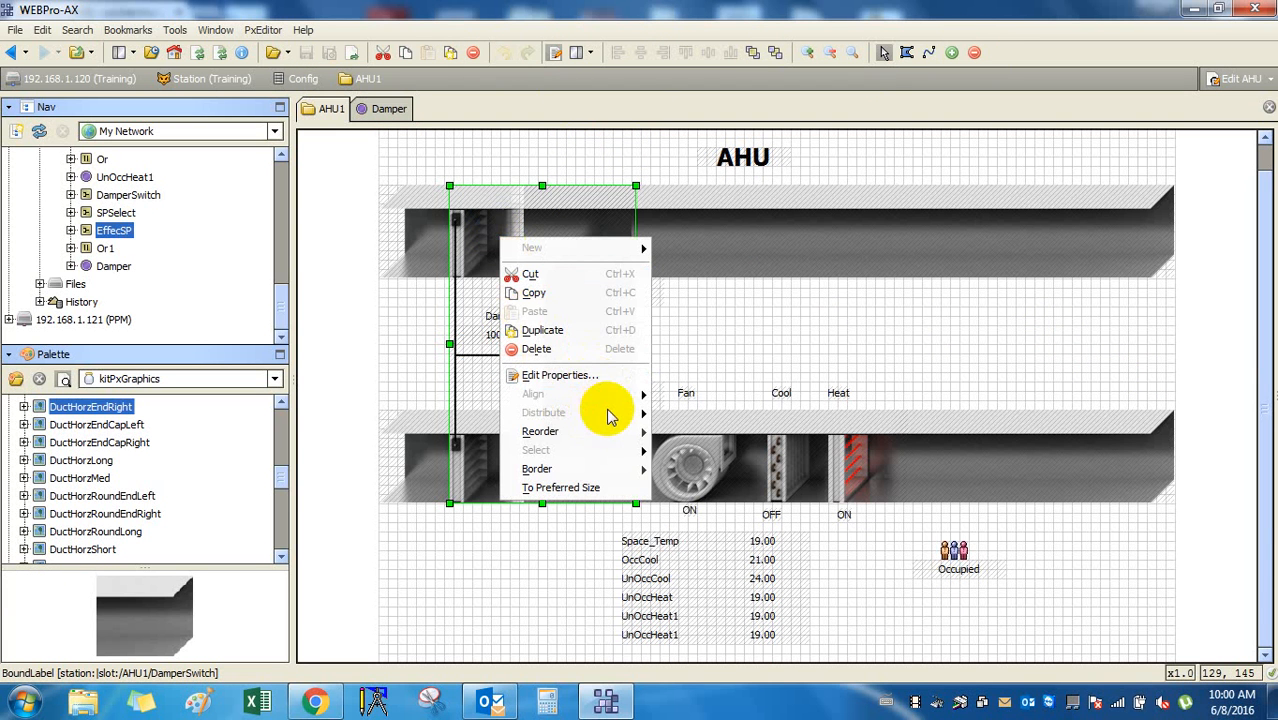
{"action": "mouse_move", "coordinate": [613, 430]}
{"action": "left_click", "coordinate": [678, 436]}
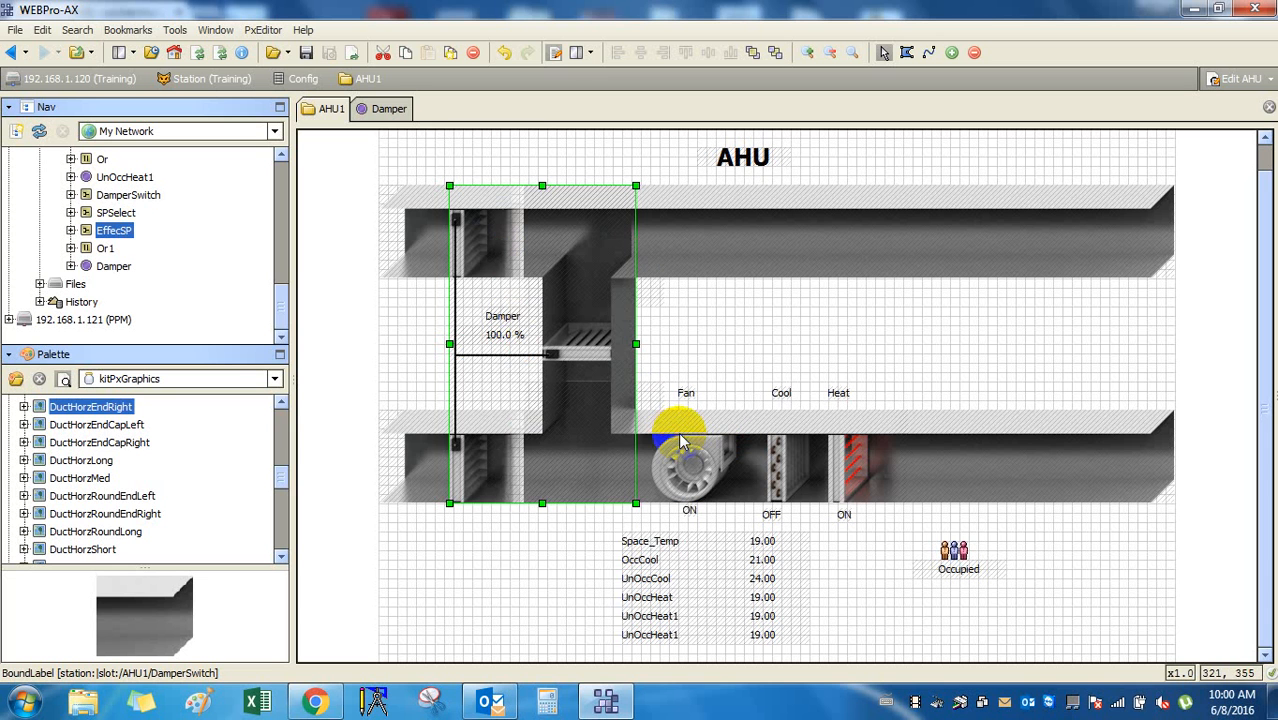
{"action": "left_click_drag", "start_coordinate": [498, 427], "coordinate": [484, 467]}
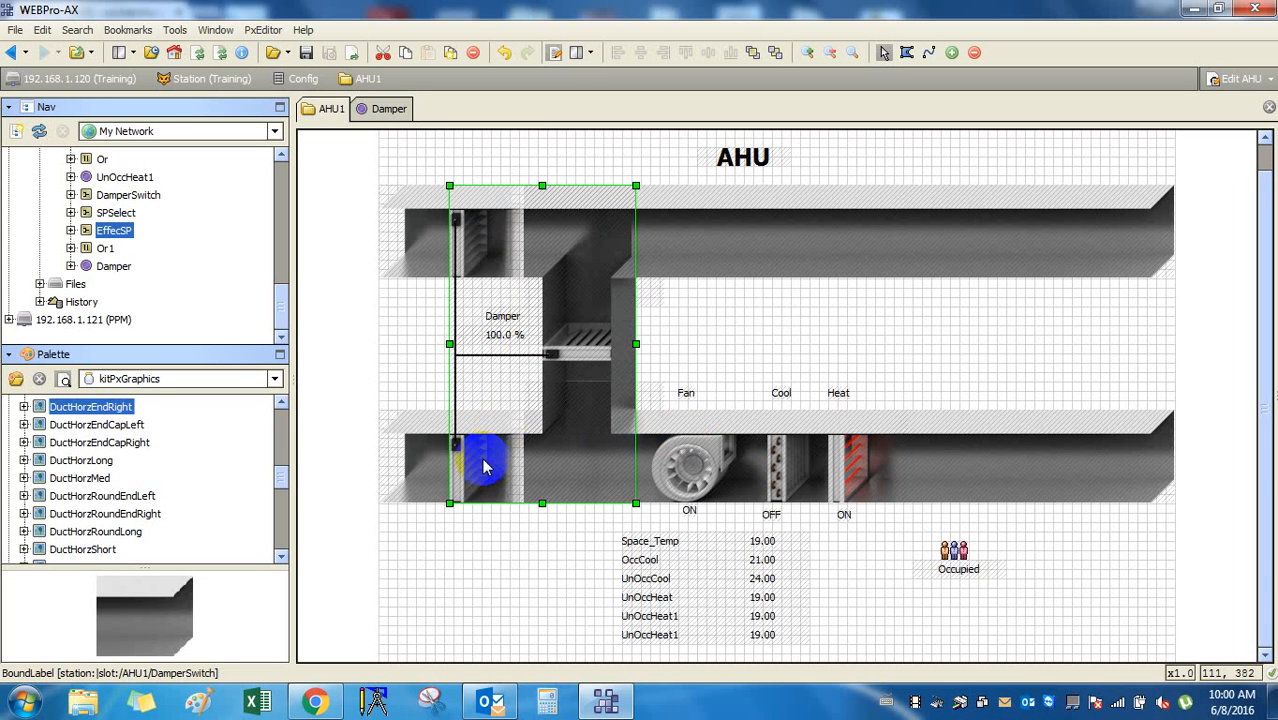
{"action": "right_click", "coordinate": [484, 467]}
{"action": "mouse_move", "coordinate": [588, 627]}
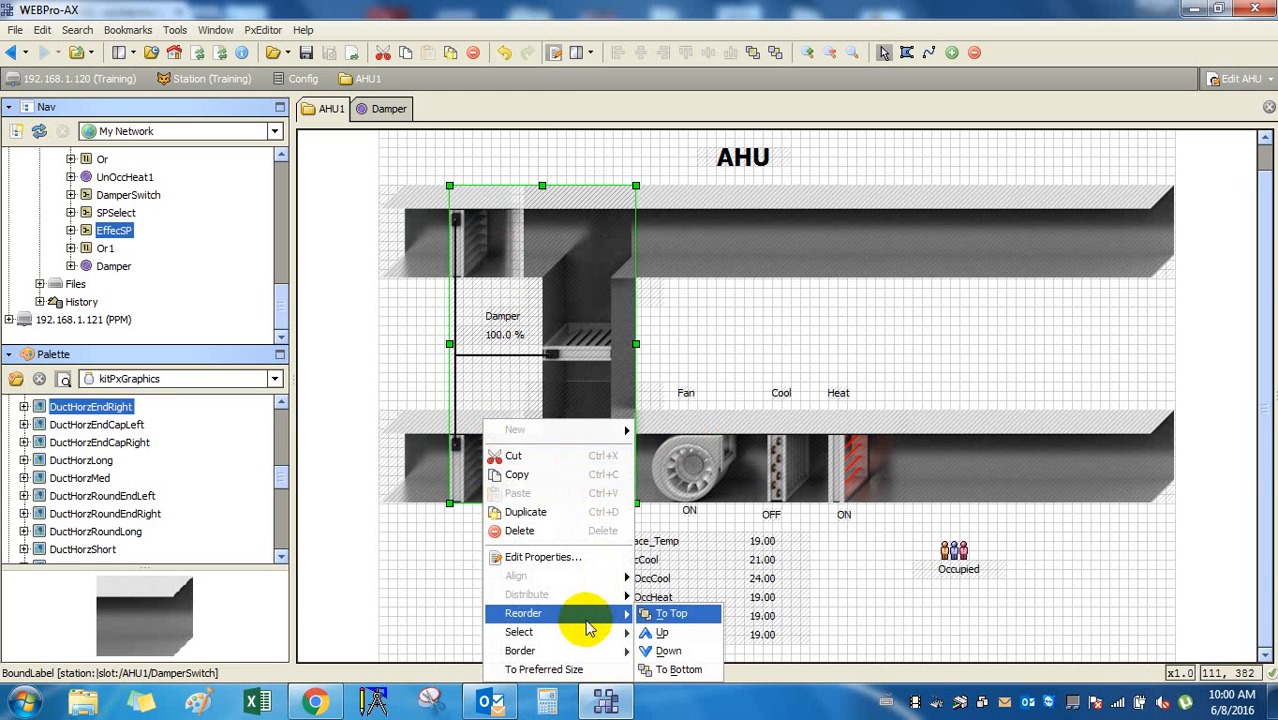
{"action": "left_click", "coordinate": [390, 587]}
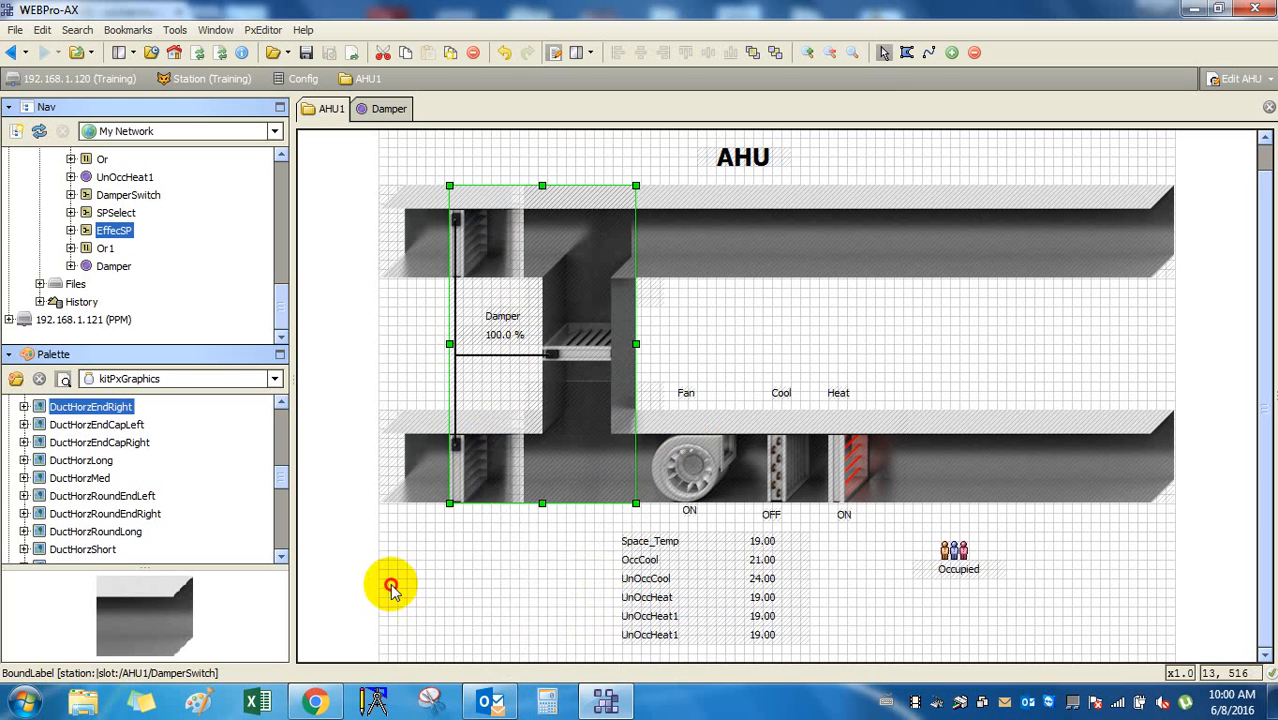
Preview the graphic in live view, then return to edit mode with the damper label selected.
{"action": "left_click", "coordinate": [555, 55]}
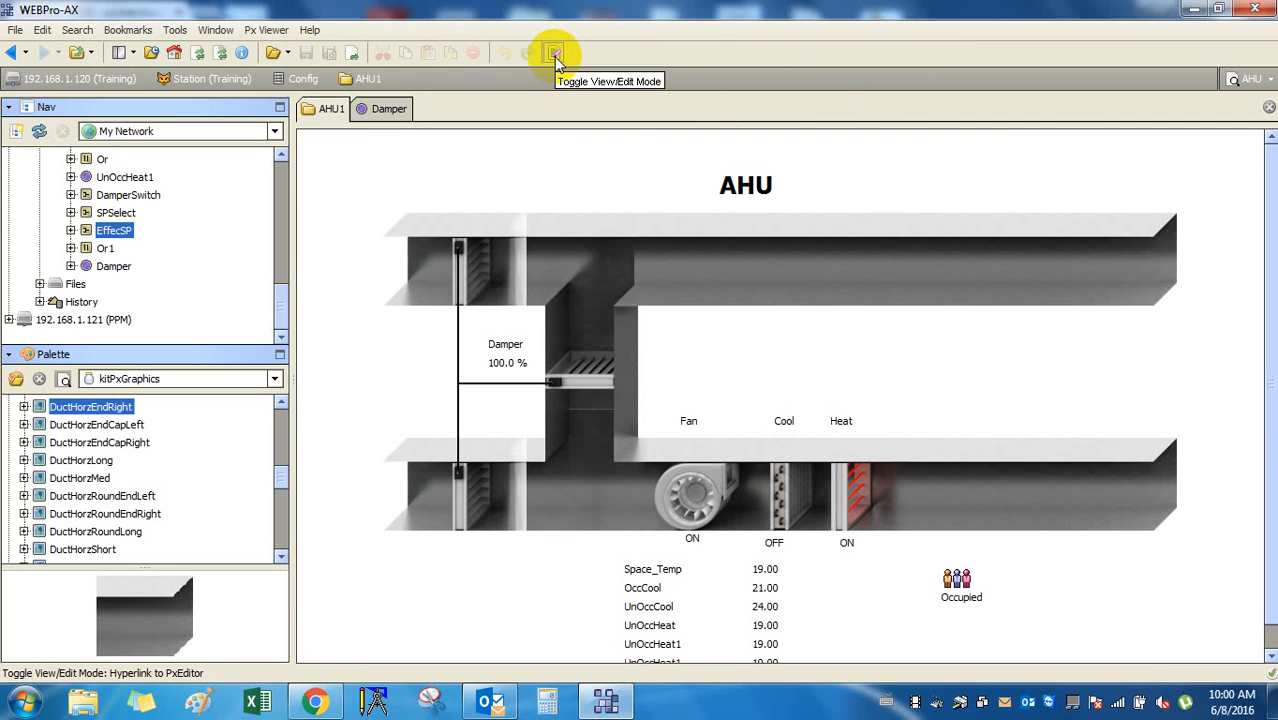
{"action": "left_click", "coordinate": [556, 58]}
{"action": "left_click", "coordinate": [491, 268]}
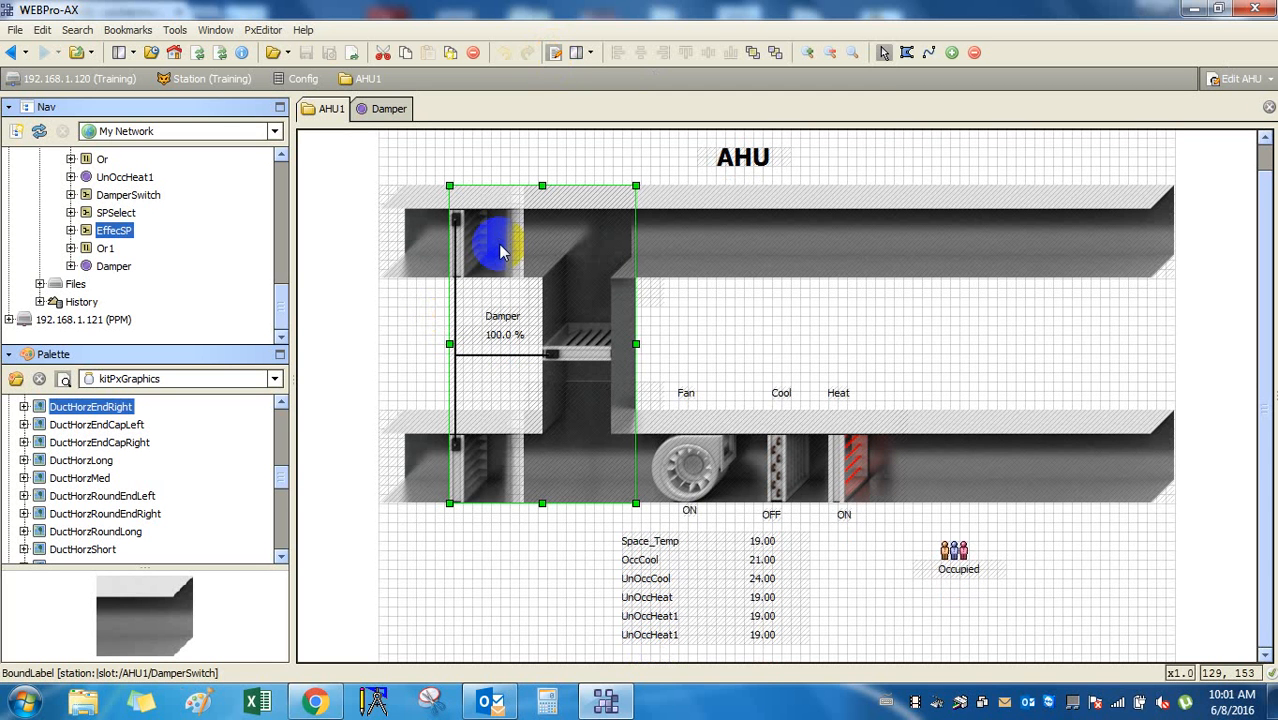
Try selecting the left duct end pieces and undo an accidental widening of the top-left end.
{"action": "left_click", "coordinate": [438, 226]}
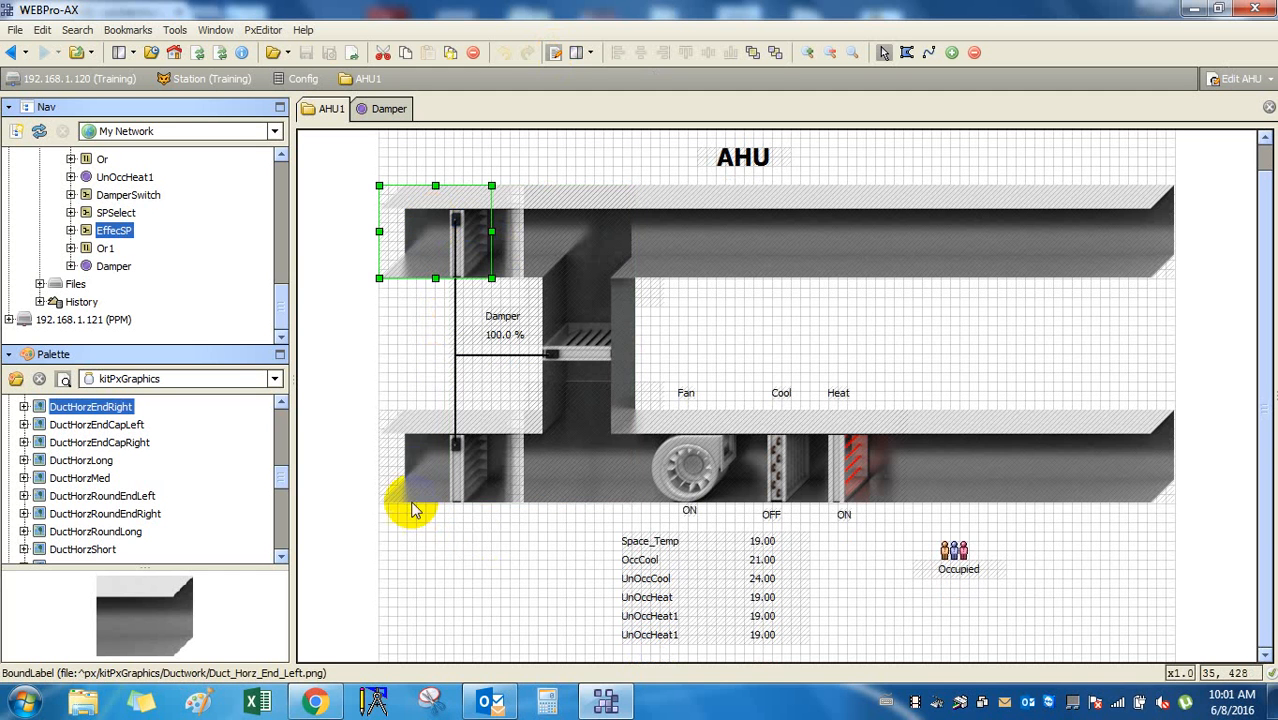
{"action": "left_click", "coordinate": [410, 472]}
{"action": "left_click", "coordinate": [543, 472]}
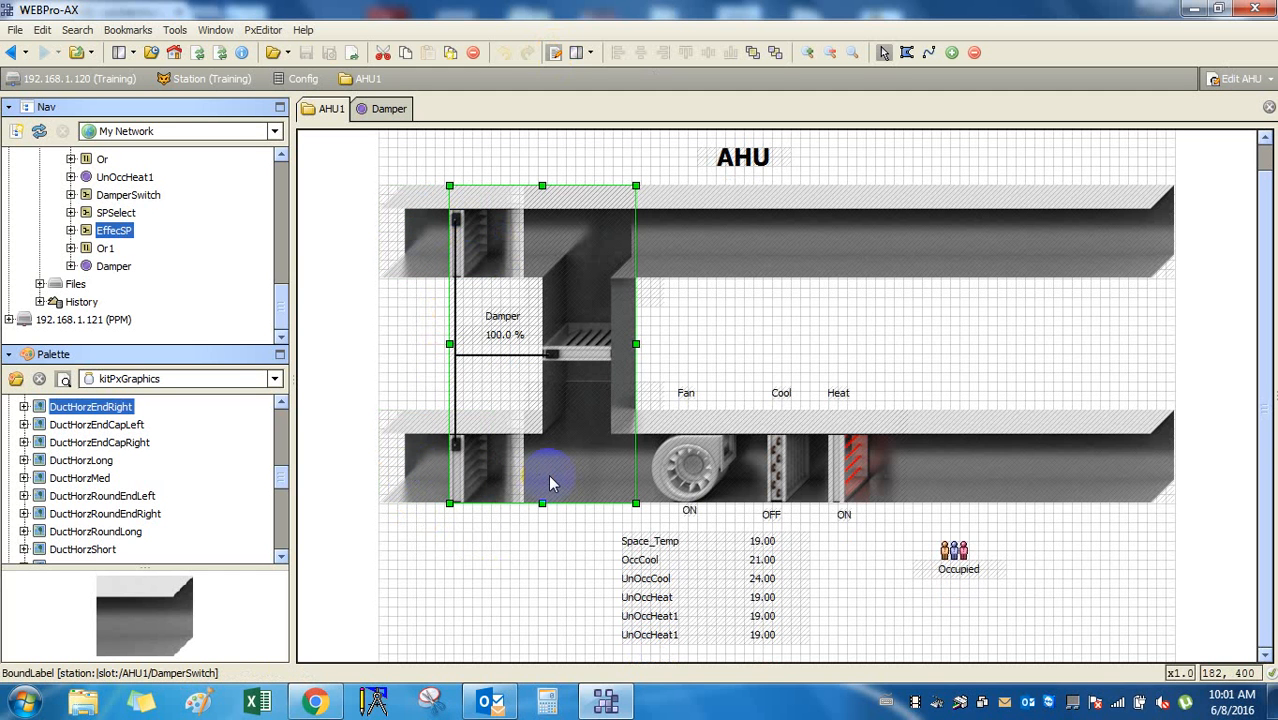
{"action": "left_click", "coordinate": [412, 466]}
{"action": "left_click", "coordinate": [487, 478]}
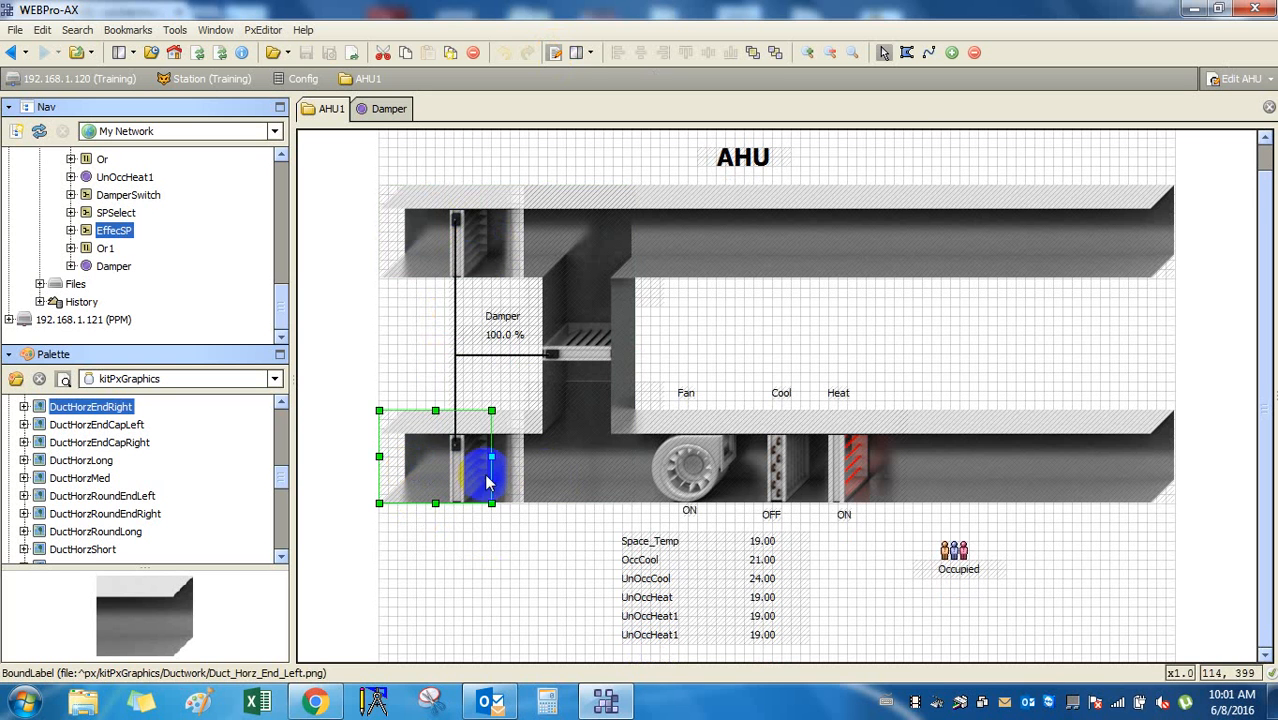
{"action": "left_click", "coordinate": [471, 277]}
{"action": "left_click", "coordinate": [442, 430]}
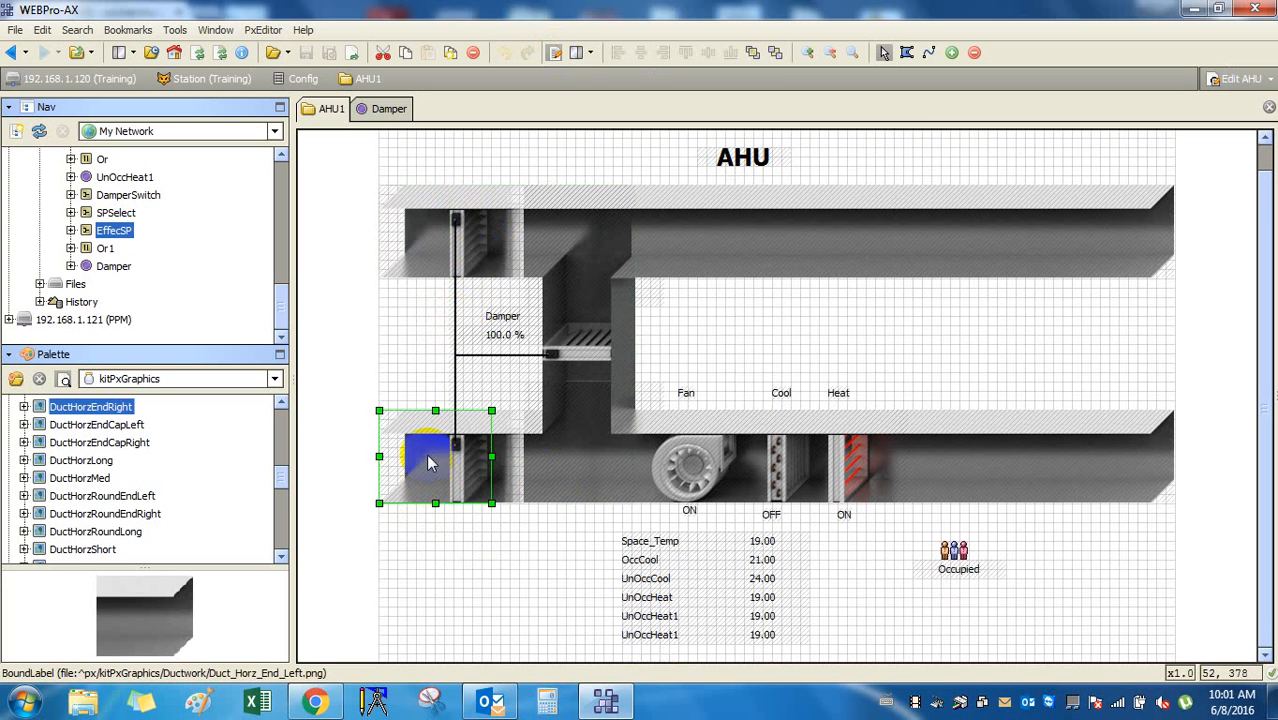
{"action": "left_click", "coordinate": [428, 238]}
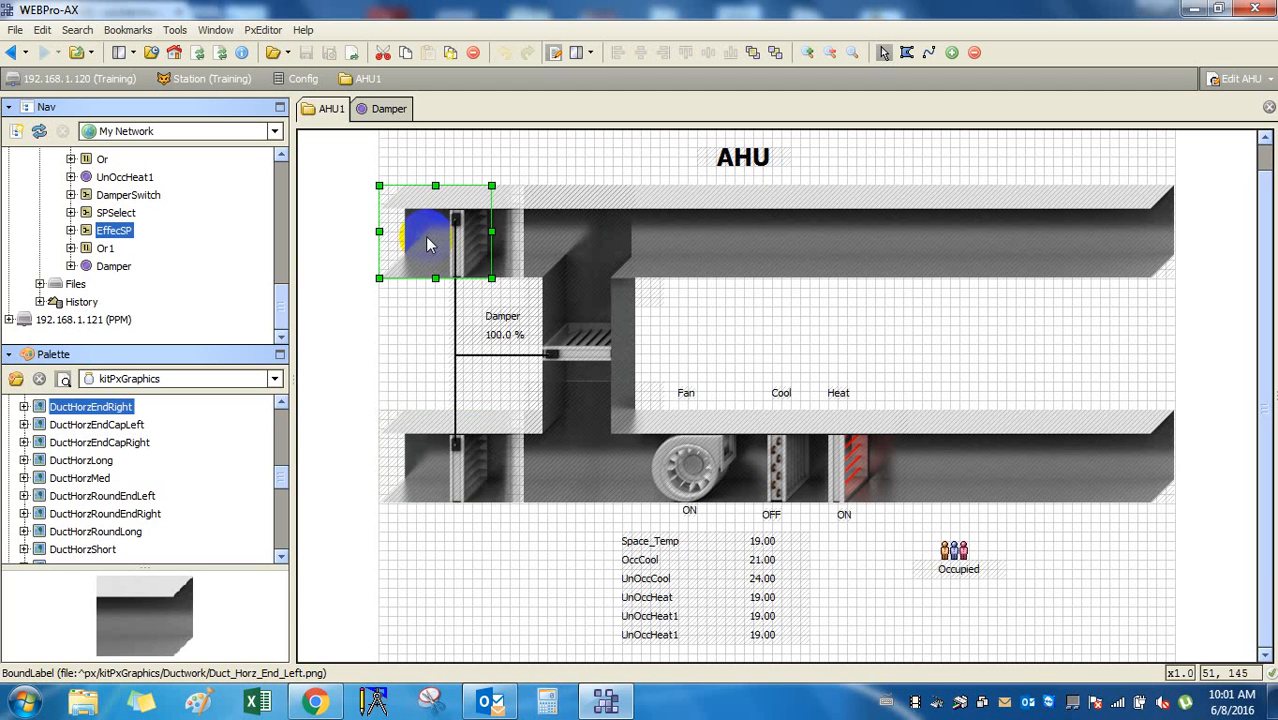
{"action": "left_click_drag", "start_coordinate": [492, 231], "coordinate": [529, 233]}
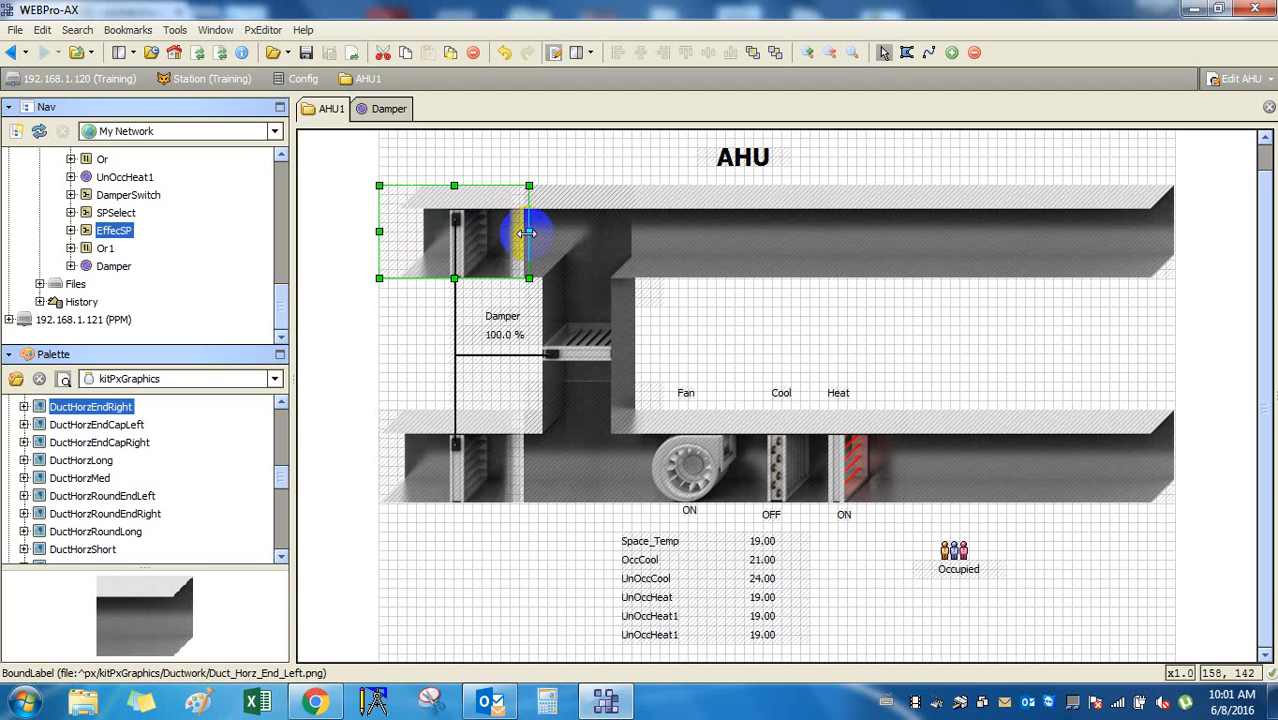
{"action": "key", "text": "ctrl+z"}
Move the damper section aside and undo trial widenings of the upper and lower duct ends.
{"action": "left_click", "coordinate": [512, 288]}
{"action": "left_click_drag", "start_coordinate": [499, 320], "coordinate": [671, 322]}
{"action": "left_click", "coordinate": [487, 243]}
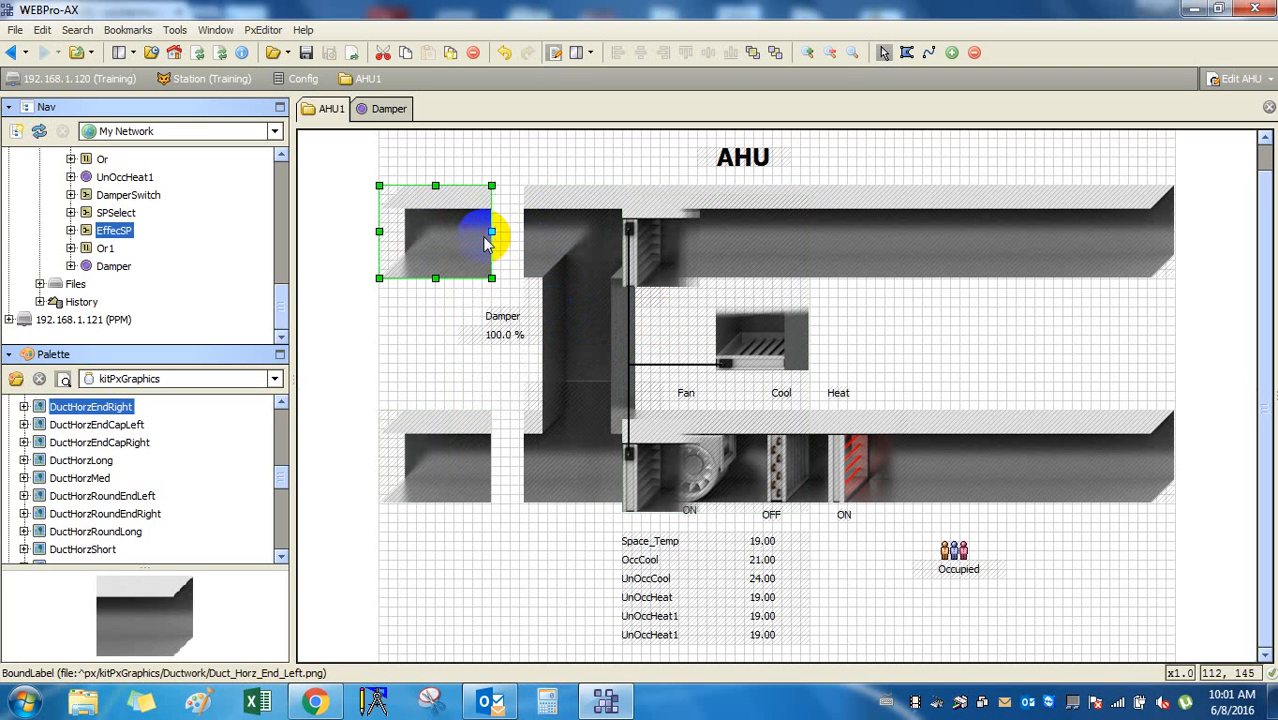
{"action": "left_click_drag", "start_coordinate": [487, 240], "coordinate": [527, 231]}
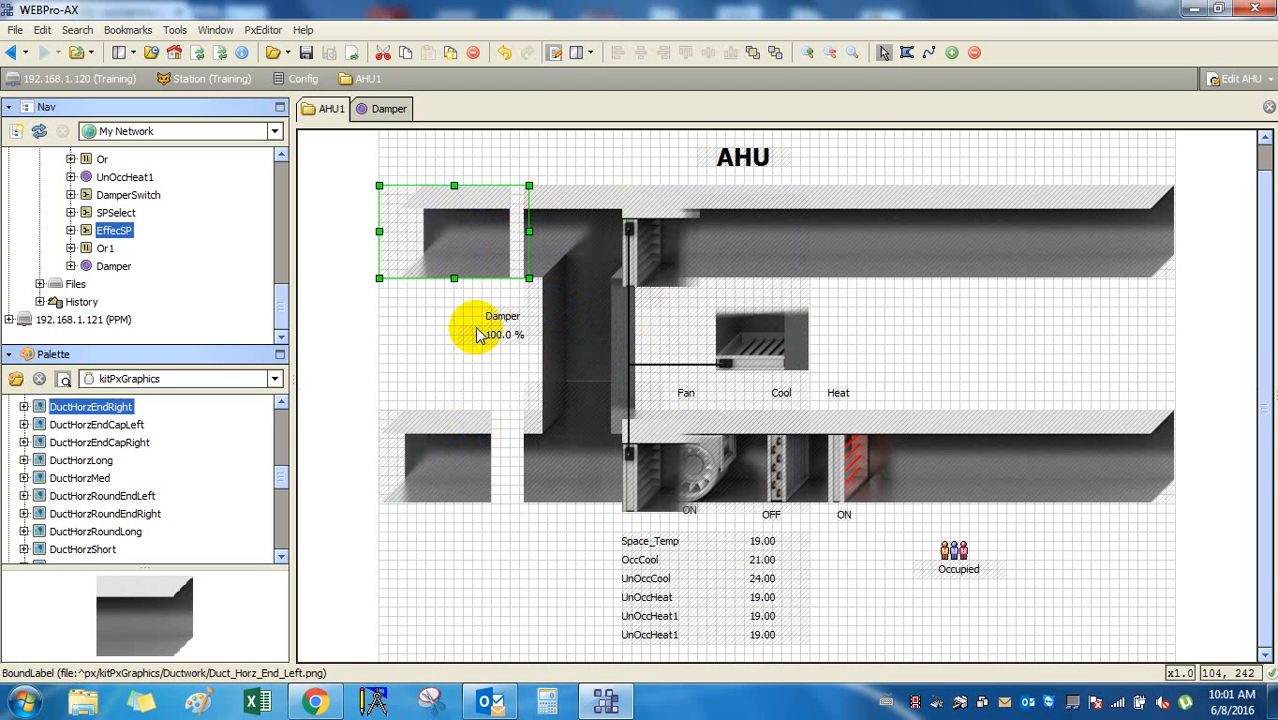
{"action": "key", "text": "ctrl+z"}
{"action": "left_click", "coordinate": [544, 466]}
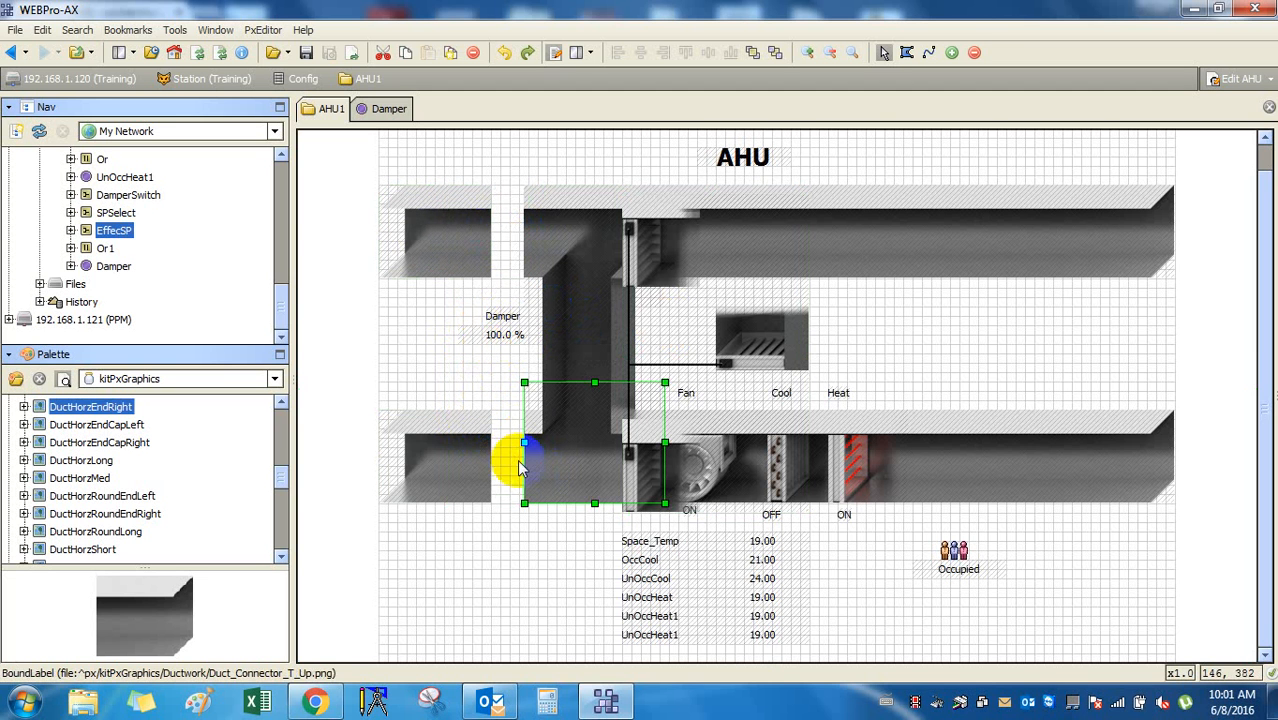
{"action": "left_click", "coordinate": [455, 462]}
{"action": "left_click_drag", "start_coordinate": [491, 456], "coordinate": [529, 460]}
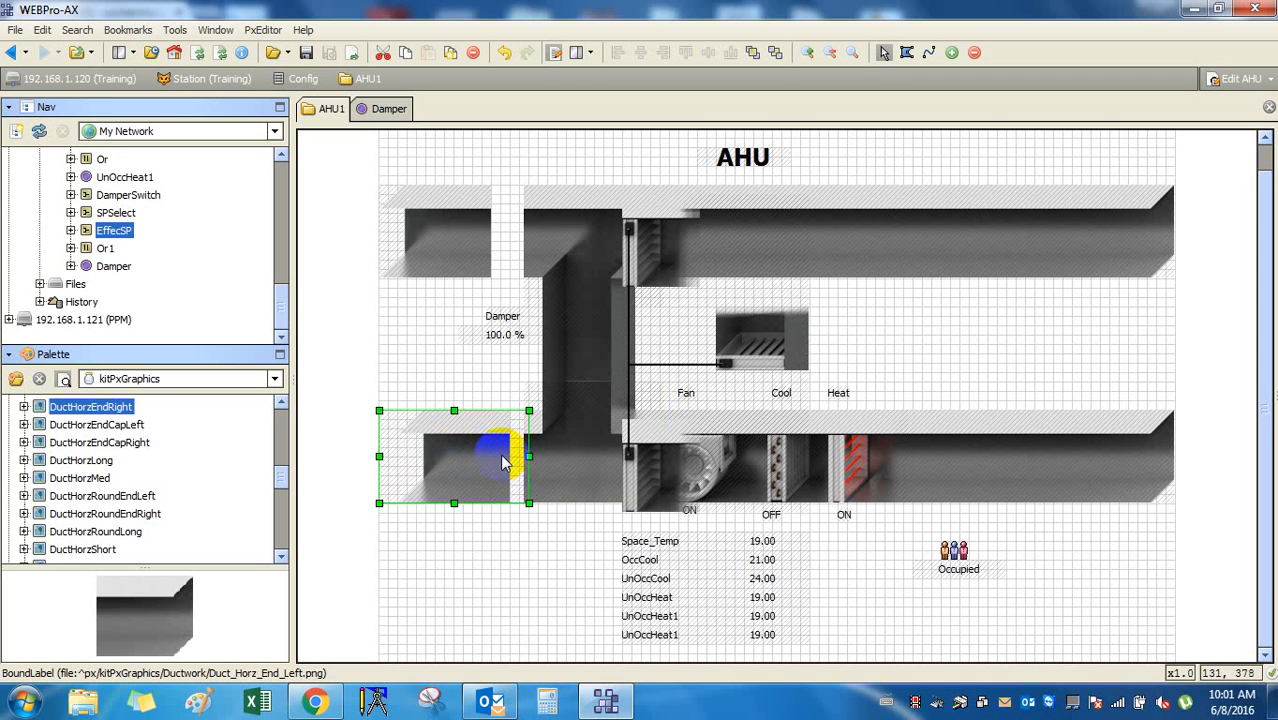
{"action": "key", "text": "ctrl+z"}
Shift both Duct_Horz_End_Left pieces slightly right and realign the damper section beside them.
{"action": "left_click_drag", "start_coordinate": [323, 170], "coordinate": [505, 514]}
{"action": "left_click_drag", "start_coordinate": [428, 457], "coordinate": [450, 452]}
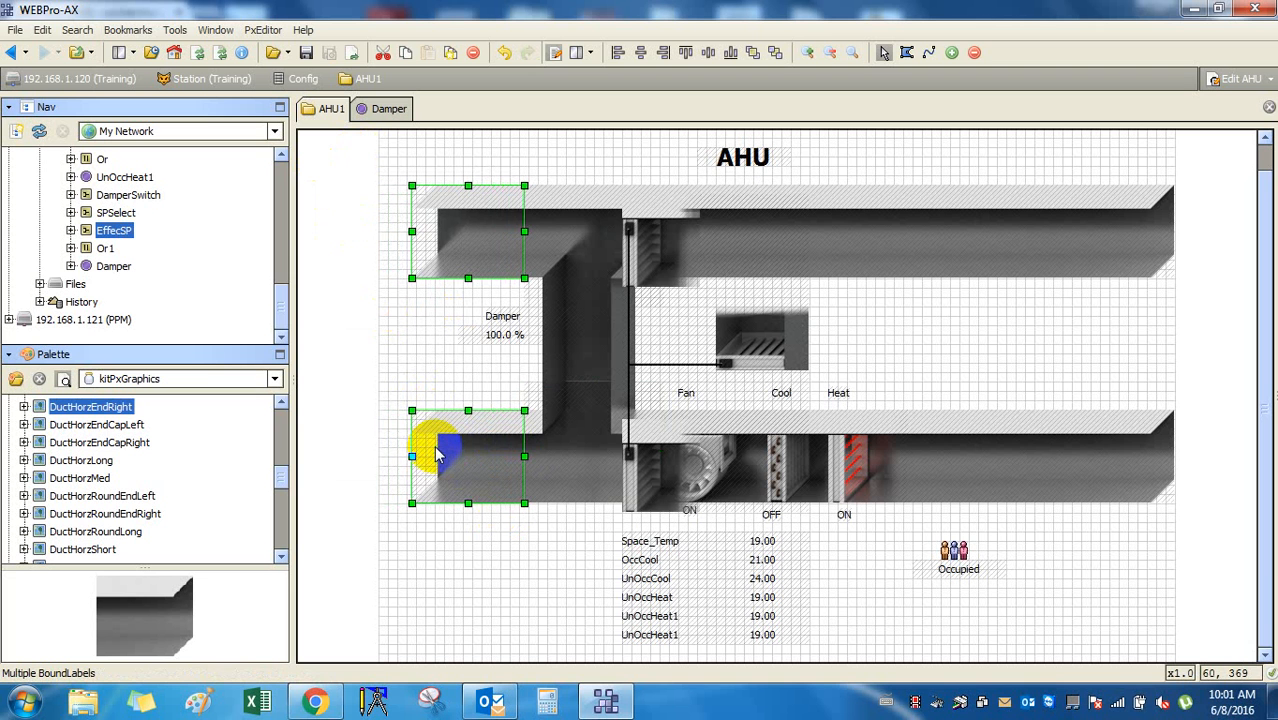
{"action": "left_click_drag", "start_coordinate": [745, 358], "coordinate": [607, 358]}
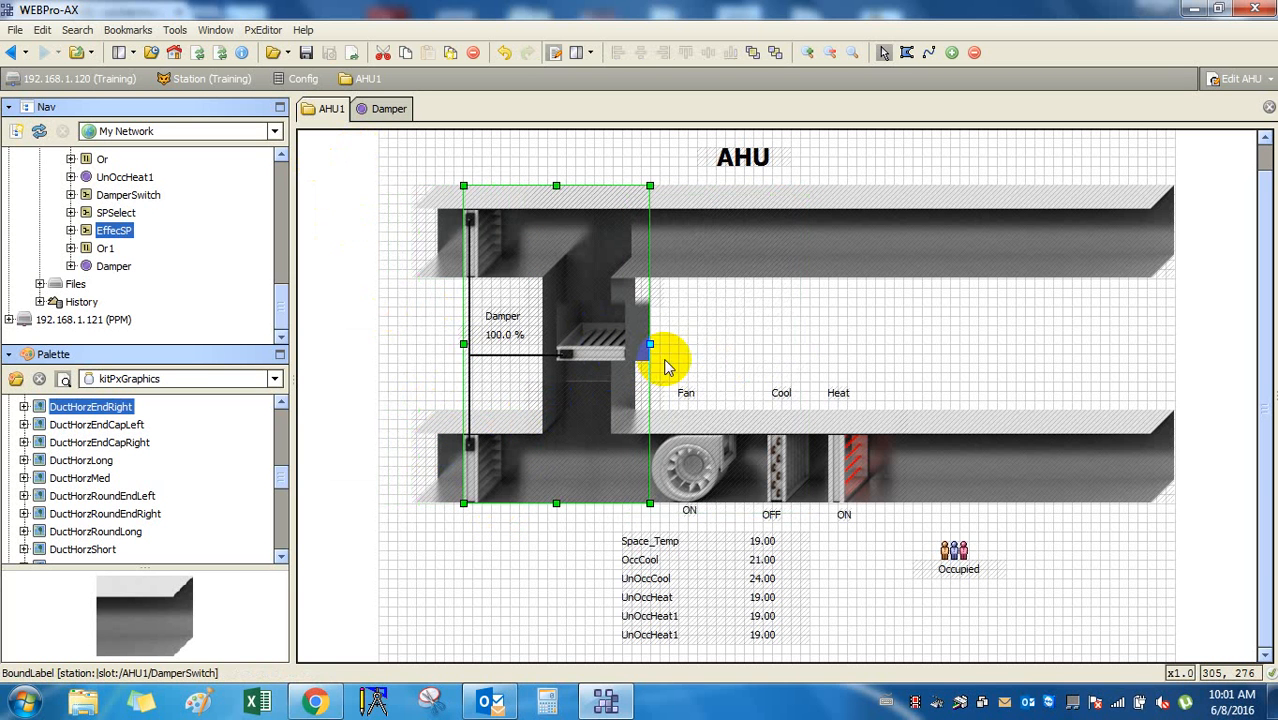
{"action": "key", "text": "Left"}
{"action": "key", "text": "Left"}
{"action": "key", "text": "Left"}
{"action": "key", "text": "Left"}
{"action": "key", "text": "Left"}
{"action": "key", "text": "Left"}
{"action": "key", "text": "Left"}
{"action": "key", "text": "Left"}
{"action": "key", "text": "Left"}
{"action": "key", "text": "Left"}
{"action": "key", "text": "Left"}
{"action": "key", "text": "Left"}
{"action": "key", "text": "Left"}
{"action": "key", "text": "Left"}
{"action": "key", "text": "Left"}
{"action": "key", "text": "Left"}
{"action": "key", "text": "Left"}
{"action": "key", "text": "Left"}
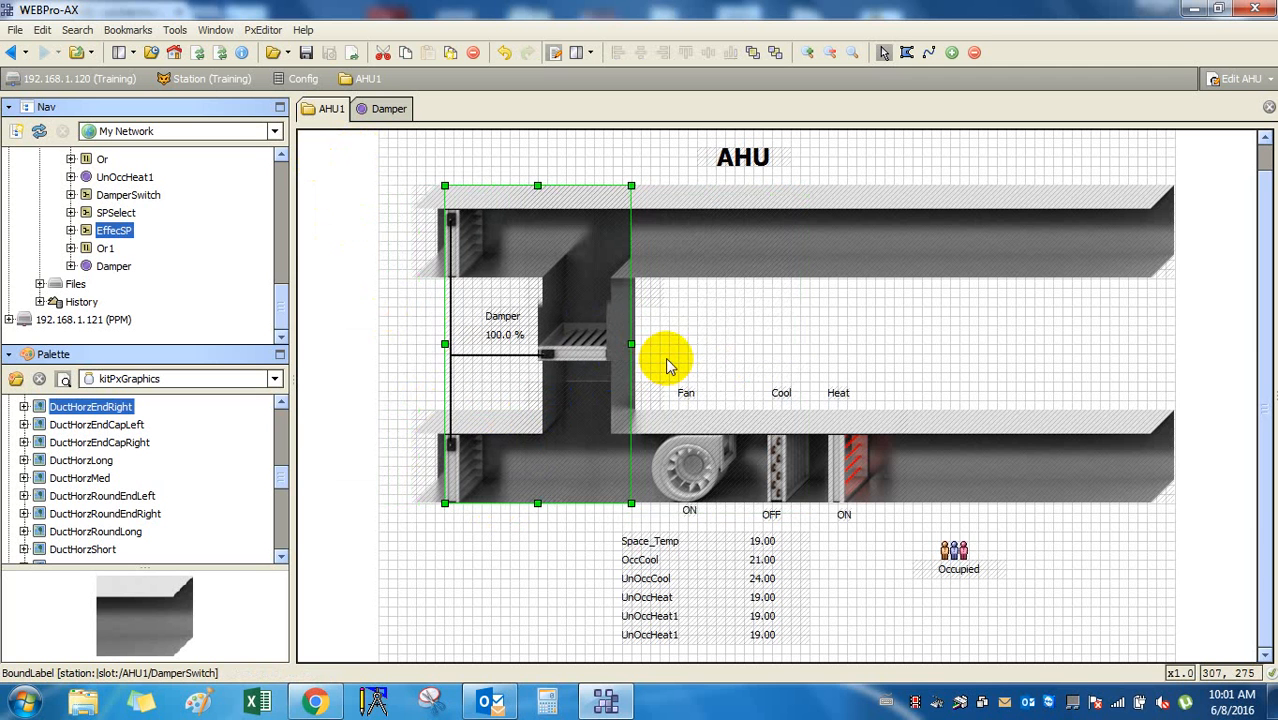
{"action": "key", "text": "Right"}
{"action": "key", "text": "Right"}
{"action": "key", "text": "Right"}
{"action": "key", "text": "Right"}
{"action": "key", "text": "Right"}
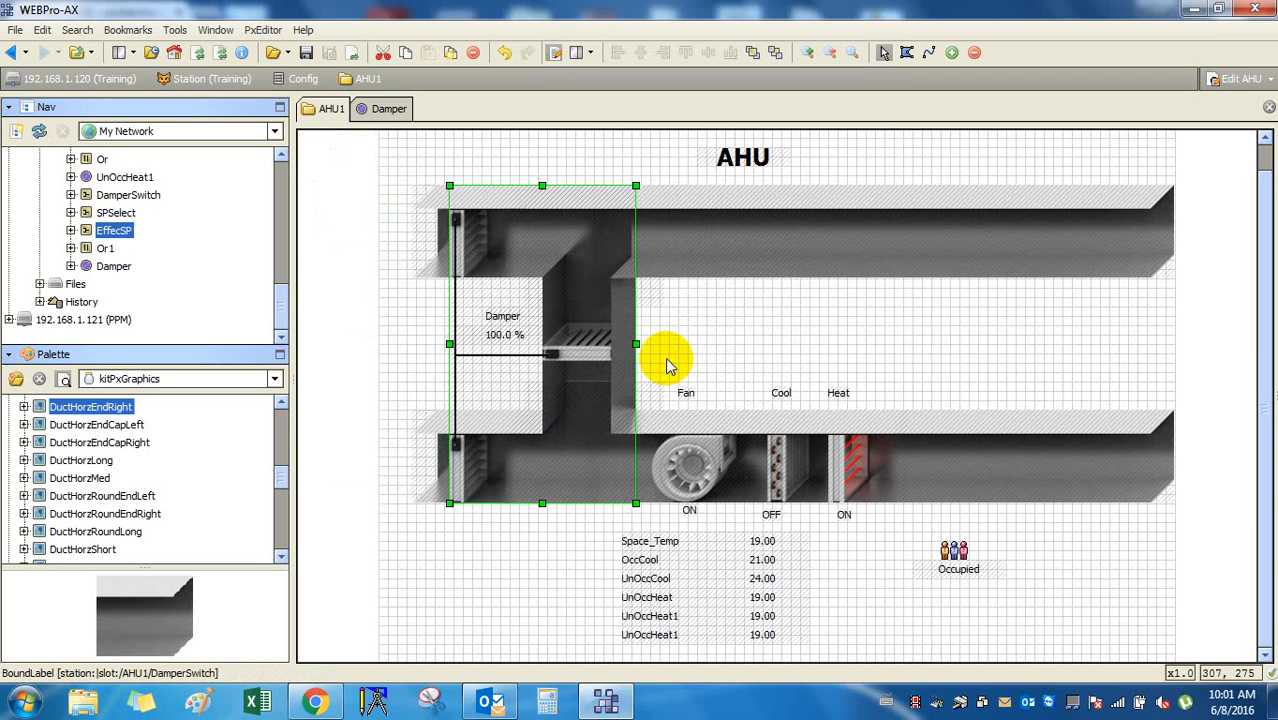
{"action": "left_click", "coordinate": [815, 333]}
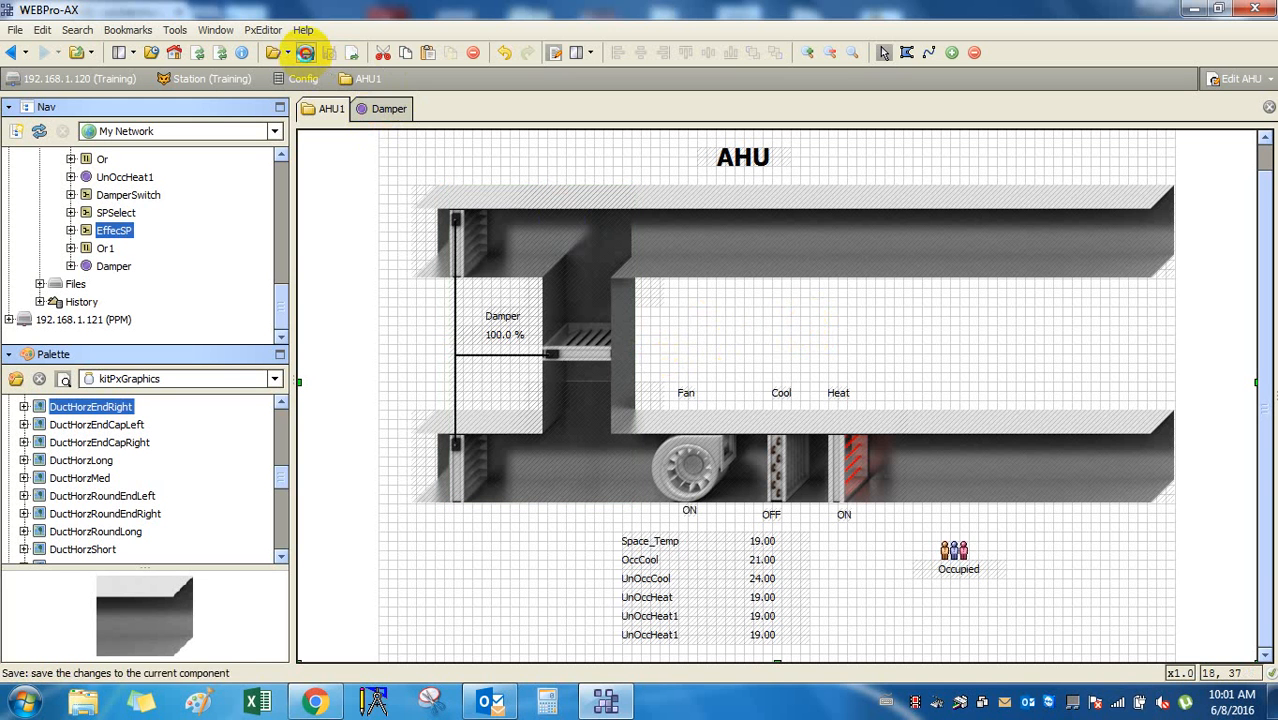
Save the tidied AHU graphic, view it live, and scroll to the UnOccHeat1 row.
{"action": "left_click", "coordinate": [305, 52]}
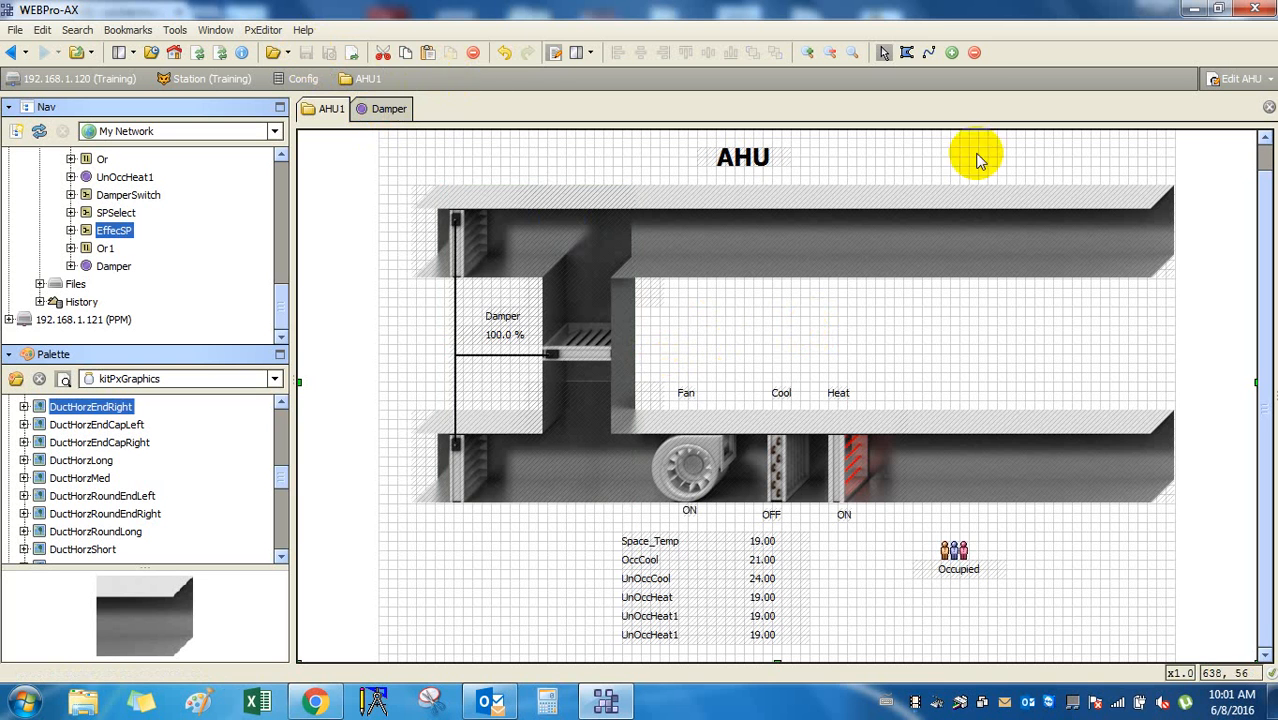
{"action": "left_click", "coordinate": [555, 54]}
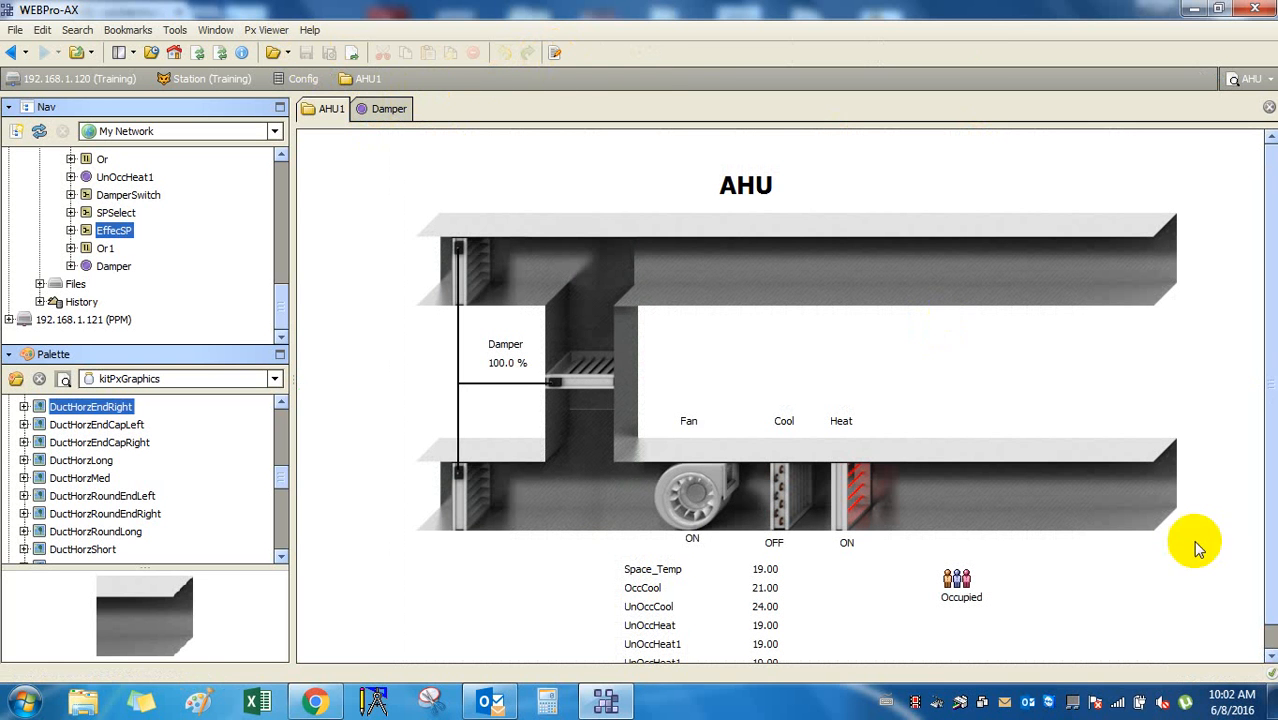
{"action": "left_click", "coordinate": [1270, 657]}
{"action": "left_click", "coordinate": [1270, 657]}
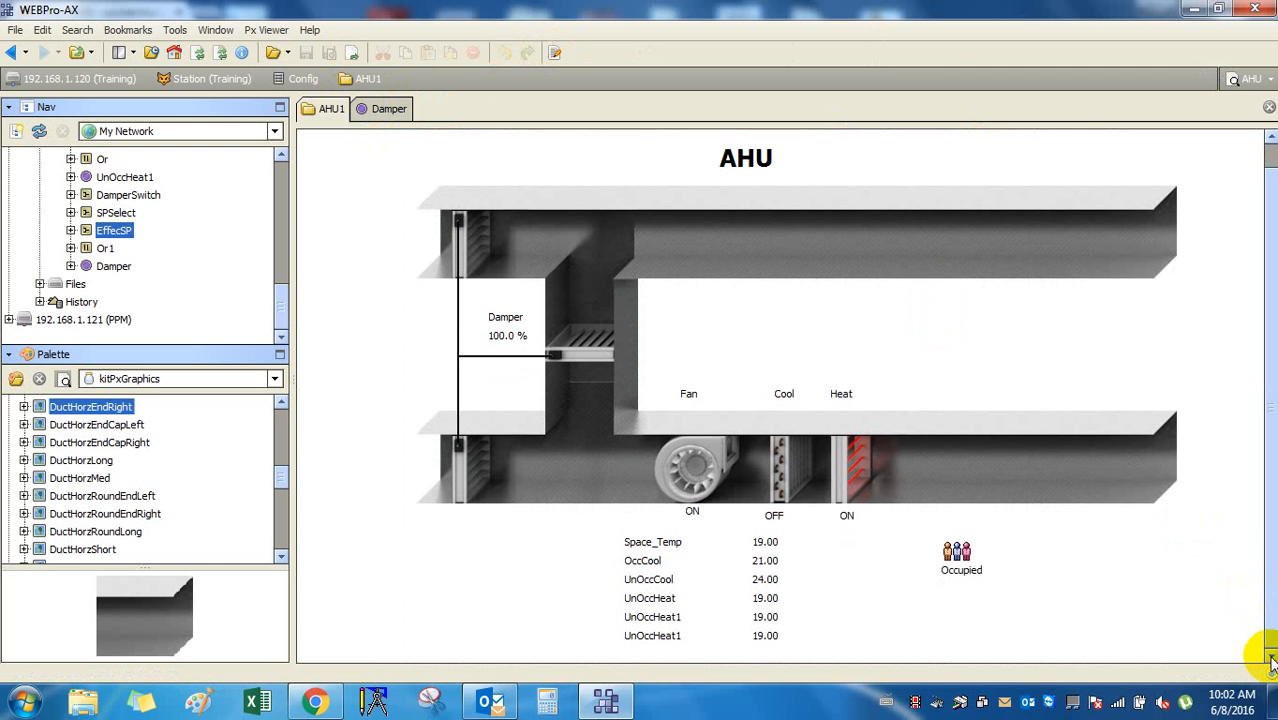
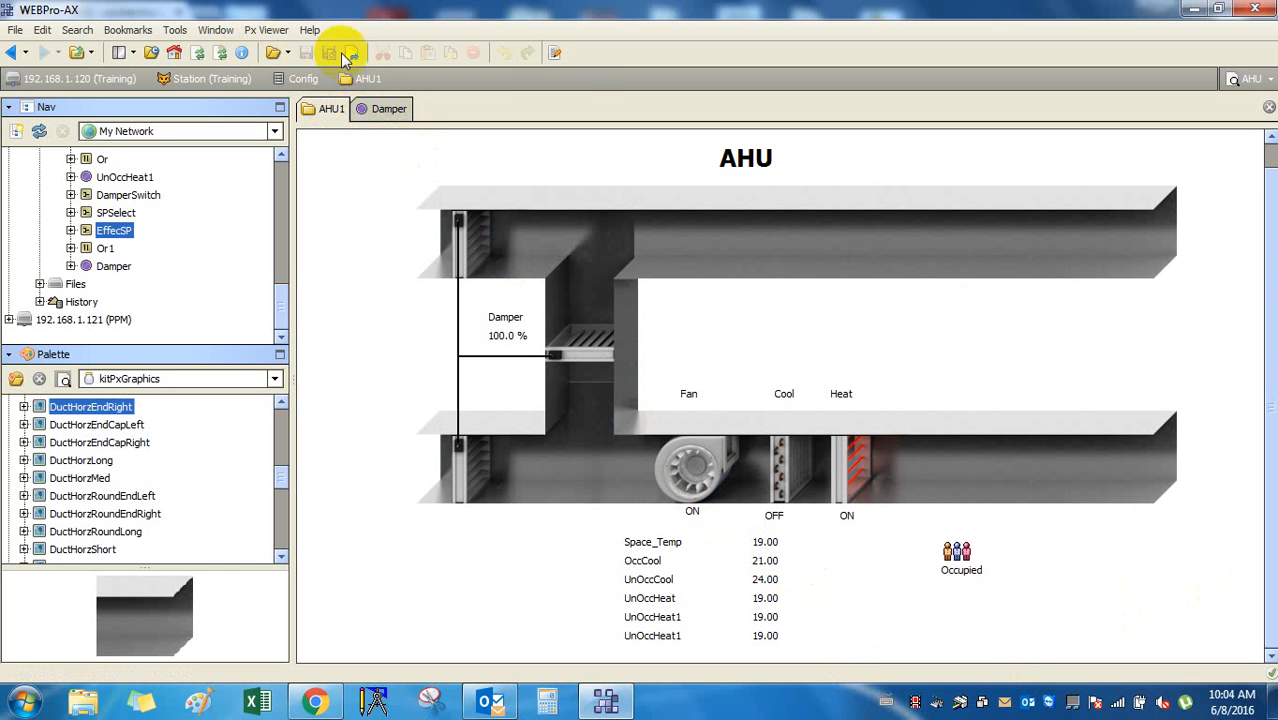
Check the fan label's properties in edit mode without changes, then return to view mode.
{"action": "left_click", "coordinate": [555, 52]}
{"action": "double_click", "coordinate": [699, 471]}
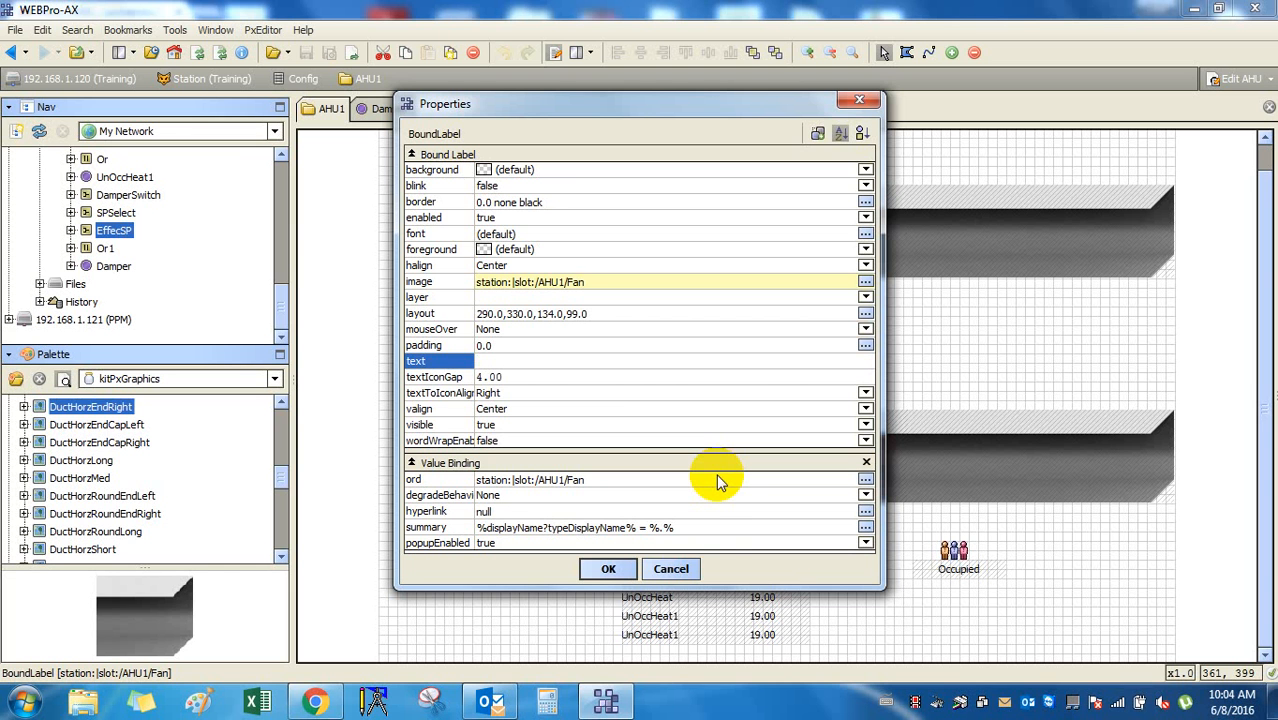
{"action": "left_click", "coordinate": [672, 569]}
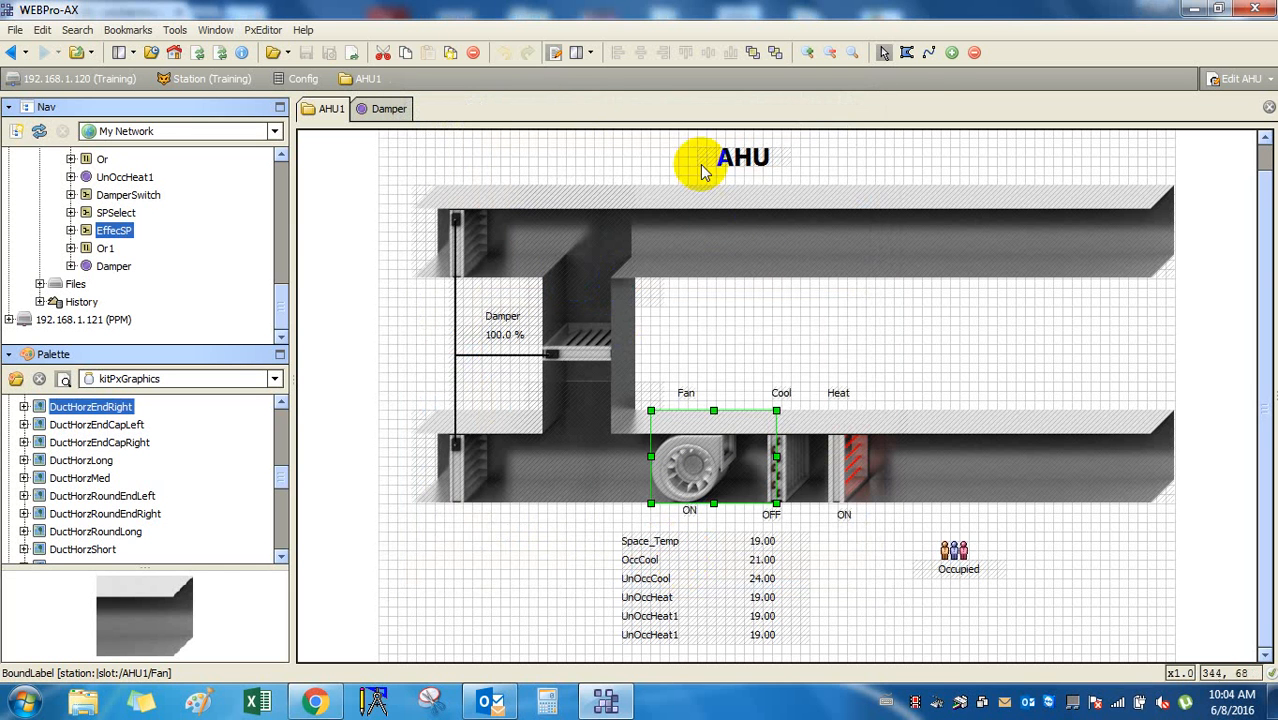
{"action": "left_click", "coordinate": [555, 54]}
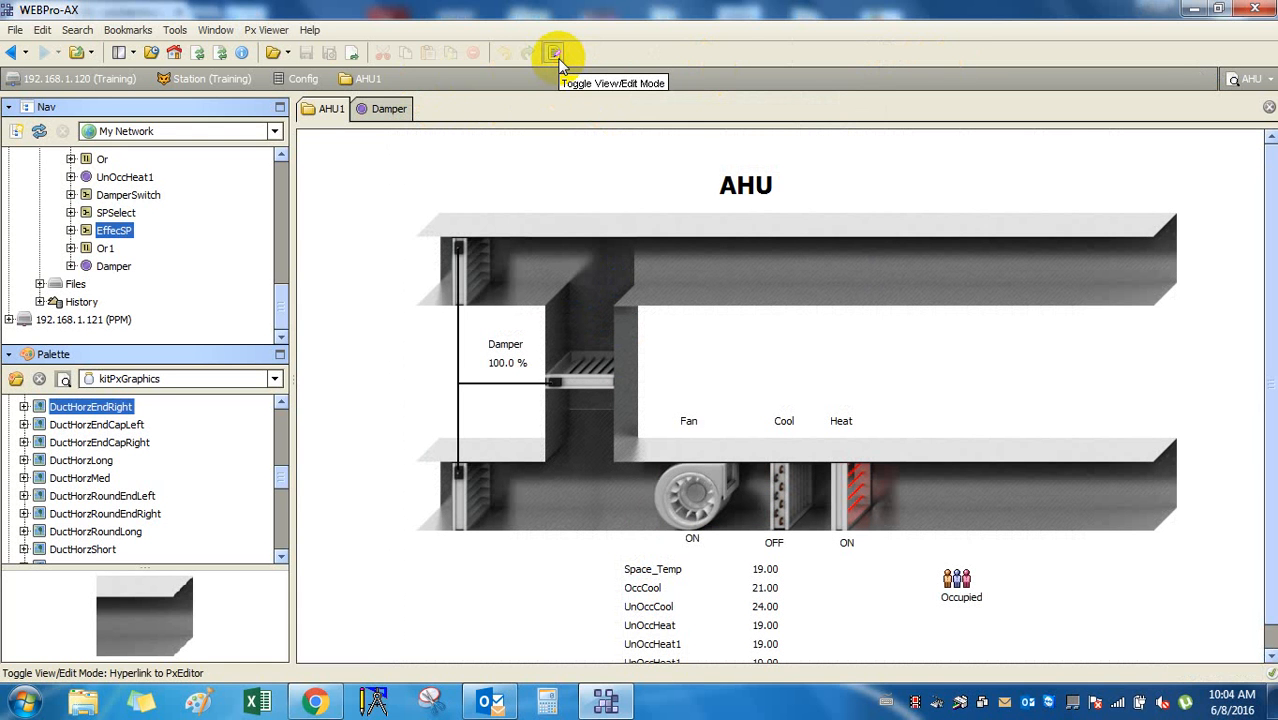
{"action": "left_click", "coordinate": [556, 55]}
{"action": "left_click", "coordinate": [556, 55]}
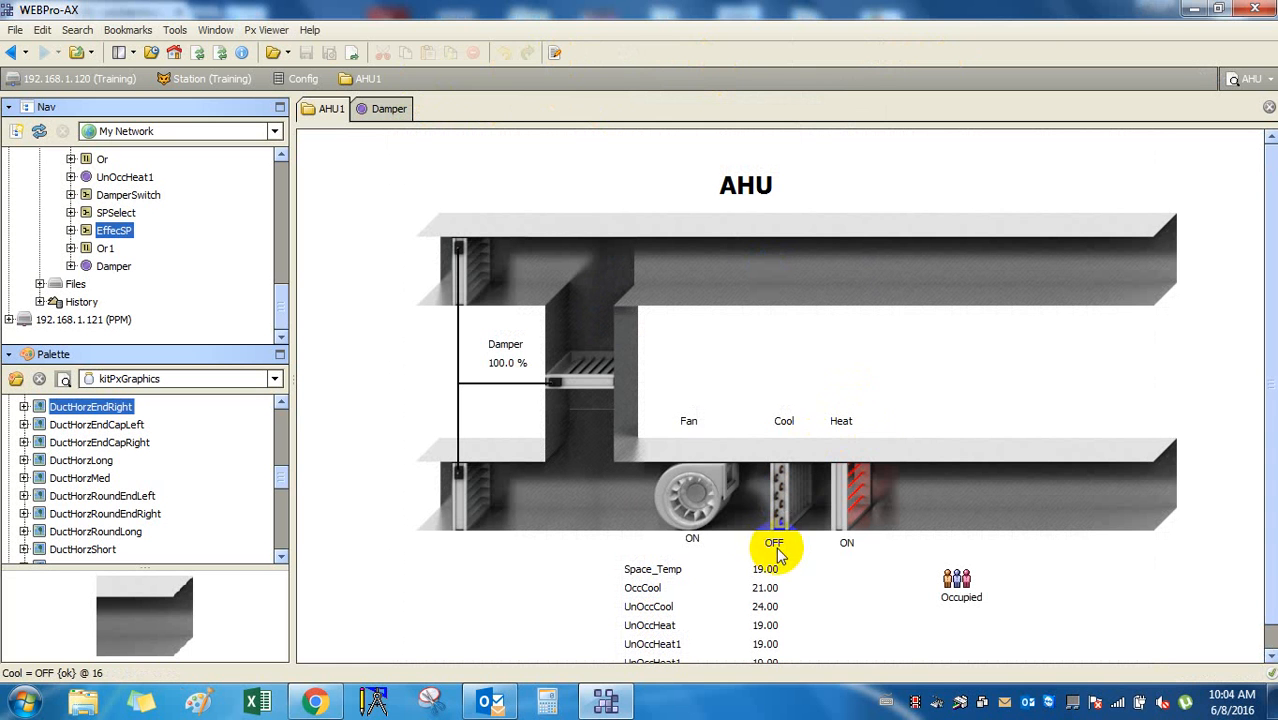
Override the Cool point ON, then release it back to auto.
{"action": "right_click", "coordinate": [775, 544]}
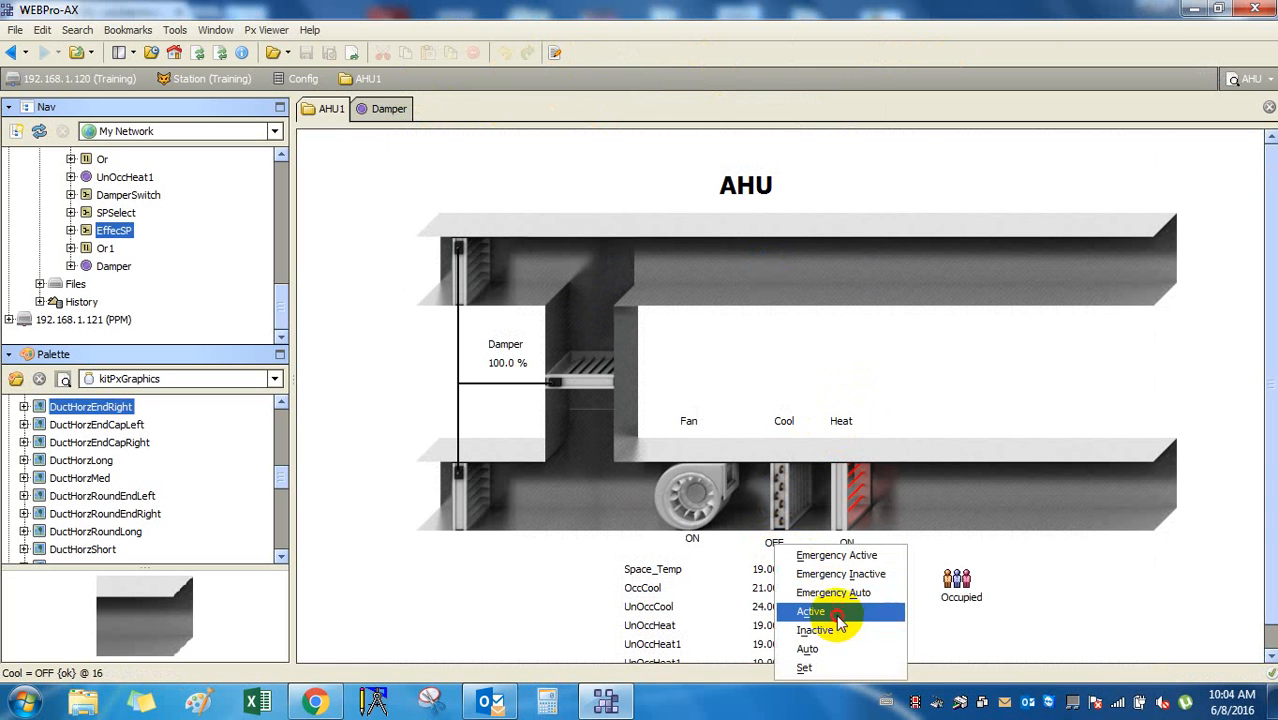
{"action": "left_click", "coordinate": [840, 611]}
{"action": "left_click", "coordinate": [606, 364]}
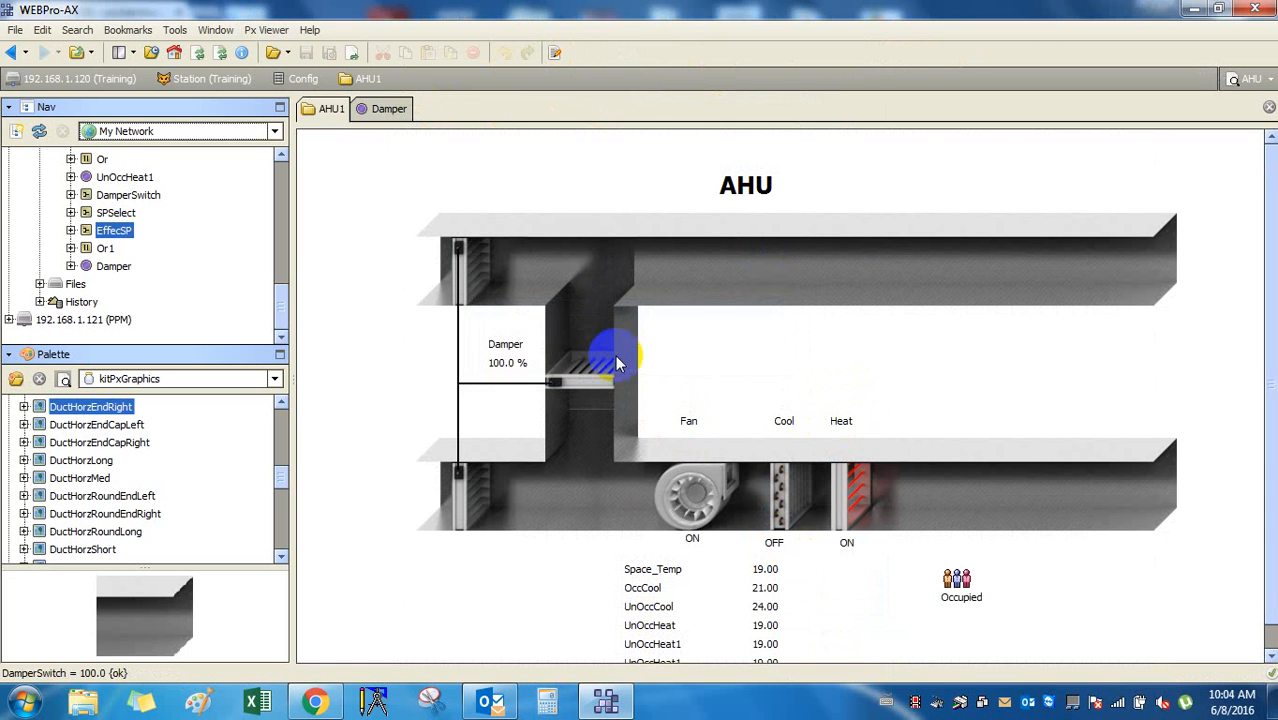
{"action": "right_click", "coordinate": [778, 546]}
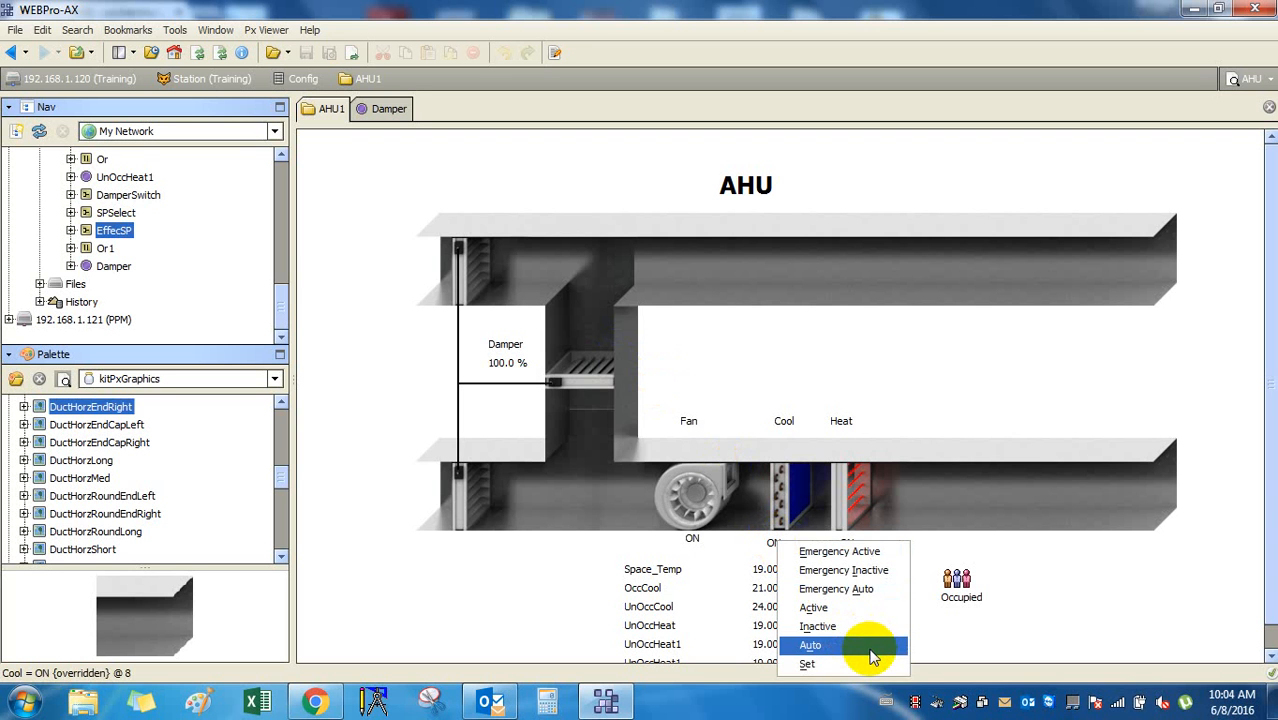
{"action": "left_click", "coordinate": [866, 647]}
Command the Heat point active and bring up its set command.
{"action": "right_click", "coordinate": [855, 506]}
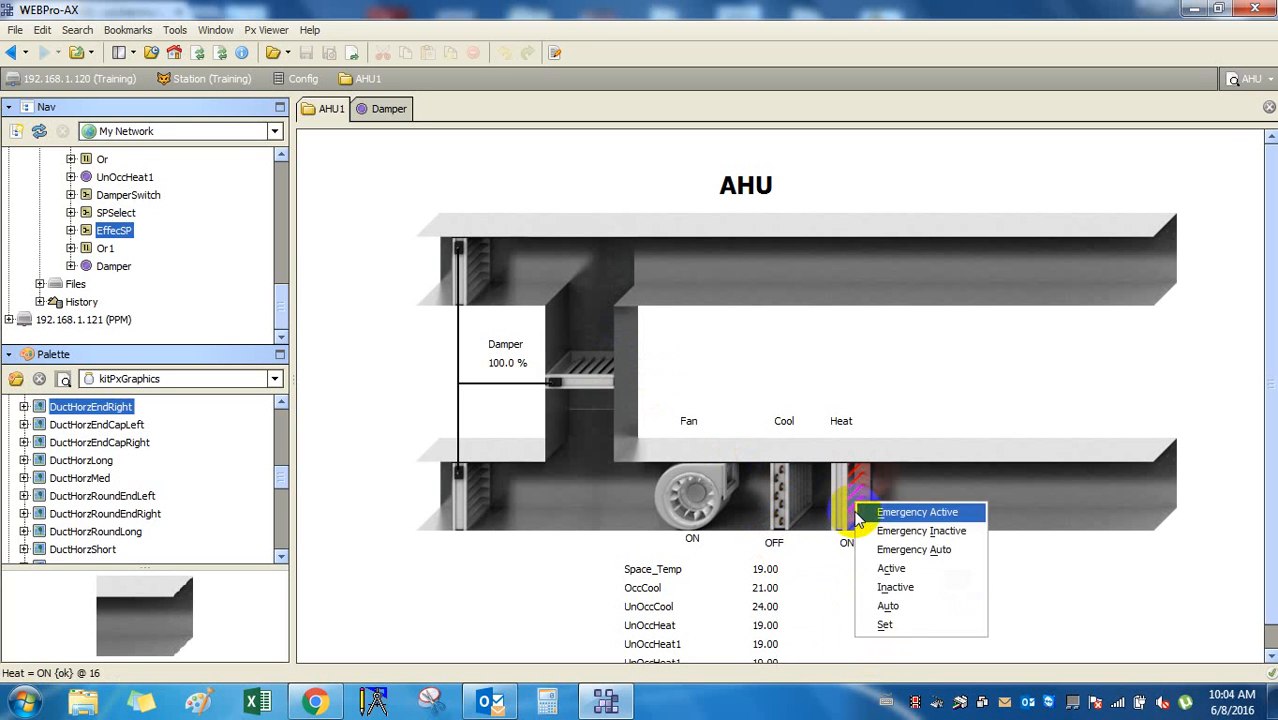
{"action": "left_click", "coordinate": [891, 568]}
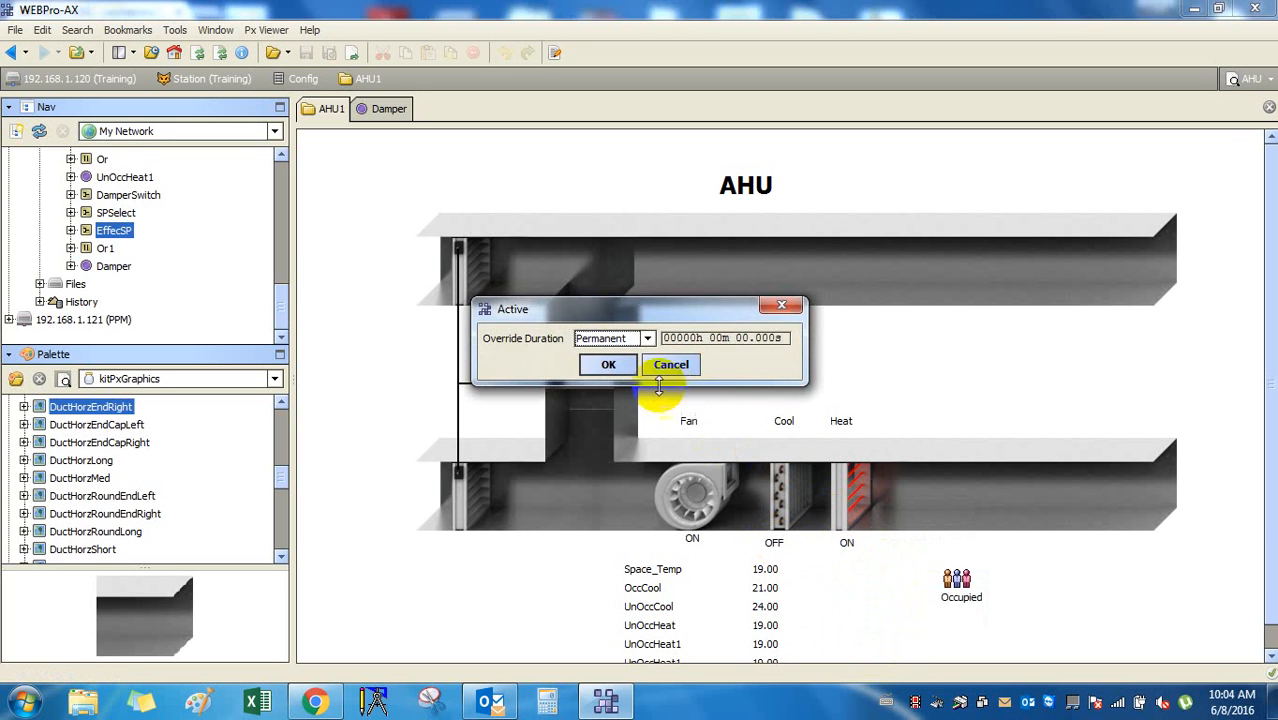
{"action": "left_click", "coordinate": [610, 365]}
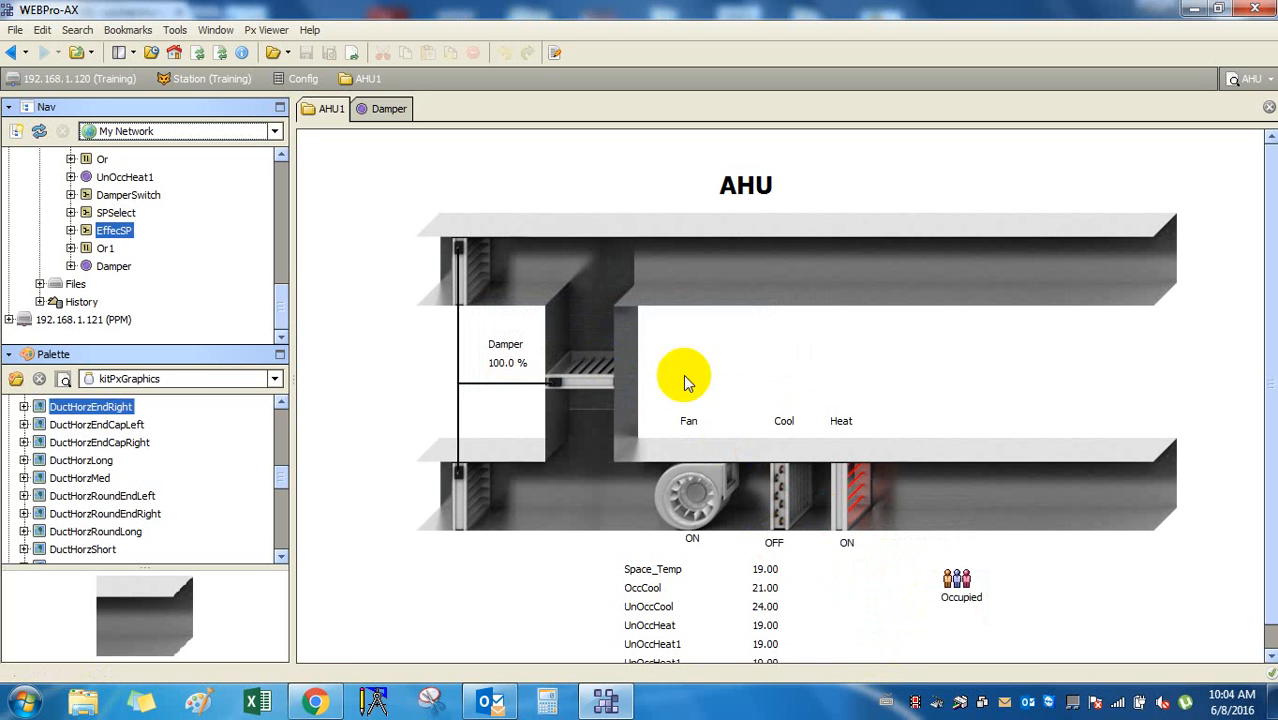
{"action": "right_click", "coordinate": [860, 516]}
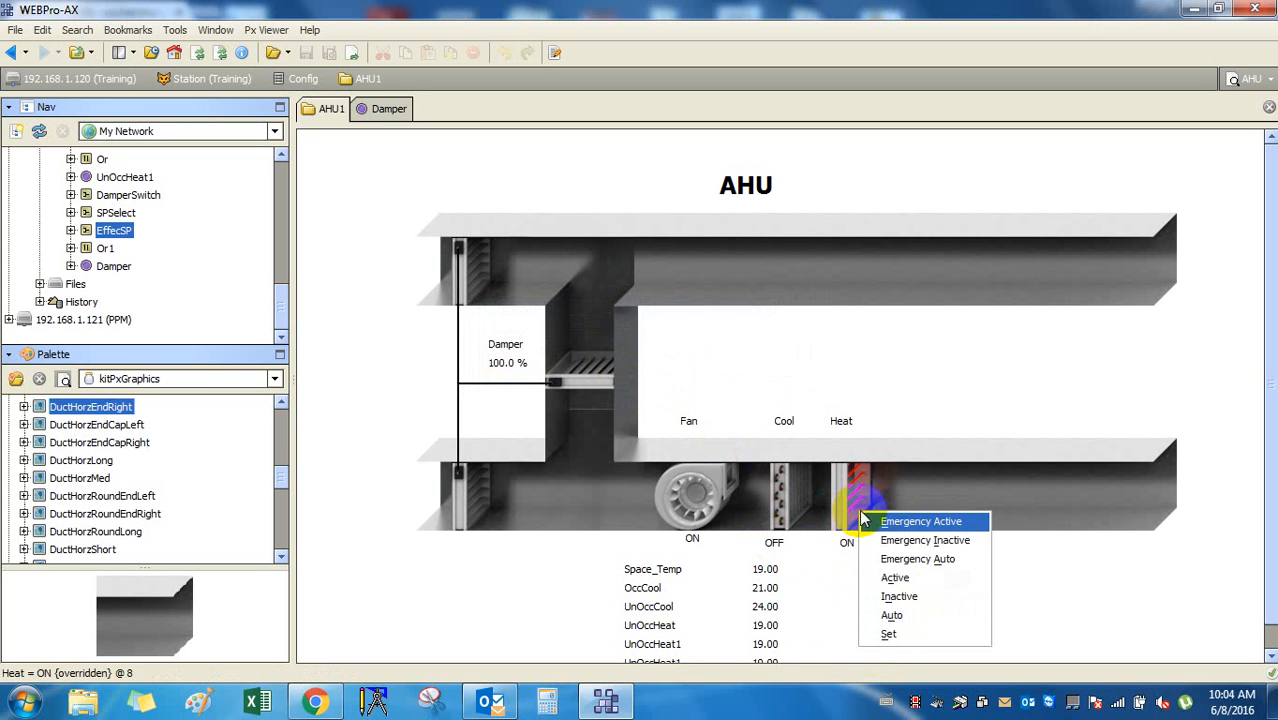
{"action": "left_click", "coordinate": [935, 636]}
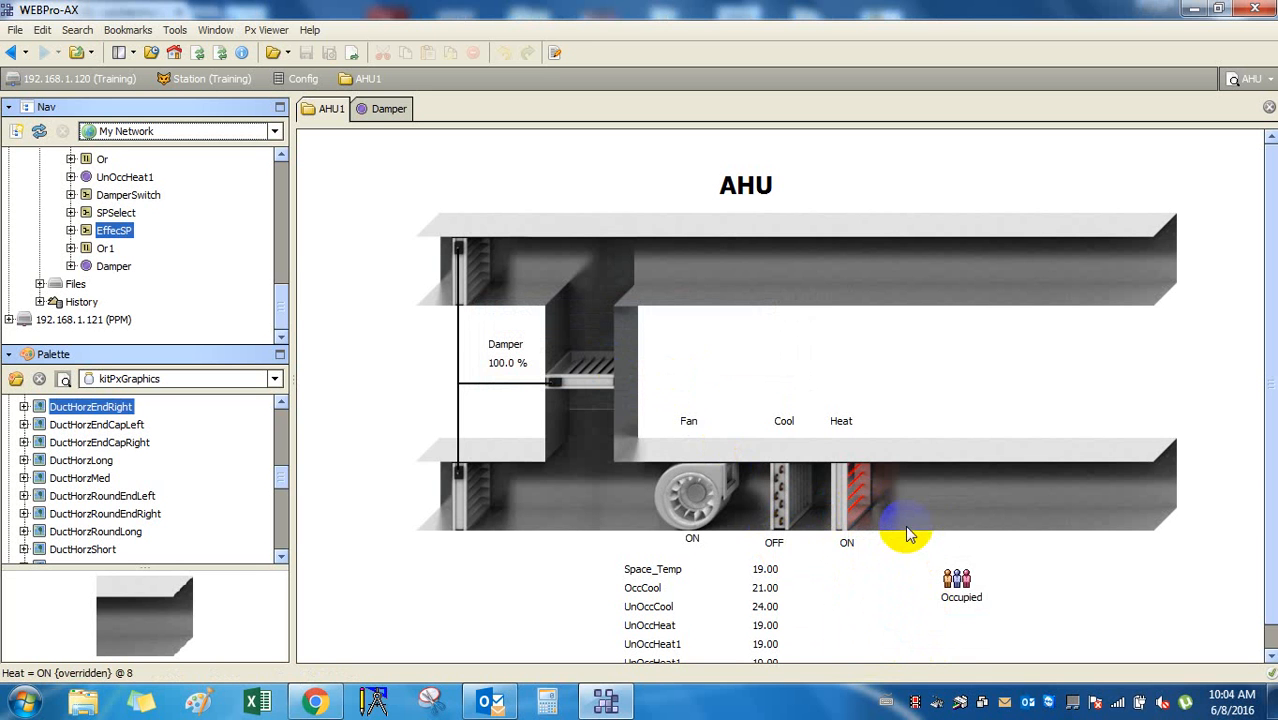
Command the Heat point inactive, then release it back to auto.
{"action": "right_click", "coordinate": [857, 492]}
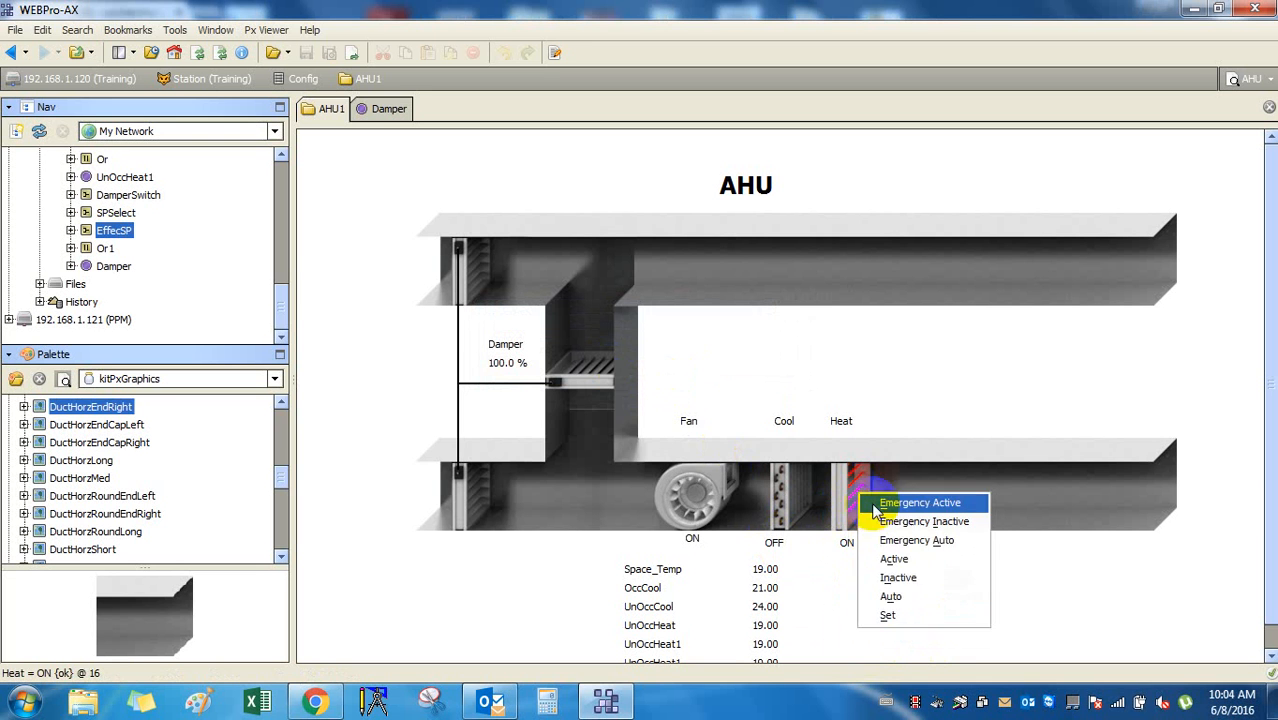
{"action": "left_click", "coordinate": [934, 580]}
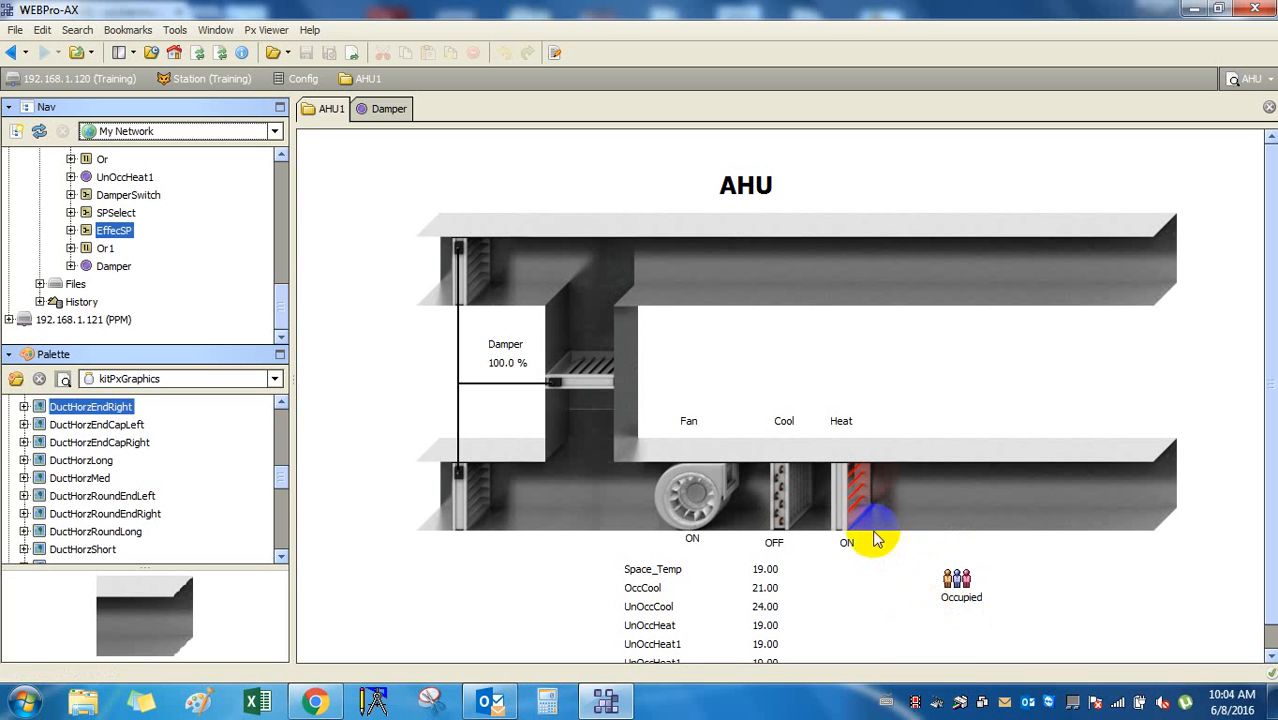
{"action": "right_click", "coordinate": [847, 548]}
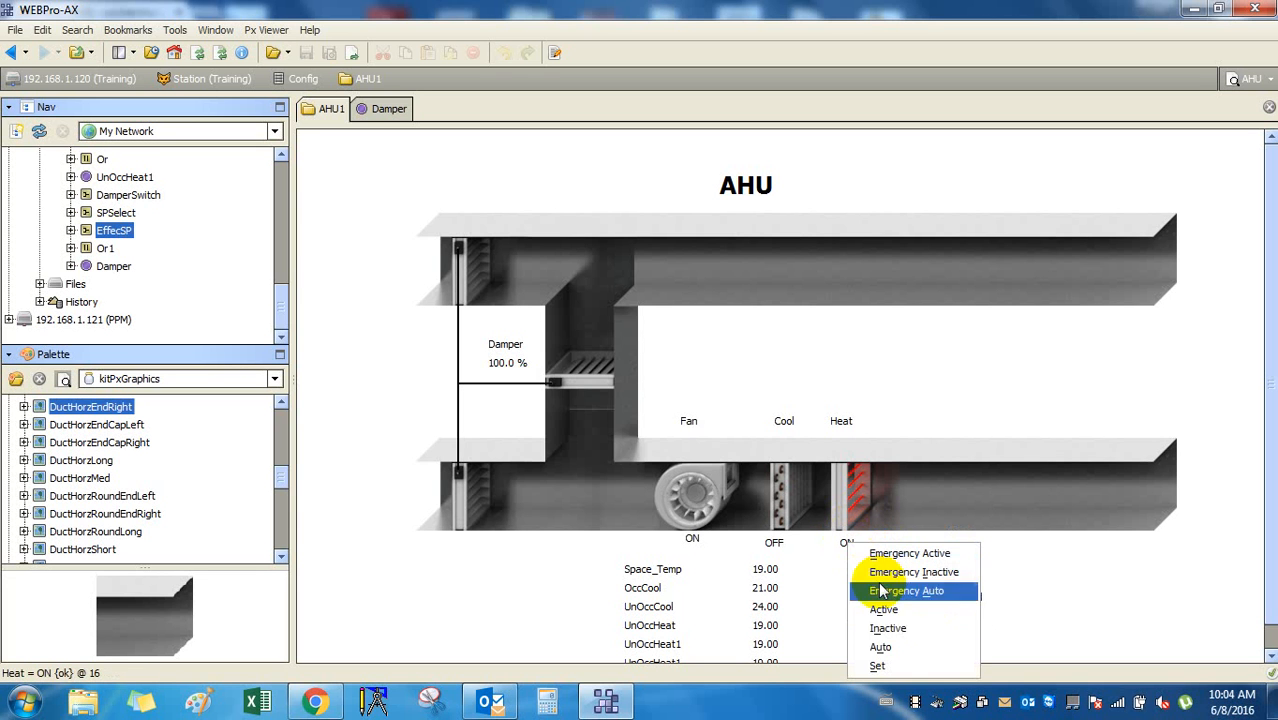
{"action": "left_click", "coordinate": [916, 646]}
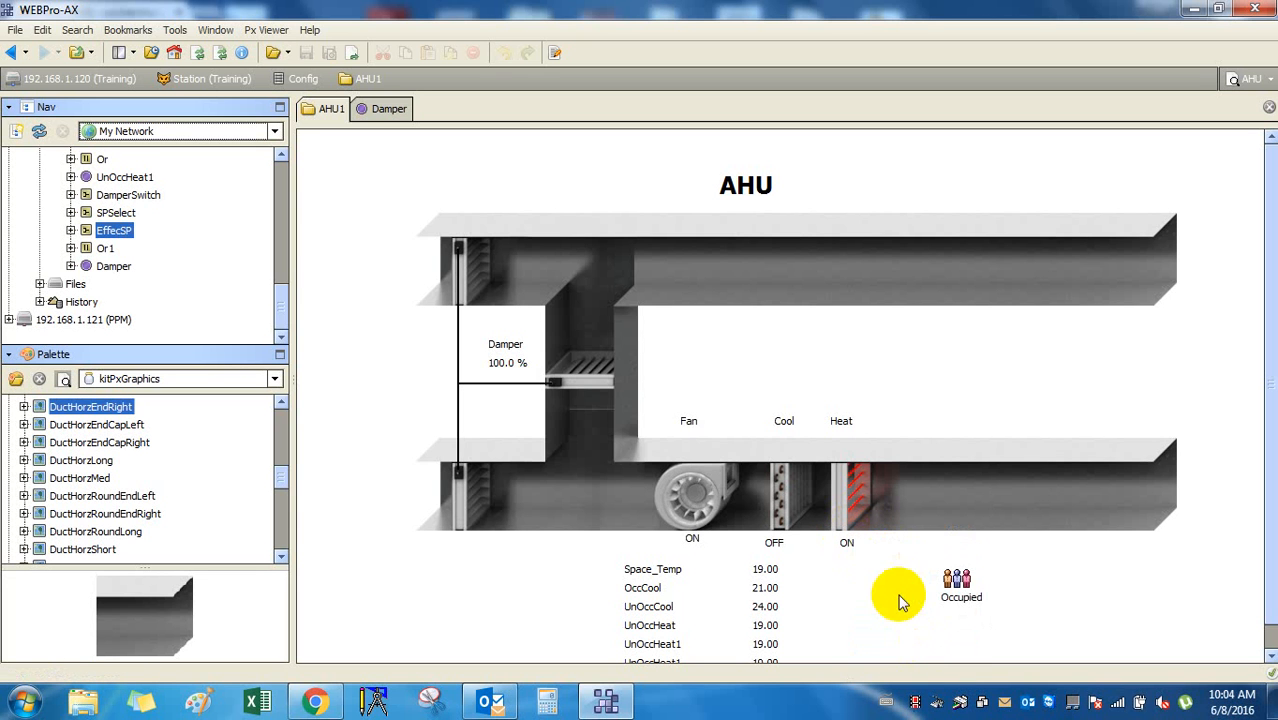
{"action": "right_click", "coordinate": [847, 545]}
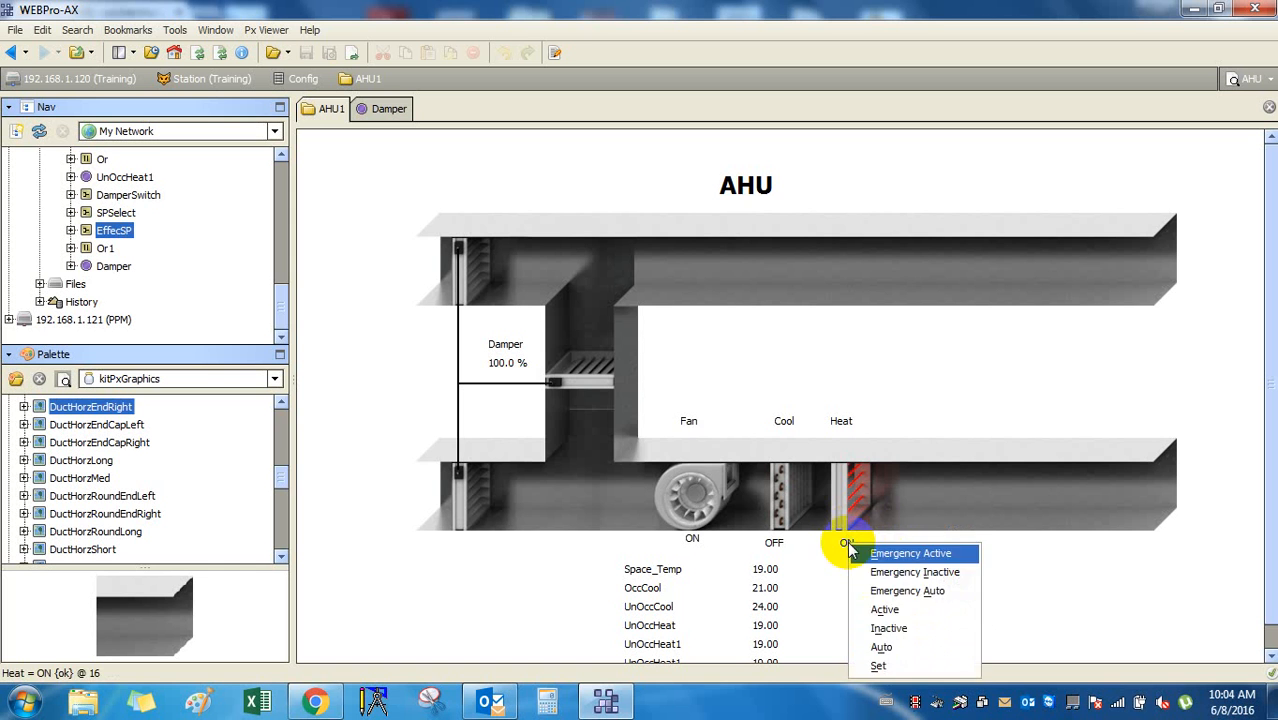
{"action": "left_click", "coordinate": [918, 647]}
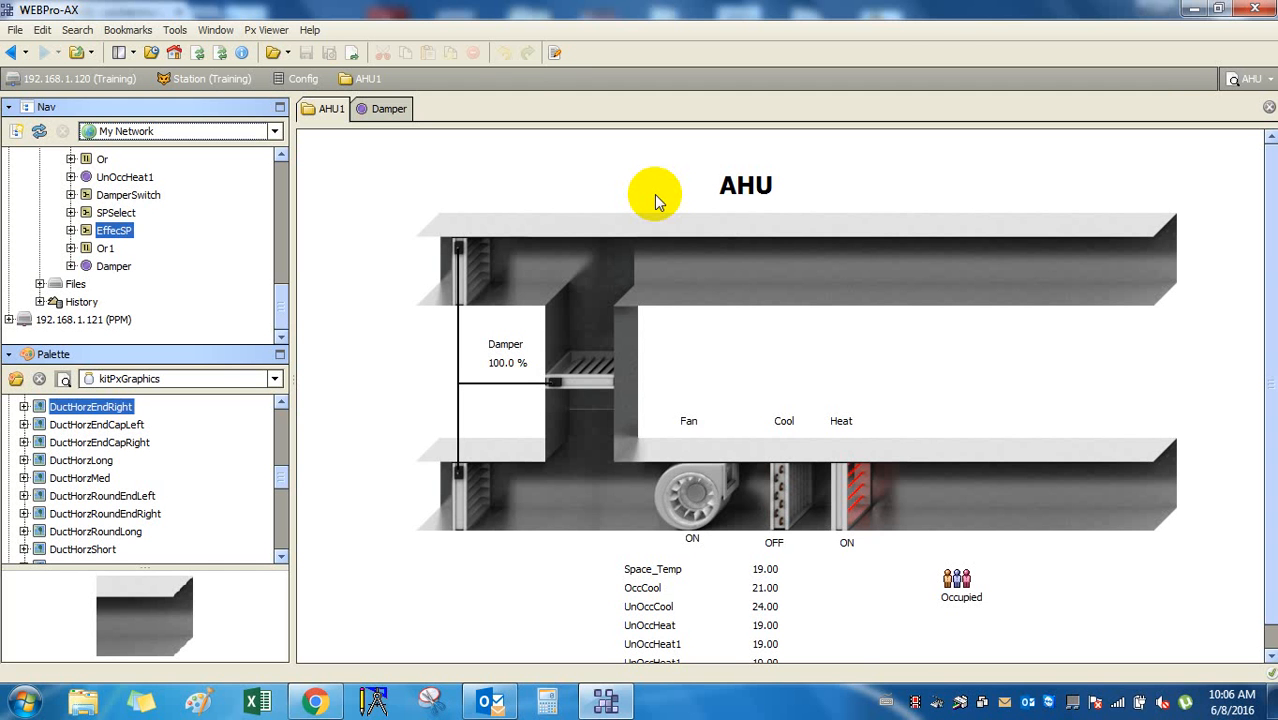
In edit mode, review the Damper and AHU title label properties without changes.
{"action": "left_click", "coordinate": [556, 53]}
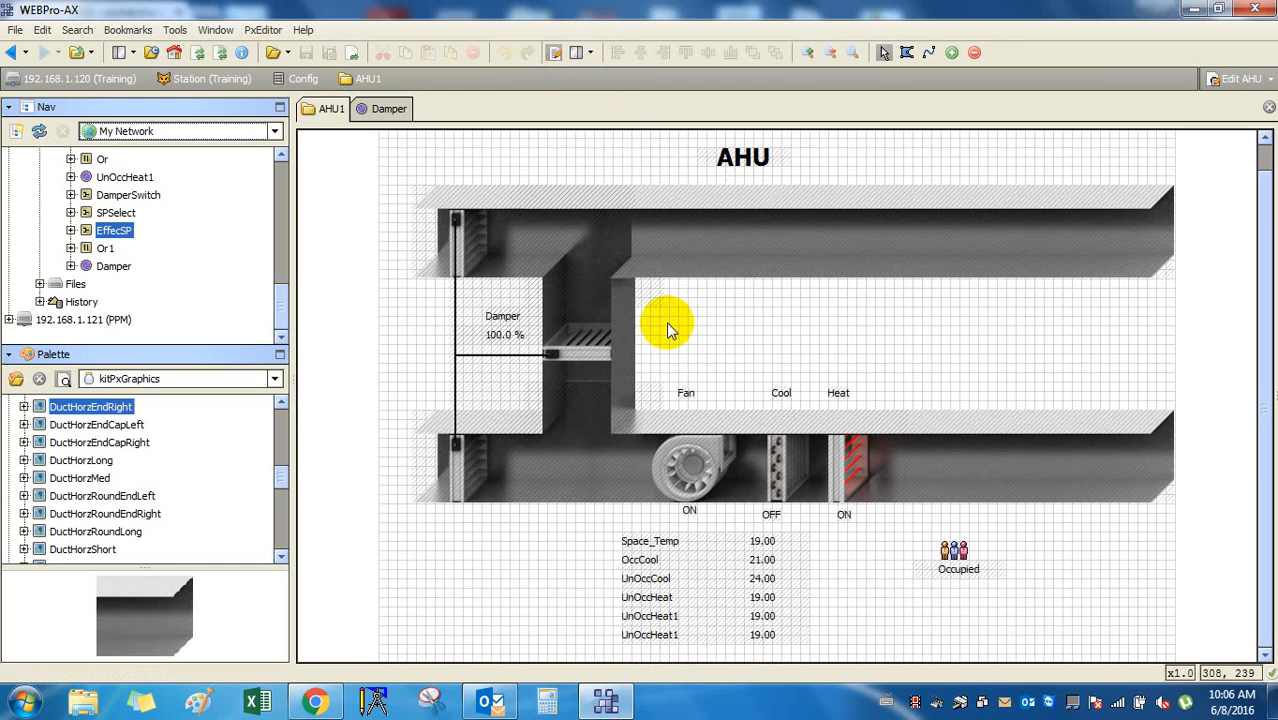
{"action": "double_click", "coordinate": [527, 339]}
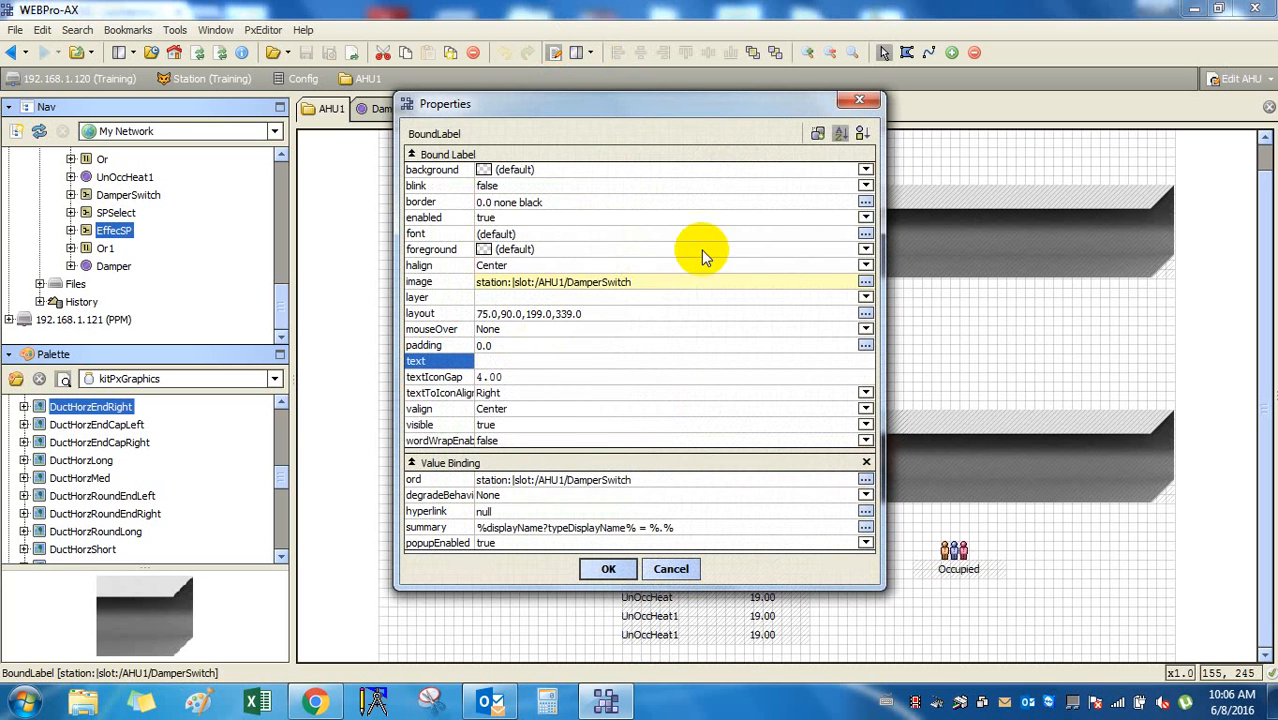
{"action": "left_click", "coordinate": [859, 99]}
{"action": "double_click", "coordinate": [740, 157]}
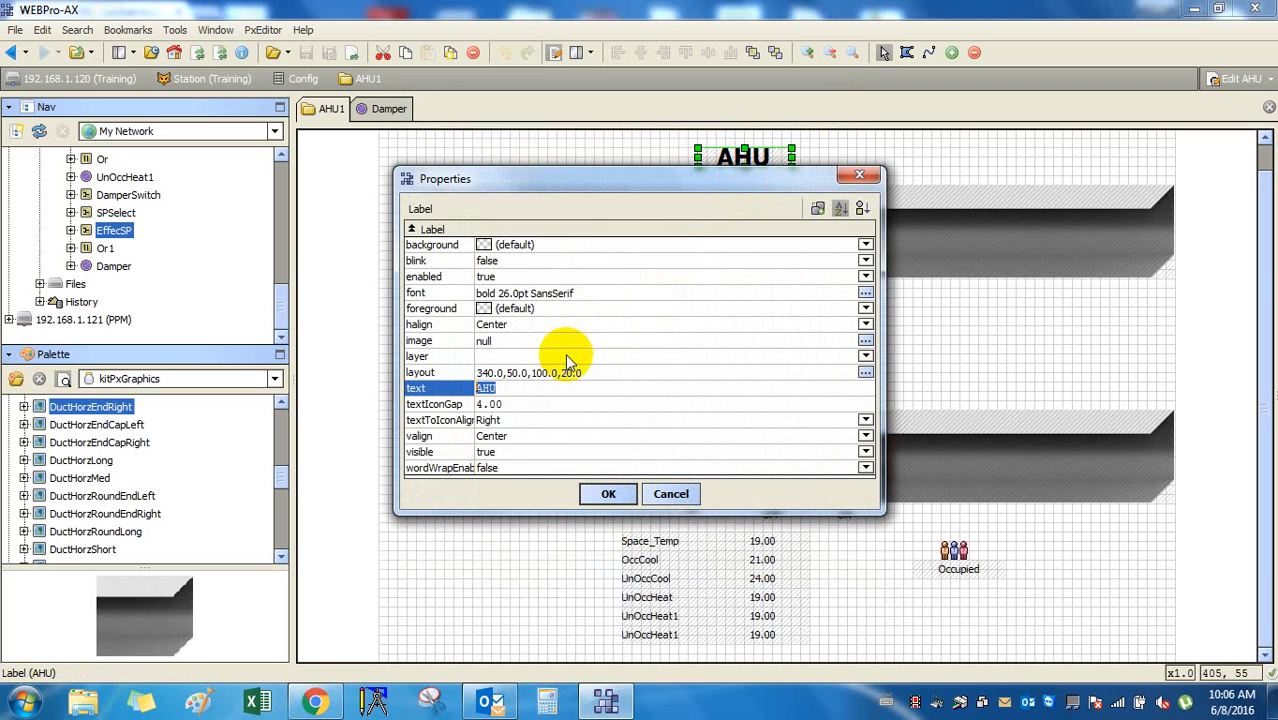
{"action": "left_click", "coordinate": [610, 495]}
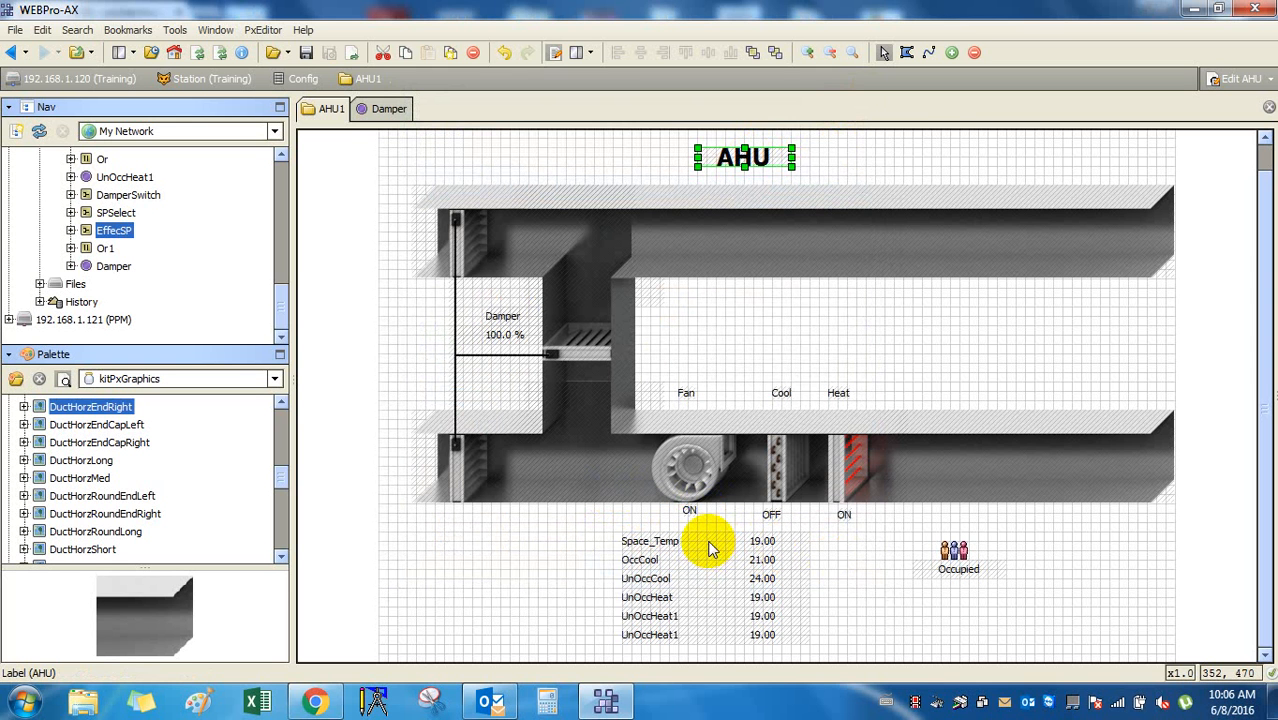
Add a bajaui:Value Binding to the AHU title label, leaving its summary unchanged and ord null.
{"action": "double_click", "coordinate": [712, 157]}
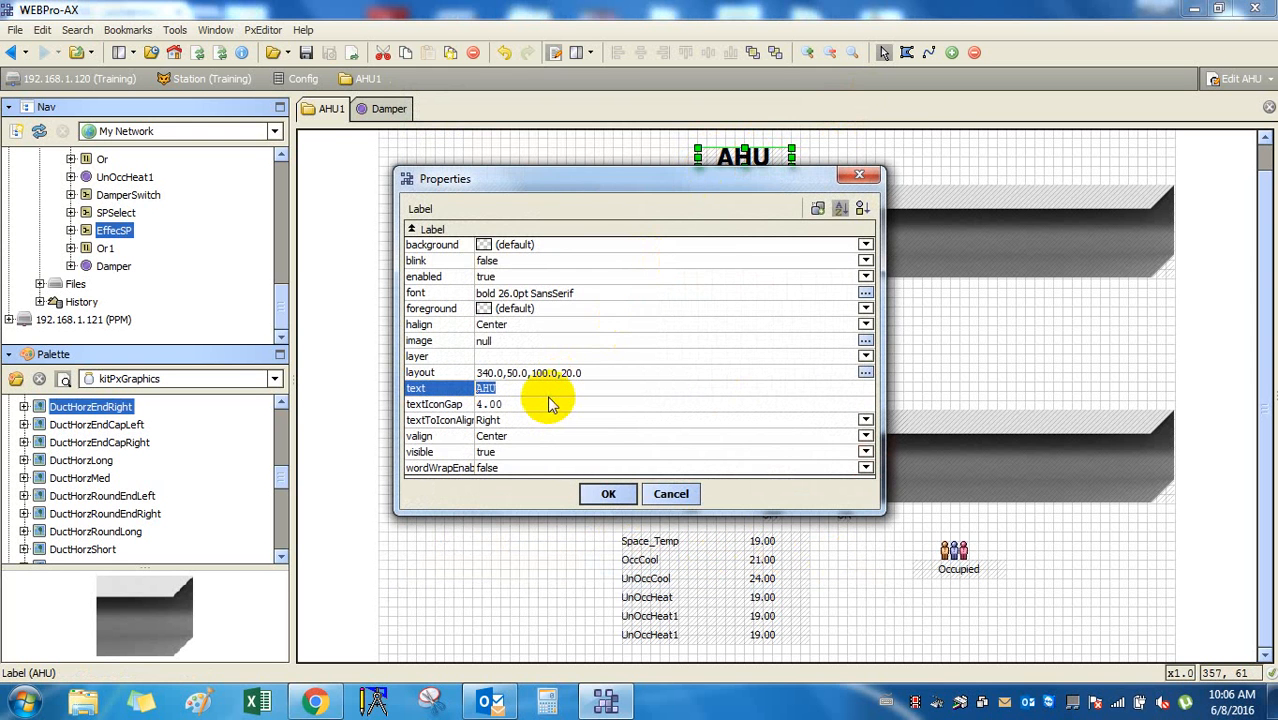
{"action": "left_click", "coordinate": [818, 207]}
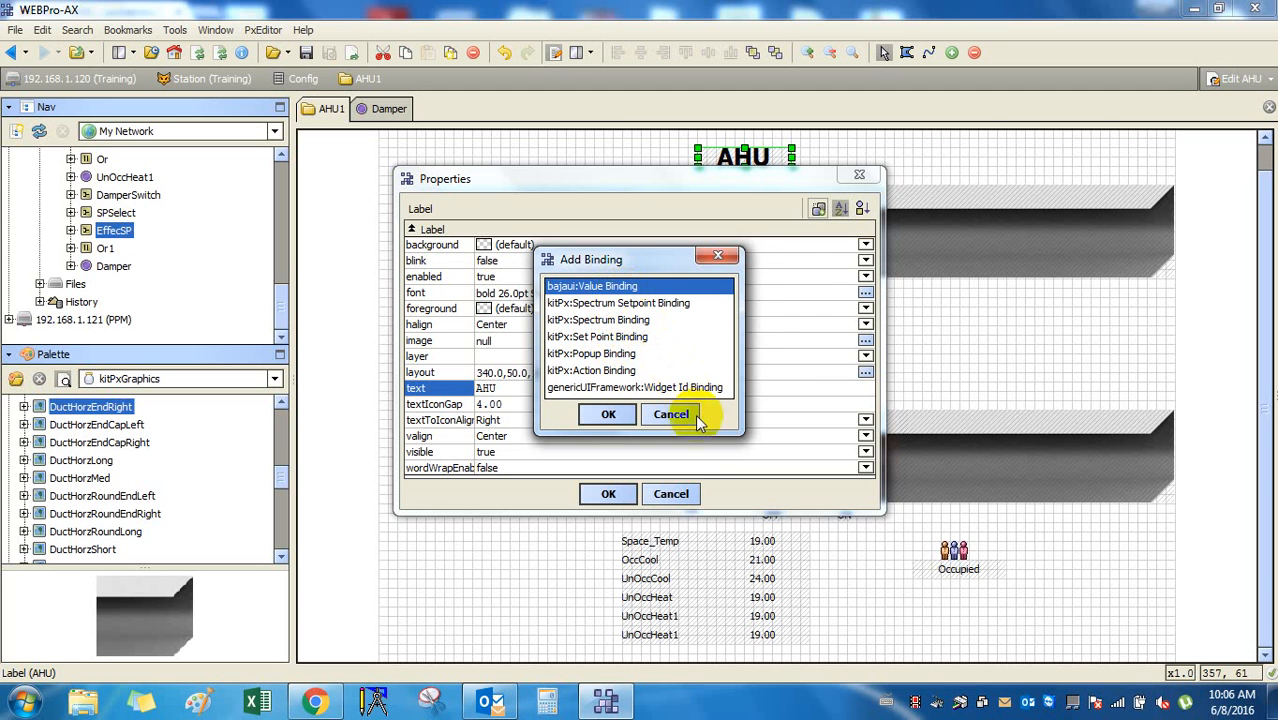
{"action": "left_click", "coordinate": [607, 413]}
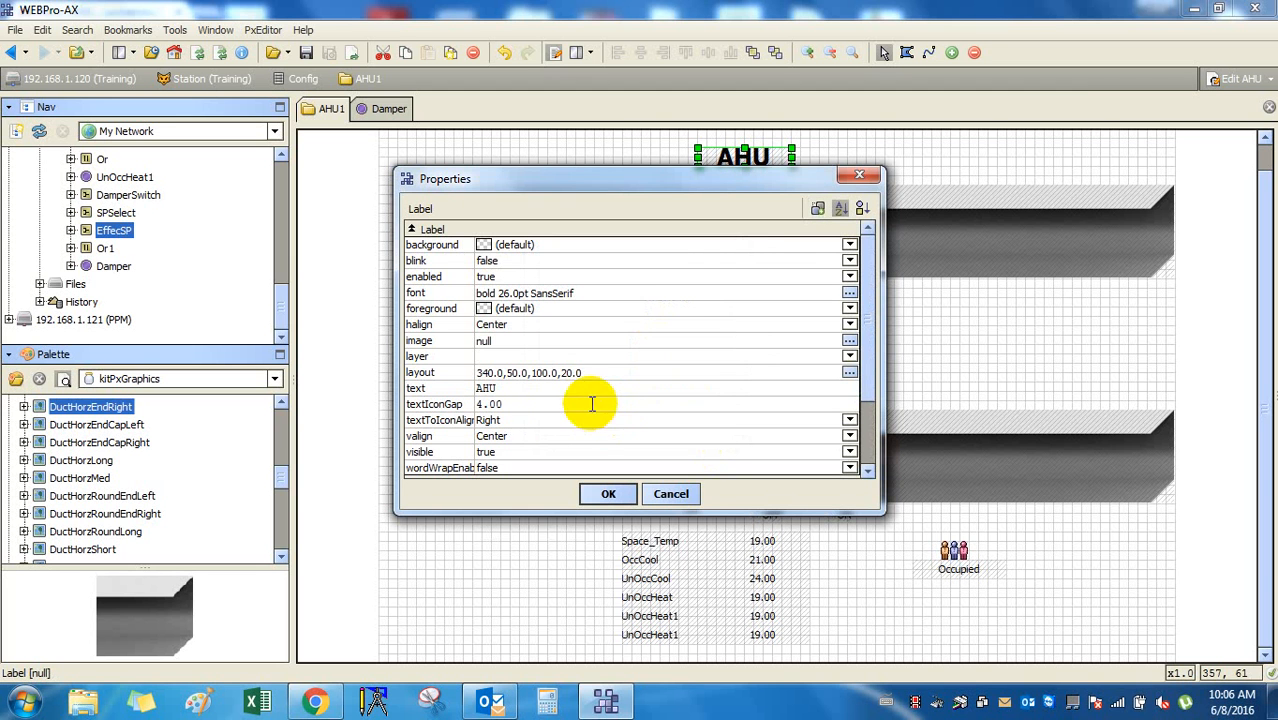
{"action": "left_click_drag", "start_coordinate": [691, 515], "coordinate": [688, 624]}
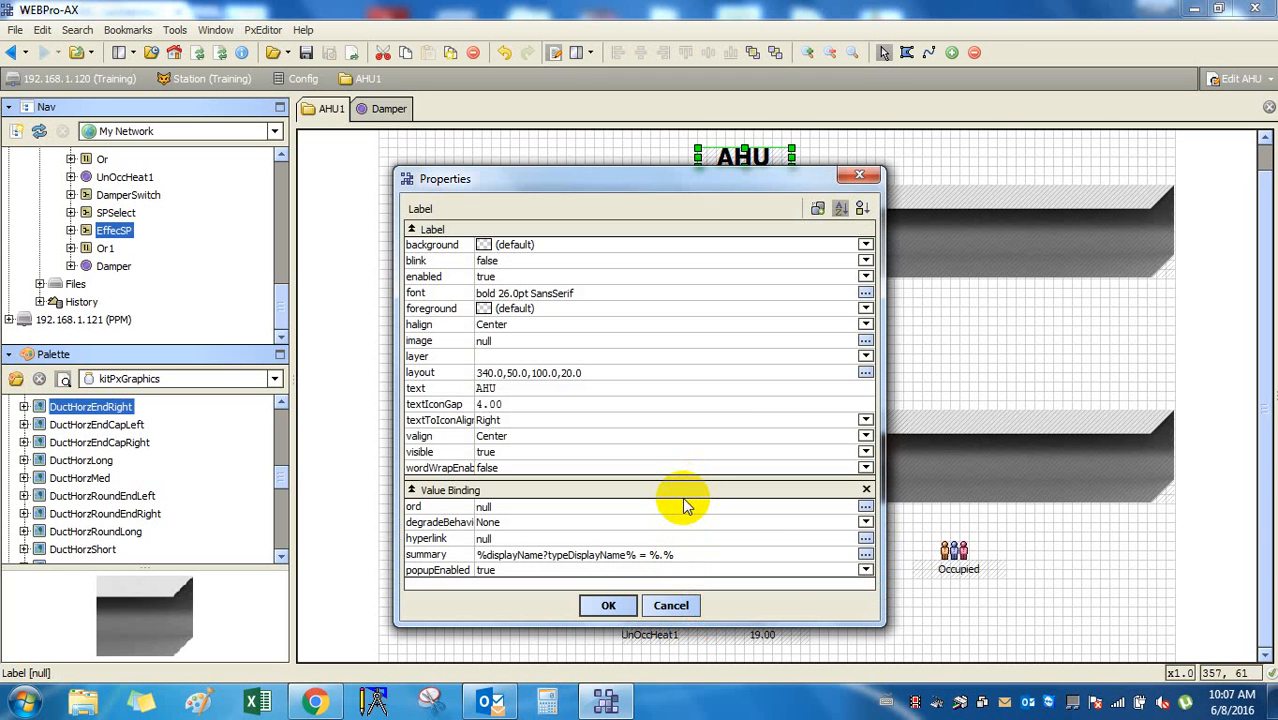
{"action": "double_click", "coordinate": [657, 556]}
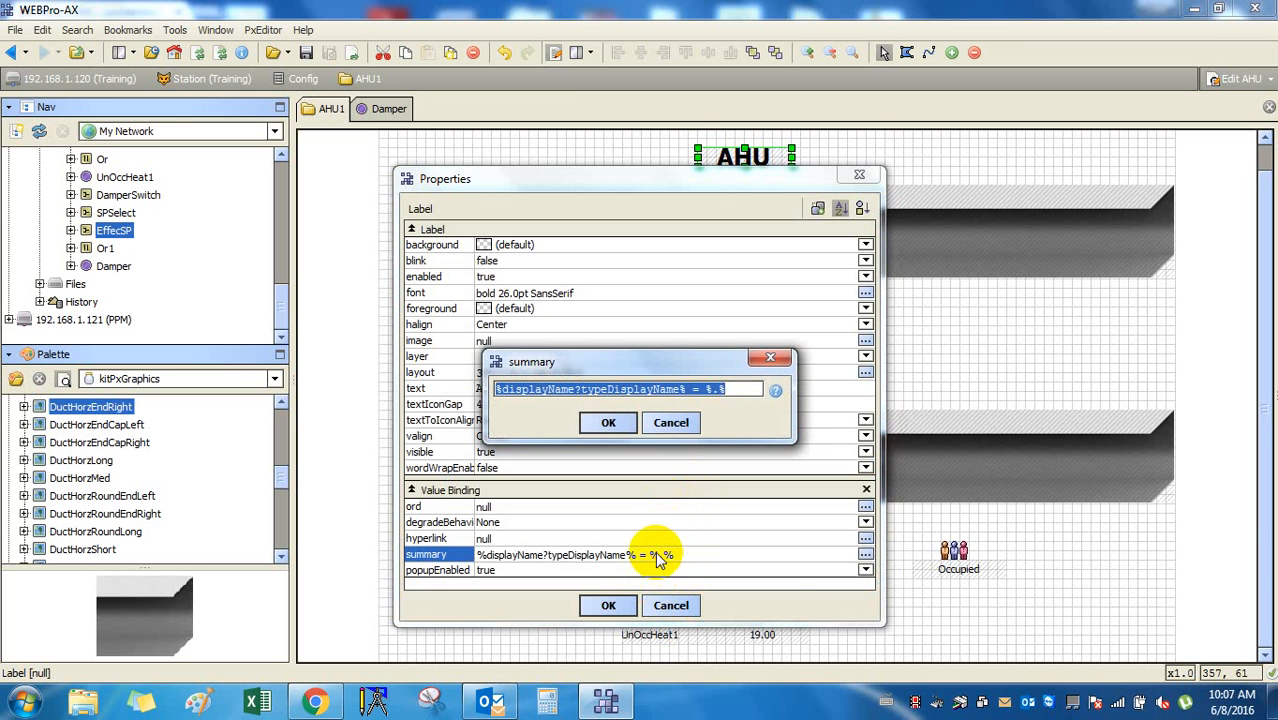
{"action": "left_click", "coordinate": [732, 391]}
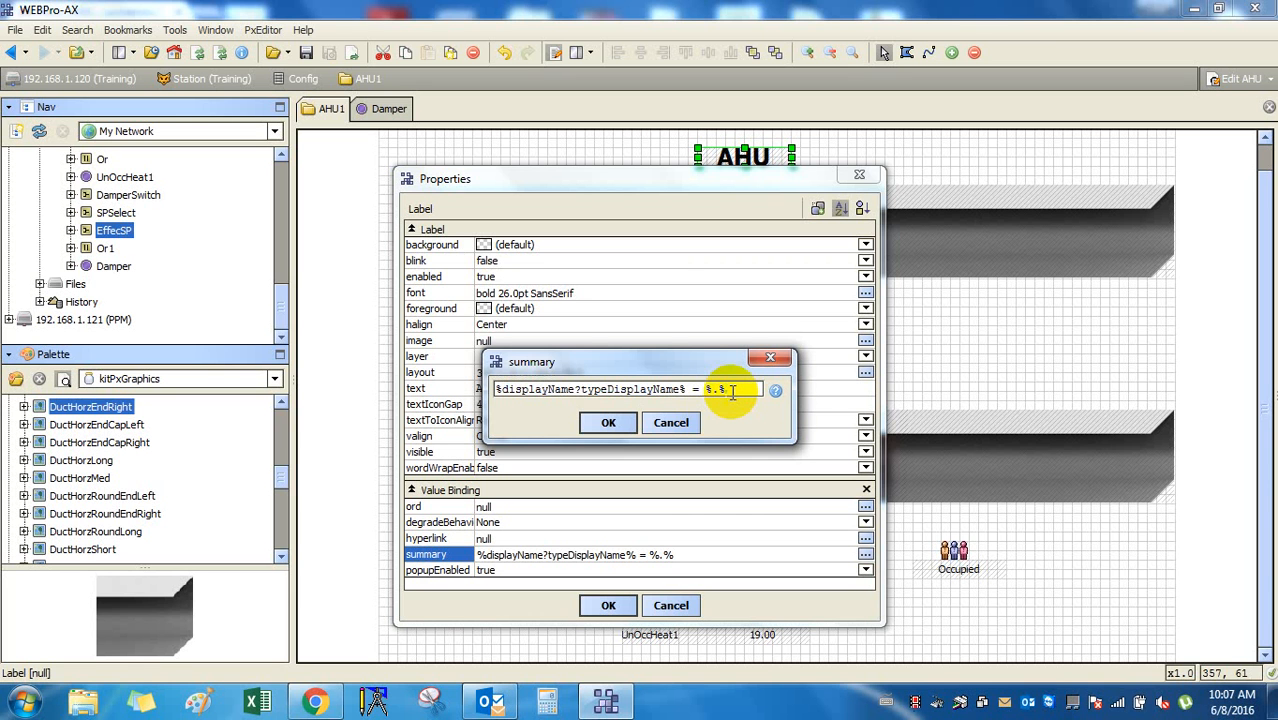
{"action": "left_click", "coordinate": [673, 424]}
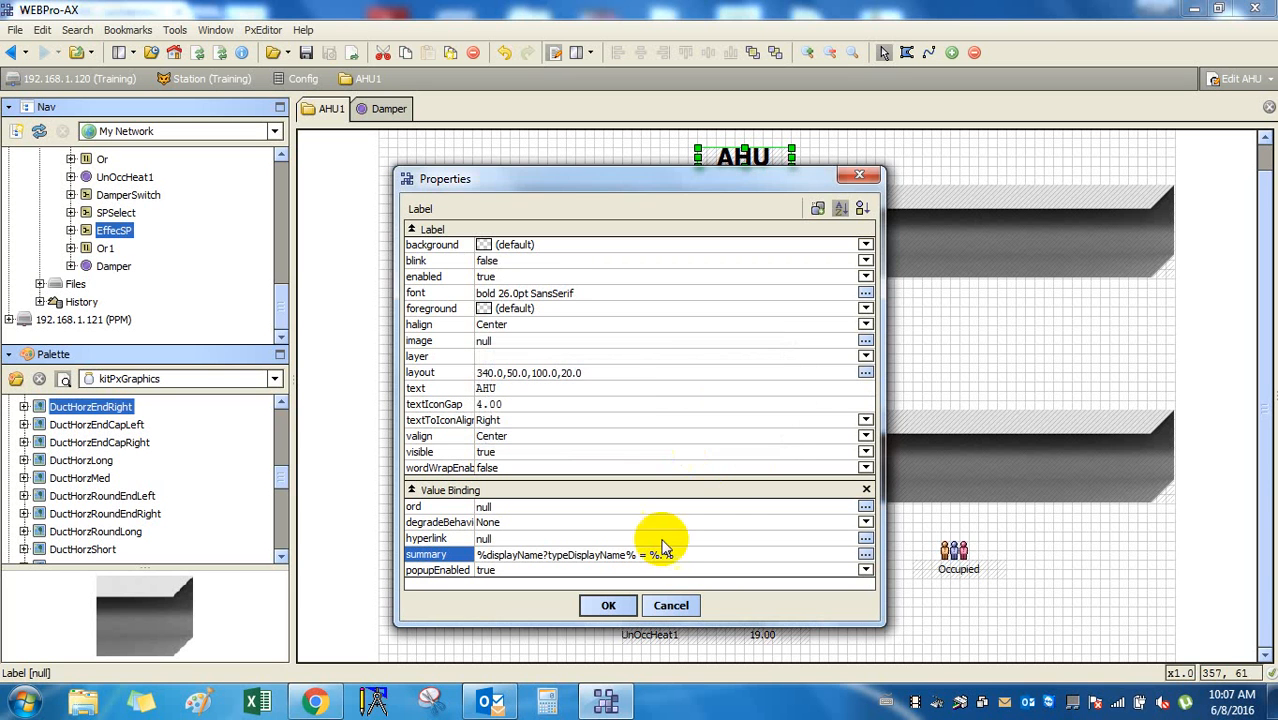
{"action": "left_click", "coordinate": [608, 605]}
{"action": "left_click", "coordinate": [645, 545]}
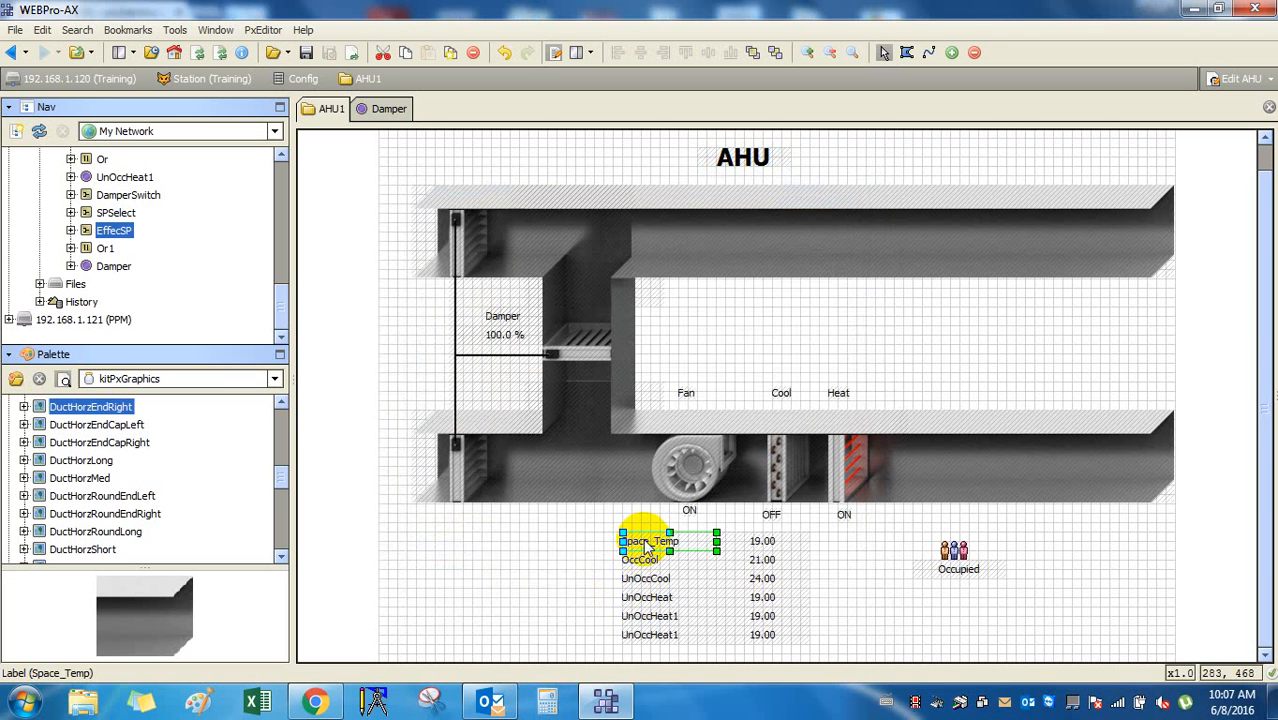
Open and close the 19.00 Space_Temp value label's properties without changes.
{"action": "left_click", "coordinate": [762, 543]}
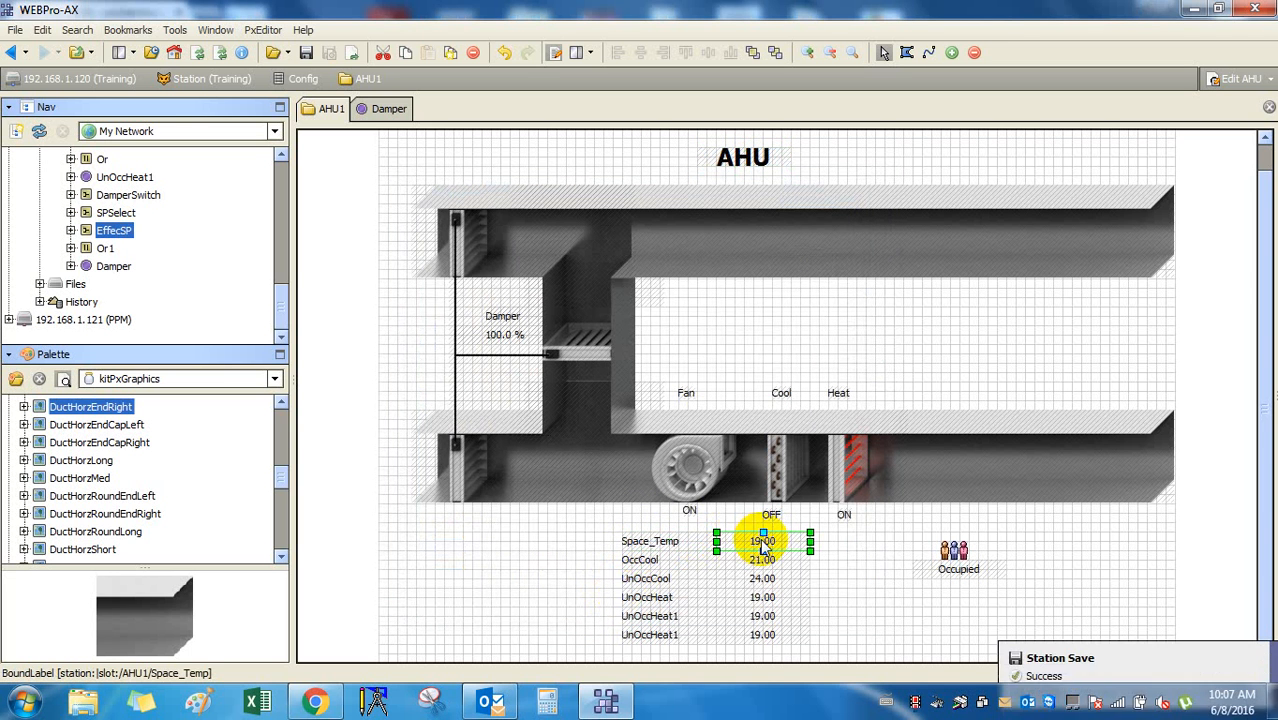
{"action": "double_click", "coordinate": [762, 543]}
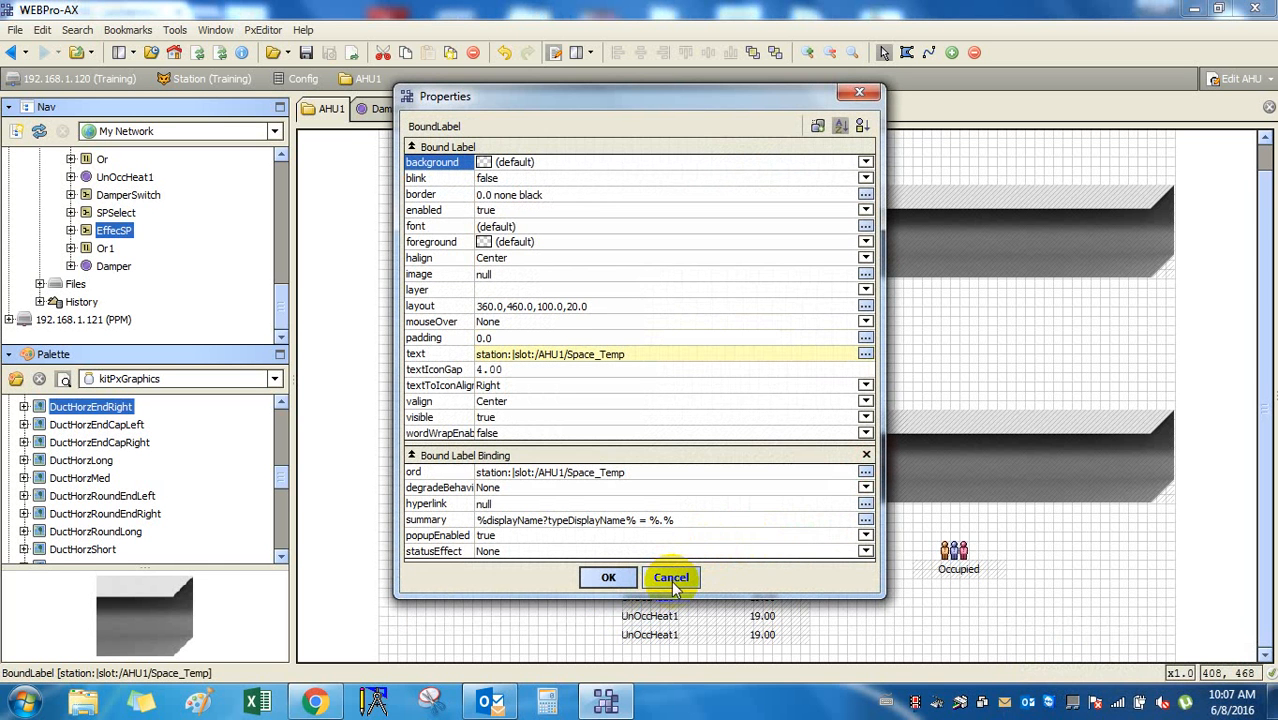
{"action": "left_click", "coordinate": [671, 580]}
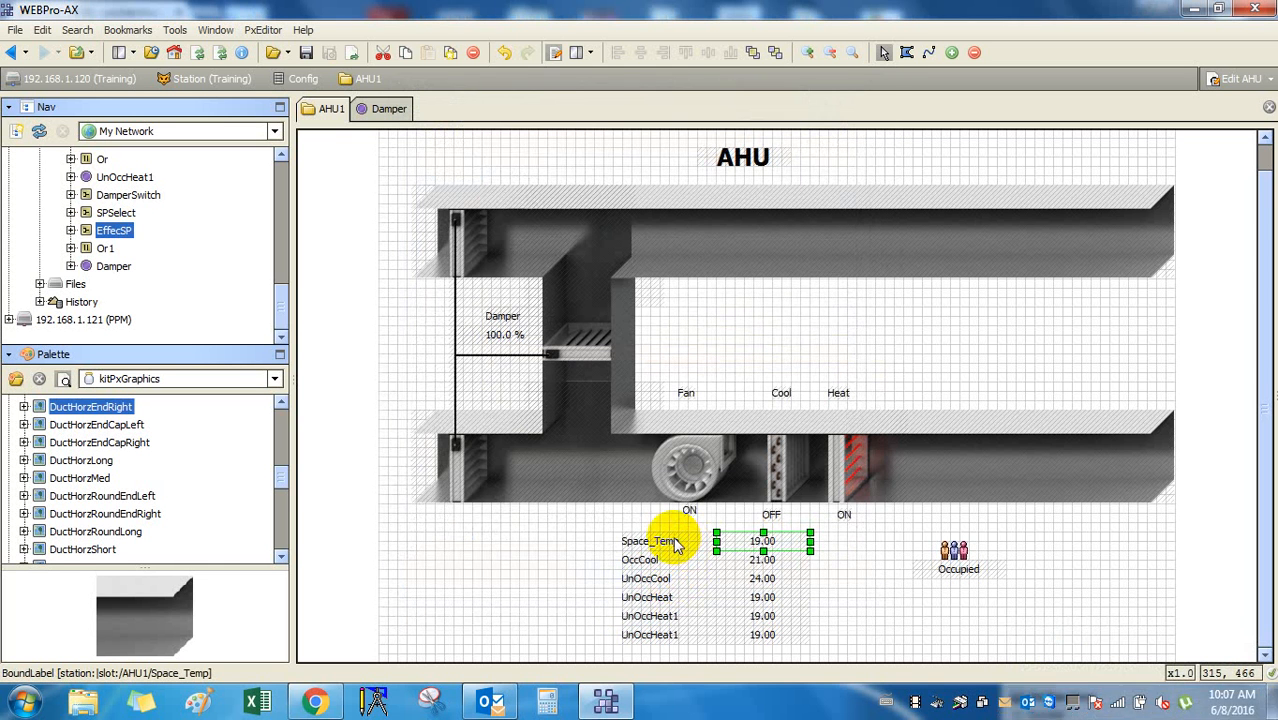
{"action": "left_click", "coordinate": [672, 543]}
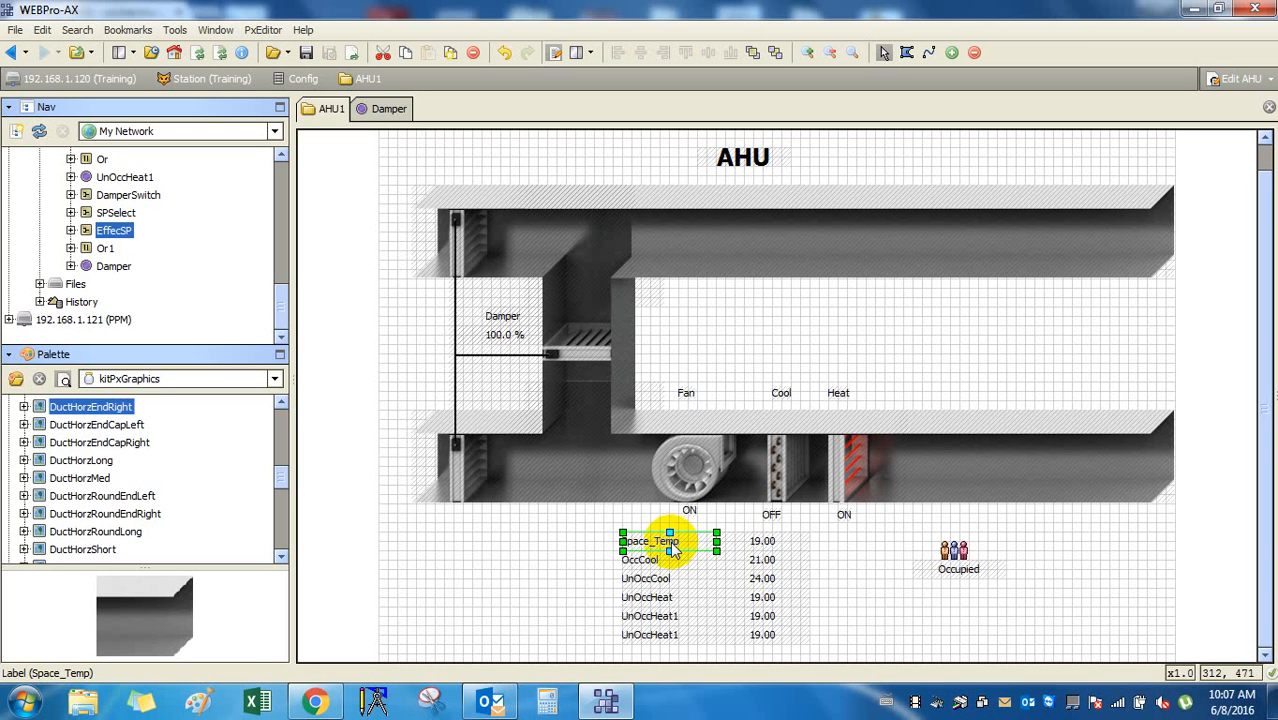
Reopen the 19.00 value label's properties, review its ord, and open its summary format.
{"action": "left_click", "coordinate": [762, 545]}
{"action": "double_click", "coordinate": [763, 541]}
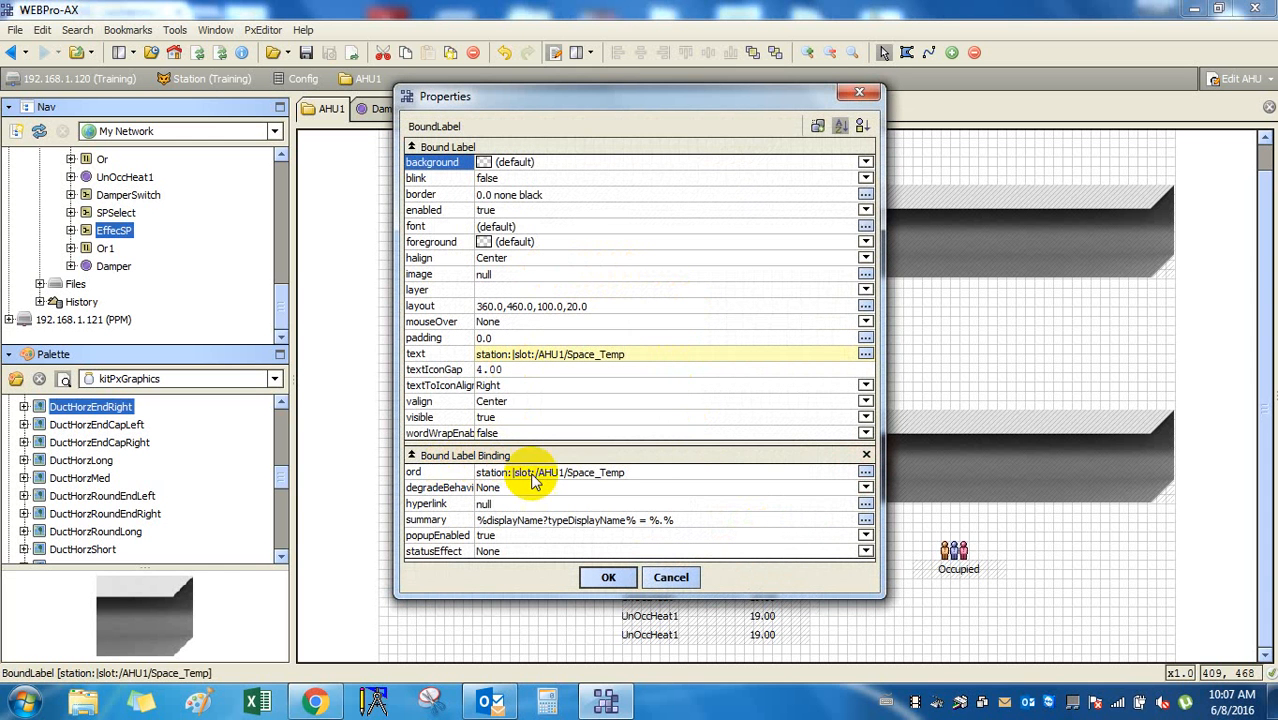
{"action": "double_click", "coordinate": [595, 478]}
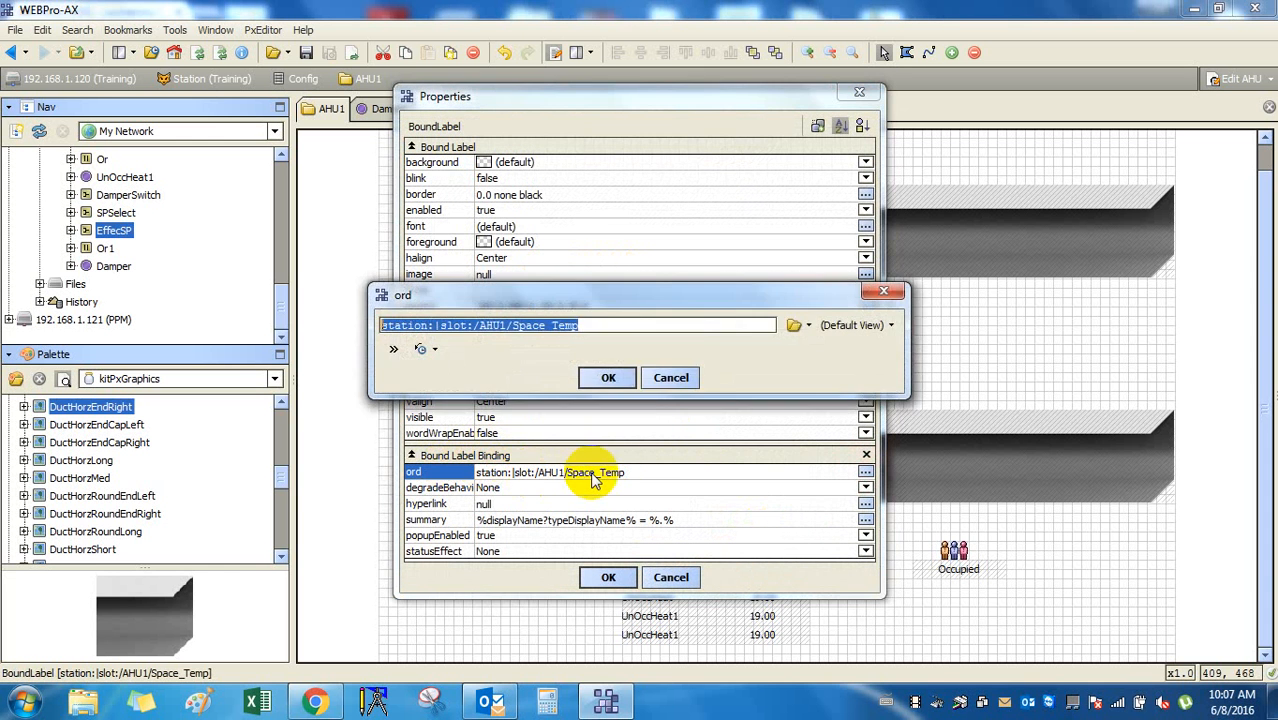
{"action": "left_click", "coordinate": [668, 380]}
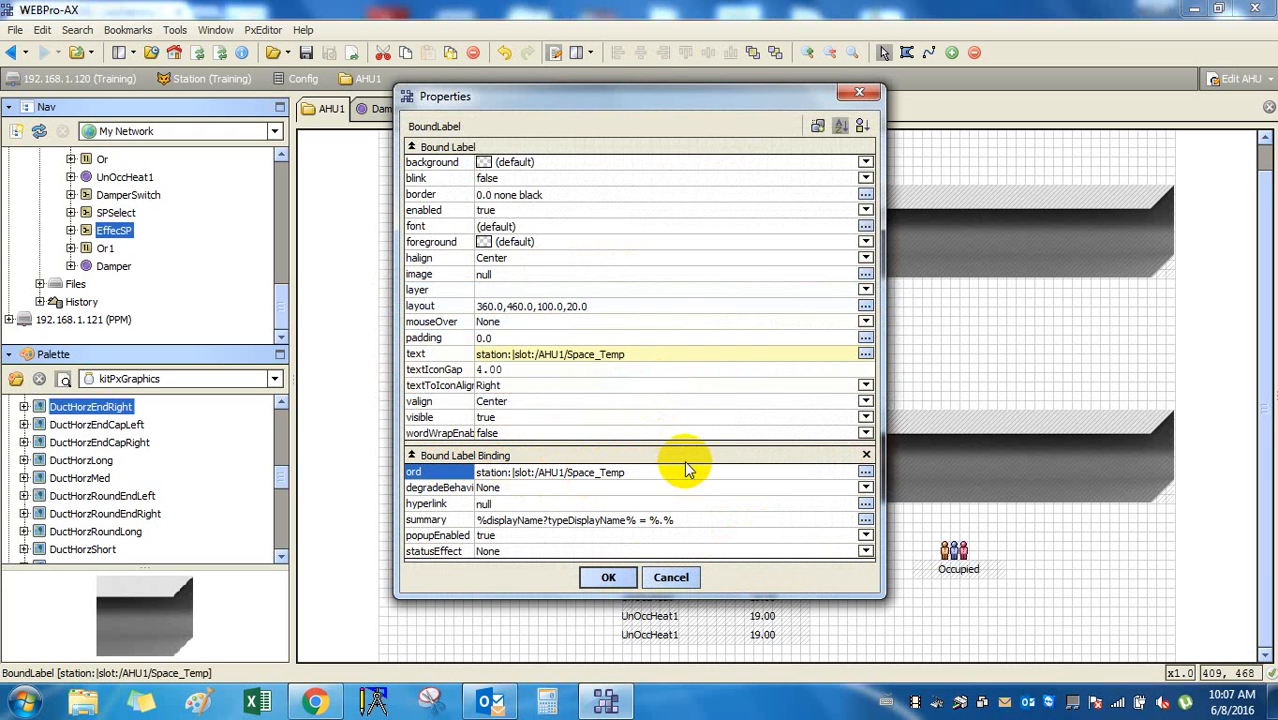
{"action": "double_click", "coordinate": [684, 522]}
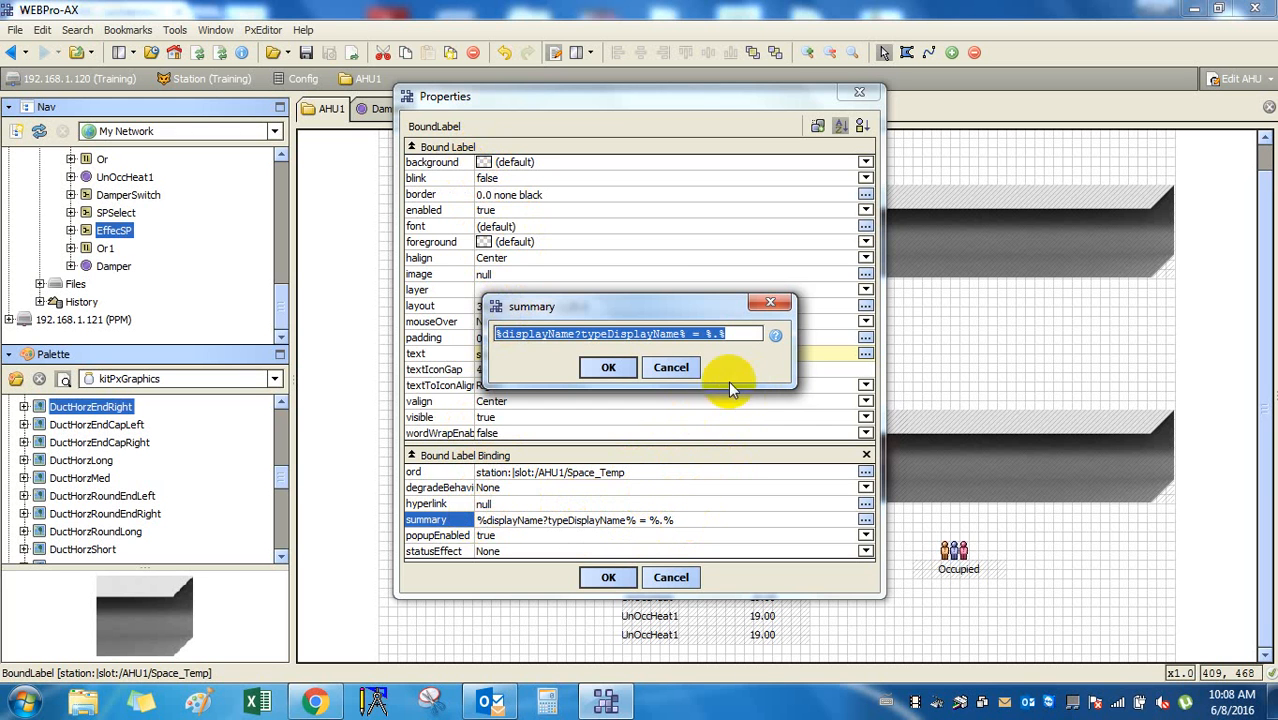
Review the Space_Temp value label's summary and %out.value% text formats, closing everything unchanged.
{"action": "left_click", "coordinate": [671, 367]}
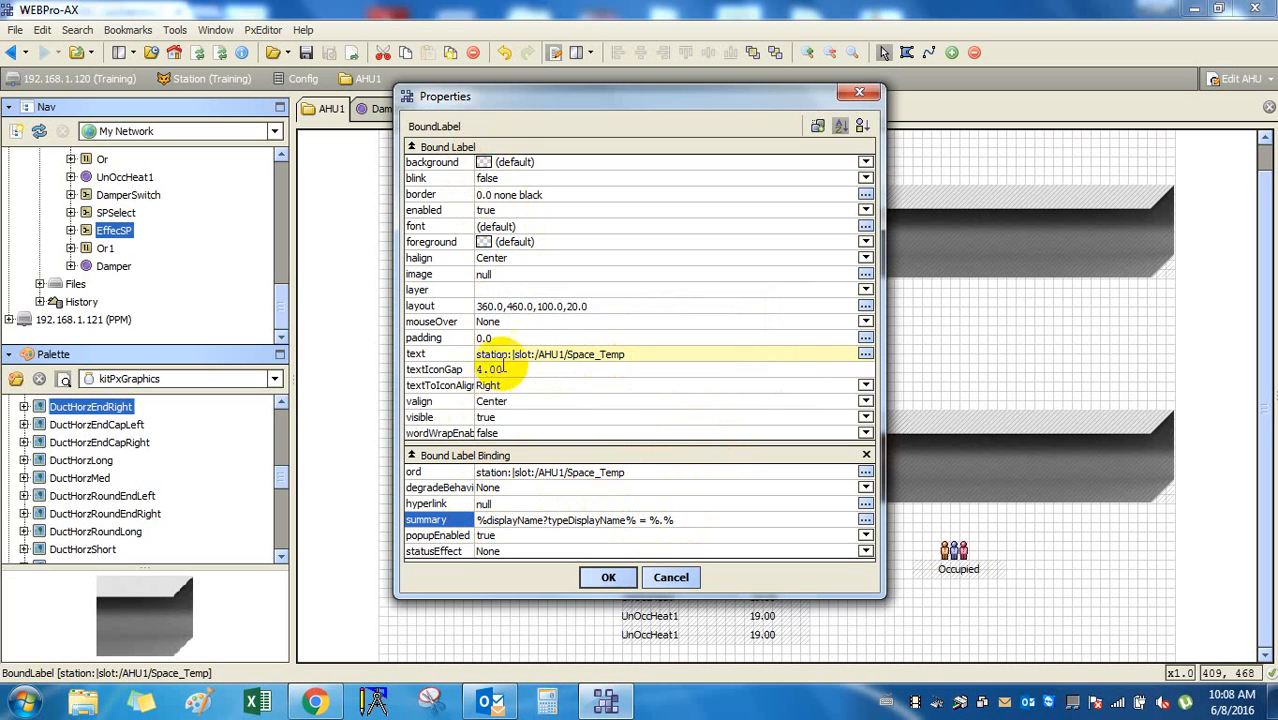
{"action": "left_click", "coordinate": [580, 356]}
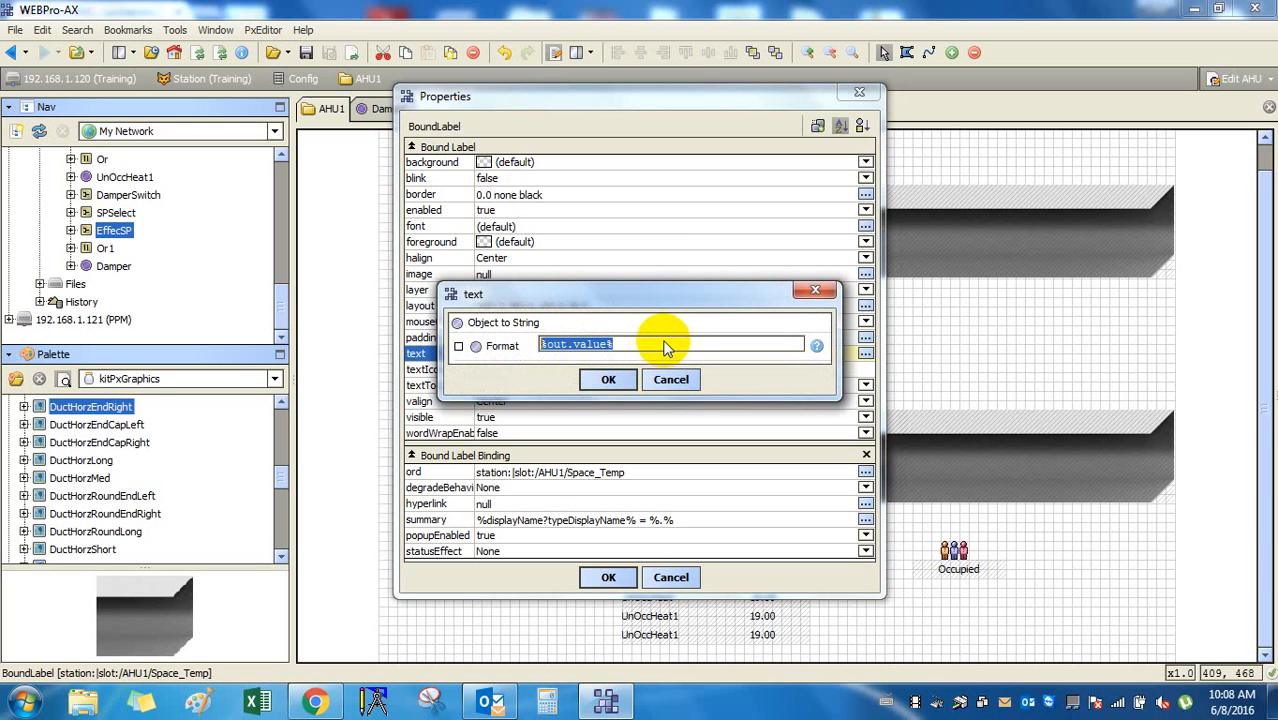
{"action": "left_click", "coordinate": [671, 378]}
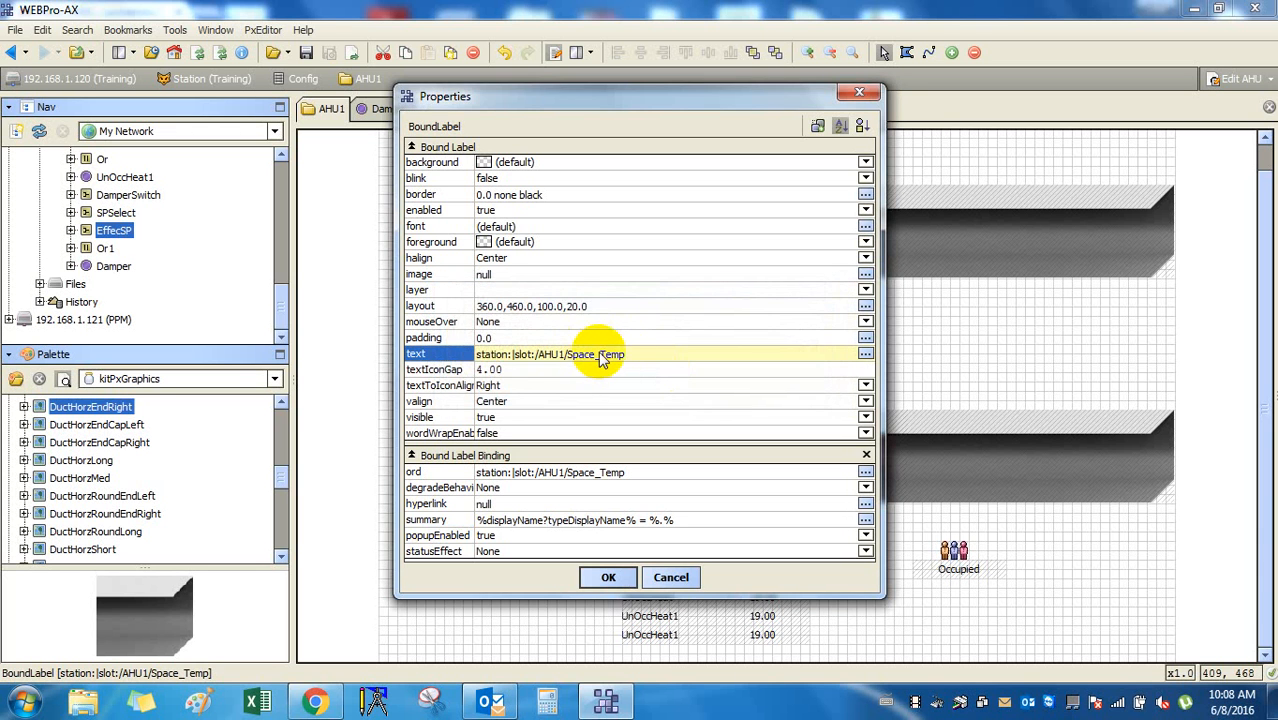
{"action": "left_click", "coordinate": [651, 354]}
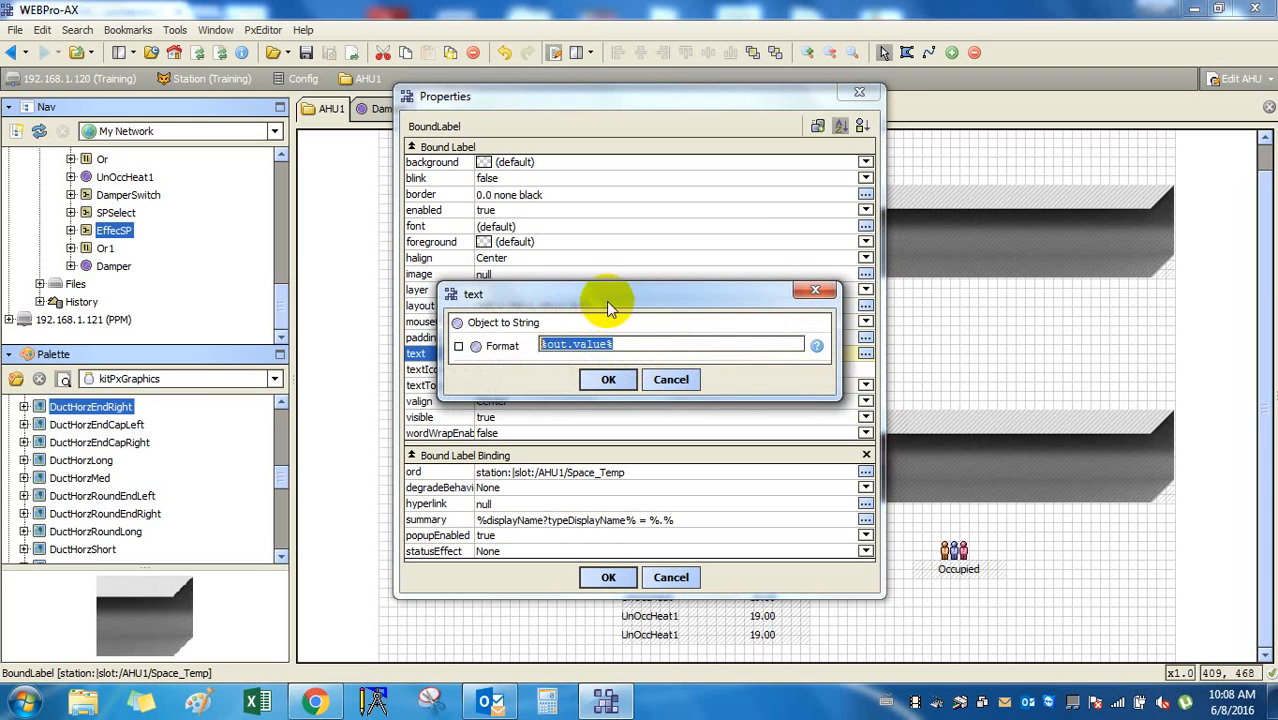
{"action": "left_click_drag", "start_coordinate": [610, 305], "coordinate": [783, 313]}
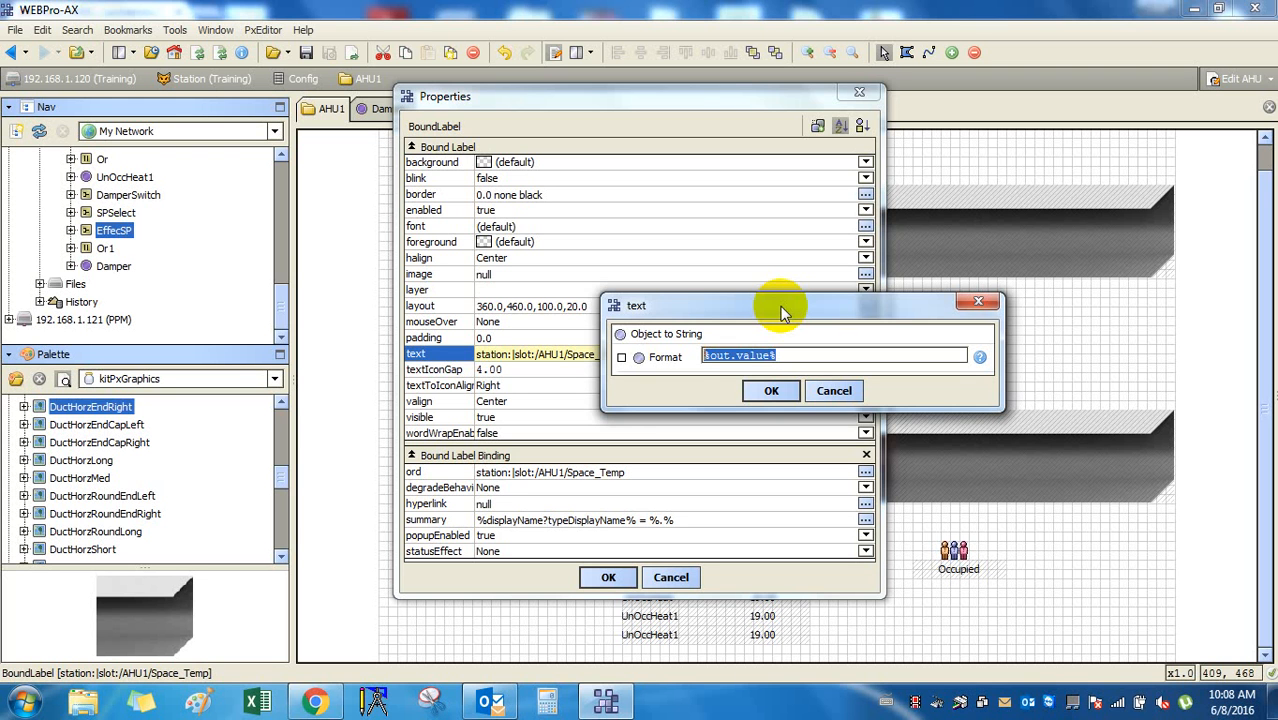
{"action": "left_click", "coordinate": [834, 390]}
{"action": "left_click", "coordinate": [684, 580]}
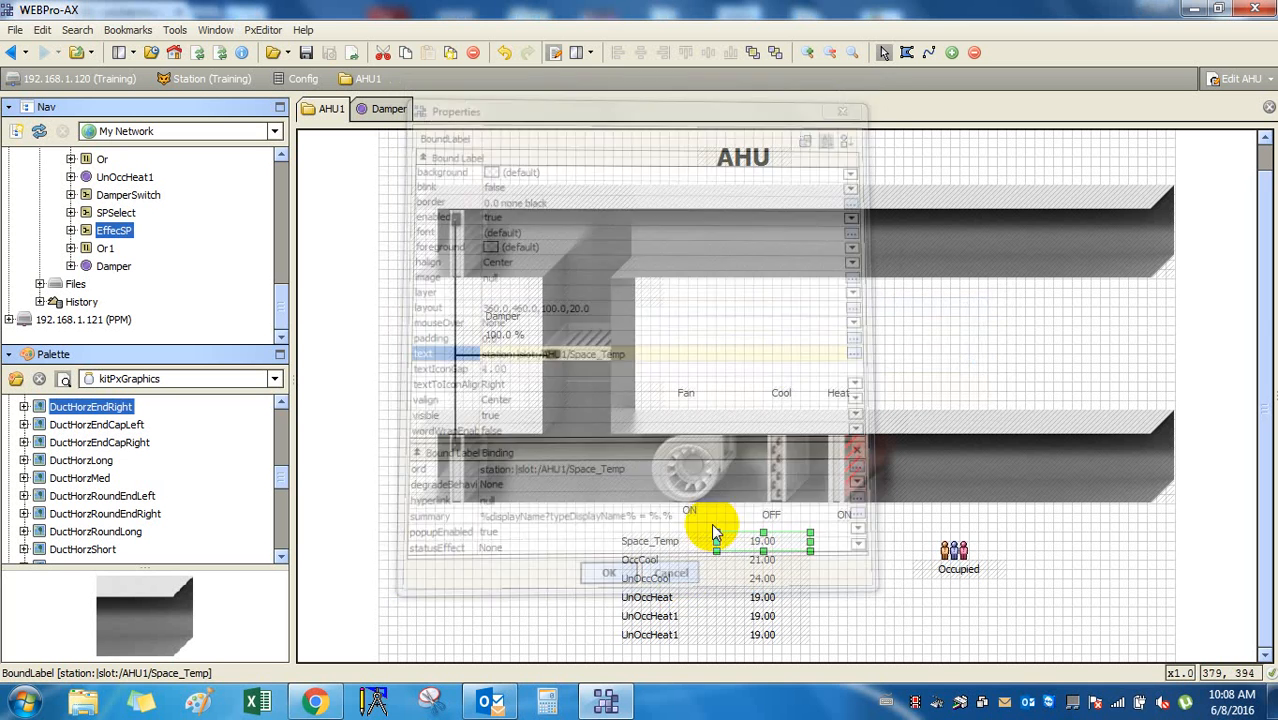
{"action": "left_click", "coordinate": [757, 165]}
Add a bajaui:Value Binding to the AHU title label and open its ord editor.
{"action": "double_click", "coordinate": [757, 165]}
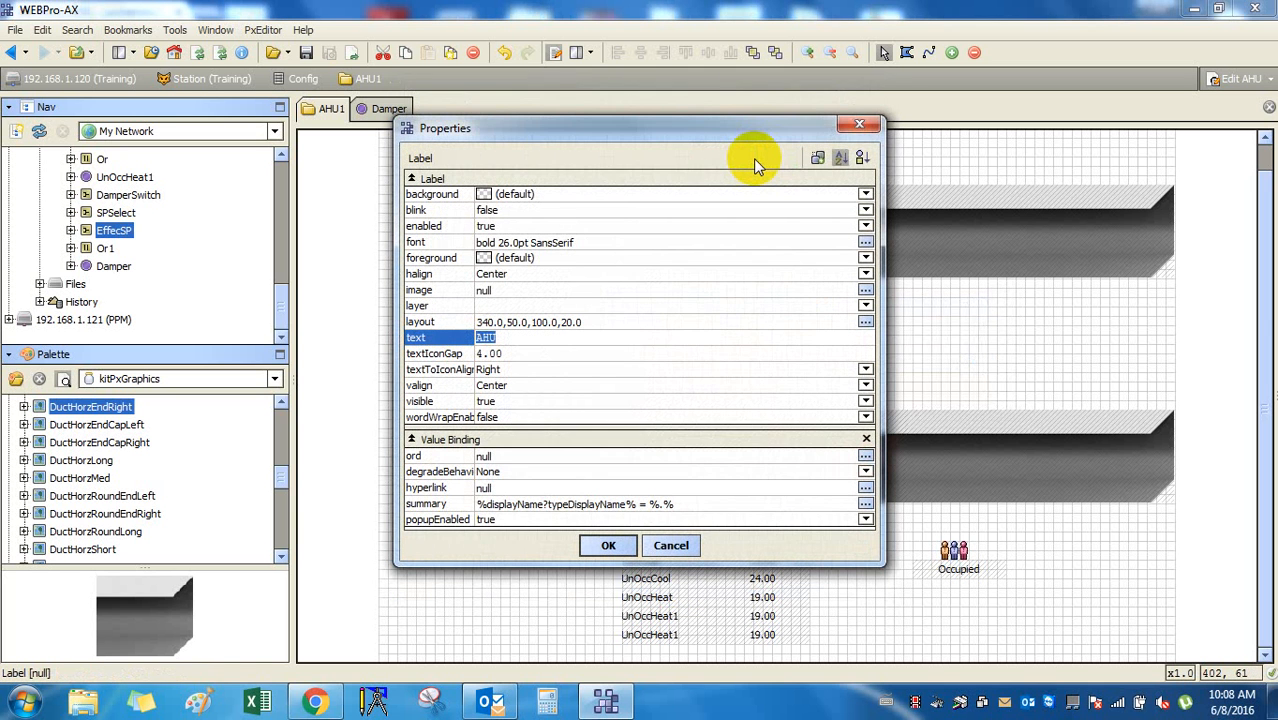
{"action": "left_click", "coordinate": [819, 160]}
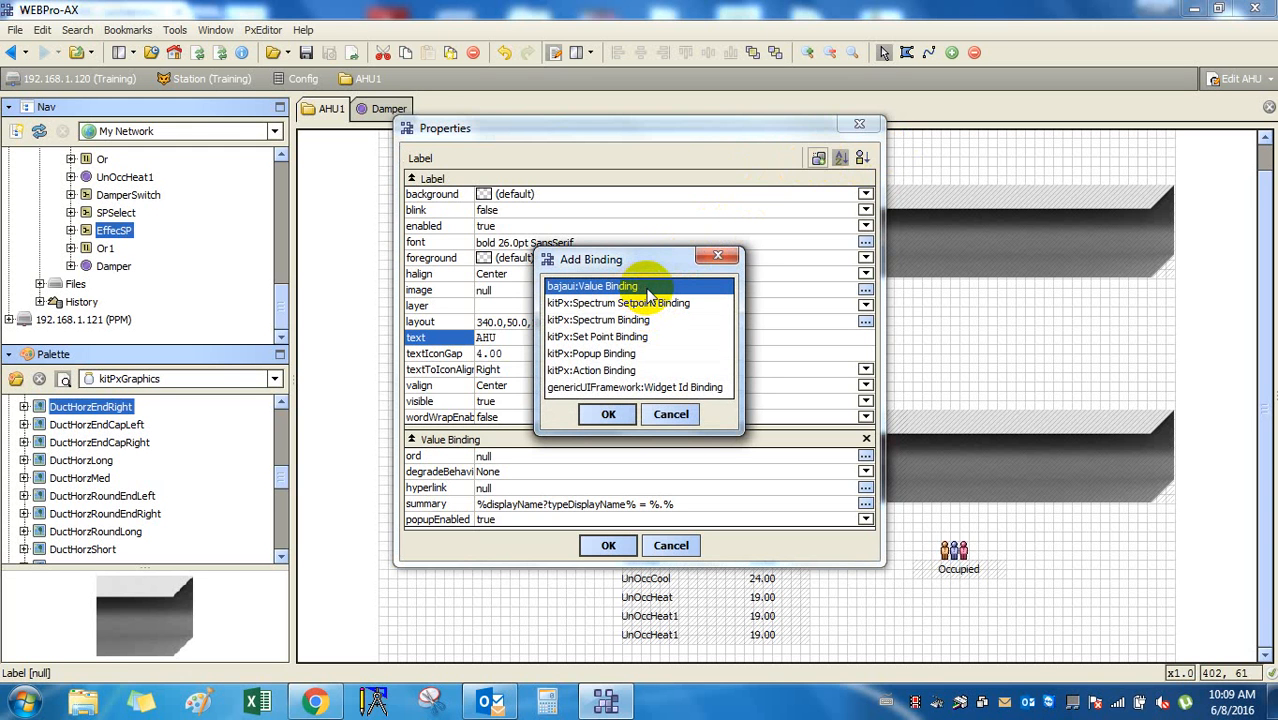
{"action": "left_click", "coordinate": [610, 413]}
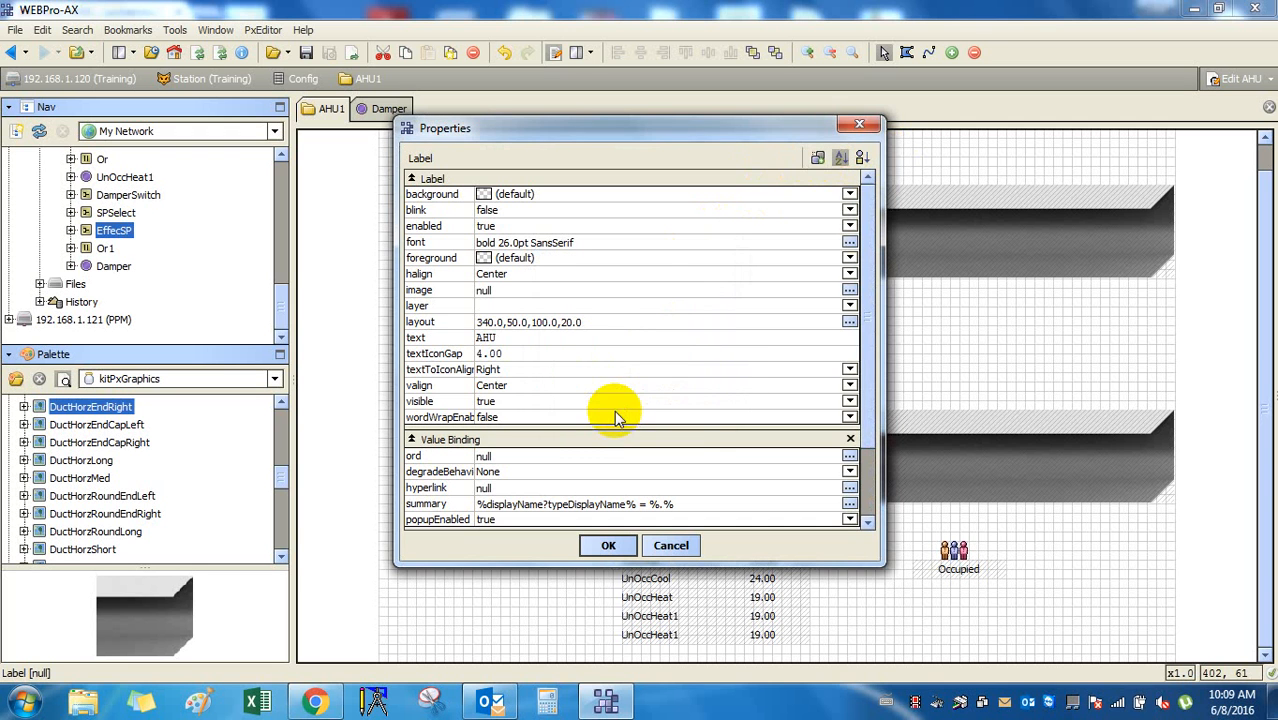
{"action": "double_click", "coordinate": [530, 458]}
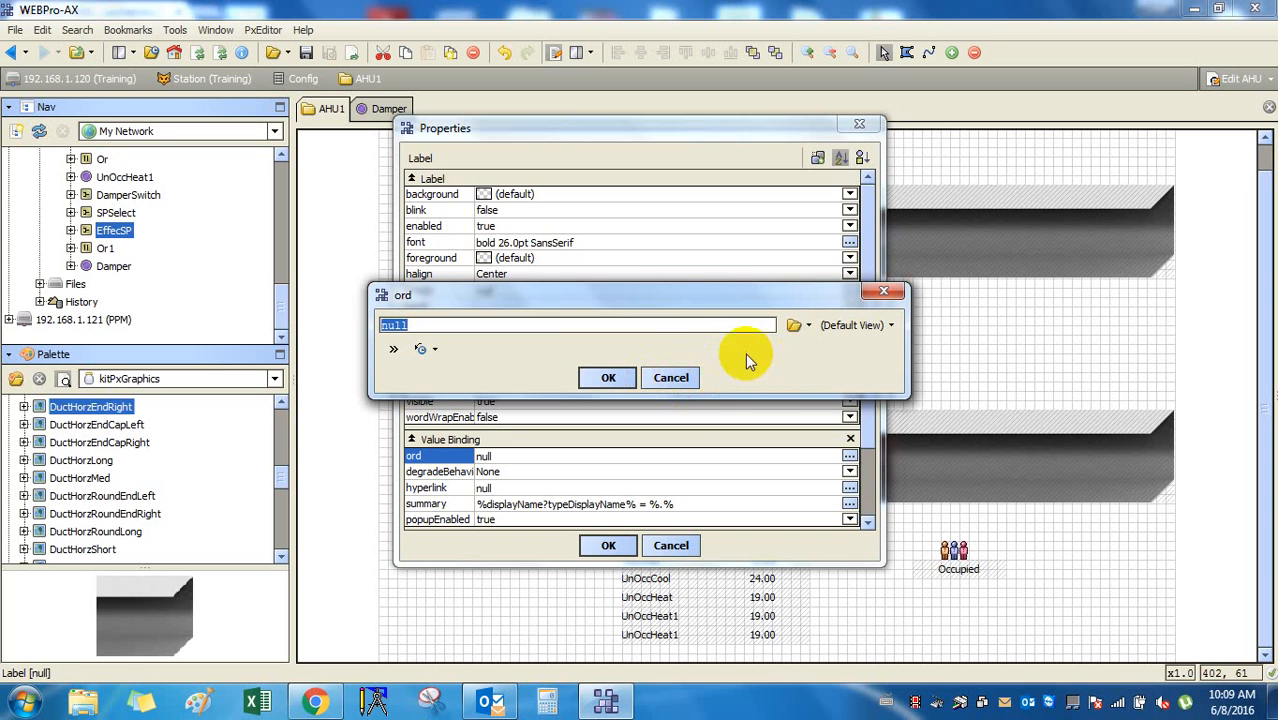
Pick the AHU1 folder in the Component Chooser, setting the ord to station:|slot:/AHU1.
{"action": "left_click", "coordinate": [794, 326]}
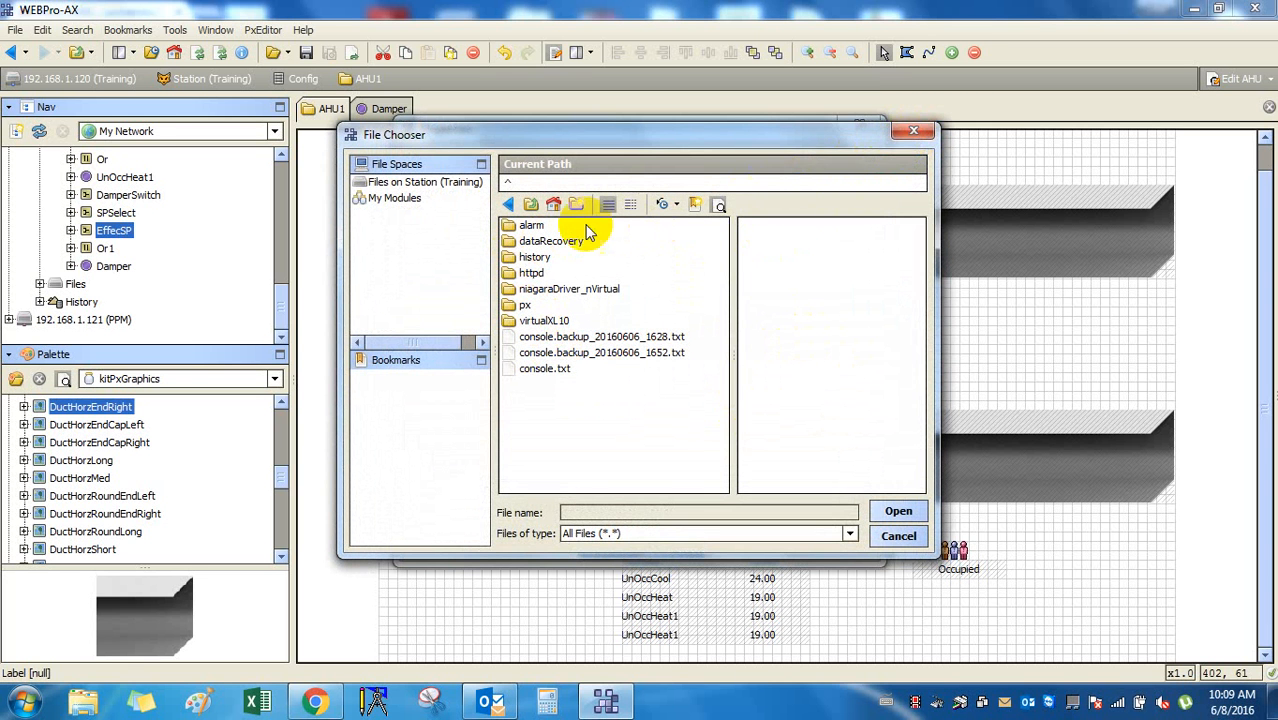
{"action": "left_click", "coordinate": [912, 130]}
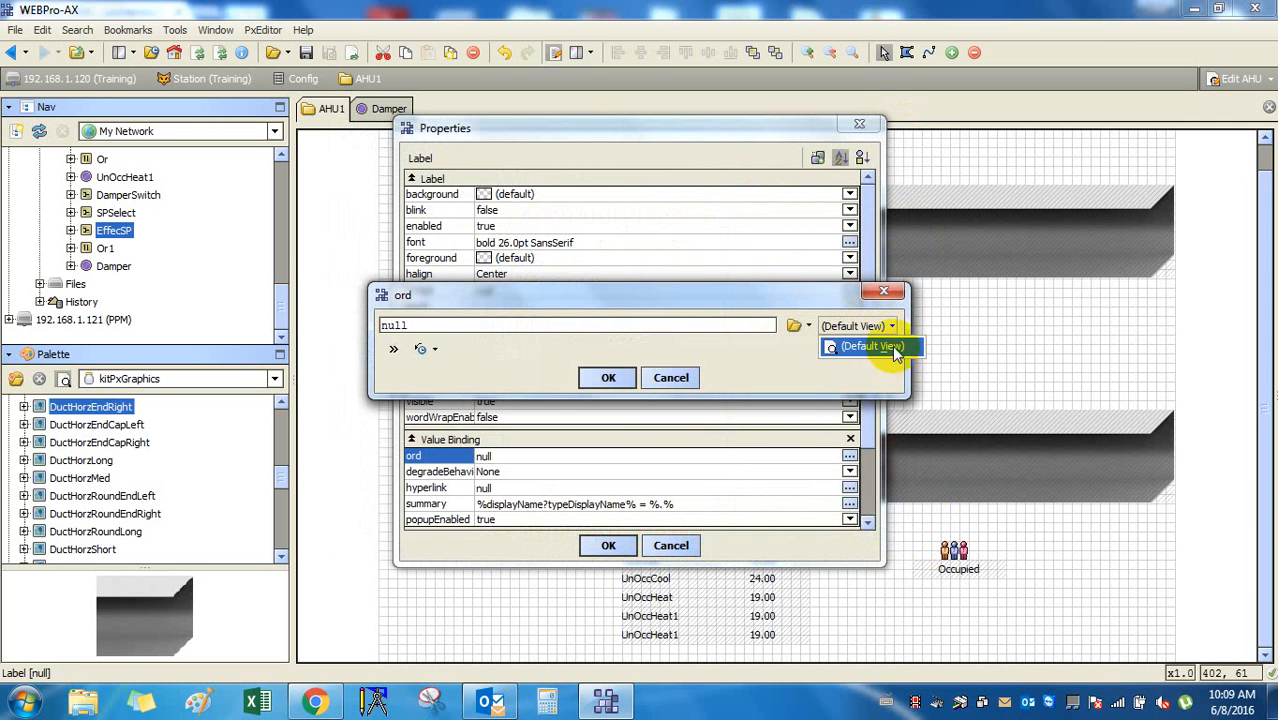
{"action": "left_click", "coordinate": [809, 327]}
{"action": "left_click", "coordinate": [810, 327]}
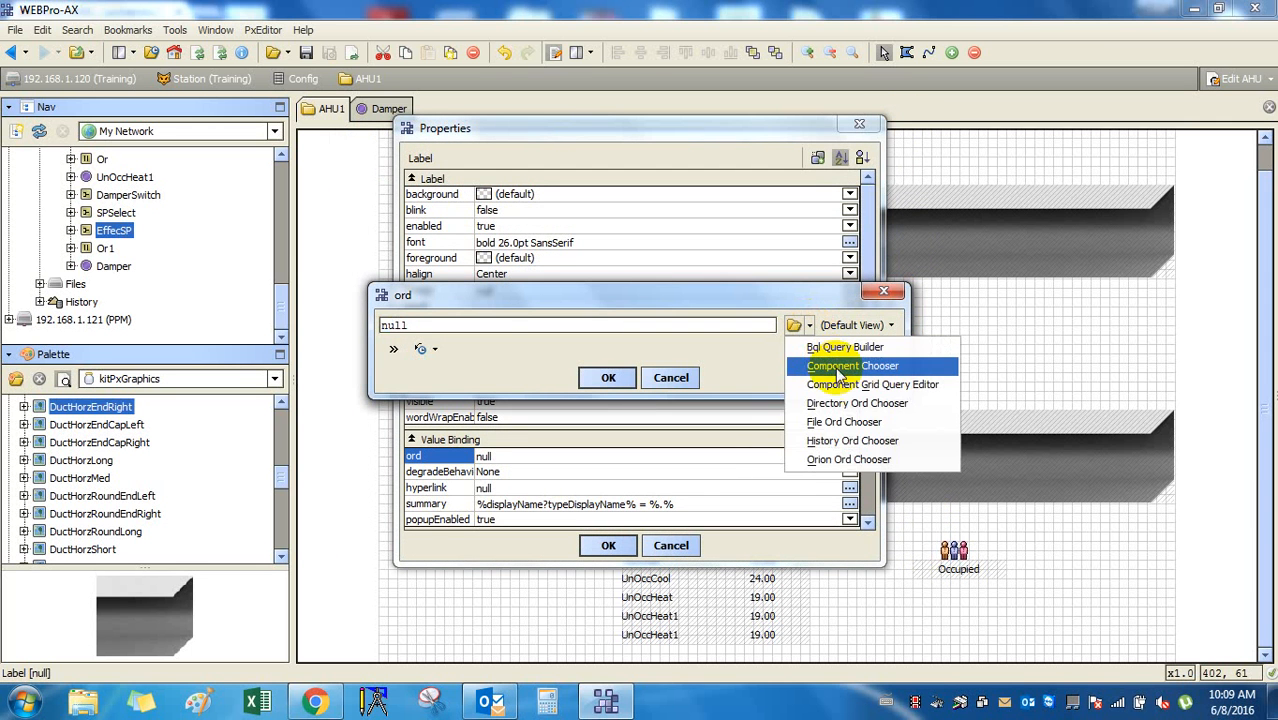
{"action": "left_click", "coordinate": [840, 366]}
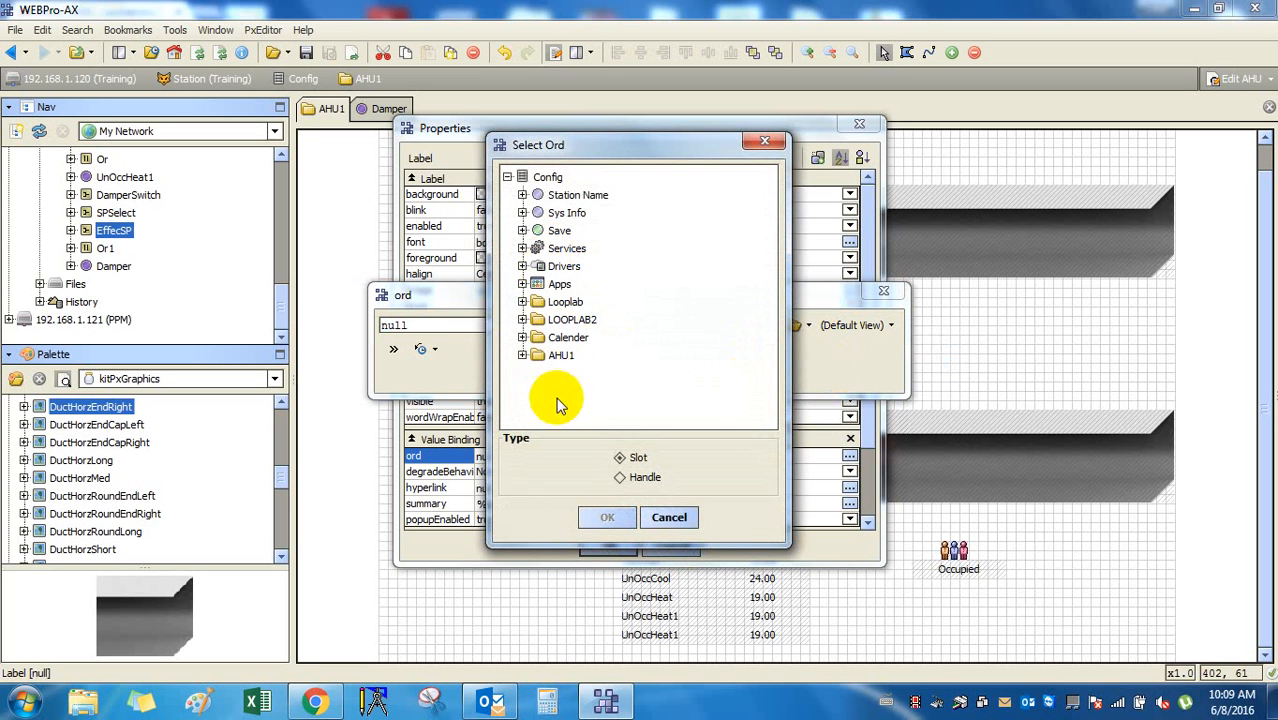
{"action": "left_click", "coordinate": [558, 355]}
{"action": "left_click", "coordinate": [617, 520]}
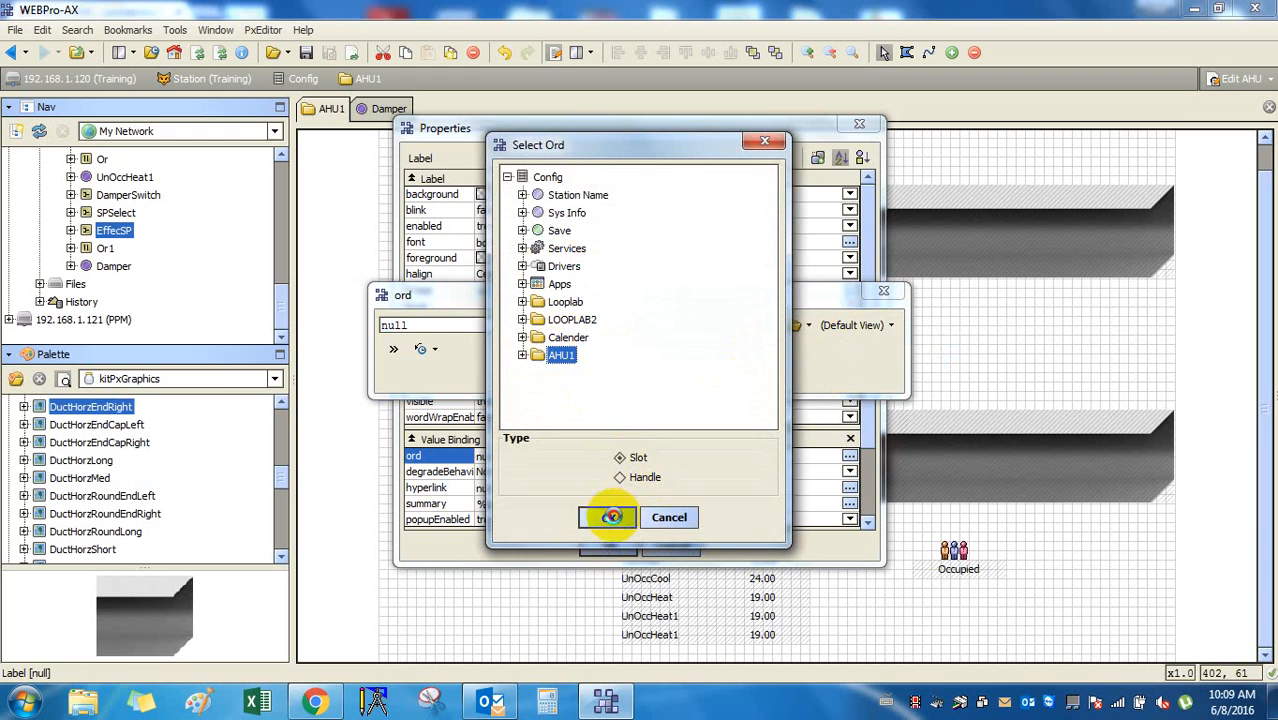
{"action": "left_click", "coordinate": [611, 381]}
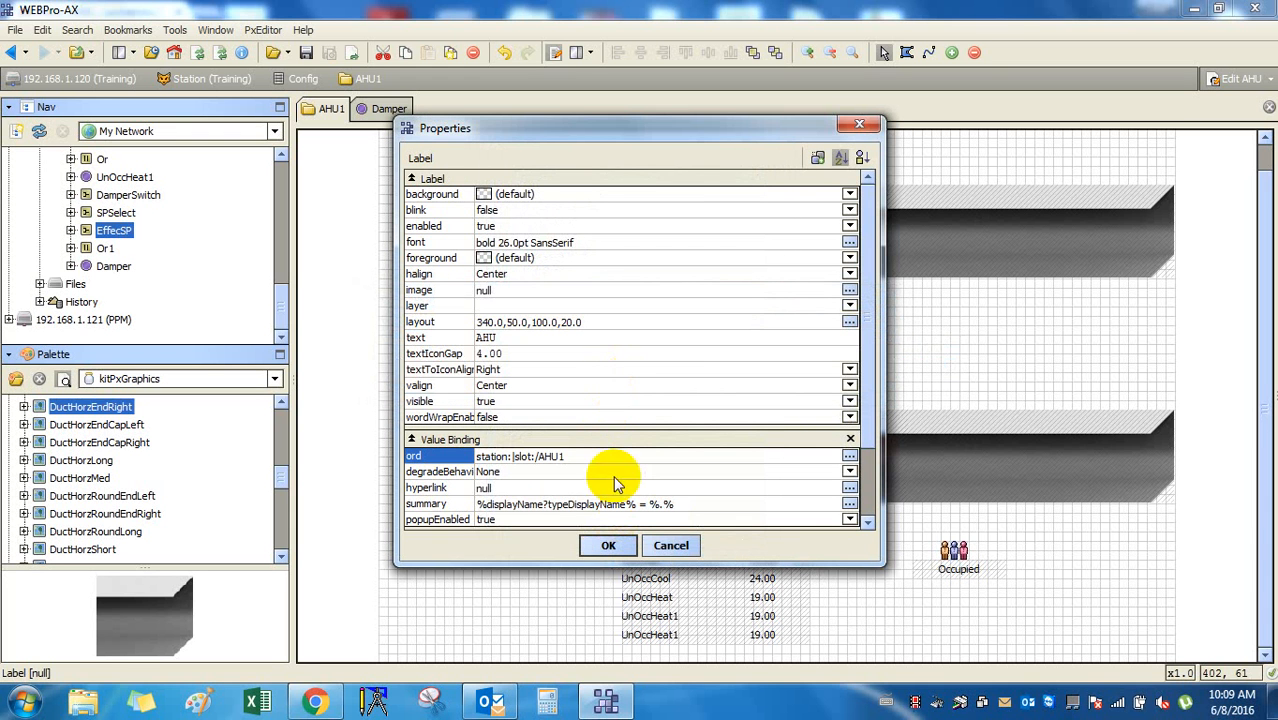
Accept the station:|slot:/AHU1 ord, inspect the title text AHU, and apply the label's properties.
{"action": "left_click", "coordinate": [601, 550]}
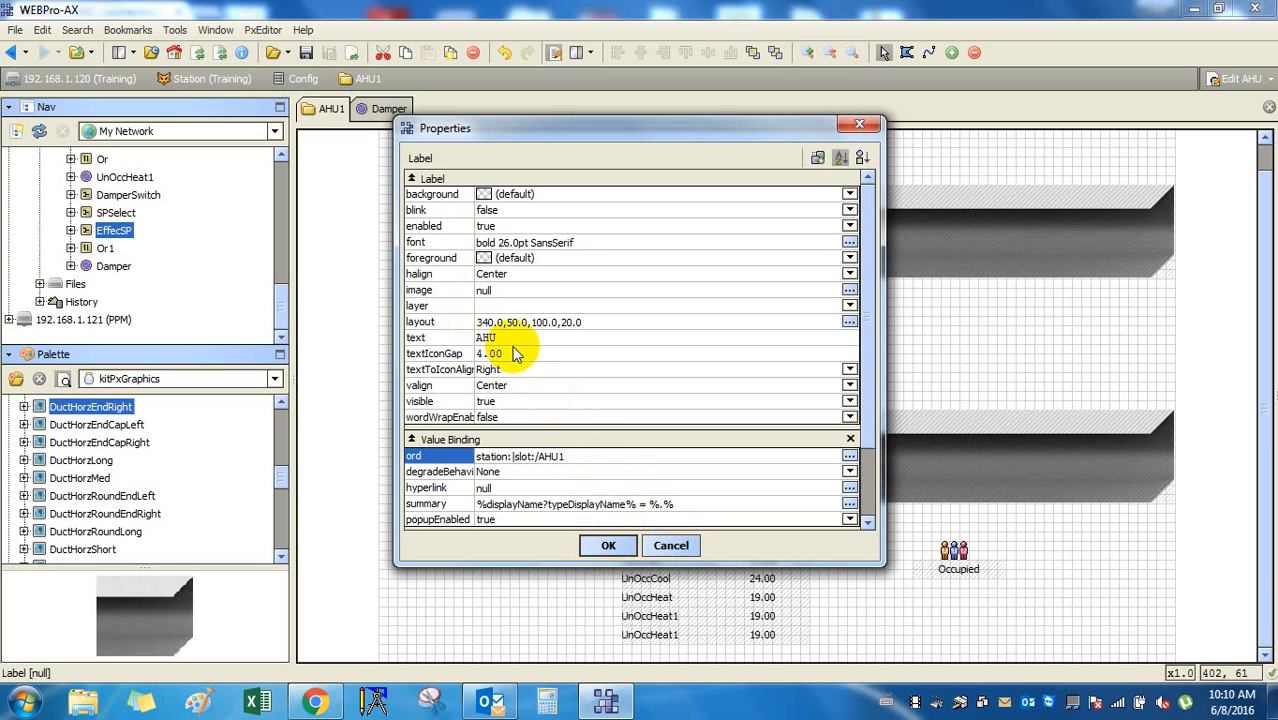
{"action": "left_click", "coordinate": [519, 338]}
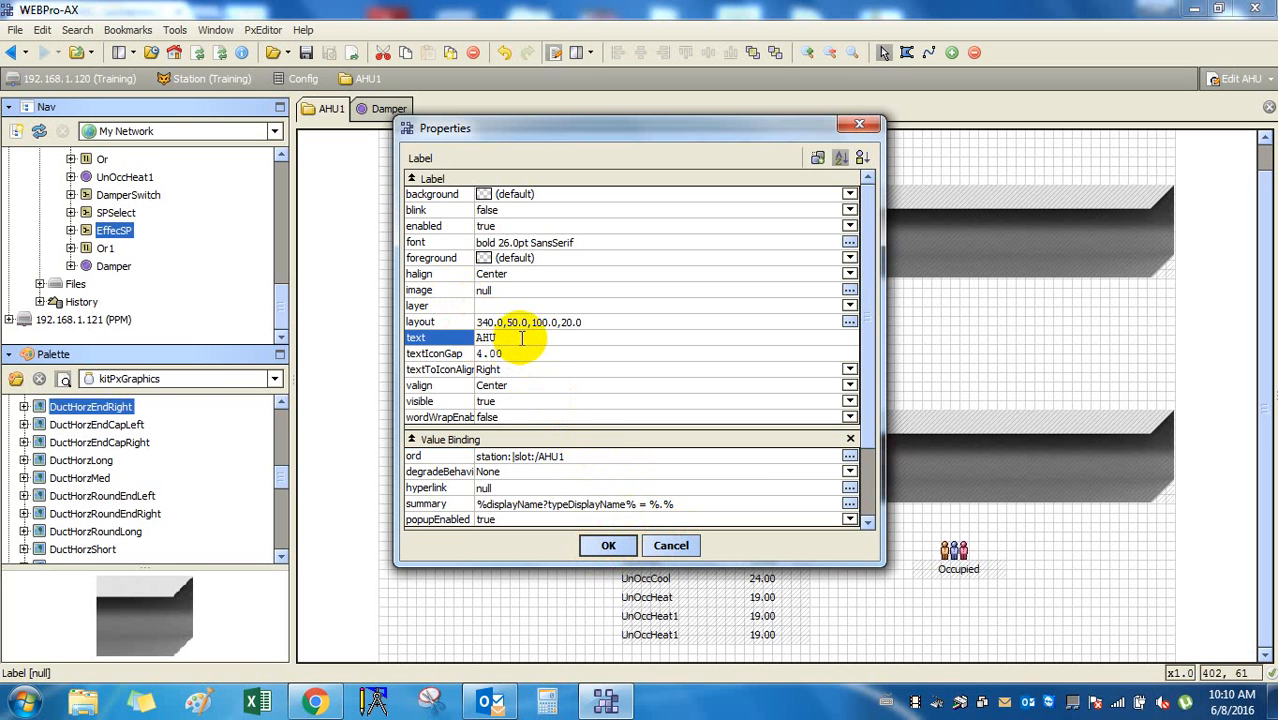
{"action": "left_click_drag", "start_coordinate": [521, 338], "coordinate": [451, 334]}
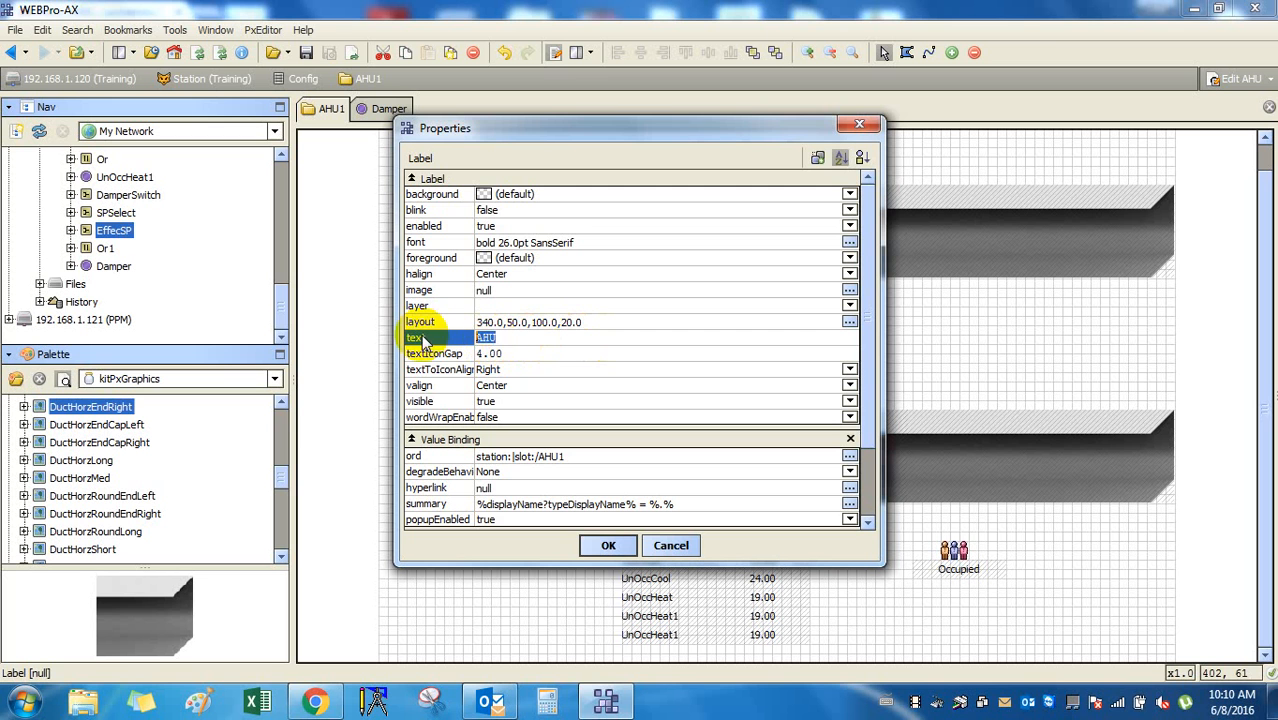
{"action": "left_click", "coordinate": [508, 352]}
{"action": "left_click", "coordinate": [535, 340]}
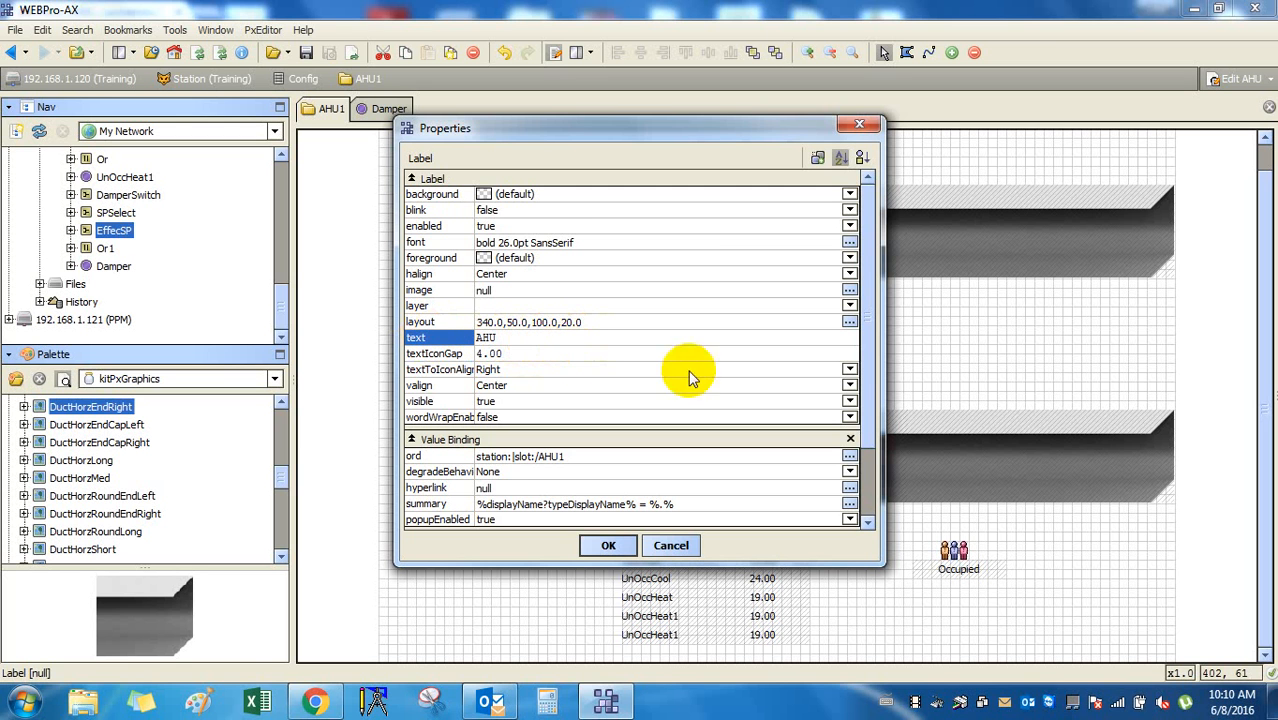
{"action": "left_click", "coordinate": [591, 355]}
{"action": "left_click", "coordinate": [580, 341]}
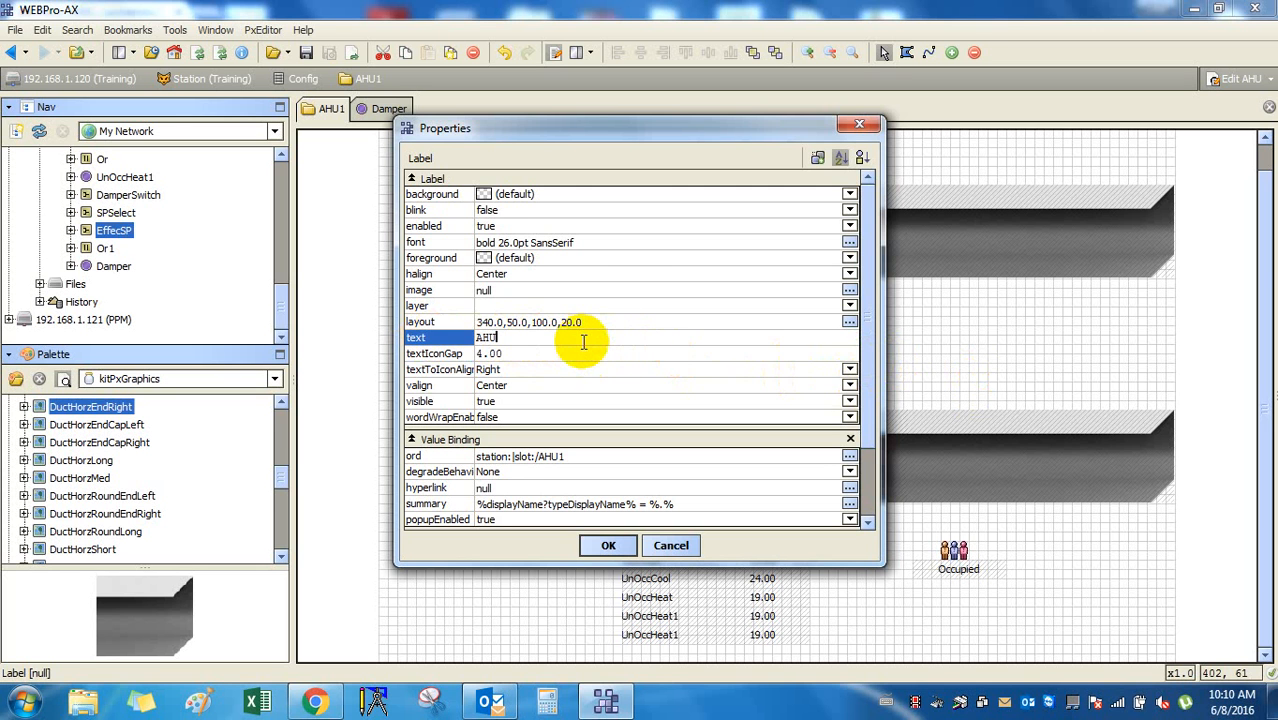
{"action": "left_click", "coordinate": [490, 354]}
{"action": "left_click", "coordinate": [489, 338]}
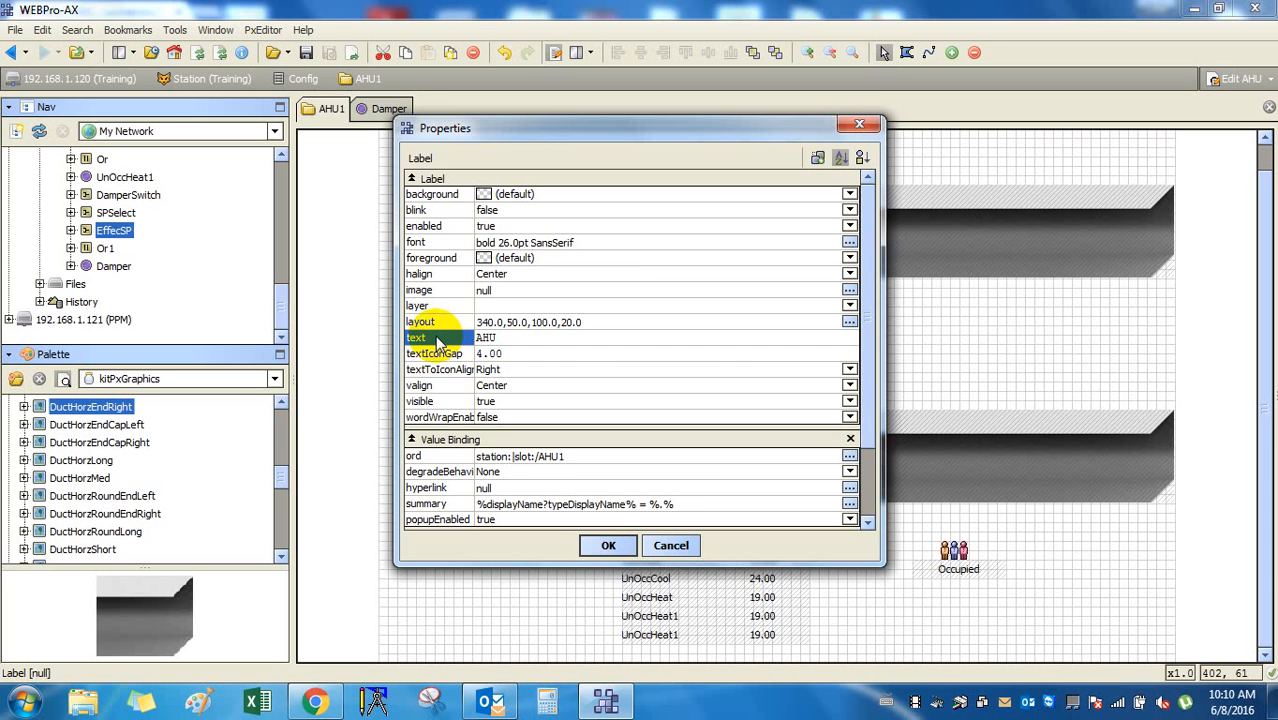
{"action": "left_click", "coordinate": [622, 546]}
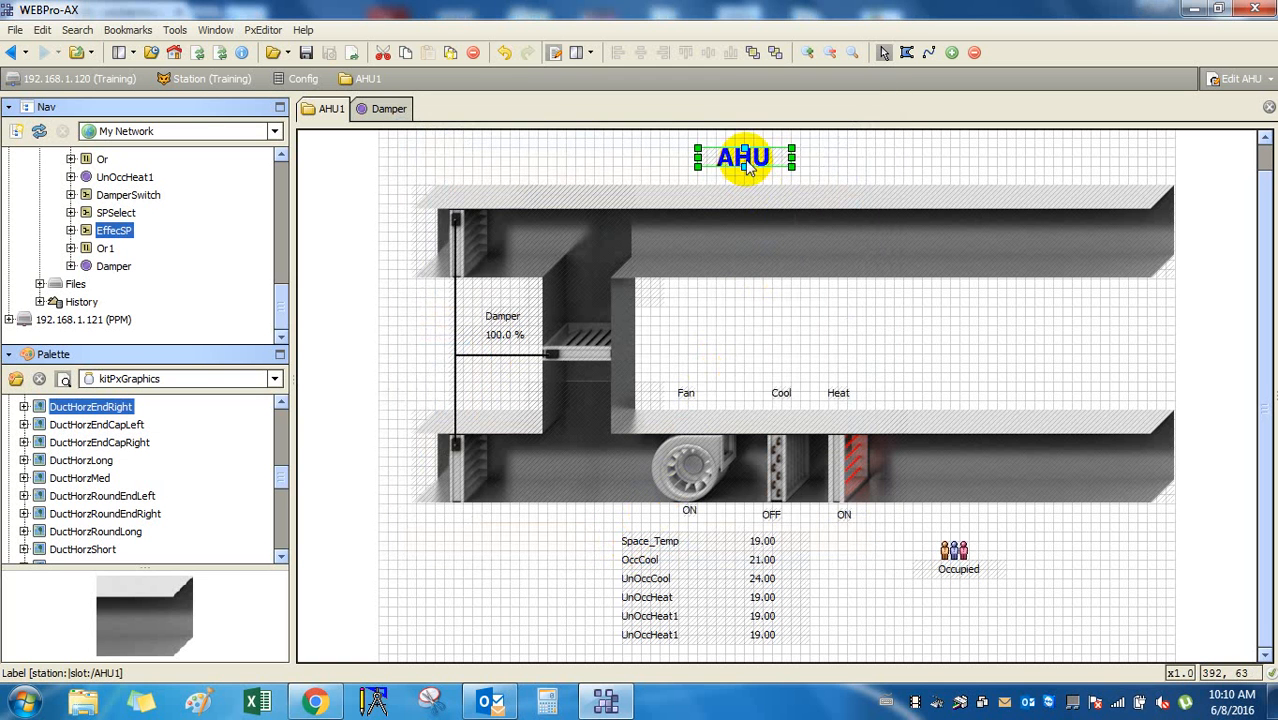
Reopen the AHU title label's properties and check its station:|slot:/AHU1 ord binding.
{"action": "right_click", "coordinate": [745, 165]}
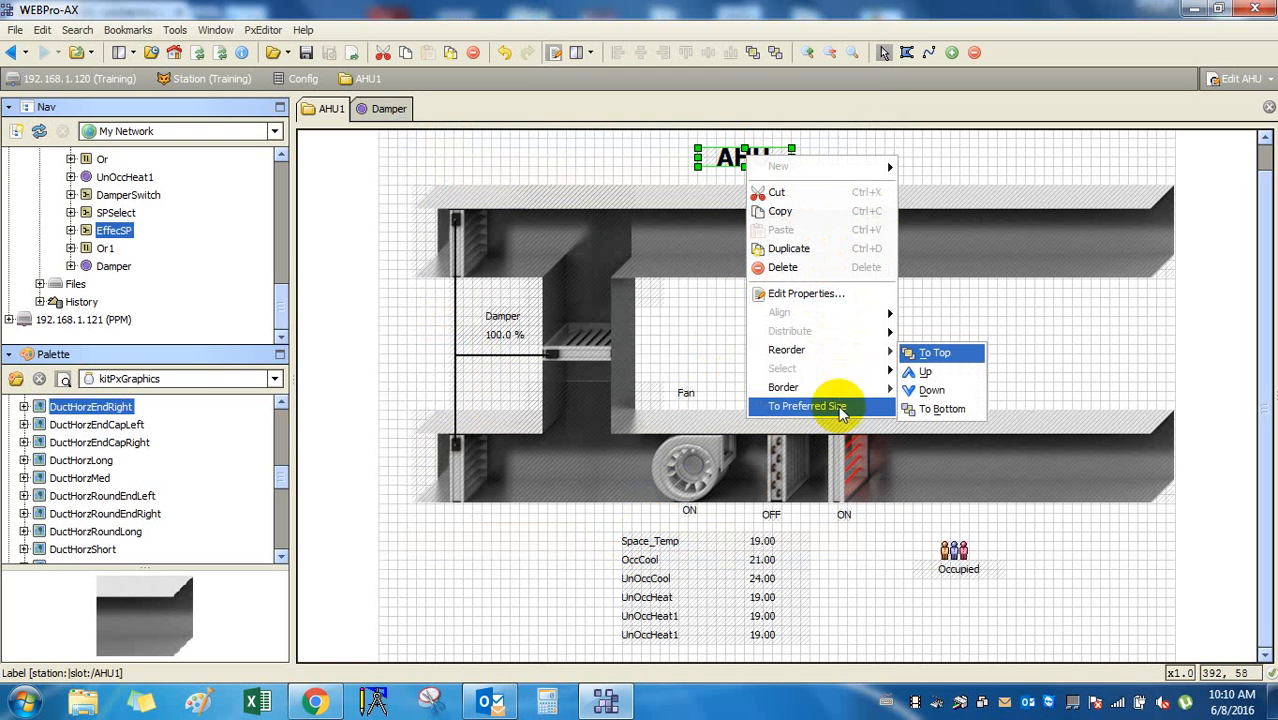
{"action": "double_click", "coordinate": [738, 163]}
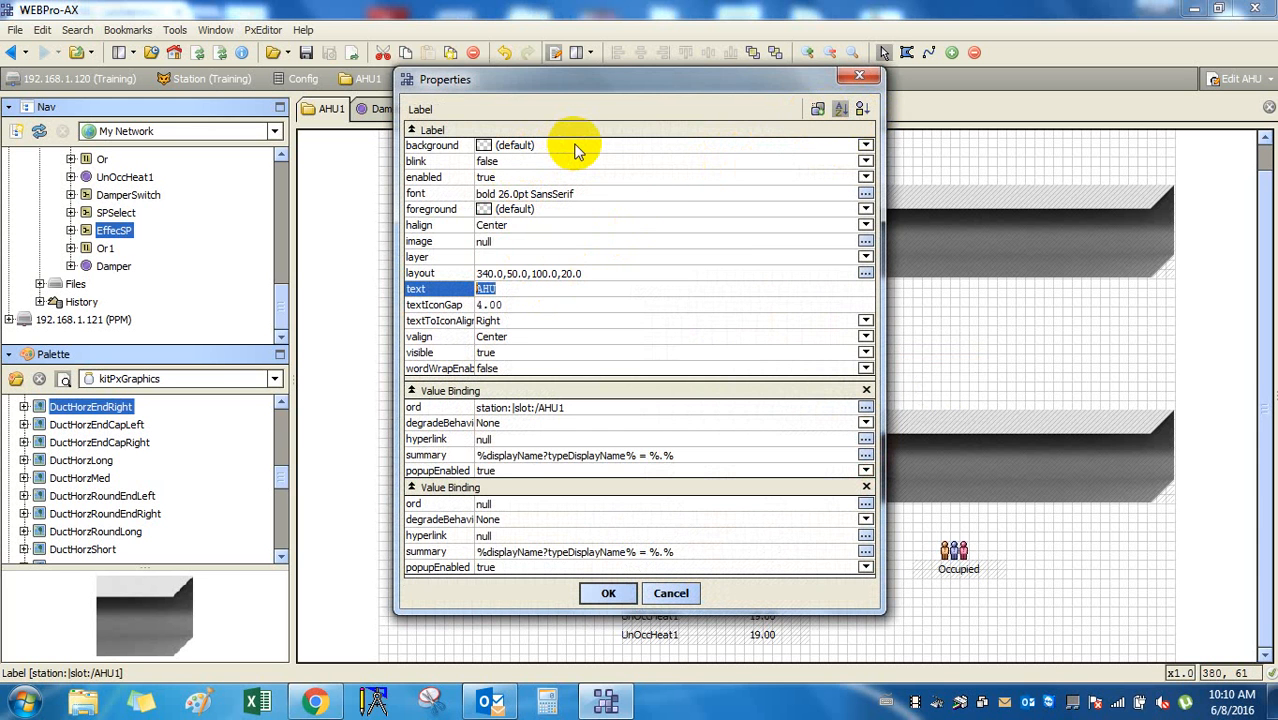
{"action": "left_click", "coordinate": [532, 288]}
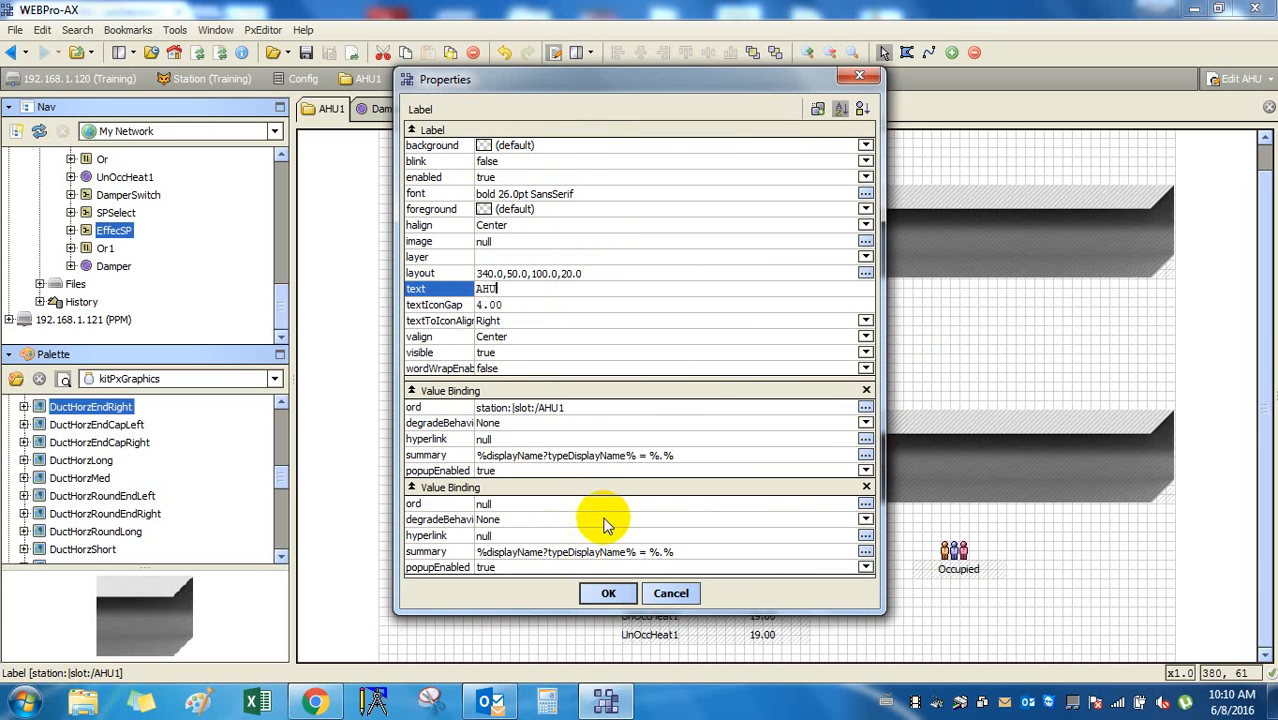
{"action": "double_click", "coordinate": [563, 408]}
{"action": "left_click", "coordinate": [608, 377]}
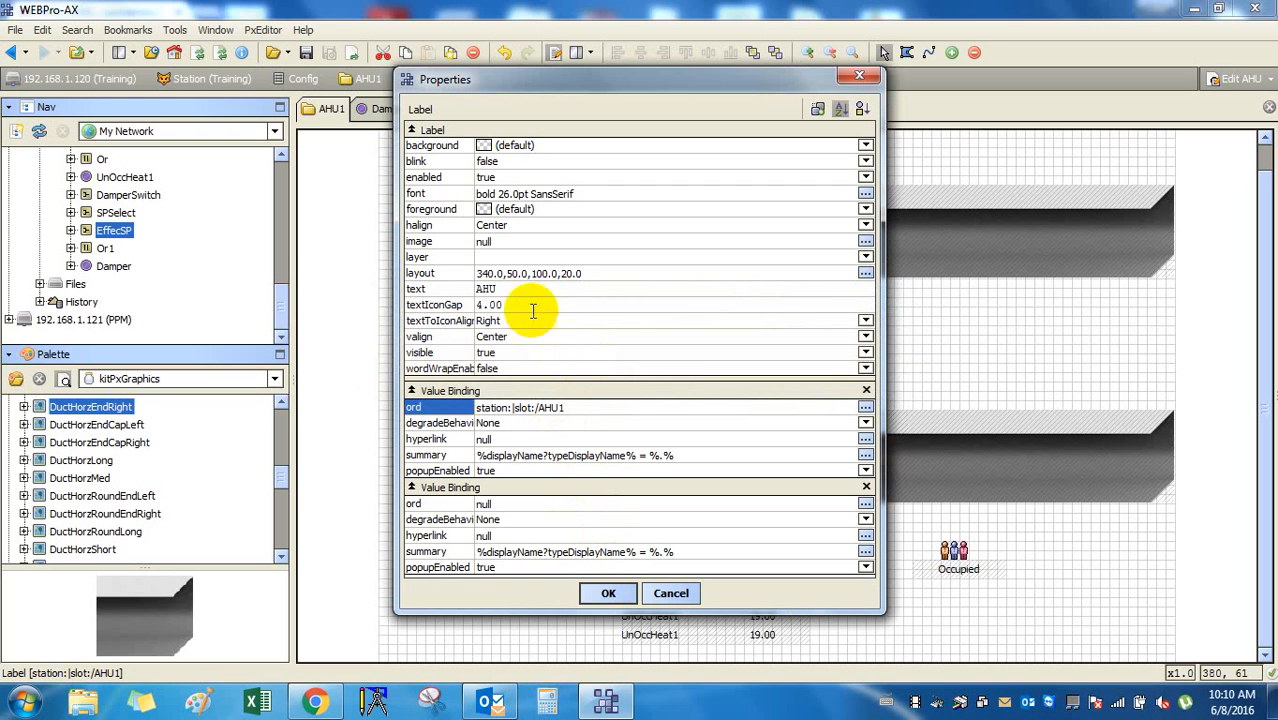
{"action": "left_click", "coordinate": [520, 290]}
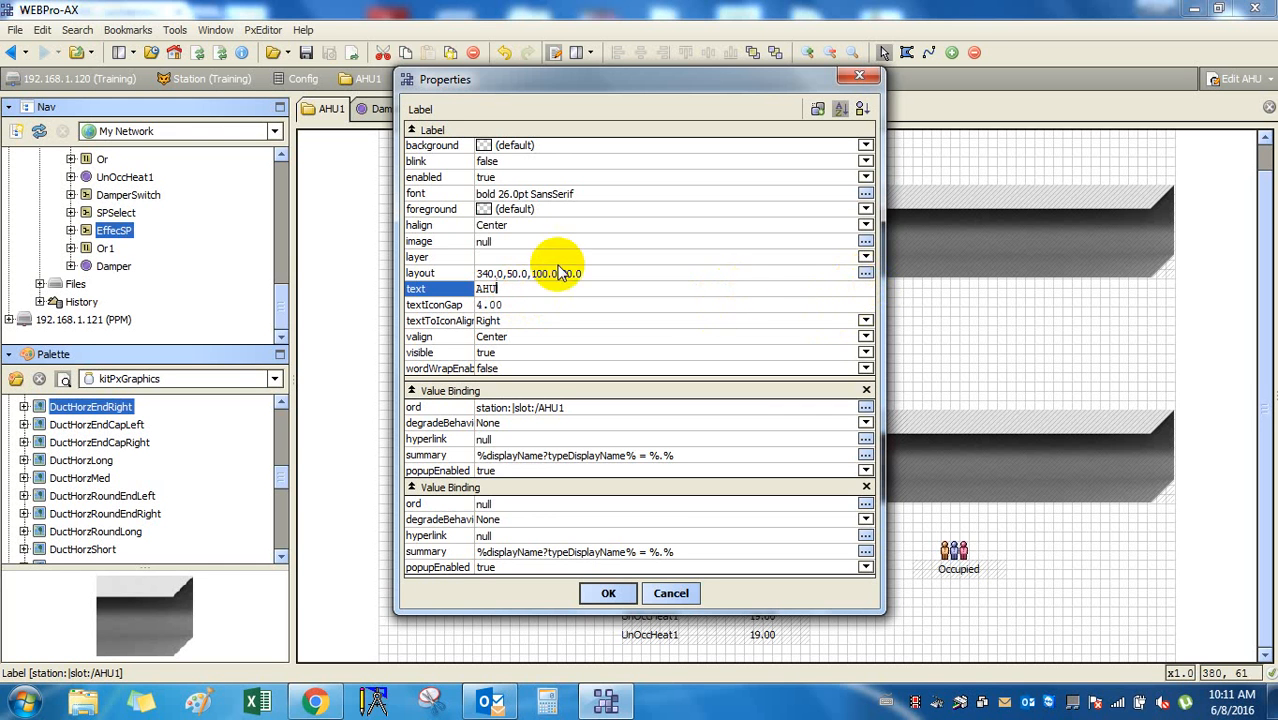
Inspect the label's image setting and ord binding, leaving both unchanged.
{"action": "double_click", "coordinate": [521, 241]}
{"action": "left_click", "coordinate": [657, 368]}
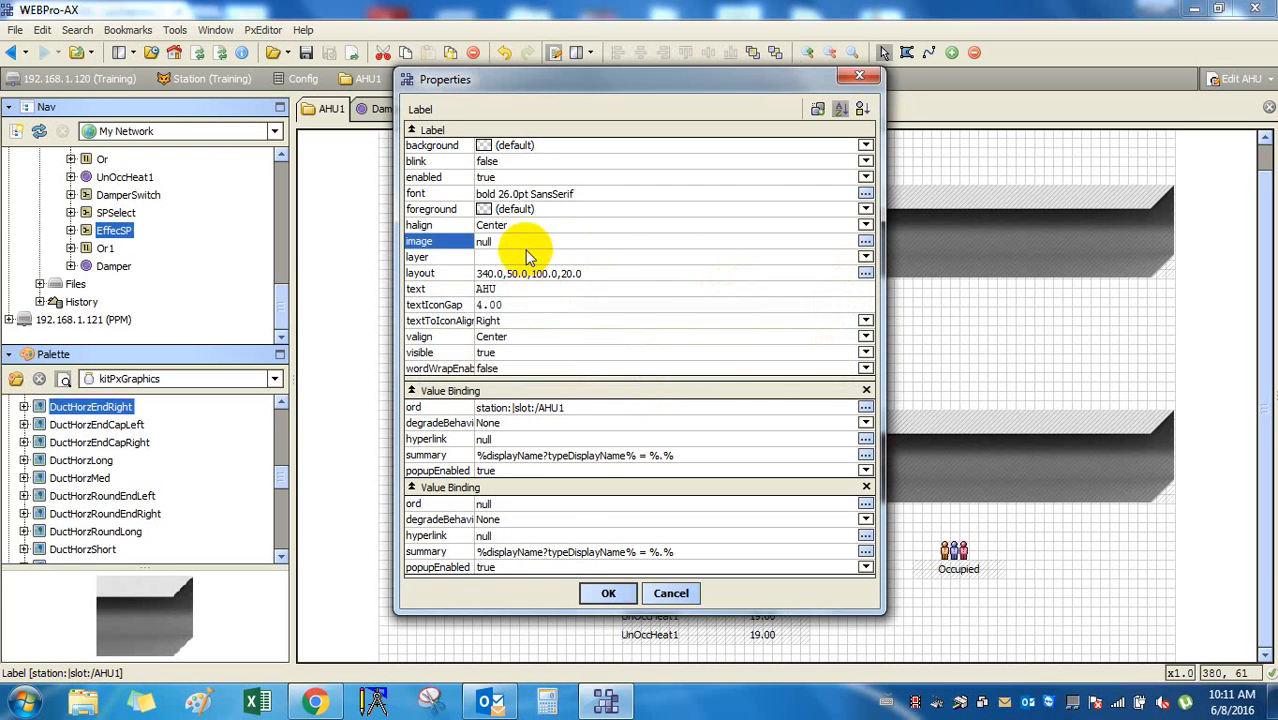
{"action": "double_click", "coordinate": [523, 241]}
{"action": "left_click", "coordinate": [659, 364]}
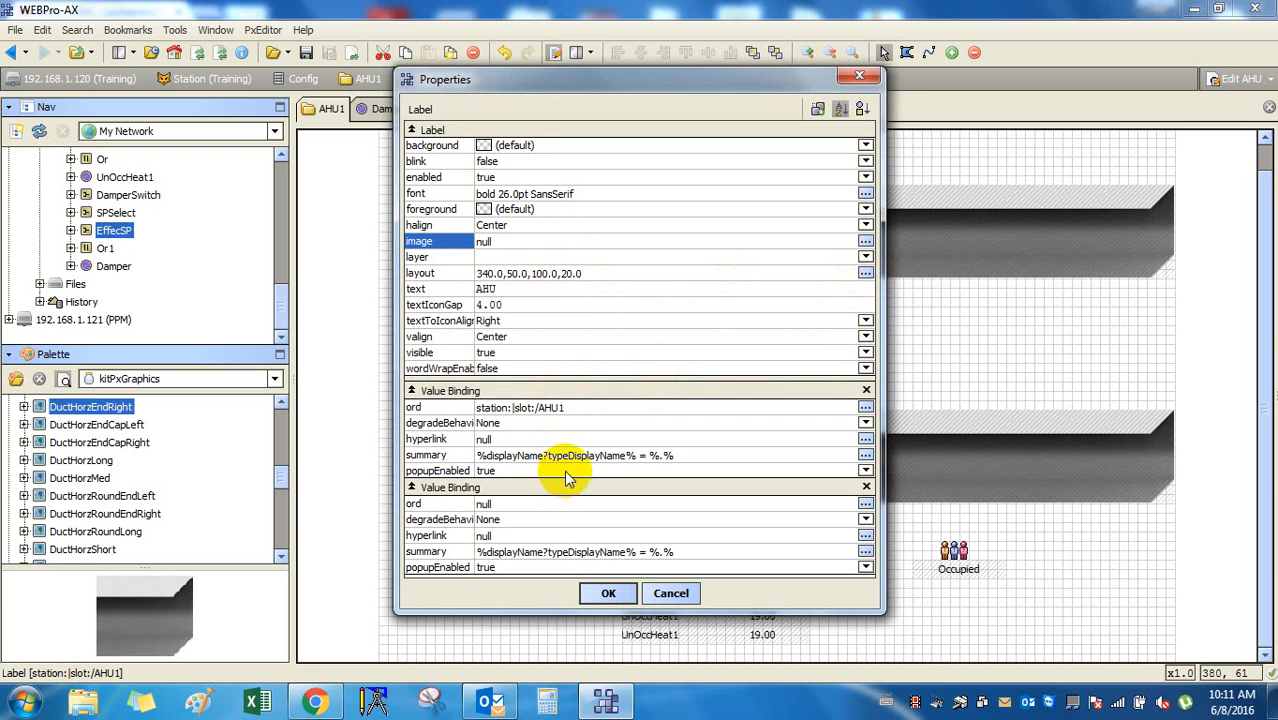
{"action": "double_click", "coordinate": [581, 411]}
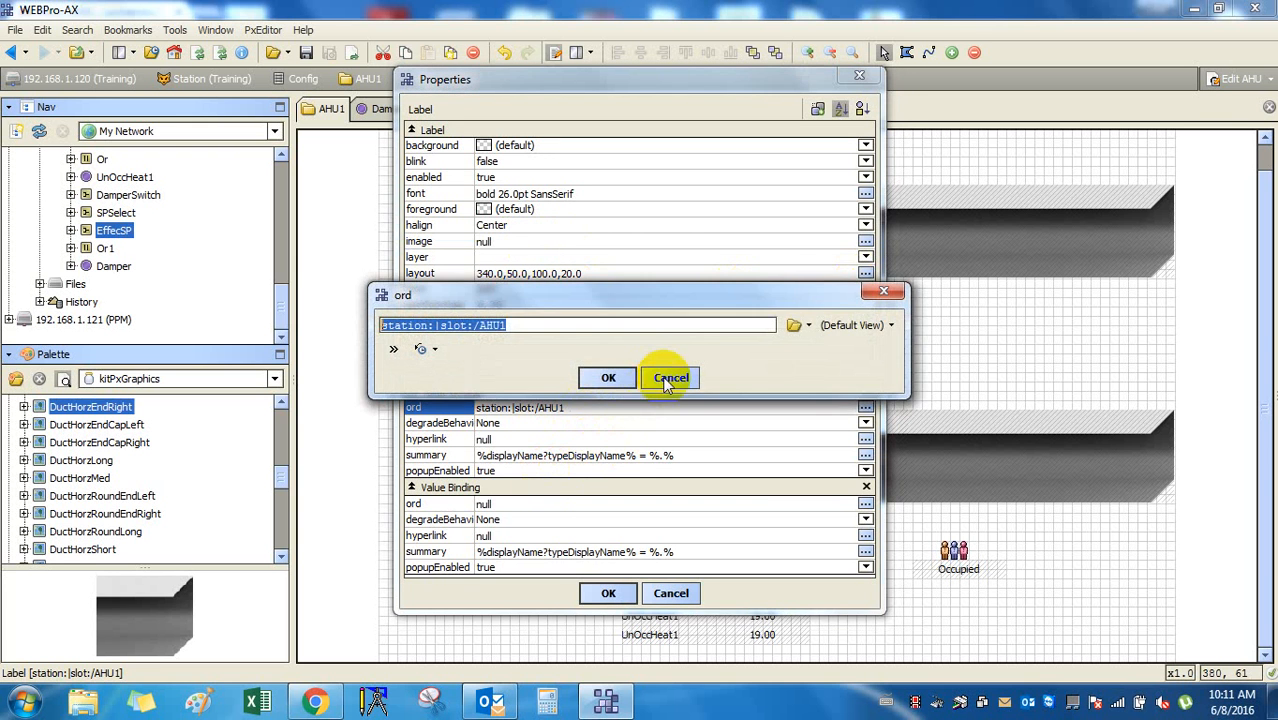
{"action": "left_click", "coordinate": [671, 373]}
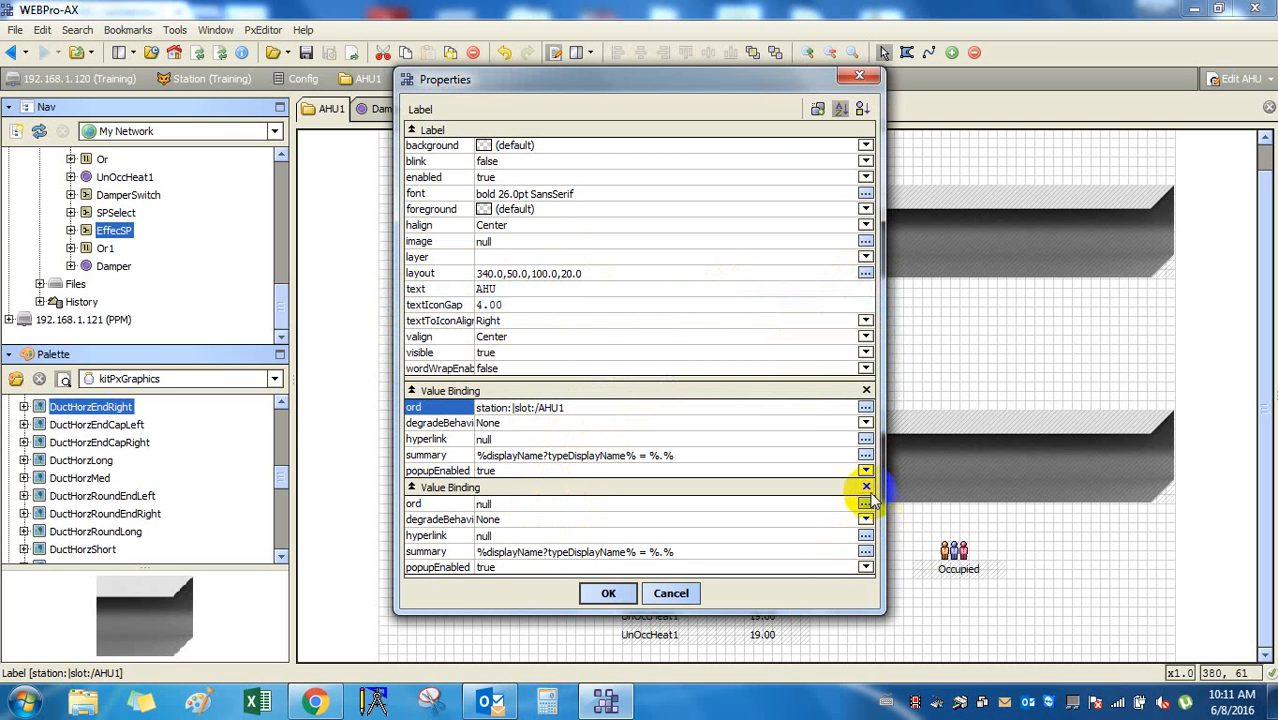
Confirm the text AHU with Right alignment, then close the label's properties.
{"action": "left_click", "coordinate": [519, 289]}
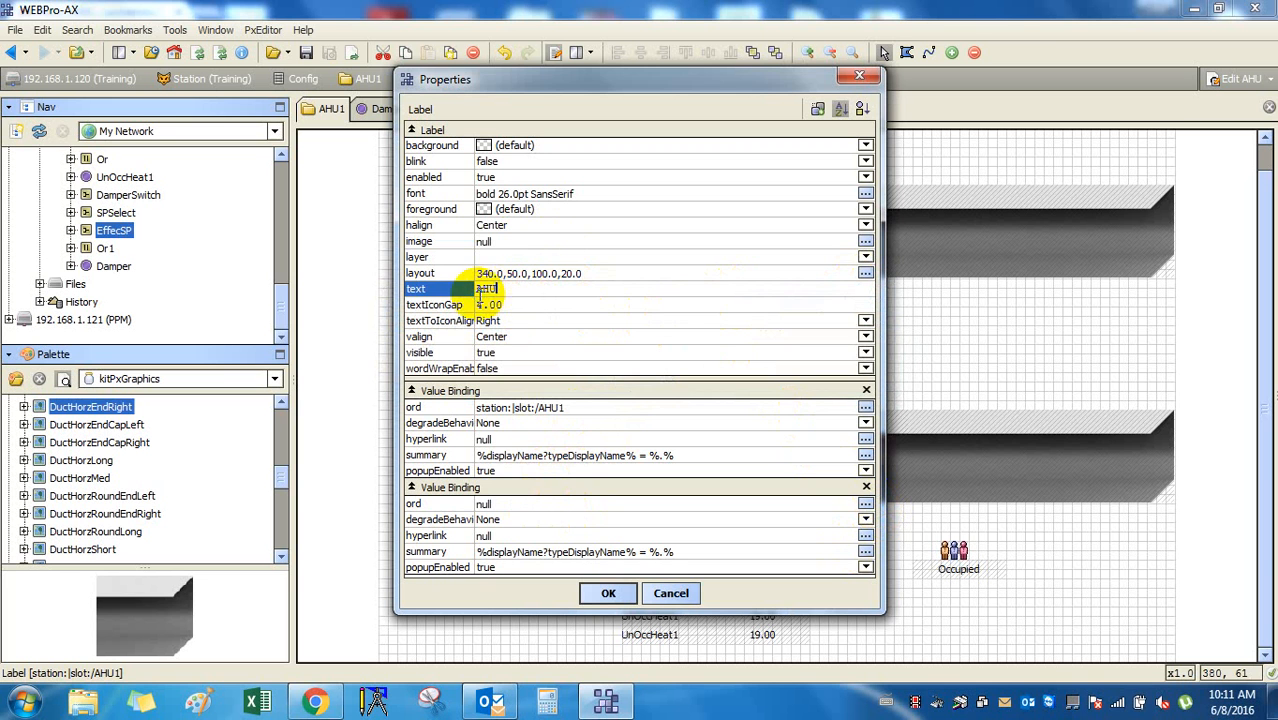
{"action": "left_click", "coordinate": [530, 328]}
{"action": "left_click", "coordinate": [512, 302]}
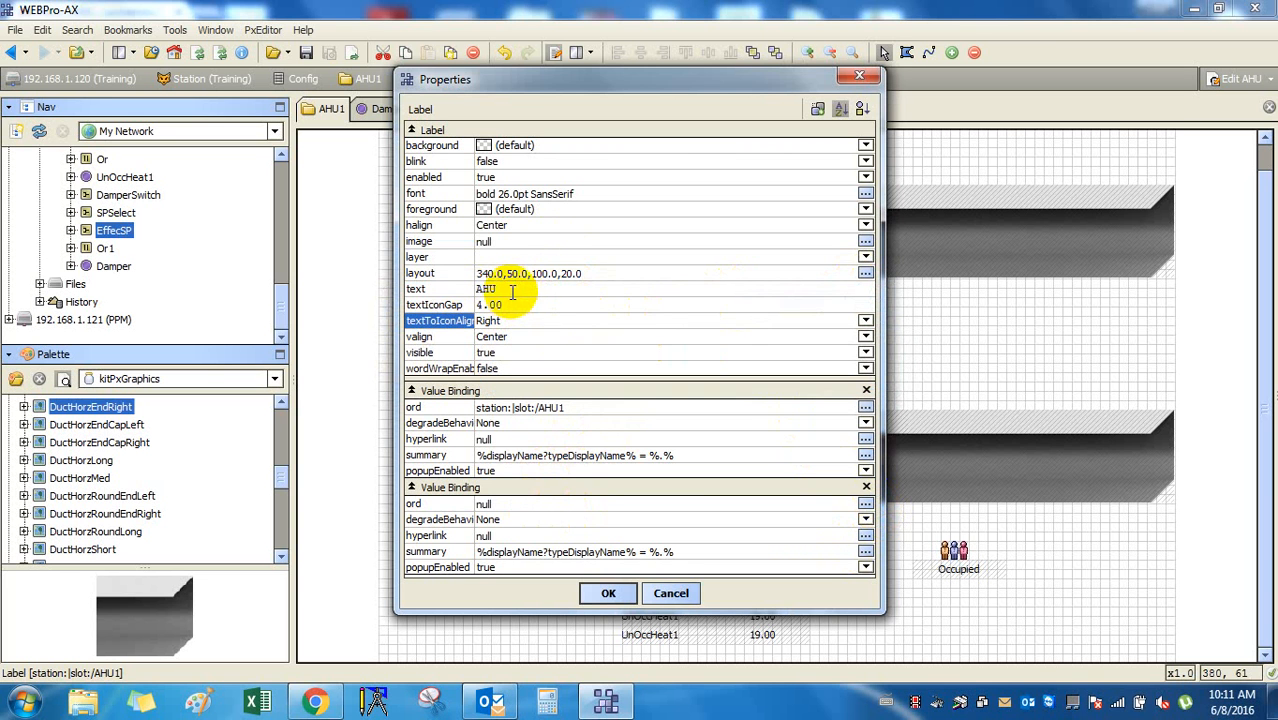
{"action": "left_click", "coordinate": [512, 291]}
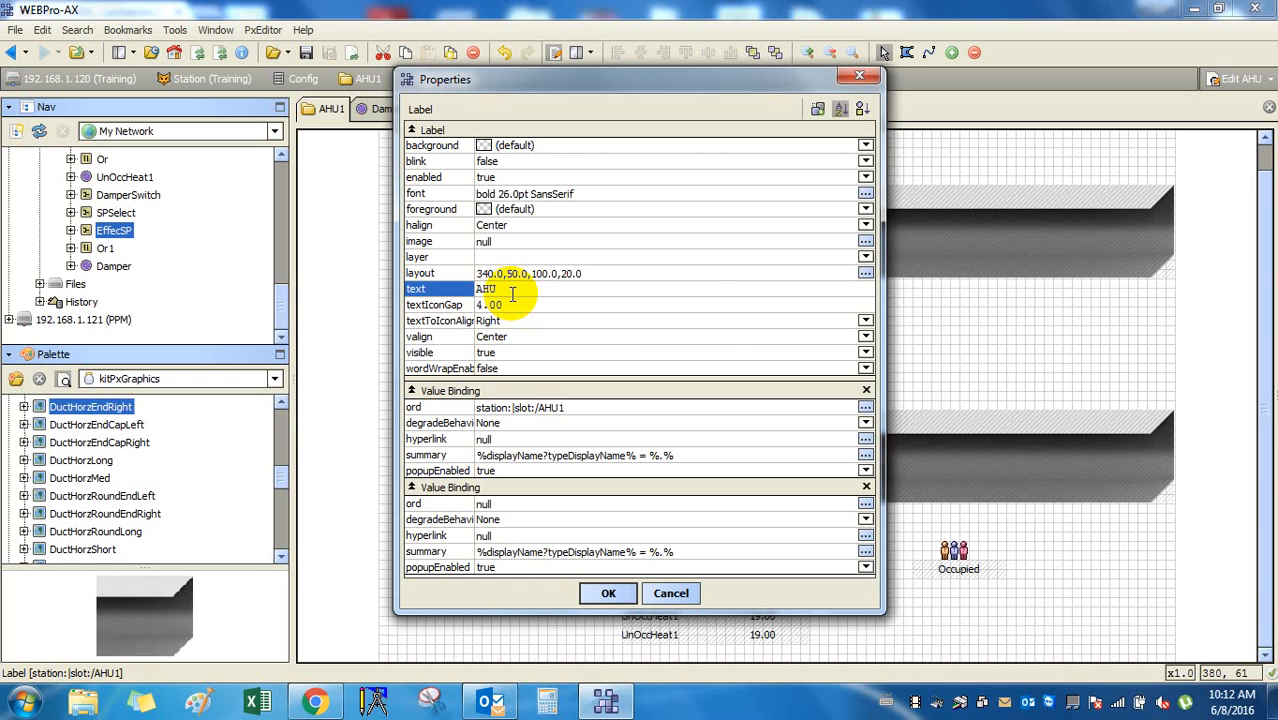
{"action": "left_click", "coordinate": [859, 76]}
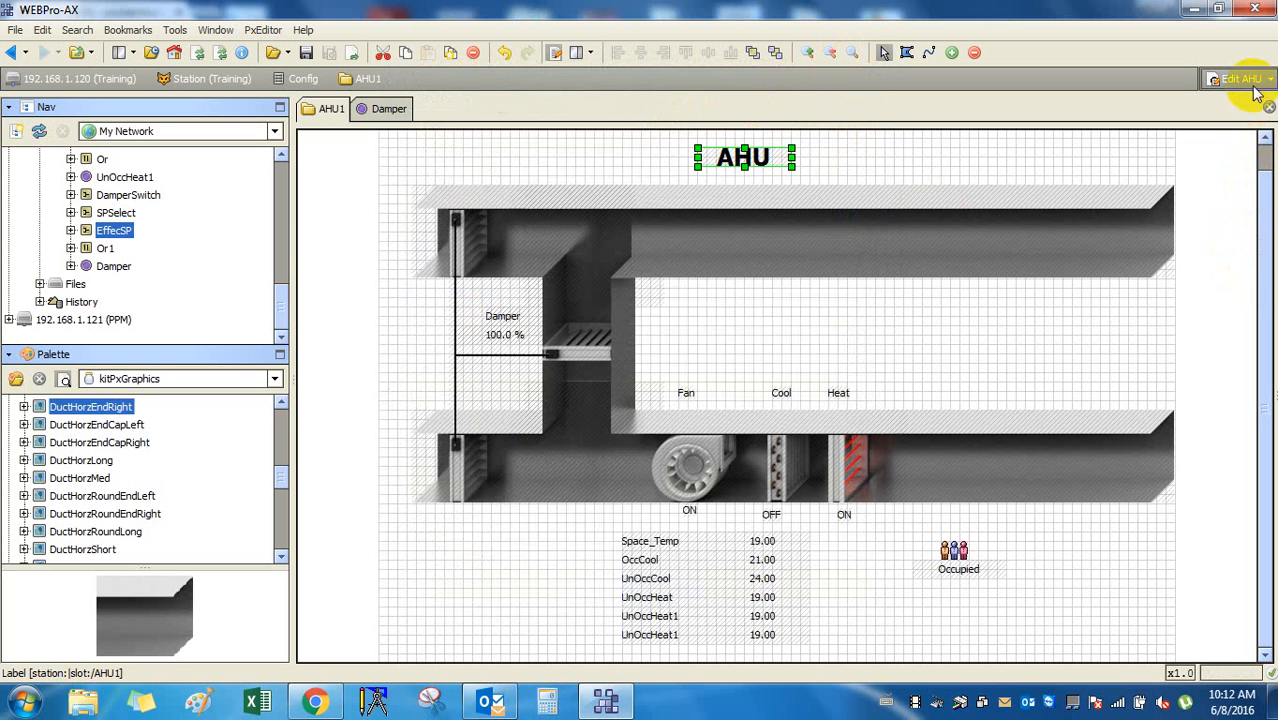
Leave the graphic editor, saving the modified AHU1 view.
{"action": "left_click", "coordinate": [924, 325]}
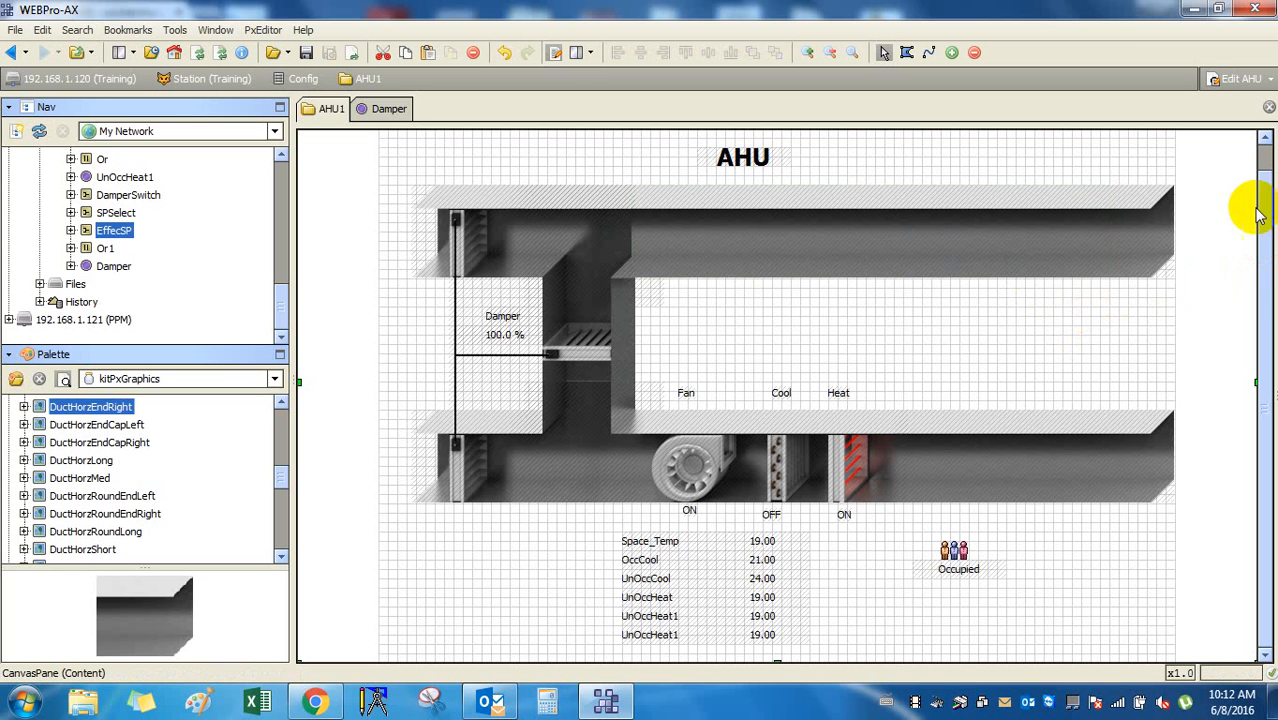
{"action": "left_click", "coordinate": [1268, 82]}
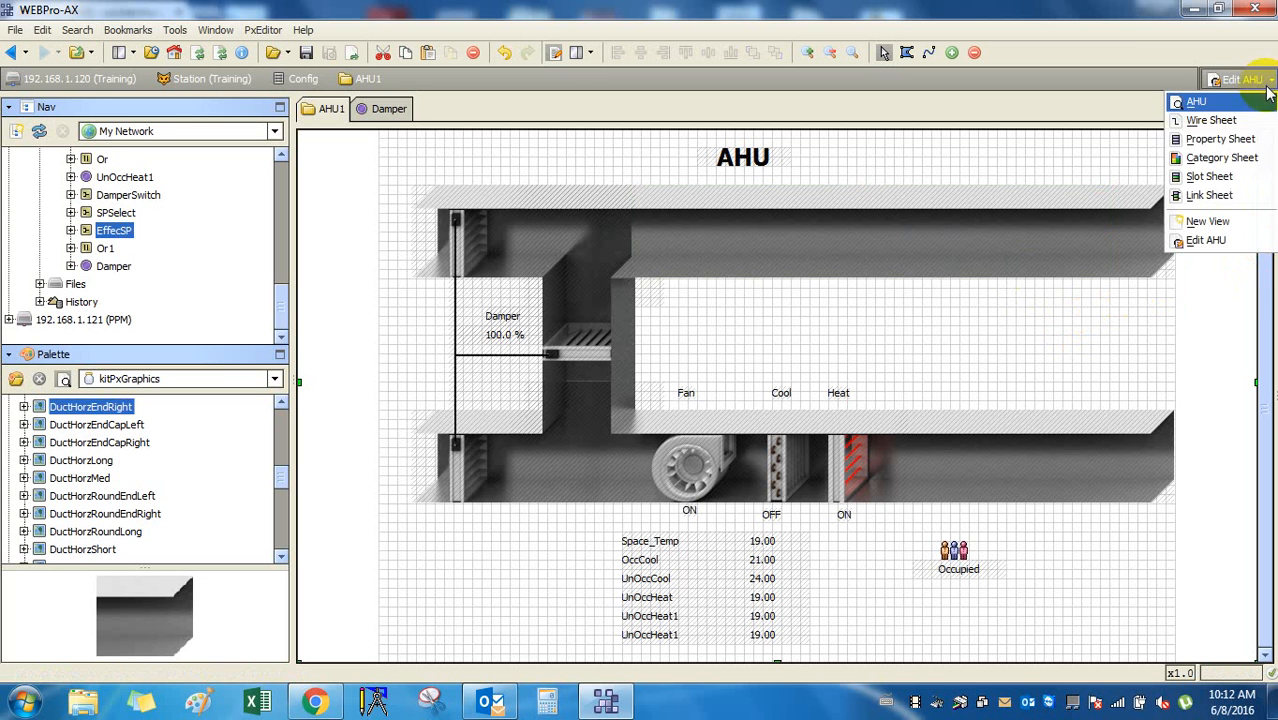
{"action": "left_click", "coordinate": [1232, 140]}
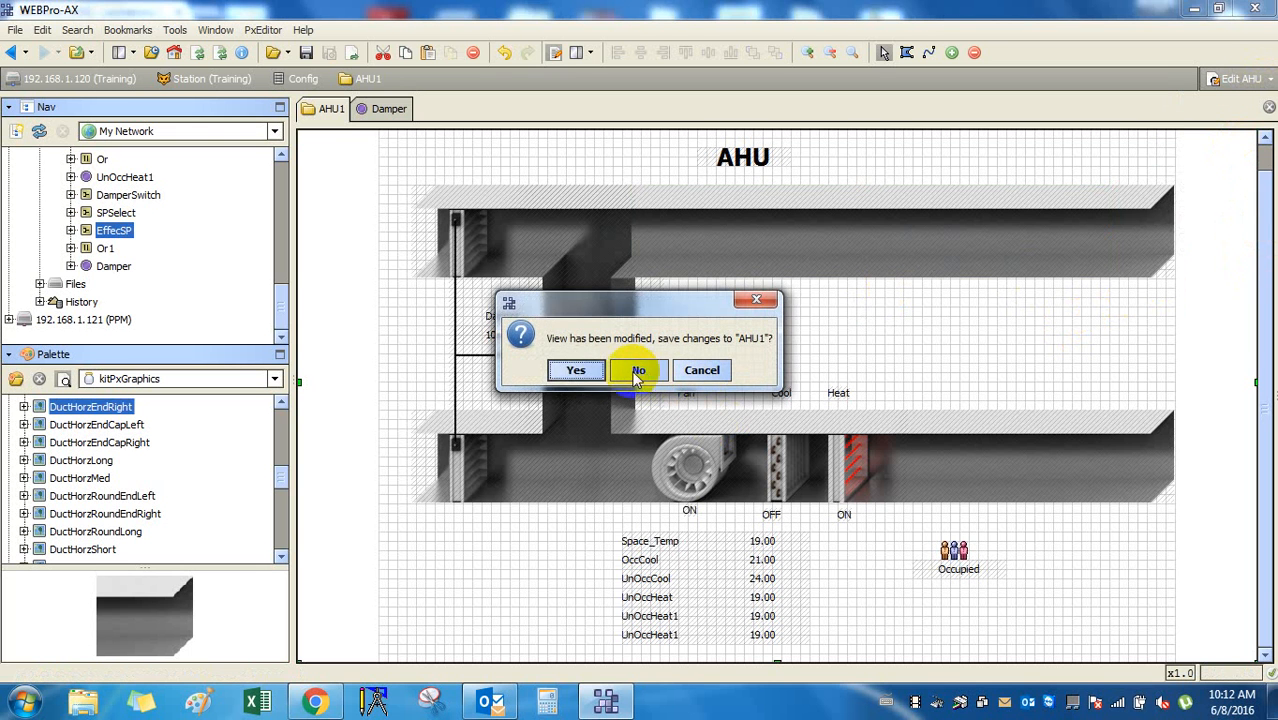
{"action": "left_click", "coordinate": [586, 369]}
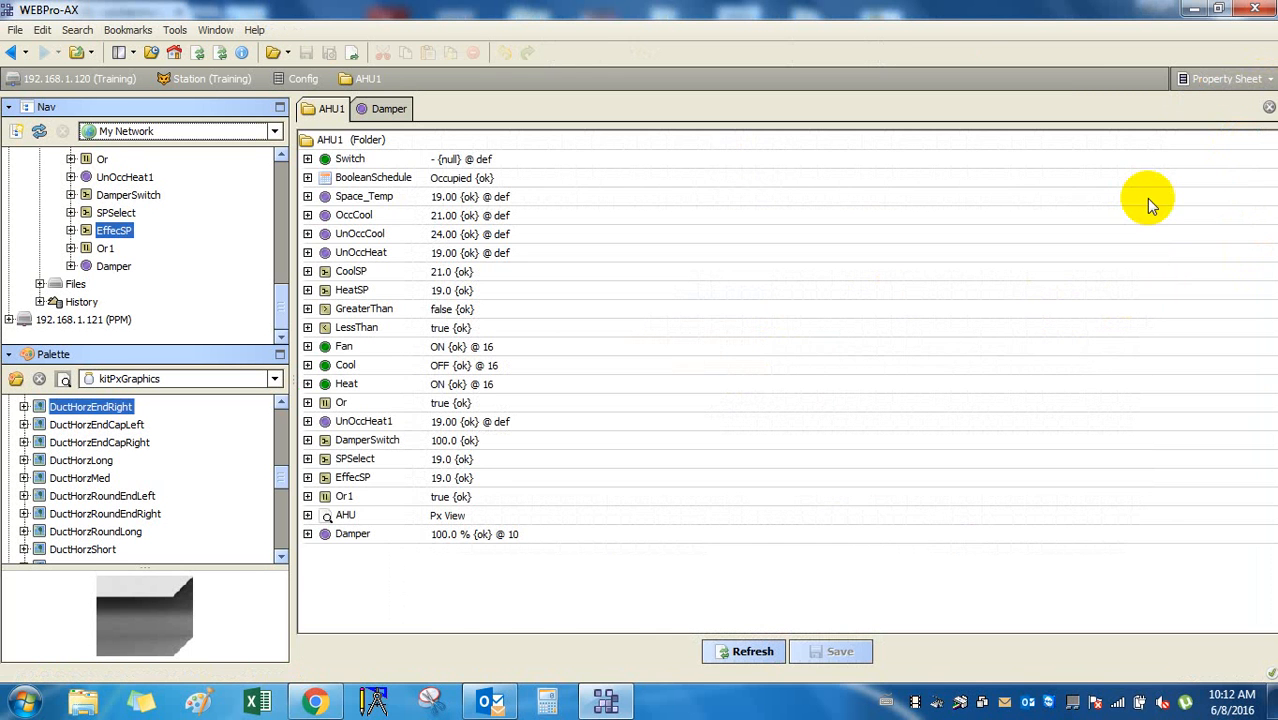
{"action": "left_click", "coordinate": [15, 53]}
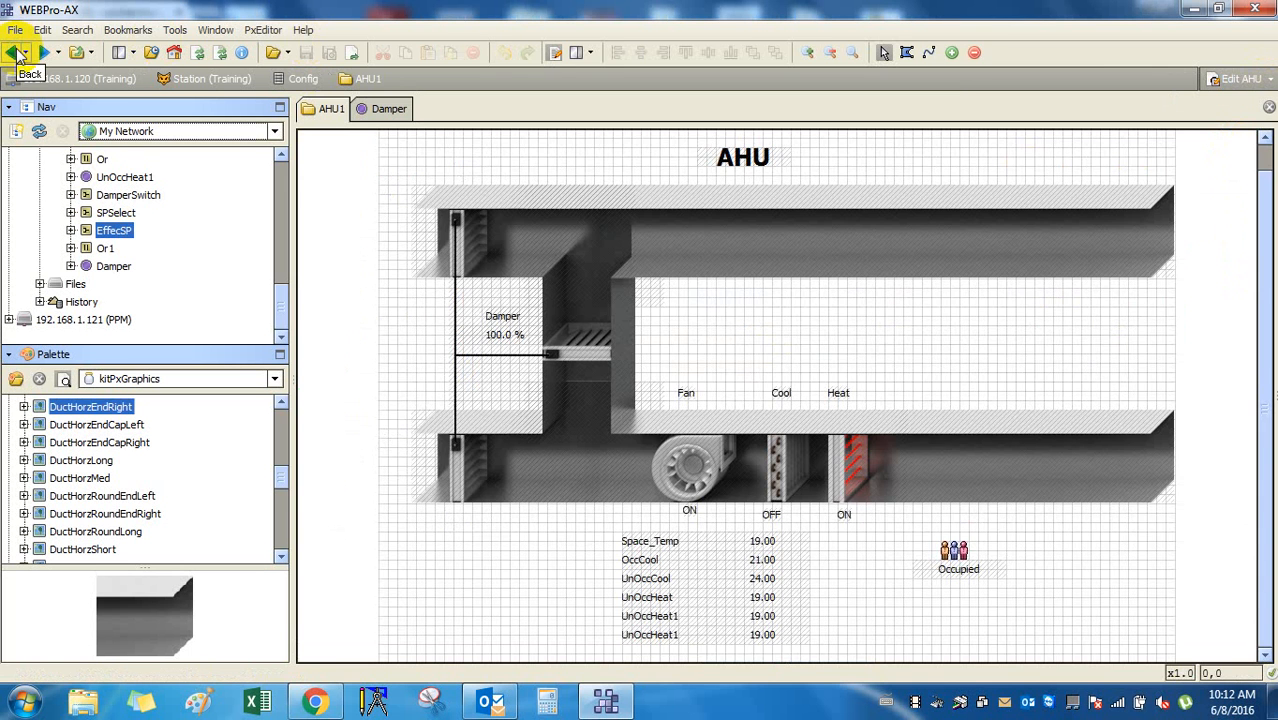
Browse the Damper point's properties and the station's Config folder.
{"action": "left_click", "coordinate": [1267, 80]}
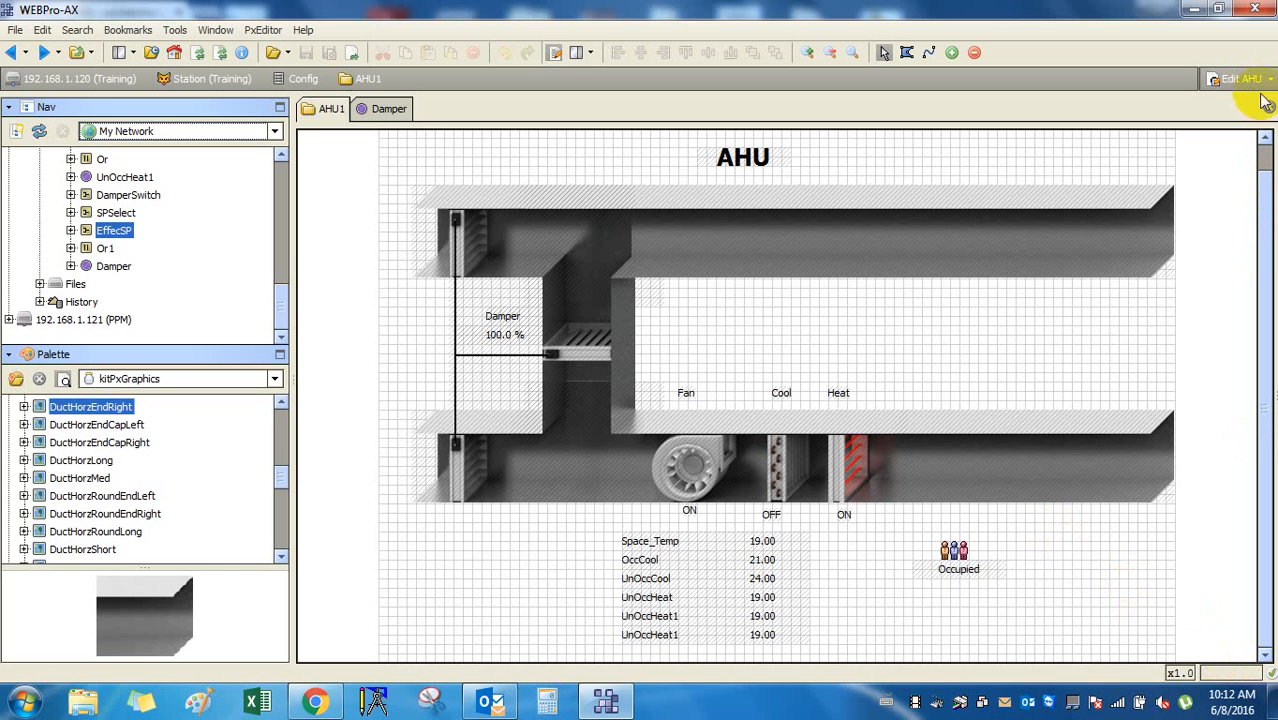
{"action": "left_click", "coordinate": [382, 108]}
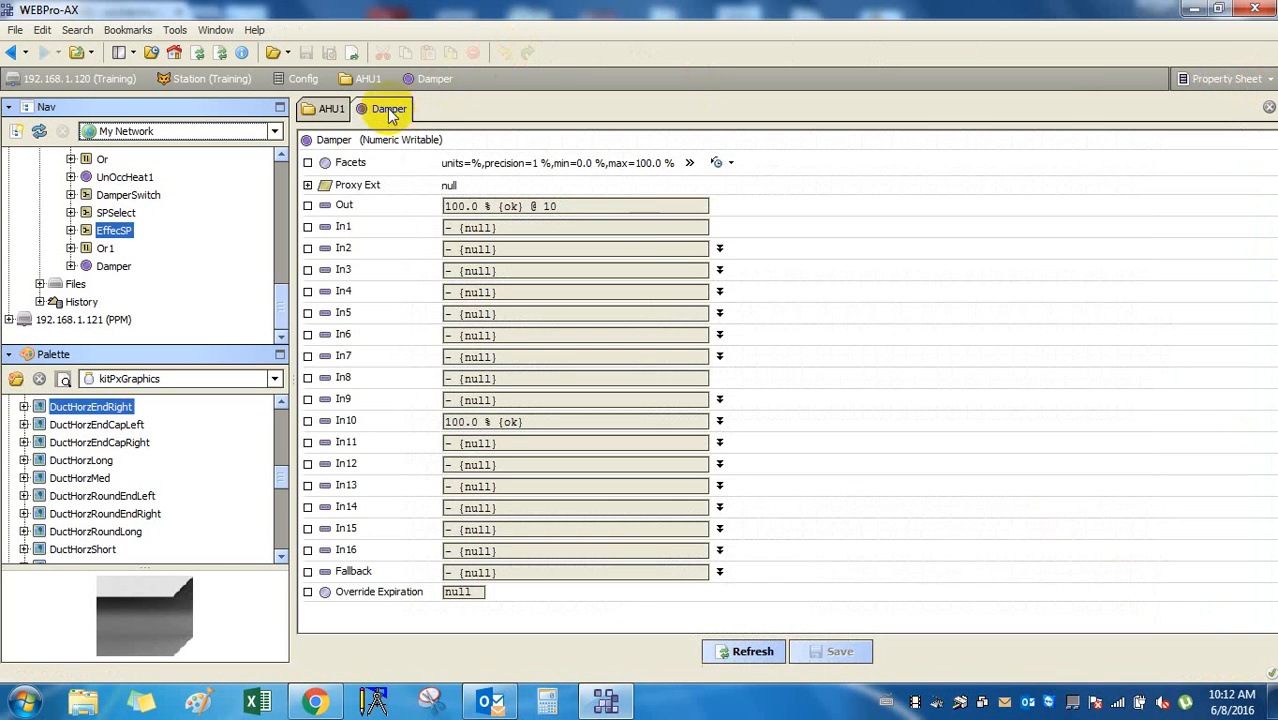
{"action": "left_click", "coordinate": [326, 108]}
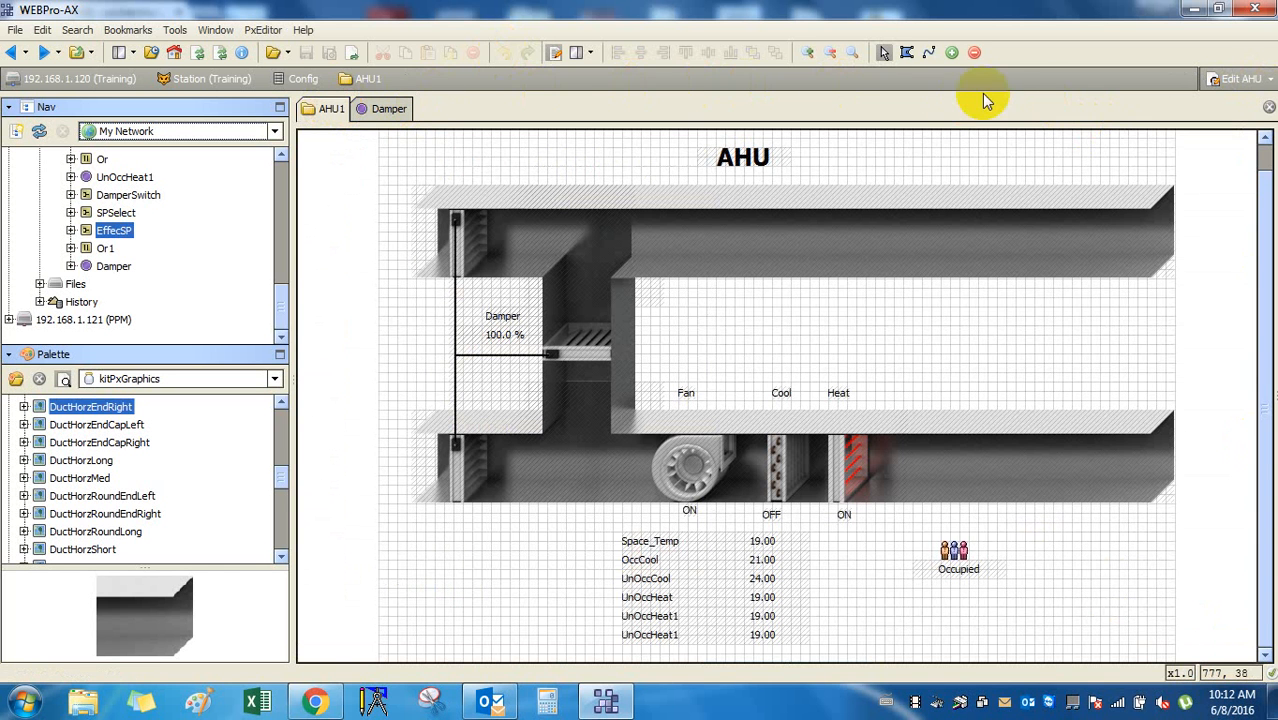
{"action": "left_click", "coordinate": [296, 78]}
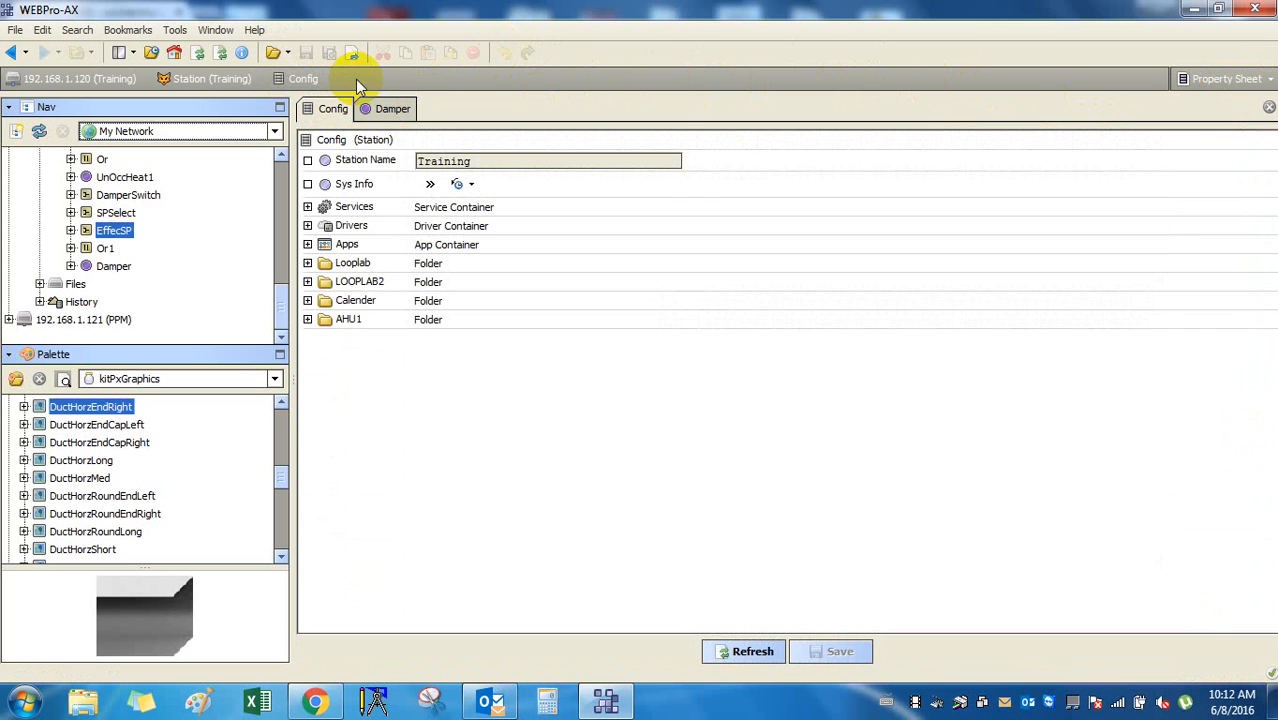
{"action": "left_click", "coordinate": [391, 108]}
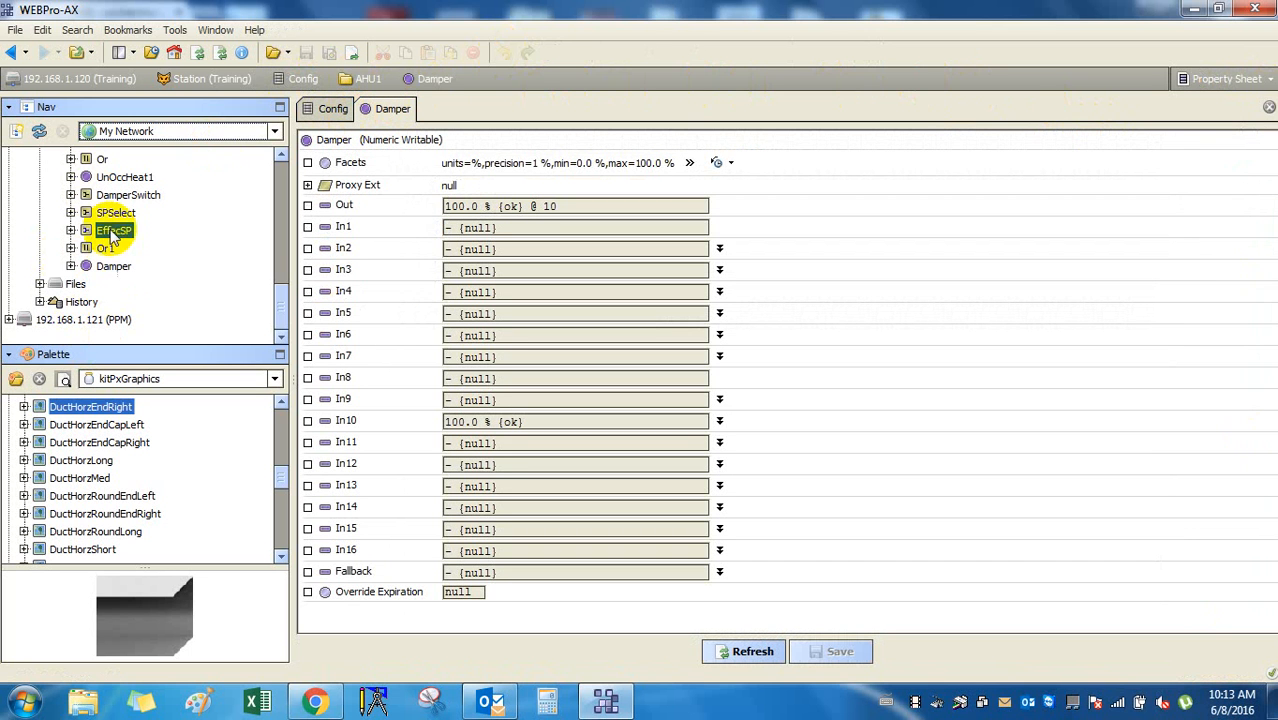
{"action": "left_click_drag", "start_coordinate": [280, 305], "coordinate": [285, 230]}
View the Damper slot sheet, then open the AHU1 folder's default graphic from the Nav tree.
{"action": "left_click", "coordinate": [94, 266]}
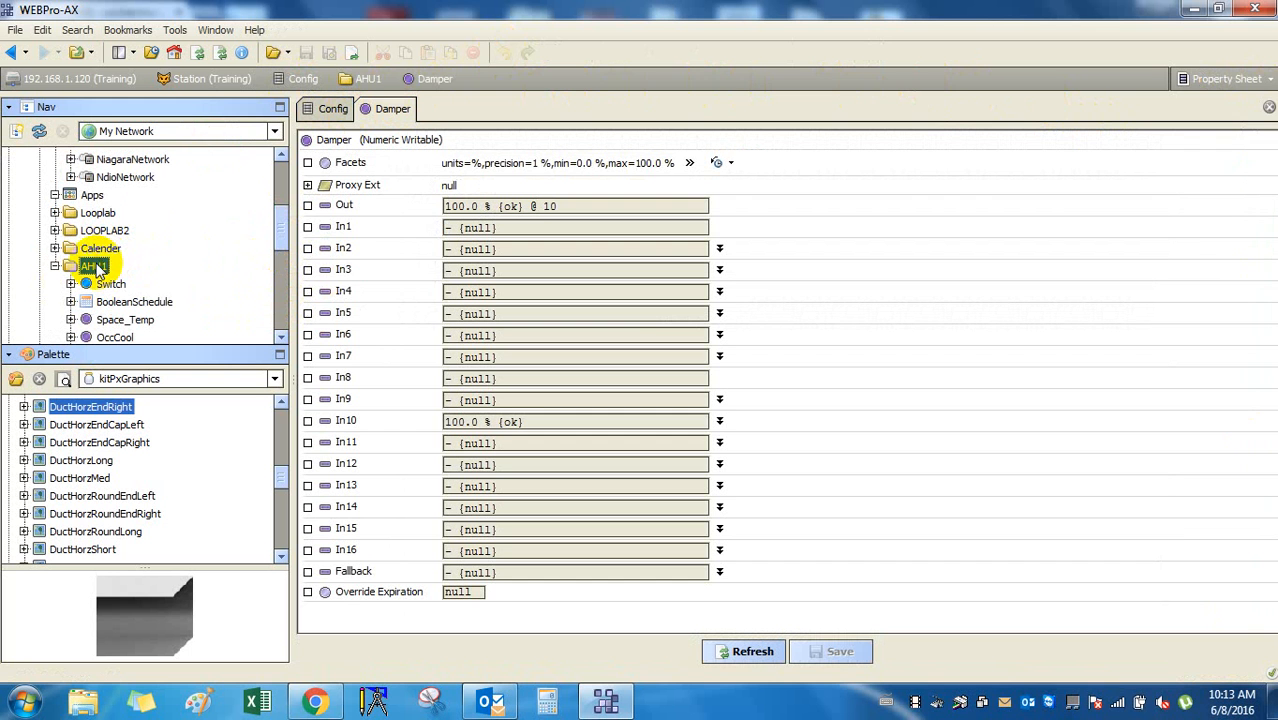
{"action": "left_click", "coordinate": [1250, 79]}
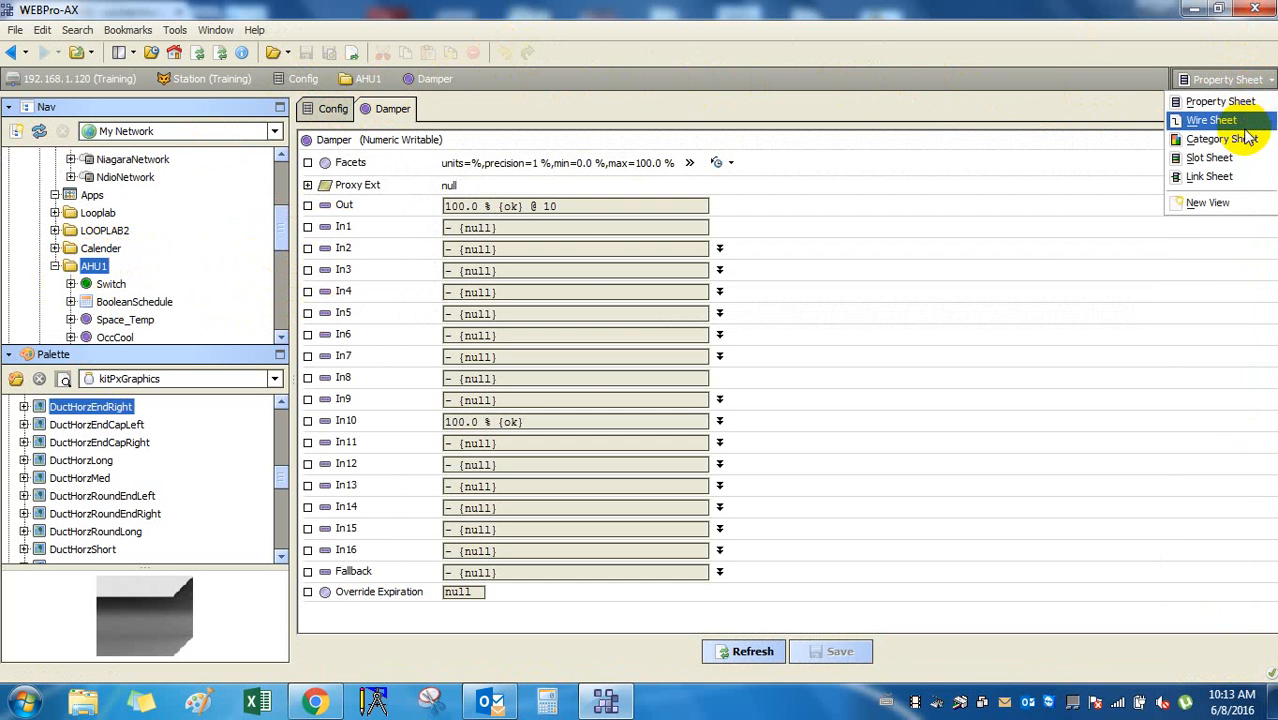
{"action": "left_click", "coordinate": [1248, 160]}
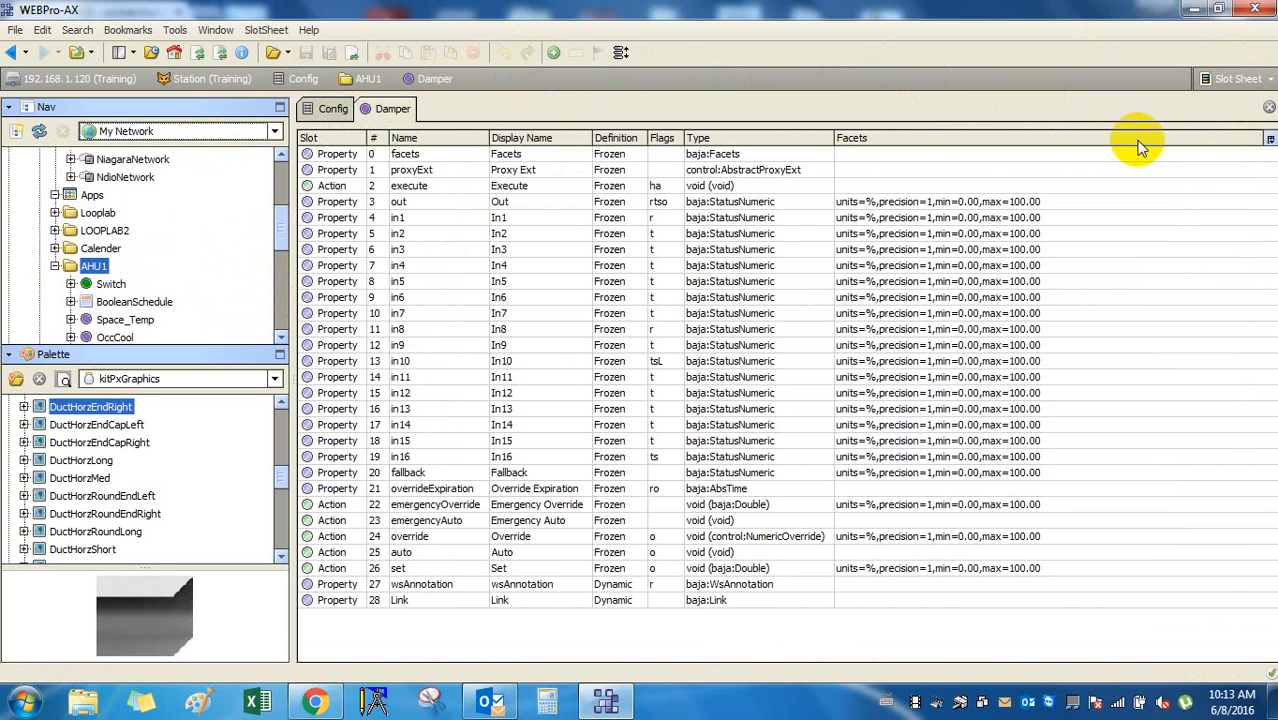
{"action": "right_click", "coordinate": [92, 270]}
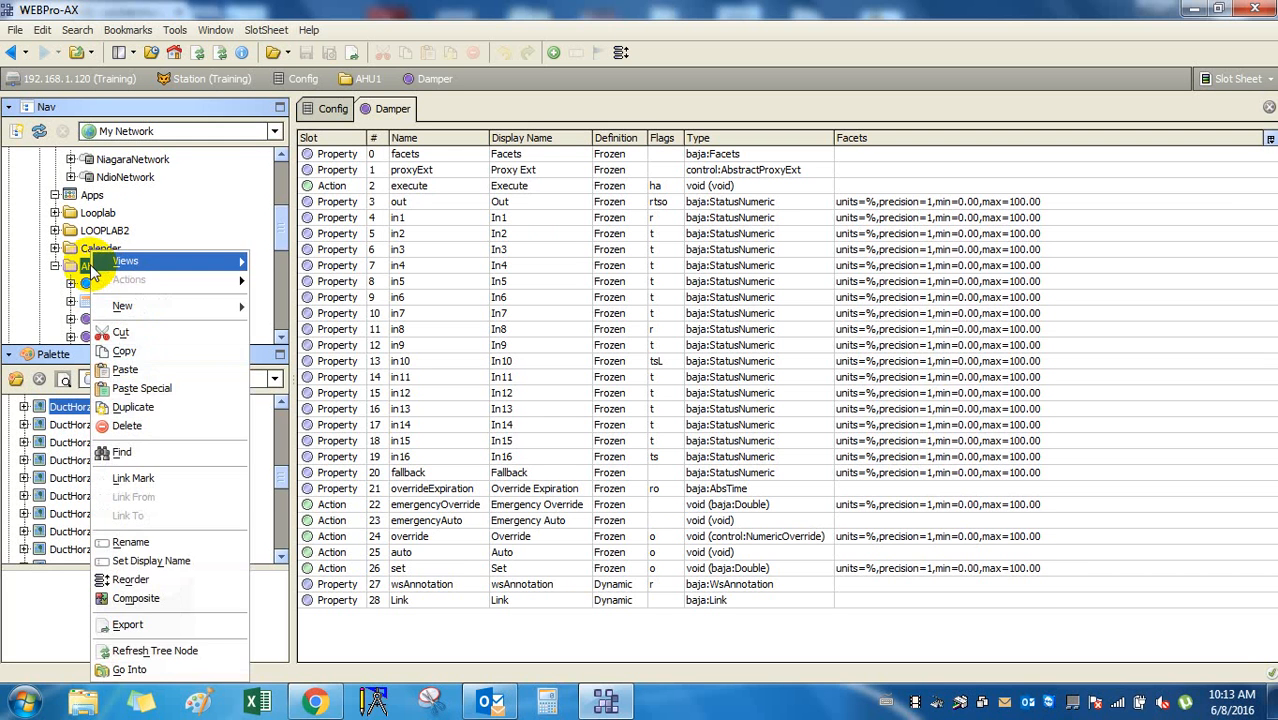
{"action": "double_click", "coordinate": [87, 267]}
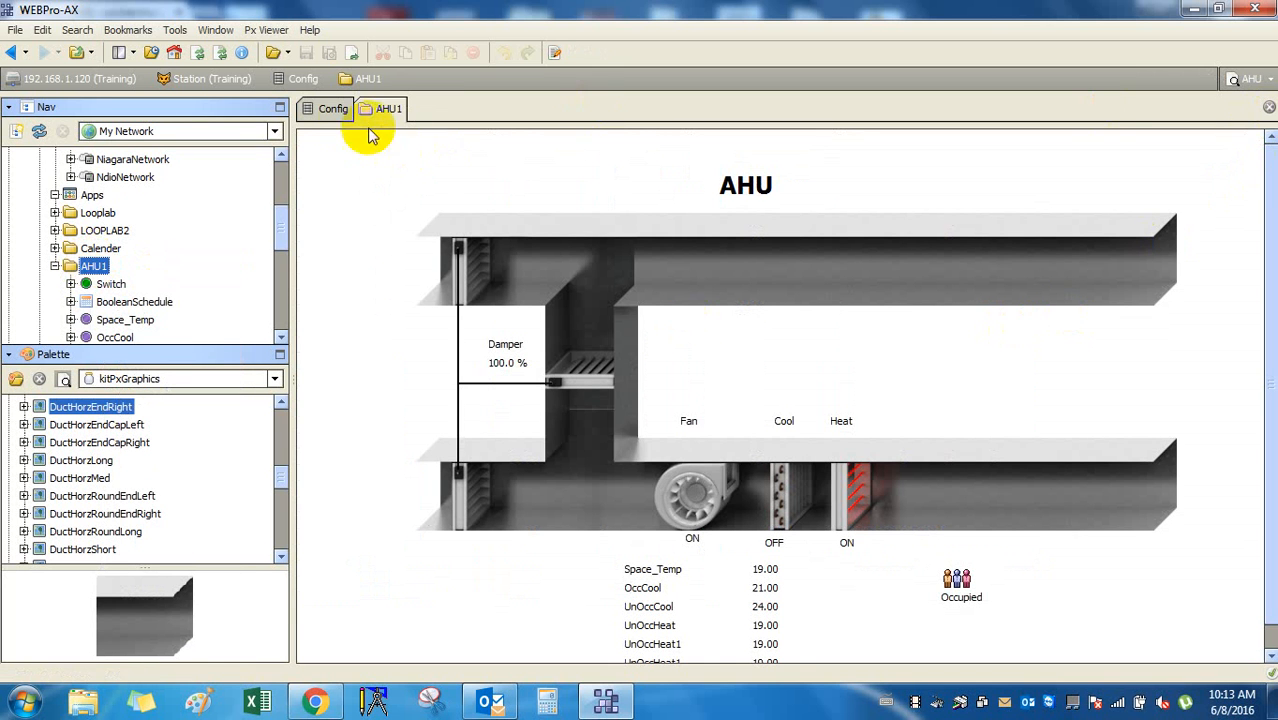
Return from the Config view to the AHU1 graphic and choose Edit AHU.
{"action": "left_click", "coordinate": [335, 111]}
{"action": "left_click", "coordinate": [388, 109]}
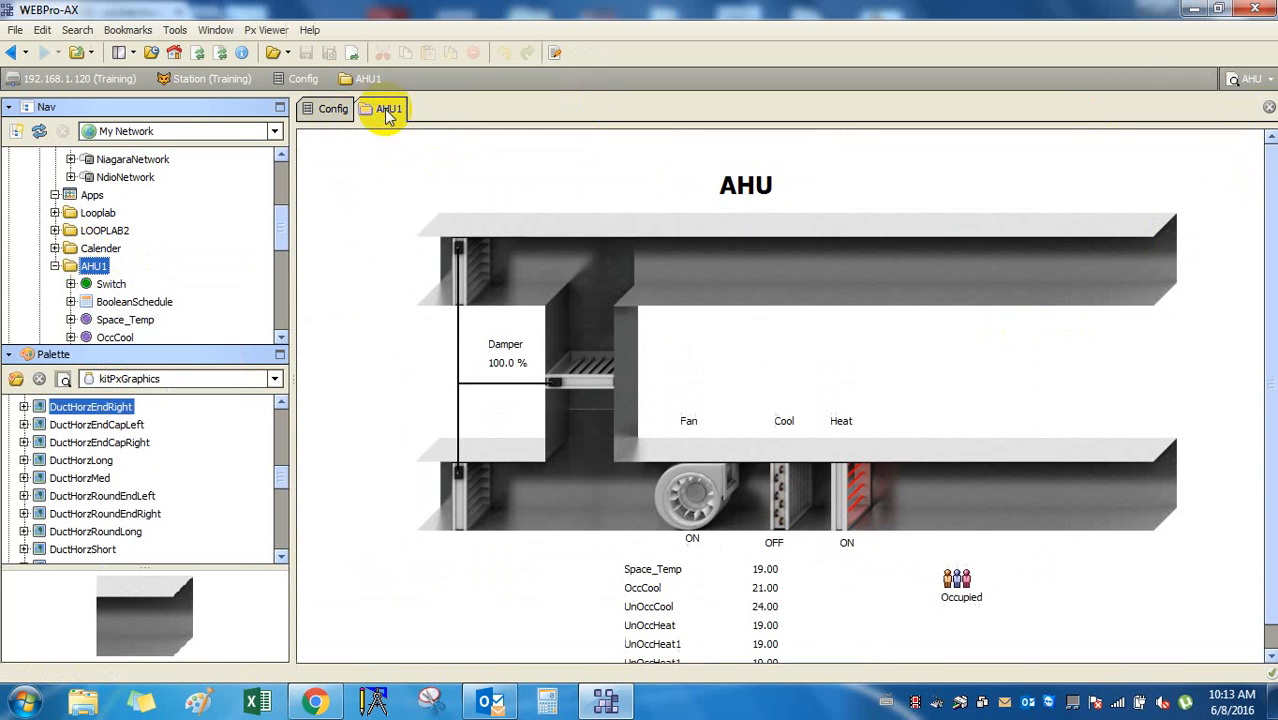
{"action": "left_click", "coordinate": [1266, 80]}
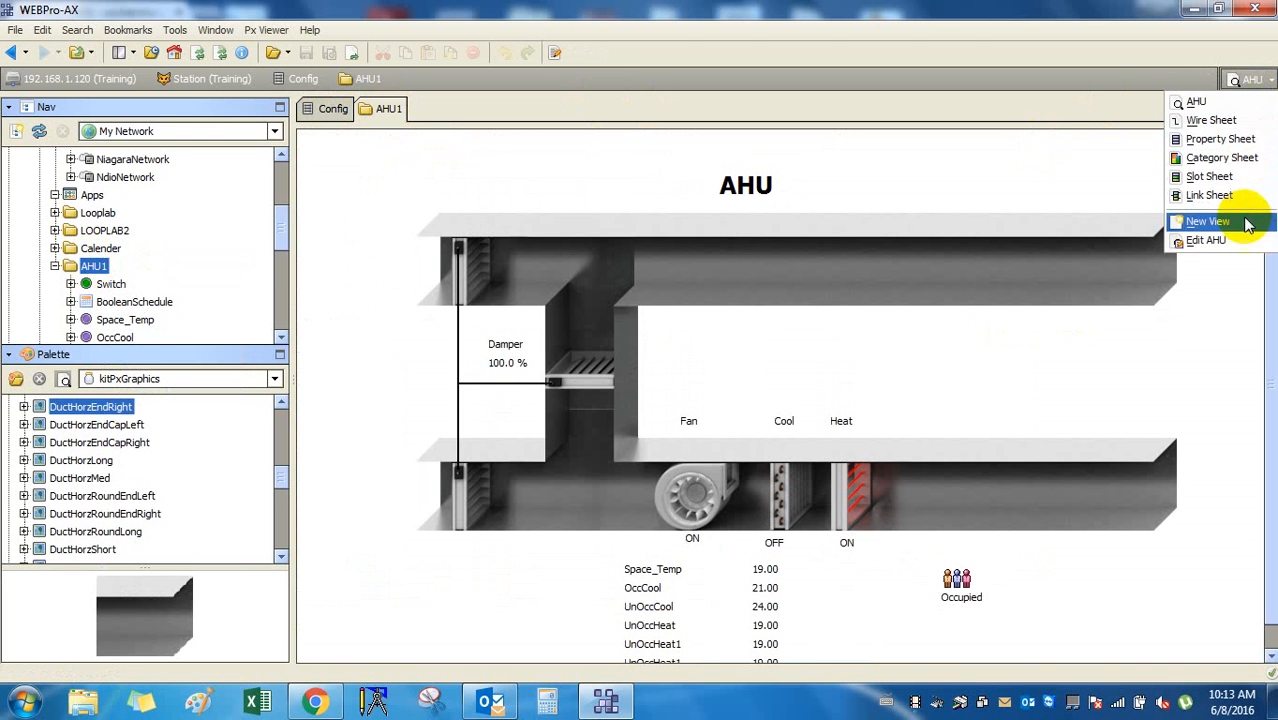
{"action": "left_click", "coordinate": [1244, 248]}
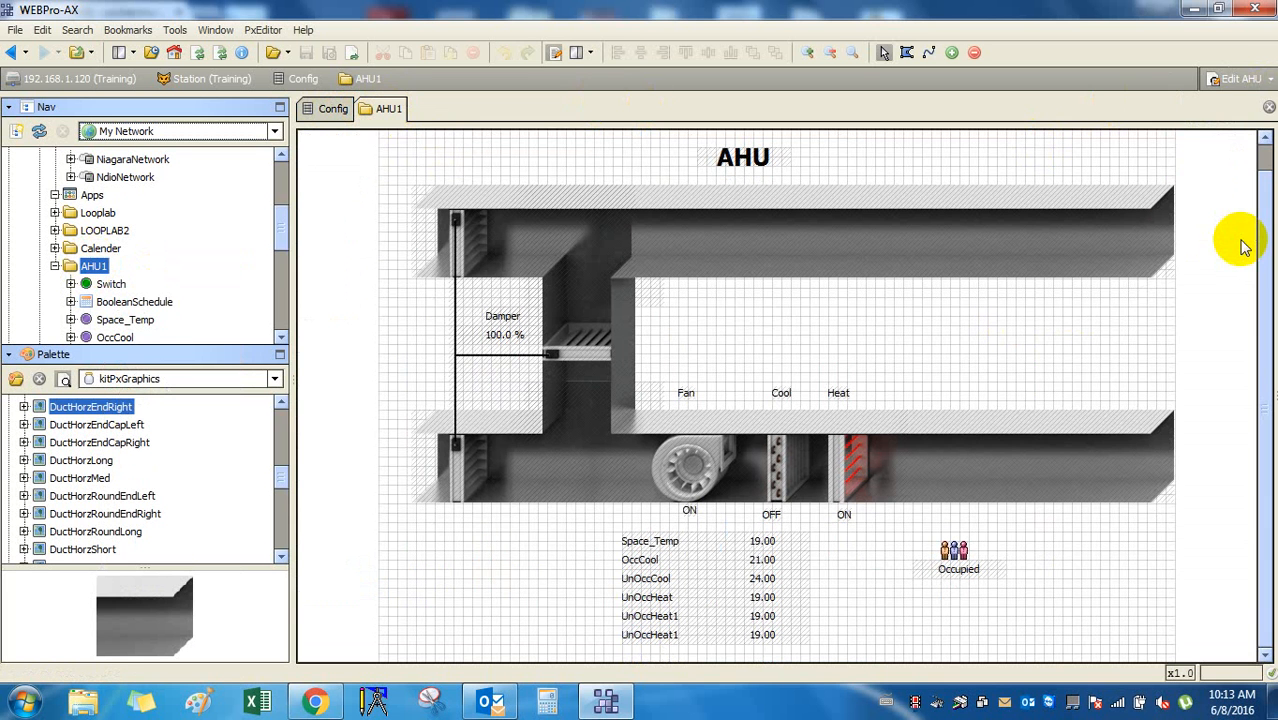
{"action": "left_click", "coordinate": [1266, 80]}
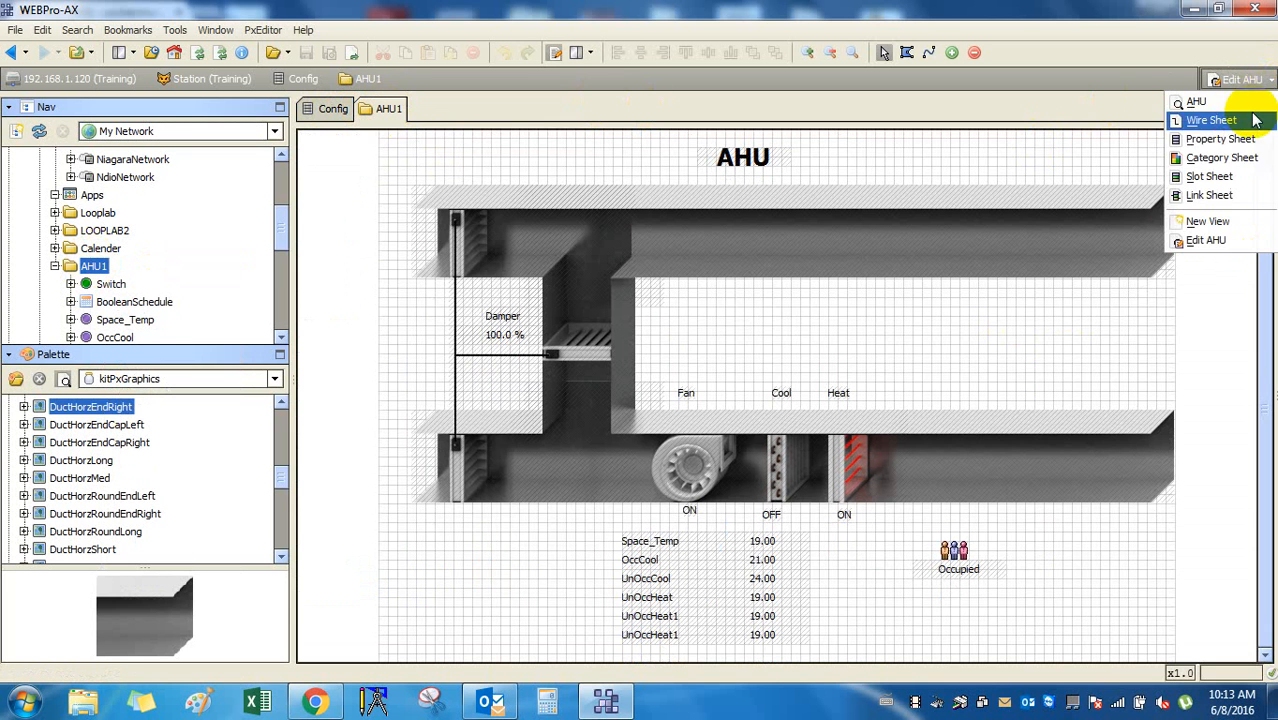
{"action": "left_click", "coordinate": [1228, 316]}
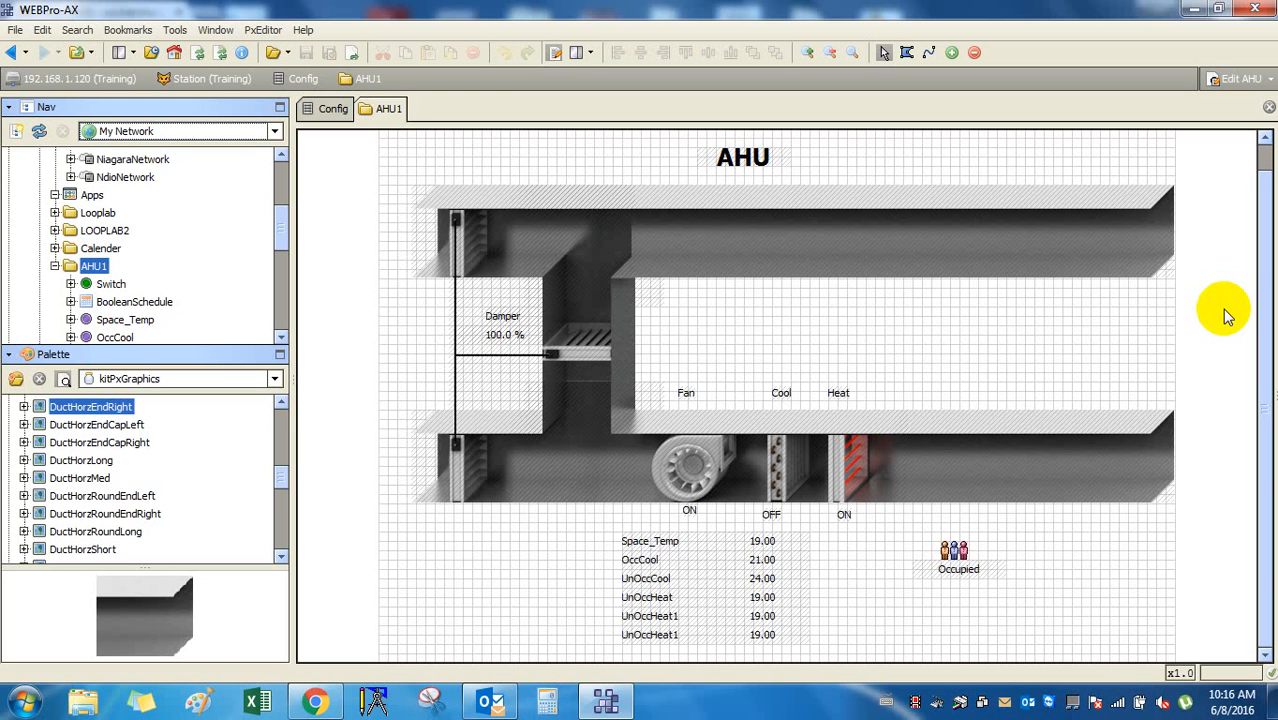
{"action": "left_click_drag", "start_coordinate": [281, 231], "coordinate": [284, 237]}
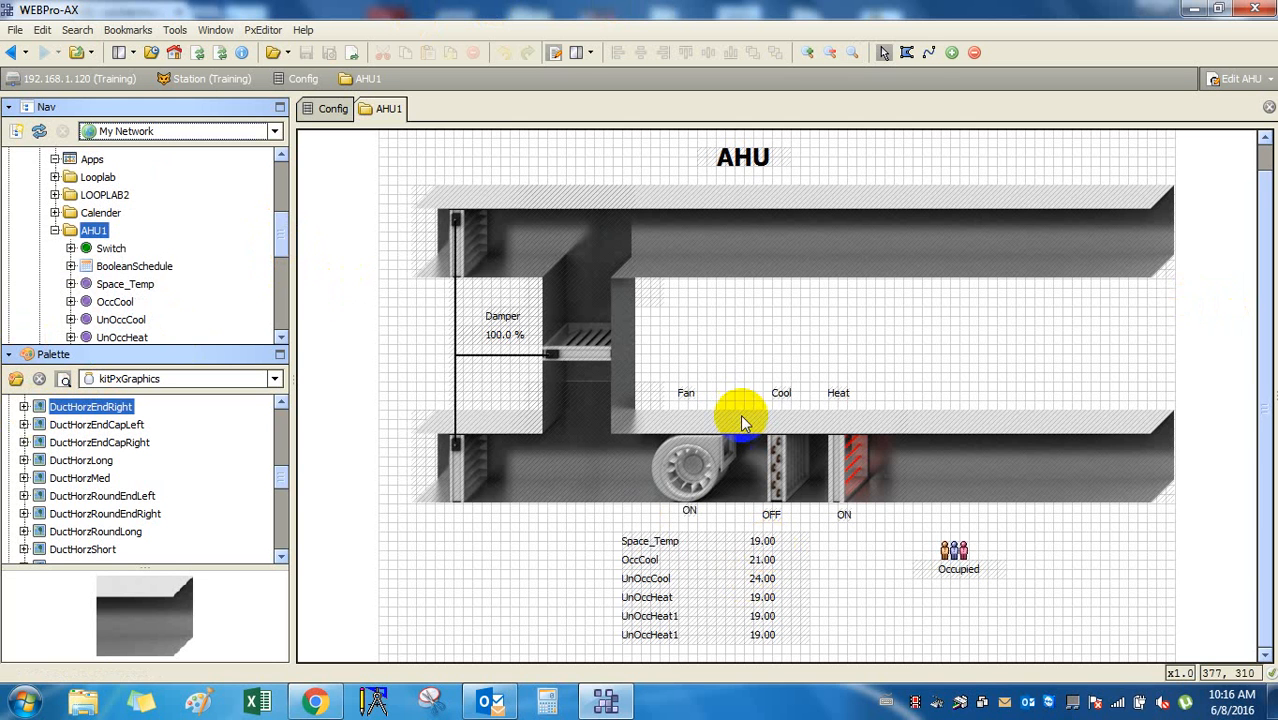
{"action": "left_click", "coordinate": [555, 52]}
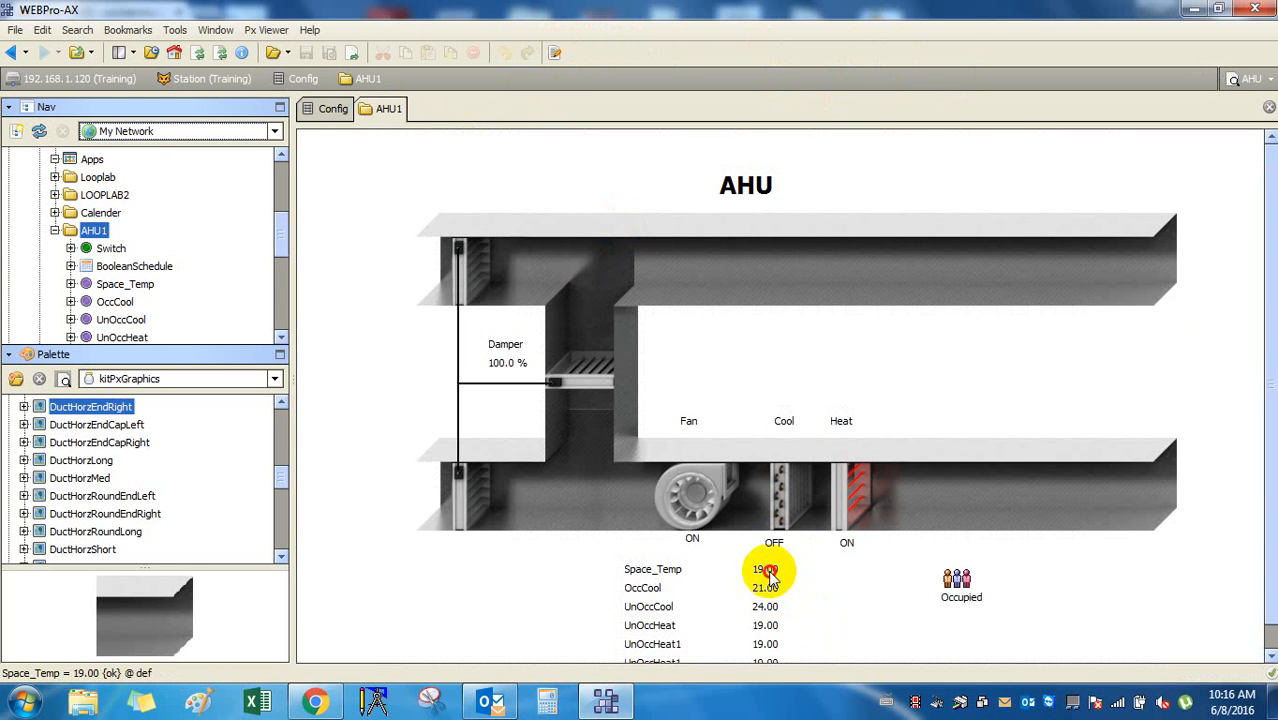
{"action": "scroll", "coordinate": [765, 575], "scroll_direction": "down", "scroll_amount": 1}
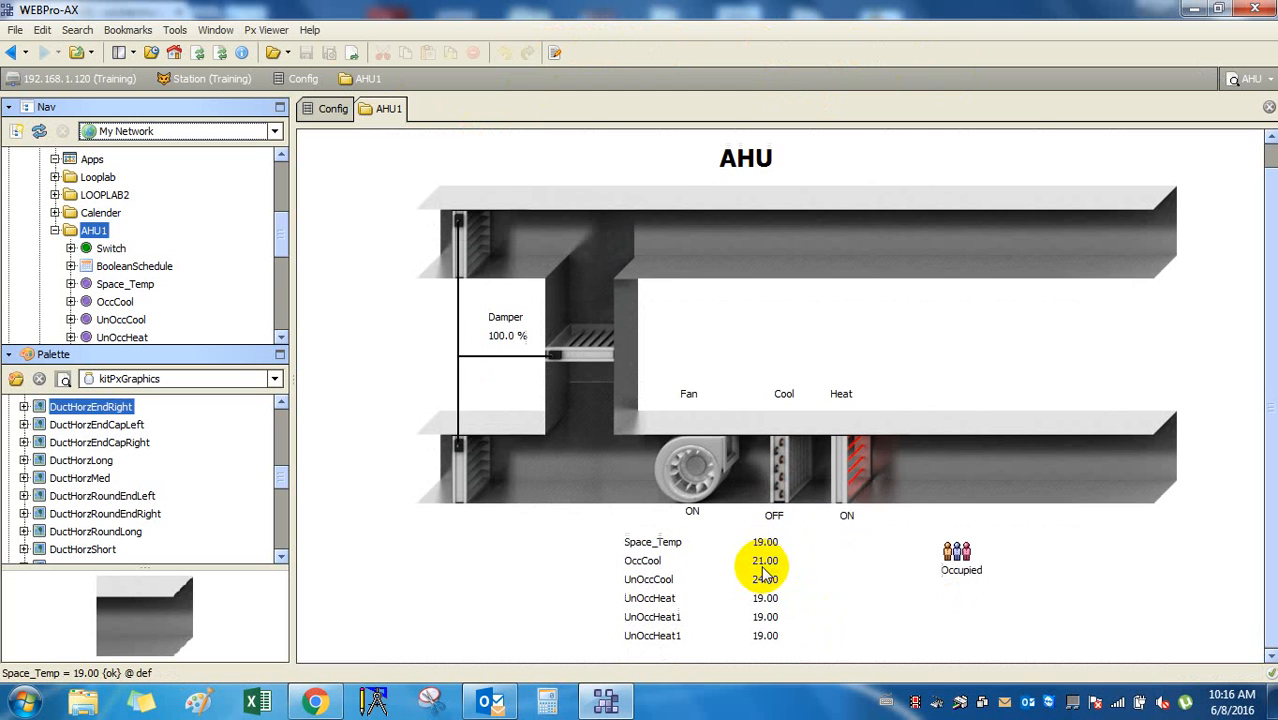
{"action": "right_click", "coordinate": [760, 545]}
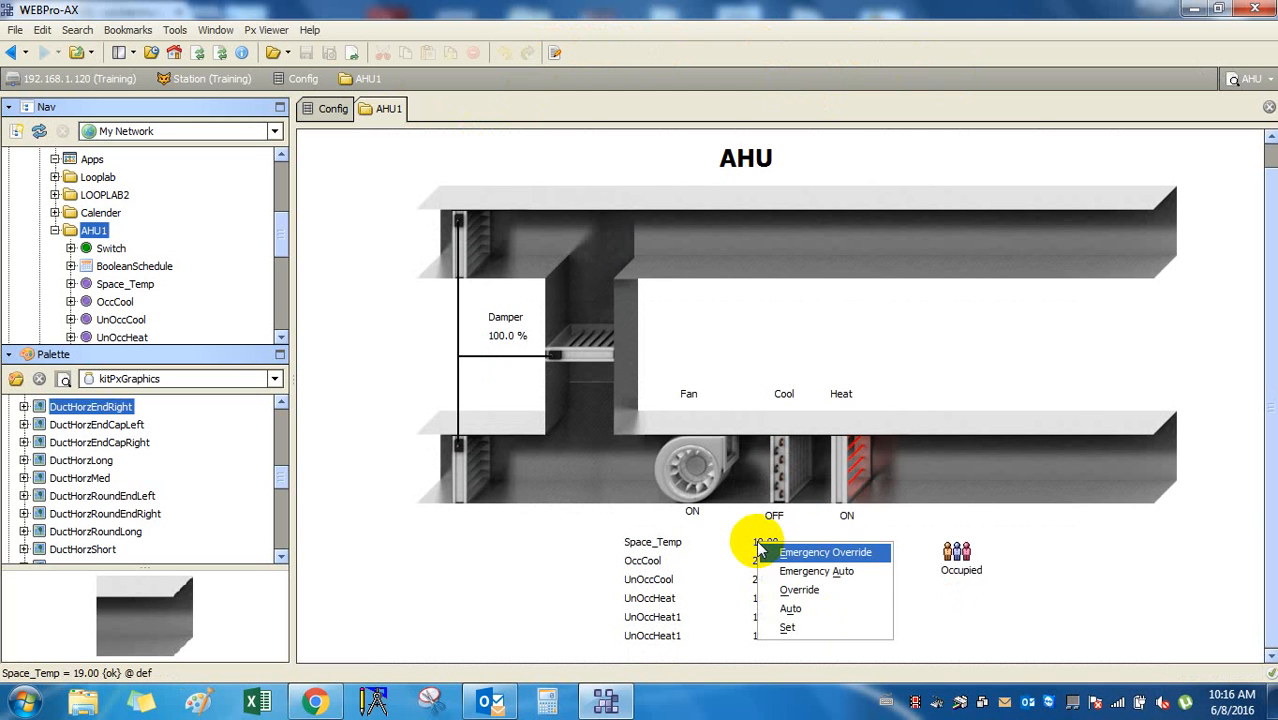
{"action": "left_click", "coordinate": [757, 546]}
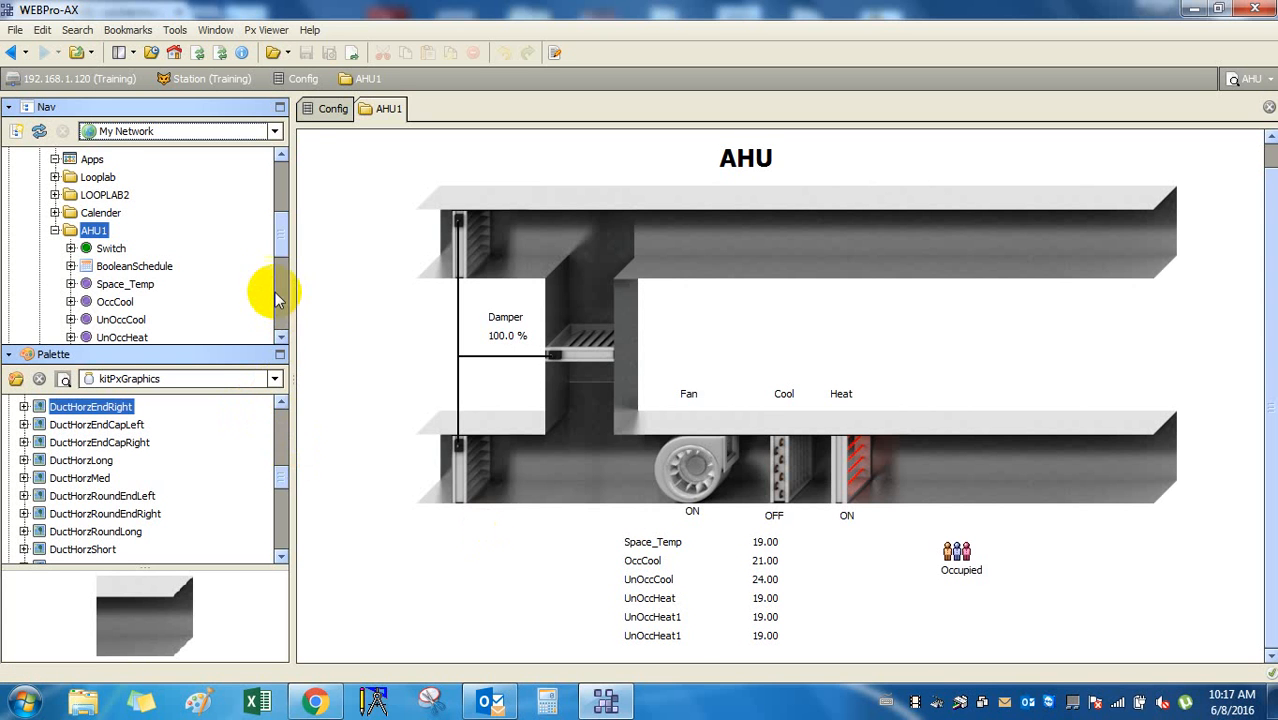
{"action": "left_click_drag", "start_coordinate": [280, 249], "coordinate": [282, 262]}
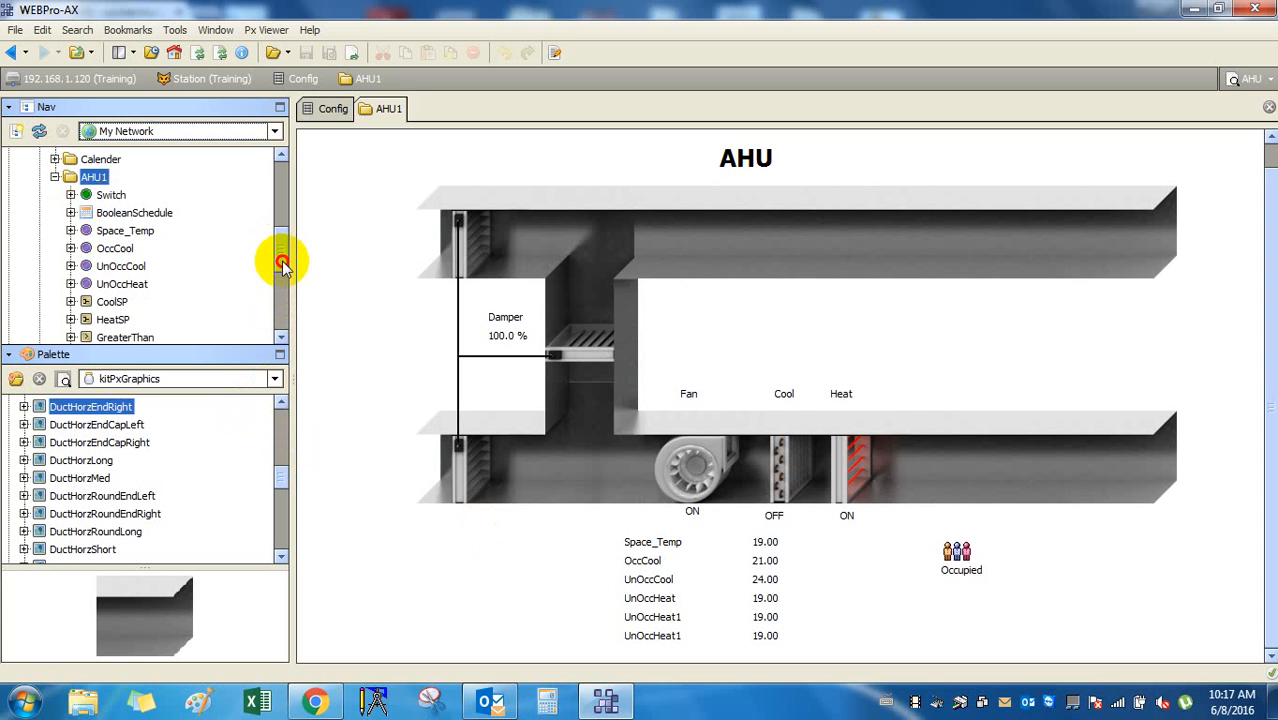
{"action": "left_click", "coordinate": [55, 177]}
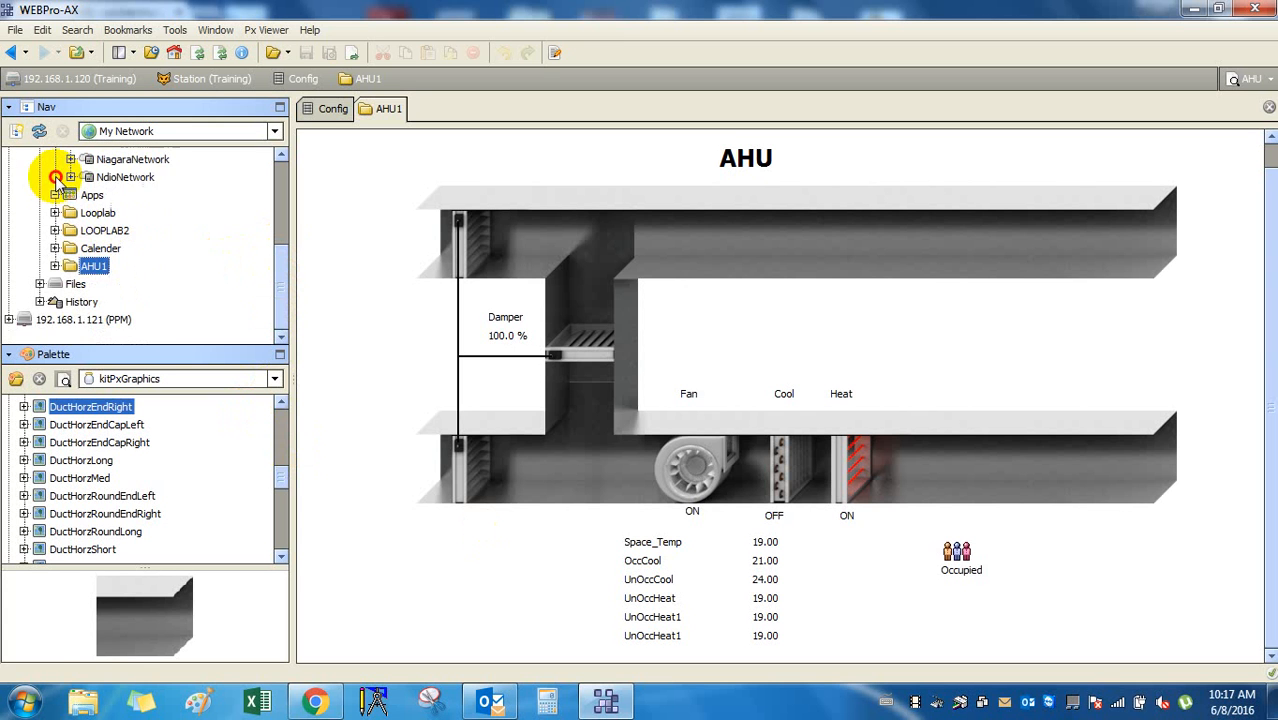
{"action": "scroll", "coordinate": [248, 272], "scroll_direction": "up", "scroll_amount": 3}
{"action": "left_click", "coordinate": [478, 253]}
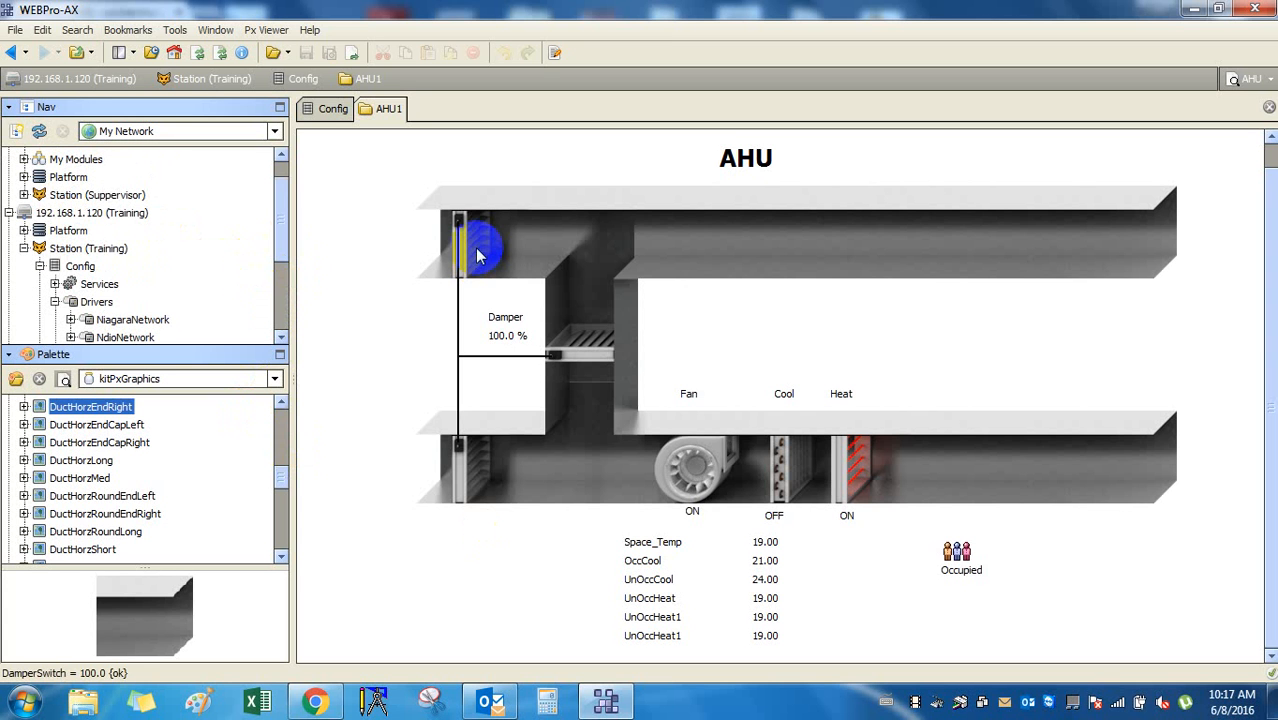
{"action": "left_click", "coordinate": [1268, 79]}
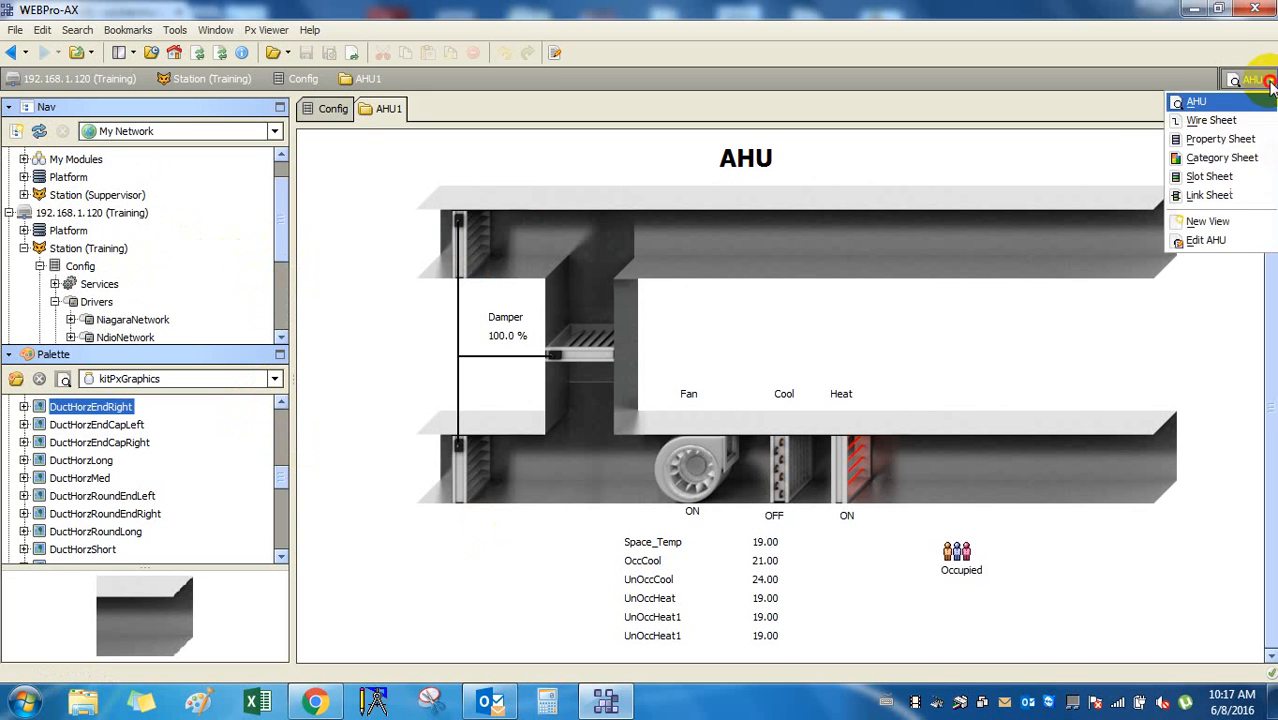
{"action": "left_click", "coordinate": [1097, 147]}
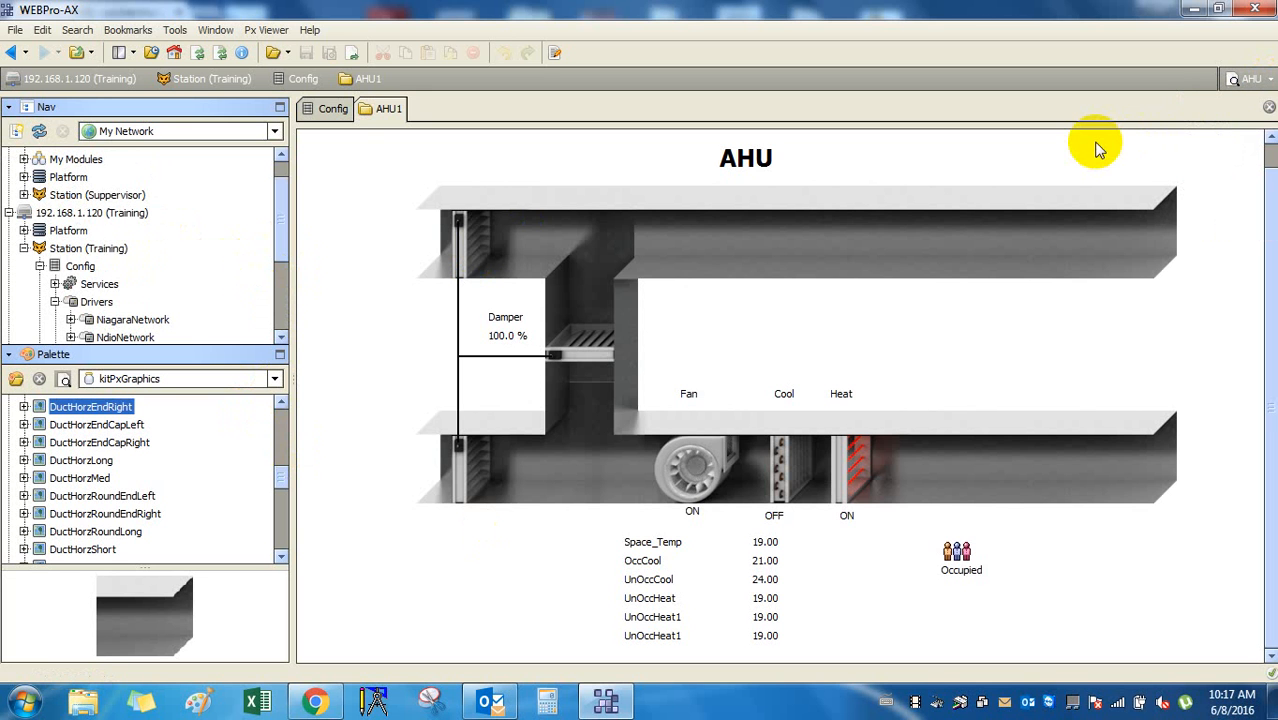
{"action": "left_click", "coordinate": [847, 518]}
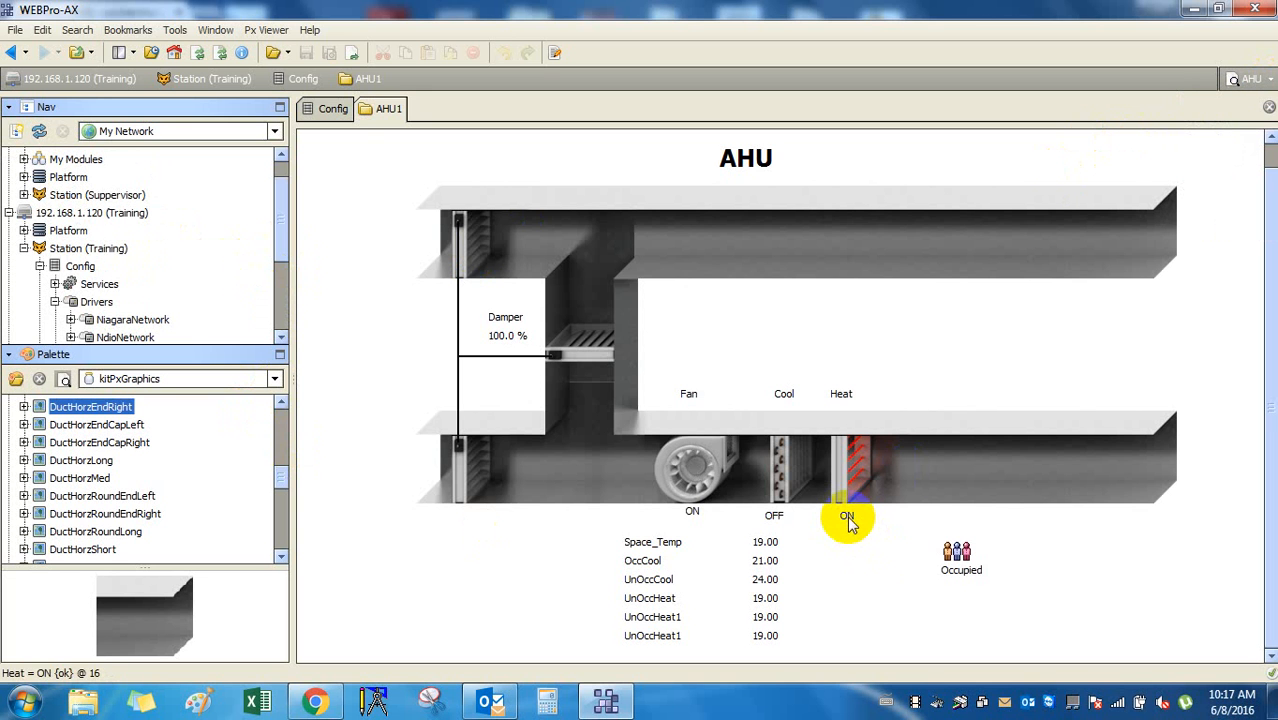
{"action": "scroll", "coordinate": [70, 252], "scroll_direction": "down", "scroll_amount": 2}
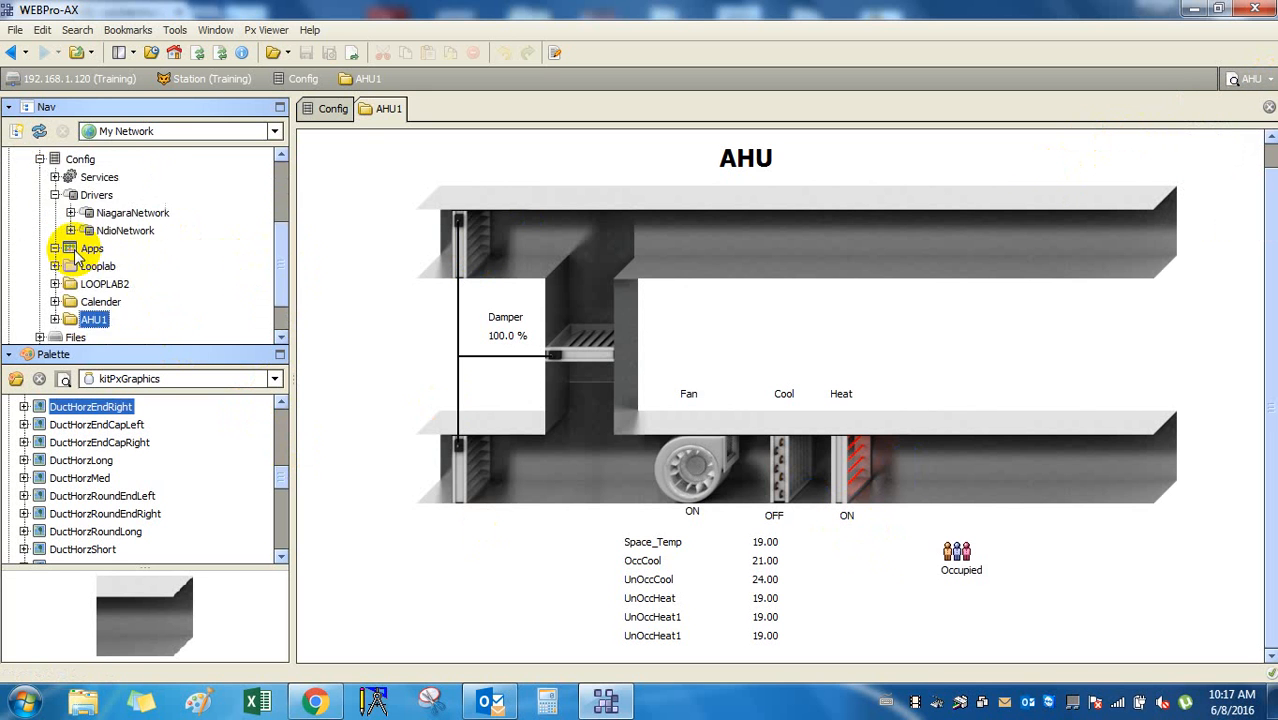
{"action": "scroll", "coordinate": [70, 319], "scroll_direction": "down", "scroll_amount": 1}
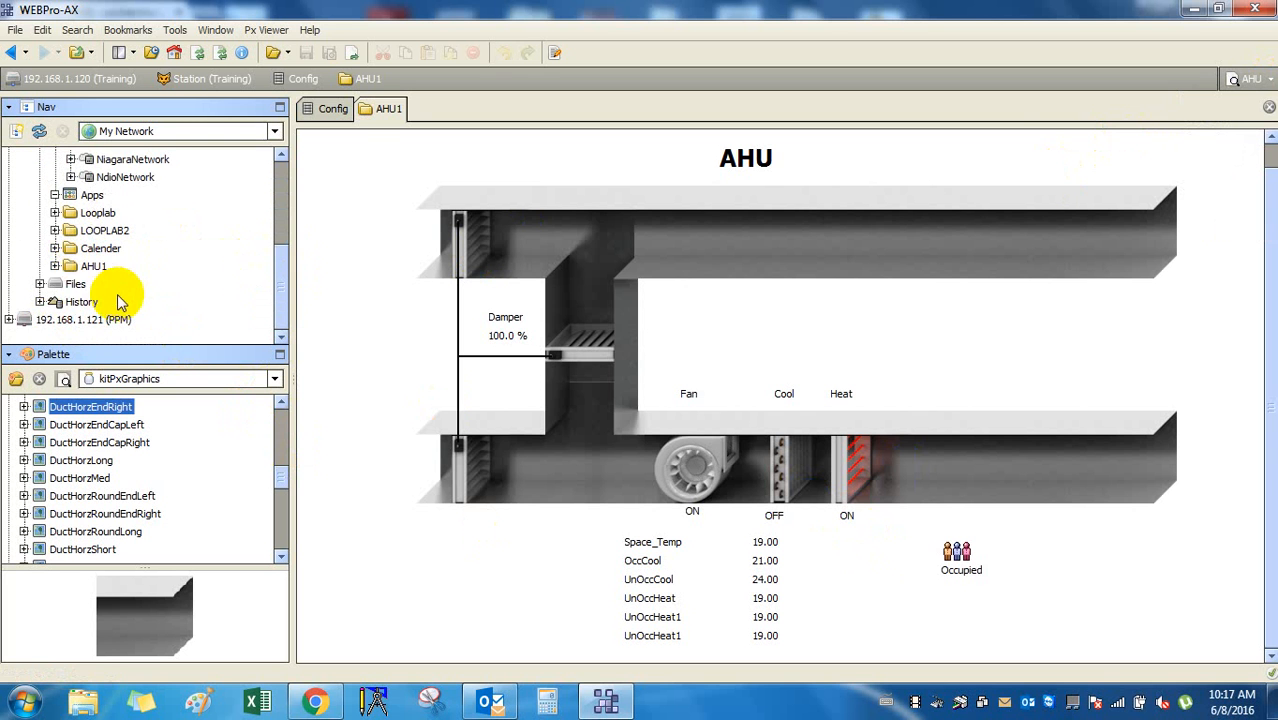
{"action": "left_click", "coordinate": [56, 265]}
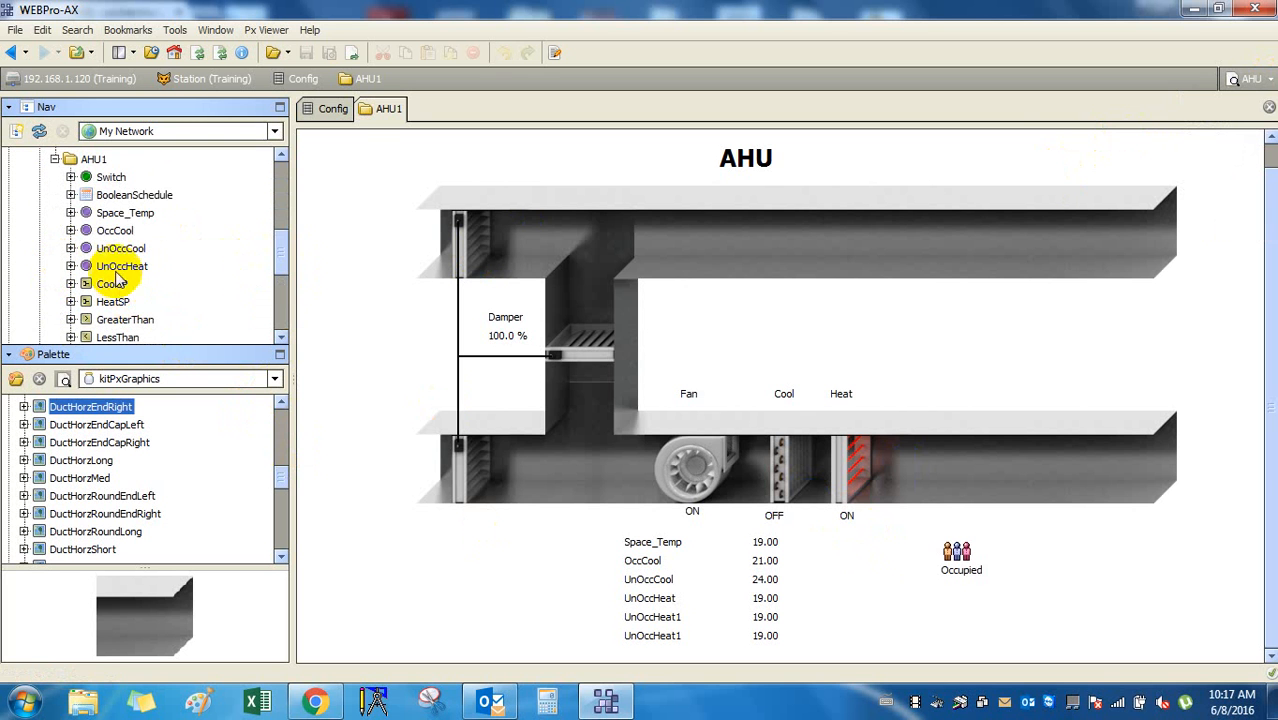
{"action": "left_click", "coordinate": [117, 231]}
{"action": "scroll", "coordinate": [117, 231], "scroll_direction": "up", "scroll_amount": 1}
{"action": "left_click", "coordinate": [55, 213]}
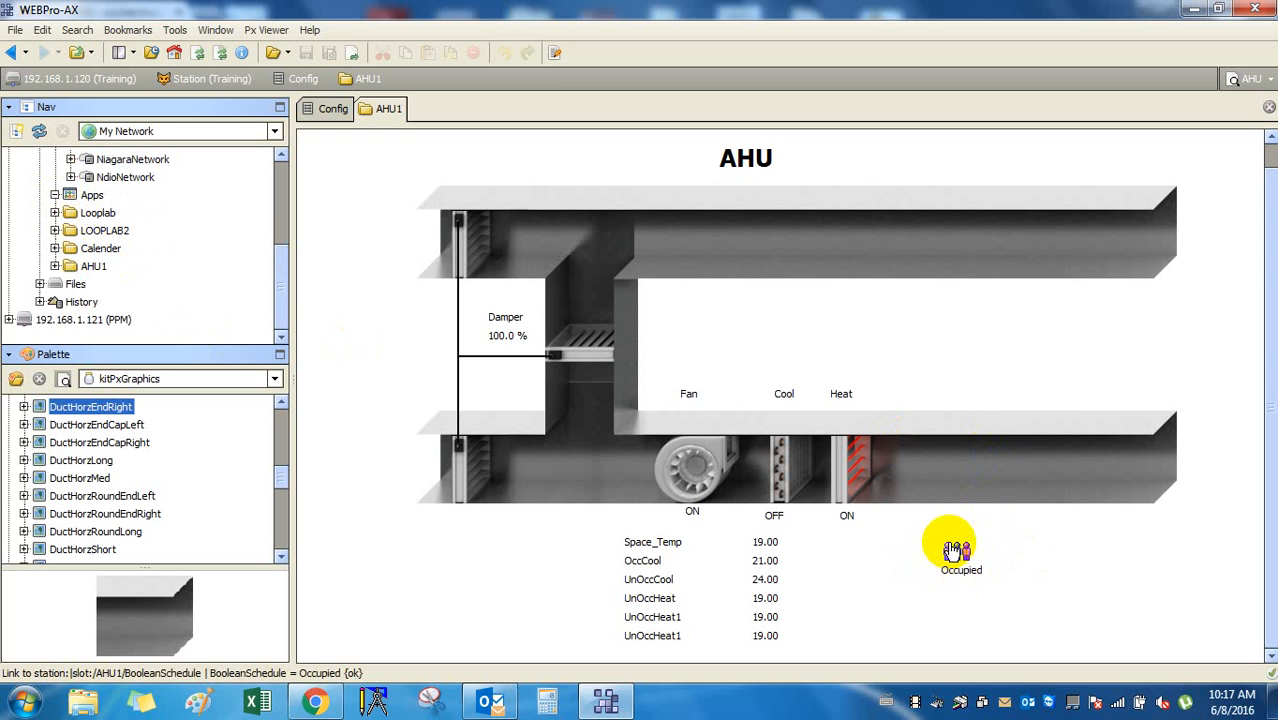
{"action": "left_click", "coordinate": [1043, 552]}
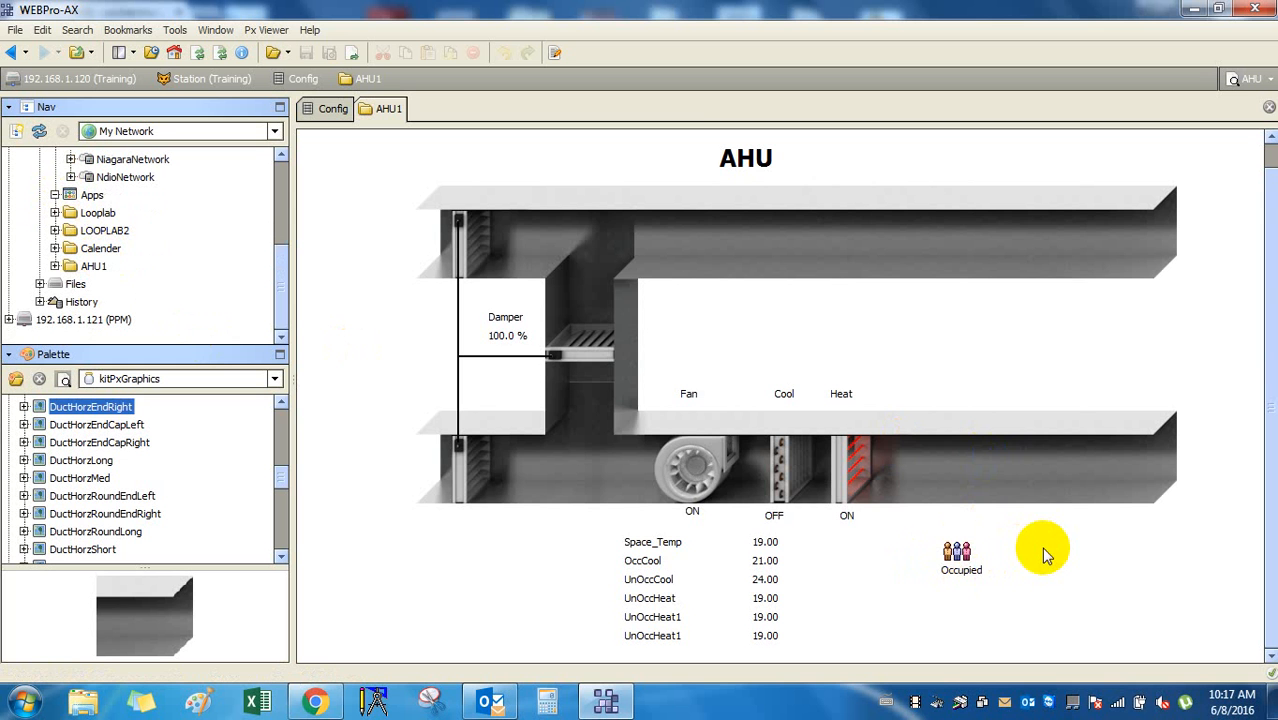
Switch the AHU graphic to edit mode and check the Occupied label's binding.
{"action": "left_click", "coordinate": [554, 52]}
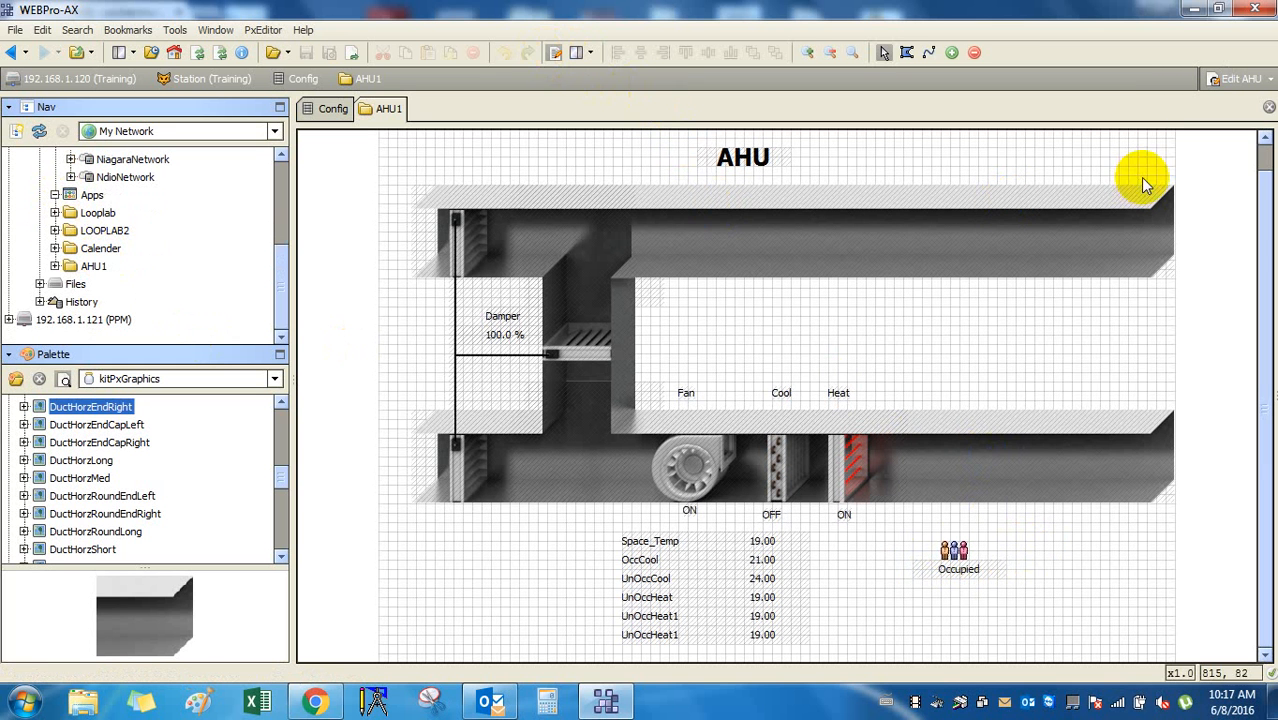
{"action": "left_click", "coordinate": [1238, 142]}
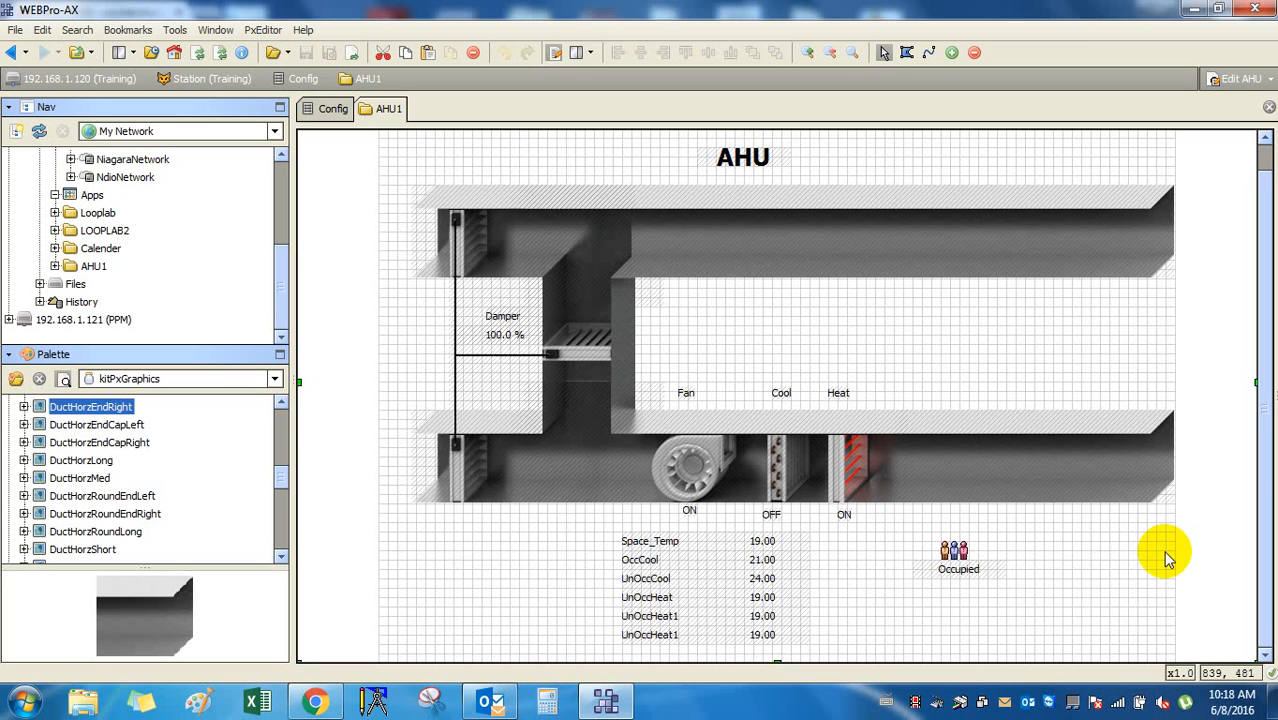
{"action": "left_click", "coordinate": [966, 560]}
{"action": "left_click", "coordinate": [1043, 542]}
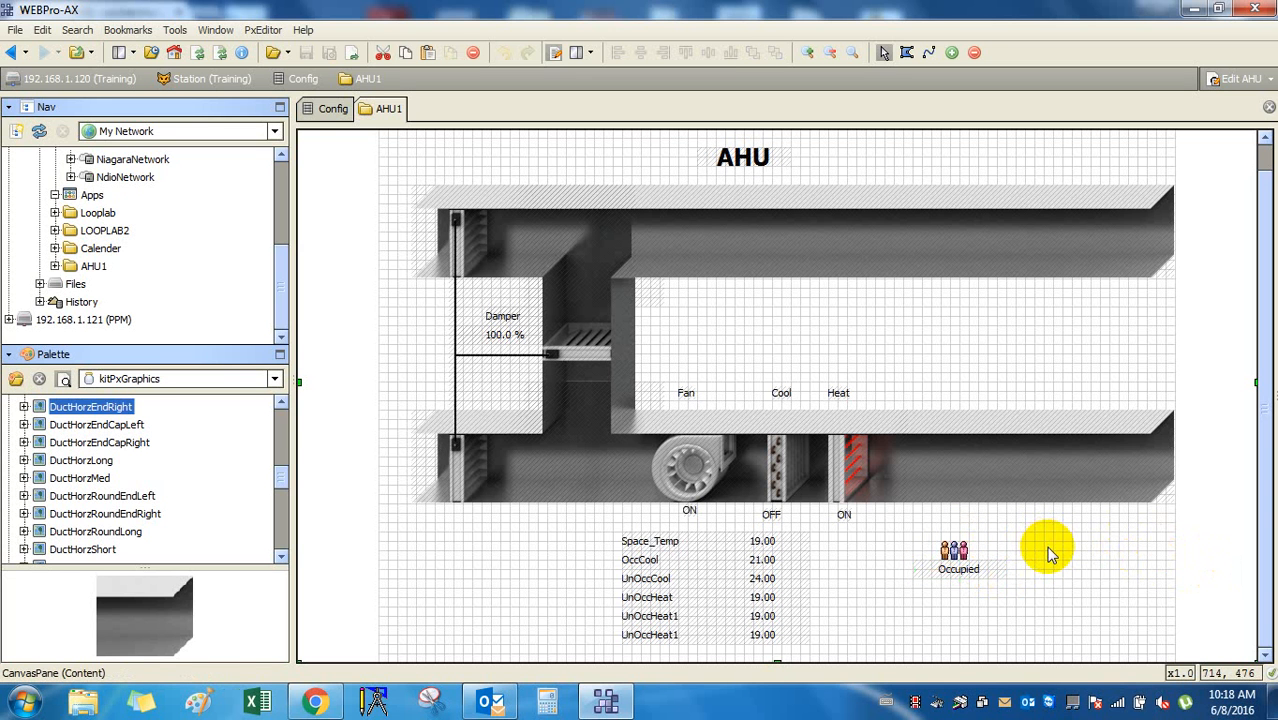
{"action": "left_click", "coordinate": [1267, 82]}
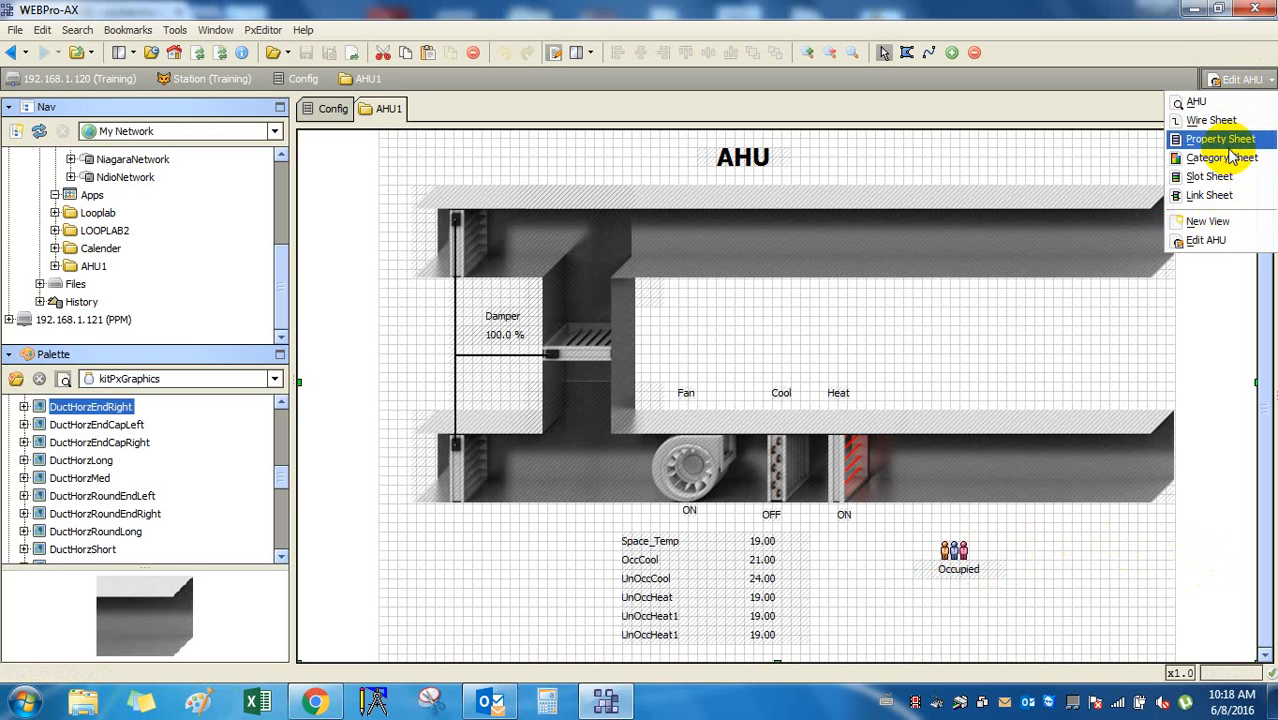
{"action": "left_click", "coordinate": [1078, 354]}
{"action": "right_click", "coordinate": [1008, 332]}
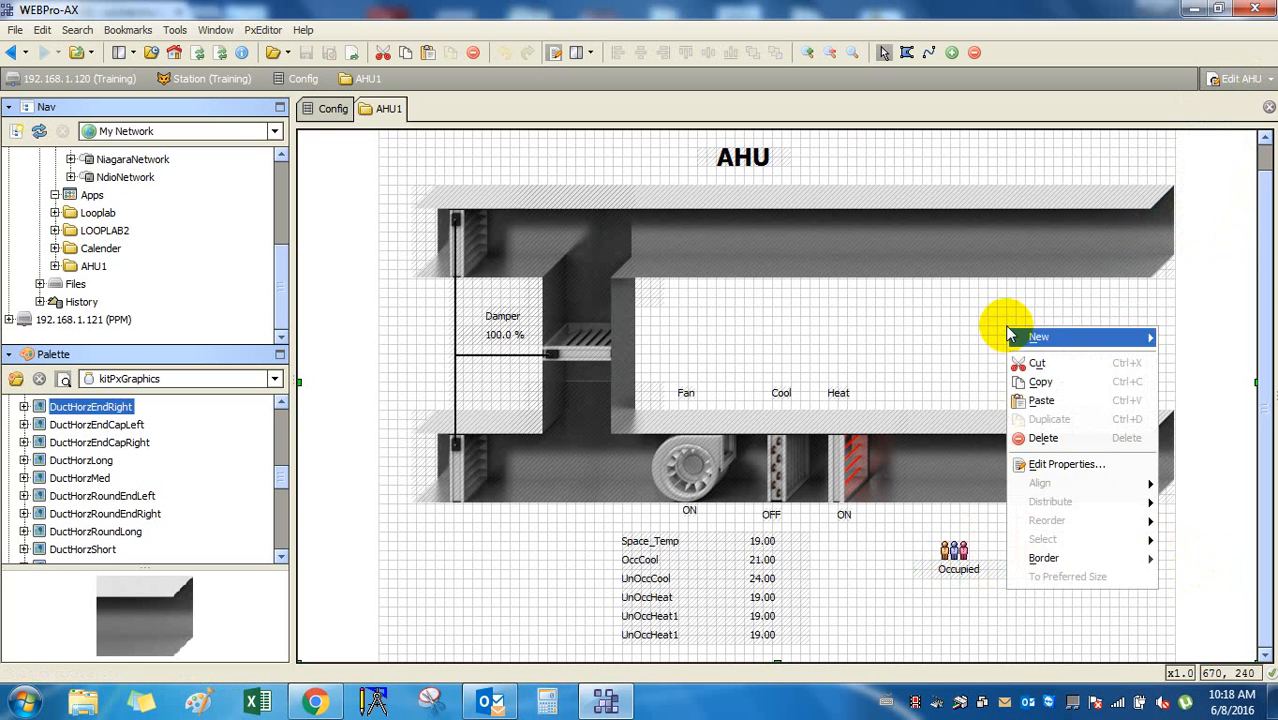
{"action": "left_click", "coordinate": [1097, 465]}
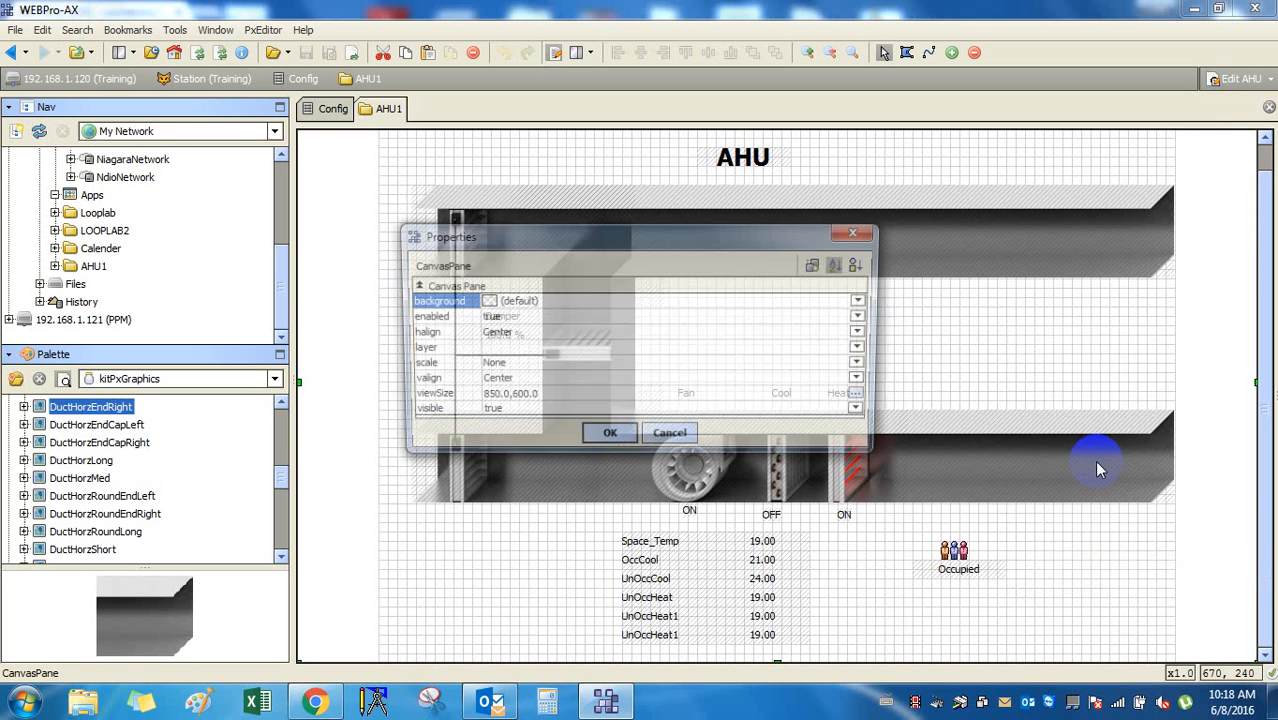
{"action": "left_click_drag", "start_coordinate": [607, 237], "coordinate": [960, 261]}
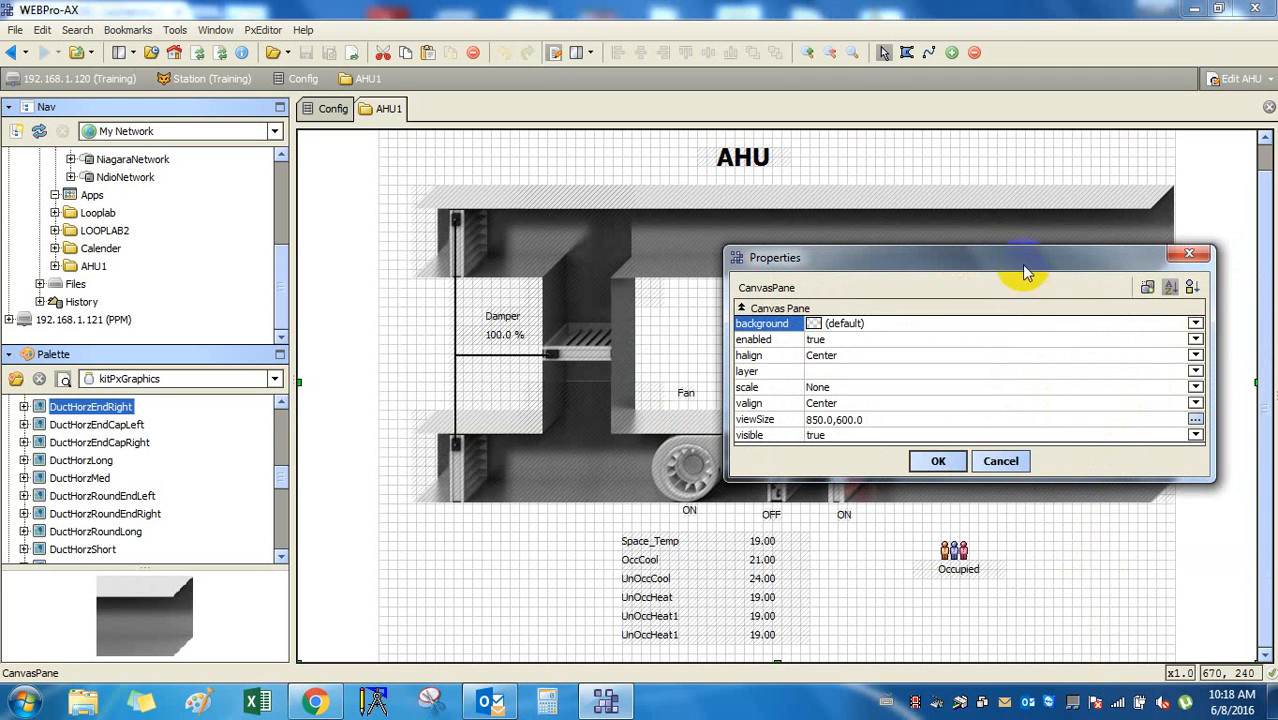
{"action": "left_click_drag", "start_coordinate": [1013, 249], "coordinate": [1012, 120]}
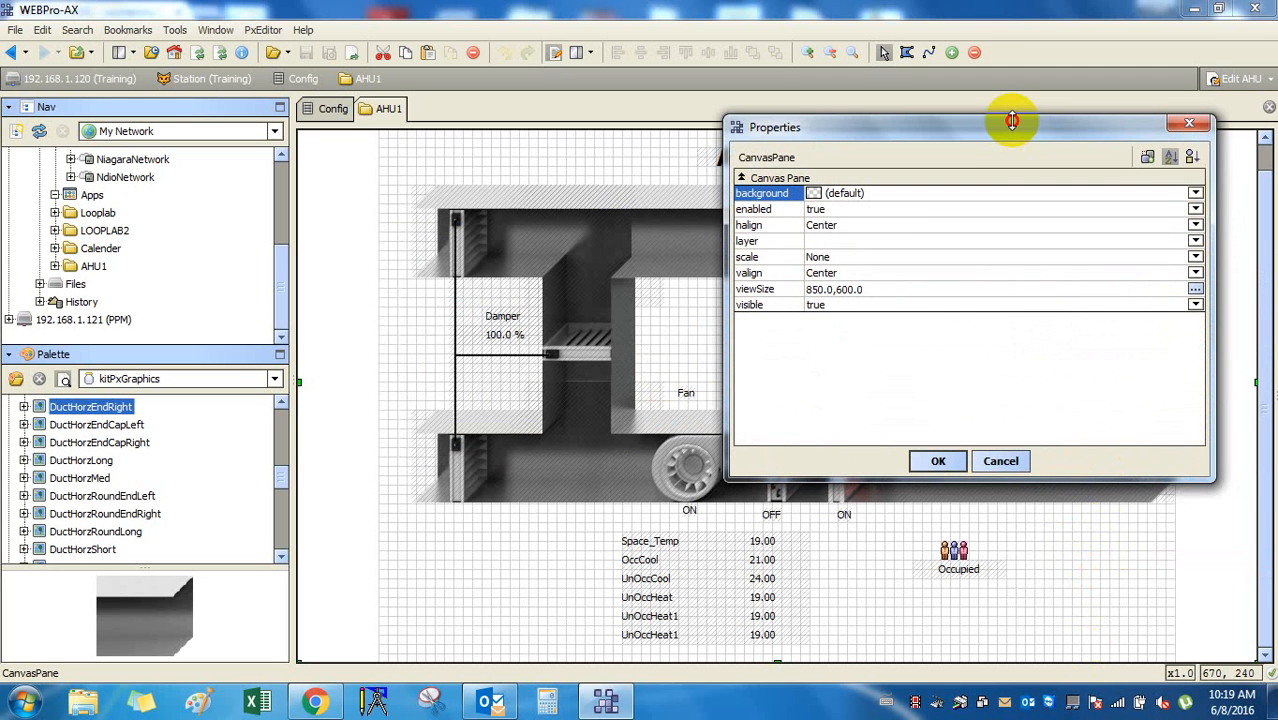
{"action": "left_click", "coordinate": [1192, 158]}
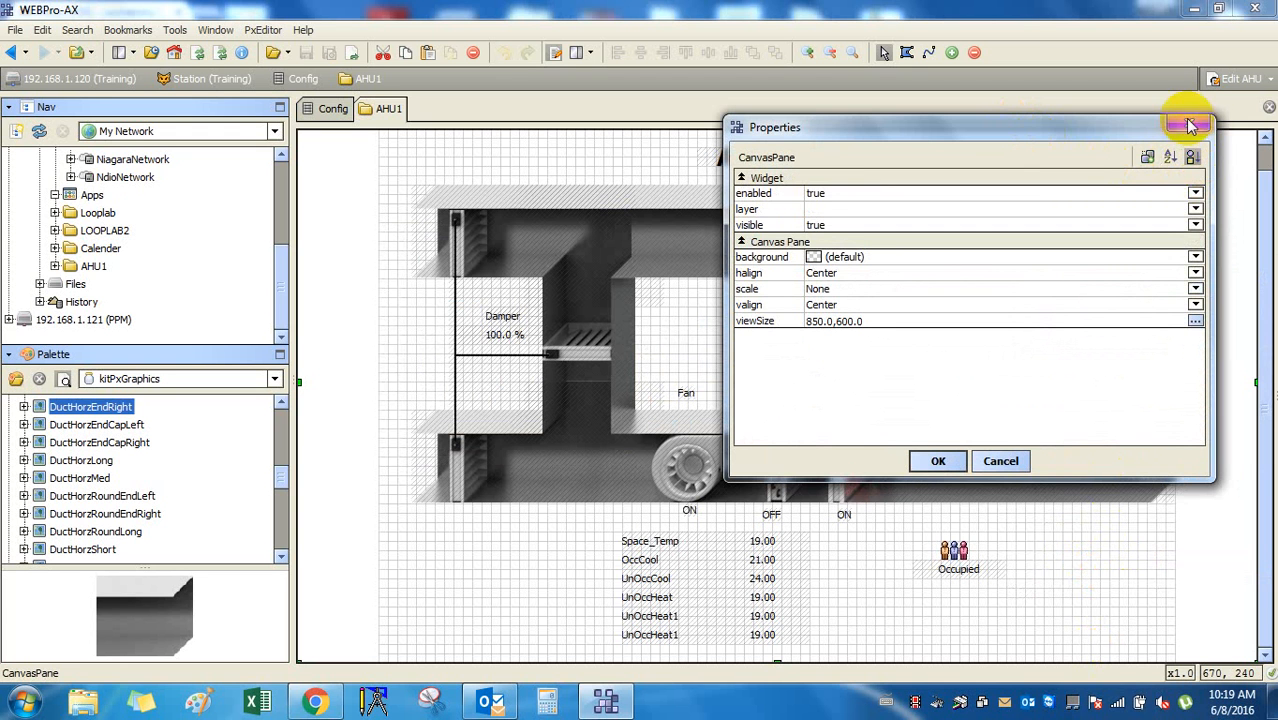
{"action": "left_click", "coordinate": [1190, 122]}
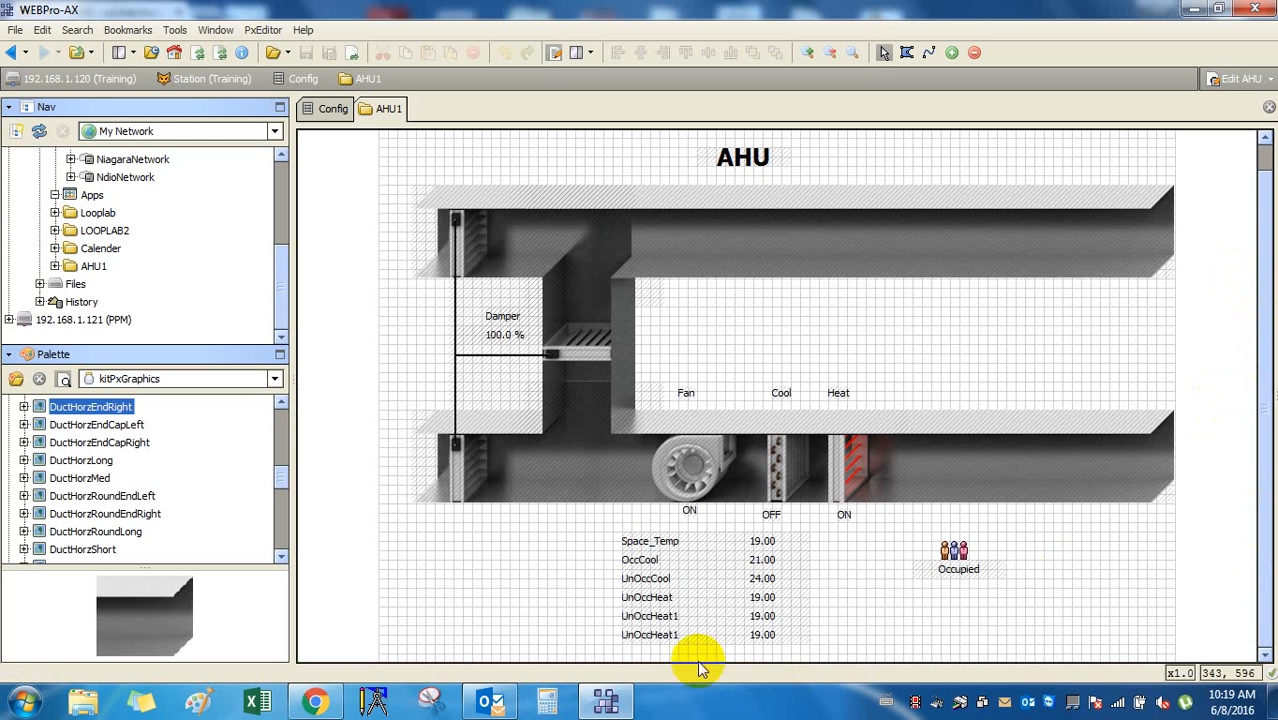
{"action": "right_click", "coordinate": [1224, 355]}
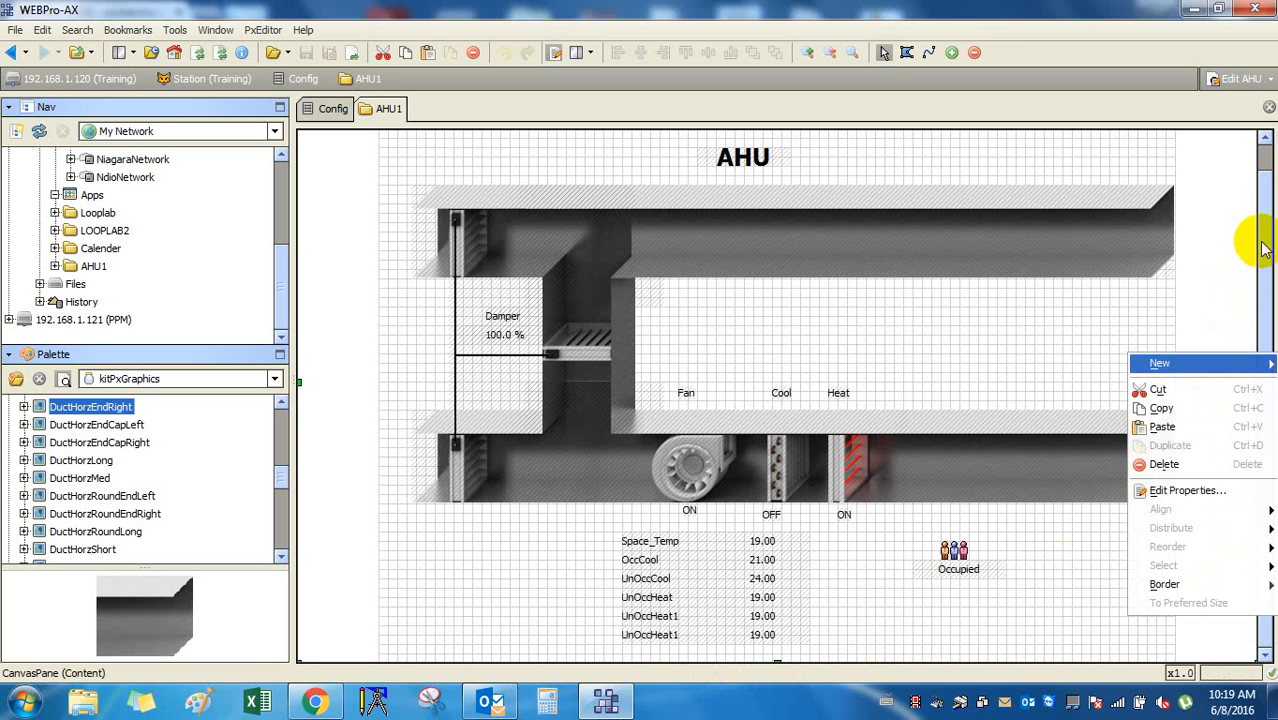
{"action": "left_click", "coordinate": [1226, 228]}
{"action": "left_click", "coordinate": [1260, 82]}
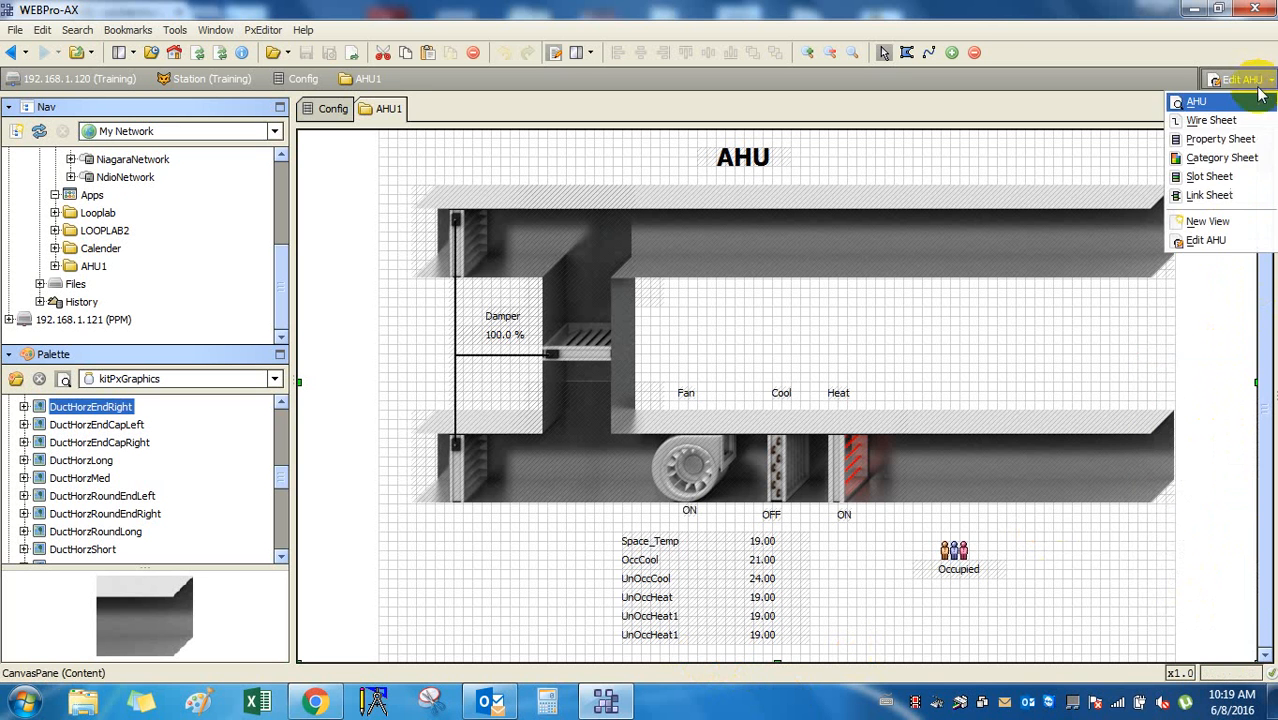
{"action": "left_click", "coordinate": [1216, 102]}
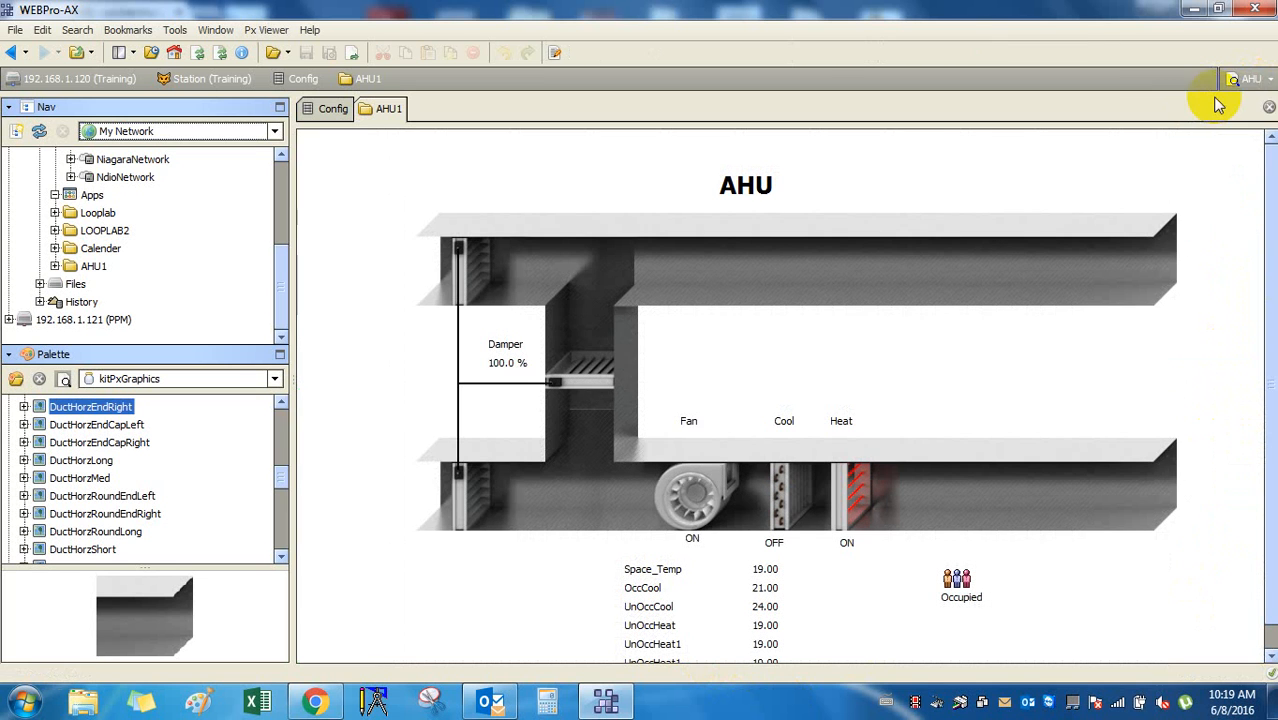
{"action": "left_click", "coordinate": [1254, 80]}
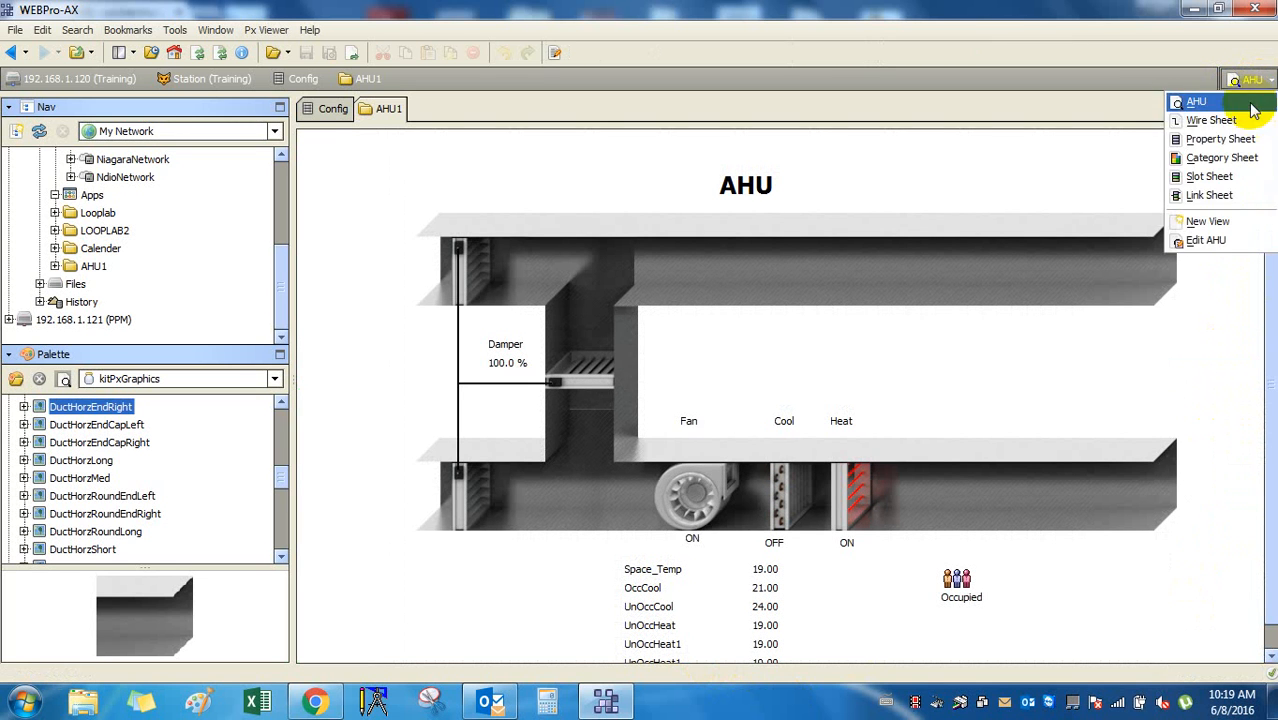
{"action": "left_click", "coordinate": [1251, 104]}
{"action": "left_click", "coordinate": [1256, 80]}
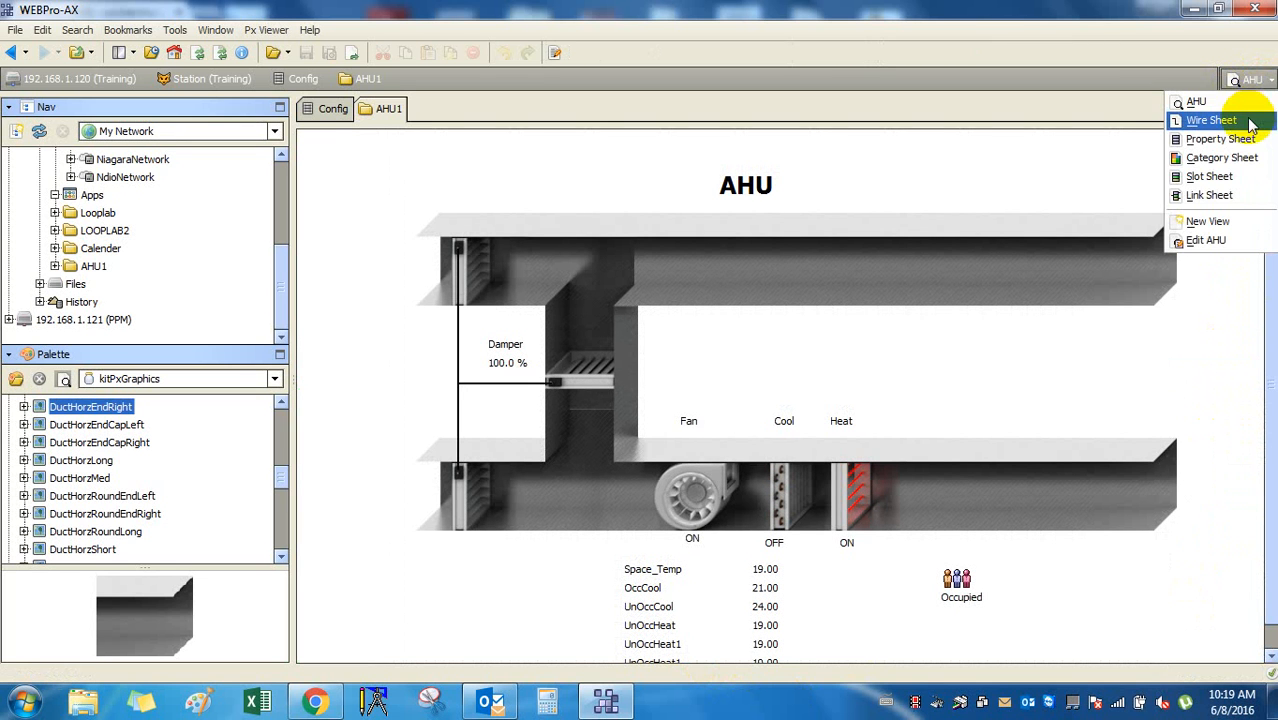
{"action": "left_click", "coordinate": [1245, 242]}
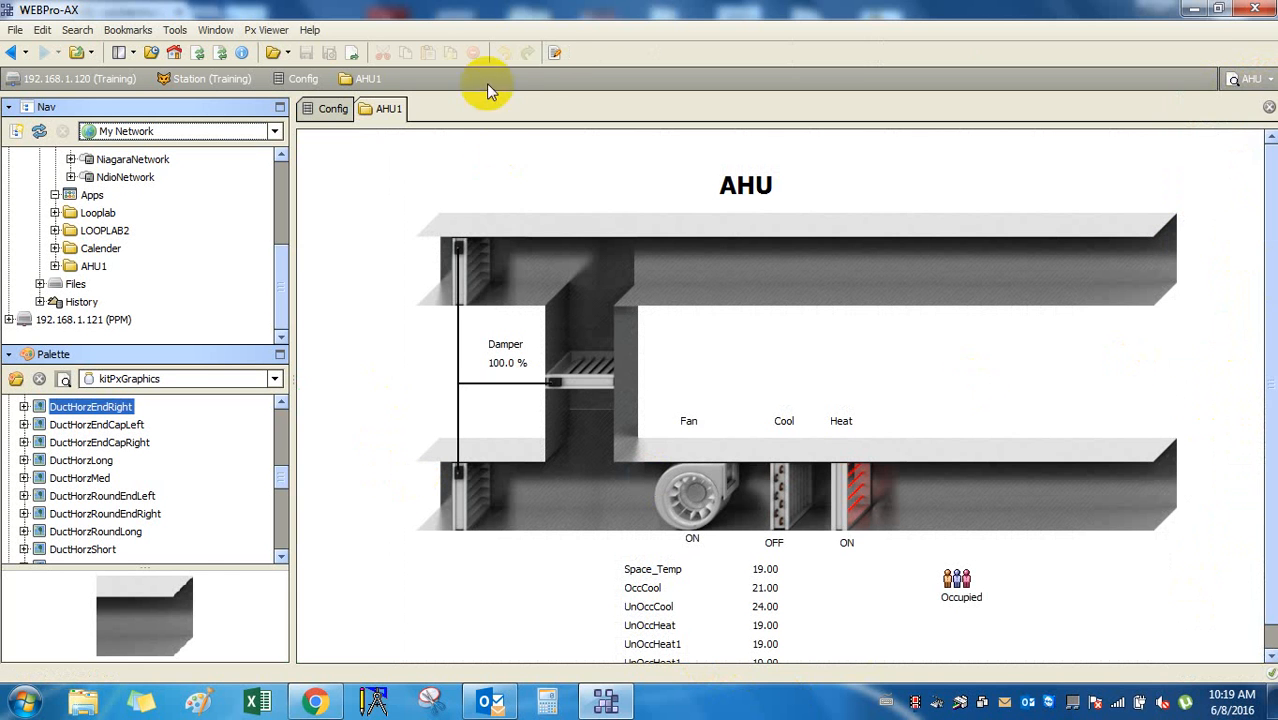
{"action": "left_click", "coordinate": [1266, 86]}
{"action": "left_click", "coordinate": [1222, 120]}
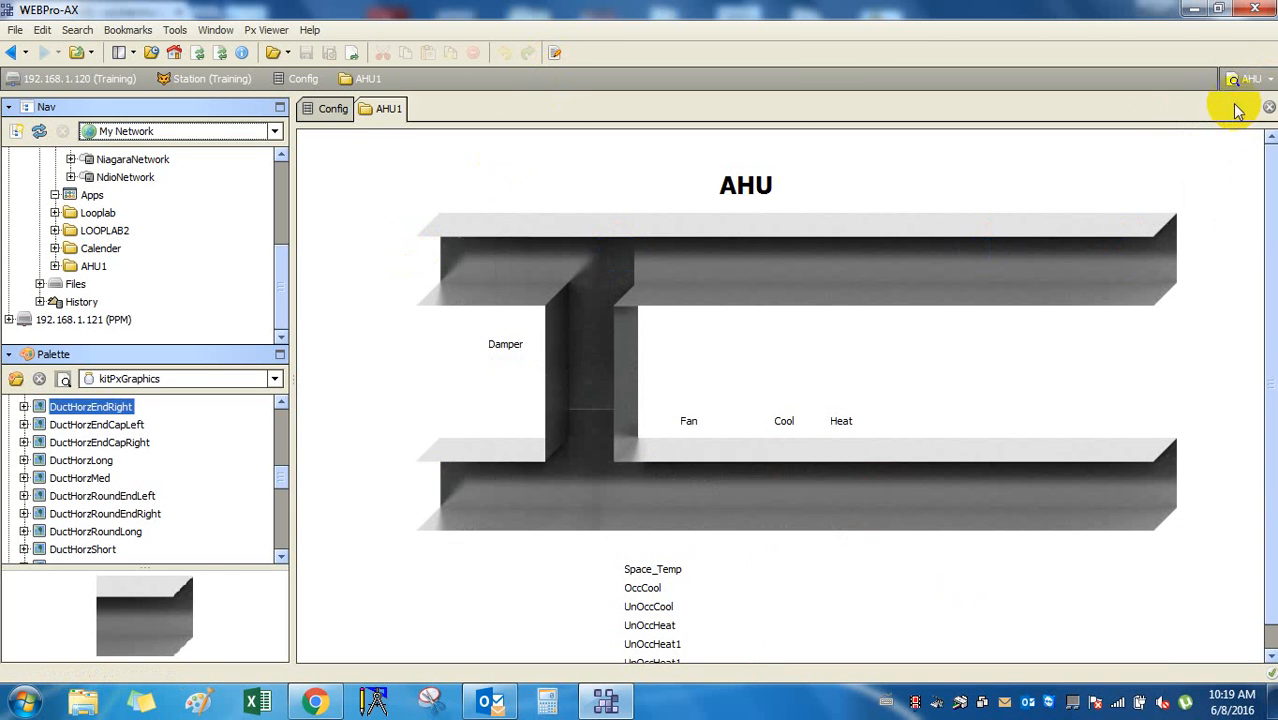
{"action": "left_click", "coordinate": [555, 52]}
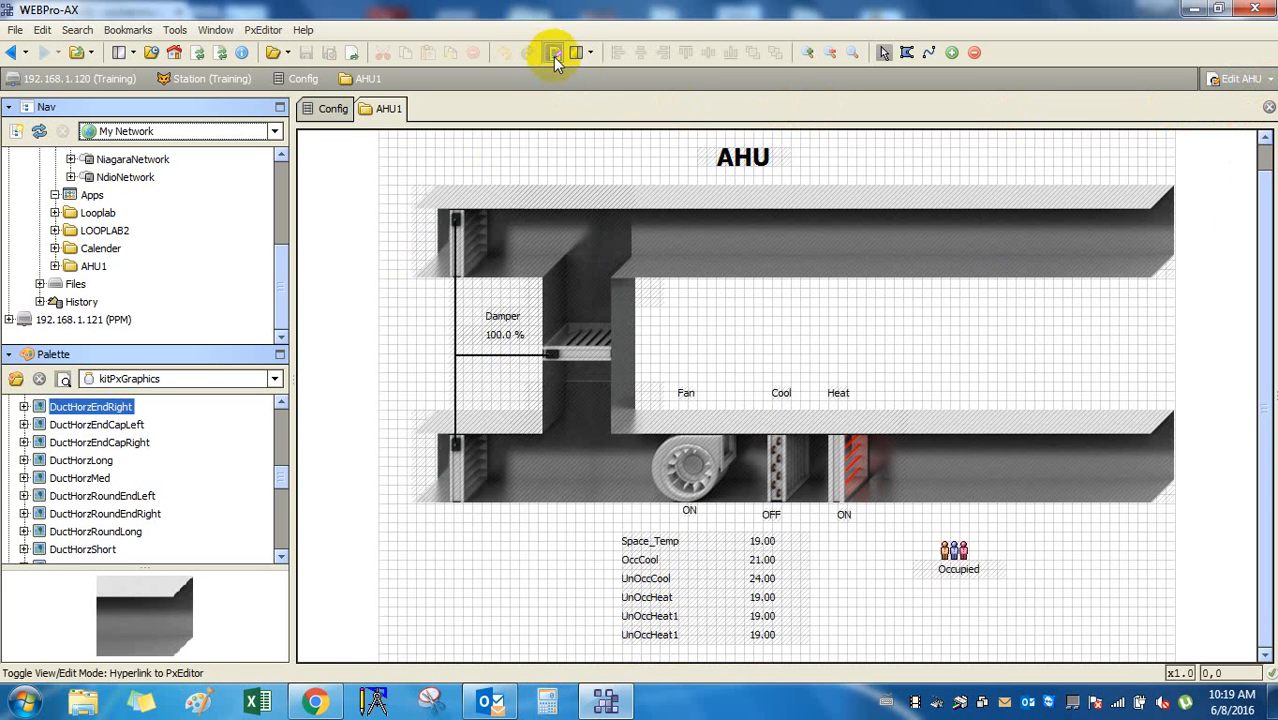
Reveal the side property panels, narrow the Nav pane, and enlarge the canvas's bound-ords list.
{"action": "left_click", "coordinate": [1149, 439]}
{"action": "scroll", "coordinate": [1195, 420], "scroll_direction": "up", "scroll_amount": 1}
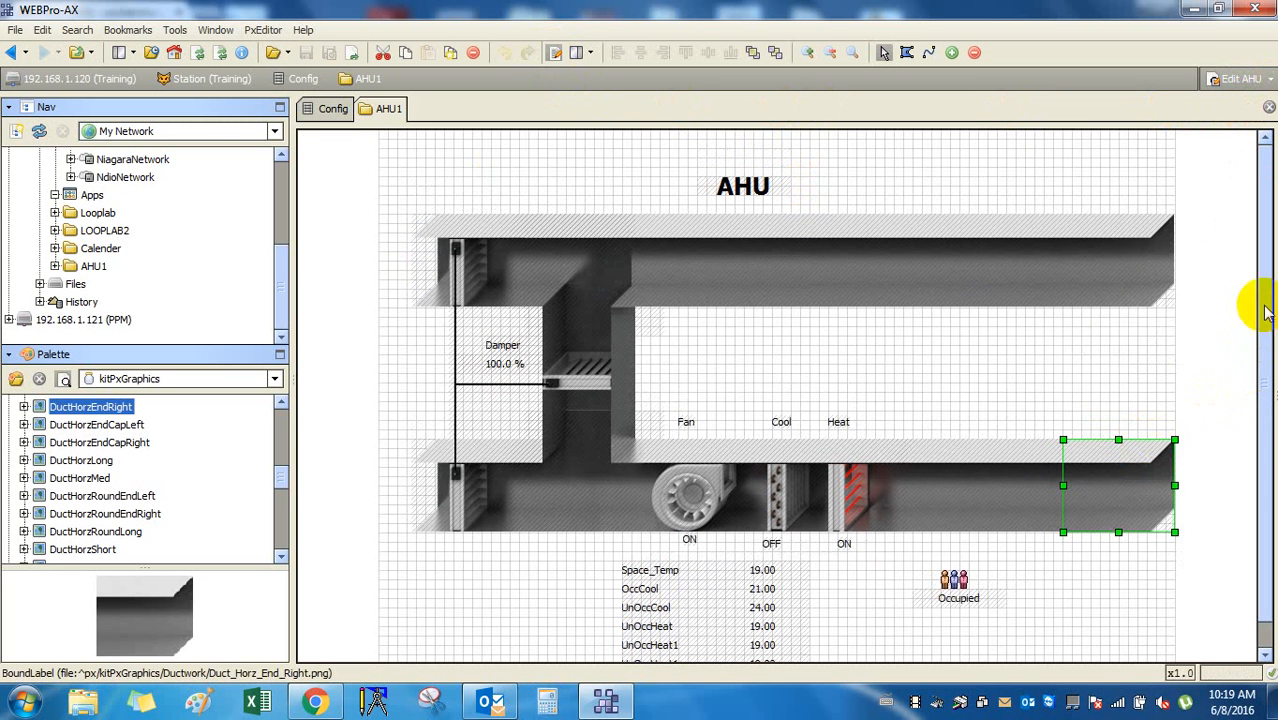
{"action": "left_click_drag", "start_coordinate": [1247, 320], "coordinate": [1128, 322]}
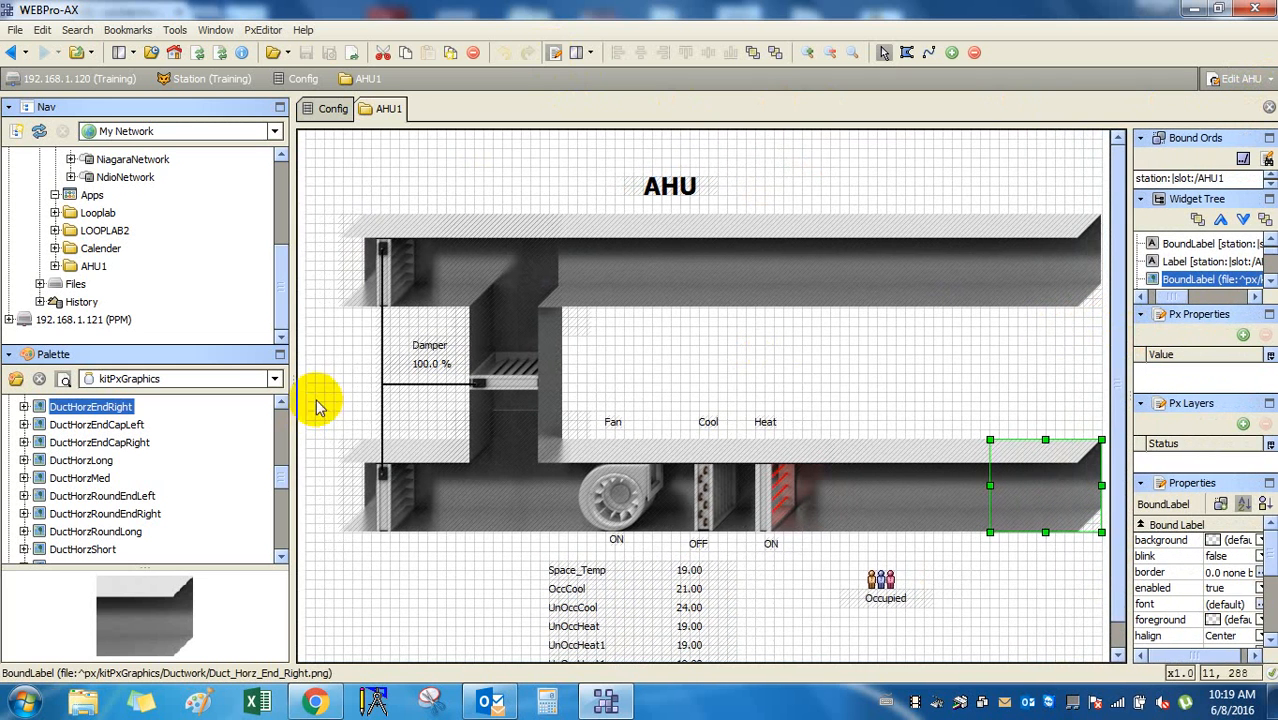
{"action": "left_click_drag", "start_coordinate": [296, 395], "coordinate": [172, 393]}
{"action": "left_click", "coordinate": [1056, 585]}
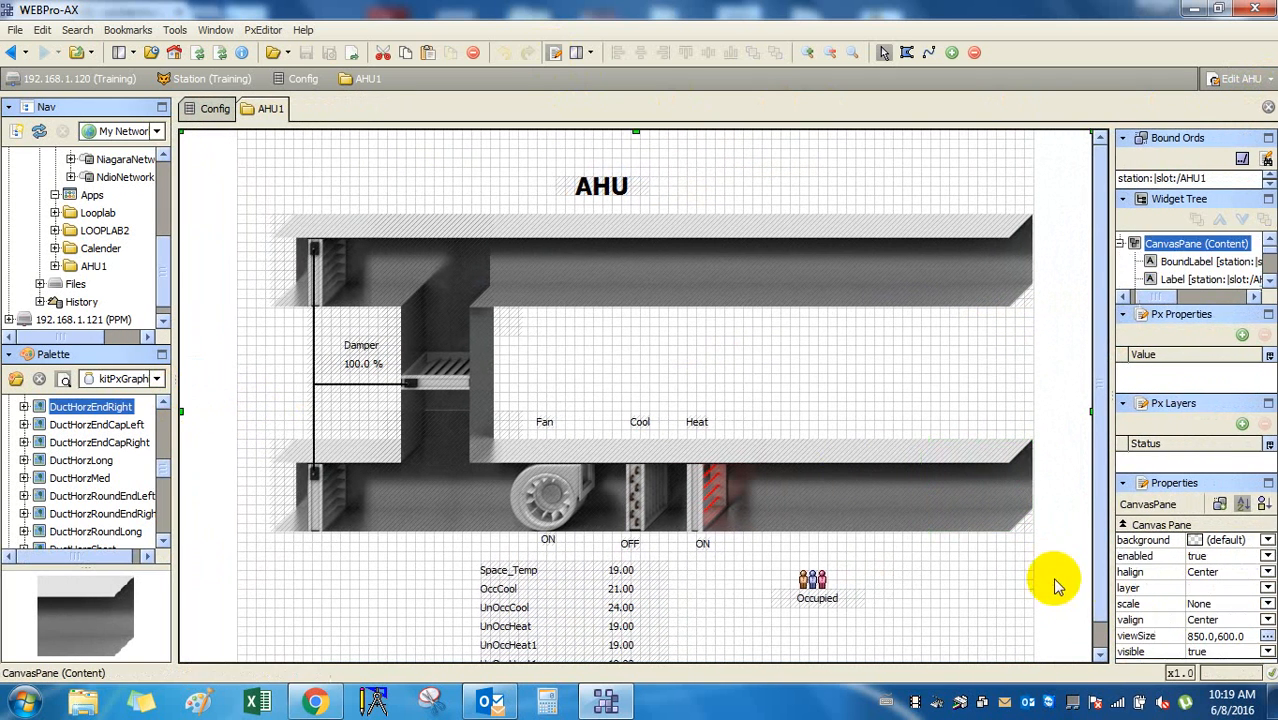
{"action": "left_click", "coordinate": [1210, 246]}
{"action": "left_click", "coordinate": [1209, 198]}
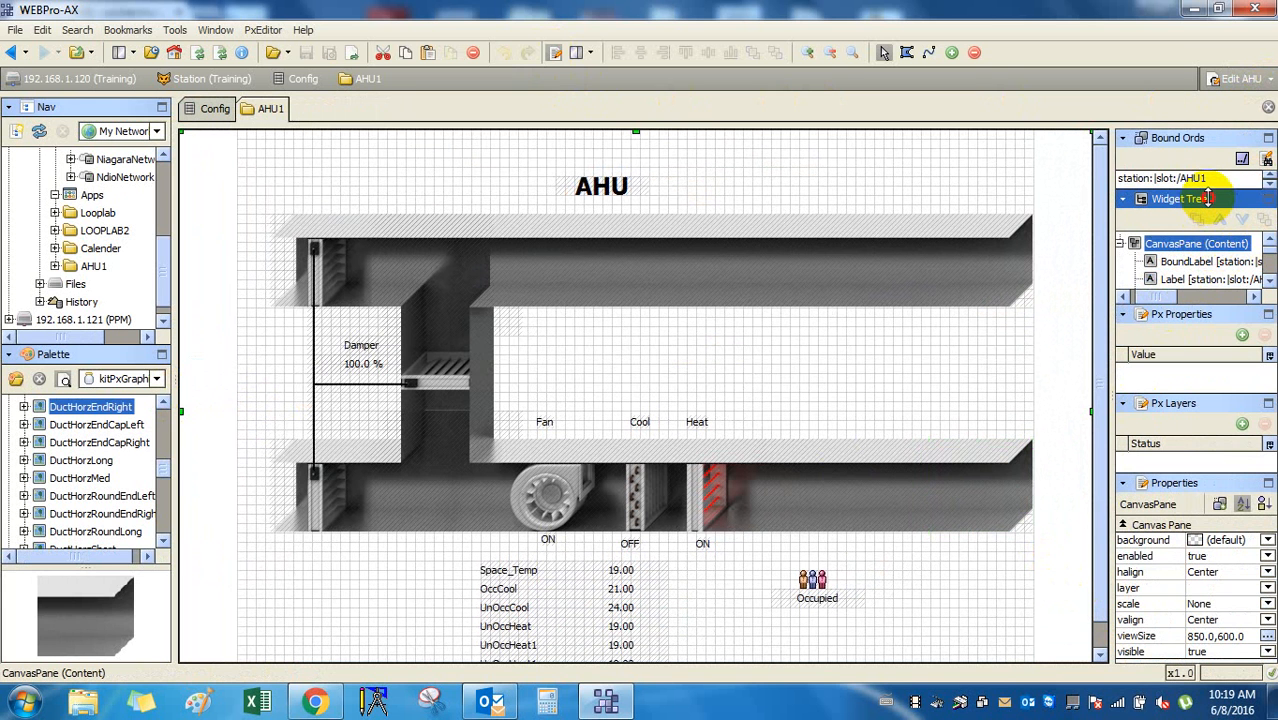
{"action": "left_click_drag", "start_coordinate": [1209, 198], "coordinate": [1210, 296]}
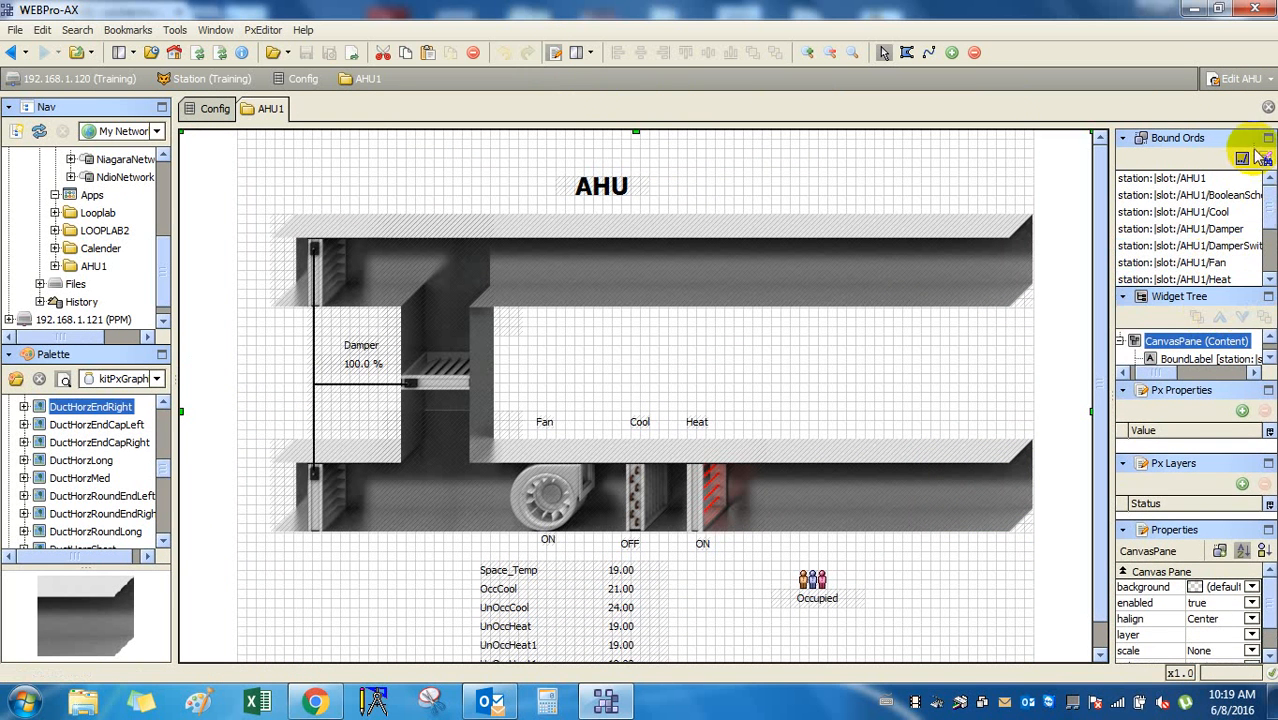
Cancel the Relativize Ords preview, then check the Cool, BooleanSchedule and AHU1 bound-ord entries.
{"action": "left_click", "coordinate": [1263, 157]}
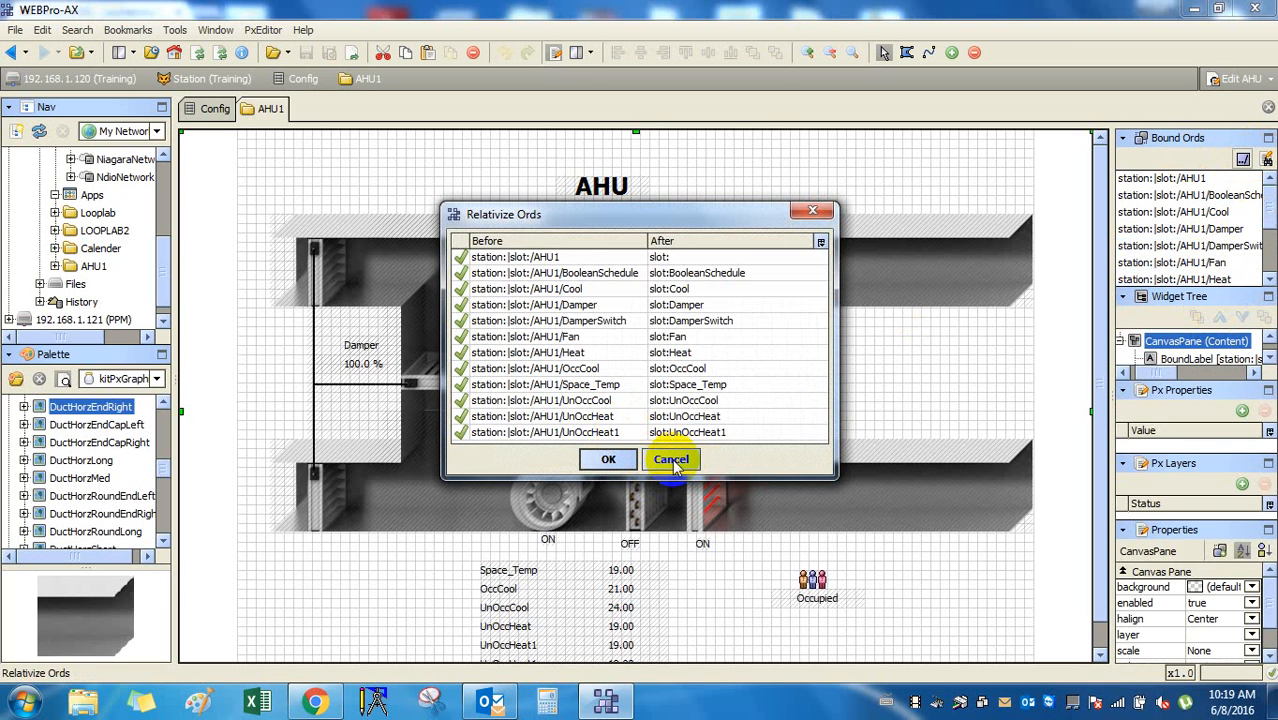
{"action": "left_click", "coordinate": [672, 460]}
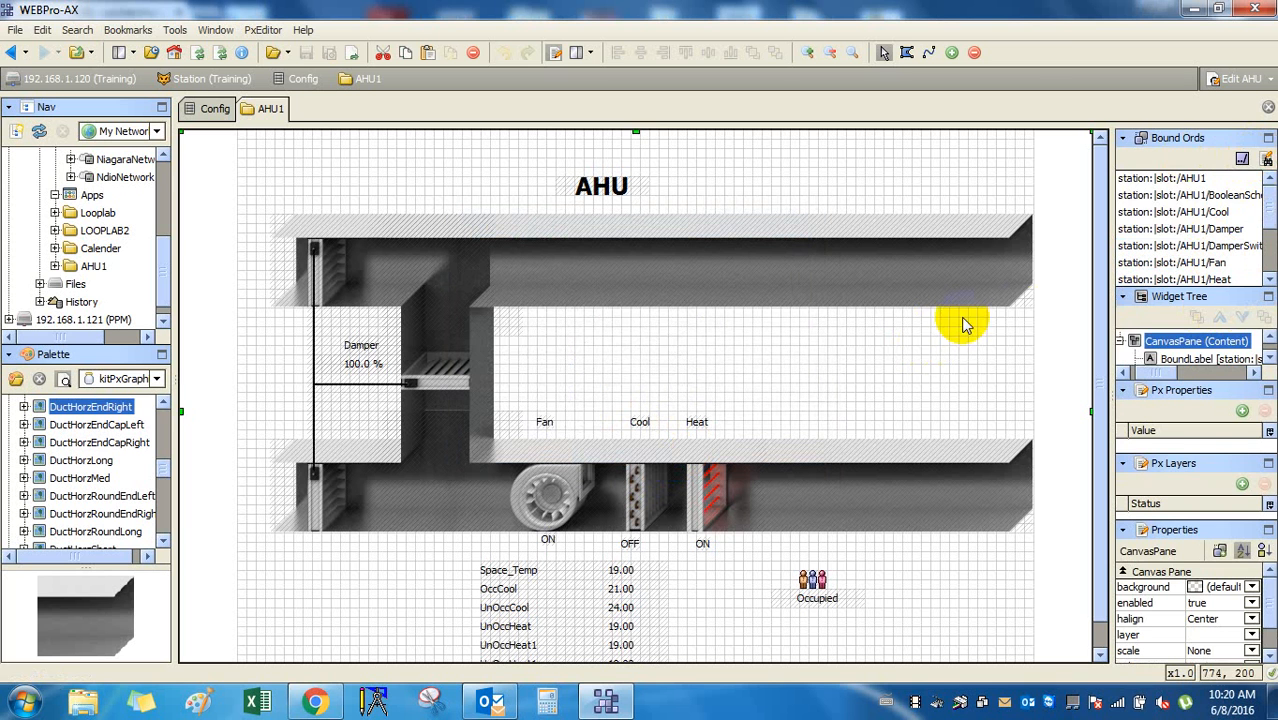
{"action": "left_click", "coordinate": [1175, 212]}
{"action": "left_click", "coordinate": [1180, 195]}
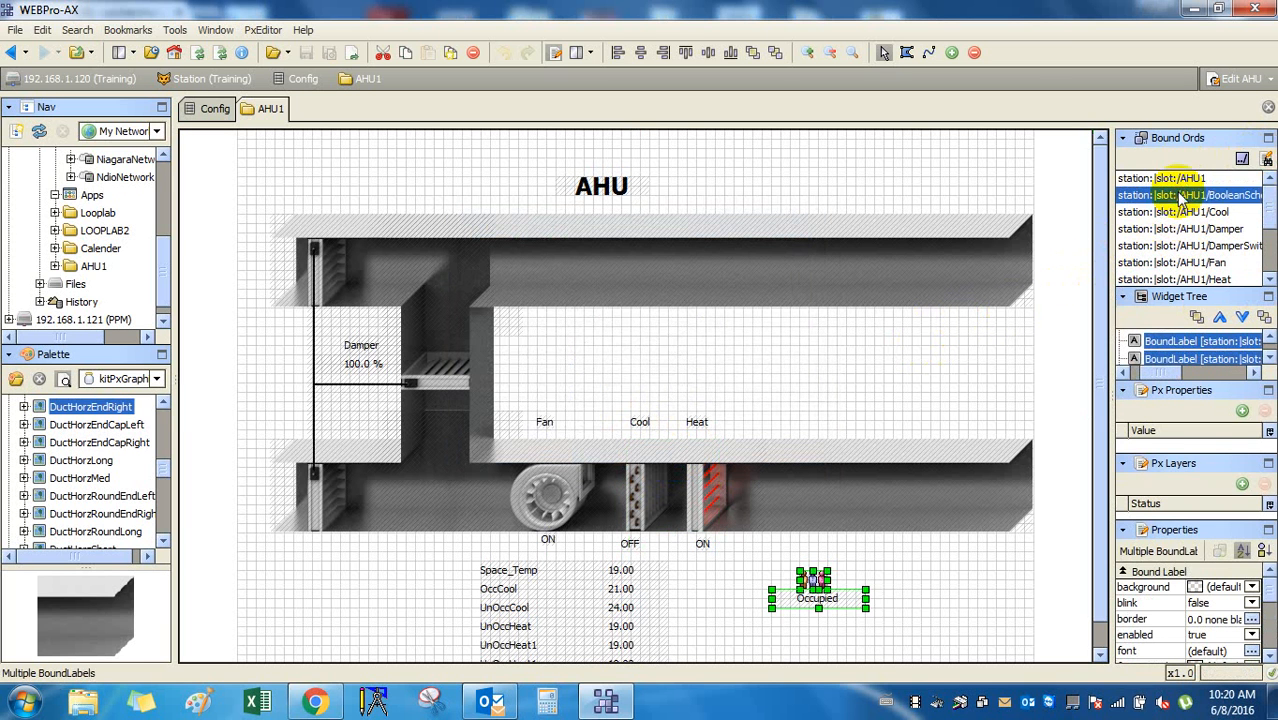
{"action": "left_click", "coordinate": [1170, 178]}
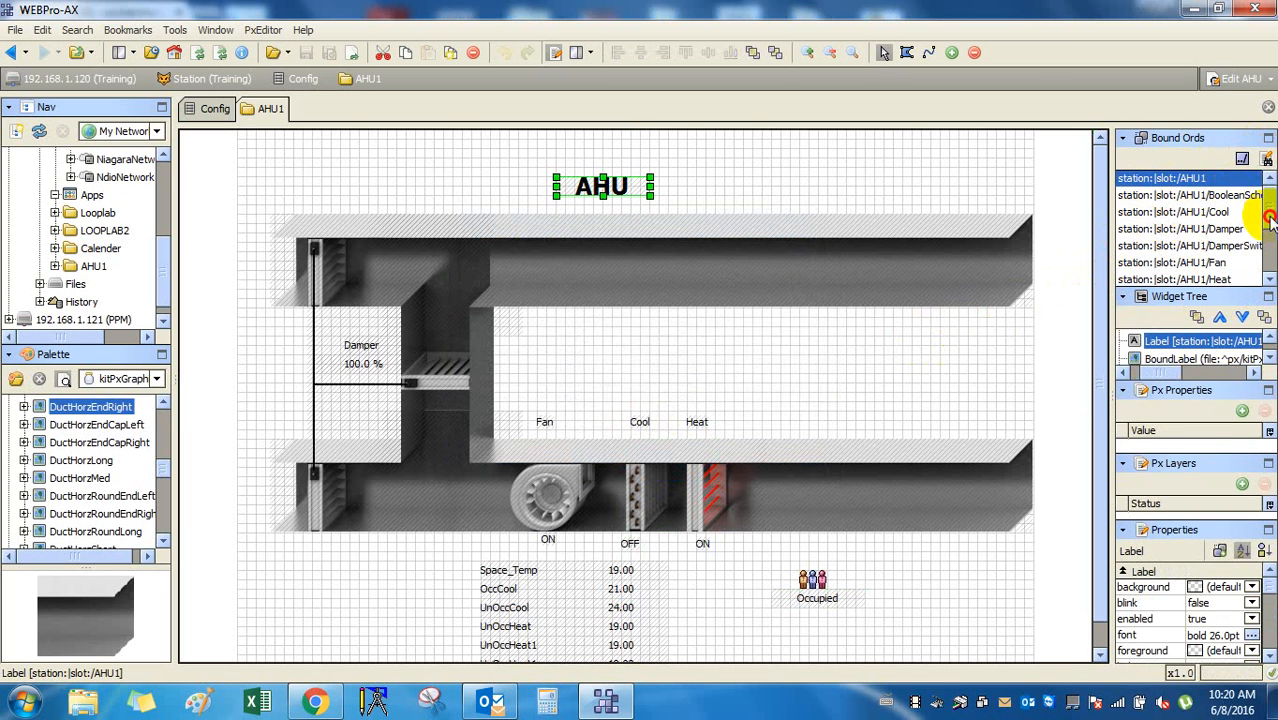
Resize the side panes so the bound-ords list shows all twelve entries.
{"action": "mouse_move", "coordinate": [1270, 220]}
{"action": "left_mouse_down"}
{"action": "mouse_move", "coordinate": [1270, 258]}
{"action": "mouse_move", "coordinate": [1250, 228]}
{"action": "mouse_move", "coordinate": [1262, 203]}
{"action": "left_mouse_up"}
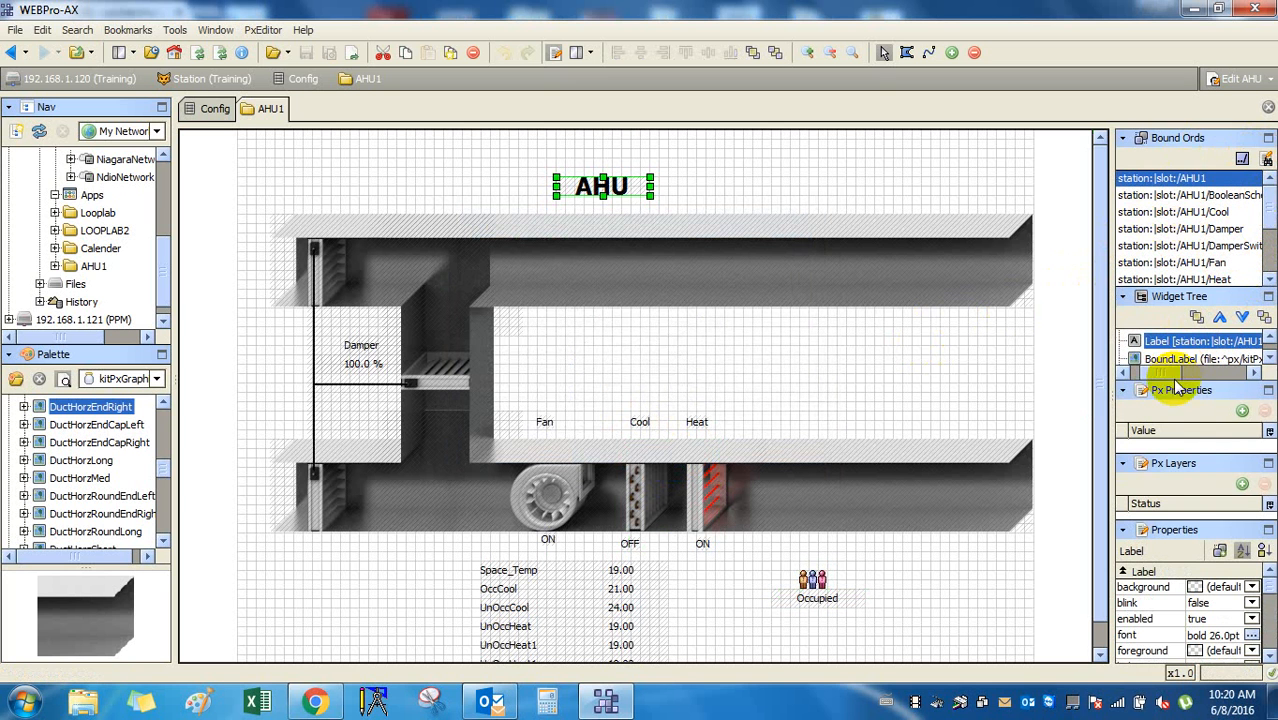
{"action": "left_click", "coordinate": [1175, 462]}
{"action": "left_click_drag", "start_coordinate": [1175, 455], "coordinate": [1165, 507]}
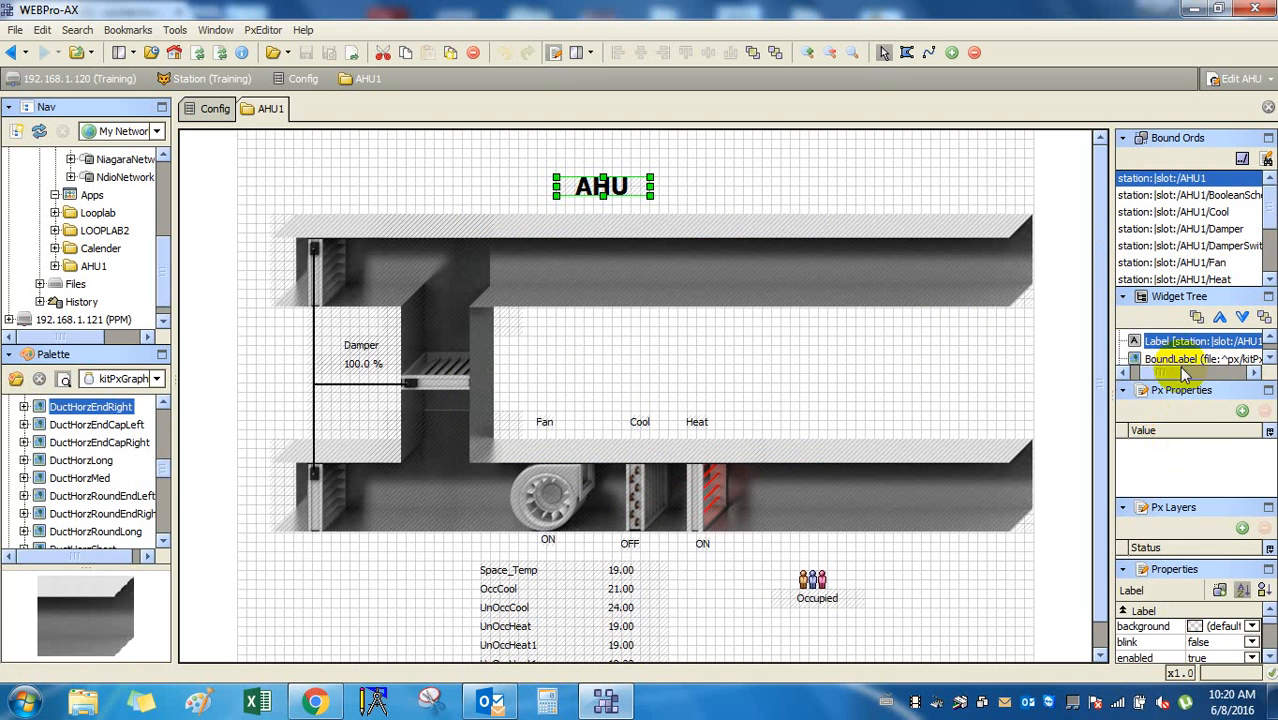
{"action": "left_click", "coordinate": [1178, 296]}
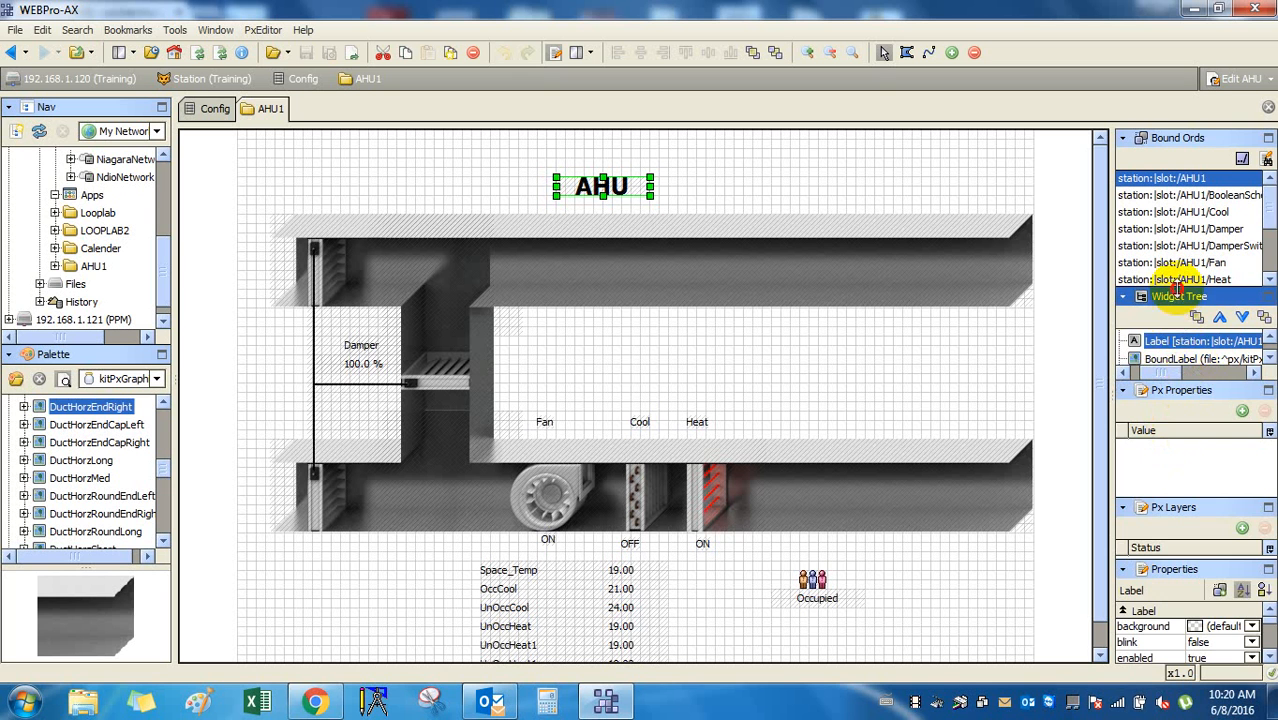
{"action": "left_click_drag", "start_coordinate": [1178, 289], "coordinate": [1182, 392]}
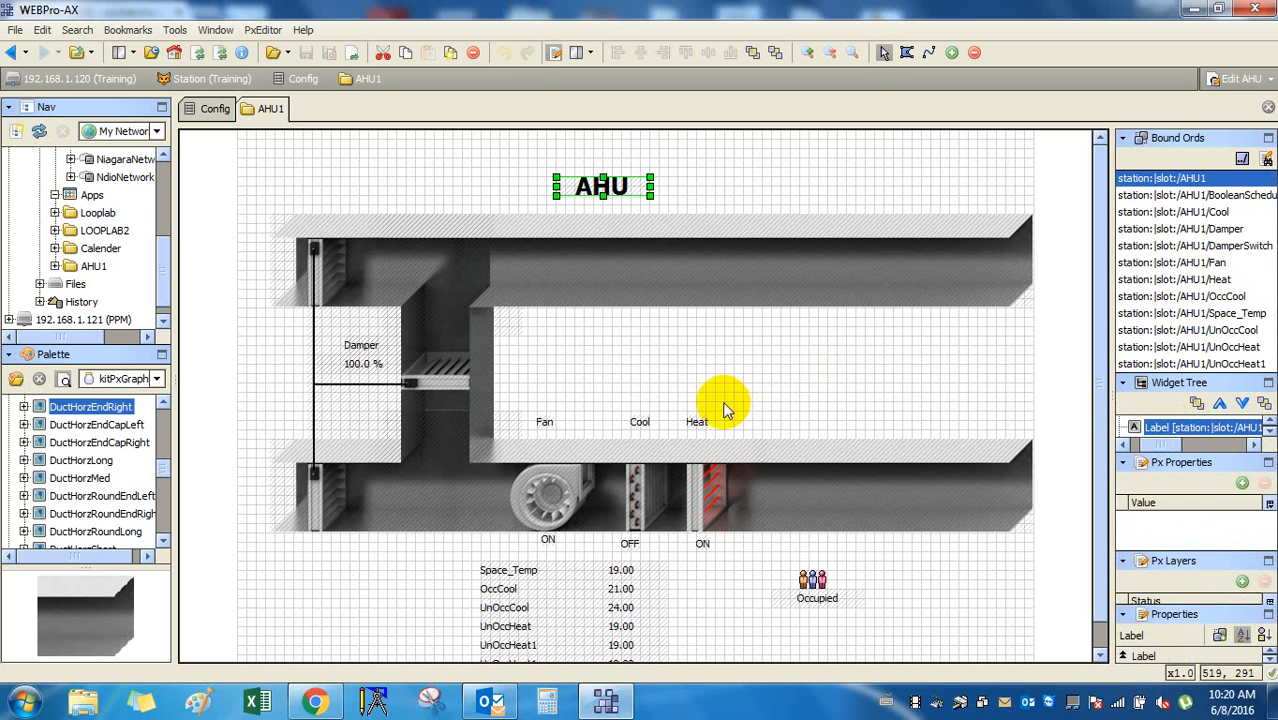
Check which widgets the BooleanSchedule, Cool and AHU1 ords are bound to.
{"action": "left_click", "coordinate": [1060, 288]}
{"action": "left_click", "coordinate": [1218, 197]}
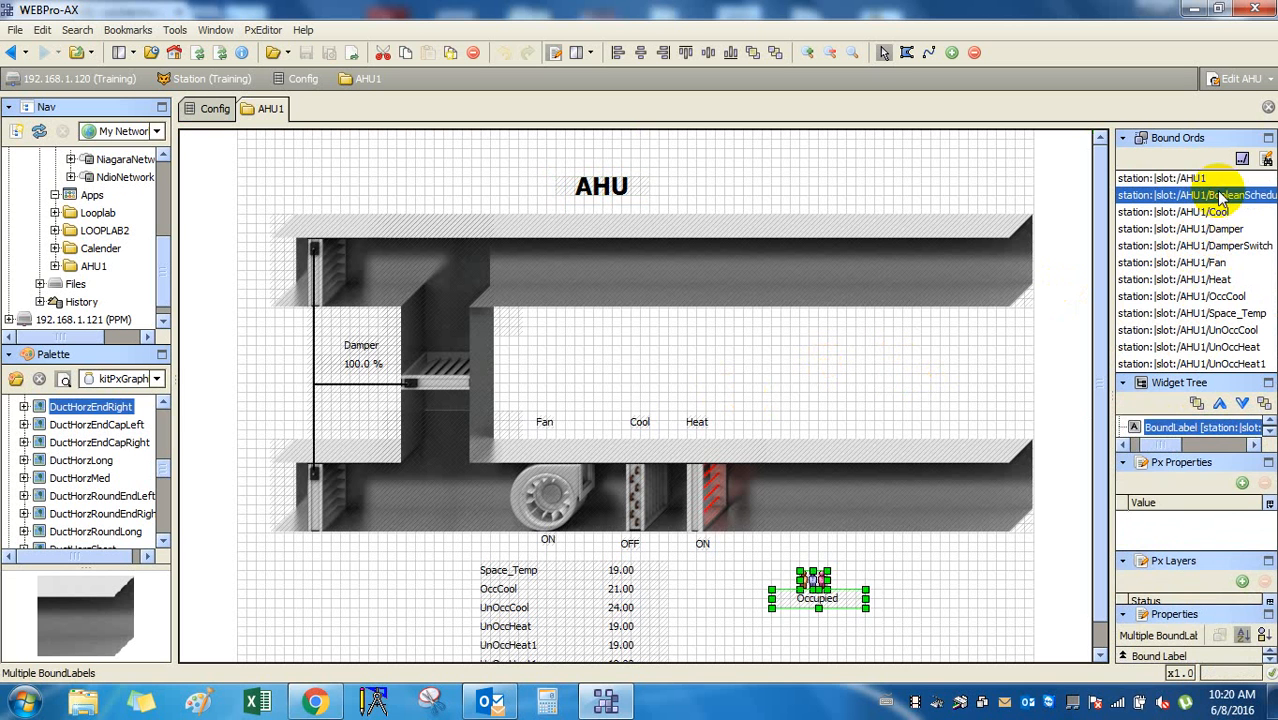
{"action": "left_click", "coordinate": [1225, 212]}
{"action": "left_click", "coordinate": [1262, 178]}
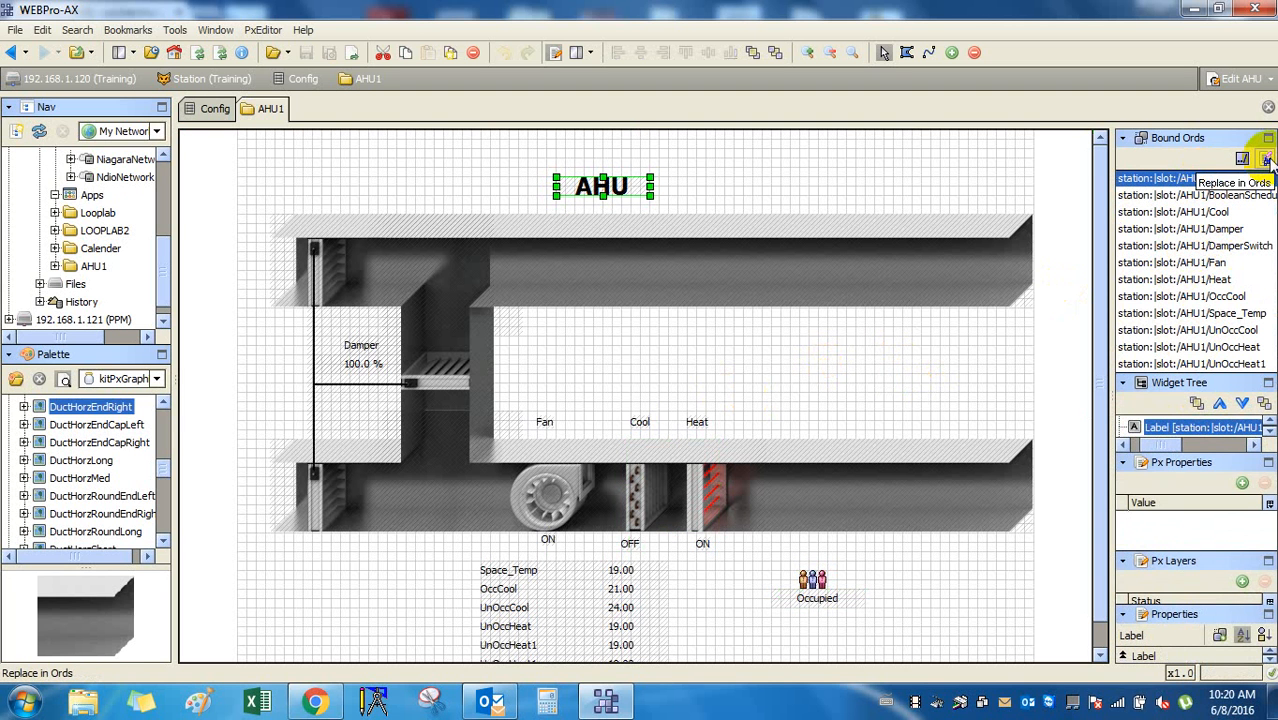
Open Replace in Ords and Relativize Ords, closing both without changes.
{"action": "left_click", "coordinate": [1266, 160]}
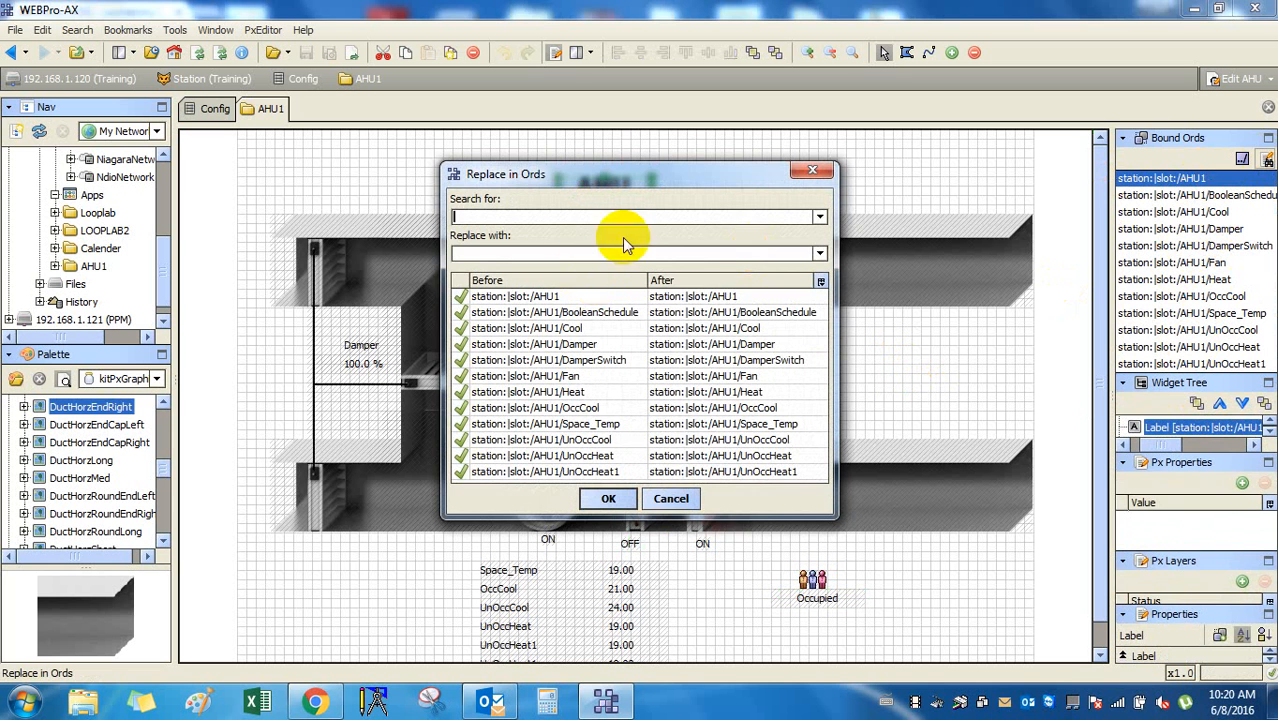
{"action": "left_click", "coordinate": [814, 174]}
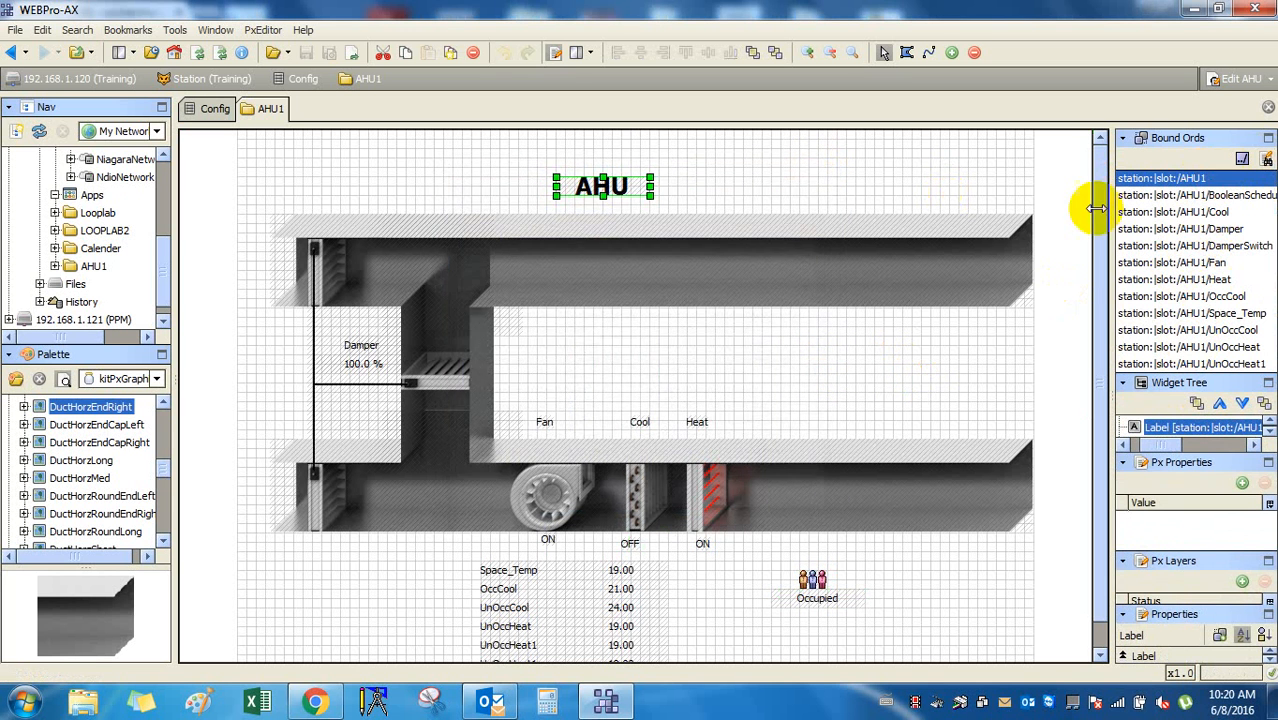
{"action": "left_click", "coordinate": [1242, 159]}
{"action": "left_click", "coordinate": [814, 213]}
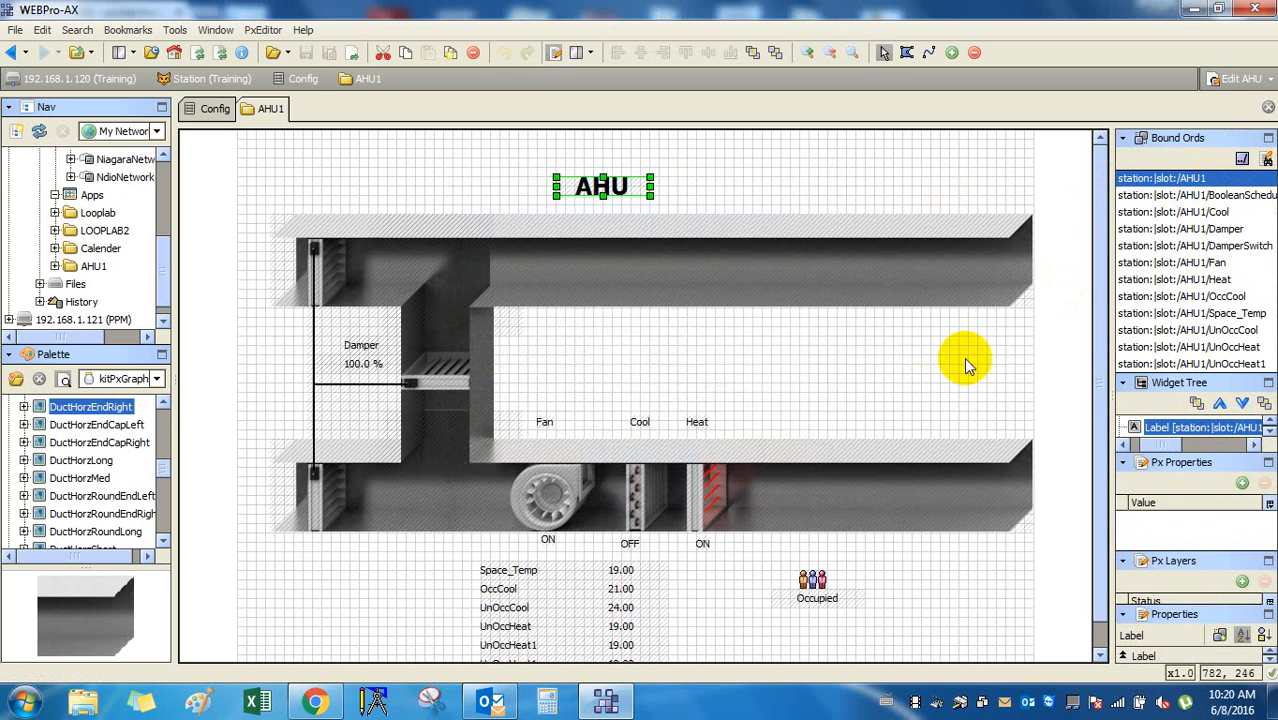
{"action": "left_click", "coordinate": [1033, 374]}
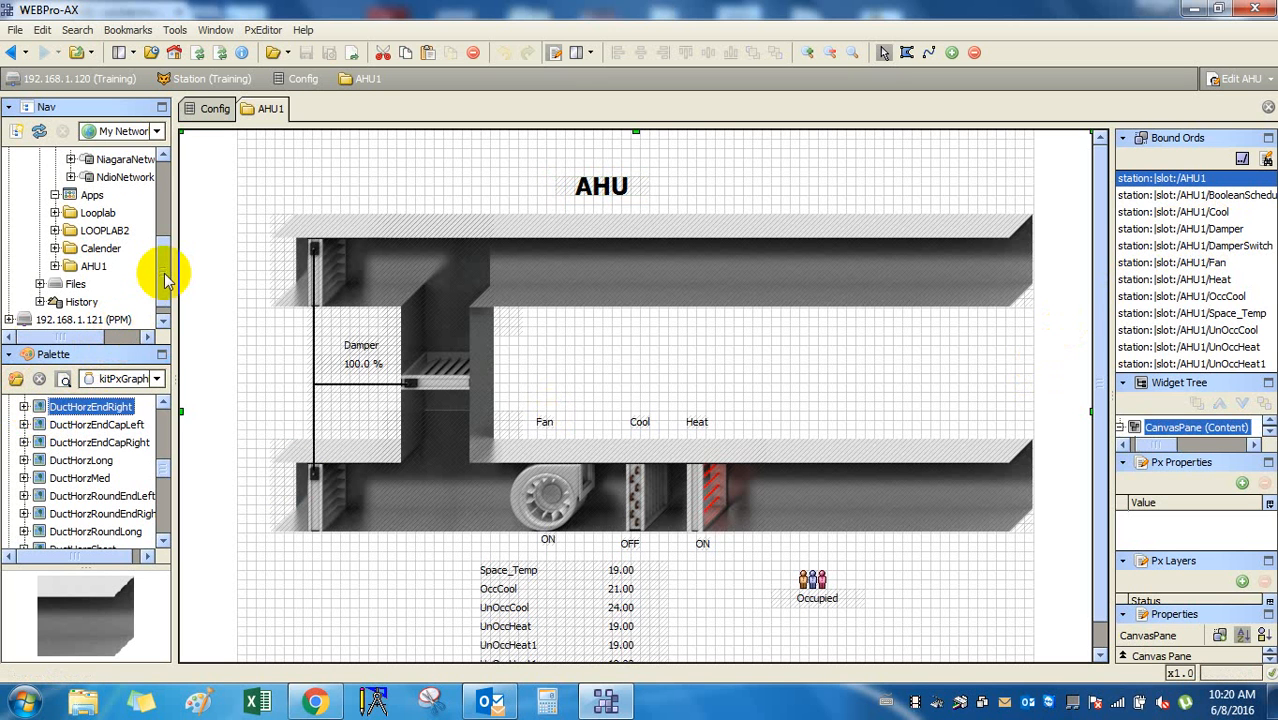
{"action": "mouse_move", "coordinate": [164, 271]}
{"action": "left_mouse_down"}
{"action": "mouse_move", "coordinate": [164, 251]}
{"action": "mouse_move", "coordinate": [164, 280]}
{"action": "left_mouse_up"}
{"action": "right_click", "coordinate": [88, 251]}
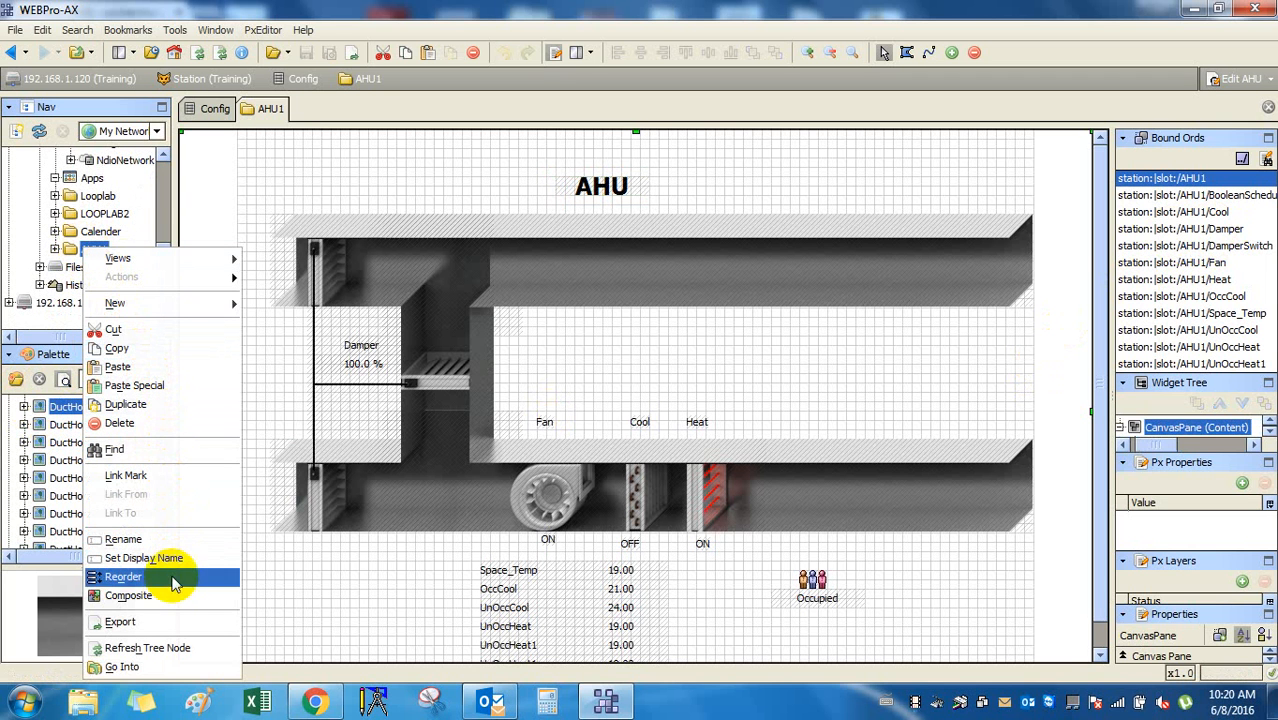
{"action": "left_click", "coordinate": [864, 395]}
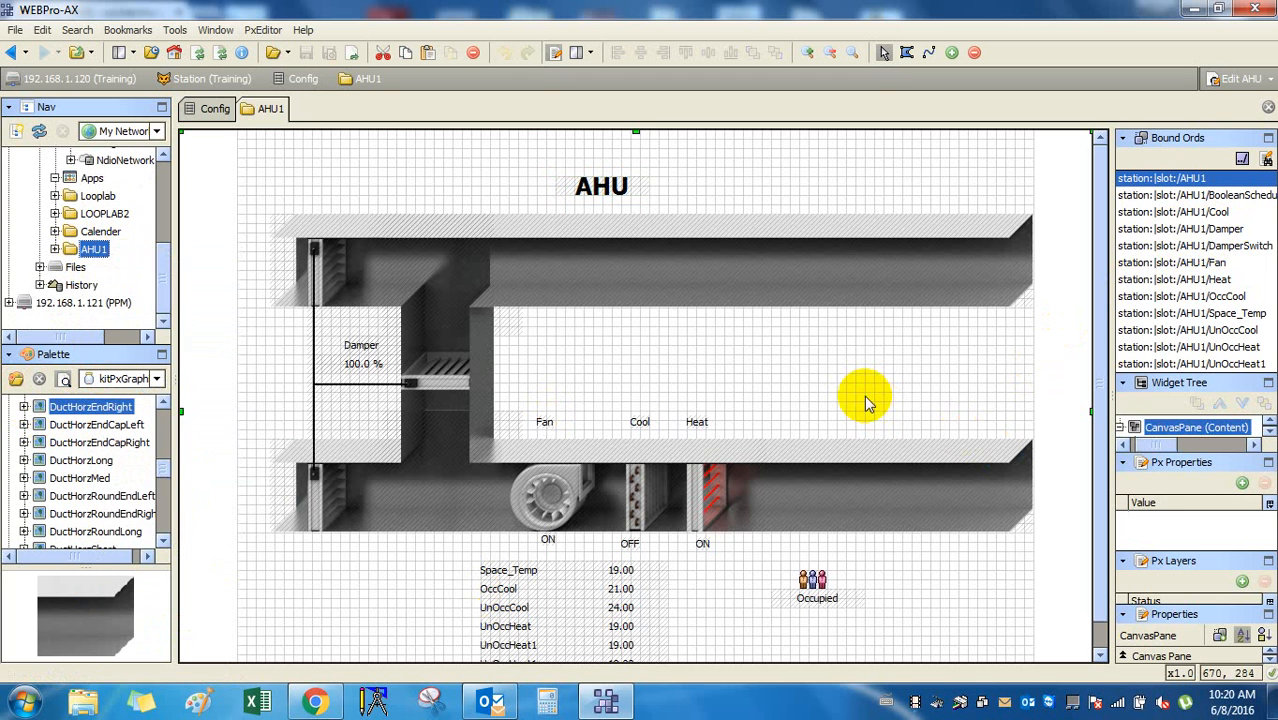
{"action": "left_click", "coordinate": [1198, 196]}
{"action": "left_click", "coordinate": [1208, 230]}
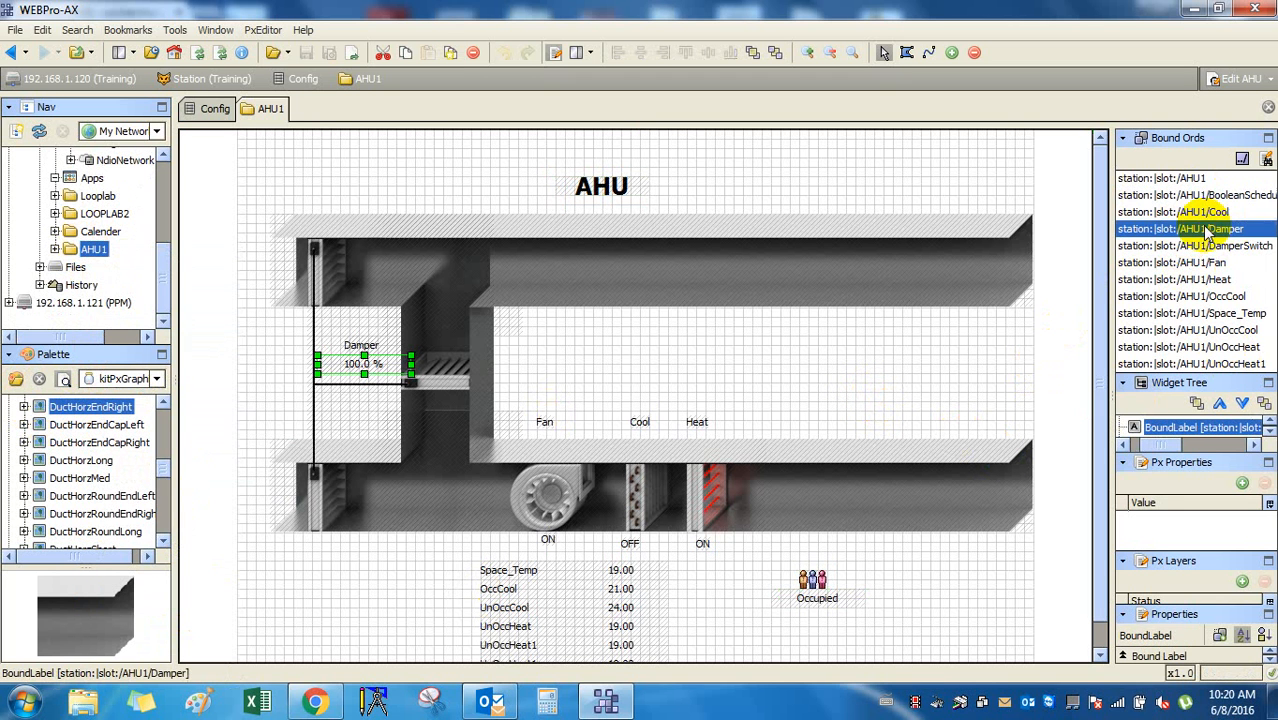
{"action": "left_click", "coordinate": [1205, 212]}
{"action": "left_click", "coordinate": [1210, 262]}
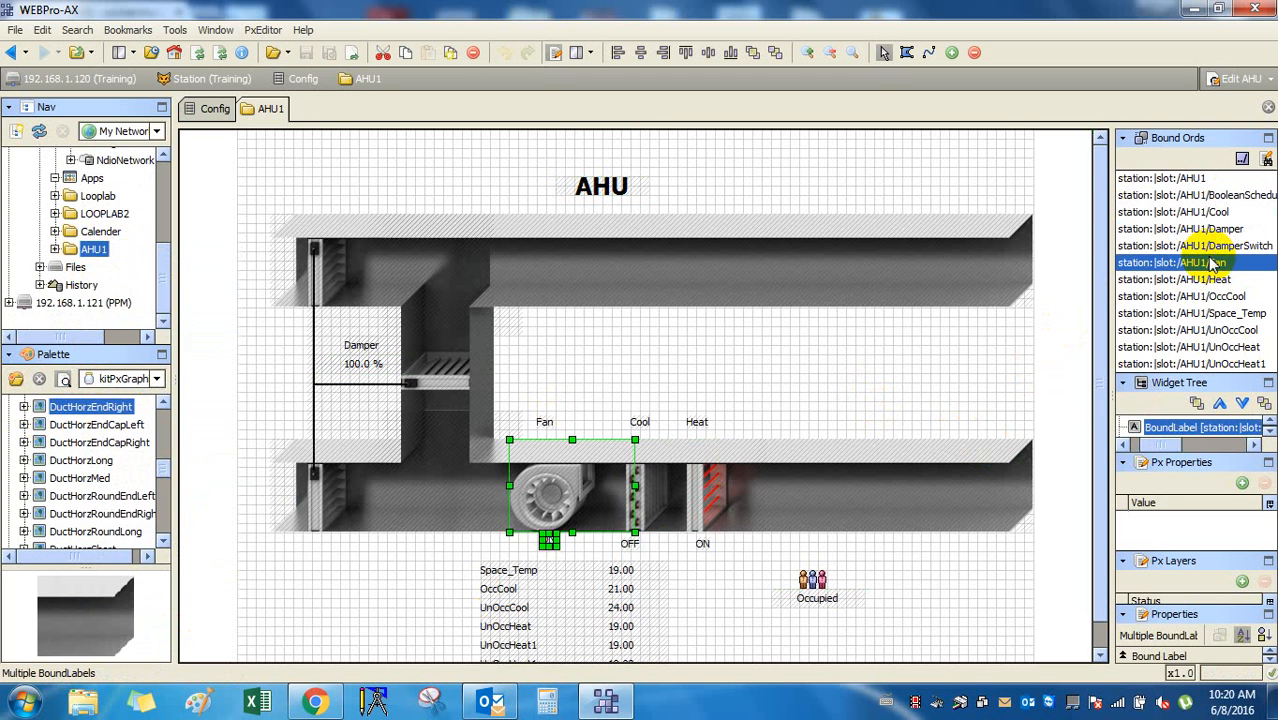
{"action": "left_click", "coordinate": [1205, 229]}
{"action": "left_click", "coordinate": [913, 172]}
{"action": "left_click", "coordinate": [615, 213]}
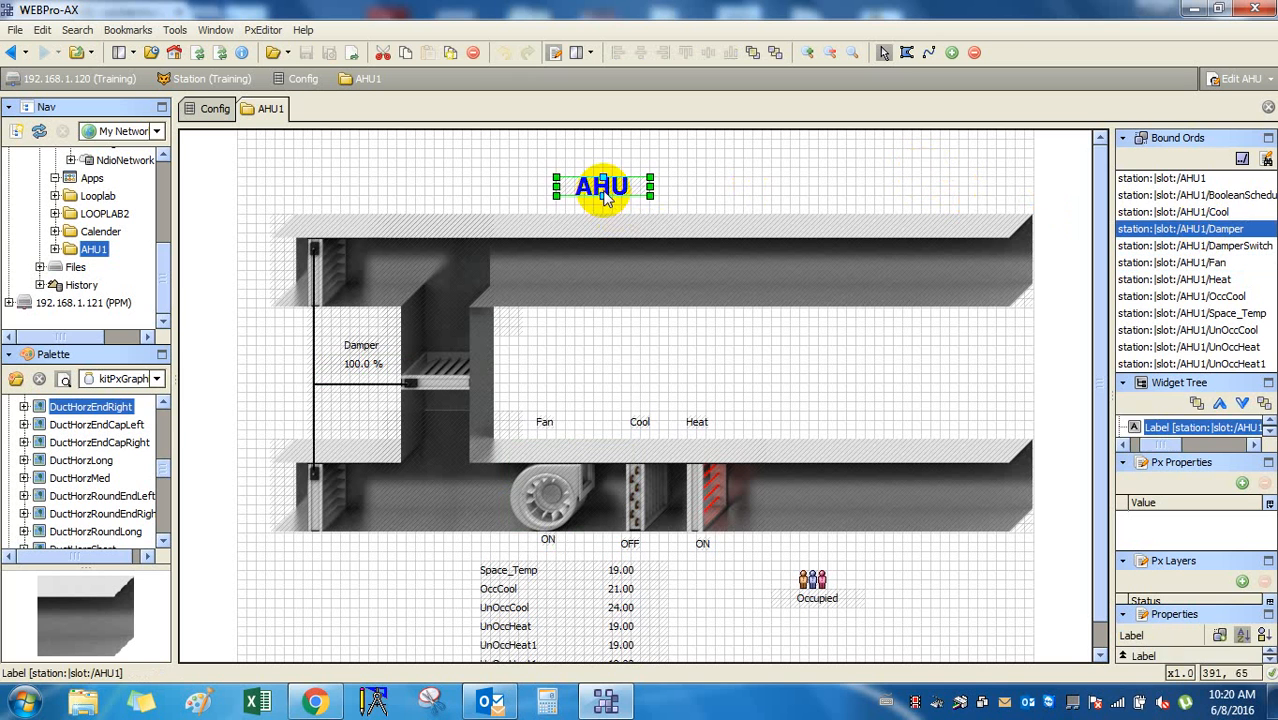
{"action": "left_click", "coordinate": [1033, 195]}
{"action": "left_click", "coordinate": [1180, 197]}
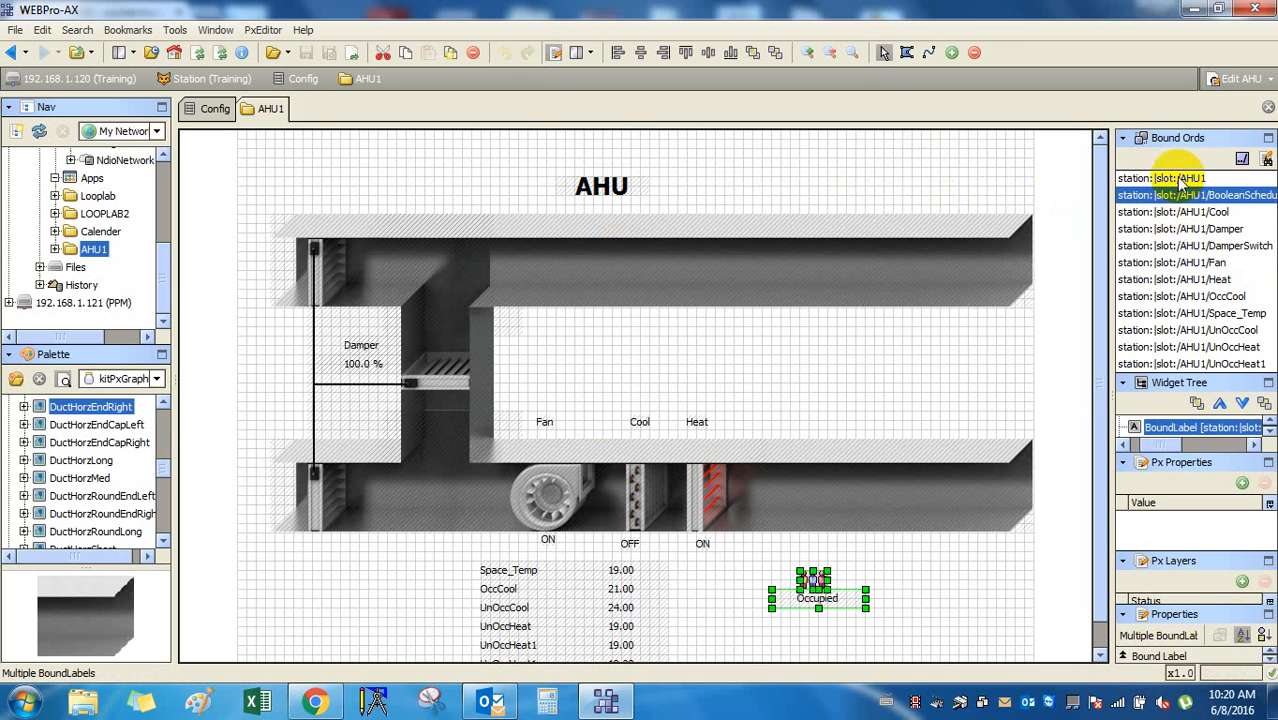
{"action": "left_click", "coordinate": [1150, 178]}
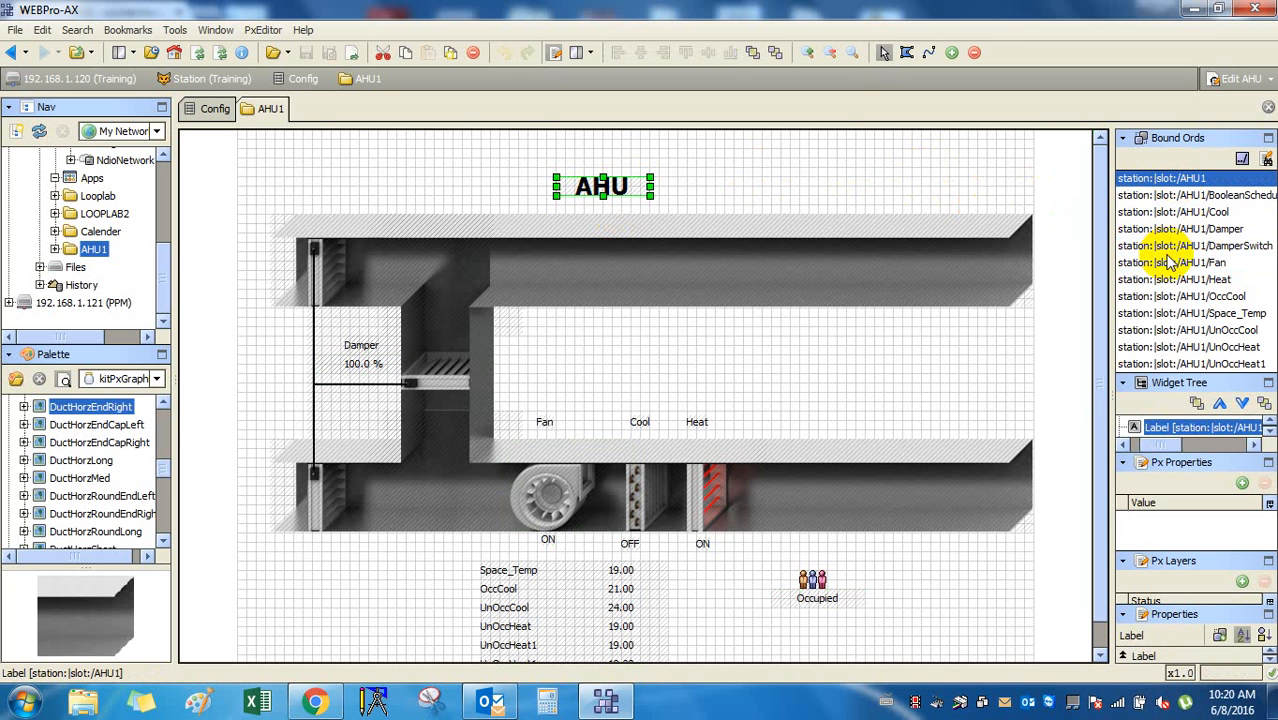
{"action": "left_click", "coordinate": [490, 703]}
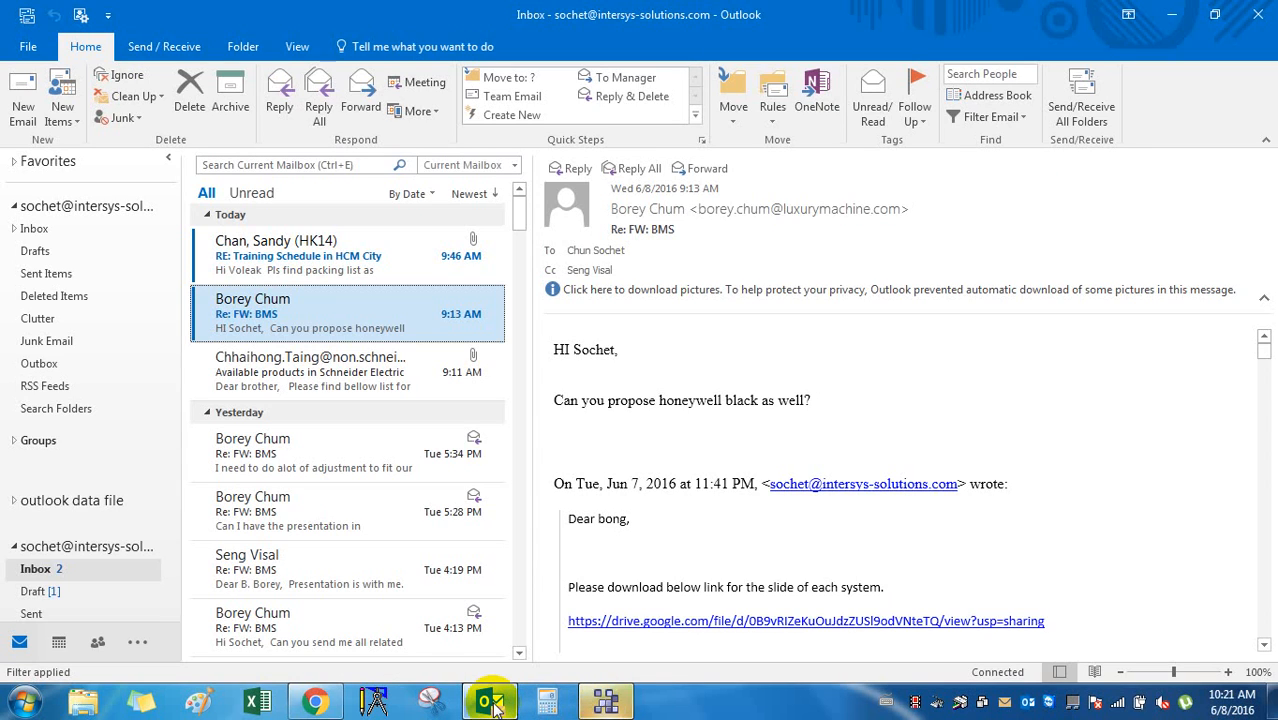
{"action": "left_click", "coordinate": [490, 703]}
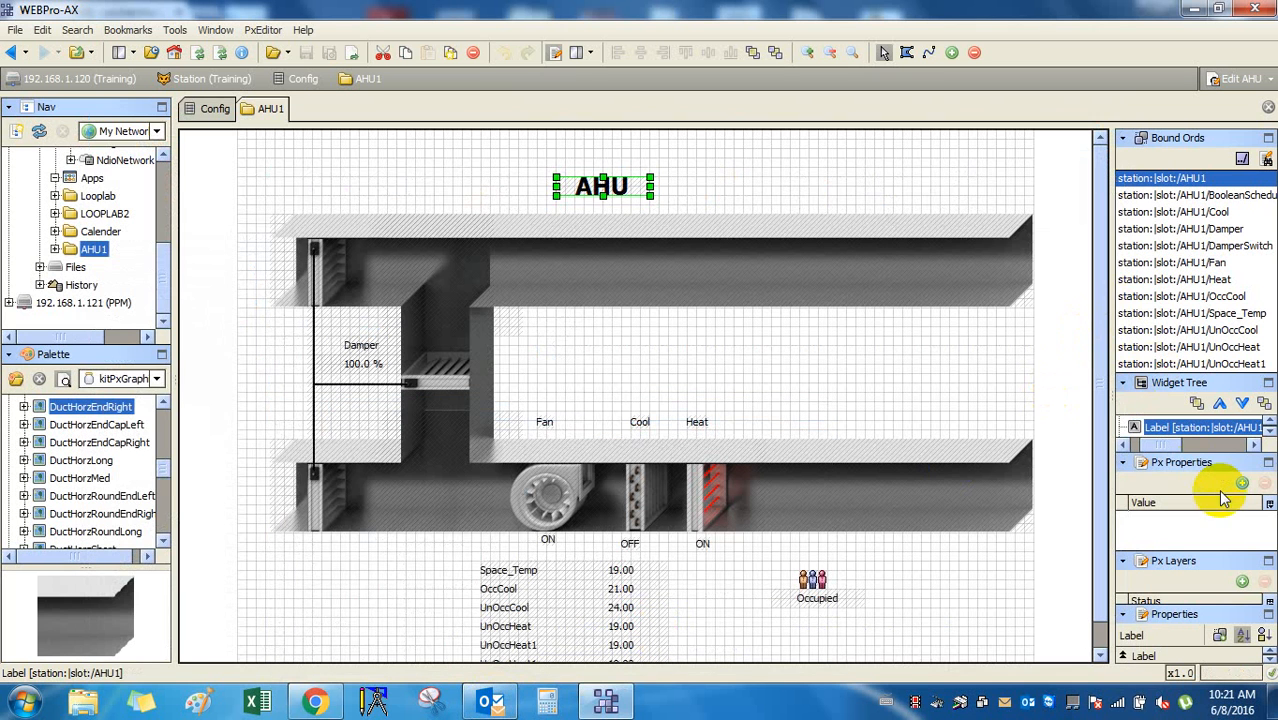
Inspect the UnOccHeat1, UnOccCool, AHU1 and BooleanSchedule bindings, then close the Relativize Ords dialog.
{"action": "left_click", "coordinate": [1222, 366]}
{"action": "left_click", "coordinate": [1225, 330]}
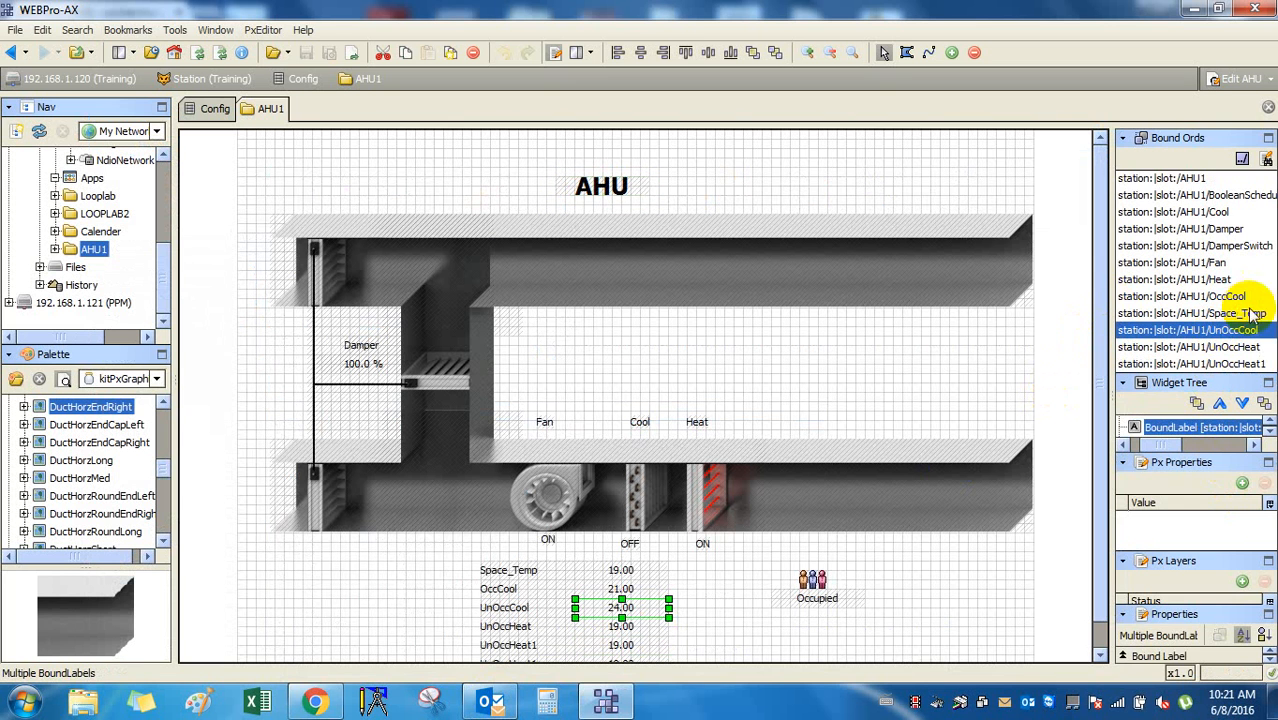
{"action": "left_click", "coordinate": [1187, 179]}
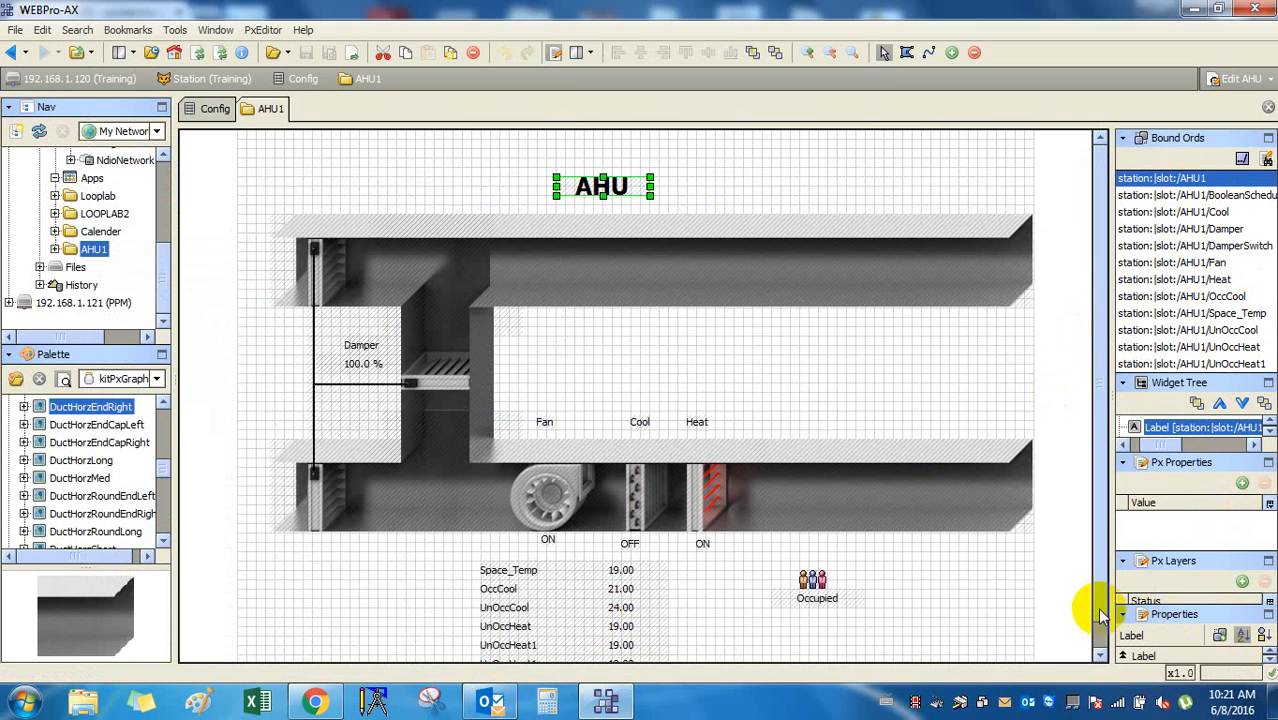
{"action": "mouse_move", "coordinate": [1100, 610]}
{"action": "left_mouse_down"}
{"action": "mouse_move", "coordinate": [1099, 646]}
{"action": "mouse_move", "coordinate": [1099, 592]}
{"action": "left_mouse_up"}
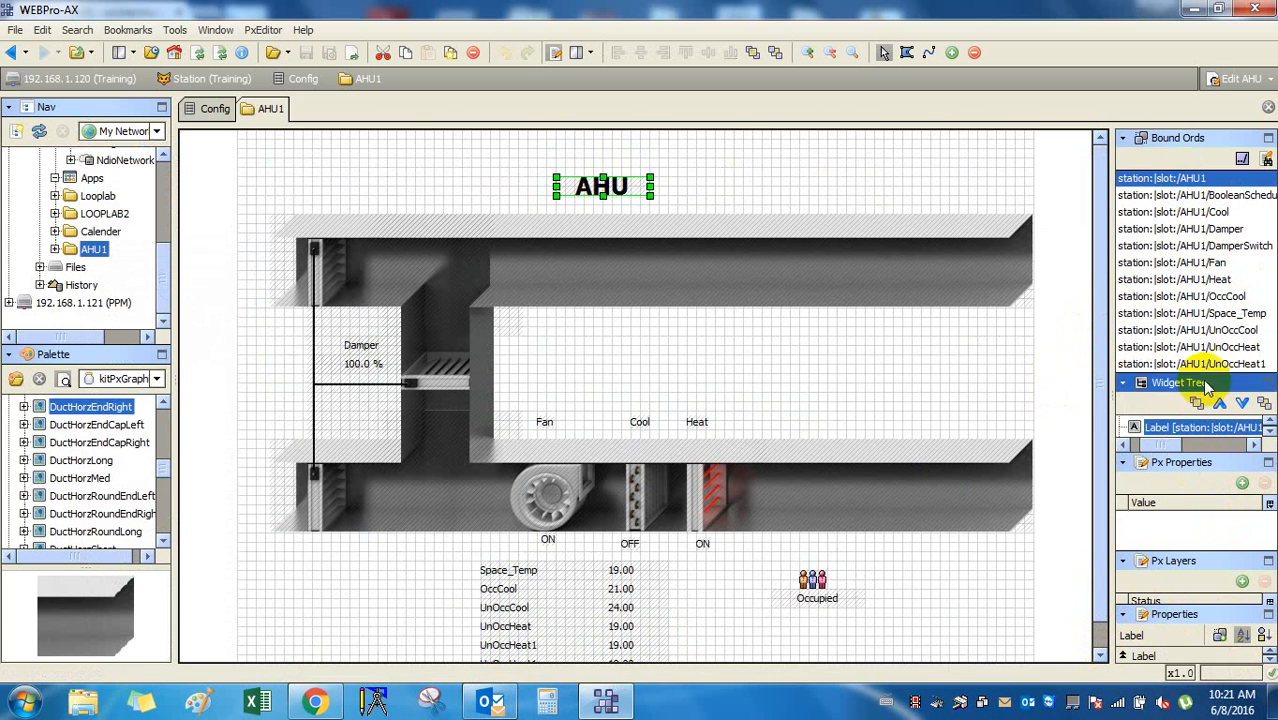
{"action": "left_click", "coordinate": [1170, 195]}
{"action": "left_click", "coordinate": [1242, 160]}
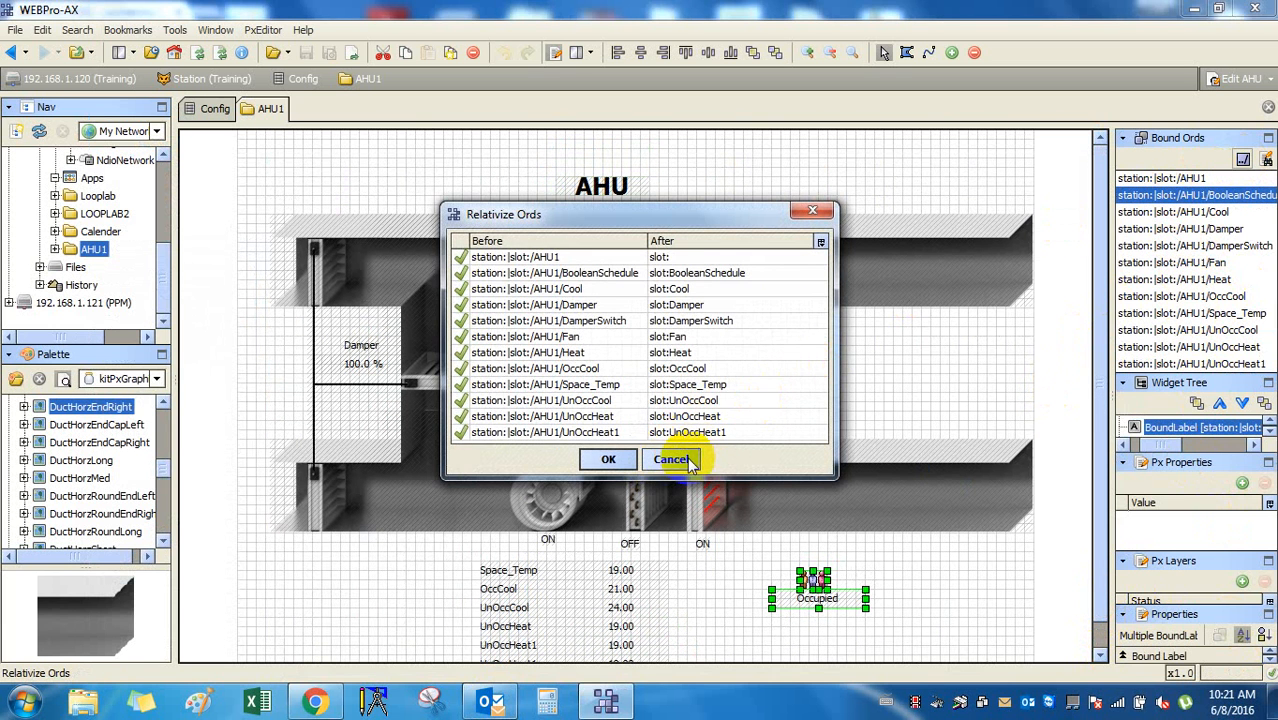
{"action": "left_click", "coordinate": [819, 245]}
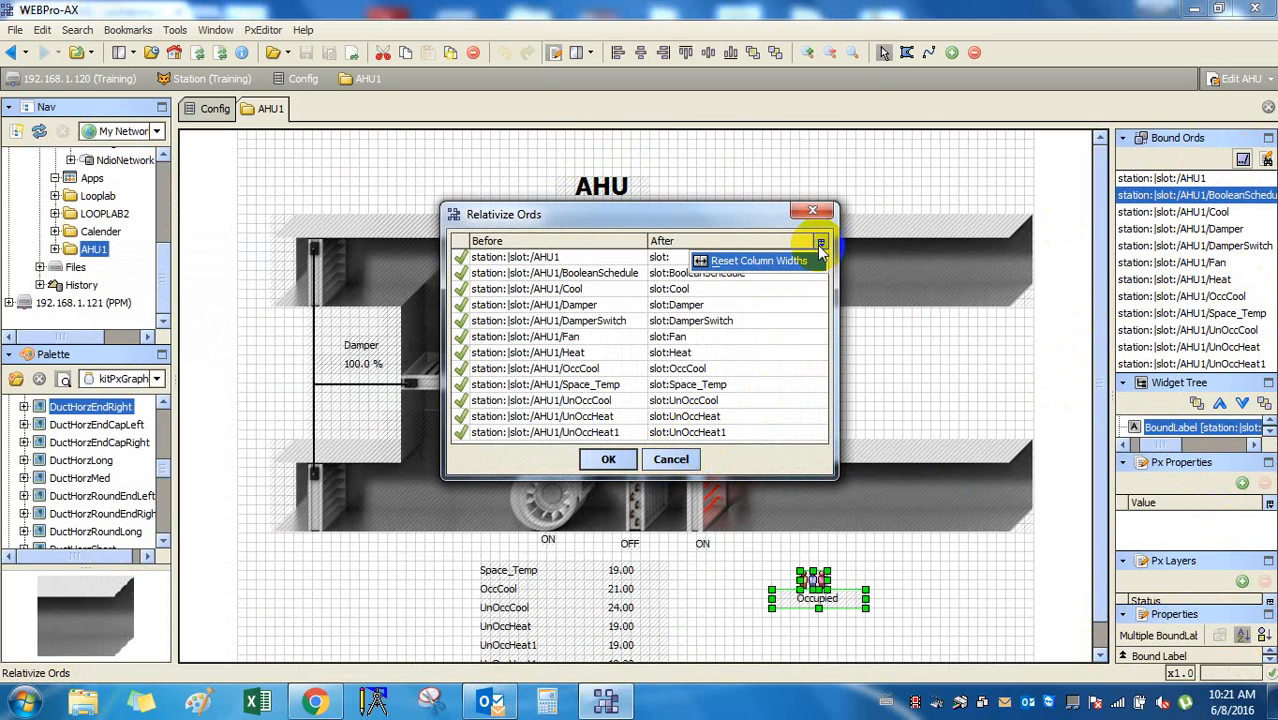
{"action": "key", "text": "Escape"}
{"action": "key", "text": "Escape"}
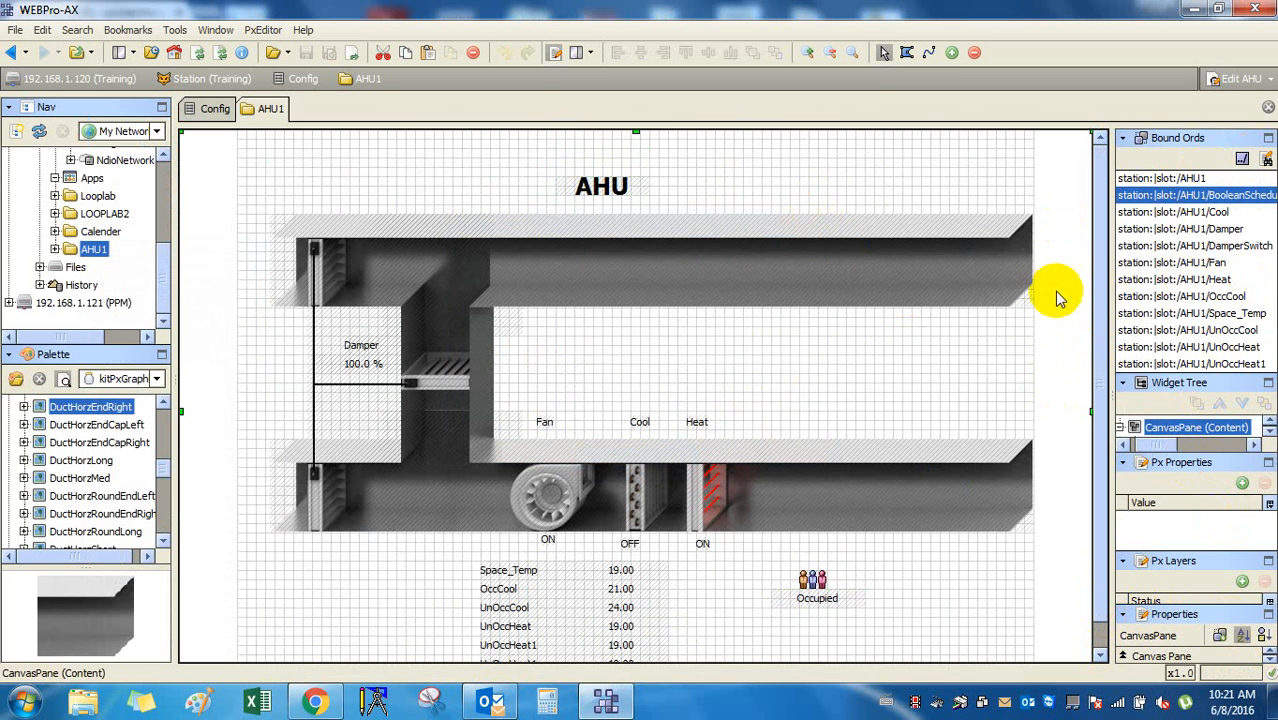
Check the Heat and Damper bindings, then show the station's Config property sheet.
{"action": "left_click", "coordinate": [1265, 141]}
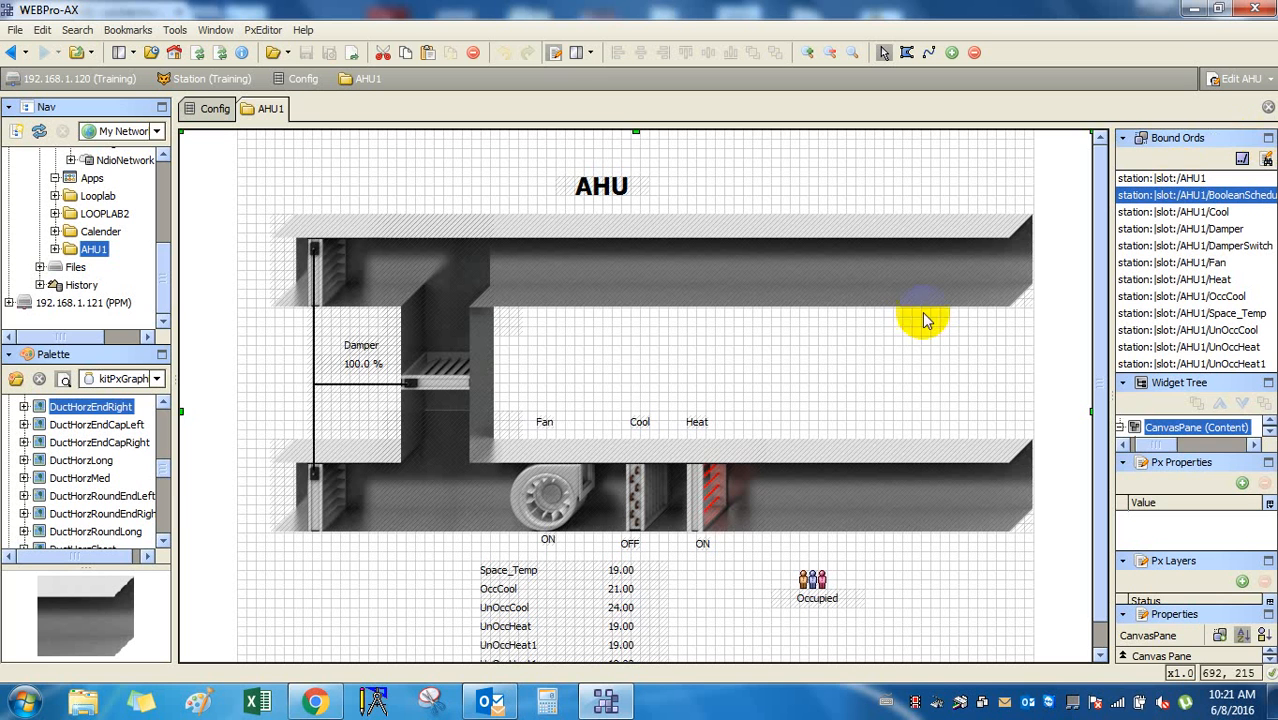
{"action": "left_click", "coordinate": [697, 520]}
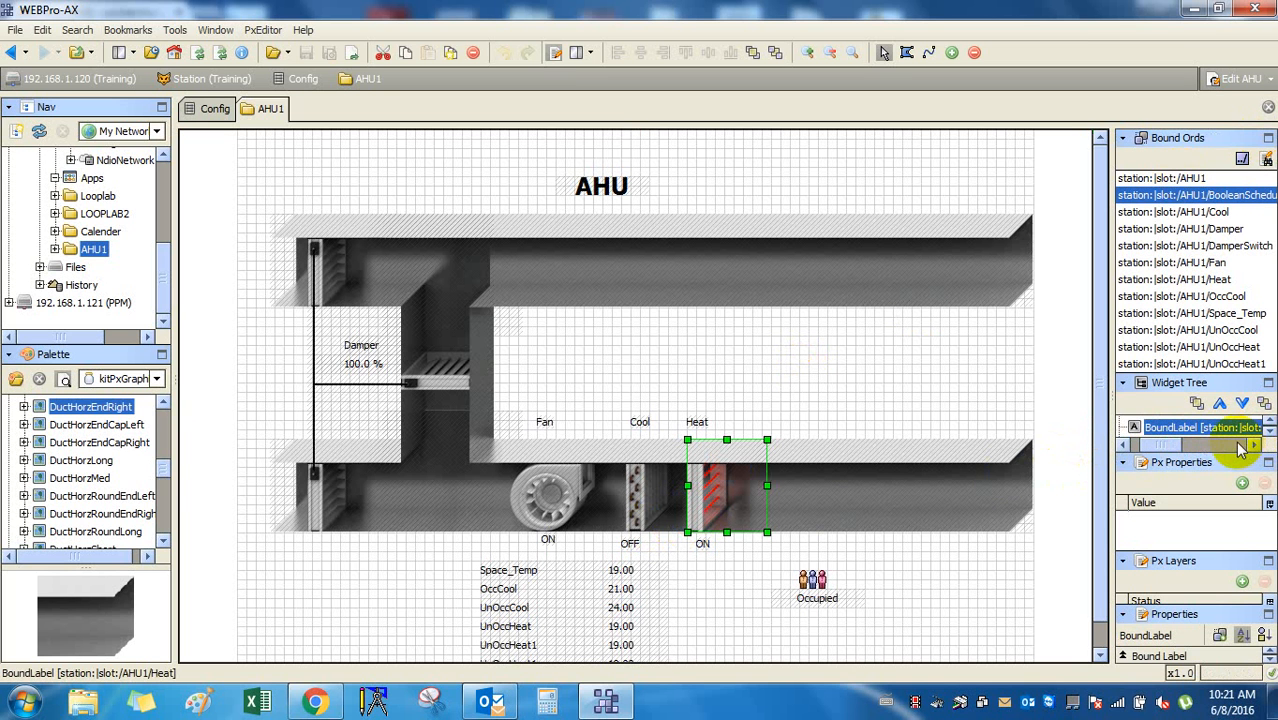
{"action": "left_click", "coordinate": [1232, 364]}
{"action": "left_click", "coordinate": [1205, 229]}
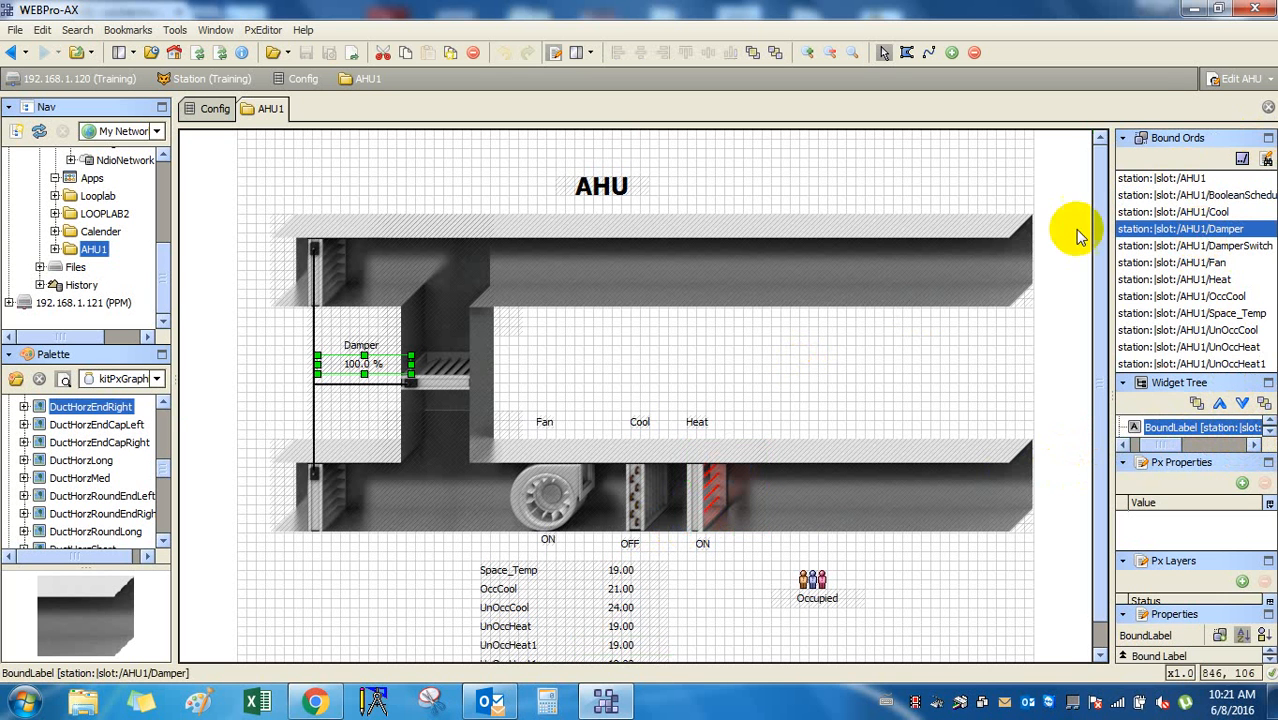
{"action": "left_click", "coordinate": [212, 112]}
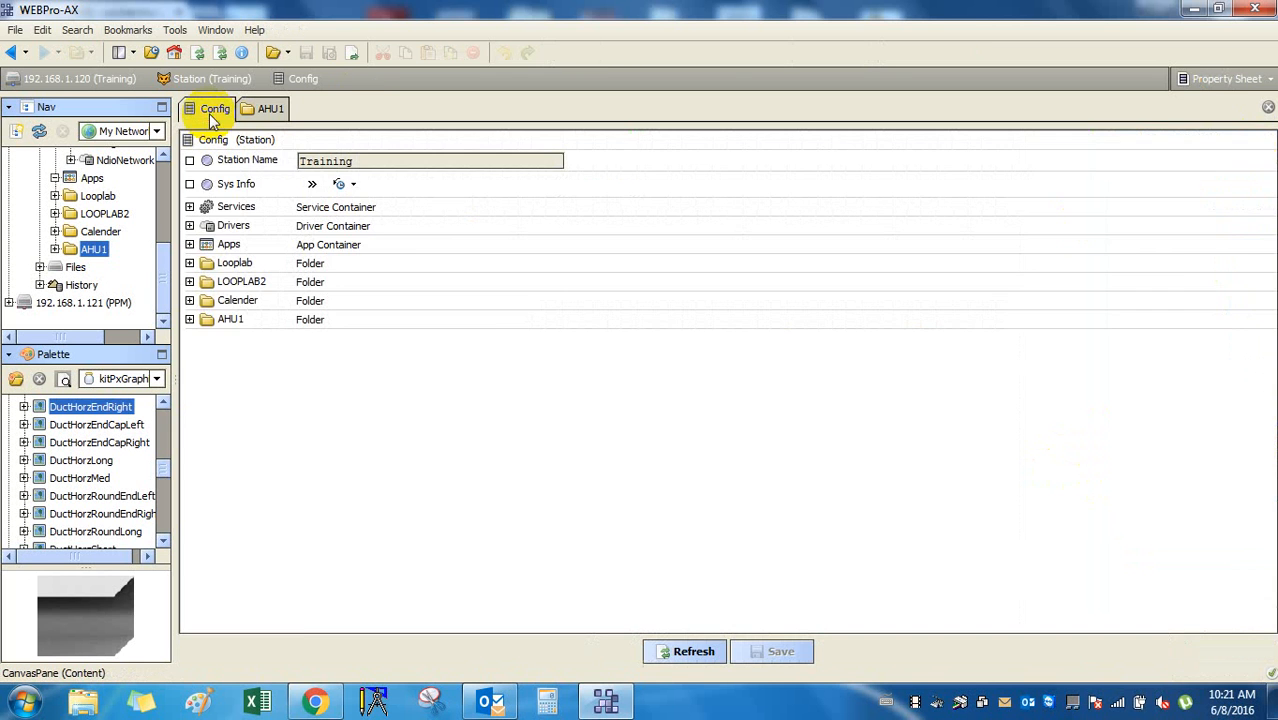
Return to the AHU1 graphic and view the canvas pane's properties, cancelling without changes.
{"action": "left_click", "coordinate": [270, 108]}
{"action": "right_click", "coordinate": [752, 182]}
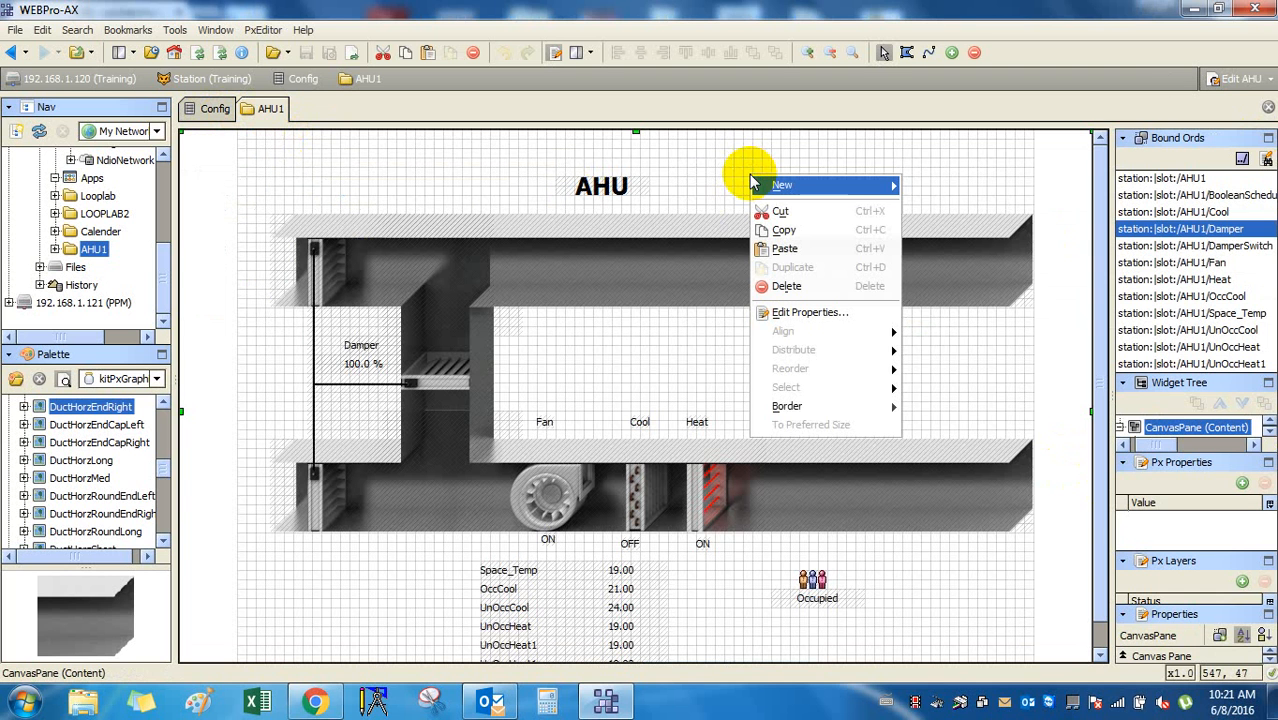
{"action": "mouse_move", "coordinate": [812, 414]}
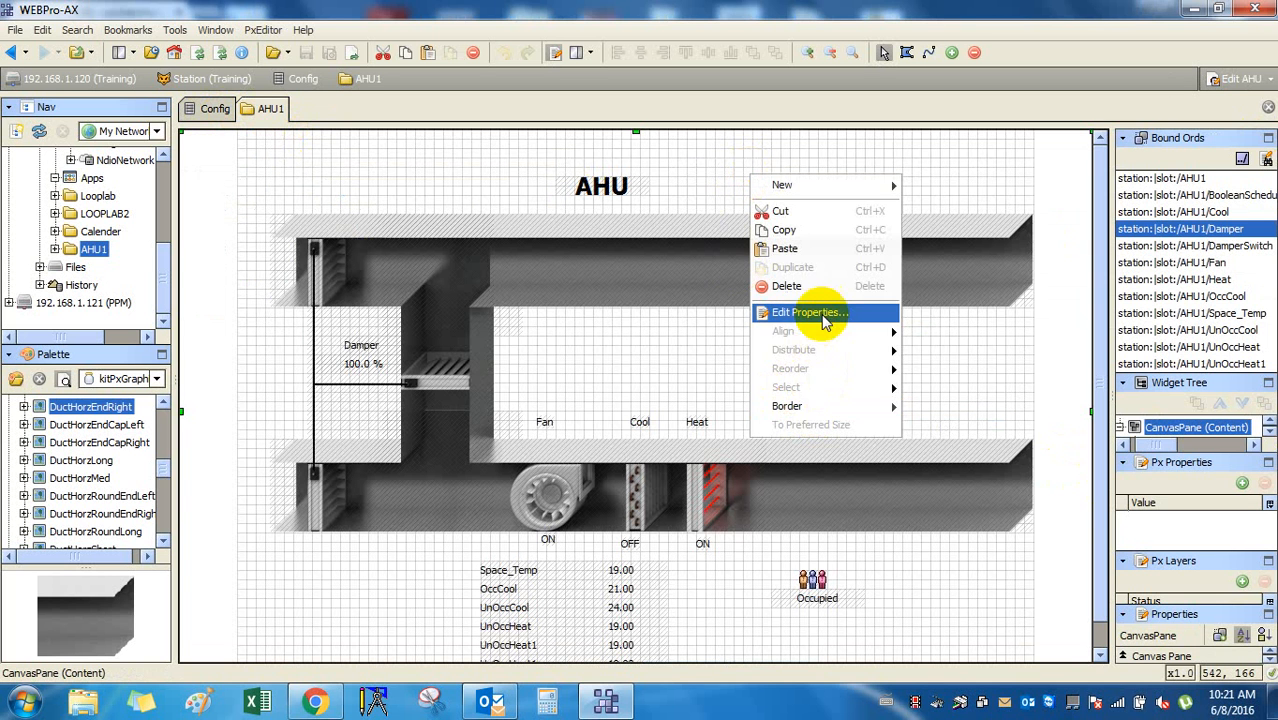
{"action": "left_click", "coordinate": [806, 312]}
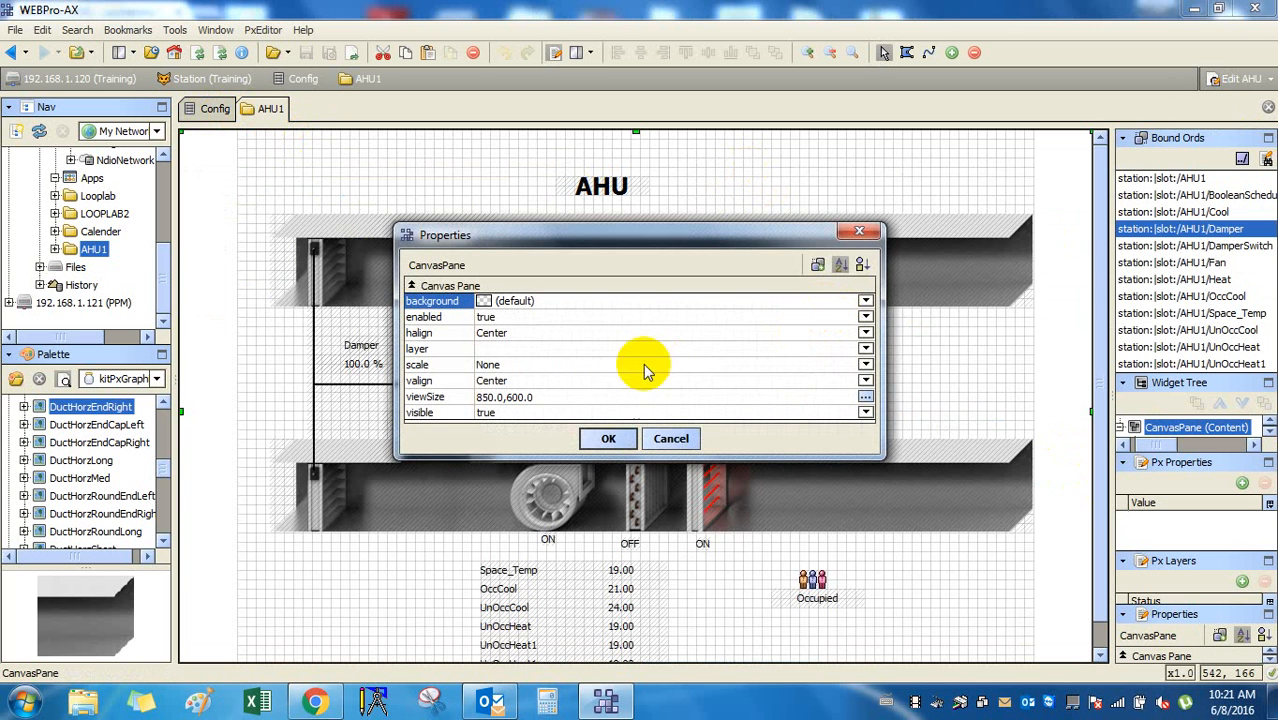
{"action": "left_click", "coordinate": [668, 438]}
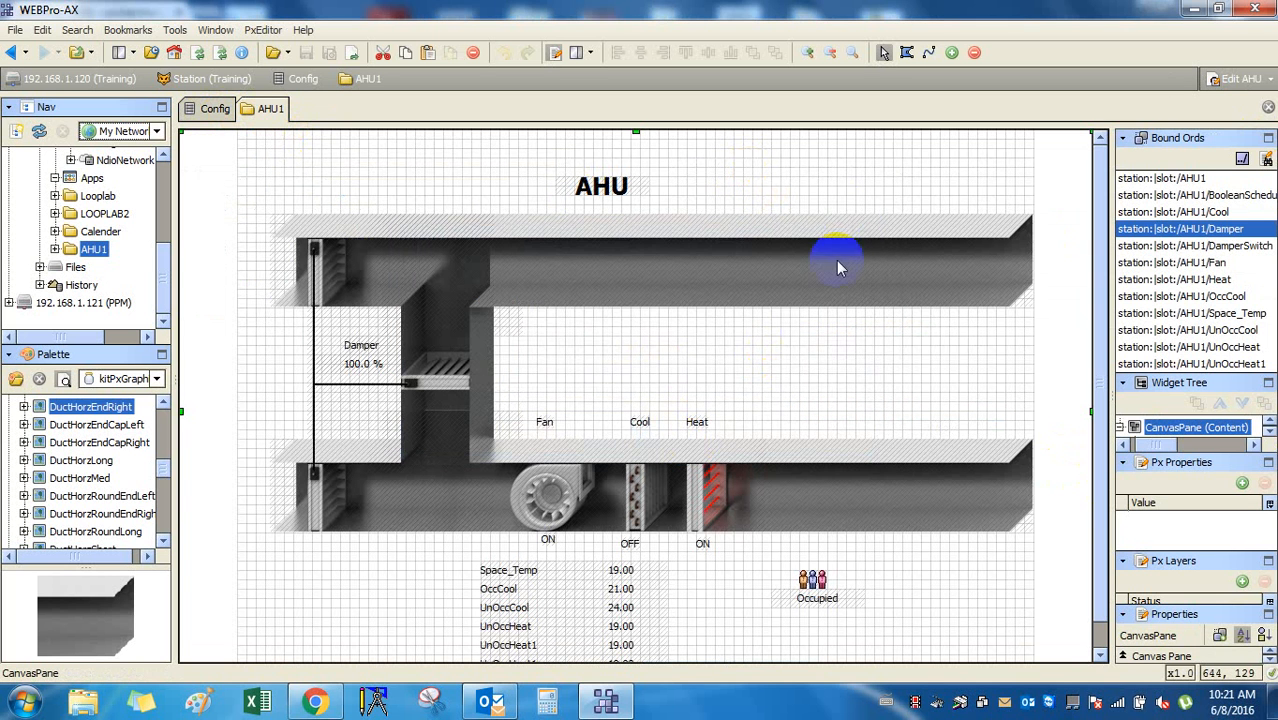
Scroll the Nav tree up to Config and collapse the Drivers branch.
{"action": "left_click", "coordinate": [1050, 358]}
{"action": "left_click_drag", "start_coordinate": [163, 290], "coordinate": [163, 256]}
{"action": "left_click", "coordinate": [55, 195]}
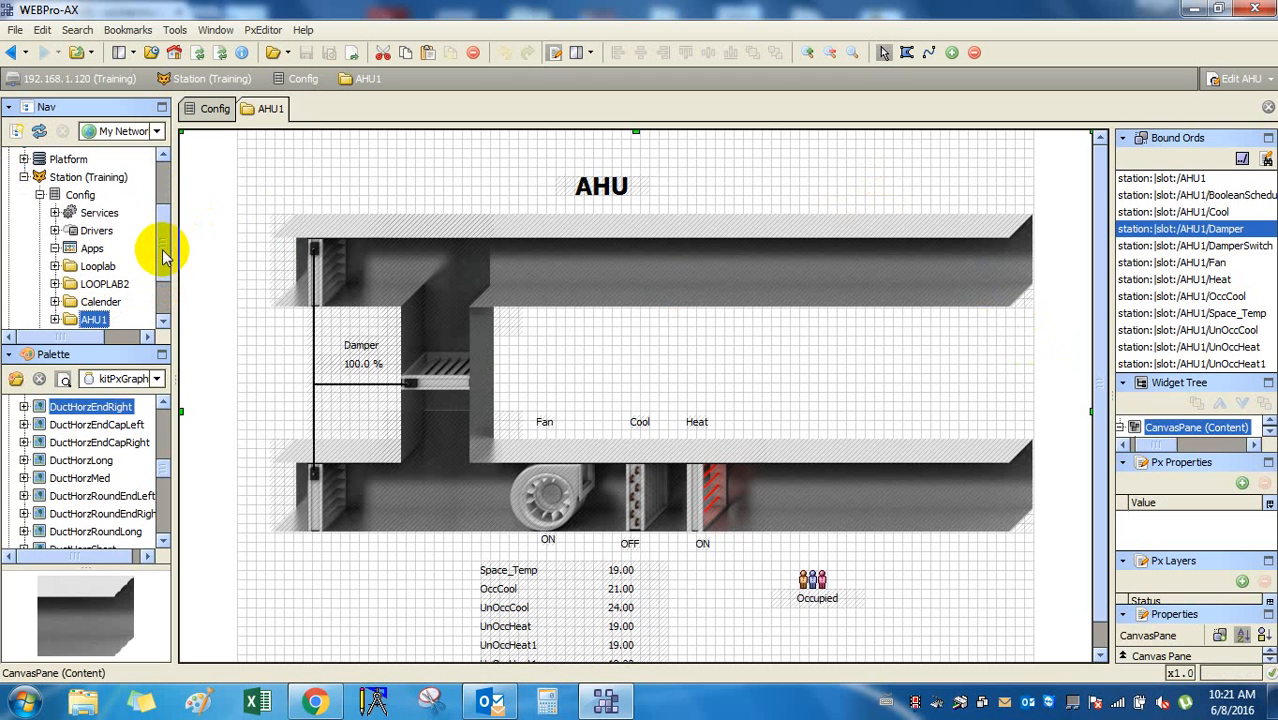
Inspect the bindings of the Cool and Heat value labels and the Cool caption.
{"action": "left_click", "coordinate": [1060, 337]}
{"action": "scroll", "coordinate": [876, 400], "scroll_direction": "down", "scroll_amount": 1}
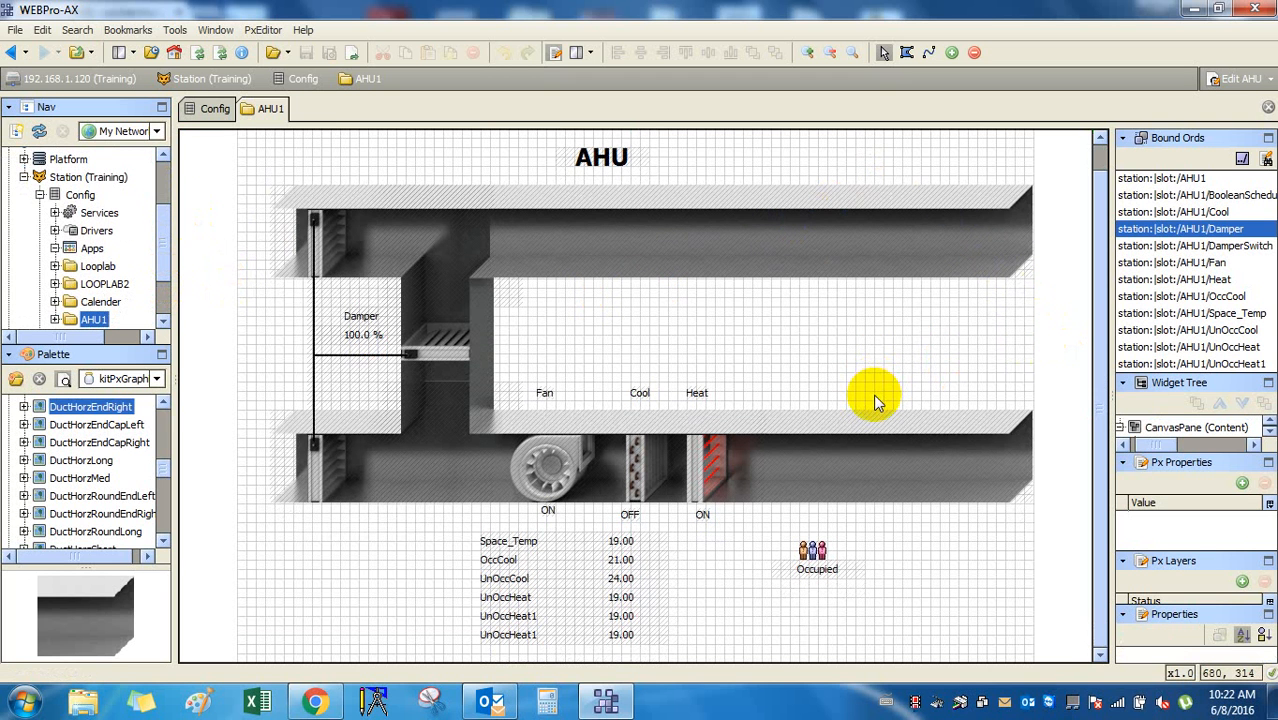
{"action": "left_click", "coordinate": [645, 470]}
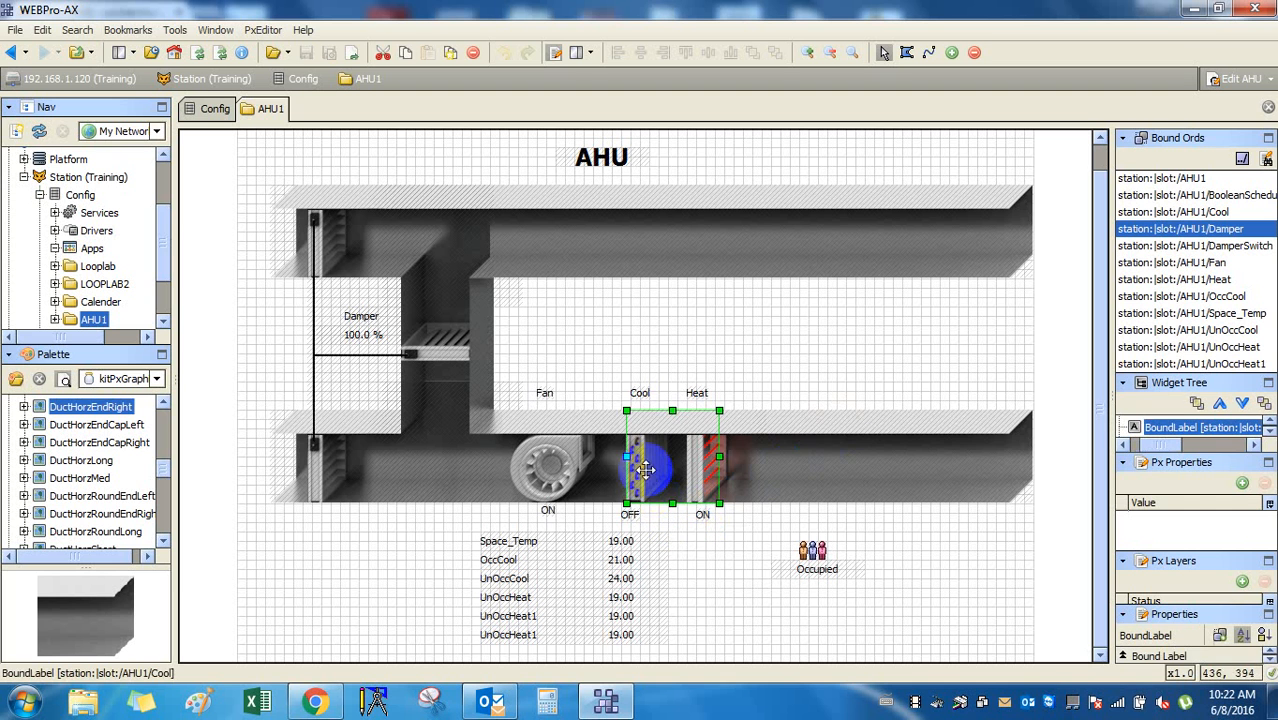
{"action": "left_click", "coordinate": [707, 466]}
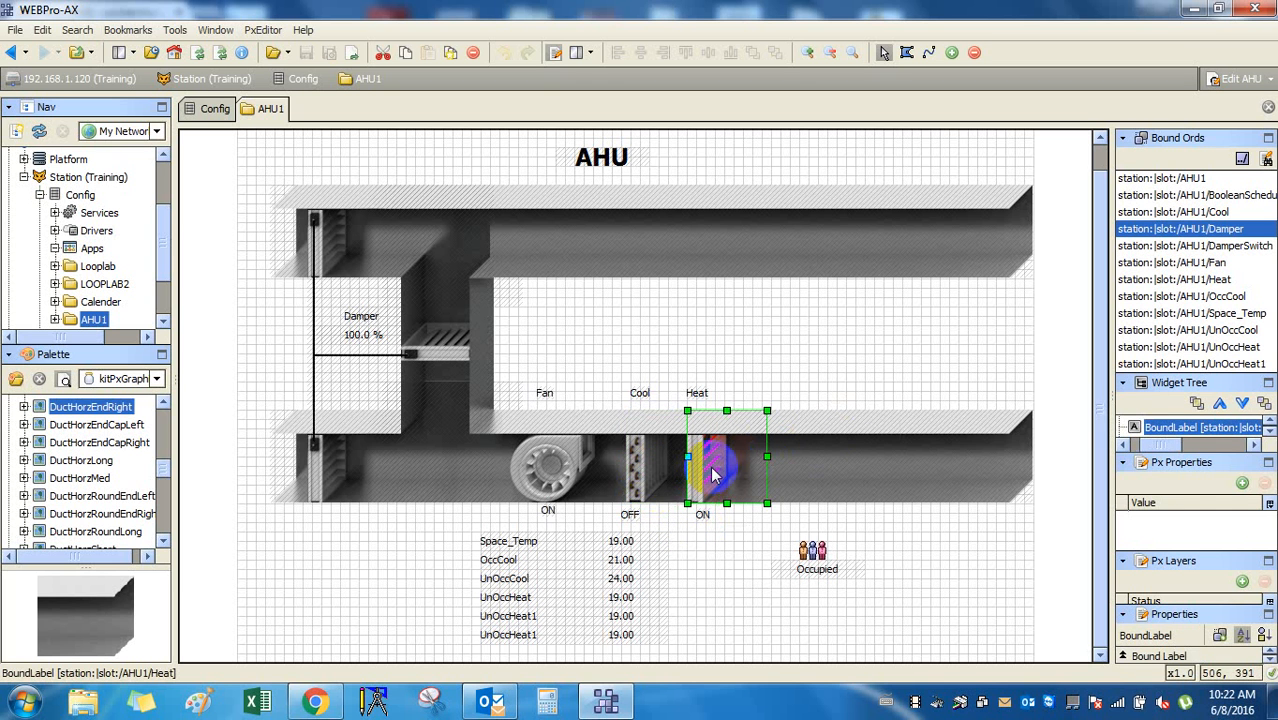
{"action": "left_click", "coordinate": [655, 475]}
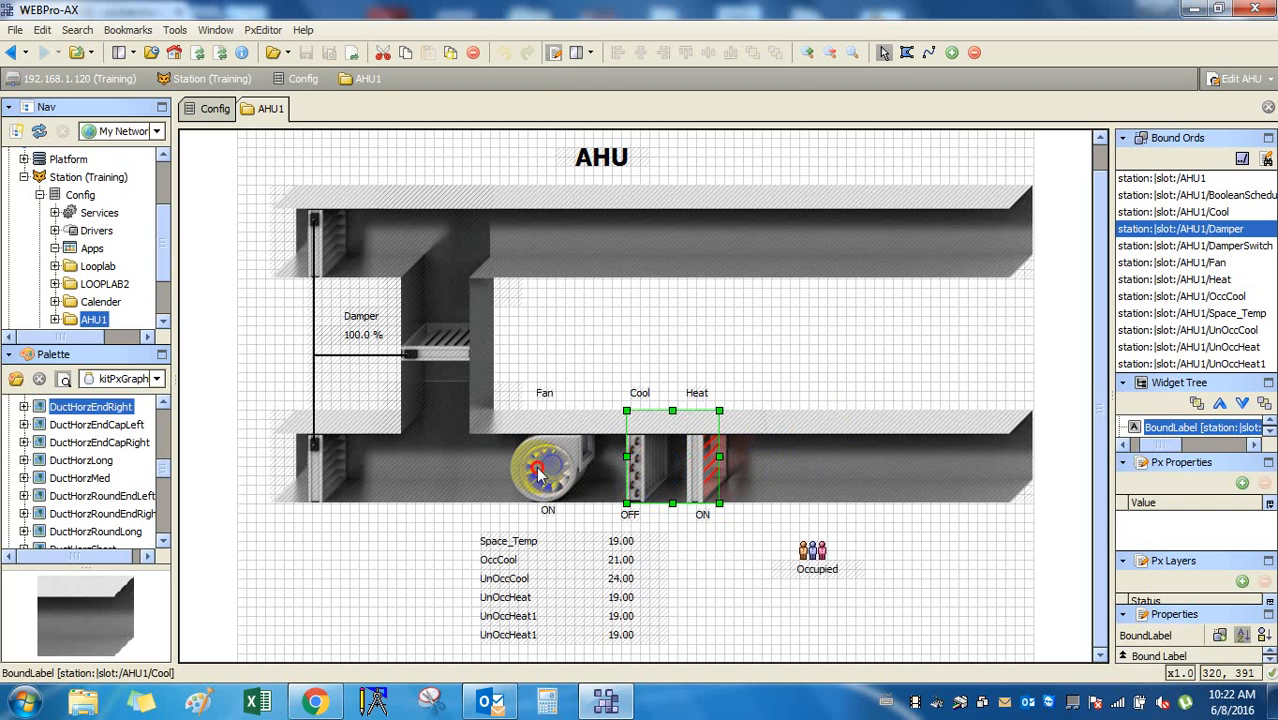
{"action": "left_click", "coordinate": [641, 393]}
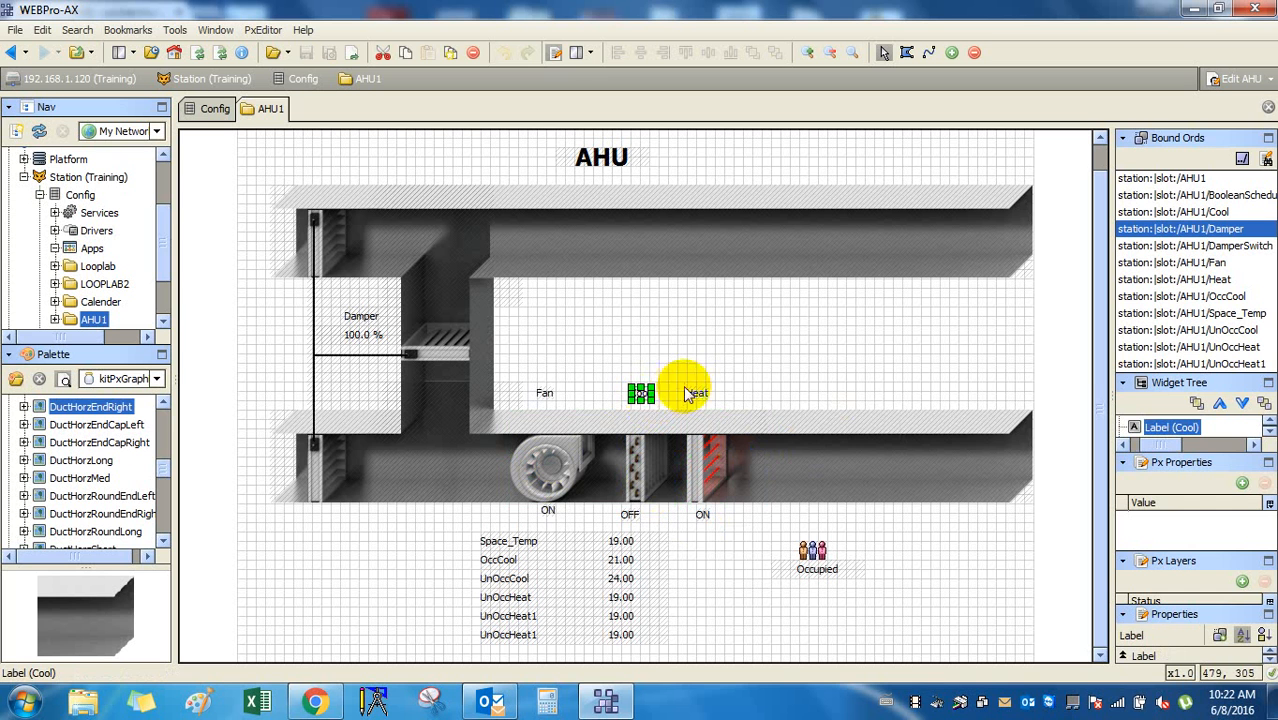
{"action": "left_click", "coordinate": [796, 389]}
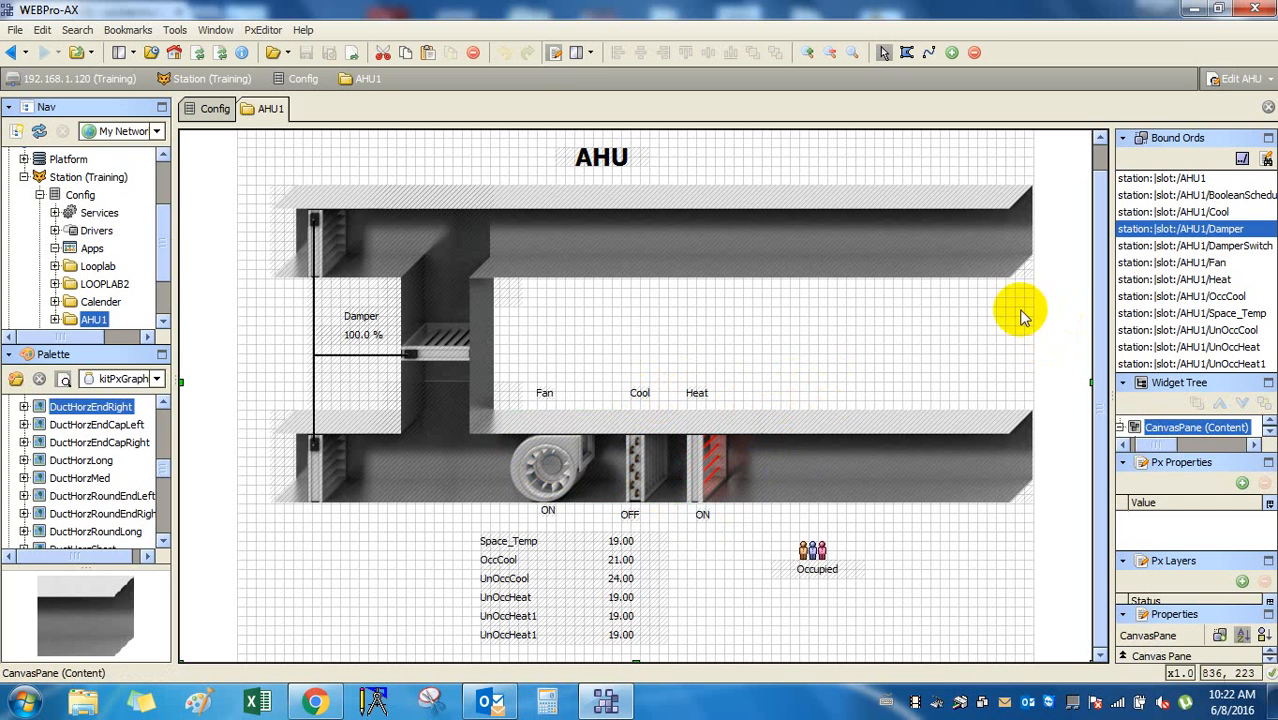
{"action": "left_click", "coordinate": [1063, 309]}
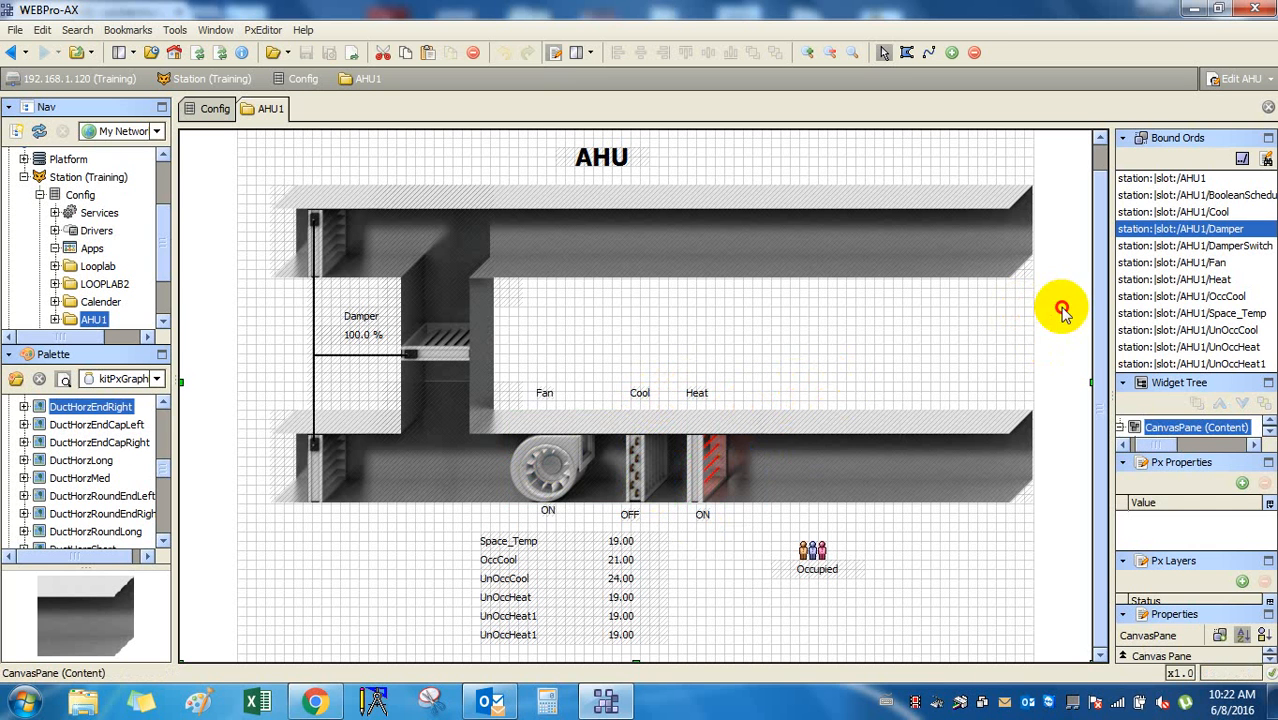
Widen the side panels so full ords like station:|slot:/AHU1/BooleanSchedule are readable.
{"action": "left_click", "coordinate": [1186, 179]}
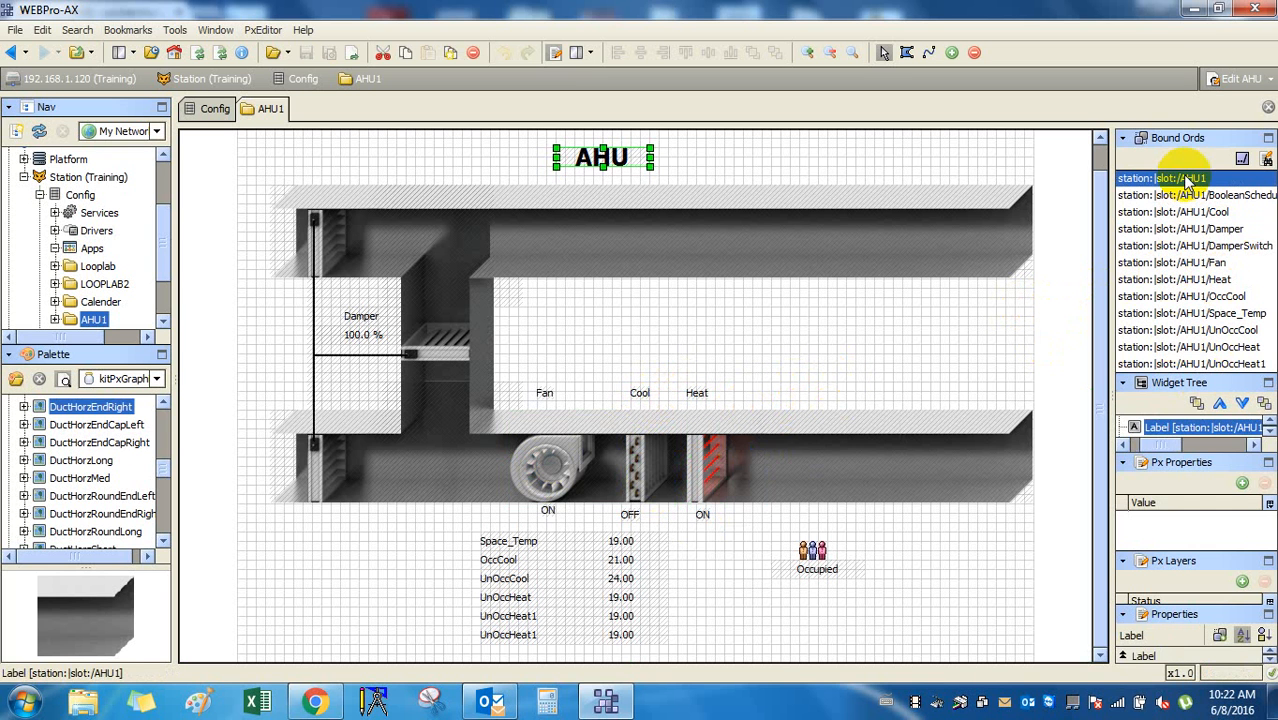
{"action": "left_click_drag", "start_coordinate": [1194, 382], "coordinate": [1197, 387]}
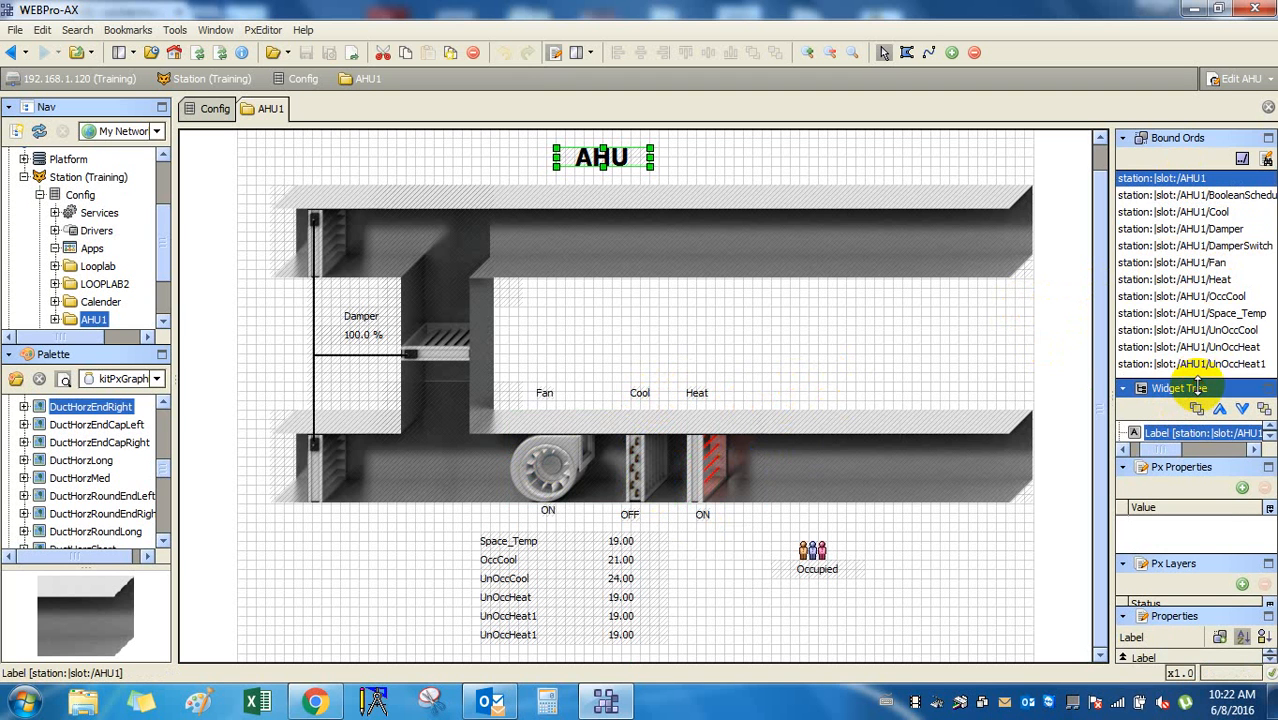
{"action": "left_click_drag", "start_coordinate": [1110, 350], "coordinate": [1022, 368]}
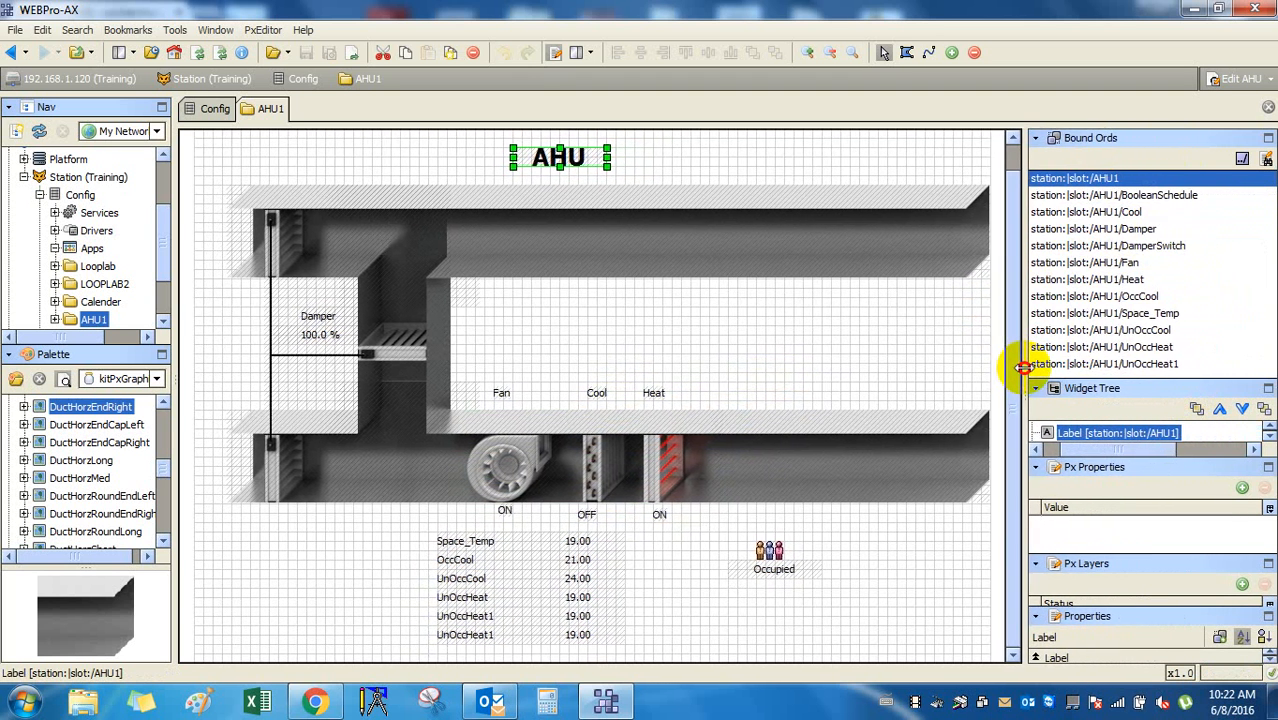
{"action": "left_click", "coordinate": [993, 350]}
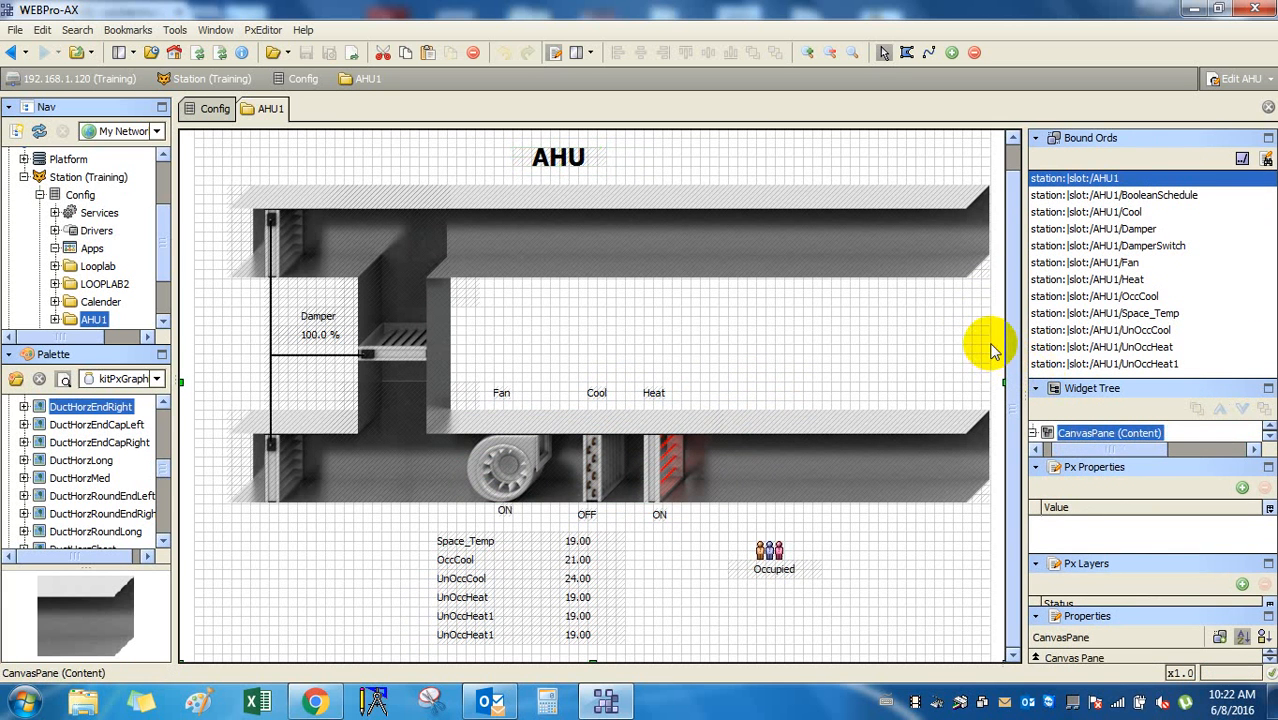
{"action": "right_click", "coordinate": [1099, 188]}
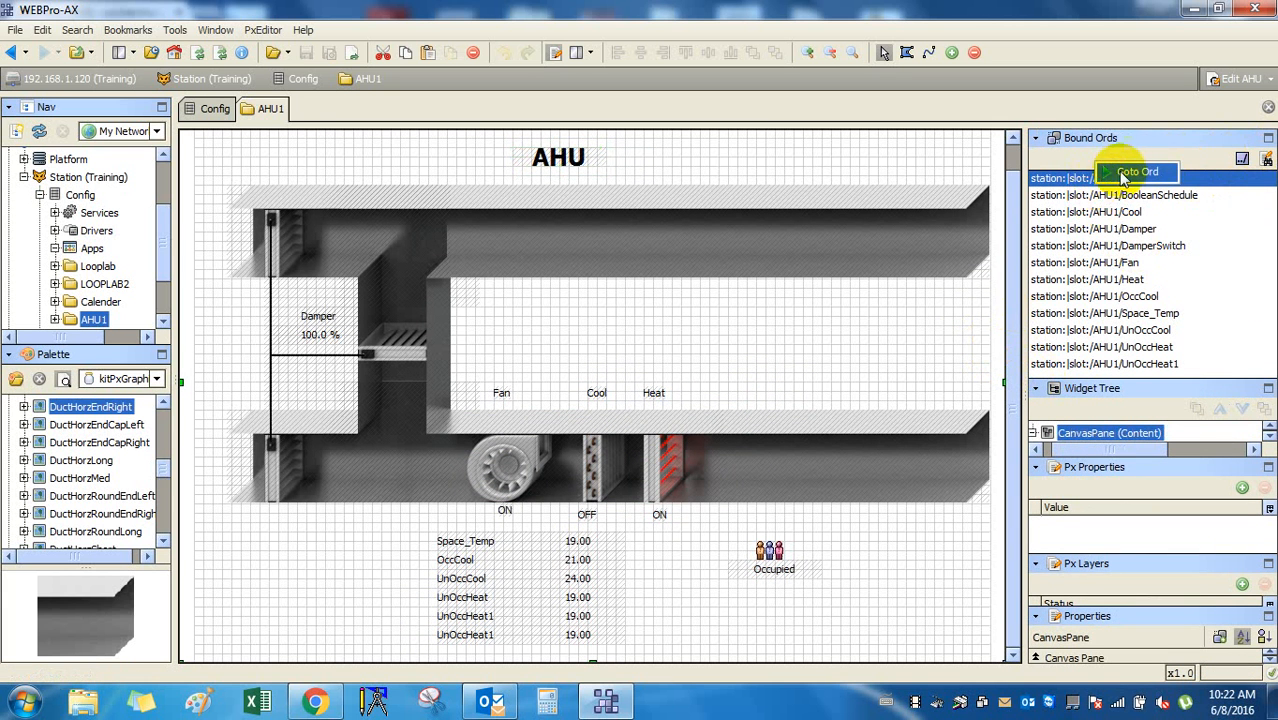
Go to the station:|slot:/AHU1 ord and open its AHU graphic for editing with side panels.
{"action": "left_click", "coordinate": [1130, 173]}
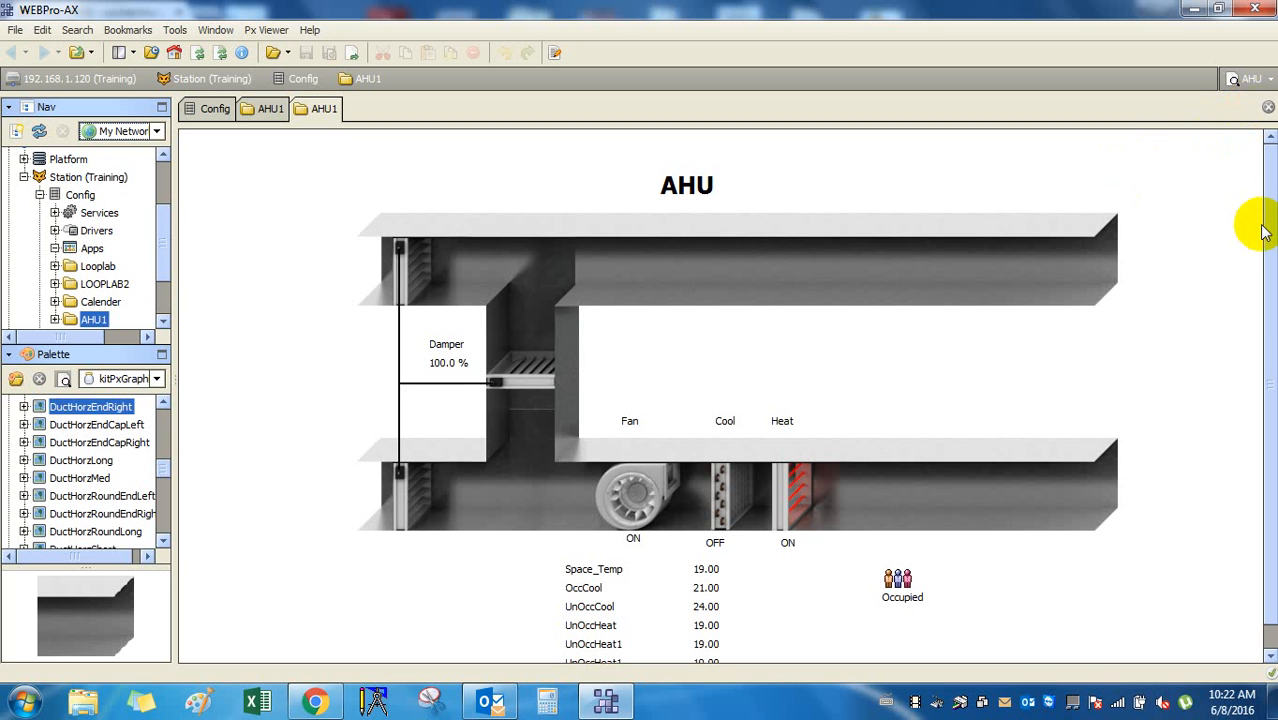
{"action": "left_click", "coordinate": [1252, 78]}
{"action": "left_click", "coordinate": [1205, 240]}
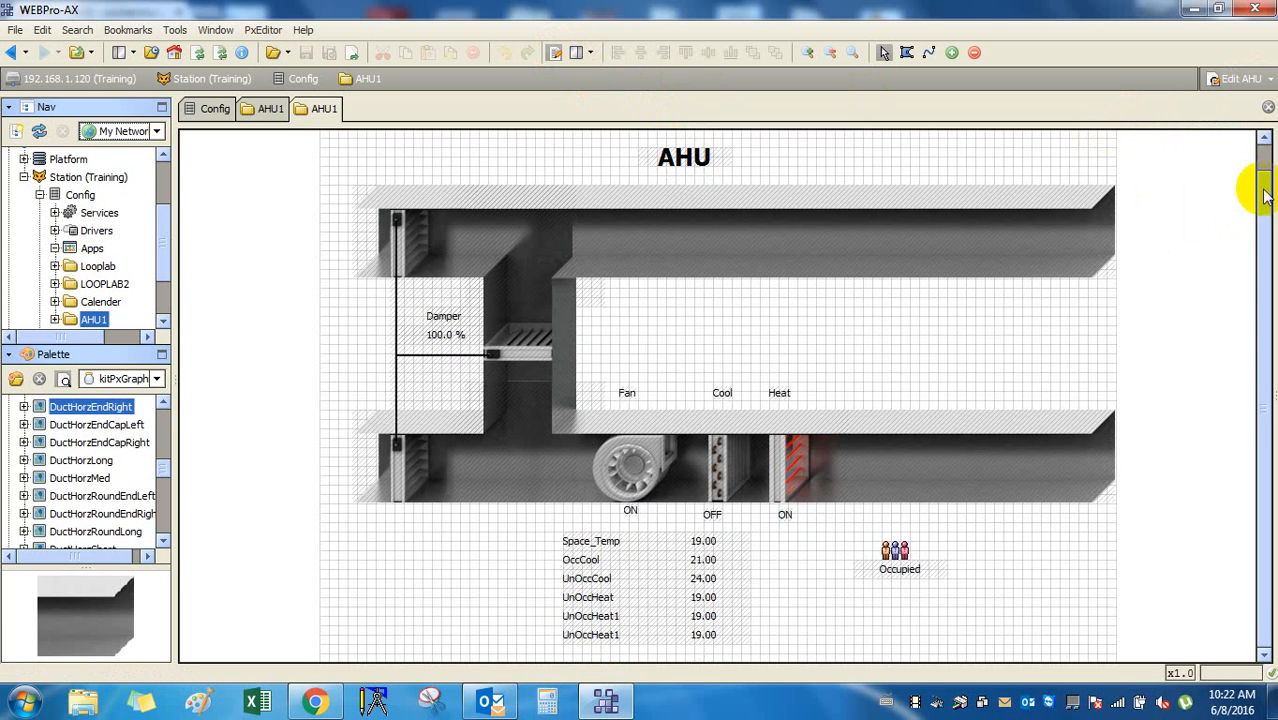
{"action": "left_click_drag", "start_coordinate": [1267, 190], "coordinate": [1024, 224]}
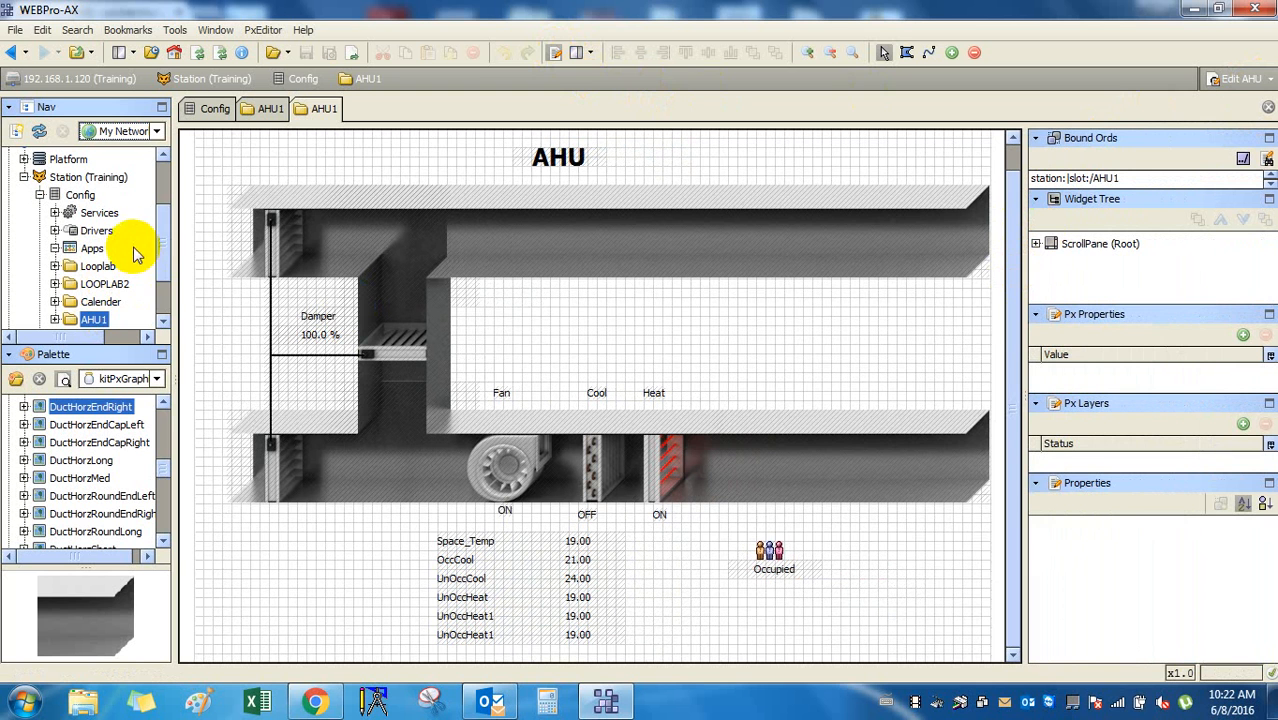
Select the station's Config node in the Nav tree and bring up its actions.
{"action": "left_click", "coordinate": [99, 212]}
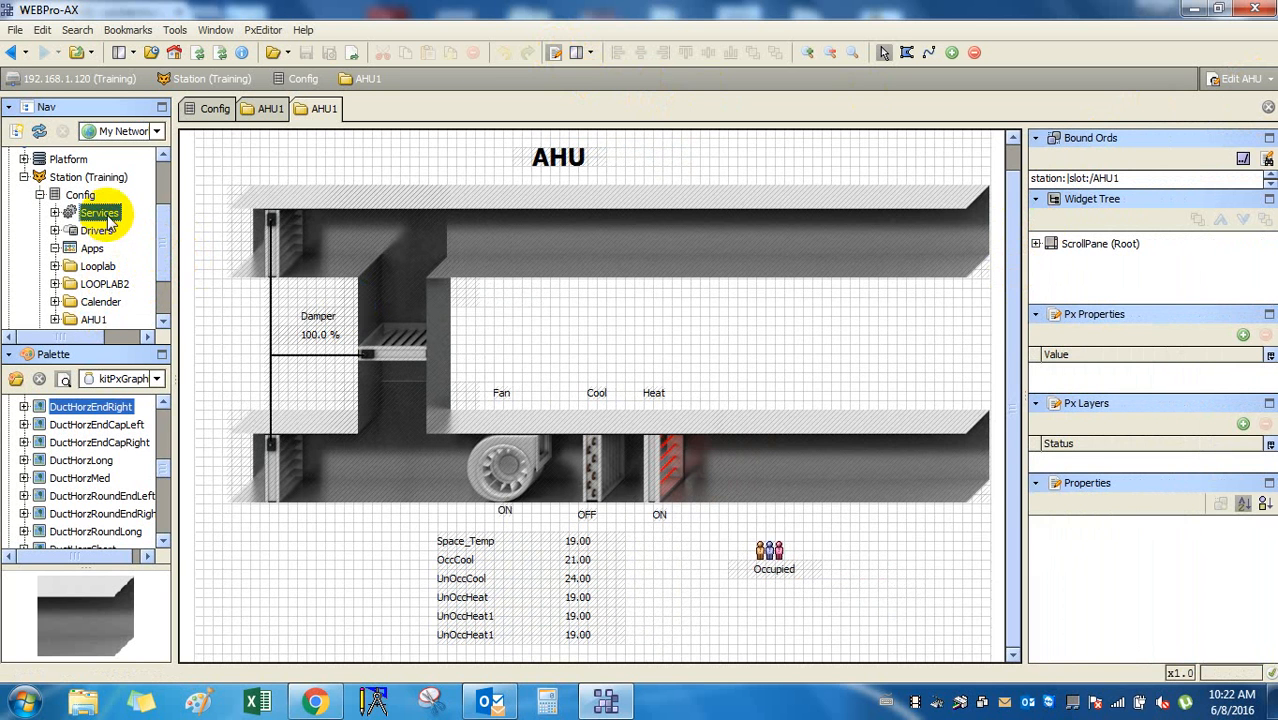
{"action": "scroll", "coordinate": [128, 260], "scroll_direction": "down", "scroll_amount": 1}
{"action": "scroll", "coordinate": [128, 260], "scroll_direction": "up", "scroll_amount": 1}
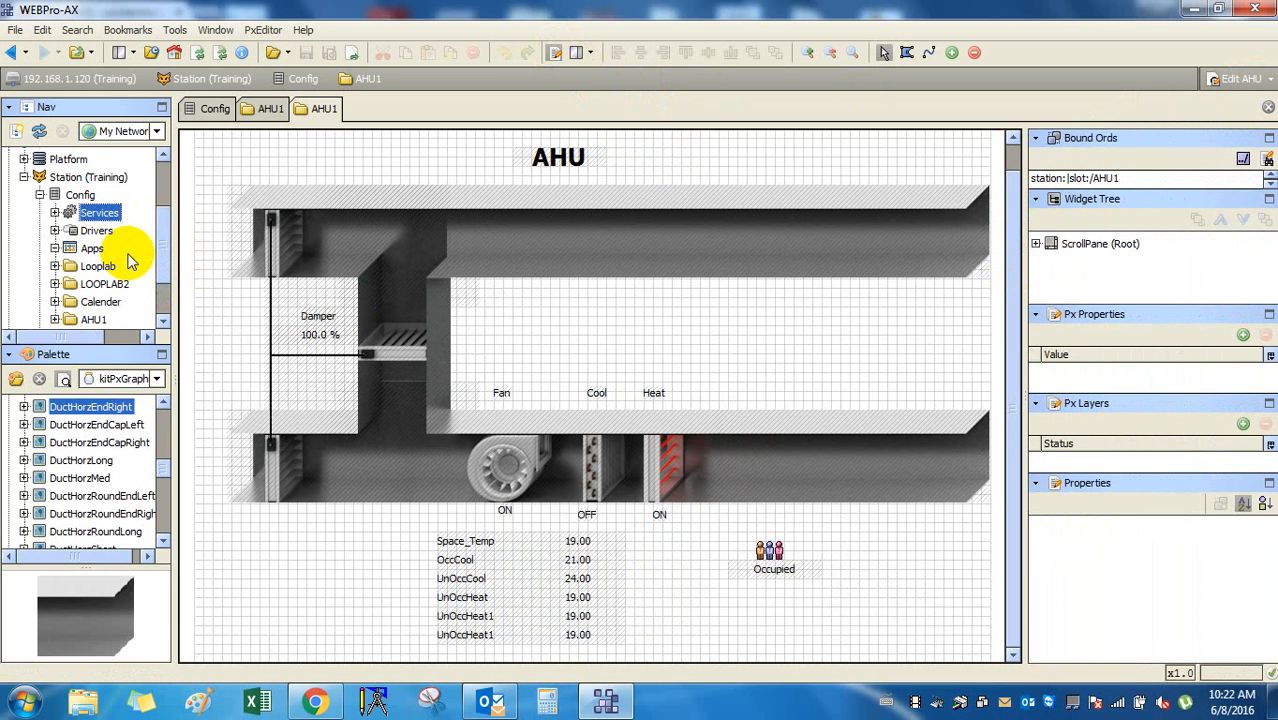
{"action": "left_click", "coordinate": [82, 195]}
{"action": "right_click", "coordinate": [94, 197]}
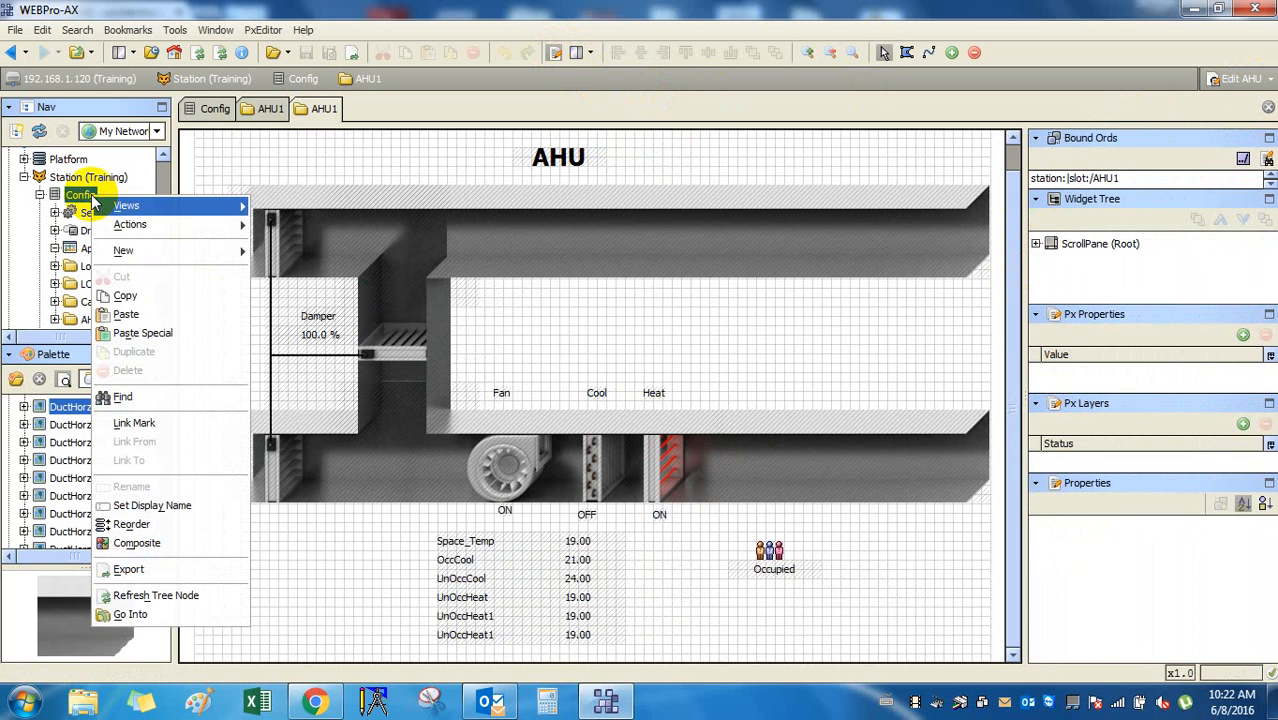
Copy the Config node in the Nav tree and clear the canvas selection.
{"action": "left_click", "coordinate": [126, 296]}
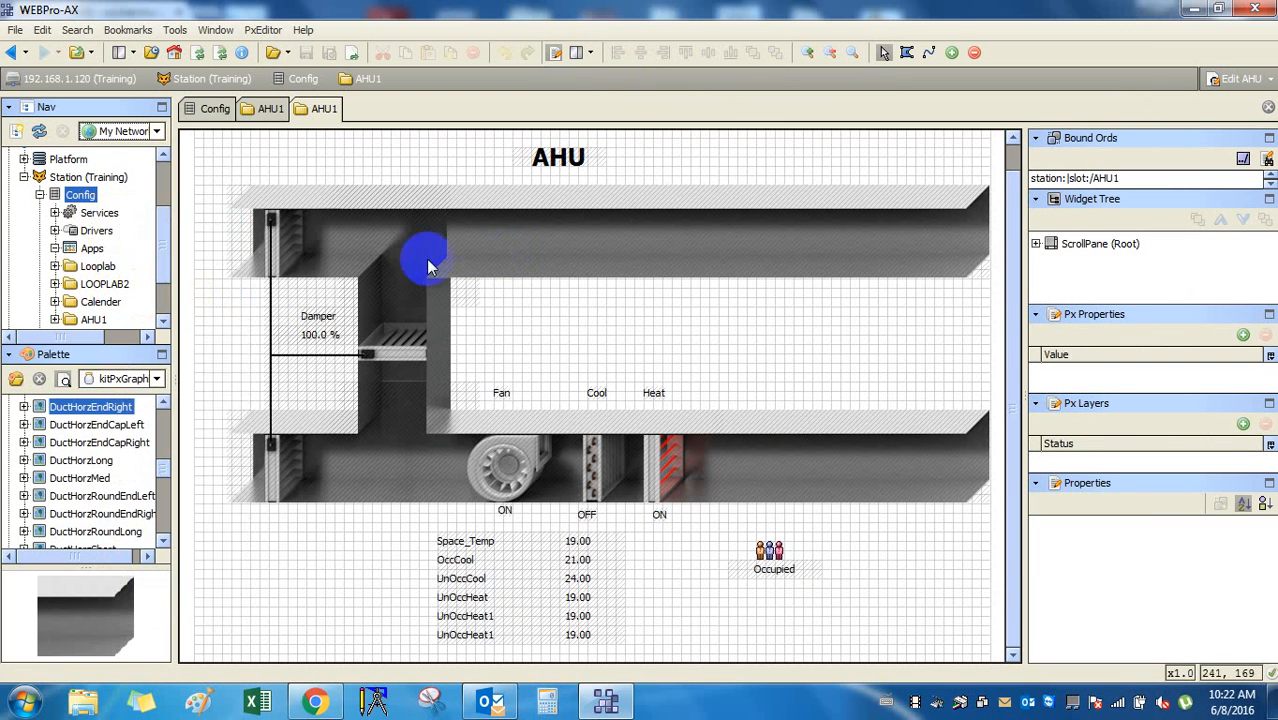
{"action": "right_click", "coordinate": [80, 195]}
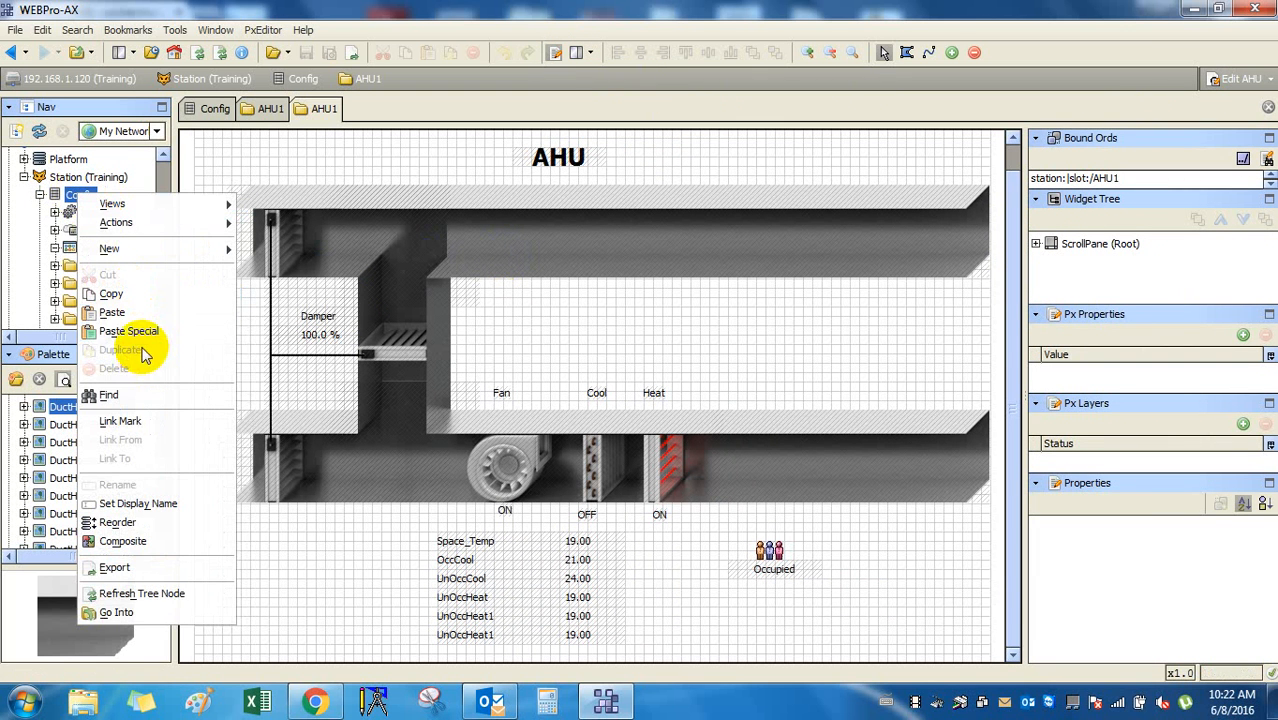
{"action": "left_click", "coordinate": [932, 372]}
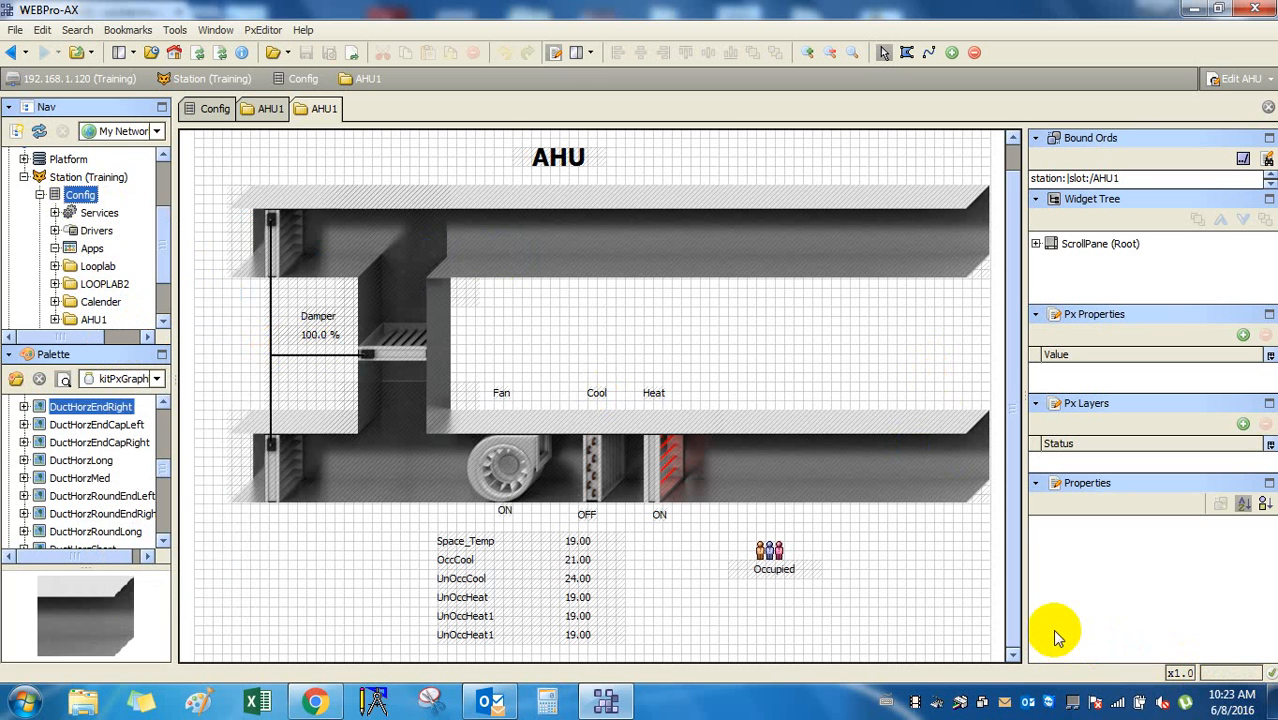
{"action": "left_click", "coordinate": [367, 287]}
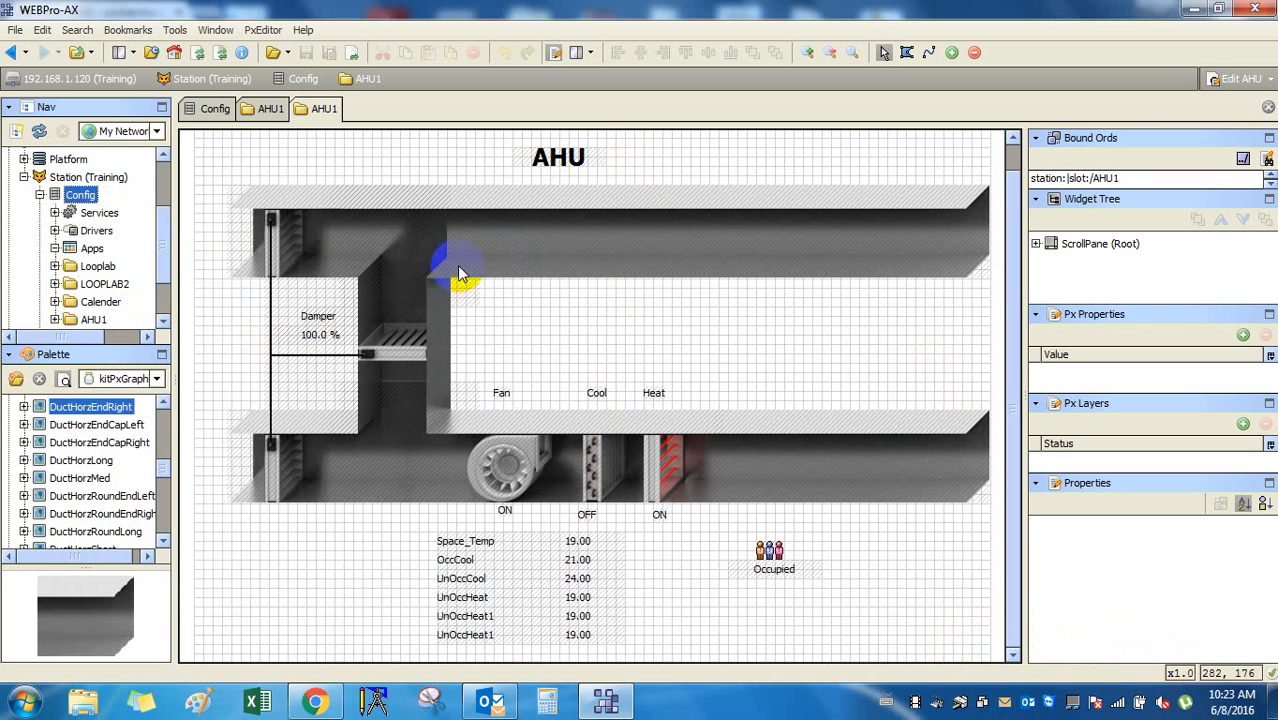
{"action": "left_click", "coordinate": [654, 308]}
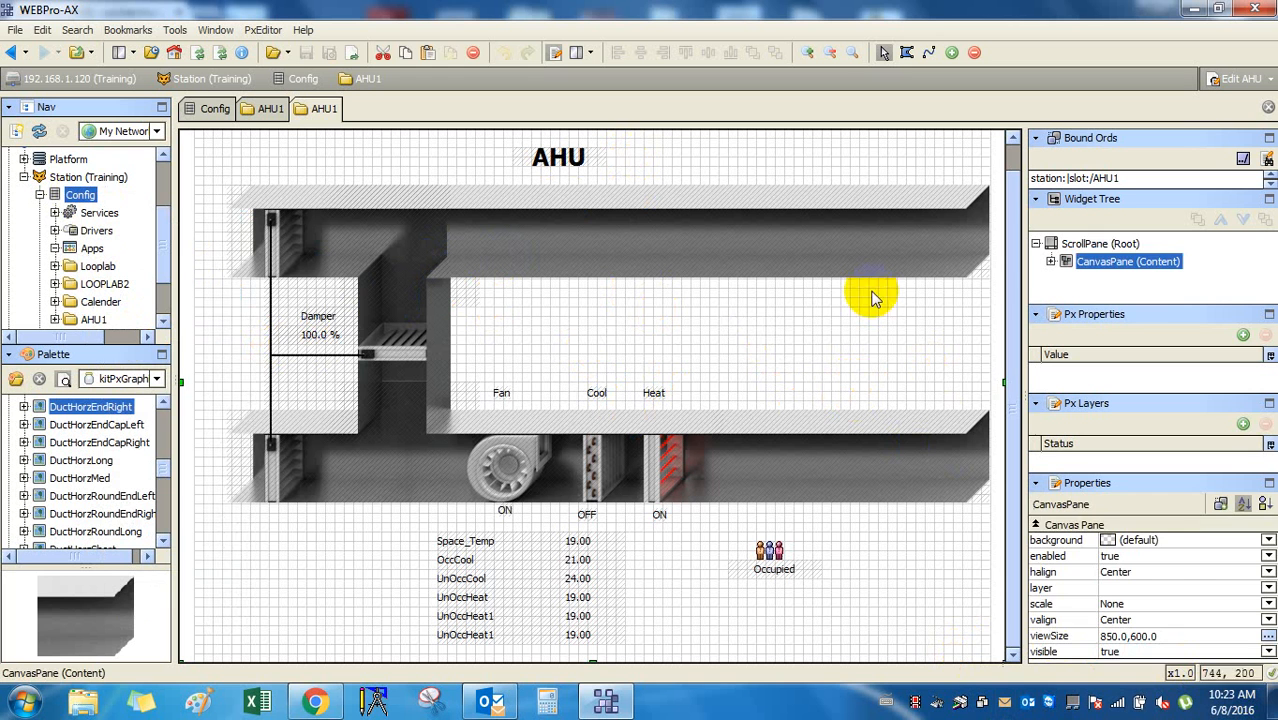
{"action": "left_click", "coordinate": [760, 322]}
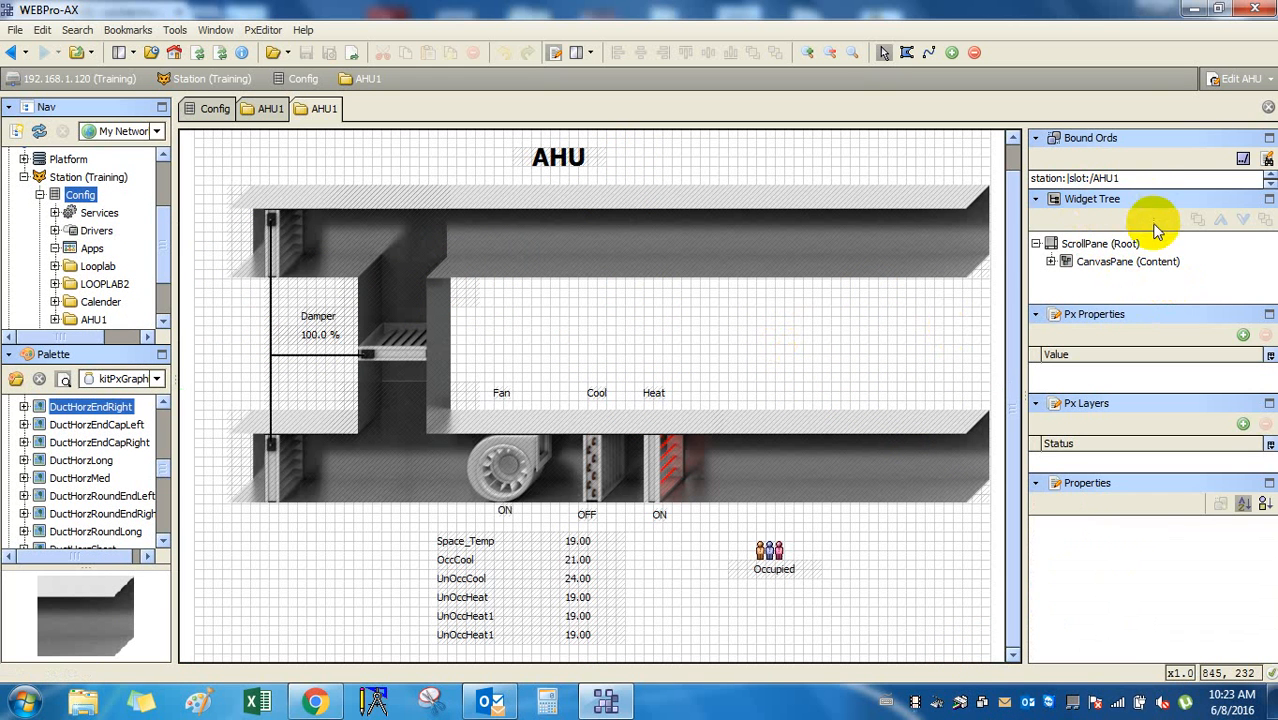
Enlarge the bound-ords list and preview relativizing the station:|slot:/AHU1 ords.
{"action": "left_click_drag", "start_coordinate": [1158, 196], "coordinate": [1158, 369]}
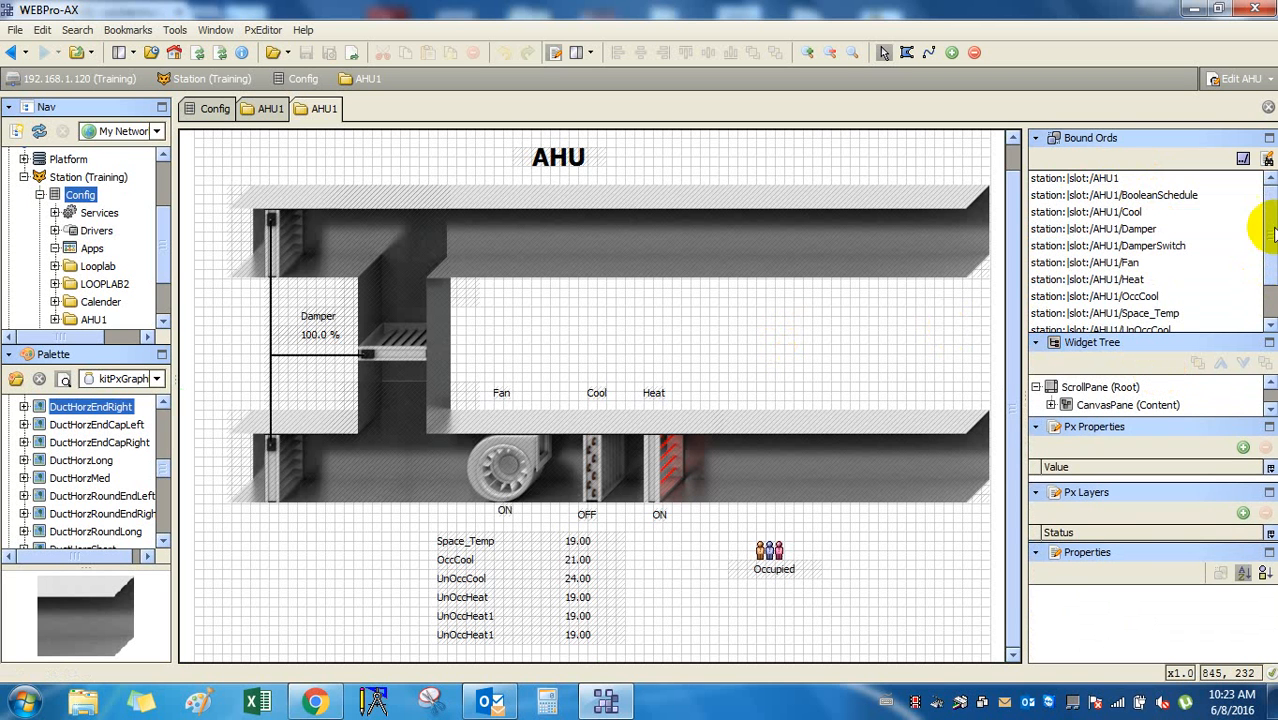
{"action": "mouse_move", "coordinate": [1266, 240]}
{"action": "left_mouse_down"}
{"action": "mouse_move", "coordinate": [1266, 265]}
{"action": "mouse_move", "coordinate": [1266, 236]}
{"action": "left_mouse_up"}
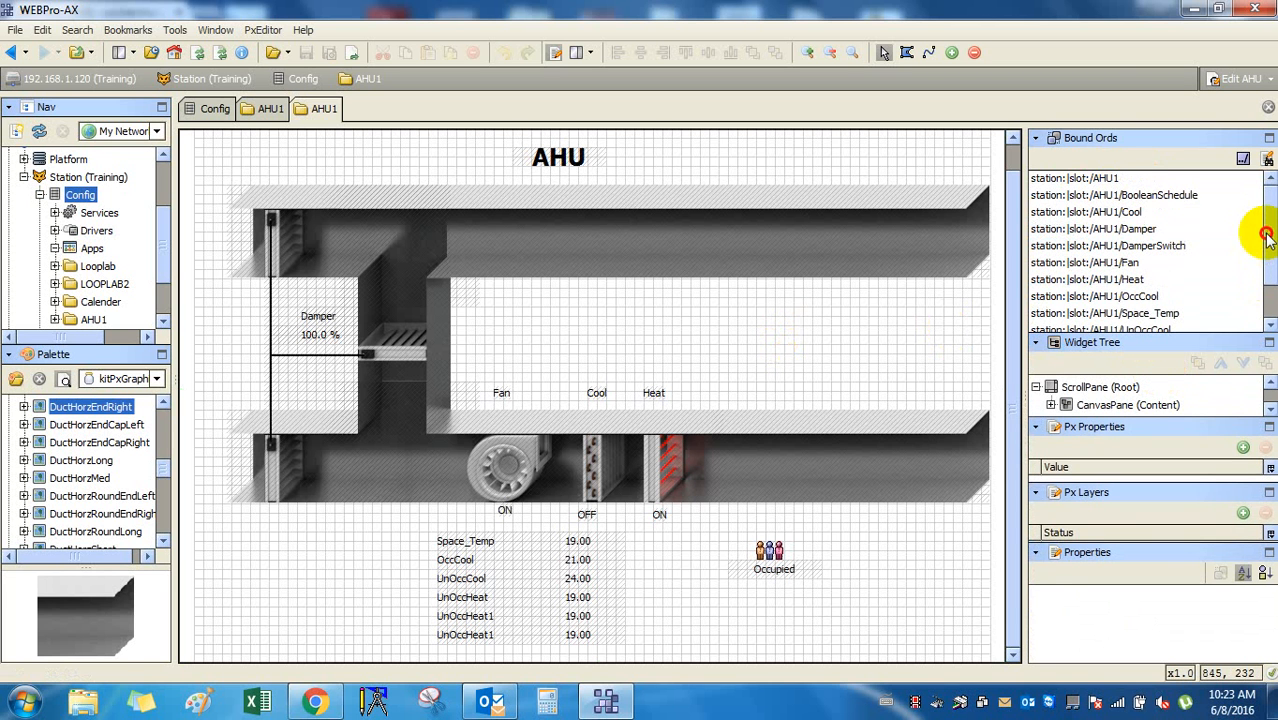
{"action": "left_click", "coordinate": [1135, 177]}
{"action": "left_click", "coordinate": [1243, 159]}
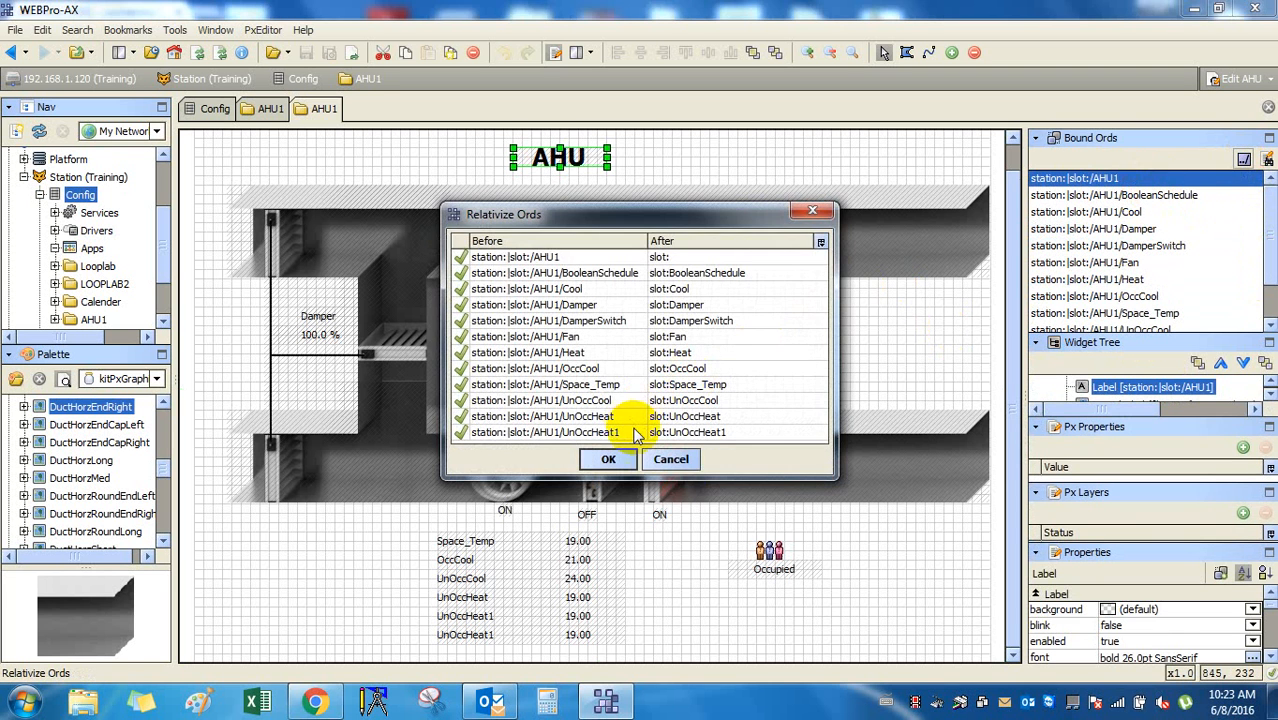
Cancel the Relativize Ords preview, keeping all bound ords absolute.
{"action": "left_click", "coordinate": [688, 467]}
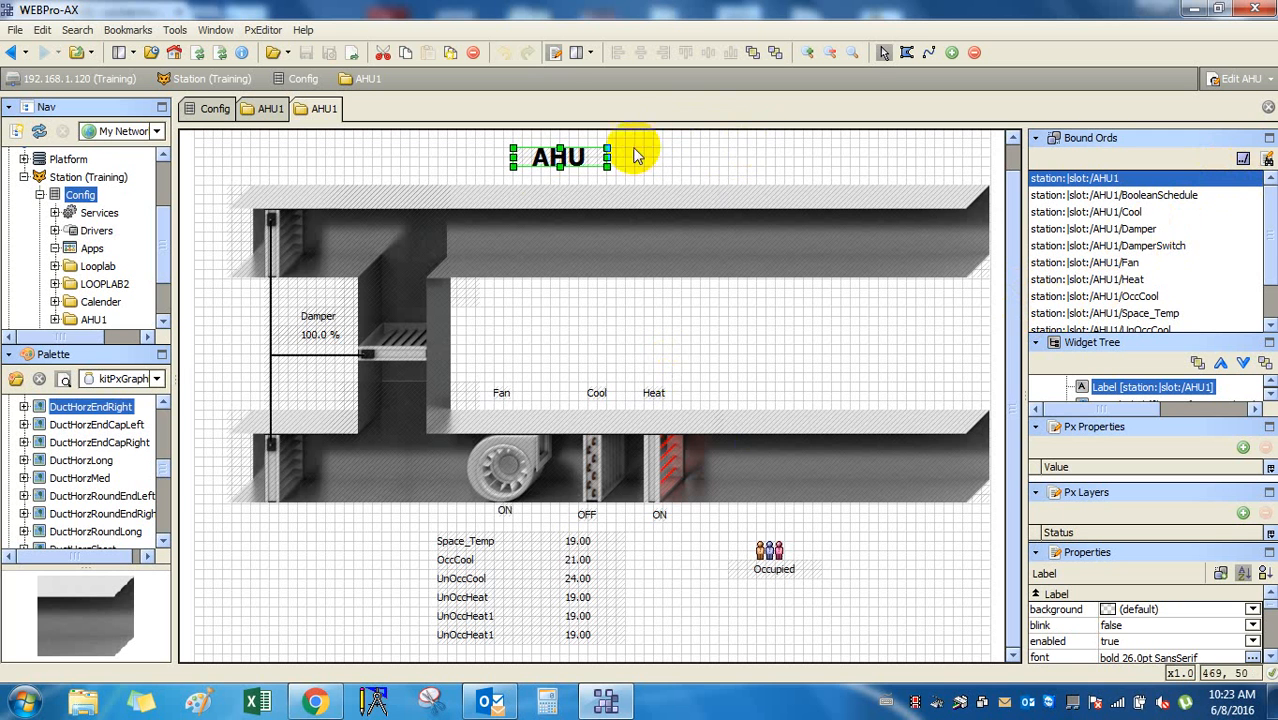
Remove the title label's null binding and animate its text with the %NAME% format.
{"action": "double_click", "coordinate": [568, 160]}
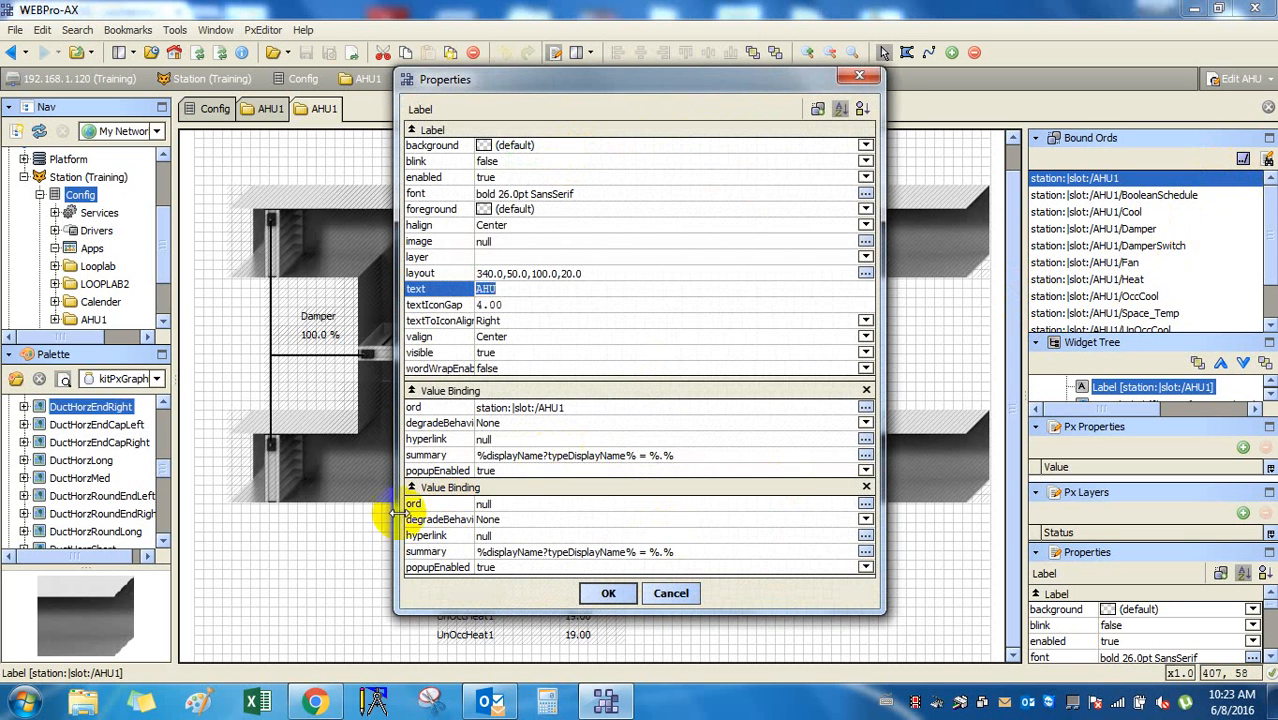
{"action": "left_click", "coordinate": [865, 486]}
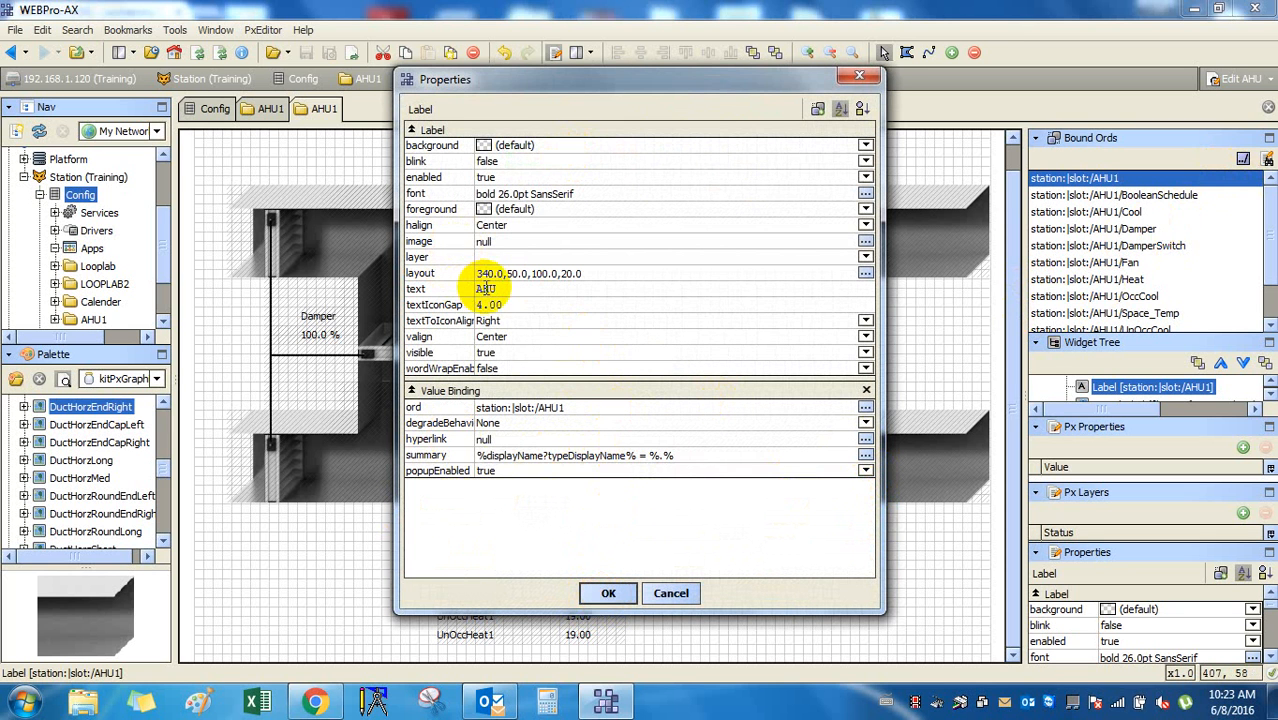
{"action": "right_click", "coordinate": [487, 289]}
{"action": "left_click", "coordinate": [520, 297]}
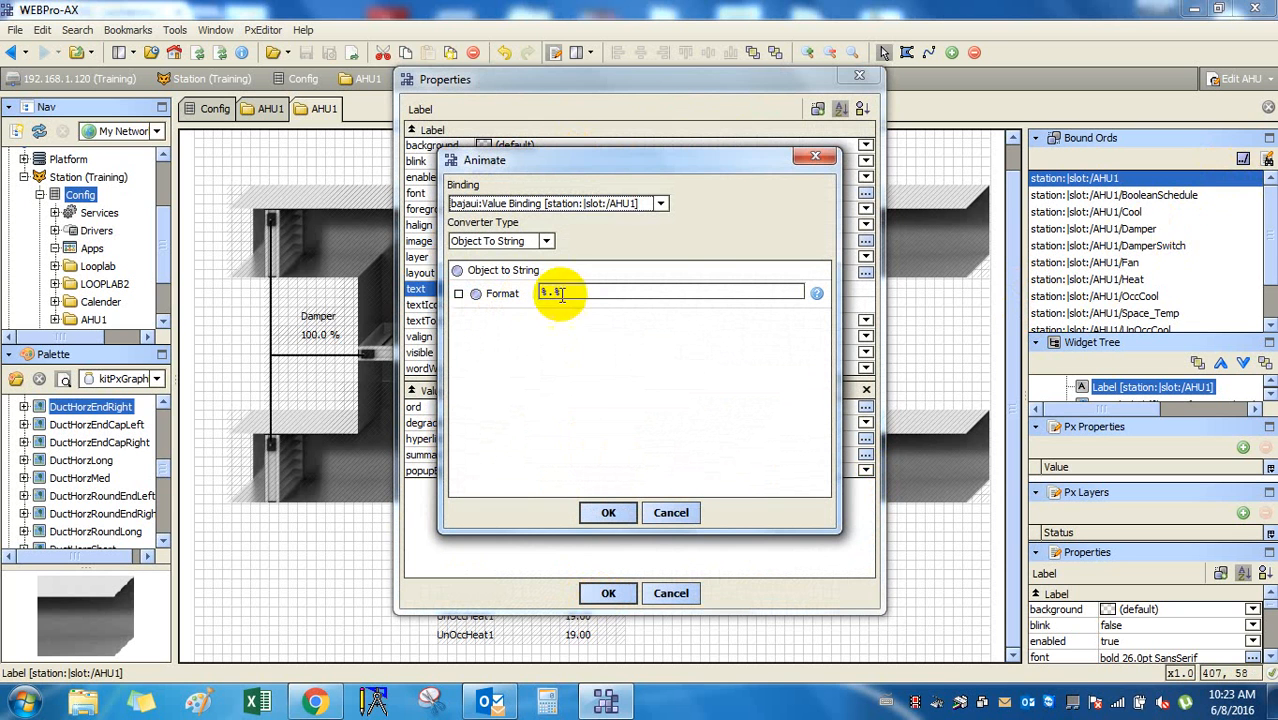
{"action": "left_click", "coordinate": [550, 291]}
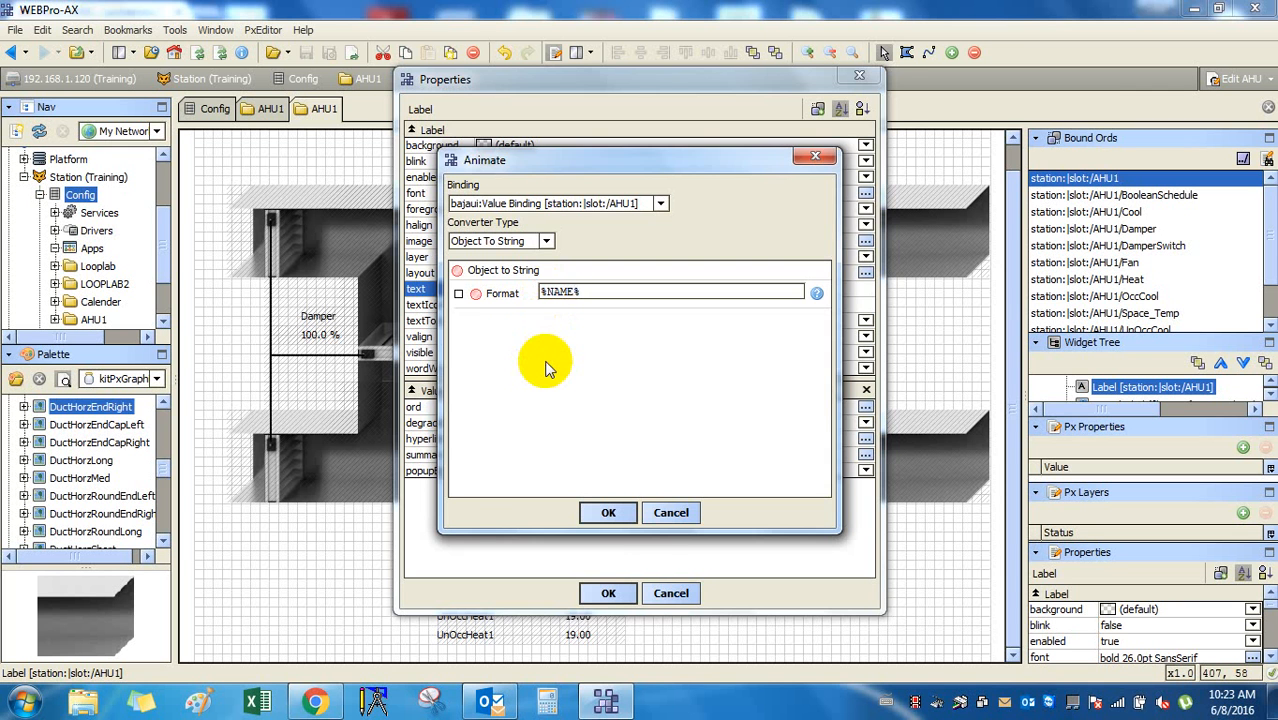
{"action": "key", "text": "Return"}
{"action": "key", "text": "Return"}
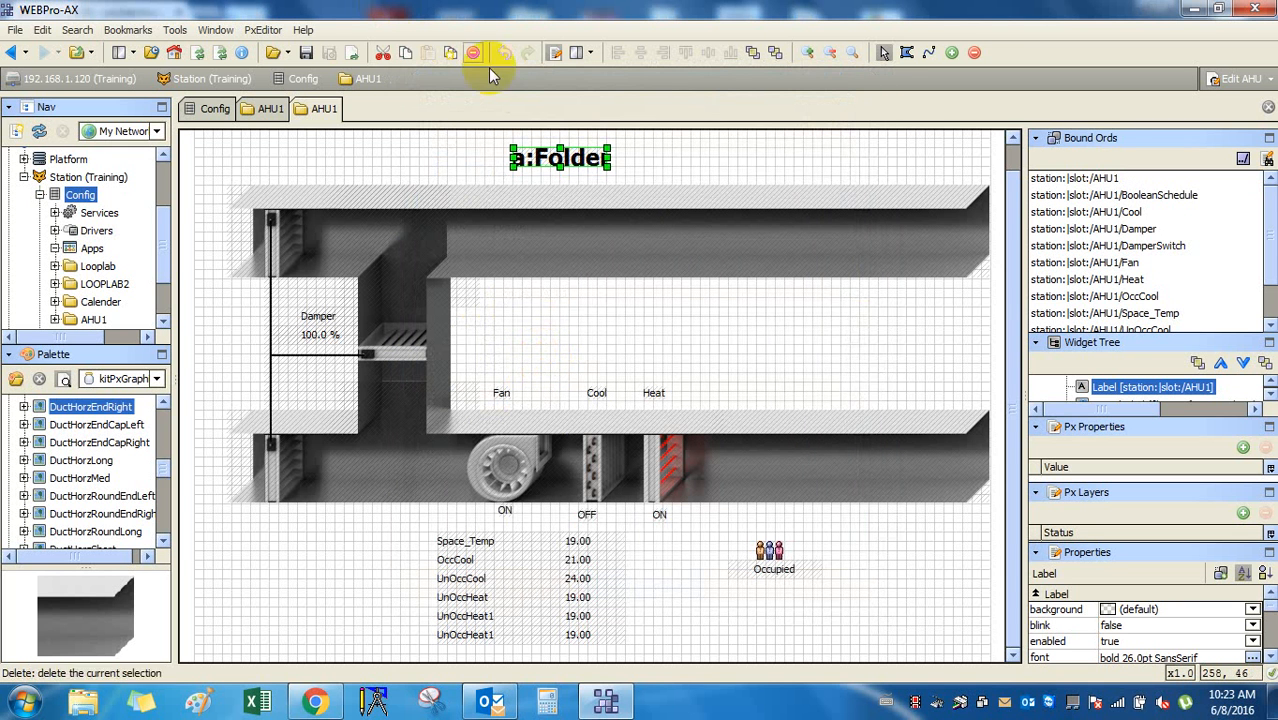
Rebind the title label's ord to the AHU1 folder using the Component Chooser.
{"action": "double_click", "coordinate": [560, 158]}
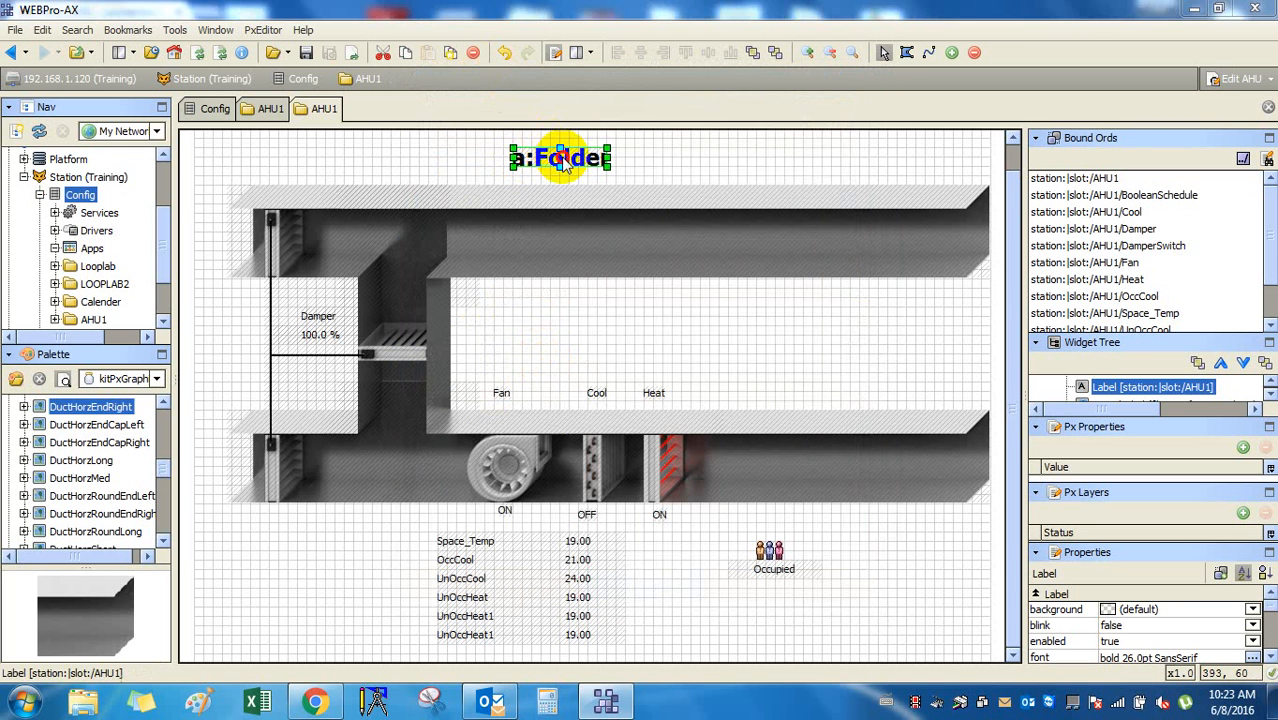
{"action": "double_click", "coordinate": [548, 458]}
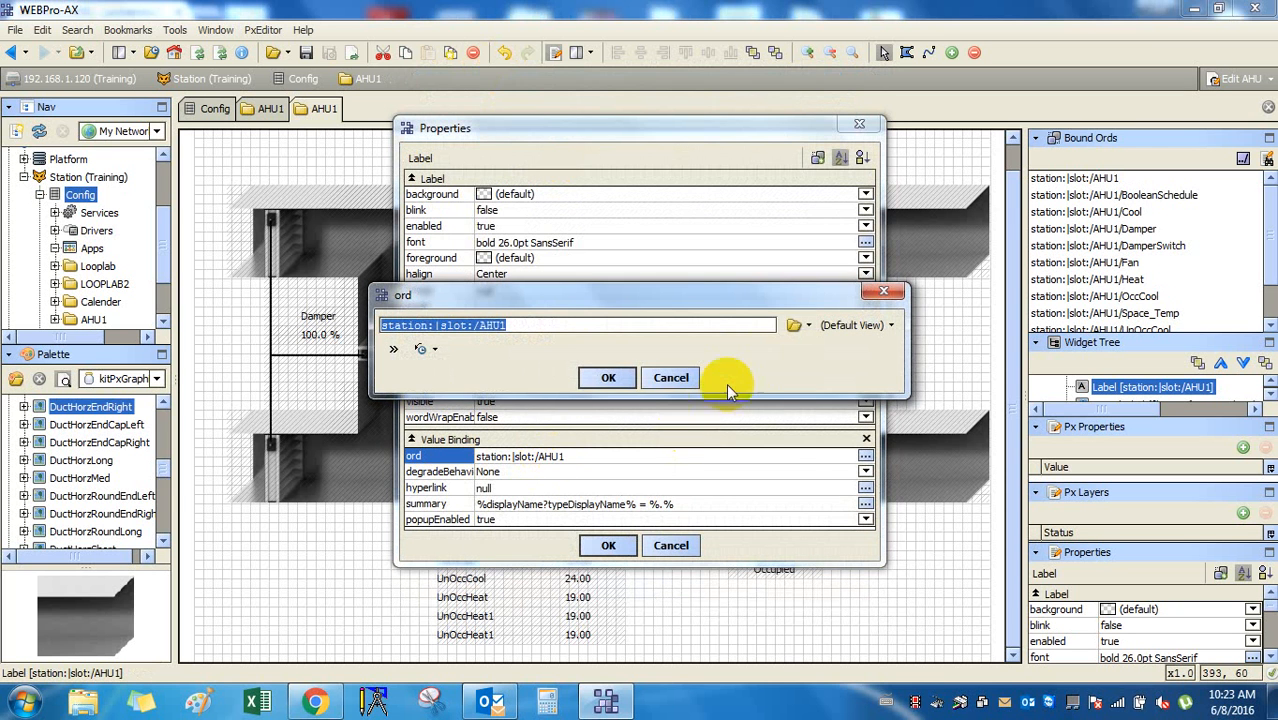
{"action": "left_click", "coordinate": [806, 327]}
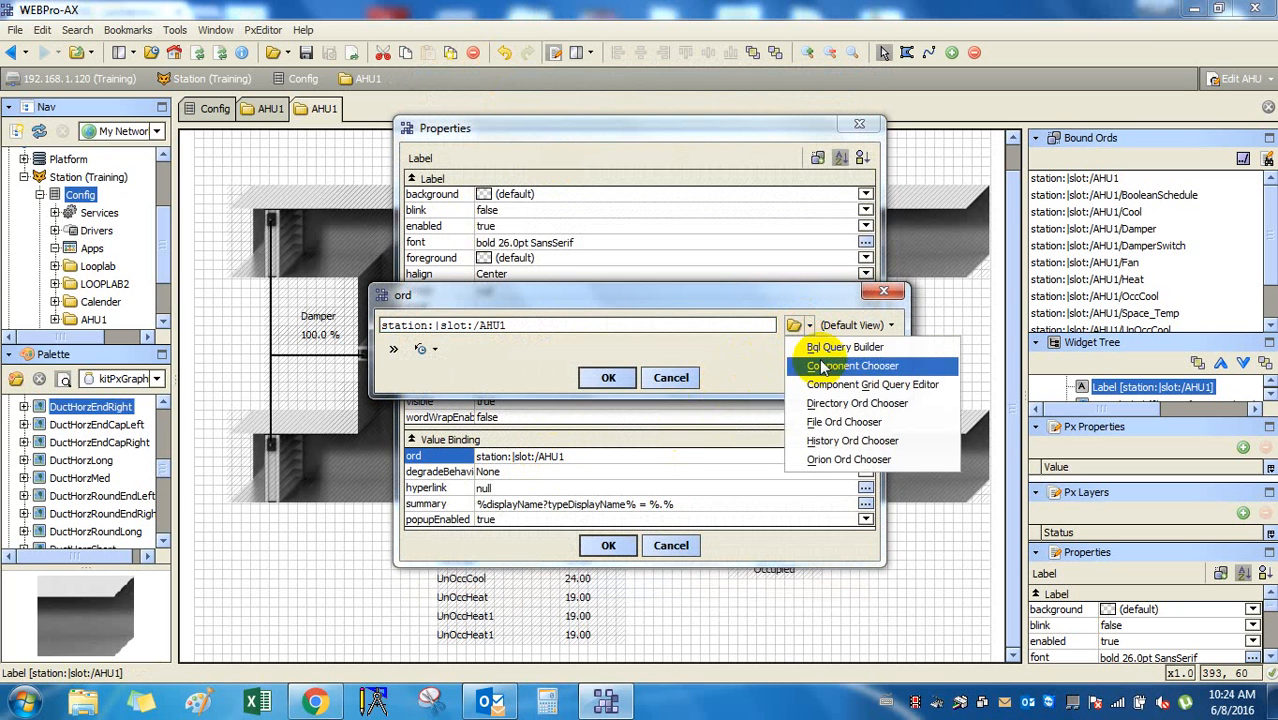
{"action": "left_click", "coordinate": [822, 365]}
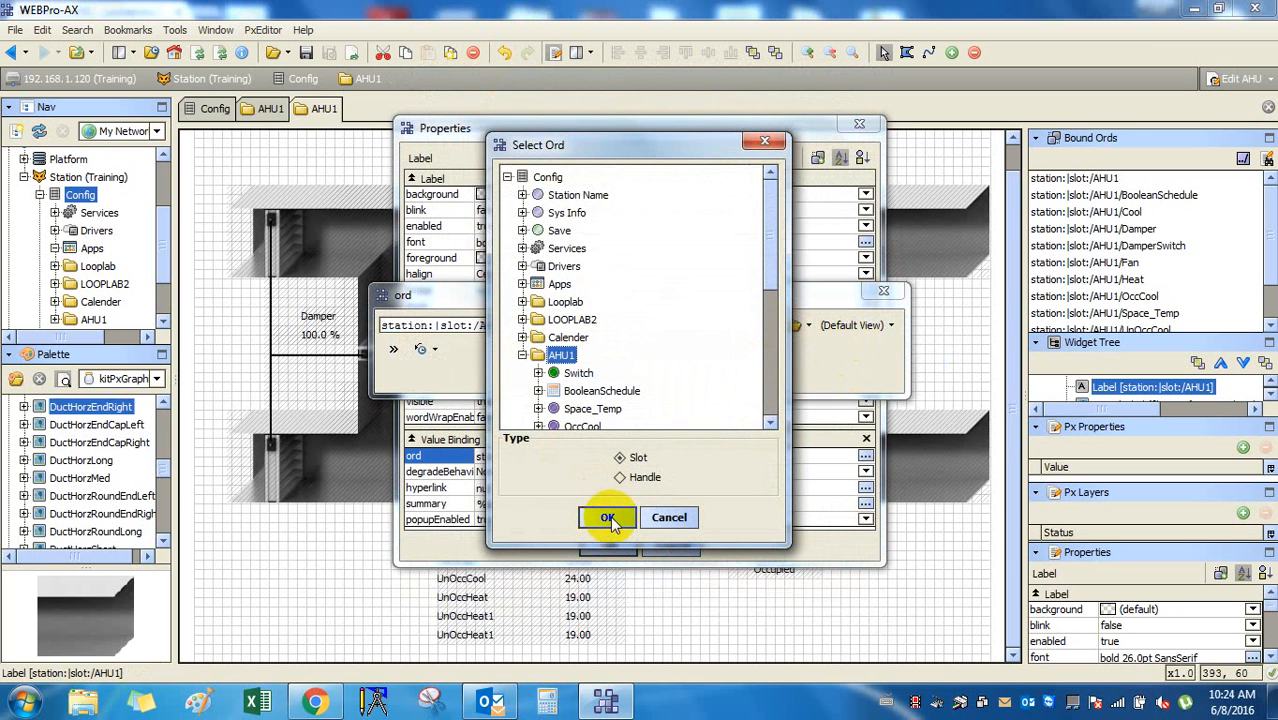
{"action": "left_click", "coordinate": [608, 516]}
{"action": "left_click", "coordinate": [606, 379]}
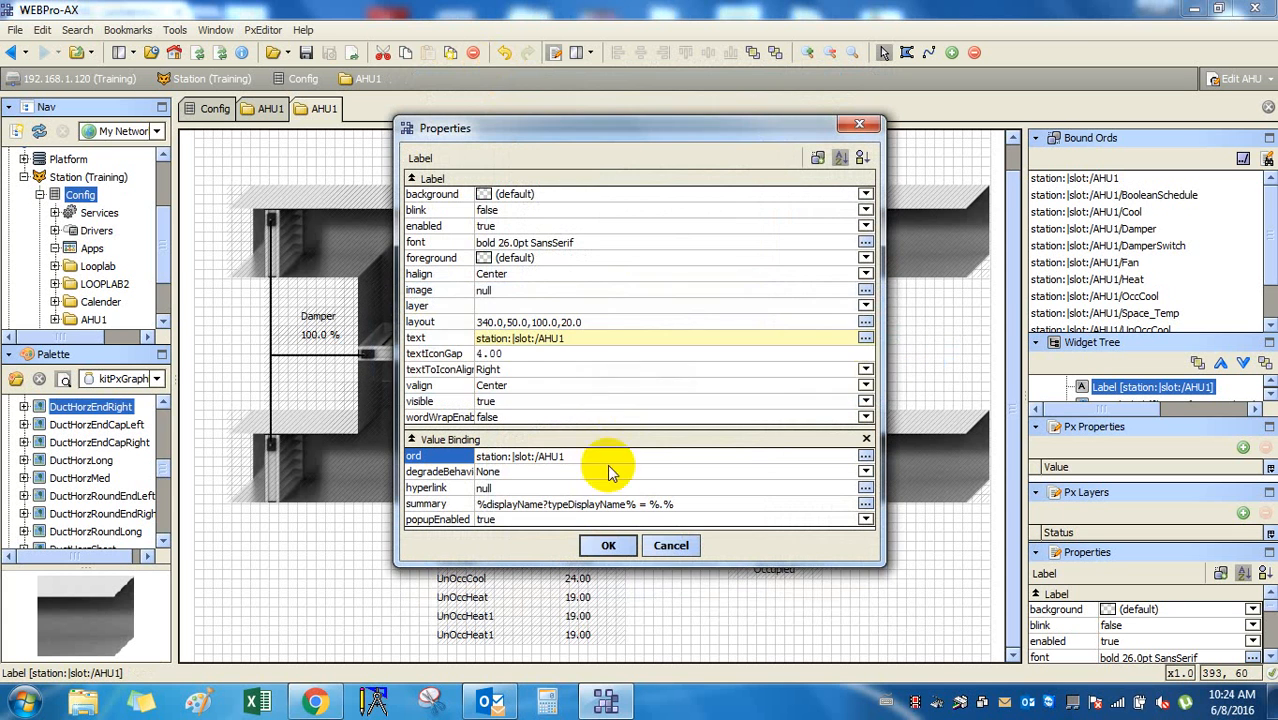
Change the label text format to %name% and apply, so it reads AHU1.
{"action": "left_click", "coordinate": [595, 339]}
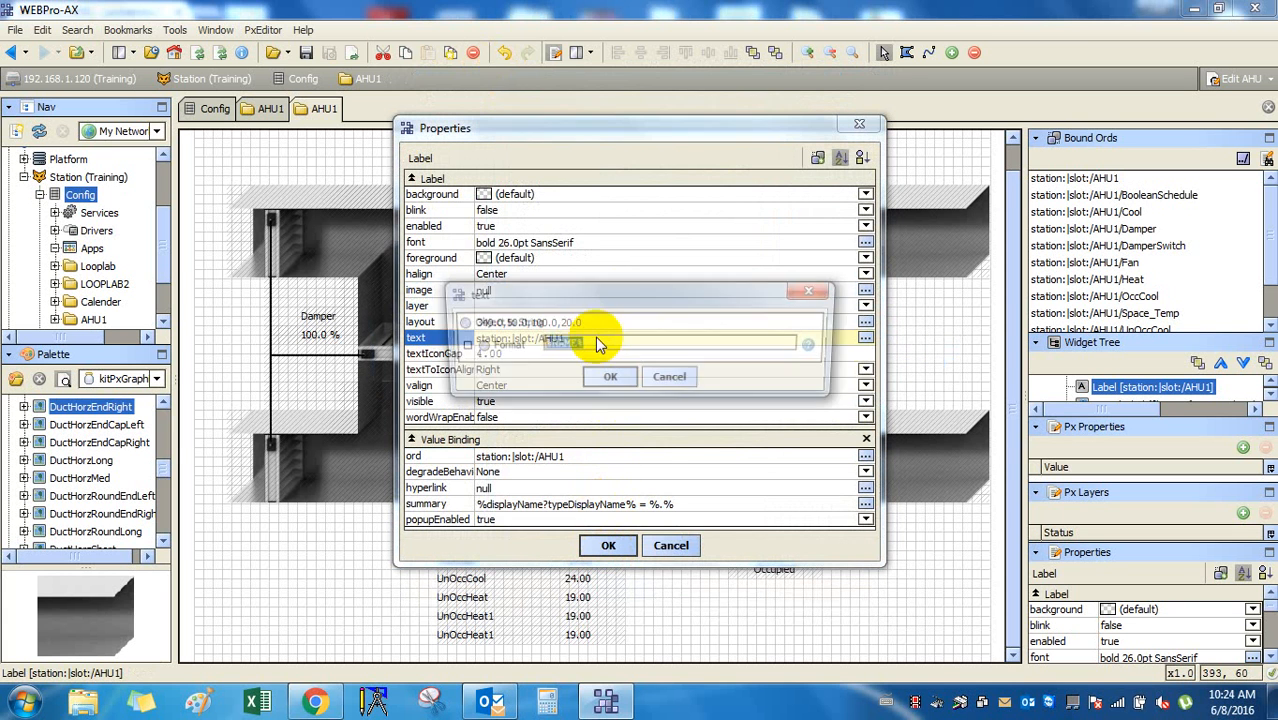
{"action": "left_click", "coordinate": [577, 346]}
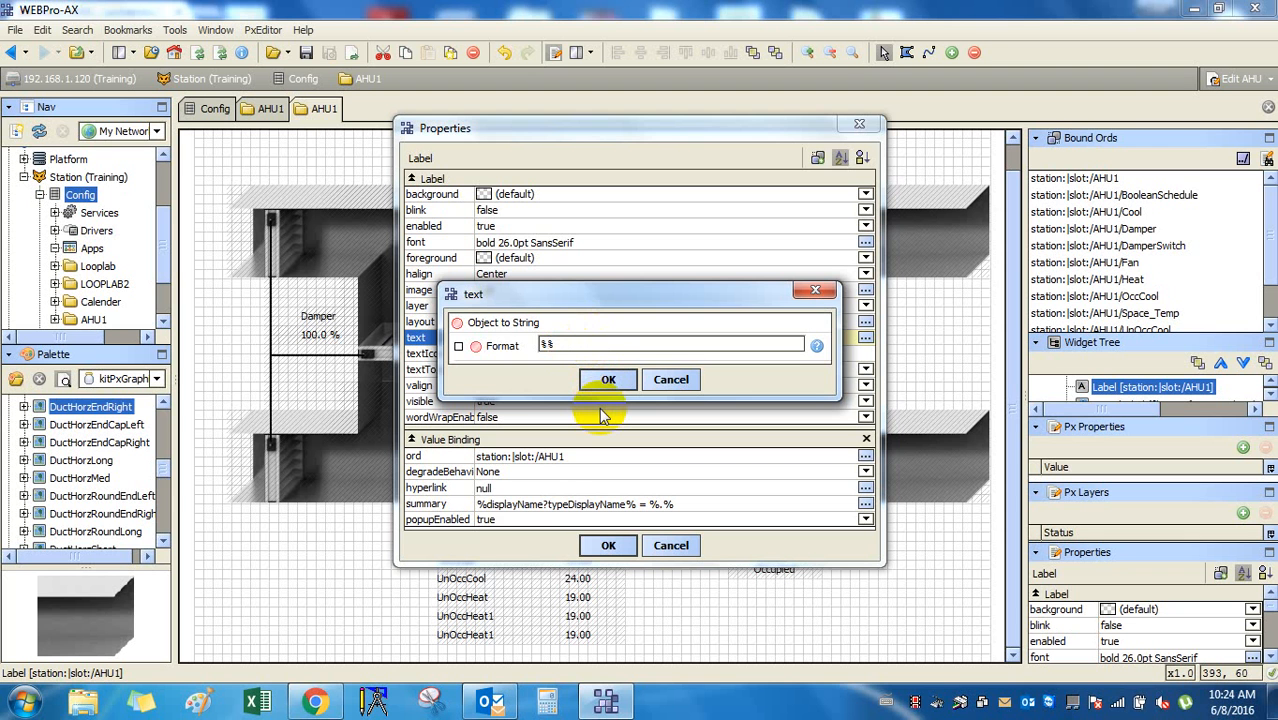
{"action": "type", "text": "name"}
{"action": "key", "text": "Return"}
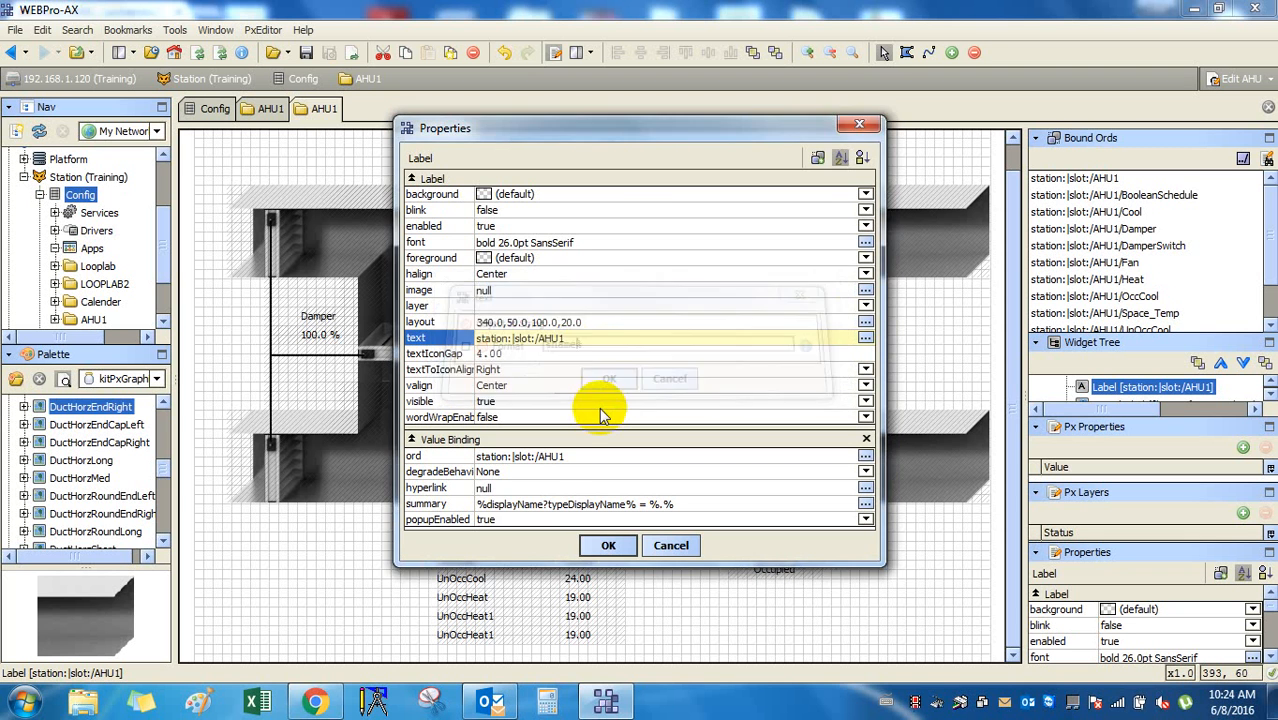
{"action": "key", "text": "Return"}
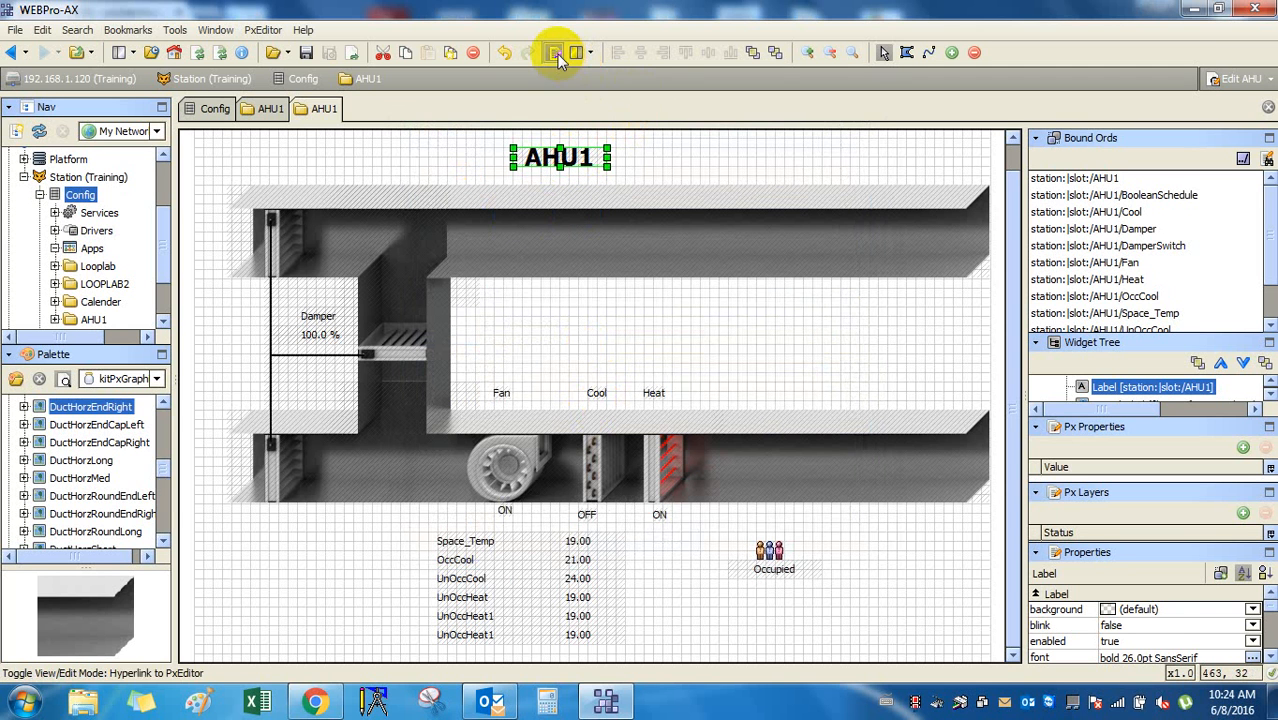
Save the AHU Px graphic.
{"action": "left_click", "coordinate": [306, 52]}
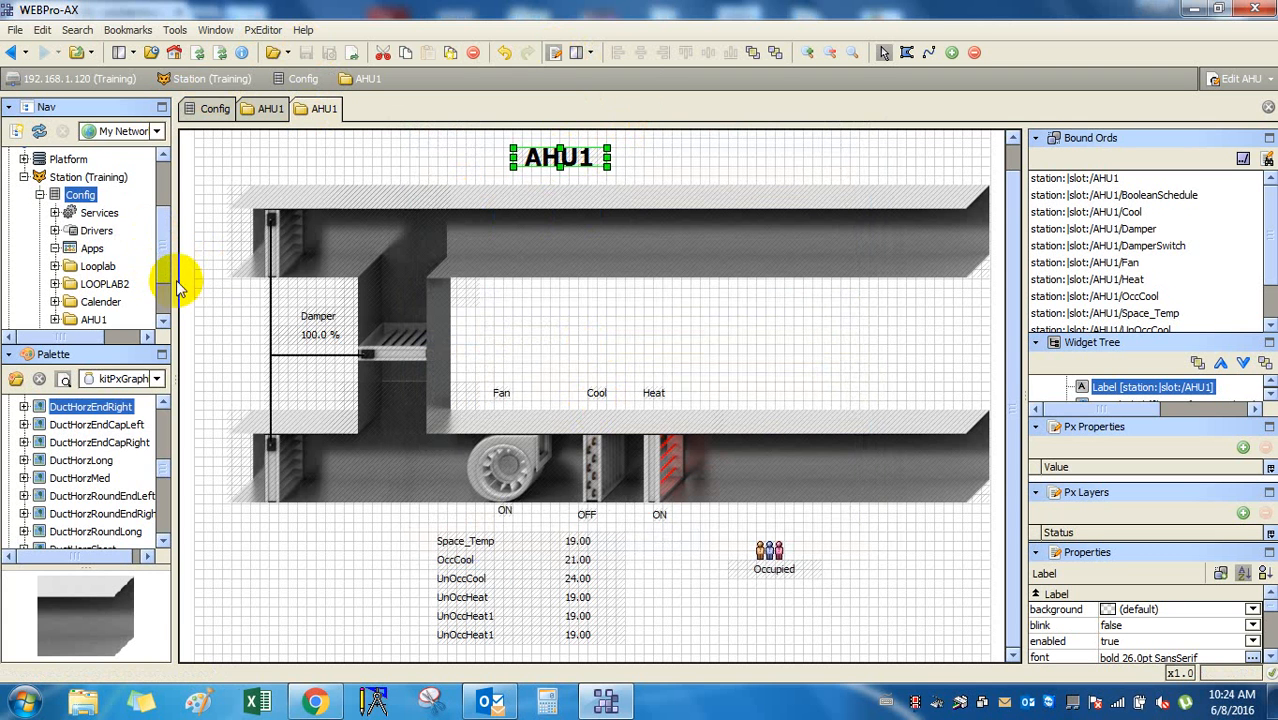
{"action": "right_click", "coordinate": [80, 194]}
{"action": "mouse_move", "coordinate": [115, 262]}
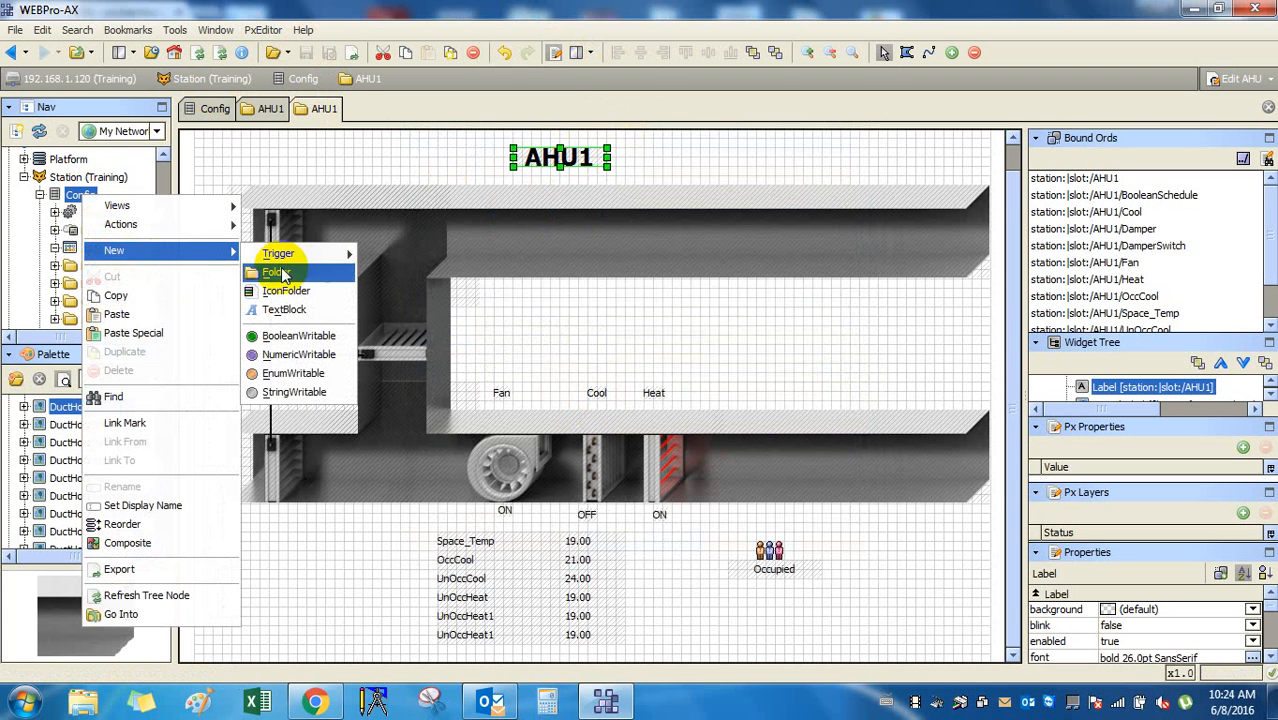
{"action": "left_click", "coordinate": [555, 330]}
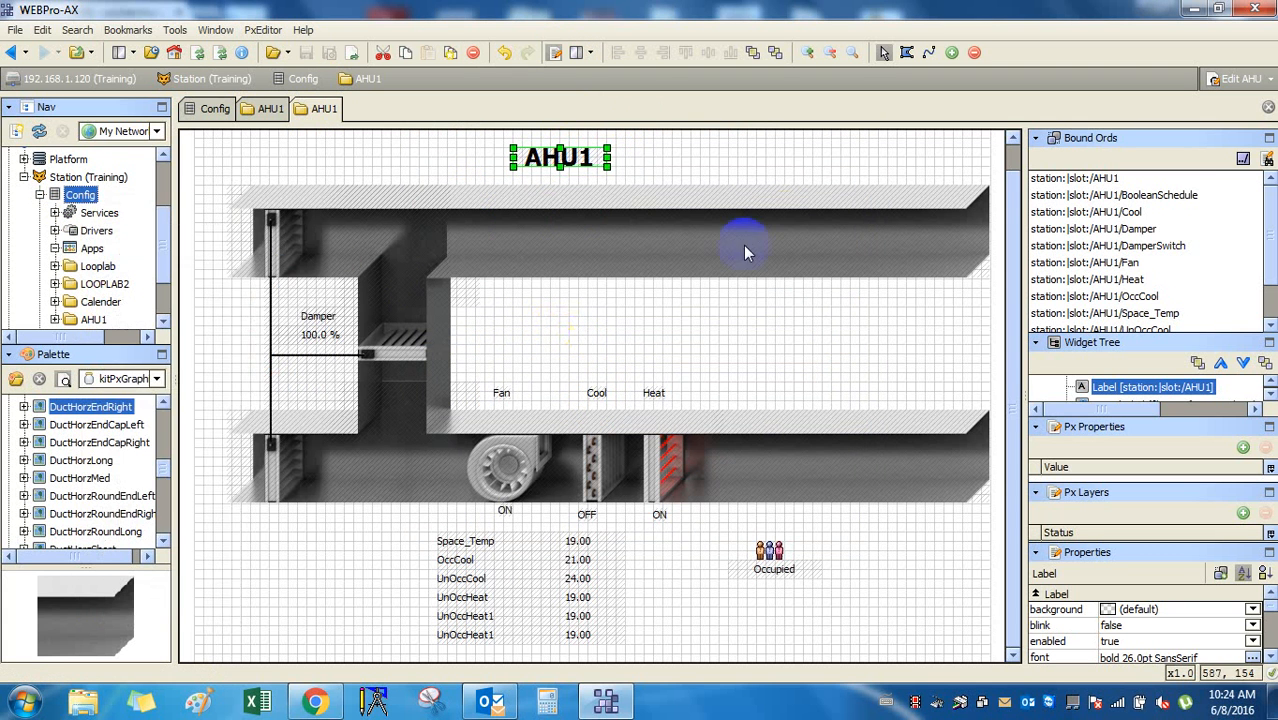
Relativize all bound ords so they become slot:, slot:Cool, slot:Damper and similar.
{"action": "left_click", "coordinate": [1243, 160]}
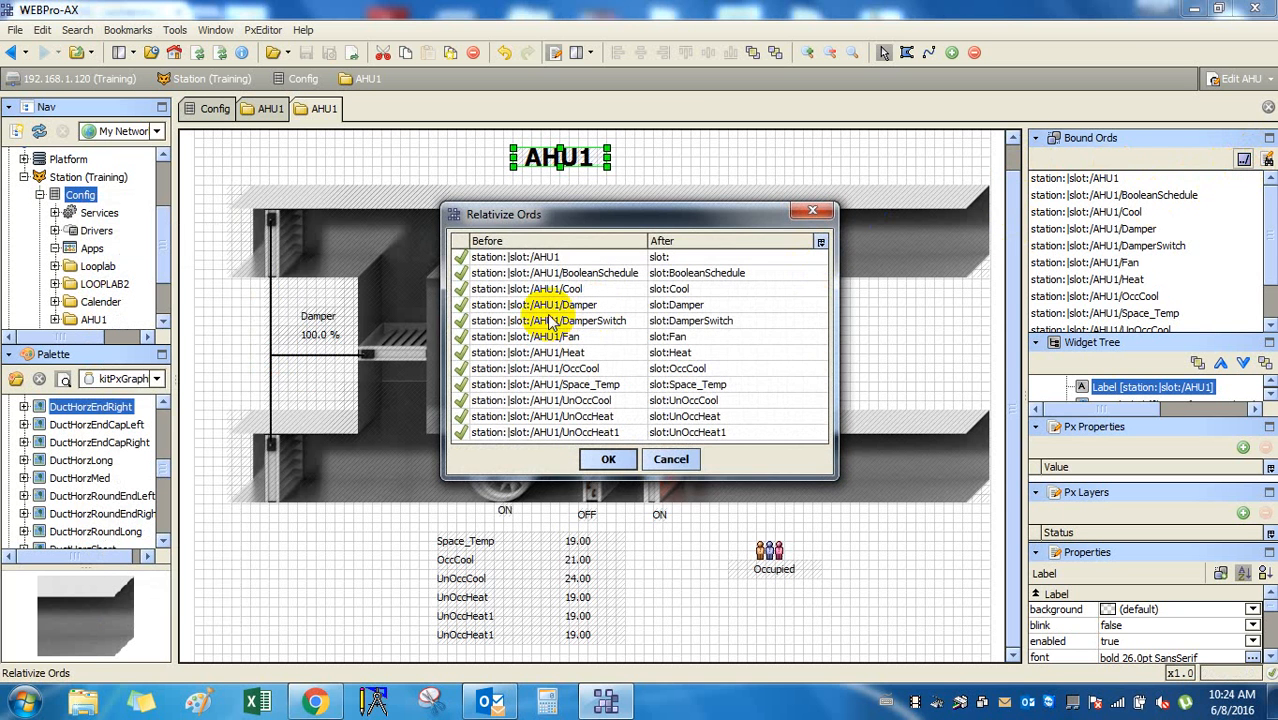
{"action": "left_click", "coordinate": [603, 459]}
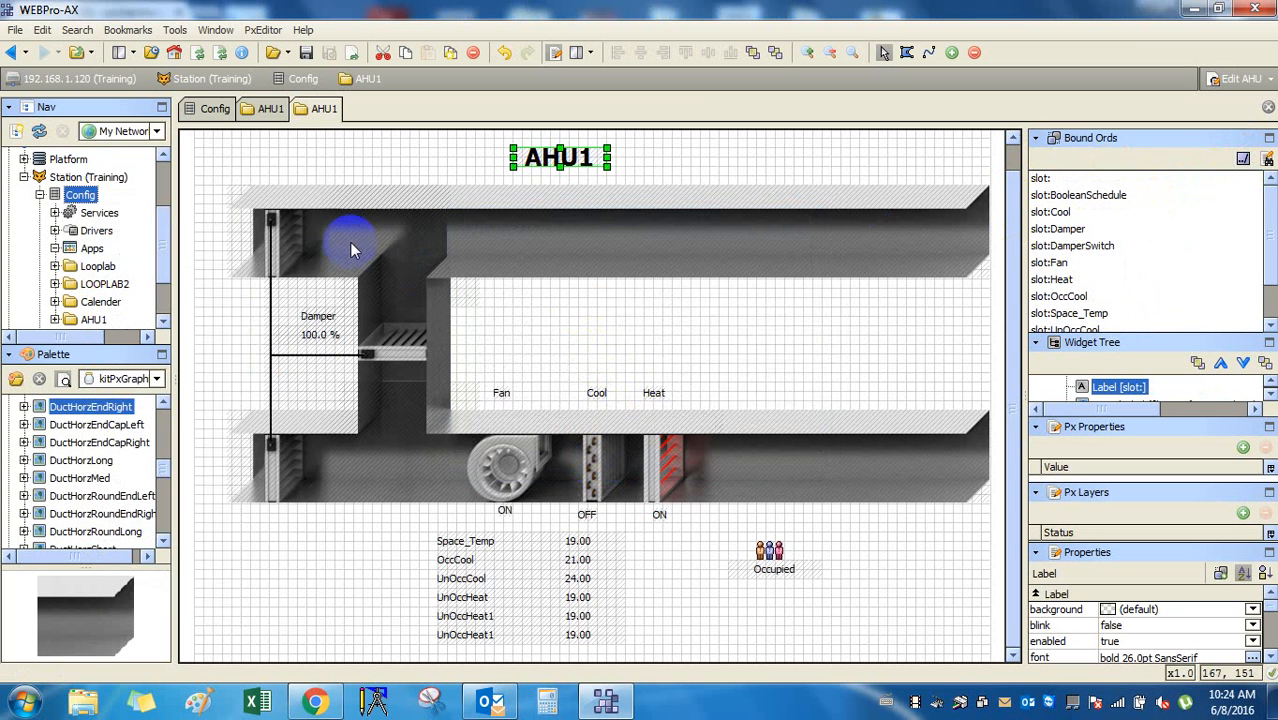
{"action": "scroll", "coordinate": [349, 242], "scroll_direction": "up", "scroll_amount": 1}
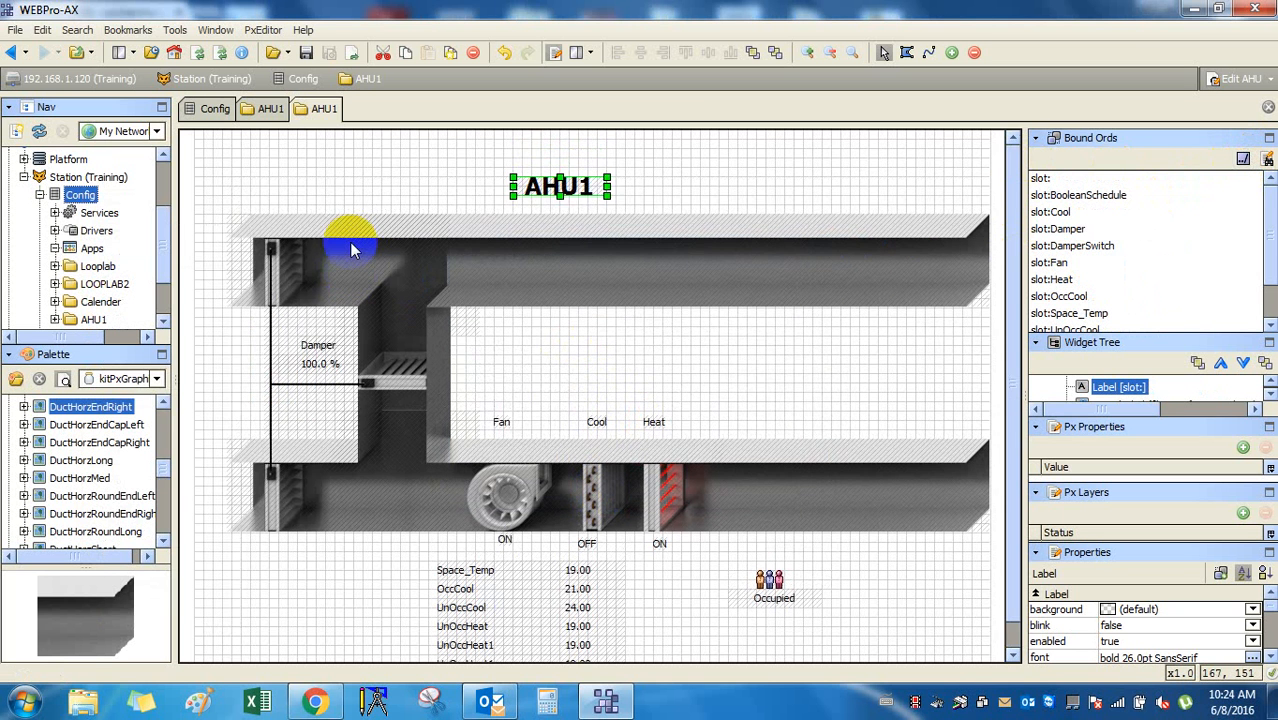
Save the graphic again and copy the AHU1 folder.
{"action": "left_click", "coordinate": [306, 52]}
{"action": "right_click", "coordinate": [83, 196]}
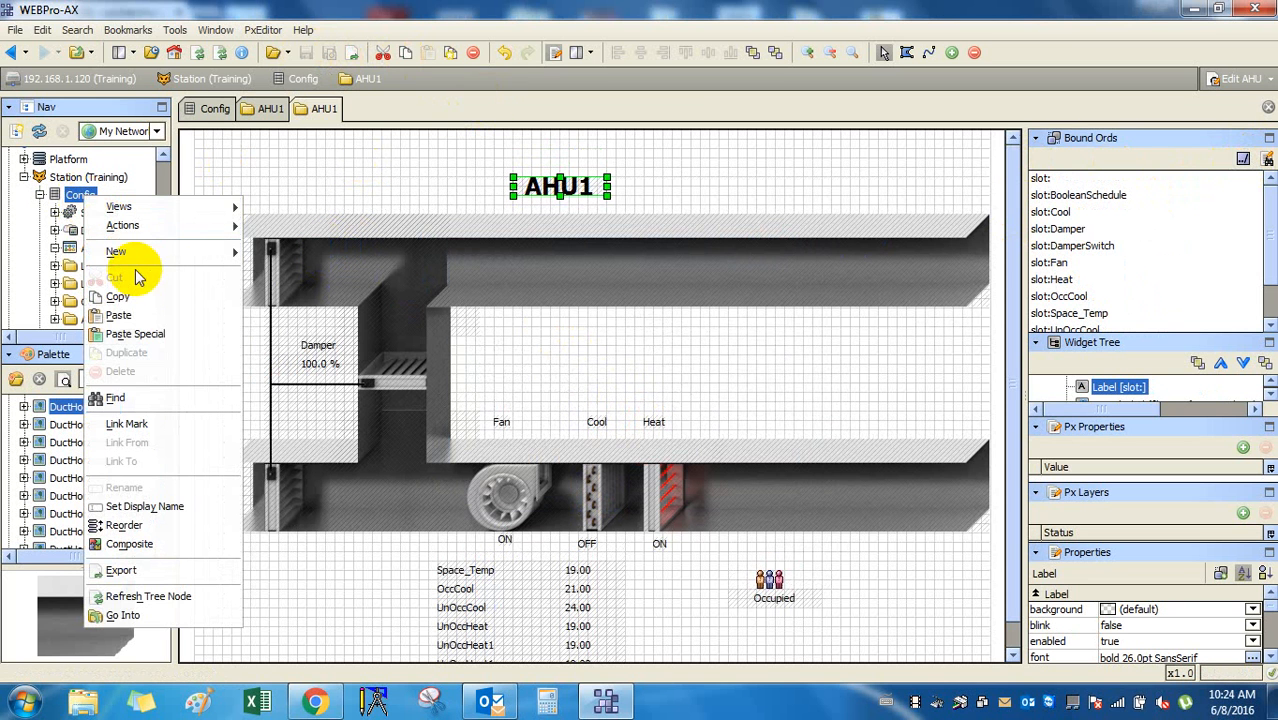
{"action": "key", "text": "Escape"}
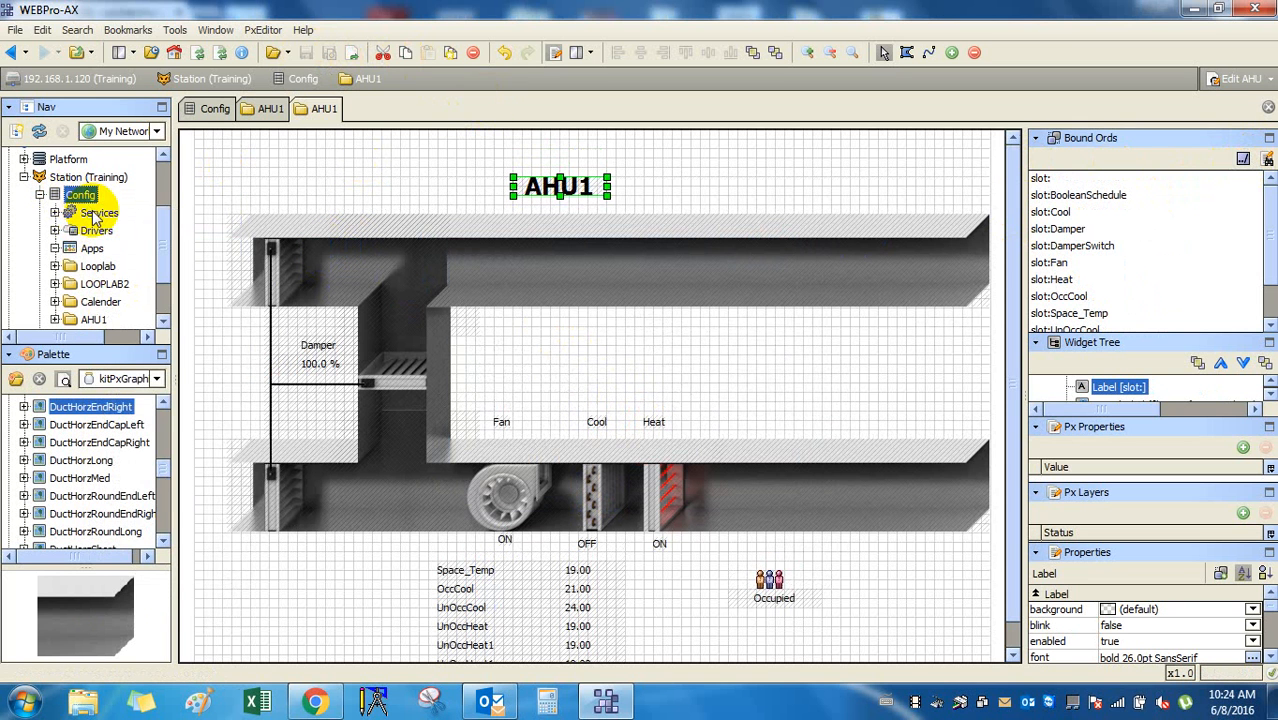
{"action": "scroll", "coordinate": [100, 240], "scroll_direction": "down", "scroll_amount": 1}
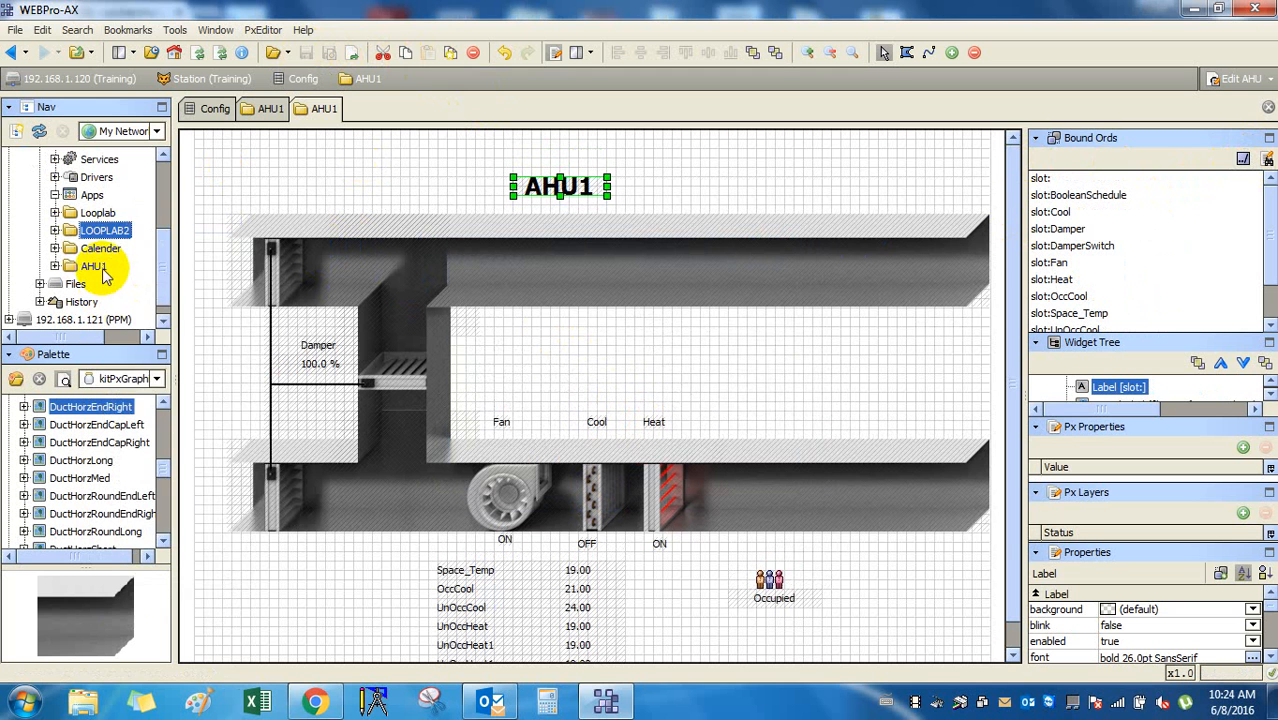
{"action": "left_click", "coordinate": [95, 266]}
{"action": "right_click", "coordinate": [103, 277]}
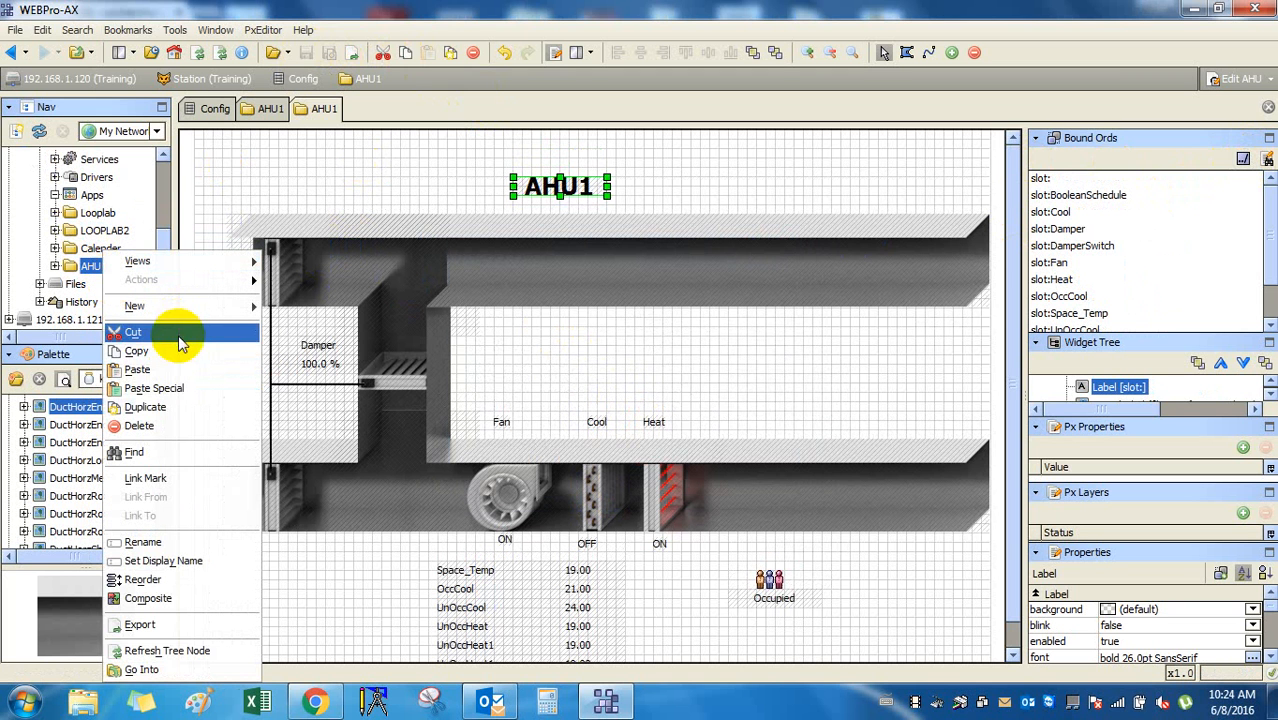
{"action": "left_click", "coordinate": [182, 352]}
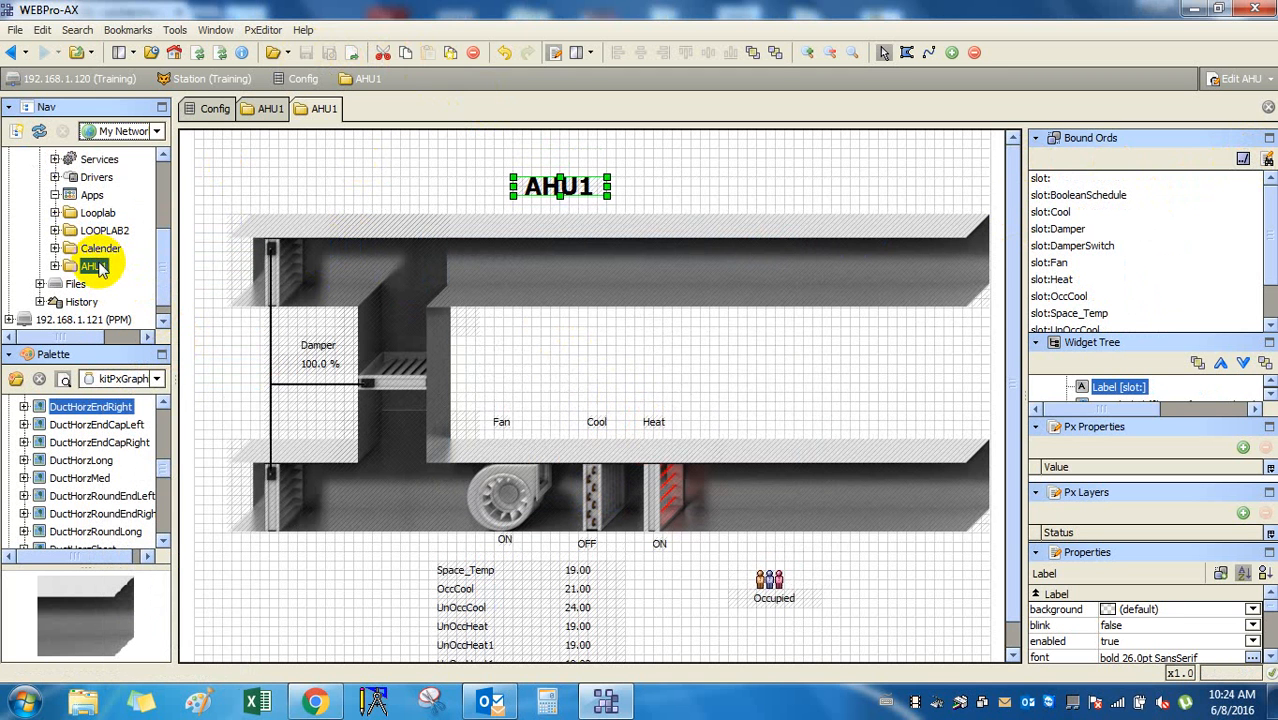
Paste Special 5 copies of AHU1 into Config with Keep all links unchecked.
{"action": "scroll", "coordinate": [95, 180], "scroll_direction": "up", "scroll_amount": 2}
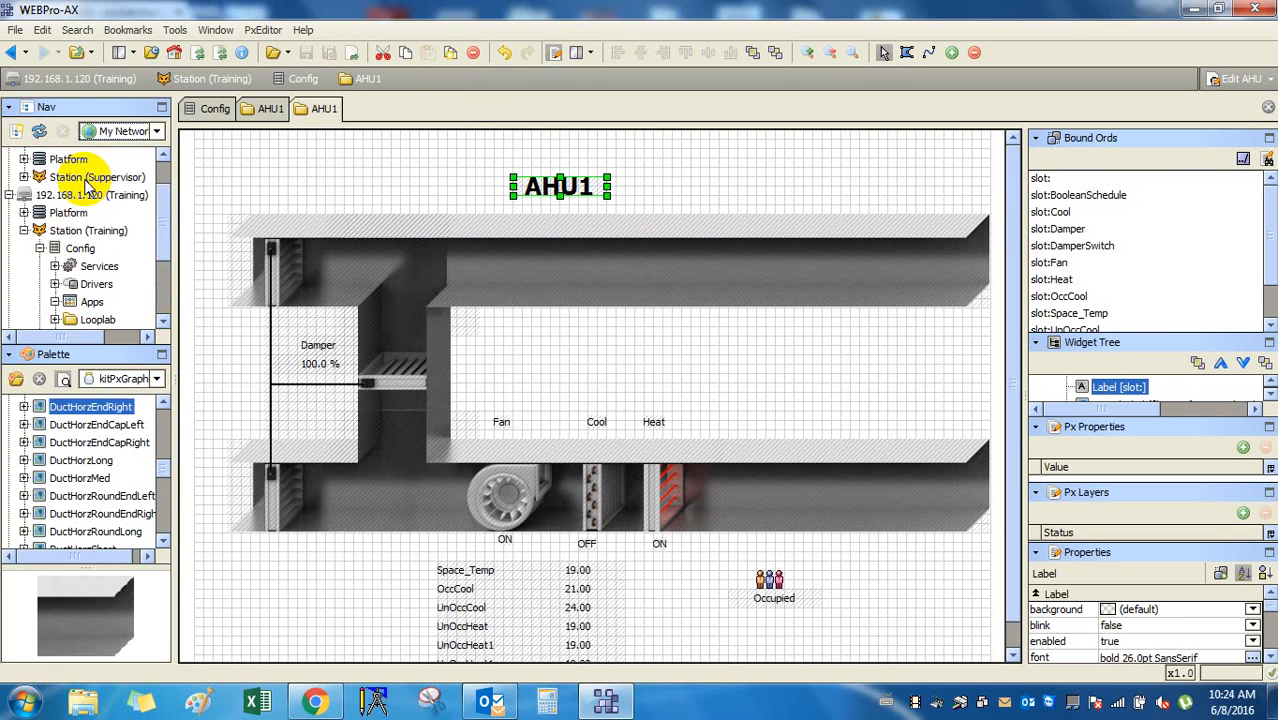
{"action": "left_click", "coordinate": [82, 248]}
{"action": "right_click", "coordinate": [86, 250]}
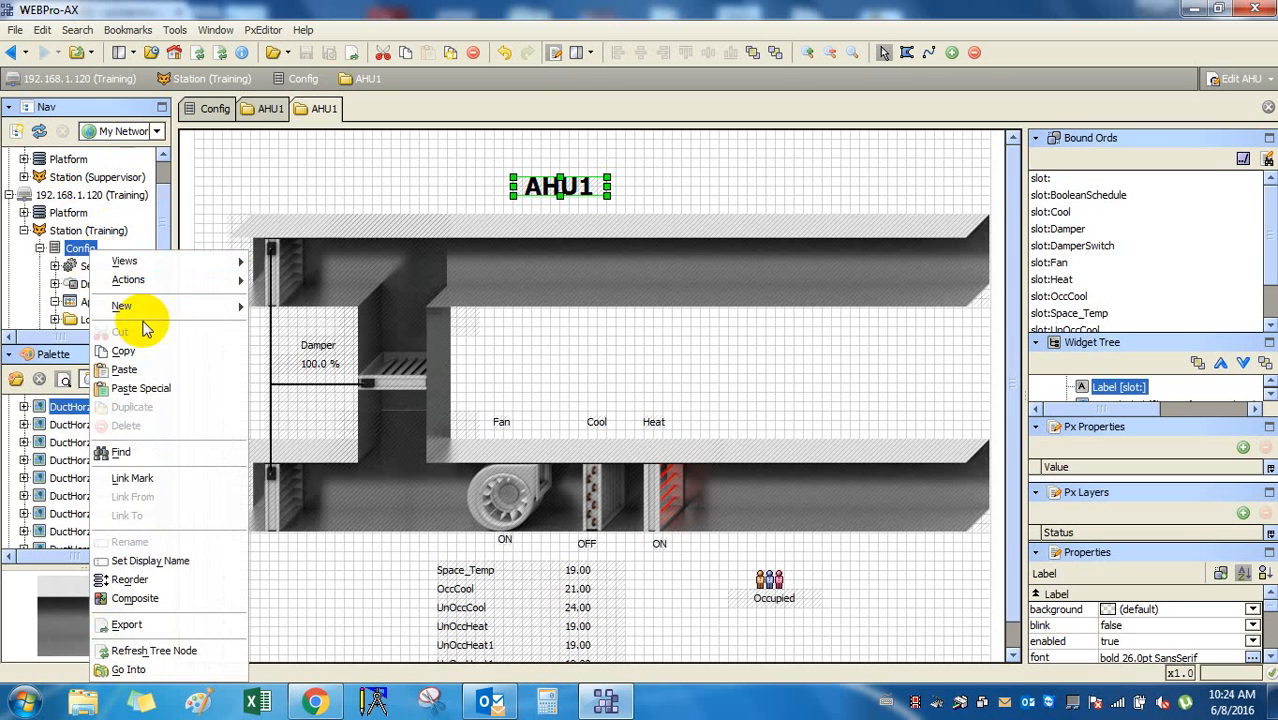
{"action": "left_click", "coordinate": [166, 372]}
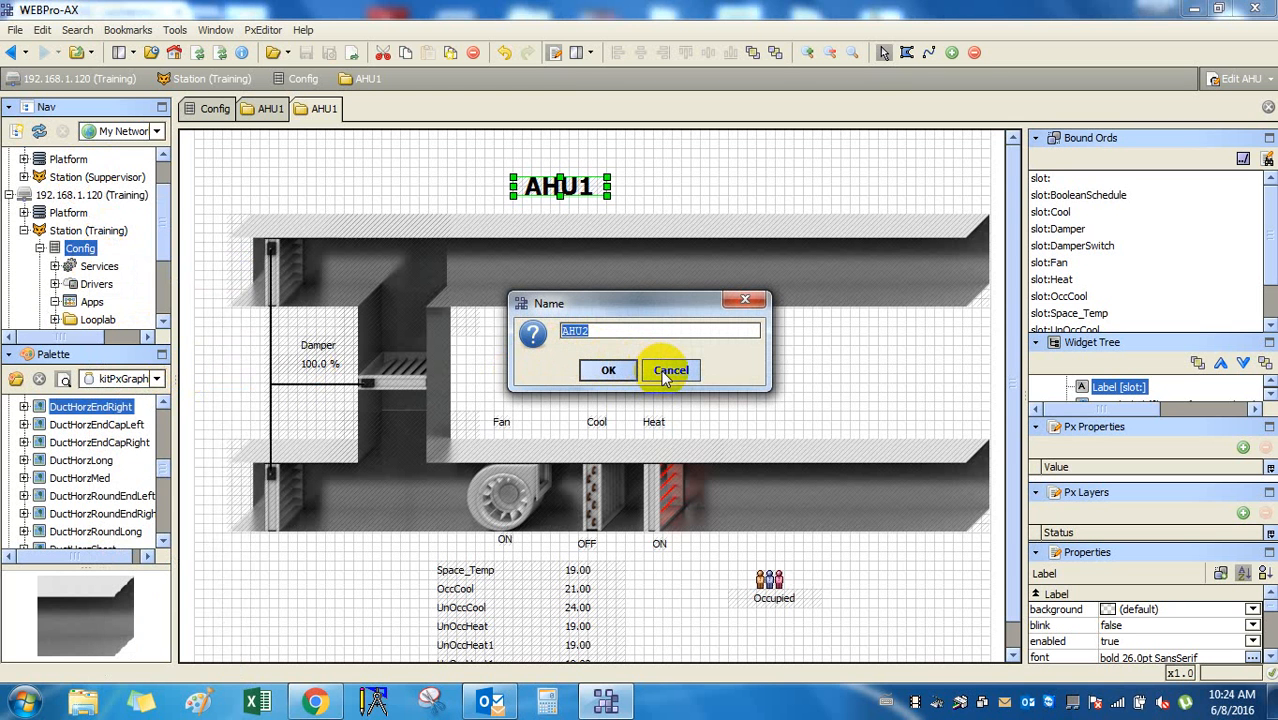
{"action": "left_click", "coordinate": [585, 368]}
{"action": "right_click", "coordinate": [70, 250]}
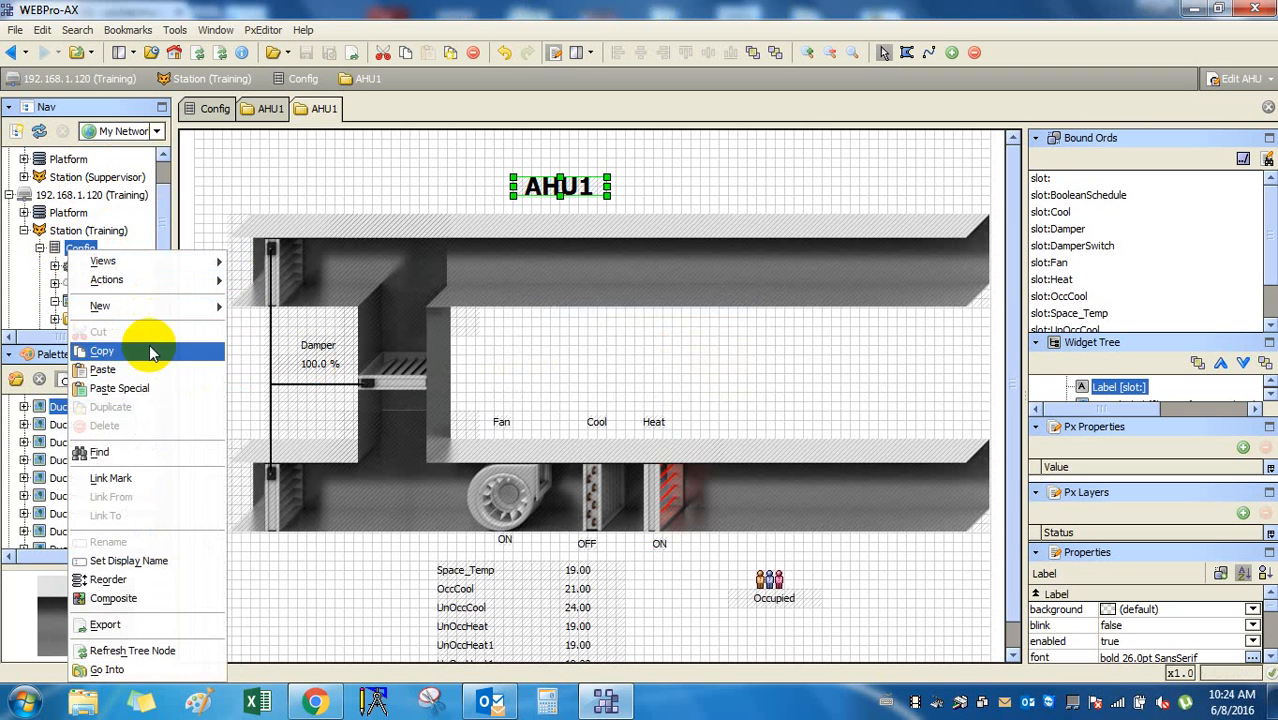
{"action": "left_click", "coordinate": [152, 391]}
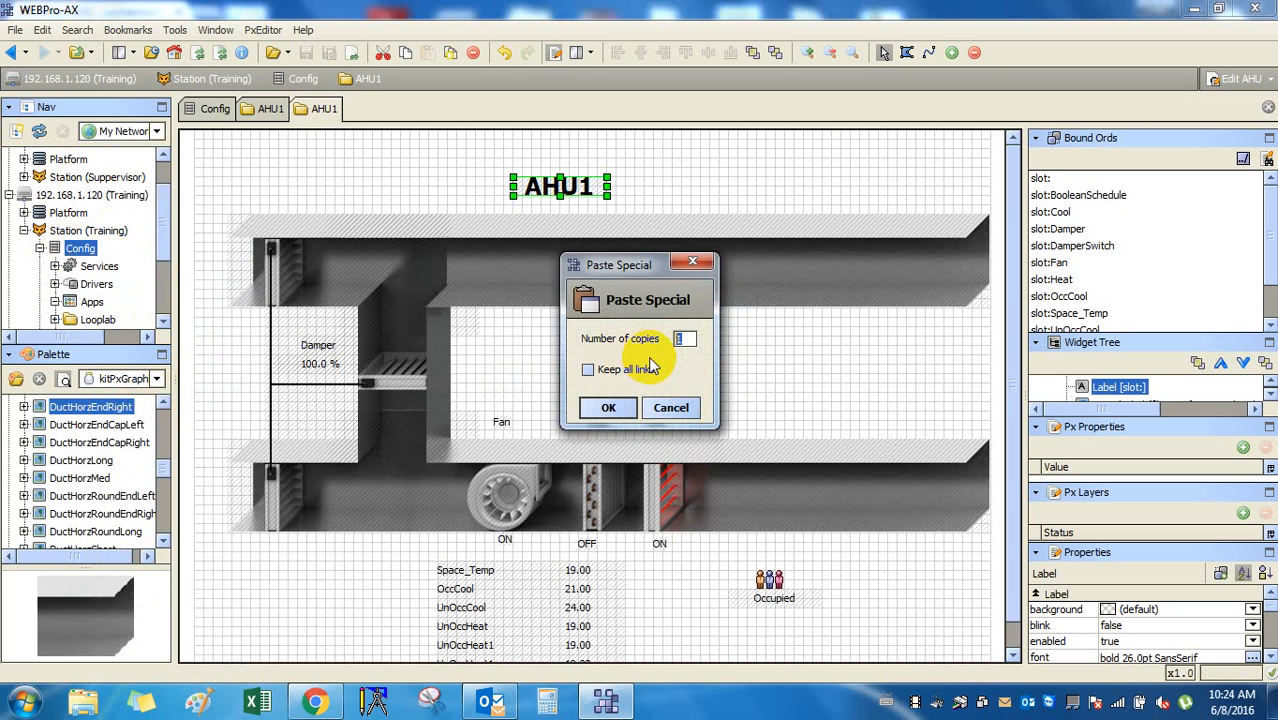
{"action": "left_click", "coordinate": [627, 369]}
{"action": "left_click", "coordinate": [625, 369]}
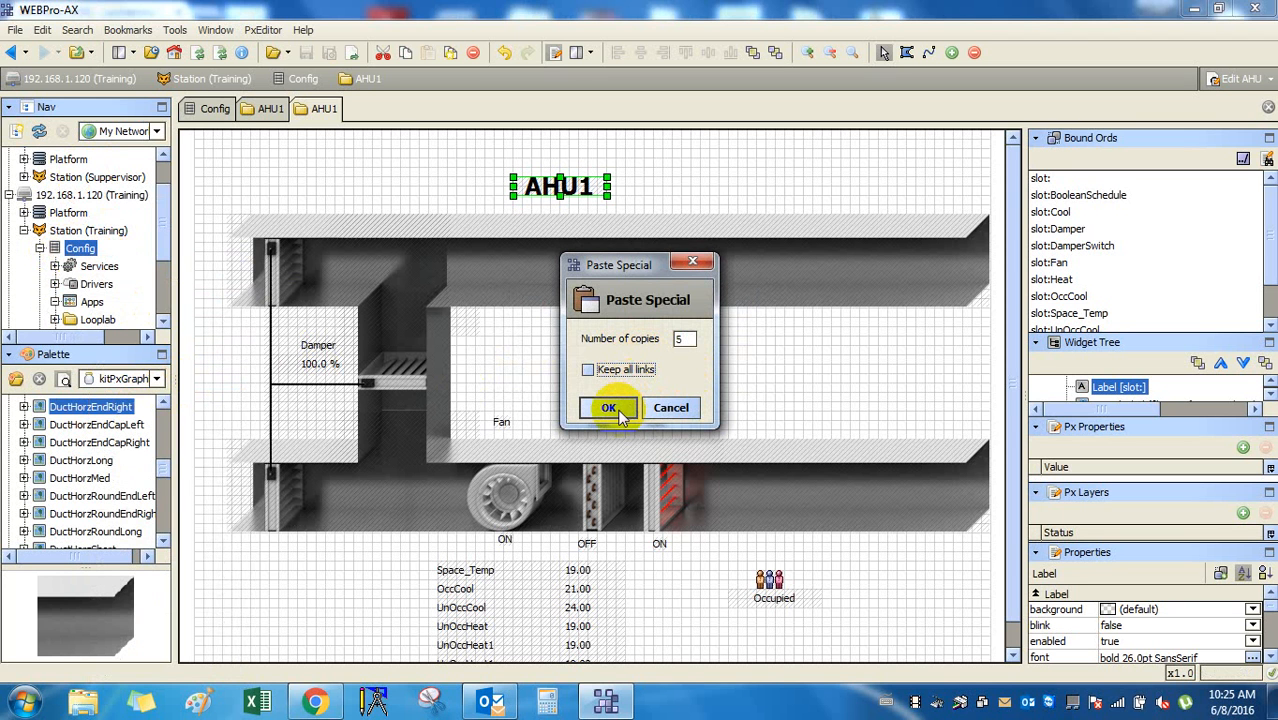
{"action": "left_click", "coordinate": [609, 408]}
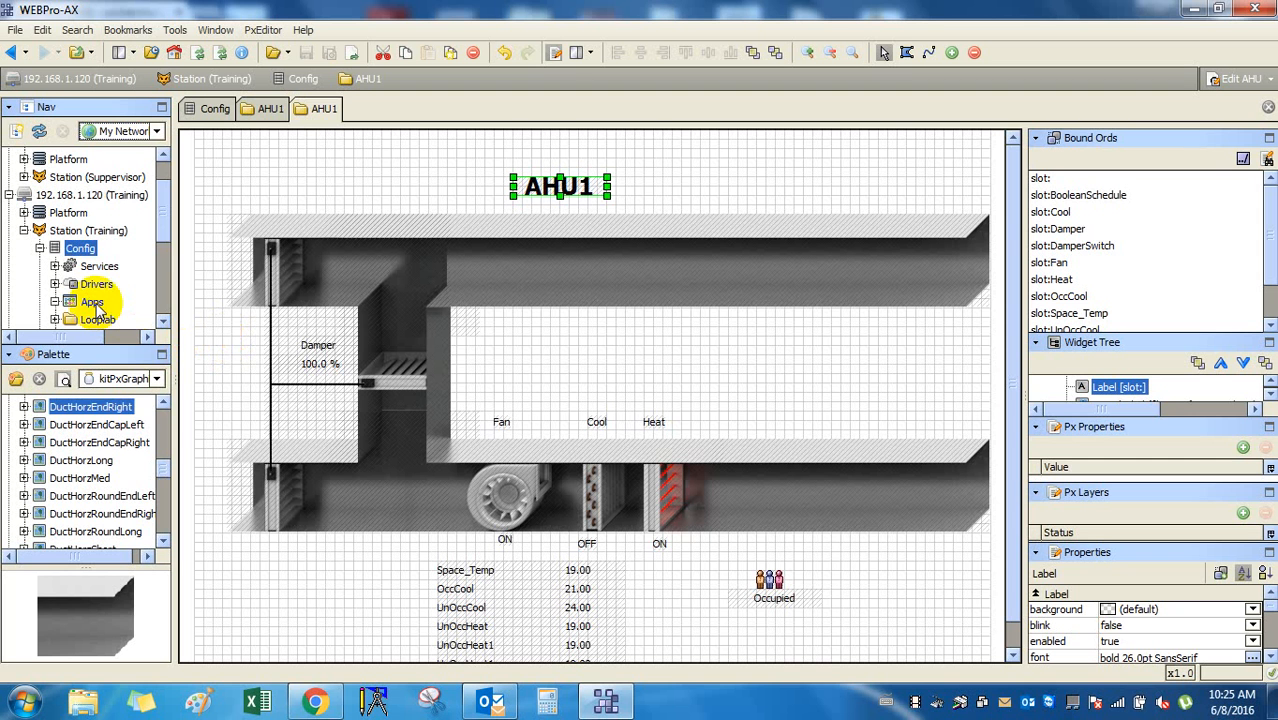
Confirm the title label's text format is %name%, then switch from Edit AHU to the AHU view.
{"action": "double_click", "coordinate": [560, 188]}
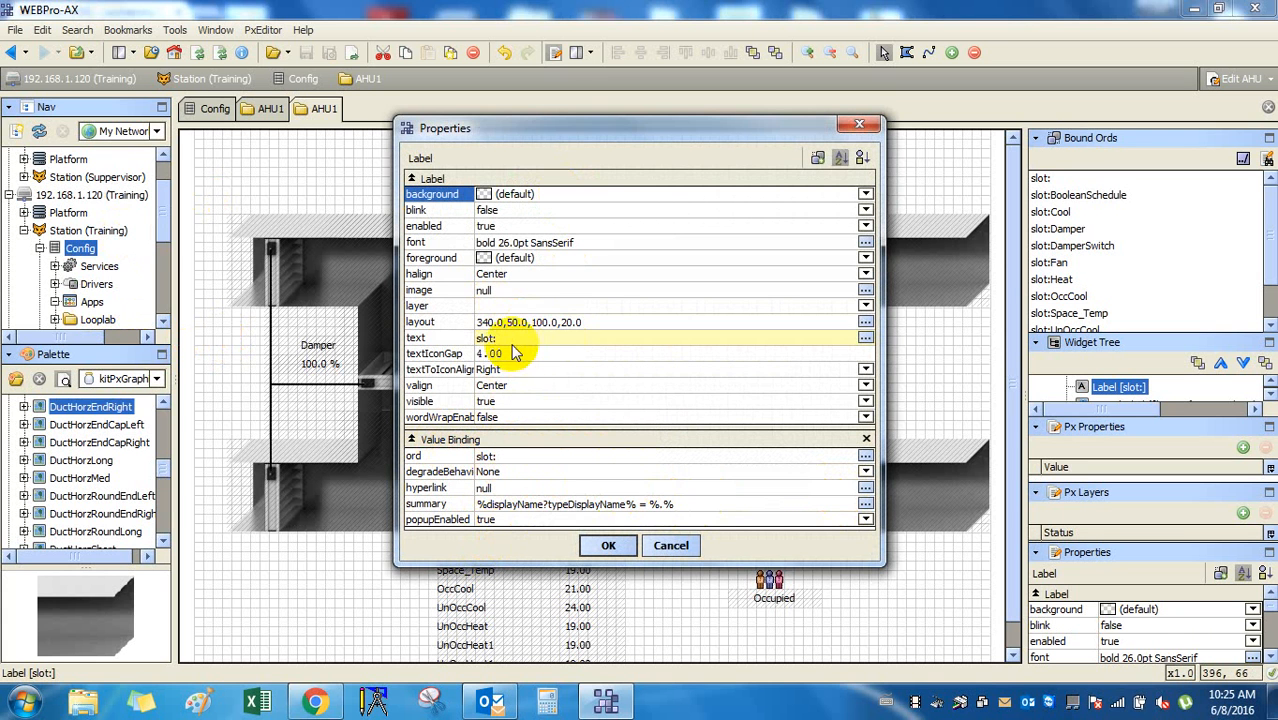
{"action": "double_click", "coordinate": [518, 338]}
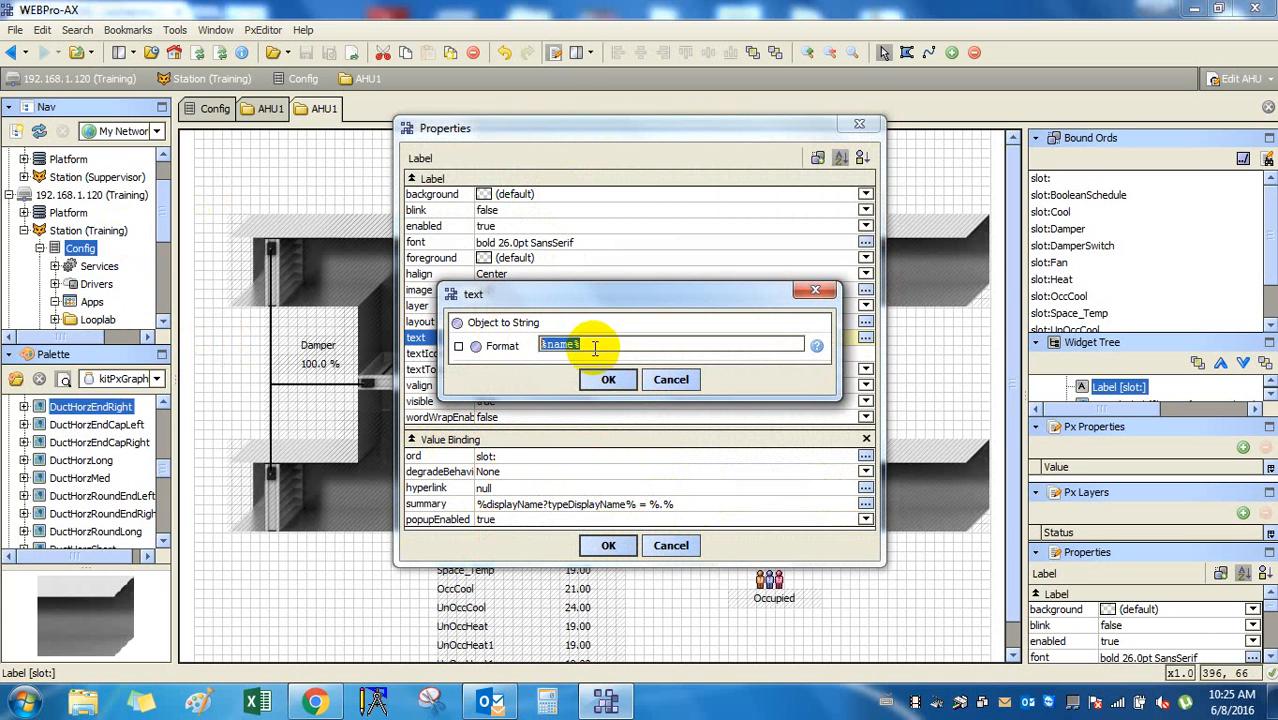
{"action": "left_click", "coordinate": [671, 379]}
{"action": "right_click", "coordinate": [484, 340]}
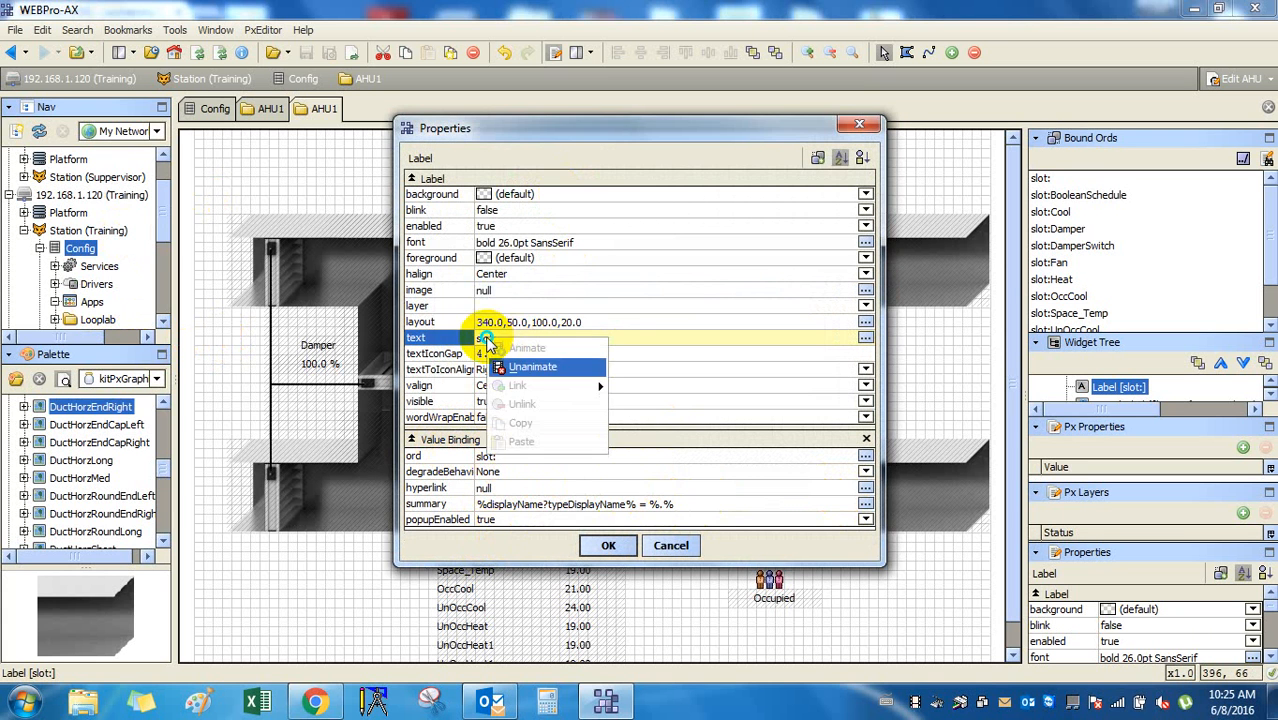
{"action": "left_click", "coordinate": [655, 343]}
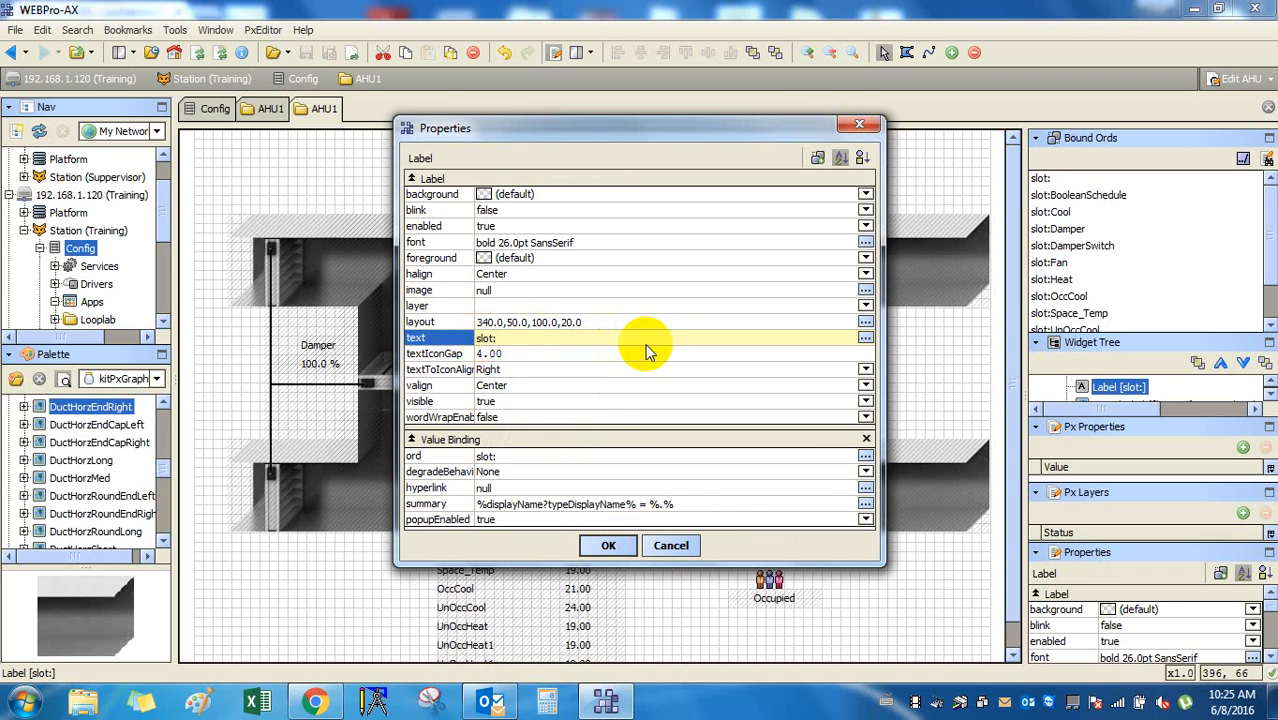
{"action": "left_click", "coordinate": [620, 544]}
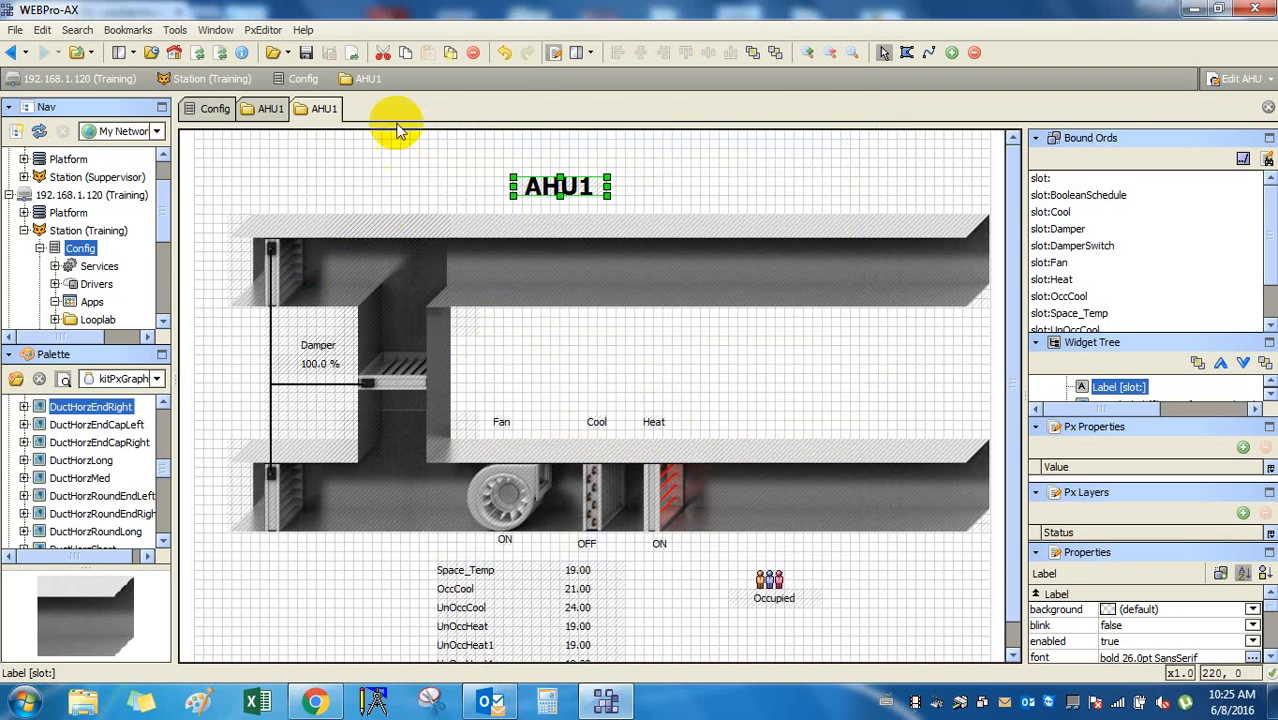
{"action": "left_click", "coordinate": [556, 52]}
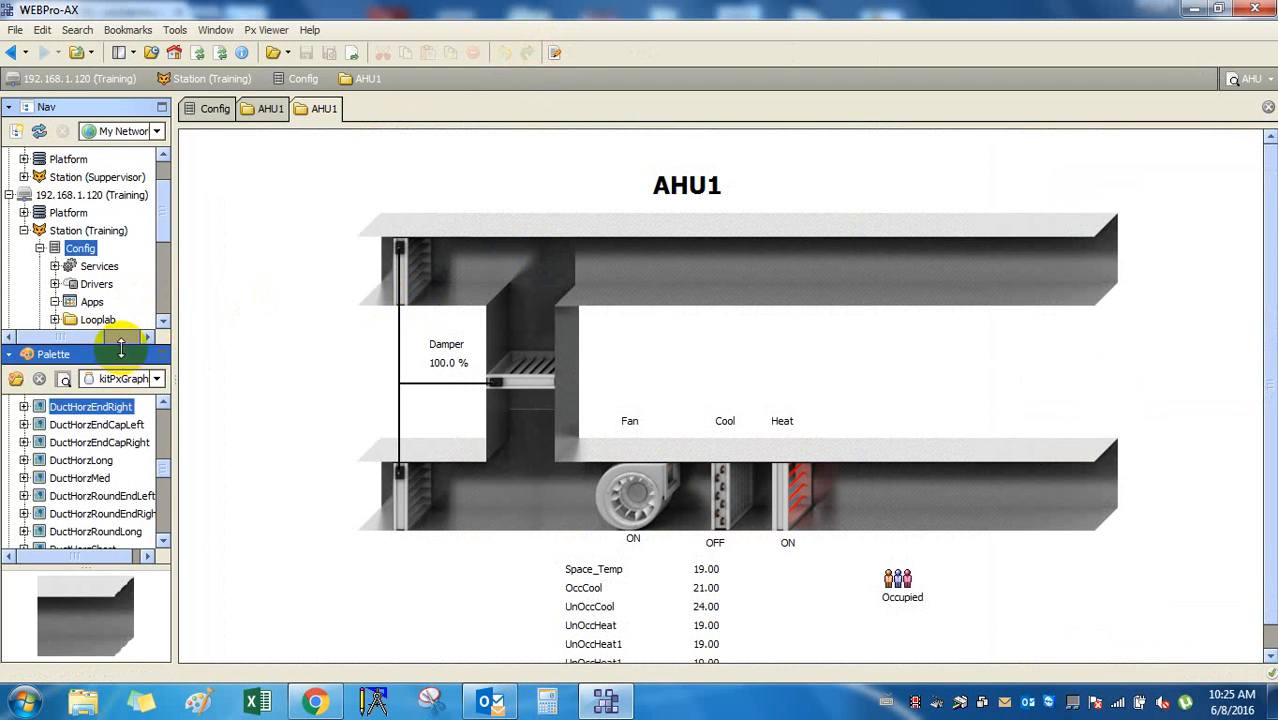
{"action": "left_click_drag", "start_coordinate": [125, 342], "coordinate": [140, 485]}
View the AHU2 and AHU3 graphics and browse AHU3's points such as OccCool.
{"action": "left_click", "coordinate": [88, 374]}
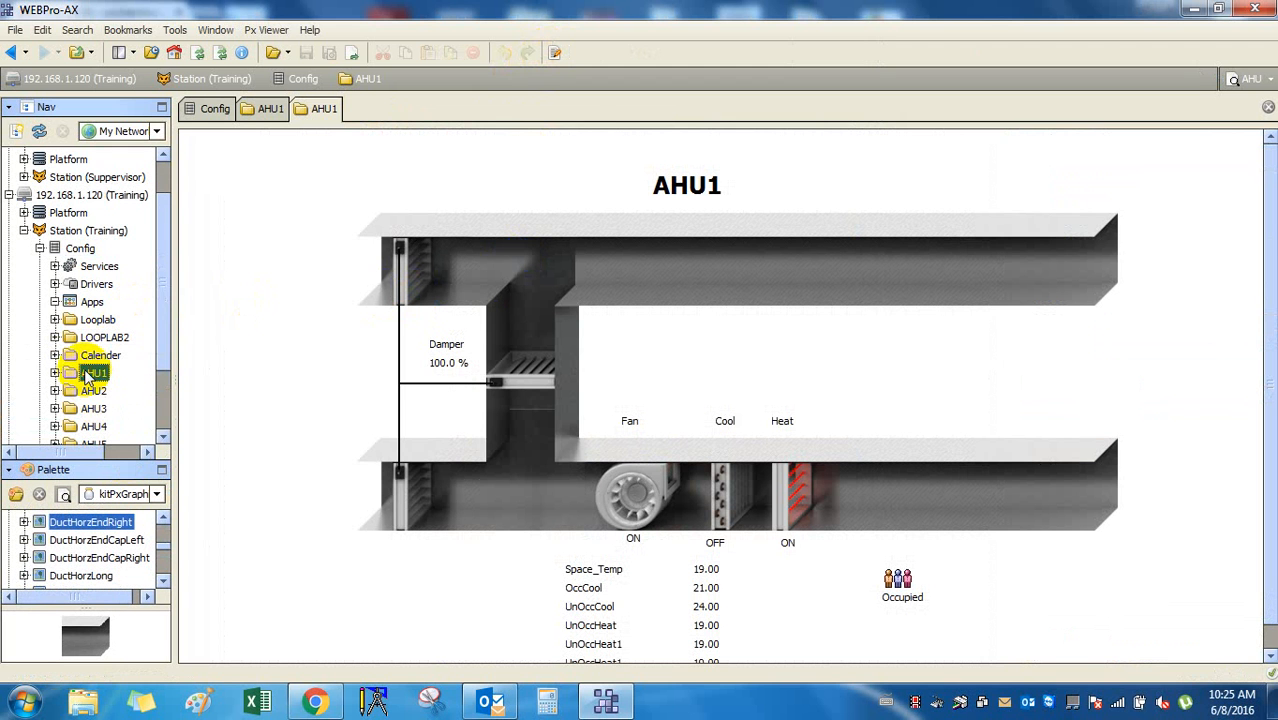
{"action": "scroll", "coordinate": [165, 380], "scroll_direction": "down", "scroll_amount": 3}
{"action": "scroll", "coordinate": [130, 360], "scroll_direction": "up", "scroll_amount": 1}
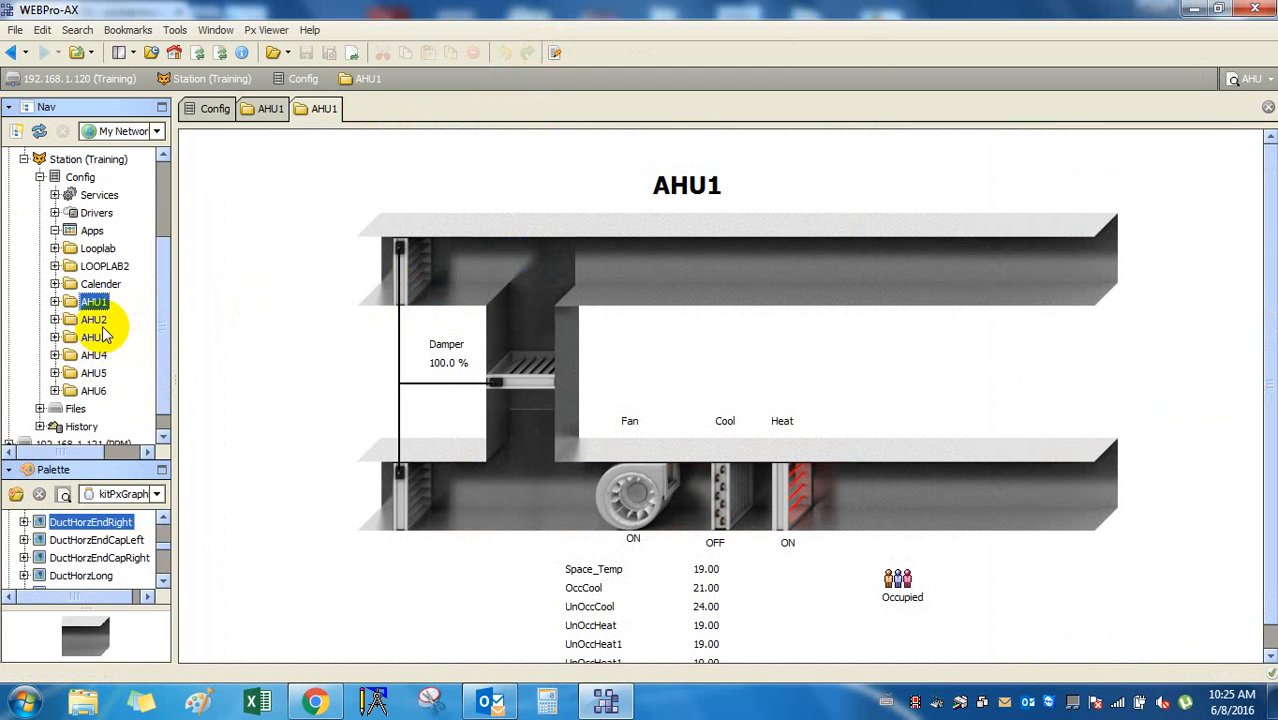
{"action": "double_click", "coordinate": [103, 325]}
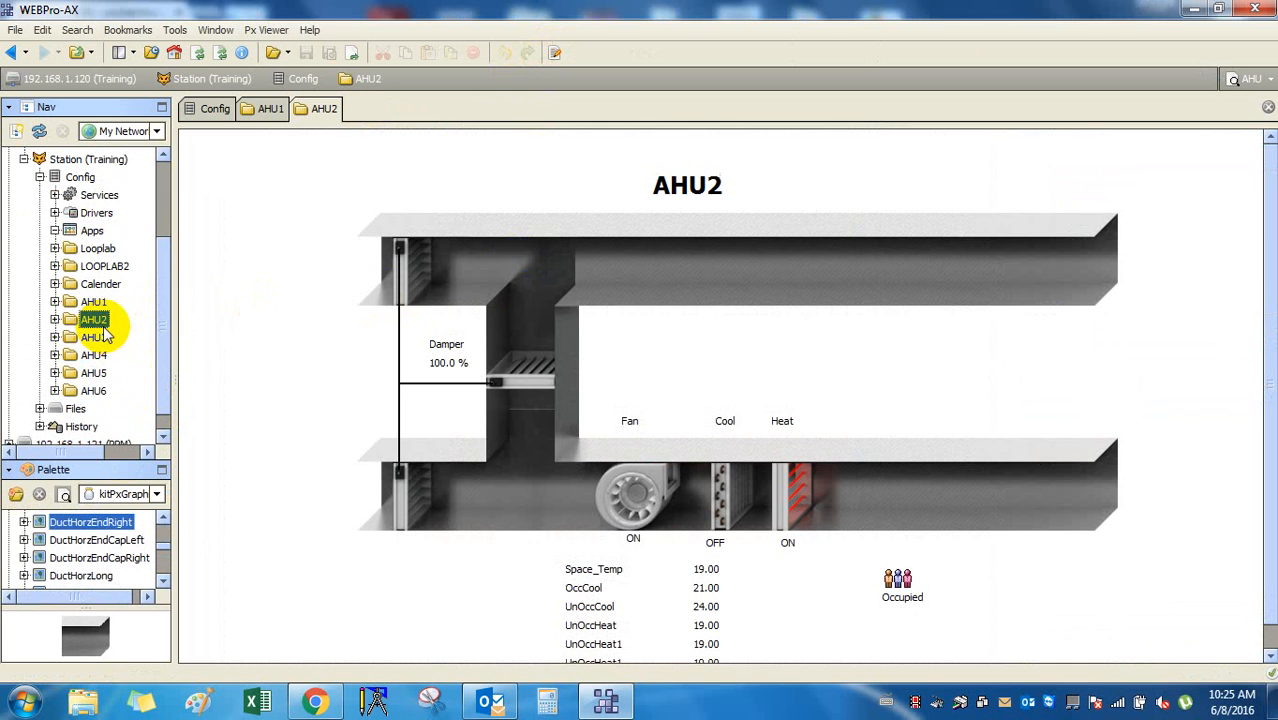
{"action": "double_click", "coordinate": [94, 338]}
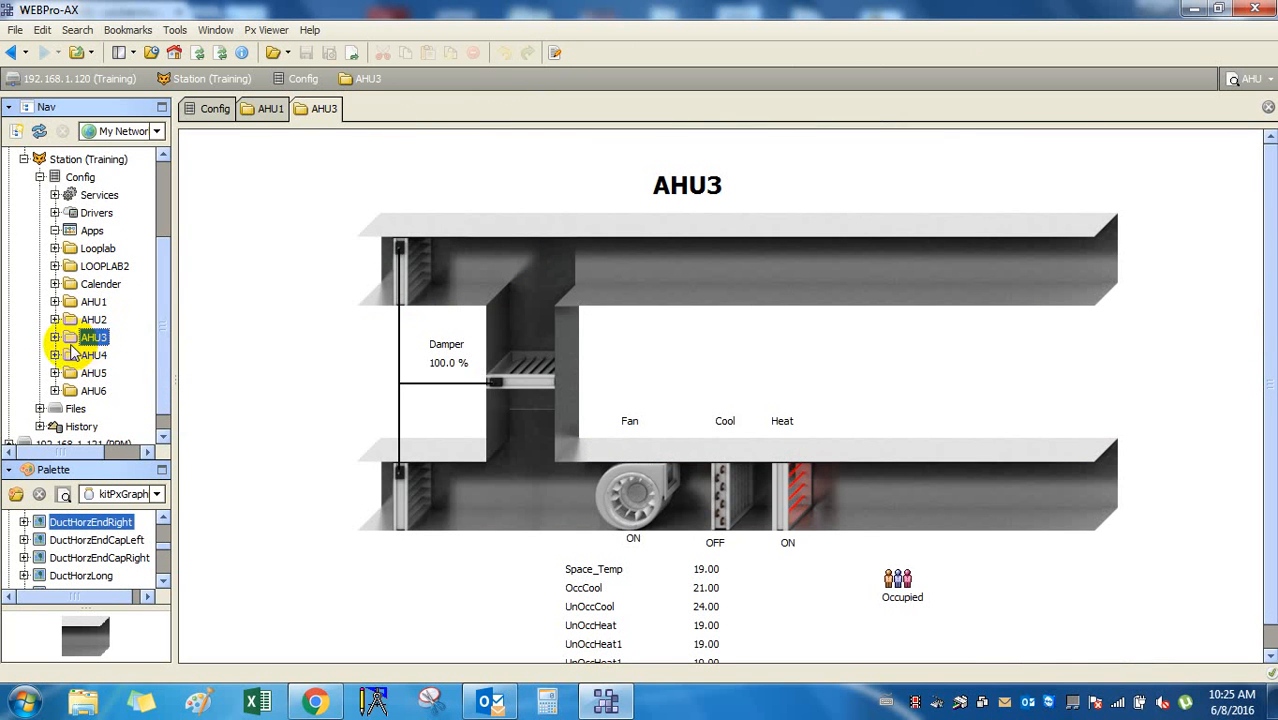
{"action": "left_click", "coordinate": [56, 338]}
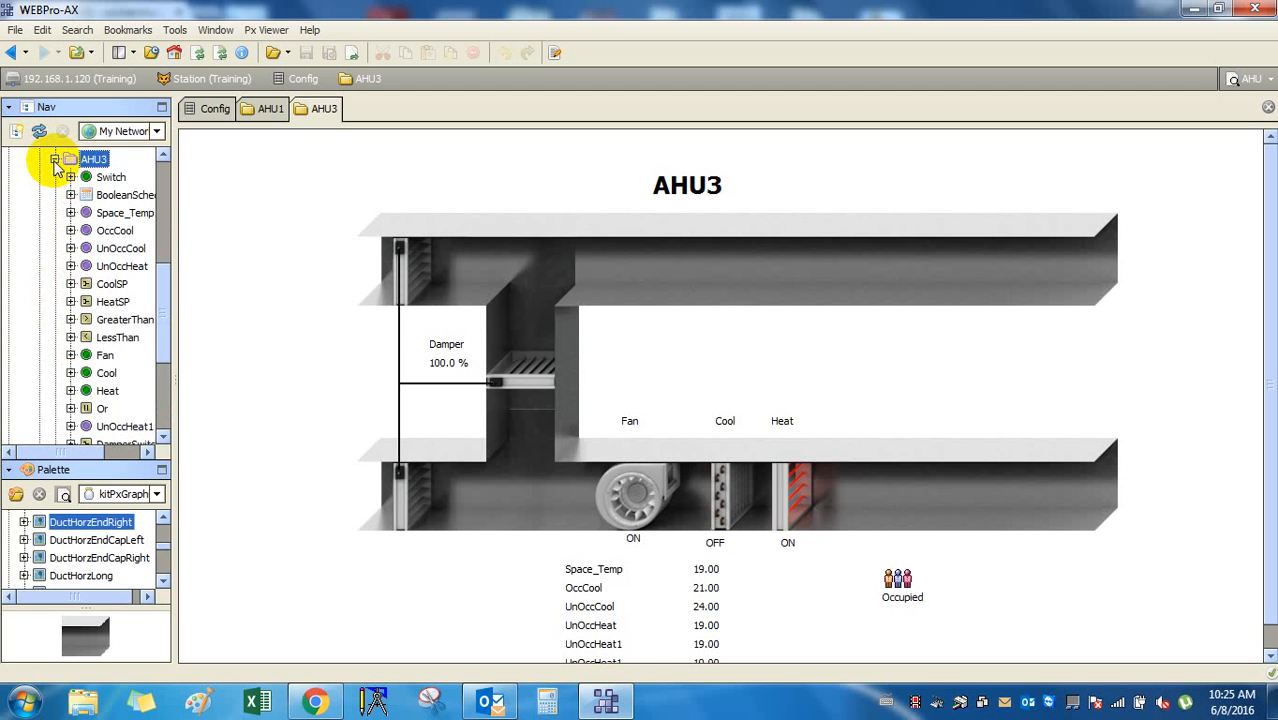
{"action": "left_click", "coordinate": [128, 231]}
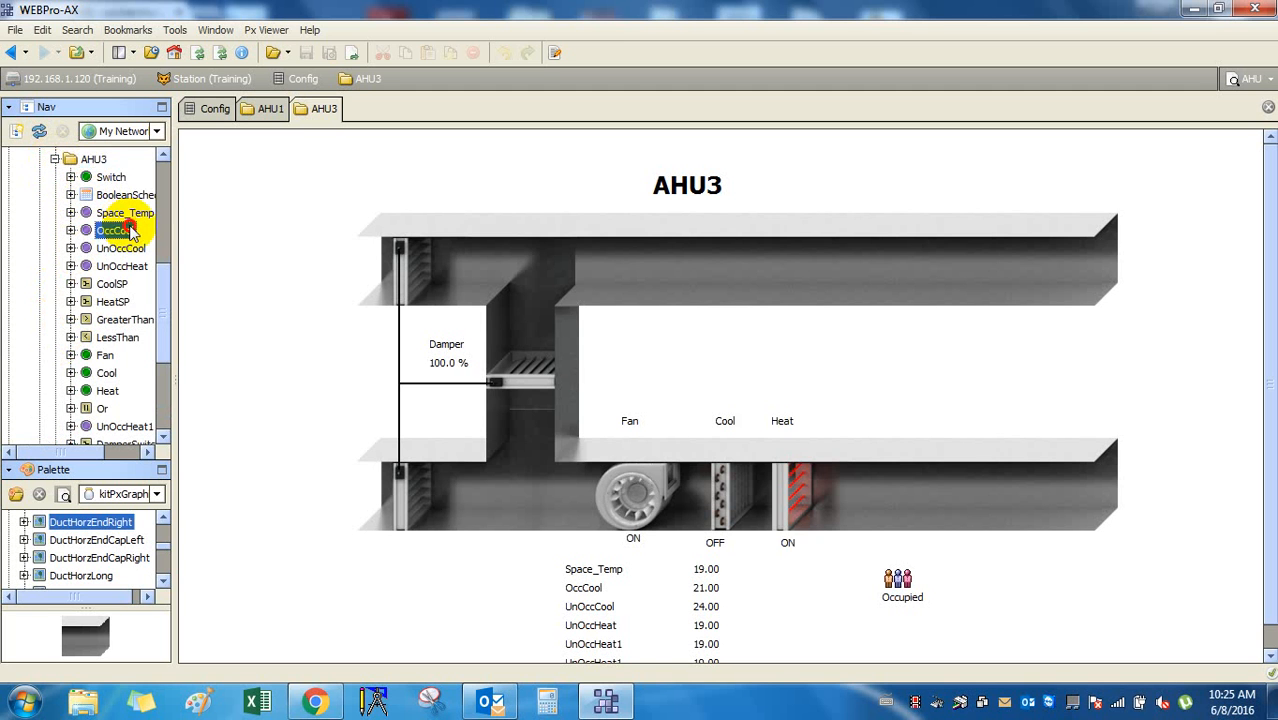
{"action": "left_click", "coordinate": [55, 159]}
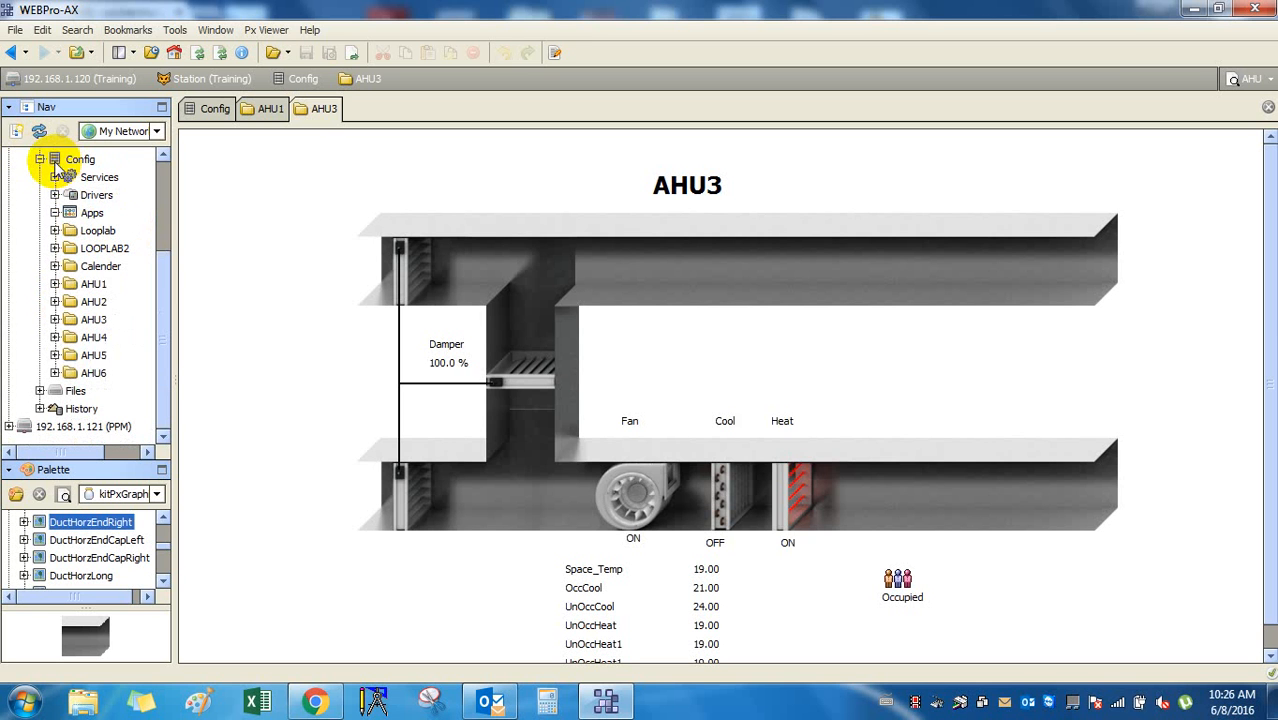
Expand AHU6 and open its Space_Temp property sheet, showing Out 19.00 {ok}.
{"action": "left_click", "coordinate": [95, 373]}
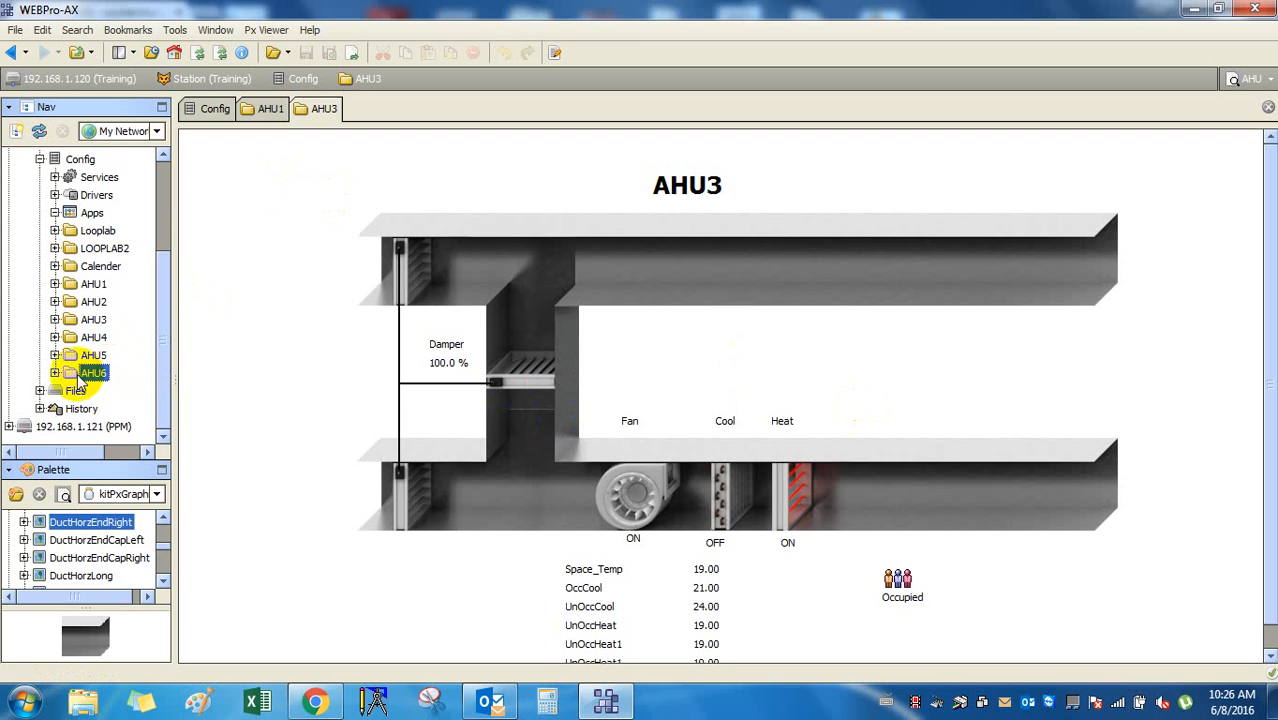
{"action": "left_click", "coordinate": [55, 373]}
{"action": "left_click", "coordinate": [105, 355]}
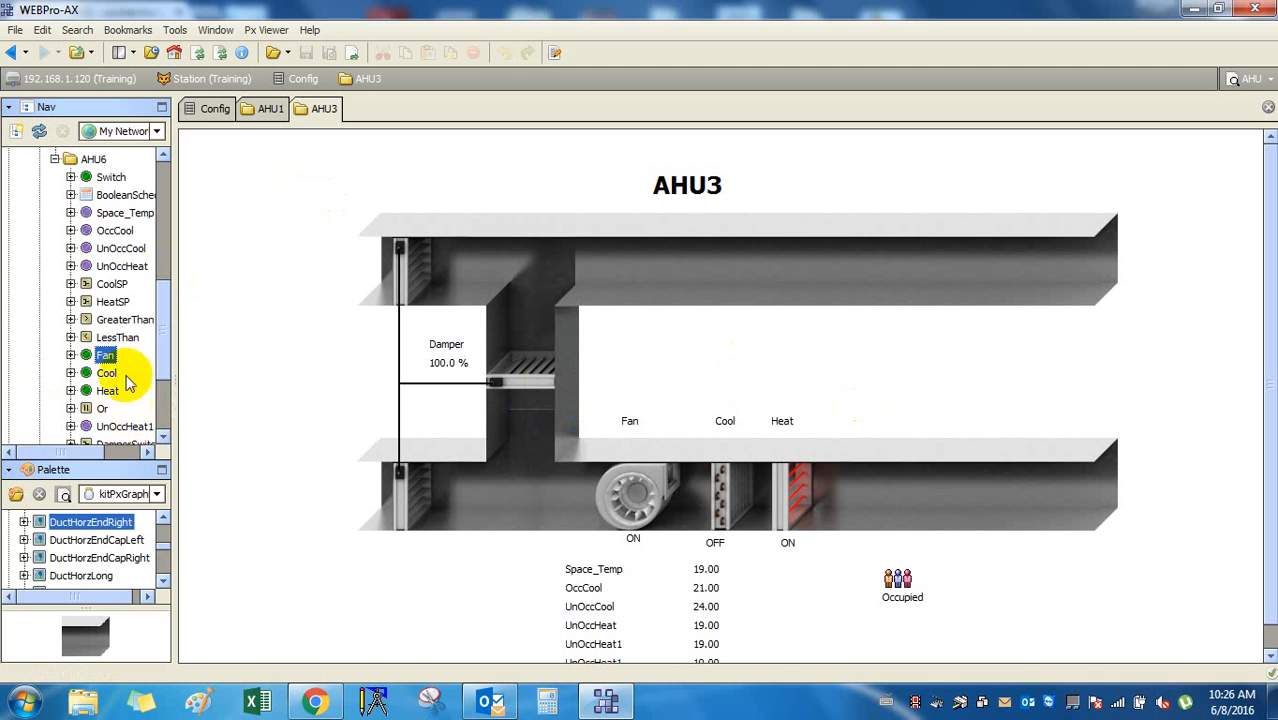
{"action": "left_click", "coordinate": [113, 231]}
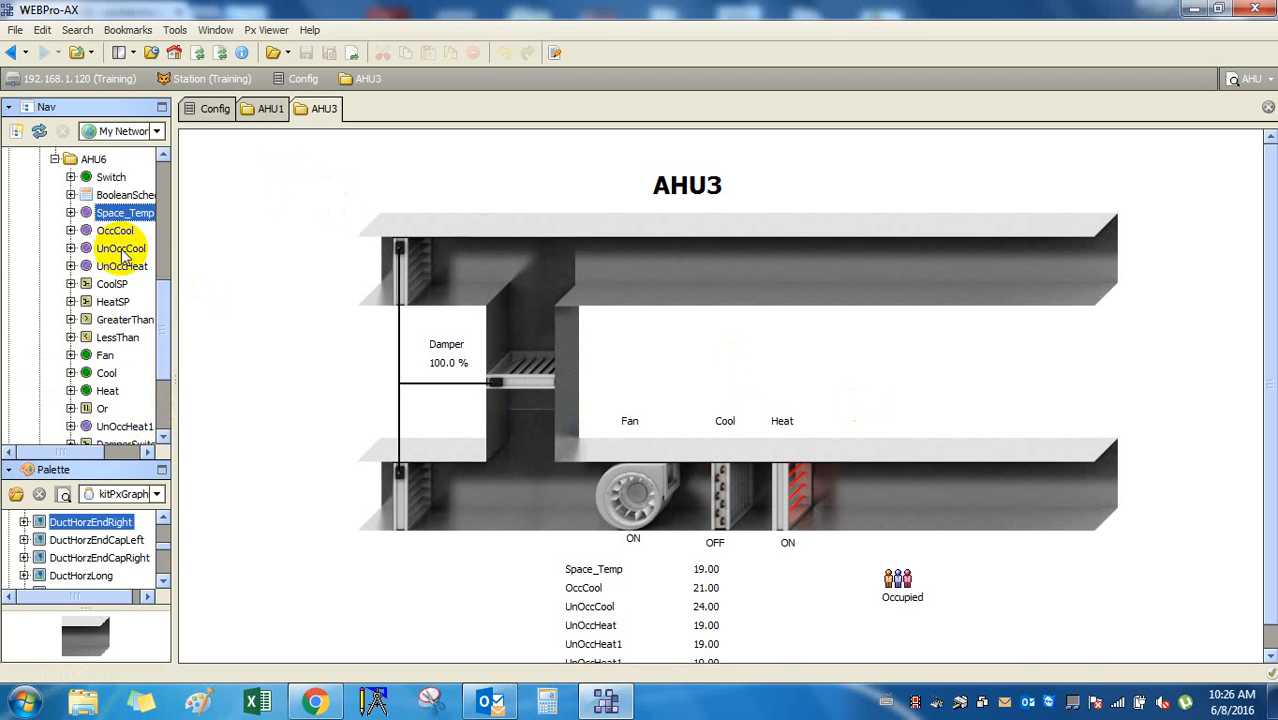
{"action": "left_click", "coordinate": [118, 213]}
{"action": "left_click", "coordinate": [70, 213]}
{"action": "left_click", "coordinate": [71, 214]}
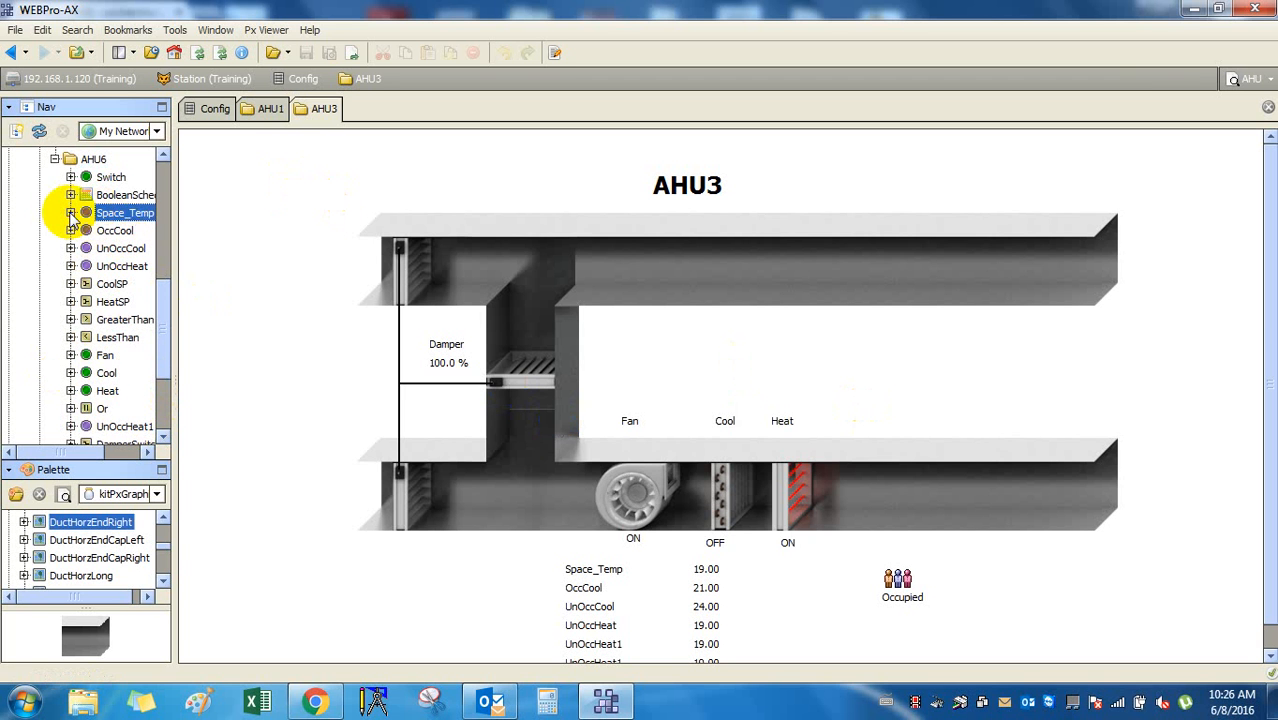
{"action": "double_click", "coordinate": [134, 215]}
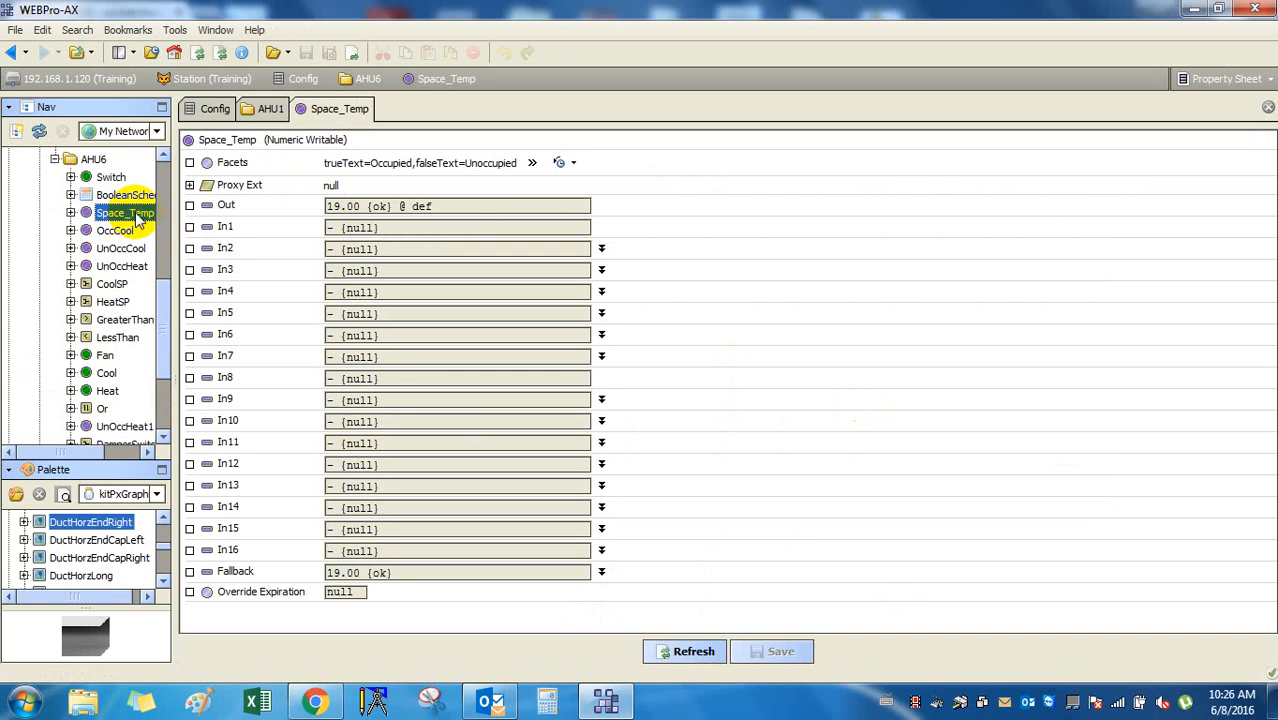
Collapse AHU6's points and bring up the AHU6 folder's graphic.
{"action": "left_click", "coordinate": [55, 159]}
{"action": "double_click", "coordinate": [88, 372]}
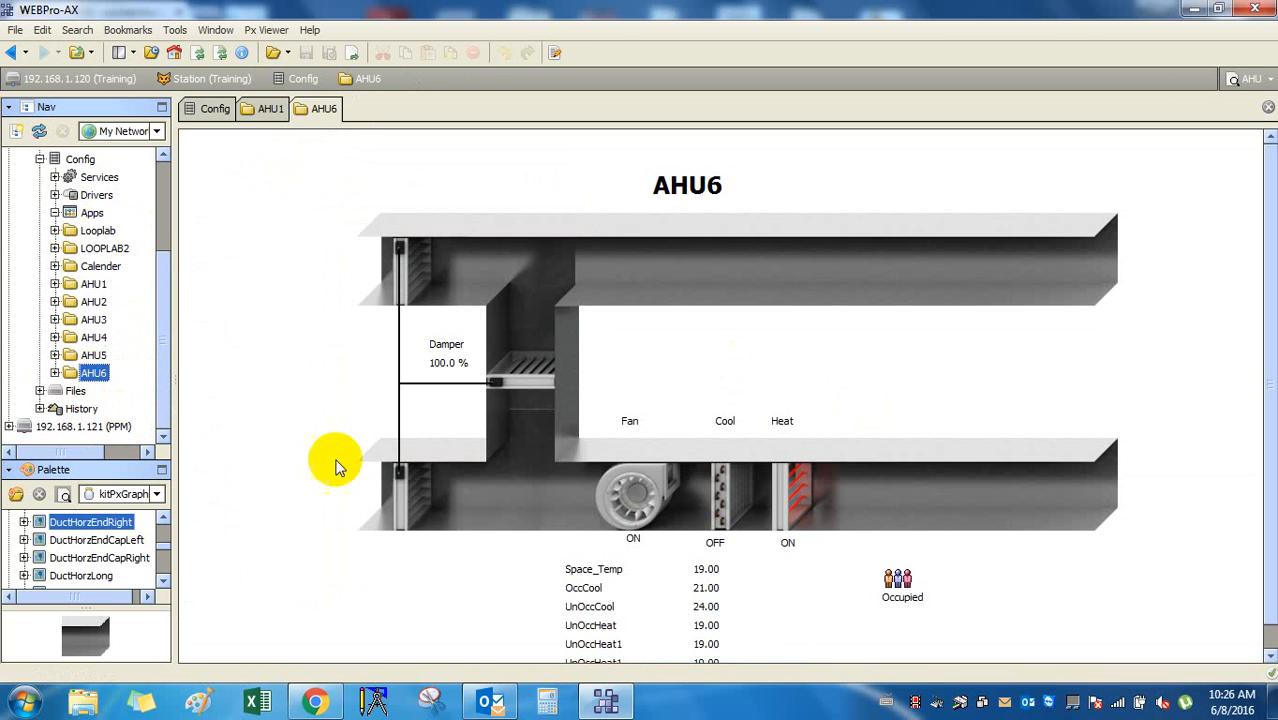
{"action": "scroll", "coordinate": [665, 394], "scroll_direction": "down", "scroll_amount": 1}
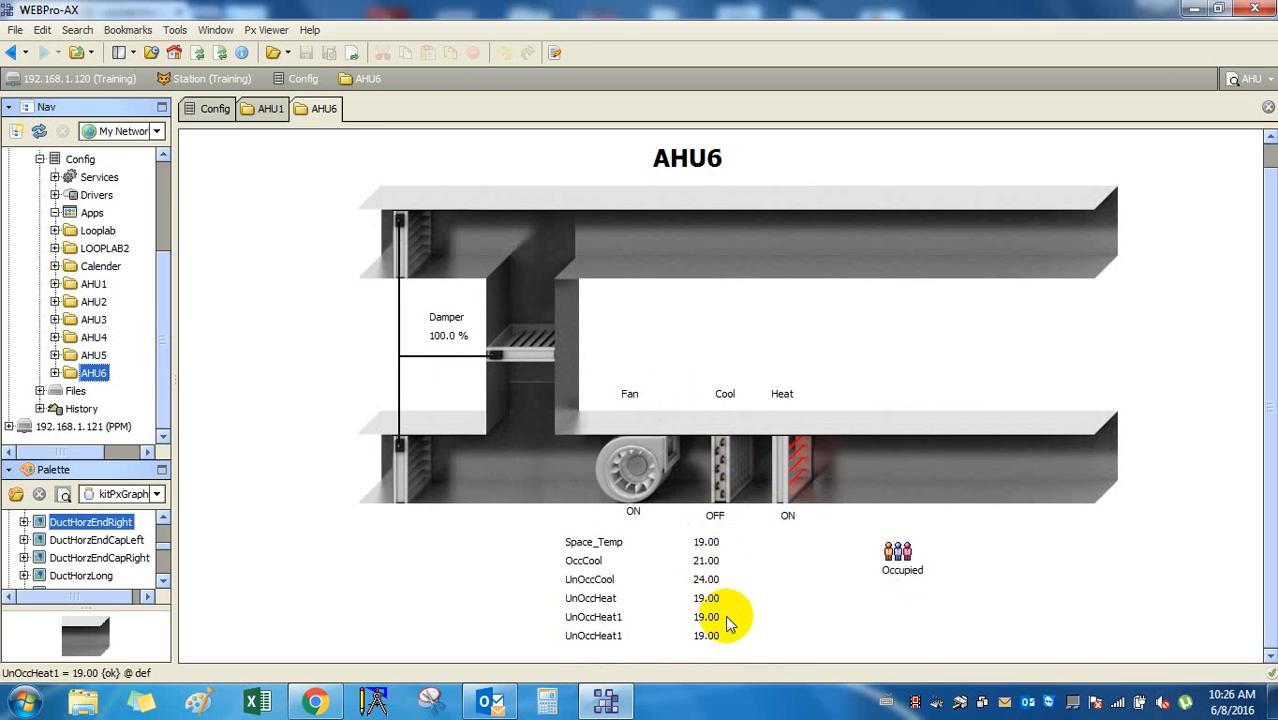
{"action": "scroll", "coordinate": [728, 622], "scroll_direction": "up", "scroll_amount": 1}
{"action": "scroll", "coordinate": [728, 622], "scroll_direction": "down", "scroll_amount": 1}
{"action": "scroll", "coordinate": [728, 622], "scroll_direction": "up", "scroll_amount": 1}
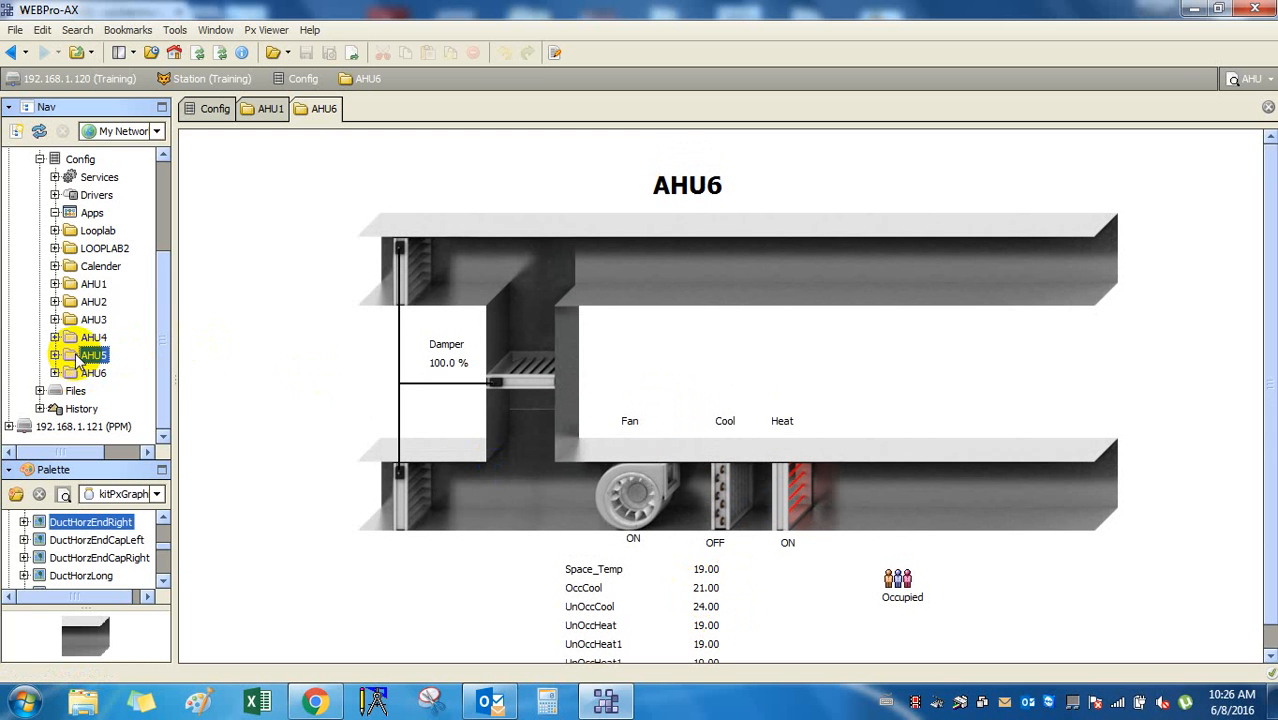
{"action": "scroll", "coordinate": [96, 350], "scroll_direction": "up", "scroll_amount": 3}
Revisit the Config property sheet and the AHU1 and AHU3 graphics.
{"action": "double_click", "coordinate": [80, 301]}
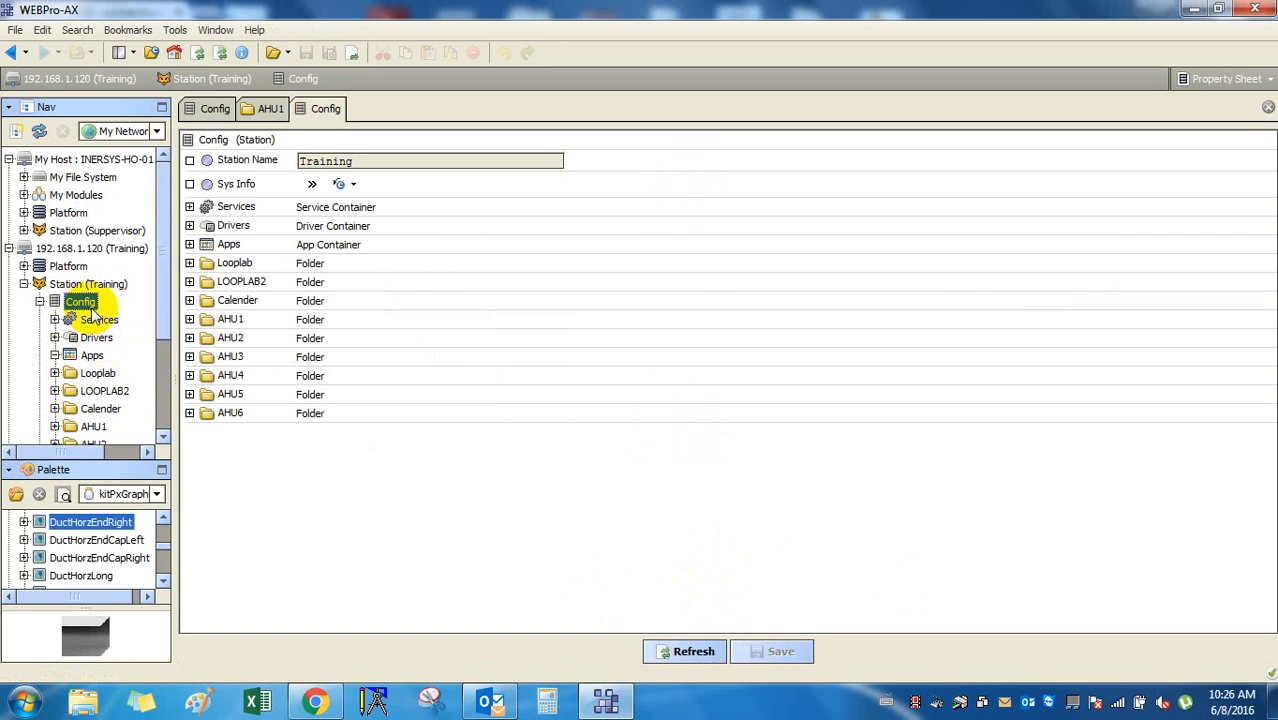
{"action": "left_click", "coordinate": [90, 358]}
{"action": "scroll", "coordinate": [88, 366], "scroll_direction": "down", "scroll_amount": 1}
{"action": "double_click", "coordinate": [90, 372]}
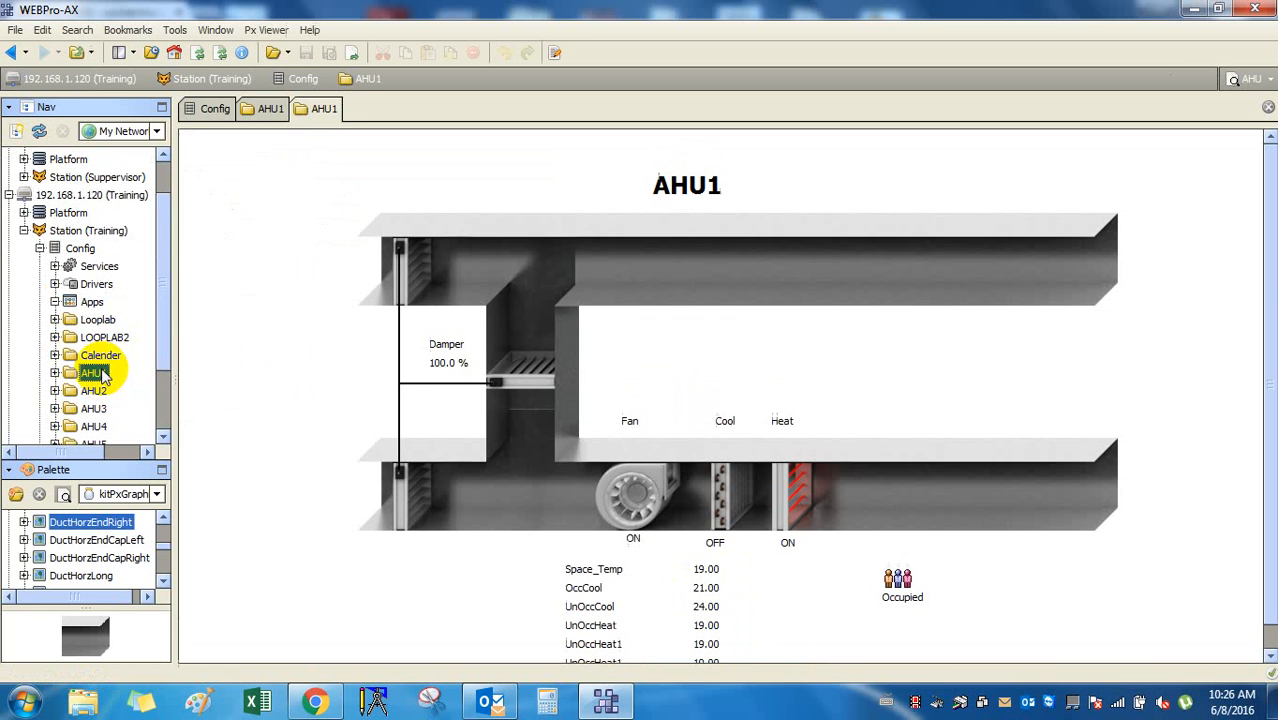
{"action": "scroll", "coordinate": [719, 356], "scroll_direction": "down", "scroll_amount": 1}
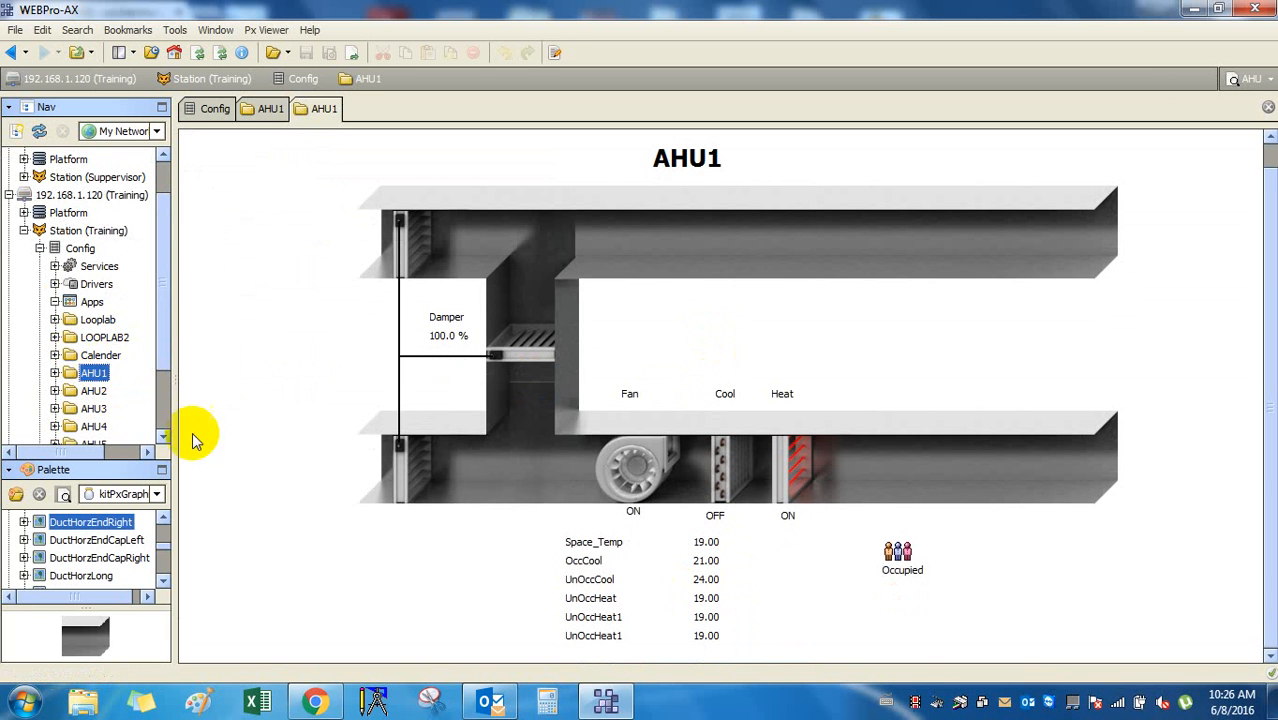
{"action": "left_click", "coordinate": [88, 408]}
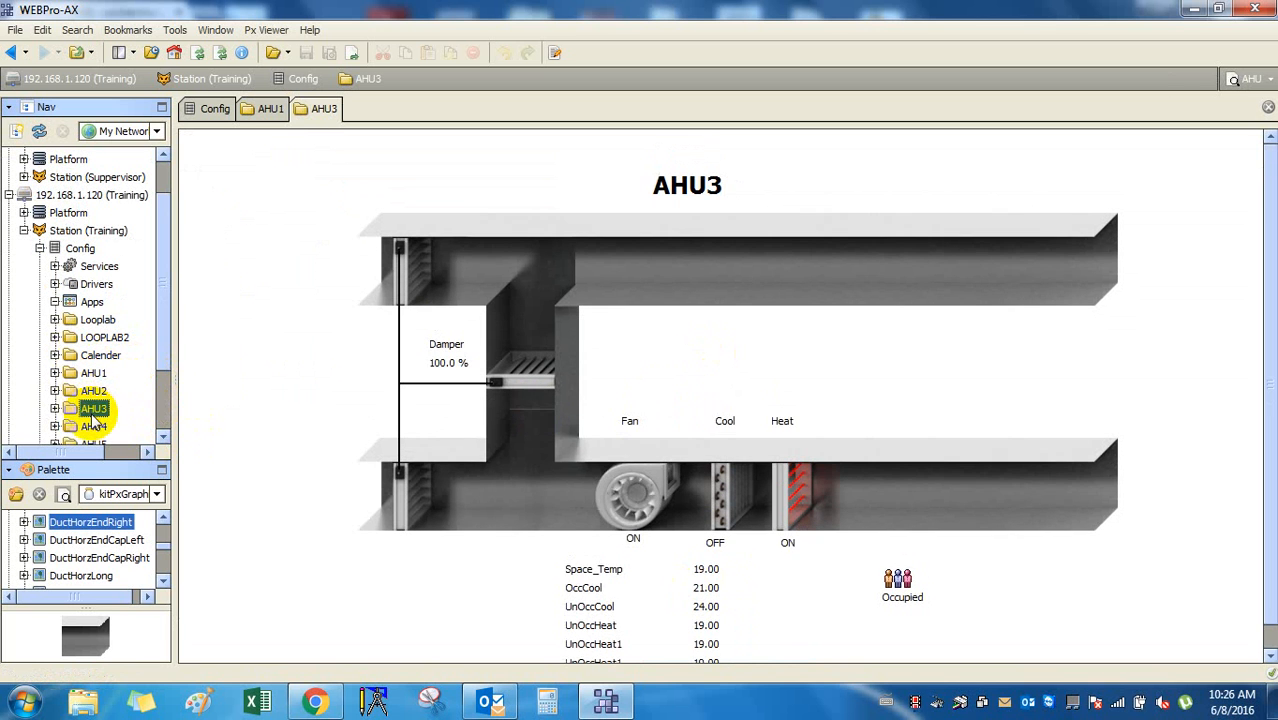
{"action": "scroll", "coordinate": [697, 388], "scroll_direction": "down", "scroll_amount": 1}
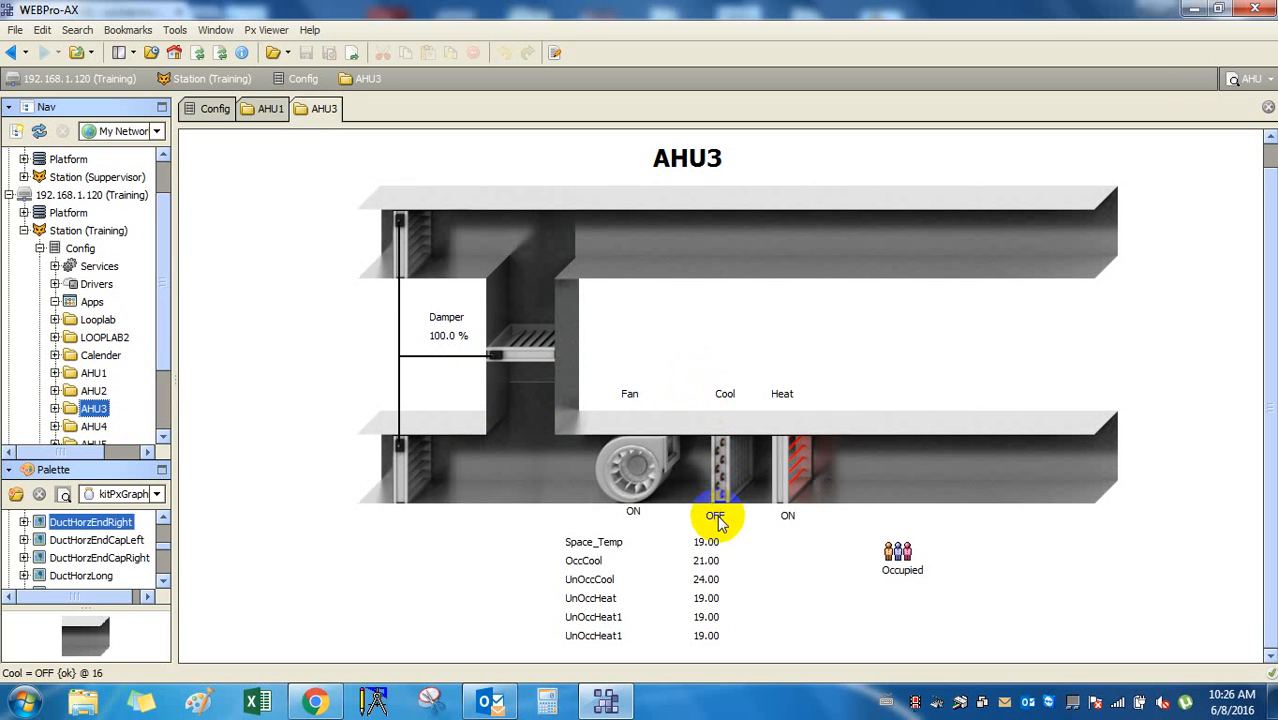
{"action": "scroll", "coordinate": [80, 414], "scroll_direction": "down", "scroll_amount": 2}
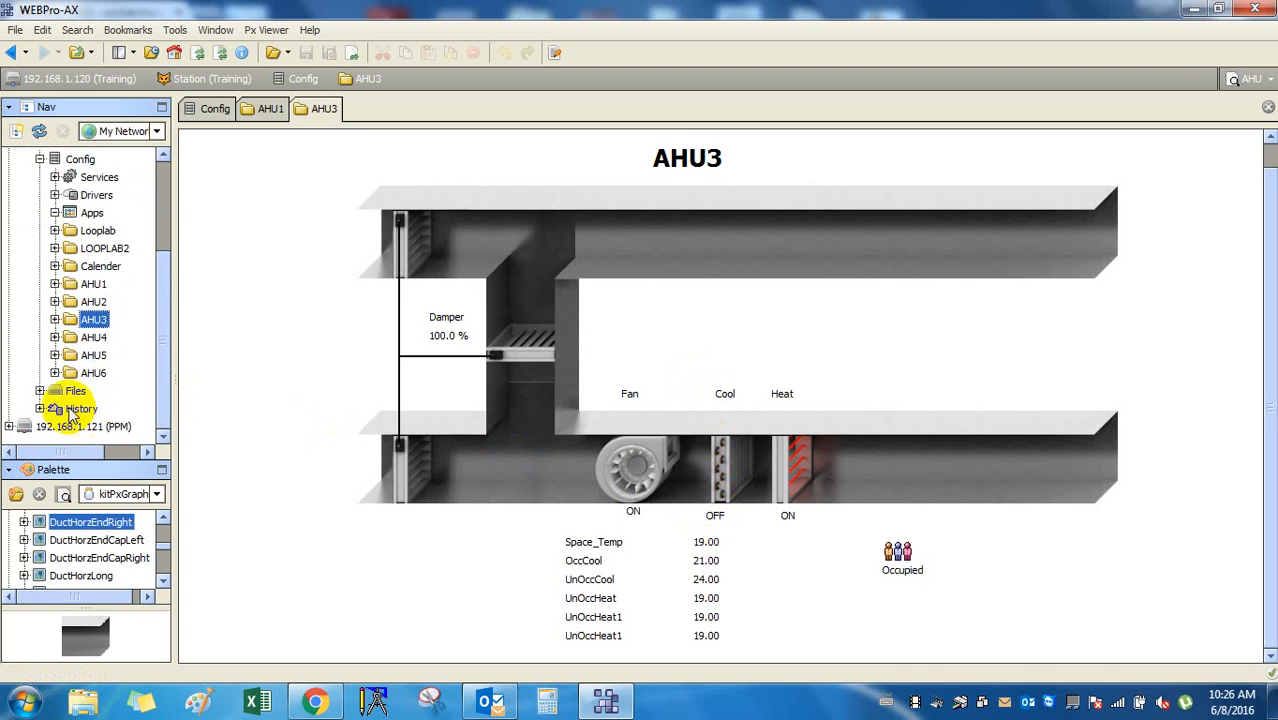
Check AHU6's Fan and Heat property sheets, then display the AHU6 graphic (Damper 100.0 %, Fan ON, Heat ON).
{"action": "left_click", "coordinate": [55, 373]}
{"action": "double_click", "coordinate": [106, 356]}
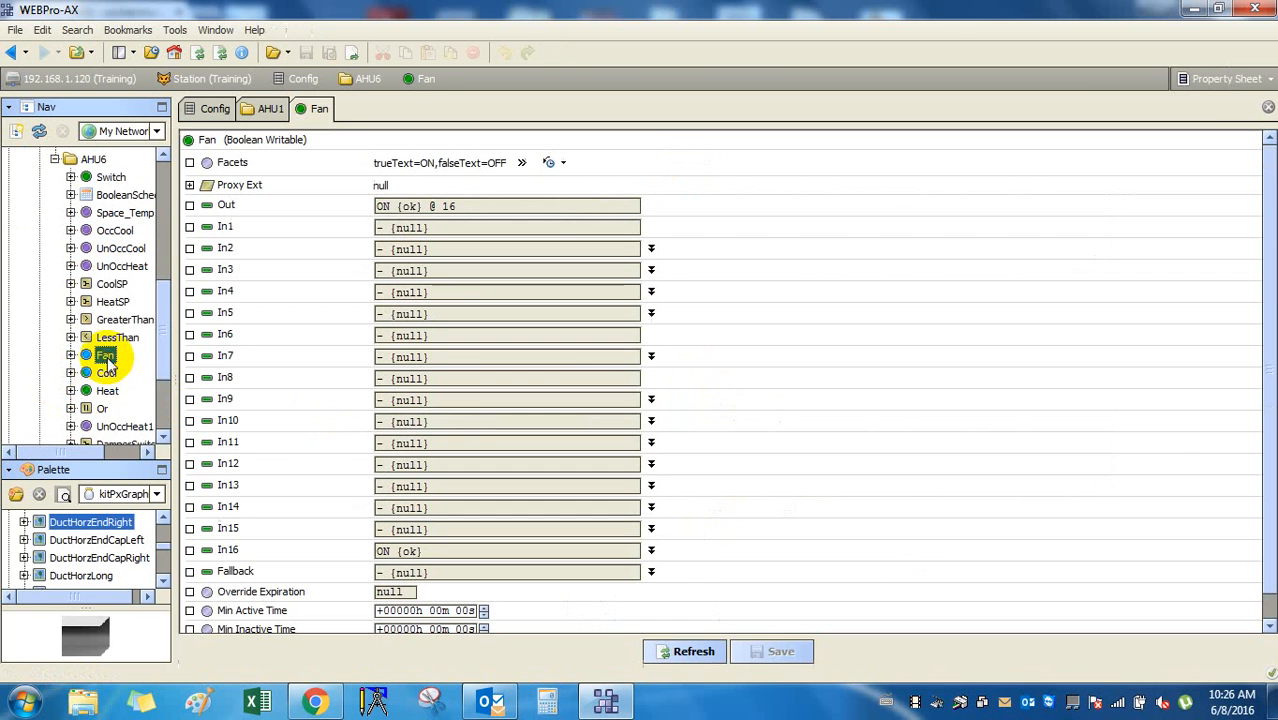
{"action": "scroll", "coordinate": [107, 363], "scroll_direction": "down", "scroll_amount": 1}
{"action": "double_click", "coordinate": [107, 337]}
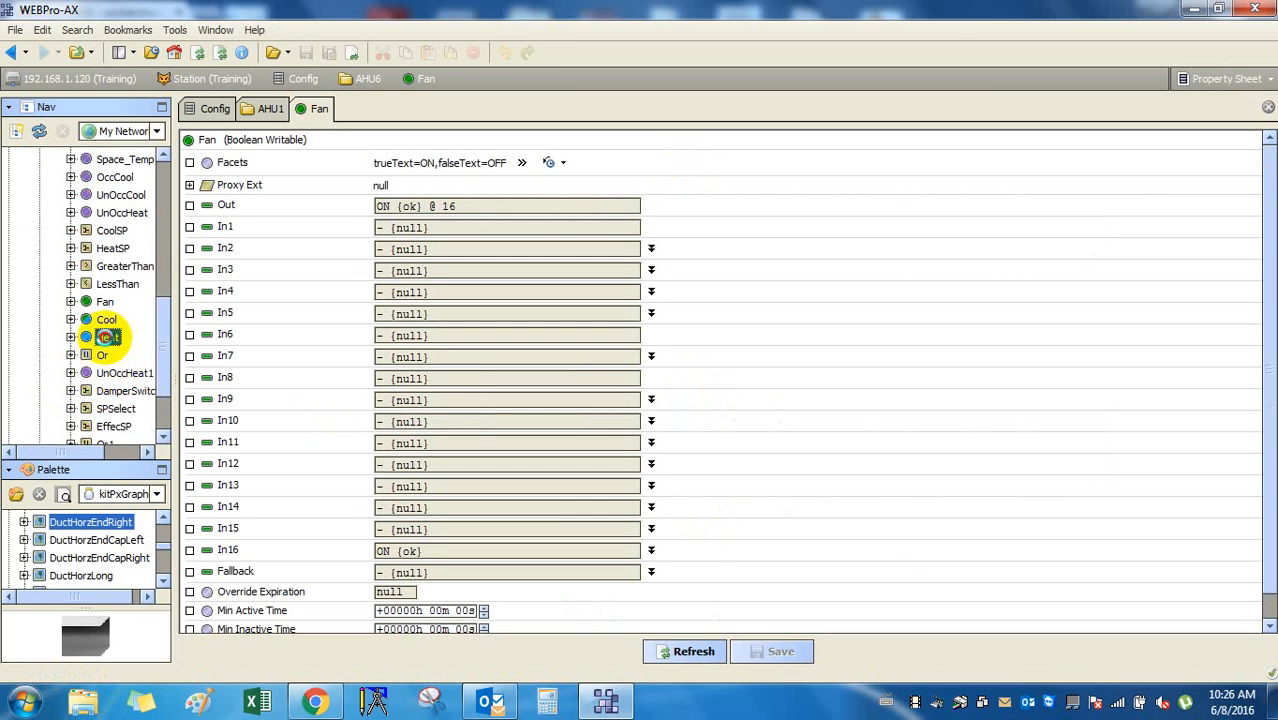
{"action": "scroll", "coordinate": [82, 290], "scroll_direction": "up", "scroll_amount": 3}
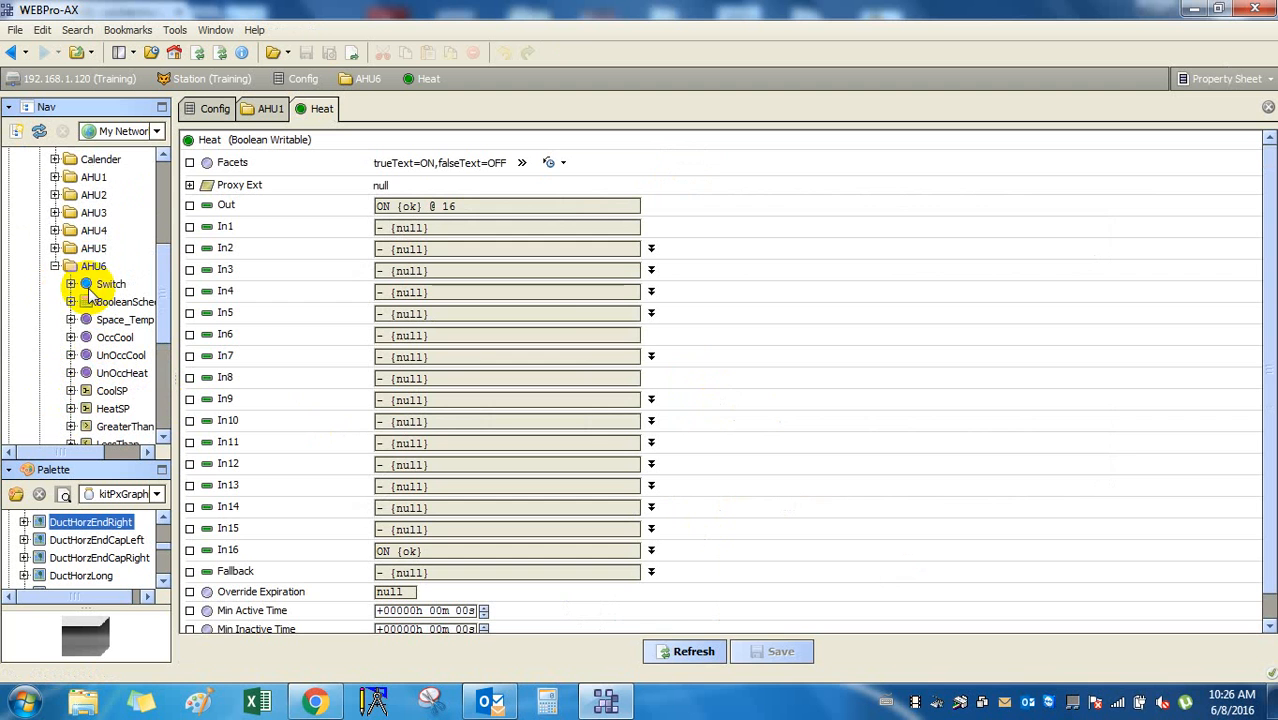
{"action": "double_click", "coordinate": [66, 267]}
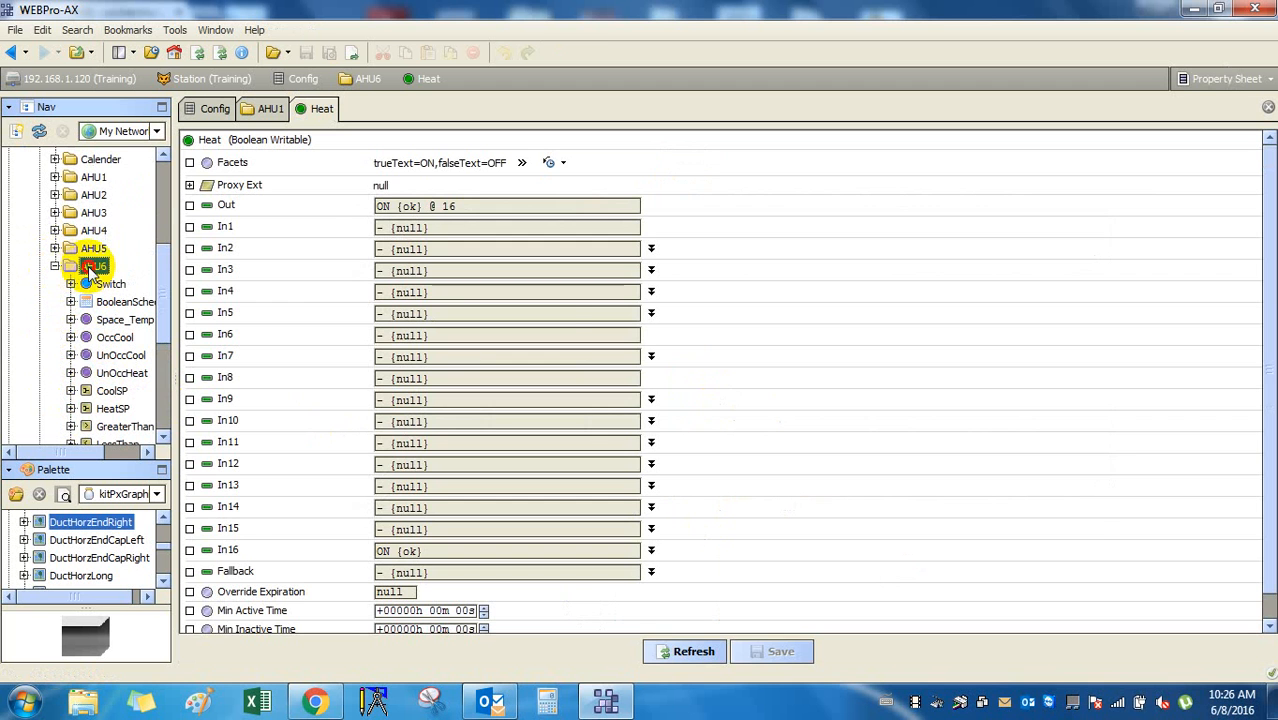
{"action": "left_click", "coordinate": [55, 266]}
{"action": "scroll", "coordinate": [63, 285], "scroll_direction": "up", "scroll_amount": 3}
{"action": "left_click", "coordinate": [80, 301]}
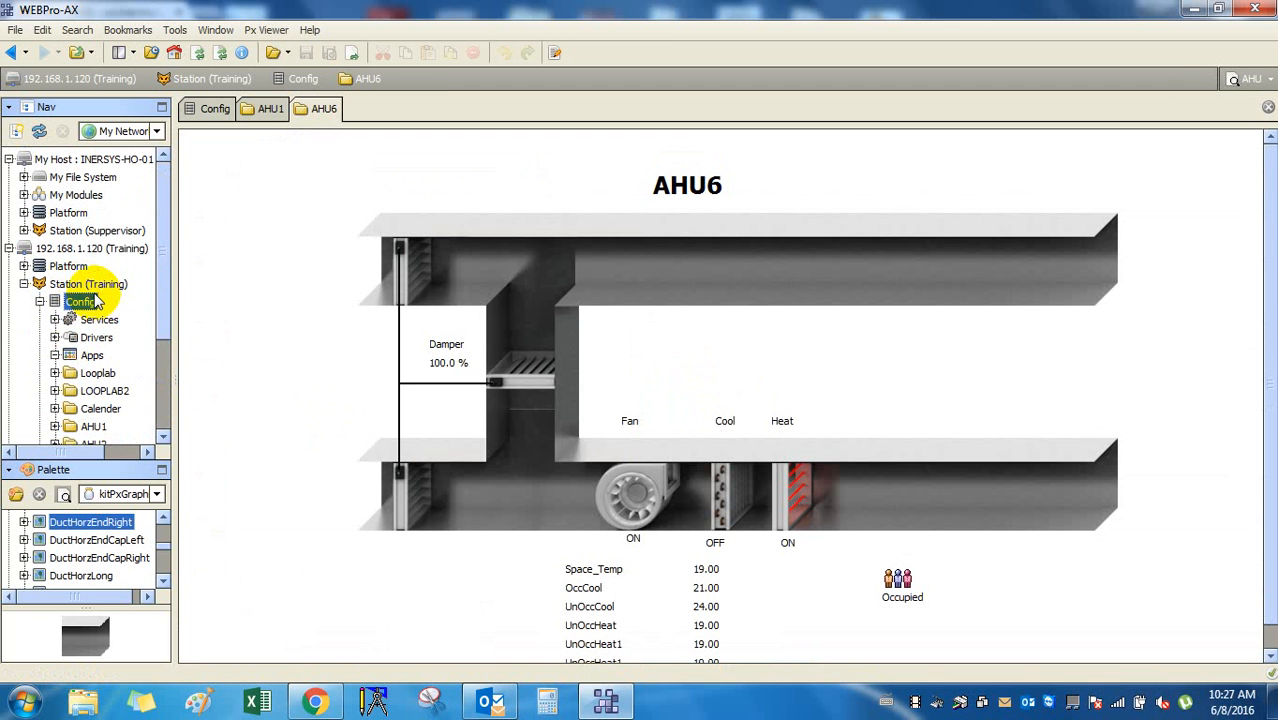
Collapse the Config folder and the Training station in the Nav tree.
{"action": "left_click", "coordinate": [70, 267]}
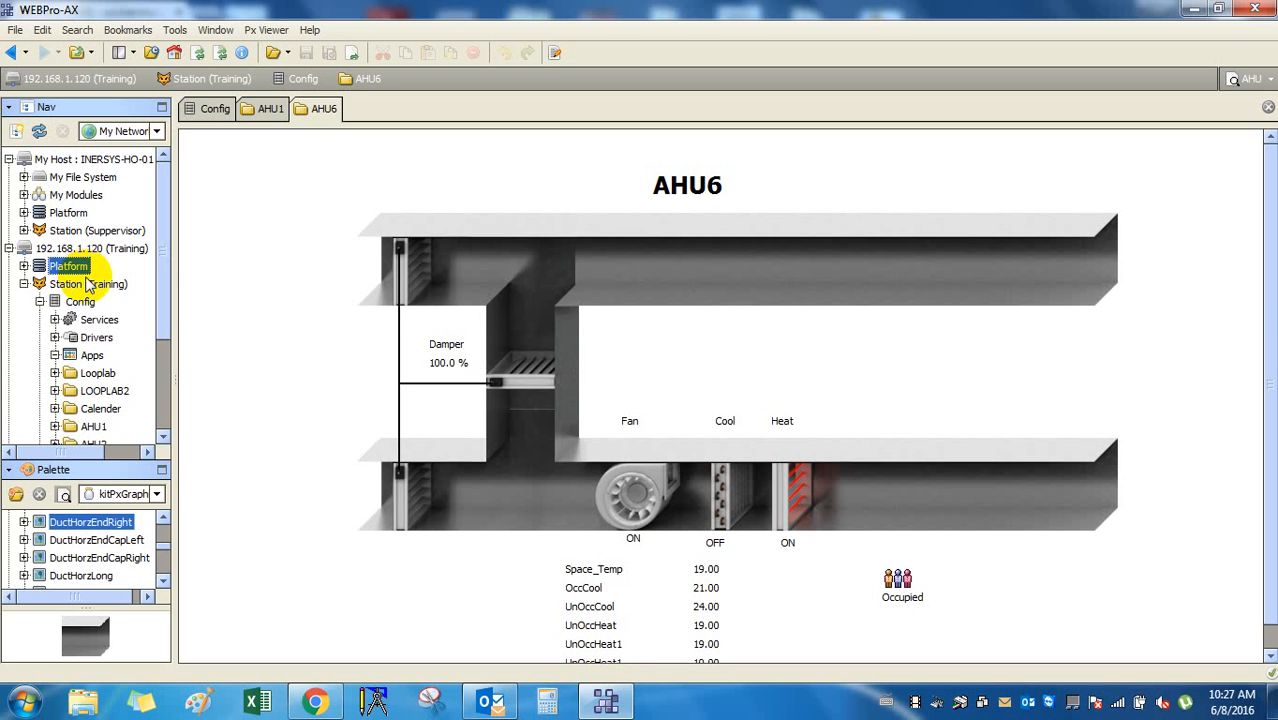
{"action": "left_click", "coordinate": [40, 302]}
{"action": "left_click", "coordinate": [24, 284]}
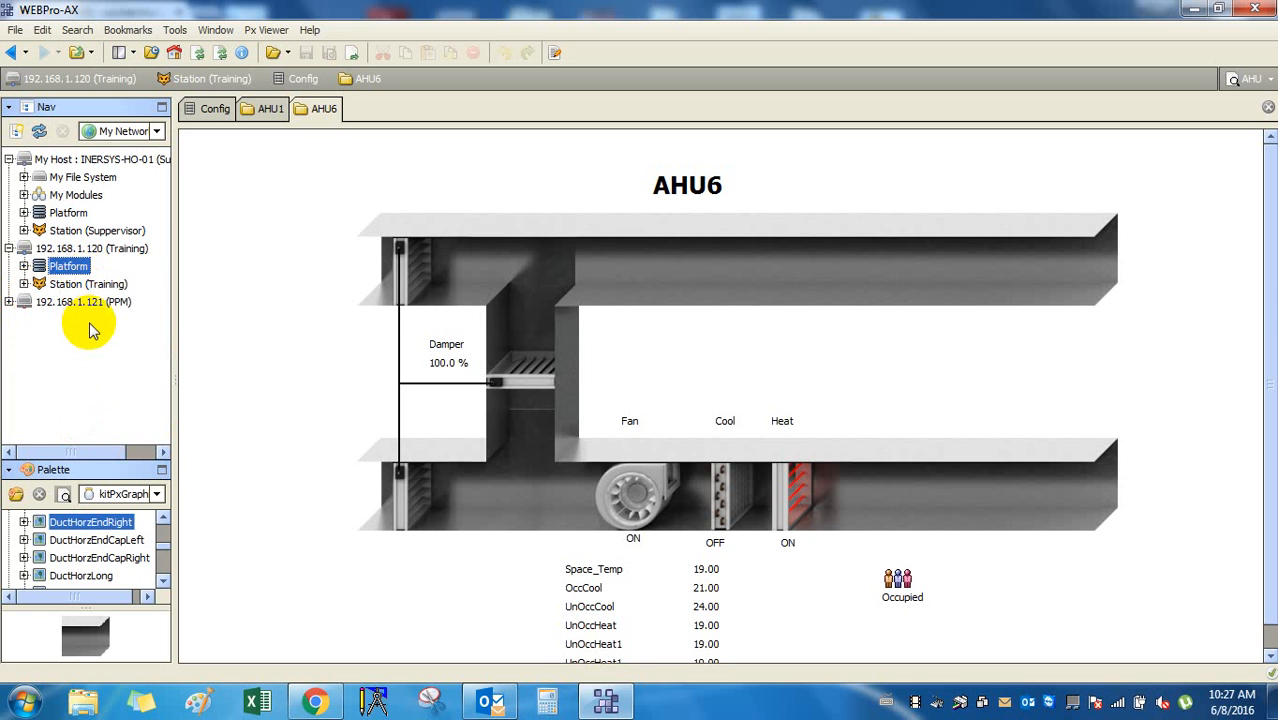
{"action": "key", "text": "Up"}
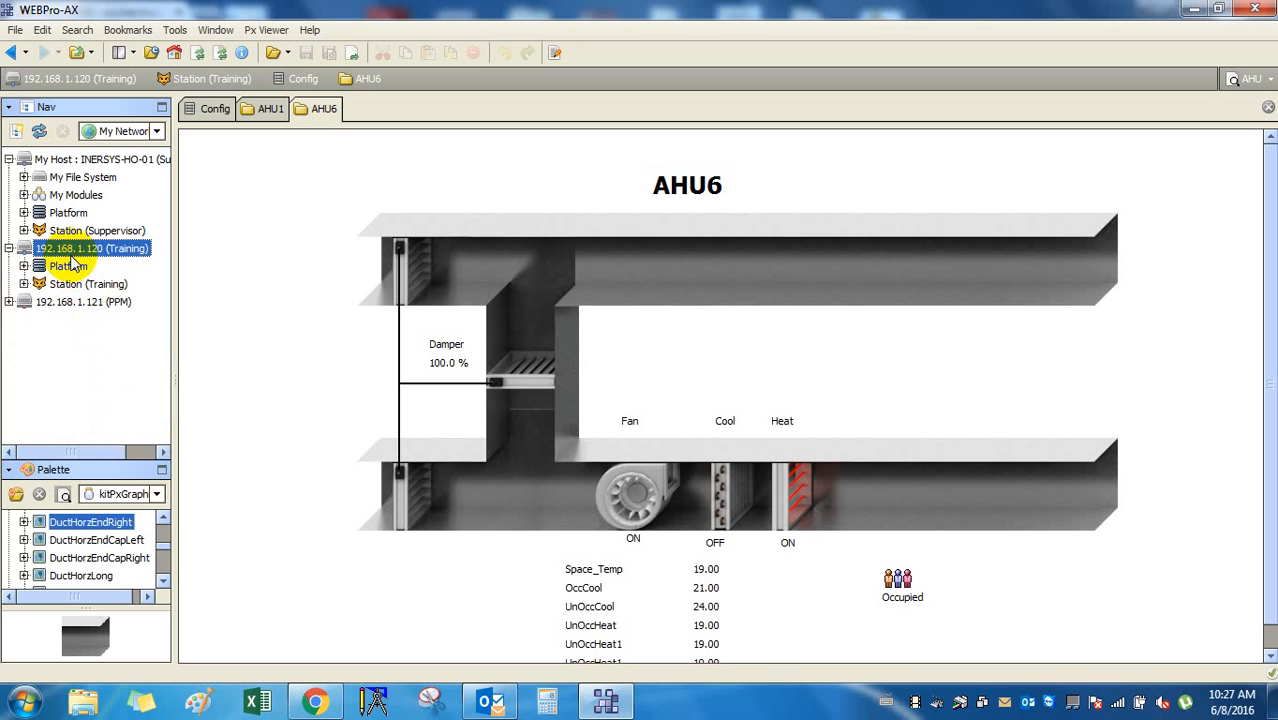
Browse the Training, PPM and Supervisor host nodes, briefly switching to Outlook and back.
{"action": "left_click", "coordinate": [71, 266]}
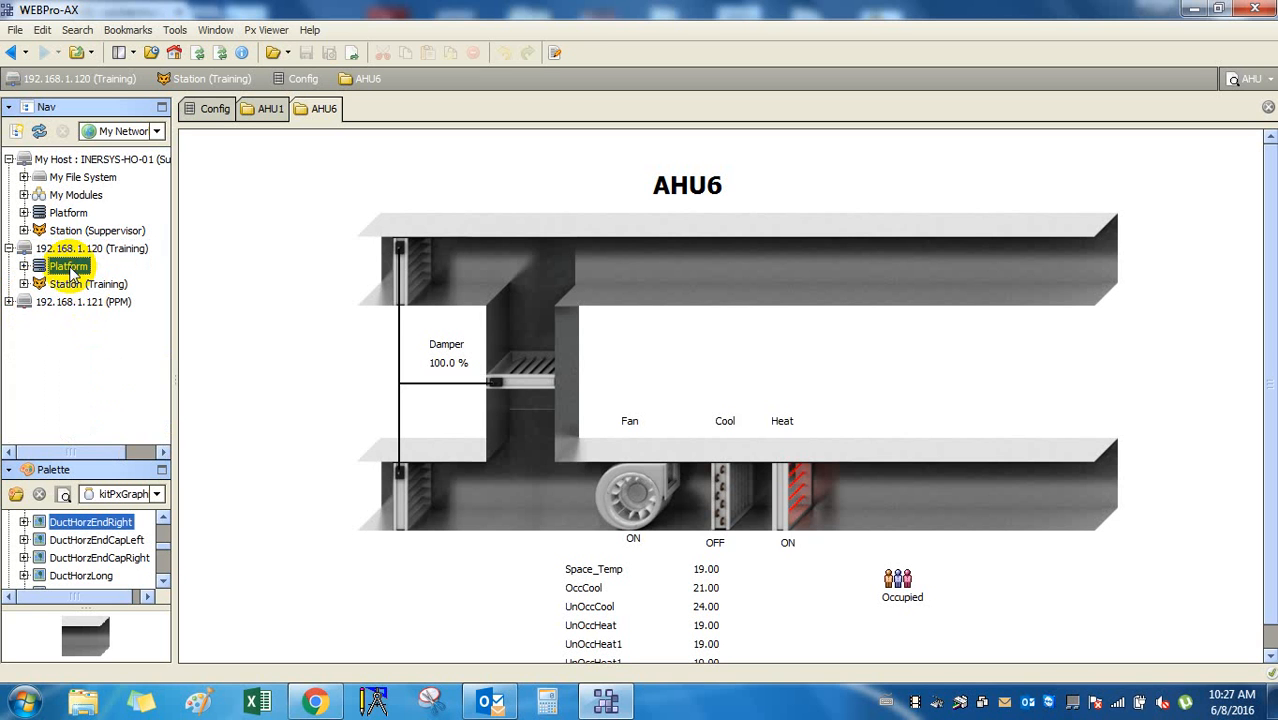
{"action": "left_click", "coordinate": [76, 284]}
{"action": "left_click", "coordinate": [86, 302]}
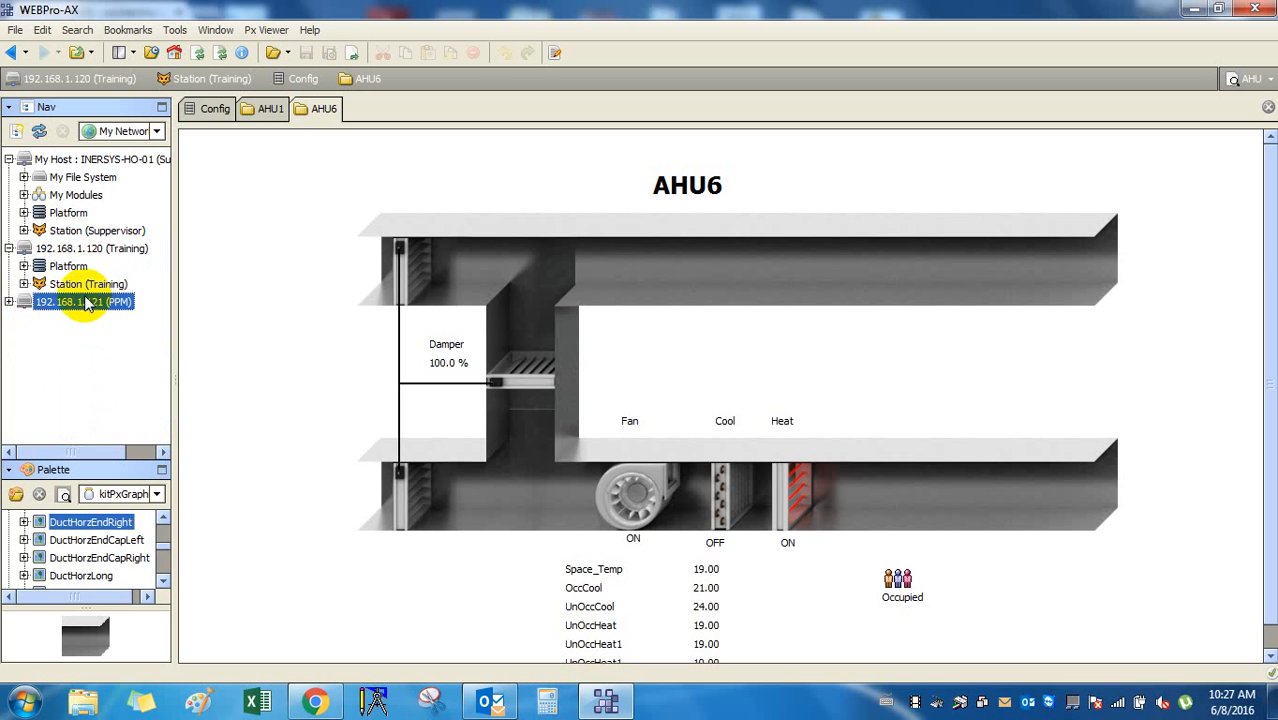
{"action": "left_click", "coordinate": [70, 266]}
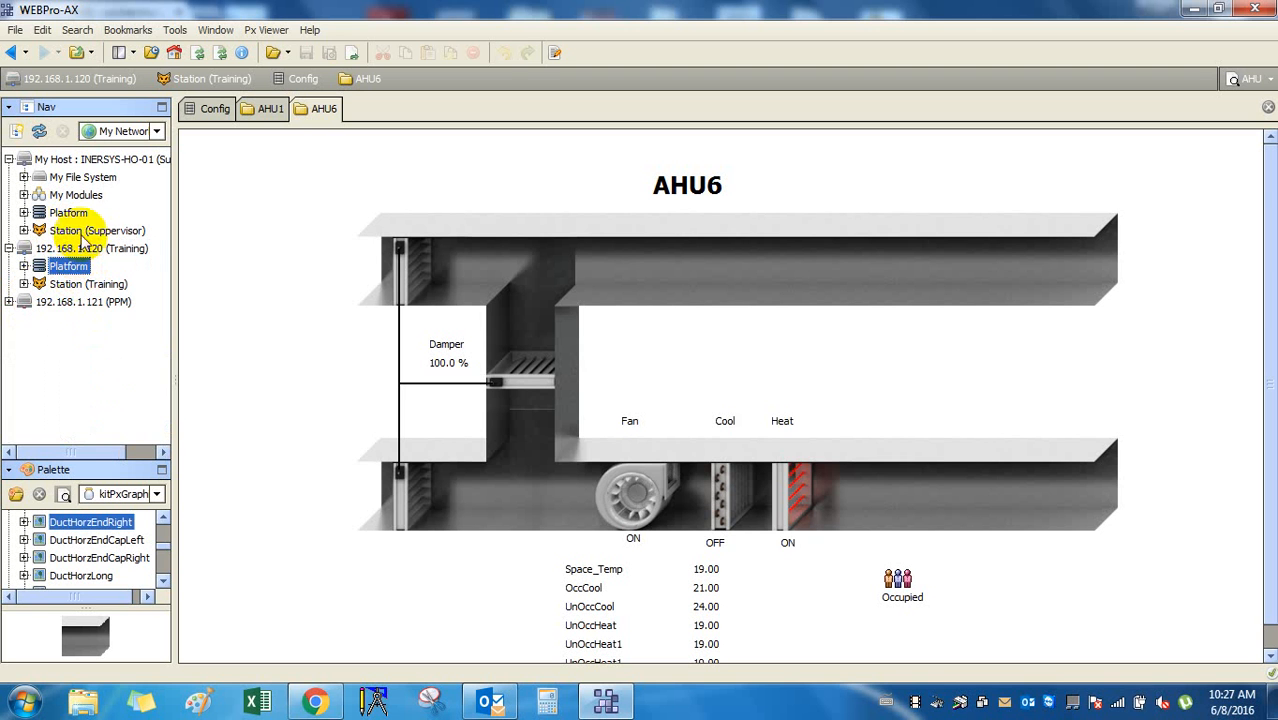
{"action": "left_click", "coordinate": [80, 232]}
{"action": "left_click", "coordinate": [24, 230]}
{"action": "left_click", "coordinate": [24, 230]}
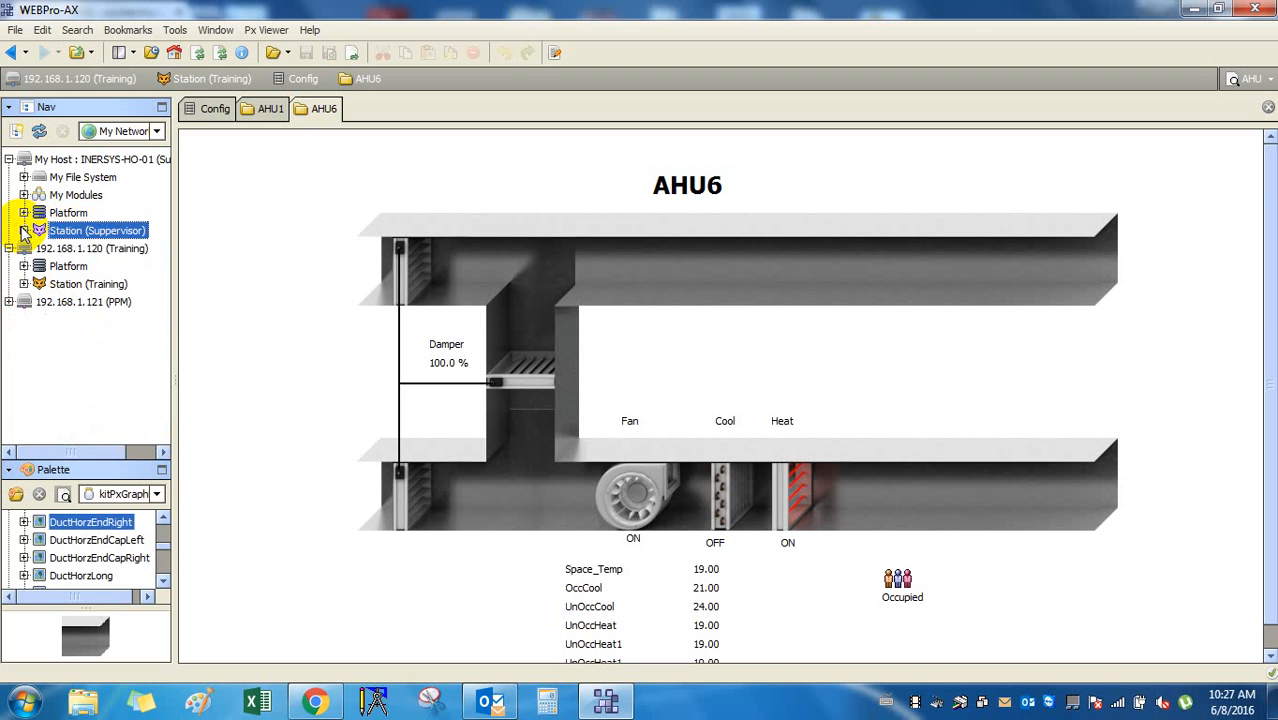
{"action": "left_click", "coordinate": [24, 213]}
{"action": "left_click", "coordinate": [24, 213]}
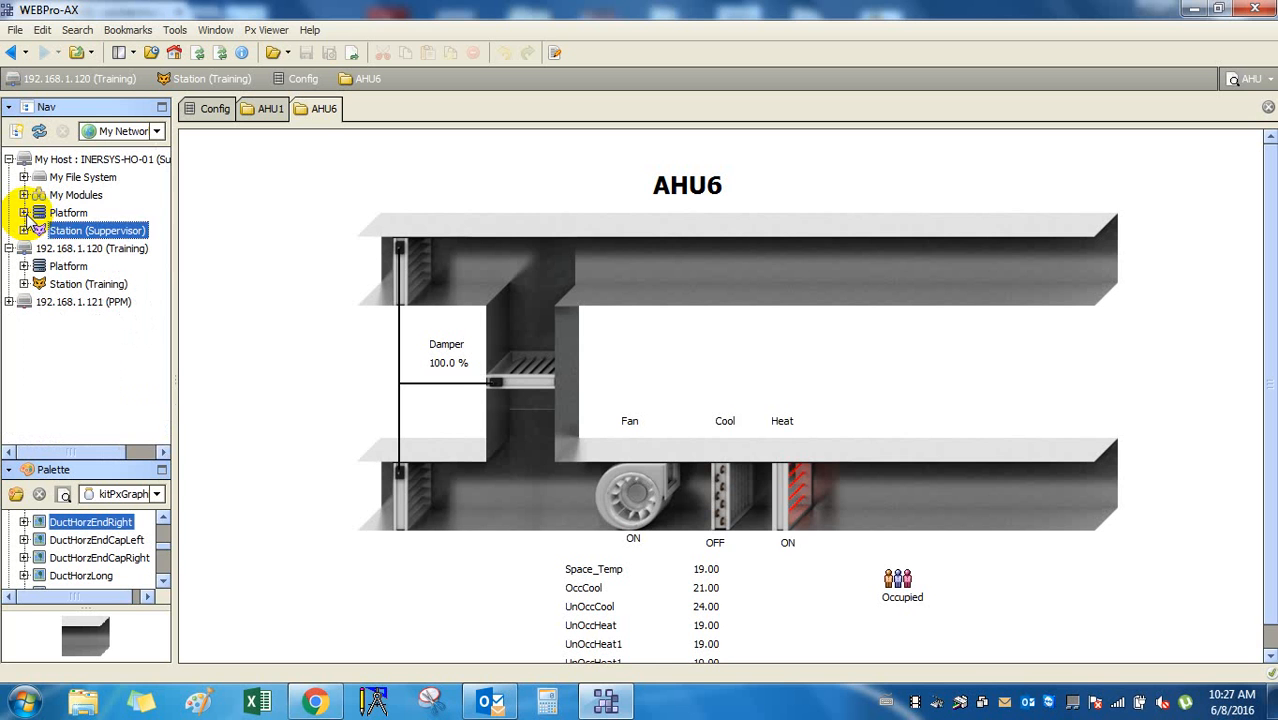
{"action": "left_click", "coordinate": [490, 702]}
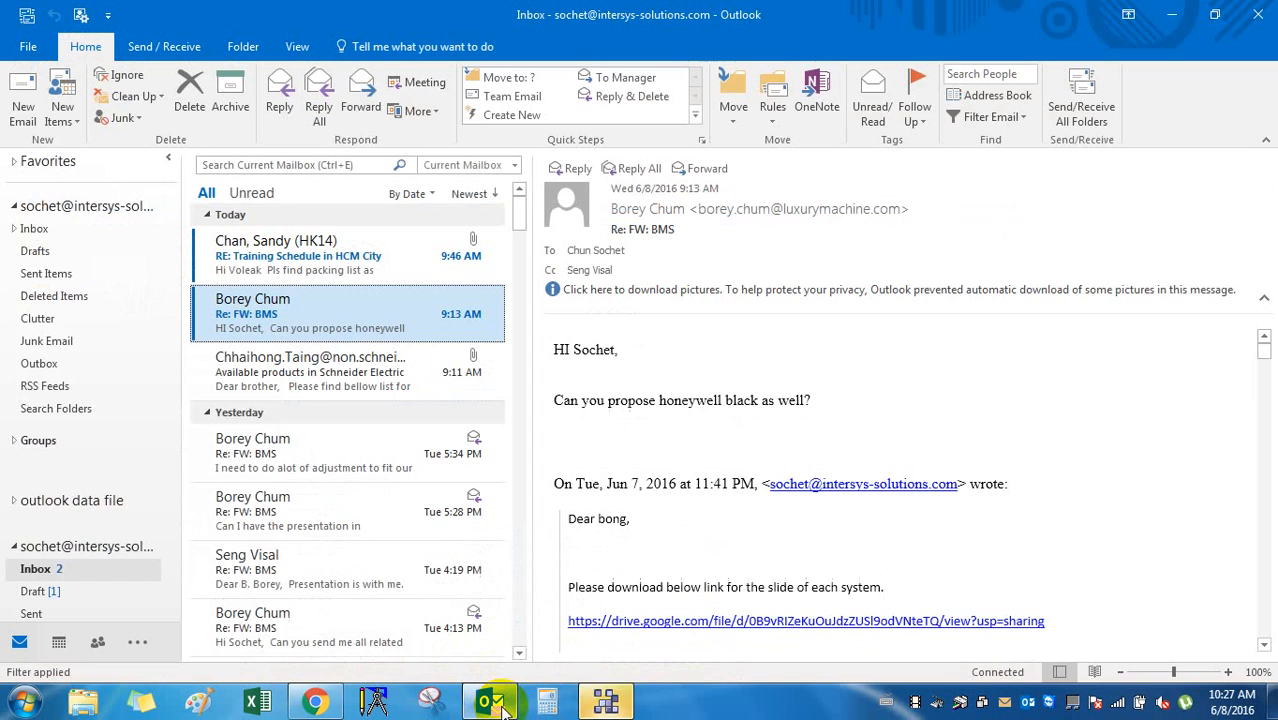
{"action": "left_click", "coordinate": [490, 702]}
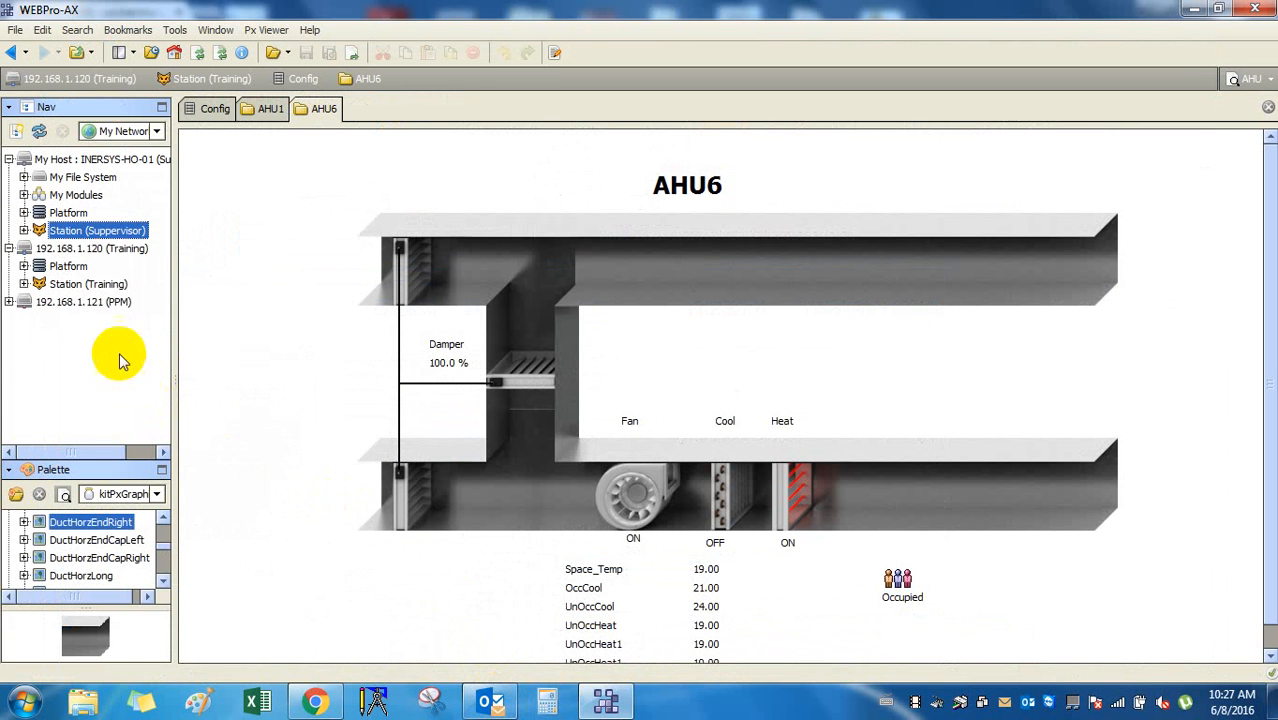
Open the Supervisor station's summary, showing Config, Files, Spy, History and Niagara Version 3.8.38.
{"action": "left_click", "coordinate": [39, 213]}
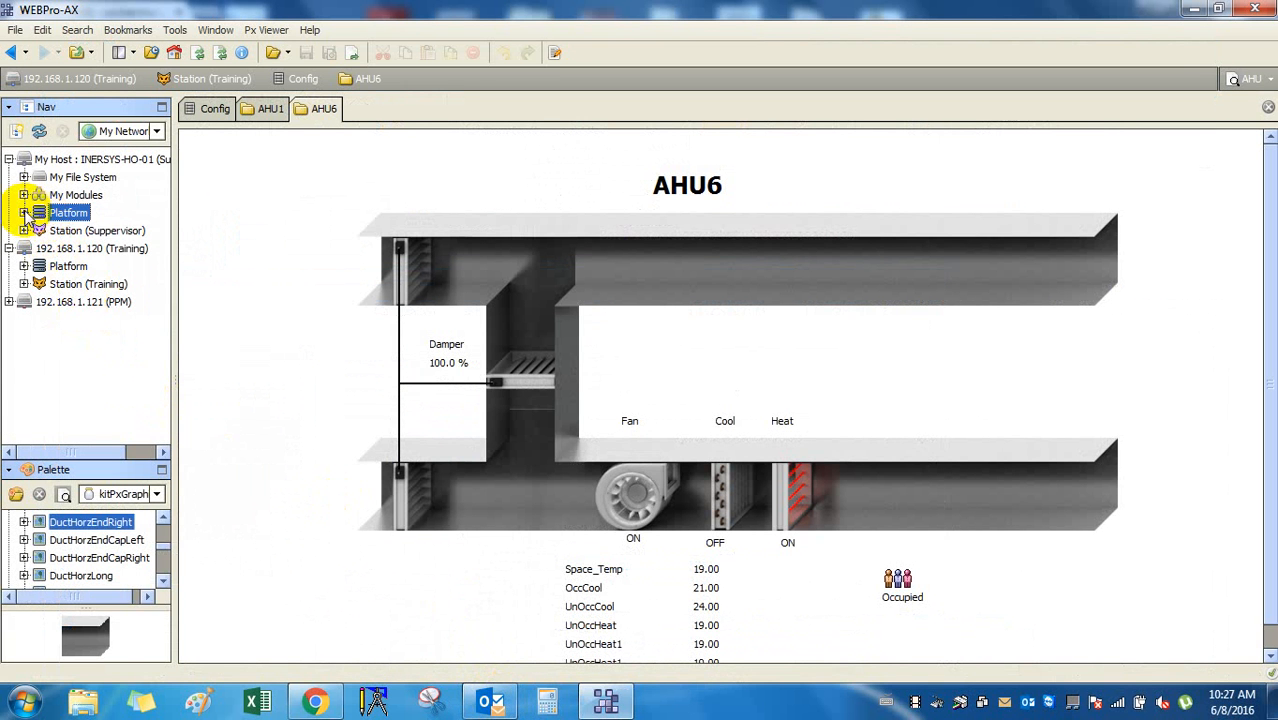
{"action": "left_click", "coordinate": [24, 213]}
{"action": "left_click", "coordinate": [24, 213]}
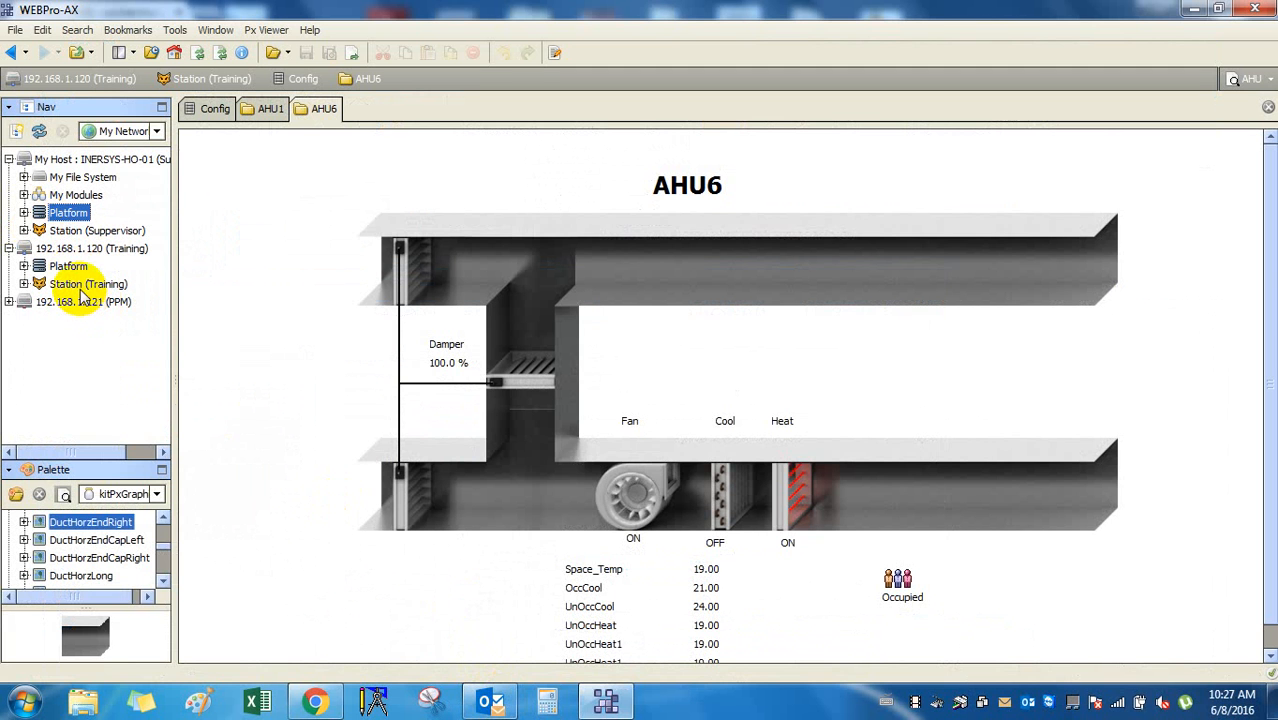
{"action": "left_click", "coordinate": [26, 214]}
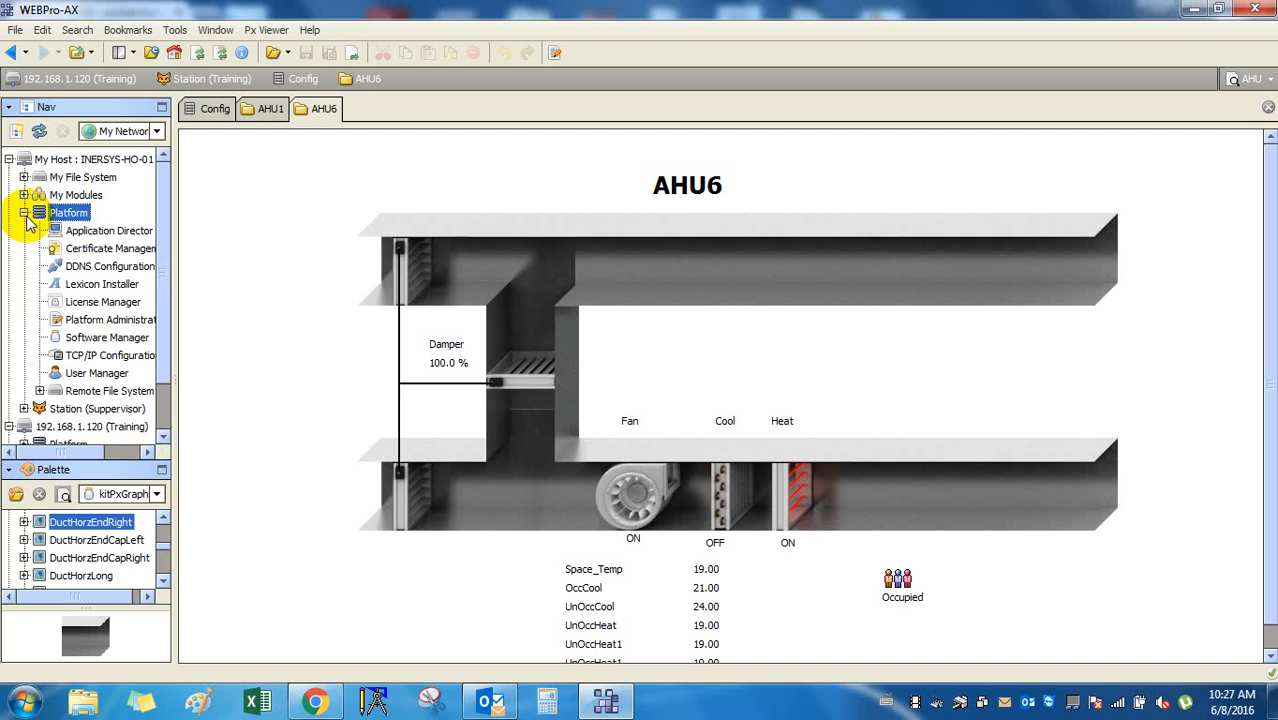
{"action": "left_click", "coordinate": [26, 214]}
{"action": "left_click", "coordinate": [73, 233]}
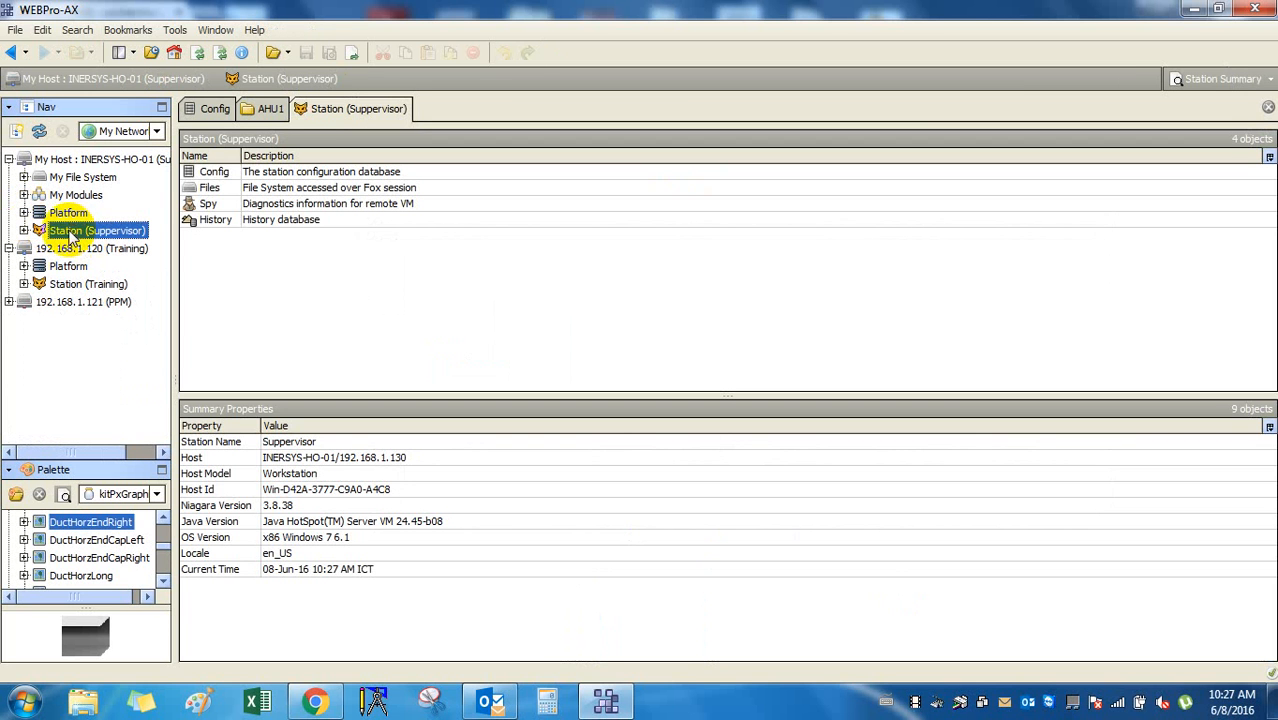
Show the local host's Platform view with tools from Application Director to Remote File System.
{"action": "left_click", "coordinate": [68, 215]}
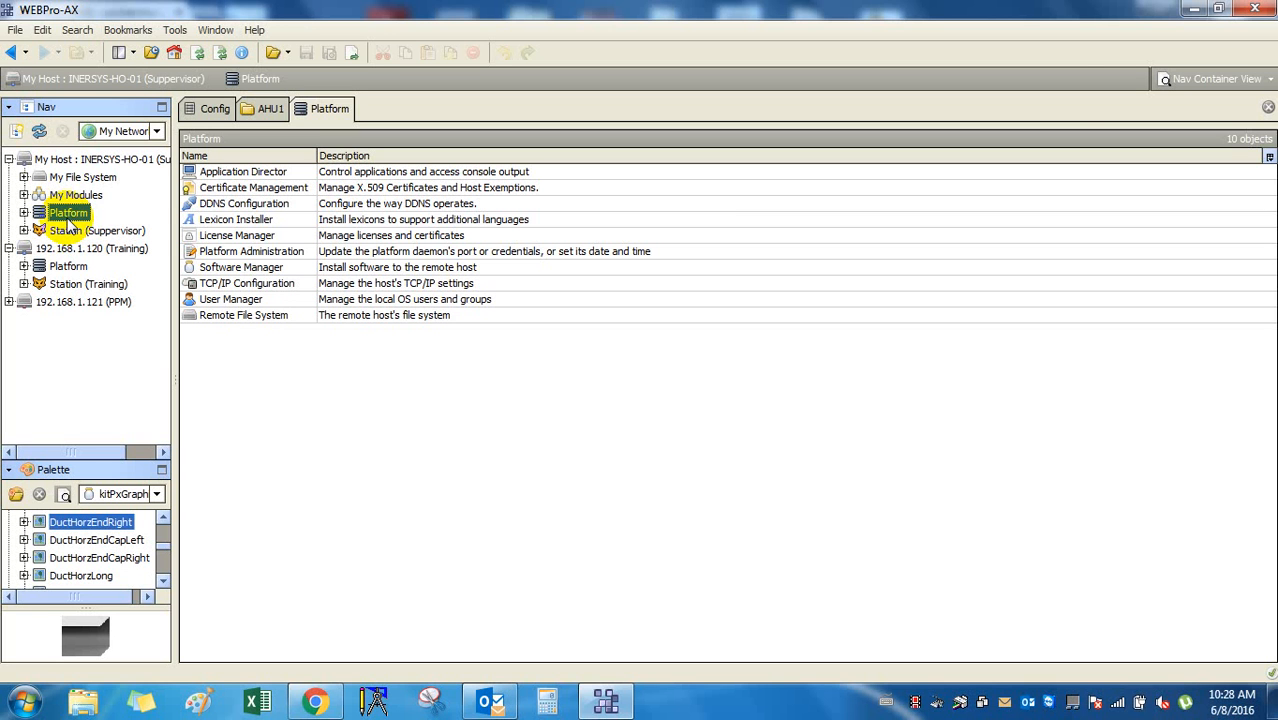
{"action": "left_click", "coordinate": [24, 231]}
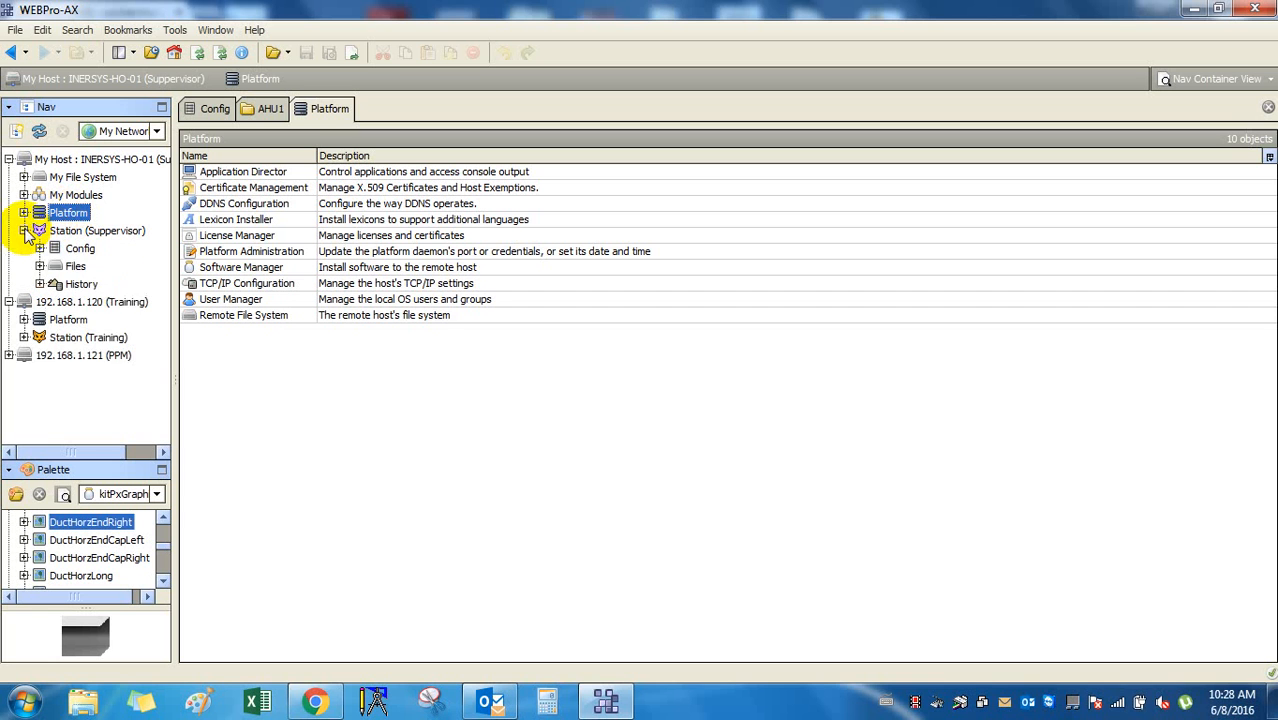
{"action": "left_click", "coordinate": [24, 231]}
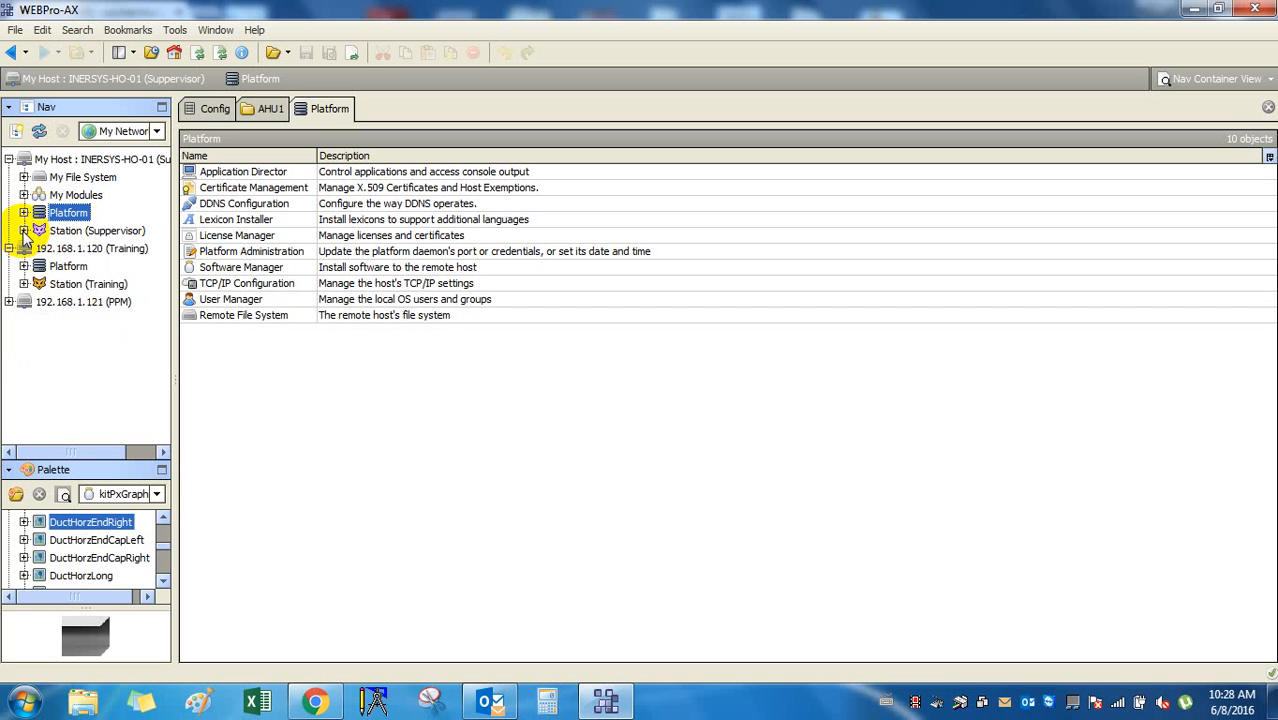
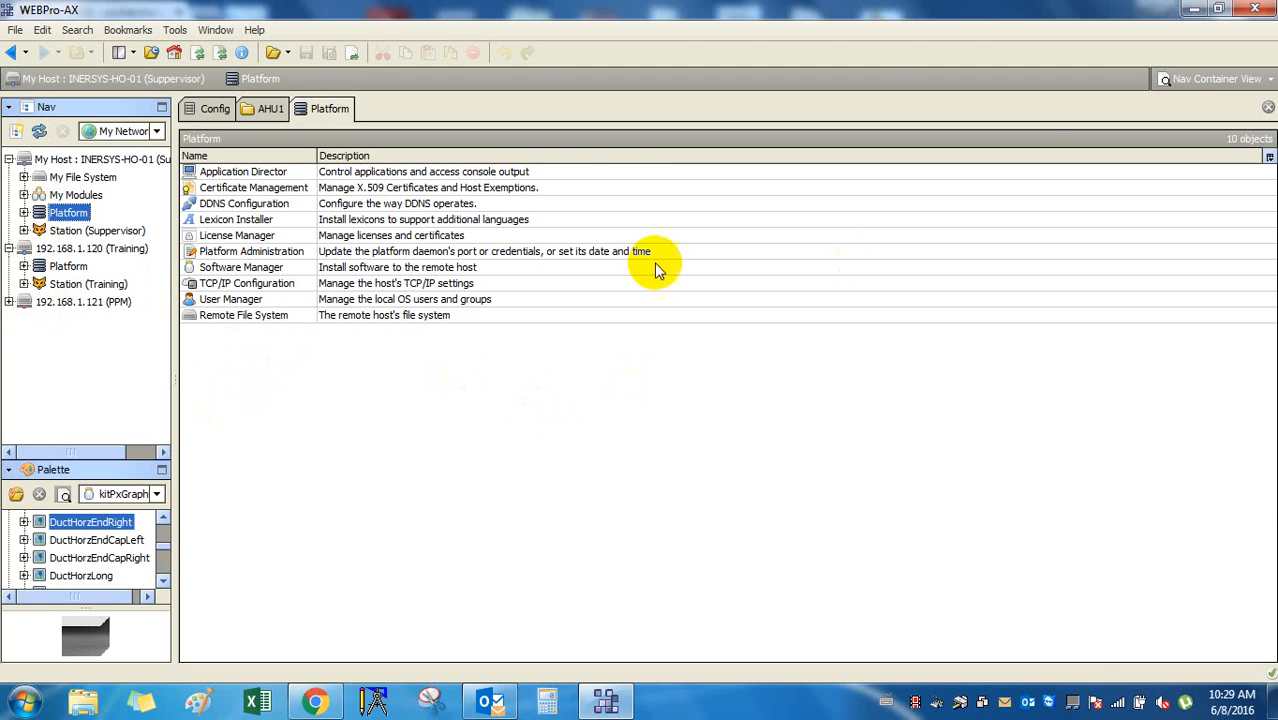
Switch to the AHU1 tab to show the AHU1 Px graphic in edit mode.
{"action": "left_click", "coordinate": [268, 110]}
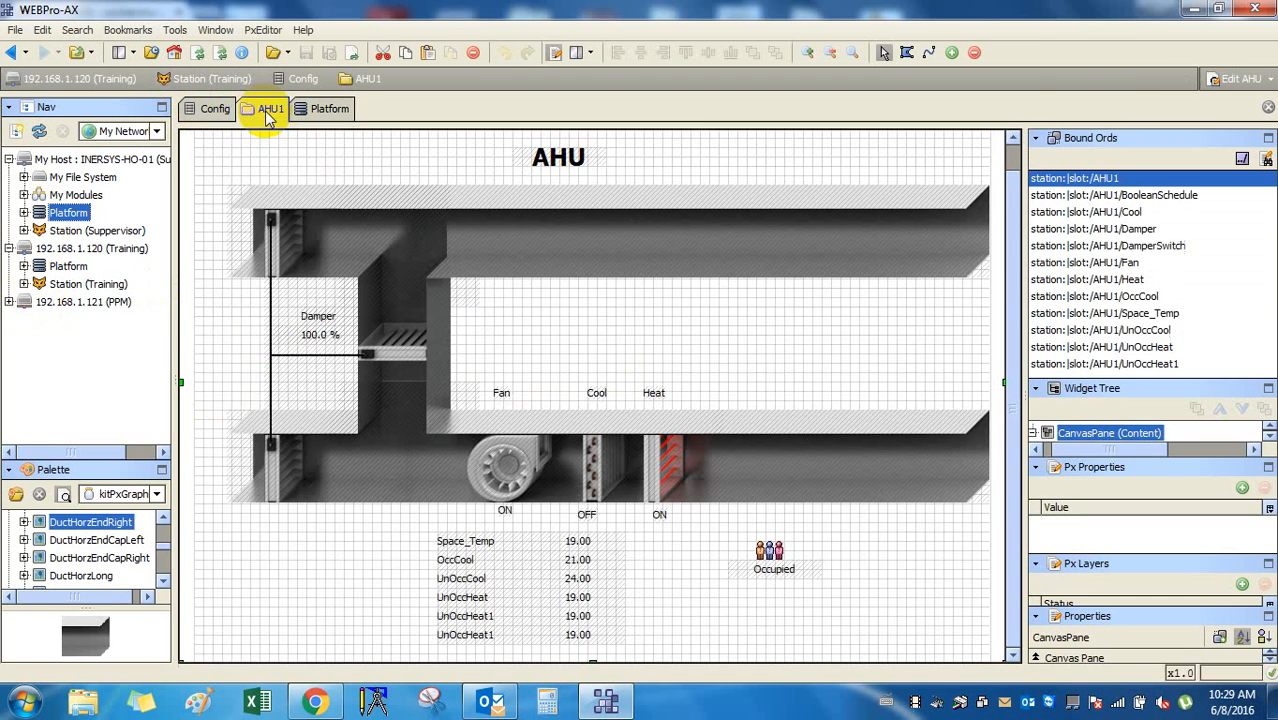
Select the UnOccCool value label on the graphic, then the canvas background.
{"action": "left_click", "coordinate": [677, 358]}
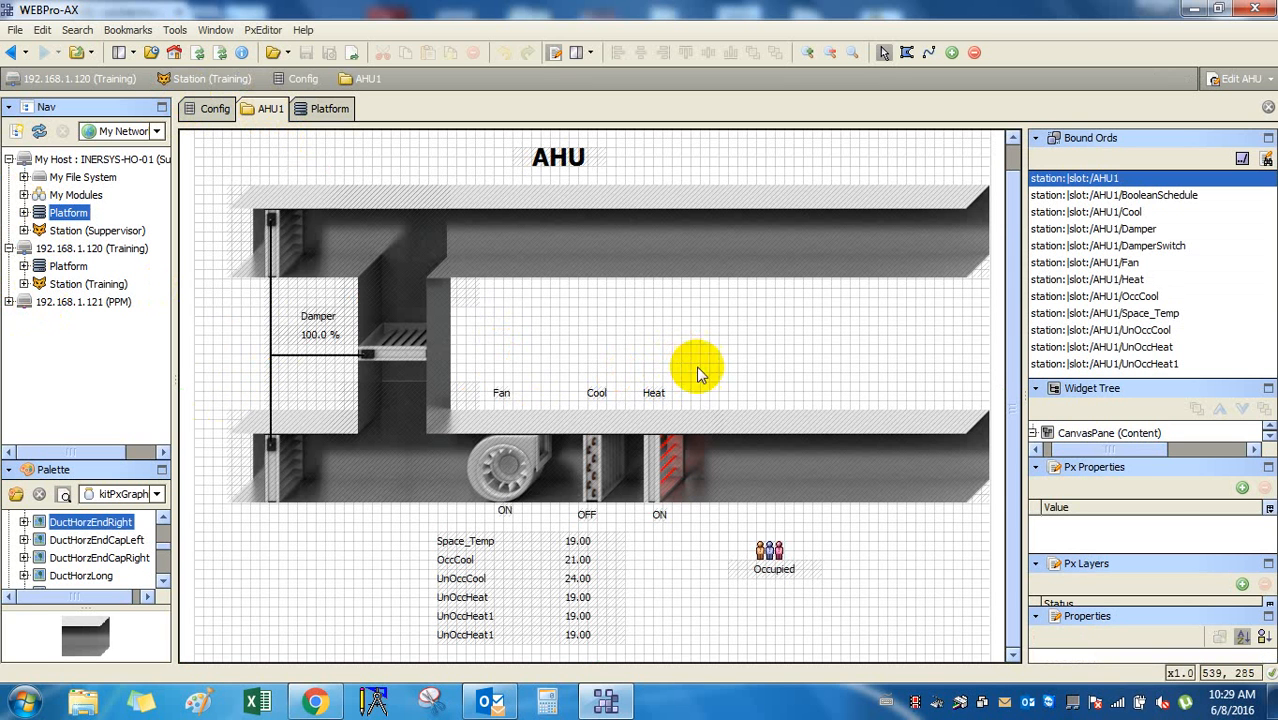
{"action": "left_click", "coordinate": [580, 575]}
{"action": "left_click", "coordinate": [737, 310]}
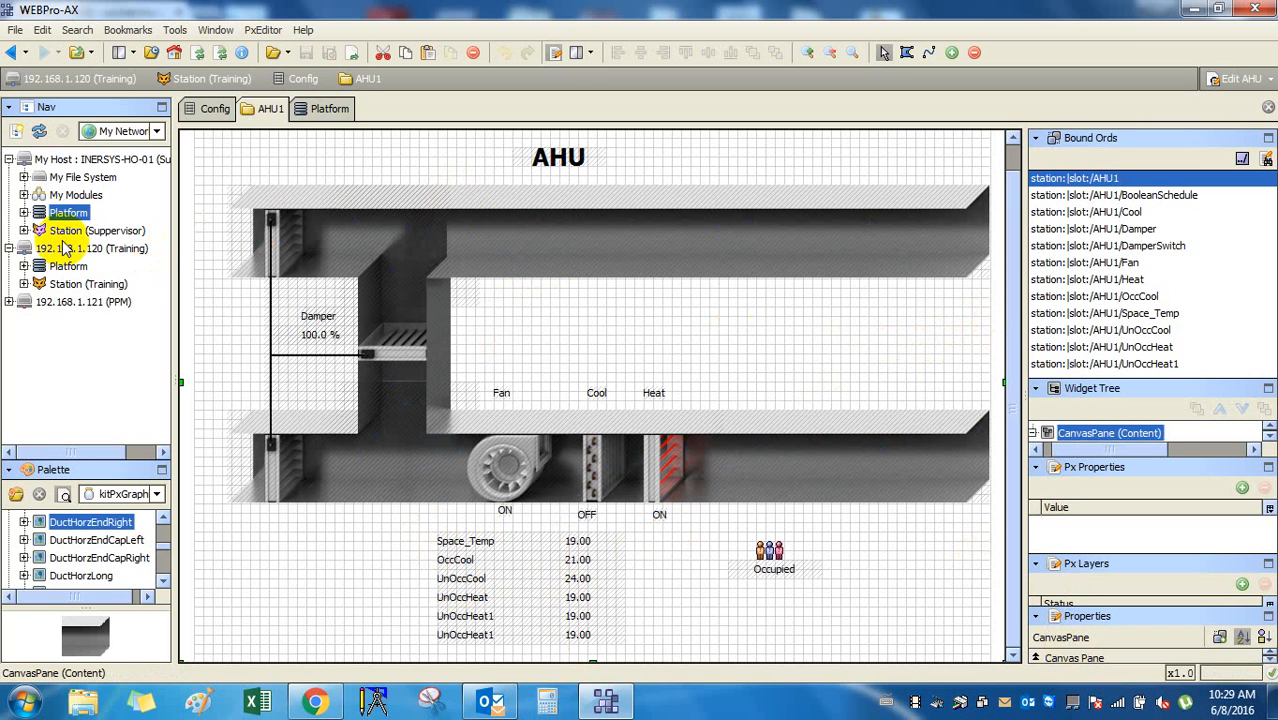
Toggle the local Platform entry, then expand the Training station and its Config folder.
{"action": "left_click", "coordinate": [24, 213]}
{"action": "left_click", "coordinate": [24, 213]}
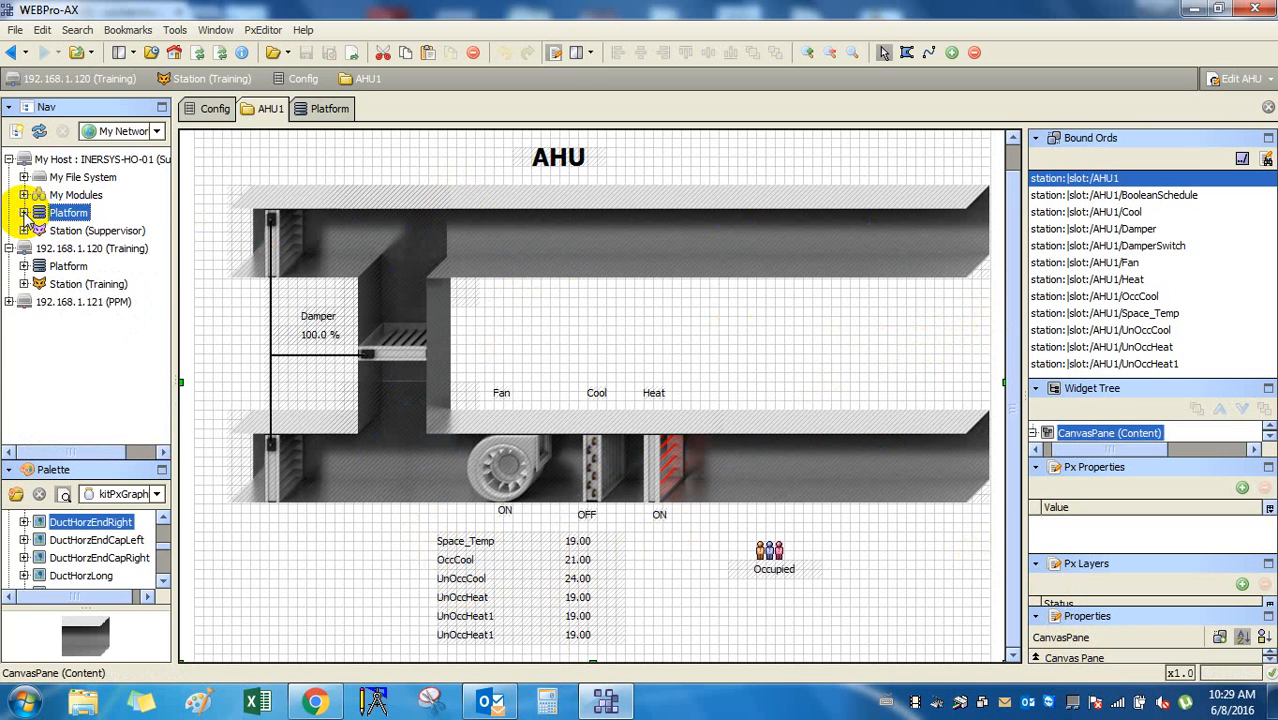
{"action": "left_click", "coordinate": [24, 213]}
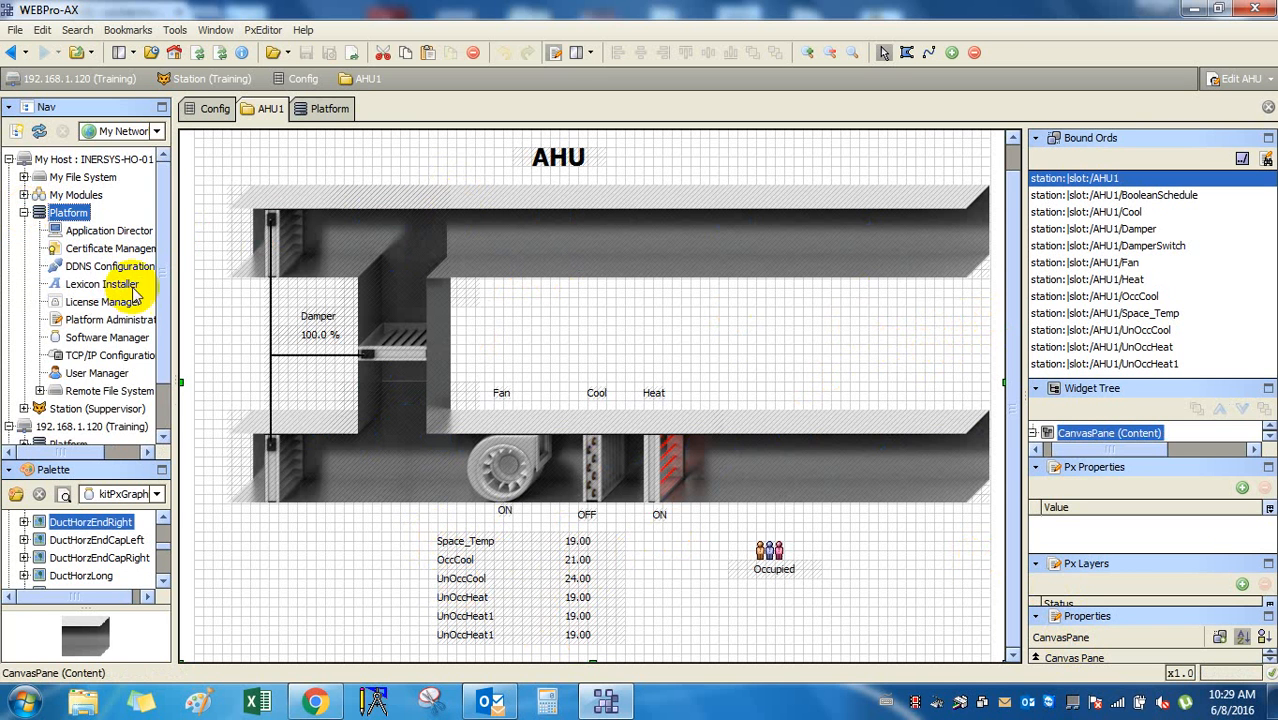
{"action": "left_click", "coordinate": [24, 213]}
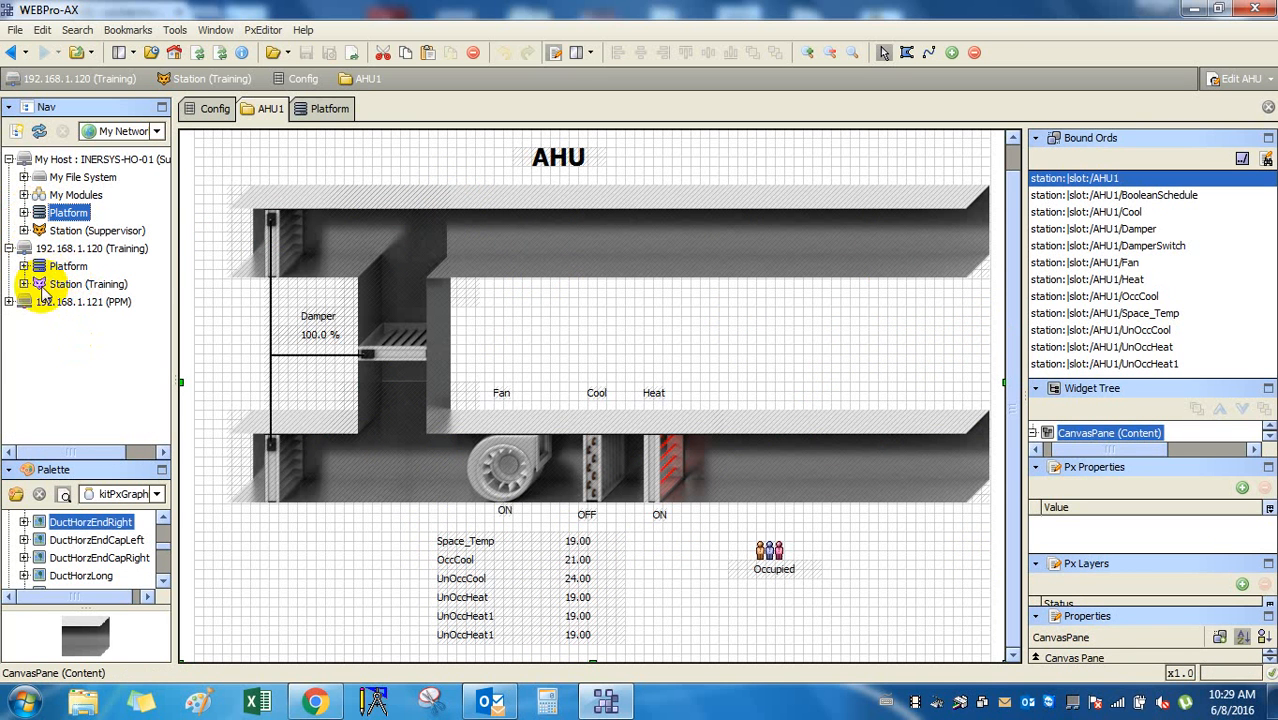
{"action": "left_click", "coordinate": [24, 284]}
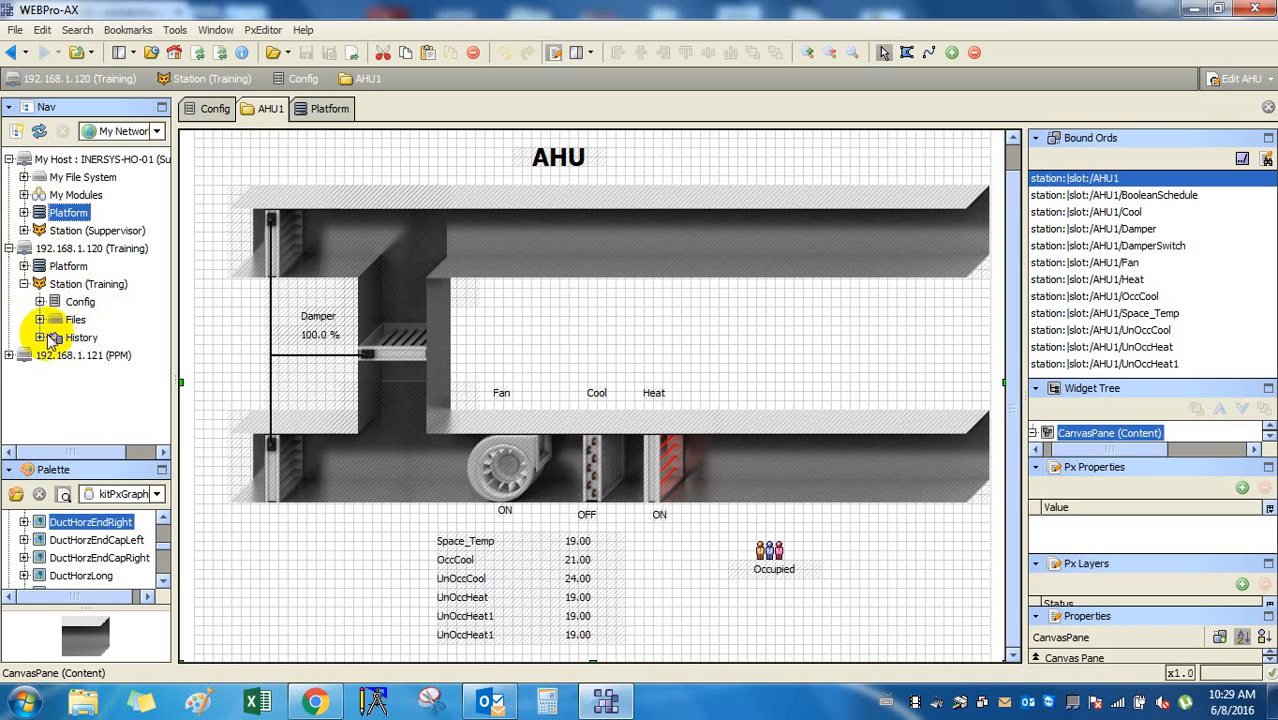
{"action": "left_click", "coordinate": [46, 303]}
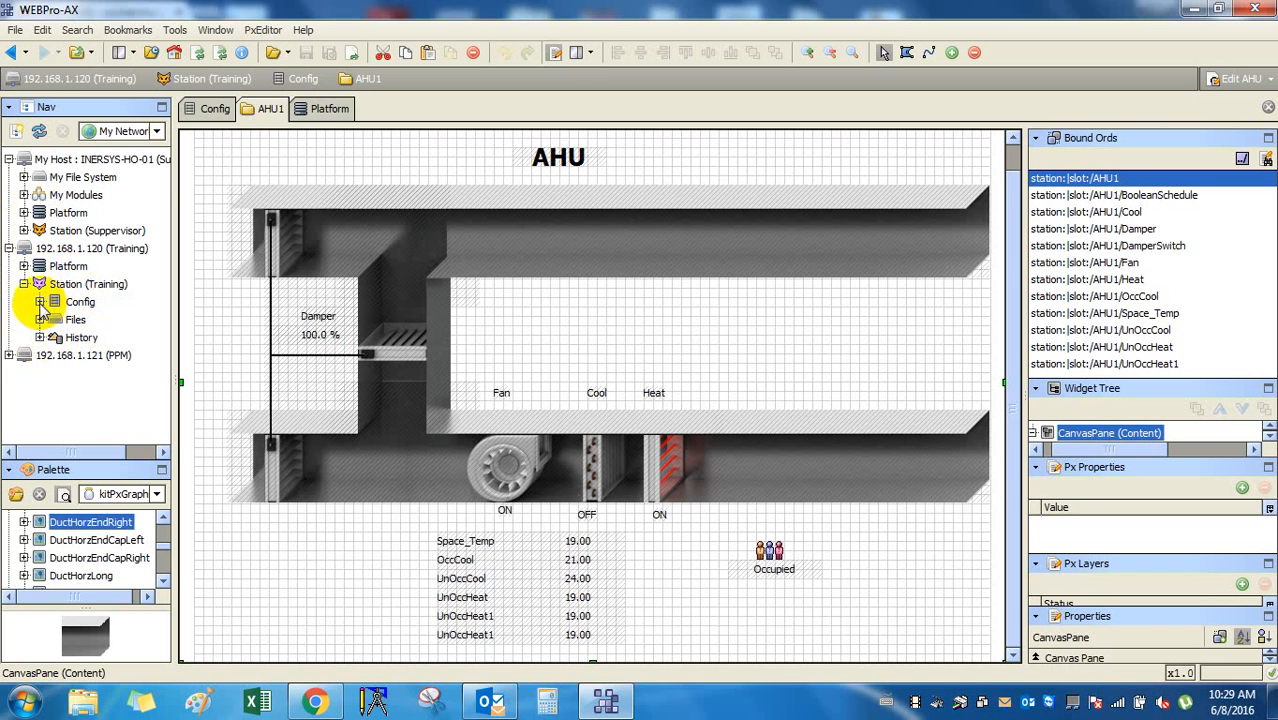
{"action": "left_click", "coordinate": [40, 302]}
{"action": "scroll", "coordinate": [80, 330], "scroll_direction": "down", "scroll_amount": 2}
Open AHU2's graphic, expand its points, try dragging Fan onto it, and enter edit mode.
{"action": "double_click", "coordinate": [92, 301]}
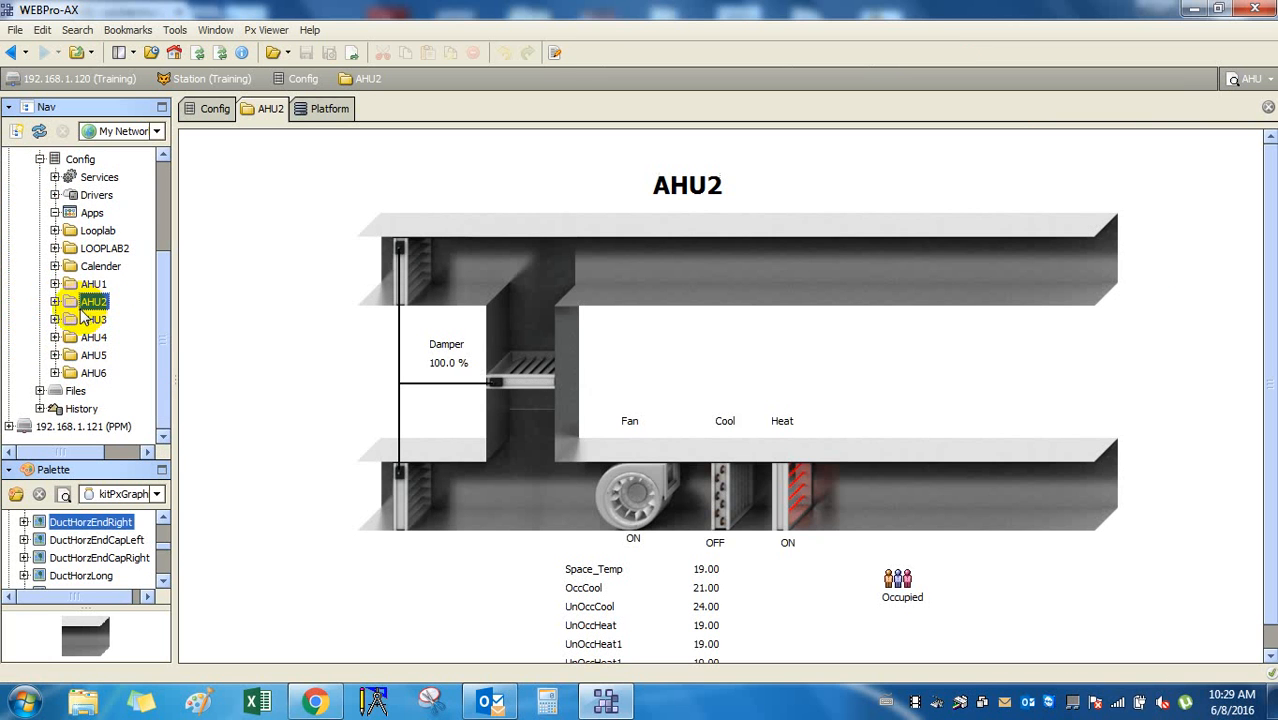
{"action": "left_click", "coordinate": [55, 301]}
{"action": "left_click", "coordinate": [107, 372]}
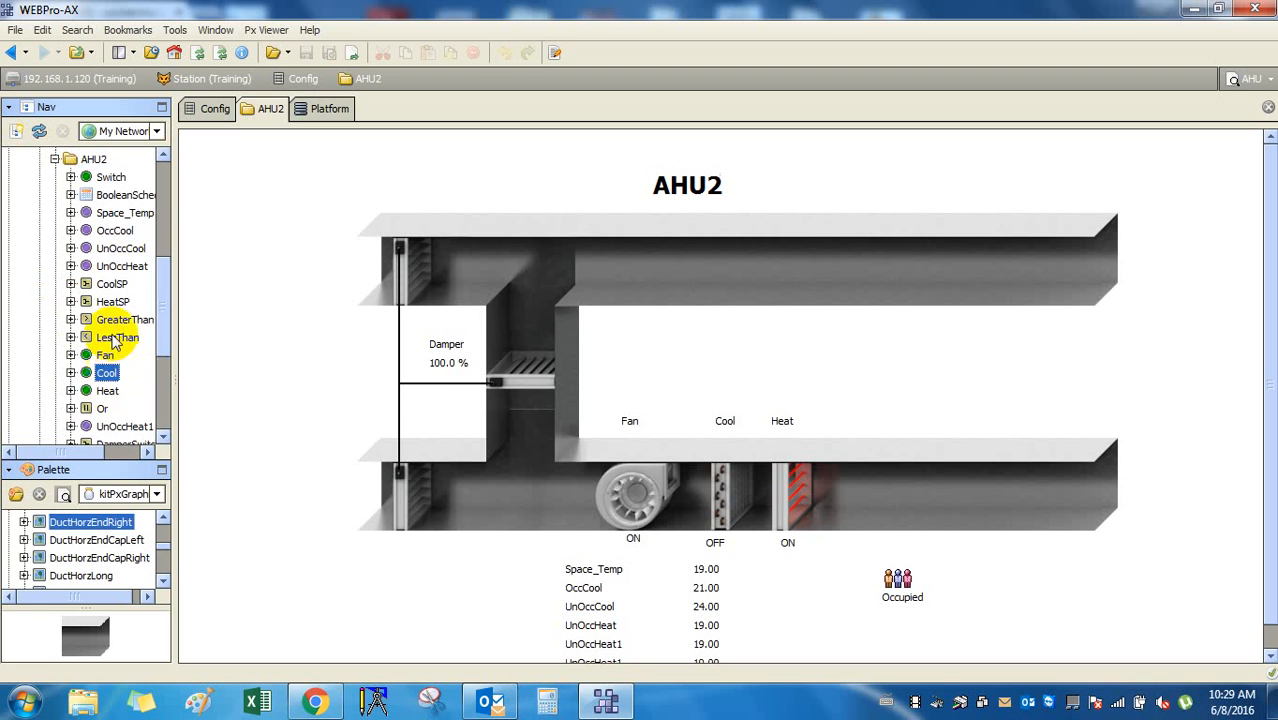
{"action": "left_click", "coordinate": [115, 339]}
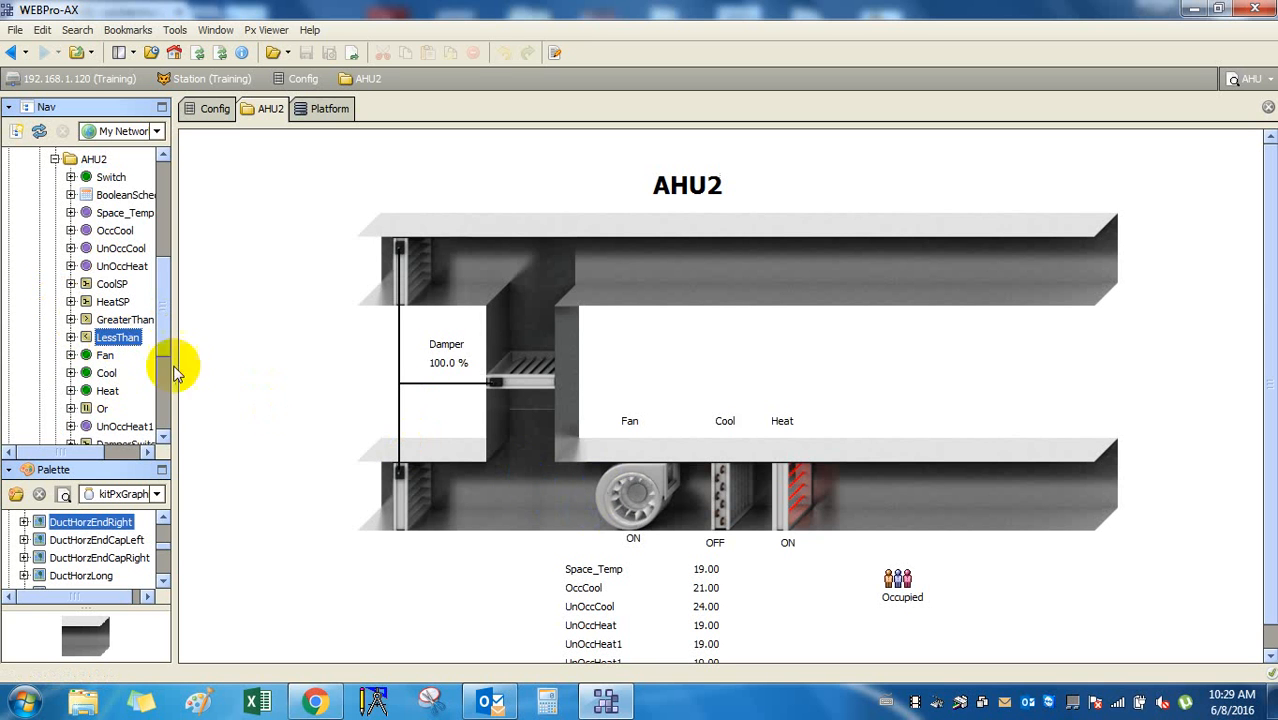
{"action": "left_click_drag", "start_coordinate": [104, 355], "coordinate": [755, 365]}
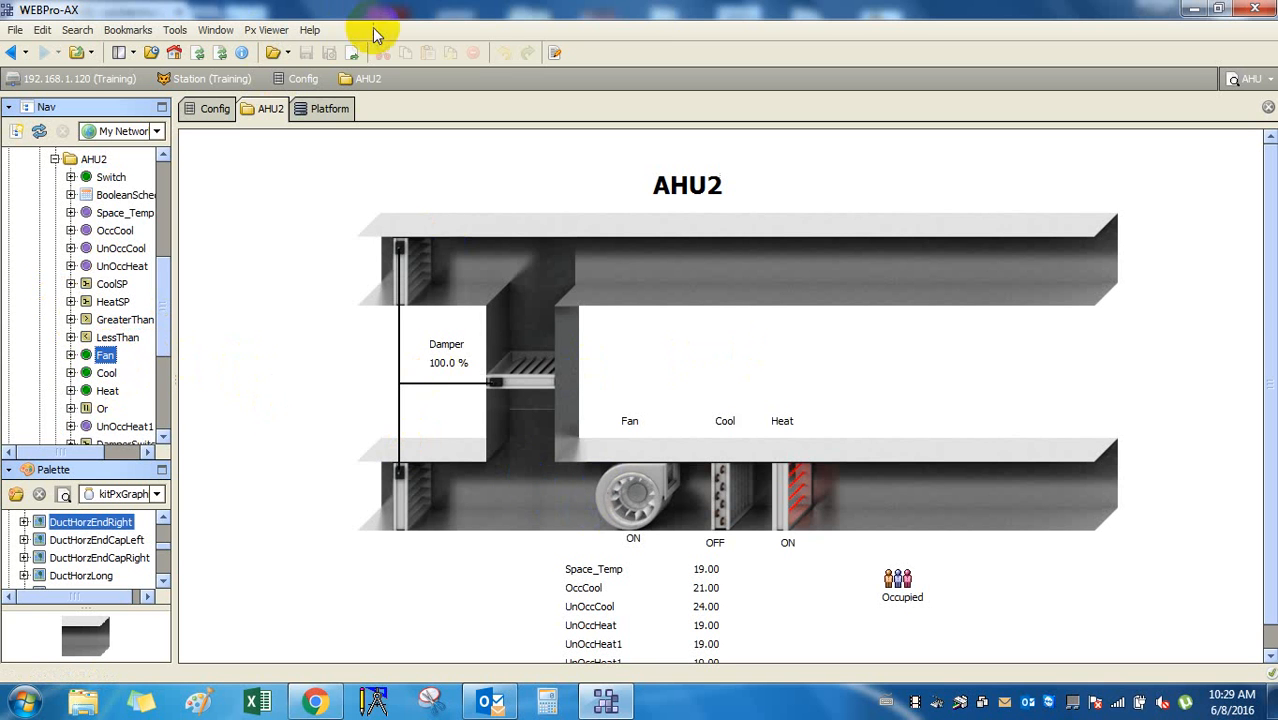
{"action": "left_click", "coordinate": [557, 54]}
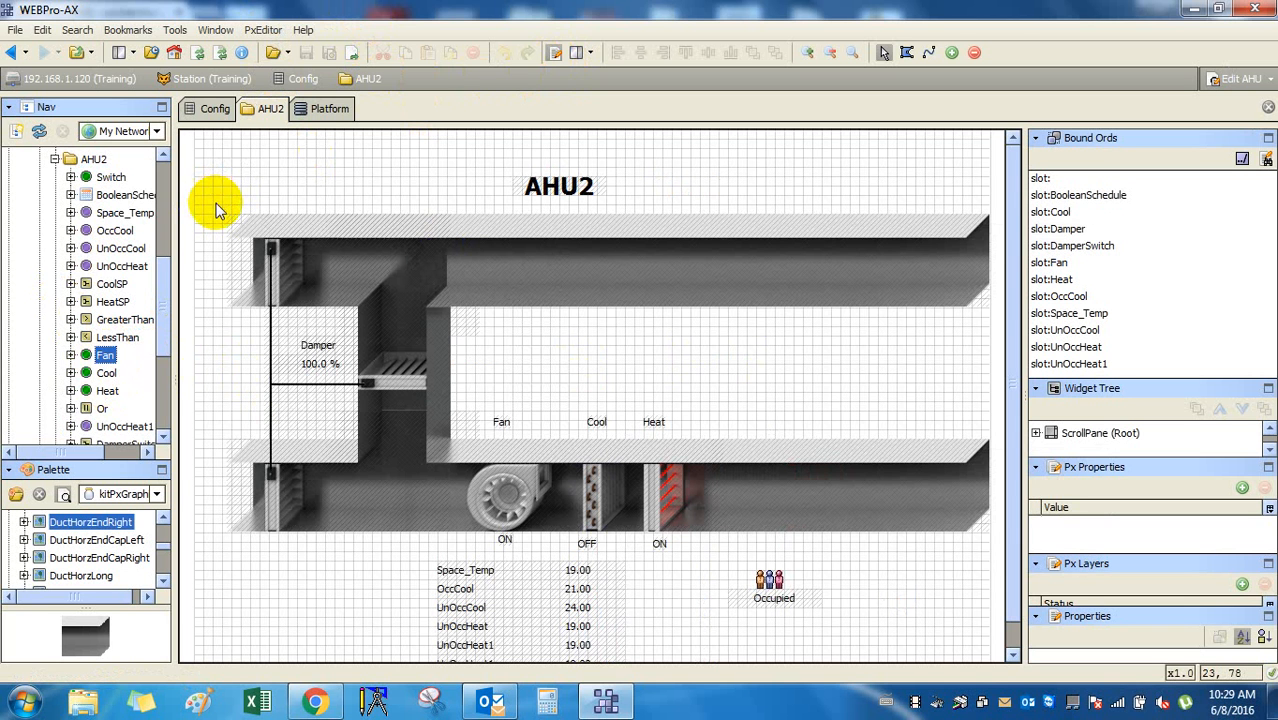
Collapse AHU2 in the Nav tree, briefly bringing up Outlook and minimising it again.
{"action": "scroll", "coordinate": [138, 263], "scroll_direction": "up", "scroll_amount": 2}
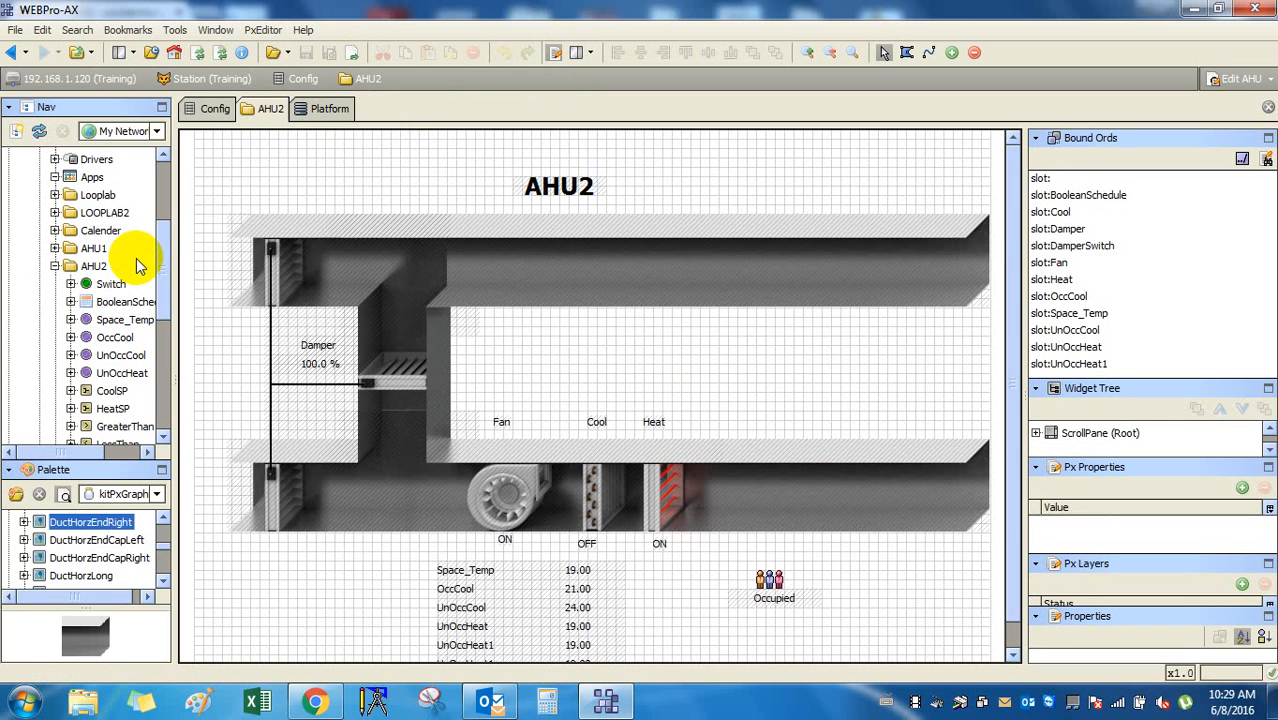
{"action": "left_click", "coordinate": [54, 268]}
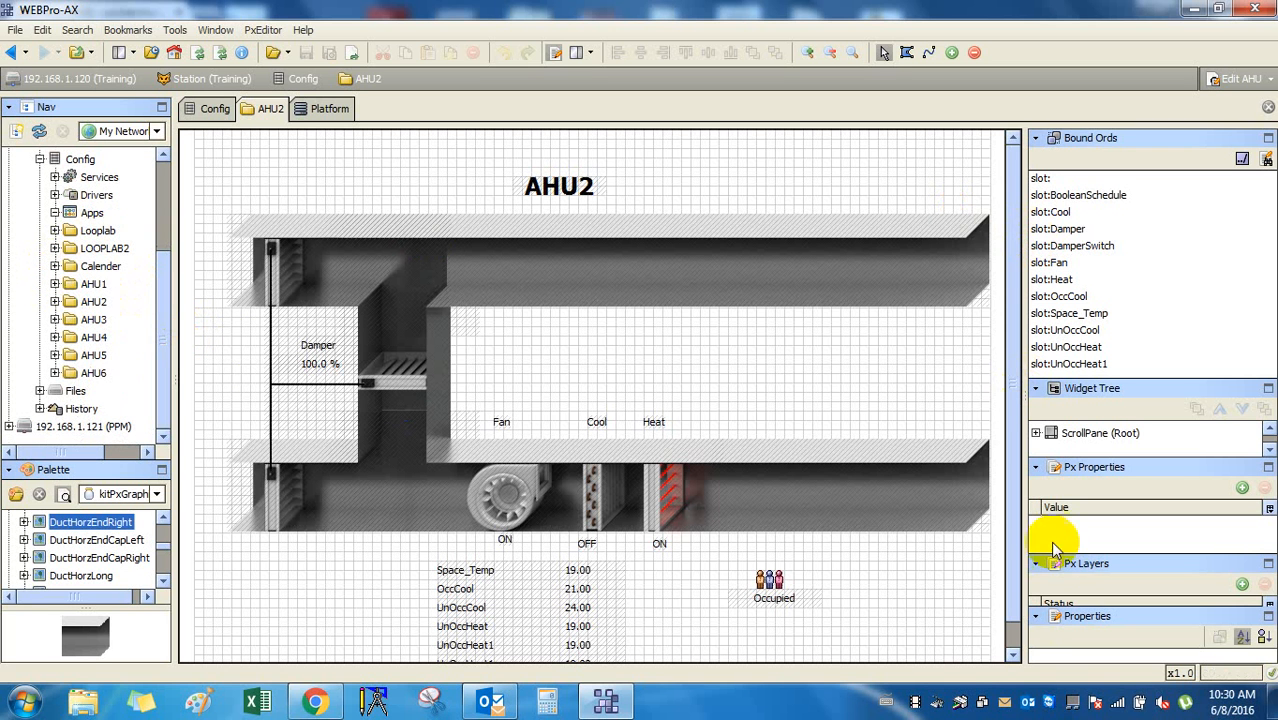
{"action": "left_click", "coordinate": [503, 704]}
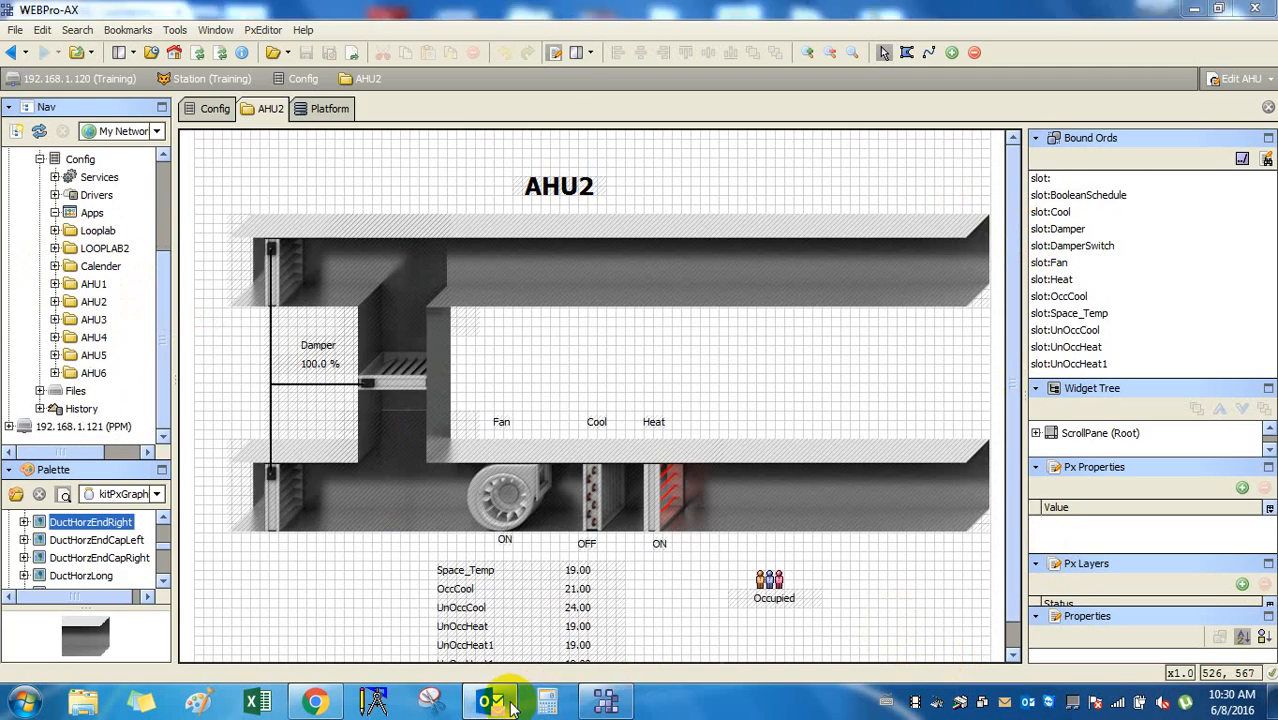
{"action": "left_click", "coordinate": [505, 705]}
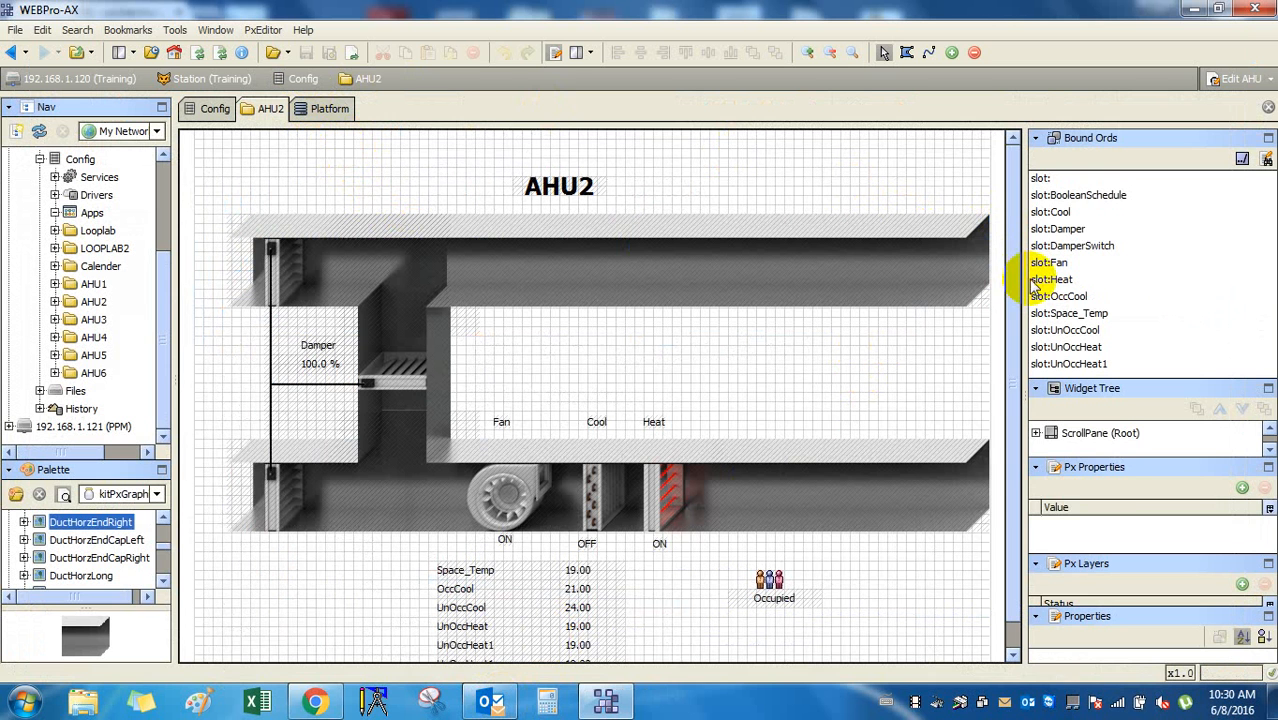
Drag the side-panel splitter right to widen the AHU2 drawing area, then click the canvas.
{"action": "left_click_drag", "start_coordinate": [1022, 280], "coordinate": [1095, 278]}
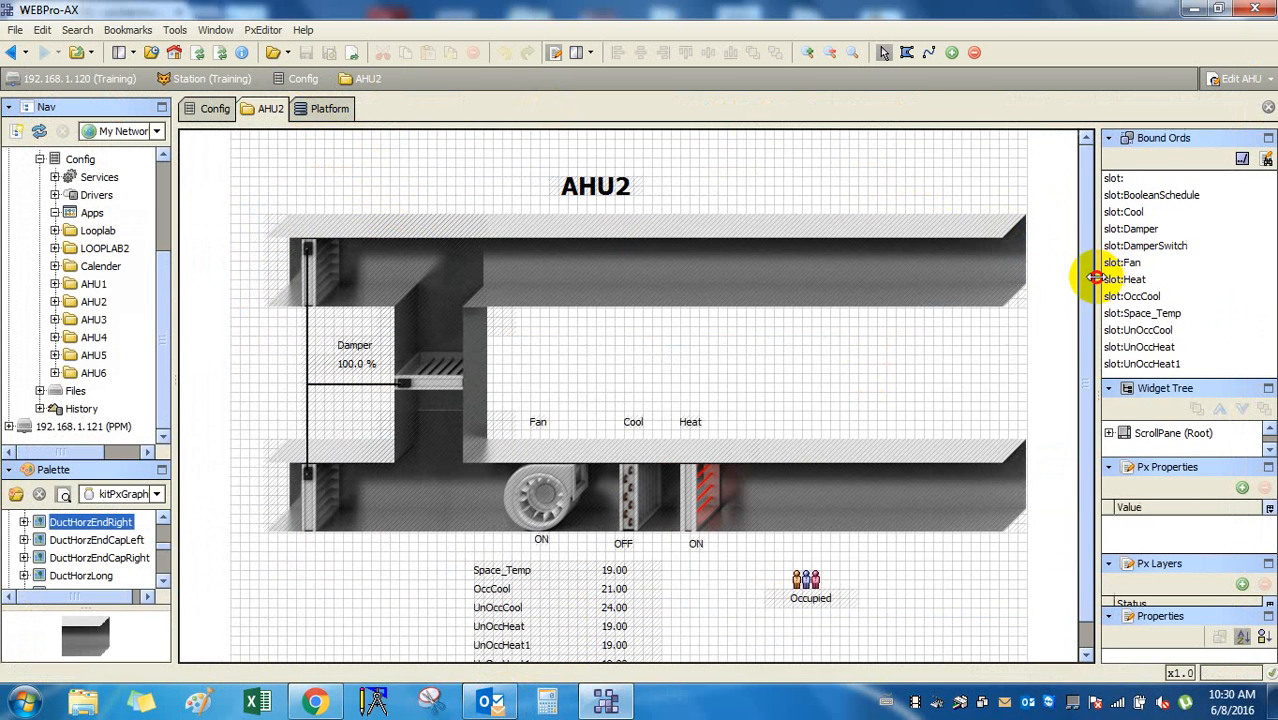
{"action": "left_click", "coordinate": [830, 358]}
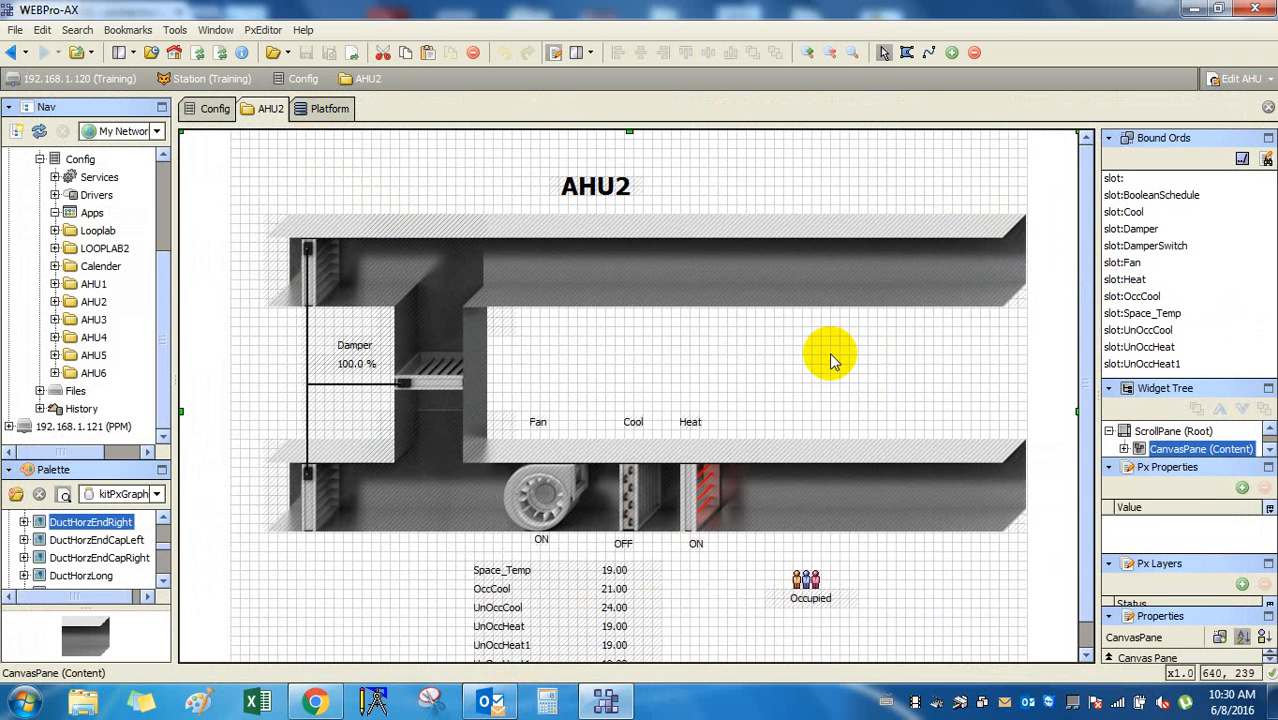
{"action": "left_click", "coordinate": [822, 174]}
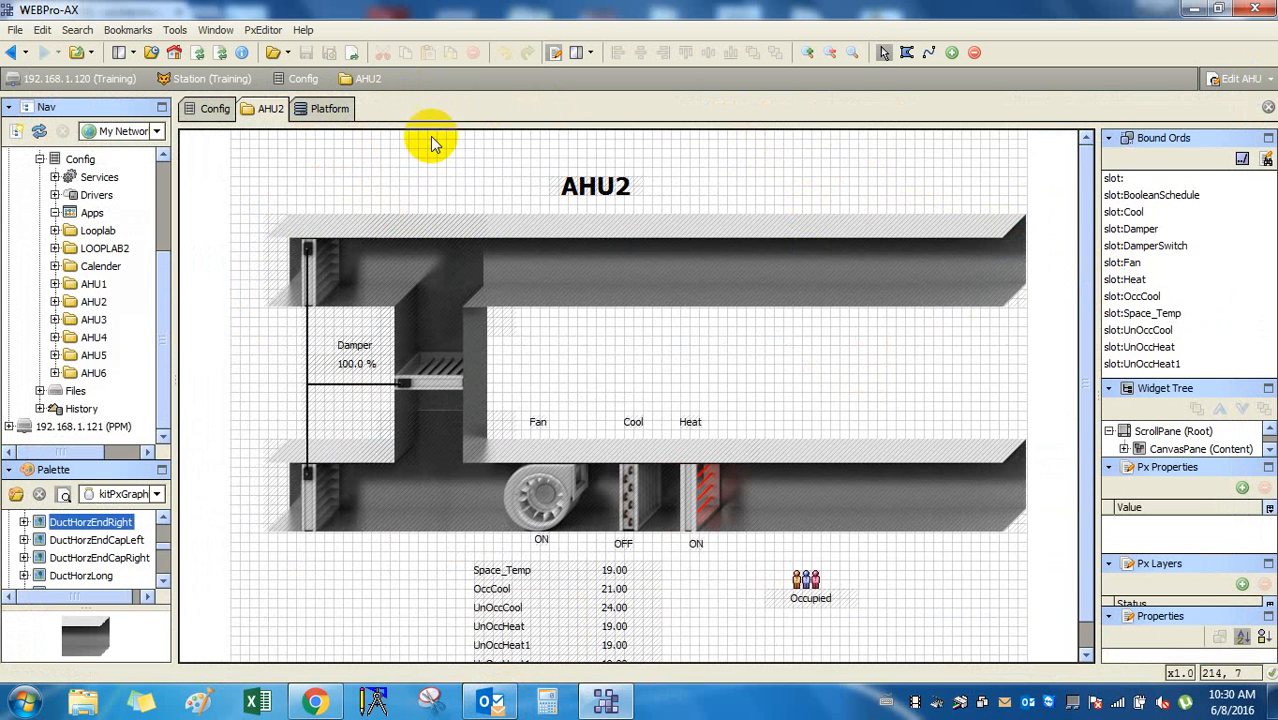
Flip between the Platform and AHU2 tabs, then close the Platform view.
{"action": "left_click", "coordinate": [344, 113]}
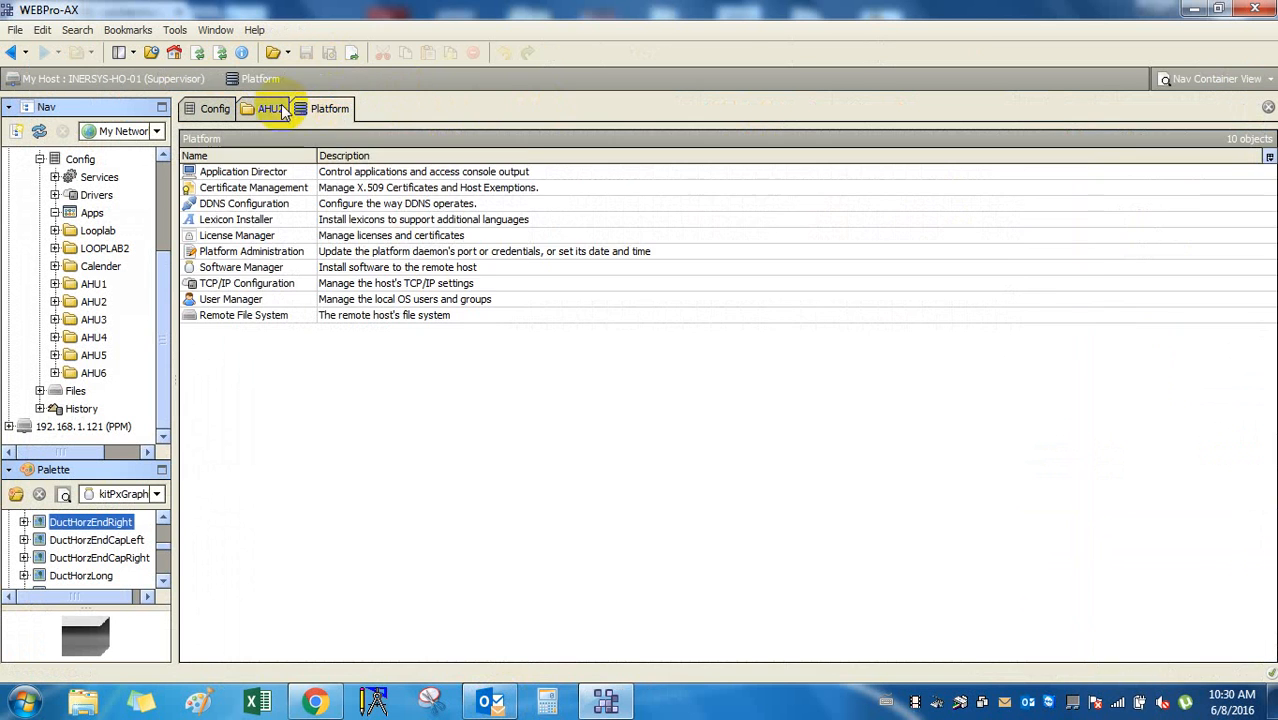
{"action": "left_click", "coordinate": [280, 109]}
{"action": "left_click", "coordinate": [323, 118]}
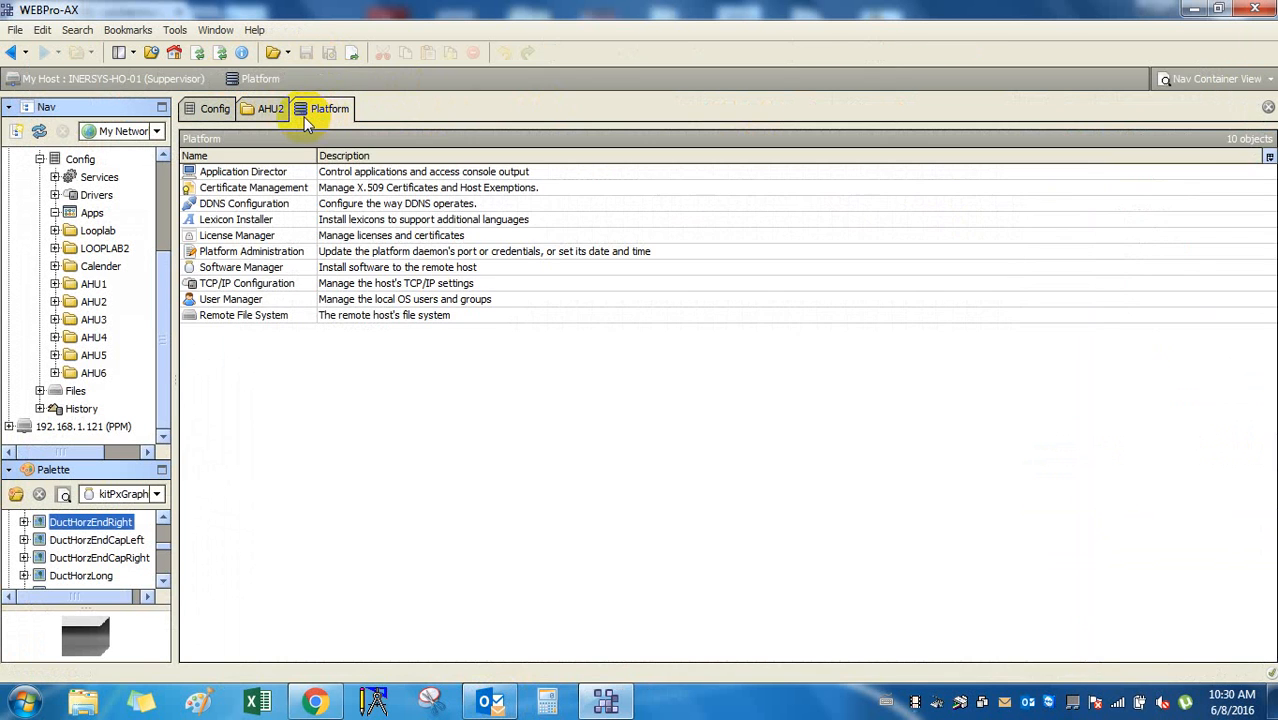
{"action": "left_click", "coordinate": [266, 109]}
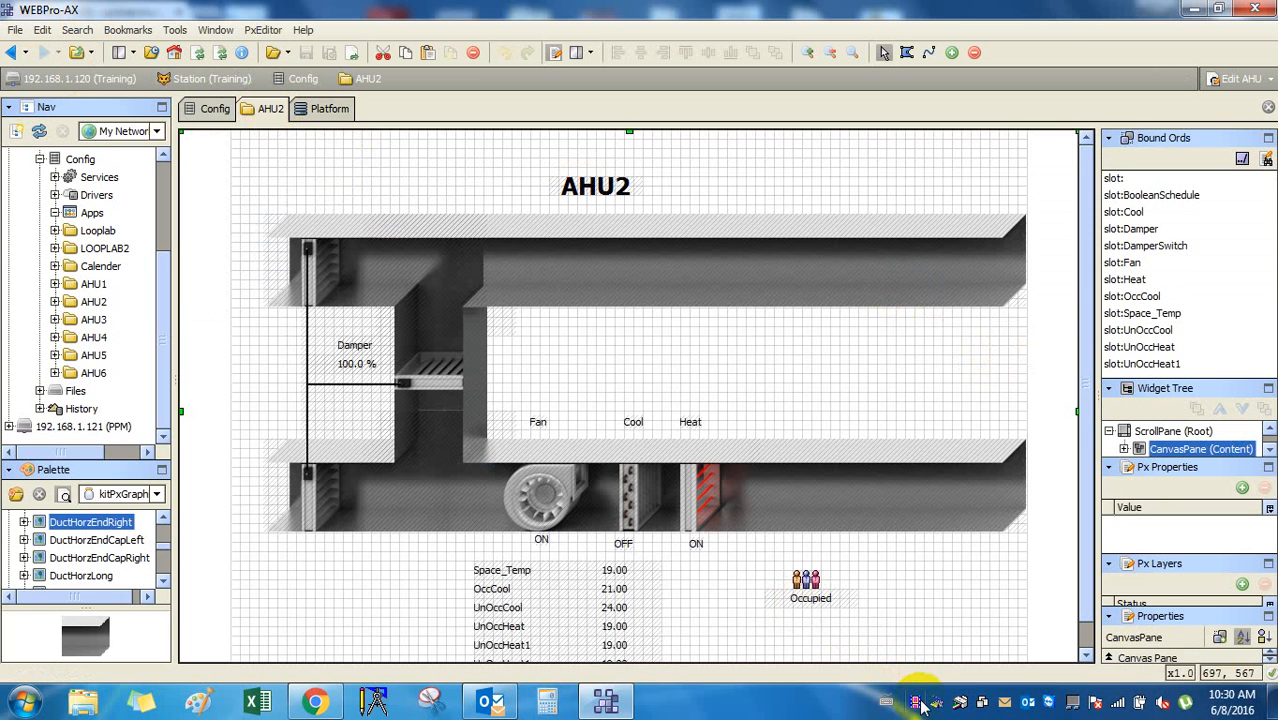
{"action": "left_click", "coordinate": [331, 109]}
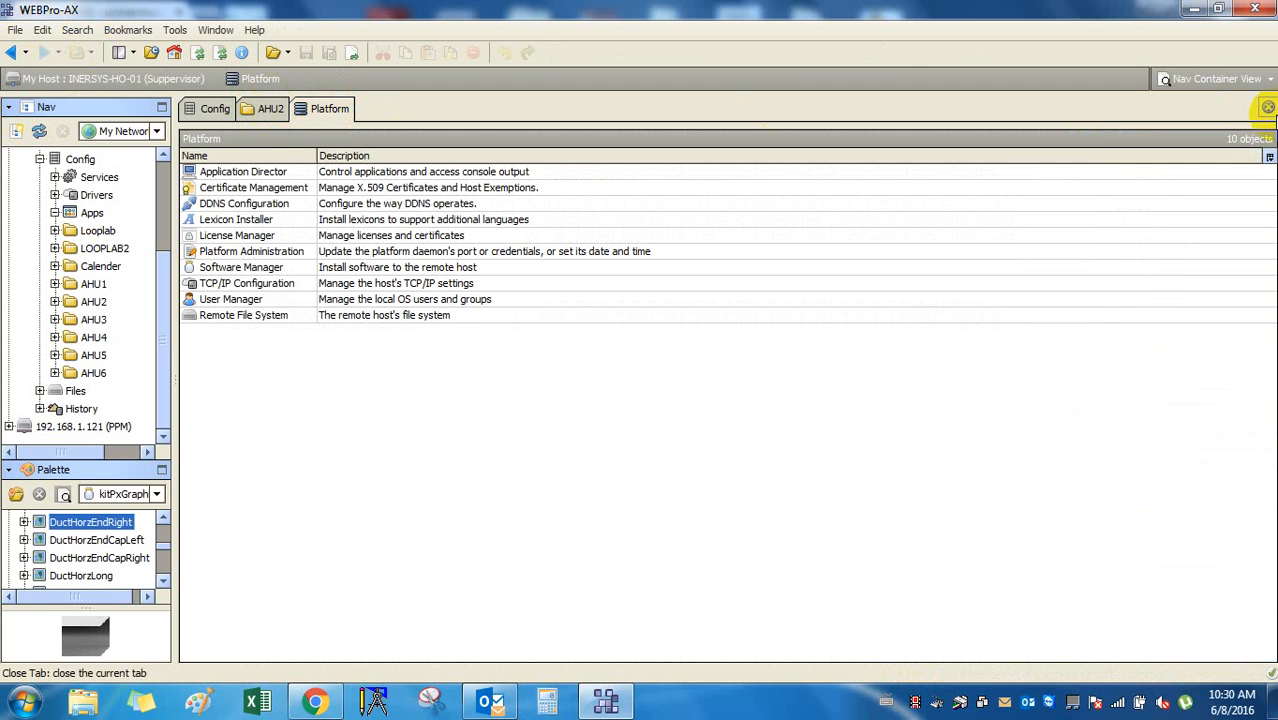
{"action": "left_click", "coordinate": [1270, 108]}
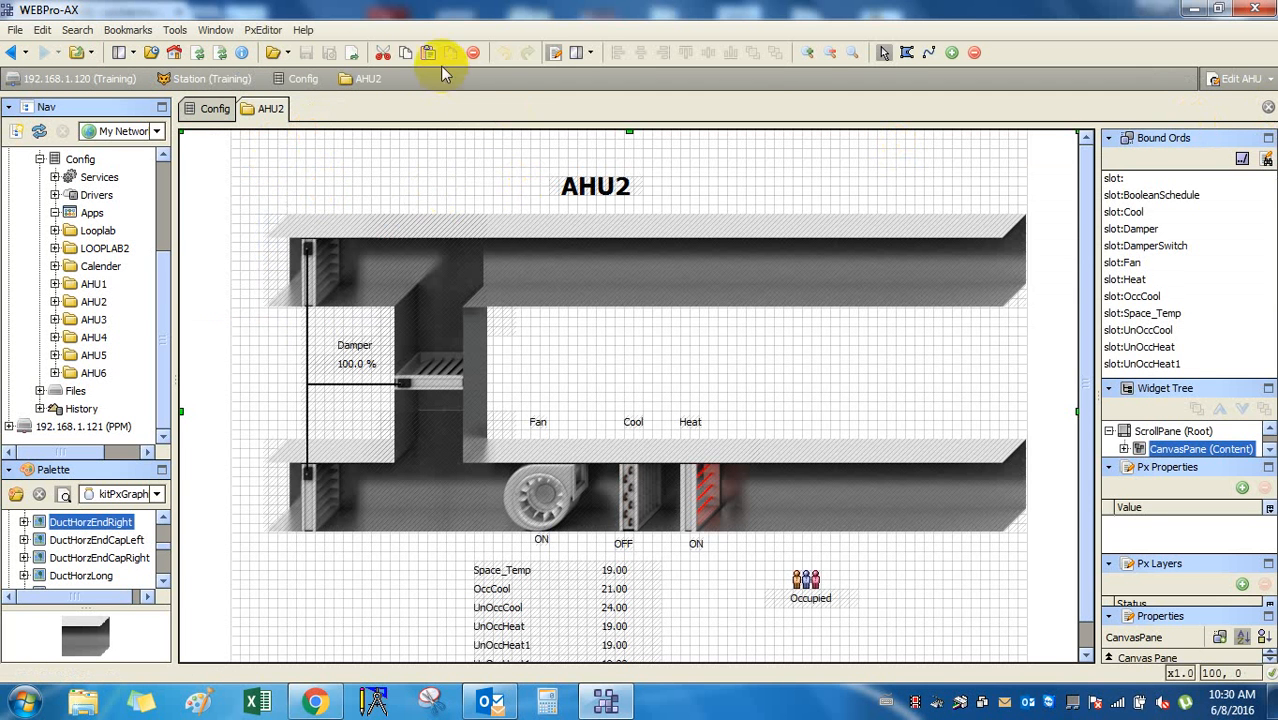
{"action": "left_click", "coordinate": [558, 50]}
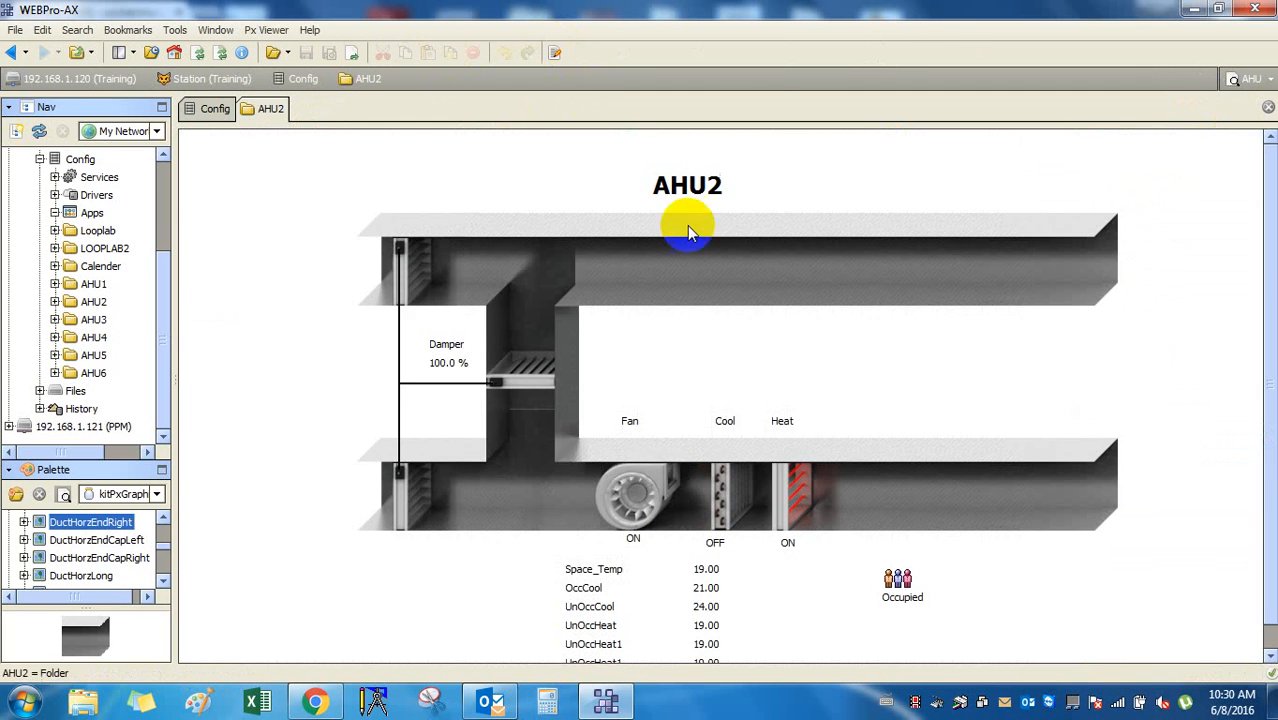
{"action": "scroll", "coordinate": [843, 398], "scroll_direction": "down", "scroll_amount": 1}
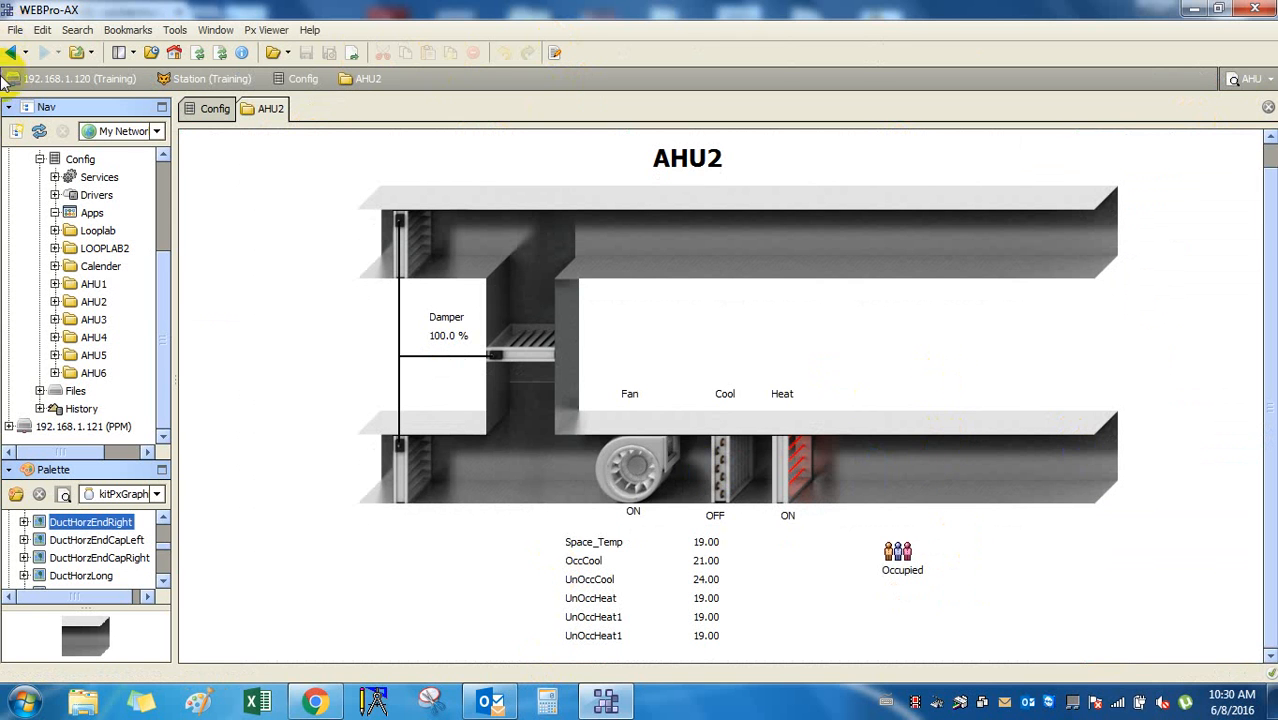
{"action": "left_click", "coordinate": [490, 702]}
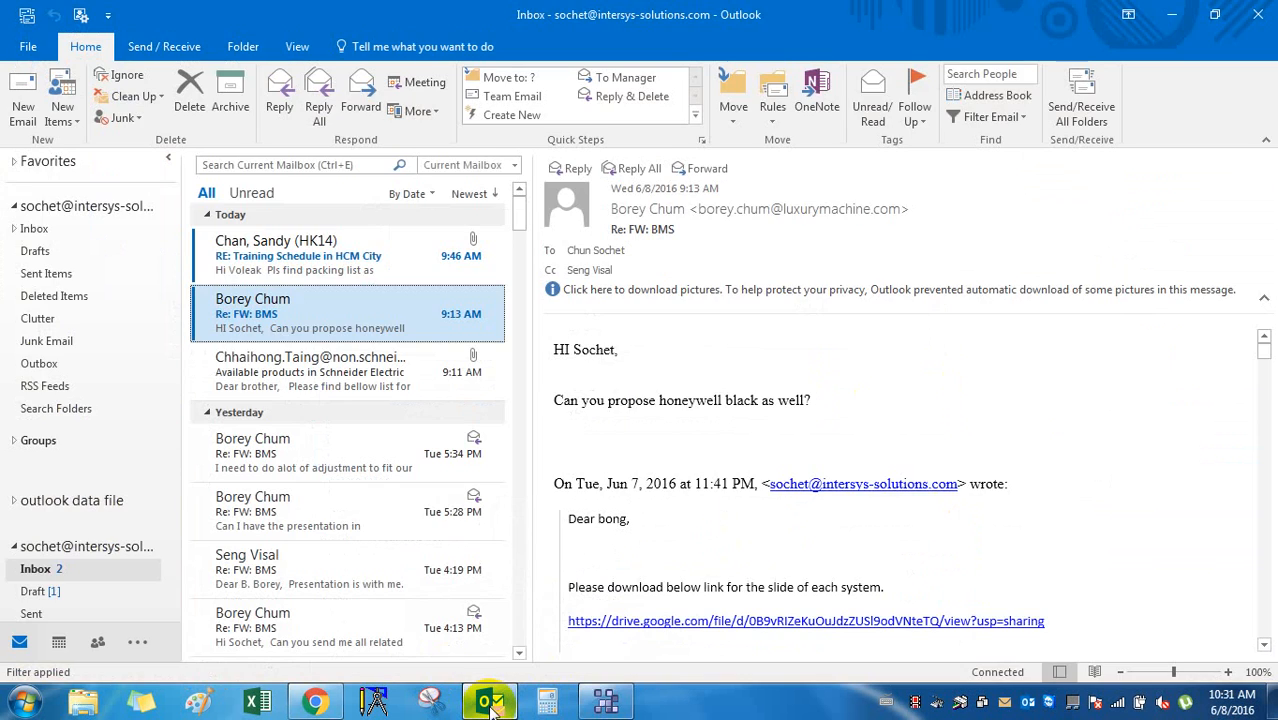
Minimise Outlook to return to the live AHU2 graphic showing fan ON.
{"action": "left_click", "coordinate": [490, 702]}
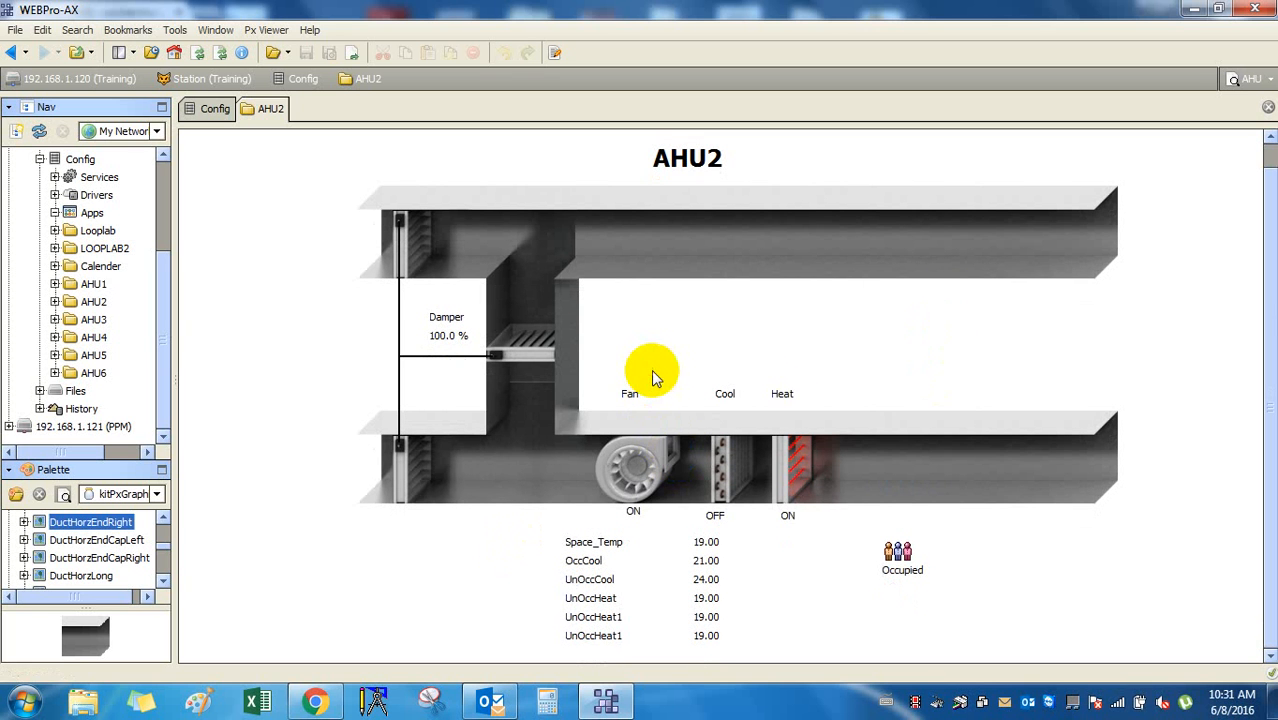
Widen the Nav pane, check the AHU2 cooling coil status, then open Windows Explorer.
{"action": "left_click", "coordinate": [350, 360]}
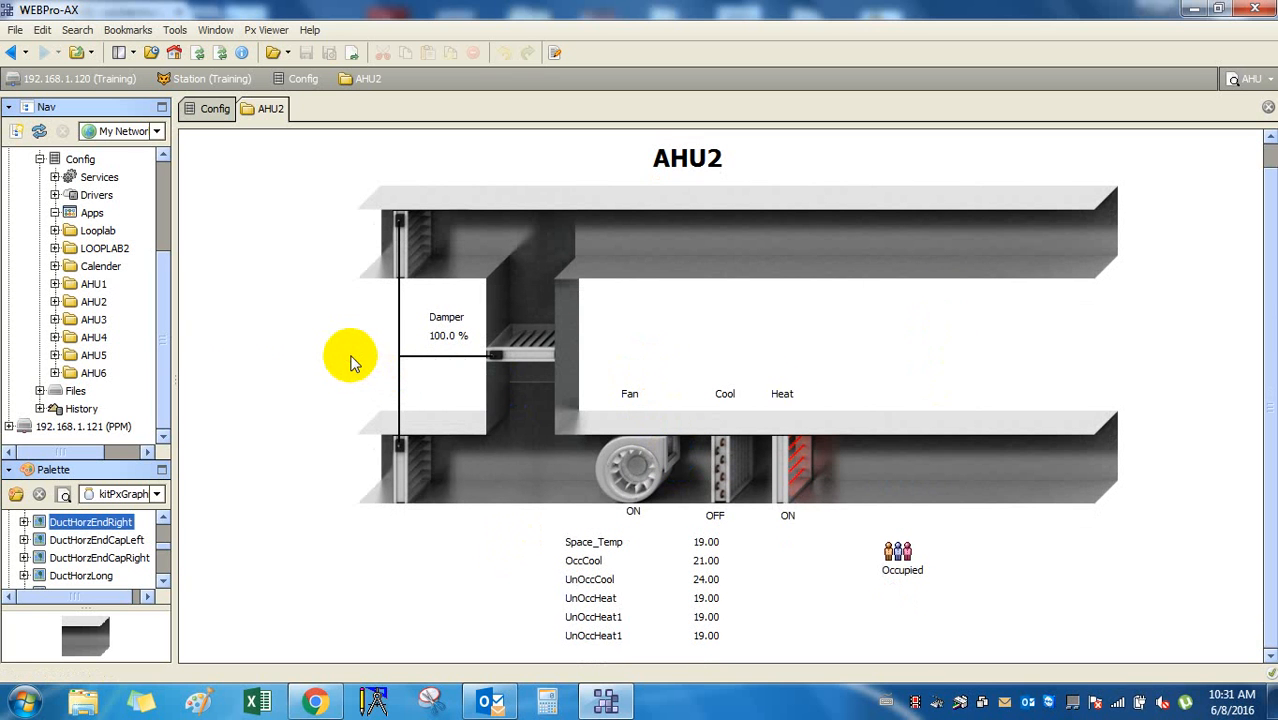
{"action": "mouse_move", "coordinate": [177, 383]}
{"action": "left_mouse_down"}
{"action": "mouse_move", "coordinate": [251, 374]}
{"action": "mouse_move", "coordinate": [194, 386]}
{"action": "left_mouse_up"}
{"action": "left_click", "coordinate": [910, 466]}
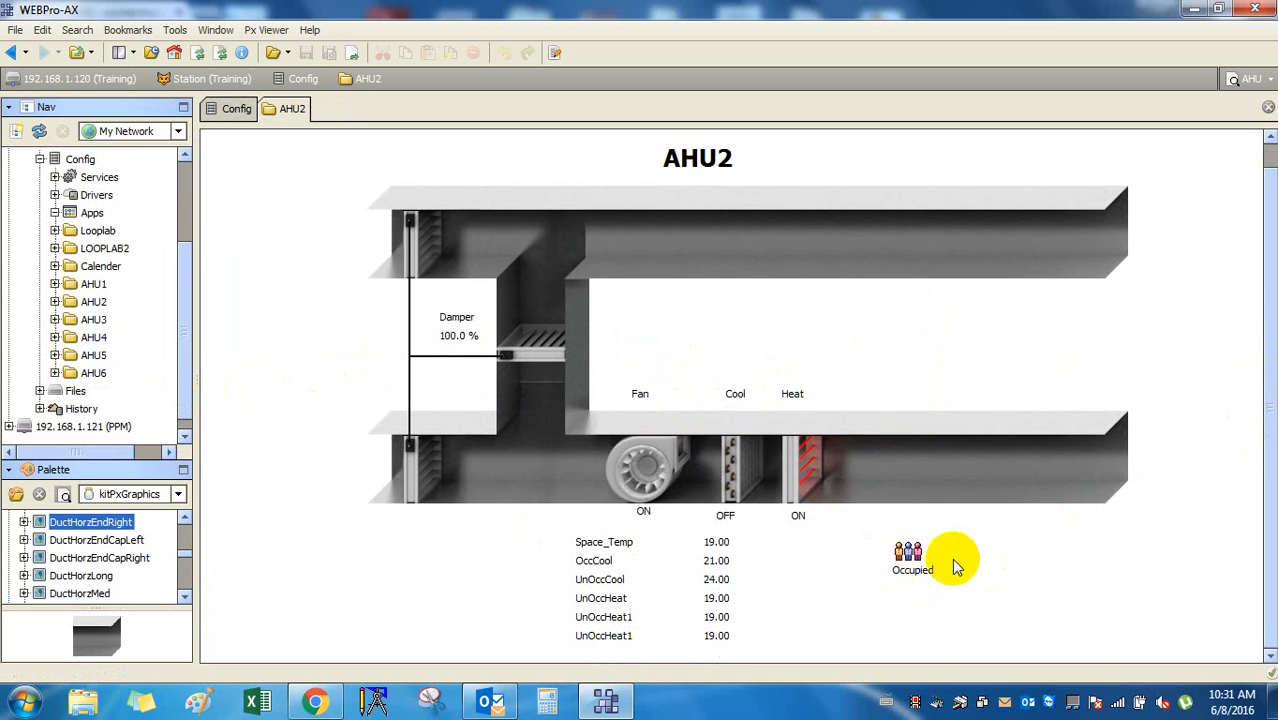
{"action": "left_click", "coordinate": [783, 461]}
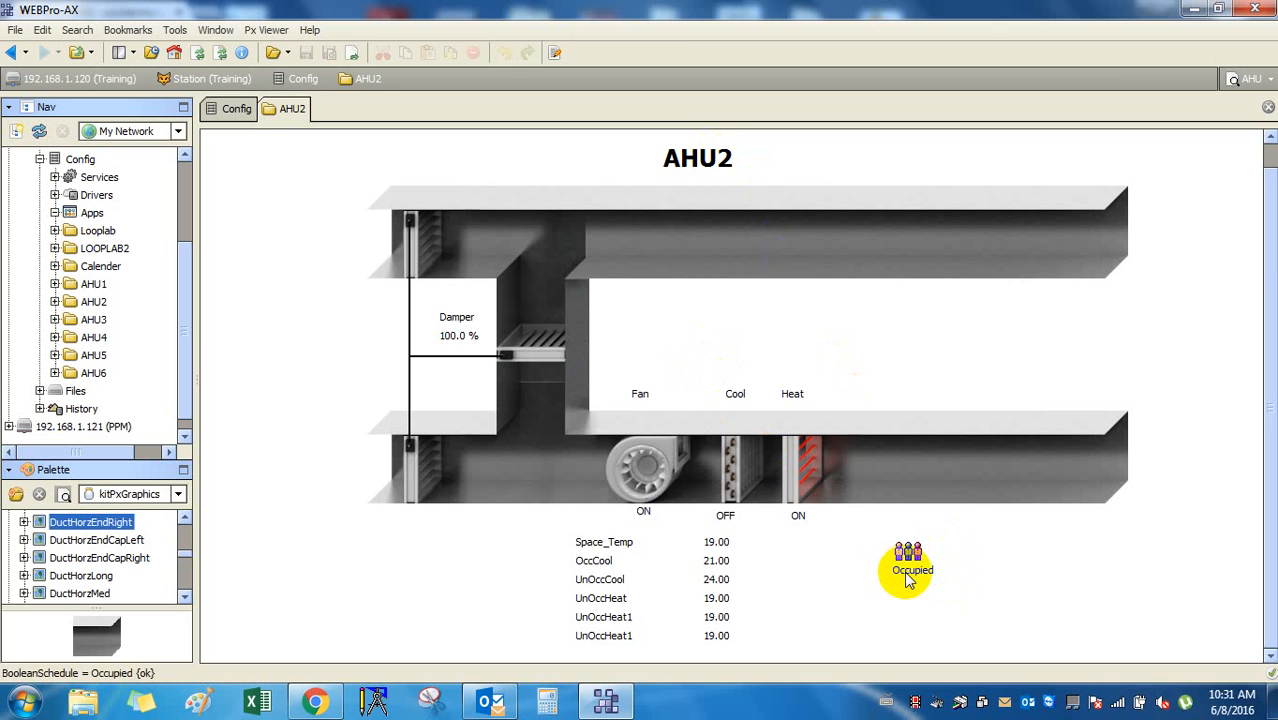
{"action": "left_click", "coordinate": [83, 700]}
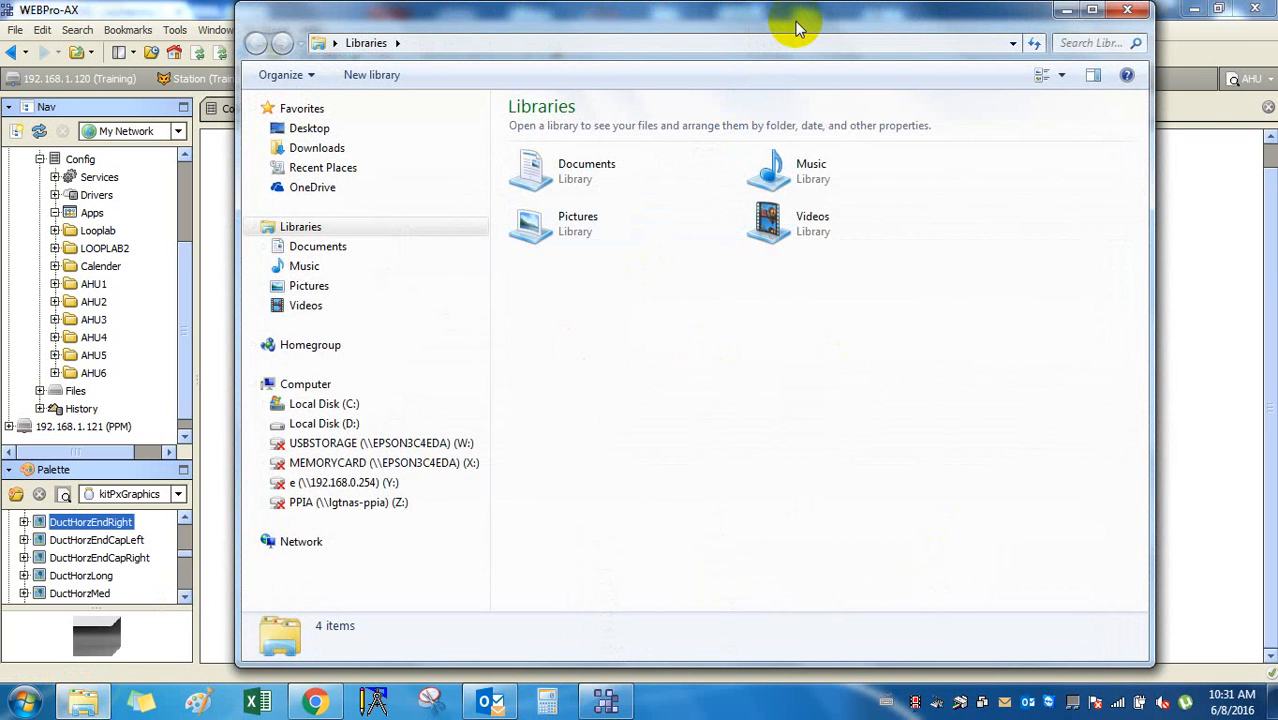
Maximise Explorer and browse to C:\Honeywell\WEBPro-AX-3.8.38\modules, listing its 529 jar files.
{"action": "left_click", "coordinate": [1127, 11]}
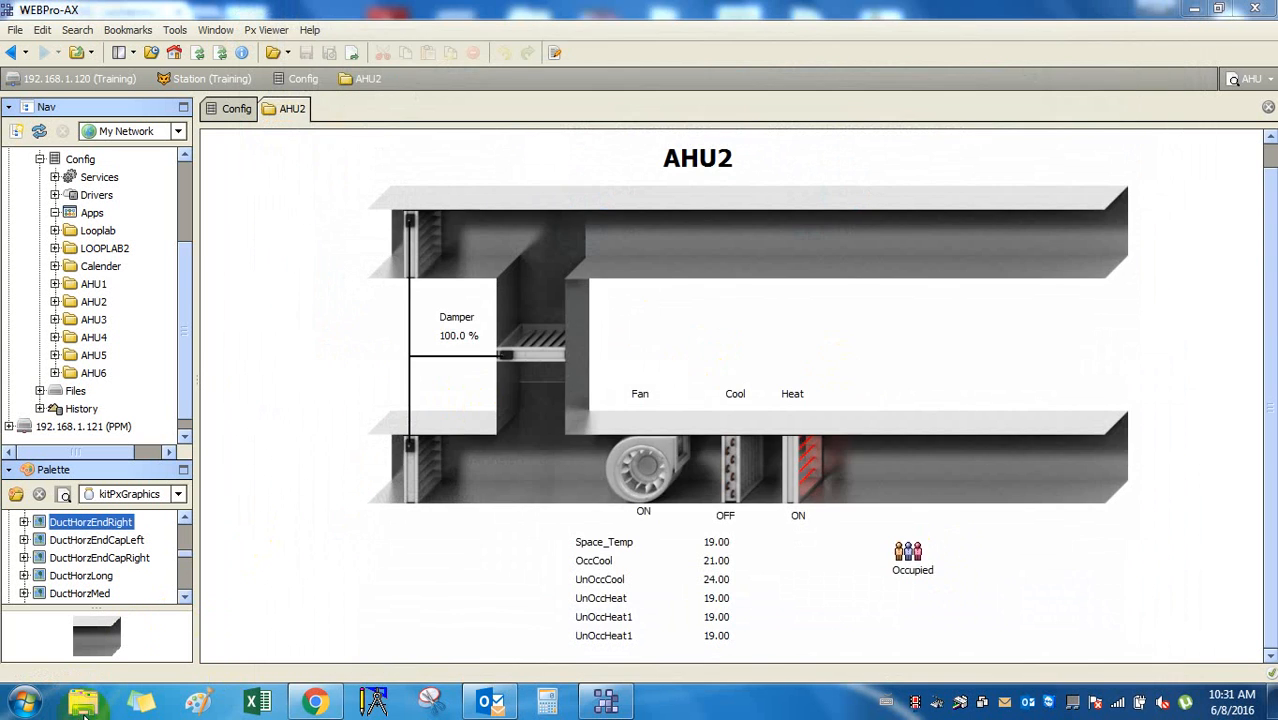
{"action": "left_click", "coordinate": [87, 705]}
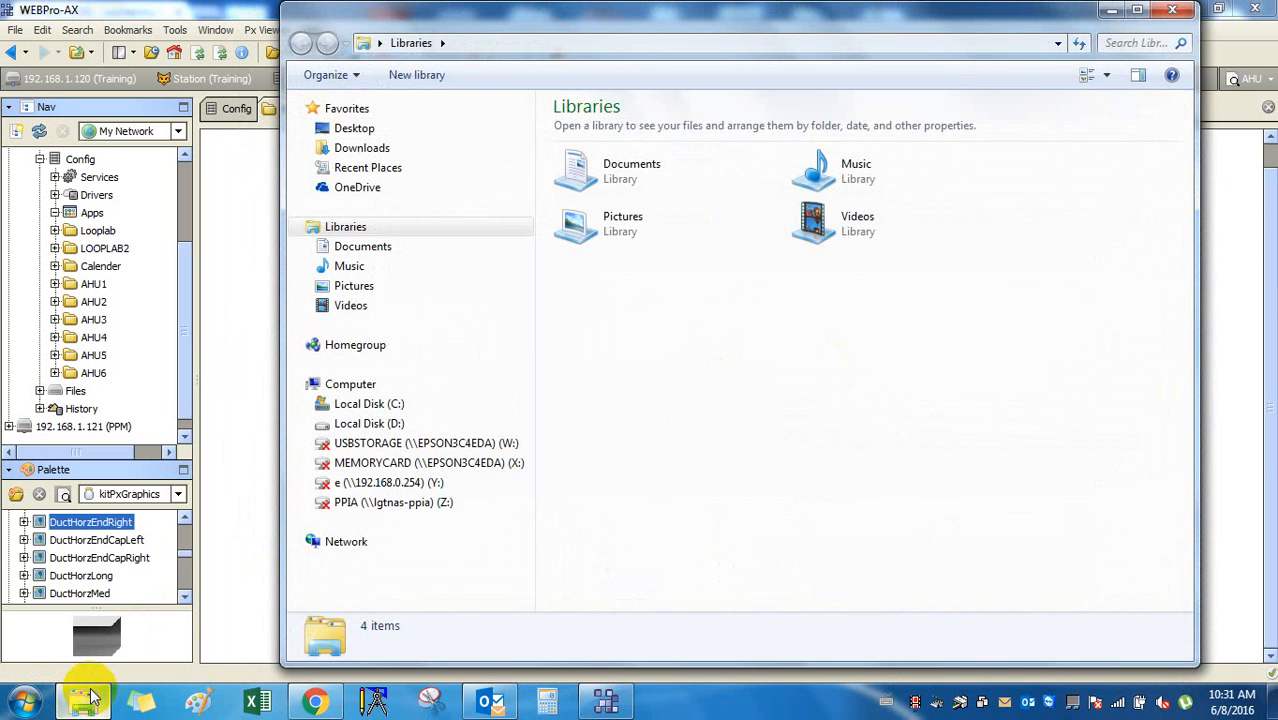
{"action": "double_click", "coordinate": [722, 17]}
{"action": "left_click", "coordinate": [100, 400]}
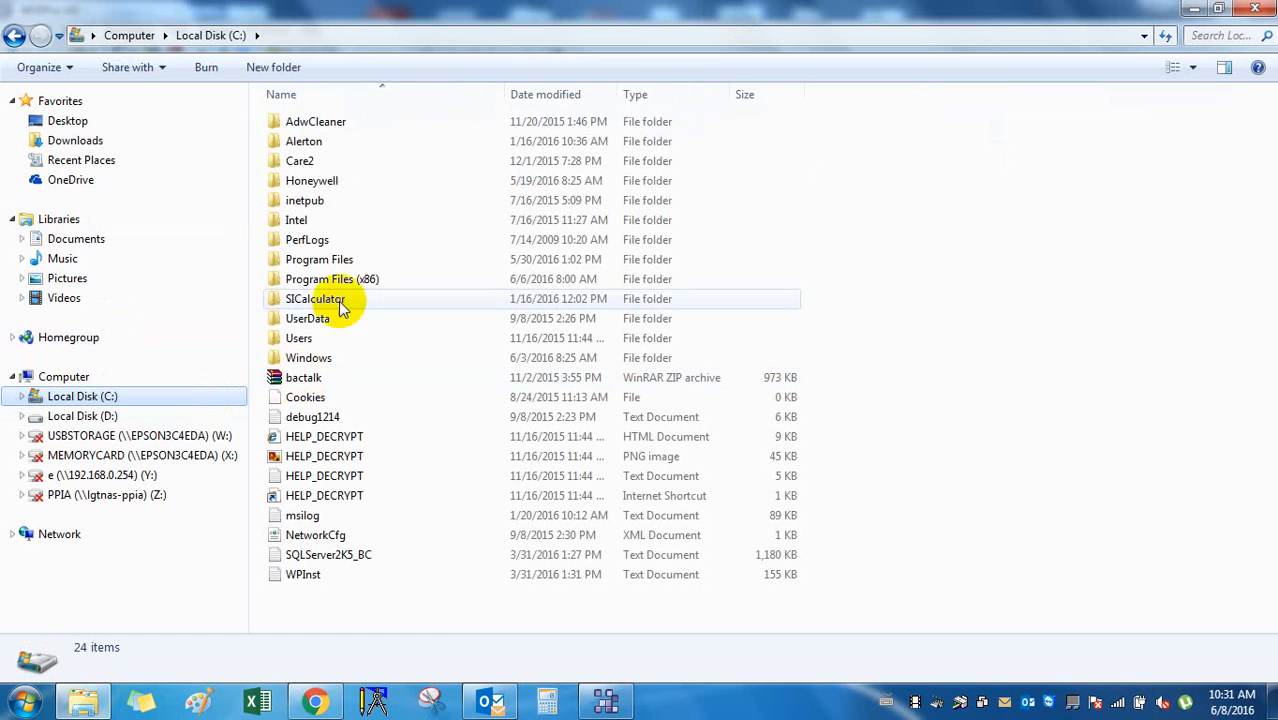
{"action": "double_click", "coordinate": [376, 182]}
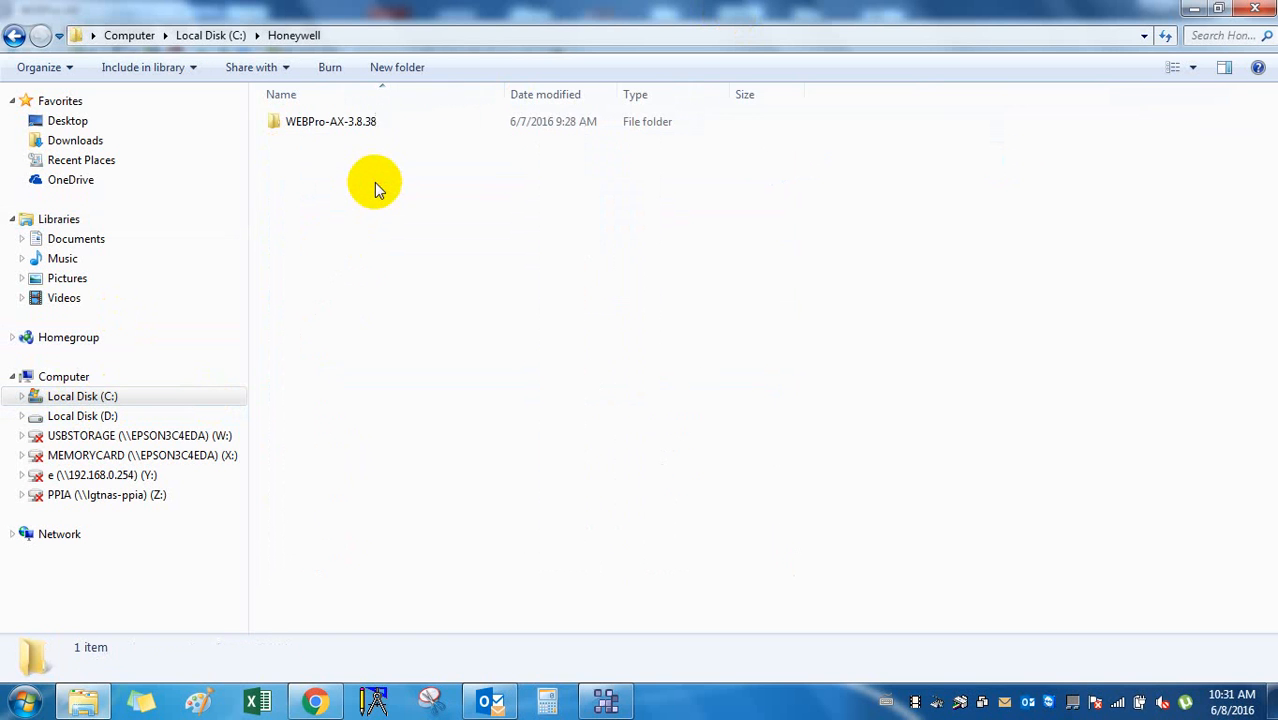
{"action": "double_click", "coordinate": [390, 126]}
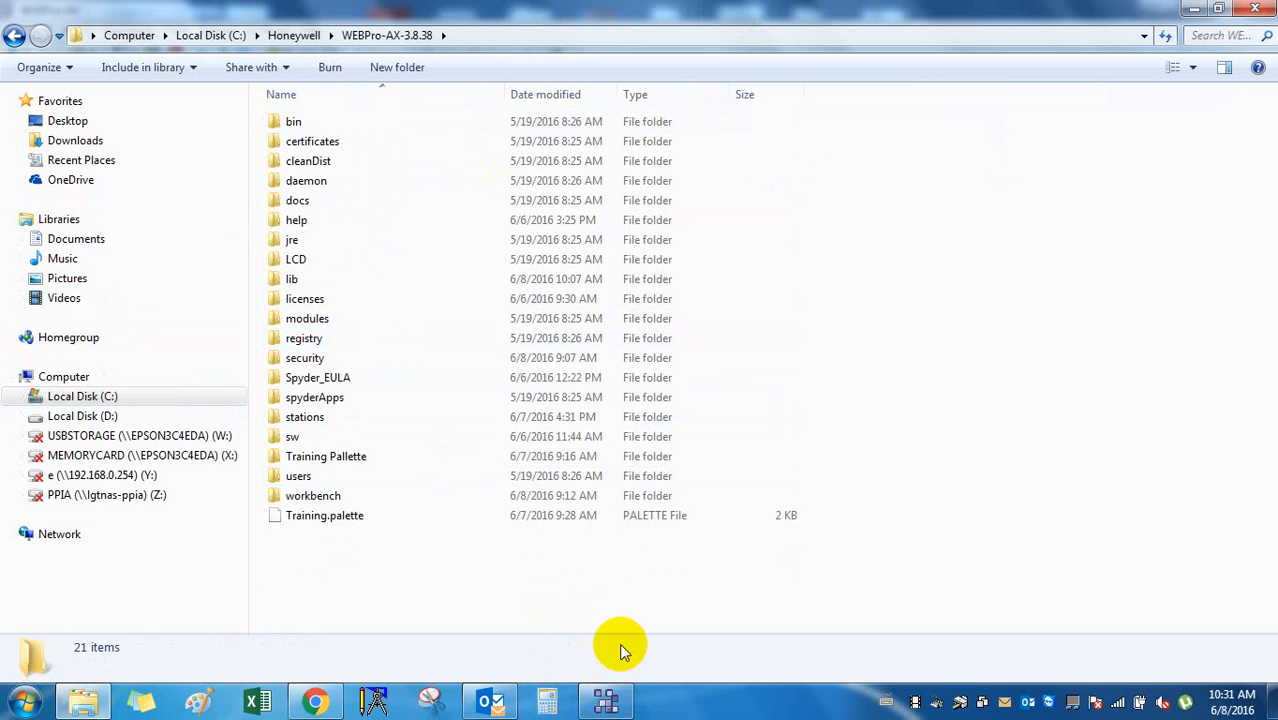
{"action": "left_click", "coordinate": [412, 322]}
{"action": "double_click", "coordinate": [412, 322]}
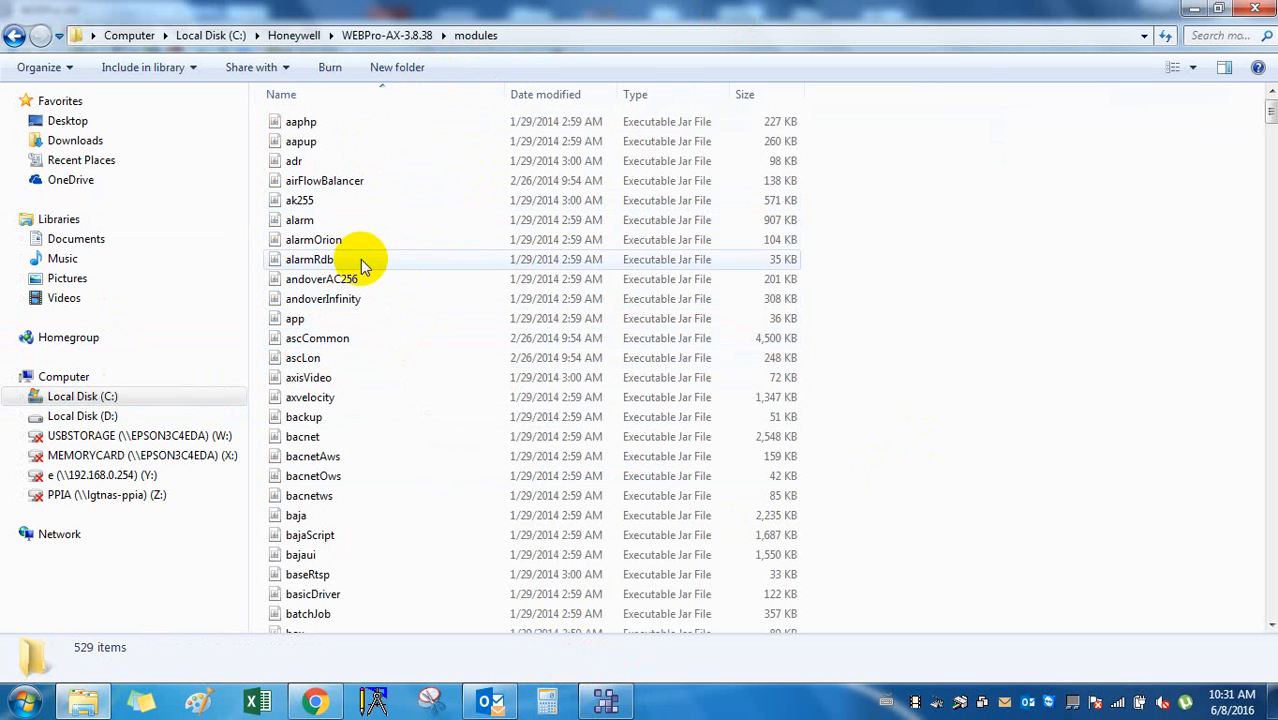
Open a new Chrome tab and search Google for 'winrar'.
{"action": "left_click", "coordinate": [315, 702]}
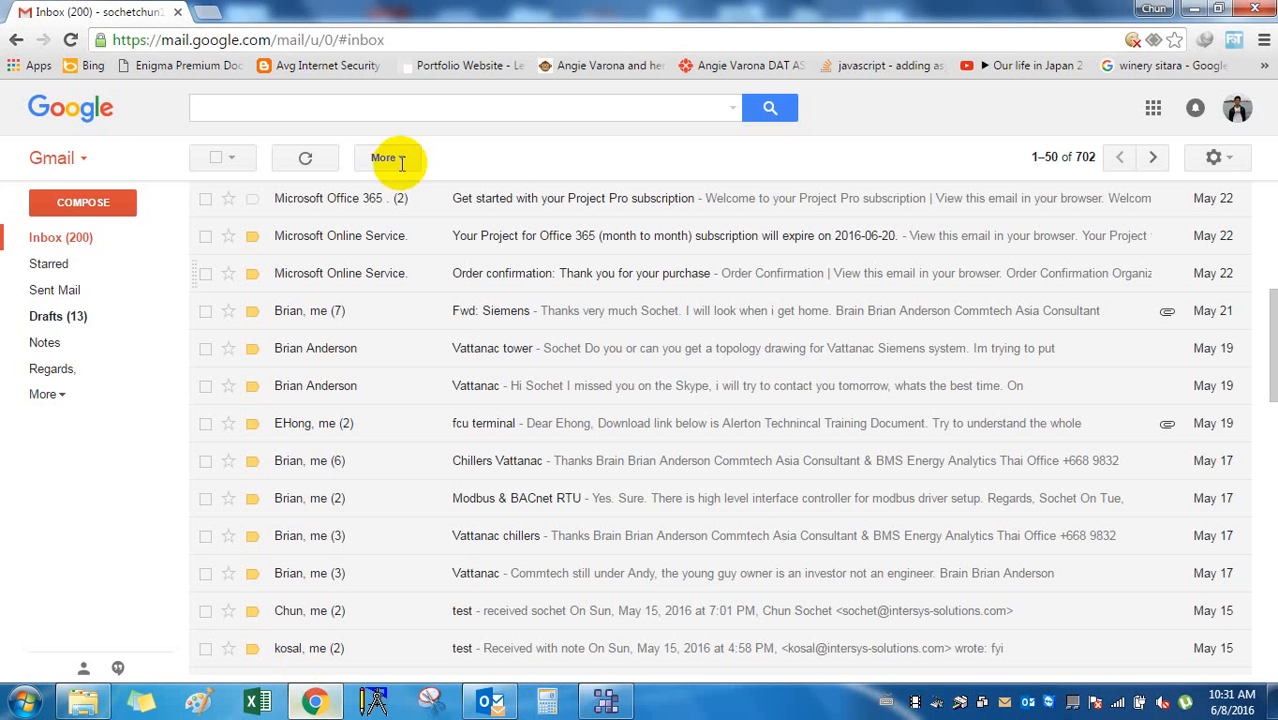
{"action": "left_click", "coordinate": [207, 12]}
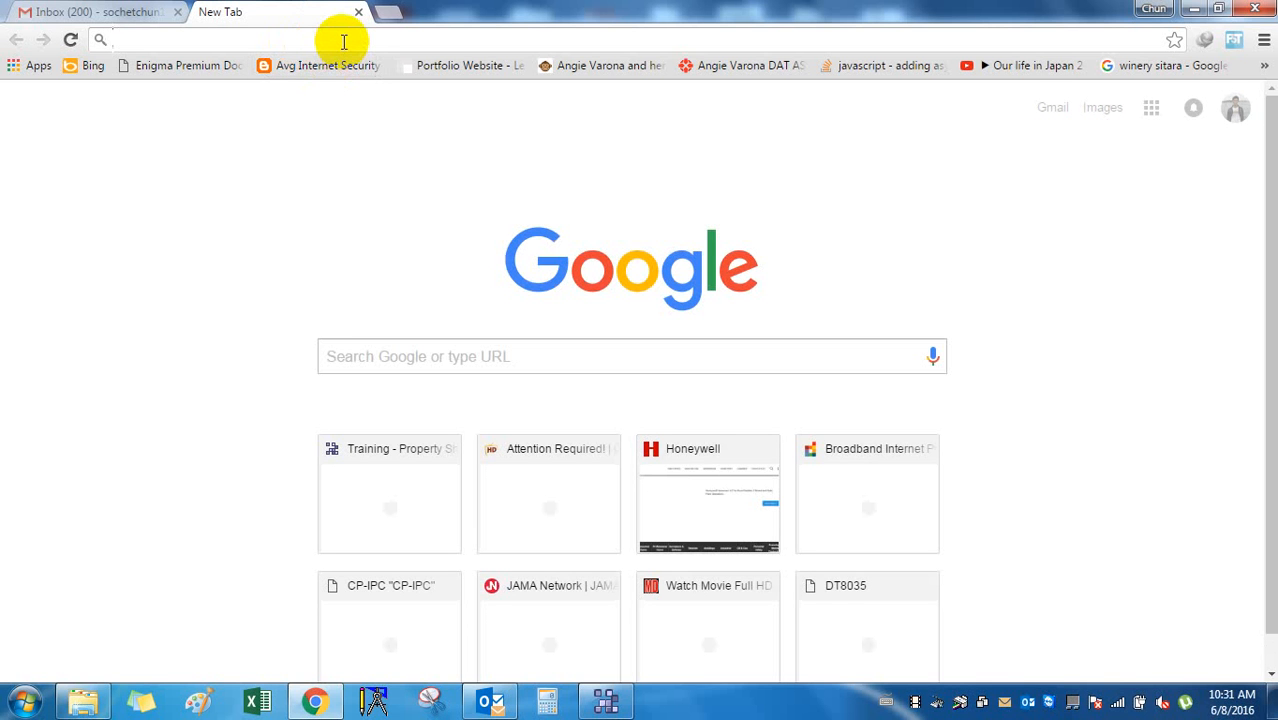
{"action": "type", "text": "w"}
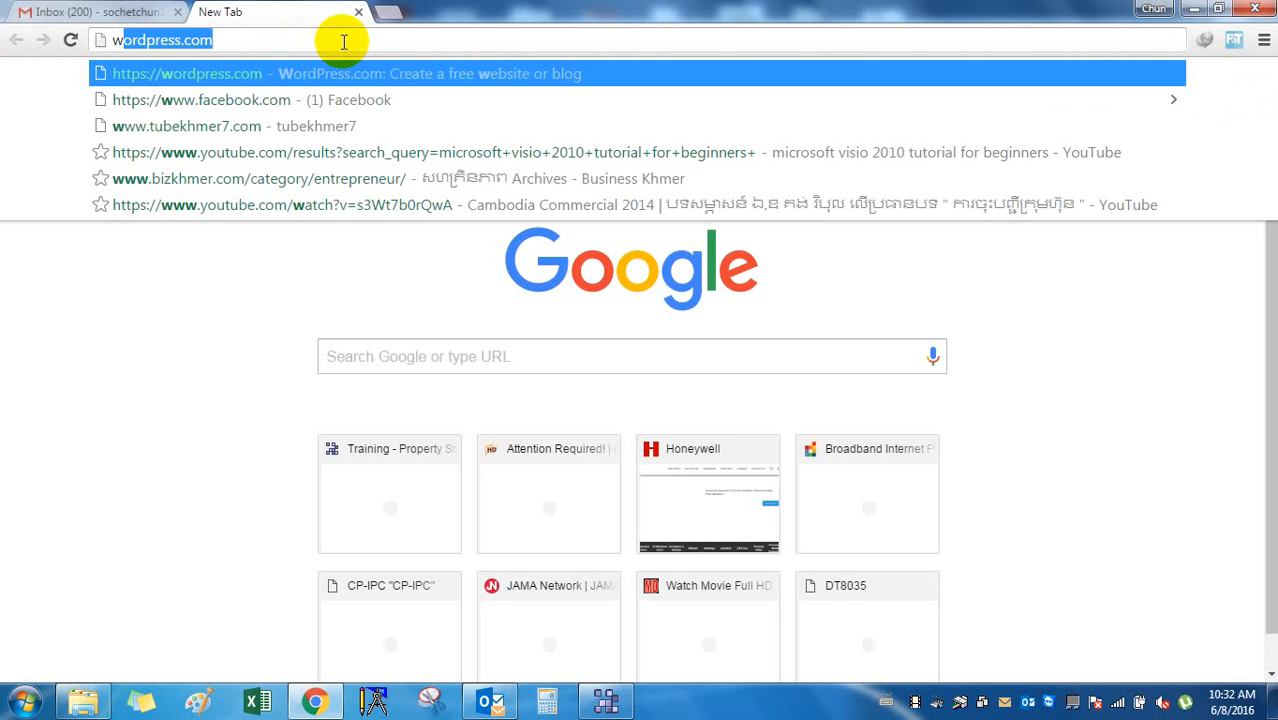
{"action": "type", "text": "ine"}
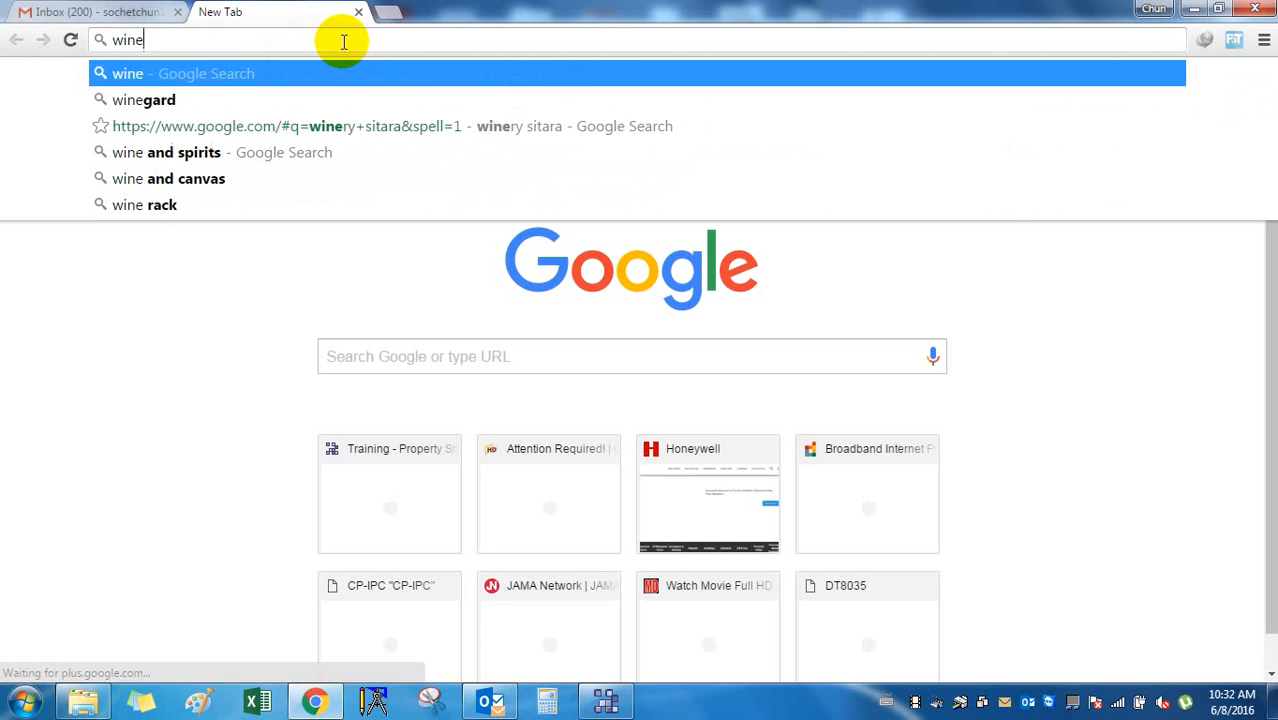
{"action": "key", "text": "BackSpace"}
{"action": "type", "text": "r"}
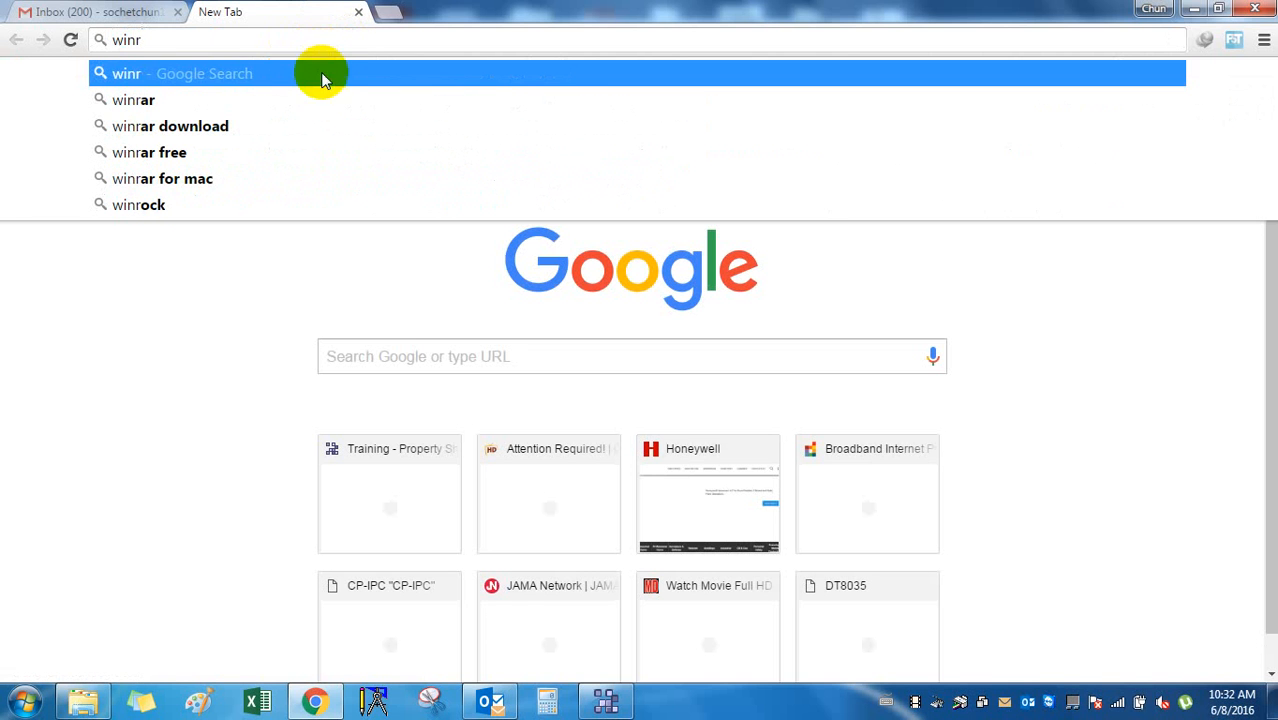
{"action": "left_click", "coordinate": [321, 102]}
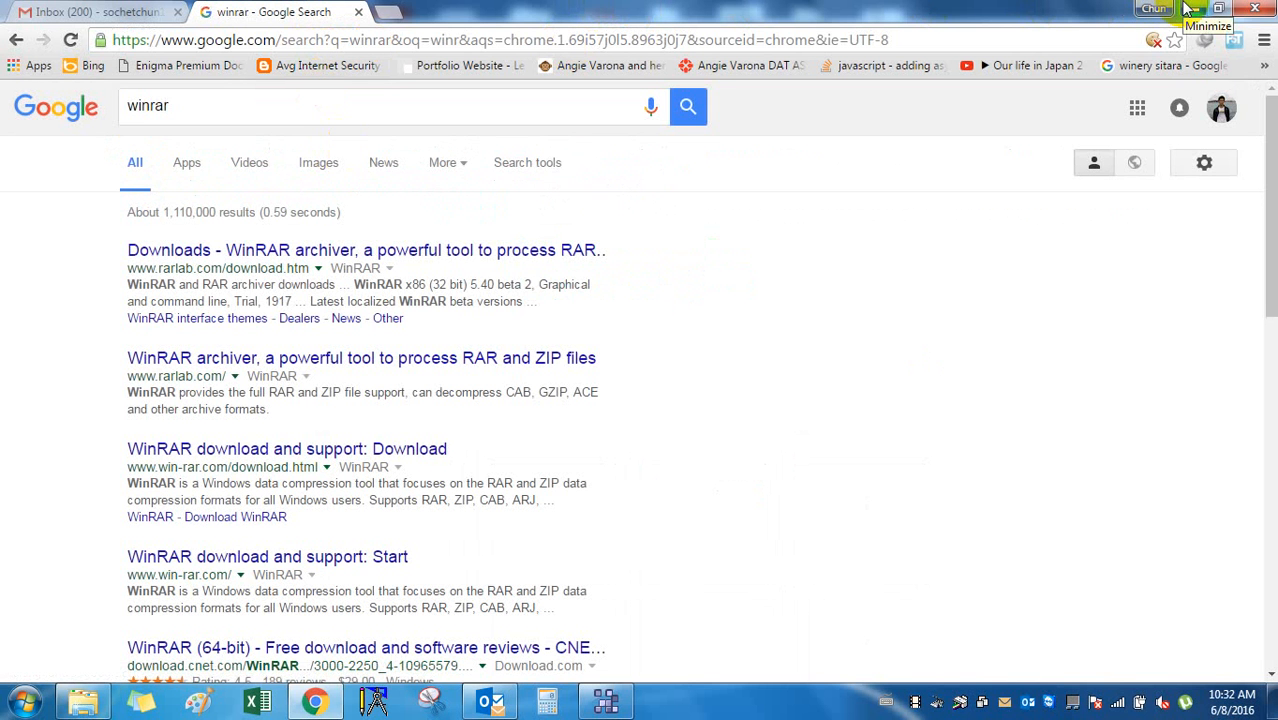
Copy kitPxGraphics.jar from the modules folder.
{"action": "left_click", "coordinate": [1192, 10]}
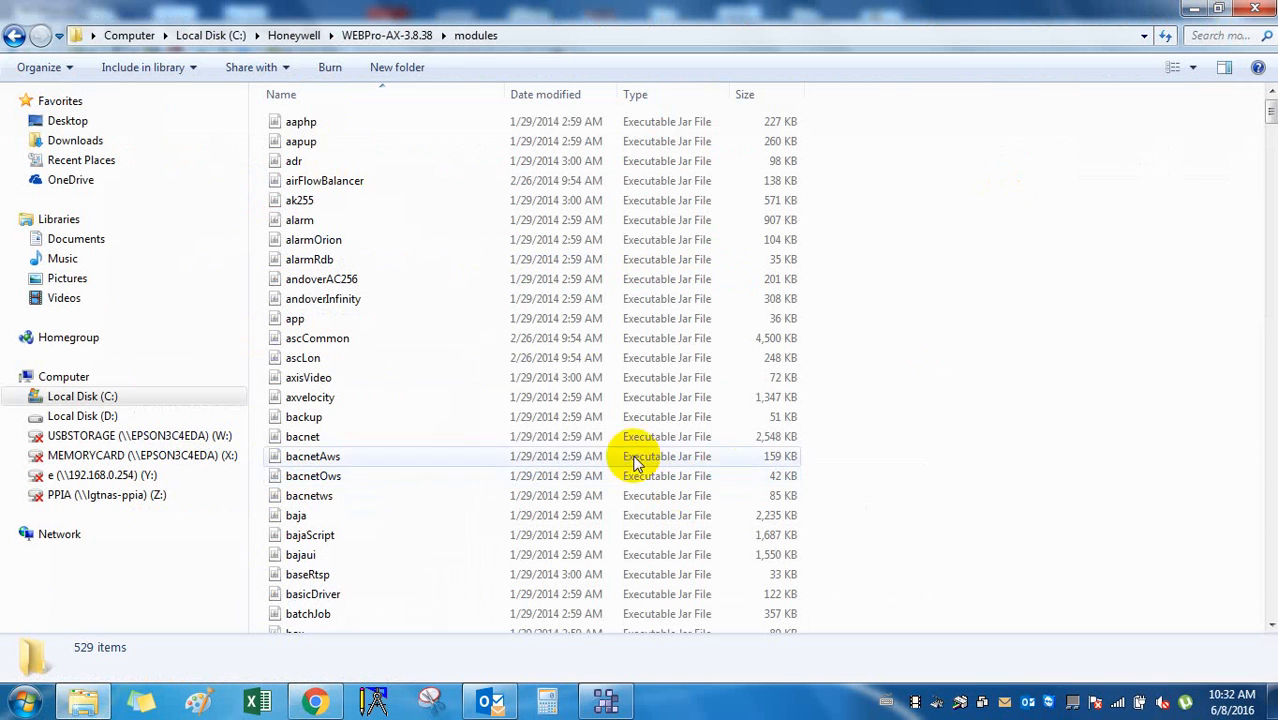
{"action": "left_click", "coordinate": [489, 362]}
{"action": "scroll", "coordinate": [489, 368], "scroll_direction": "down", "scroll_amount": 20}
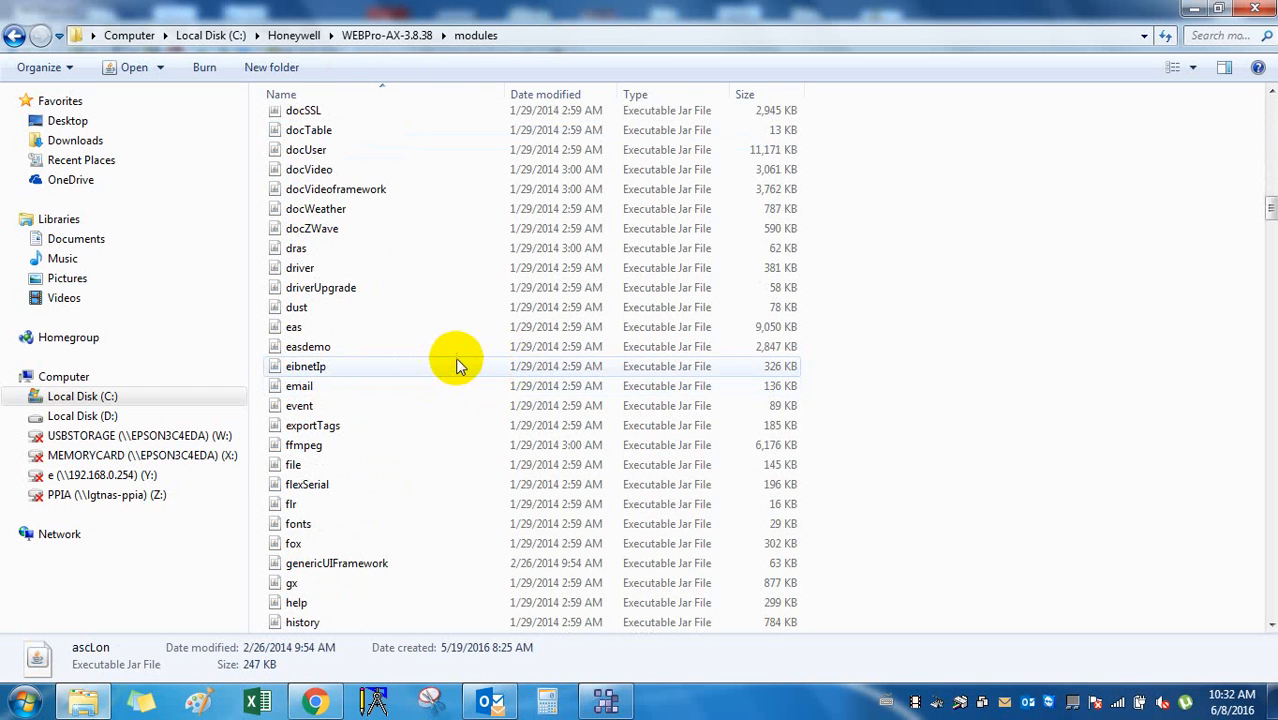
{"action": "scroll", "coordinate": [456, 330], "scroll_direction": "down", "scroll_amount": 6}
{"action": "scroll", "coordinate": [340, 350], "scroll_direction": "up", "scroll_amount": 7}
{"action": "scroll", "coordinate": [340, 350], "scroll_direction": "up", "scroll_amount": 20}
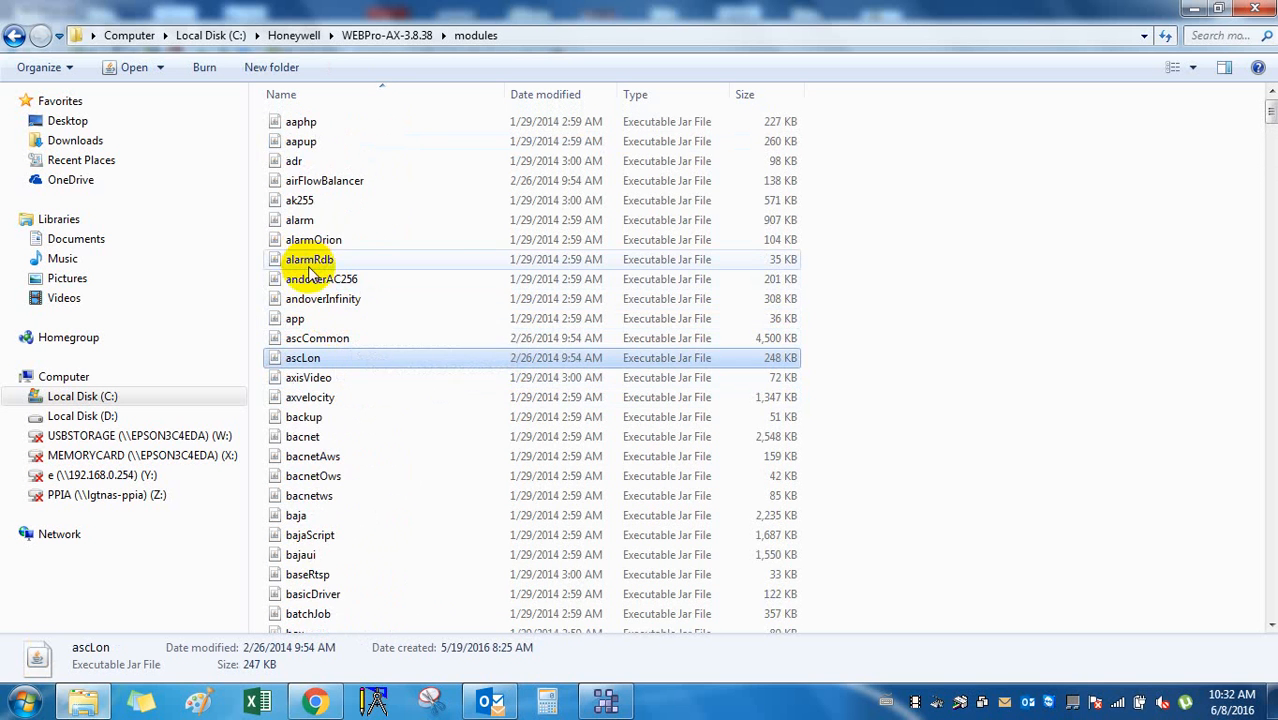
{"action": "scroll", "coordinate": [330, 380], "scroll_direction": "down", "scroll_amount": 20}
{"action": "key", "text": "k"}
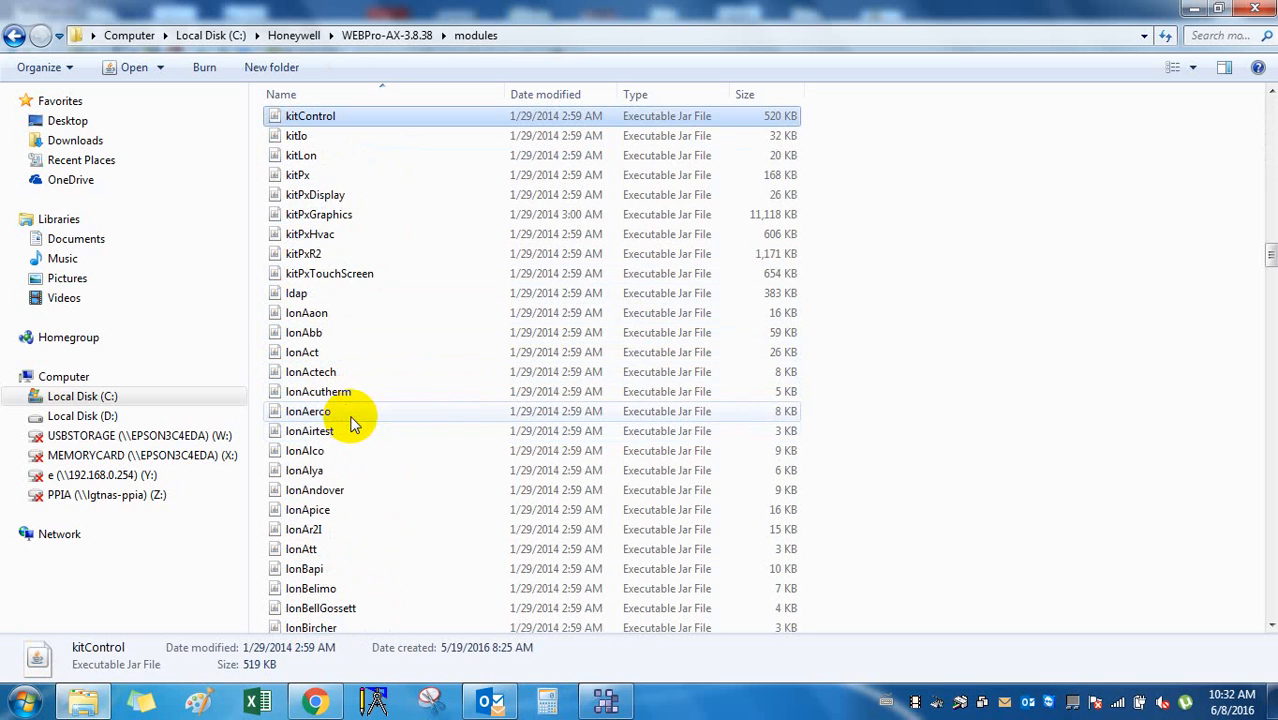
{"action": "left_click", "coordinate": [322, 218]}
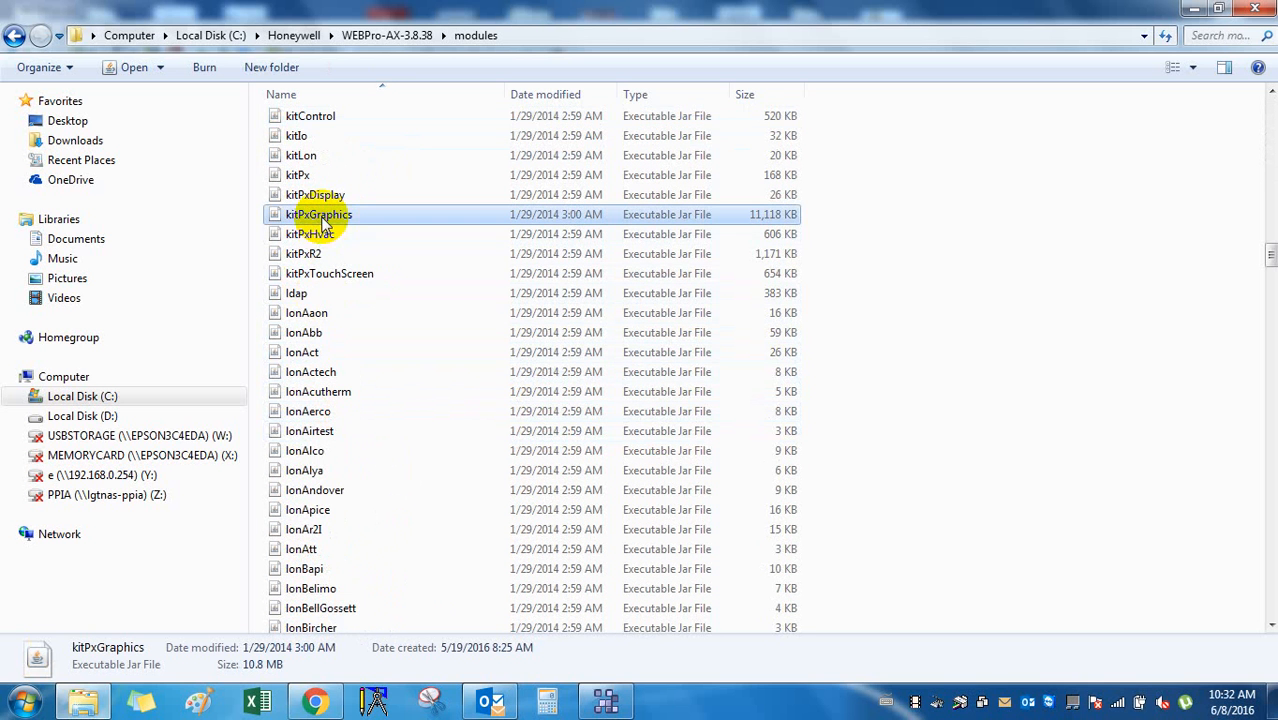
{"action": "right_click", "coordinate": [322, 218]}
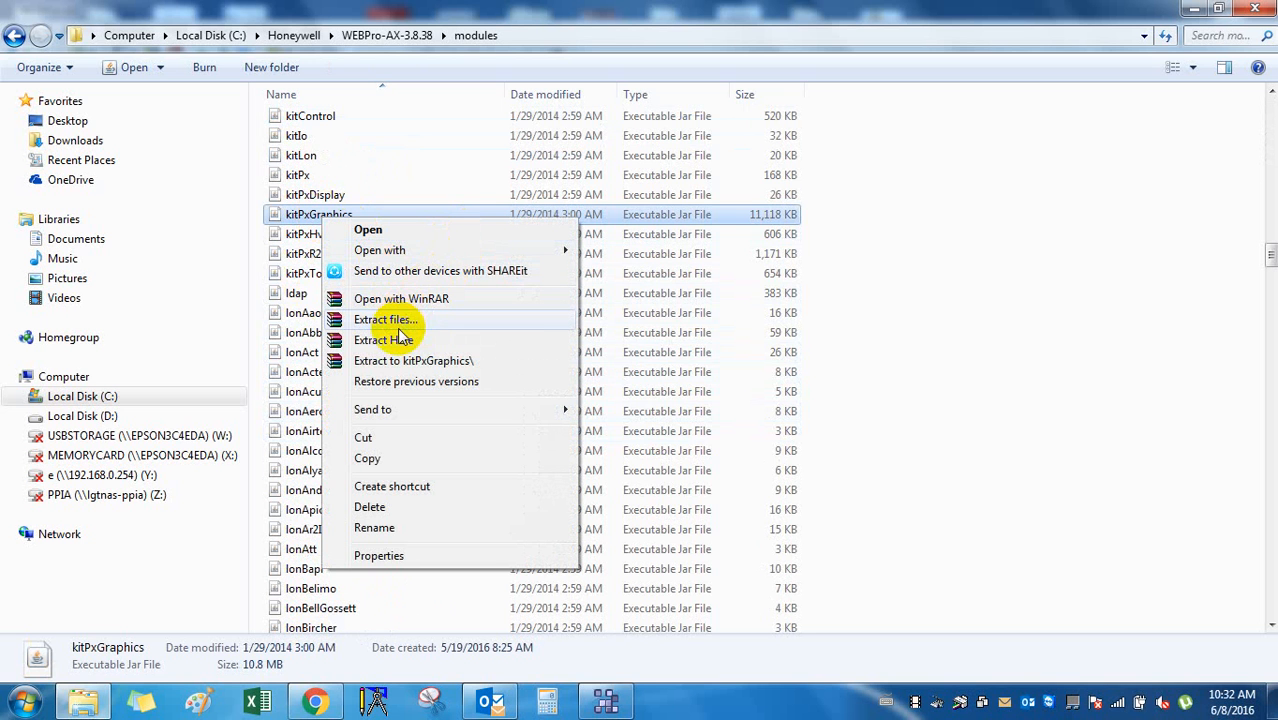
{"action": "right_click", "coordinate": [302, 215]}
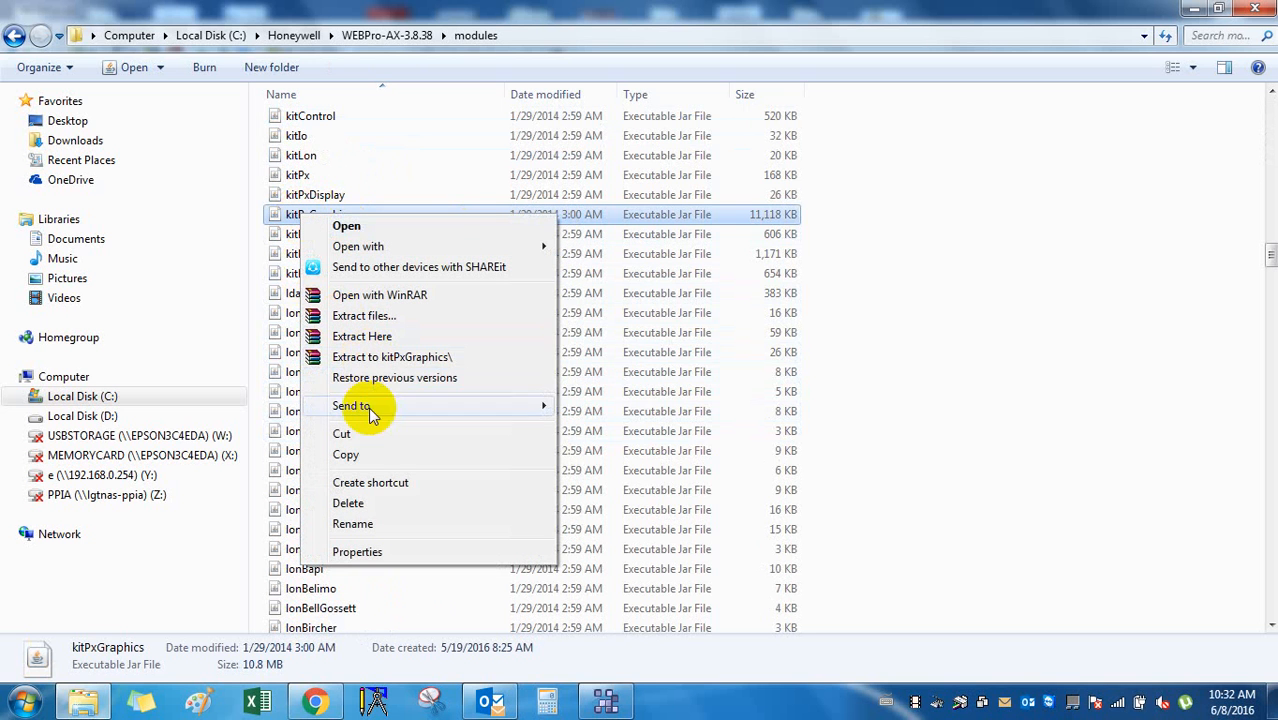
{"action": "left_click", "coordinate": [365, 461]}
Paste the jar into WEBPro-AX-3.8.38 and extract it into a kitPxGraphics folder.
{"action": "left_click", "coordinate": [16, 40]}
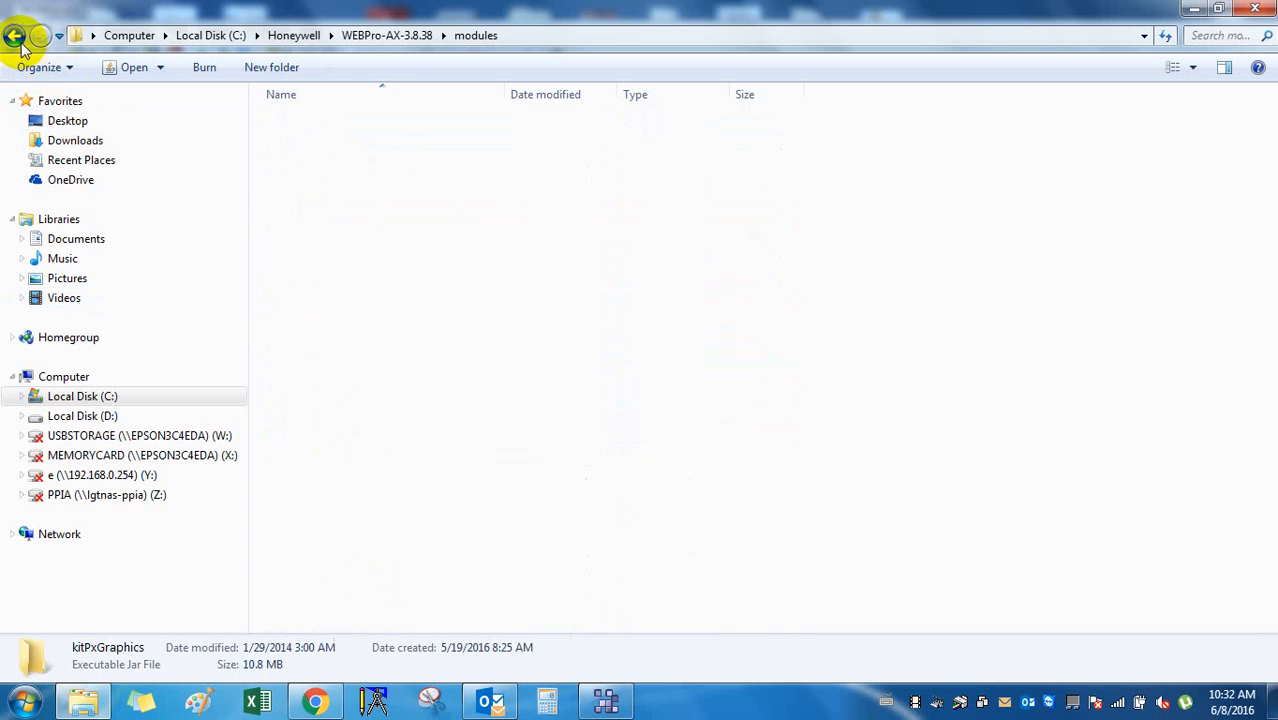
{"action": "right_click", "coordinate": [323, 546]}
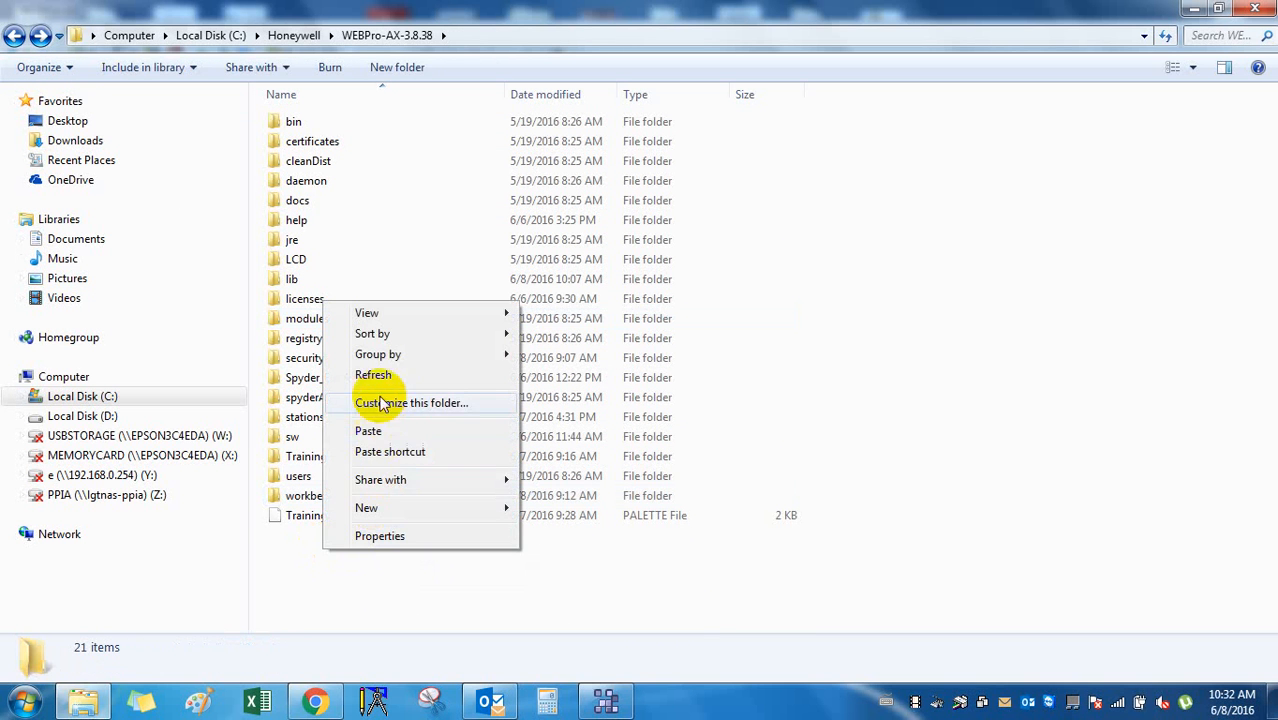
{"action": "left_click", "coordinate": [368, 431]}
{"action": "right_click", "coordinate": [346, 517]}
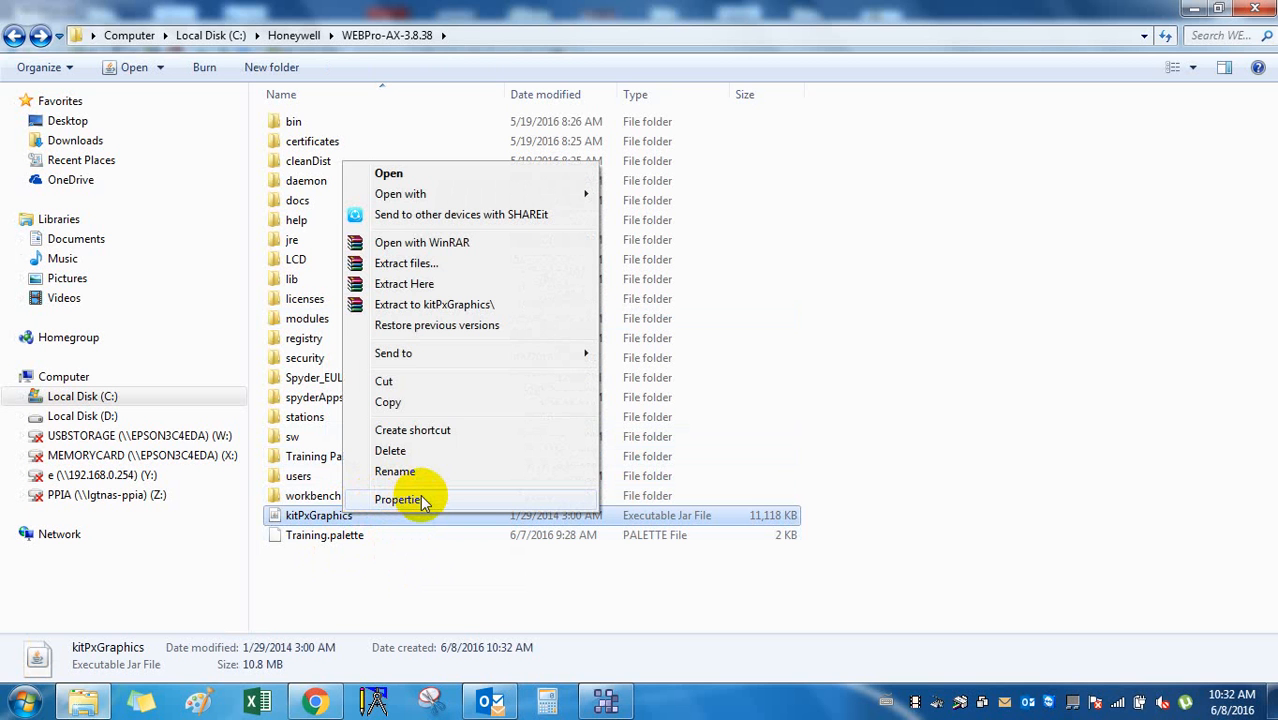
{"action": "left_click", "coordinate": [429, 267]}
{"action": "left_click", "coordinate": [683, 543]}
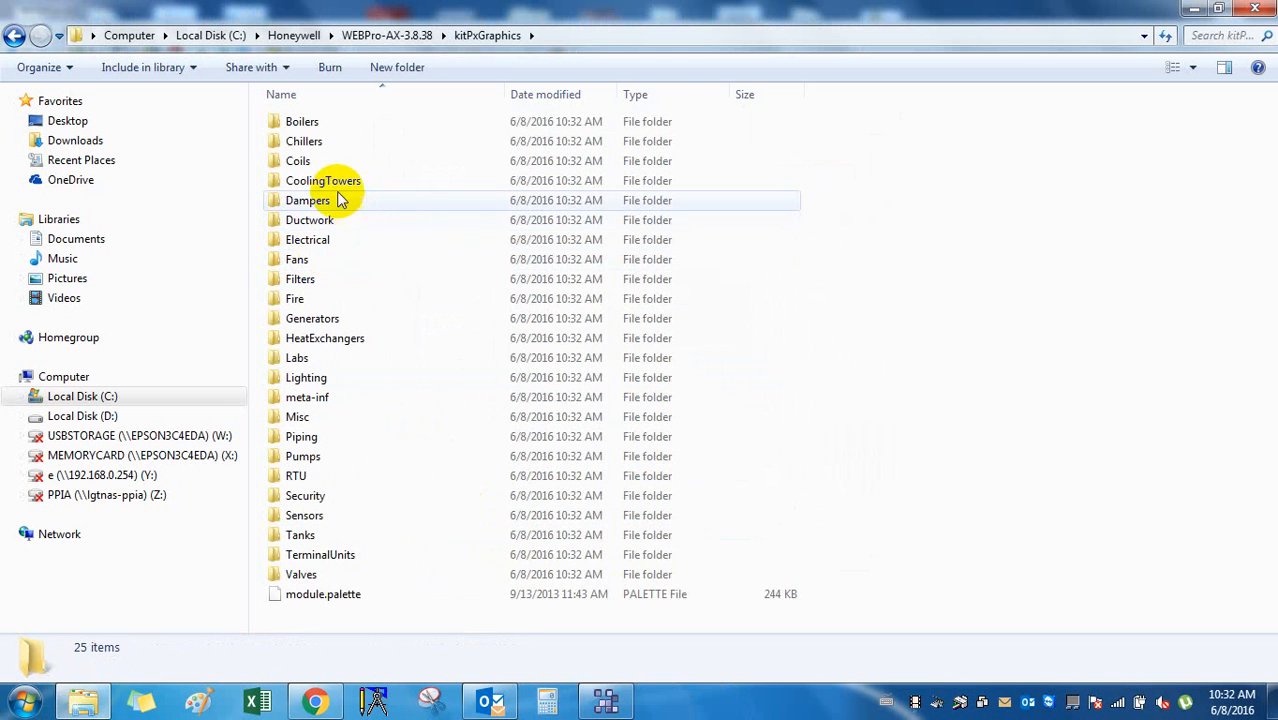
Browse the kitPxGraphics CoolingTowers DrawThru left and right cooling tower graphics folders.
{"action": "double_click", "coordinate": [340, 183]}
{"action": "left_click", "coordinate": [313, 125]}
{"action": "double_click", "coordinate": [313, 125]}
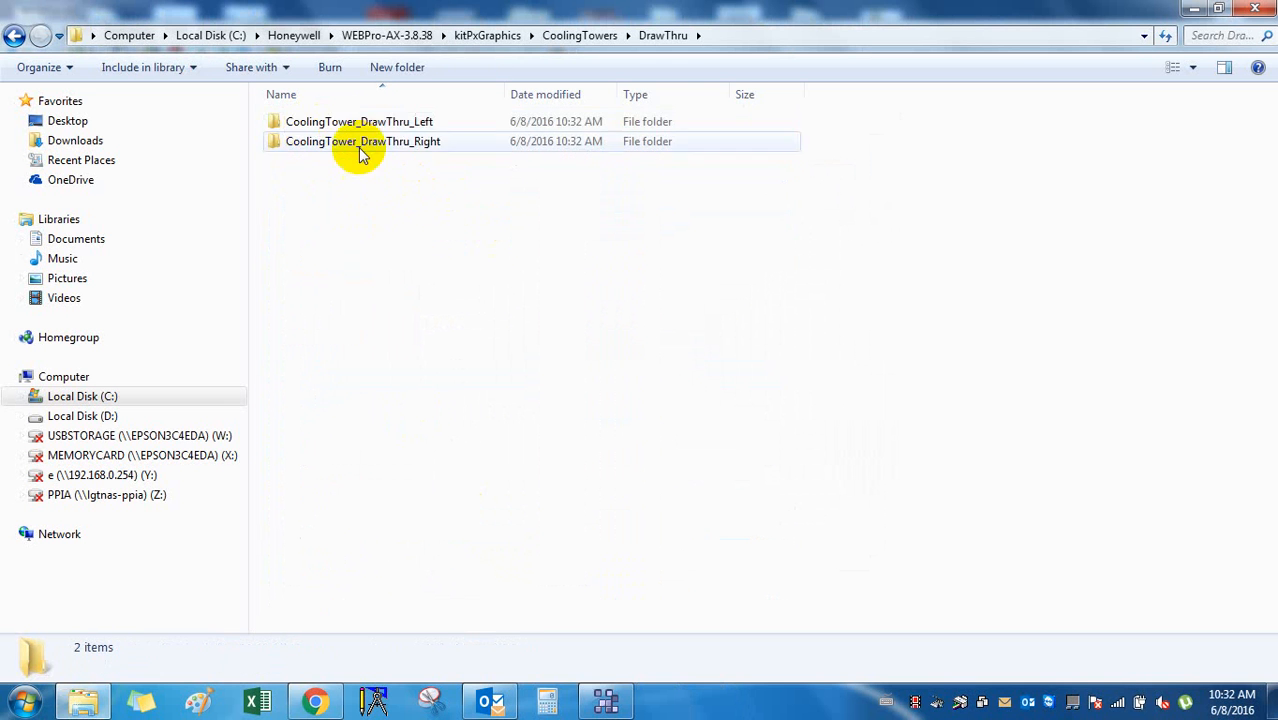
{"action": "double_click", "coordinate": [337, 122]}
{"action": "left_click", "coordinate": [412, 150]}
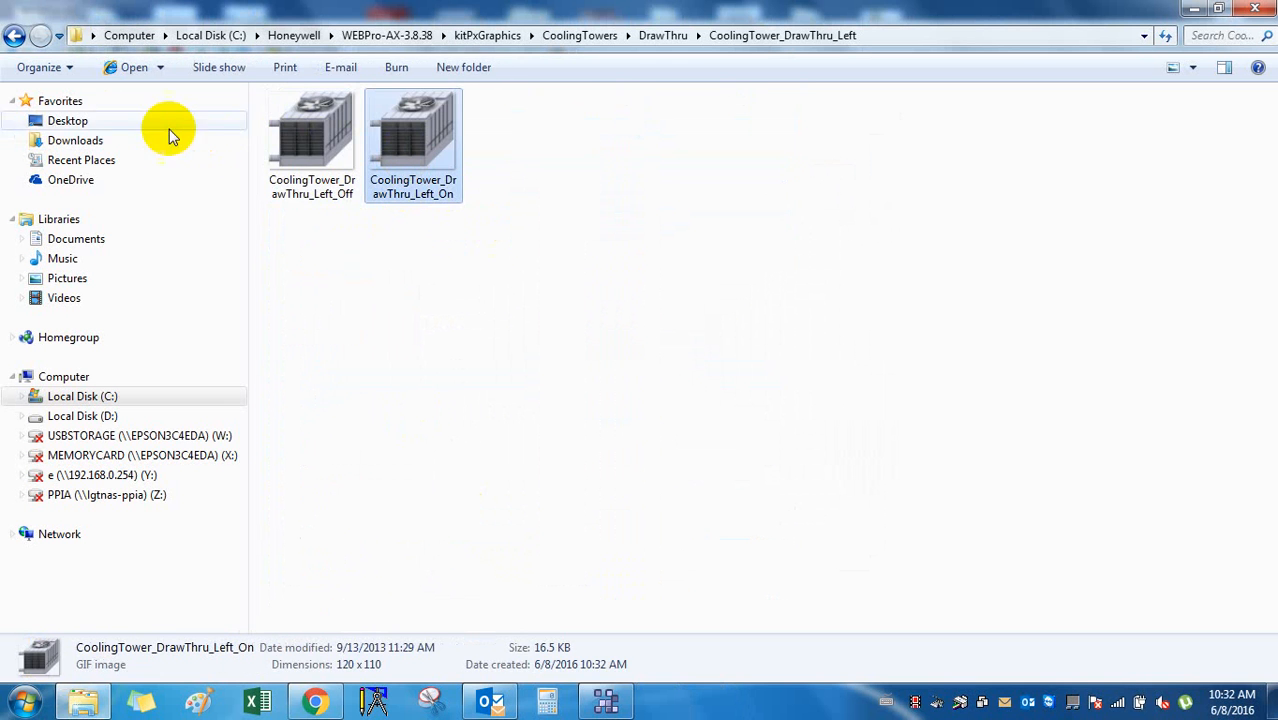
{"action": "left_click", "coordinate": [14, 35]}
{"action": "left_click", "coordinate": [337, 145]}
{"action": "double_click", "coordinate": [337, 145]}
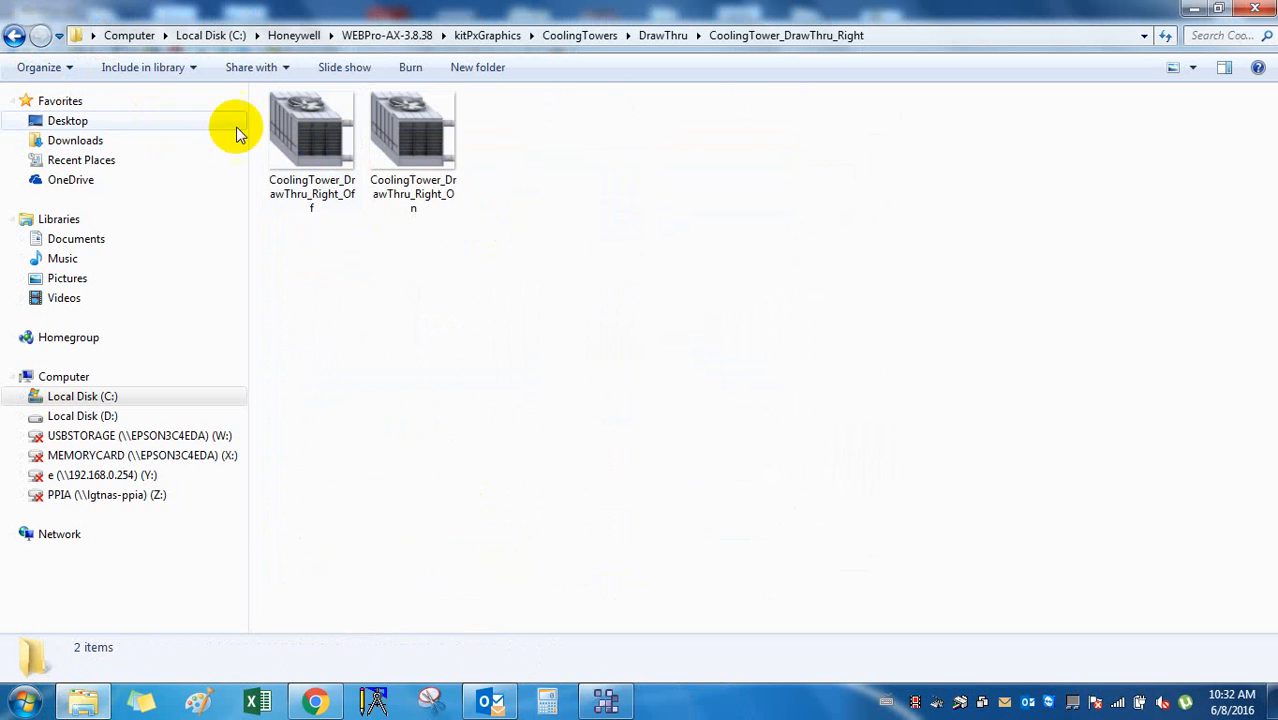
Navigate back up through the folders to WEBPro-AX-3.8.38.
{"action": "left_click", "coordinate": [14, 35]}
{"action": "left_click", "coordinate": [14, 35]}
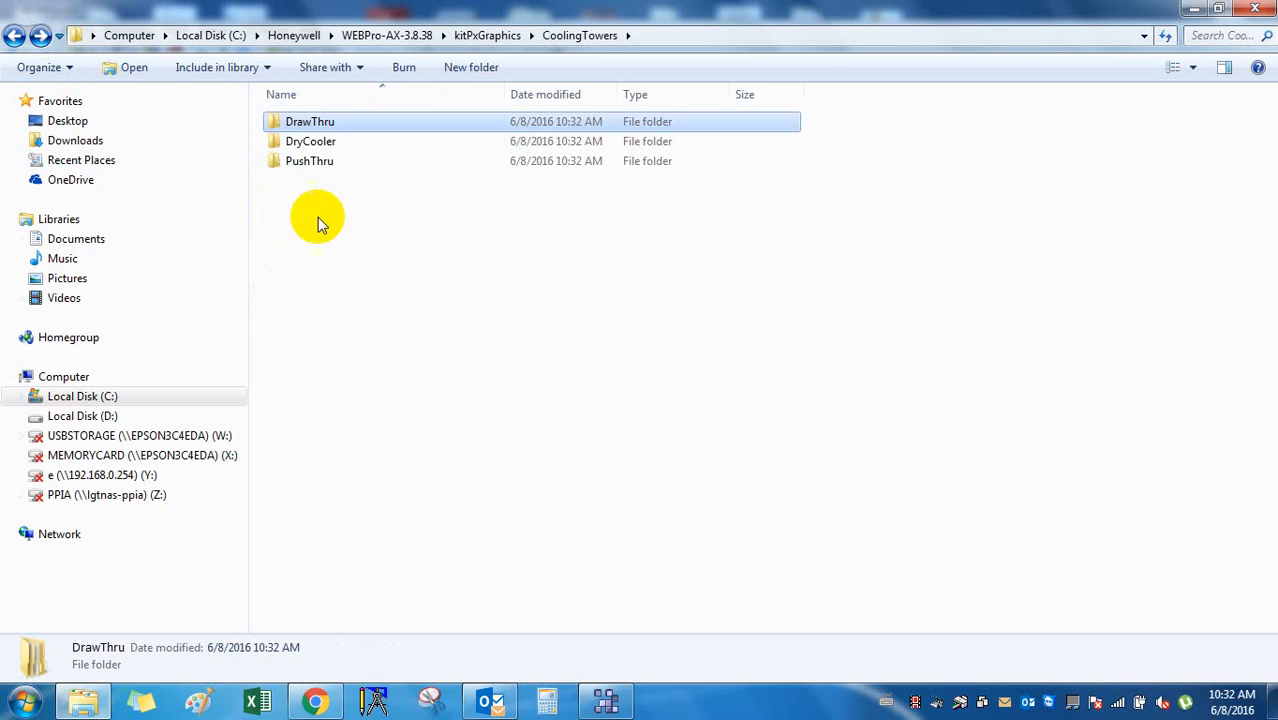
{"action": "left_click", "coordinate": [14, 35]}
{"action": "left_click", "coordinate": [349, 484]}
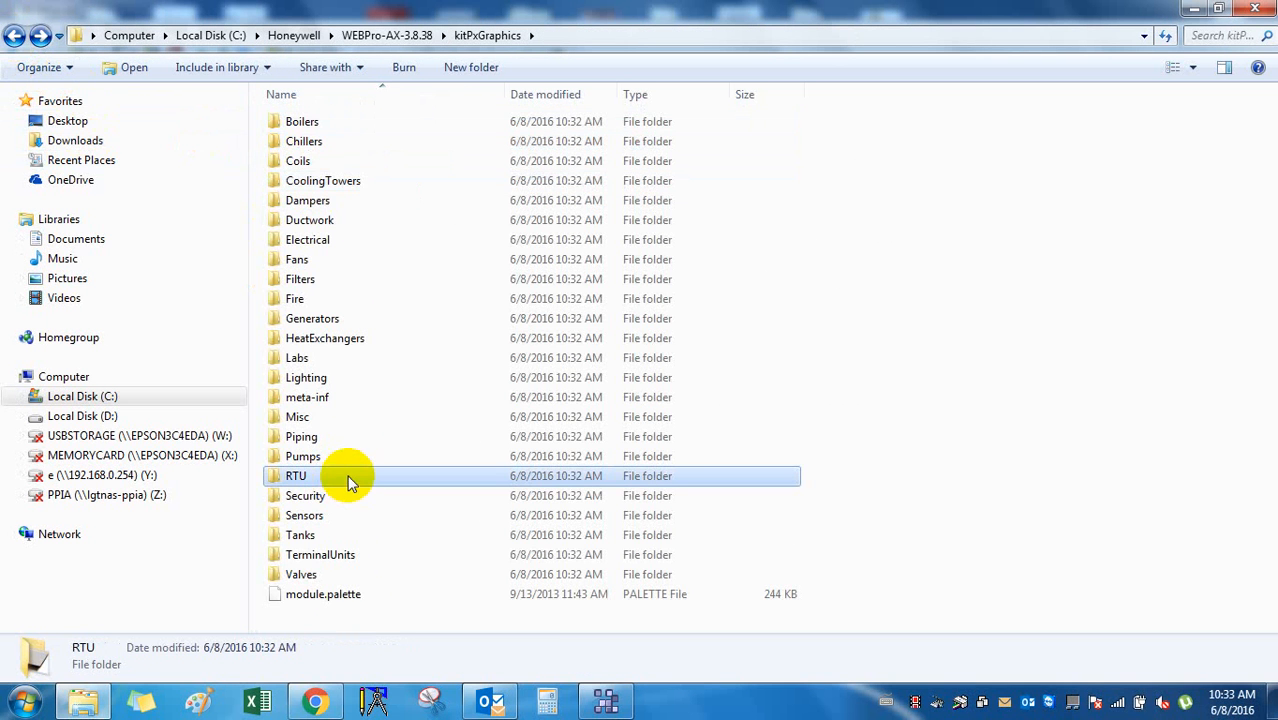
{"action": "left_click", "coordinate": [14, 35]}
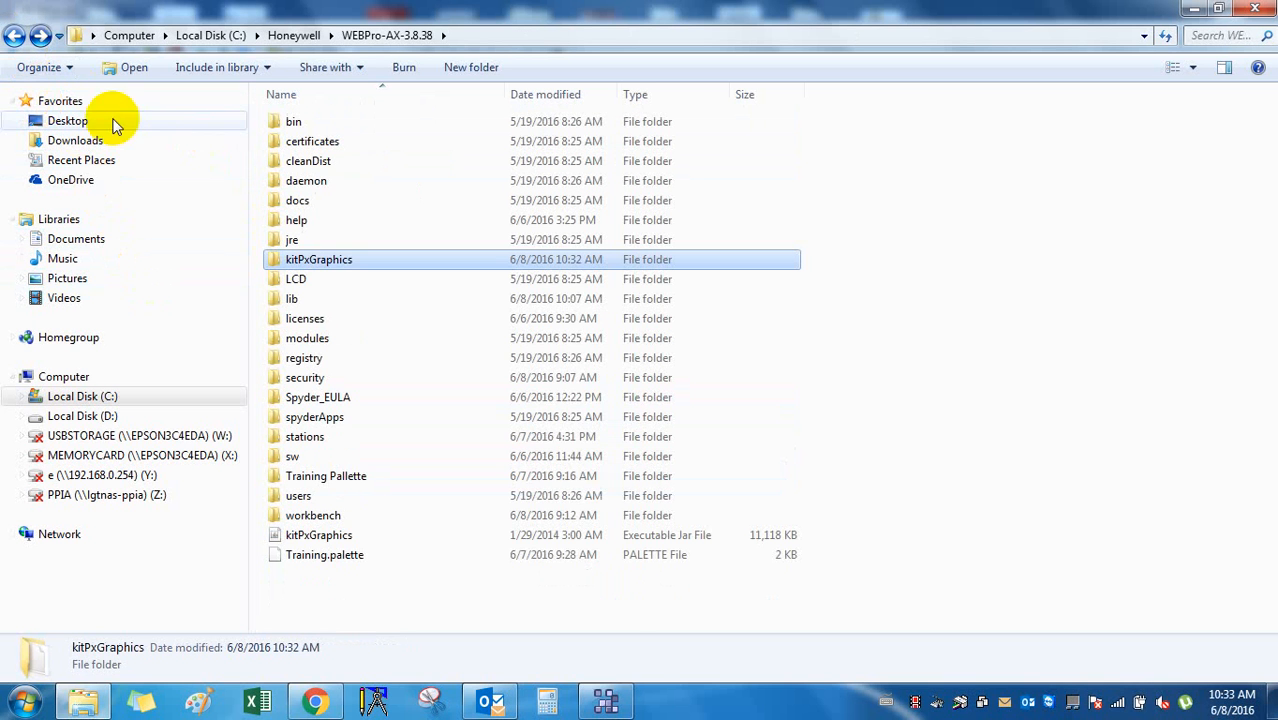
Check the kitPxGraphics jar's properties (10.8 MB Executable Jar File), then close them.
{"action": "right_click", "coordinate": [337, 260]}
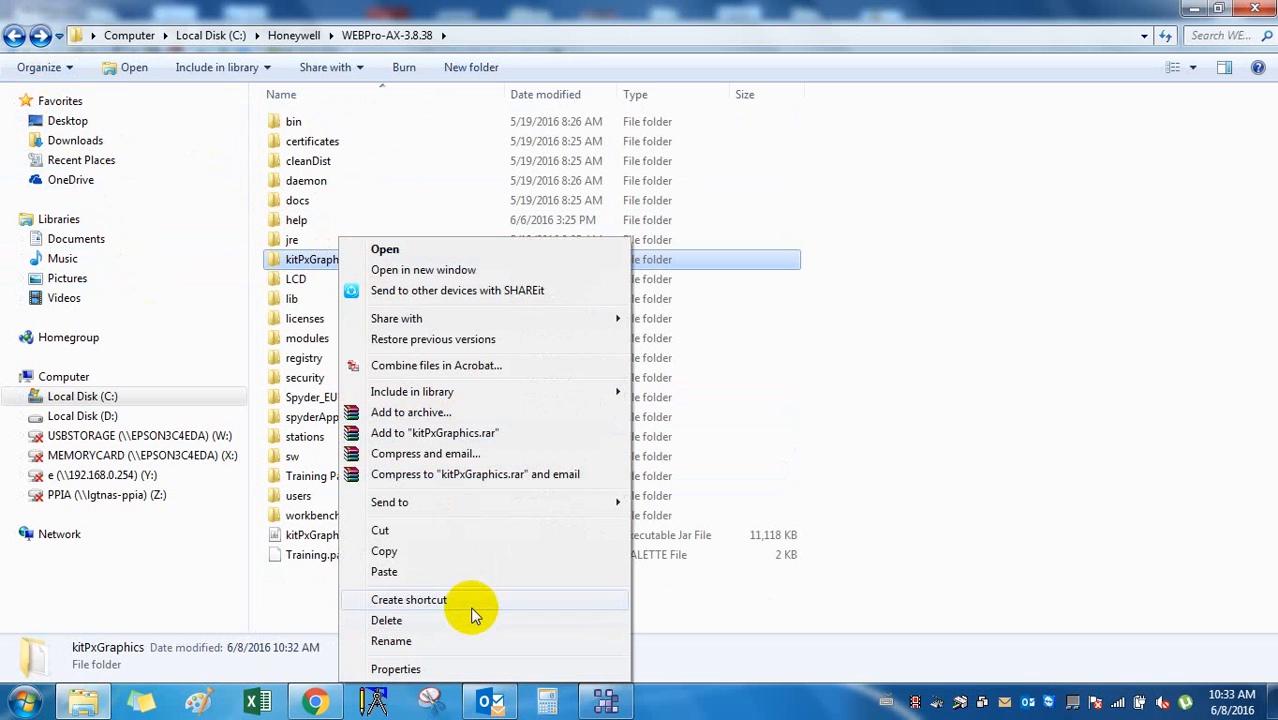
{"action": "left_click", "coordinate": [318, 540]}
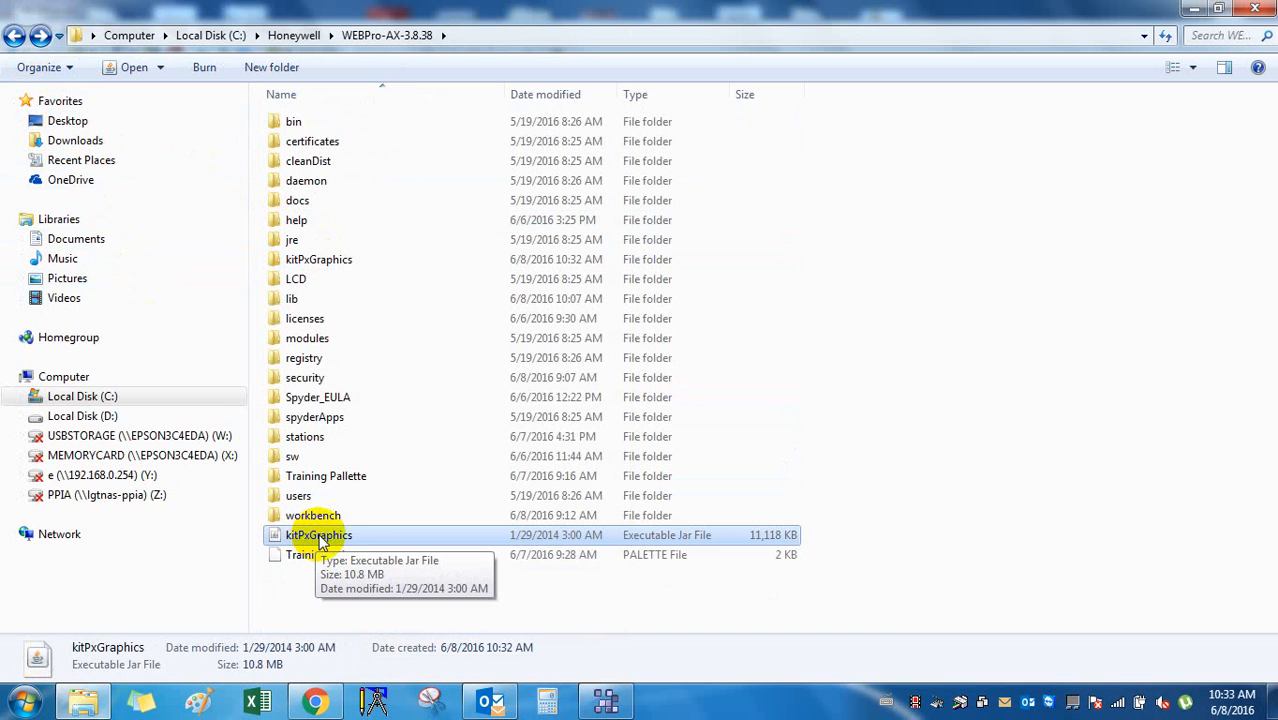
{"action": "double_click", "coordinate": [434, 542]}
{"action": "right_click", "coordinate": [434, 542]}
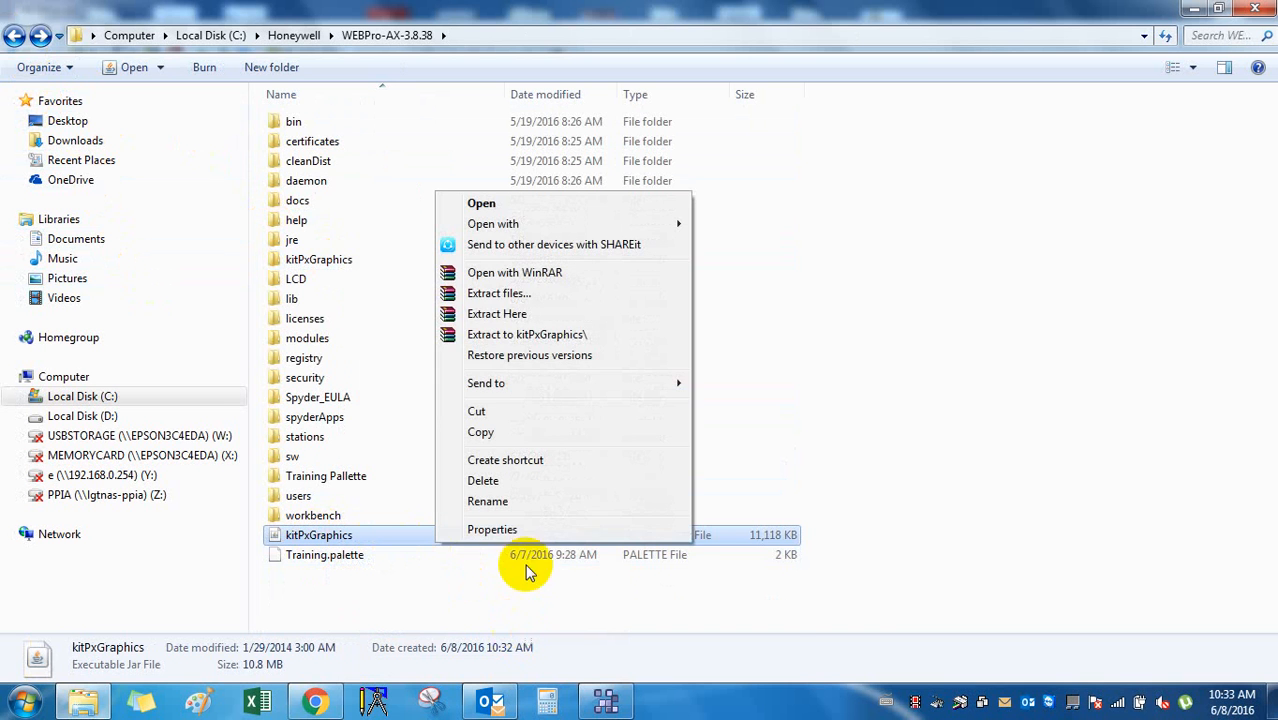
{"action": "left_click", "coordinate": [522, 528]}
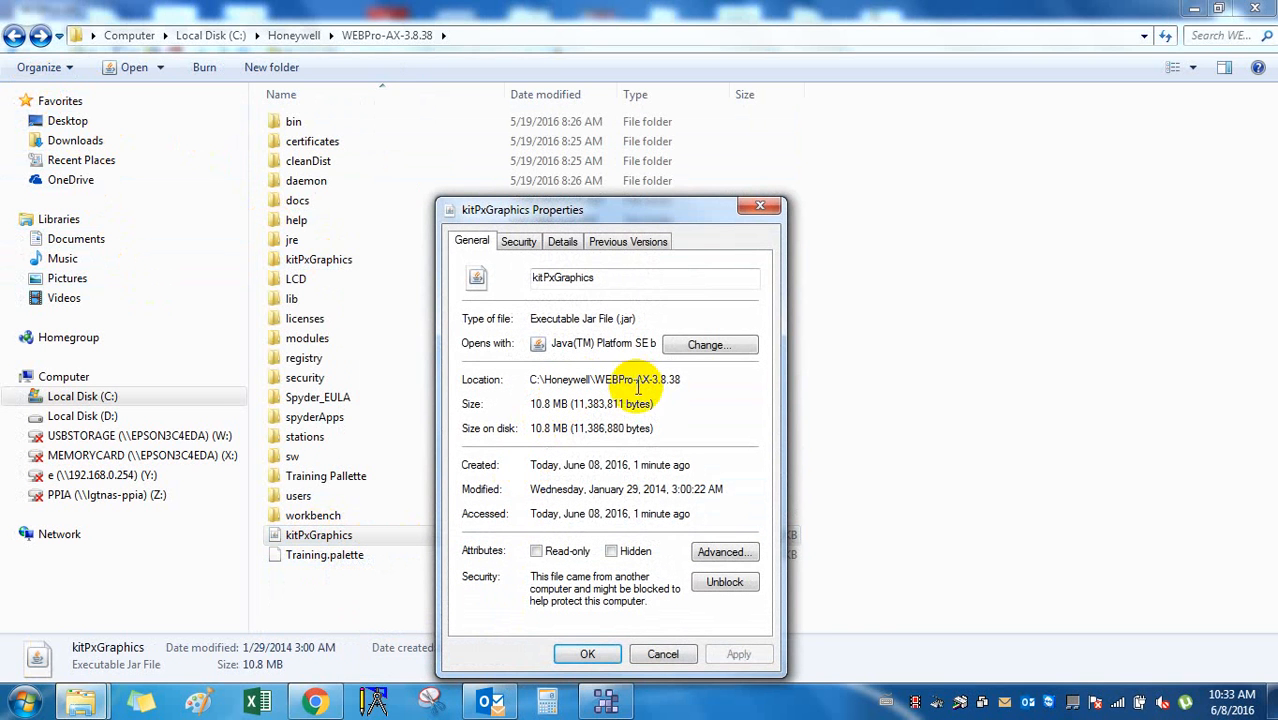
{"action": "left_click", "coordinate": [760, 207]}
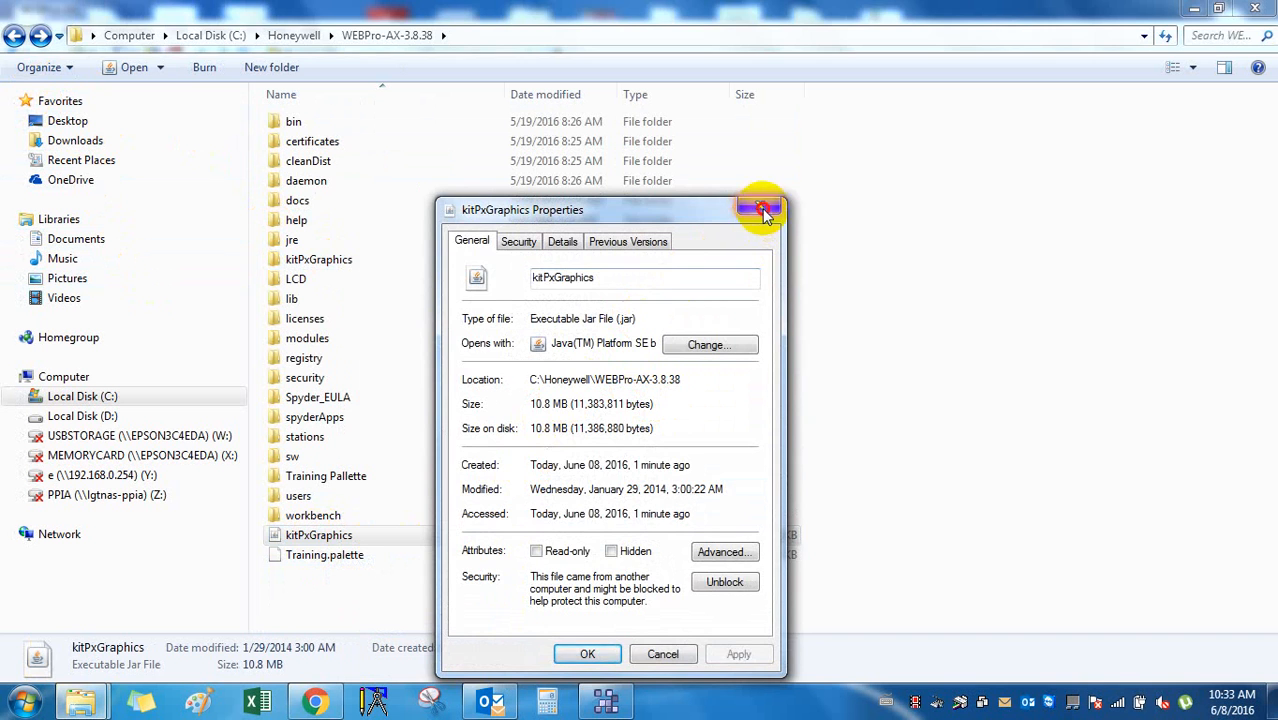
Paste a copy of the kitPxGraphics folder onto the desktop.
{"action": "left_click", "coordinate": [327, 266]}
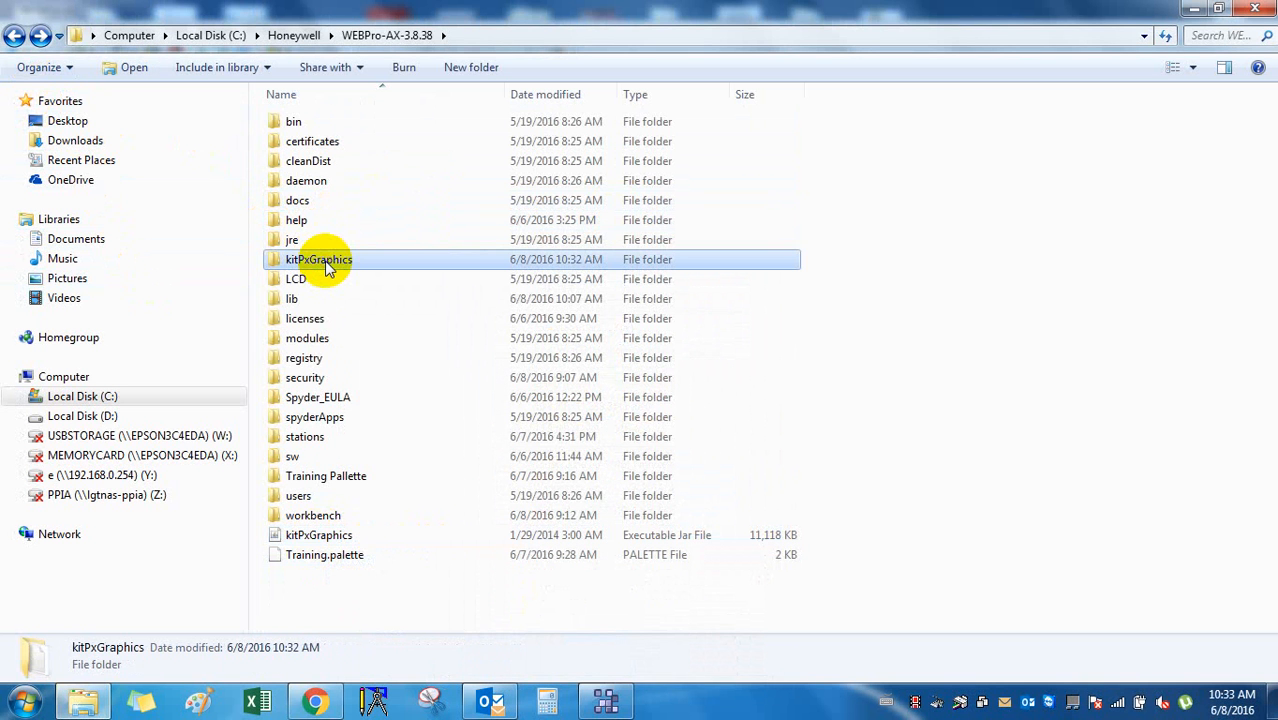
{"action": "left_click", "coordinate": [1272, 703]}
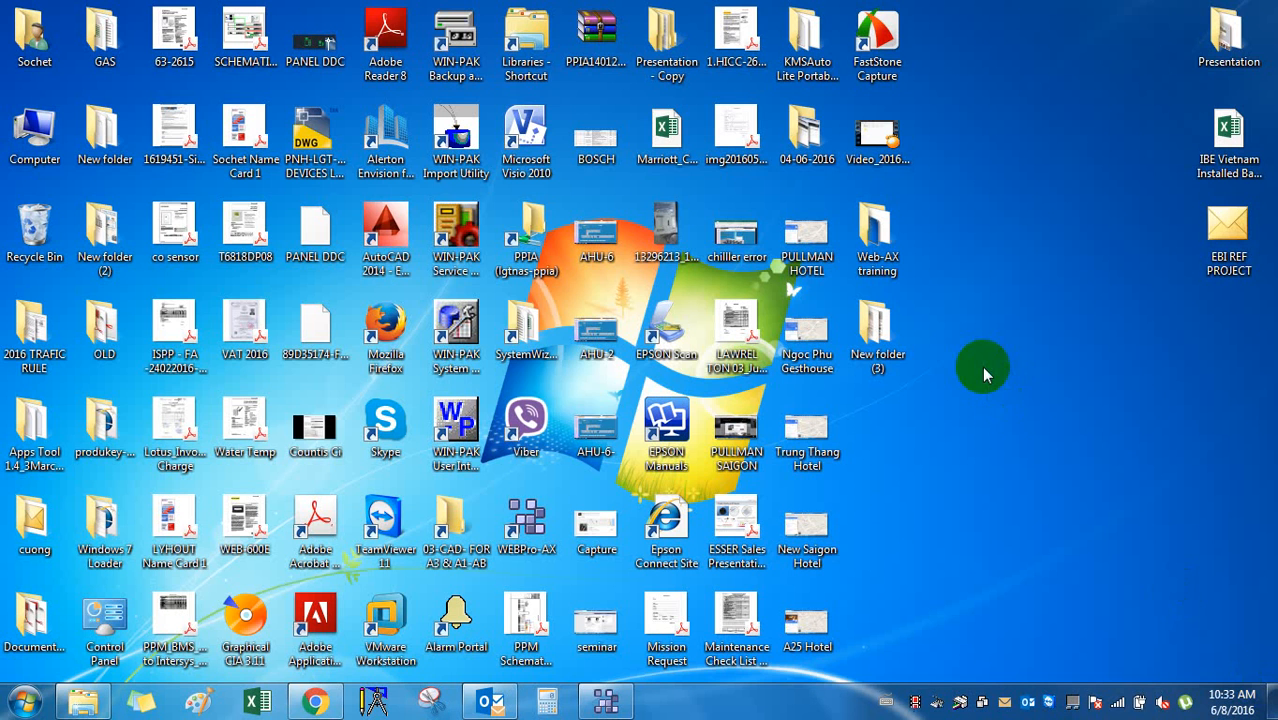
{"action": "right_click", "coordinate": [985, 365]}
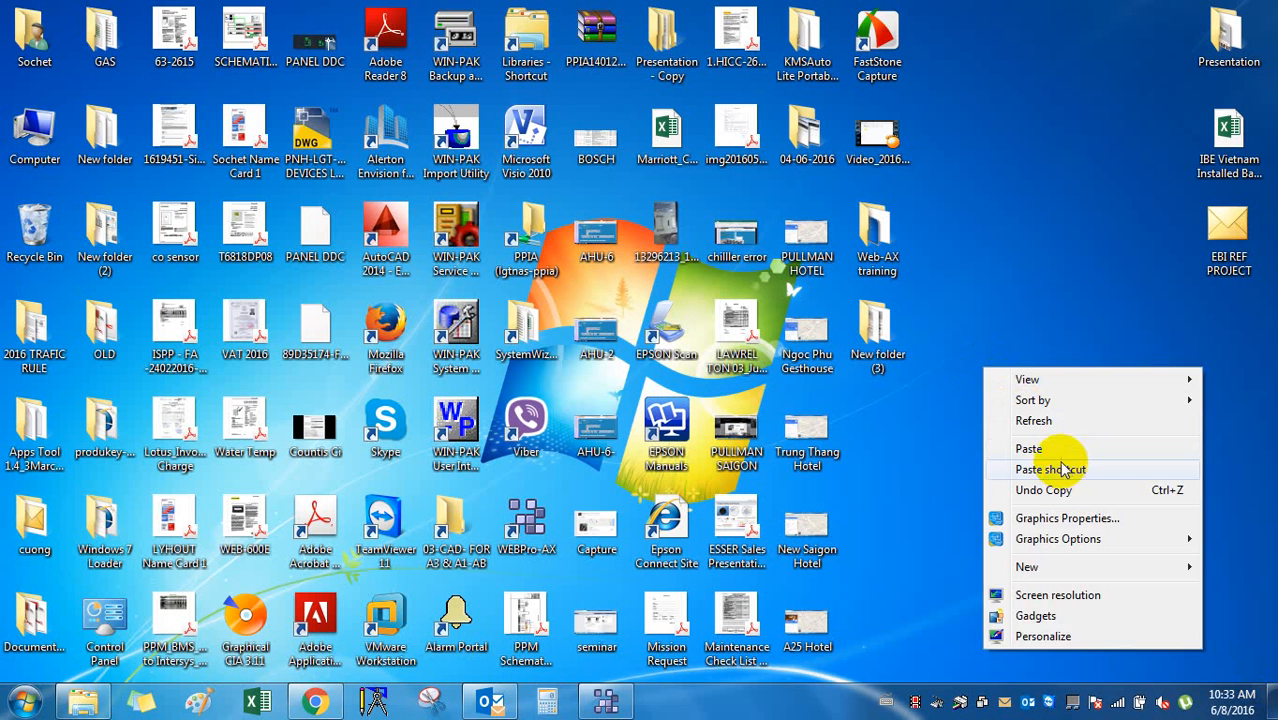
{"action": "left_click", "coordinate": [1055, 446]}
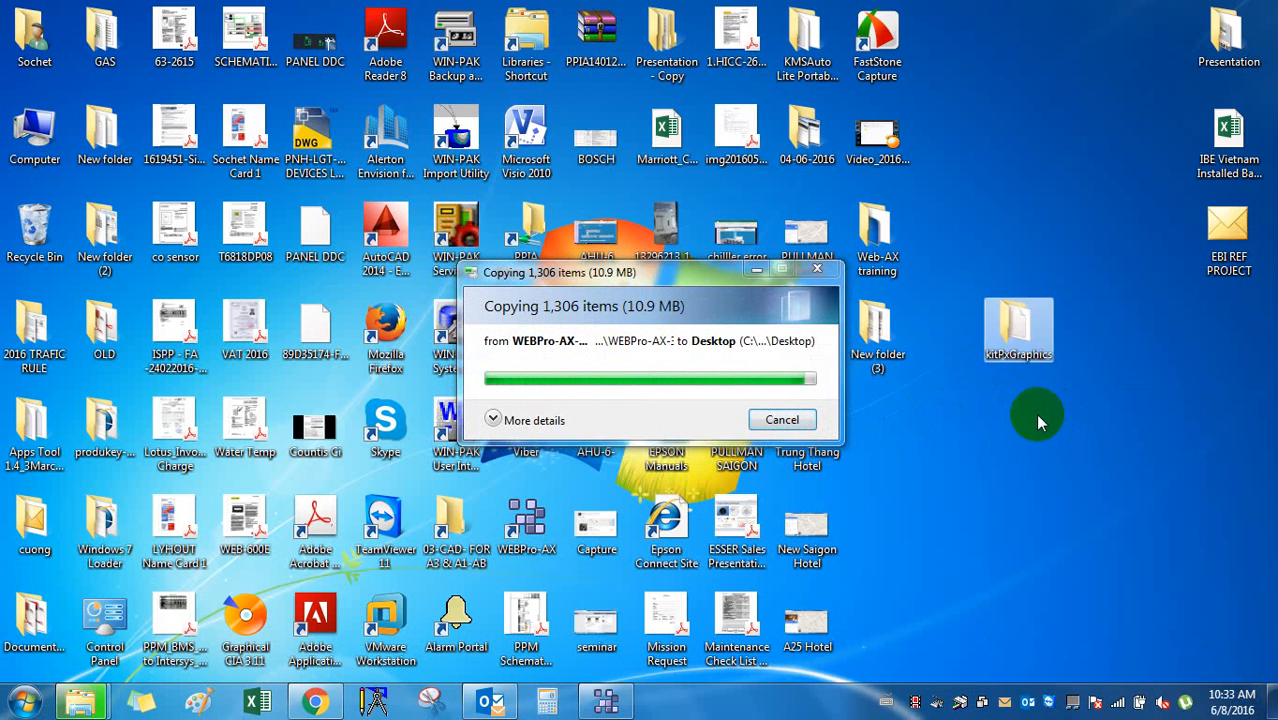
Pack the desktop kitPxGraphics folder into kitPxGraphics.rar with WinRAR.
{"action": "right_click", "coordinate": [1020, 332]}
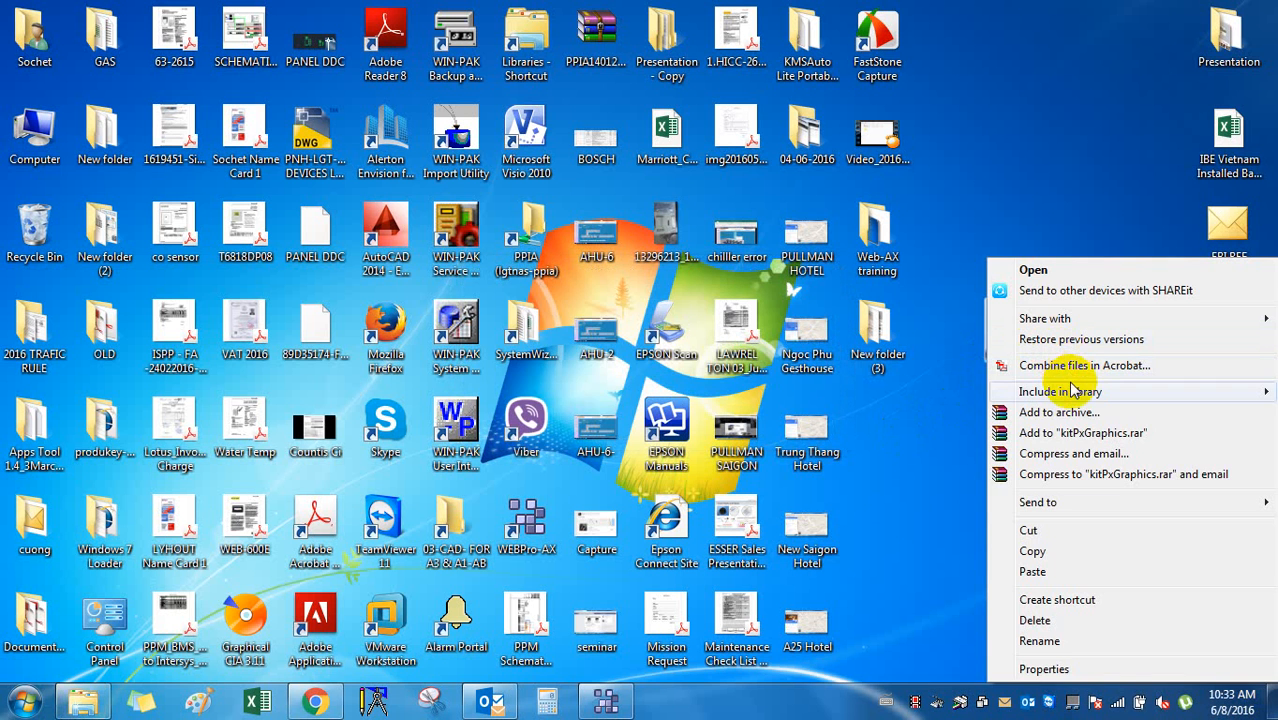
{"action": "left_click", "coordinate": [1072, 411]}
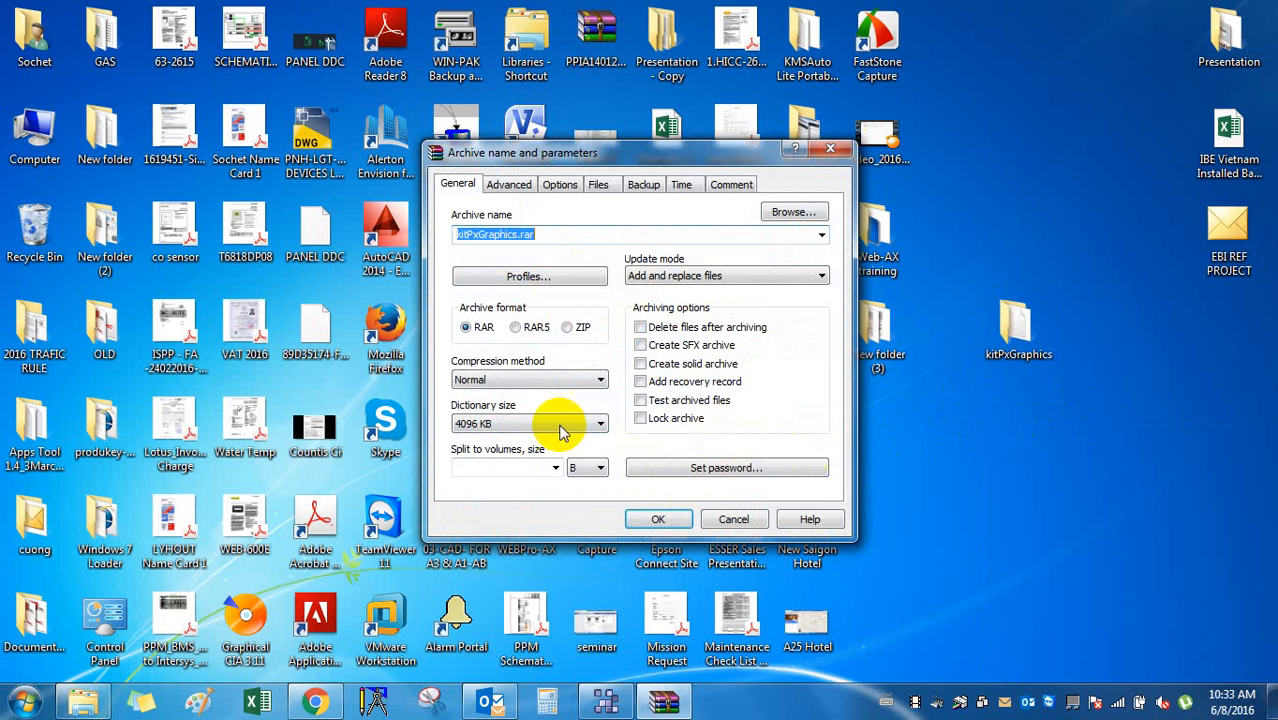
{"action": "left_click", "coordinate": [658, 519]}
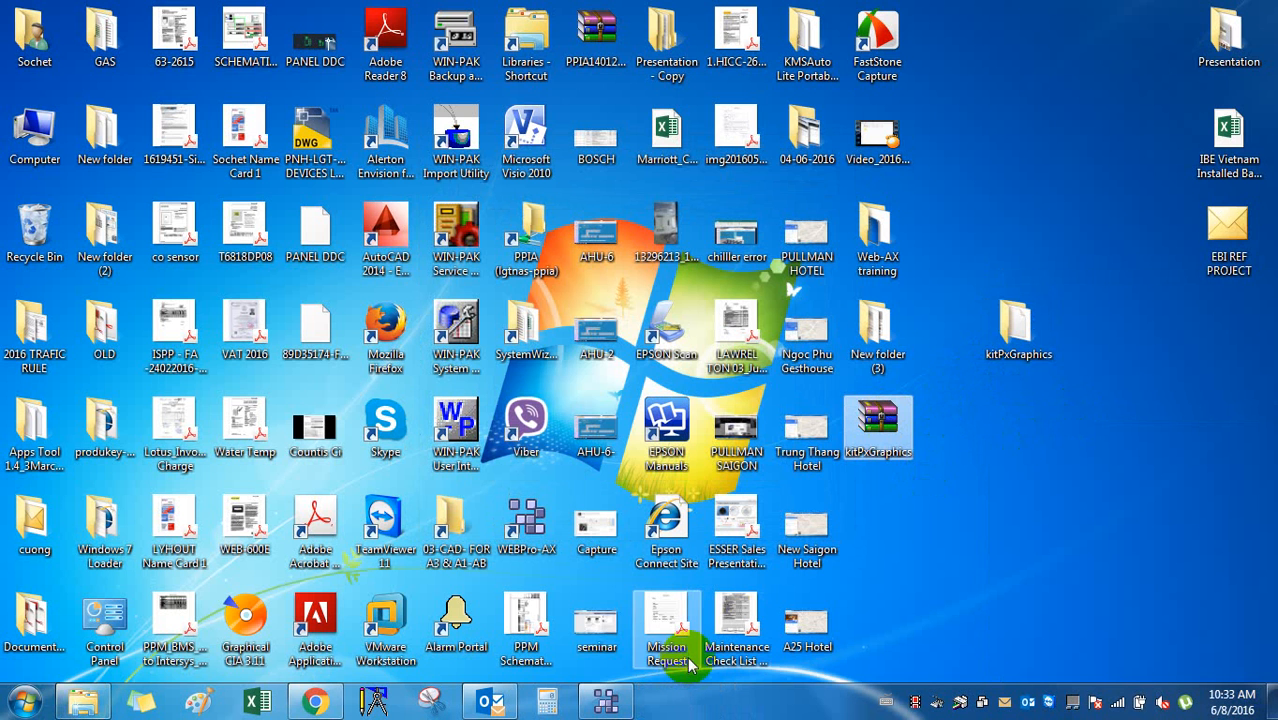
Start a new Gmail message to the suggested contact with subject 'BMS Beautiful Graphic'.
{"action": "left_click", "coordinate": [313, 703]}
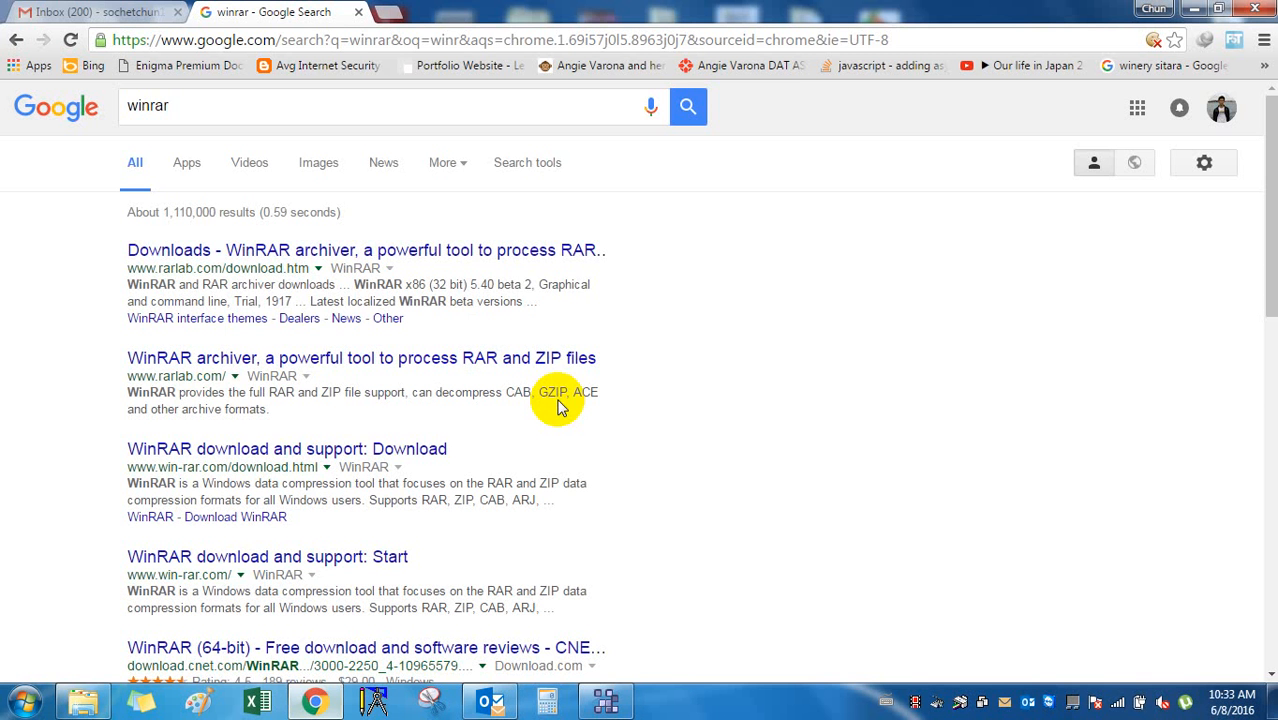
{"action": "left_click", "coordinate": [80, 10]}
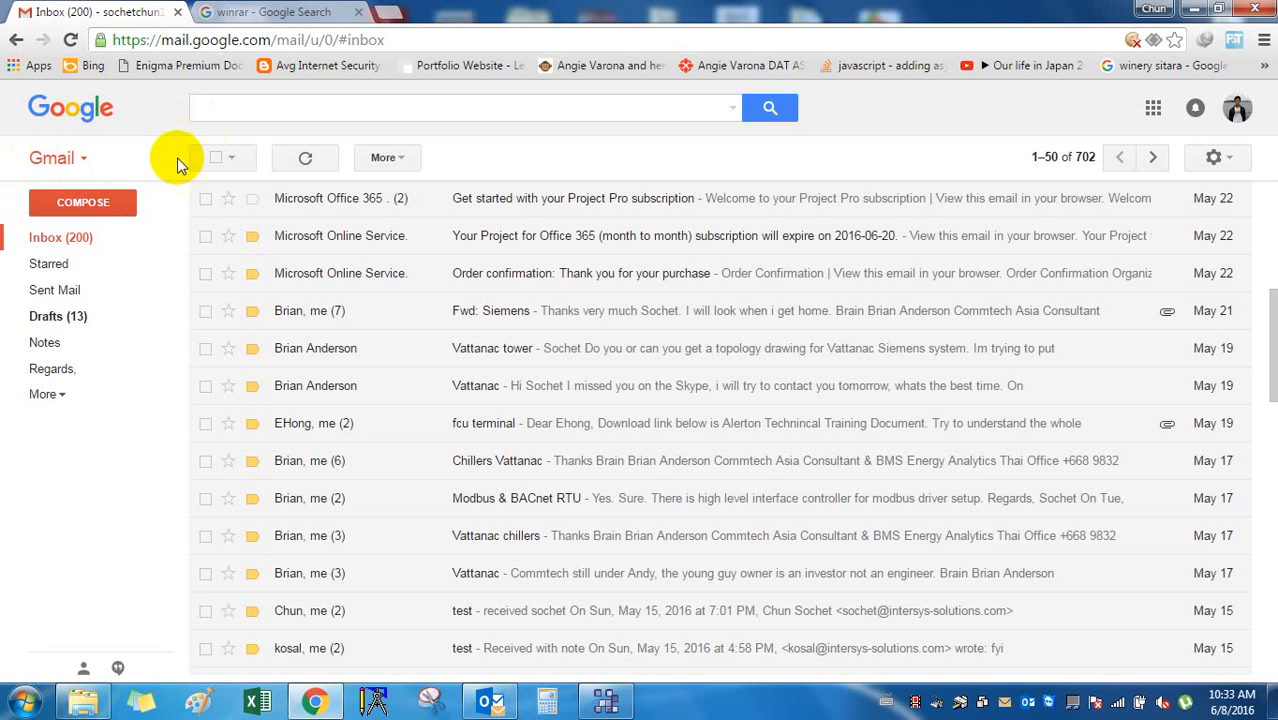
{"action": "left_click", "coordinate": [105, 212]}
{"action": "type", "text": "e"}
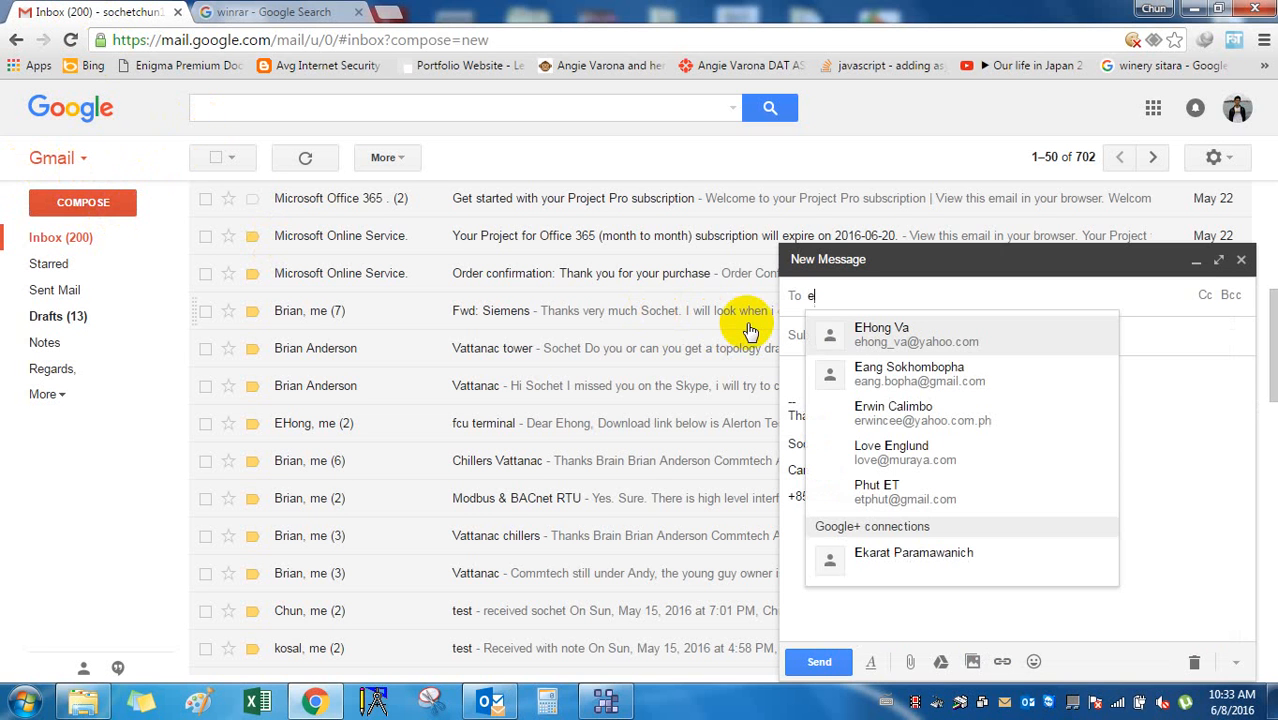
{"action": "left_click", "coordinate": [836, 330]}
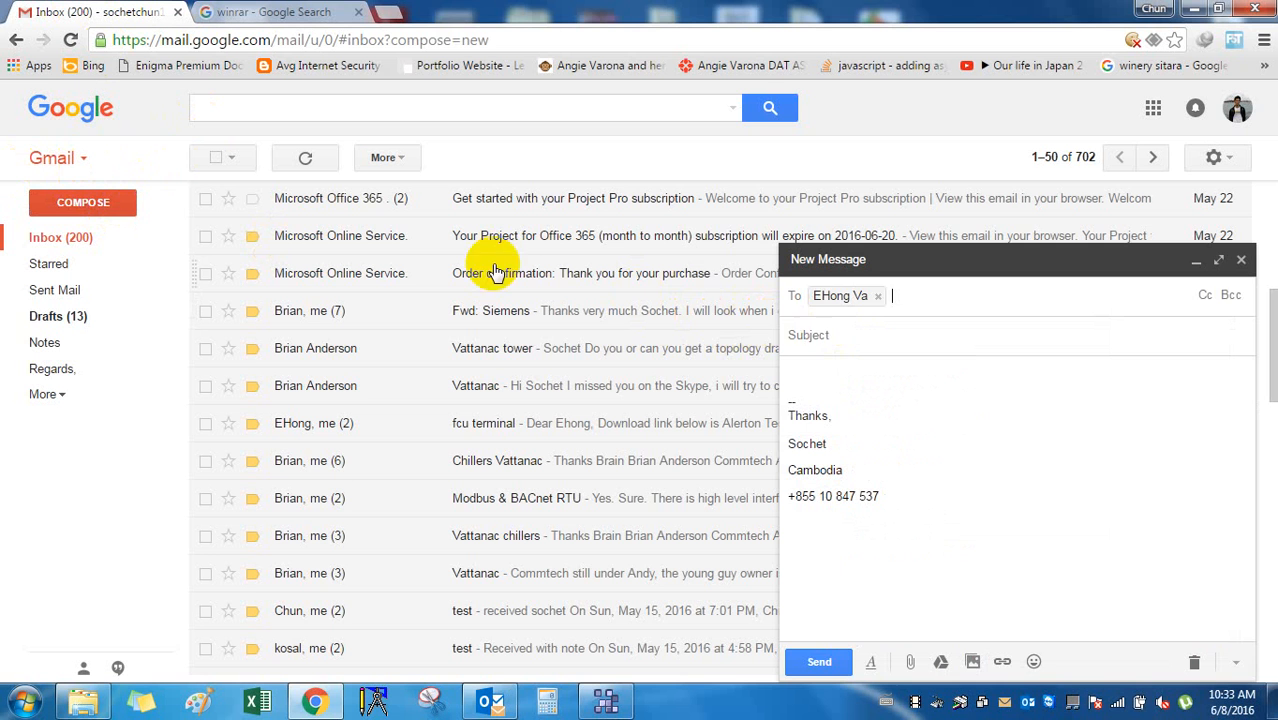
{"action": "left_click", "coordinate": [836, 340]}
{"action": "type", "text": "BMS "}
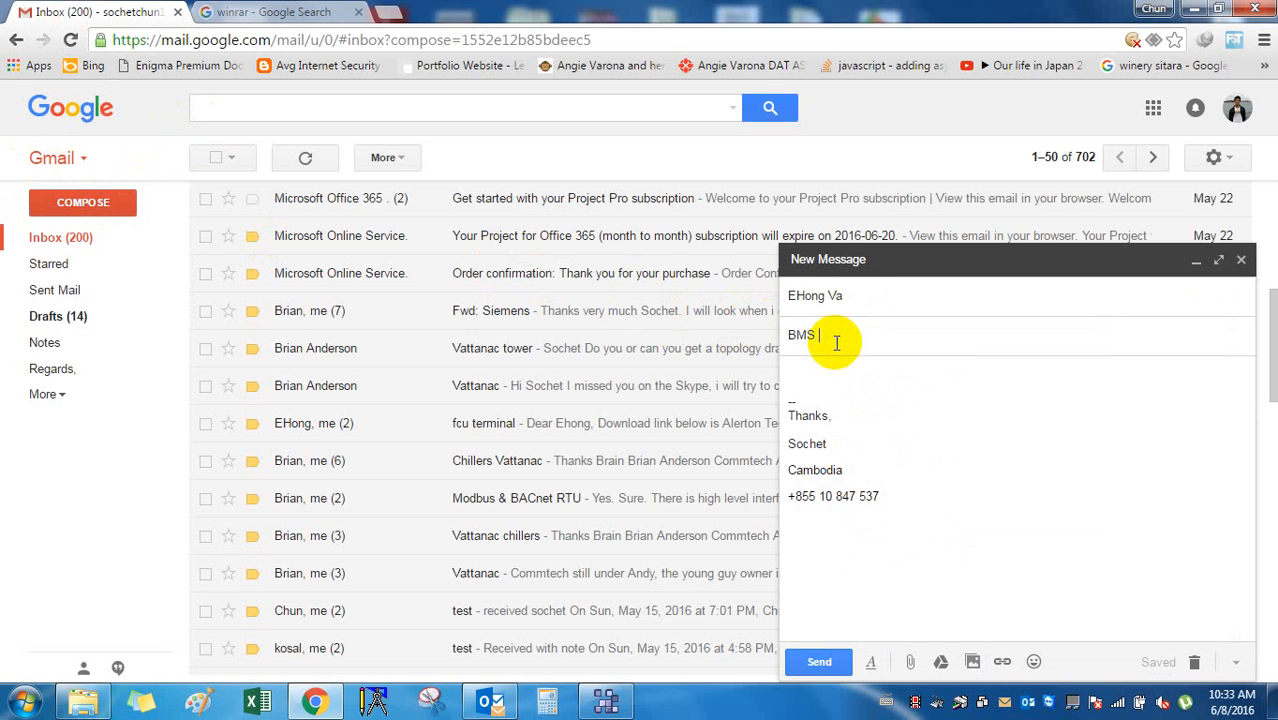
{"action": "type", "text": "Beauti"}
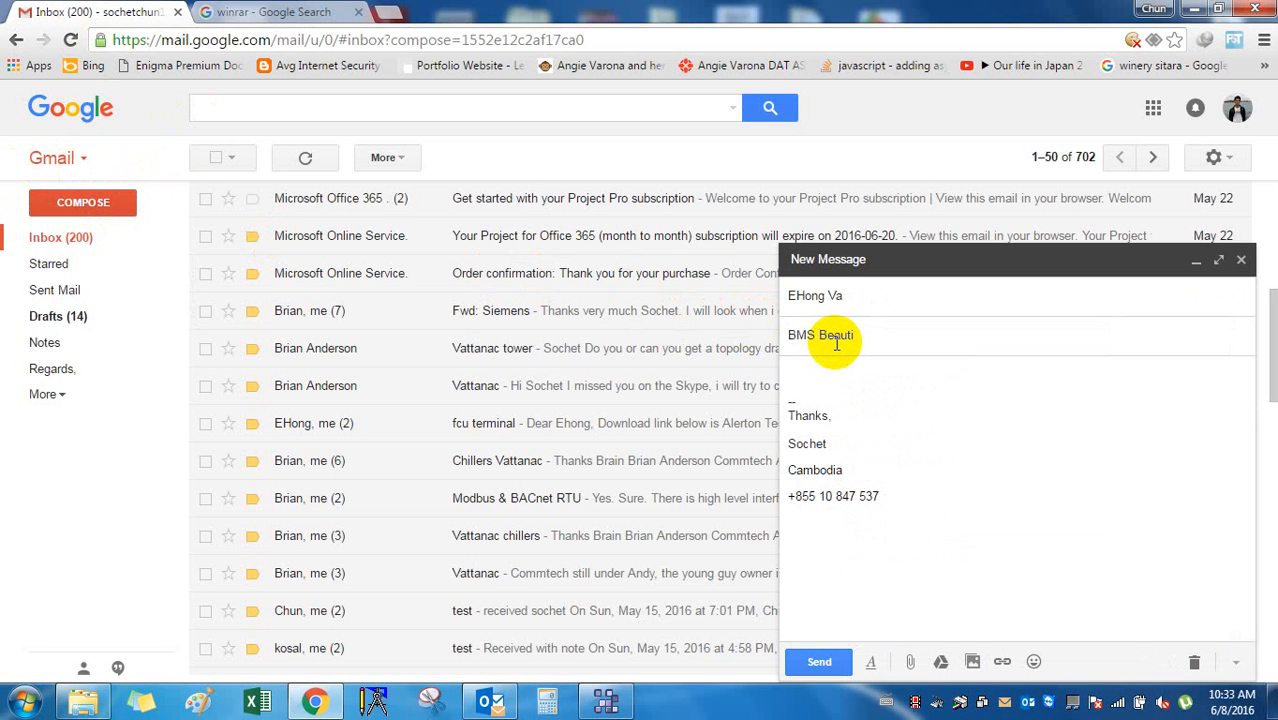
{"action": "type", "text": "ful Graphic"}
Write a greeting and 'Something new for graphic I got from Training. You can have a look and use to create graphic'.
{"action": "key", "text": "Tab"}
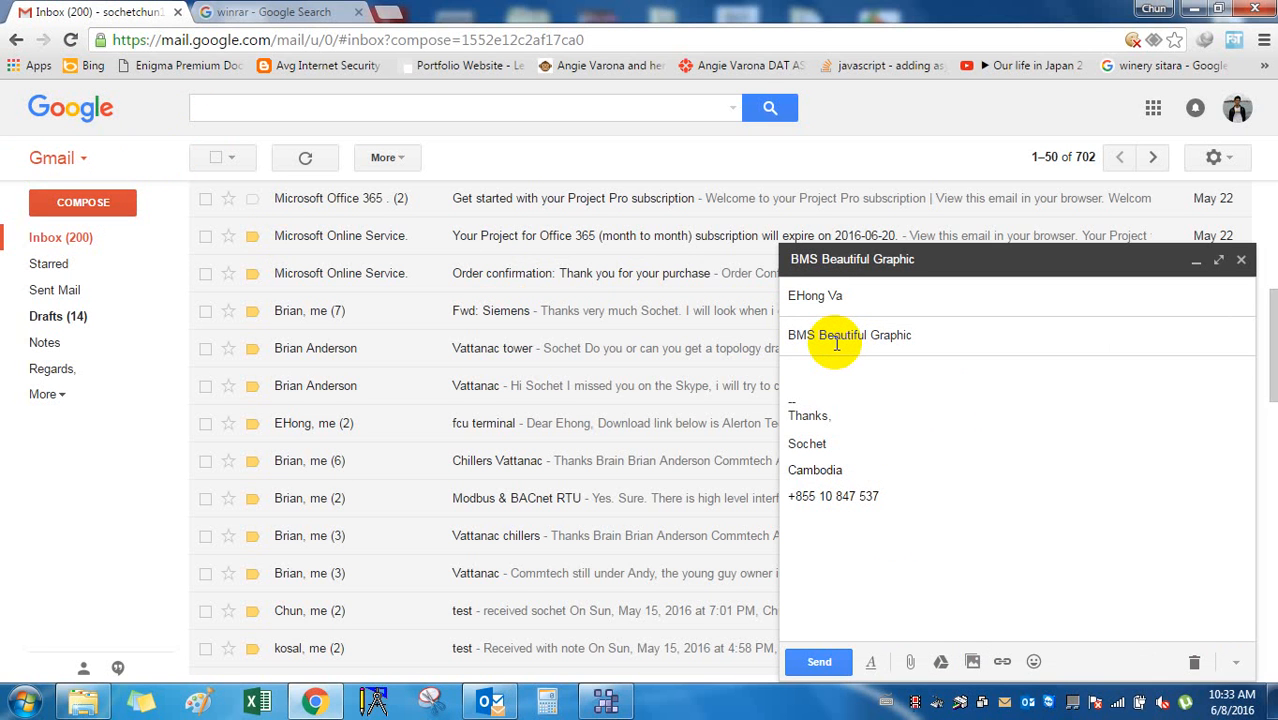
{"action": "type", "text": "Dear Ehong,"}
{"action": "key", "text": "Return"}
{"action": "type", "text": "So"}
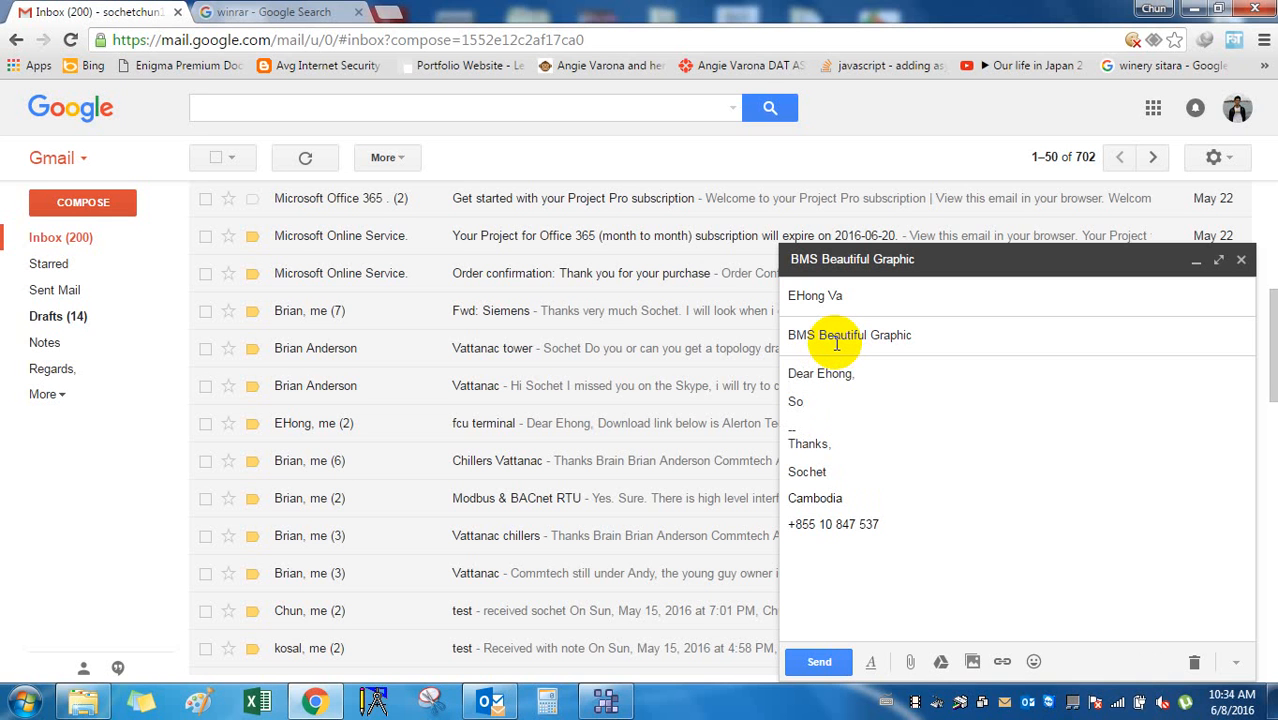
{"action": "type", "text": "methi"}
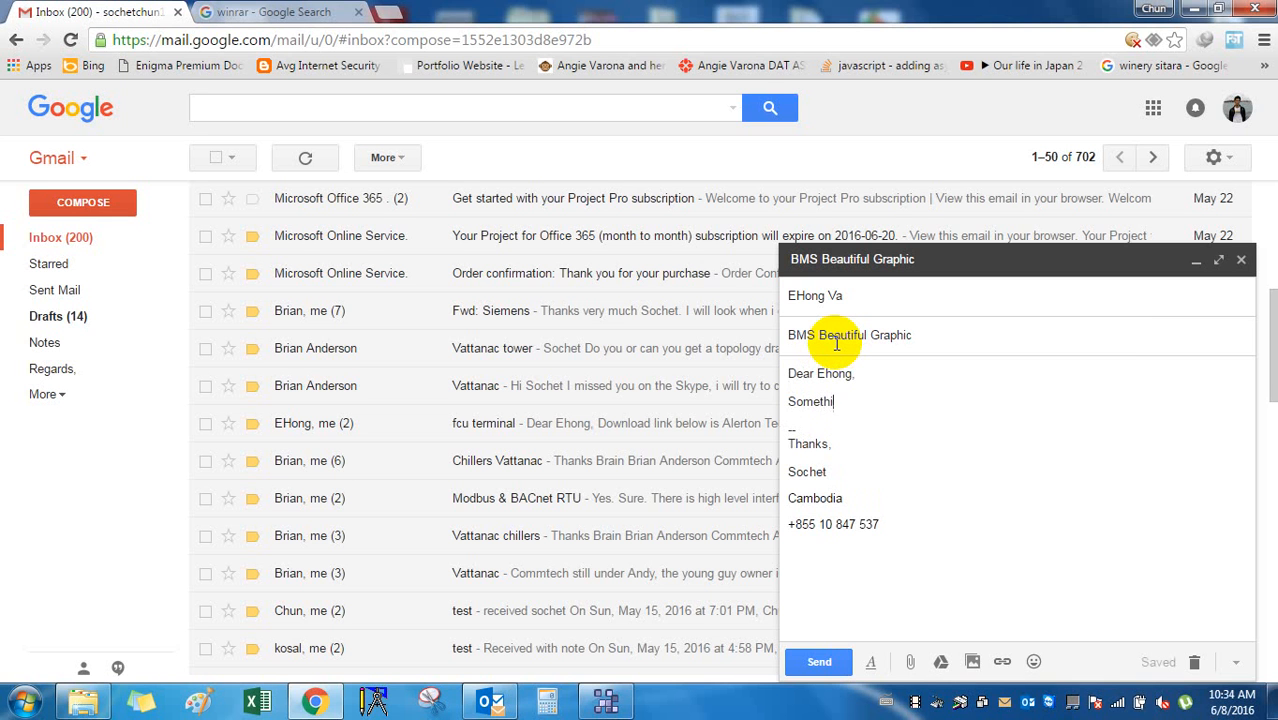
{"action": "type", "text": "ng new for graph"}
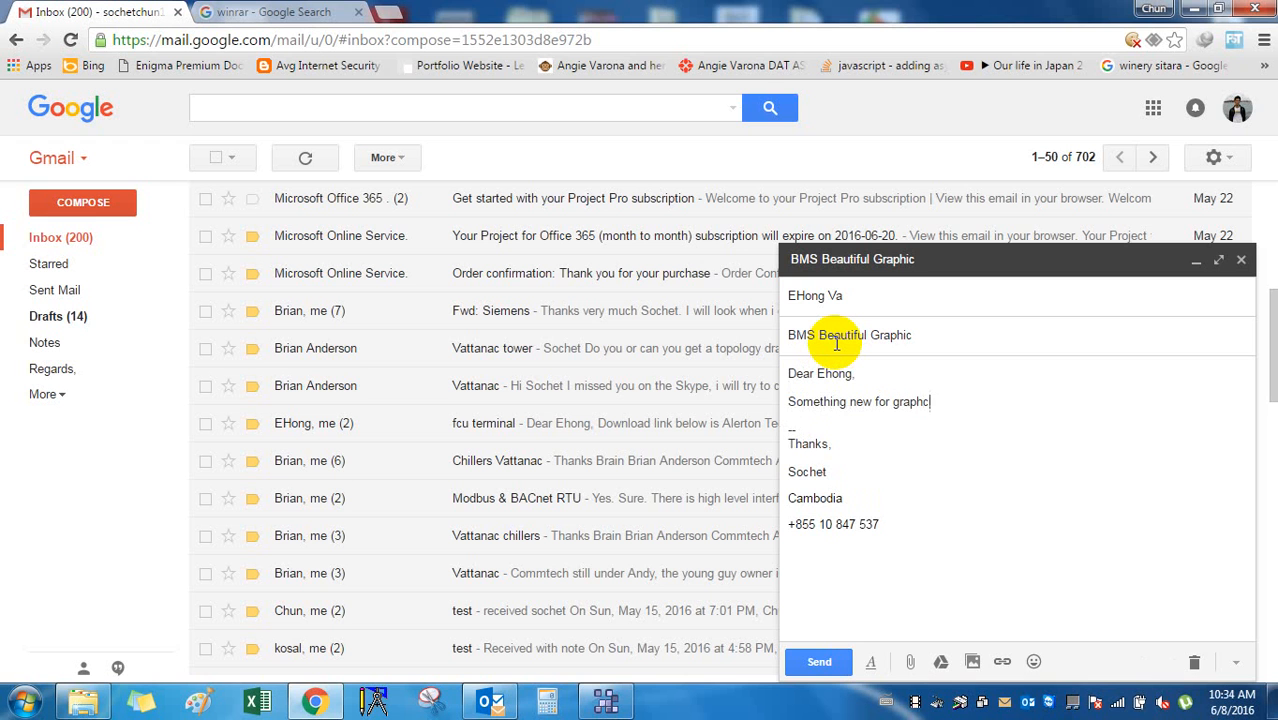
{"action": "type", "text": "ic i got from Training. YOu"}
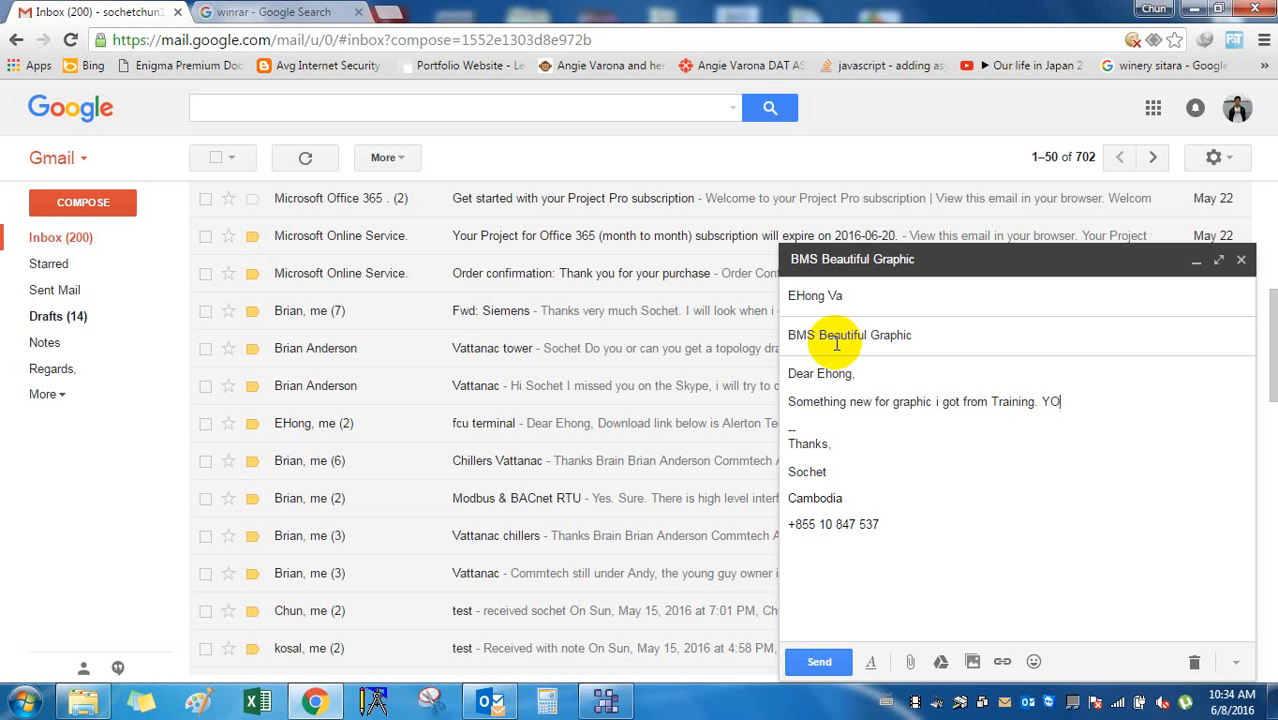
{"action": "key", "text": "BackSpace"}
{"action": "type", "text": "p"}
{"action": "type", "text": " can have alook"}
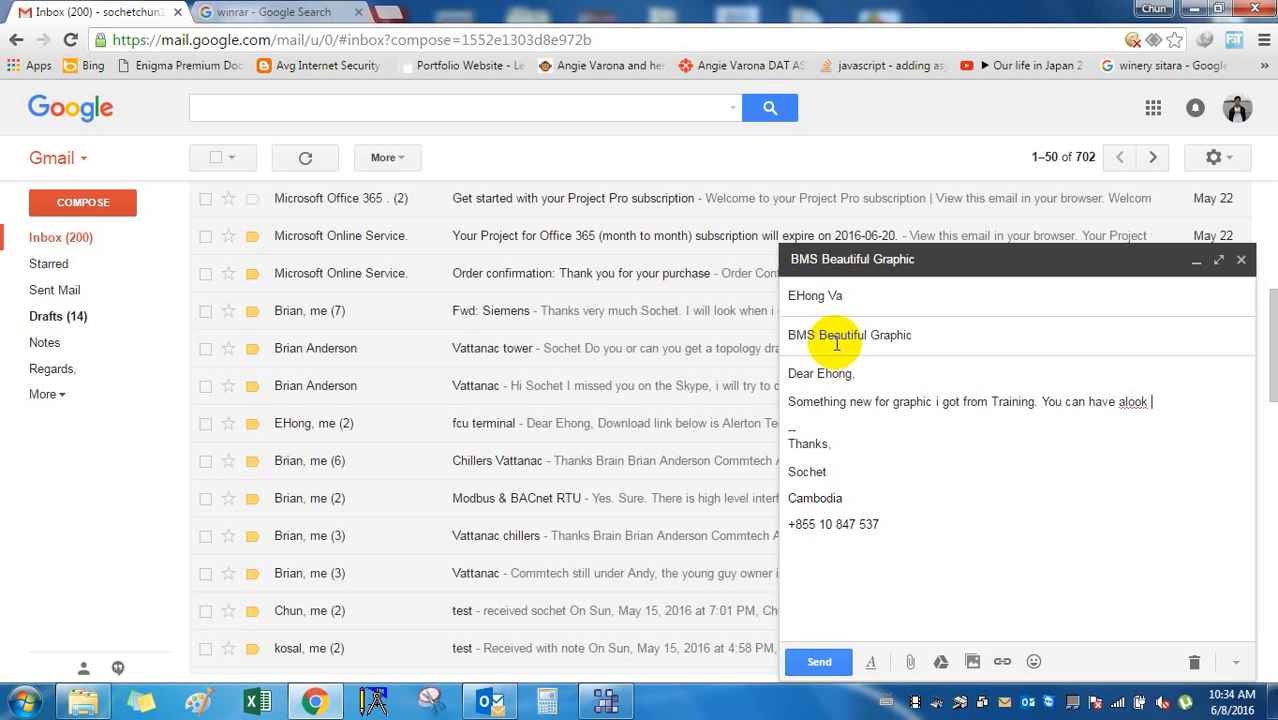
{"action": "key", "text": "BackSpace"}
{"action": "type", "text": "ok and e"}
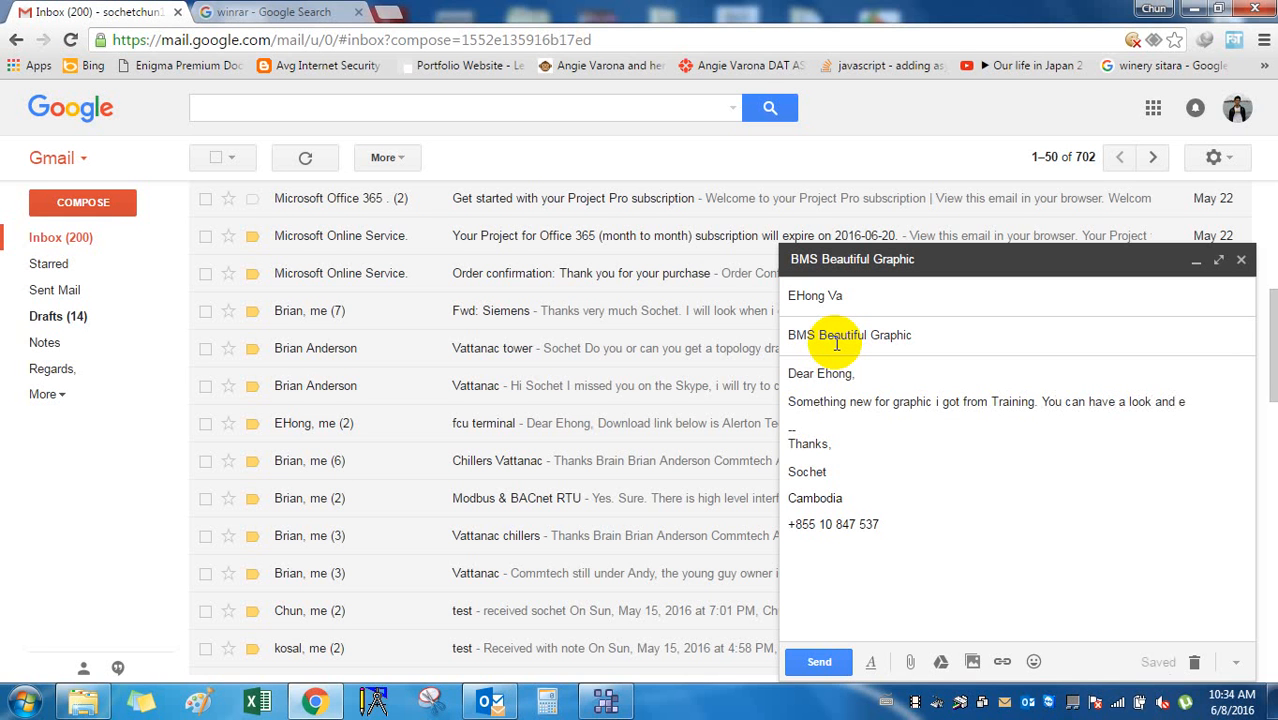
{"action": "key", "text": "BackSpace"}
{"action": "type", "text": "use to create graphic."}
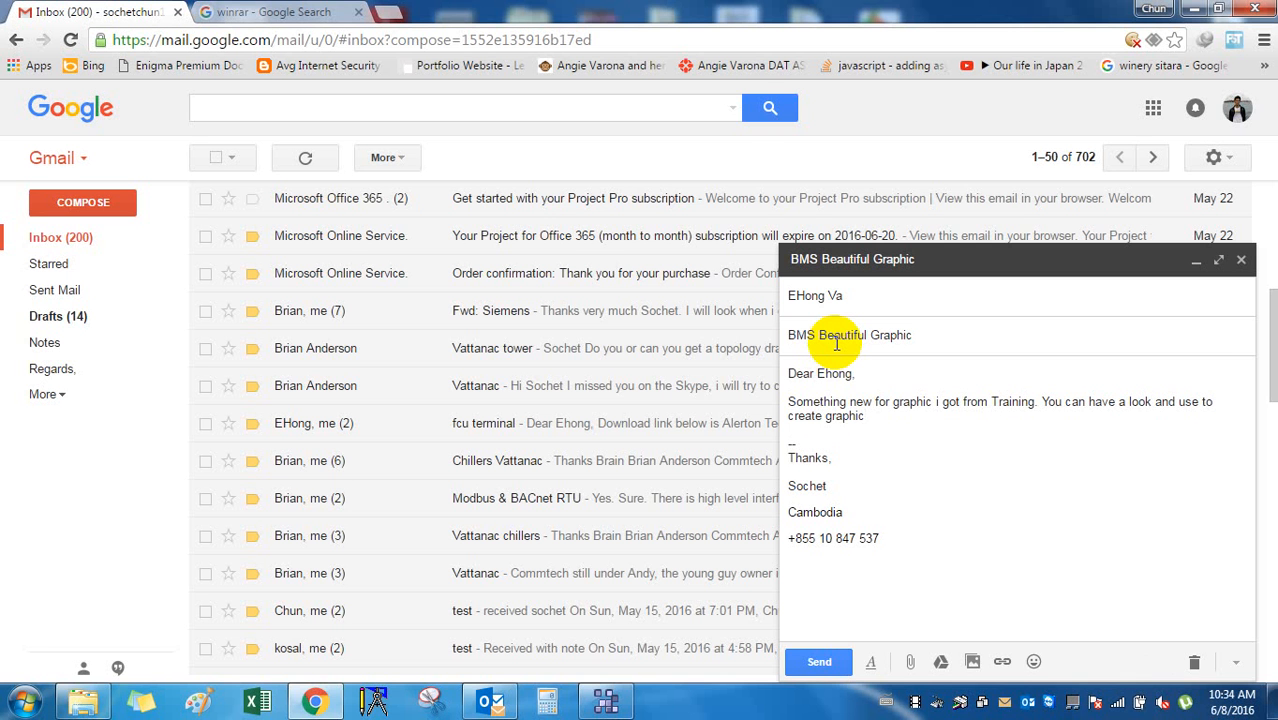
{"action": "left_click", "coordinate": [910, 662]}
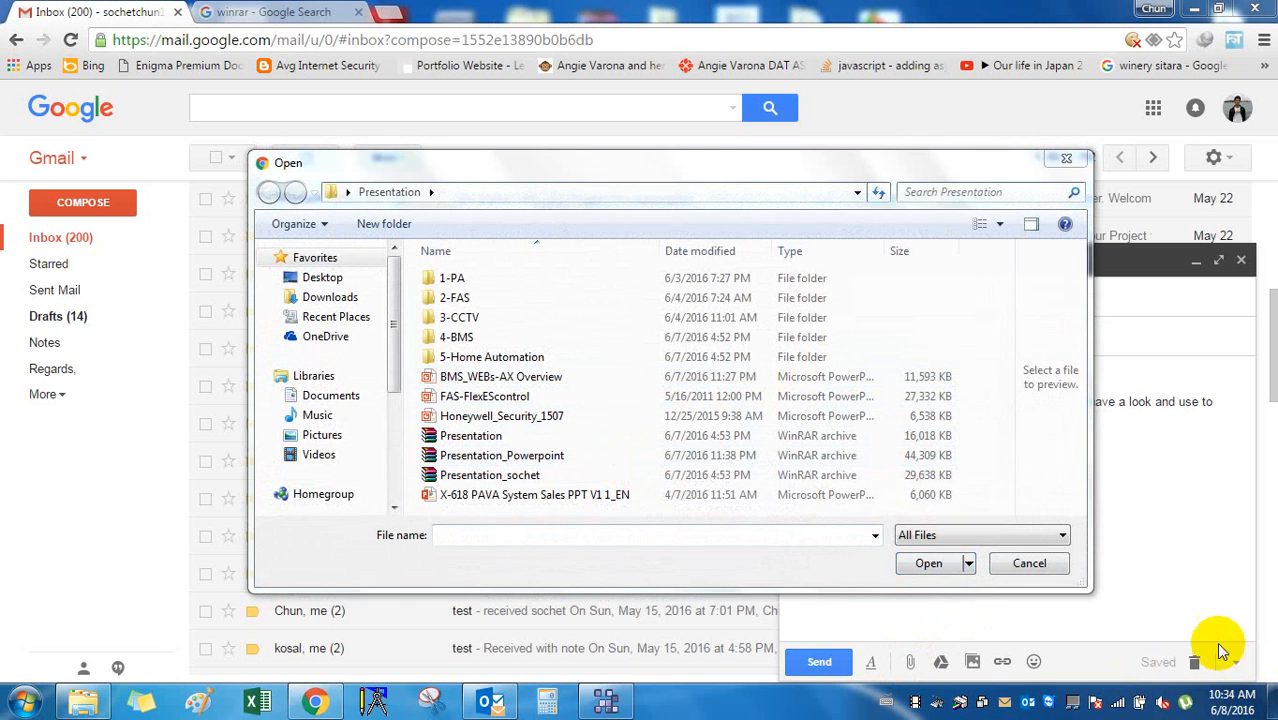
Try entering the archive name copied from the desktop as the file name, which isn't found.
{"action": "left_click", "coordinate": [545, 533]}
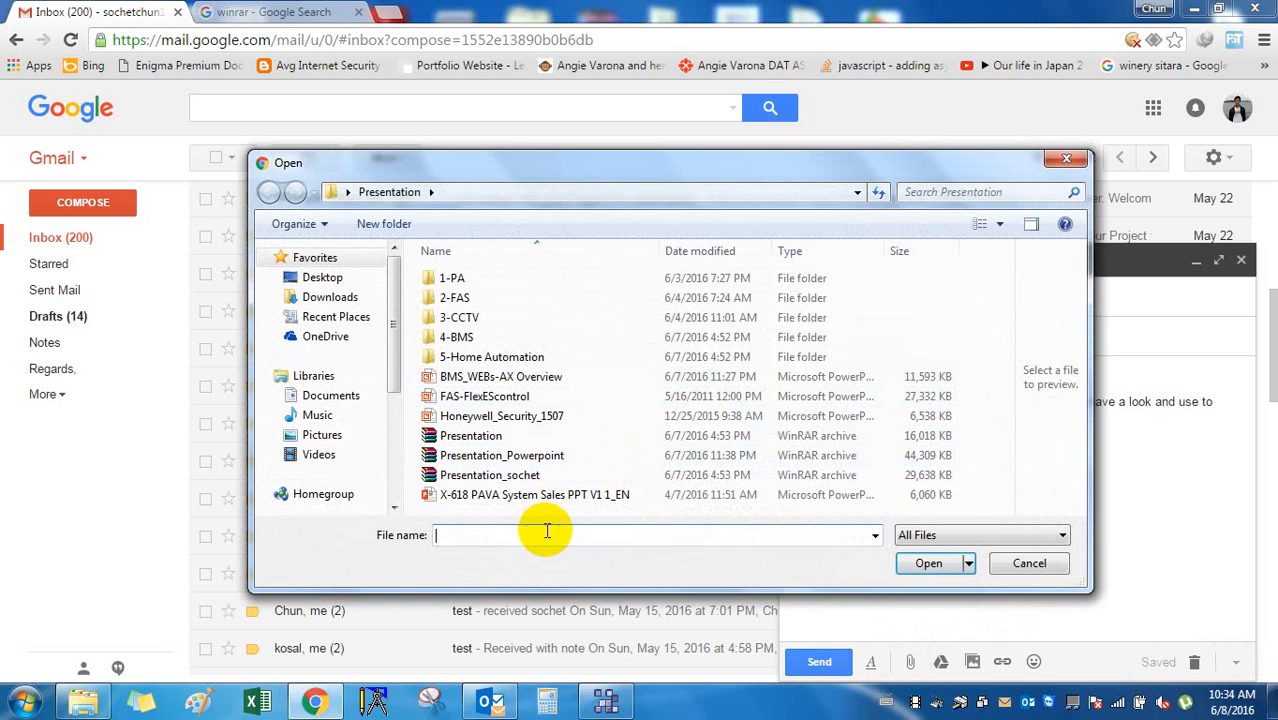
{"action": "type", "text": "p"}
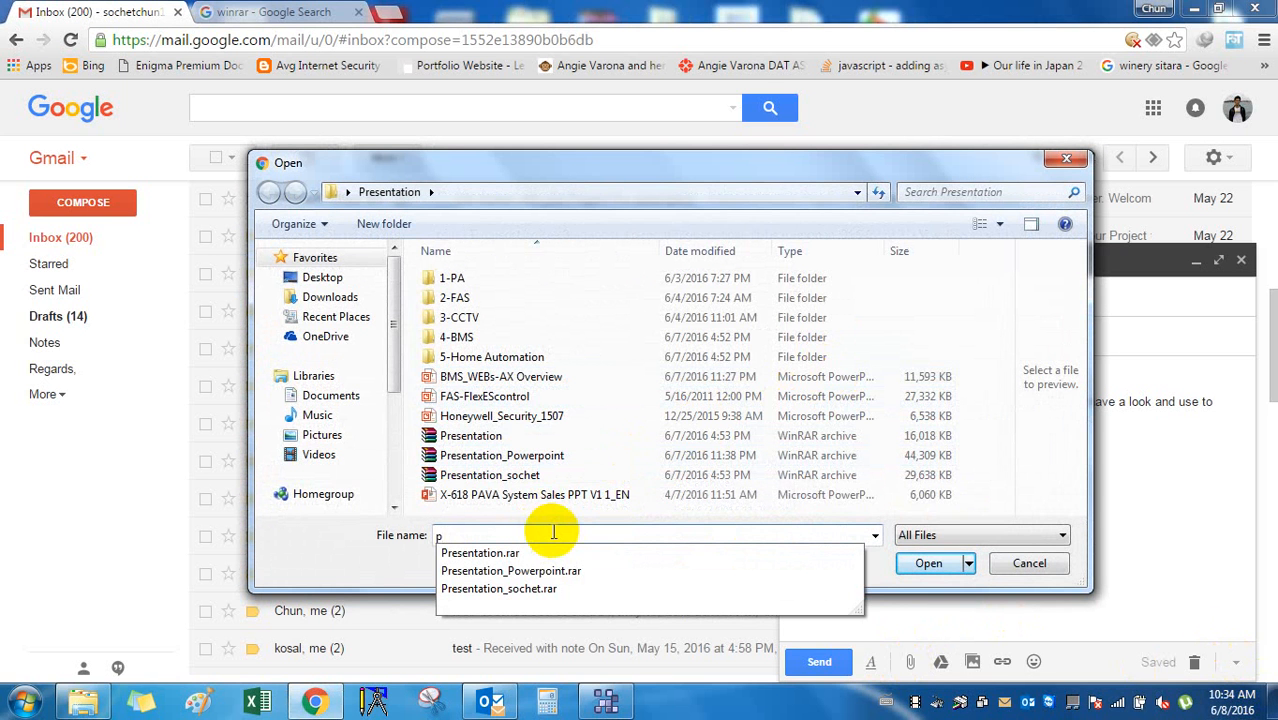
{"action": "key", "text": "BackSpace"}
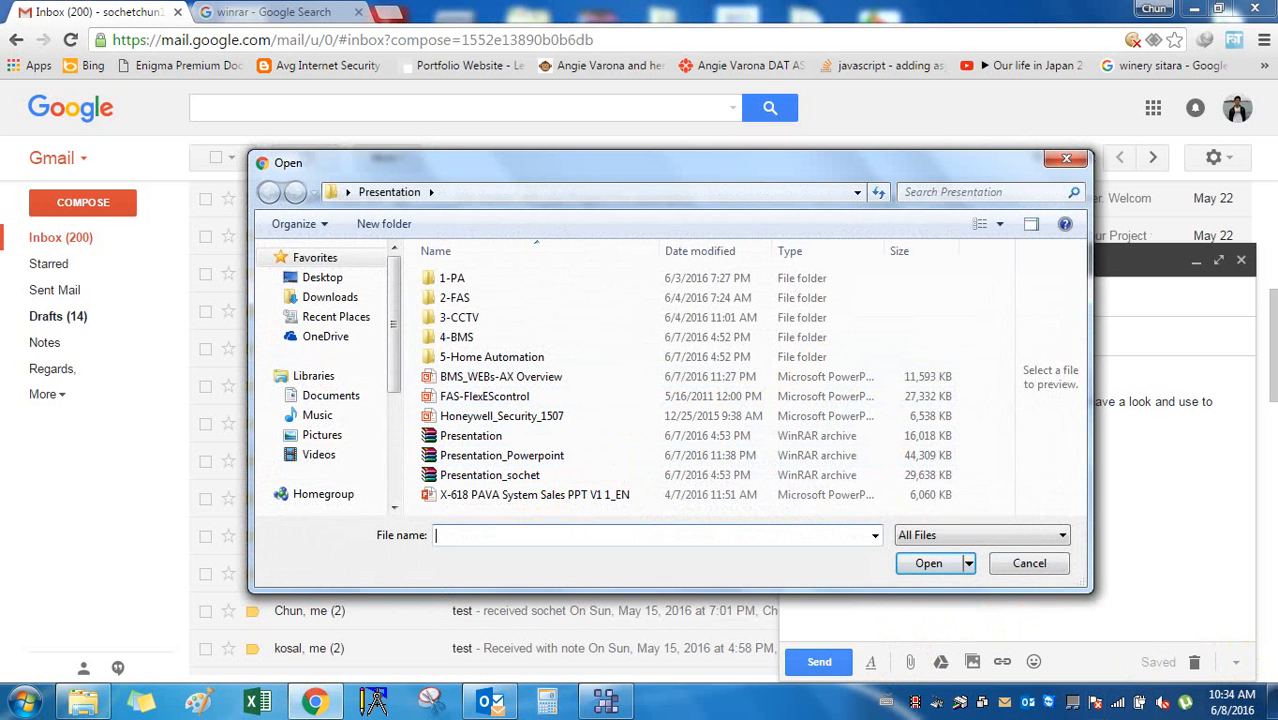
{"action": "left_click", "coordinate": [1260, 704]}
{"action": "left_click", "coordinate": [1272, 706]}
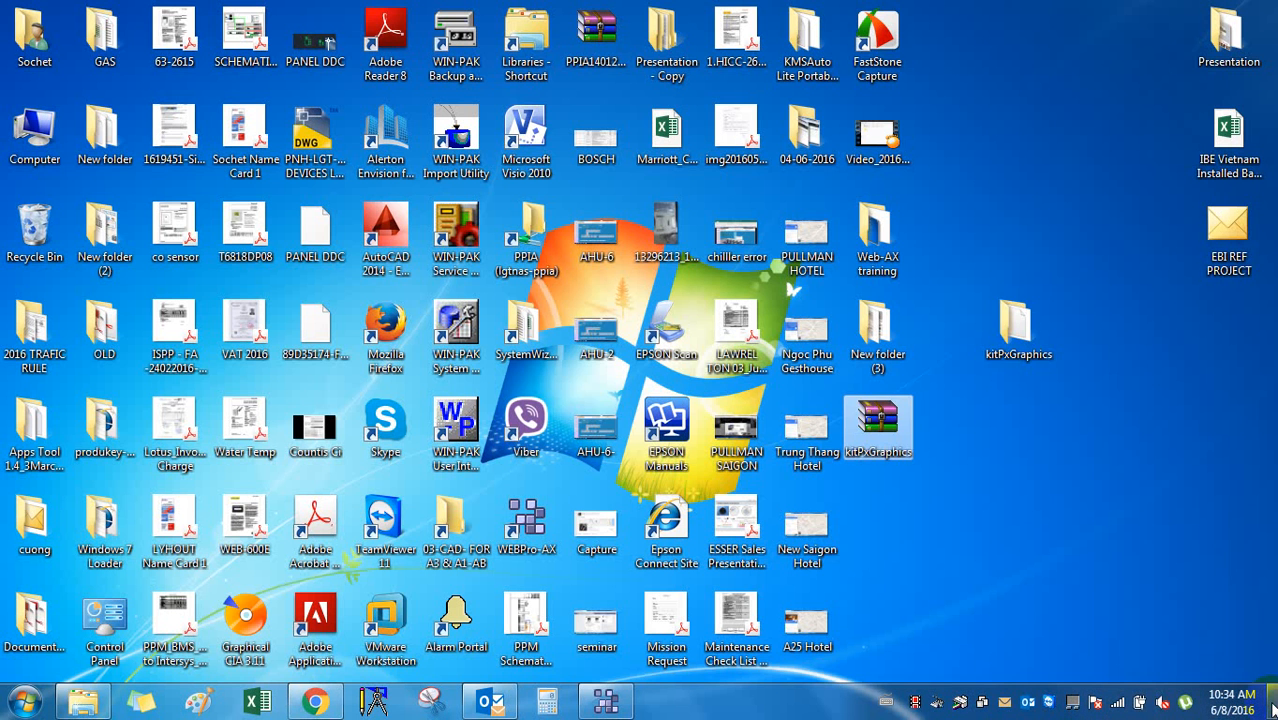
{"action": "left_click", "coordinate": [895, 450]}
{"action": "left_click", "coordinate": [897, 453]}
{"action": "key", "text": "ctrl+c"}
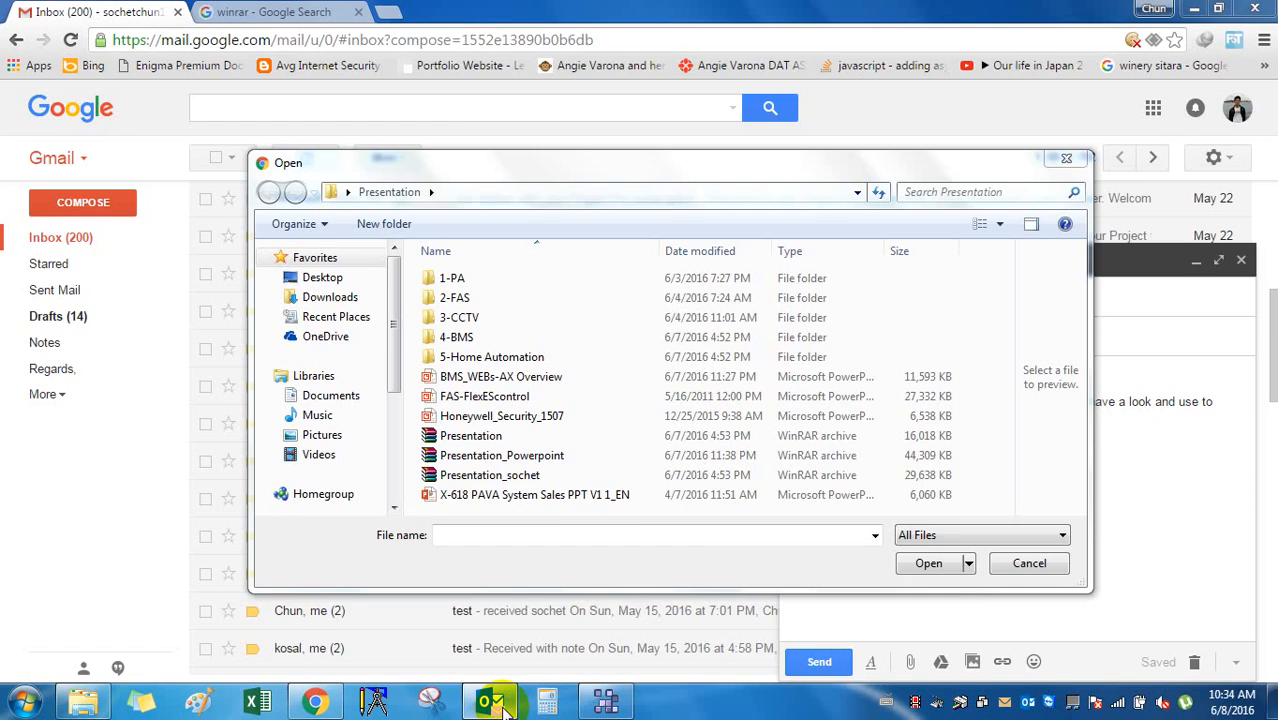
{"action": "left_click", "coordinate": [490, 702]}
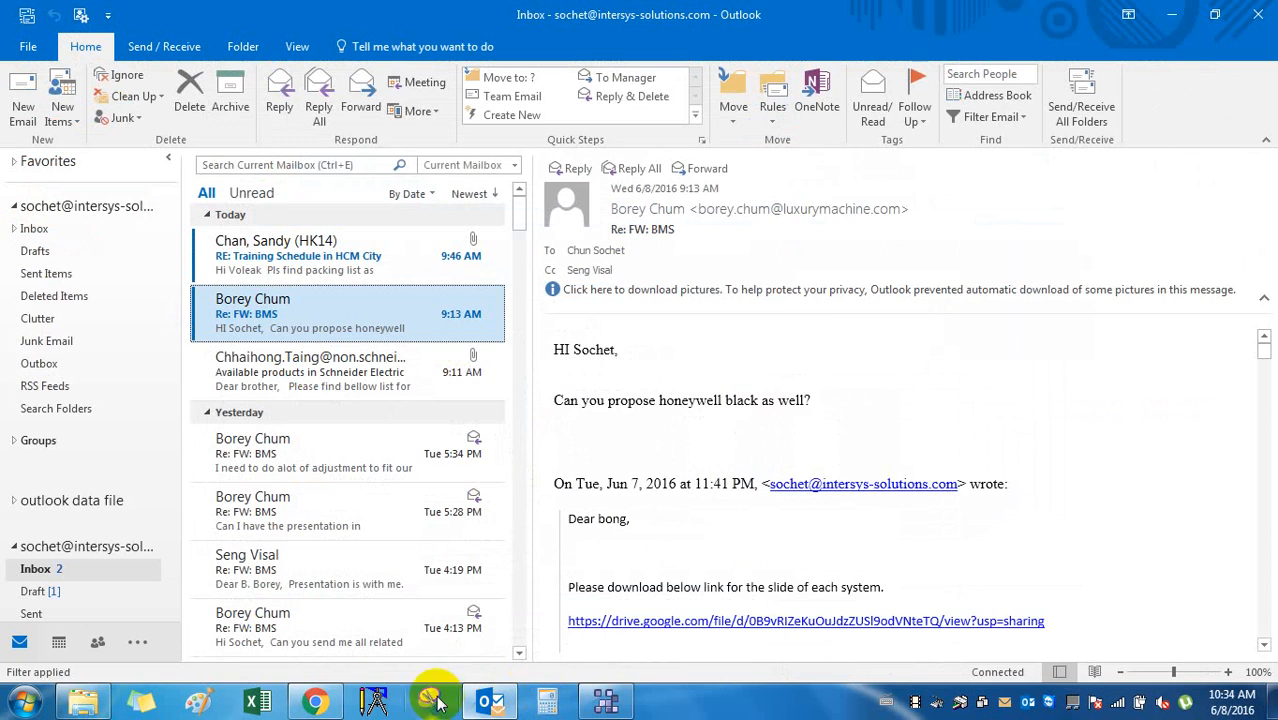
{"action": "left_click", "coordinate": [318, 700]}
{"action": "left_click", "coordinate": [553, 535]}
{"action": "key", "text": "ctrl+v"}
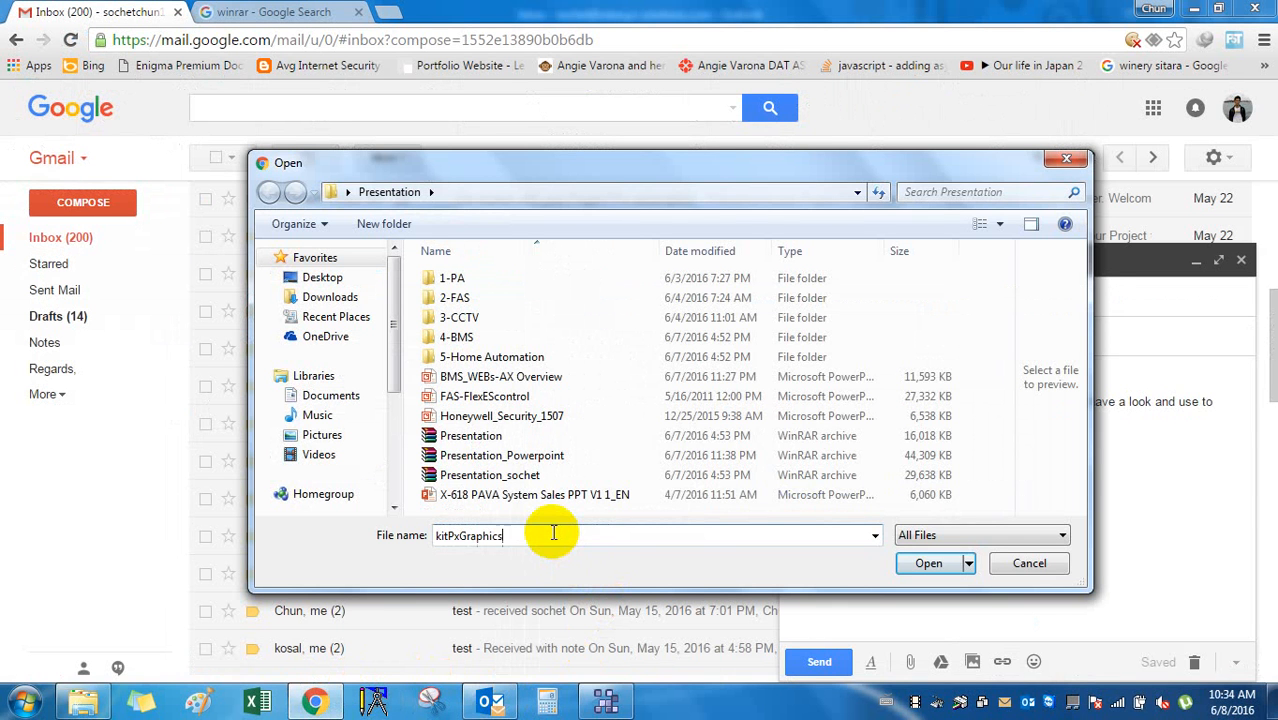
{"action": "left_click", "coordinate": [929, 563]}
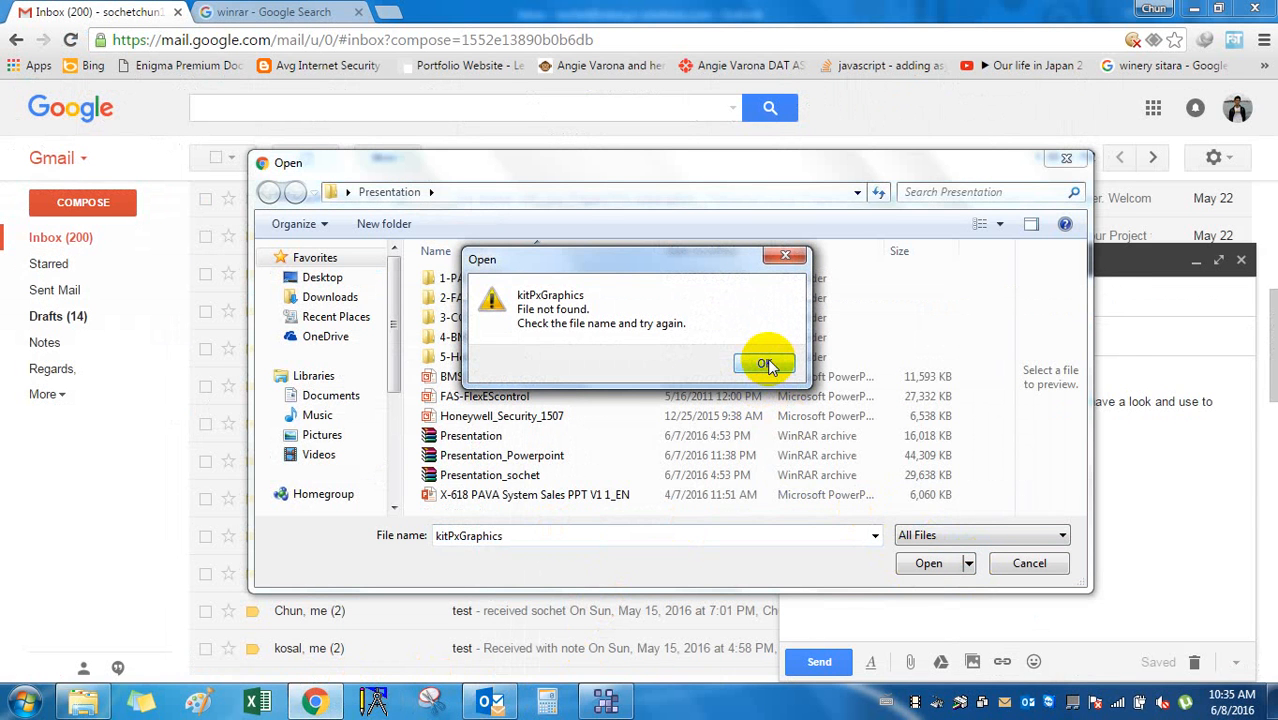
{"action": "left_click", "coordinate": [767, 365]}
Retry the file name from the Desktop folder, then cancel the file picker.
{"action": "left_click", "coordinate": [601, 535]}
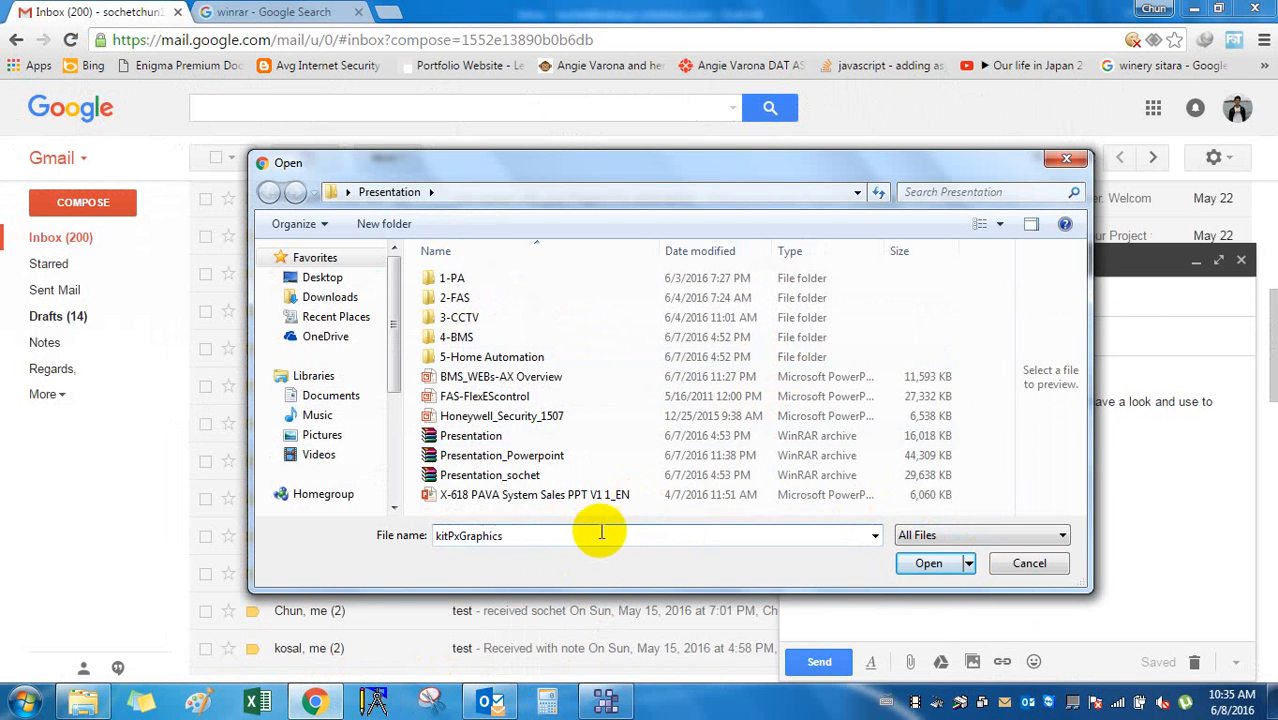
{"action": "left_click_drag", "start_coordinate": [601, 533], "coordinate": [284, 483]}
{"action": "left_click", "coordinate": [349, 282]}
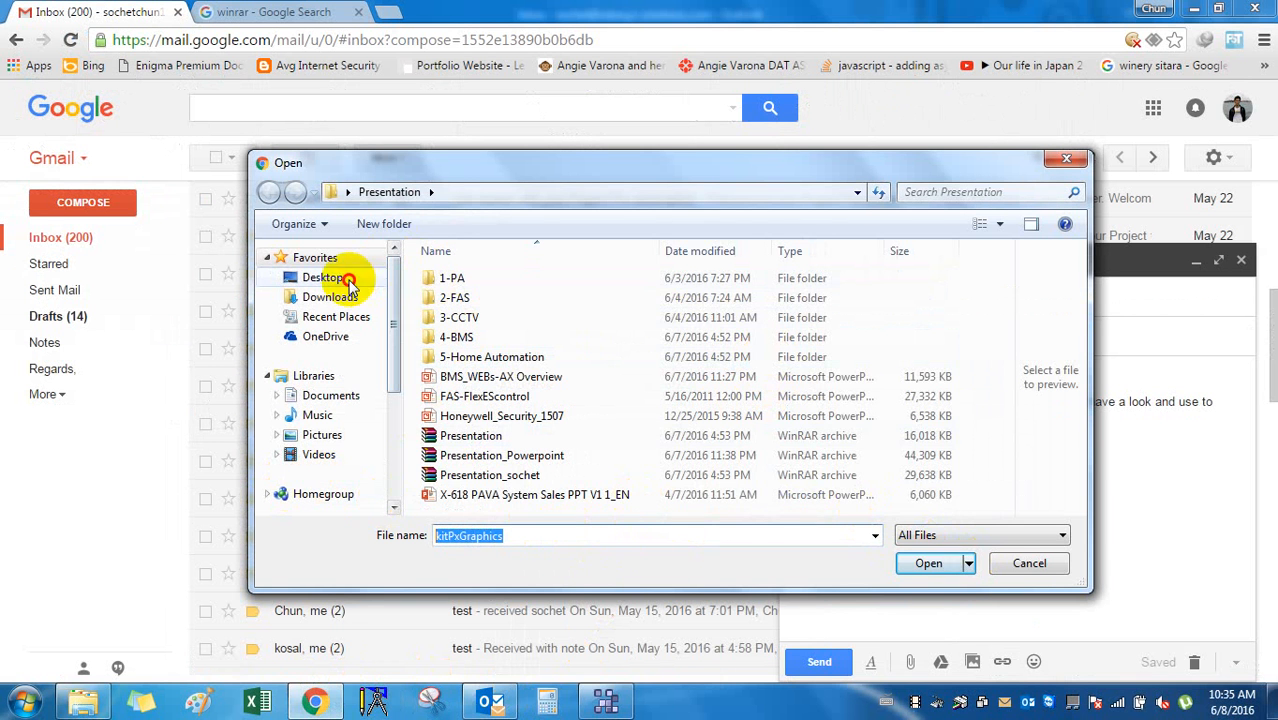
{"action": "left_click", "coordinate": [910, 566]}
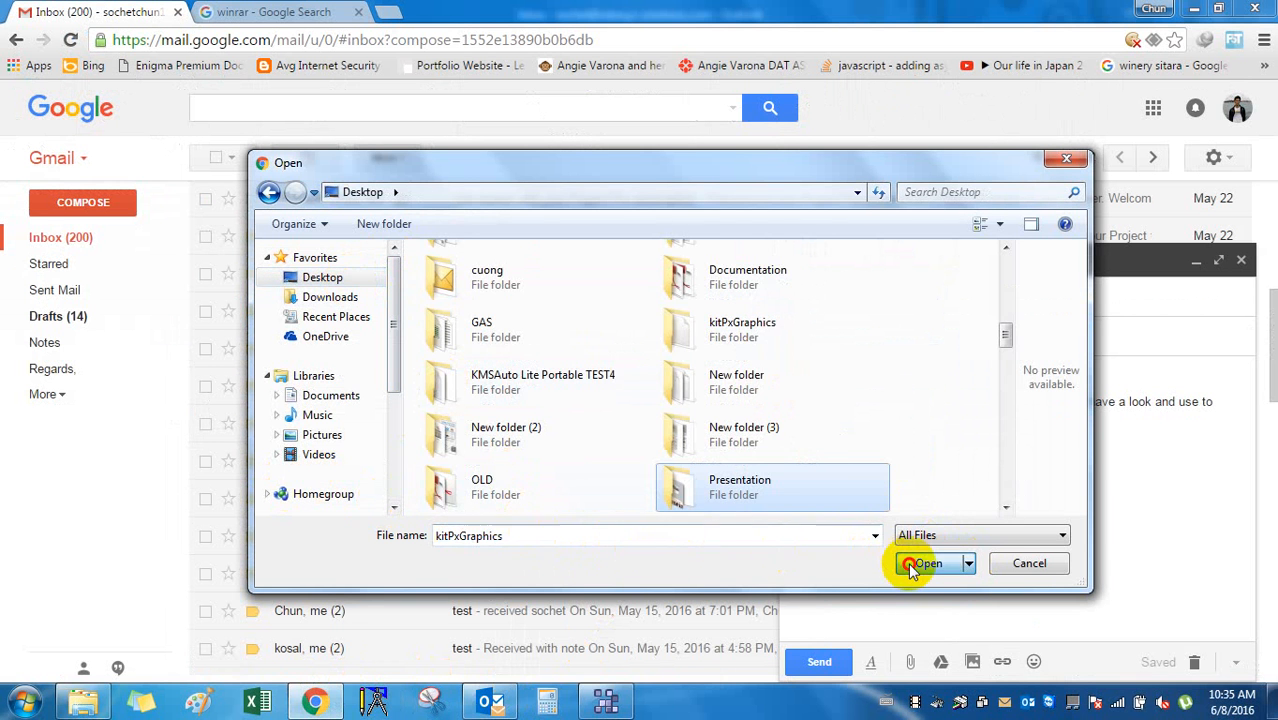
{"action": "left_click", "coordinate": [611, 537]}
{"action": "left_click_drag", "start_coordinate": [579, 528], "coordinate": [456, 528]}
{"action": "type", "text": "k"}
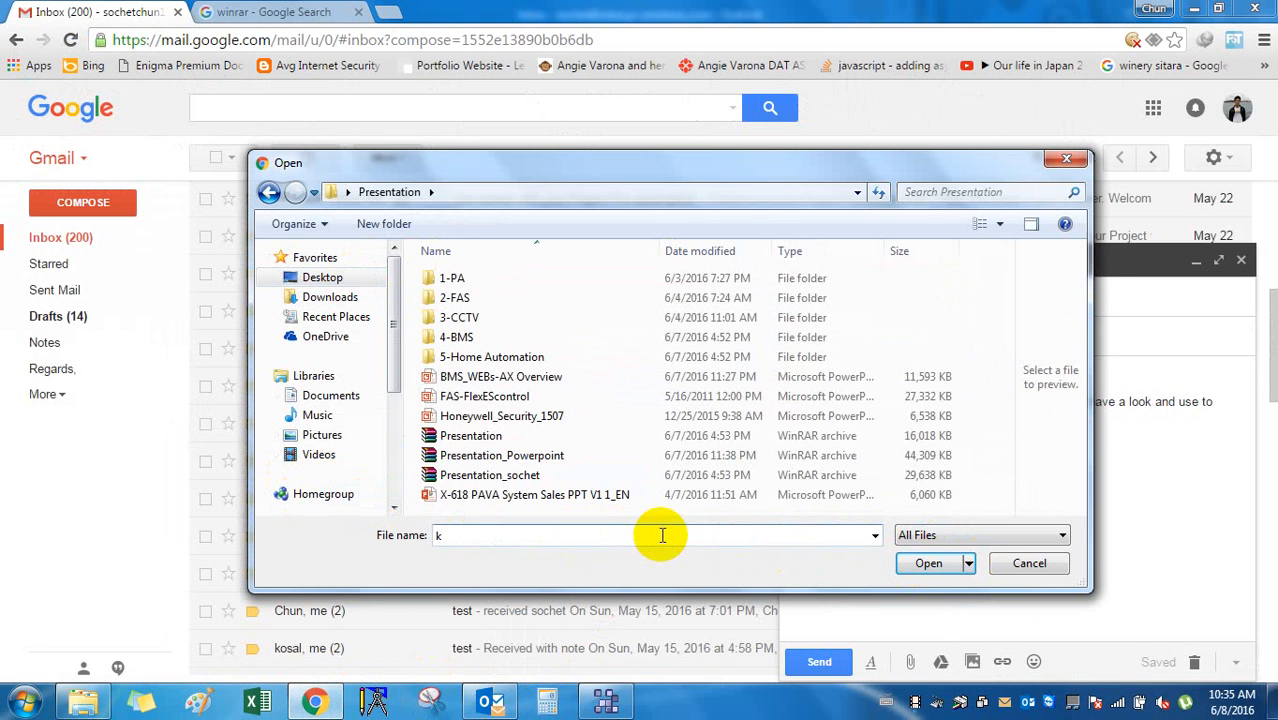
{"action": "left_click", "coordinate": [1272, 703]}
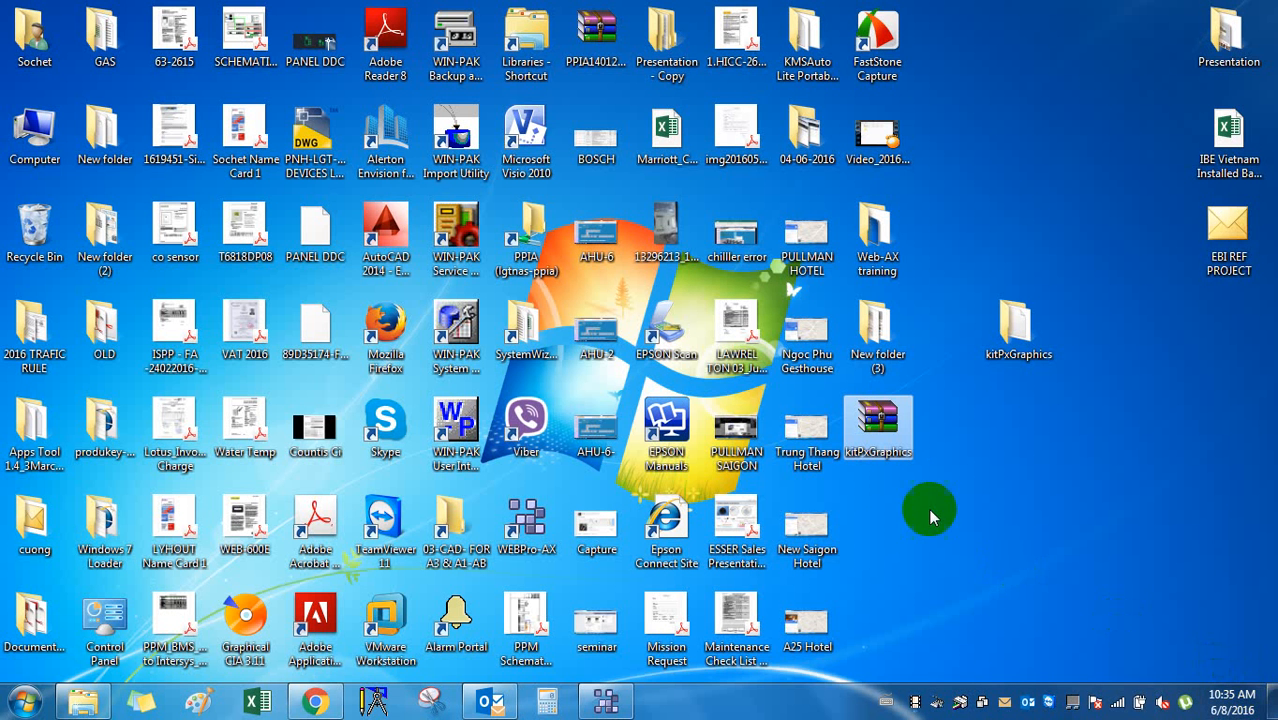
{"action": "left_click", "coordinate": [885, 462]}
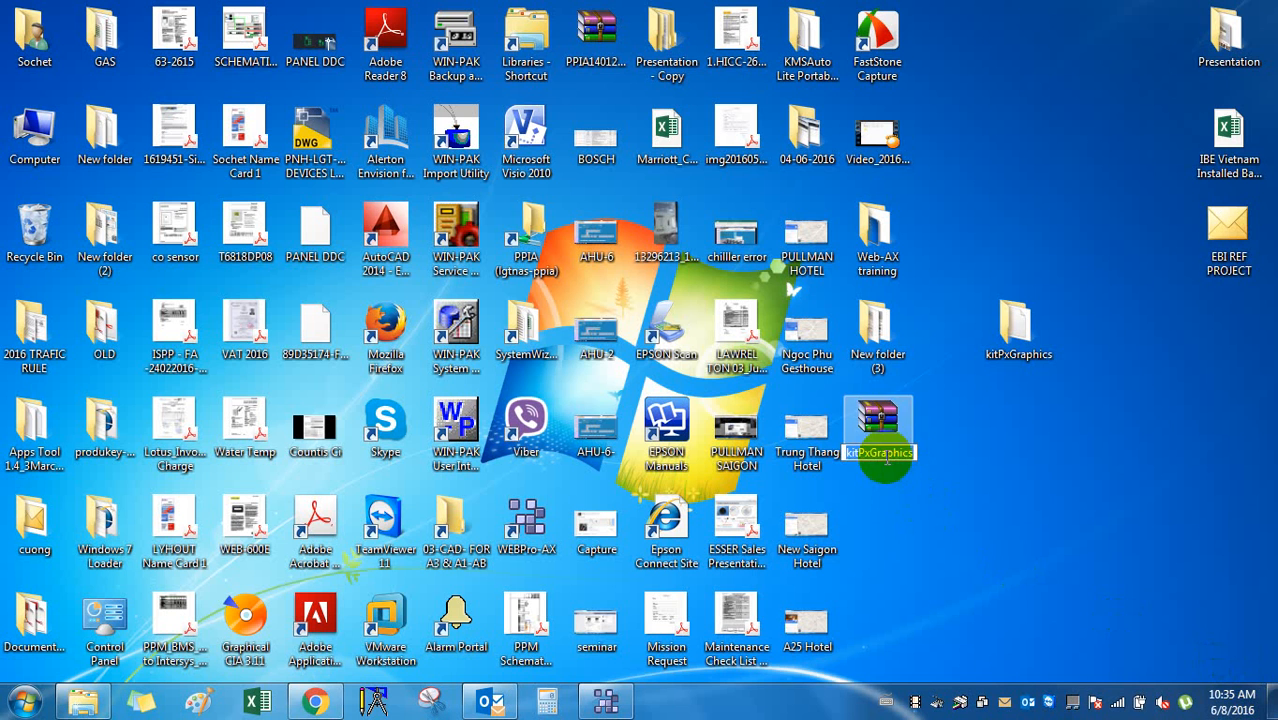
{"action": "key", "text": "Return"}
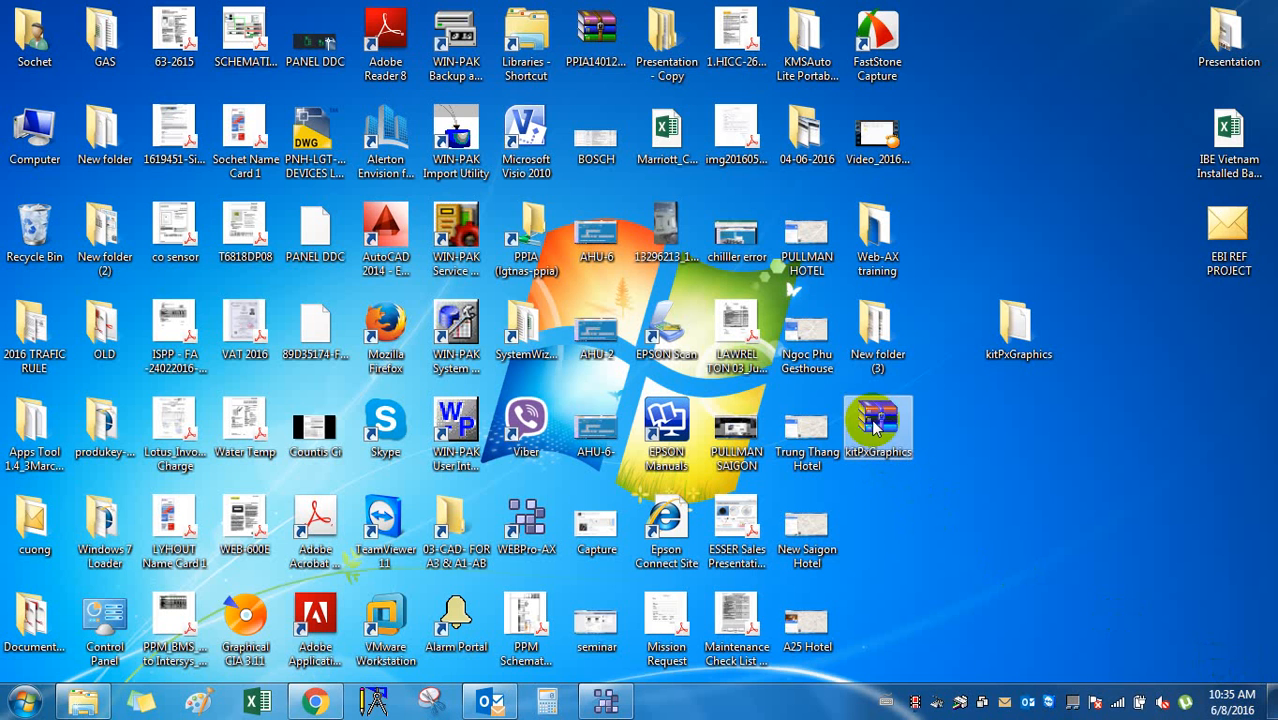
{"action": "left_click", "coordinate": [329, 693]}
{"action": "left_click", "coordinate": [1044, 563]}
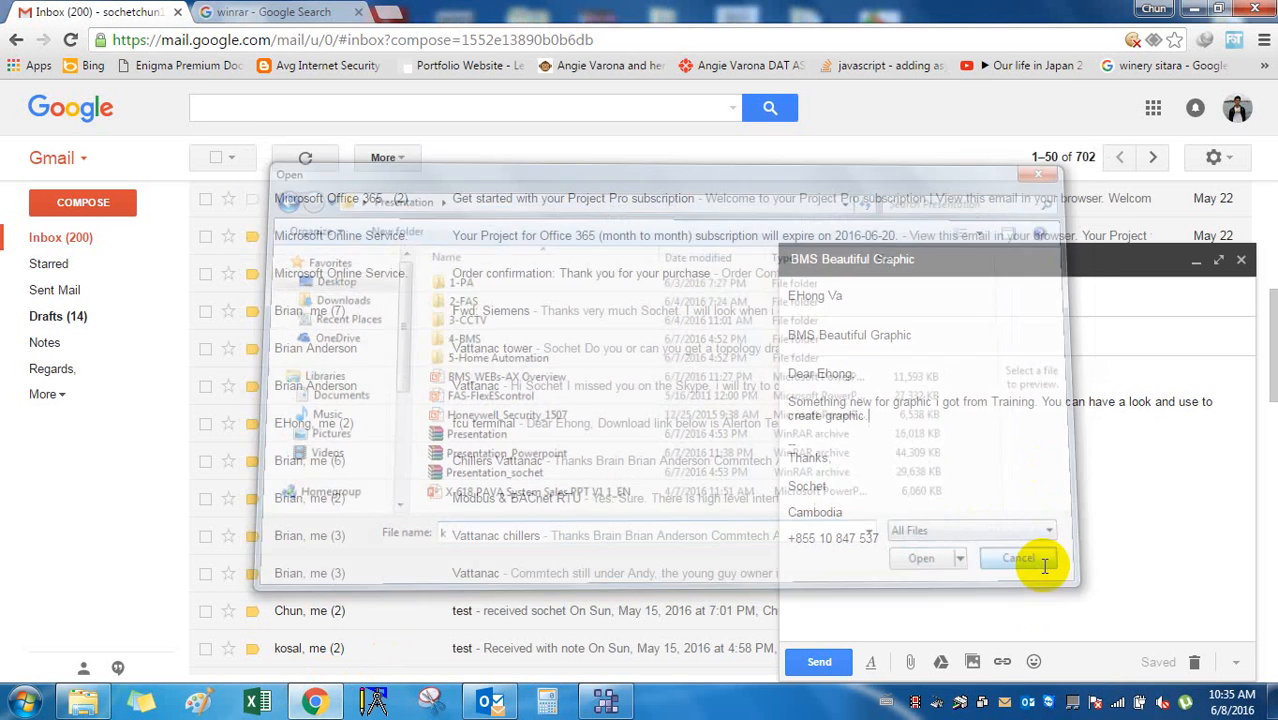
Reopen the attach dialog and attach kitPxGraphics.rar from the Desktop via the name suggestion.
{"action": "left_click", "coordinate": [910, 662]}
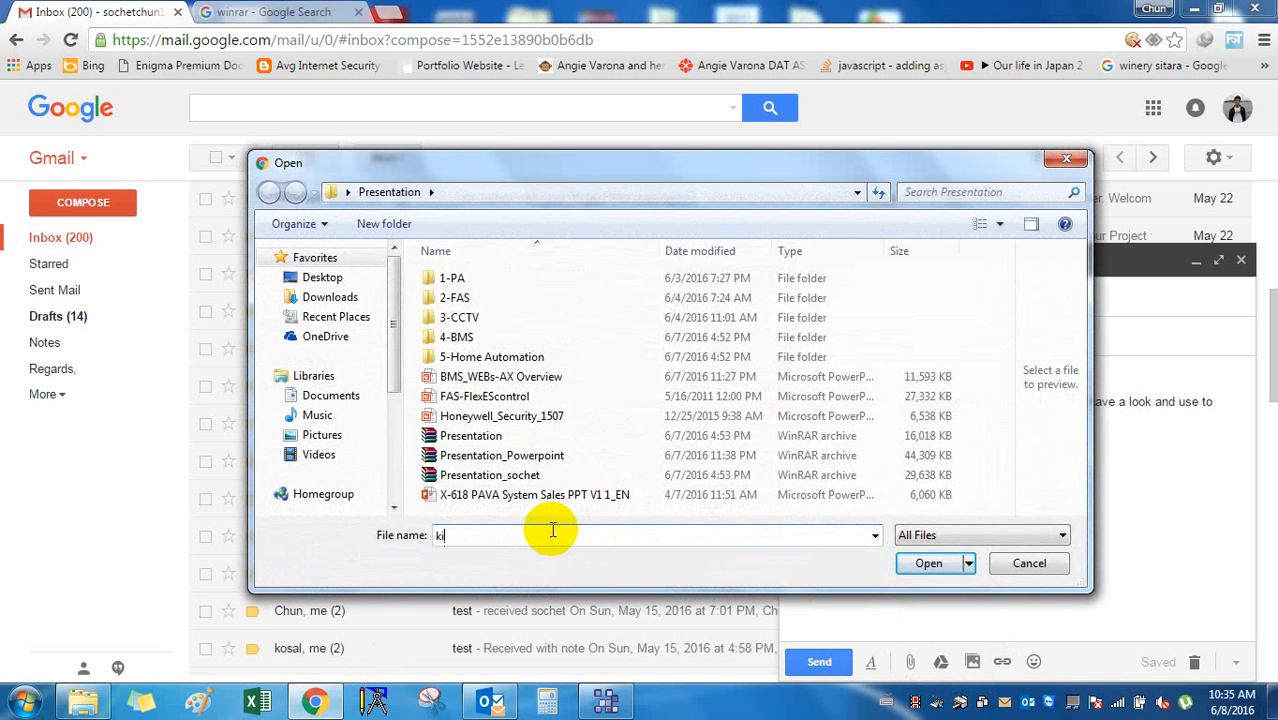
{"action": "key", "text": "BackSpace"}
{"action": "key", "text": "BackSpace"}
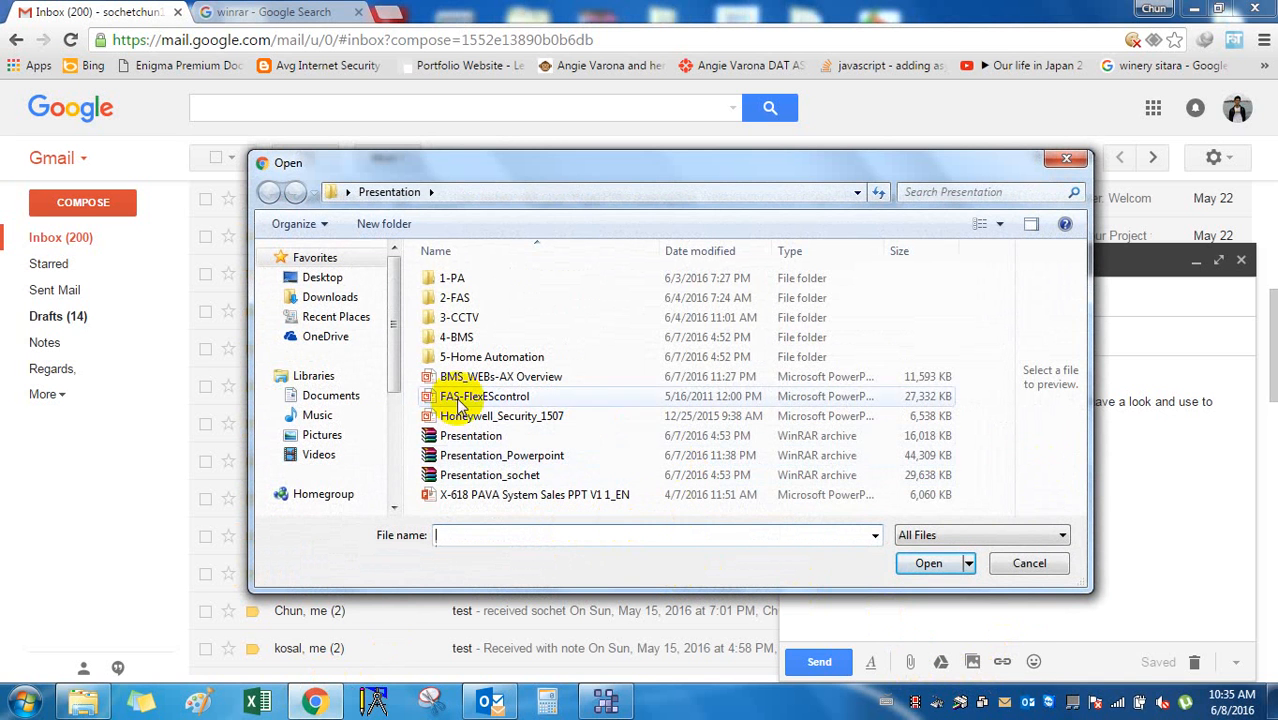
{"action": "left_click", "coordinate": [323, 280]}
{"action": "left_click", "coordinate": [523, 530]}
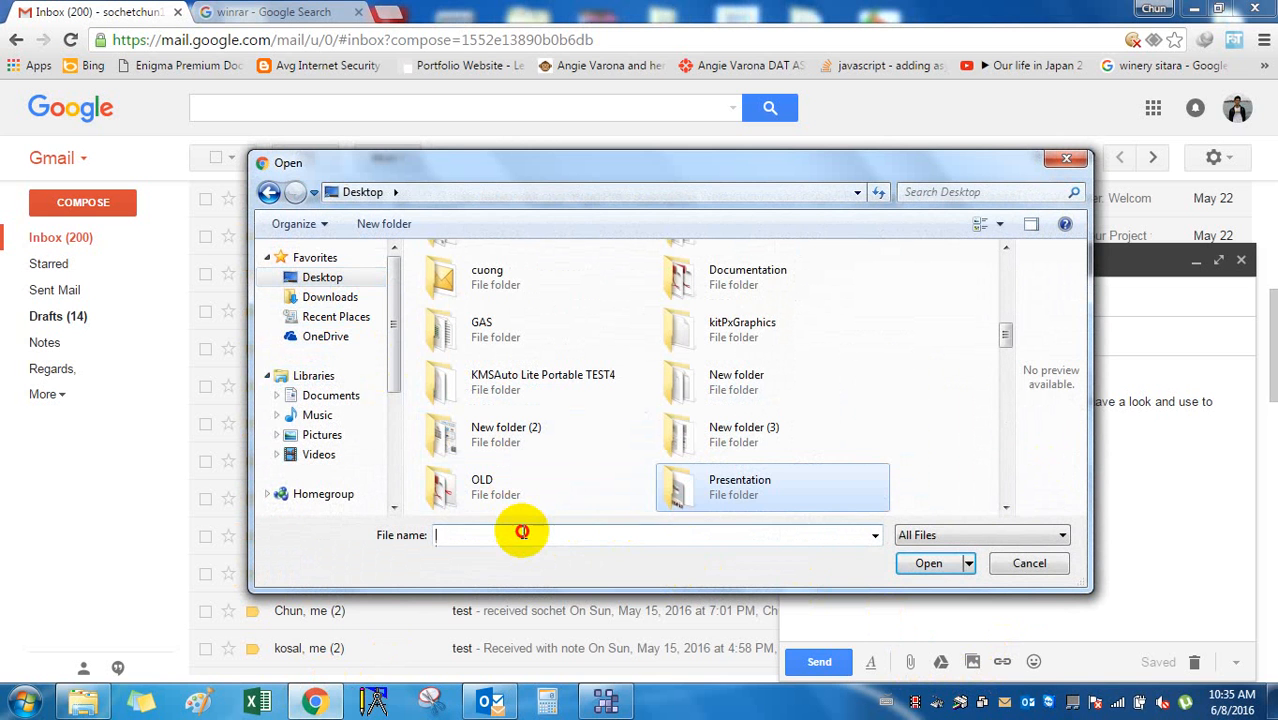
{"action": "type", "text": "k"}
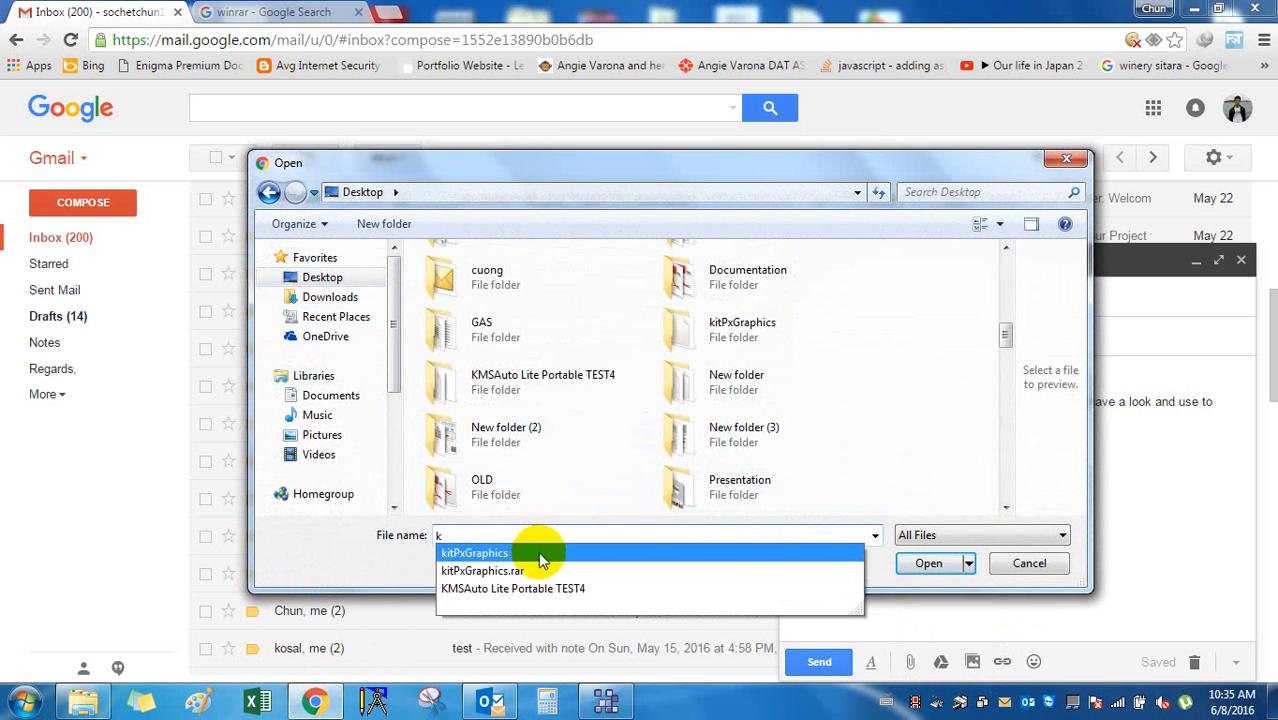
{"action": "left_click", "coordinate": [555, 577]}
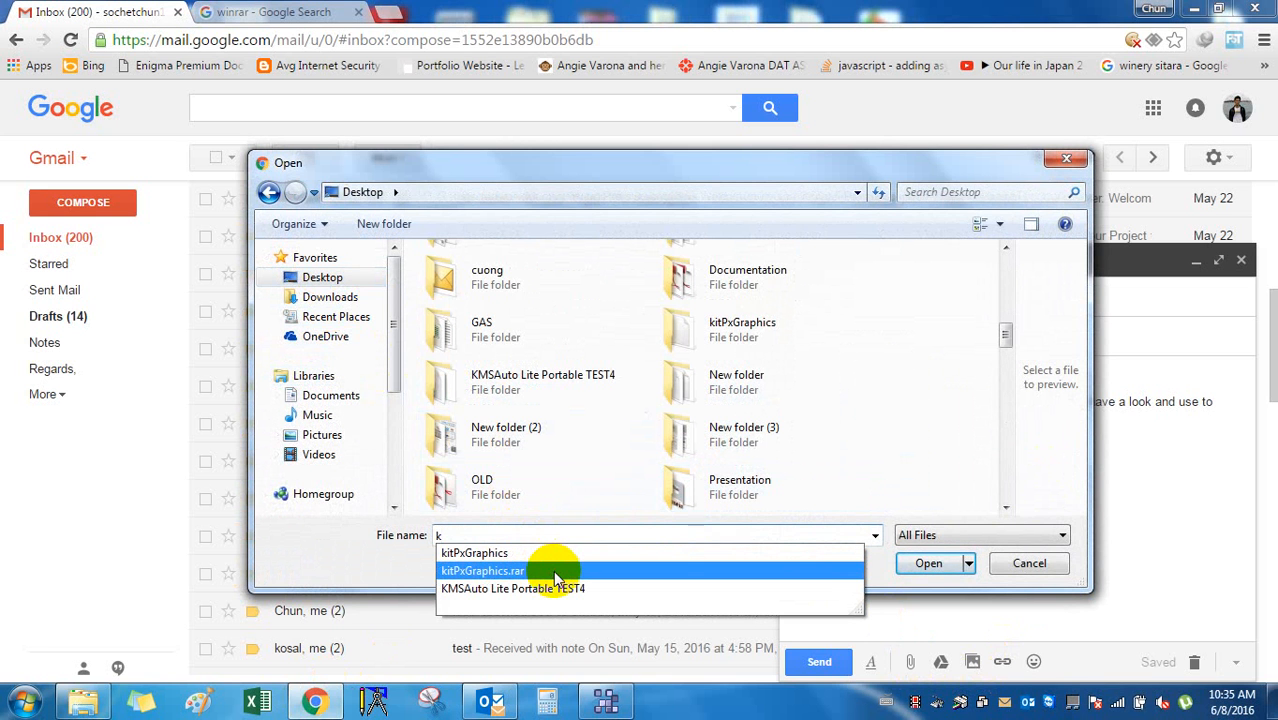
{"action": "left_click", "coordinate": [955, 563]}
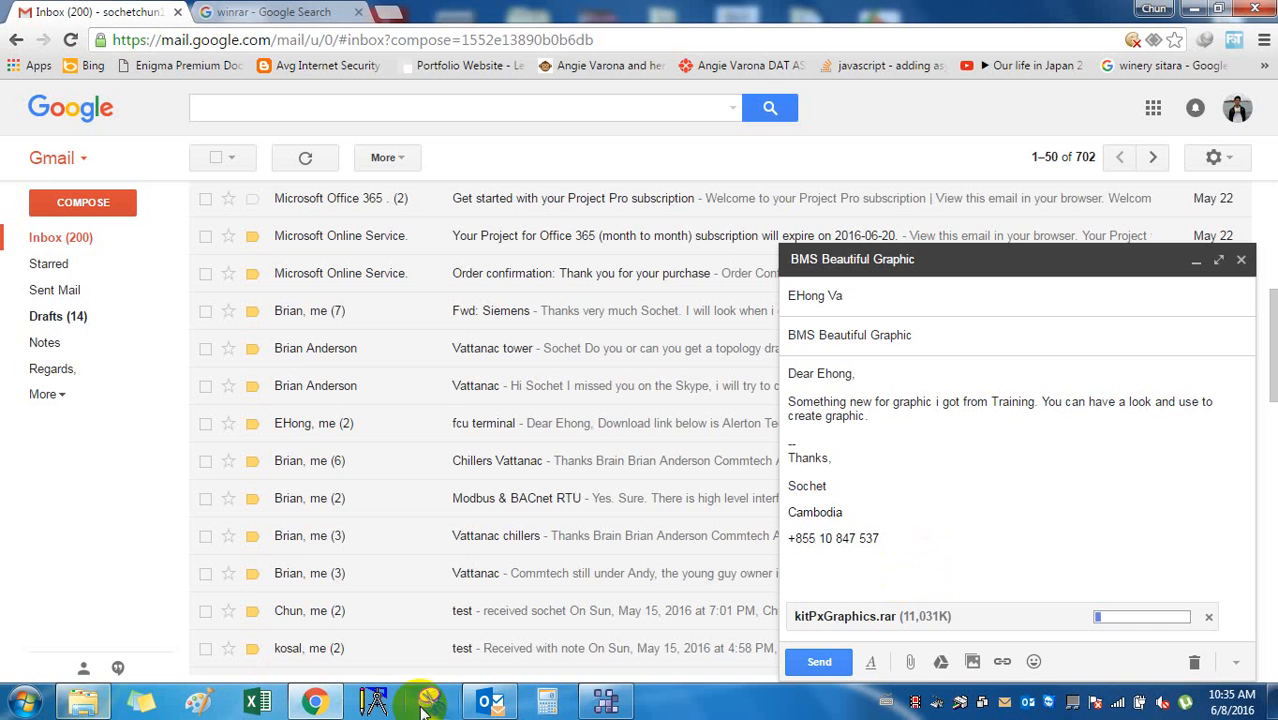
View the WEBPro-AX AHU2 graphic during the upload, then return to Gmail and the Outlook inbox.
{"action": "left_click", "coordinate": [625, 702]}
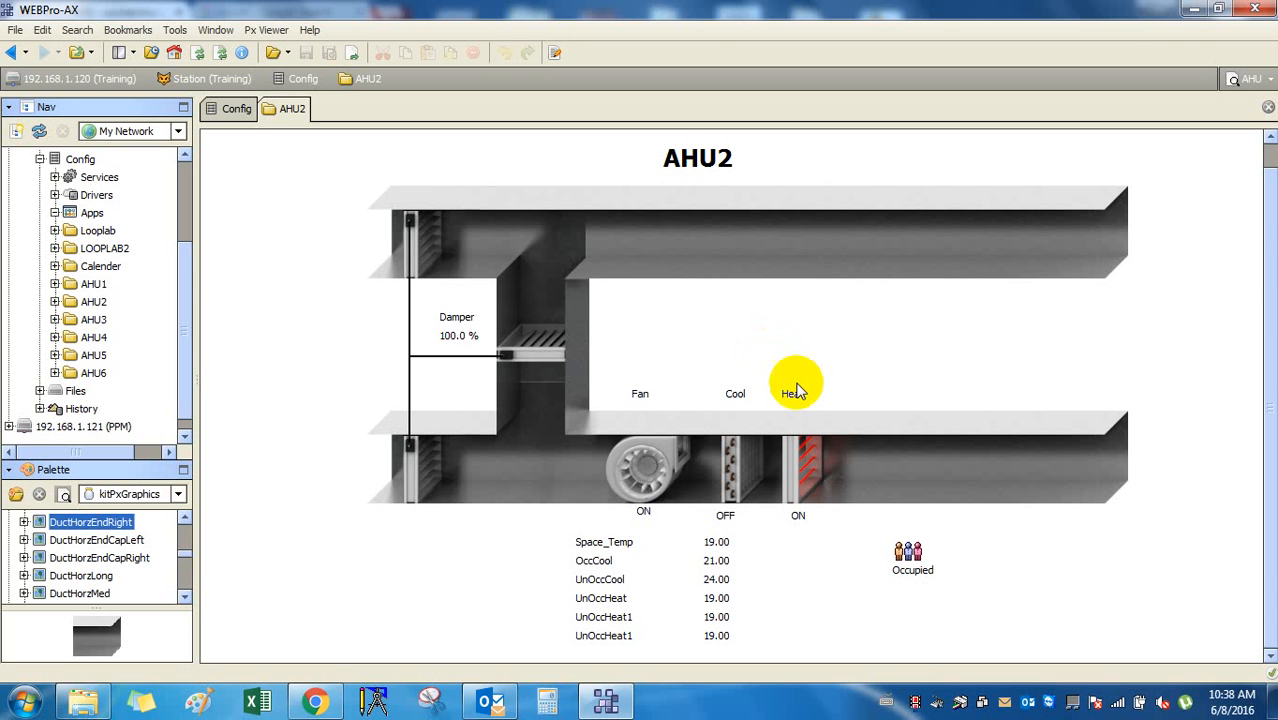
{"action": "left_click", "coordinate": [317, 700]}
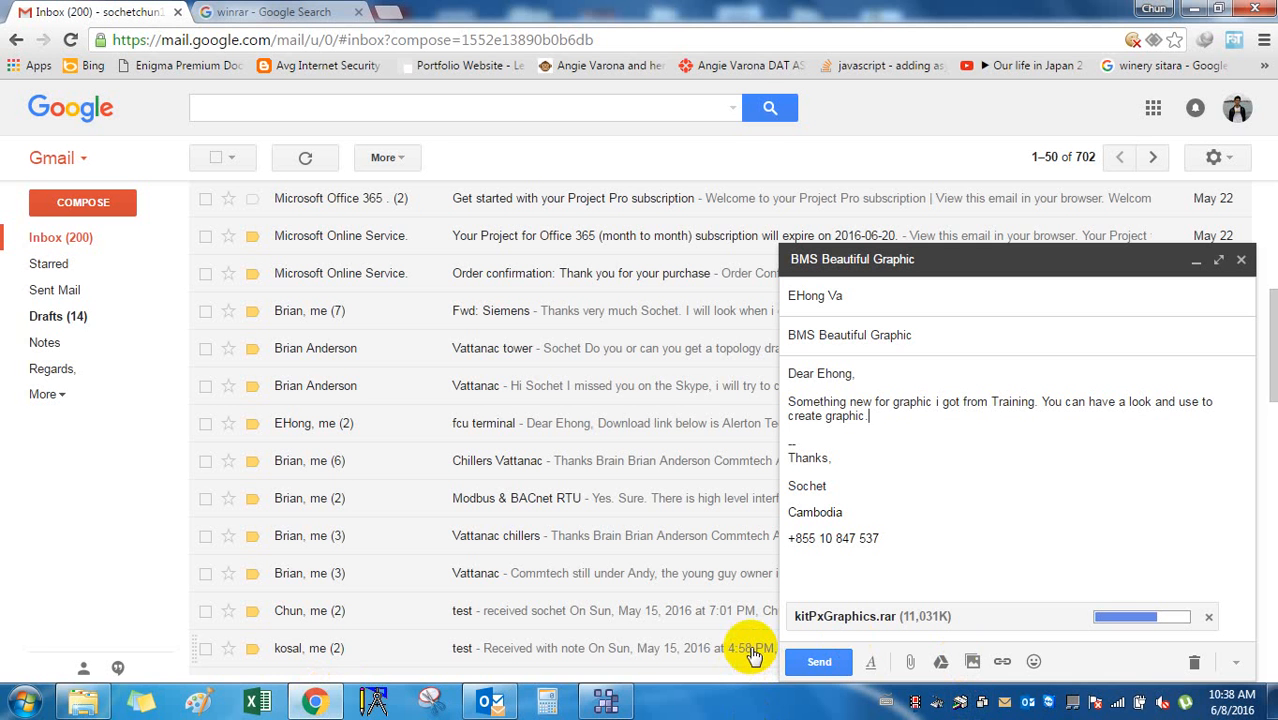
{"action": "left_click", "coordinate": [488, 700]}
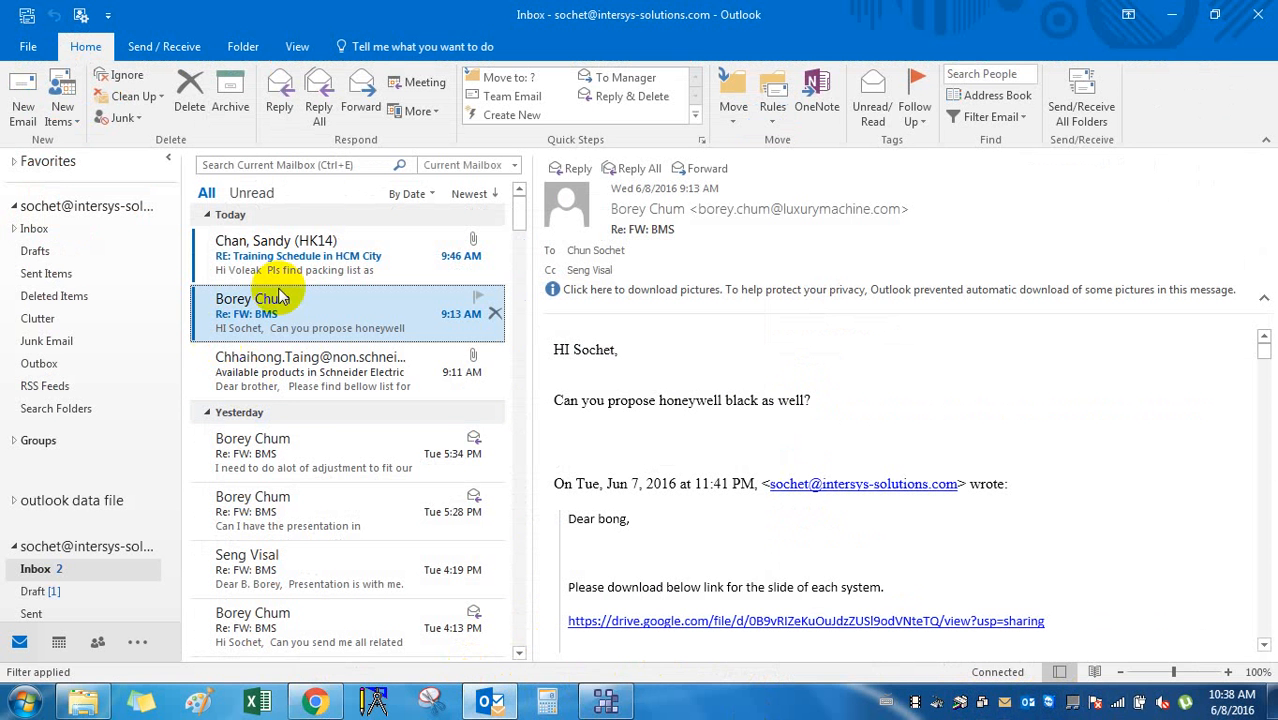
Open EI39 - PACKING LIST.PDF from the training schedule email, scroll through its table, and close it.
{"action": "left_click", "coordinate": [335, 250]}
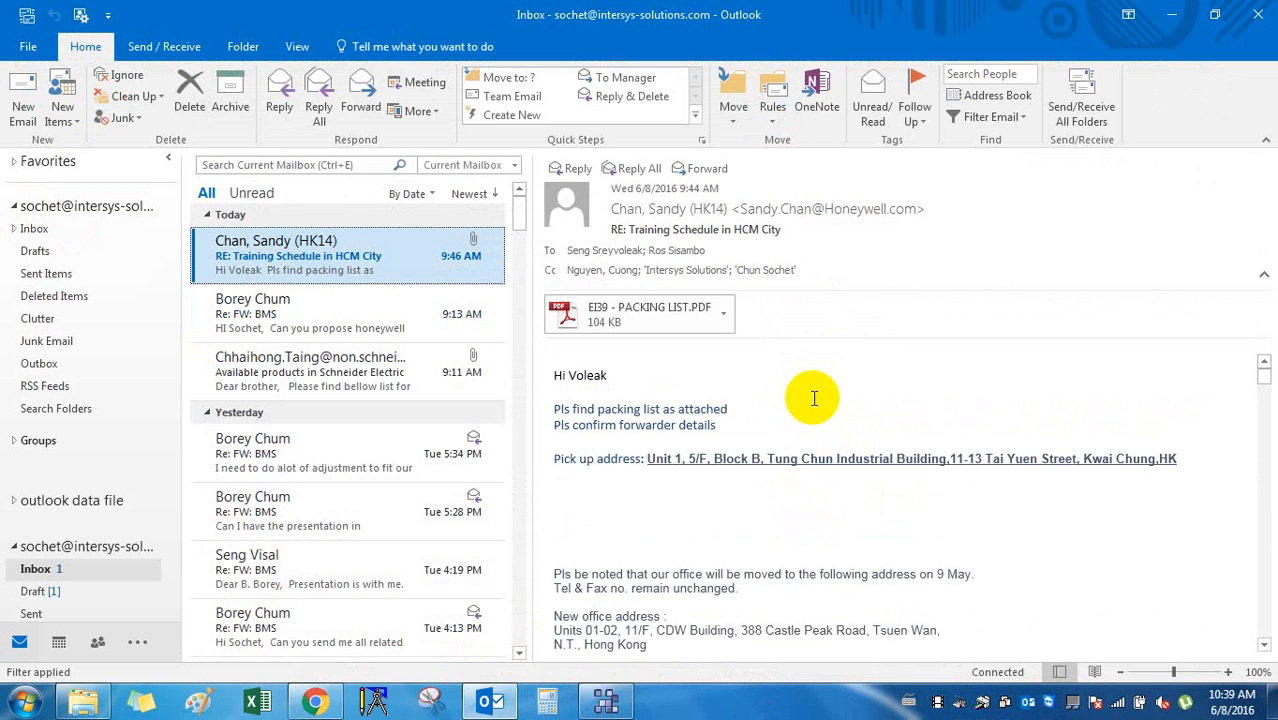
{"action": "left_click", "coordinate": [648, 320]}
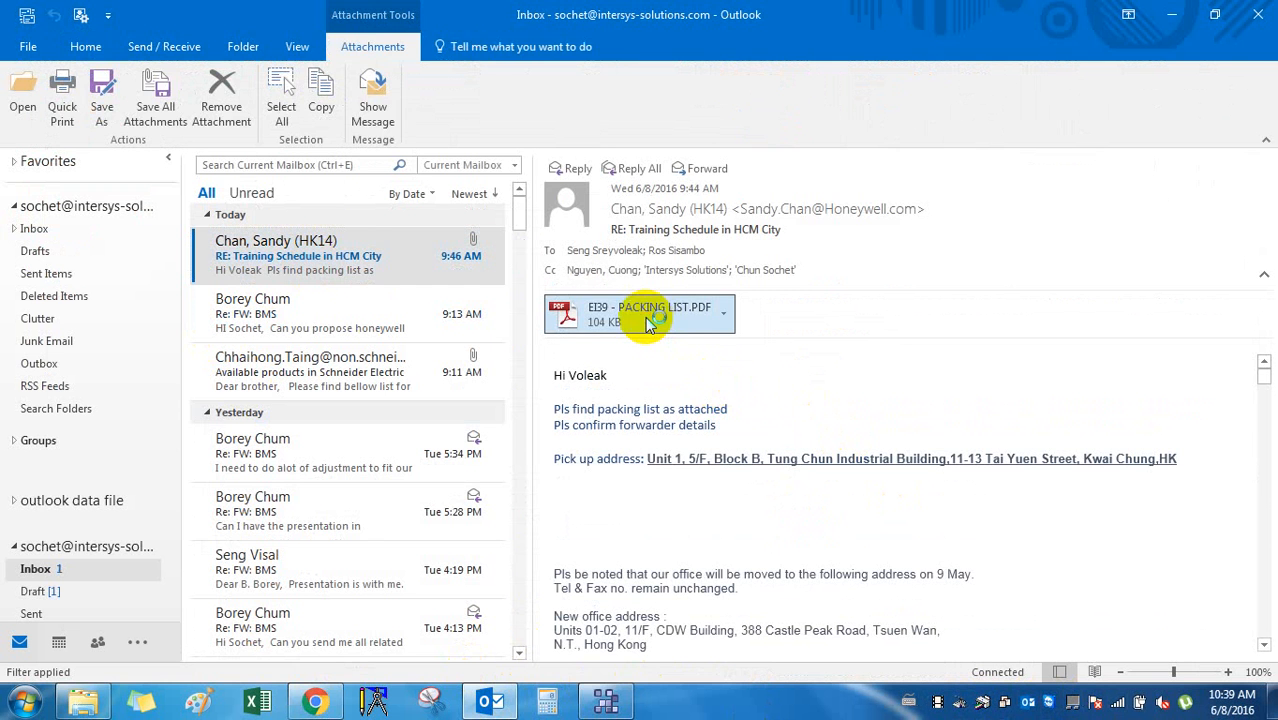
{"action": "scroll", "coordinate": [660, 335], "scroll_direction": "down", "scroll_amount": 2}
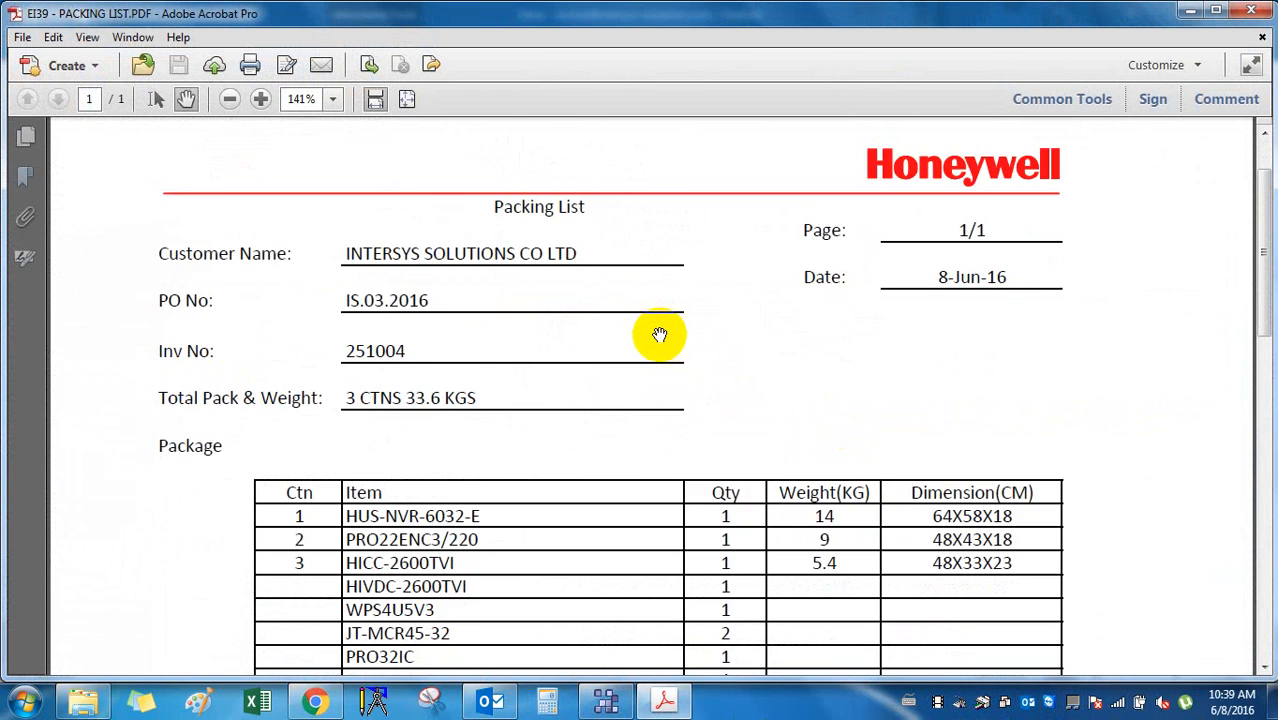
{"action": "scroll", "coordinate": [660, 335], "scroll_direction": "down", "scroll_amount": 3}
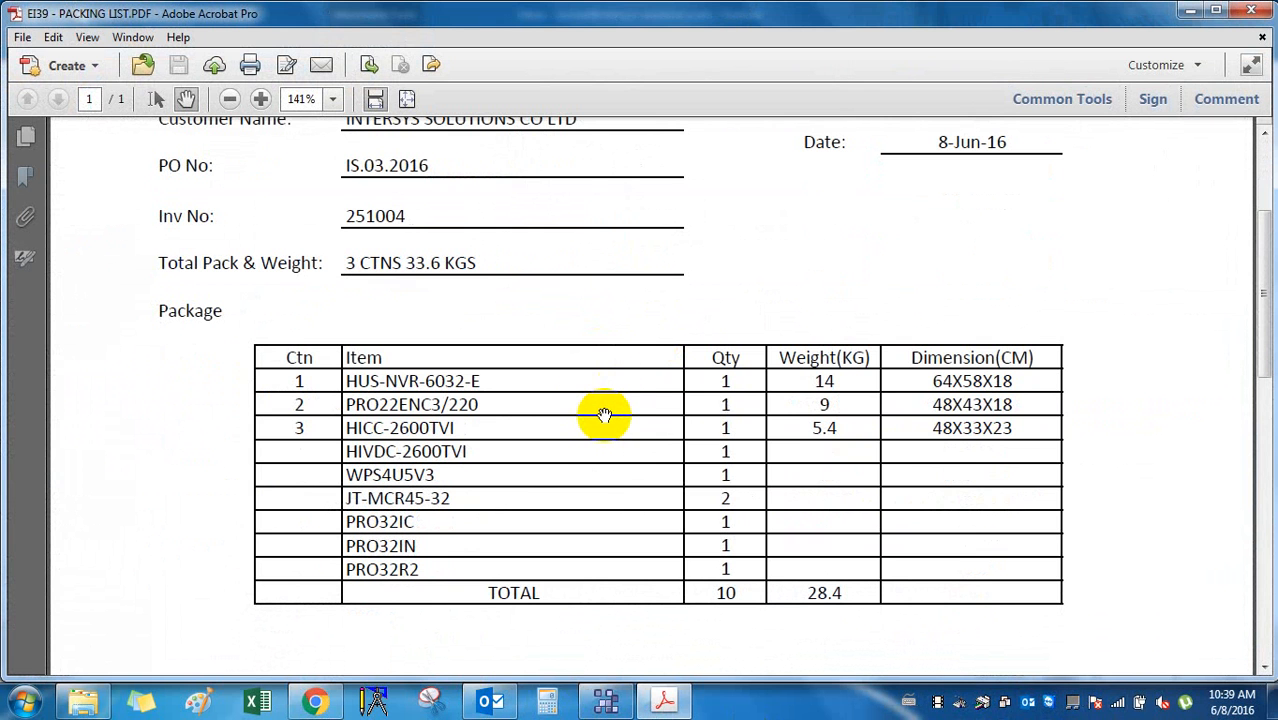
{"action": "scroll", "coordinate": [604, 416], "scroll_direction": "down", "scroll_amount": 7}
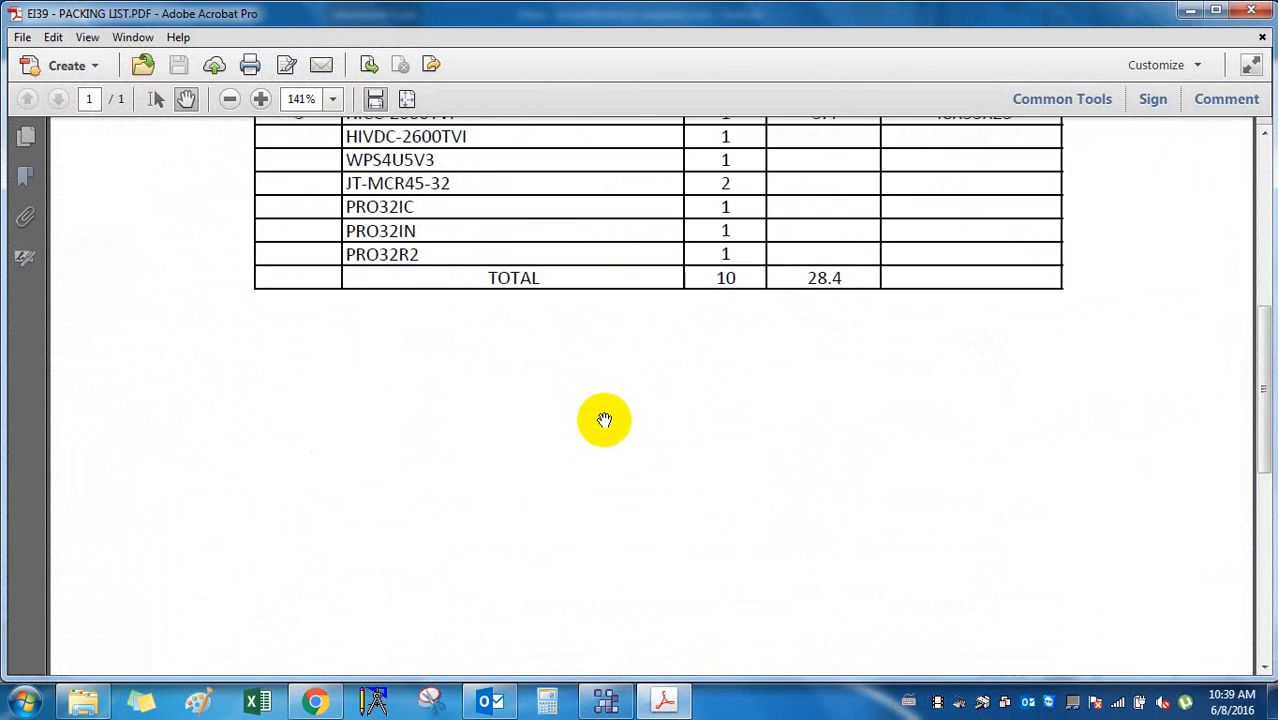
{"action": "scroll", "coordinate": [604, 420], "scroll_direction": "down", "scroll_amount": 10}
{"action": "scroll", "coordinate": [603, 421], "scroll_direction": "up", "scroll_amount": 7}
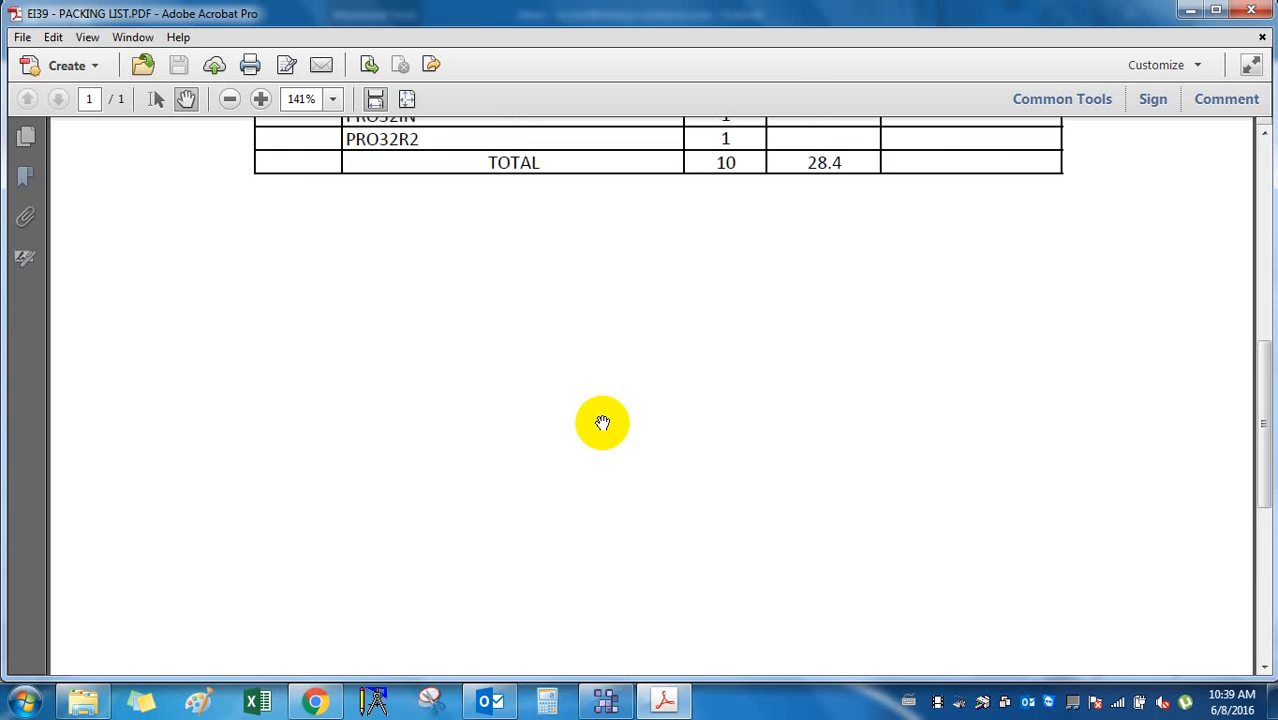
{"action": "scroll", "coordinate": [602, 422], "scroll_direction": "up", "scroll_amount": 10}
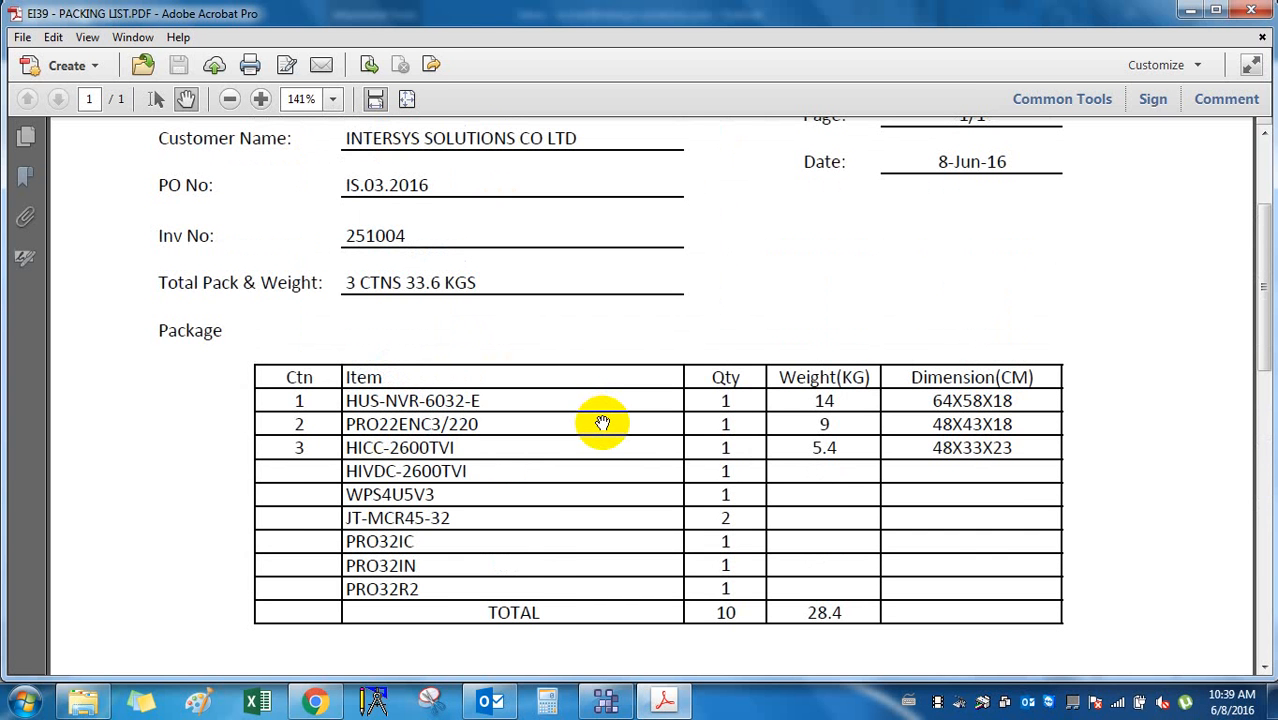
{"action": "scroll", "coordinate": [602, 422], "scroll_direction": "up", "scroll_amount": 2}
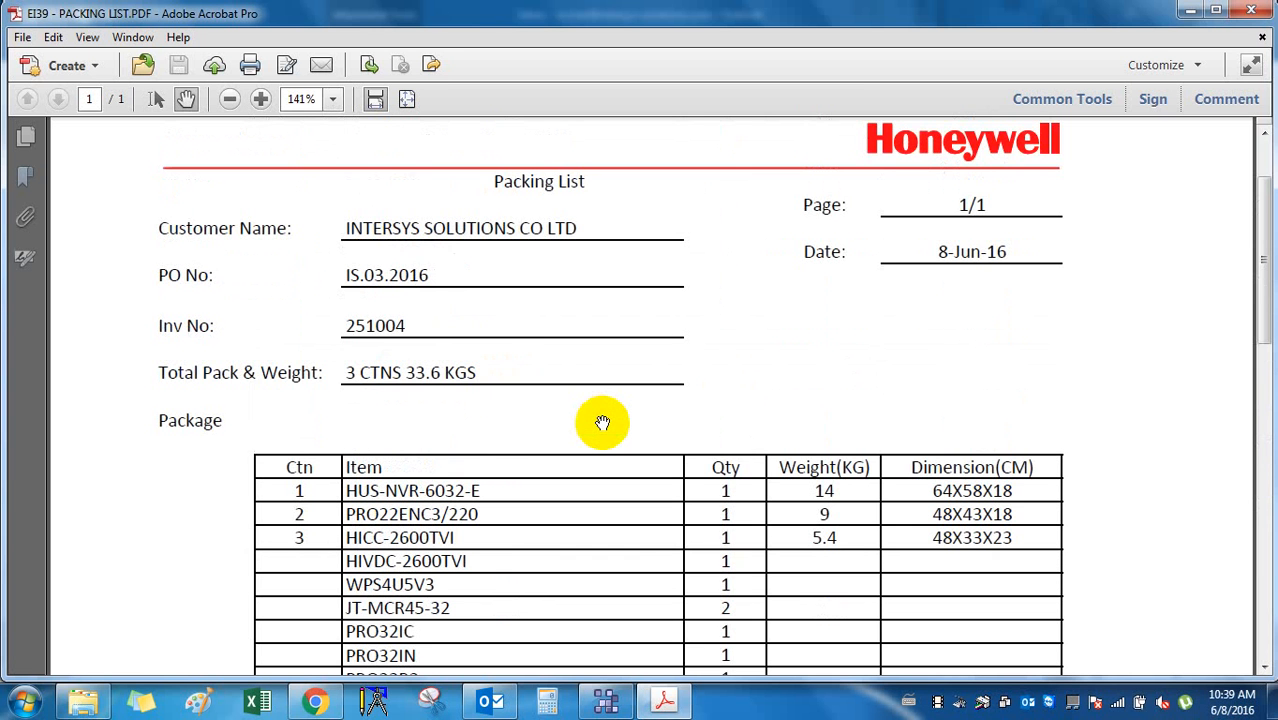
{"action": "scroll", "coordinate": [602, 422], "scroll_direction": "up", "scroll_amount": 3}
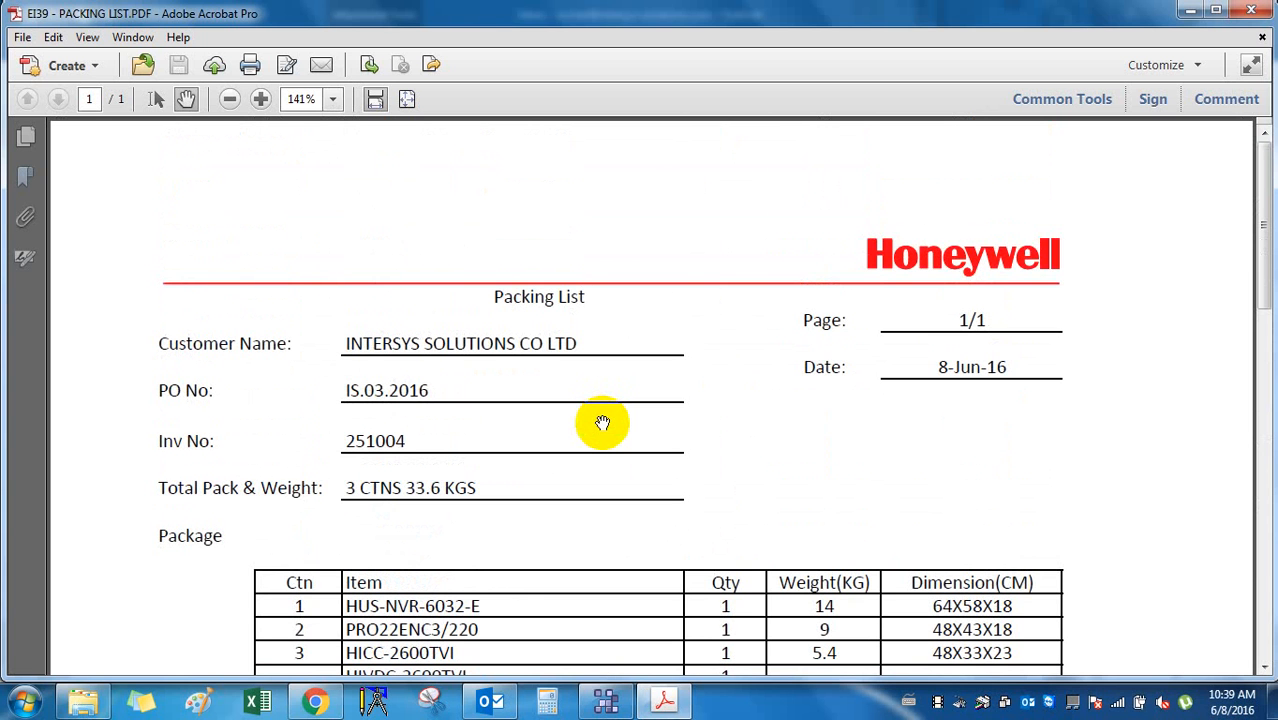
{"action": "left_click", "coordinate": [1262, 37]}
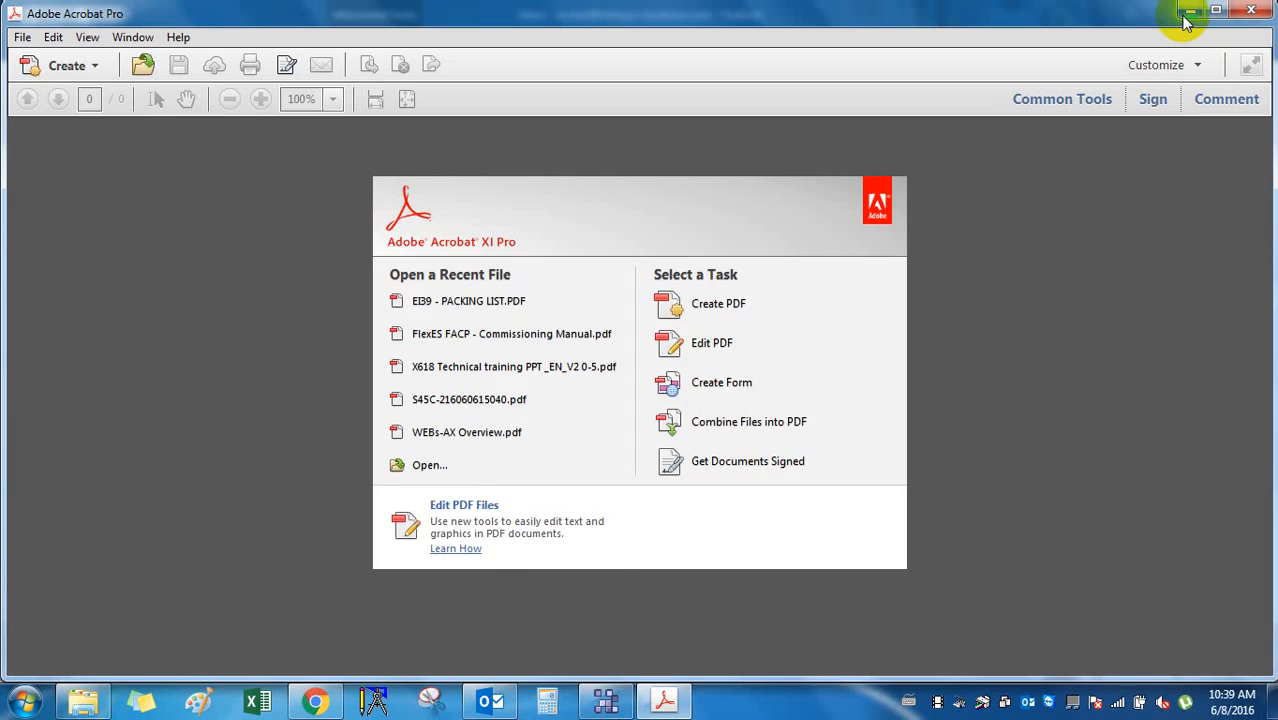
Read the 9:13 AM Re: FW: BMS reply about proposing Honeywell black, briefly checking WEBPro-AX.
{"action": "left_click", "coordinate": [1187, 14]}
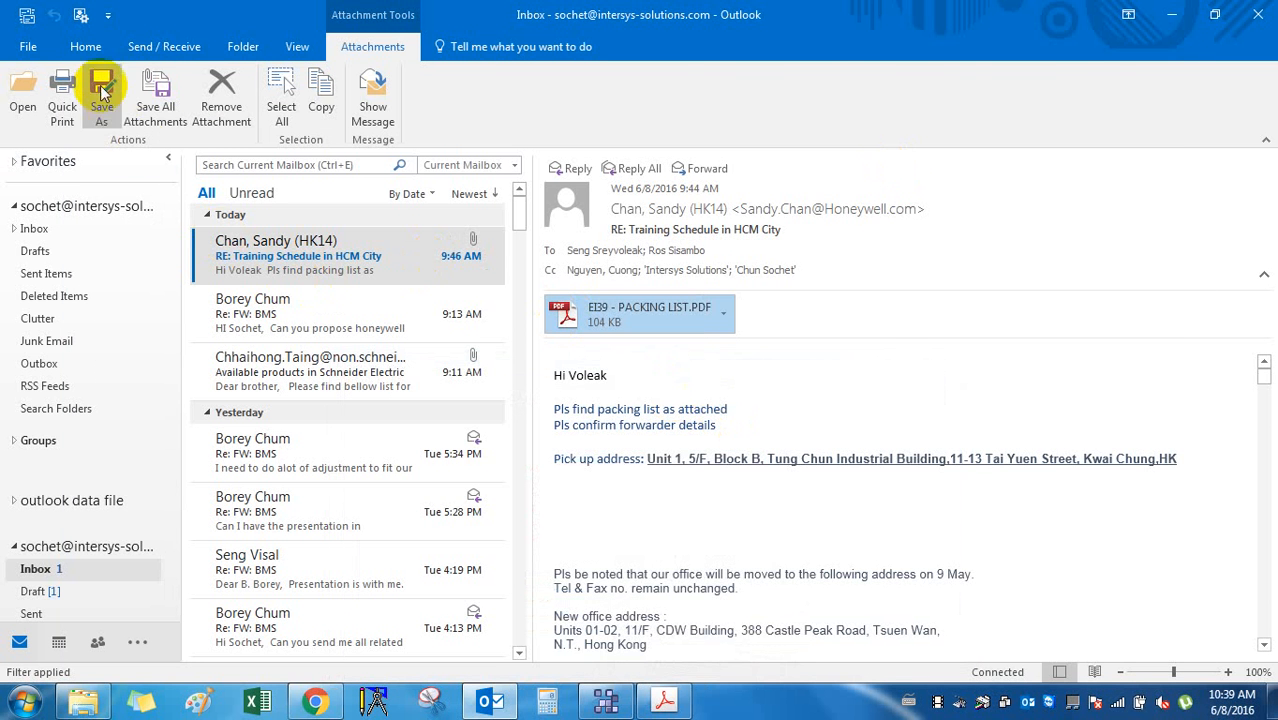
{"action": "left_click", "coordinate": [568, 390]}
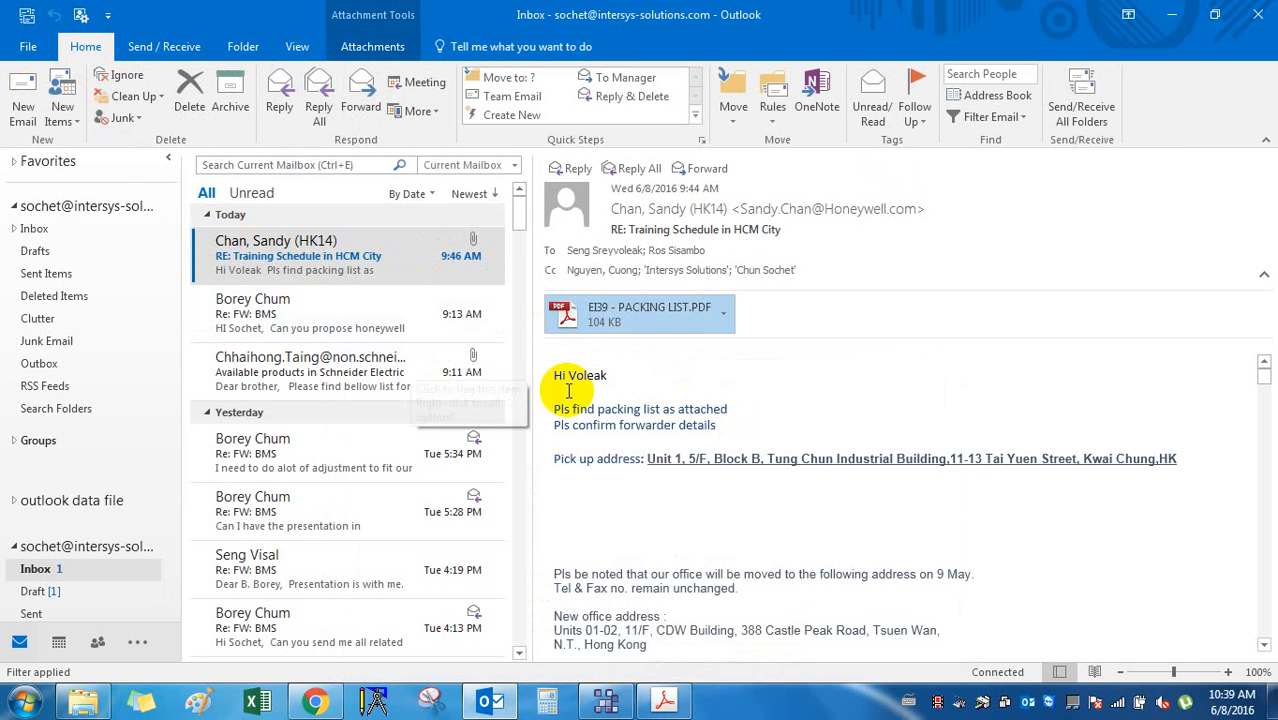
{"action": "left_click", "coordinate": [333, 326]}
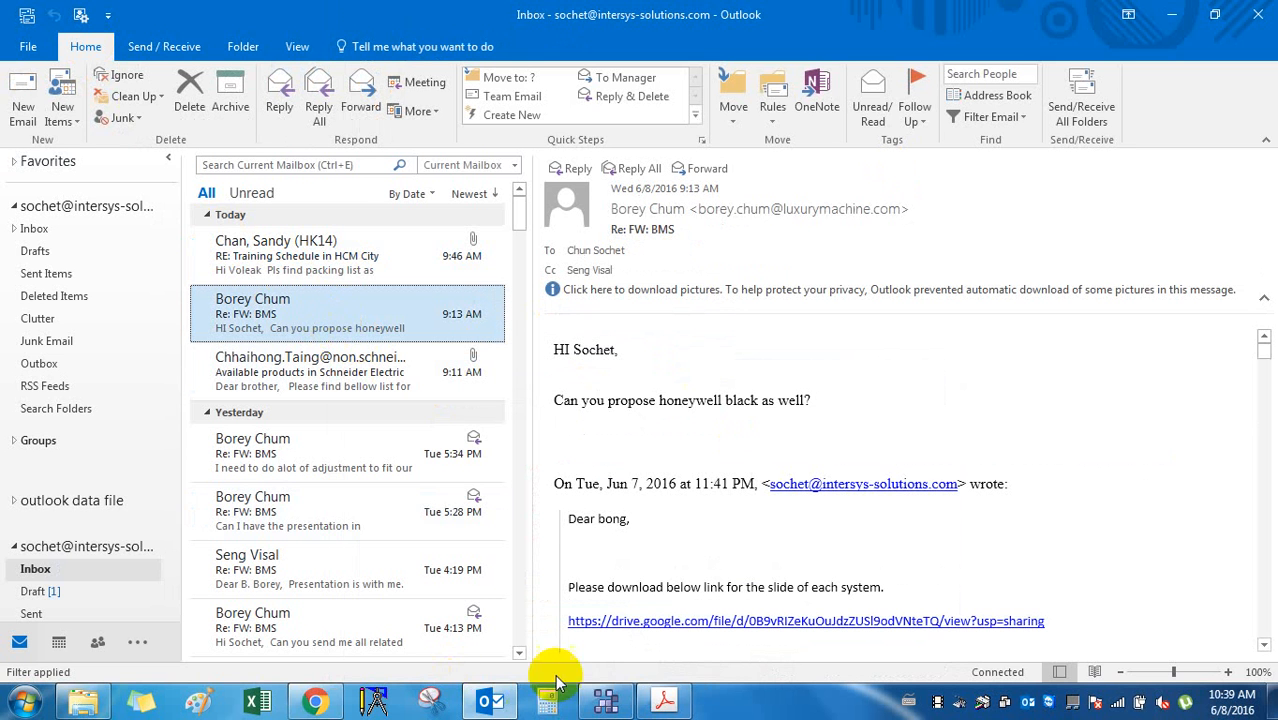
{"action": "left_click", "coordinate": [605, 700]}
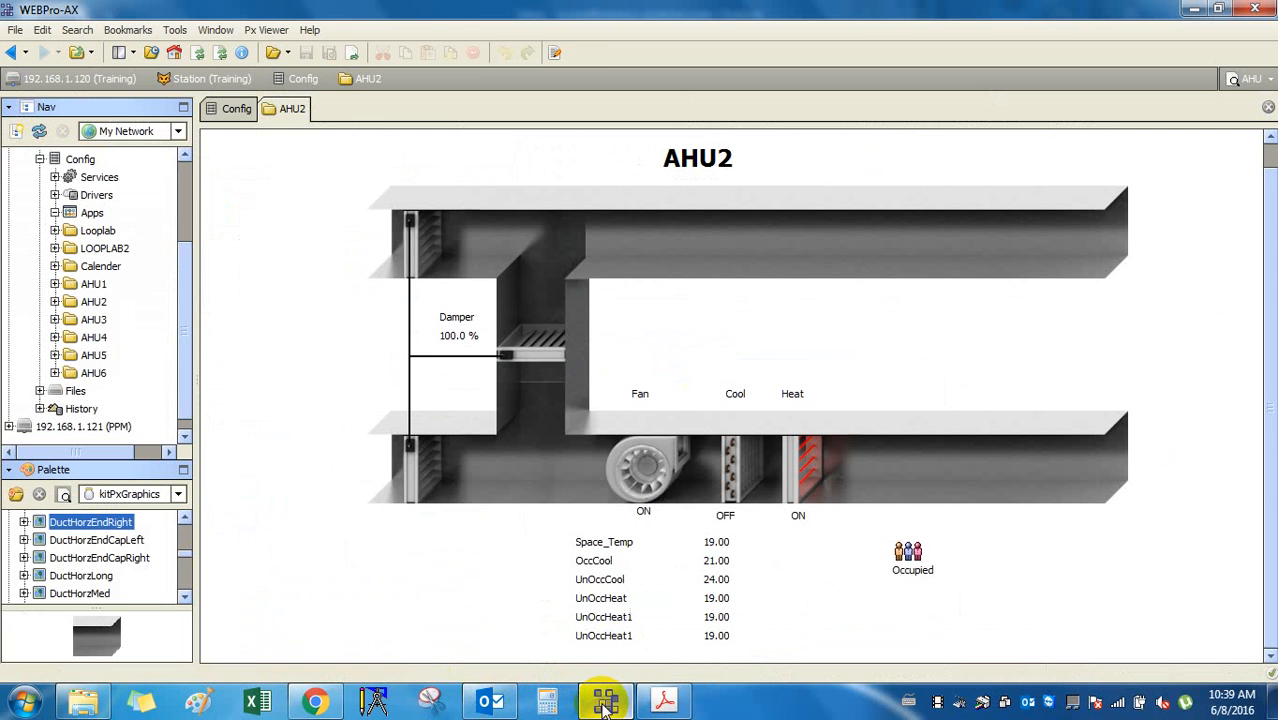
{"action": "left_click", "coordinate": [605, 700]}
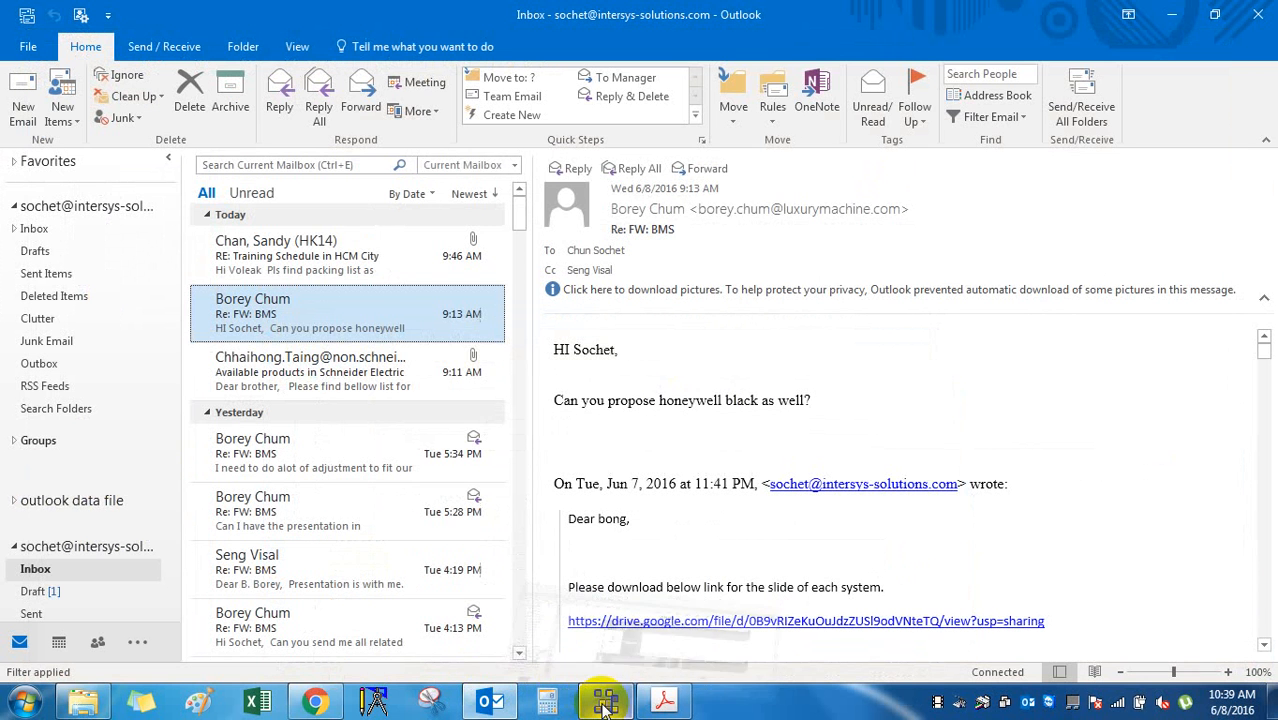
{"action": "left_click", "coordinate": [866, 391]}
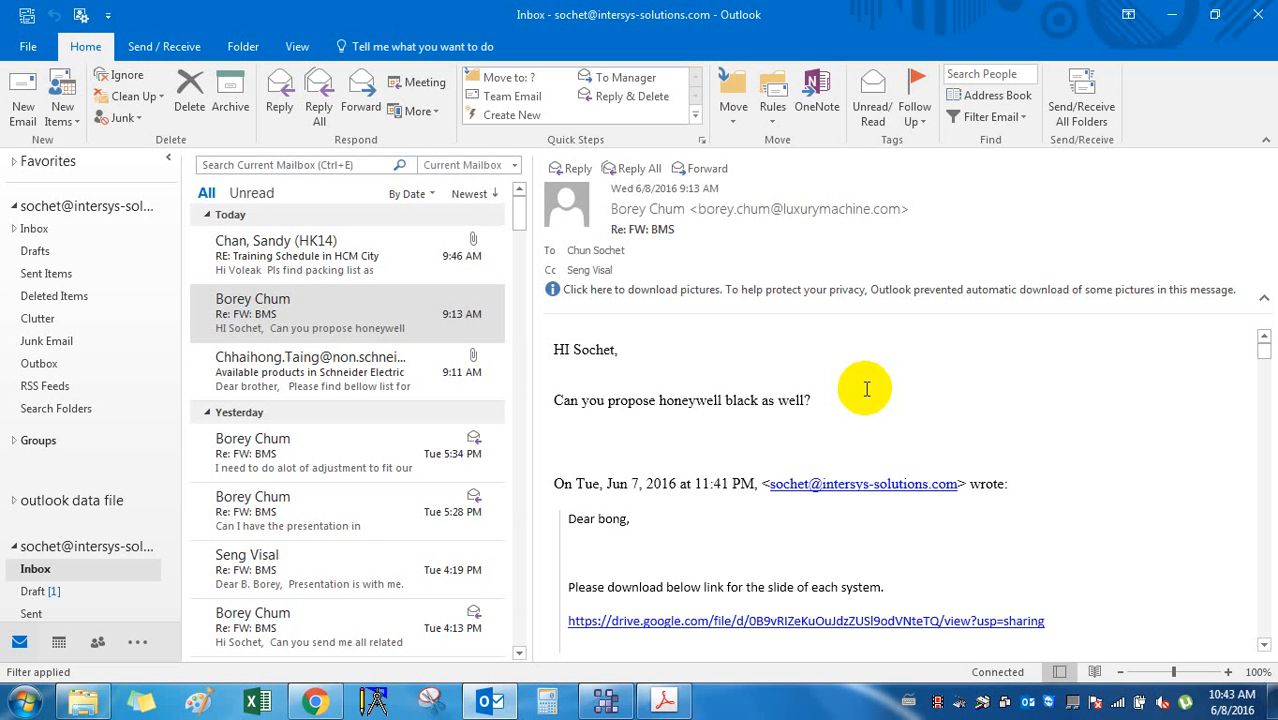
{"action": "left_click", "coordinate": [1170, 20]}
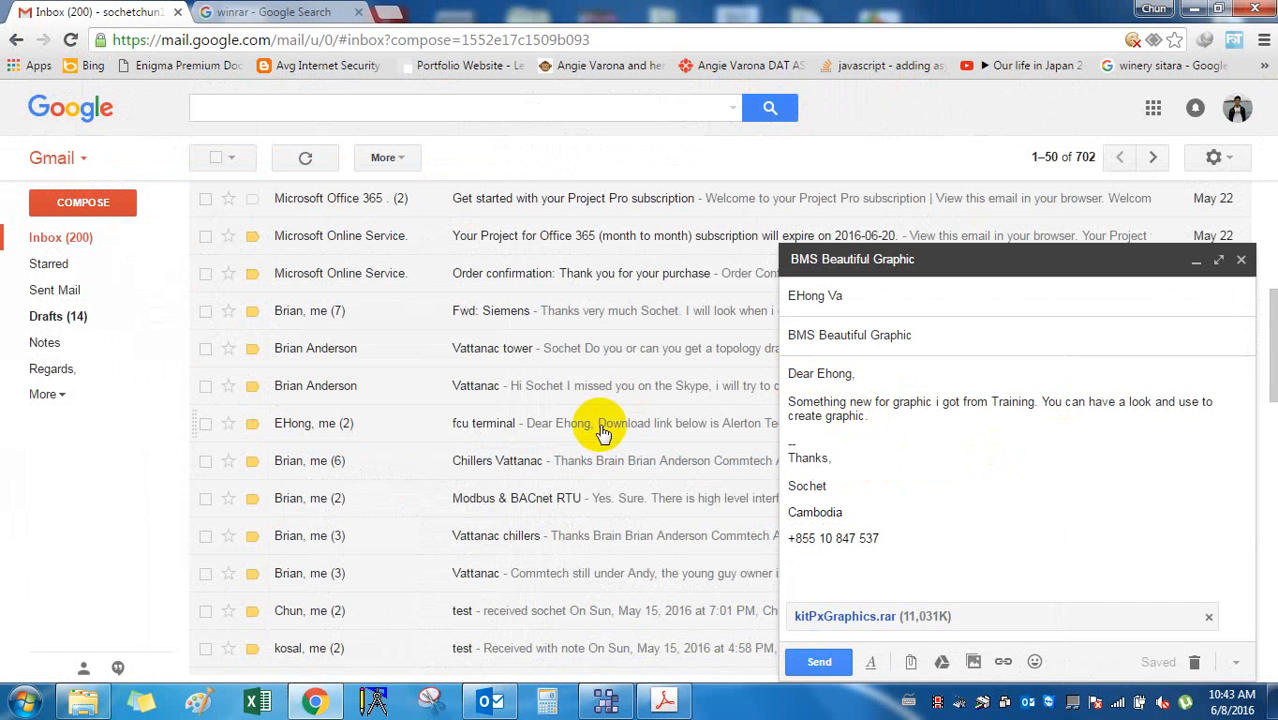
Send the BMS Beautiful Graphic email with kitPxGraphics.rar, then bring the Outlook inbox forward.
{"action": "left_click", "coordinate": [819, 661]}
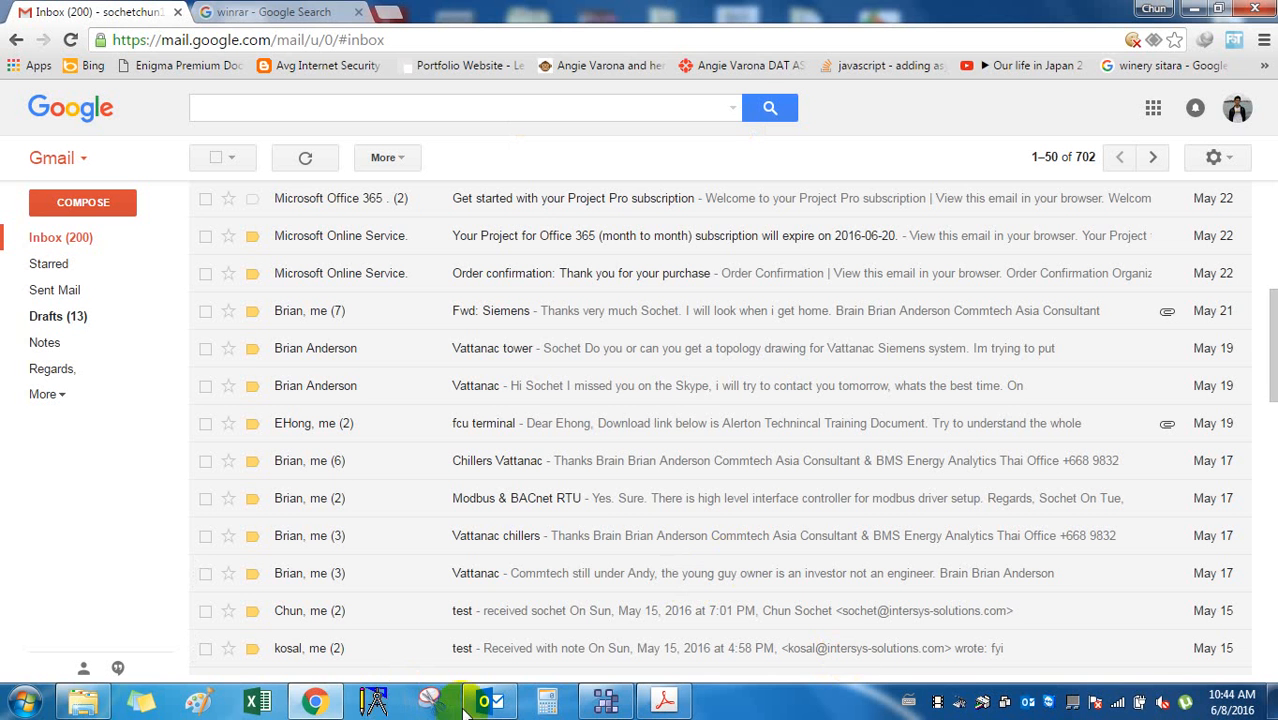
{"action": "mouse_move", "coordinate": [474, 705]}
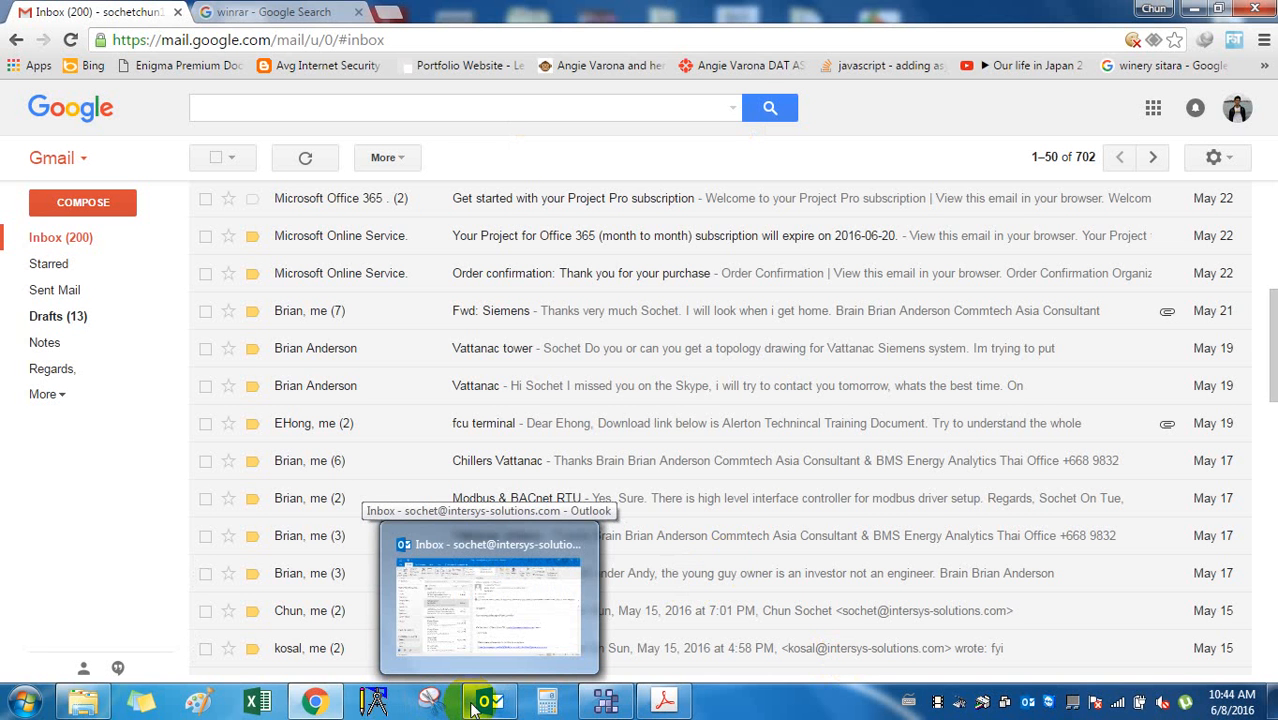
{"action": "left_click", "coordinate": [474, 705]}
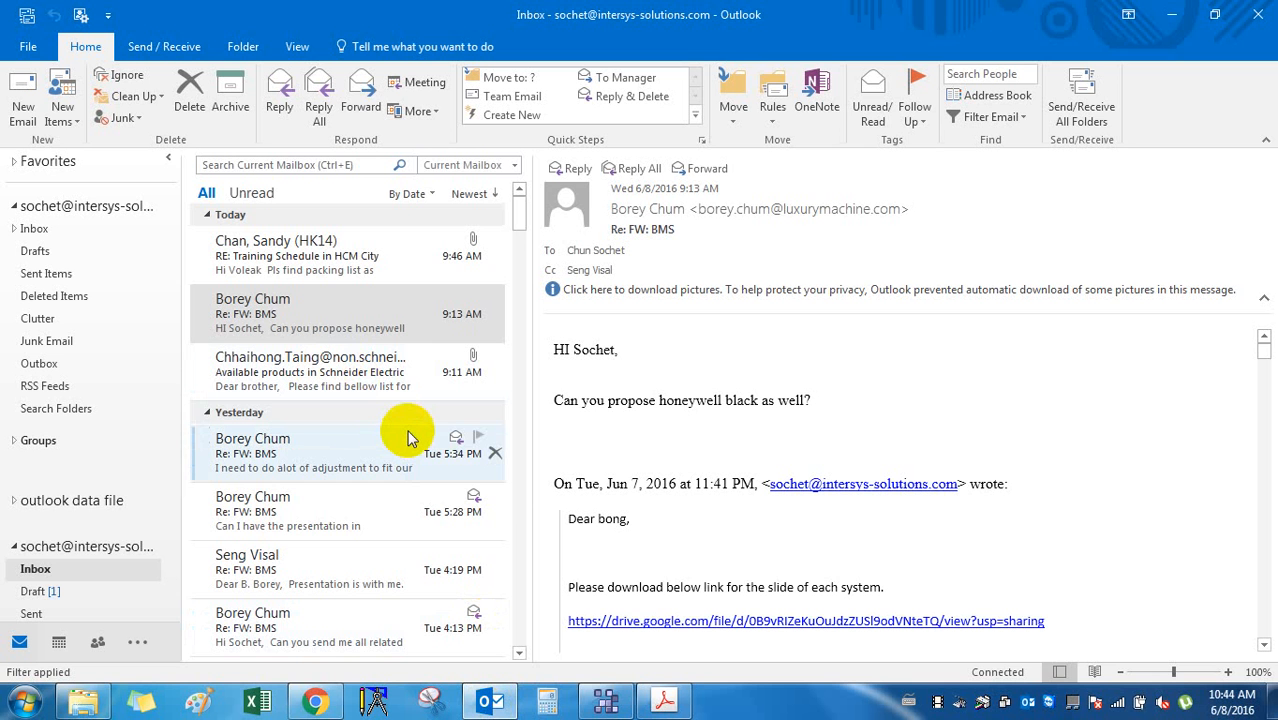
{"action": "scroll", "coordinate": [407, 437], "scroll_direction": "down", "scroll_amount": 2}
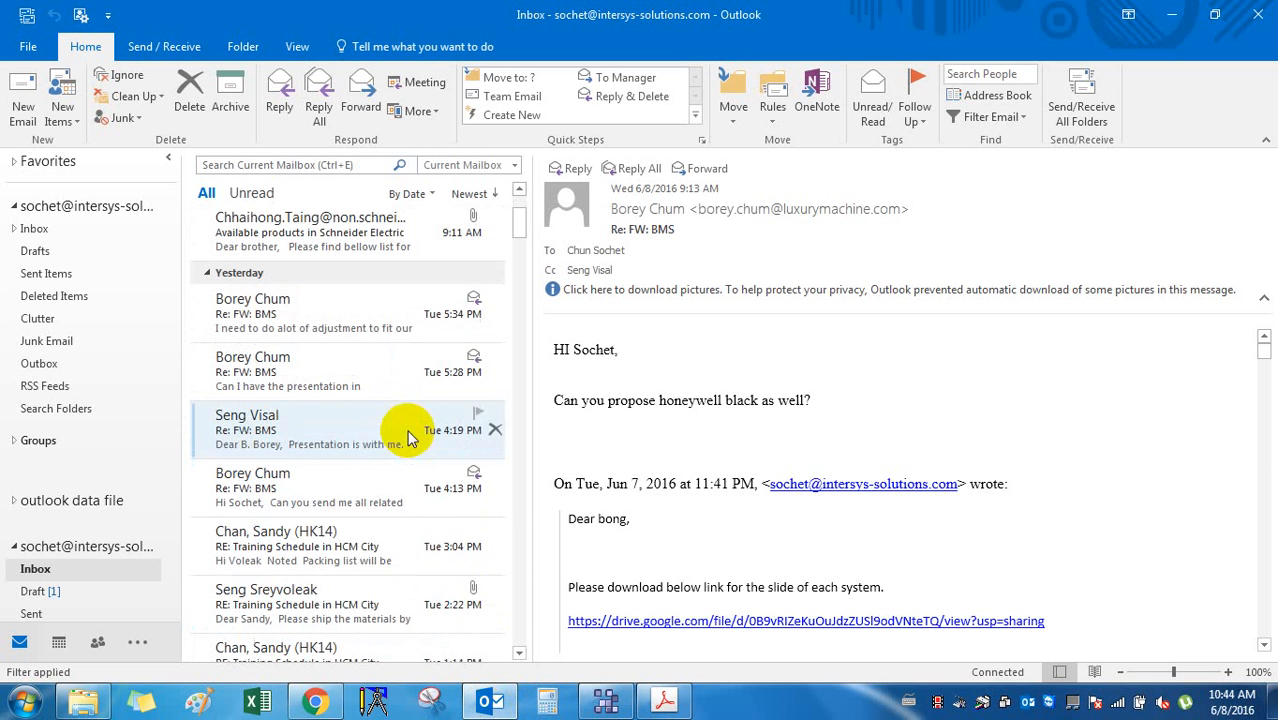
Return to WEBPro-AX's AHU2 graphic and select the Looplab folder in the station tree.
{"action": "left_click", "coordinate": [503, 705]}
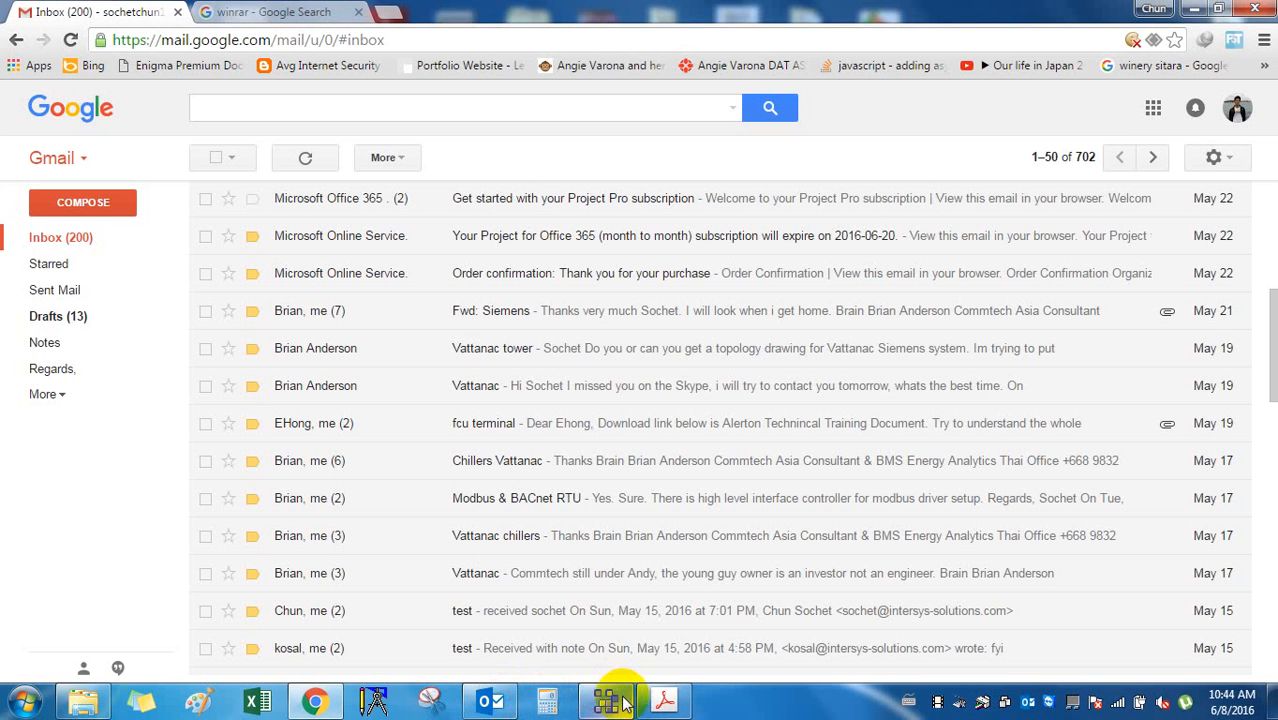
{"action": "left_click", "coordinate": [612, 701]}
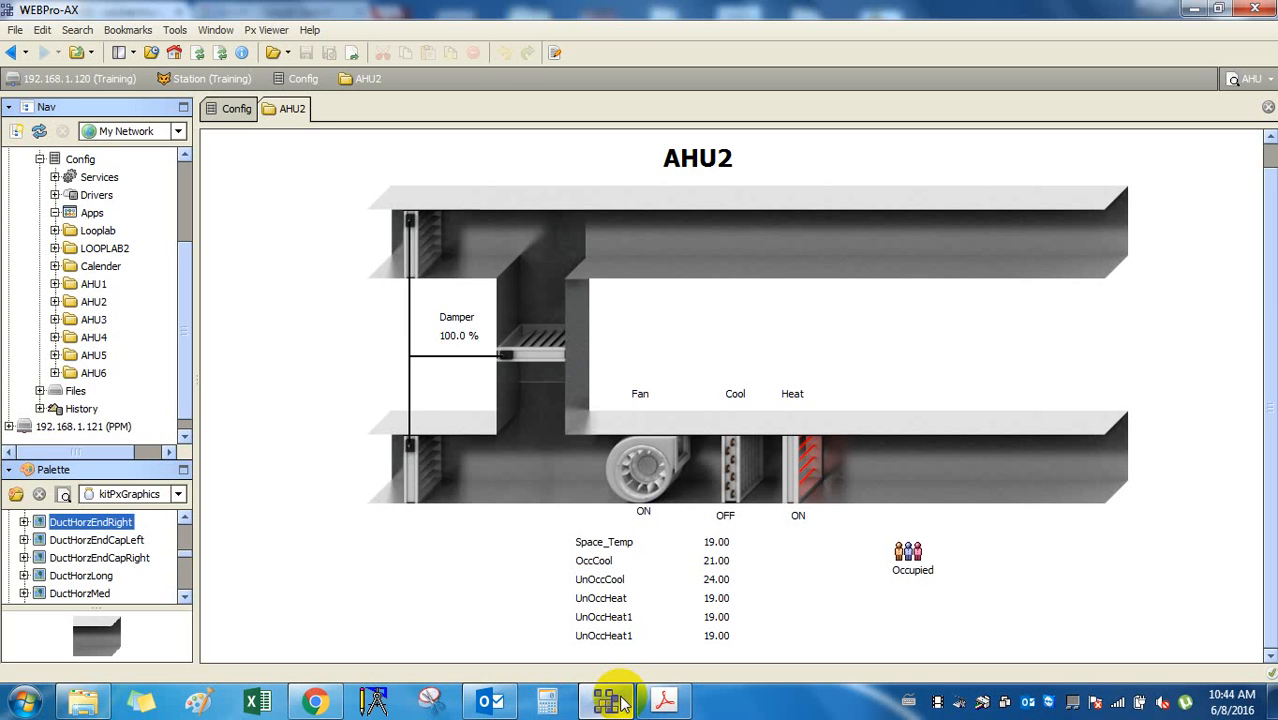
{"action": "left_click", "coordinate": [184, 517]}
{"action": "left_click", "coordinate": [184, 517]}
{"action": "left_click", "coordinate": [184, 517]}
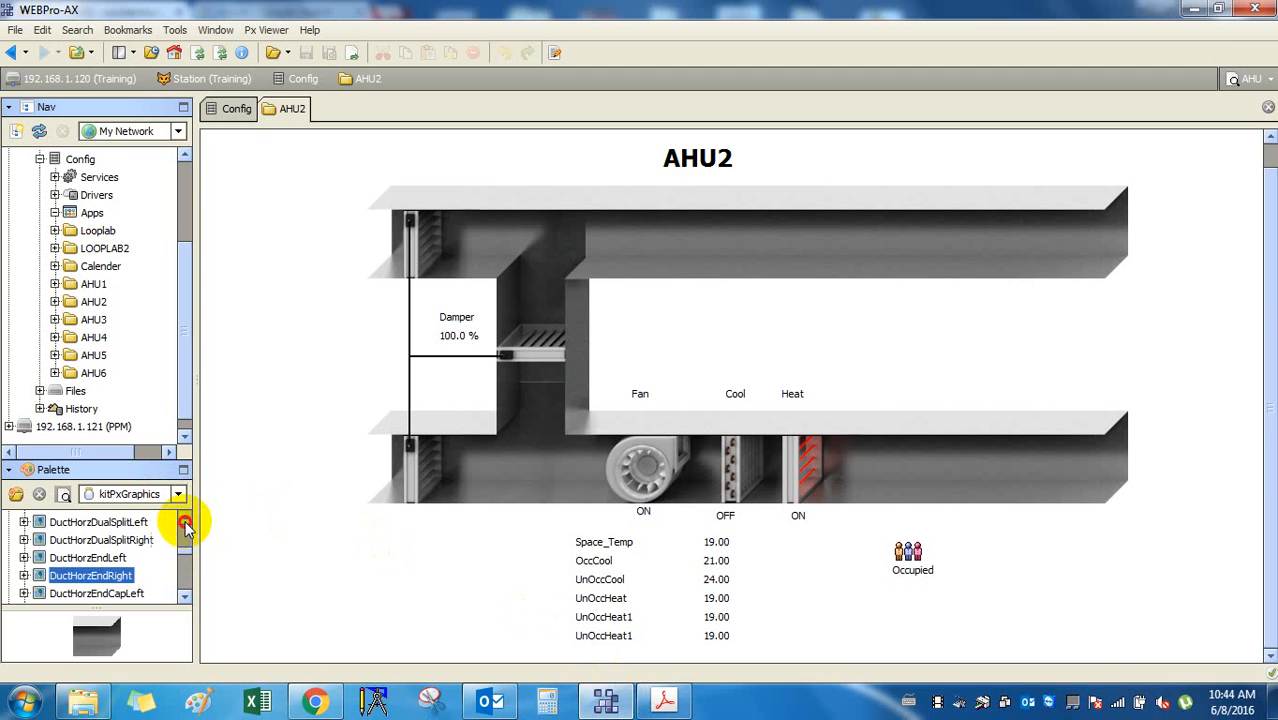
{"action": "scroll", "coordinate": [180, 366], "scroll_direction": "up", "scroll_amount": 1}
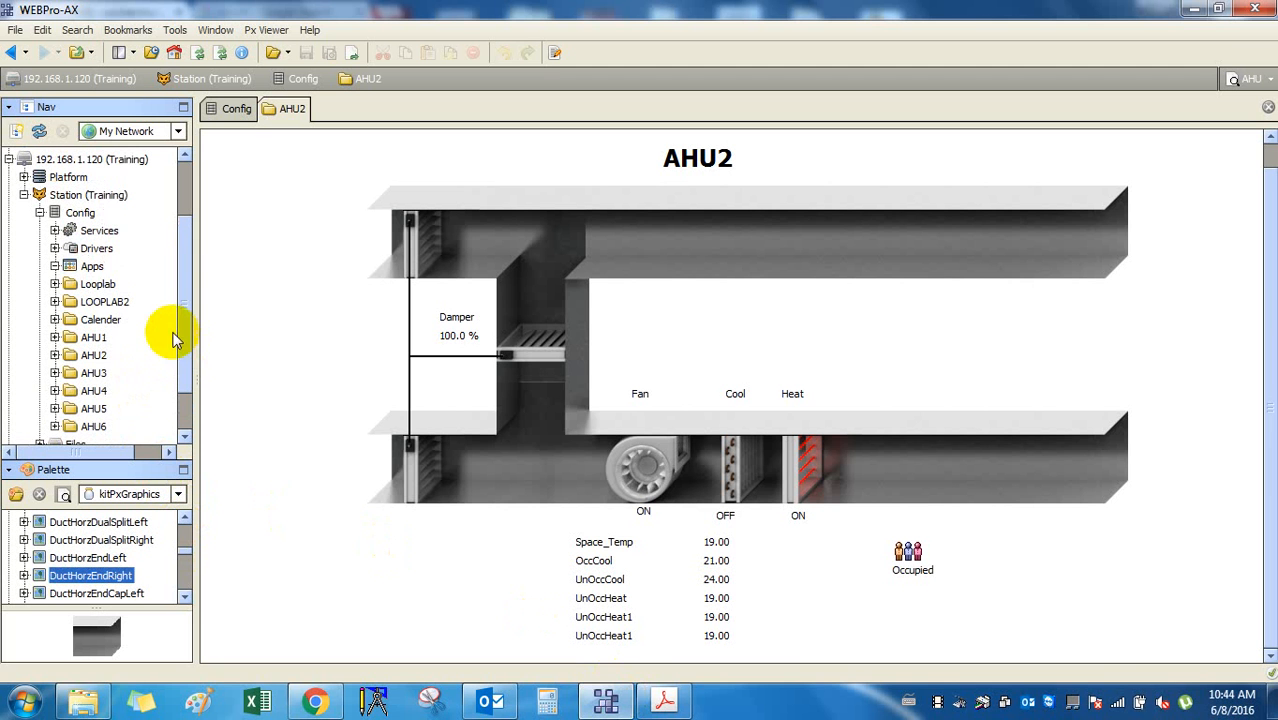
{"action": "left_click", "coordinate": [99, 284]}
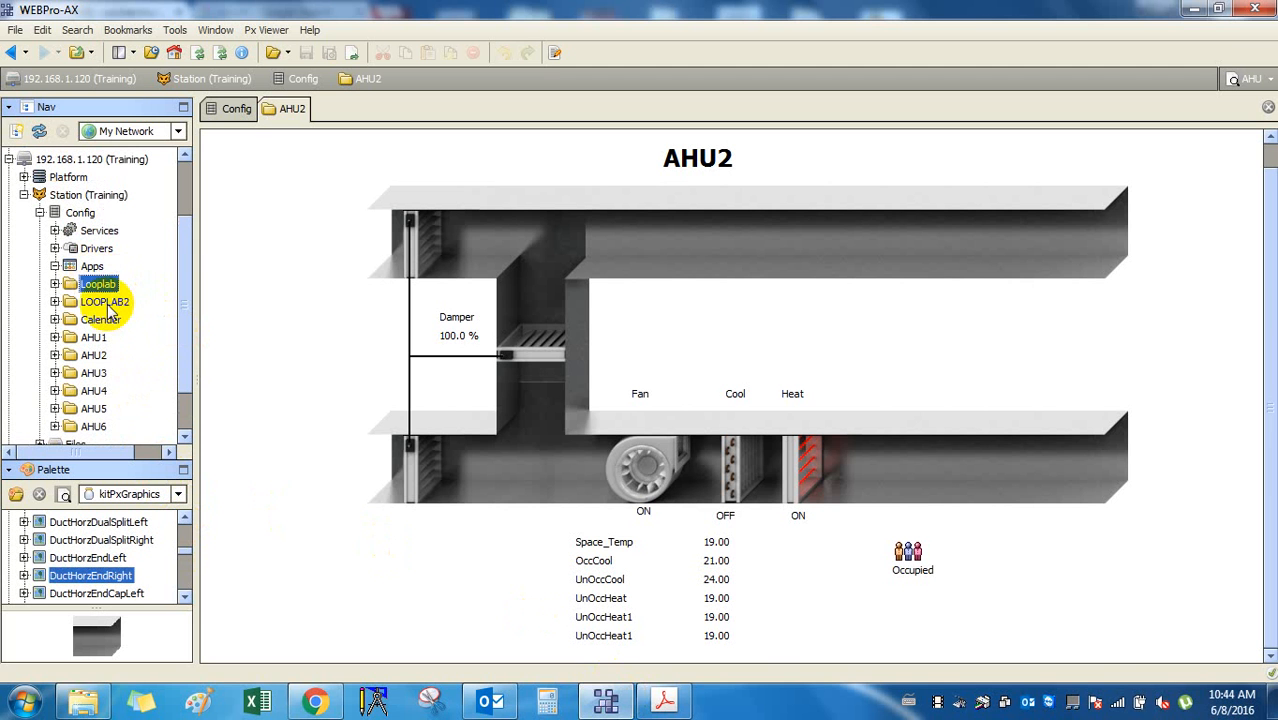
{"action": "double_click", "coordinate": [92, 338]}
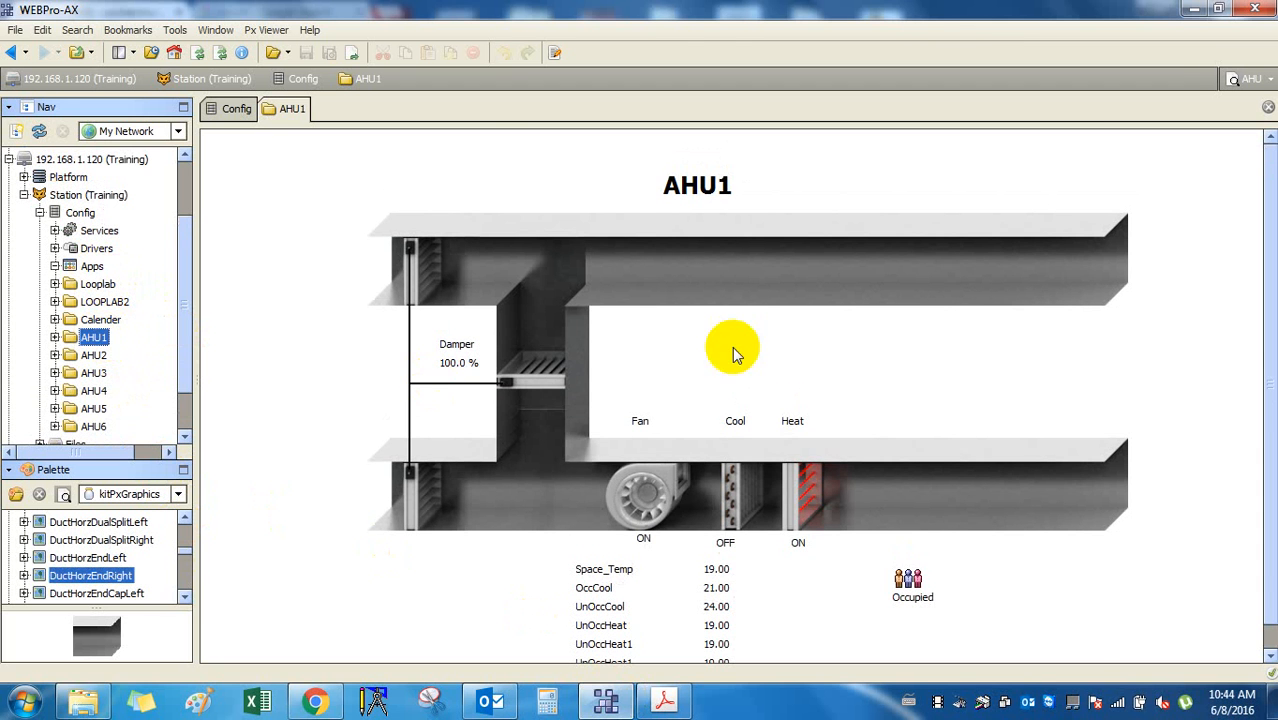
{"action": "left_click", "coordinate": [555, 52]}
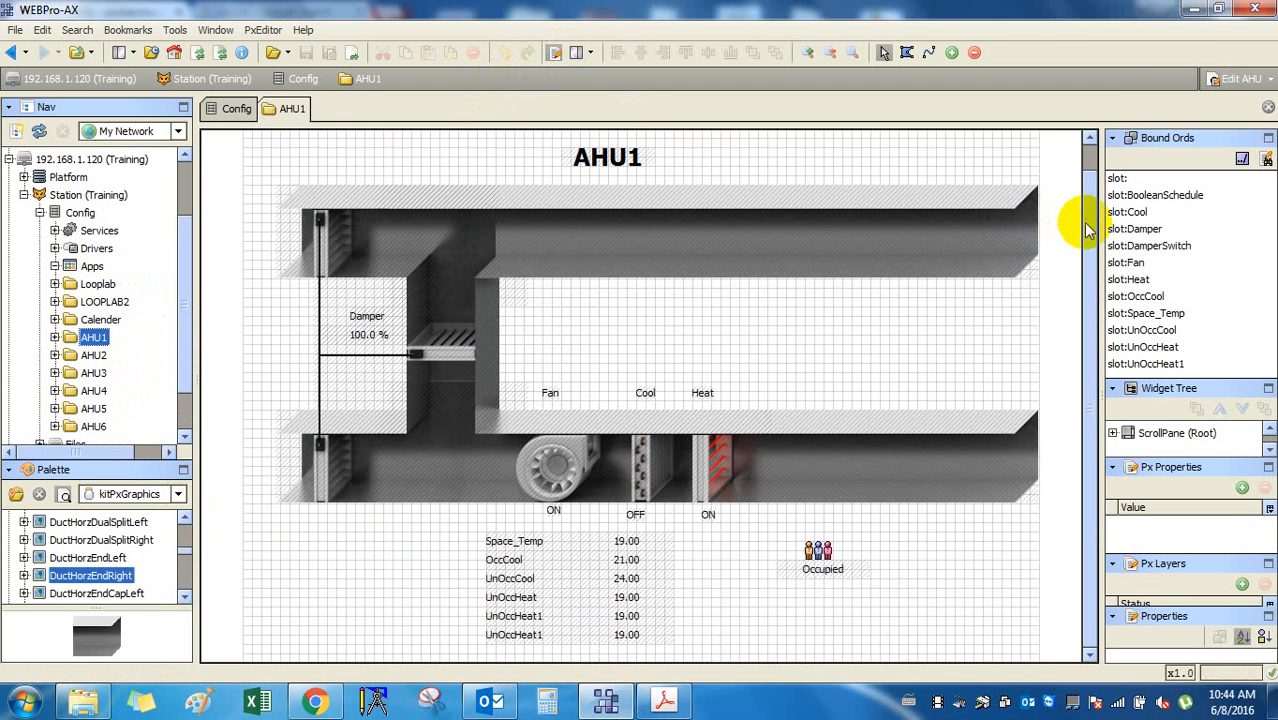
{"action": "left_click", "coordinate": [921, 374]}
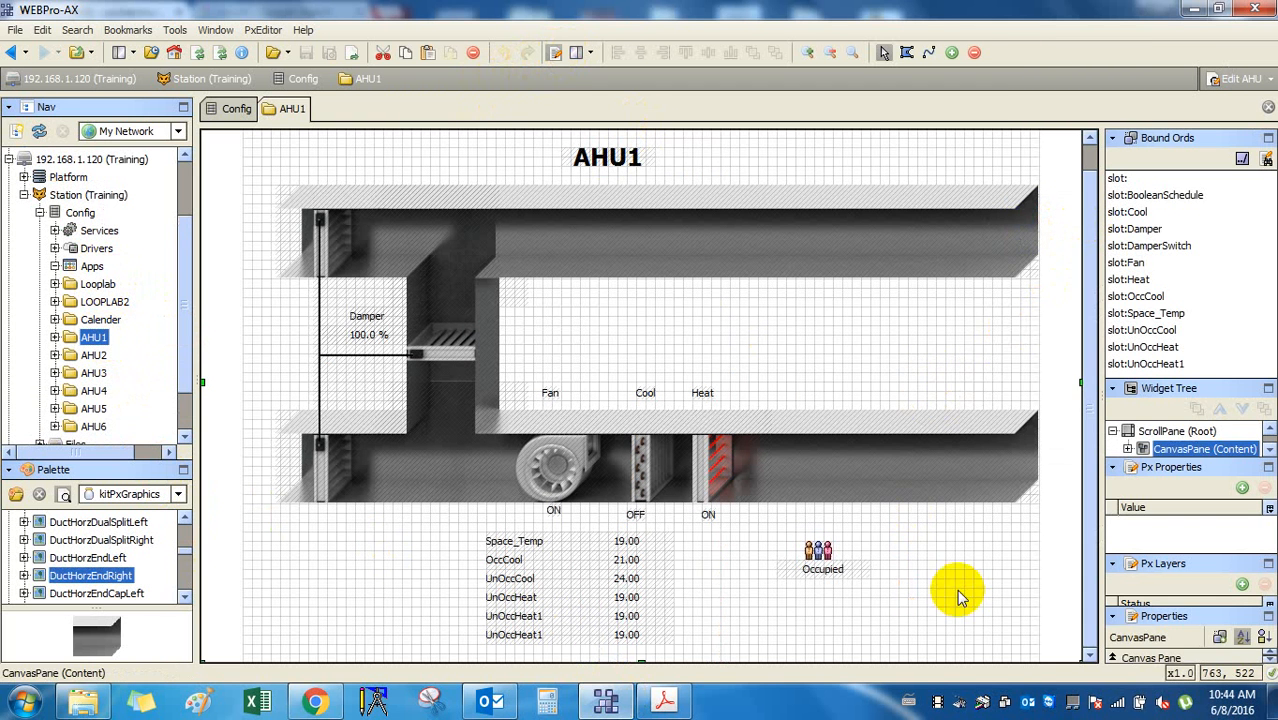
{"action": "left_click", "coordinate": [610, 158]}
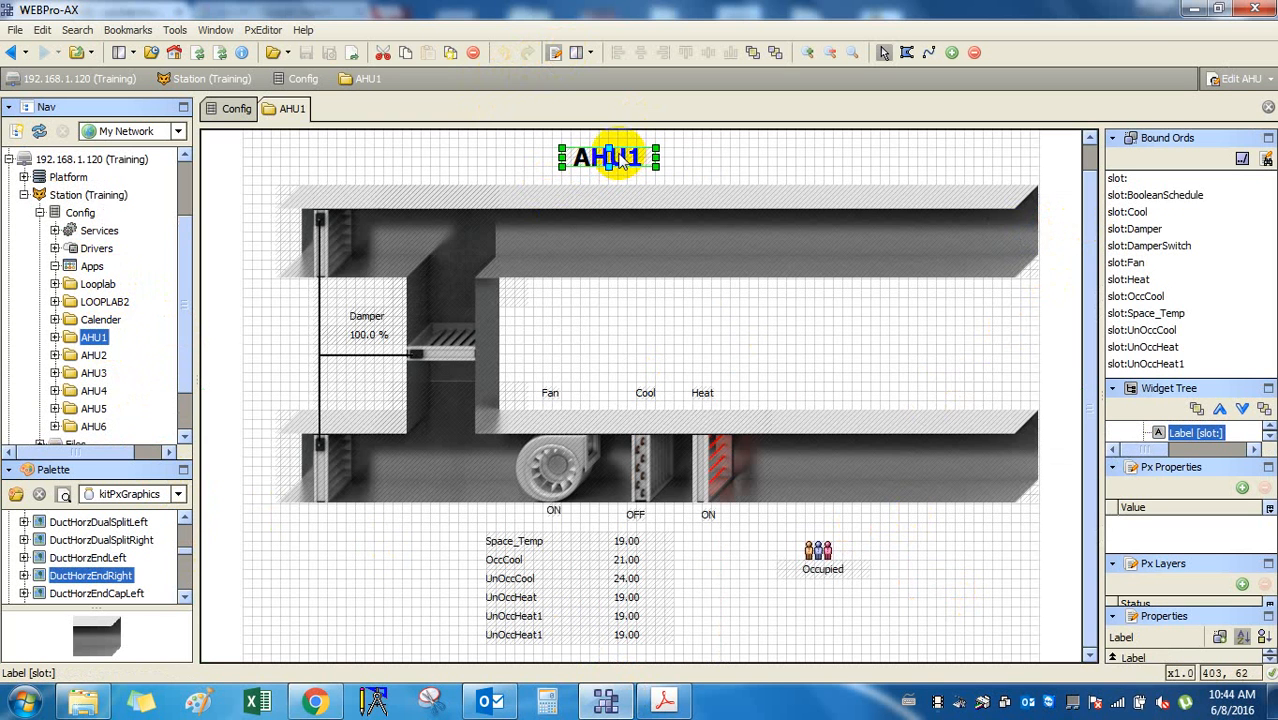
{"action": "left_click", "coordinate": [533, 545]}
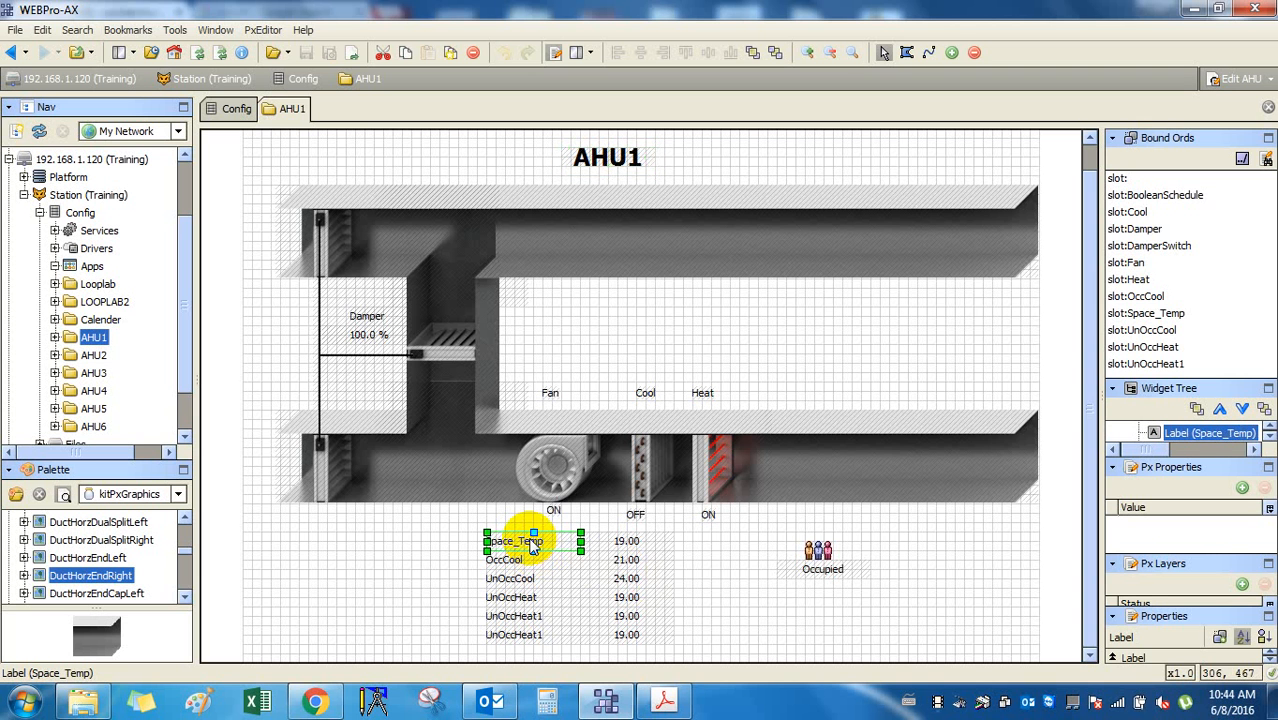
{"action": "double_click", "coordinate": [533, 545]}
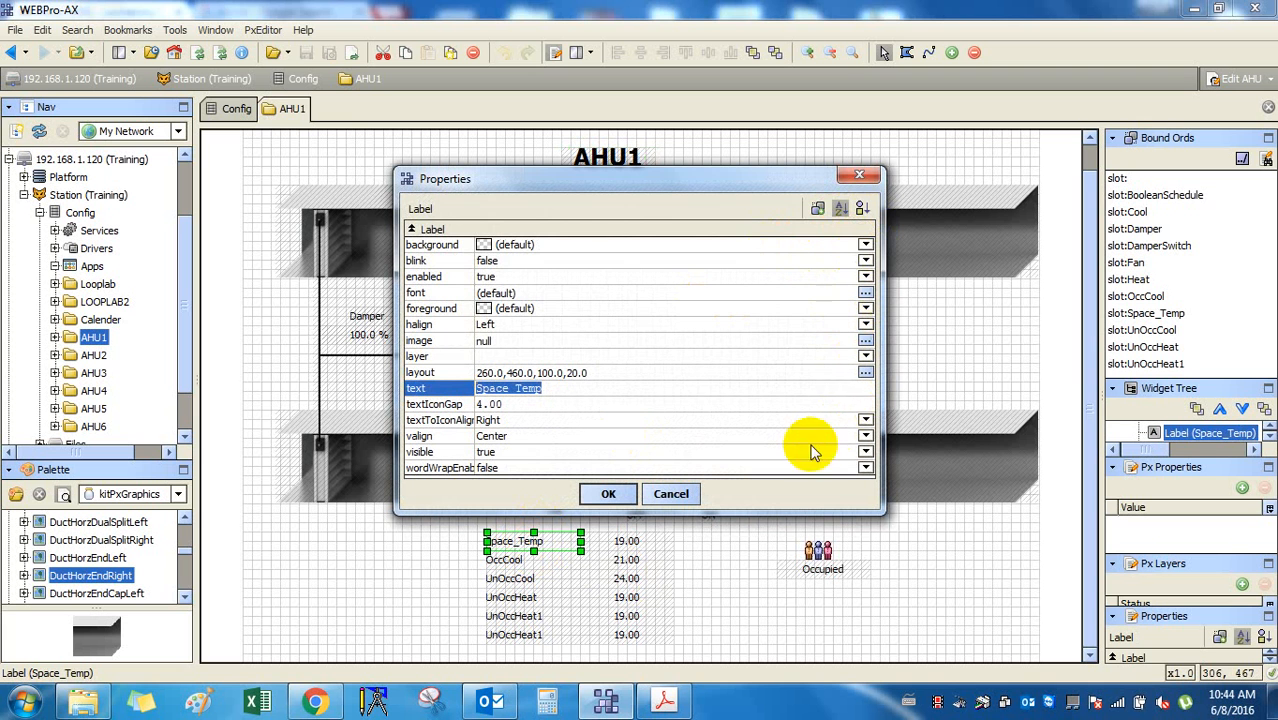
{"action": "left_click", "coordinate": [862, 180]}
{"action": "left_click", "coordinate": [612, 160]}
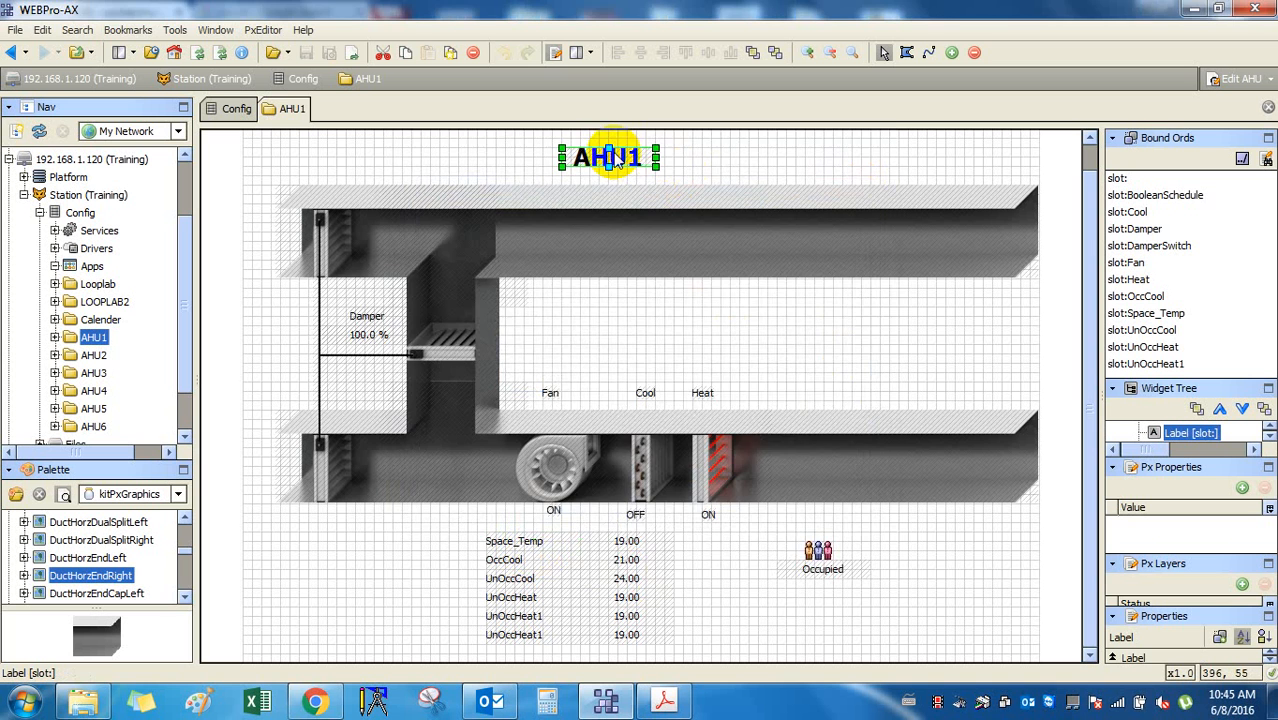
{"action": "double_click", "coordinate": [615, 160]}
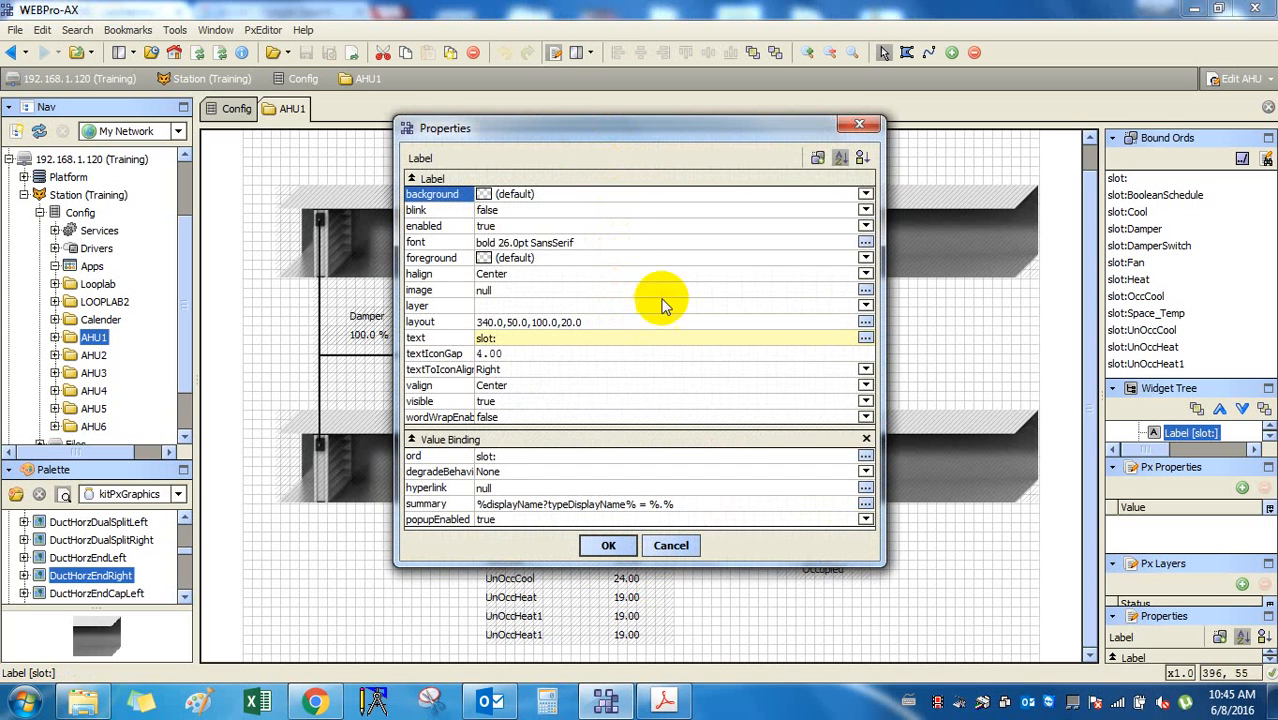
{"action": "left_click", "coordinate": [821, 163]}
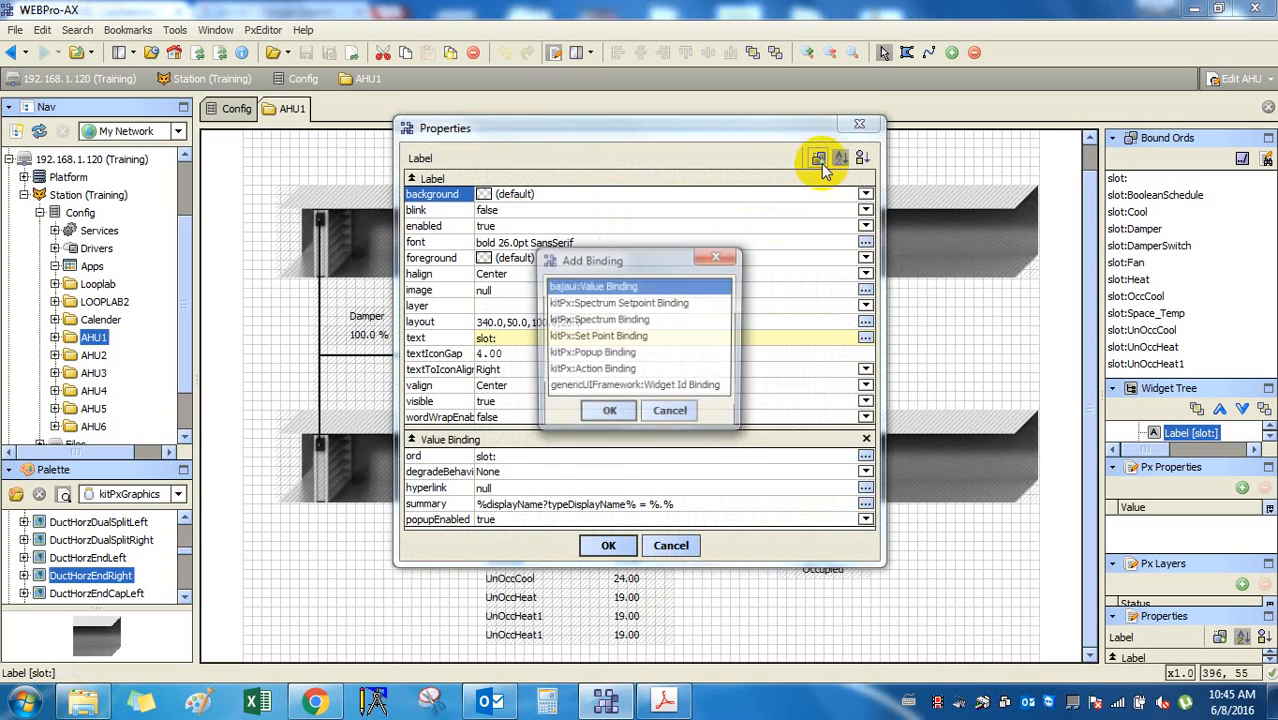
{"action": "left_click", "coordinate": [686, 413]}
{"action": "double_click", "coordinate": [566, 487]}
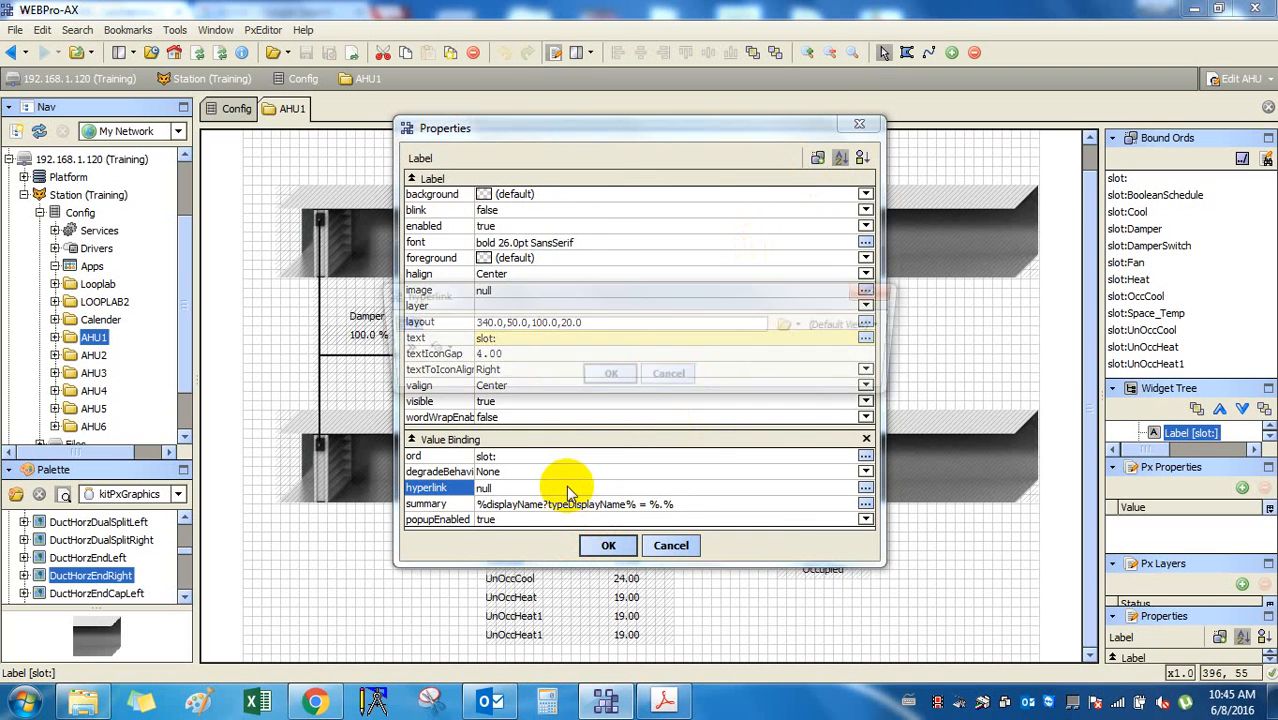
{"action": "left_click", "coordinate": [668, 373]}
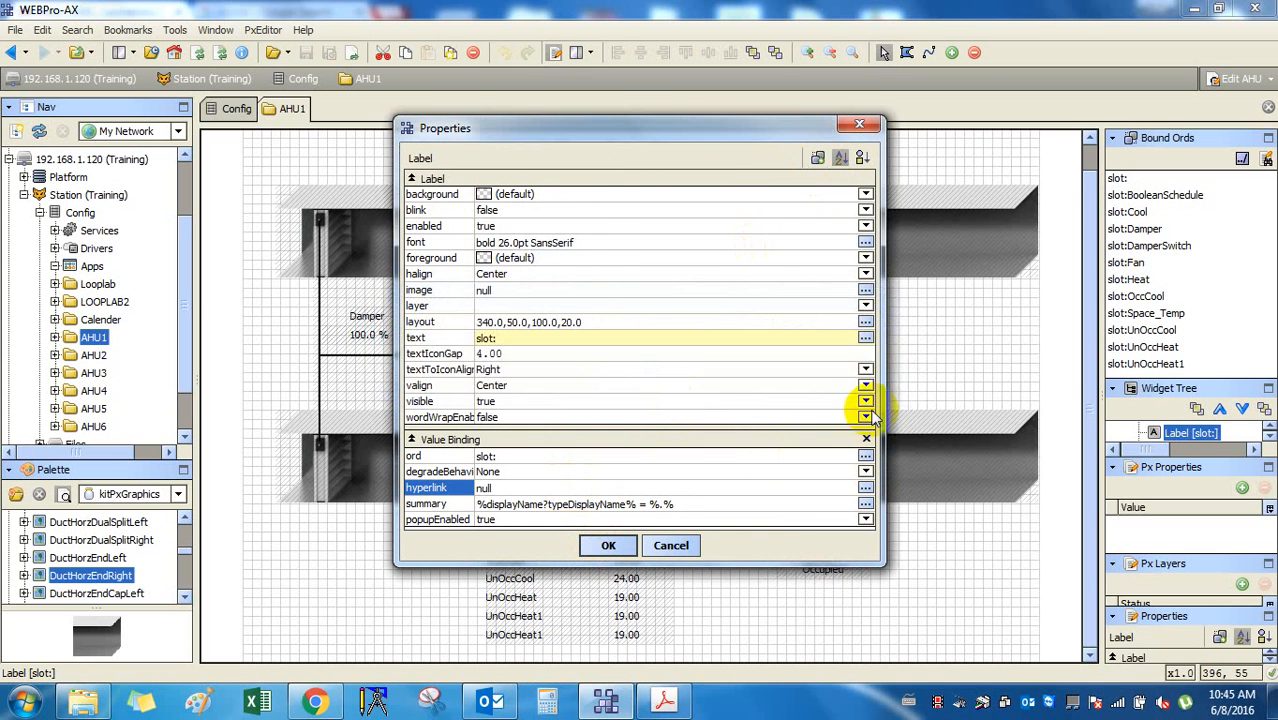
{"action": "left_click", "coordinate": [817, 157]}
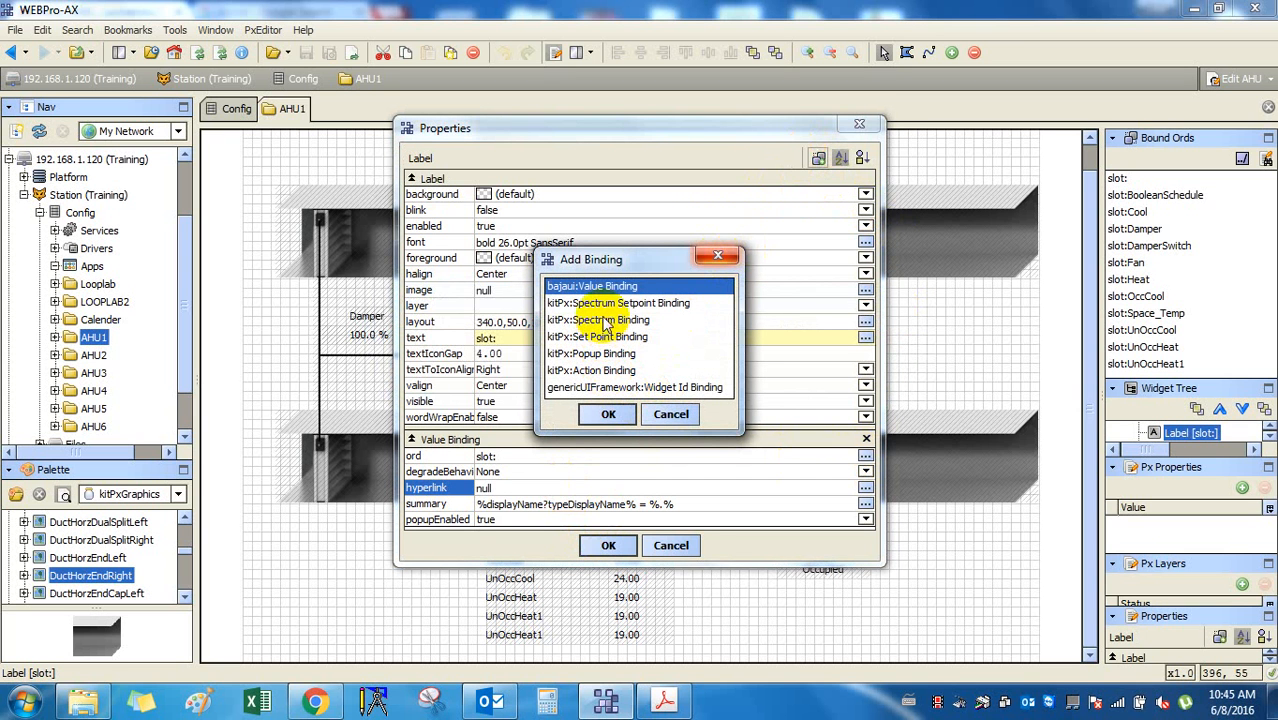
{"action": "left_click", "coordinate": [689, 420]}
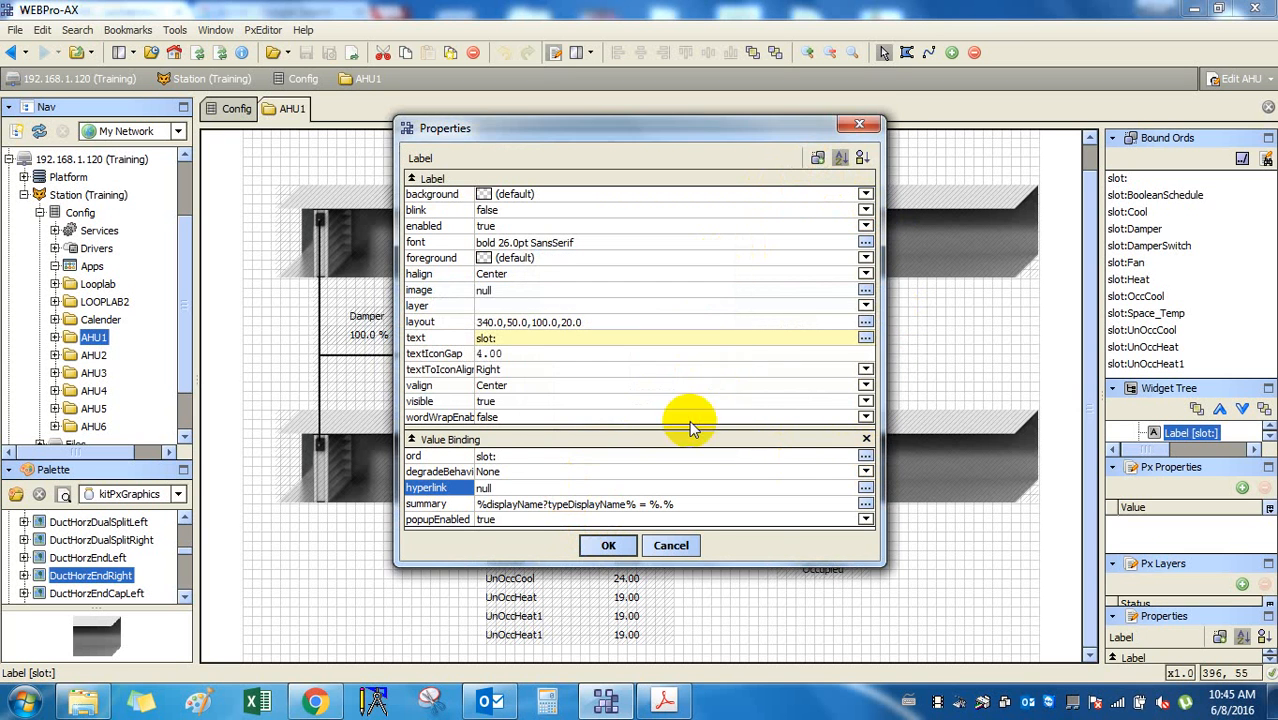
{"action": "left_click", "coordinate": [820, 160]}
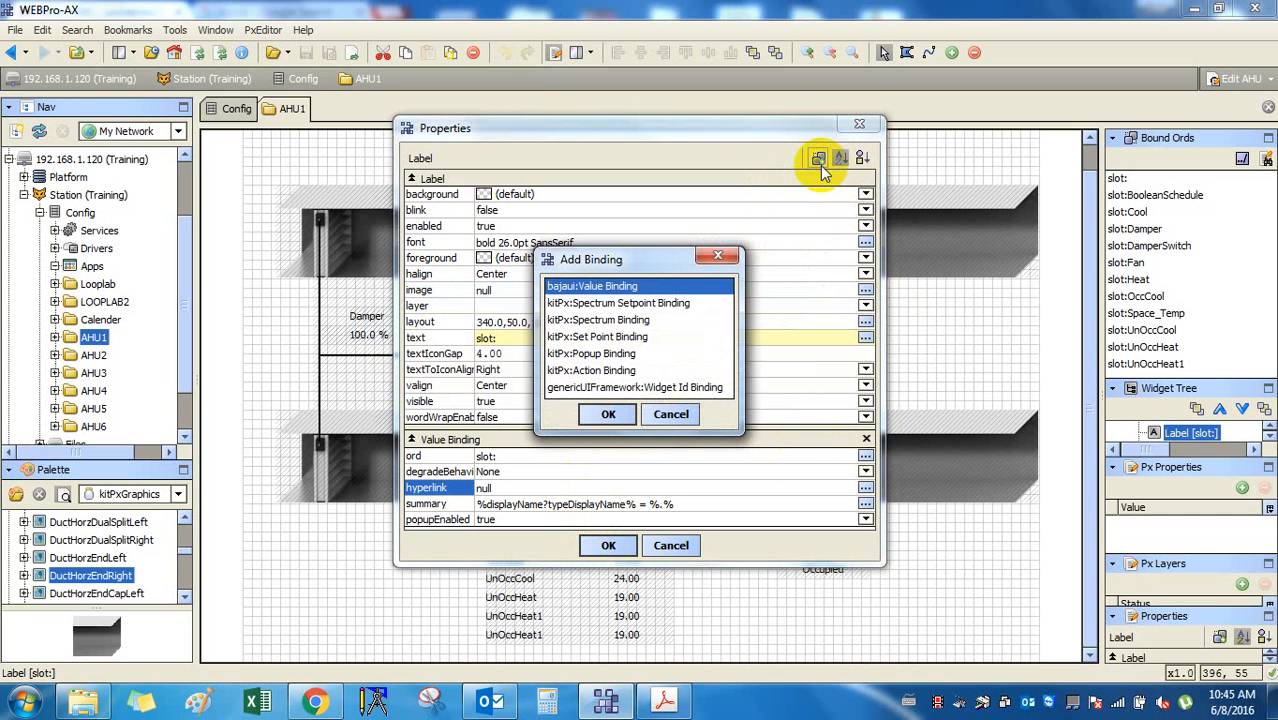
{"action": "left_click", "coordinate": [630, 303]}
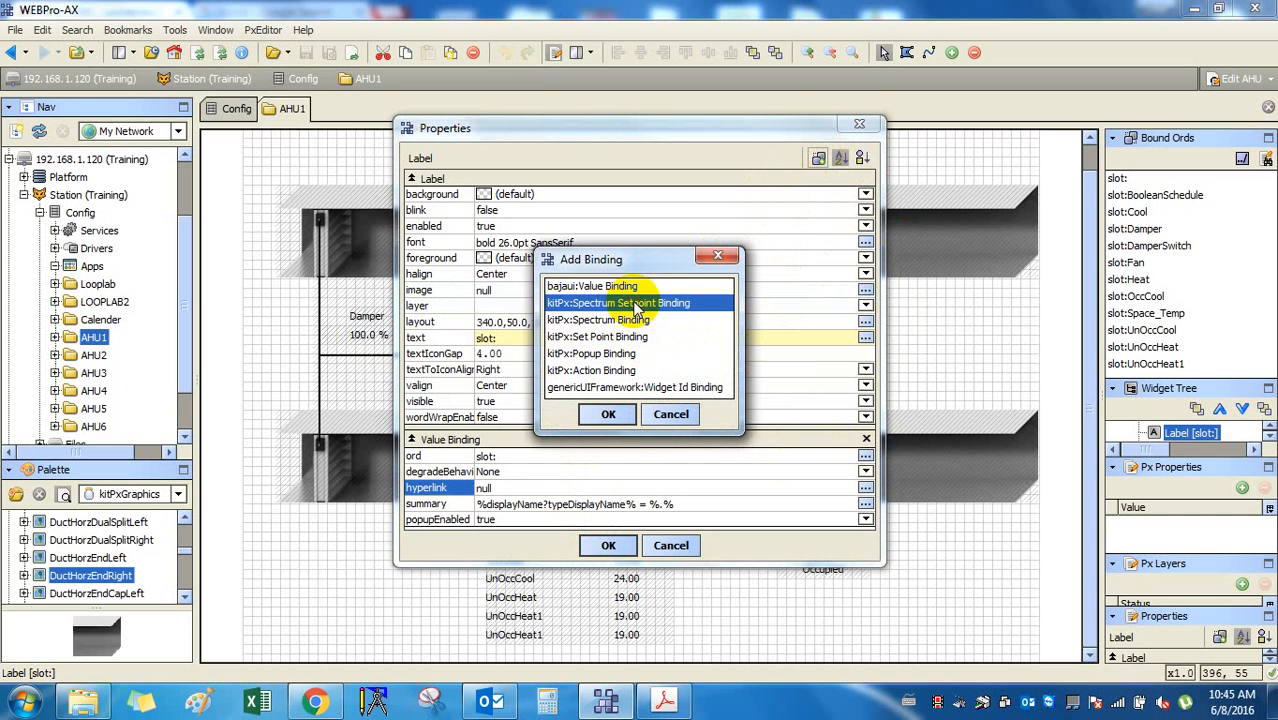
{"action": "left_click", "coordinate": [632, 337]}
{"action": "left_click", "coordinate": [626, 356]}
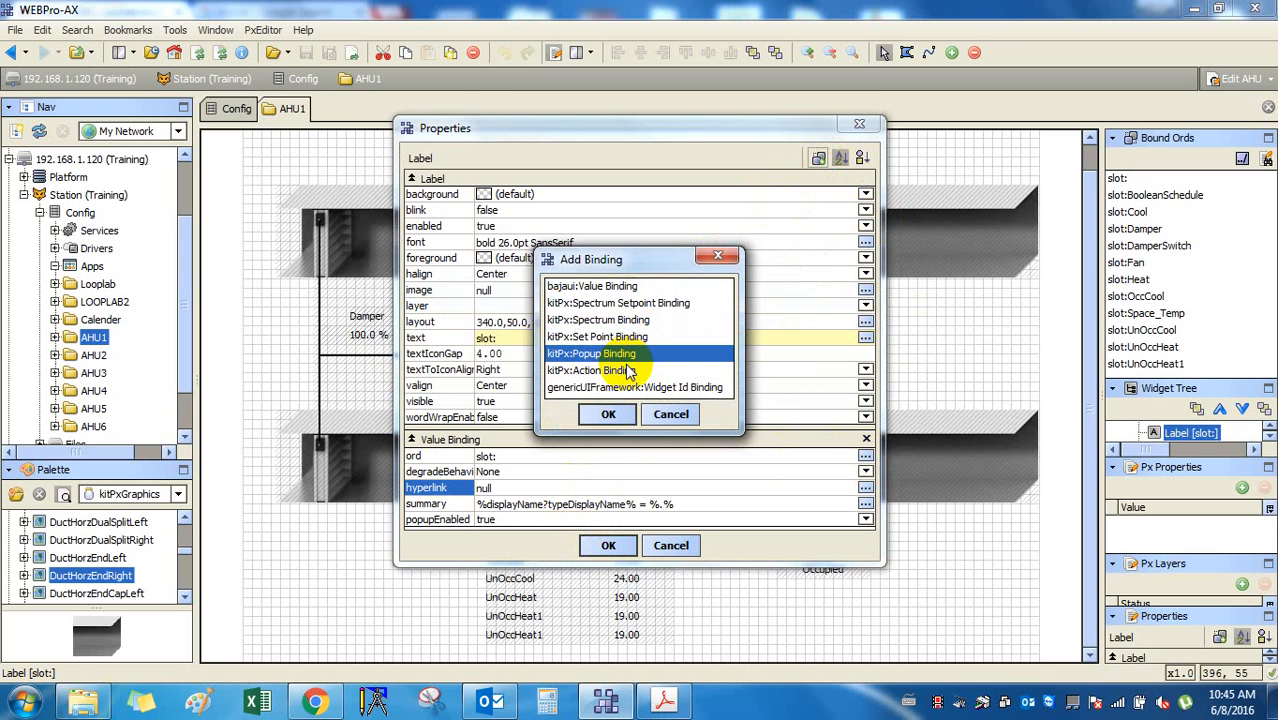
{"action": "left_click", "coordinate": [645, 387]}
{"action": "left_click", "coordinate": [671, 418]}
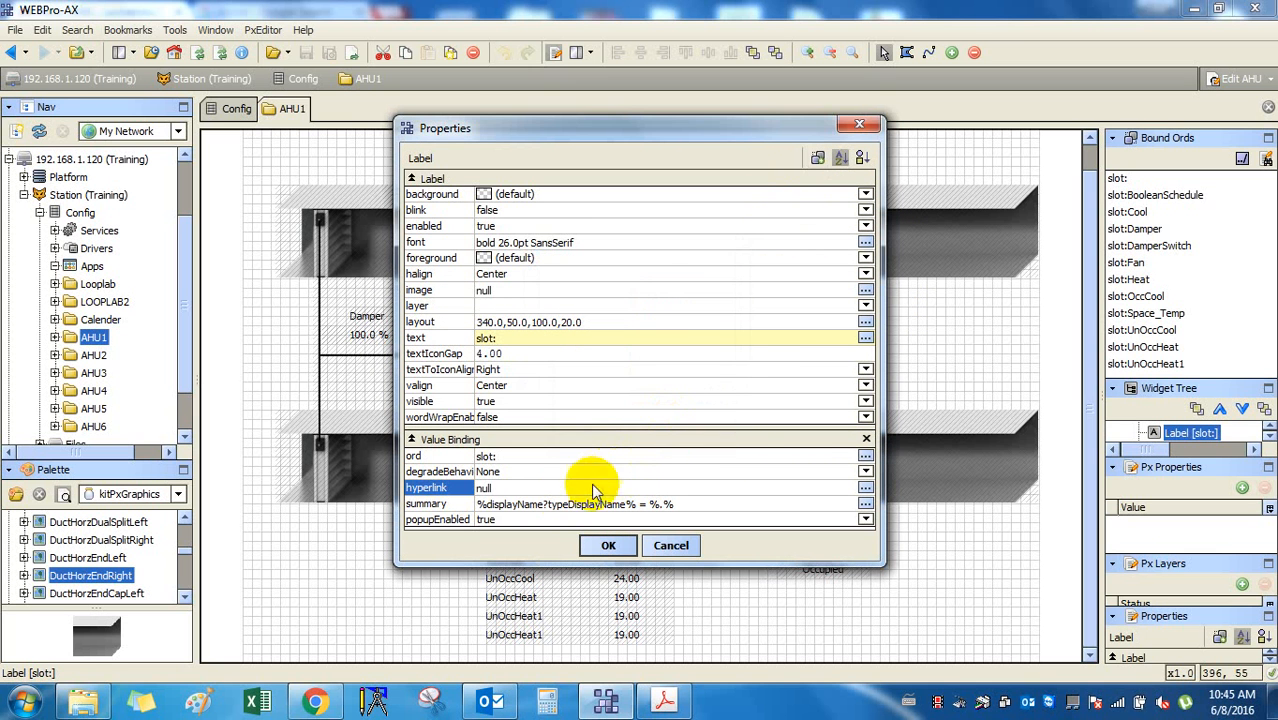
{"action": "left_click", "coordinate": [452, 459]}
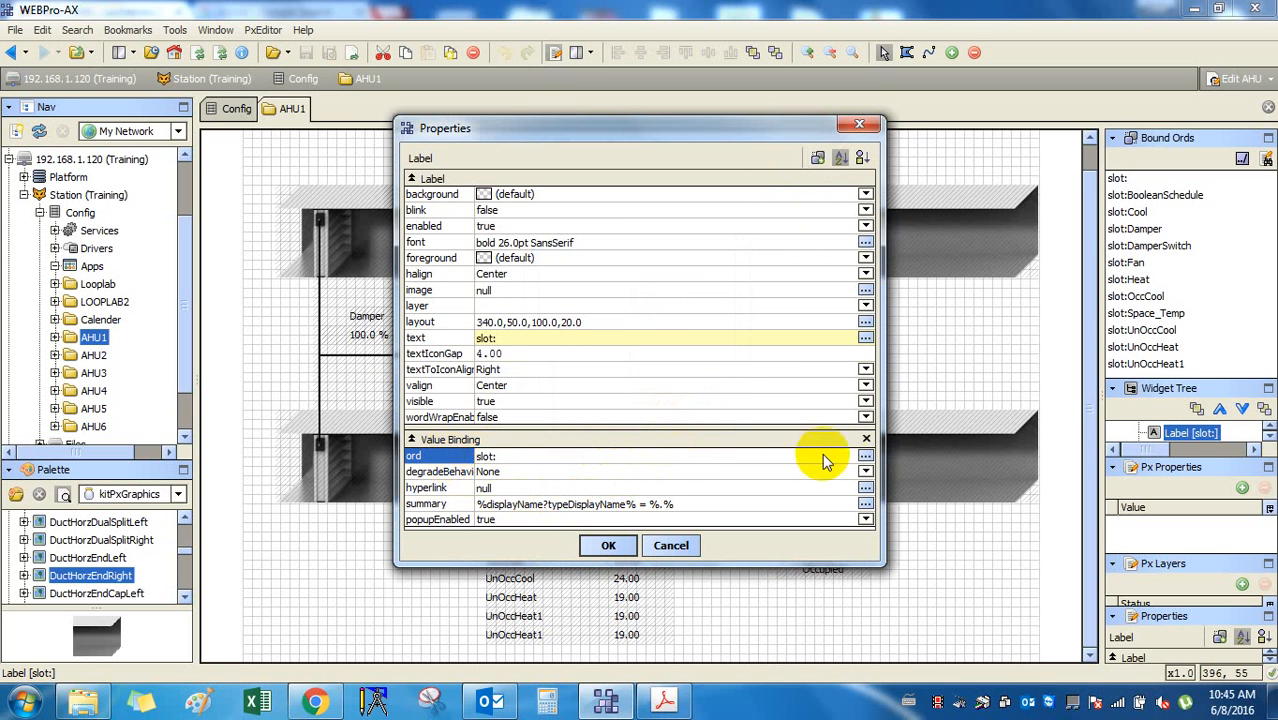
{"action": "left_click", "coordinate": [865, 456]}
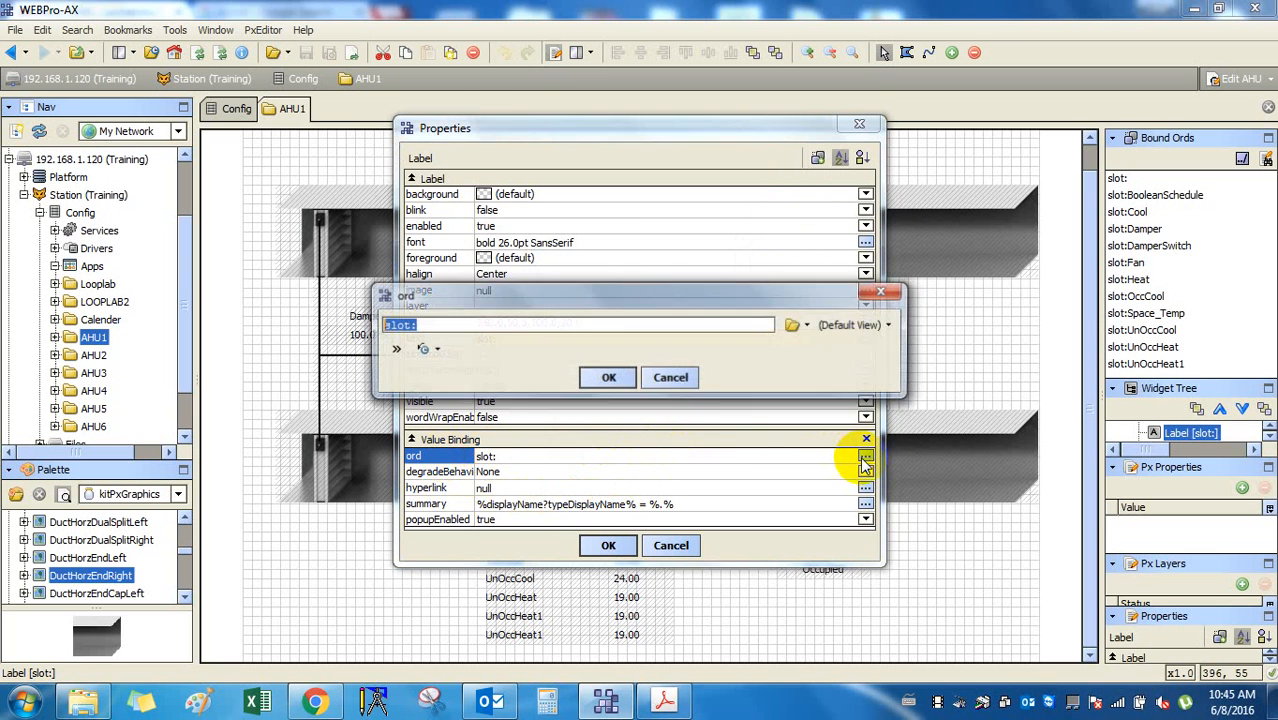
{"action": "left_click", "coordinate": [671, 377]}
{"action": "double_click", "coordinate": [613, 504]}
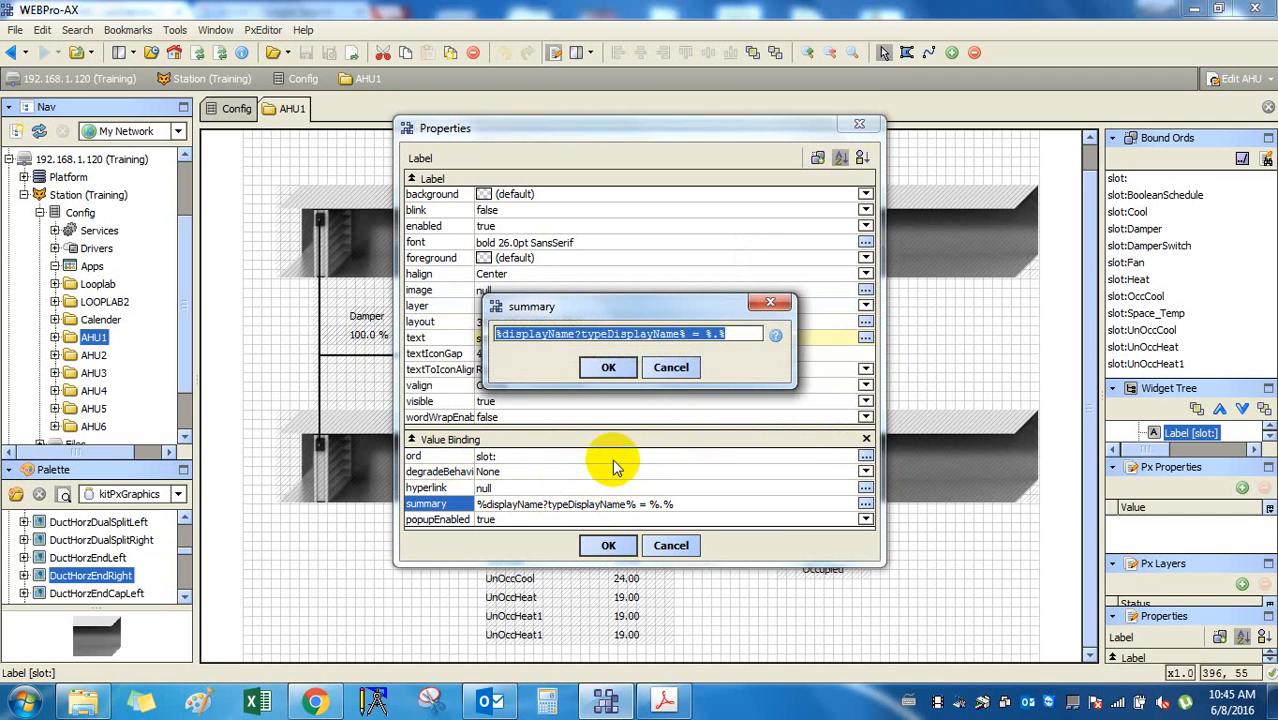
{"action": "left_click", "coordinate": [676, 370]}
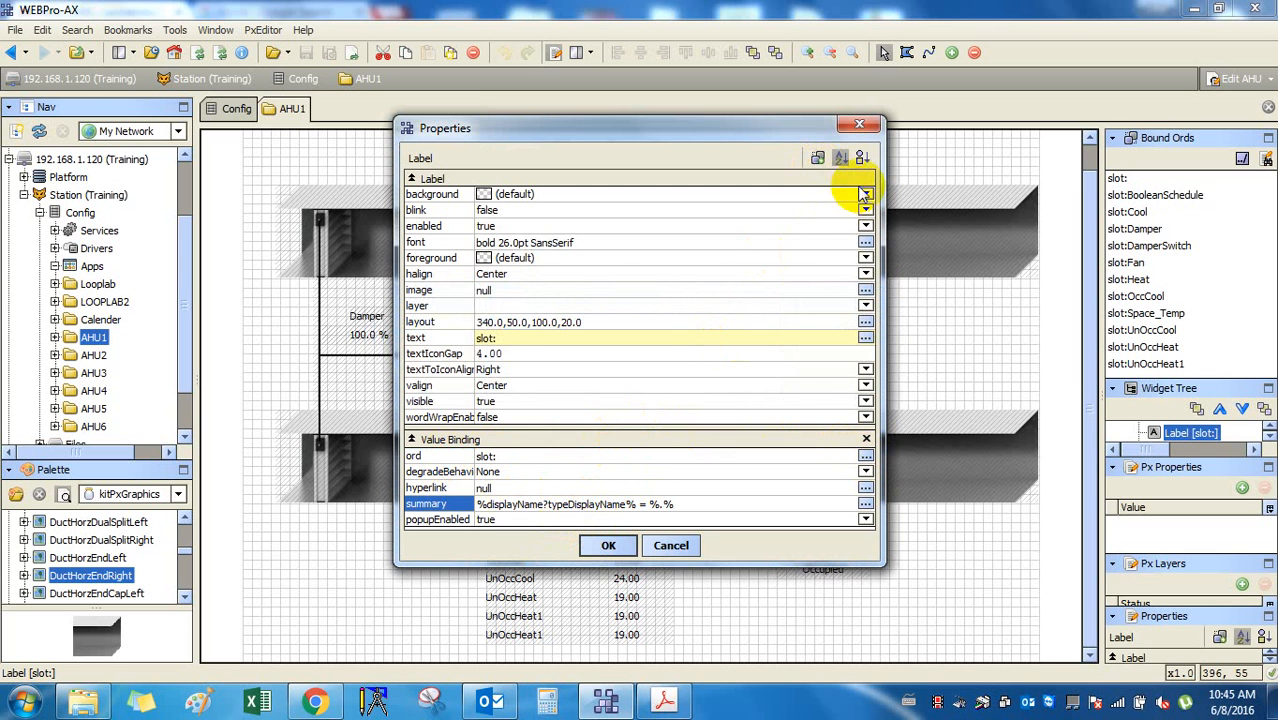
{"action": "left_click", "coordinate": [858, 124]}
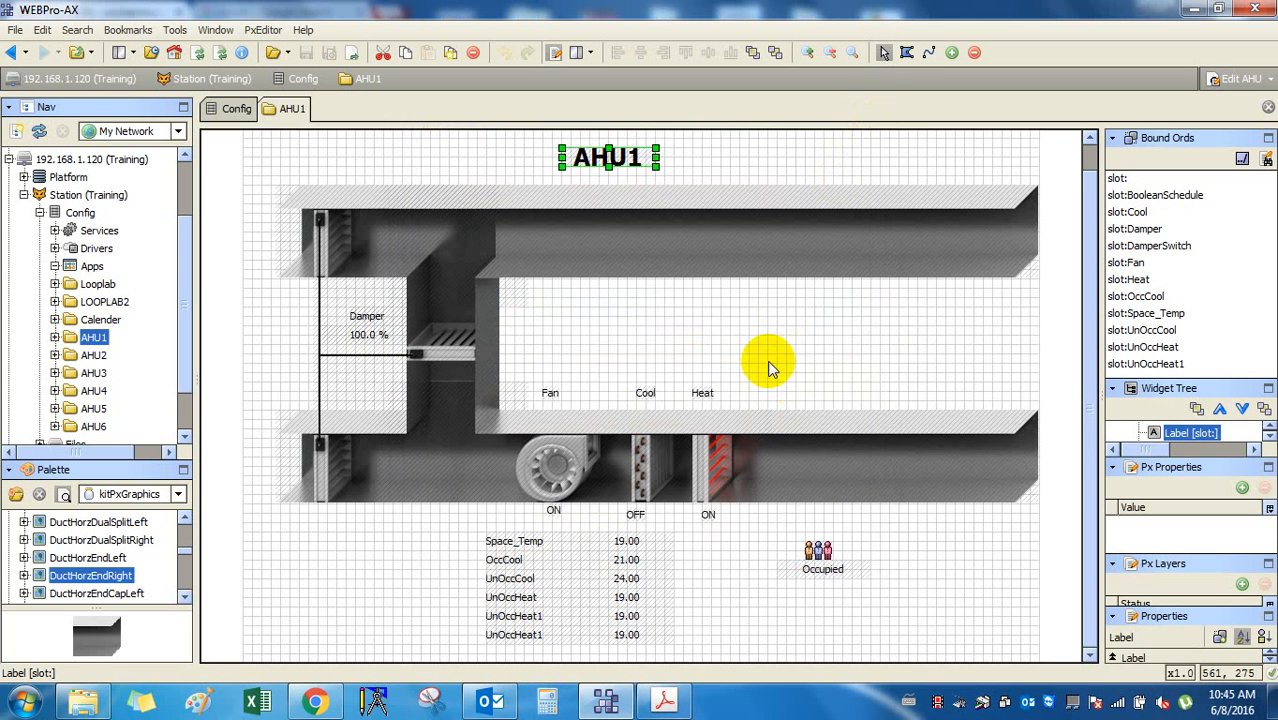
{"action": "left_click", "coordinate": [771, 350]}
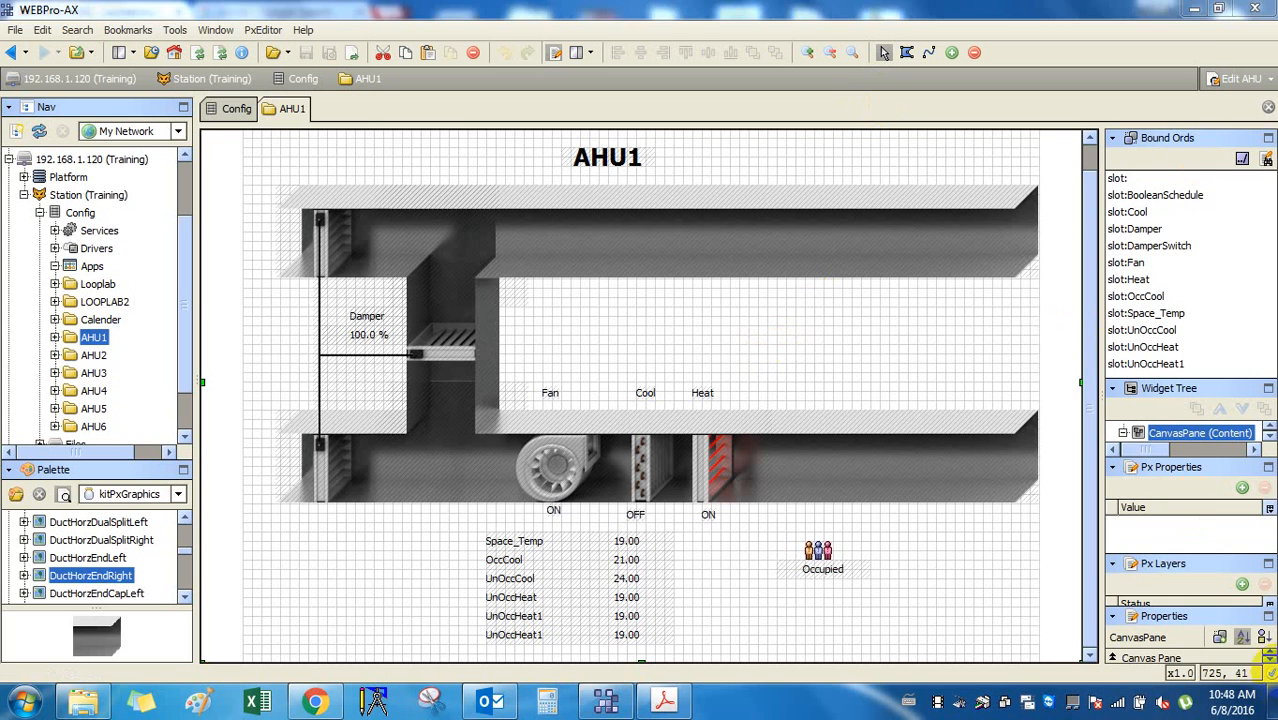
Open the EBI REF PROJECT email, skim its installed-base note, and open the .xlsx attachment.
{"action": "left_click", "coordinate": [1272, 705]}
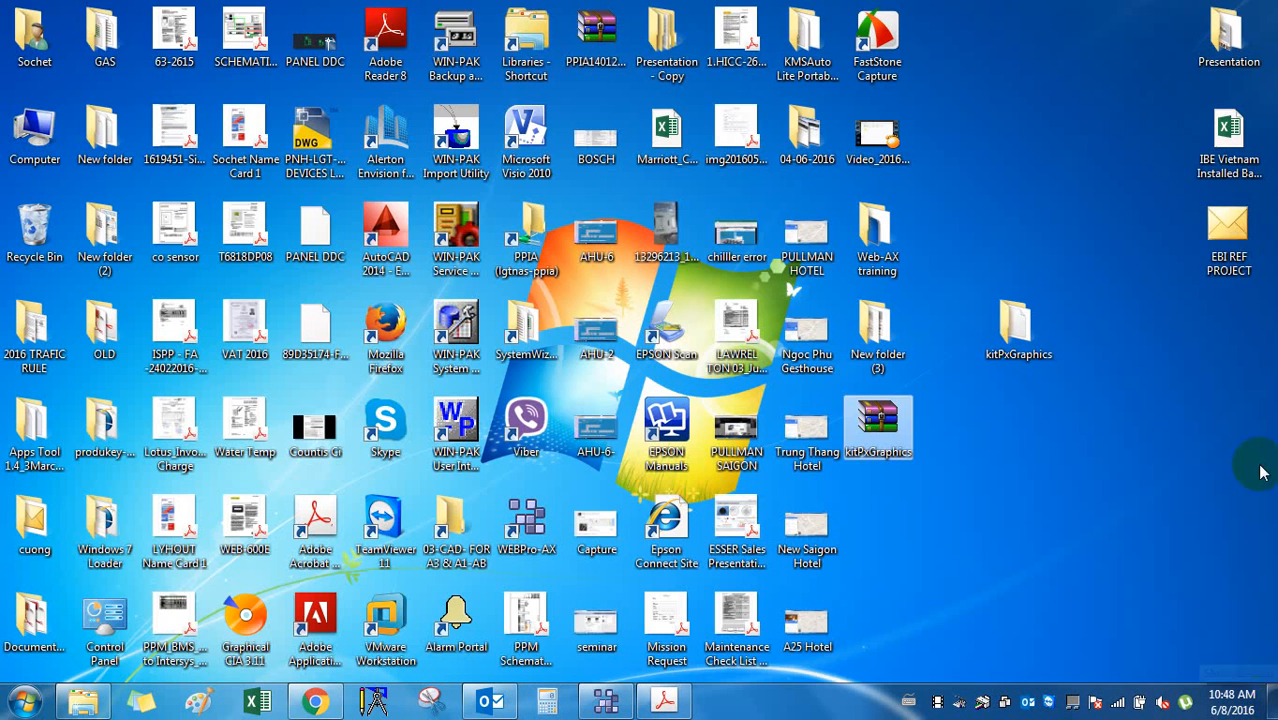
{"action": "double_click", "coordinate": [1218, 250]}
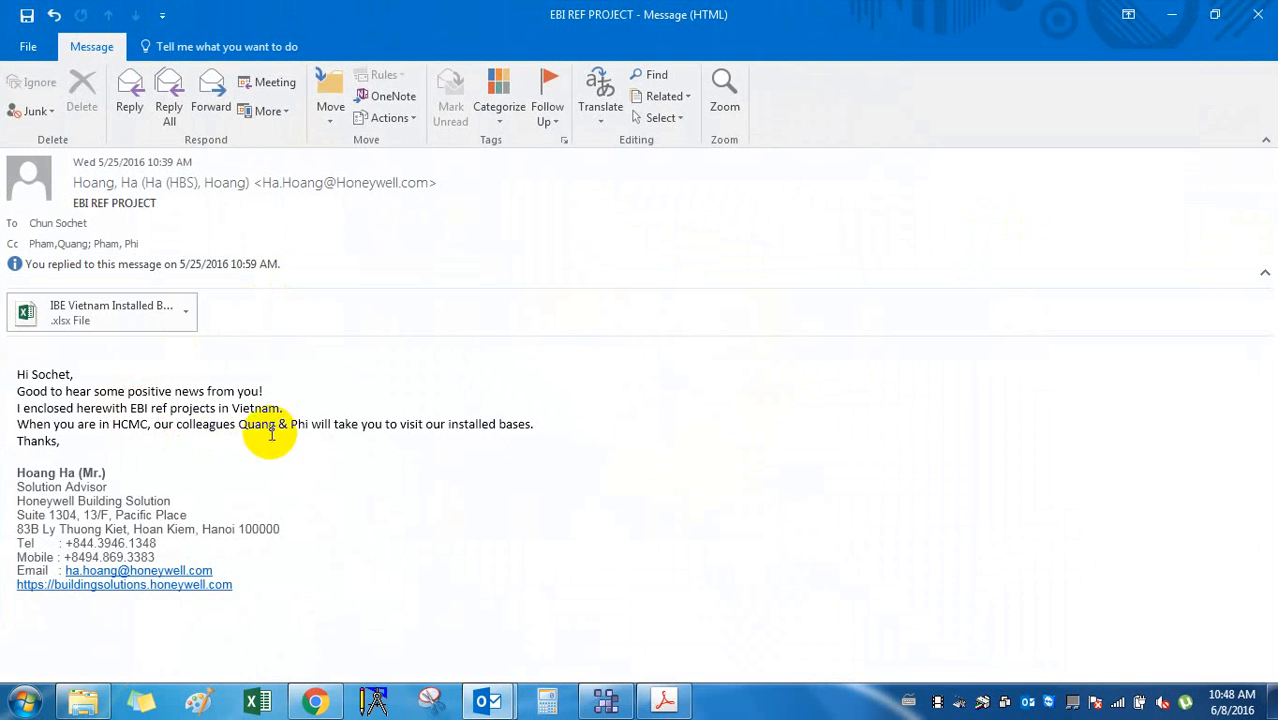
{"action": "left_click_drag", "start_coordinate": [239, 424], "coordinate": [251, 436]}
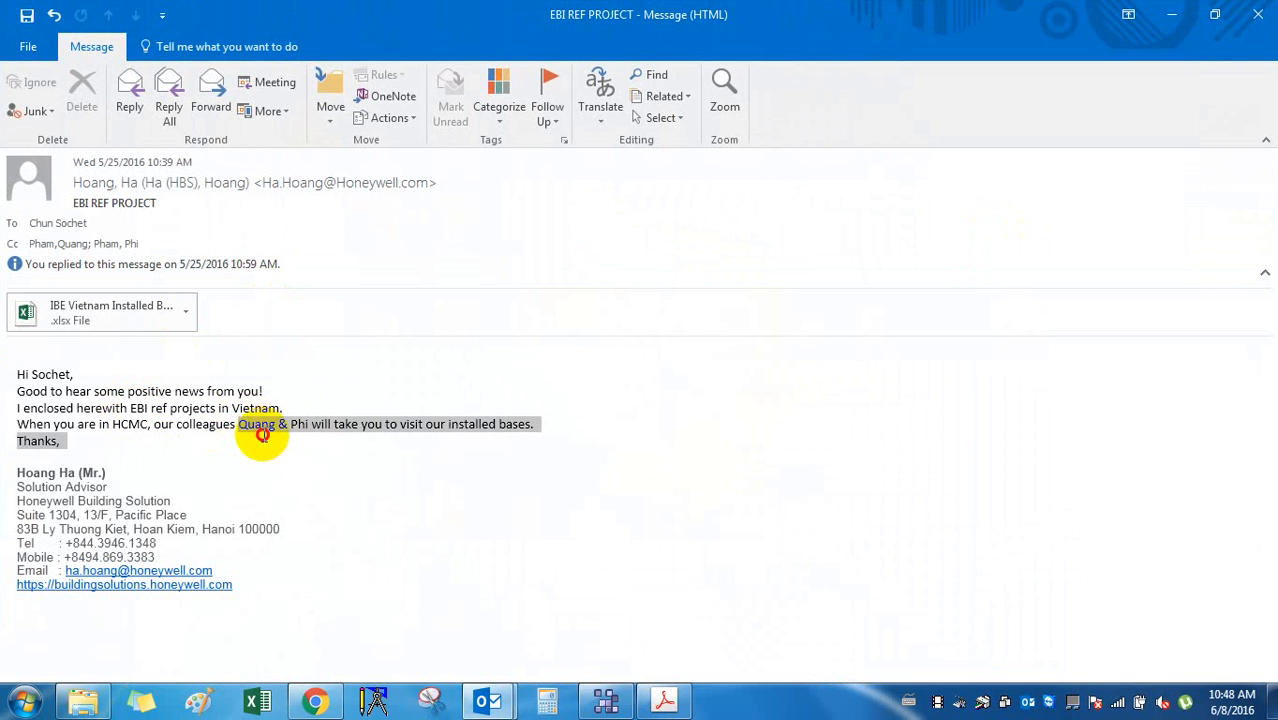
{"action": "left_click", "coordinate": [292, 430]}
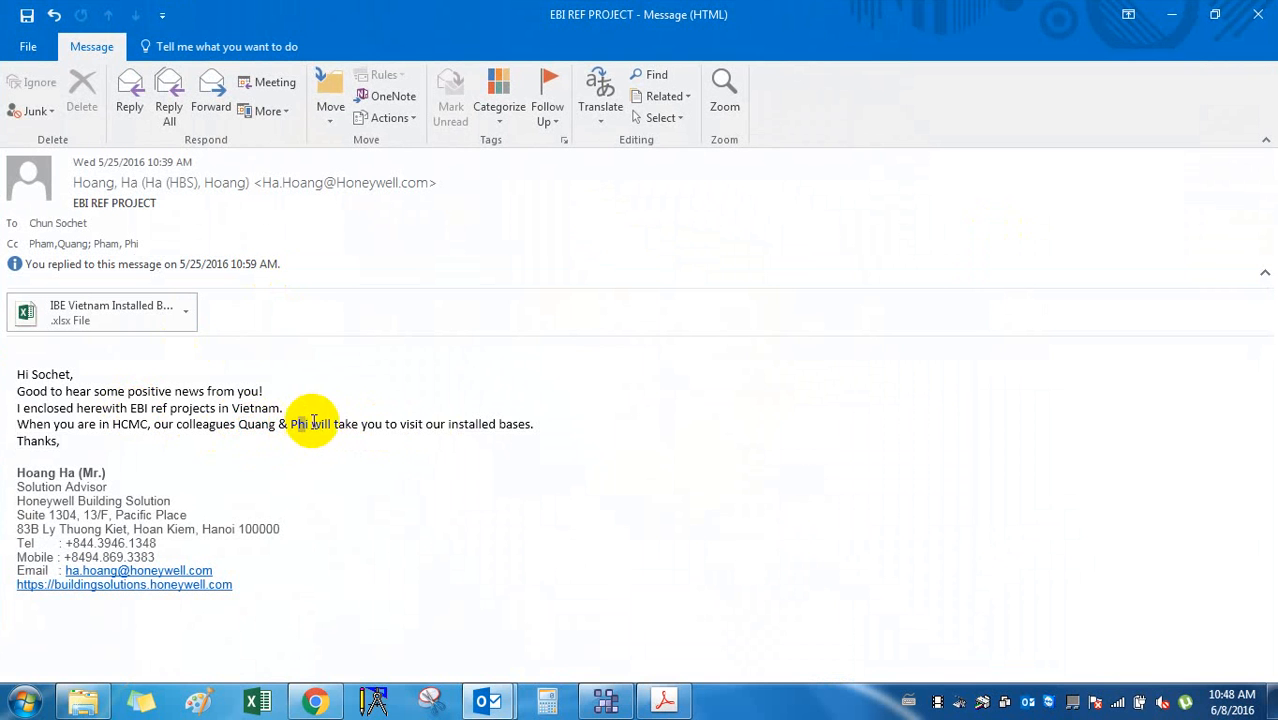
{"action": "left_click_drag", "start_coordinate": [336, 424], "coordinate": [534, 424]}
{"action": "left_click", "coordinate": [330, 383]}
{"action": "double_click", "coordinate": [108, 312]}
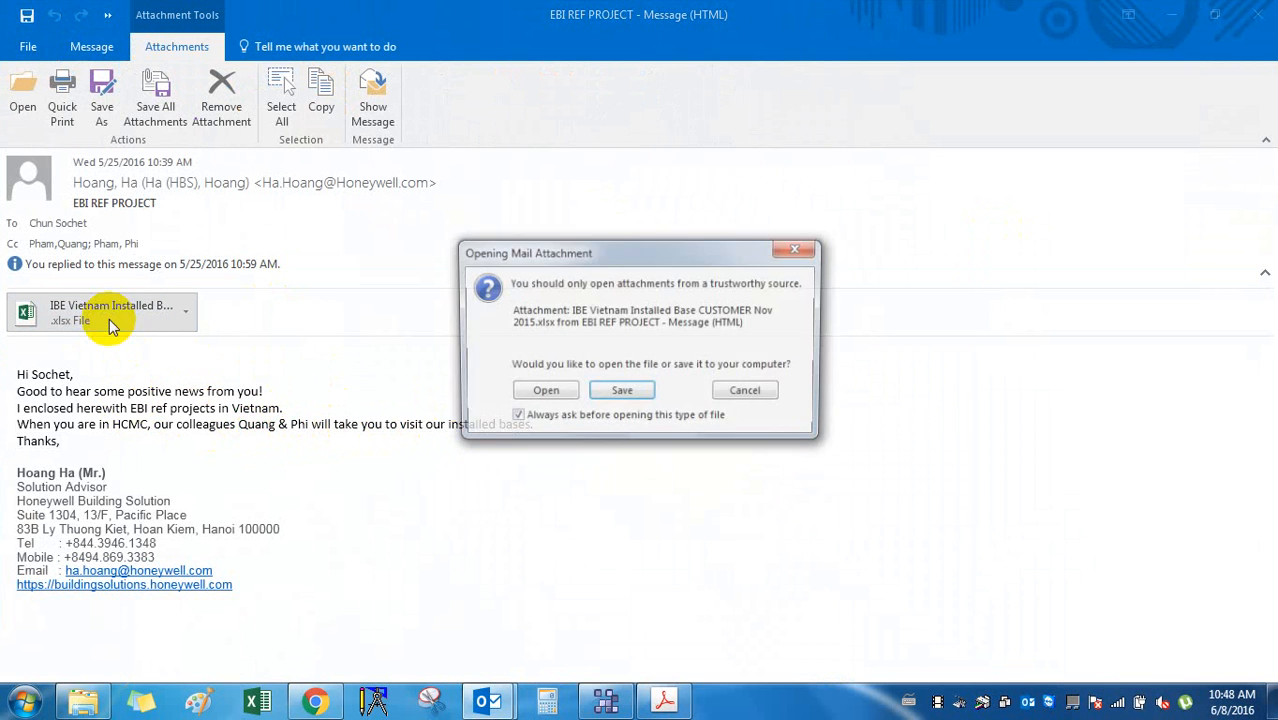
Open the IBE Vietnam Installed Base attachment, scroll the project list, and select E37:G39.
{"action": "left_click", "coordinate": [542, 393]}
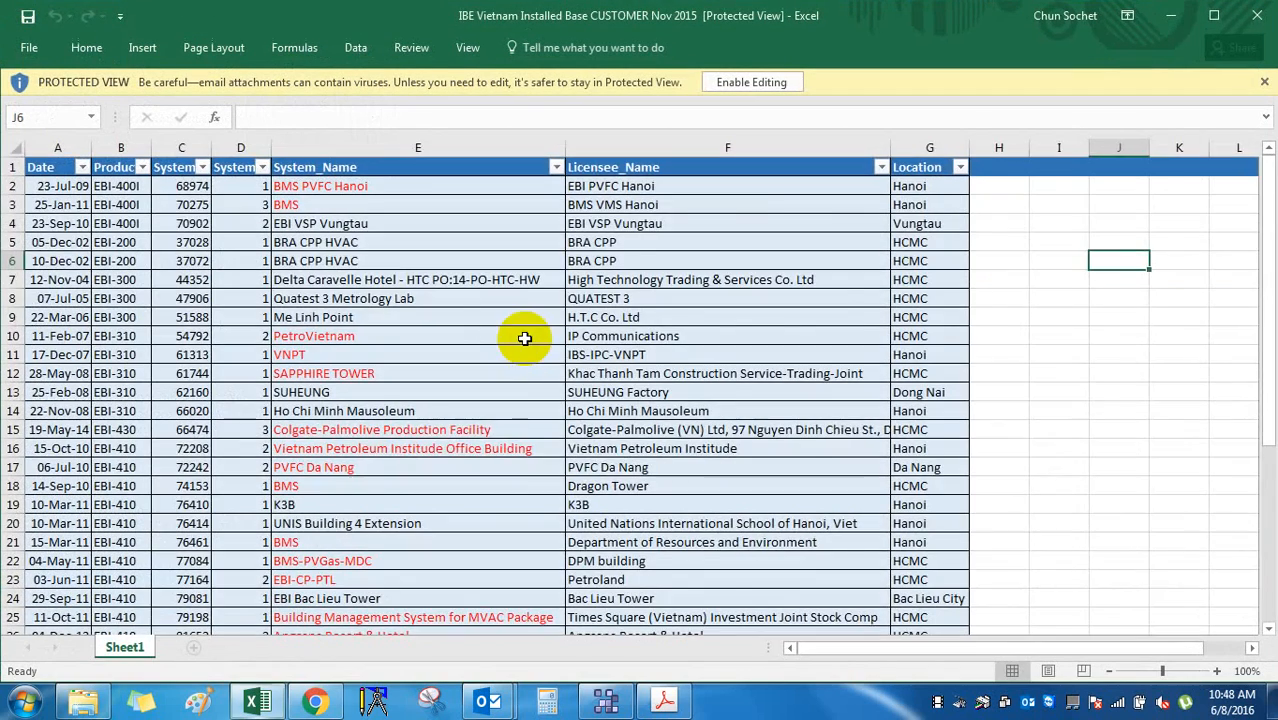
{"action": "scroll", "coordinate": [531, 352], "scroll_direction": "down", "scroll_amount": 1}
{"action": "scroll", "coordinate": [528, 329], "scroll_direction": "down", "scroll_amount": 10}
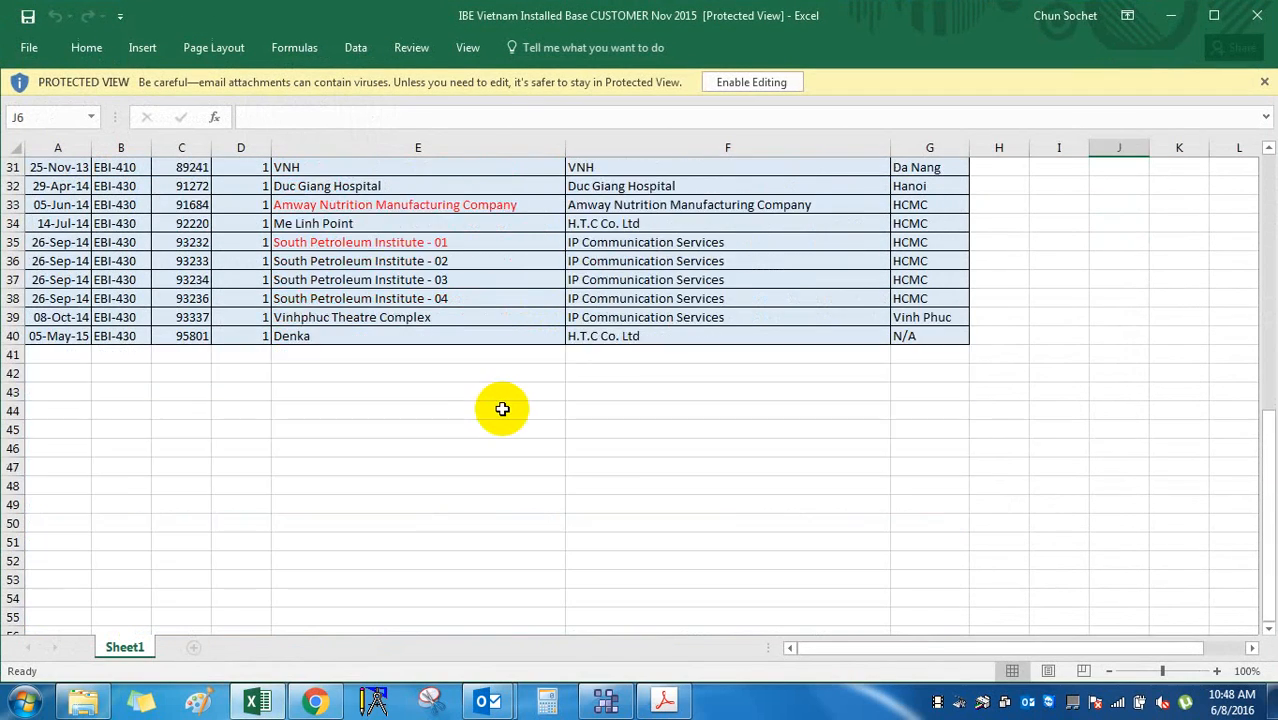
{"action": "scroll", "coordinate": [502, 408], "scroll_direction": "up", "scroll_amount": 3}
{"action": "left_click", "coordinate": [585, 485]}
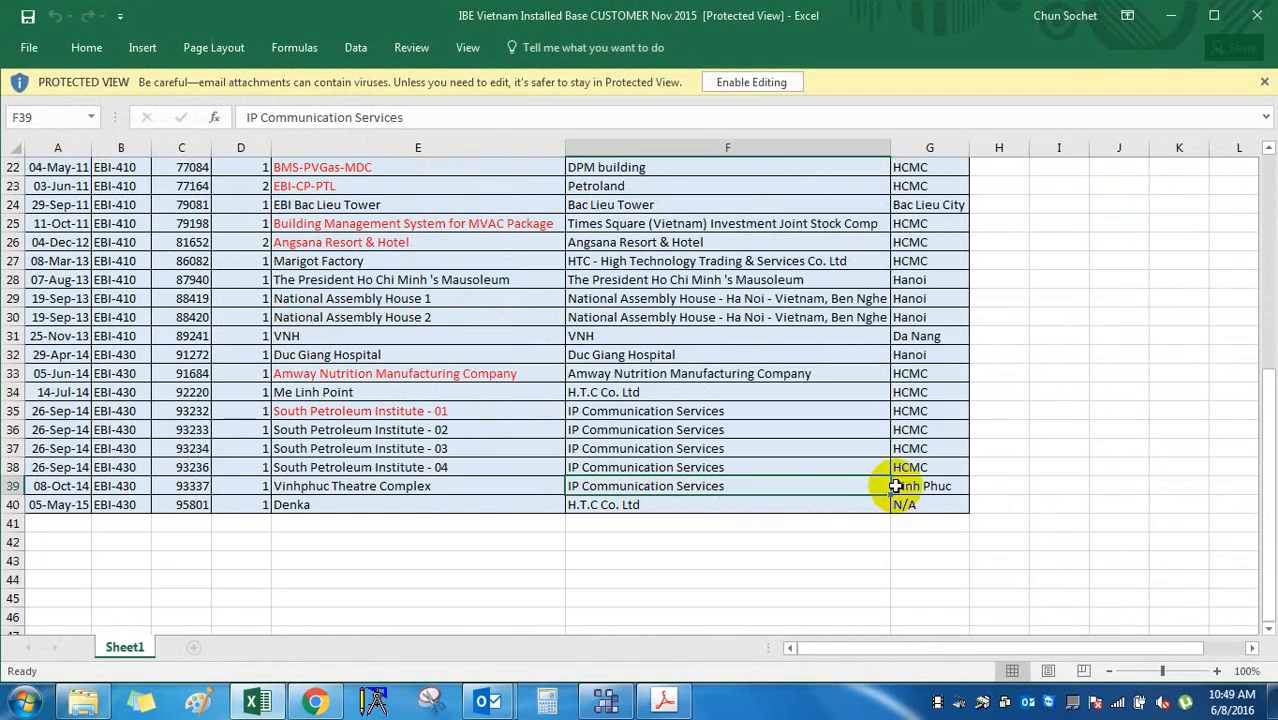
{"action": "left_click_drag", "start_coordinate": [910, 492], "coordinate": [418, 446]}
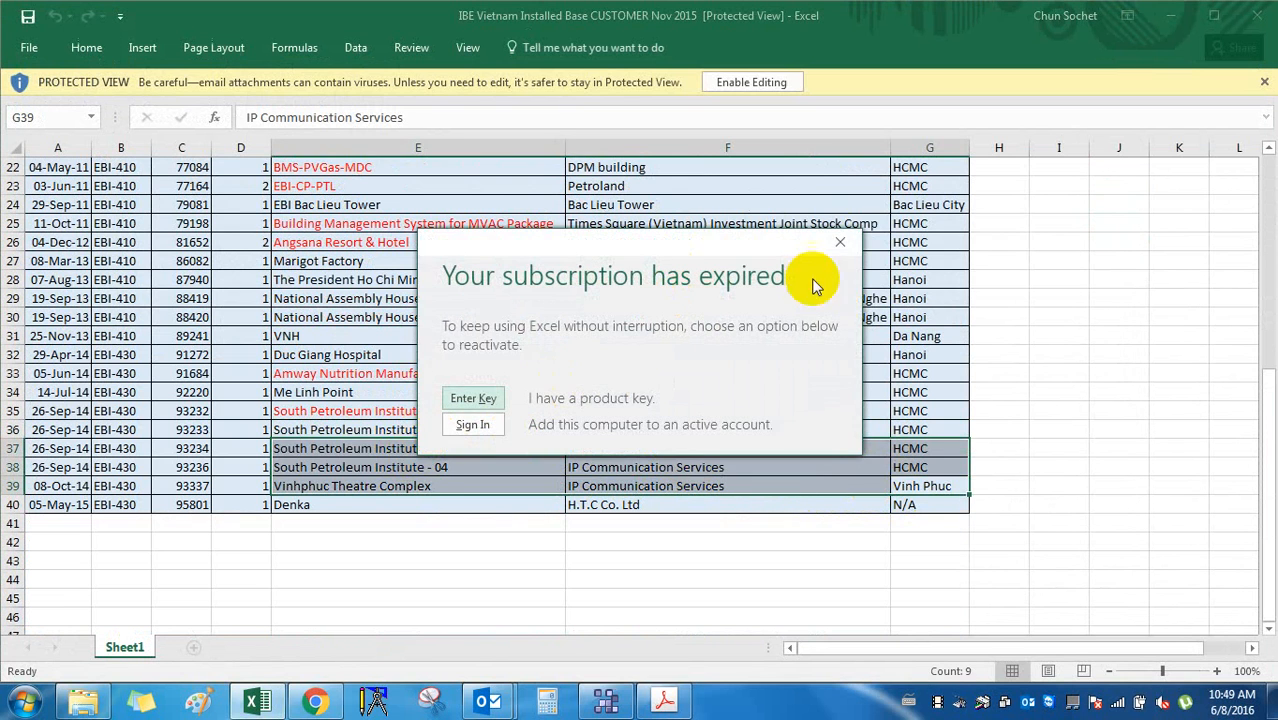
Enable editing on the installed-base workbook, dismiss the subscription-expired notice, and check today's date.
{"action": "left_click", "coordinate": [840, 242]}
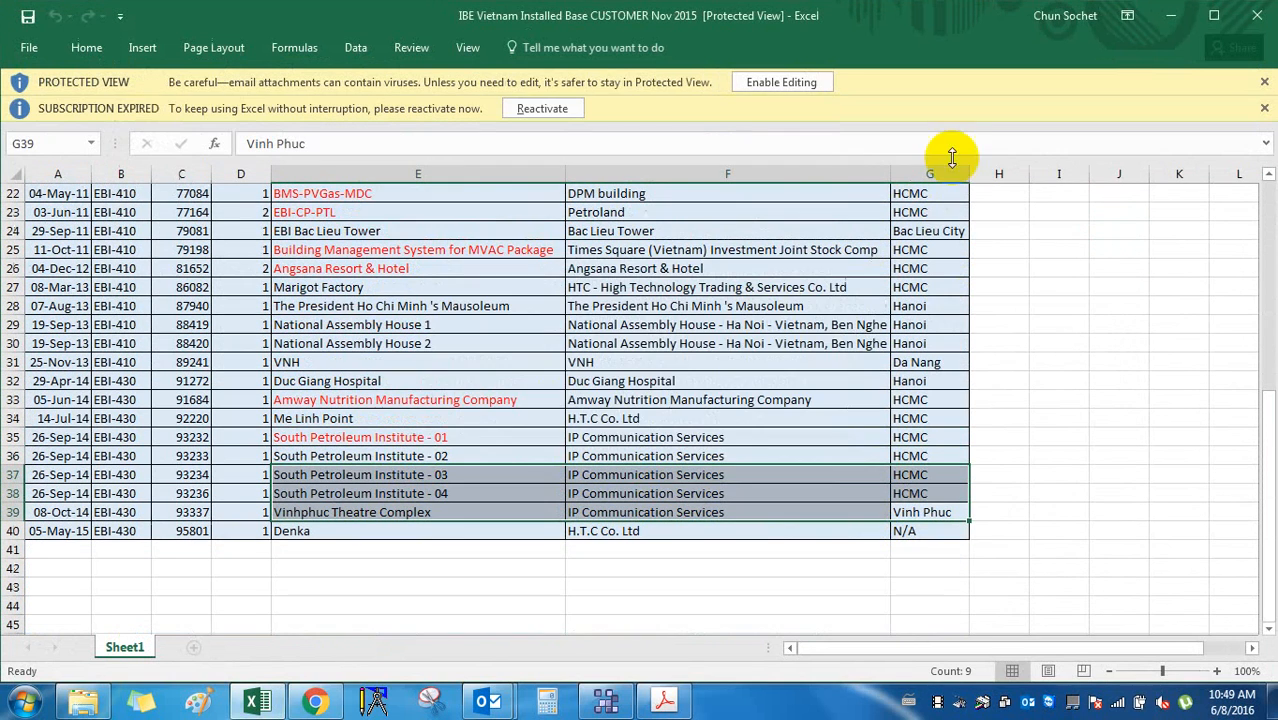
{"action": "left_click", "coordinate": [818, 81]}
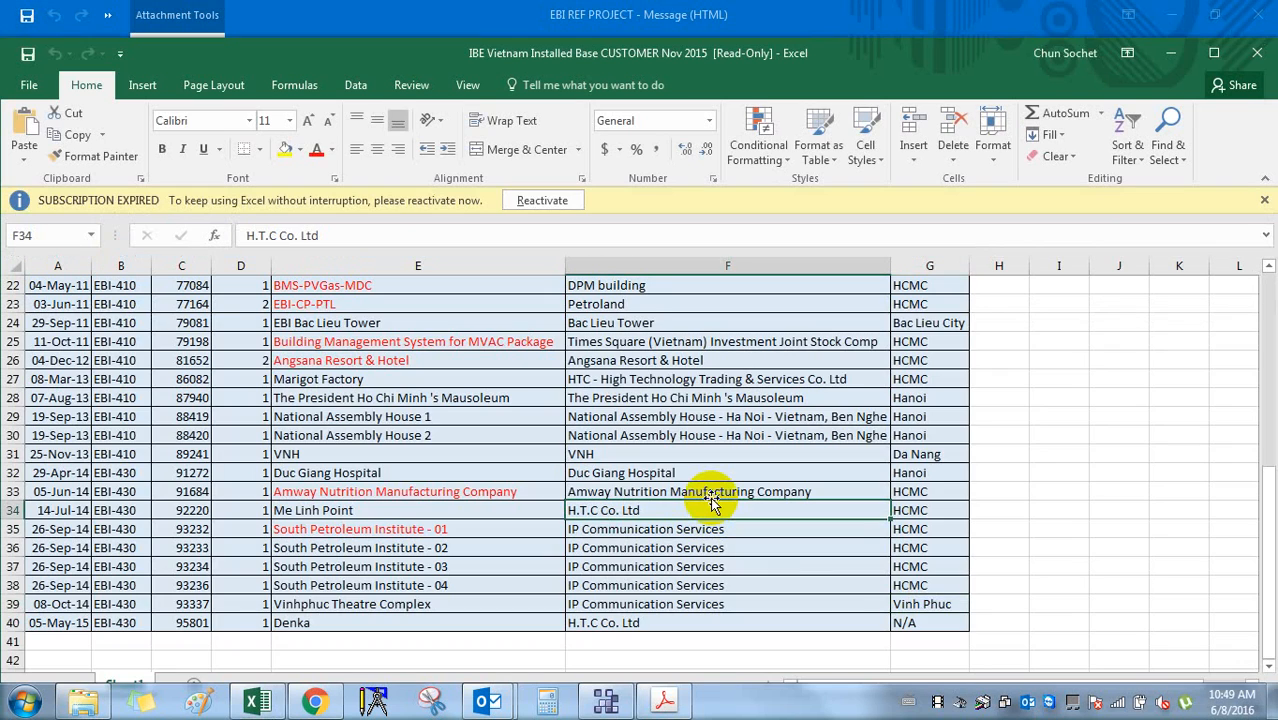
{"action": "left_click", "coordinate": [1263, 200]}
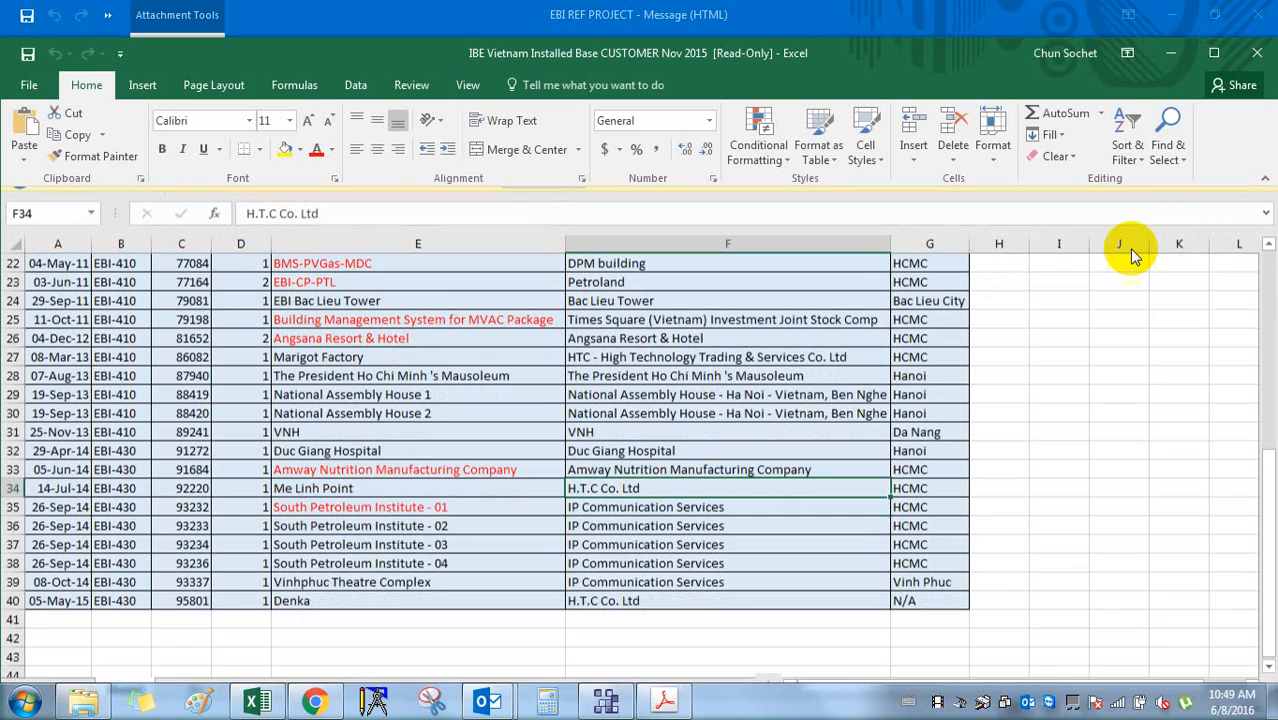
{"action": "left_click", "coordinate": [848, 462]}
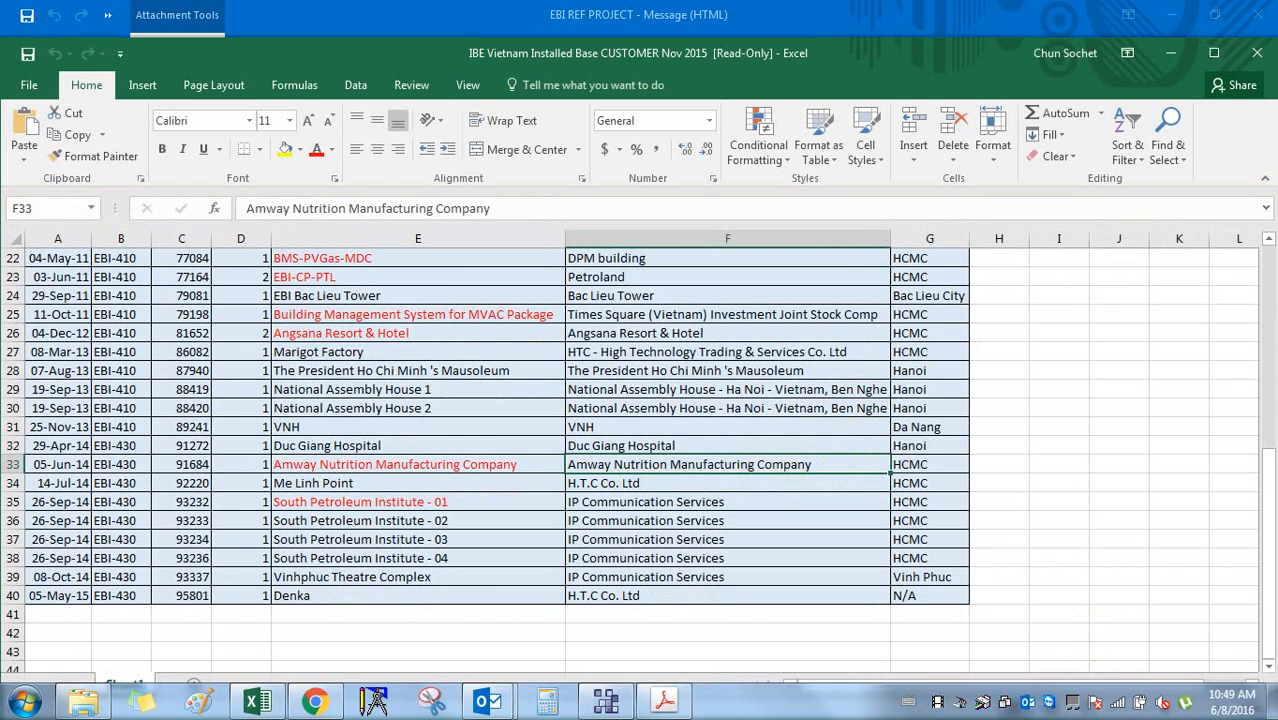
{"action": "left_click", "coordinate": [1230, 700]}
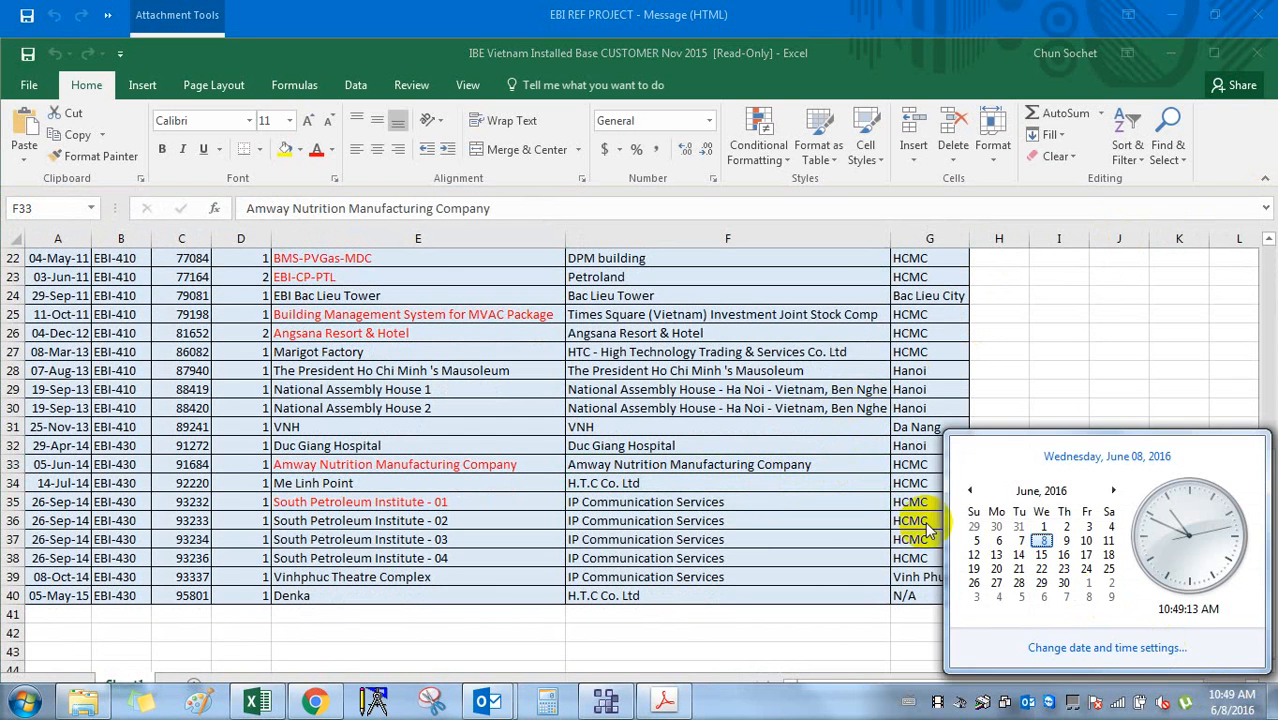
{"action": "left_click", "coordinate": [878, 501]}
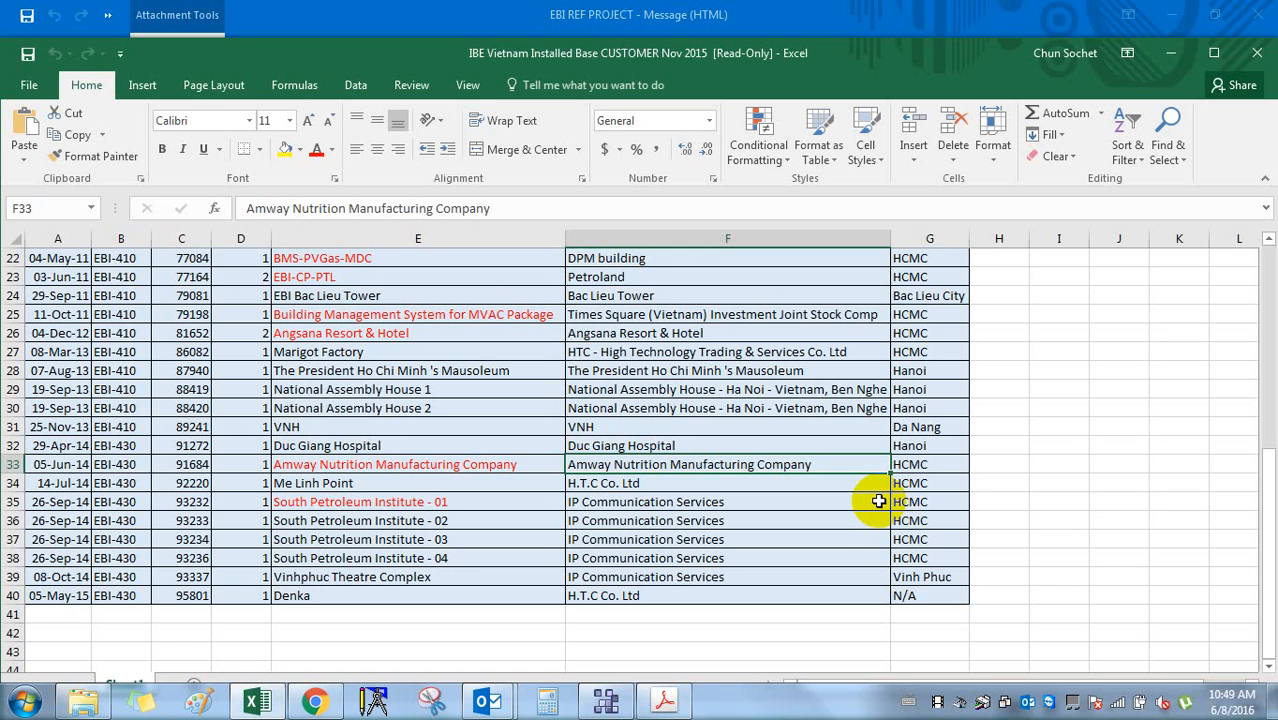
{"action": "left_click", "coordinate": [490, 700]}
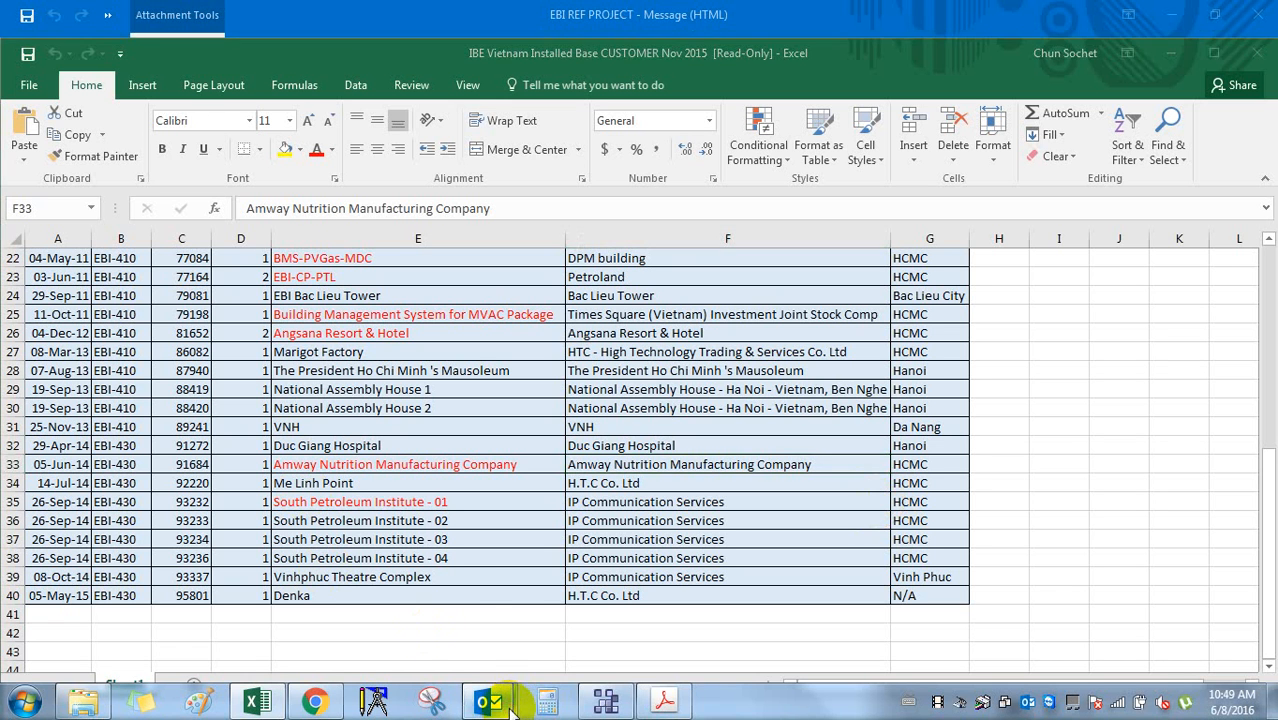
Switch to the EBI REF PROJECT email and select the colleagues' names in its message.
{"action": "left_click", "coordinate": [670, 650]}
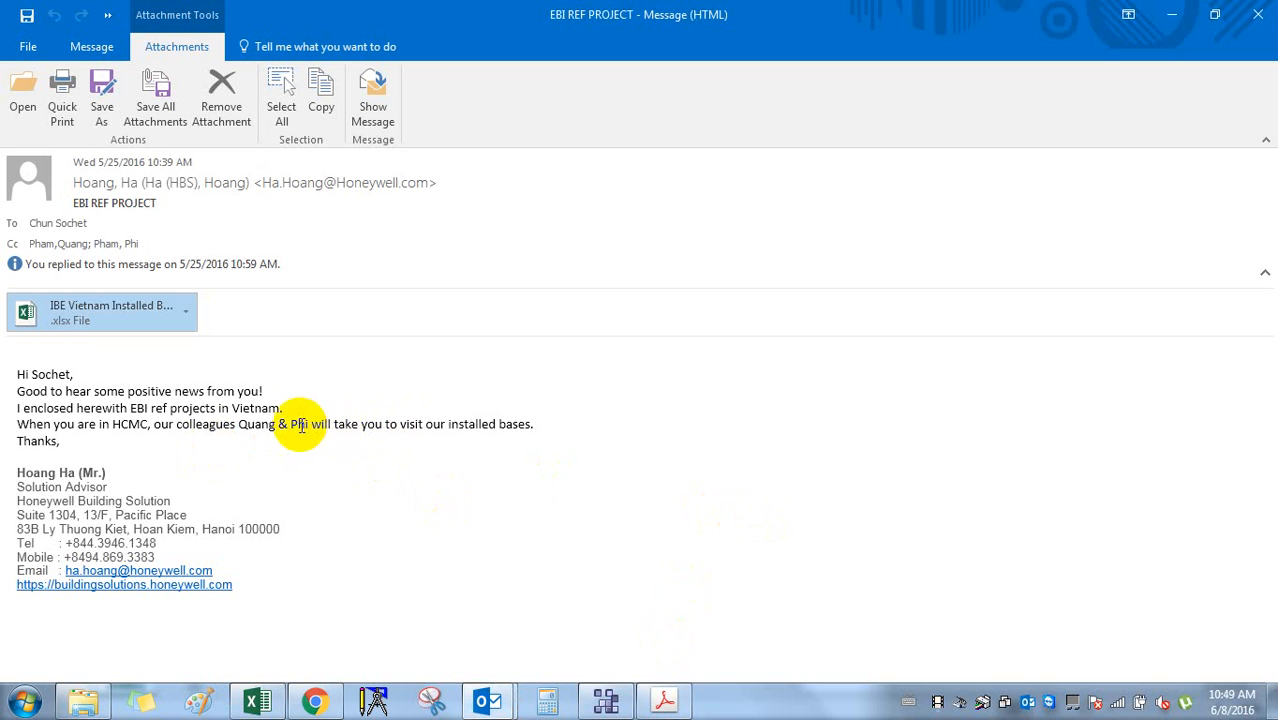
{"action": "left_click_drag", "start_coordinate": [240, 427], "coordinate": [288, 428]}
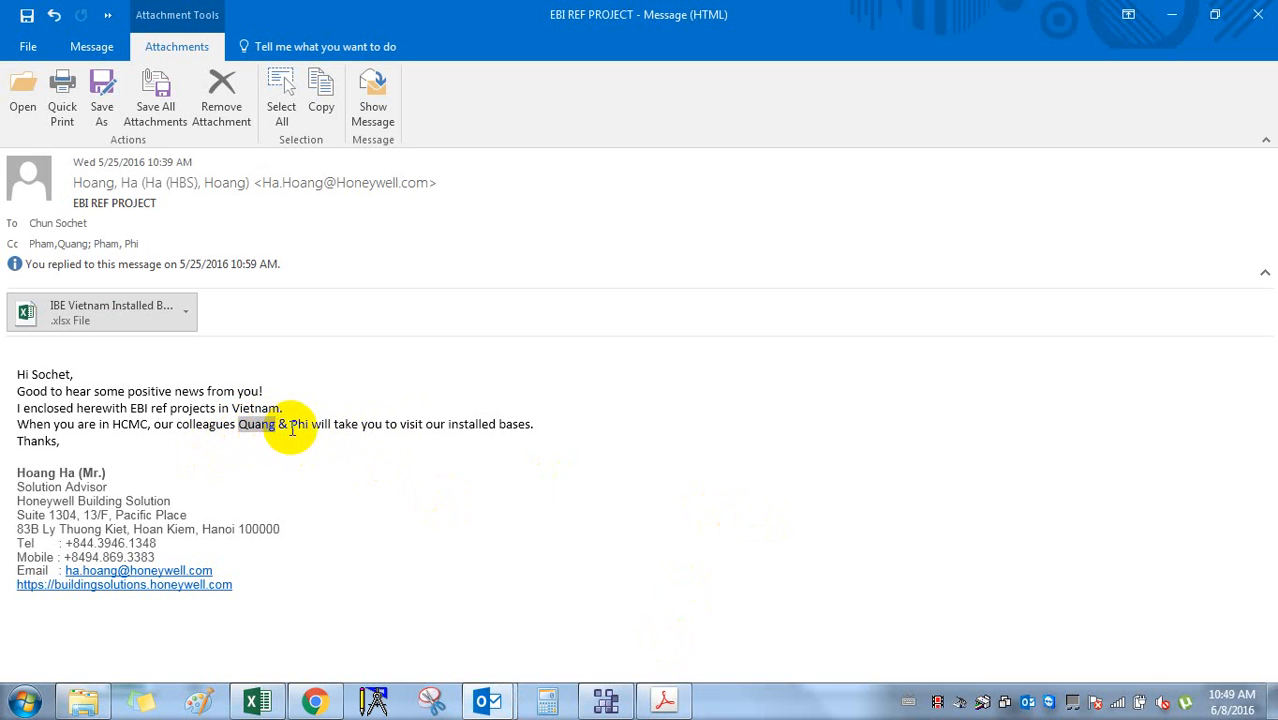
{"action": "double_click", "coordinate": [297, 424]}
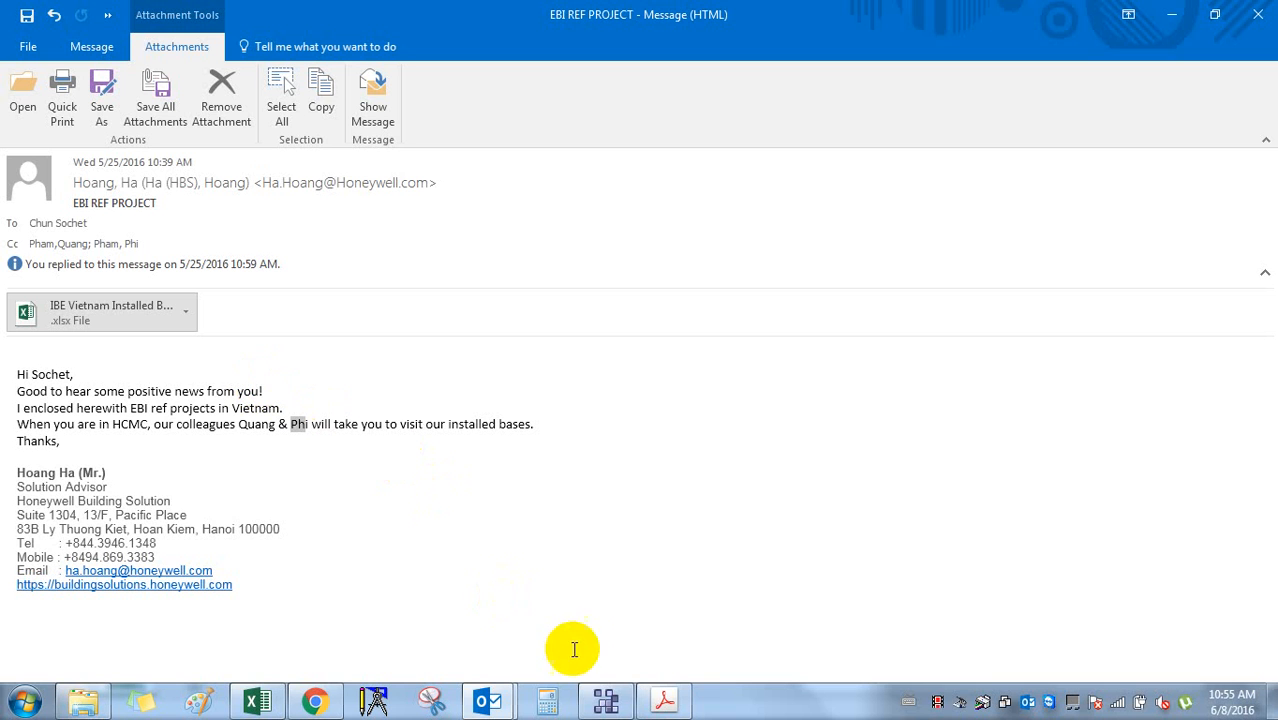
Minimize Outlook, the installed-base workbook, Chrome and Acrobat until the desktop shows.
{"action": "left_click", "coordinate": [1172, 14]}
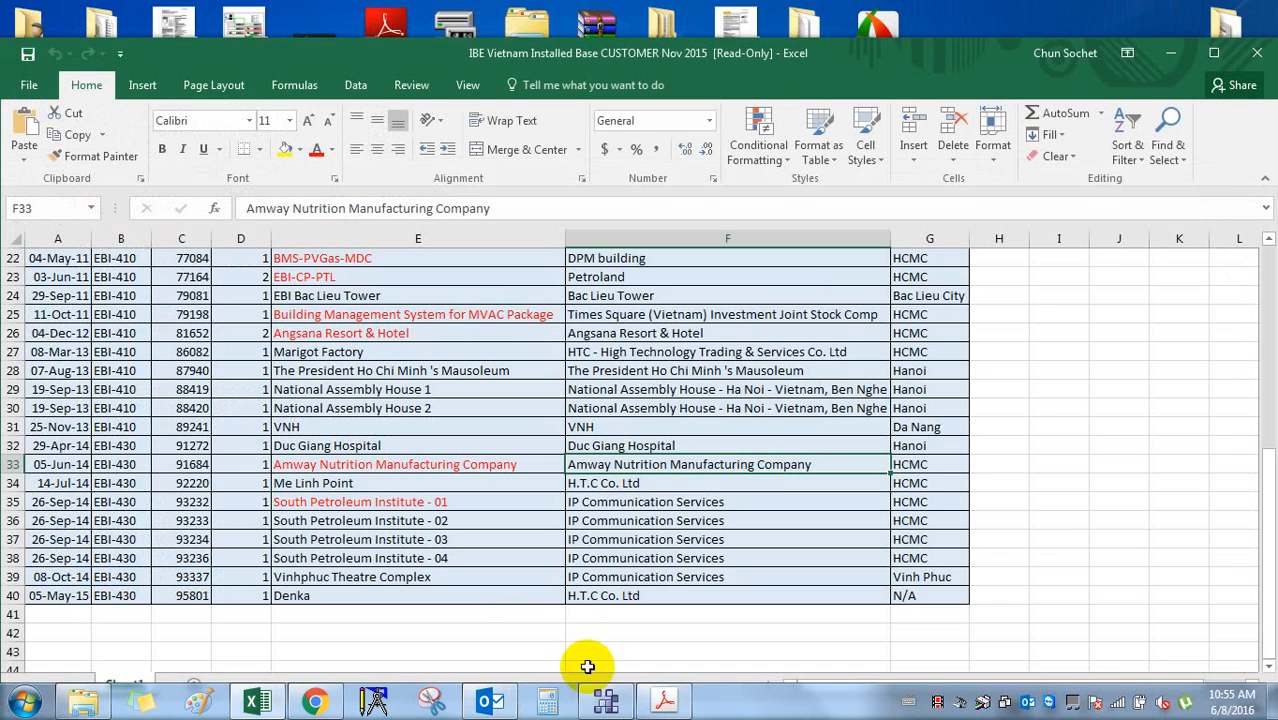
{"action": "left_click", "coordinate": [1257, 52]}
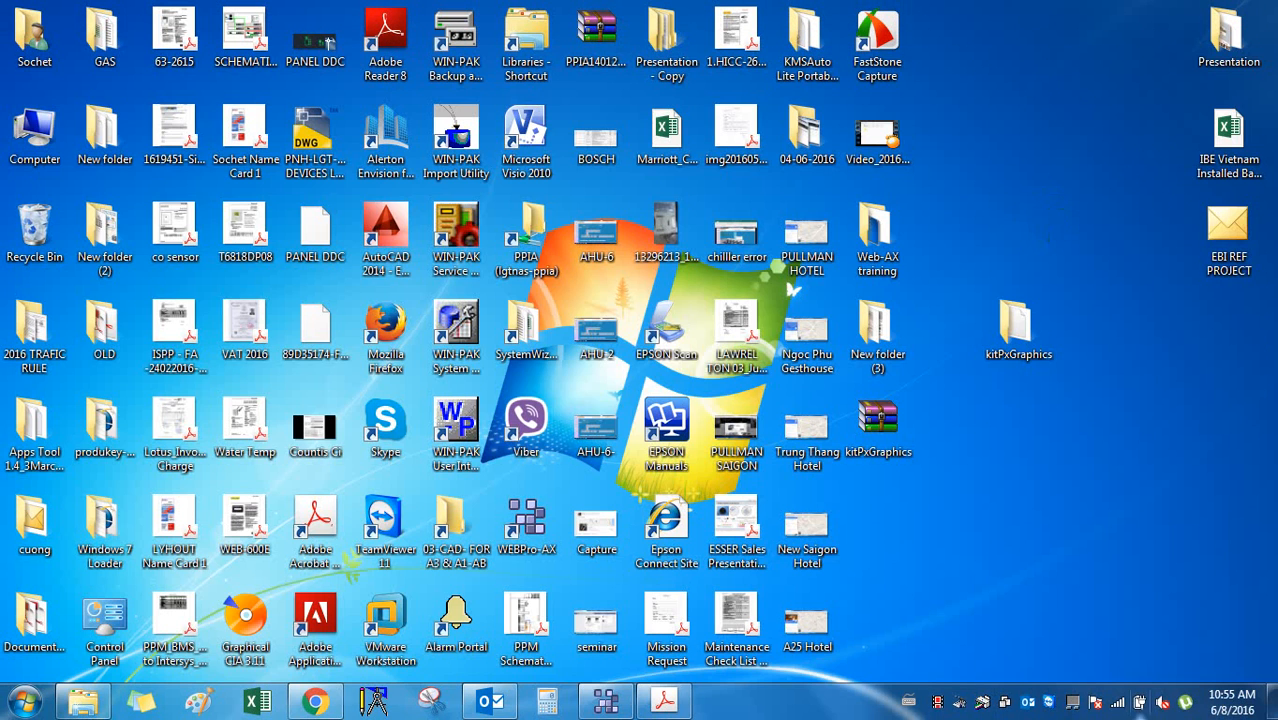
{"action": "left_click", "coordinate": [490, 702]}
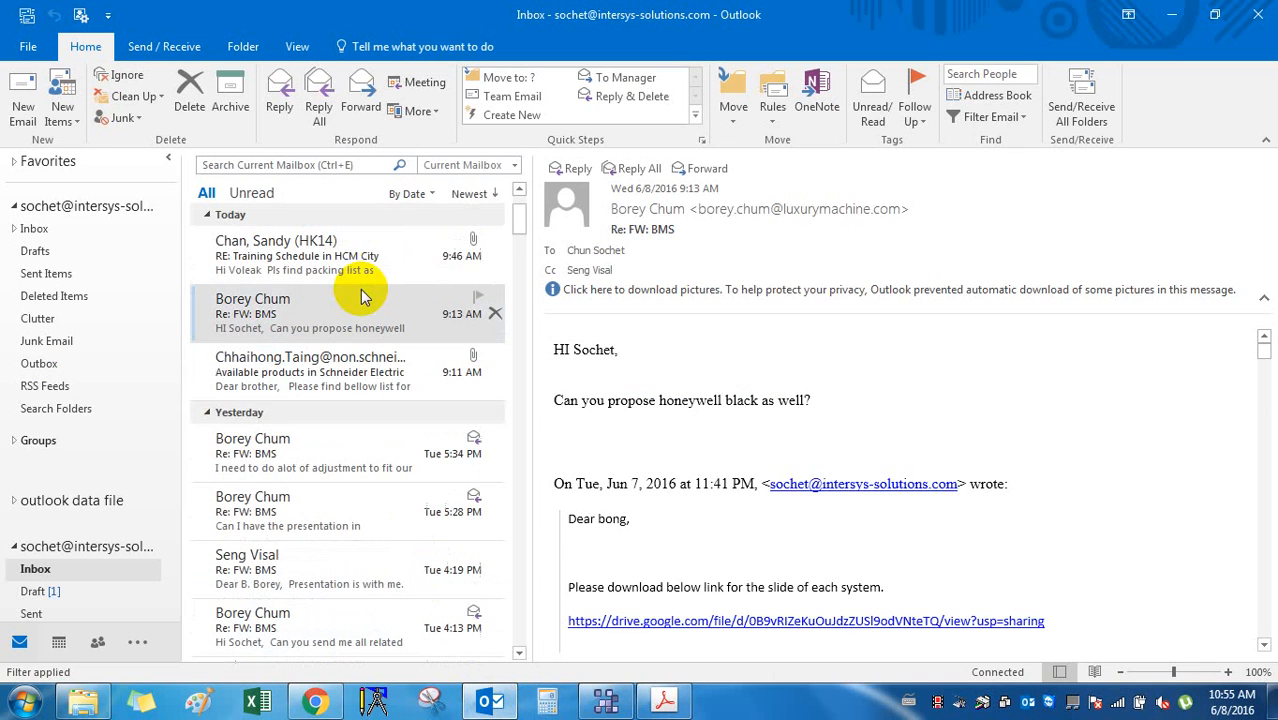
{"action": "left_click", "coordinate": [1171, 14]}
{"action": "left_click", "coordinate": [316, 702]}
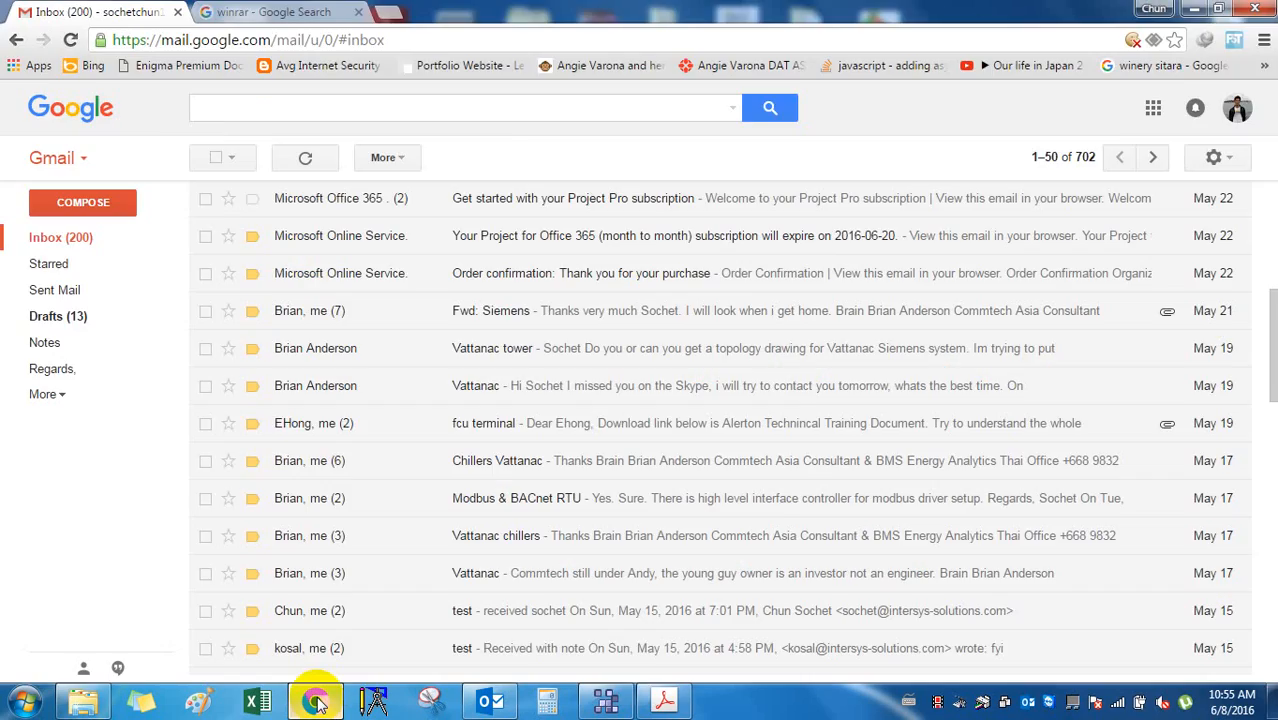
{"action": "left_click", "coordinate": [316, 702]}
{"action": "left_click", "coordinate": [664, 702]}
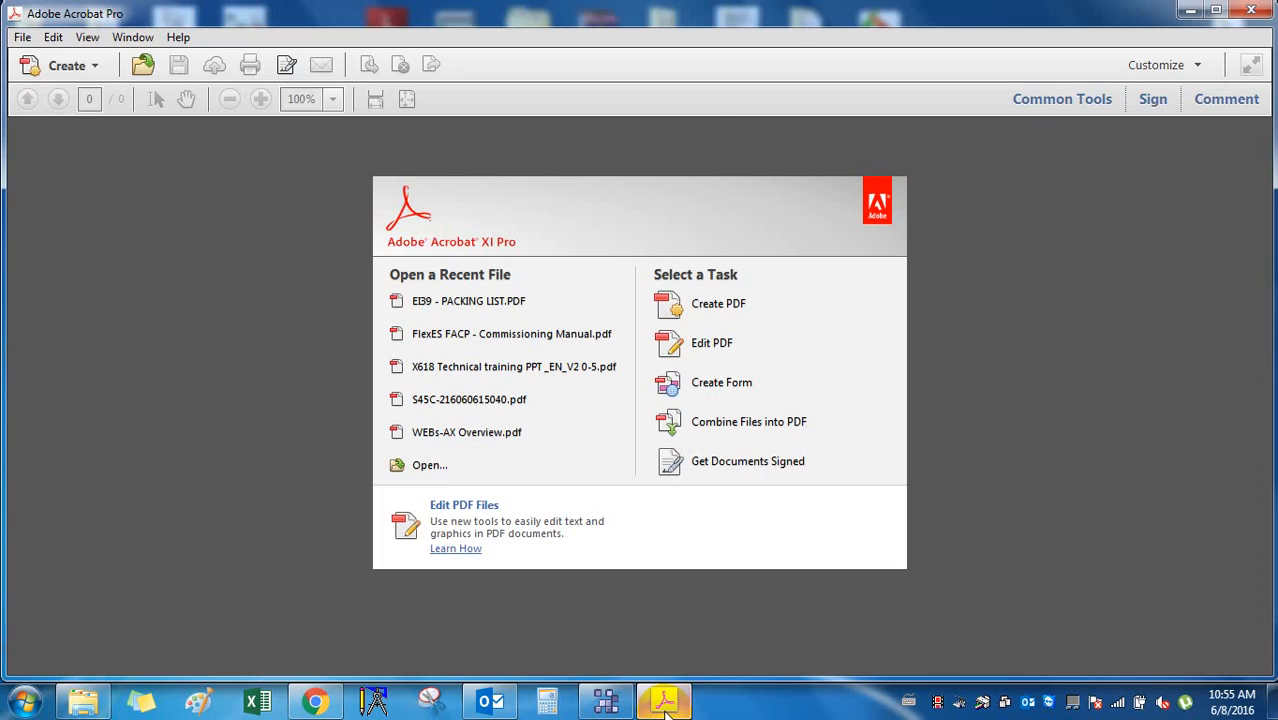
{"action": "left_click", "coordinate": [665, 702]}
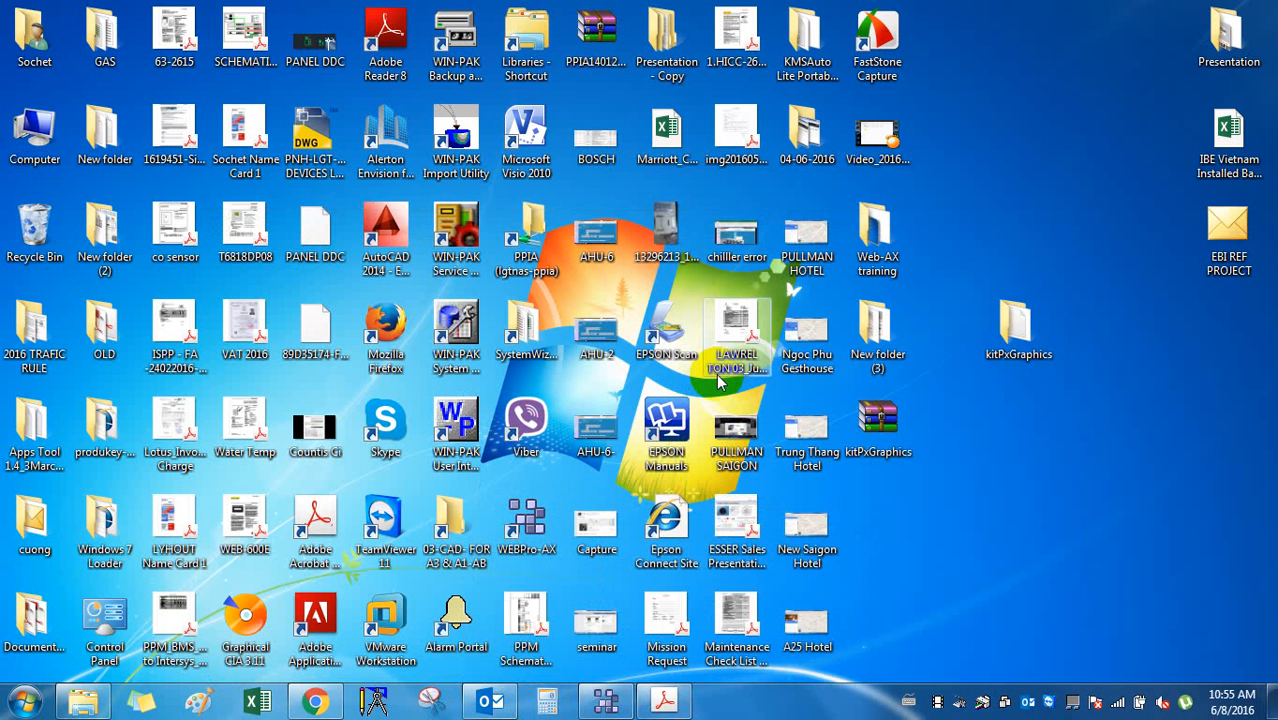
Restore Explorer and browse drive D into Intersys > 6- Honeywell training doc.
{"action": "left_click", "coordinate": [86, 703]}
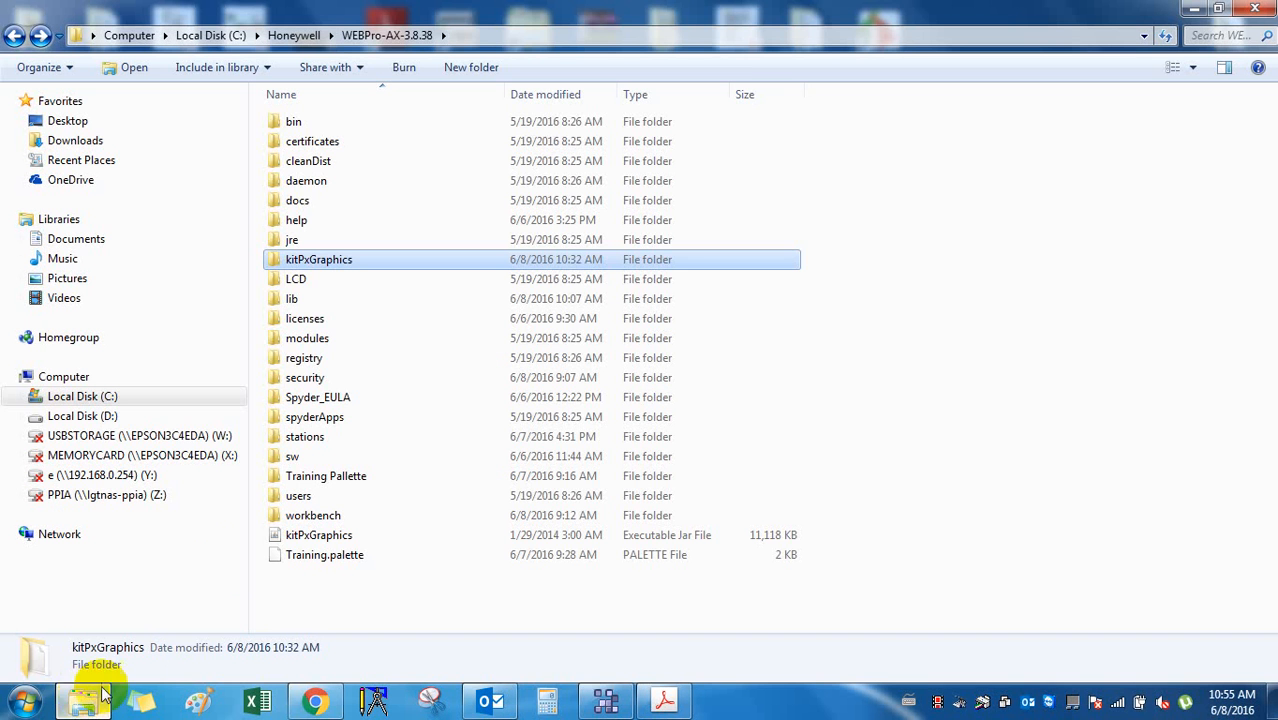
{"action": "left_click", "coordinate": [108, 418]}
{"action": "double_click", "coordinate": [371, 257]}
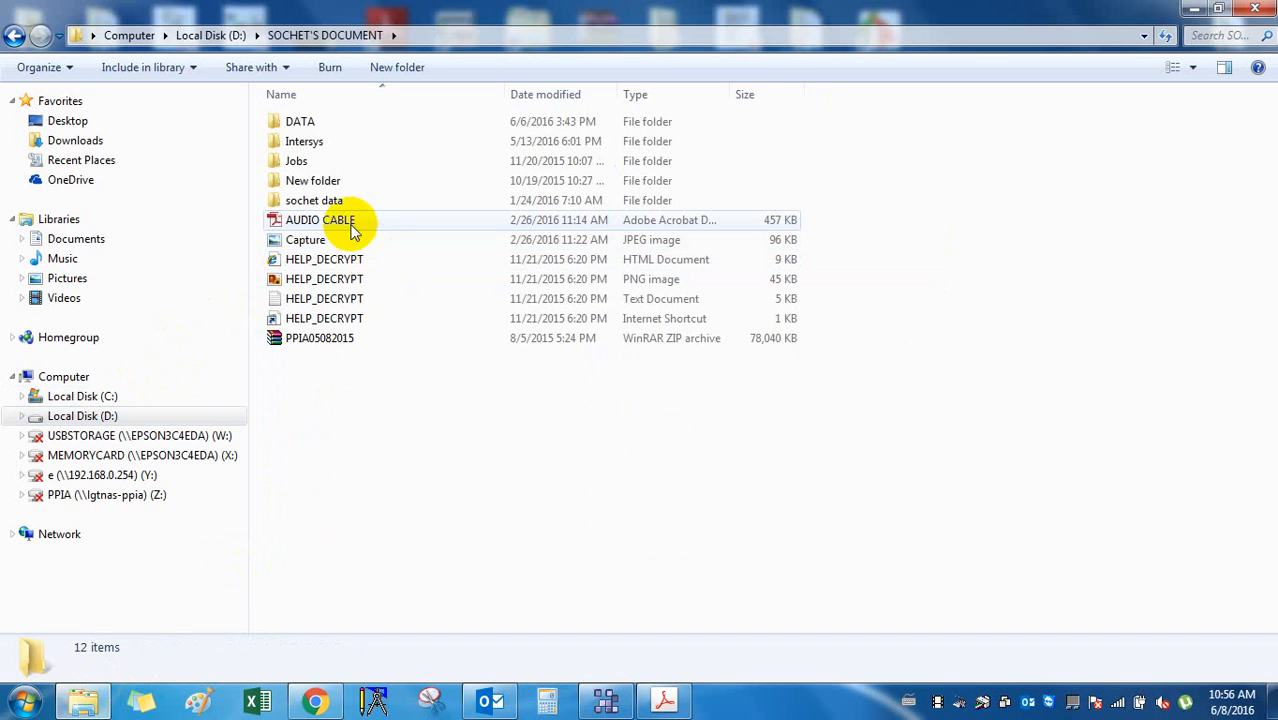
{"action": "double_click", "coordinate": [330, 142]}
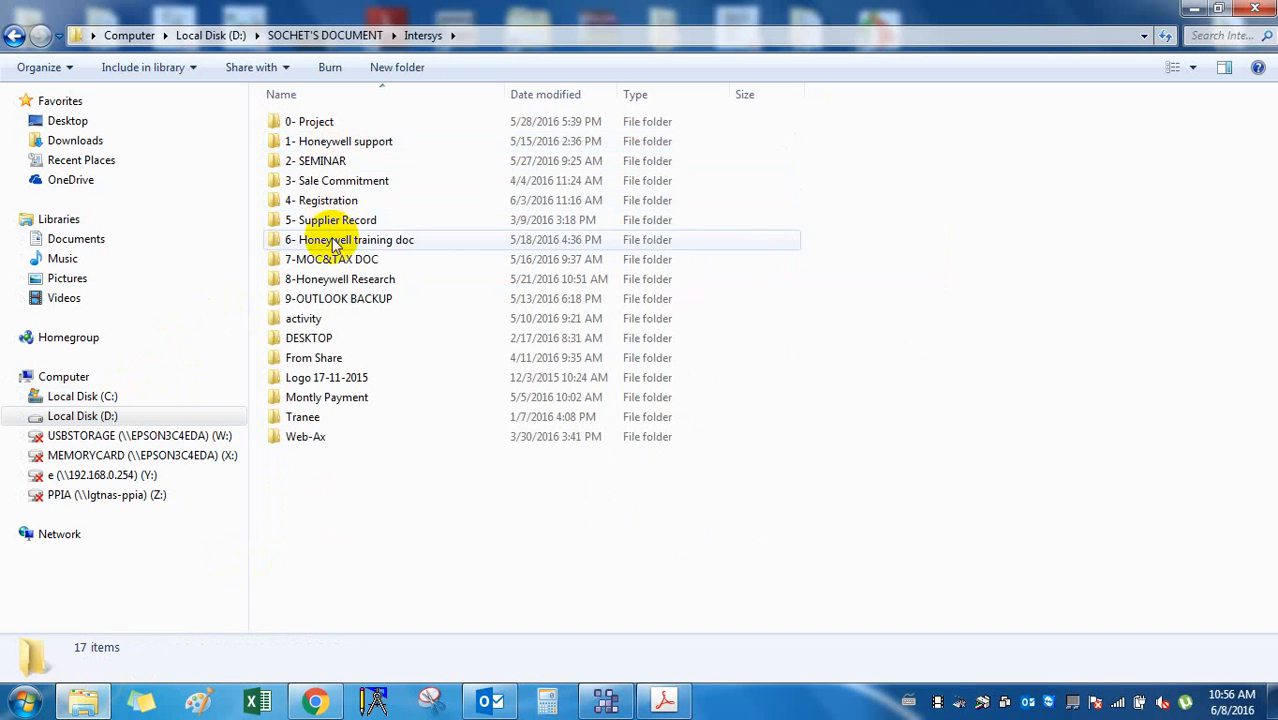
{"action": "double_click", "coordinate": [335, 241]}
Open 01-BMS Training > 3-Training Doc and select the WEBs-AX Overview file.
{"action": "left_click", "coordinate": [340, 181]}
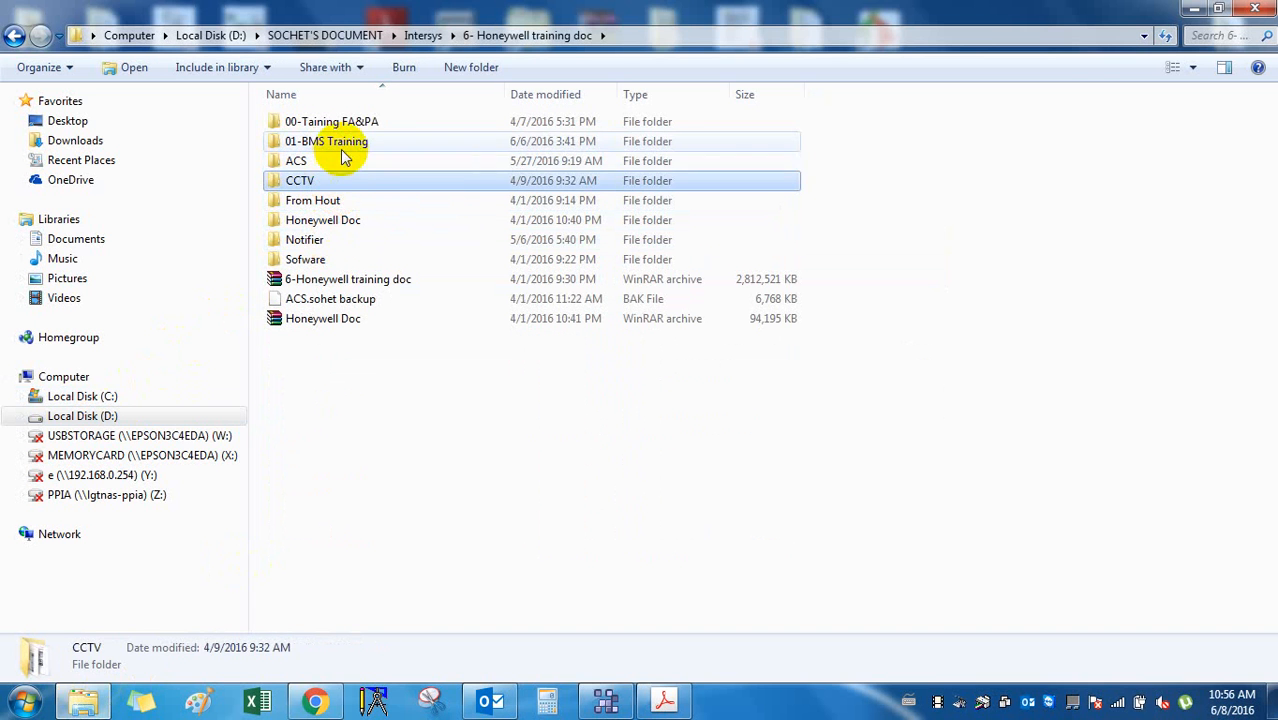
{"action": "left_click", "coordinate": [341, 147]}
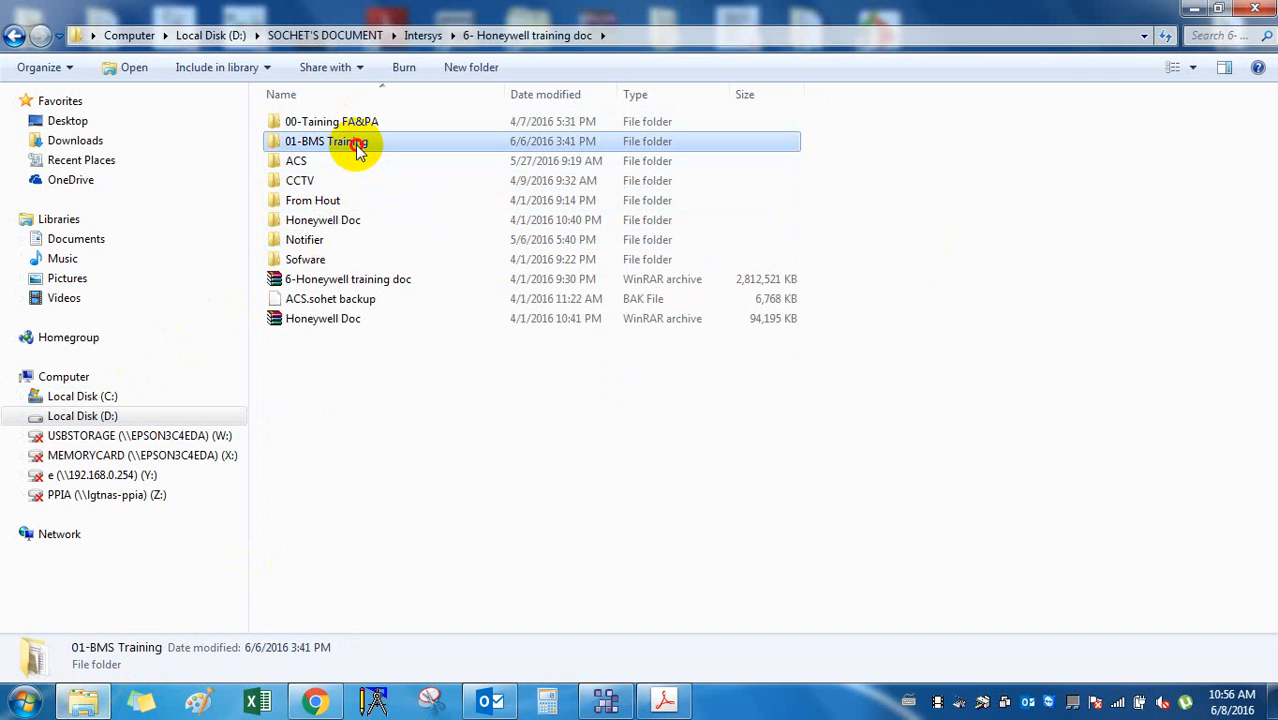
{"action": "double_click", "coordinate": [358, 146]}
{"action": "left_click", "coordinate": [358, 146]}
{"action": "left_click", "coordinate": [368, 170]}
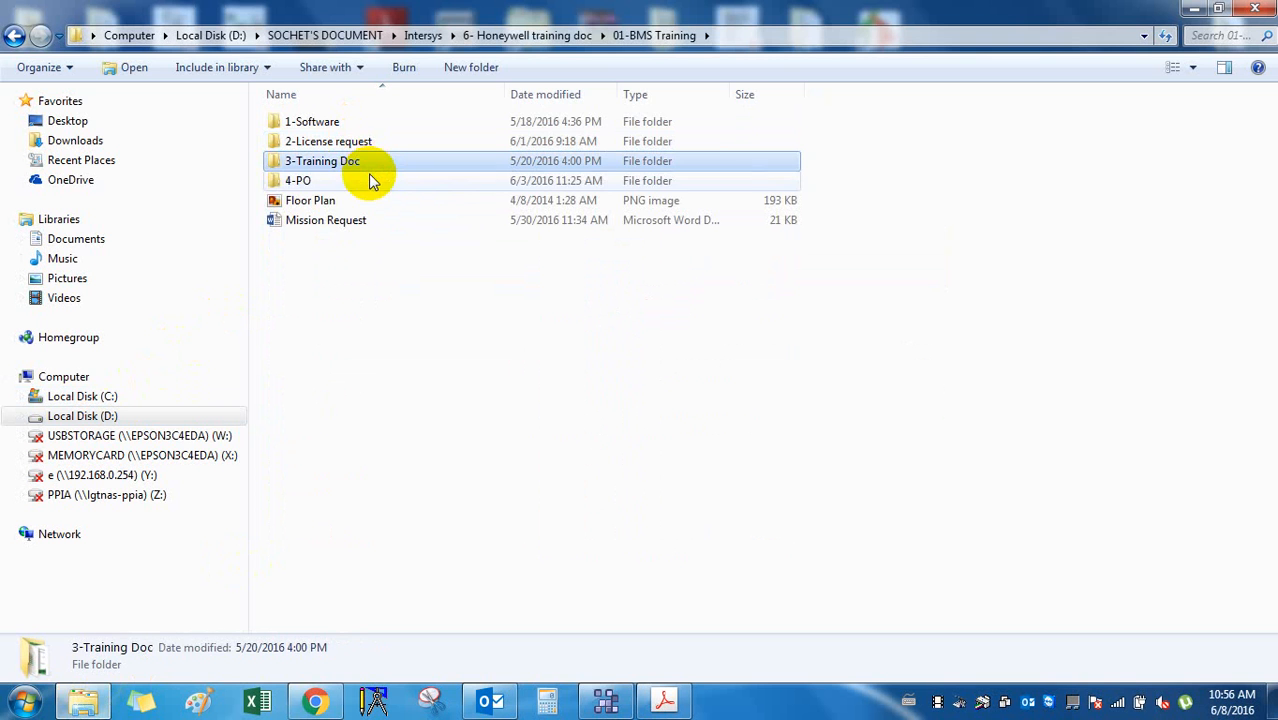
{"action": "double_click", "coordinate": [368, 170]}
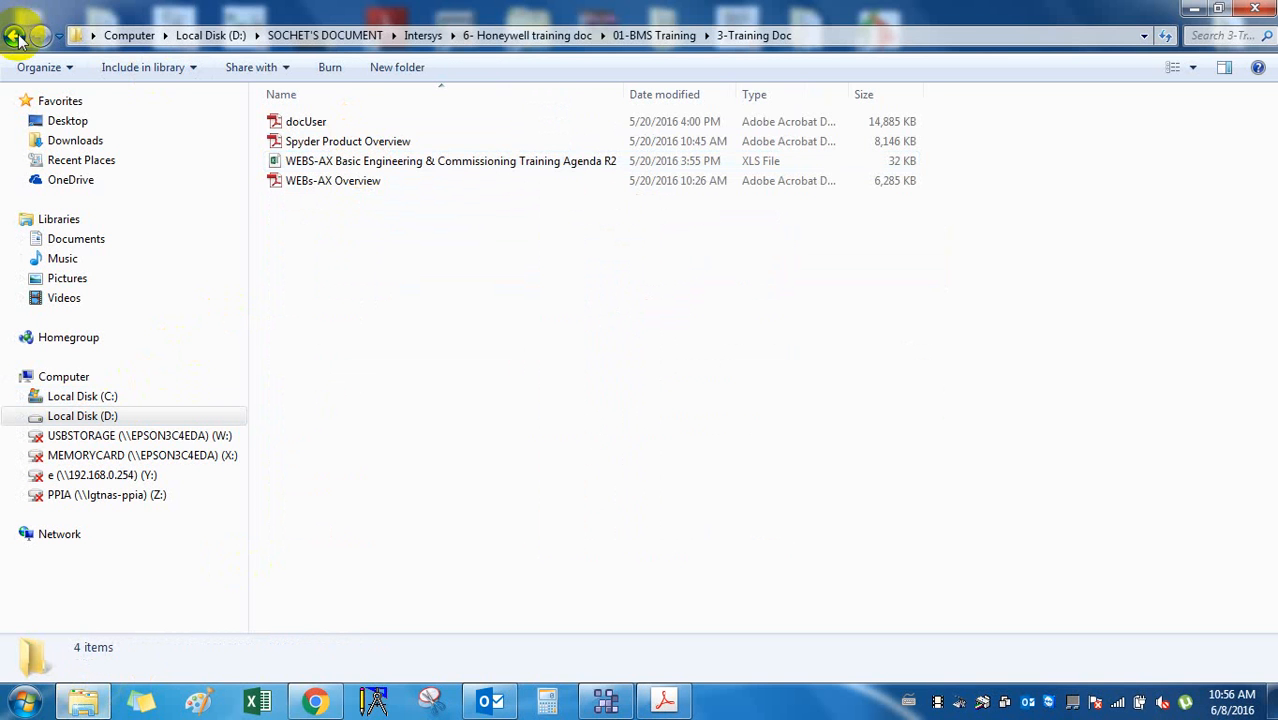
{"action": "left_click", "coordinate": [15, 38]}
{"action": "double_click", "coordinate": [357, 163]}
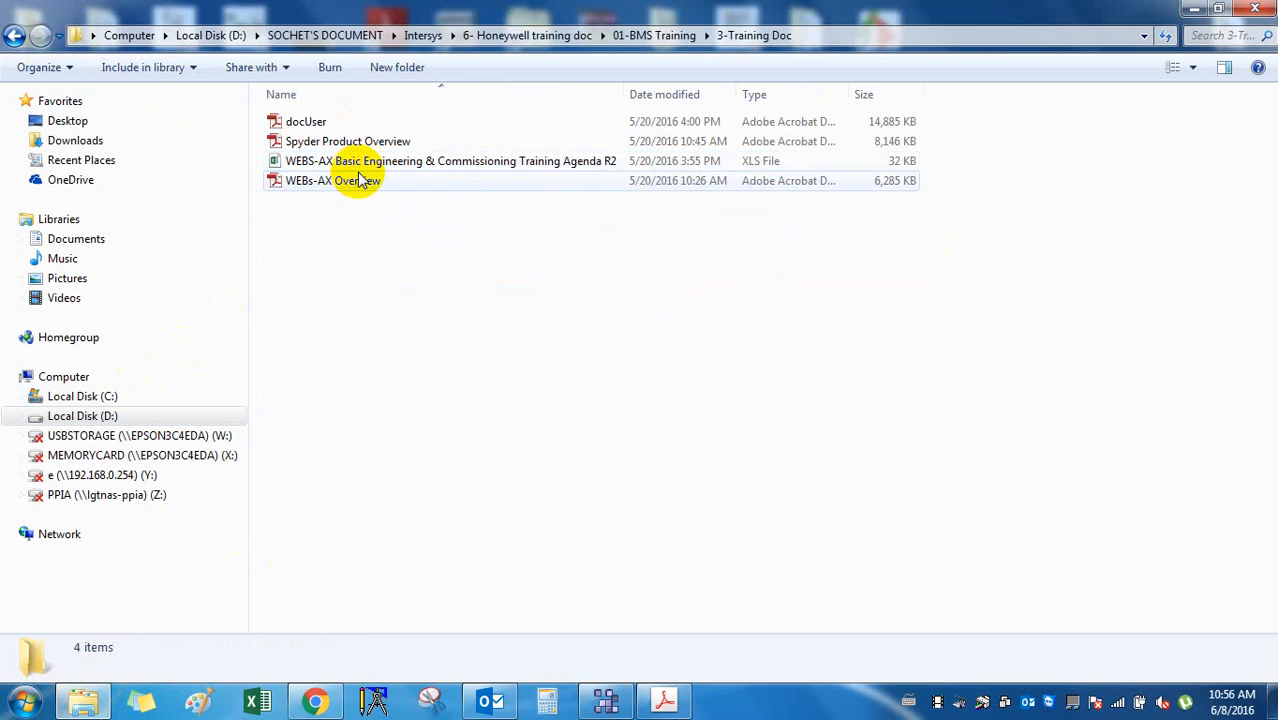
{"action": "left_click", "coordinate": [365, 178]}
Open Spyder Product Overview.pdf in Acrobat and switch it to Full Screen Mode.
{"action": "double_click", "coordinate": [357, 140]}
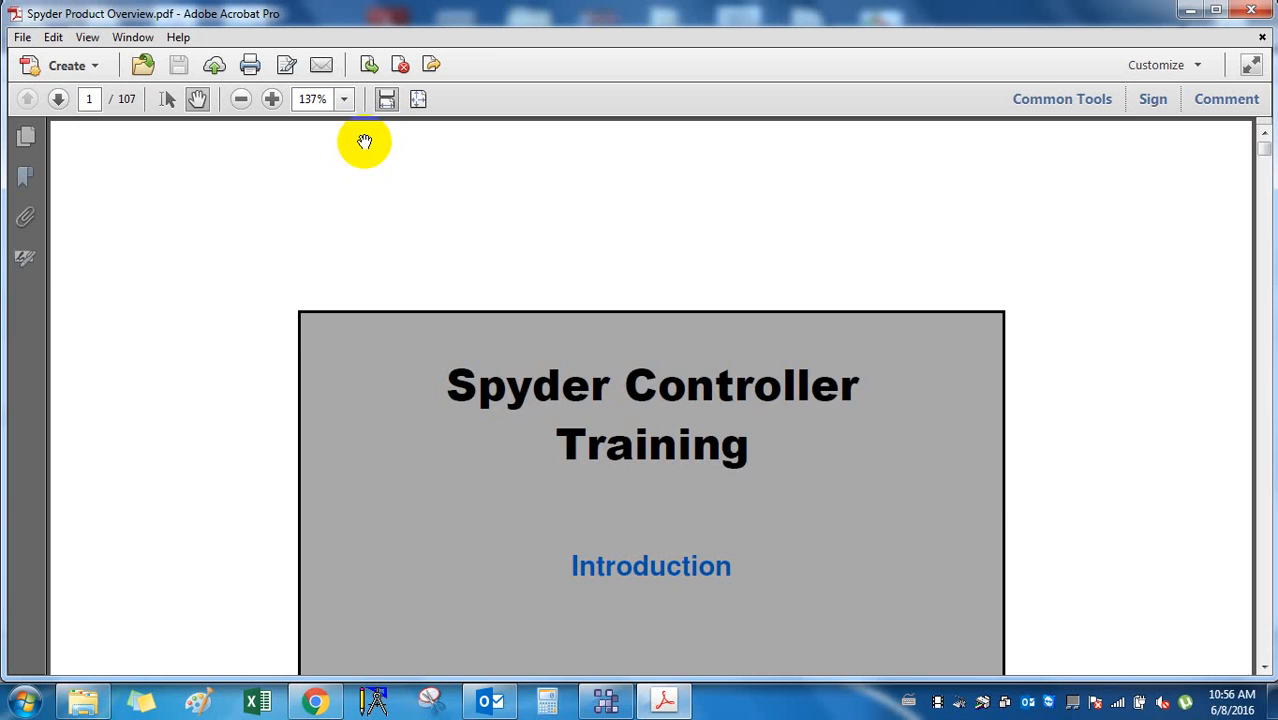
{"action": "scroll", "coordinate": [900, 268], "scroll_direction": "down", "scroll_amount": 5}
{"action": "scroll", "coordinate": [900, 268], "scroll_direction": "up", "scroll_amount": 2}
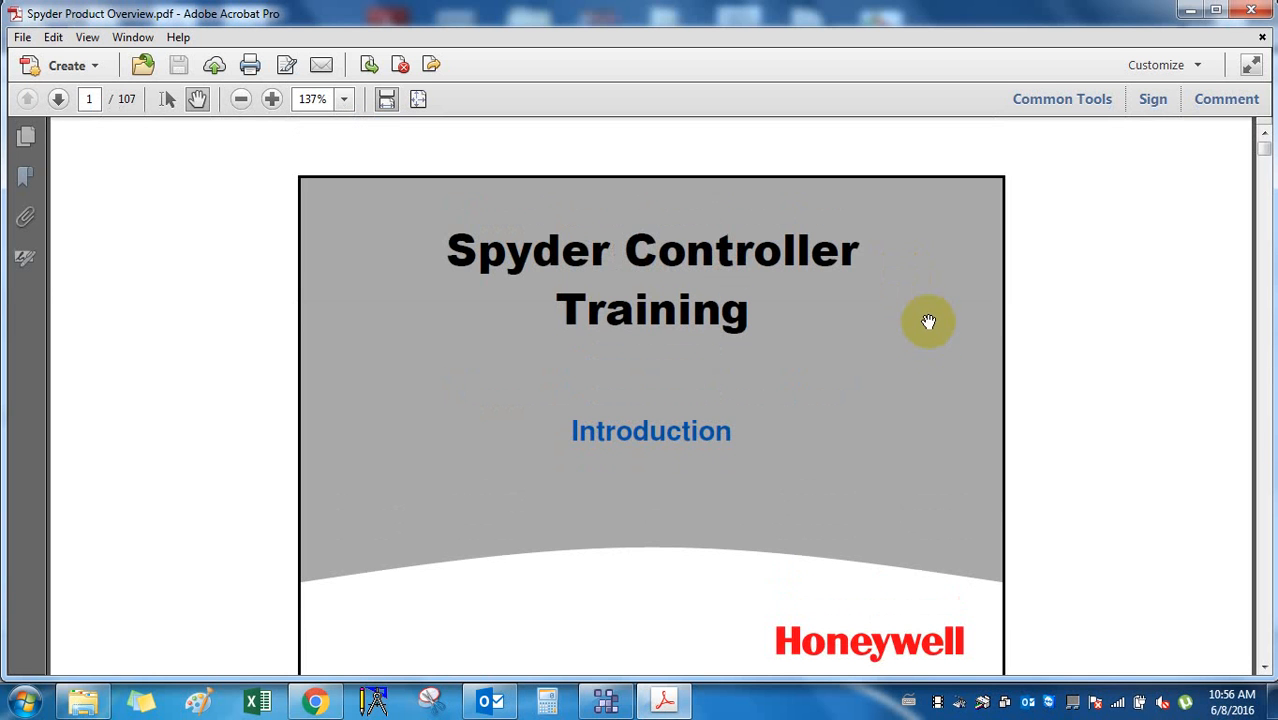
{"action": "left_click", "coordinate": [85, 37]}
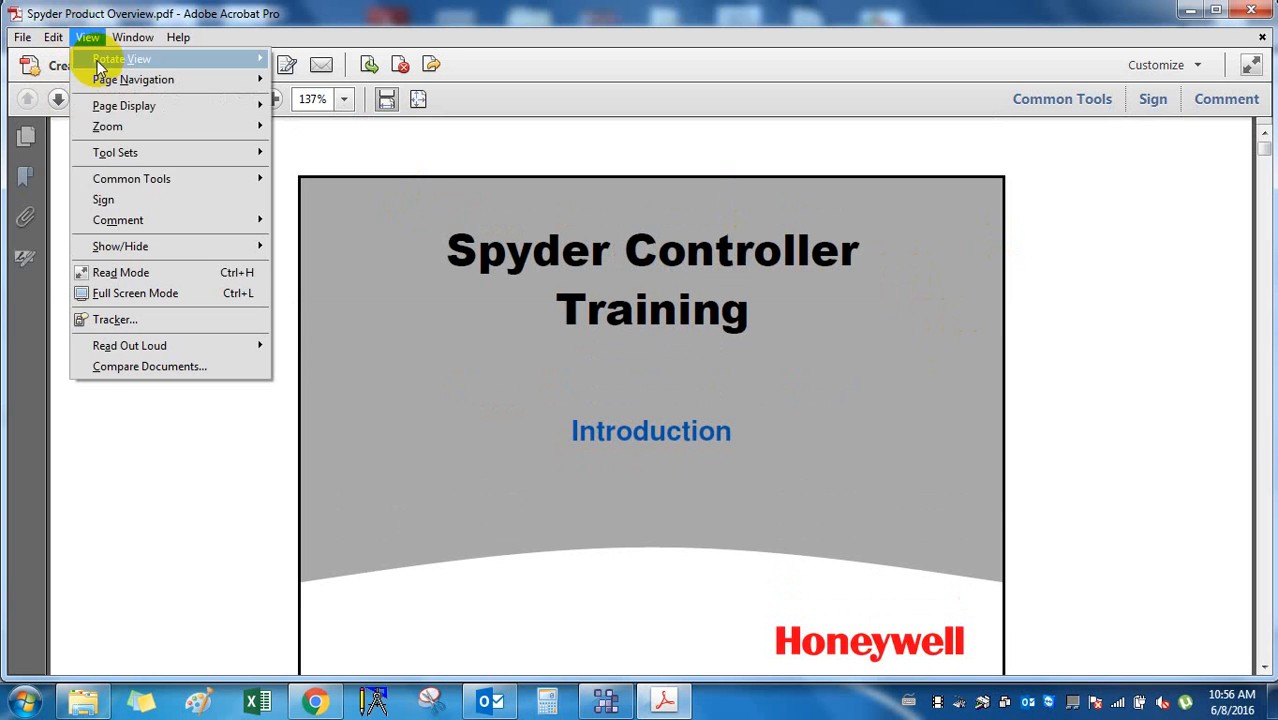
{"action": "left_click", "coordinate": [185, 293]}
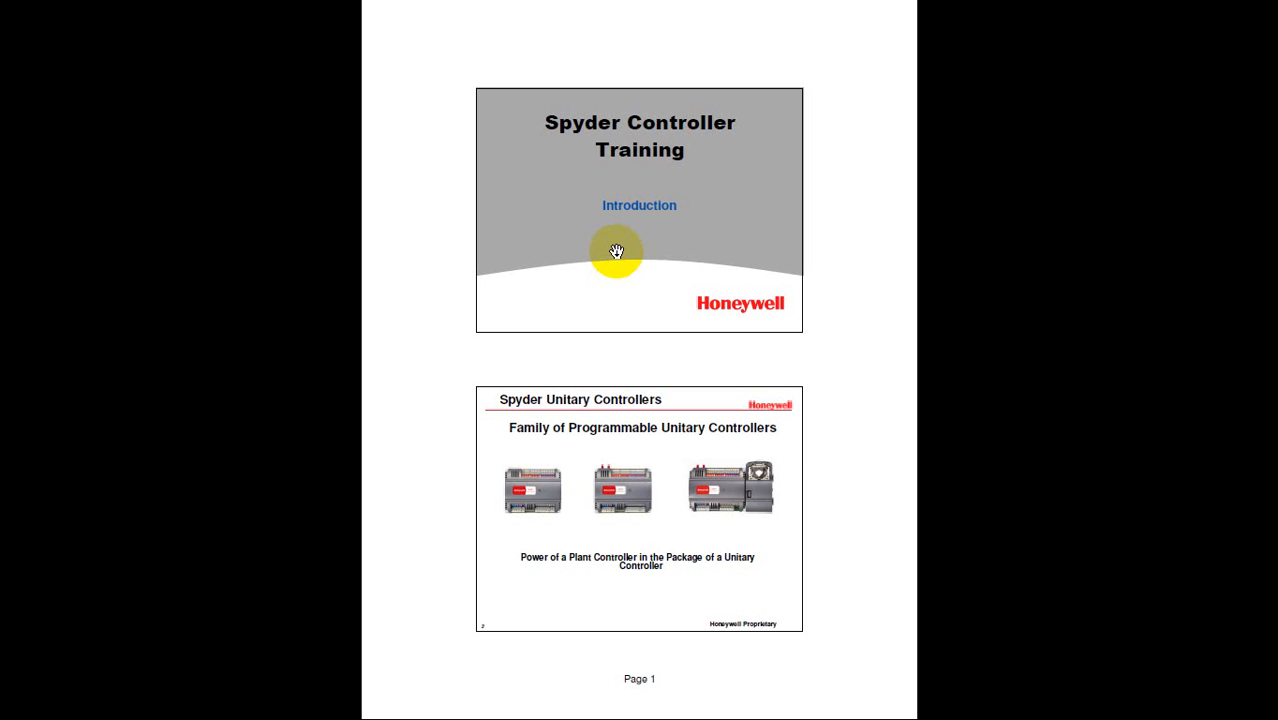
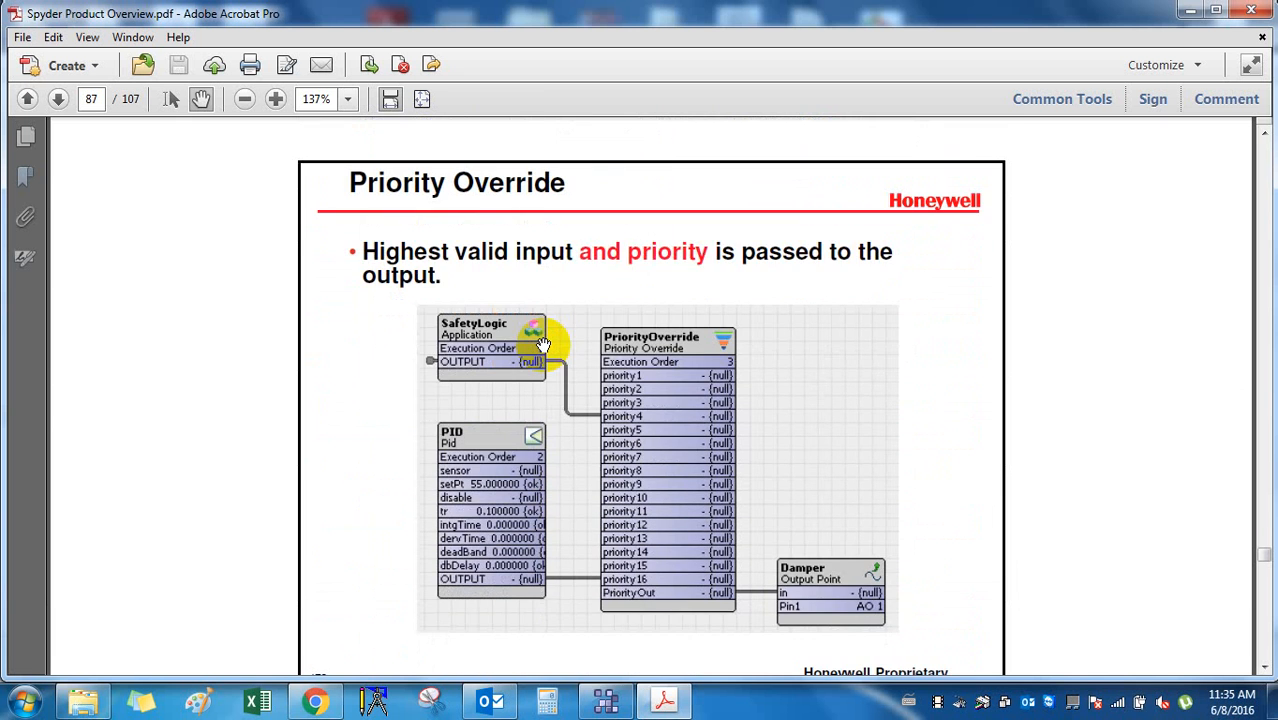
Scroll the PDF past the Priority Override, LonTalk and Link Manager slides to page 93.
{"action": "scroll", "coordinate": [543, 345], "scroll_direction": "down", "scroll_amount": 10}
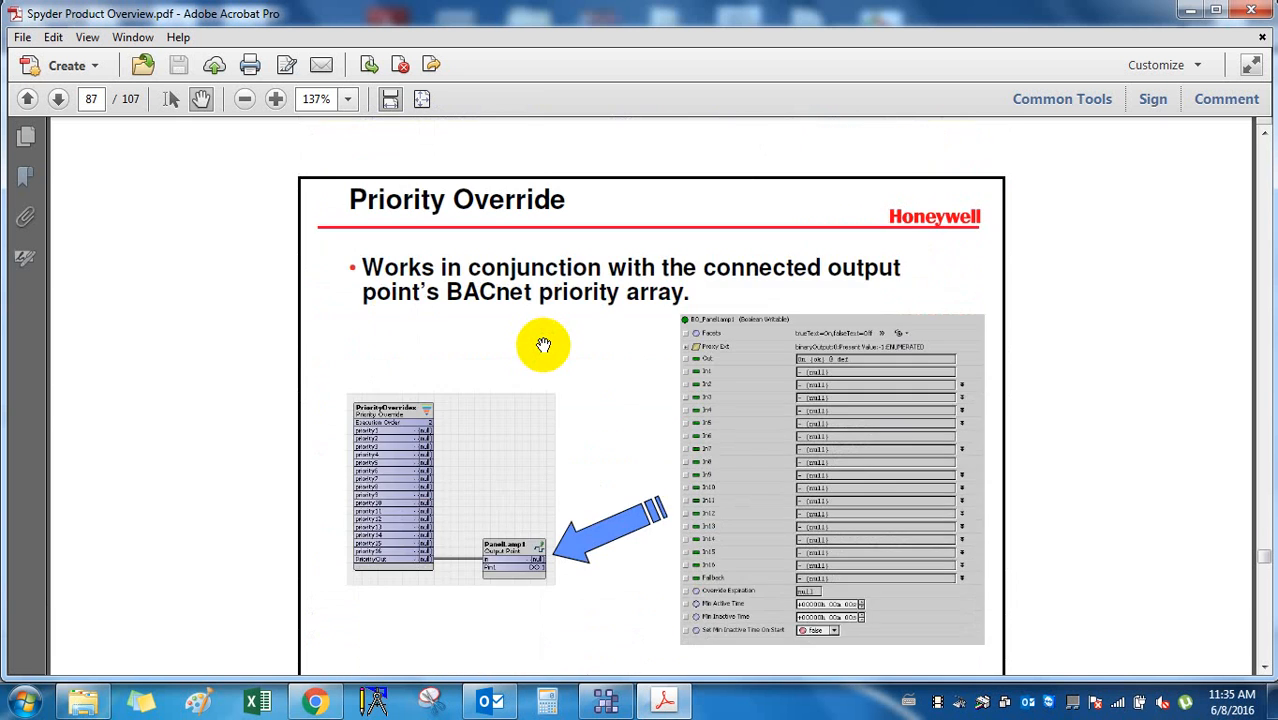
{"action": "scroll", "coordinate": [543, 345], "scroll_direction": "down", "scroll_amount": 15}
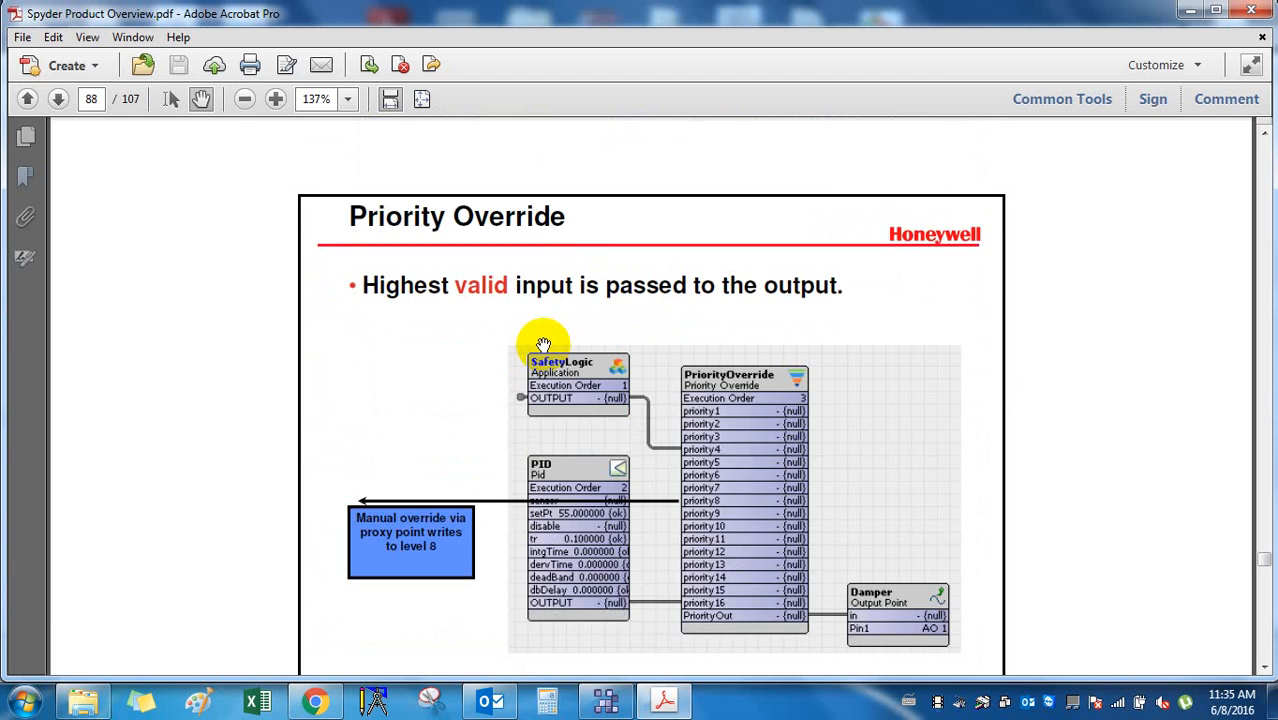
{"action": "scroll", "coordinate": [543, 345], "scroll_direction": "down", "scroll_amount": 15}
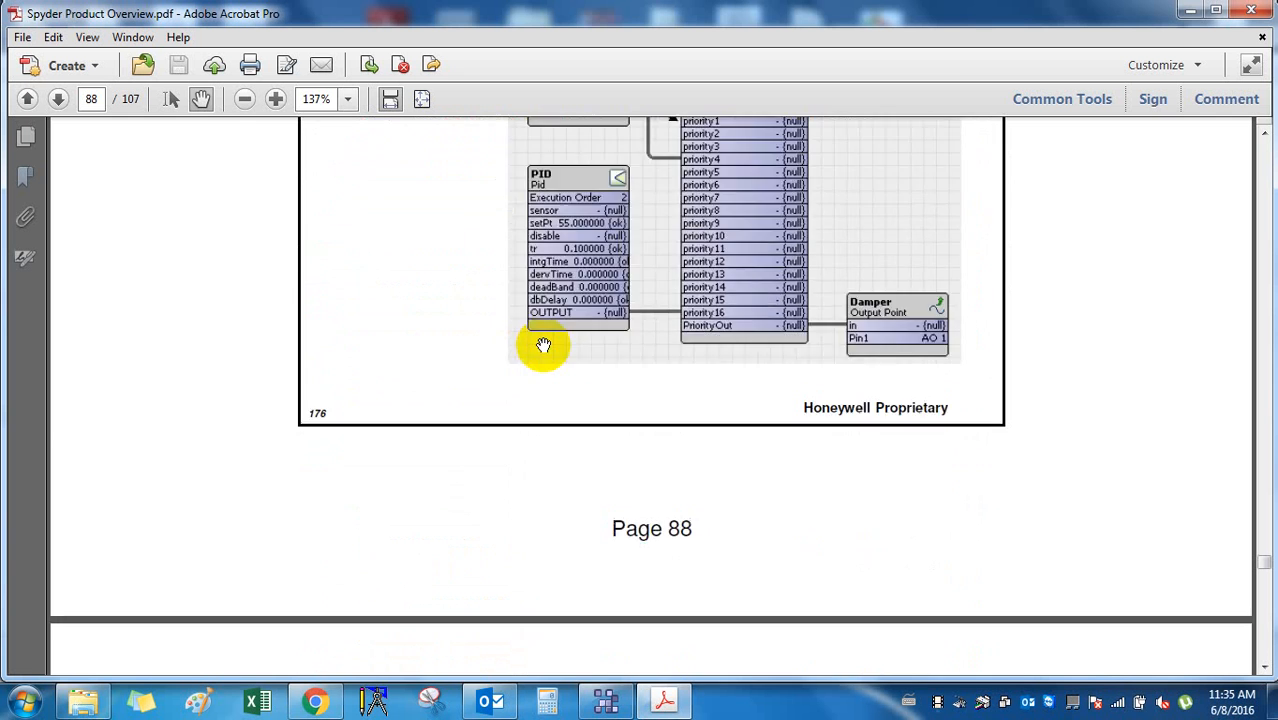
{"action": "scroll", "coordinate": [543, 345], "scroll_direction": "down", "scroll_amount": 5}
{"action": "scroll", "coordinate": [543, 345], "scroll_direction": "down", "scroll_amount": 15}
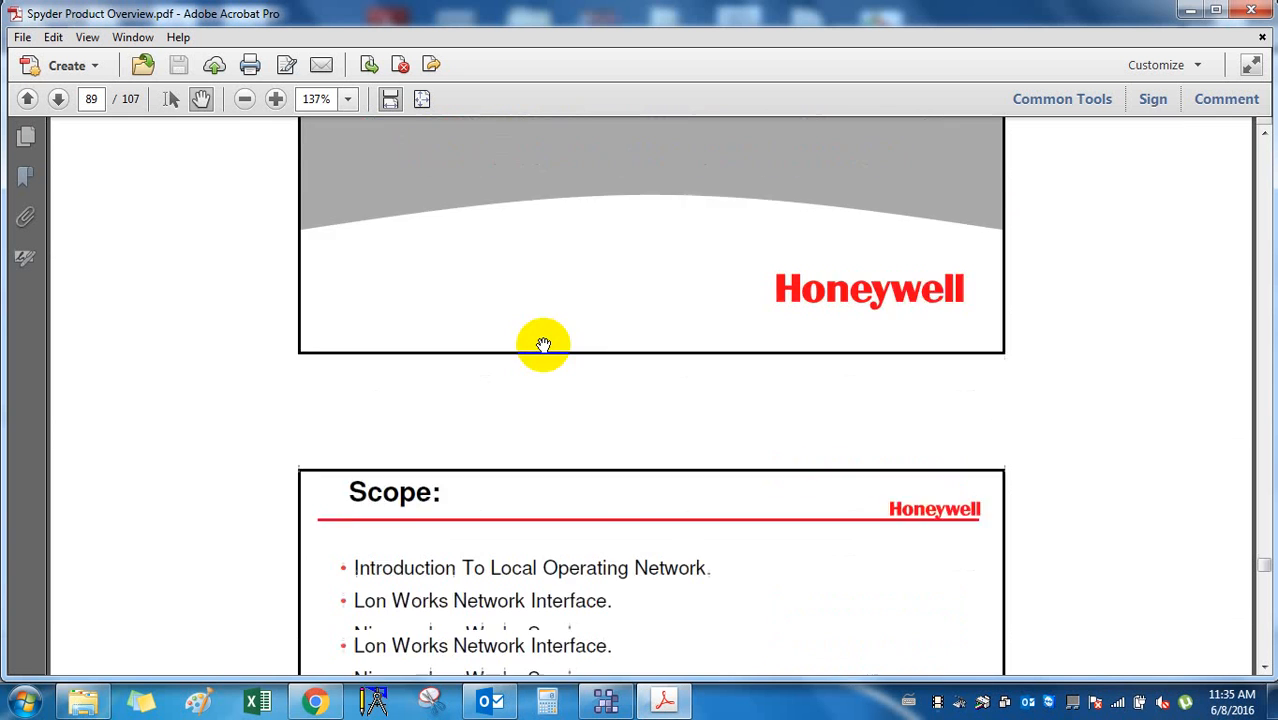
{"action": "scroll", "coordinate": [543, 345], "scroll_direction": "down", "scroll_amount": 15}
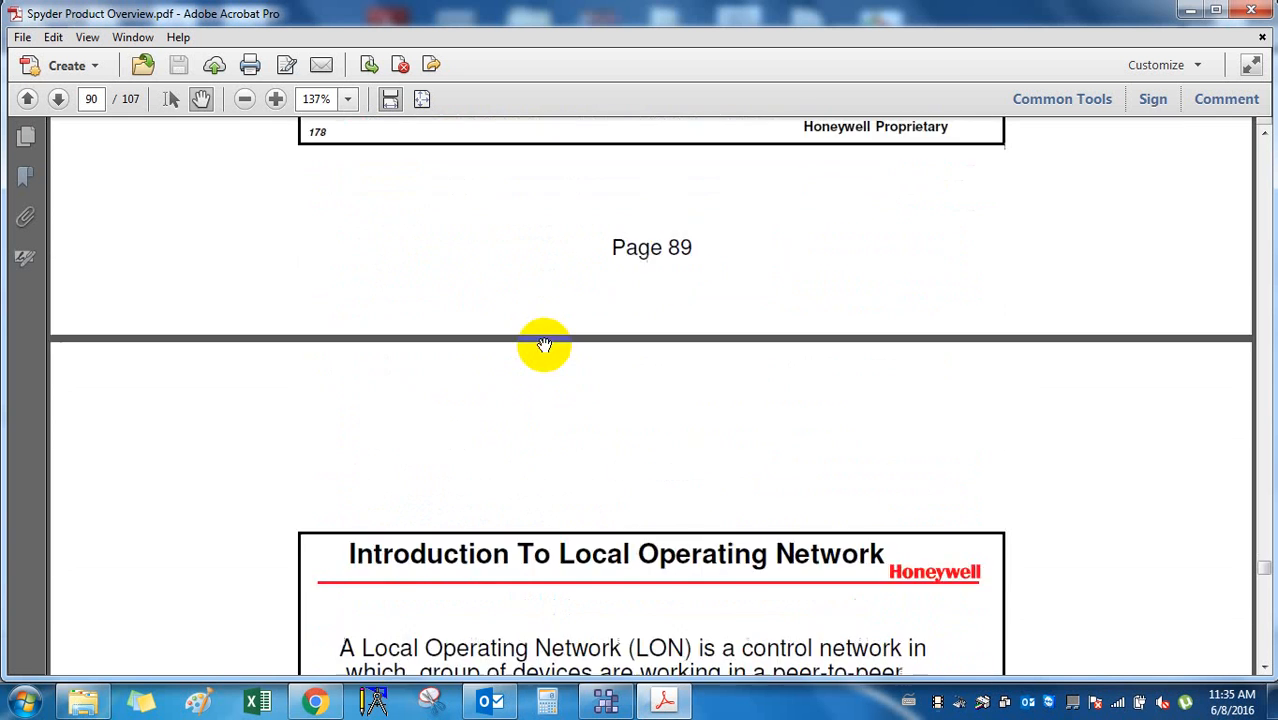
{"action": "scroll", "coordinate": [543, 345], "scroll_direction": "down", "scroll_amount": 15}
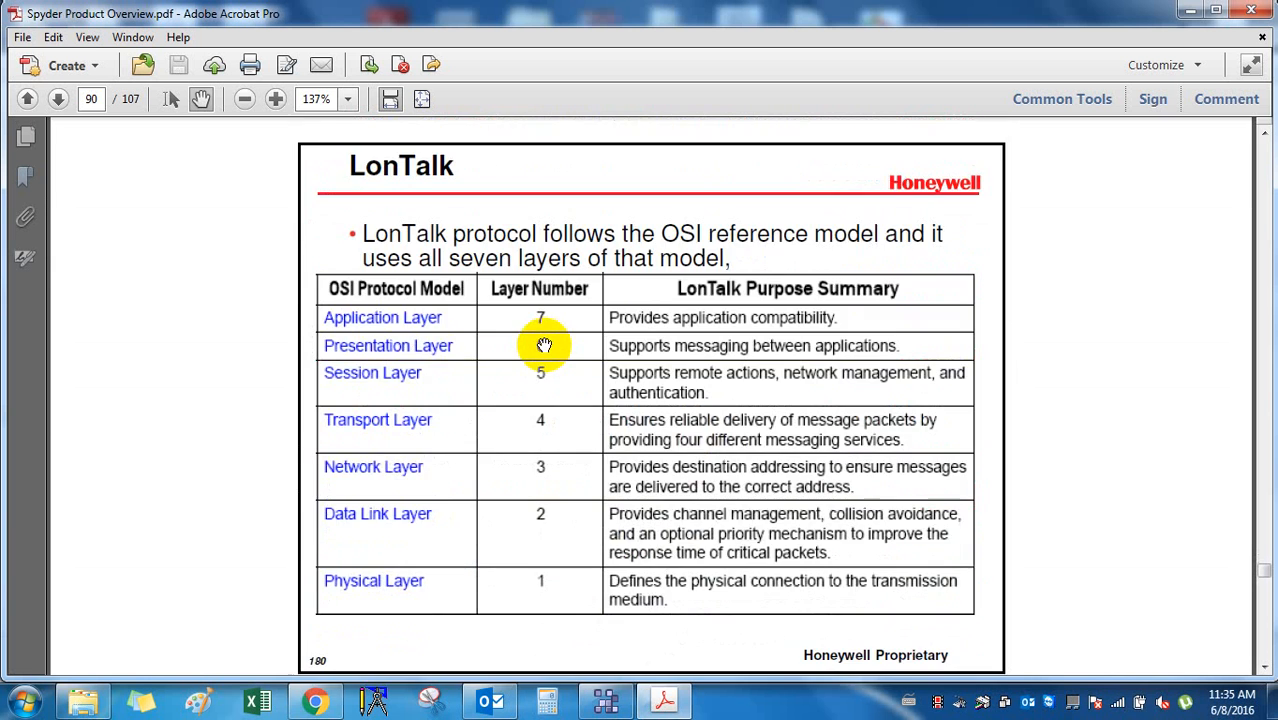
{"action": "scroll", "coordinate": [543, 345], "scroll_direction": "down", "scroll_amount": 10}
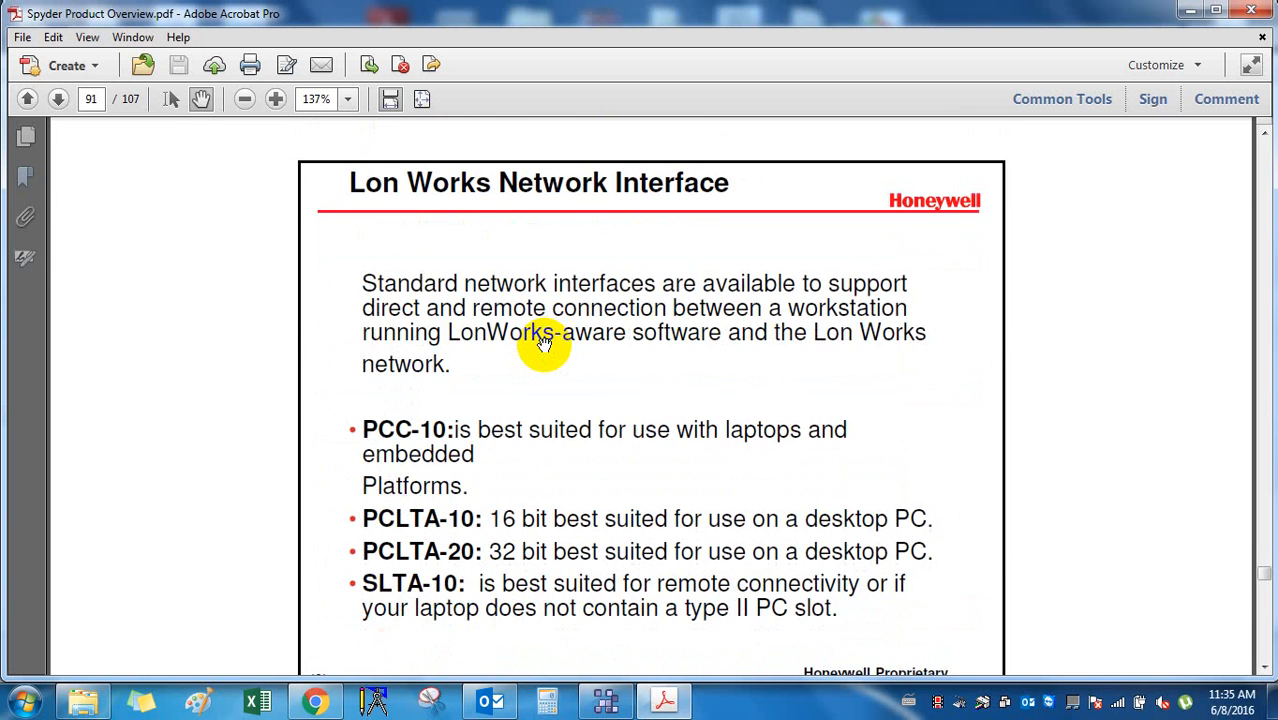
{"action": "scroll", "coordinate": [543, 345], "scroll_direction": "down", "scroll_amount": 15}
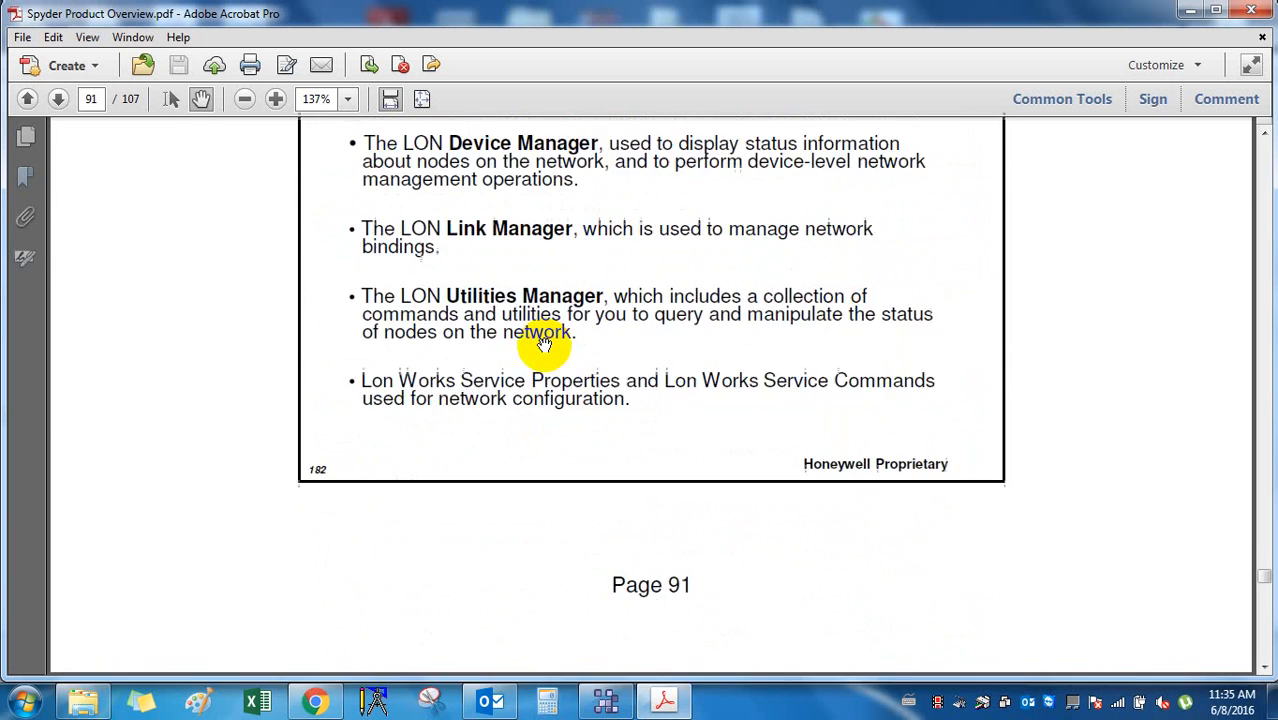
{"action": "scroll", "coordinate": [543, 344], "scroll_direction": "down", "scroll_amount": 15}
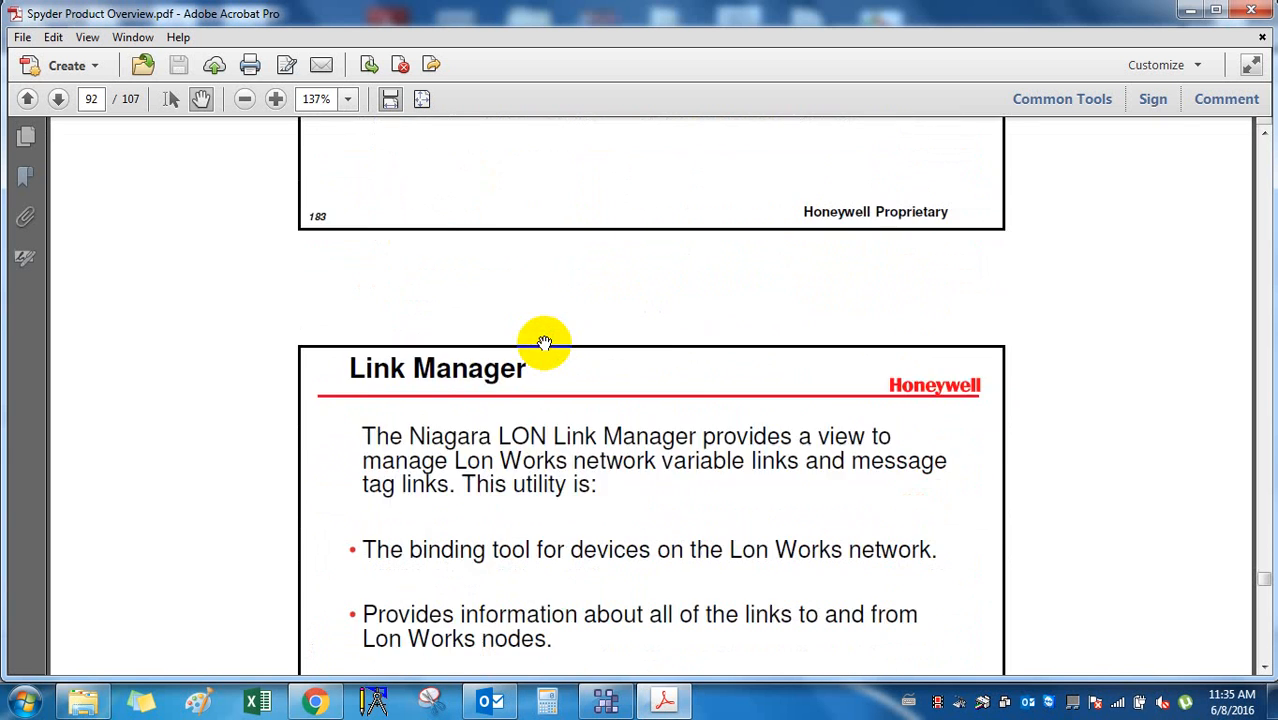
{"action": "scroll", "coordinate": [544, 344], "scroll_direction": "down", "scroll_amount": 15}
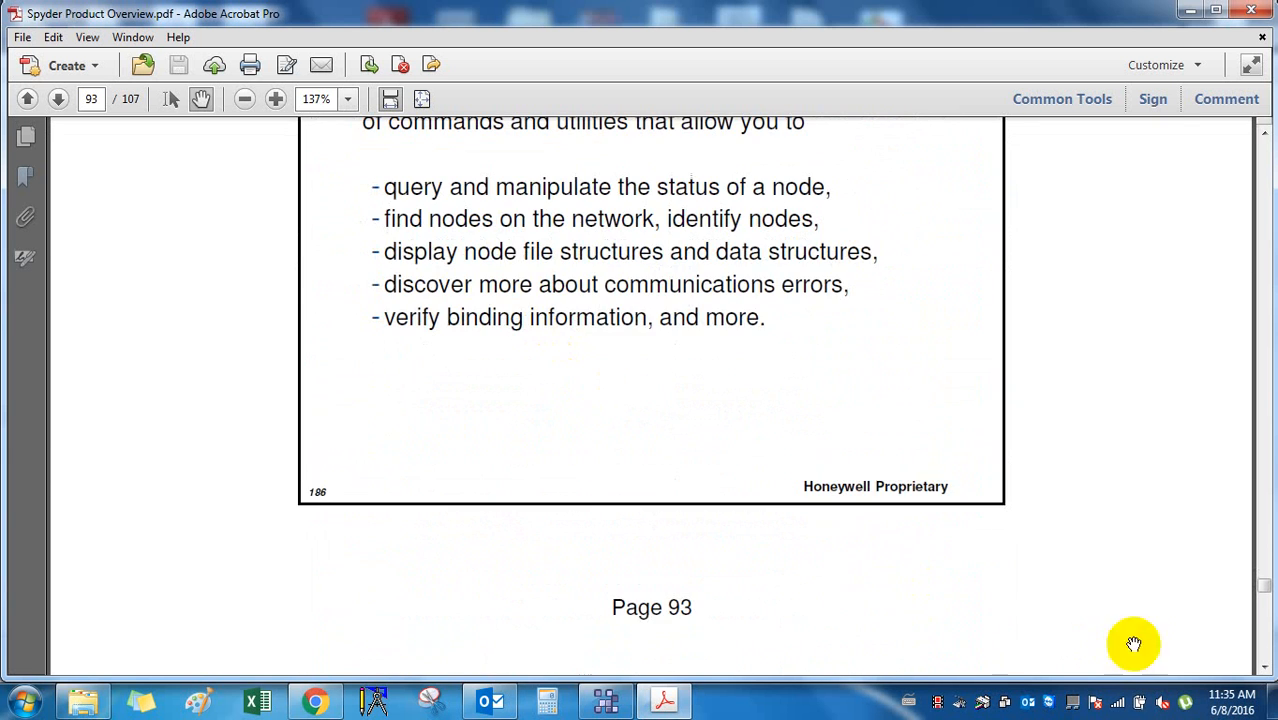
Drag the scrollbar down past the JACE Commissioning slides to page 107 of 107.
{"action": "left_click_drag", "start_coordinate": [1264, 585], "coordinate": [1270, 597]}
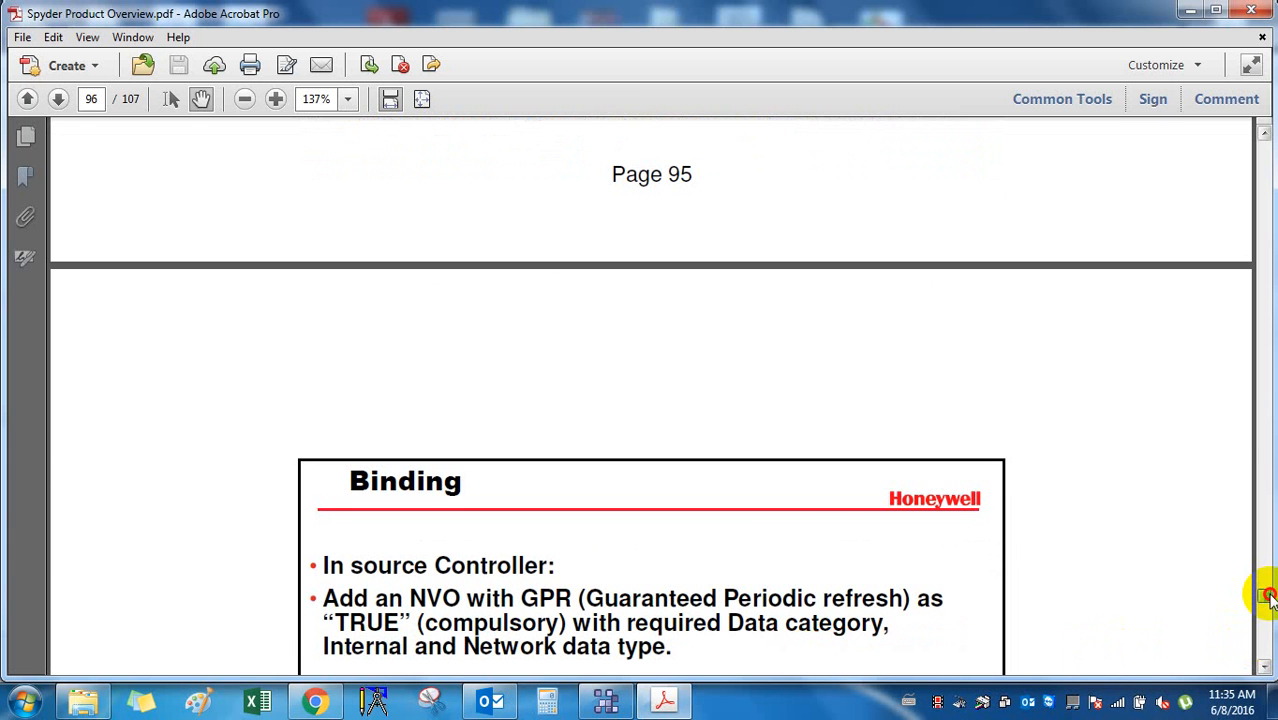
{"action": "scroll", "coordinate": [899, 571], "scroll_direction": "up", "scroll_amount": 3}
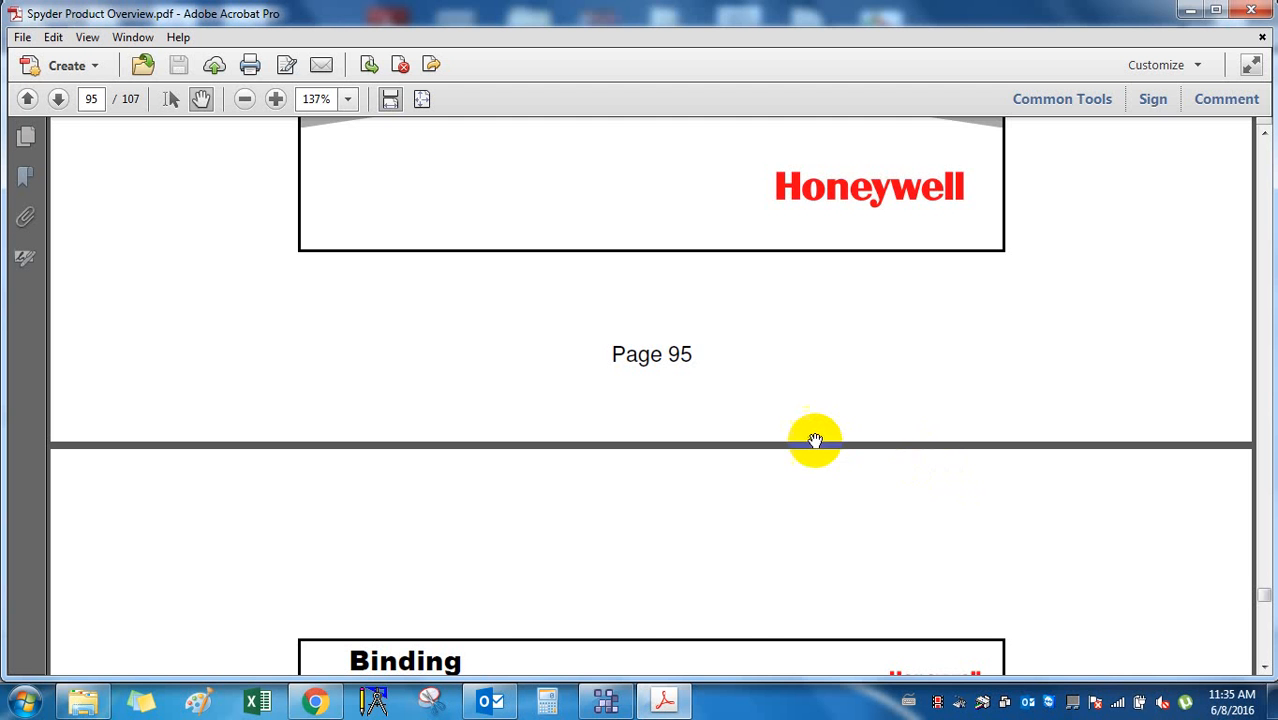
{"action": "scroll", "coordinate": [810, 420], "scroll_direction": "down", "scroll_amount": 5}
{"action": "scroll", "coordinate": [806, 413], "scroll_direction": "down", "scroll_amount": 15}
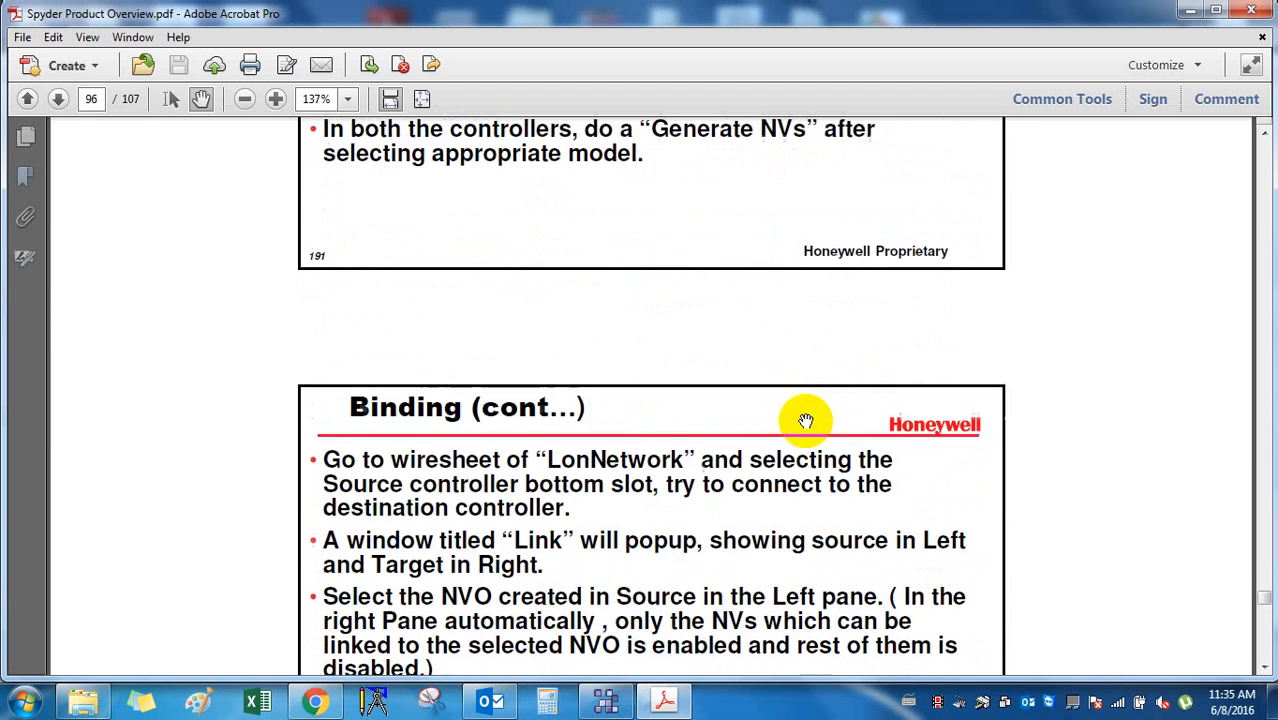
{"action": "scroll", "coordinate": [806, 425], "scroll_direction": "down", "scroll_amount": 5}
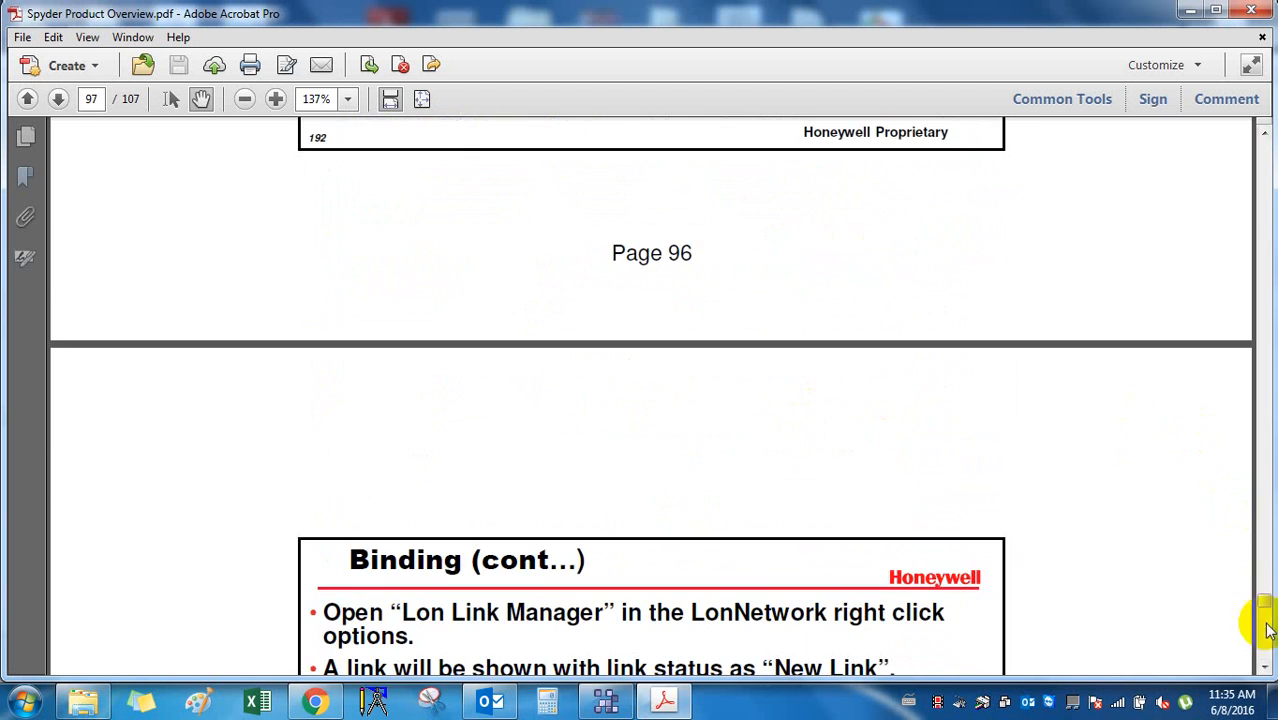
{"action": "left_click_drag", "start_coordinate": [1268, 601], "coordinate": [1268, 620]}
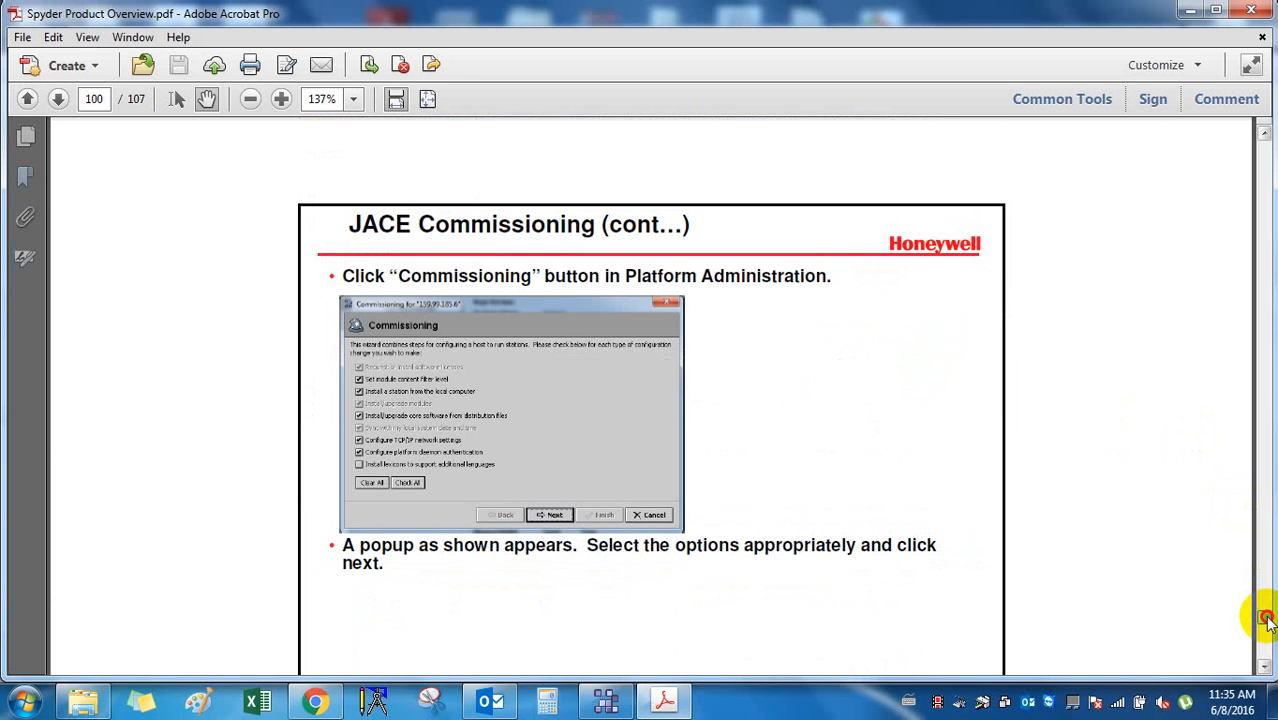
{"action": "left_click_drag", "start_coordinate": [1266, 620], "coordinate": [1268, 645]}
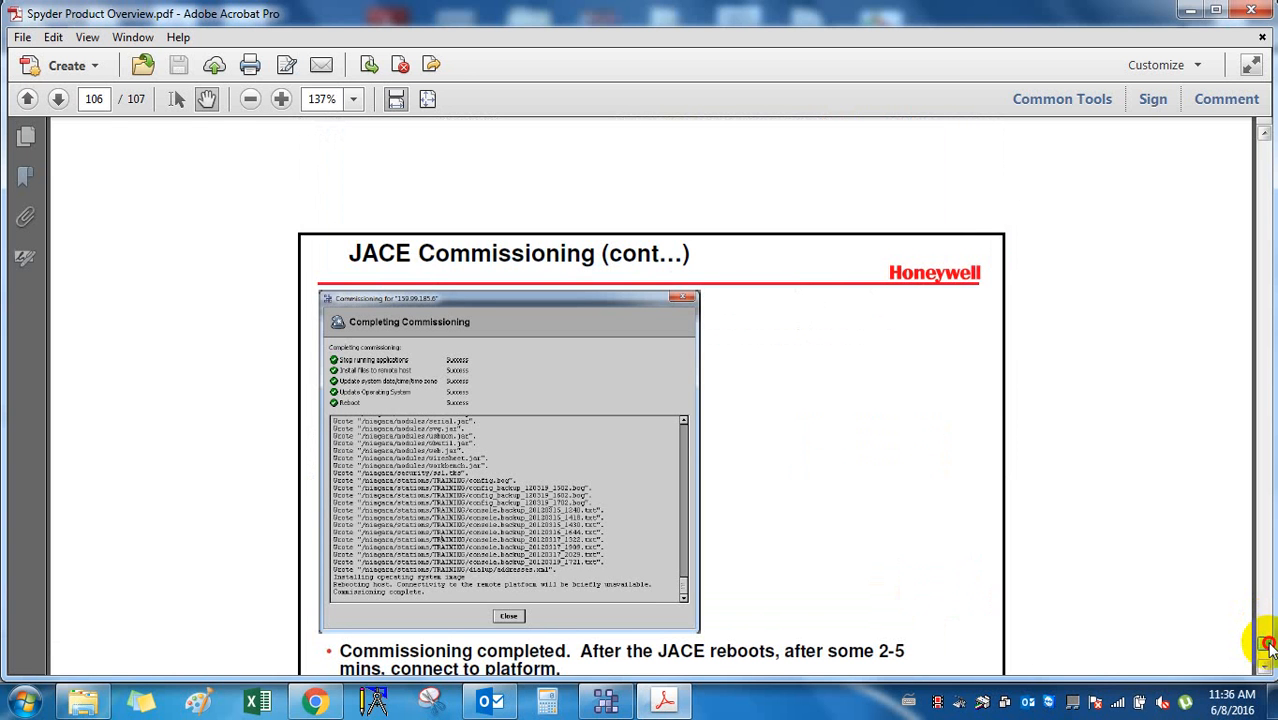
{"action": "left_click_drag", "start_coordinate": [1268, 645], "coordinate": [1268, 665]}
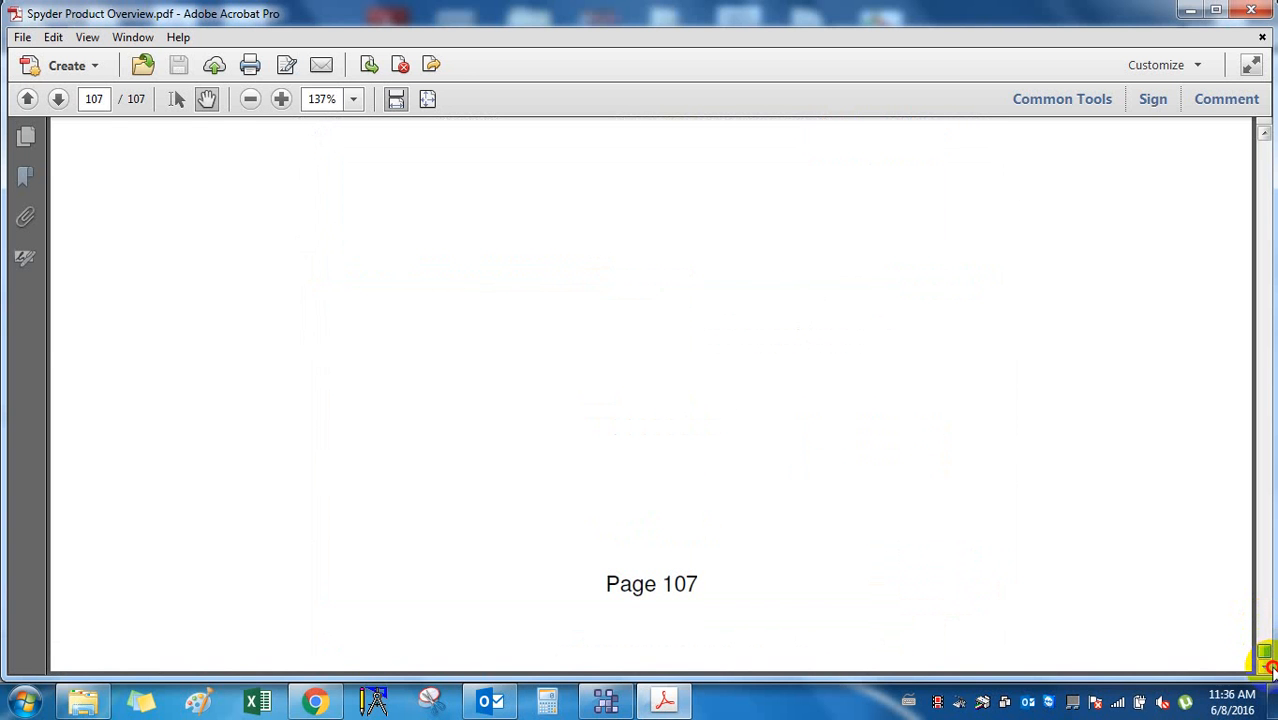
Bring the closing Honeywell 'Thanks' slide on page 107 fully into view.
{"action": "scroll", "coordinate": [1175, 531], "scroll_direction": "up", "scroll_amount": 15}
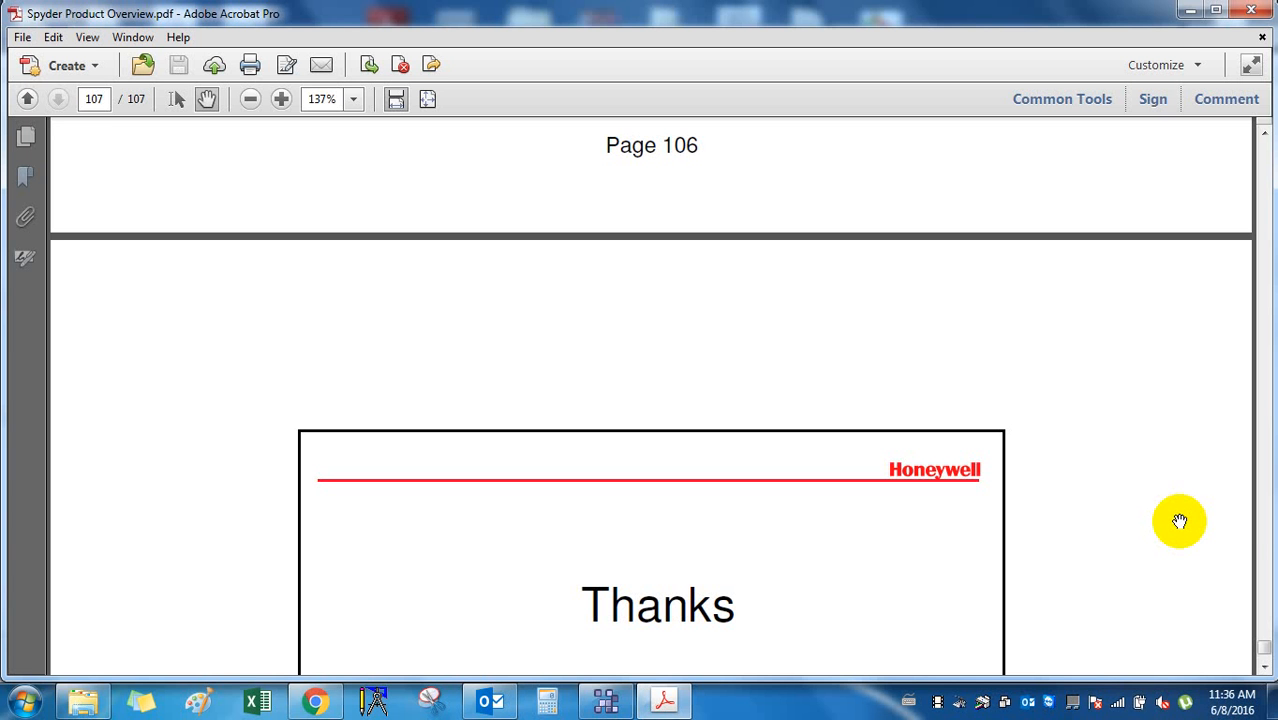
{"action": "left_click_drag", "start_coordinate": [1267, 654], "coordinate": [1267, 622]}
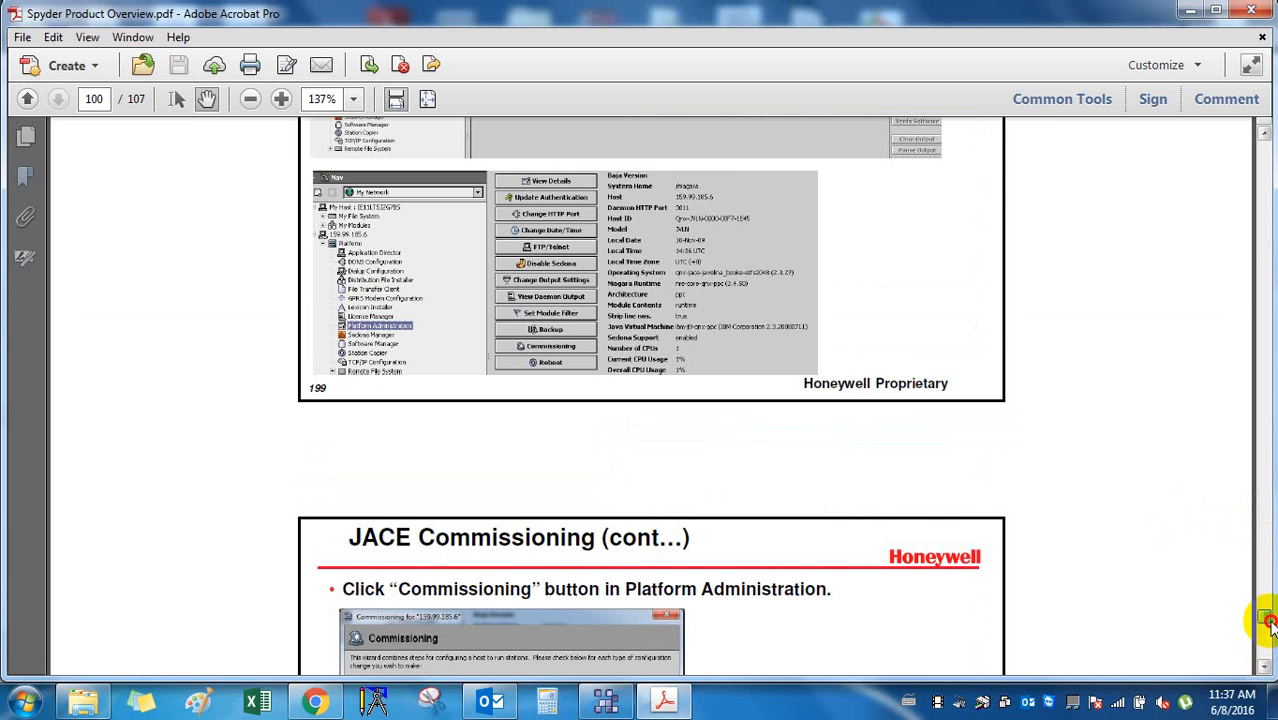
{"action": "scroll", "coordinate": [956, 586], "scroll_direction": "down", "scroll_amount": 3}
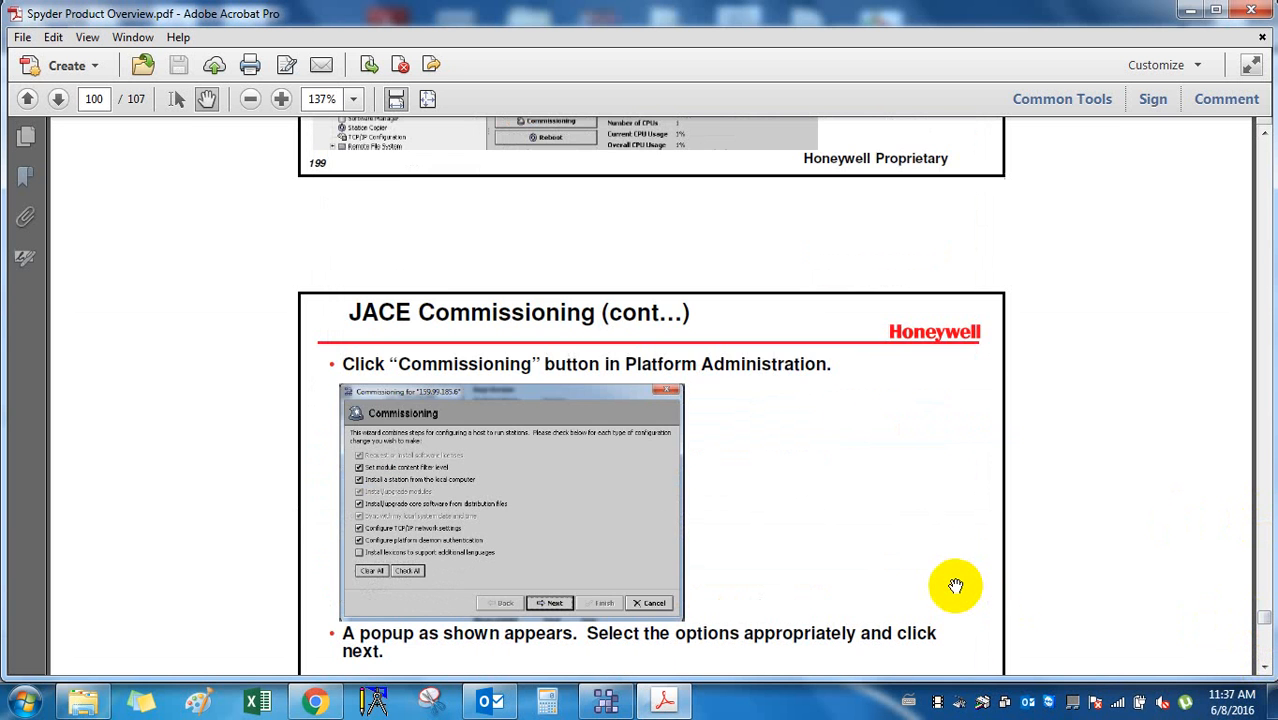
{"action": "scroll", "coordinate": [956, 586], "scroll_direction": "up", "scroll_amount": 6}
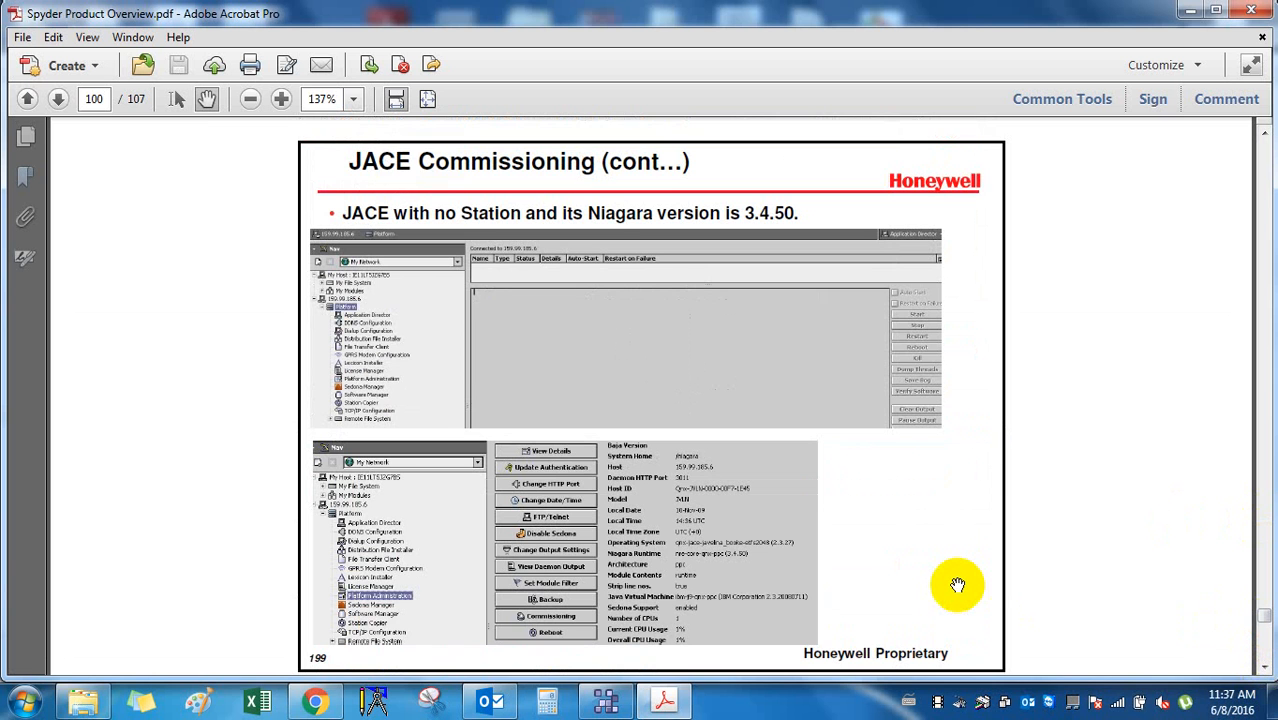
{"action": "scroll", "coordinate": [957, 585], "scroll_direction": "down", "scroll_amount": 5}
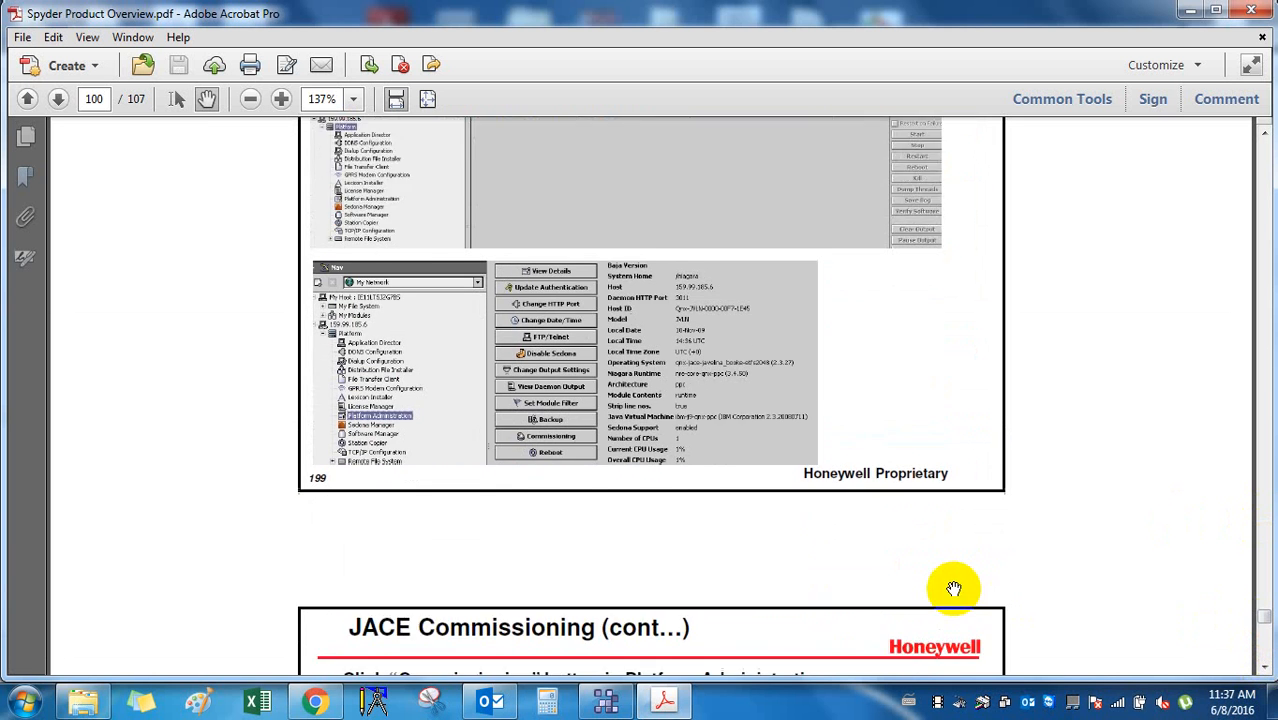
{"action": "scroll", "coordinate": [954, 588], "scroll_direction": "down", "scroll_amount": 6}
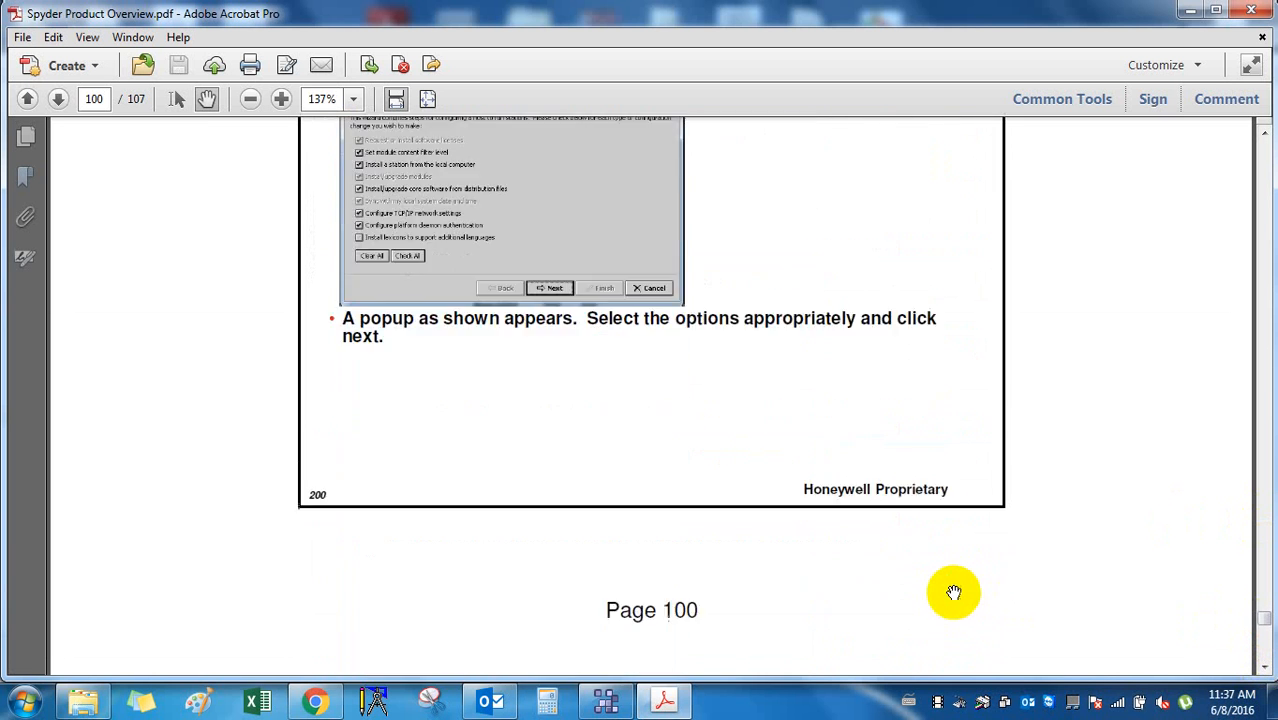
{"action": "left_click", "coordinate": [1262, 625]}
{"action": "left_click", "coordinate": [1262, 626]}
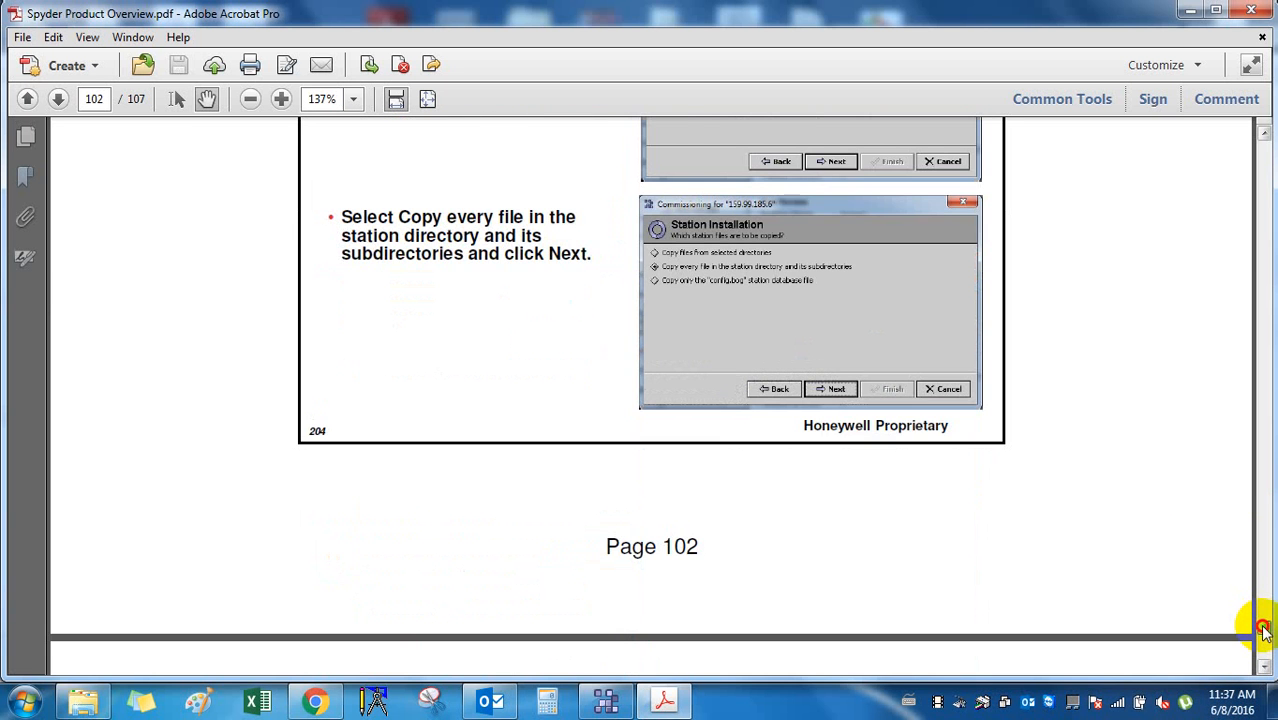
{"action": "left_click_drag", "start_coordinate": [1263, 627], "coordinate": [1267, 664]}
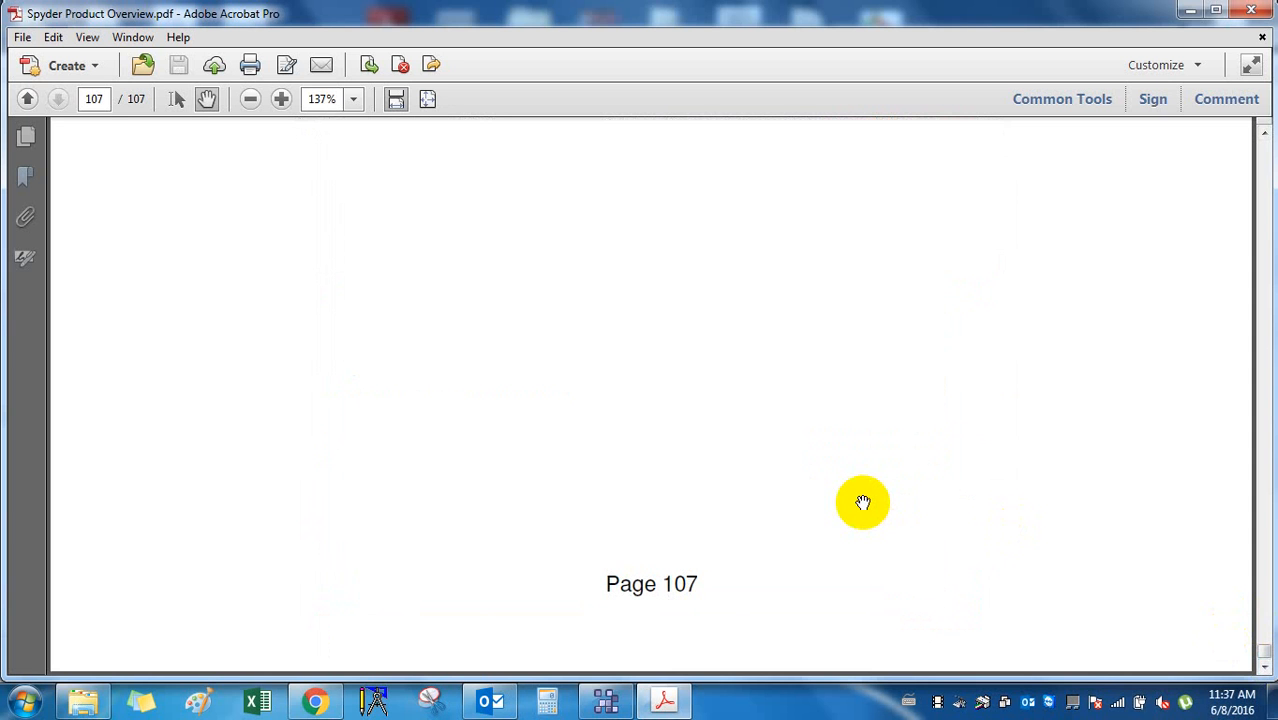
Finish reading page 107, then bring the 3-Training Doc Explorer window to the front.
{"action": "scroll", "coordinate": [863, 502], "scroll_direction": "up", "scroll_amount": 1}
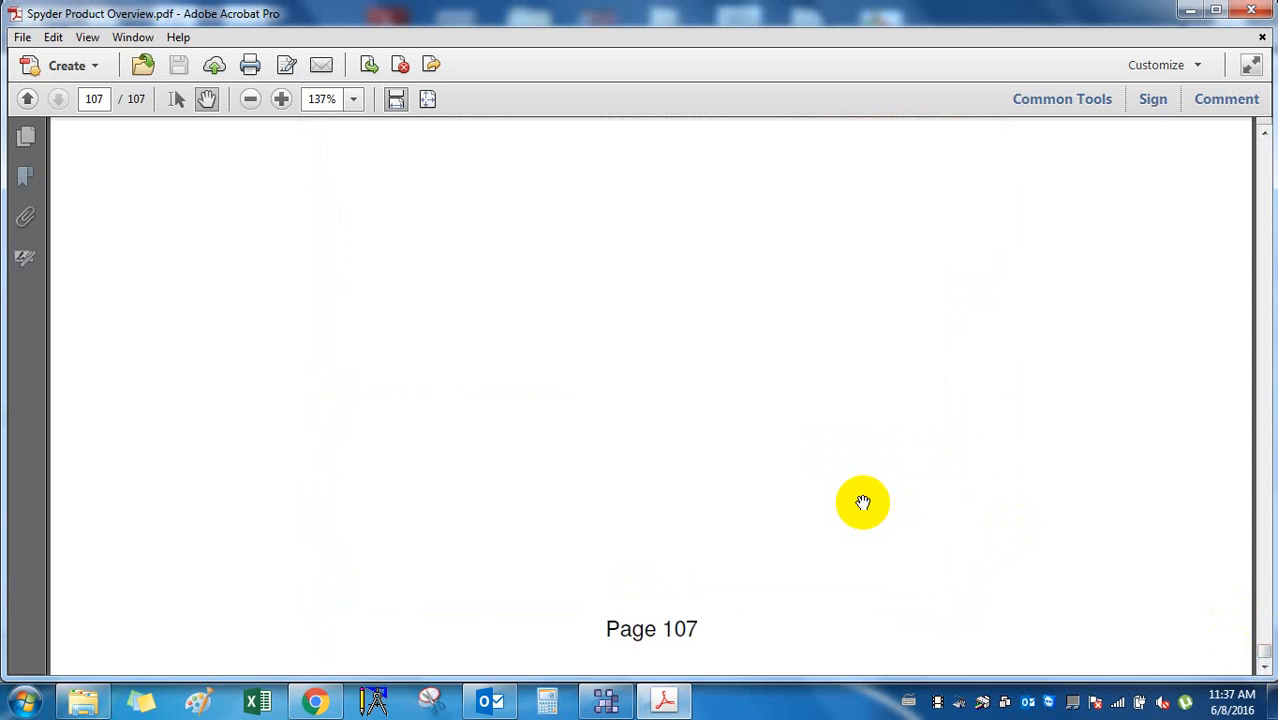
{"action": "scroll", "coordinate": [863, 502], "scroll_direction": "down", "scroll_amount": 1}
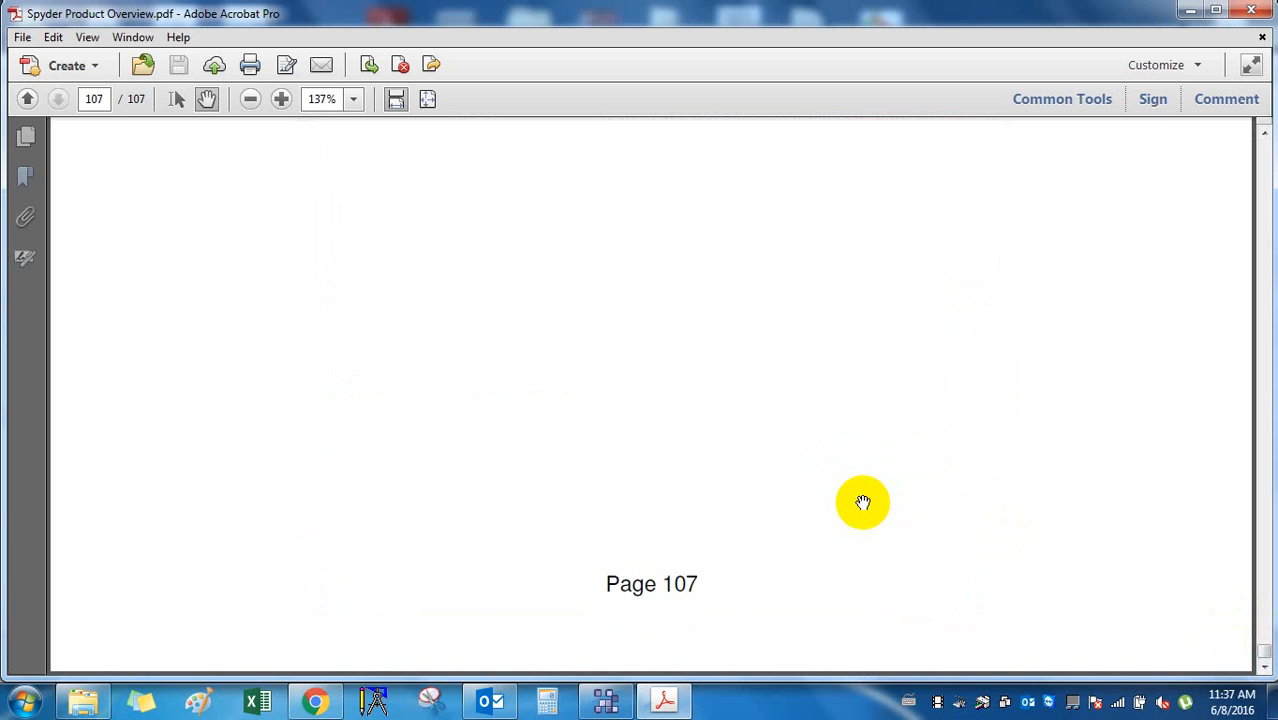
{"action": "scroll", "coordinate": [863, 502], "scroll_direction": "up", "scroll_amount": 2}
{"action": "scroll", "coordinate": [863, 504], "scroll_direction": "down", "scroll_amount": 2}
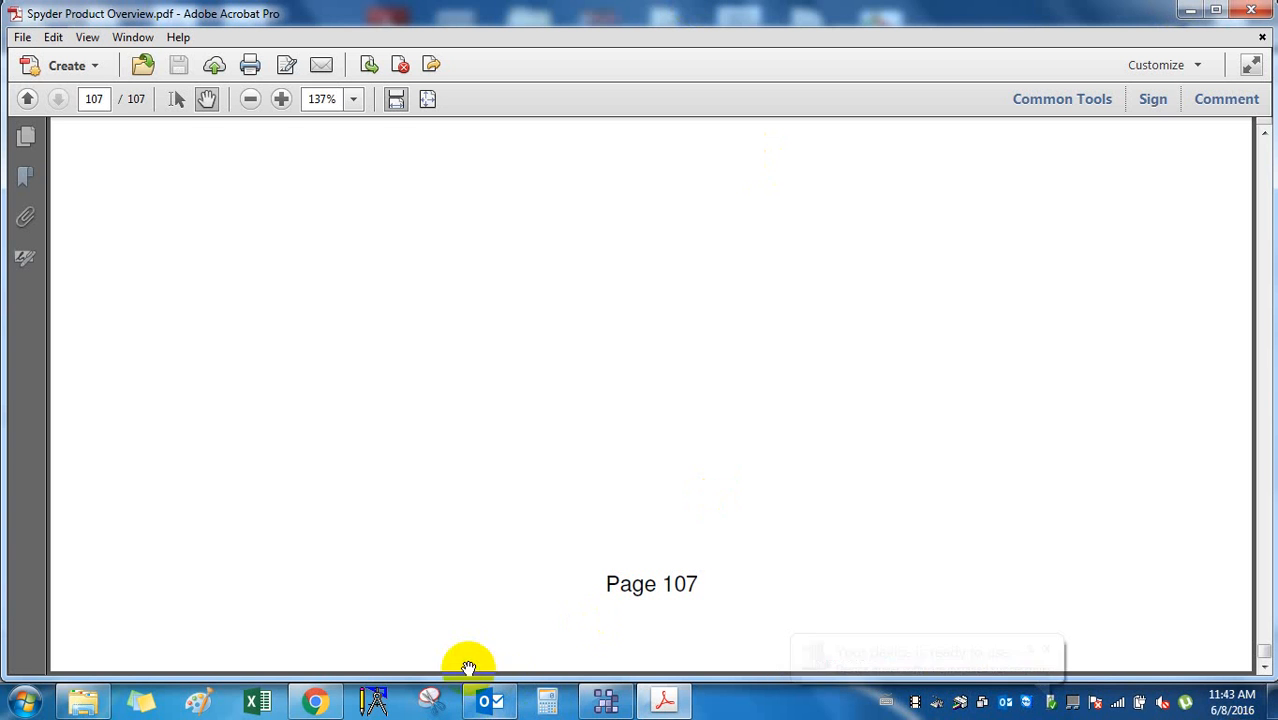
{"action": "left_click", "coordinate": [100, 705]}
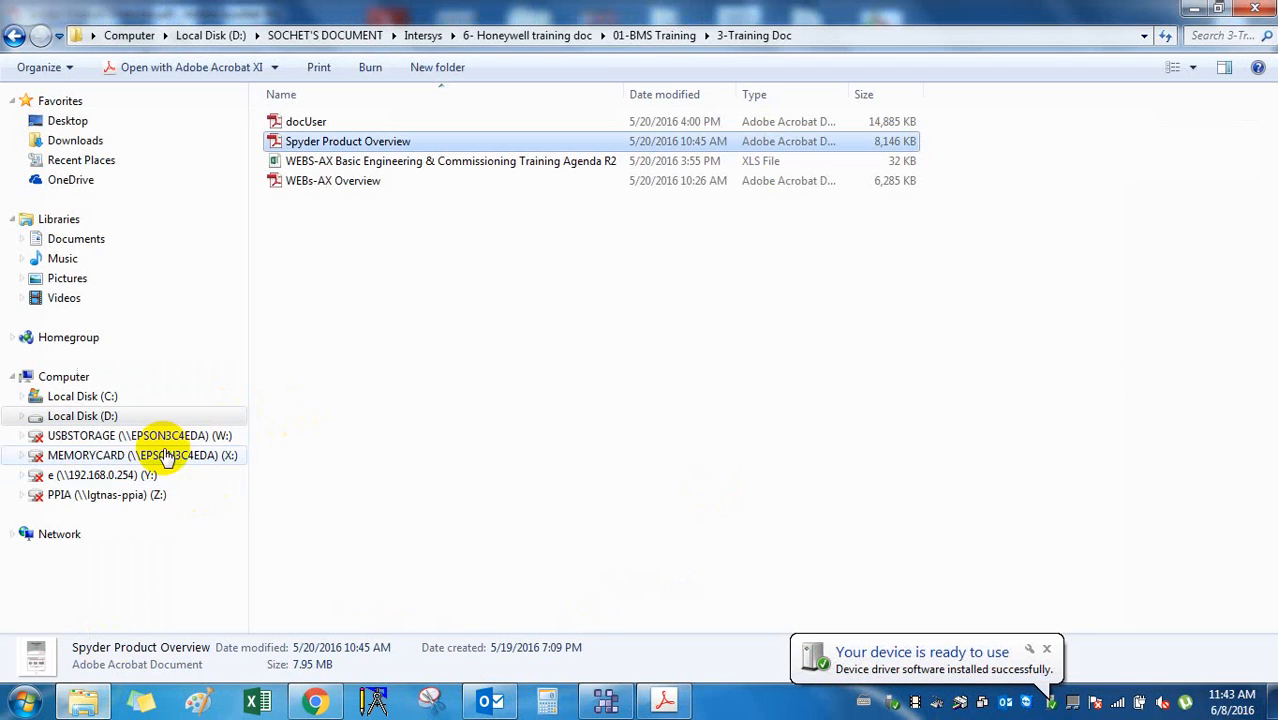
Copy the Honeywell_WEBStation_N4-RELEASE-4.1 ZIP archive from the VIRUS_DATTD (F:) drive.
{"action": "left_click", "coordinate": [90, 438]}
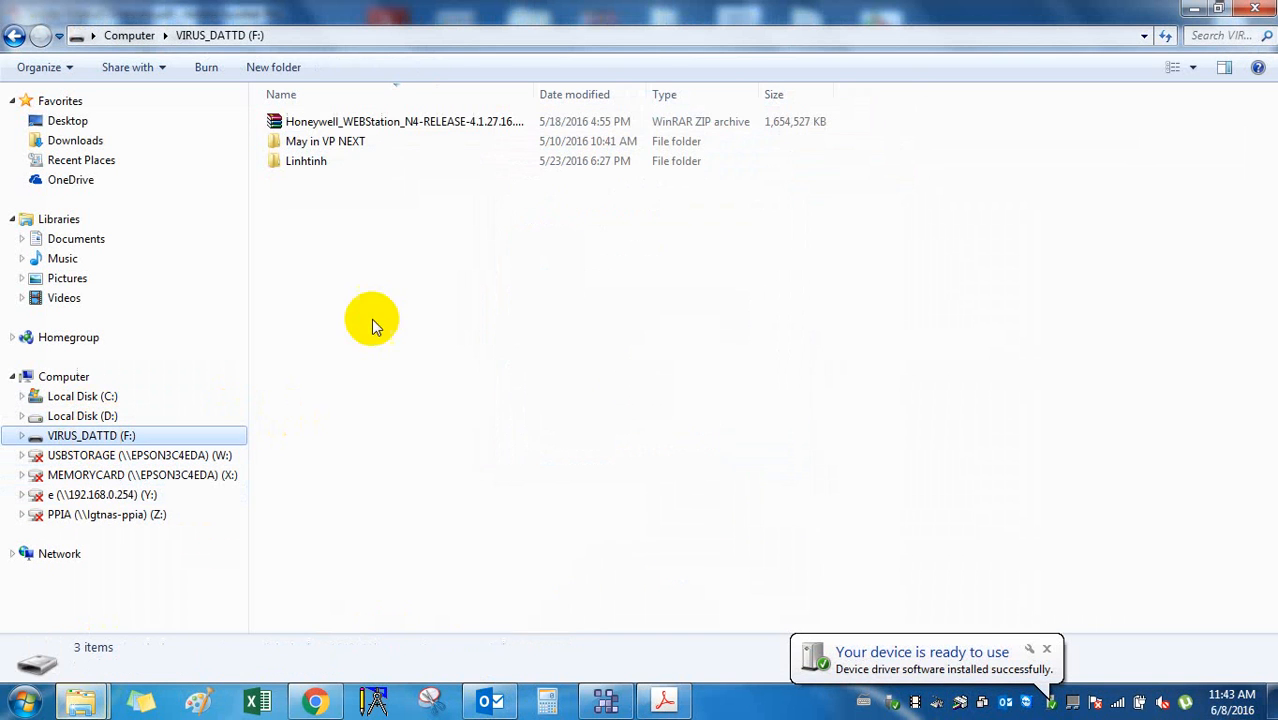
{"action": "left_click", "coordinate": [371, 123]}
{"action": "right_click", "coordinate": [374, 128]}
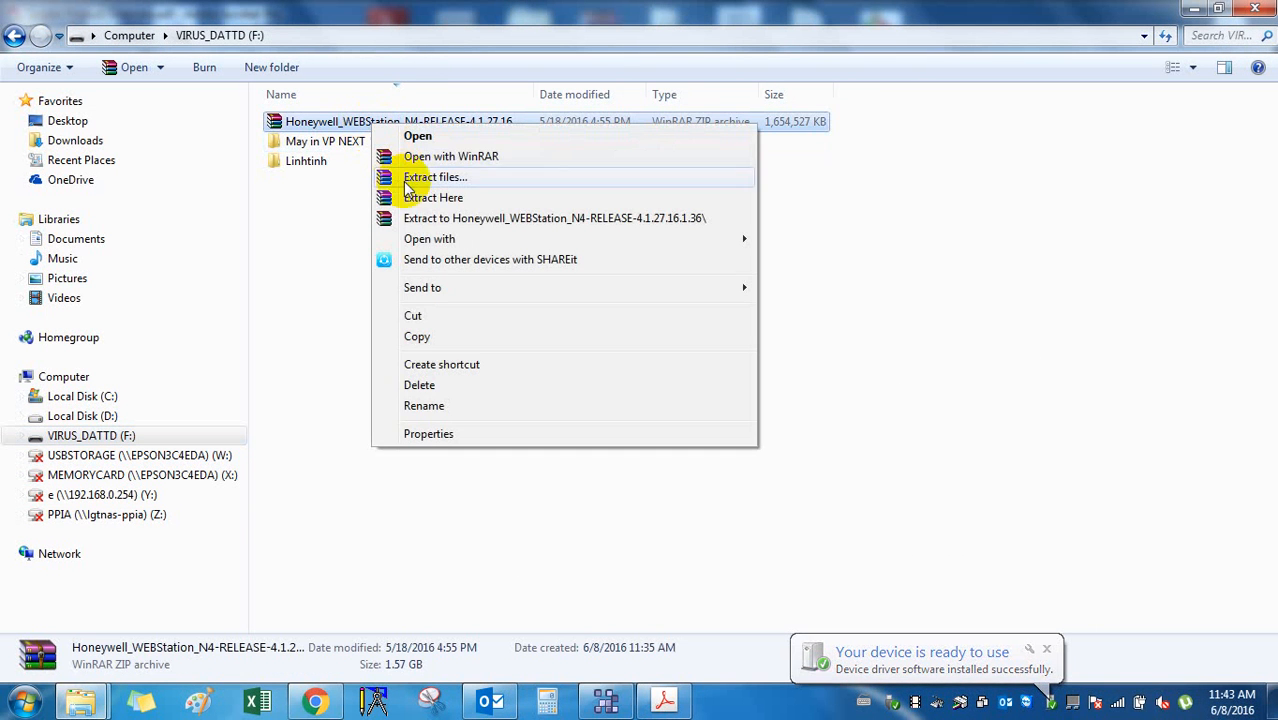
{"action": "left_click", "coordinate": [419, 334]}
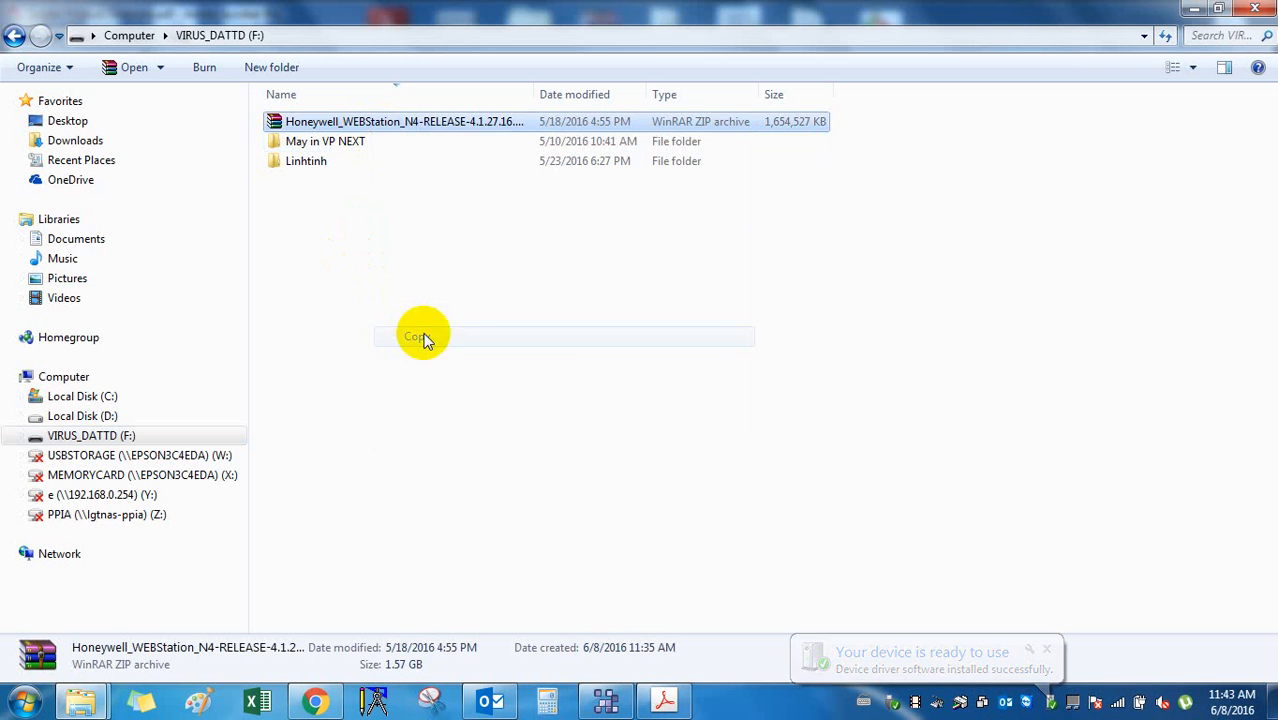
Paste the ZIP into D:\SOCHET'S DOCUMENT\Intersys\6- Honeywell training doc\01-BMS Training\1-Software.
{"action": "left_click", "coordinate": [75, 417]}
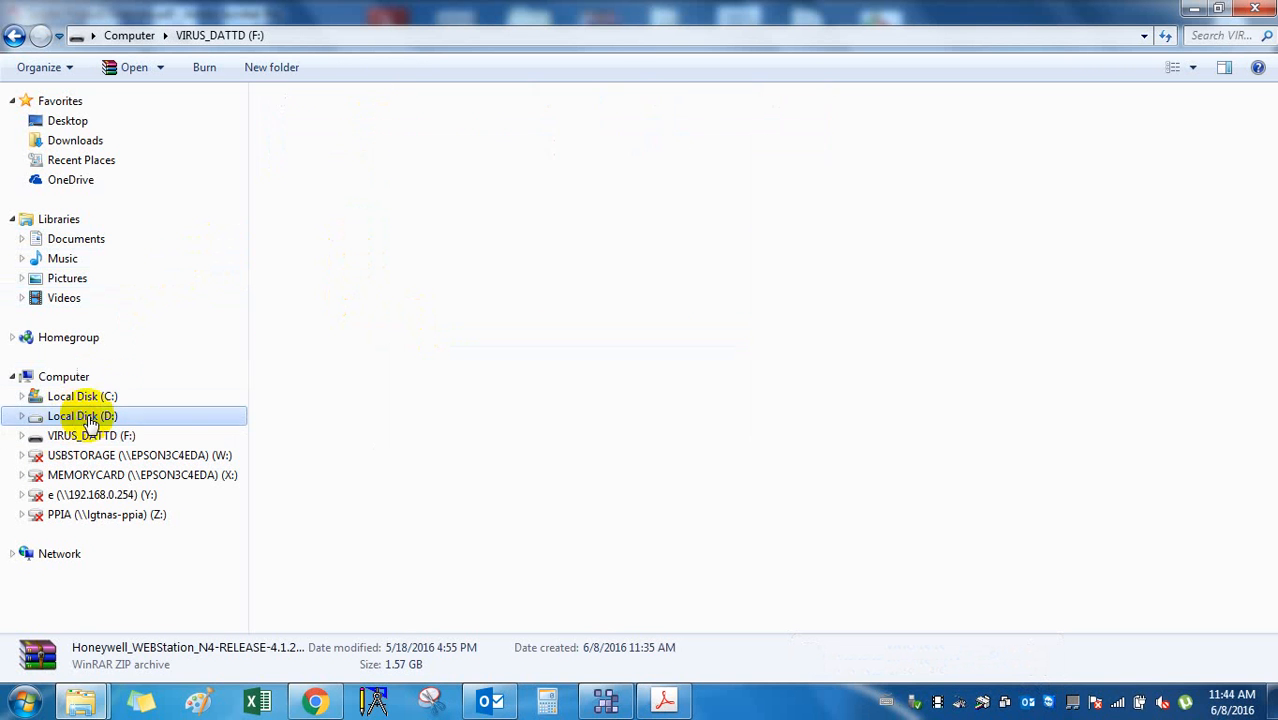
{"action": "double_click", "coordinate": [397, 265]}
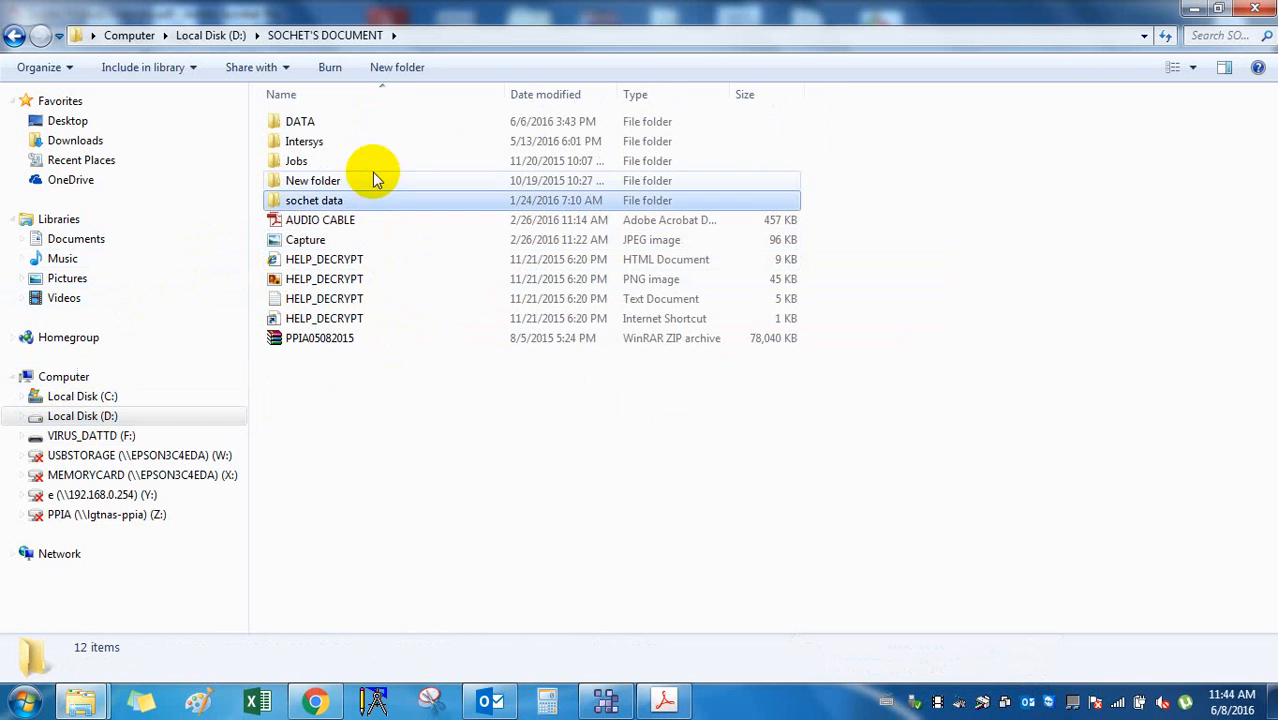
{"action": "double_click", "coordinate": [370, 142]}
{"action": "left_click", "coordinate": [364, 146]}
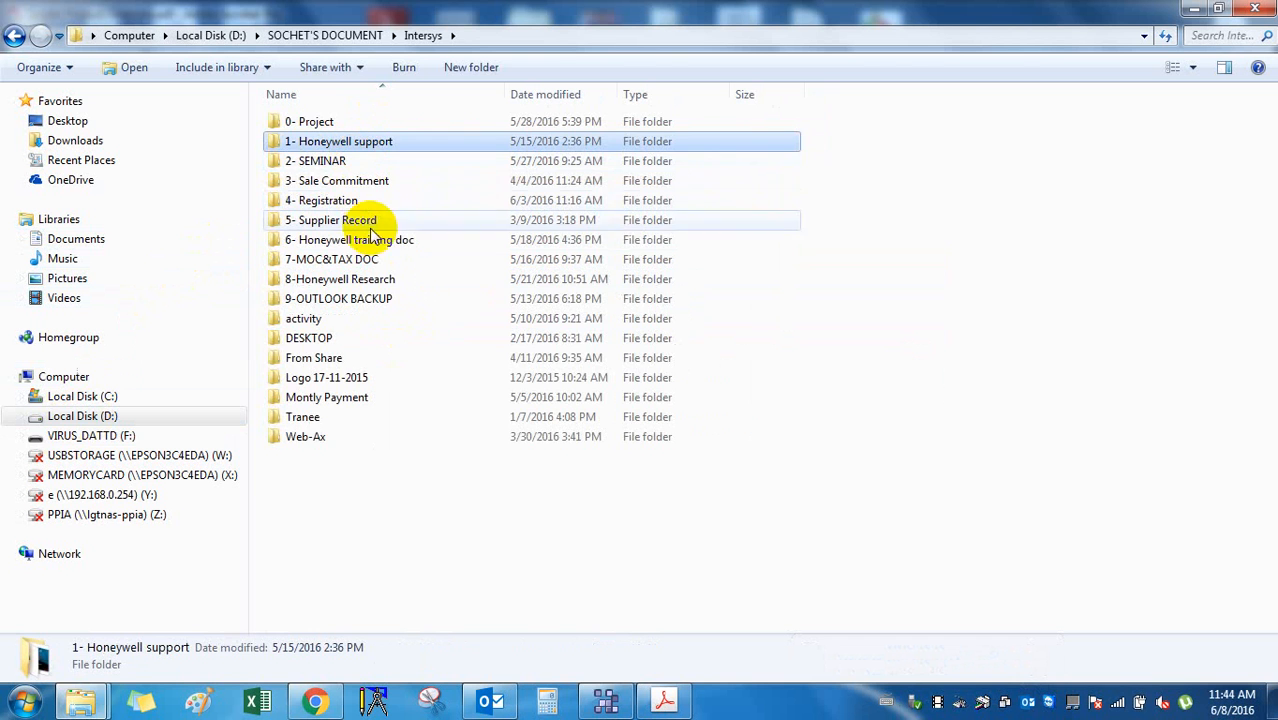
{"action": "double_click", "coordinate": [371, 240]}
{"action": "left_click", "coordinate": [374, 145]}
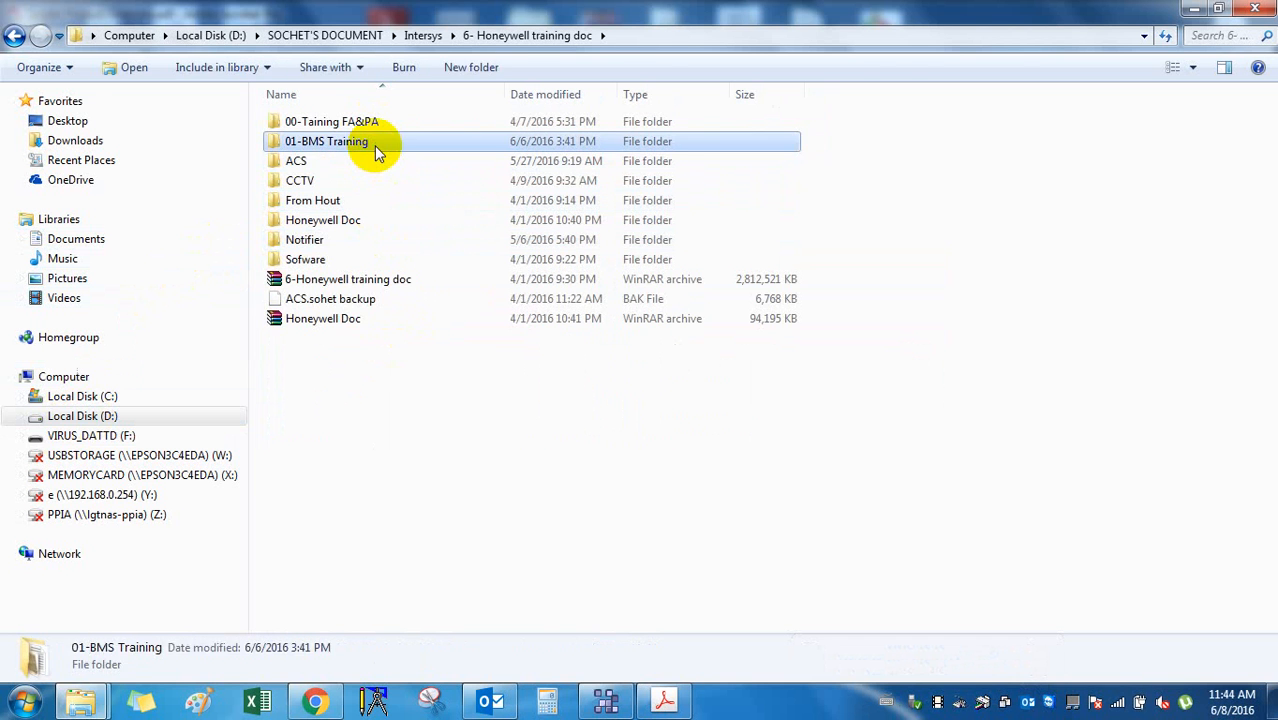
{"action": "double_click", "coordinate": [374, 145]}
{"action": "left_click", "coordinate": [374, 122]}
{"action": "double_click", "coordinate": [374, 122]}
{"action": "right_click", "coordinate": [360, 268]}
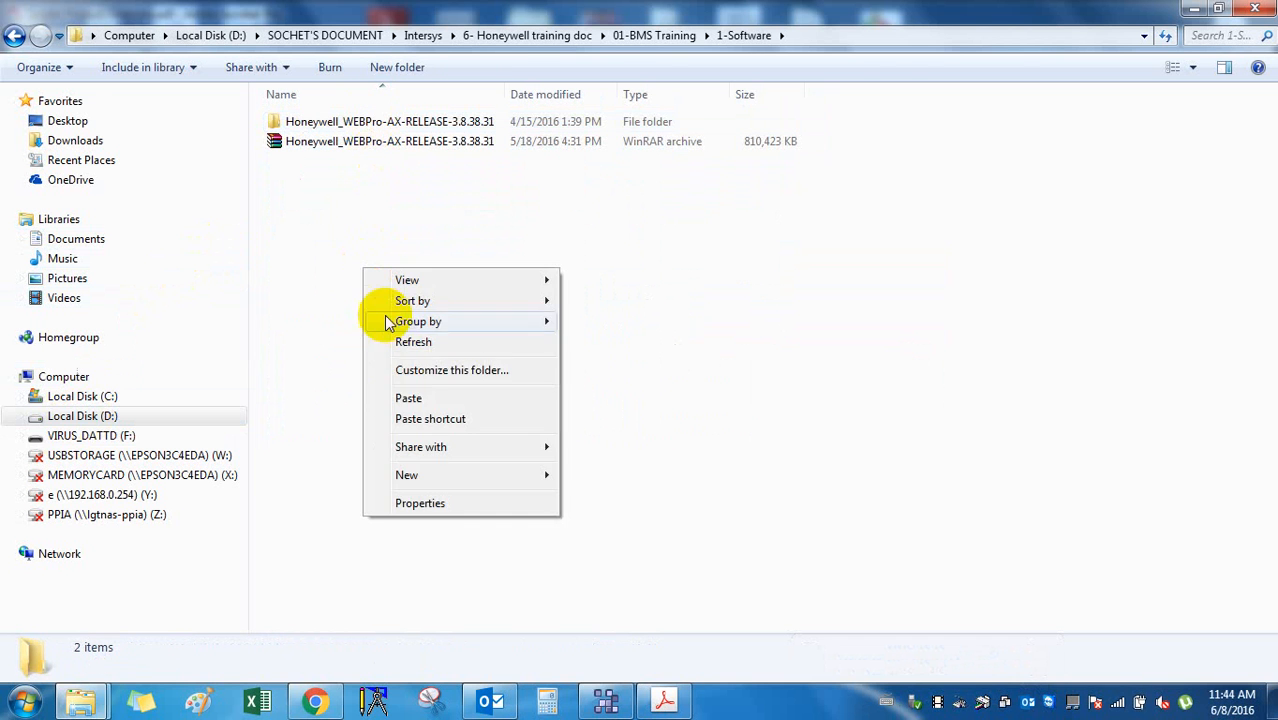
{"action": "left_click", "coordinate": [410, 398]}
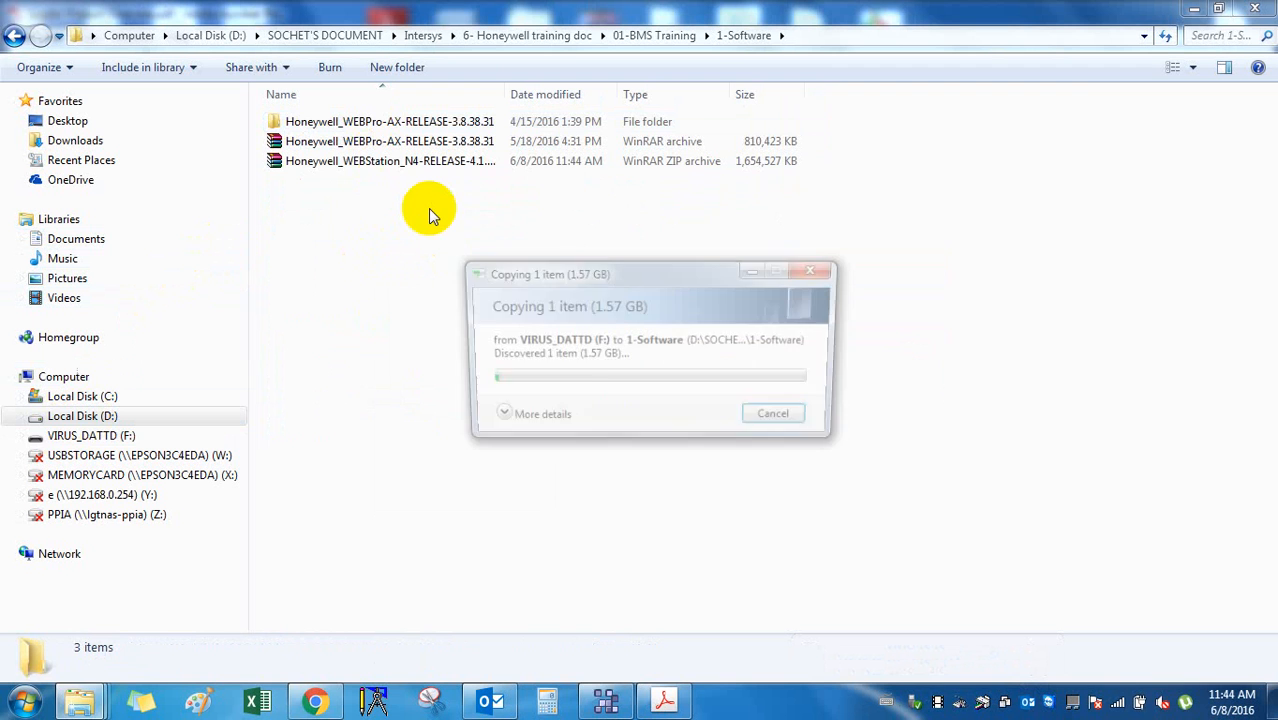
{"action": "left_click", "coordinate": [491, 421]}
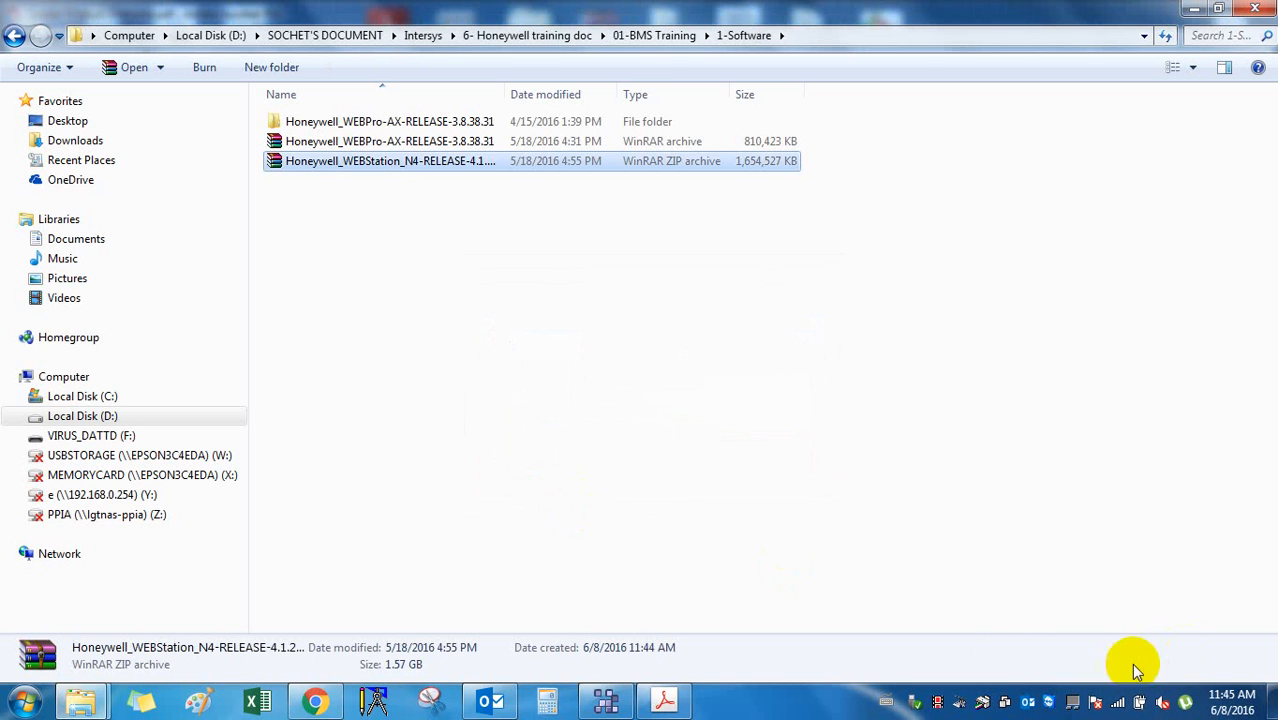
Safely eject the FlashDisk drive from the system tray.
{"action": "left_click", "coordinate": [920, 703]}
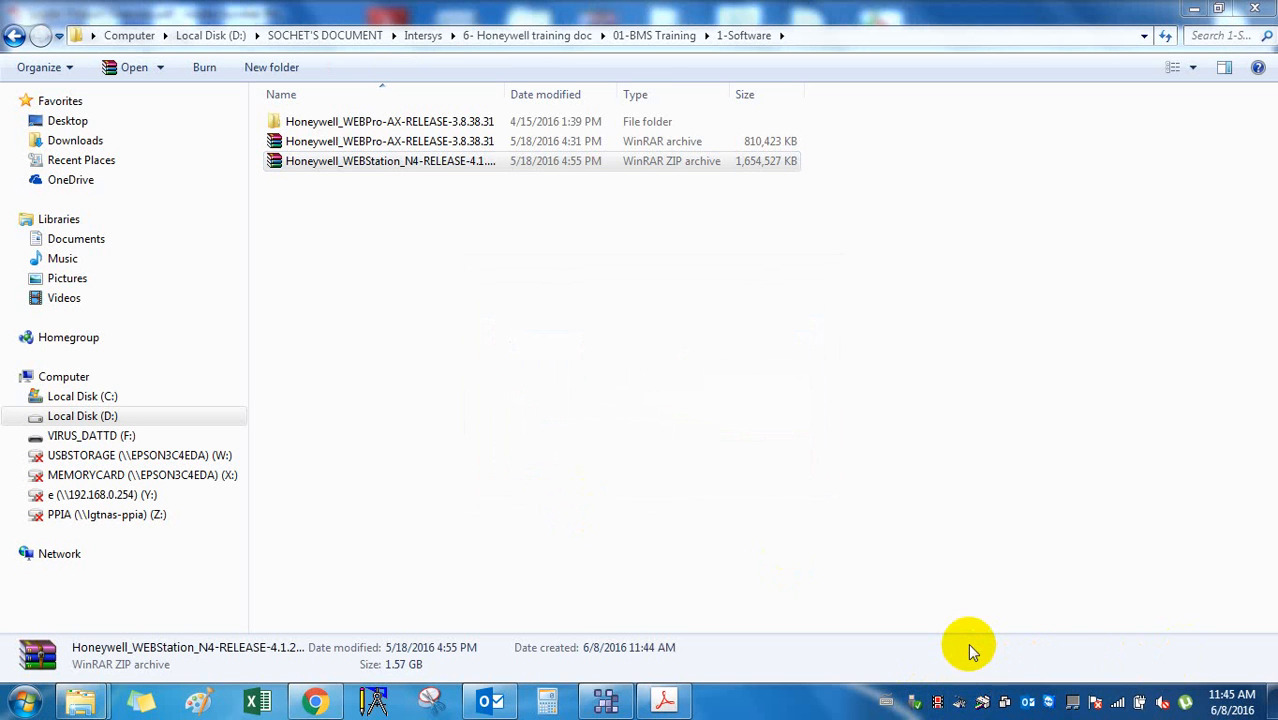
{"action": "left_click", "coordinate": [995, 660]}
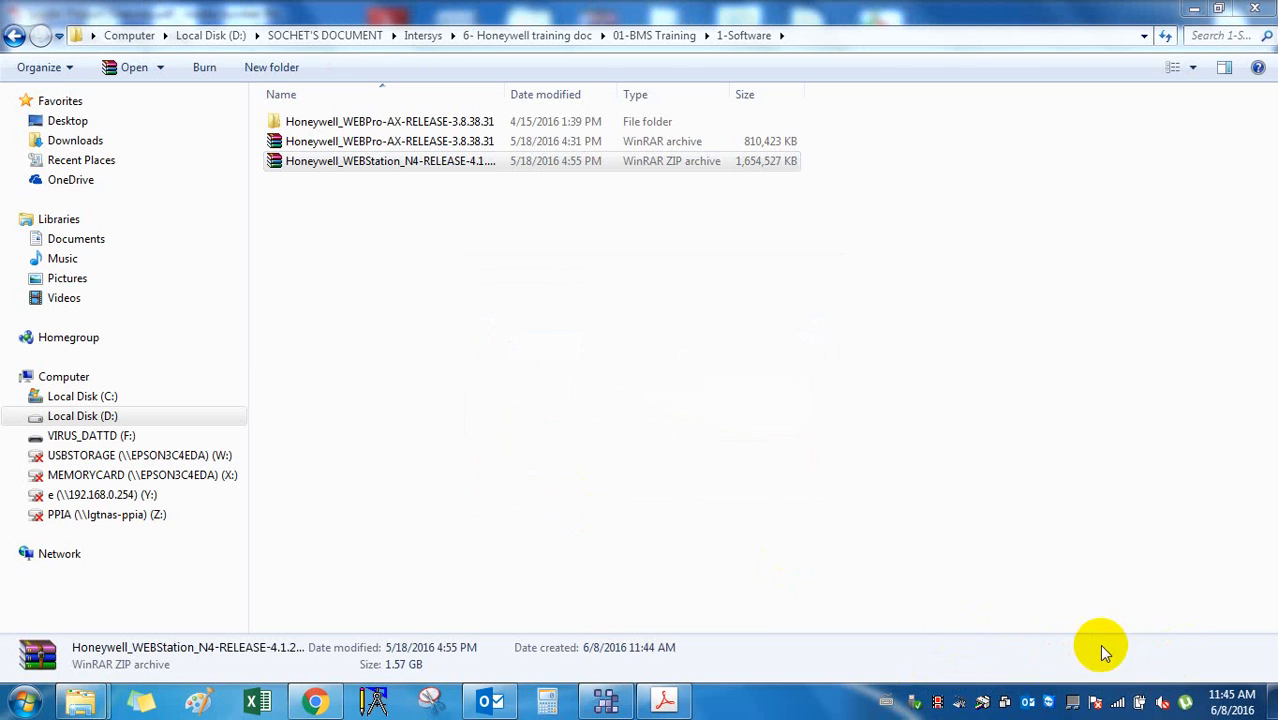
{"action": "left_click", "coordinate": [1052, 645]}
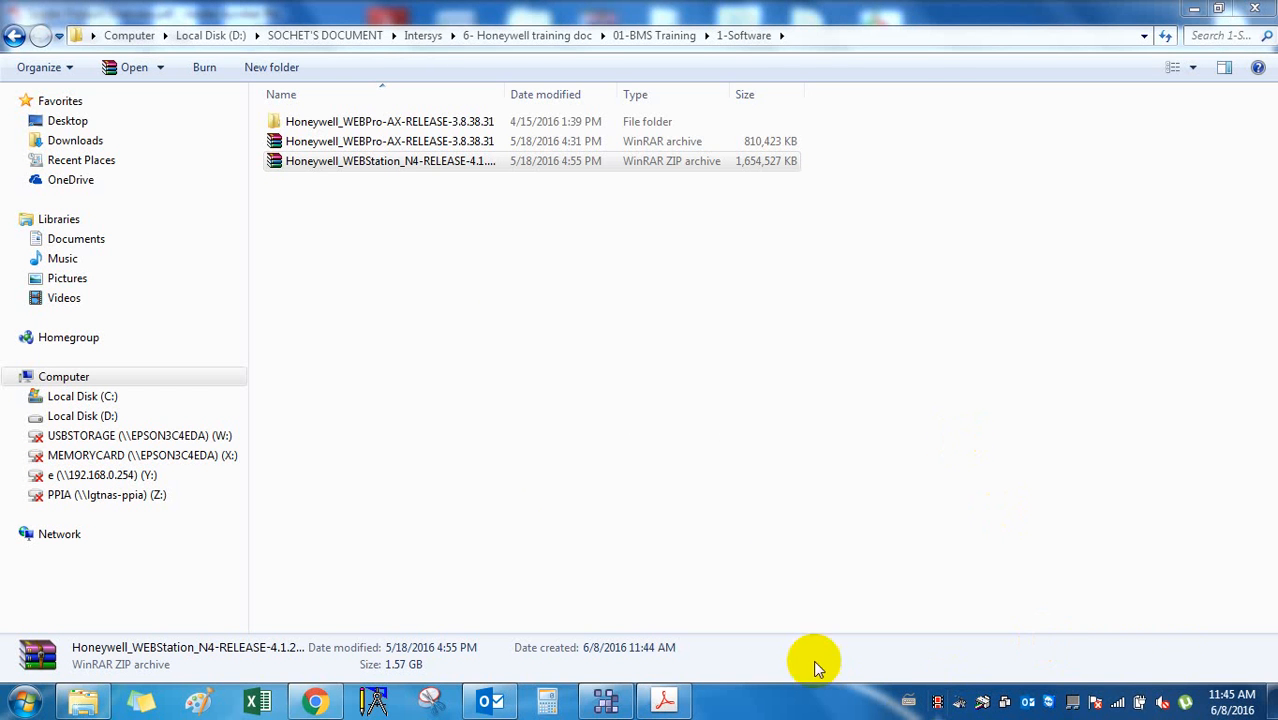
Extract the WEBStation ZIP with WinRAR into its own Honeywell_WEBStation folder.
{"action": "left_click", "coordinate": [442, 162]}
{"action": "right_click", "coordinate": [442, 163]}
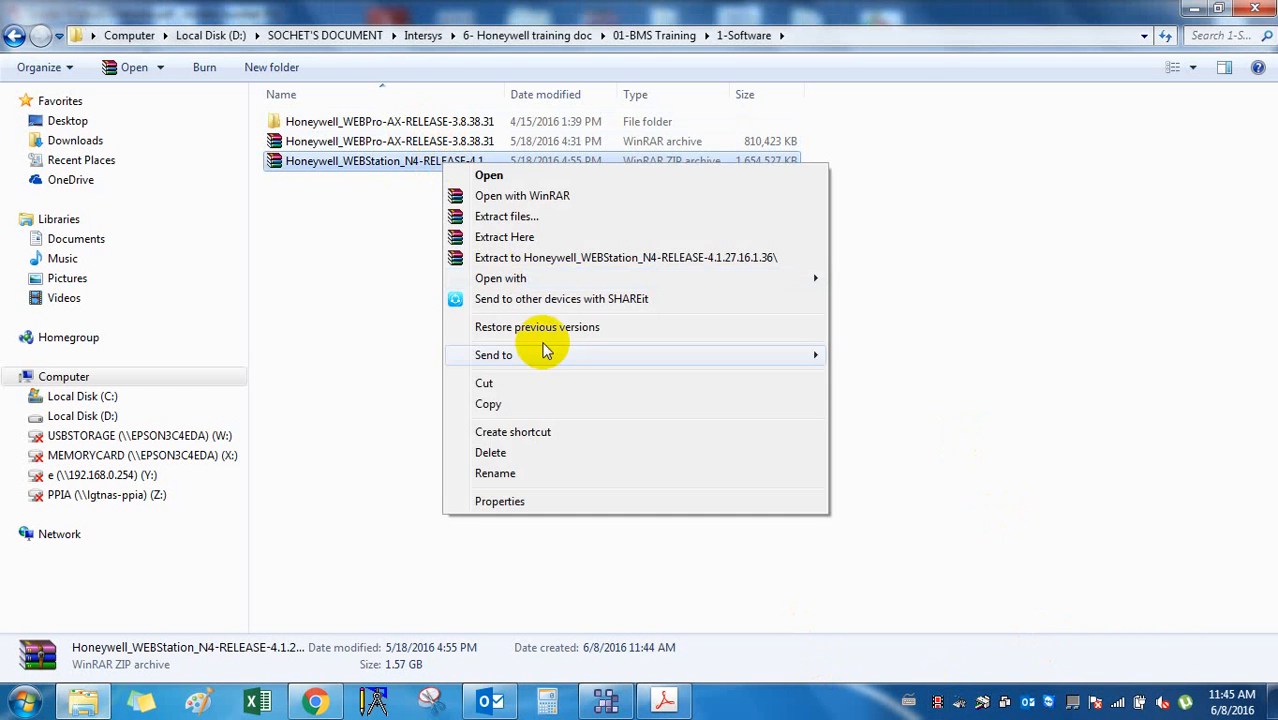
{"action": "left_click", "coordinate": [547, 259]}
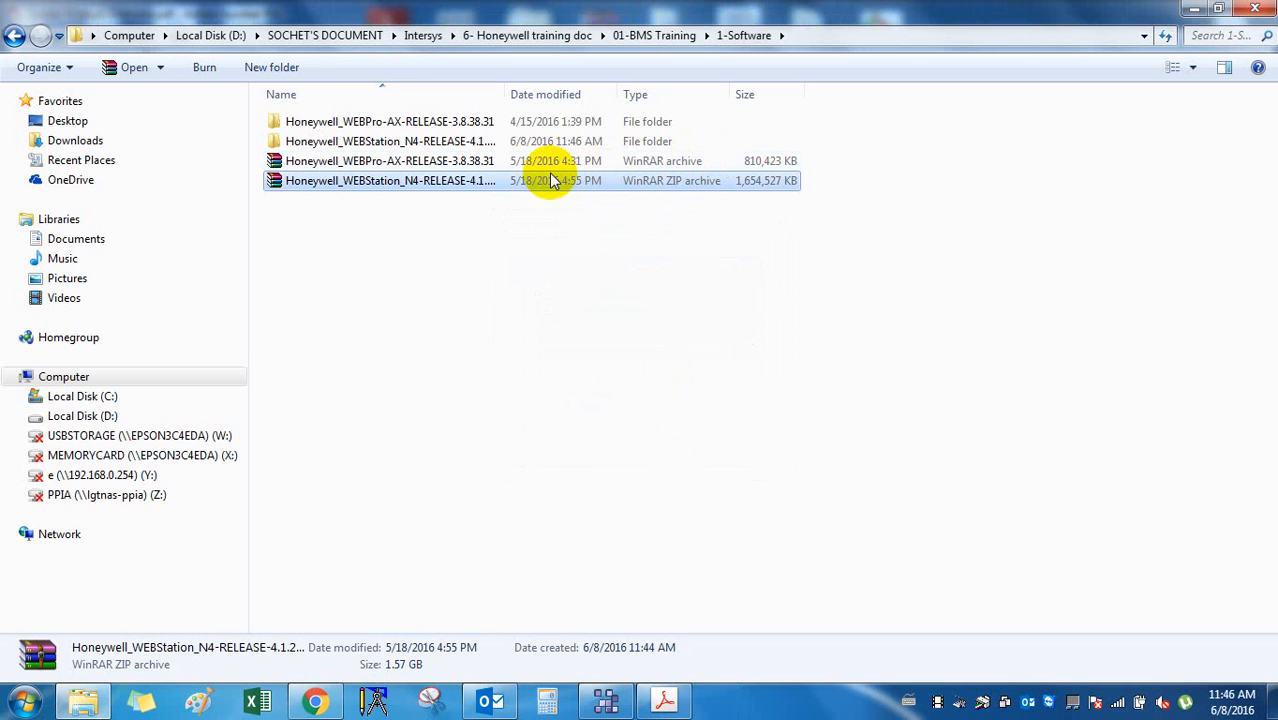
Open the extracted WEBStation N4 folder, widening the Name column to show full names.
{"action": "left_click", "coordinate": [480, 143]}
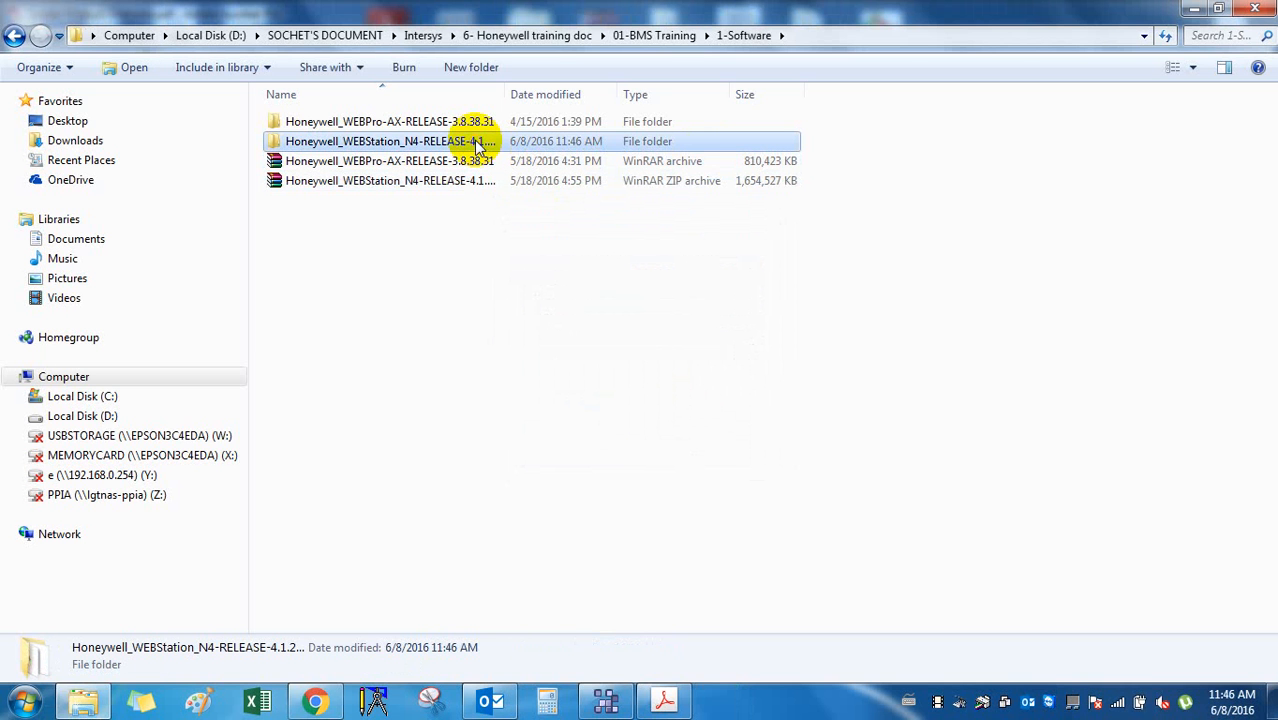
{"action": "double_click", "coordinate": [480, 143]}
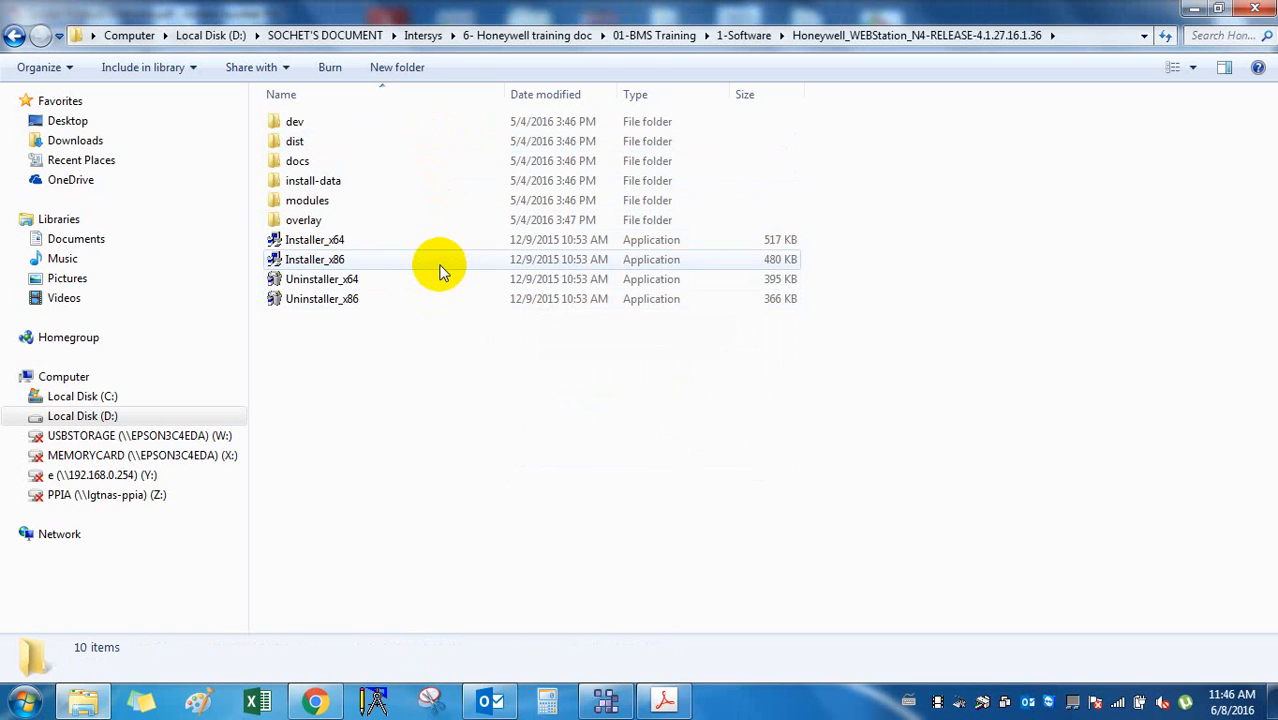
{"action": "left_click", "coordinate": [14, 37]}
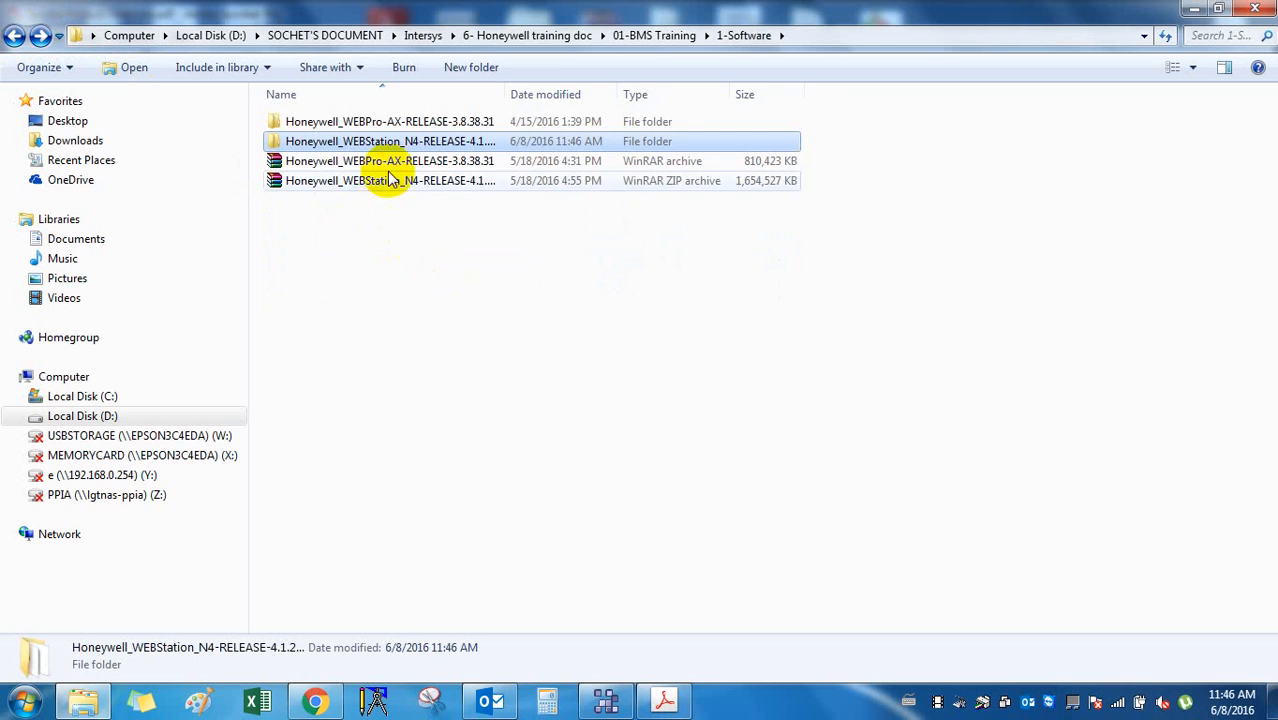
{"action": "double_click", "coordinate": [504, 91]}
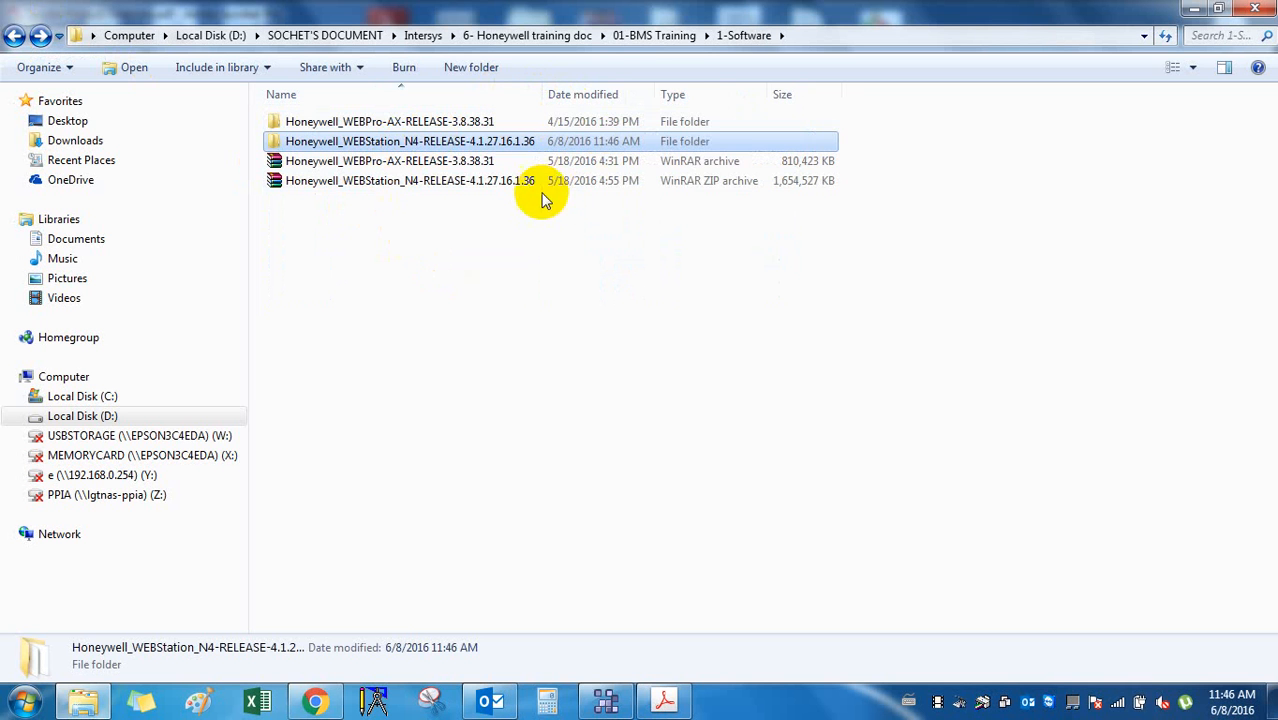
{"action": "left_click", "coordinate": [490, 160]}
{"action": "double_click", "coordinate": [462, 141]}
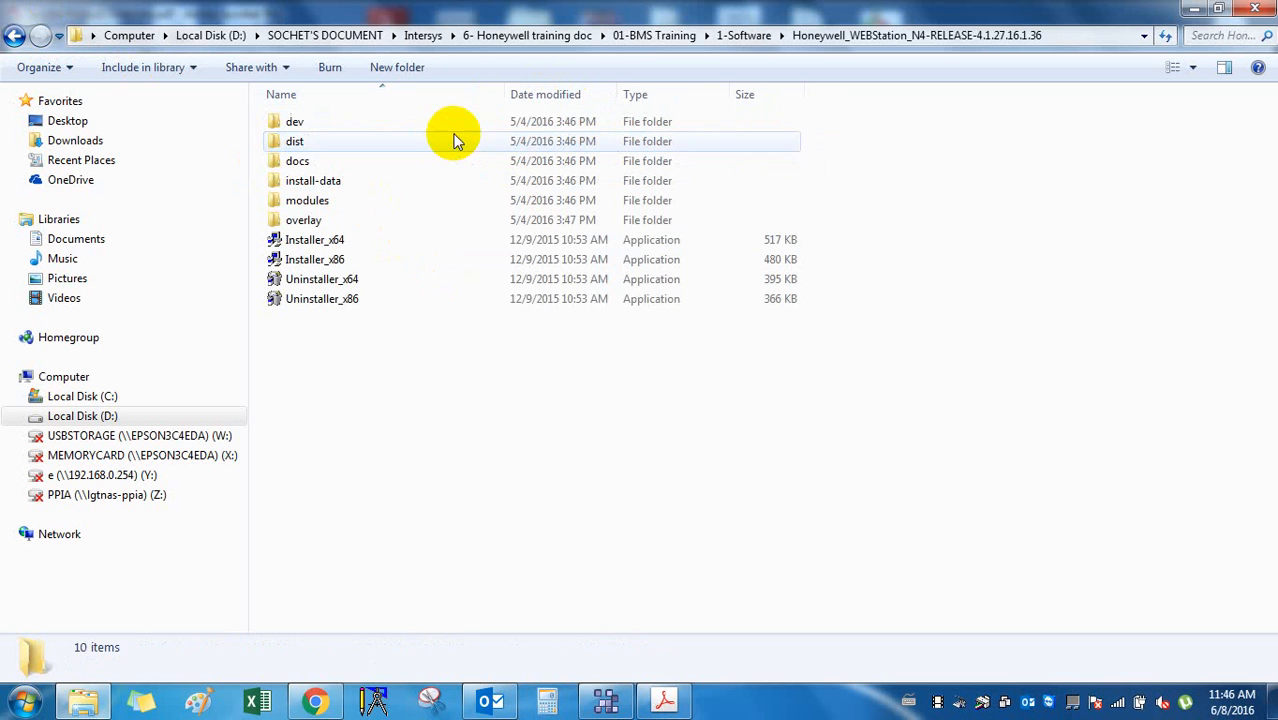
Look over the dev, dist, docs, install-data, overlay folders and Installer_x64/x86.
{"action": "left_click", "coordinate": [365, 229]}
{"action": "left_click", "coordinate": [371, 260]}
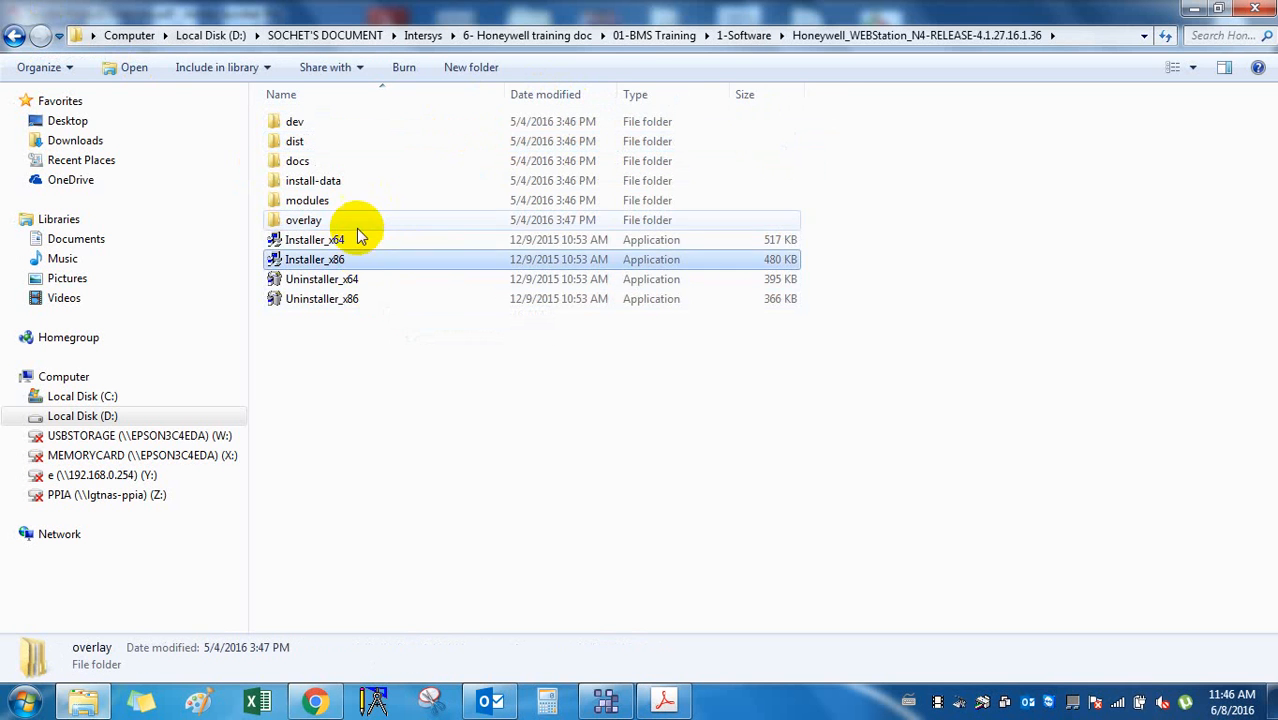
{"action": "left_click", "coordinate": [341, 177]}
{"action": "left_click", "coordinate": [338, 160]}
{"action": "left_click", "coordinate": [337, 140]}
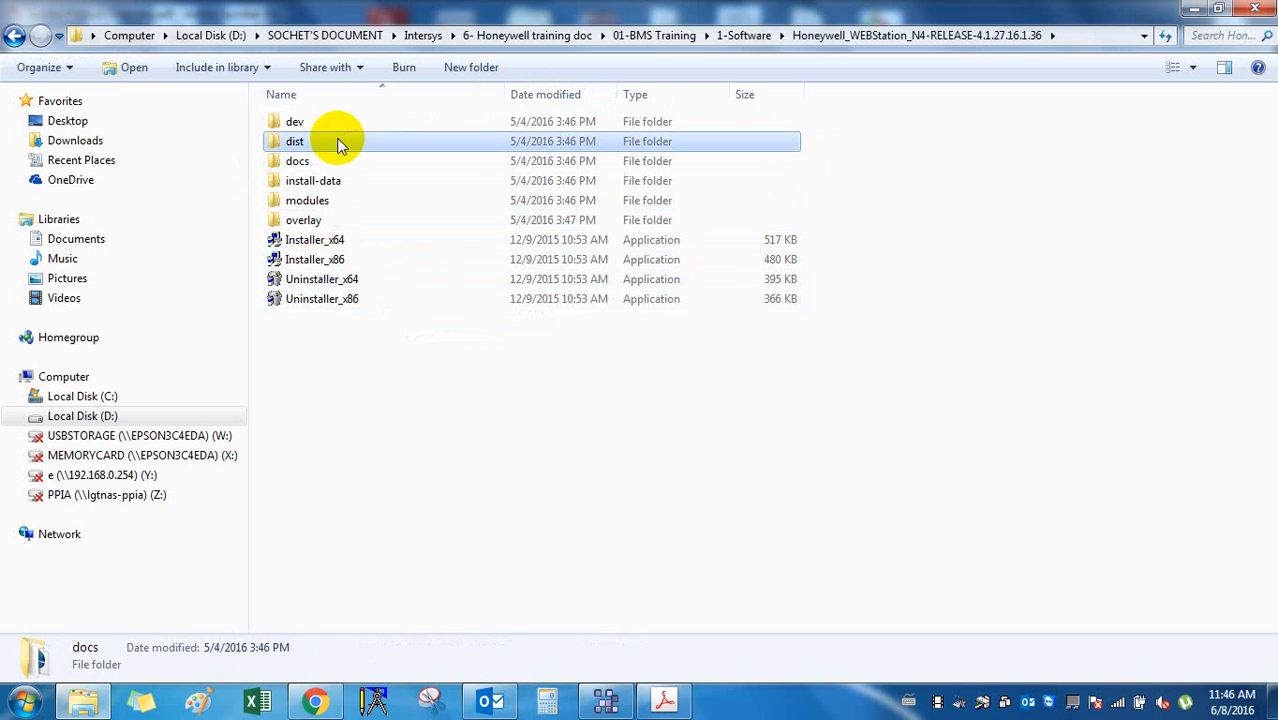
{"action": "left_click", "coordinate": [337, 123]}
{"action": "left_click", "coordinate": [378, 236]}
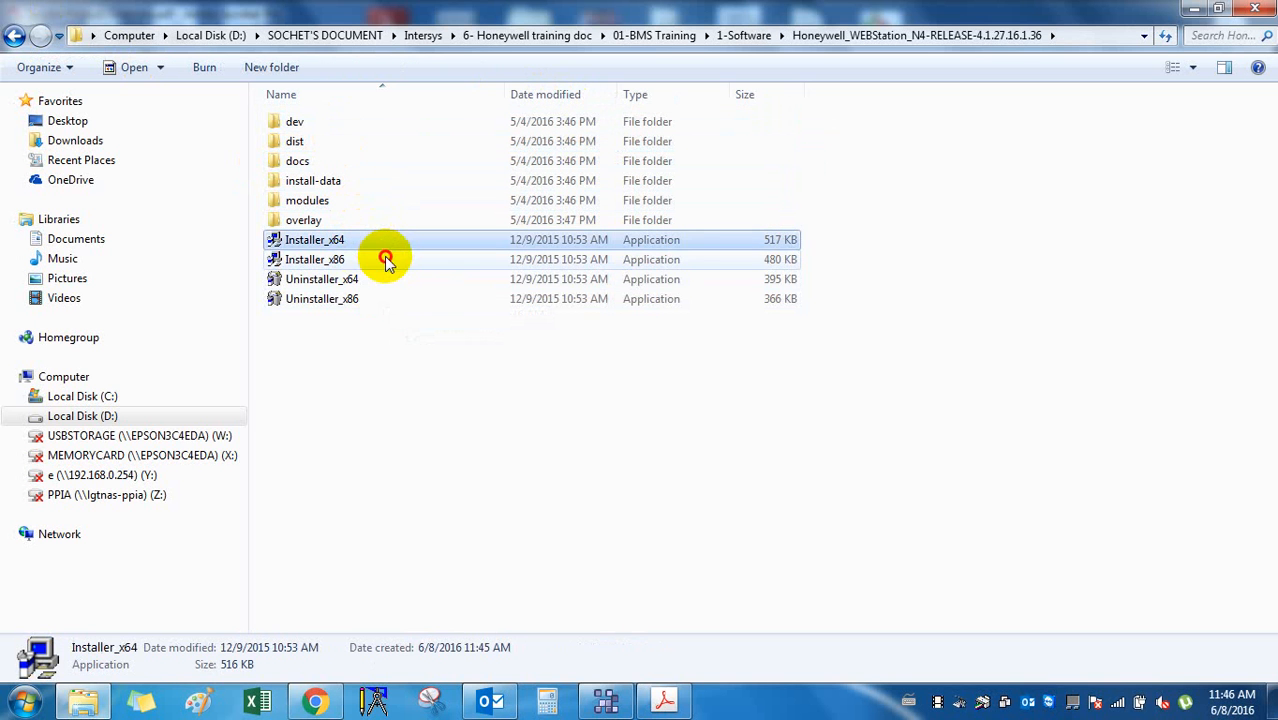
{"action": "left_click", "coordinate": [385, 257]}
{"action": "left_click", "coordinate": [388, 241]}
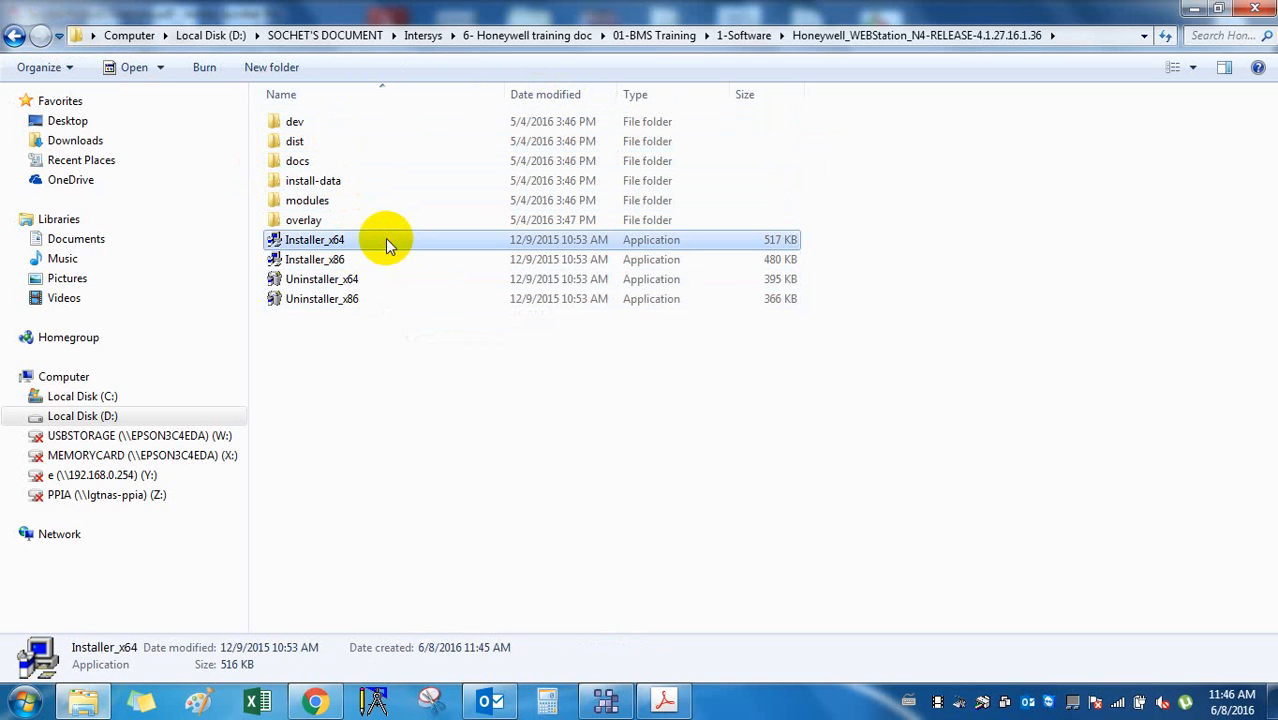
Check Computer Properties to confirm the system is 64-bit, then close it.
{"action": "right_click", "coordinate": [50, 372]}
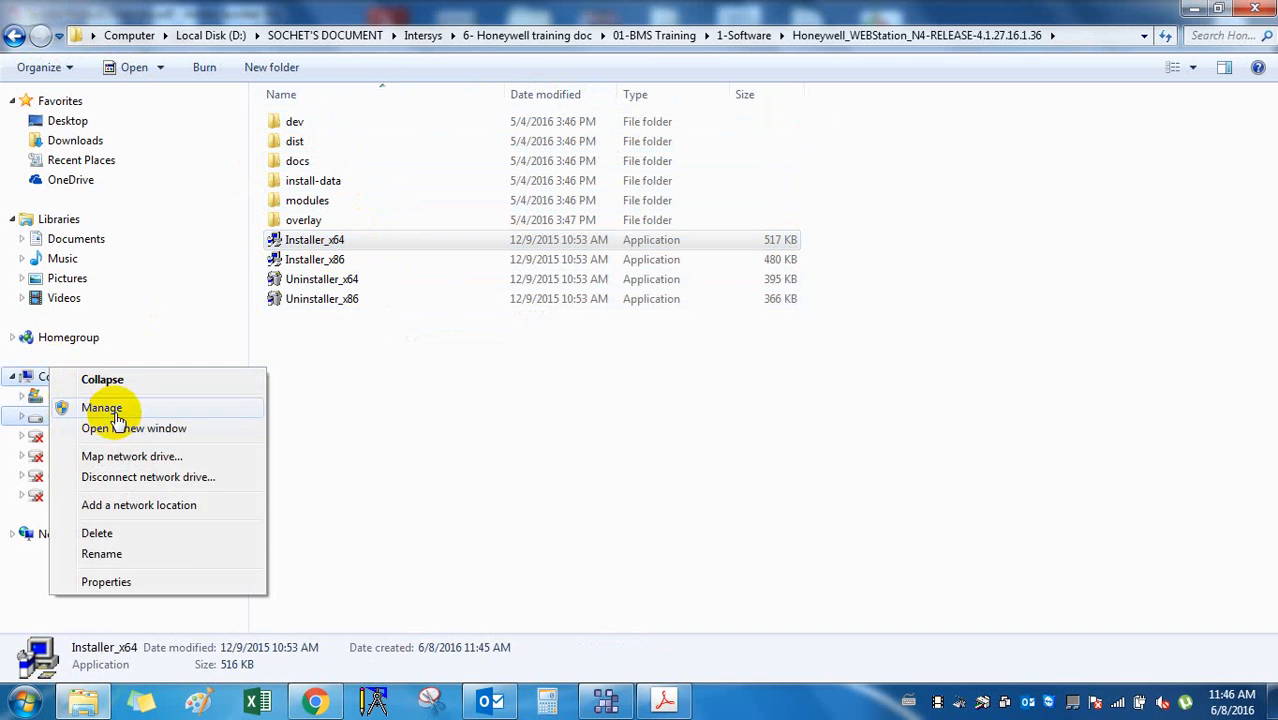
{"action": "left_click", "coordinate": [165, 579]}
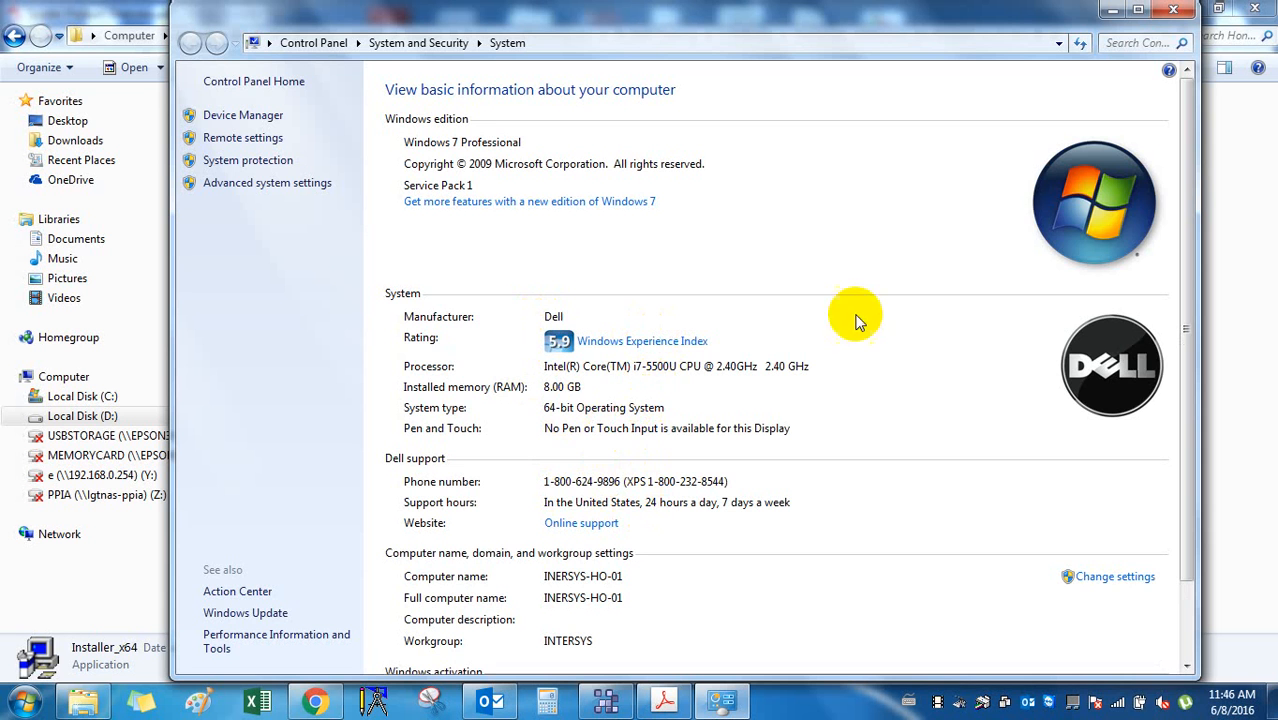
{"action": "left_click", "coordinate": [1173, 10]}
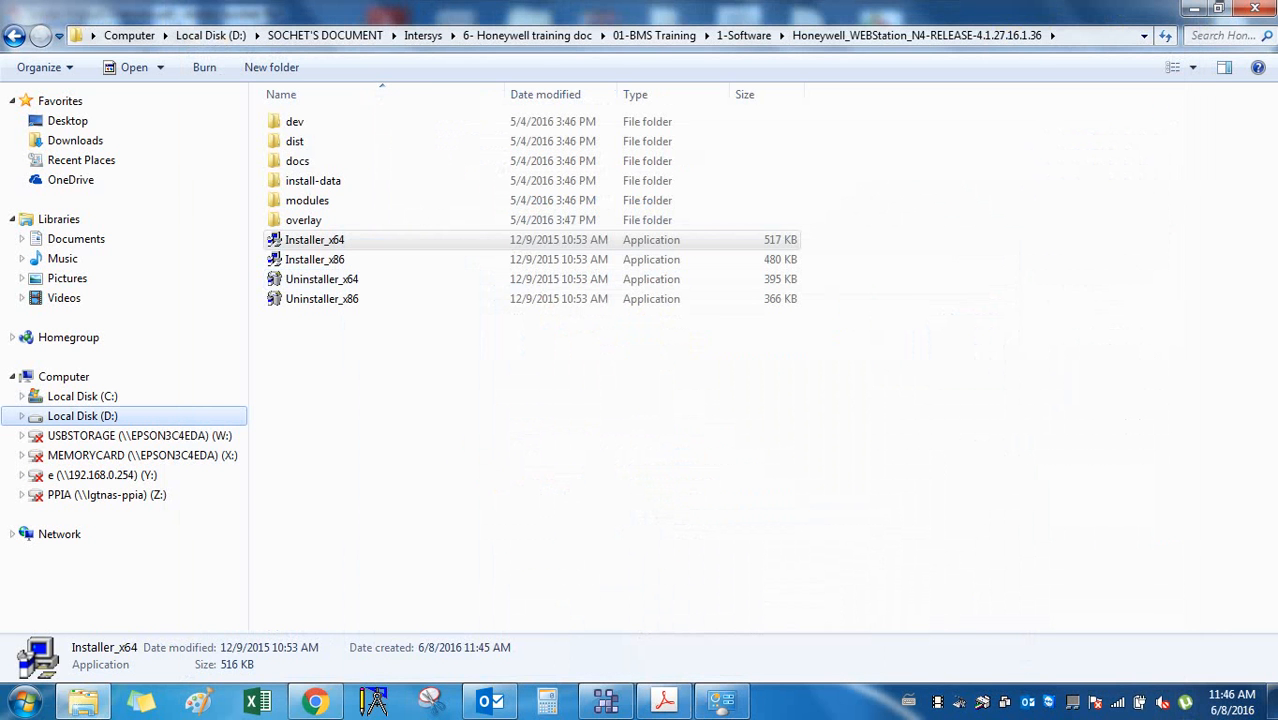
Launch Installer_x64, exit it, then relaunch the 64-bit WEBStation installer.
{"action": "double_click", "coordinate": [392, 247]}
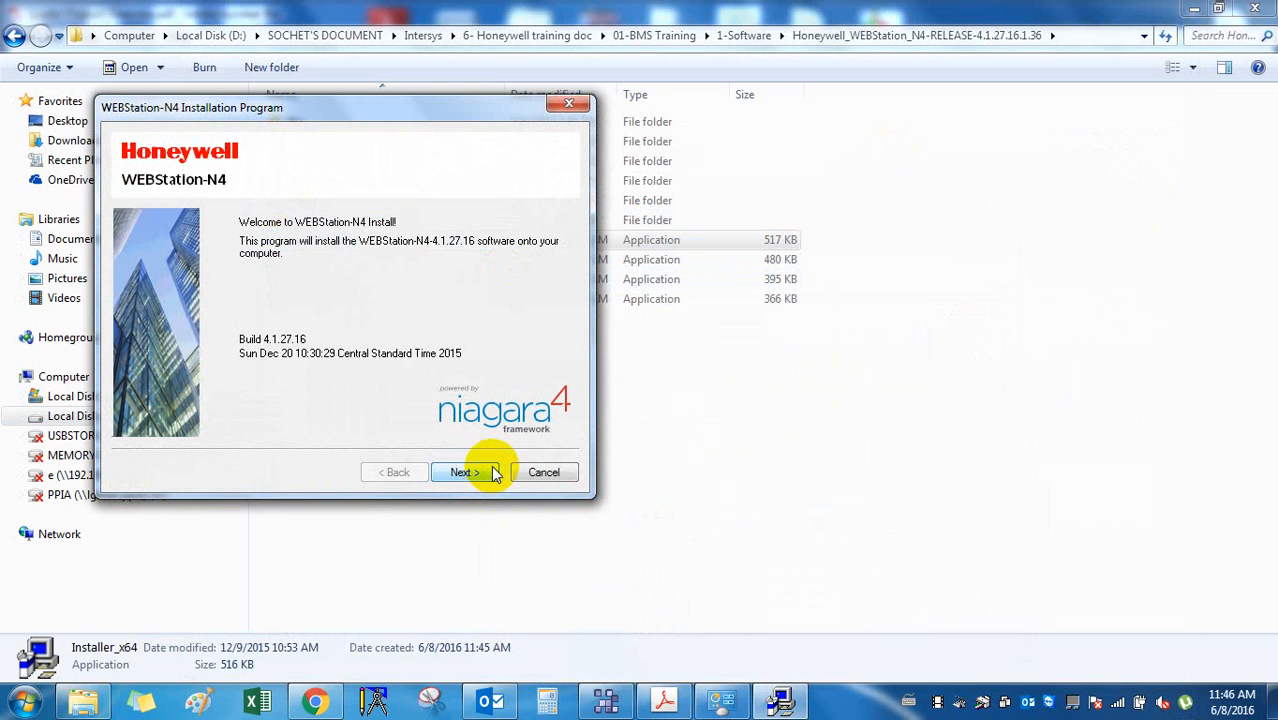
{"action": "left_click", "coordinate": [548, 472]}
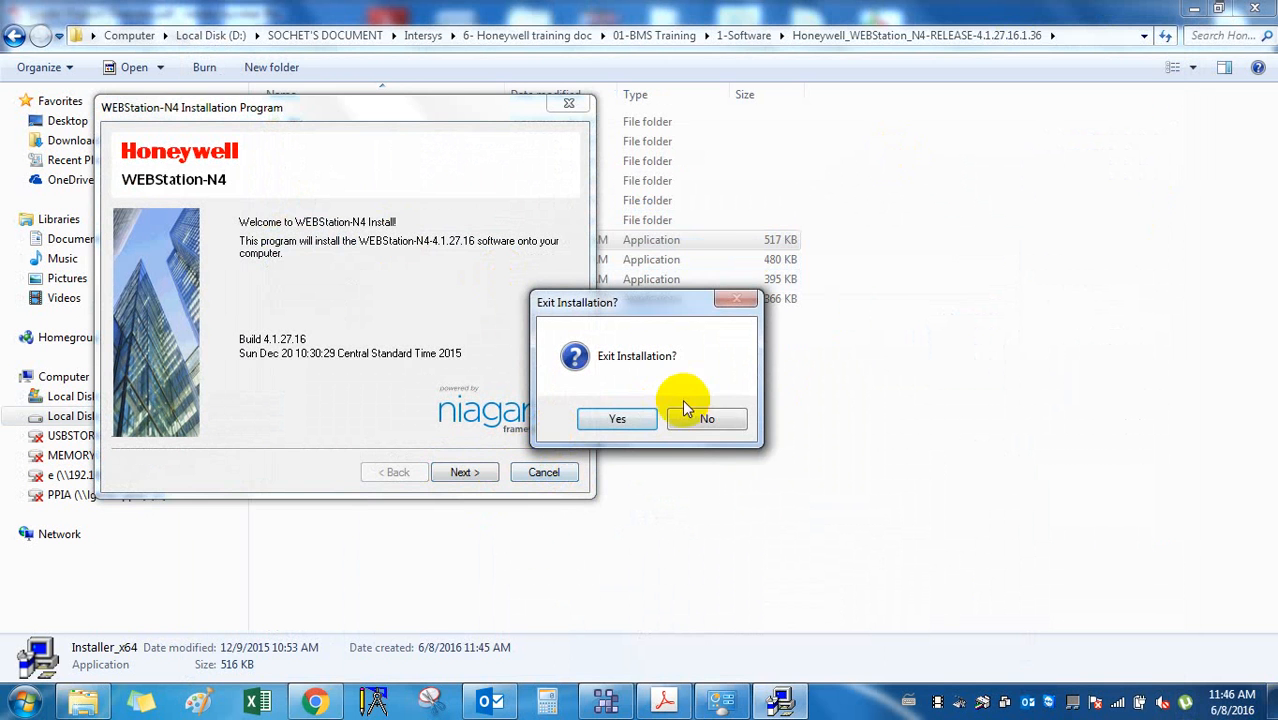
{"action": "left_click", "coordinate": [625, 419]}
{"action": "double_click", "coordinate": [355, 246]}
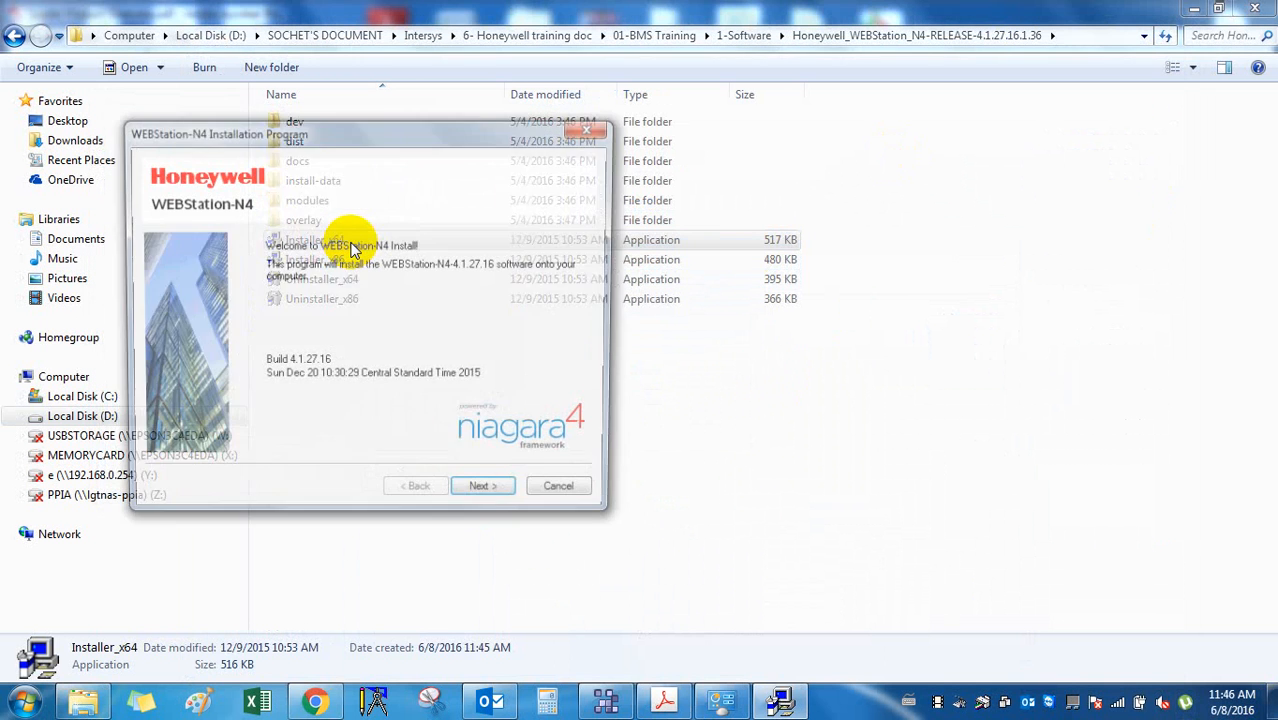
Accept the license and create the C:\Honeywell\WEBStation-N4-4.1.27.16 destination folder.
{"action": "left_click", "coordinate": [487, 496]}
{"action": "left_click", "coordinate": [501, 440]}
{"action": "left_click", "coordinate": [487, 497]}
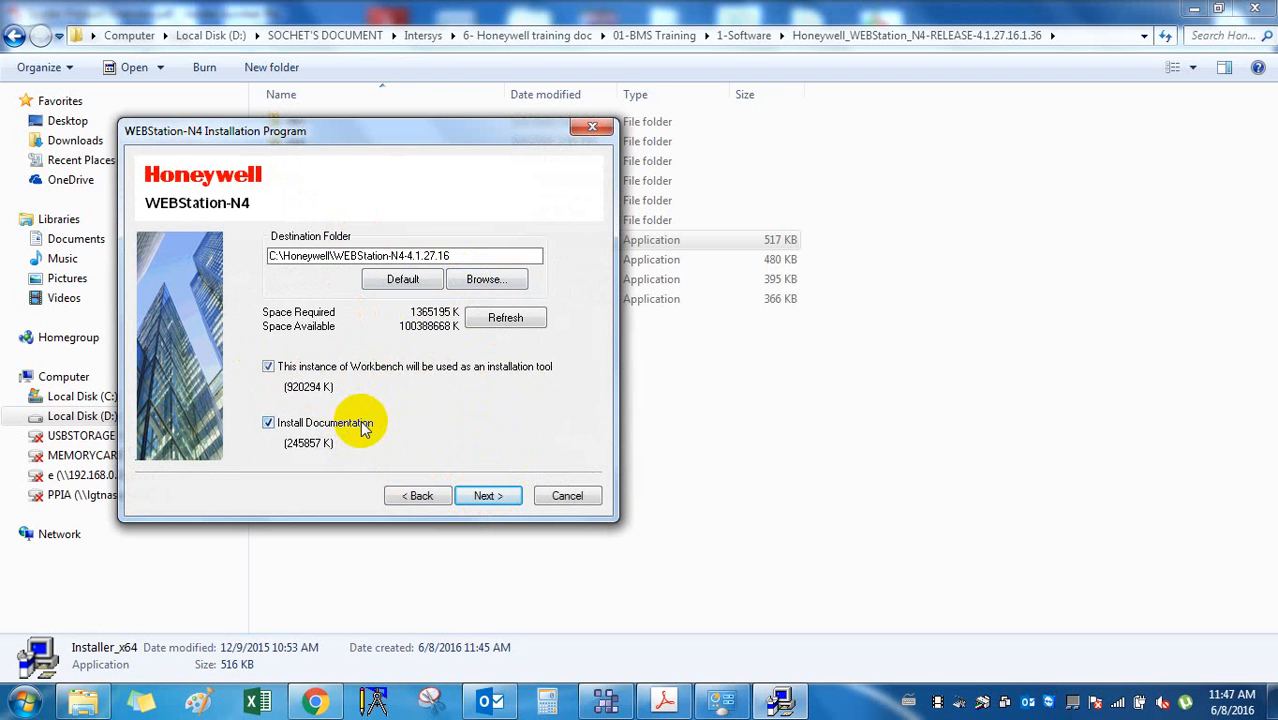
{"action": "left_click", "coordinate": [484, 497]}
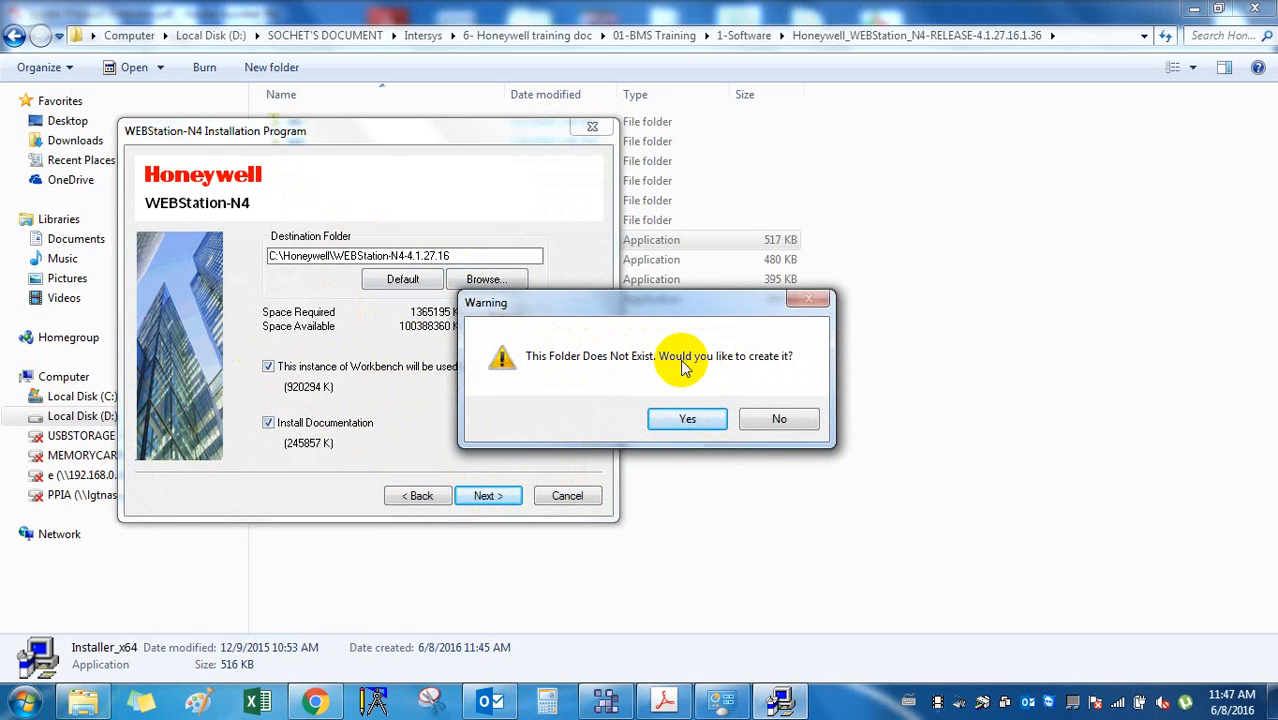
{"action": "left_click", "coordinate": [675, 424]}
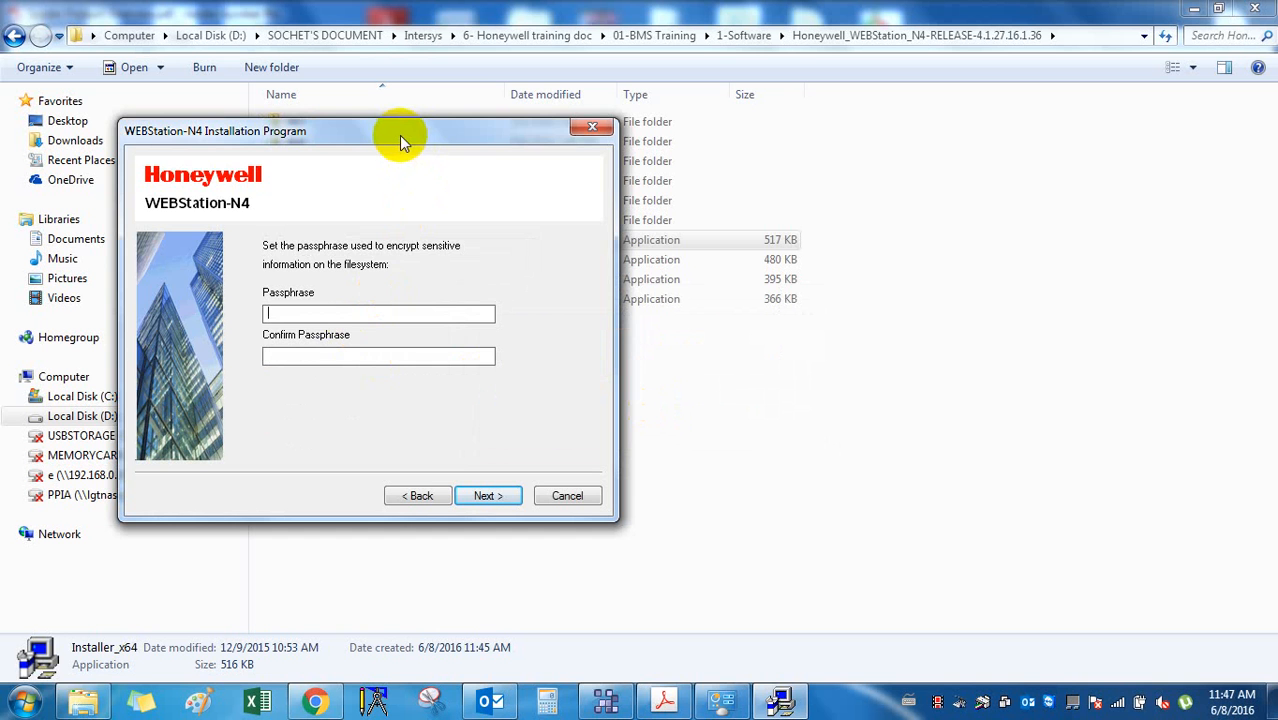
Enter a simple passphrase in both fields and dismiss the requirements error it triggers.
{"action": "left_click_drag", "start_coordinate": [391, 130], "coordinate": [760, 158]}
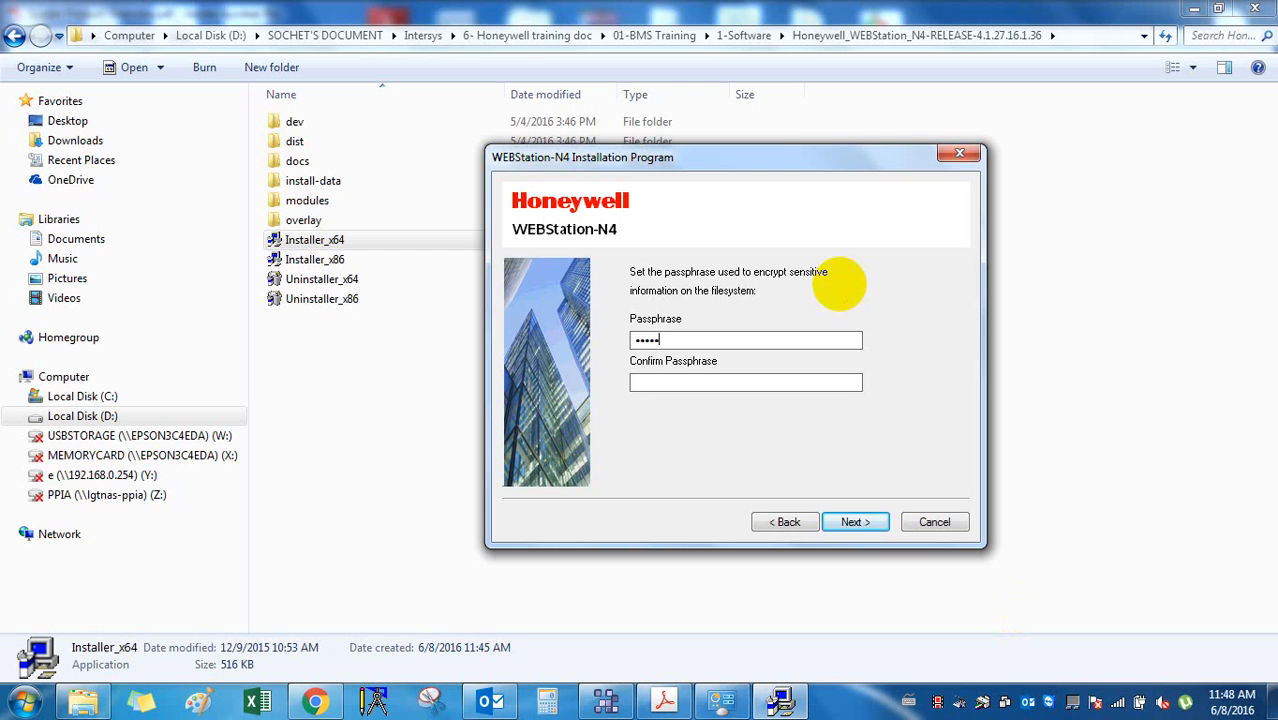
{"action": "type", "text": "rd"}
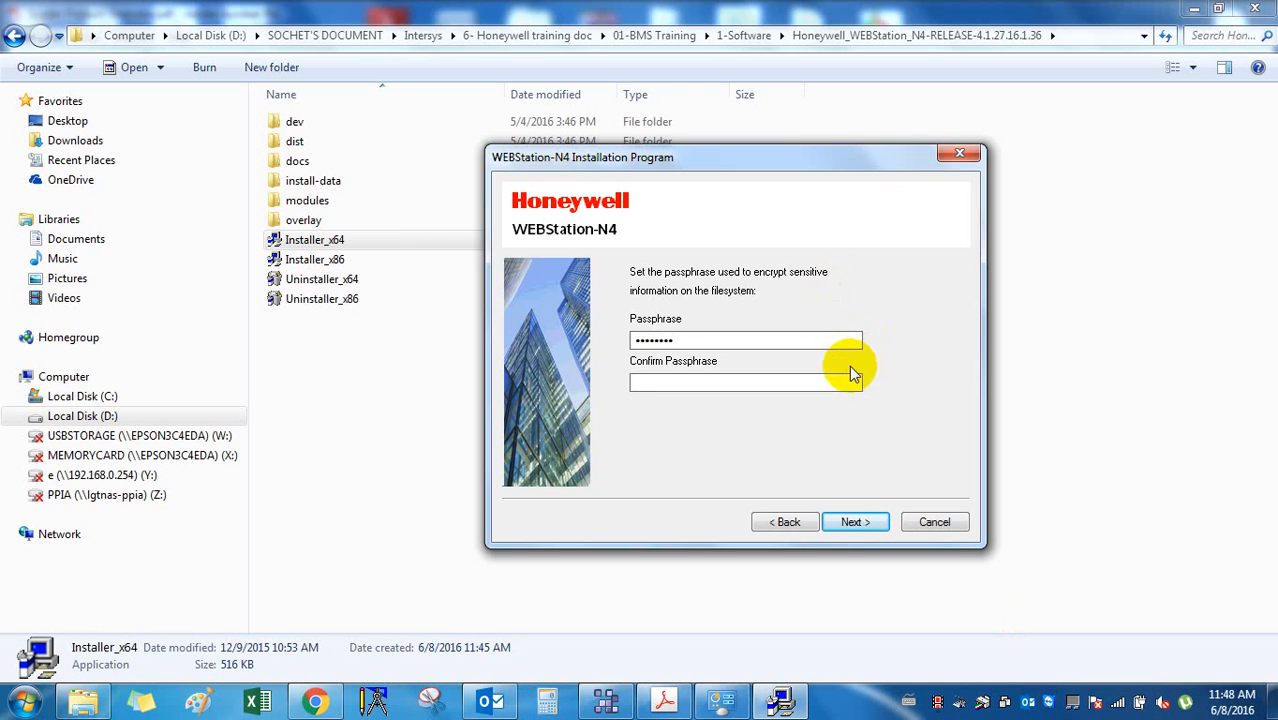
{"action": "left_click", "coordinate": [841, 378]}
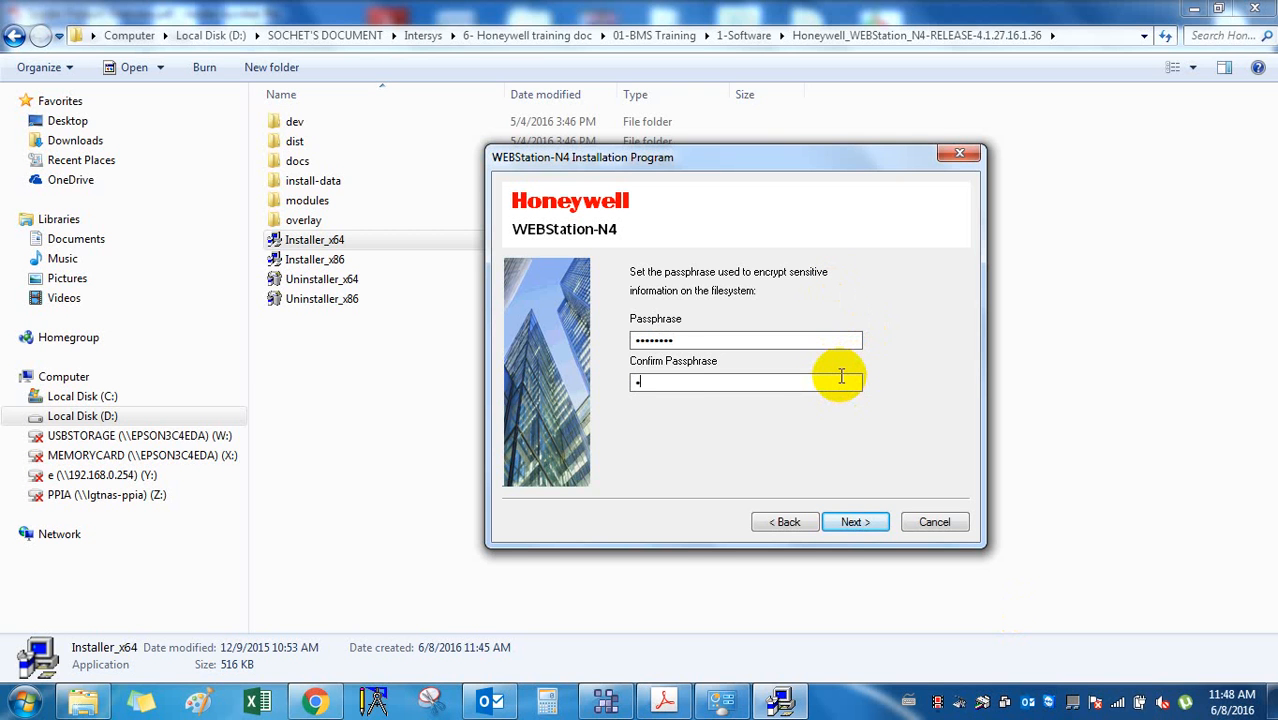
{"action": "type", "text": "password"}
{"action": "key", "text": "Return"}
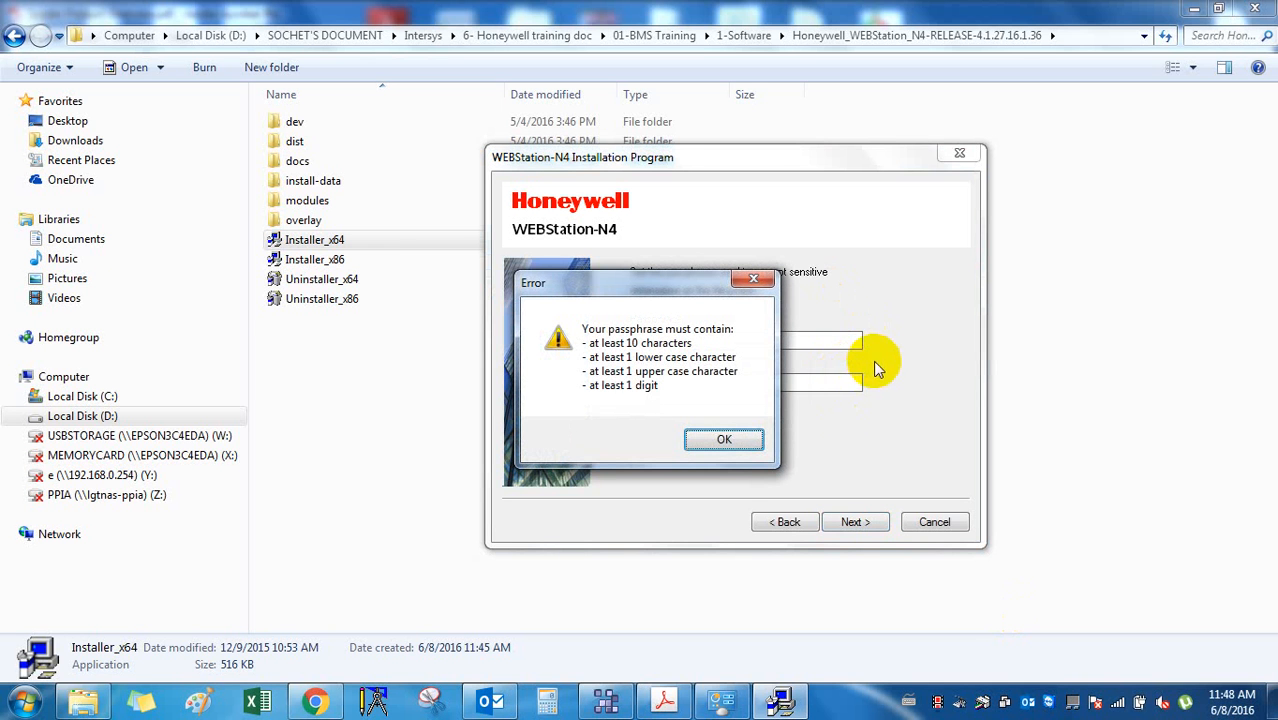
{"action": "left_click", "coordinate": [722, 441]}
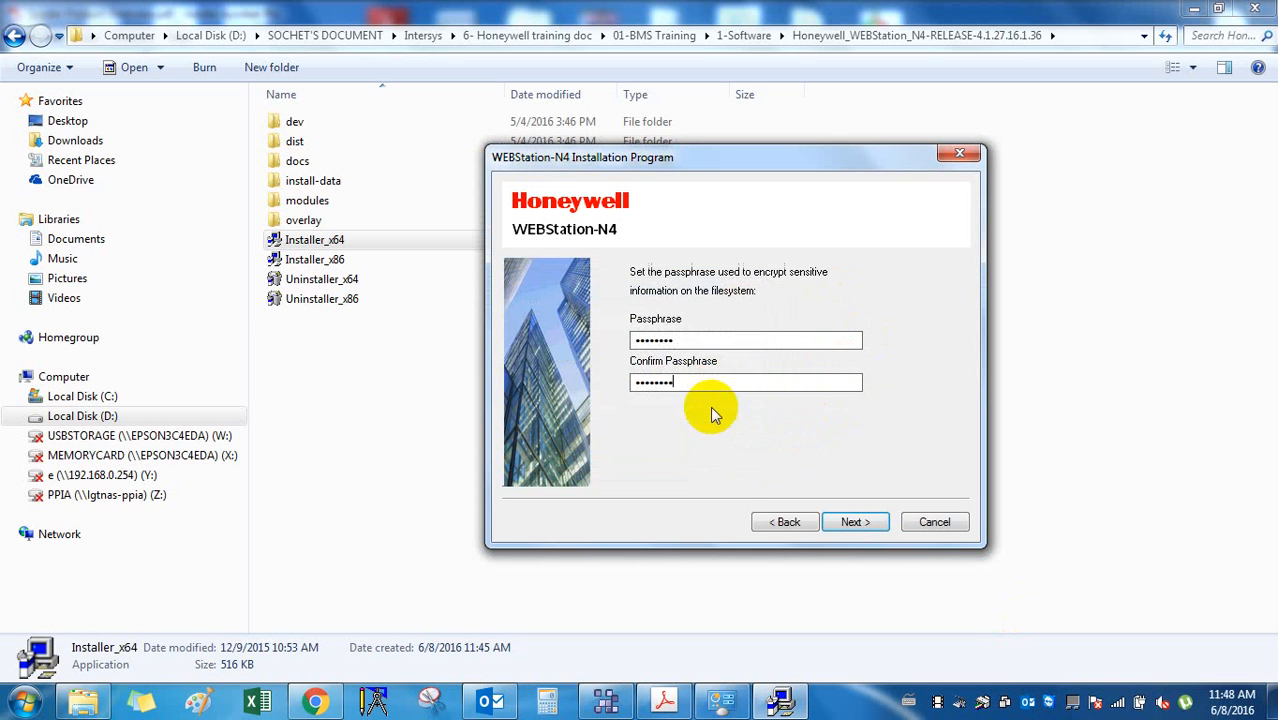
Replace both entries with a compliant passphrase, continue, and tick Install Desktop Shortcuts.
{"action": "double_click", "coordinate": [685, 337]}
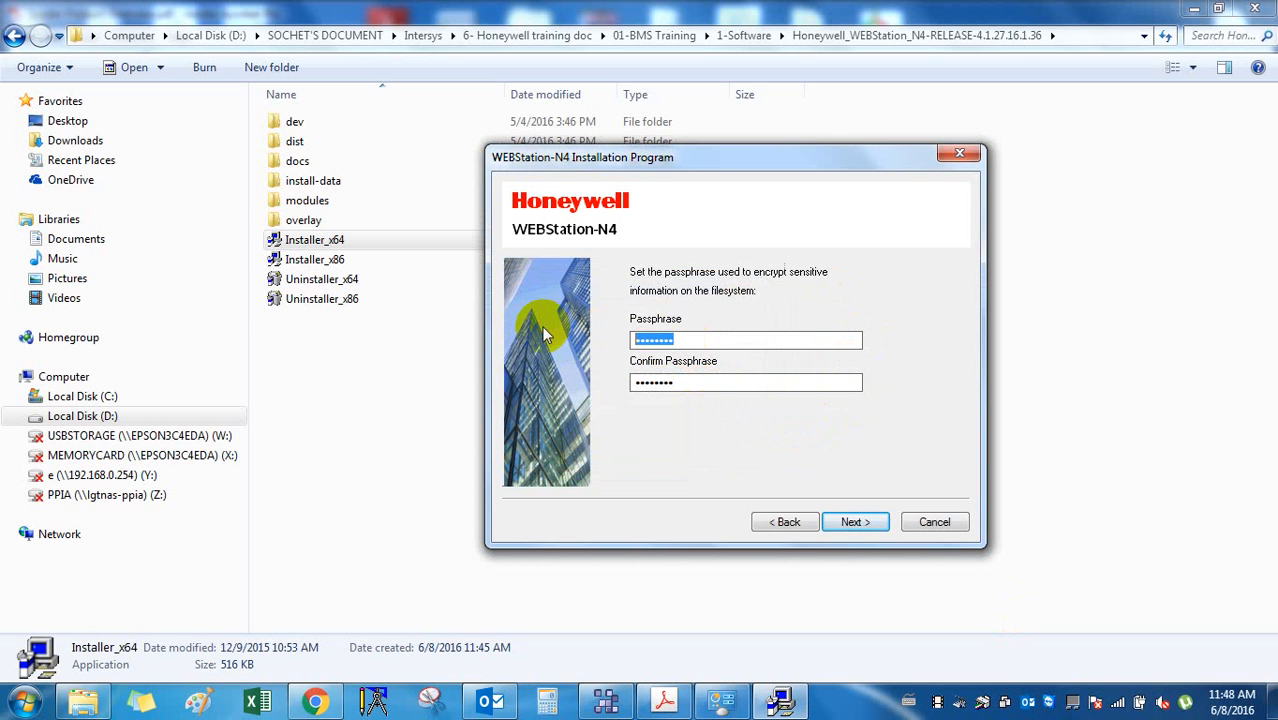
{"action": "type", "text": "pas"}
{"action": "double_click", "coordinate": [722, 382]}
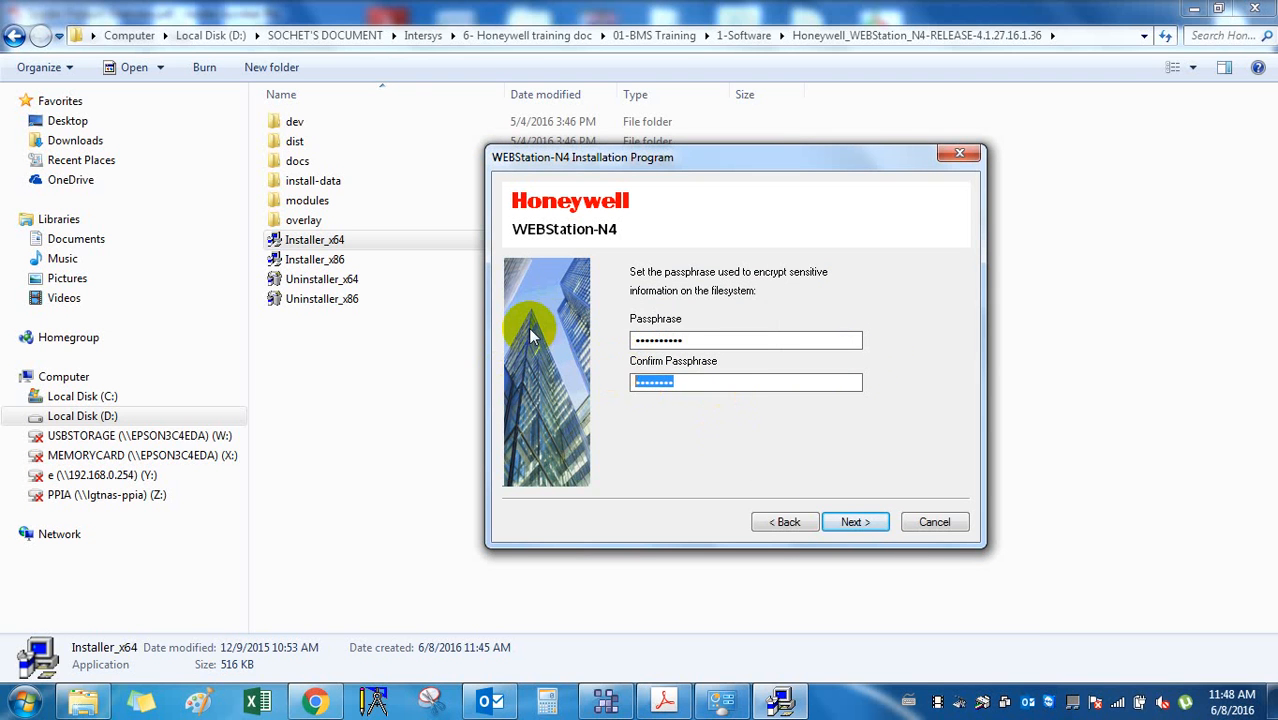
{"action": "type", "text": "password12"}
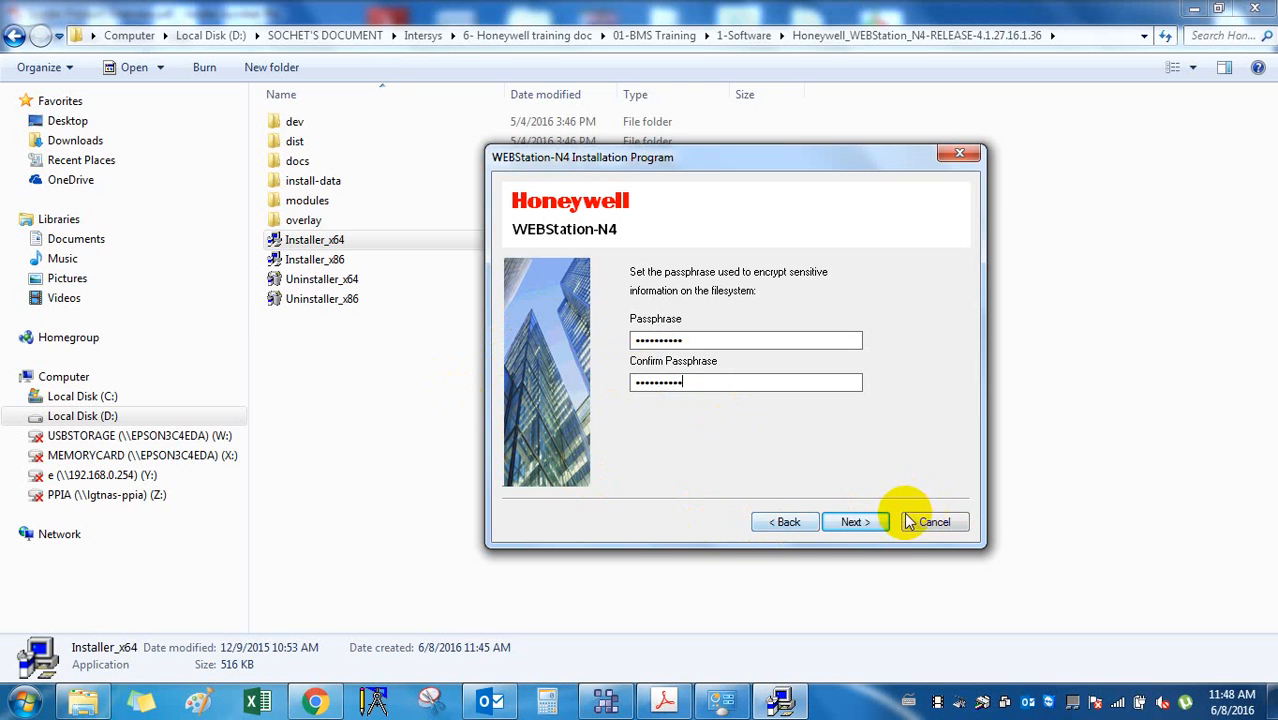
{"action": "left_click", "coordinate": [855, 522]}
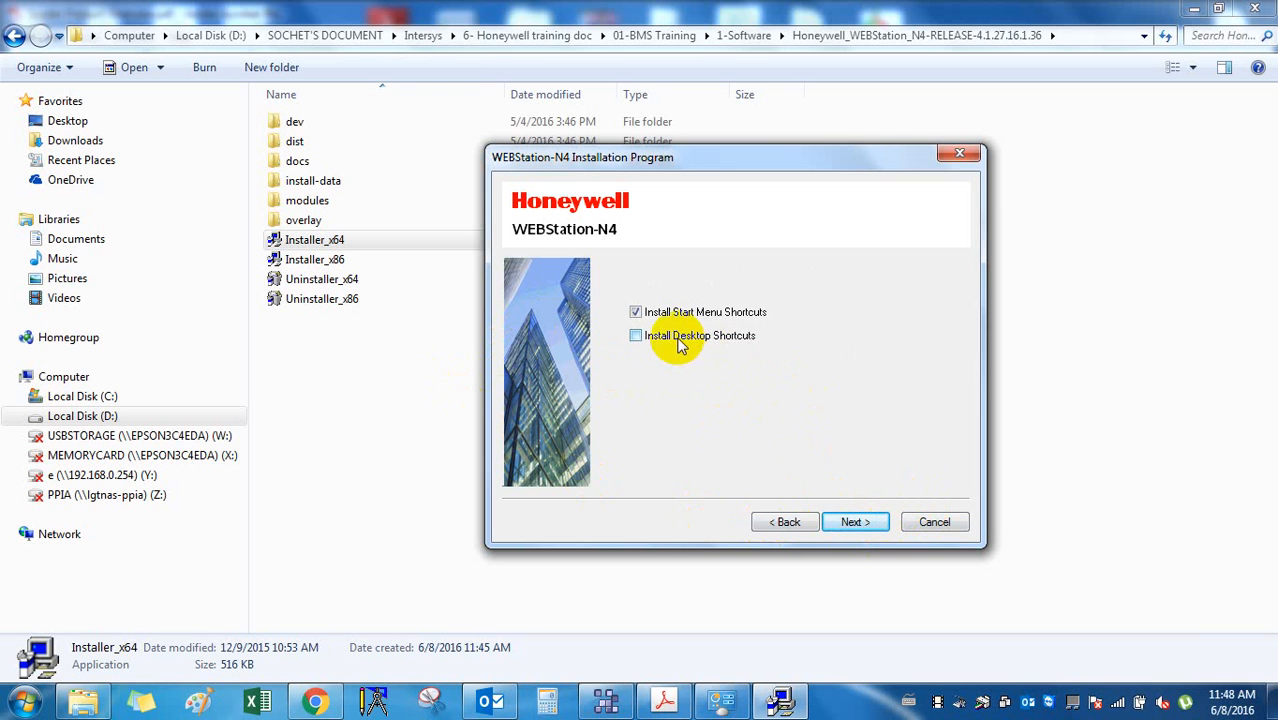
{"action": "left_click", "coordinate": [678, 341]}
Run the WEBStation-N4 installation with desktop shortcuts to completion and close the installer.
{"action": "left_click", "coordinate": [854, 523]}
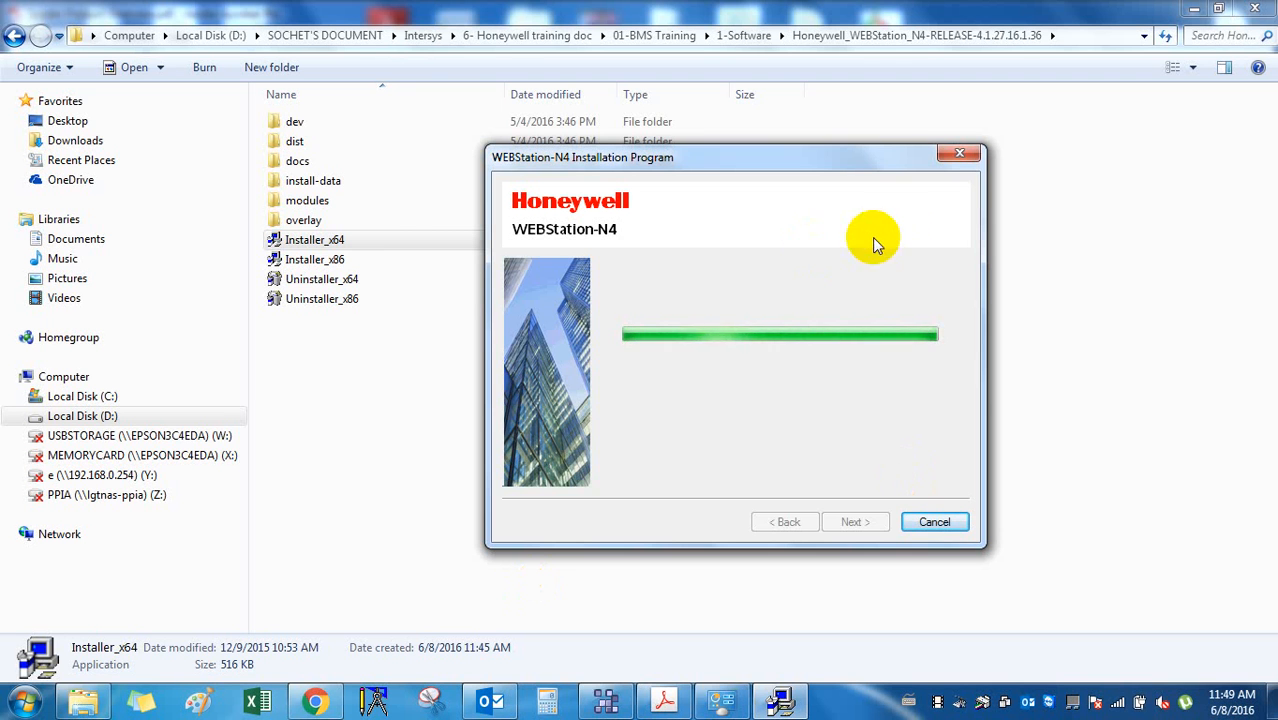
{"action": "left_click", "coordinate": [796, 169]}
{"action": "left_click_drag", "start_coordinate": [796, 169], "coordinate": [639, 164]}
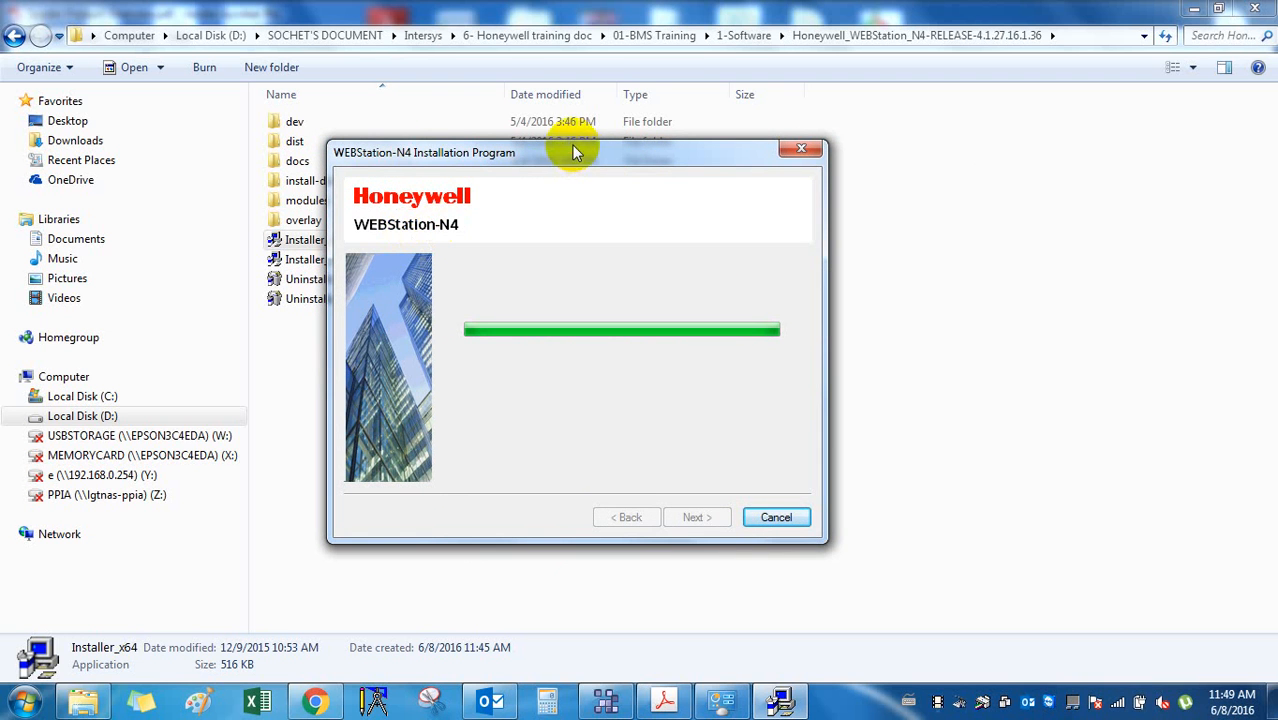
{"action": "mouse_move", "coordinate": [571, 148]}
{"action": "left_mouse_down"}
{"action": "mouse_move", "coordinate": [579, 183]}
{"action": "mouse_move", "coordinate": [580, 160]}
{"action": "left_mouse_up"}
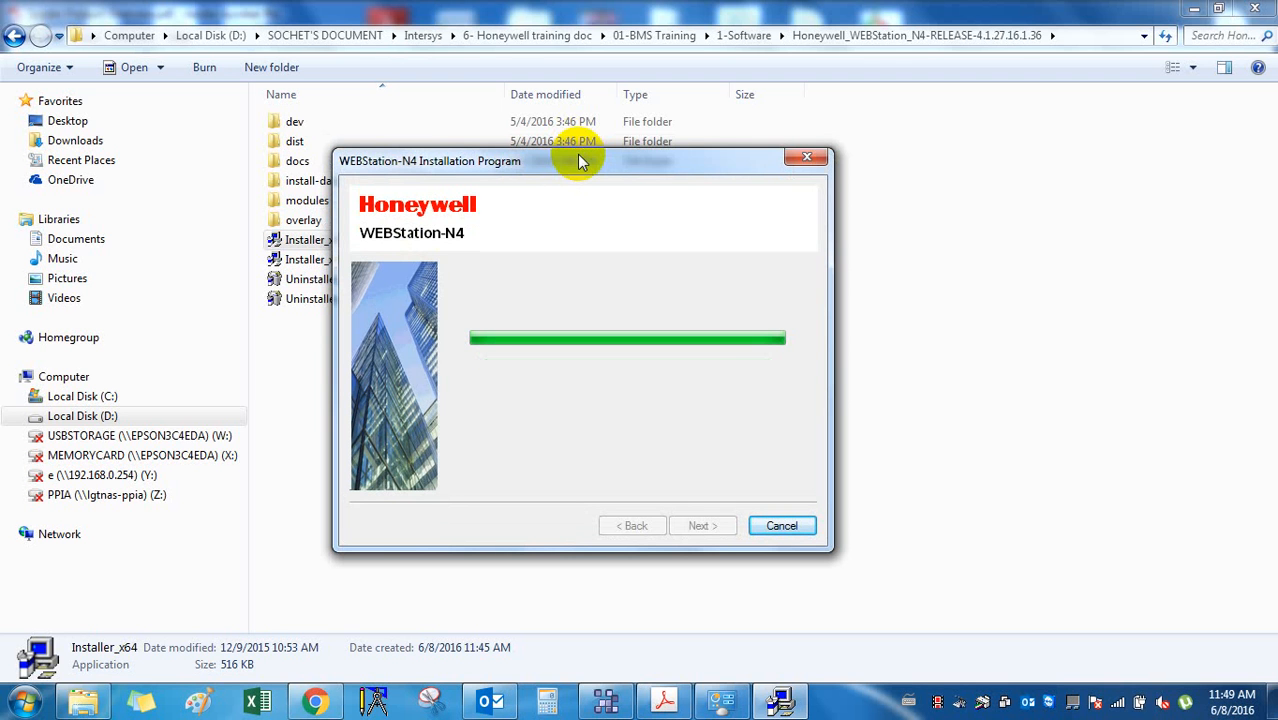
{"action": "left_click_drag", "start_coordinate": [582, 160], "coordinate": [618, 163]}
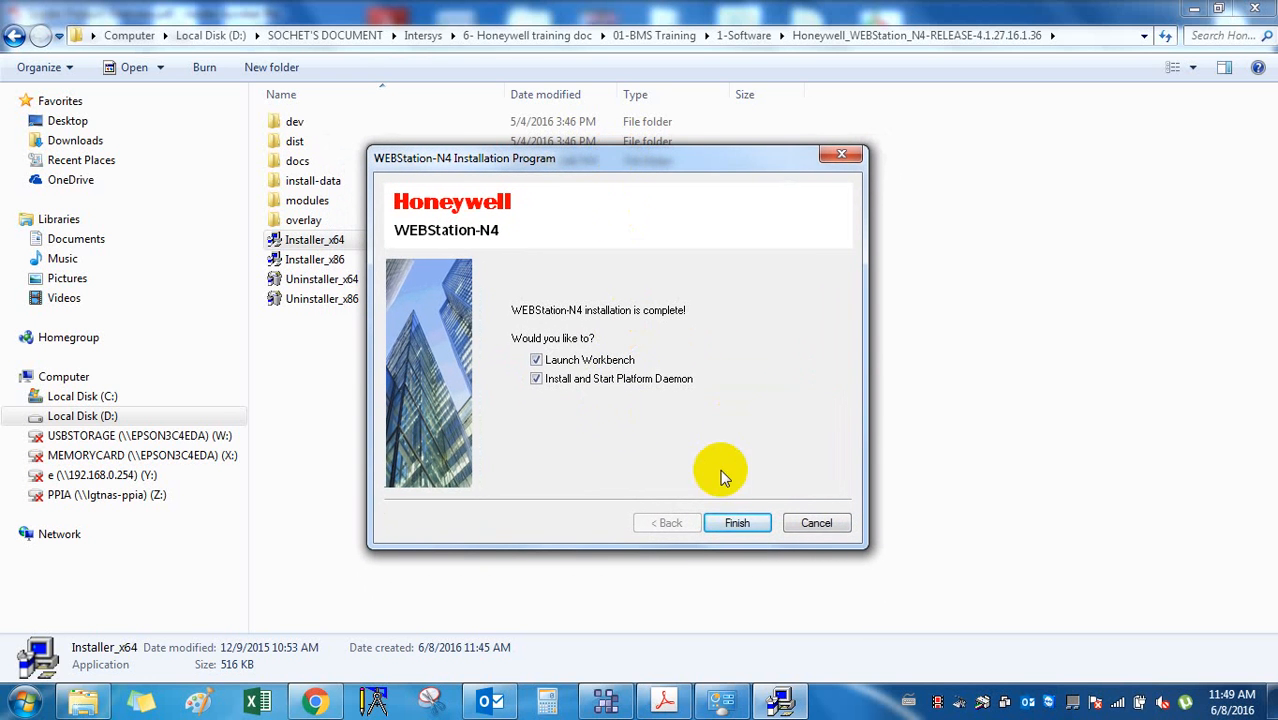
{"action": "left_click", "coordinate": [737, 524]}
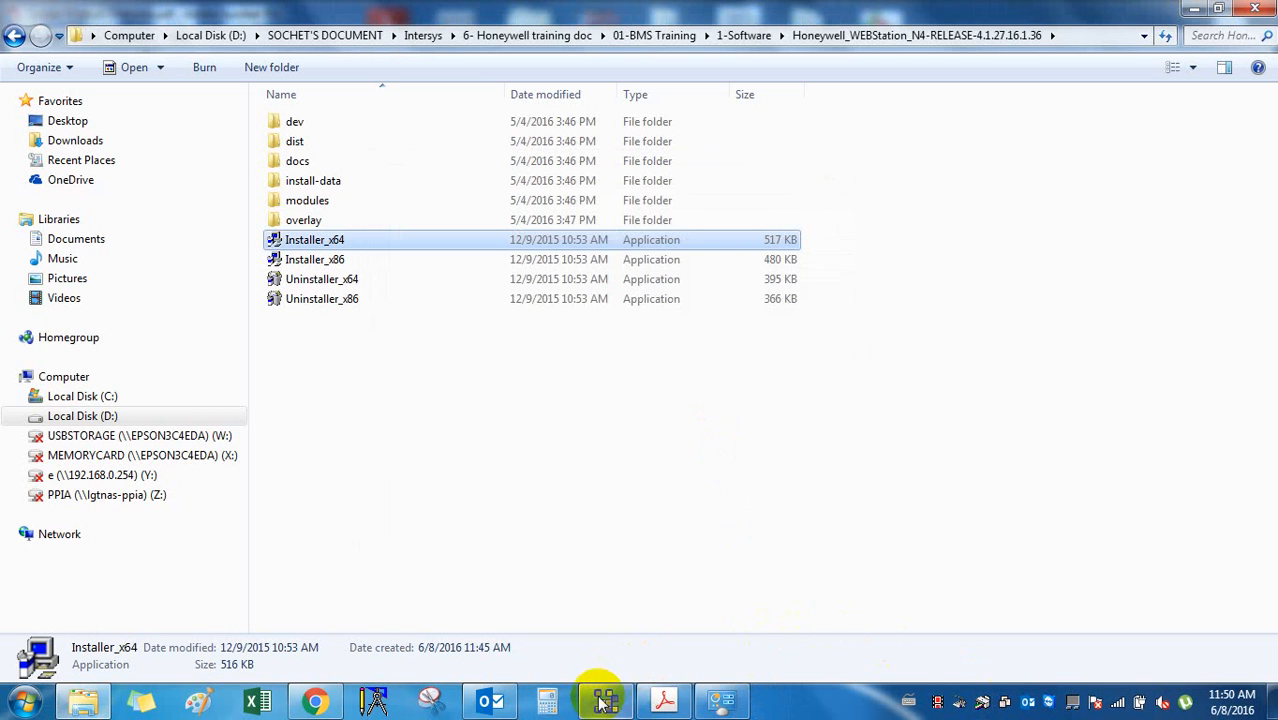
Review the Bind License form's prefilled Host Id, then bring the 1-Software Explorer folder forward.
{"action": "mouse_move", "coordinate": [600, 708]}
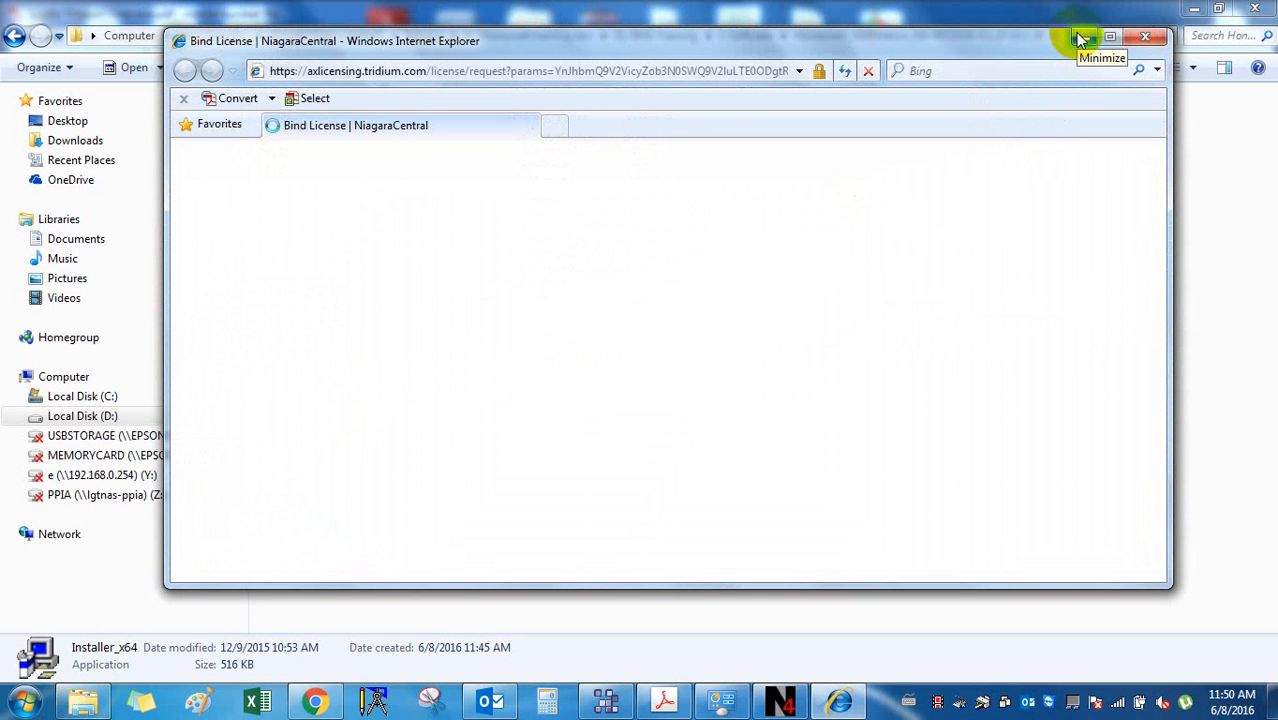
{"action": "left_click", "coordinate": [1080, 38]}
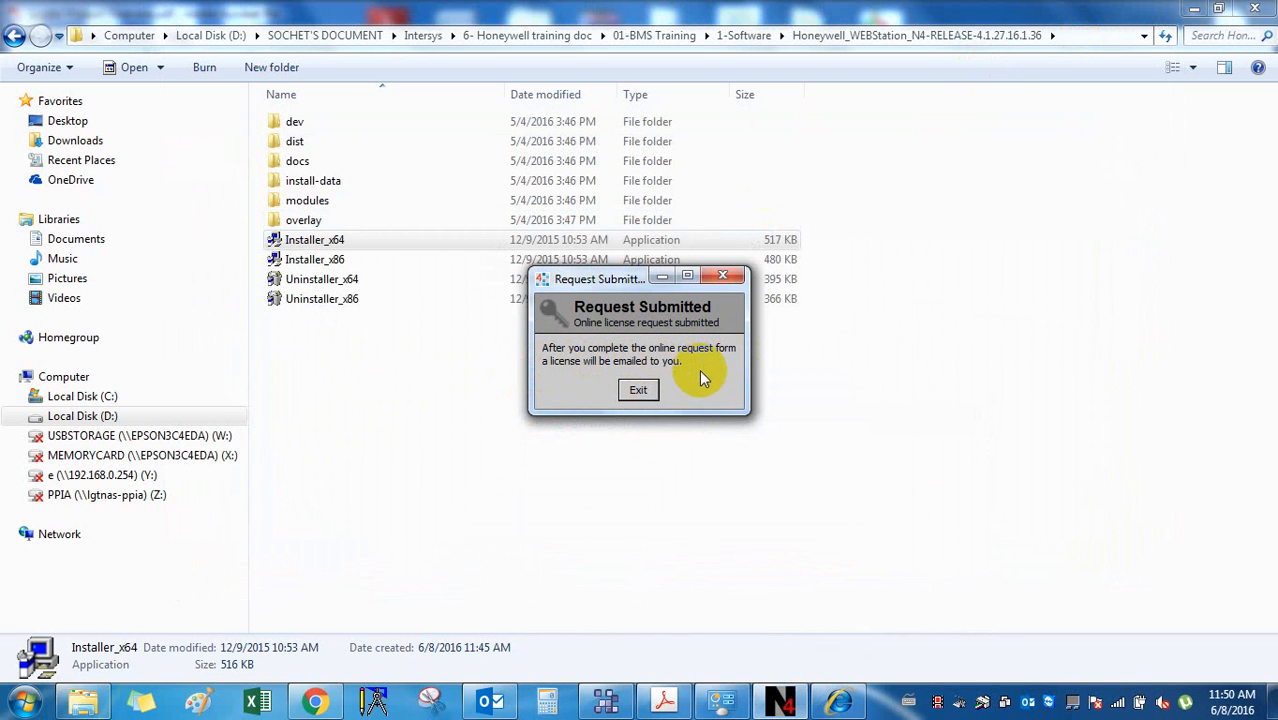
{"action": "left_click", "coordinate": [836, 702]}
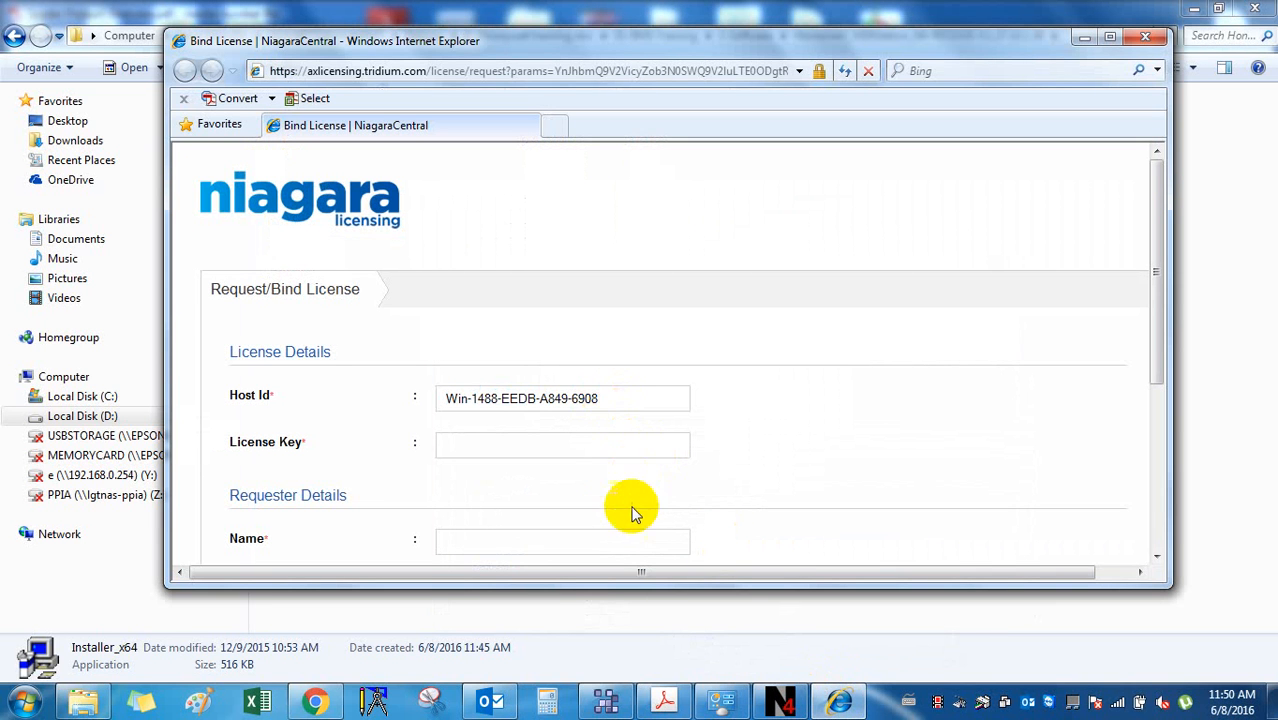
{"action": "scroll", "coordinate": [614, 400], "scroll_direction": "down", "scroll_amount": 1}
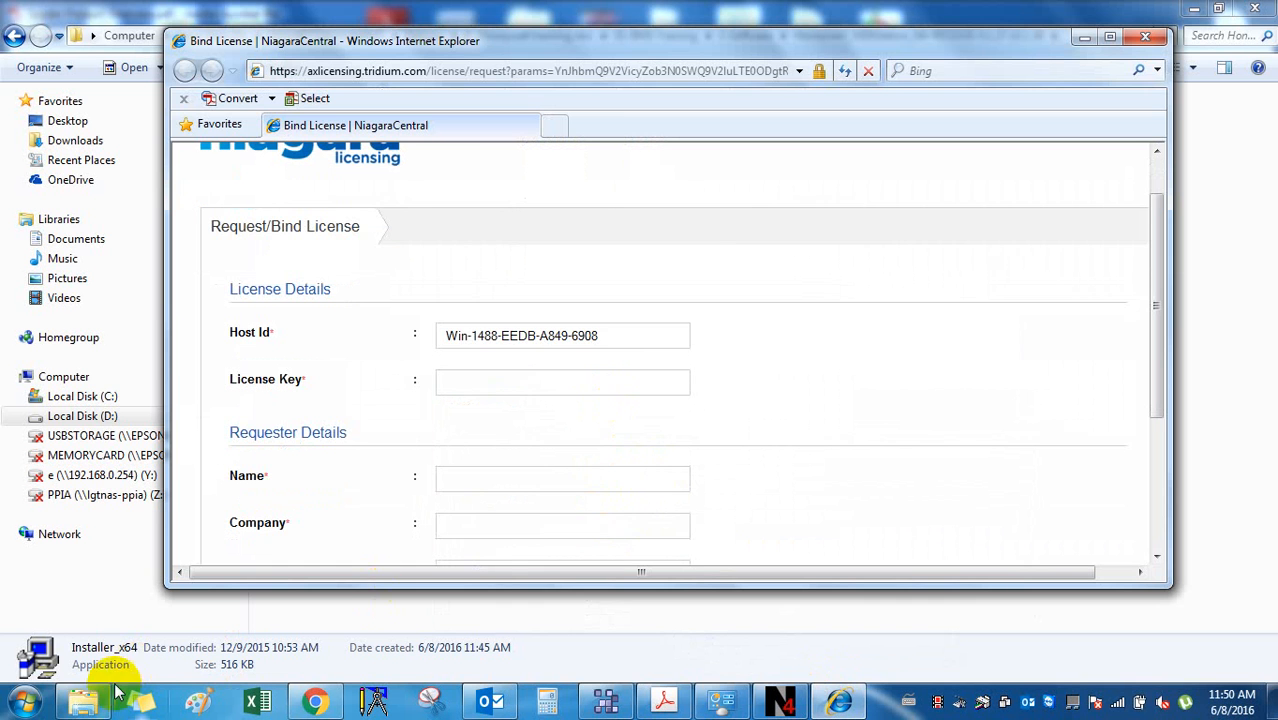
{"action": "left_click", "coordinate": [83, 702]}
Open the HosID image from the 2-License request folder in Photo Viewer, zoom, then close it.
{"action": "left_click", "coordinate": [14, 36]}
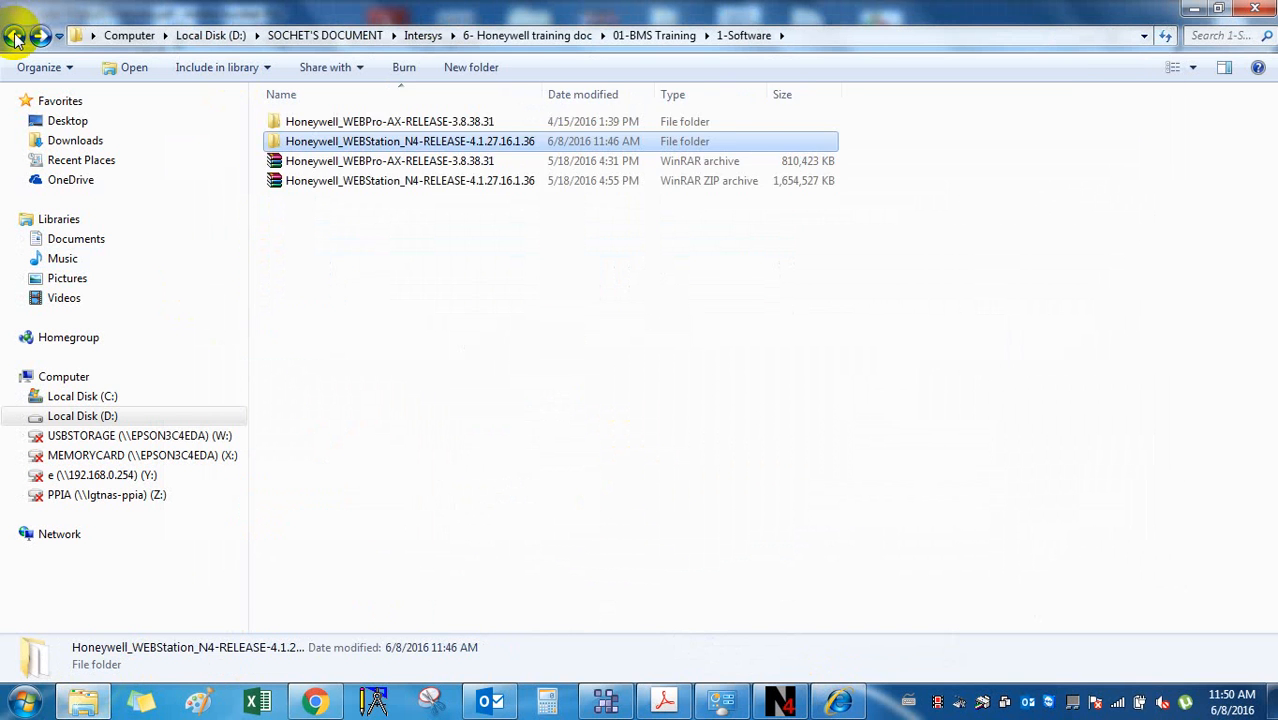
{"action": "left_click", "coordinate": [14, 36]}
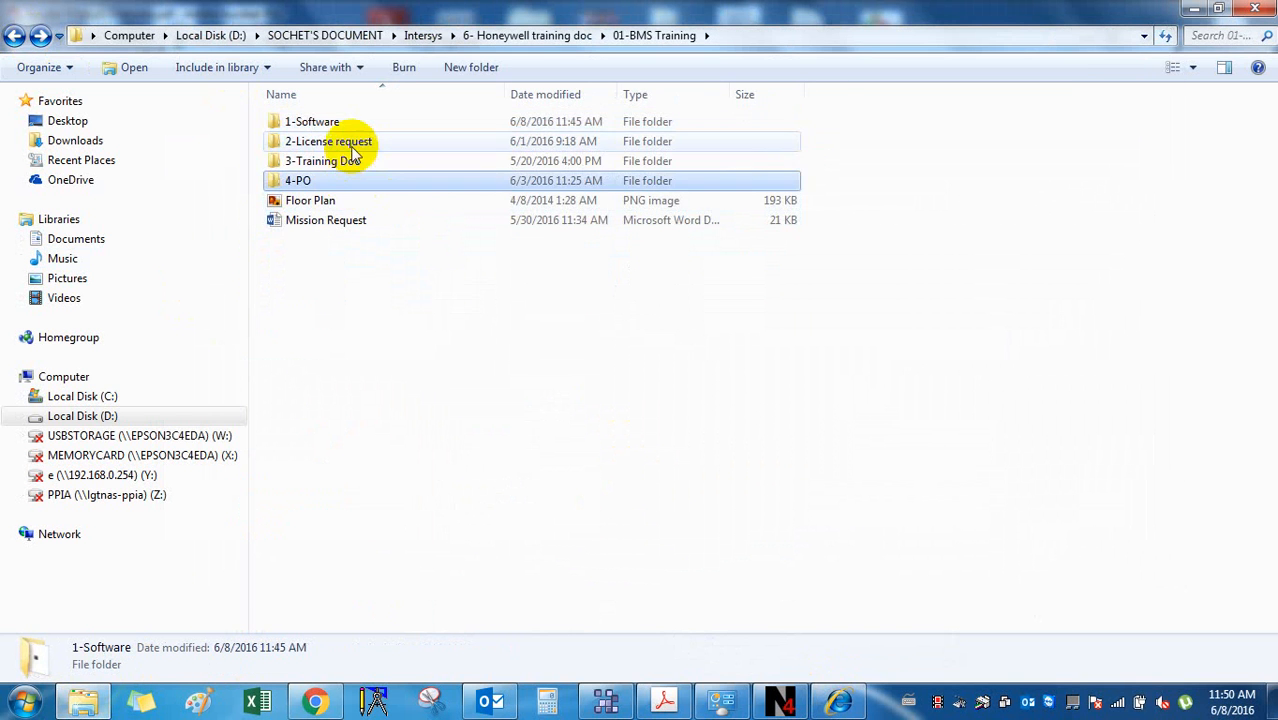
{"action": "double_click", "coordinate": [335, 143]}
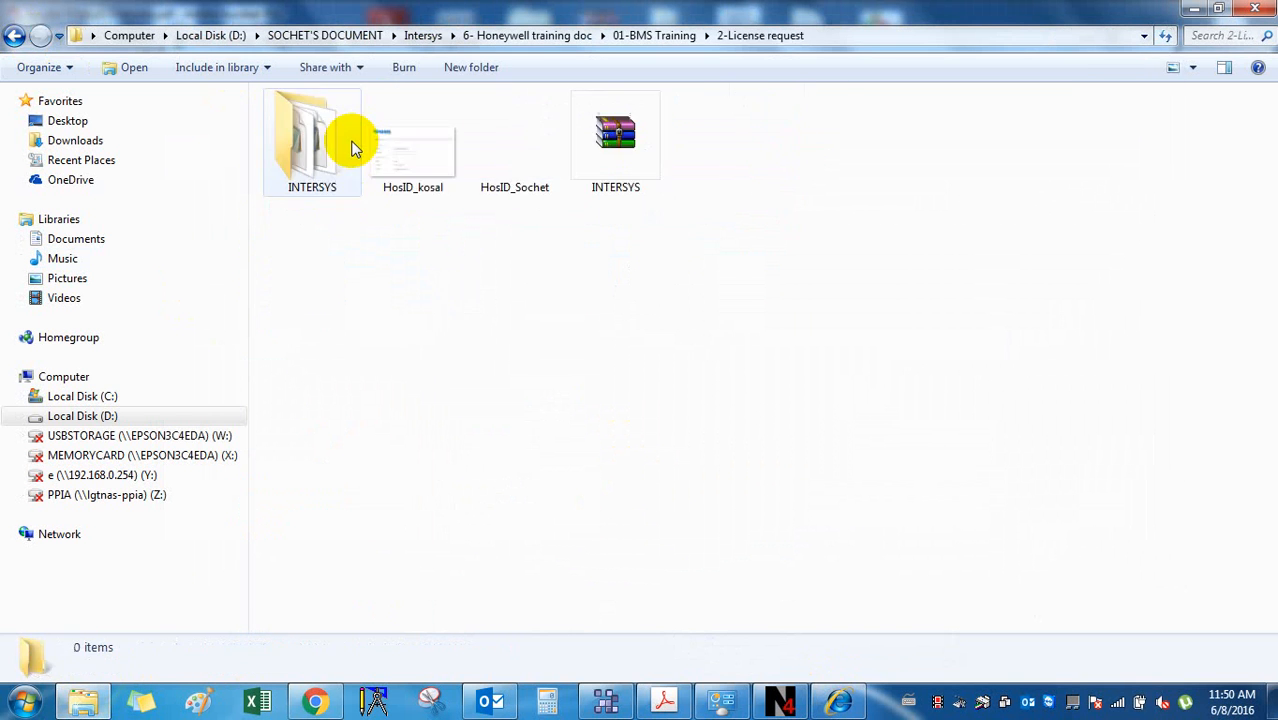
{"action": "double_click", "coordinate": [556, 170]}
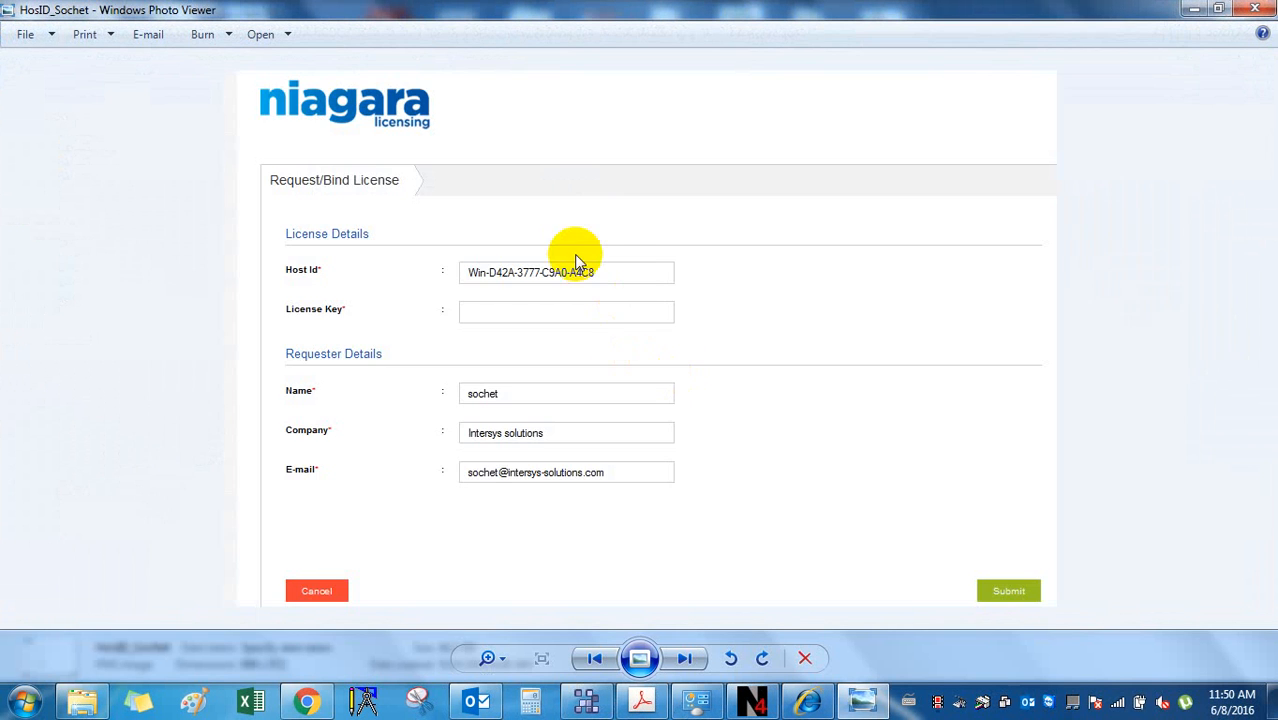
{"action": "scroll", "coordinate": [573, 262], "scroll_direction": "up", "scroll_amount": 2}
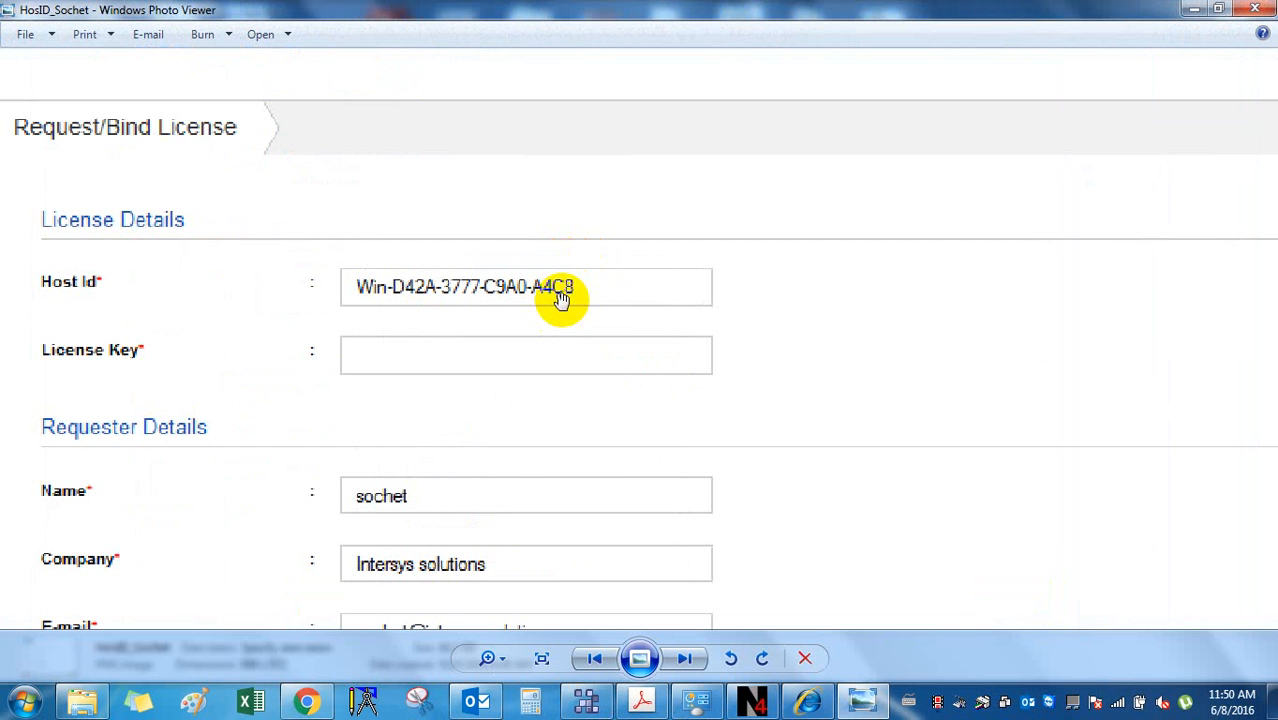
{"action": "scroll", "coordinate": [705, 343], "scroll_direction": "down", "scroll_amount": 2}
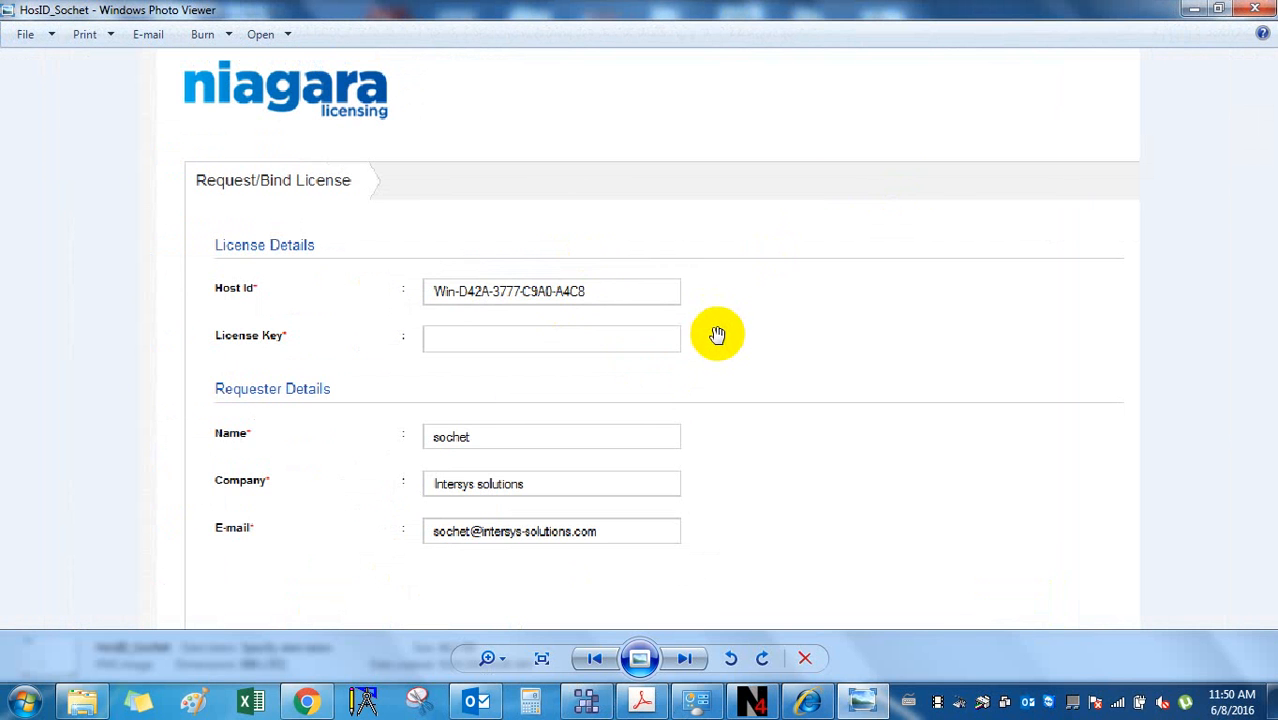
{"action": "left_click", "coordinate": [1255, 9]}
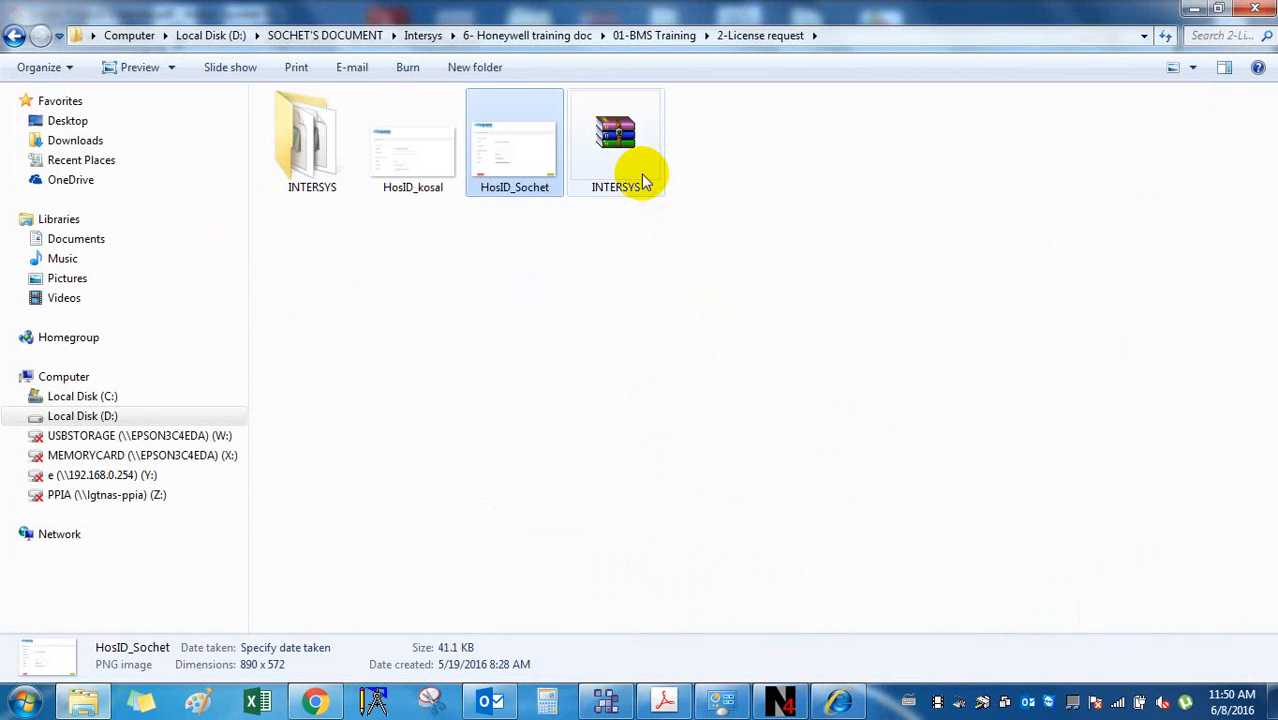
Bring the Niagara Licensing Bind License page forward, maximized, and scroll through it.
{"action": "left_click", "coordinate": [833, 697]}
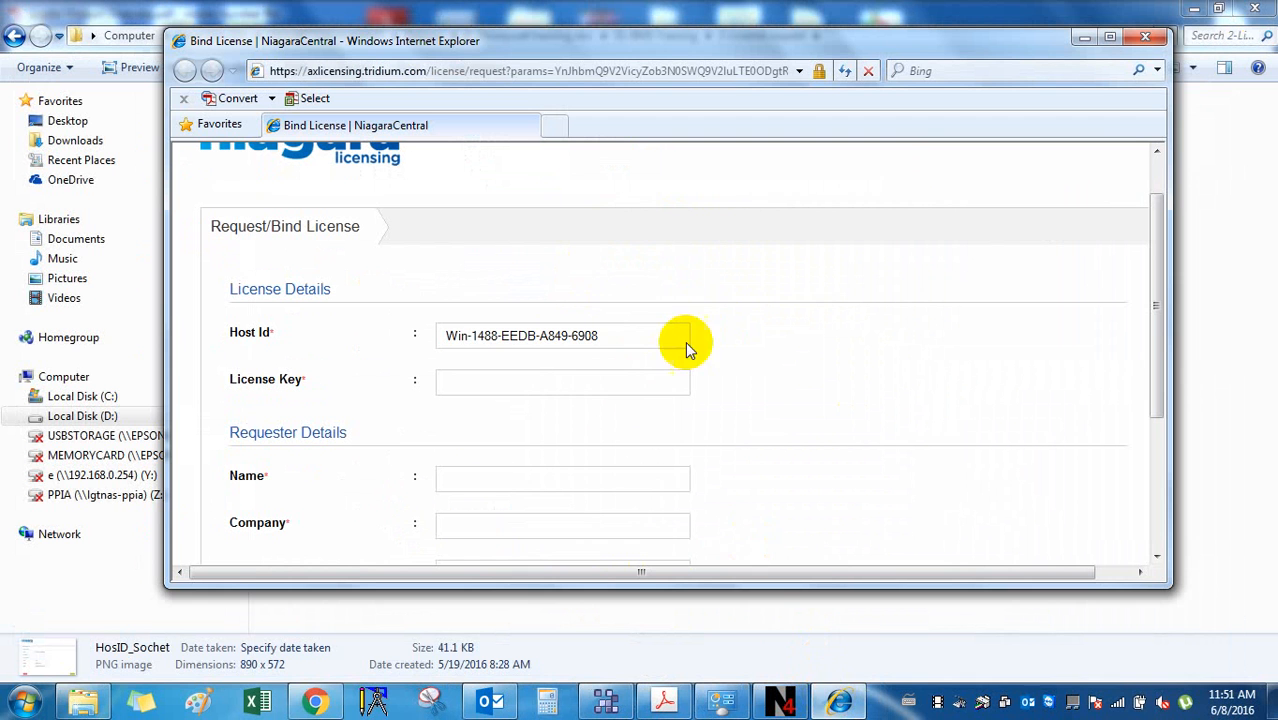
{"action": "left_click", "coordinate": [1112, 38]}
{"action": "scroll", "coordinate": [530, 318], "scroll_direction": "down", "scroll_amount": 3}
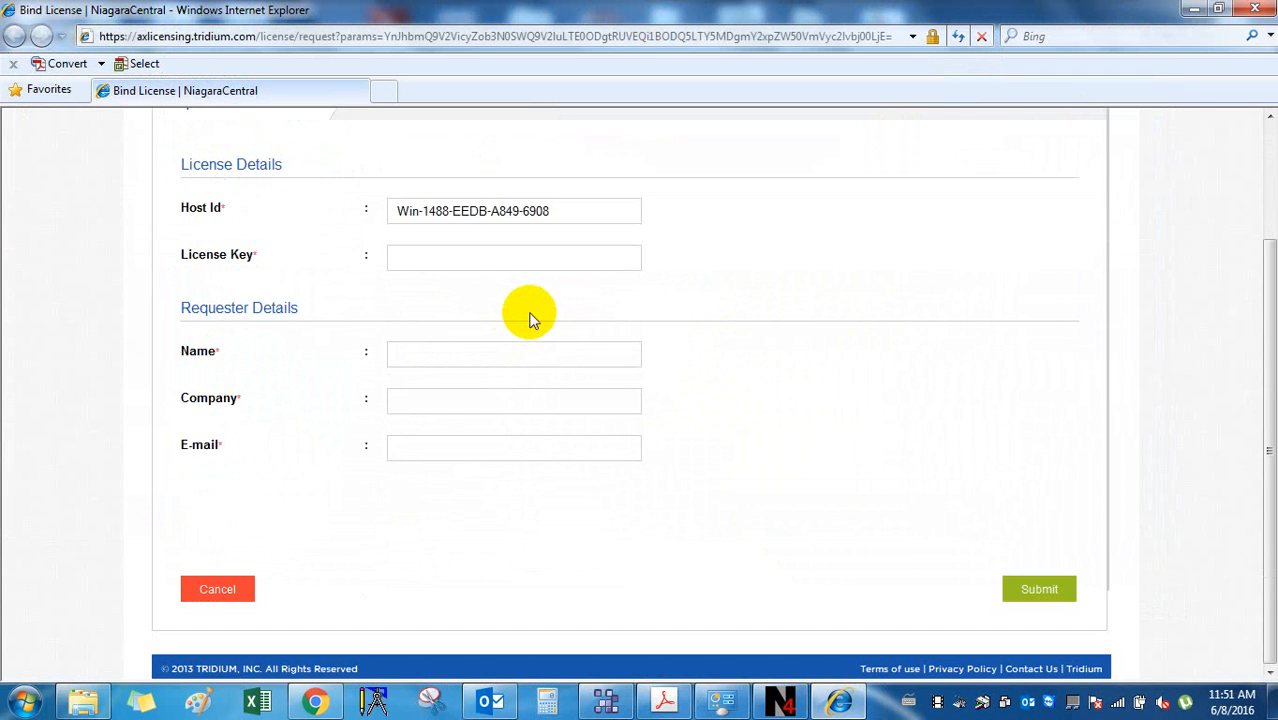
{"action": "scroll", "coordinate": [530, 317], "scroll_direction": "up", "scroll_amount": 2}
{"action": "scroll", "coordinate": [530, 318], "scroll_direction": "up", "scroll_amount": 1}
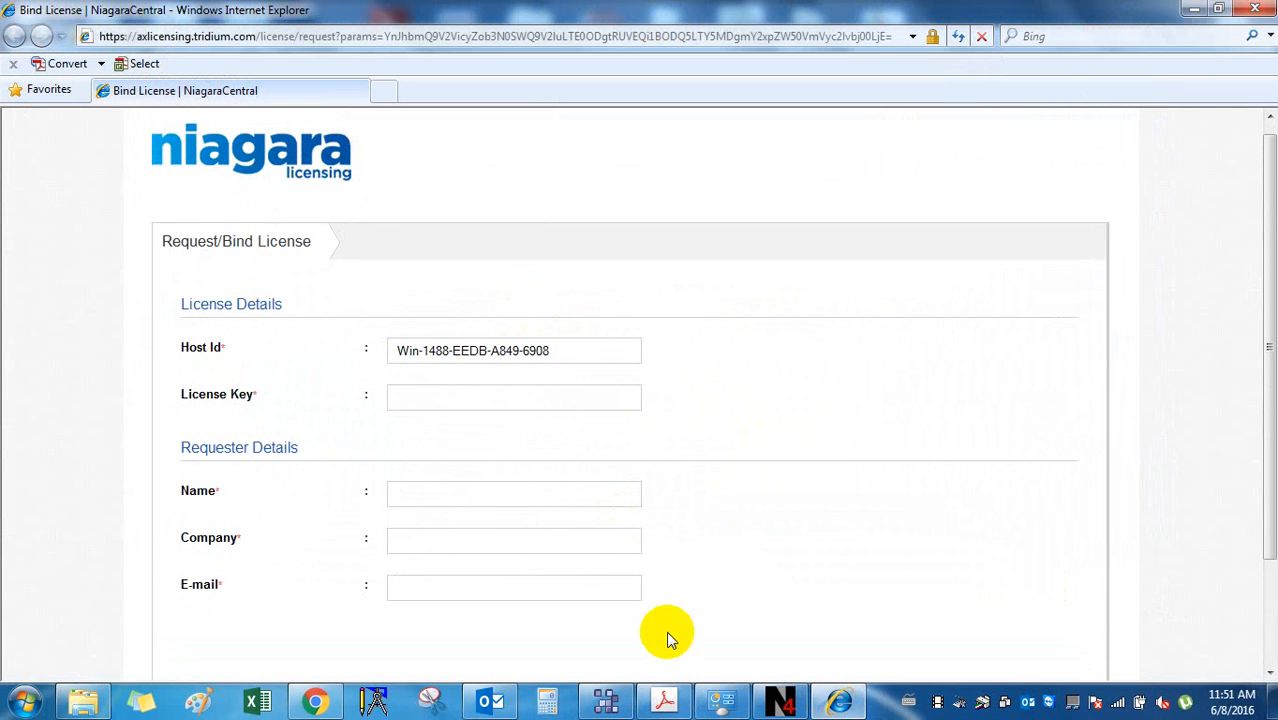
Launch Paint from Start > All Programs > Accessories for a new blank canvas.
{"action": "left_click", "coordinate": [24, 700]}
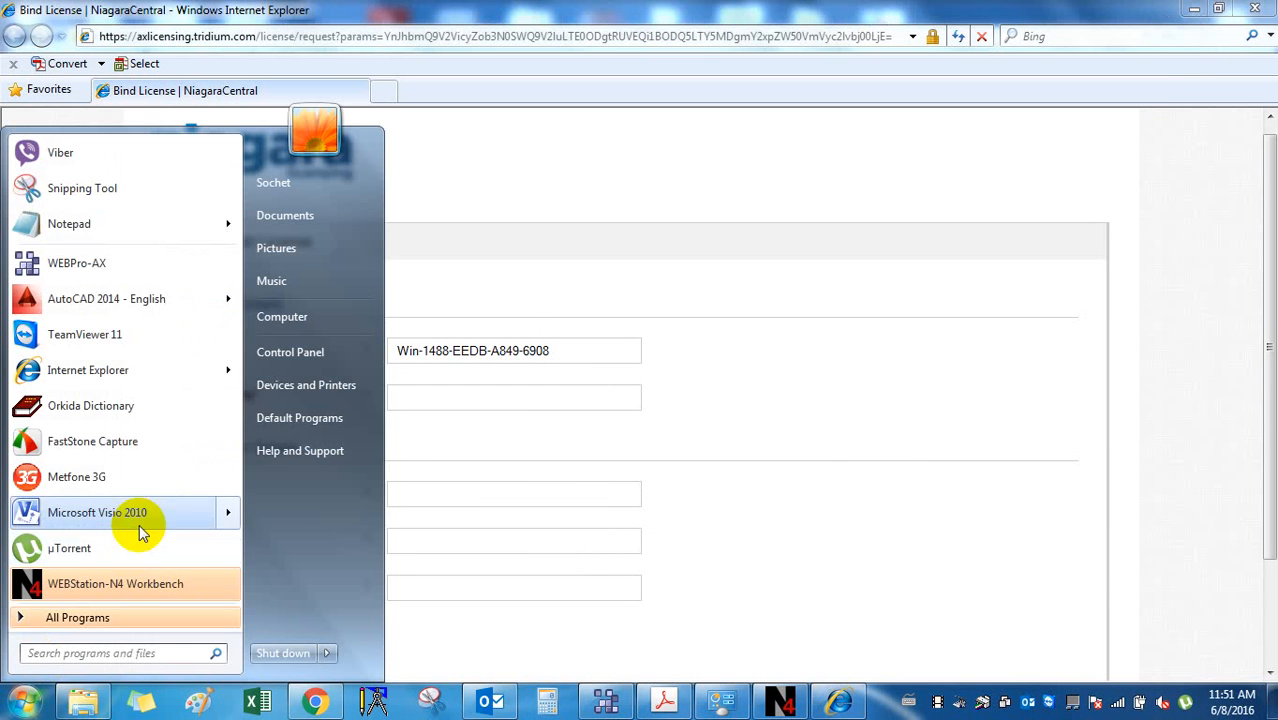
{"action": "left_click", "coordinate": [148, 614]}
{"action": "scroll", "coordinate": [148, 296], "scroll_direction": "down", "scroll_amount": 12}
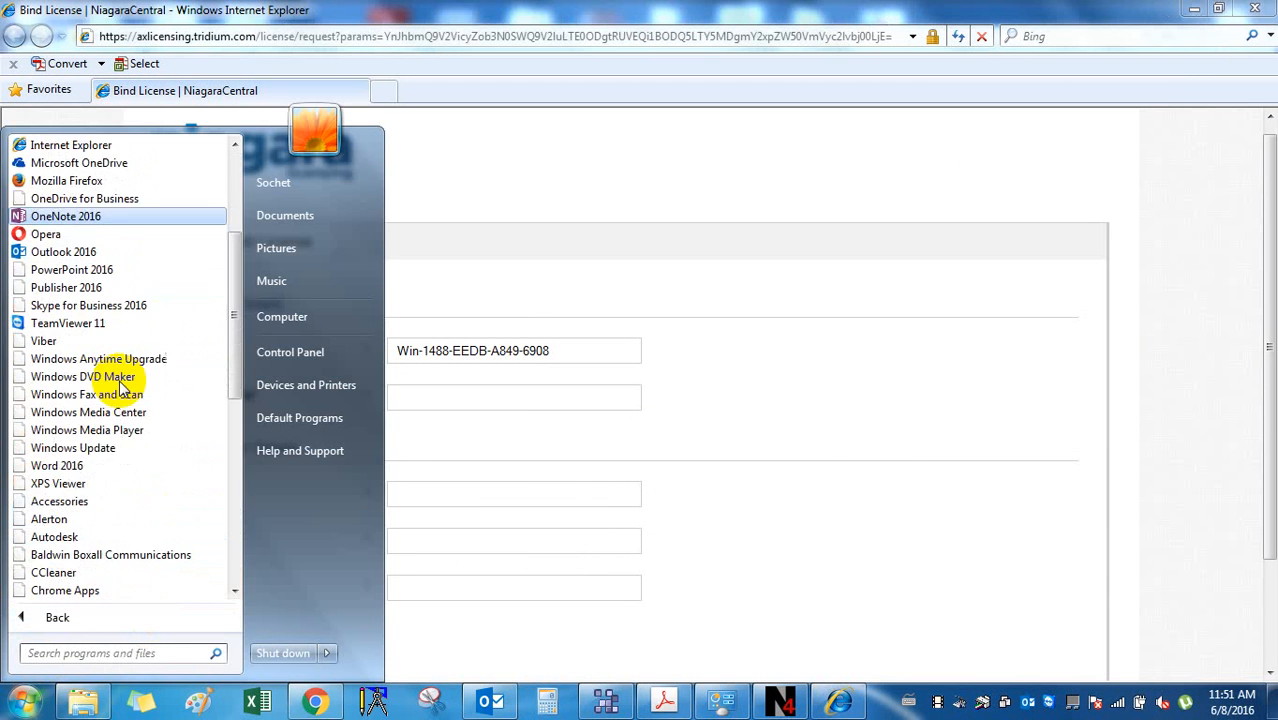
{"action": "scroll", "coordinate": [112, 306], "scroll_direction": "up", "scroll_amount": 2}
{"action": "scroll", "coordinate": [105, 275], "scroll_direction": "up", "scroll_amount": 2}
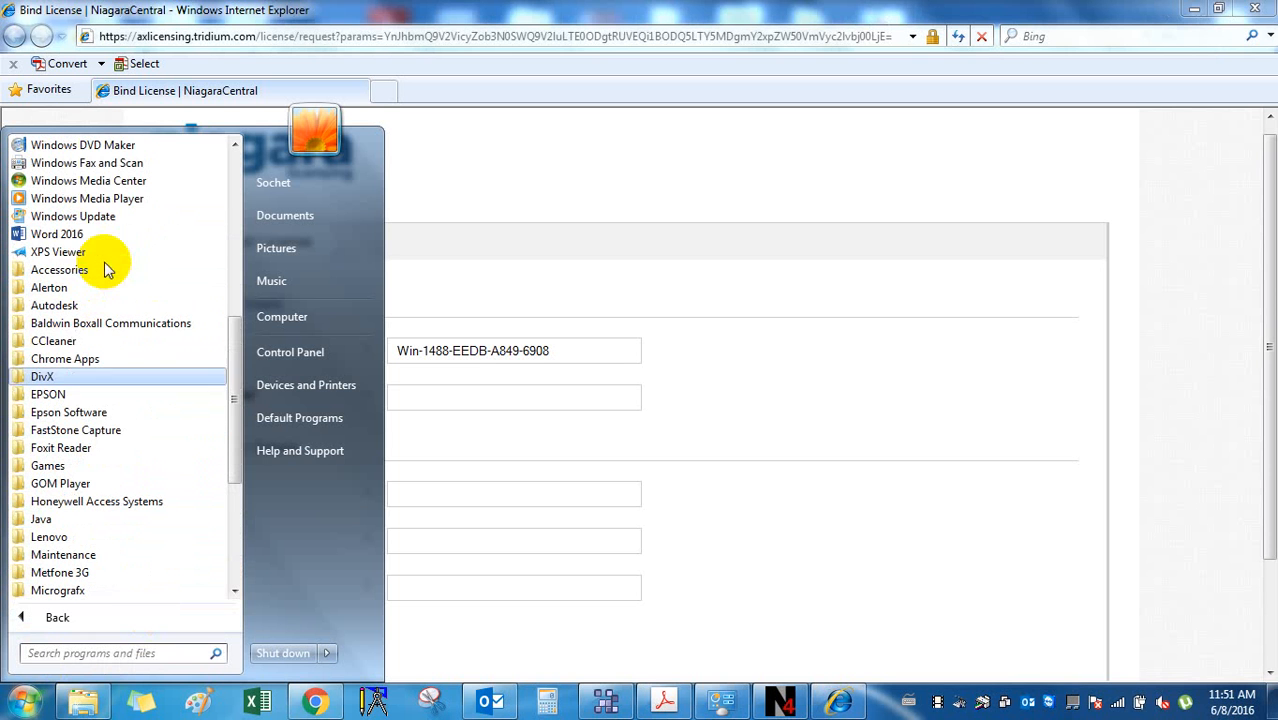
{"action": "left_click", "coordinate": [108, 274]}
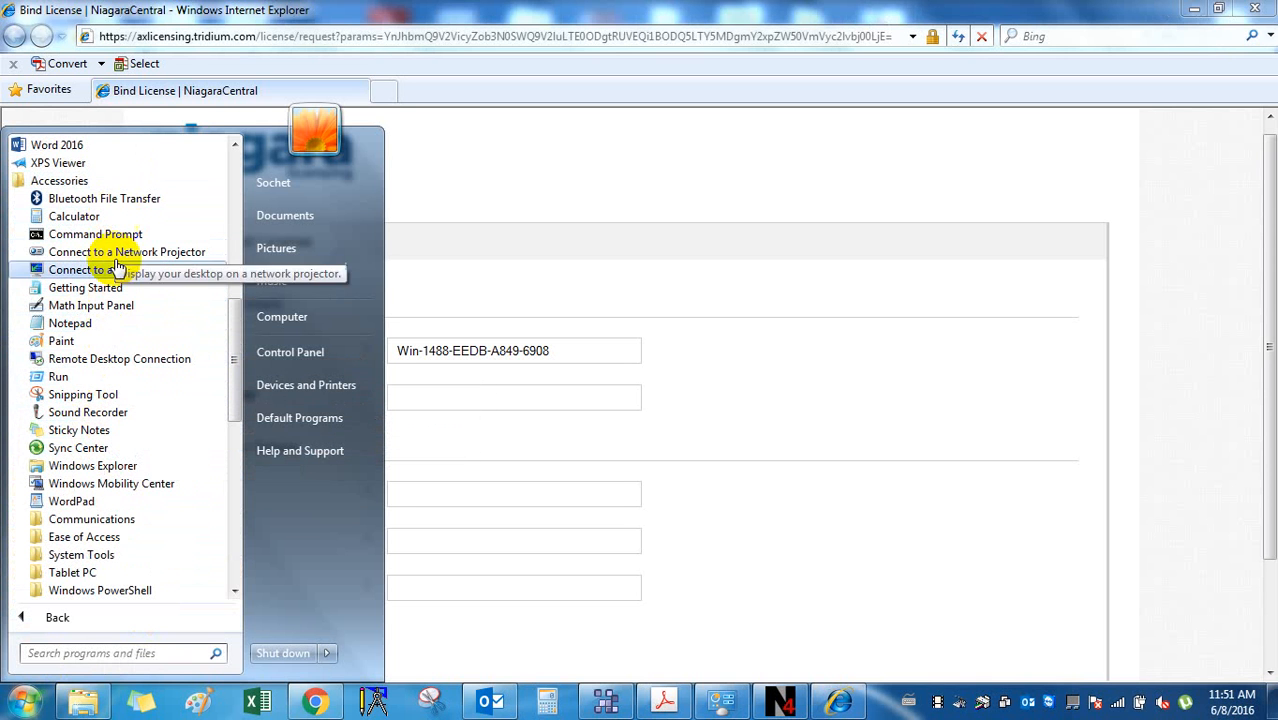
{"action": "scroll", "coordinate": [125, 505], "scroll_direction": "down", "scroll_amount": 2}
{"action": "scroll", "coordinate": [125, 505], "scroll_direction": "up", "scroll_amount": 5}
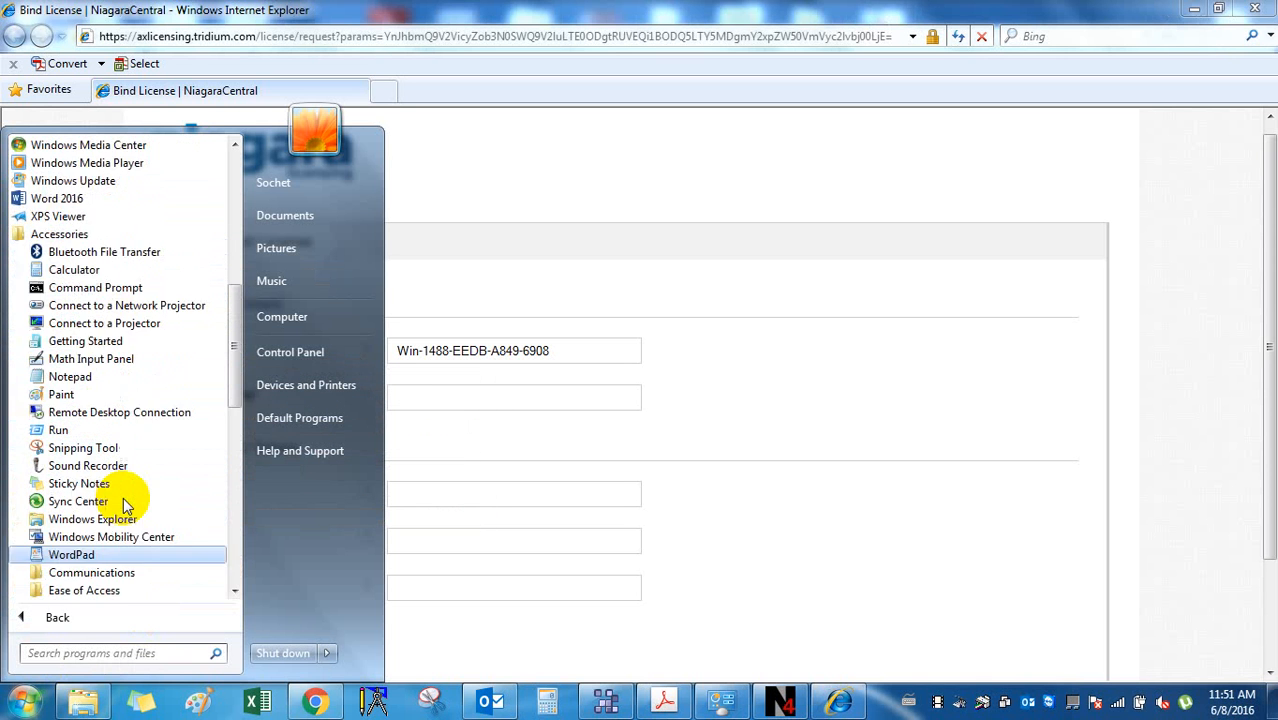
{"action": "scroll", "coordinate": [125, 505], "scroll_direction": "down", "scroll_amount": 7}
{"action": "scroll", "coordinate": [125, 505], "scroll_direction": "down", "scroll_amount": 7}
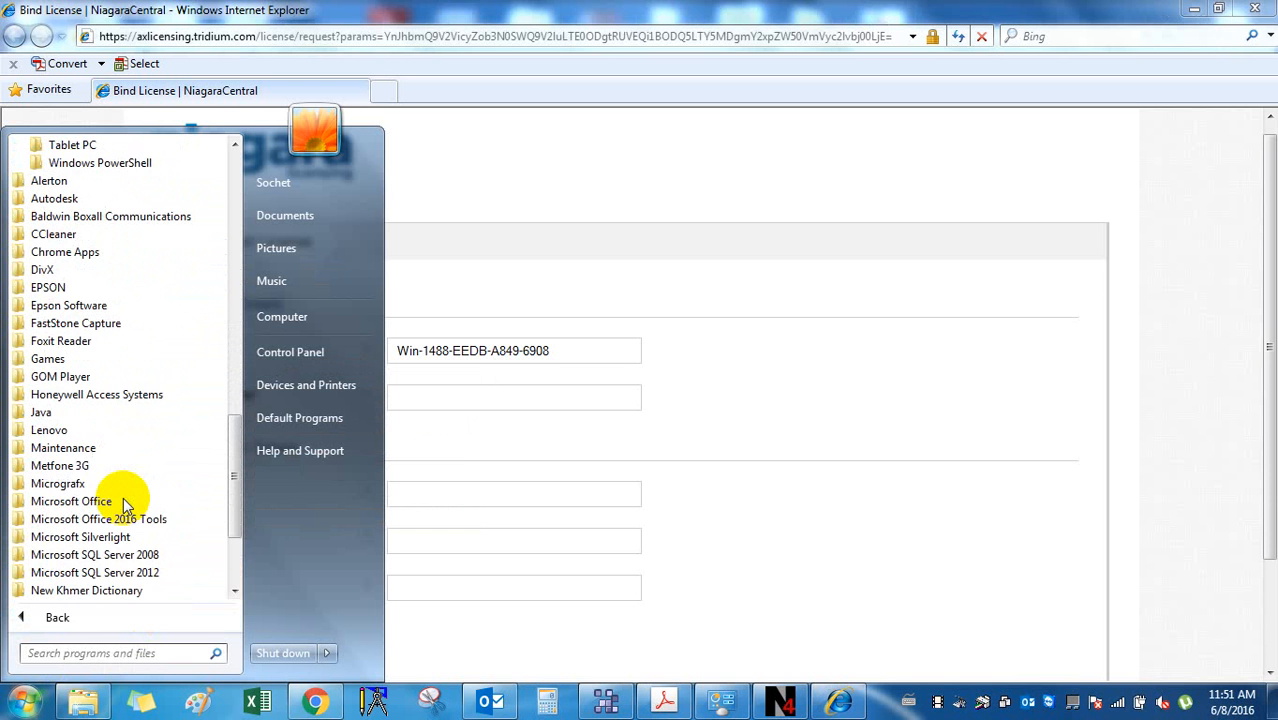
{"action": "scroll", "coordinate": [125, 505], "scroll_direction": "up", "scroll_amount": 5}
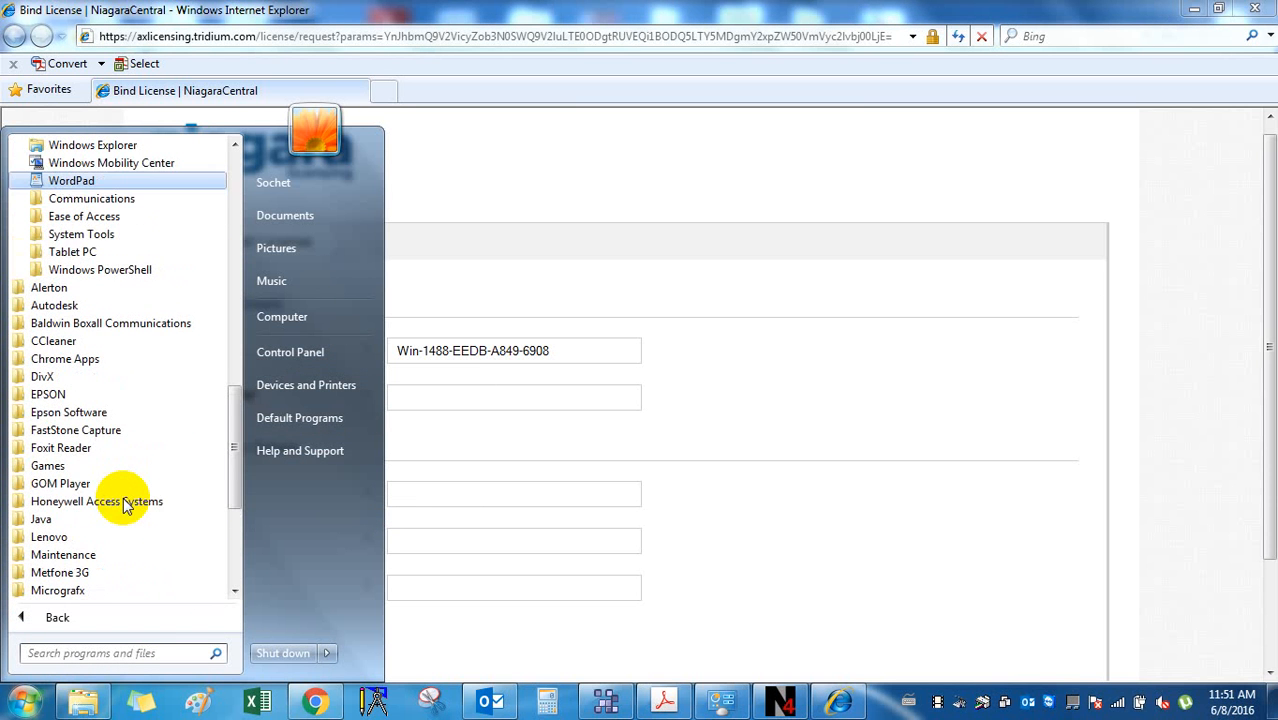
{"action": "scroll", "coordinate": [125, 505], "scroll_direction": "up", "scroll_amount": 2}
{"action": "left_click", "coordinate": [840, 548]}
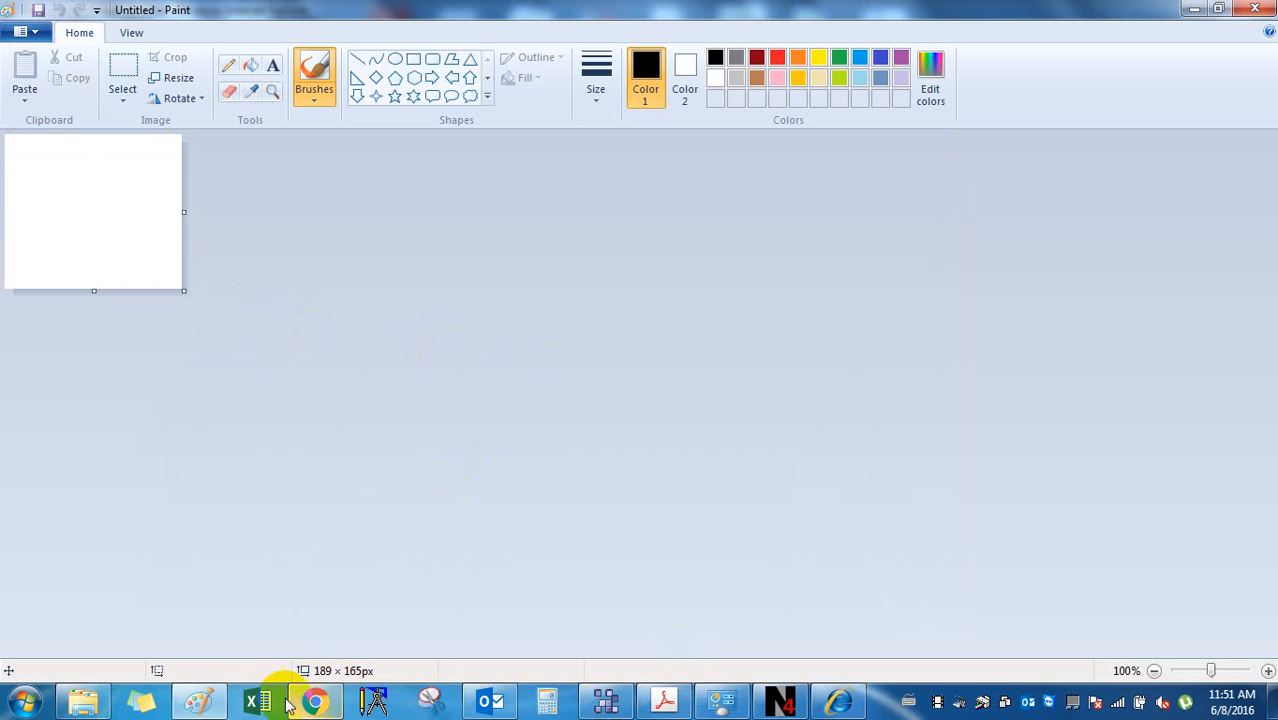
Try Paste > Paste from in Paint, then cancel the file browser without pasting.
{"action": "left_click", "coordinate": [838, 702]}
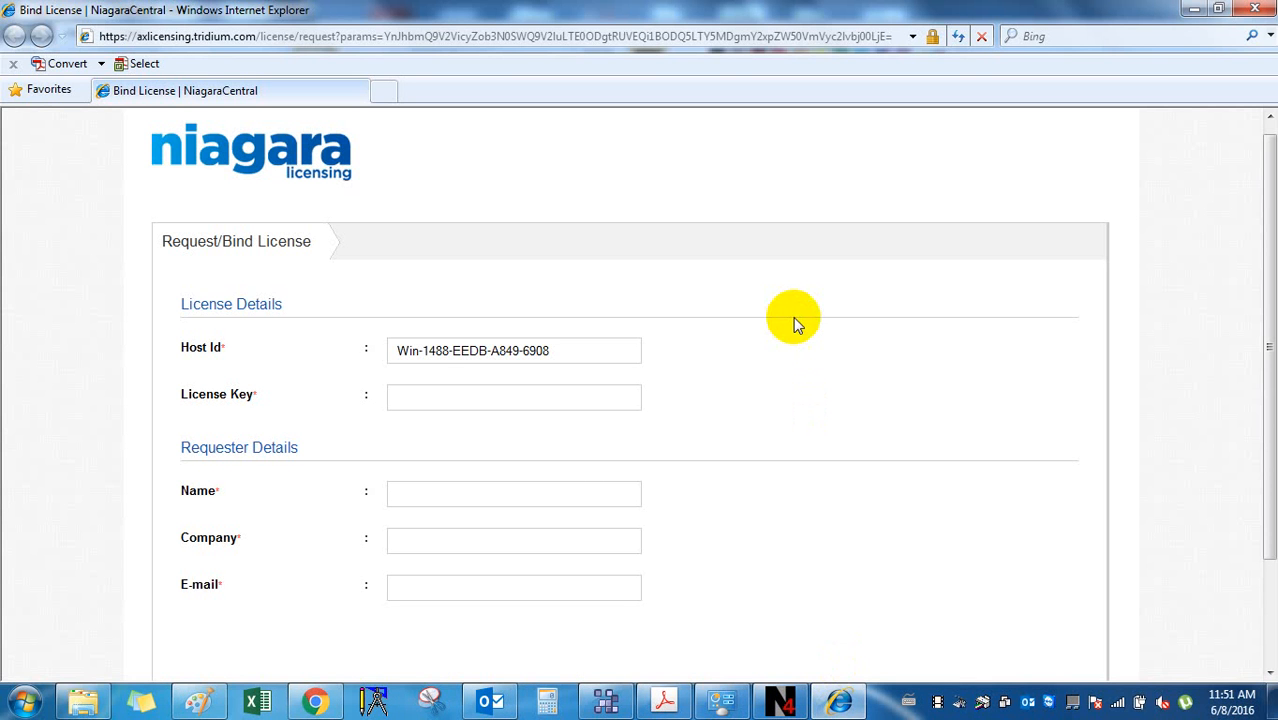
{"action": "left_click", "coordinate": [199, 701]}
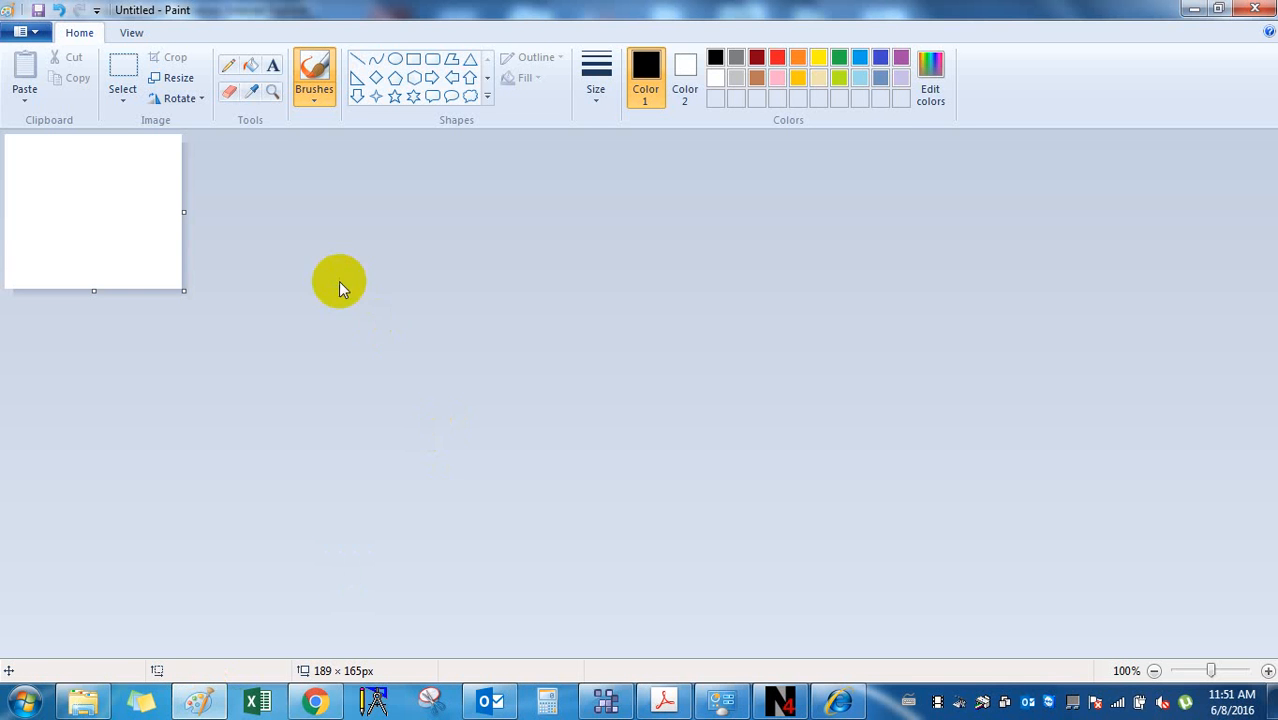
{"action": "left_click", "coordinate": [25, 92]}
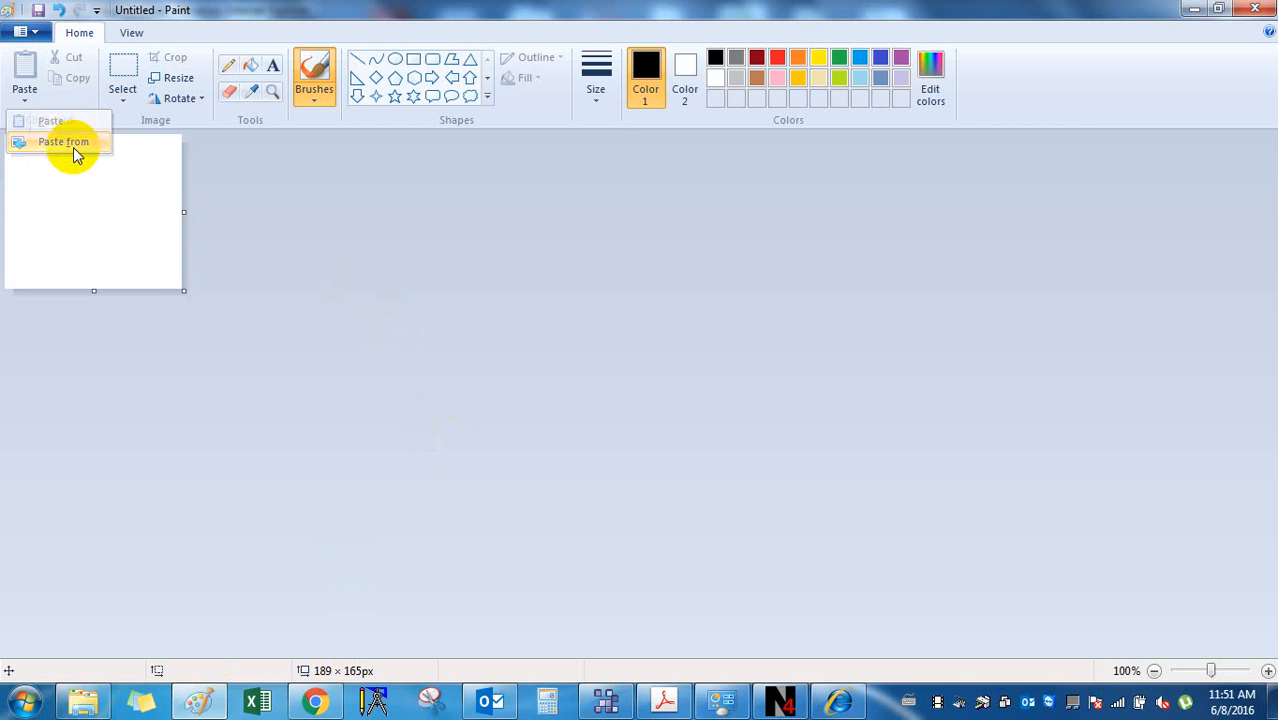
{"action": "left_click", "coordinate": [63, 142]}
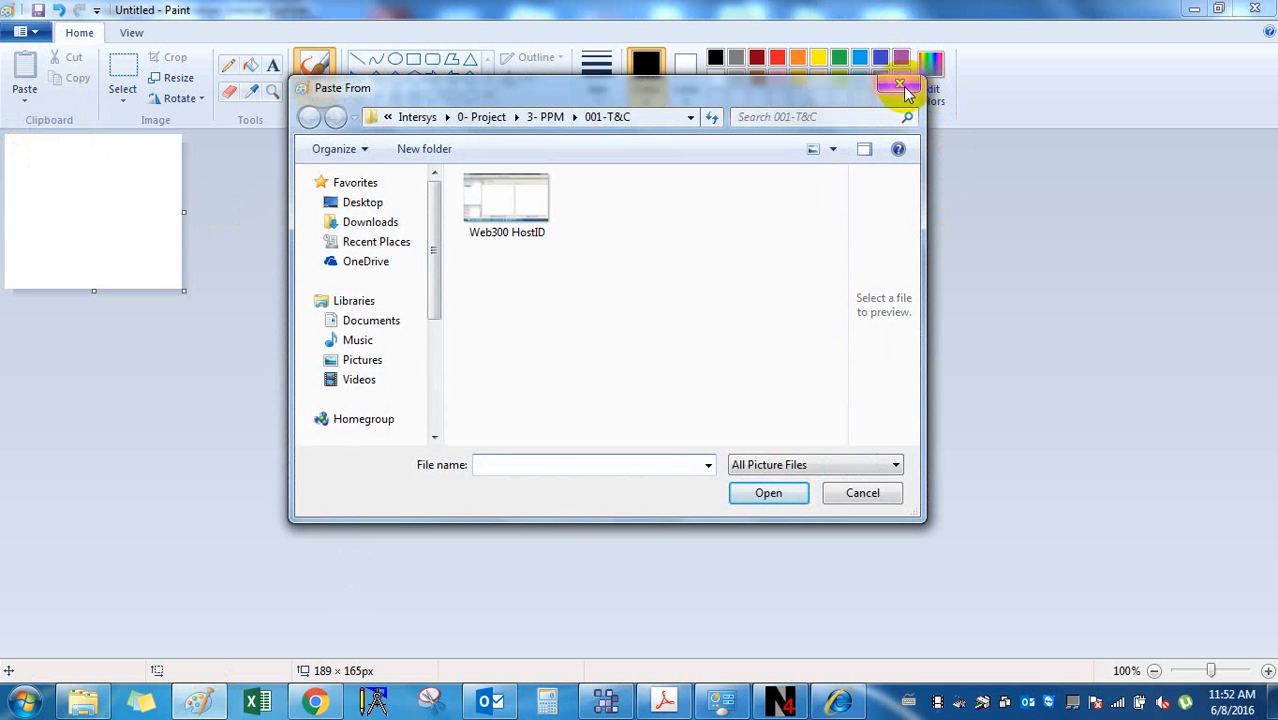
{"action": "left_click", "coordinate": [903, 88]}
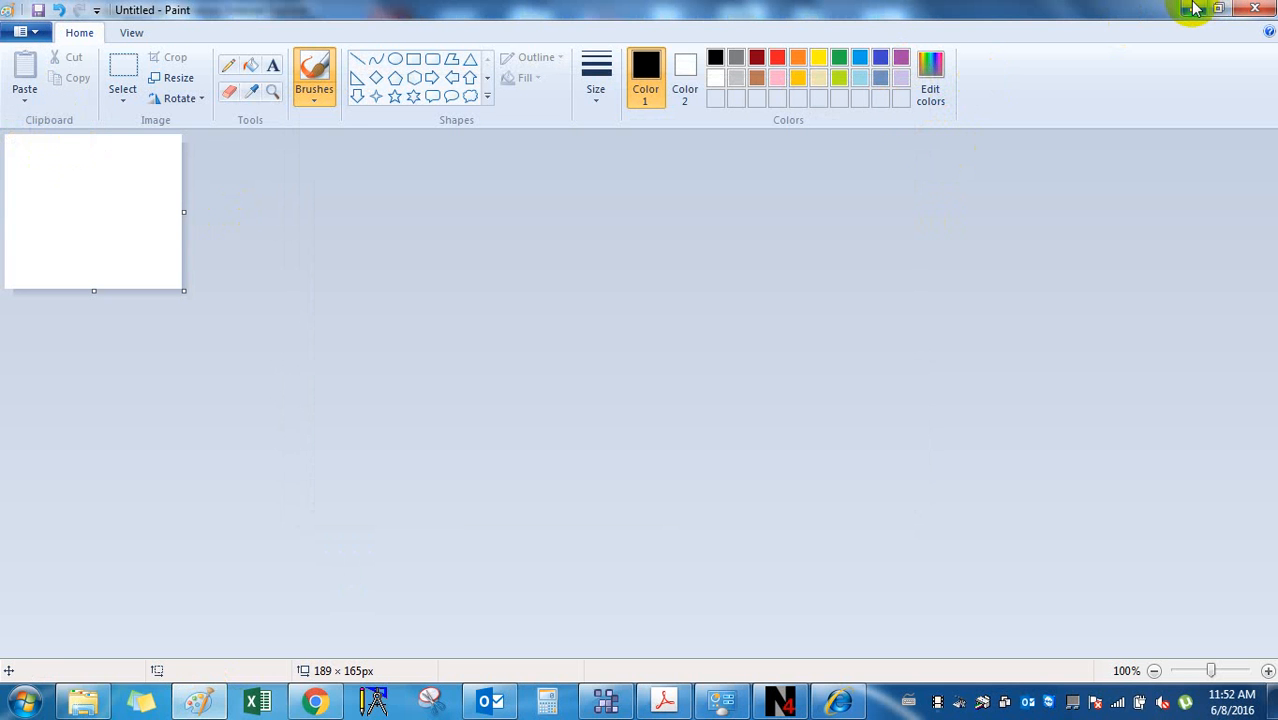
Close Paint, discarding the untitled image without saving.
{"action": "left_click", "coordinate": [1255, 9]}
{"action": "left_click", "coordinate": [668, 351]}
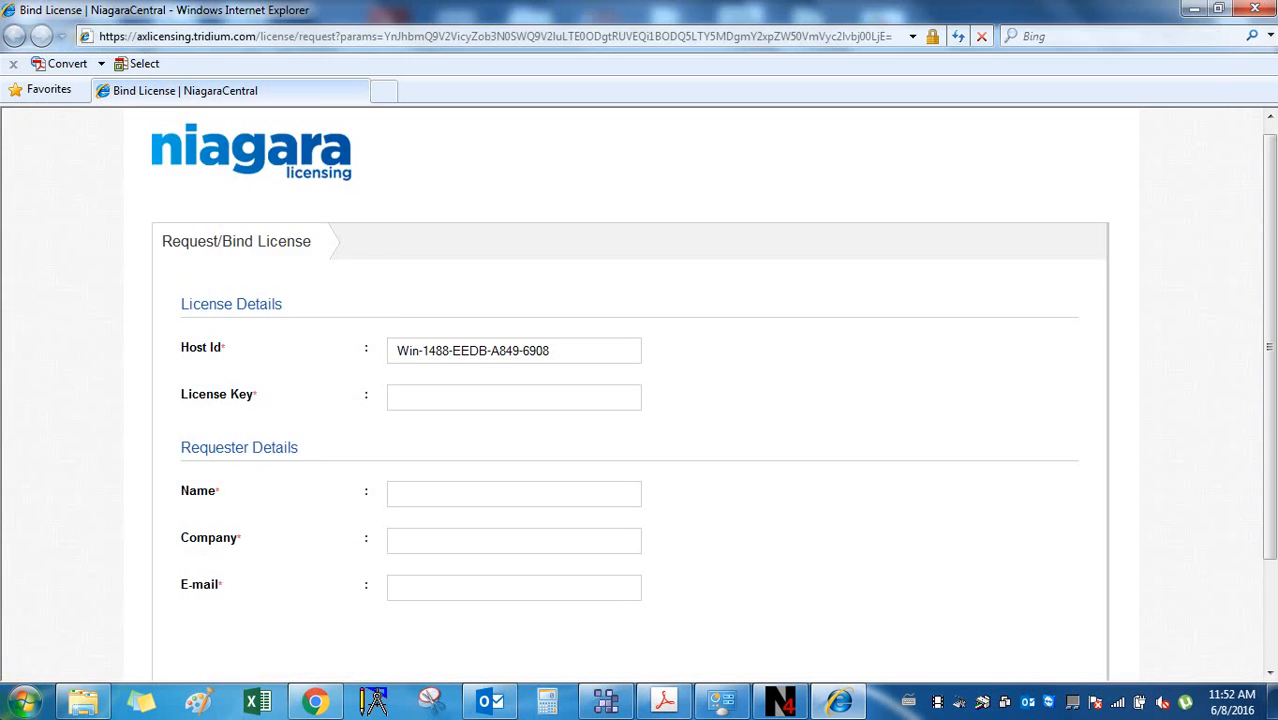
{"action": "left_click", "coordinate": [22, 702]}
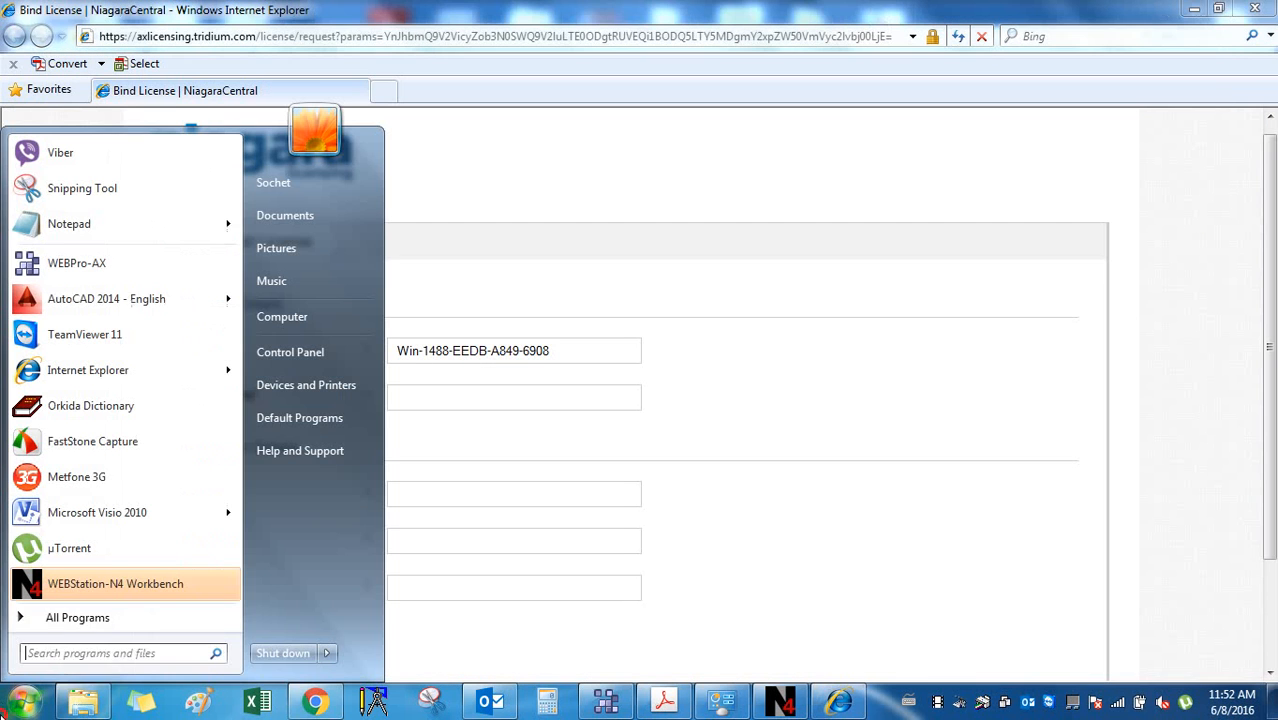
Launch Snipping Tool from All Programs > Accessories, cancelling the first pending capture.
{"action": "left_click", "coordinate": [95, 619]}
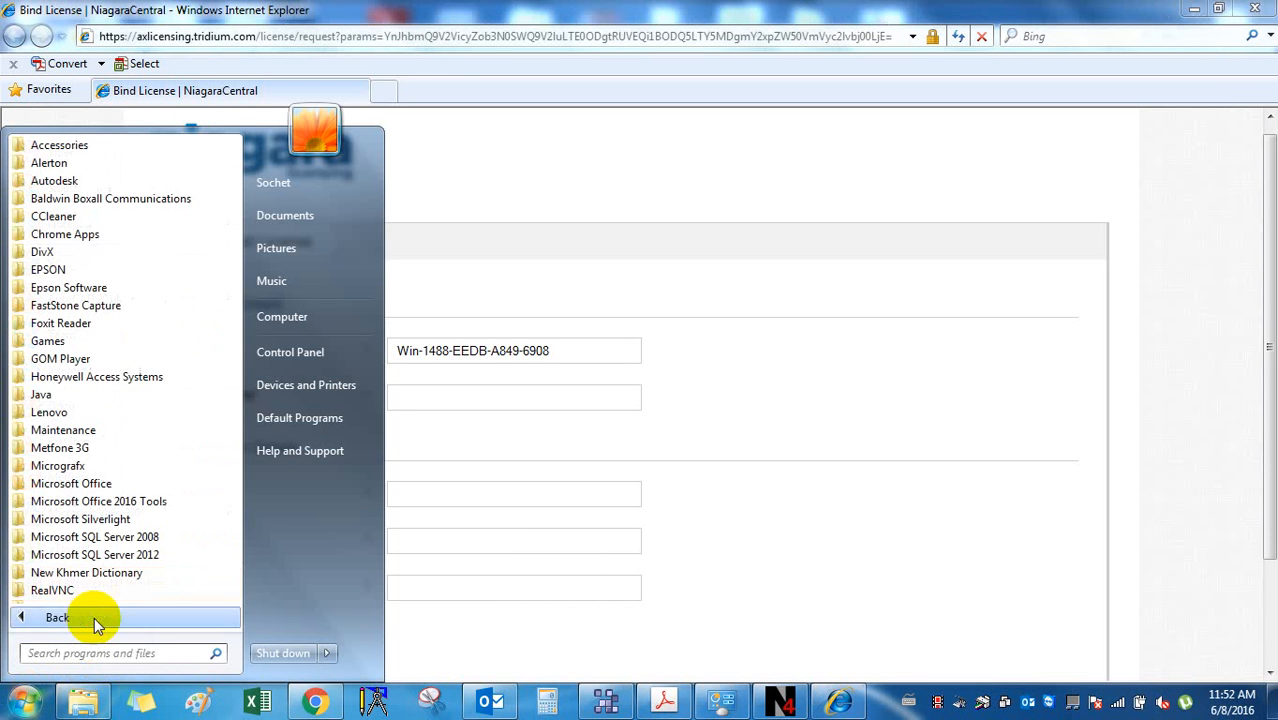
{"action": "left_click", "coordinate": [85, 143]}
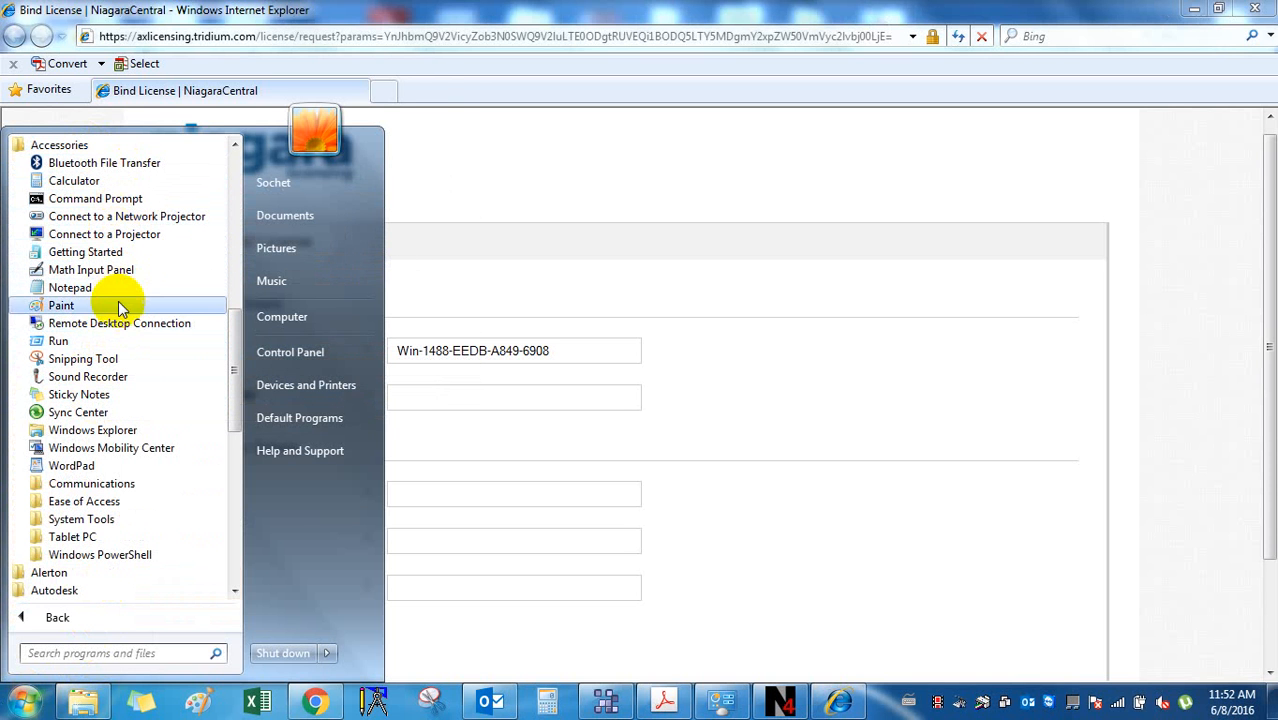
{"action": "left_click", "coordinate": [441, 703]}
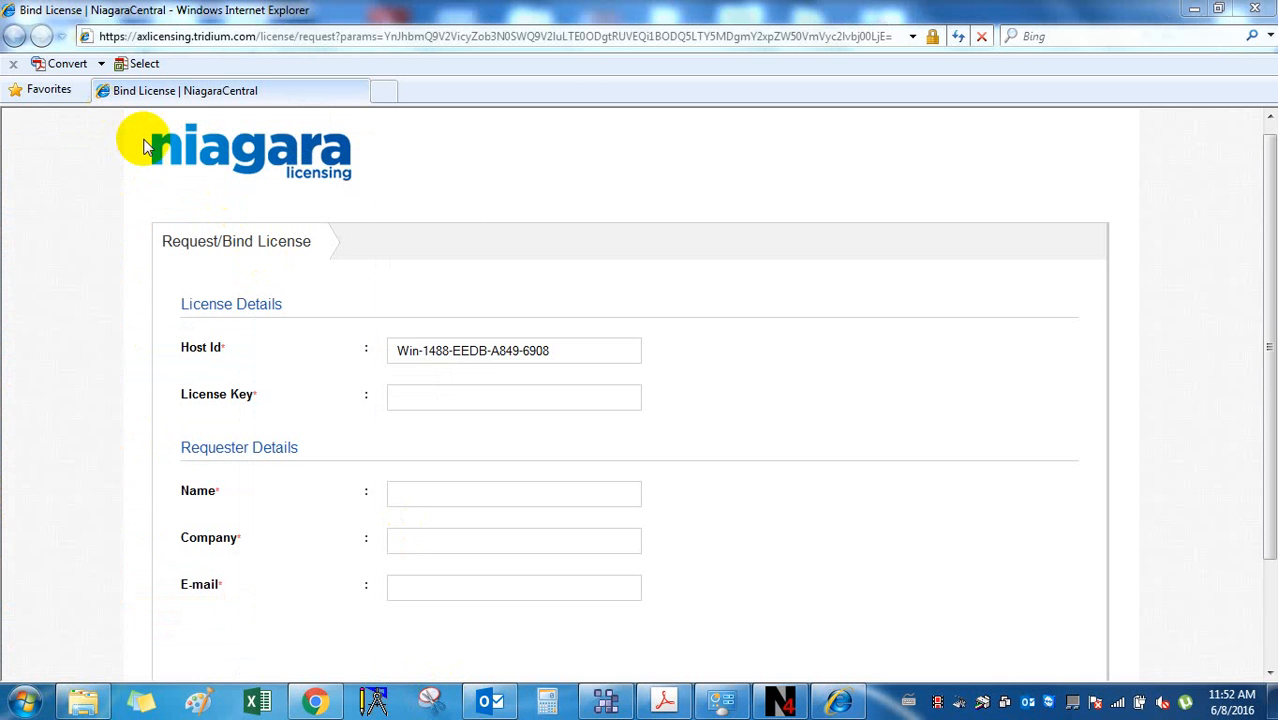
{"action": "left_click", "coordinate": [431, 704]}
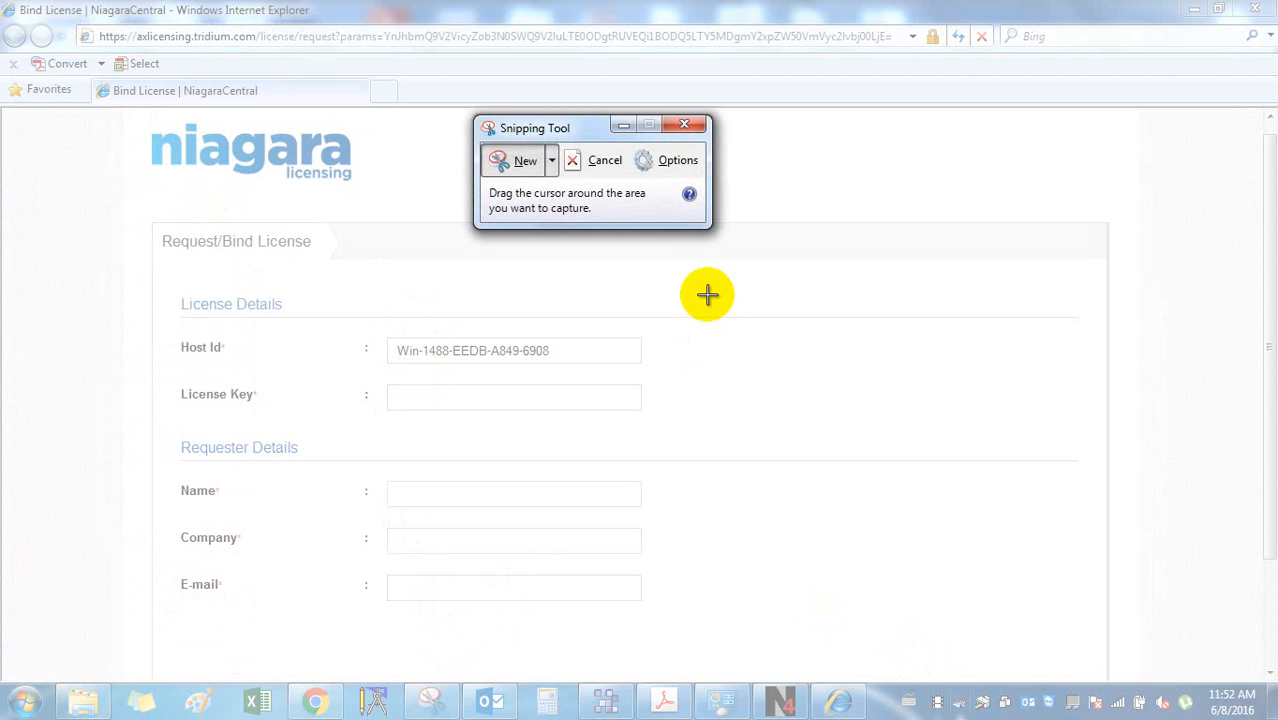
{"action": "left_click", "coordinate": [531, 158]}
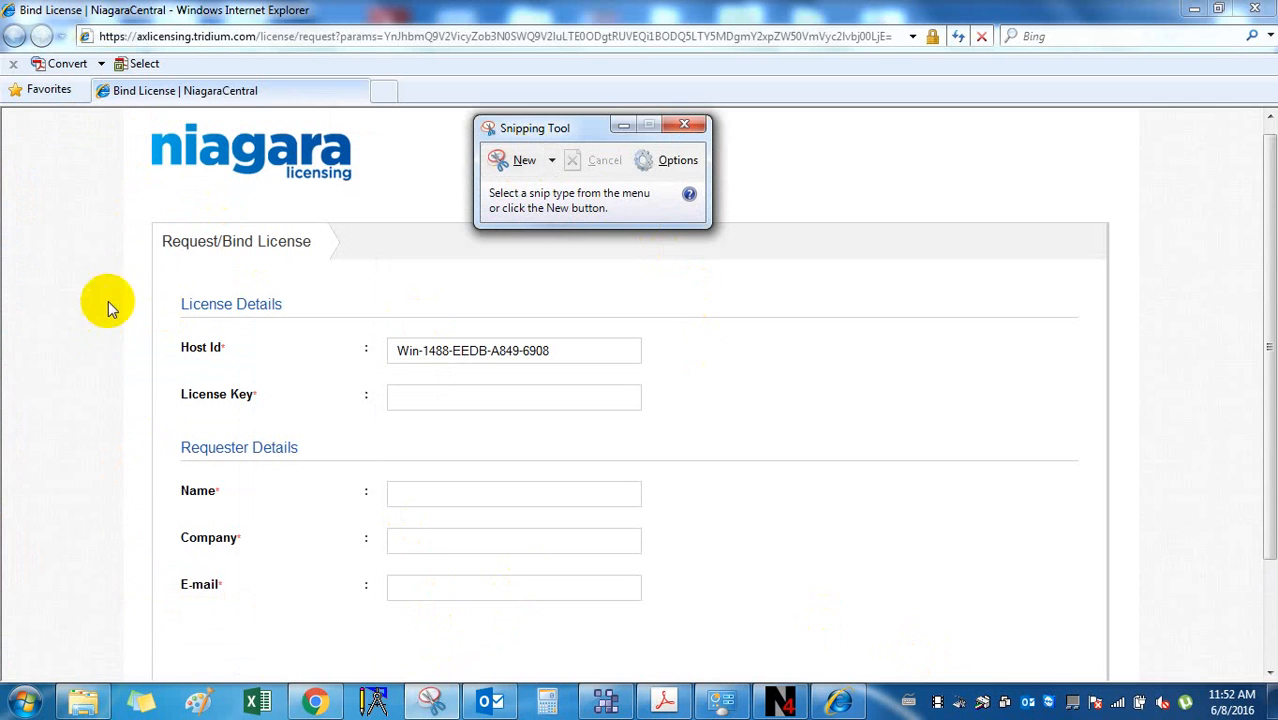
Take a rectangular snip of the license form from the Niagara logo to the E-mail field.
{"action": "left_click", "coordinate": [124, 130]}
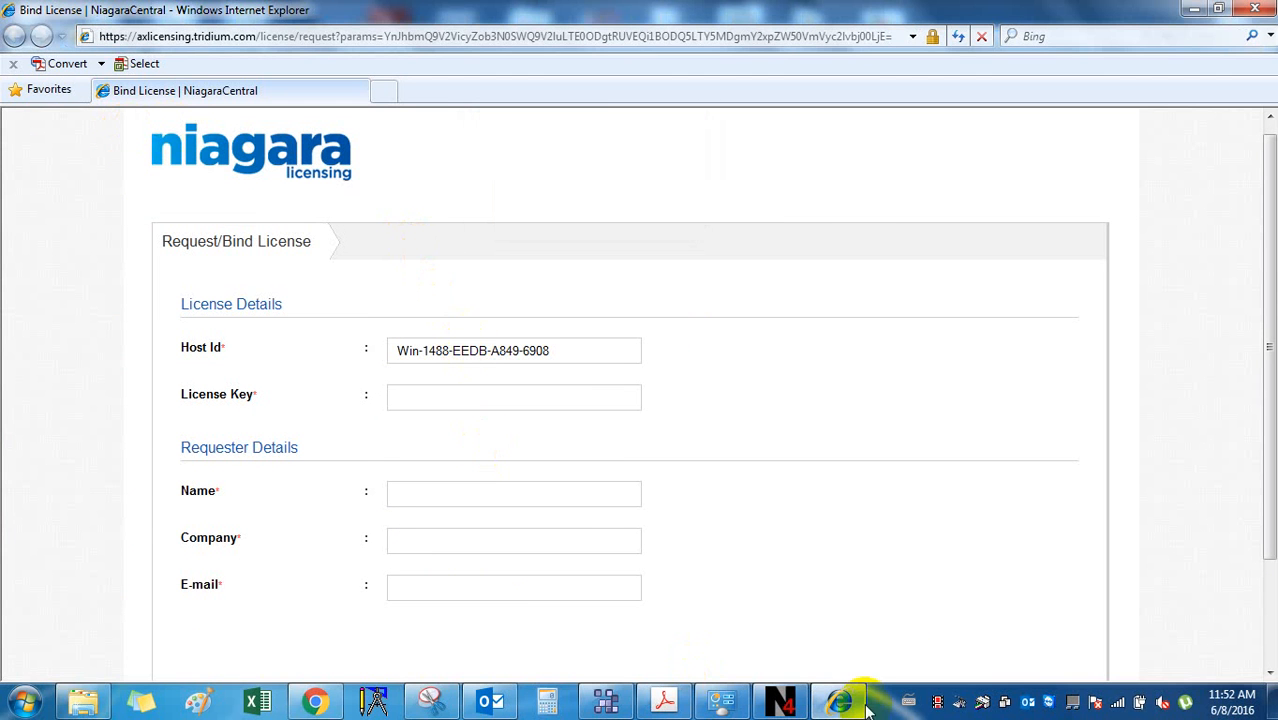
{"action": "left_click", "coordinate": [431, 700]}
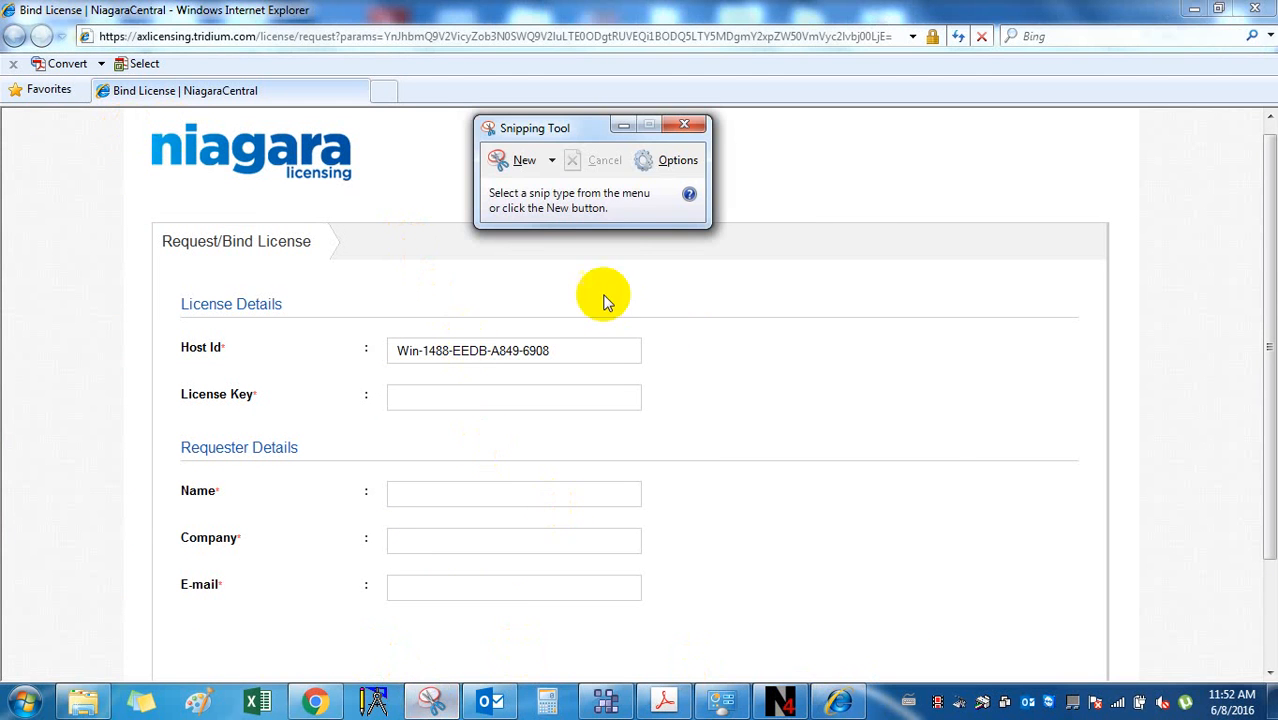
{"action": "left_click", "coordinate": [552, 163]}
{"action": "left_click", "coordinate": [562, 209]}
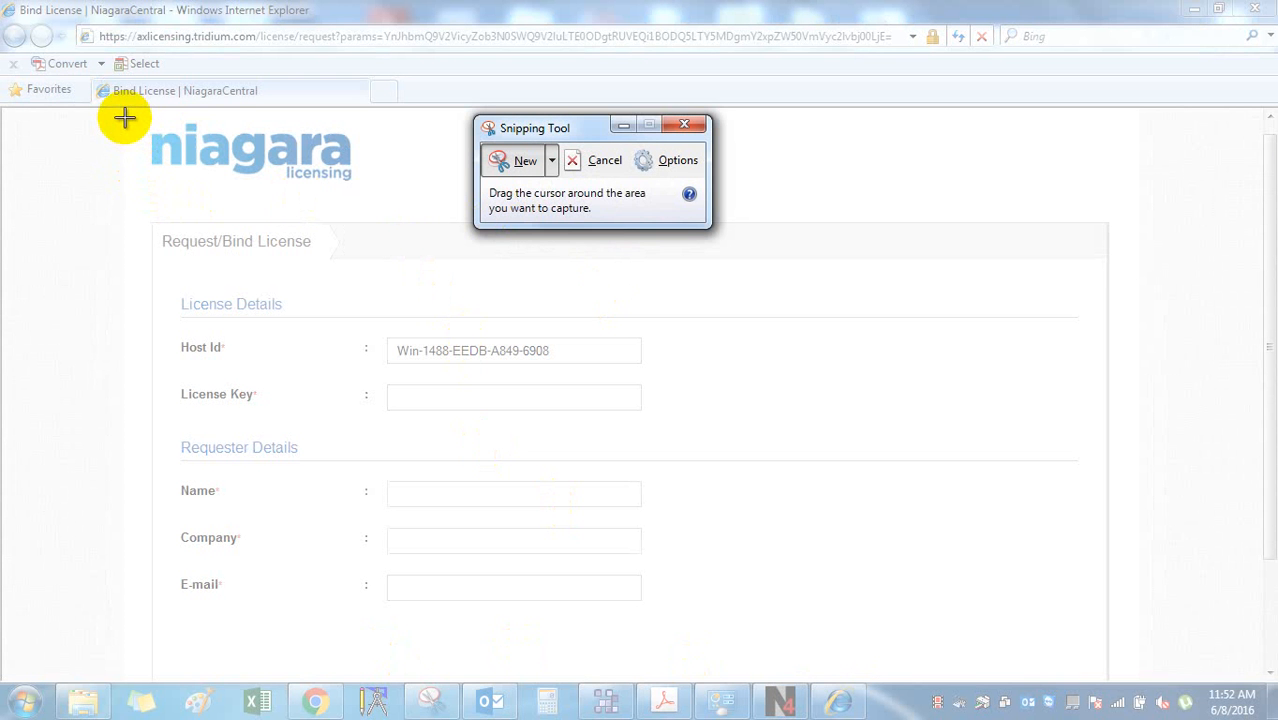
{"action": "left_click_drag", "start_coordinate": [124, 117], "coordinate": [8, 80]}
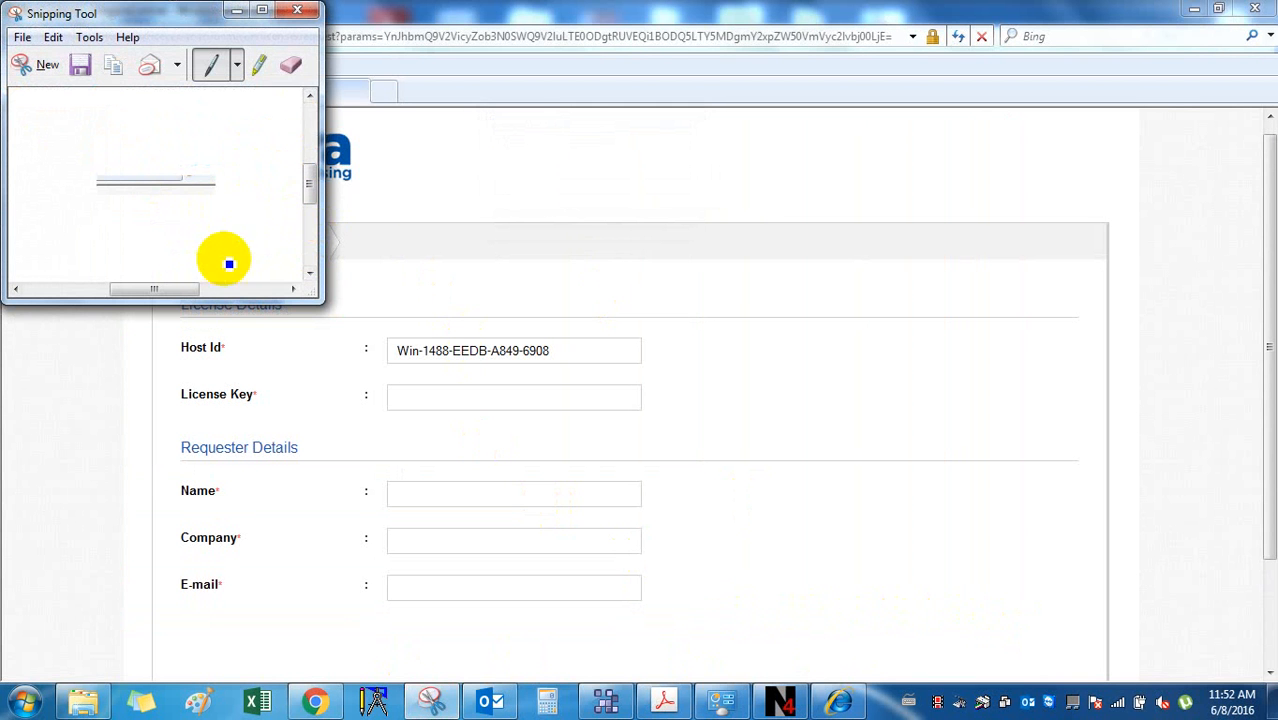
Discard the snip unsaved and fill in the form's Name, Company (Intersys Solution) and E-mail fields.
{"action": "left_click", "coordinate": [296, 10]}
{"action": "left_click", "coordinate": [289, 169]}
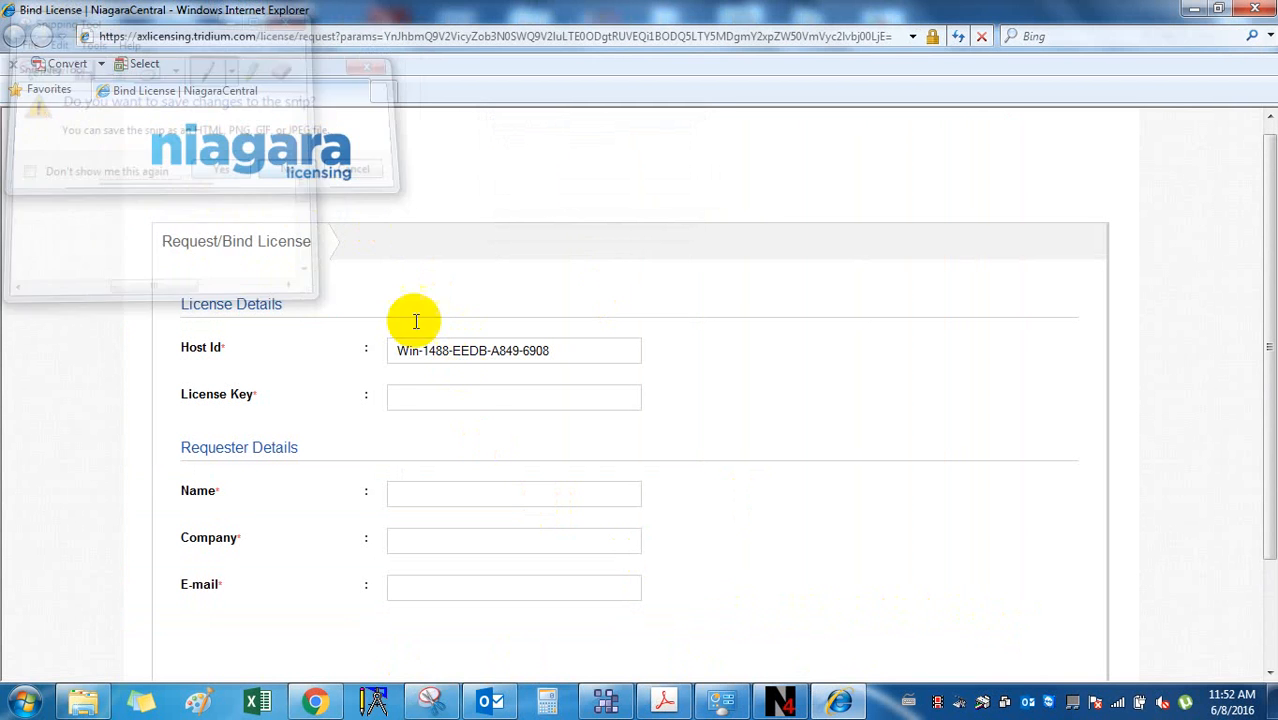
{"action": "left_click", "coordinate": [474, 398]}
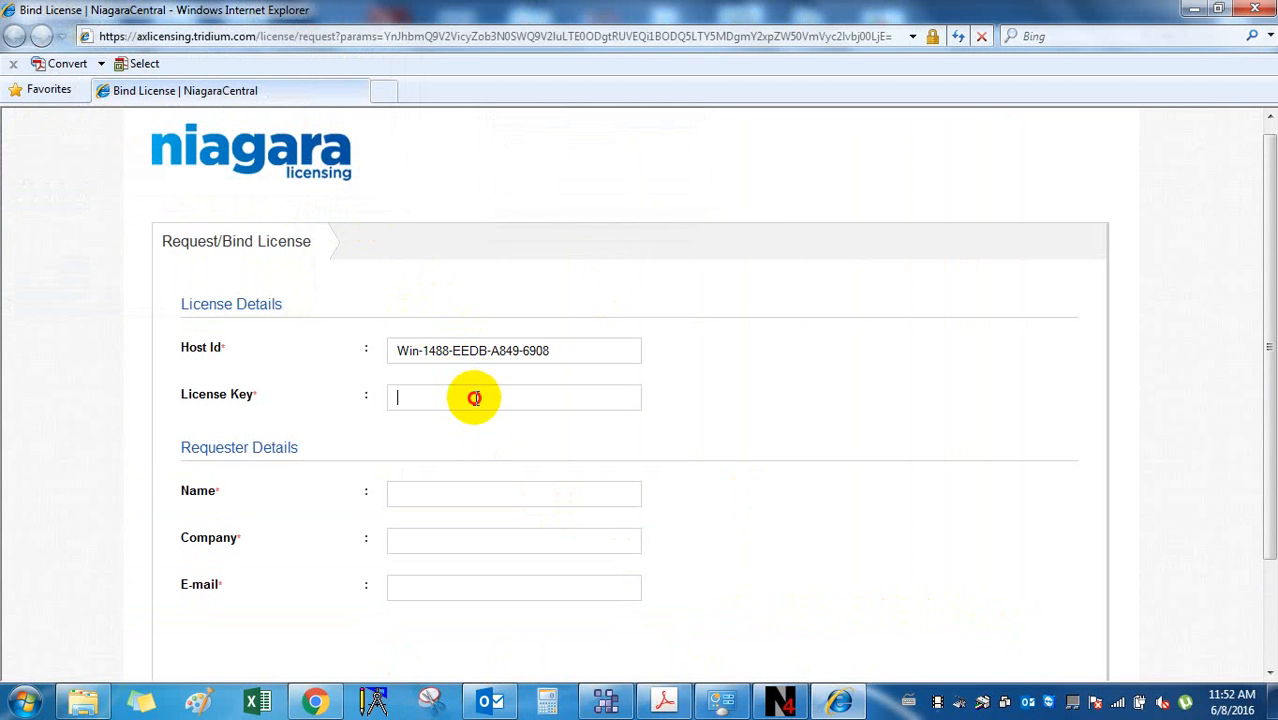
{"action": "left_click", "coordinate": [449, 496]}
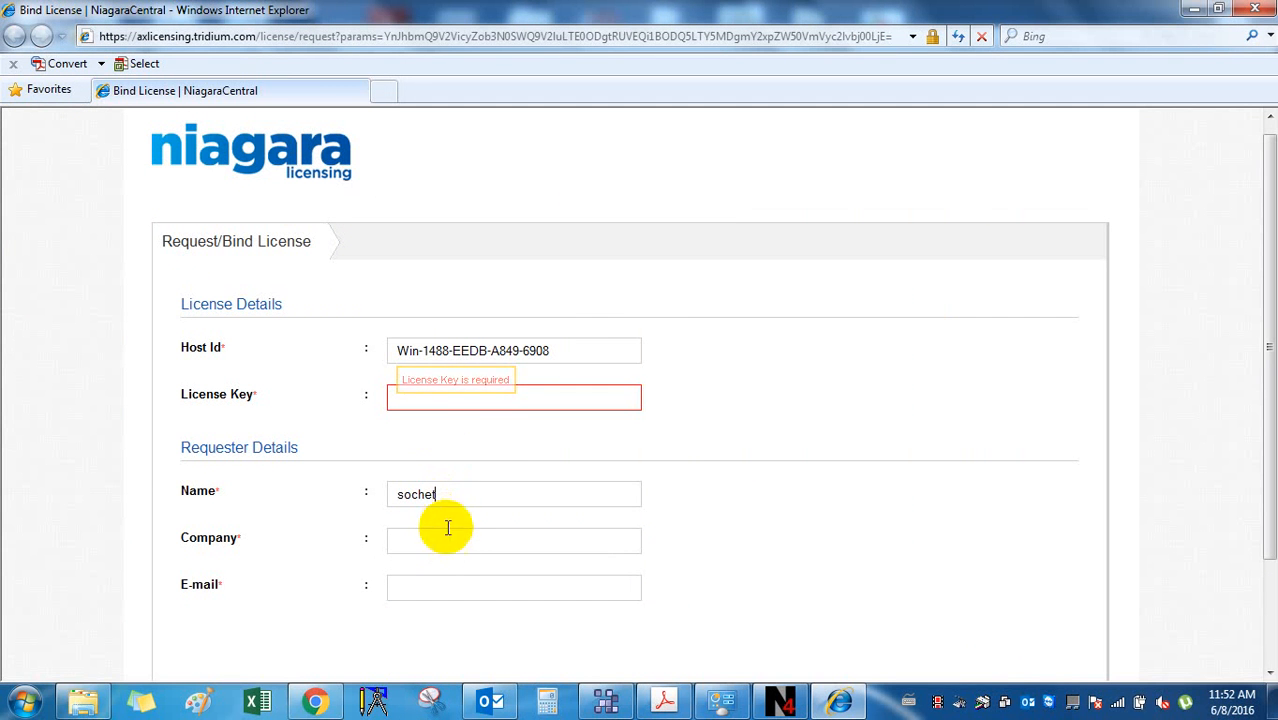
{"action": "left_click", "coordinate": [450, 546]}
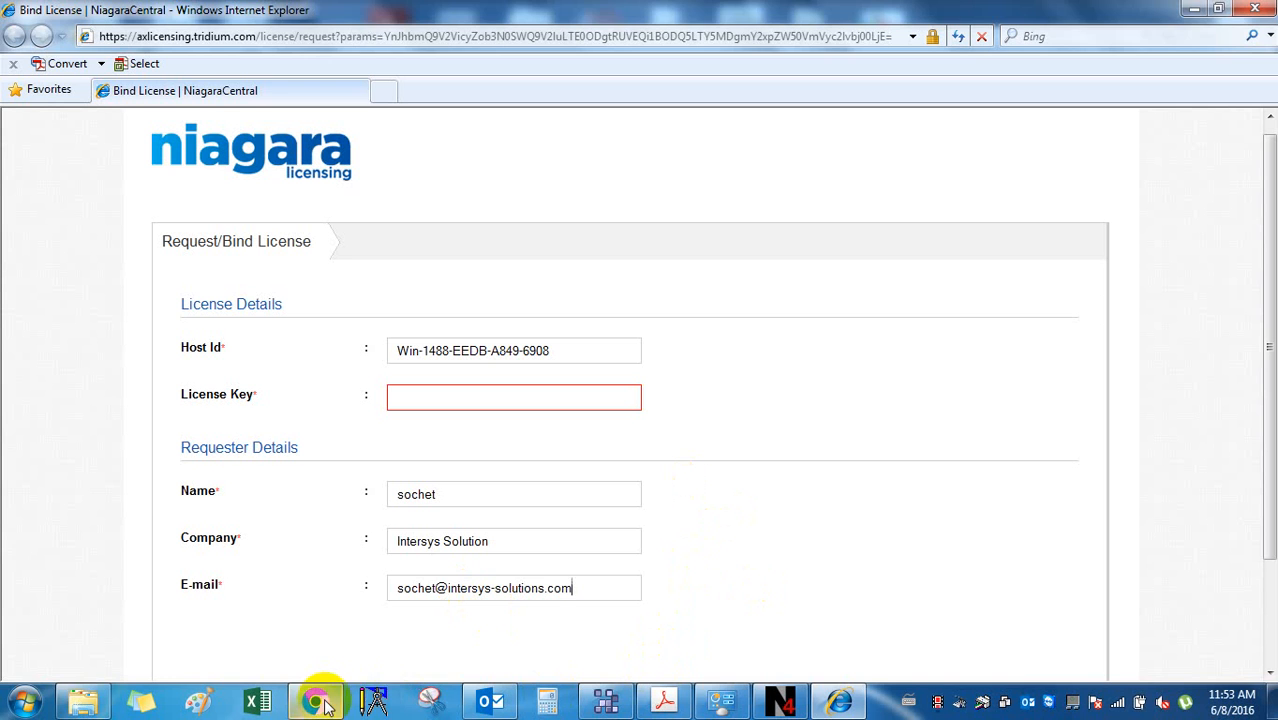
Take a new rectangular snip of the filled-in license request form.
{"action": "left_click", "coordinate": [421, 698]}
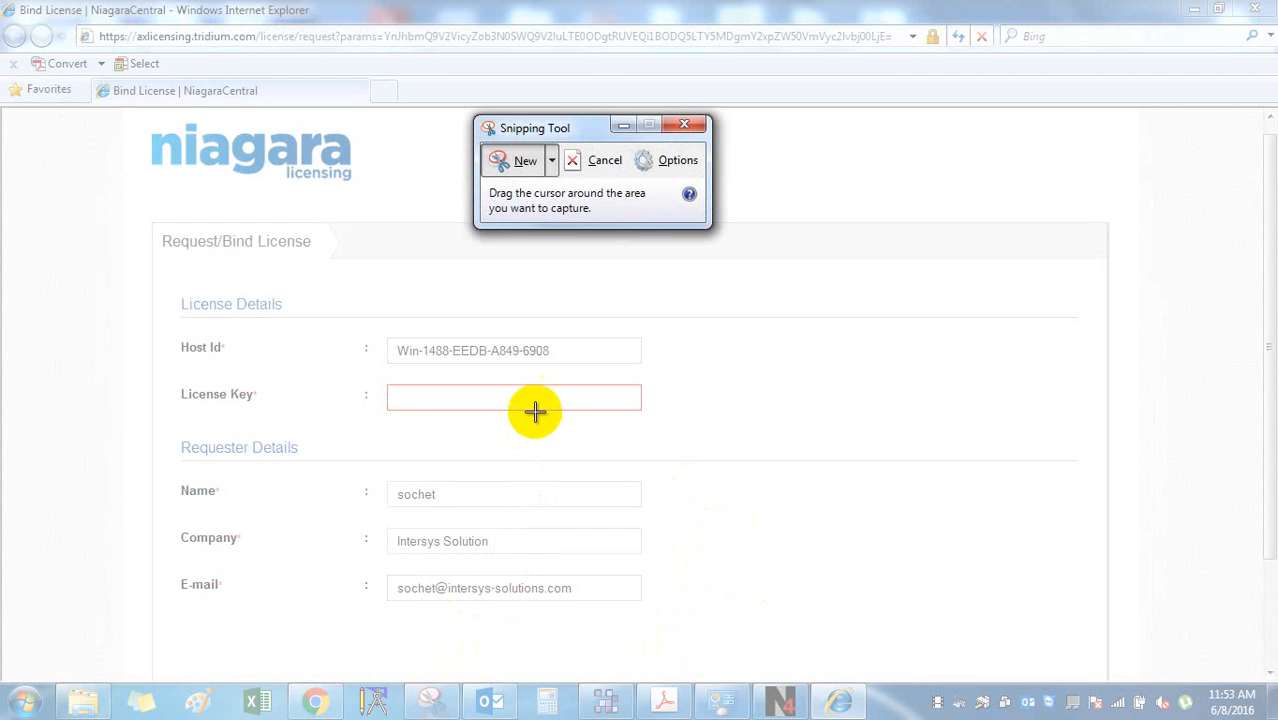
{"action": "left_click", "coordinate": [526, 162]}
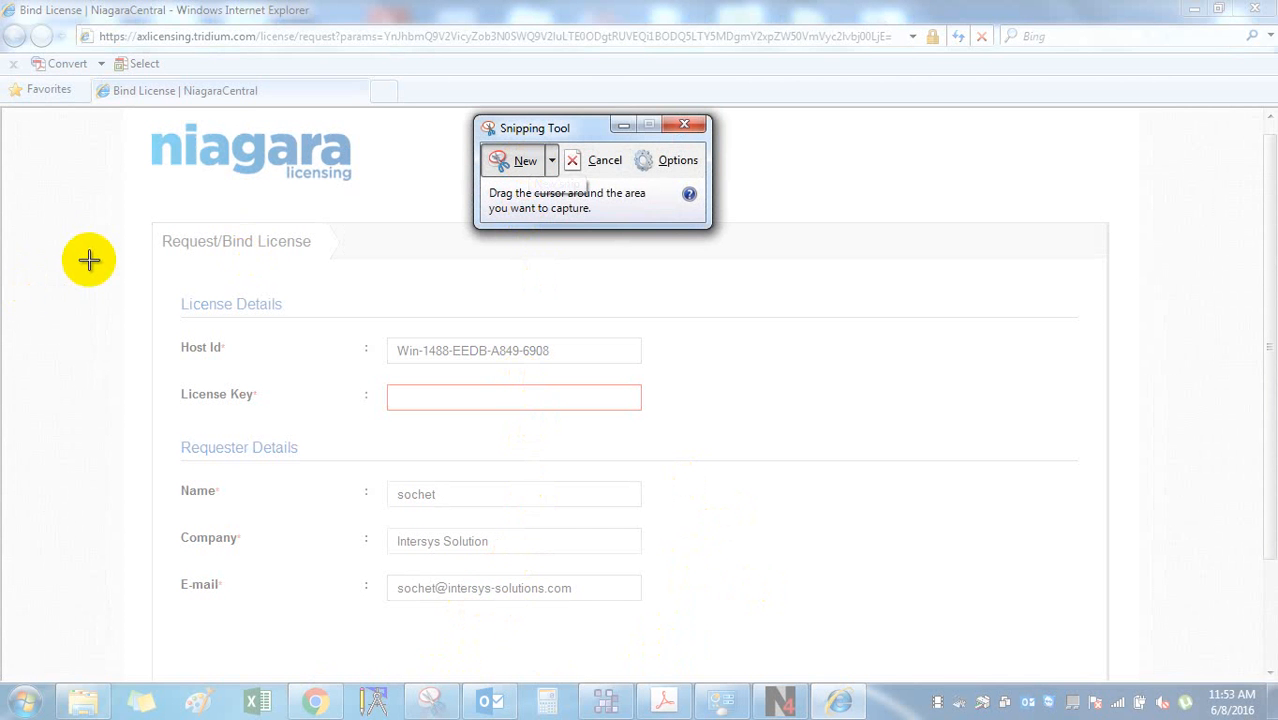
{"action": "left_click_drag", "start_coordinate": [126, 116], "coordinate": [1093, 635]}
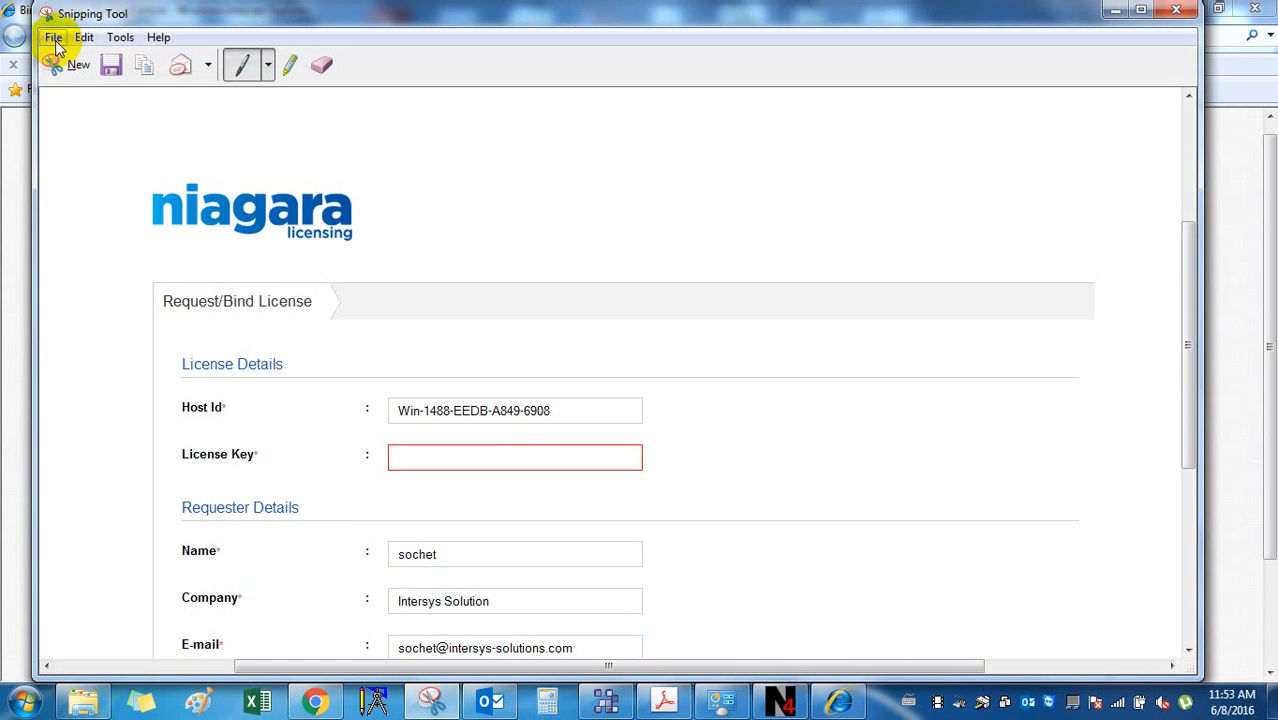
Save the snip, browsing D: > Intersys > 6- Honeywell training doc > 01-BMS Training > 2-License request.
{"action": "left_click", "coordinate": [52, 37]}
{"action": "left_click", "coordinate": [94, 87]}
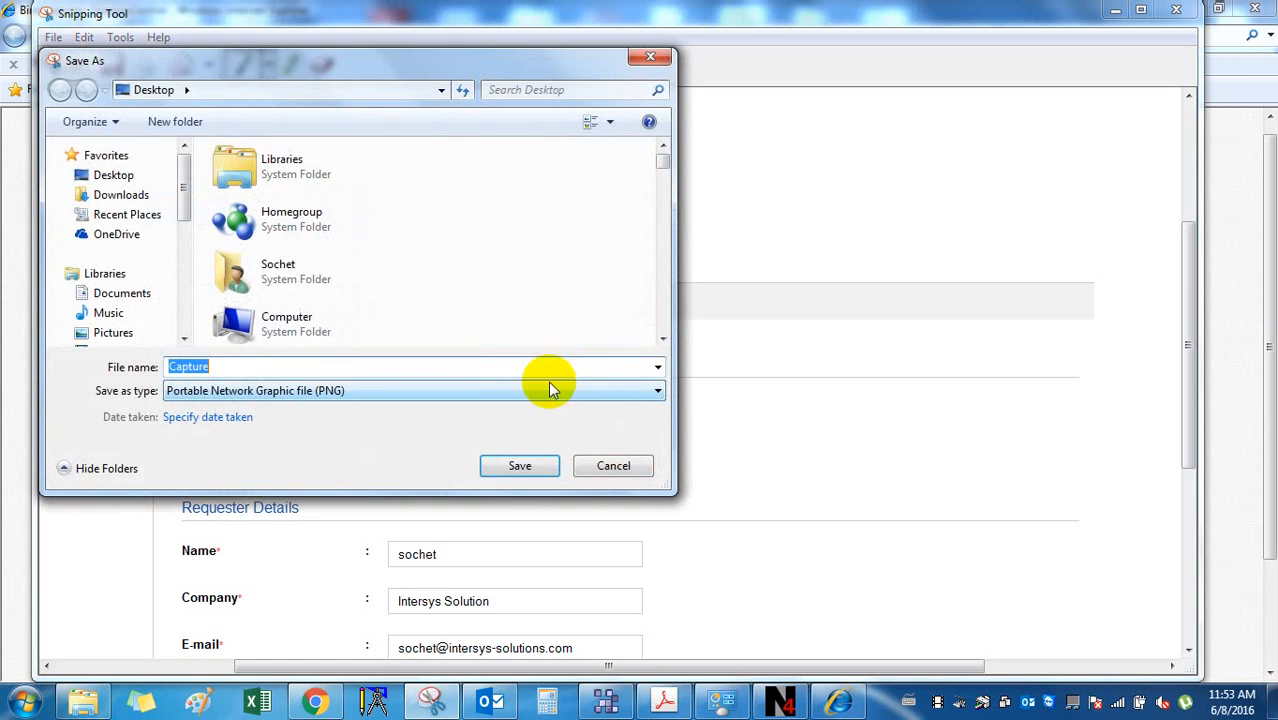
{"action": "left_click_drag", "start_coordinate": [180, 200], "coordinate": [180, 285]}
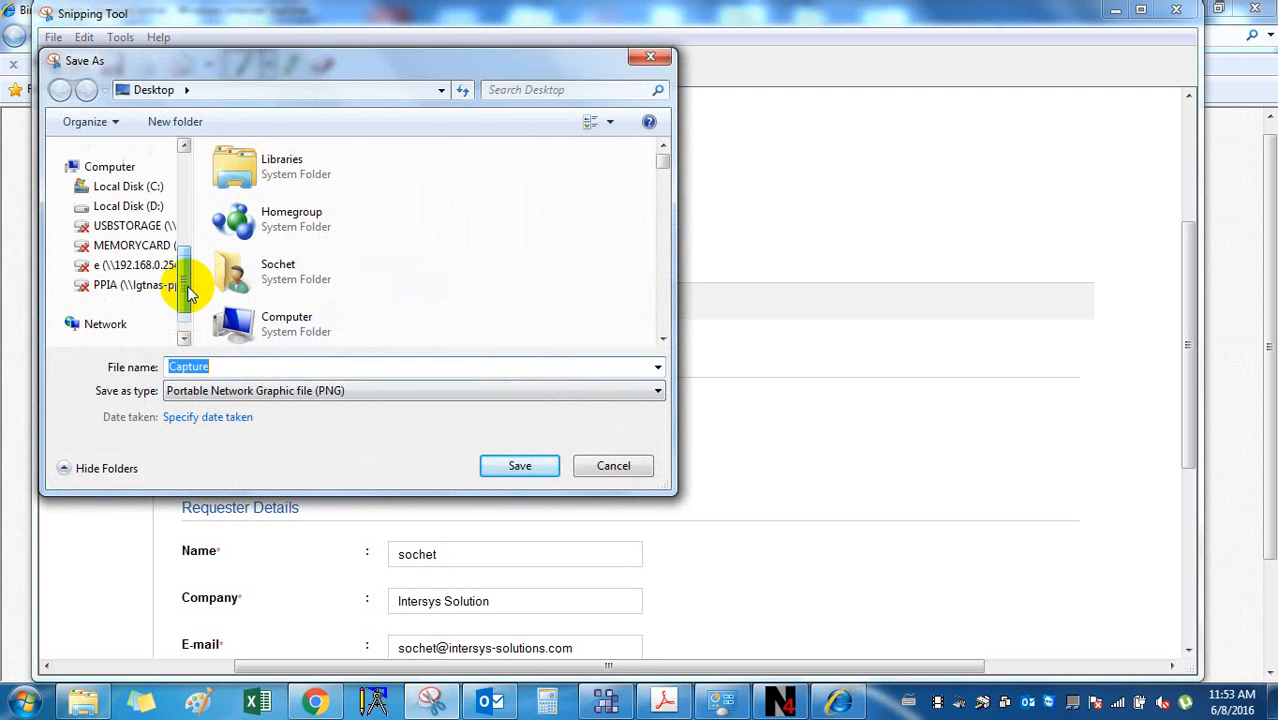
{"action": "left_click", "coordinate": [143, 207]}
{"action": "left_click", "coordinate": [337, 313]}
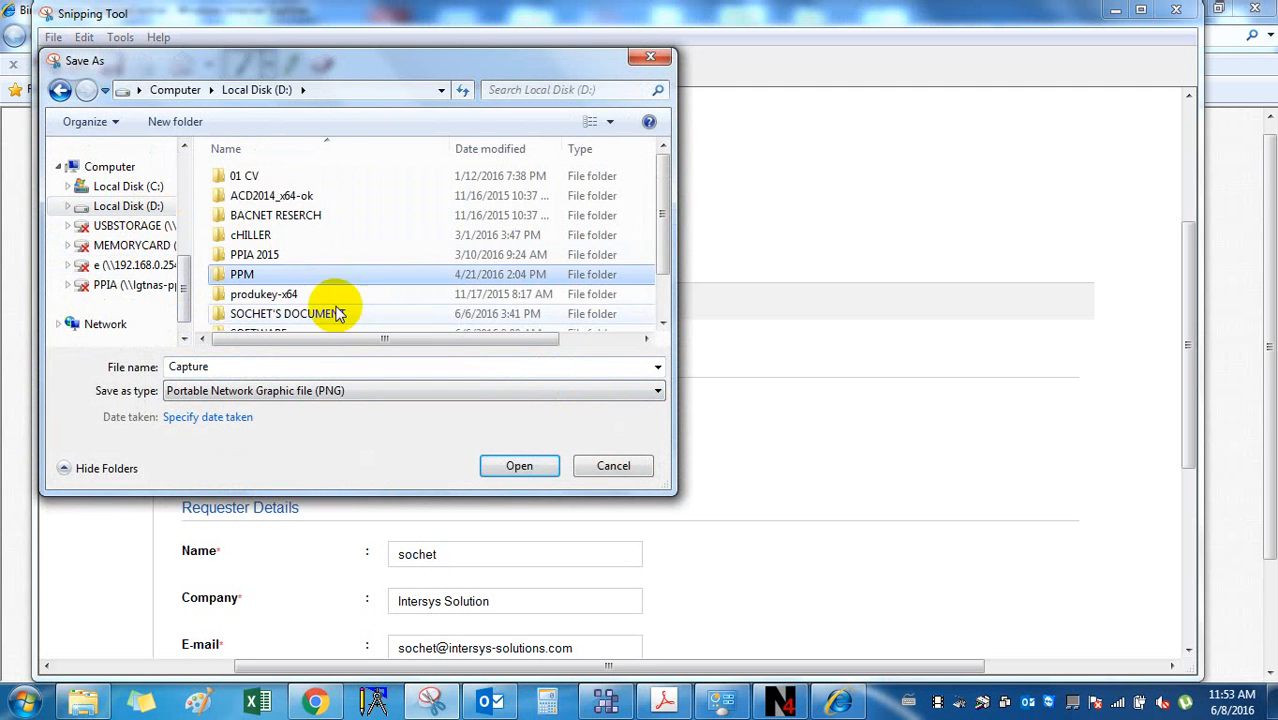
{"action": "double_click", "coordinate": [337, 313]}
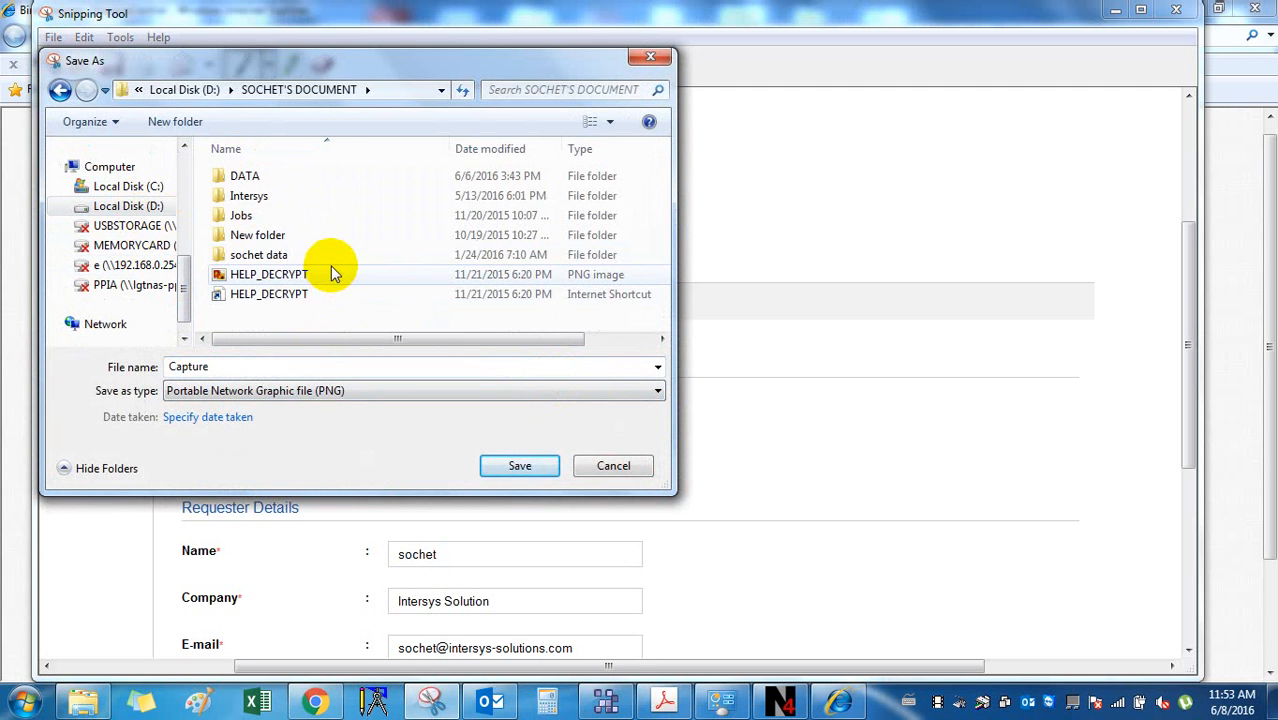
{"action": "double_click", "coordinate": [322, 196]}
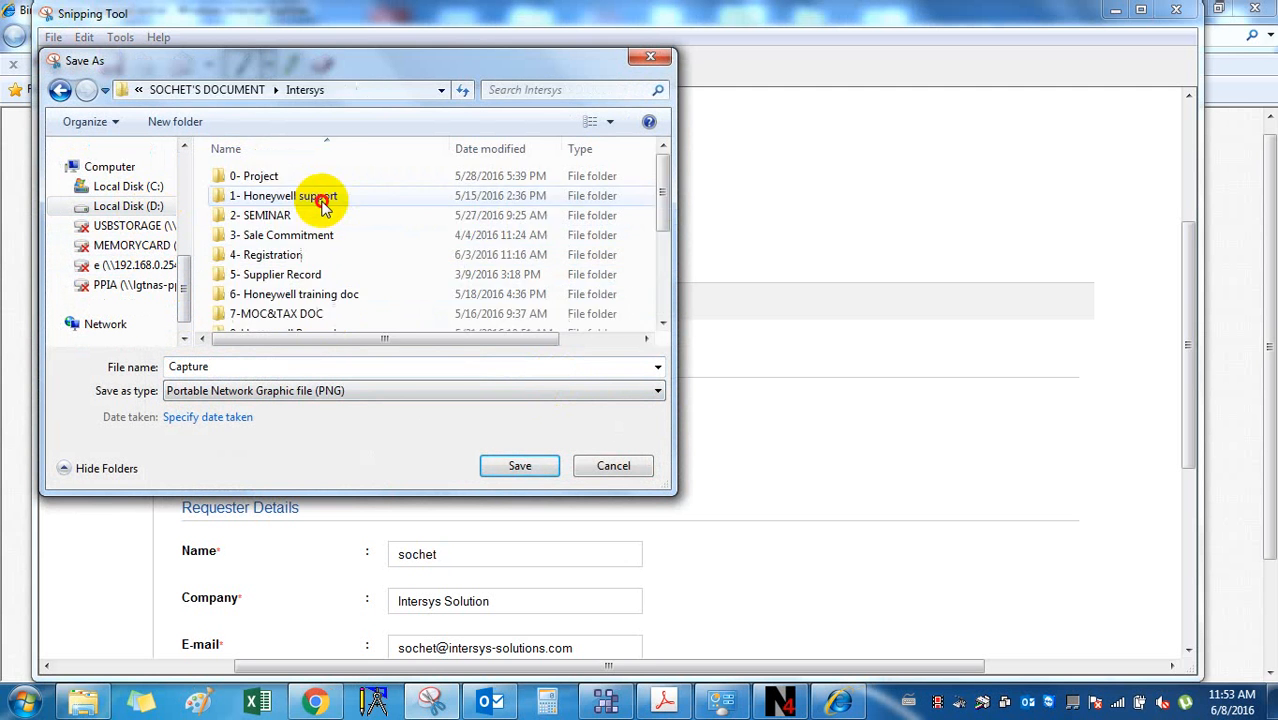
{"action": "double_click", "coordinate": [343, 296]}
{"action": "double_click", "coordinate": [344, 202]}
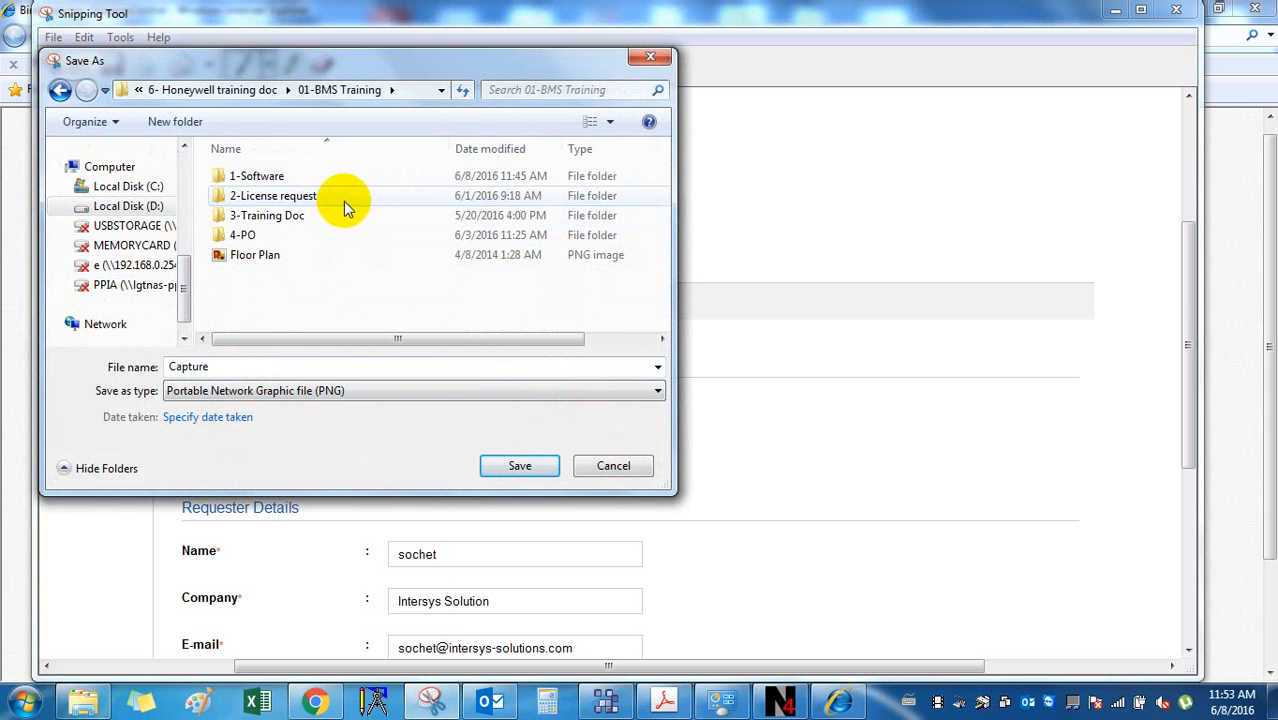
{"action": "double_click", "coordinate": [300, 196]}
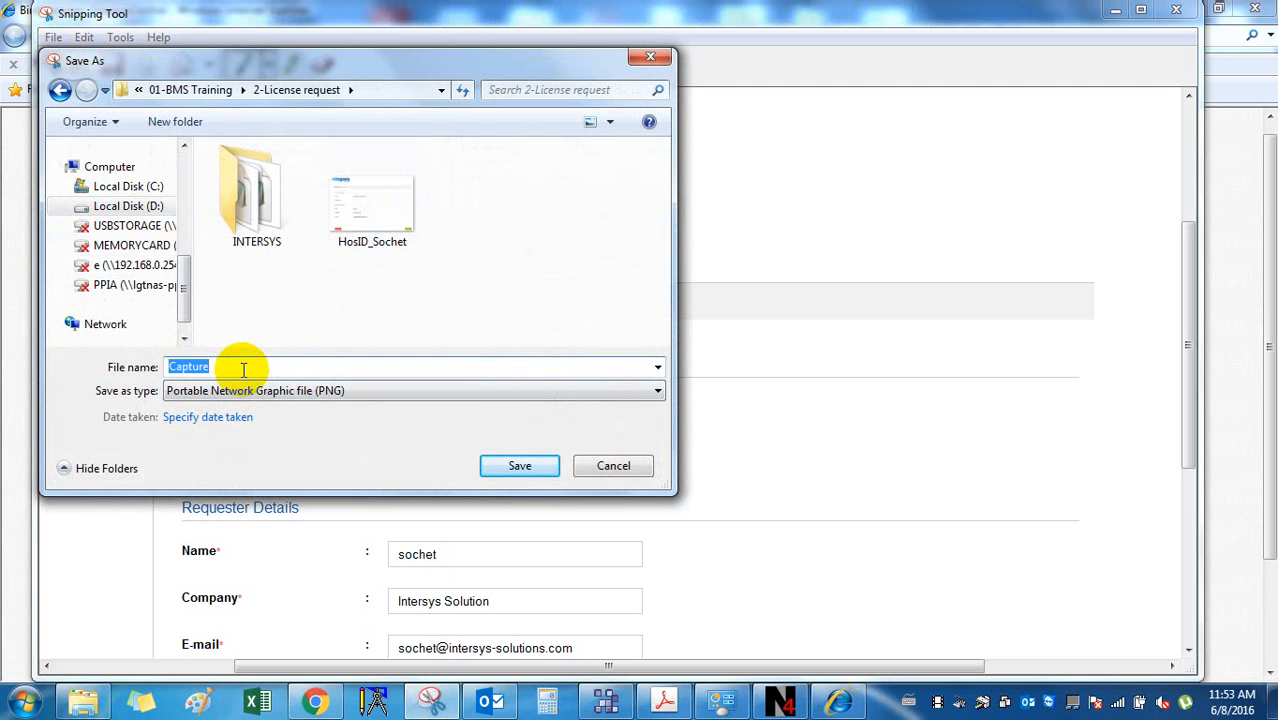
Name the file HosID_Webstation.4.1, save it as PNG, and close Snipping Tool.
{"action": "left_click", "coordinate": [360, 212]}
{"action": "double_click", "coordinate": [251, 366]}
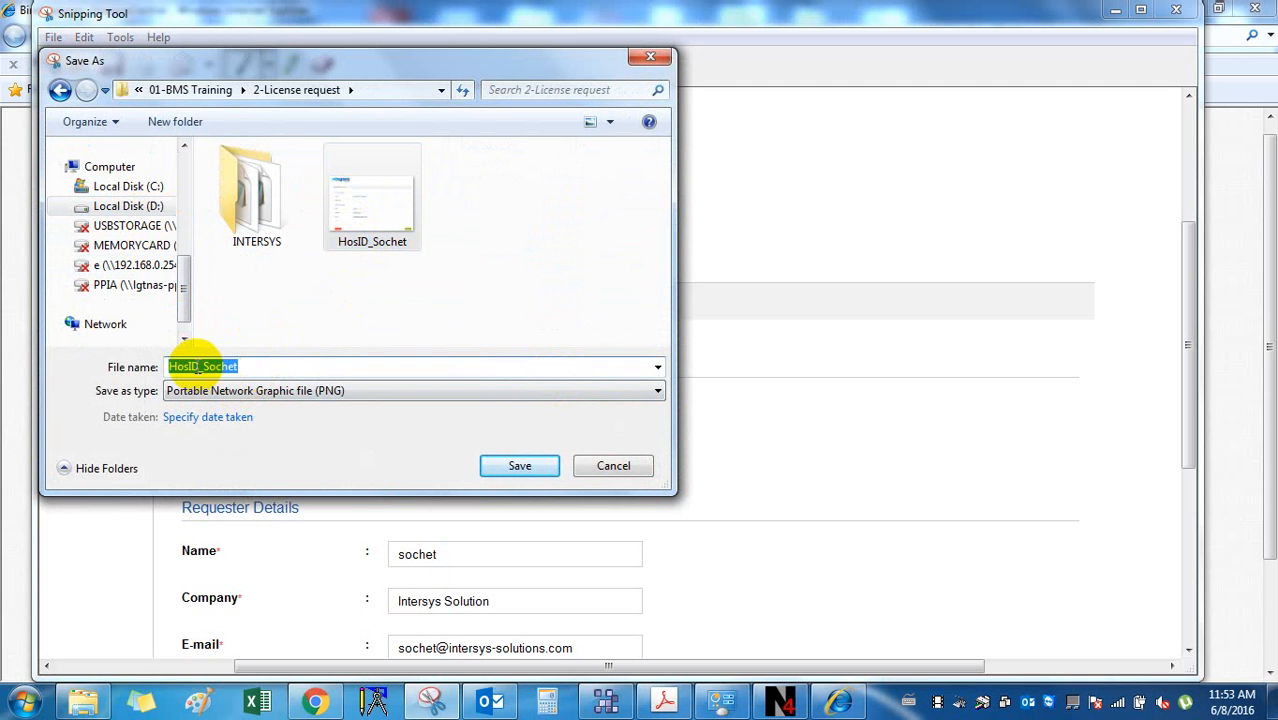
{"action": "left_click", "coordinate": [220, 366]}
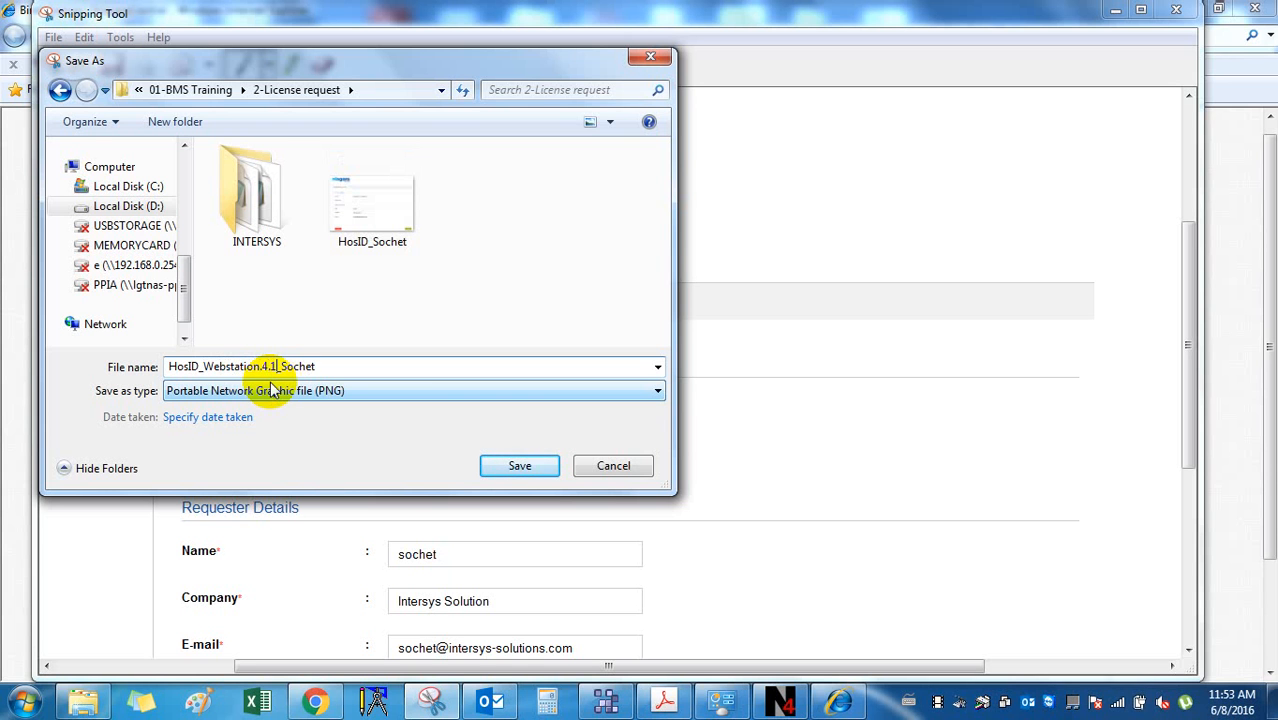
{"action": "left_click", "coordinate": [522, 468]}
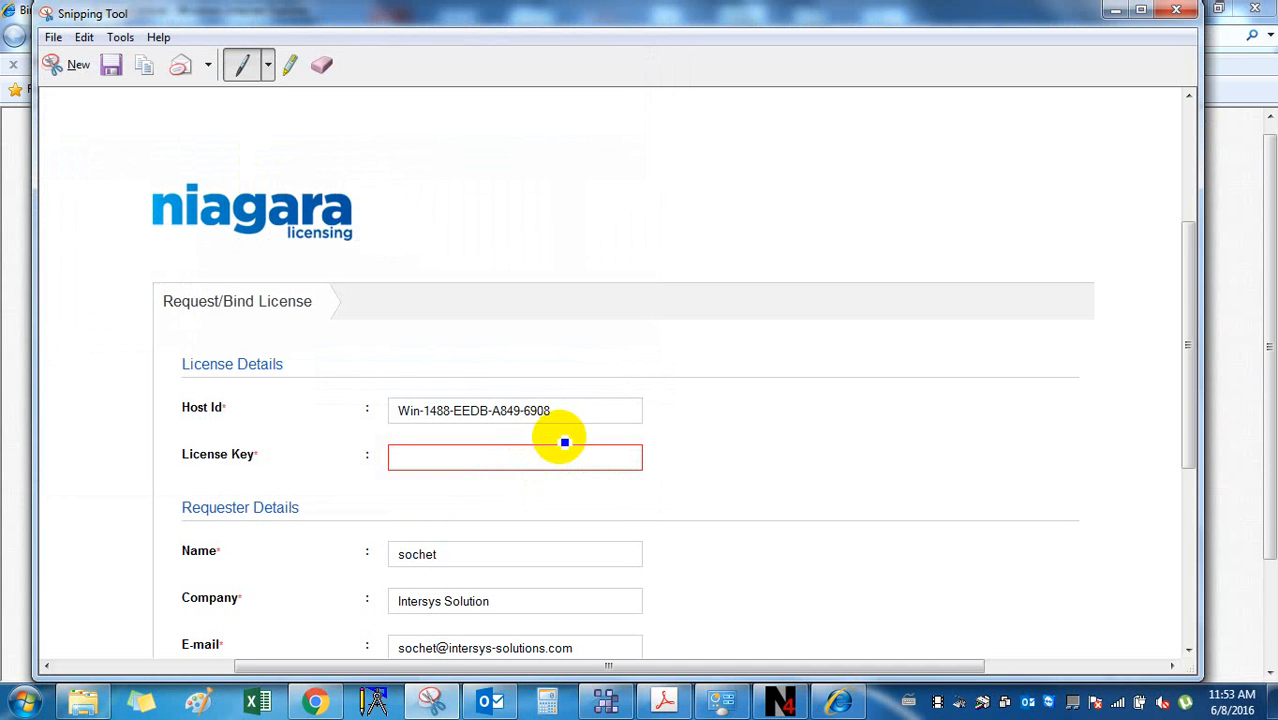
{"action": "left_click", "coordinate": [1177, 14]}
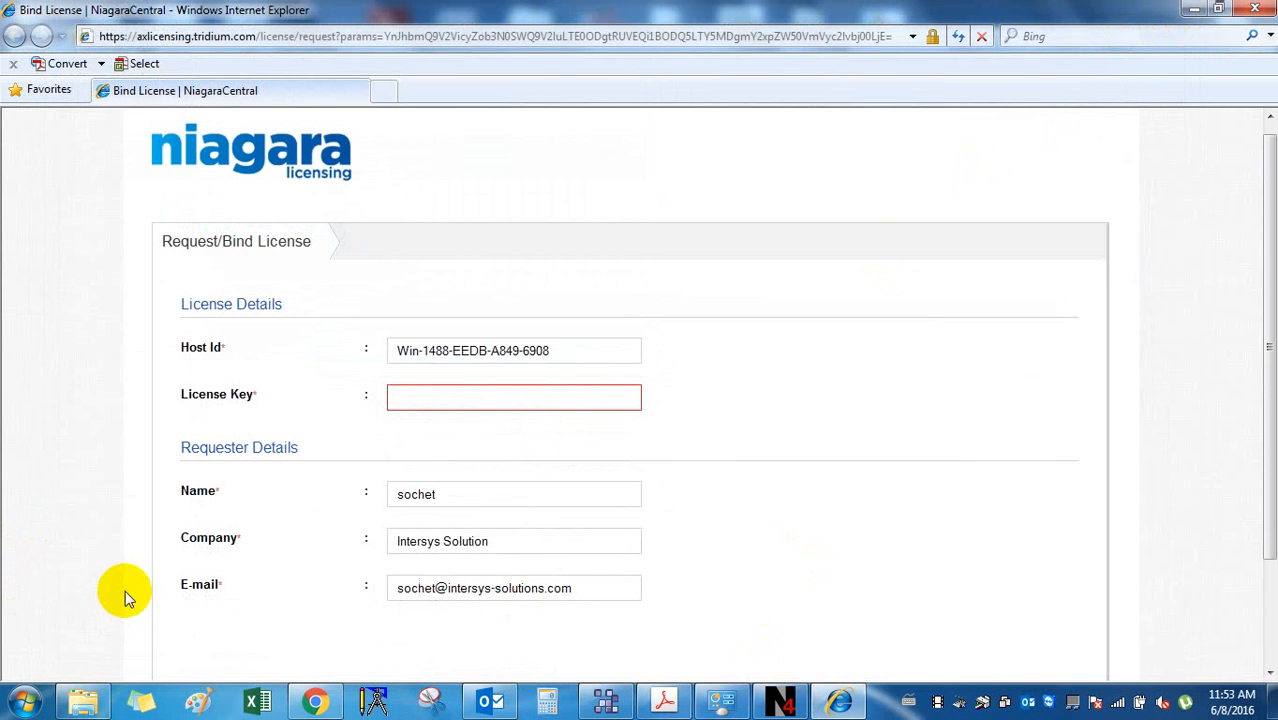
Refresh the 2-License request folder so the new HosID_Webstation.4.1 PNG appears.
{"action": "left_click", "coordinate": [83, 700]}
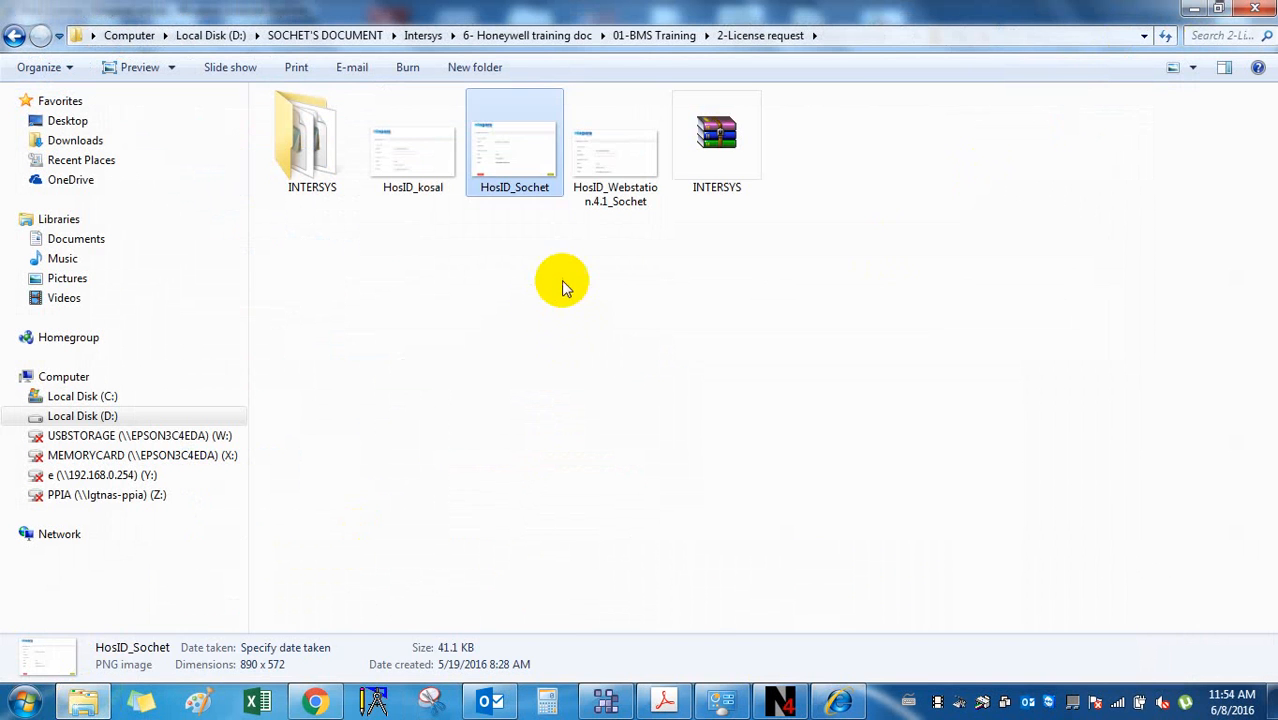
{"action": "left_click", "coordinate": [615, 160]}
{"action": "left_click", "coordinate": [508, 277]}
{"action": "left_click", "coordinate": [592, 165]}
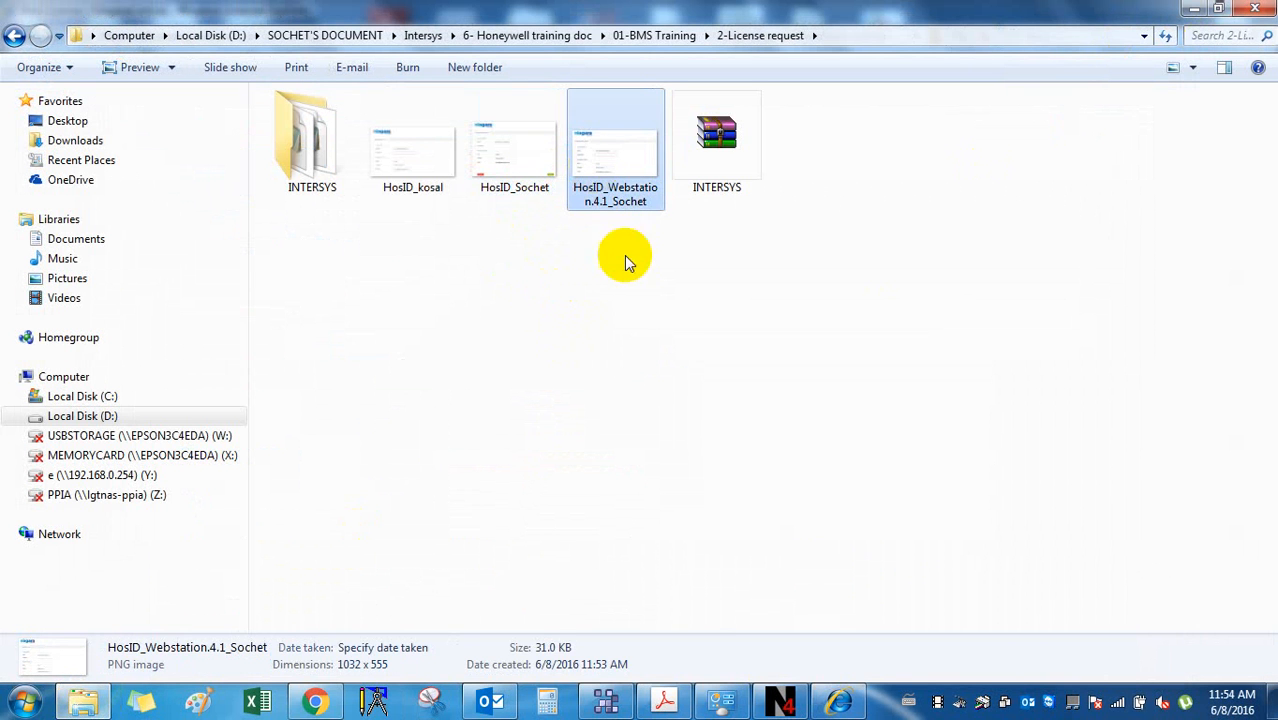
{"action": "left_click", "coordinate": [593, 266]}
{"action": "right_click", "coordinate": [594, 267]}
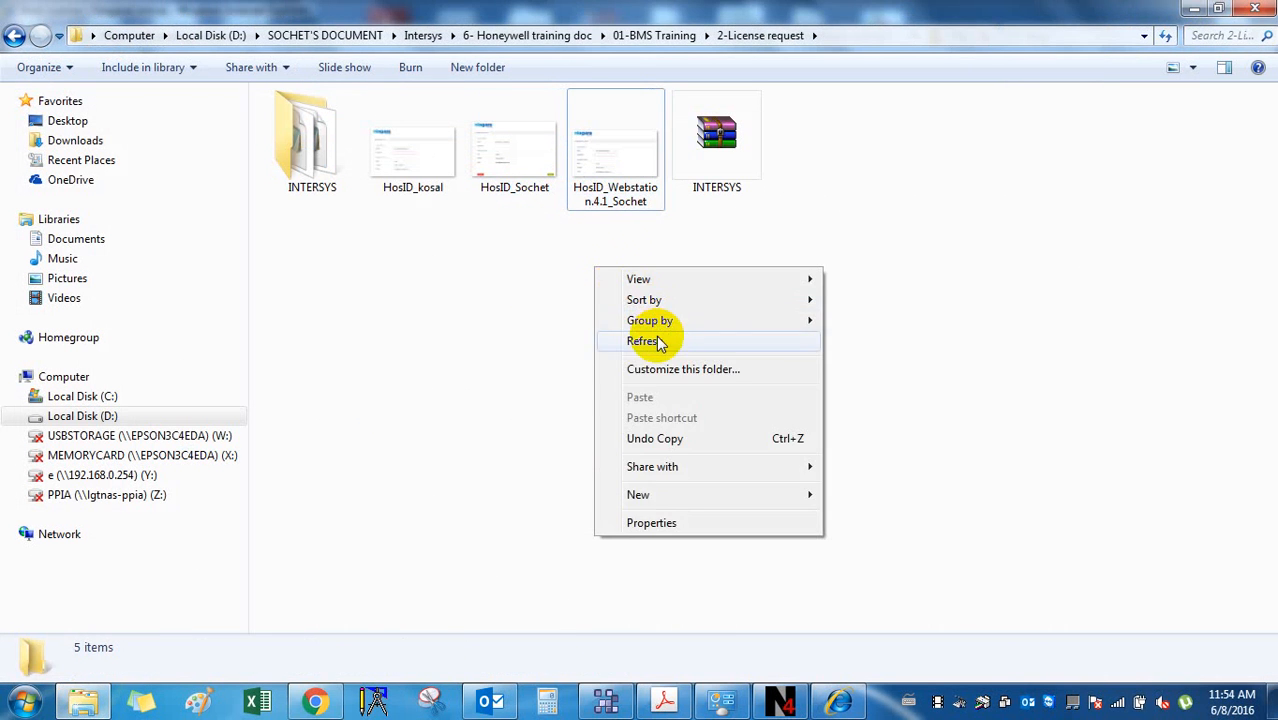
{"action": "left_click", "coordinate": [645, 341]}
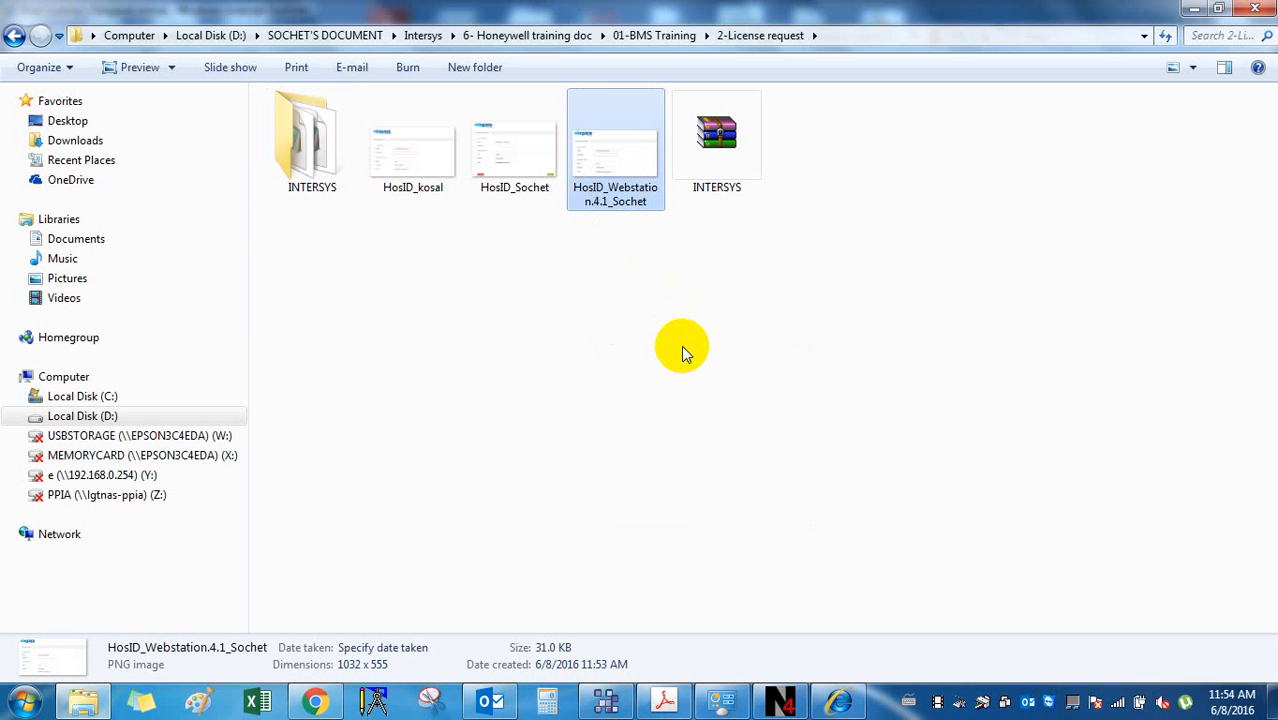
Preview the new PNG in Photo Viewer, close it, and return to the Niagara request window.
{"action": "double_click", "coordinate": [610, 180]}
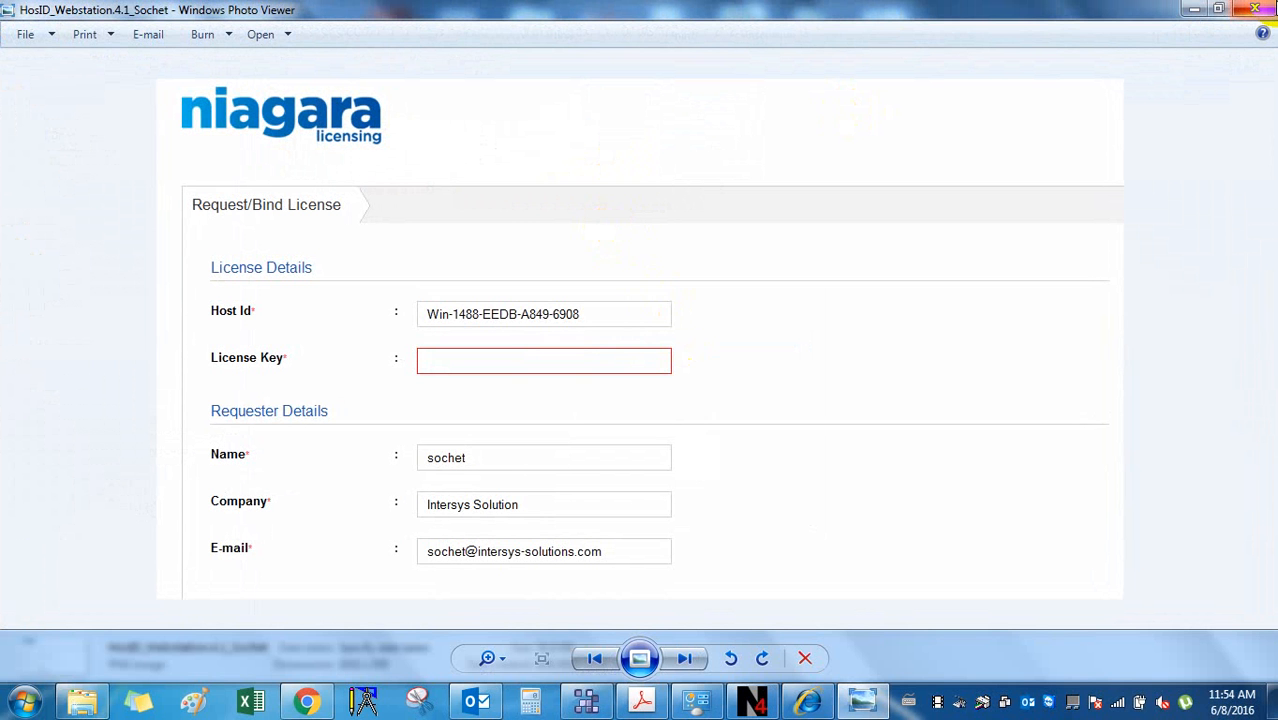
{"action": "left_click", "coordinate": [1265, 12]}
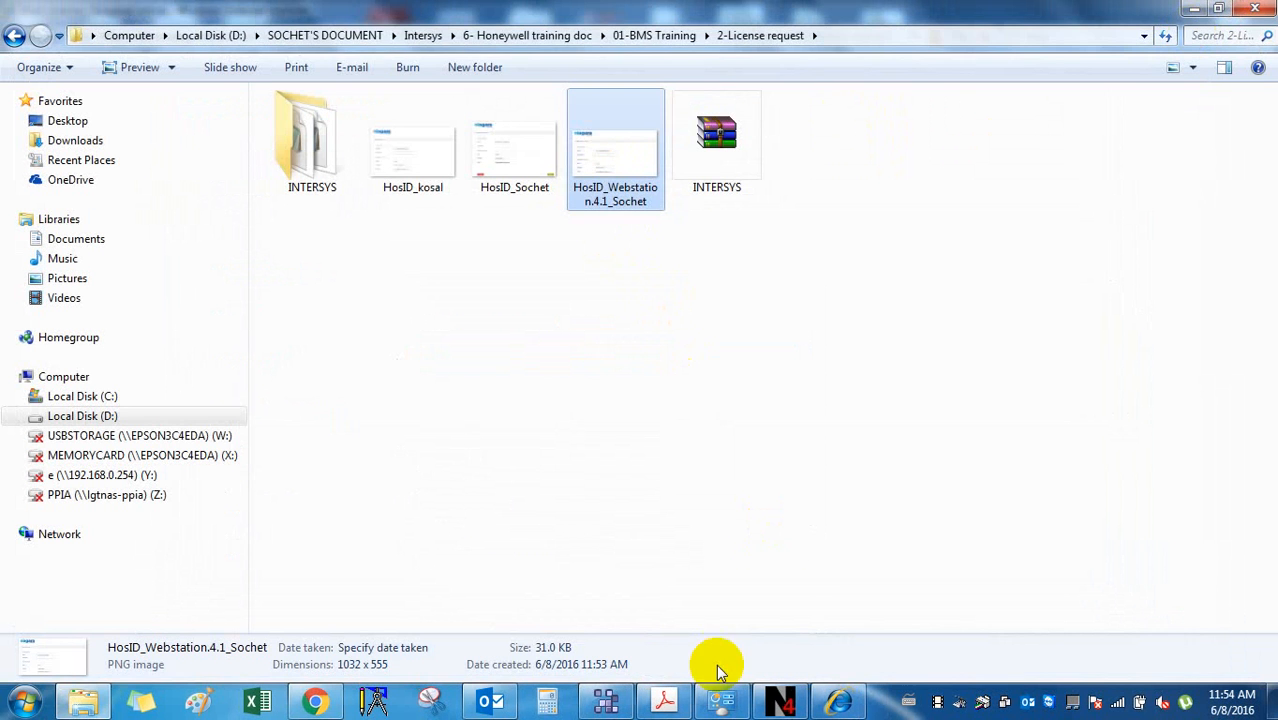
{"action": "left_click", "coordinate": [781, 703]}
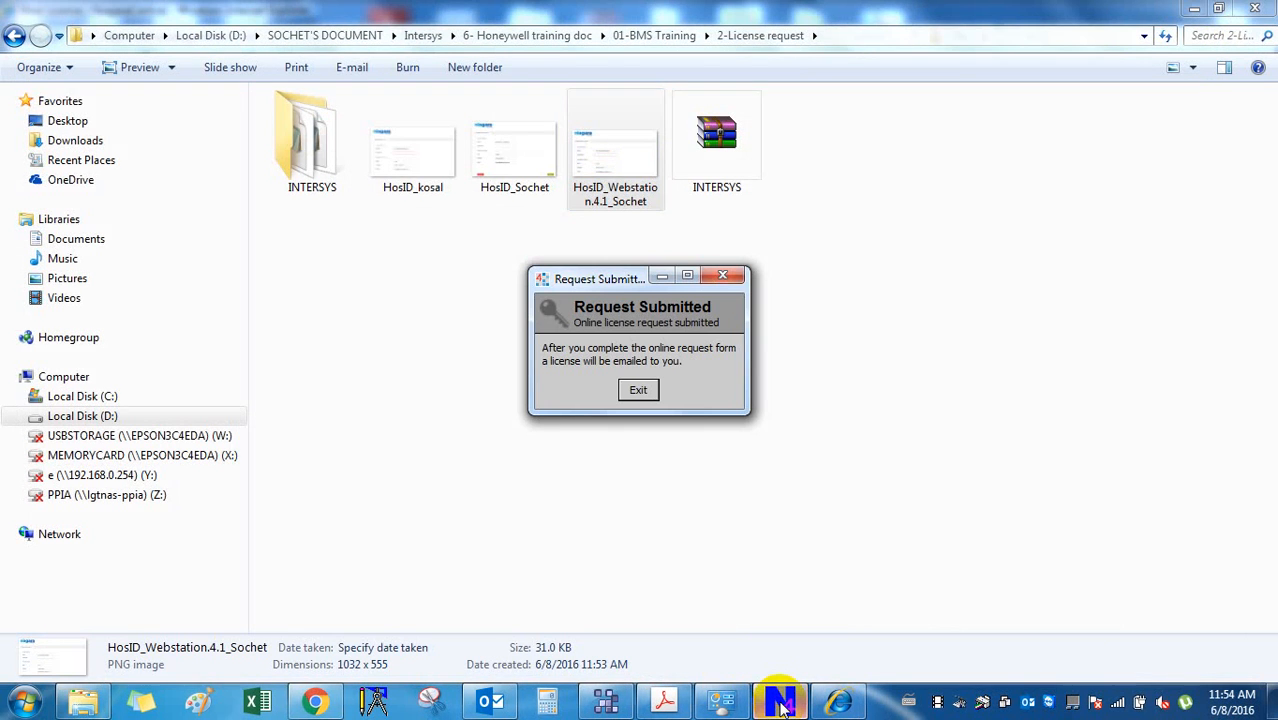
Dismiss Request Submitted, close the Bind License page, and refresh the desktop.
{"action": "left_click", "coordinate": [640, 391]}
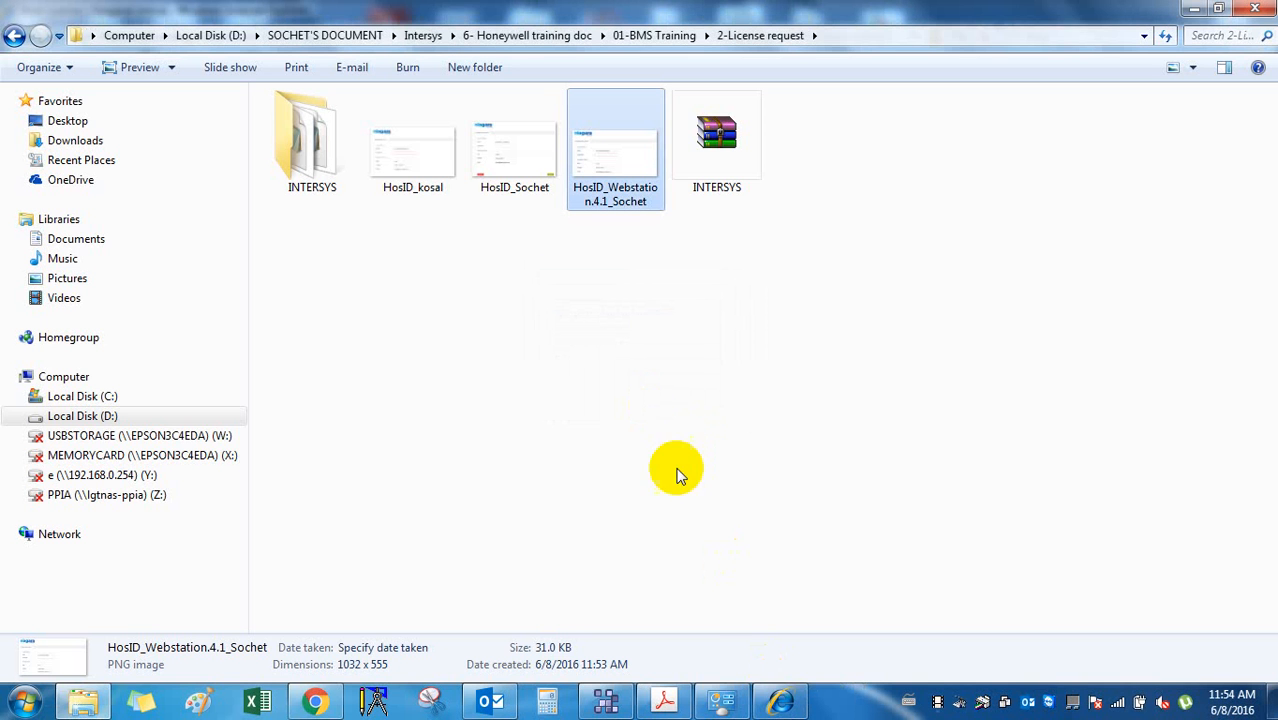
{"action": "left_click", "coordinate": [1268, 9]}
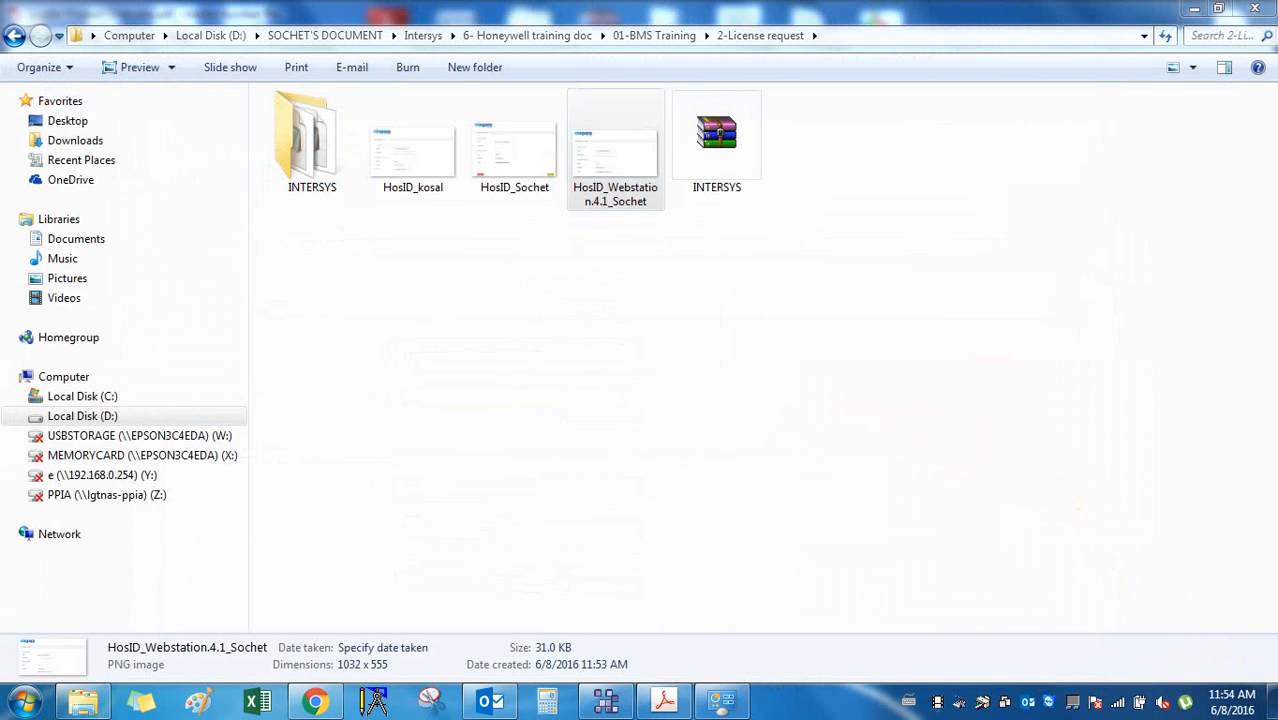
{"action": "left_click", "coordinate": [1270, 706]}
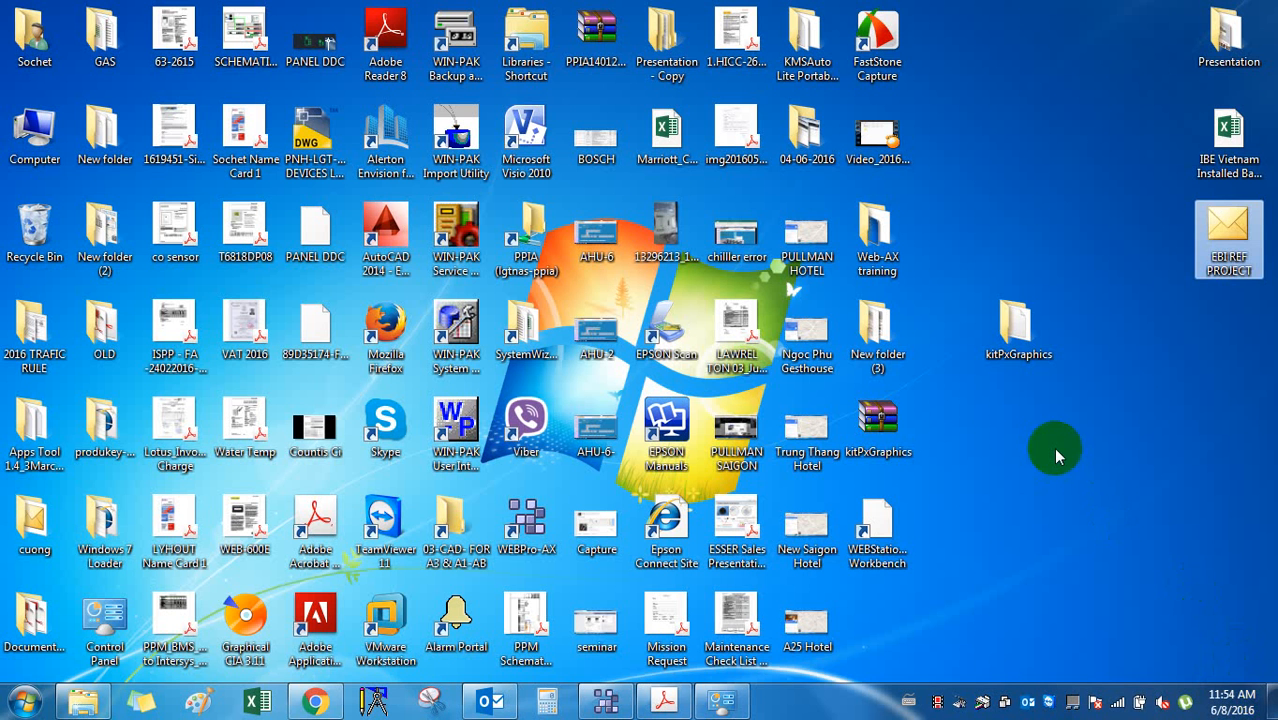
{"action": "left_click", "coordinate": [877, 520]}
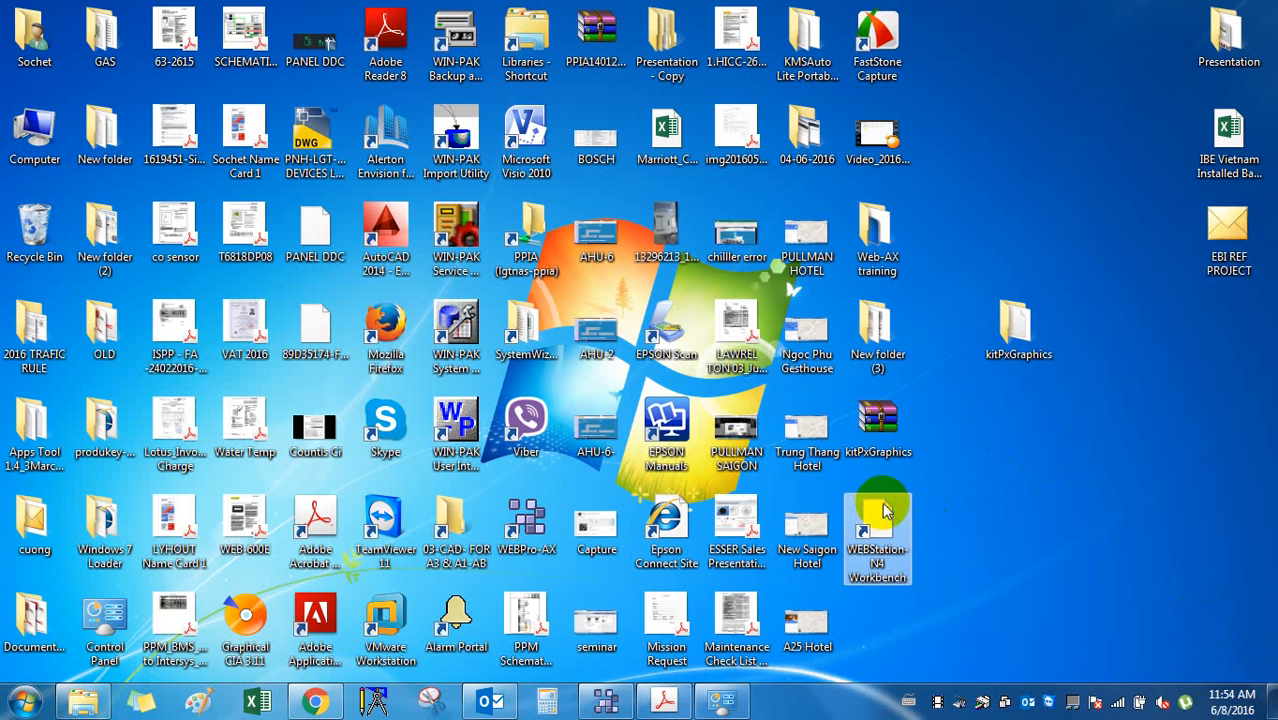
{"action": "right_click", "coordinate": [996, 445]}
{"action": "left_click", "coordinate": [1057, 192]}
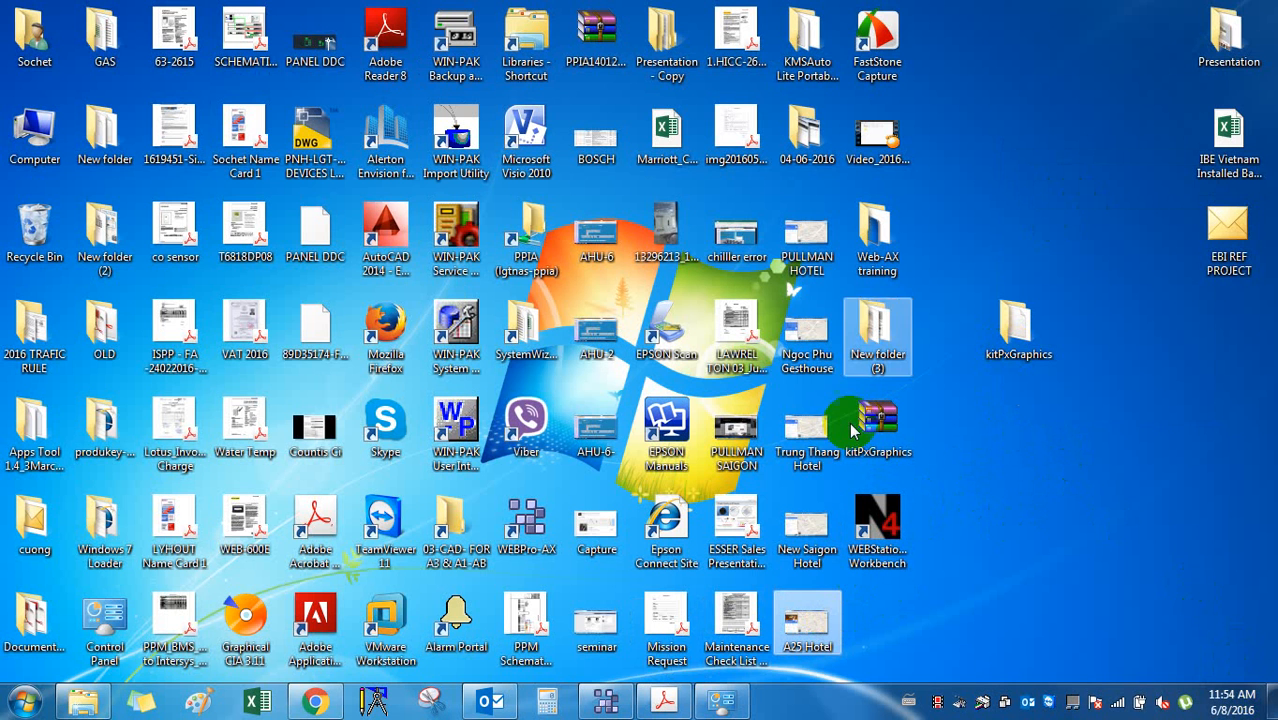
Delete the five hotel desktop icons to the Recycle Bin and shift four icons one column left.
{"action": "left_click_drag", "start_coordinate": [836, 188], "coordinate": [774, 608]}
{"action": "key", "text": "Delete"}
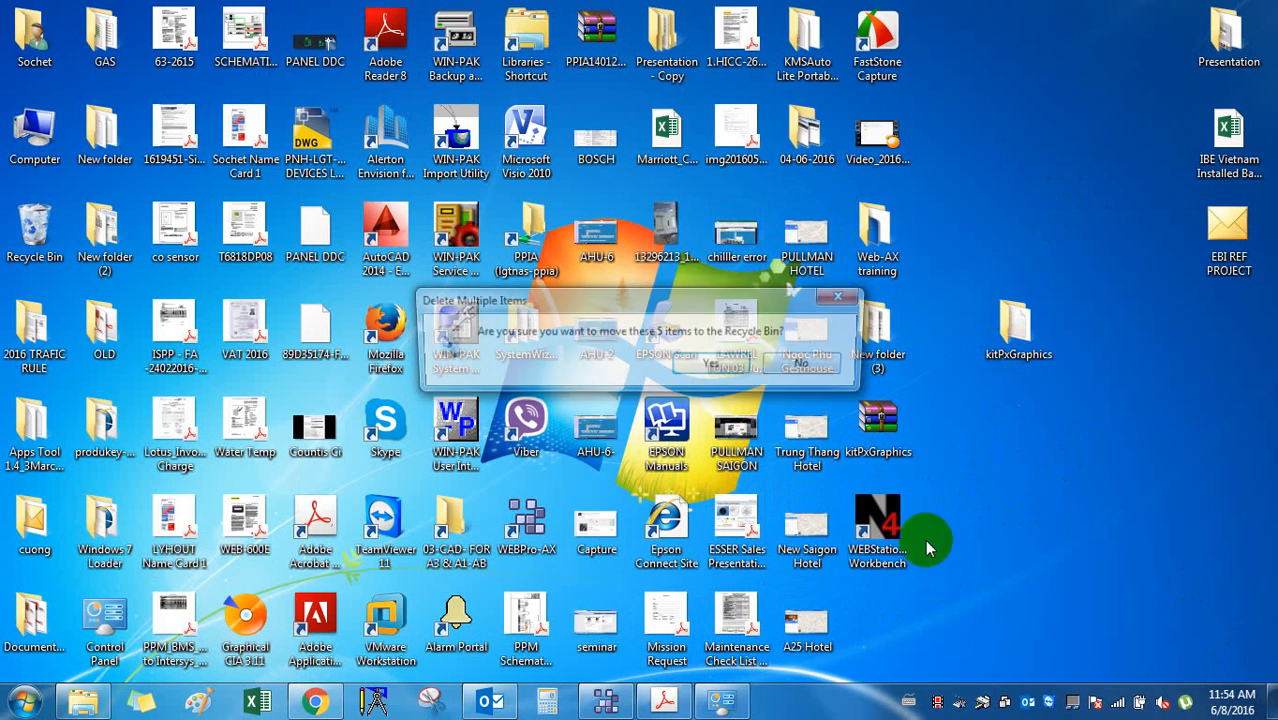
{"action": "left_click", "coordinate": [736, 363]}
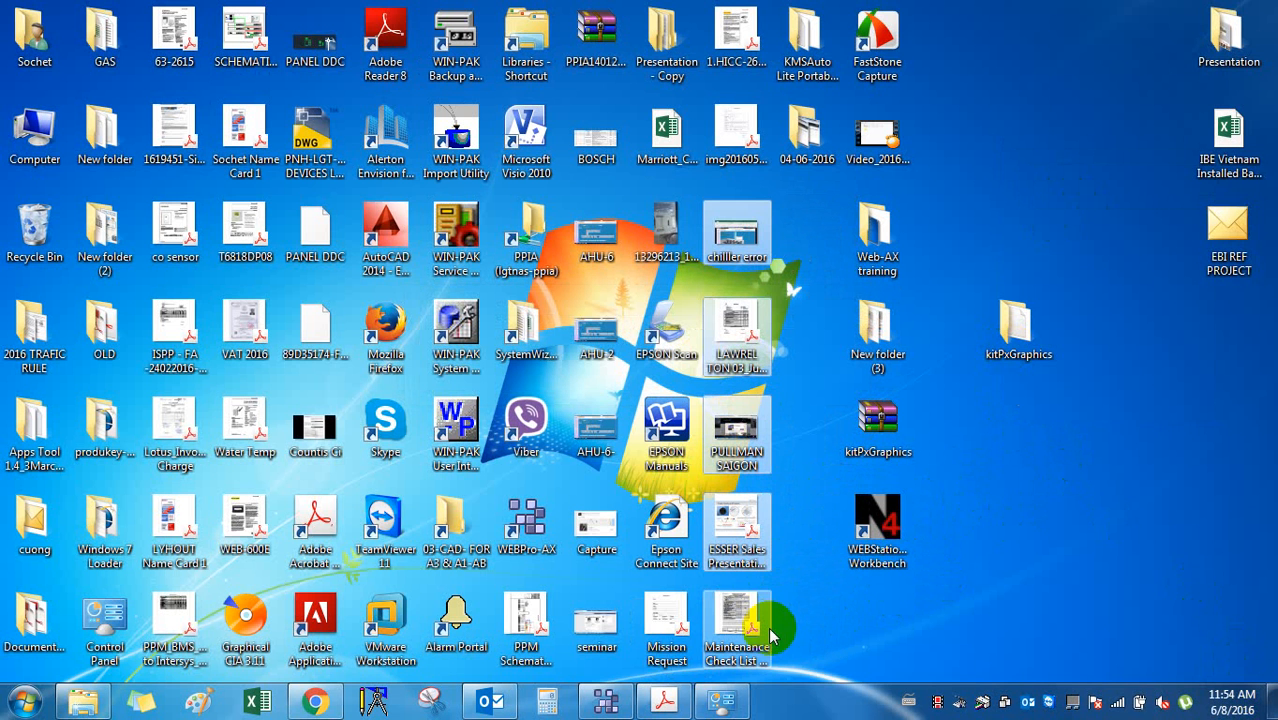
{"action": "left_click", "coordinate": [915, 205]}
{"action": "left_click_drag", "start_coordinate": [915, 205], "coordinate": [792, 524]}
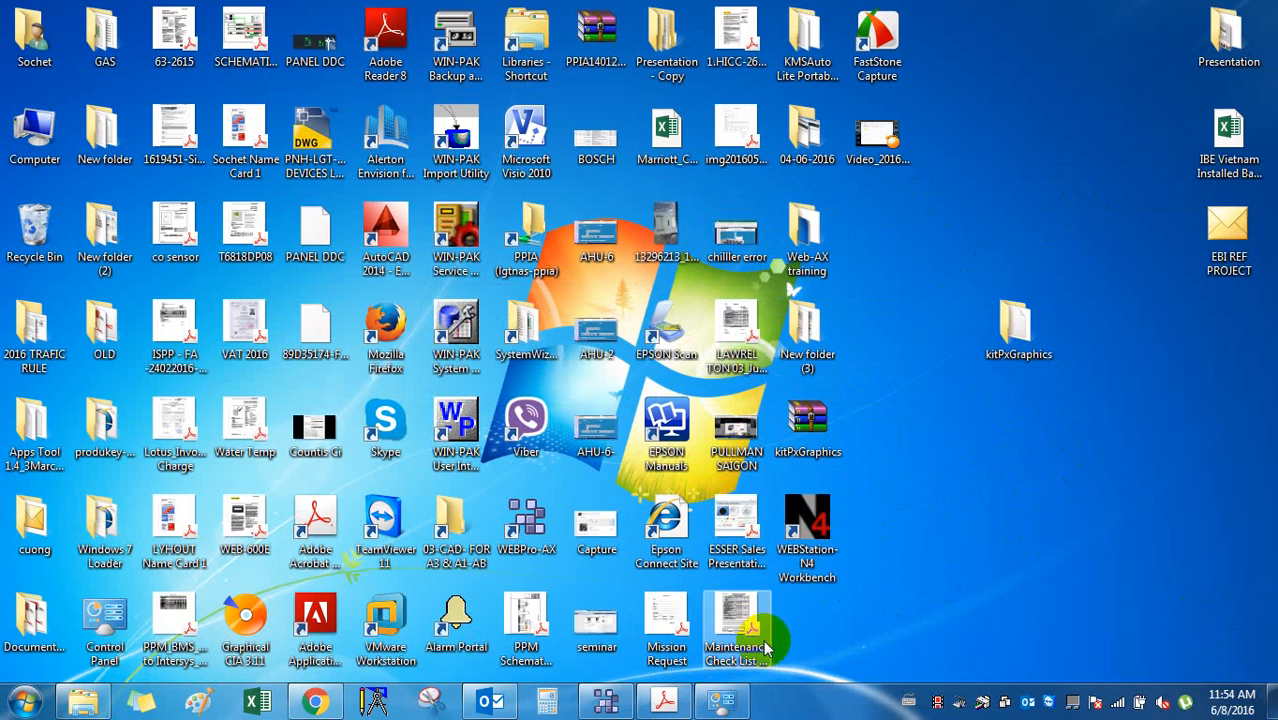
{"action": "left_click", "coordinate": [318, 700]}
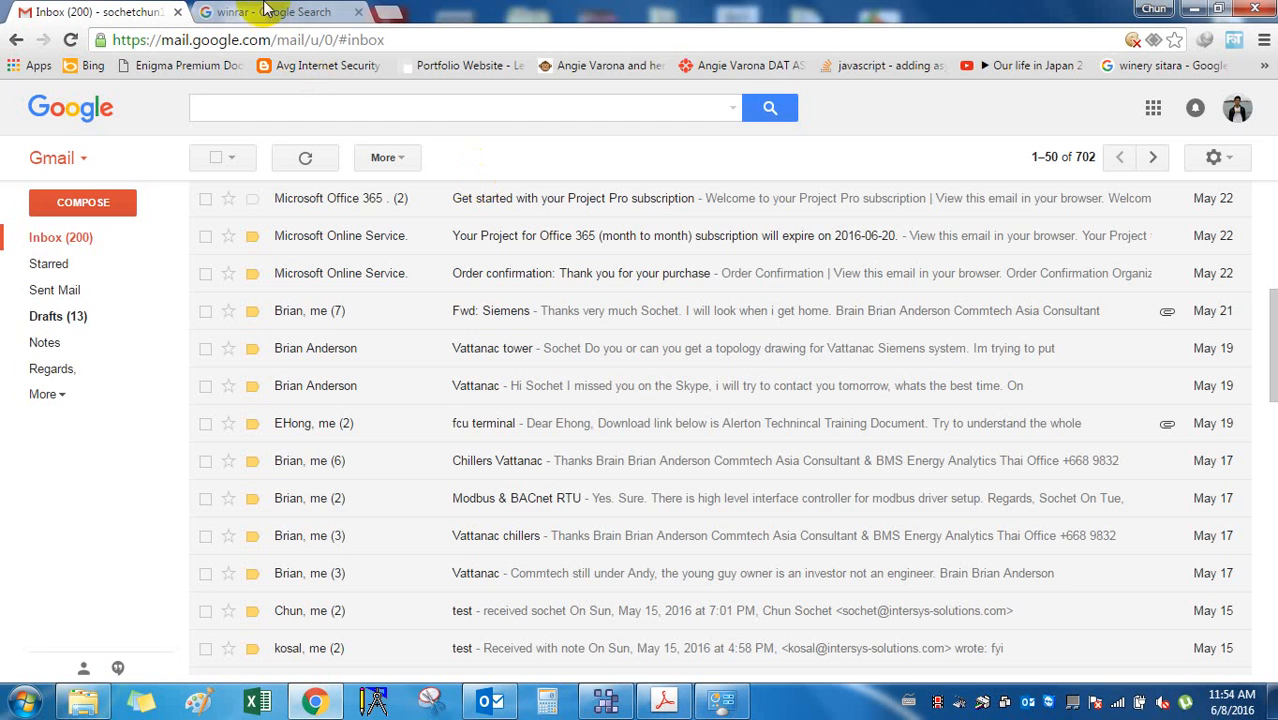
Close Gmail's winrar search tab and bring the Outlook inbox to the front.
{"action": "left_click", "coordinate": [95, 205]}
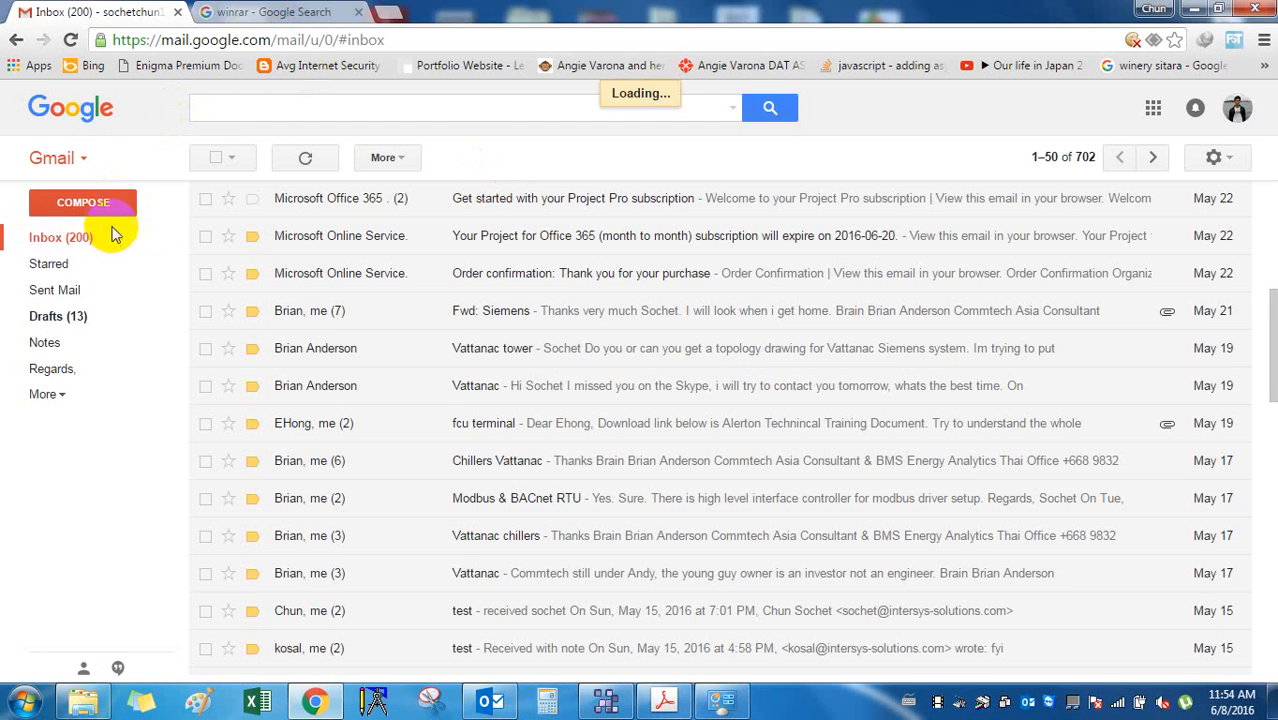
{"action": "left_click", "coordinate": [272, 12]}
{"action": "left_click", "coordinate": [358, 12]}
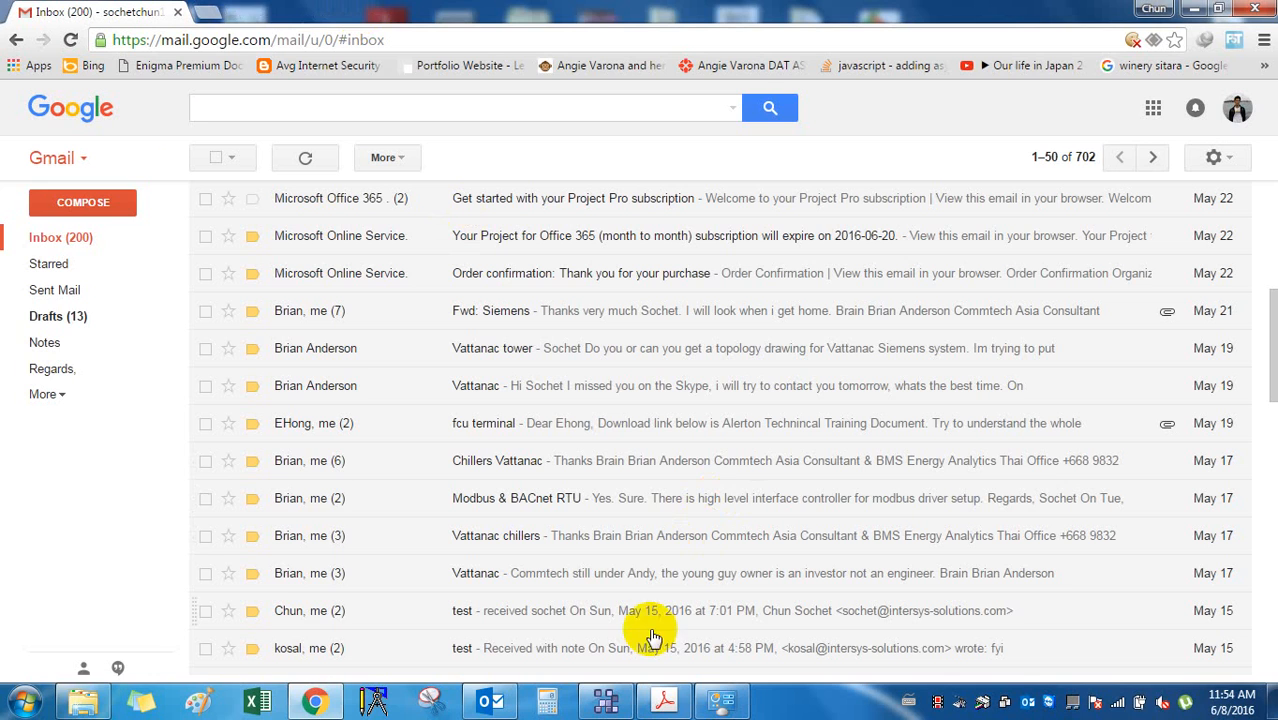
{"action": "left_click", "coordinate": [607, 700]}
{"action": "left_click", "coordinate": [612, 701]}
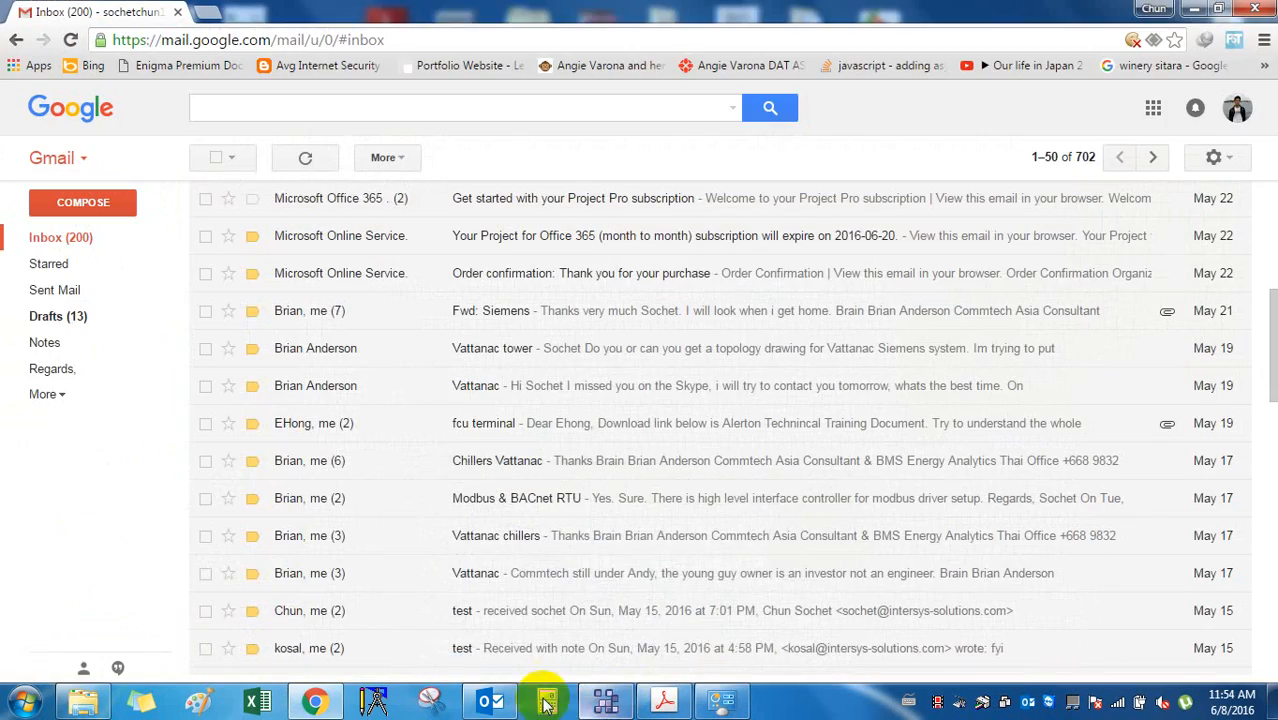
{"action": "left_click", "coordinate": [492, 702]}
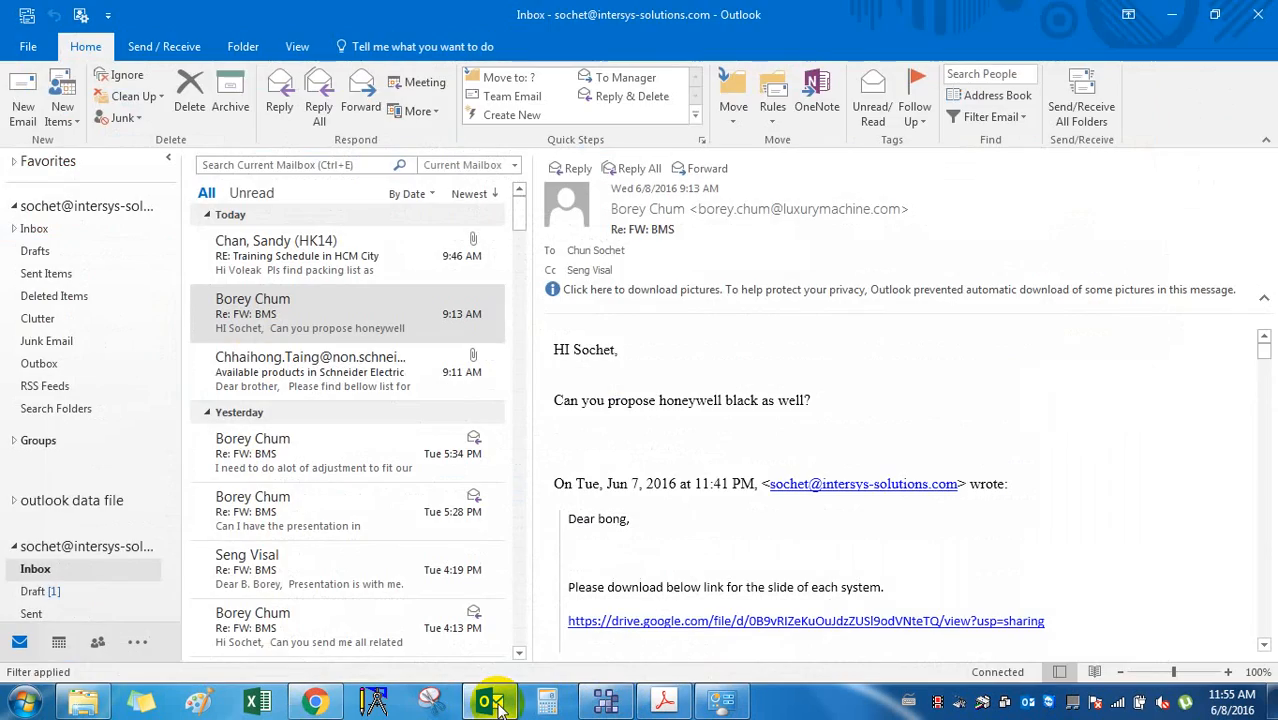
Minimize Outlook and the browser, then refresh the desktop.
{"action": "left_click", "coordinate": [492, 703]}
{"action": "left_click", "coordinate": [318, 701]}
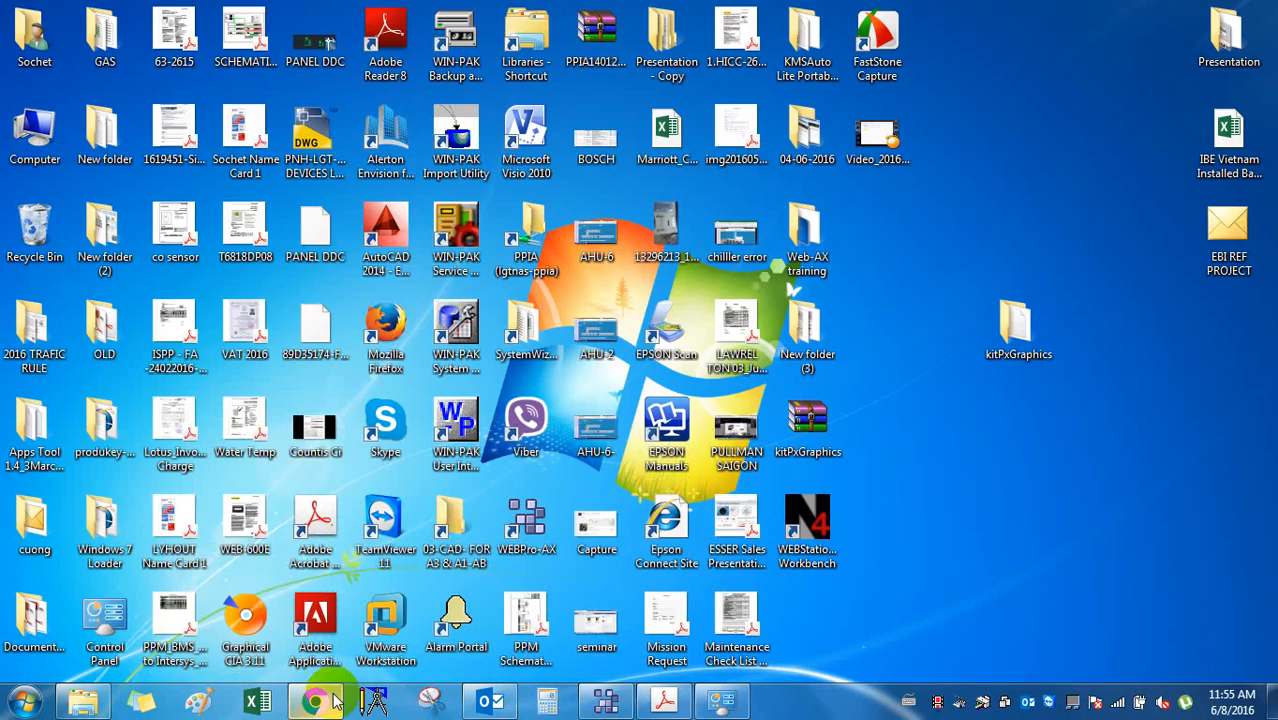
{"action": "right_click", "coordinate": [866, 478]}
{"action": "left_click", "coordinate": [921, 239]}
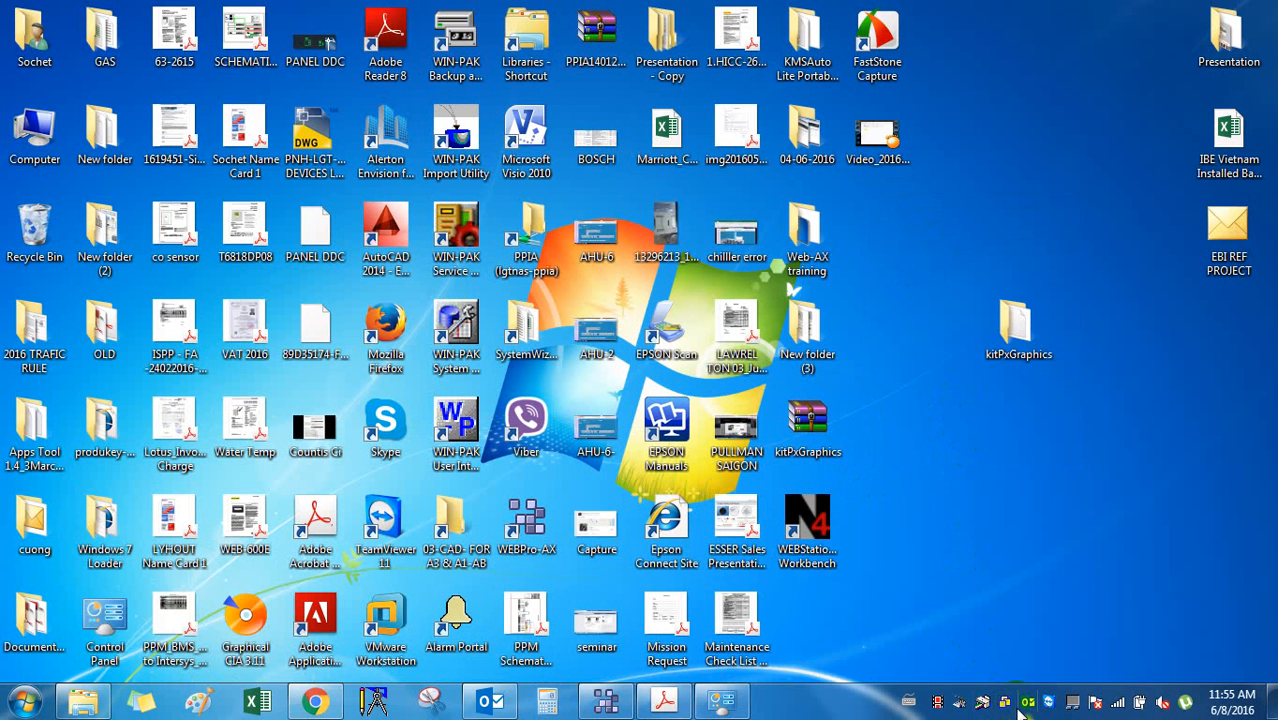
Open the Looplab wire sheet in WEBPro-AX, then bring the 2-License request folder forward.
{"action": "left_click", "coordinate": [606, 701]}
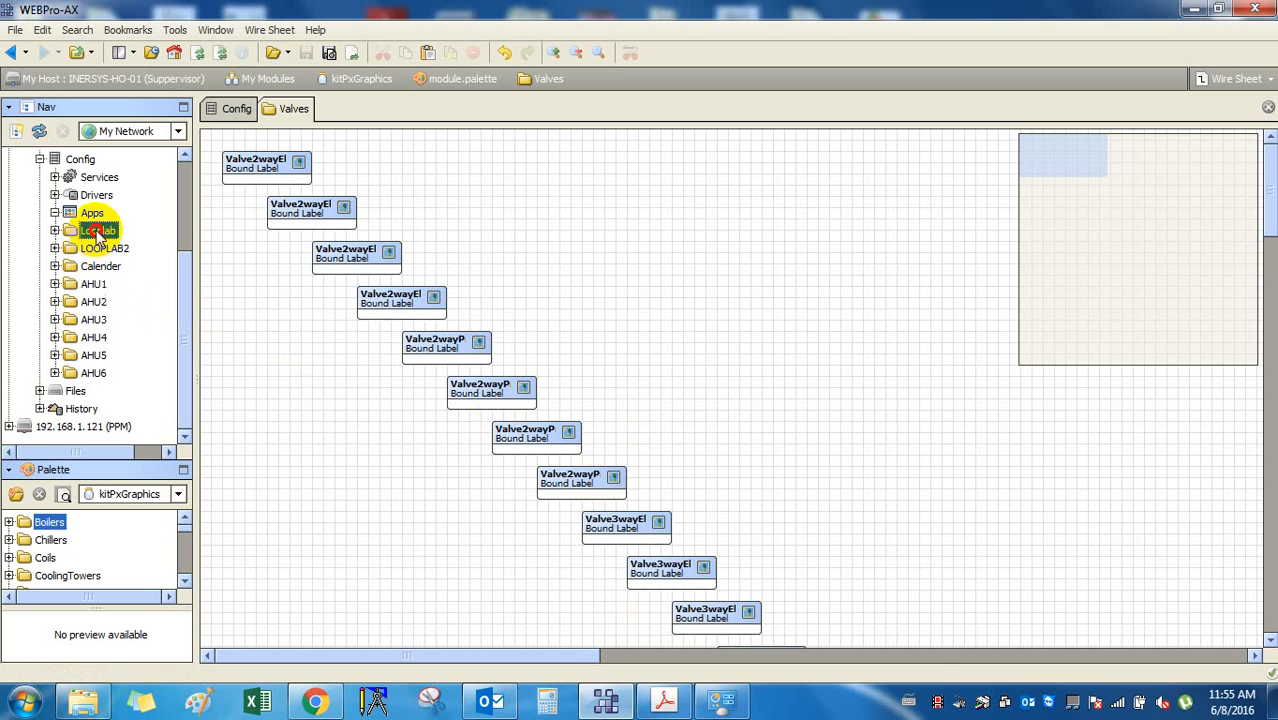
{"action": "double_click", "coordinate": [98, 231]}
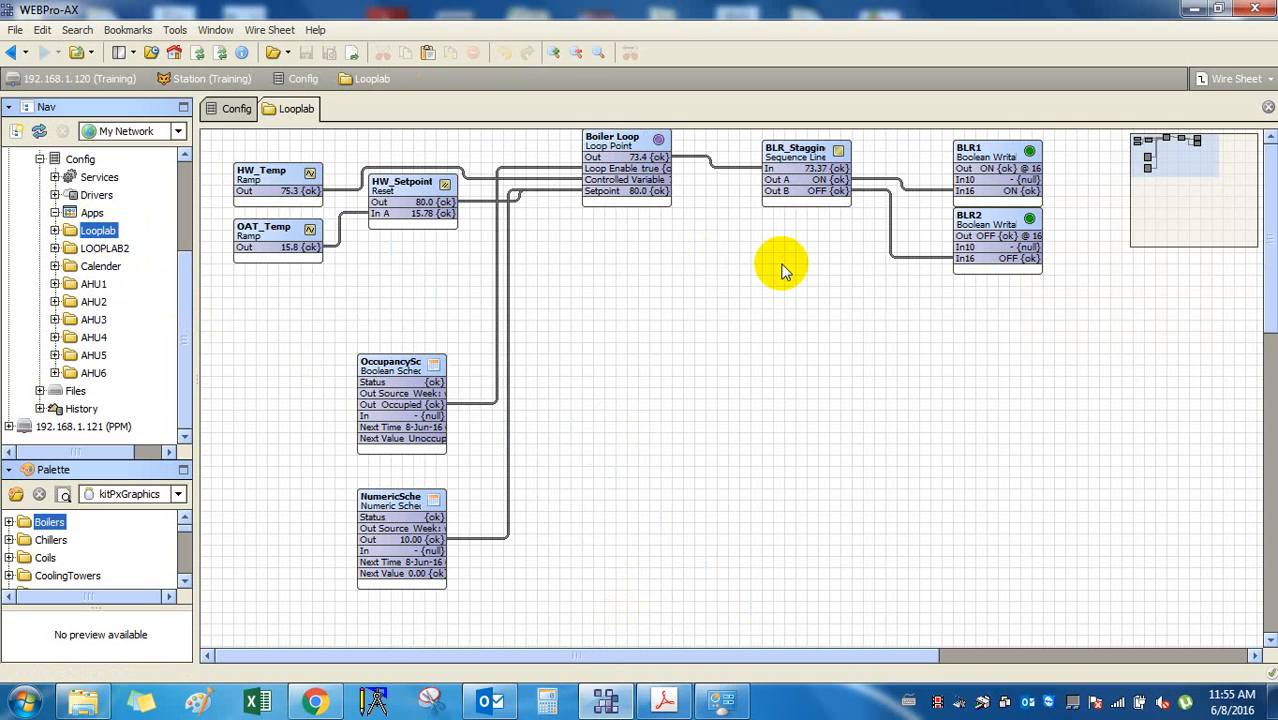
{"action": "scroll", "coordinate": [781, 268], "scroll_direction": "down", "scroll_amount": 2}
{"action": "scroll", "coordinate": [783, 273], "scroll_direction": "up", "scroll_amount": 2}
{"action": "left_click_drag", "start_coordinate": [647, 655], "coordinate": [488, 590]}
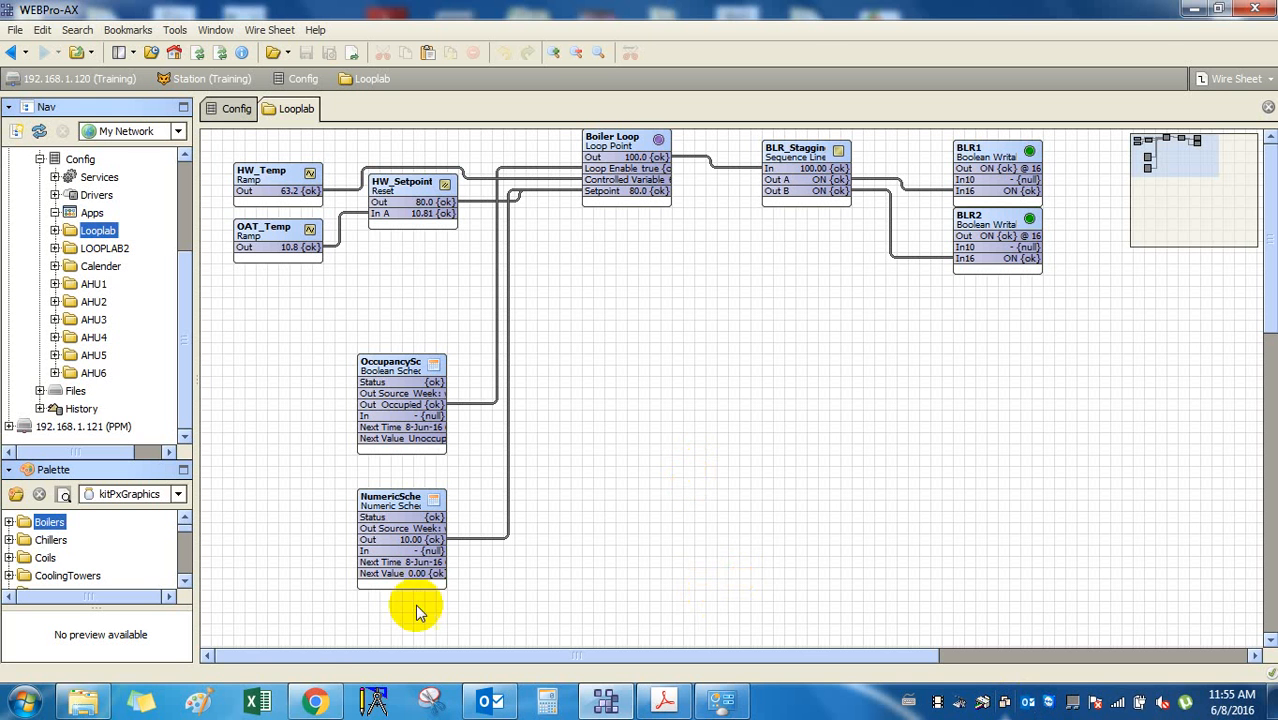
{"action": "left_click", "coordinate": [95, 700]}
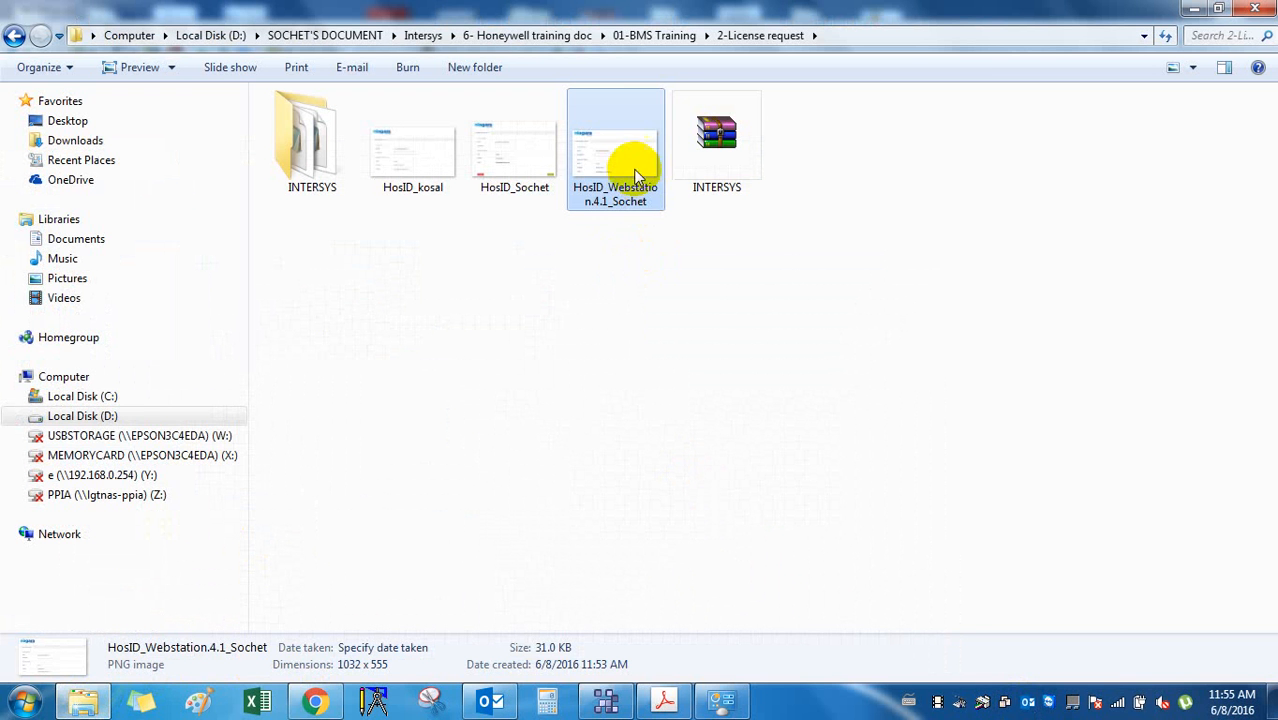
Look at the second mail account's inbox in Outlook, then return to the license request folder.
{"action": "left_click", "coordinate": [490, 702]}
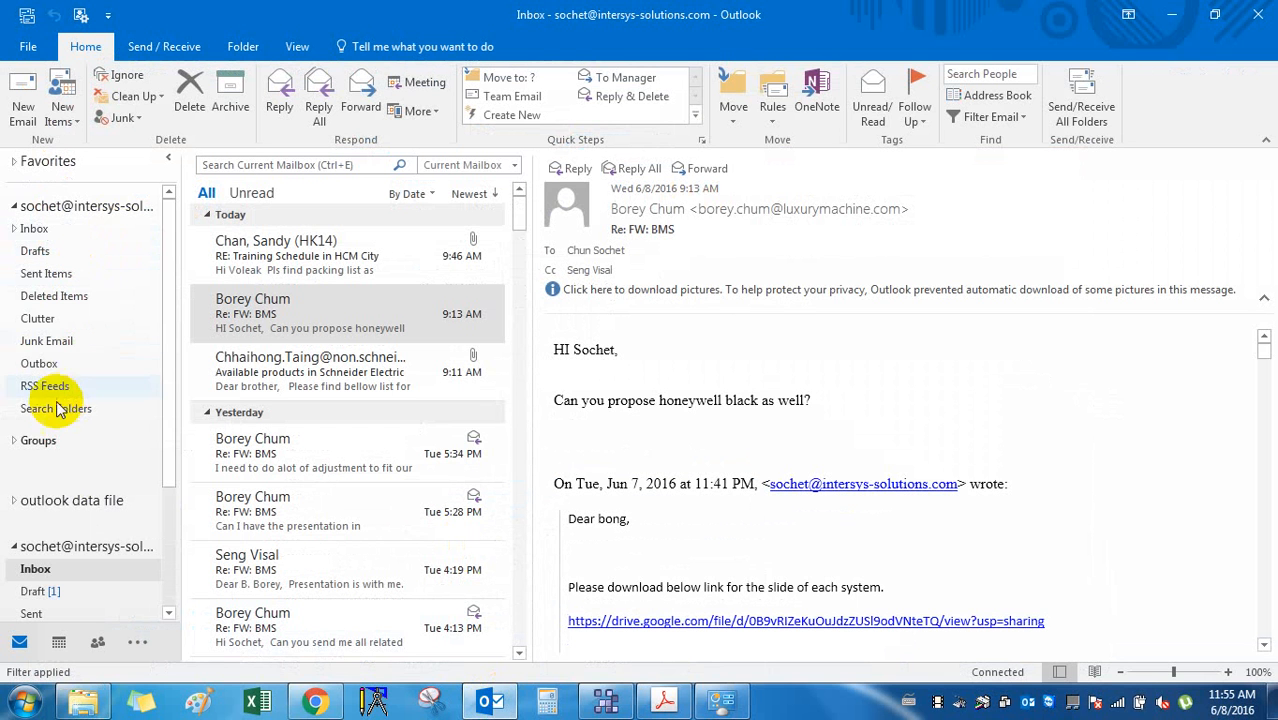
{"action": "left_click", "coordinate": [46, 574]}
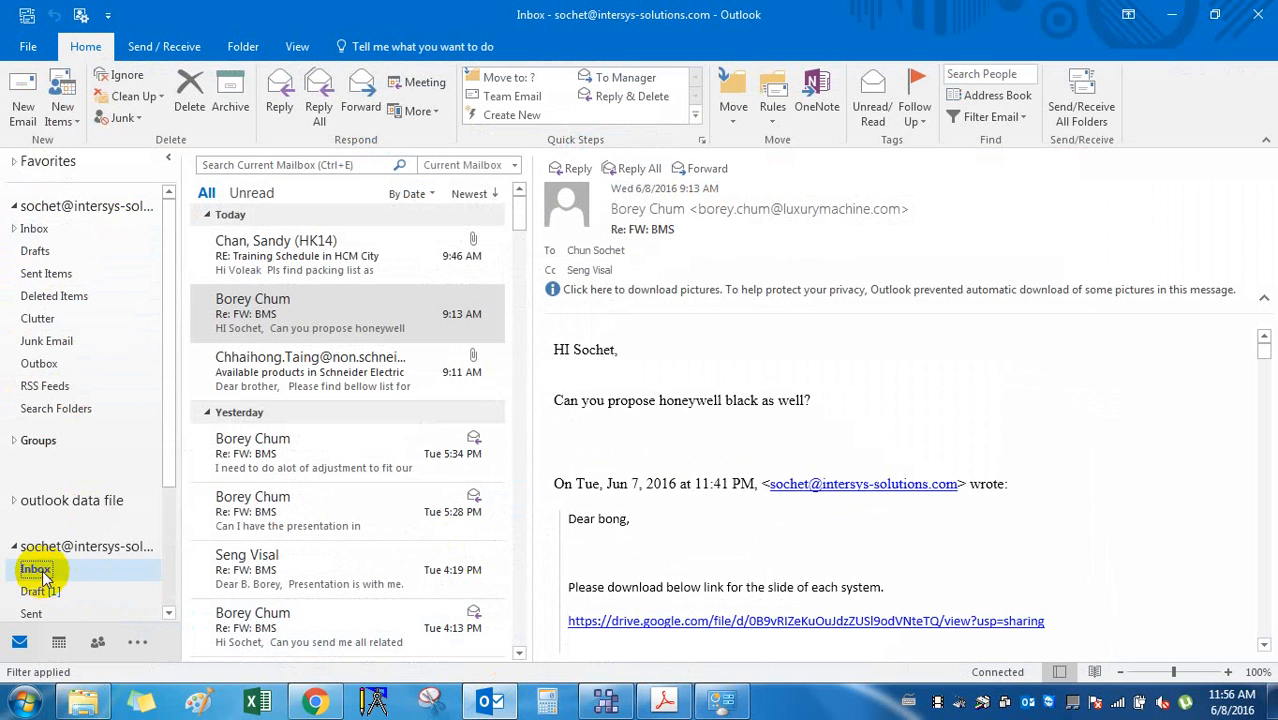
{"action": "left_click", "coordinate": [180, 703]}
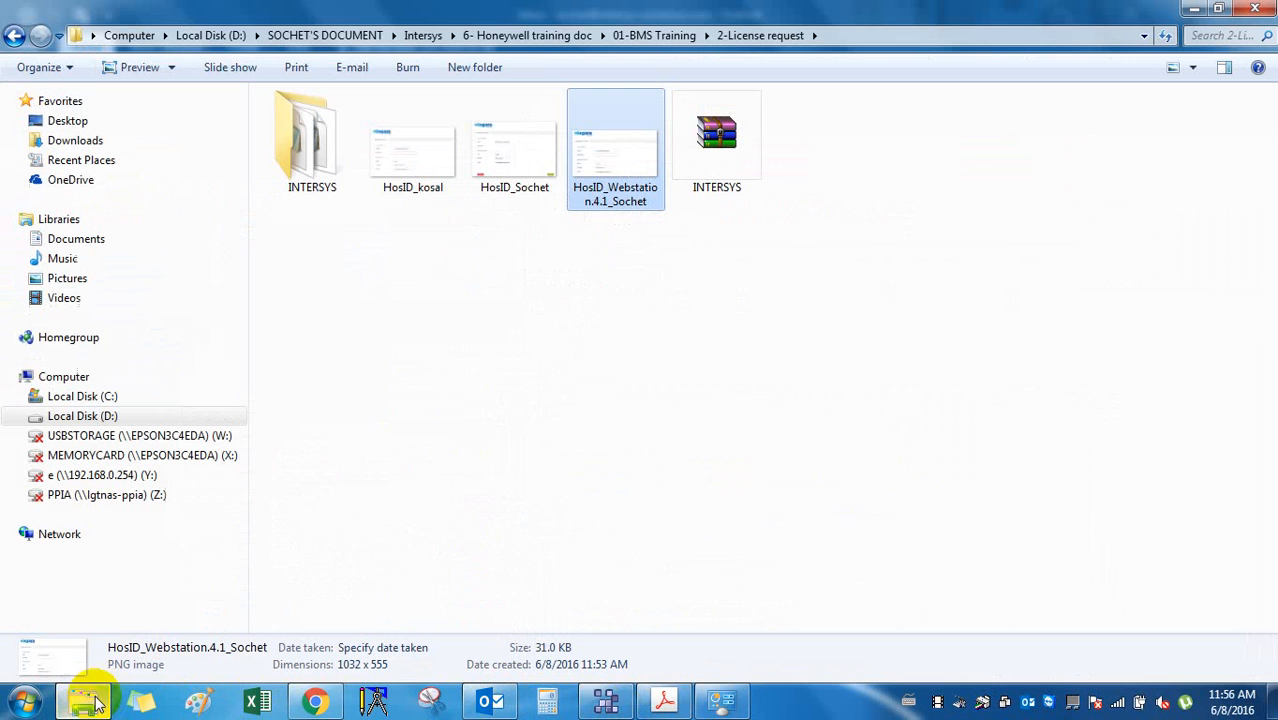
Check the HosID_Webstation.4.1 image in Photo Viewer, close it, and go back to Outlook.
{"action": "double_click", "coordinate": [604, 165]}
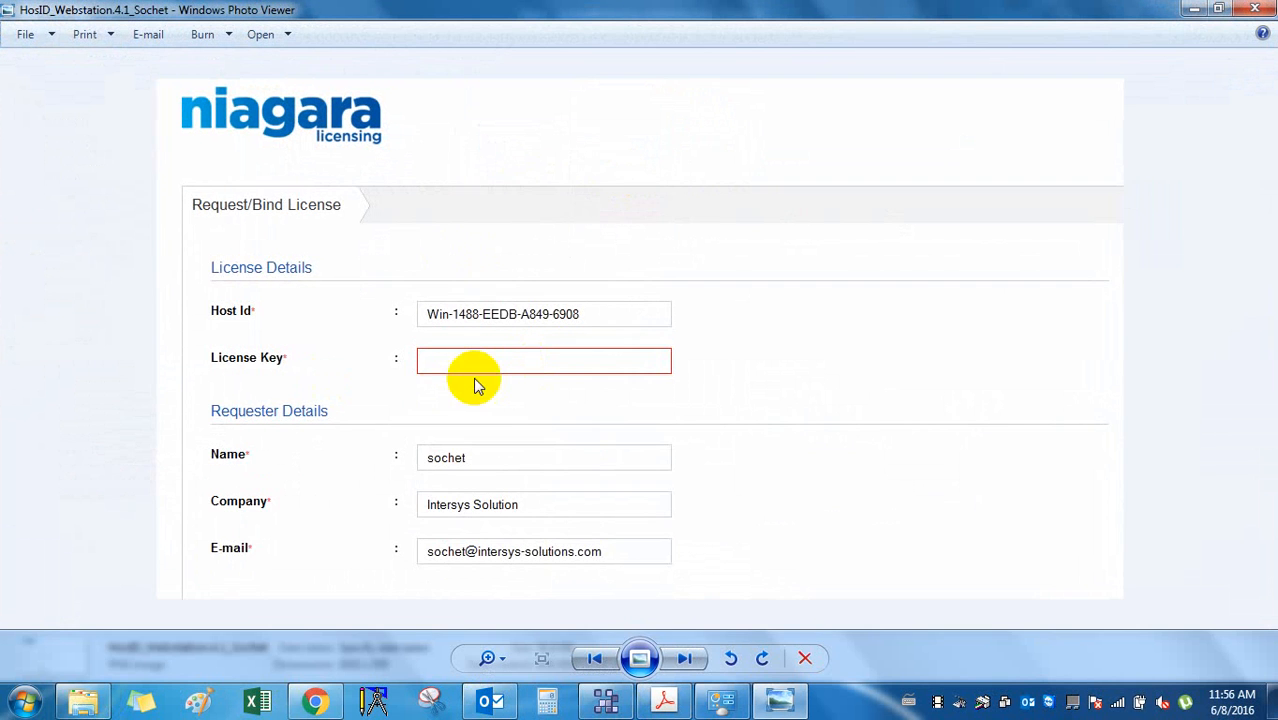
{"action": "scroll", "coordinate": [457, 339], "scroll_direction": "up", "scroll_amount": 1}
{"action": "scroll", "coordinate": [457, 339], "scroll_direction": "down", "scroll_amount": 1}
{"action": "scroll", "coordinate": [456, 337], "scroll_direction": "up", "scroll_amount": 2}
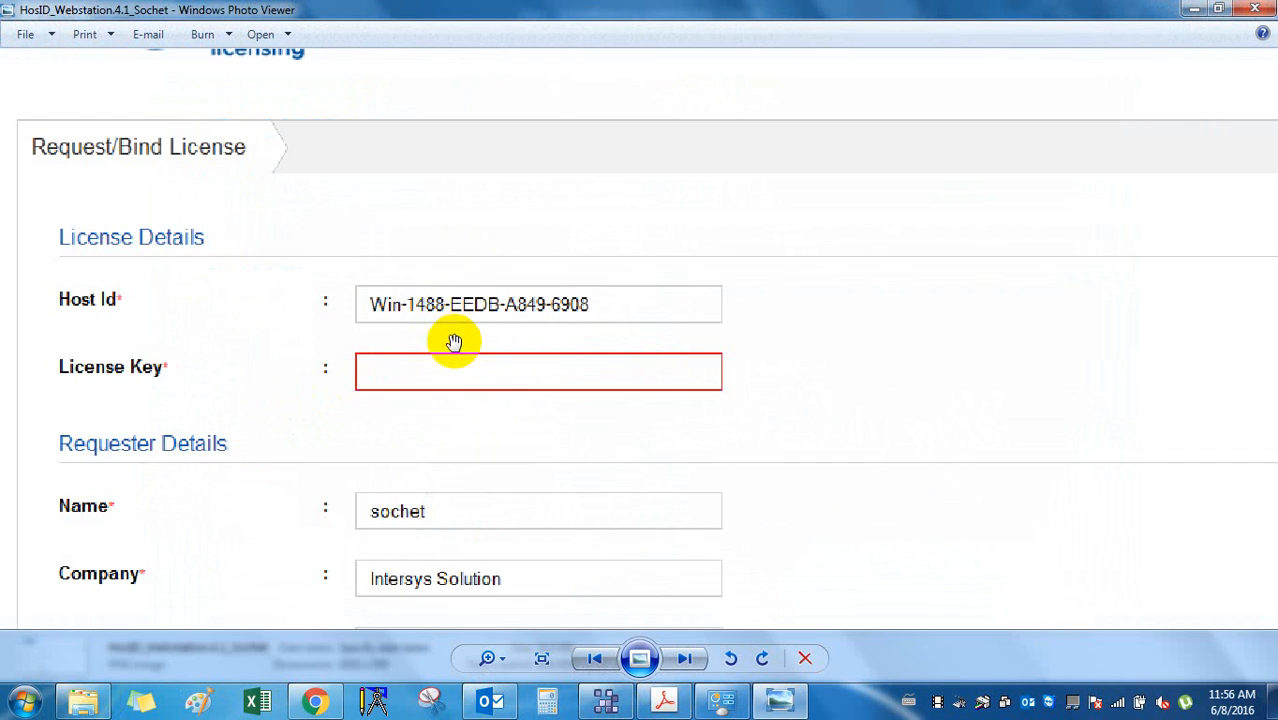
{"action": "scroll", "coordinate": [453, 335], "scroll_direction": "down", "scroll_amount": 1}
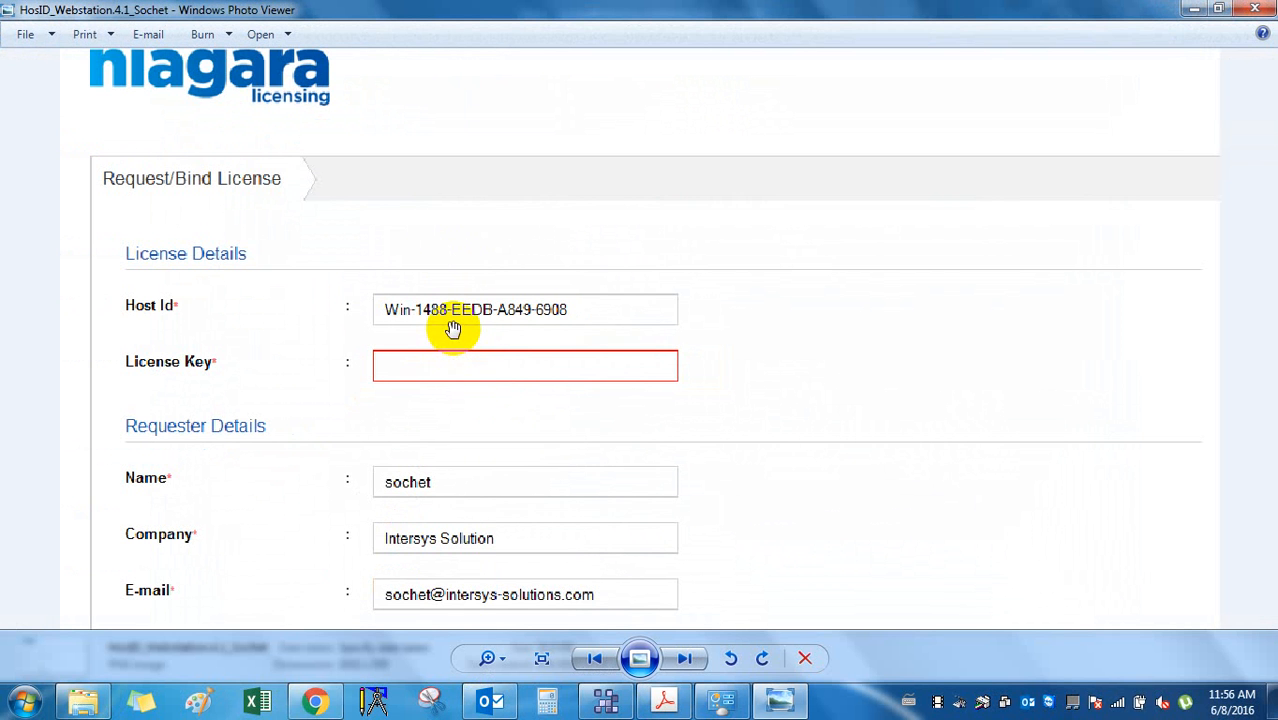
{"action": "scroll", "coordinate": [633, 360], "scroll_direction": "down", "scroll_amount": 1}
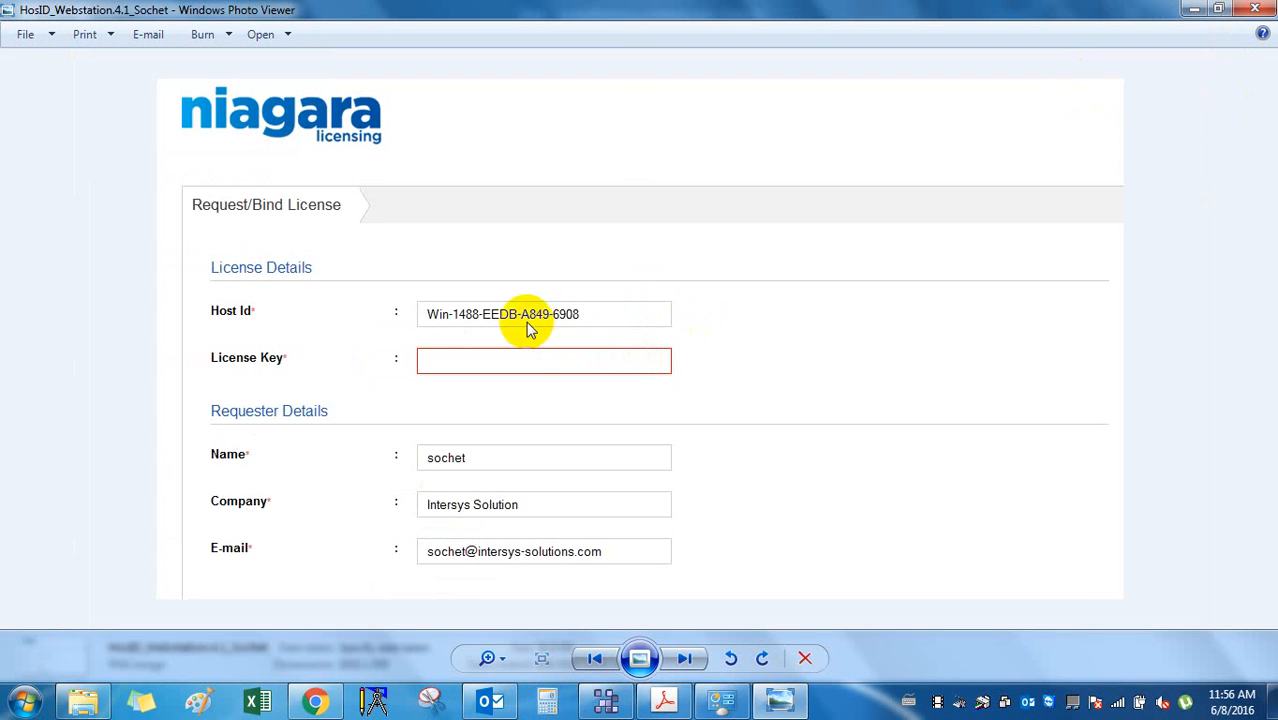
{"action": "left_click", "coordinate": [1255, 9]}
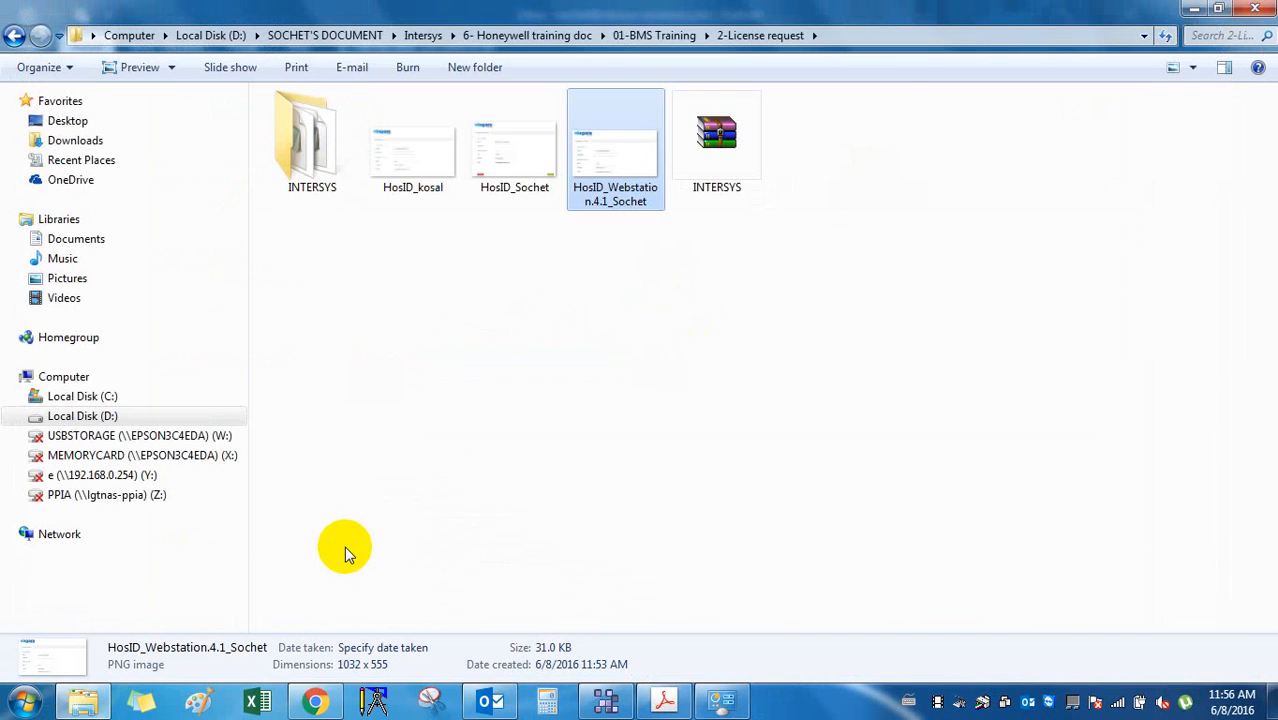
{"action": "left_click", "coordinate": [492, 703]}
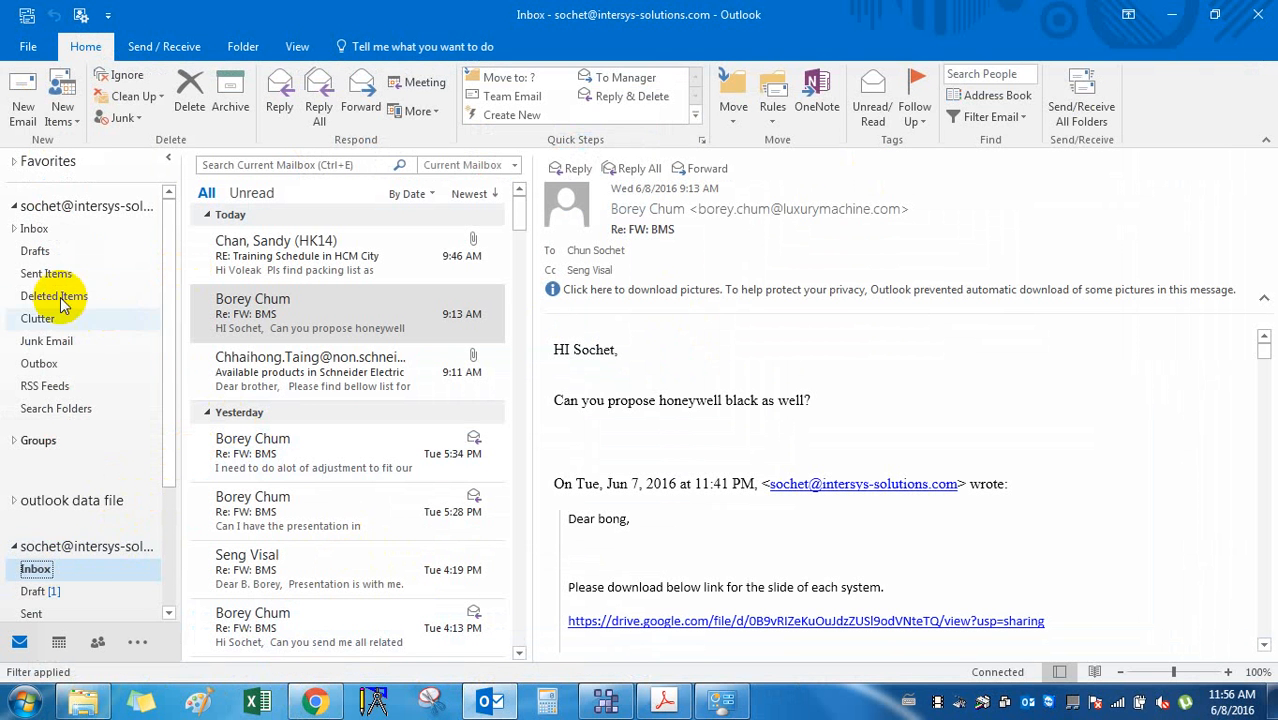
Start a new email to the Honeywell contact with subject 'Webstation.4 HostID'.
{"action": "left_click", "coordinate": [24, 100]}
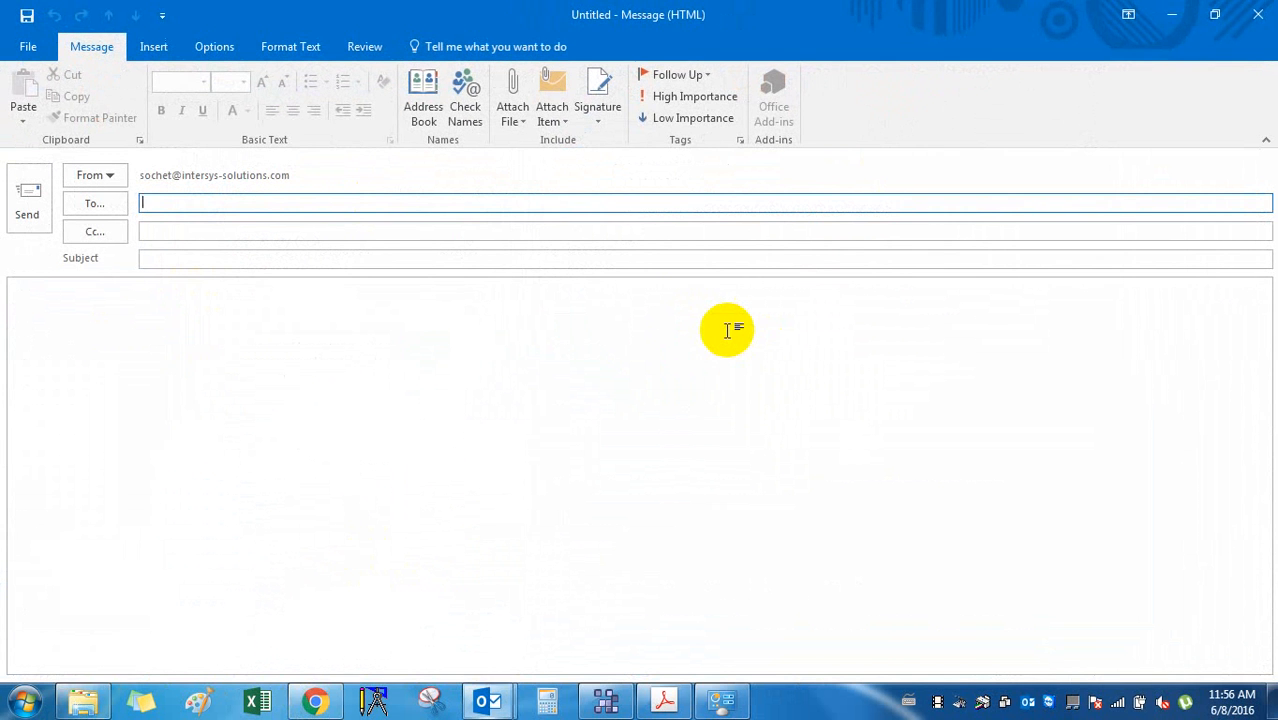
{"action": "type", "text": "ha"}
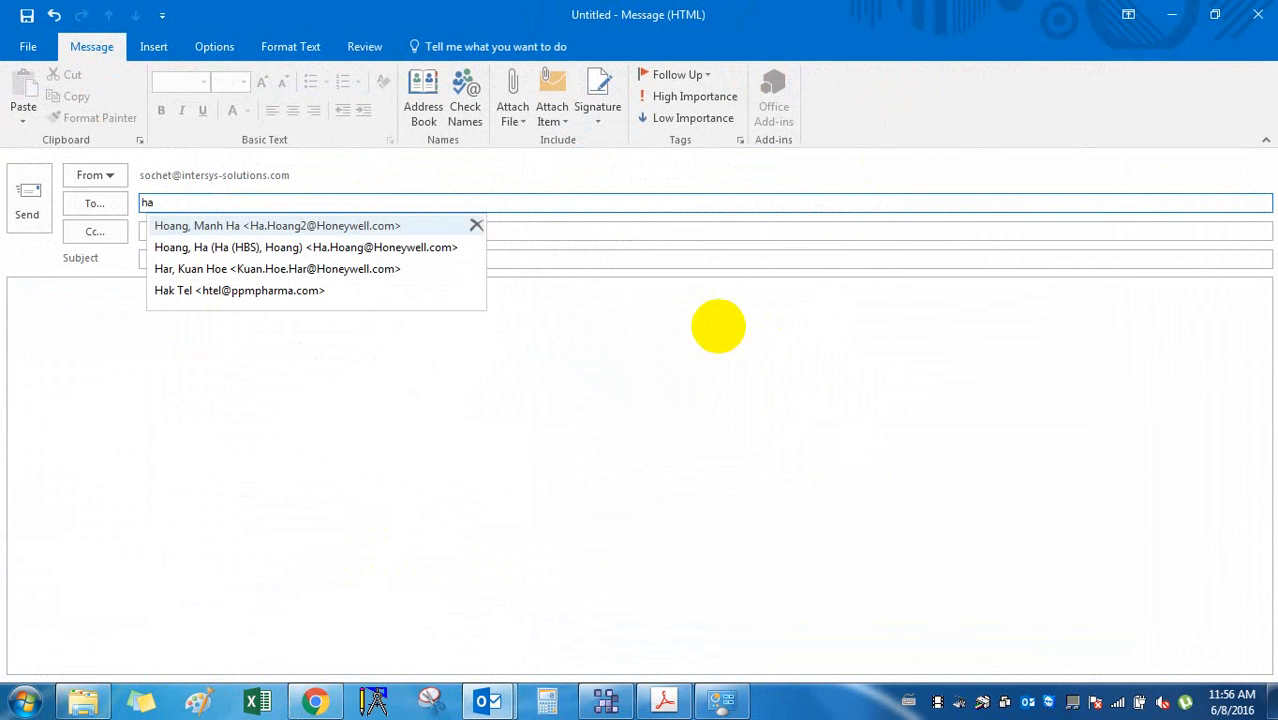
{"action": "left_click", "coordinate": [330, 225]}
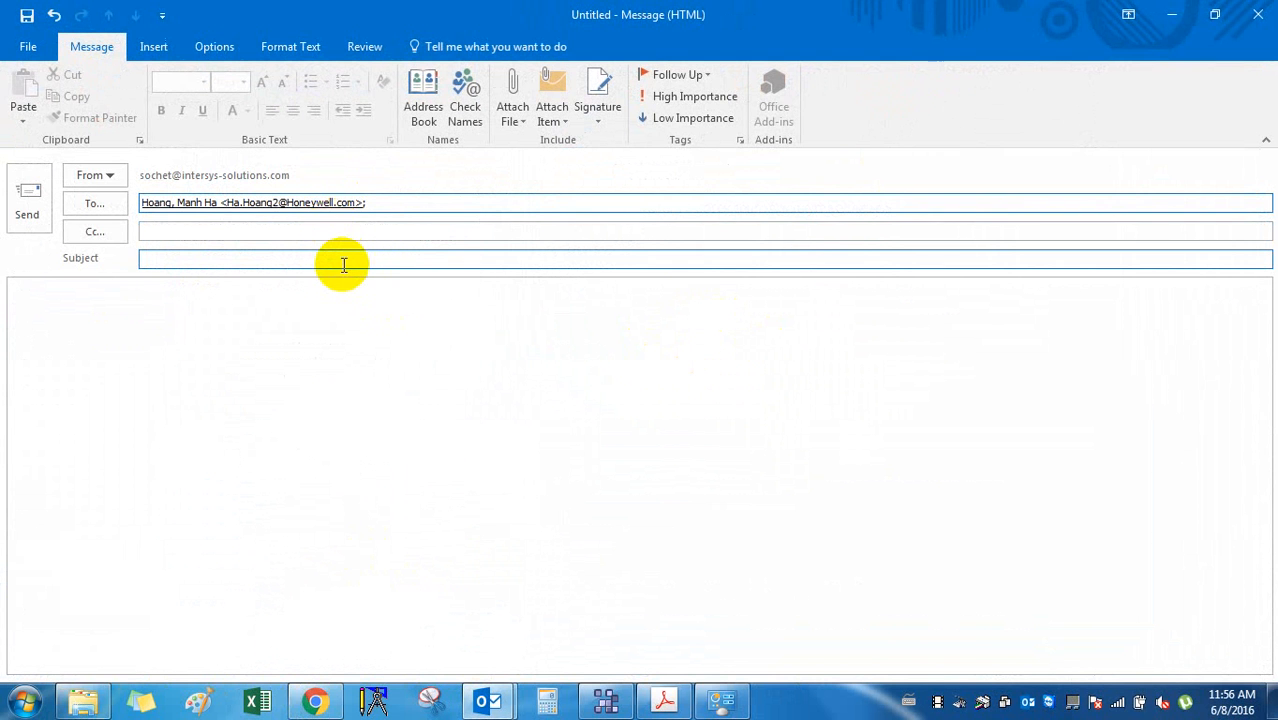
{"action": "left_click", "coordinate": [343, 263]}
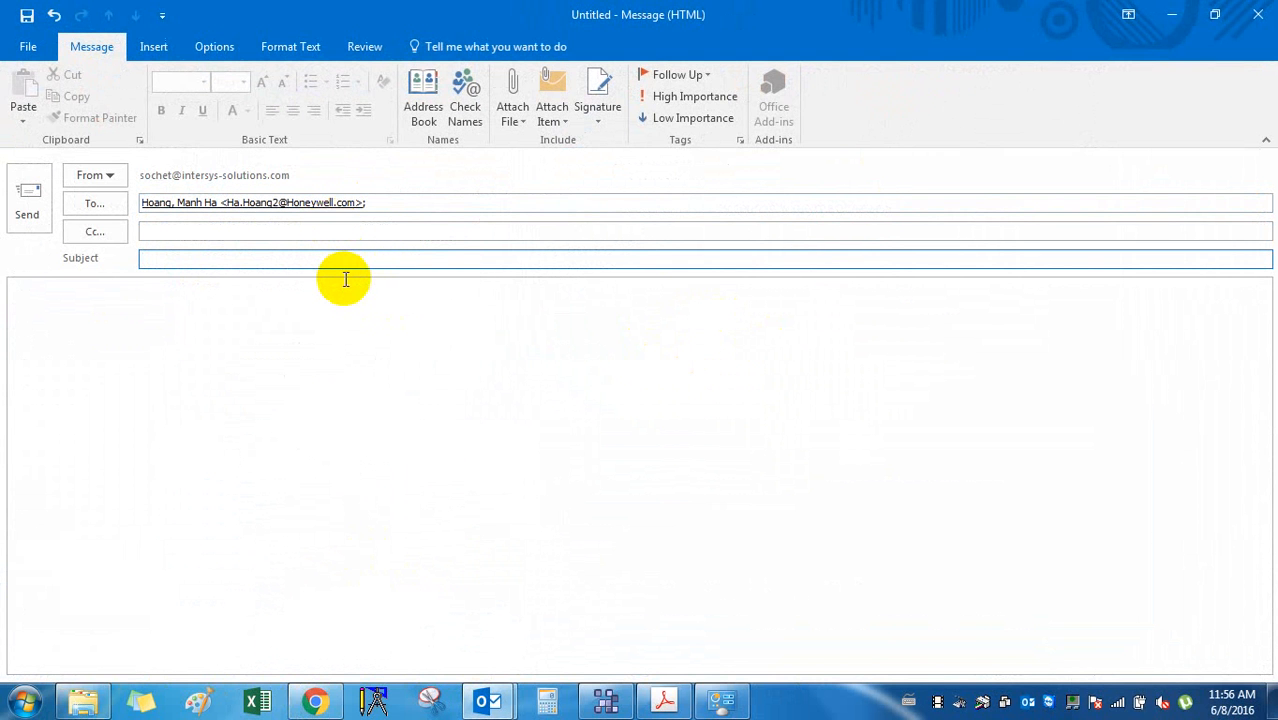
{"action": "type", "text": "Webstation.4 Hos"}
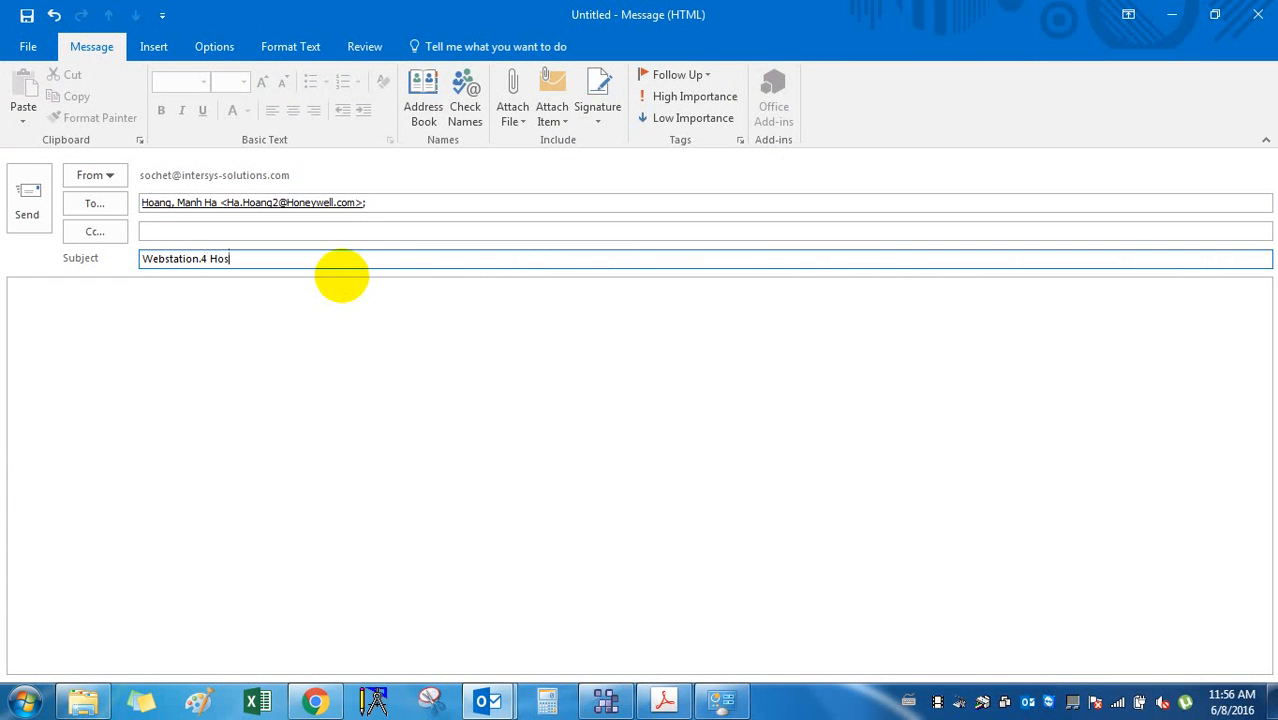
{"action": "type", "text": "tID"}
Write a greeting asking the contact to check the attached Host_ID file of my computer.
{"action": "left_click", "coordinate": [341, 283]}
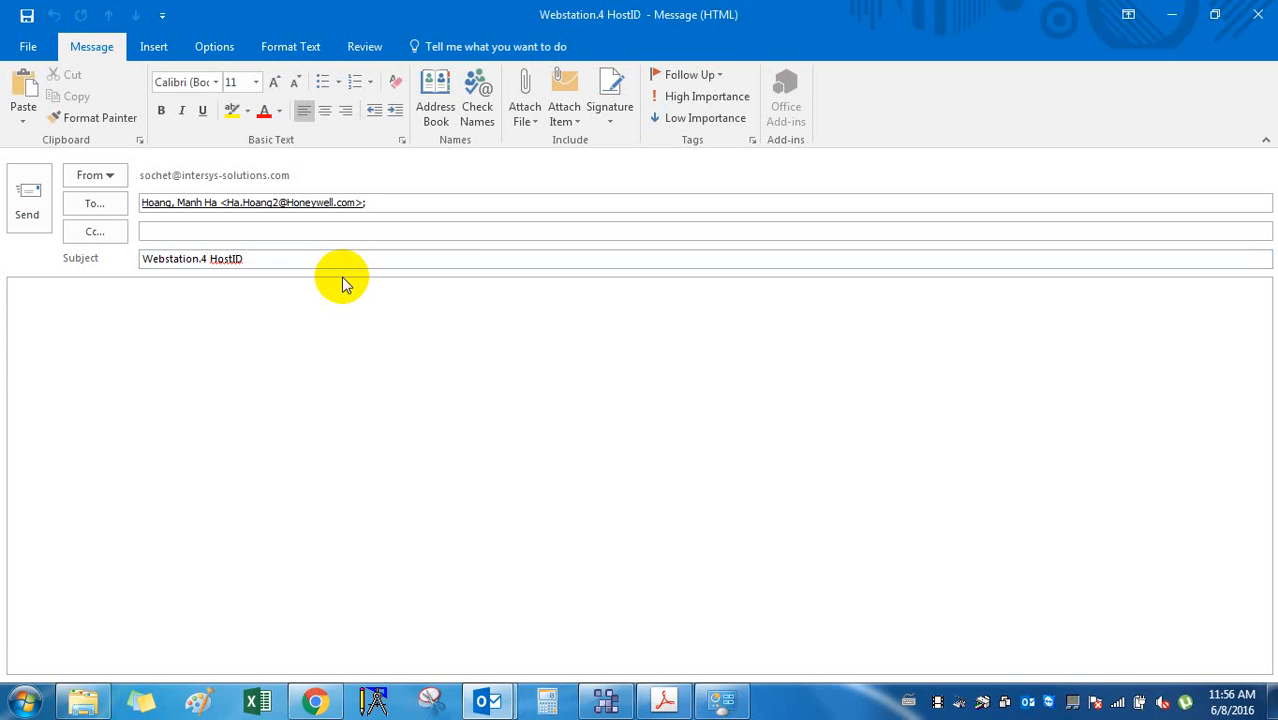
{"action": "type", "text": "Hi Ha"}
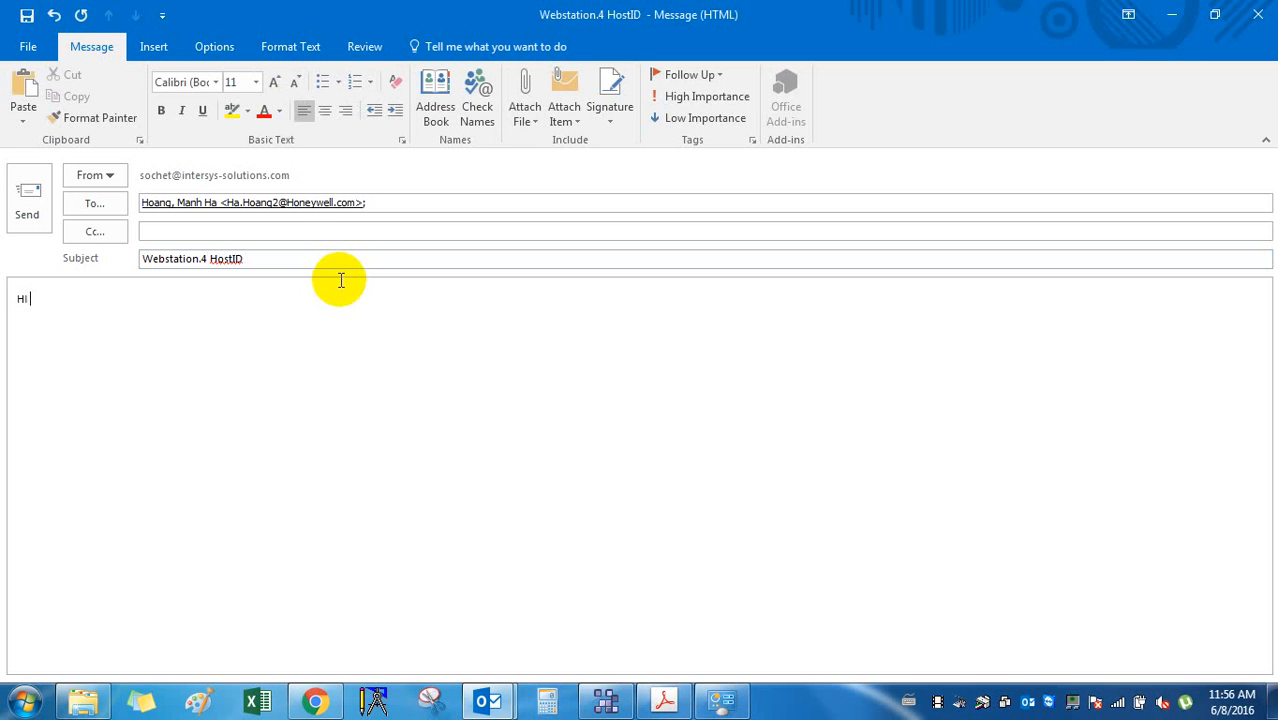
{"action": "key", "text": "BackSpace"}
{"action": "key", "text": "BackSpace"}
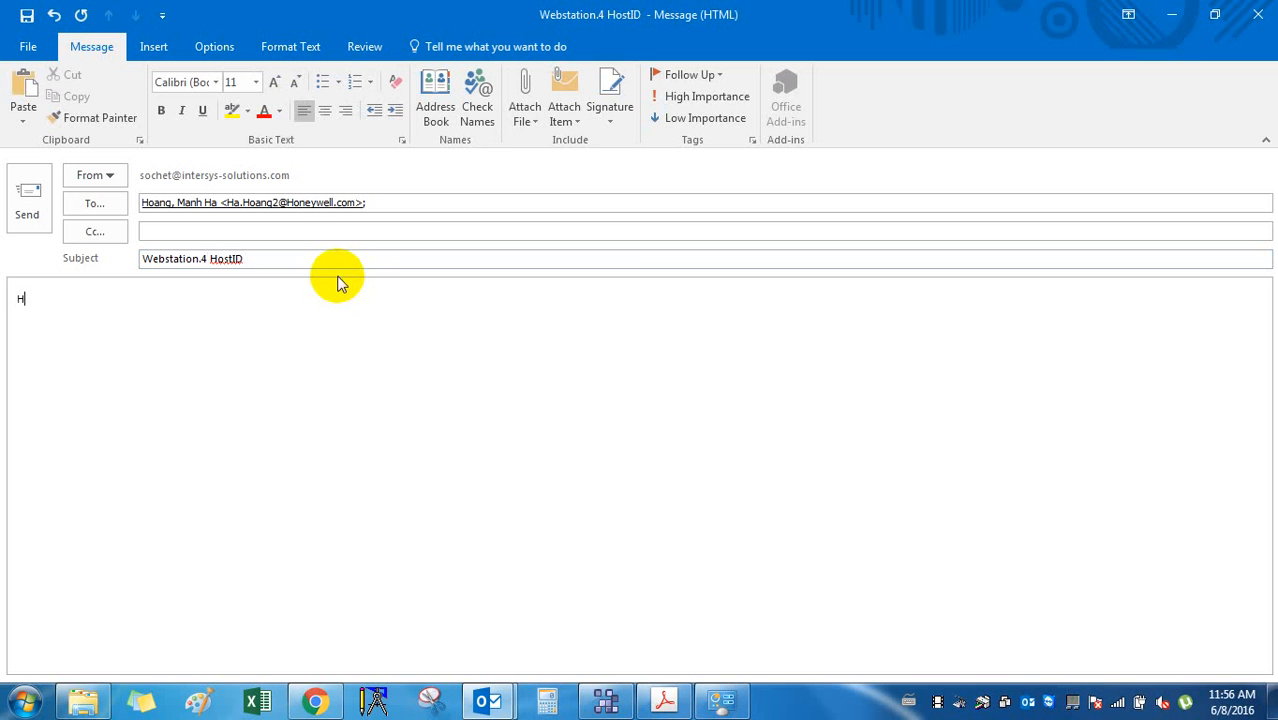
{"action": "type", "text": "i Ha"}
{"action": "key", "text": "BackSpace"}
{"action": "key", "text": "BackSpace"}
{"action": "type", "text": "Mr"}
{"action": "type", "text": ". Ha,  "}
{"action": "type", "text": "Ple"}
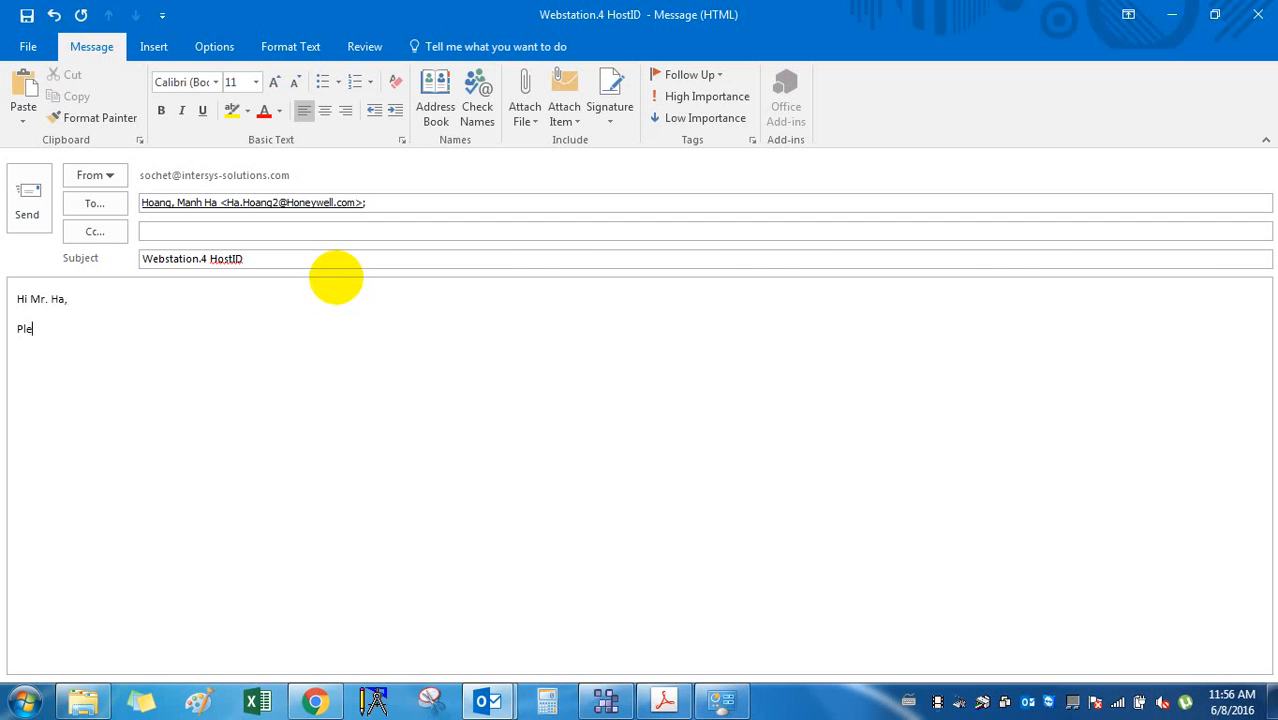
{"action": "type", "text": "ae"}
{"action": "key", "text": "BackSpace"}
{"action": "type", "text": "se chck"}
{"action": "key", "text": "BackSpace"}
{"action": "key", "text": "BackSpace"}
{"action": "key", "text": "BackSpace"}
{"action": "type", "text": "eck attached file of"}
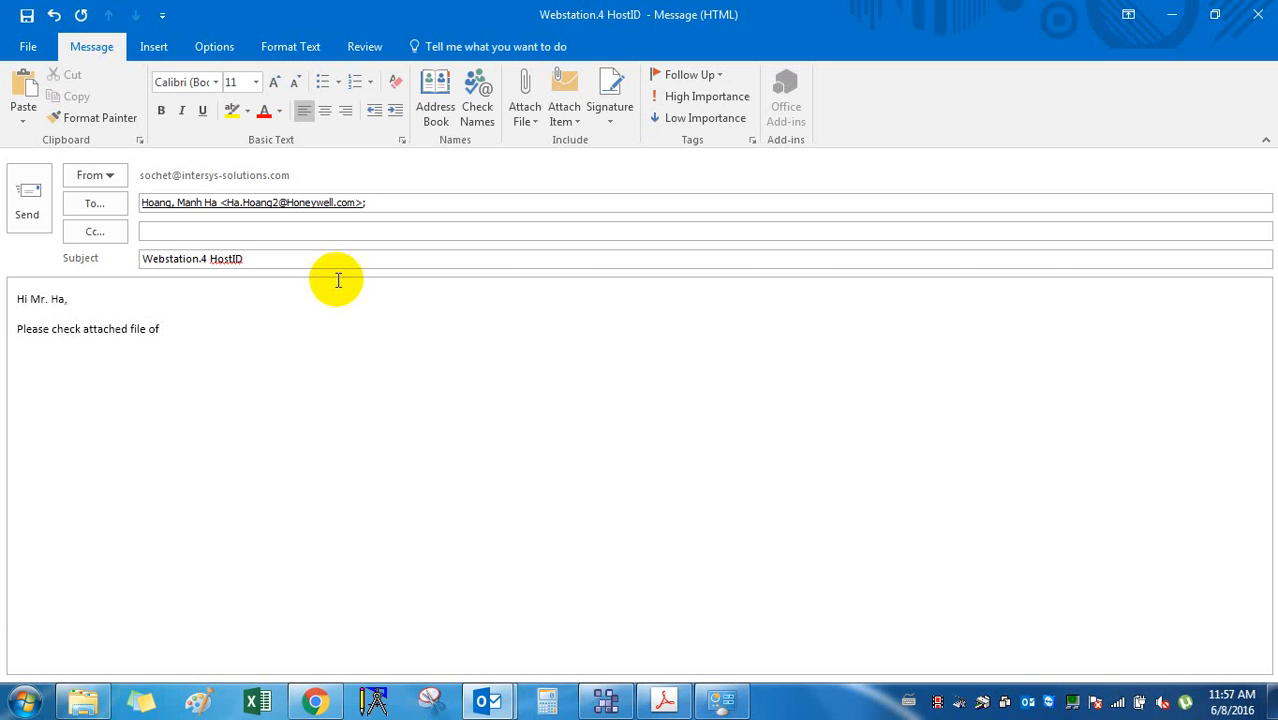
{"action": "type", "text": " Host_ID of m"}
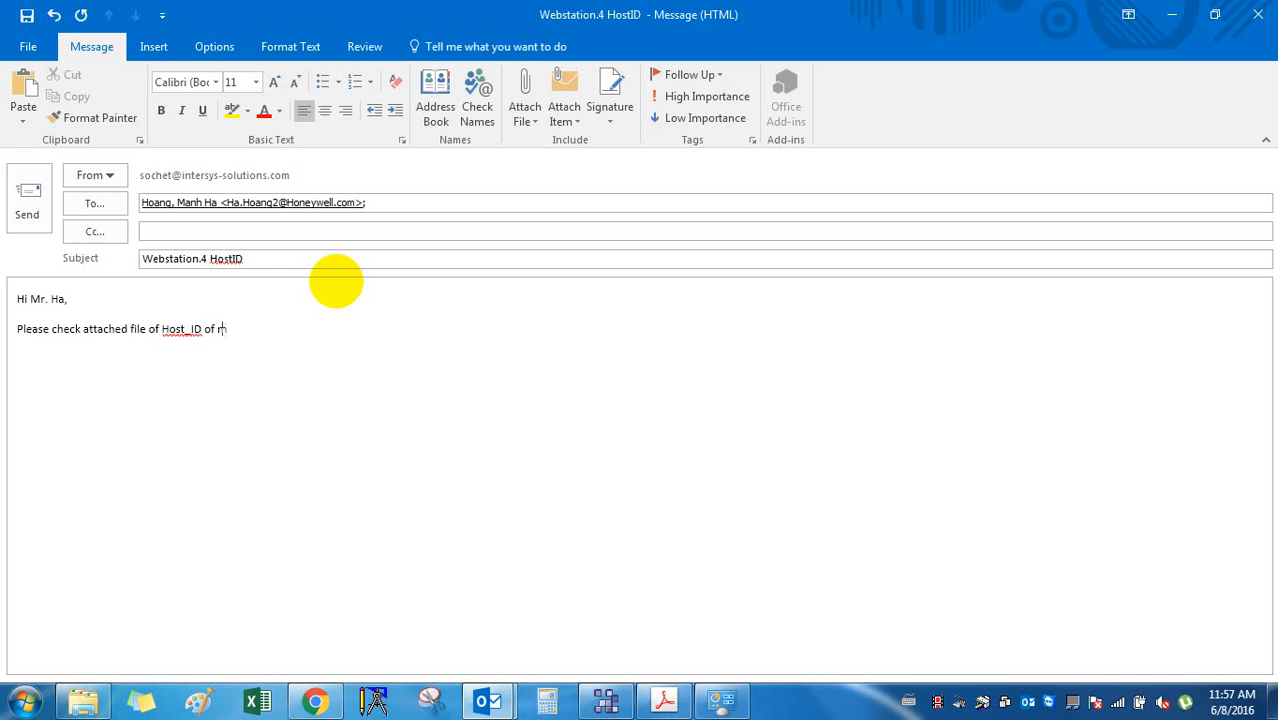
{"action": "type", "text": "y computer."}
Add a 'Regards,' sign-off with the sender's name, paste in the HostID image, and send.
{"action": "key", "text": "Return"}
{"action": "key", "text": "Return"}
{"action": "type", "text": "Regards,"}
{"action": "key", "text": "Return"}
{"action": "type", "text": "Sochet"}
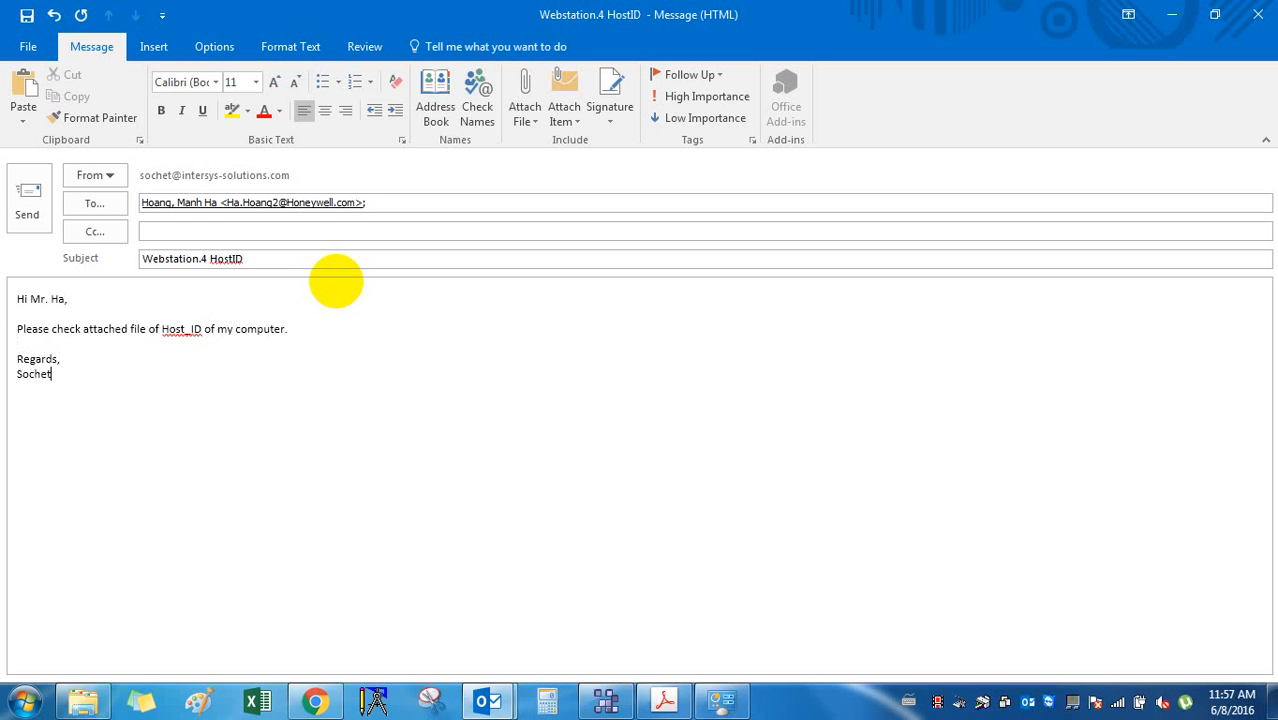
{"action": "key", "text": "ctrl+v"}
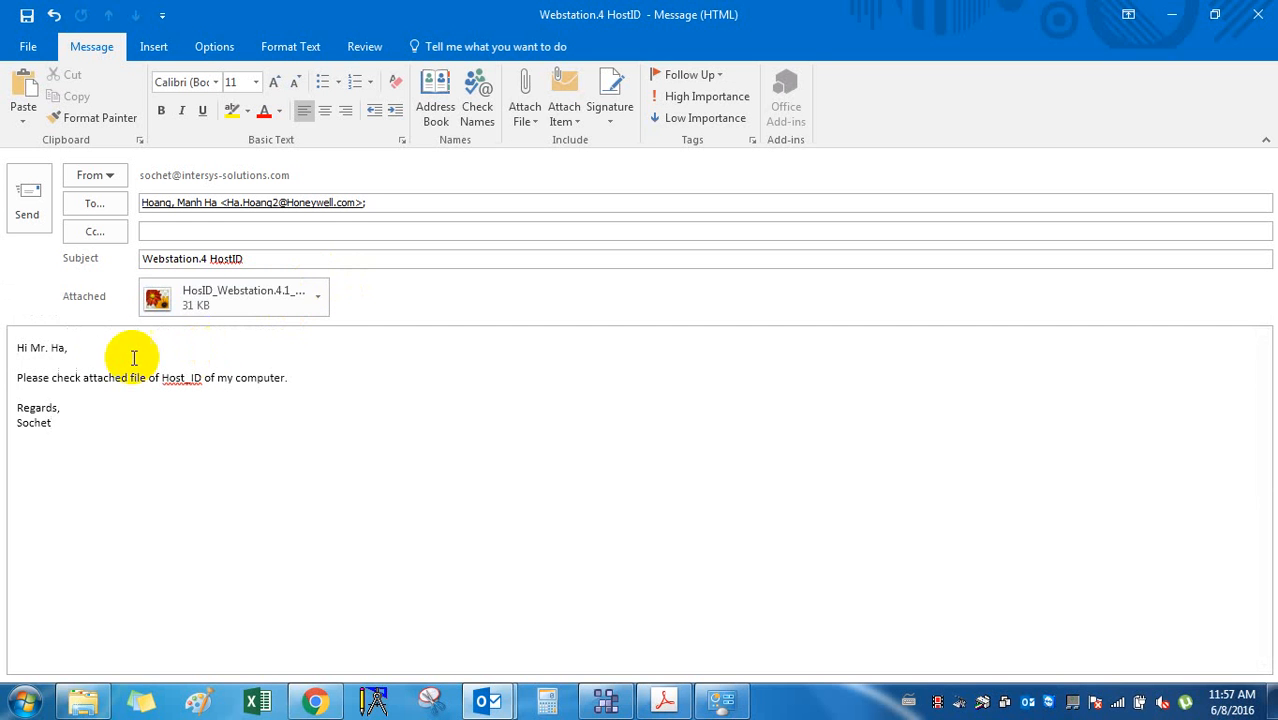
{"action": "left_click", "coordinate": [38, 210]}
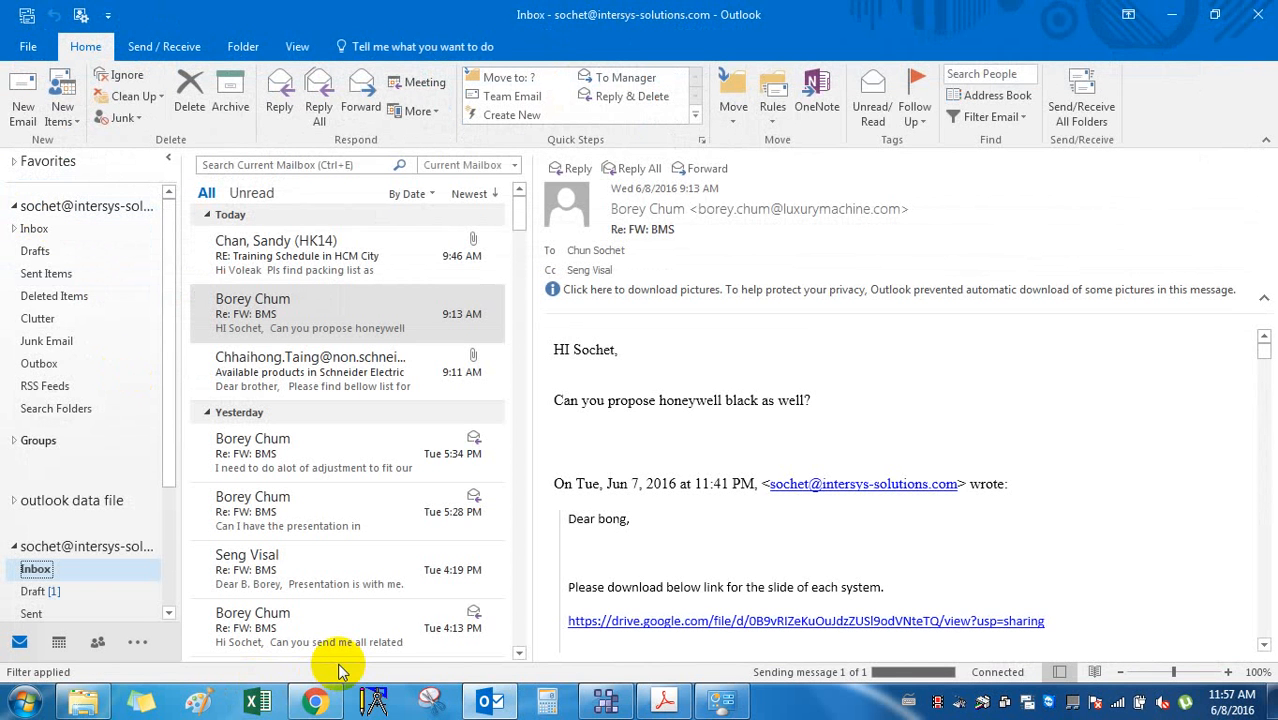
Return to the Spyder Product Overview PDF in Acrobat and scroll up to page 103, JACE Commissioning.
{"action": "left_click", "coordinate": [318, 703]}
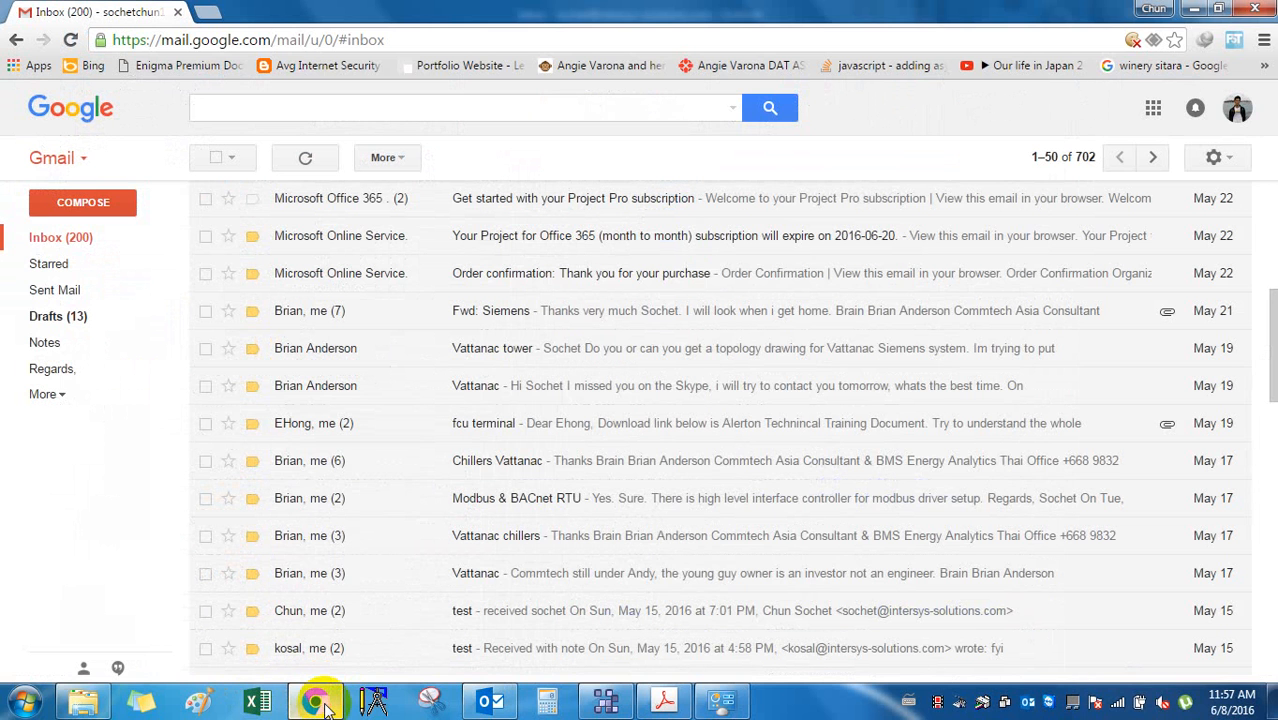
{"action": "left_click", "coordinate": [500, 705]}
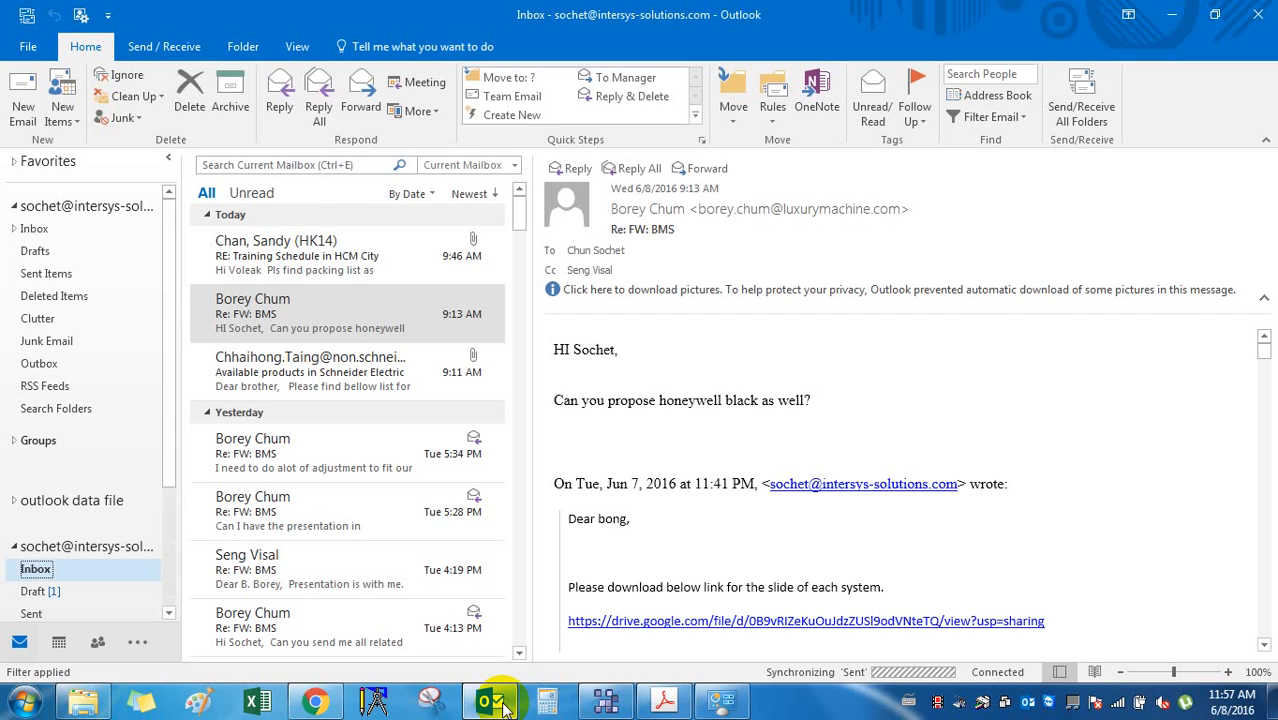
{"action": "left_click", "coordinate": [605, 703]}
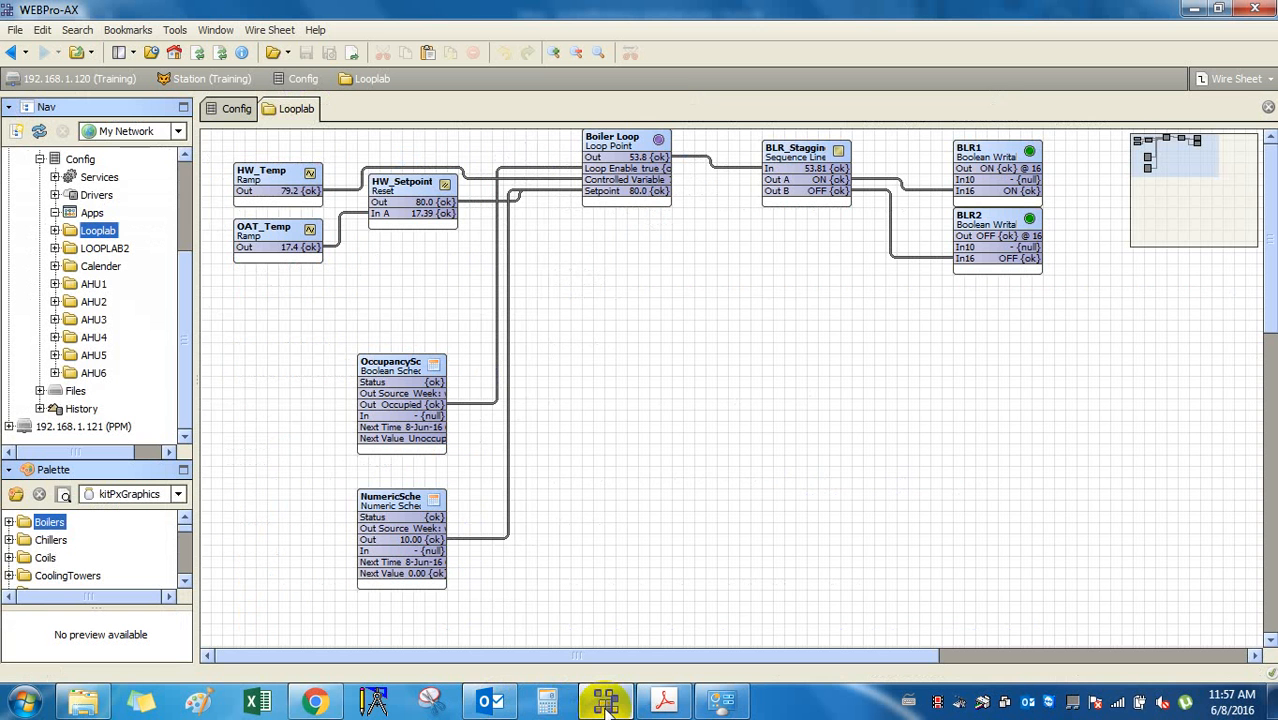
{"action": "left_click", "coordinate": [605, 703]}
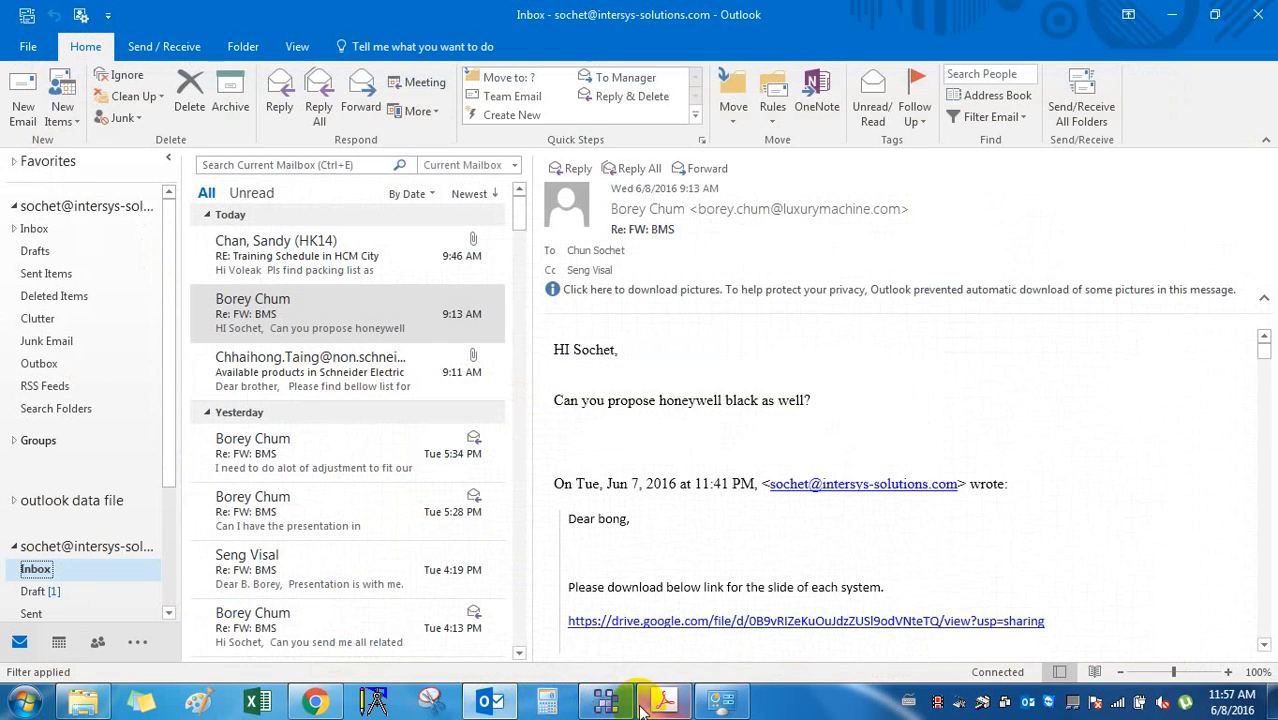
{"action": "left_click", "coordinate": [665, 703]}
{"action": "left_click", "coordinate": [753, 474]}
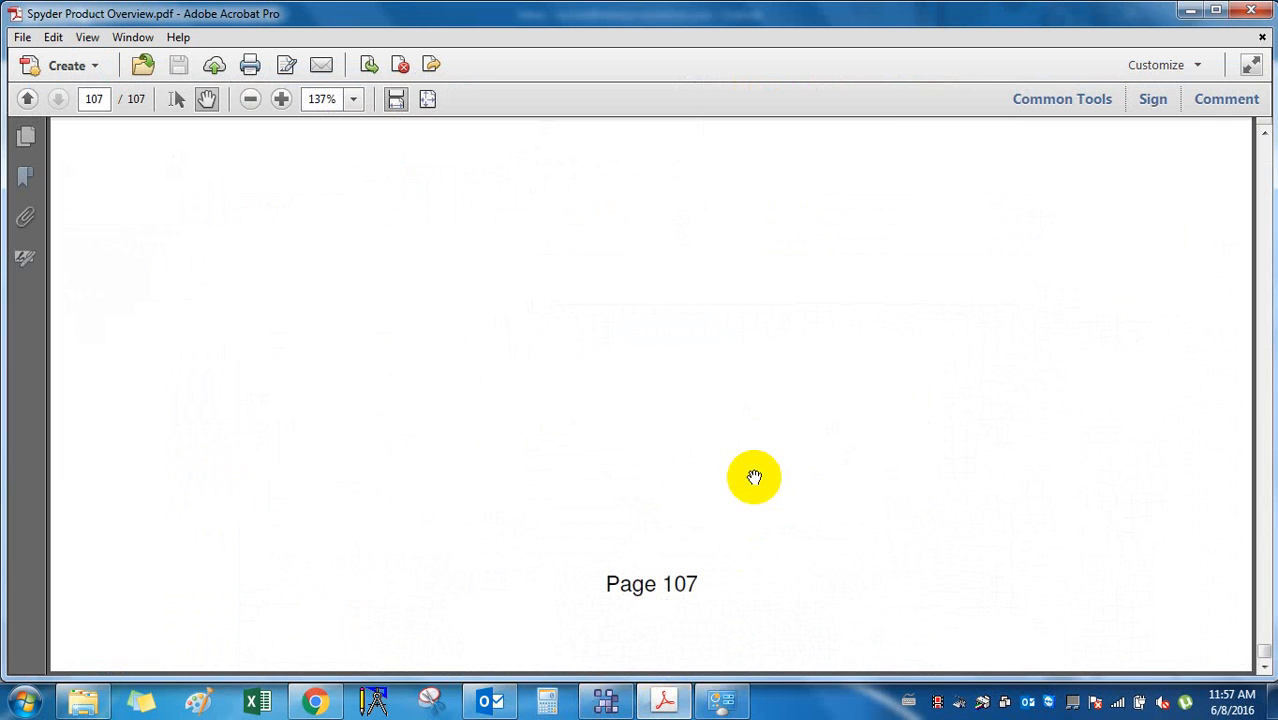
{"action": "scroll", "coordinate": [753, 474], "scroll_direction": "up", "scroll_amount": 5}
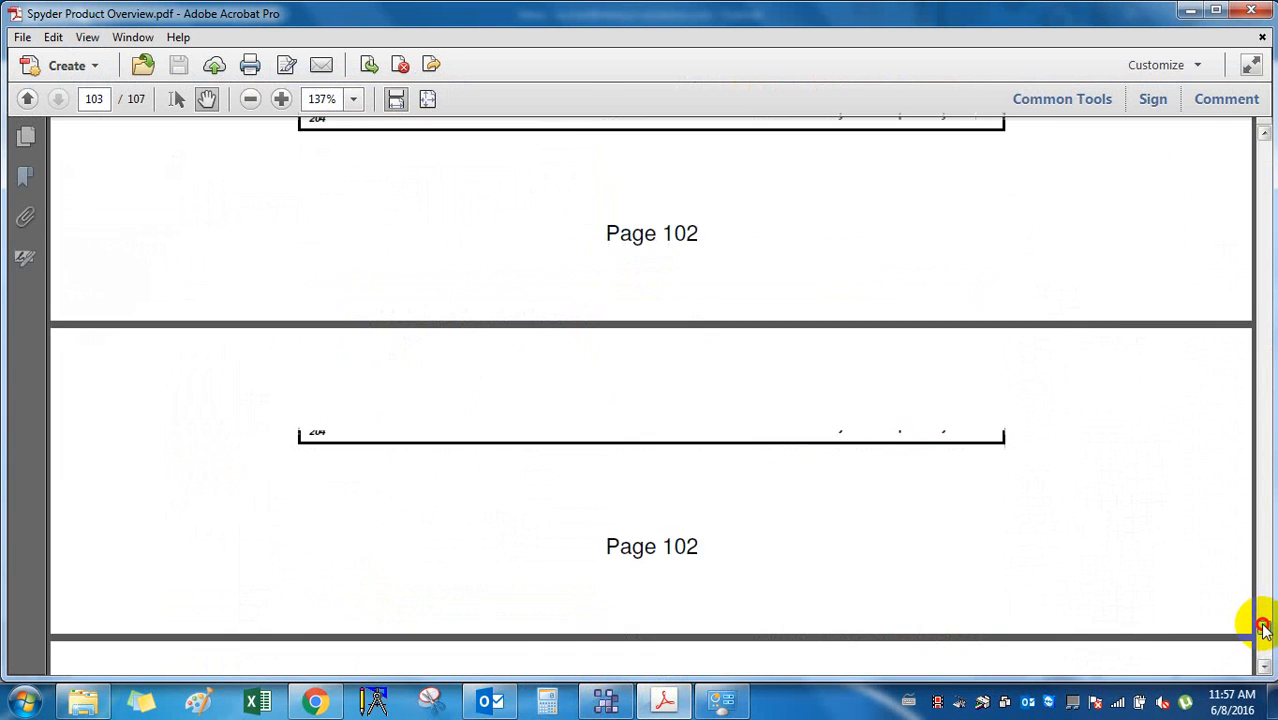